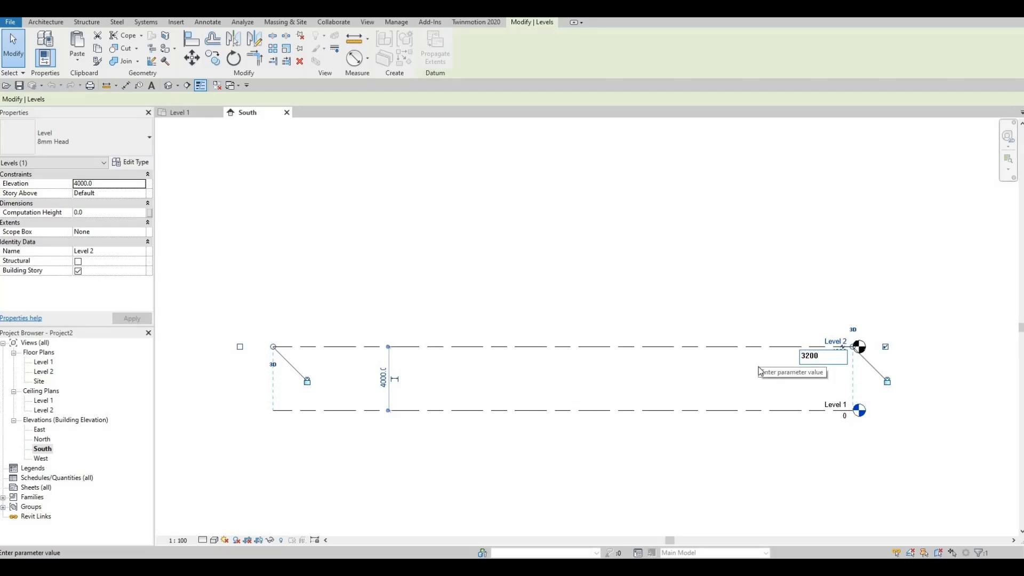
Set Level 2's elevation to 3200 and draw a new level above it at about 5800, aligned with the existing level ends.
{"action": "key", "text": "Return"}
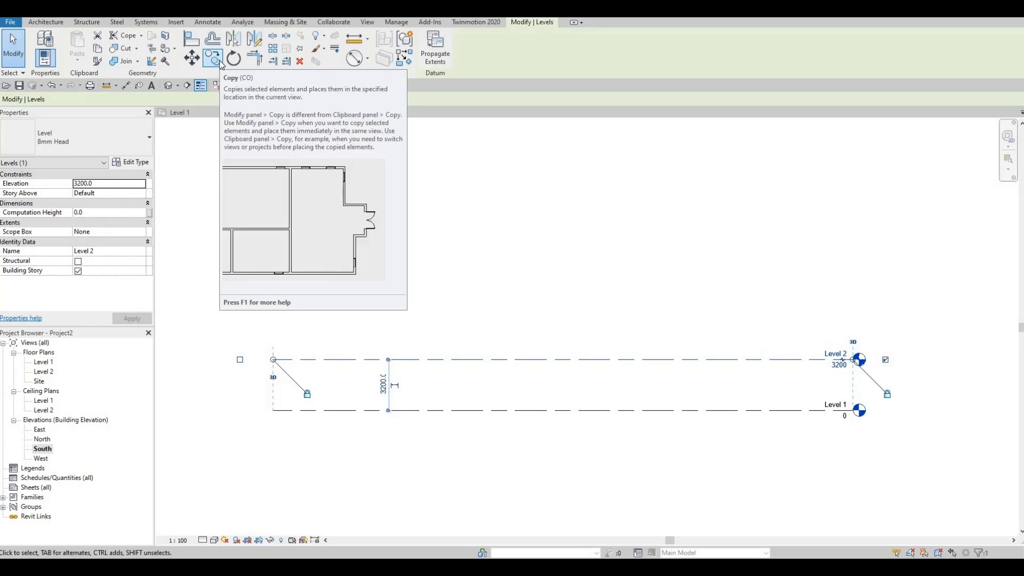
{"action": "left_click", "coordinate": [53, 22]}
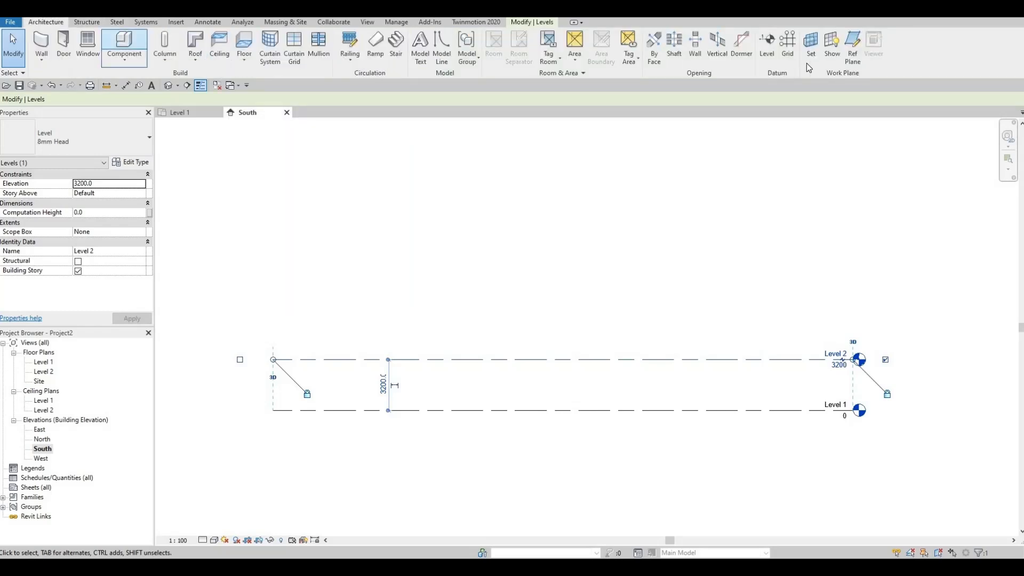
{"action": "left_click", "coordinate": [766, 51]}
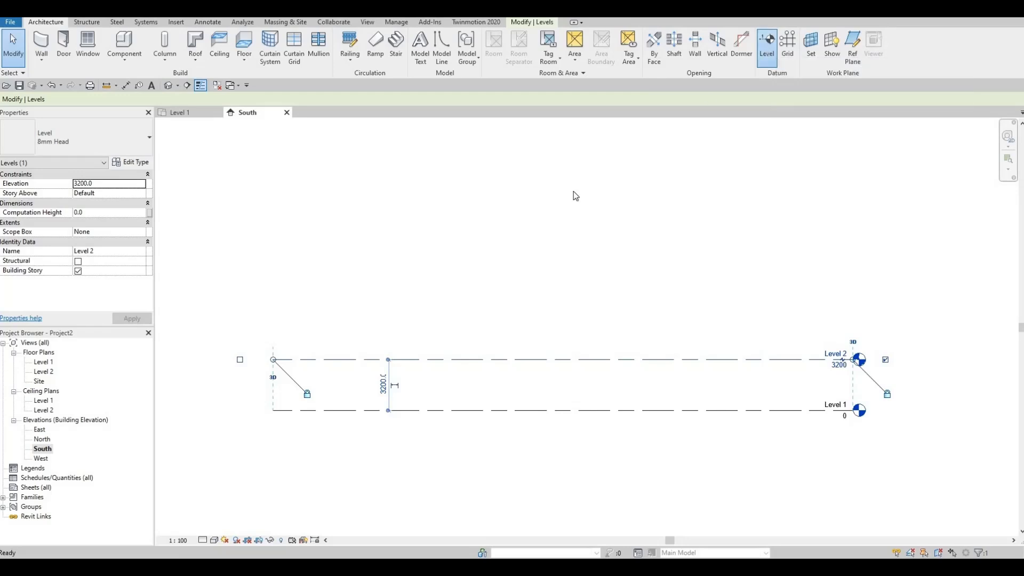
{"action": "left_click", "coordinate": [274, 319]}
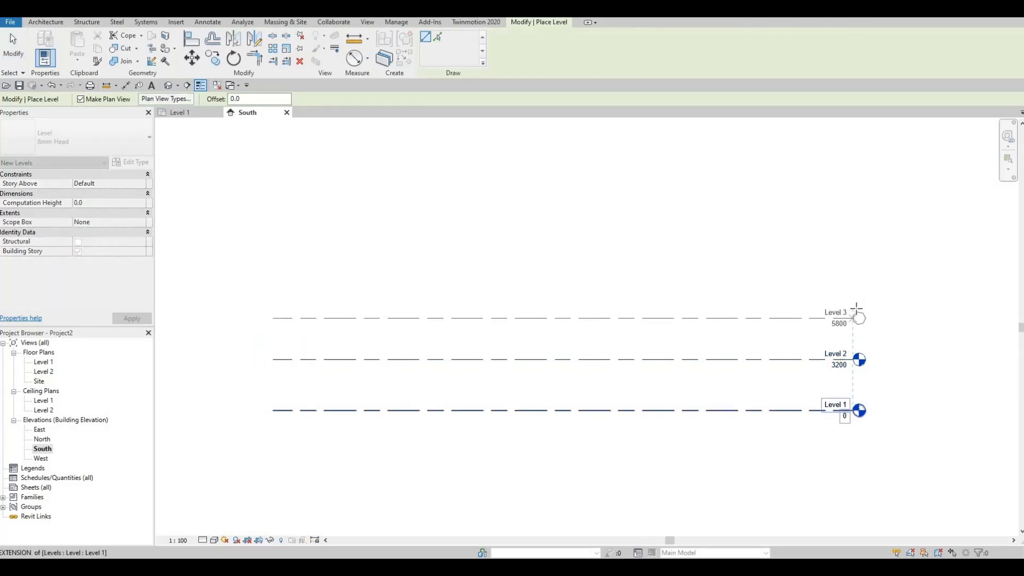
{"action": "left_click", "coordinate": [856, 309]}
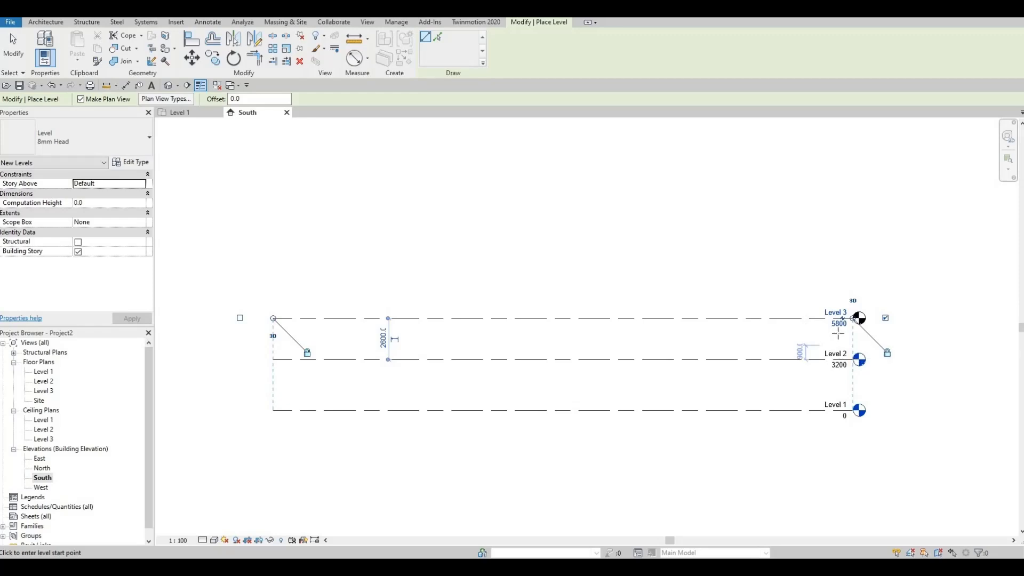
{"action": "key", "text": "Escape"}
{"action": "key", "text": "Escape"}
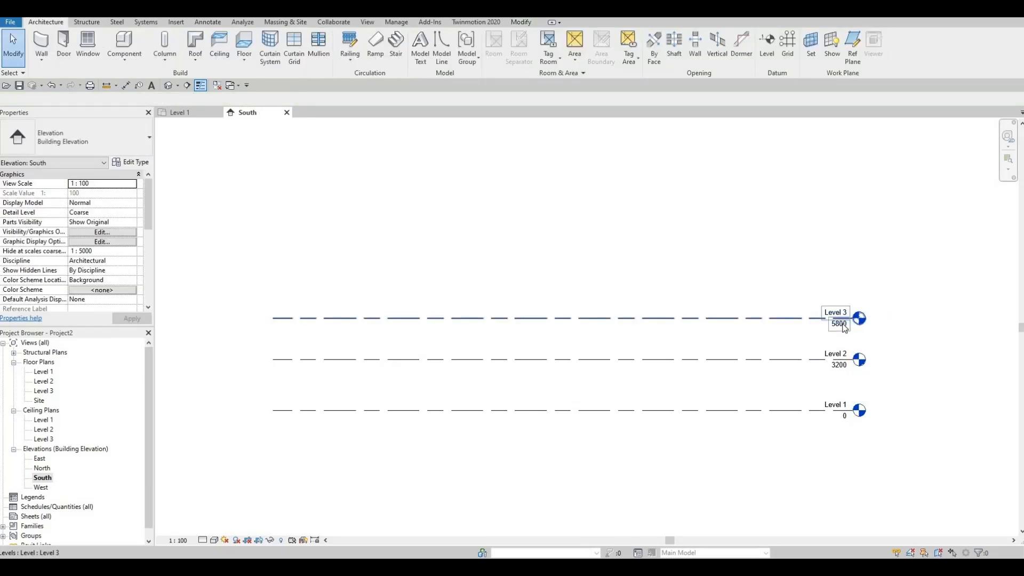
Set the elevation of Level 3 to 6400.
{"action": "left_click", "coordinate": [844, 325]}
{"action": "left_click", "coordinate": [842, 326]}
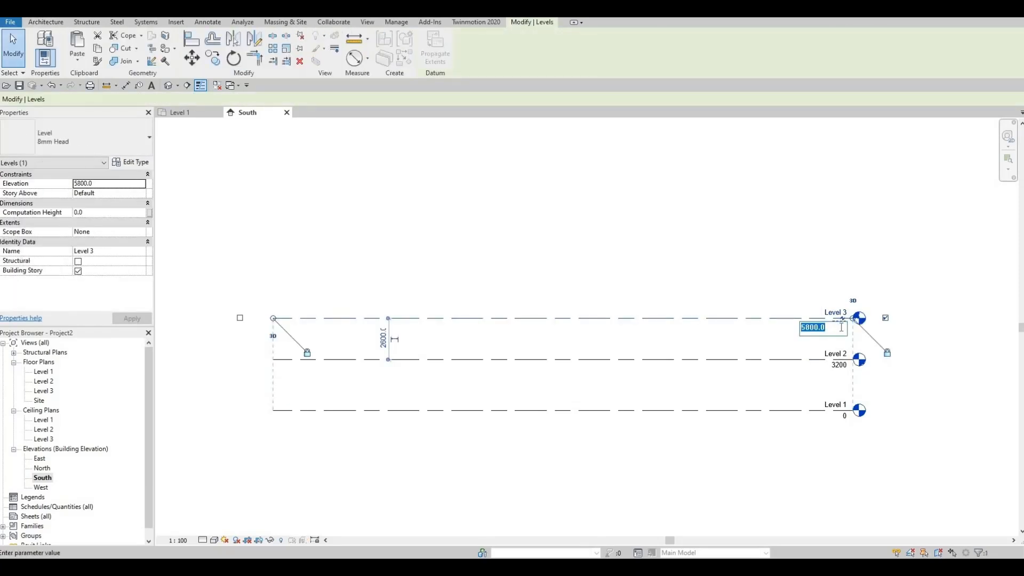
{"action": "type", "text": "6400"}
{"action": "key", "text": "Return"}
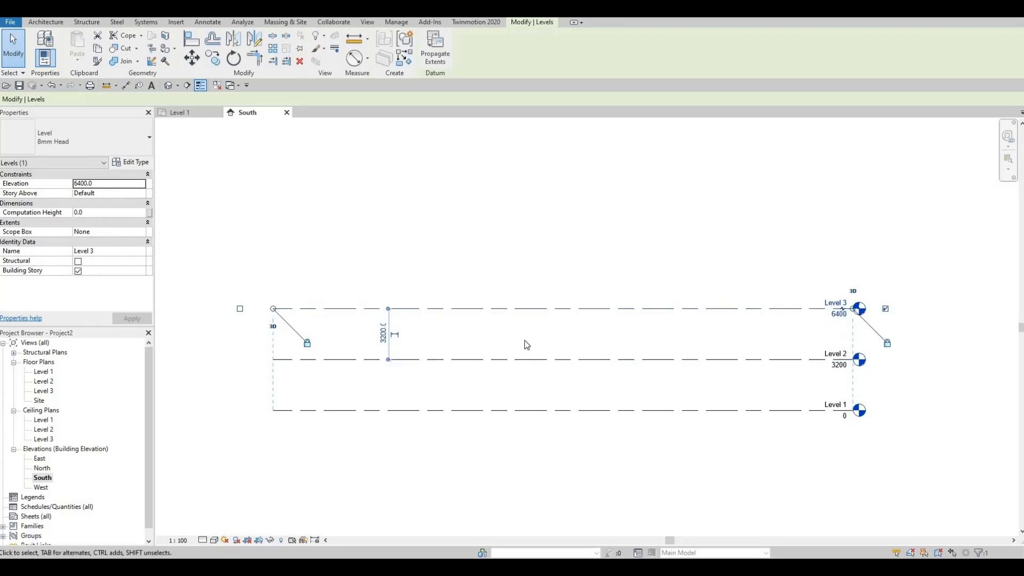
Draw another level 1000 above Level 3, at elevation 7400, aligned with the ends of the existing levels.
{"action": "left_click", "coordinate": [46, 22]}
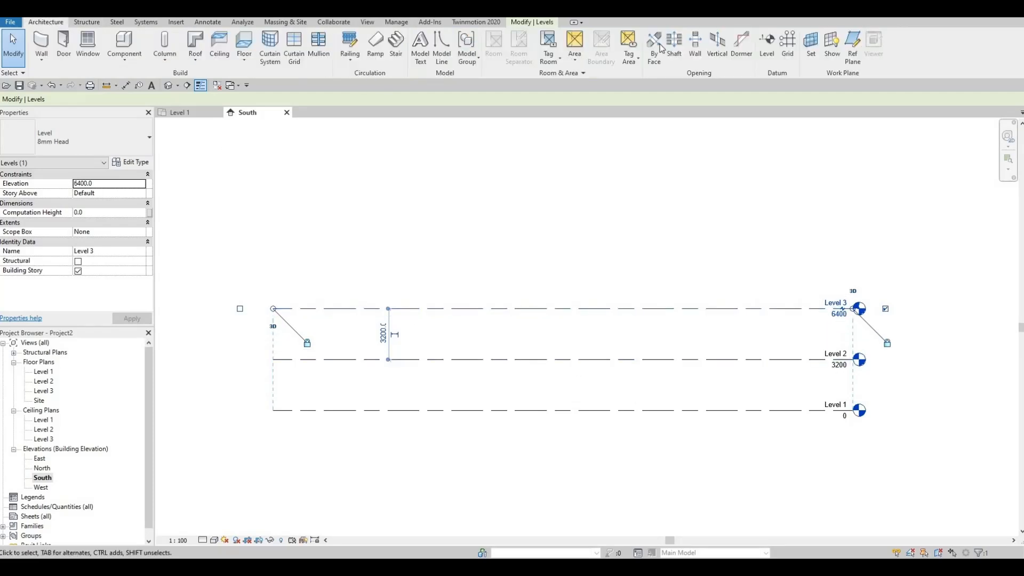
{"action": "left_click", "coordinate": [635, 245]}
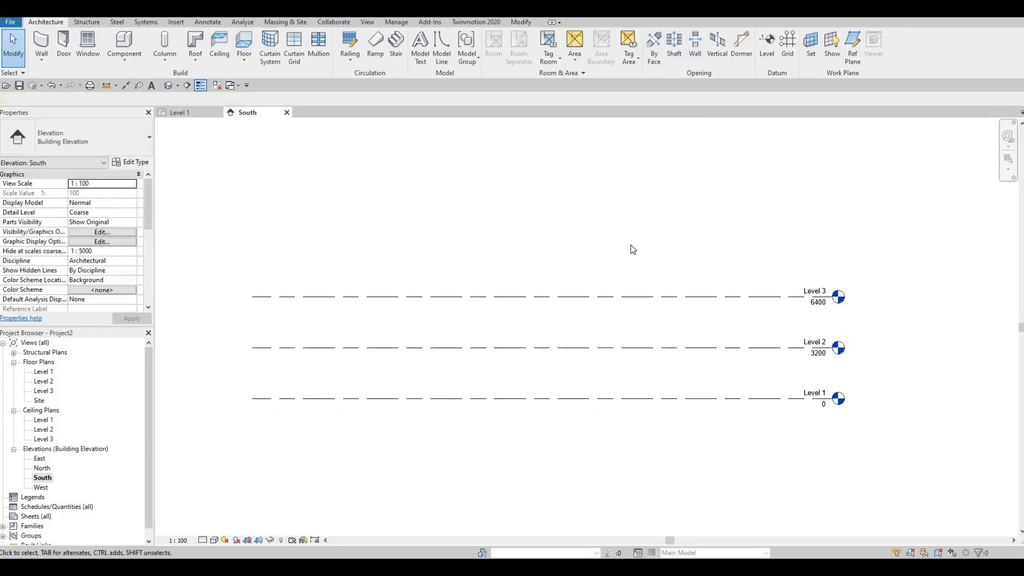
{"action": "key", "text": "l"}
{"action": "key", "text": "l"}
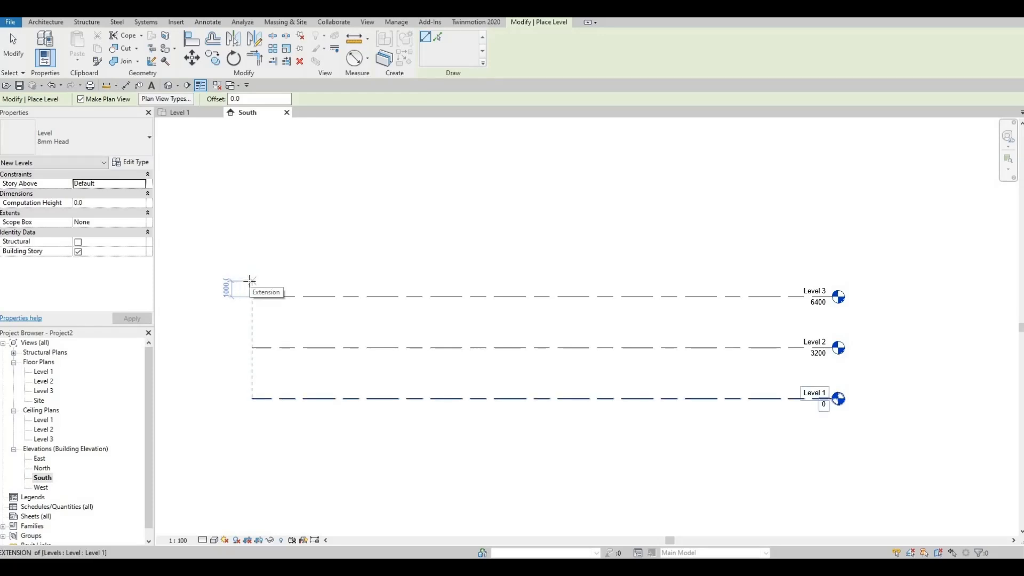
{"action": "left_click", "coordinate": [249, 279]}
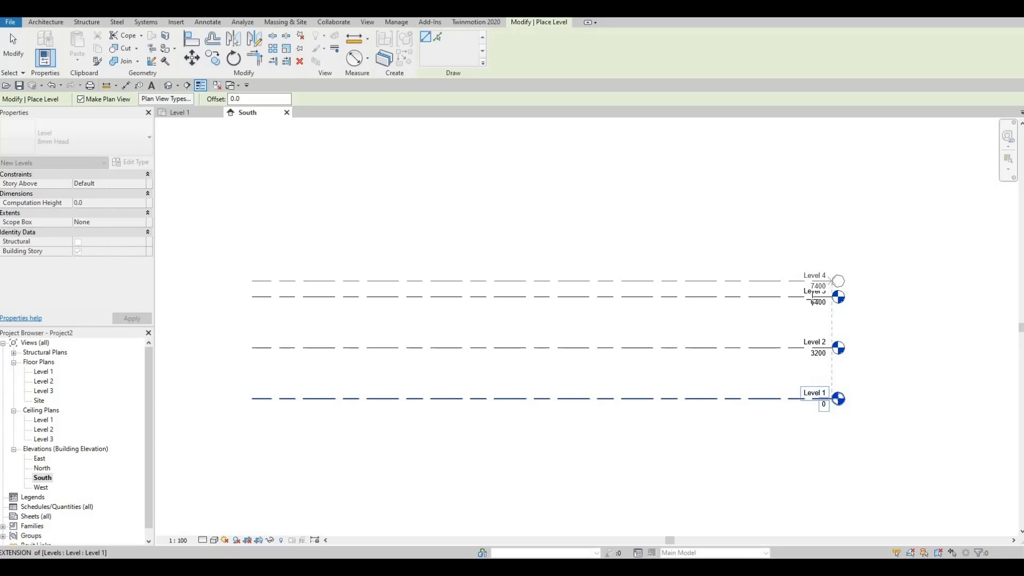
{"action": "left_click", "coordinate": [831, 281]}
{"action": "key", "text": "Escape"}
{"action": "key", "text": "Escape"}
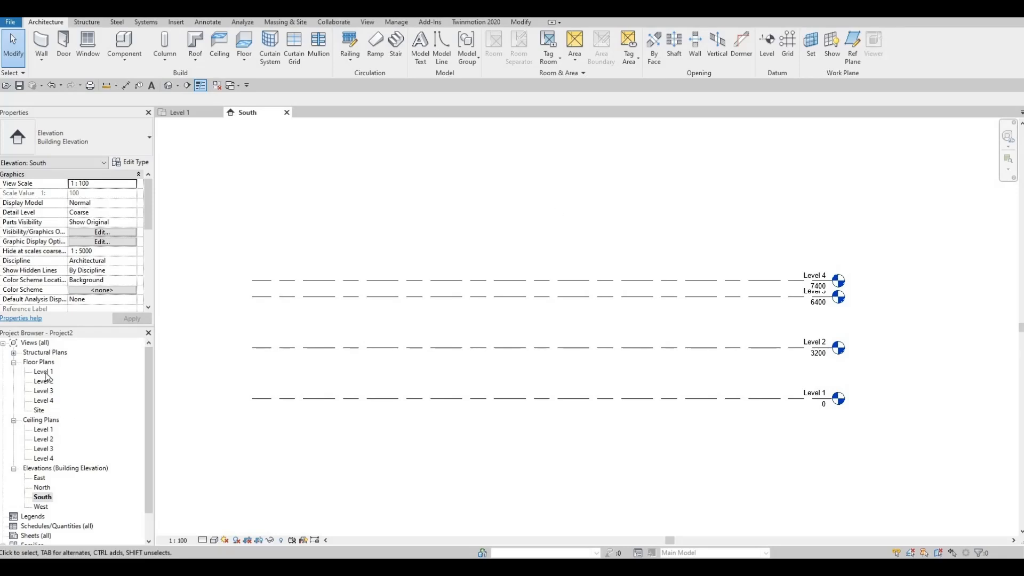
Open the Level 1 floor plan and draw a vertical grid line, bubble at its upper end, between the elevation markers.
{"action": "double_click", "coordinate": [43, 372]}
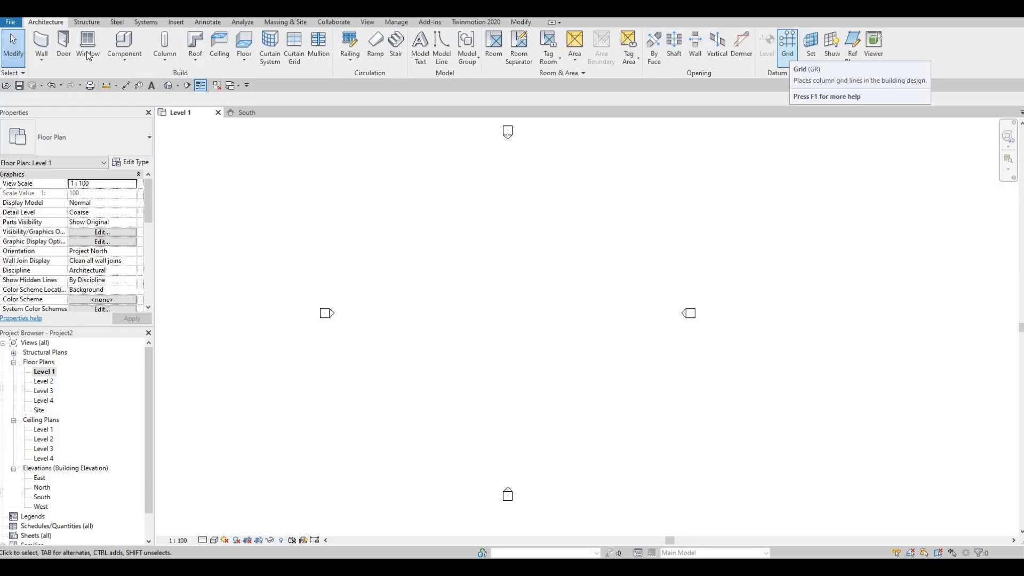
{"action": "left_click", "coordinate": [788, 48]}
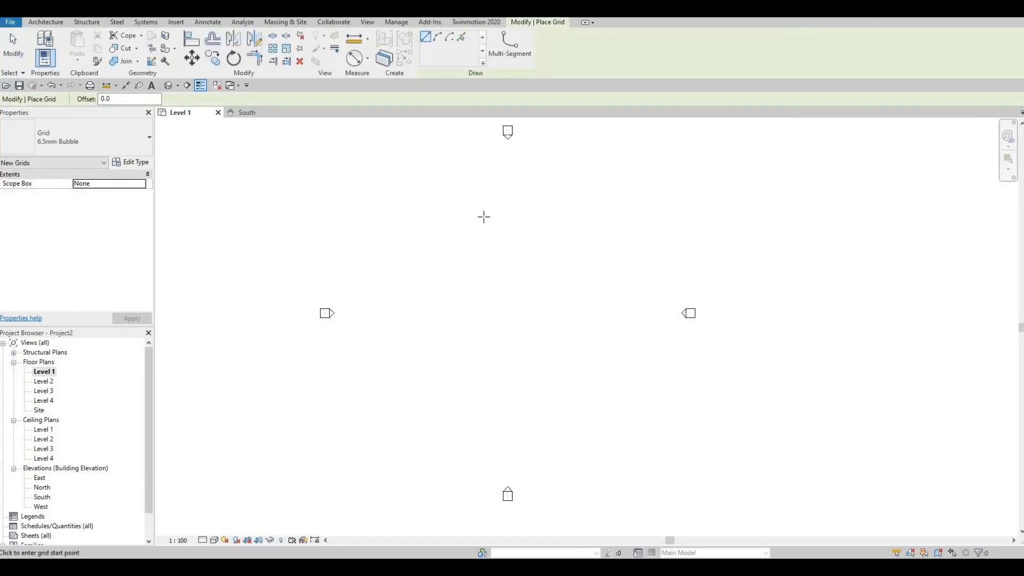
{"action": "left_click", "coordinate": [453, 415]}
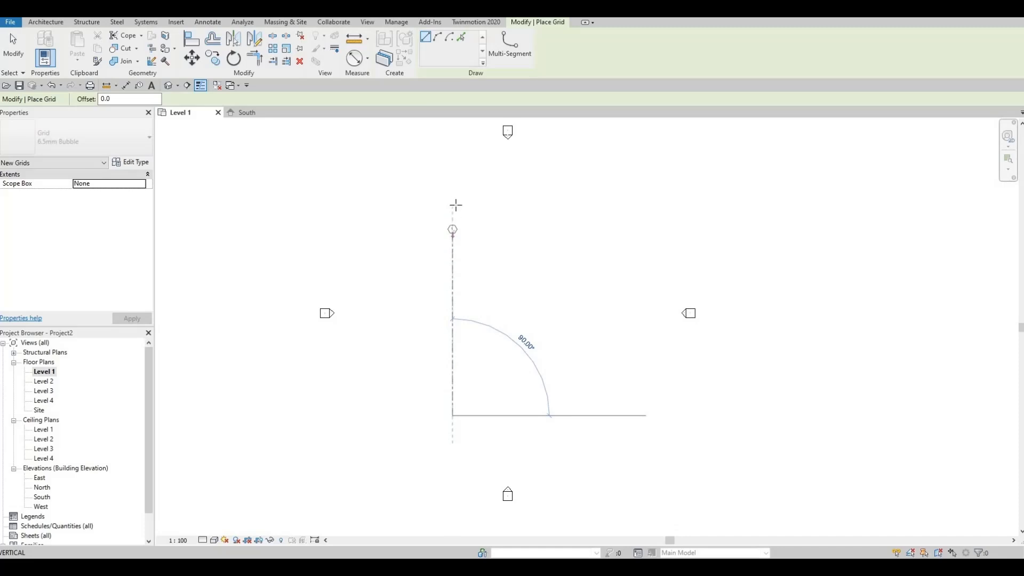
{"action": "left_click", "coordinate": [457, 198]}
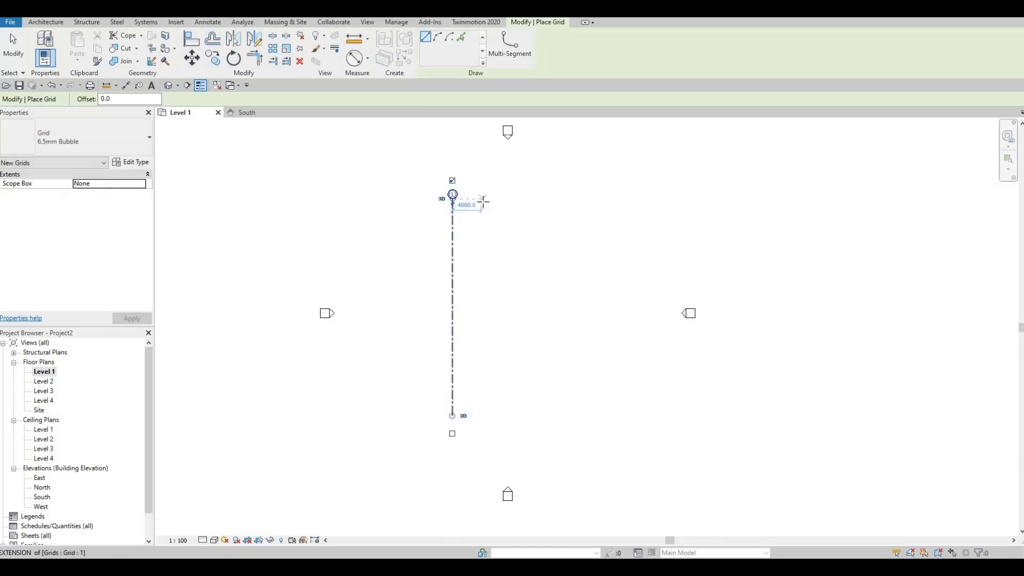
{"action": "key", "text": "Escape"}
{"action": "key", "text": "Escape"}
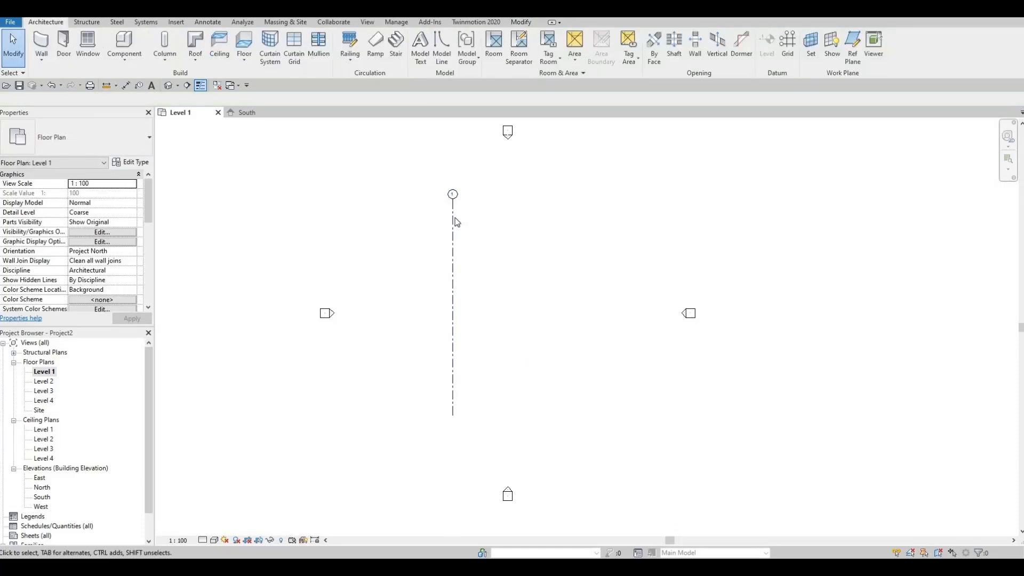
{"action": "left_click", "coordinate": [453, 217]}
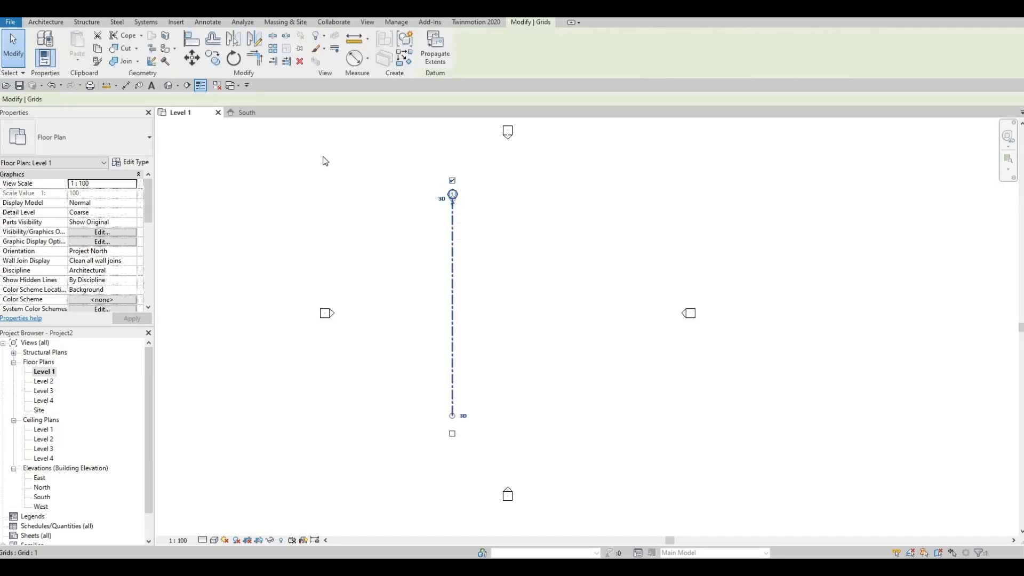
{"action": "left_click", "coordinate": [213, 58]}
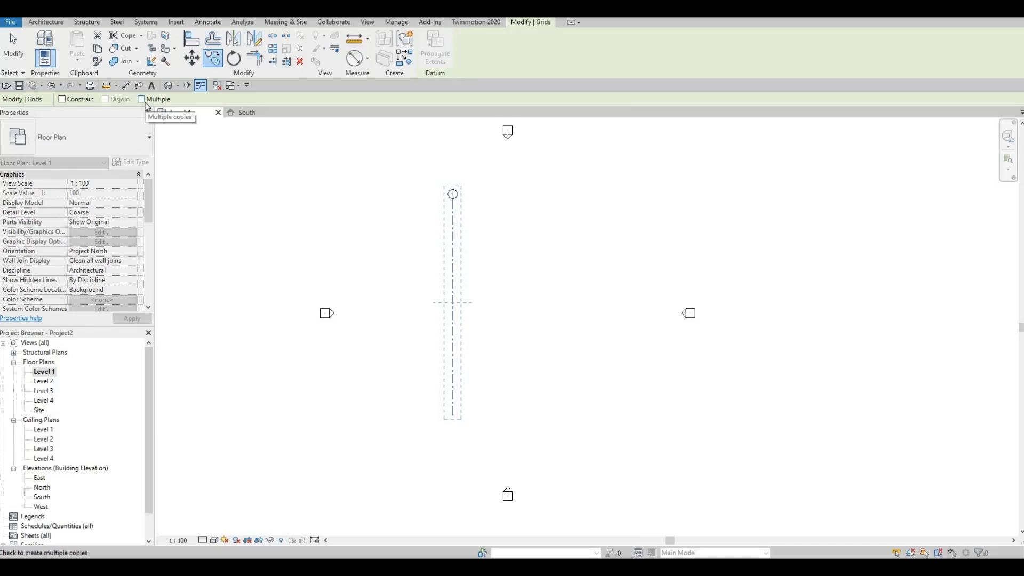
{"action": "left_click", "coordinate": [454, 209]}
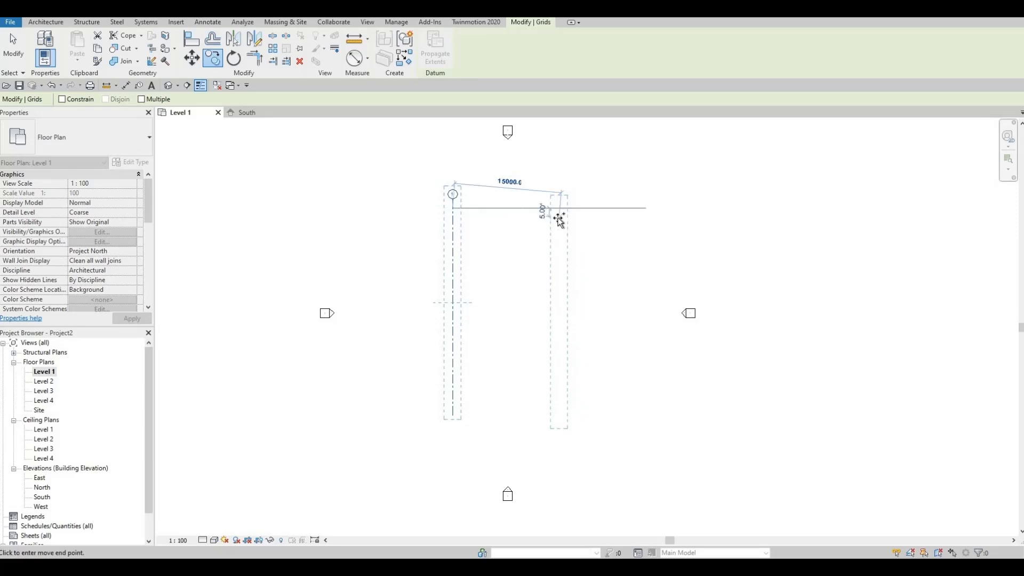
{"action": "type", "text": "7000"}
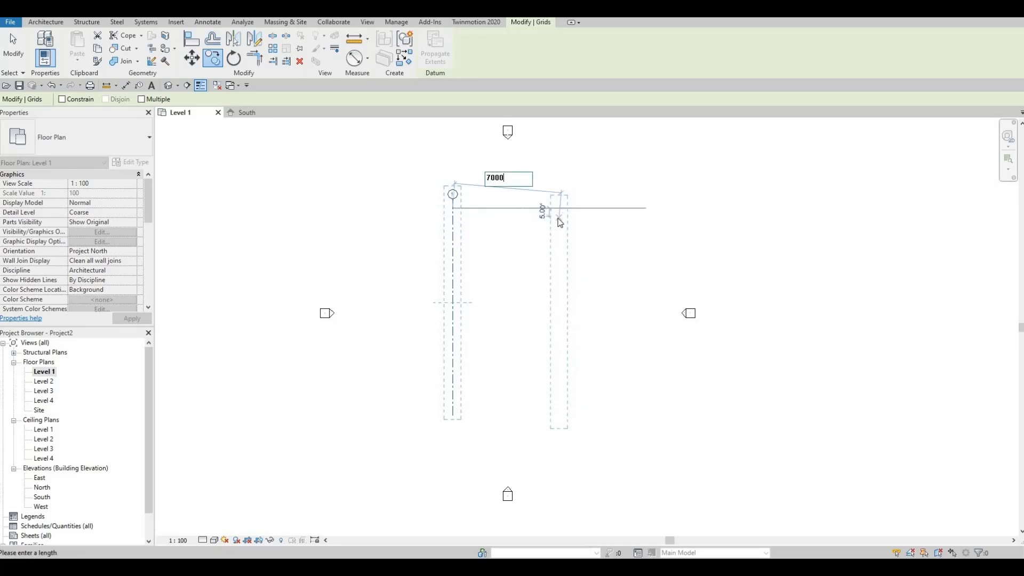
{"action": "key", "text": "Escape"}
{"action": "key", "text": "Escape"}
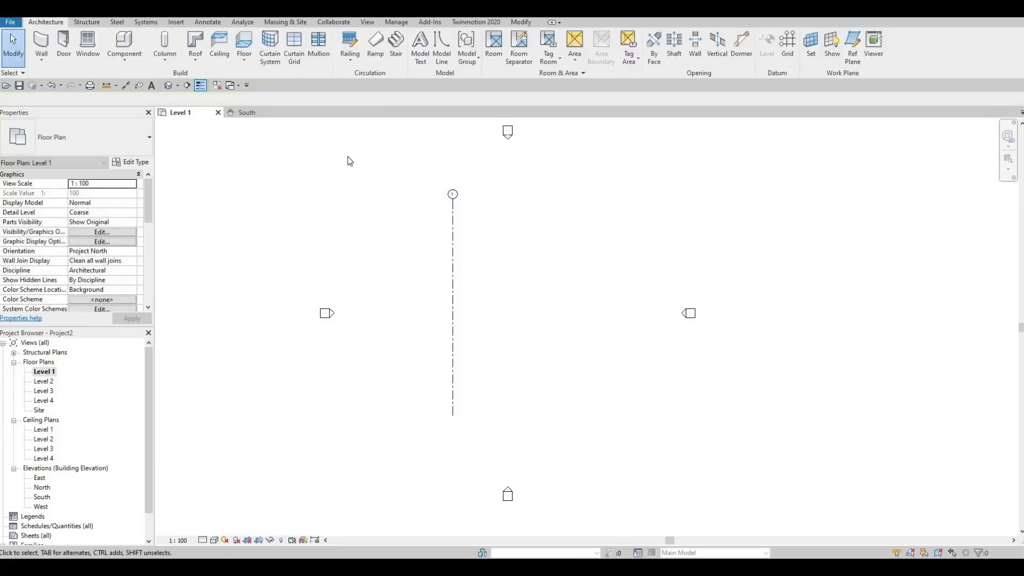
Copy vertical grid line 1 horizontally to the right at a distance of 7000.
{"action": "left_click", "coordinate": [452, 218]}
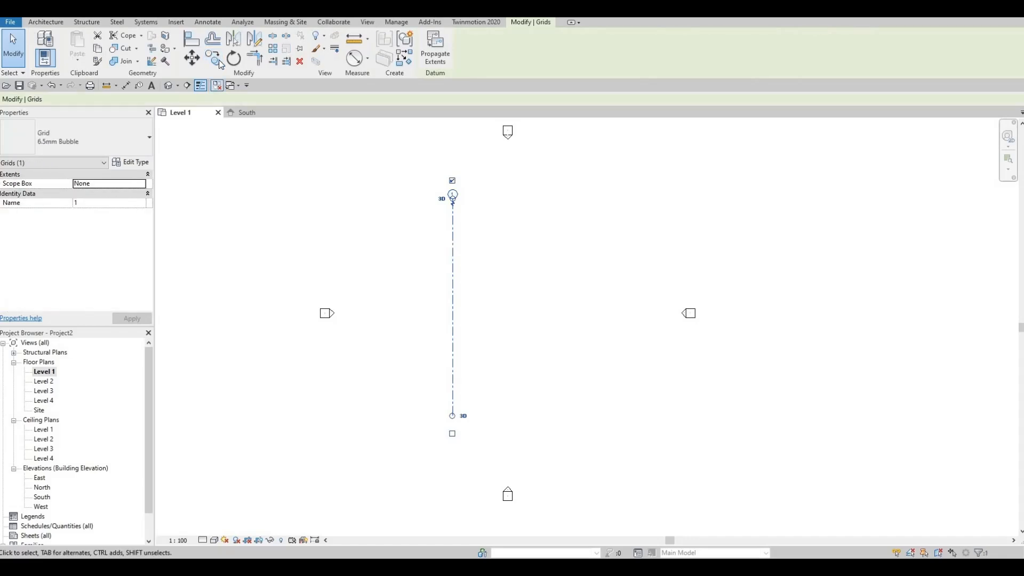
{"action": "key", "text": "m"}
{"action": "key", "text": "v"}
{"action": "left_click", "coordinate": [453, 209]}
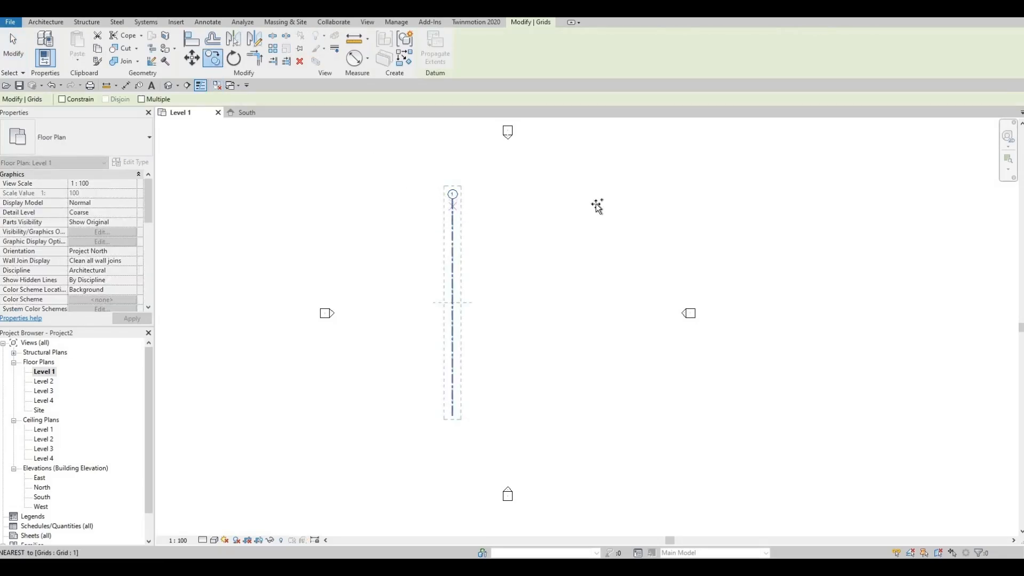
{"action": "type", "text": "7000"}
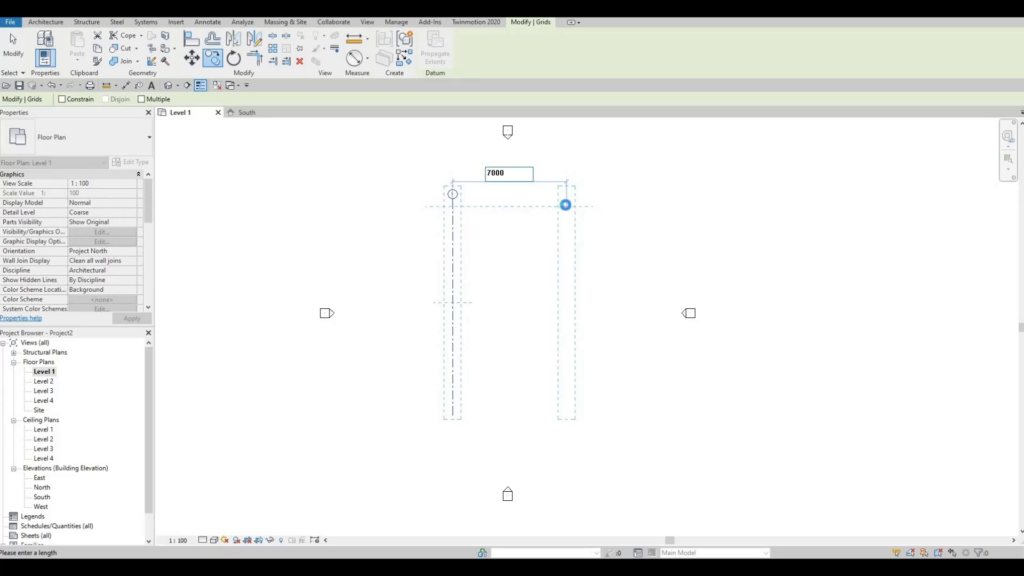
{"action": "key", "text": "Return"}
{"action": "key", "text": "Escape"}
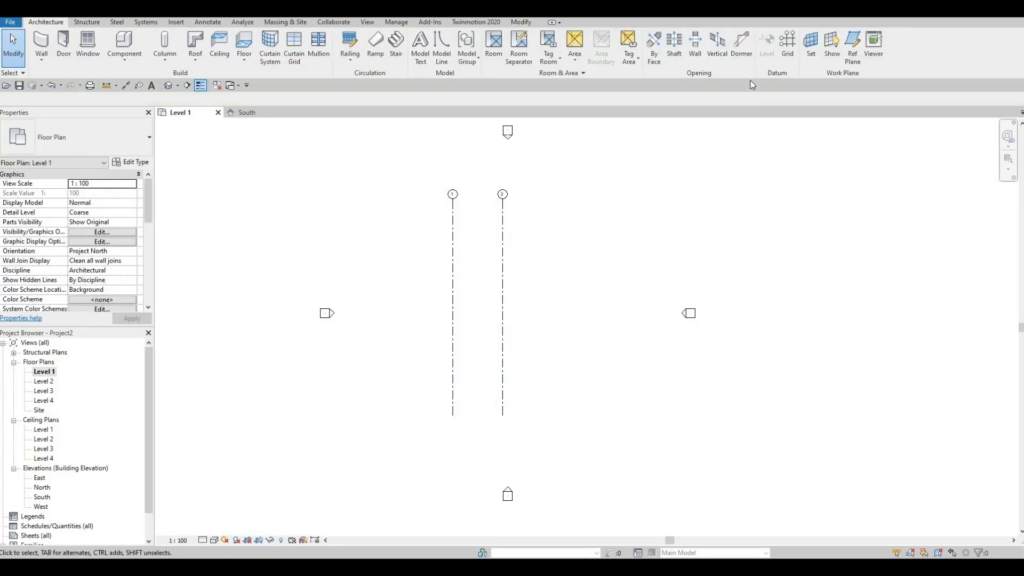
Draw a horizontal grid line from right to left across grids 1 and 2, just below their bubbles.
{"action": "left_click", "coordinate": [788, 48]}
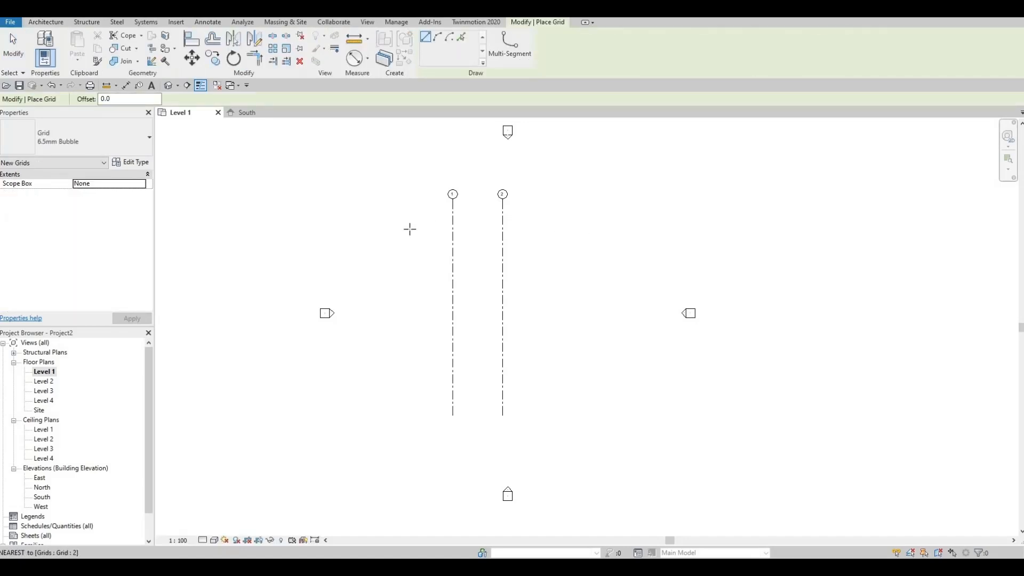
{"action": "left_click", "coordinate": [558, 224]}
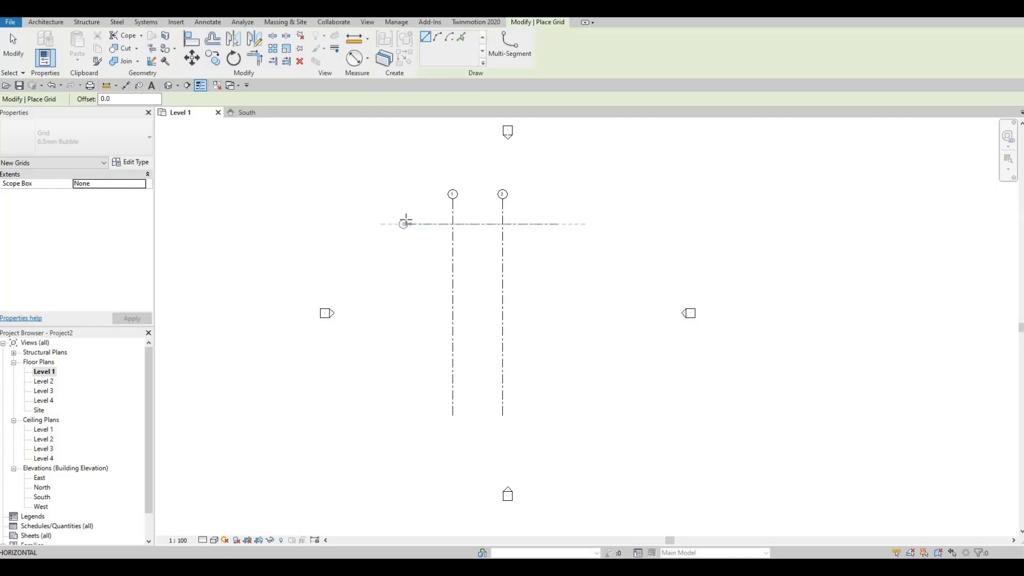
{"action": "left_click", "coordinate": [407, 224]}
{"action": "scroll", "coordinate": [406, 224], "scroll_direction": "up", "scroll_amount": 2}
{"action": "key", "text": "Escape"}
{"action": "key", "text": "Escape"}
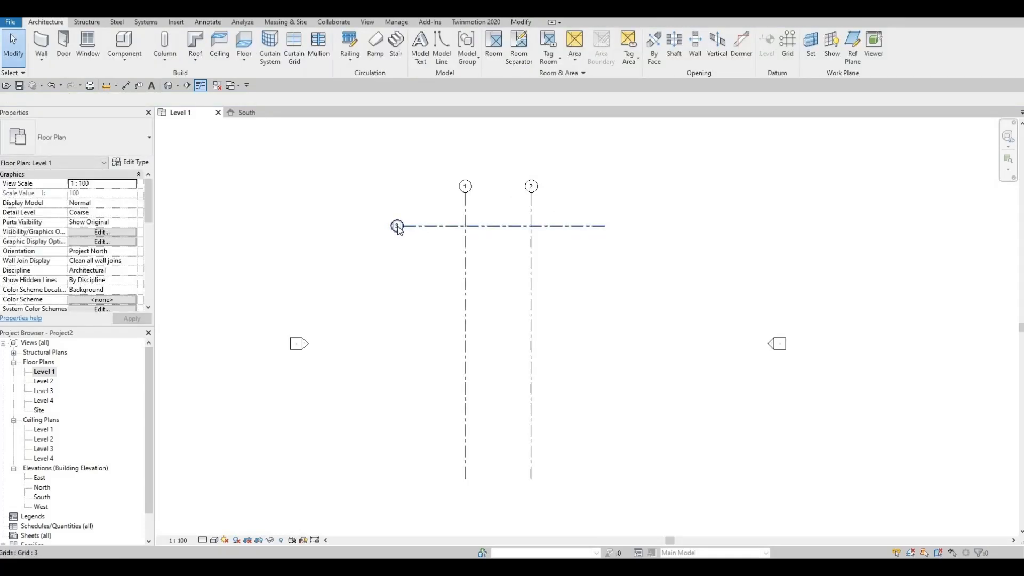
Rename the horizontal grid line as A.
{"action": "left_click", "coordinate": [398, 227]}
{"action": "left_click", "coordinate": [399, 227]}
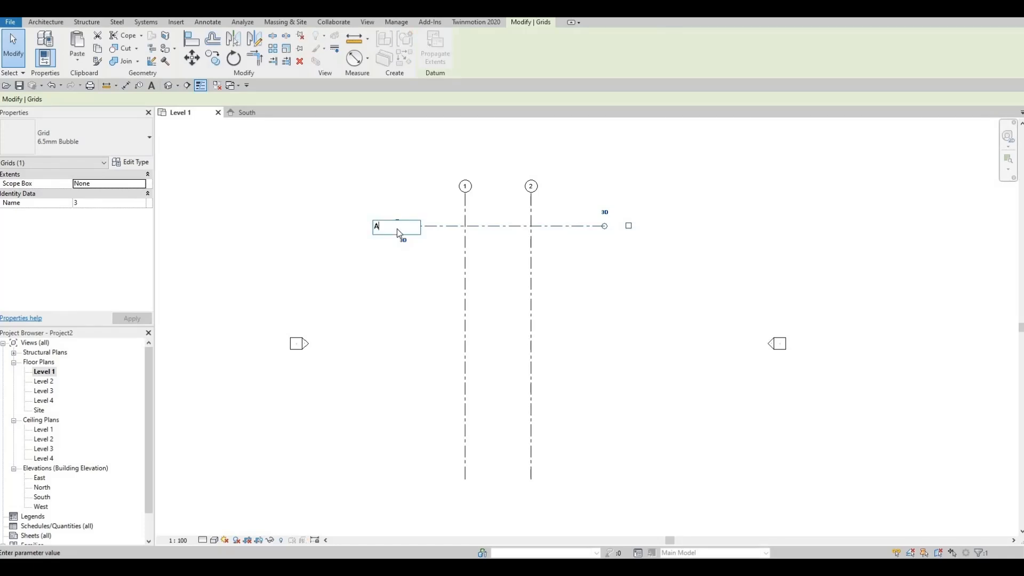
{"action": "type", "text": "A"}
{"action": "key", "text": "Return"}
{"action": "left_click", "coordinate": [490, 243]}
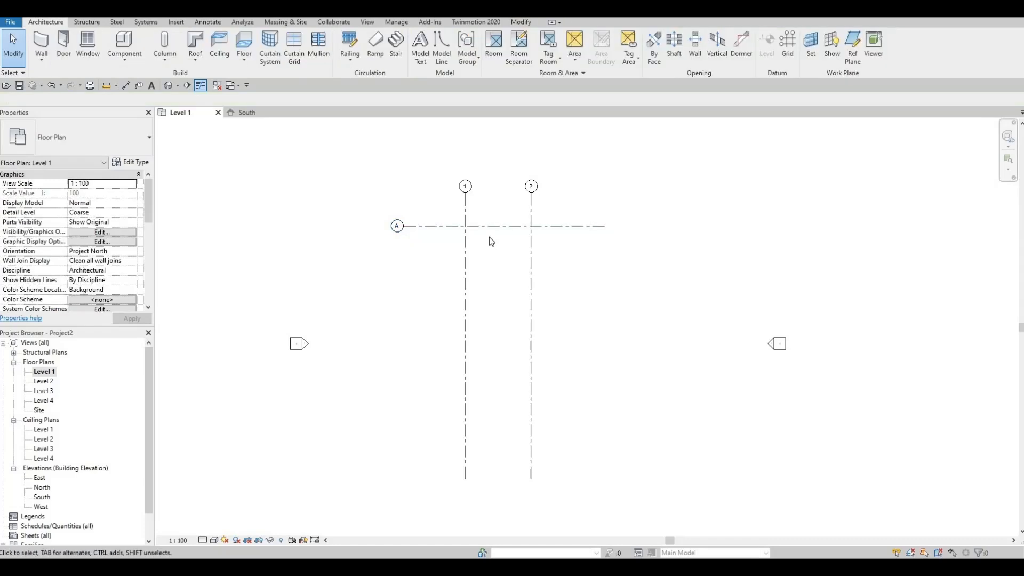
Copy horizontal grid line A straight down at a distance of 13000.
{"action": "left_click", "coordinate": [491, 228]}
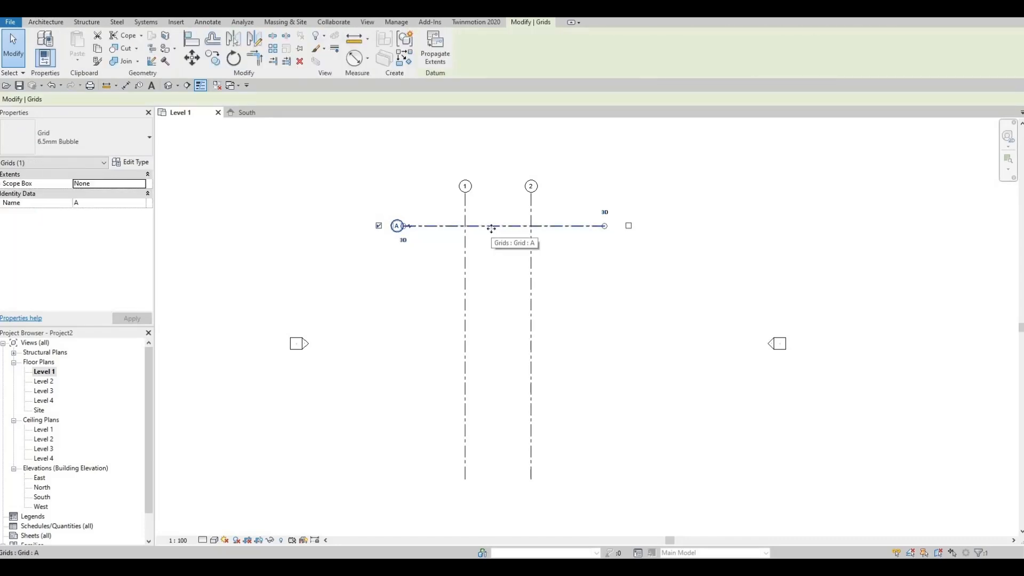
{"action": "left_click", "coordinate": [213, 58]}
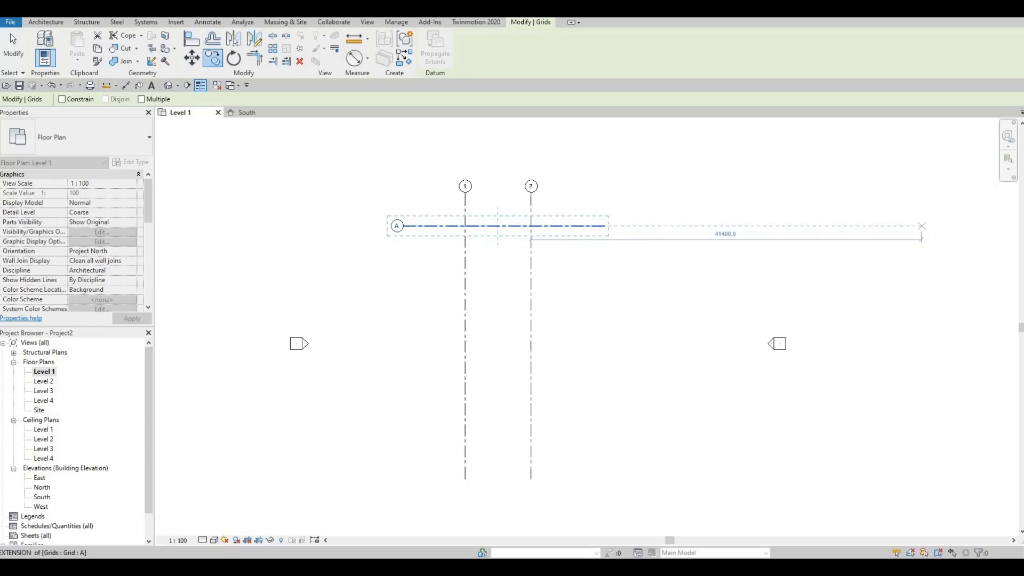
{"action": "left_click", "coordinate": [490, 227]}
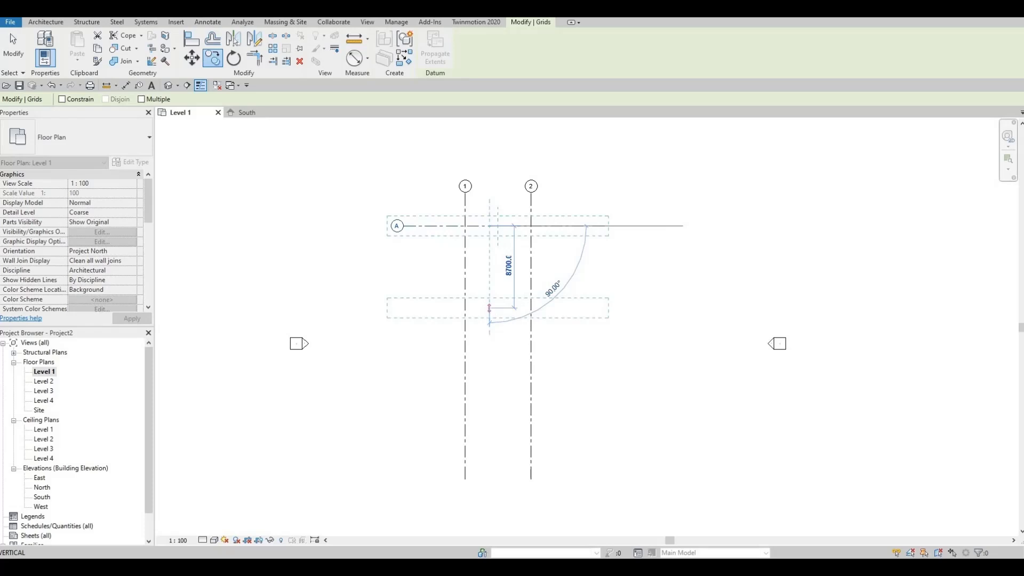
{"action": "type", "text": "13000"}
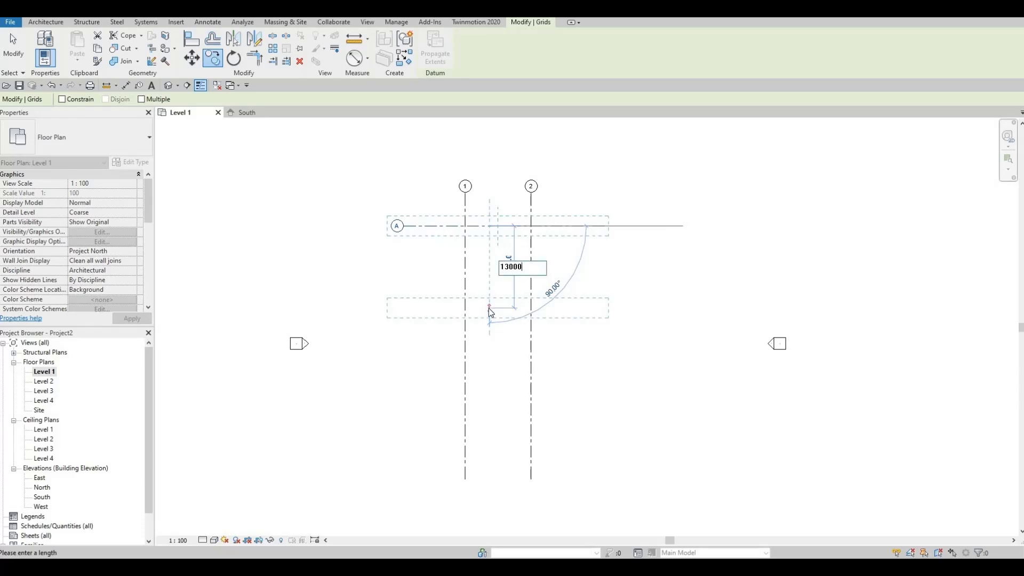
{"action": "key", "text": "Return"}
{"action": "key", "text": "Escape"}
{"action": "middle_click_drag", "start_coordinate": [502, 348], "coordinate": [491, 332]}
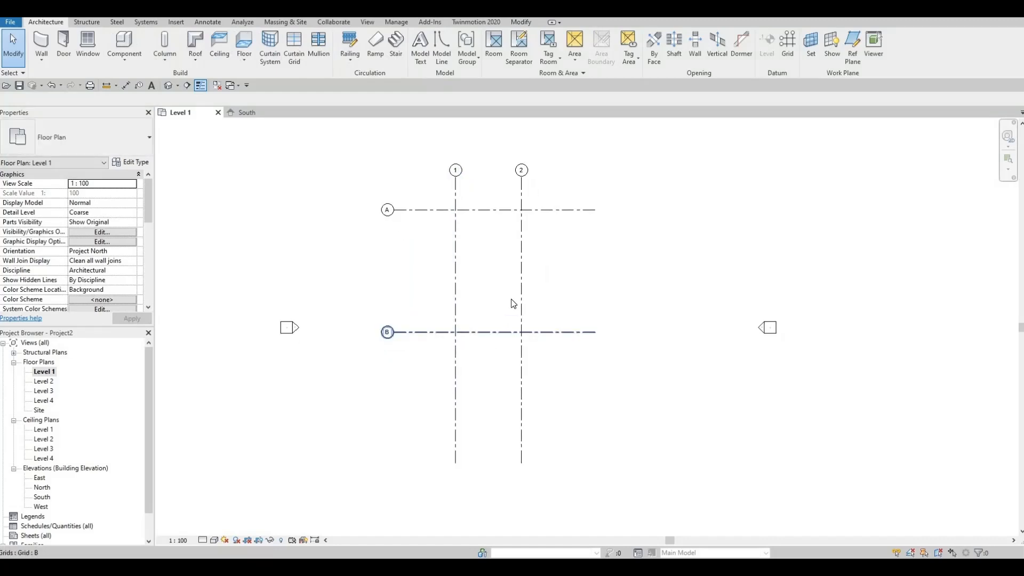
Shorten vertical grid lines 1 and 2 together so their lower ends stop just below grid B.
{"action": "left_click", "coordinate": [455, 434]}
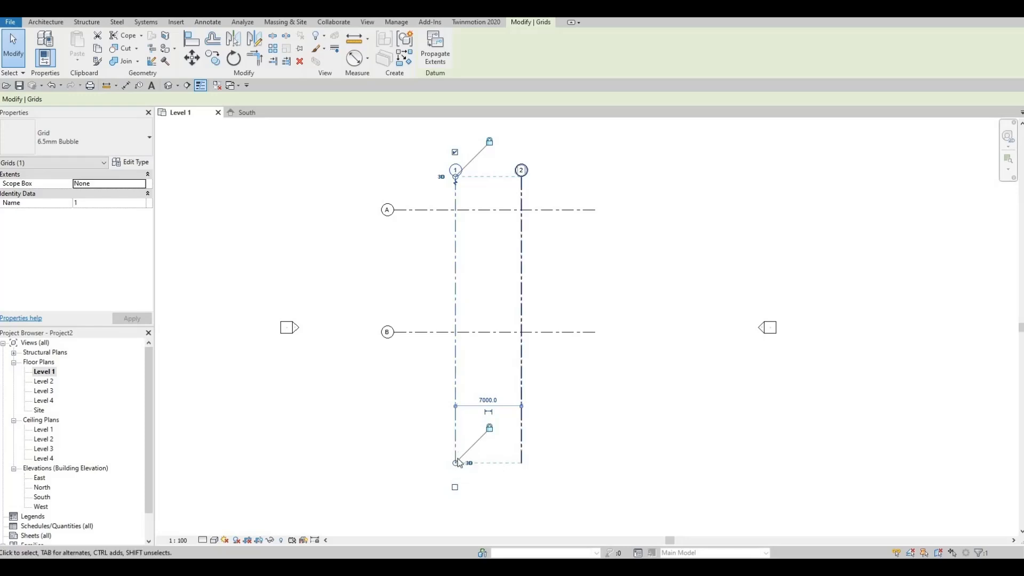
{"action": "left_click_drag", "start_coordinate": [457, 464], "coordinate": [456, 382]}
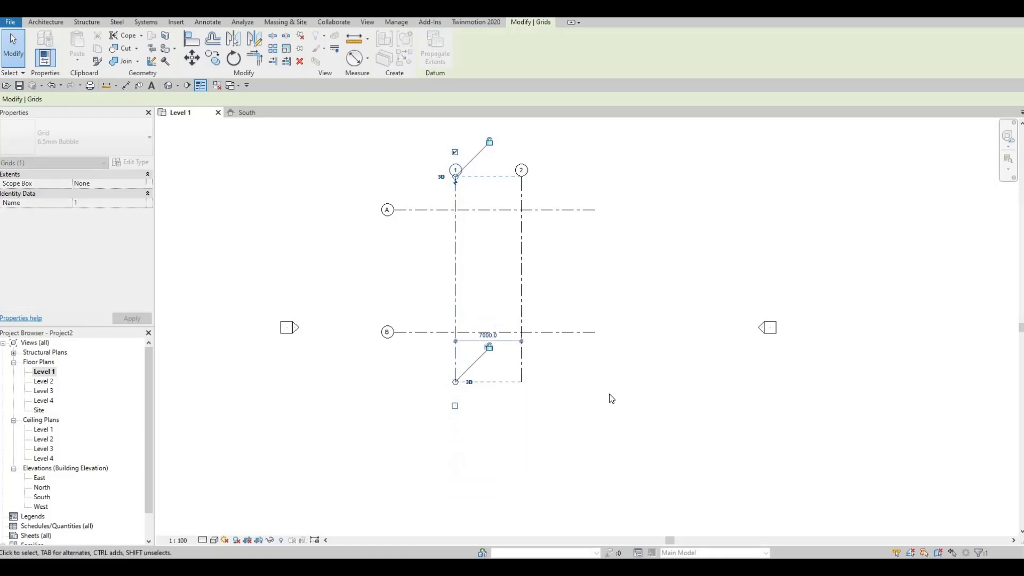
{"action": "left_click", "coordinate": [572, 387]}
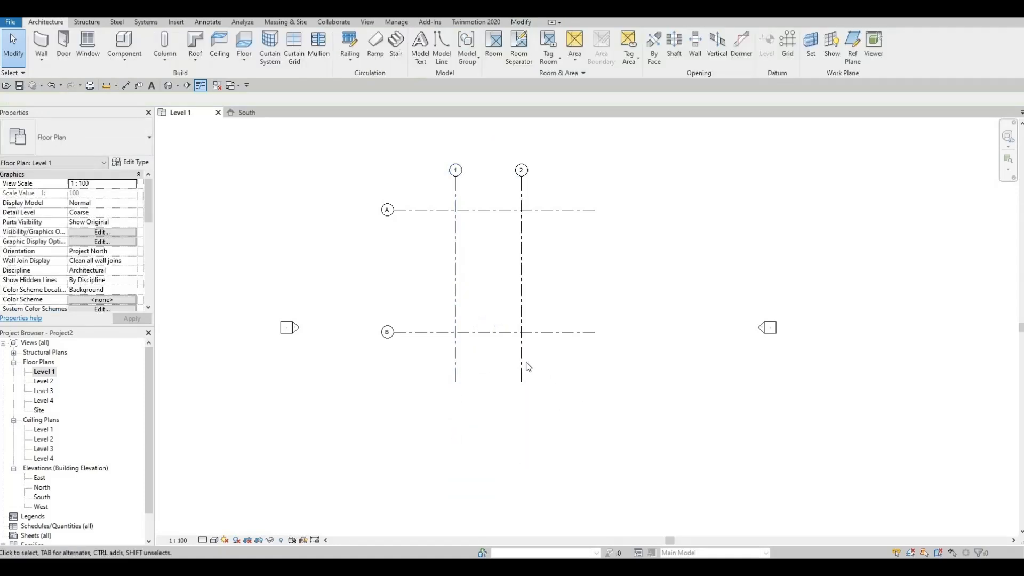
{"action": "left_click", "coordinate": [522, 376]}
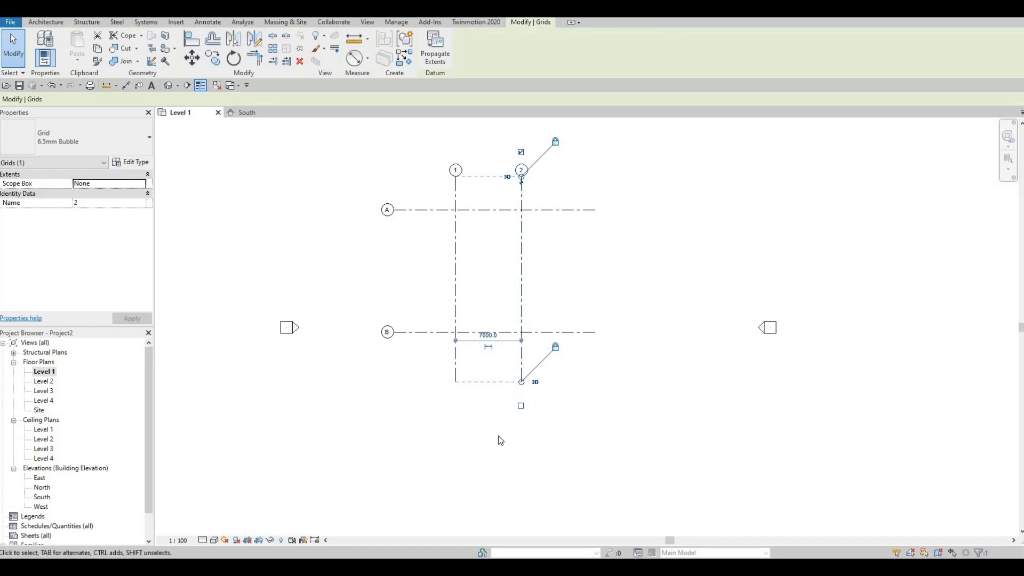
{"action": "left_click", "coordinate": [546, 431]}
{"action": "middle_click_drag", "start_coordinate": [567, 297], "coordinate": [574, 304]}
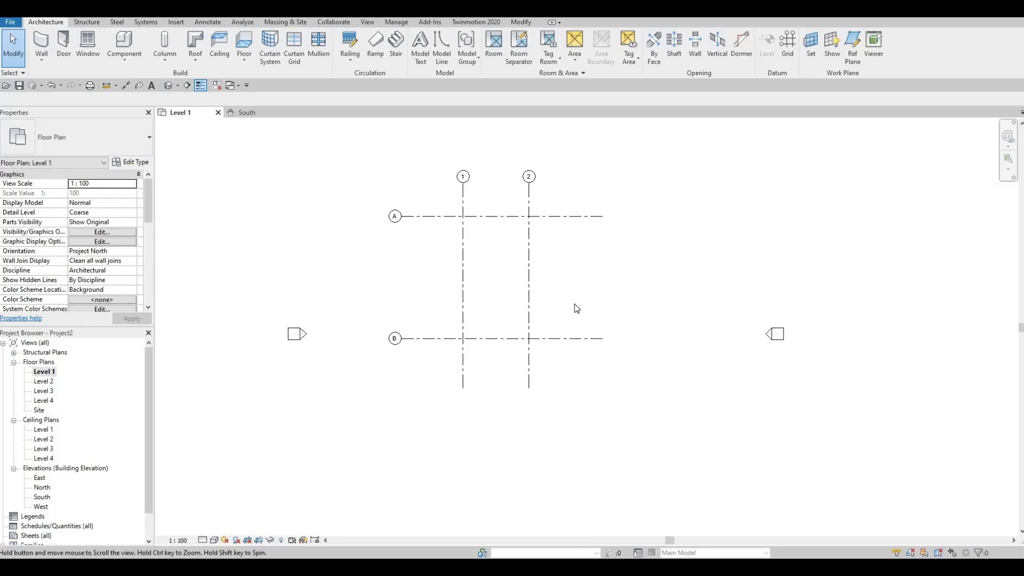
{"action": "scroll", "coordinate": [519, 303], "scroll_direction": "up", "scroll_amount": 1}
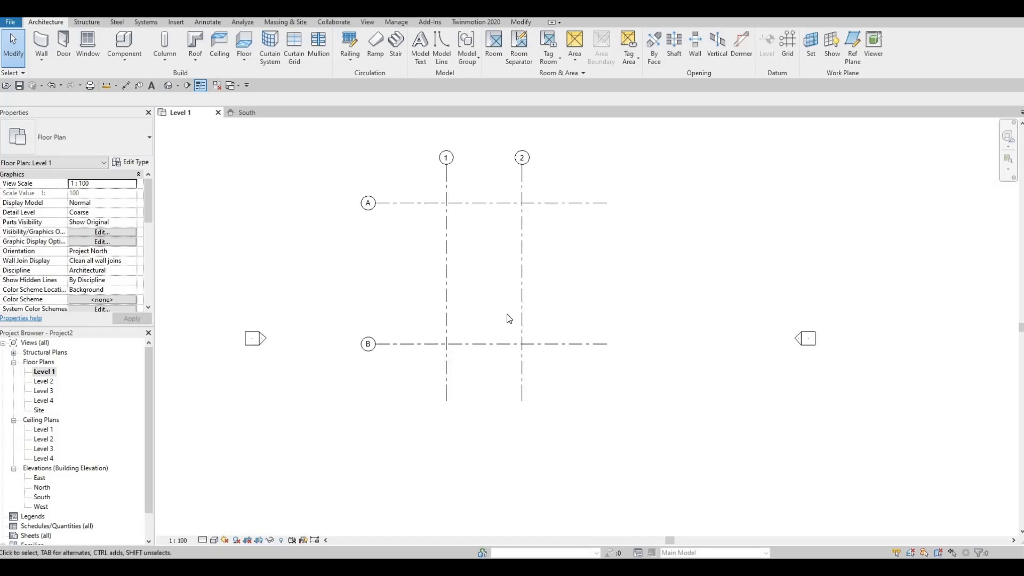
{"action": "middle_click_drag", "start_coordinate": [496, 320], "coordinate": [467, 323]}
{"action": "scroll", "coordinate": [467, 323], "scroll_direction": "up", "scroll_amount": 1}
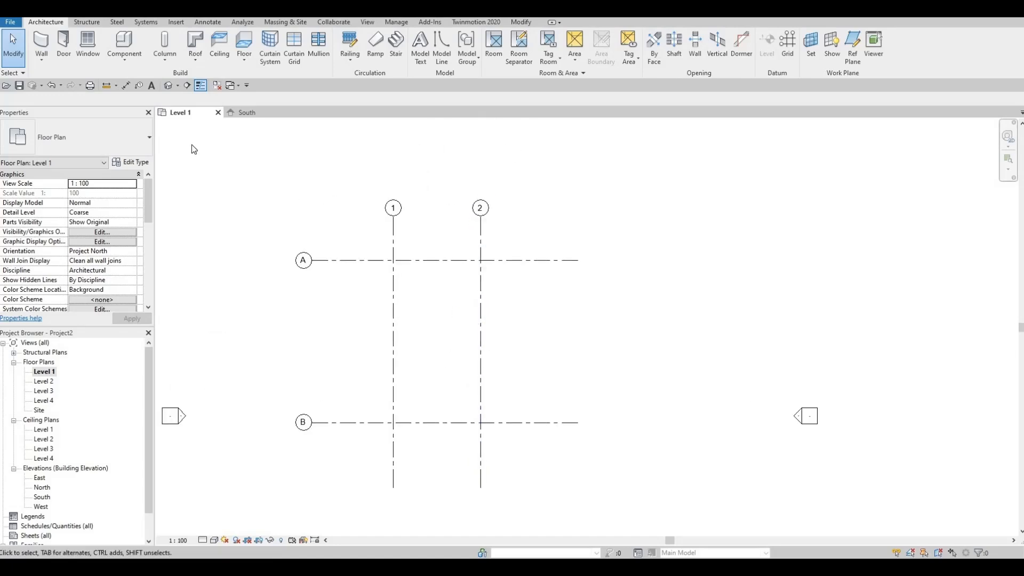
Start an architectural wall, duplicate the Generic - 200mm type as Exterior Wall 1 and accept its layer structure.
{"action": "left_click", "coordinate": [41, 44]}
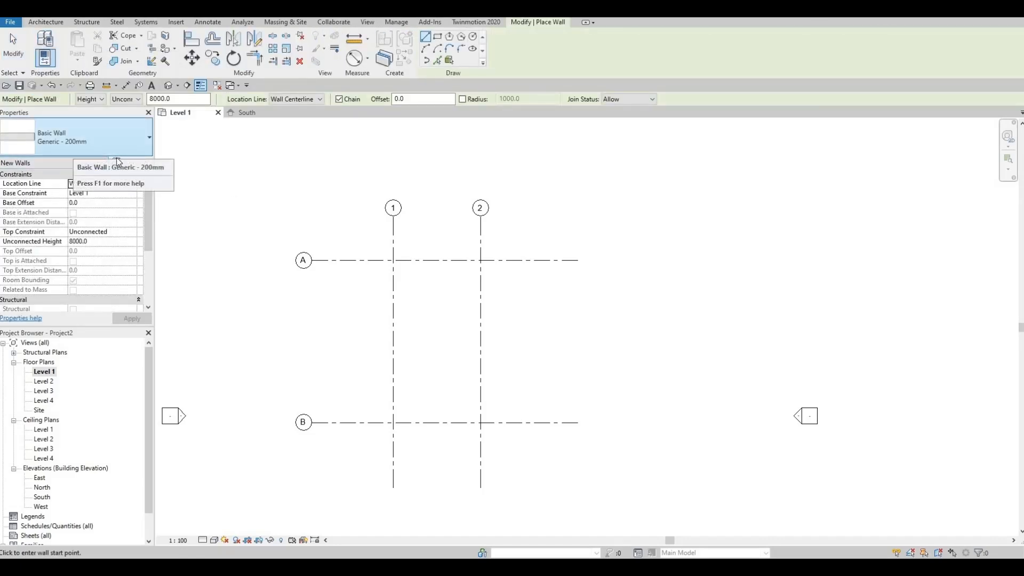
{"action": "left_click", "coordinate": [132, 163]}
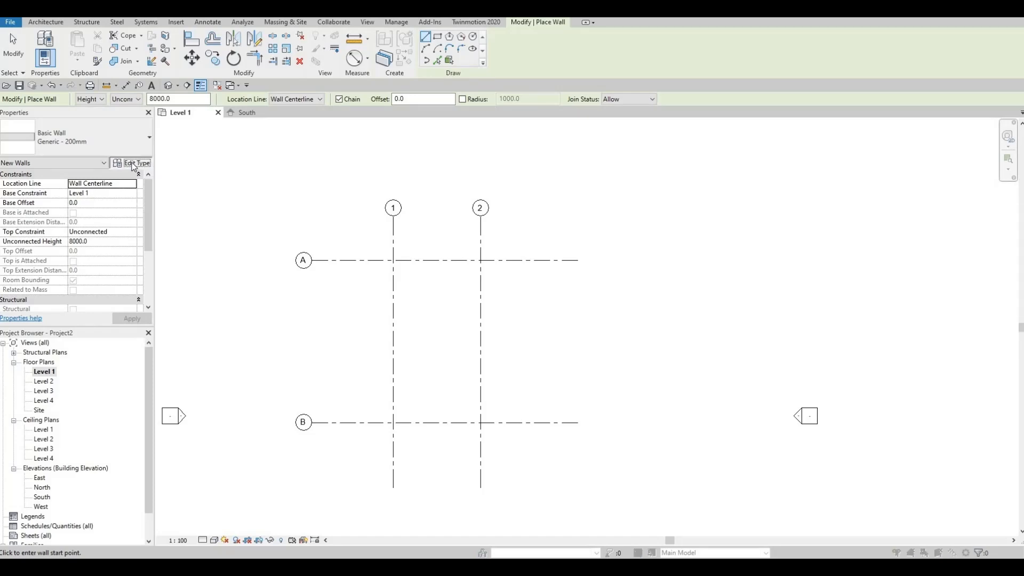
{"action": "left_click", "coordinate": [700, 195]}
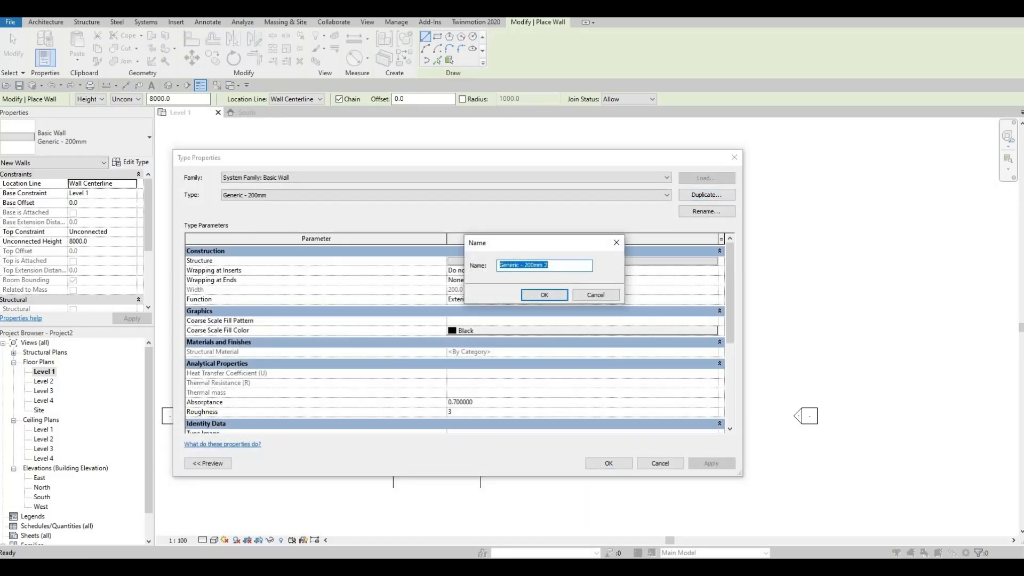
{"action": "type", "text": "Exterior Wall 1"}
{"action": "left_click", "coordinate": [532, 294]}
{"action": "left_click", "coordinate": [494, 261]}
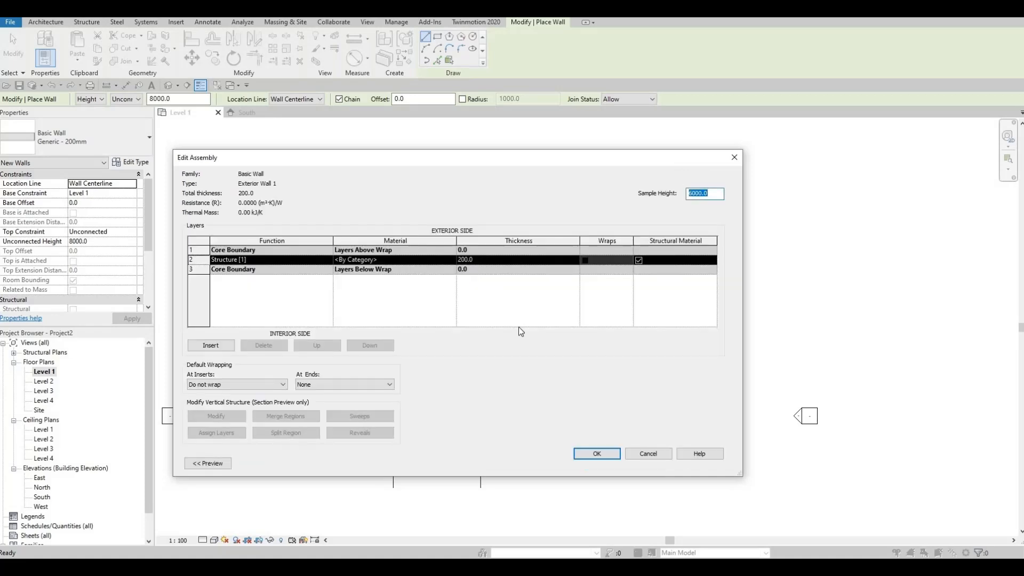
{"action": "left_click", "coordinate": [594, 454]}
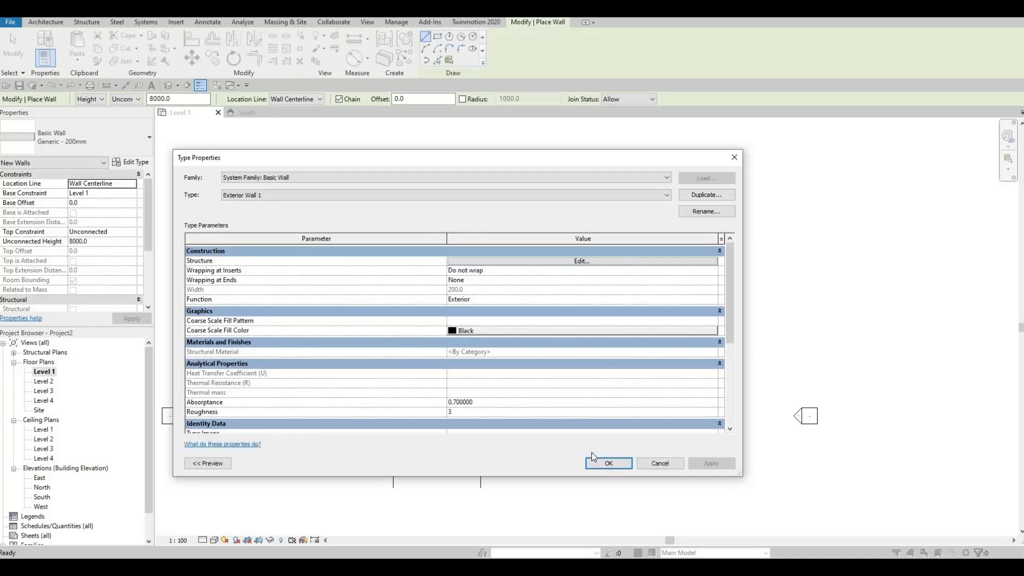
{"action": "left_click", "coordinate": [607, 462]}
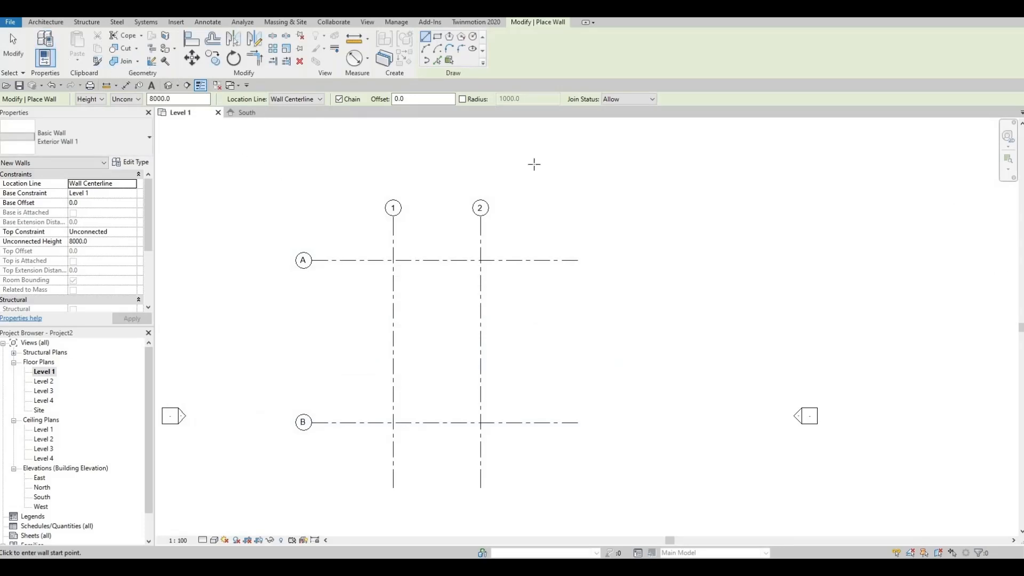
Draw a rectangle of Exterior Wall 1 walls up to Level 2, from grid intersection A-1 to B-2.
{"action": "left_click", "coordinate": [438, 37]}
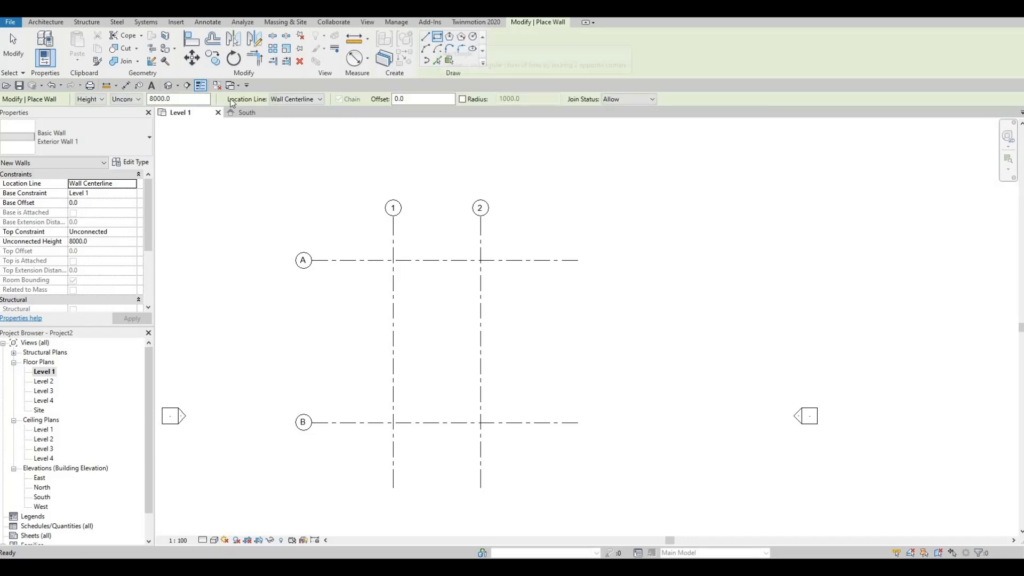
{"action": "left_click", "coordinate": [138, 104]}
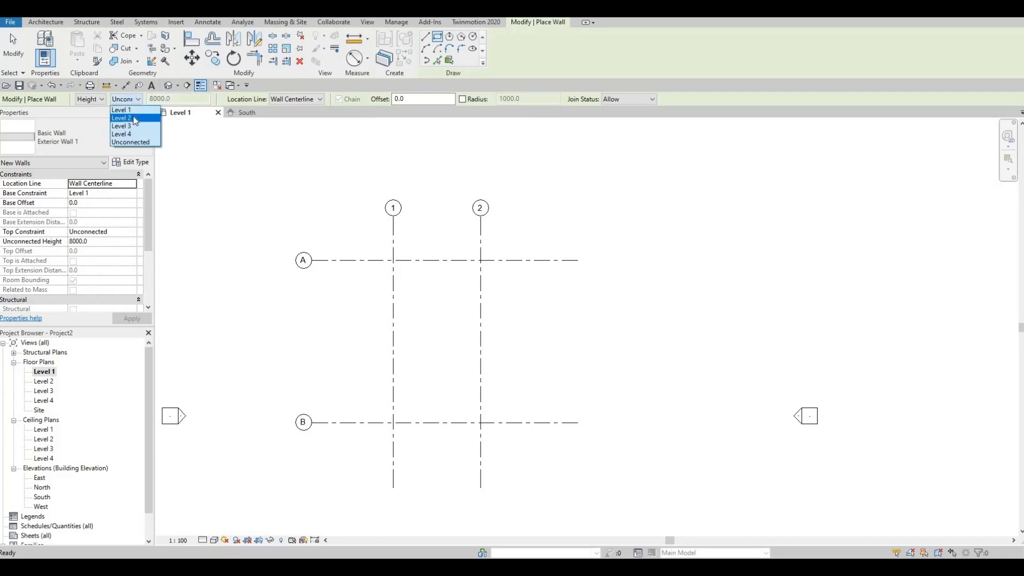
{"action": "left_click", "coordinate": [135, 119]}
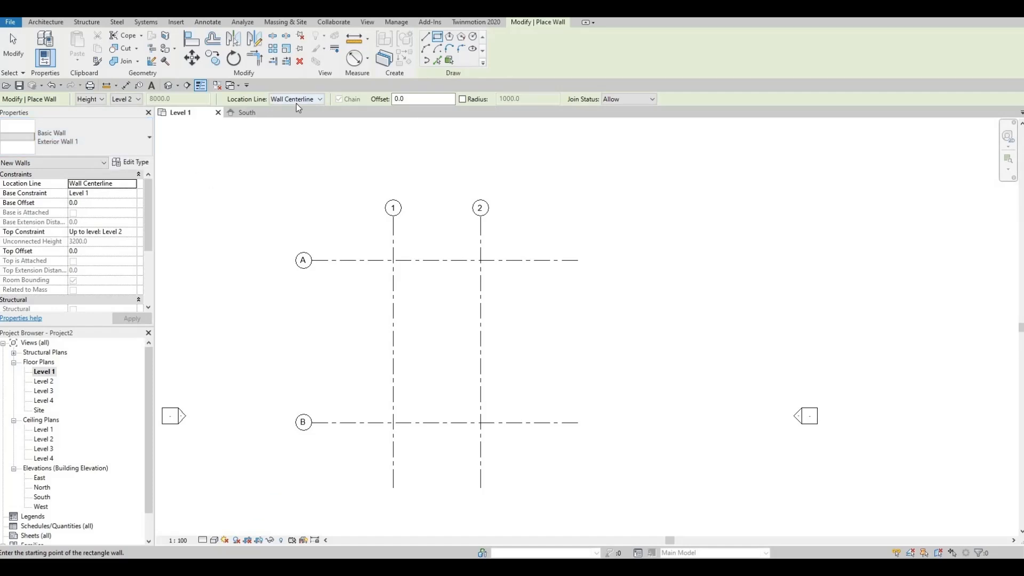
{"action": "left_click", "coordinate": [393, 260]}
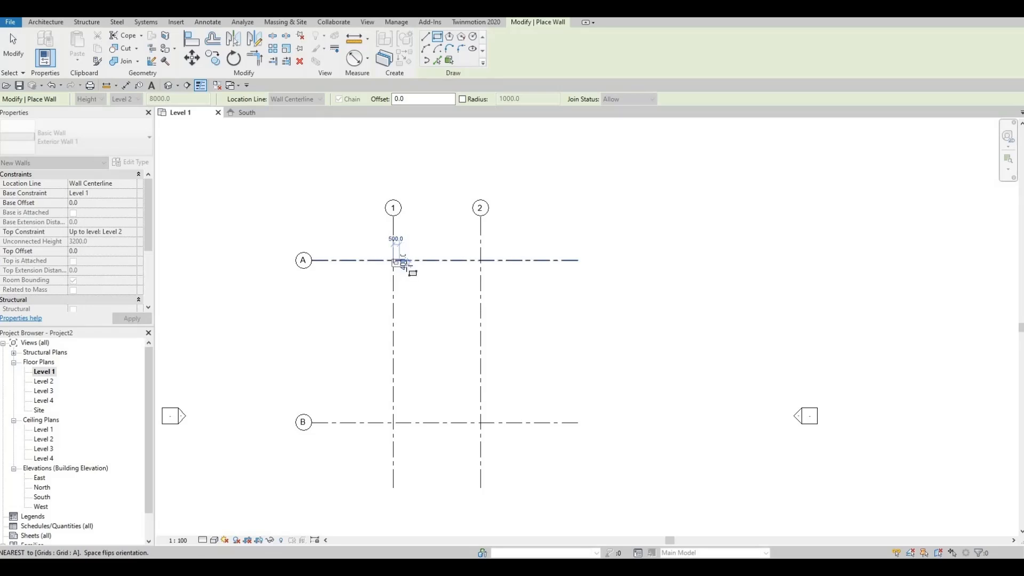
{"action": "scroll", "coordinate": [406, 266], "scroll_direction": "up", "scroll_amount": 2}
{"action": "scroll", "coordinate": [363, 252], "scroll_direction": "up", "scroll_amount": 2}
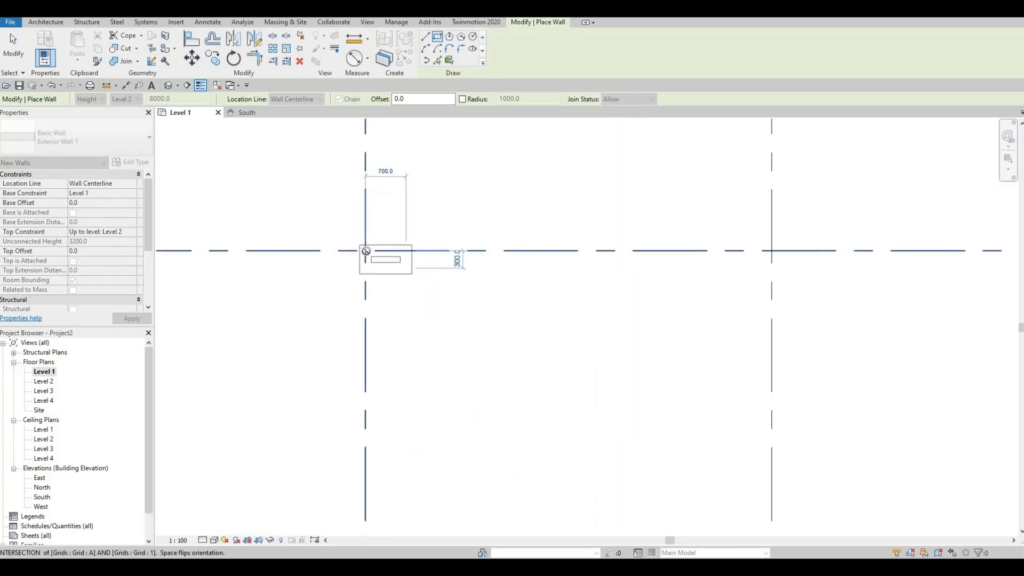
{"action": "scroll", "coordinate": [368, 253], "scroll_direction": "down", "scroll_amount": 2}
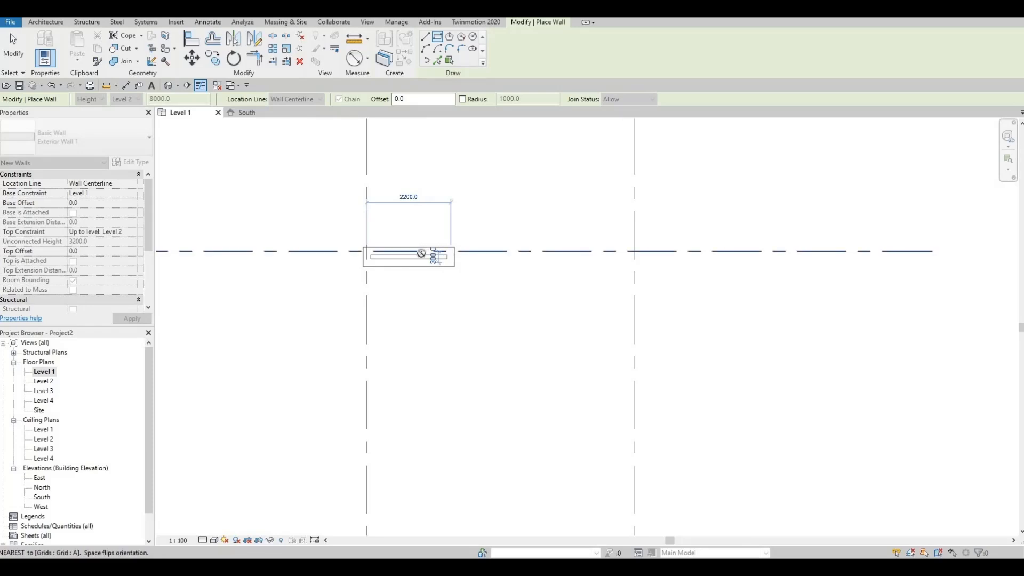
{"action": "scroll", "coordinate": [502, 354], "scroll_direction": "down", "scroll_amount": 1}
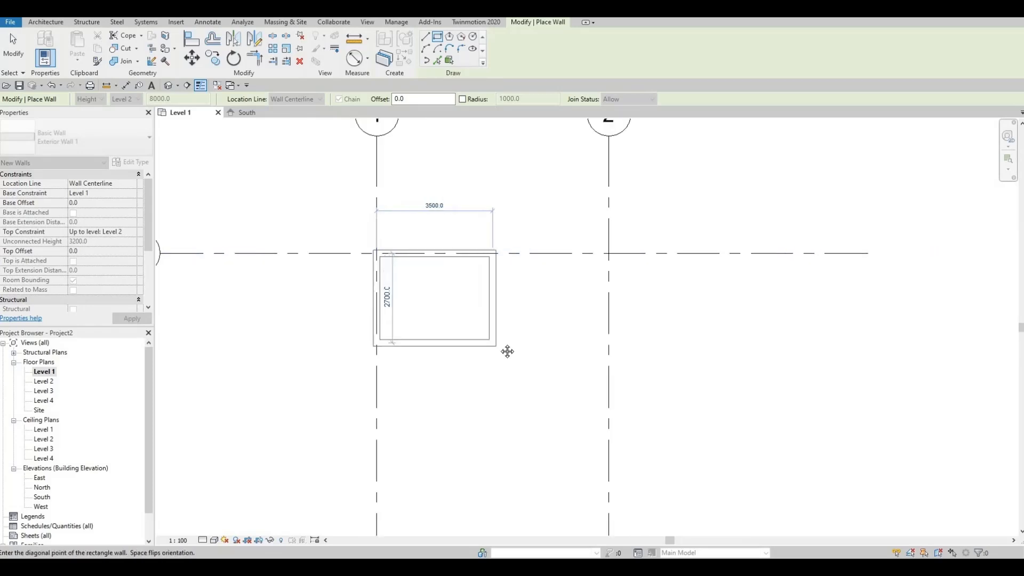
{"action": "middle_click_drag", "start_coordinate": [534, 422], "coordinate": [510, 247]}
{"action": "middle_click_drag", "start_coordinate": [525, 402], "coordinate": [508, 283]}
{"action": "scroll", "coordinate": [530, 376], "scroll_direction": "up", "scroll_amount": 1}
{"action": "scroll", "coordinate": [533, 384], "scroll_direction": "down", "scroll_amount": 1}
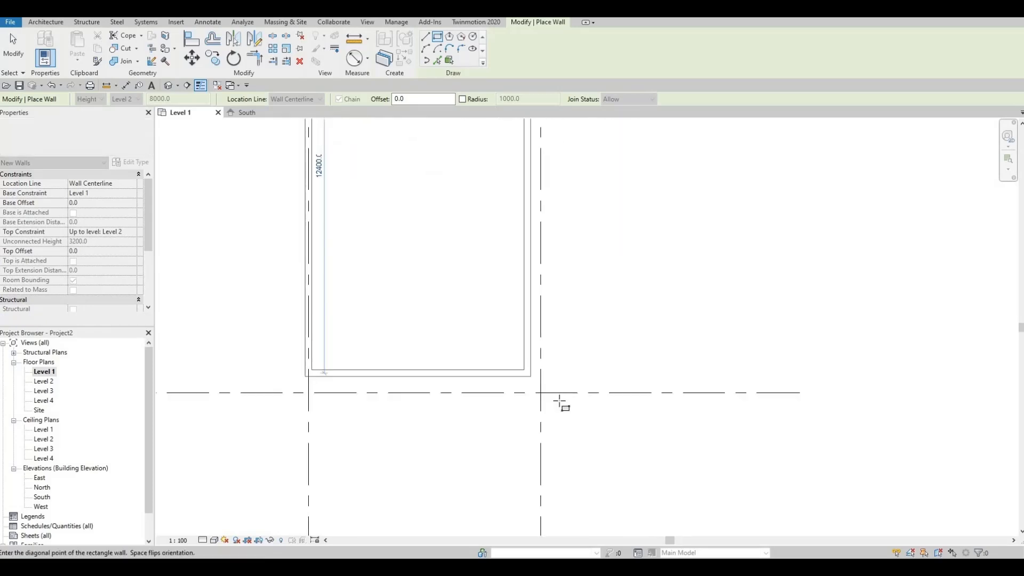
{"action": "scroll", "coordinate": [544, 392], "scroll_direction": "up", "scroll_amount": 3}
{"action": "scroll", "coordinate": [538, 397], "scroll_direction": "up", "scroll_amount": 2}
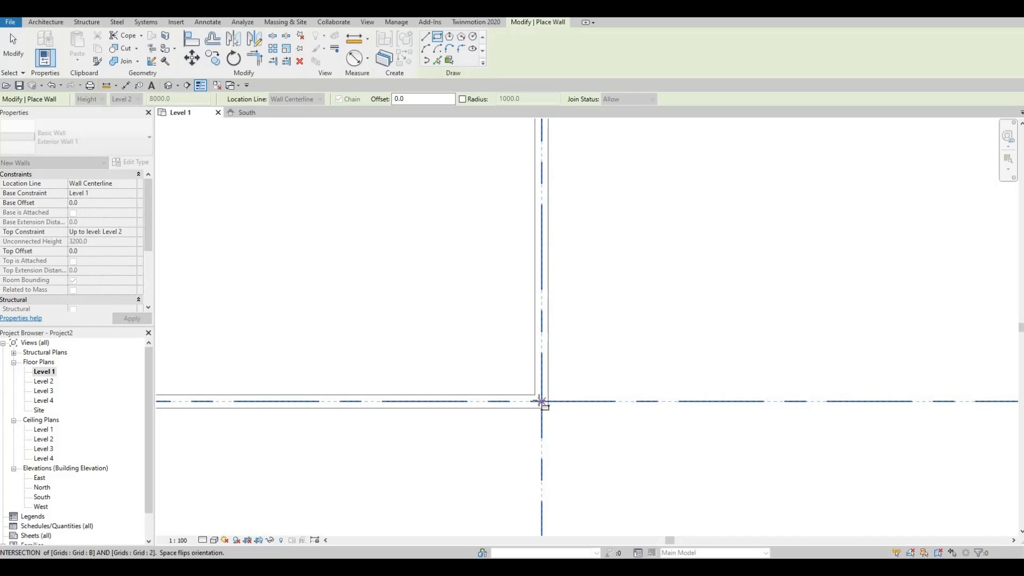
{"action": "left_click", "coordinate": [540, 401]}
{"action": "scroll", "coordinate": [496, 275], "scroll_direction": "down", "scroll_amount": 1}
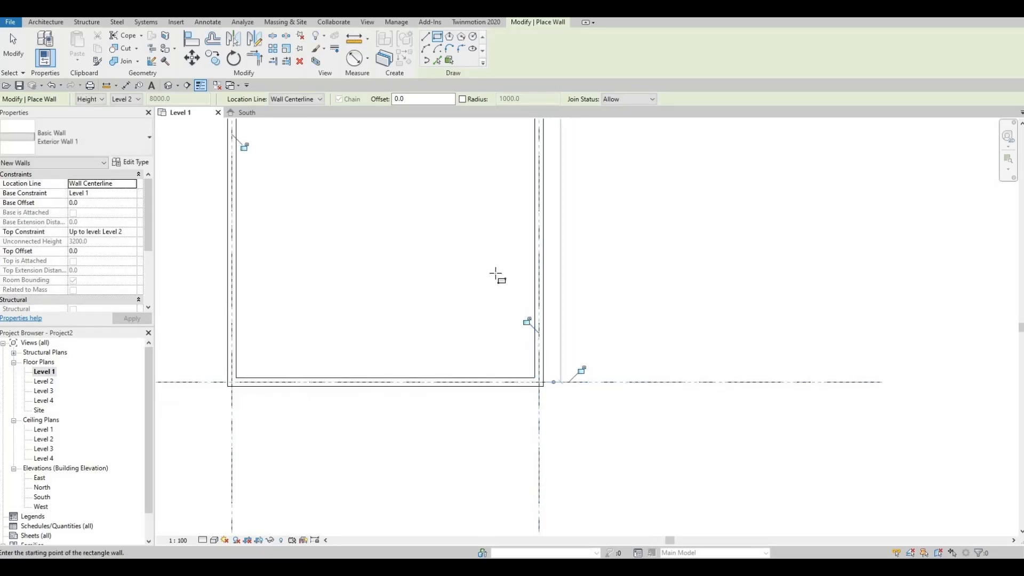
{"action": "scroll", "coordinate": [496, 275], "scroll_direction": "down", "scroll_amount": 3}
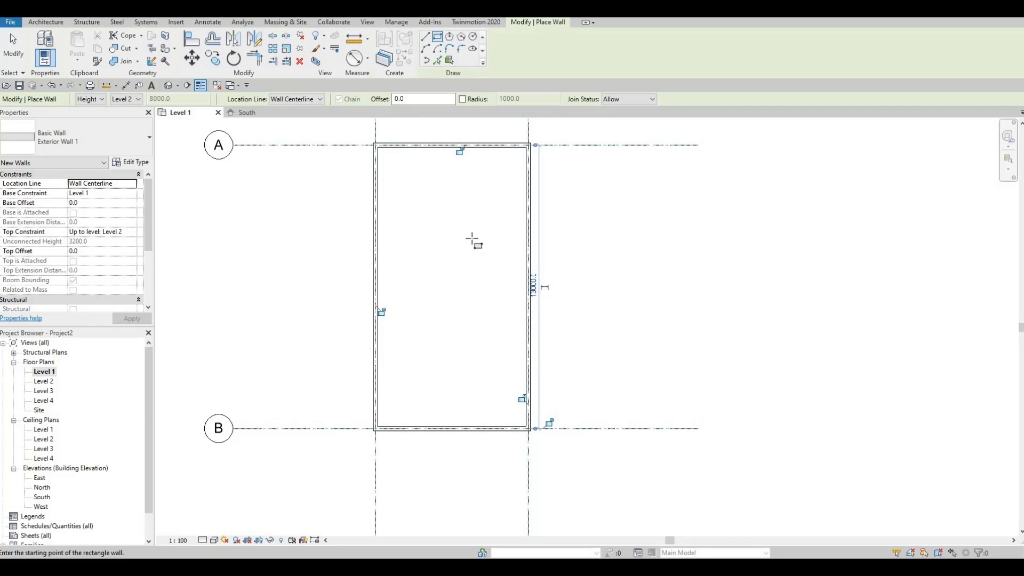
{"action": "key", "text": "Escape"}
{"action": "key", "text": "Escape"}
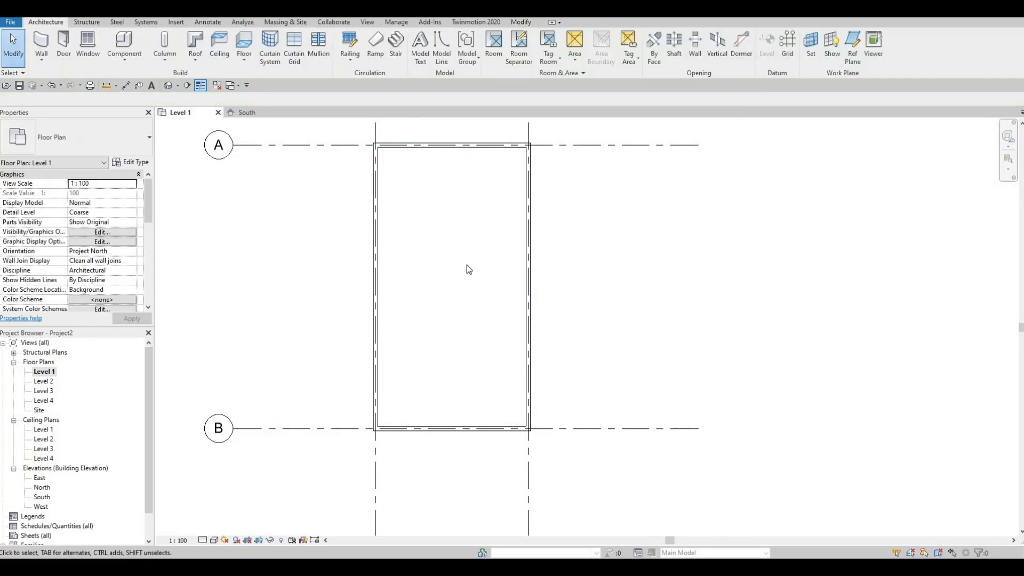
Open the default 3D view and orbit around to inspect the rectangular exterior walls.
{"action": "middle_click_drag", "start_coordinate": [482, 277], "coordinate": [525, 312]}
{"action": "scroll", "coordinate": [530, 286], "scroll_direction": "down", "scroll_amount": 1}
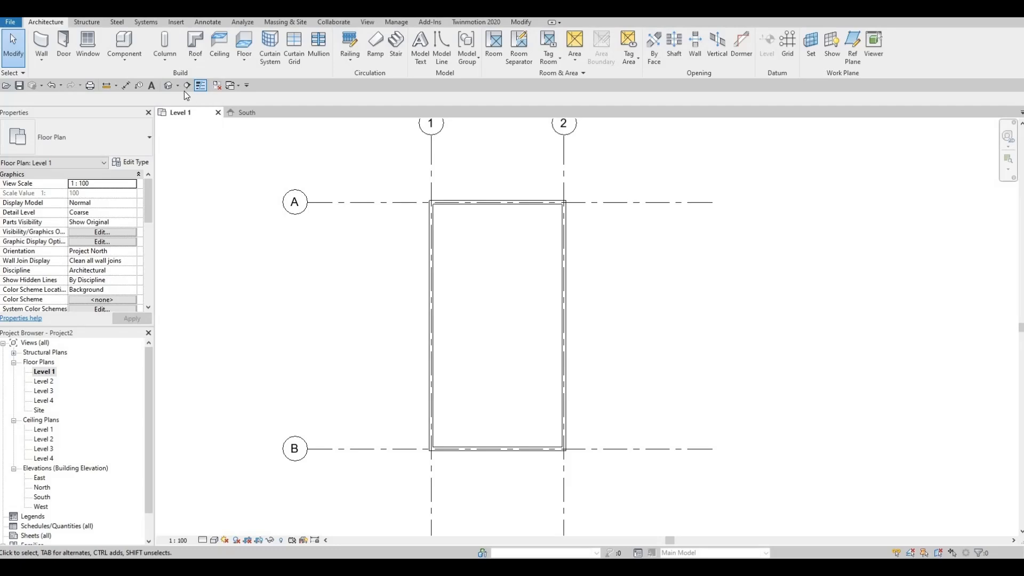
{"action": "left_click", "coordinate": [170, 86]}
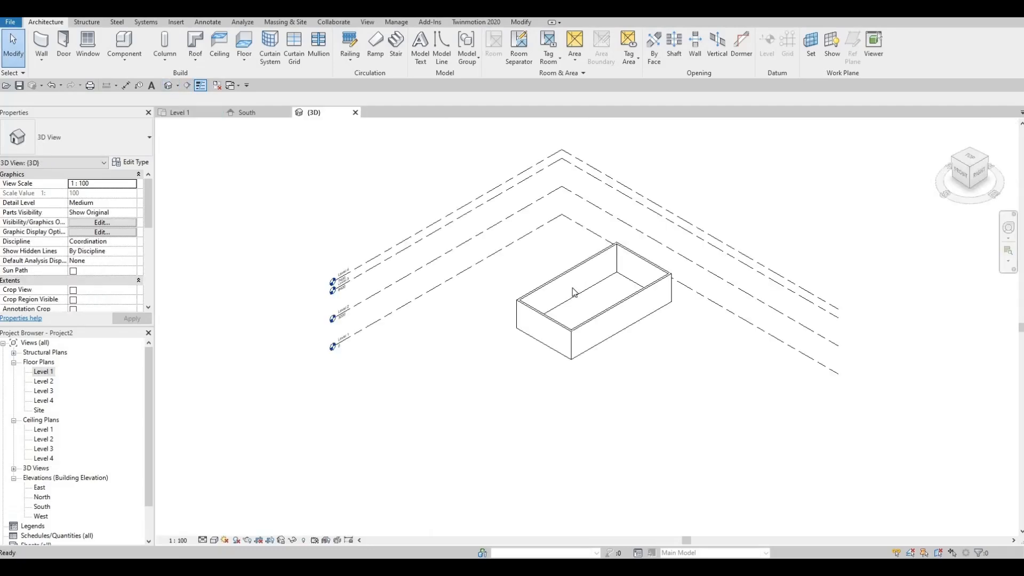
{"action": "middle_click_drag", "start_coordinate": [567, 335], "coordinate": [552, 345], "text": "shift"}
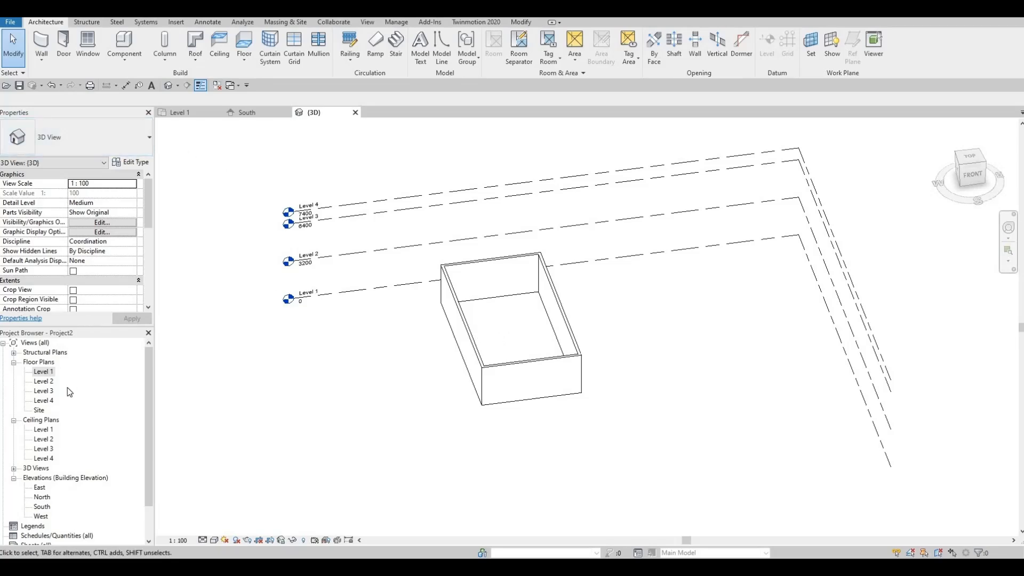
In the Level 1 floor plan, start an architectural wall and duplicate the Exterior Wall 1 type as Interior Wall 1.
{"action": "double_click", "coordinate": [45, 371]}
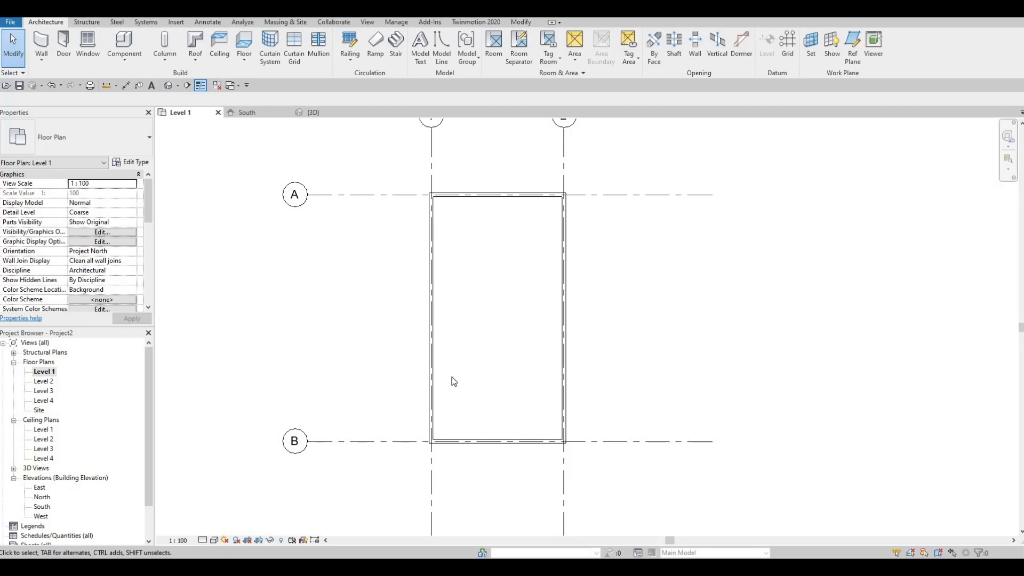
{"action": "left_click", "coordinate": [42, 64]}
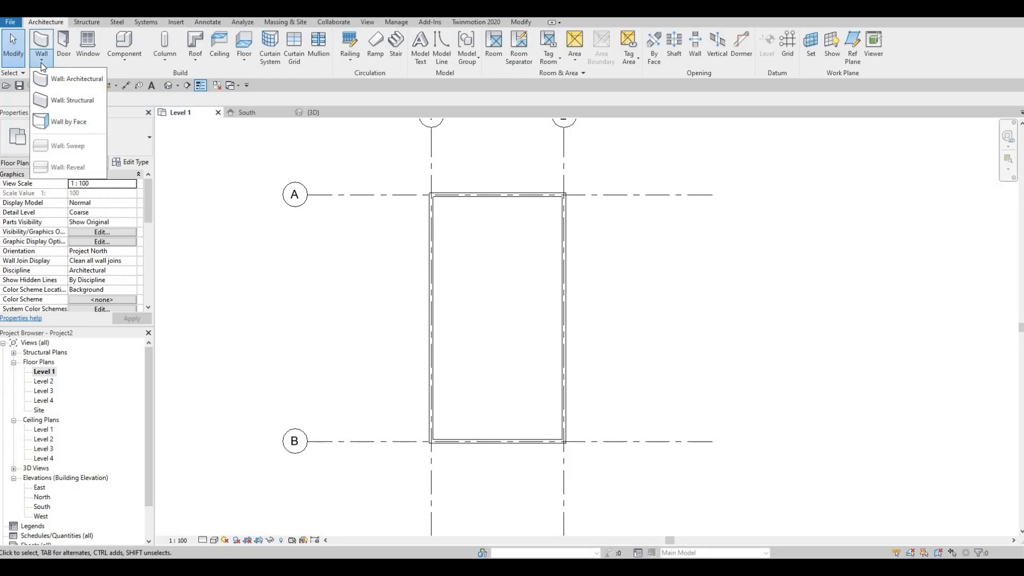
{"action": "left_click", "coordinate": [69, 78]}
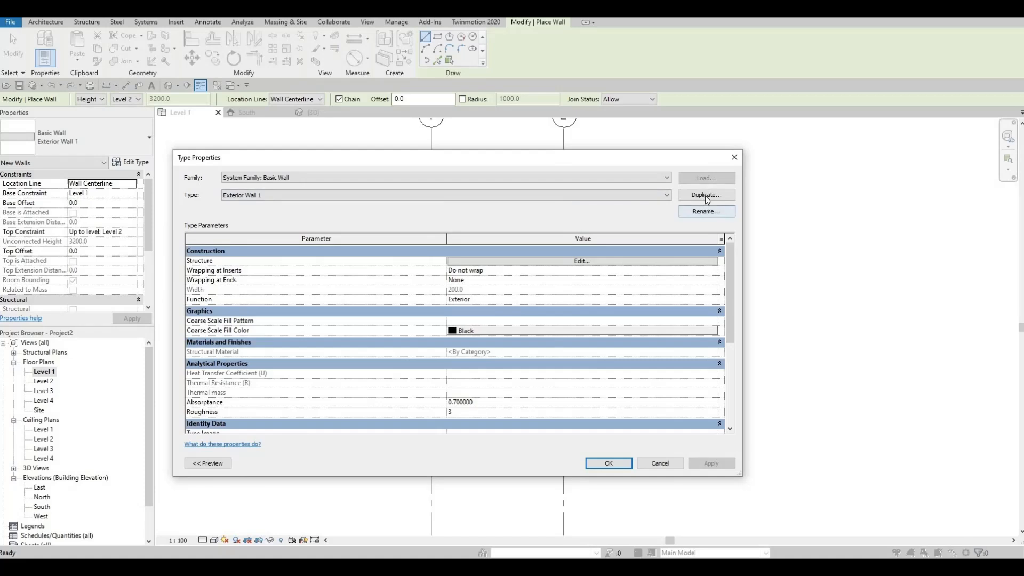
{"action": "left_click", "coordinate": [705, 195]}
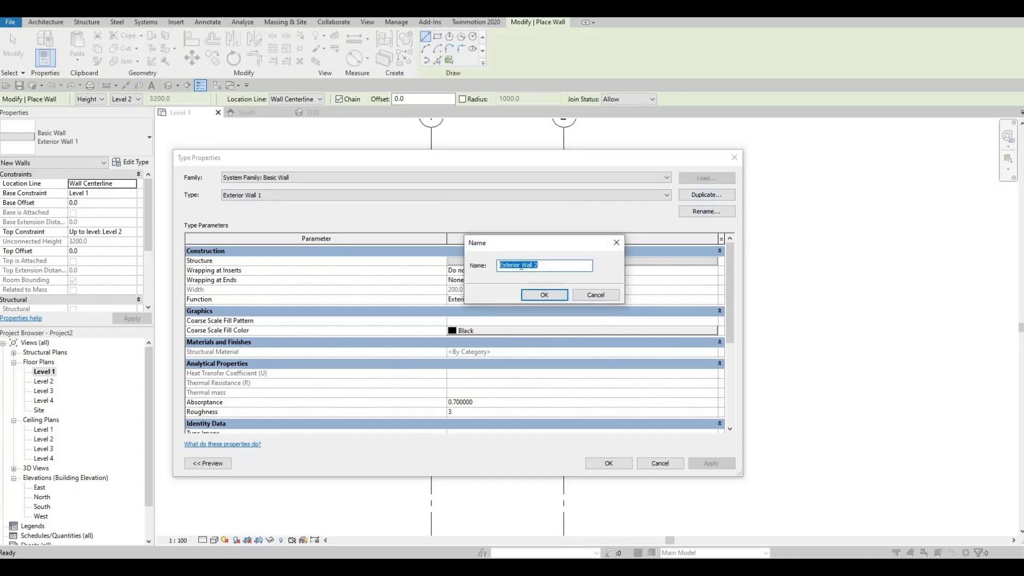
{"action": "left_click_drag", "start_coordinate": [520, 266], "coordinate": [402, 265]}
{"action": "type", "text": "Interior"}
{"action": "left_click", "coordinate": [534, 298]}
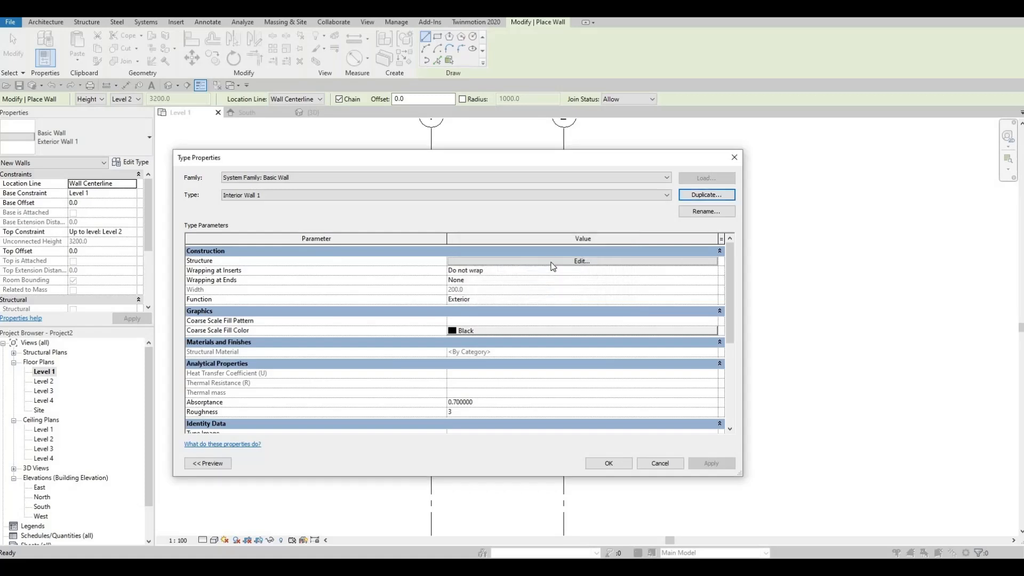
Set the structure layer thickness of the Interior Wall 1 type to 150 mm and accept the type properties.
{"action": "left_click", "coordinate": [552, 262]}
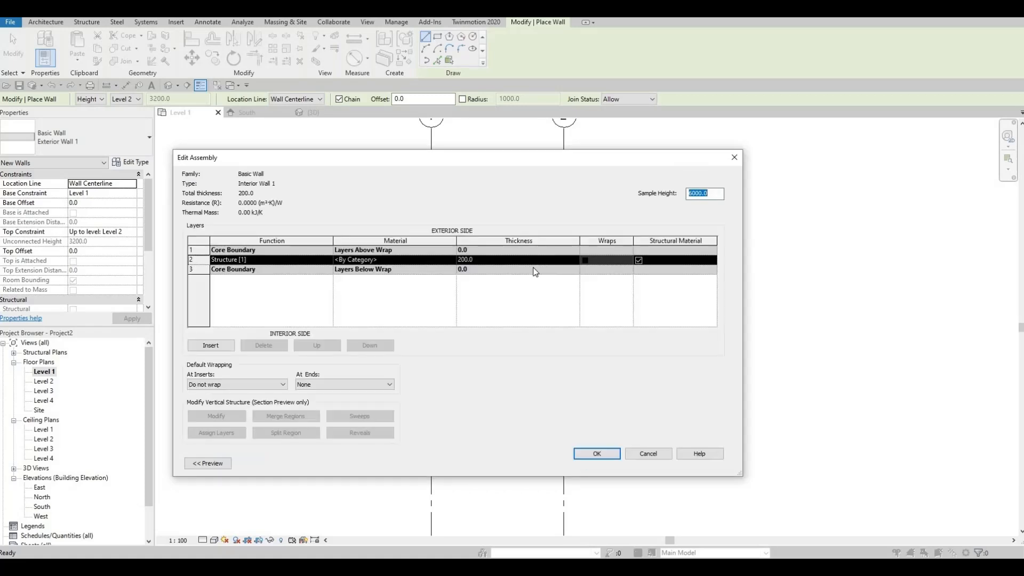
{"action": "left_click", "coordinate": [505, 259]}
{"action": "type", "text": "150"}
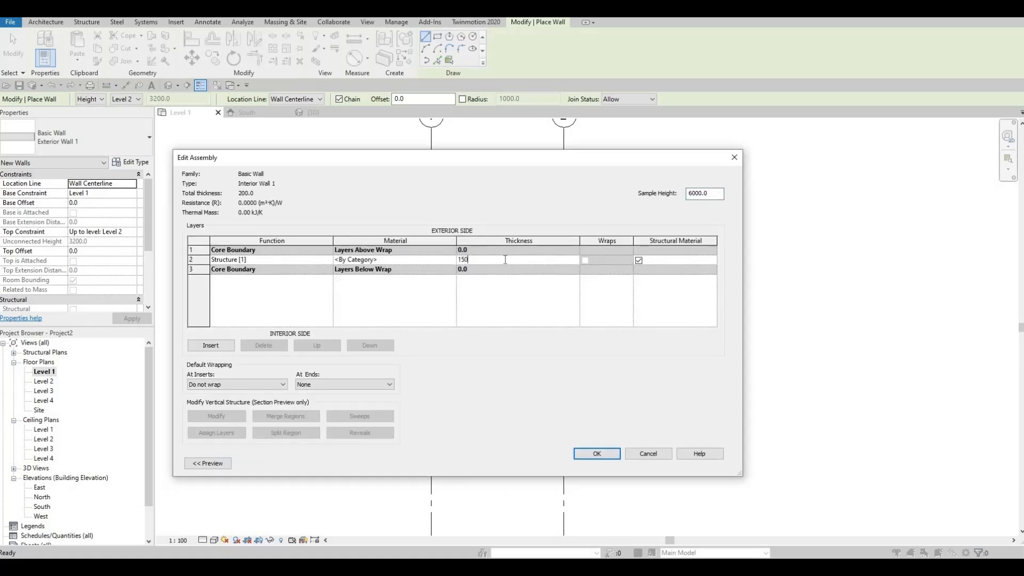
{"action": "left_click", "coordinate": [596, 454]}
{"action": "left_click", "coordinate": [601, 462]}
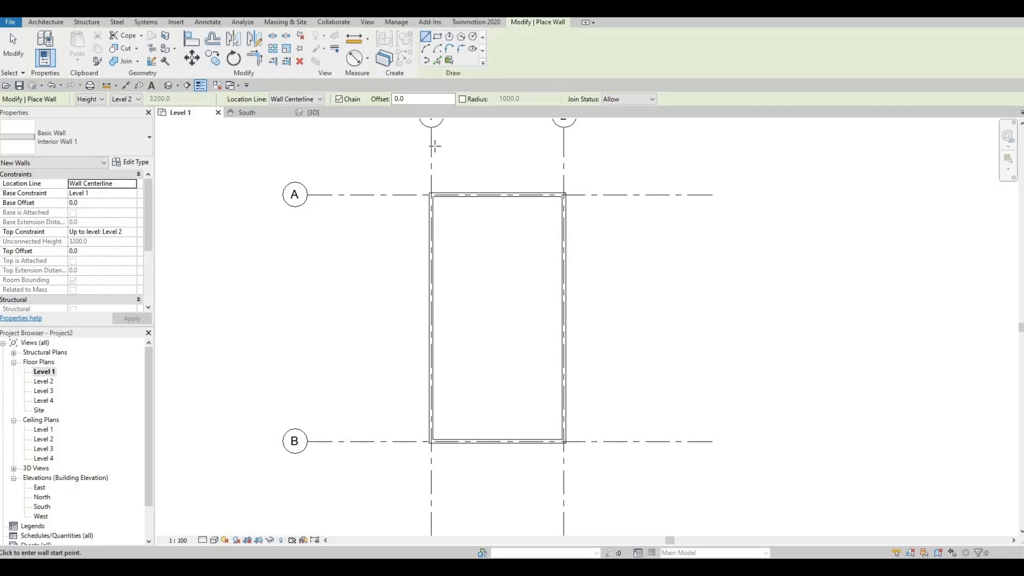
Draw an L-shaped Interior Wall 1 run from the grid 2 wall, horizontally about 2300 mm below grid A, then down about 5100 mm.
{"action": "left_click", "coordinate": [564, 239]}
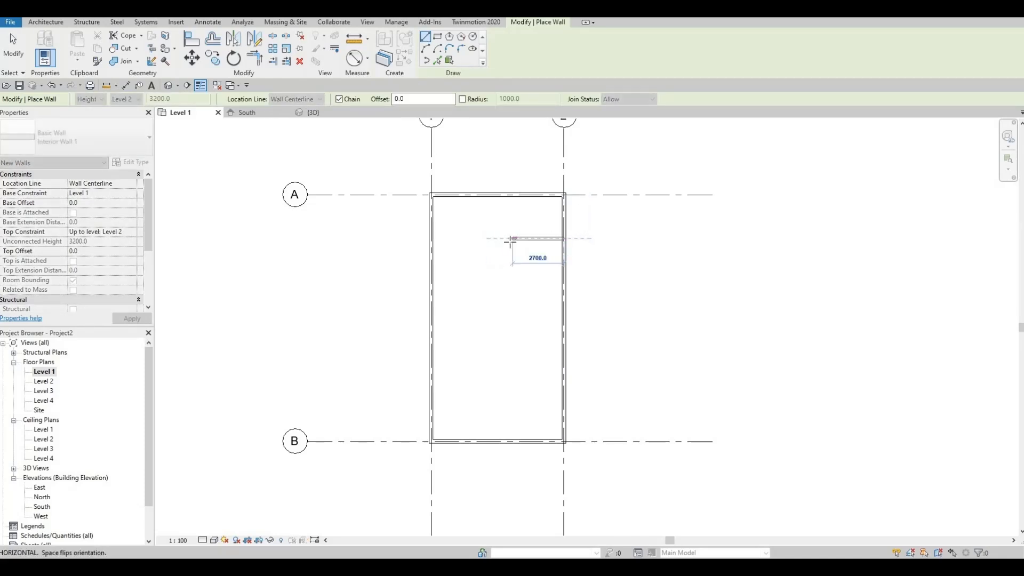
{"action": "left_click", "coordinate": [509, 239]}
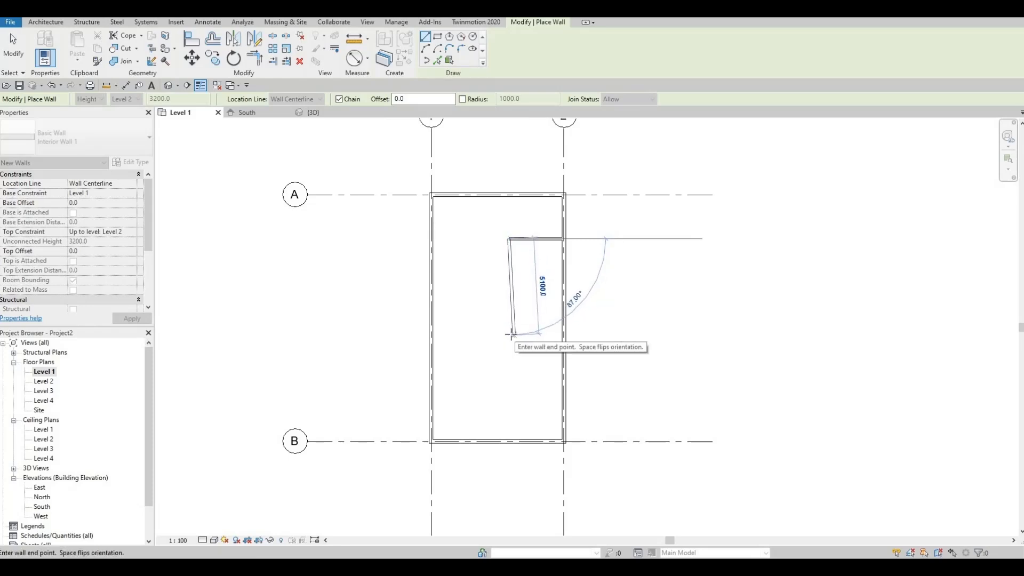
{"action": "left_click", "coordinate": [513, 333]}
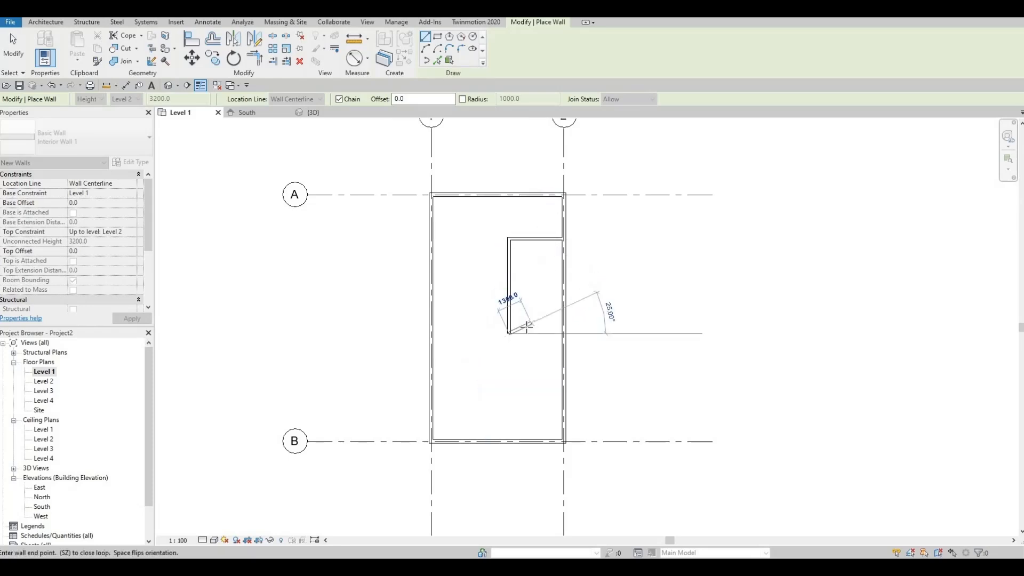
{"action": "key", "text": "Escape"}
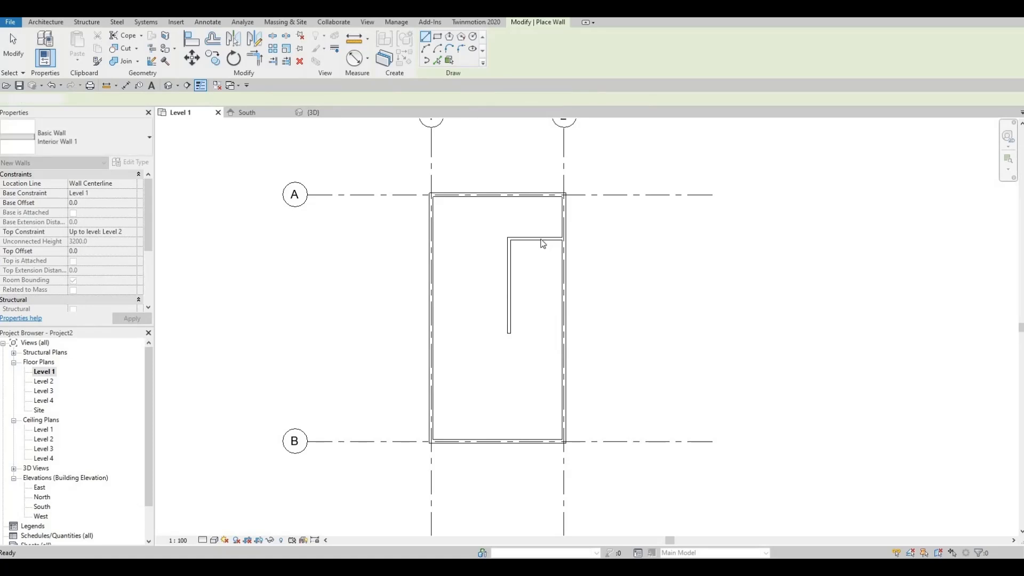
{"action": "key", "text": "Escape"}
Set the distance between the horizontal interior wall and the grid A exterior wall to 3900 mm.
{"action": "left_click", "coordinate": [536, 239]}
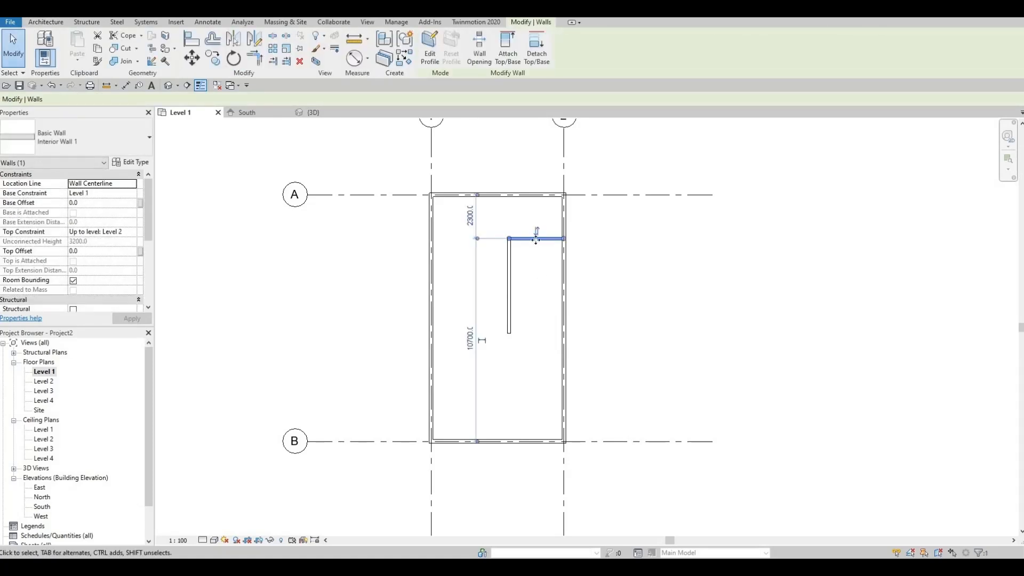
{"action": "left_click", "coordinate": [470, 218]}
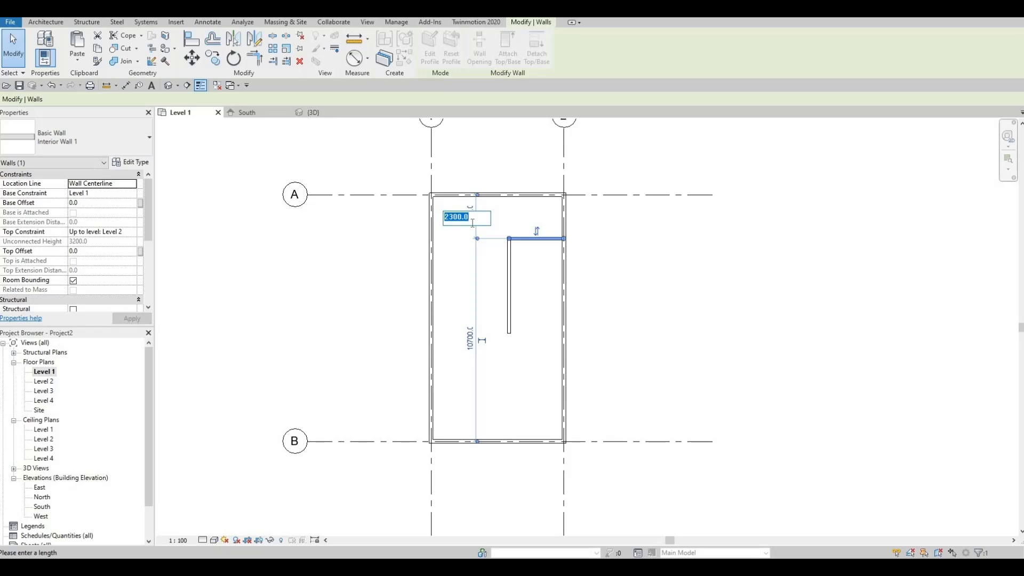
{"action": "type", "text": "3900"}
{"action": "key", "text": "Return"}
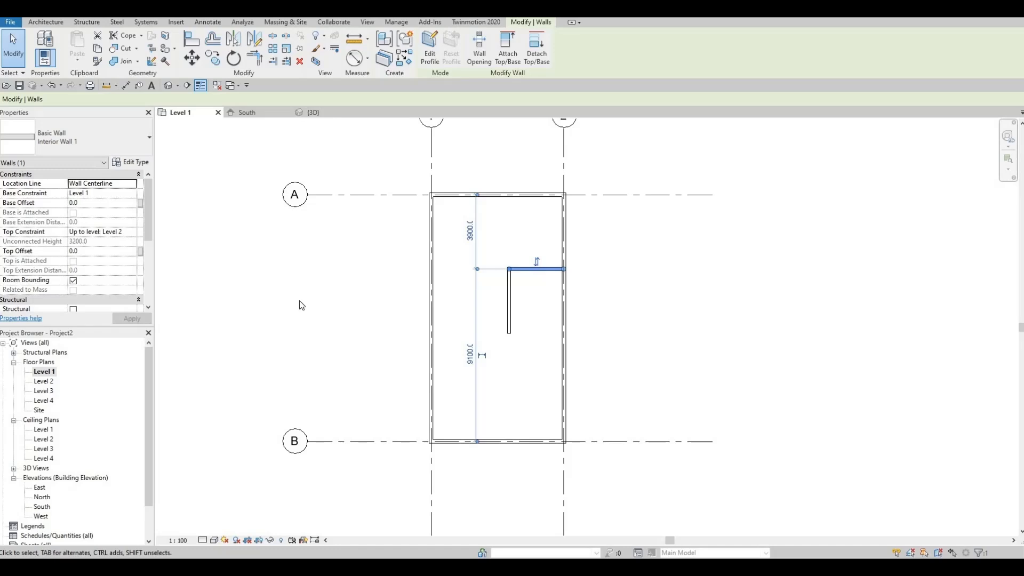
{"action": "scroll", "coordinate": [402, 325], "scroll_direction": "up", "scroll_amount": 2}
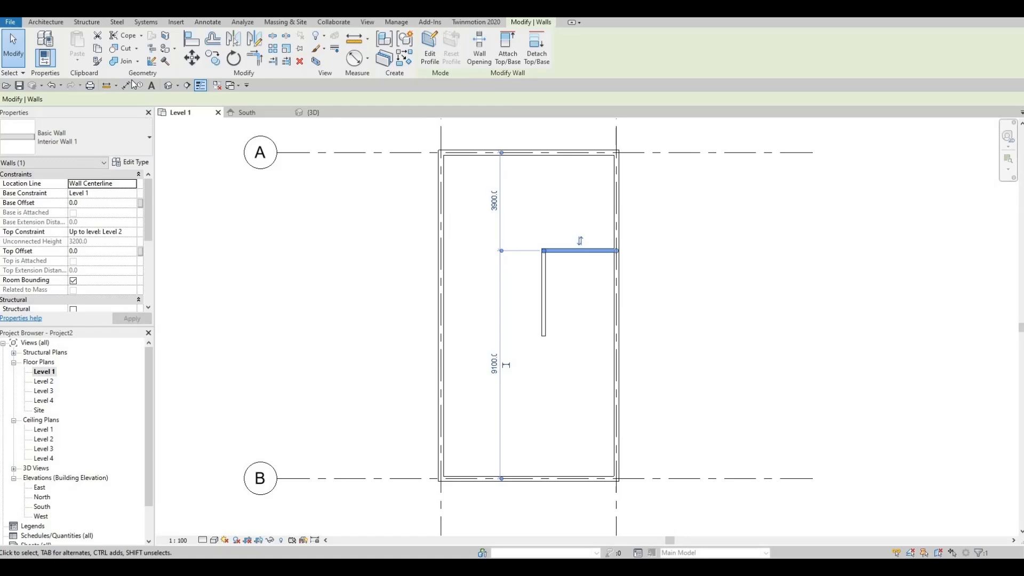
{"action": "left_click", "coordinate": [450, 215]}
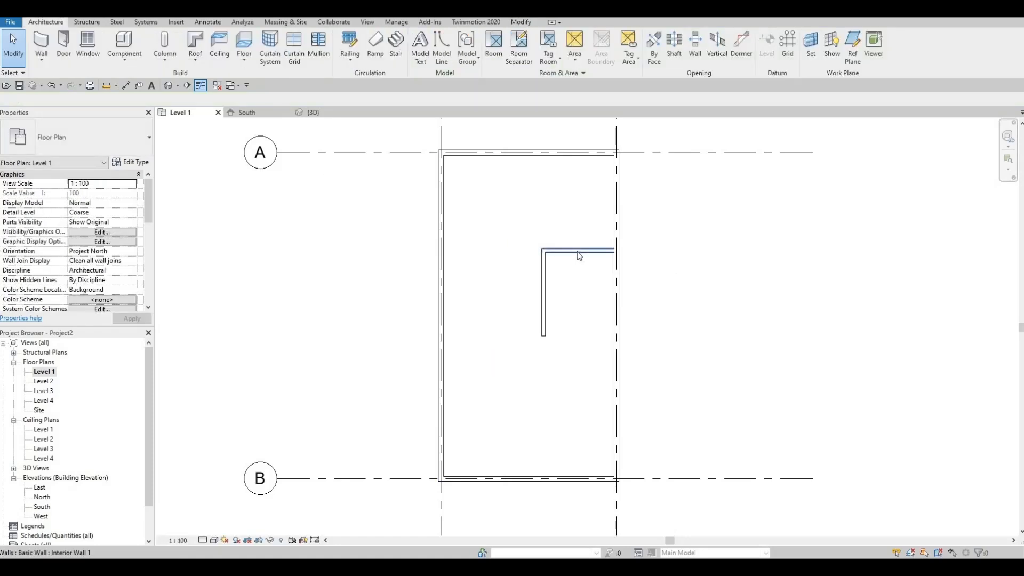
{"action": "left_click", "coordinate": [577, 251]}
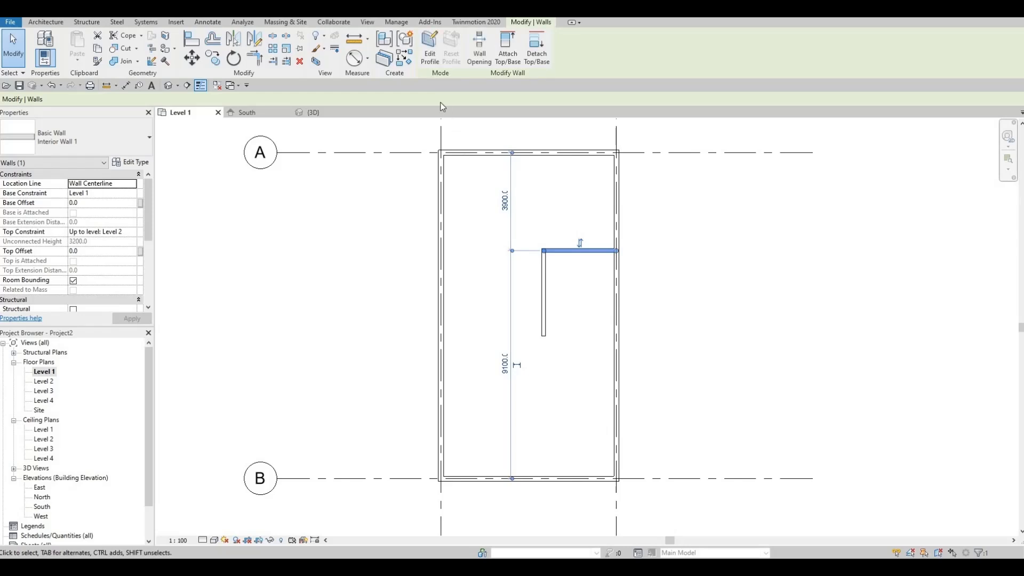
{"action": "left_click", "coordinate": [403, 60]}
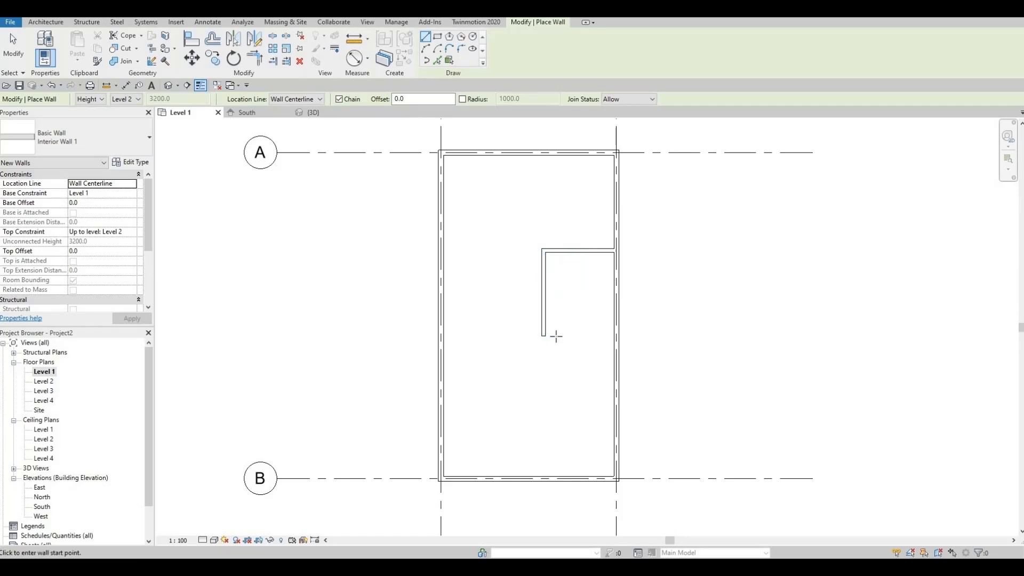
{"action": "key", "text": "Escape"}
{"action": "key", "text": "Escape"}
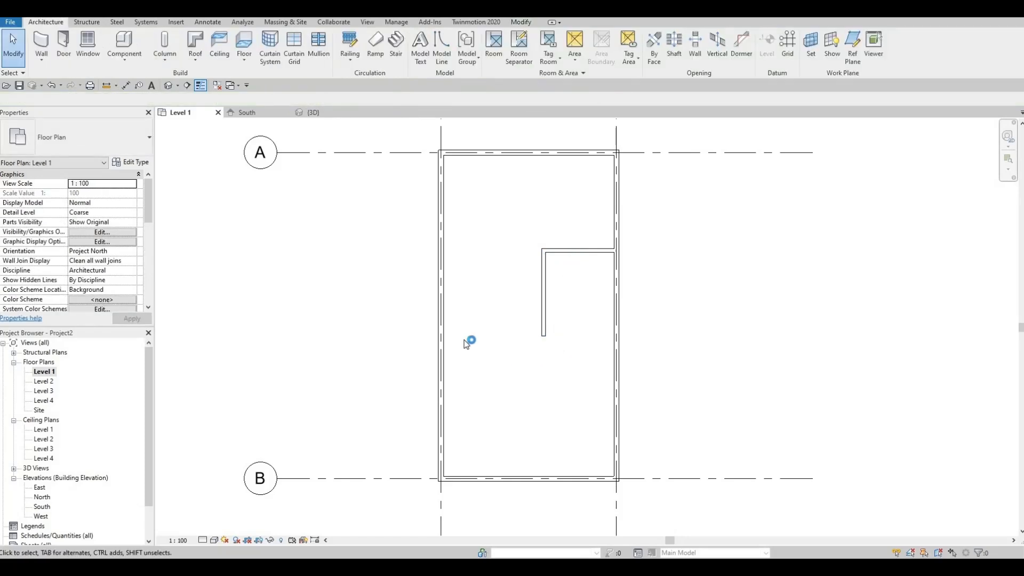
Create similar Exterior Wall 1 segments from the grid B wall, about 4200 mm up and about 2800 mm across to the grid 1 wall.
{"action": "left_click", "coordinate": [444, 311]}
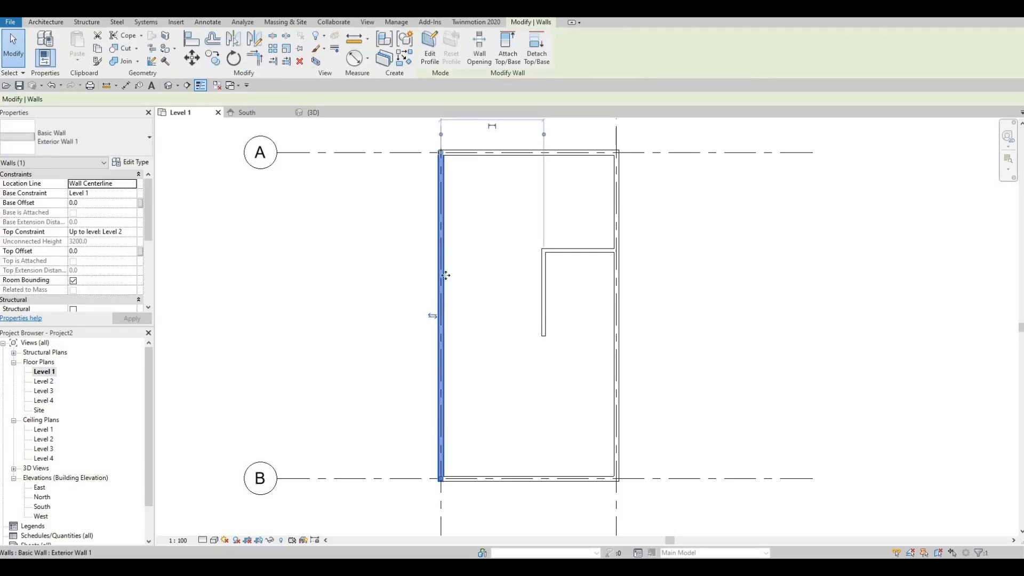
{"action": "left_click", "coordinate": [404, 57]}
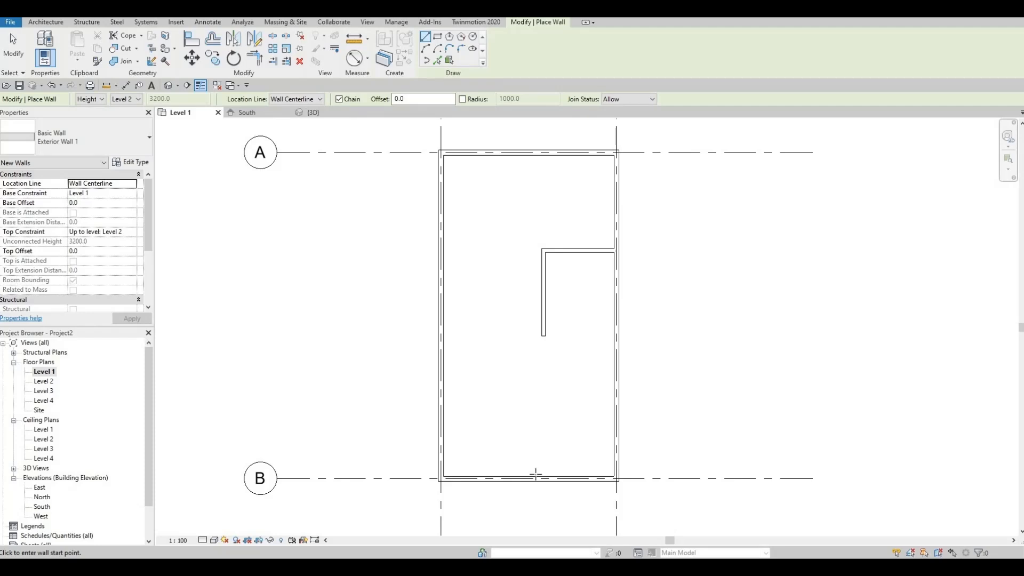
{"action": "middle_click_drag", "start_coordinate": [542, 434], "coordinate": [516, 397]}
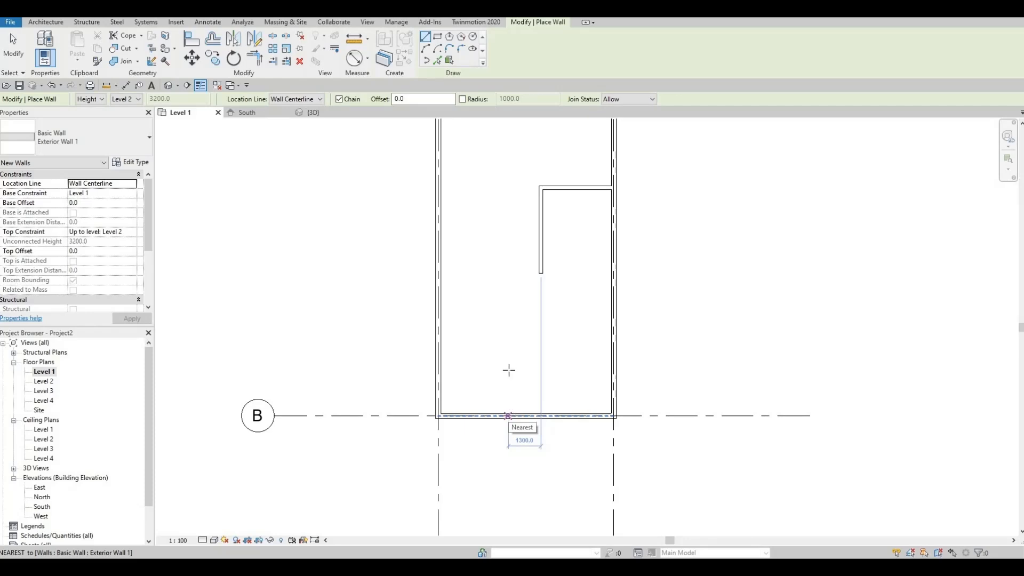
{"action": "left_click", "coordinate": [508, 415]}
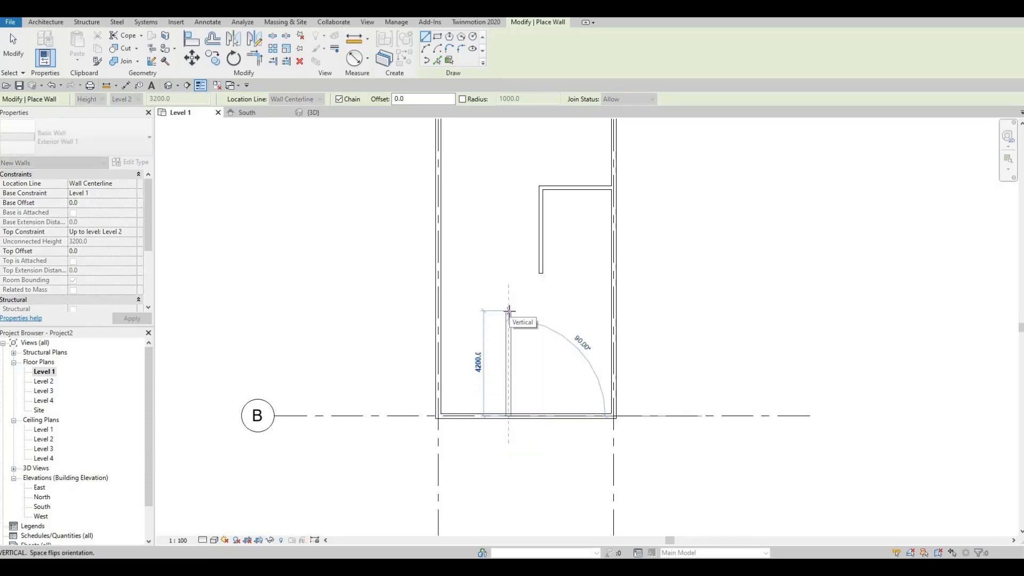
{"action": "left_click", "coordinate": [508, 310]}
{"action": "left_click", "coordinate": [438, 310]}
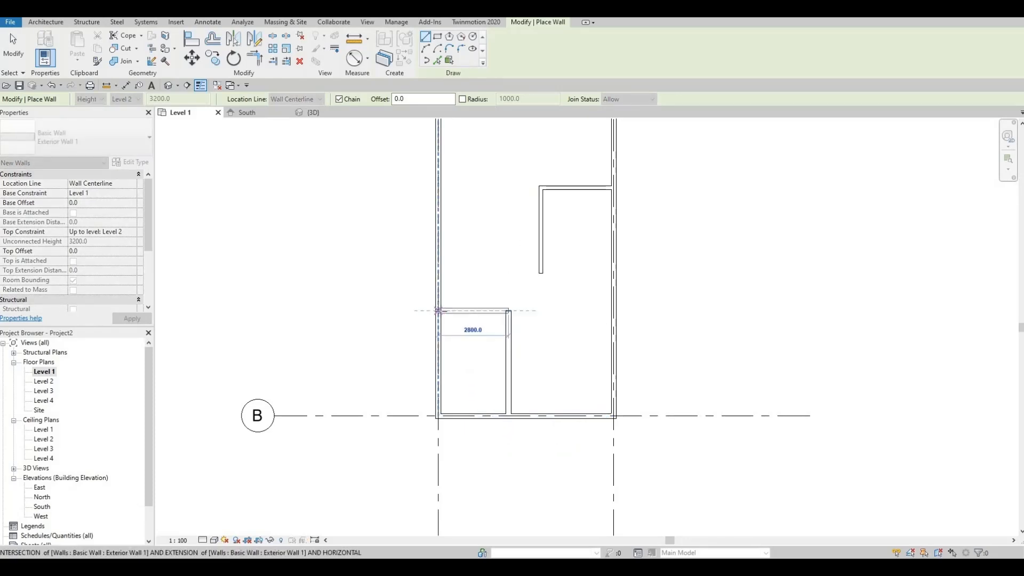
{"action": "key", "text": "Escape"}
{"action": "key", "text": "Escape"}
Move the new vertical exterior wall's witness line to the grid 2 wall and set the distance between them to 3750 mm.
{"action": "middle_click_drag", "start_coordinate": [474, 398], "coordinate": [443, 367]}
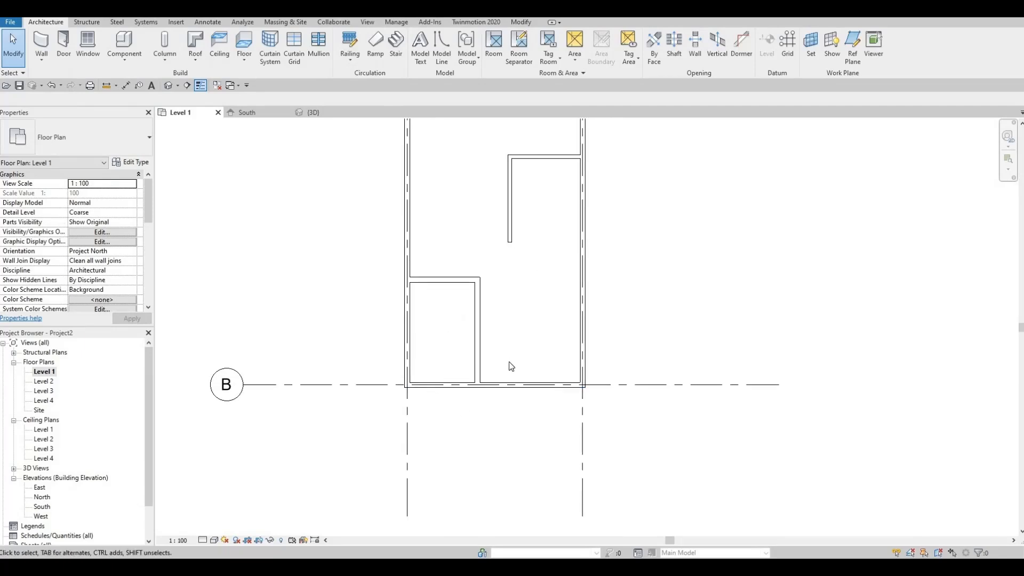
{"action": "scroll", "coordinate": [510, 366], "scroll_direction": "up", "scroll_amount": 4}
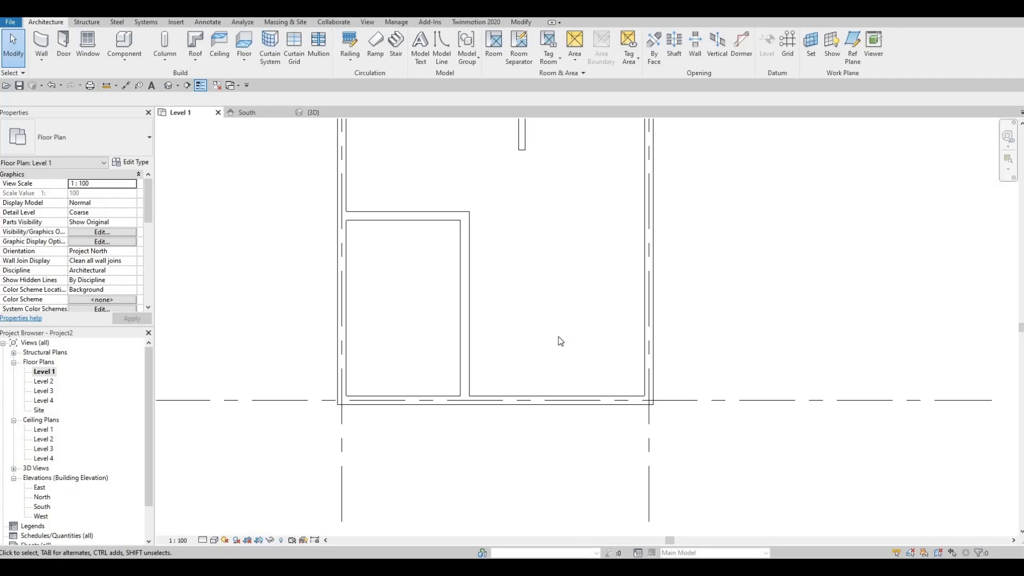
{"action": "left_click", "coordinate": [468, 314]}
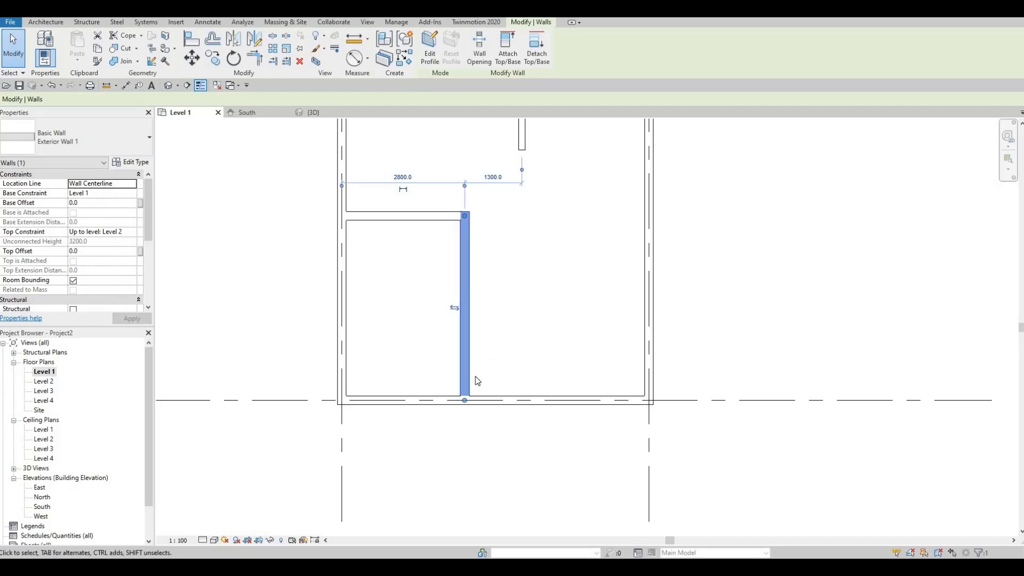
{"action": "left_click", "coordinate": [478, 380]}
{"action": "left_click", "coordinate": [462, 361]}
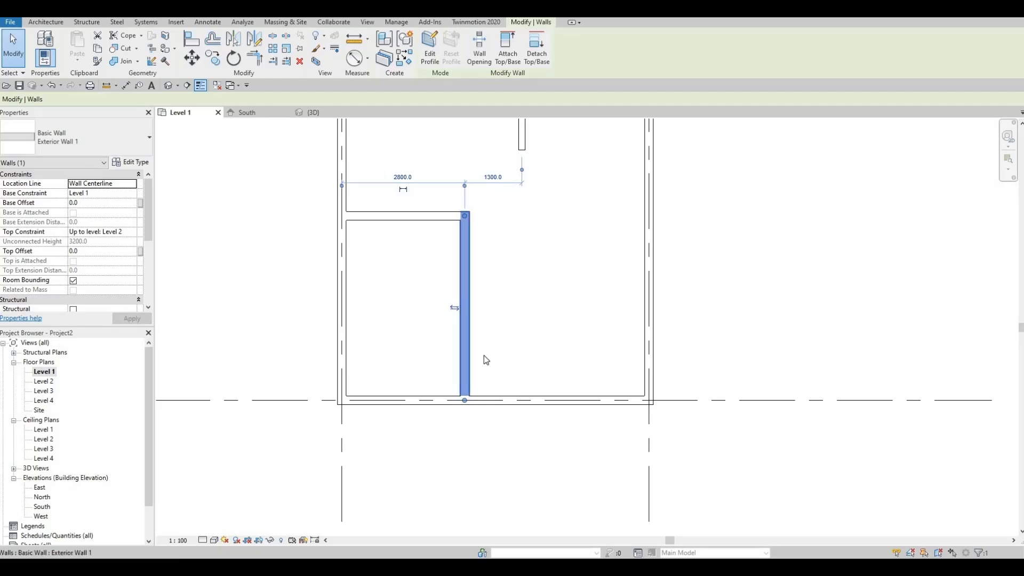
{"action": "left_click_drag", "start_coordinate": [522, 170], "coordinate": [651, 228]}
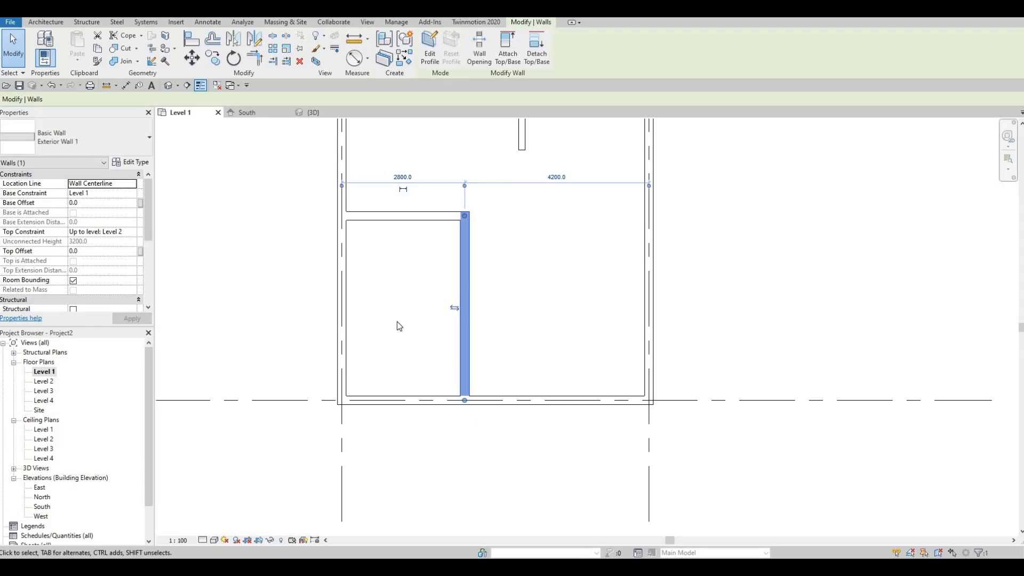
{"action": "left_click", "coordinate": [561, 177]}
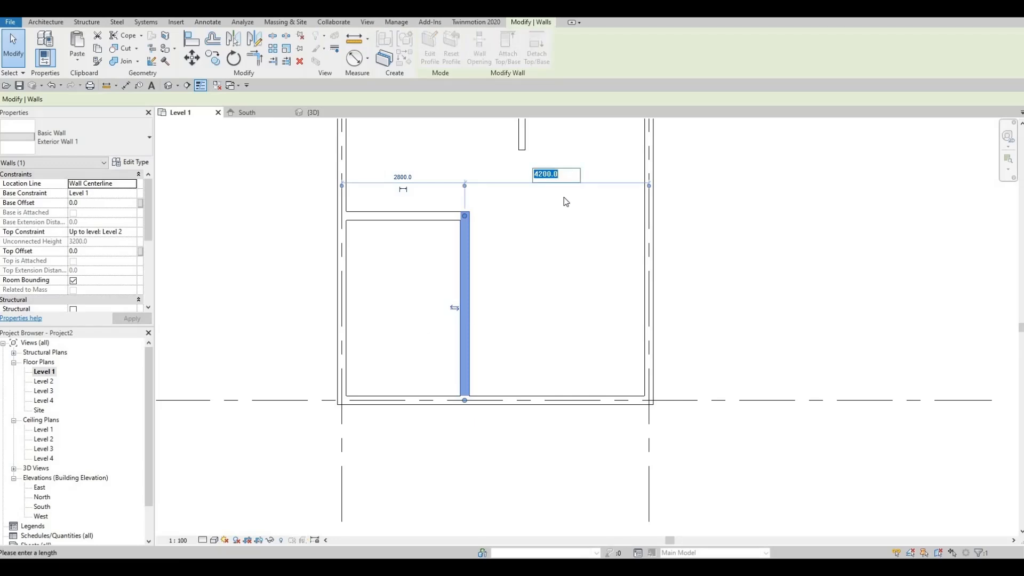
{"action": "type", "text": "3750"}
{"action": "key", "text": "Return"}
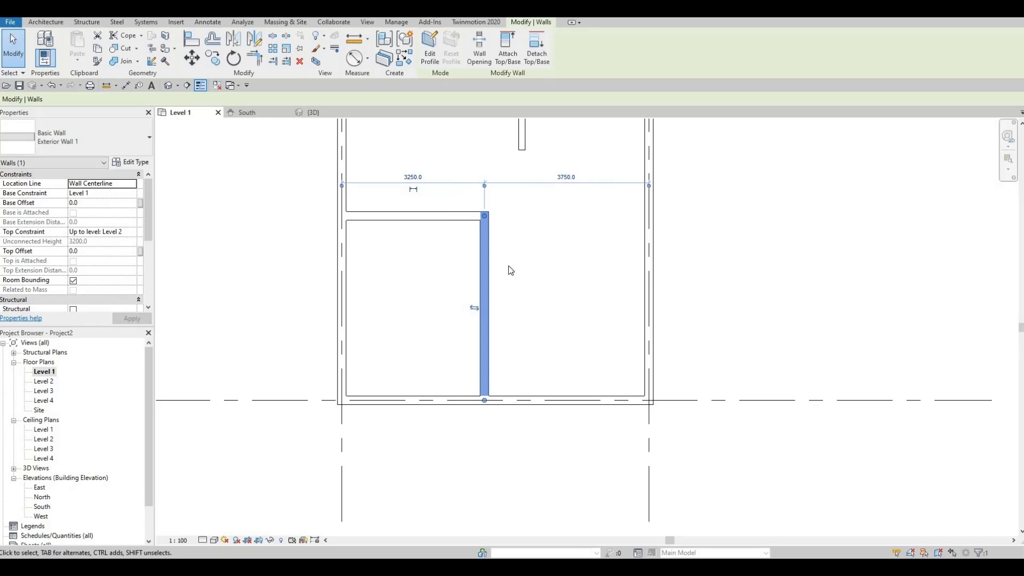
{"action": "scroll", "coordinate": [475, 379], "scroll_direction": "up", "scroll_amount": 2}
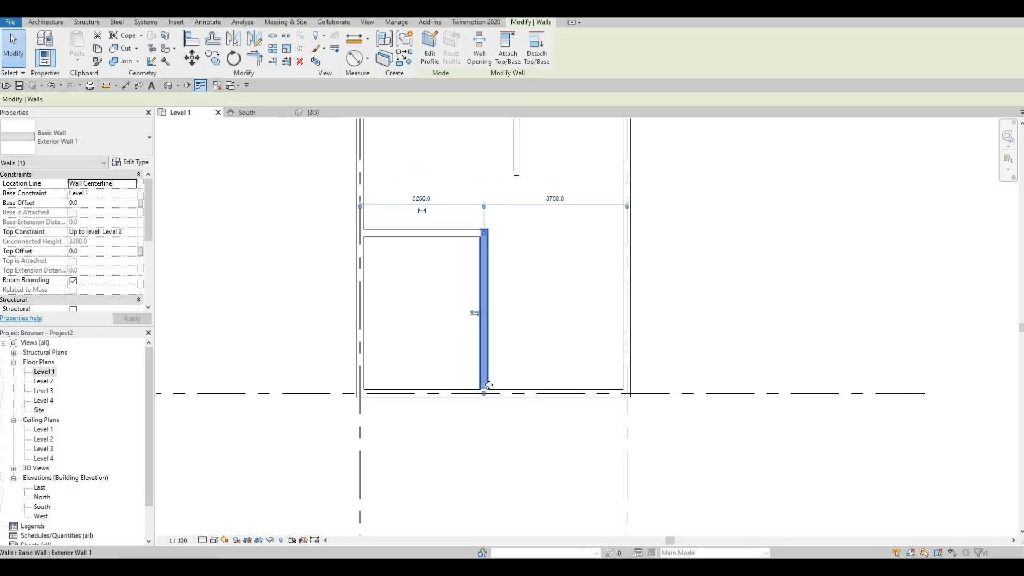
{"action": "left_click", "coordinate": [538, 443]}
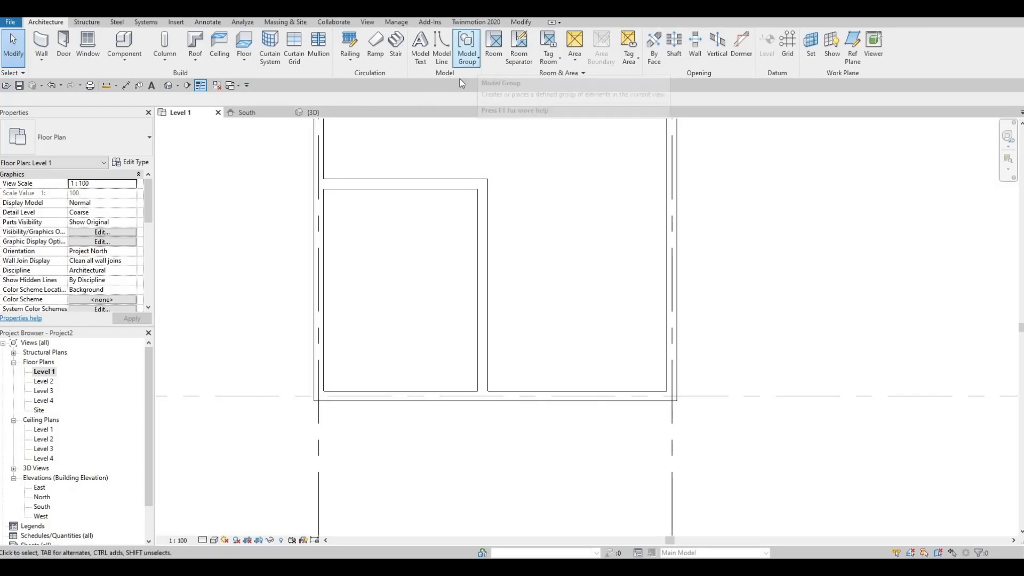
Trim the vertical exterior wall and the grid B exterior wall to a corner, keeping the grid B portion towards grid 2.
{"action": "left_click", "coordinate": [520, 23]}
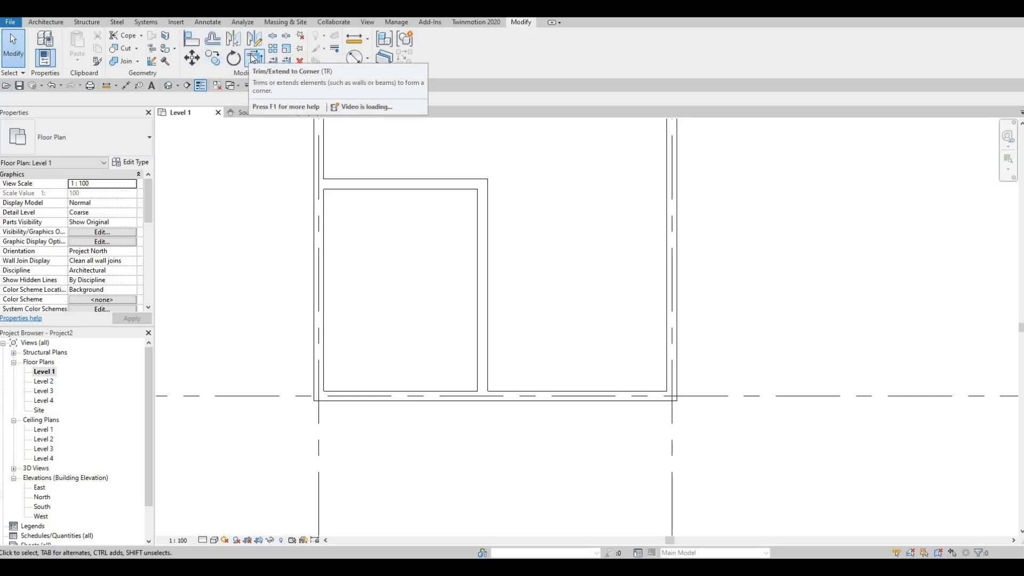
{"action": "key", "text": "t"}
{"action": "key", "text": "r"}
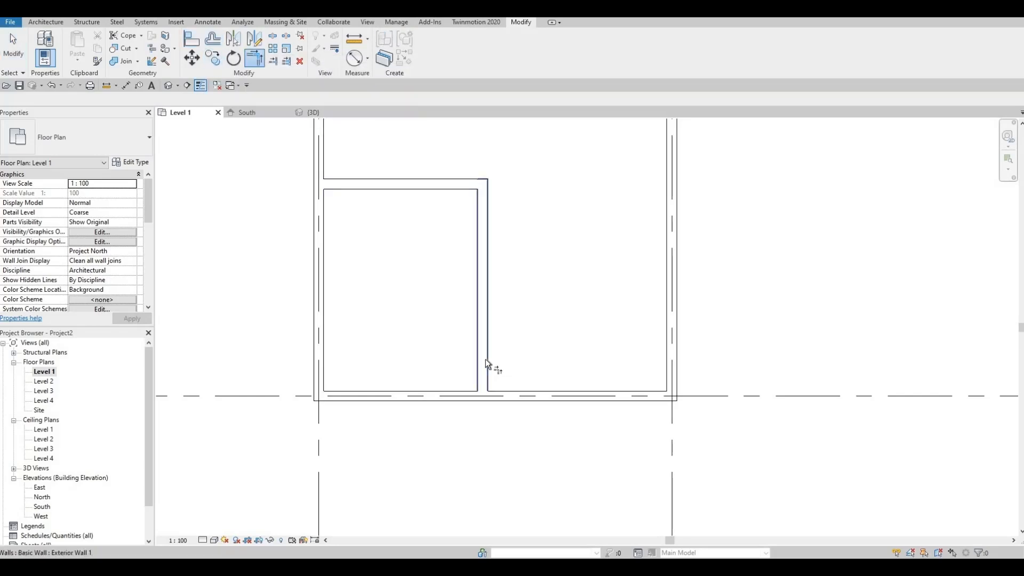
{"action": "left_click", "coordinate": [484, 363]}
{"action": "left_click", "coordinate": [501, 395]}
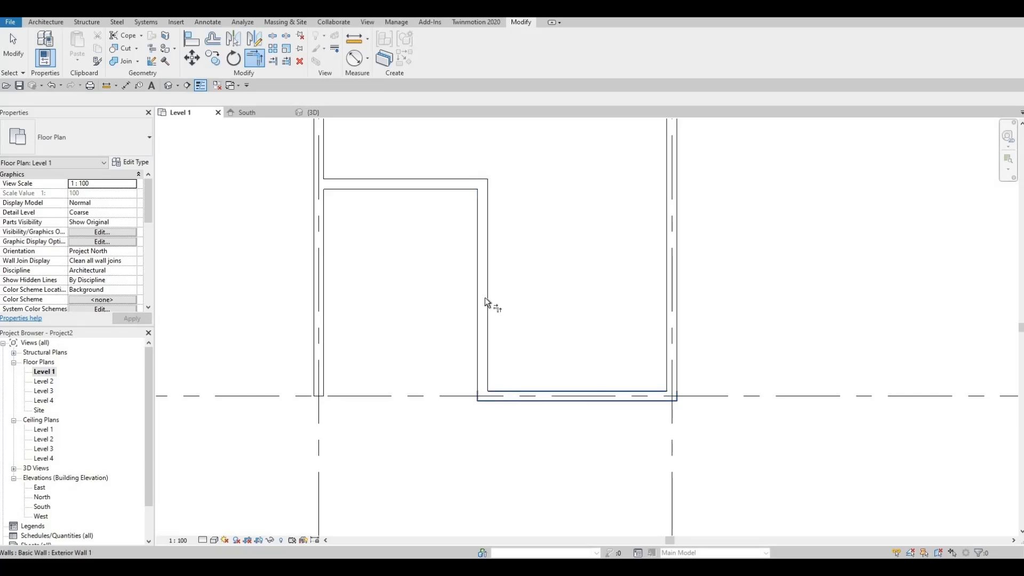
{"action": "left_click", "coordinate": [478, 266]}
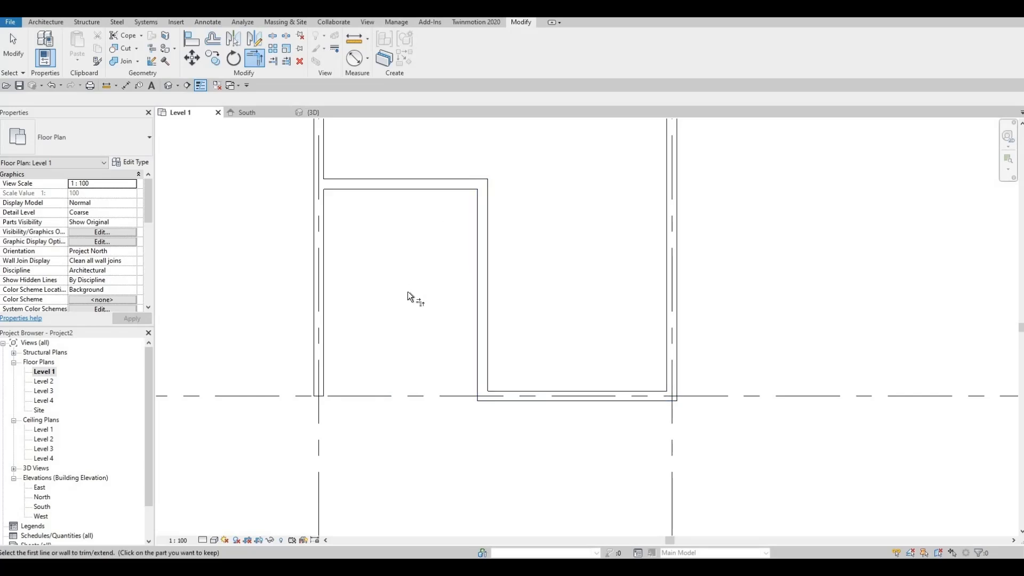
{"action": "middle_click_drag", "start_coordinate": [482, 364], "coordinate": [474, 294]}
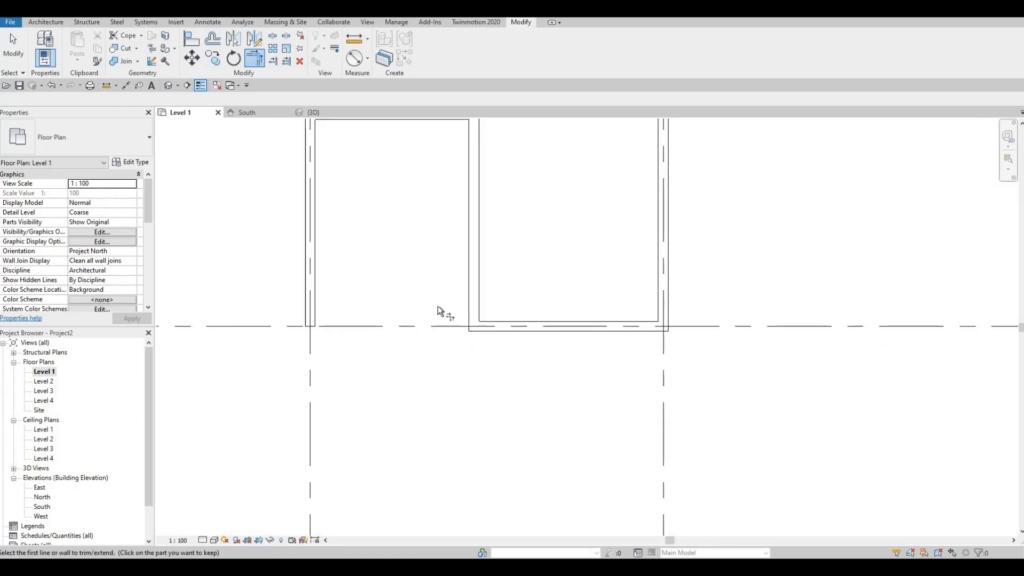
{"action": "key", "text": "Escape"}
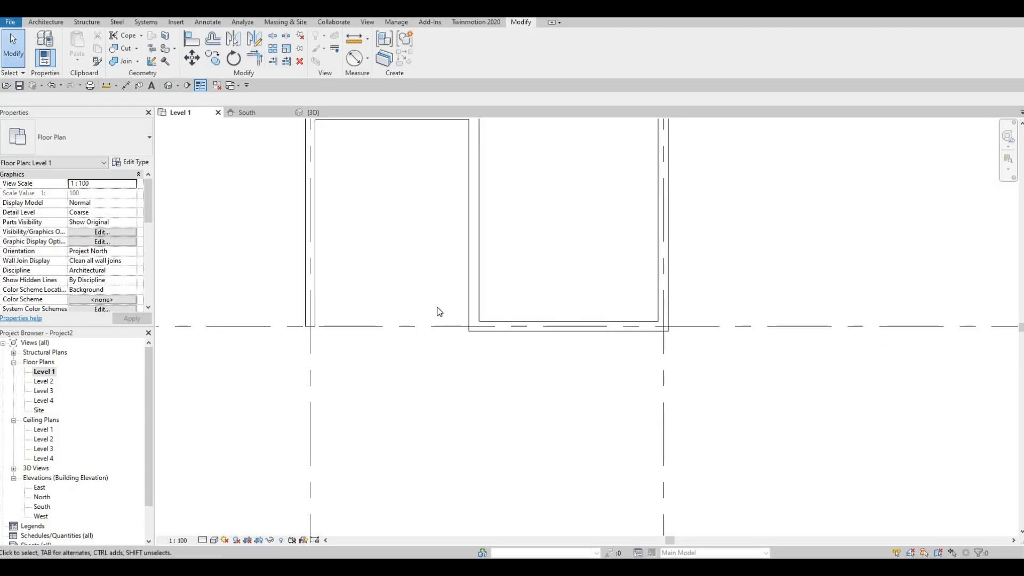
Copy grid B 2000 mm straight down to create a new horizontal grid line.
{"action": "scroll", "coordinate": [439, 311], "scroll_direction": "down", "scroll_amount": 6}
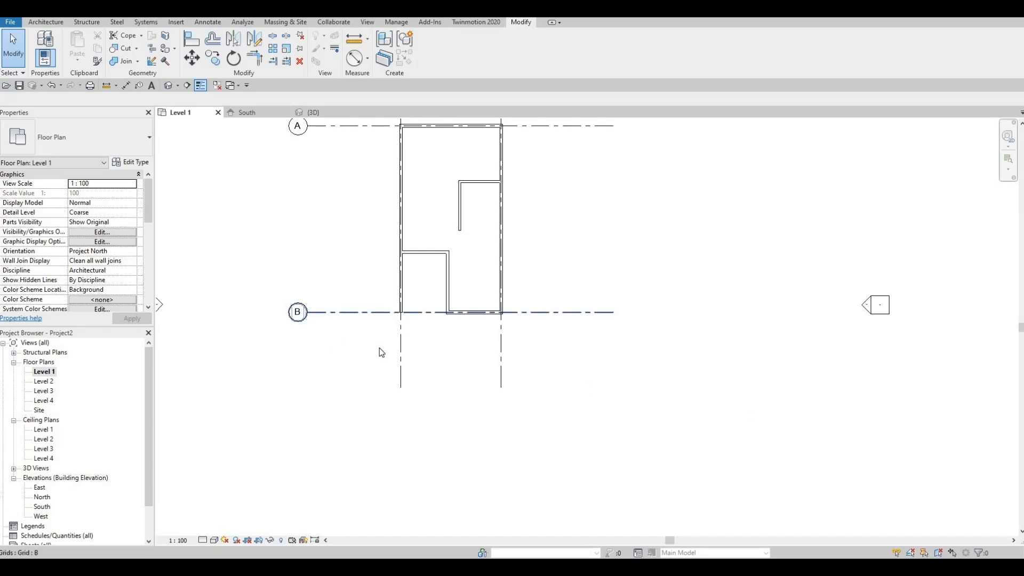
{"action": "left_click", "coordinate": [363, 313]}
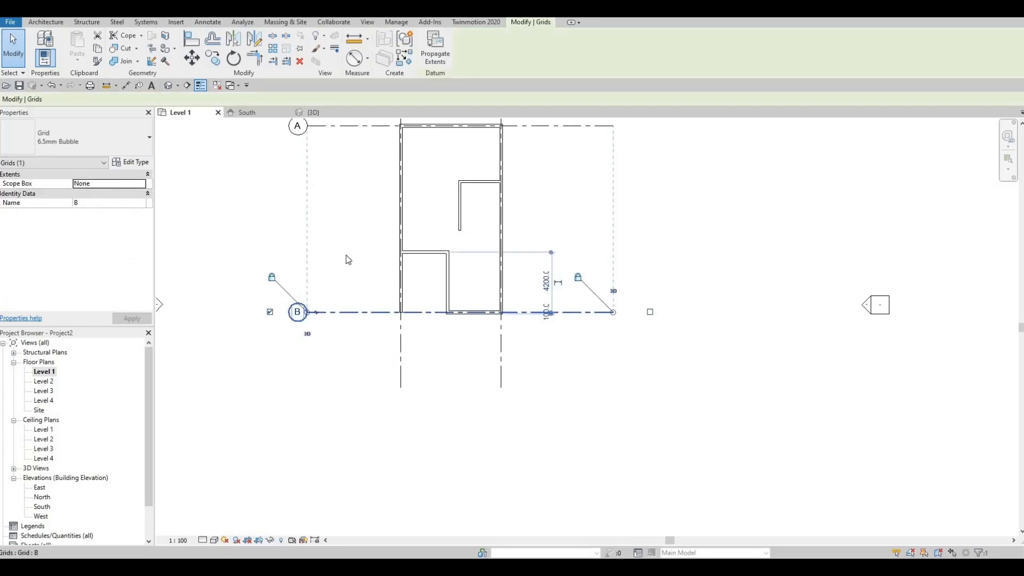
{"action": "left_click", "coordinate": [213, 58]}
{"action": "left_click", "coordinate": [349, 339]}
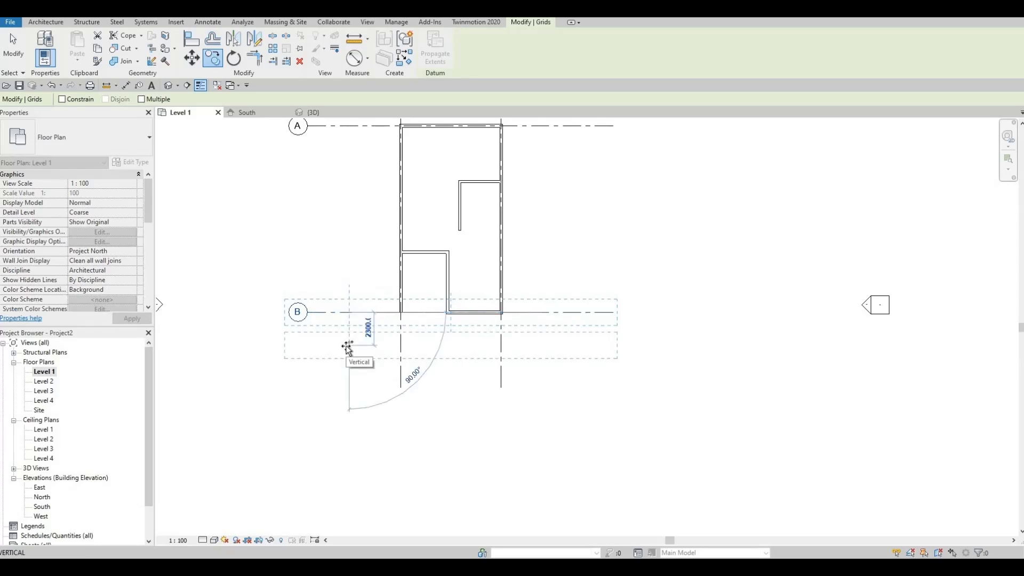
{"action": "type", "text": "2000"}
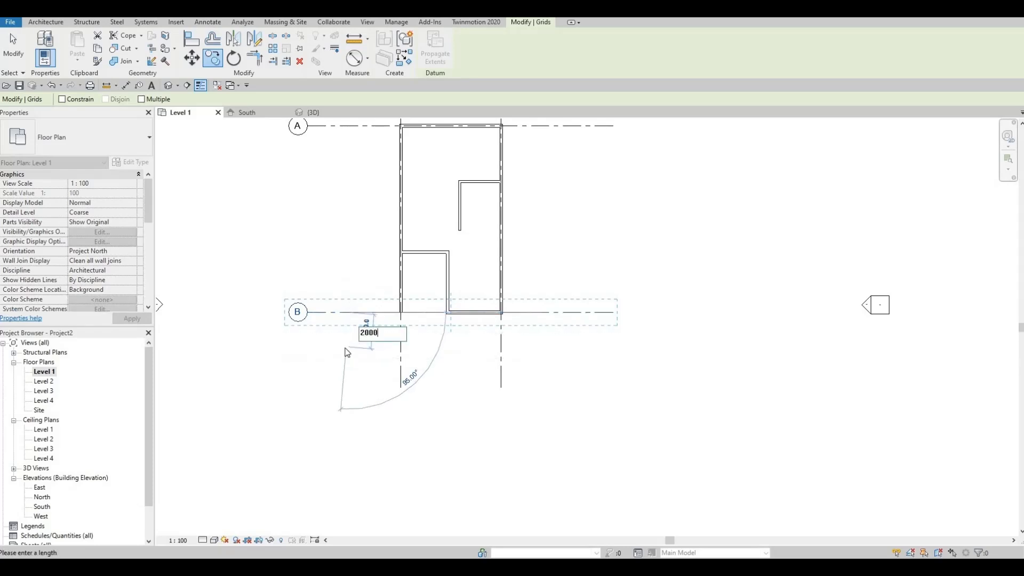
{"action": "key", "text": "Return"}
{"action": "key", "text": "Escape"}
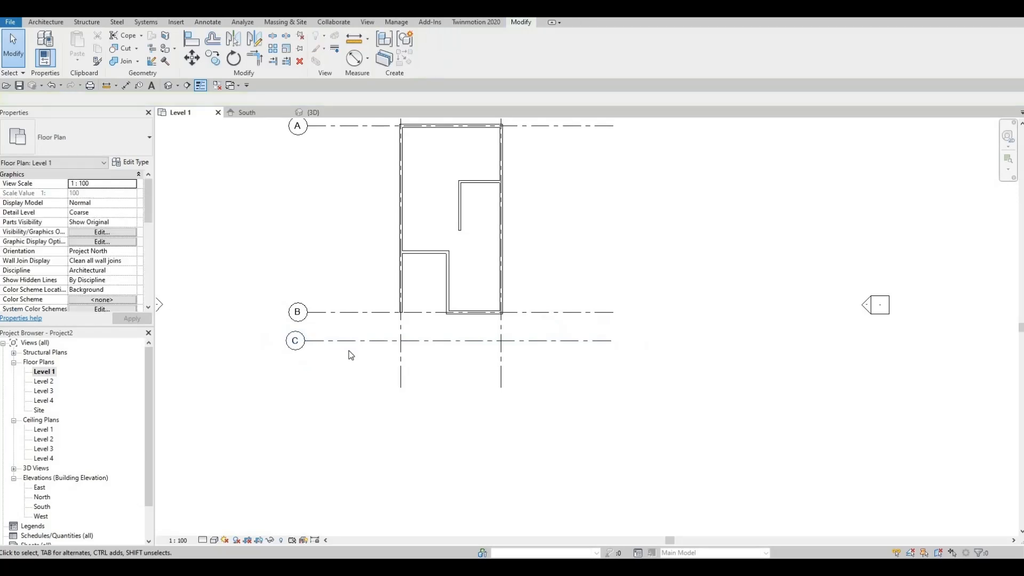
Extend the lower ends of the grid 1 and grid 2 exterior walls down to grid C.
{"action": "scroll", "coordinate": [411, 308], "scroll_direction": "up", "scroll_amount": 1}
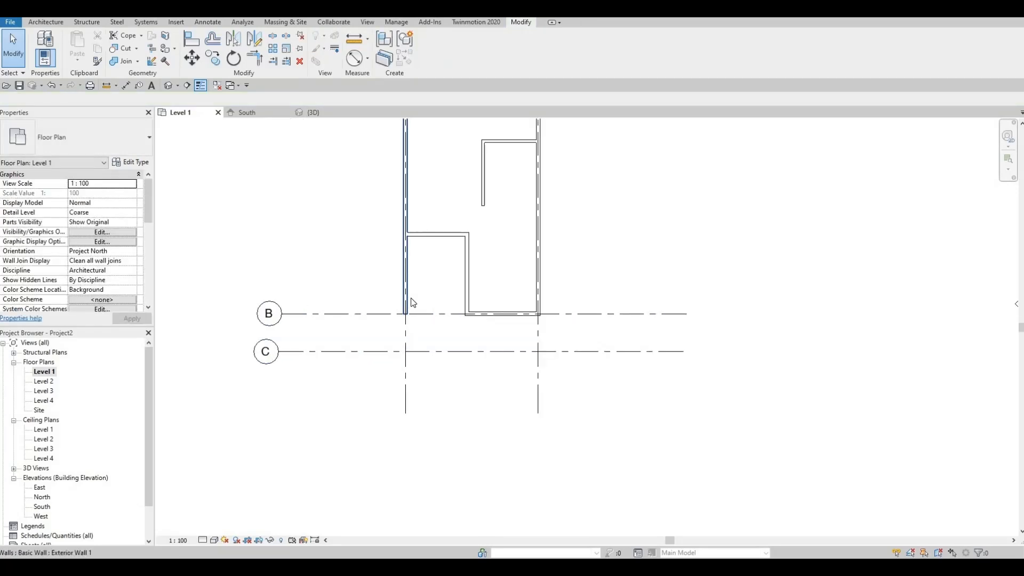
{"action": "left_click", "coordinate": [411, 302]}
{"action": "scroll", "coordinate": [407, 313], "scroll_direction": "up", "scroll_amount": 1}
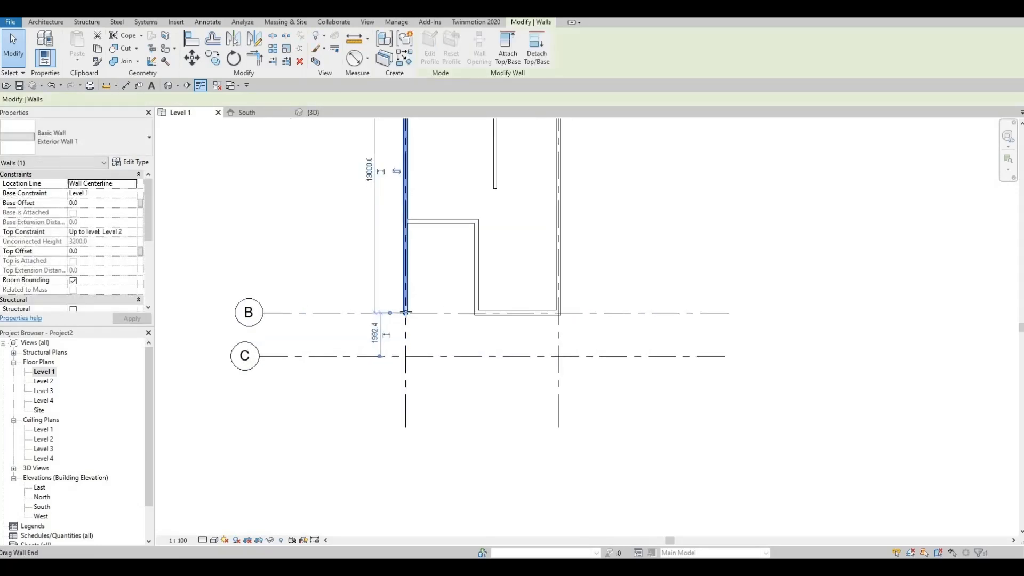
{"action": "left_click_drag", "start_coordinate": [405, 313], "coordinate": [595, 350]}
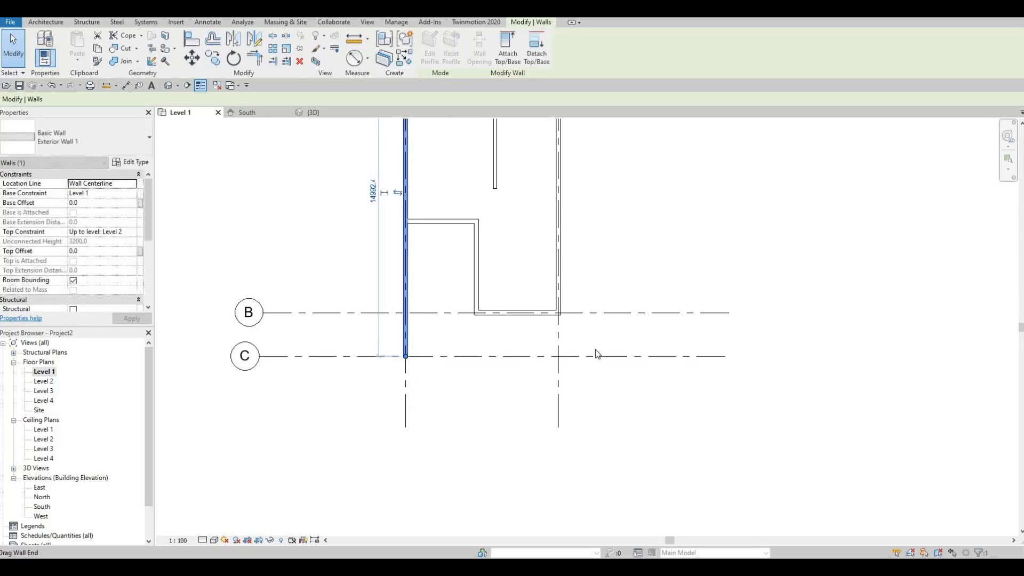
{"action": "key", "text": "Escape"}
{"action": "left_click", "coordinate": [559, 316]}
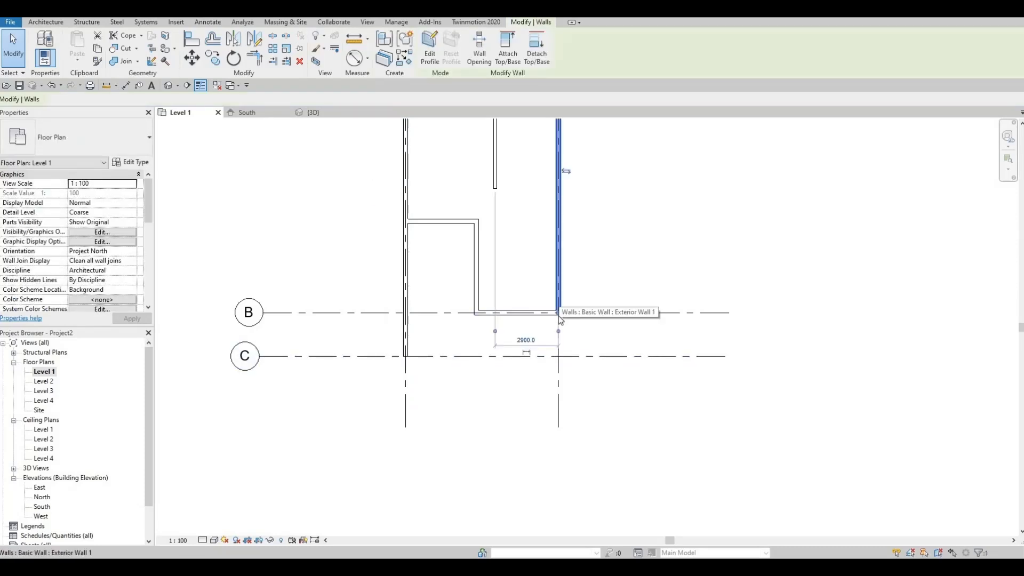
{"action": "left_click_drag", "start_coordinate": [559, 315], "coordinate": [564, 358]}
{"action": "key", "text": "Escape"}
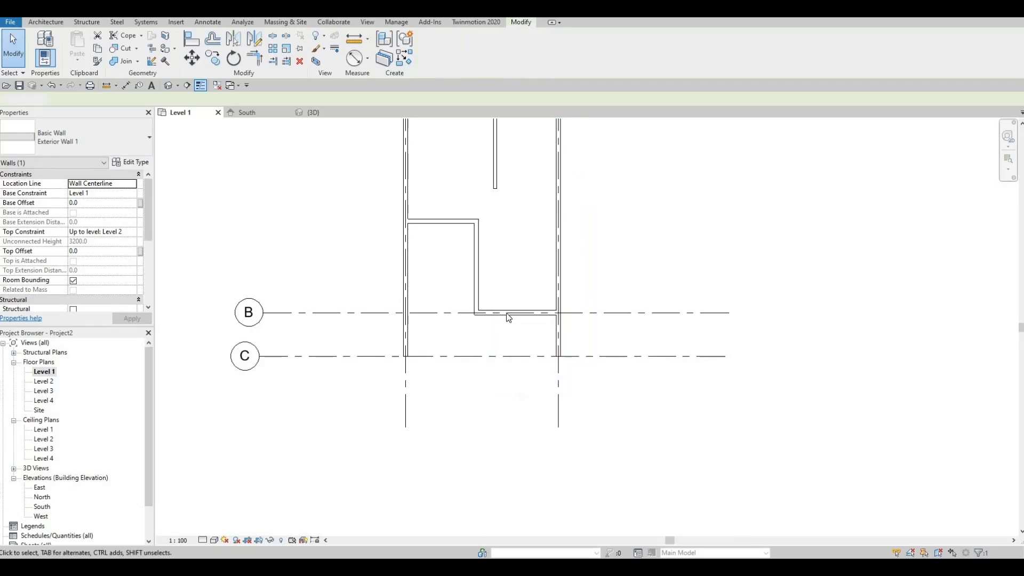
Create a similar horizontal Interior Wall 1 from the inner vertical exterior wall to the grid 2 wall, about 1700 mm below the exterior jog.
{"action": "middle_click_drag", "start_coordinate": [518, 315], "coordinate": [503, 350]}
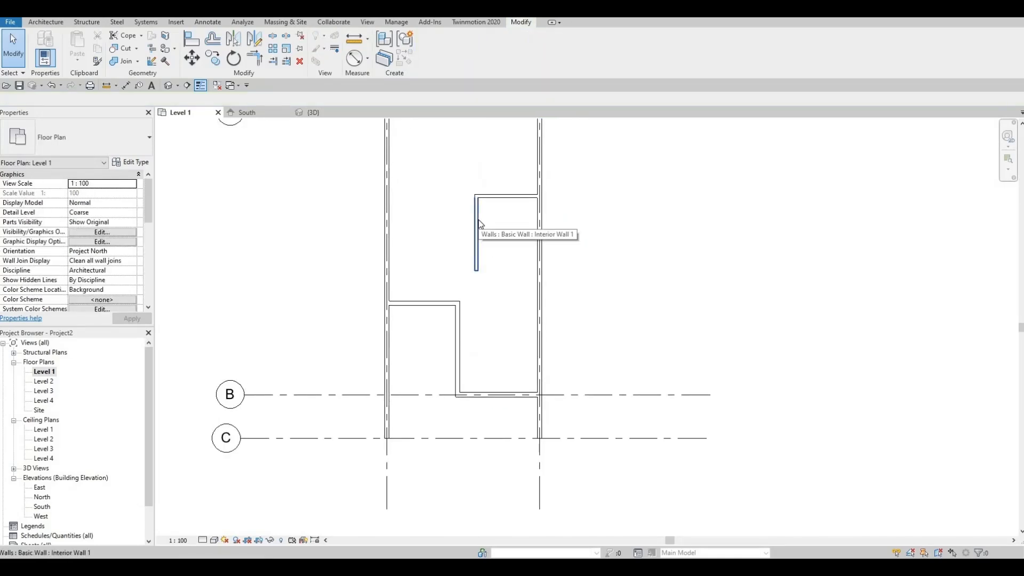
{"action": "left_click", "coordinate": [478, 224]}
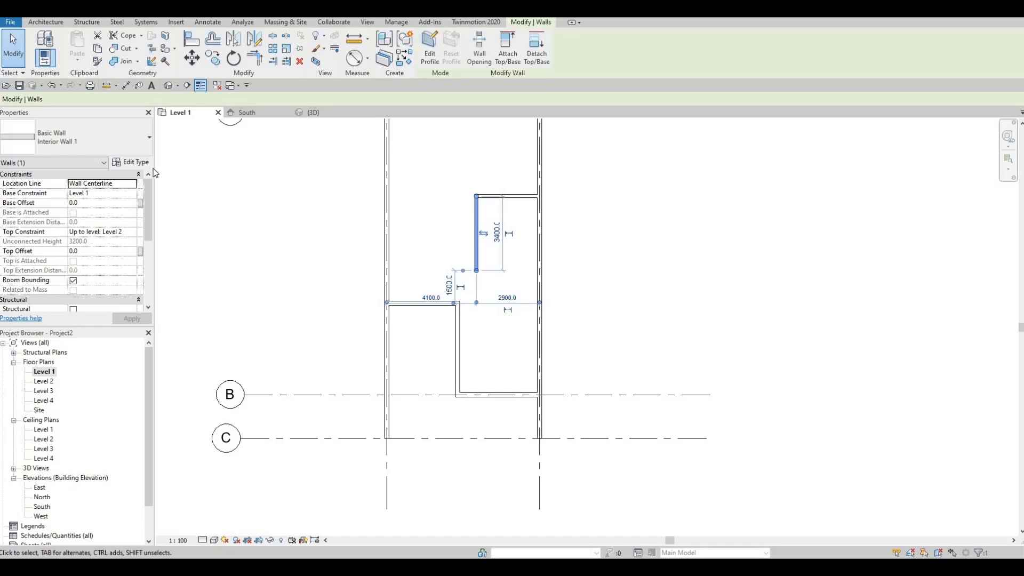
{"action": "left_click", "coordinate": [407, 59]}
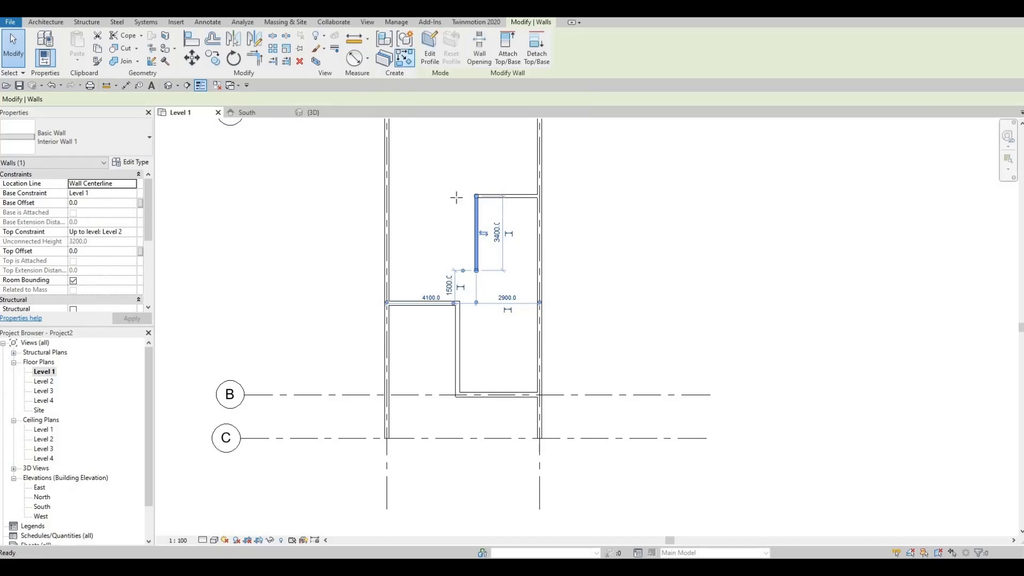
{"action": "scroll", "coordinate": [503, 340], "scroll_direction": "up", "scroll_amount": 3}
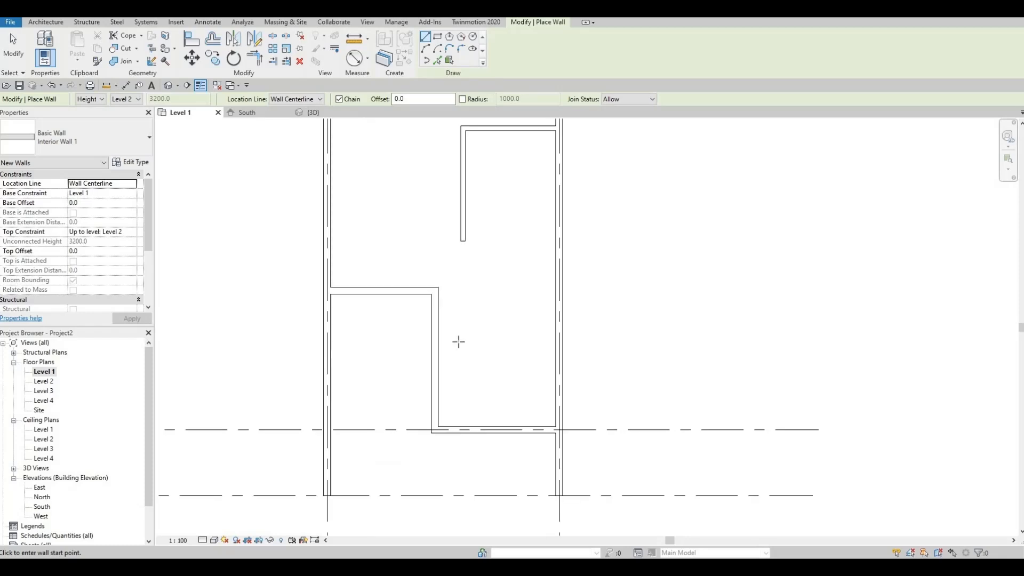
{"action": "scroll", "coordinate": [448, 346], "scroll_direction": "up", "scroll_amount": 1}
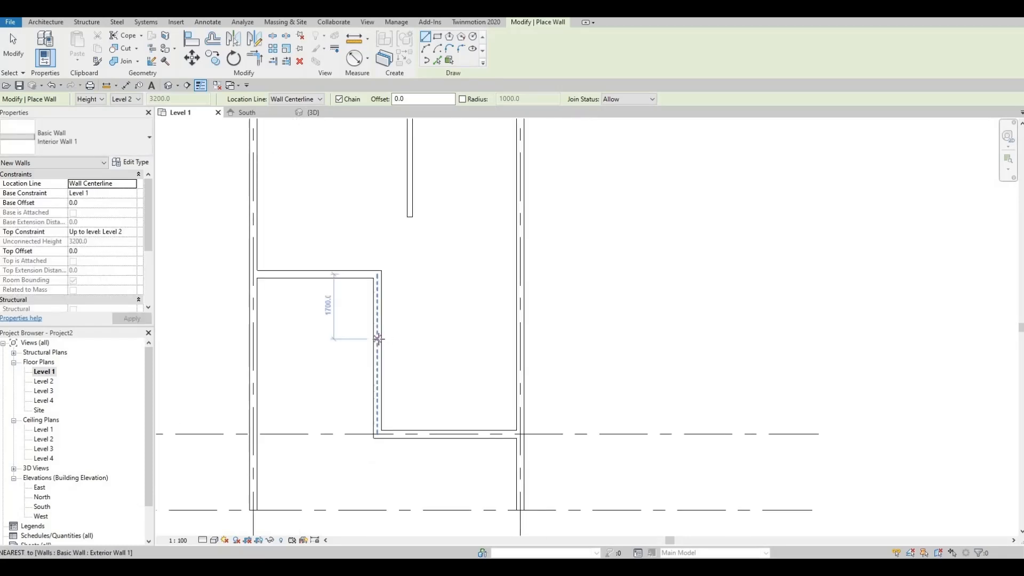
{"action": "left_click", "coordinate": [402, 338]}
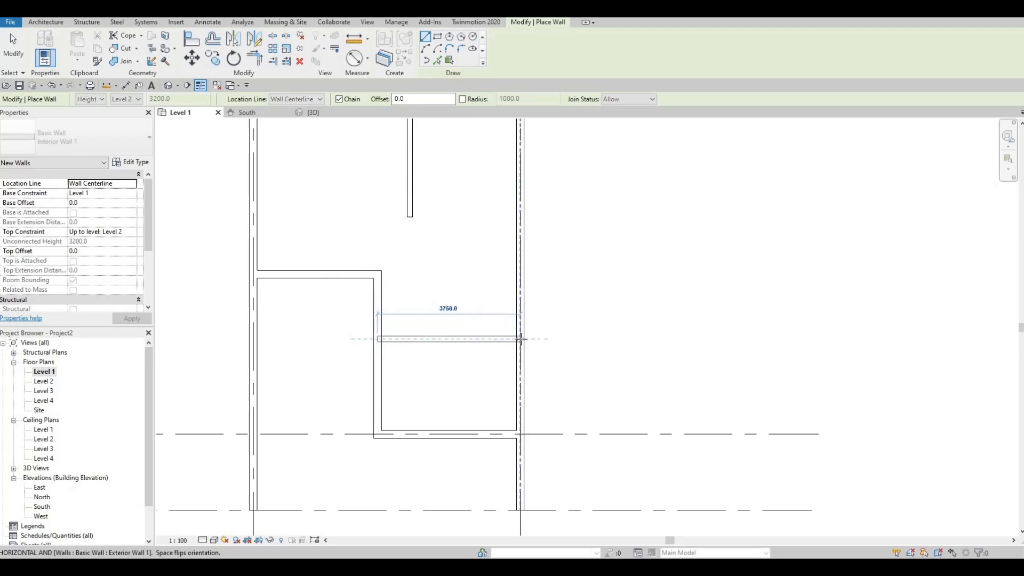
{"action": "left_click", "coordinate": [520, 338]}
{"action": "key", "text": "Escape"}
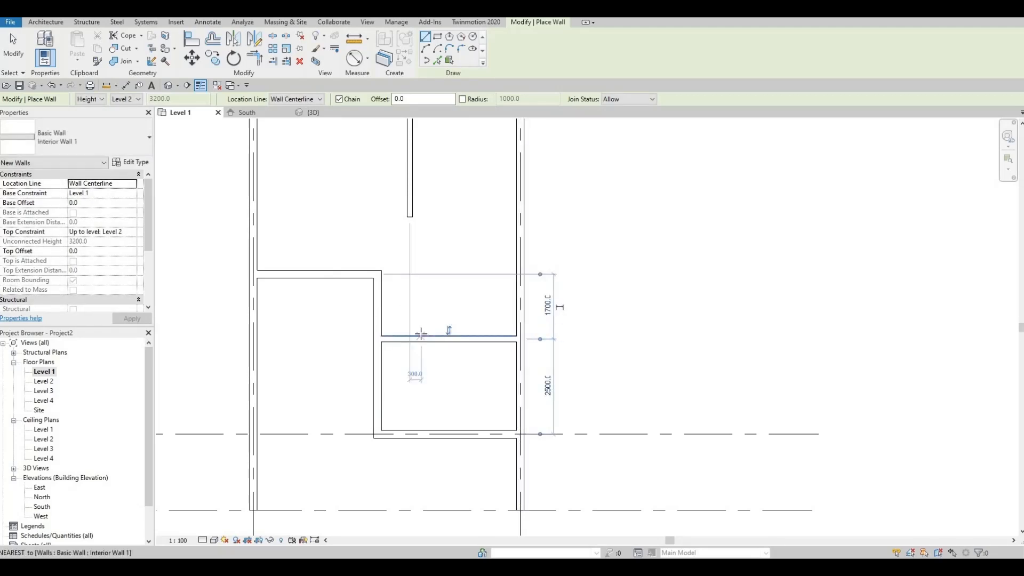
Draw an L-shaped Interior Wall 1 run from the new horizontal wall, about 1625 mm up in line with the exterior jog, then across to the grid 2 wall.
{"action": "left_click", "coordinate": [421, 336]}
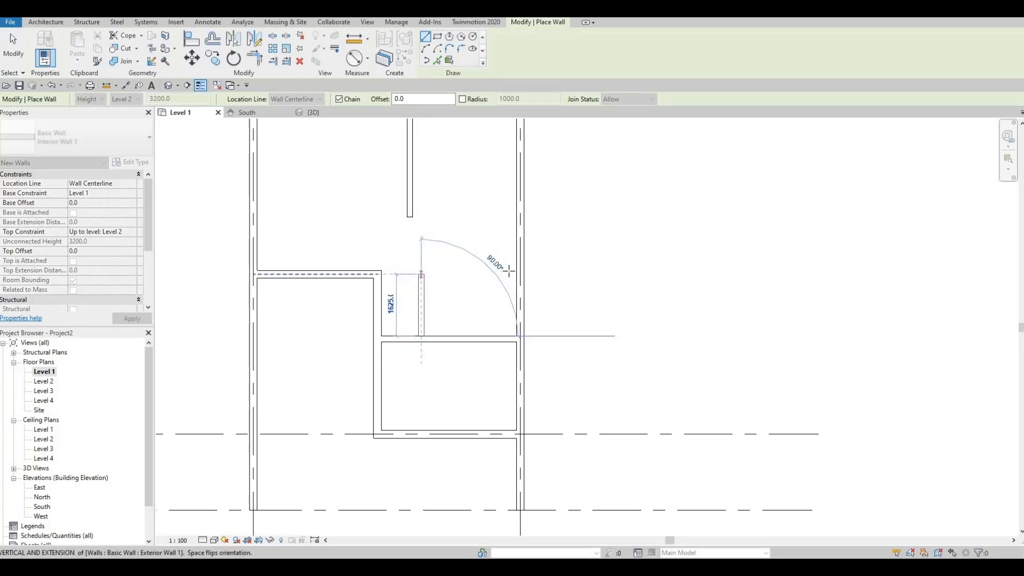
{"action": "left_click", "coordinate": [421, 273]}
{"action": "left_click", "coordinate": [516, 274]}
{"action": "key", "text": "Escape"}
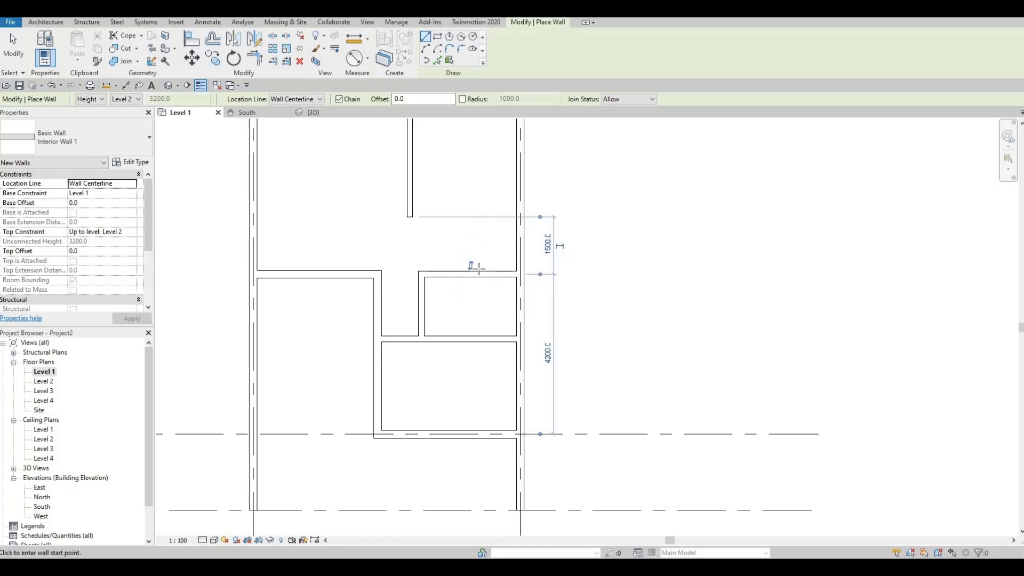
Draw another L-shaped Interior Wall 1 run from the middle of the upper horizontal wall, about 1500 mm up, then across to the grid 2 wall.
{"action": "left_click", "coordinate": [474, 273]}
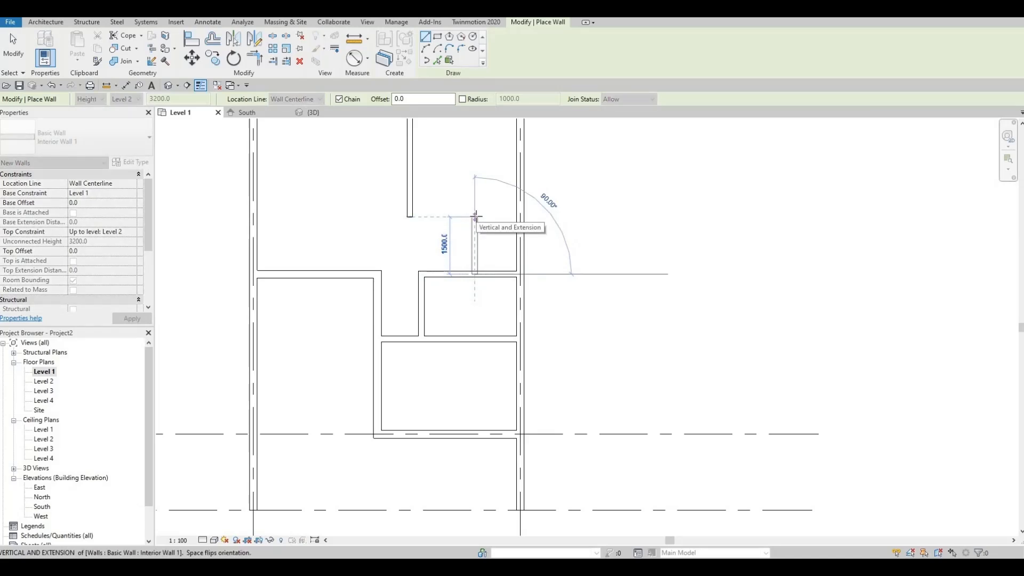
{"action": "left_click", "coordinate": [475, 217]}
{"action": "left_click", "coordinate": [516, 216]}
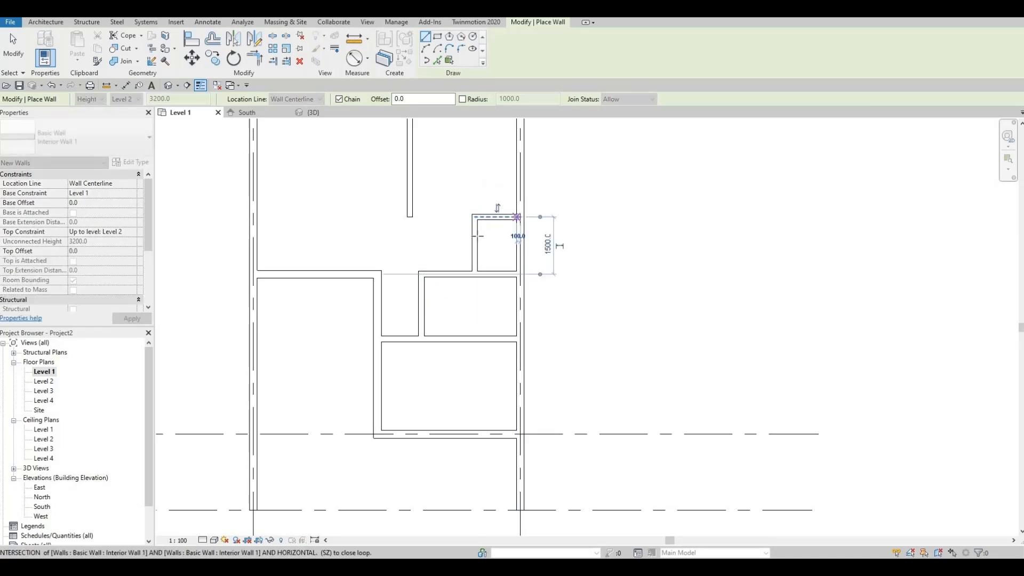
{"action": "key", "text": "Escape"}
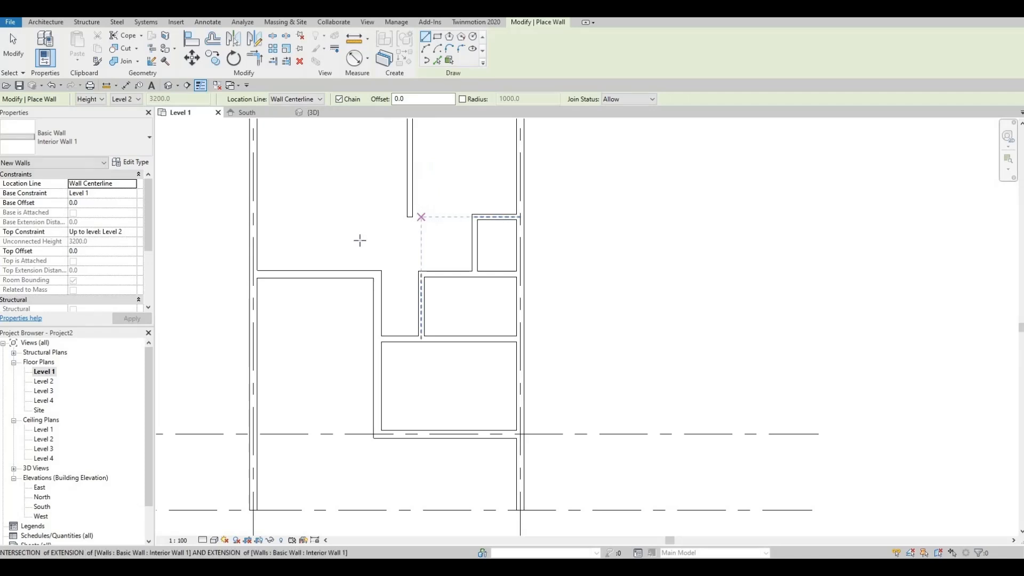
Shorten the free-ended vertical interior wall from its lower end to about 2800 mm long.
{"action": "middle_click_drag", "start_coordinate": [418, 224], "coordinate": [425, 314]}
{"action": "scroll", "coordinate": [473, 169], "scroll_direction": "down", "scroll_amount": 1}
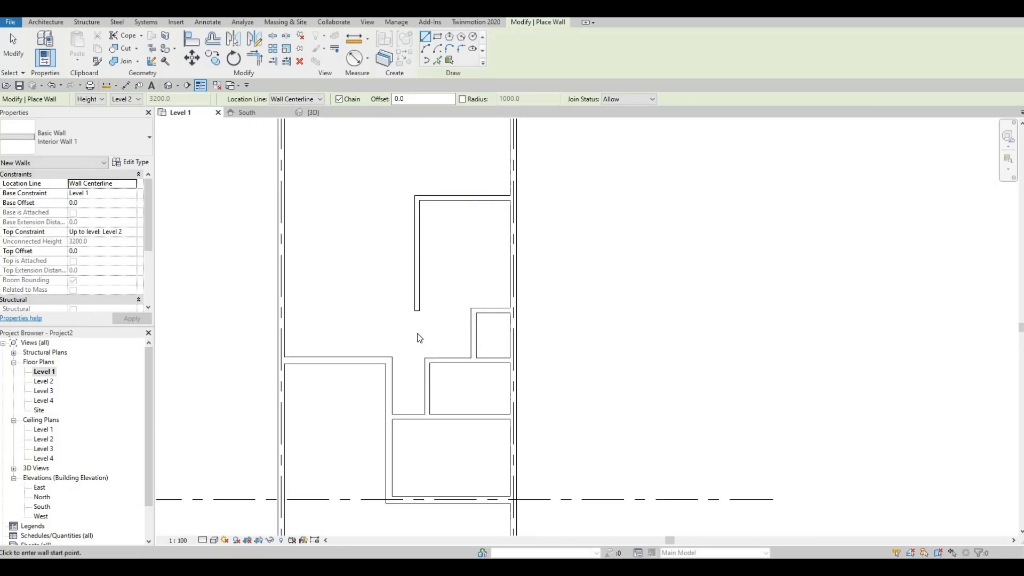
{"action": "key", "text": "Escape"}
{"action": "left_click", "coordinate": [418, 304]}
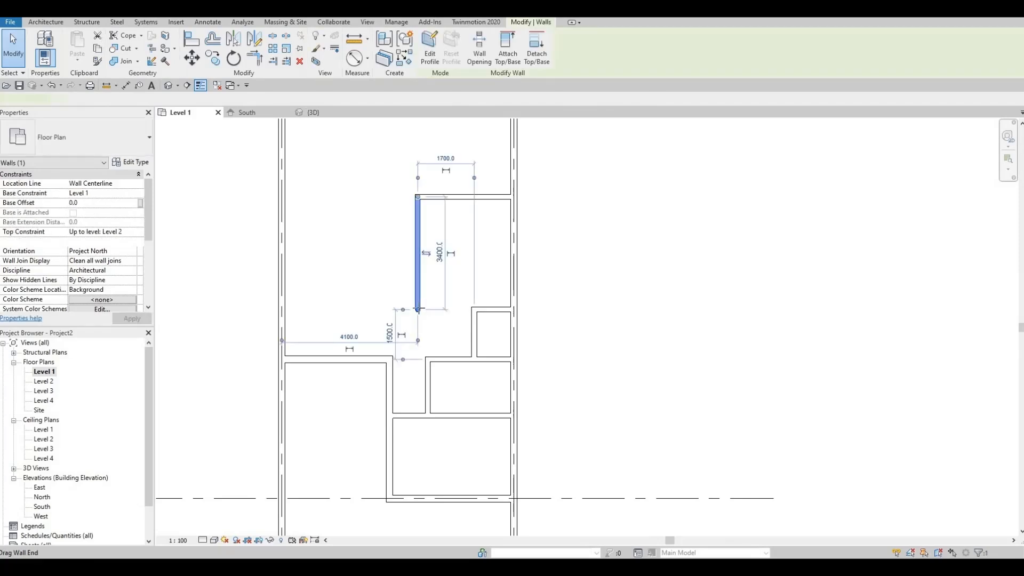
{"action": "left_click_drag", "start_coordinate": [418, 309], "coordinate": [418, 290]}
{"action": "left_click", "coordinate": [466, 288]}
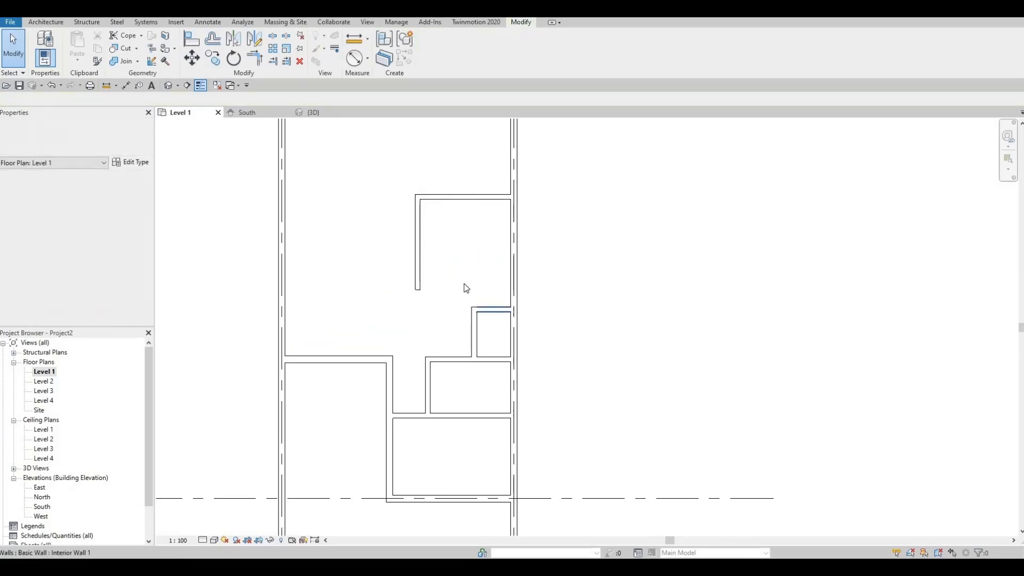
{"action": "middle_click_drag", "start_coordinate": [467, 288], "coordinate": [470, 306]}
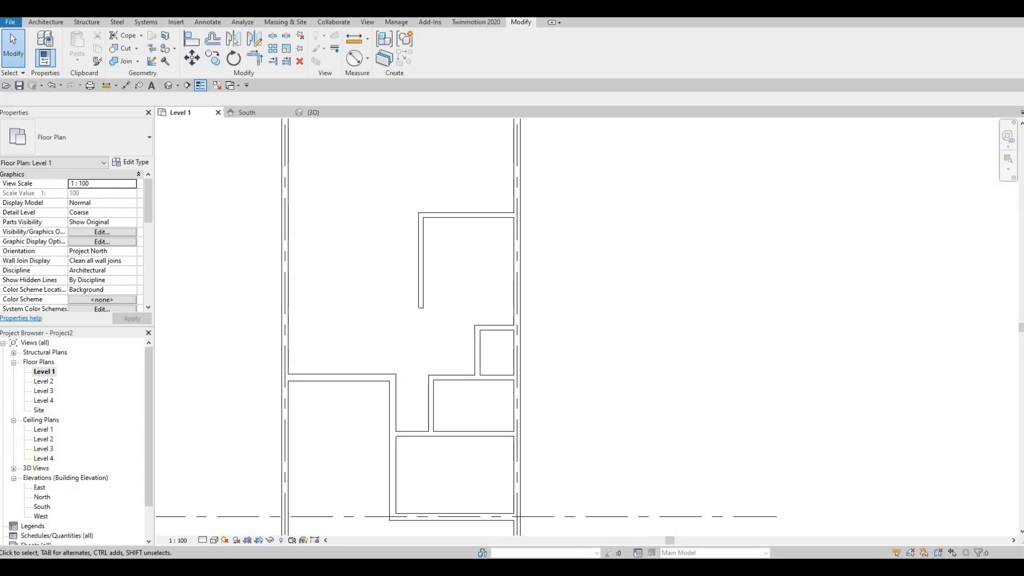
Move the shortened vertical interior wall's witness line to the grid 2 wall and set the distance between them to 2100 mm.
{"action": "left_click", "coordinate": [422, 242]}
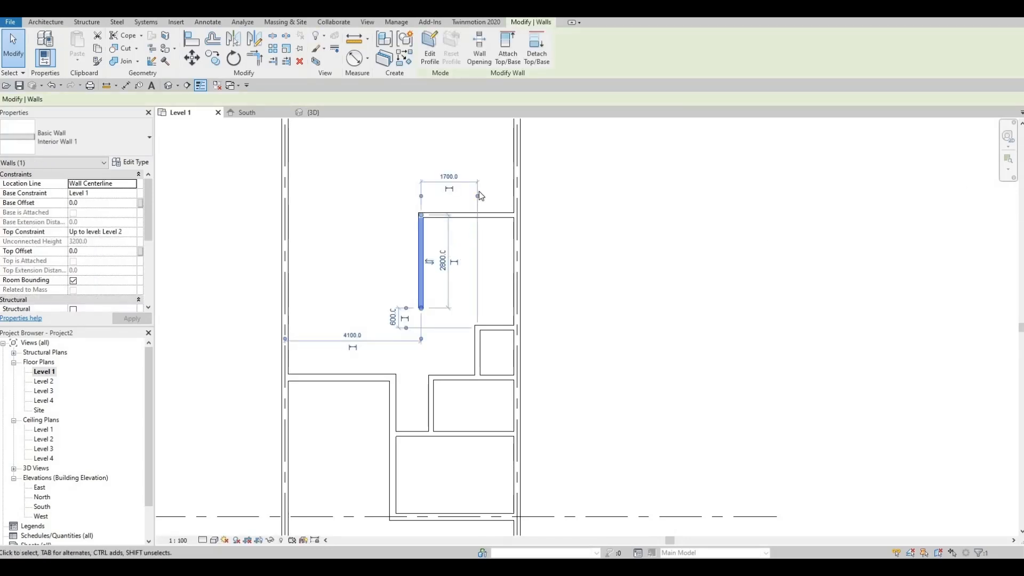
{"action": "left_click_drag", "start_coordinate": [478, 196], "coordinate": [516, 193]}
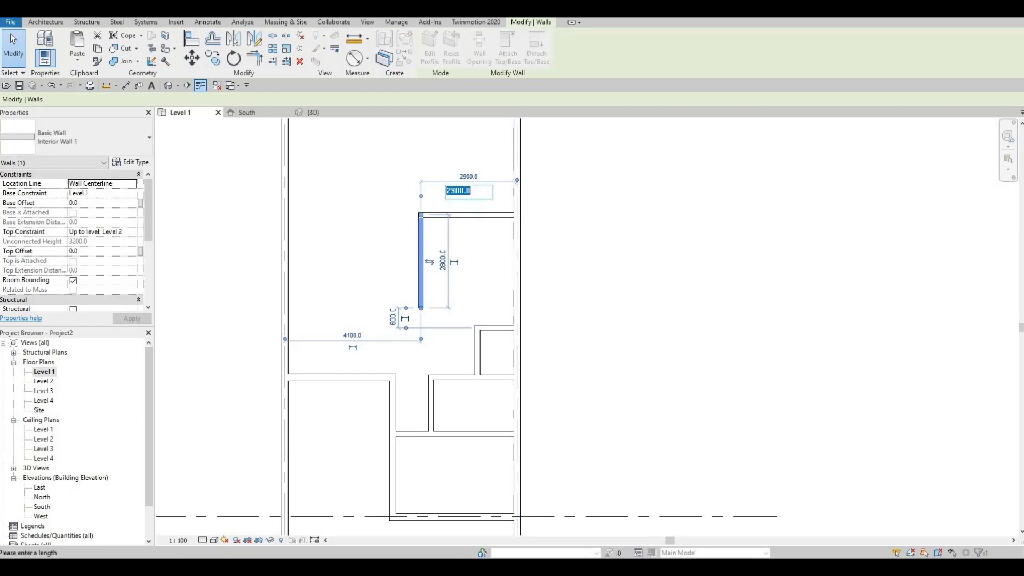
{"action": "type", "text": "21"}
{"action": "key", "text": "Return"}
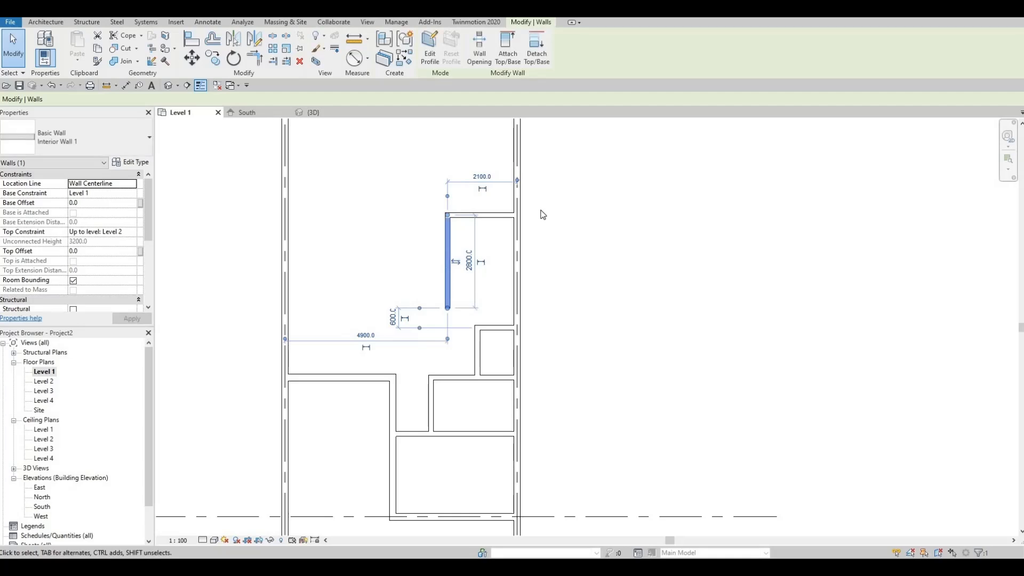
Set the distance between the horizontal interior wall above the lowest room and the grid line wall below it to 2650 mm.
{"action": "key", "text": "Escape"}
{"action": "middle_click_drag", "start_coordinate": [470, 374], "coordinate": [459, 291]}
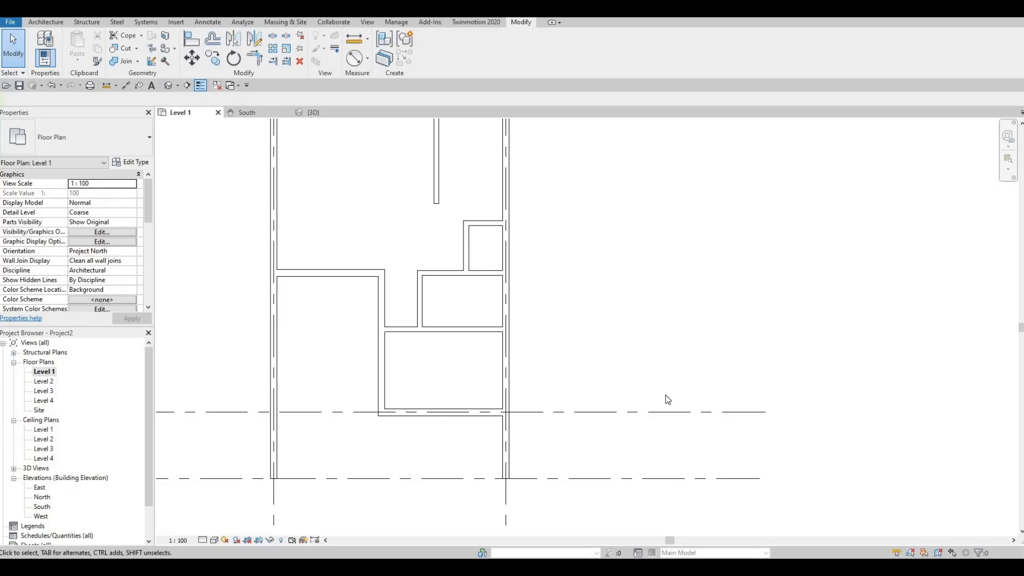
{"action": "left_click", "coordinate": [456, 330]}
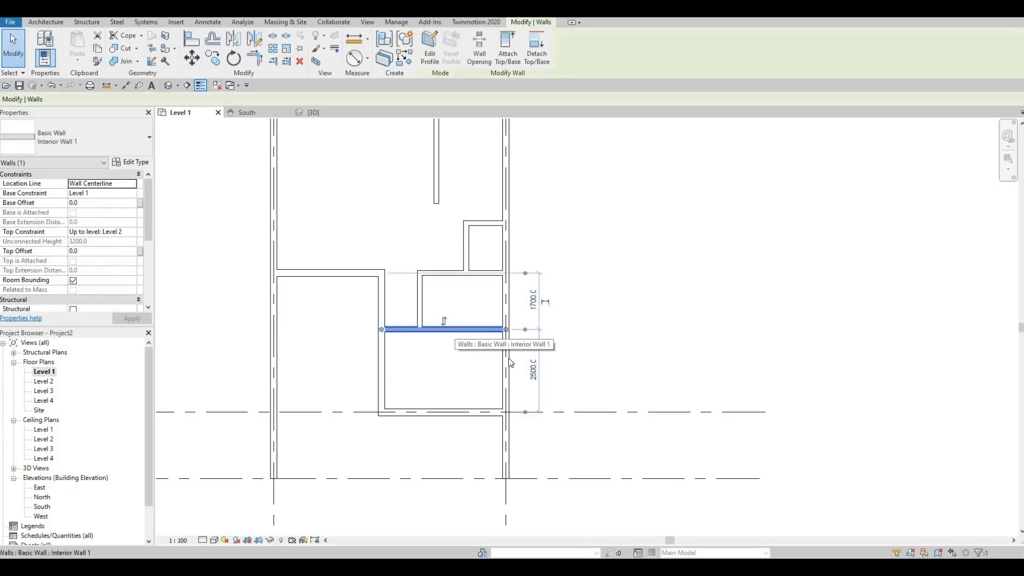
{"action": "left_click", "coordinate": [530, 376]}
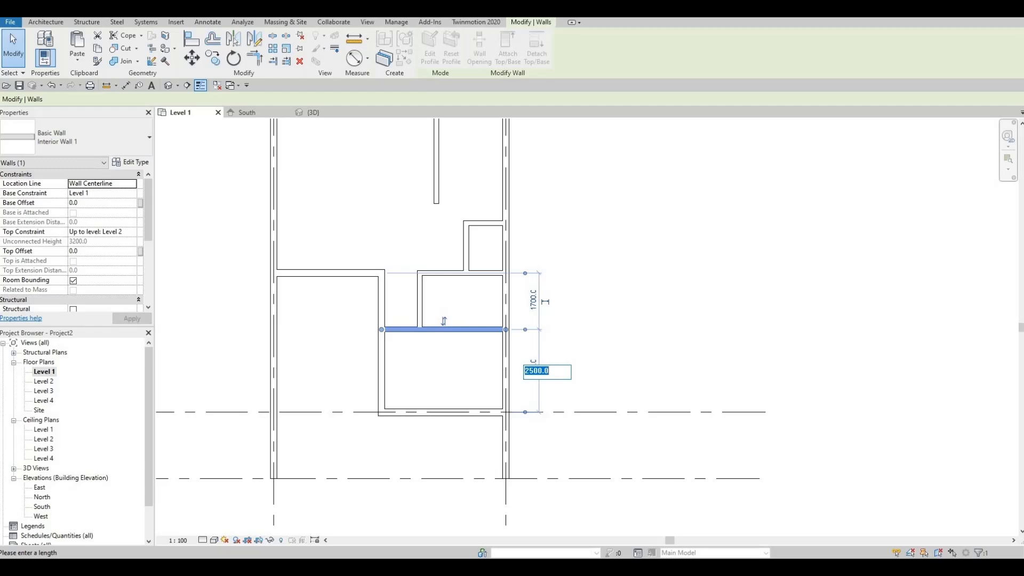
{"action": "type", "text": "2650"}
{"action": "key", "text": "Return"}
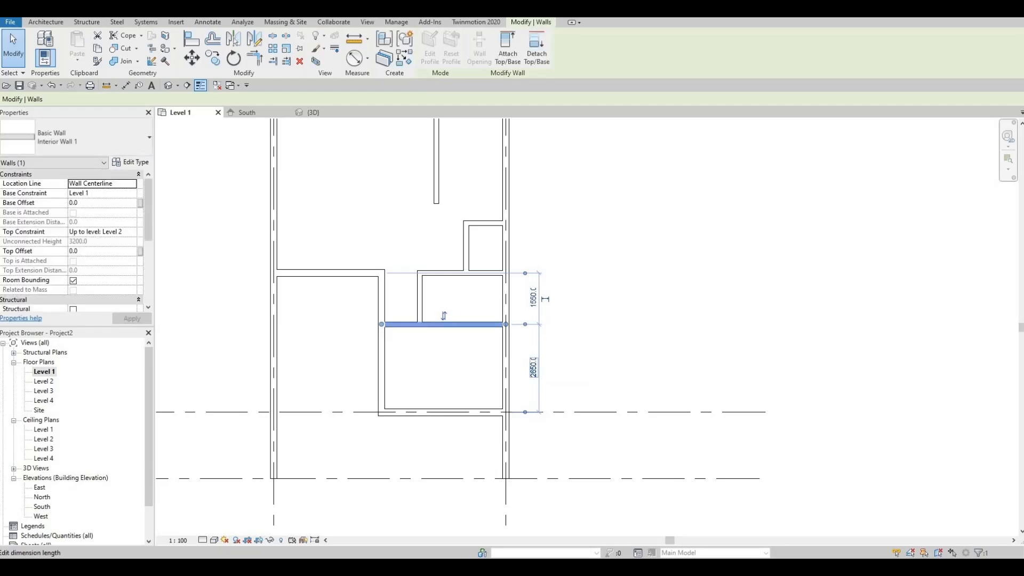
{"action": "left_click", "coordinate": [477, 275]}
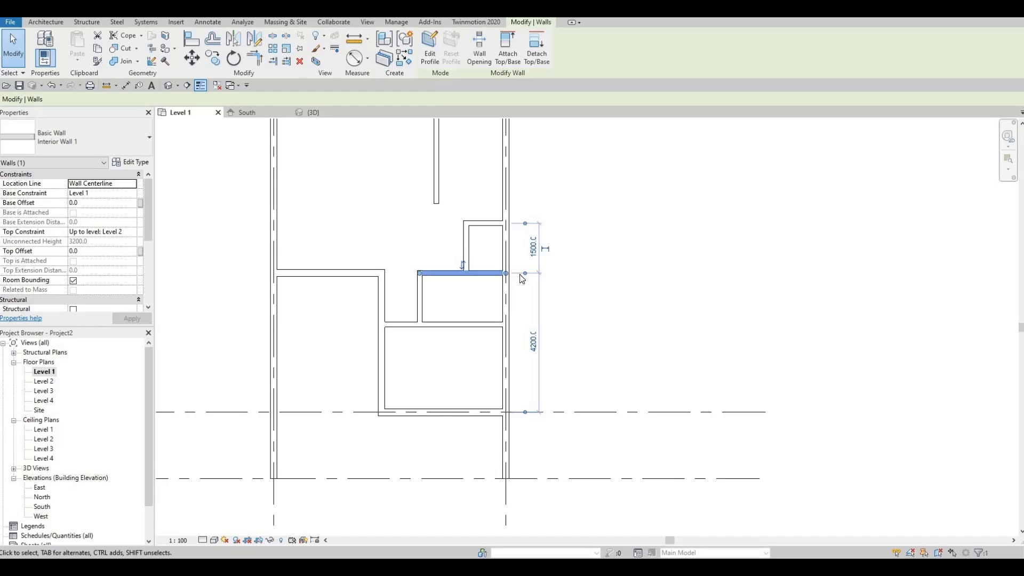
{"action": "left_click_drag", "start_coordinate": [517, 305], "coordinate": [495, 325]}
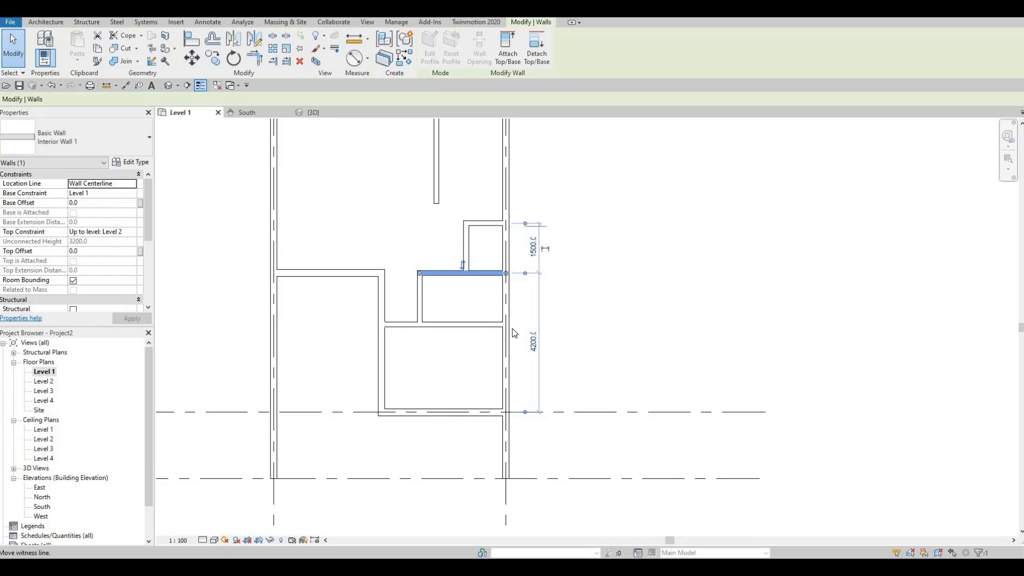
{"action": "left_click", "coordinate": [429, 304]}
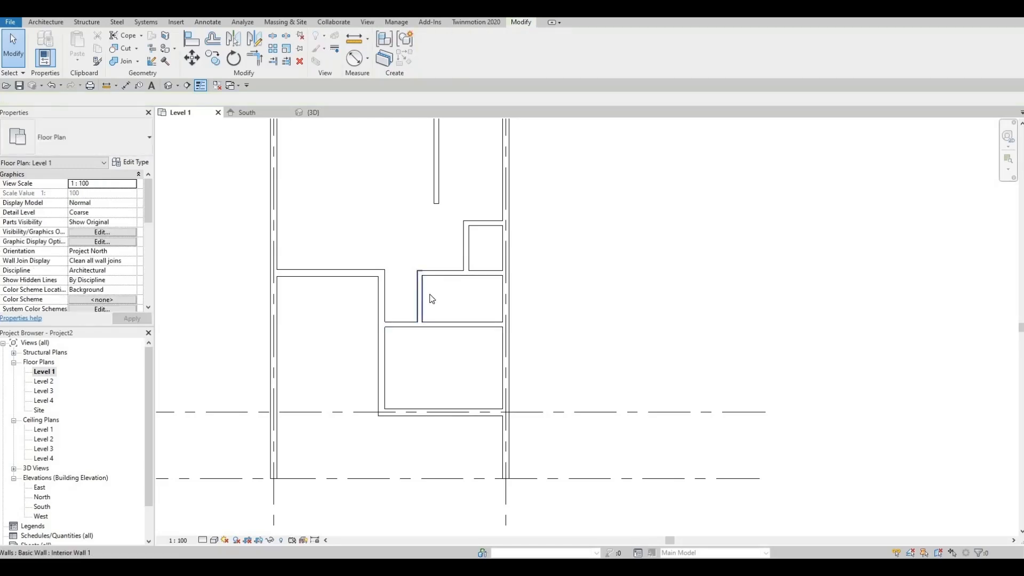
{"action": "left_click", "coordinate": [423, 295]}
Move the upper horizontal wall's lower witness line to the interior wall below it and set the distance between them to 1400 mm.
{"action": "left_click", "coordinate": [447, 275]}
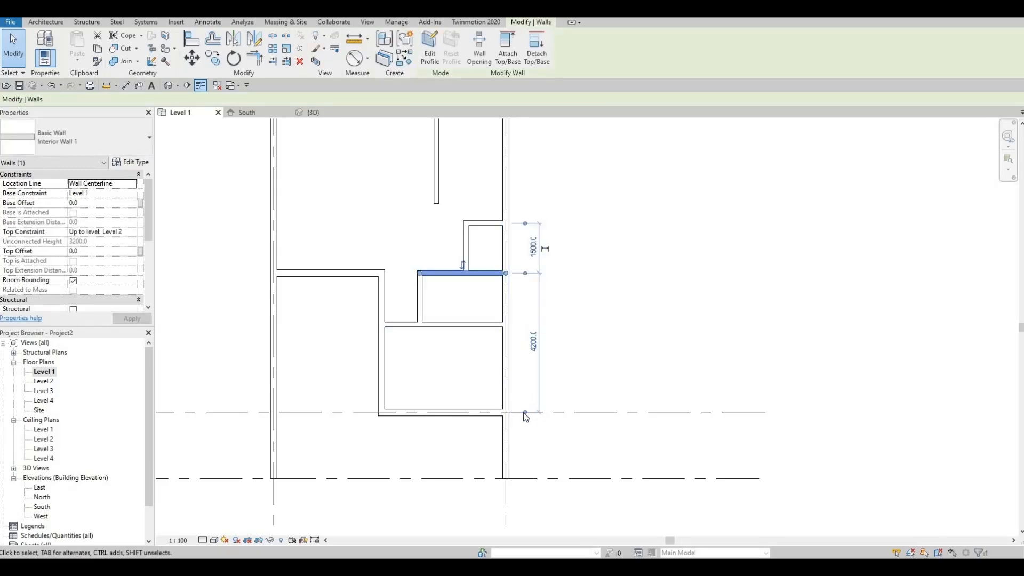
{"action": "left_click_drag", "start_coordinate": [525, 412], "coordinate": [502, 329]}
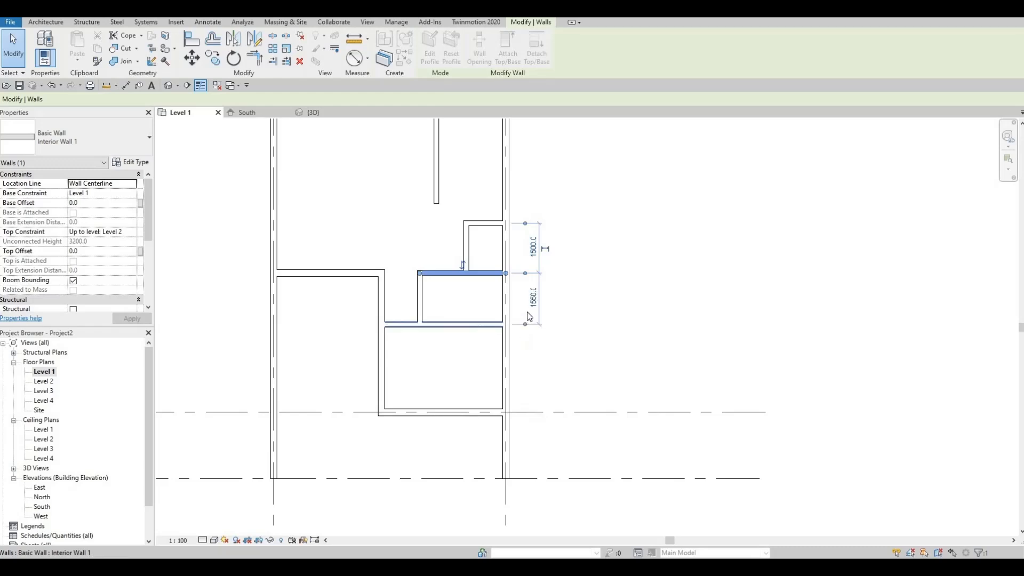
{"action": "left_click", "coordinate": [533, 300]}
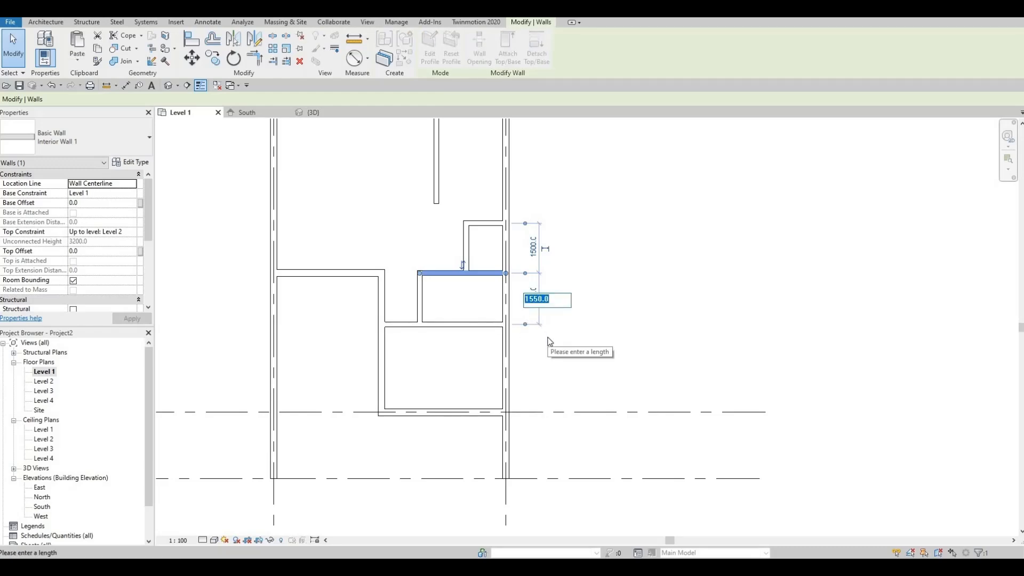
{"action": "type", "text": "4"}
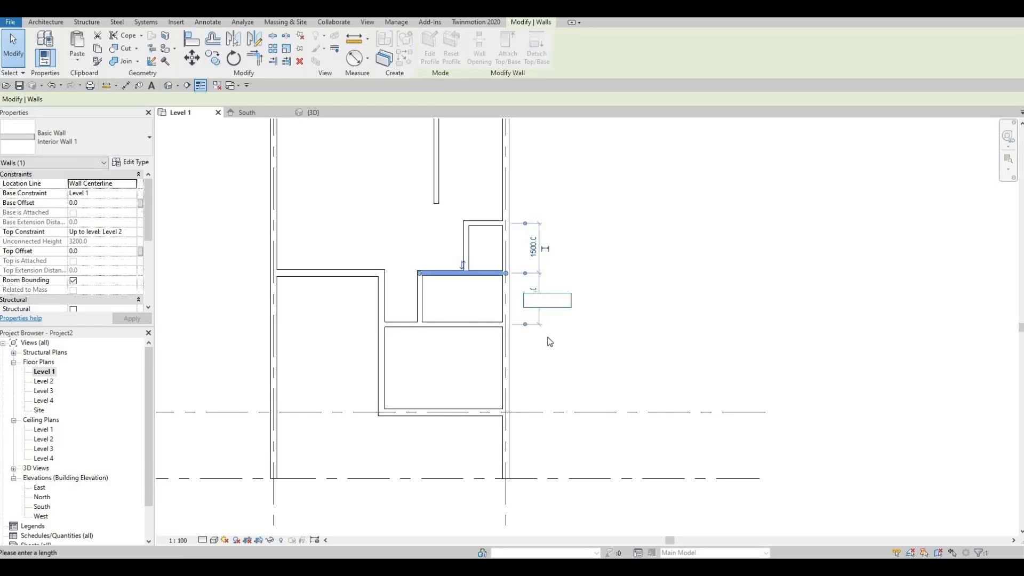
{"action": "type", "text": "400"}
{"action": "key", "text": "Return"}
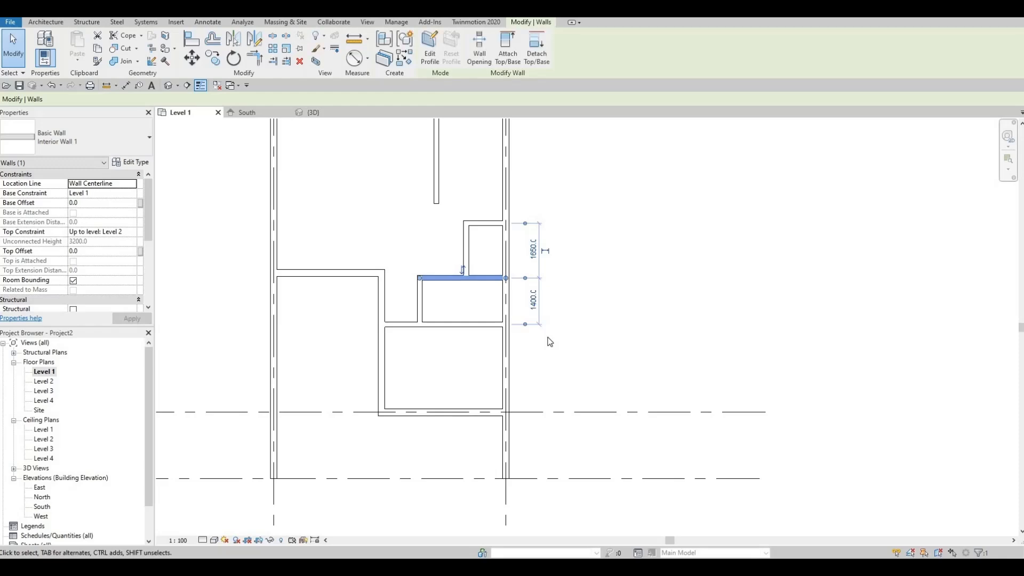
Move the vertical wall of the smallest room towards the grid 2 wall, to about 880 mm from it.
{"action": "scroll", "coordinate": [462, 169], "scroll_direction": "up", "scroll_amount": 1}
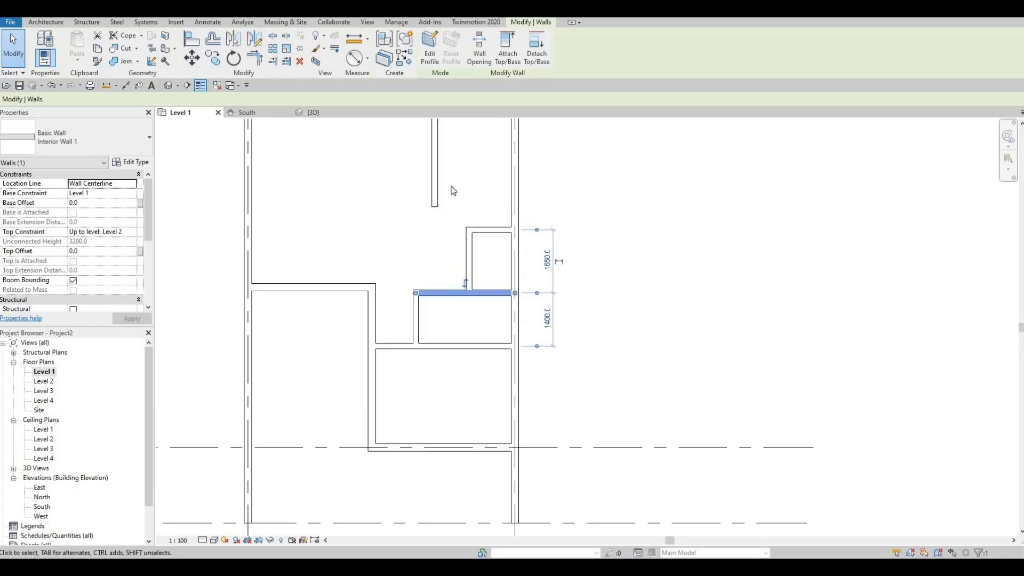
{"action": "middle_click_drag", "start_coordinate": [483, 244], "coordinate": [460, 303]}
{"action": "scroll", "coordinate": [449, 314], "scroll_direction": "up", "scroll_amount": 1}
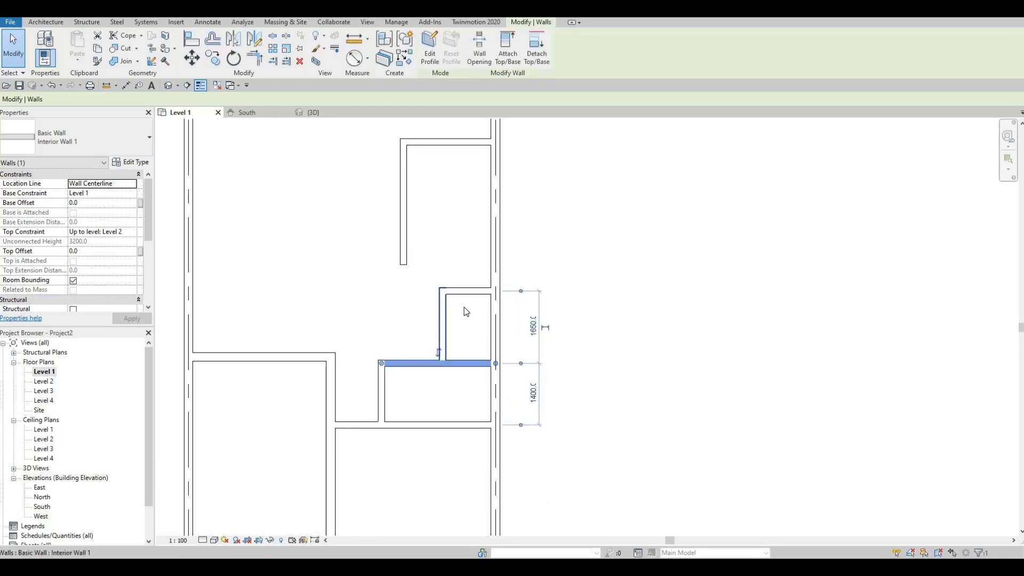
{"action": "left_click", "coordinate": [446, 312]}
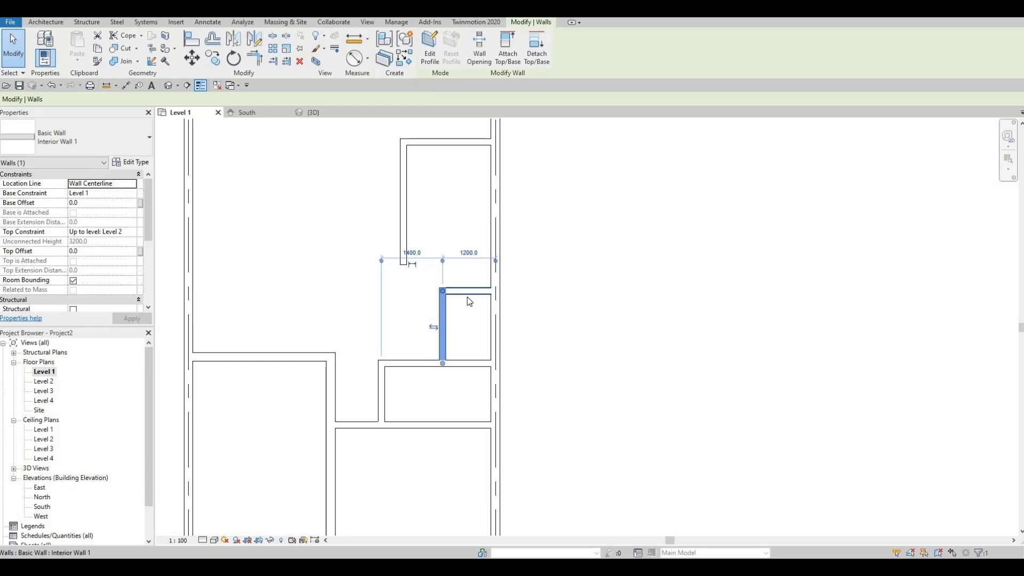
{"action": "left_click_drag", "start_coordinate": [469, 302], "coordinate": [480, 300]}
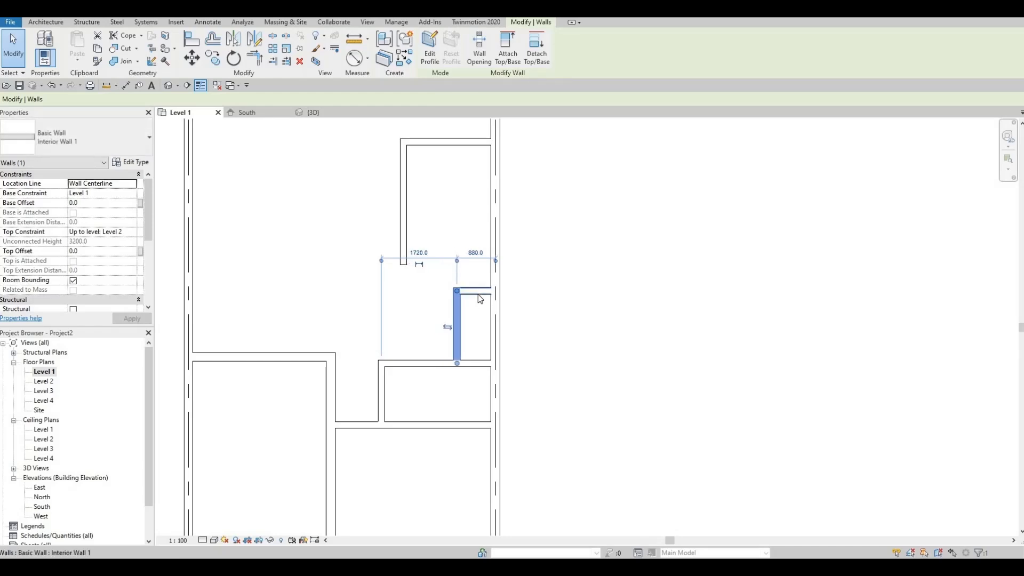
Set the distance between the smallest room's upper wall and the horizontal wall below it to 1000 mm.
{"action": "left_click", "coordinate": [478, 291]}
{"action": "left_click", "coordinate": [476, 283]}
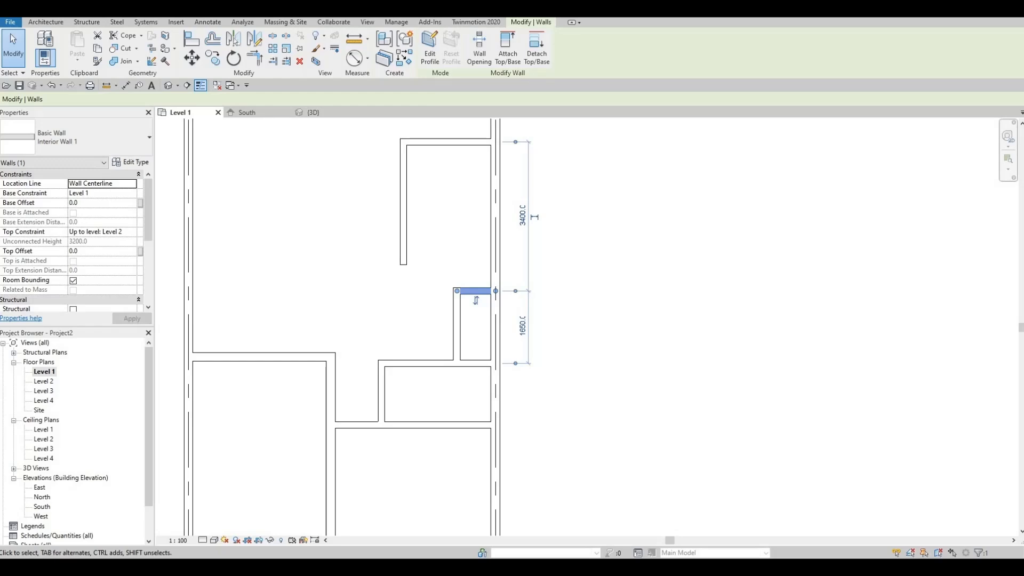
{"action": "left_click", "coordinate": [522, 326]}
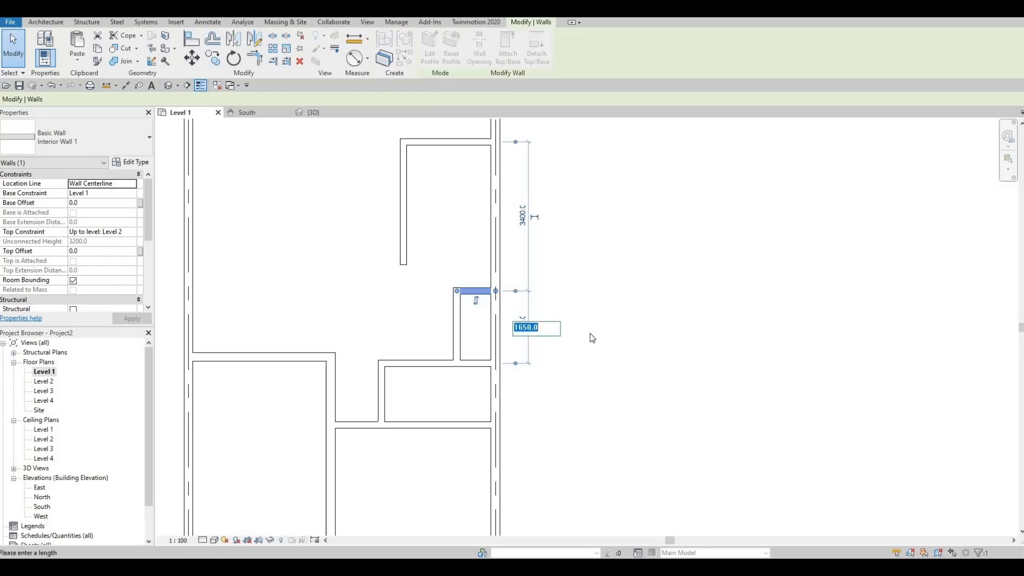
{"action": "type", "text": "100"}
{"action": "key", "text": "Return"}
{"action": "left_click", "coordinate": [475, 316]}
{"action": "scroll", "coordinate": [476, 316], "scroll_direction": "up", "scroll_amount": 1}
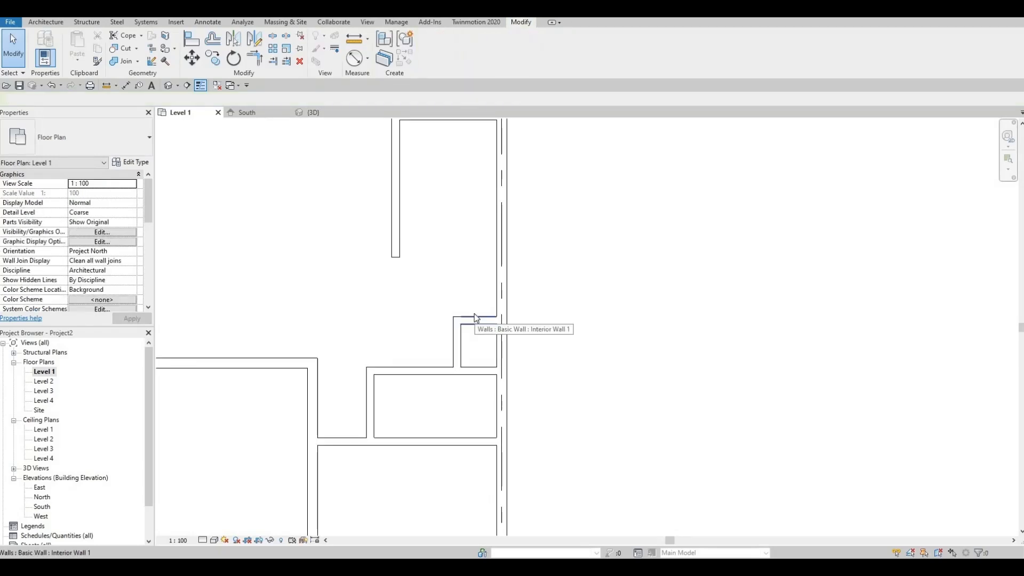
Extend the free-ended vertical interior wall downward until it ends just above the level of the smallest room's upper wall.
{"action": "left_click", "coordinate": [397, 260]}
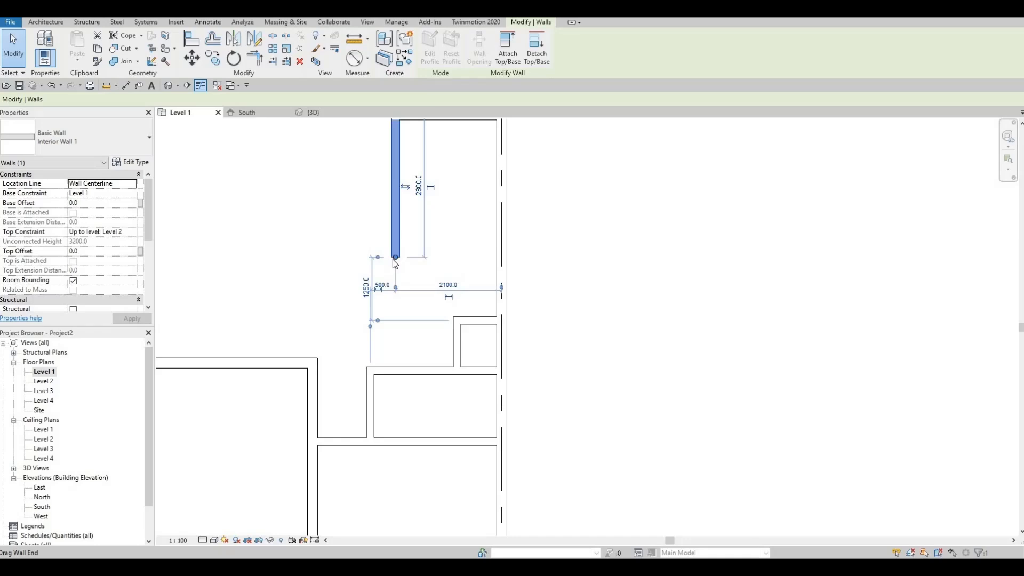
{"action": "left_click_drag", "start_coordinate": [396, 258], "coordinate": [396, 313]}
{"action": "key", "text": "Escape"}
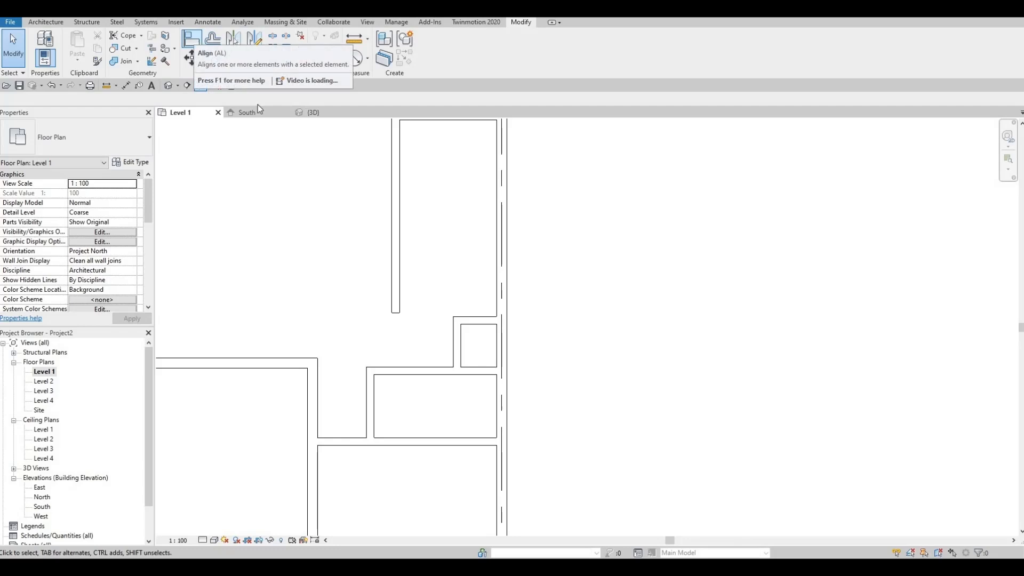
Align the free-ended vertical wall's lower end with the outer face of the smallest room's upper wall.
{"action": "key", "text": "a"}
{"action": "key", "text": "l"}
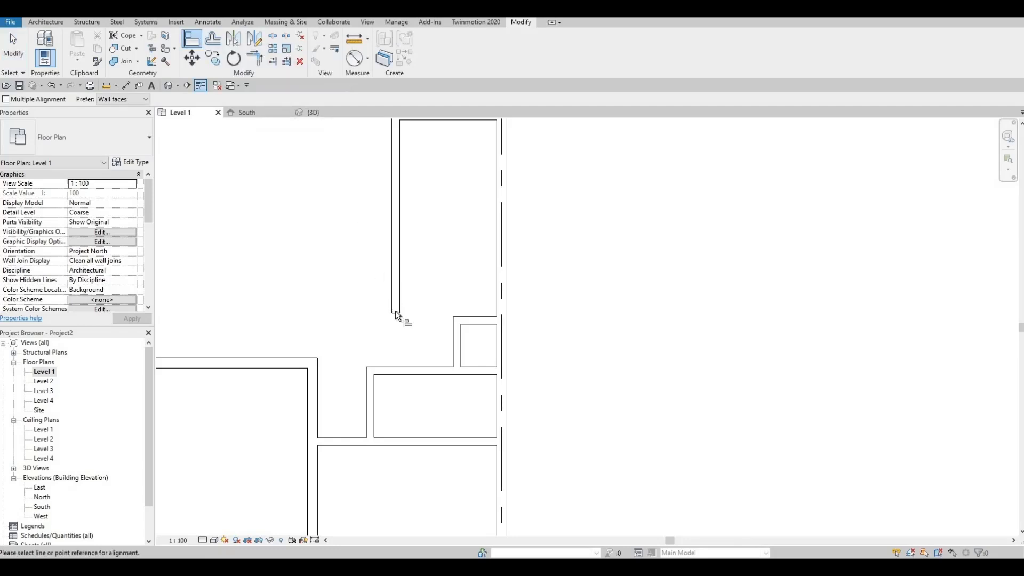
{"action": "left_click", "coordinate": [478, 317]}
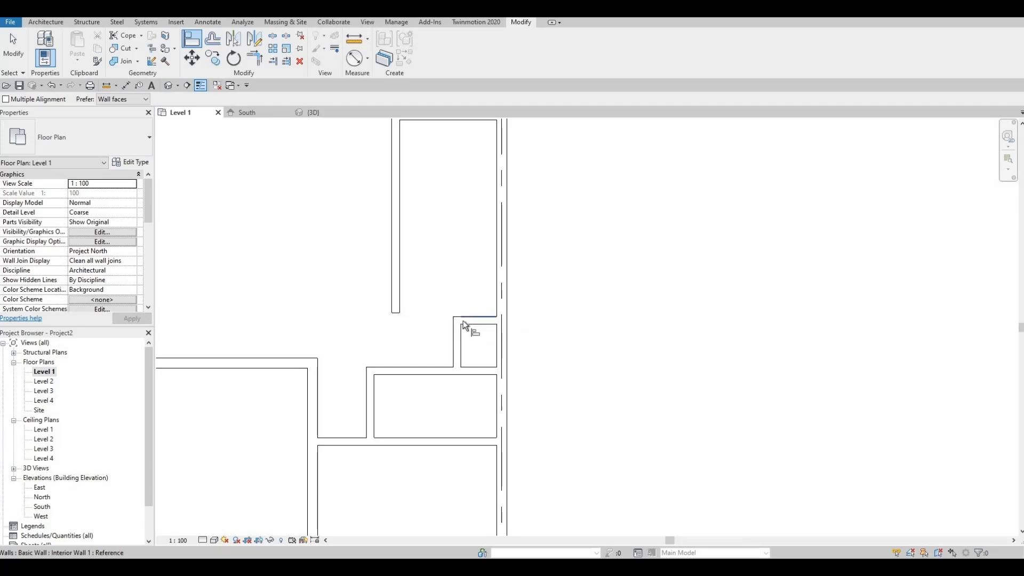
{"action": "left_click", "coordinate": [400, 314]}
{"action": "scroll", "coordinate": [466, 320], "scroll_direction": "up", "scroll_amount": 2}
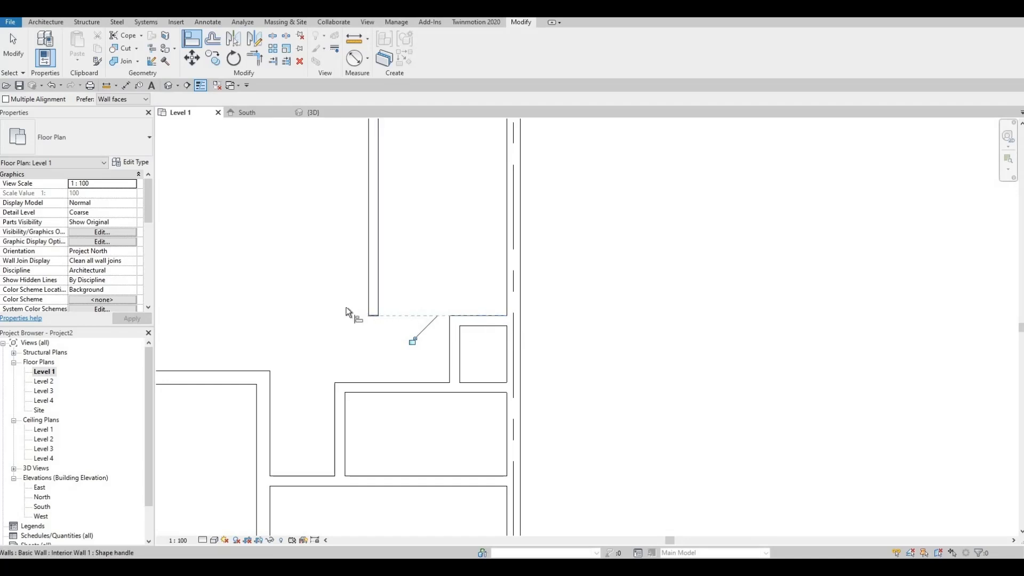
{"action": "scroll", "coordinate": [332, 323], "scroll_direction": "down", "scroll_amount": 2}
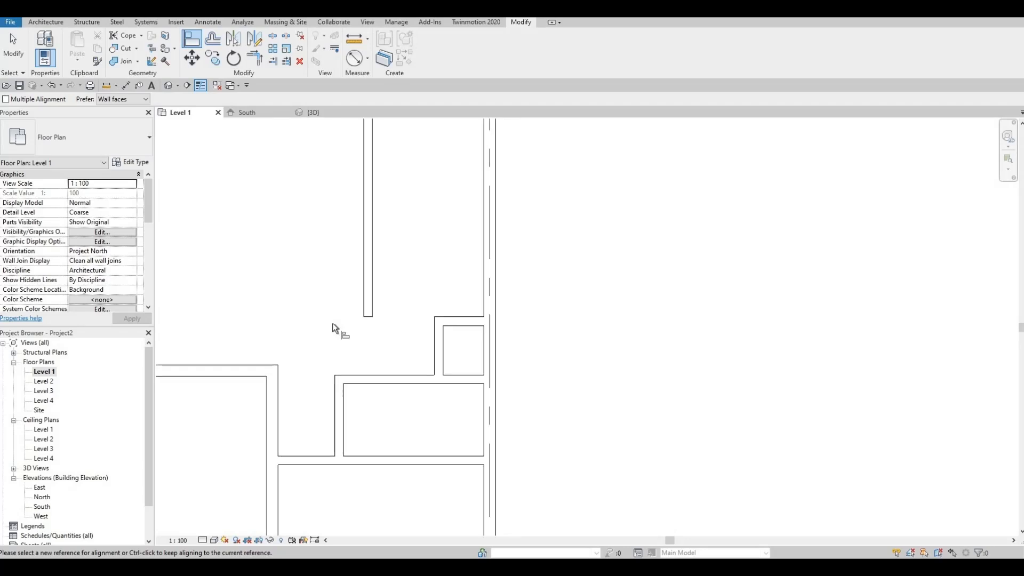
{"action": "key", "text": "Escape"}
{"action": "key", "text": "Escape"}
Place an M_Single-Flush 0915 x 2134mm door centred 575 mm between the corridor's side walls, swinging into the lowest room.
{"action": "scroll", "coordinate": [327, 296], "scroll_direction": "down", "scroll_amount": 3}
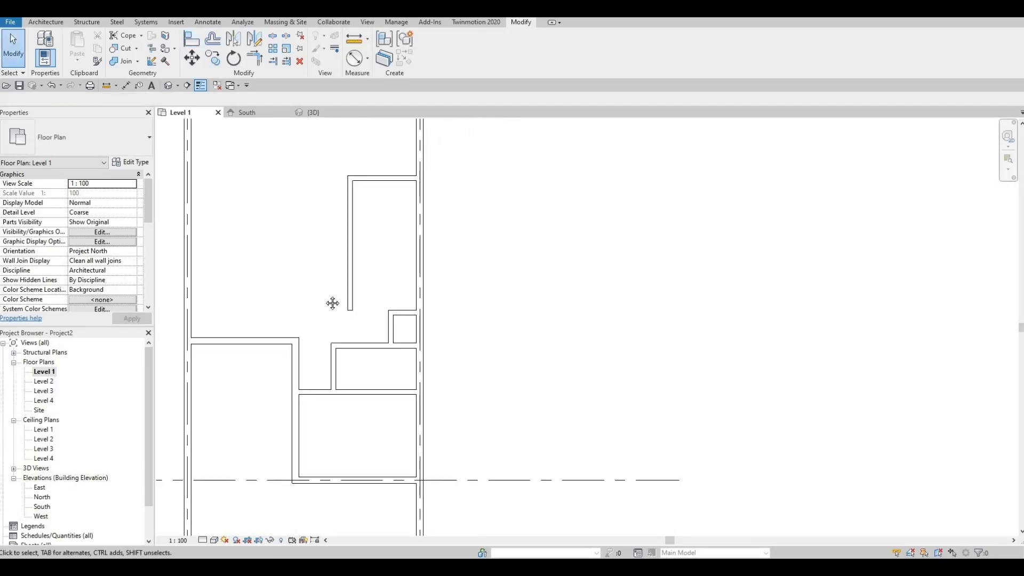
{"action": "scroll", "coordinate": [328, 304], "scroll_direction": "up", "scroll_amount": 1}
{"action": "scroll", "coordinate": [328, 305], "scroll_direction": "down", "scroll_amount": 1}
{"action": "scroll", "coordinate": [342, 290], "scroll_direction": "up", "scroll_amount": 1}
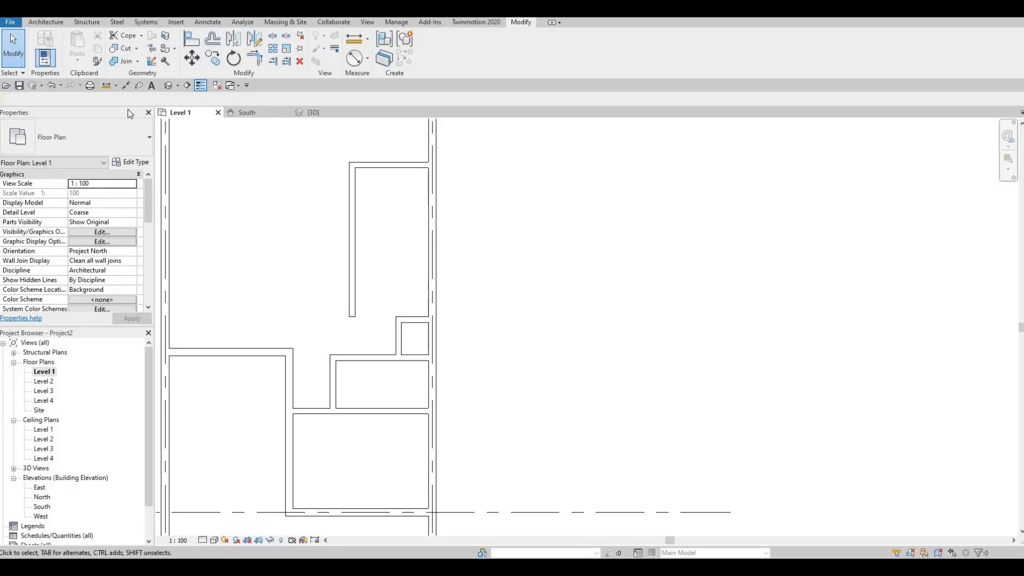
{"action": "left_click", "coordinate": [46, 23]}
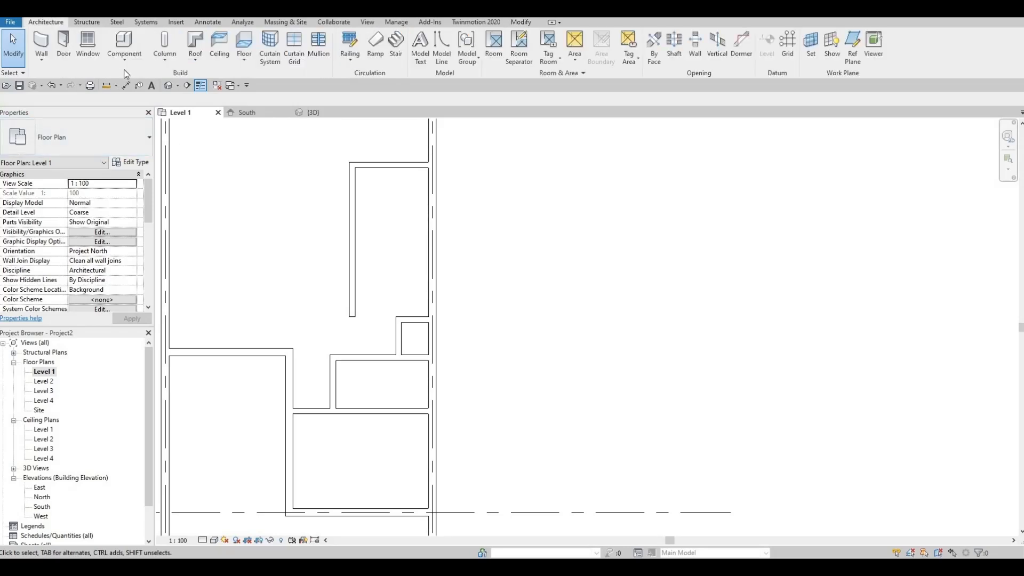
{"action": "left_click", "coordinate": [65, 40]}
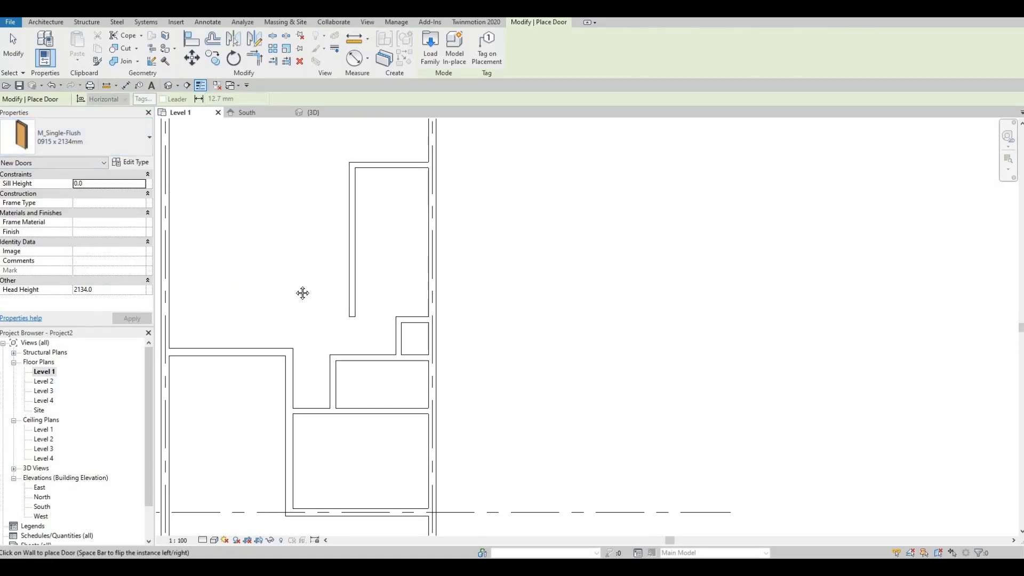
{"action": "middle_click_drag", "start_coordinate": [303, 293], "coordinate": [344, 144]}
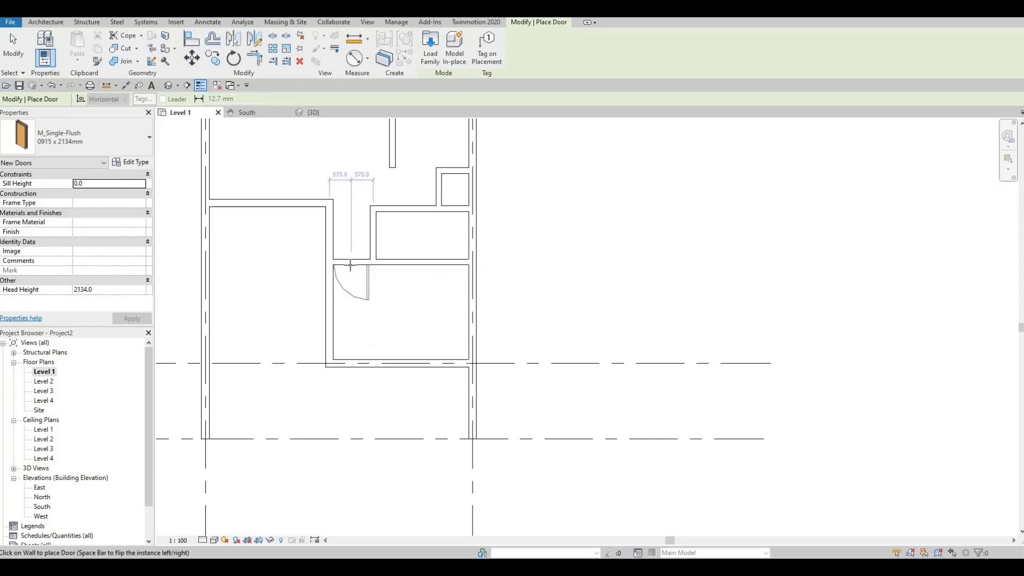
{"action": "key", "text": "space"}
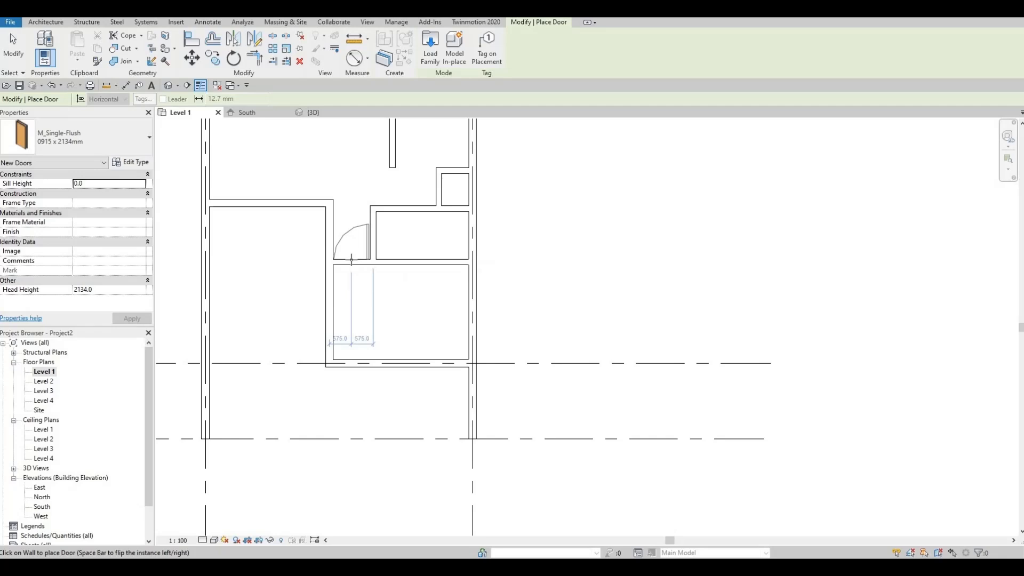
{"action": "scroll", "coordinate": [351, 261], "scroll_direction": "up", "scroll_amount": 2}
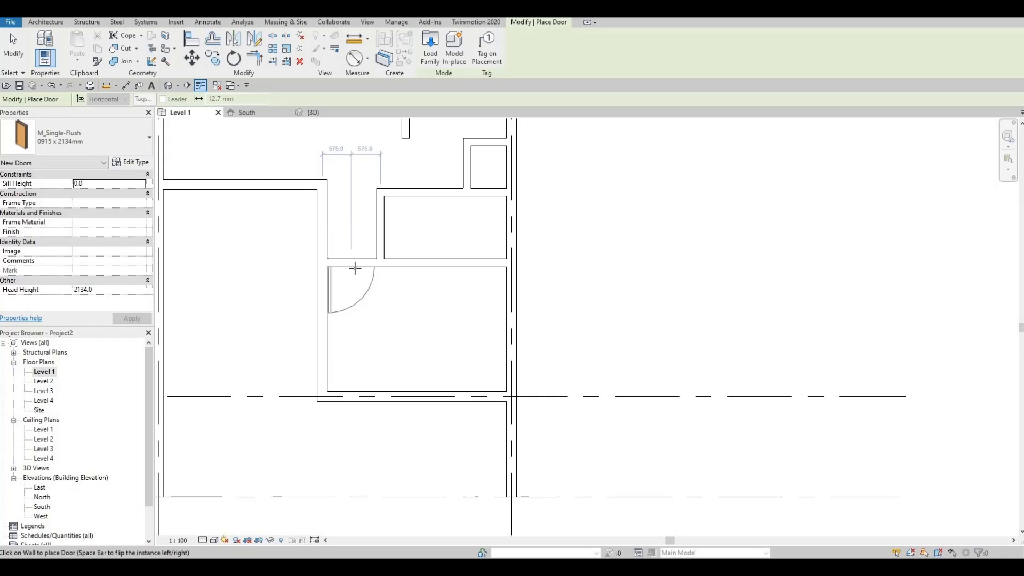
{"action": "left_click", "coordinate": [354, 262]}
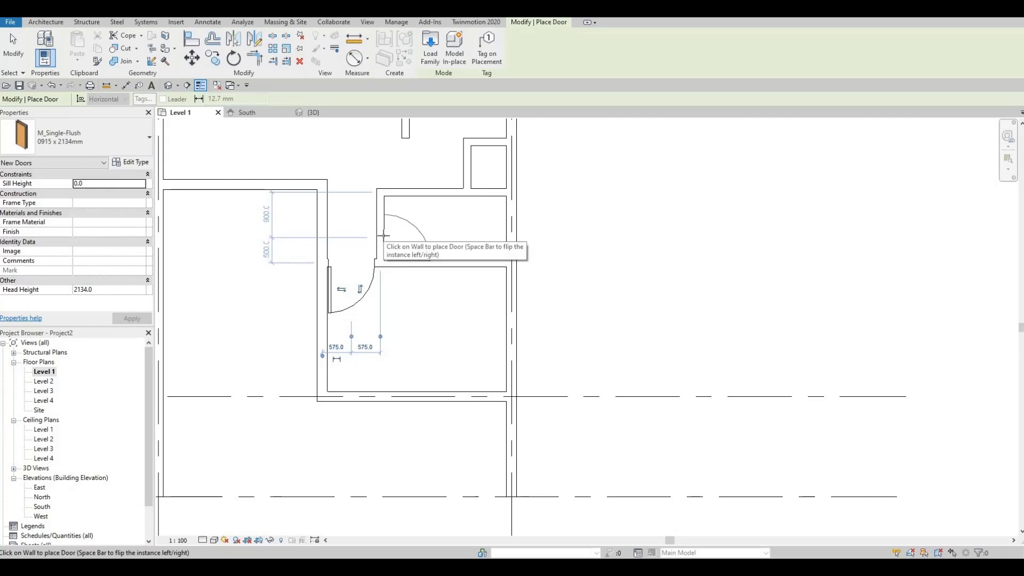
Place an M_Single-Flush 0915 x 2134mm door in the corridor-side wall of the room above the lowest one, about 800 mm below its upper wall, swinging inward.
{"action": "scroll", "coordinate": [384, 235], "scroll_direction": "up", "scroll_amount": 1}
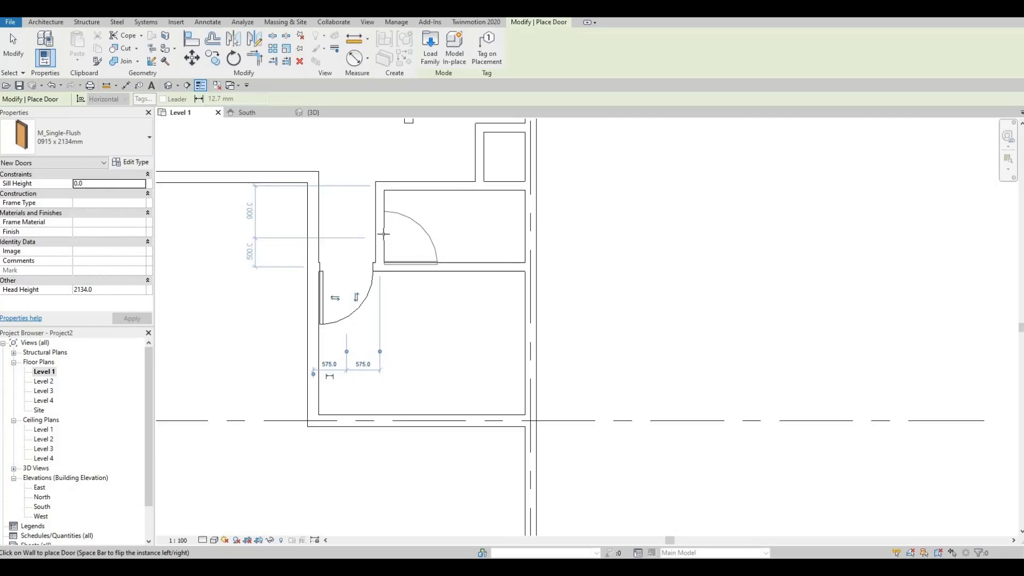
{"action": "left_click", "coordinate": [128, 145]}
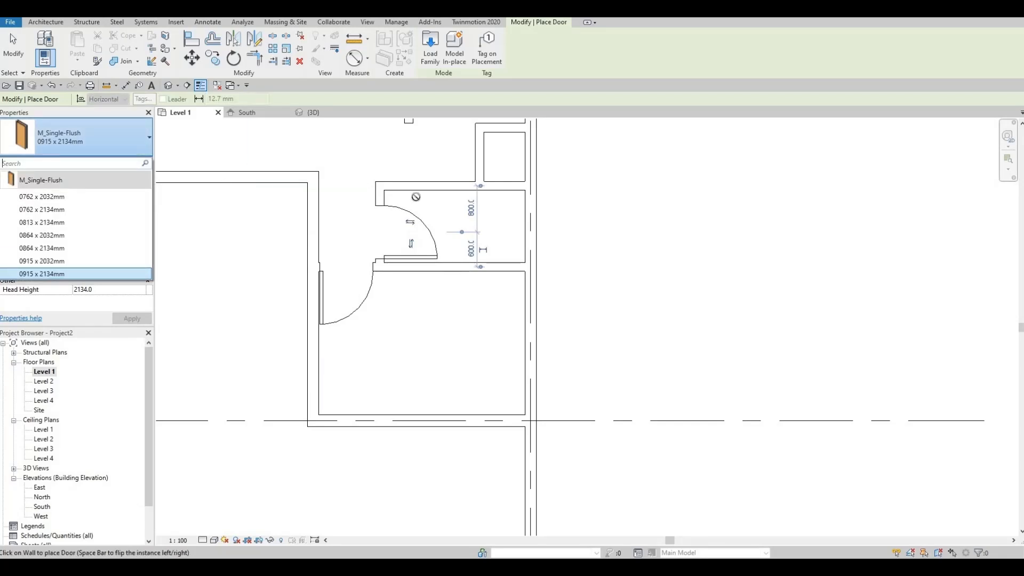
{"action": "left_click", "coordinate": [412, 219]}
{"action": "key", "text": "Escape"}
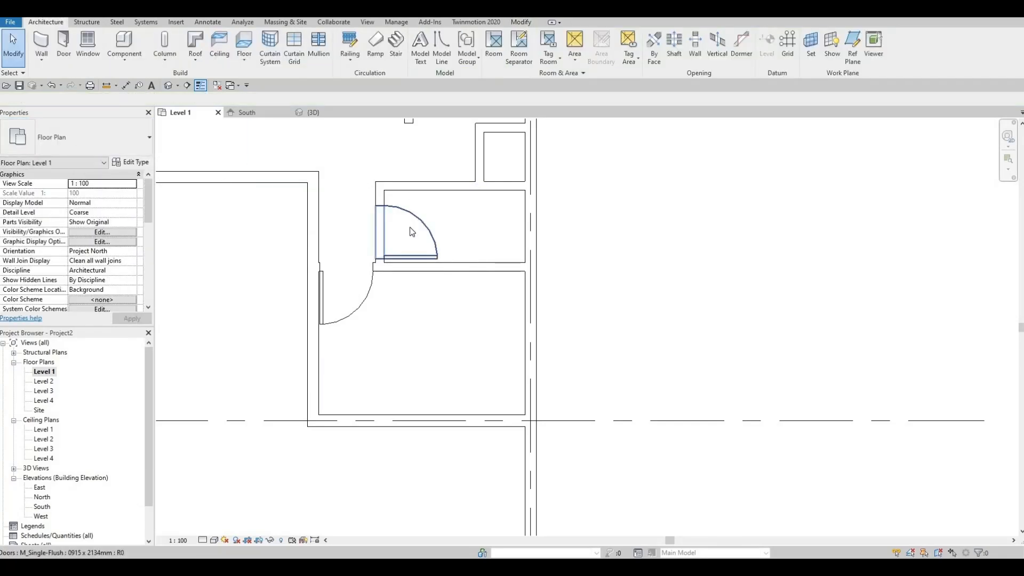
Change both corridor doors to the M_Single-Flush 0762 x 2032mm type.
{"action": "left_click", "coordinate": [408, 228]}
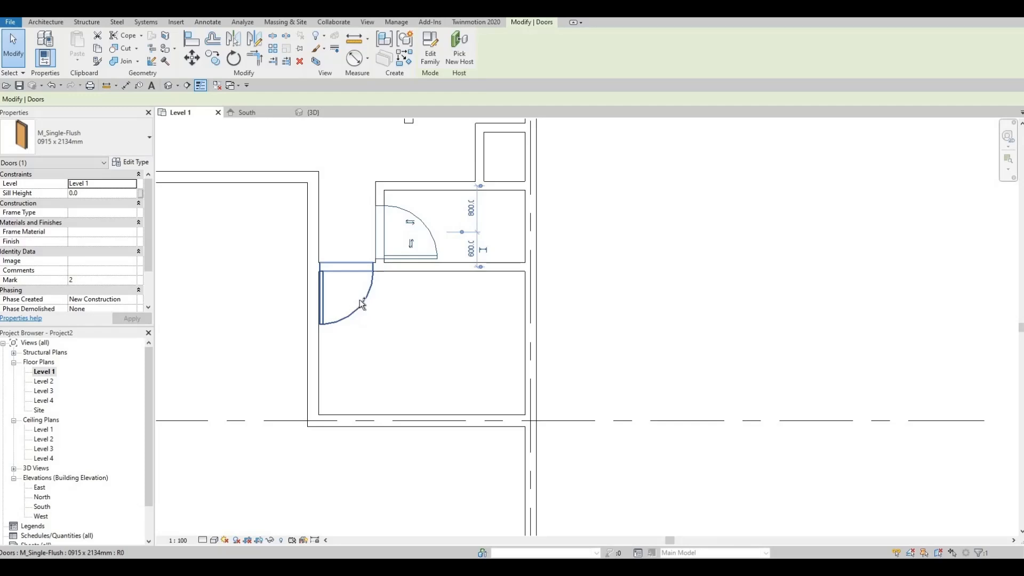
{"action": "left_click", "coordinate": [367, 296], "text": "ctrl"}
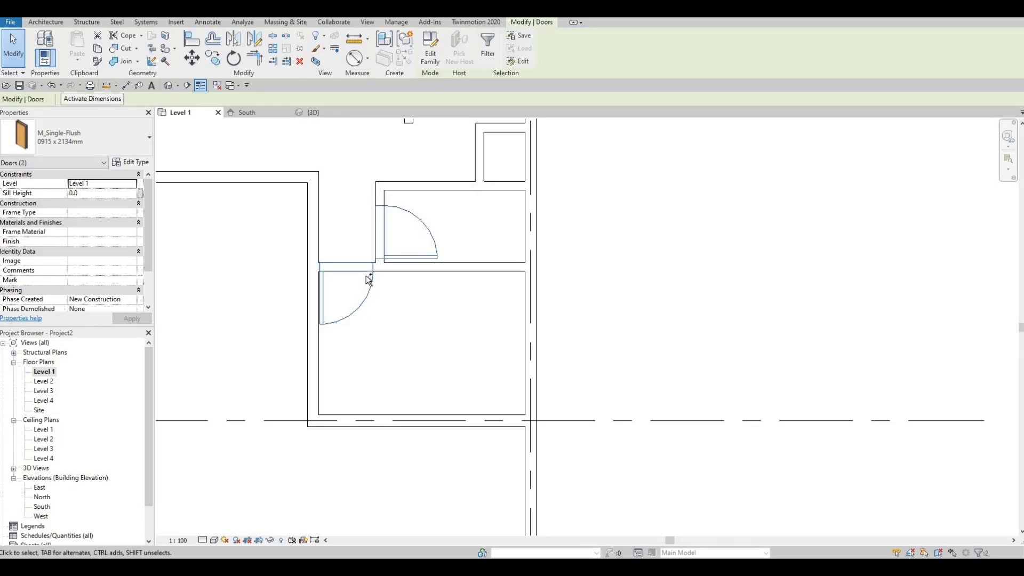
{"action": "left_click", "coordinate": [126, 145]}
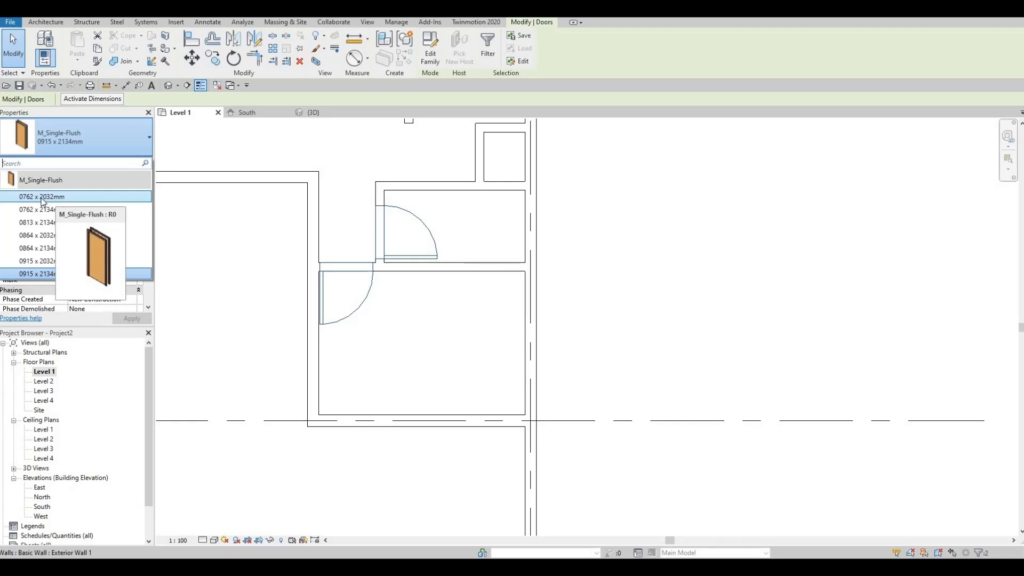
{"action": "left_click", "coordinate": [42, 197]}
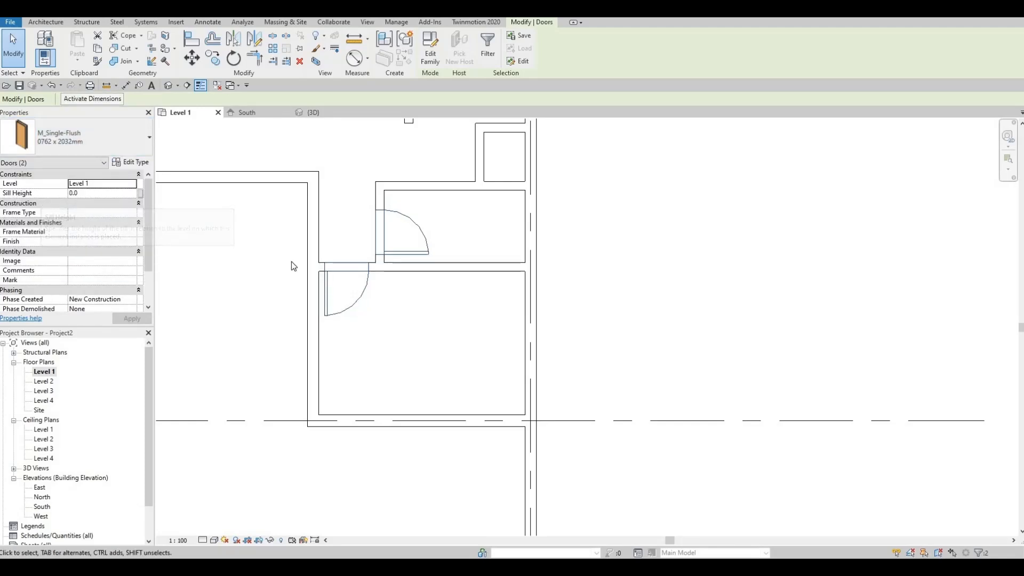
{"action": "key", "text": "Escape"}
Nudge the lowest room's door to 535 mm from the corridor's left wall and the other corridor door down to 560 mm above the dividing wall.
{"action": "left_click", "coordinate": [329, 285]}
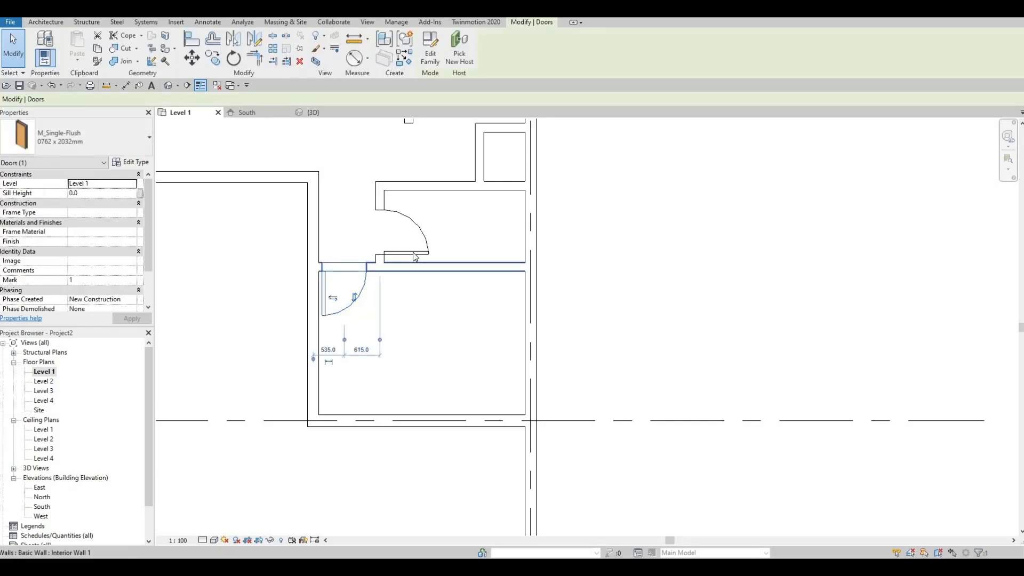
{"action": "left_click", "coordinate": [438, 266]}
{"action": "key", "text": "Down"}
{"action": "key", "text": "Down"}
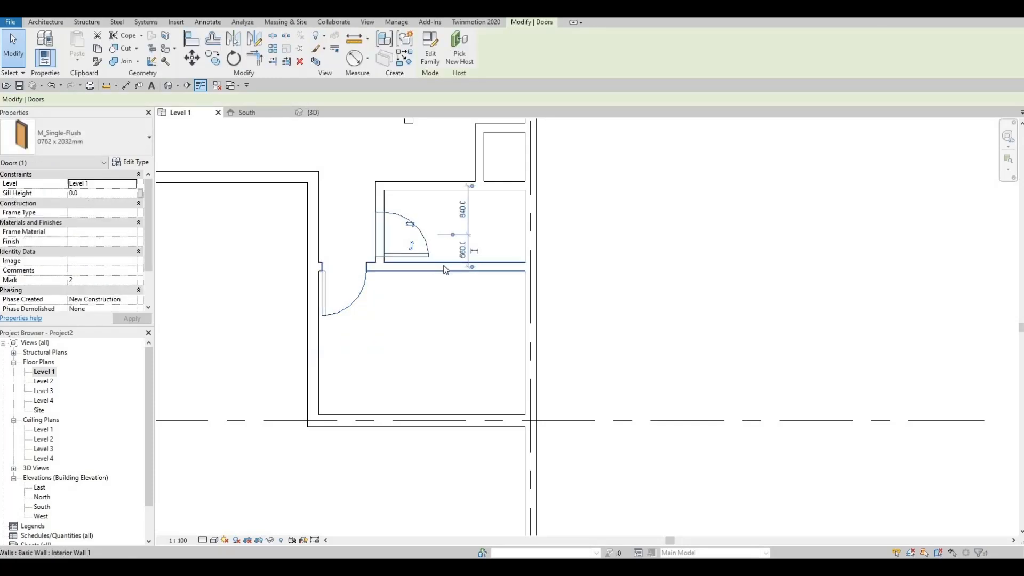
{"action": "left_click", "coordinate": [372, 197]}
Place an M_Single-Flush 0915 x 2134mm door in the upper exterior wall on grid A, about 3100 mm from the right exterior wall, swinging outward.
{"action": "scroll", "coordinate": [372, 197], "scroll_direction": "down", "scroll_amount": 2}
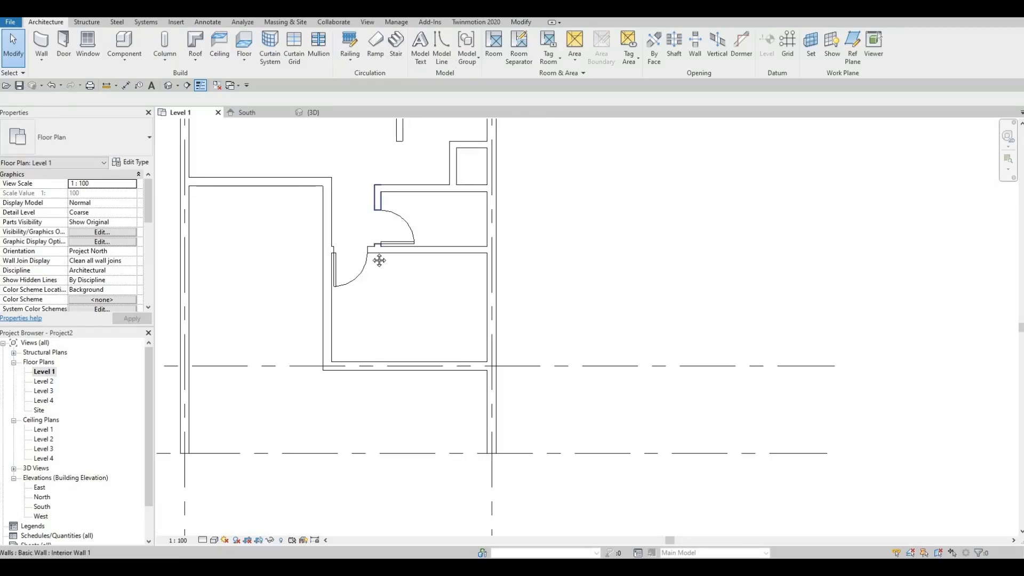
{"action": "middle_click_drag", "start_coordinate": [379, 261], "coordinate": [373, 304]}
{"action": "scroll", "coordinate": [372, 308], "scroll_direction": "down", "scroll_amount": 1}
{"action": "middle_click_drag", "start_coordinate": [382, 235], "coordinate": [381, 293]}
{"action": "scroll", "coordinate": [380, 294], "scroll_direction": "down", "scroll_amount": 1}
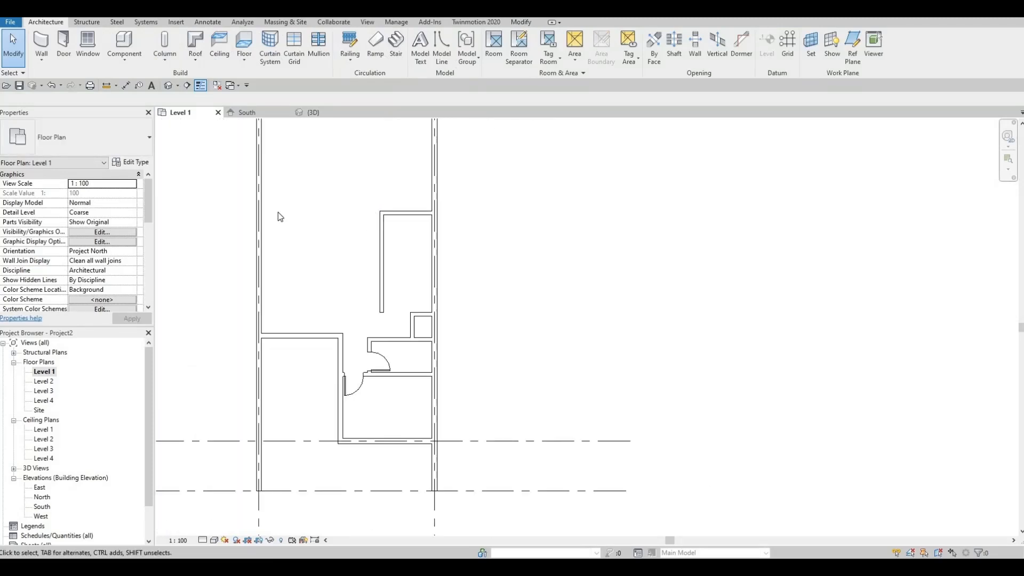
{"action": "left_click", "coordinate": [64, 46]}
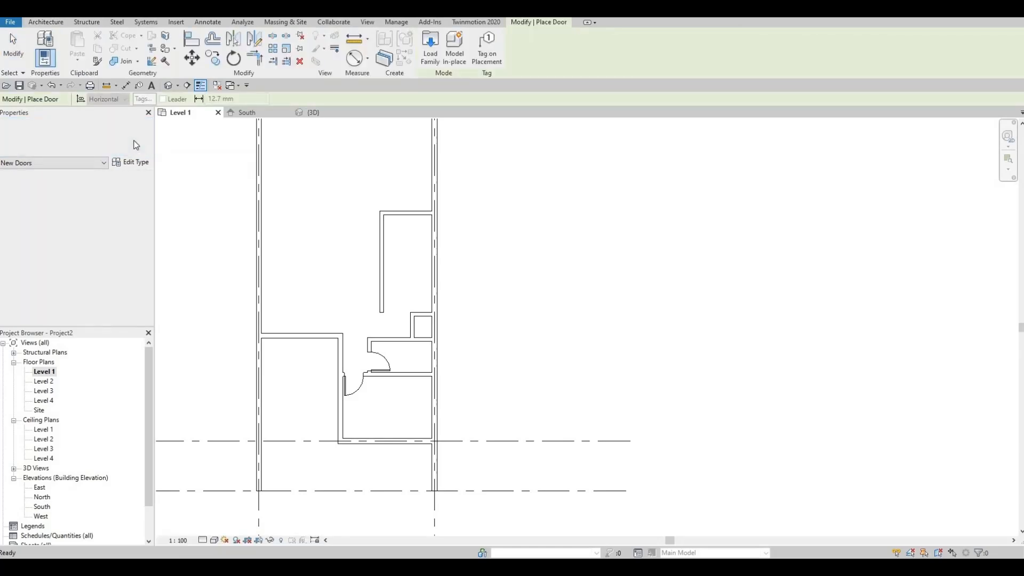
{"action": "left_click", "coordinate": [135, 149]}
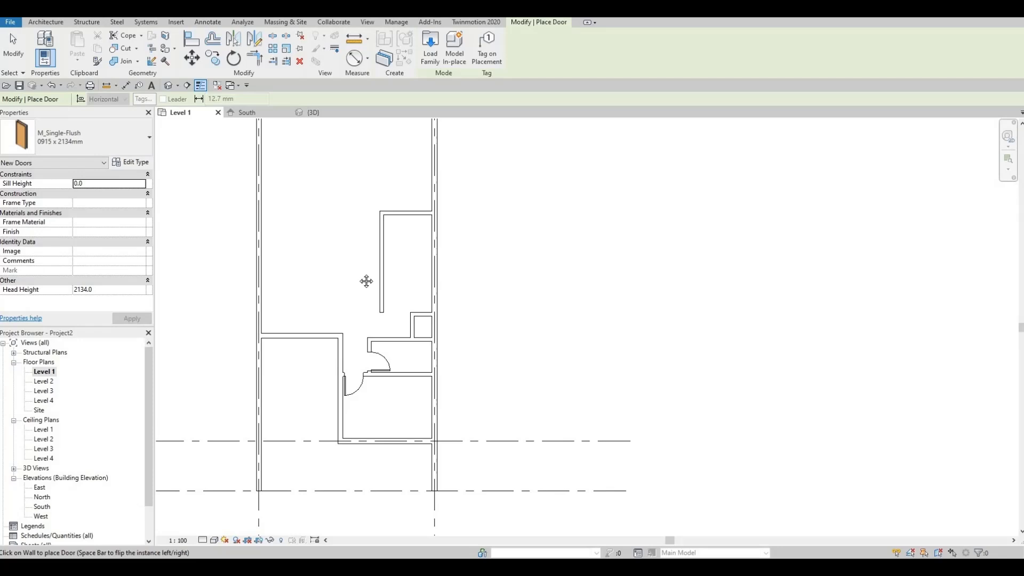
{"action": "middle_click_drag", "start_coordinate": [360, 237], "coordinate": [361, 341]}
{"action": "scroll", "coordinate": [356, 217], "scroll_direction": "up", "scroll_amount": 1}
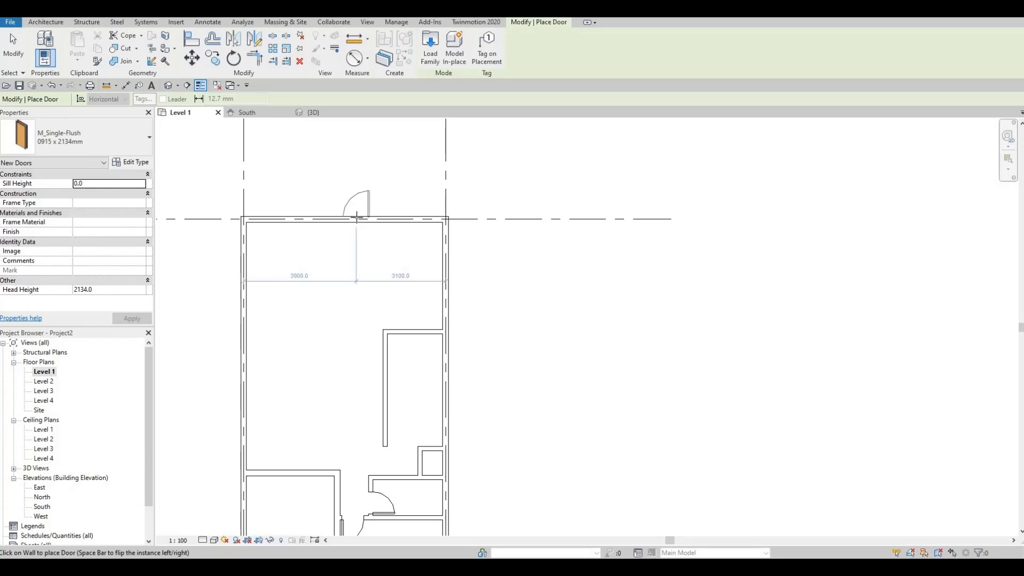
{"action": "left_click", "coordinate": [356, 217]}
{"action": "middle_click_drag", "start_coordinate": [282, 300], "coordinate": [316, 231]}
{"action": "middle_click_drag", "start_coordinate": [316, 333], "coordinate": [315, 436]}
{"action": "scroll", "coordinate": [301, 222], "scroll_direction": "up", "scroll_amount": 1}
{"action": "key", "text": "Escape"}
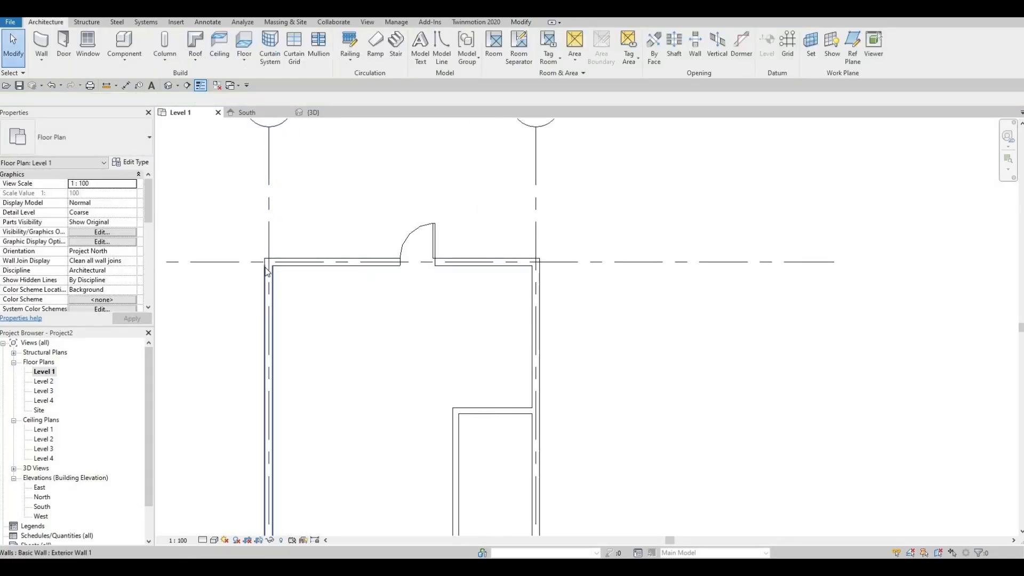
Extend both vertical exterior walls upward past grid A, making the grid 1 wall about 16300 mm long and the grid 2 wall slightly shorter.
{"action": "left_click", "coordinate": [269, 266]}
{"action": "left_click_drag", "start_coordinate": [269, 262], "coordinate": [269, 212]}
{"action": "key", "text": "Escape"}
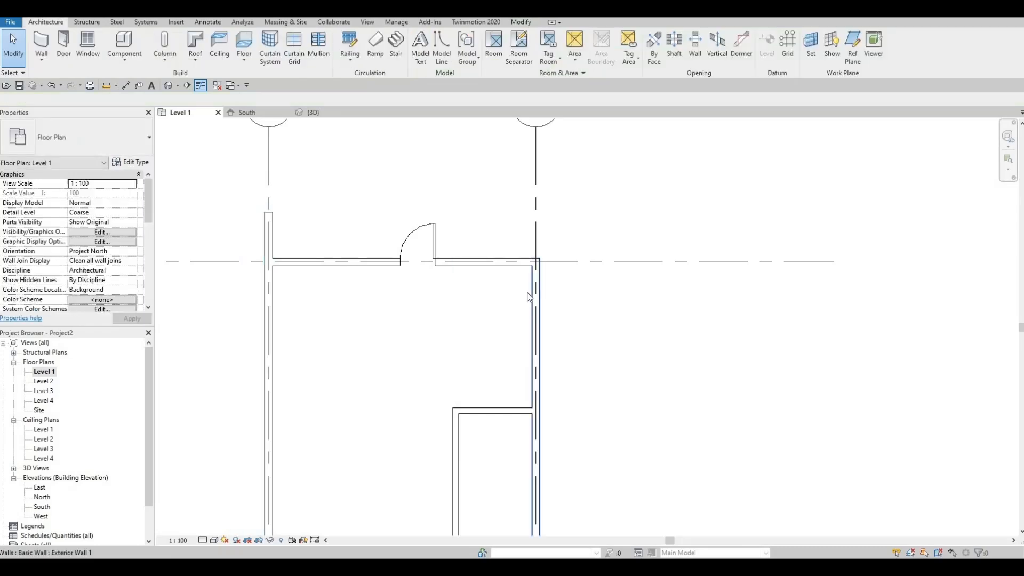
{"action": "left_click", "coordinate": [533, 292]}
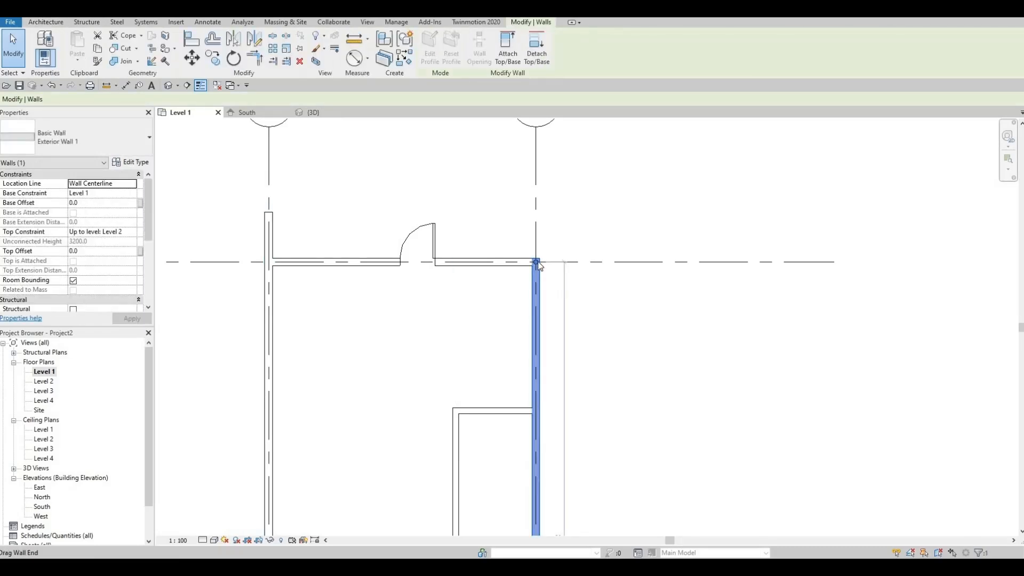
{"action": "left_click_drag", "start_coordinate": [536, 261], "coordinate": [535, 239]}
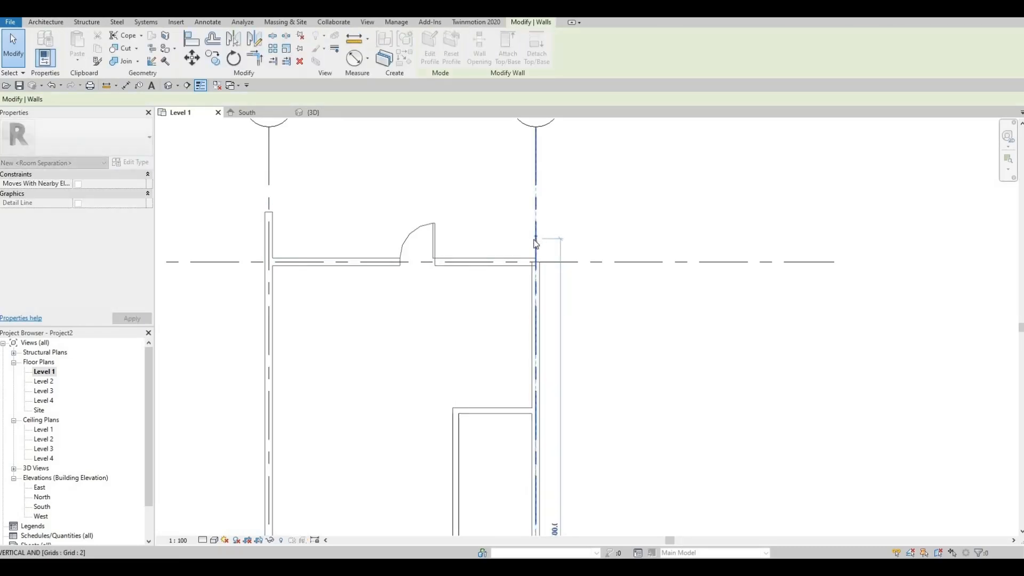
{"action": "key", "text": "Escape"}
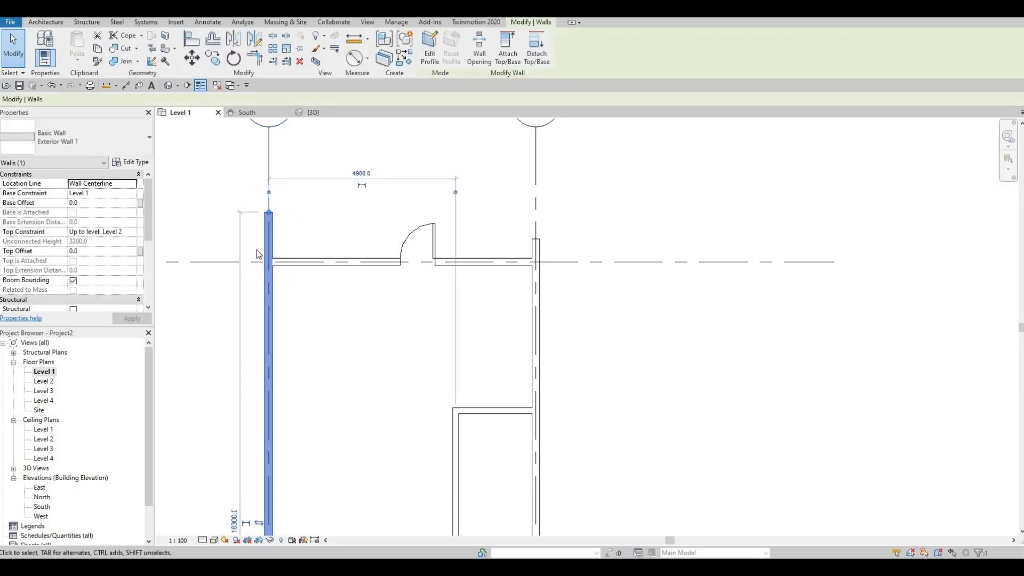
{"action": "key", "text": "Escape"}
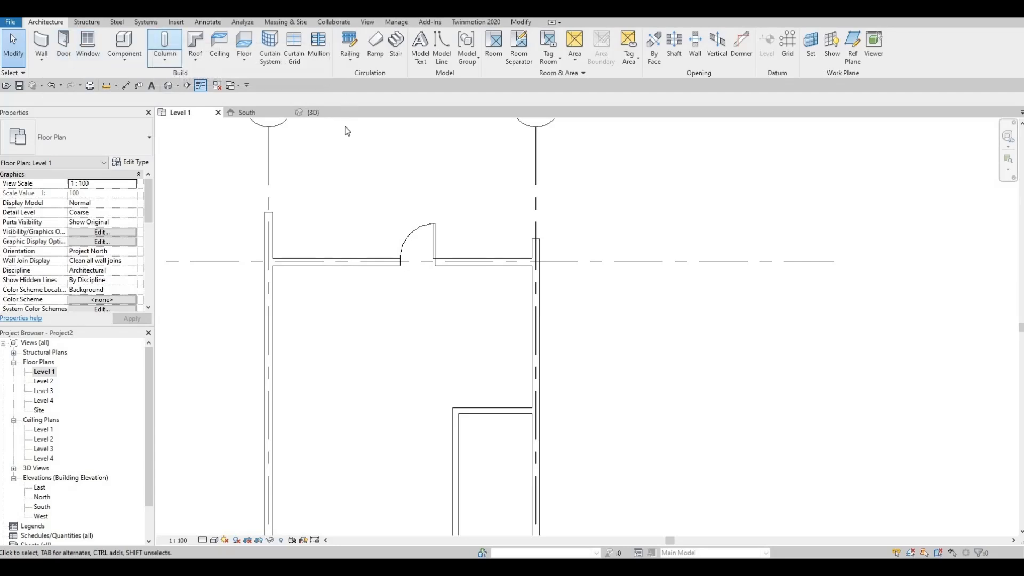
Align the upper end of the grid 2 exterior wall with the upper end of the grid 1 exterior wall.
{"action": "key", "text": "a"}
{"action": "key", "text": "l"}
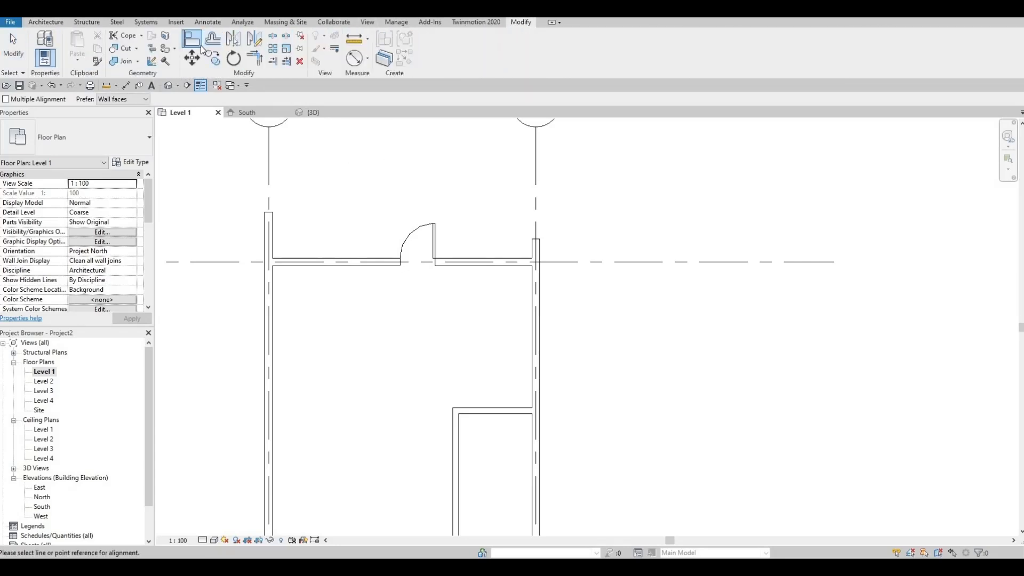
{"action": "left_click", "coordinate": [267, 212]}
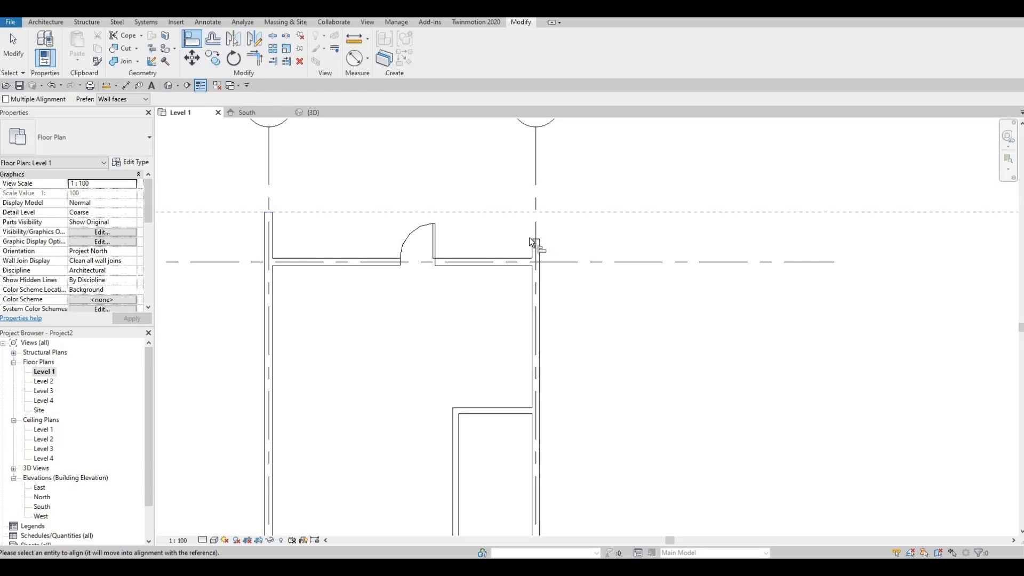
{"action": "left_click", "coordinate": [538, 248]}
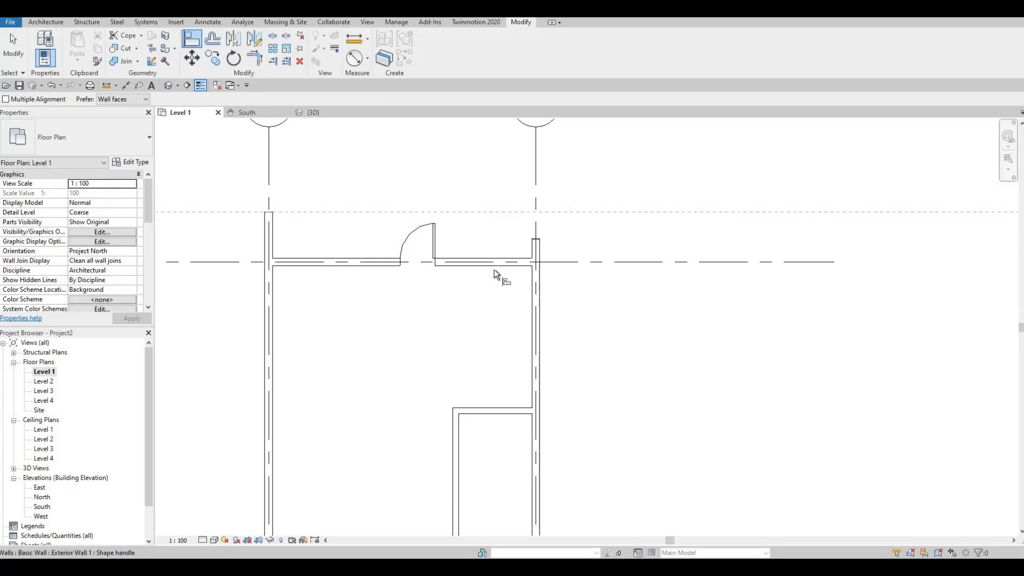
{"action": "key", "text": "Escape"}
{"action": "scroll", "coordinate": [453, 294], "scroll_direction": "down", "scroll_amount": 4}
{"action": "scroll", "coordinate": [442, 305], "scroll_direction": "up", "scroll_amount": 1}
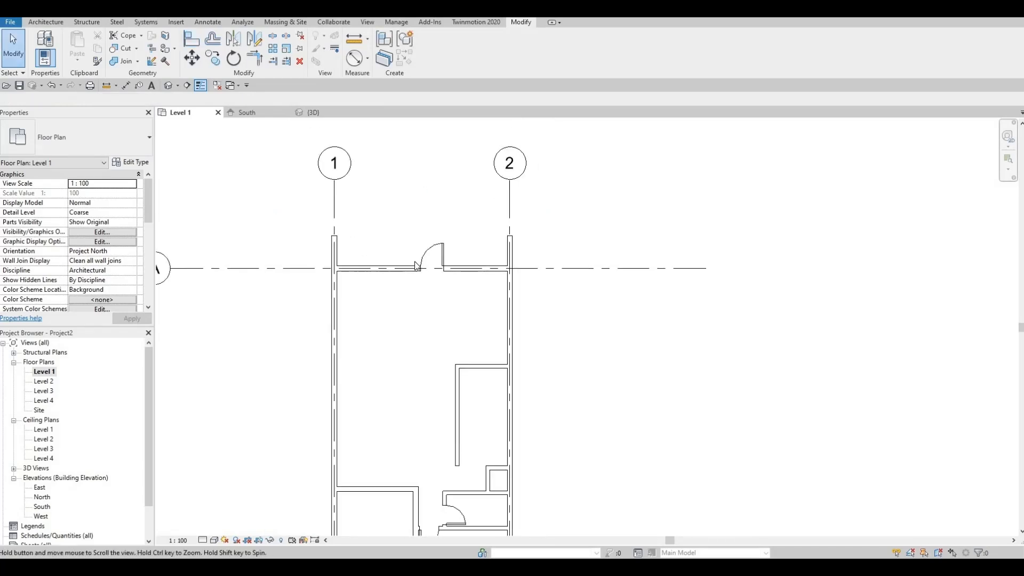
{"action": "scroll", "coordinate": [402, 239], "scroll_direction": "down", "scroll_amount": 1}
{"action": "middle_click_drag", "start_coordinate": [426, 337], "coordinate": [401, 236]}
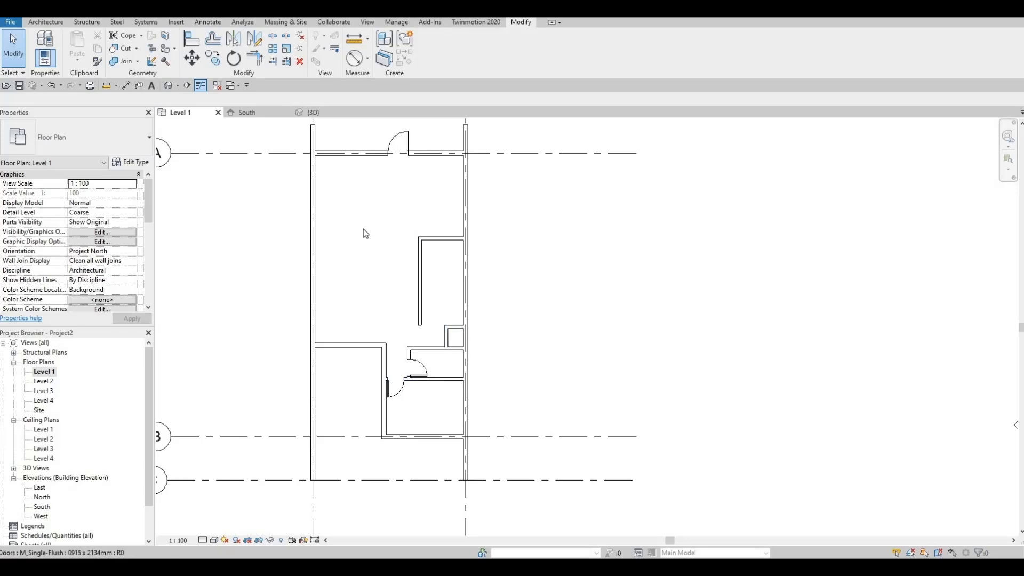
Load the M_Door-Double-Glass family from the Doors folder of the metric library, accepting its type list.
{"action": "left_click", "coordinate": [176, 21]}
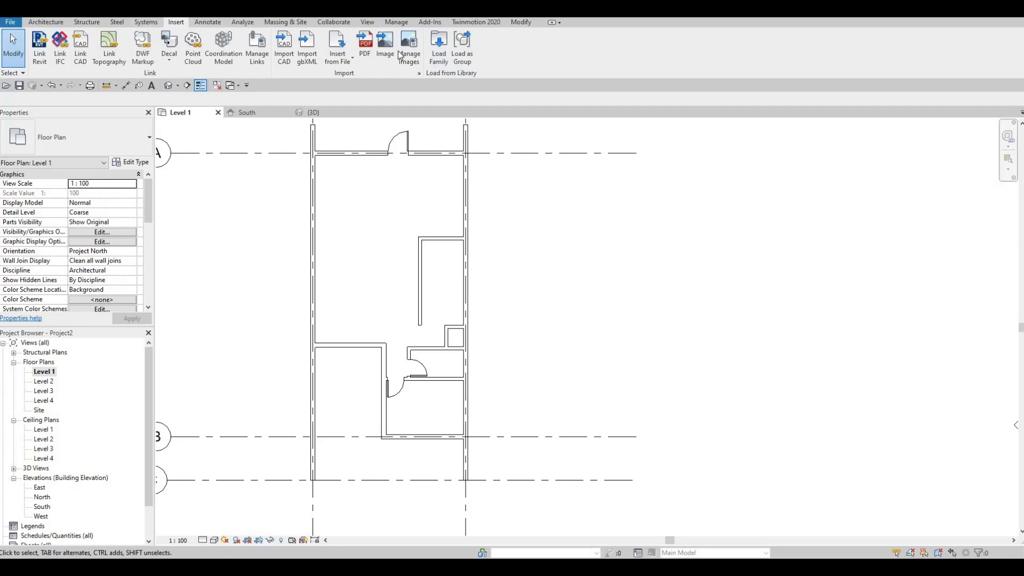
{"action": "left_click", "coordinate": [437, 56]}
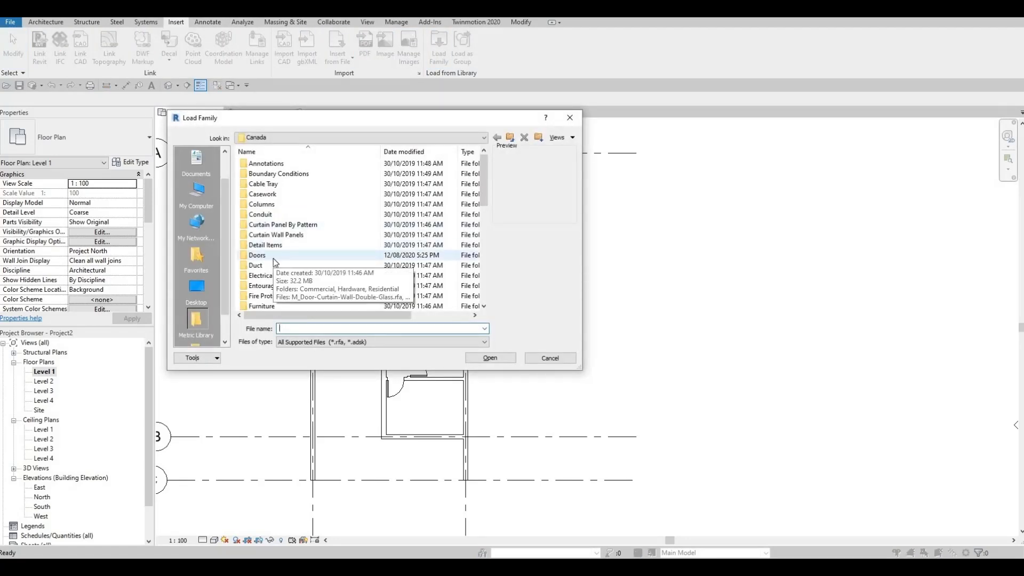
{"action": "double_click", "coordinate": [273, 257]}
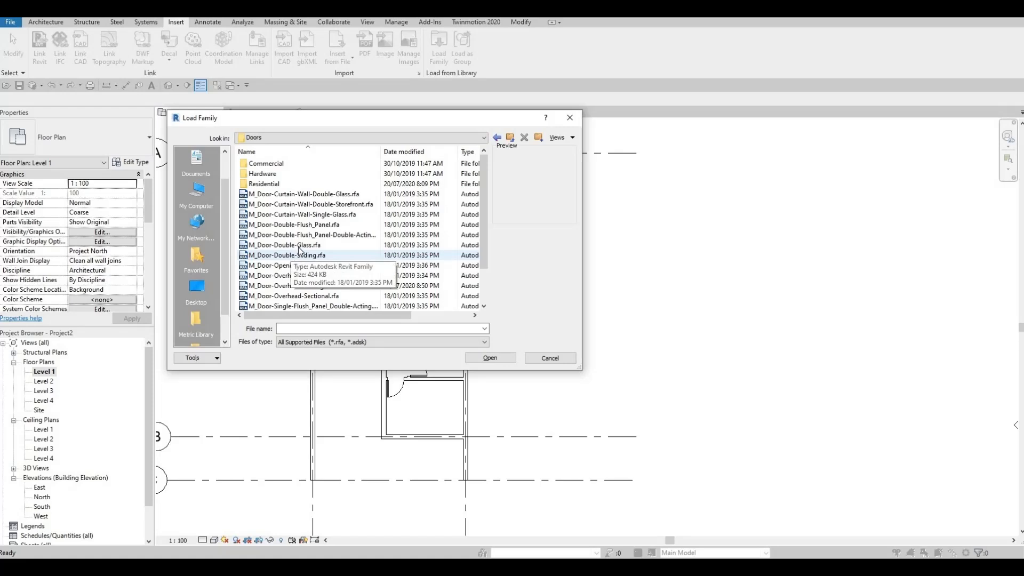
{"action": "scroll", "coordinate": [291, 249], "scroll_direction": "down", "scroll_amount": 1}
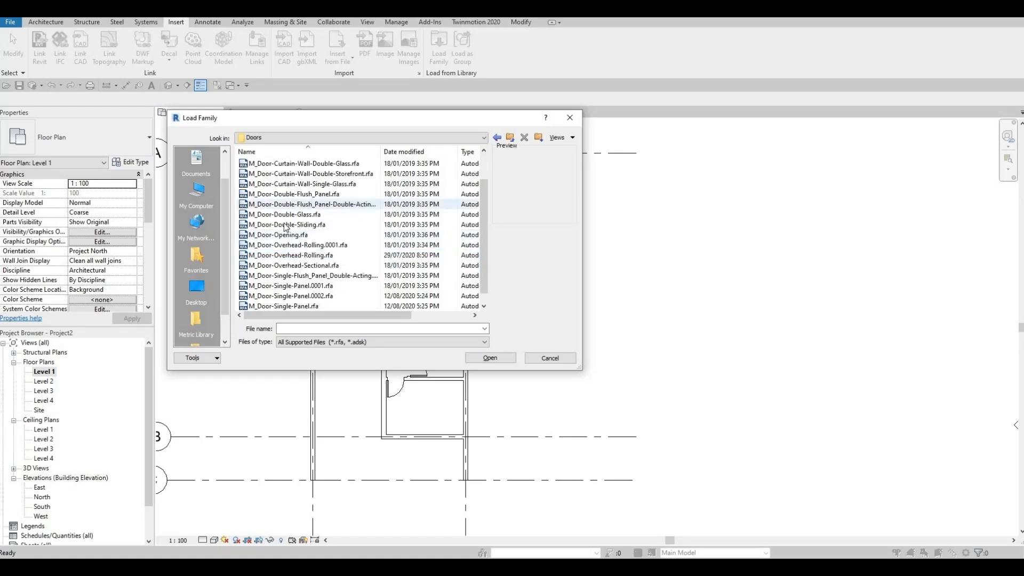
{"action": "left_click", "coordinate": [288, 215]}
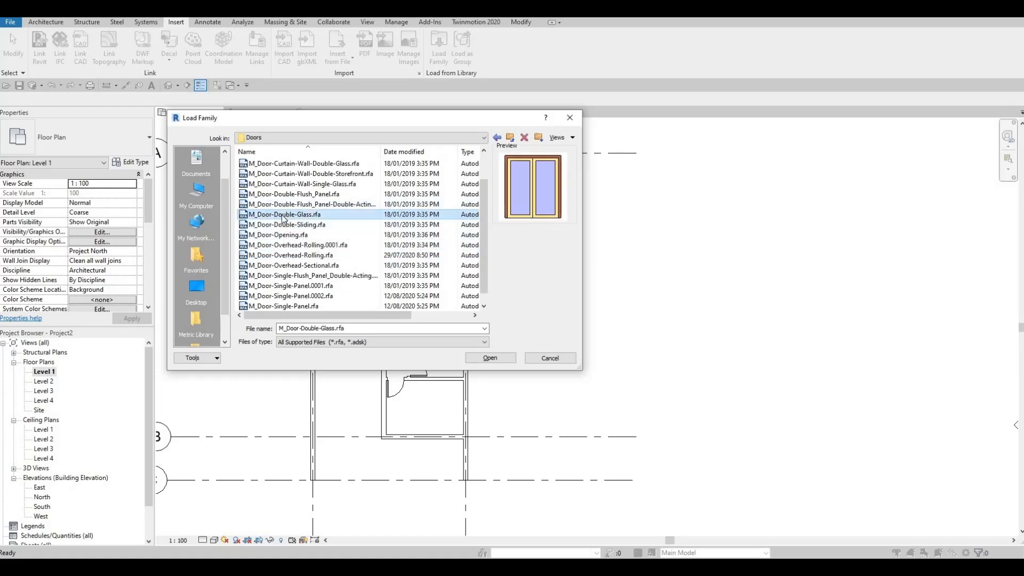
{"action": "left_click", "coordinate": [485, 358]}
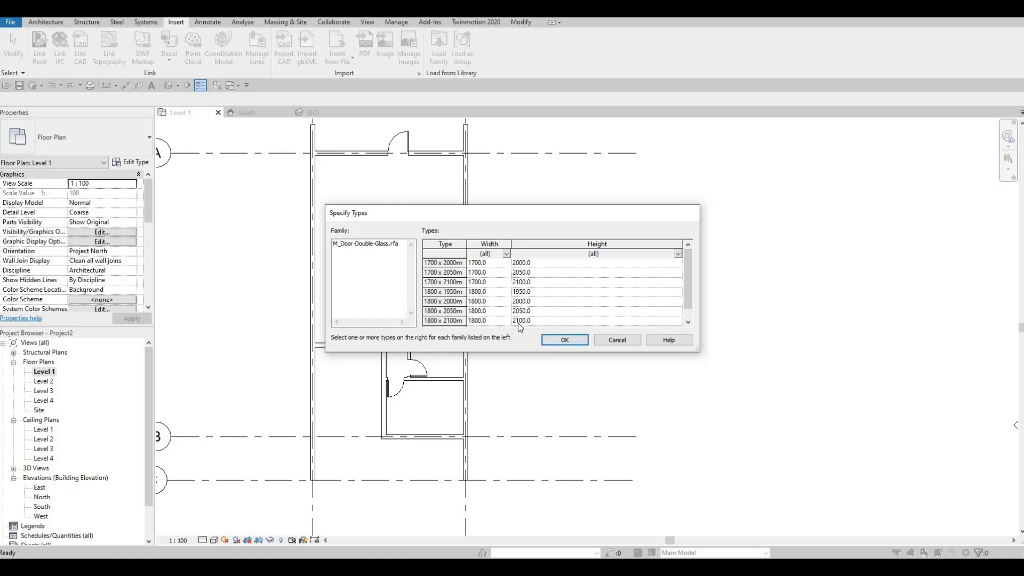
{"action": "left_click", "coordinate": [555, 341]}
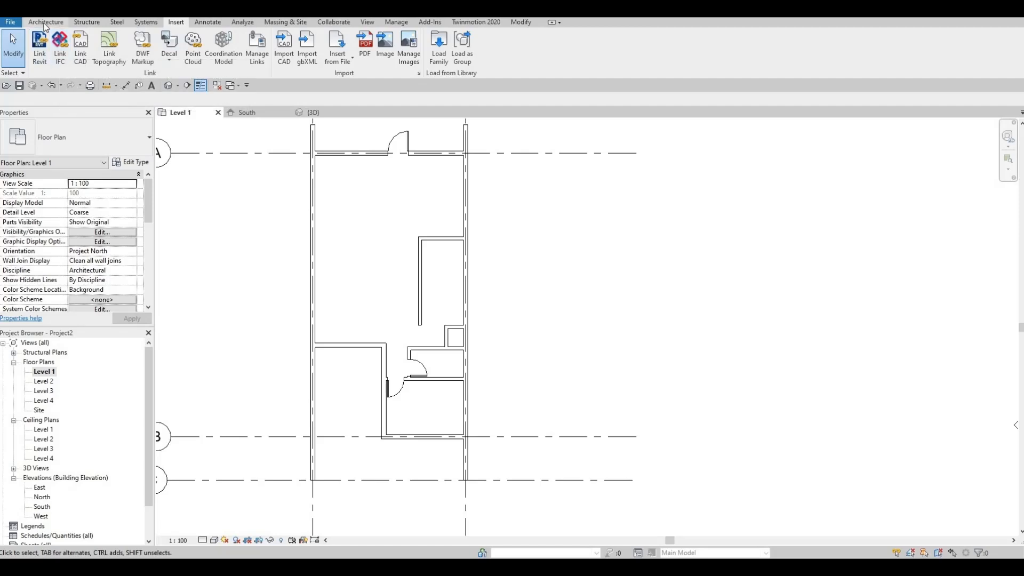
Load the M_Door-Double-Sliding family from the Doors folder, accepting its type list.
{"action": "left_click", "coordinate": [438, 48]}
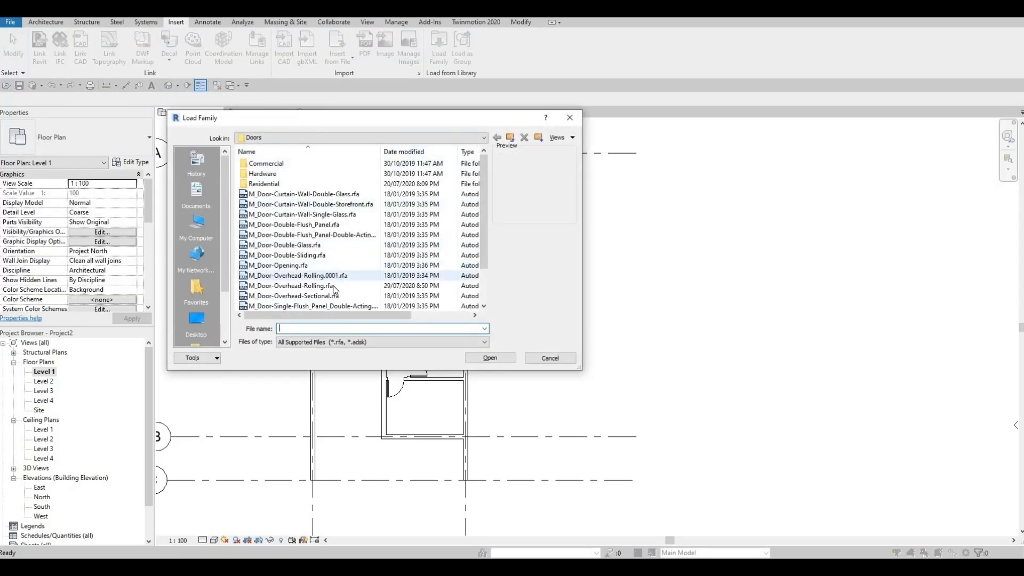
{"action": "left_click", "coordinate": [298, 256]}
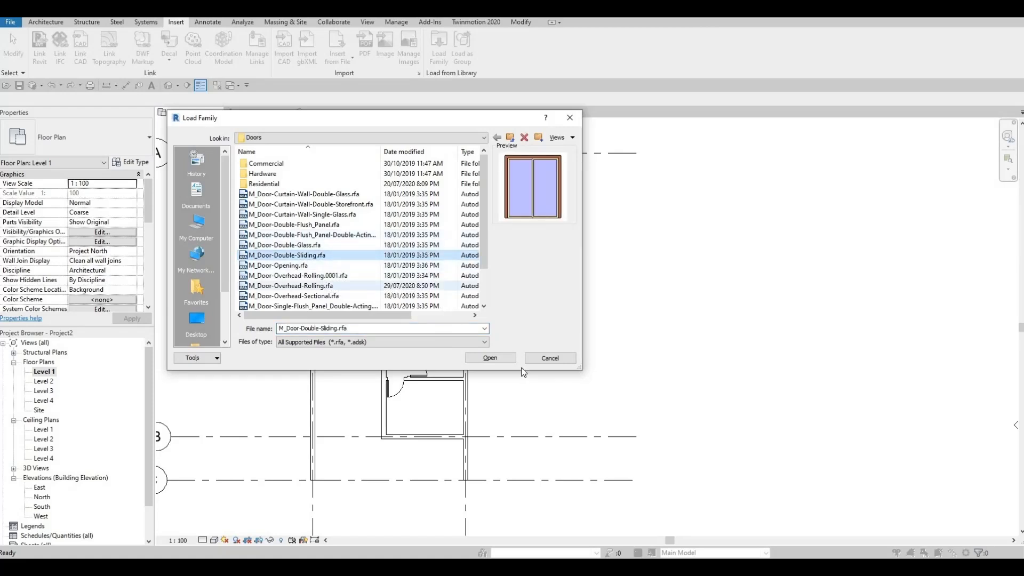
{"action": "left_click", "coordinate": [490, 358]}
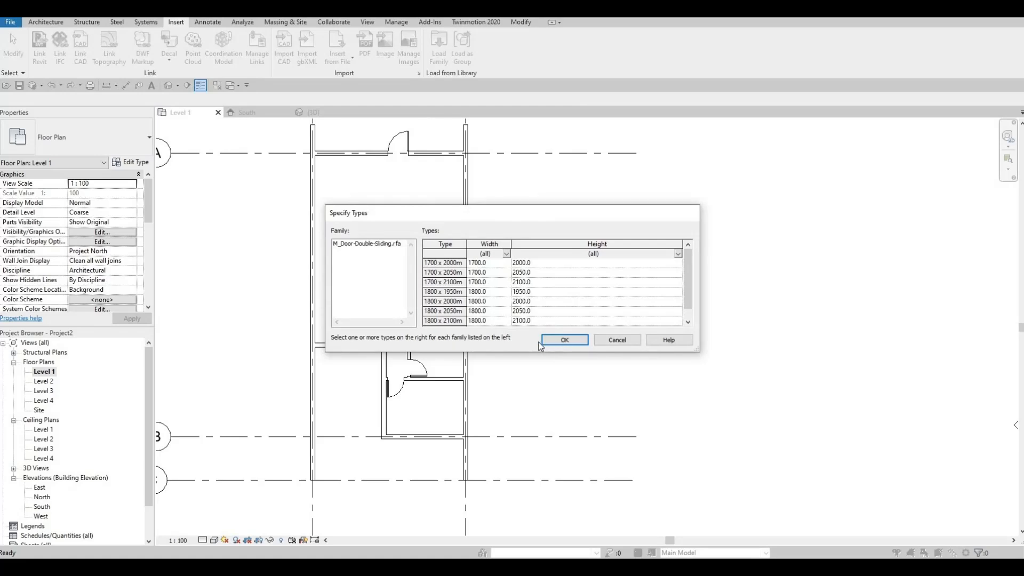
{"action": "left_click", "coordinate": [561, 341]}
Delete the single-flush door from the exterior wall on grid A.
{"action": "middle_click_drag", "start_coordinate": [379, 204], "coordinate": [378, 291]}
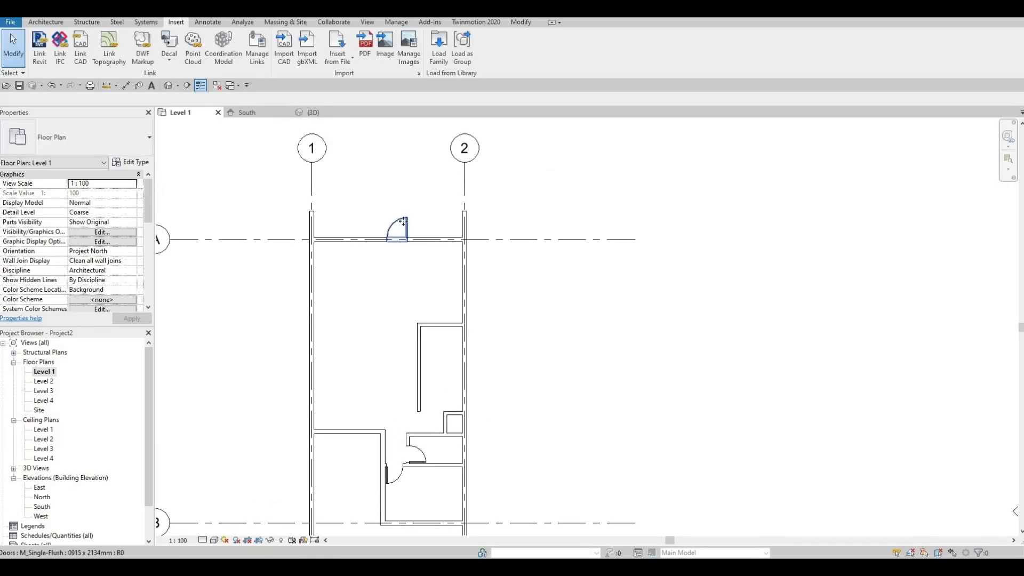
{"action": "left_click", "coordinate": [403, 221]}
{"action": "key", "text": "Delete"}
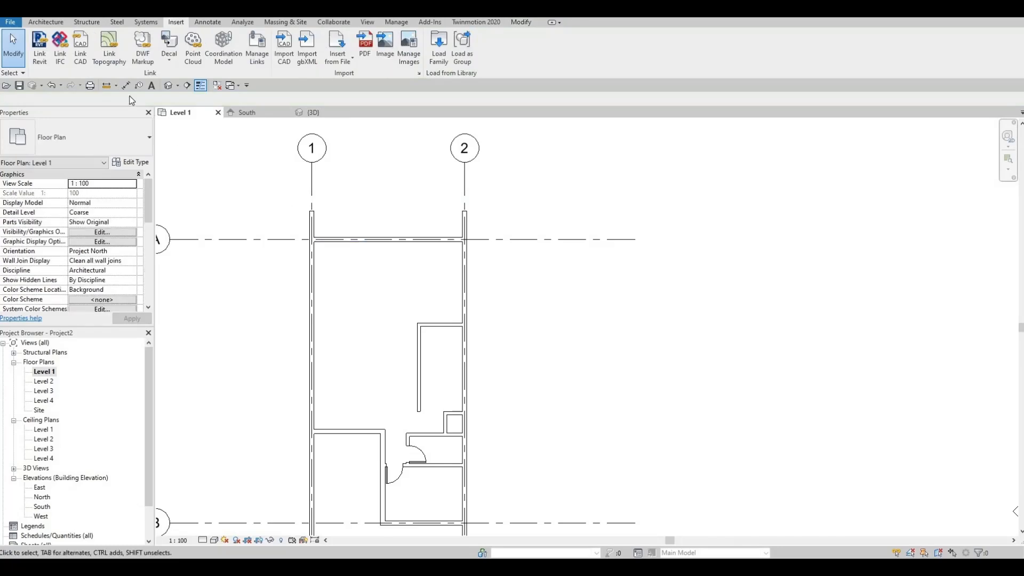
Place an M_Door-Double-Sliding 1700 x 2000mm door centred in the grid A exterior wall, 3500 mm from grids 1 and 2.
{"action": "left_click", "coordinate": [46, 22]}
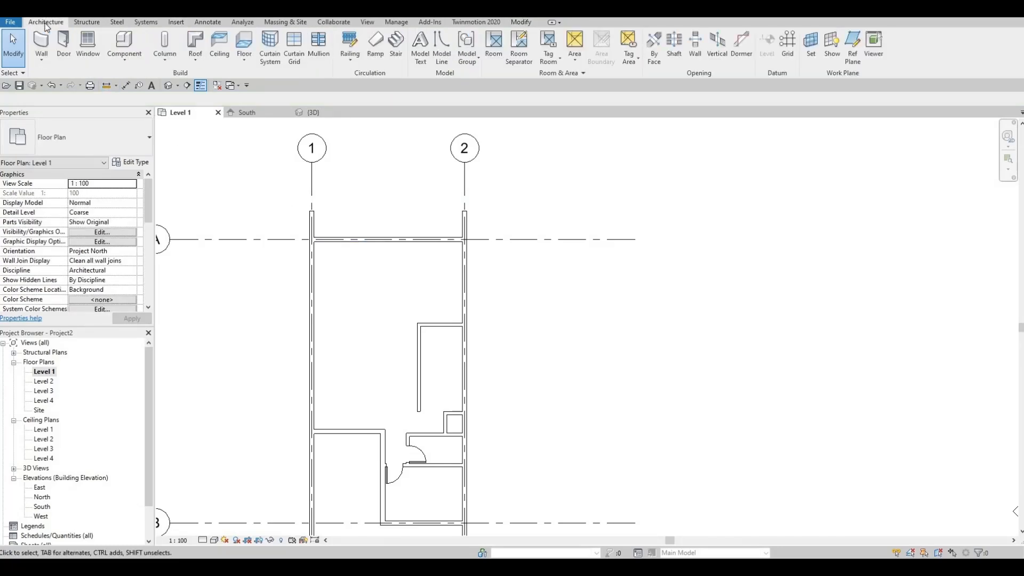
{"action": "left_click", "coordinate": [63, 46]}
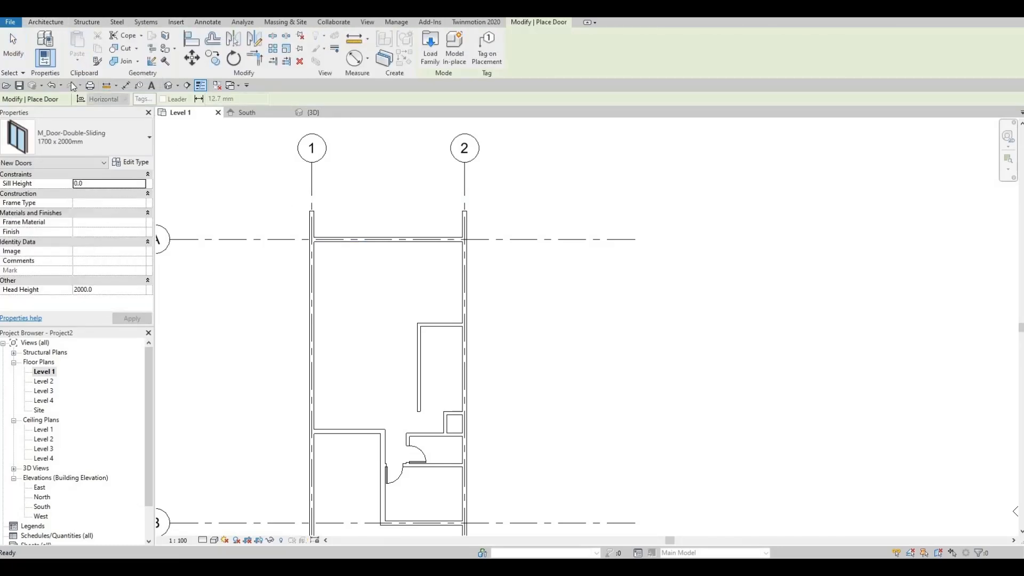
{"action": "left_click", "coordinate": [66, 142]}
{"action": "left_click", "coordinate": [42, 229]}
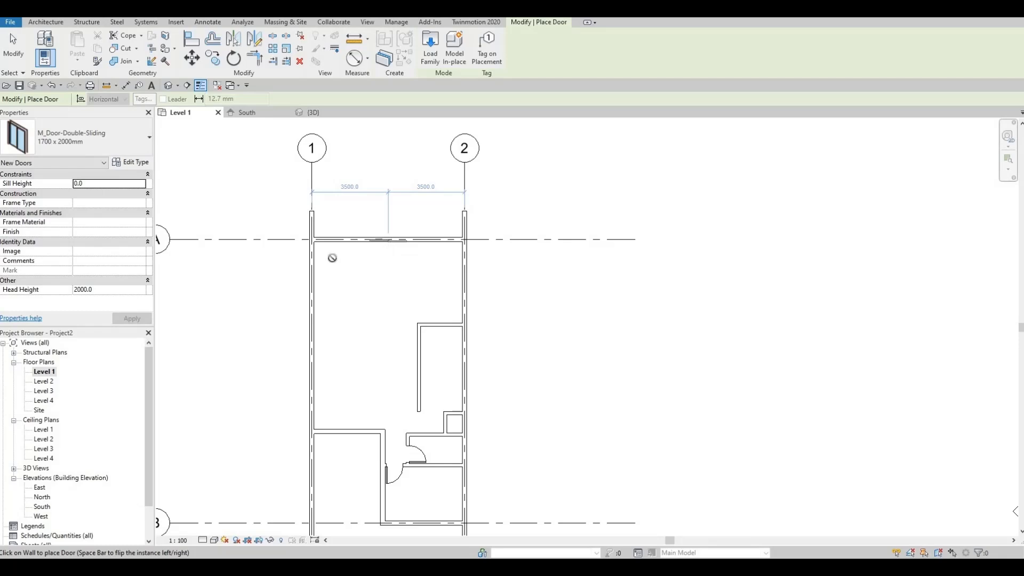
{"action": "left_click", "coordinate": [388, 244]}
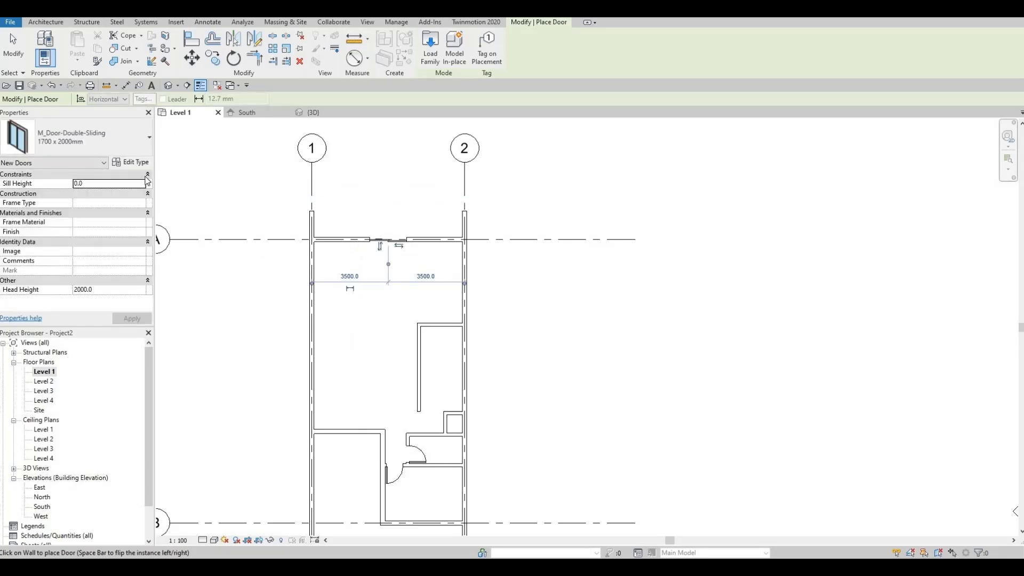
Place an M_Door-Double-Glass 1700 x 2000mm door centred in the recessed entrance wall beside grid 1, swinging into the building.
{"action": "left_click", "coordinate": [101, 136]}
{"action": "mouse_move", "coordinate": [51, 198]}
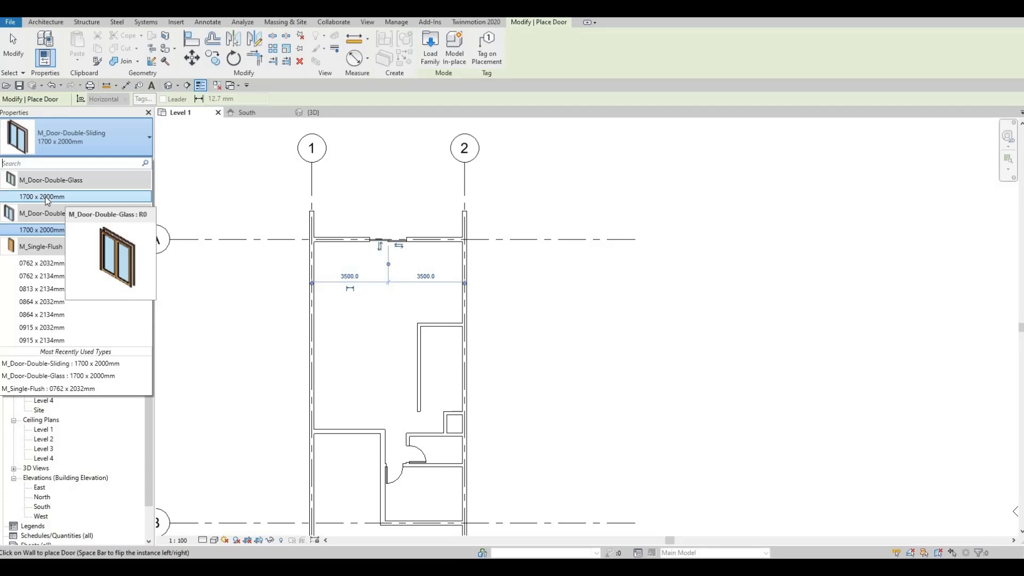
{"action": "left_click", "coordinate": [47, 199]}
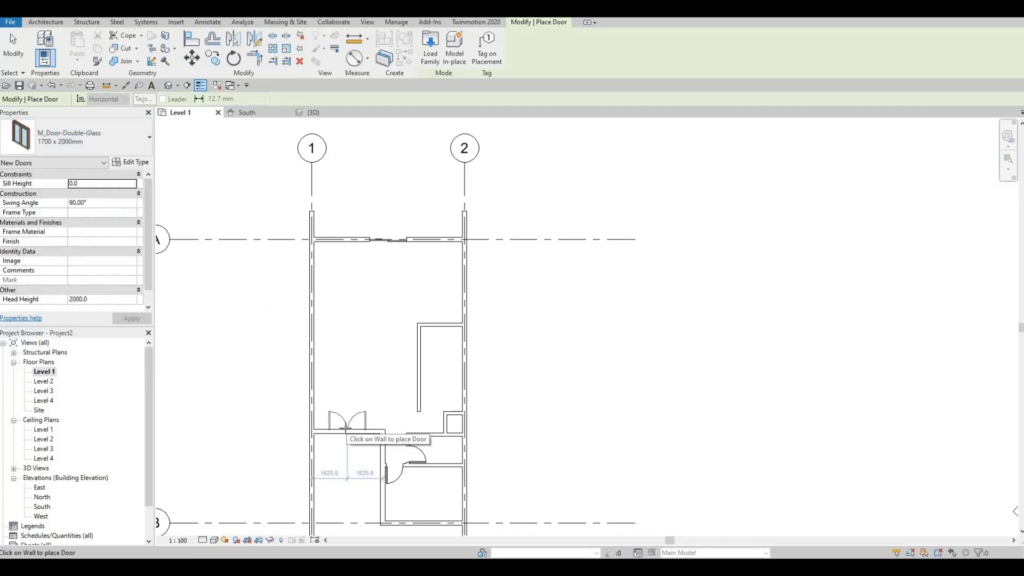
{"action": "left_click", "coordinate": [347, 427]}
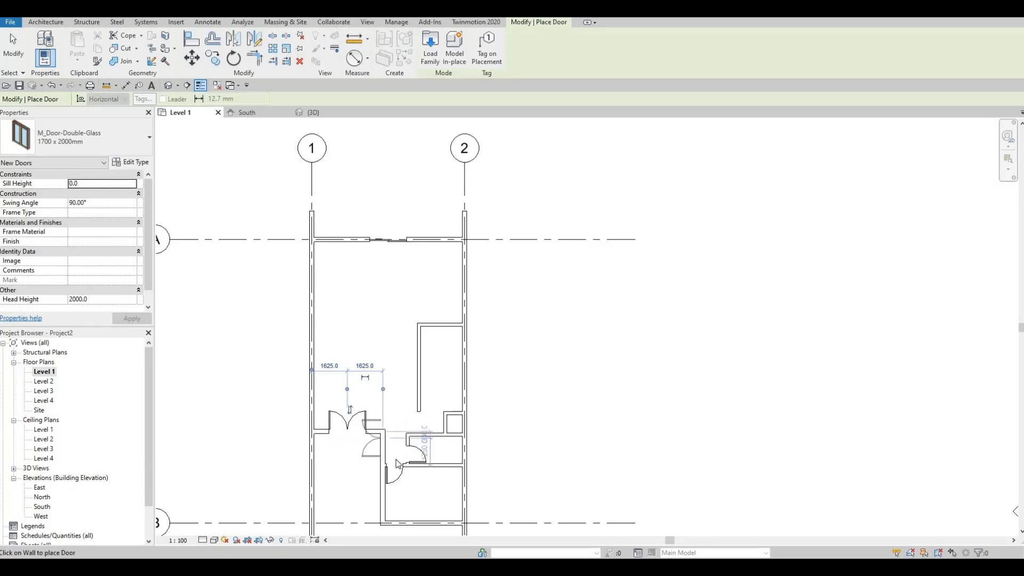
{"action": "key", "text": "Escape"}
{"action": "key", "text": "Escape"}
Examine the Level 1 plan between grids A and C to check the placed doors and surrounding walls.
{"action": "middle_click_drag", "start_coordinate": [396, 460], "coordinate": [375, 261]}
{"action": "middle_click_drag", "start_coordinate": [331, 311], "coordinate": [338, 376]}
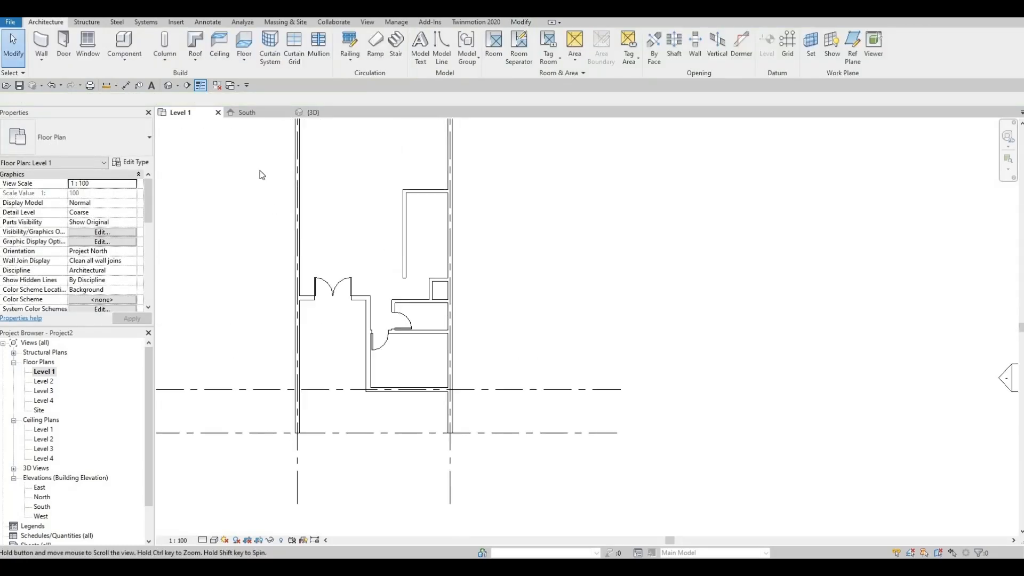
{"action": "middle_click_drag", "start_coordinate": [261, 175], "coordinate": [262, 183]}
{"action": "scroll", "coordinate": [407, 313], "scroll_direction": "up", "scroll_amount": 1}
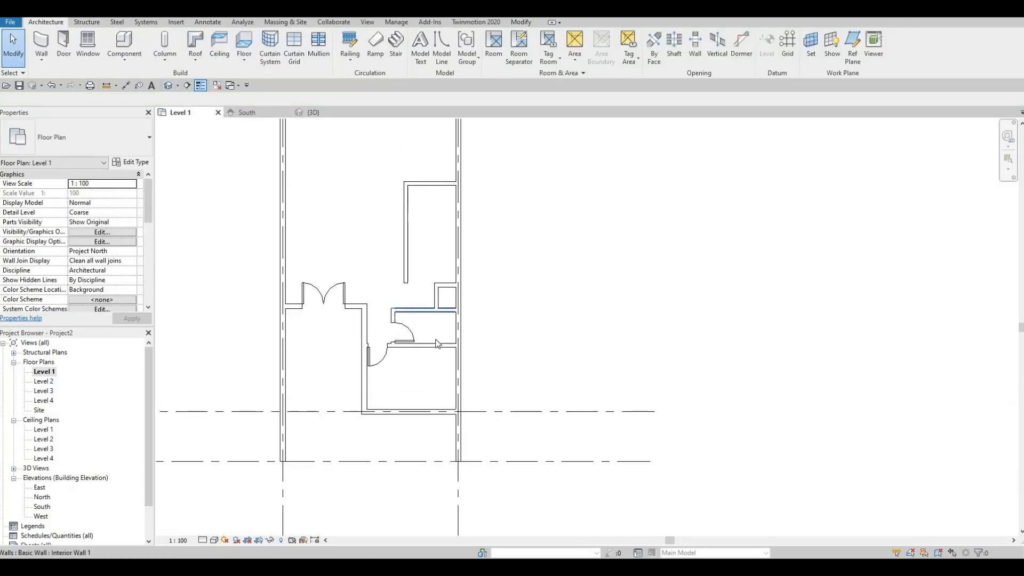
{"action": "scroll", "coordinate": [435, 346], "scroll_direction": "down", "scroll_amount": 3}
{"action": "middle_click_drag", "start_coordinate": [410, 311], "coordinate": [418, 361]}
{"action": "scroll", "coordinate": [433, 341], "scroll_direction": "up", "scroll_amount": 1}
{"action": "scroll", "coordinate": [416, 356], "scroll_direction": "down", "scroll_amount": 1}
{"action": "scroll", "coordinate": [415, 354], "scroll_direction": "up", "scroll_amount": 1}
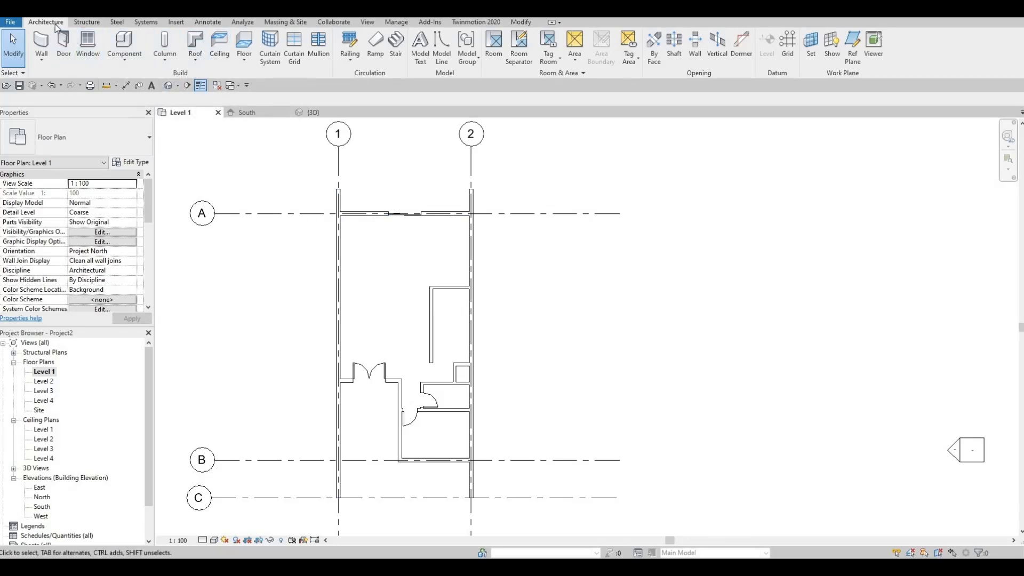
Start a floor on Level 1 and duplicate the Generic Floor - 400mm type as Floor 1.
{"action": "left_click", "coordinate": [237, 48]}
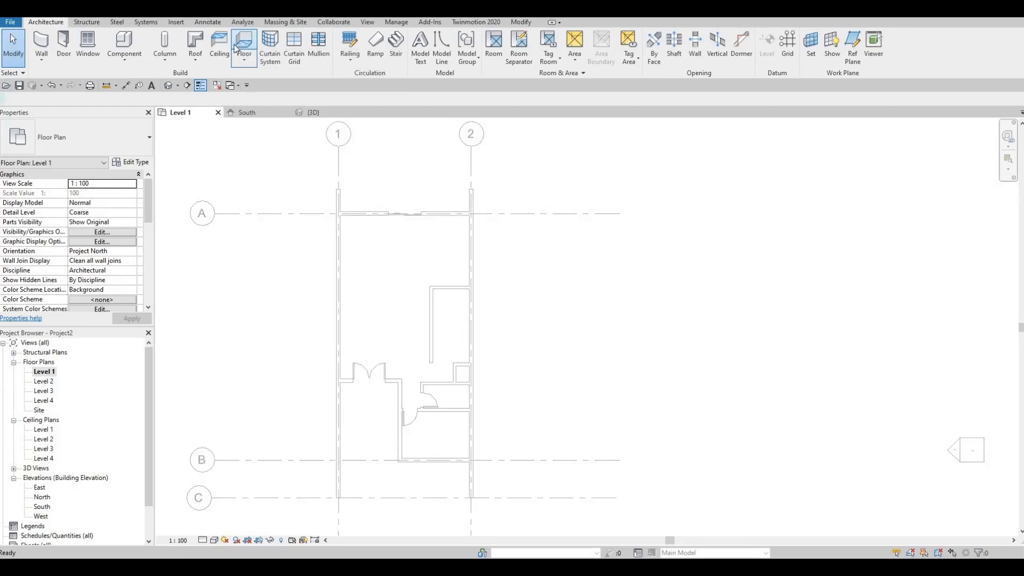
{"action": "left_click", "coordinate": [134, 162]}
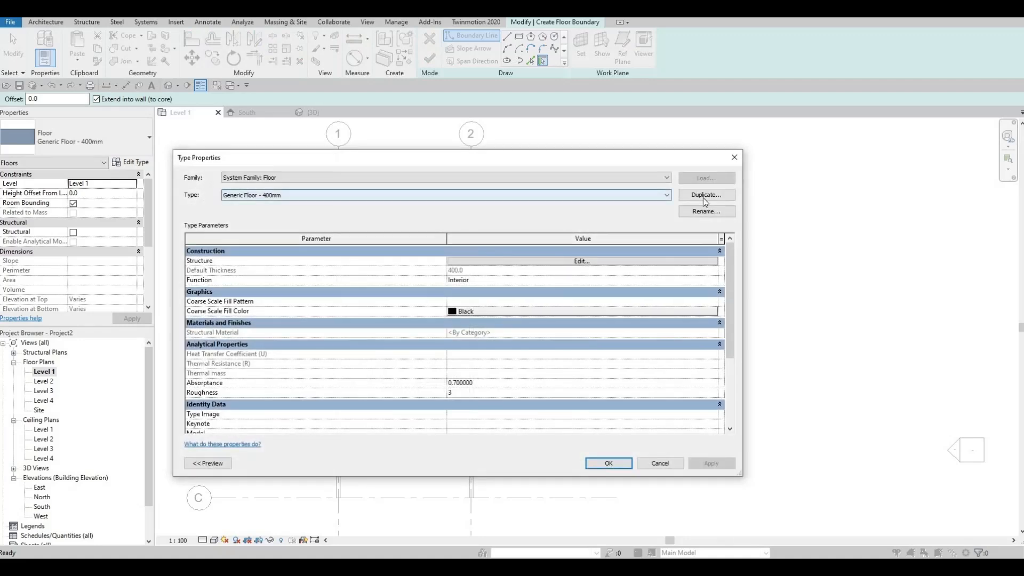
{"action": "left_click", "coordinate": [706, 194]}
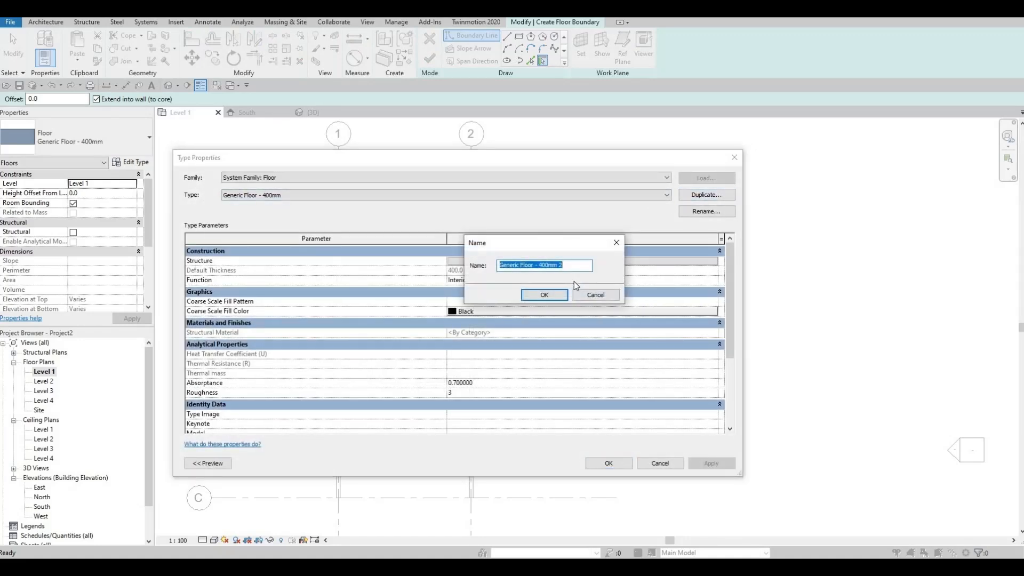
{"action": "type", "text": "Floor 1"}
{"action": "left_click", "coordinate": [542, 296]}
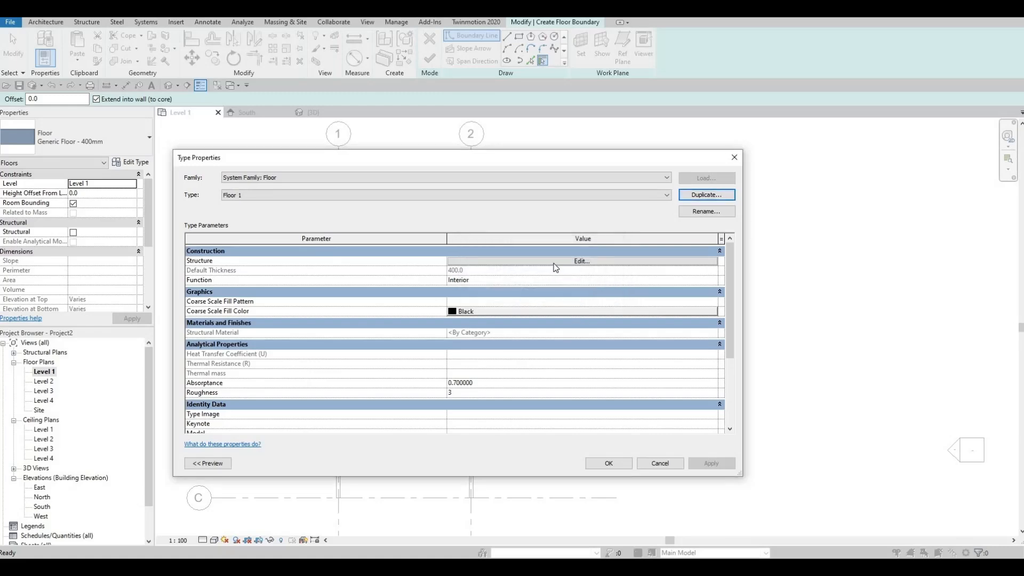
Set the structure layer thickness of the Floor 1 type to 200 mm and accept the type properties.
{"action": "left_click", "coordinate": [555, 262]}
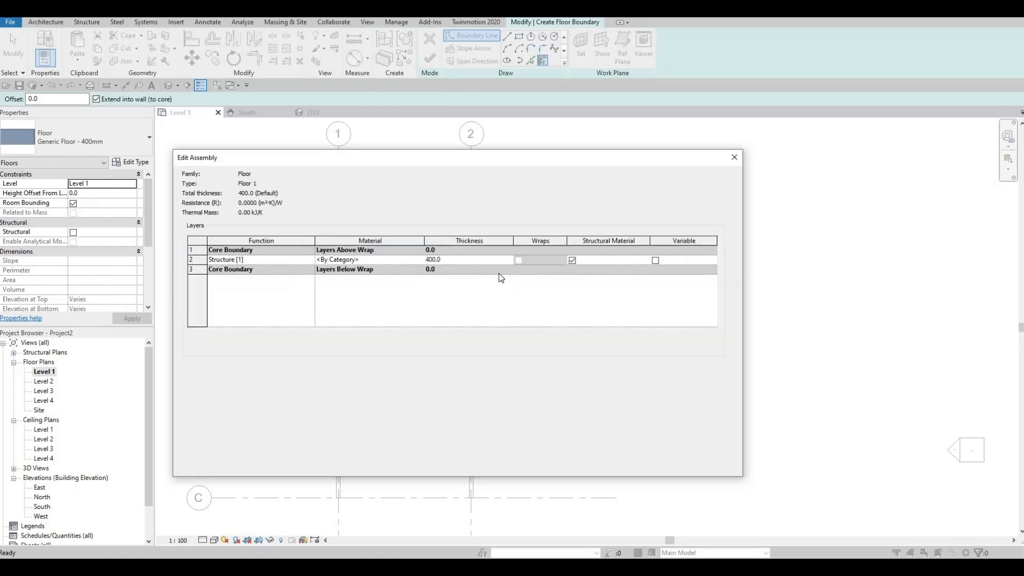
{"action": "left_click", "coordinate": [467, 259]}
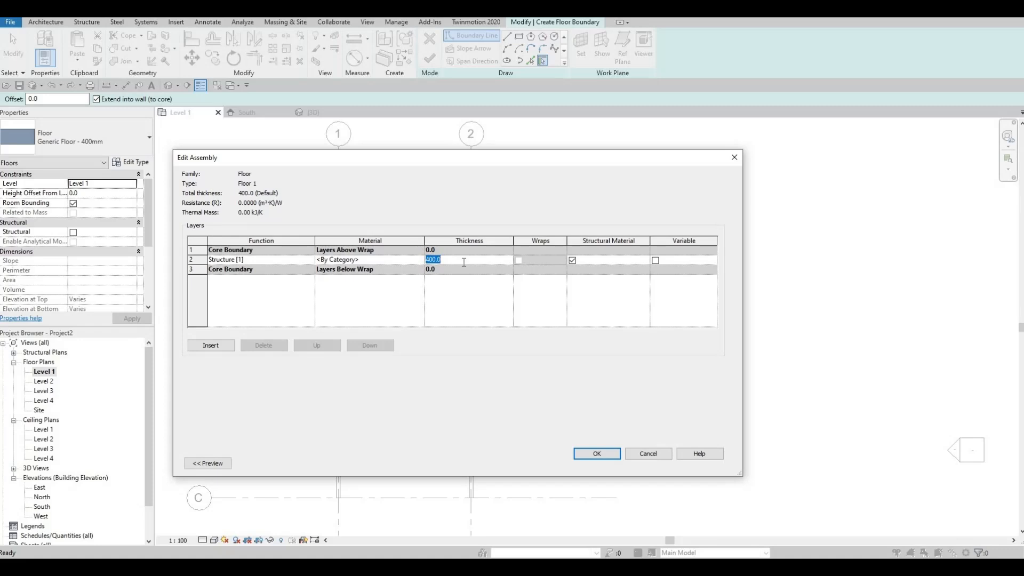
{"action": "type", "text": "200"}
{"action": "left_click", "coordinate": [602, 454]}
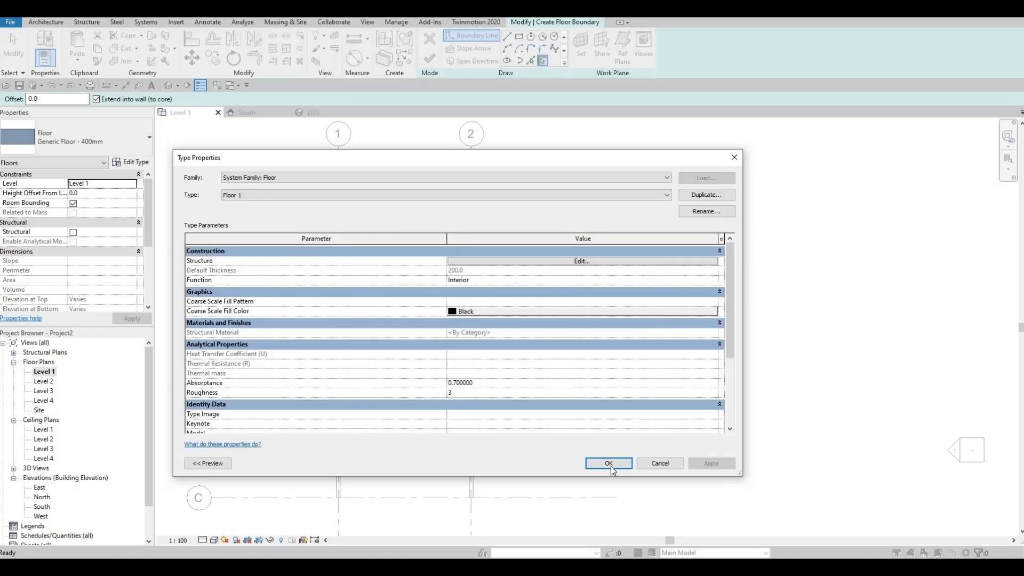
{"action": "key", "text": "Return"}
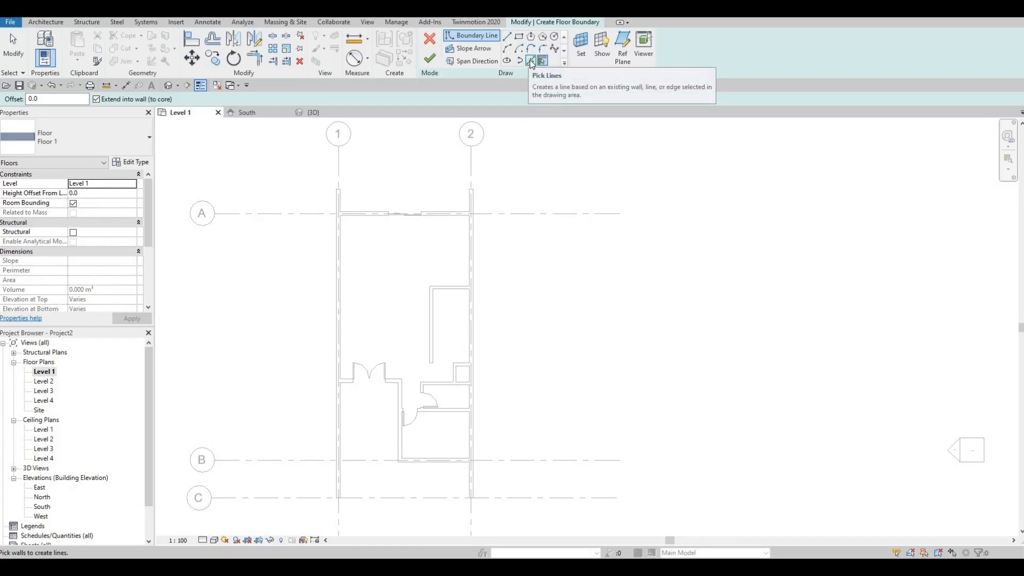
Create floor boundary lines by picking the inner faces of the grid A, grid 1 and grid 2 exterior walls.
{"action": "left_click", "coordinate": [530, 61]}
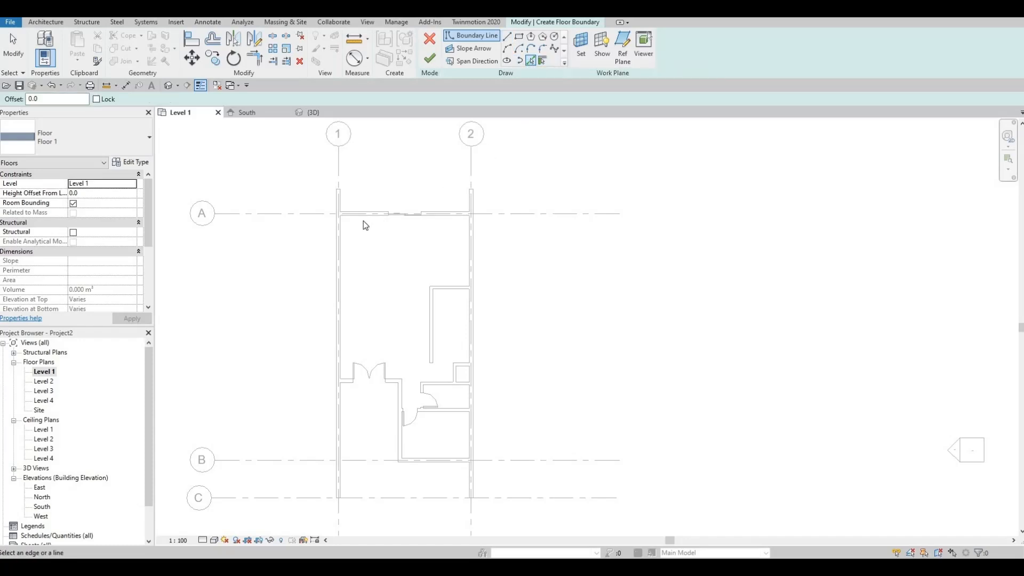
{"action": "scroll", "coordinate": [355, 216], "scroll_direction": "up", "scroll_amount": 3}
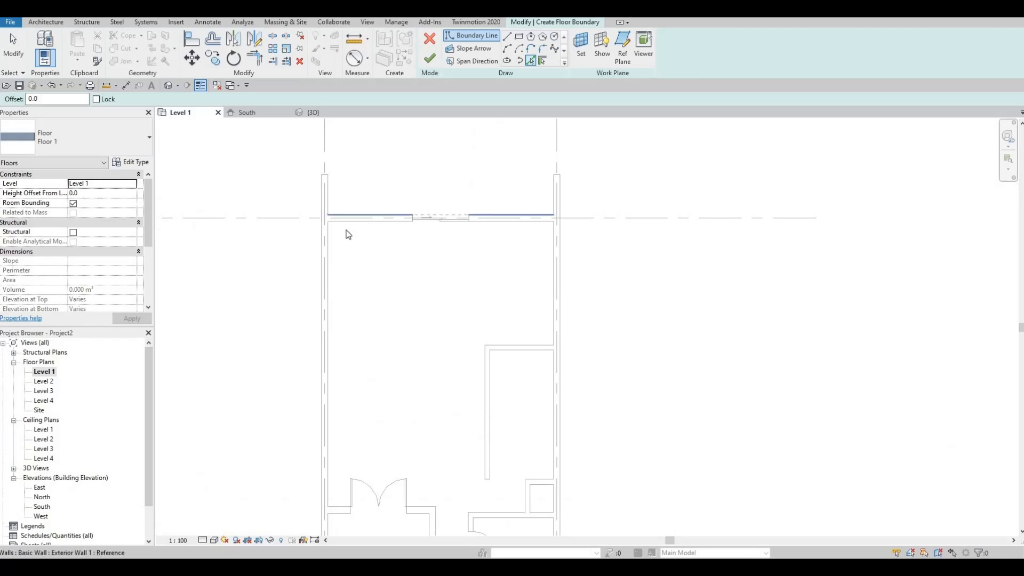
{"action": "scroll", "coordinate": [347, 235], "scroll_direction": "up", "scroll_amount": 2}
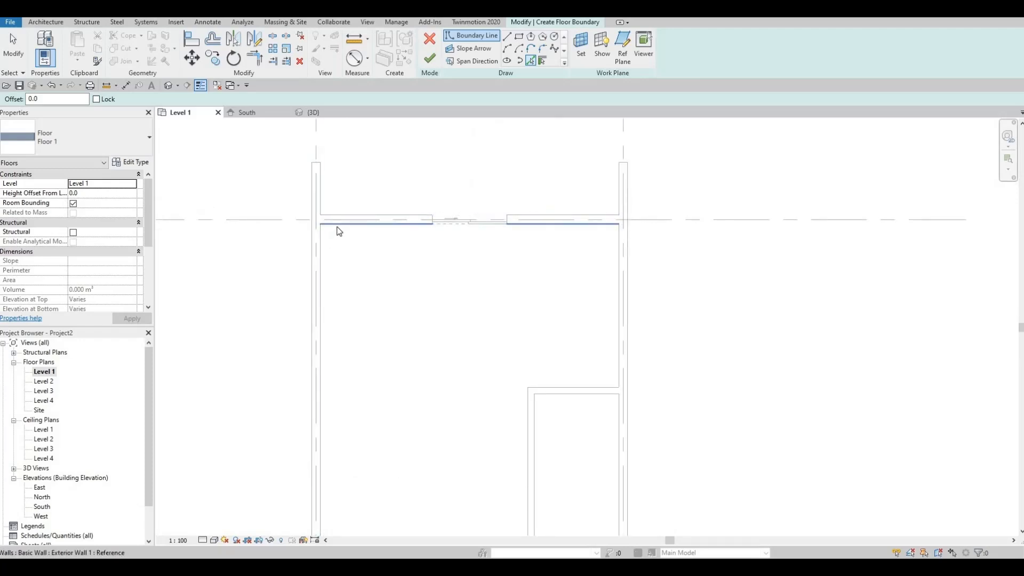
{"action": "left_click", "coordinate": [337, 230]}
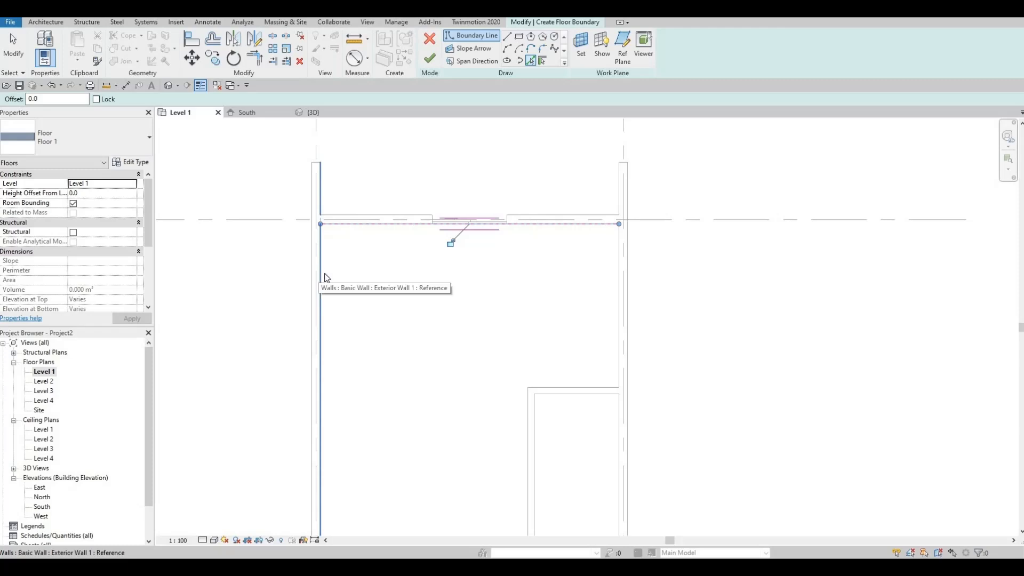
{"action": "left_click", "coordinate": [327, 277]}
{"action": "middle_click_drag", "start_coordinate": [503, 233], "coordinate": [489, 129]}
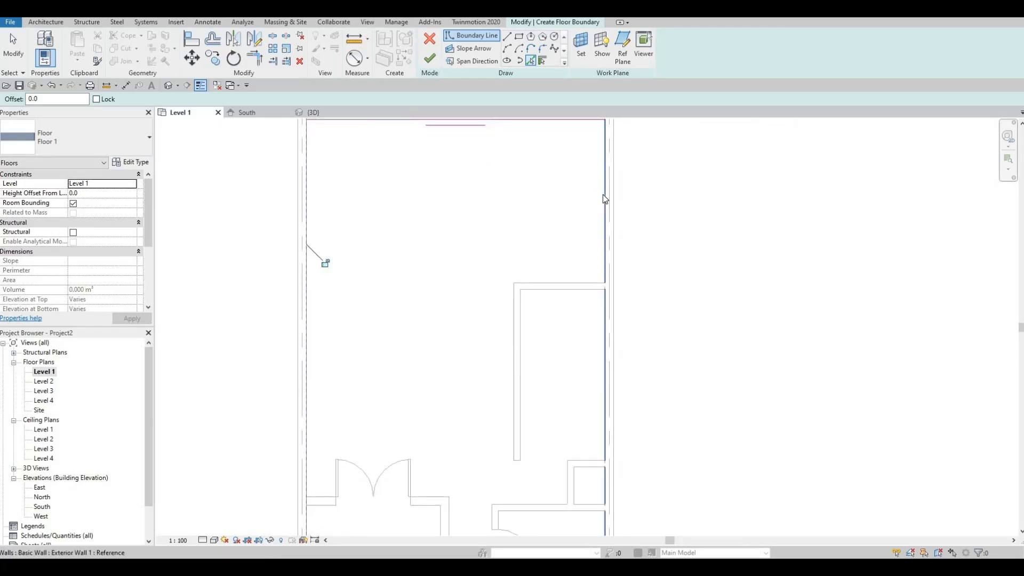
{"action": "left_click", "coordinate": [603, 194]}
Pick floor boundary lines along the inner faces of the grid B wall, the adjoining vertical wall and the double-glass door wall.
{"action": "mouse_move", "coordinate": [544, 409]}
{"action": "middle_mouse_down"}
{"action": "mouse_move", "coordinate": [523, 337]}
{"action": "mouse_move", "coordinate": [510, 211]}
{"action": "middle_mouse_up"}
{"action": "middle_click_drag", "start_coordinate": [492, 496], "coordinate": [479, 354]}
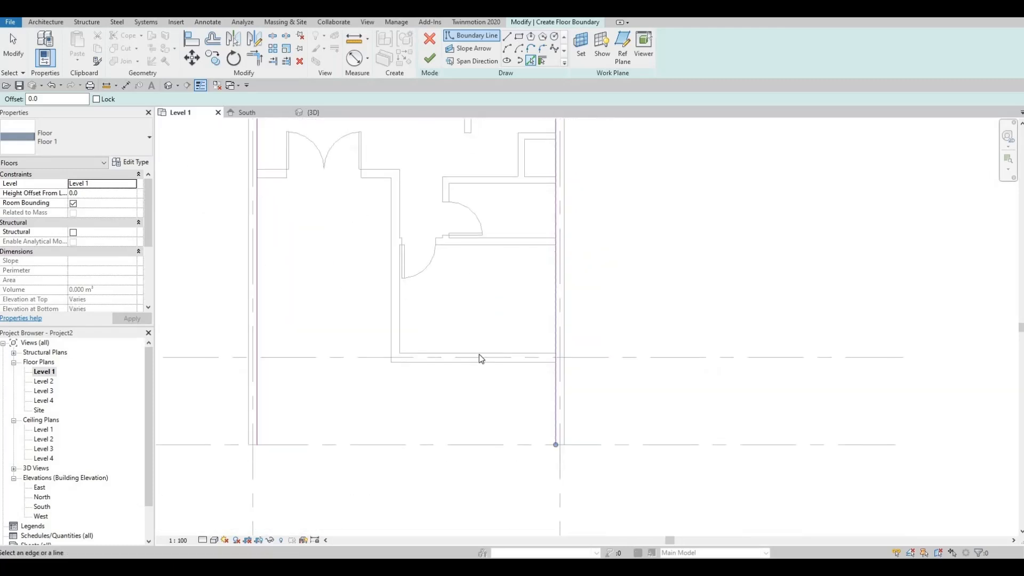
{"action": "left_click", "coordinate": [478, 354]}
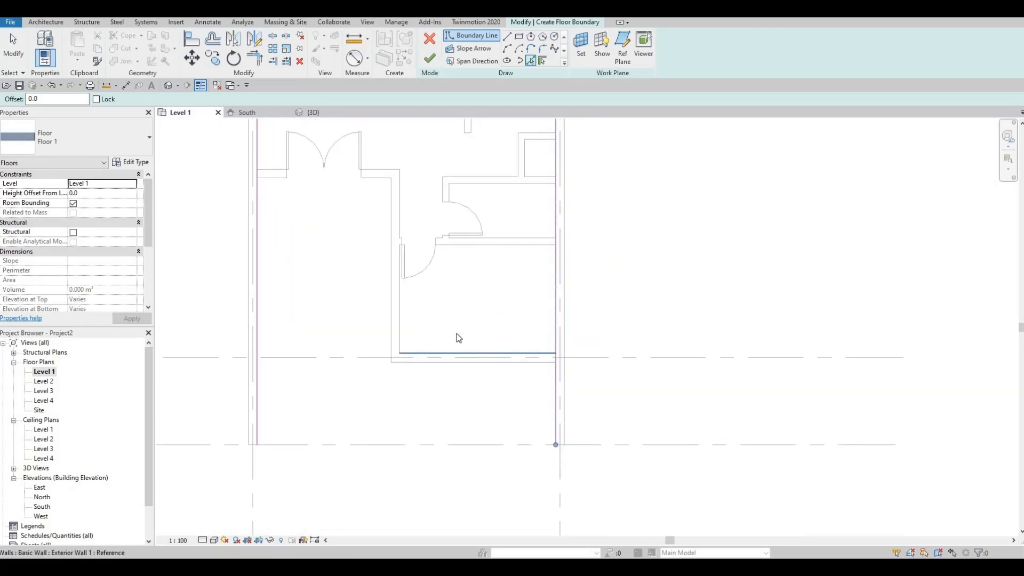
{"action": "left_click", "coordinate": [381, 228]}
{"action": "left_click", "coordinate": [380, 169]}
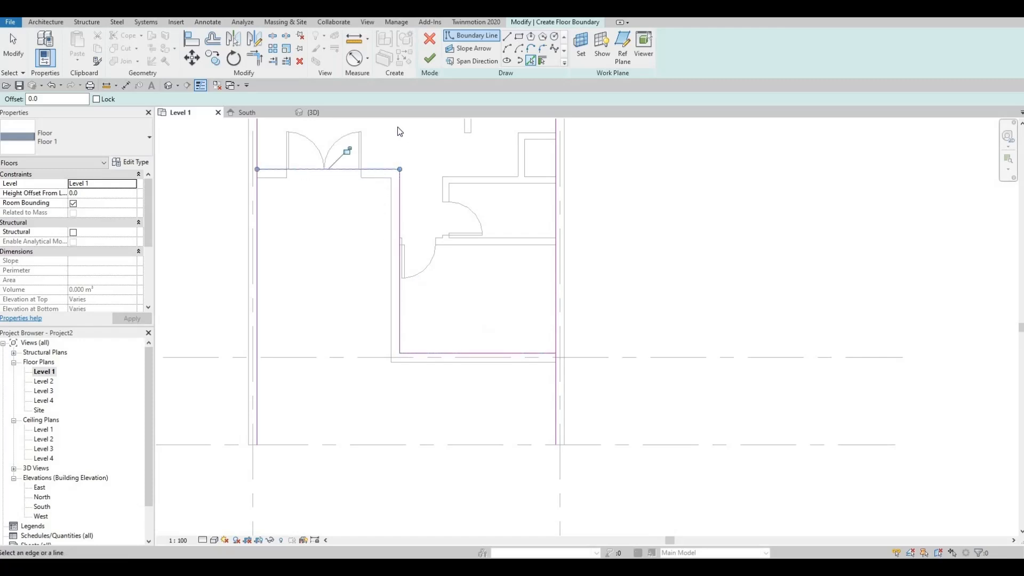
Trim the floor boundary corners where the double-glass door wall line meets grid 1 and the grid B line meets grid 2.
{"action": "middle_click_drag", "start_coordinate": [409, 150], "coordinate": [432, 345]}
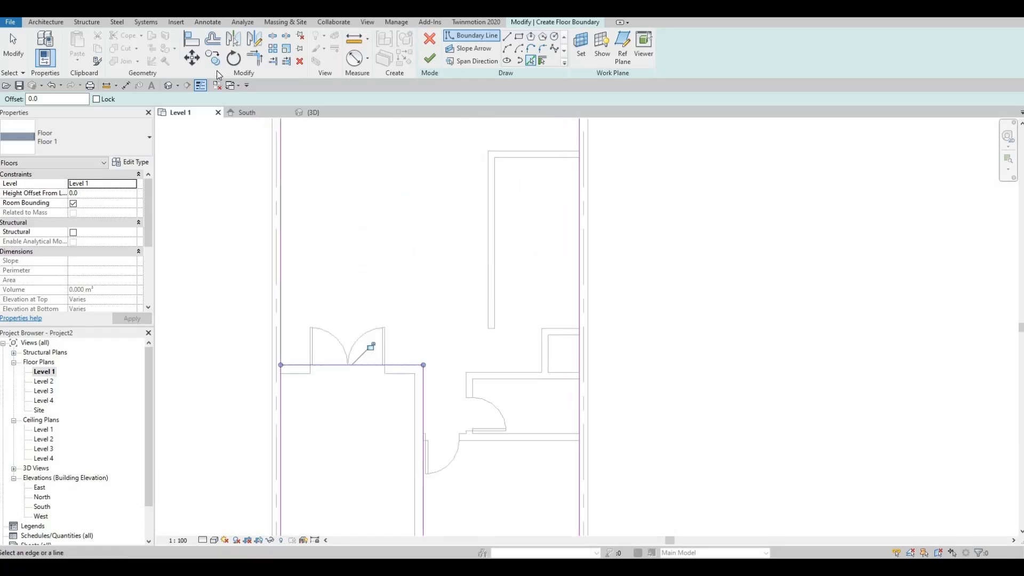
{"action": "left_click", "coordinate": [258, 60]}
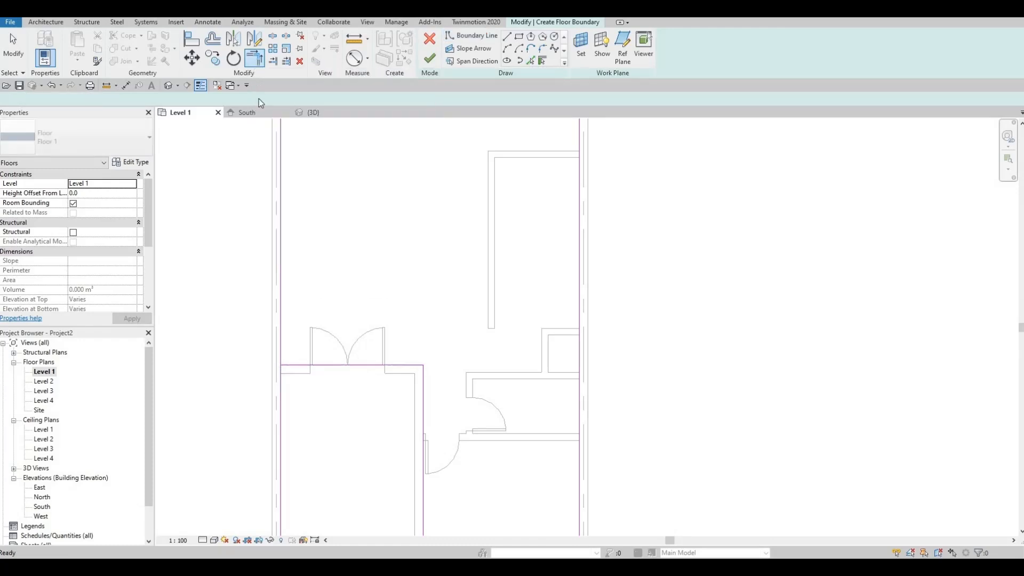
{"action": "left_click", "coordinate": [293, 364]}
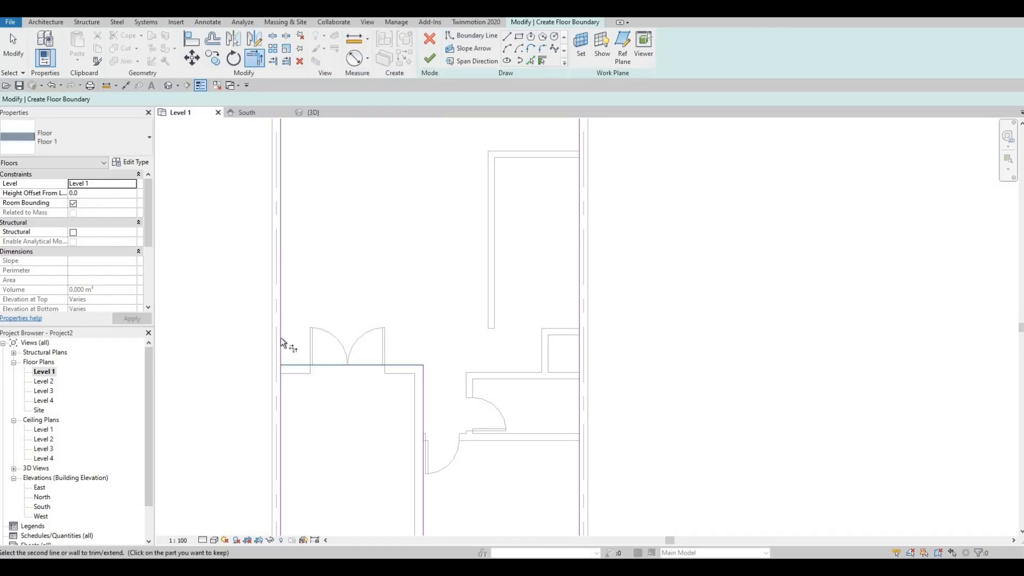
{"action": "left_click", "coordinate": [281, 337]}
{"action": "middle_click_drag", "start_coordinate": [508, 451], "coordinate": [452, 280]}
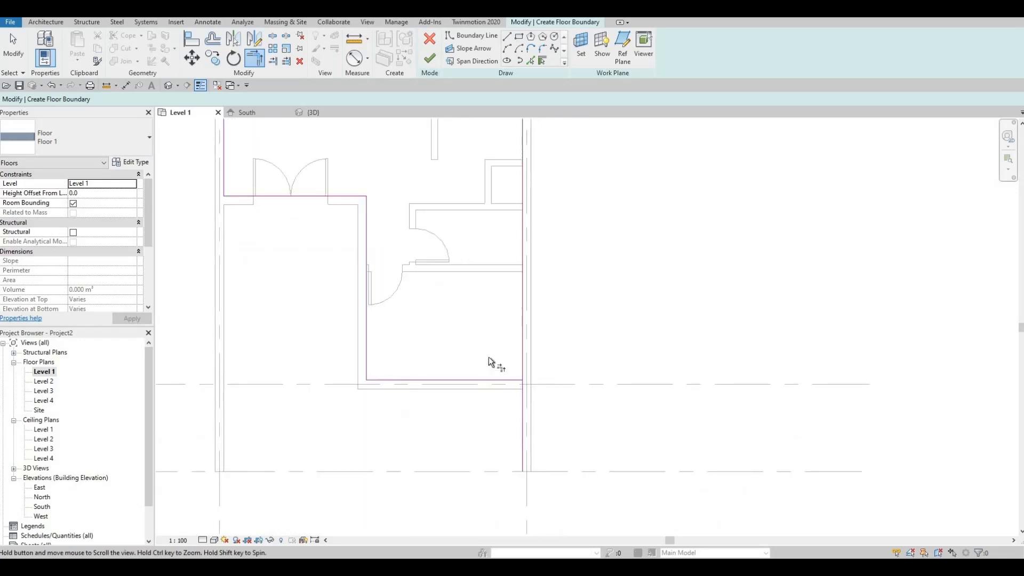
{"action": "left_click", "coordinate": [501, 377]}
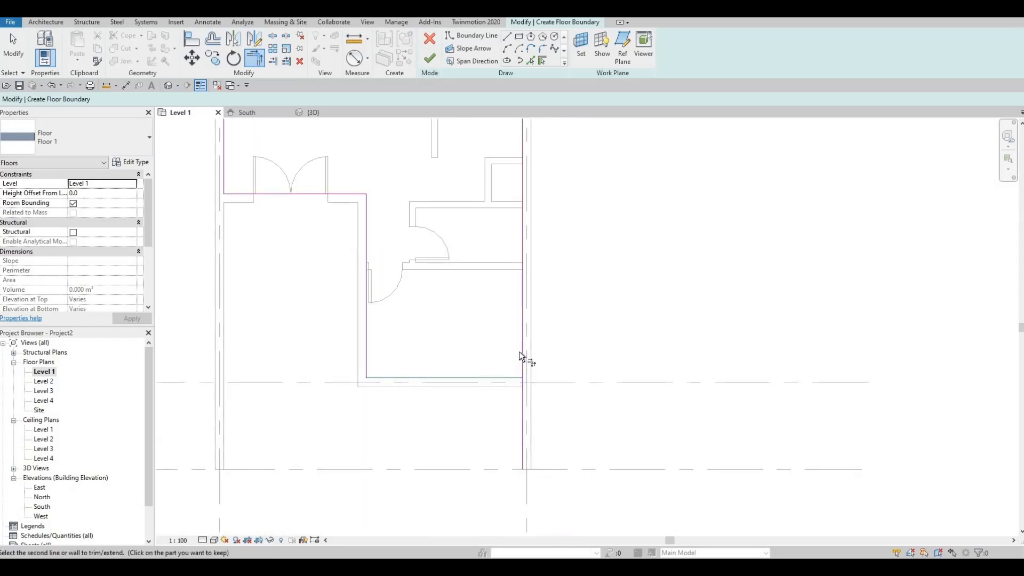
{"action": "left_click", "coordinate": [519, 351]}
Trim the grid A boundary line to the grid 2 and grid 1 lines and finish the floor sketch.
{"action": "middle_click_drag", "start_coordinate": [472, 231], "coordinate": [494, 434]}
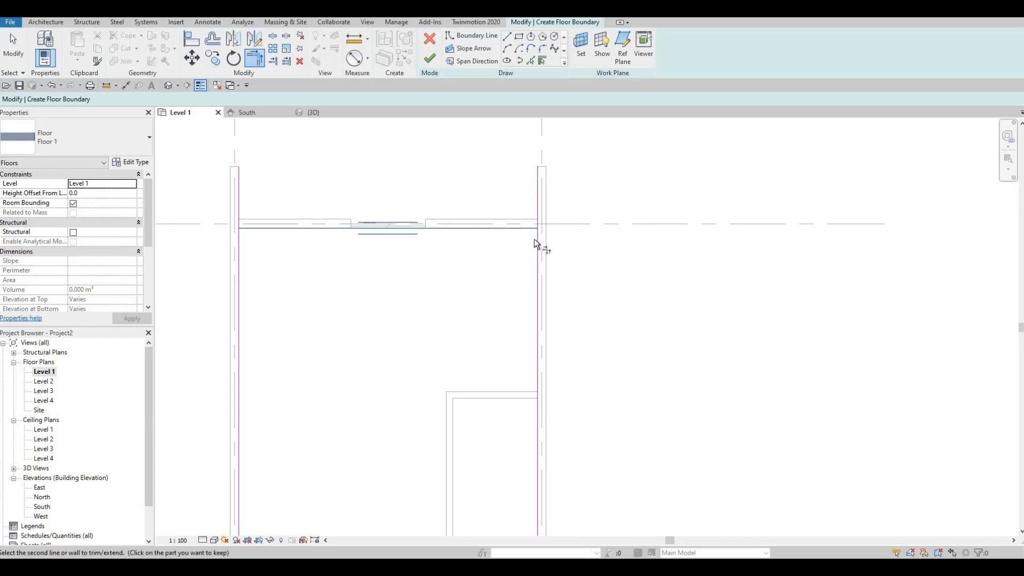
{"action": "left_click", "coordinate": [534, 239]}
{"action": "left_click", "coordinate": [289, 228]}
{"action": "left_click", "coordinate": [266, 232]}
{"action": "left_click", "coordinate": [240, 251]}
{"action": "scroll", "coordinate": [257, 255], "scroll_direction": "down", "scroll_amount": 2}
{"action": "middle_click_drag", "start_coordinate": [258, 256], "coordinate": [299, 268]}
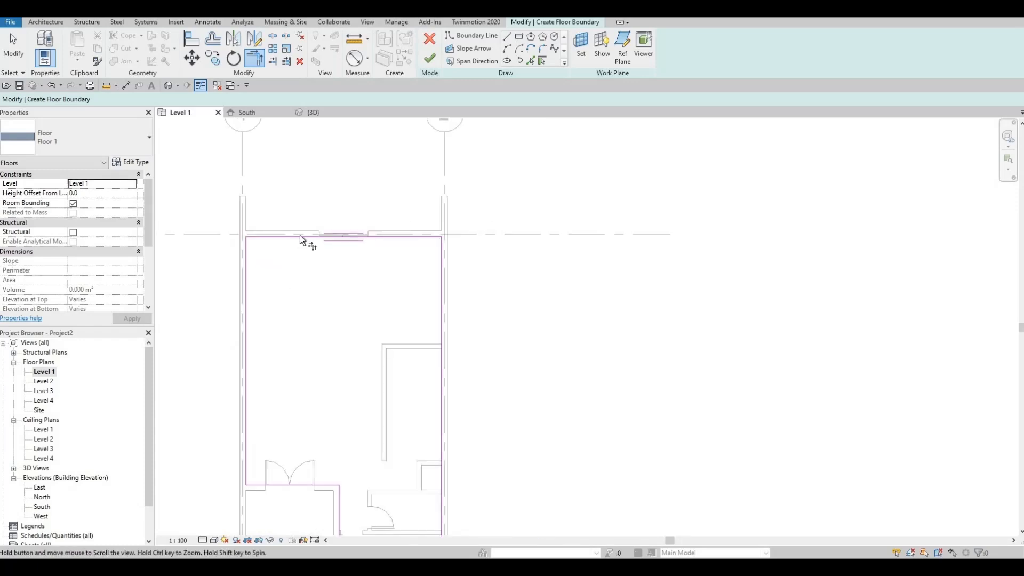
{"action": "scroll", "coordinate": [300, 236], "scroll_direction": "down", "scroll_amount": 1}
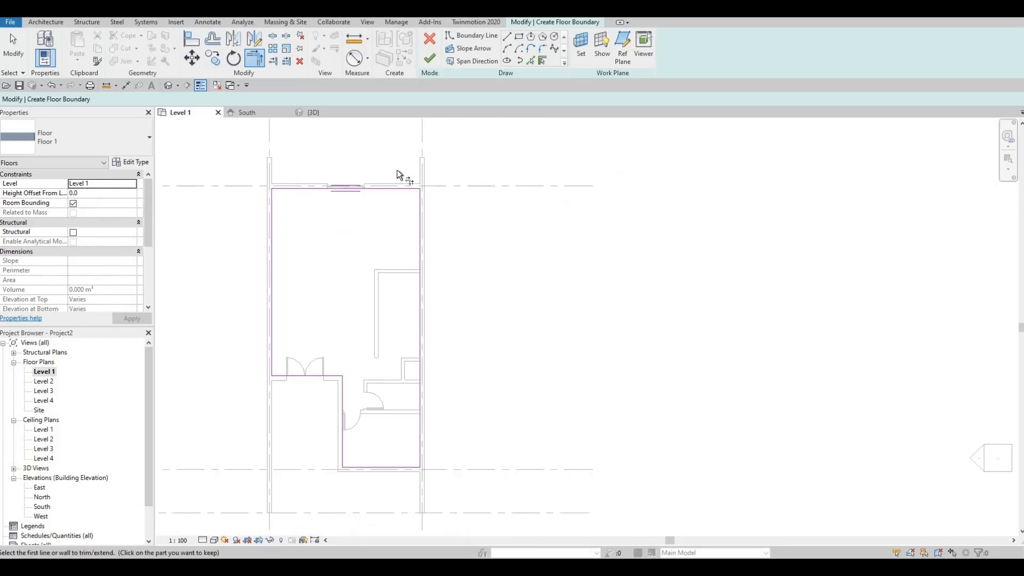
{"action": "left_click", "coordinate": [430, 59]}
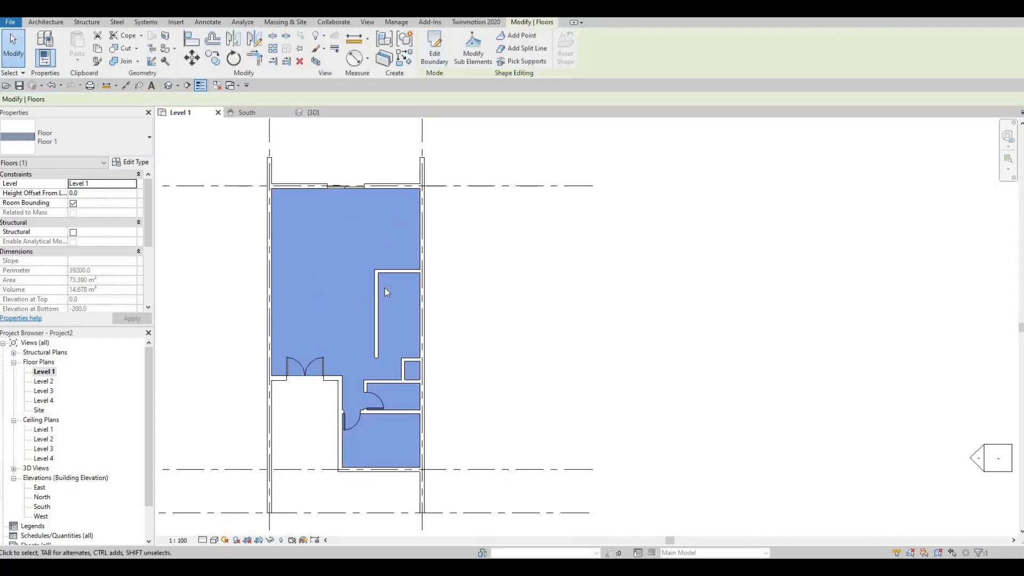
Examine the new floor beneath the walls in the 3D view and return to the Level 1 floor plan.
{"action": "left_click", "coordinate": [175, 87]}
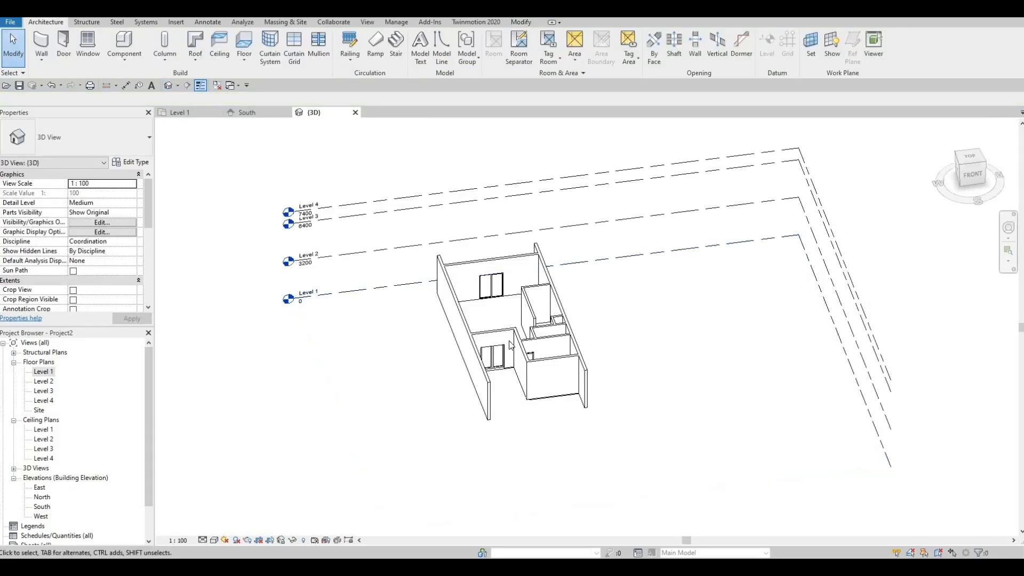
{"action": "scroll", "coordinate": [493, 331], "scroll_direction": "up", "scroll_amount": 3}
{"action": "middle_click_drag", "start_coordinate": [535, 336], "coordinate": [425, 267], "text": "shift"}
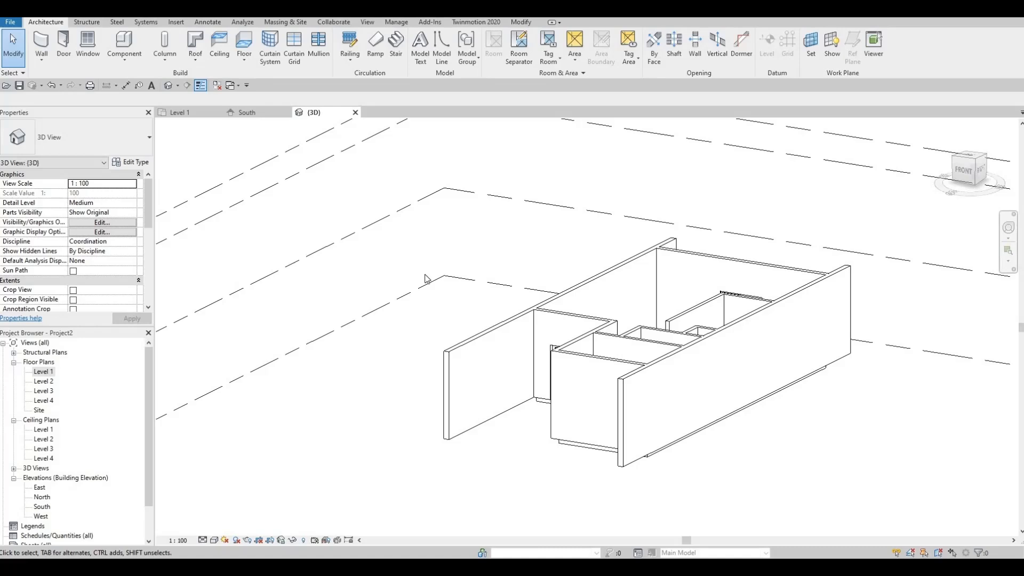
{"action": "middle_click_drag", "start_coordinate": [512, 346], "coordinate": [501, 335], "text": "shift"}
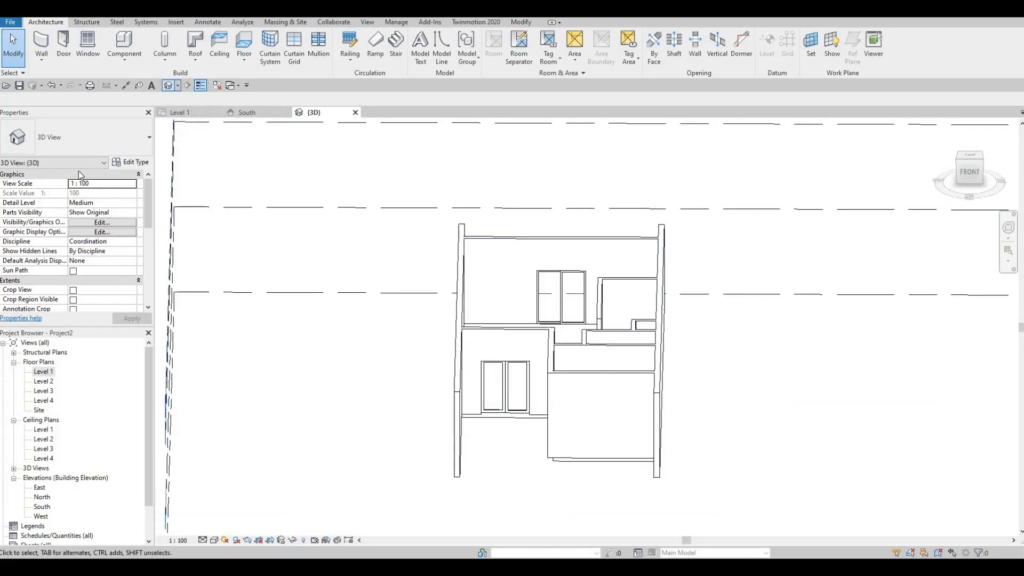
{"action": "double_click", "coordinate": [44, 372]}
{"action": "middle_click_drag", "start_coordinate": [522, 338], "coordinate": [663, 327]}
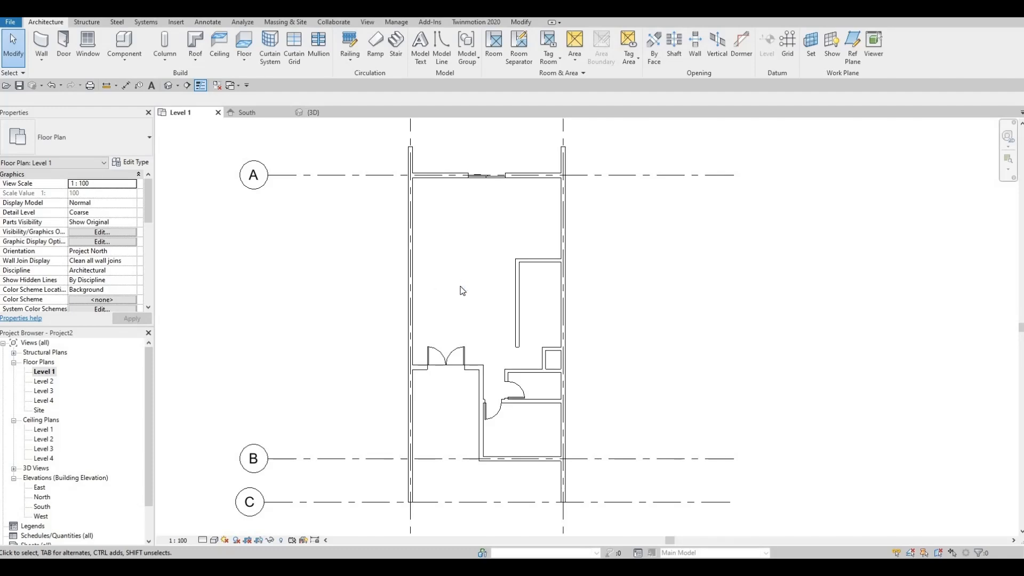
{"action": "scroll", "coordinate": [469, 285], "scroll_direction": "down", "scroll_amount": 1}
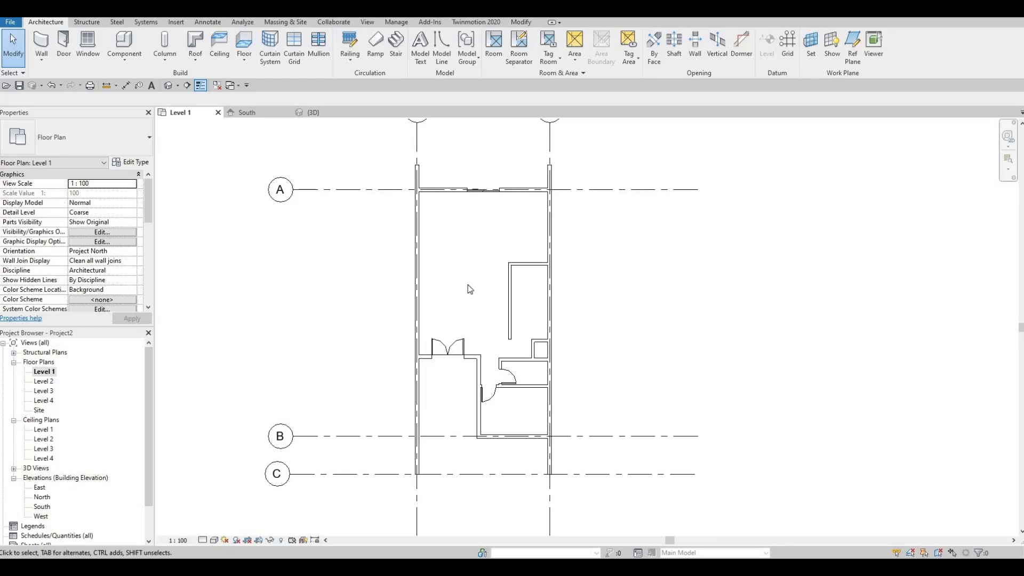
{"action": "middle_click_drag", "start_coordinate": [453, 309], "coordinate": [430, 328]}
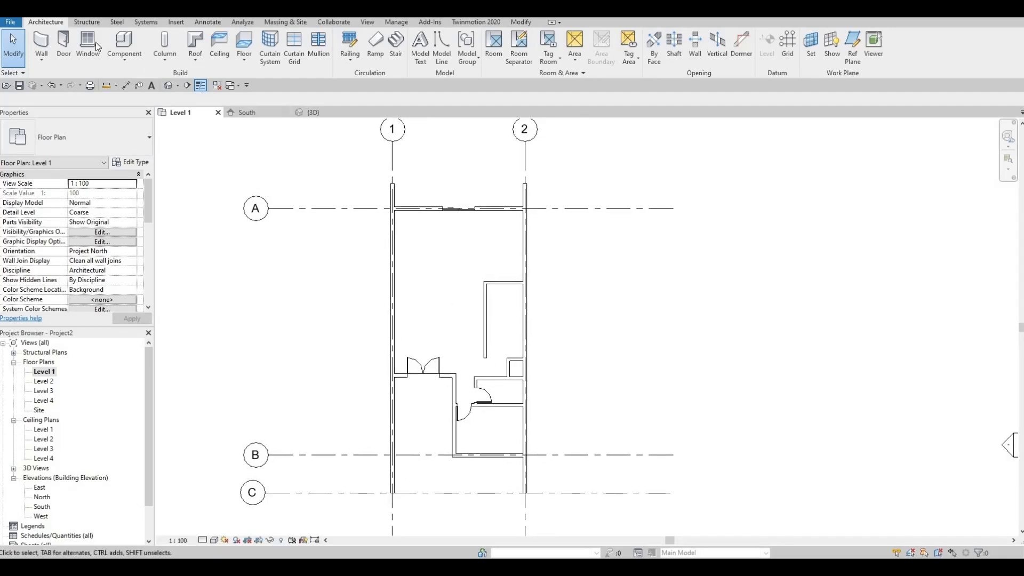
Align the inner face of the double-glass door wall with the upper face of the small room's horizontal interior wall, dismissing the save reminder.
{"action": "left_click", "coordinate": [510, 23]}
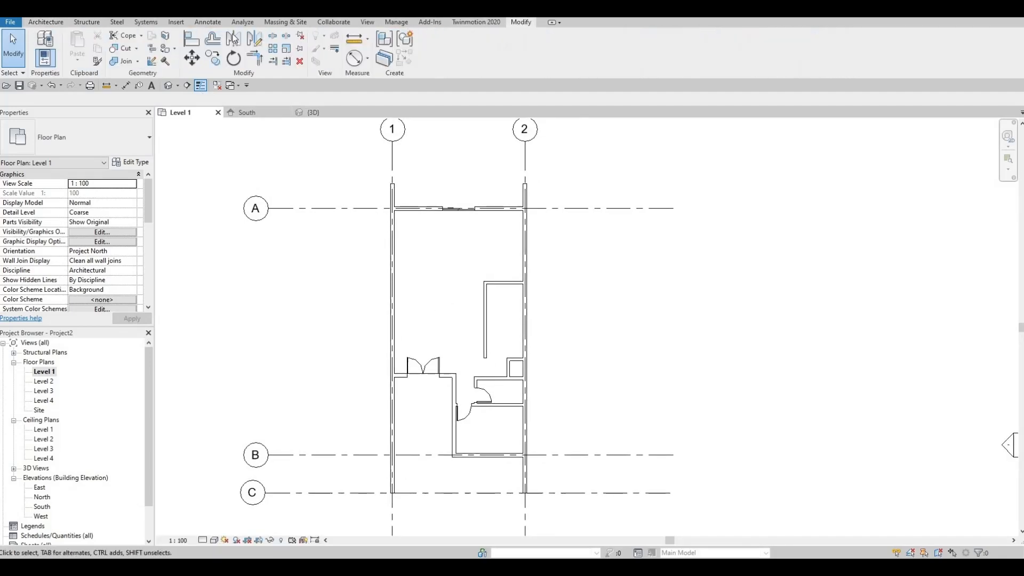
{"action": "left_click", "coordinate": [192, 41]}
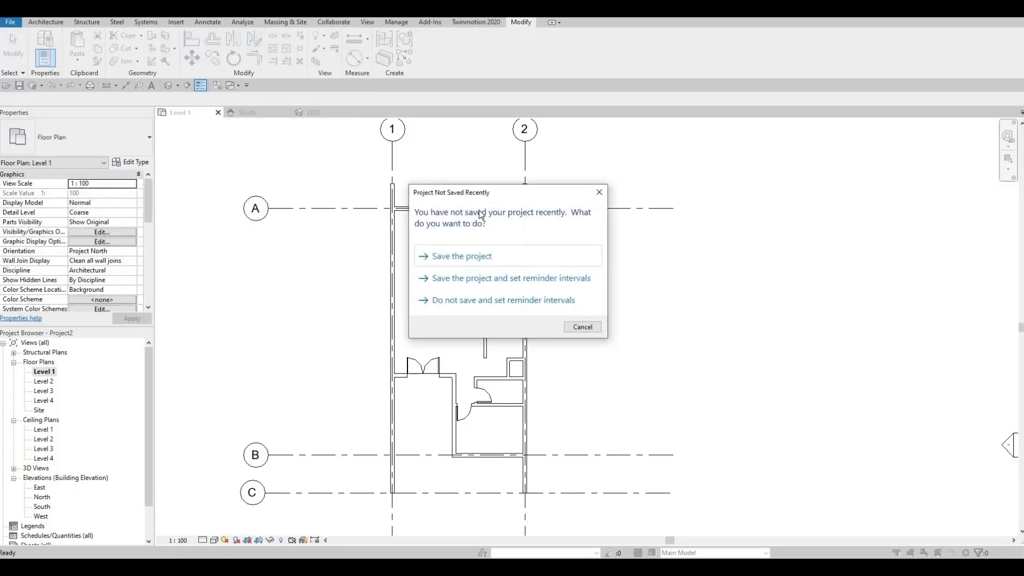
{"action": "left_click", "coordinate": [597, 194]}
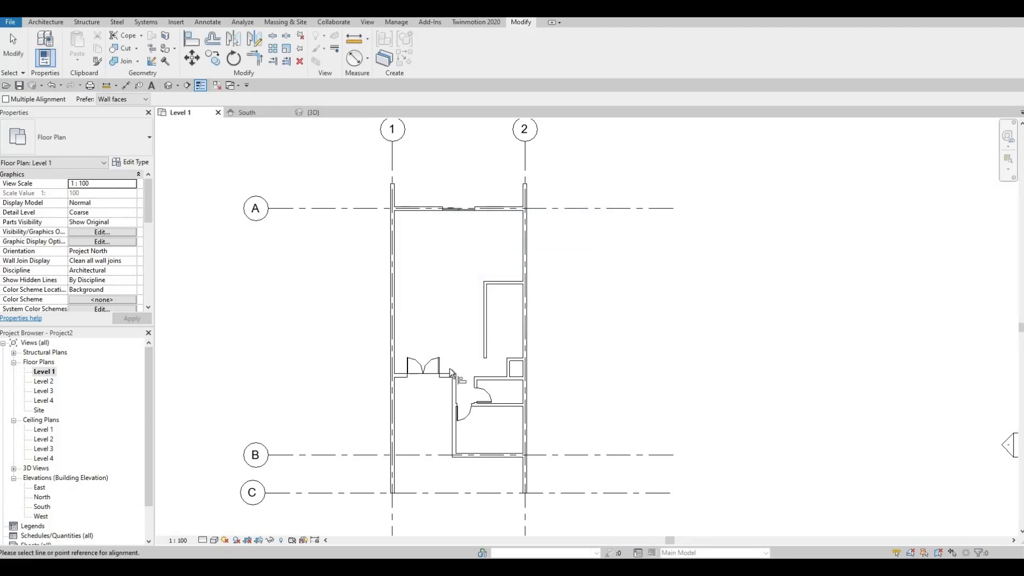
{"action": "scroll", "coordinate": [466, 376], "scroll_direction": "up", "scroll_amount": 3}
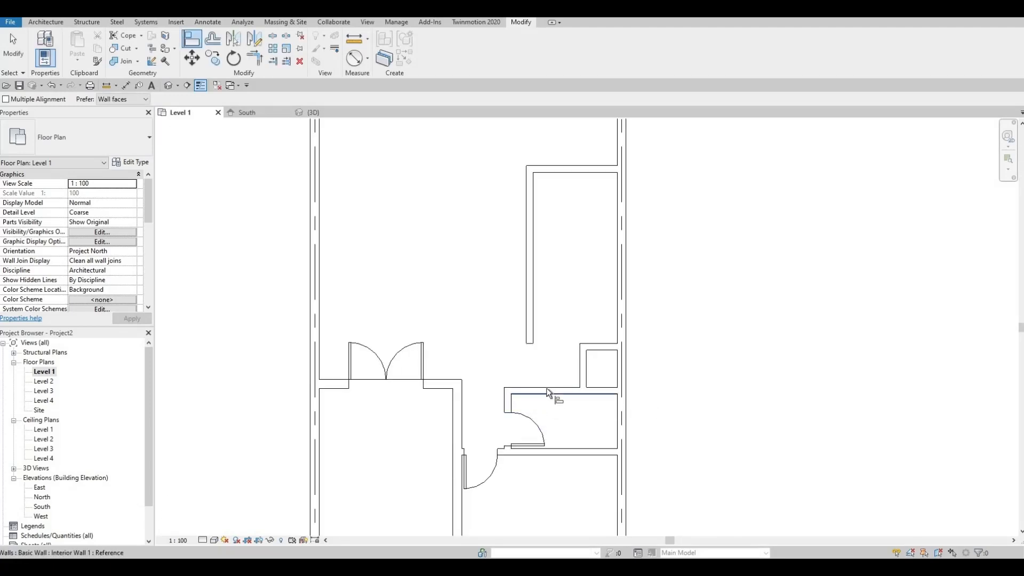
{"action": "left_click", "coordinate": [546, 388]}
{"action": "left_click", "coordinate": [448, 380]}
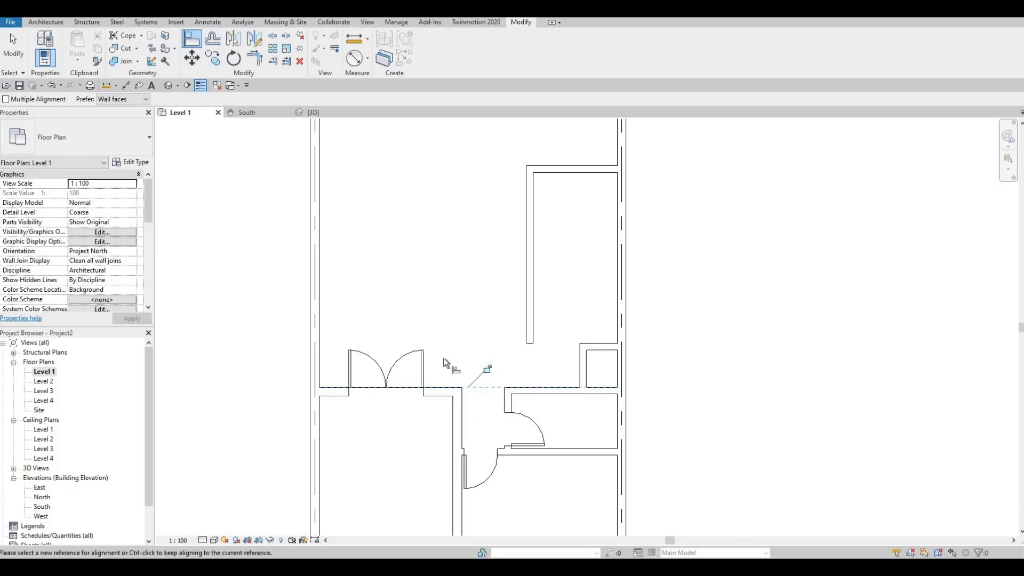
{"action": "key", "text": "Escape"}
{"action": "key", "text": "Escape"}
{"action": "scroll", "coordinate": [446, 354], "scroll_direction": "down", "scroll_amount": 4}
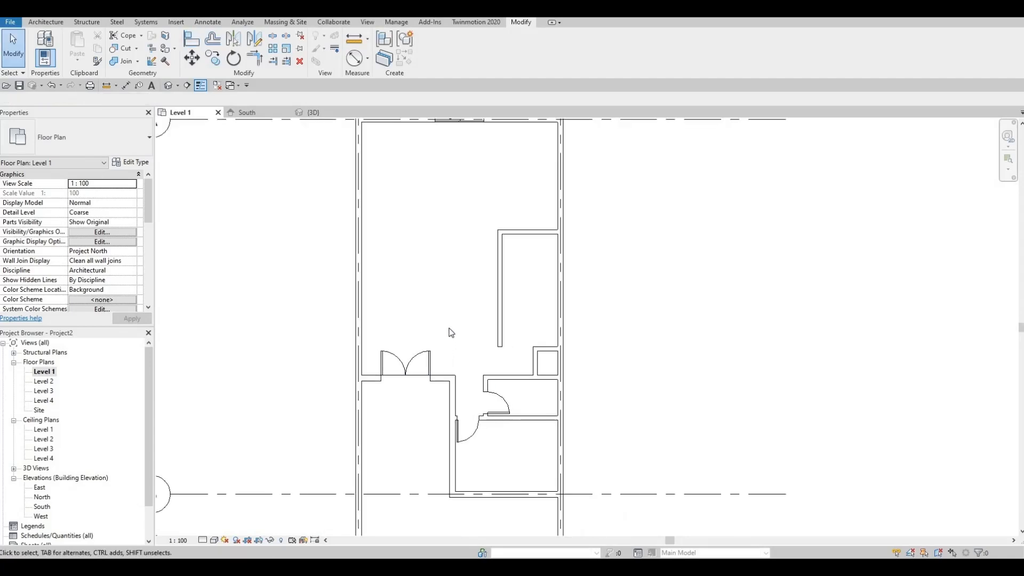
Open the Level 2 floor plan and bring the grids and underlaid walls into view.
{"action": "left_click", "coordinate": [38, 382]}
{"action": "double_click", "coordinate": [38, 383]}
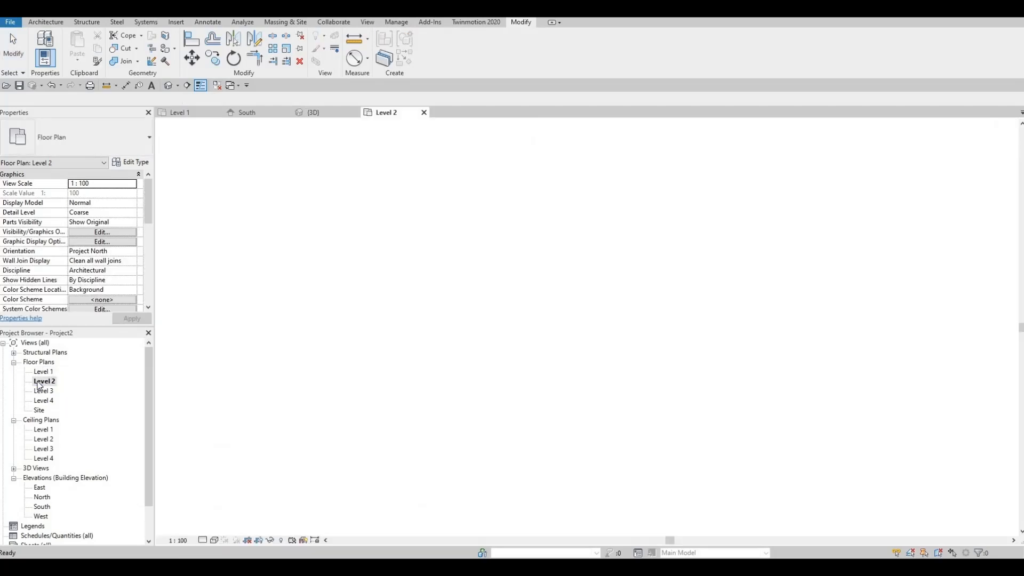
{"action": "middle_click_drag", "start_coordinate": [360, 278], "coordinate": [373, 268]}
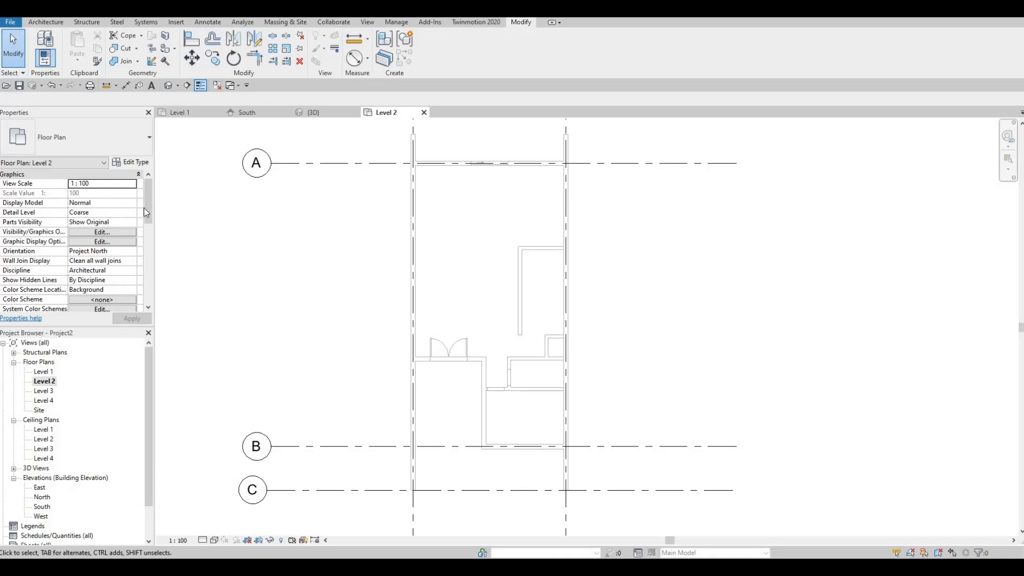
Set the top, bottom and view depth of the Level 2 plan's view range to Unlimited.
{"action": "left_click_drag", "start_coordinate": [148, 211], "coordinate": [145, 257]}
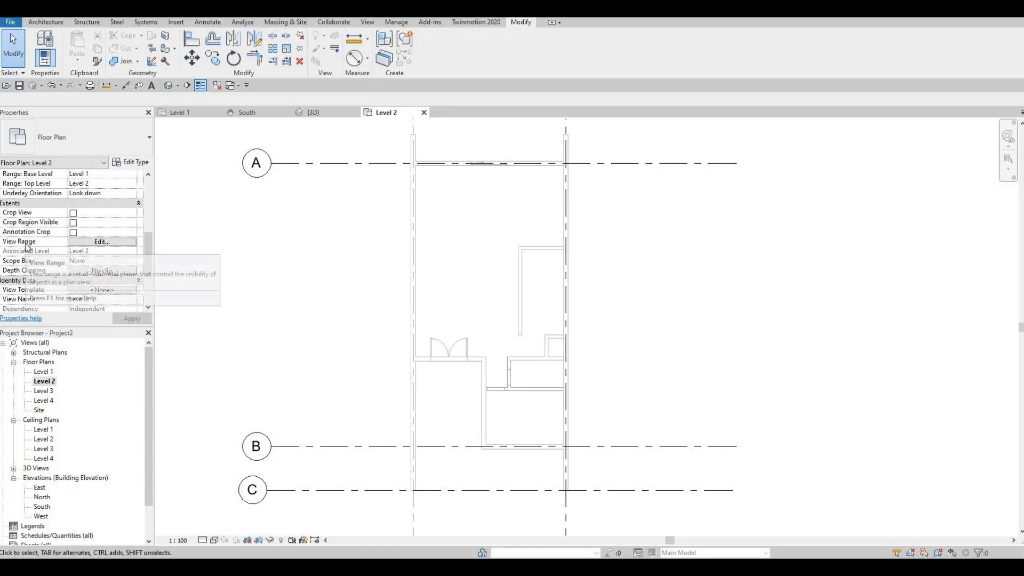
{"action": "left_click", "coordinate": [107, 243]}
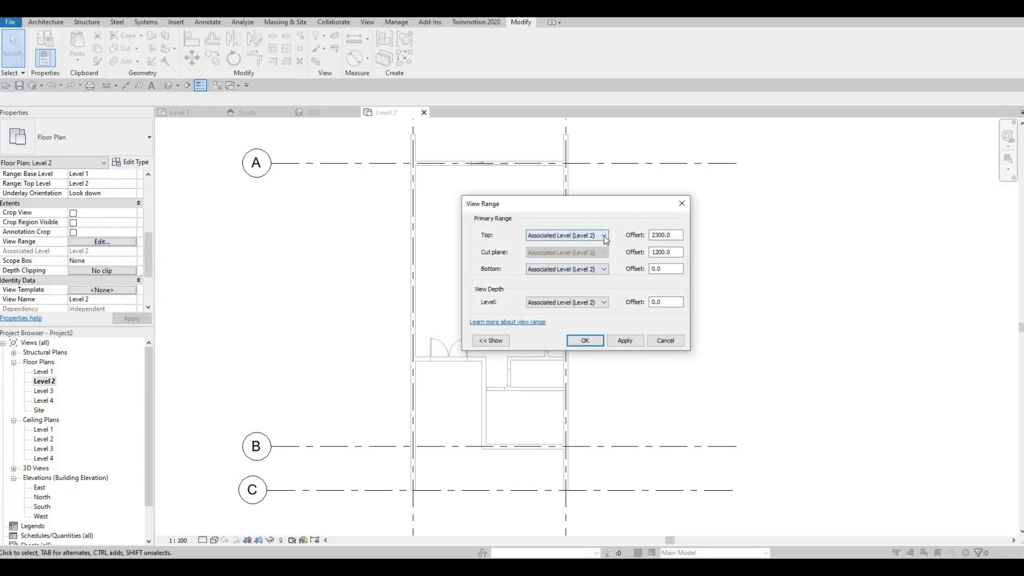
{"action": "left_click", "coordinate": [603, 235]}
{"action": "left_click", "coordinate": [605, 237]}
{"action": "left_click", "coordinate": [607, 302]}
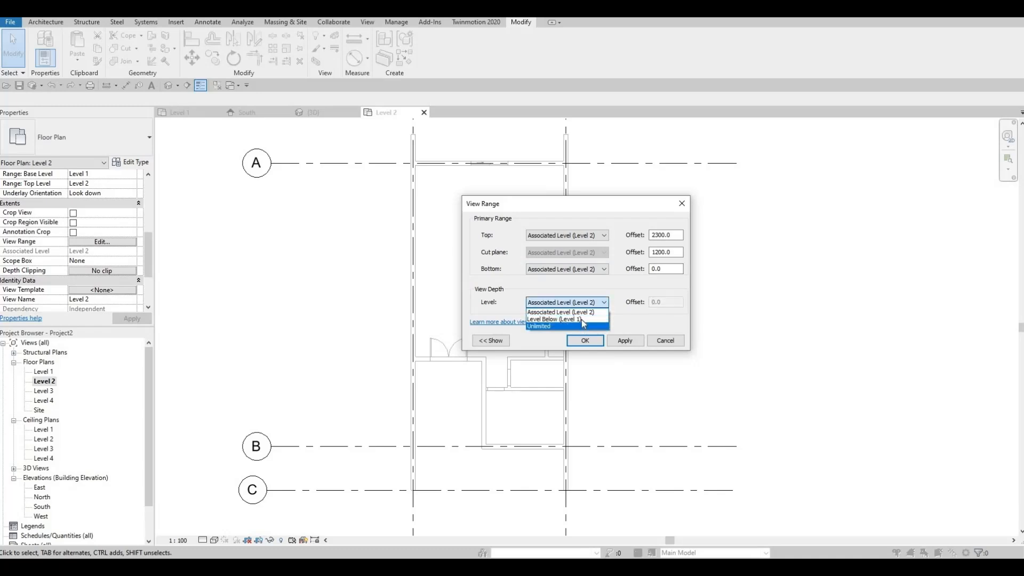
{"action": "left_click", "coordinate": [582, 320]}
{"action": "left_click", "coordinate": [603, 269]}
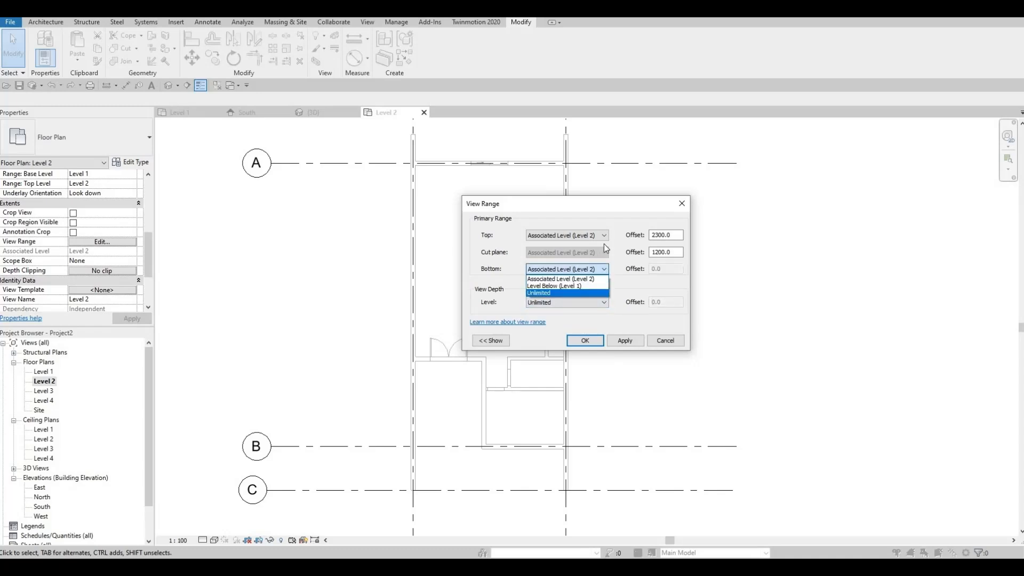
{"action": "left_click", "coordinate": [578, 292]}
{"action": "left_click", "coordinate": [605, 235]}
{"action": "left_click", "coordinate": [554, 267]}
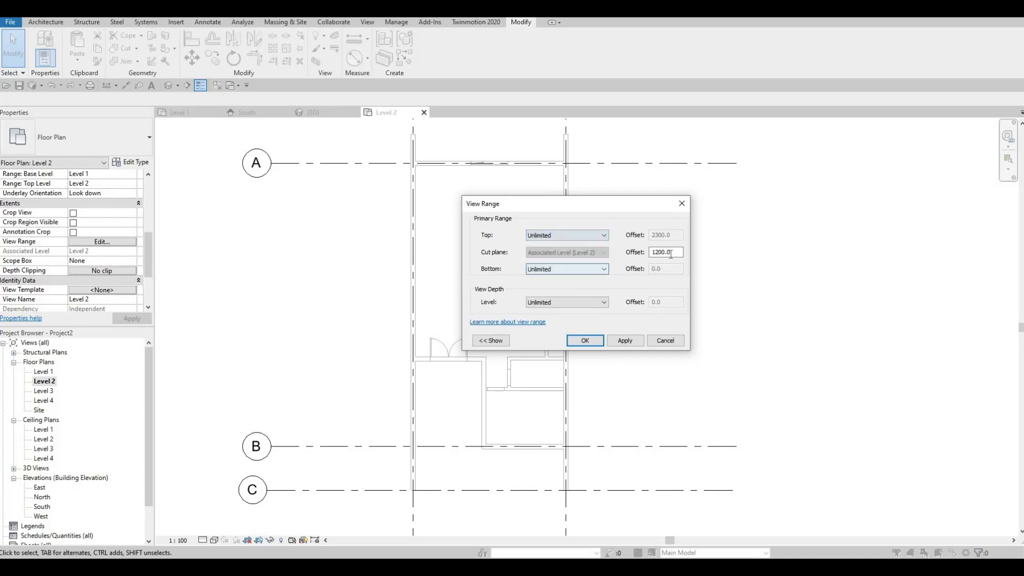
Set the view range's cut plane offset to 100000 and accept the settings.
{"action": "left_click_drag", "start_coordinate": [679, 253], "coordinate": [608, 253]}
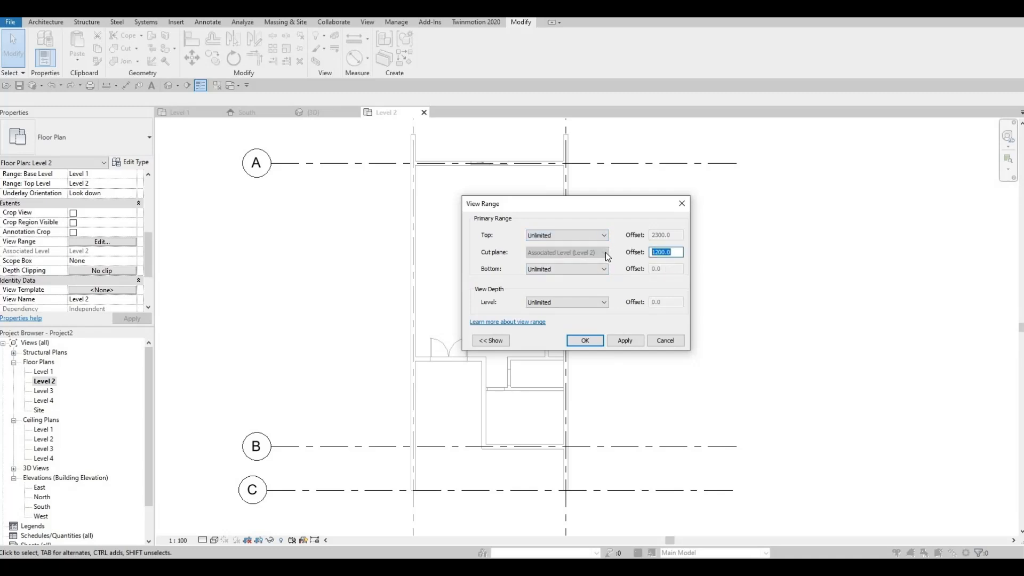
{"action": "type", "text": "1"}
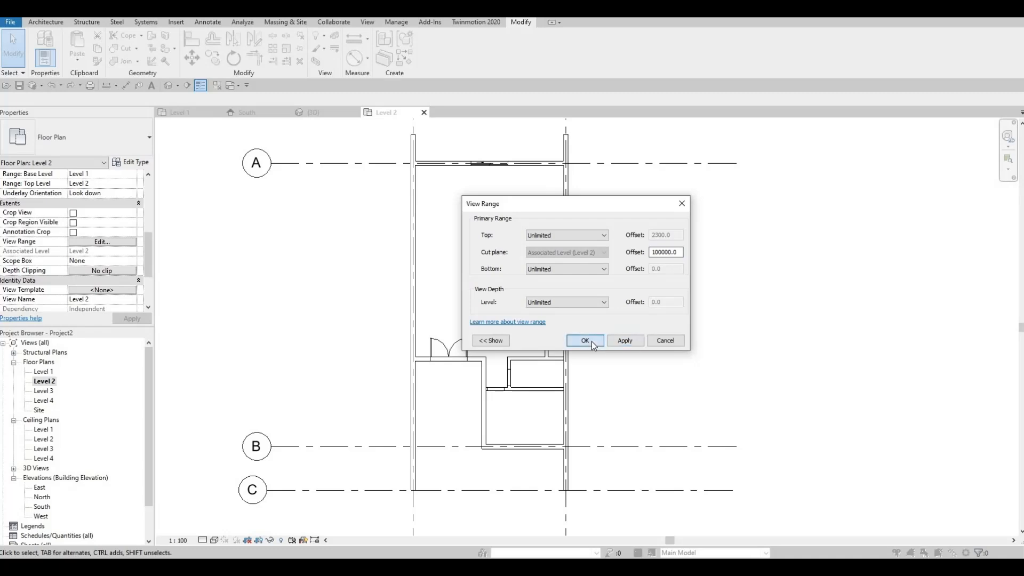
{"action": "left_click", "coordinate": [591, 341]}
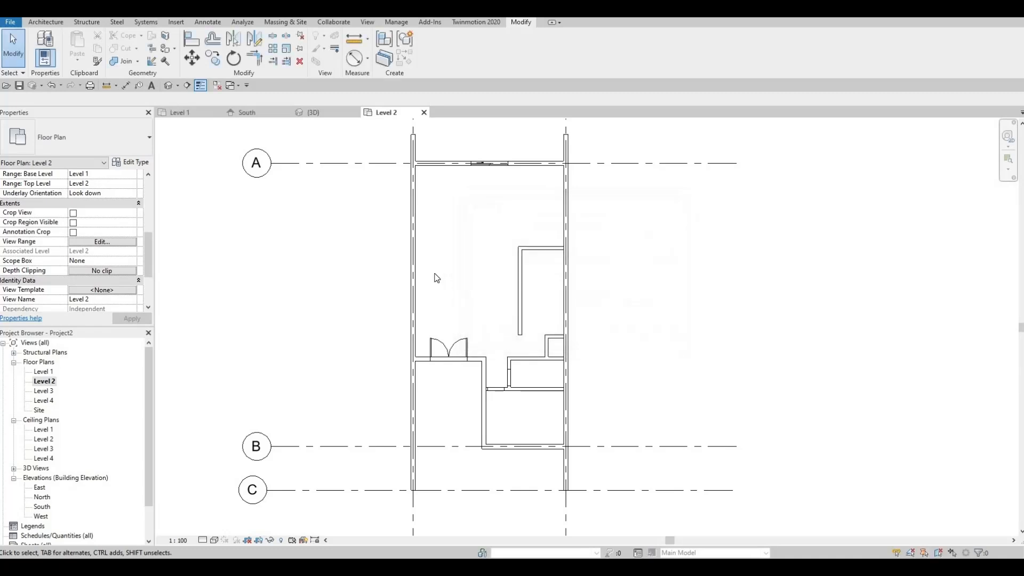
Create a rectangle of walls similar to the Exterior Wall 1 side wall, between grids A and B along the two side walls' centerlines.
{"action": "left_click", "coordinate": [416, 224]}
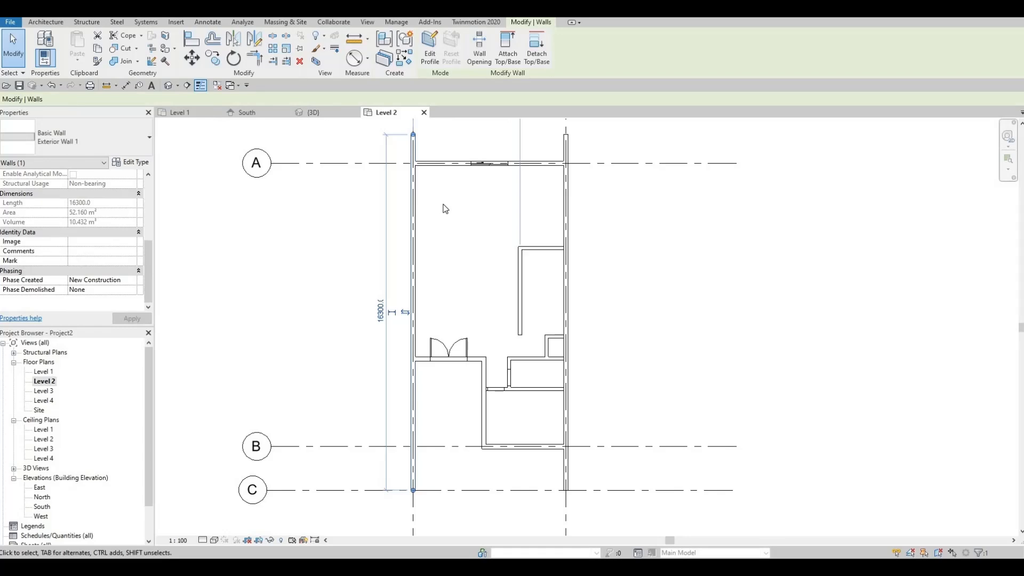
{"action": "left_click", "coordinate": [439, 235]}
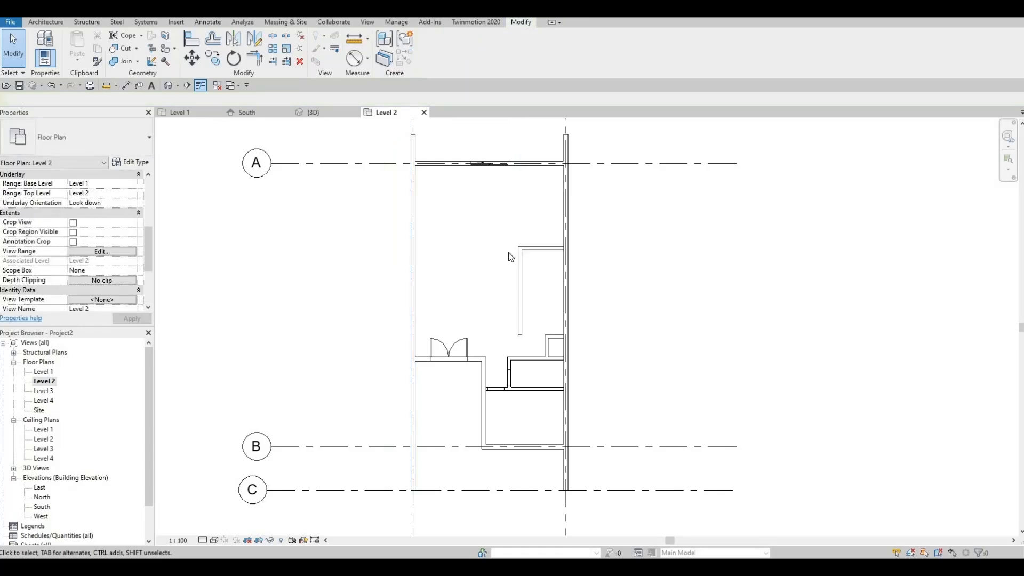
{"action": "left_click", "coordinate": [414, 194]}
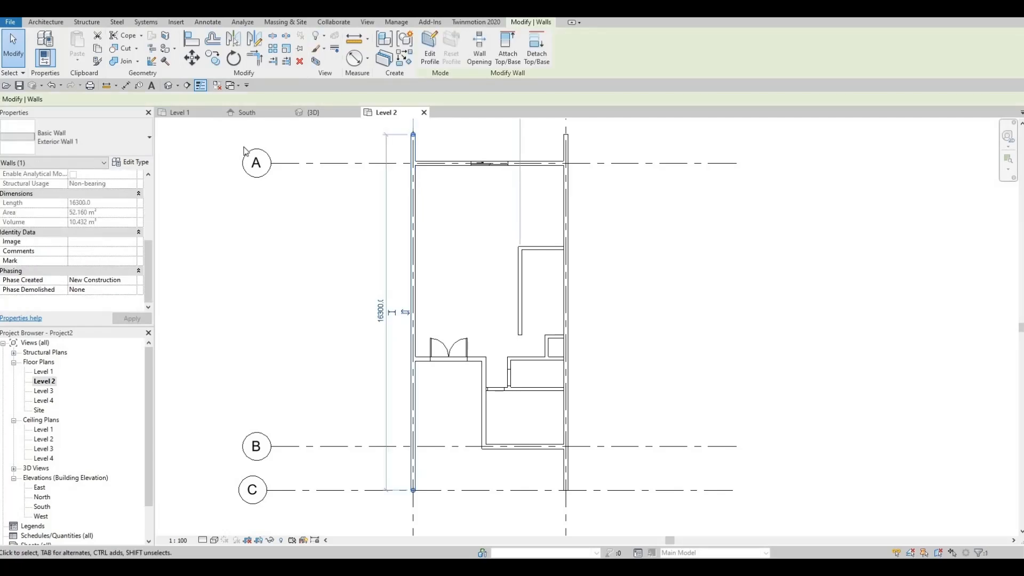
{"action": "left_click", "coordinate": [405, 58]}
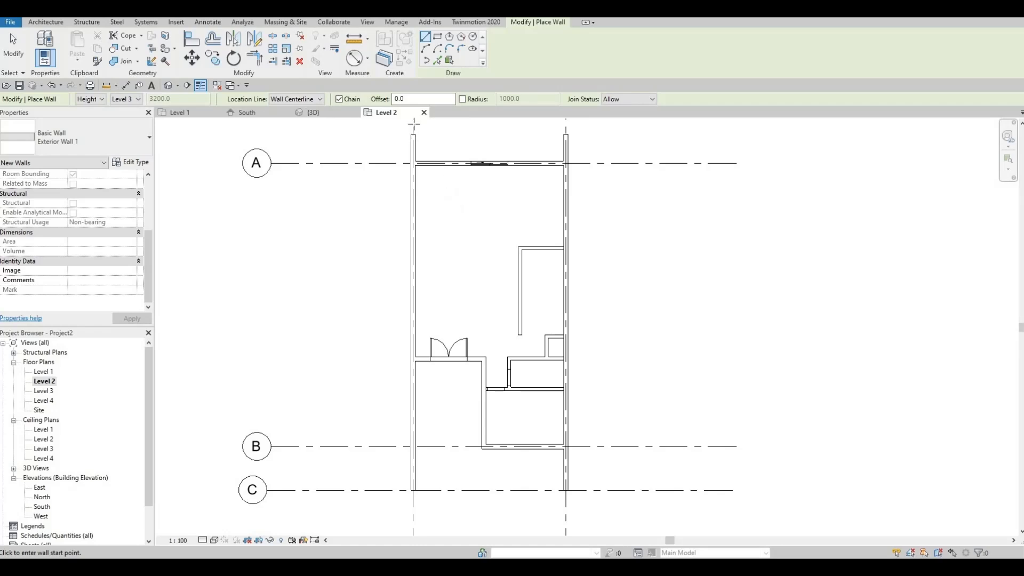
{"action": "left_click", "coordinate": [438, 37]}
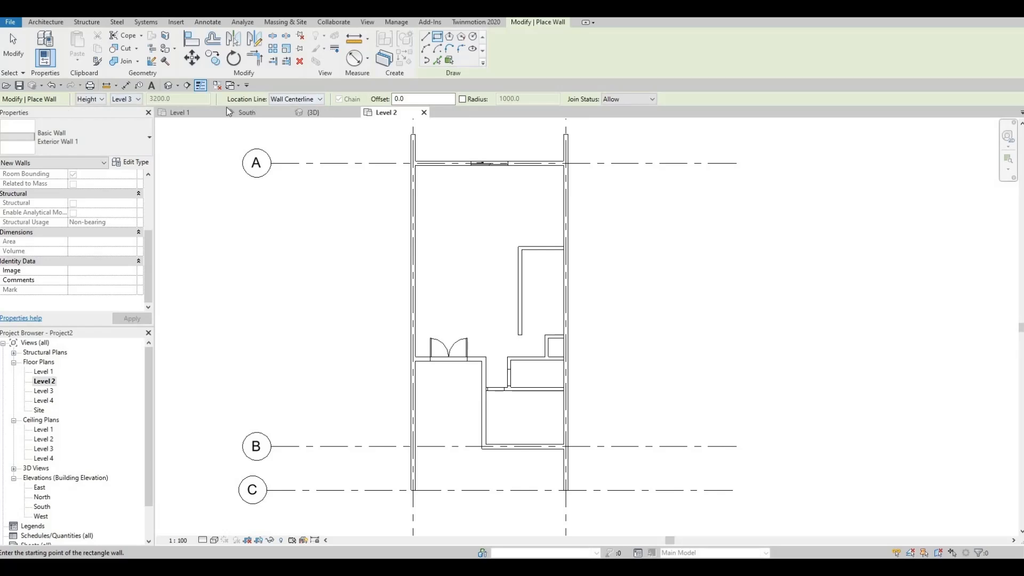
{"action": "scroll", "coordinate": [423, 160], "scroll_direction": "up", "scroll_amount": 2}
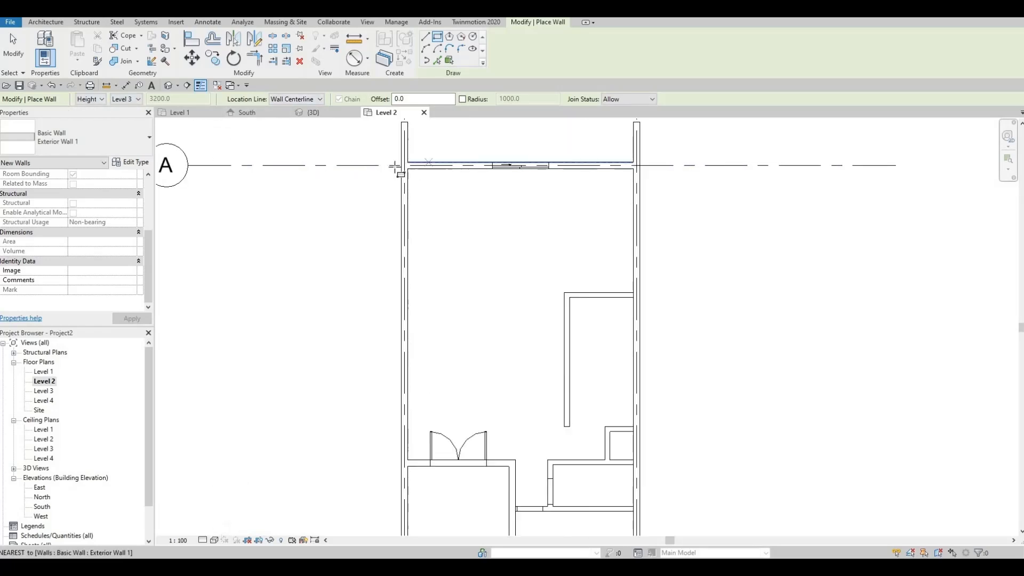
{"action": "scroll", "coordinate": [395, 167], "scroll_direction": "up", "scroll_amount": 2}
{"action": "left_click", "coordinate": [394, 169]}
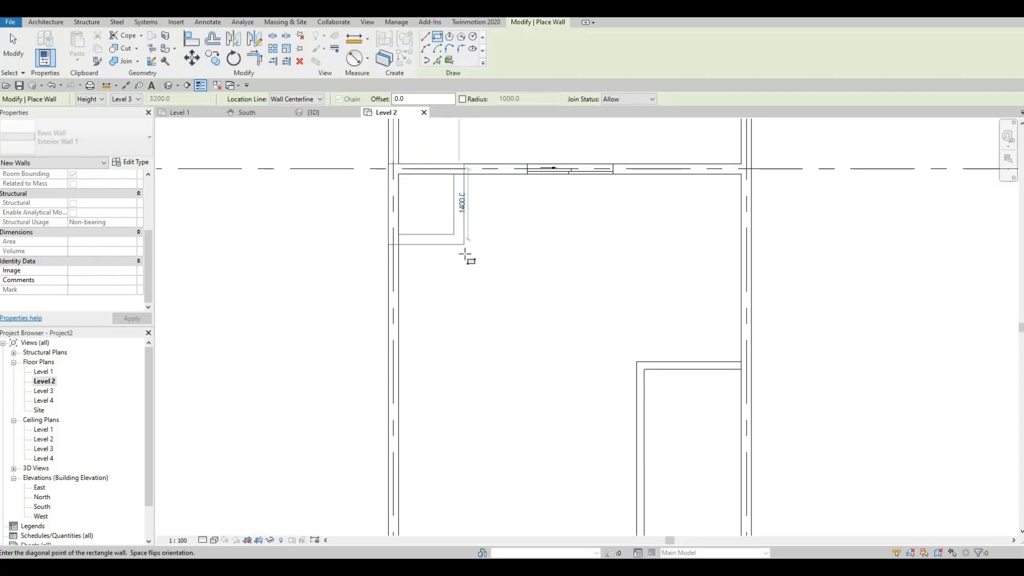
{"action": "scroll", "coordinate": [487, 266], "scroll_direction": "down", "scroll_amount": 4}
{"action": "middle_click_drag", "start_coordinate": [573, 377], "coordinate": [484, 213]}
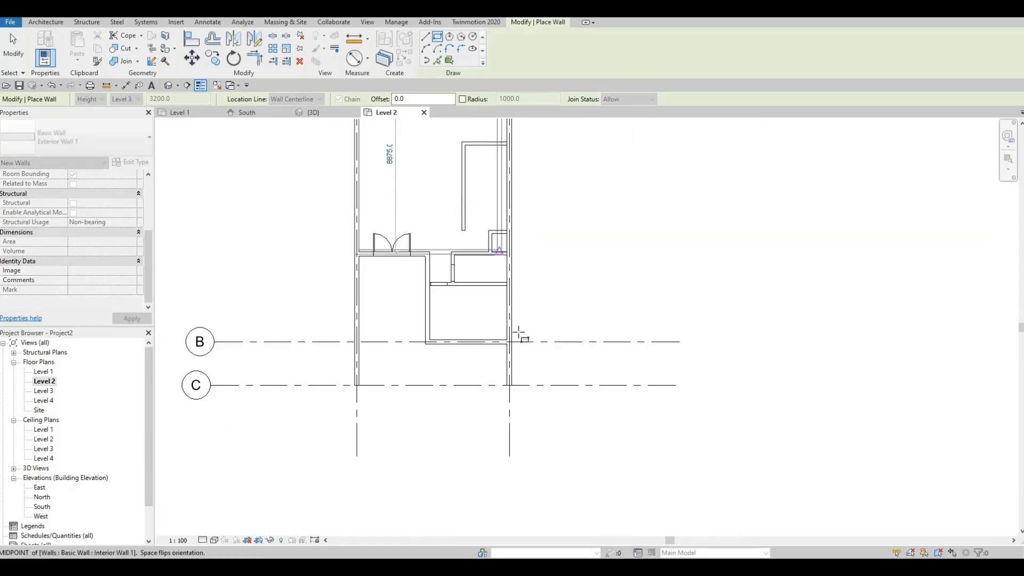
{"action": "scroll", "coordinate": [512, 343], "scroll_direction": "up", "scroll_amount": 3}
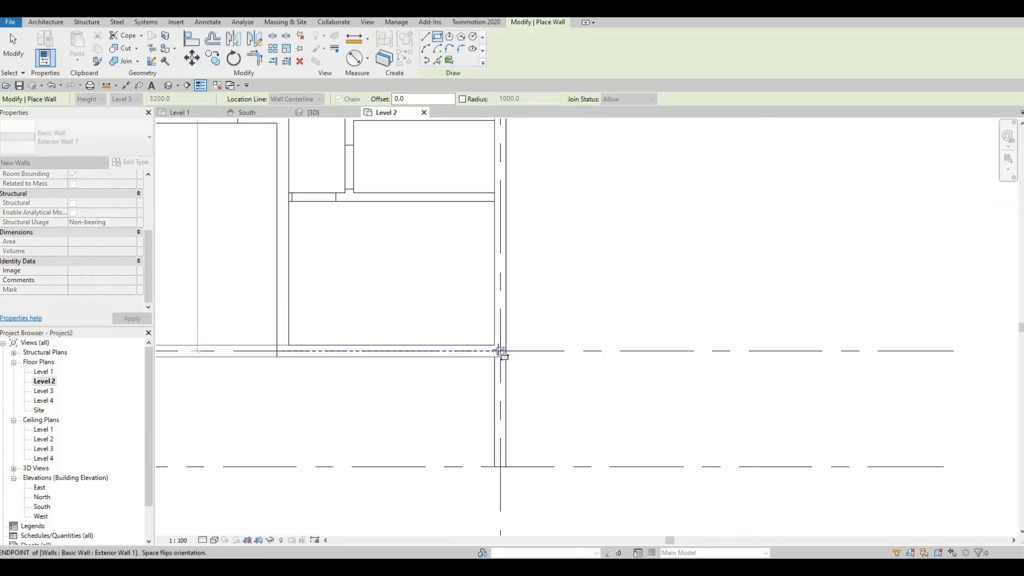
{"action": "left_click", "coordinate": [500, 351]}
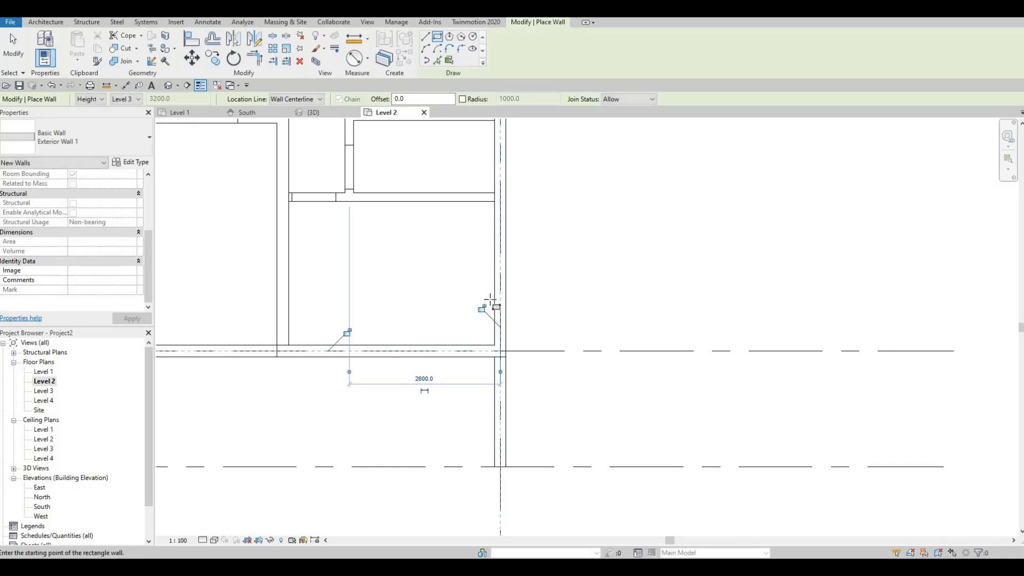
{"action": "scroll", "coordinate": [469, 265], "scroll_direction": "down", "scroll_amount": 3}
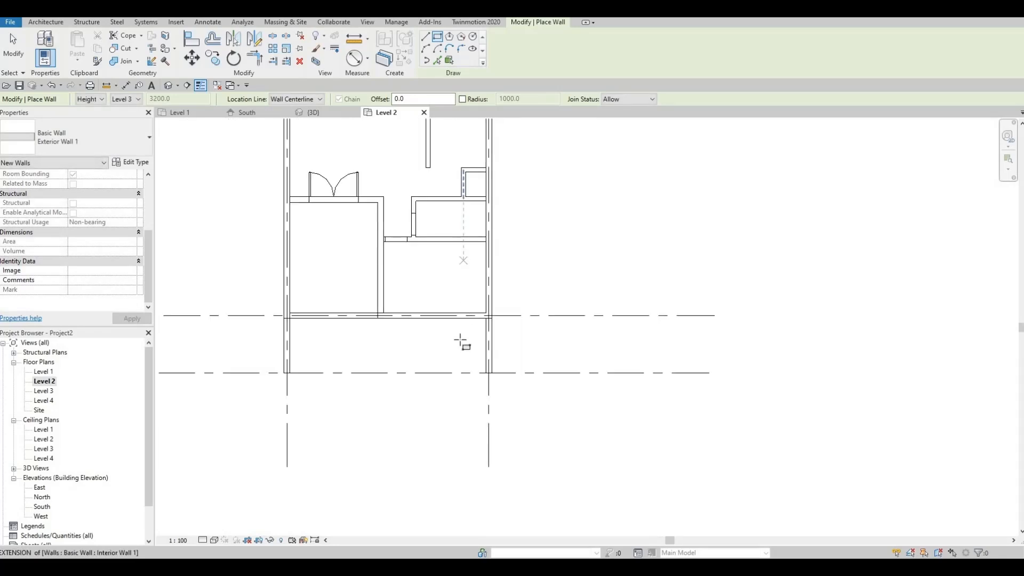
{"action": "middle_click_drag", "start_coordinate": [461, 339], "coordinate": [445, 383]}
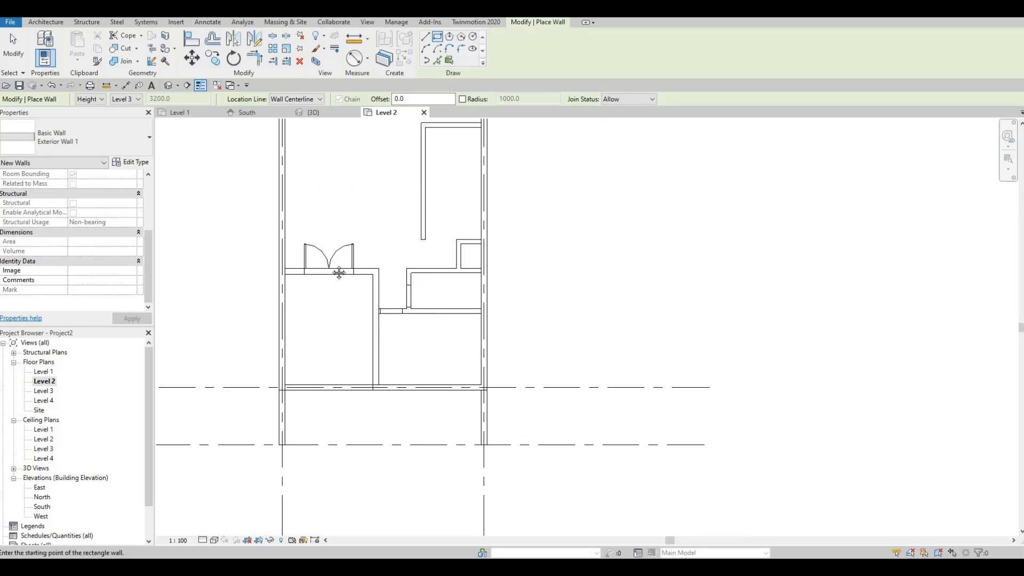
{"action": "middle_click_drag", "start_coordinate": [339, 273], "coordinate": [337, 324]}
{"action": "middle_click_drag", "start_coordinate": [331, 371], "coordinate": [331, 492]}
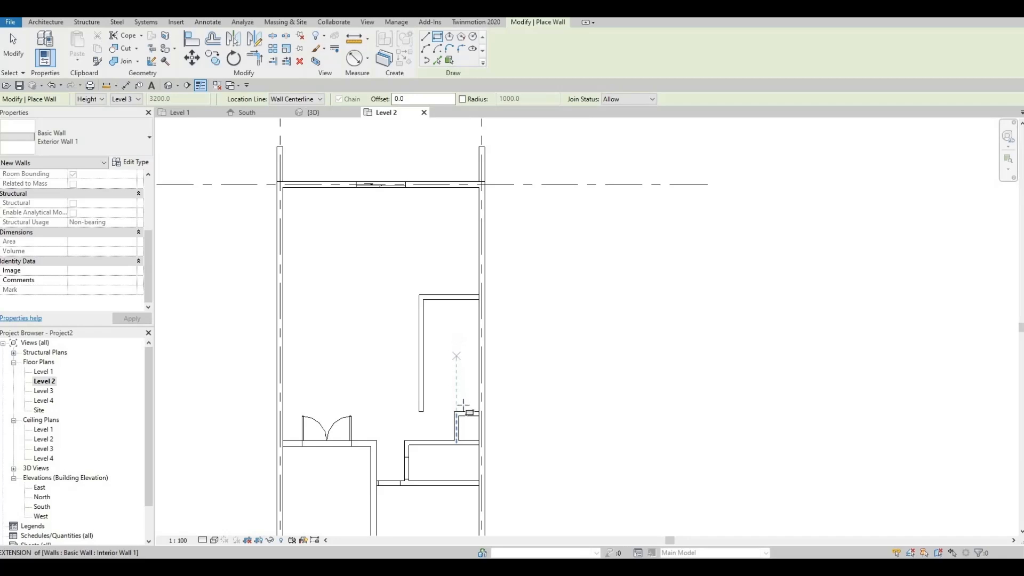
{"action": "middle_click_drag", "start_coordinate": [459, 388], "coordinate": [466, 319]}
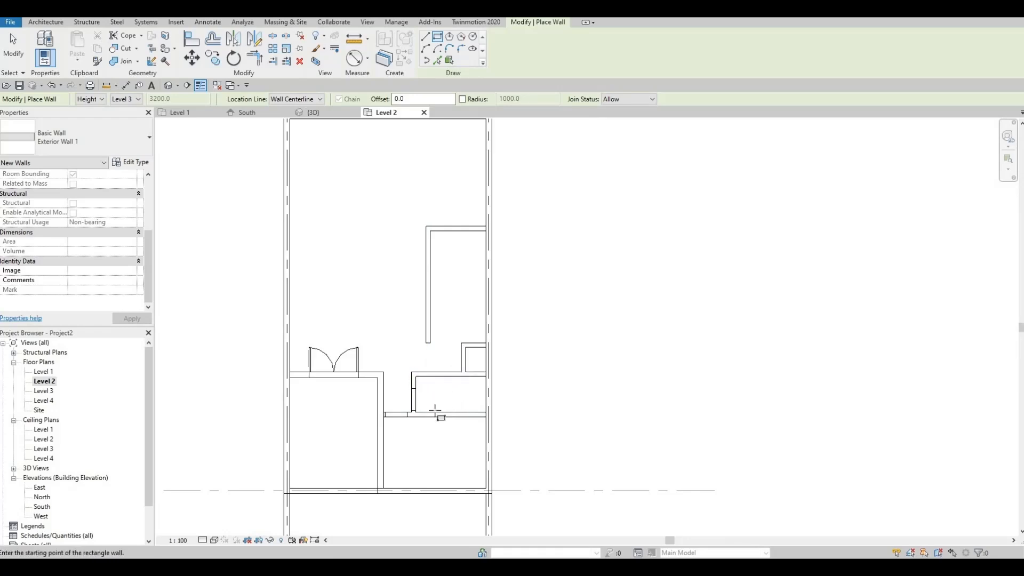
{"action": "middle_click_drag", "start_coordinate": [426, 345], "coordinate": [443, 293]}
{"action": "scroll", "coordinate": [443, 293], "scroll_direction": "down", "scroll_amount": 1}
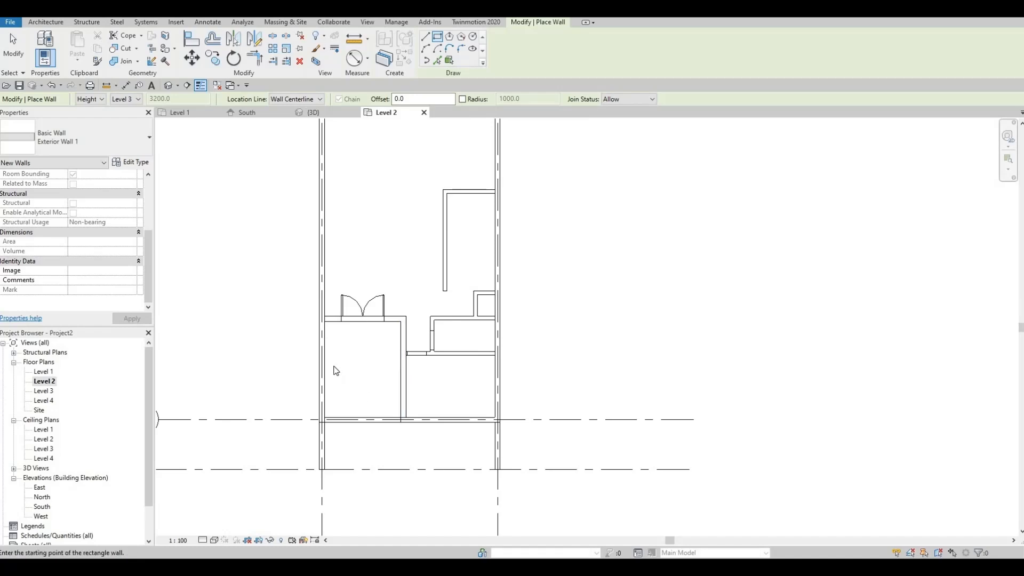
{"action": "key", "text": "Escape"}
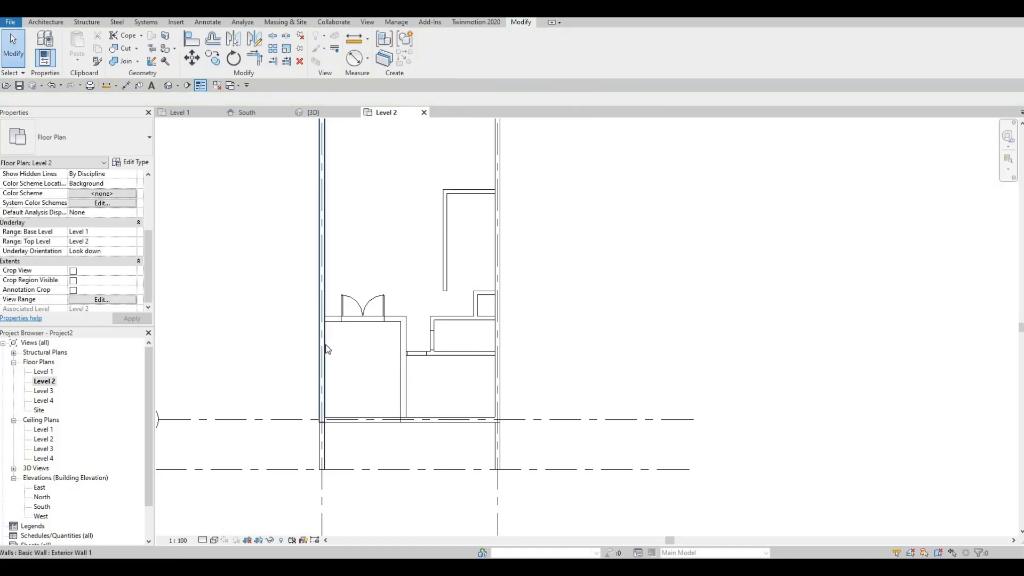
Draw similar Exterior Wall 1 segments from the grid B wall 4000 mm up the underlaid wall, and along the double-door wall to the side wall.
{"action": "left_click", "coordinate": [325, 345]}
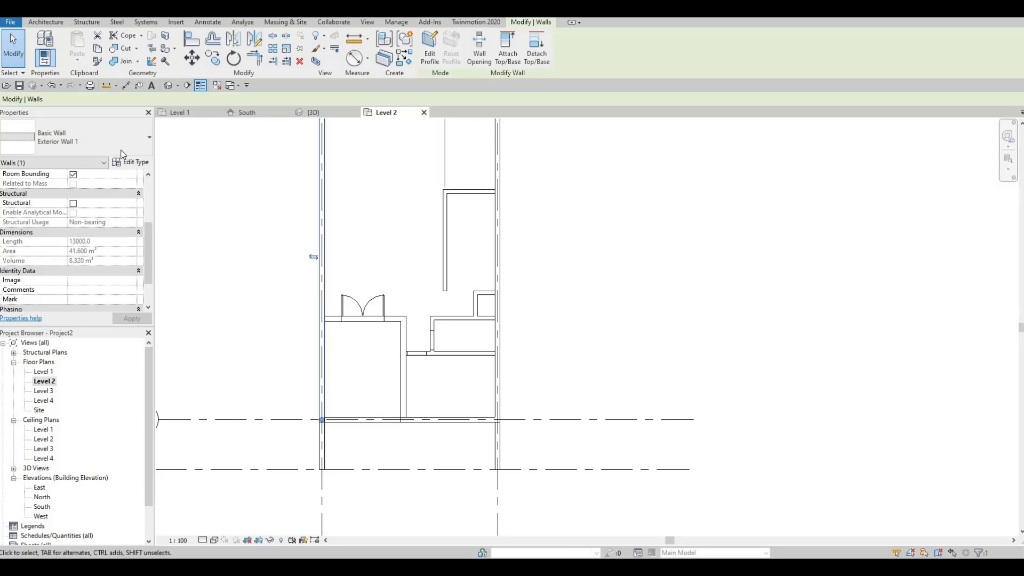
{"action": "left_click", "coordinate": [430, 55]}
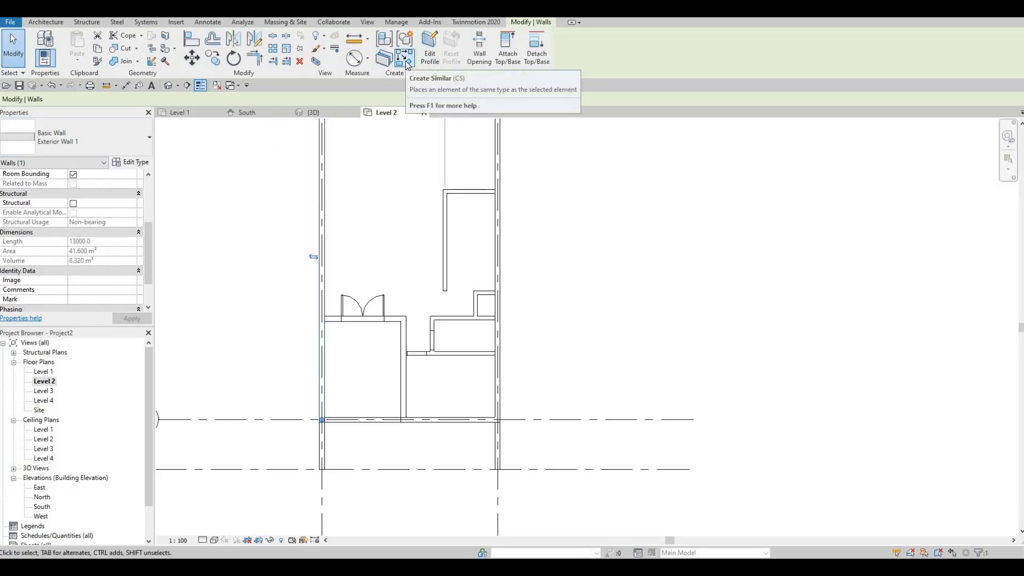
{"action": "left_click", "coordinate": [404, 58]}
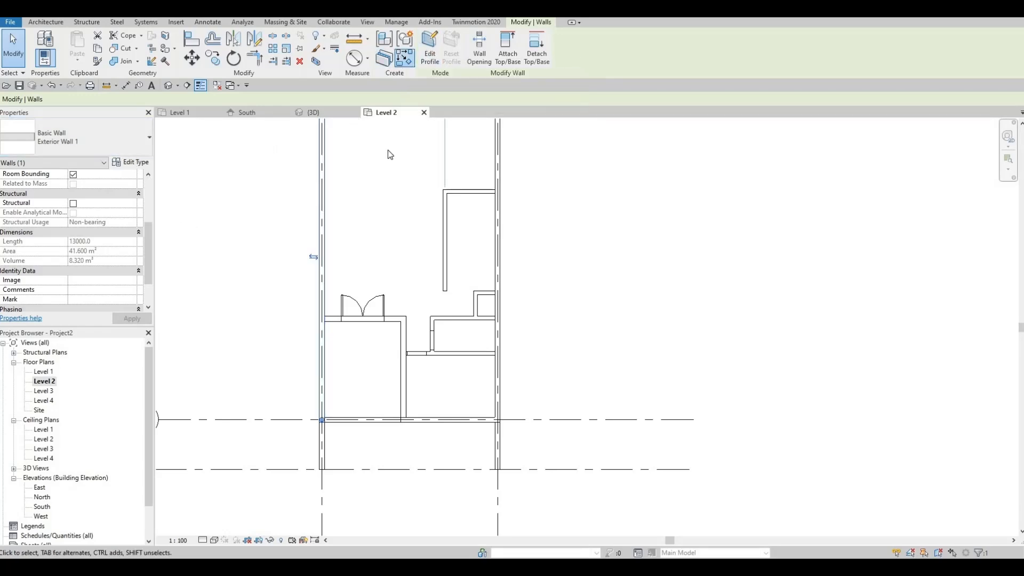
{"action": "left_click", "coordinate": [401, 420]}
{"action": "scroll", "coordinate": [403, 420], "scroll_direction": "up", "scroll_amount": 2}
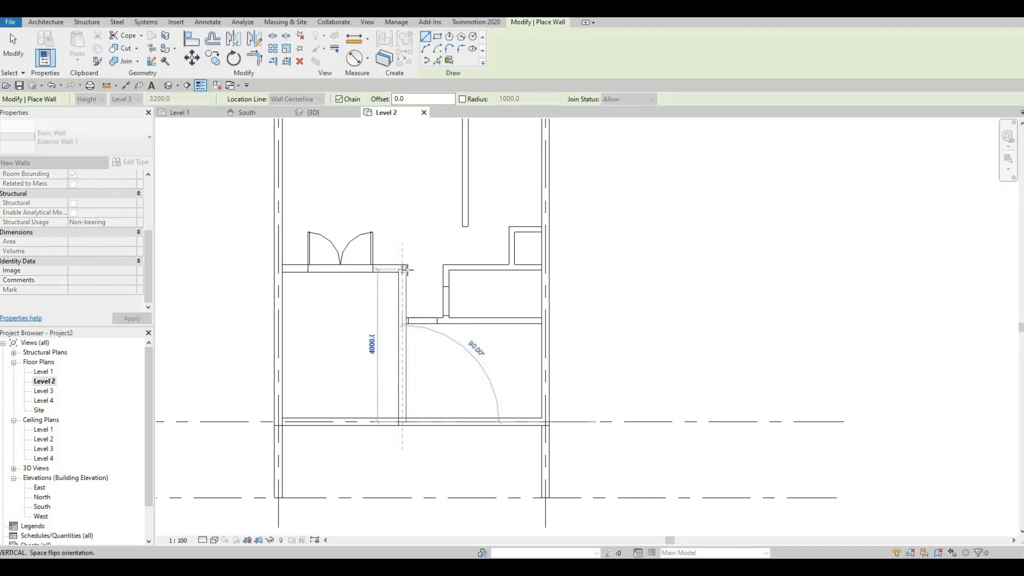
{"action": "left_click", "coordinate": [345, 270]}
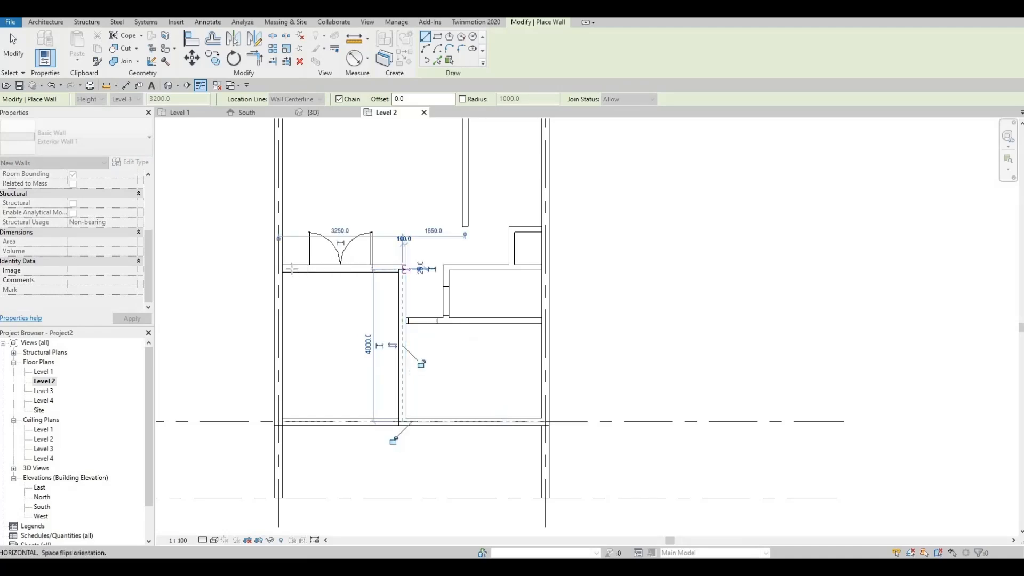
{"action": "left_click", "coordinate": [280, 268]}
{"action": "key", "text": "Escape"}
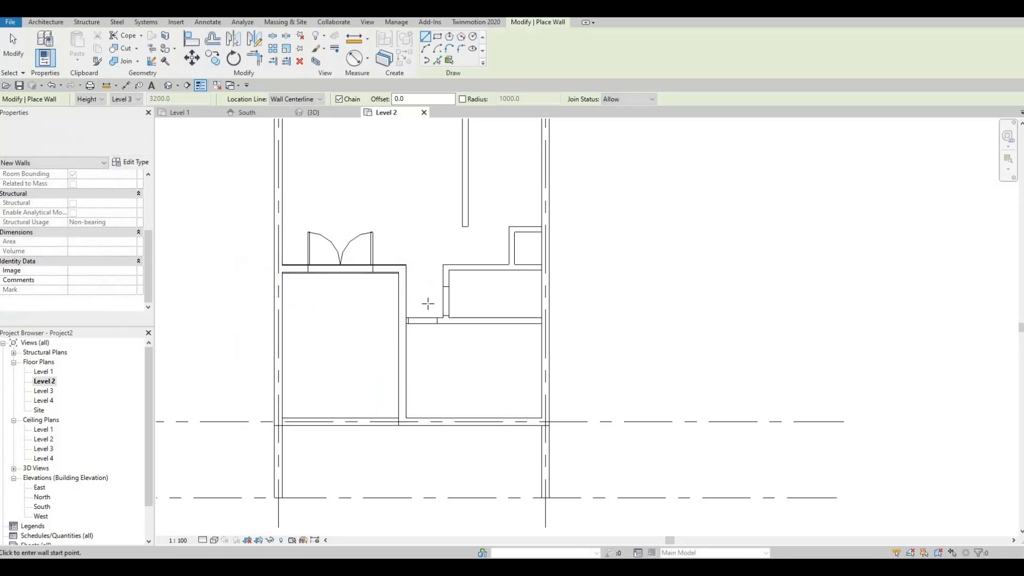
{"action": "scroll", "coordinate": [377, 278], "scroll_direction": "up", "scroll_amount": 1}
{"action": "scroll", "coordinate": [418, 258], "scroll_direction": "up", "scroll_amount": 1}
{"action": "key", "text": "Escape"}
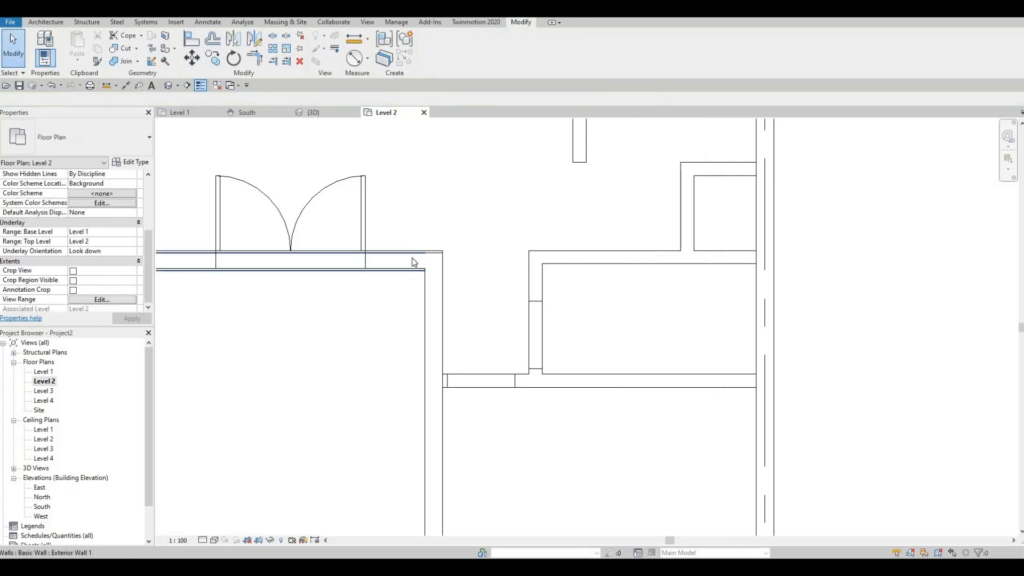
Examine how the new horizontal exterior wall lines up with the underlaid double-door wall.
{"action": "scroll", "coordinate": [421, 267], "scroll_direction": "up", "scroll_amount": 1}
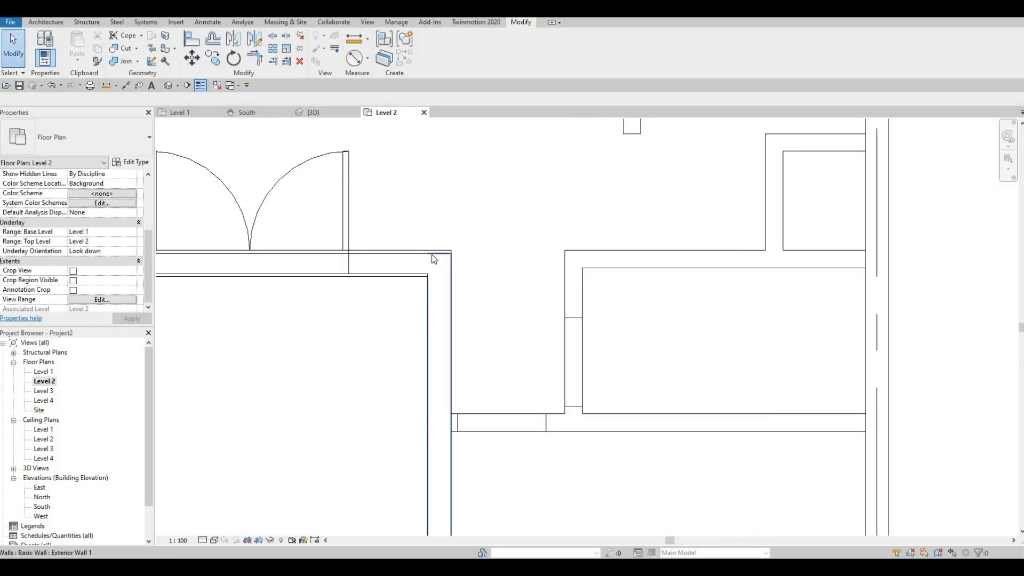
{"action": "left_click", "coordinate": [433, 260]}
{"action": "key", "text": "Escape"}
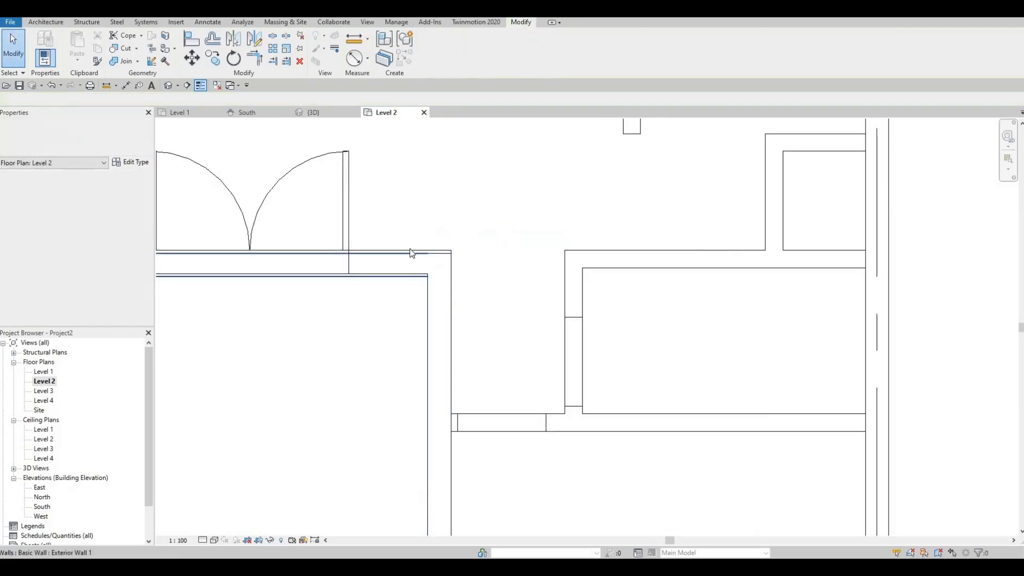
{"action": "left_click", "coordinate": [411, 250]}
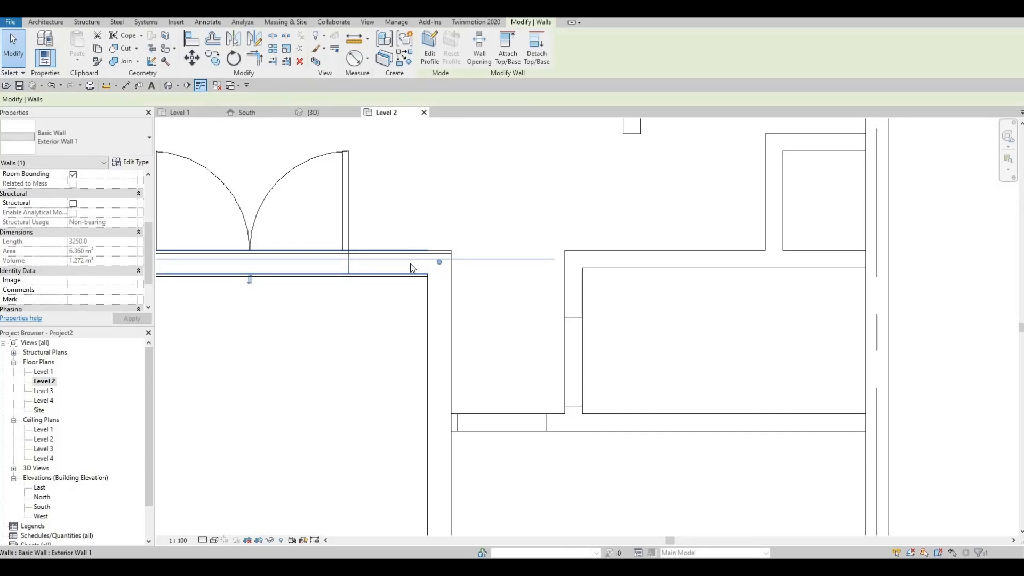
{"action": "key", "text": "Escape"}
{"action": "middle_click_drag", "start_coordinate": [451, 269], "coordinate": [473, 251]}
{"action": "scroll", "coordinate": [473, 250], "scroll_direction": "down", "scroll_amount": 3}
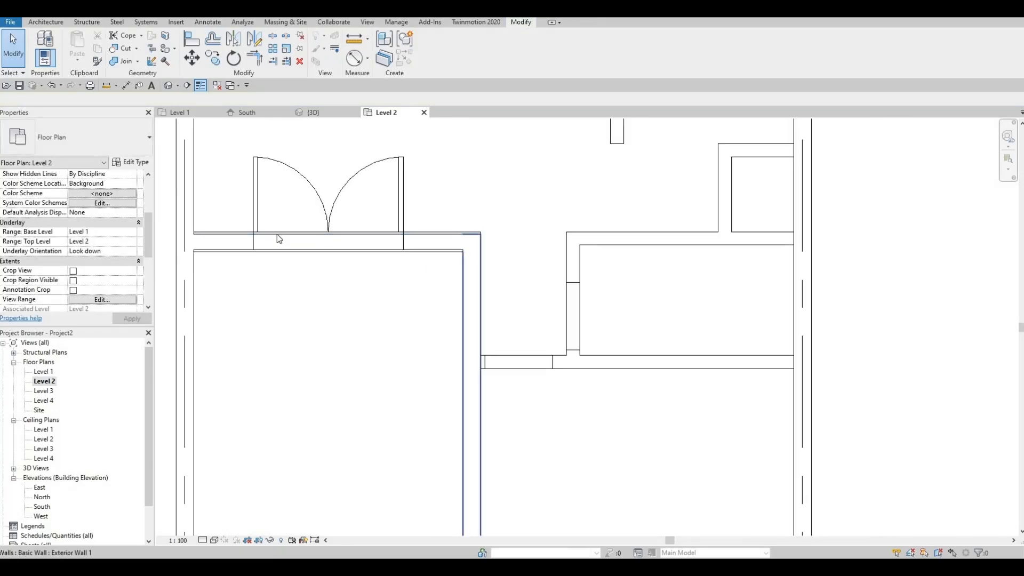
{"action": "scroll", "coordinate": [245, 237], "scroll_direction": "up", "scroll_amount": 2}
{"action": "scroll", "coordinate": [247, 241], "scroll_direction": "up", "scroll_amount": 2}
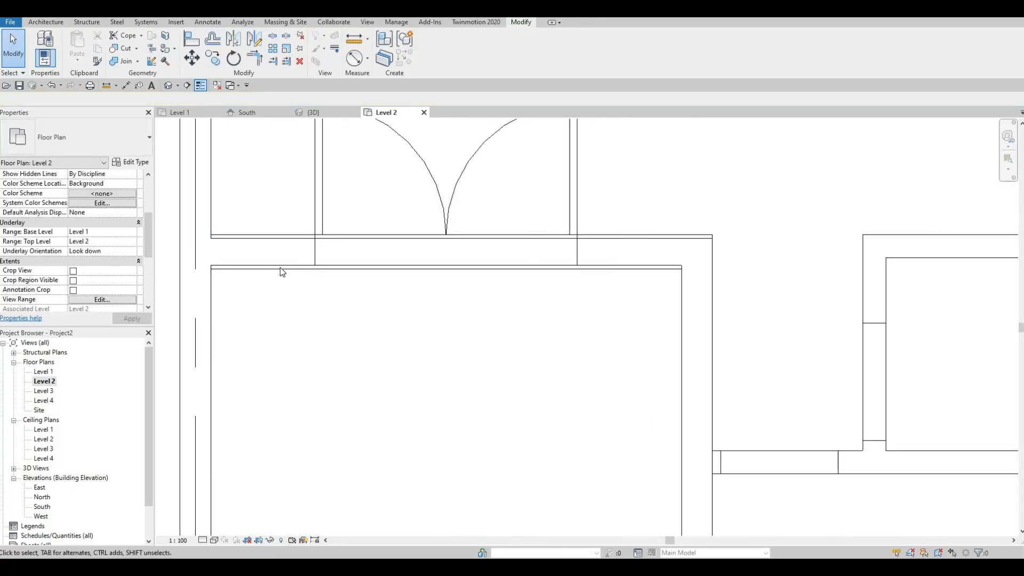
{"action": "left_click", "coordinate": [282, 269]}
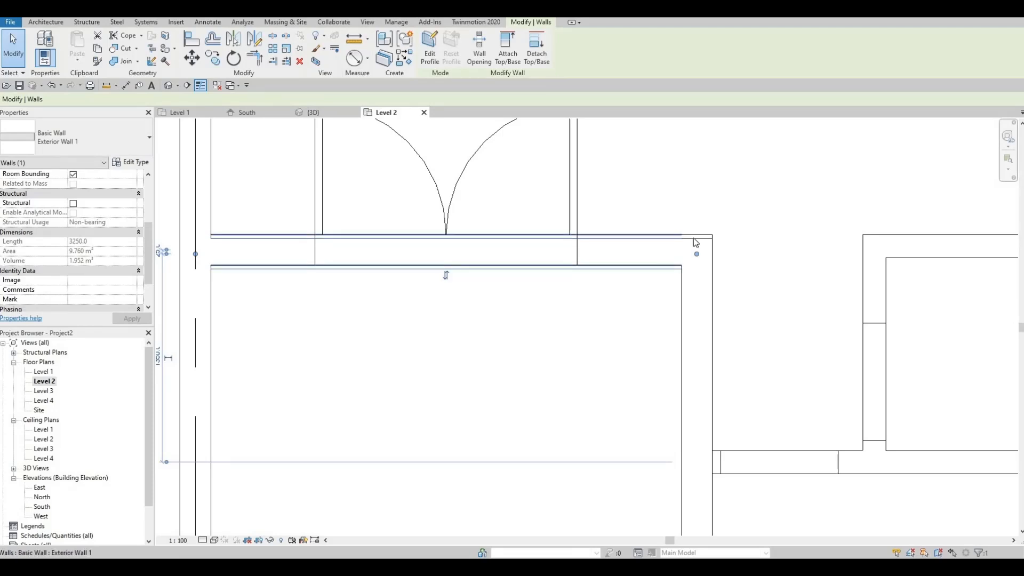
{"action": "scroll", "coordinate": [631, 266], "scroll_direction": "up", "scroll_amount": 2}
{"action": "key", "text": "Escape"}
{"action": "scroll", "coordinate": [630, 264], "scroll_direction": "down", "scroll_amount": 2}
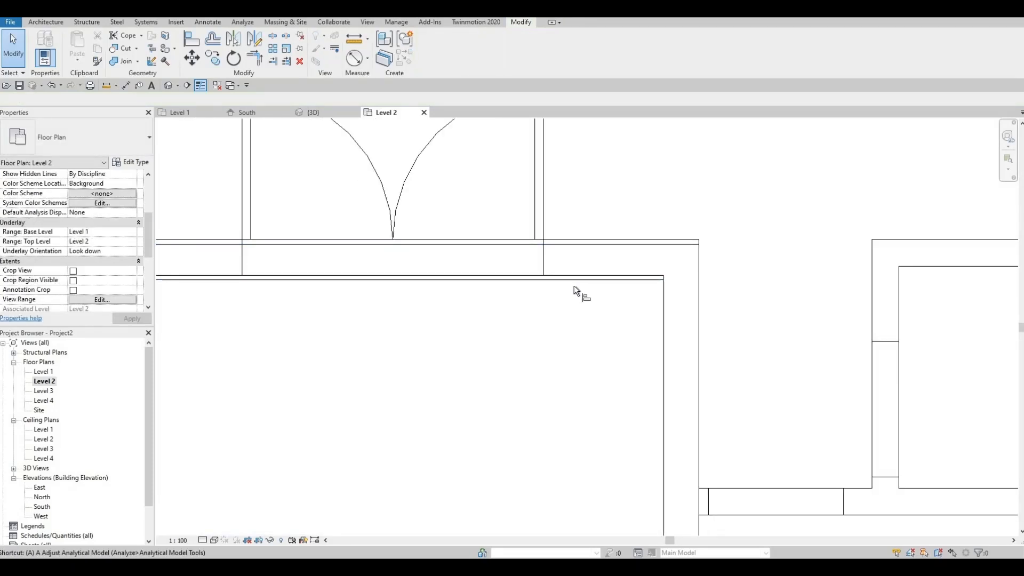
Align the new horizontal exterior wall's upper face with the upper face of the underlaid double-door wall.
{"action": "key", "text": "a"}
{"action": "key", "text": "l"}
{"action": "left_click", "coordinate": [596, 240]}
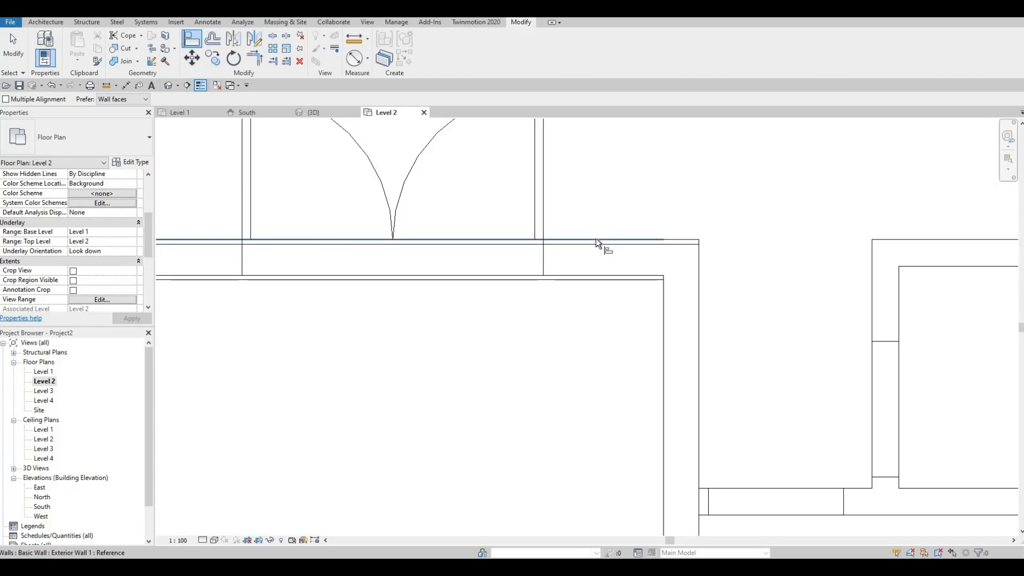
{"action": "left_click", "coordinate": [593, 246]}
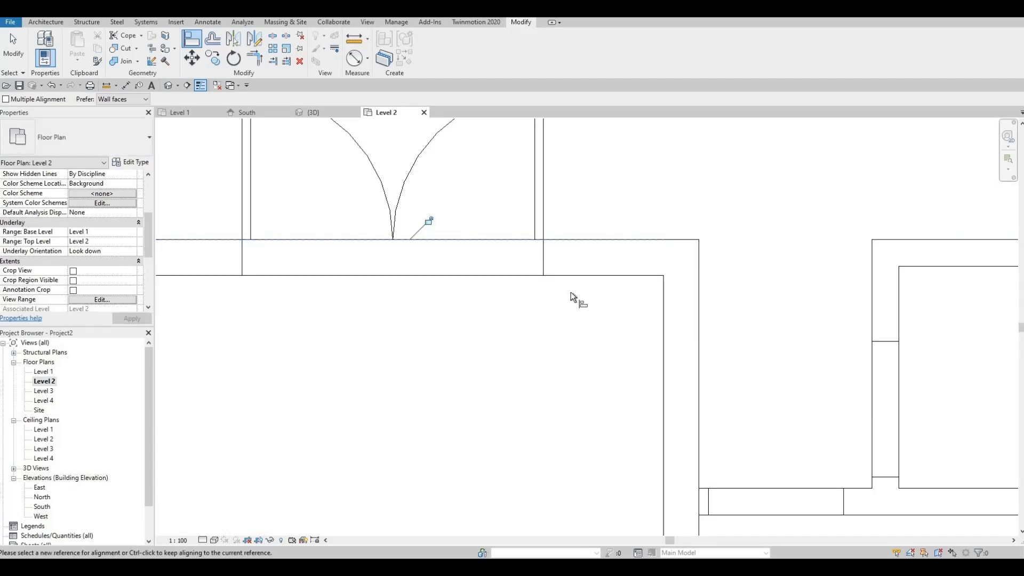
{"action": "scroll", "coordinate": [584, 318], "scroll_direction": "down", "scroll_amount": 5}
{"action": "middle_click_drag", "start_coordinate": [563, 335], "coordinate": [535, 302]}
{"action": "scroll", "coordinate": [535, 302], "scroll_direction": "down", "scroll_amount": 1}
{"action": "scroll", "coordinate": [451, 266], "scroll_direction": "down", "scroll_amount": 3}
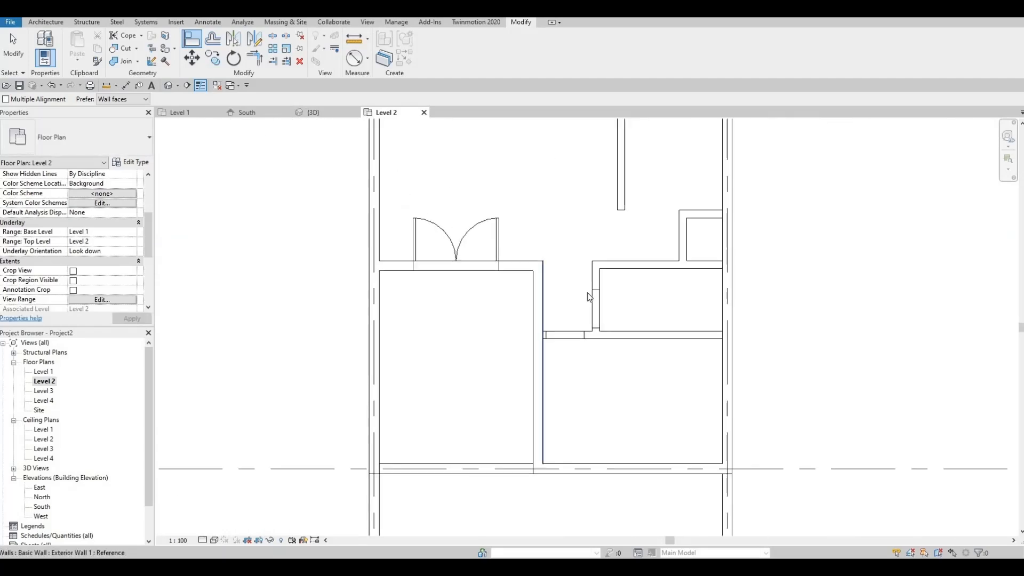
{"action": "key", "text": "Escape"}
Draw a similar Interior Wall 1 about 8875 mm long from the top of the vertical exterior wall straight up to the upper exterior wall.
{"action": "middle_click_drag", "start_coordinate": [610, 231], "coordinate": [569, 284]}
{"action": "scroll", "coordinate": [558, 298], "scroll_direction": "down", "scroll_amount": 1}
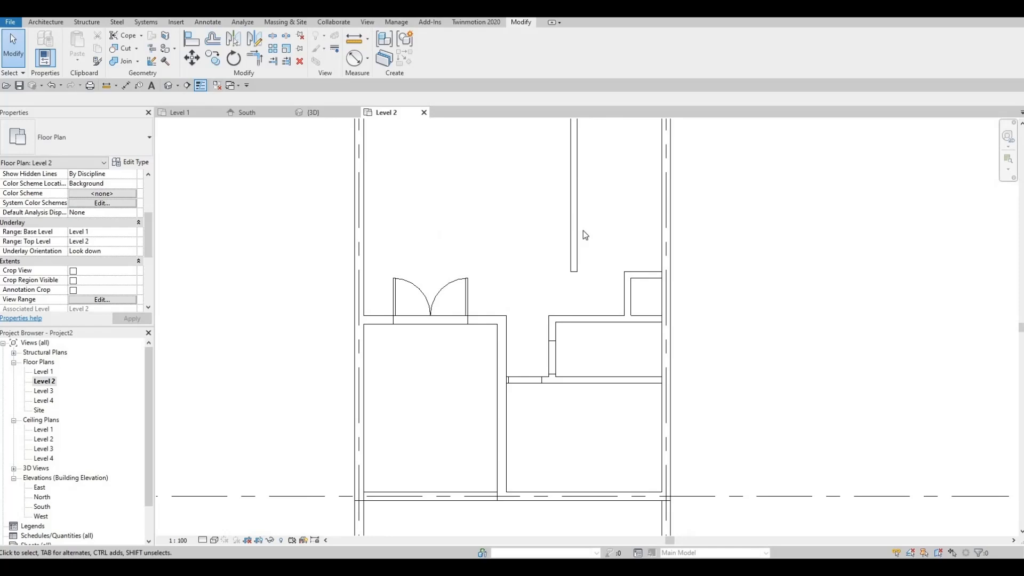
{"action": "left_click", "coordinate": [579, 201]}
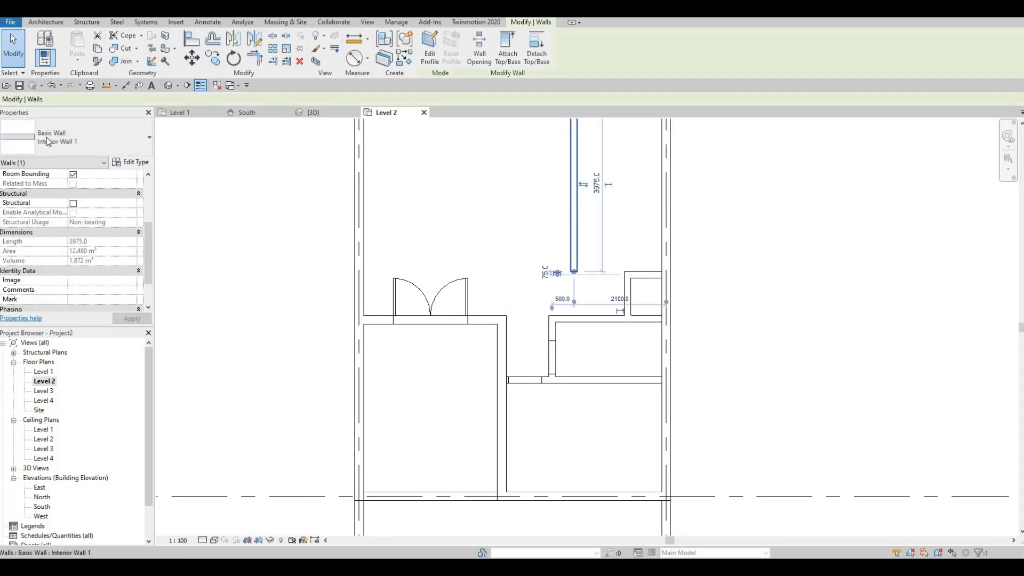
{"action": "left_click", "coordinate": [409, 62]}
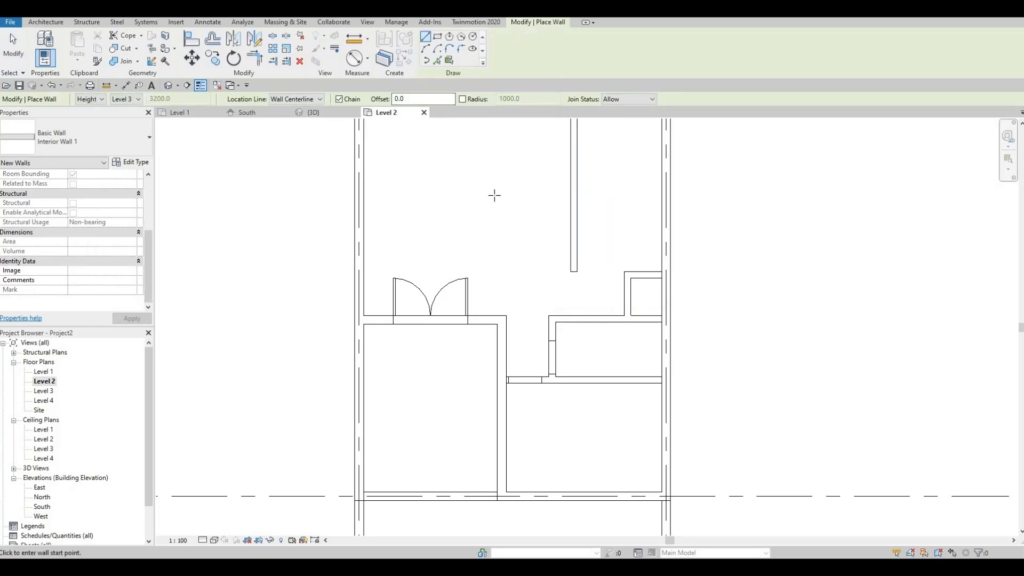
{"action": "left_click", "coordinate": [502, 315]}
{"action": "scroll", "coordinate": [498, 211], "scroll_direction": "down", "scroll_amount": 2}
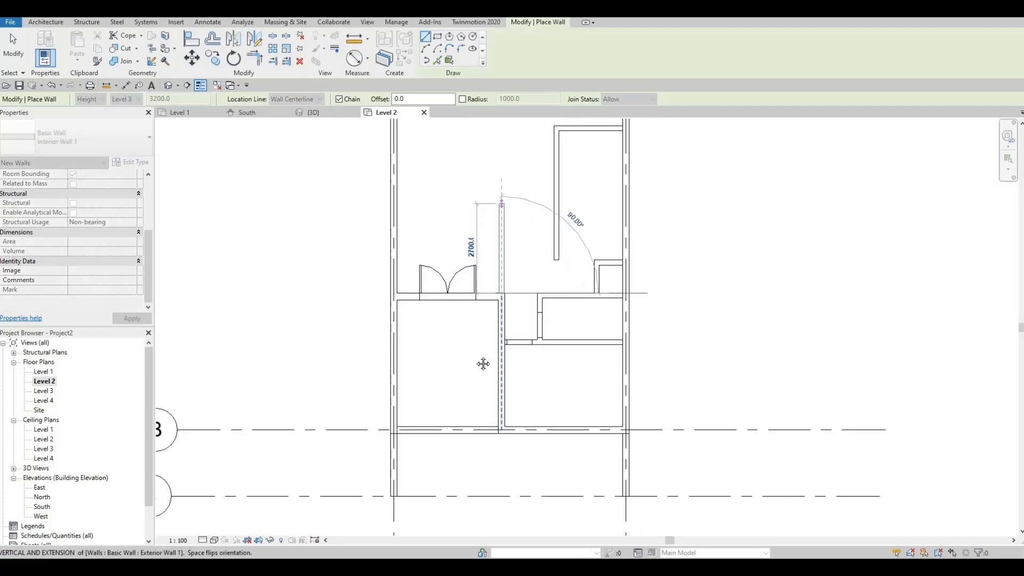
{"action": "middle_click_drag", "start_coordinate": [502, 207], "coordinate": [475, 364]}
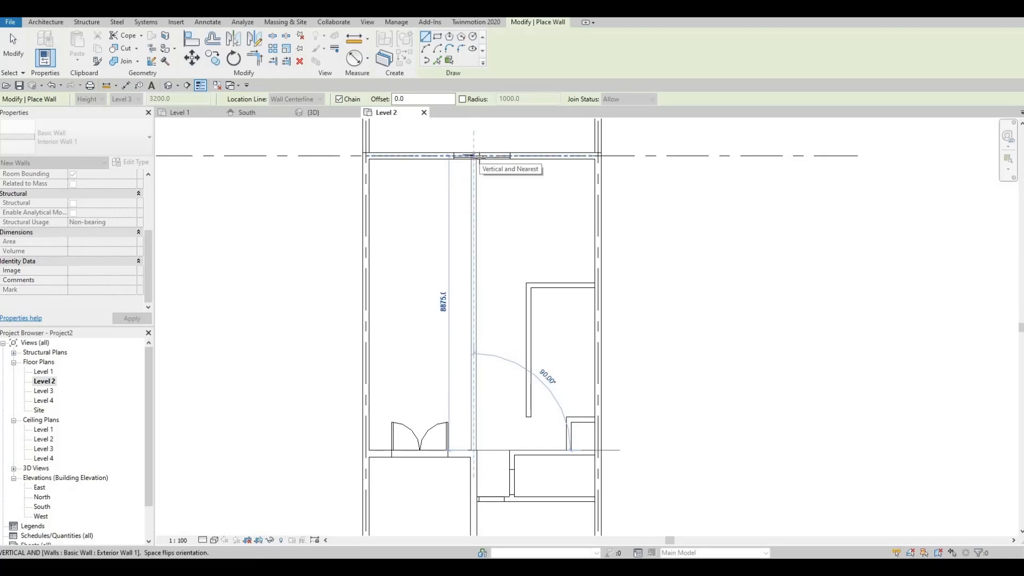
{"action": "left_click", "coordinate": [473, 156]}
{"action": "key", "text": "Escape"}
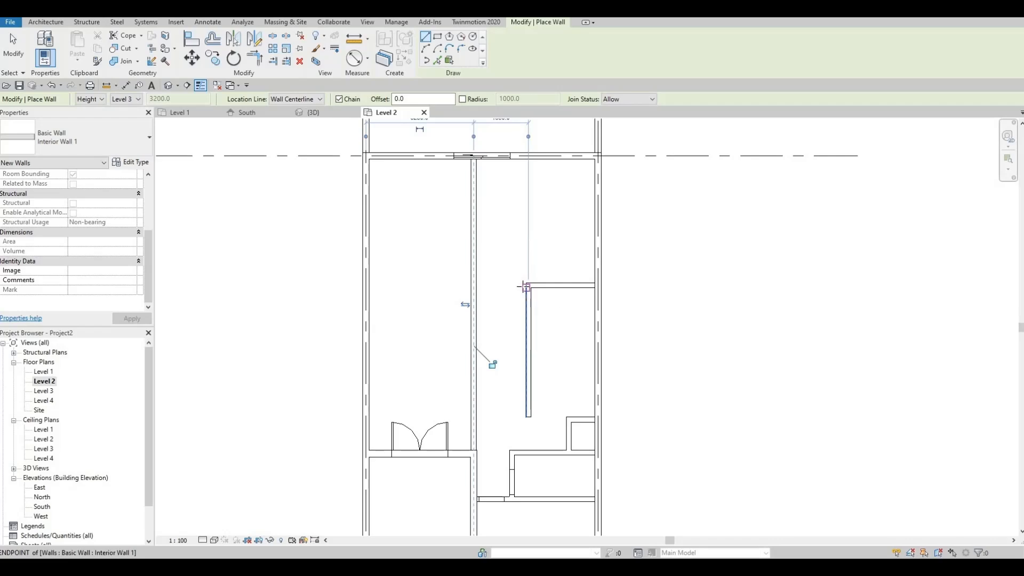
Draw a short horizontal Interior Wall 1 from the upper corner of the L-shaped interior walls to the new long vertical wall.
{"action": "scroll", "coordinate": [525, 288], "scroll_direction": "up", "scroll_amount": 1}
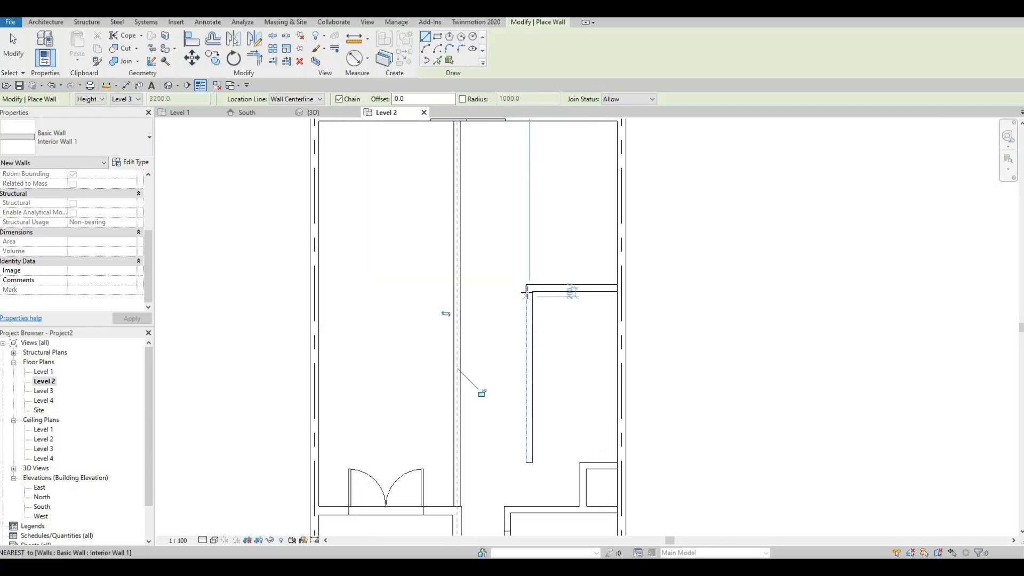
{"action": "left_click", "coordinate": [526, 291]}
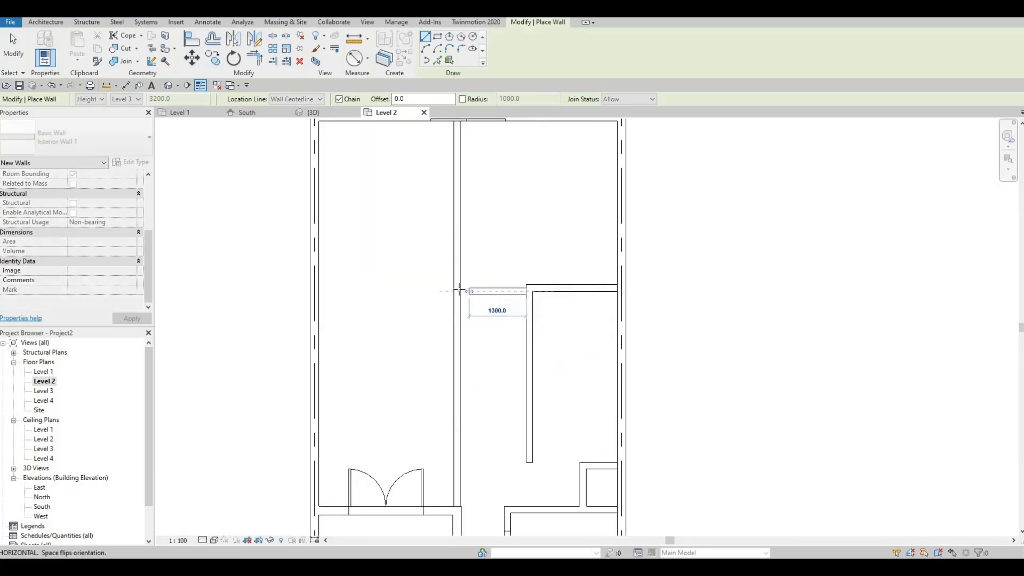
{"action": "key", "text": "Escape"}
{"action": "key", "text": "Escape"}
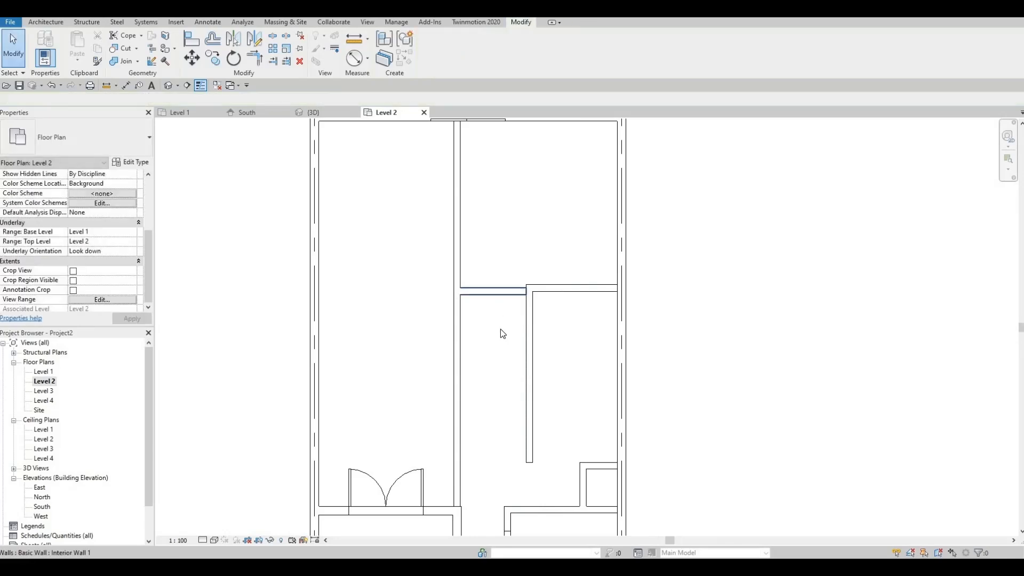
Move the L-shaped pair of interior walls straight up so their horizontal leg sits above the short horizontal wall.
{"action": "scroll", "coordinate": [509, 309], "scroll_direction": "down", "scroll_amount": 3}
{"action": "scroll", "coordinate": [510, 337], "scroll_direction": "up", "scroll_amount": 1}
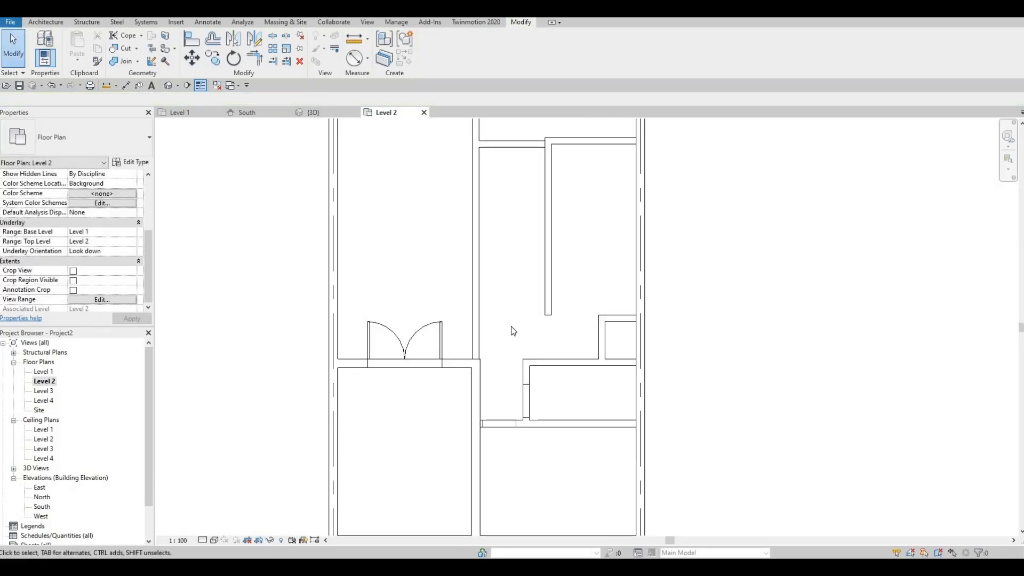
{"action": "middle_click_drag", "start_coordinate": [505, 343], "coordinate": [491, 389]}
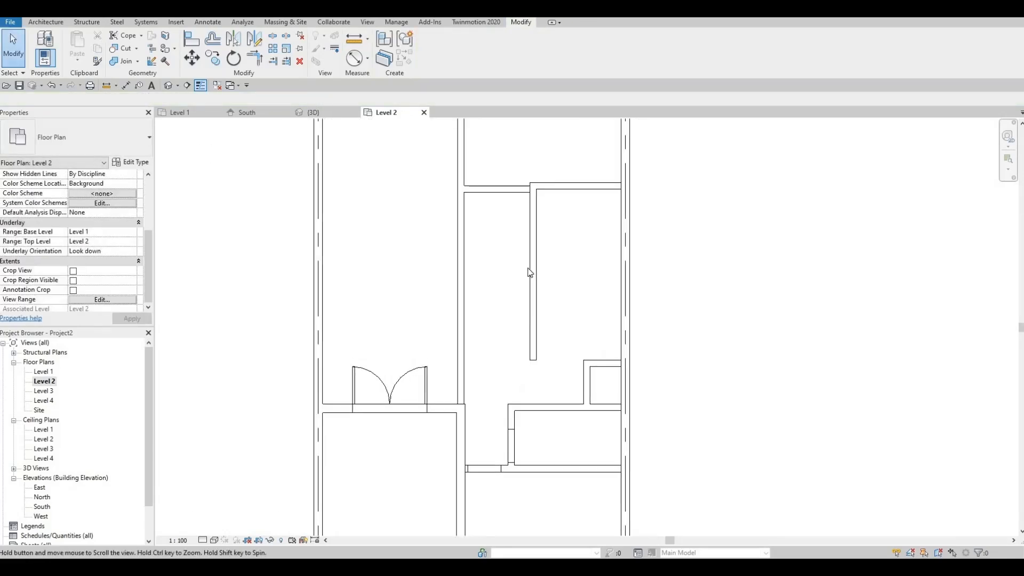
{"action": "scroll", "coordinate": [504, 344], "scroll_direction": "down", "scroll_amount": 1}
{"action": "middle_click_drag", "start_coordinate": [514, 344], "coordinate": [499, 415]}
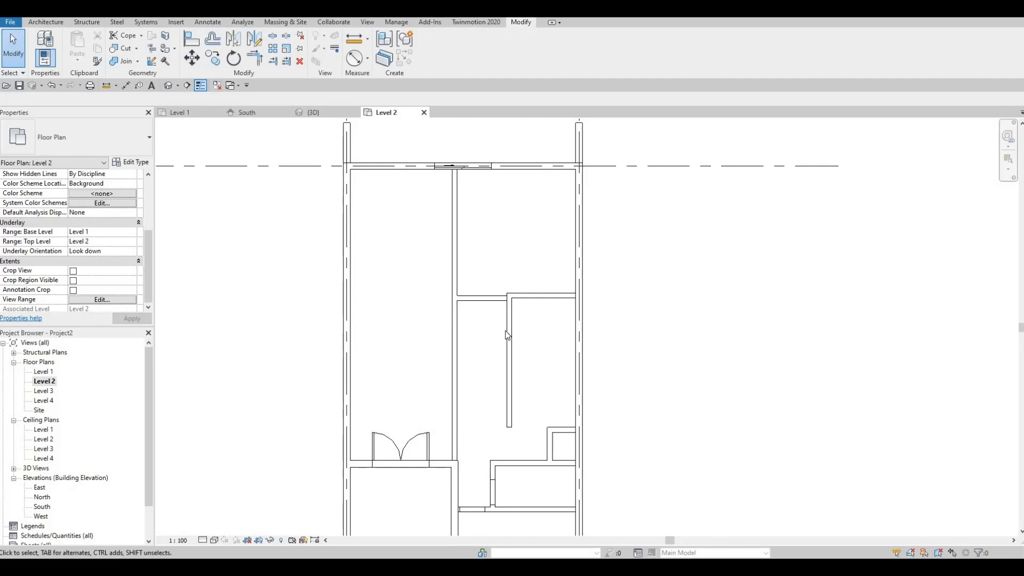
{"action": "left_click", "coordinate": [508, 331]}
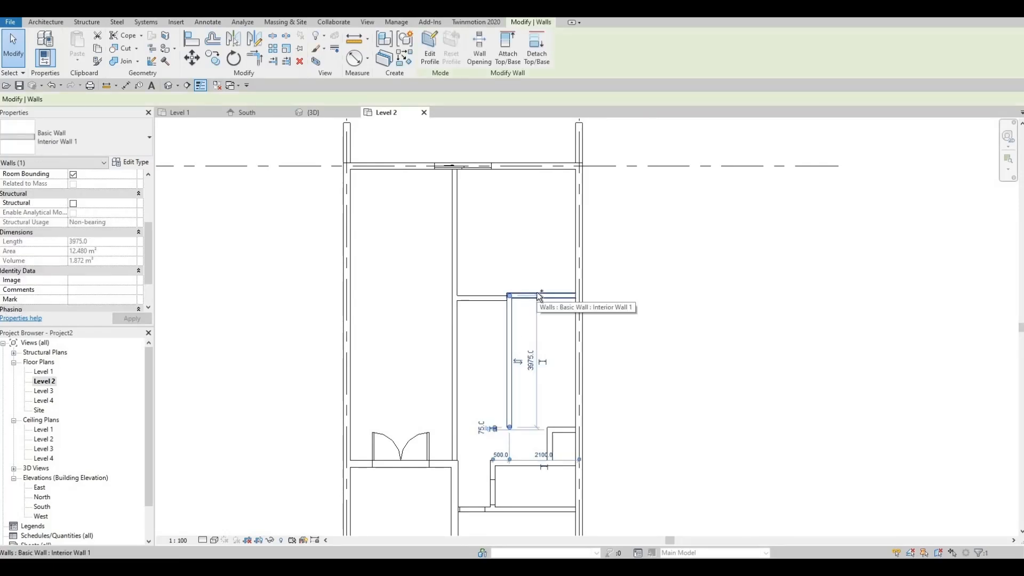
{"action": "left_click", "coordinate": [538, 297], "text": "ctrl"}
{"action": "key", "text": "Up"}
{"action": "key", "text": "Up"}
{"action": "key", "text": "Up"}
{"action": "key", "text": "Up"}
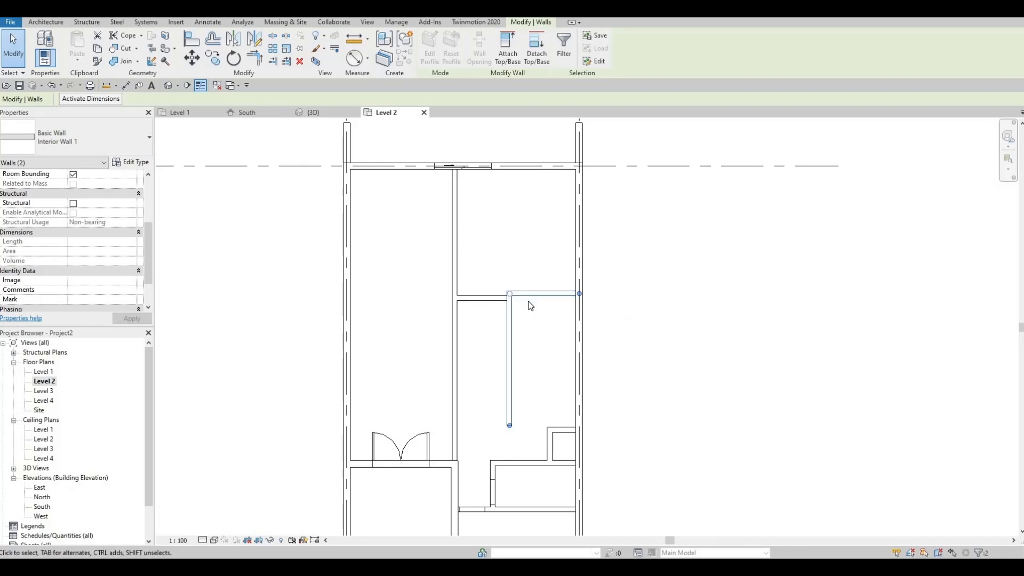
{"action": "key", "text": "Up"}
{"action": "key", "text": "Up"}
{"action": "key", "text": "Up"}
{"action": "key", "text": "Up"}
{"action": "key", "text": "Up"}
{"action": "key", "text": "Up"}
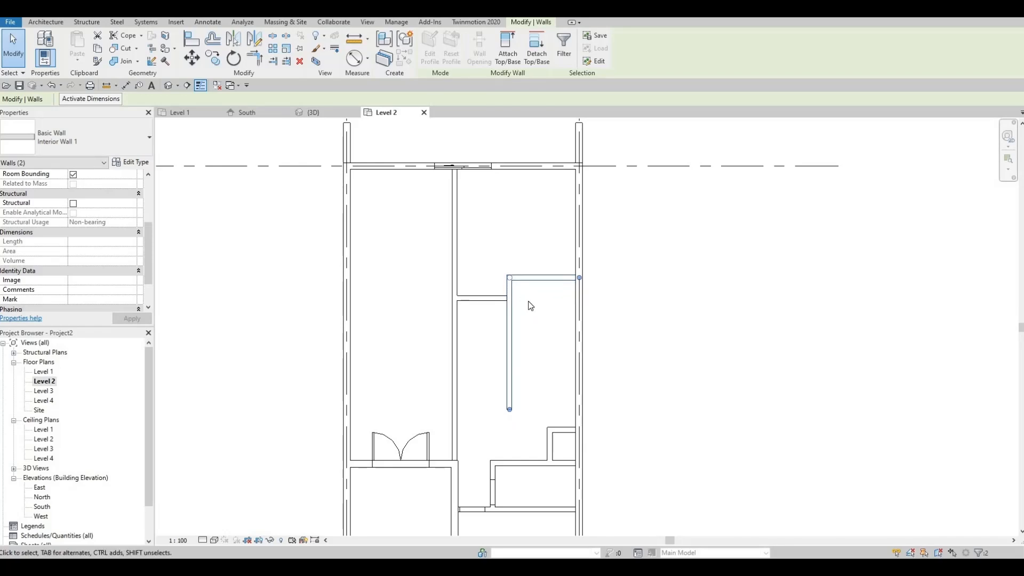
{"action": "key", "text": "Up"}
{"action": "key", "text": "Up"}
{"action": "key", "text": "Up"}
{"action": "key", "text": "Up"}
{"action": "key", "text": "Up"}
{"action": "key", "text": "Up"}
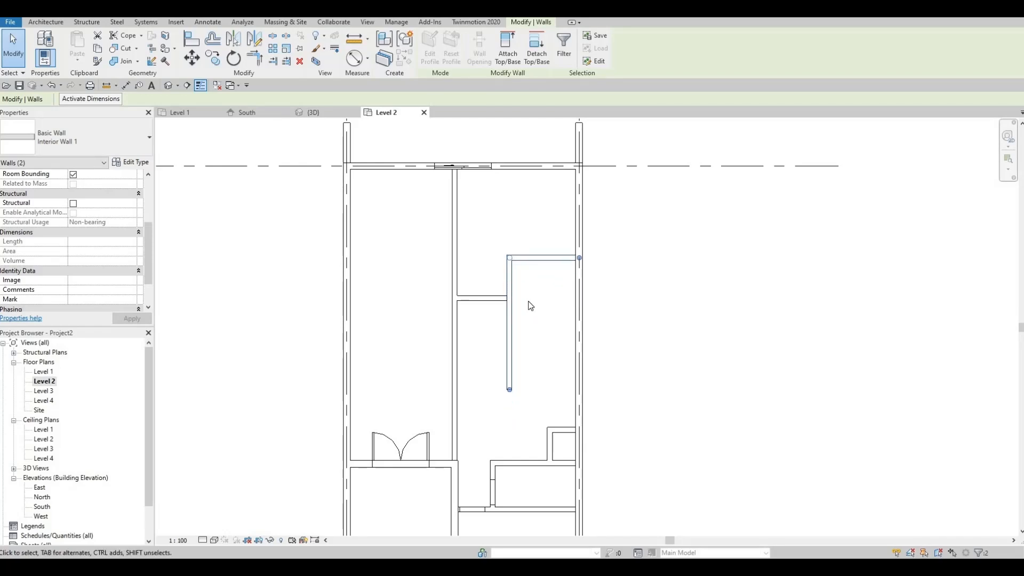
{"action": "key", "text": "Down"}
{"action": "key", "text": "Down"}
{"action": "key", "text": "Down"}
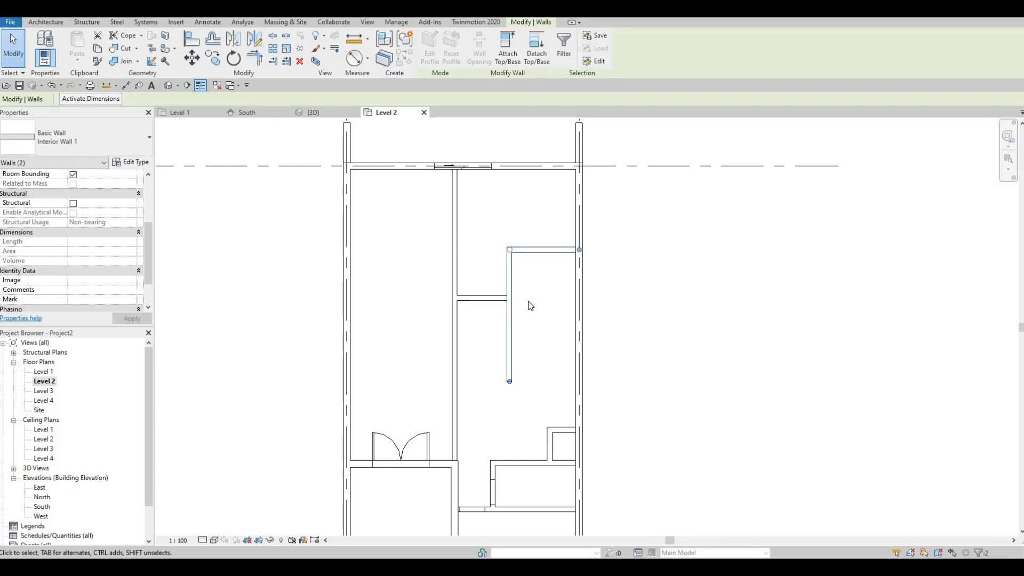
{"action": "key", "text": "Up"}
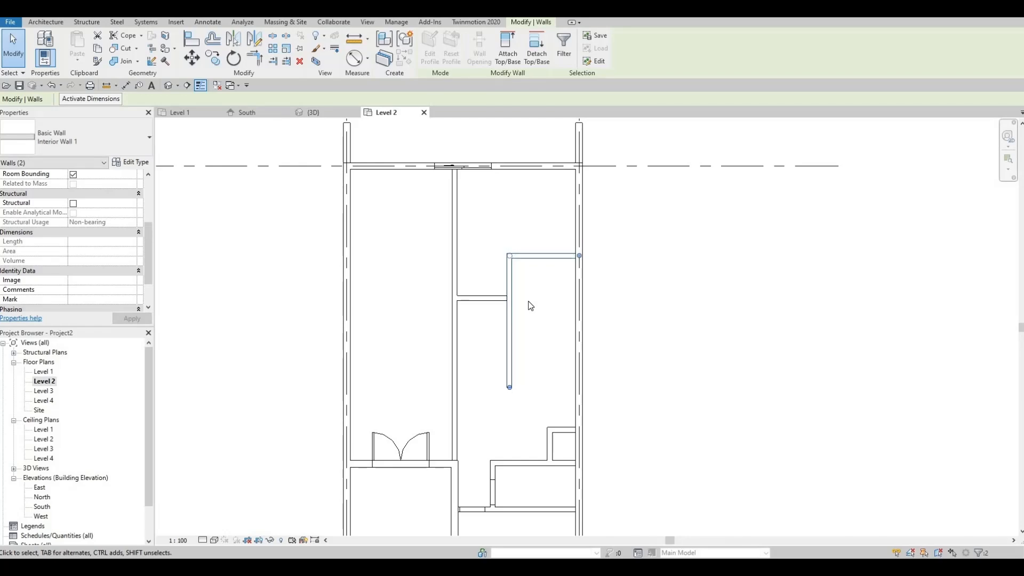
{"action": "left_click", "coordinate": [482, 393]}
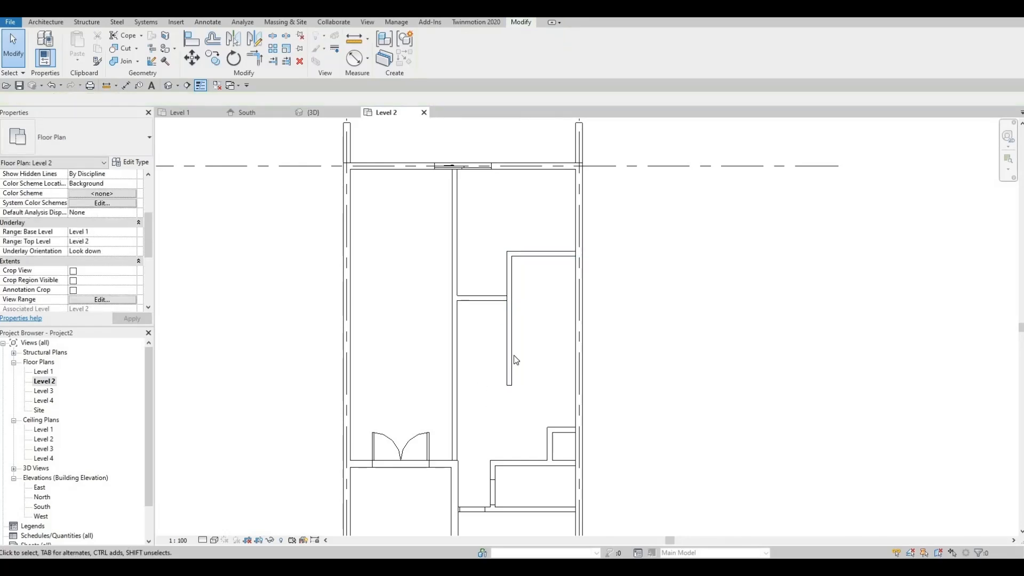
Shorten the vertical leg of the L-shaped interior walls by raising its free lower end.
{"action": "left_click", "coordinate": [510, 386]}
{"action": "left_click_drag", "start_coordinate": [510, 386], "coordinate": [509, 367]}
{"action": "left_click", "coordinate": [497, 318]}
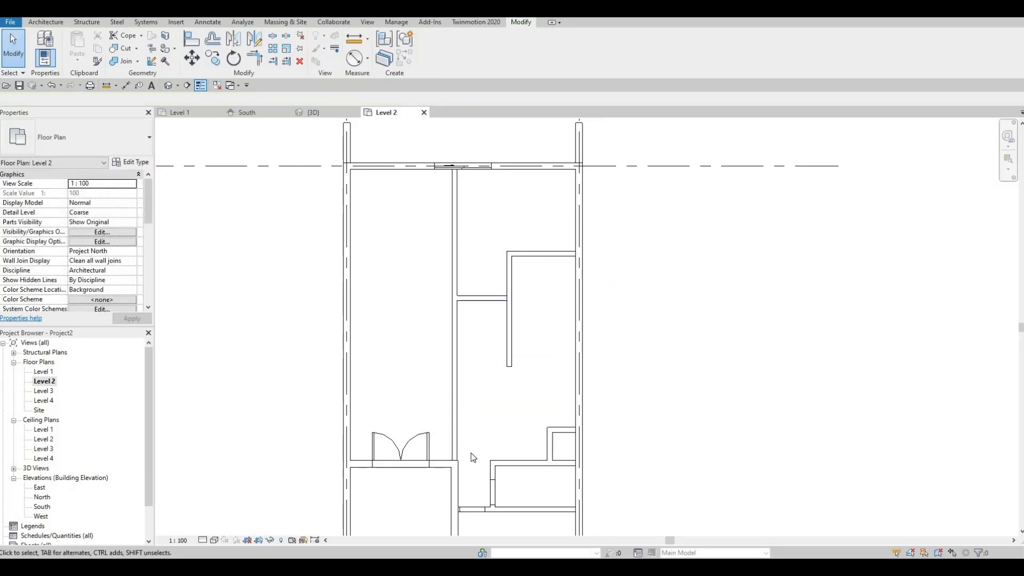
Draw a similar Interior Wall 1 horizontally, 3750 mm long, from the long vertical interior wall to the side wall, below the L-shaped walls.
{"action": "middle_click_drag", "start_coordinate": [481, 451], "coordinate": [481, 375]}
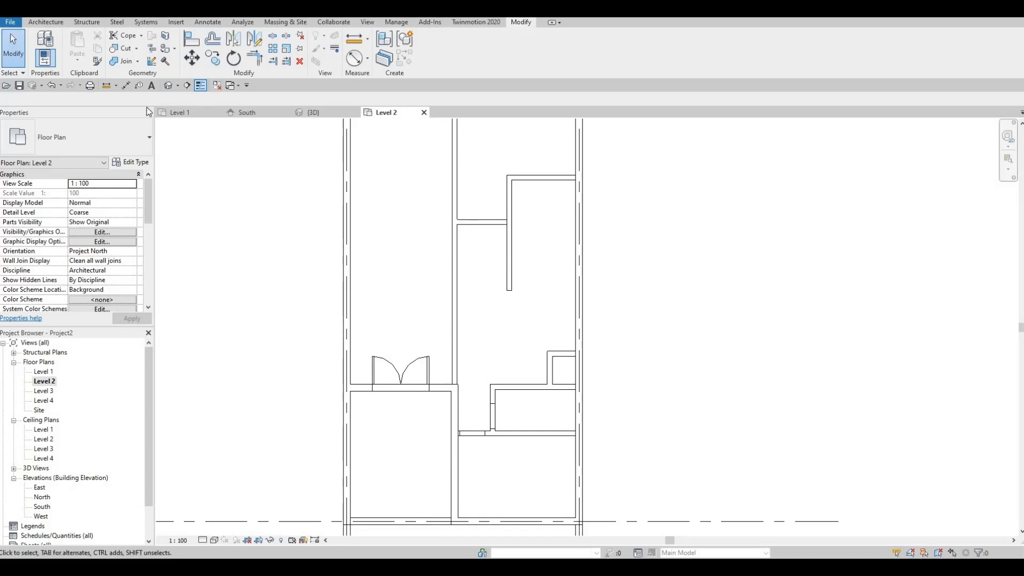
{"action": "left_click", "coordinate": [46, 24]}
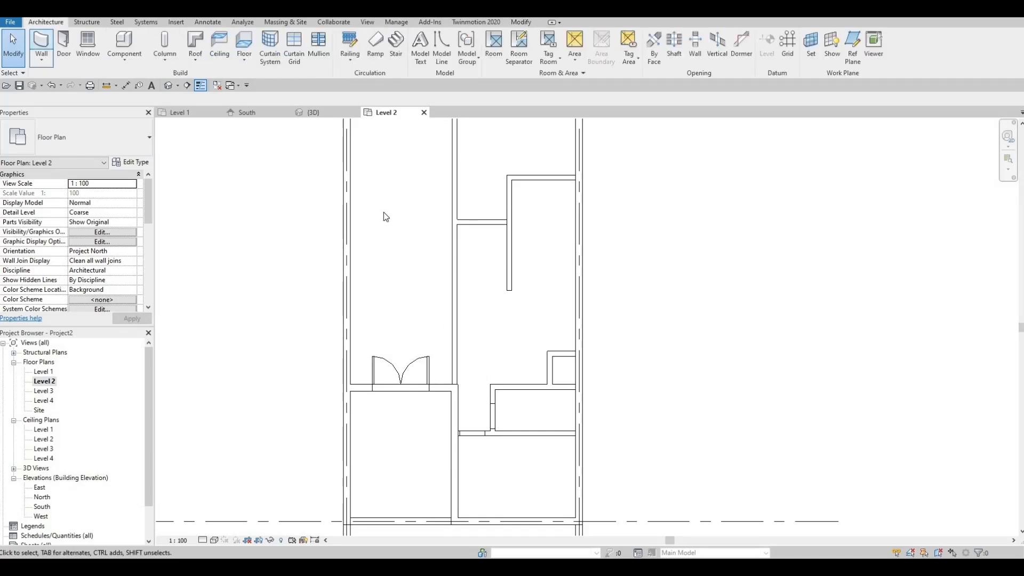
{"action": "left_click", "coordinate": [454, 240]}
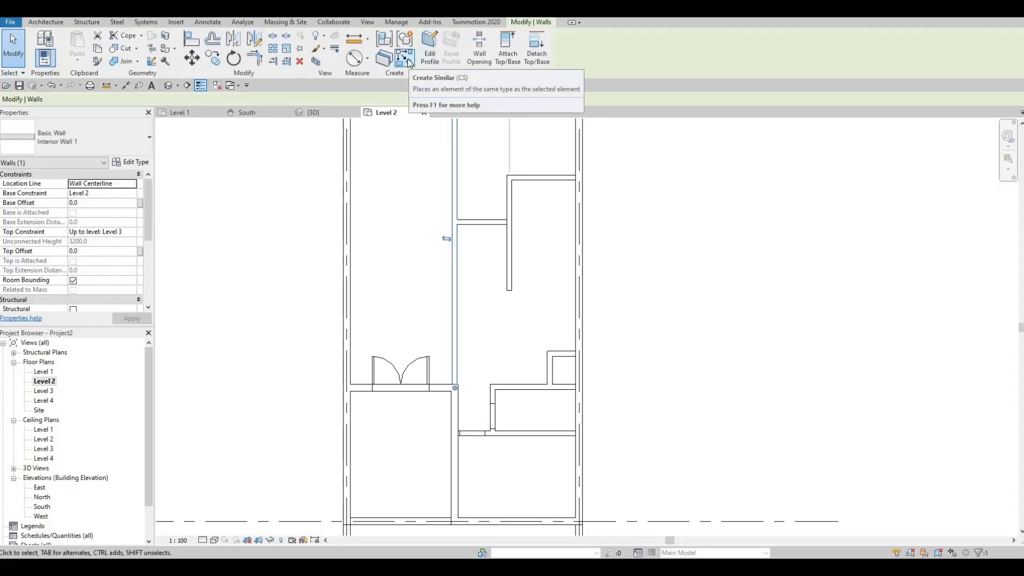
{"action": "left_click", "coordinate": [408, 58]}
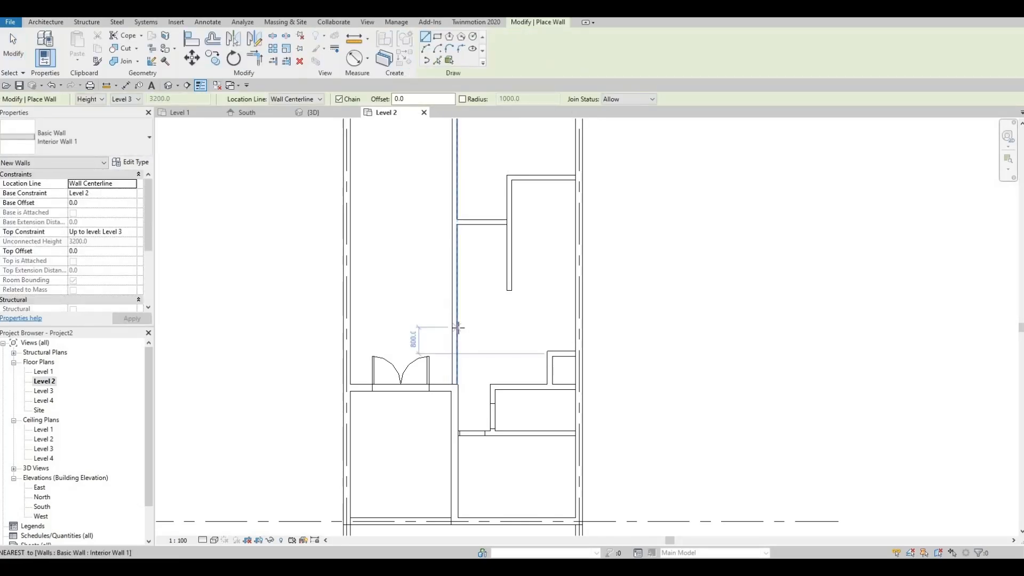
{"action": "left_click", "coordinate": [459, 327]}
{"action": "left_click", "coordinate": [575, 327]}
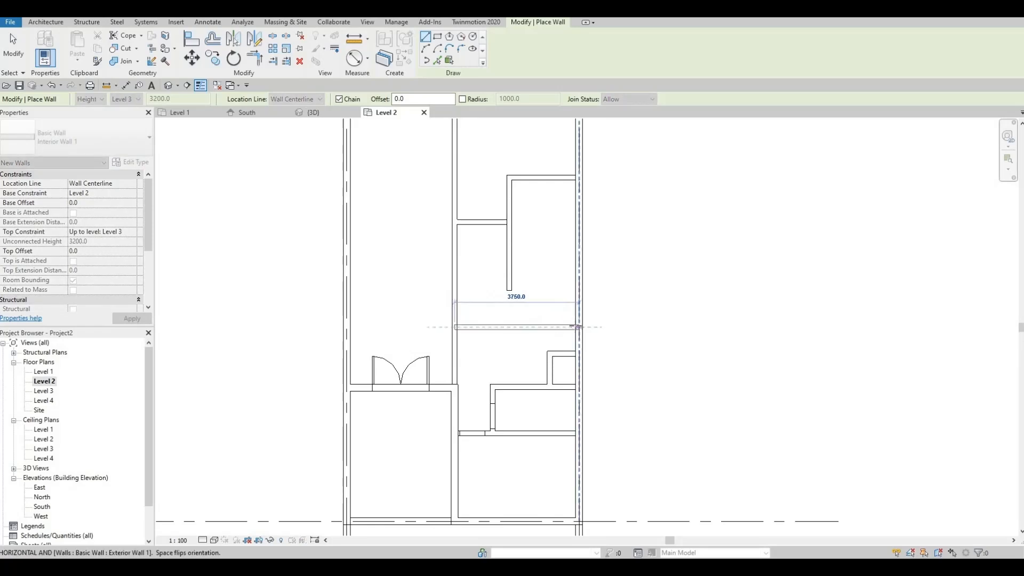
{"action": "key", "text": "Escape"}
{"action": "key", "text": "Escape"}
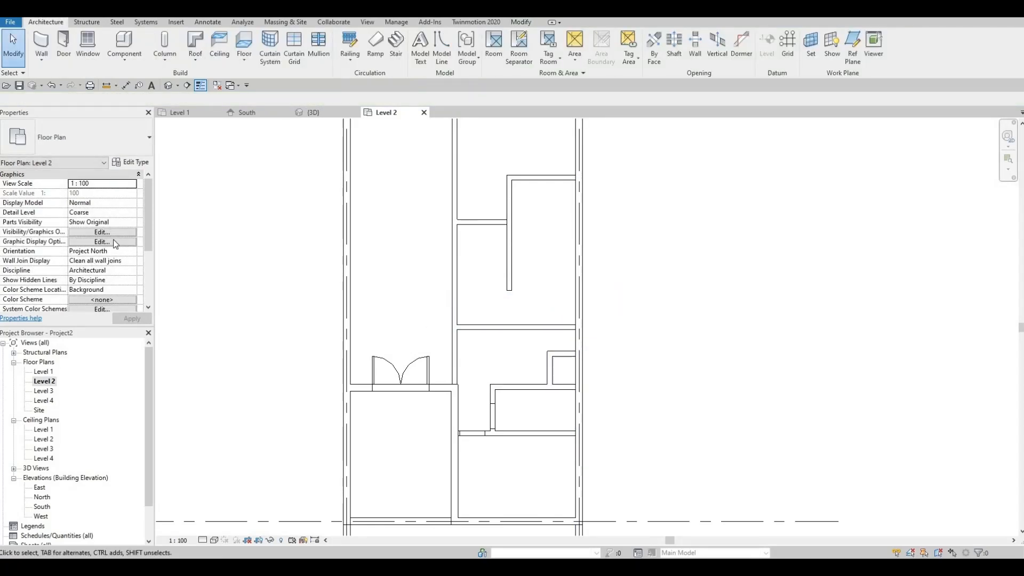
Set the Level 2 plan's underlay base level to None and apply it.
{"action": "left_click_drag", "start_coordinate": [145, 196], "coordinate": [193, 210]}
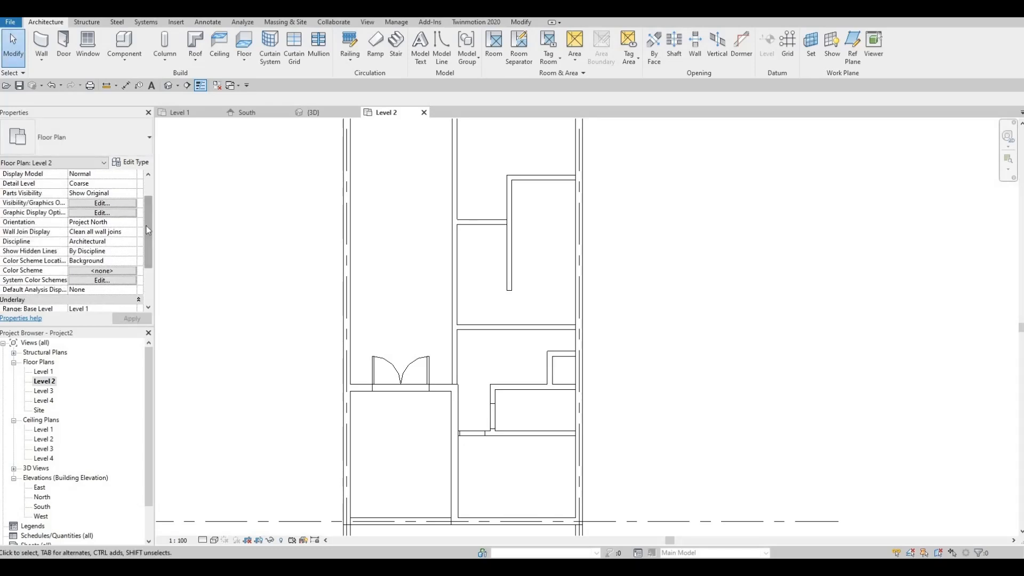
{"action": "left_click_drag", "start_coordinate": [145, 244], "coordinate": [142, 265]}
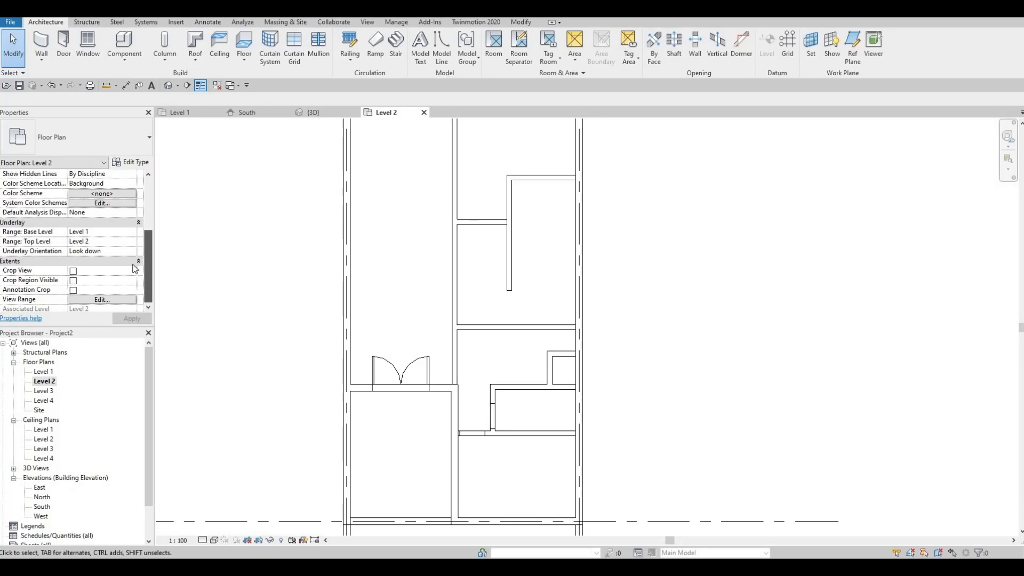
{"action": "scroll", "coordinate": [133, 267], "scroll_direction": "up", "scroll_amount": 4}
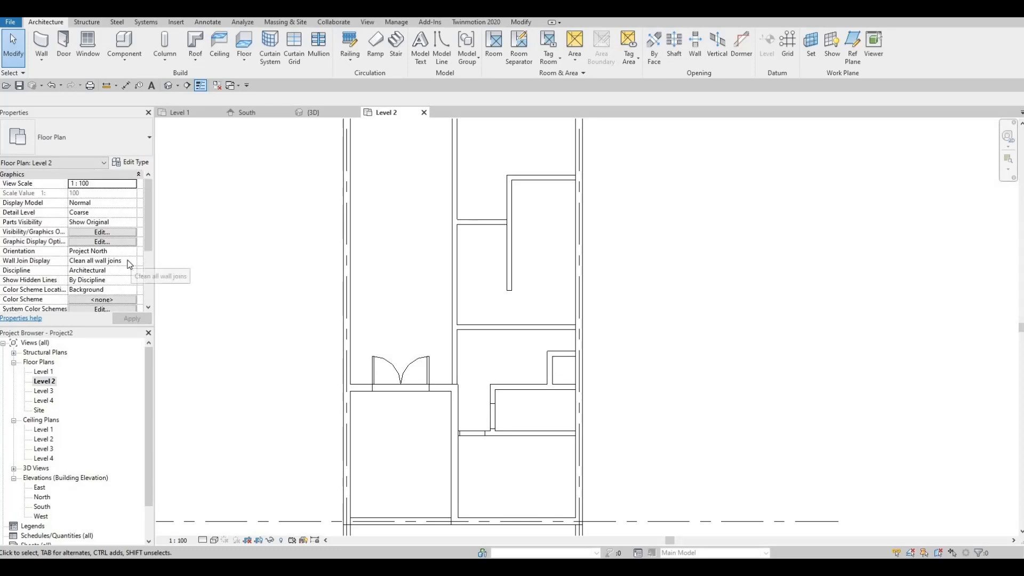
{"action": "scroll", "coordinate": [130, 264], "scroll_direction": "down", "scroll_amount": 6}
{"action": "scroll", "coordinate": [58, 262], "scroll_direction": "up", "scroll_amount": 2}
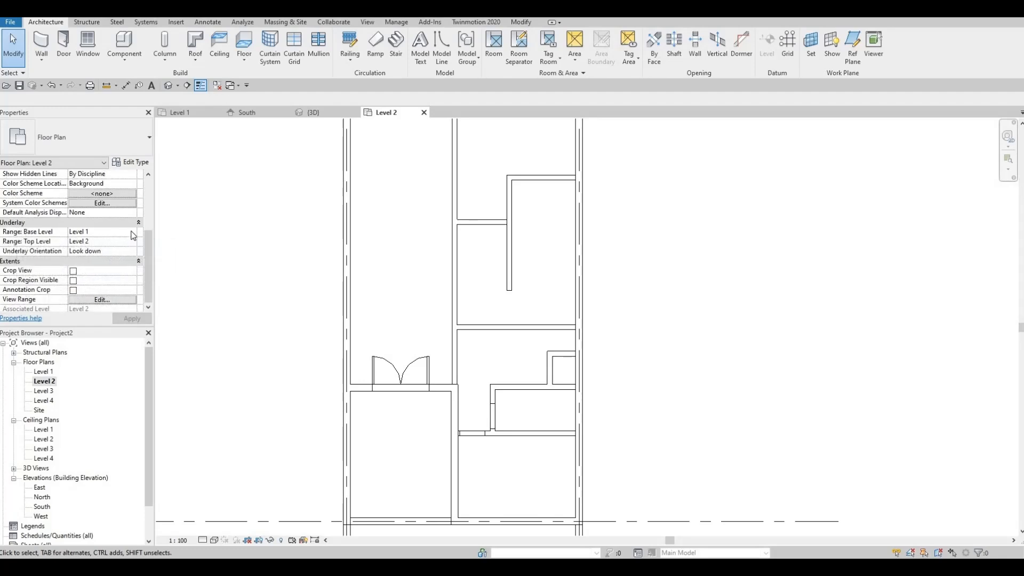
{"action": "left_click", "coordinate": [134, 235]}
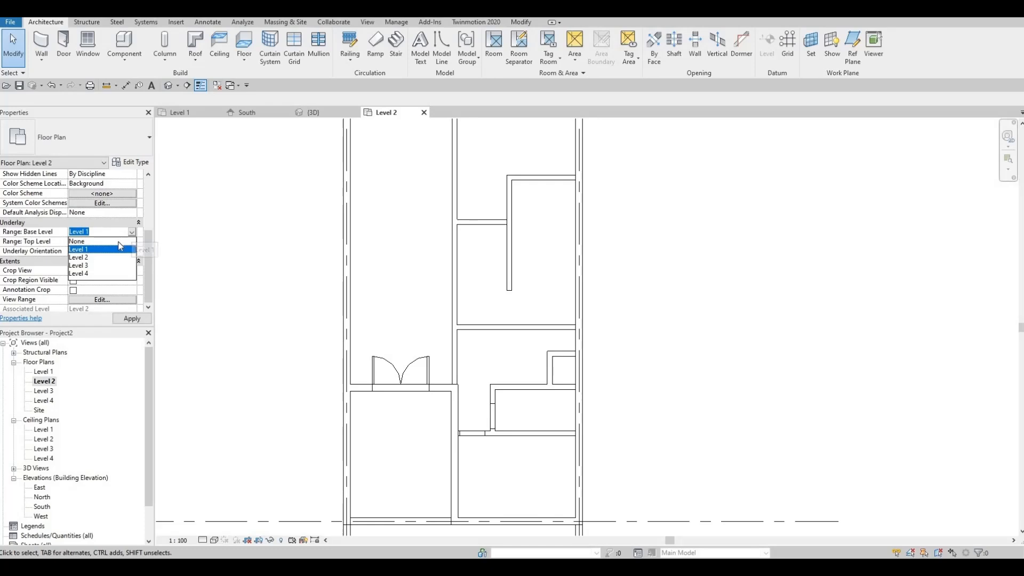
{"action": "left_click", "coordinate": [87, 242]}
{"action": "left_click", "coordinate": [128, 319]}
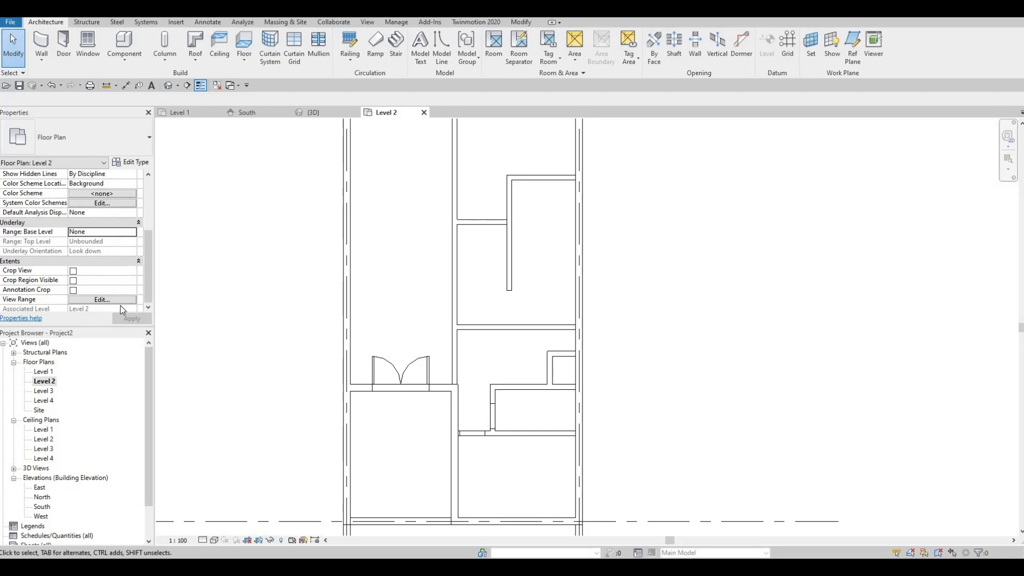
Set the bottom of the Level 2 plan's primary view range to Associated Level (Level 2).
{"action": "scroll", "coordinate": [94, 281], "scroll_direction": "down", "scroll_amount": 1}
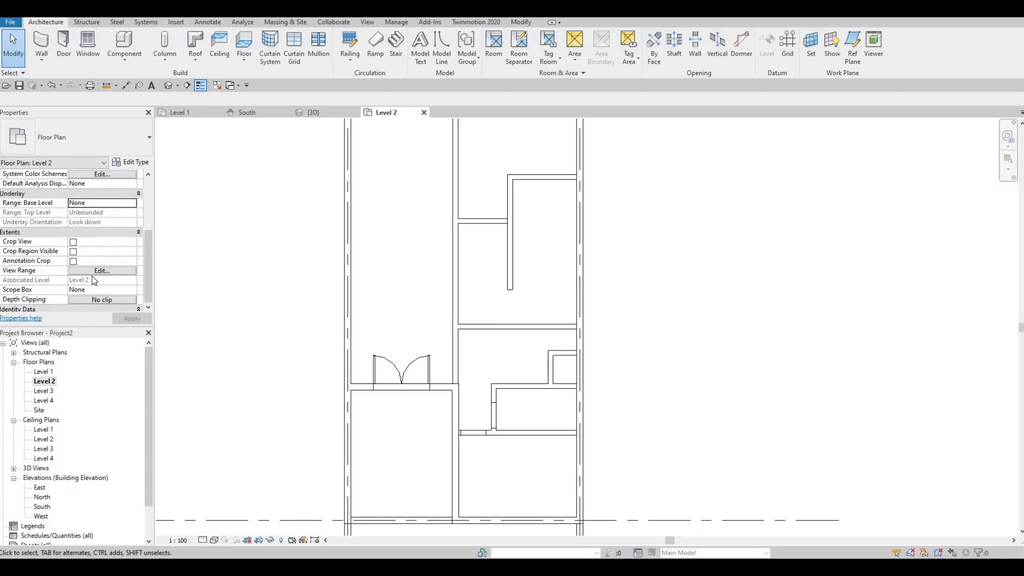
{"action": "left_click", "coordinate": [102, 272]}
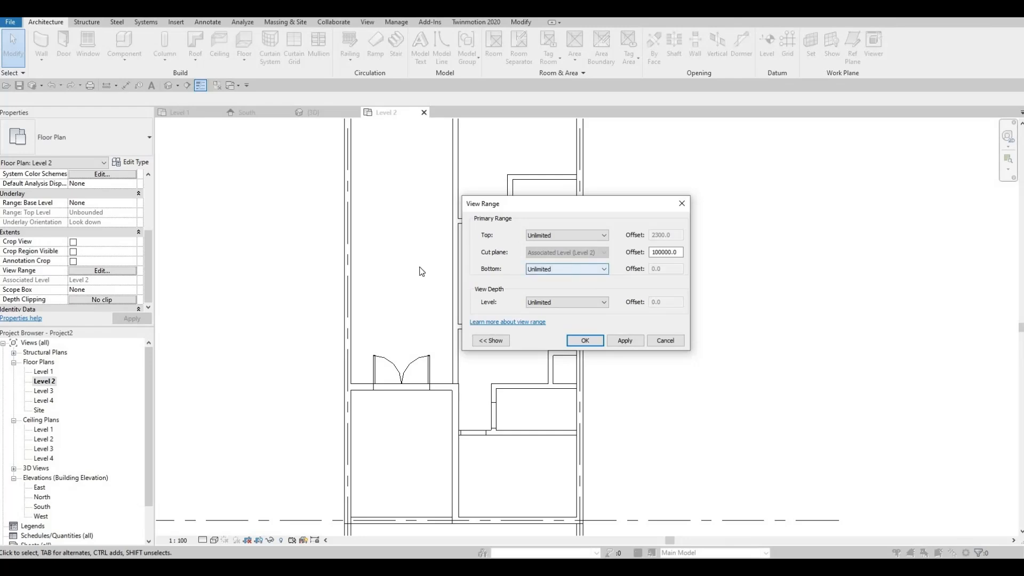
{"action": "left_click", "coordinate": [606, 238]}
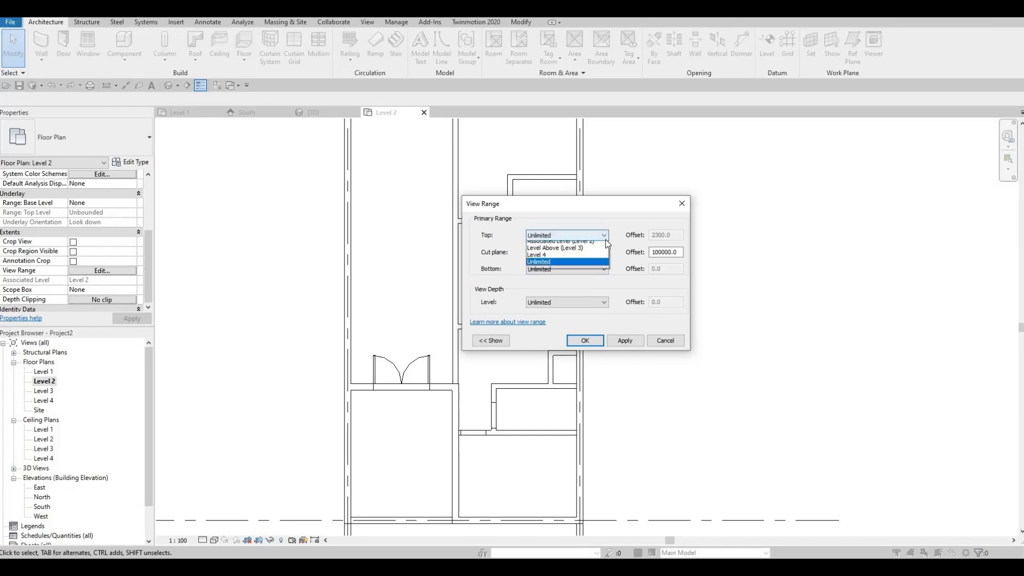
{"action": "left_click", "coordinate": [603, 279]}
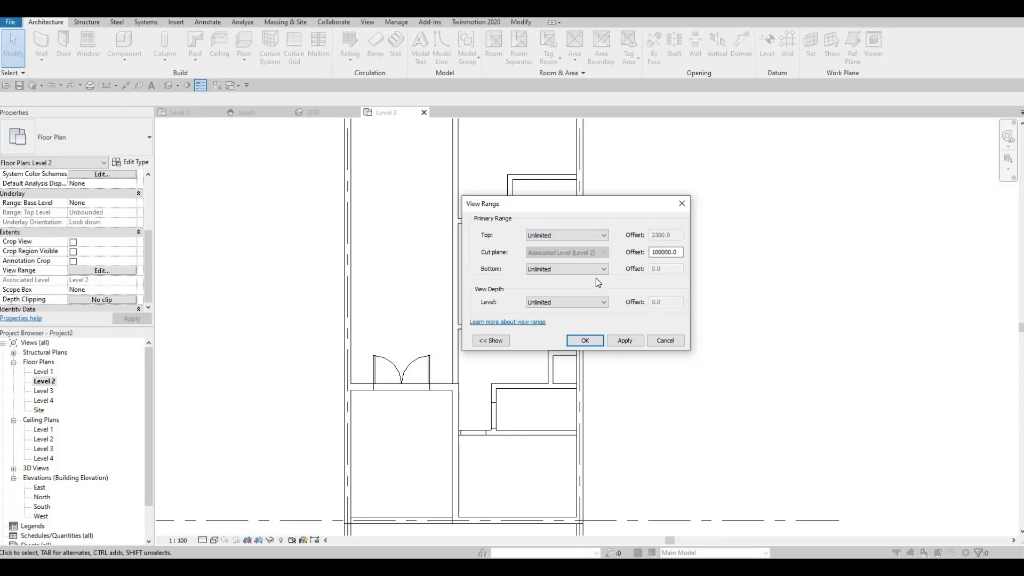
{"action": "left_click", "coordinate": [599, 270]}
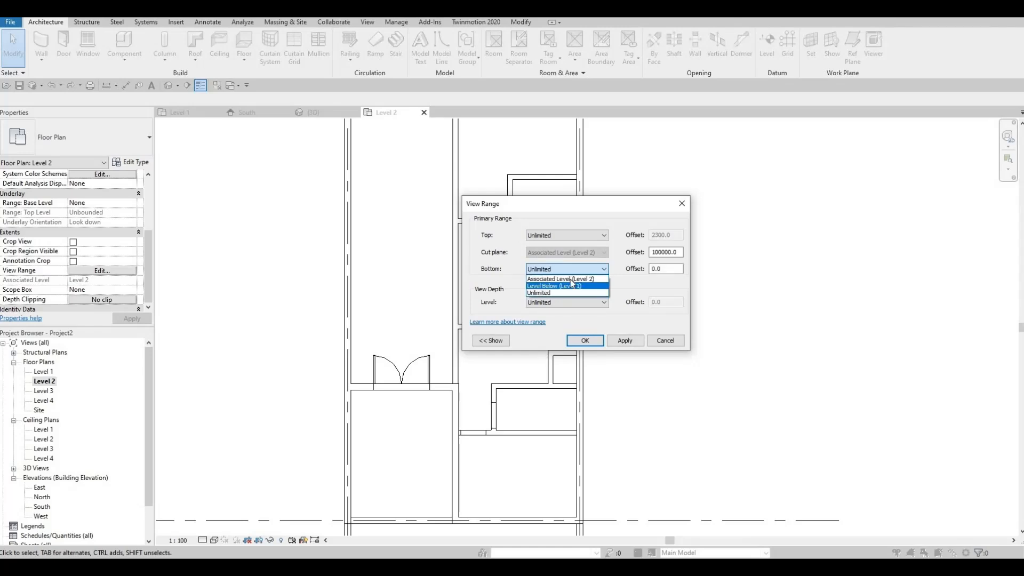
{"action": "left_click", "coordinate": [570, 280]}
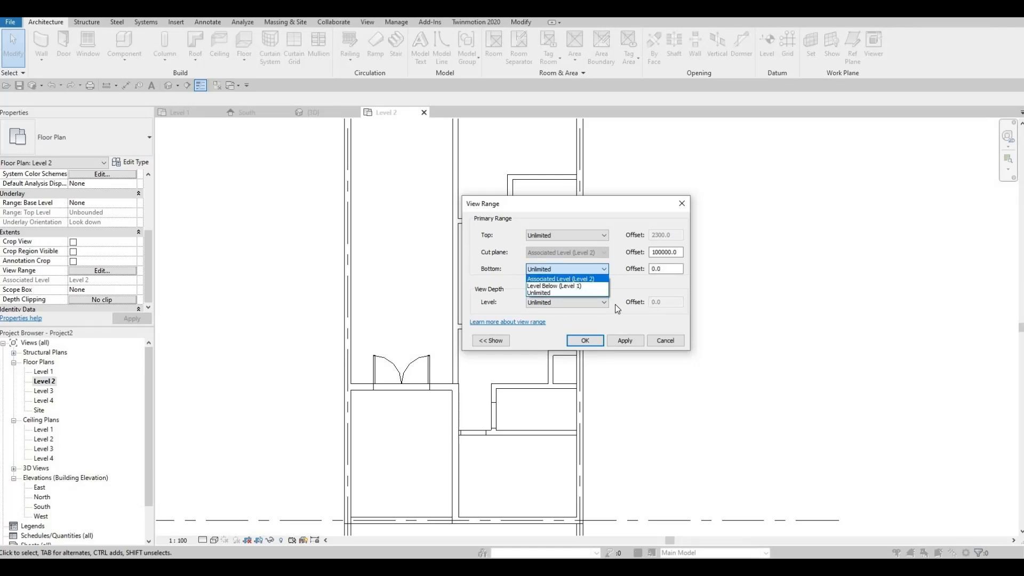
{"action": "left_click", "coordinate": [583, 341]}
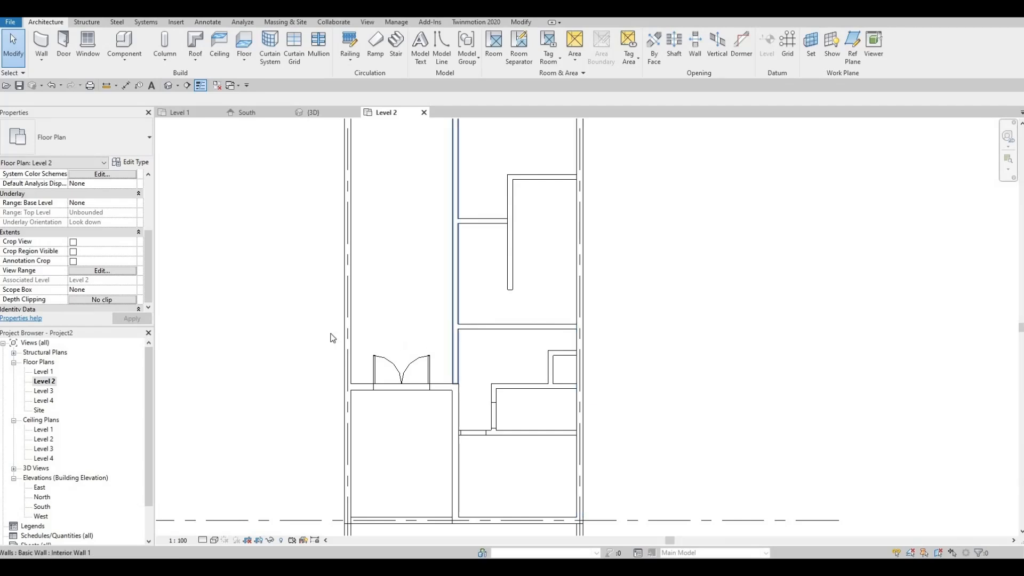
Set the Level 2 plan's view depth level to Associated Level (Level 2) and apply it.
{"action": "left_click", "coordinate": [111, 271]}
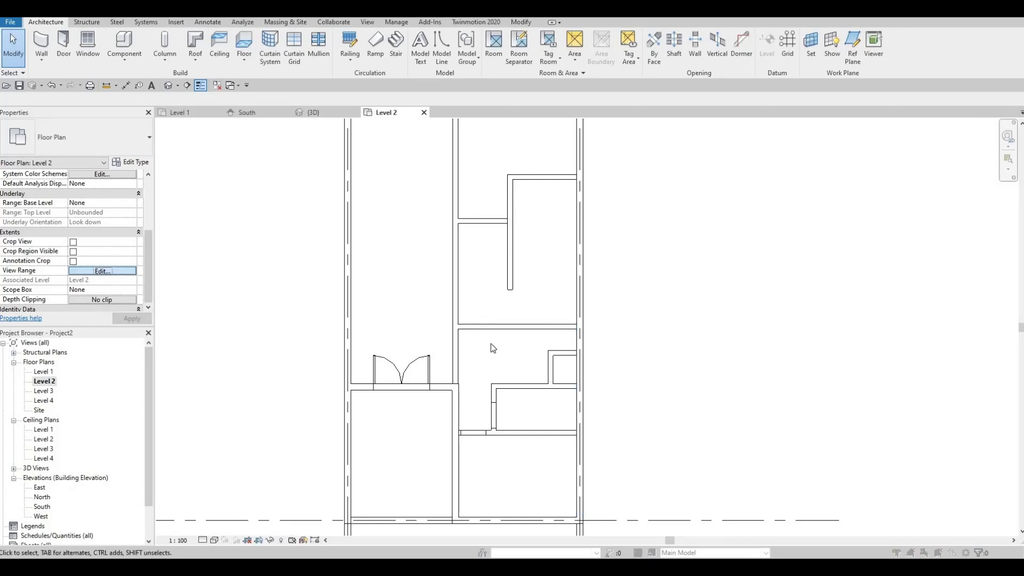
{"action": "left_click", "coordinate": [576, 302]}
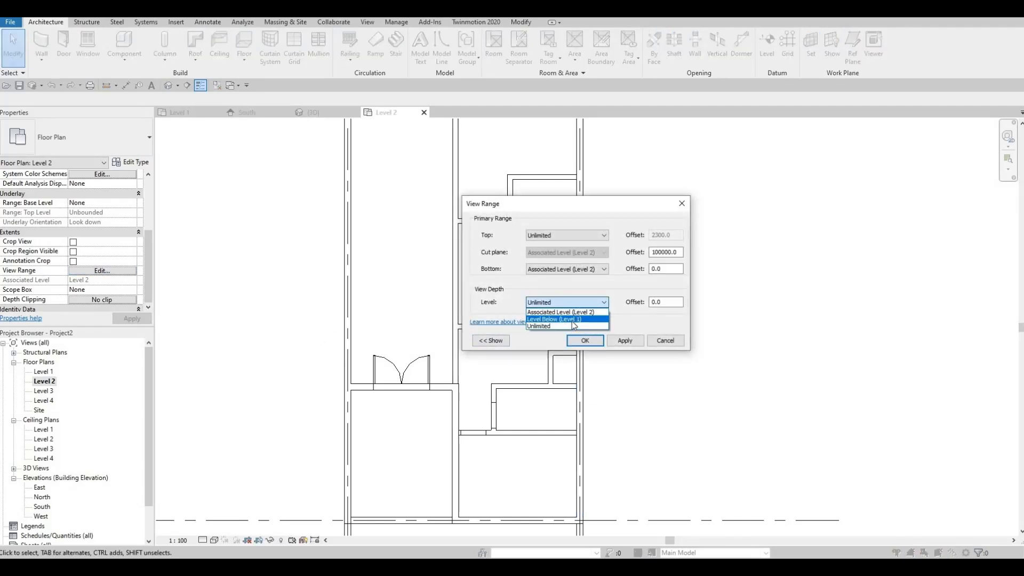
{"action": "left_click", "coordinate": [561, 312]}
{"action": "left_click", "coordinate": [624, 340]}
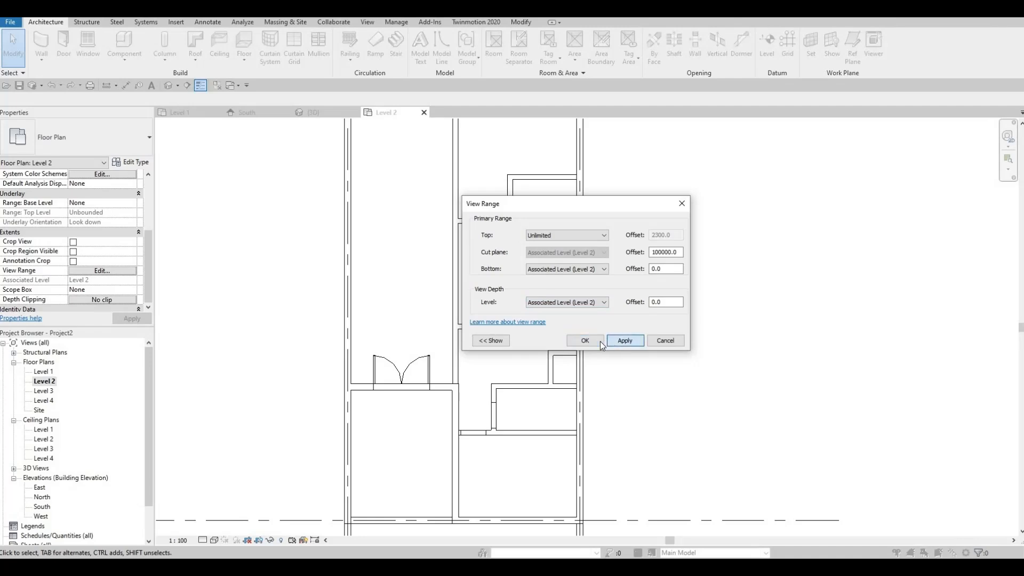
{"action": "key", "text": "Return"}
{"action": "scroll", "coordinate": [580, 329], "scroll_direction": "down", "scroll_amount": 4}
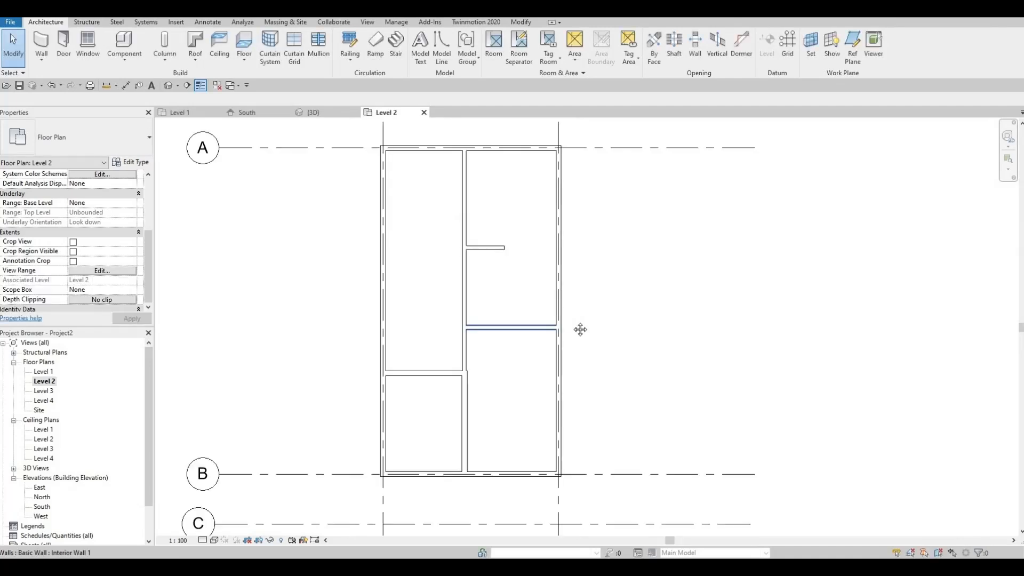
{"action": "scroll", "coordinate": [511, 344], "scroll_direction": "up", "scroll_amount": 2}
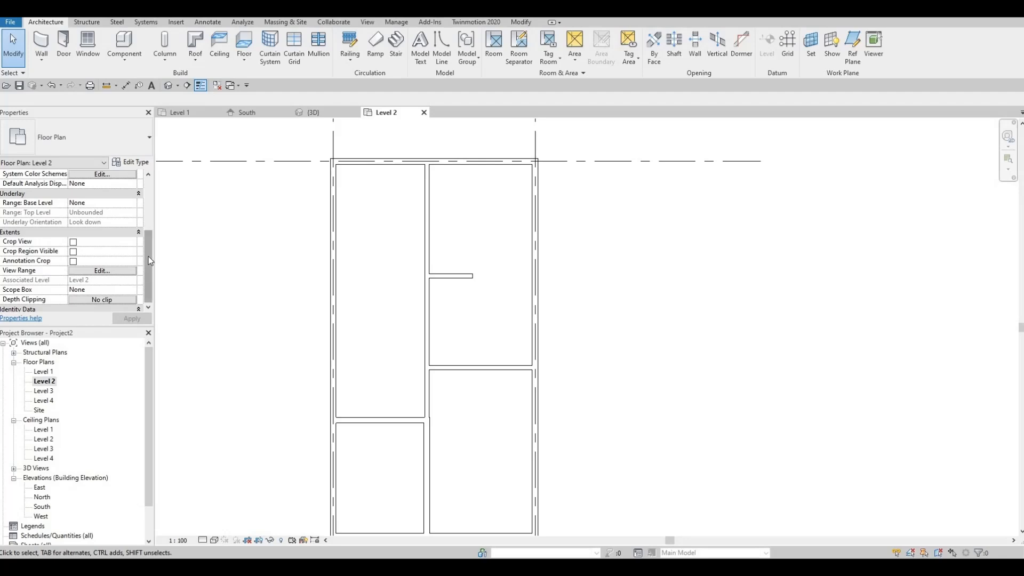
Set the Level 2 plan's underlay base level to Level 1.
{"action": "scroll", "coordinate": [148, 257], "scroll_direction": "up", "scroll_amount": 3}
{"action": "scroll", "coordinate": [149, 258], "scroll_direction": "down", "scroll_amount": 1}
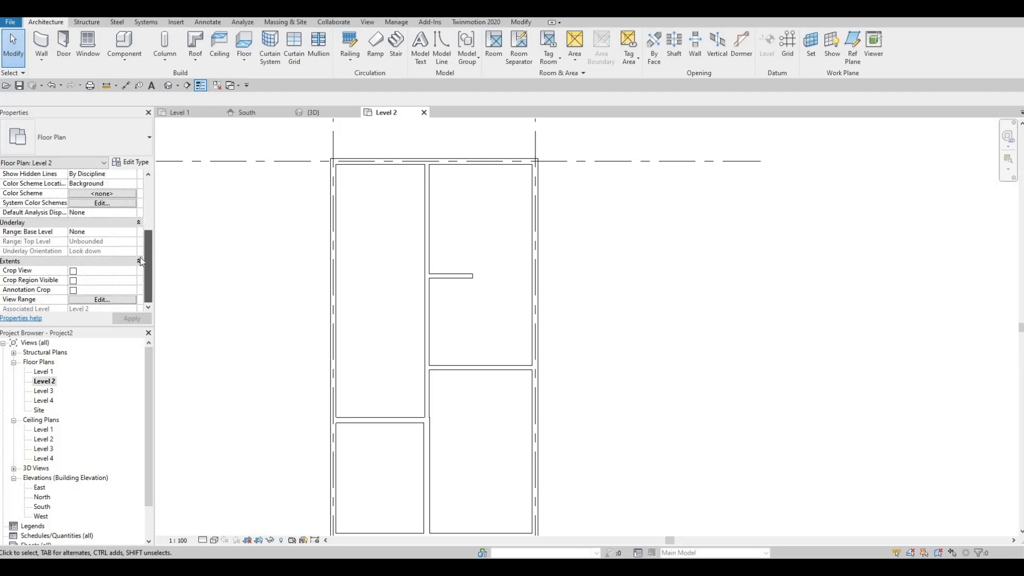
{"action": "scroll", "coordinate": [141, 258], "scroll_direction": "up", "scroll_amount": 4}
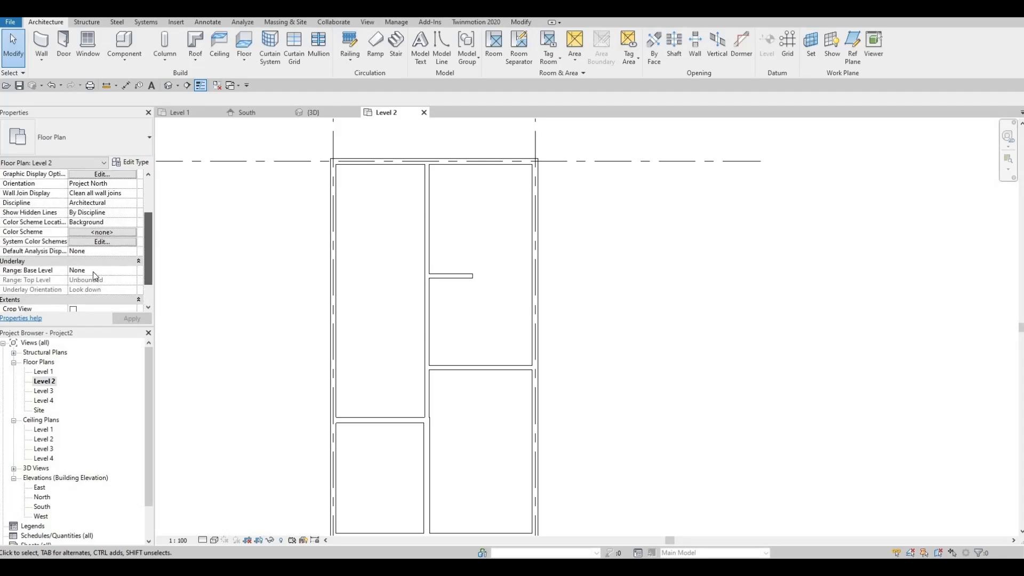
{"action": "left_click", "coordinate": [93, 271]}
{"action": "left_click", "coordinate": [131, 272]}
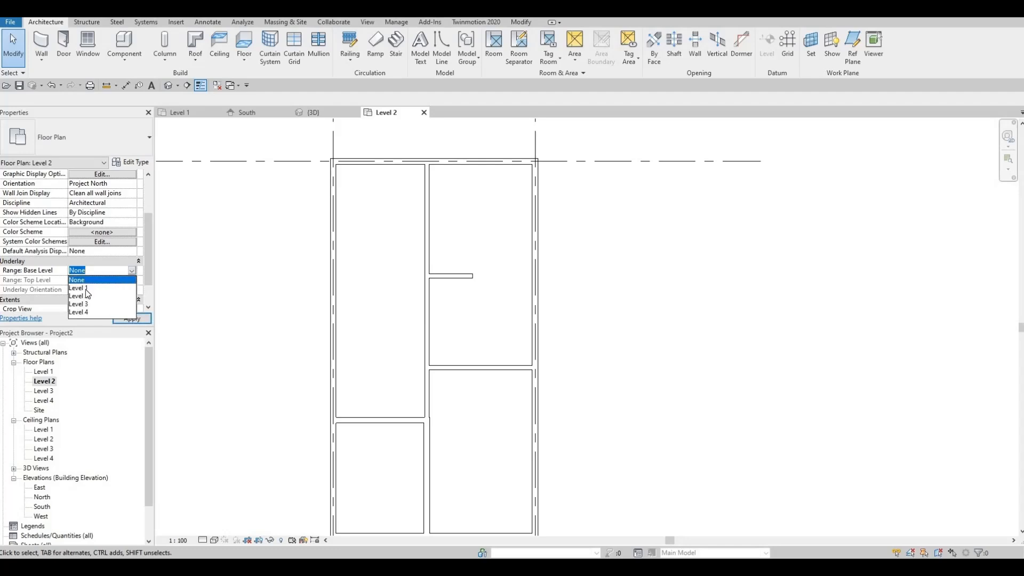
{"action": "left_click", "coordinate": [85, 289]}
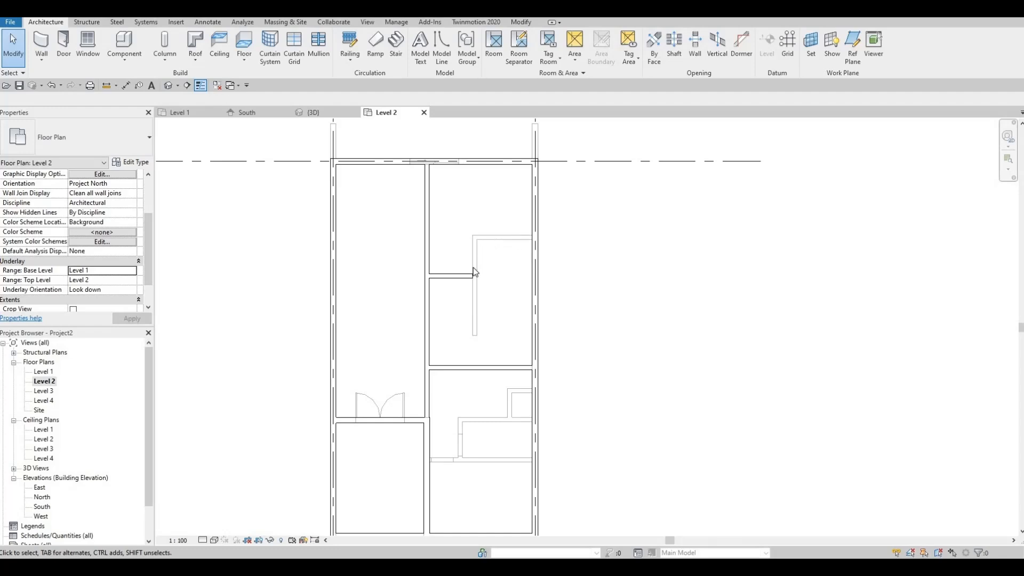
{"action": "middle_click_drag", "start_coordinate": [581, 341], "coordinate": [573, 299]}
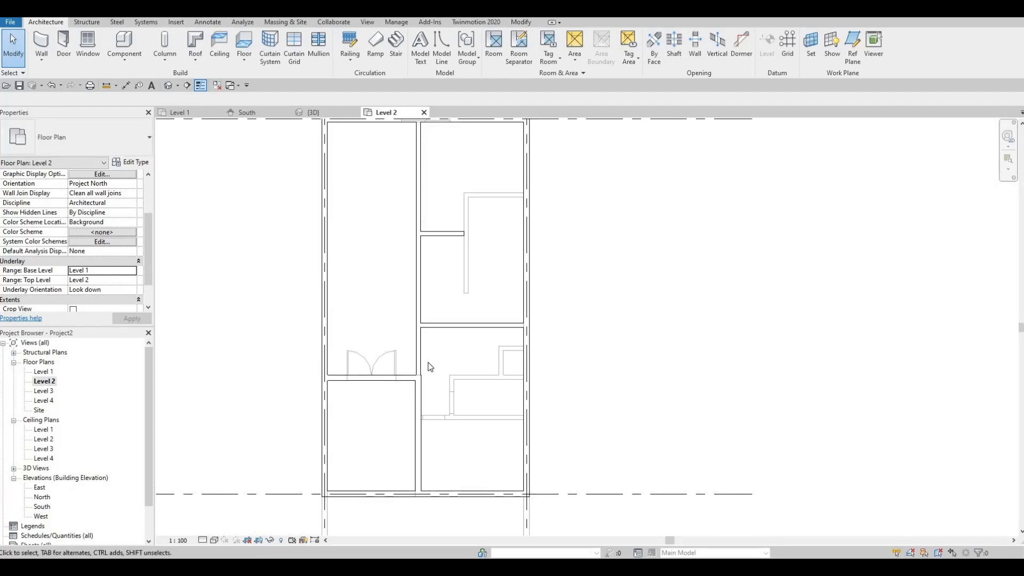
Align the right face of the long vertical interior wall with the matching face of the exterior wall below it.
{"action": "scroll", "coordinate": [430, 367], "scroll_direction": "up", "scroll_amount": 2}
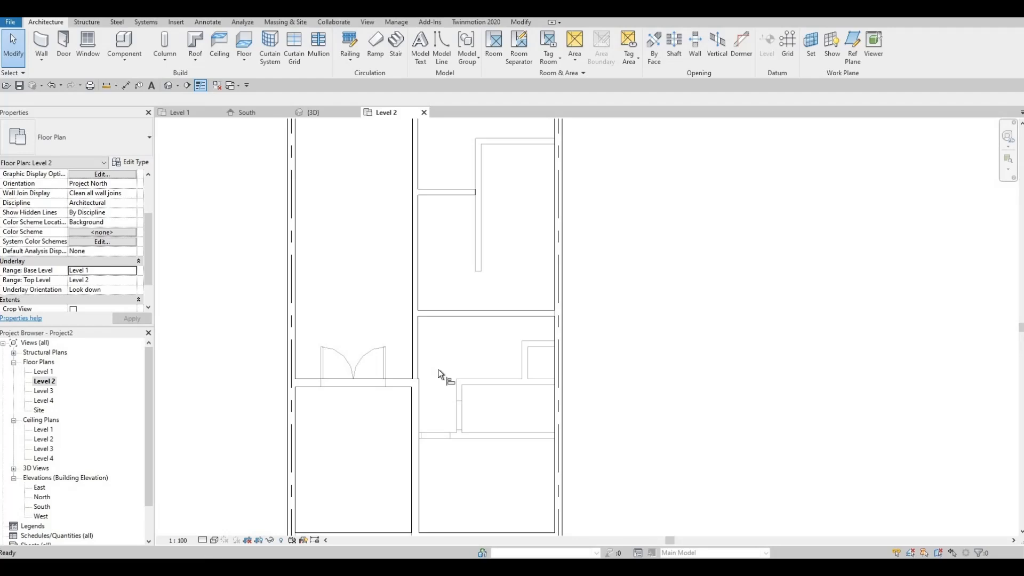
{"action": "key", "text": "a"}
{"action": "key", "text": "l"}
{"action": "scroll", "coordinate": [426, 387], "scroll_direction": "up", "scroll_amount": 1}
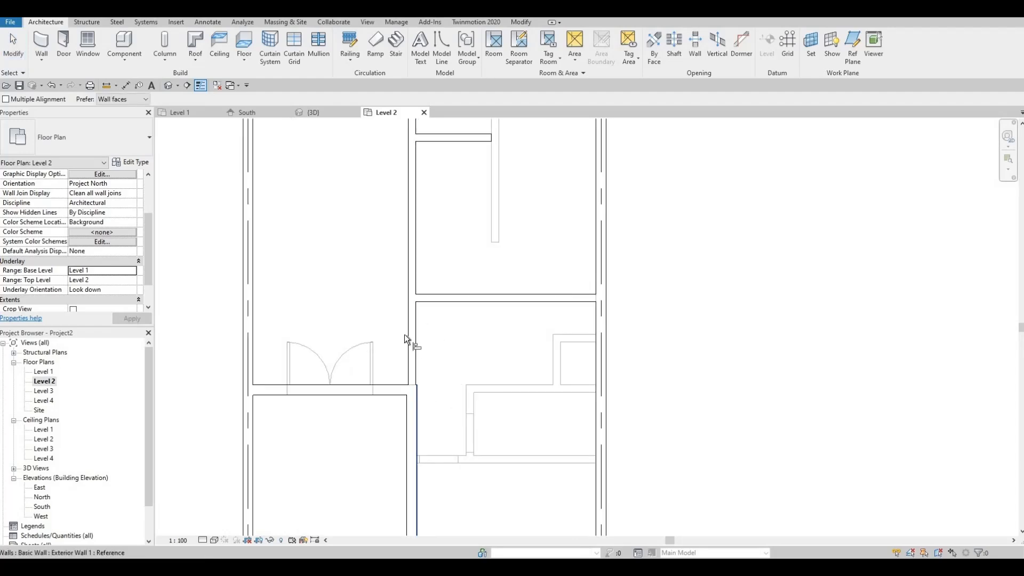
{"action": "left_click", "coordinate": [418, 408]}
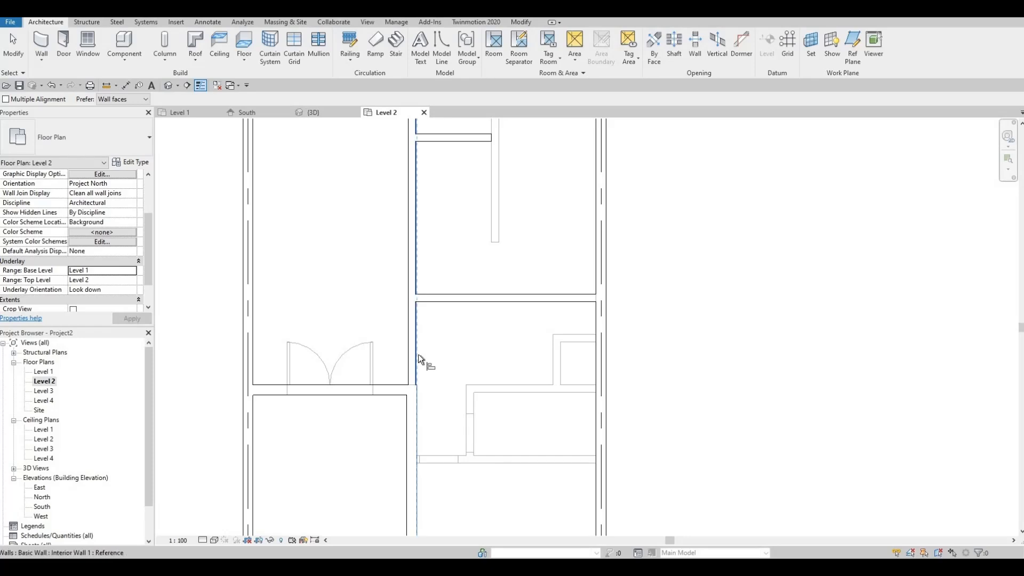
{"action": "left_click", "coordinate": [418, 354]}
{"action": "scroll", "coordinate": [424, 325], "scroll_direction": "up", "scroll_amount": 2}
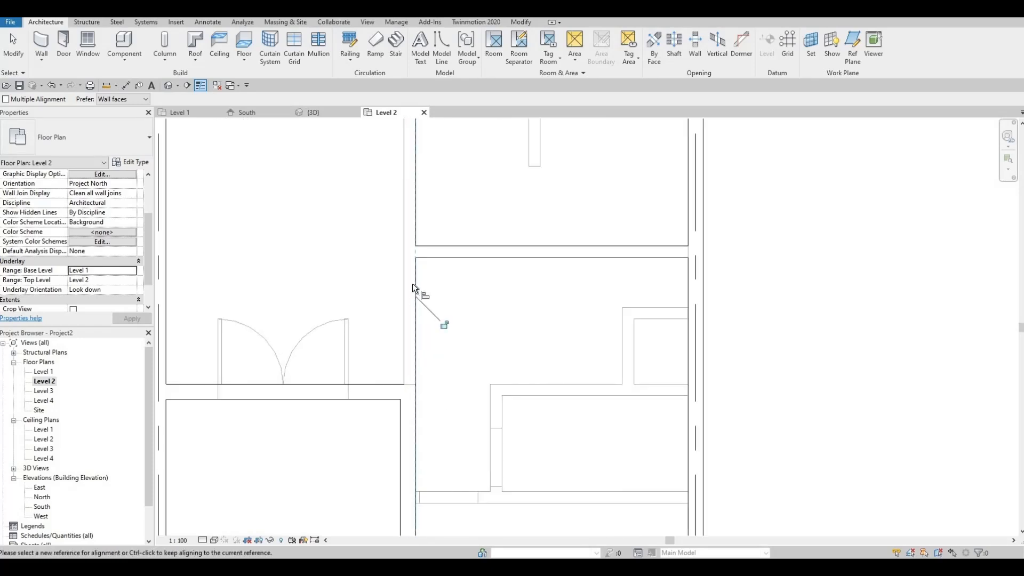
{"action": "scroll", "coordinate": [448, 278], "scroll_direction": "down", "scroll_amount": 3}
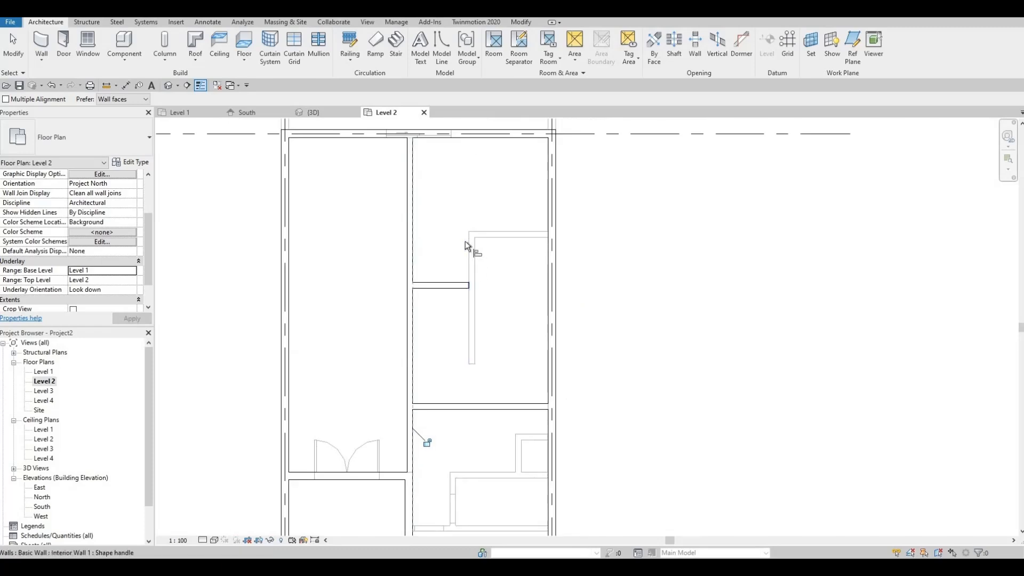
Align the upper face of the short horizontal interior wall with the horizontal Level 1 wall shown in the underlay.
{"action": "scroll", "coordinate": [462, 213], "scroll_direction": "up", "scroll_amount": 4}
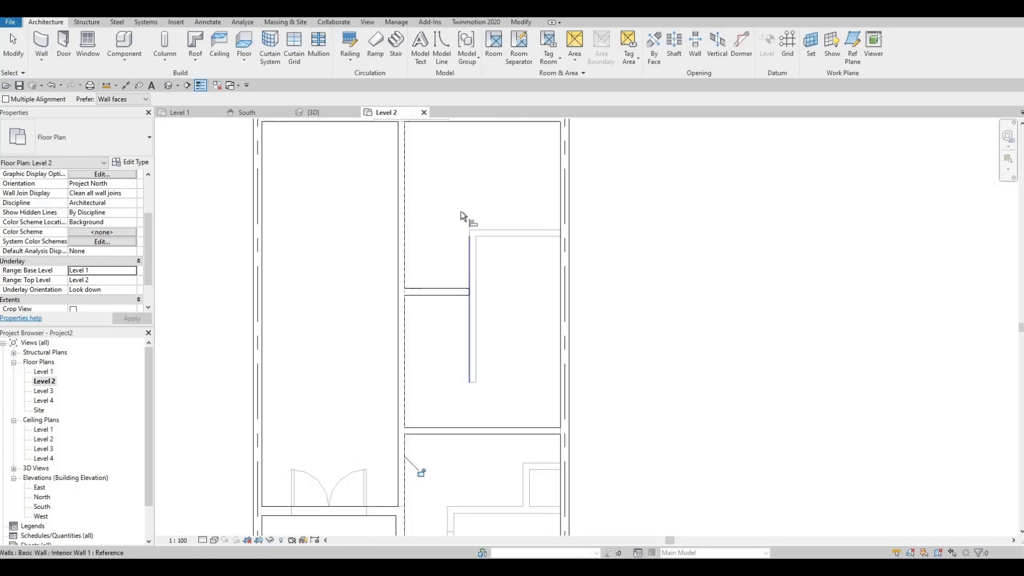
{"action": "left_click", "coordinate": [499, 235]}
{"action": "left_click", "coordinate": [450, 327]}
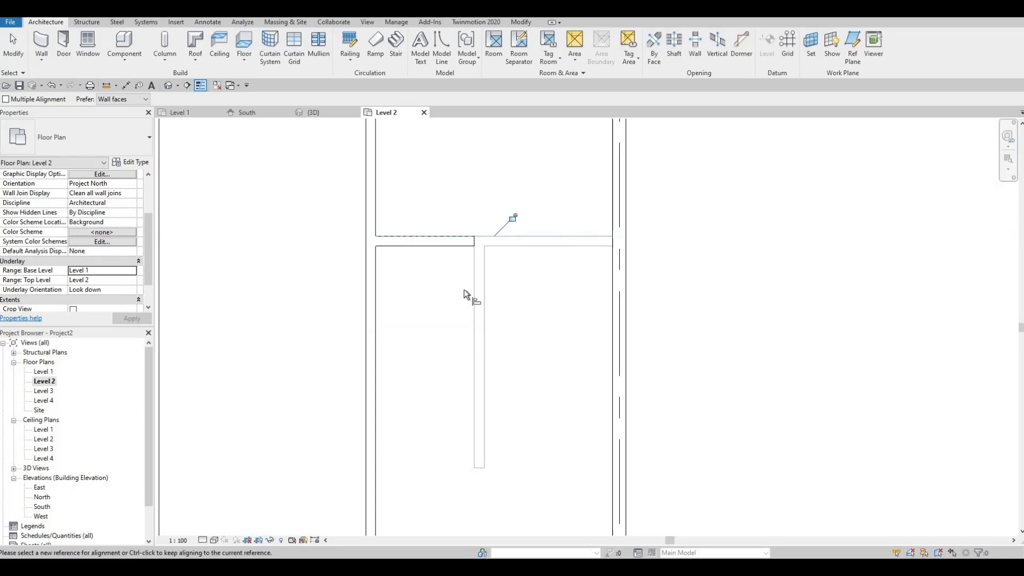
{"action": "scroll", "coordinate": [488, 284], "scroll_direction": "down", "scroll_amount": 2}
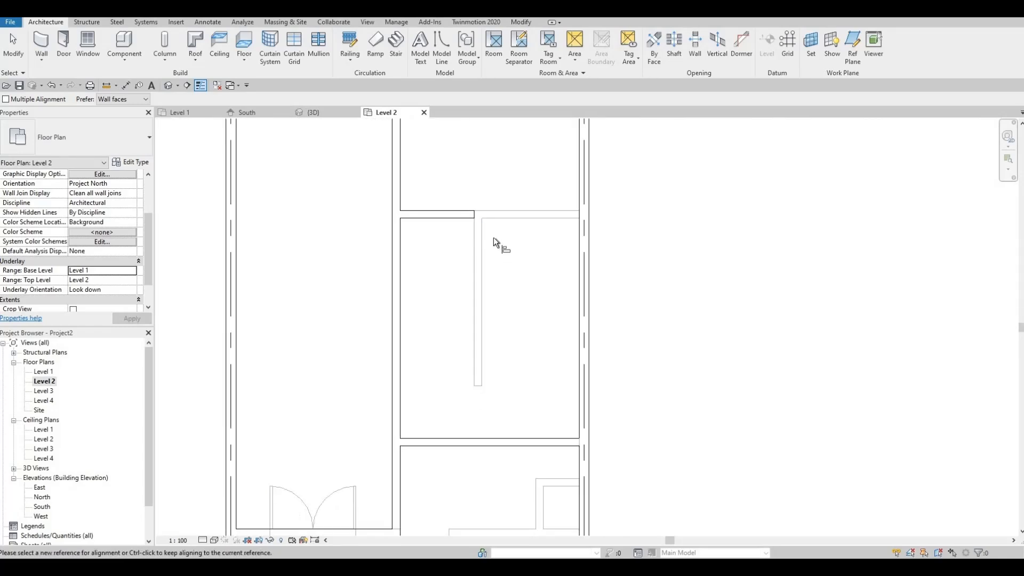
{"action": "scroll", "coordinate": [494, 238], "scroll_direction": "down", "scroll_amount": 3}
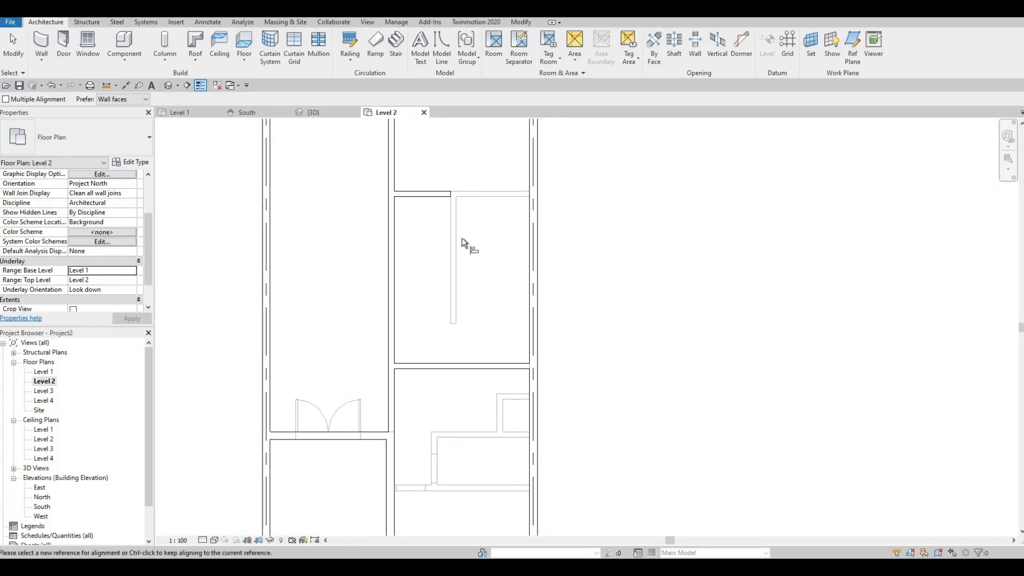
{"action": "scroll", "coordinate": [461, 202], "scroll_direction": "up", "scroll_amount": 3}
{"action": "key", "text": "Escape"}
{"action": "key", "text": "Escape"}
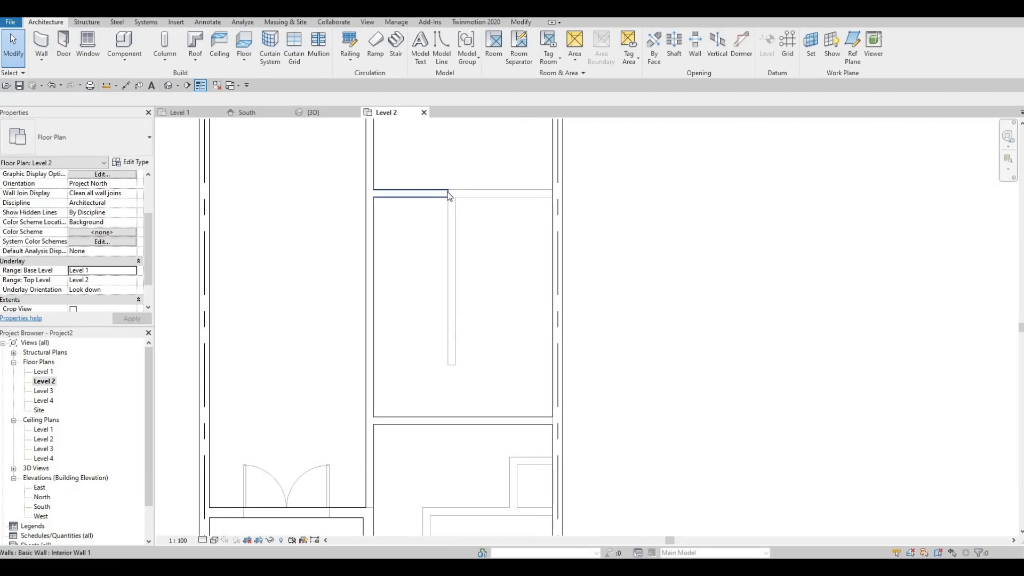
Extend the free end of the short horizontal interior wall to the right side exterior wall.
{"action": "left_click", "coordinate": [448, 192]}
{"action": "left_click_drag", "start_coordinate": [448, 193], "coordinate": [553, 193]}
{"action": "left_click", "coordinate": [402, 231]}
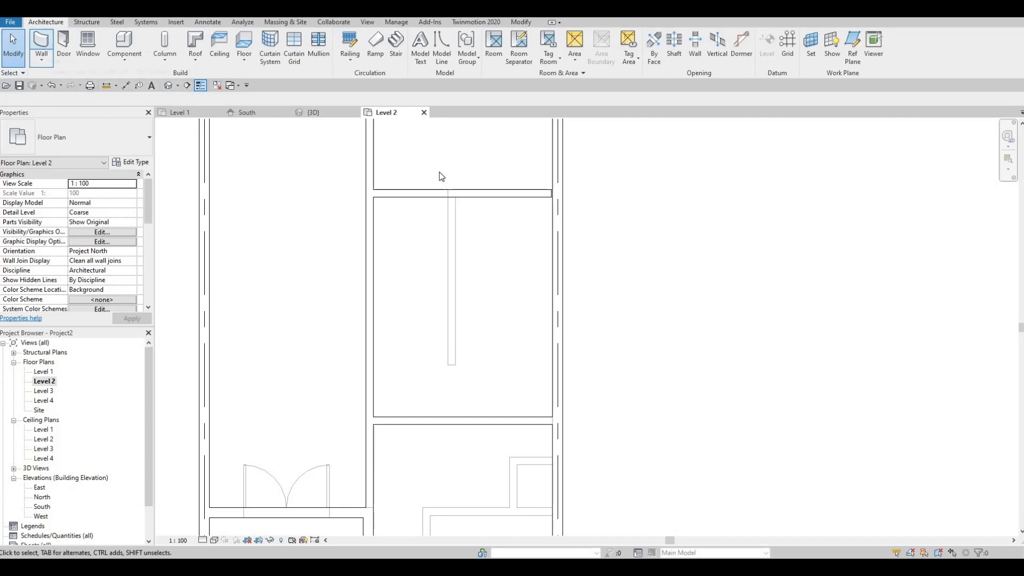
Draw a vertical Interior Wall 1, 3325 mm long, from the extended horizontal wall down to the end of the underlaid Level 1 wall.
{"action": "left_click", "coordinate": [439, 193]}
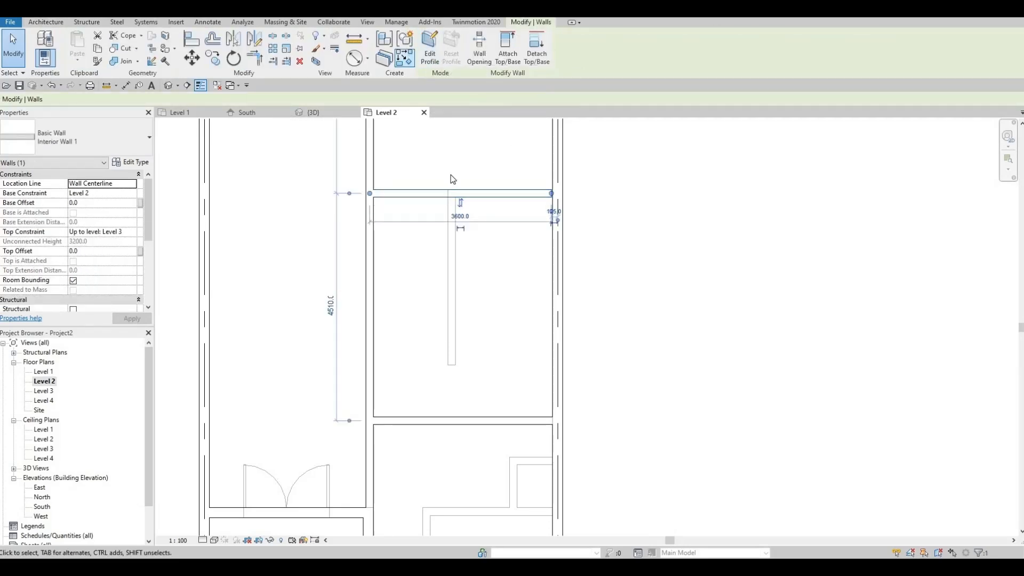
{"action": "key", "text": "w"}
{"action": "key", "text": "a"}
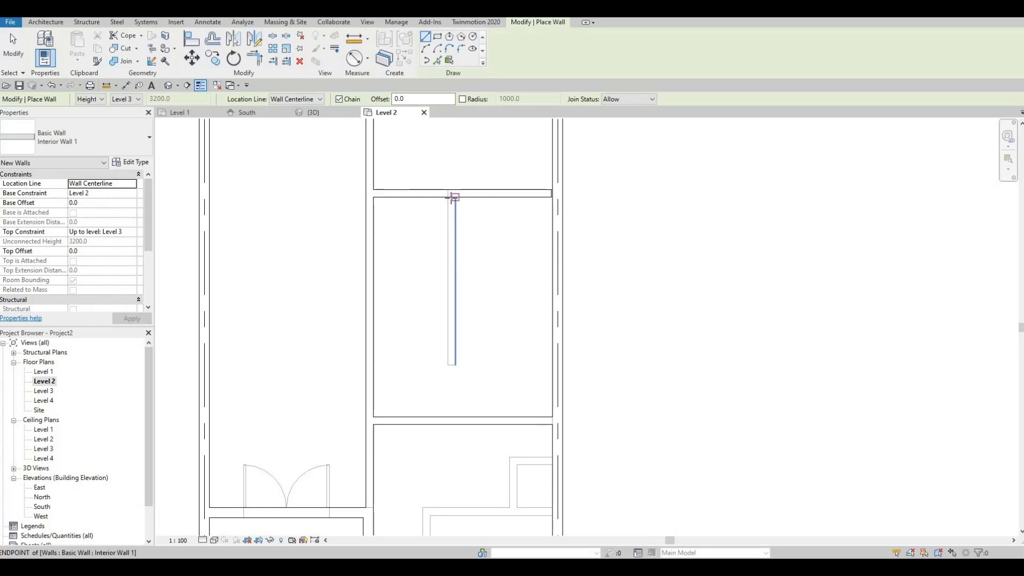
{"action": "scroll", "coordinate": [451, 197], "scroll_direction": "up", "scroll_amount": 2}
{"action": "scroll", "coordinate": [452, 194], "scroll_direction": "up", "scroll_amount": 2}
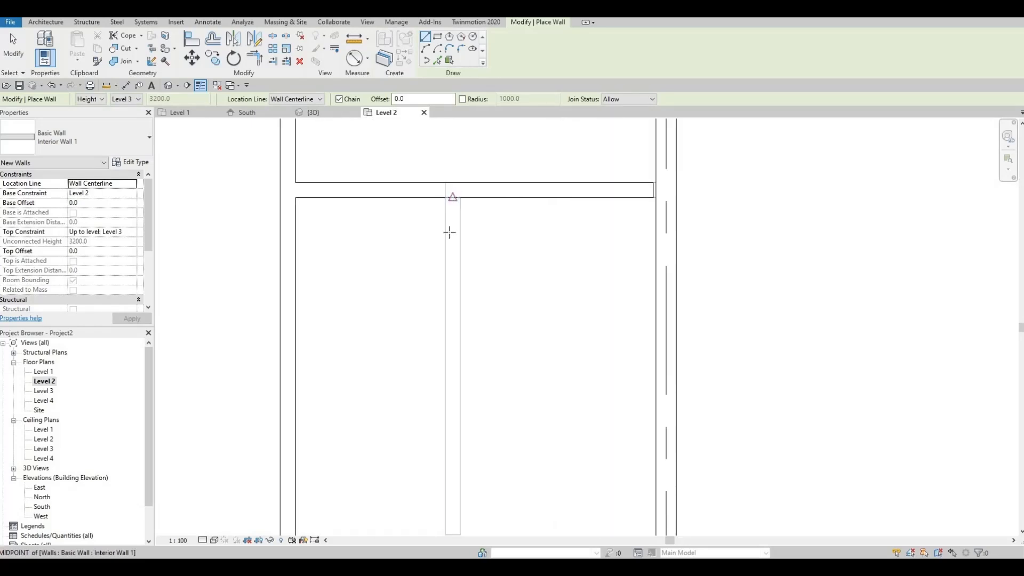
{"action": "left_click", "coordinate": [451, 198]}
{"action": "scroll", "coordinate": [451, 346], "scroll_direction": "down", "scroll_amount": 3}
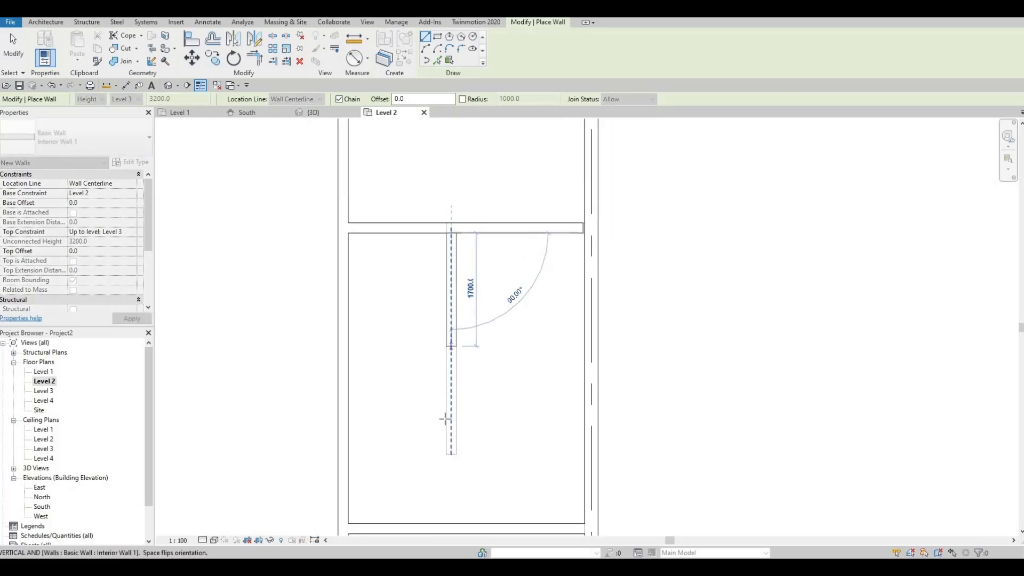
{"action": "scroll", "coordinate": [445, 422], "scroll_direction": "up", "scroll_amount": 1}
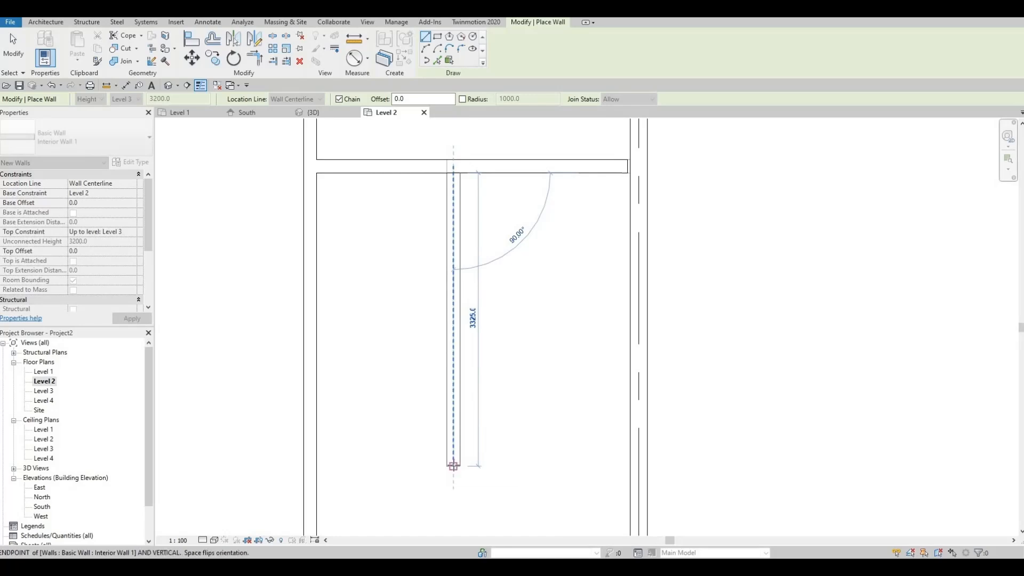
{"action": "left_click", "coordinate": [452, 465]}
{"action": "scroll", "coordinate": [452, 411], "scroll_direction": "down", "scroll_amount": 3}
{"action": "key", "text": "Escape"}
{"action": "key", "text": "Escape"}
{"action": "scroll", "coordinate": [473, 320], "scroll_direction": "down", "scroll_amount": 3}
{"action": "middle_click_drag", "start_coordinate": [494, 433], "coordinate": [500, 367]}
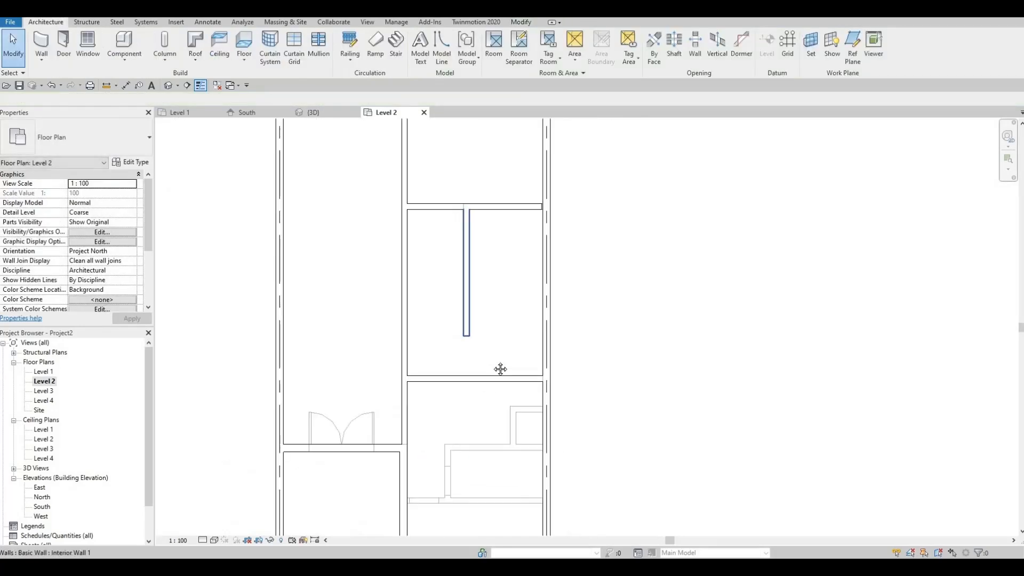
{"action": "scroll", "coordinate": [496, 376], "scroll_direction": "up", "scroll_amount": 1}
{"action": "scroll", "coordinate": [567, 362], "scroll_direction": "down", "scroll_amount": 1}
{"action": "scroll", "coordinate": [554, 359], "scroll_direction": "up", "scroll_amount": 2}
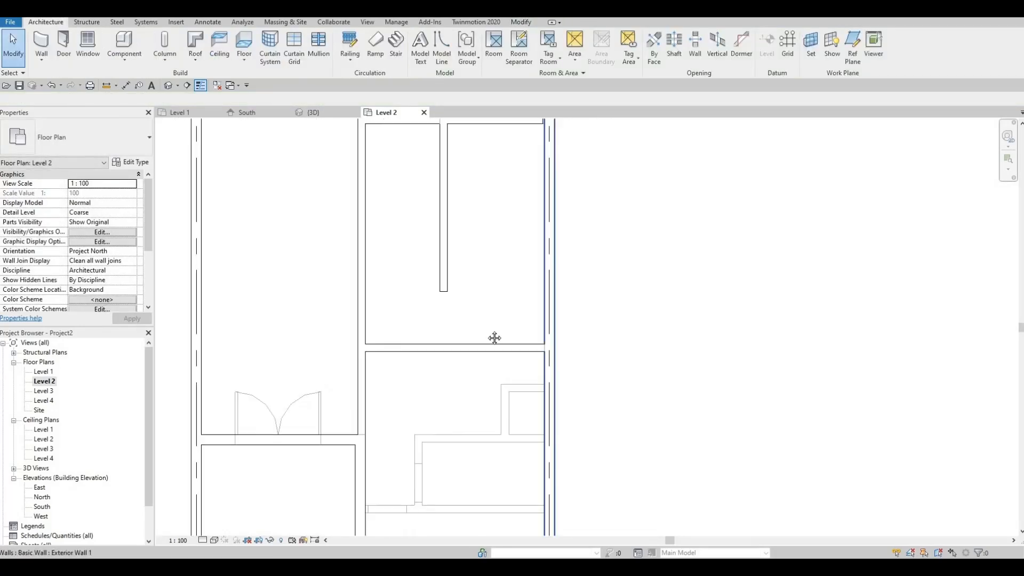
Draw a chained Interior Wall 1 running 1725 mm down from the lower horizontal wall over the underlaid wall, then across to the right exterior wall.
{"action": "middle_click_drag", "start_coordinate": [490, 326], "coordinate": [490, 353]}
{"action": "scroll", "coordinate": [488, 336], "scroll_direction": "down", "scroll_amount": 2}
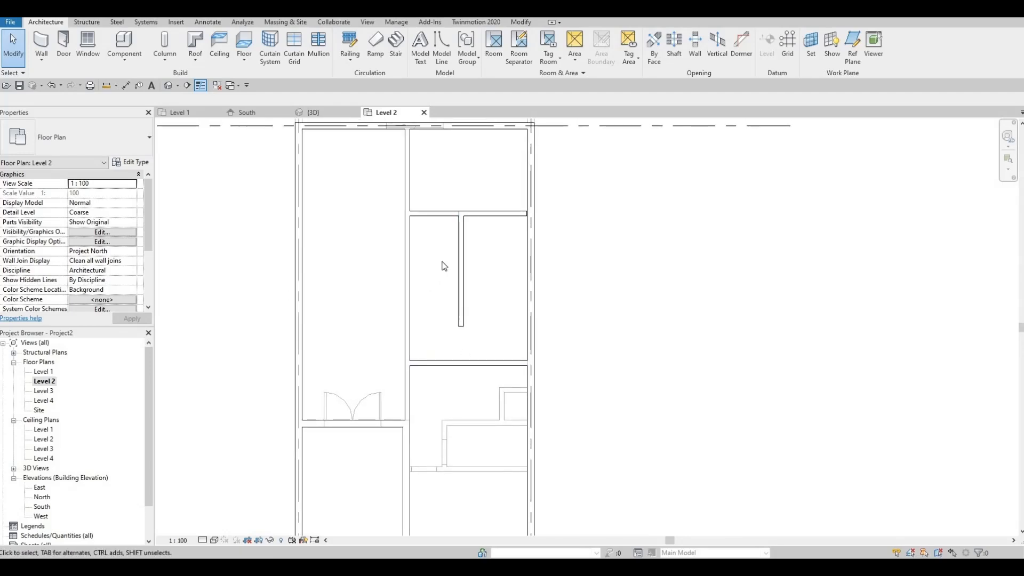
{"action": "left_click", "coordinate": [458, 248]}
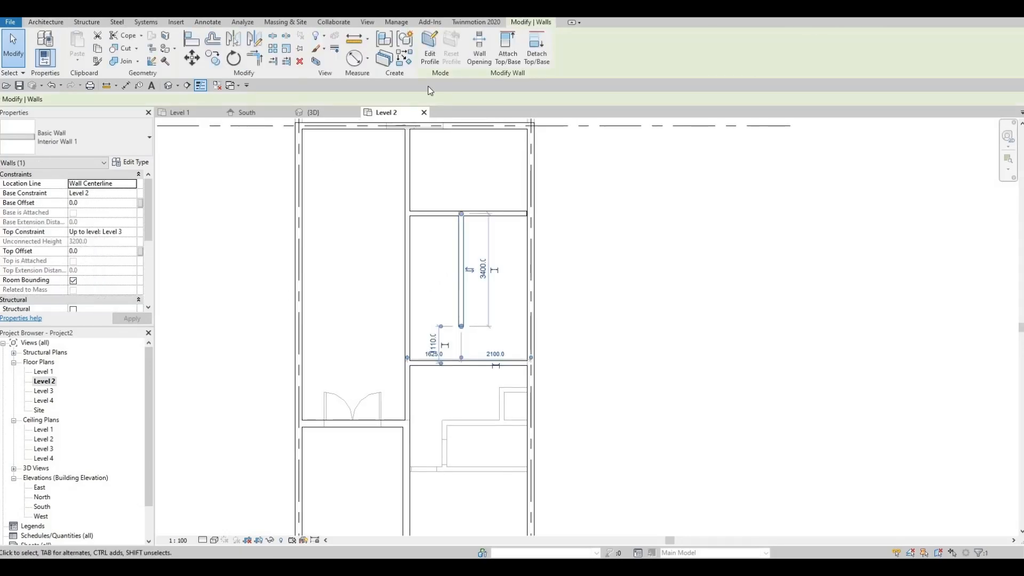
{"action": "left_click", "coordinate": [411, 63]}
{"action": "scroll", "coordinate": [454, 395], "scroll_direction": "up", "scroll_amount": 1}
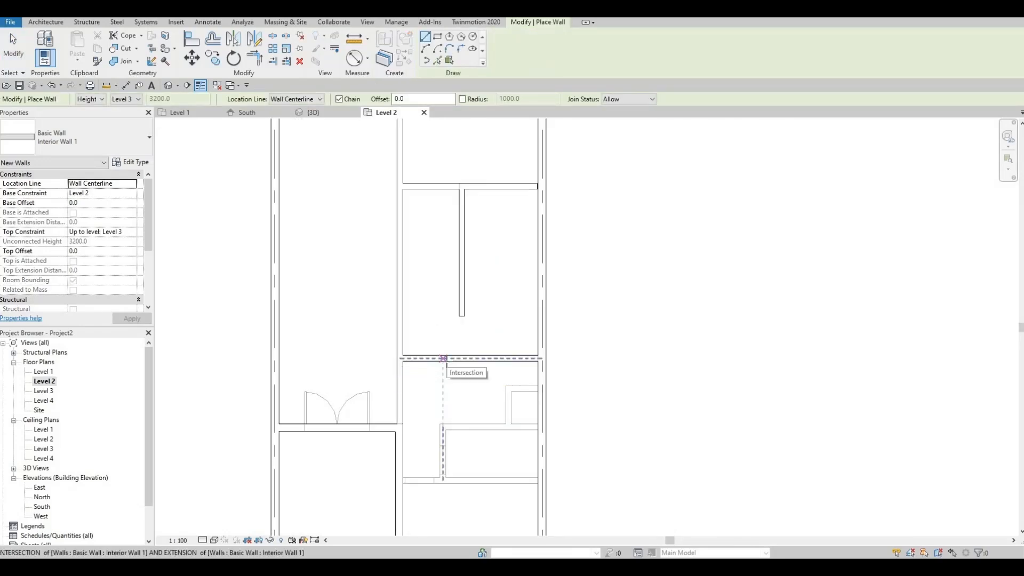
{"action": "left_click", "coordinate": [443, 359]}
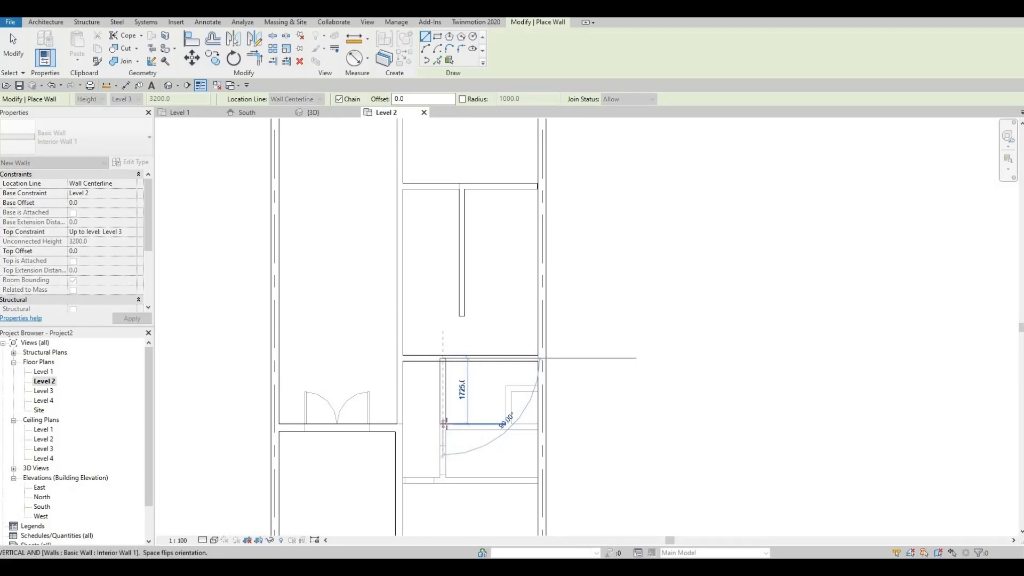
{"action": "left_click", "coordinate": [443, 423]}
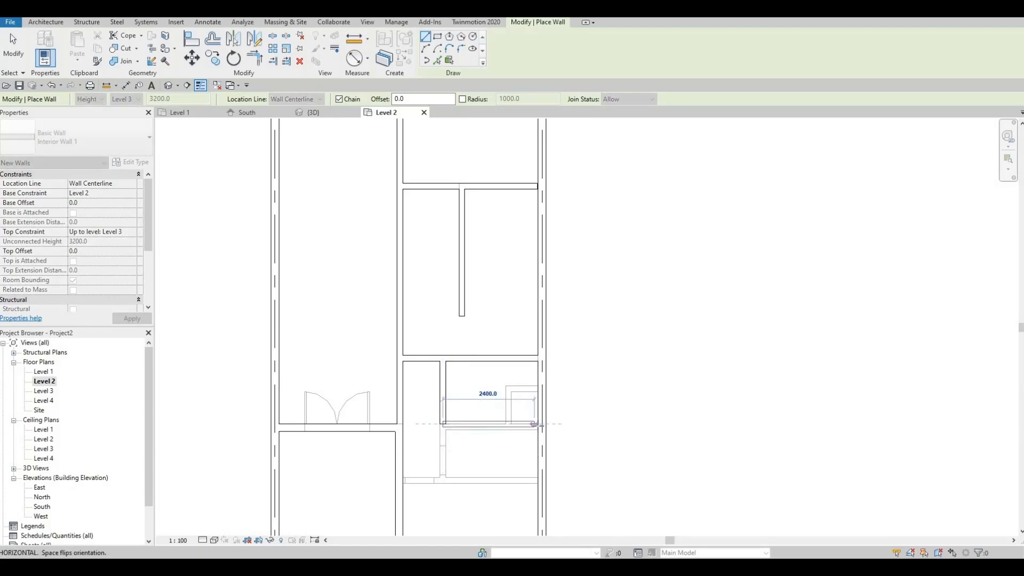
{"action": "left_click", "coordinate": [538, 424]}
{"action": "key", "text": "Escape"}
{"action": "key", "text": "Escape"}
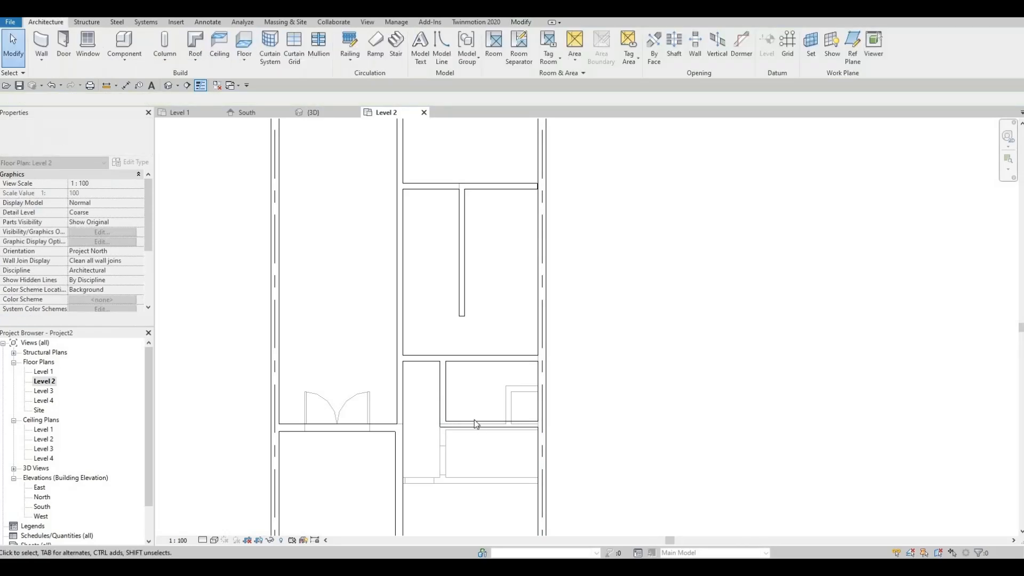
Align the lower face of the new short horizontal wall with the lower face of the underlaid Level 1 wall.
{"action": "scroll", "coordinate": [476, 424], "scroll_direction": "up", "scroll_amount": 3}
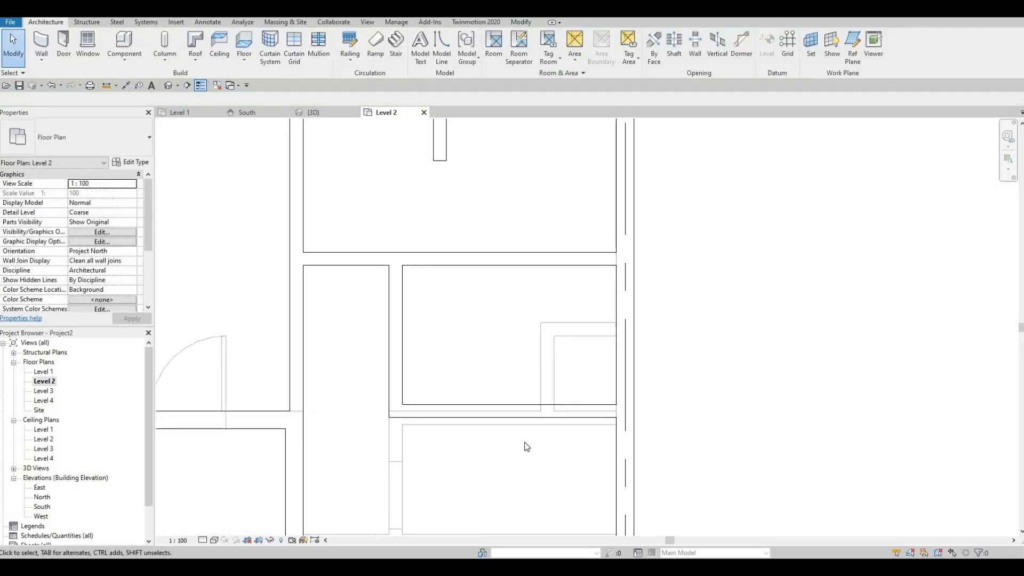
{"action": "key", "text": "a"}
{"action": "key", "text": "l"}
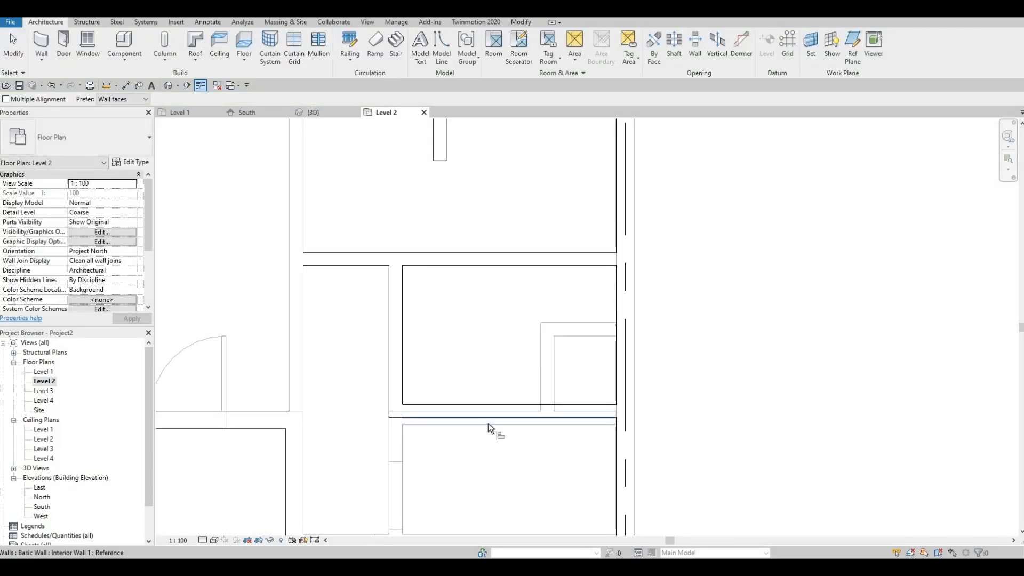
{"action": "left_click", "coordinate": [487, 423]}
{"action": "left_click", "coordinate": [491, 416]}
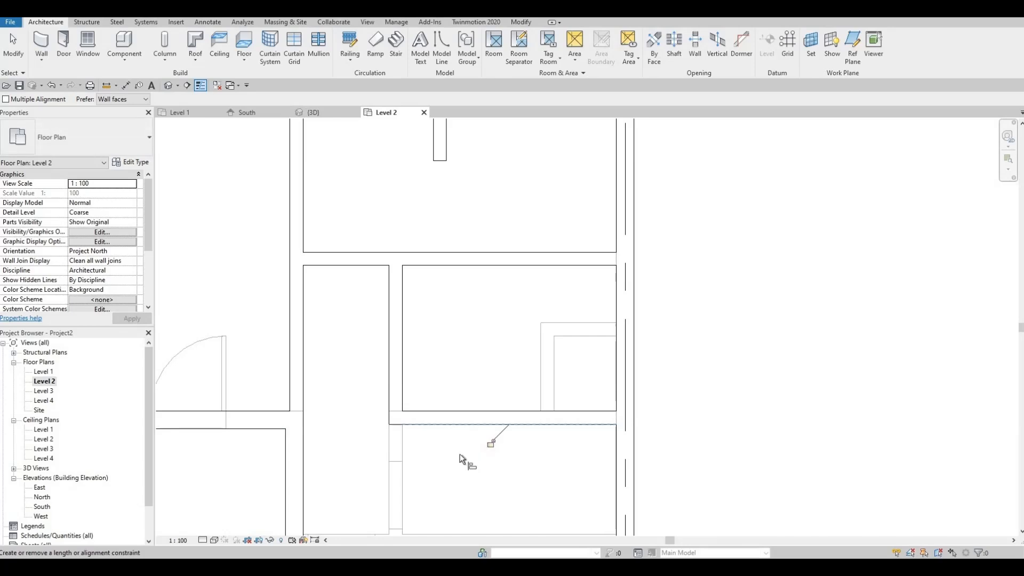
{"action": "key", "text": "Escape"}
{"action": "key", "text": "Escape"}
Extend the free right end of the upper horizontal interior wall to the centerline of the right exterior wall.
{"action": "scroll", "coordinate": [455, 456], "scroll_direction": "down", "scroll_amount": 2}
{"action": "middle_click_drag", "start_coordinate": [475, 501], "coordinate": [446, 454]}
{"action": "scroll", "coordinate": [485, 425], "scroll_direction": "down", "scroll_amount": 2}
{"action": "scroll", "coordinate": [485, 426], "scroll_direction": "down", "scroll_amount": 1}
{"action": "middle_click_drag", "start_coordinate": [464, 279], "coordinate": [471, 287]}
{"action": "scroll", "coordinate": [512, 244], "scroll_direction": "up", "scroll_amount": 1}
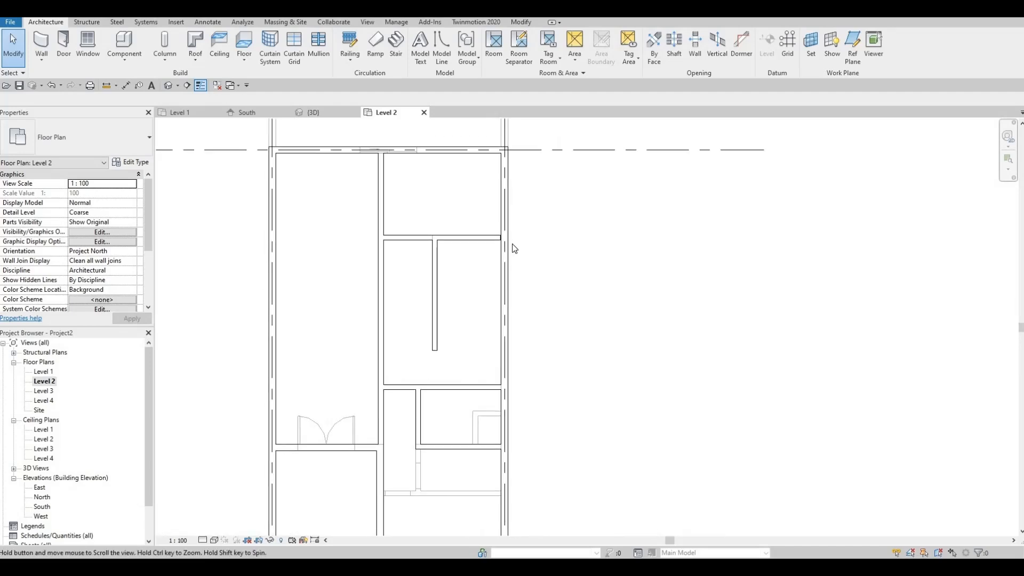
{"action": "scroll", "coordinate": [512, 244], "scroll_direction": "up", "scroll_amount": 2}
{"action": "scroll", "coordinate": [482, 235], "scroll_direction": "up", "scroll_amount": 2}
{"action": "left_click", "coordinate": [499, 279]}
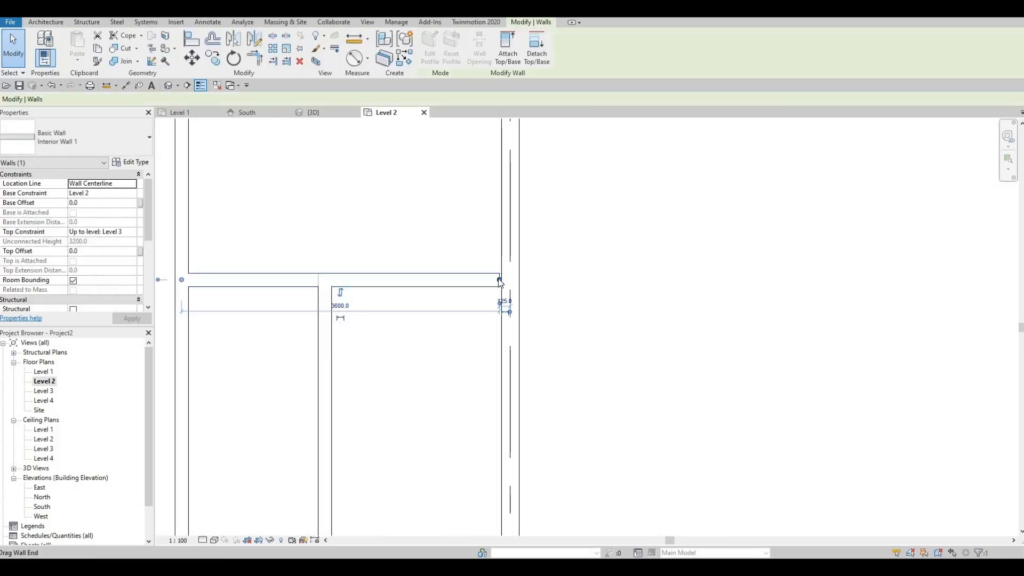
{"action": "left_click_drag", "start_coordinate": [501, 278], "coordinate": [507, 279]}
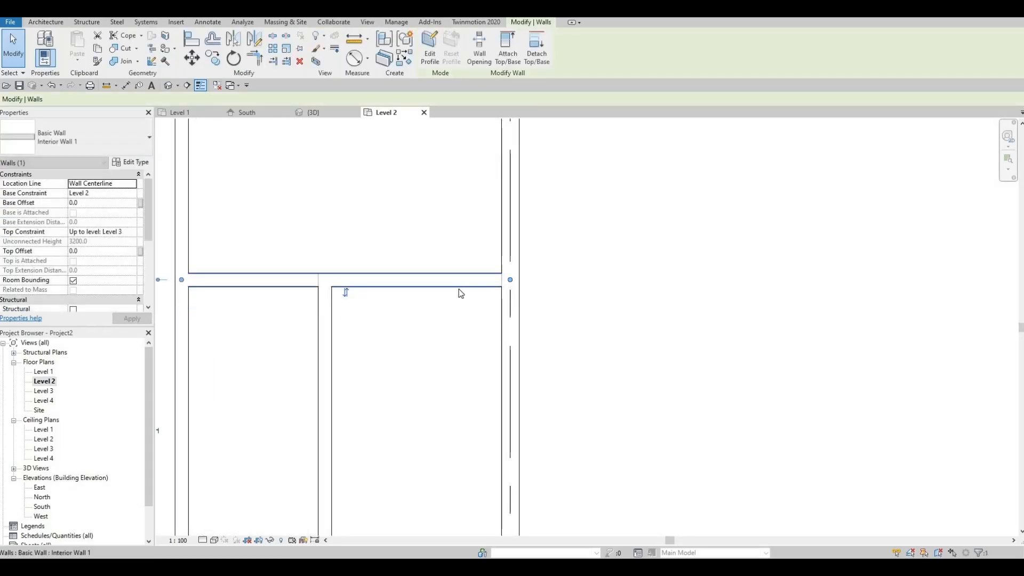
{"action": "left_click", "coordinate": [440, 321]}
Choose M_Single-Flush 0762 x 2032mm as the type for door placement, then leave the Door command without placing a door.
{"action": "scroll", "coordinate": [436, 324], "scroll_direction": "down", "scroll_amount": 2}
{"action": "middle_click_drag", "start_coordinate": [436, 325], "coordinate": [451, 298]}
{"action": "scroll", "coordinate": [472, 250], "scroll_direction": "down", "scroll_amount": 2}
{"action": "middle_click_drag", "start_coordinate": [389, 273], "coordinate": [458, 277]}
{"action": "scroll", "coordinate": [458, 281], "scroll_direction": "down", "scroll_amount": 2}
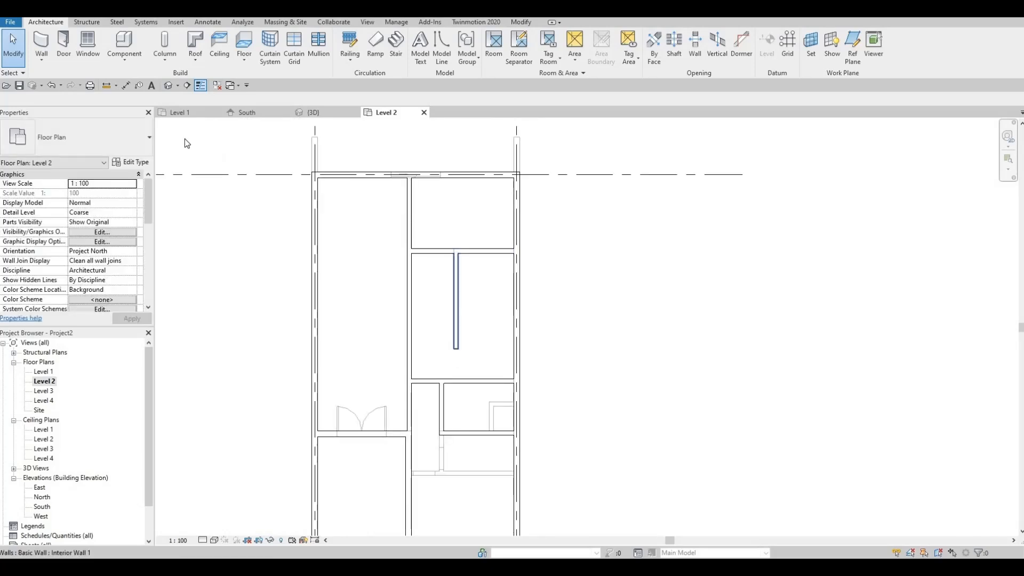
{"action": "left_click", "coordinate": [63, 47]}
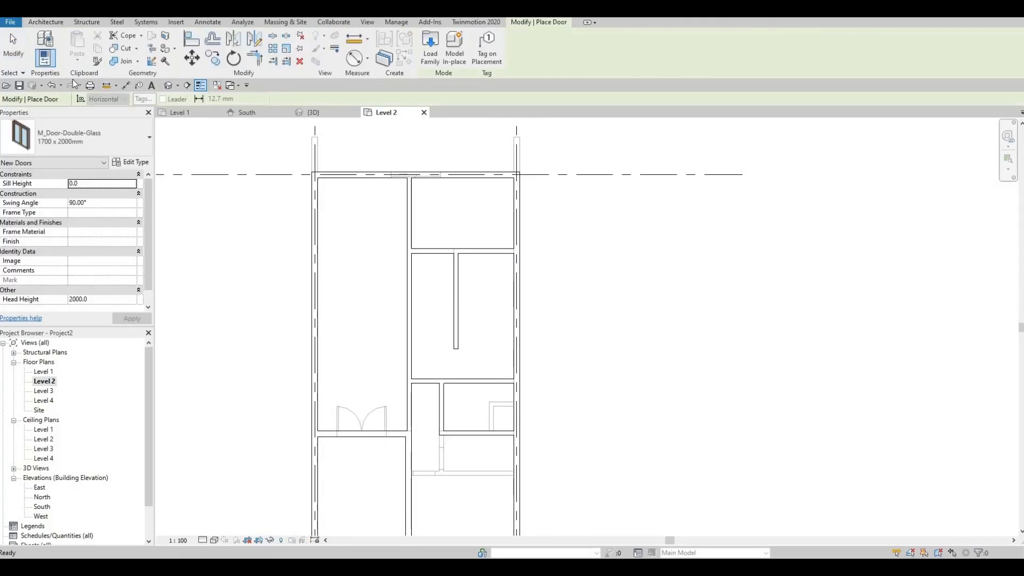
{"action": "left_click", "coordinate": [91, 138]}
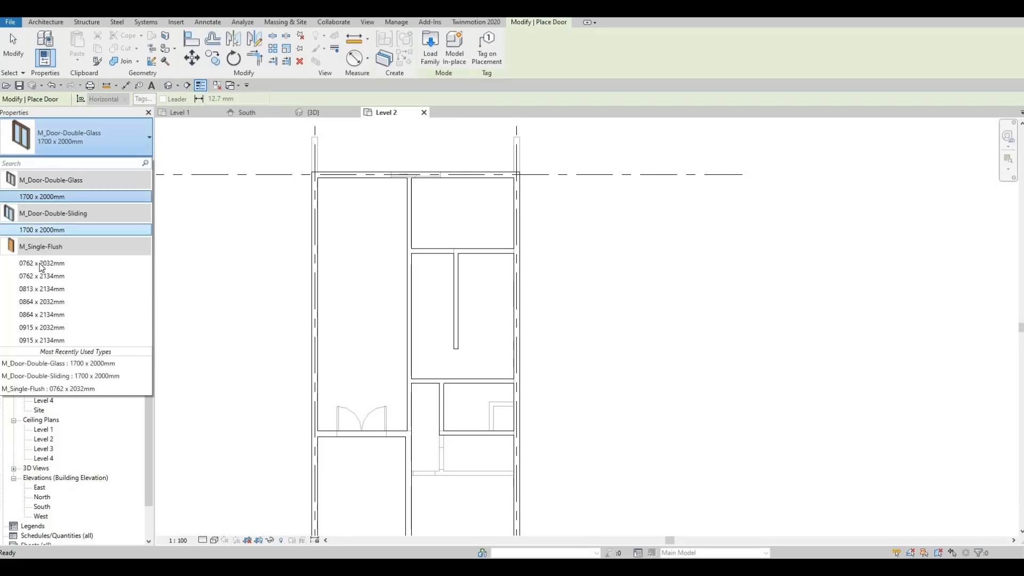
{"action": "left_click", "coordinate": [42, 263]}
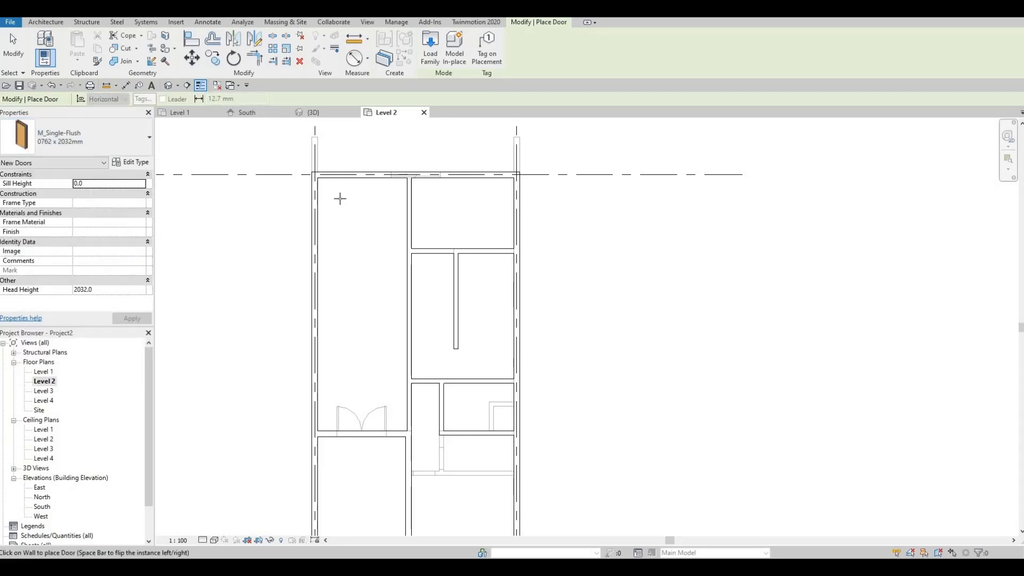
{"action": "scroll", "coordinate": [424, 237], "scroll_direction": "up", "scroll_amount": 2}
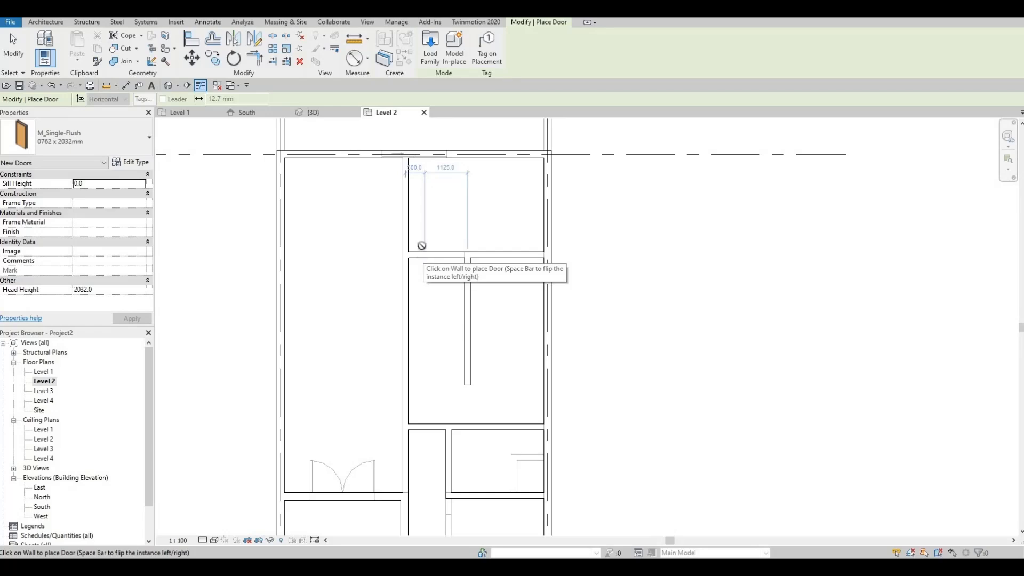
{"action": "key", "text": "Escape"}
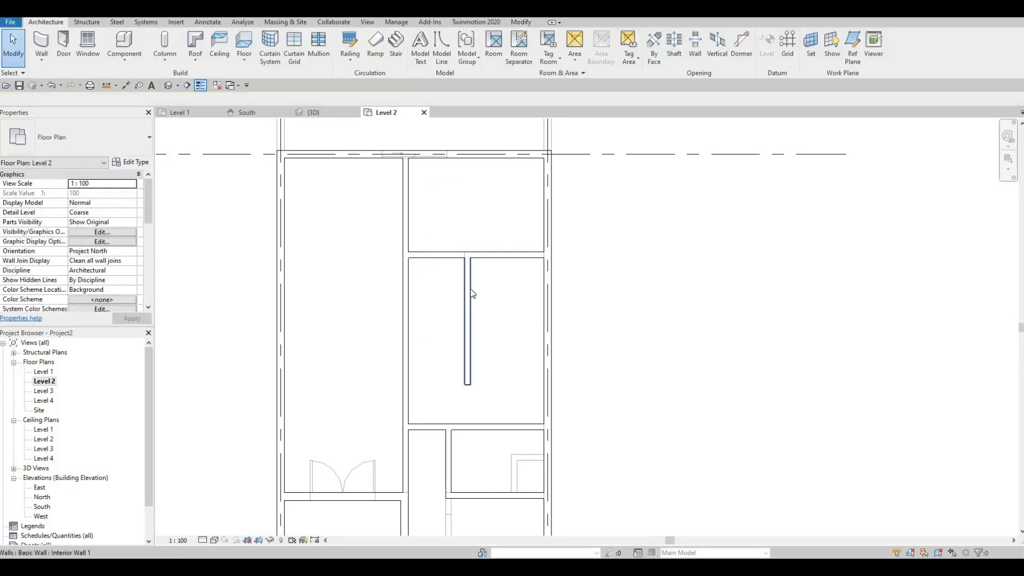
Draw a horizontal Interior Wall 1 across the large left room, from the long vertical interior wall to the left exterior wall.
{"action": "left_click", "coordinate": [469, 292]}
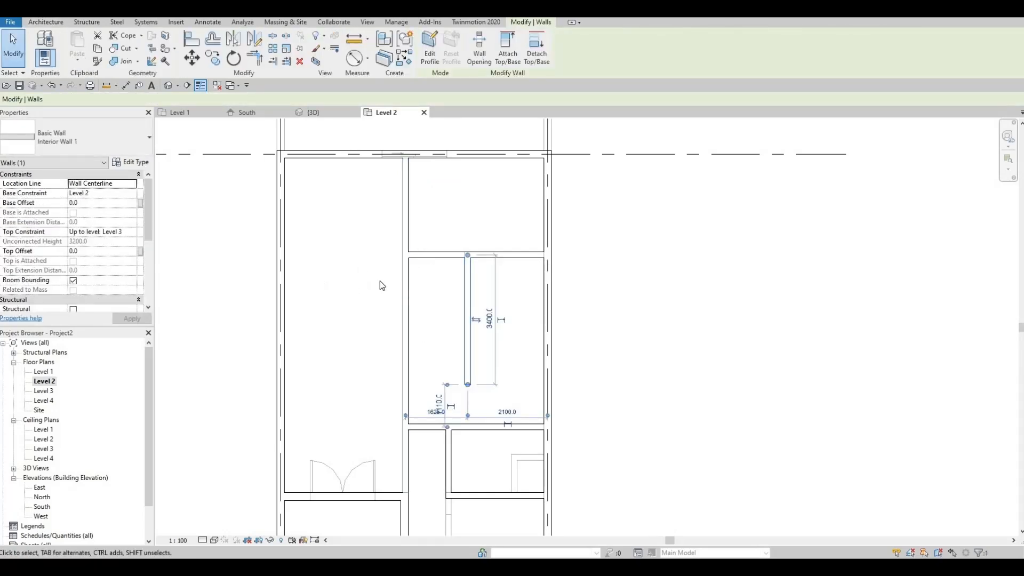
{"action": "left_click", "coordinate": [405, 57]}
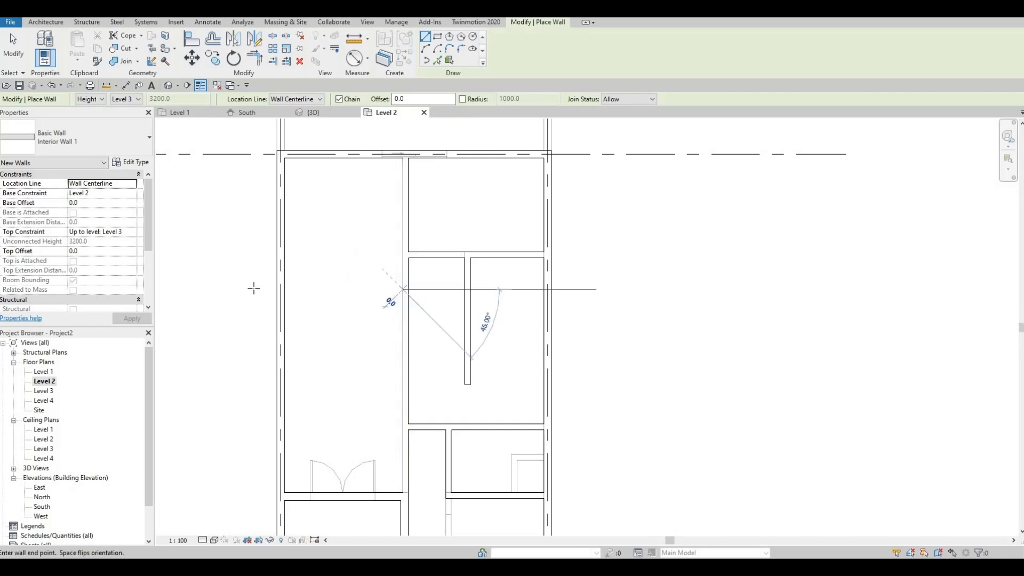
{"action": "left_click", "coordinate": [402, 289]}
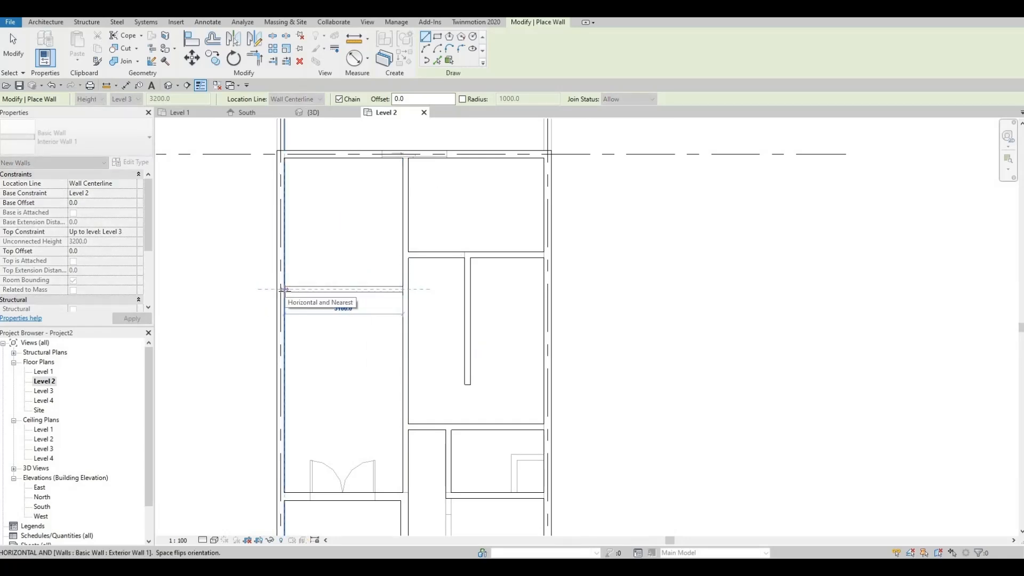
{"action": "left_click", "coordinate": [282, 289]}
{"action": "key", "text": "Escape"}
Draw a second, parallel Interior Wall 1 below it, from the left exterior wall to the long vertical interior wall.
{"action": "middle_click_drag", "start_coordinate": [360, 403], "coordinate": [367, 327]}
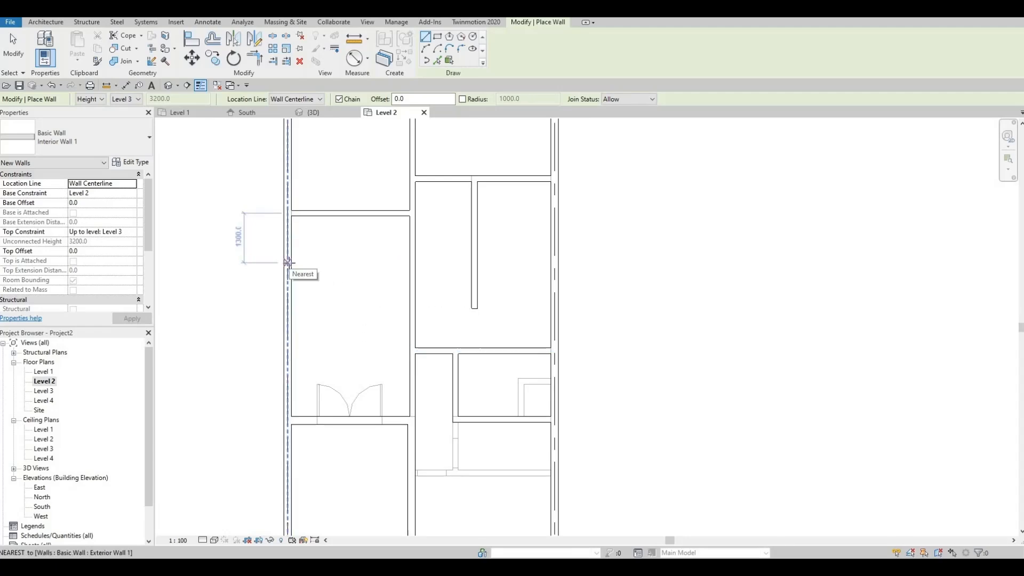
{"action": "left_click", "coordinate": [288, 266]}
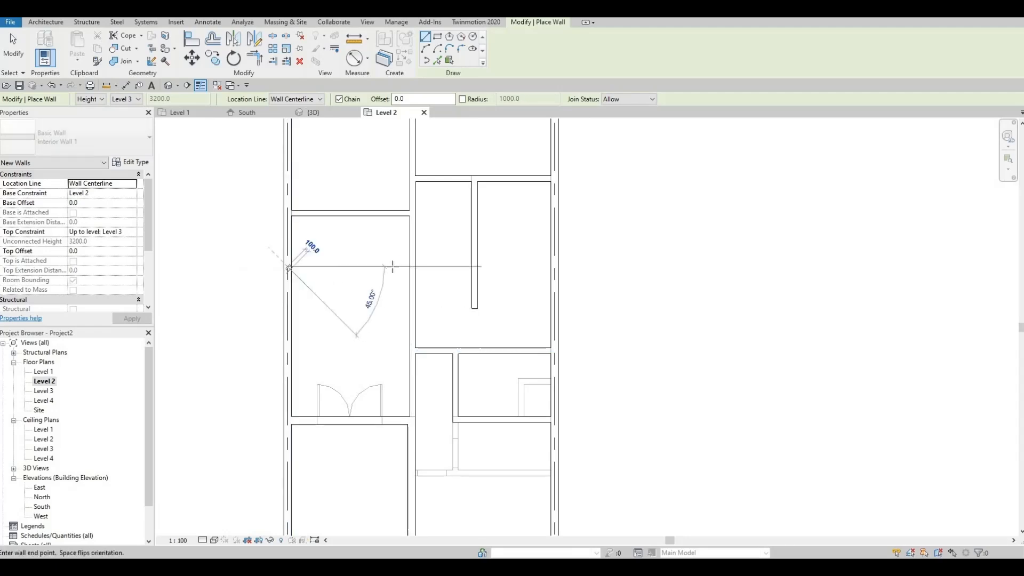
{"action": "left_click", "coordinate": [411, 267]}
{"action": "key", "text": "Escape"}
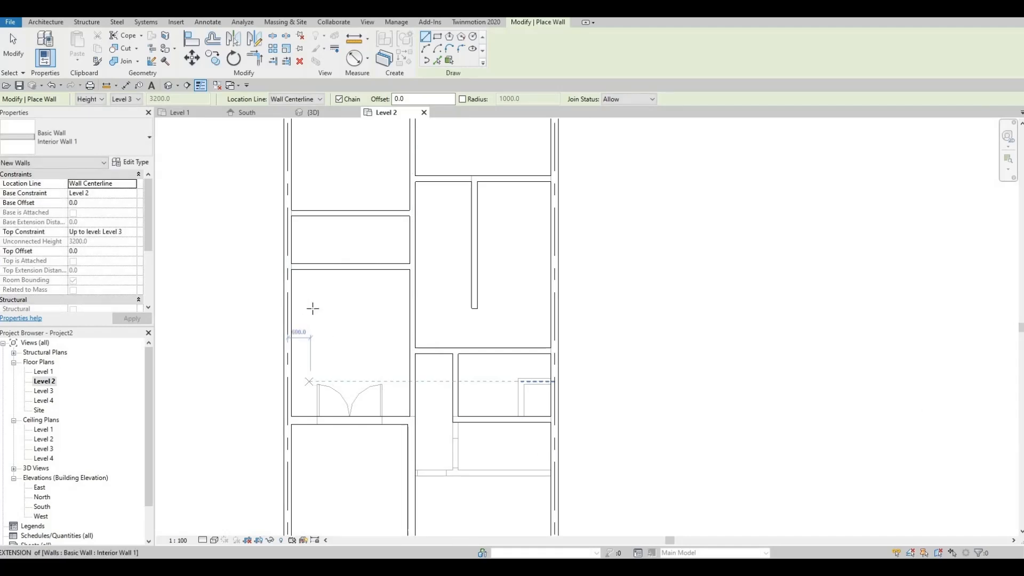
Check the distances from the lower of the two new left-room walls to the neighbouring horizontal walls.
{"action": "scroll", "coordinate": [352, 280], "scroll_direction": "down", "scroll_amount": 2}
{"action": "middle_click_drag", "start_coordinate": [356, 318], "coordinate": [386, 294]}
{"action": "scroll", "coordinate": [377, 336], "scroll_direction": "down", "scroll_amount": 3}
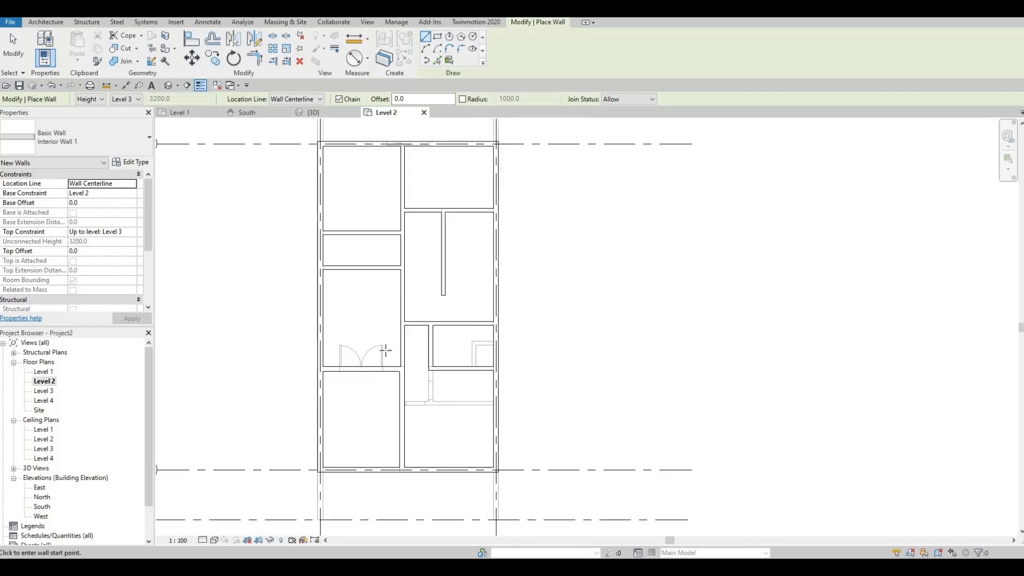
{"action": "key", "text": "Escape"}
{"action": "scroll", "coordinate": [354, 320], "scroll_direction": "up", "scroll_amount": 2}
{"action": "left_click", "coordinate": [348, 269]}
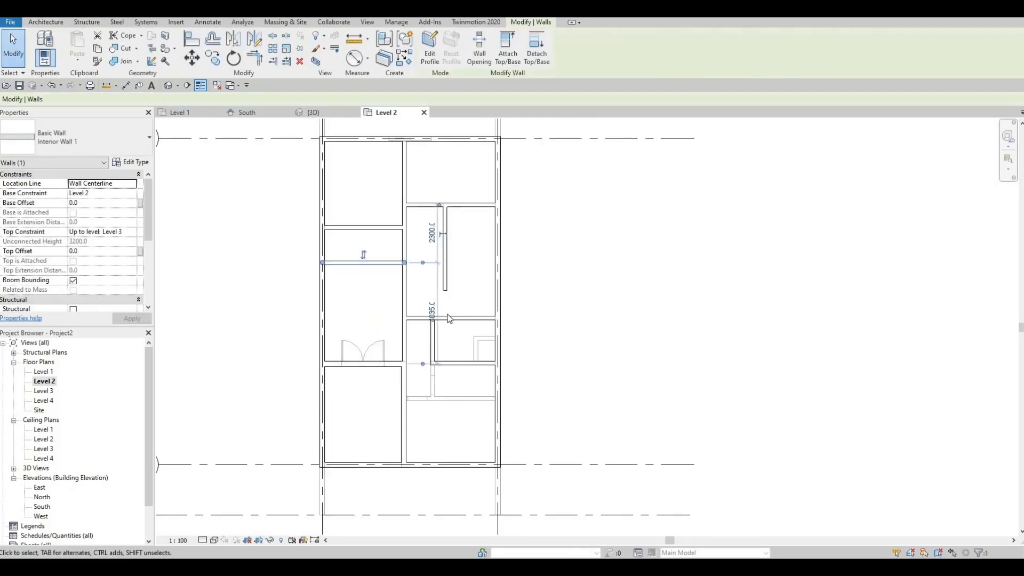
{"action": "scroll", "coordinate": [440, 329], "scroll_direction": "up", "scroll_amount": 2}
{"action": "scroll", "coordinate": [427, 312], "scroll_direction": "up", "scroll_amount": 4}
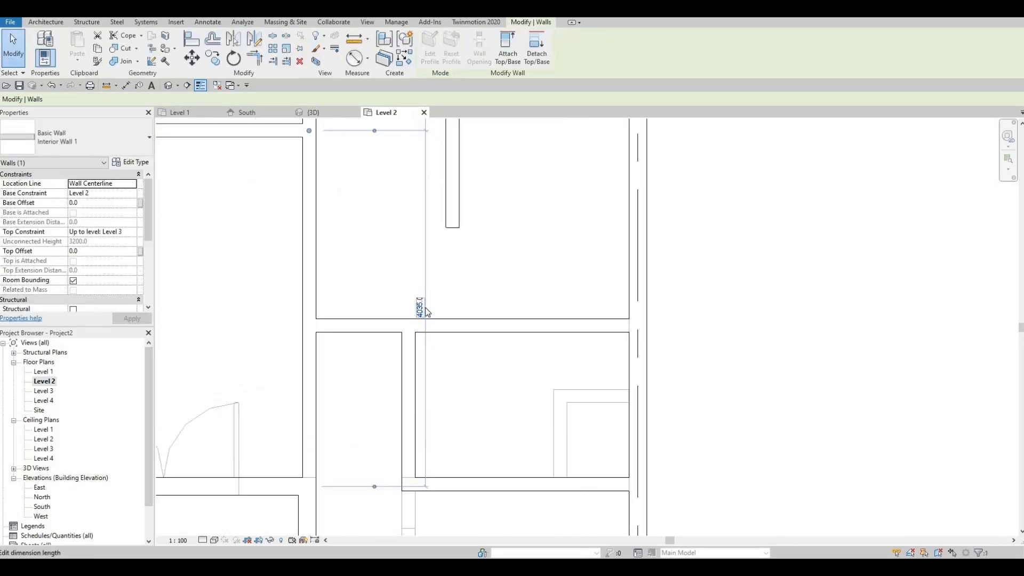
{"action": "scroll", "coordinate": [426, 314], "scroll_direction": "down", "scroll_amount": 2}
{"action": "scroll", "coordinate": [424, 307], "scroll_direction": "down", "scroll_amount": 3}
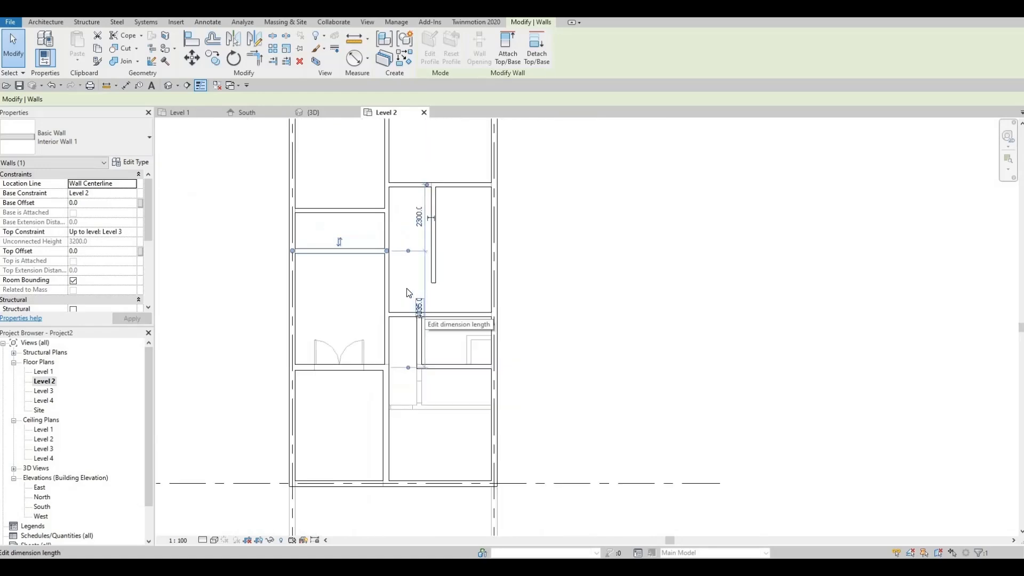
{"action": "left_click", "coordinate": [395, 279]}
{"action": "scroll", "coordinate": [368, 224], "scroll_direction": "up", "scroll_amount": 4}
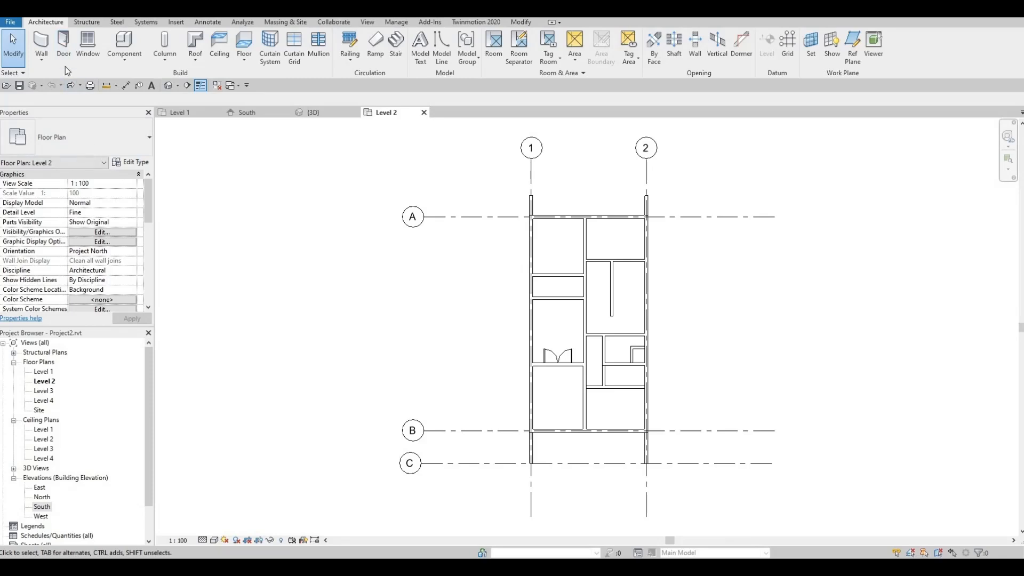
{"action": "left_click", "coordinate": [63, 45]}
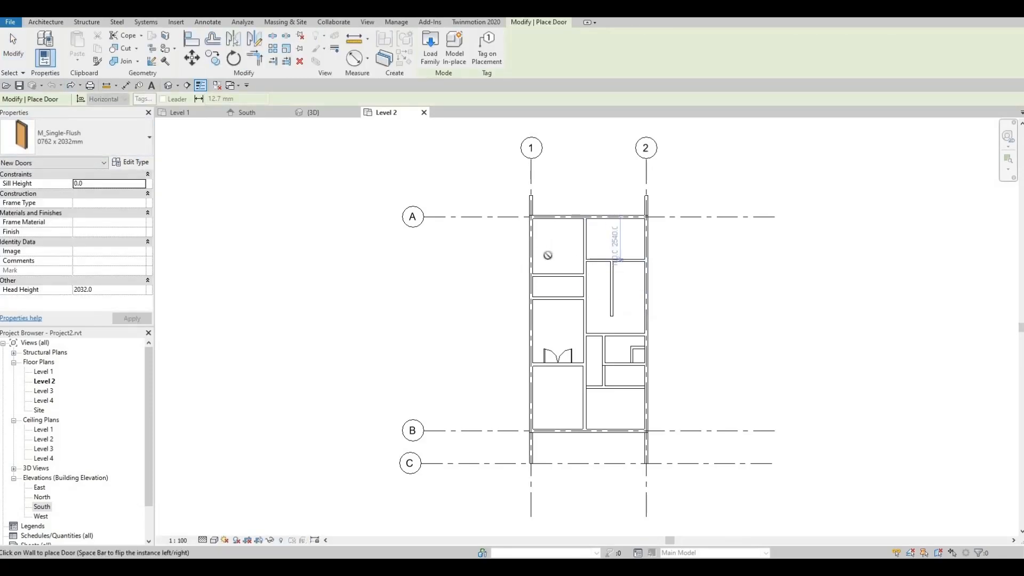
{"action": "scroll", "coordinate": [588, 257], "scroll_direction": "up", "scroll_amount": 1}
{"action": "key", "text": "Escape"}
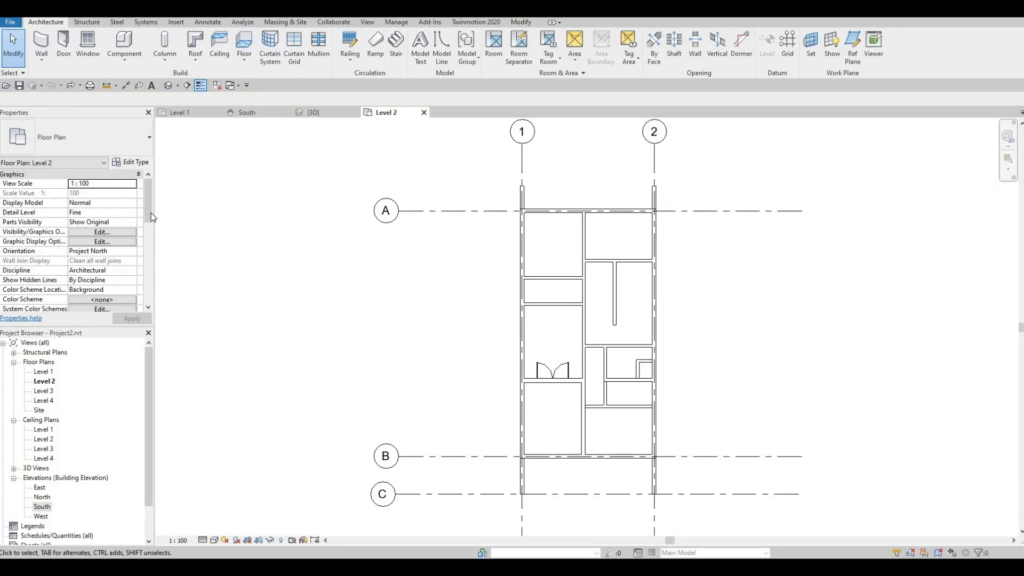
Set the top and bottom of Level 2's view range to Associated Level (Level 2) and open the view depth level choices.
{"action": "scroll", "coordinate": [150, 240], "scroll_direction": "down", "scroll_amount": 5}
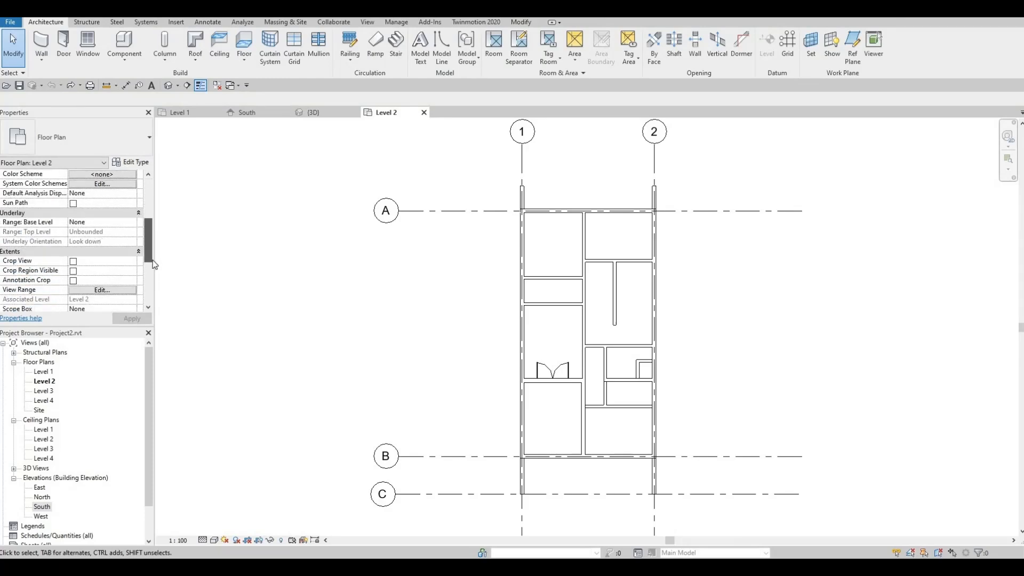
{"action": "scroll", "coordinate": [152, 267], "scroll_direction": "down", "scroll_amount": 1}
{"action": "left_click", "coordinate": [123, 252]}
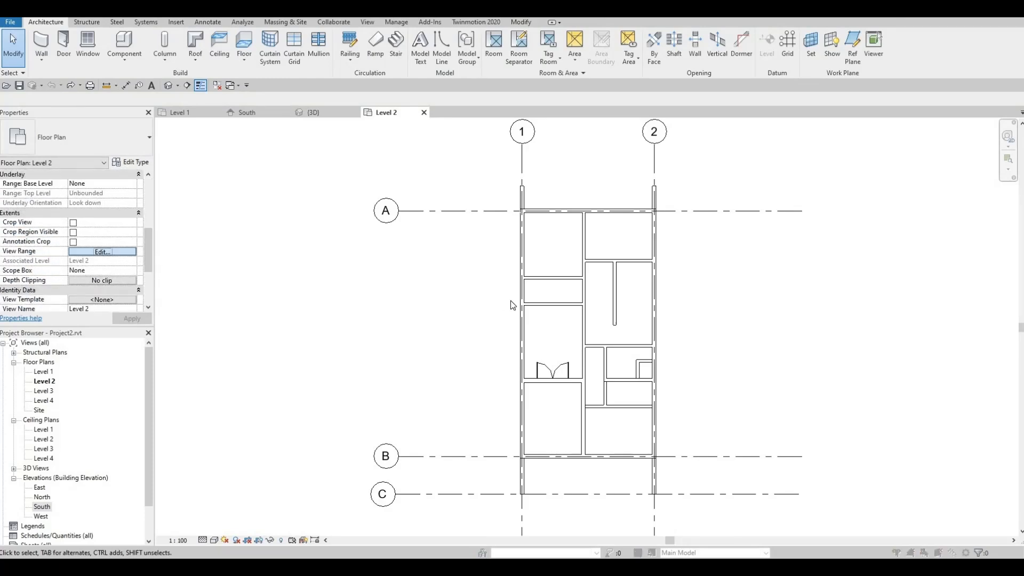
{"action": "left_click", "coordinate": [577, 239]}
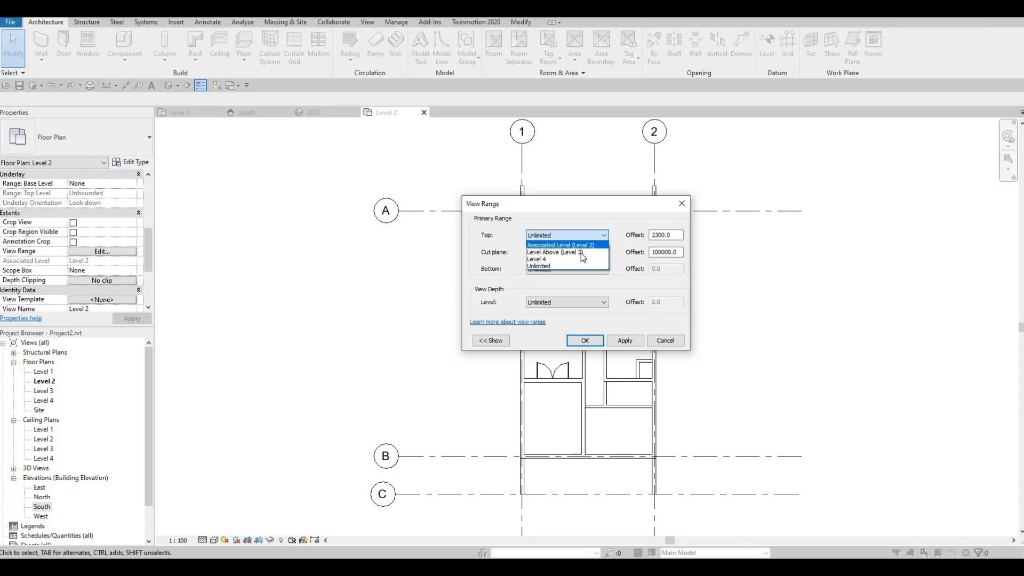
{"action": "left_click", "coordinate": [581, 245]}
{"action": "left_click", "coordinate": [595, 269]}
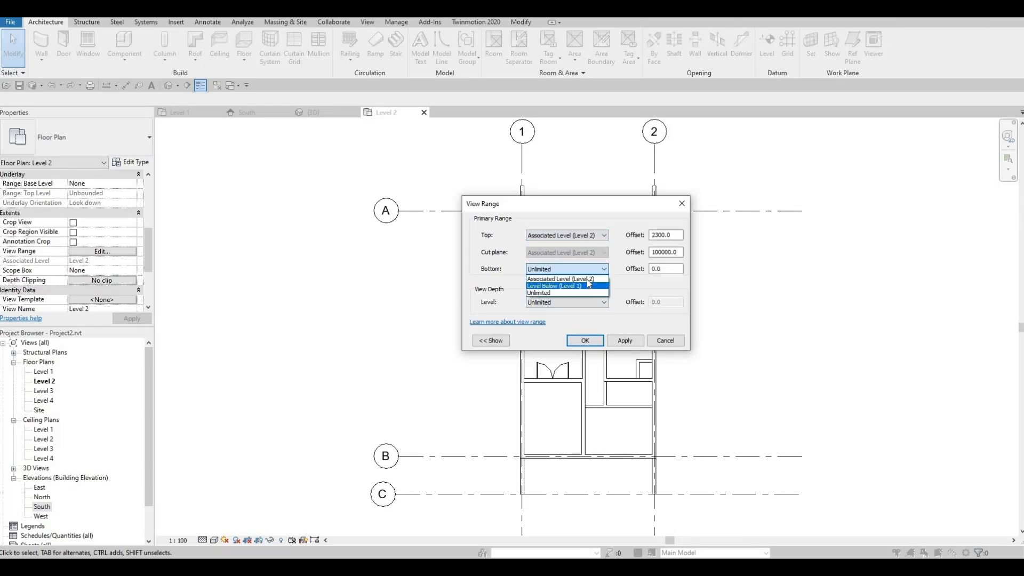
{"action": "left_click", "coordinate": [566, 279]}
{"action": "left_click", "coordinate": [587, 302]}
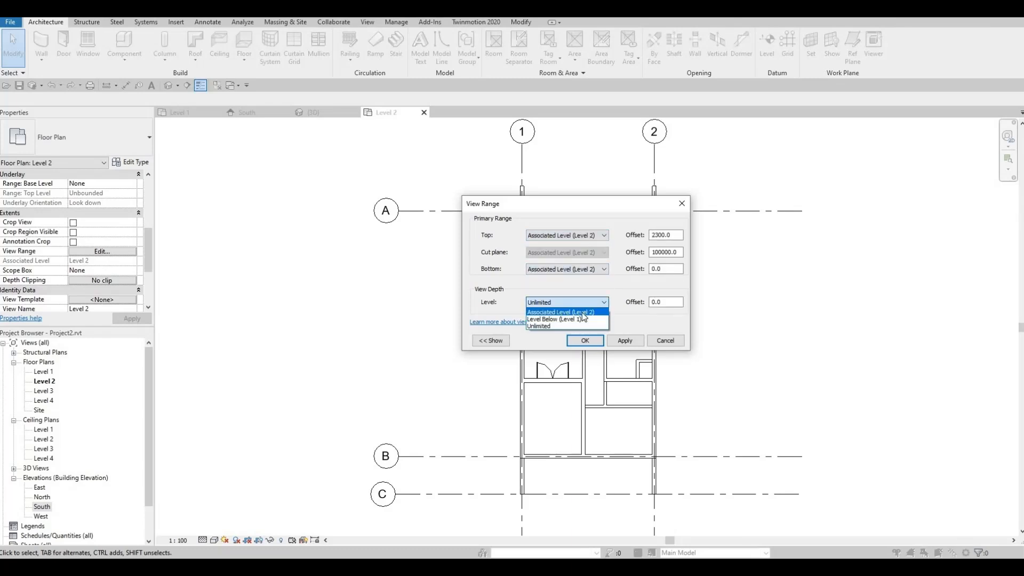
Set the Level 2 view range to a 1200 mm cut plane offset and a view depth at the associated level.
{"action": "key", "text": "Return"}
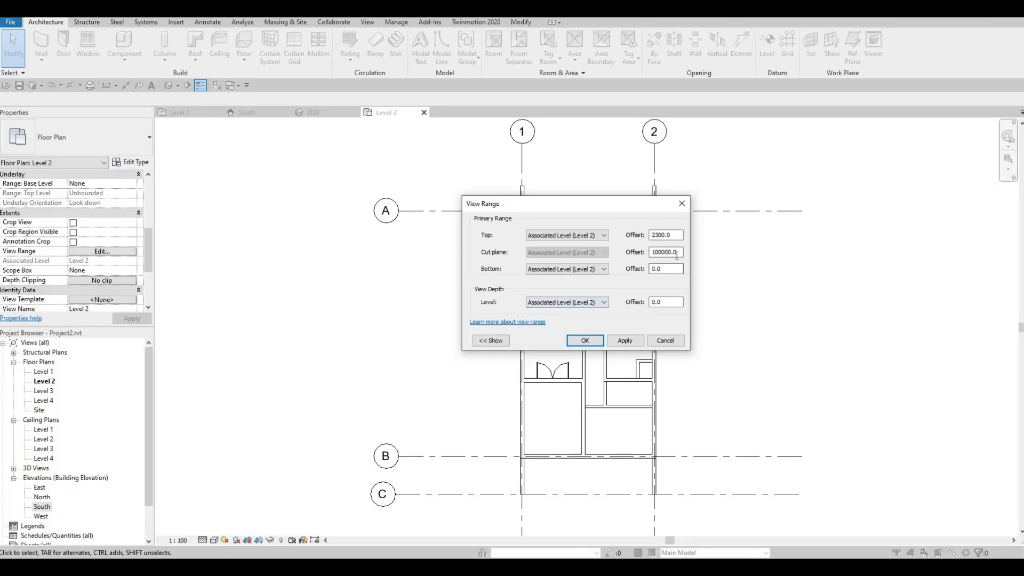
{"action": "left_click_drag", "start_coordinate": [675, 252], "coordinate": [650, 253]}
{"action": "left_click", "coordinate": [626, 342]}
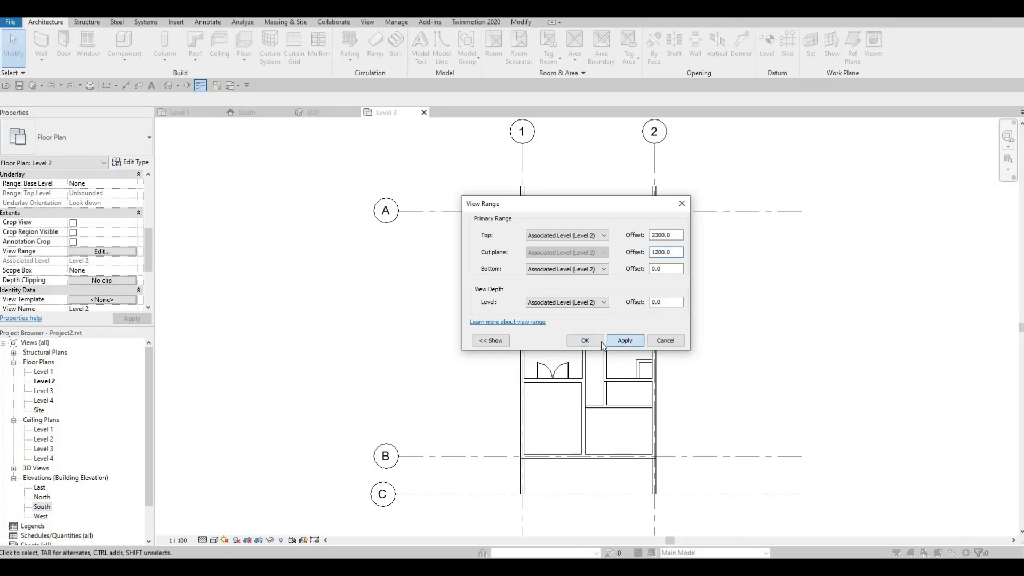
{"action": "left_click", "coordinate": [587, 341]}
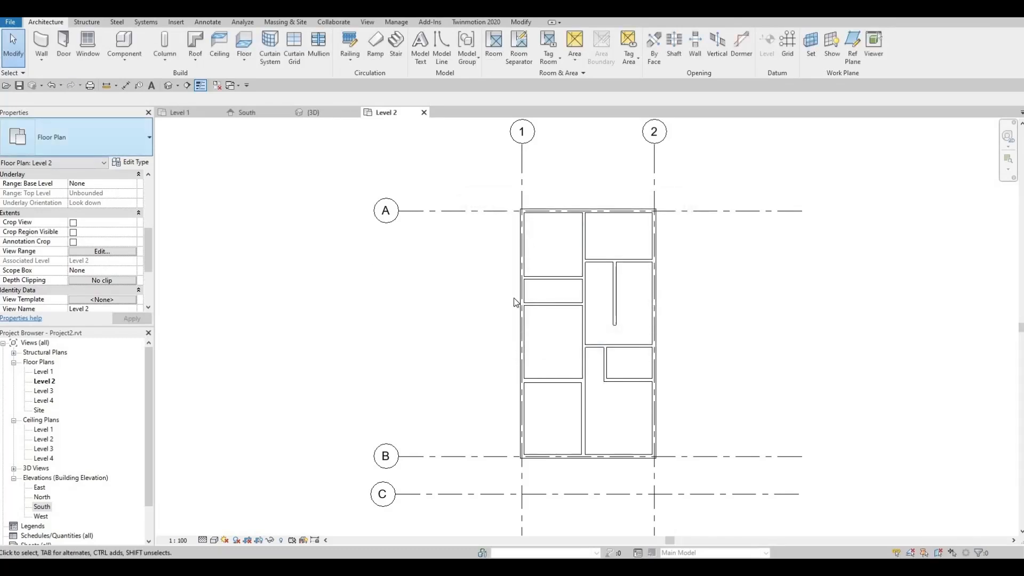
Place M_Single-Flush 0762 x 2032mm doors in the upper-right room's lower wall and near the lower end of the upper-left room's hallway wall.
{"action": "middle_click_drag", "start_coordinate": [522, 302], "coordinate": [418, 302]}
{"action": "scroll", "coordinate": [463, 265], "scroll_direction": "up", "scroll_amount": 2}
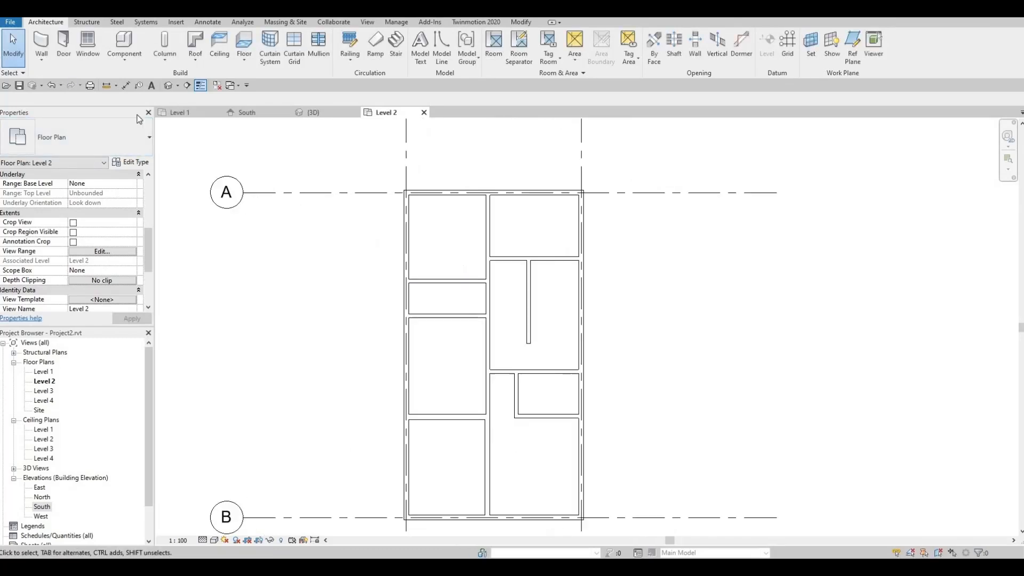
{"action": "left_click", "coordinate": [64, 45]}
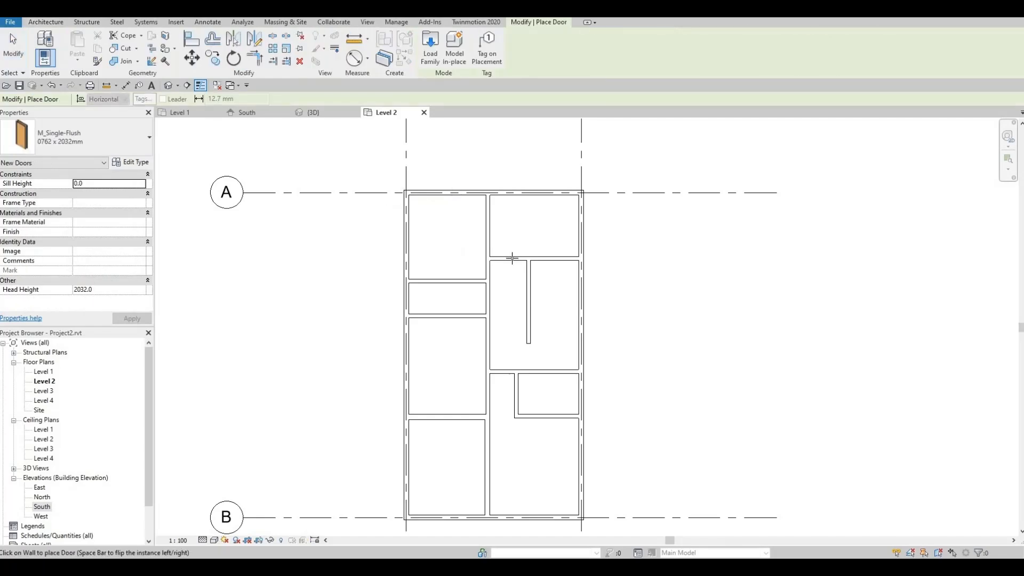
{"action": "scroll", "coordinate": [514, 257], "scroll_direction": "up", "scroll_amount": 1}
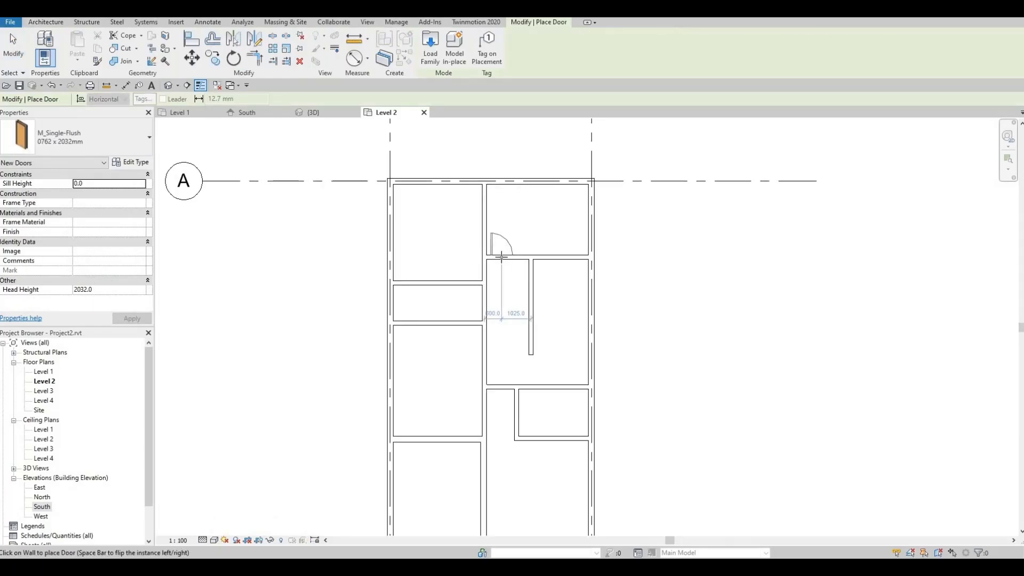
{"action": "left_click", "coordinate": [502, 257]}
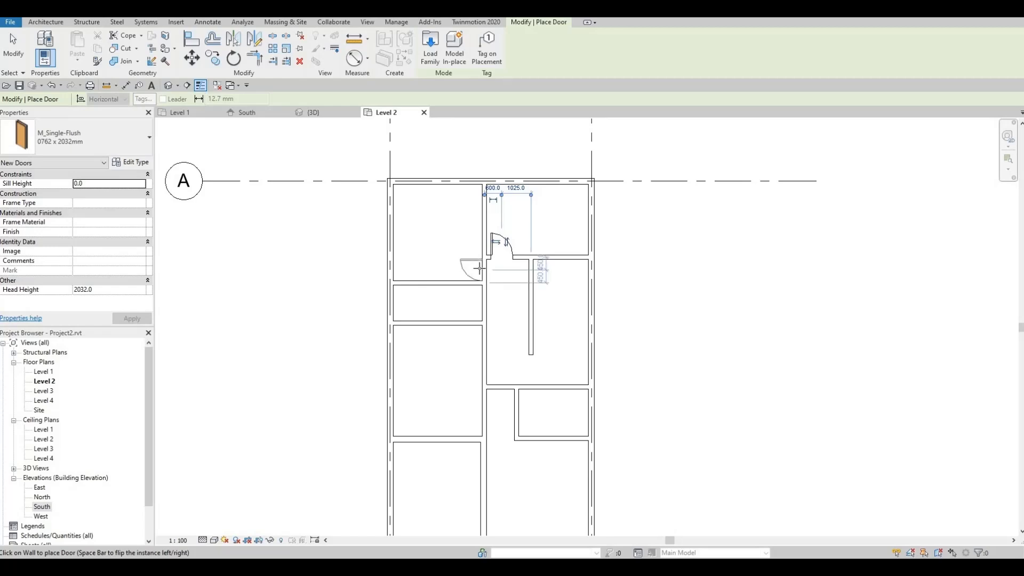
{"action": "left_click", "coordinate": [479, 268]}
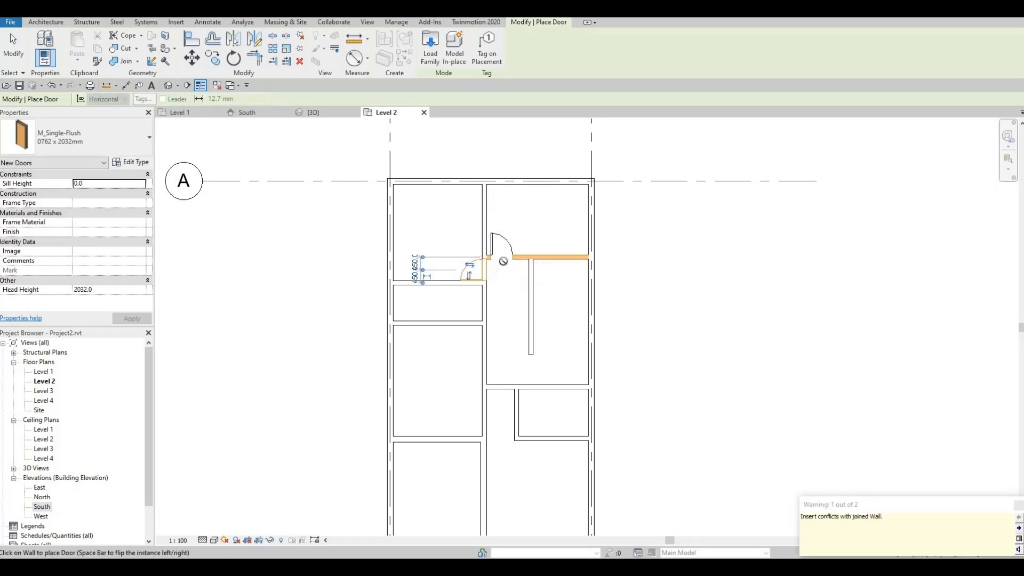
{"action": "scroll", "coordinate": [511, 262], "scroll_direction": "up", "scroll_amount": 1}
{"action": "key", "text": "Escape"}
{"action": "key", "text": "Escape"}
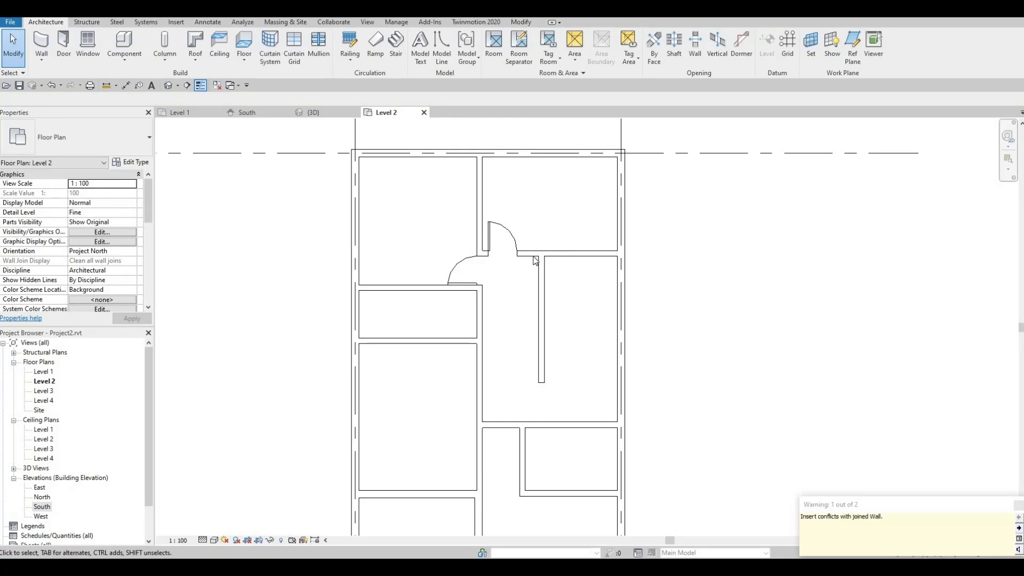
Nudge the upper-right room's lower wall upward, then shift the upper-left room's door slightly up along its wall.
{"action": "left_click", "coordinate": [549, 254]}
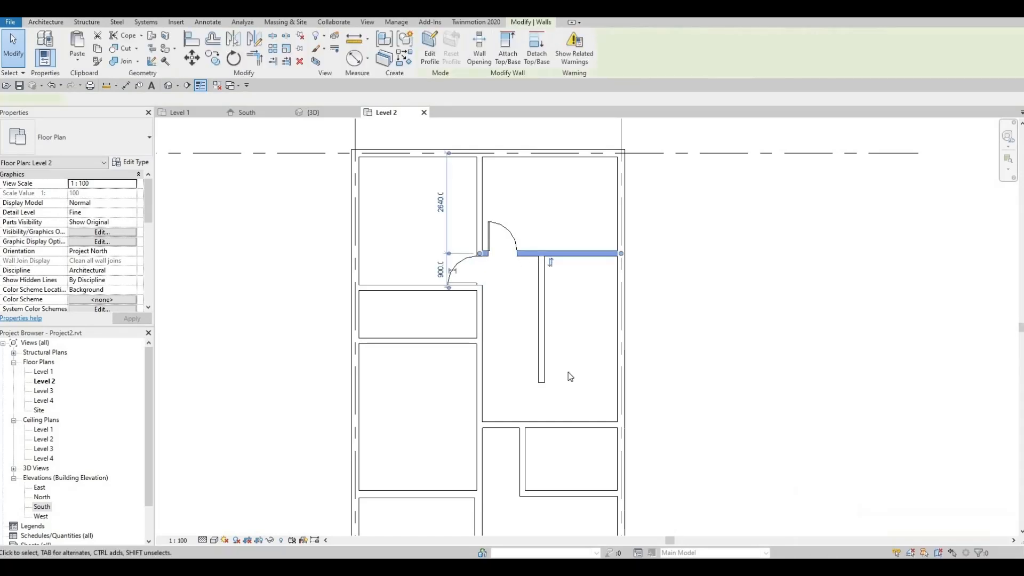
{"action": "key", "text": "Up"}
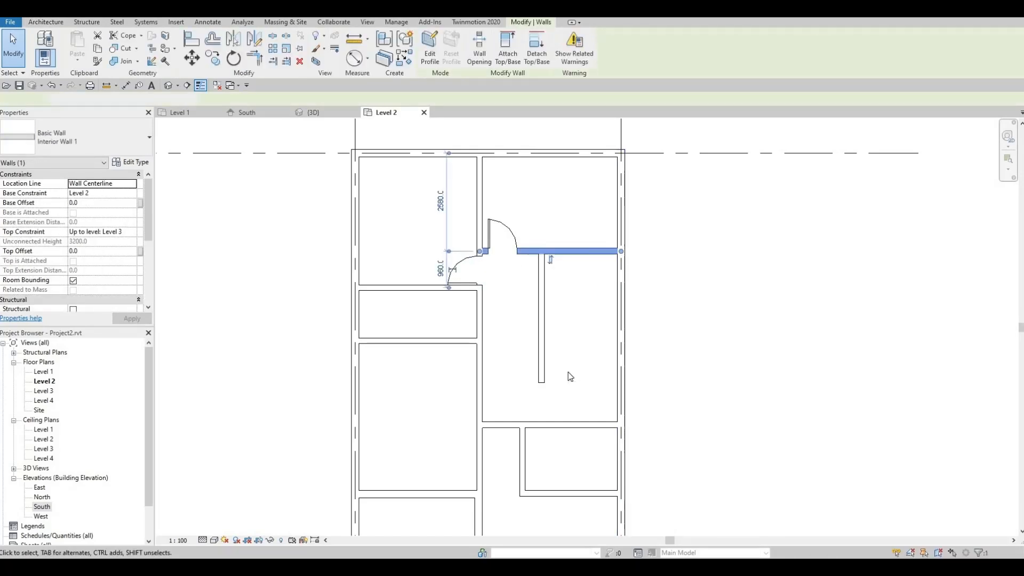
{"action": "key", "text": "Escape"}
{"action": "left_click", "coordinate": [456, 271]}
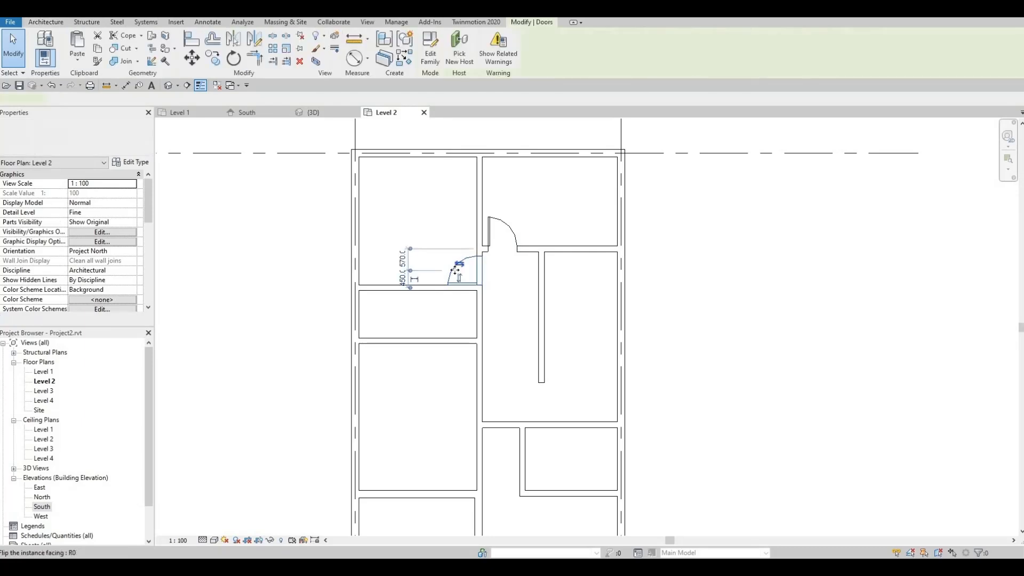
{"action": "key", "text": "Escape"}
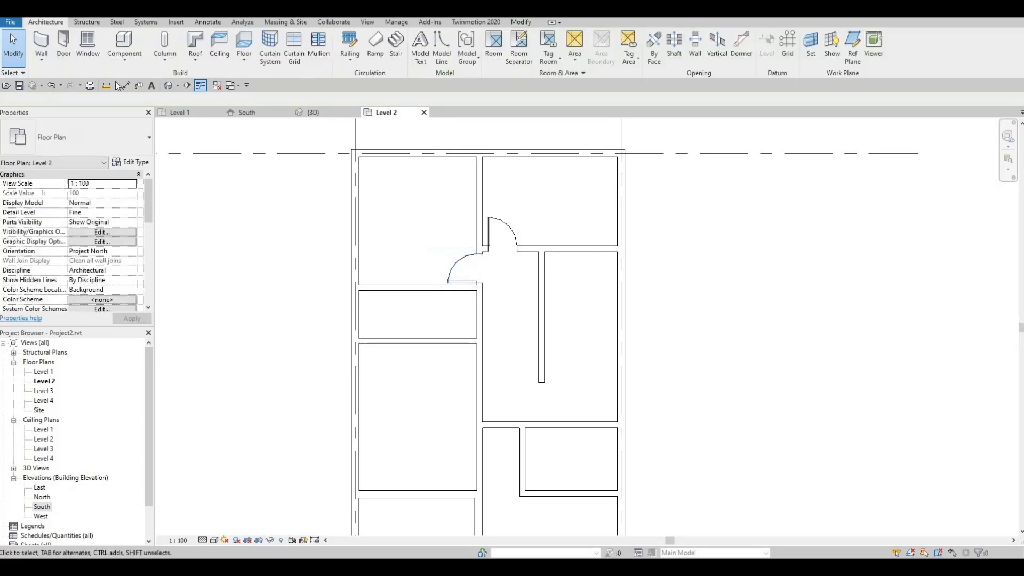
Place single-flush doors in the small left room and the room below, each 500 mm from their shared wall, and centred in the hallway's lower wall.
{"action": "left_click", "coordinate": [65, 41]}
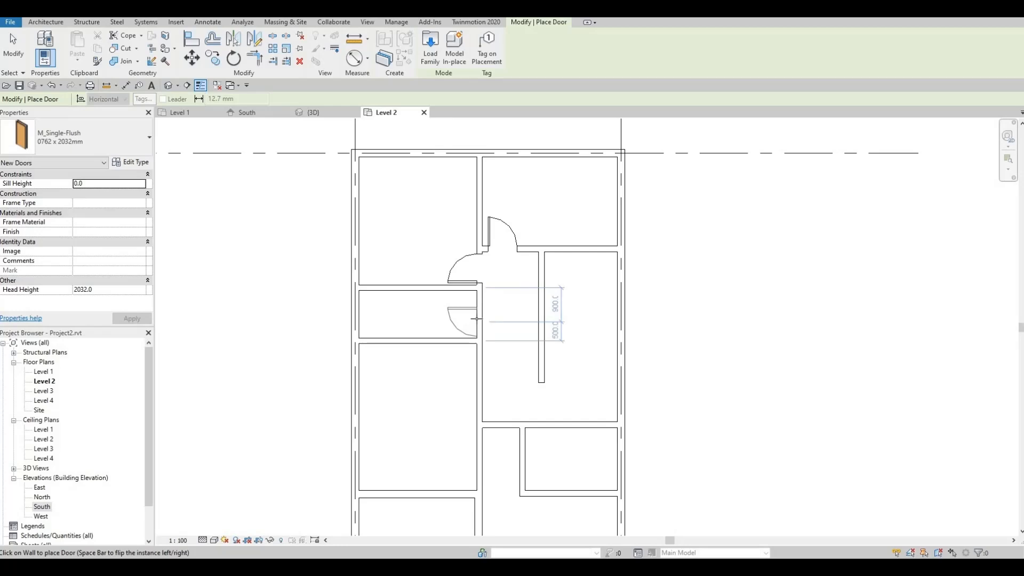
{"action": "key", "text": "space"}
{"action": "left_click", "coordinate": [479, 339]}
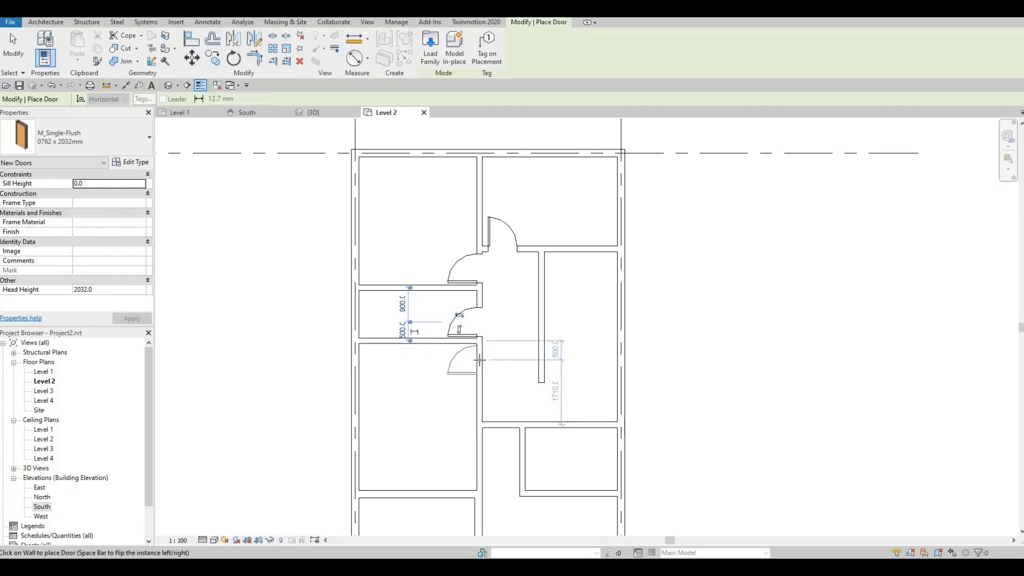
{"action": "key", "text": "space"}
{"action": "left_click", "coordinate": [479, 360]}
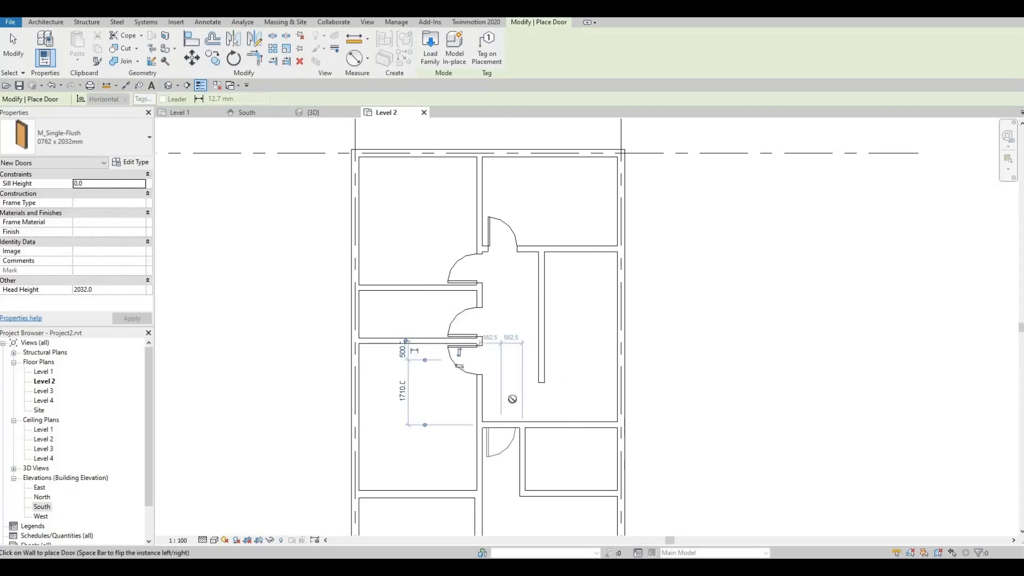
{"action": "scroll", "coordinate": [521, 281], "scroll_direction": "down", "scroll_amount": 2}
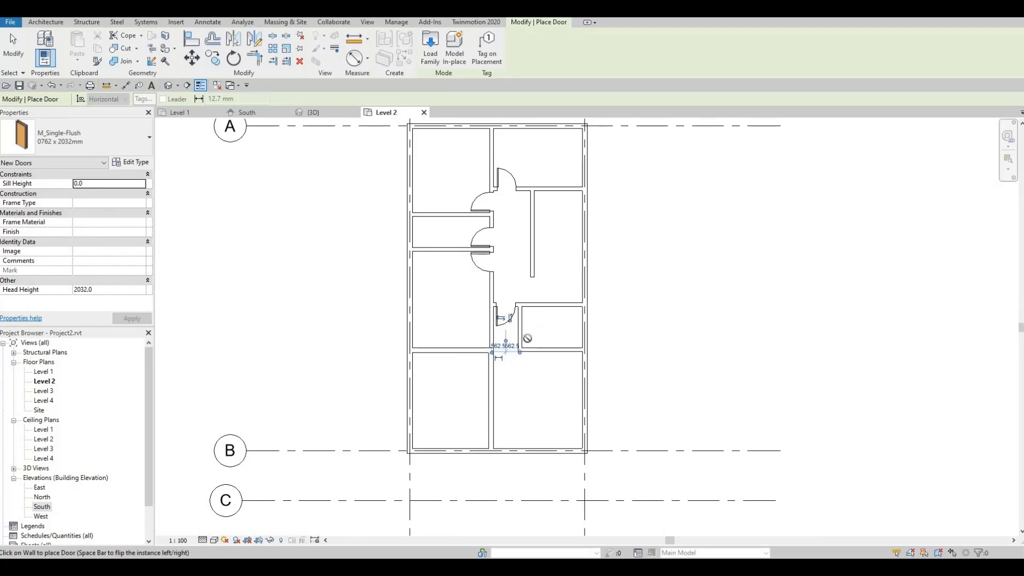
Place M_Door-Double-Sliding 1700 x 2000mm doors in the upper wall and the right wall of the lower-left space.
{"action": "left_click", "coordinate": [127, 137]}
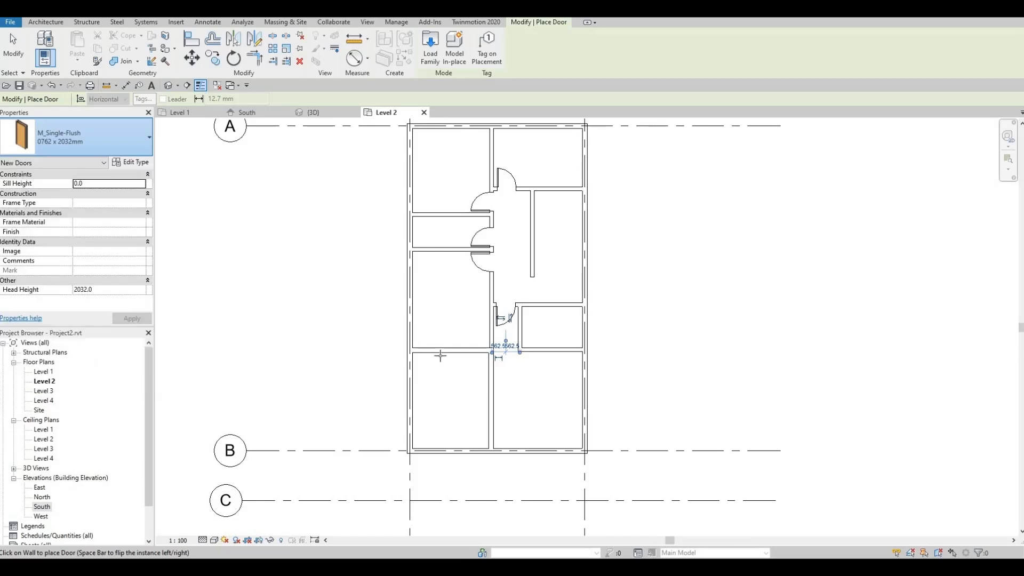
{"action": "scroll", "coordinate": [441, 354], "scroll_direction": "up", "scroll_amount": 2}
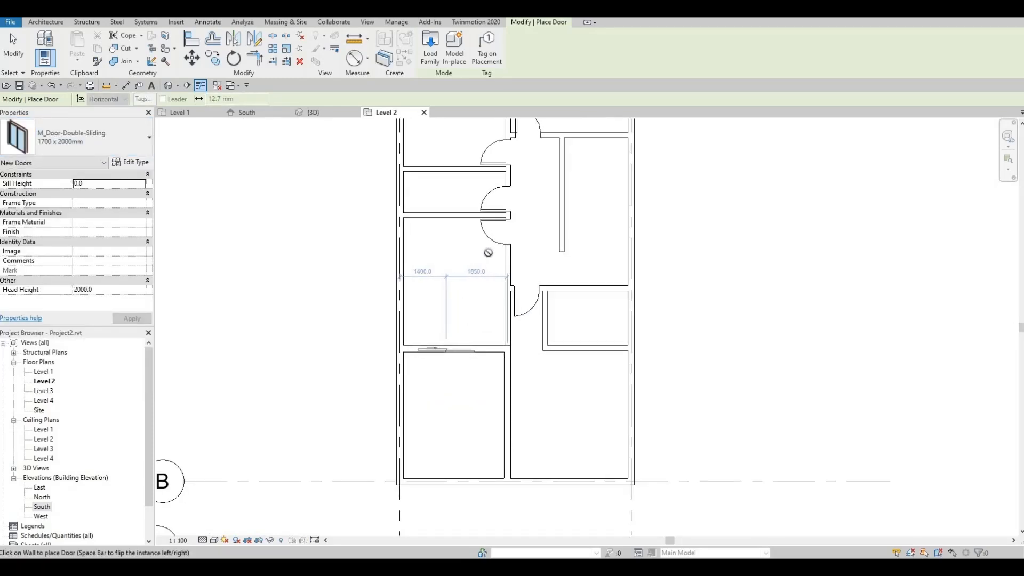
{"action": "left_click", "coordinate": [447, 350]}
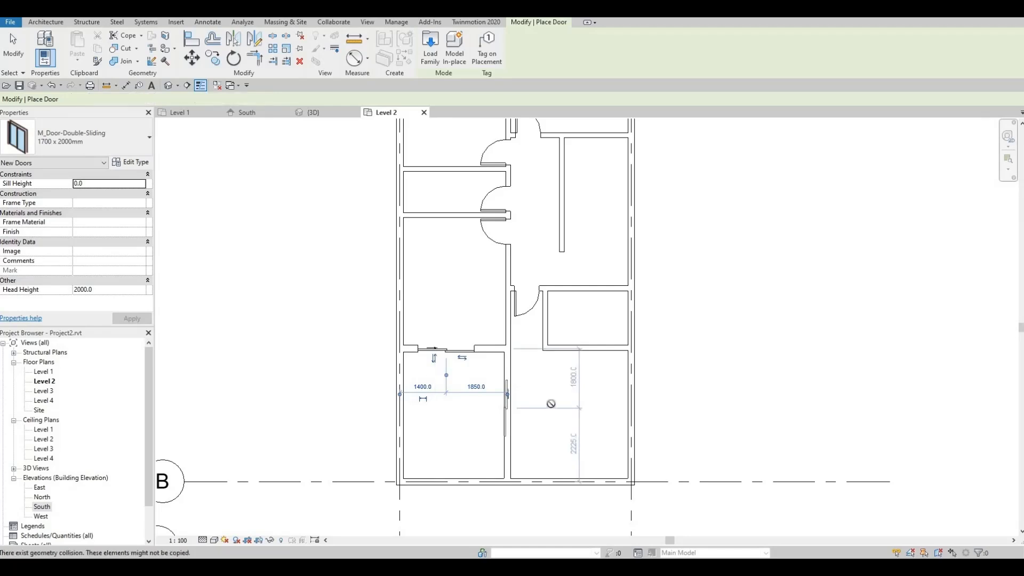
{"action": "left_click", "coordinate": [515, 397]}
{"action": "key", "text": "Escape"}
{"action": "key", "text": "Escape"}
Nudge the sliding door in the lower-left space's right wall down to about 1980 mm from the upper wall.
{"action": "left_click", "coordinate": [515, 397]}
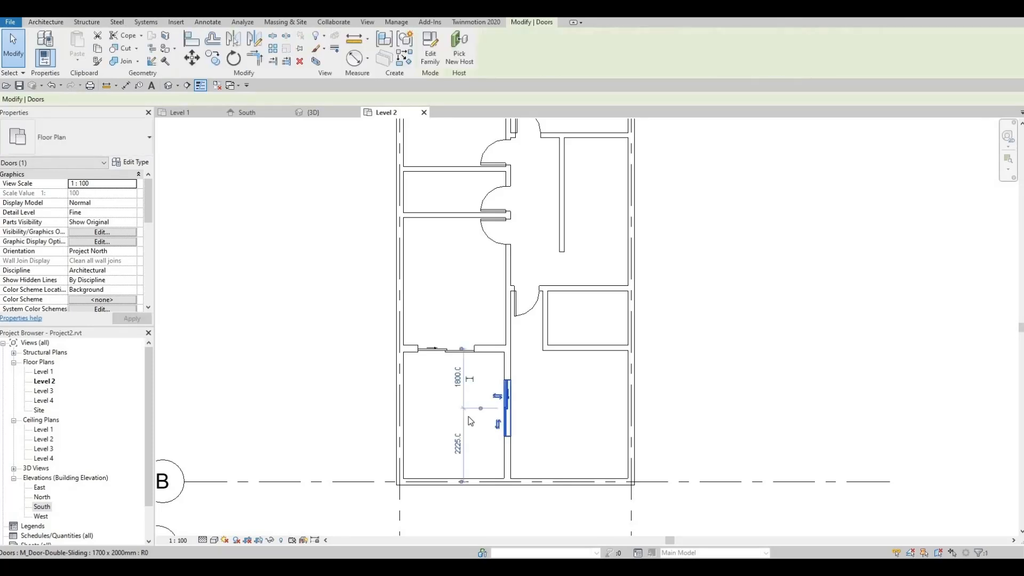
{"action": "key", "text": "Down"}
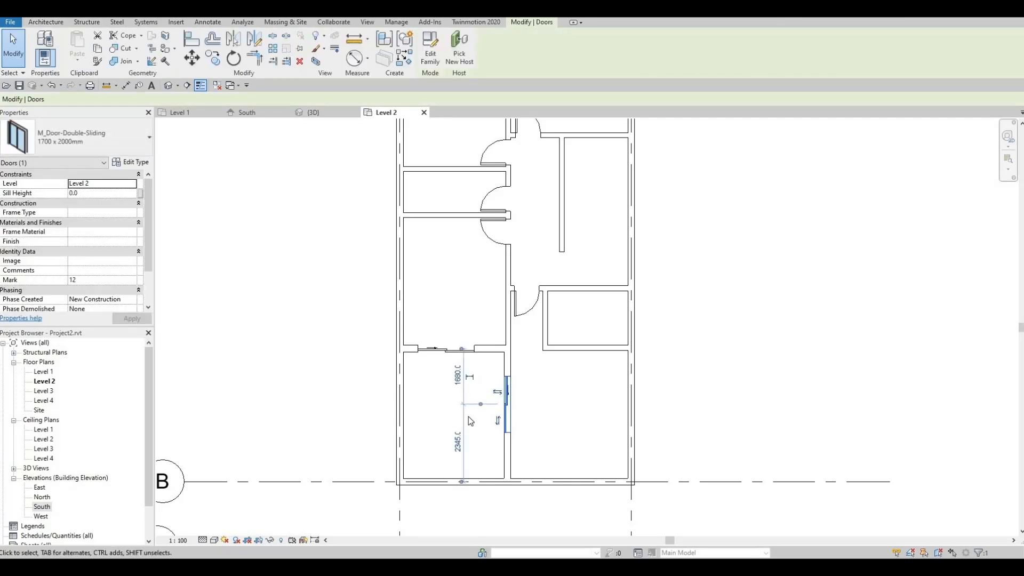
{"action": "key", "text": "Down"}
{"action": "key", "text": "Down"}
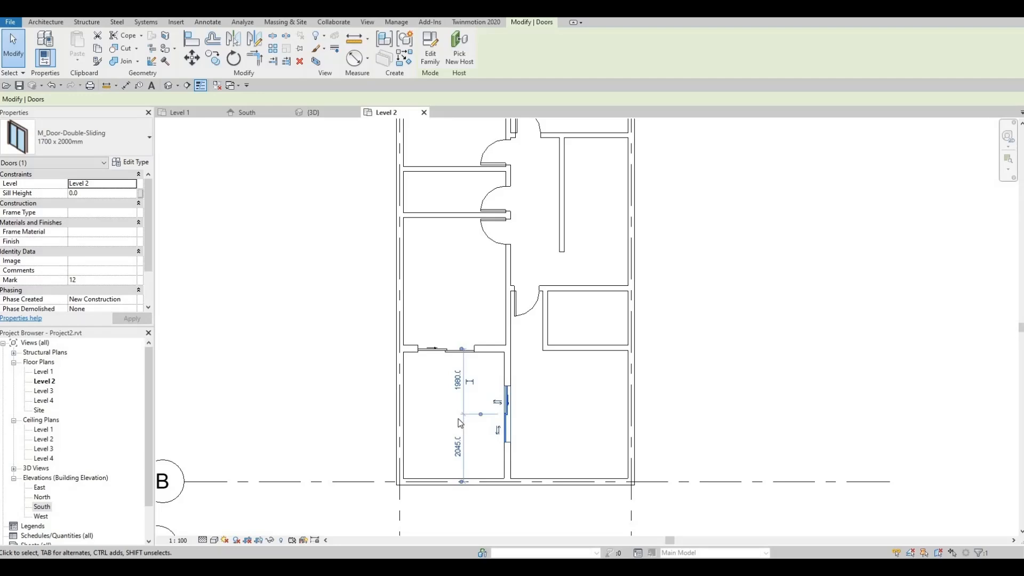
{"action": "left_click", "coordinate": [497, 416]}
{"action": "scroll", "coordinate": [496, 430], "scroll_direction": "down", "scroll_amount": 3}
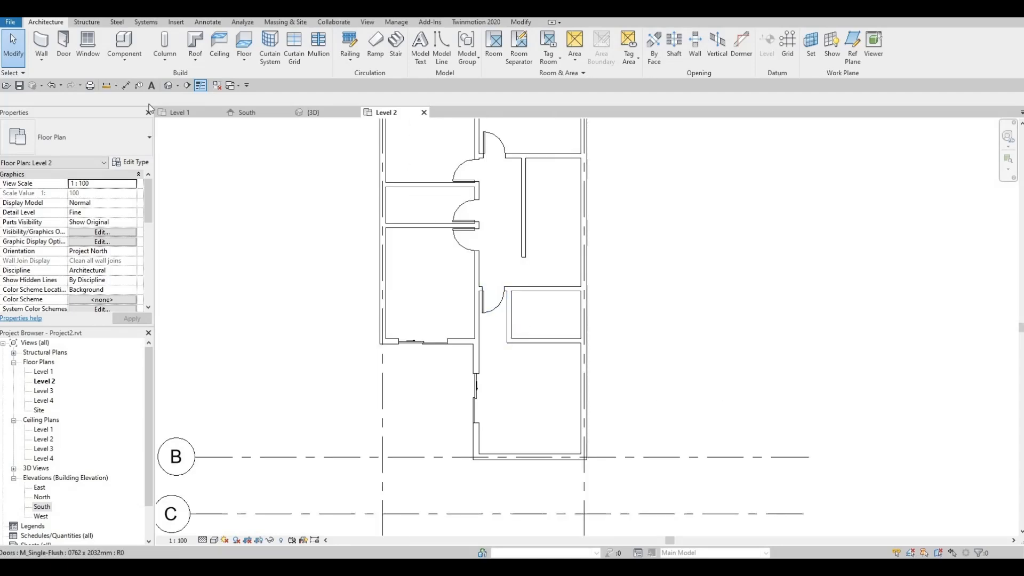
Place an M_Single-Flush 0762 x 2032mm door in the left wall of the small lower-right room, 500 mm from its lower wall.
{"action": "left_click", "coordinate": [64, 42]}
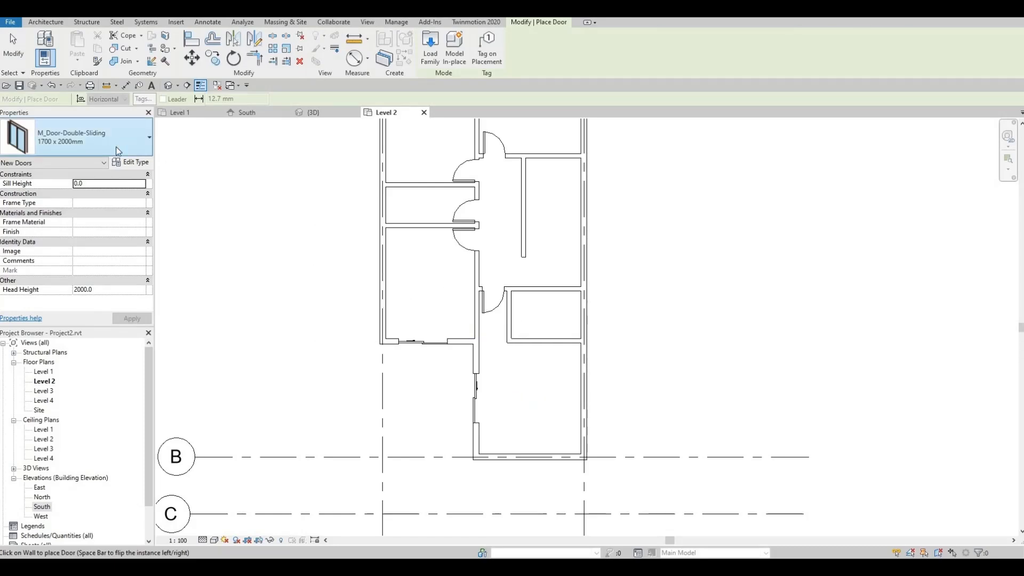
{"action": "left_click", "coordinate": [135, 142]}
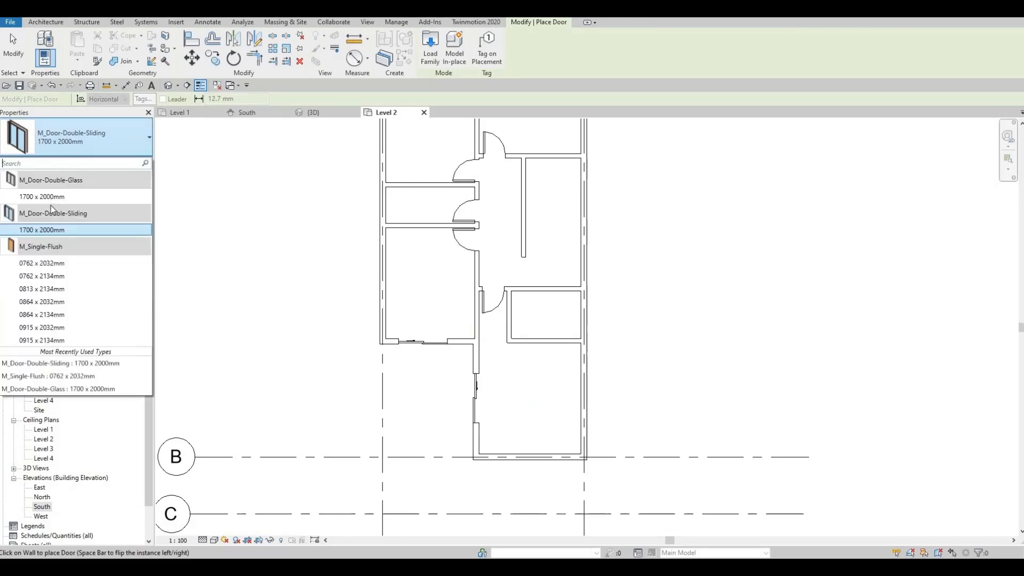
{"action": "left_click", "coordinate": [48, 263]}
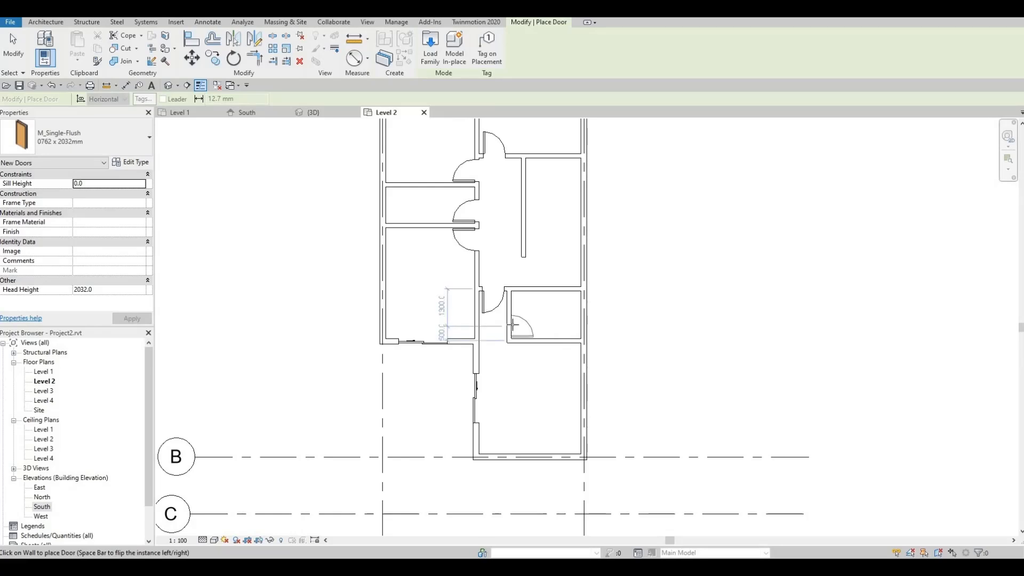
{"action": "left_click", "coordinate": [514, 326]}
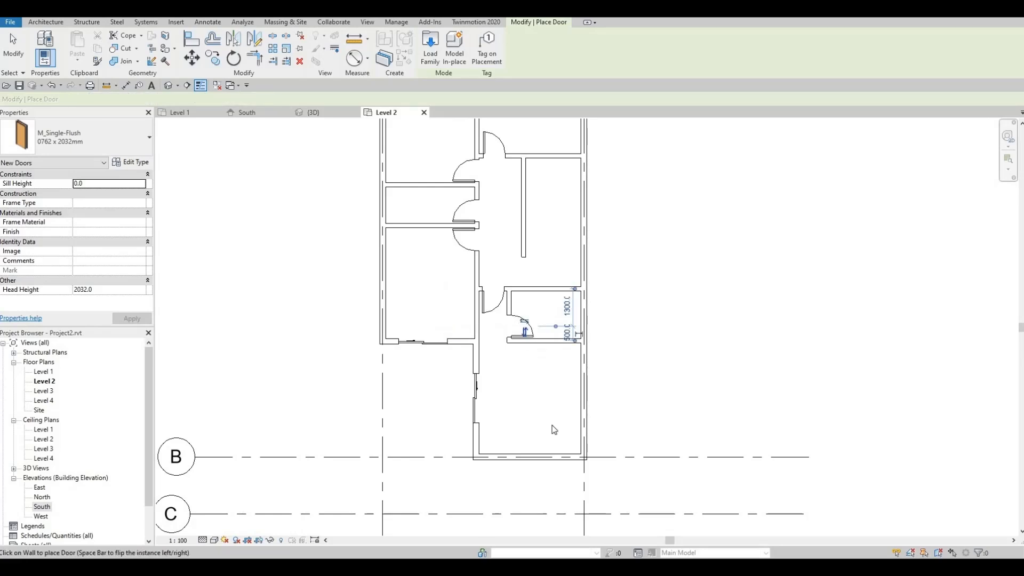
{"action": "key", "text": "Escape"}
{"action": "key", "text": "Escape"}
Start a Floor 1 boundary on Level 2 by picking lines along the upper, left, right and lower exterior walls.
{"action": "scroll", "coordinate": [554, 421], "scroll_direction": "down", "scroll_amount": 2}
{"action": "middle_click_drag", "start_coordinate": [547, 403], "coordinate": [547, 341]}
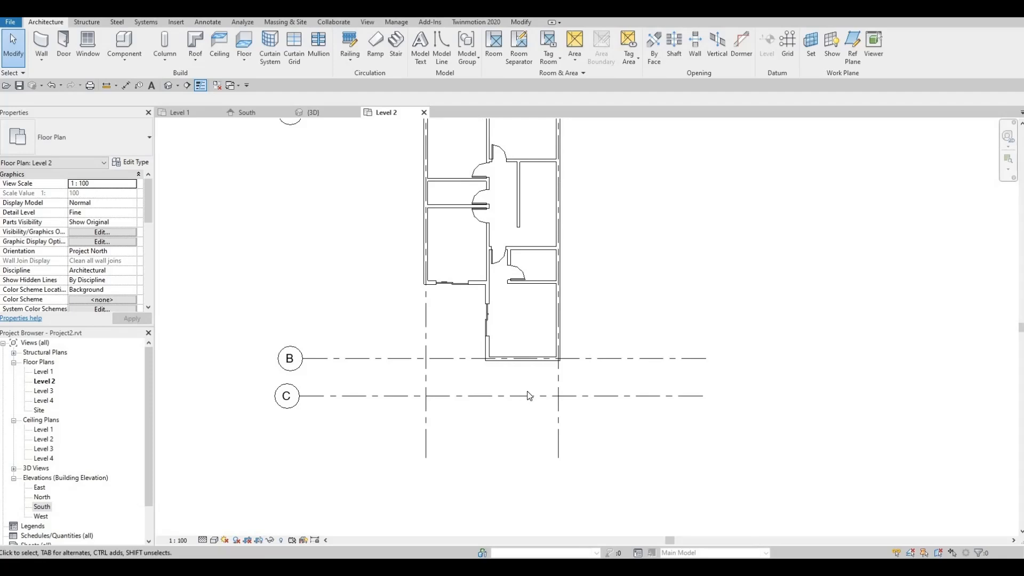
{"action": "middle_click_drag", "start_coordinate": [530, 396], "coordinate": [512, 450]}
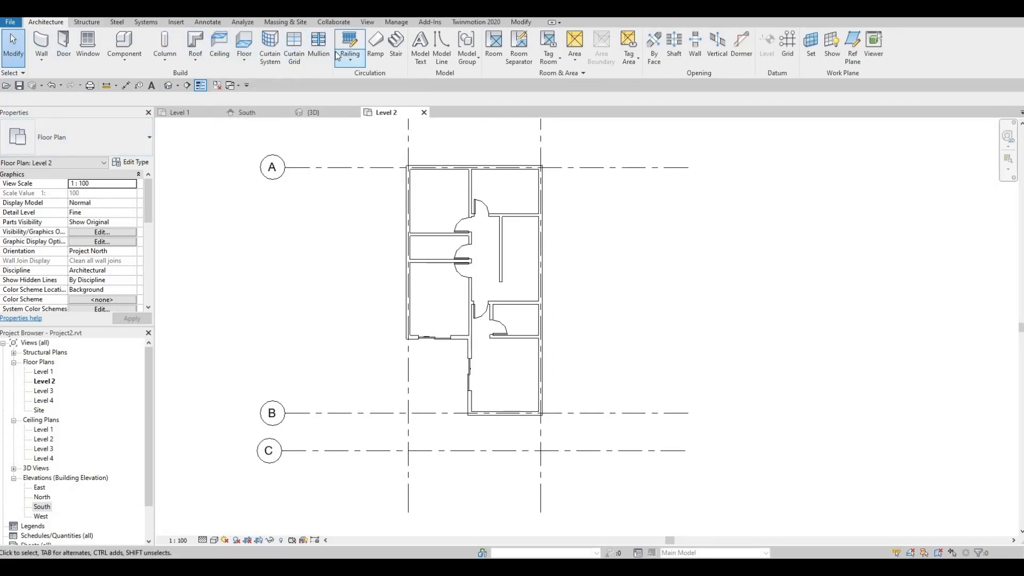
{"action": "left_click", "coordinate": [240, 54]}
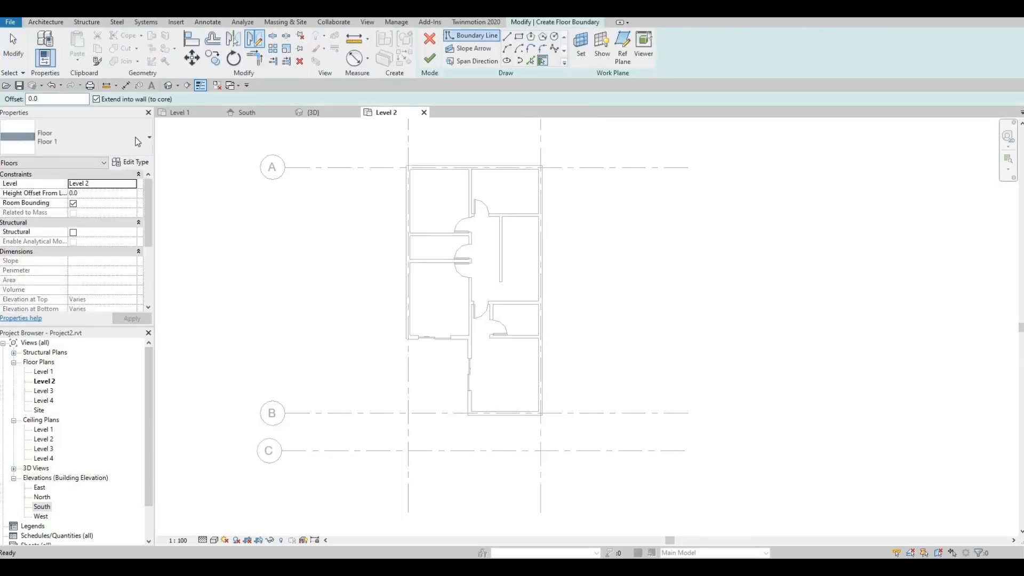
{"action": "left_click", "coordinate": [531, 61]}
{"action": "left_click", "coordinate": [426, 187]}
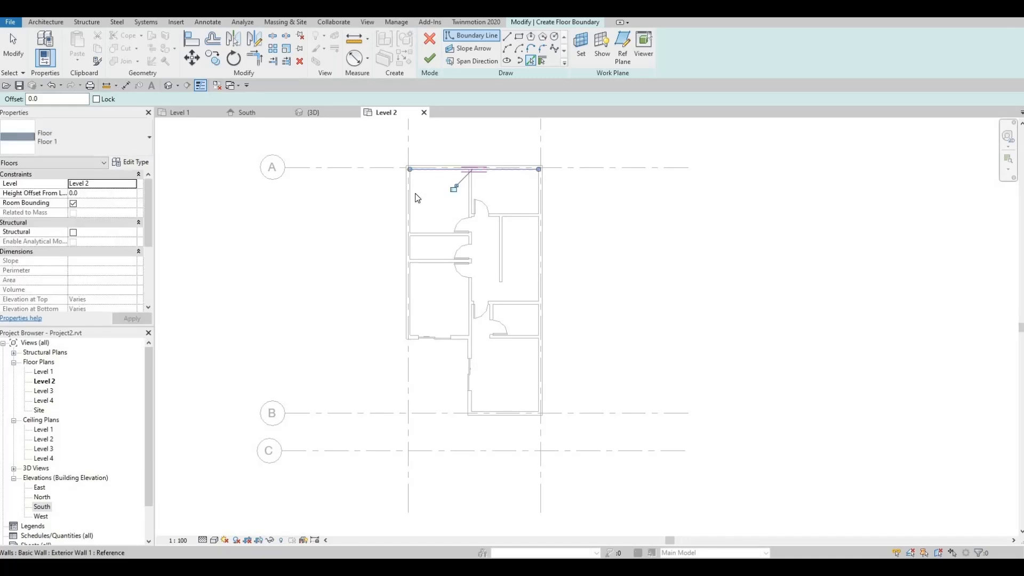
{"action": "left_click", "coordinate": [414, 198]}
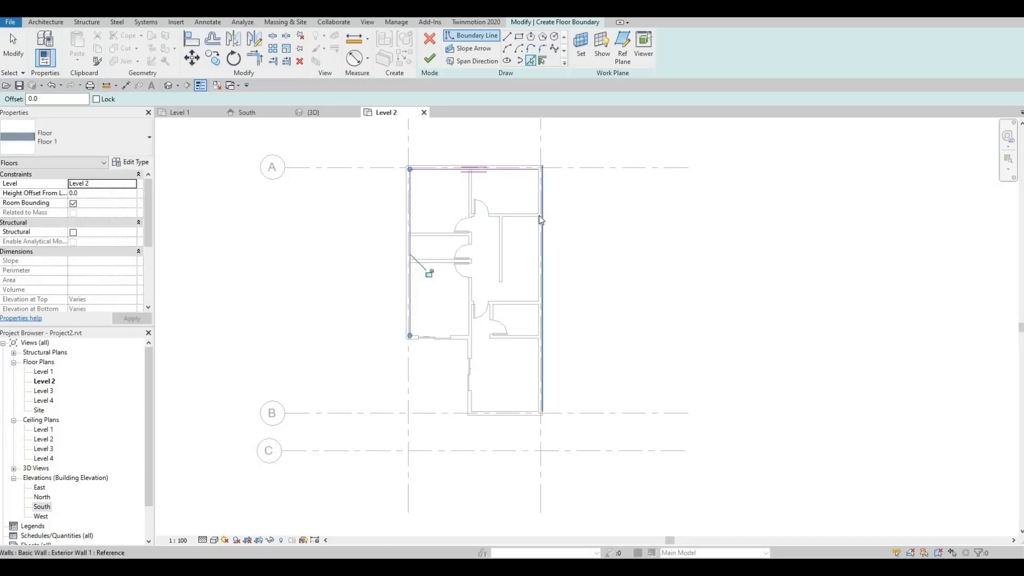
{"action": "left_click", "coordinate": [530, 279]}
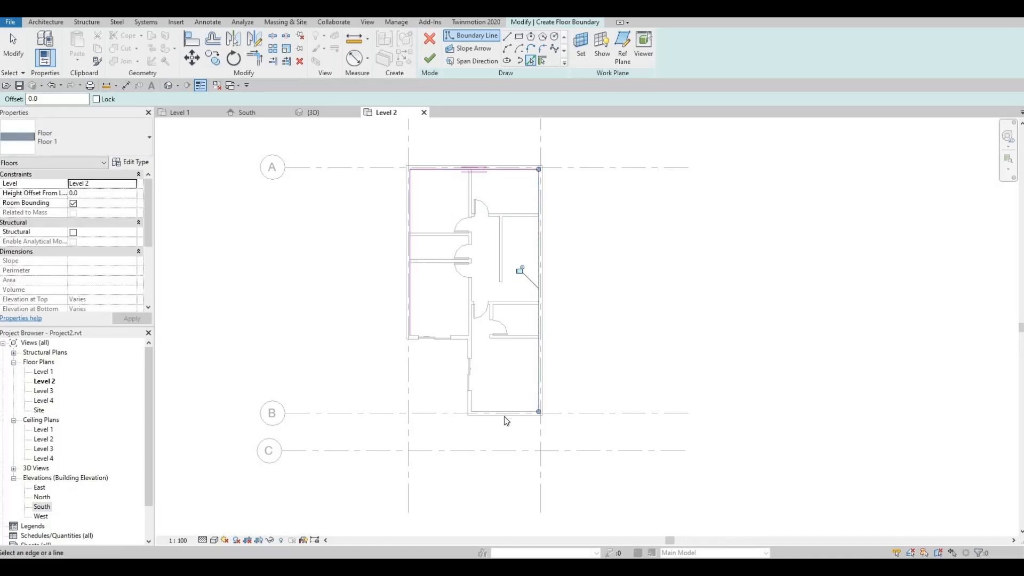
{"action": "left_click", "coordinate": [507, 414]}
{"action": "key", "text": "Escape"}
{"action": "key", "text": "Escape"}
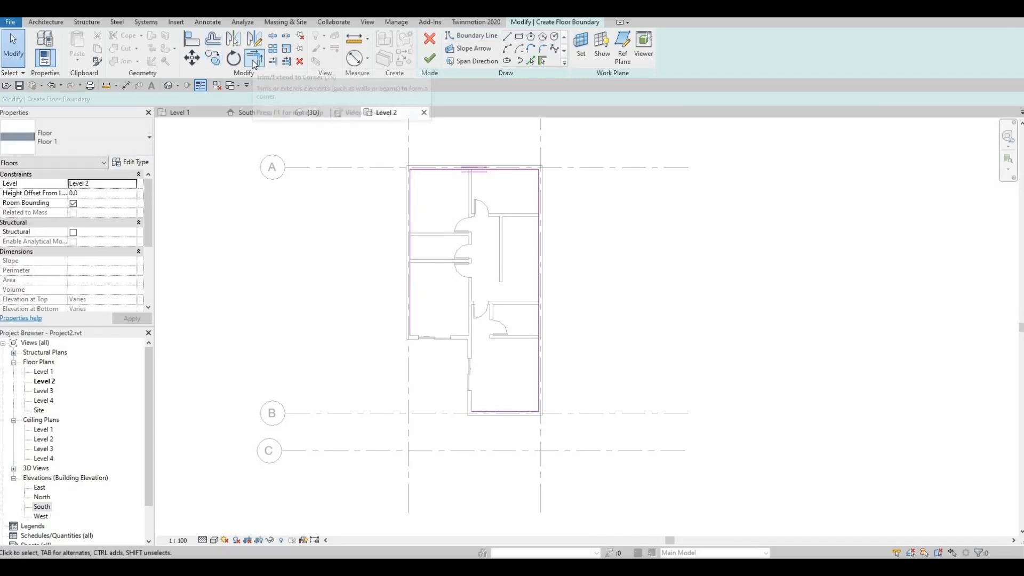
Trim the left and lower boundary lines into a closed corner and finish the Level 2 floor.
{"action": "left_click", "coordinate": [254, 59]}
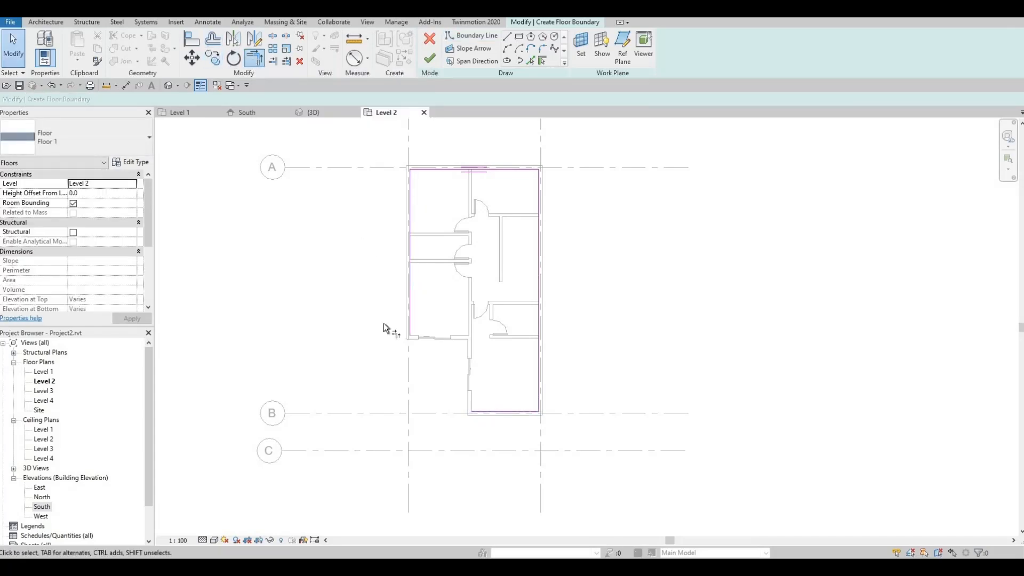
{"action": "left_click", "coordinate": [410, 306]}
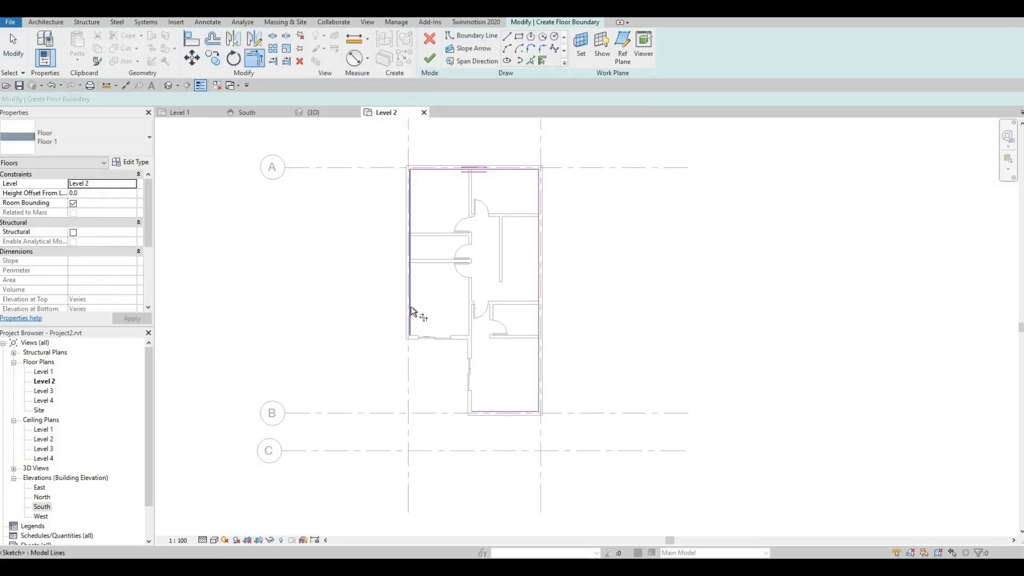
{"action": "left_click", "coordinate": [489, 412]}
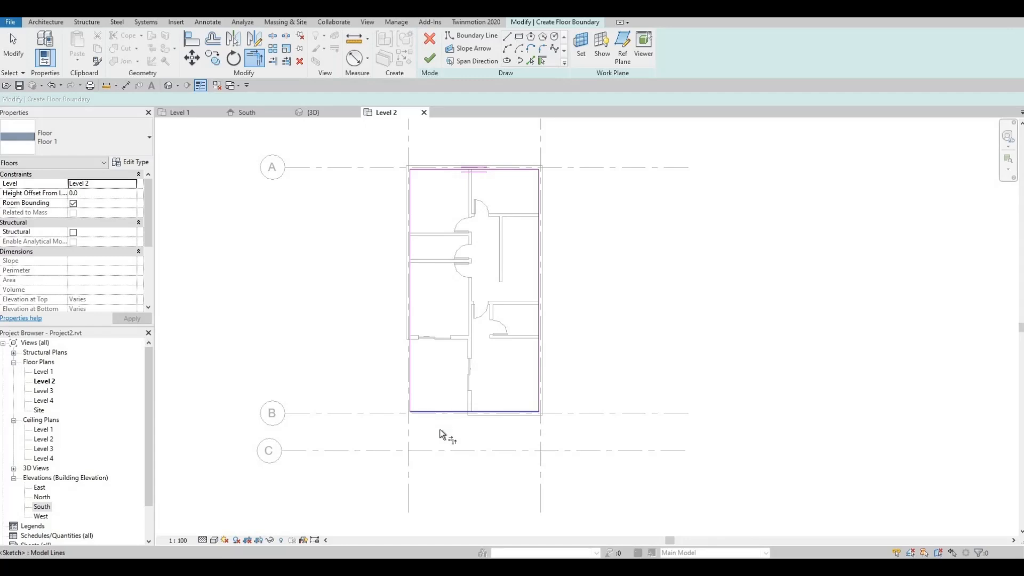
{"action": "key", "text": "Escape"}
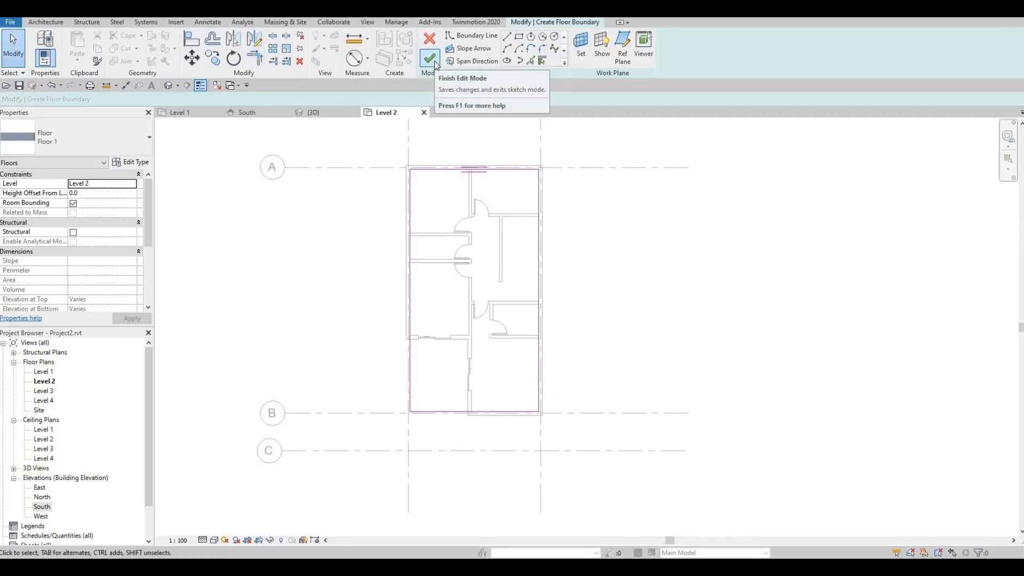
{"action": "left_click", "coordinate": [435, 63]}
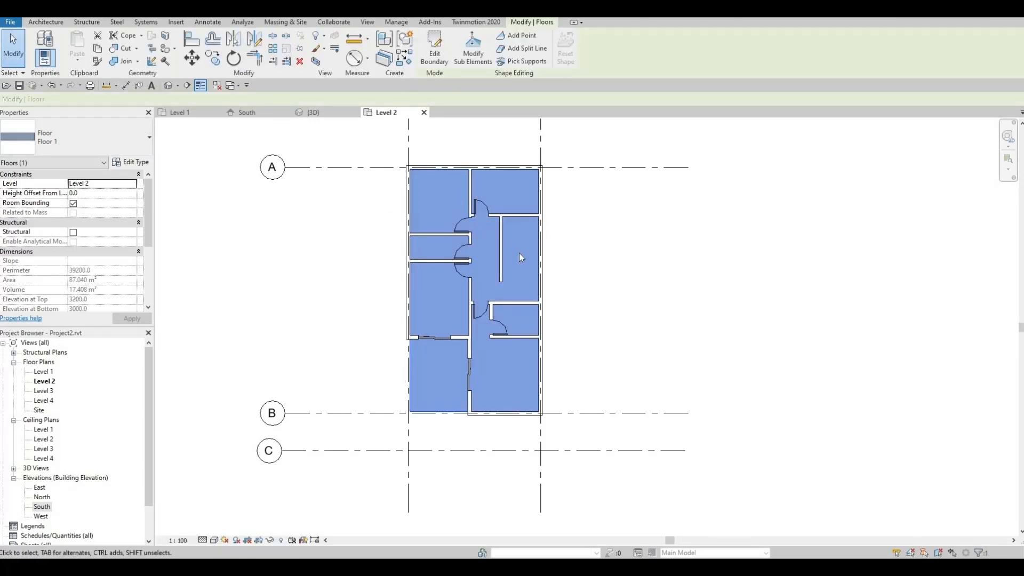
Examine the new floor in the 3D view and look over the Level 1 and Level 2 floor plans.
{"action": "left_click", "coordinate": [168, 85]}
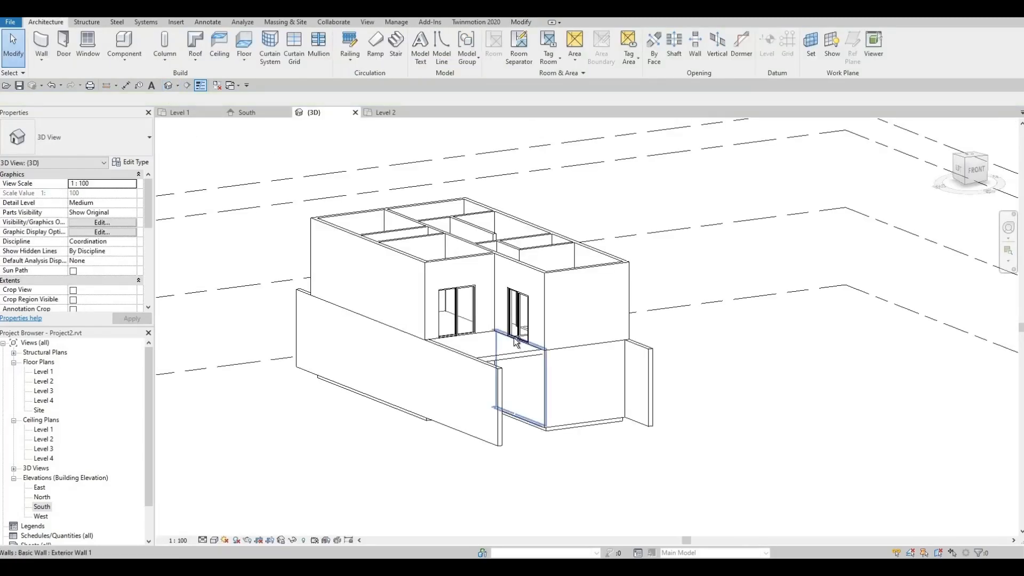
{"action": "middle_click_drag", "start_coordinate": [483, 271], "coordinate": [535, 362], "text": "shift"}
{"action": "scroll", "coordinate": [547, 367], "scroll_direction": "up", "scroll_amount": 2}
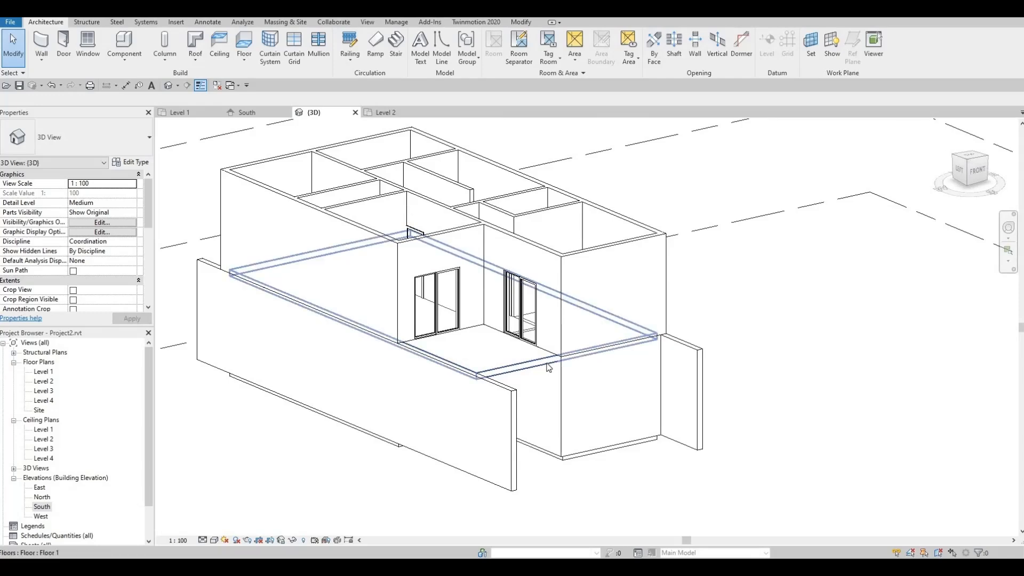
{"action": "middle_click_drag", "start_coordinate": [857, 445], "coordinate": [731, 402], "text": "shift"}
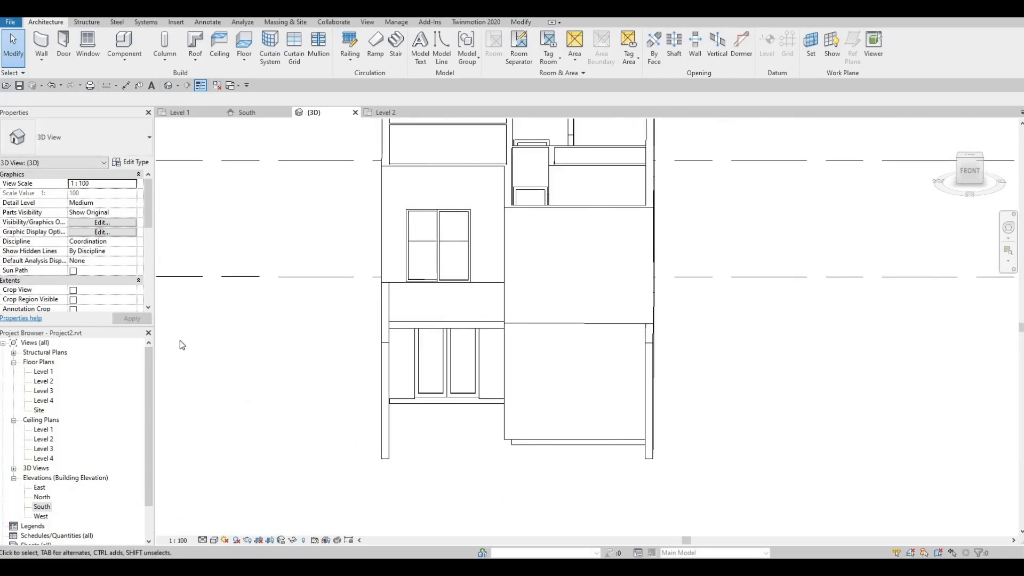
{"action": "double_click", "coordinate": [44, 372]}
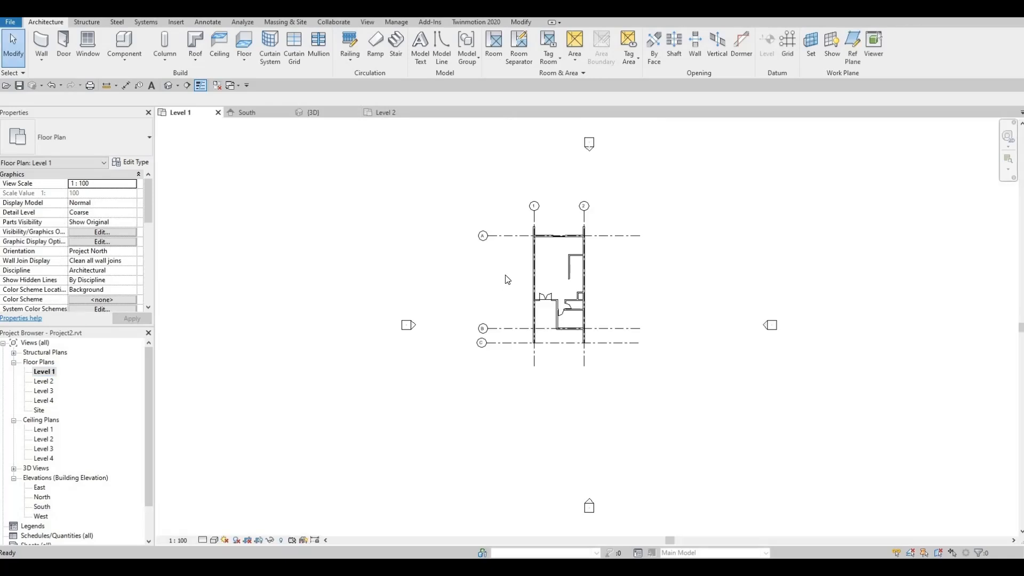
{"action": "double_click", "coordinate": [44, 381]}
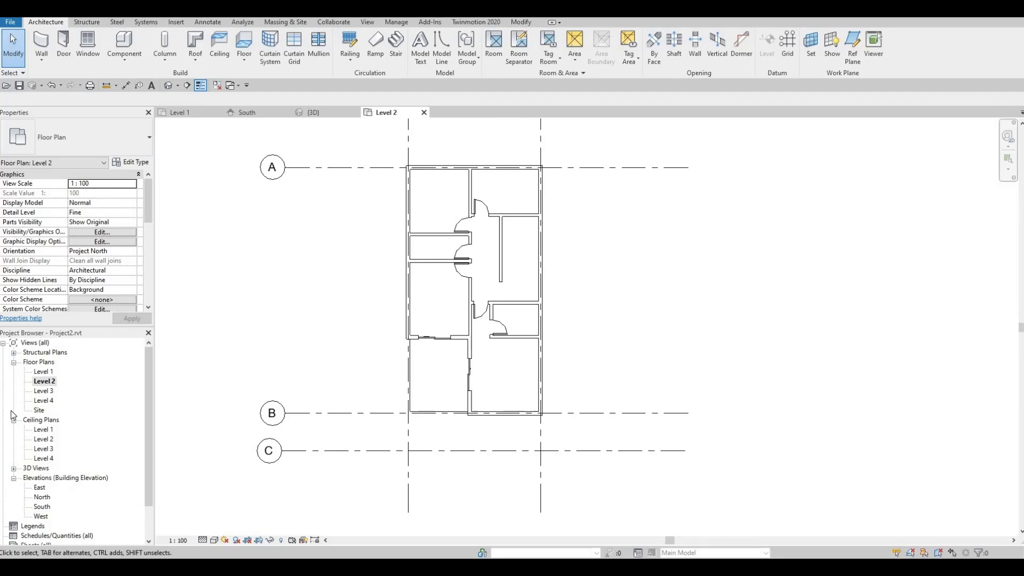
On the Level 1 plan, start a 1000 mm wide Assembled Stair and draw its first run 2200 mm upward along the stairwell's left wall.
{"action": "double_click", "coordinate": [43, 371]}
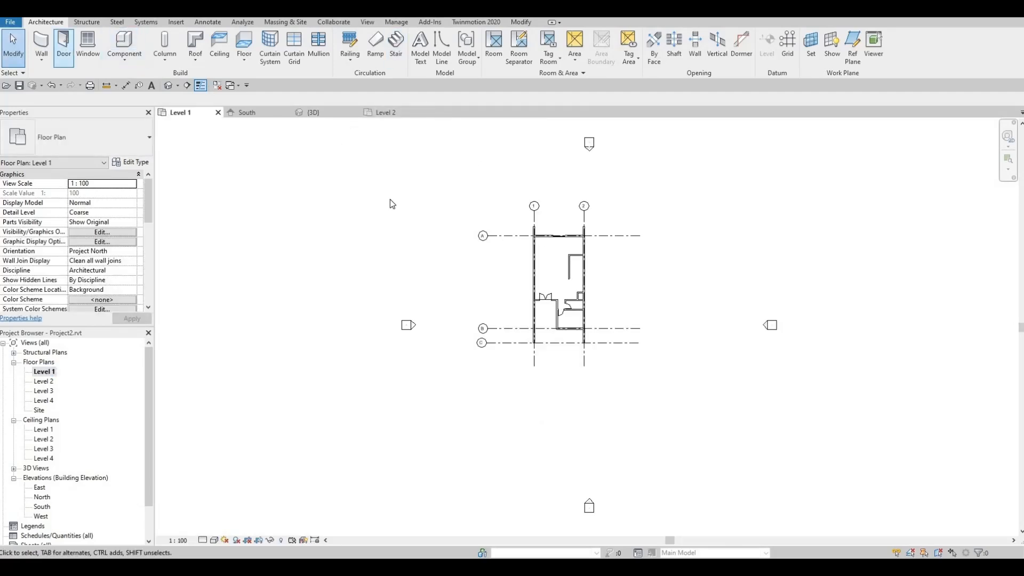
{"action": "middle_click_drag", "start_coordinate": [411, 221], "coordinate": [261, 223]}
{"action": "scroll", "coordinate": [423, 252], "scroll_direction": "up", "scroll_amount": 1}
{"action": "scroll", "coordinate": [422, 255], "scroll_direction": "up", "scroll_amount": 4}
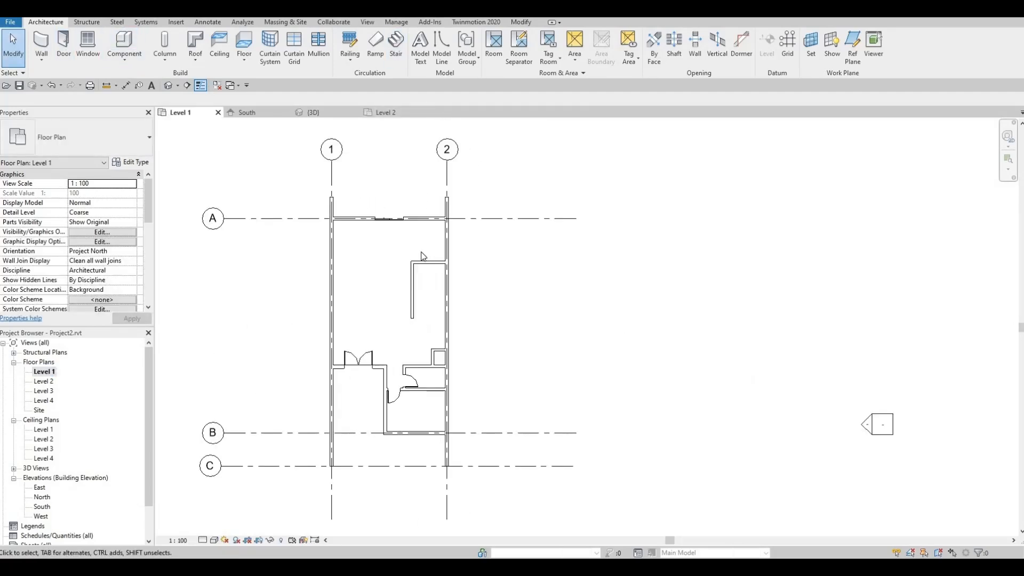
{"action": "left_click", "coordinate": [395, 45]}
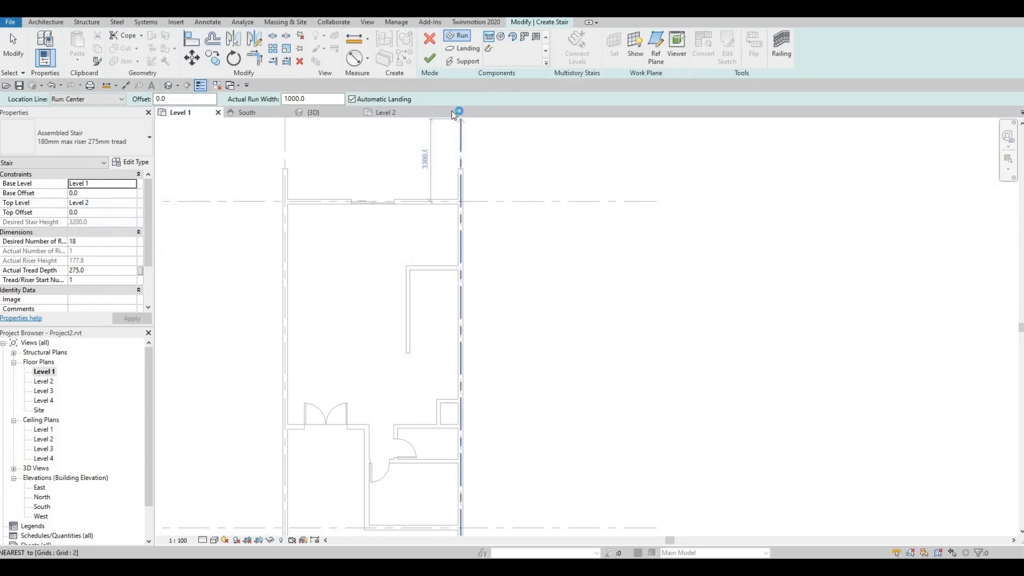
{"action": "scroll", "coordinate": [422, 359], "scroll_direction": "up", "scroll_amount": 1}
{"action": "left_click", "coordinate": [423, 368]}
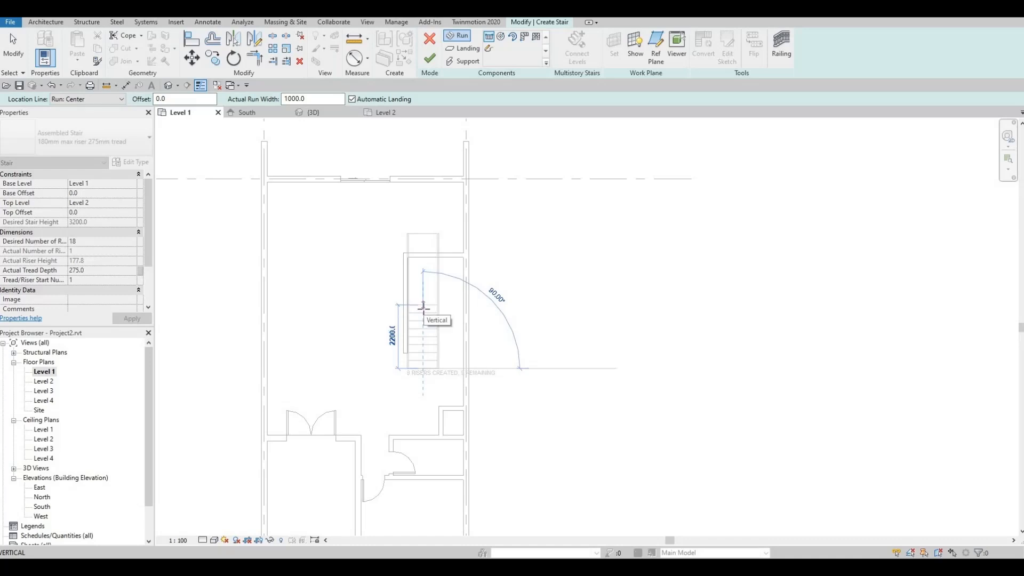
{"action": "left_click", "coordinate": [423, 307]}
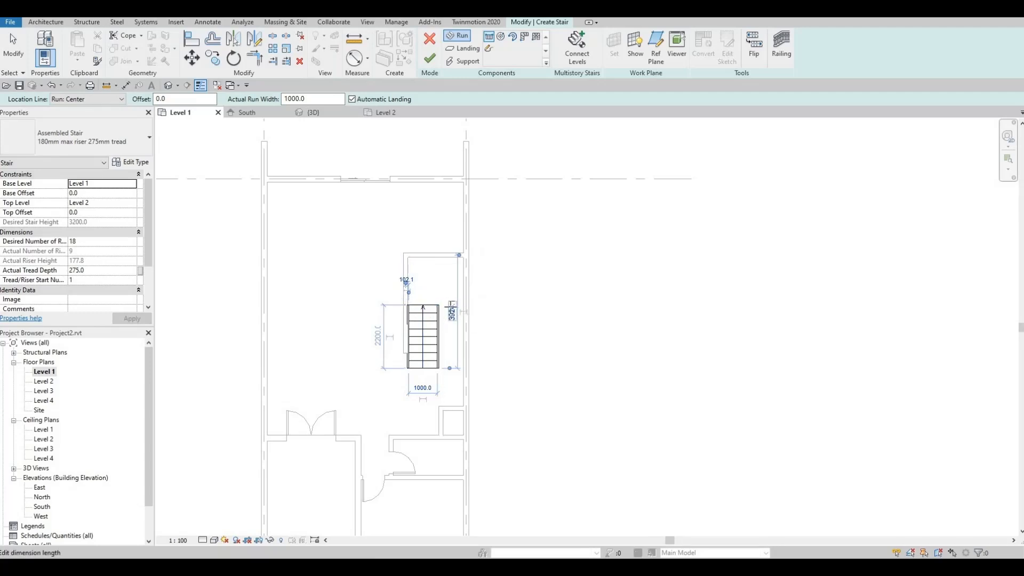
Draw a parallel second run downward beside the first with an automatic landing for the remaining risers, and finish the stair.
{"action": "scroll", "coordinate": [452, 309], "scroll_direction": "up", "scroll_amount": 4}
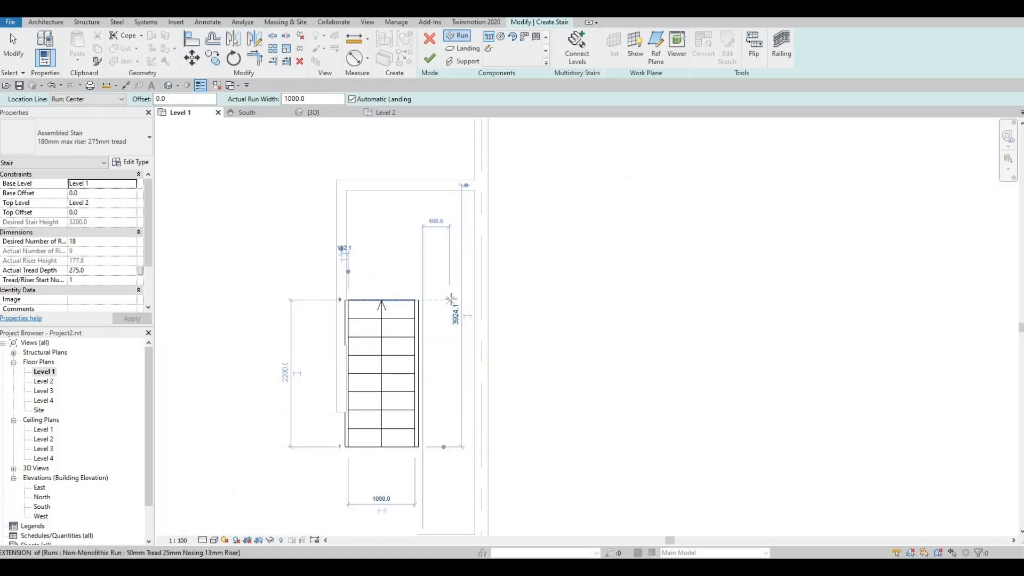
{"action": "left_click", "coordinate": [450, 299]}
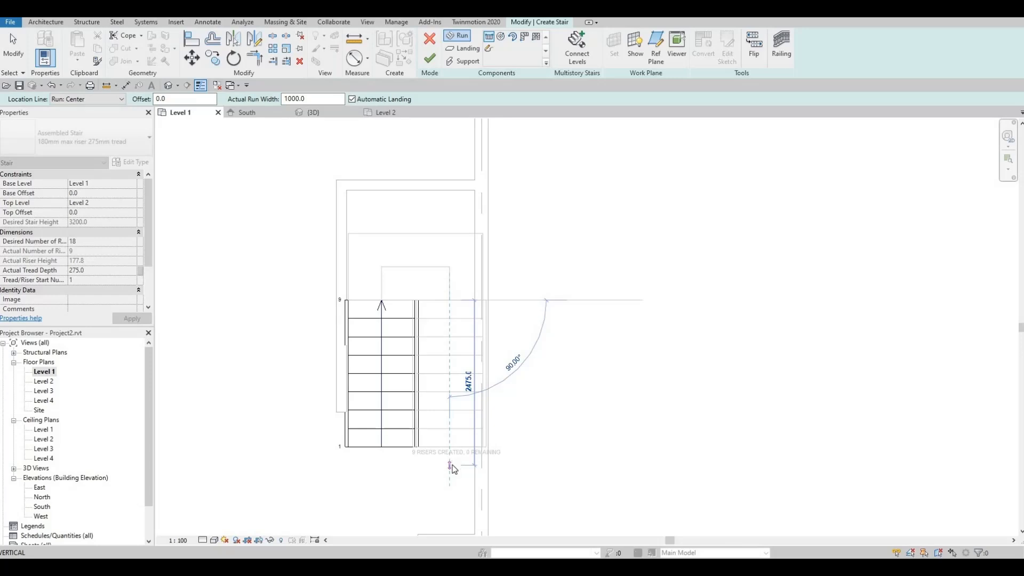
{"action": "left_click", "coordinate": [451, 466]}
{"action": "key", "text": "Escape"}
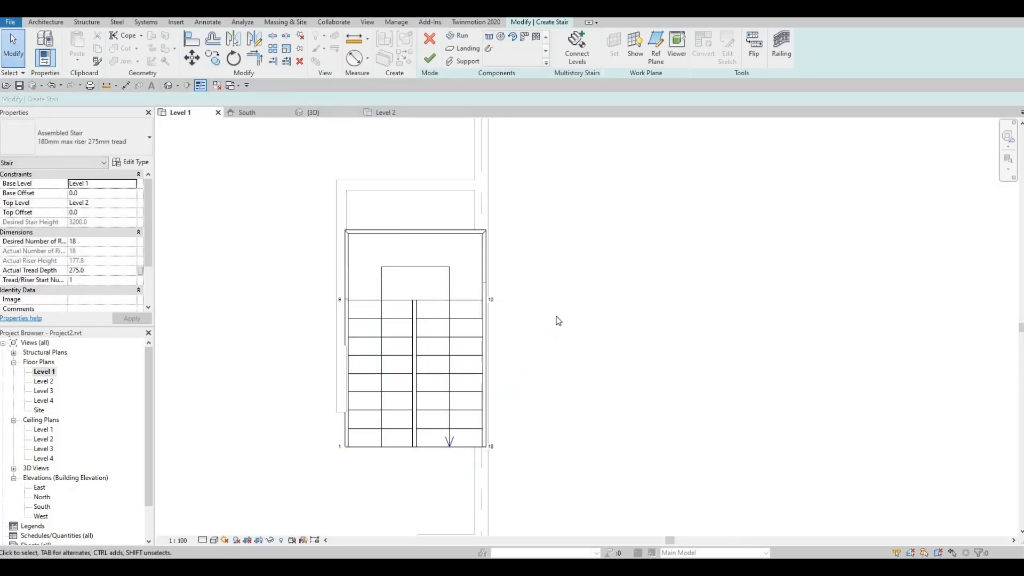
{"action": "left_click", "coordinate": [453, 338]}
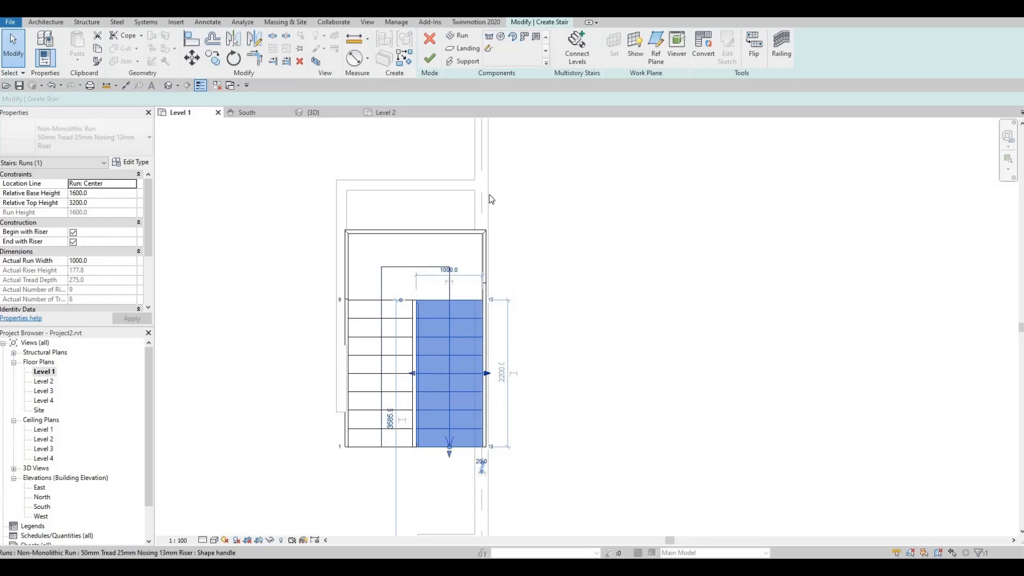
{"action": "left_click", "coordinate": [431, 60]}
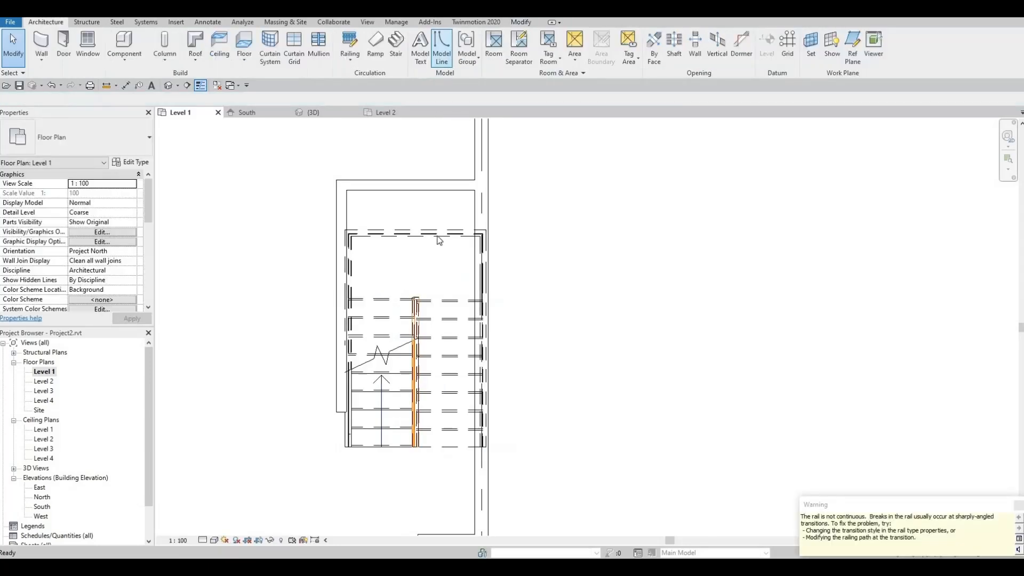
Delete the outer 900mm Pipe railing that runs around the stair and its landing.
{"action": "left_click", "coordinate": [422, 232]}
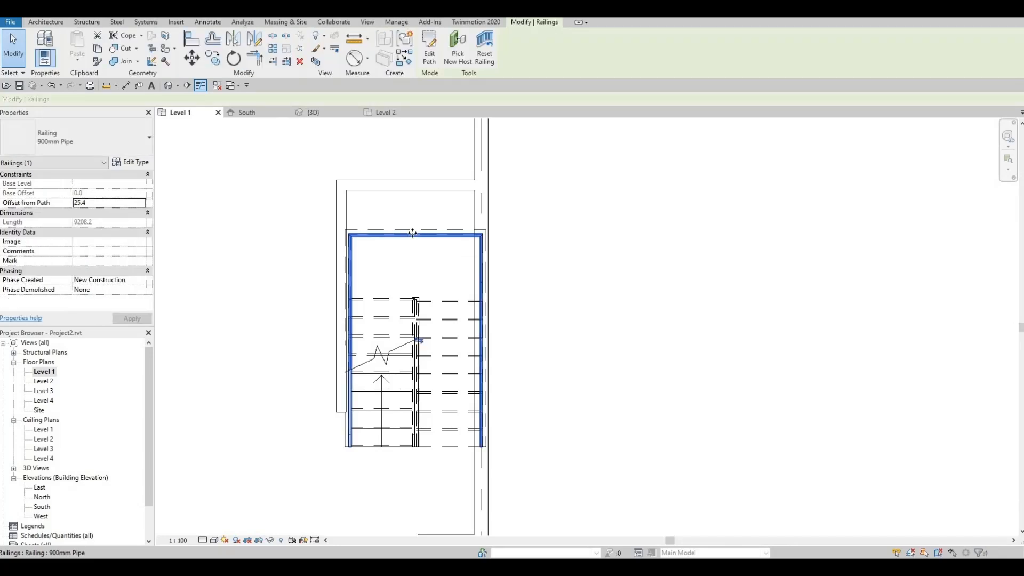
{"action": "key", "text": "Escape"}
{"action": "left_click", "coordinate": [402, 238]}
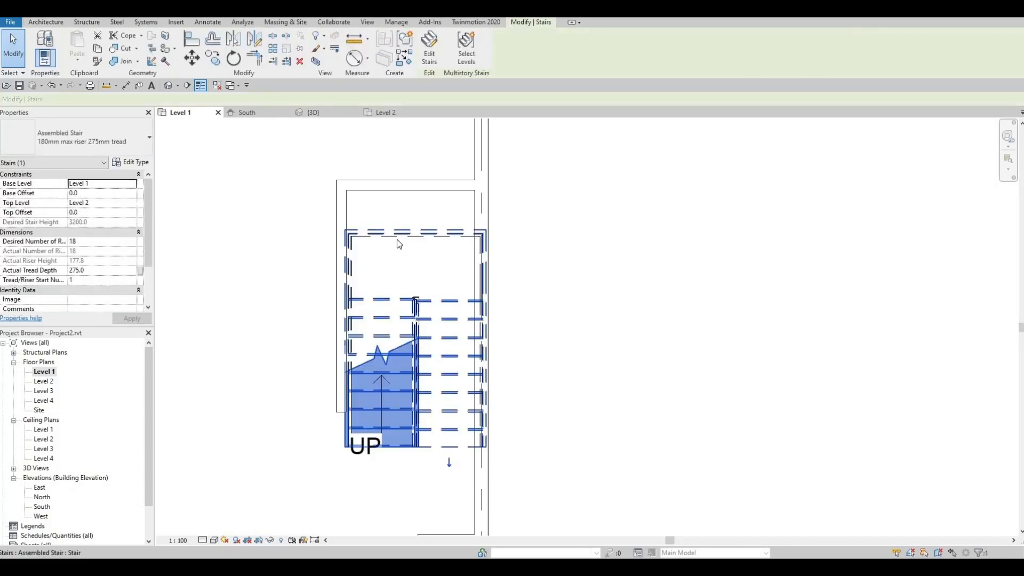
{"action": "left_click", "coordinate": [411, 238]}
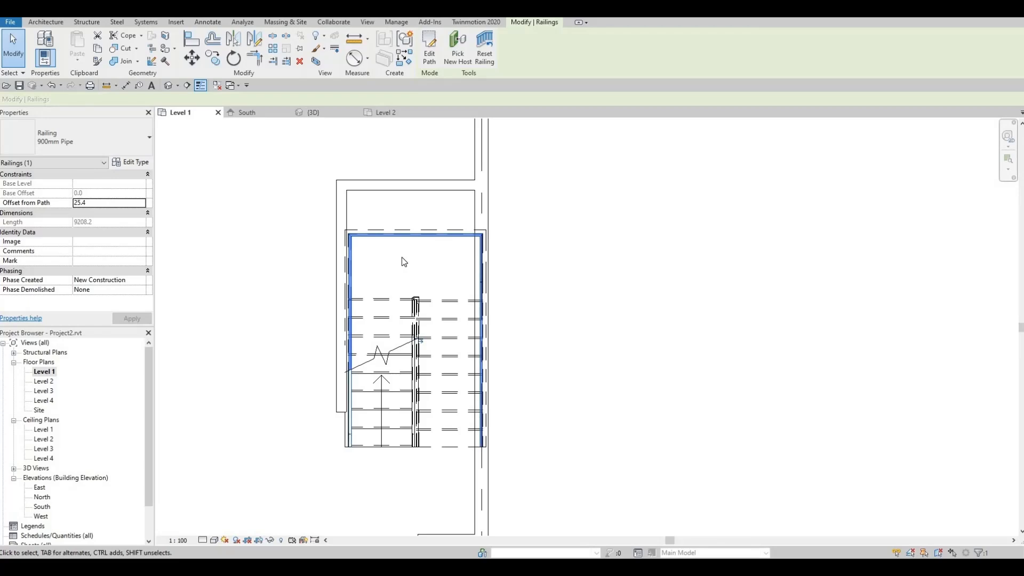
{"action": "key", "text": "Escape"}
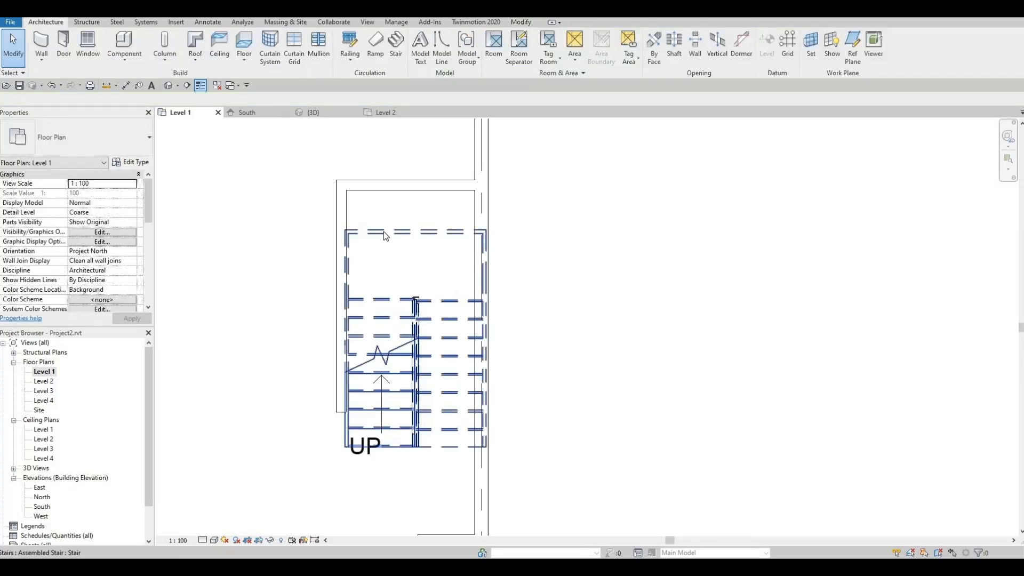
Align the outer edge of the stair's landing with the inner face of the stairwell's upper wall.
{"action": "left_click", "coordinate": [383, 232]}
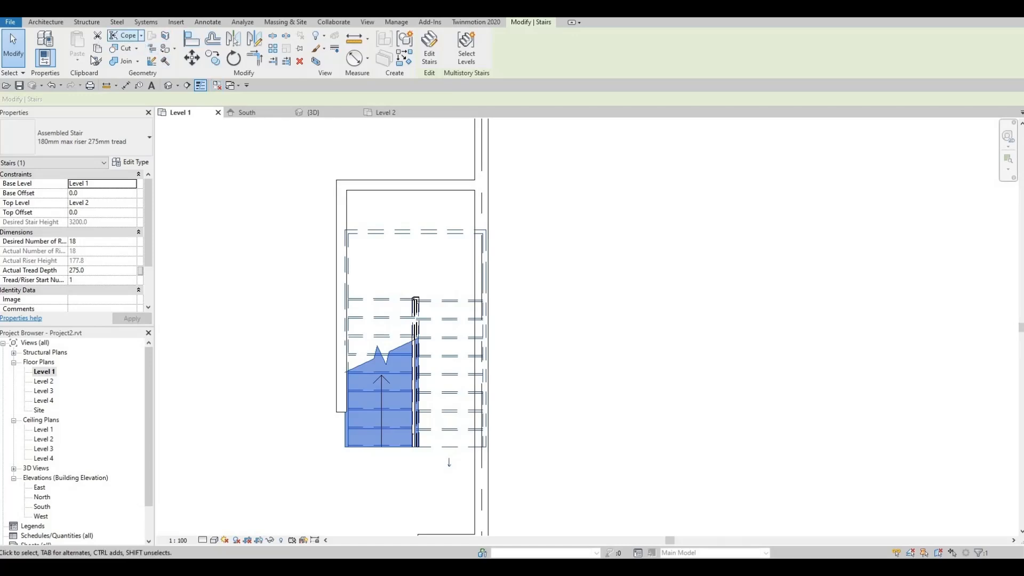
{"action": "left_click", "coordinate": [192, 41]}
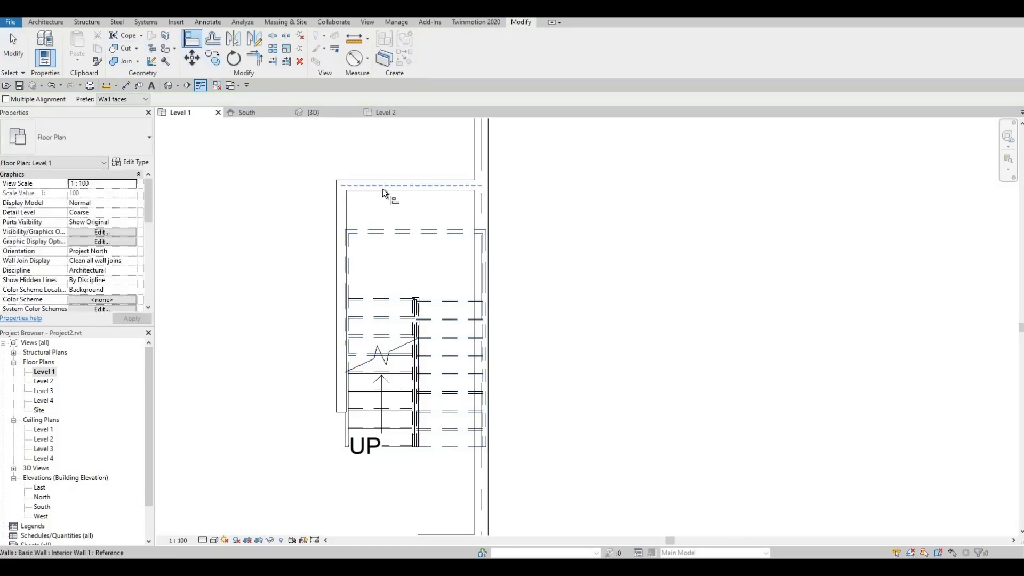
{"action": "left_click", "coordinate": [392, 212]}
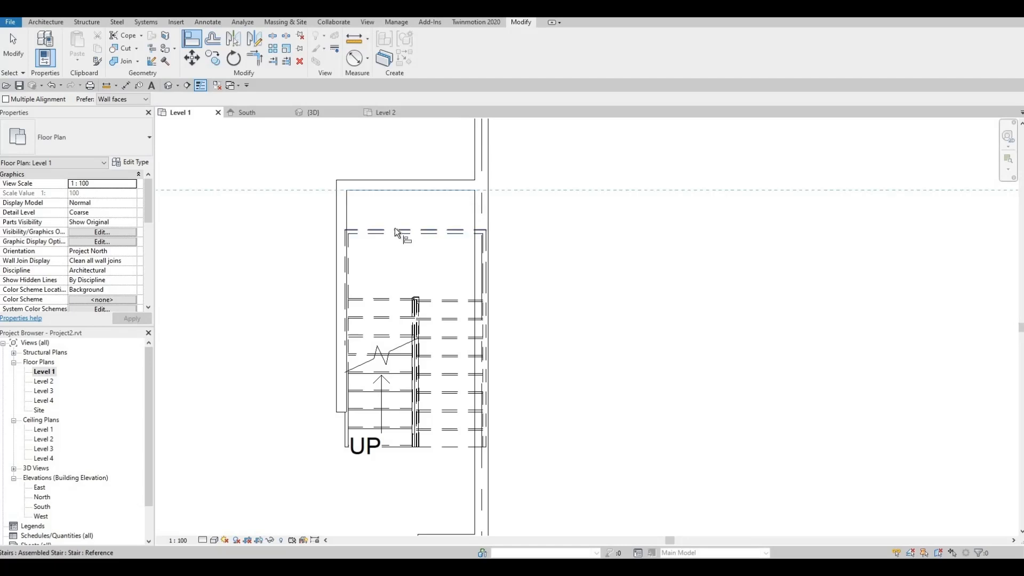
{"action": "left_click", "coordinate": [401, 230]}
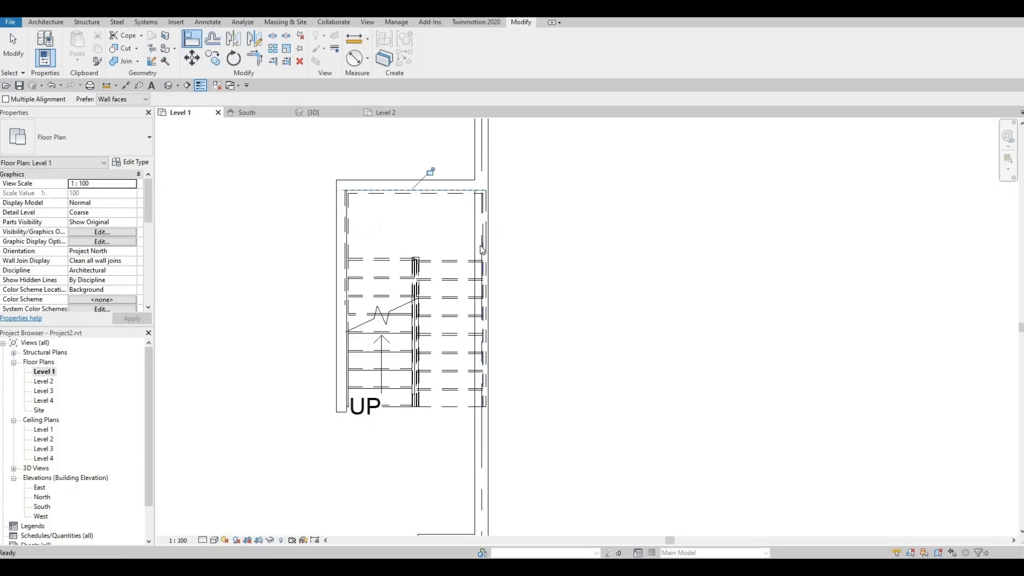
{"action": "key", "text": "Escape"}
Open the stair between Level 1 and Level 2 for component editing.
{"action": "left_click", "coordinate": [462, 258]}
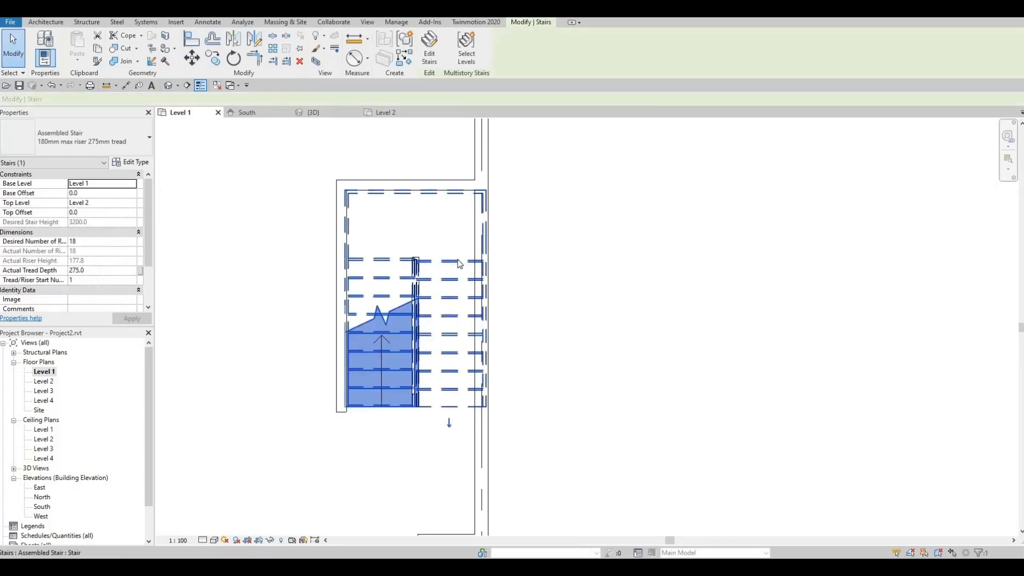
{"action": "key", "text": "Escape"}
{"action": "left_click", "coordinate": [484, 237]}
{"action": "left_click", "coordinate": [430, 59]}
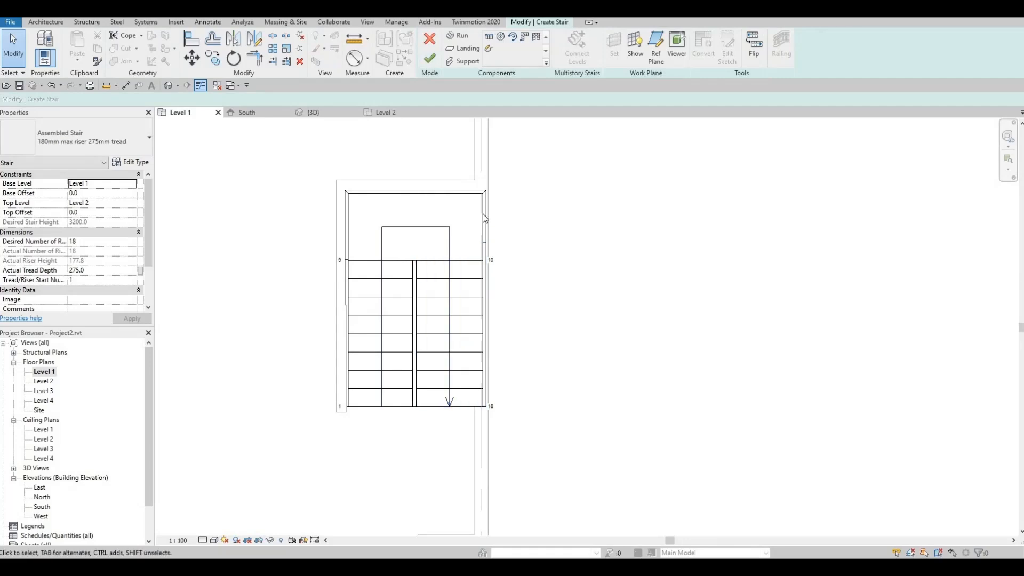
Try to narrow the stair's second run by moving its outer side inward, and undo the change.
{"action": "left_click", "coordinate": [477, 347]}
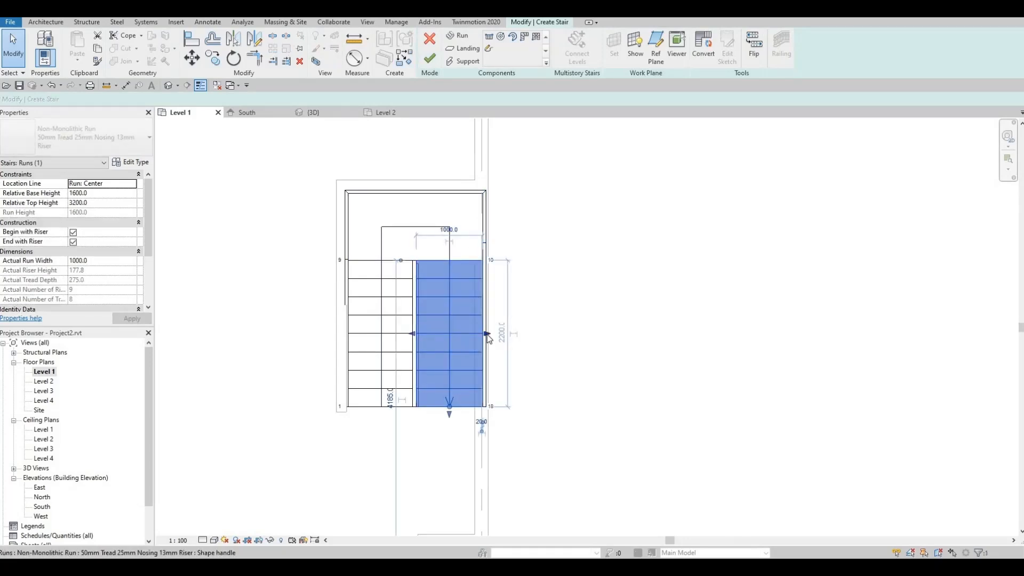
{"action": "left_click_drag", "start_coordinate": [487, 335], "coordinate": [450, 331]}
{"action": "left_click", "coordinate": [480, 324]}
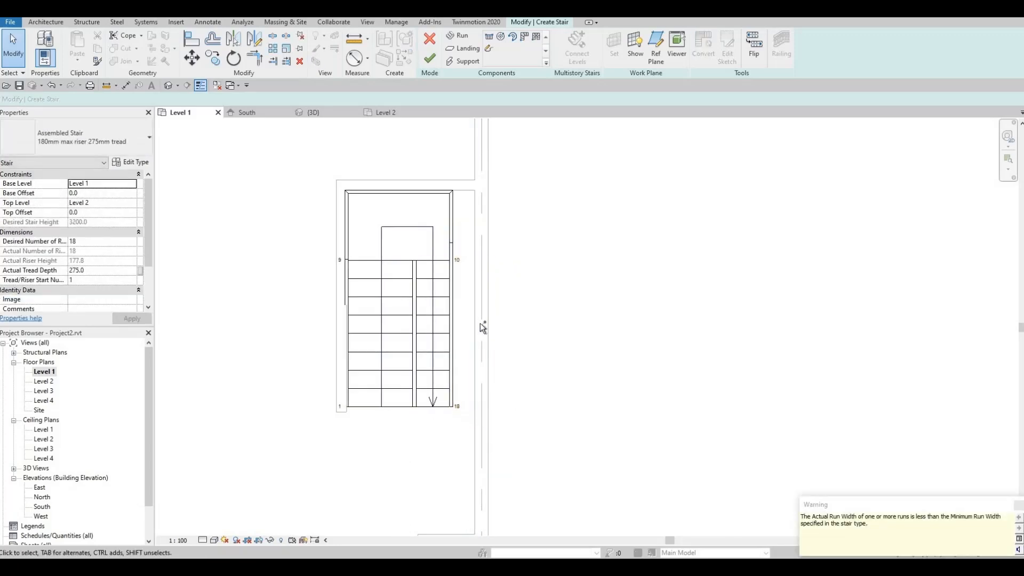
{"action": "key", "text": "ctrl+z"}
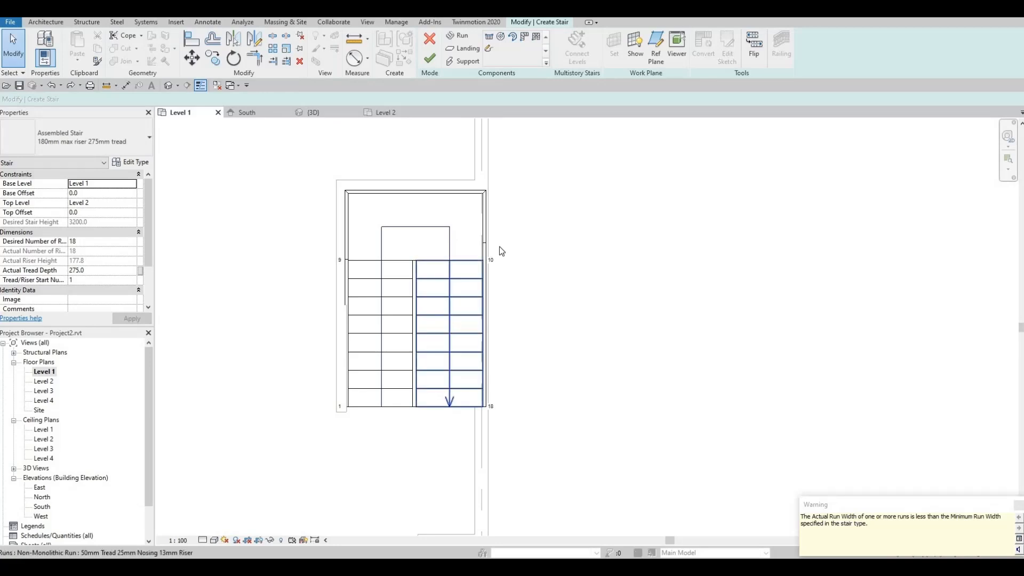
Align the outer side of the stair's second run with the inner face of the adjacent exterior wall.
{"action": "scroll", "coordinate": [465, 205], "scroll_direction": "up", "scroll_amount": 2}
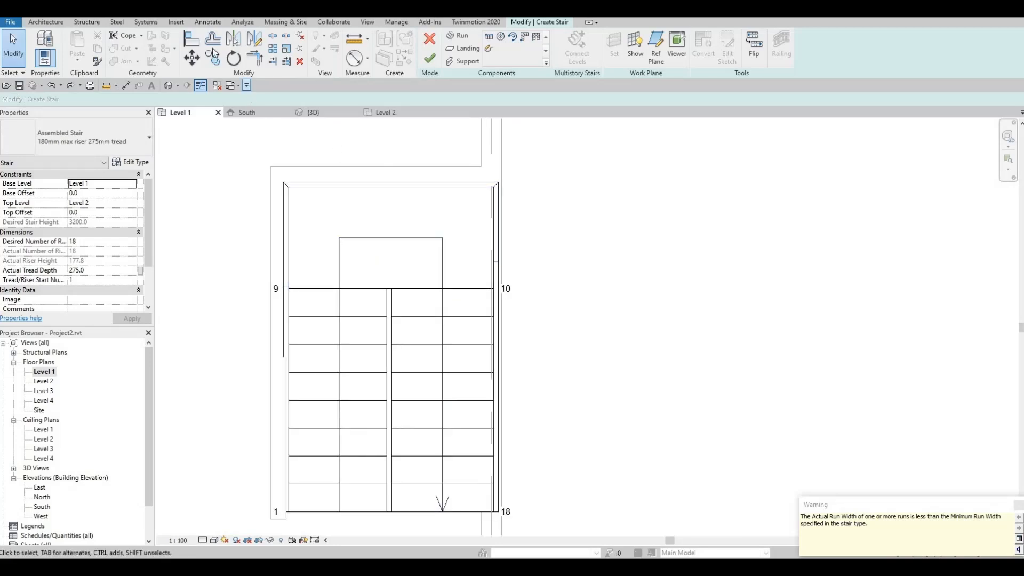
{"action": "left_click", "coordinate": [193, 40]}
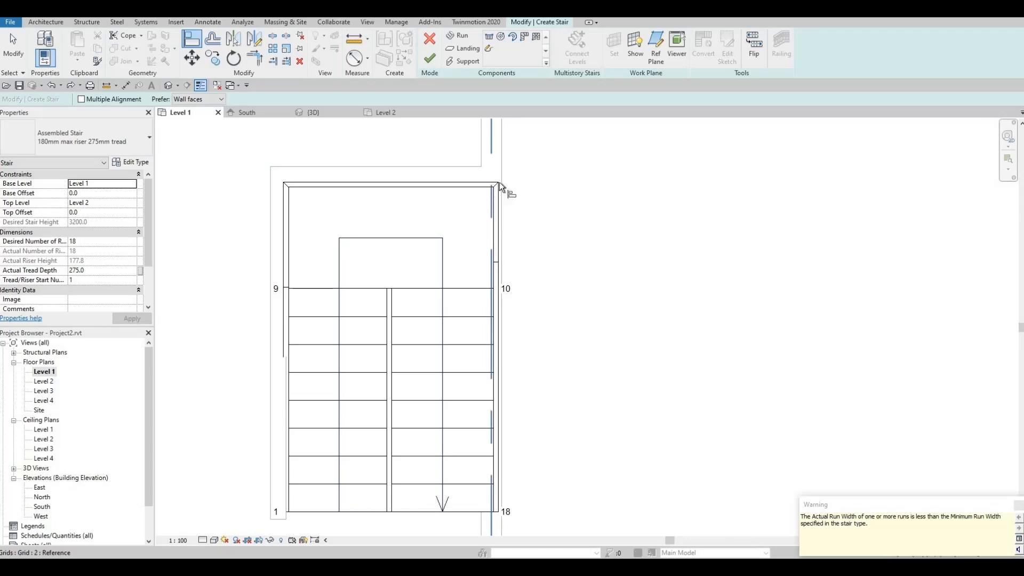
{"action": "scroll", "coordinate": [499, 182], "scroll_direction": "up", "scroll_amount": 3}
{"action": "scroll", "coordinate": [499, 183], "scroll_direction": "down", "scroll_amount": 2}
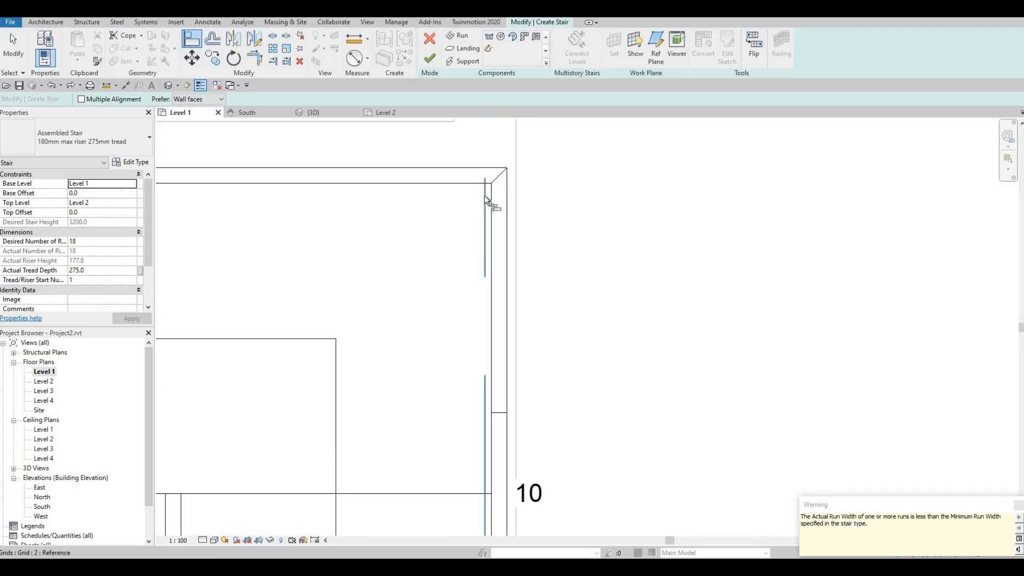
{"action": "left_click", "coordinate": [485, 219]}
{"action": "scroll", "coordinate": [475, 407], "scroll_direction": "down", "scroll_amount": 4}
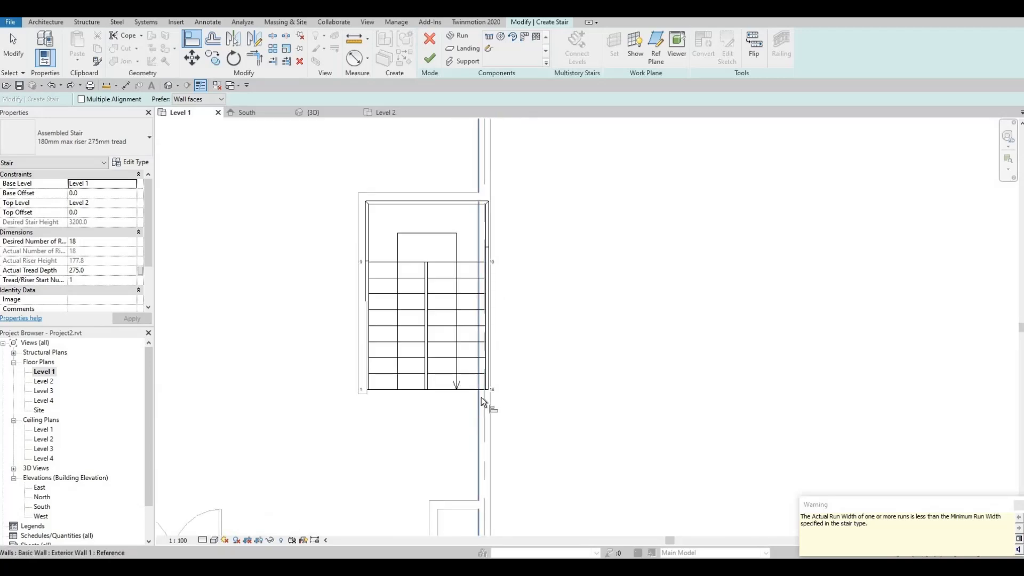
{"action": "left_click", "coordinate": [492, 244]}
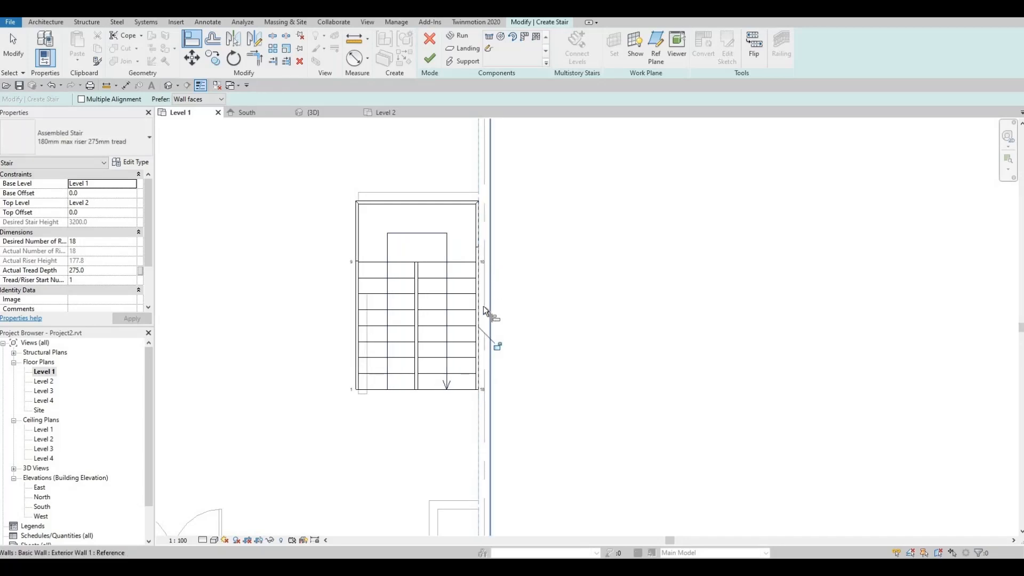
{"action": "key", "text": "Escape"}
{"action": "key", "text": "Escape"}
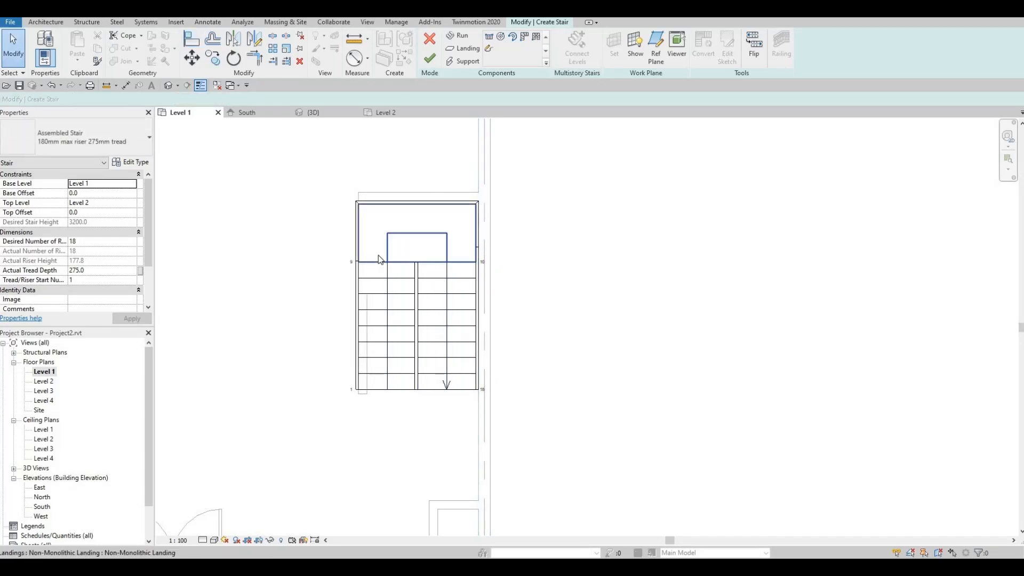
Narrow the stair's first run to 950 mm from its outer side and finish the stair edit.
{"action": "left_click", "coordinate": [383, 324]}
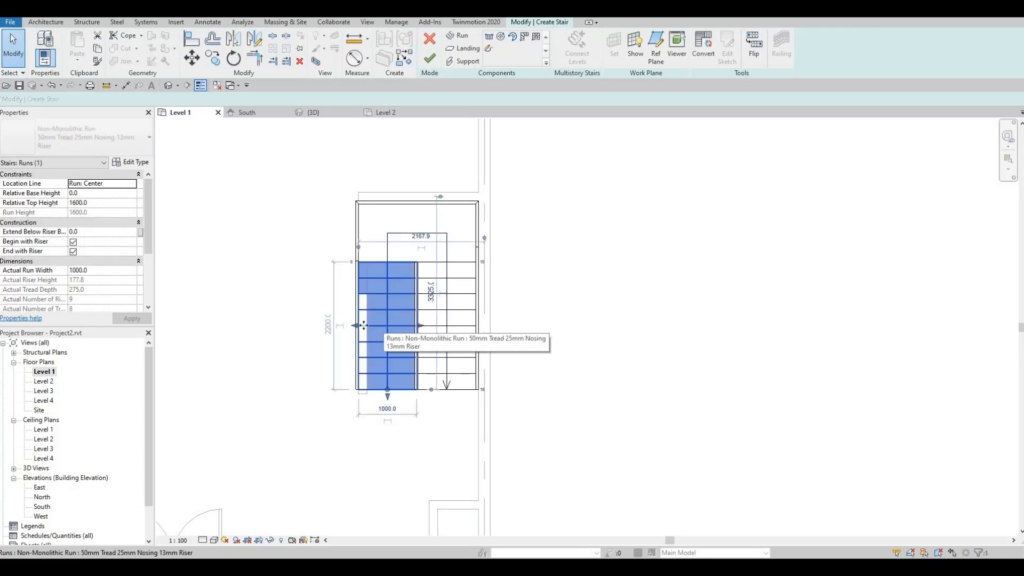
{"action": "scroll", "coordinate": [368, 315], "scroll_direction": "up", "scroll_amount": 2}
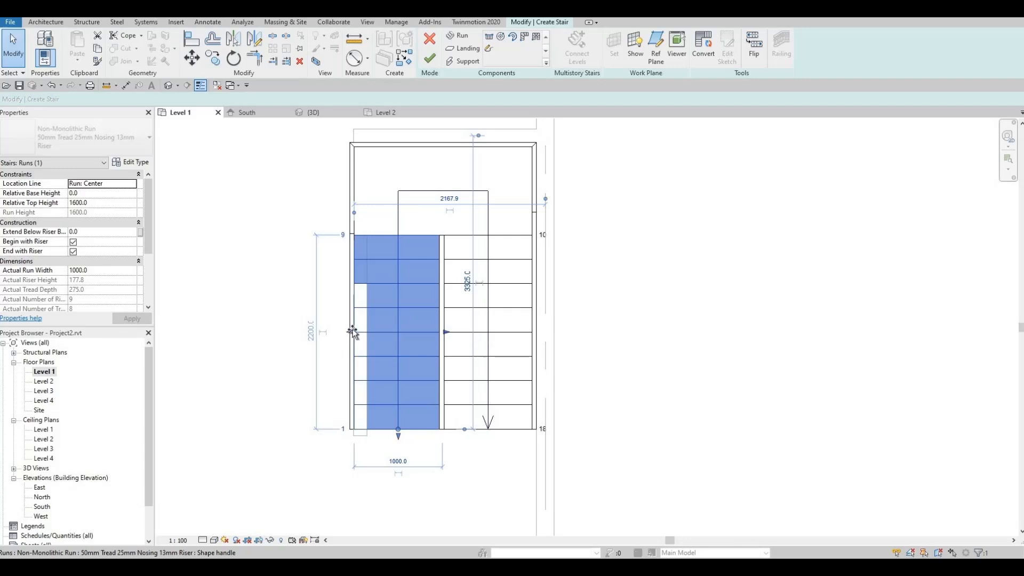
{"action": "left_click_drag", "start_coordinate": [352, 330], "coordinate": [360, 330]}
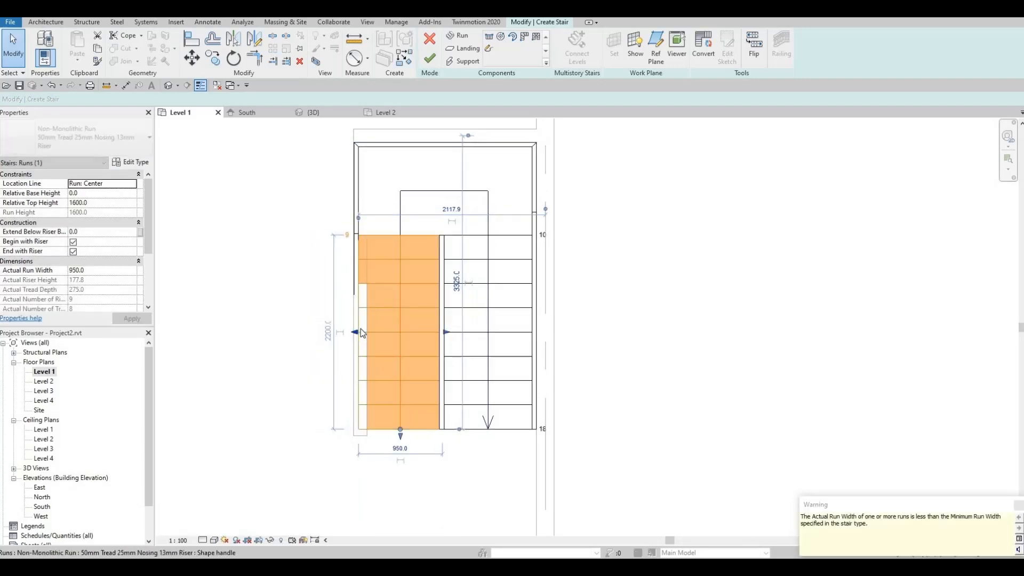
{"action": "left_click", "coordinate": [430, 57]}
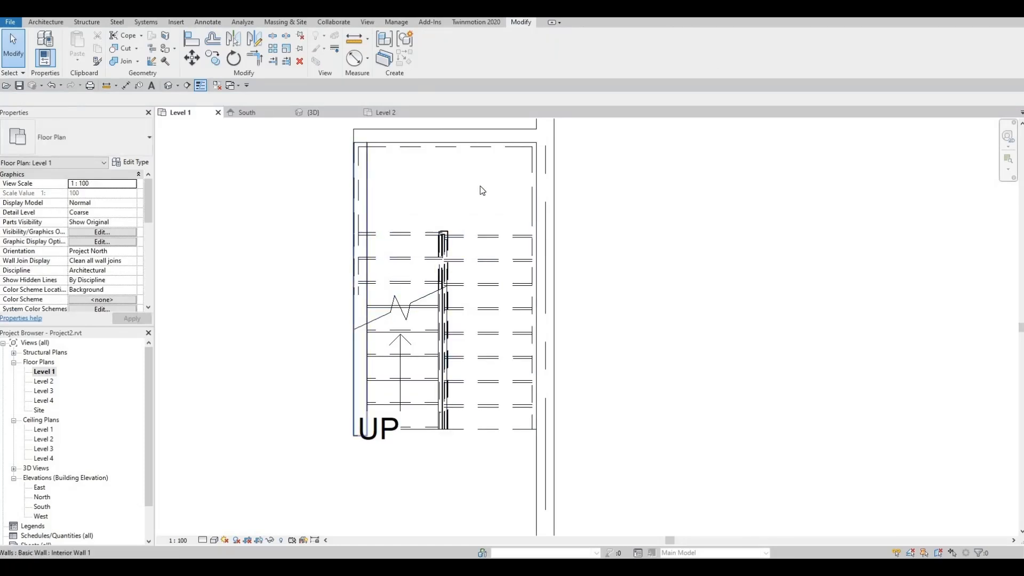
Reopen the stair for editing, narrow its second run by moving the outer side inward, and finish the edit.
{"action": "double_click", "coordinate": [534, 204]}
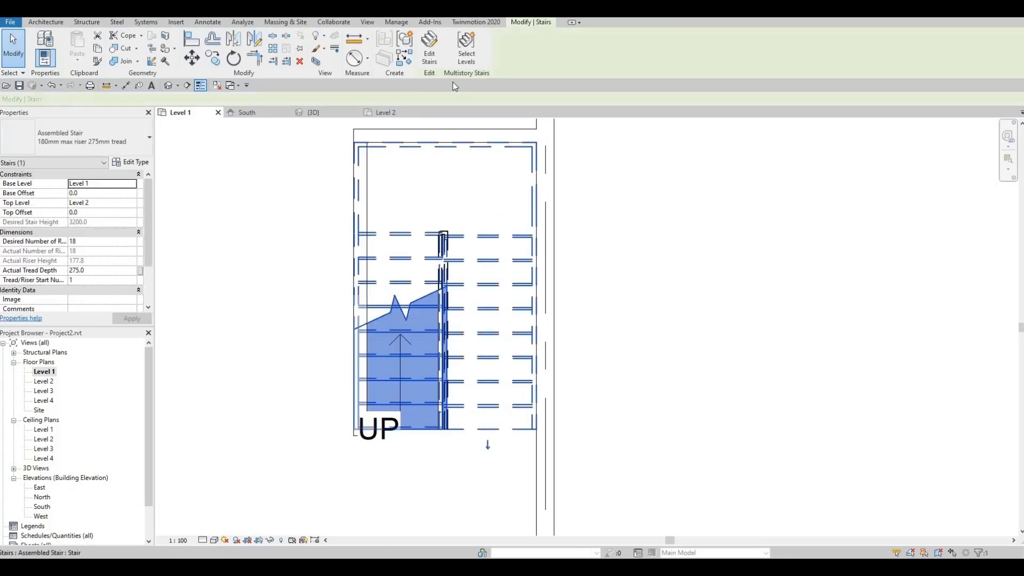
{"action": "left_click", "coordinate": [518, 241]}
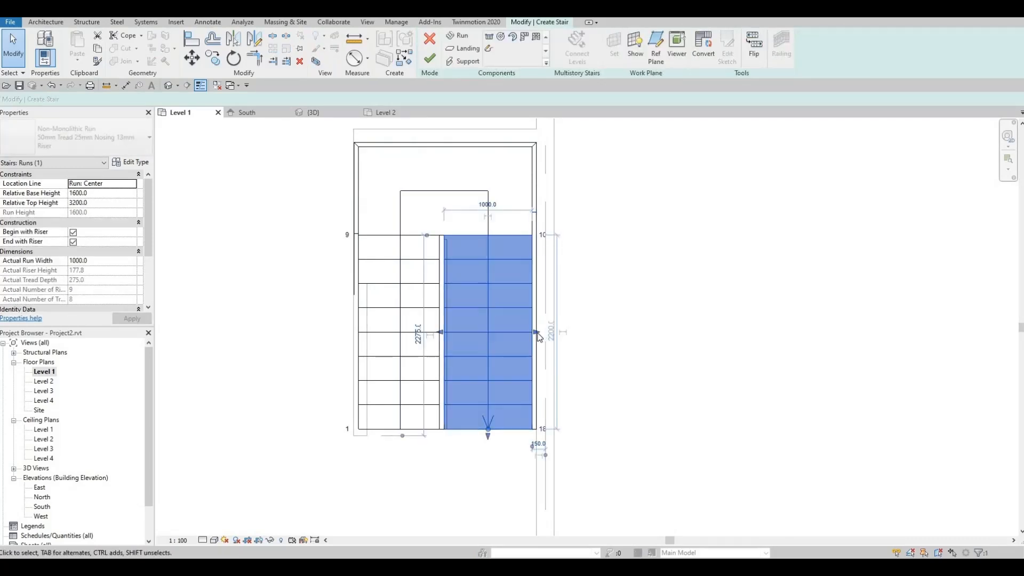
{"action": "left_click_drag", "start_coordinate": [532, 333], "coordinate": [528, 328]}
{"action": "left_click", "coordinate": [430, 57]}
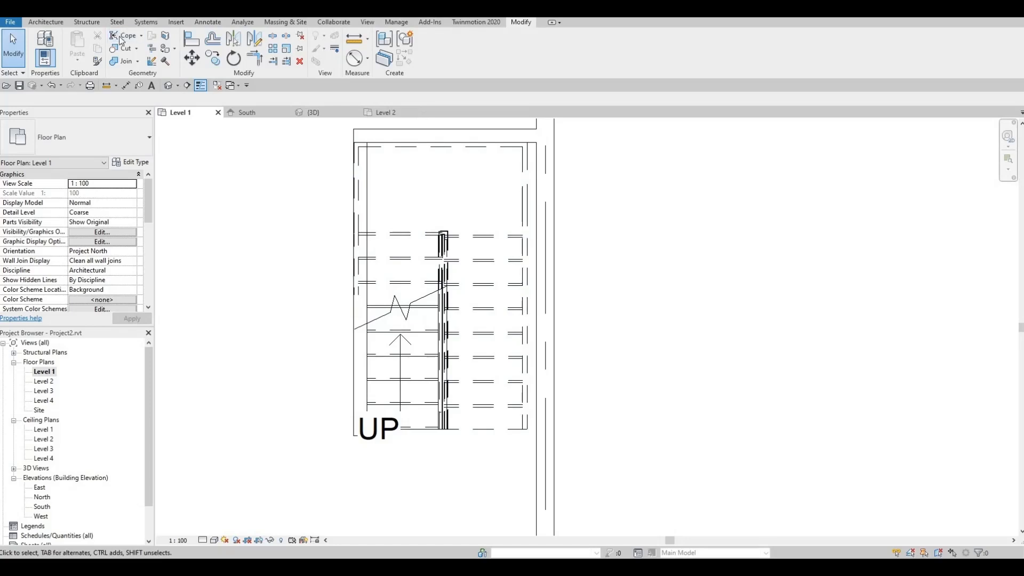
Realign the narrowed stair's outer edge with the inner face of the exterior wall beside the second run.
{"action": "left_click", "coordinate": [191, 39]}
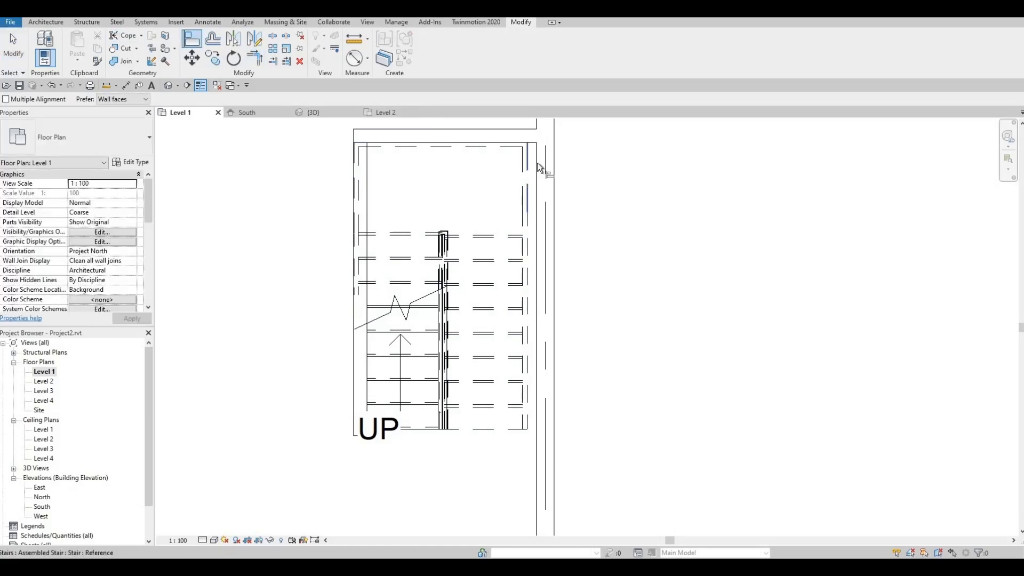
{"action": "left_click", "coordinate": [537, 162]}
{"action": "left_click", "coordinate": [528, 169]}
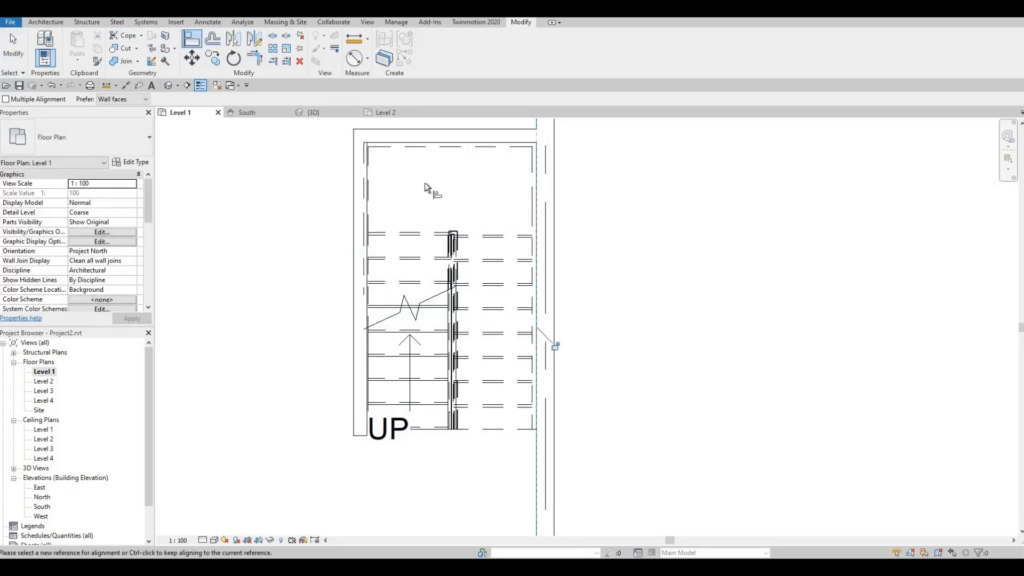
{"action": "key", "text": "Escape"}
{"action": "key", "text": "Escape"}
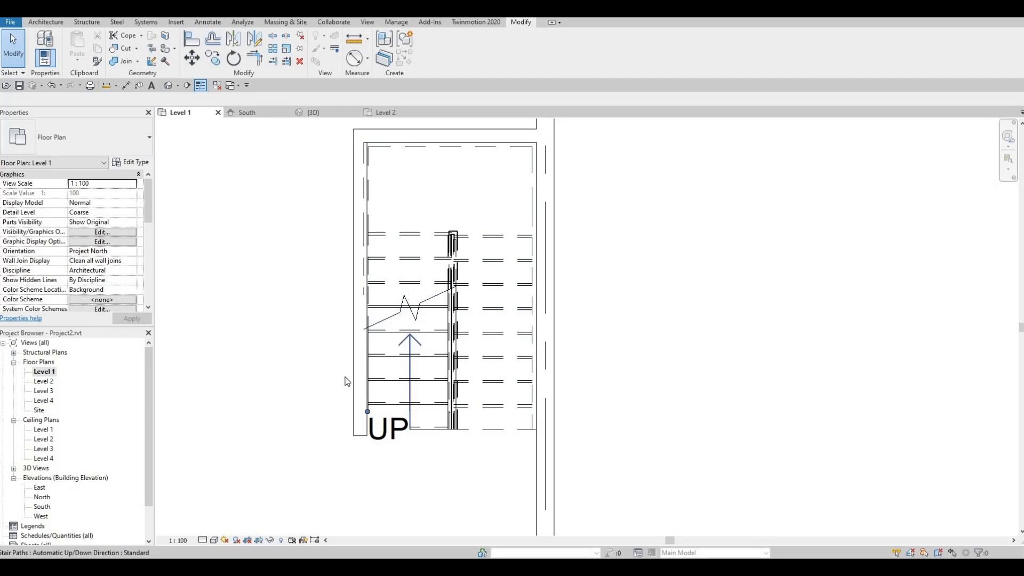
Create a perspective camera view from the hall below the stair, aimed at the landing, with a 1750 offset from Level 1.
{"action": "scroll", "coordinate": [275, 272], "scroll_direction": "down", "scroll_amount": 2}
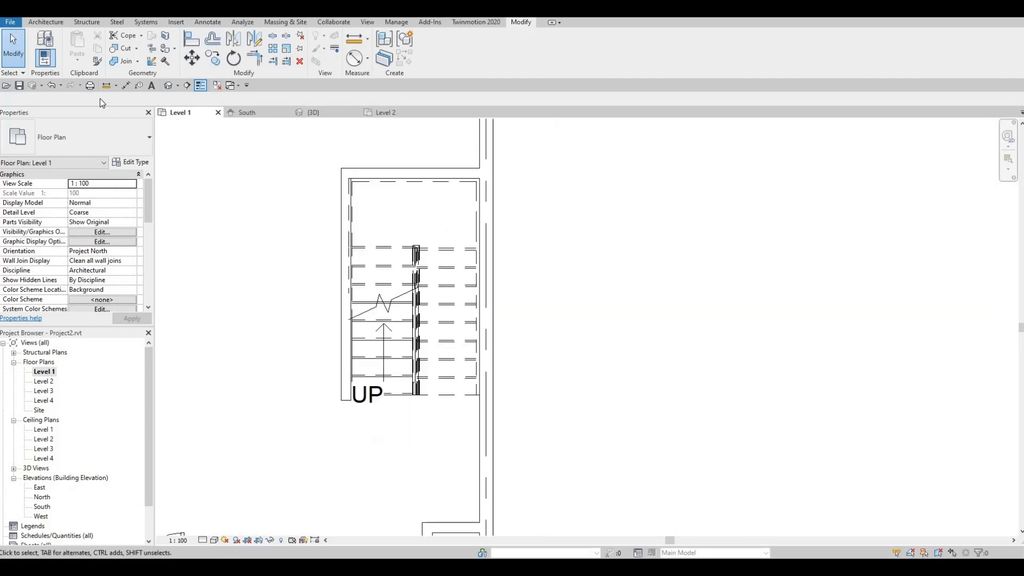
{"action": "left_click", "coordinate": [179, 87]}
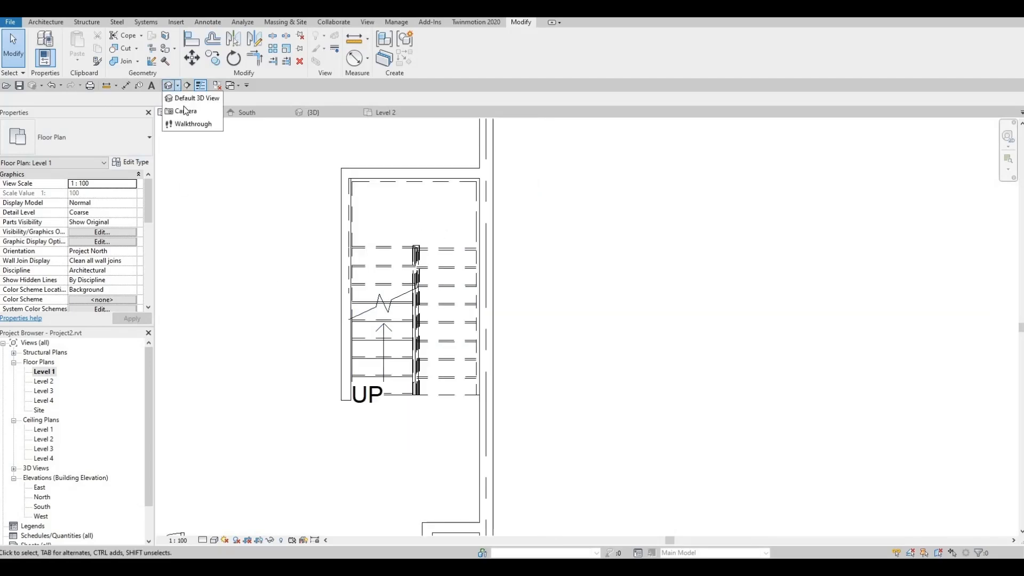
{"action": "left_click", "coordinate": [186, 108]}
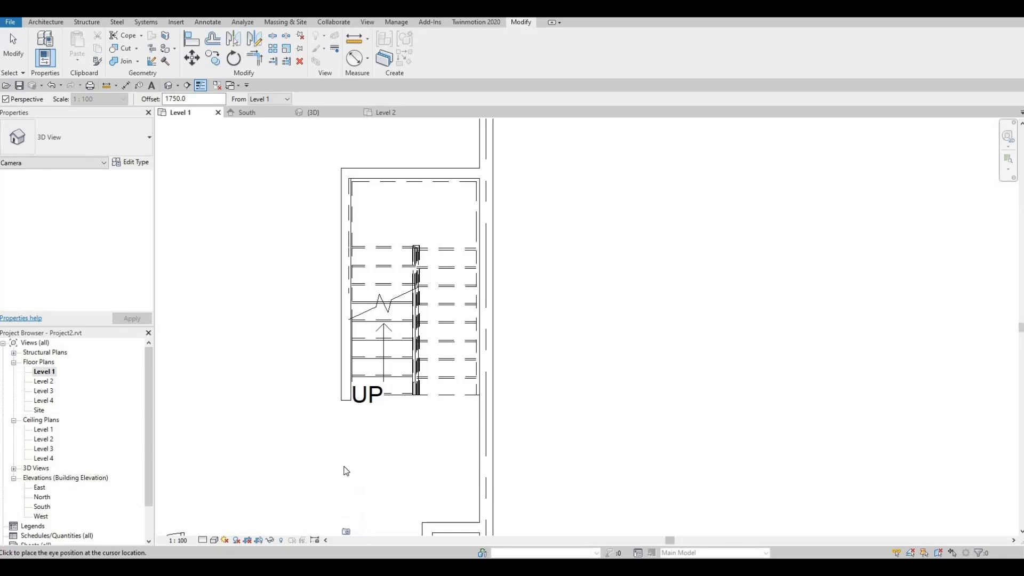
{"action": "scroll", "coordinate": [354, 434], "scroll_direction": "down", "scroll_amount": 2}
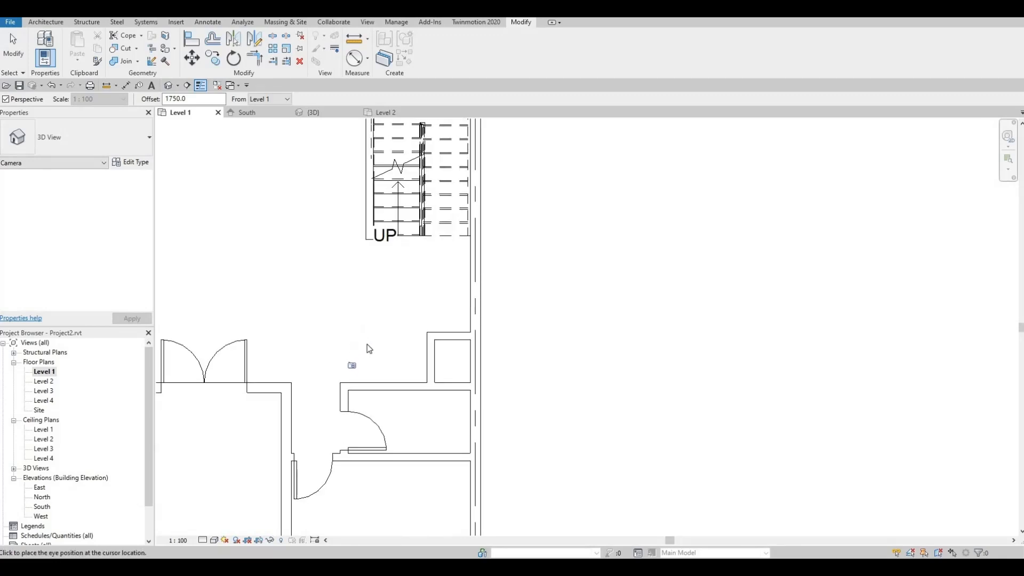
{"action": "left_click", "coordinate": [366, 336]}
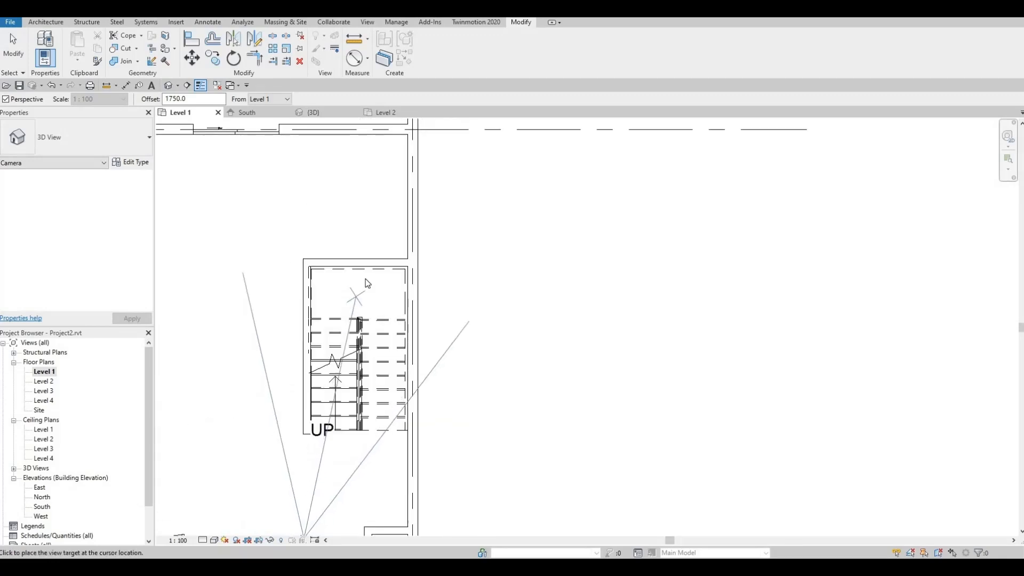
{"action": "left_click", "coordinate": [367, 282]}
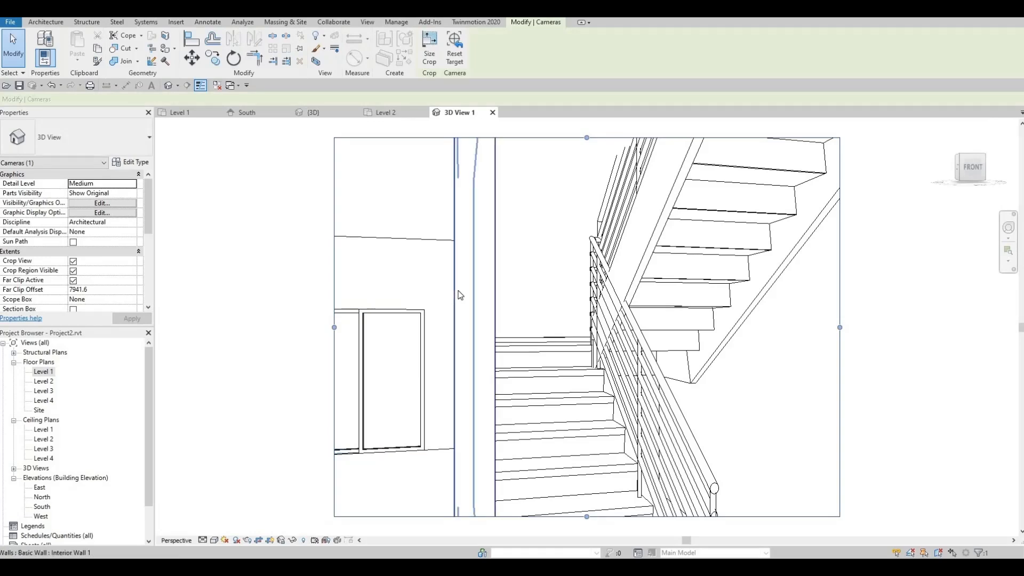
Change the stair's inner railing to the Glass Panel type in the camera view.
{"action": "scroll", "coordinate": [587, 342], "scroll_direction": "down", "scroll_amount": 3}
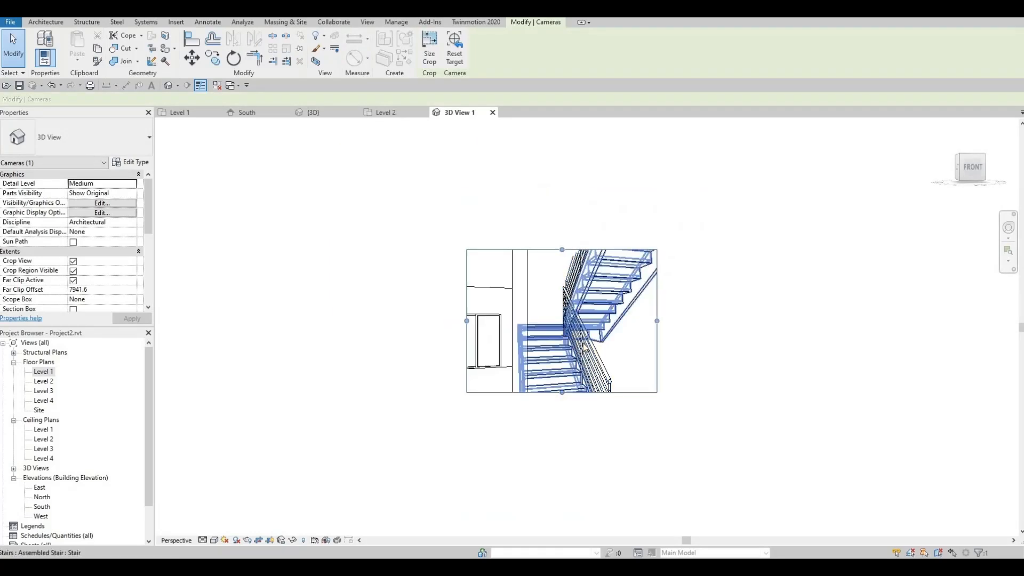
{"action": "scroll", "coordinate": [574, 346], "scroll_direction": "down", "scroll_amount": 3}
{"action": "middle_click_drag", "start_coordinate": [574, 346], "coordinate": [506, 331]}
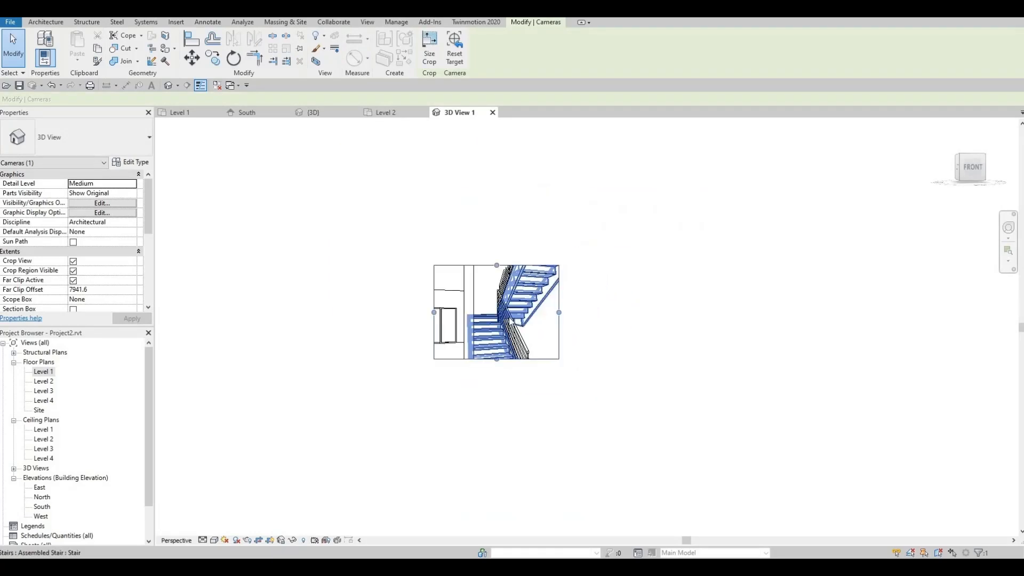
{"action": "scroll", "coordinate": [510, 327], "scroll_direction": "up", "scroll_amount": 2}
{"action": "left_click", "coordinate": [510, 328]}
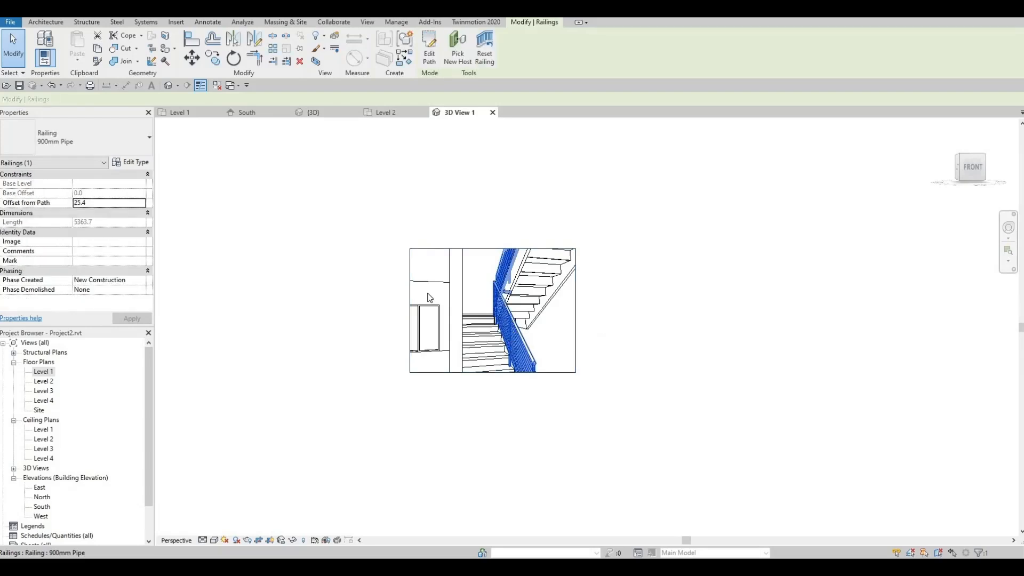
{"action": "left_click", "coordinate": [148, 137]}
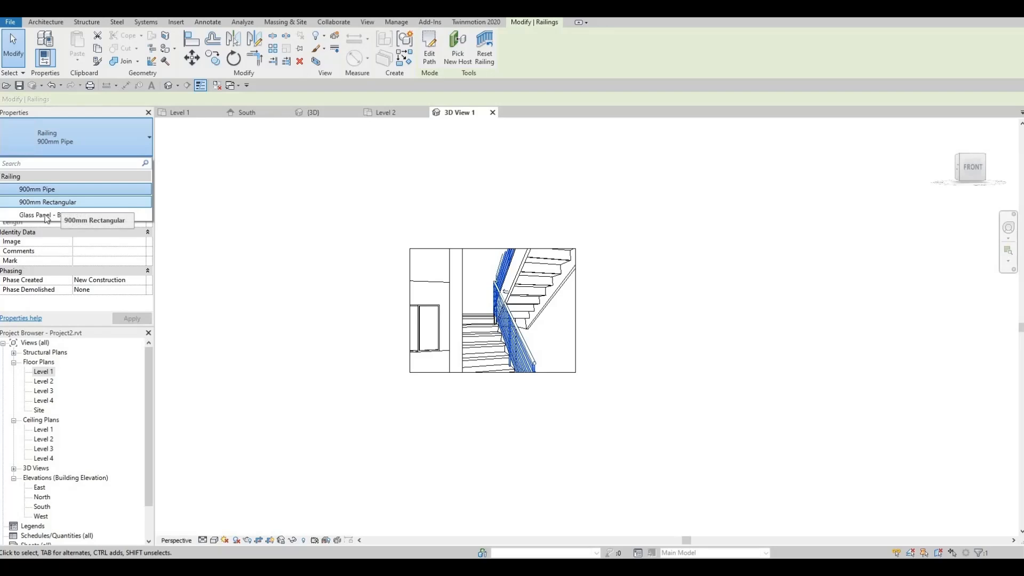
{"action": "key", "text": "Escape"}
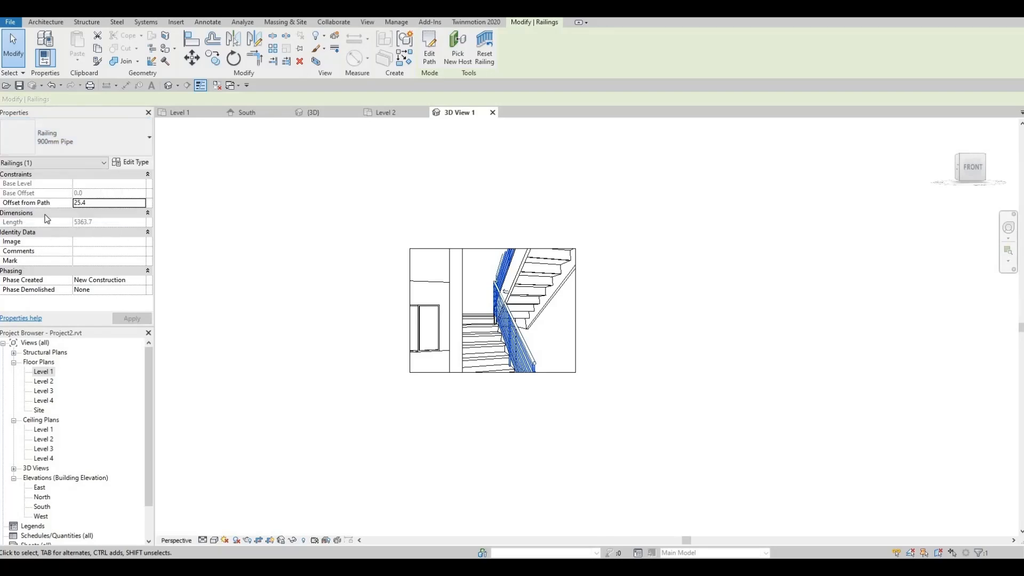
{"action": "middle_click_drag", "start_coordinate": [502, 323], "coordinate": [451, 265]}
{"action": "scroll", "coordinate": [438, 203], "scroll_direction": "up", "scroll_amount": 1}
{"action": "scroll", "coordinate": [437, 203], "scroll_direction": "up", "scroll_amount": 1}
{"action": "key", "text": "Escape"}
{"action": "scroll", "coordinate": [450, 262], "scroll_direction": "down", "scroll_amount": 3}
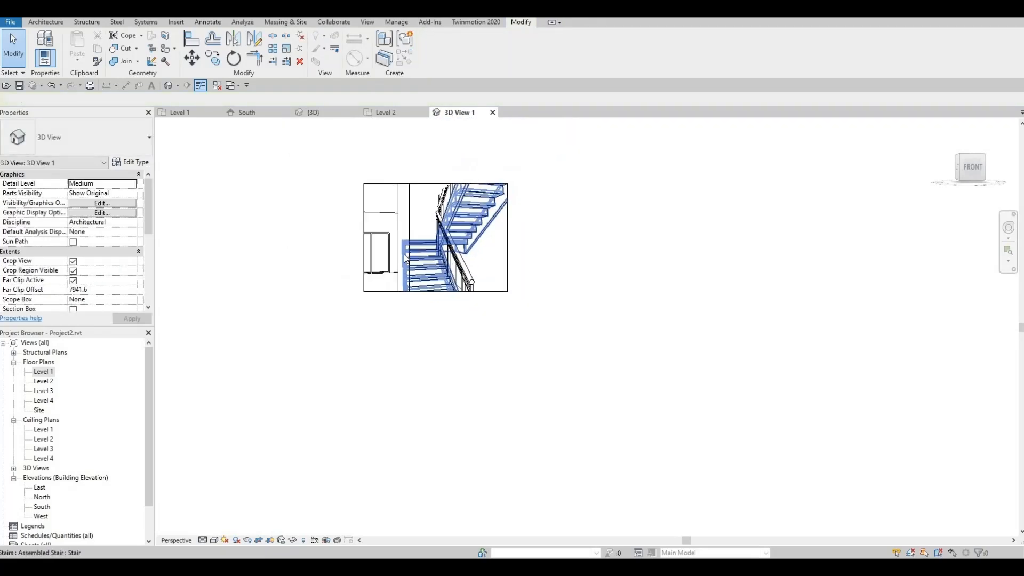
Enlarge the camera view's crop region on all four sides to show the whole stair and its surroundings.
{"action": "left_click", "coordinate": [435, 292]}
{"action": "left_click_drag", "start_coordinate": [435, 292], "coordinate": [435, 420]}
{"action": "left_click_drag", "start_coordinate": [507, 307], "coordinate": [734, 302]}
{"action": "left_click_drag", "start_coordinate": [366, 306], "coordinate": [271, 302]}
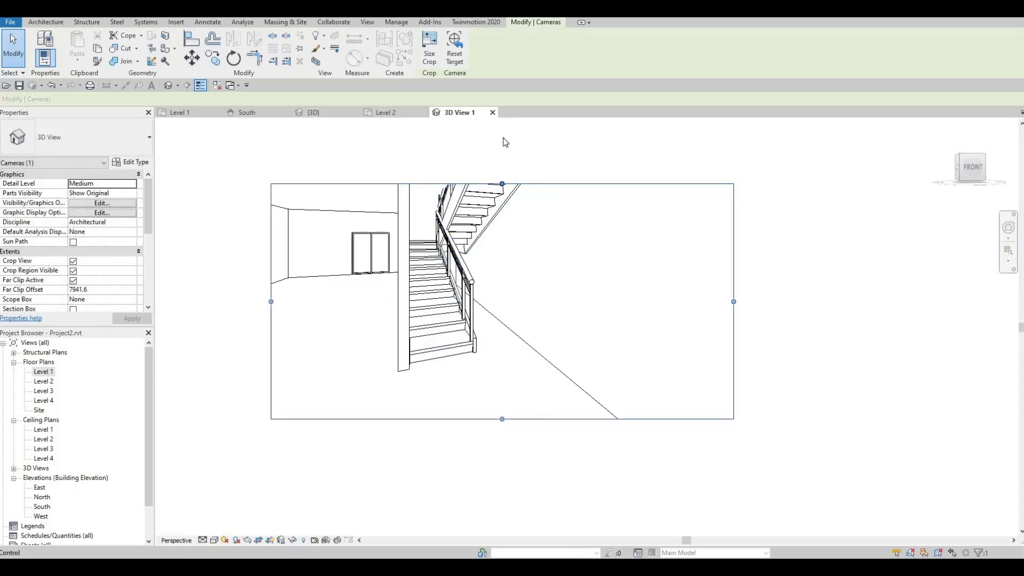
{"action": "left_click_drag", "start_coordinate": [502, 184], "coordinate": [503, 138]}
{"action": "scroll", "coordinate": [480, 237], "scroll_direction": "down", "scroll_amount": 1}
{"action": "middle_click_drag", "start_coordinate": [480, 238], "coordinate": [477, 255]}
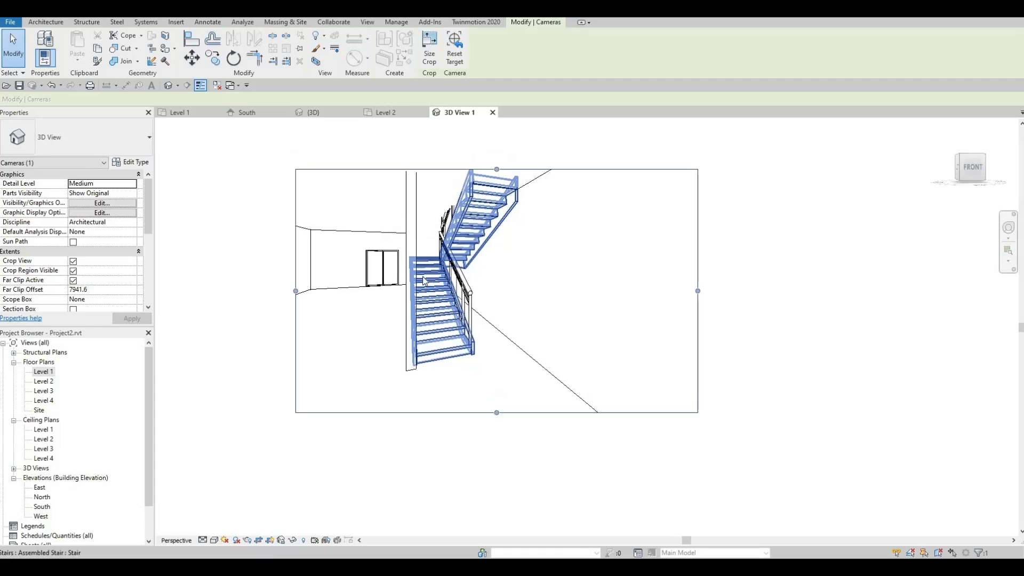
{"action": "key", "text": "Escape"}
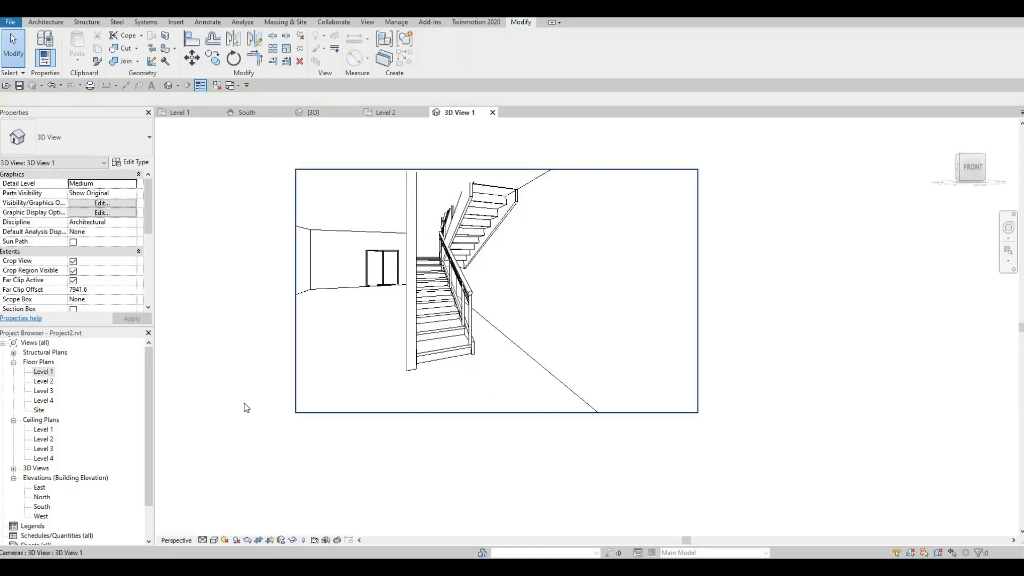
Return to the Level 1 floor plan and examine the layout around the stair.
{"action": "double_click", "coordinate": [47, 373]}
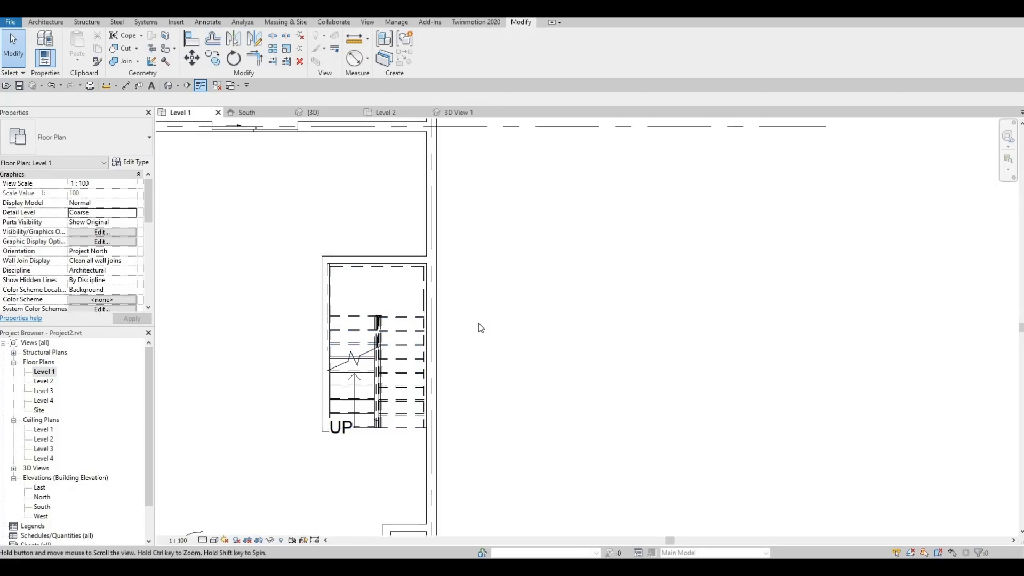
{"action": "scroll", "coordinate": [479, 323], "scroll_direction": "down", "scroll_amount": 1}
{"action": "scroll", "coordinate": [484, 329], "scroll_direction": "down", "scroll_amount": 2}
{"action": "scroll", "coordinate": [499, 312], "scroll_direction": "up", "scroll_amount": 1}
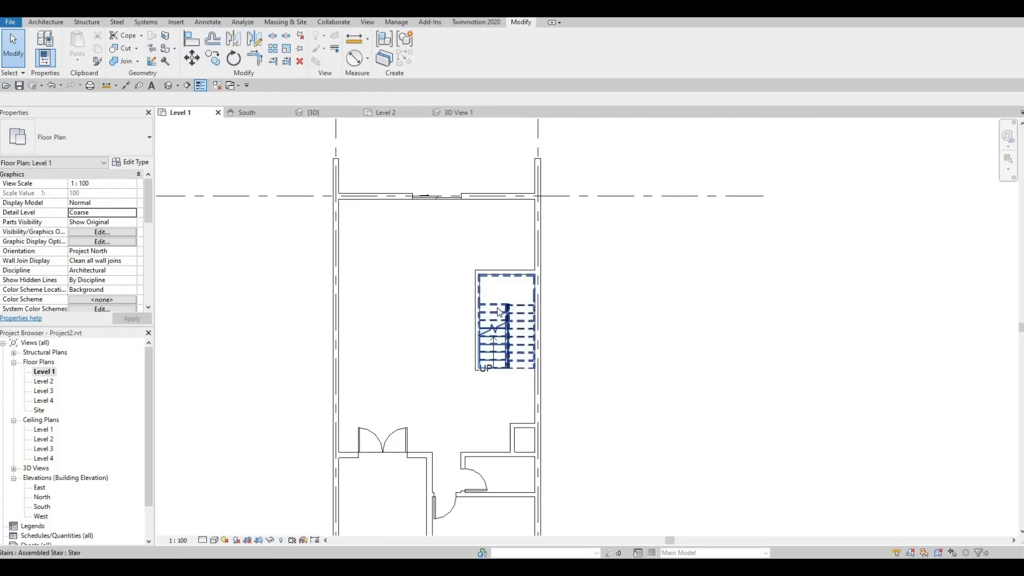
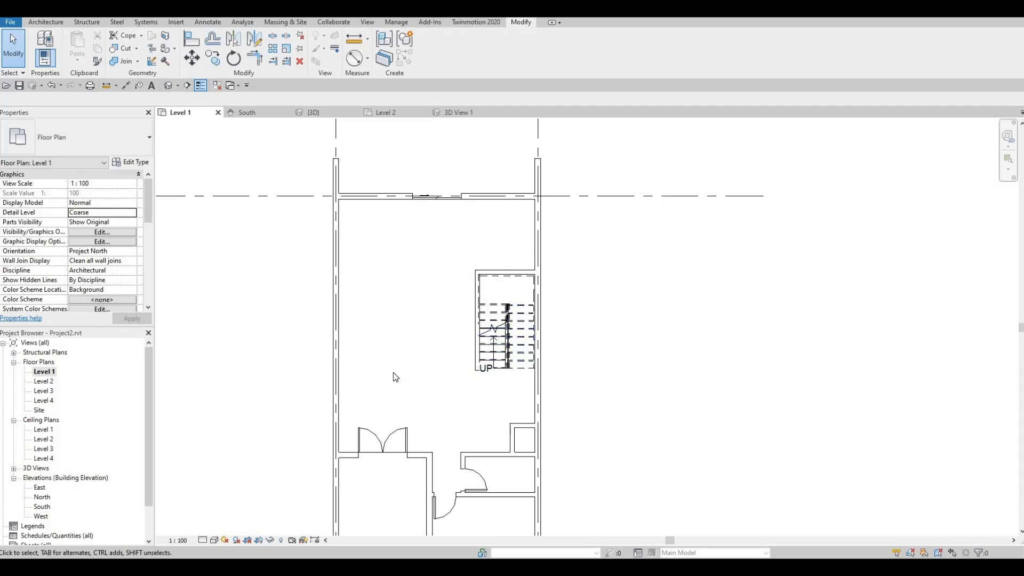
{"action": "middle_click_drag", "start_coordinate": [440, 413], "coordinate": [332, 407]}
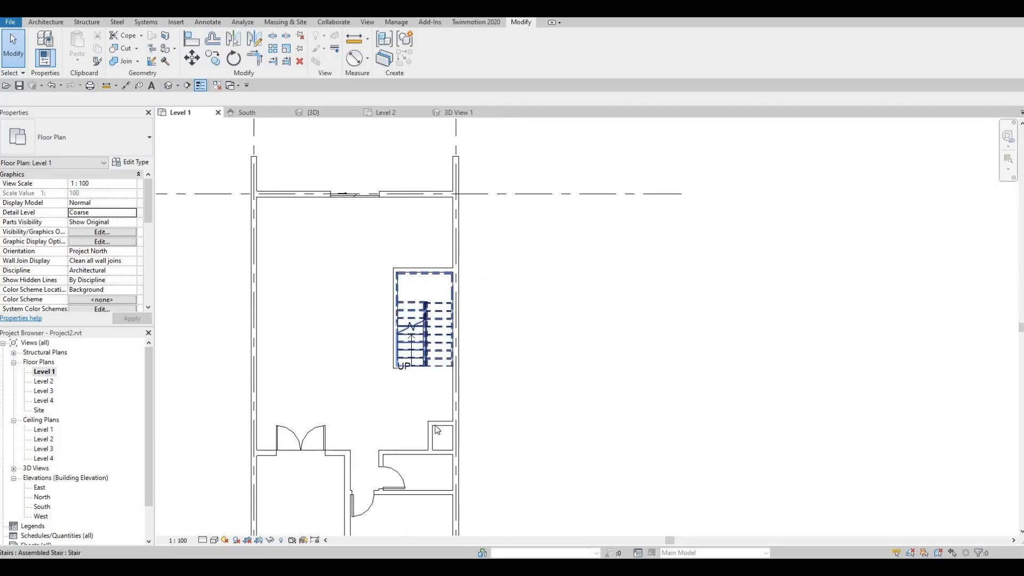
Move the upper wall of the small closet toward the stair, to 1420 from the closet's lower wall.
{"action": "left_click", "coordinate": [473, 435]}
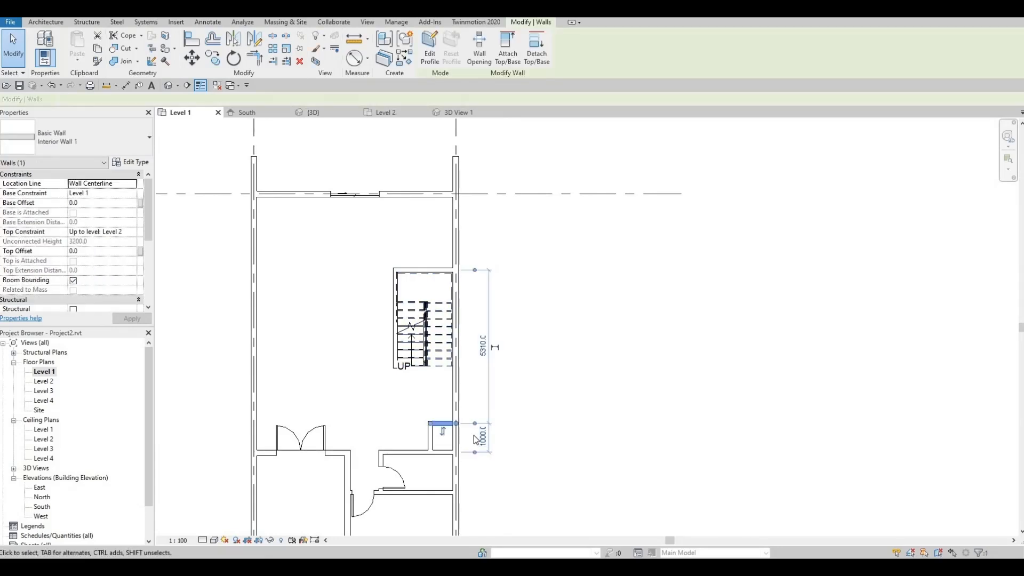
{"action": "key", "text": "Up"}
{"action": "key", "text": "Up"}
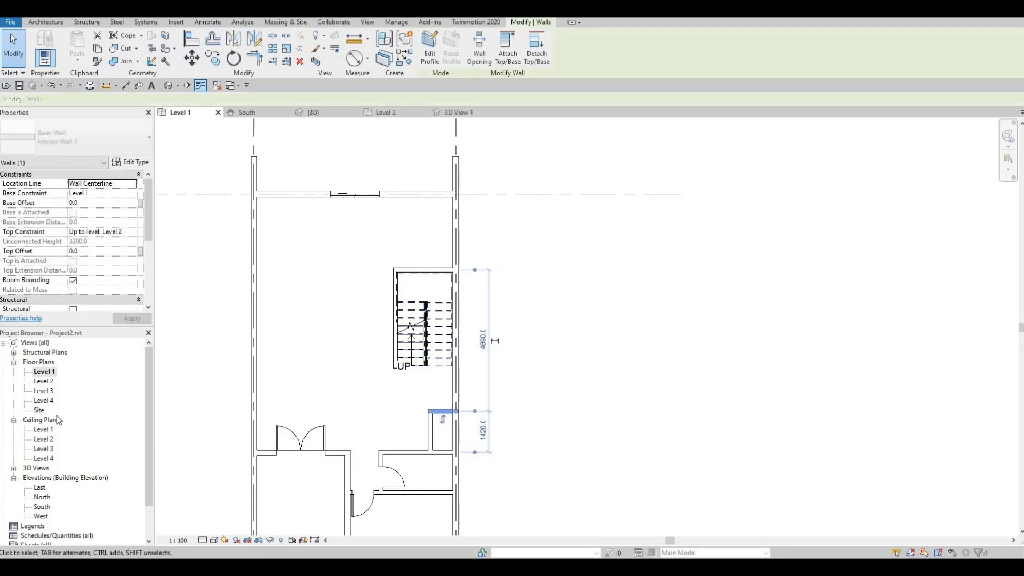
In the Level 2 floor plan, open the boundary of the Floor 1 slab for editing.
{"action": "double_click", "coordinate": [45, 381]}
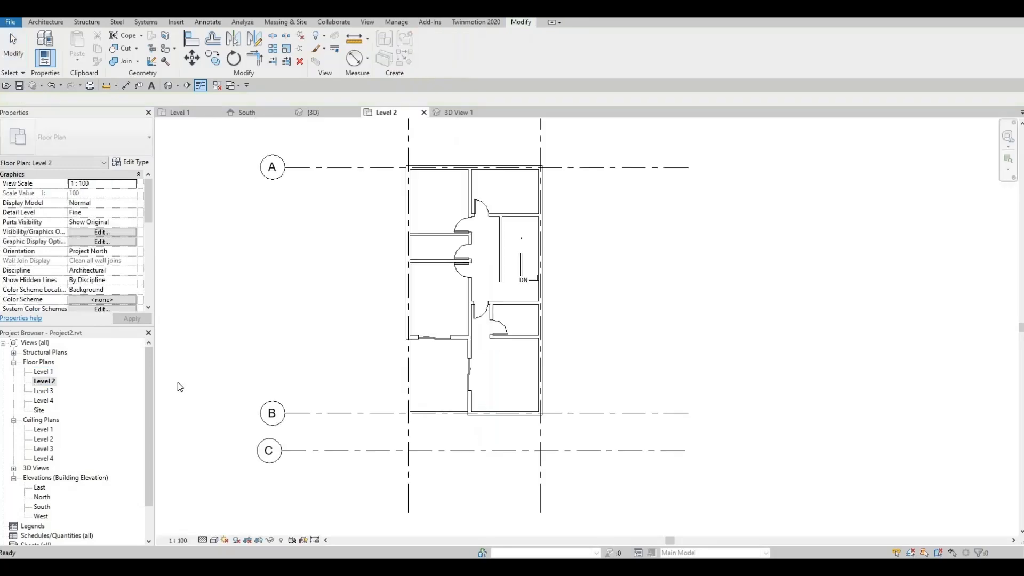
{"action": "left_click", "coordinate": [424, 320]}
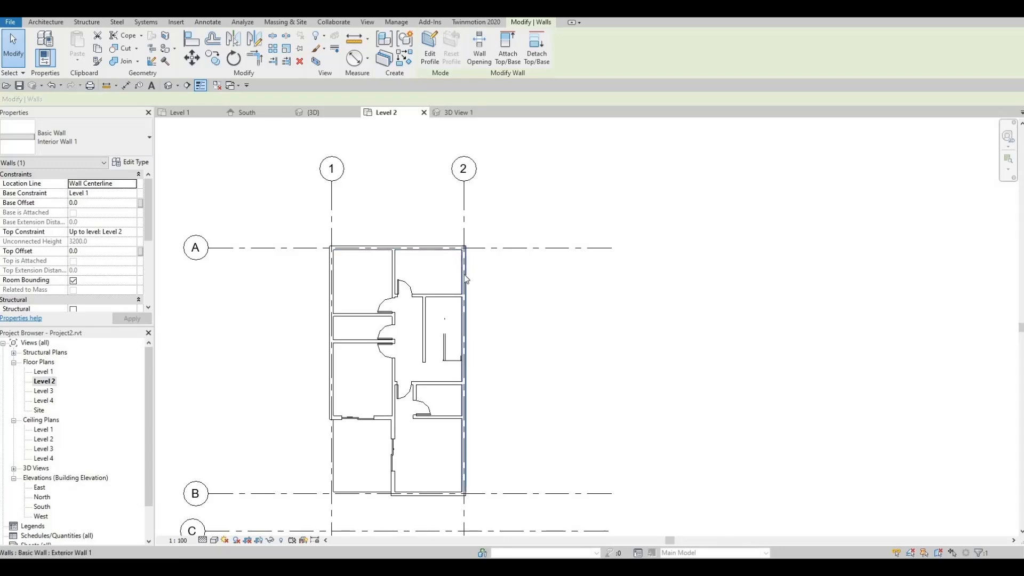
{"action": "scroll", "coordinate": [462, 266], "scroll_direction": "up", "scroll_amount": 2}
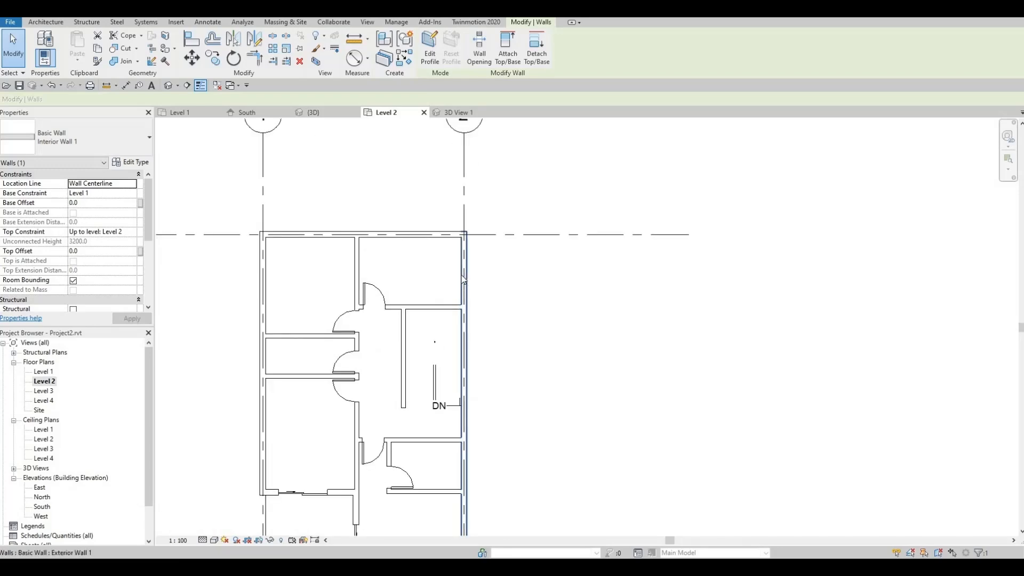
{"action": "key", "text": "Tab"}
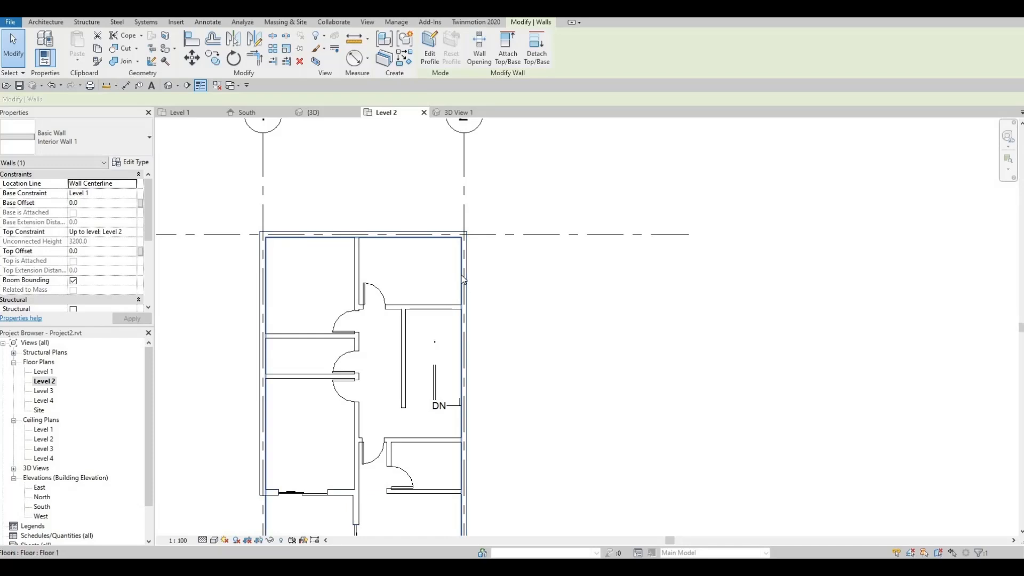
{"action": "left_click", "coordinate": [463, 279]}
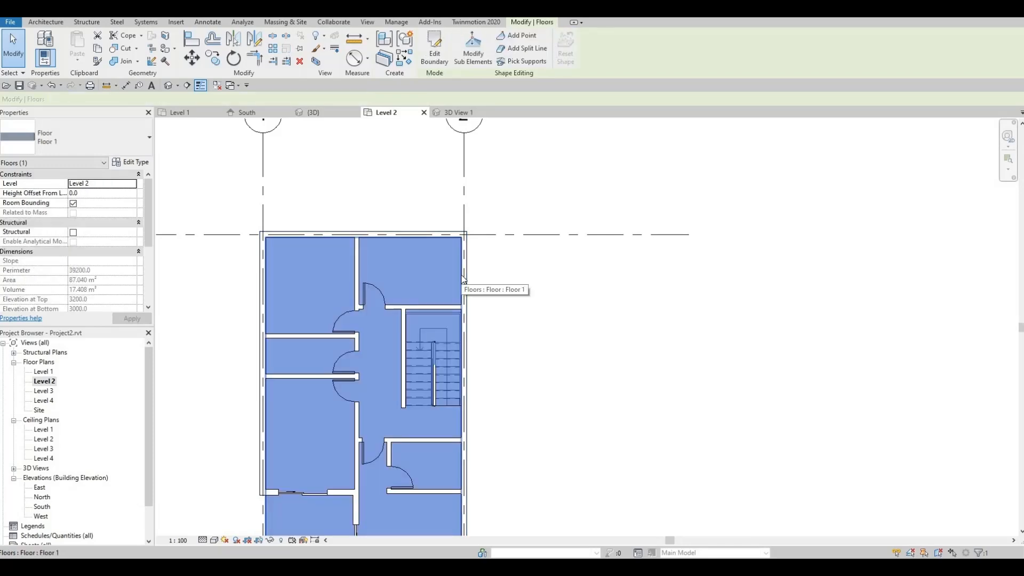
{"action": "left_click", "coordinate": [432, 60]}
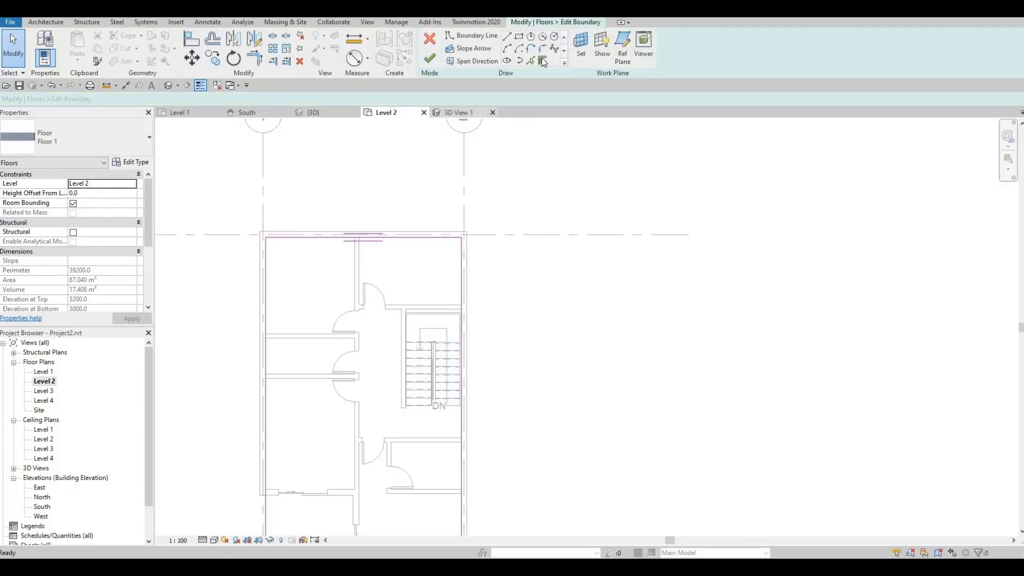
Sketch a rectangular opening about 1925 wide around the stair in the floor boundary and try to finish the sketch.
{"action": "left_click", "coordinate": [519, 37]}
{"action": "scroll", "coordinate": [414, 320], "scroll_direction": "up", "scroll_amount": 2}
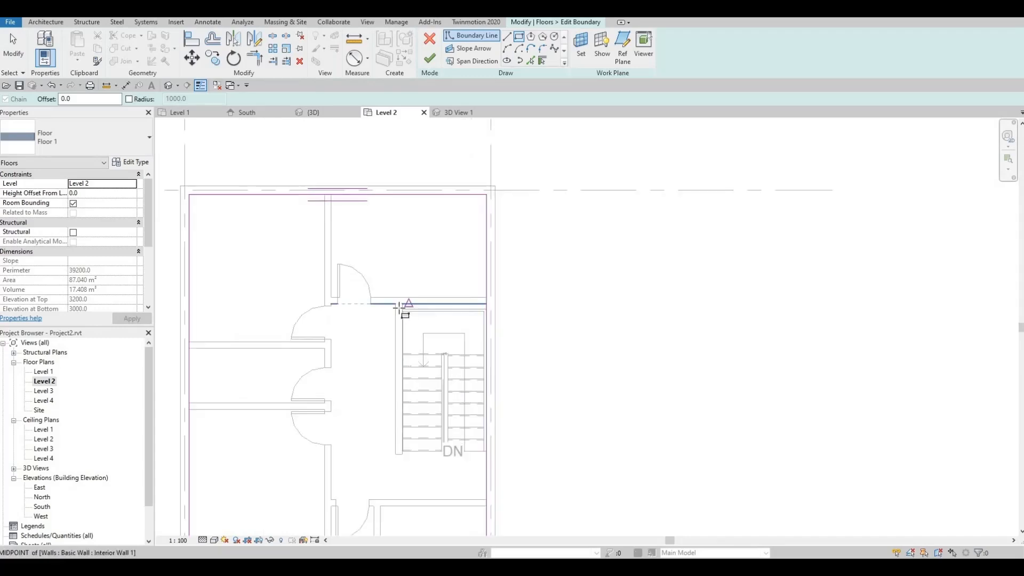
{"action": "scroll", "coordinate": [400, 309], "scroll_direction": "up", "scroll_amount": 2}
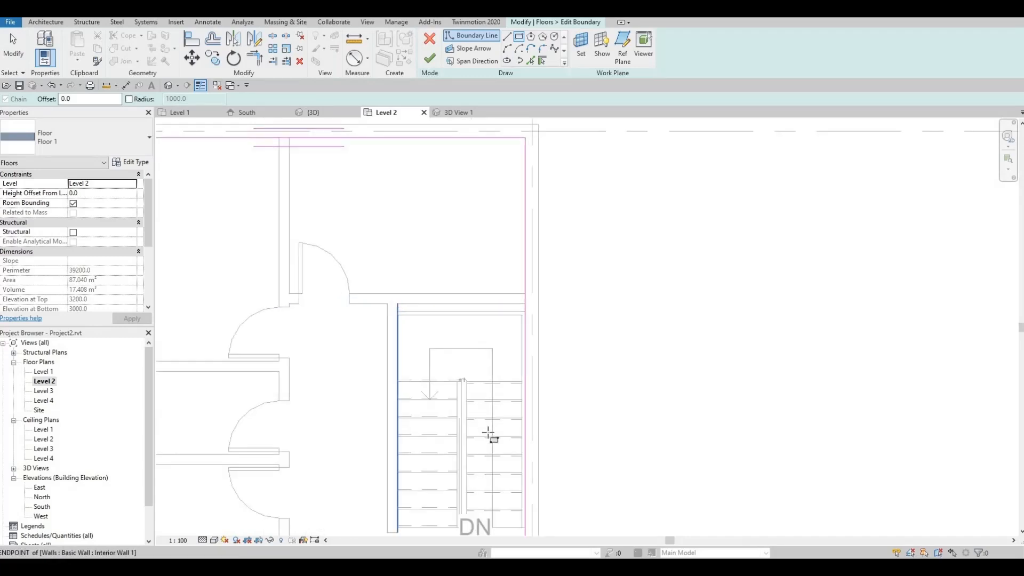
{"action": "left_click", "coordinate": [398, 304]}
{"action": "middle_click_drag", "start_coordinate": [427, 316], "coordinate": [408, 331]}
{"action": "key", "text": "Escape"}
{"action": "scroll", "coordinate": [378, 193], "scroll_direction": "up", "scroll_amount": 1}
{"action": "left_click", "coordinate": [398, 346]}
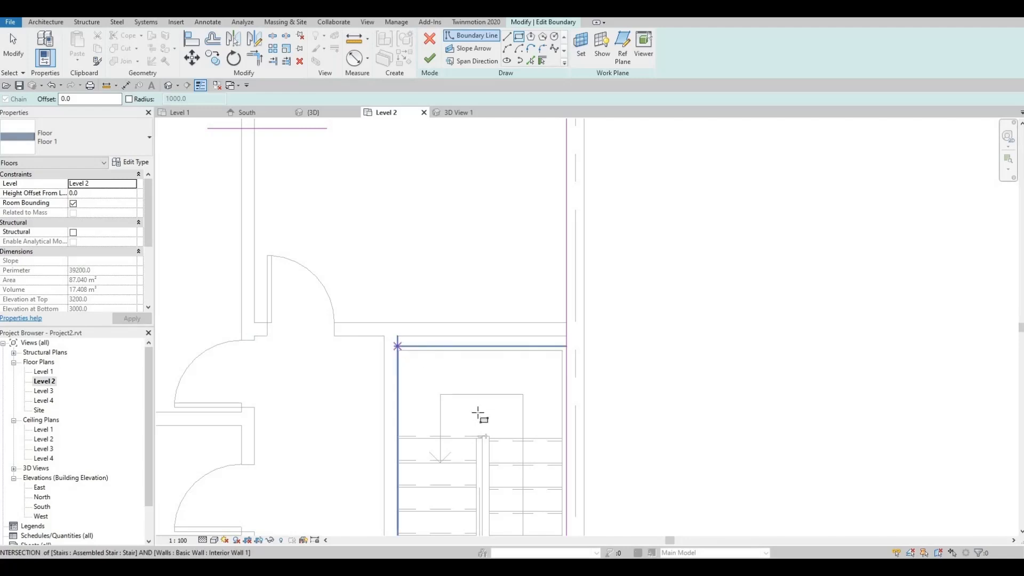
{"action": "middle_click_drag", "start_coordinate": [478, 412], "coordinate": [436, 274]}
{"action": "scroll", "coordinate": [437, 274], "scroll_direction": "down", "scroll_amount": 1}
{"action": "scroll", "coordinate": [516, 471], "scroll_direction": "up", "scroll_amount": 1}
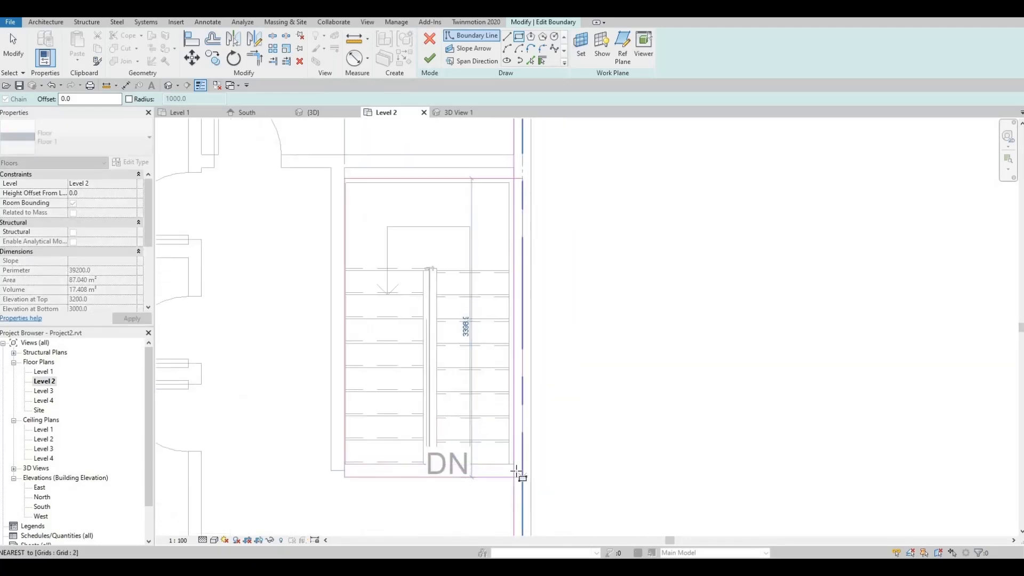
{"action": "left_click", "coordinate": [521, 416]}
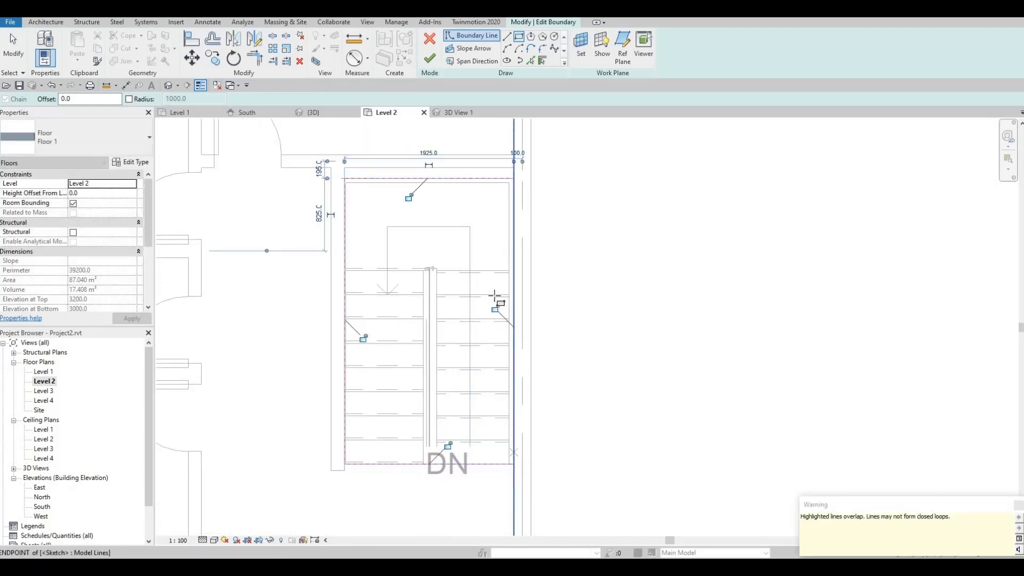
{"action": "left_click", "coordinate": [431, 61]}
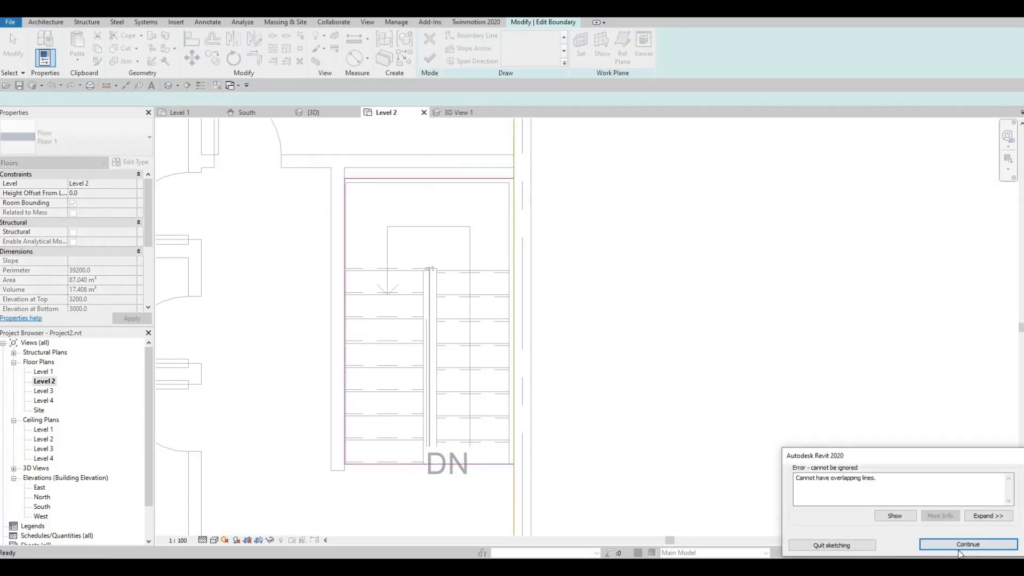
{"action": "left_click", "coordinate": [963, 547]}
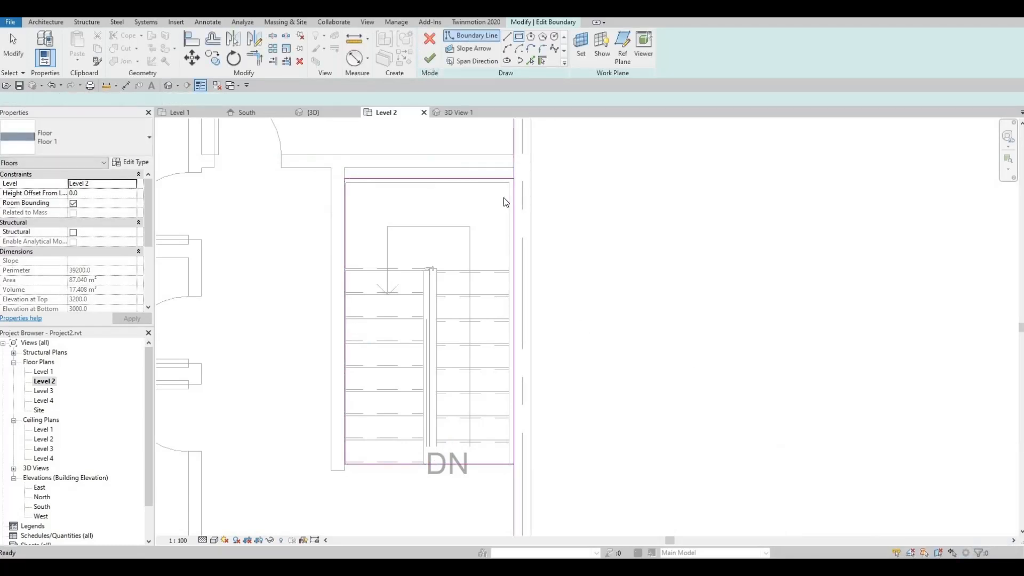
Delete the rectangle side that overlaps the floor's outer edge and split that outer edge beside the stair.
{"action": "left_click", "coordinate": [509, 273]}
{"action": "key", "text": "Delete"}
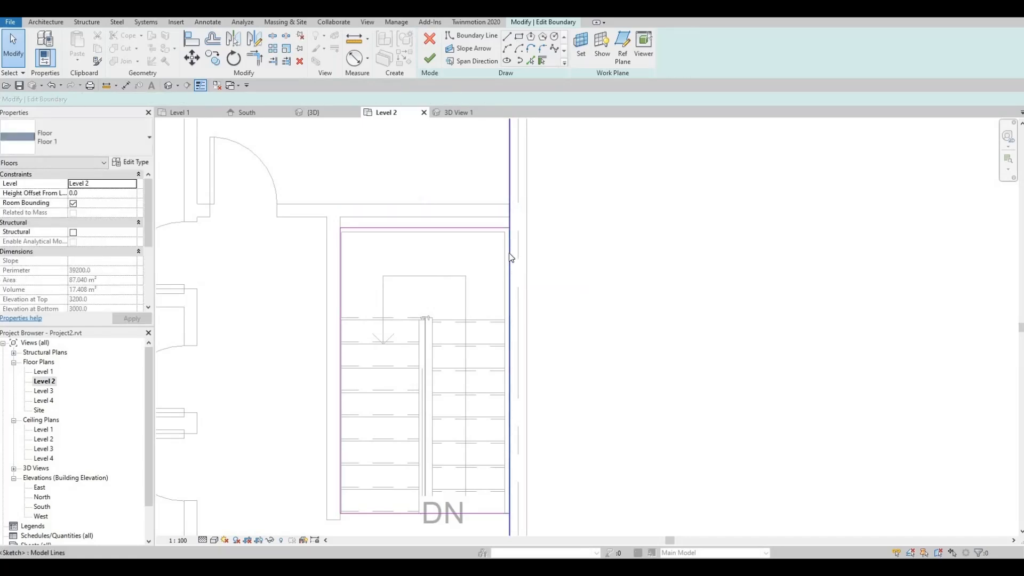
{"action": "left_click", "coordinate": [510, 261]}
{"action": "key", "text": "Delete"}
{"action": "left_click", "coordinate": [287, 39]}
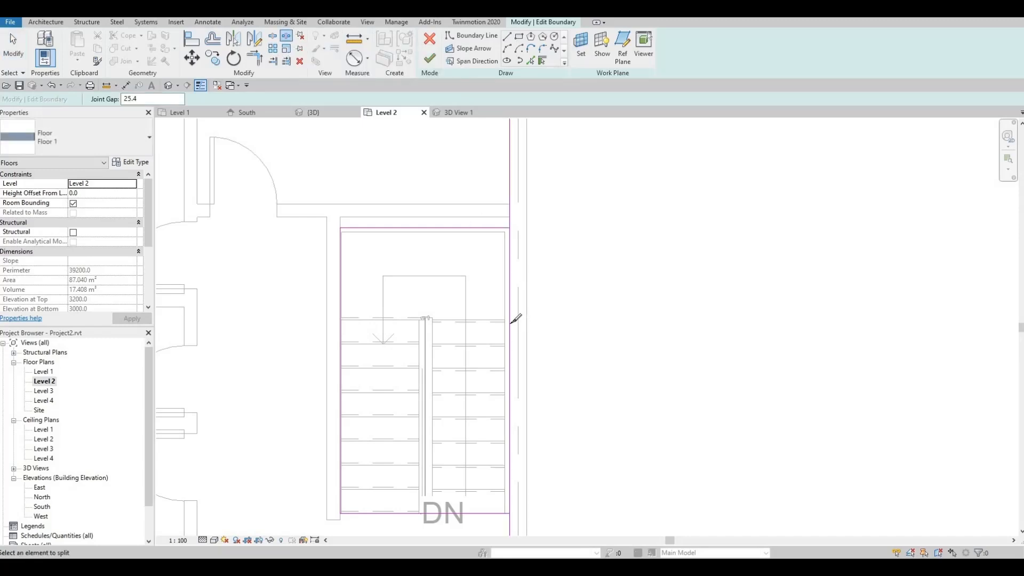
{"action": "left_click", "coordinate": [273, 36]}
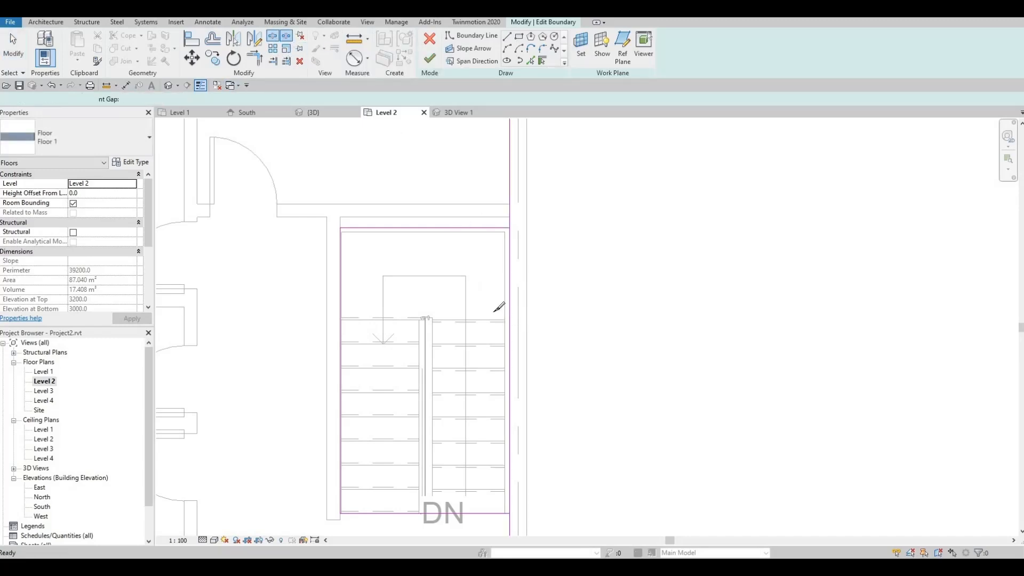
{"action": "left_click", "coordinate": [509, 315]}
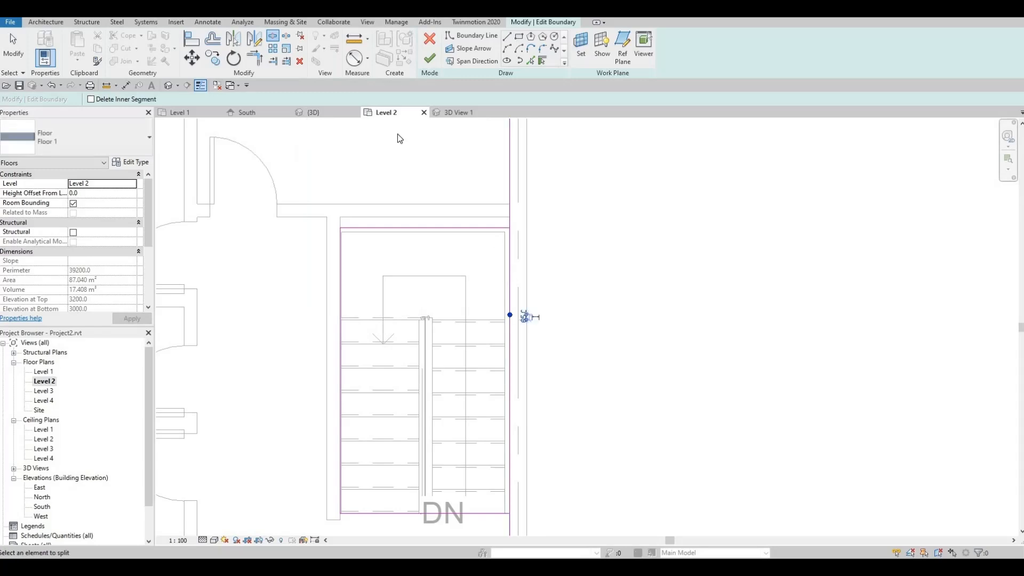
{"action": "left_click", "coordinate": [275, 37]}
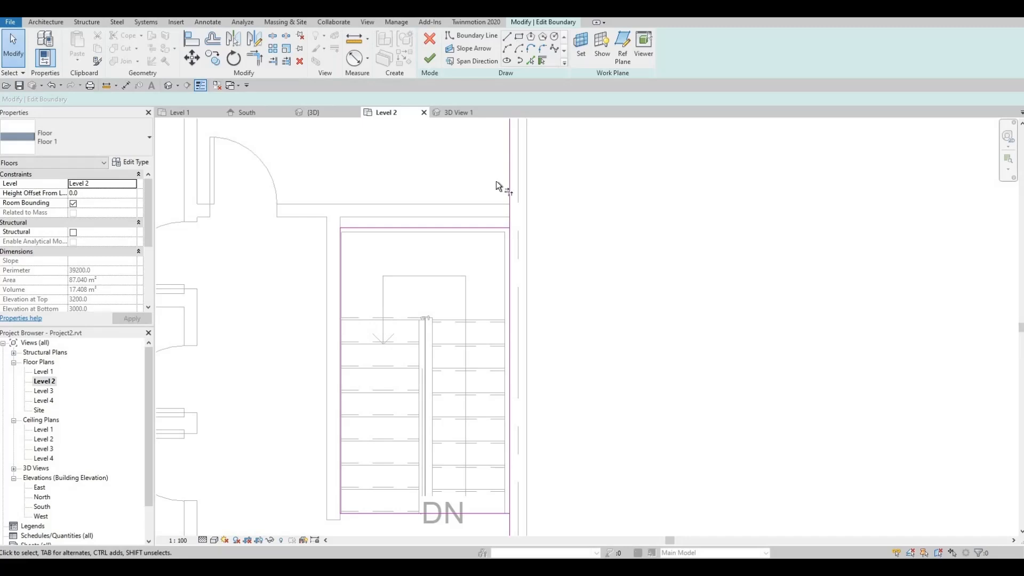
Trim the split outer edge to the upper and lower lines of the stair opening to form one closed loop.
{"action": "key", "text": "t"}
{"action": "key", "text": "r"}
{"action": "left_click", "coordinate": [509, 186]}
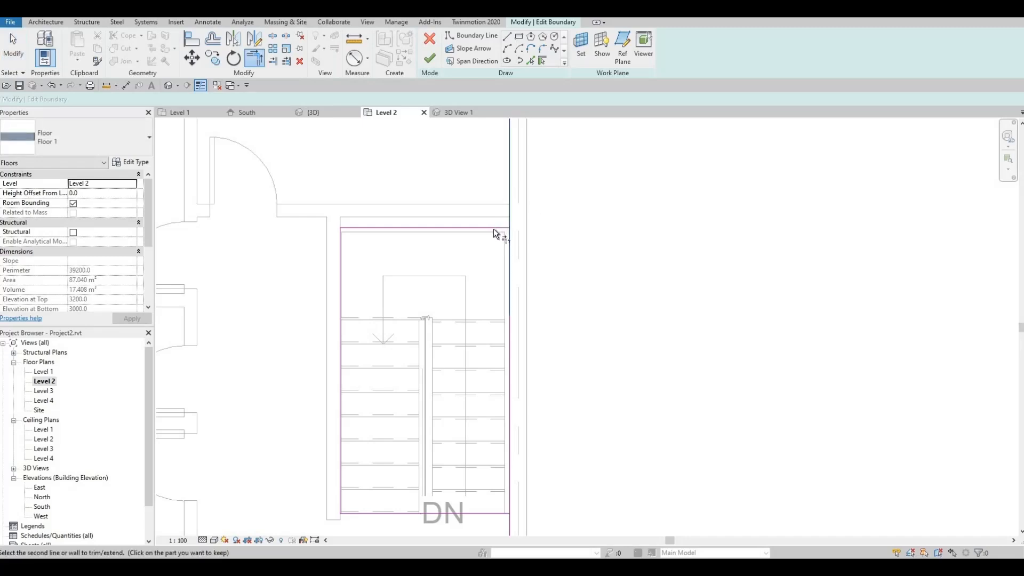
{"action": "left_click", "coordinate": [494, 228]}
{"action": "scroll", "coordinate": [512, 362], "scroll_direction": "down", "scroll_amount": 3}
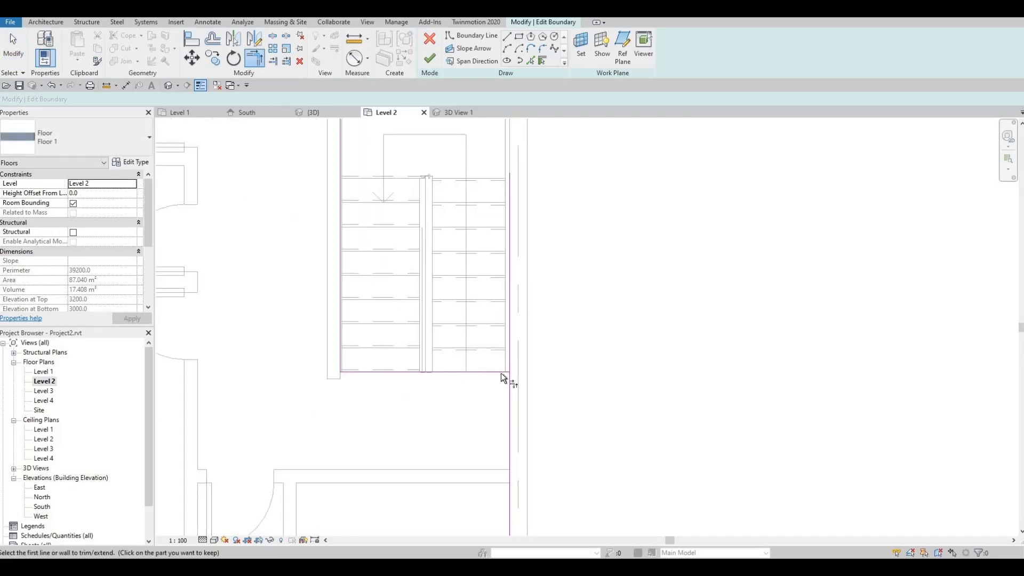
{"action": "left_click", "coordinate": [511, 398]}
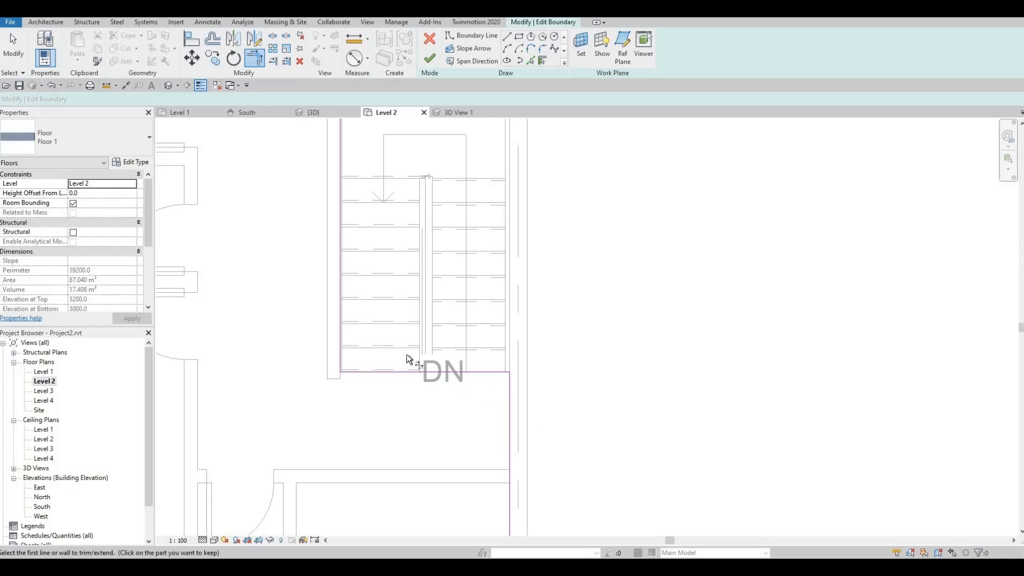
{"action": "scroll", "coordinate": [435, 411], "scroll_direction": "down", "scroll_amount": 4}
{"action": "scroll", "coordinate": [431, 238], "scroll_direction": "up", "scroll_amount": 3}
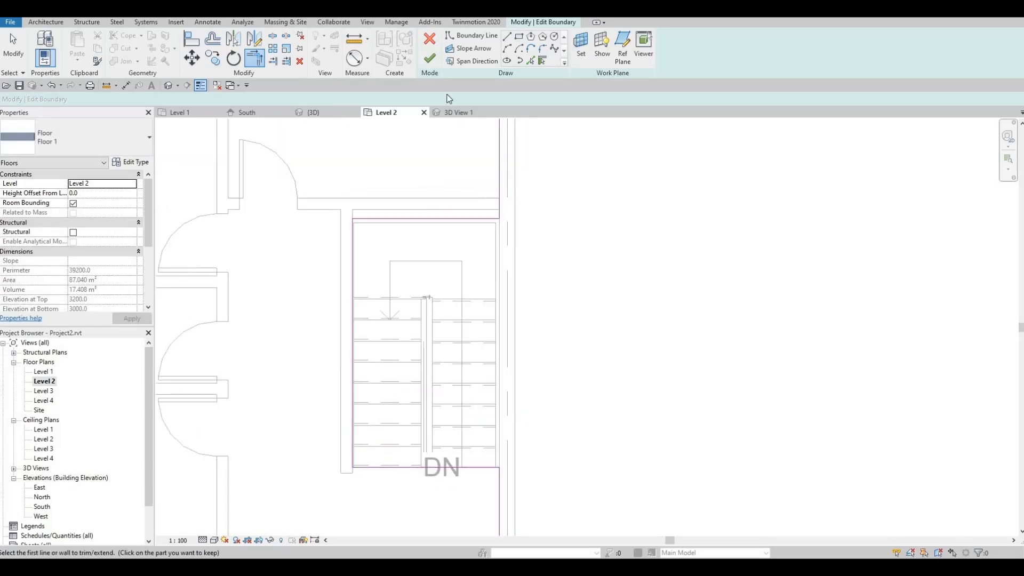
Finish the floor boundary, attach the walls that reach this level to the floor's bottom, and accept the warnings.
{"action": "left_click", "coordinate": [430, 58]}
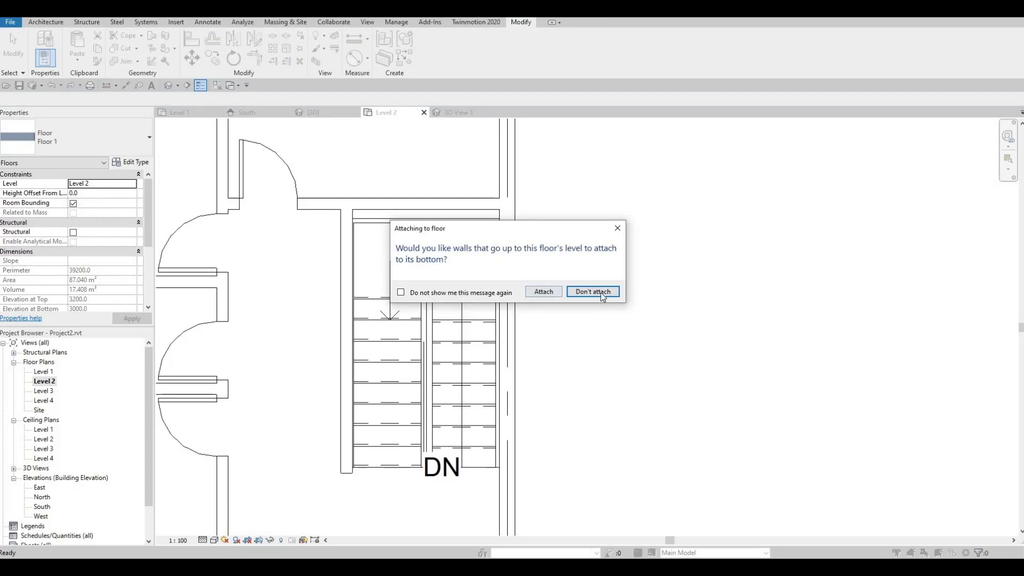
{"action": "left_click", "coordinate": [548, 292]}
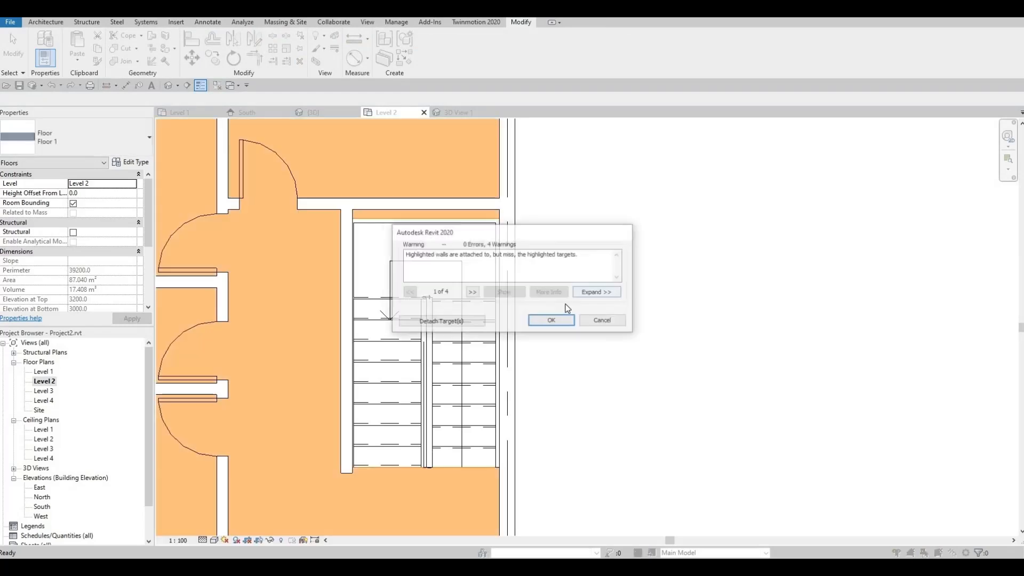
{"action": "left_click", "coordinate": [552, 320]}
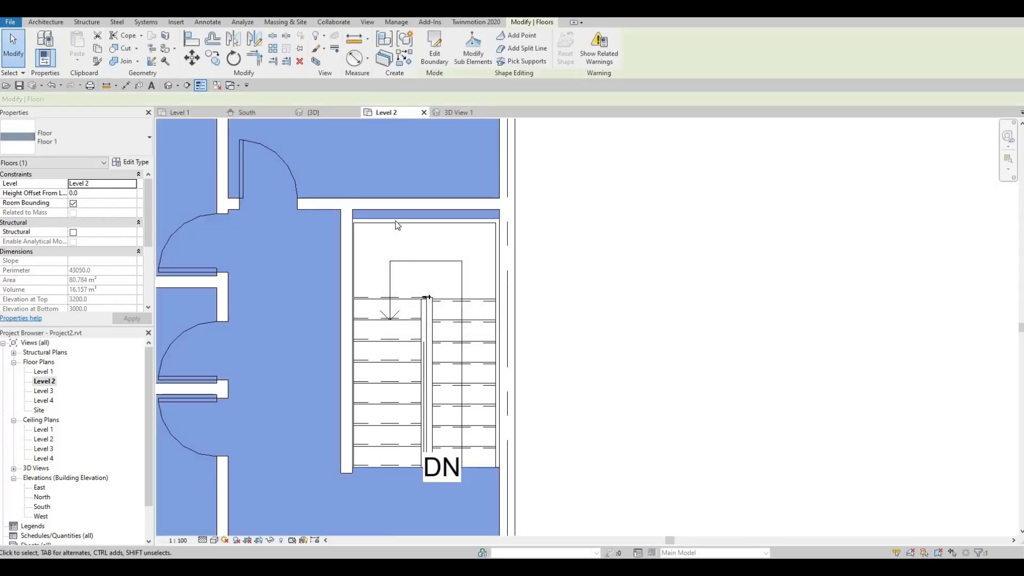
{"action": "key", "text": "Escape"}
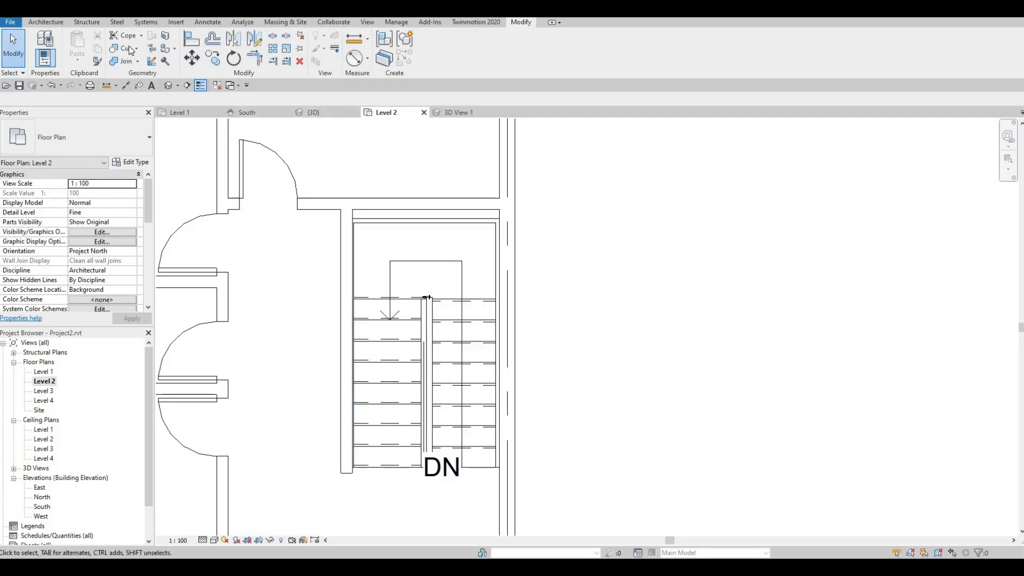
Align the face of the wall behind the stair landing with the edge of the floor opening.
{"action": "left_click", "coordinate": [192, 39]}
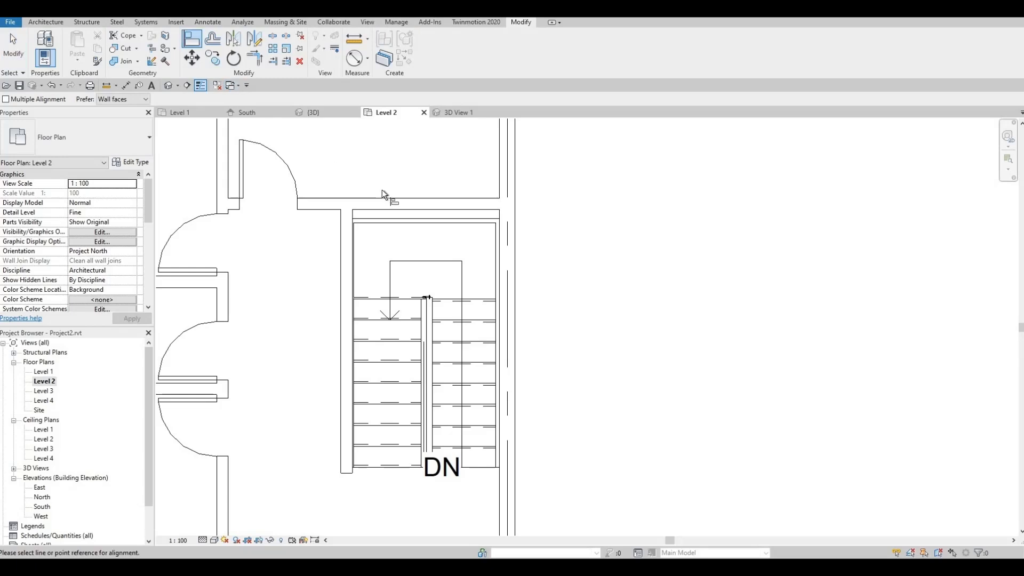
{"action": "scroll", "coordinate": [381, 190], "scroll_direction": "up", "scroll_amount": 2}
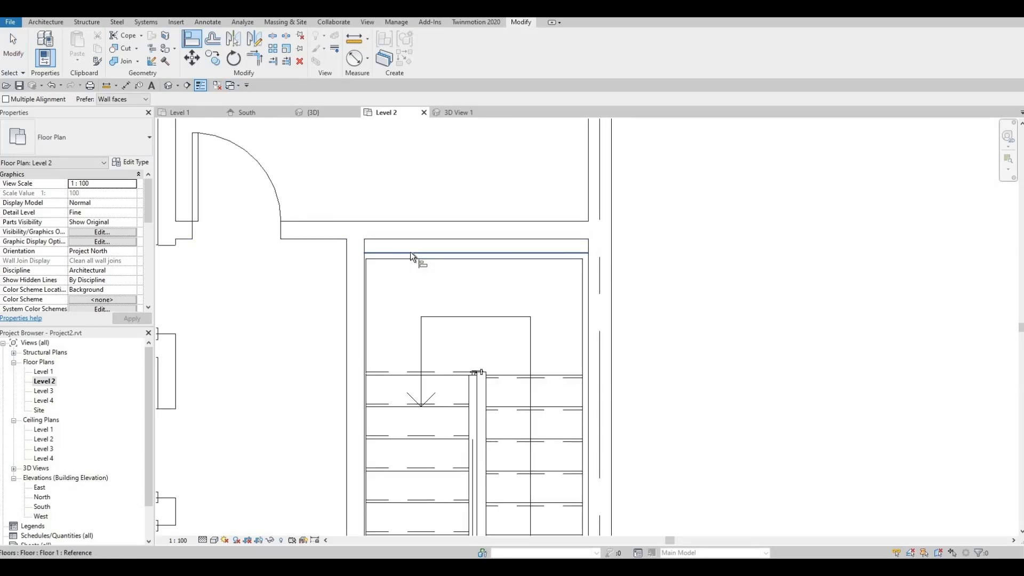
{"action": "left_click", "coordinate": [411, 253]}
{"action": "left_click", "coordinate": [424, 260]}
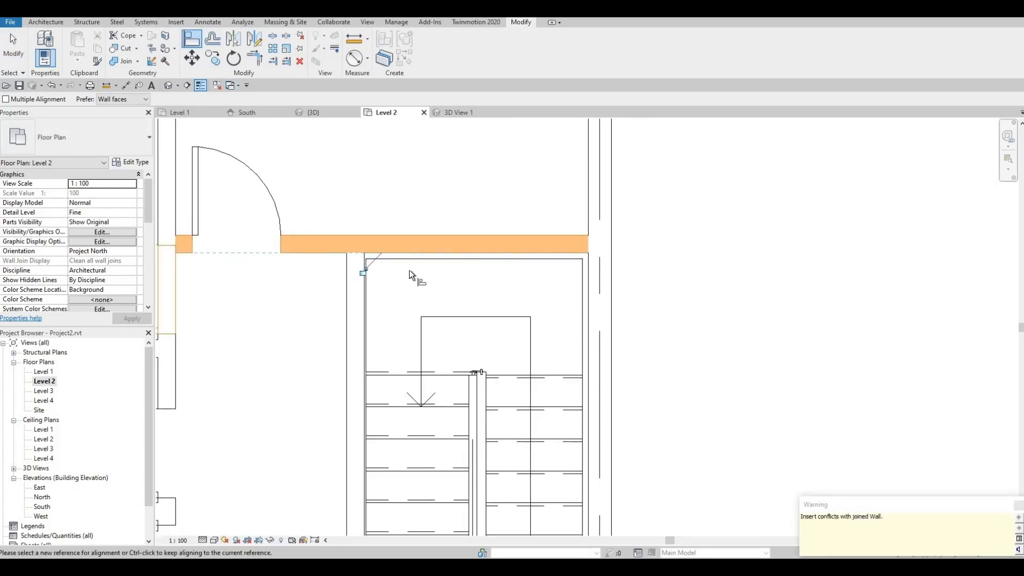
{"action": "scroll", "coordinate": [219, 270], "scroll_direction": "down", "scroll_amount": 1}
{"action": "scroll", "coordinate": [219, 267], "scroll_direction": "up", "scroll_amount": 1}
{"action": "middle_click_drag", "start_coordinate": [197, 298], "coordinate": [286, 258]}
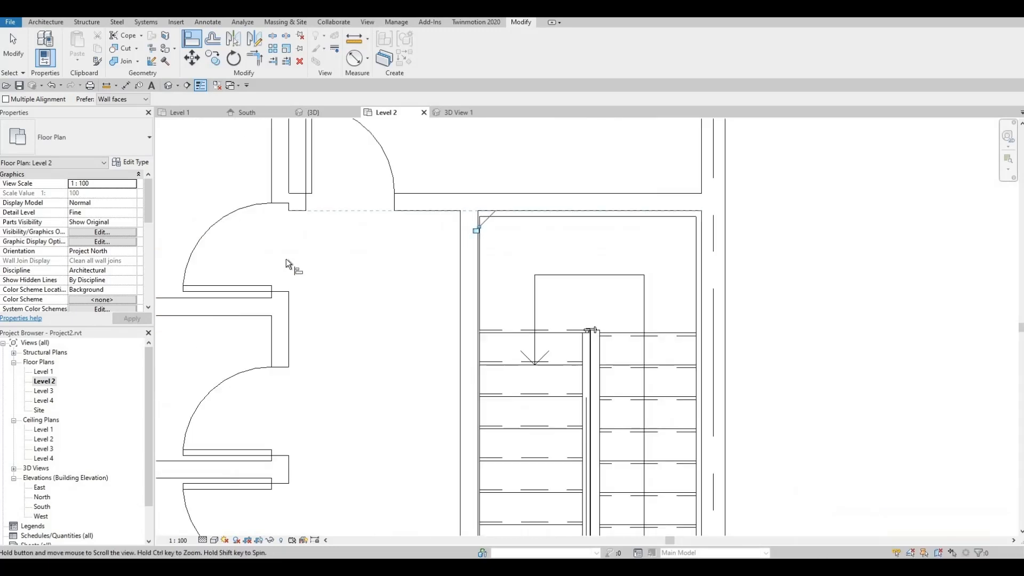
{"action": "scroll", "coordinate": [288, 255], "scroll_direction": "down", "scroll_amount": 1}
{"action": "key", "text": "Escape"}
{"action": "middle_click_drag", "start_coordinate": [311, 214], "coordinate": [330, 297]}
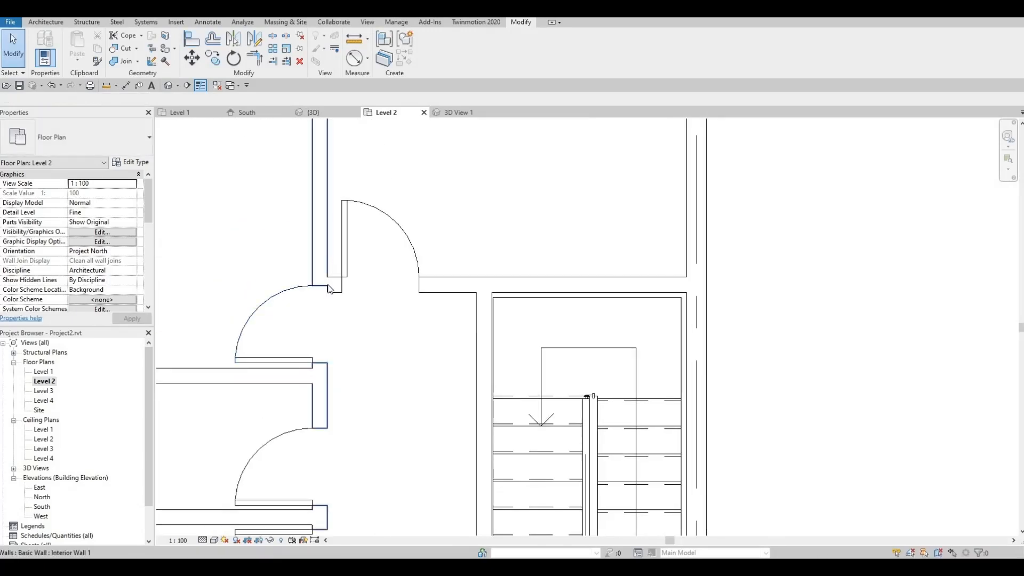
{"action": "scroll", "coordinate": [333, 267], "scroll_direction": "up", "scroll_amount": 1}
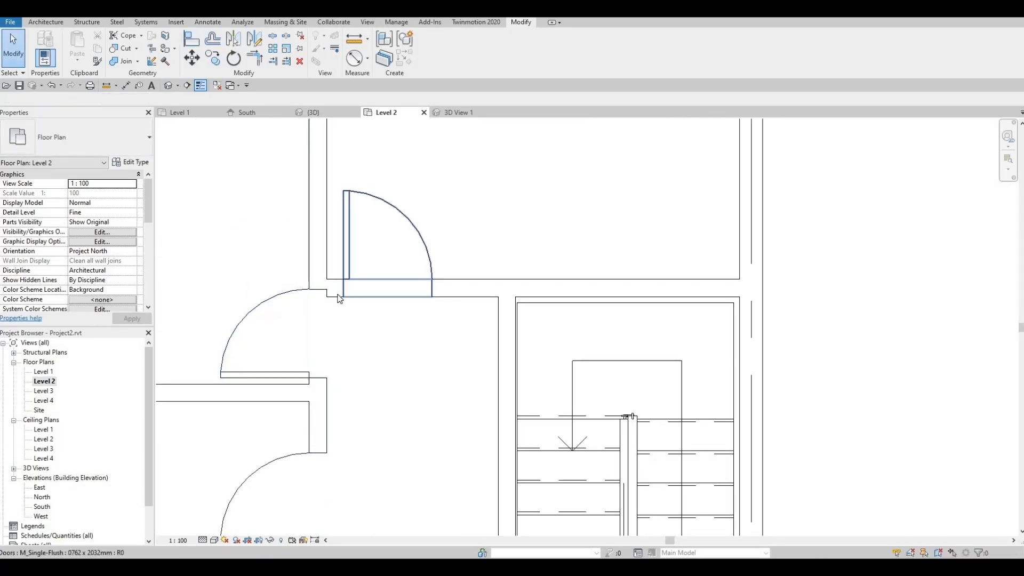
{"action": "scroll", "coordinate": [464, 267], "scroll_direction": "down", "scroll_amount": 1}
{"action": "scroll", "coordinate": [405, 346], "scroll_direction": "down", "scroll_amount": 1}
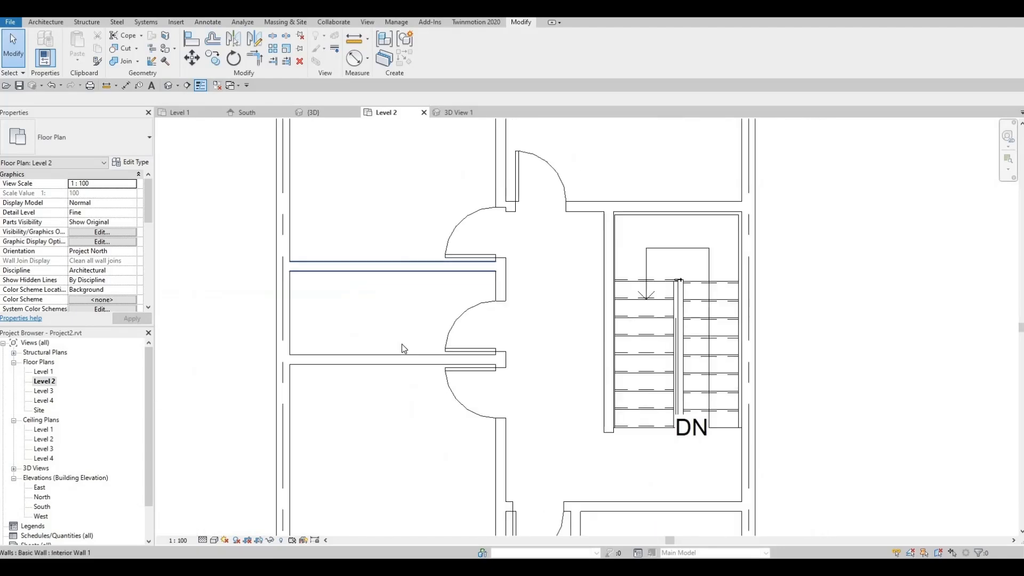
Nudge the wall between the small middle room and the room below it about 80 mm or slightly more downward in plan.
{"action": "scroll", "coordinate": [409, 362], "scroll_direction": "down", "scroll_amount": 1}
{"action": "left_click", "coordinate": [404, 354]}
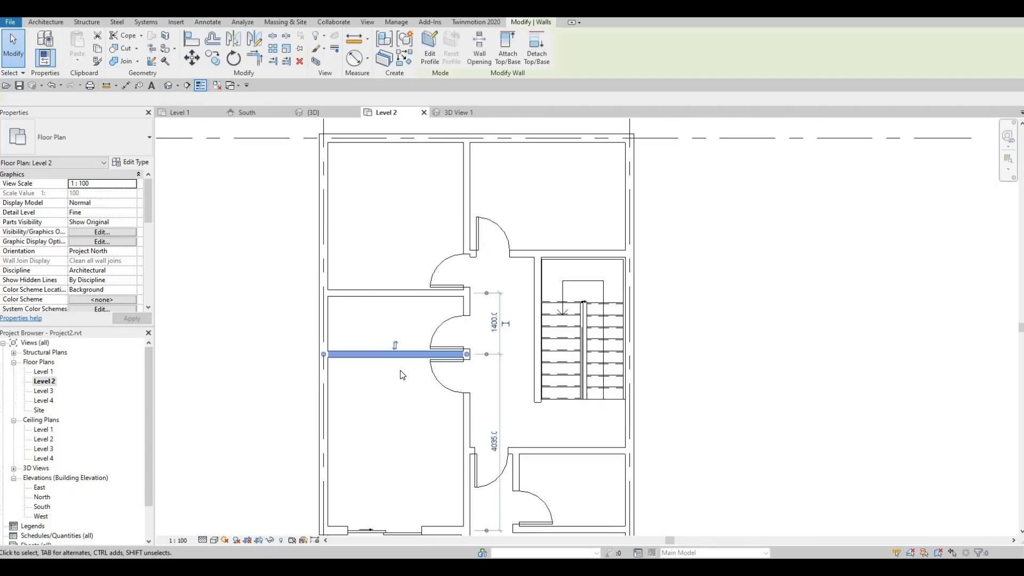
{"action": "key", "text": "Down"}
{"action": "key", "text": "Down"}
{"action": "key", "text": "Down"}
{"action": "key", "text": "Down"}
{"action": "key", "text": "Down"}
{"action": "key", "text": "Down"}
{"action": "key", "text": "Down"}
{"action": "key", "text": "Down"}
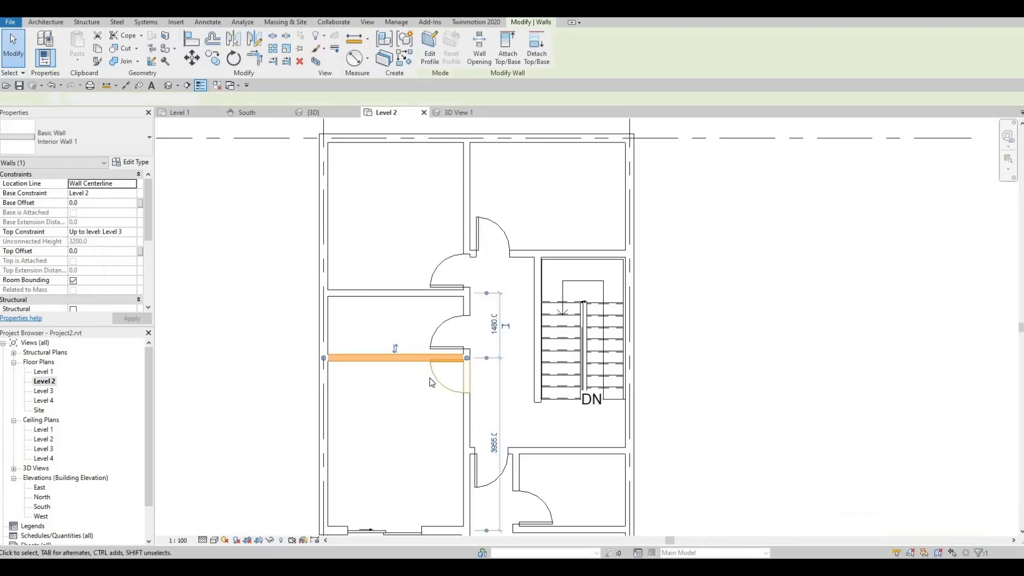
{"action": "key", "text": "Escape"}
Nudge the door of the lower-left room downward, clear of the relocated wall, to about 540 mm below it.
{"action": "left_click", "coordinate": [452, 392]}
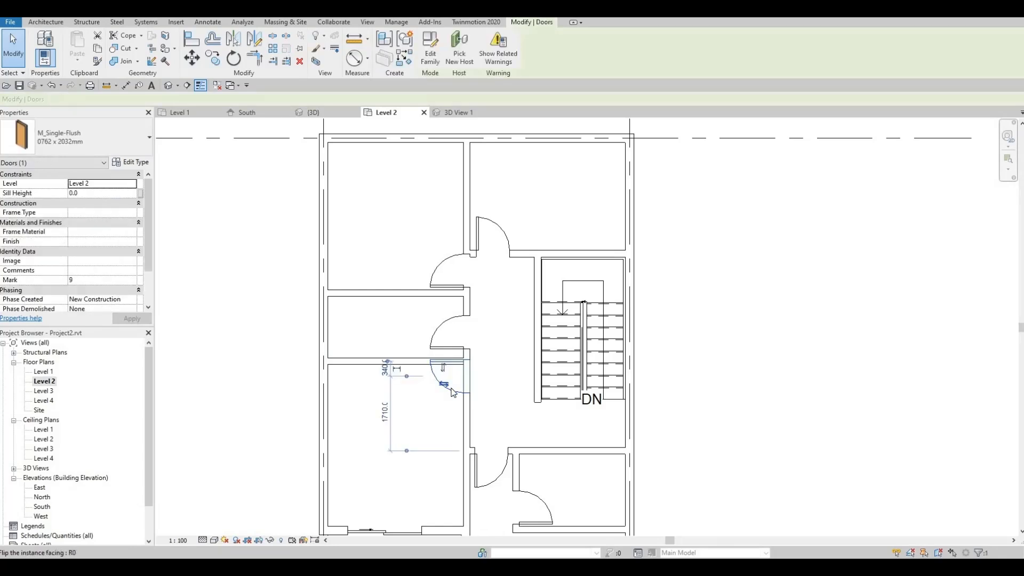
{"action": "key", "text": "Down"}
{"action": "key", "text": "Down"}
{"action": "key", "text": "Down"}
{"action": "key", "text": "Down"}
{"action": "key", "text": "Down"}
{"action": "key", "text": "Down"}
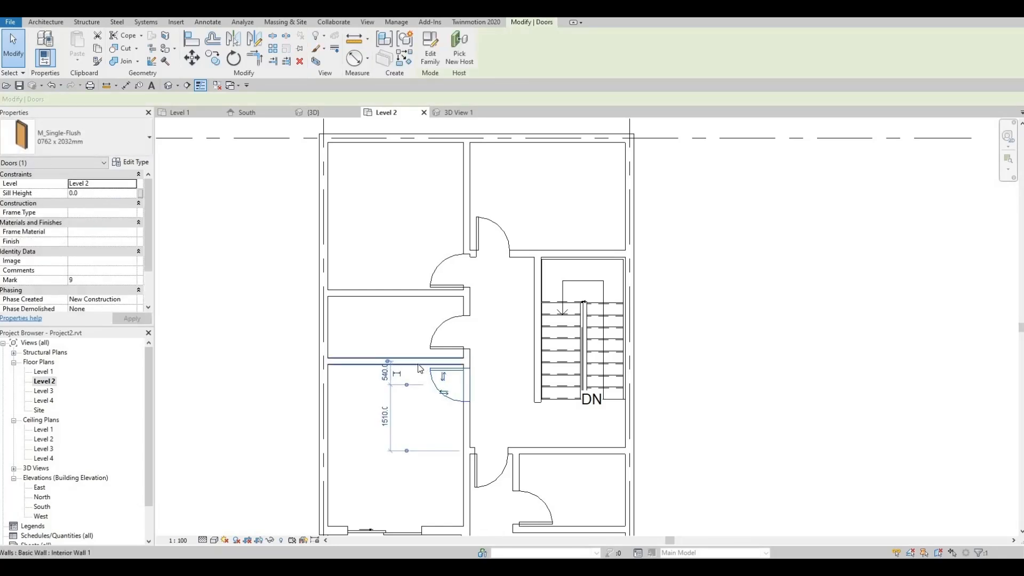
Nudge the small middle room's door and the wall above that room slightly downward in plan.
{"action": "left_click", "coordinate": [447, 339]}
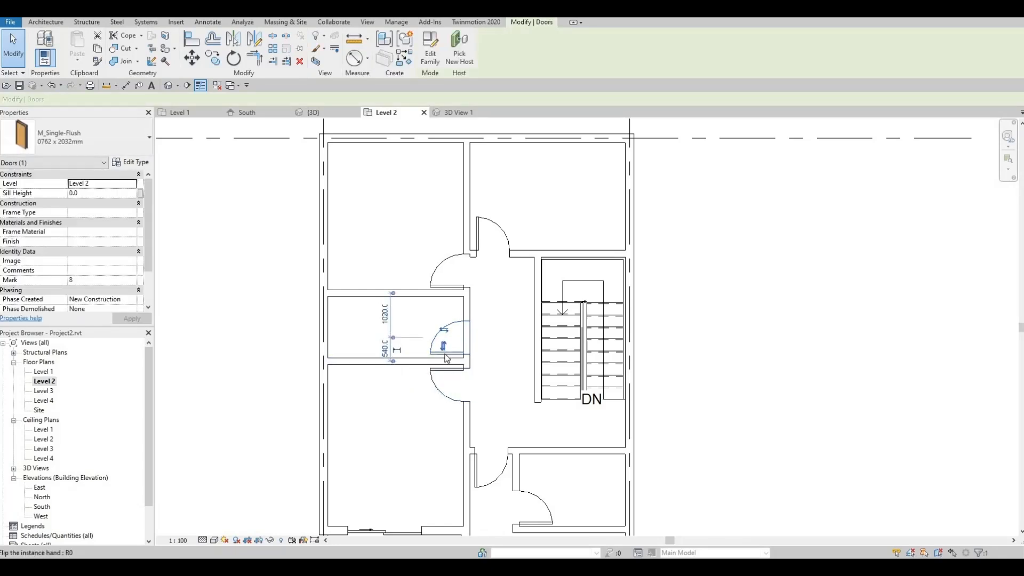
{"action": "left_click", "coordinate": [406, 295]}
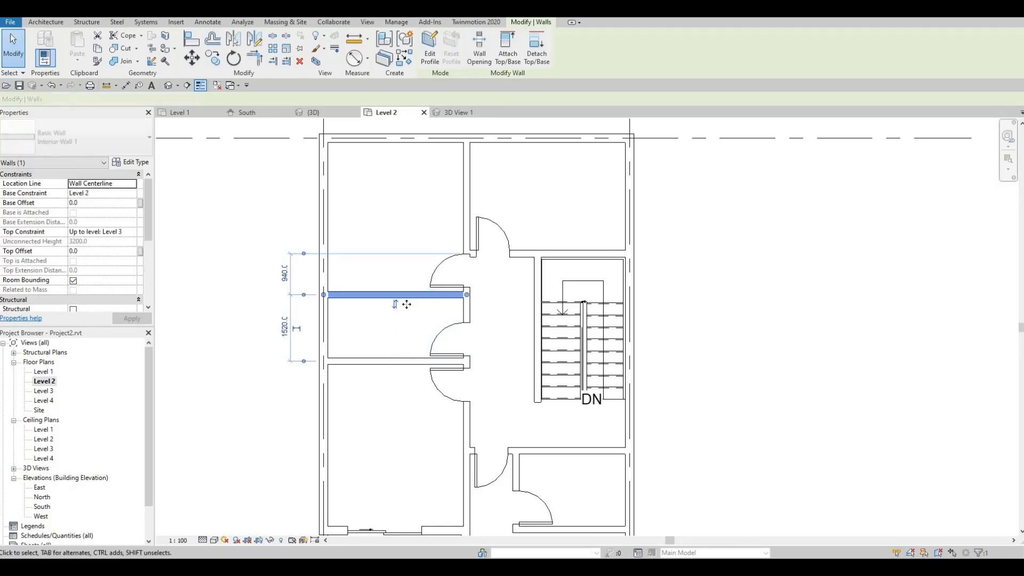
{"action": "key", "text": "Escape"}
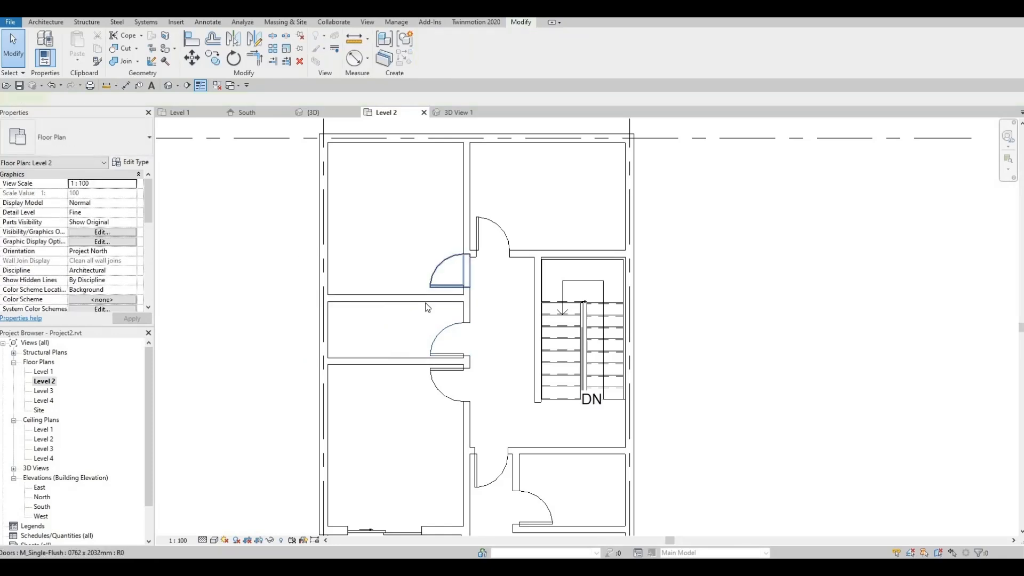
Nudge the upper-left room's door down to 510 mm from both neighbouring references, and shift the lower-left room's door slightly further down.
{"action": "left_click", "coordinate": [425, 281]}
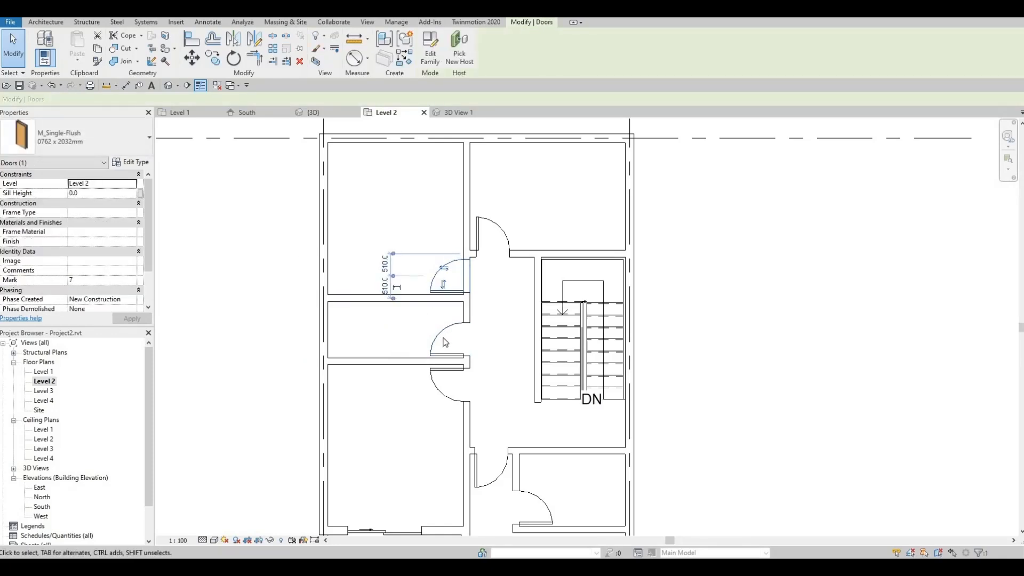
{"action": "key", "text": "Escape"}
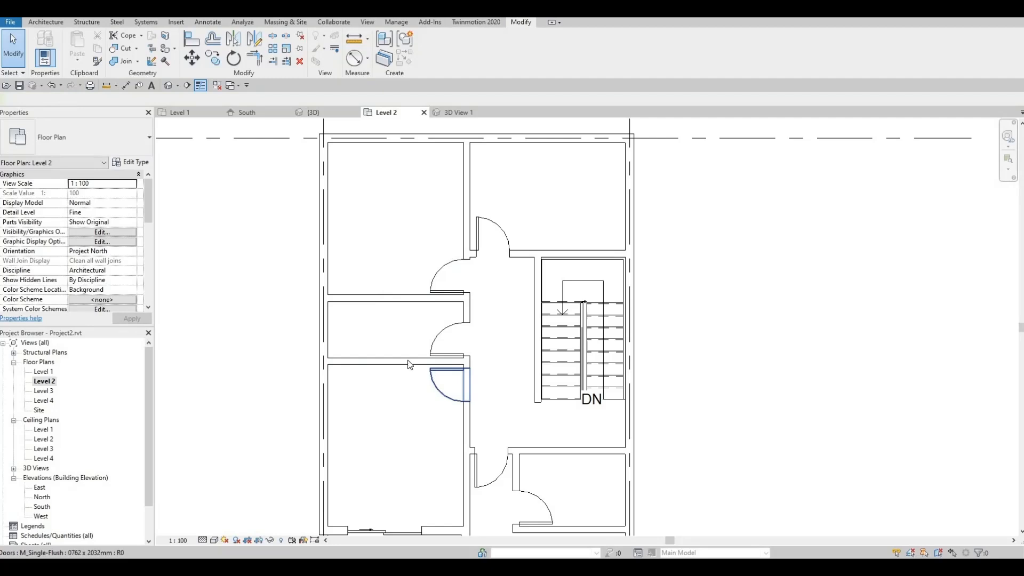
{"action": "left_click", "coordinate": [409, 365]}
{"action": "key", "text": "Escape"}
{"action": "left_click", "coordinate": [437, 389]}
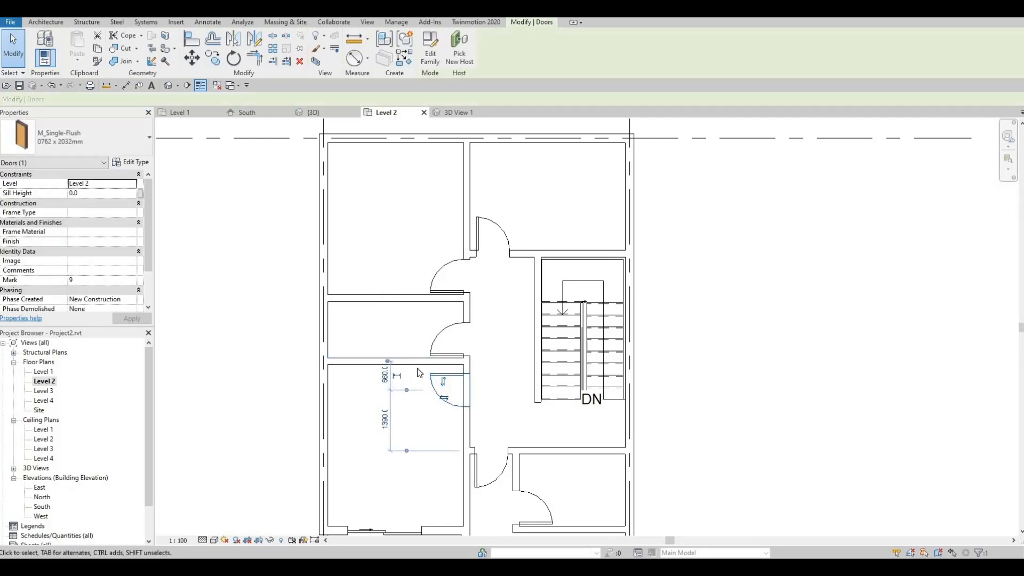
{"action": "key", "text": "Up"}
{"action": "key", "text": "Up"}
{"action": "key", "text": "Up"}
{"action": "key", "text": "Up"}
Try to set the small middle room's wall spacing to 1400 mm by moving its lower wall.
{"action": "left_click", "coordinate": [368, 365]}
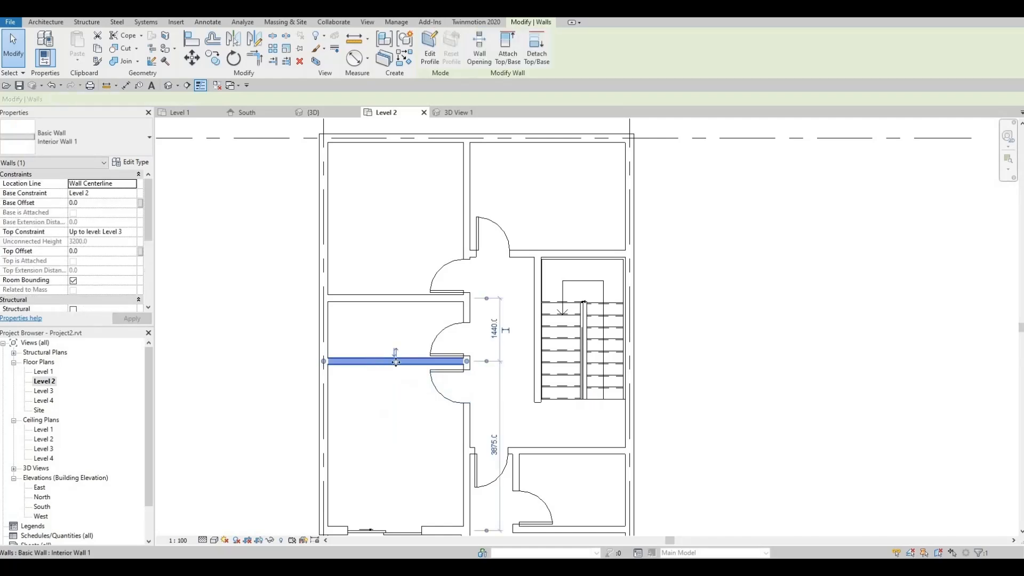
{"action": "left_click", "coordinate": [493, 330]}
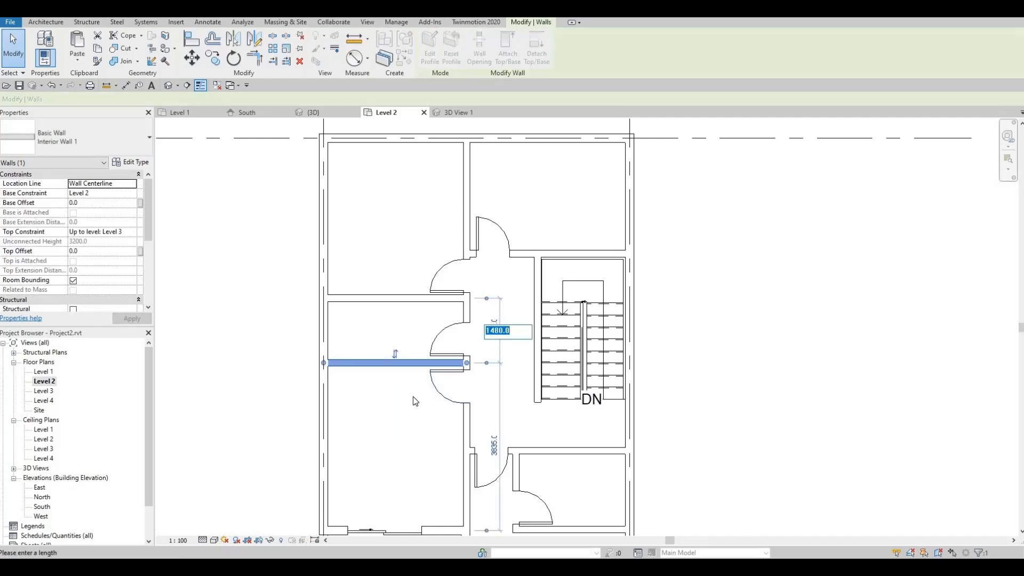
{"action": "type", "text": "14"}
{"action": "key", "text": "Return"}
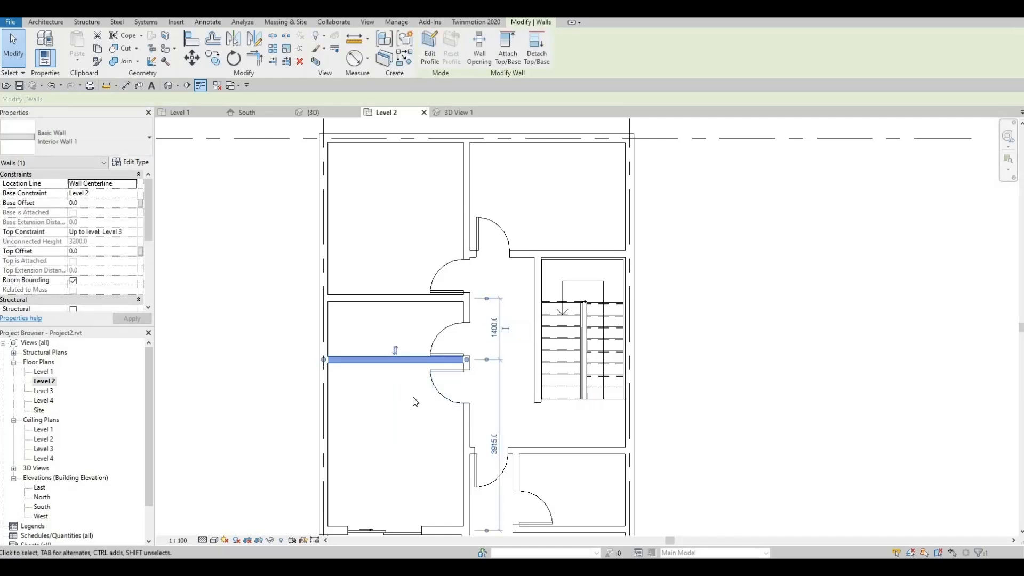
{"action": "left_click", "coordinate": [495, 360]}
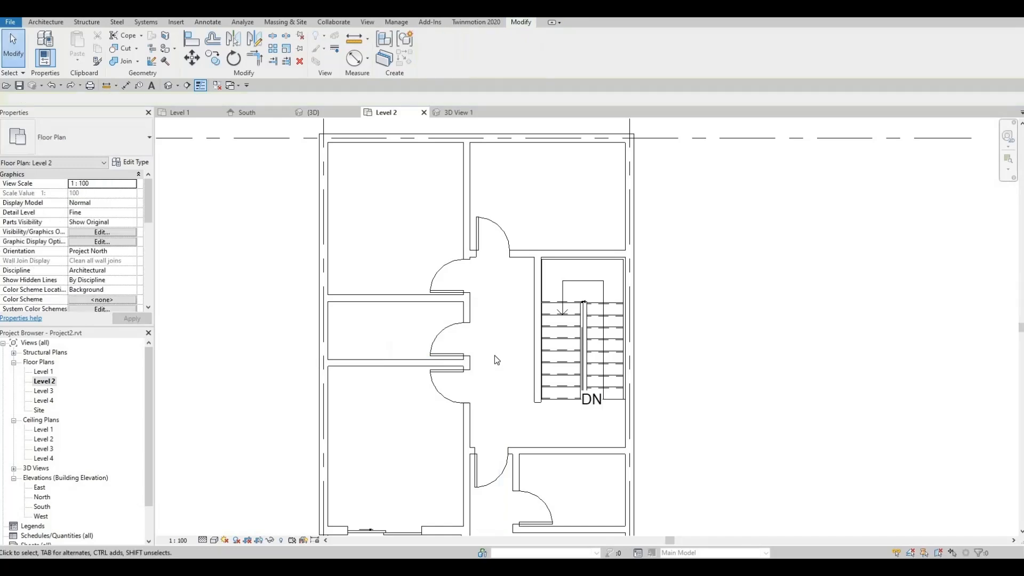
Move the small middle room's upper wall by setting its distance to the lower wall to 1400 mm.
{"action": "left_click", "coordinate": [406, 311]}
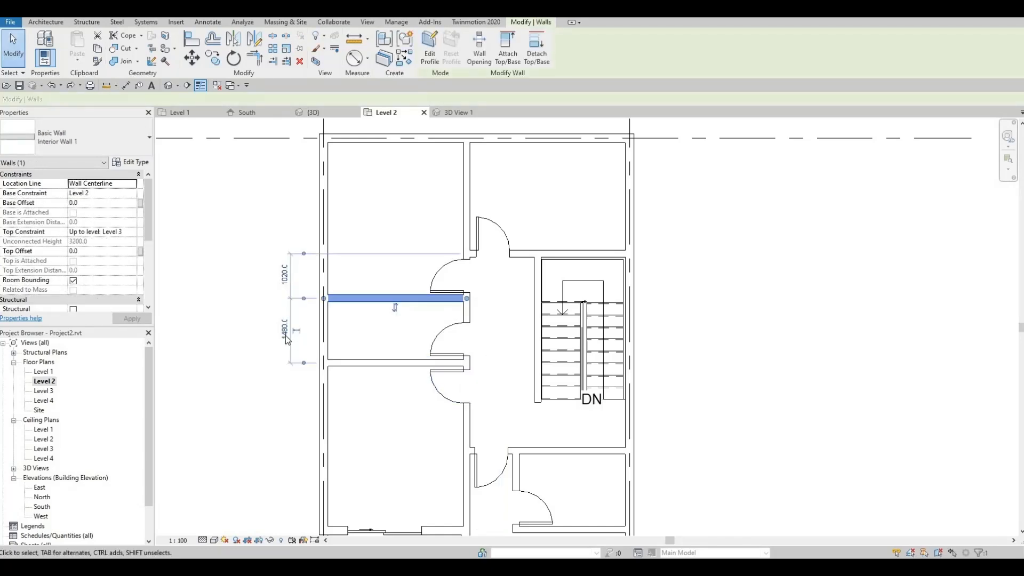
{"action": "left_click", "coordinate": [285, 331]}
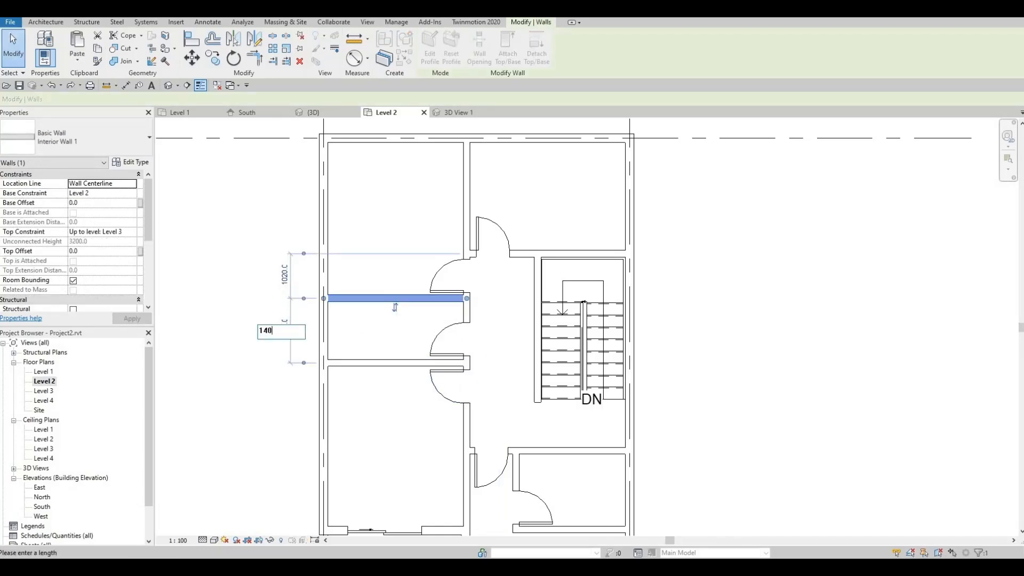
{"action": "key", "text": "Return"}
{"action": "left_click", "coordinate": [402, 314]}
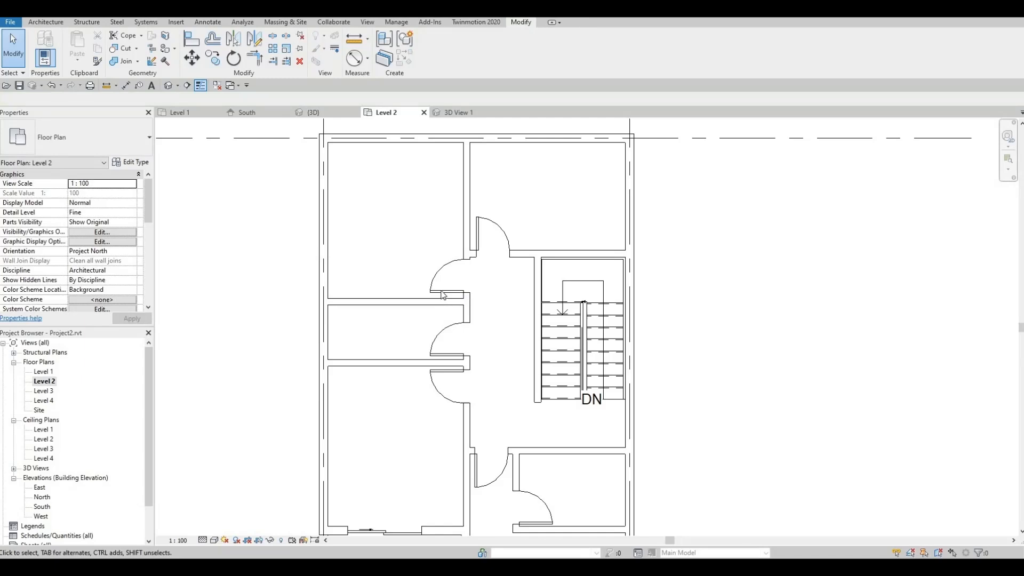
Shift the upper-left room's door down so it sits centred, 550 mm from each neighbouring reference.
{"action": "left_click", "coordinate": [437, 293]}
{"action": "left_click_drag", "start_coordinate": [437, 293], "coordinate": [438, 295]}
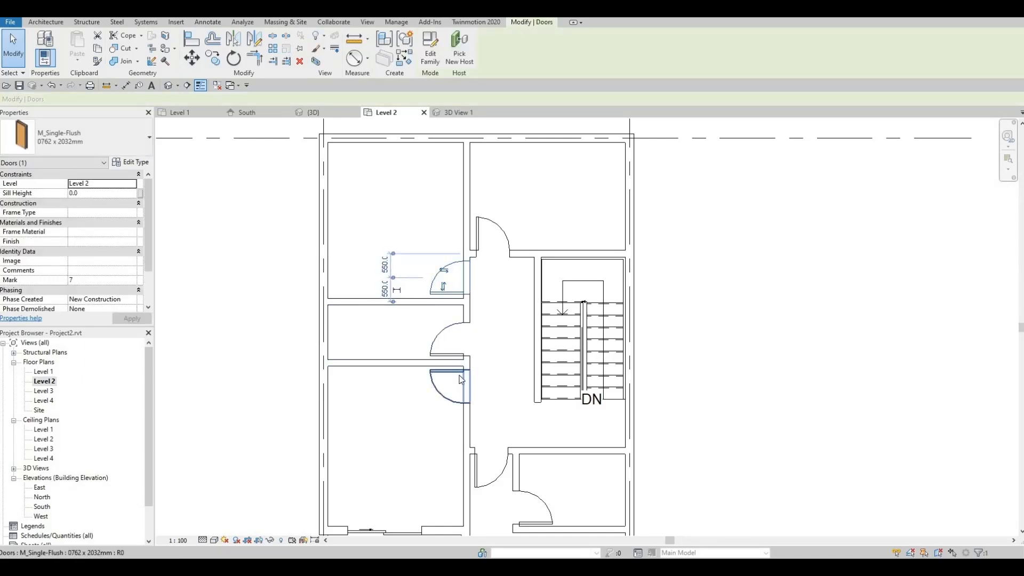
{"action": "key", "text": "Escape"}
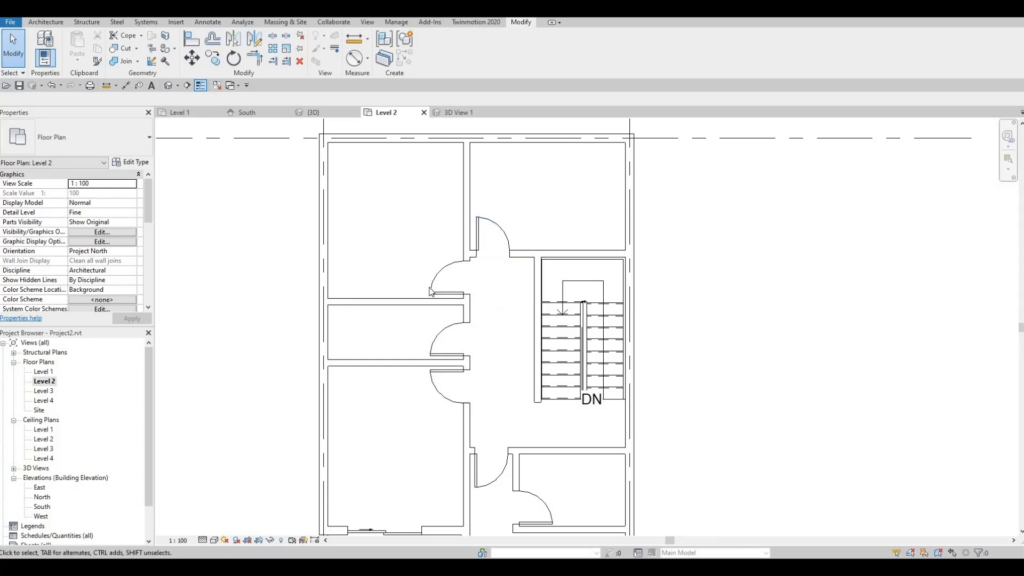
{"action": "scroll", "coordinate": [525, 416], "scroll_direction": "down", "scroll_amount": 2}
{"action": "scroll", "coordinate": [464, 336], "scroll_direction": "down", "scroll_amount": 3}
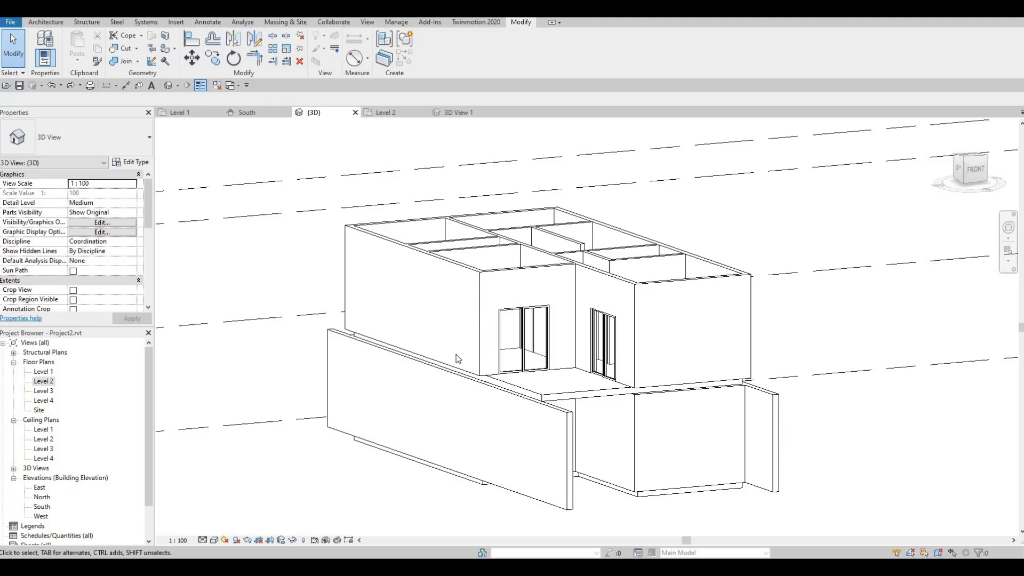
Select the whole chain of second-storey exterior walls in the 3D view and set their base offset to -200 mm.
{"action": "scroll", "coordinate": [469, 380], "scroll_direction": "up", "scroll_amount": 3}
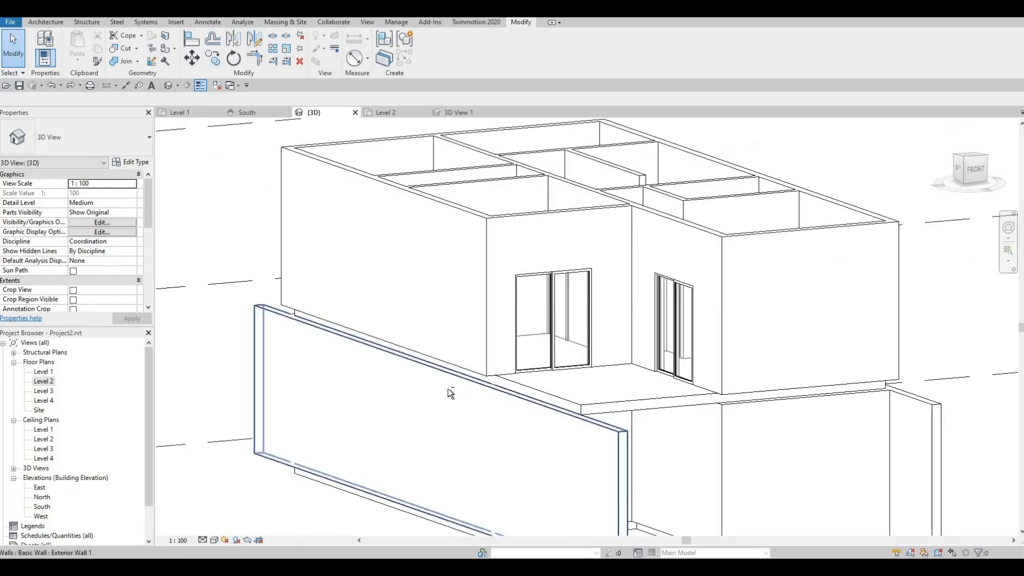
{"action": "scroll", "coordinate": [469, 400], "scroll_direction": "up", "scroll_amount": 4}
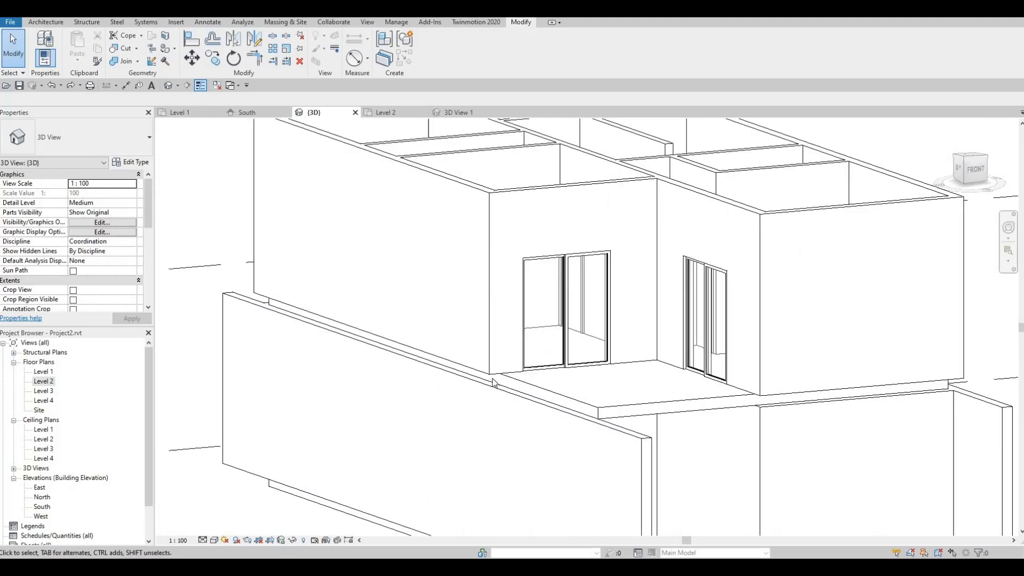
{"action": "middle_click_drag", "start_coordinate": [412, 364], "coordinate": [687, 359], "text": "shift"}
{"action": "scroll", "coordinate": [709, 362], "scroll_direction": "up", "scroll_amount": 1}
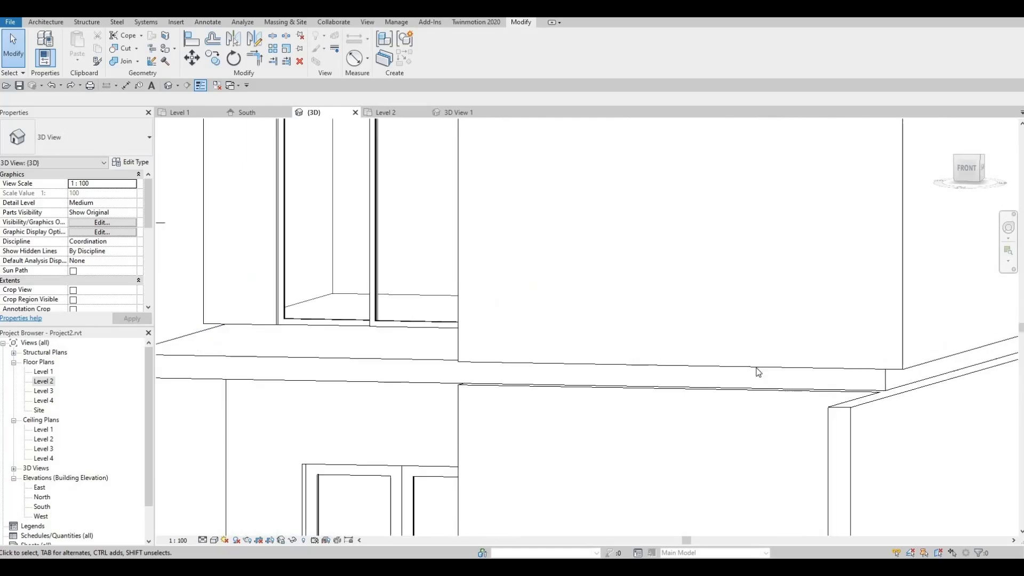
{"action": "scroll", "coordinate": [800, 369], "scroll_direction": "down", "scroll_amount": 2}
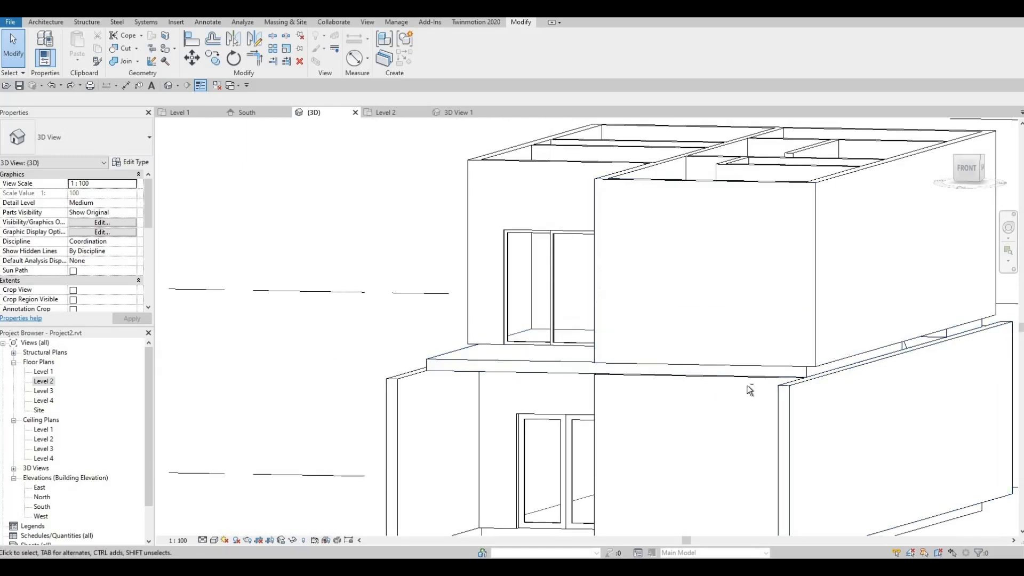
{"action": "middle_click_drag", "start_coordinate": [881, 430], "coordinate": [747, 448], "text": "shift"}
{"action": "scroll", "coordinate": [870, 424], "scroll_direction": "down", "scroll_amount": 1}
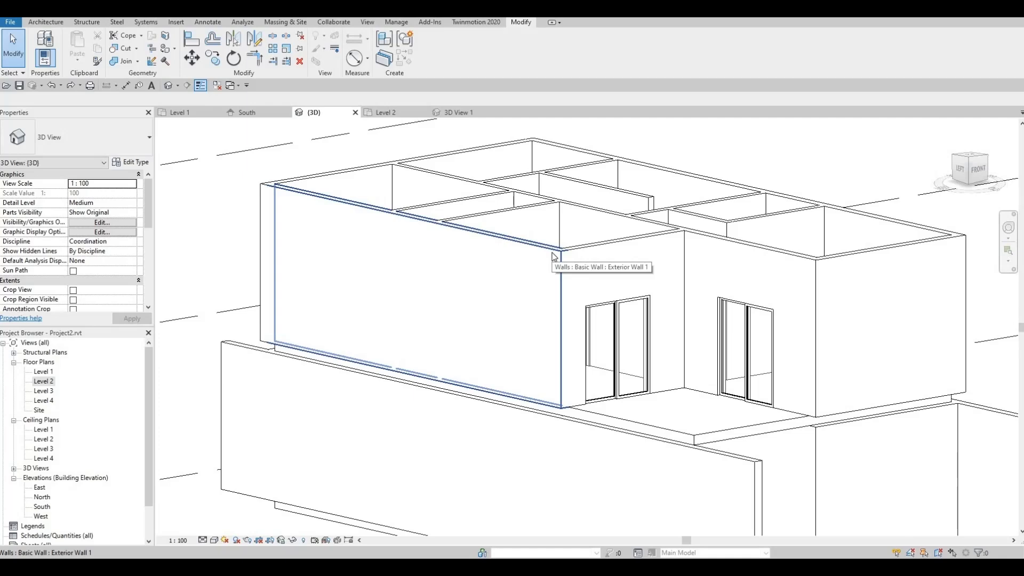
{"action": "key", "text": "Tab"}
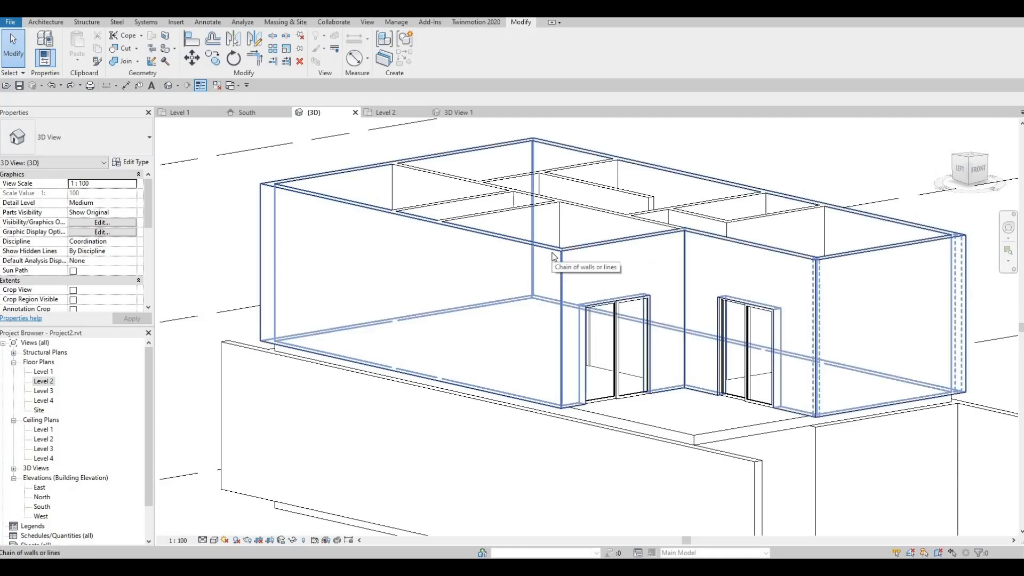
{"action": "left_click", "coordinate": [553, 256]}
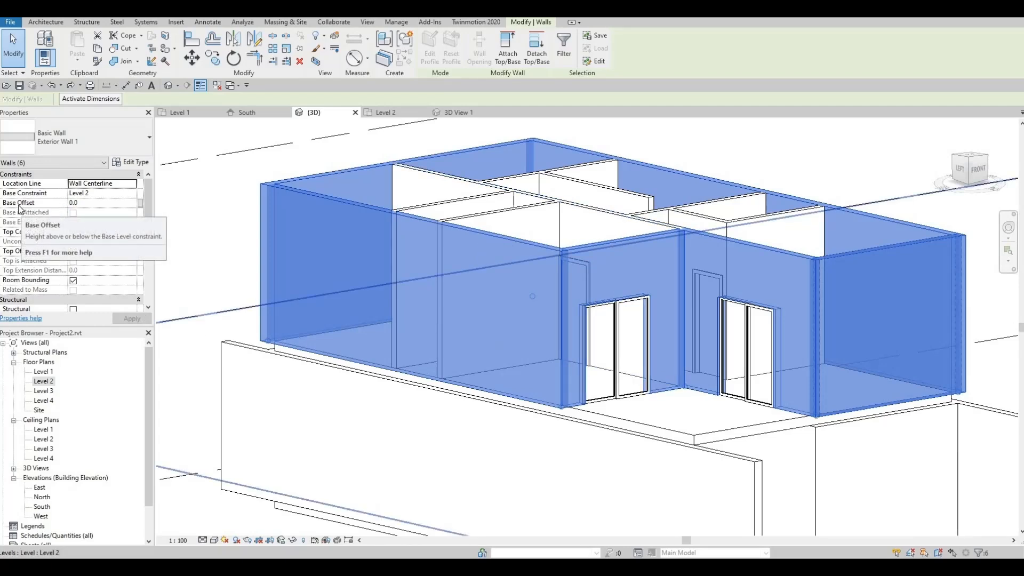
{"action": "left_click", "coordinate": [92, 204]}
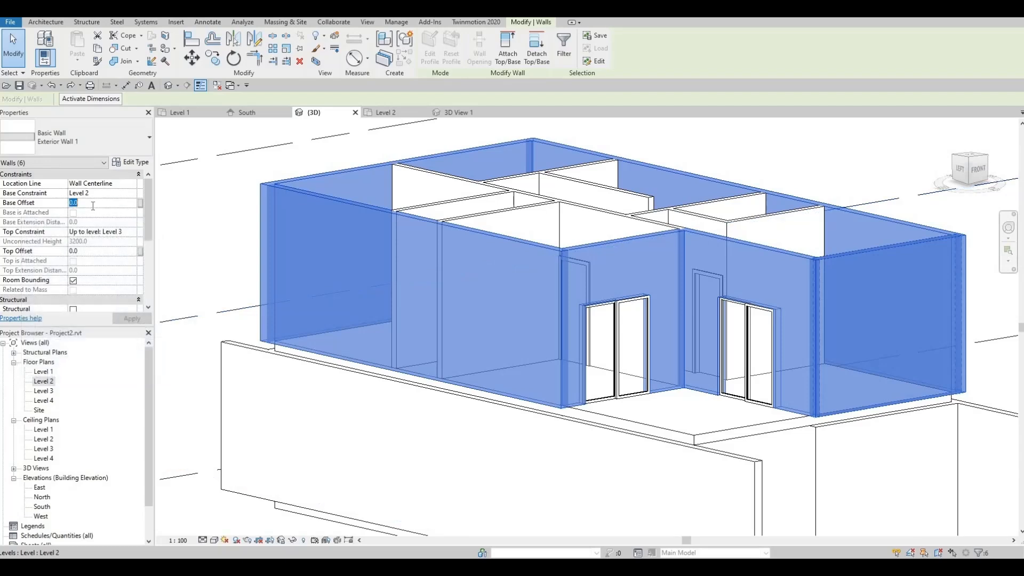
{"action": "type", "text": "-200"}
{"action": "key", "text": "Return"}
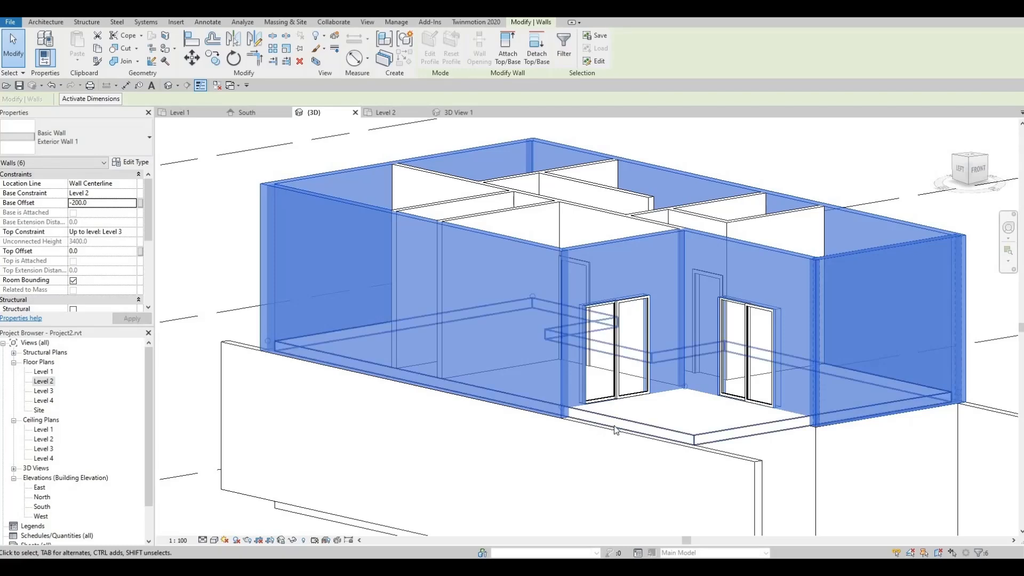
{"action": "key", "text": "Escape"}
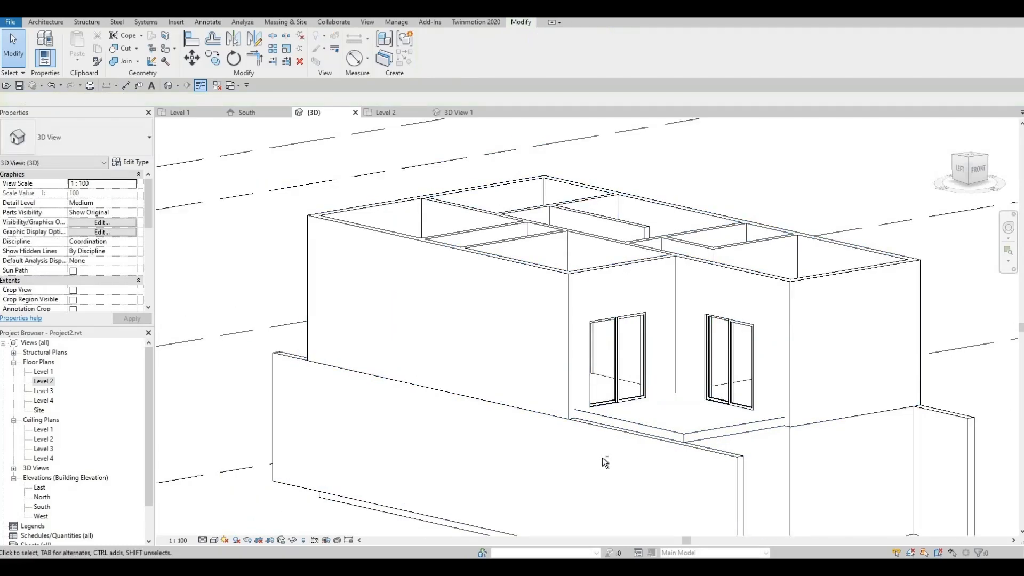
Examine the lowered exterior walls from several sides of the 3D model, and open the Level 1 floor plan.
{"action": "middle_click_drag", "start_coordinate": [603, 459], "coordinate": [498, 453], "text": "shift"}
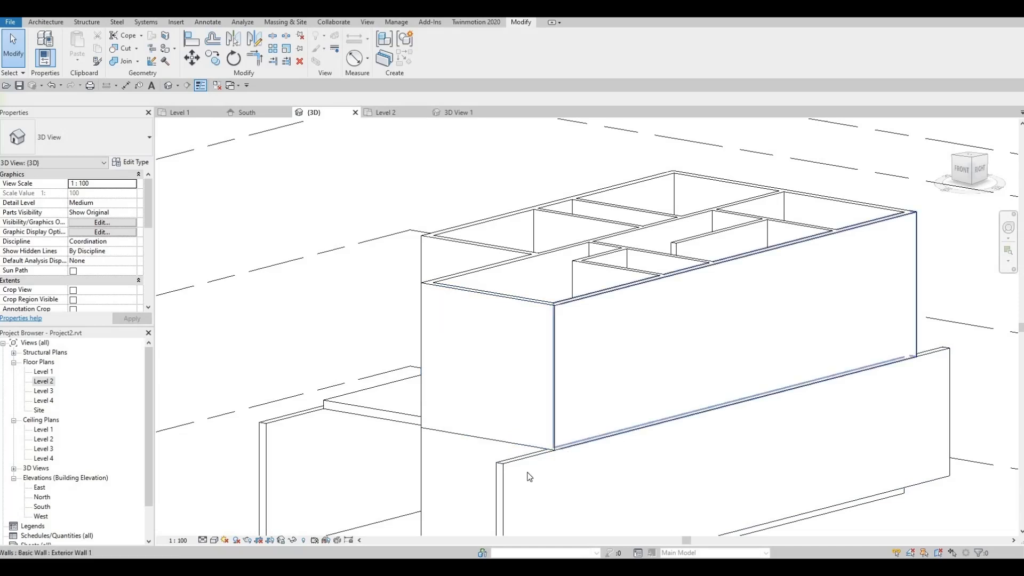
{"action": "middle_click_drag", "start_coordinate": [523, 471], "coordinate": [627, 489], "text": "shift"}
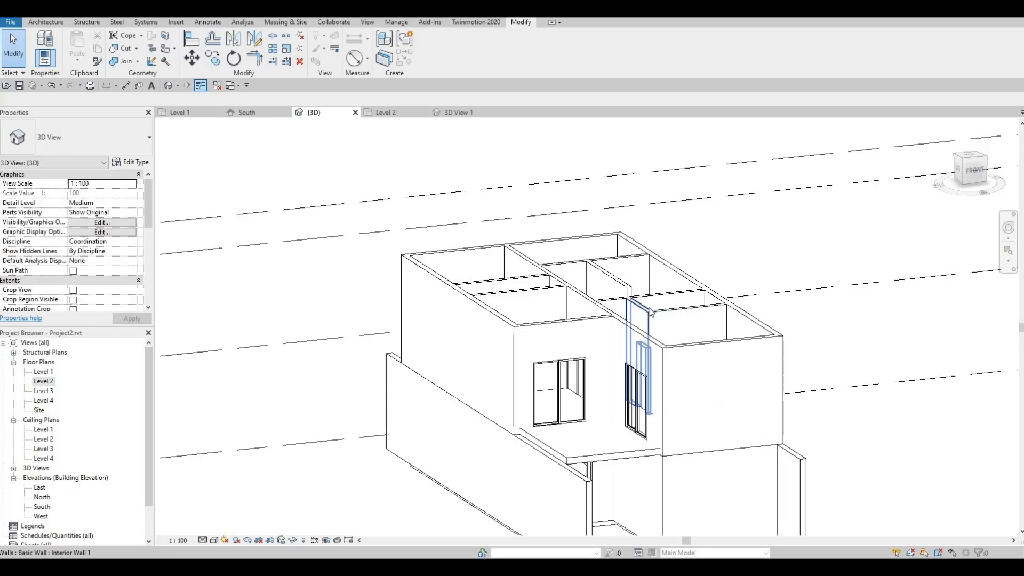
{"action": "middle_click_drag", "start_coordinate": [641, 440], "coordinate": [638, 451], "text": "shift"}
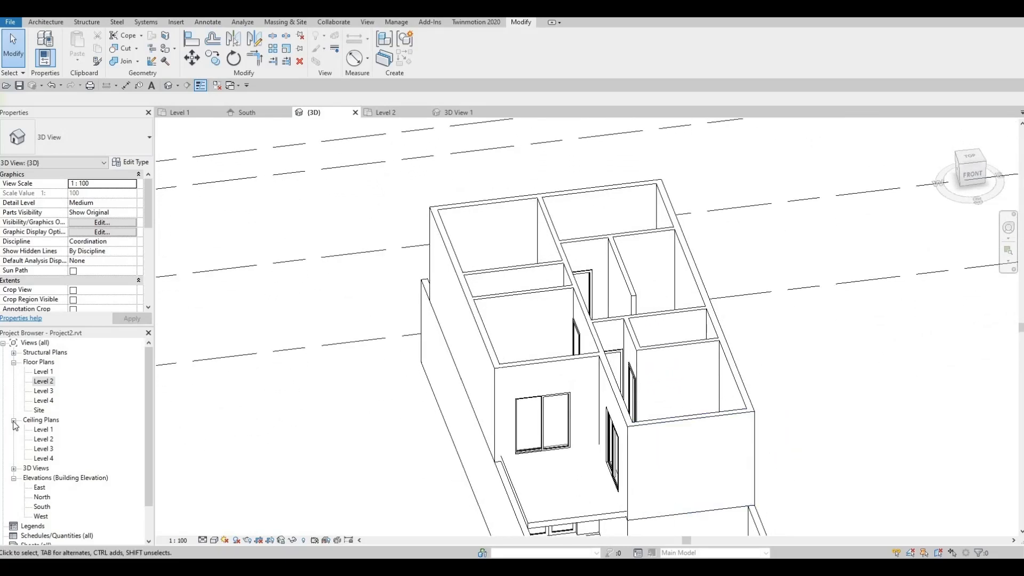
{"action": "double_click", "coordinate": [43, 371]}
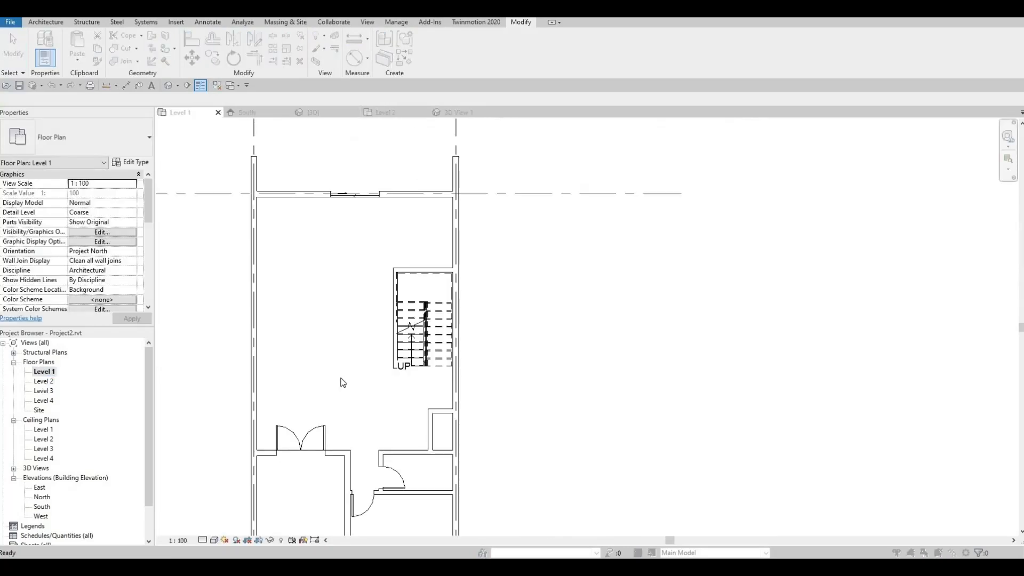
{"action": "left_click", "coordinate": [427, 273]}
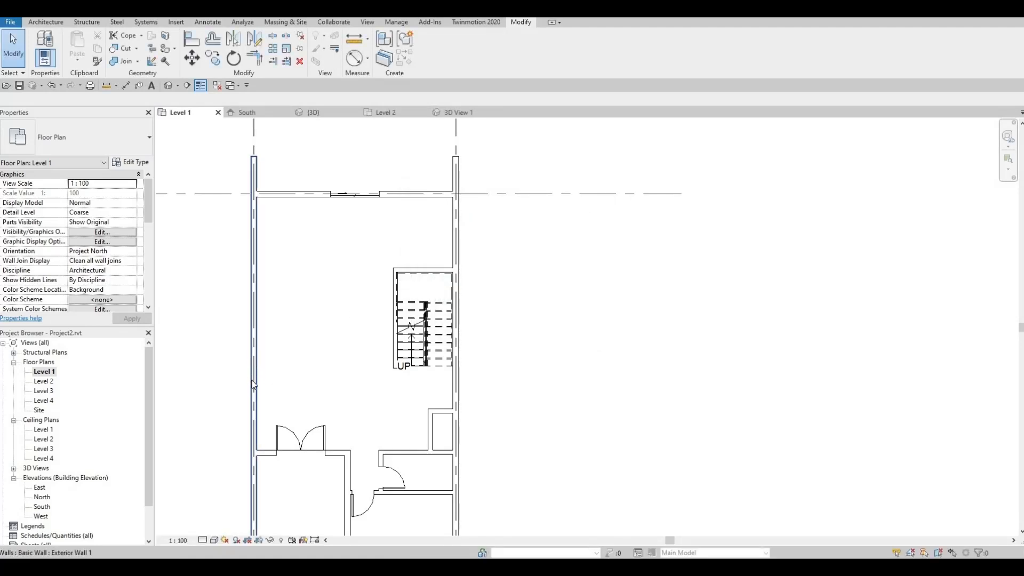
Draw a short Curtain Wall along the left exterior wall, starting about 500 mm above the double-door wall.
{"action": "middle_click_drag", "start_coordinate": [252, 381], "coordinate": [402, 335]}
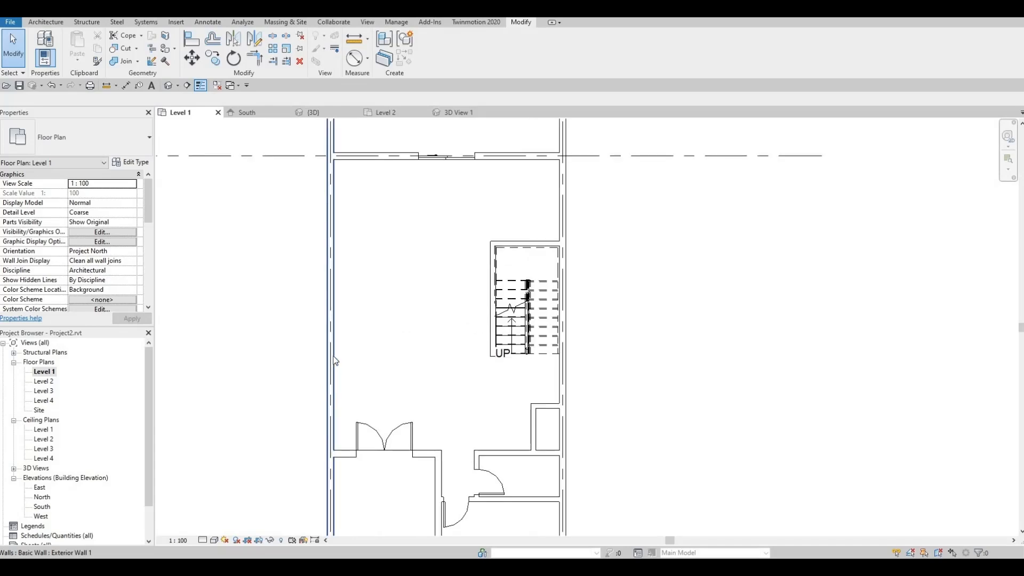
{"action": "left_click", "coordinate": [45, 22]}
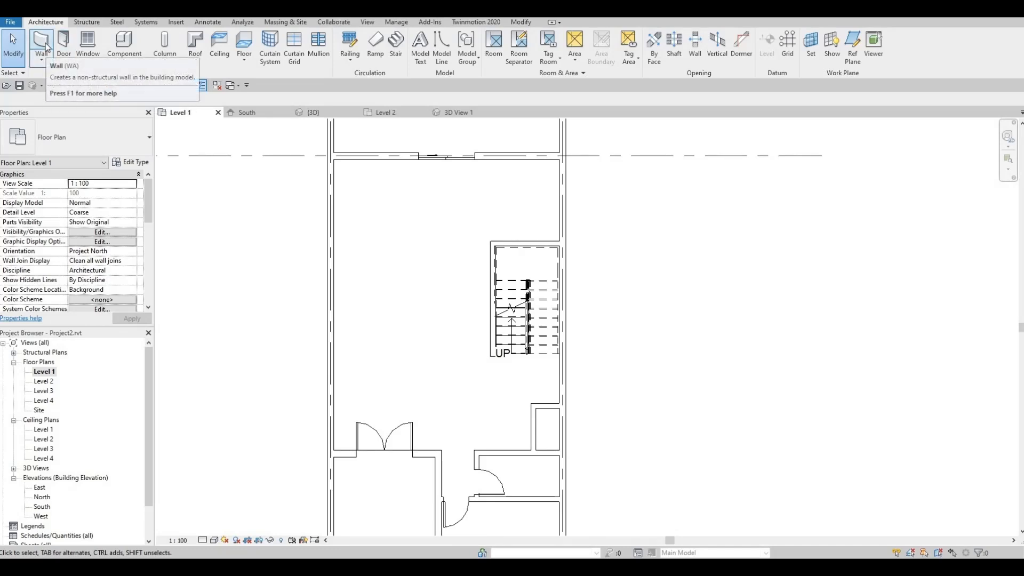
{"action": "left_click", "coordinate": [46, 46]}
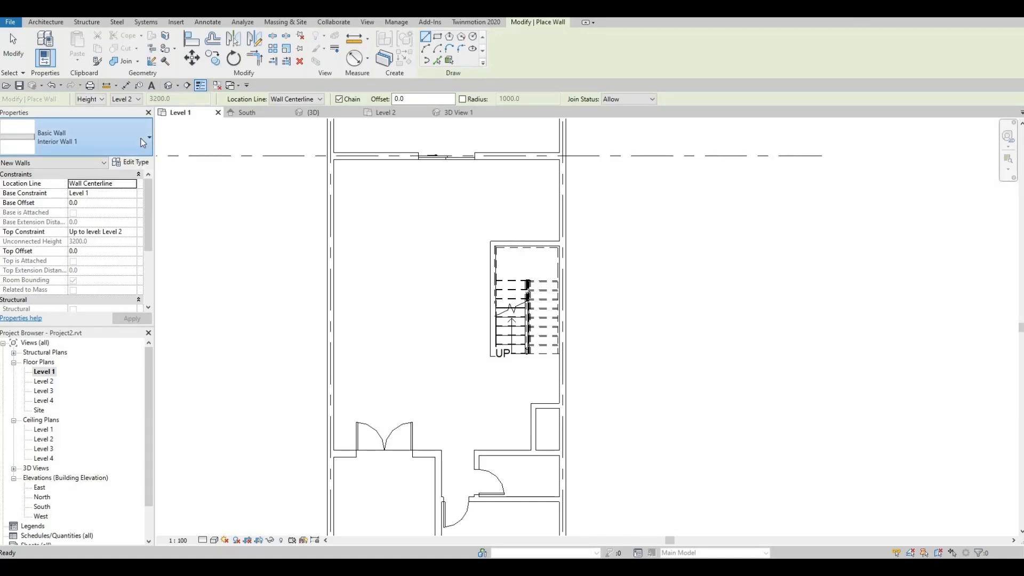
{"action": "left_click", "coordinate": [143, 139]}
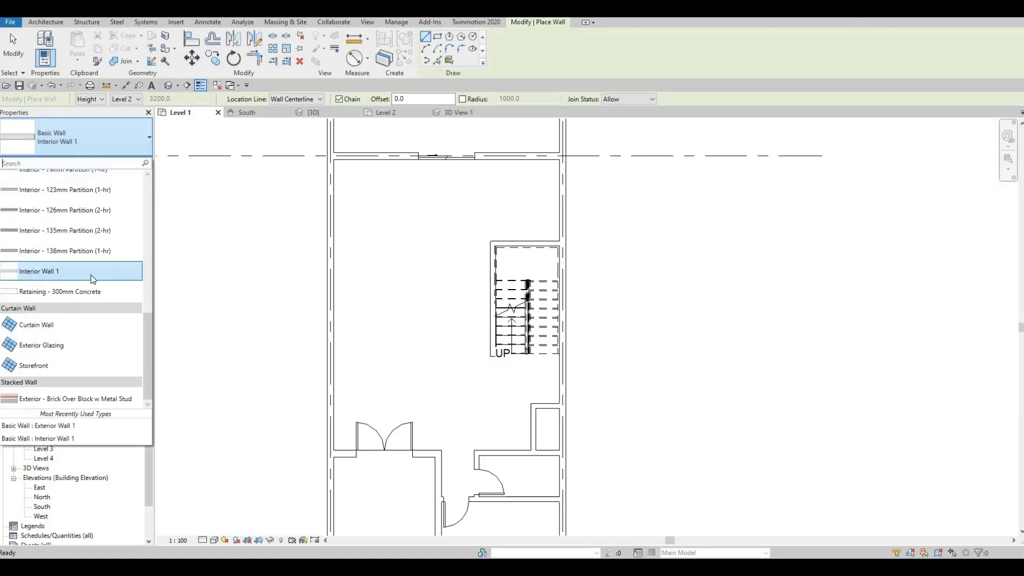
{"action": "left_click", "coordinate": [36, 326]}
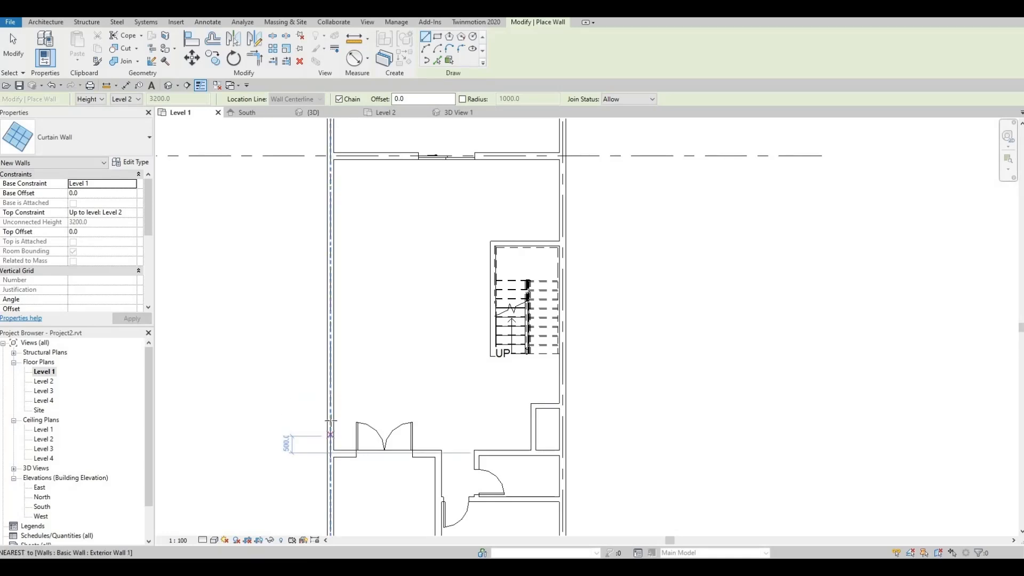
{"action": "left_click", "coordinate": [330, 435]}
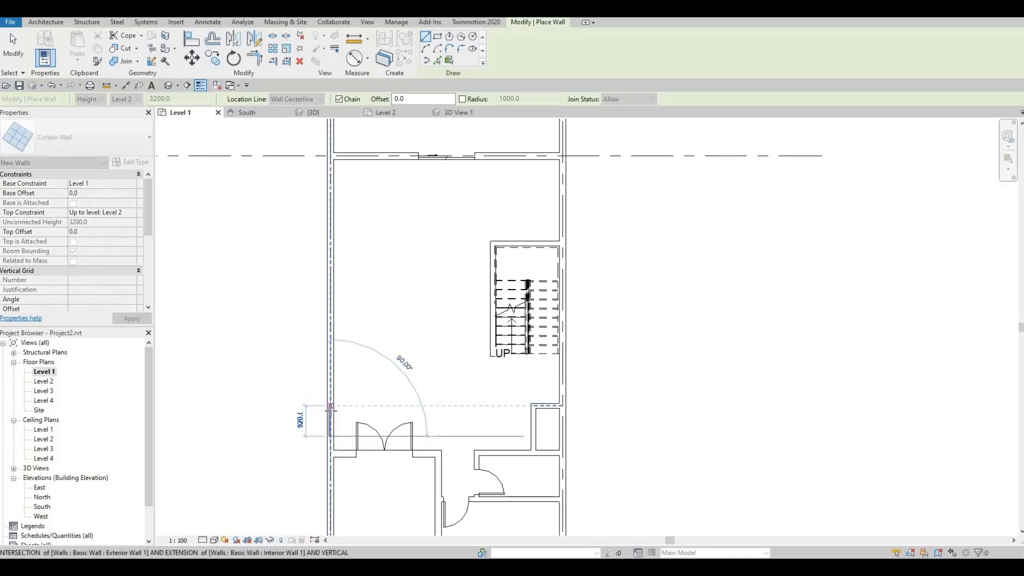
{"action": "left_click", "coordinate": [330, 406]}
{"action": "key", "text": "Escape"}
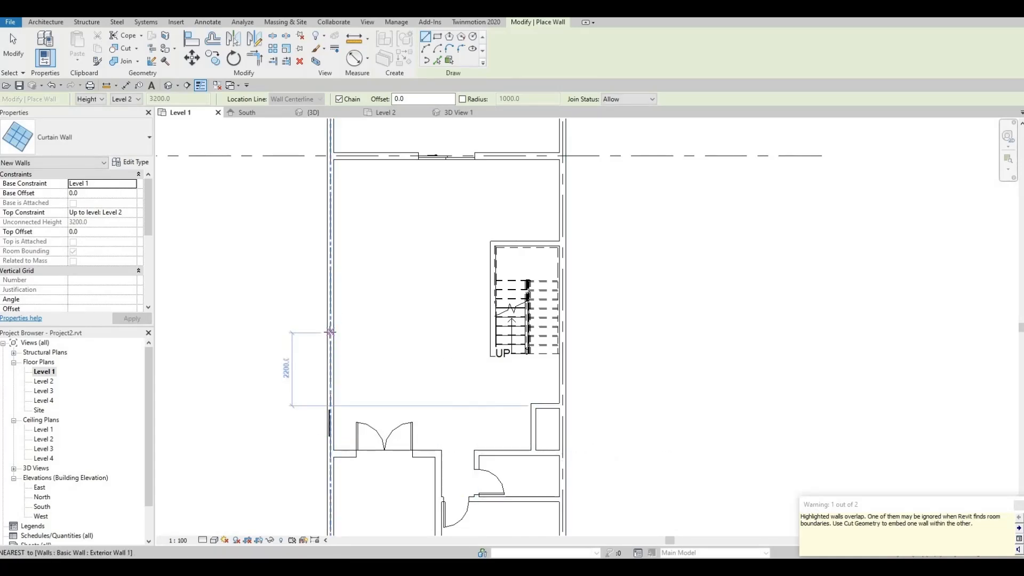
Add a second curtain wall about 700 mm long further up the left exterior wall, level with the lower part of the stair.
{"action": "left_click", "coordinate": [330, 332]}
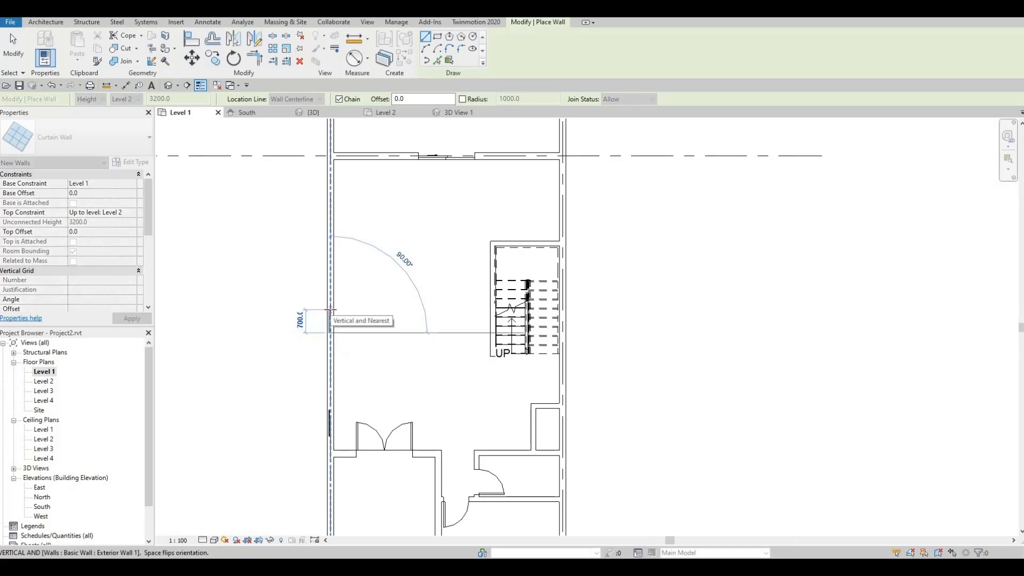
{"action": "left_click", "coordinate": [331, 309]}
{"action": "key", "text": "Escape"}
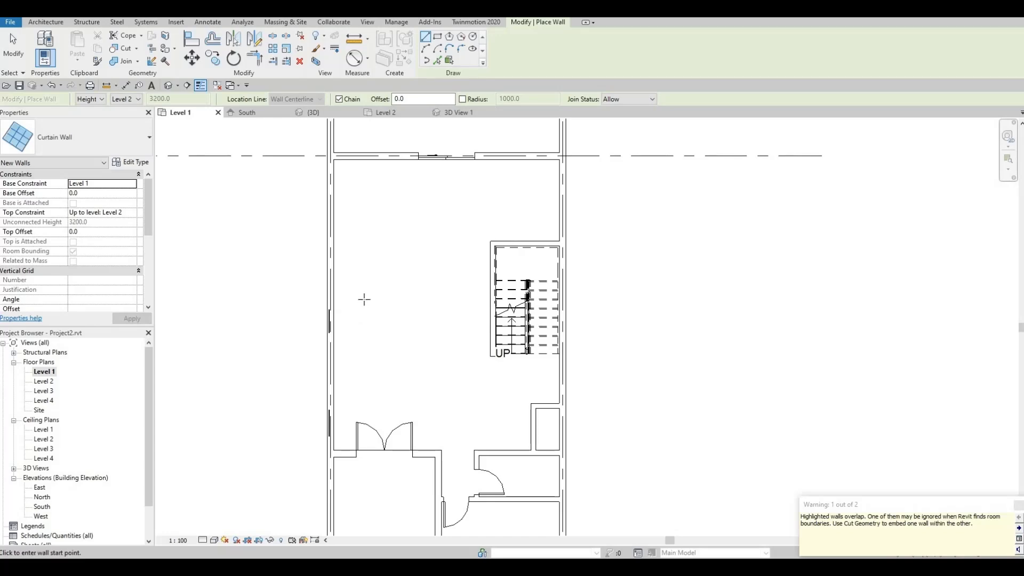
Draw two curtain walls on the upper exterior wall, about 1700 mm long left of the sliding door and about 600 mm long right of it.
{"action": "middle_click_drag", "start_coordinate": [354, 334], "coordinate": [345, 367]}
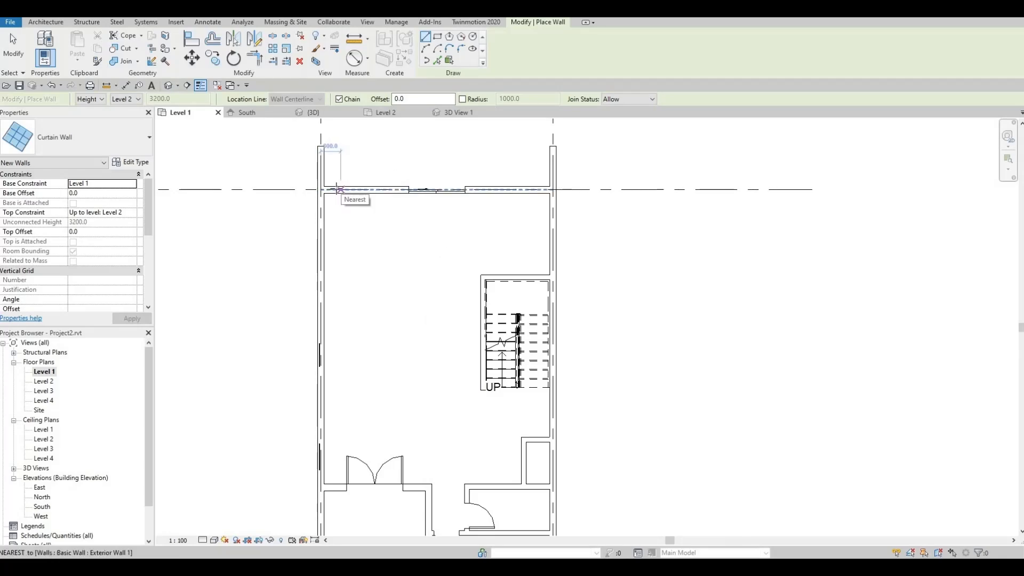
{"action": "left_click", "coordinate": [337, 189]}
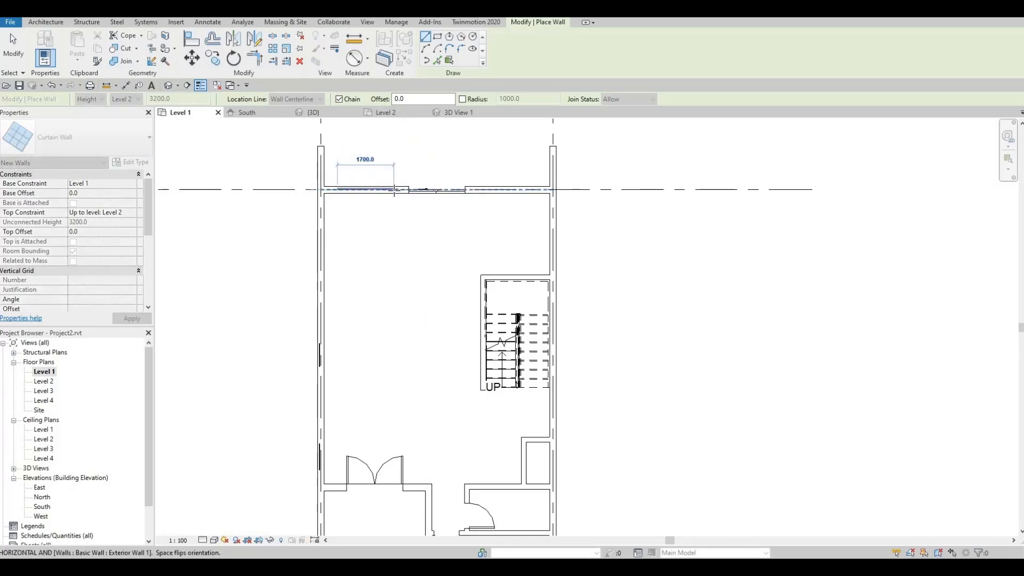
{"action": "left_click", "coordinate": [395, 189]}
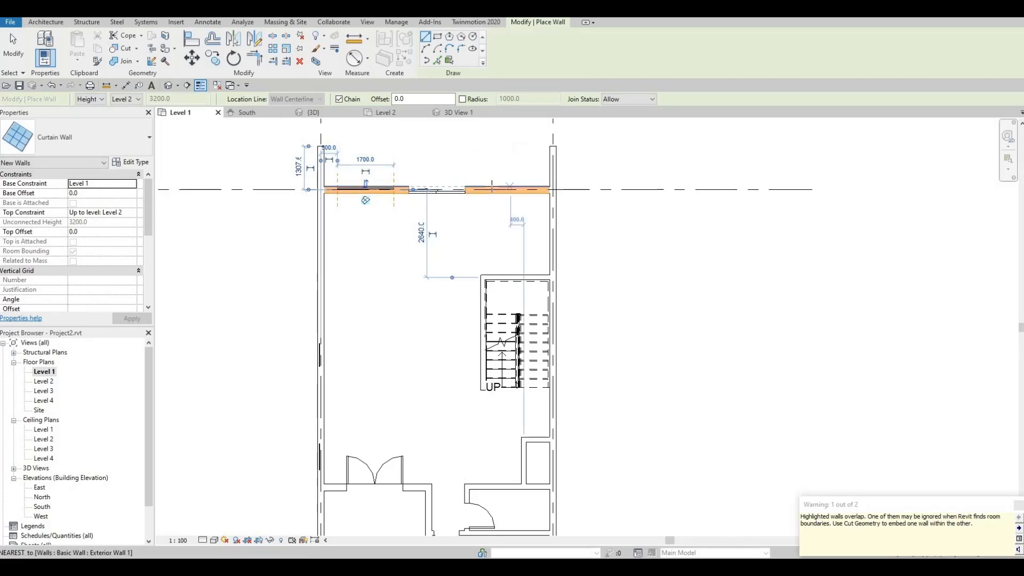
{"action": "left_click", "coordinate": [510, 189]}
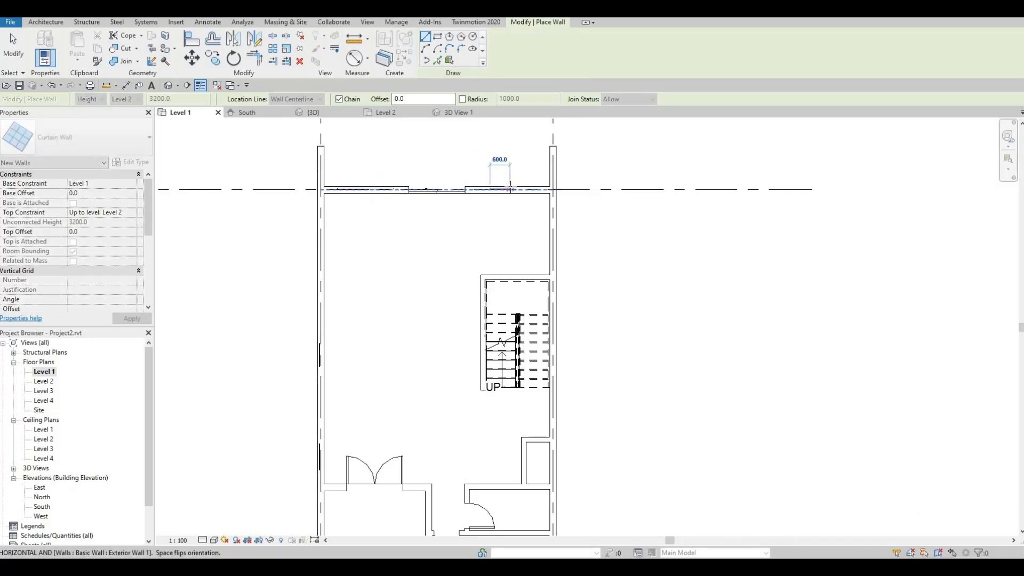
{"action": "left_click", "coordinate": [541, 189]}
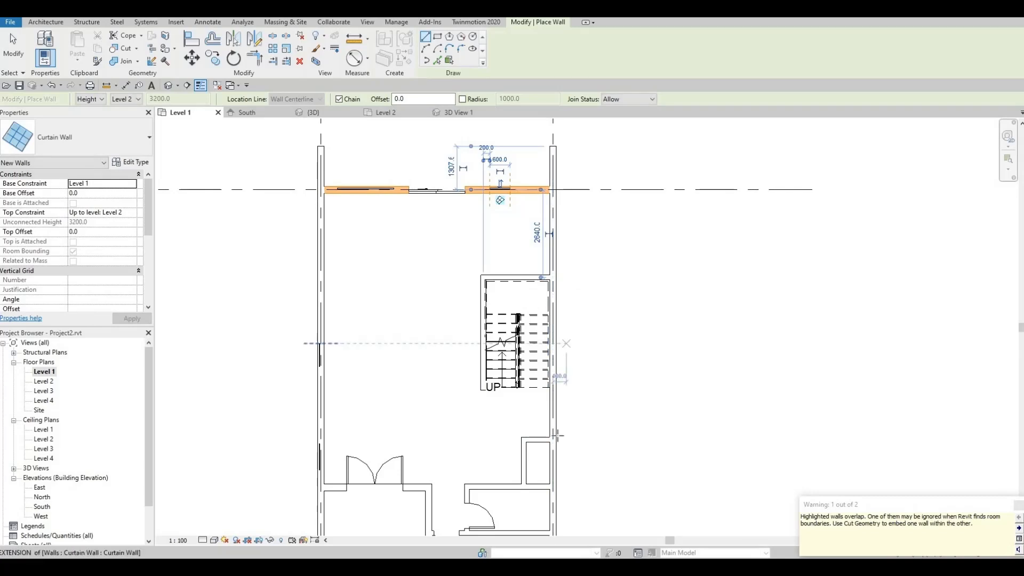
Draw two curtain walls, each about 900 mm long, along the bottom exterior wall of the lower-right room.
{"action": "middle_click_drag", "start_coordinate": [558, 501], "coordinate": [551, 374]}
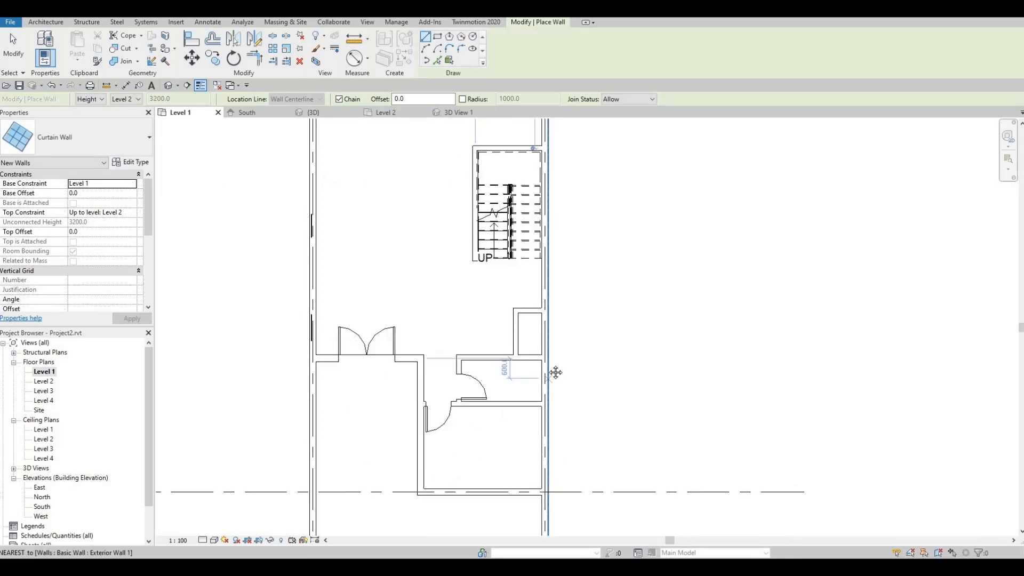
{"action": "middle_click_drag", "start_coordinate": [535, 453], "coordinate": [537, 411]}
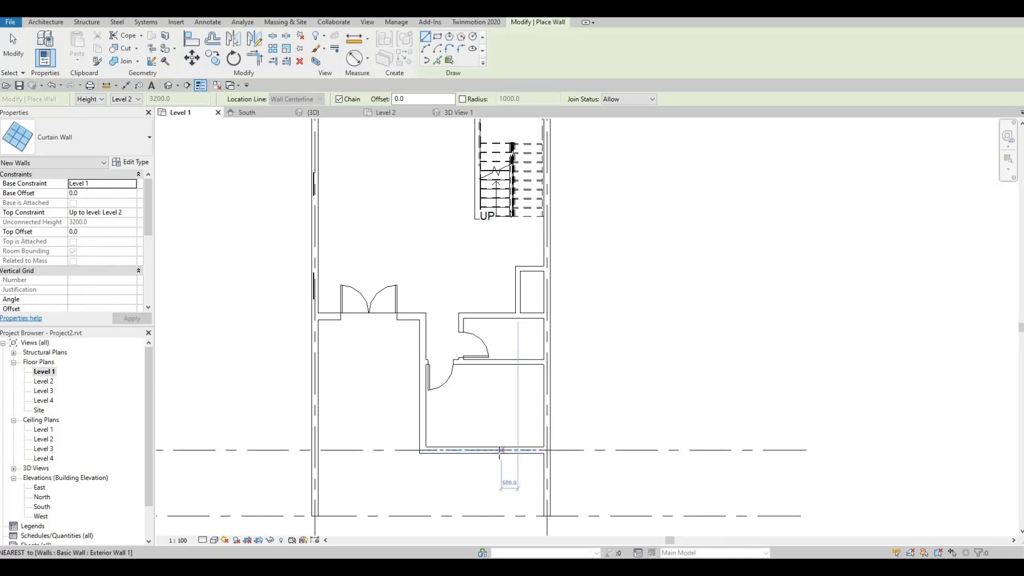
{"action": "left_click", "coordinate": [500, 450]}
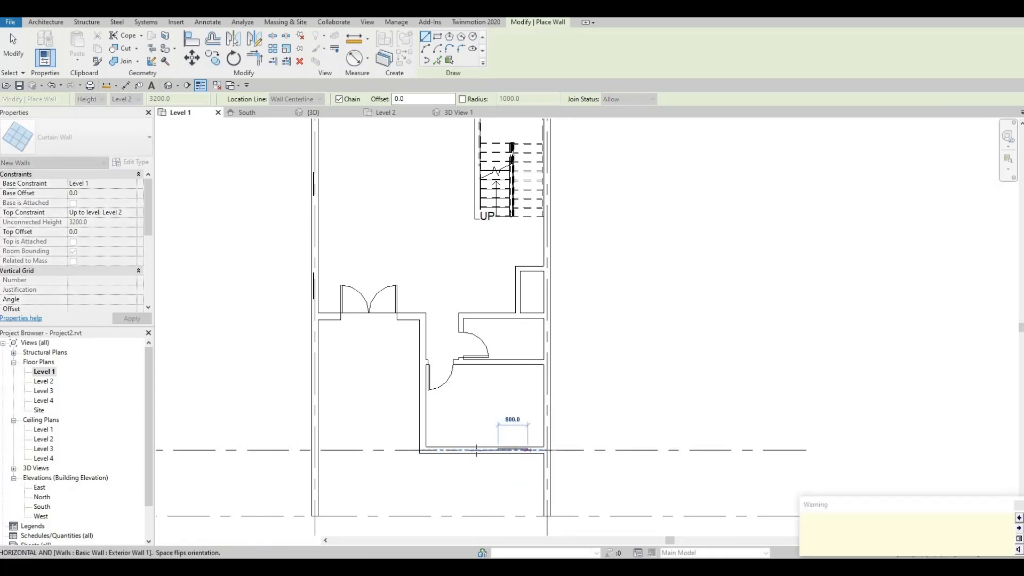
{"action": "key", "text": "Escape"}
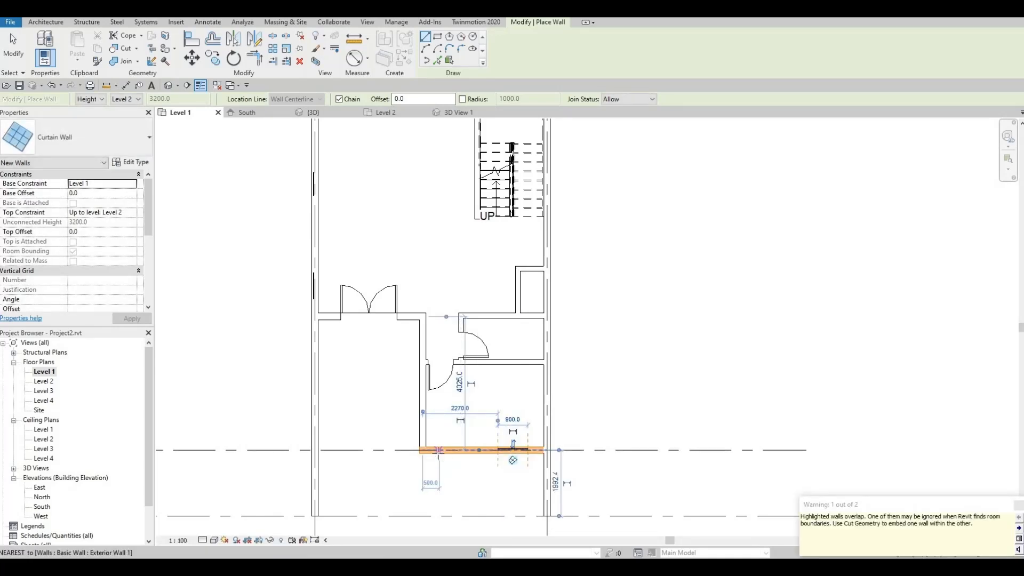
{"action": "left_click", "coordinate": [433, 450]}
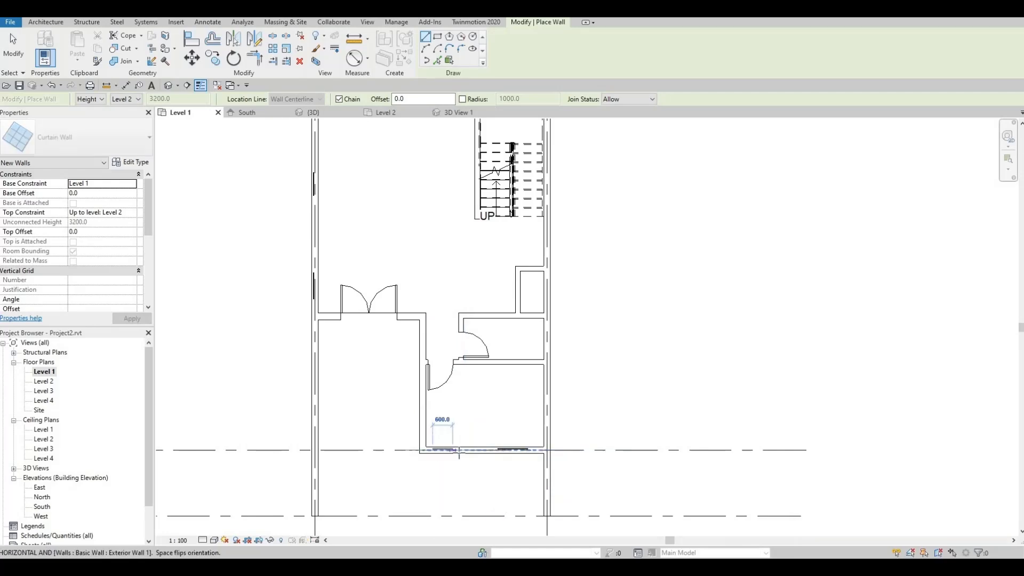
{"action": "left_click", "coordinate": [461, 450]}
{"action": "key", "text": "Escape"}
Draw a short vertical curtain wall on the lower-right room's left wall, just above the bottom corner, and end wall placement.
{"action": "left_click", "coordinate": [421, 444]}
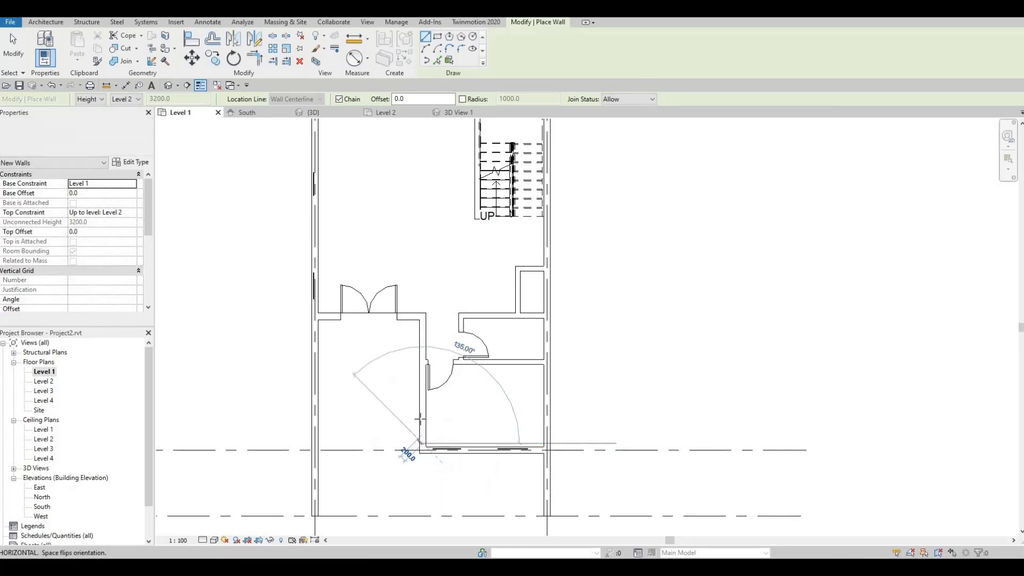
{"action": "left_click", "coordinate": [421, 420]}
{"action": "key", "text": "Escape"}
{"action": "key", "text": "Escape"}
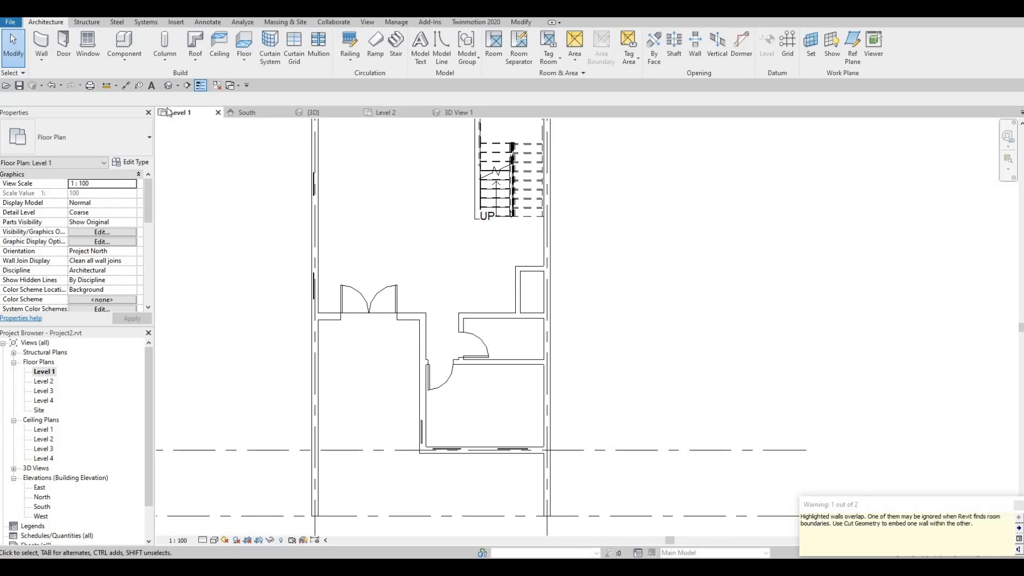
Use Cut Geometry to cut the left exterior wall with the curtain wall beside the double doors.
{"action": "left_click", "coordinate": [522, 22]}
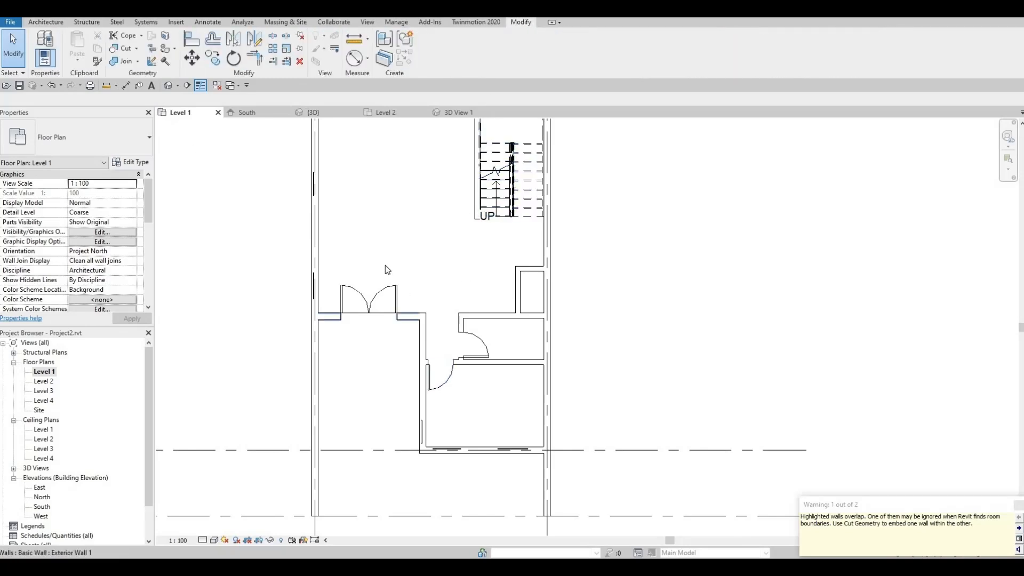
{"action": "left_click", "coordinate": [124, 49]}
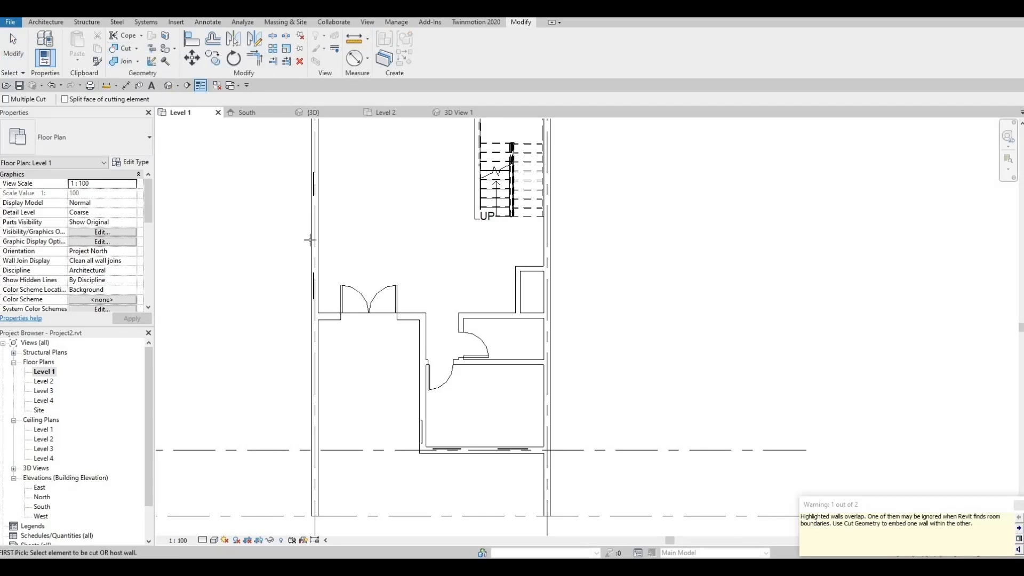
{"action": "left_click", "coordinate": [310, 278]}
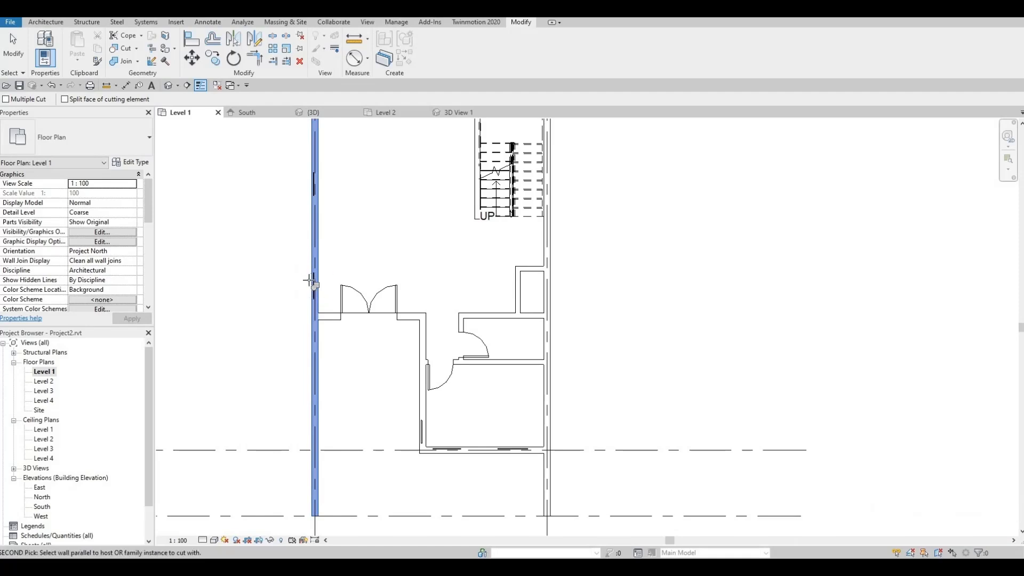
{"action": "left_click", "coordinate": [322, 281]}
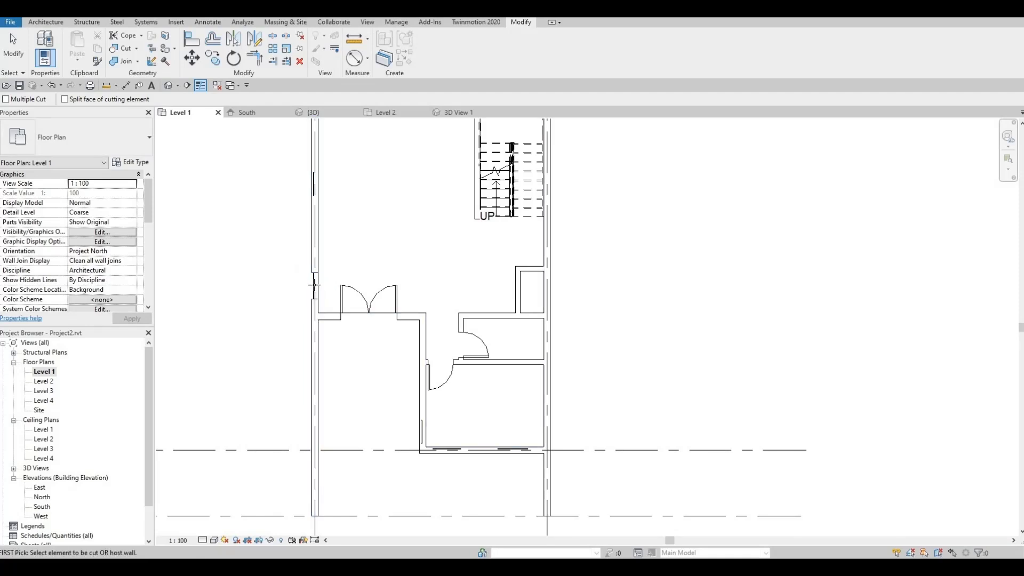
Cut the left exterior wall with its upper curtain wall, the one level with the stair.
{"action": "scroll", "coordinate": [314, 286], "scroll_direction": "up", "scroll_amount": 5}
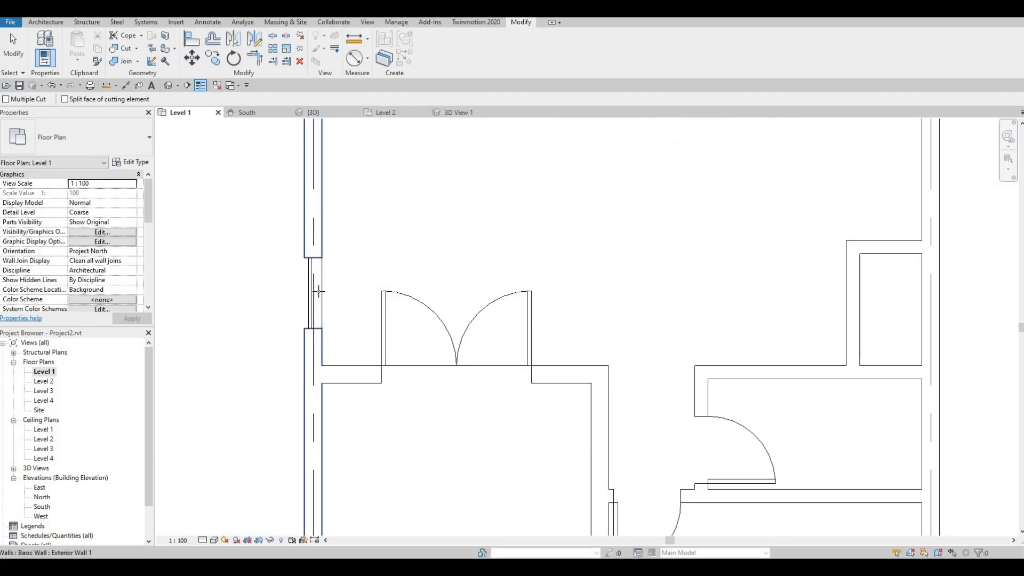
{"action": "scroll", "coordinate": [319, 290], "scroll_direction": "down", "scroll_amount": 5}
{"action": "scroll", "coordinate": [327, 261], "scroll_direction": "up", "scroll_amount": 6}
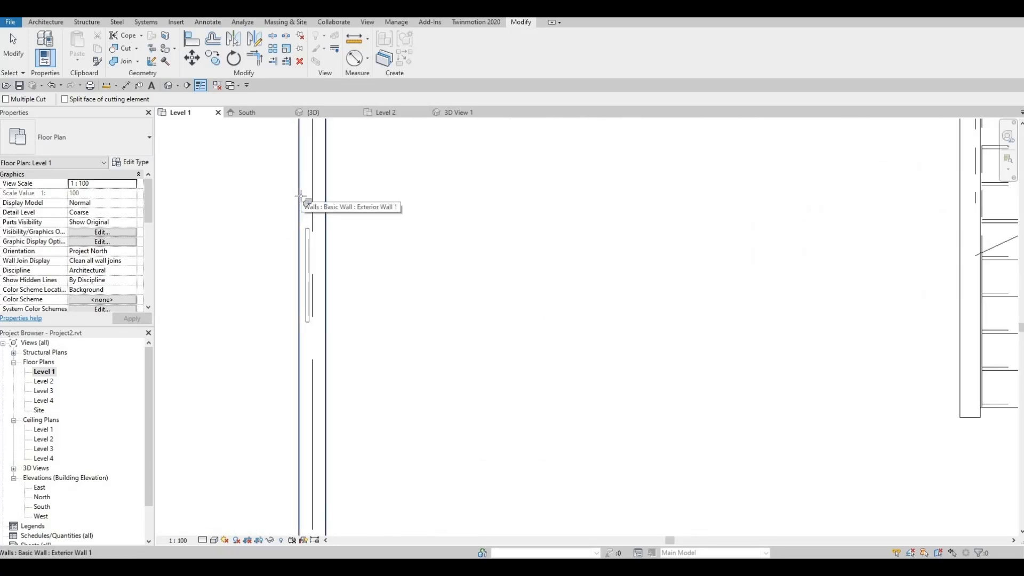
{"action": "left_click", "coordinate": [300, 196]}
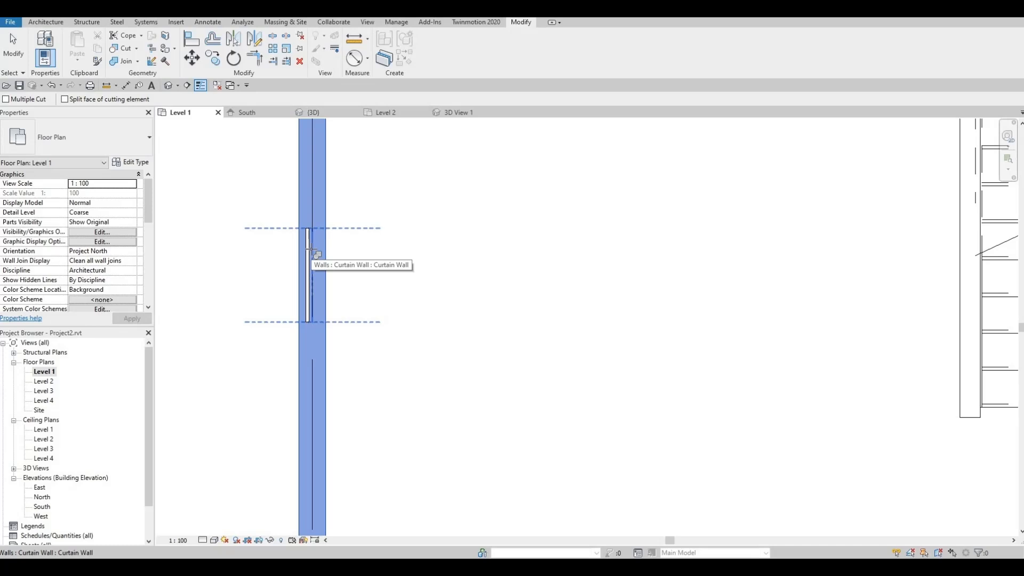
{"action": "left_click", "coordinate": [310, 248]}
{"action": "scroll", "coordinate": [326, 244], "scroll_direction": "down", "scroll_amount": 3}
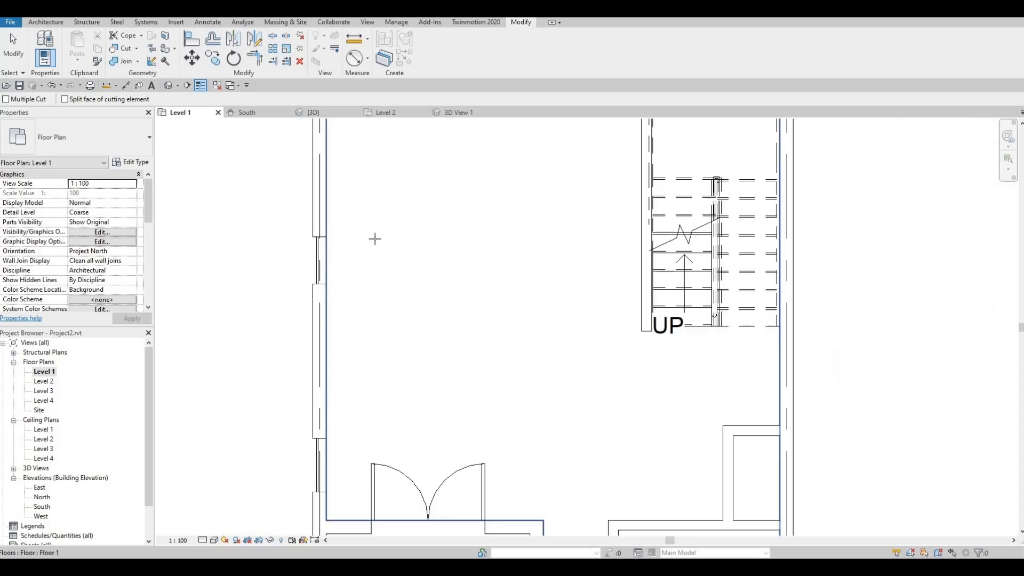
Cut the upper exterior wall with the two curtain walls on either side of the sliding door.
{"action": "scroll", "coordinate": [374, 239], "scroll_direction": "down", "scroll_amount": 2}
{"action": "middle_click_drag", "start_coordinate": [384, 239], "coordinate": [389, 492]}
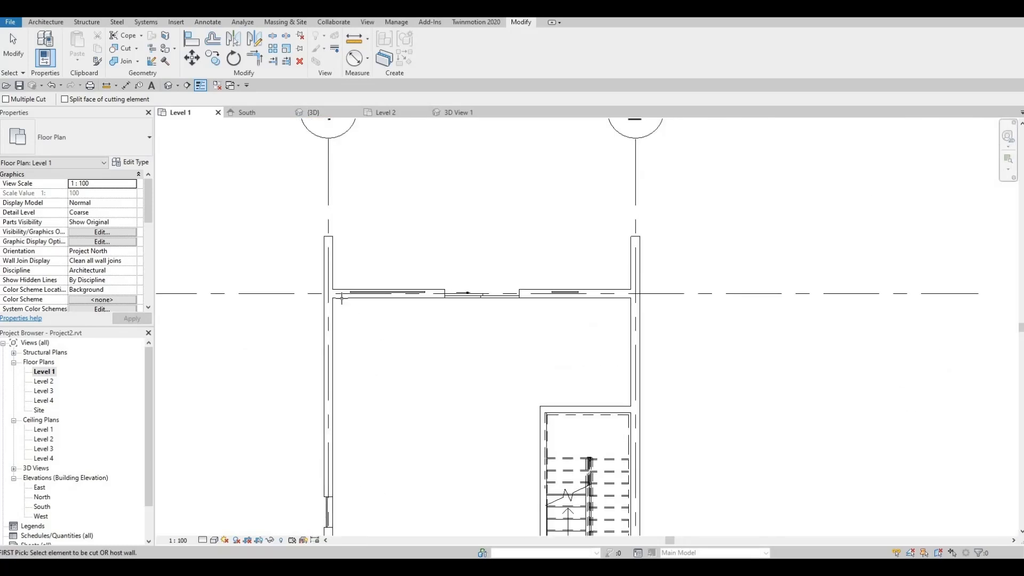
{"action": "left_click", "coordinate": [366, 294]}
{"action": "left_click", "coordinate": [540, 304]}
{"action": "left_click", "coordinate": [569, 293]}
{"action": "left_click", "coordinate": [549, 296]}
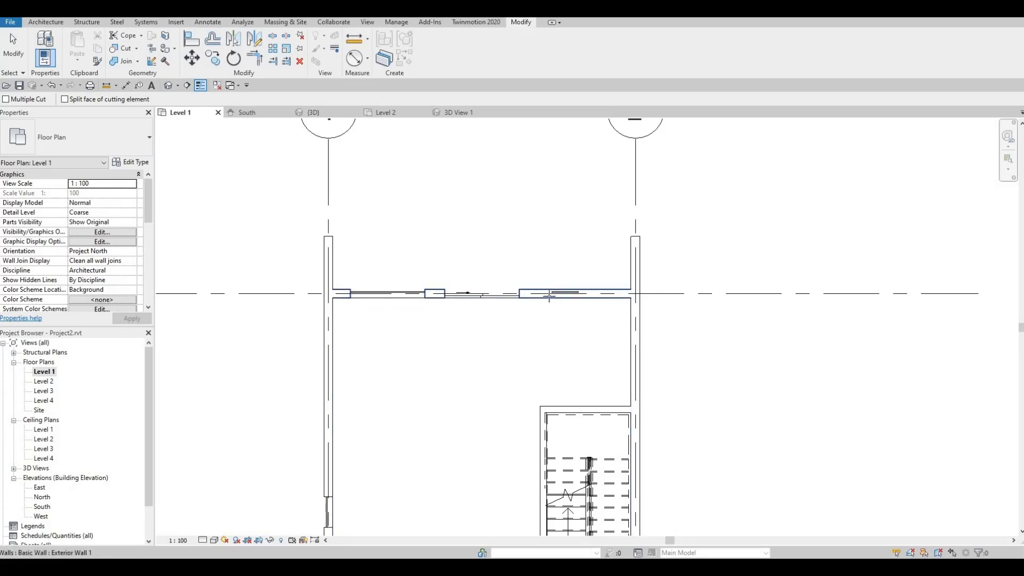
{"action": "left_click", "coordinate": [544, 297]}
{"action": "left_click", "coordinate": [559, 304]}
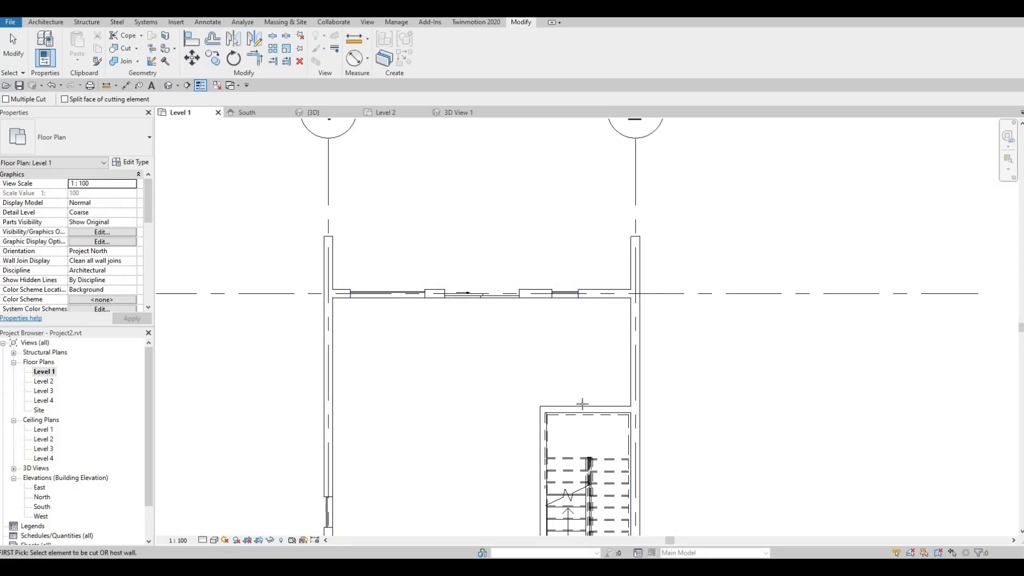
Cut the lower-right room's bottom exterior wall with both of its curtain walls.
{"action": "scroll", "coordinate": [544, 310], "scroll_direction": "down", "scroll_amount": 2}
{"action": "middle_click_drag", "start_coordinate": [584, 485], "coordinate": [537, 331]}
{"action": "scroll", "coordinate": [511, 465], "scroll_direction": "up", "scroll_amount": 1}
{"action": "middle_click_drag", "start_coordinate": [510, 465], "coordinate": [483, 309]}
{"action": "scroll", "coordinate": [483, 309], "scroll_direction": "down", "scroll_amount": 1}
{"action": "scroll", "coordinate": [486, 377], "scroll_direction": "up", "scroll_amount": 2}
{"action": "left_click", "coordinate": [503, 373]}
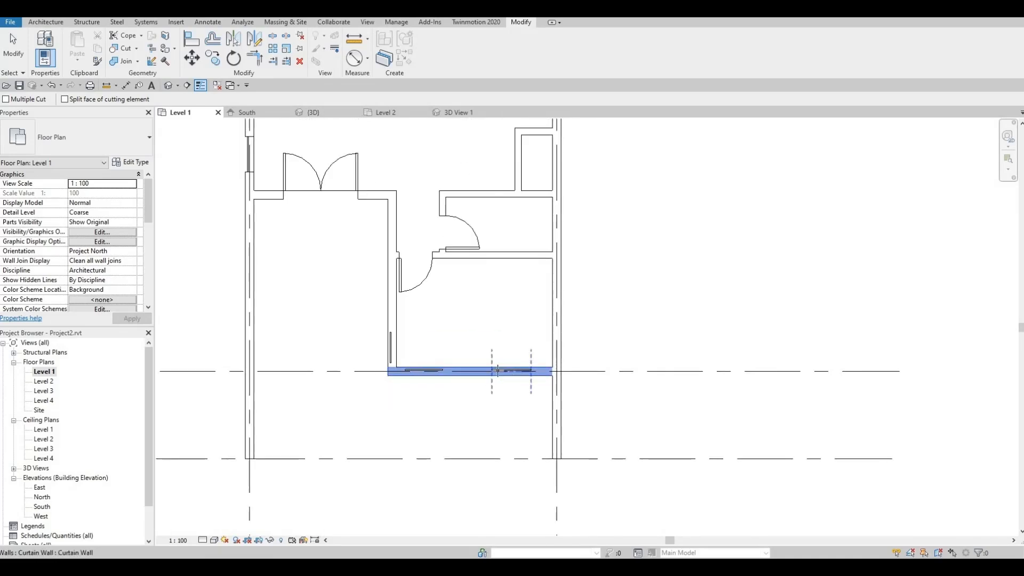
{"action": "left_click", "coordinate": [497, 370]}
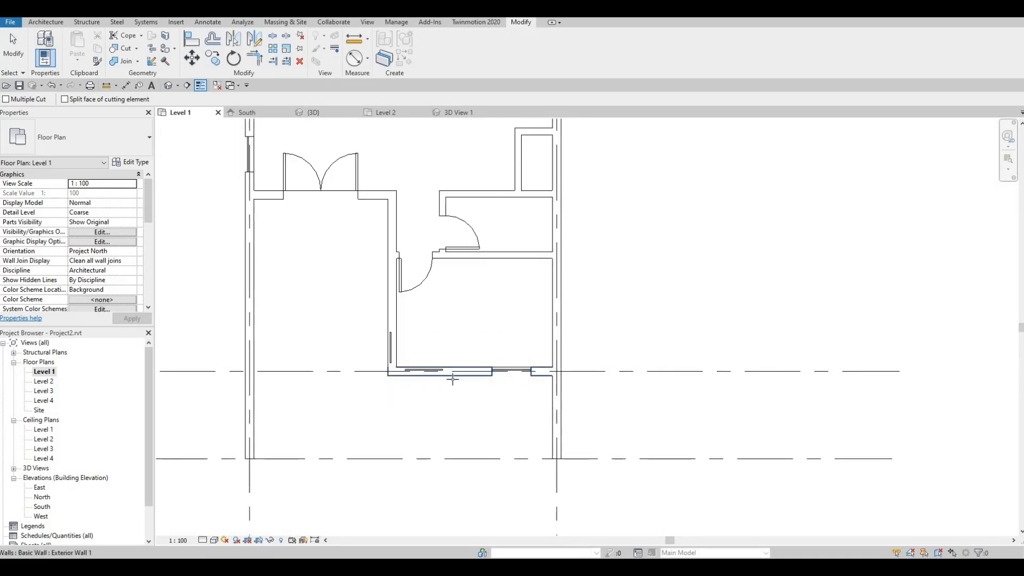
{"action": "left_click", "coordinate": [434, 376]}
{"action": "left_click", "coordinate": [424, 370]}
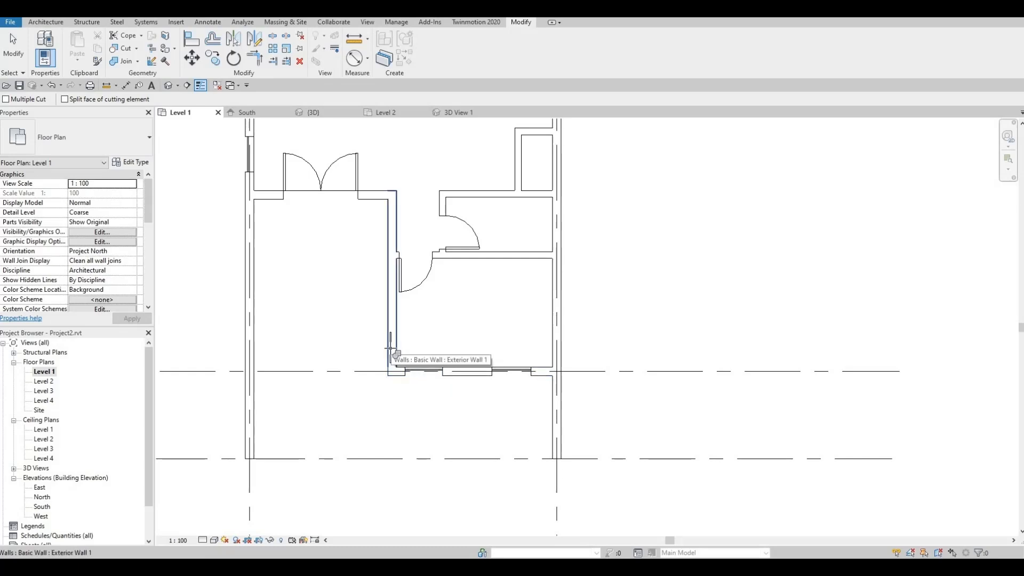
Cut the left exterior wall of the lower-right room with its curtain wall, then leave Cut Geometry.
{"action": "left_click", "coordinate": [391, 350]}
{"action": "left_click", "coordinate": [393, 347]}
{"action": "scroll", "coordinate": [453, 299], "scroll_direction": "up", "scroll_amount": 1}
{"action": "middle_click_drag", "start_coordinate": [452, 300], "coordinate": [397, 381]}
{"action": "scroll", "coordinate": [397, 381], "scroll_direction": "down", "scroll_amount": 1}
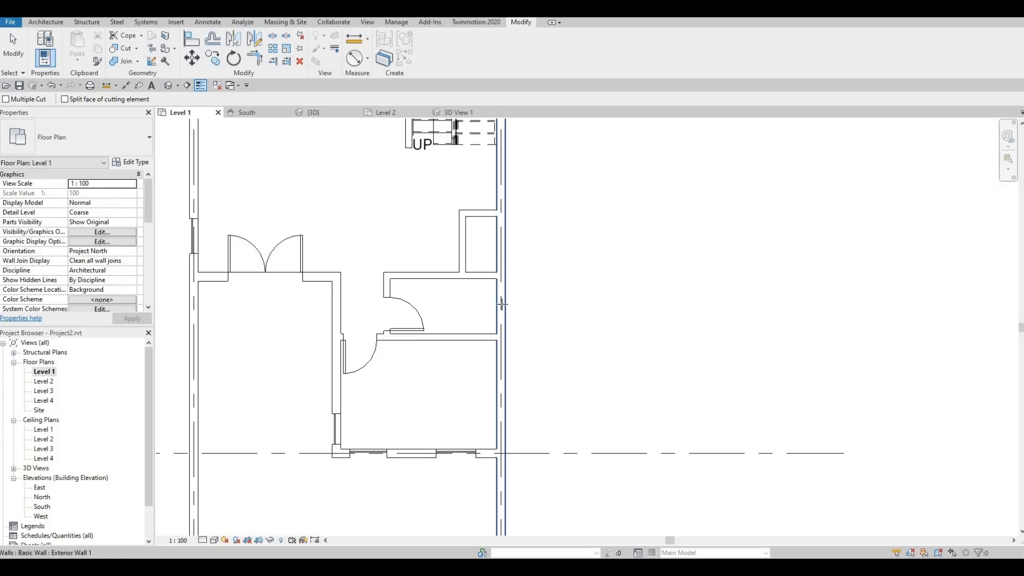
{"action": "key", "text": "Escape"}
{"action": "key", "text": "Escape"}
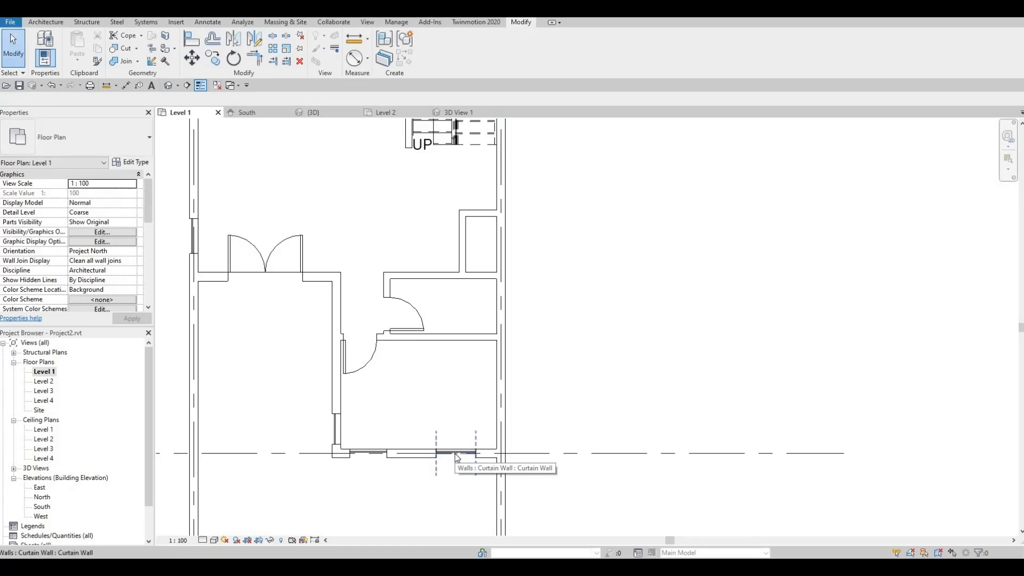
Draw a matching curtain wall about 700 mm long in the right exterior wall of the small room above the lower-right room.
{"action": "left_click", "coordinate": [456, 455]}
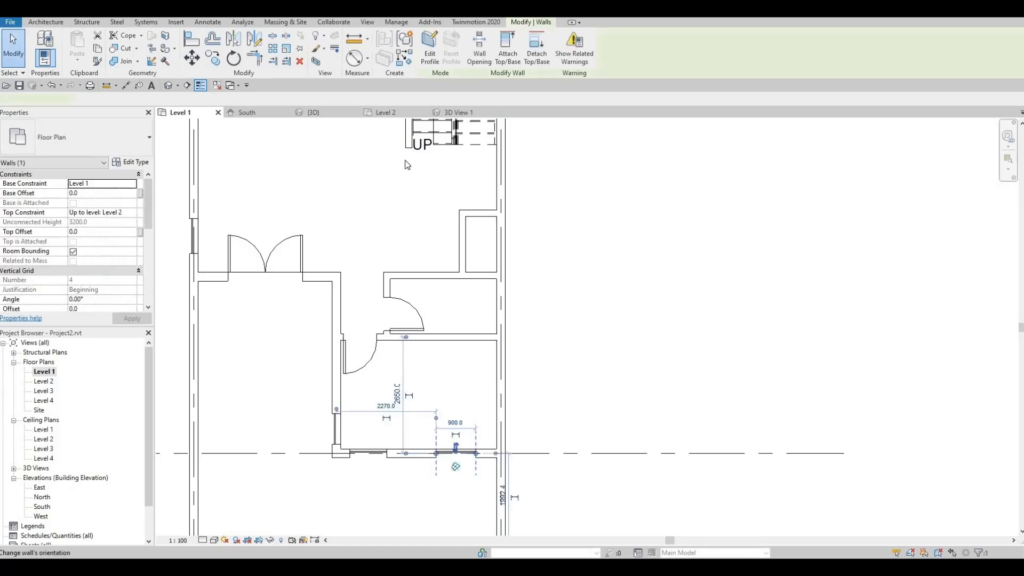
{"action": "left_click", "coordinate": [405, 60]}
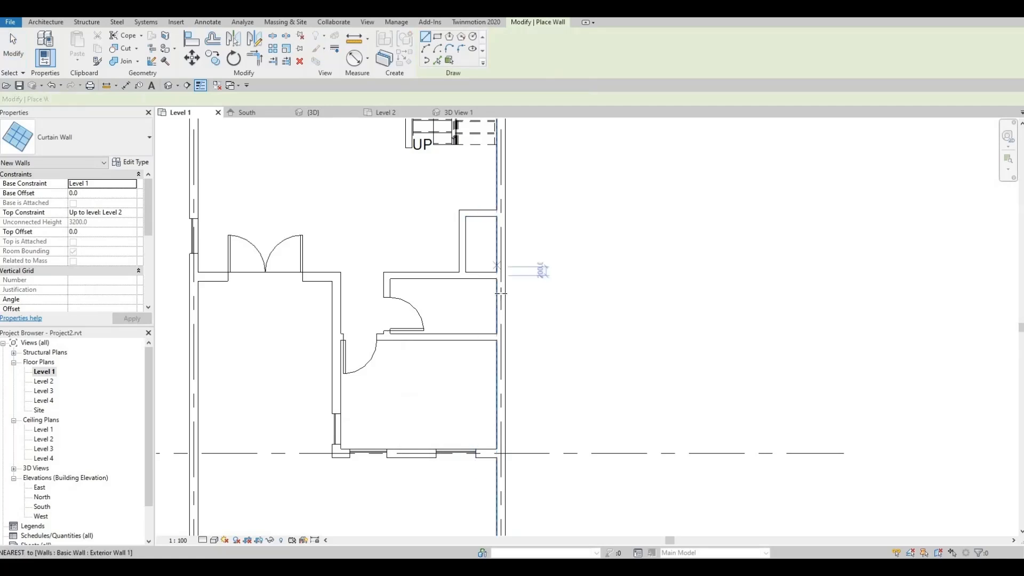
{"action": "left_click", "coordinate": [501, 290]}
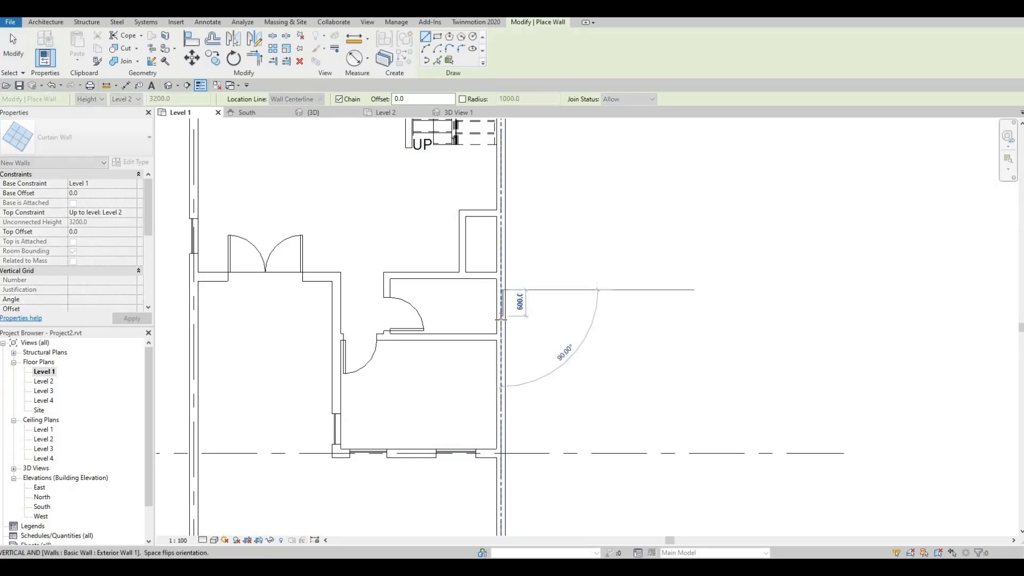
{"action": "left_click", "coordinate": [501, 320]}
{"action": "key", "text": "Escape"}
{"action": "key", "text": "Escape"}
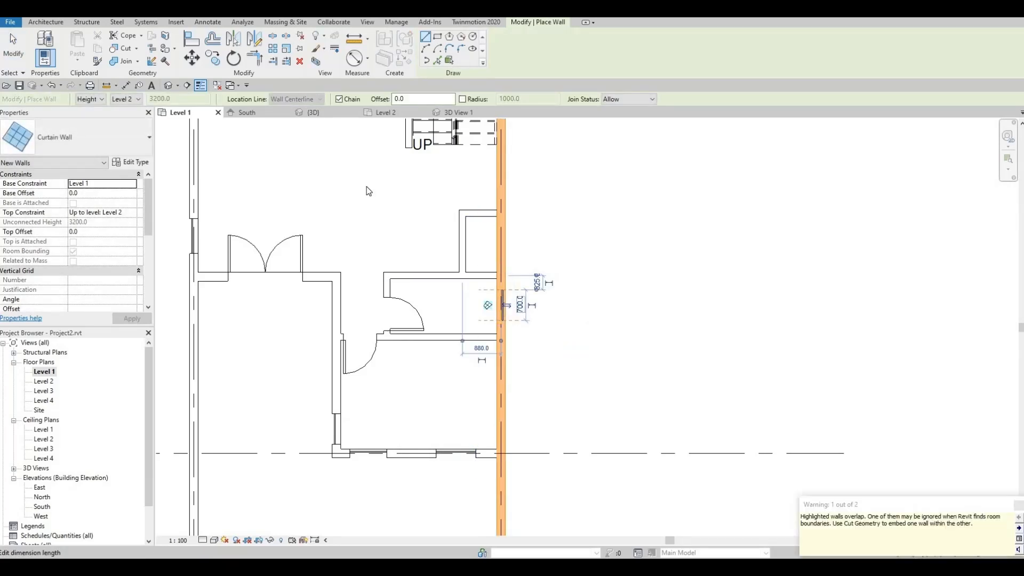
Cut the right exterior wall with the small room's new curtain wall.
{"action": "left_click", "coordinate": [133, 48]}
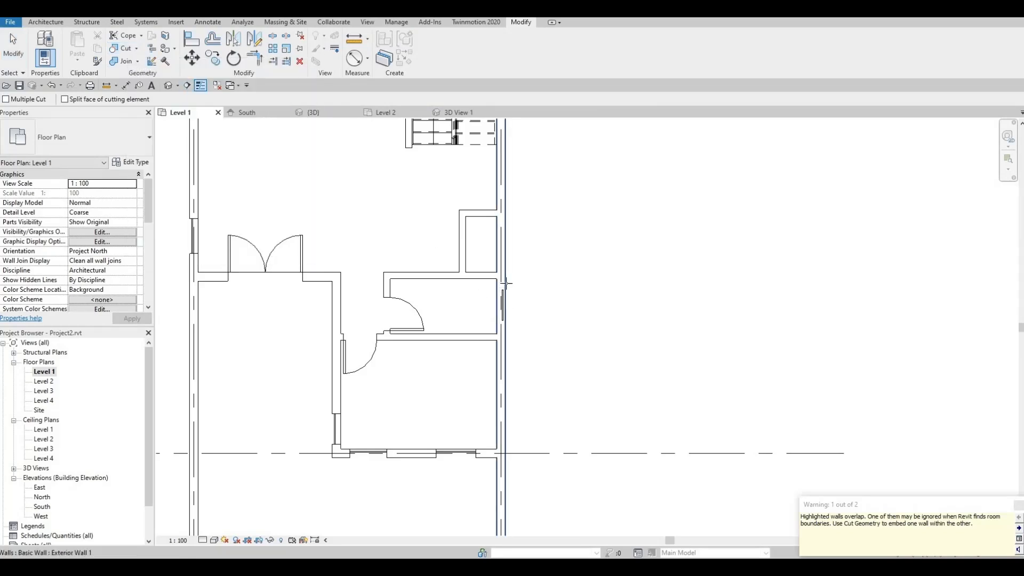
{"action": "left_click", "coordinate": [505, 300]}
{"action": "key", "text": "Escape"}
{"action": "key", "text": "Escape"}
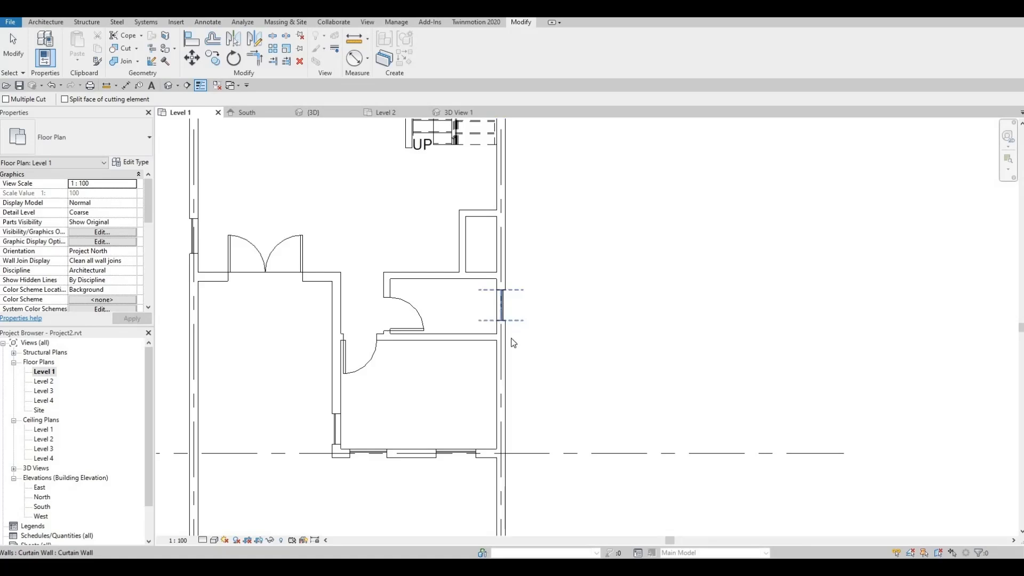
Review the Level 1 window layout and the Level 2 floor plan.
{"action": "scroll", "coordinate": [380, 319], "scroll_direction": "down", "scroll_amount": 2}
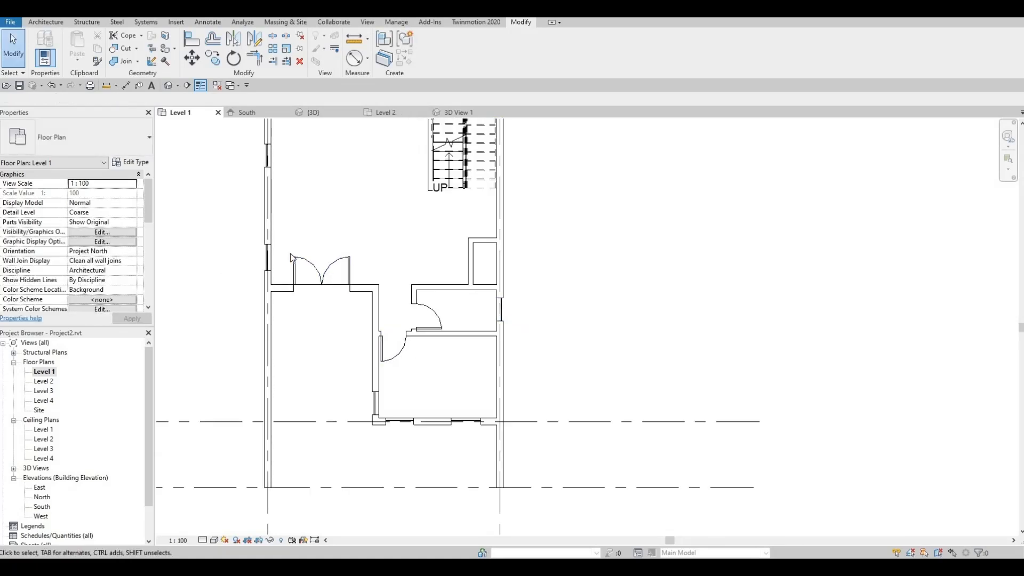
{"action": "middle_click_drag", "start_coordinate": [327, 216], "coordinate": [370, 305]}
{"action": "scroll", "coordinate": [370, 305], "scroll_direction": "down", "scroll_amount": 1}
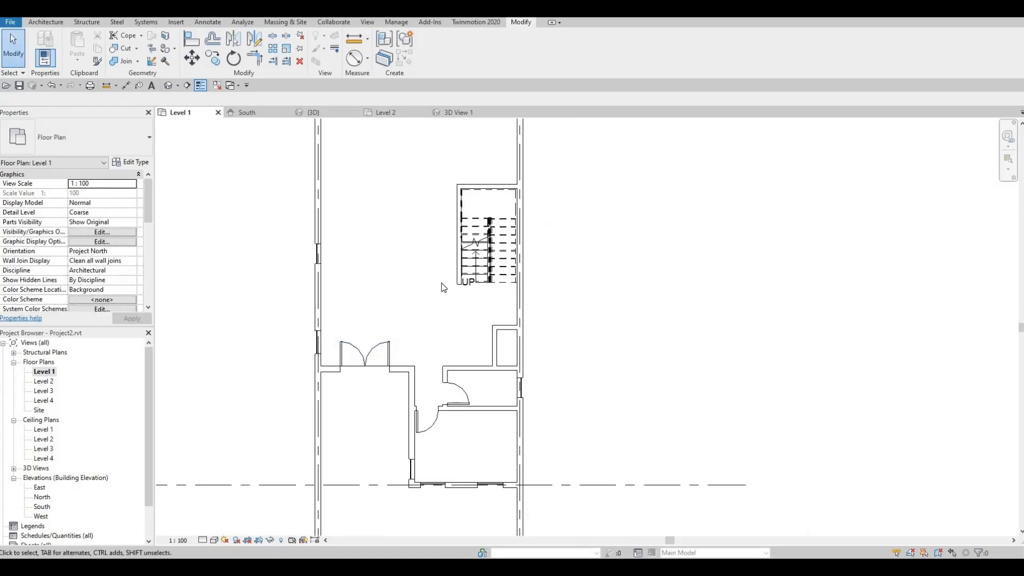
{"action": "middle_click_drag", "start_coordinate": [440, 296], "coordinate": [437, 302]}
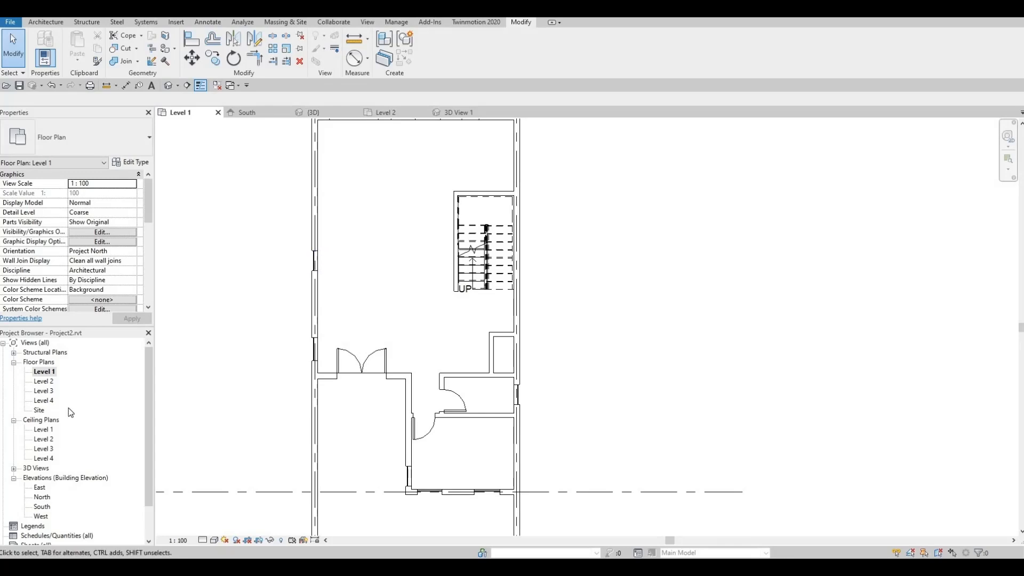
{"action": "double_click", "coordinate": [44, 380]}
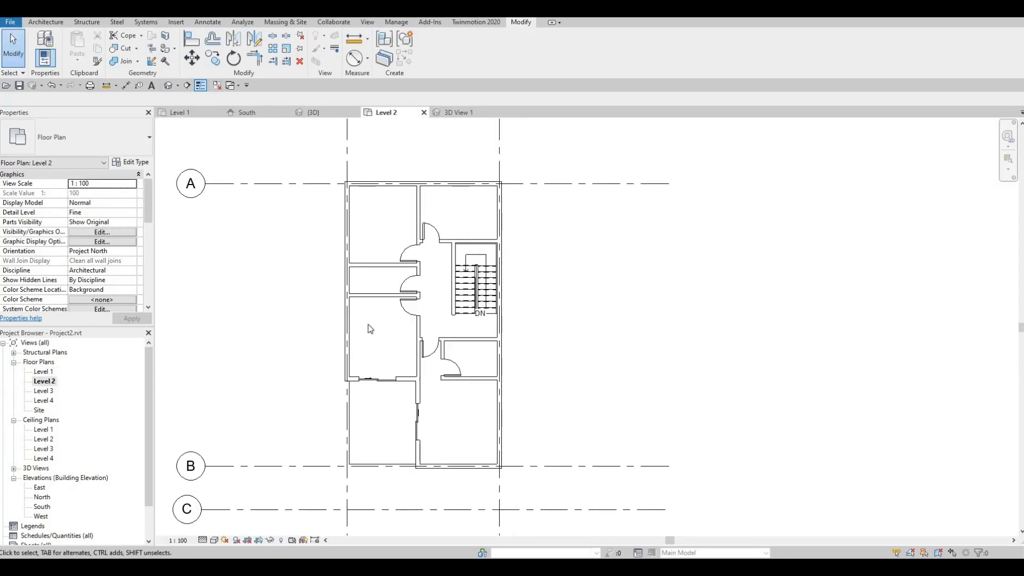
{"action": "middle_click_drag", "start_coordinate": [341, 310], "coordinate": [311, 286]}
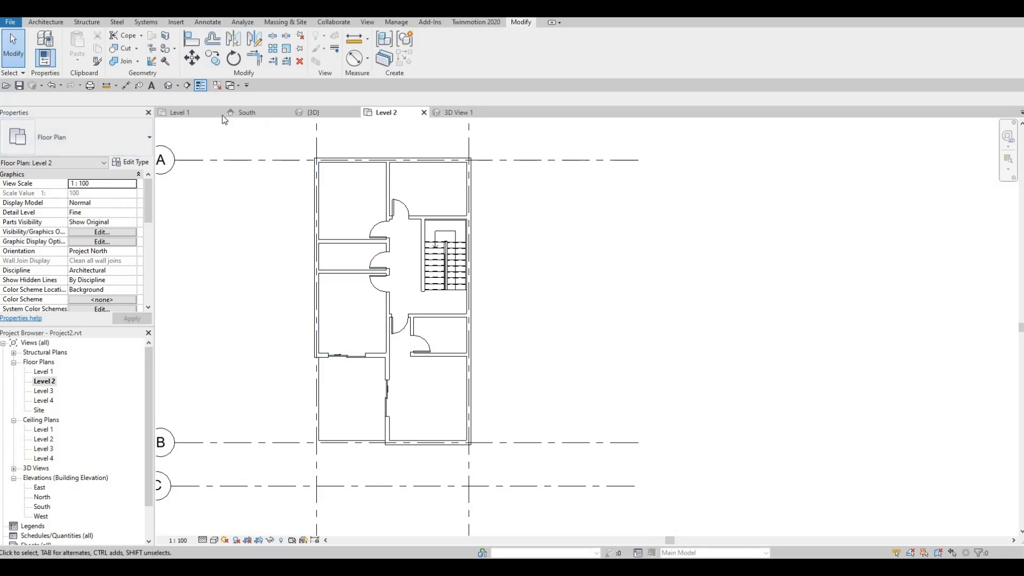
{"action": "left_click", "coordinate": [183, 110]}
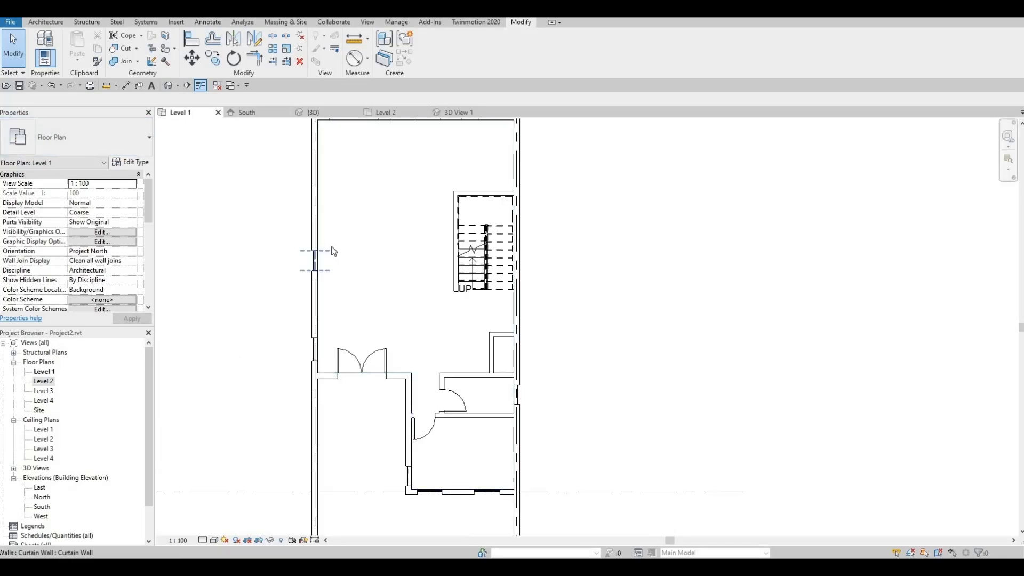
On Level 2, draw a curtain wall like those on Level 1, about 1500 mm long, in the upper-left room's top exterior wall.
{"action": "left_click", "coordinate": [333, 250]}
{"action": "left_click", "coordinate": [408, 59]}
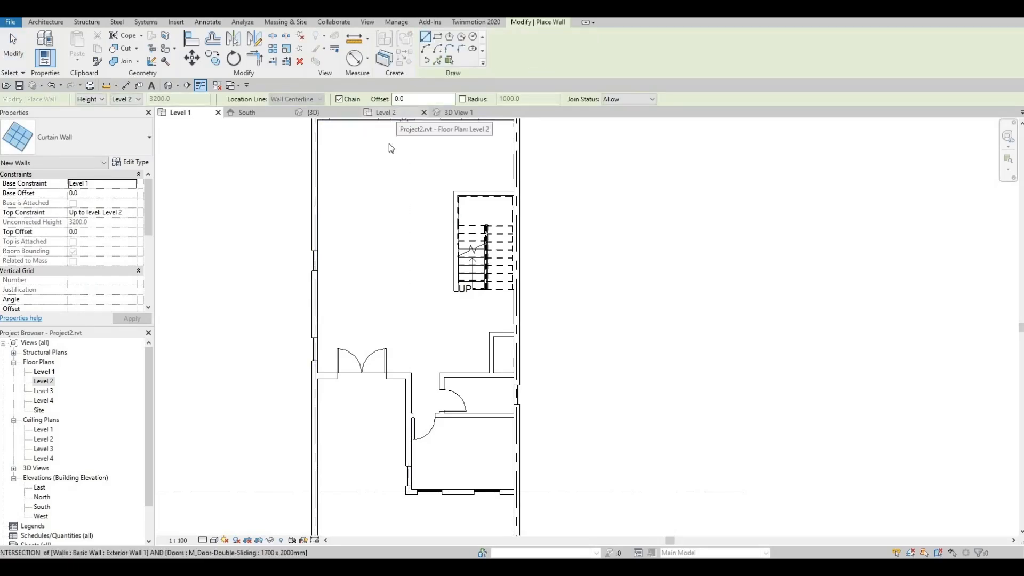
{"action": "left_click", "coordinate": [394, 112]}
{"action": "scroll", "coordinate": [327, 176], "scroll_direction": "up", "scroll_amount": 1}
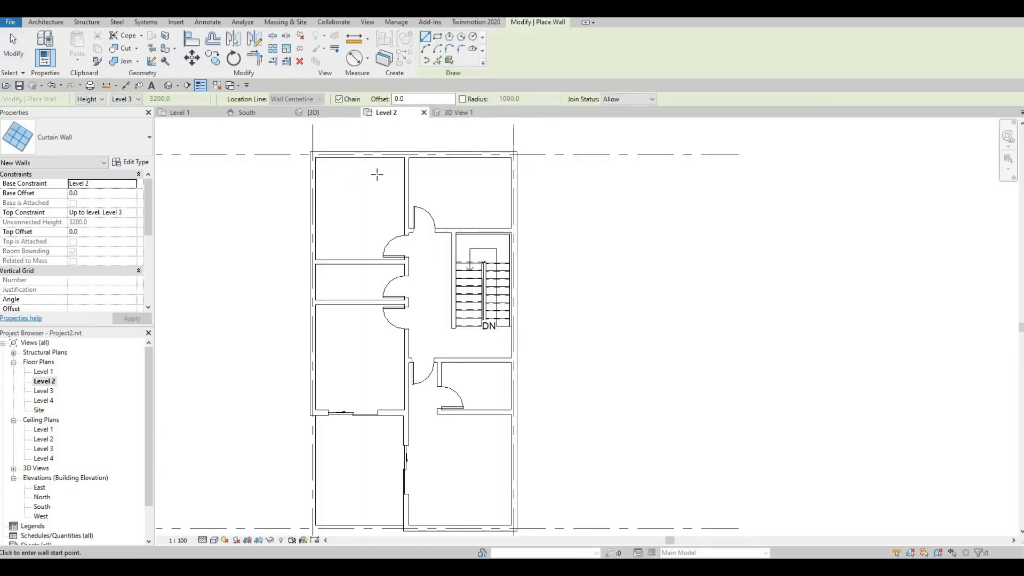
{"action": "scroll", "coordinate": [373, 184], "scroll_direction": "up", "scroll_amount": 1}
{"action": "scroll", "coordinate": [353, 166], "scroll_direction": "up", "scroll_amount": 1}
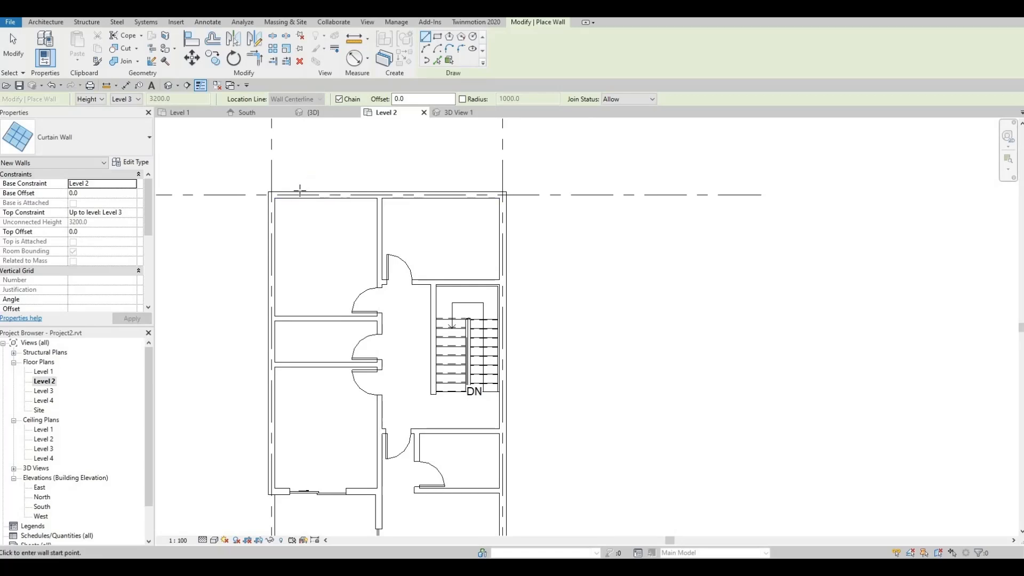
{"action": "left_click", "coordinate": [282, 199]}
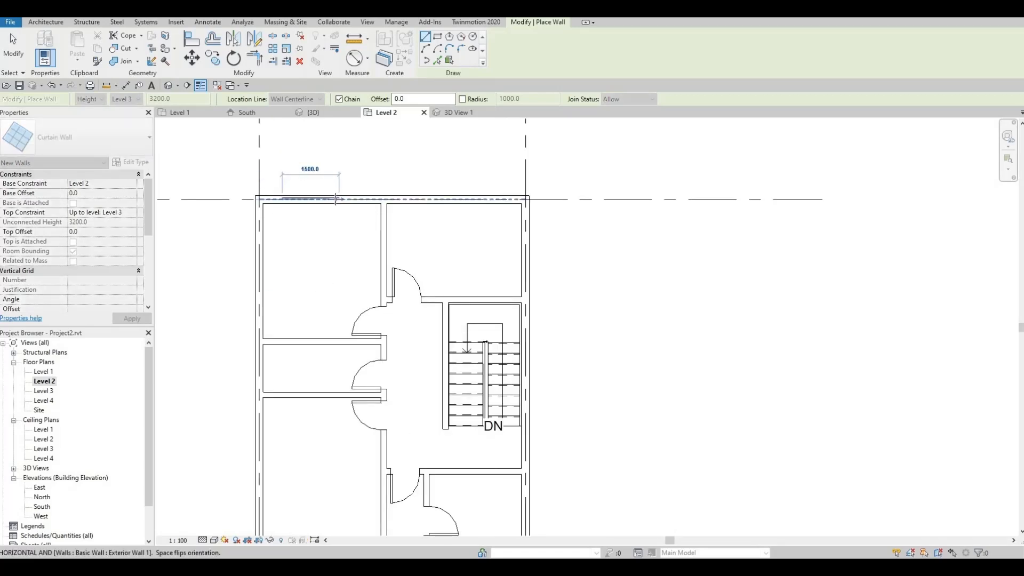
{"action": "left_click", "coordinate": [336, 199]}
{"action": "key", "text": "Escape"}
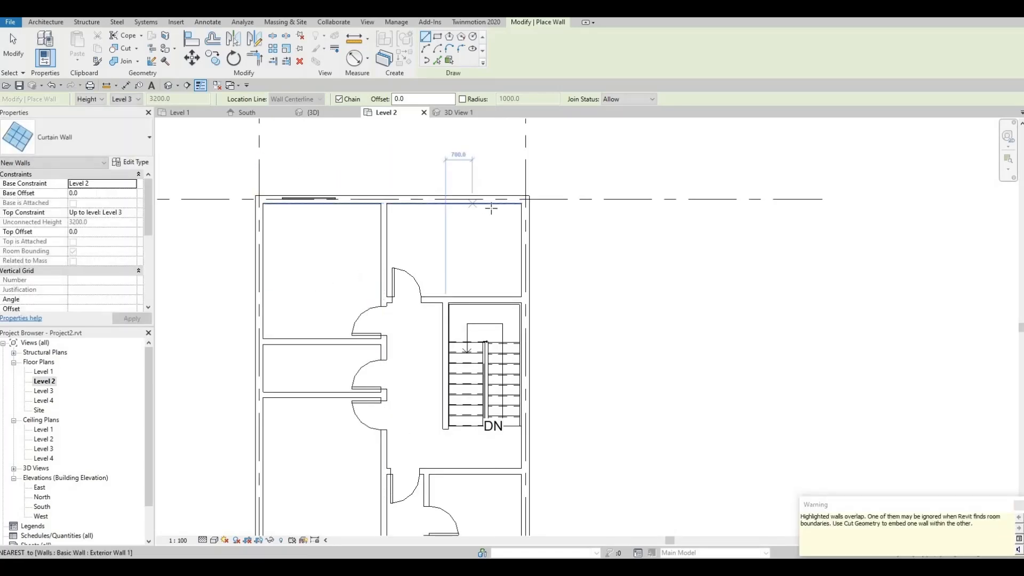
Draw a curtain wall in the right exterior wall of the upper-right room on Level 2.
{"action": "left_click", "coordinate": [526, 226]}
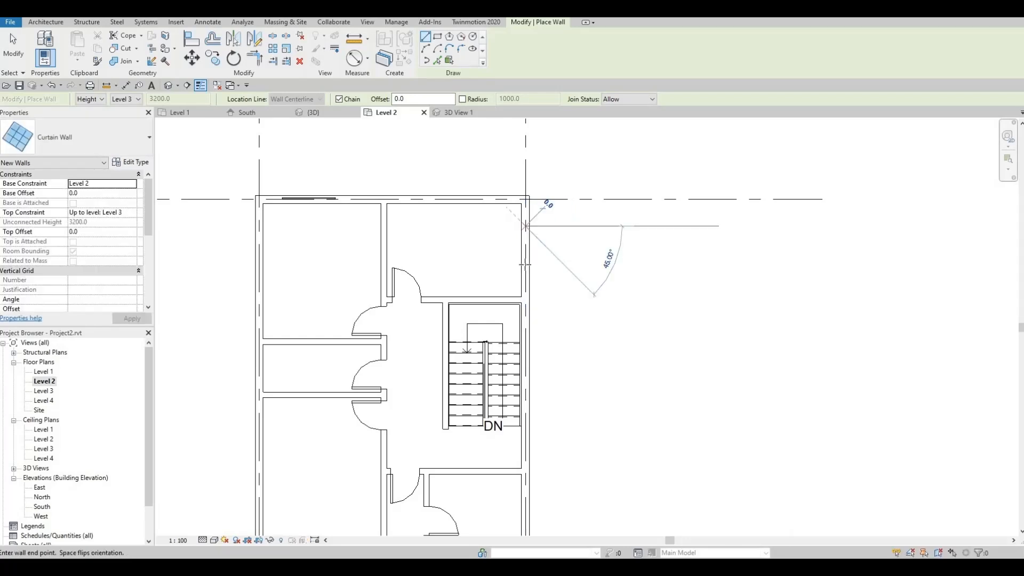
{"action": "left_click", "coordinate": [540, 320]}
{"action": "key", "text": "Escape"}
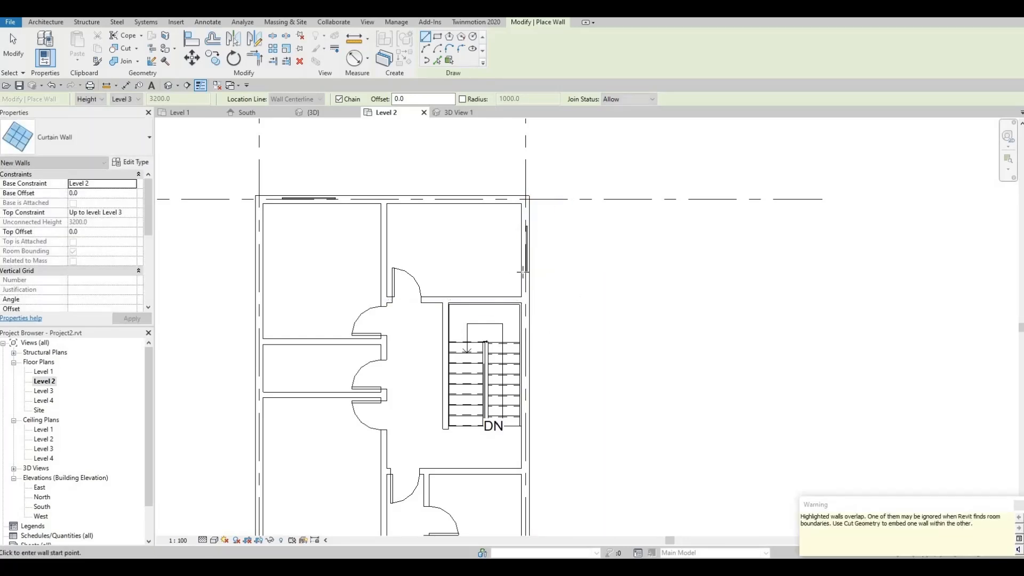
Draw a curtain wall about 800 mm long in the right exterior wall of the small room below the stair.
{"action": "middle_click_drag", "start_coordinate": [554, 374], "coordinate": [535, 280]}
{"action": "middle_click_drag", "start_coordinate": [517, 423], "coordinate": [517, 325]}
{"action": "scroll", "coordinate": [512, 322], "scroll_direction": "up", "scroll_amount": 1}
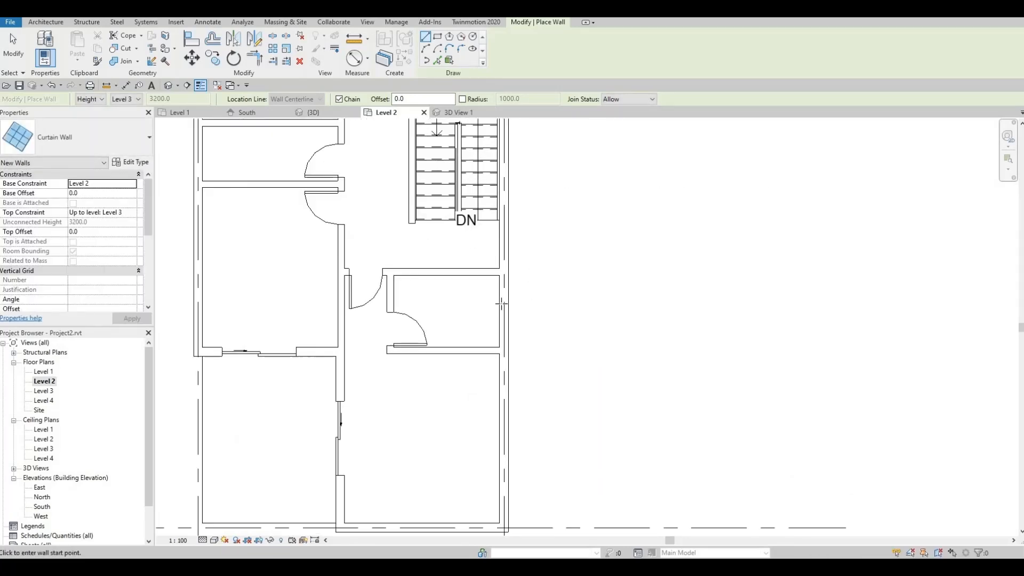
{"action": "left_click", "coordinate": [505, 293]}
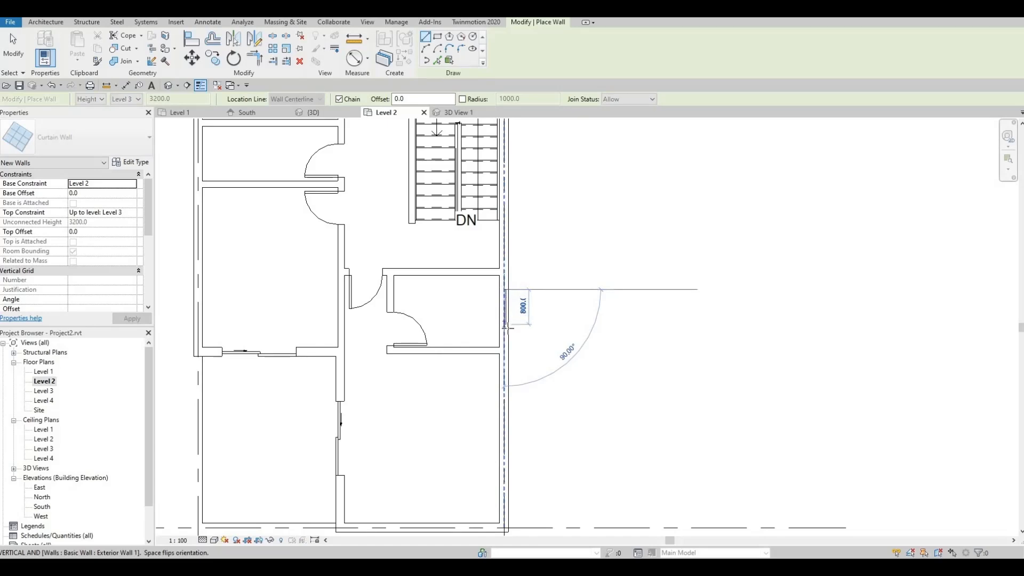
{"action": "left_click", "coordinate": [506, 327]}
{"action": "key", "text": "Escape"}
Draw two curtain walls, each about 700 mm long, in the bottom exterior wall of the lower-right room.
{"action": "middle_click_drag", "start_coordinate": [549, 389], "coordinate": [539, 274]}
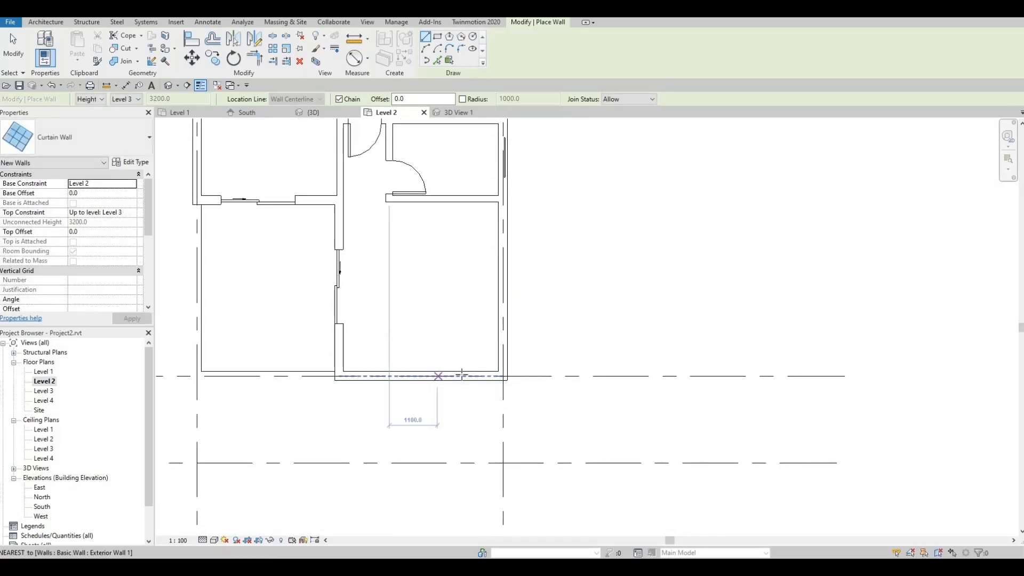
{"action": "left_click", "coordinate": [437, 376]}
{"action": "left_click", "coordinate": [468, 375]}
{"action": "key", "text": "Escape"}
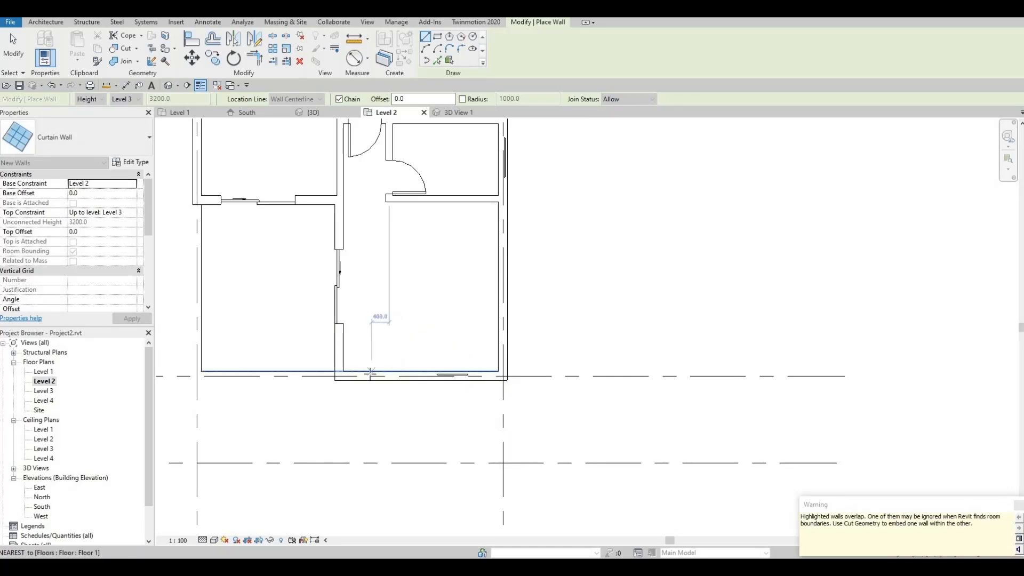
{"action": "left_click", "coordinate": [362, 375]}
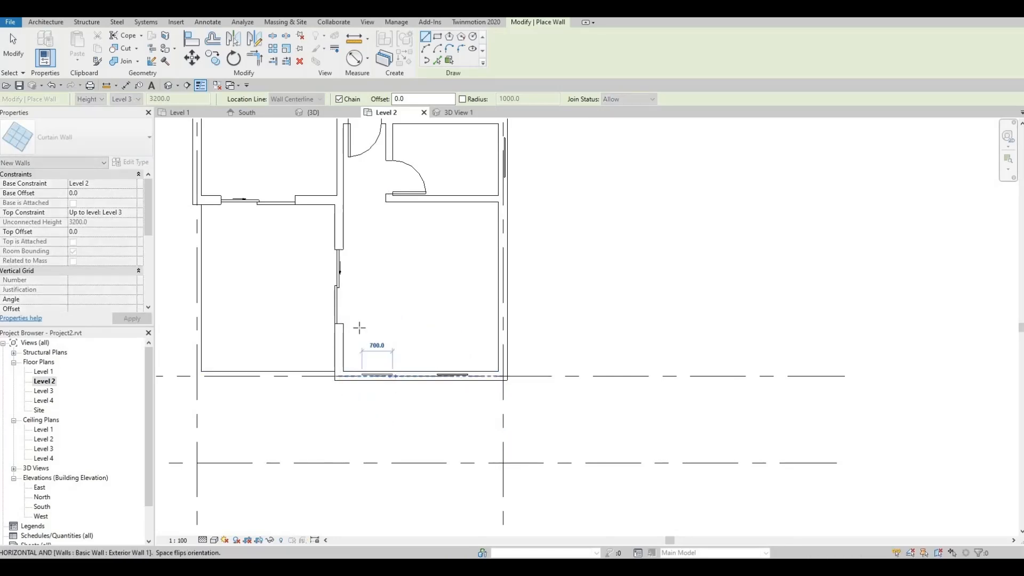
{"action": "key", "text": "Escape"}
Draw a short curtain wall in the left exterior wall of the small middle room on the left side.
{"action": "middle_click_drag", "start_coordinate": [362, 266], "coordinate": [415, 389]}
{"action": "scroll", "coordinate": [415, 388], "scroll_direction": "down", "scroll_amount": 1}
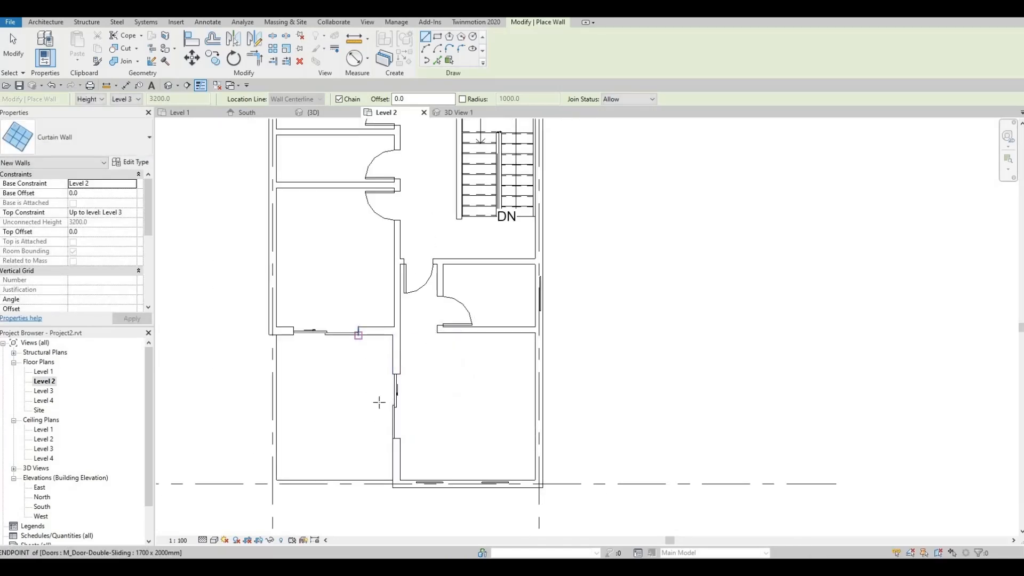
{"action": "middle_click_drag", "start_coordinate": [280, 166], "coordinate": [298, 238]}
{"action": "scroll", "coordinate": [289, 221], "scroll_direction": "up", "scroll_amount": 1}
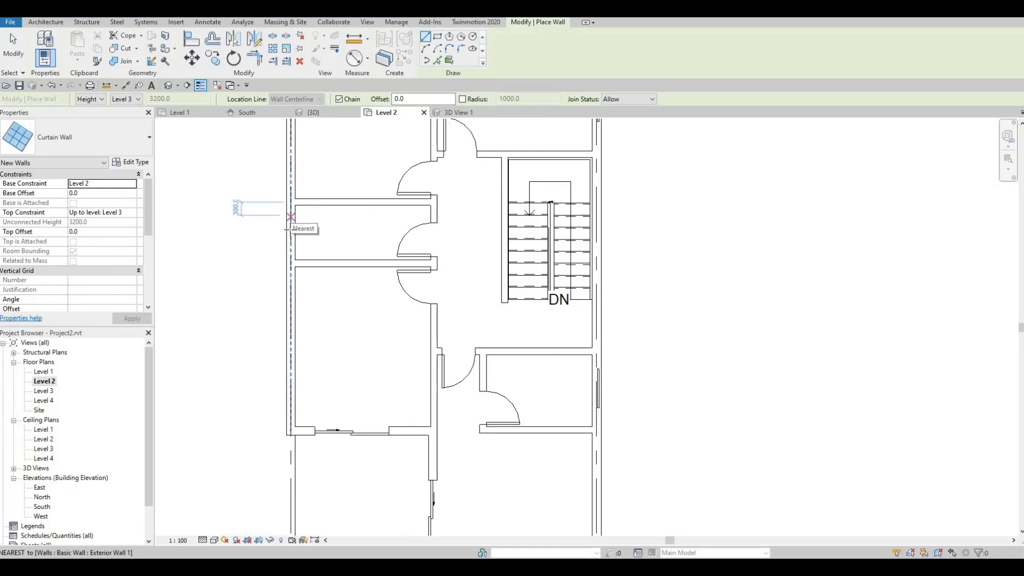
{"action": "left_click", "coordinate": [290, 219]}
{"action": "left_click", "coordinate": [291, 241]}
{"action": "key", "text": "Escape"}
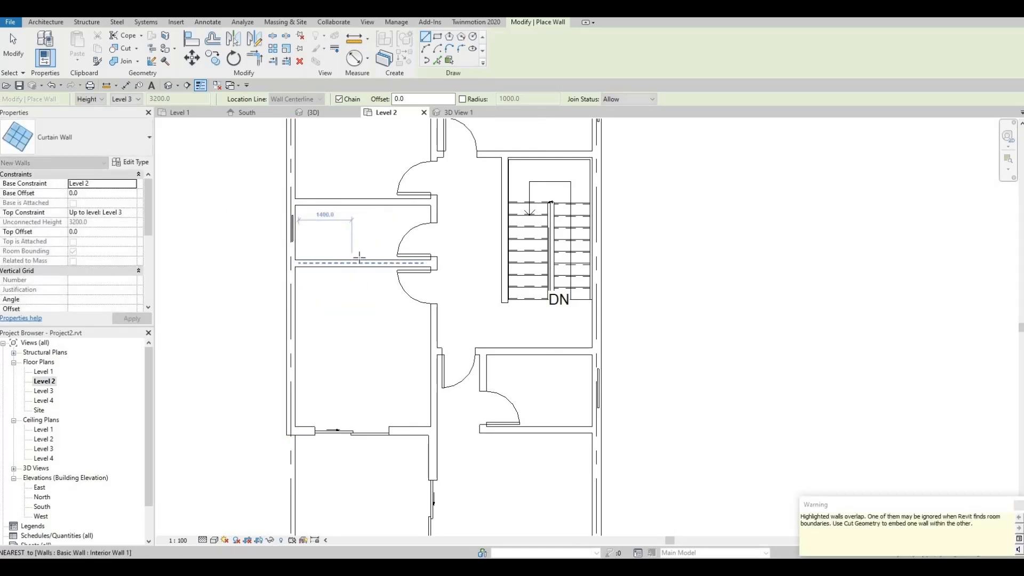
Use Cut Geometry to cut the top exterior wall on Level 2 with the upper-left room's curtain wall.
{"action": "scroll", "coordinate": [359, 257], "scroll_direction": "down", "scroll_amount": 3}
{"action": "middle_click_drag", "start_coordinate": [363, 251], "coordinate": [361, 317]}
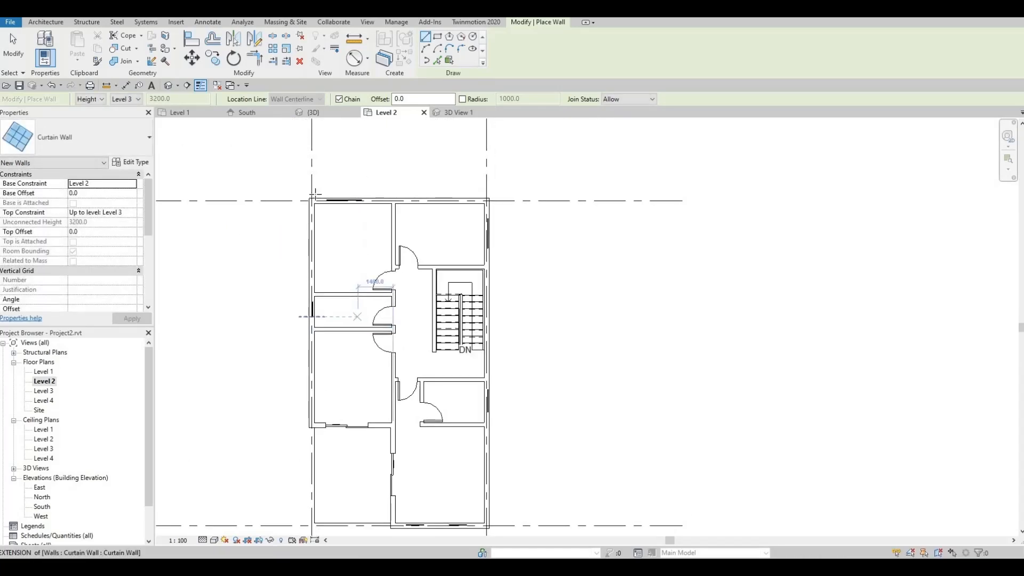
{"action": "left_click", "coordinate": [120, 49]}
{"action": "left_click", "coordinate": [366, 200]}
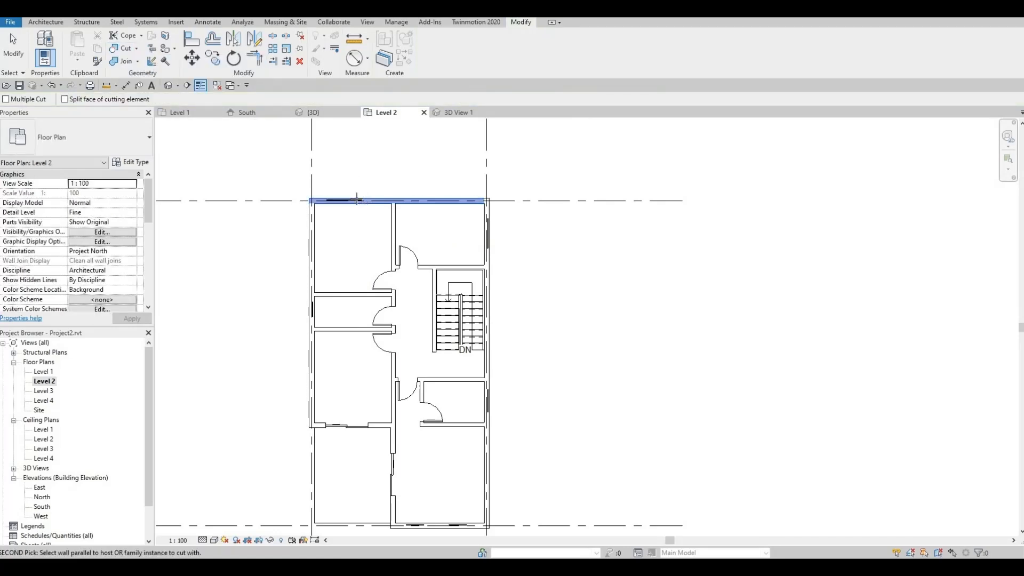
{"action": "left_click", "coordinate": [357, 199]}
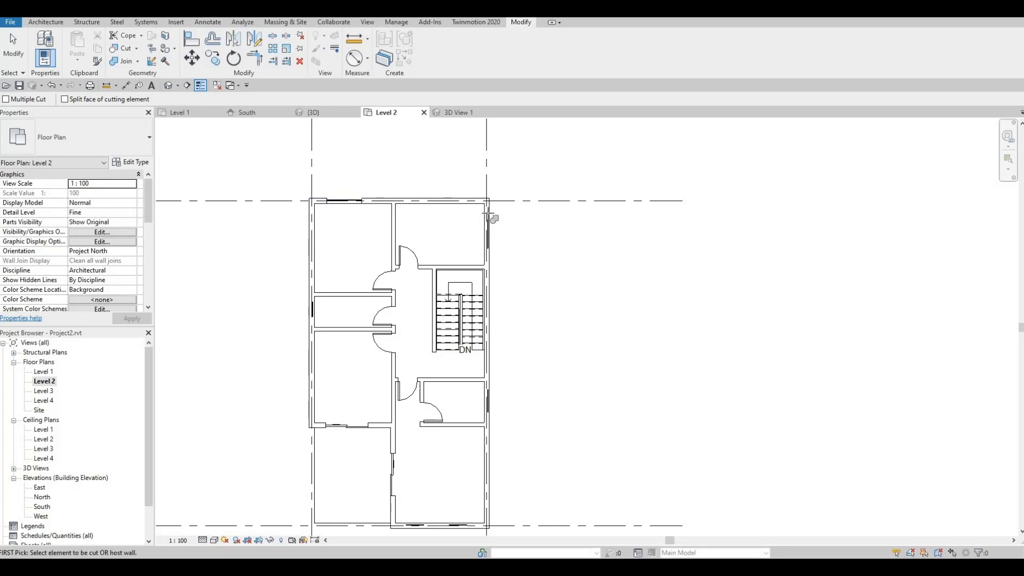
Cut the right exterior wall on Level 2 with its two curtain walls, in the upper-right room and the small room below the stair.
{"action": "scroll", "coordinate": [485, 381], "scroll_direction": "up", "scroll_amount": 2}
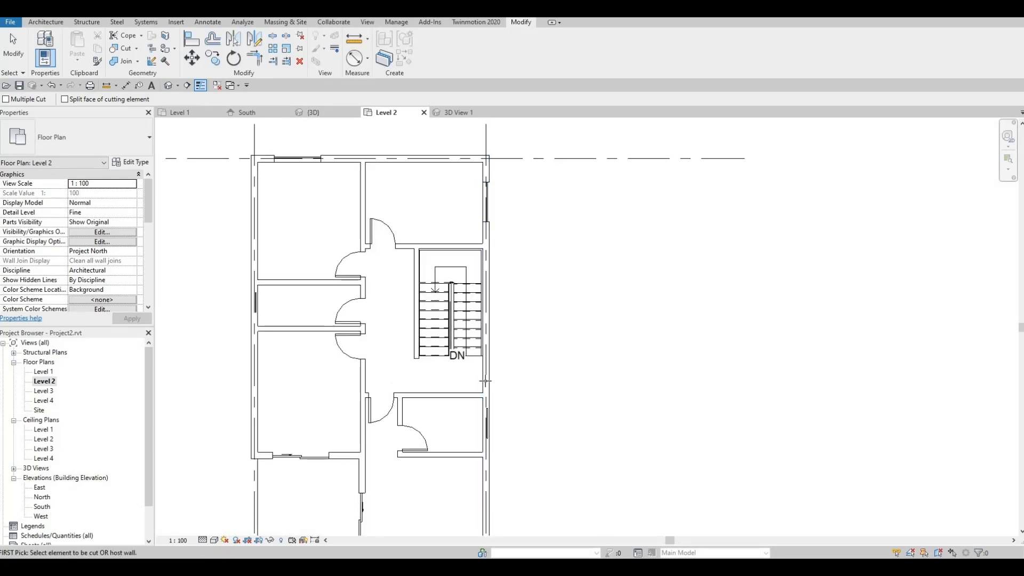
{"action": "left_click", "coordinate": [487, 418]}
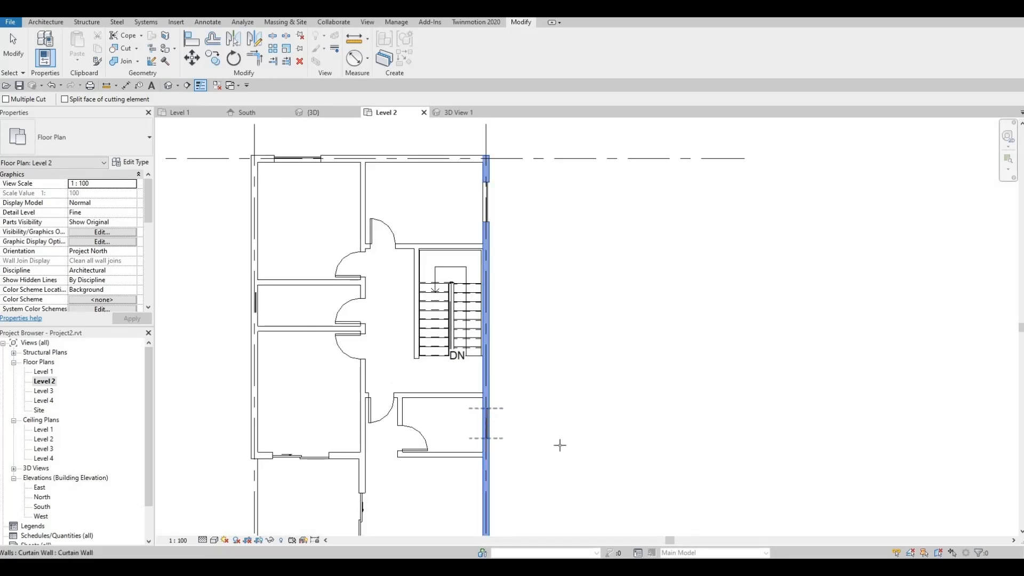
{"action": "middle_click_drag", "start_coordinate": [560, 445], "coordinate": [528, 196]}
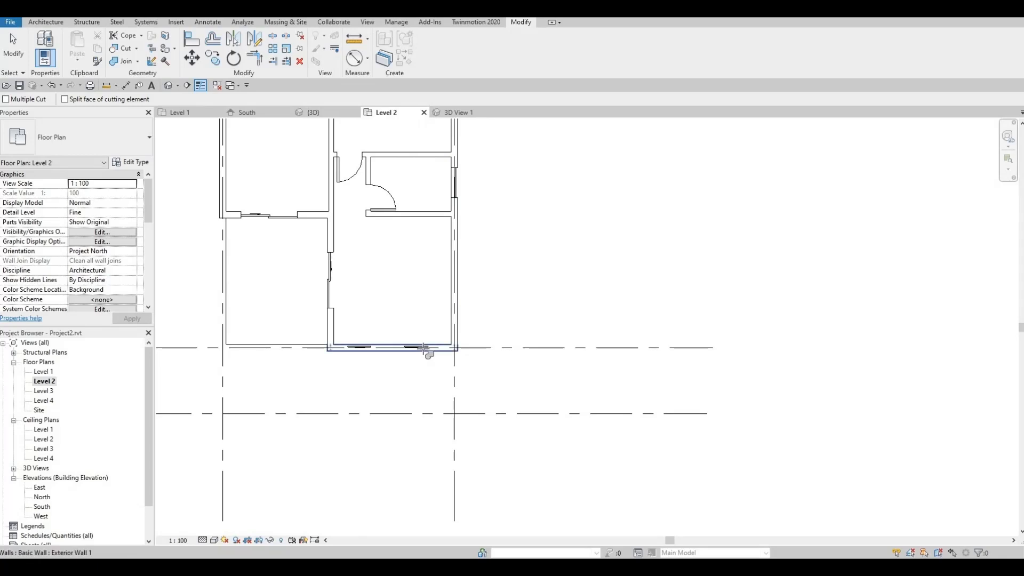
Cut the bottom exterior wall with its curtain walls and the left exterior wall with the small middle room's curtain wall.
{"action": "left_click", "coordinate": [350, 348]}
{"action": "middle_click_drag", "start_coordinate": [297, 260], "coordinate": [298, 363]}
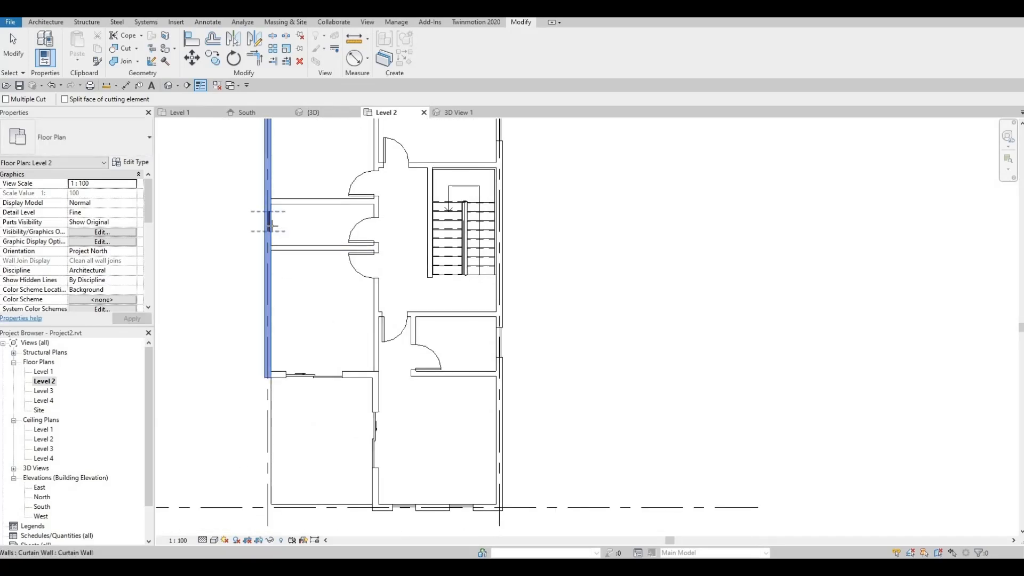
{"action": "left_click", "coordinate": [271, 227]}
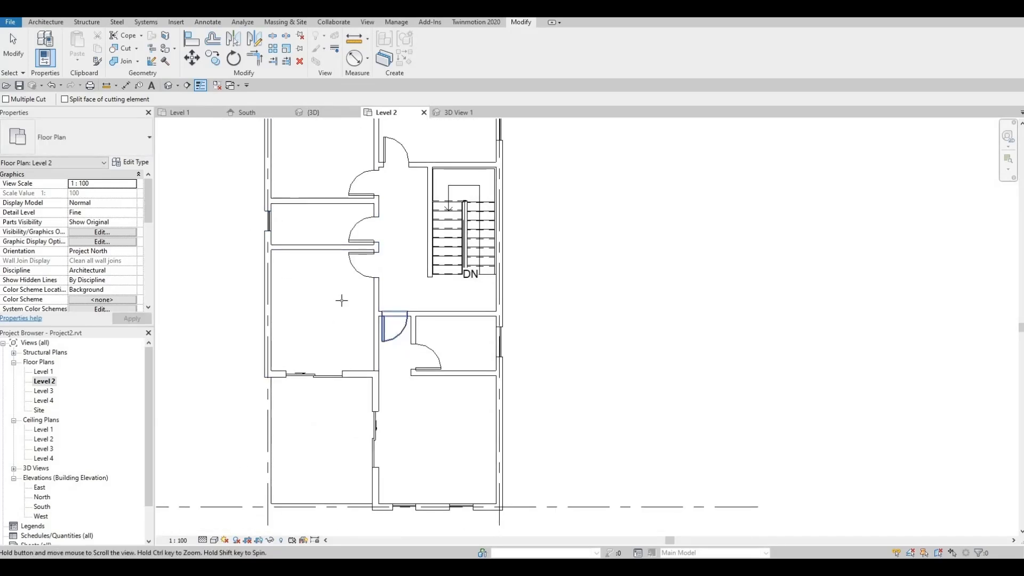
{"action": "middle_click_drag", "start_coordinate": [338, 297], "coordinate": [295, 248]}
{"action": "key", "text": "Escape"}
Draw a similar curtain wall about 400 mm long near the lower end of the lower-right room's left wall.
{"action": "scroll", "coordinate": [353, 446], "scroll_direction": "up", "scroll_amount": 2}
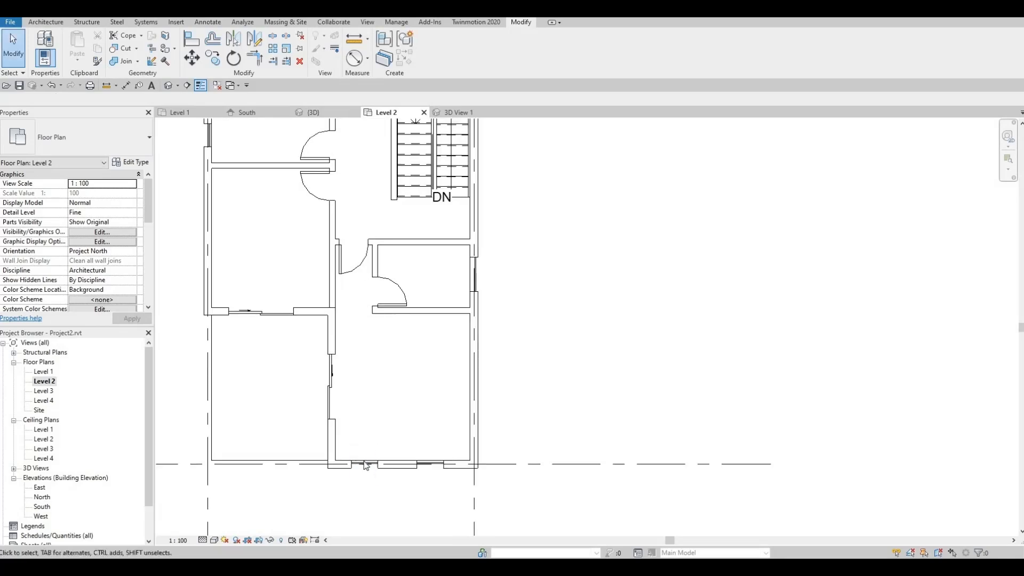
{"action": "left_click", "coordinate": [379, 397]}
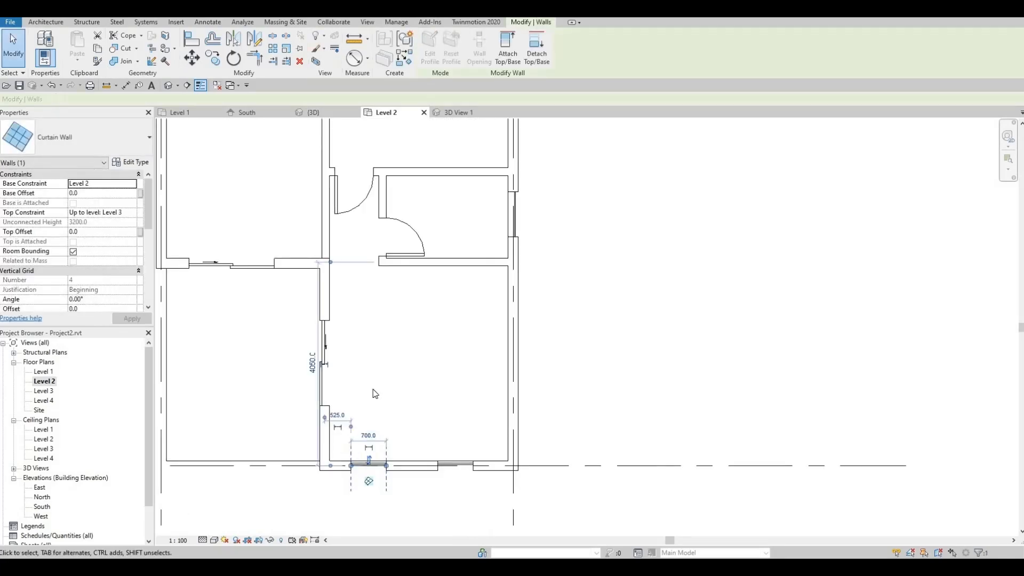
{"action": "left_click", "coordinate": [411, 63]}
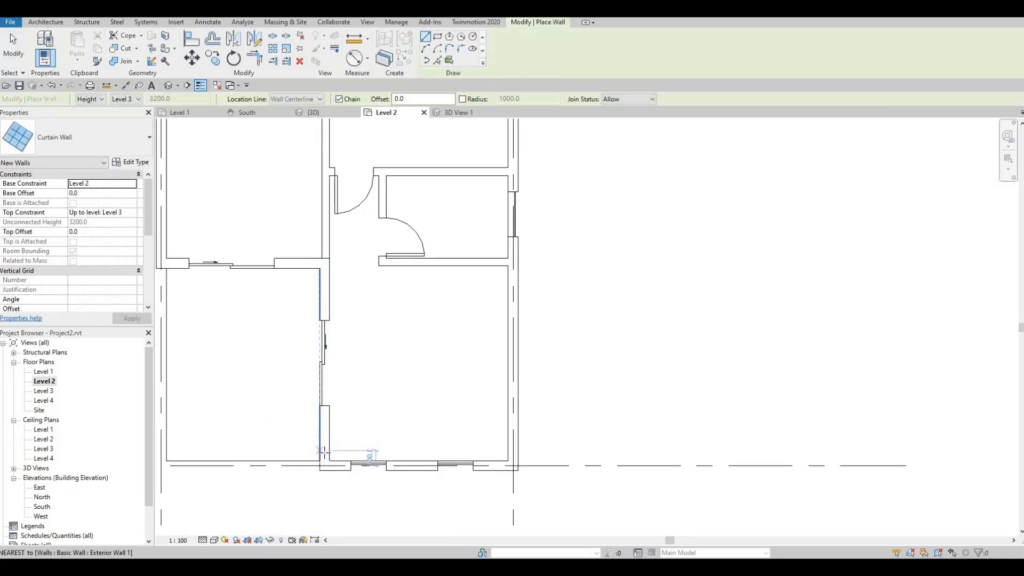
{"action": "left_click", "coordinate": [324, 450]}
{"action": "left_click", "coordinate": [324, 431]}
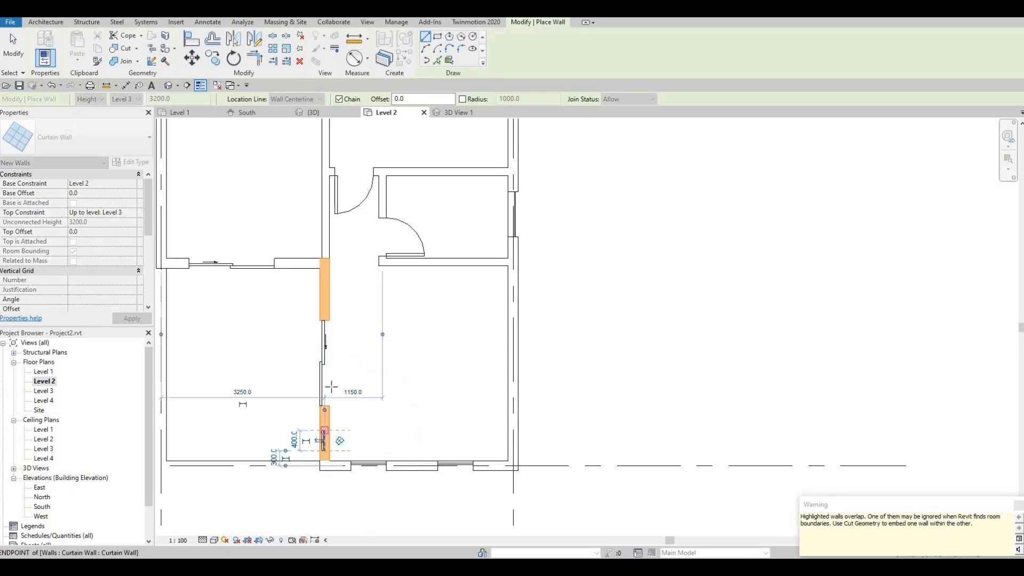
{"action": "key", "text": "Escape"}
{"action": "key", "text": "Escape"}
Move the double sliding door in the lower-right room's left wall up the wall, away from the short curtain wall.
{"action": "left_click", "coordinate": [327, 351]}
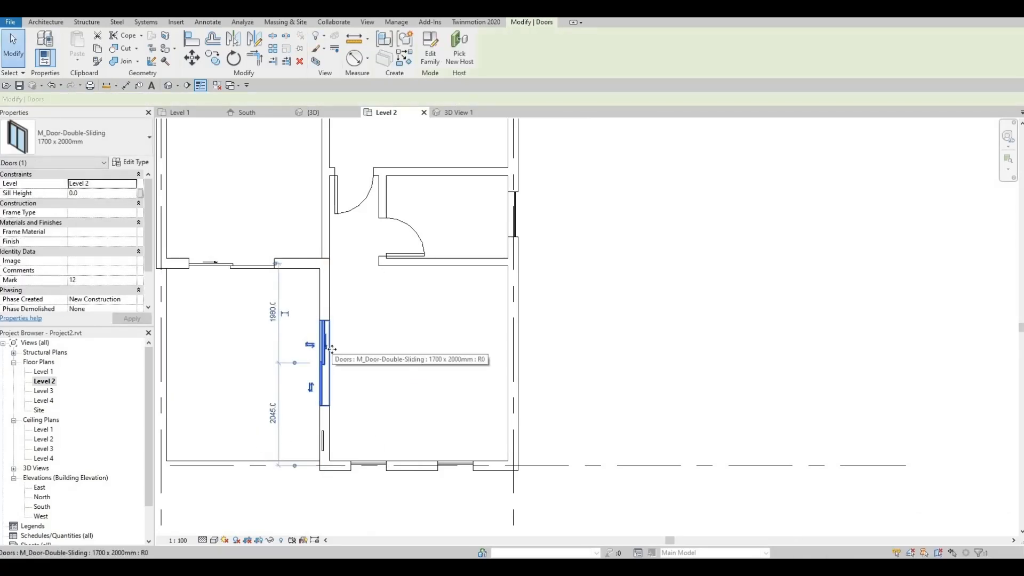
{"action": "key", "text": "Up"}
{"action": "key", "text": "Up"}
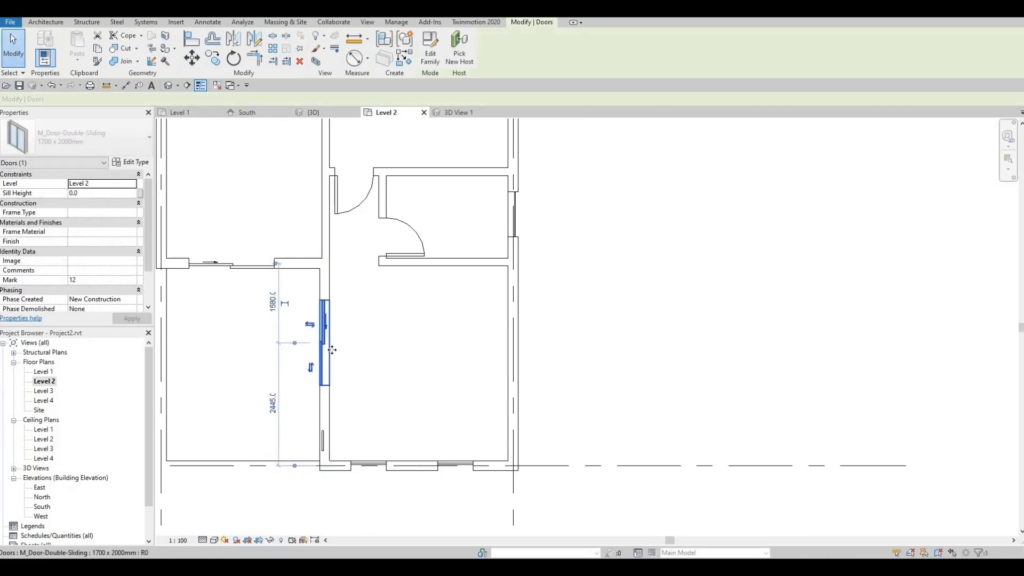
{"action": "key", "text": "Up"}
{"action": "key", "text": "Up"}
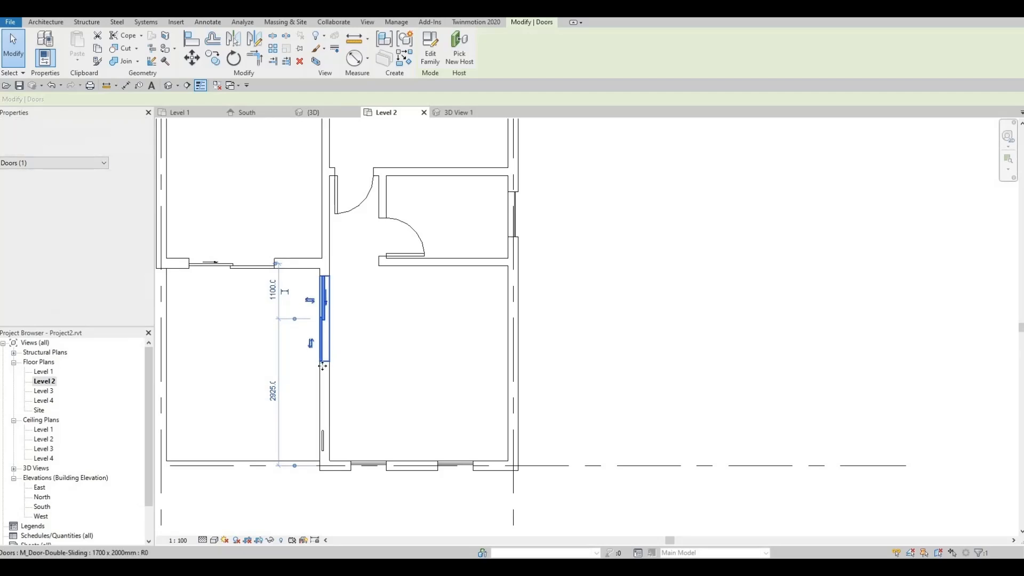
{"action": "key", "text": "Escape"}
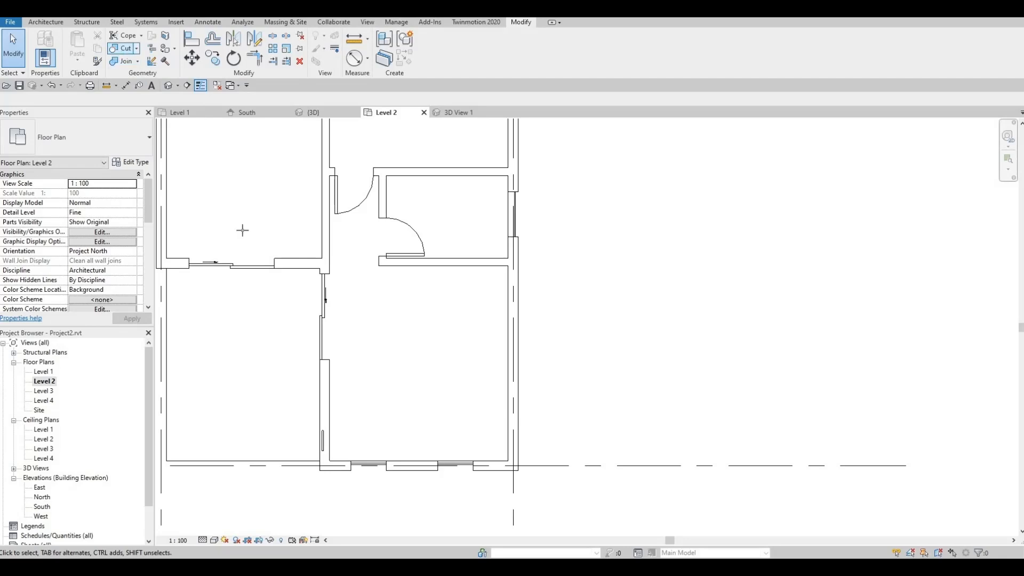
Cut the lower-right room's left wall with the short curtain wall below the sliding door.
{"action": "key", "text": "c"}
{"action": "key", "text": "p"}
{"action": "left_click", "coordinate": [329, 386]}
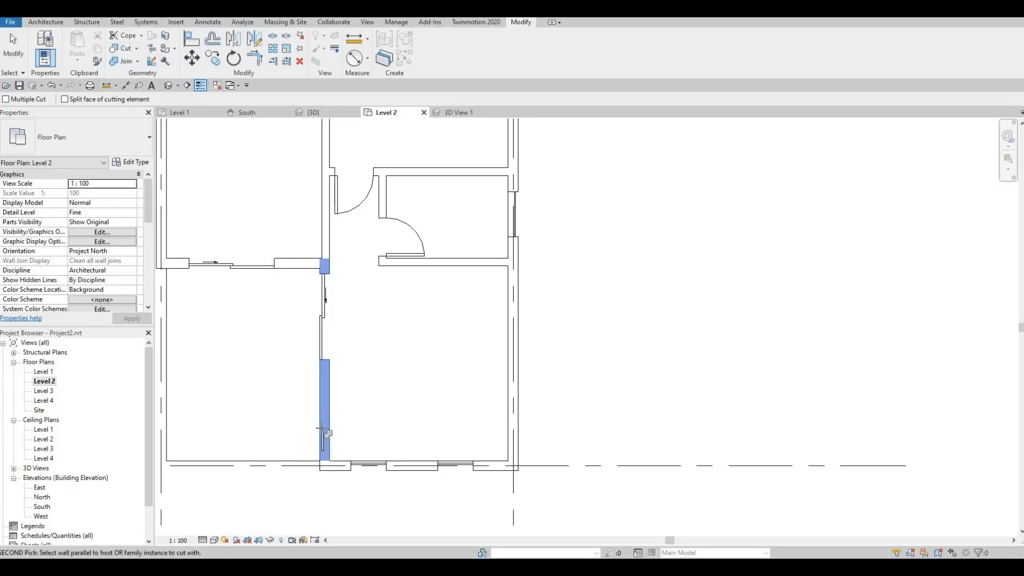
{"action": "left_click", "coordinate": [324, 440]}
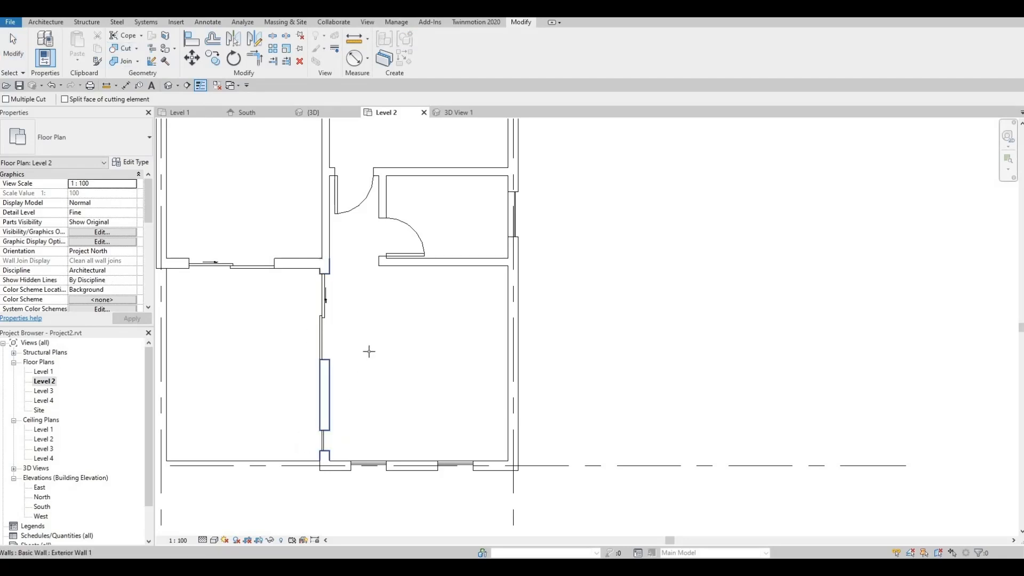
{"action": "scroll", "coordinate": [371, 338], "scroll_direction": "down", "scroll_amount": 5}
{"action": "key", "text": "Escape"}
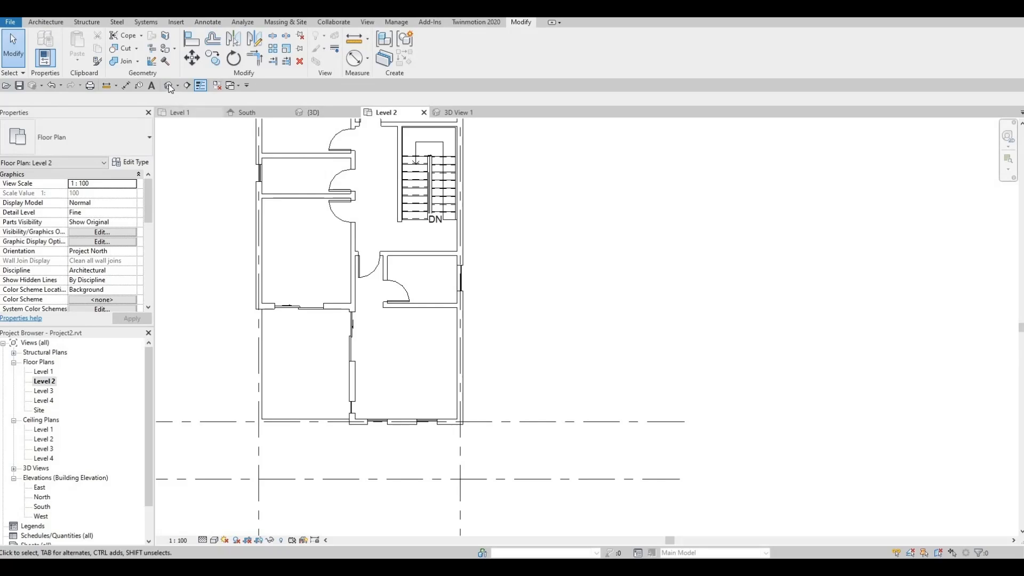
Examine the Level 2 curtain-wall windows and sliding doors from the front and left sides in the 3D view.
{"action": "middle_click_drag", "start_coordinate": [534, 398], "coordinate": [486, 347]}
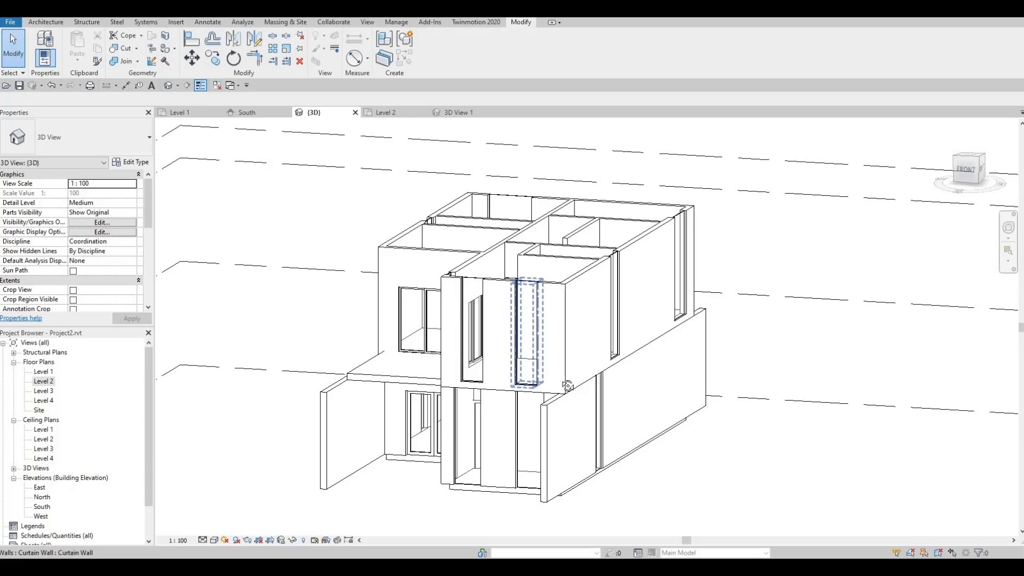
{"action": "middle_click_drag", "start_coordinate": [568, 383], "coordinate": [652, 315], "text": "shift"}
{"action": "scroll", "coordinate": [661, 347], "scroll_direction": "up", "scroll_amount": 2}
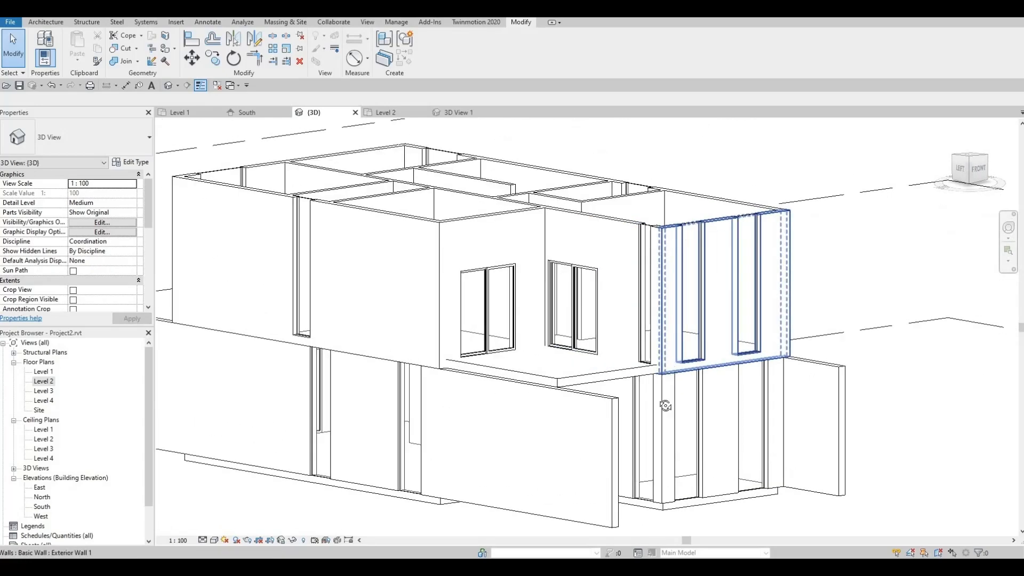
{"action": "middle_click_drag", "start_coordinate": [665, 406], "coordinate": [654, 419], "text": "shift"}
{"action": "scroll", "coordinate": [646, 424], "scroll_direction": "up", "scroll_amount": 1}
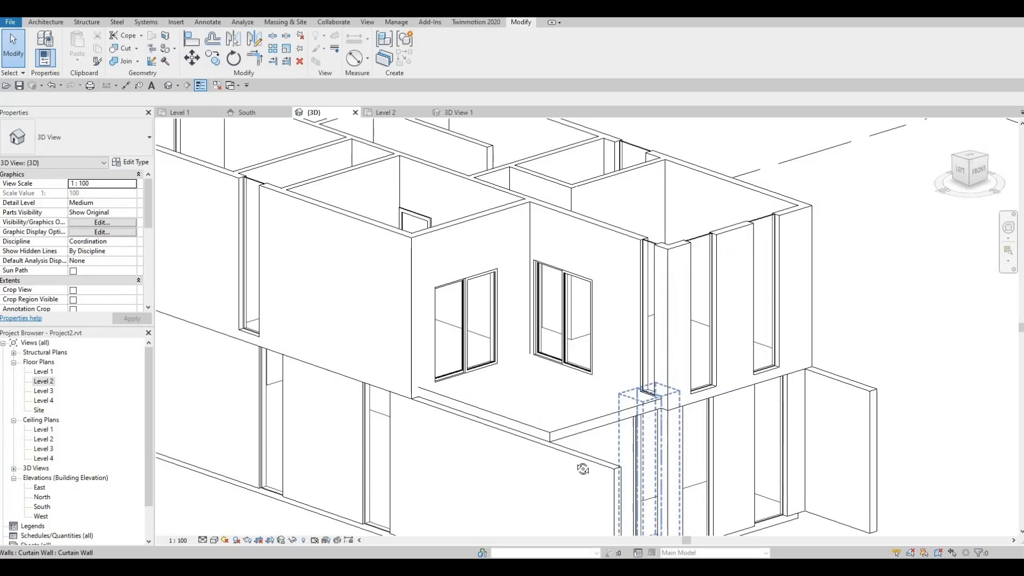
{"action": "middle_click_drag", "start_coordinate": [583, 469], "coordinate": [576, 440], "text": "shift"}
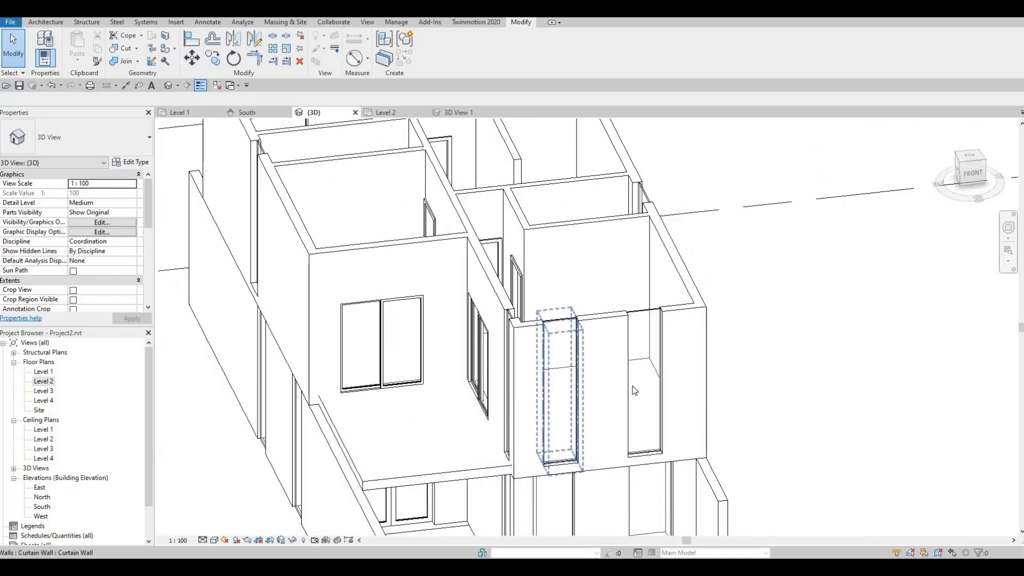
{"action": "middle_click_drag", "start_coordinate": [634, 390], "coordinate": [600, 415], "text": "shift"}
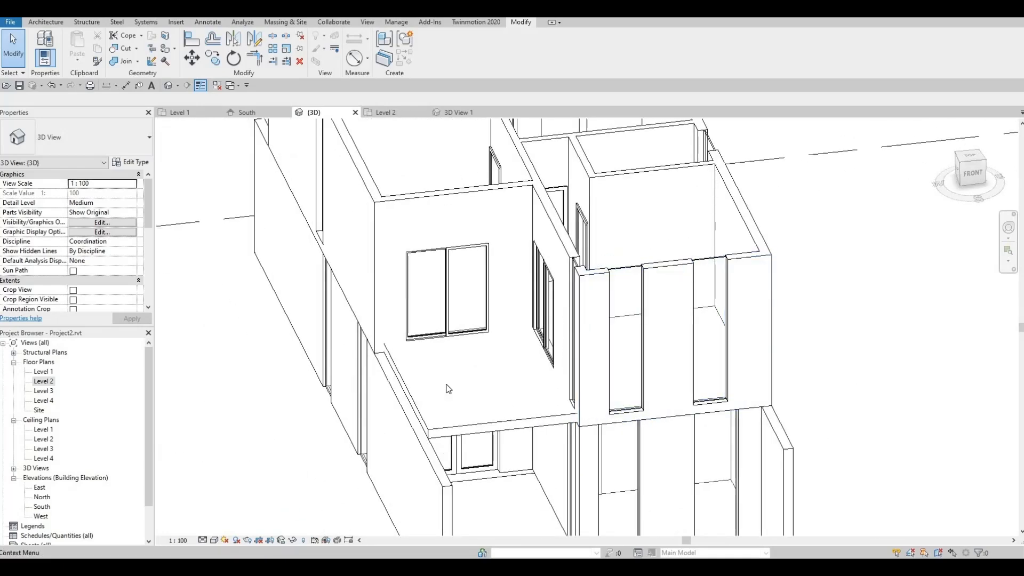
{"action": "middle_click_drag", "start_coordinate": [450, 370], "coordinate": [791, 418], "text": "shift"}
{"action": "middle_click_drag", "start_coordinate": [739, 394], "coordinate": [699, 372]}
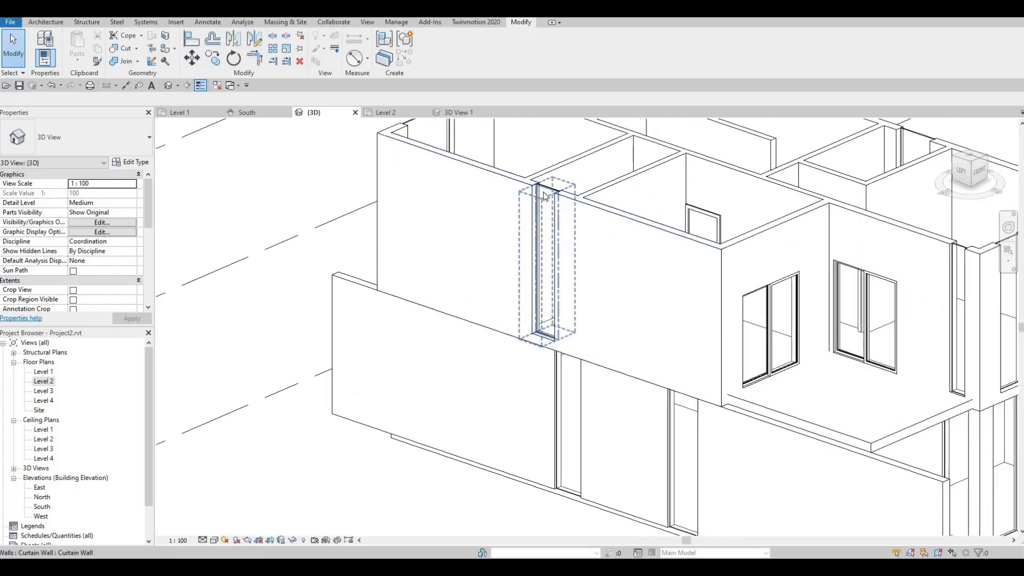
Shorten the left facade's Level 2 curtain wall to a base offset of about 1082 mm and top offset of about -681 mm.
{"action": "left_click", "coordinate": [546, 342]}
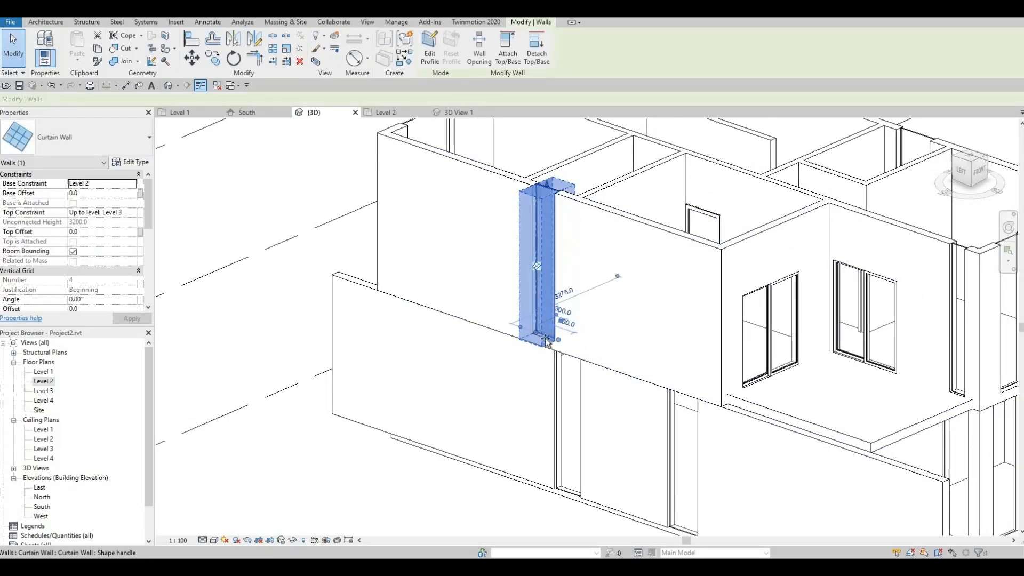
{"action": "left_click_drag", "start_coordinate": [549, 310], "coordinate": [550, 260]}
{"action": "left_click_drag", "start_coordinate": [552, 189], "coordinate": [545, 228]}
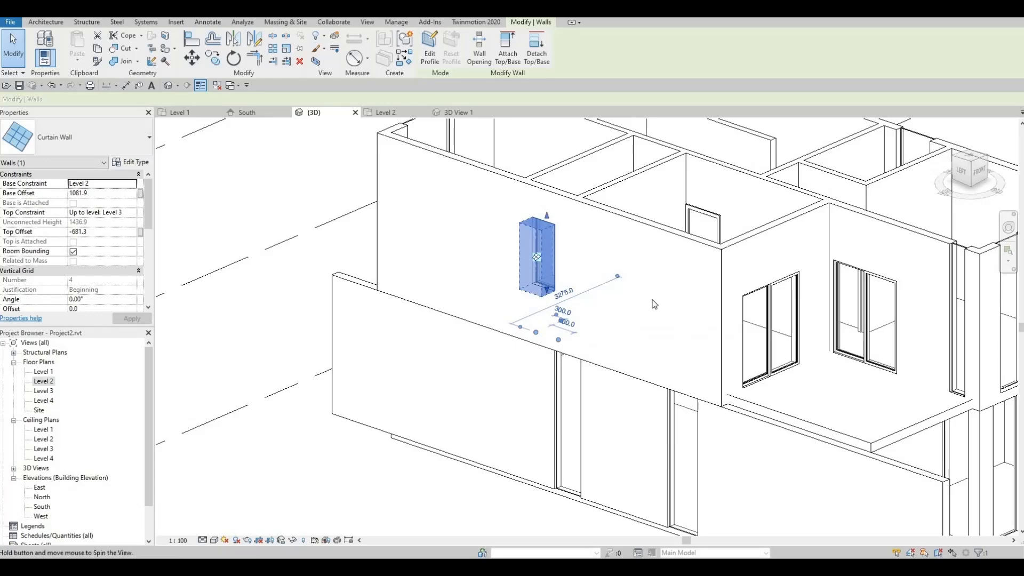
{"action": "middle_click_drag", "start_coordinate": [654, 304], "coordinate": [741, 288], "text": "shift"}
{"action": "key", "text": "Escape"}
{"action": "scroll", "coordinate": [550, 294], "scroll_direction": "up", "scroll_amount": 2}
{"action": "left_click", "coordinate": [544, 294]}
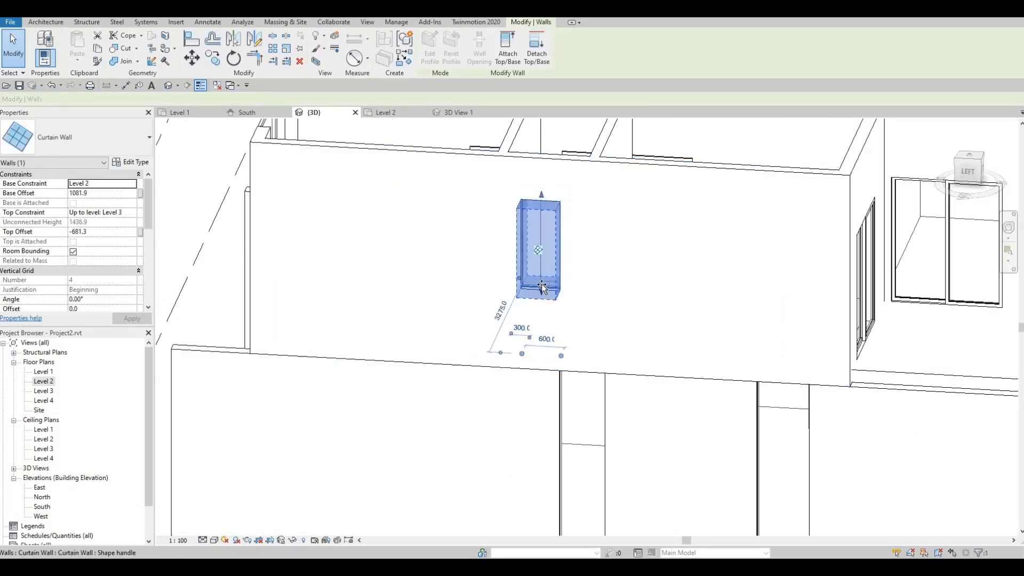
{"action": "key", "text": "Escape"}
{"action": "middle_click_drag", "start_coordinate": [602, 332], "coordinate": [596, 329]}
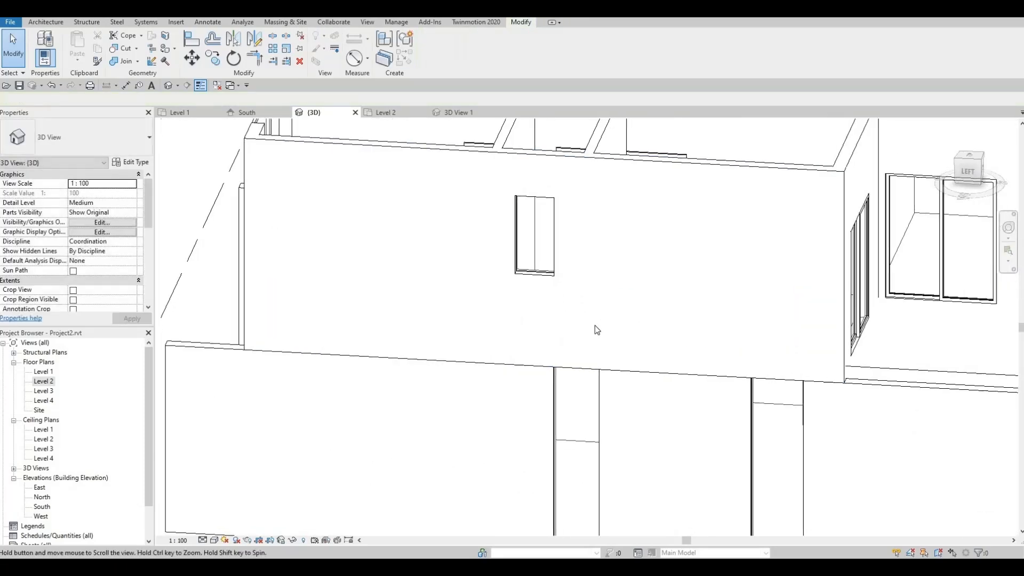
Lower the top of the Level 1 curtain wall beneath the small Level 2 window to a top offset of about -662 mm.
{"action": "scroll", "coordinate": [596, 329], "scroll_direction": "down", "scroll_amount": 4}
{"action": "scroll", "coordinate": [525, 322], "scroll_direction": "up", "scroll_amount": 3}
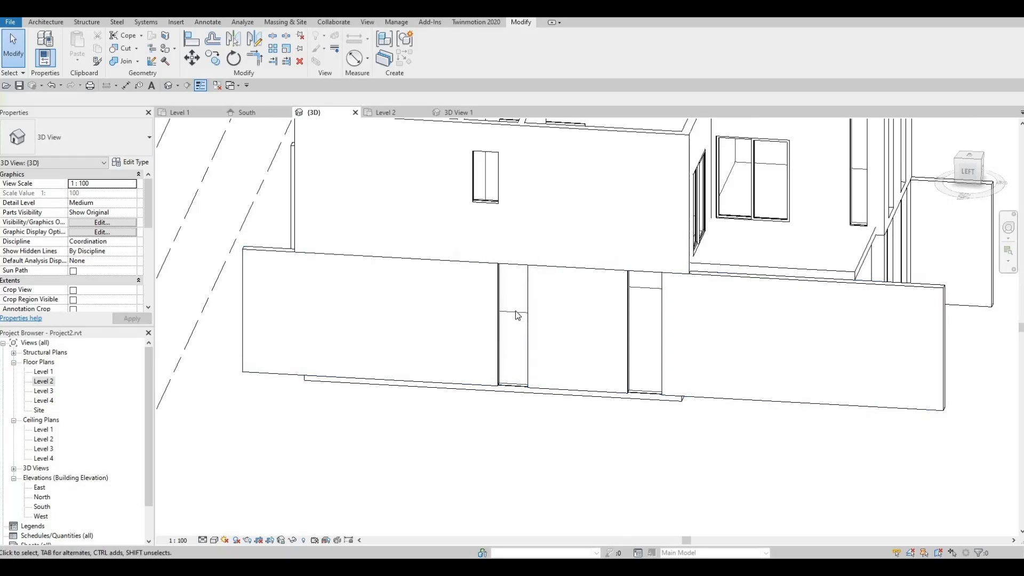
{"action": "left_click", "coordinate": [517, 273]}
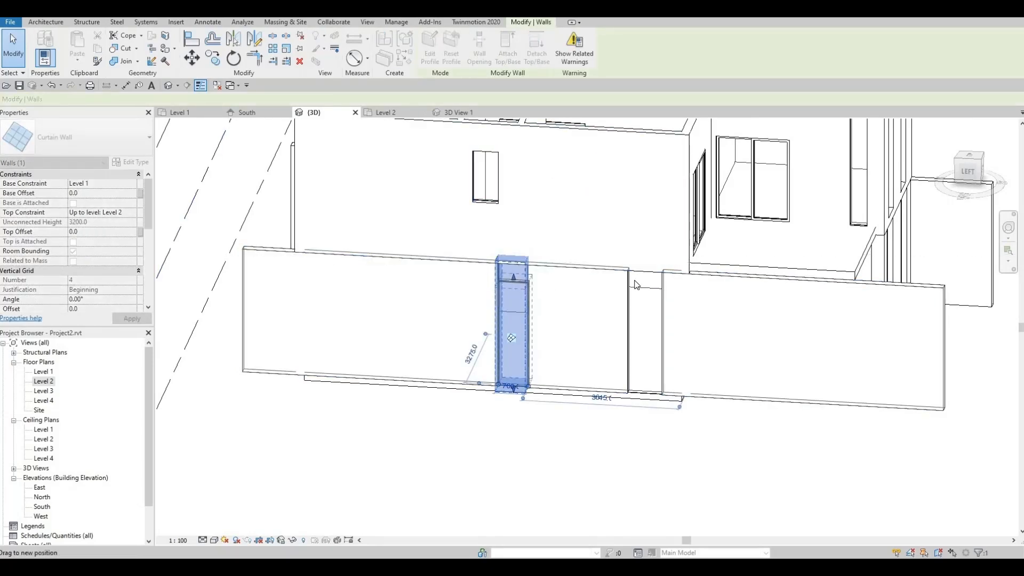
{"action": "left_click_drag", "start_coordinate": [636, 285], "coordinate": [638, 286]}
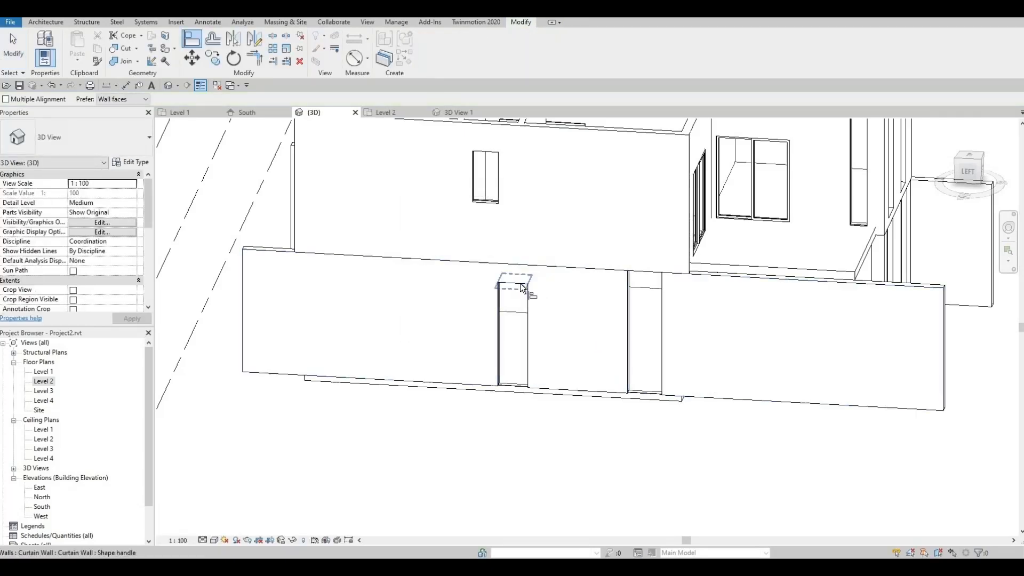
Align the top of the other Level 1 curtain wall on the left facade with the lowered curtain wall's top.
{"action": "left_click", "coordinate": [612, 288]}
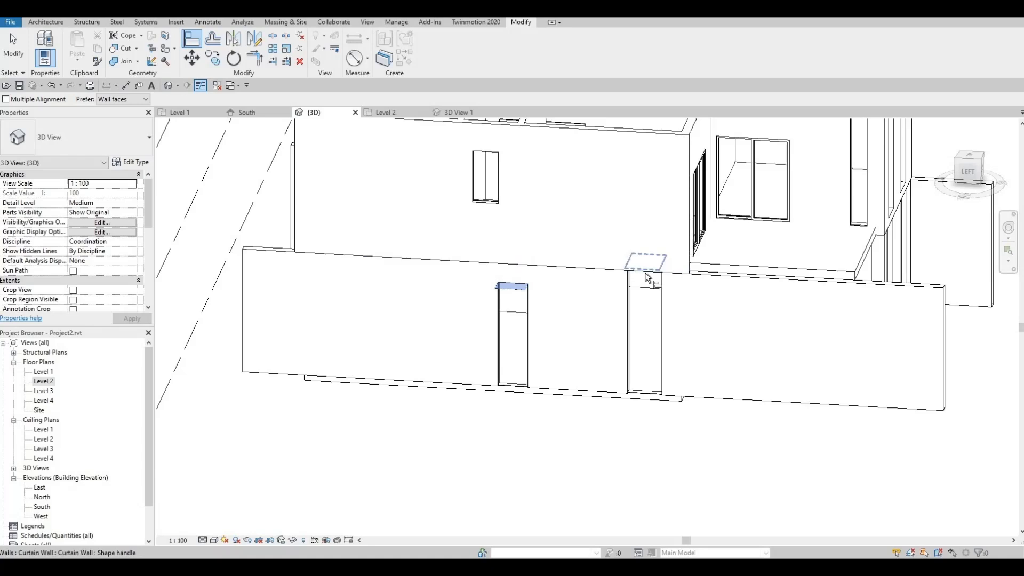
{"action": "left_click", "coordinate": [646, 278]}
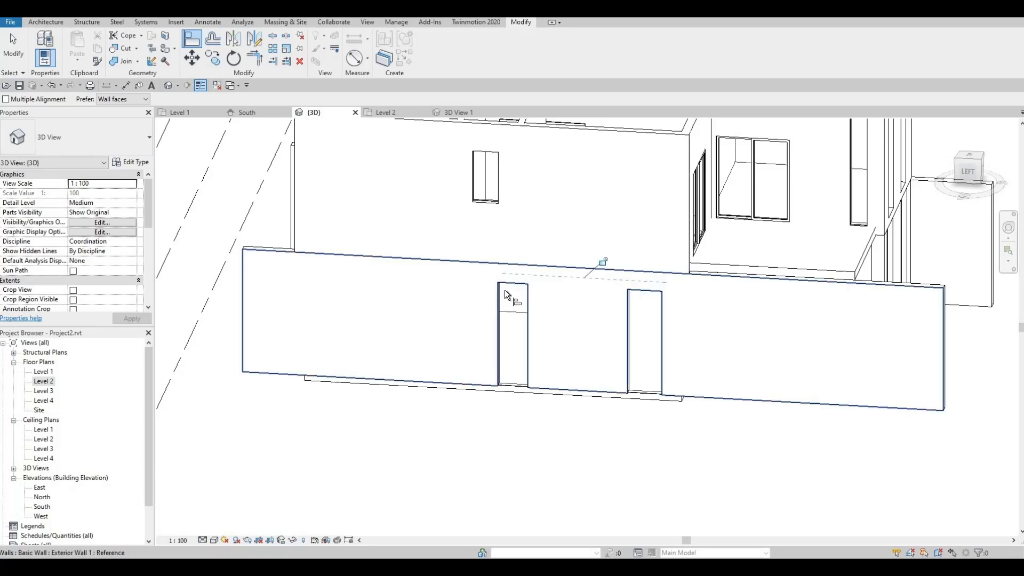
{"action": "key", "text": "Escape"}
{"action": "key", "text": "Escape"}
Set the length of the Level 1 curtain wall beneath the small Level 2 window to 1000 mm.
{"action": "left_click", "coordinate": [521, 392]}
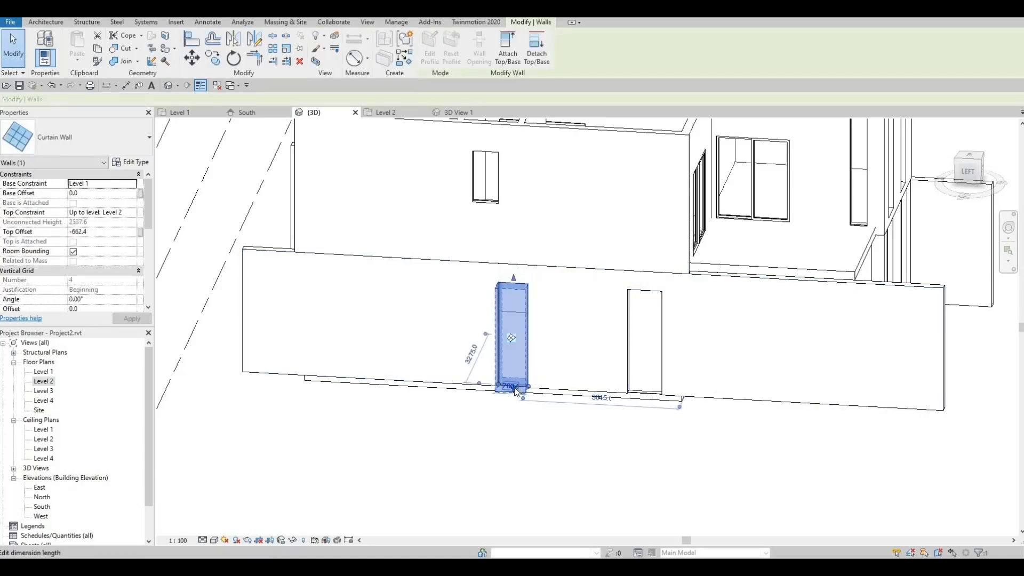
{"action": "left_click", "coordinate": [512, 386]}
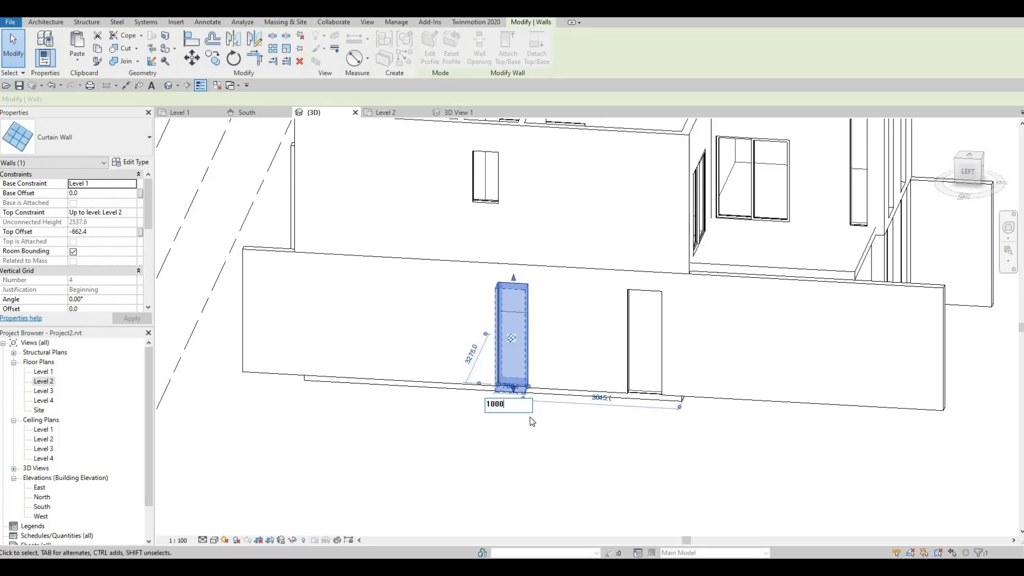
{"action": "key", "text": "Return"}
{"action": "key", "text": "Escape"}
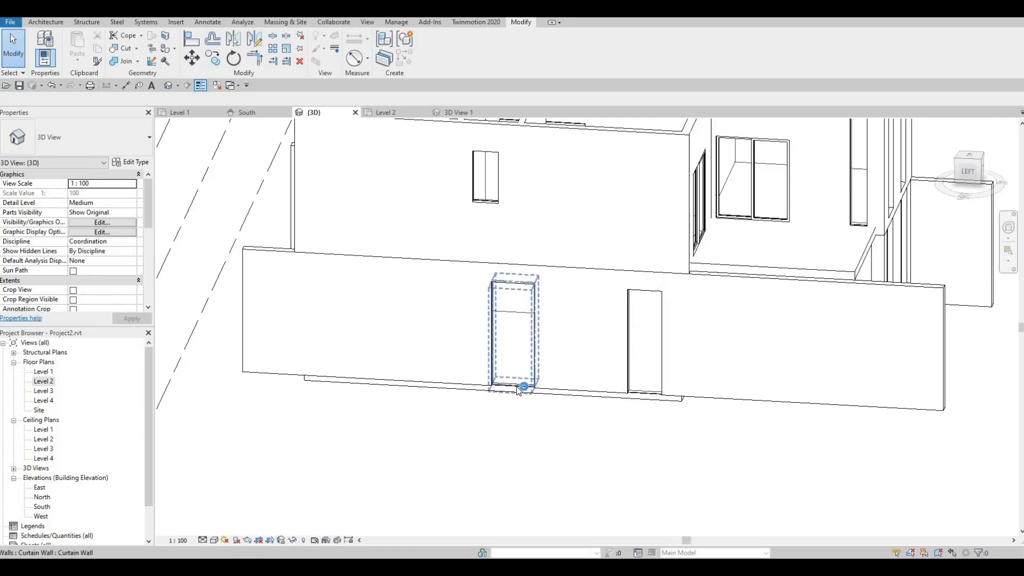
Set the length of the Level 1 curtain wall beneath the small Level 2 window to 600 mm.
{"action": "left_click", "coordinate": [512, 389]}
{"action": "left_click", "coordinate": [510, 386]}
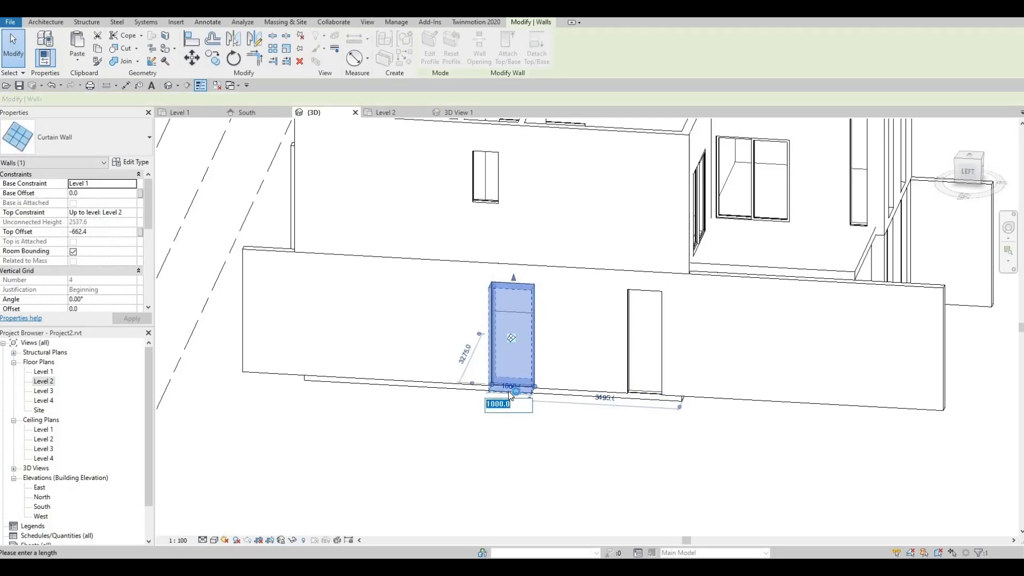
{"action": "type", "text": "600"}
{"action": "key", "text": "Return"}
{"action": "key", "text": "Escape"}
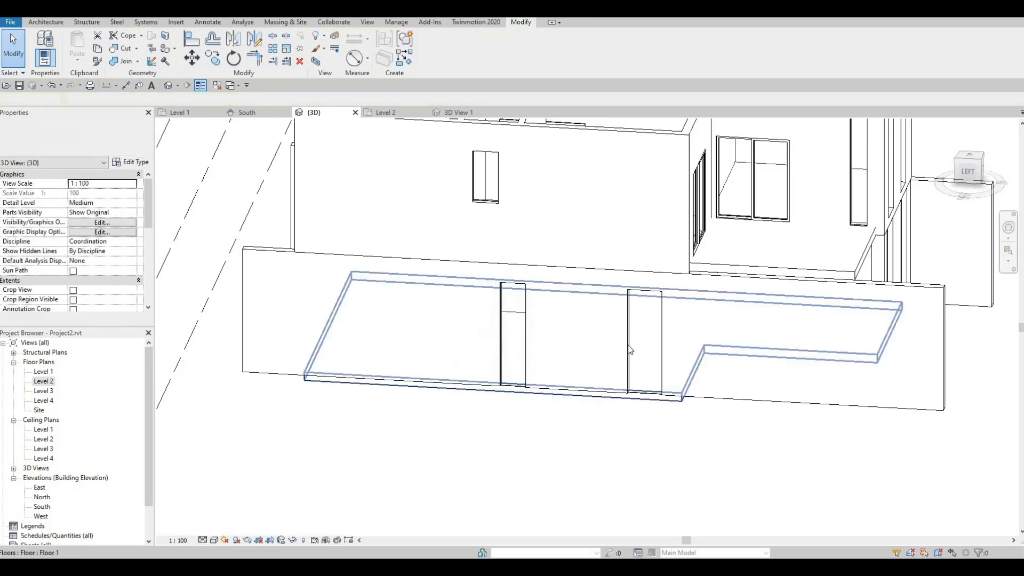
Set the length of the other Level 1 curtain wall on the left facade to 600 mm.
{"action": "left_click", "coordinate": [644, 400]}
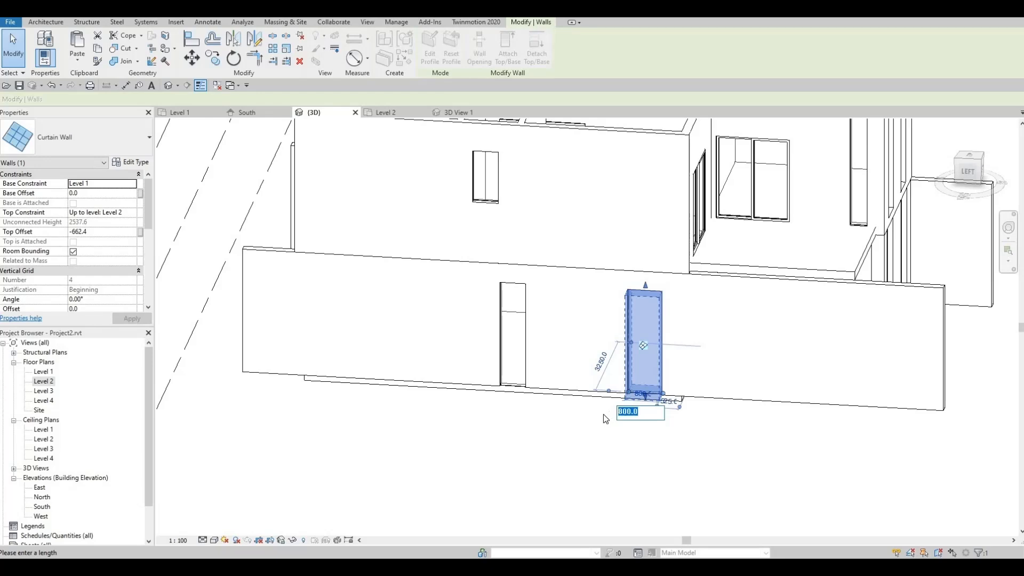
{"action": "type", "text": "600"}
{"action": "key", "text": "Return"}
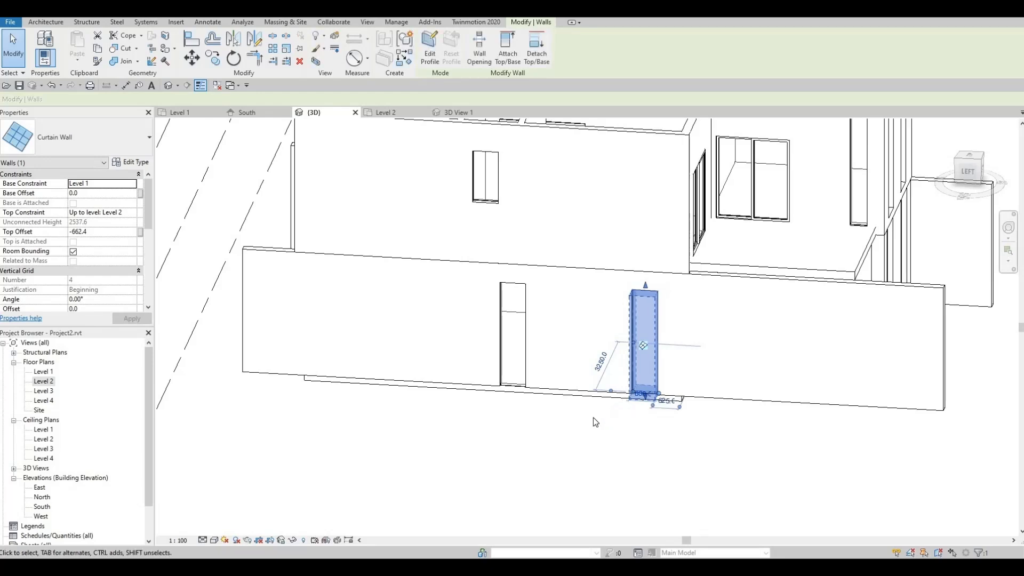
{"action": "key", "text": "Escape"}
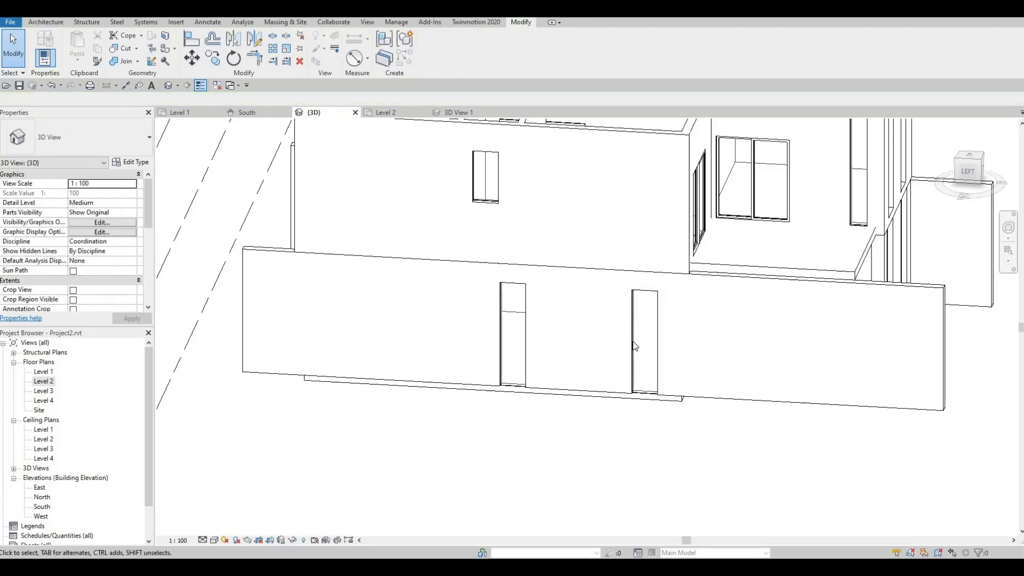
{"action": "left_click", "coordinate": [512, 394]}
{"action": "left_click", "coordinate": [511, 385]}
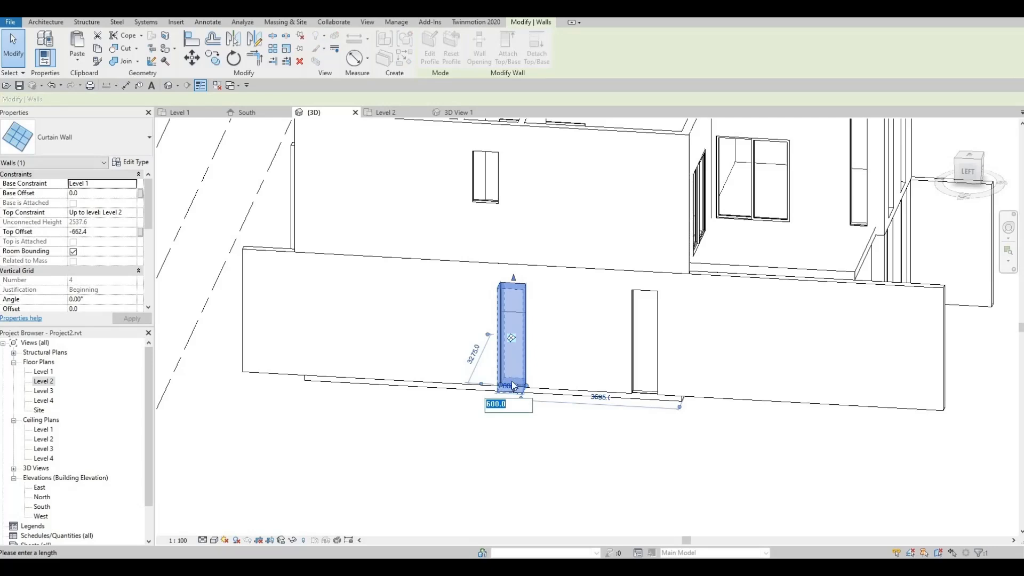
{"action": "scroll", "coordinate": [514, 388], "scroll_direction": "up", "scroll_amount": 2}
{"action": "key", "text": "Escape"}
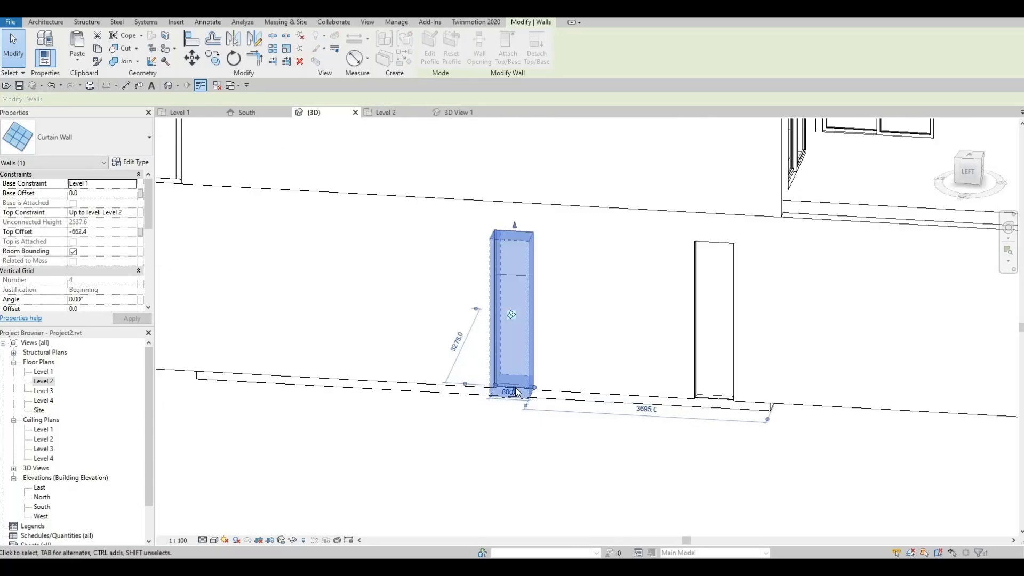
{"action": "key", "text": "Escape"}
Raise the bottom of the Level 1 curtain wall beneath the small Level 2 window on the left facade.
{"action": "left_click", "coordinate": [515, 387]}
{"action": "left_click", "coordinate": [512, 387]}
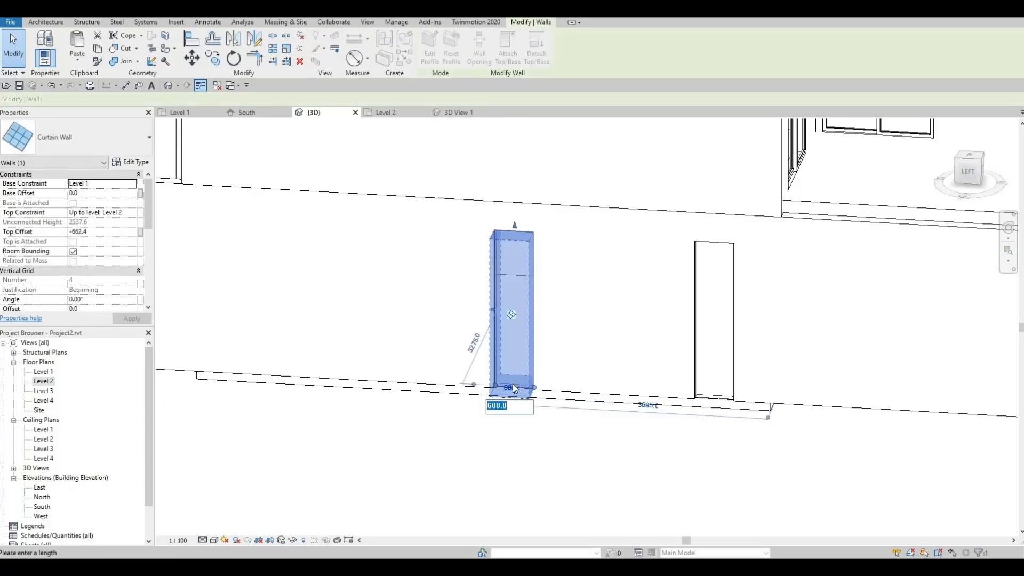
{"action": "scroll", "coordinate": [510, 395], "scroll_direction": "up", "scroll_amount": 2}
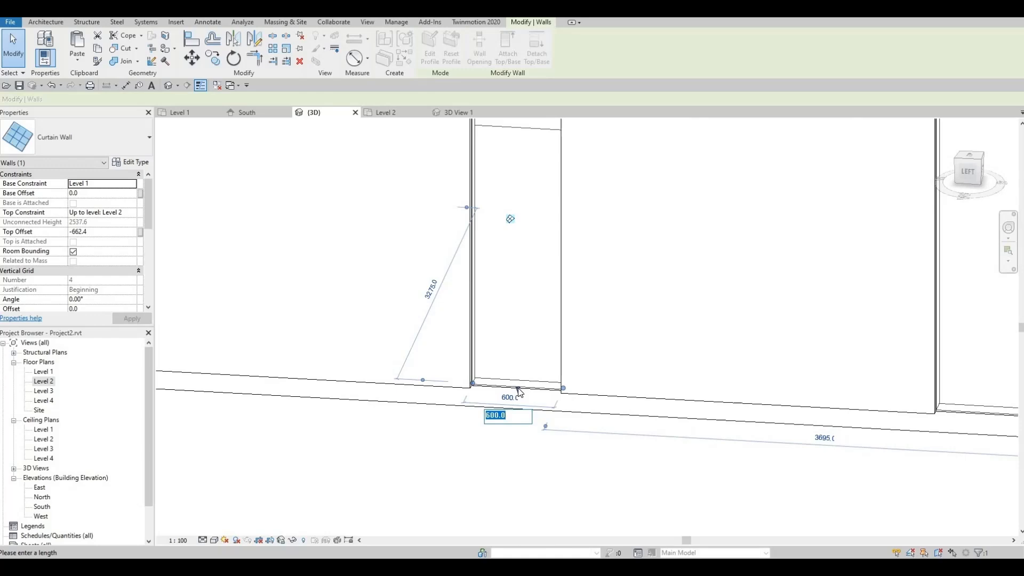
{"action": "key", "text": "Escape"}
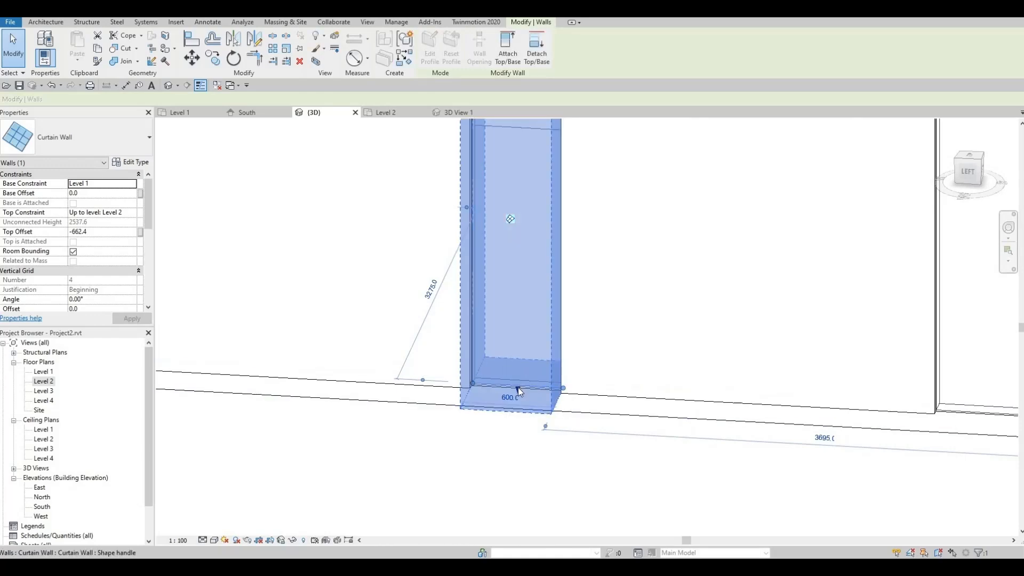
{"action": "left_click_drag", "start_coordinate": [518, 365], "coordinate": [529, 270]}
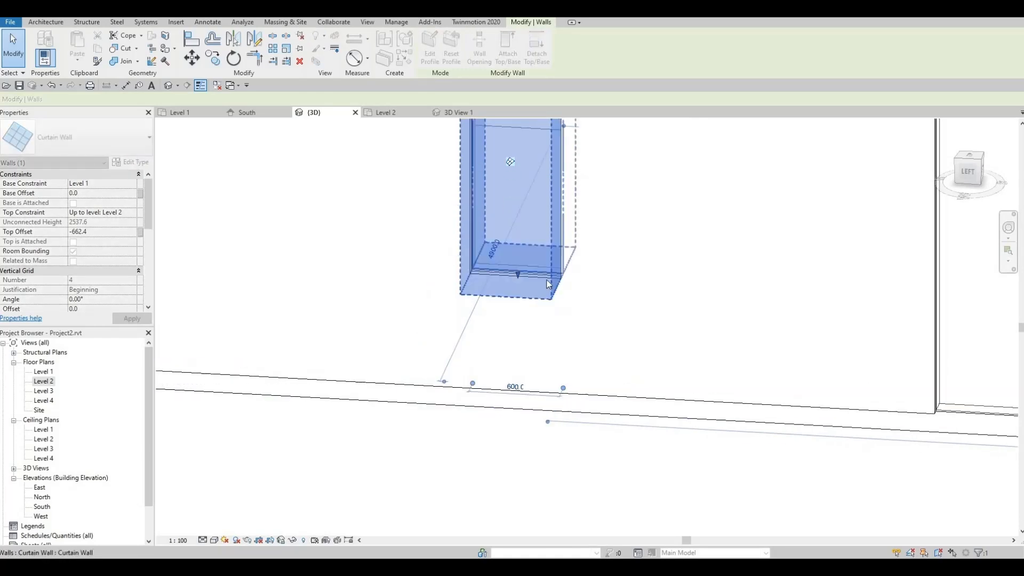
{"action": "left_click", "coordinate": [615, 306]}
Align the bottom of the other Level 1 curtain wall on the left facade with the raised curtain wall's bottom.
{"action": "scroll", "coordinate": [615, 307], "scroll_direction": "down", "scroll_amount": 4}
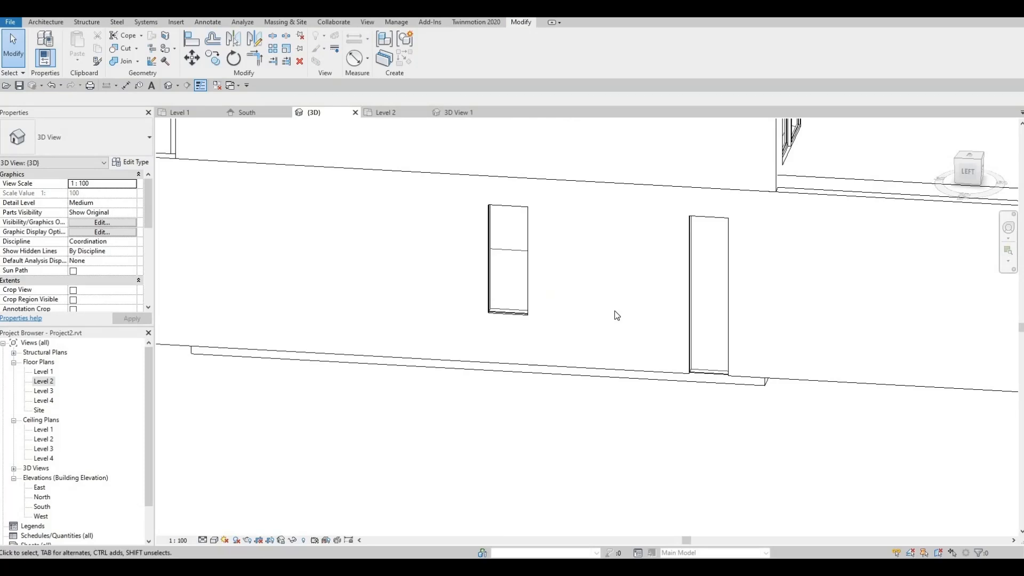
{"action": "key", "text": "a"}
{"action": "key", "text": "l"}
{"action": "left_click", "coordinate": [529, 320]}
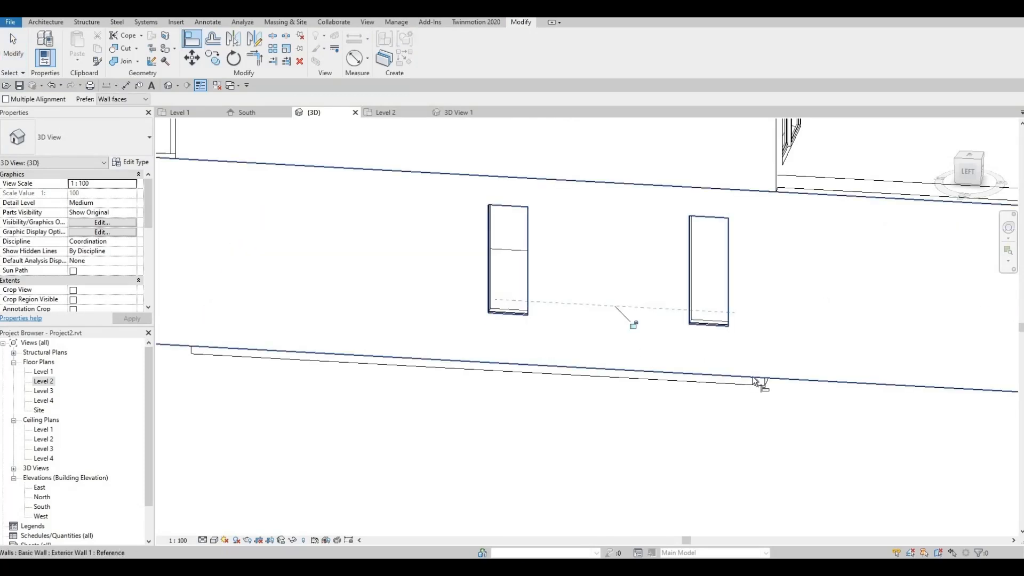
{"action": "key", "text": "Escape"}
{"action": "key", "text": "Escape"}
Raise the bottom of the Level 2 curtain wall near the rear end of the right facade.
{"action": "middle_click_drag", "start_coordinate": [530, 390], "coordinate": [558, 372], "text": "shift"}
{"action": "scroll", "coordinate": [614, 385], "scroll_direction": "down", "scroll_amount": 2}
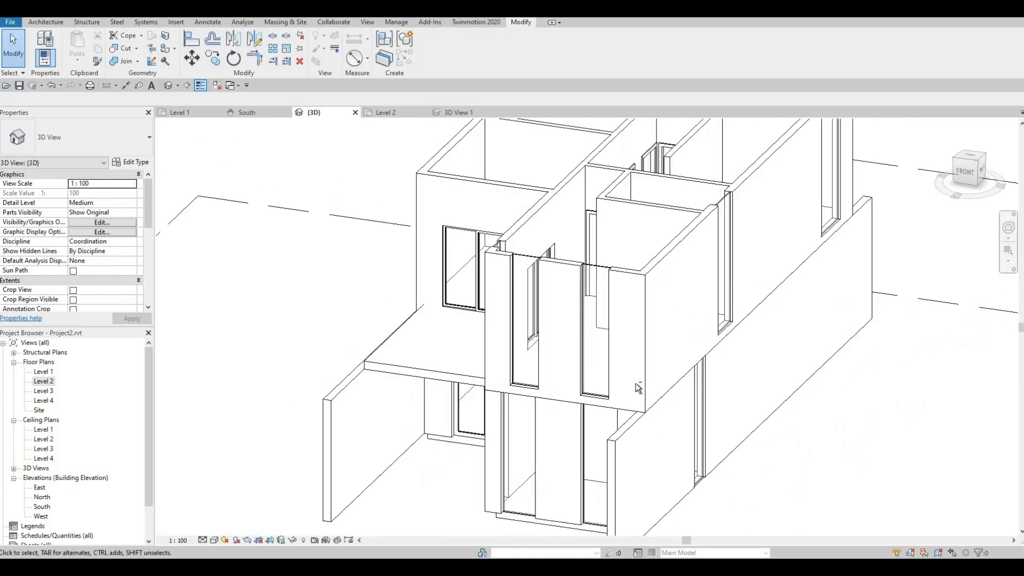
{"action": "middle_click_drag", "start_coordinate": [654, 385], "coordinate": [581, 379], "text": "shift"}
{"action": "middle_click_drag", "start_coordinate": [686, 392], "coordinate": [624, 217]}
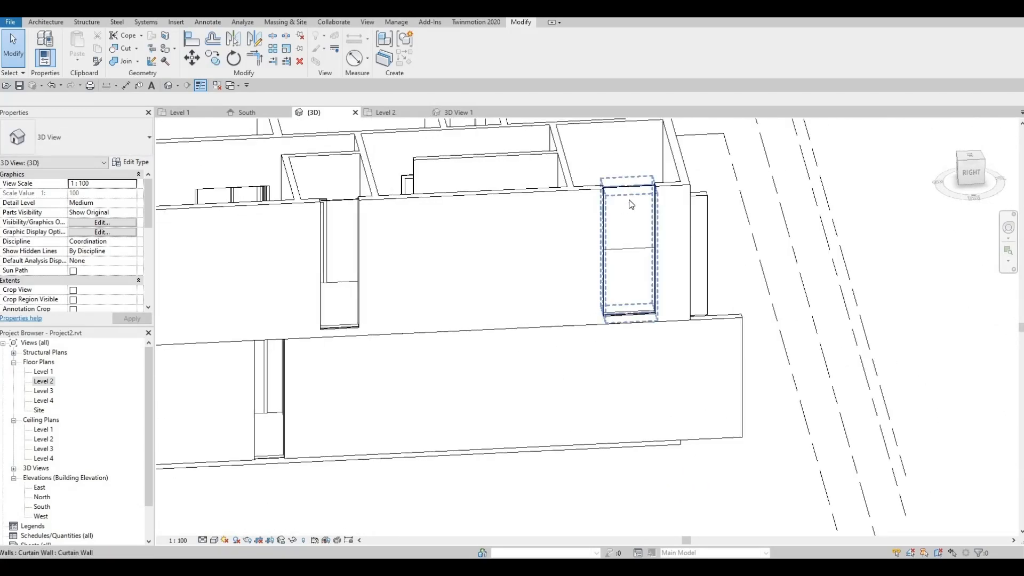
{"action": "left_click", "coordinate": [628, 235]}
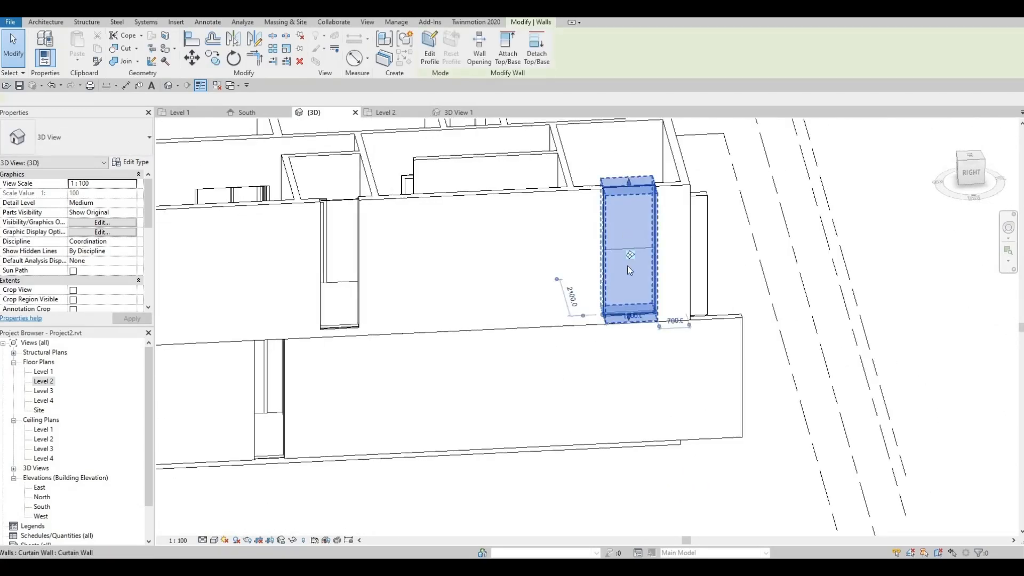
{"action": "left_click", "coordinate": [632, 318]}
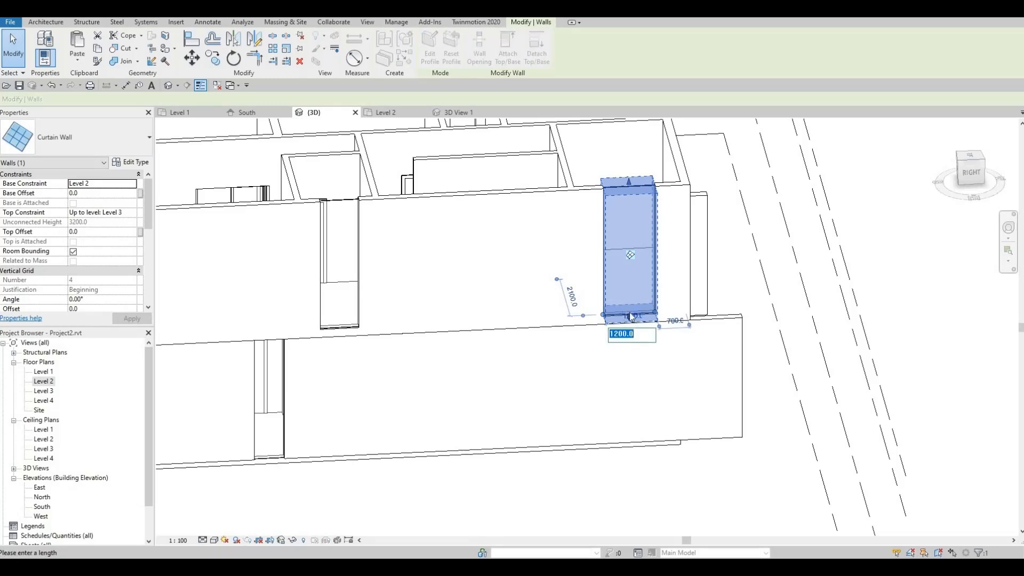
{"action": "key", "text": "Escape"}
{"action": "scroll", "coordinate": [632, 310], "scroll_direction": "up", "scroll_amount": 2}
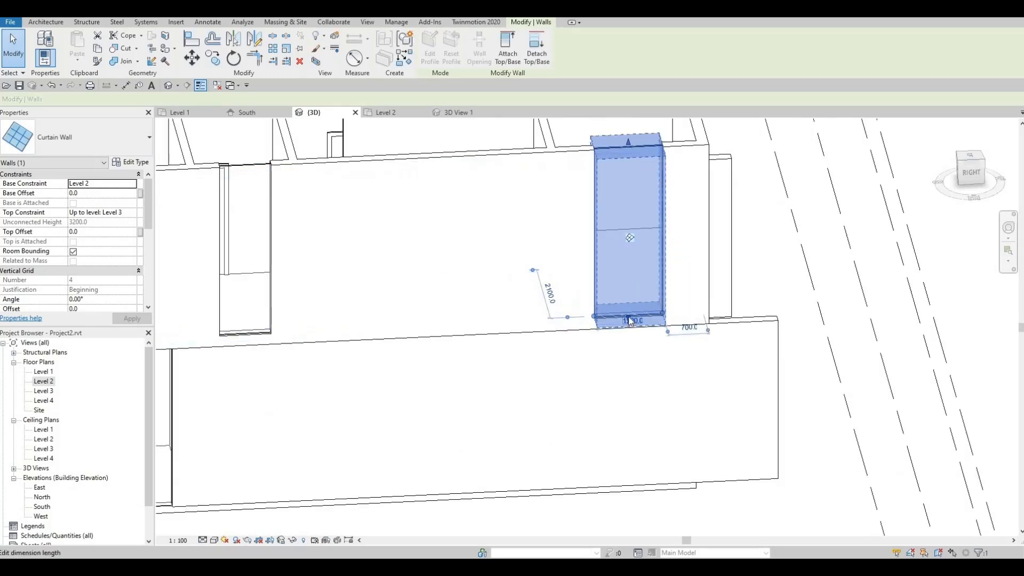
{"action": "left_click", "coordinate": [629, 320]}
{"action": "scroll", "coordinate": [625, 313], "scroll_direction": "up", "scroll_amount": 1}
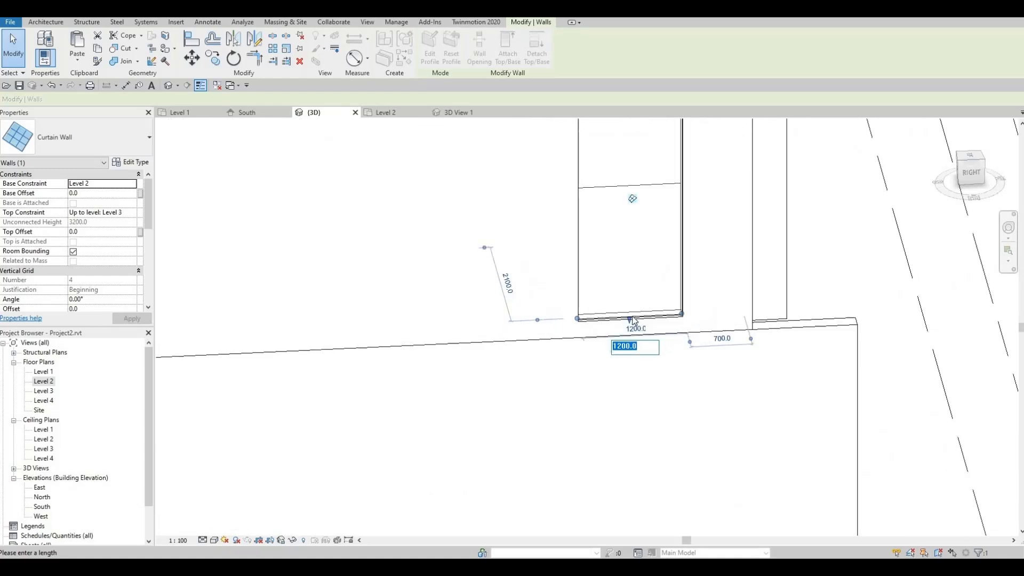
{"action": "key", "text": "Escape"}
{"action": "scroll", "coordinate": [630, 316], "scroll_direction": "up", "scroll_amount": 3}
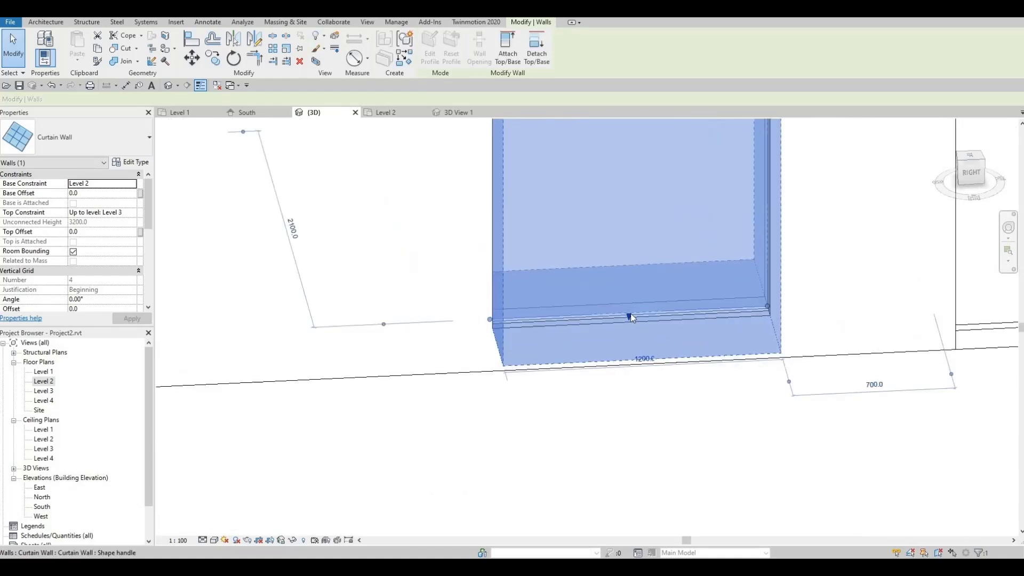
{"action": "left_click_drag", "start_coordinate": [629, 239], "coordinate": [628, 177]}
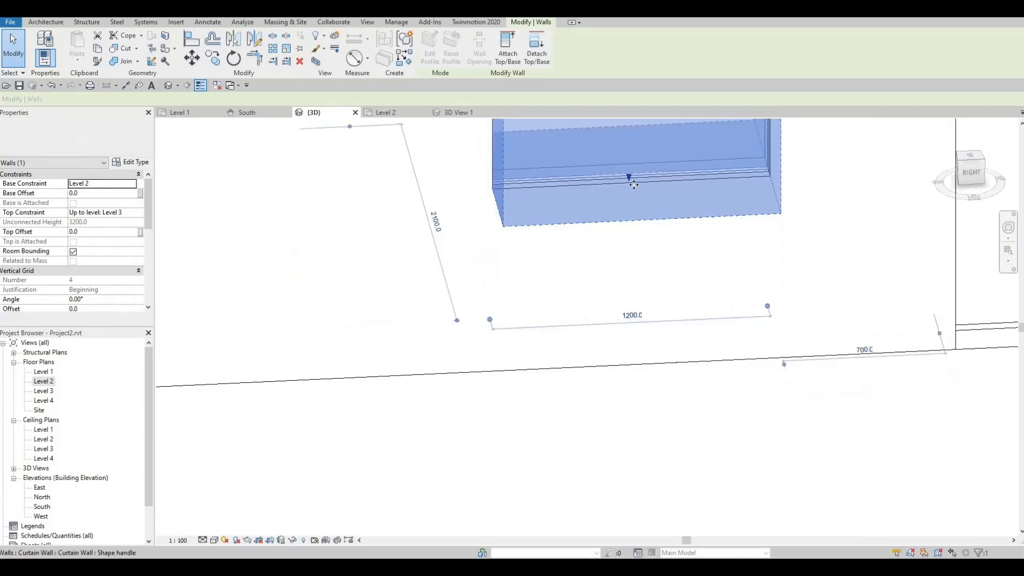
{"action": "scroll", "coordinate": [630, 187], "scroll_direction": "down", "scroll_amount": 2}
{"action": "middle_click_drag", "start_coordinate": [637, 199], "coordinate": [579, 299]}
{"action": "scroll", "coordinate": [632, 323], "scroll_direction": "down", "scroll_amount": 3}
{"action": "key", "text": "Escape"}
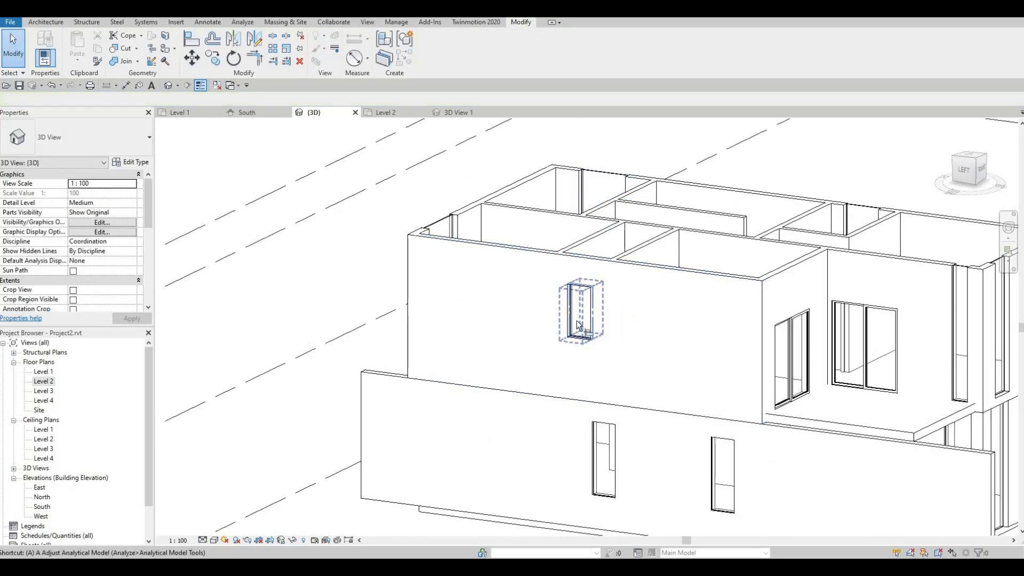
Align the tops of both Level 2 curtain walls on the right facade with the top of the left facade's small Level 2 window.
{"action": "key", "text": "a"}
{"action": "key", "text": "l"}
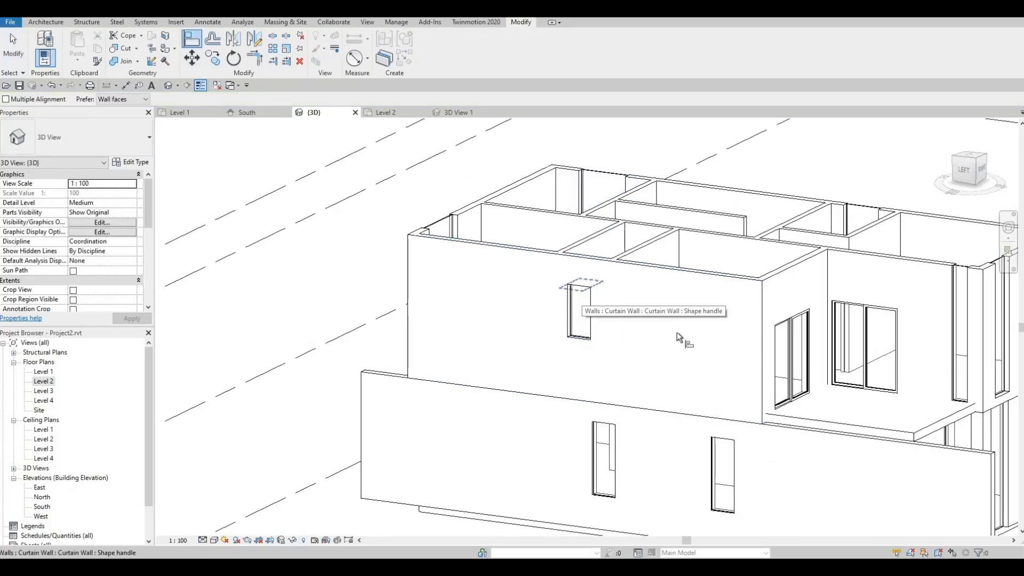
{"action": "middle_click_drag", "start_coordinate": [677, 332], "coordinate": [375, 239], "text": "shift"}
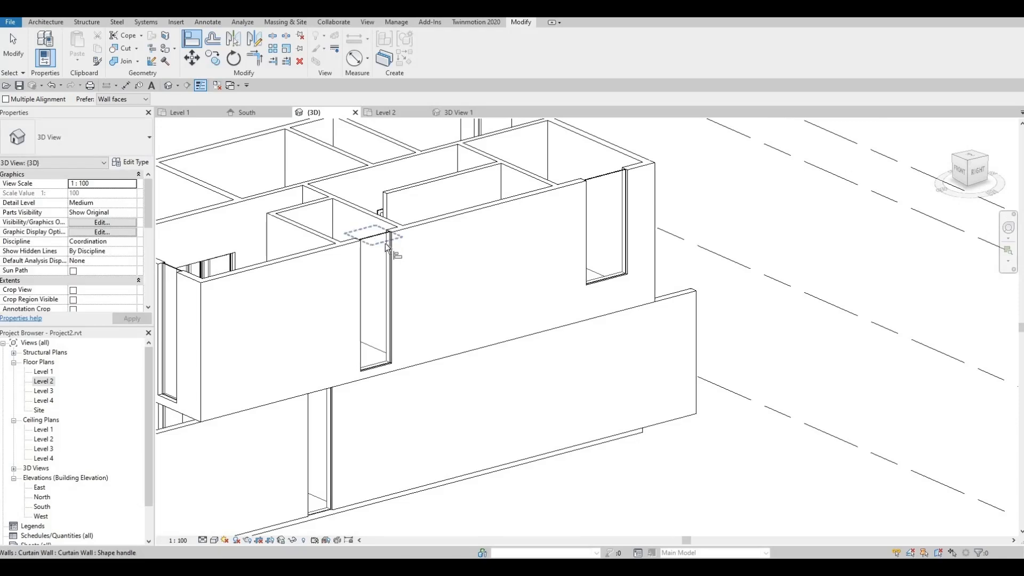
{"action": "left_click", "coordinate": [377, 267]}
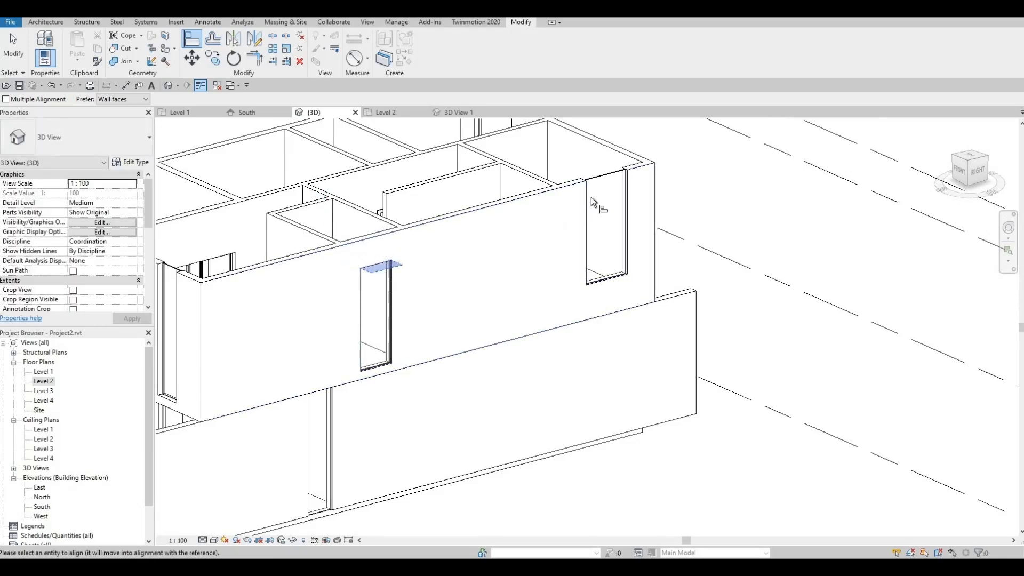
{"action": "left_click", "coordinate": [602, 182]}
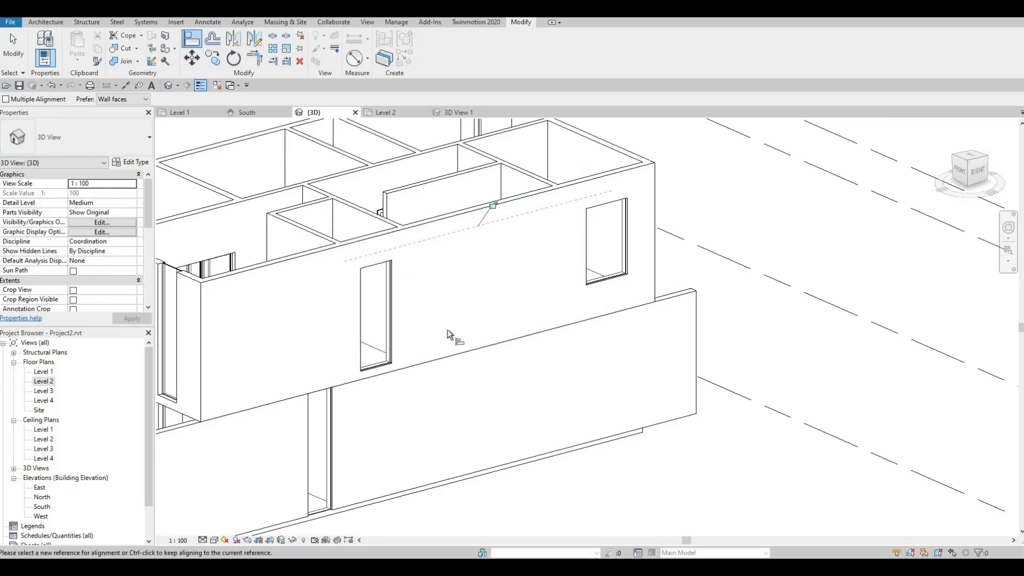
Align the bottom of the narrower Level 2 curtain wall on the right facade with the bottom of the rear one.
{"action": "left_click", "coordinate": [608, 284]}
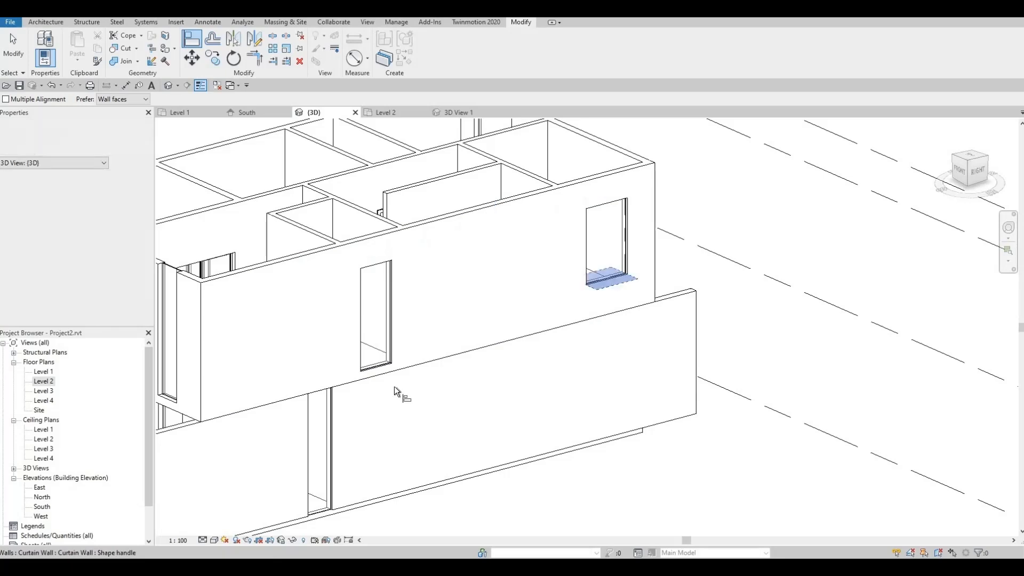
{"action": "left_click", "coordinate": [390, 366]}
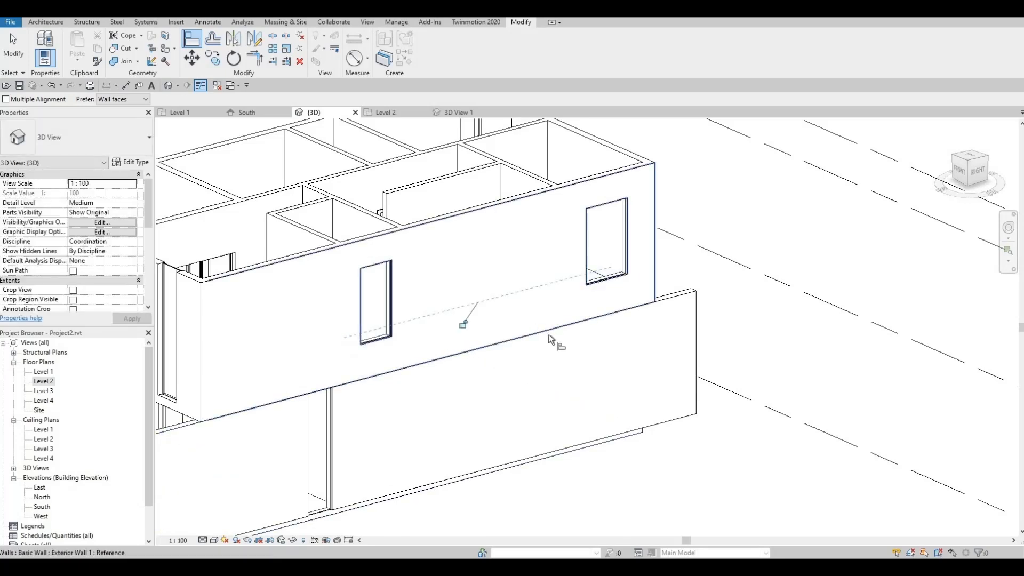
Align the bottom of the narrower Level 2 curtain wall on the right facade with the left facade's small Level 2 window.
{"action": "middle_click_drag", "start_coordinate": [542, 359], "coordinate": [382, 338], "text": "shift"}
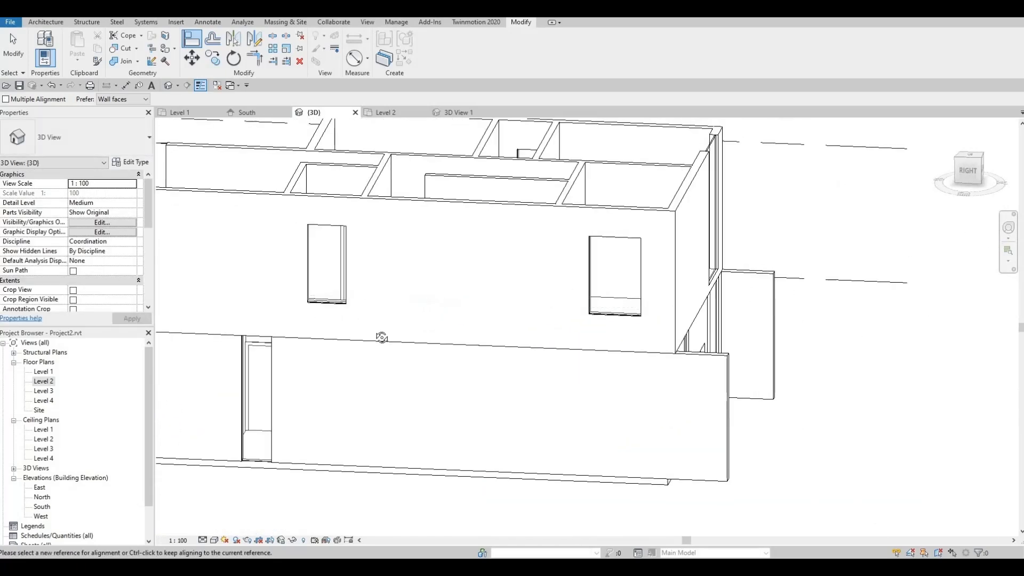
{"action": "middle_click_drag", "start_coordinate": [682, 337], "coordinate": [338, 358], "text": "shift"}
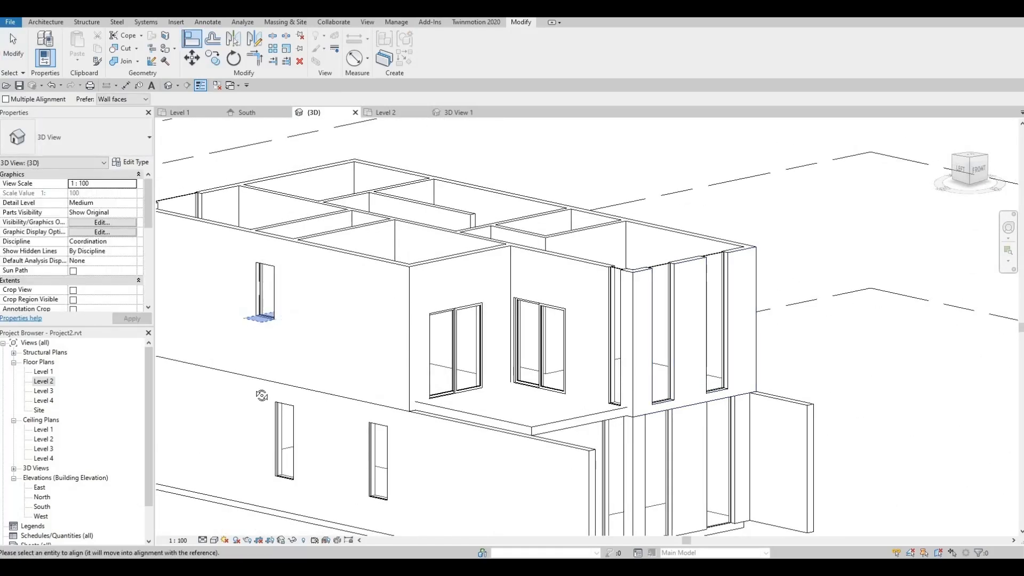
{"action": "middle_click_drag", "start_coordinate": [432, 343], "coordinate": [362, 323], "text": "shift"}
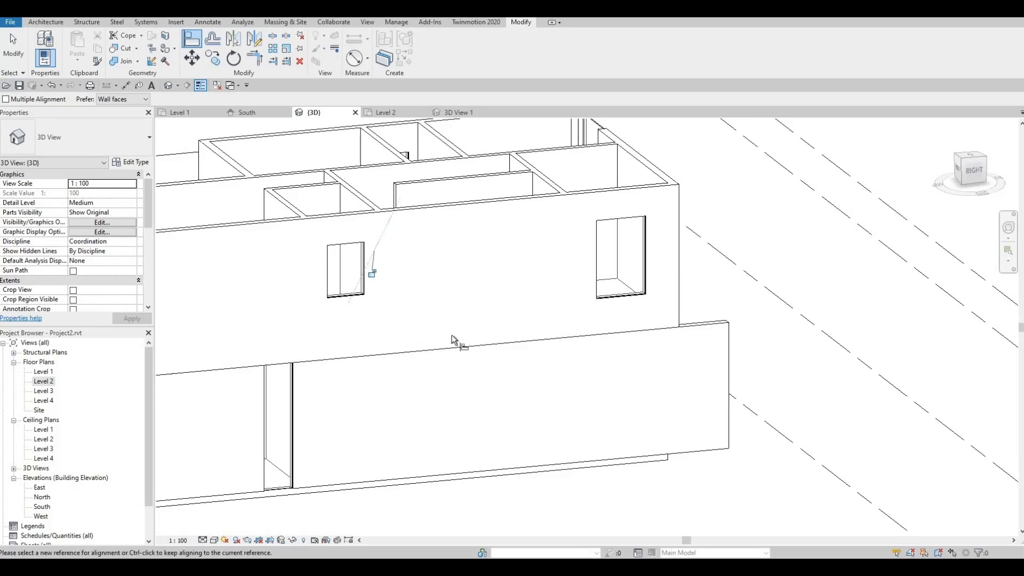
{"action": "middle_click_drag", "start_coordinate": [418, 345], "coordinate": [551, 331], "text": "shift"}
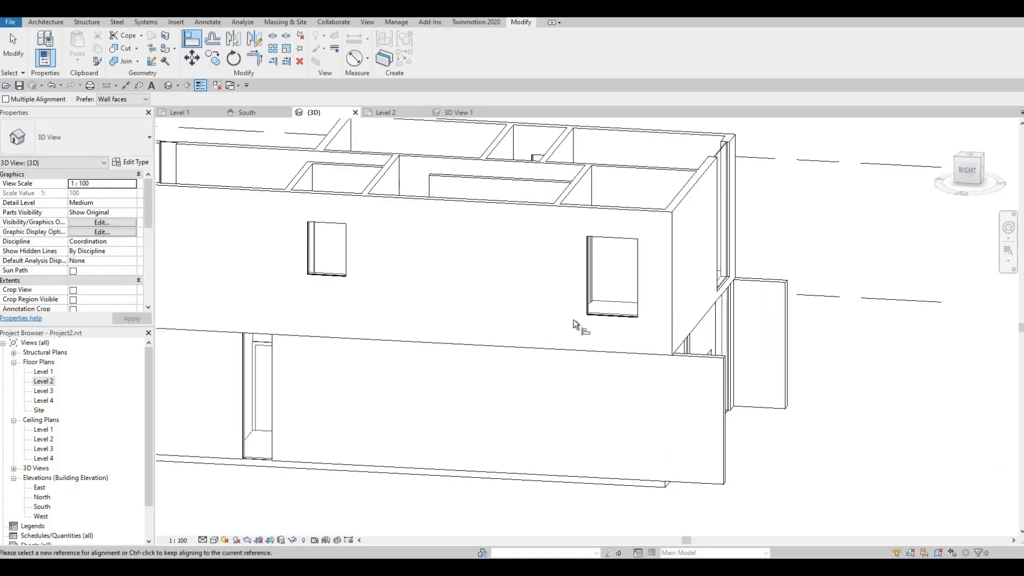
{"action": "key", "text": "Escape"}
Align the top and bottom of the back facade's Level 2 curtain wall with the nearest Level 2 curtain wall on the right facade.
{"action": "middle_click_drag", "start_coordinate": [610, 293], "coordinate": [779, 260], "text": "shift"}
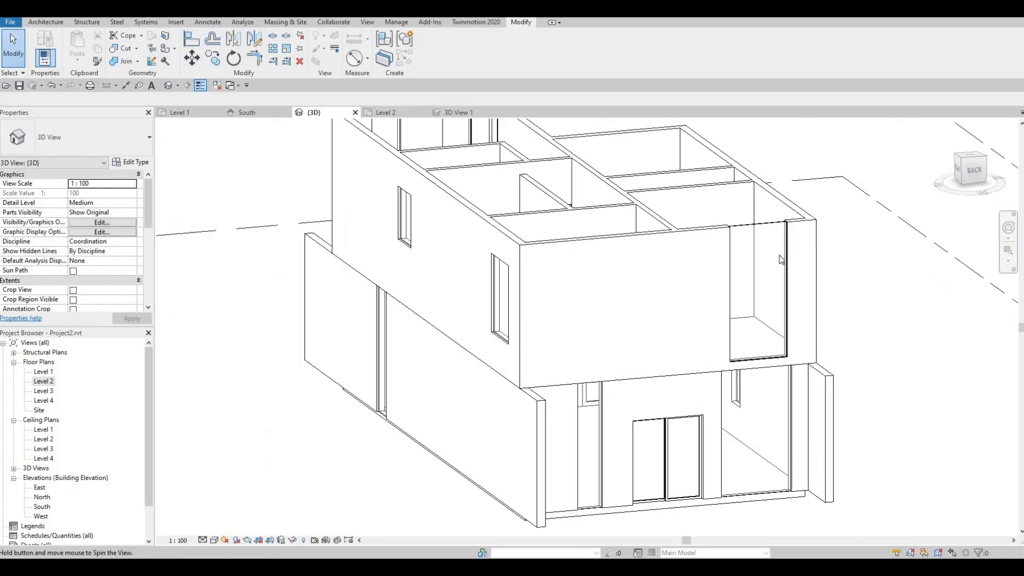
{"action": "left_click", "coordinate": [759, 225]}
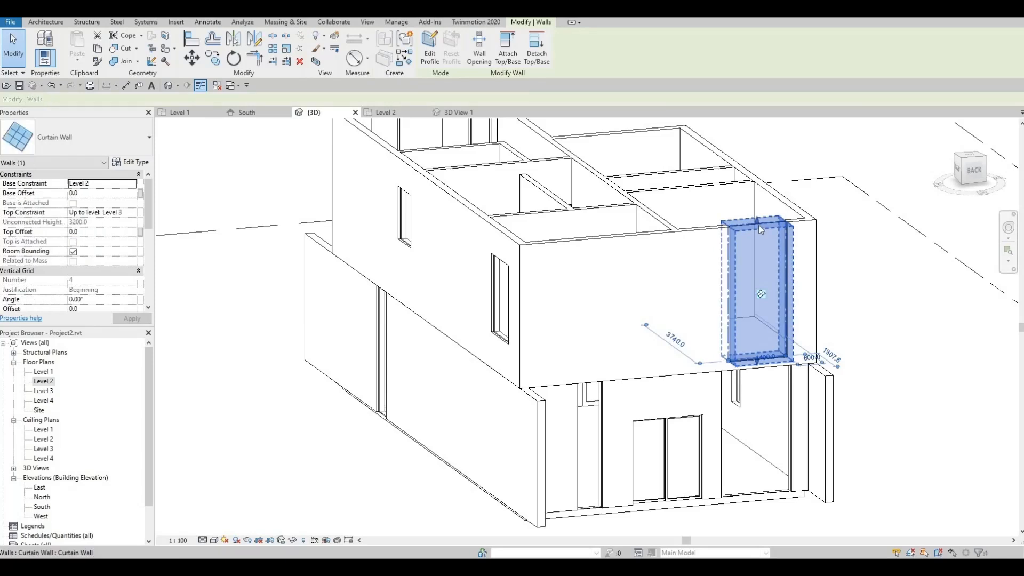
{"action": "key", "text": "a"}
{"action": "key", "text": "l"}
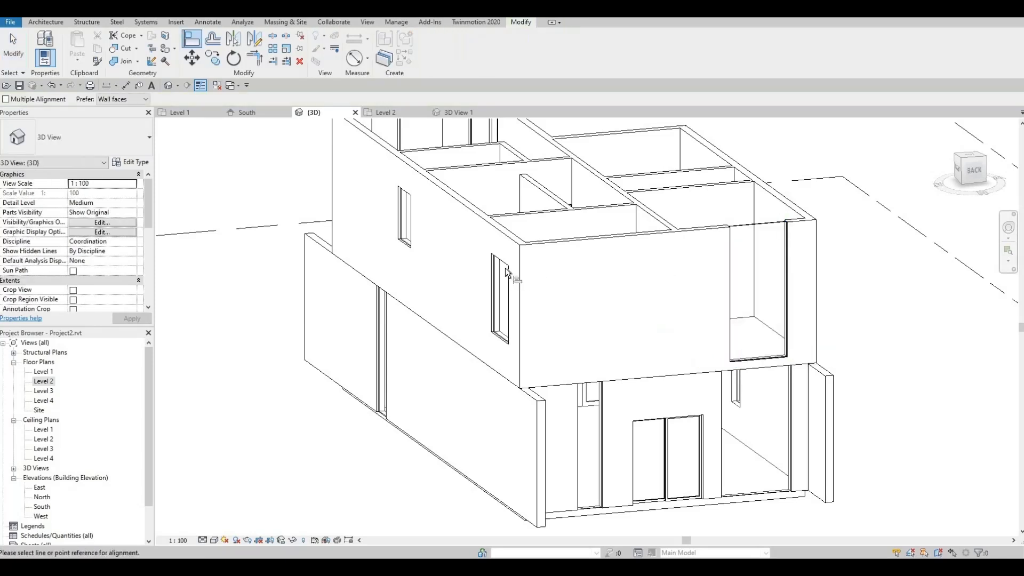
{"action": "left_click", "coordinate": [748, 227]}
{"action": "left_click", "coordinate": [504, 340]}
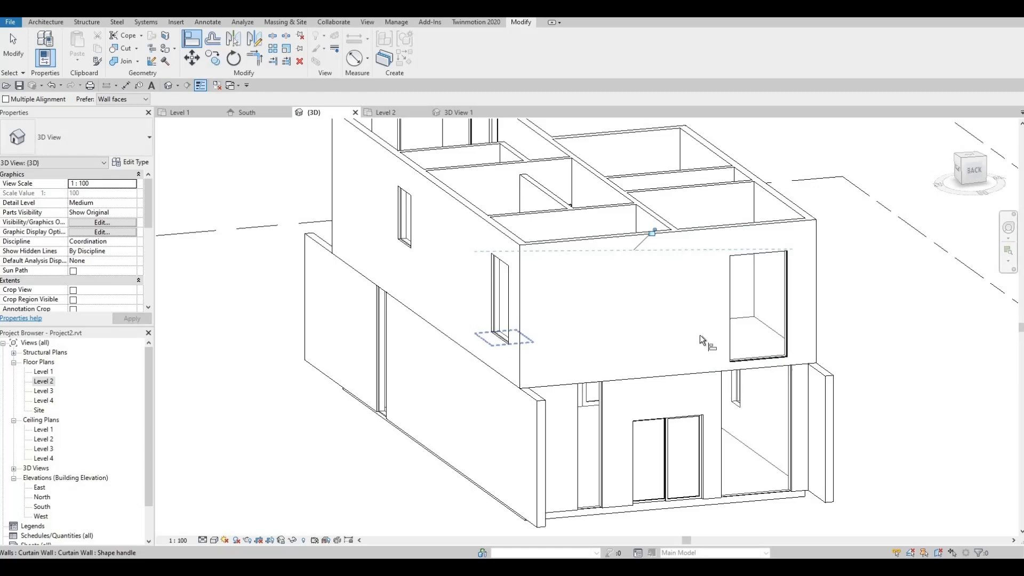
{"action": "left_click", "coordinate": [757, 360]}
Lower the top of the Level 1 curtain wall on the right facade with the Align tool.
{"action": "middle_click_drag", "start_coordinate": [890, 359], "coordinate": [363, 425], "text": "shift"}
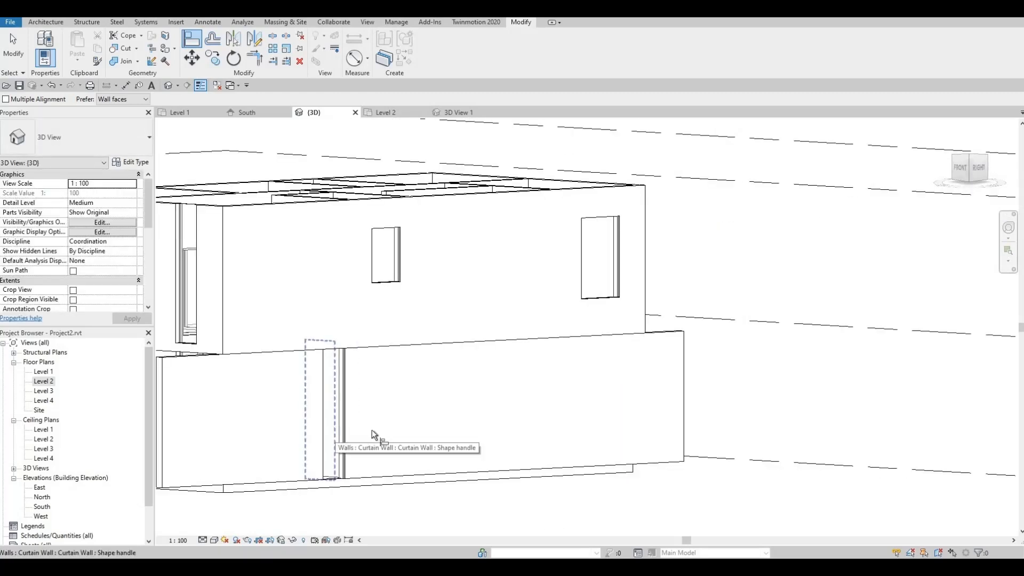
{"action": "middle_click_drag", "start_coordinate": [434, 448], "coordinate": [277, 346], "text": "shift"}
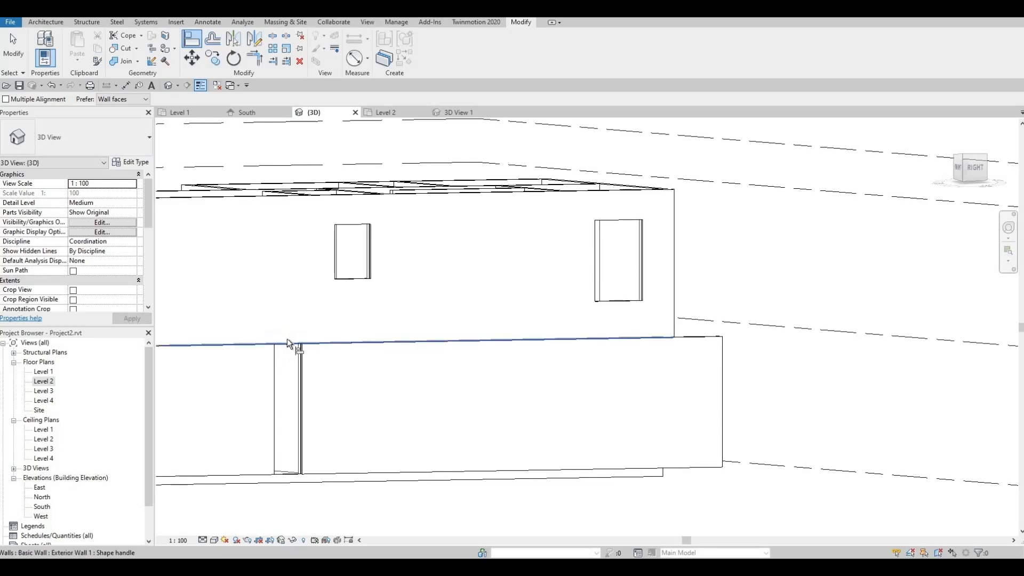
{"action": "left_click", "coordinate": [298, 458]}
{"action": "middle_click_drag", "start_coordinate": [312, 507], "coordinate": [303, 507], "text": "shift"}
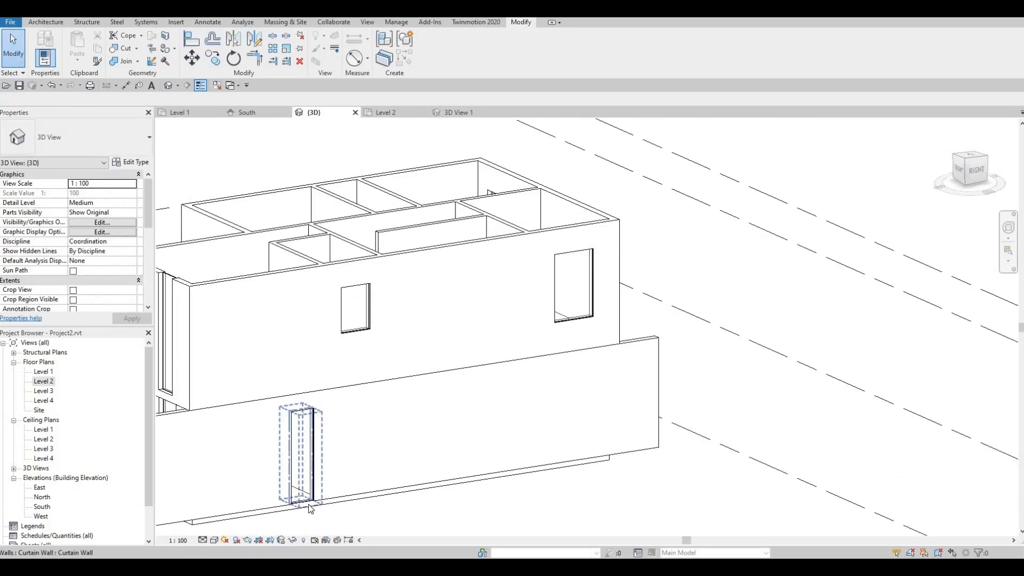
Raise the base of the Level 1 curtain wall on the right facade and fine-tune it to form a small window.
{"action": "left_click", "coordinate": [302, 505]}
{"action": "left_click_drag", "start_coordinate": [302, 478], "coordinate": [303, 445]}
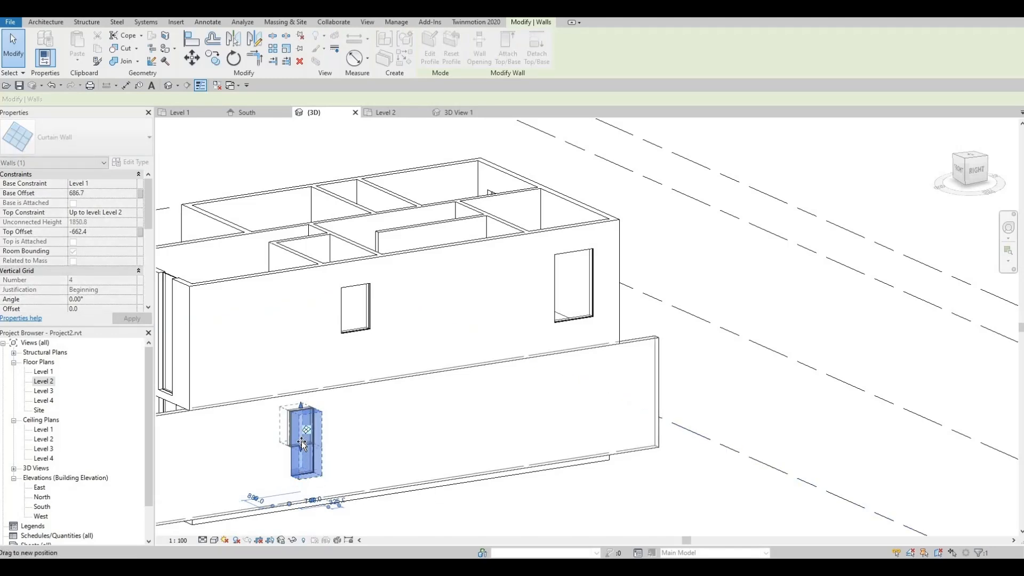
{"action": "left_click", "coordinate": [385, 468]}
{"action": "middle_click_drag", "start_coordinate": [452, 458], "coordinate": [360, 431], "text": "shift"}
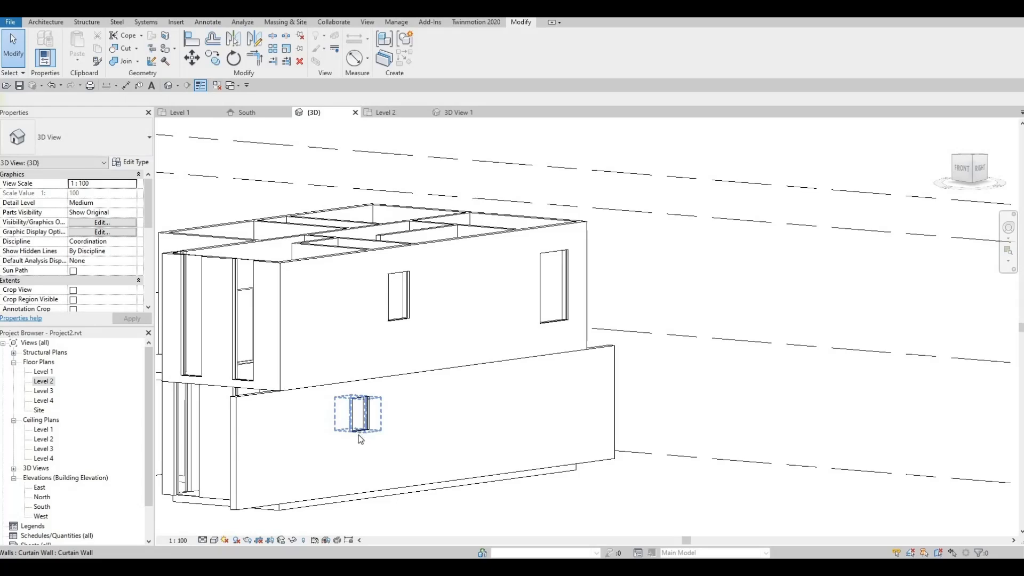
{"action": "left_click", "coordinate": [358, 436]}
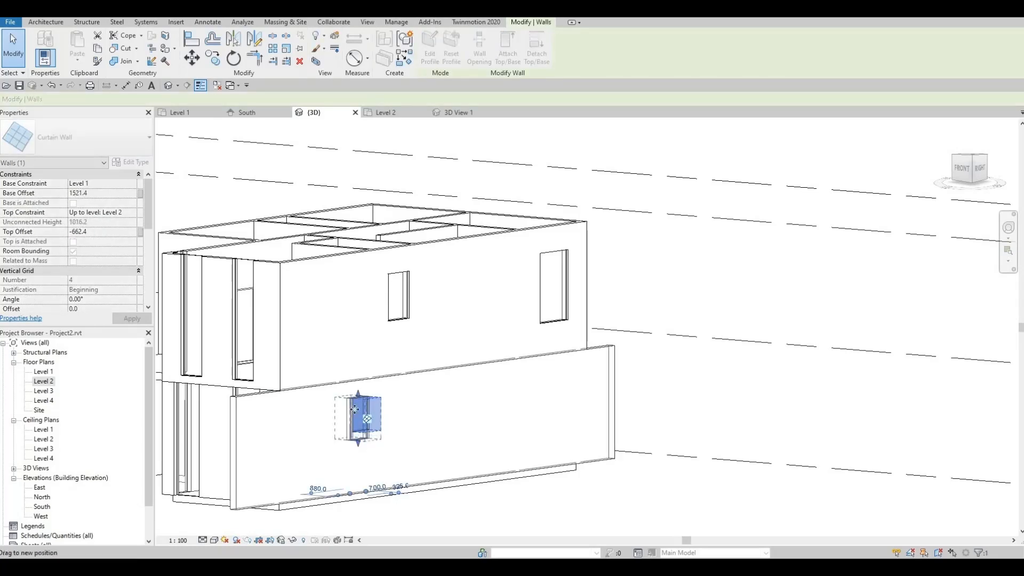
{"action": "key", "text": "Escape"}
Align both vertical sides of the wider Level 2 curtain wall on the front facade with the Level 1 curtain wall below it.
{"action": "middle_click_drag", "start_coordinate": [382, 467], "coordinate": [459, 417], "text": "shift"}
{"action": "scroll", "coordinate": [494, 431], "scroll_direction": "up", "scroll_amount": 3}
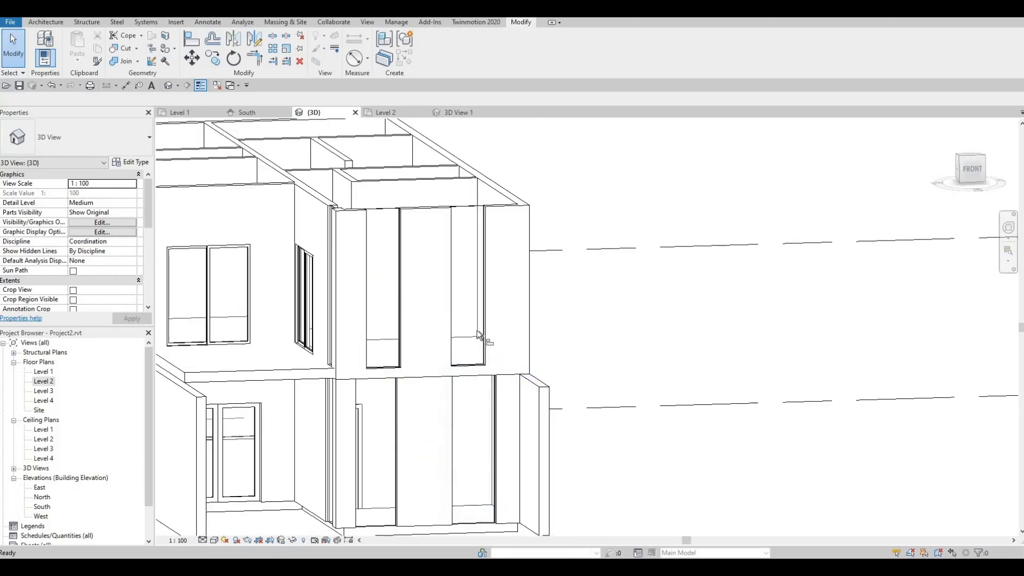
{"action": "key", "text": "a"}
{"action": "key", "text": "l"}
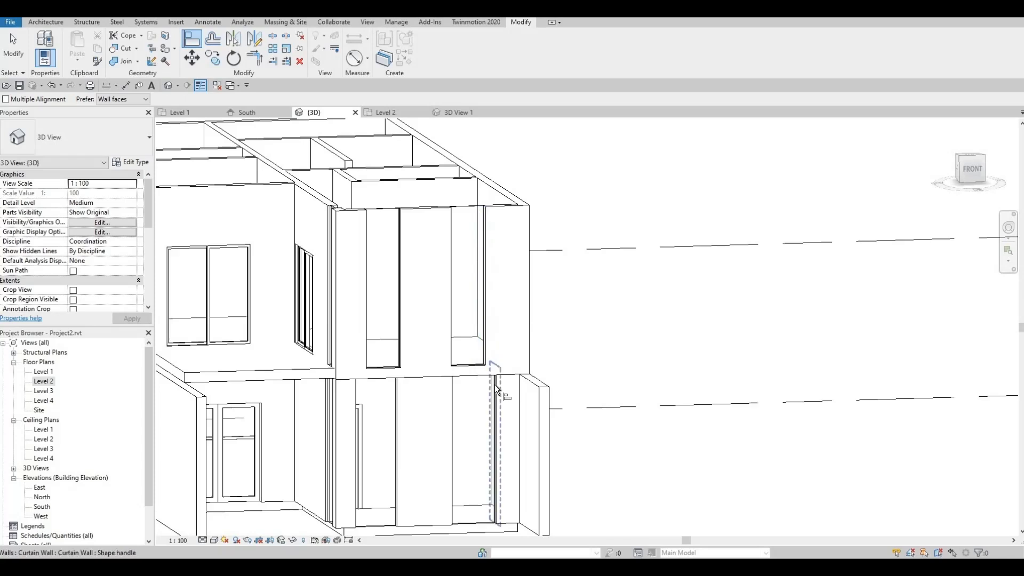
{"action": "left_click", "coordinate": [495, 365]}
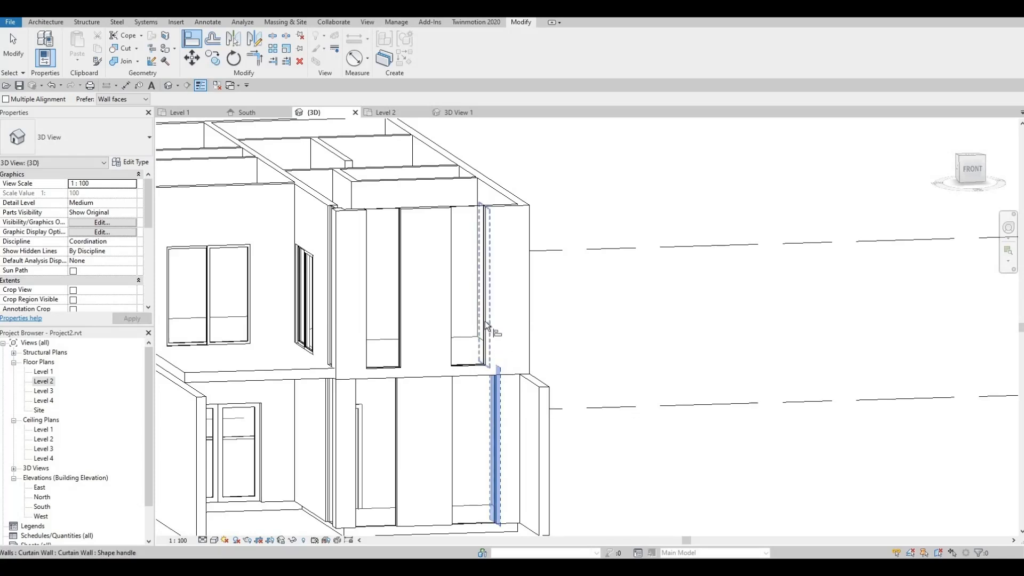
{"action": "left_click", "coordinate": [485, 320]}
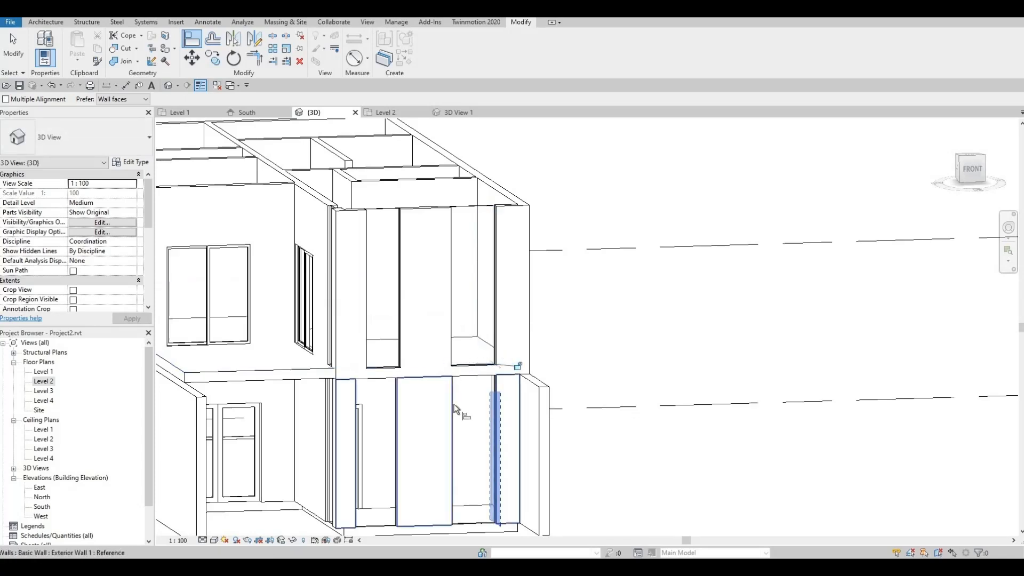
{"action": "left_click", "coordinate": [458, 372]}
{"action": "left_click", "coordinate": [459, 354]}
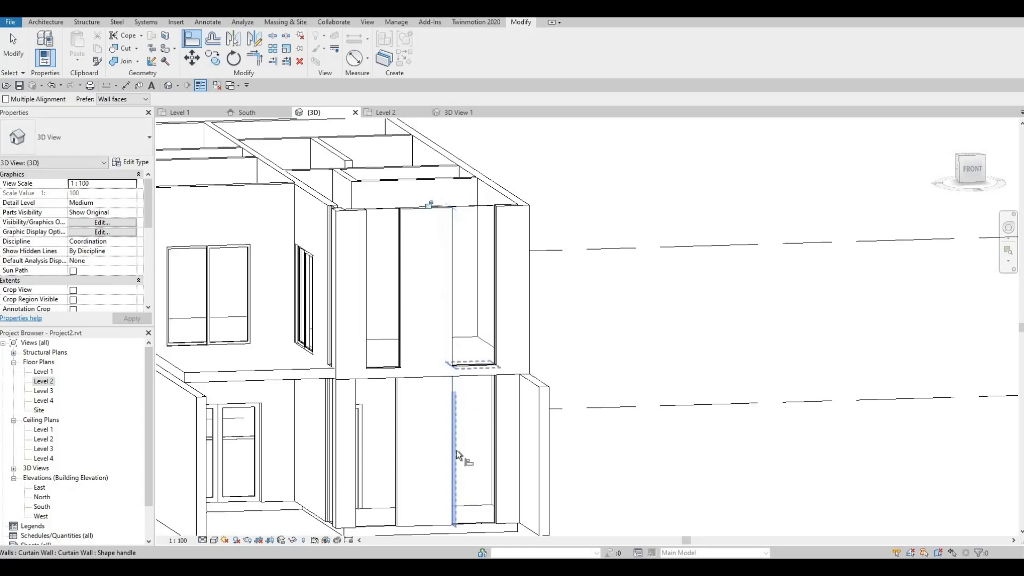
{"action": "middle_click_drag", "start_coordinate": [447, 466], "coordinate": [305, 421], "text": "shift"}
{"action": "key", "text": "Escape"}
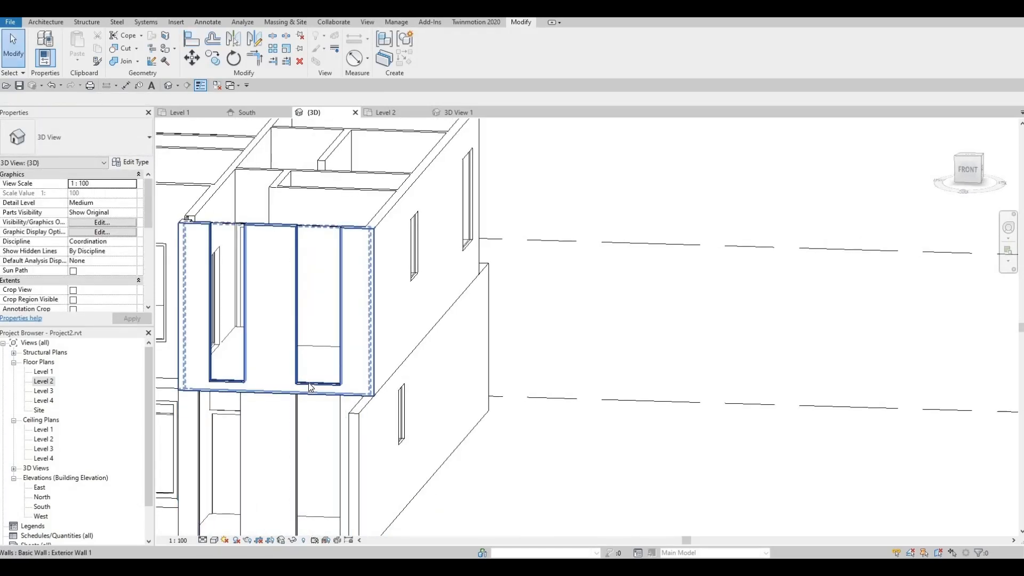
Shorten the front facade's aligned Level 2 curtain wall to a base offset of about 1128 mm and top offset of about -623 mm.
{"action": "left_click", "coordinate": [316, 388]}
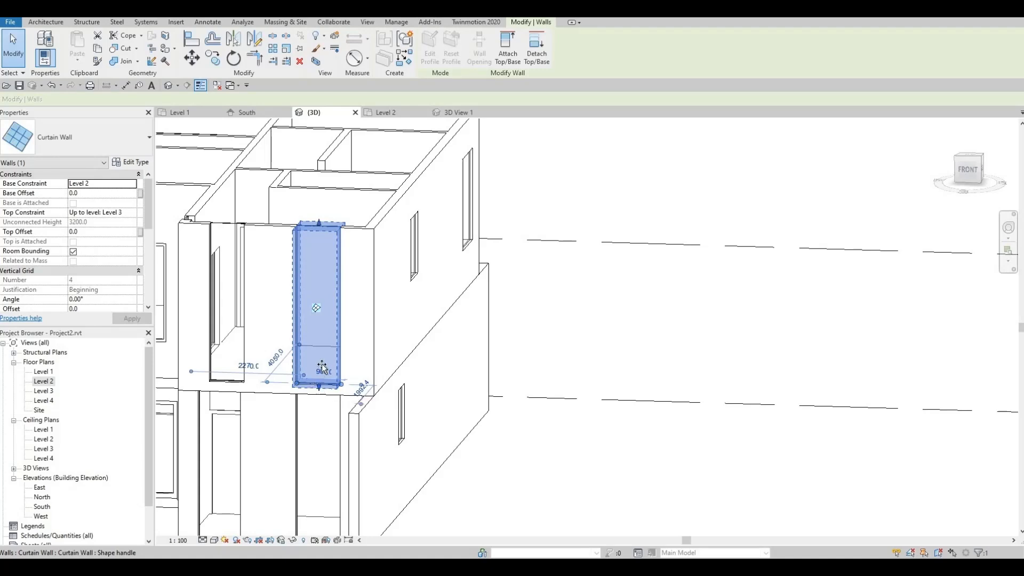
{"action": "left_click_drag", "start_coordinate": [322, 367], "coordinate": [323, 342]}
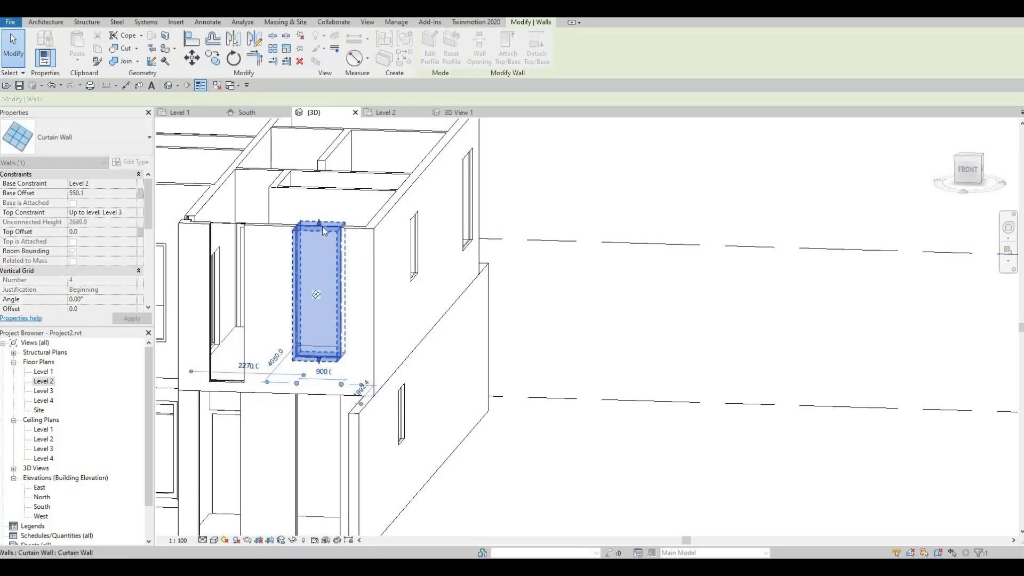
{"action": "left_click_drag", "start_coordinate": [323, 227], "coordinate": [315, 250]}
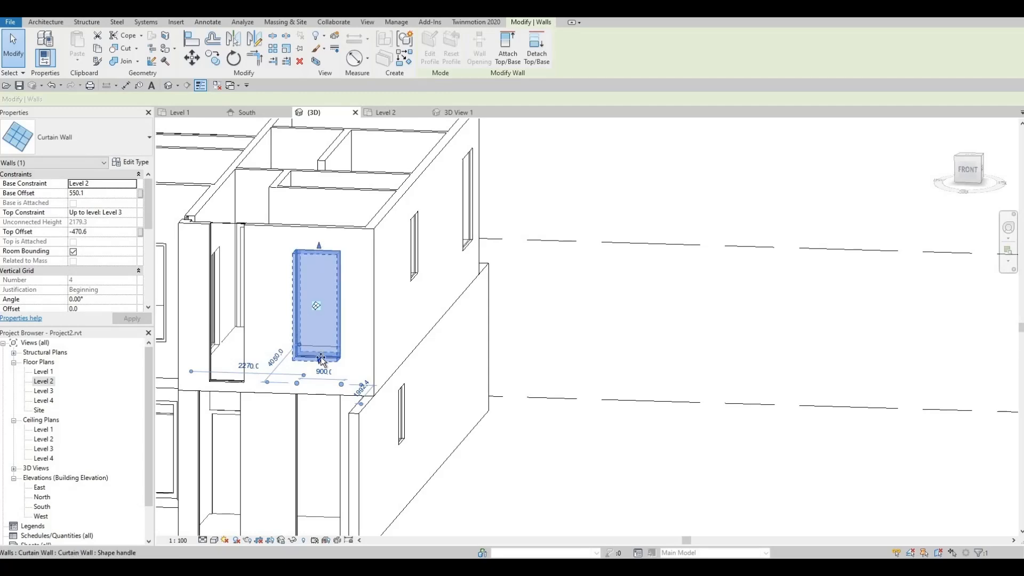
{"action": "left_click_drag", "start_coordinate": [321, 336], "coordinate": [319, 330]}
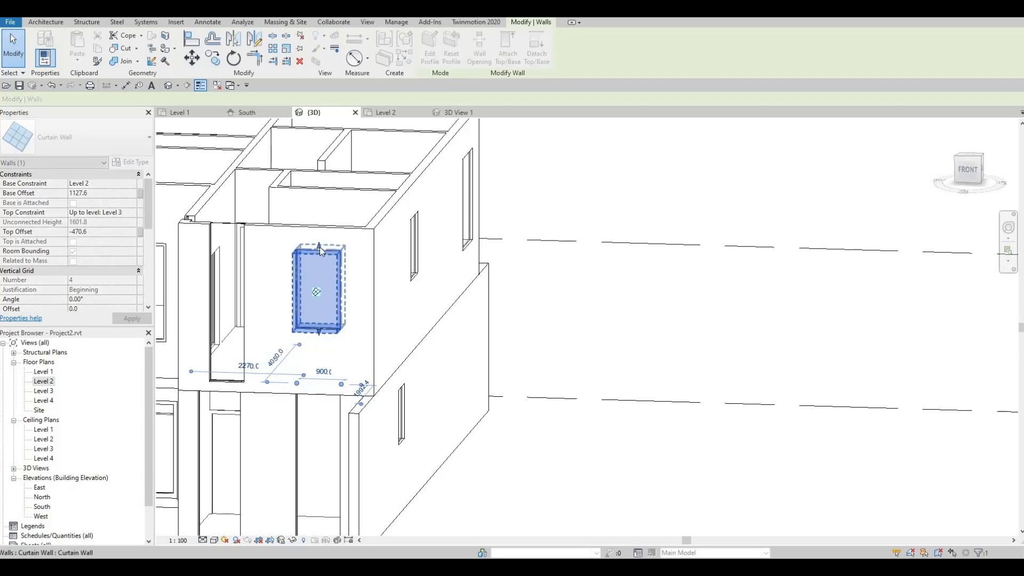
{"action": "key", "text": "Escape"}
Shorten the Level 1 curtain wall below it to a top offset of about -838 mm and a base offset of about 868 mm.
{"action": "middle_click_drag", "start_coordinate": [354, 361], "coordinate": [388, 314], "text": "shift"}
{"action": "middle_click_drag", "start_coordinate": [392, 444], "coordinate": [406, 384]}
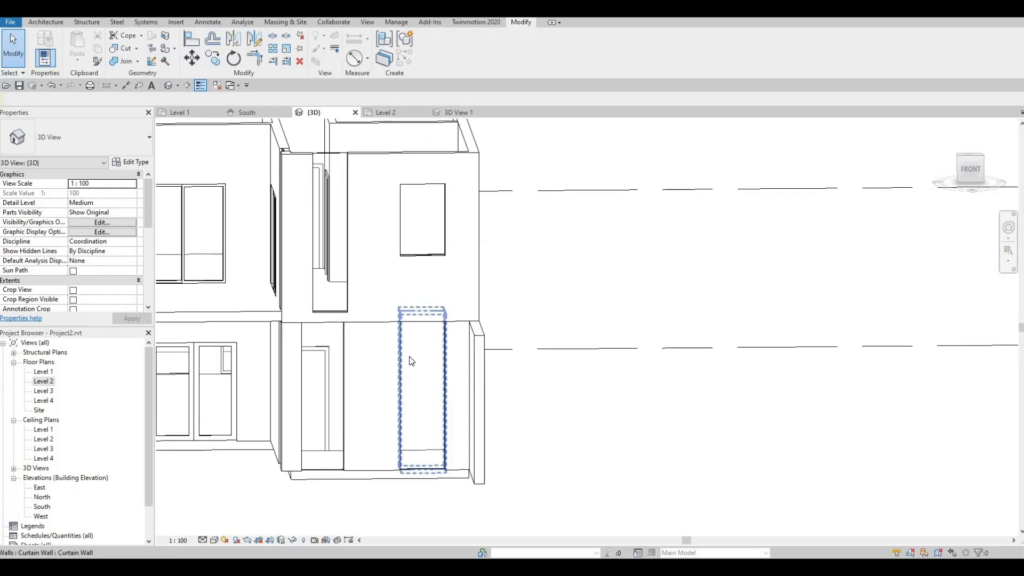
{"action": "left_click", "coordinate": [412, 359]}
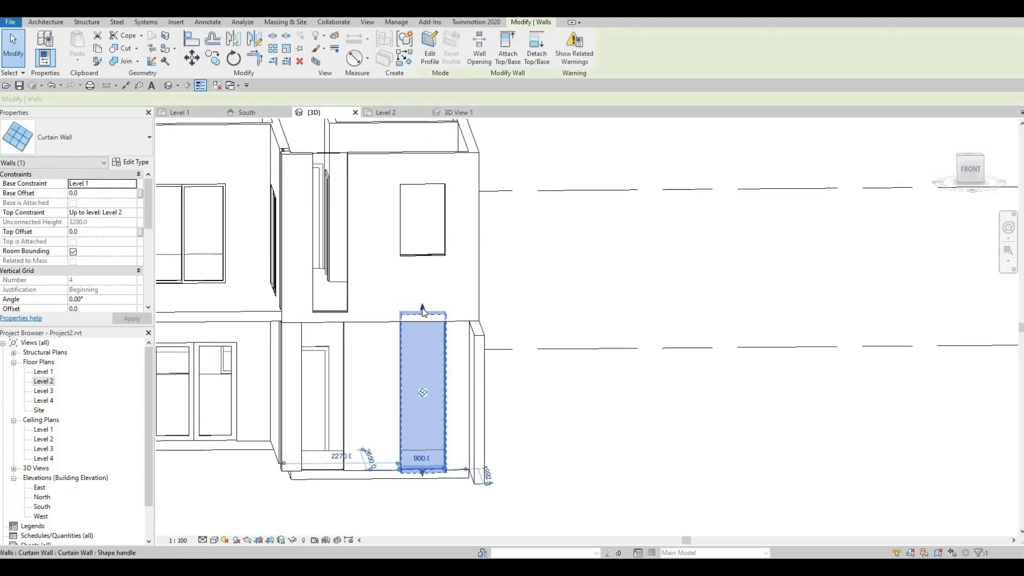
{"action": "left_click_drag", "start_coordinate": [421, 310], "coordinate": [419, 354]}
{"action": "key", "text": "Escape"}
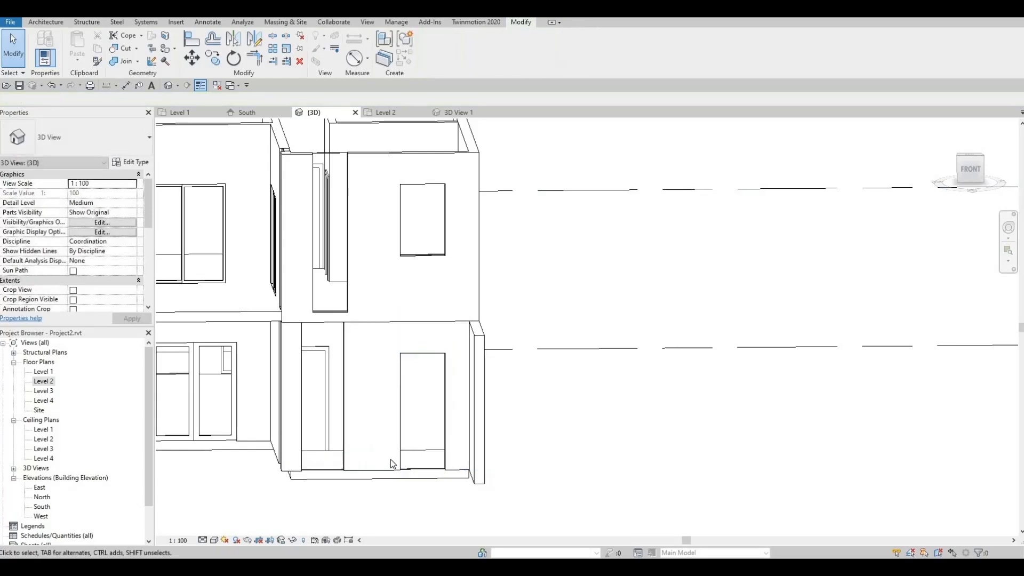
{"action": "left_click", "coordinate": [407, 467]}
{"action": "key", "text": "Escape"}
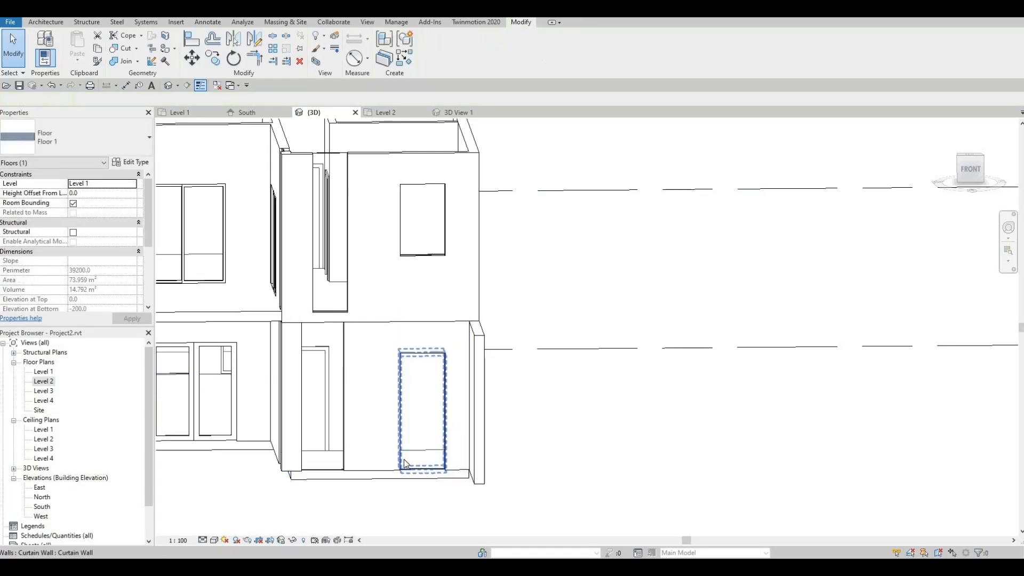
{"action": "left_click", "coordinate": [405, 464]}
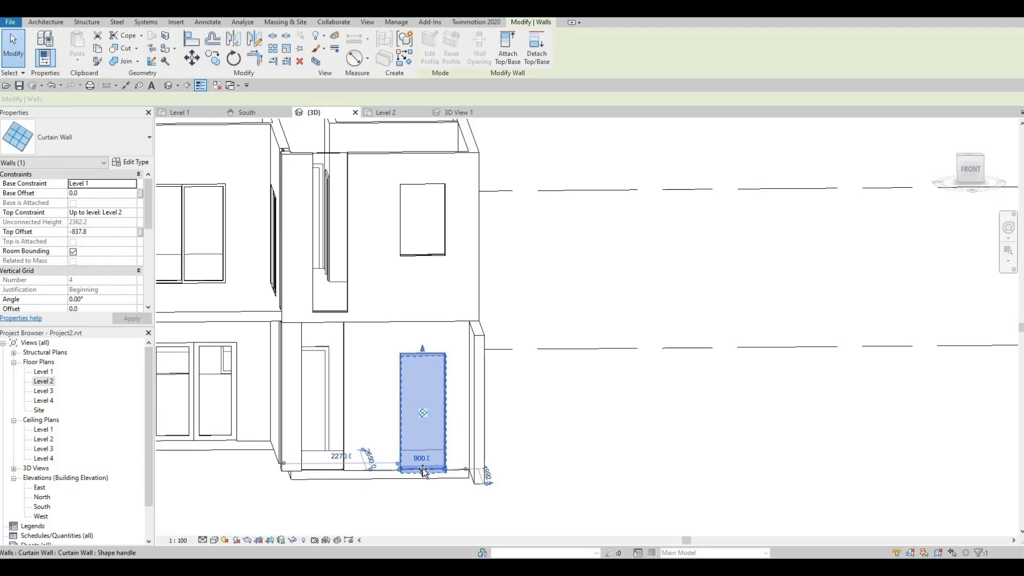
{"action": "left_click_drag", "start_coordinate": [422, 440], "coordinate": [422, 429]}
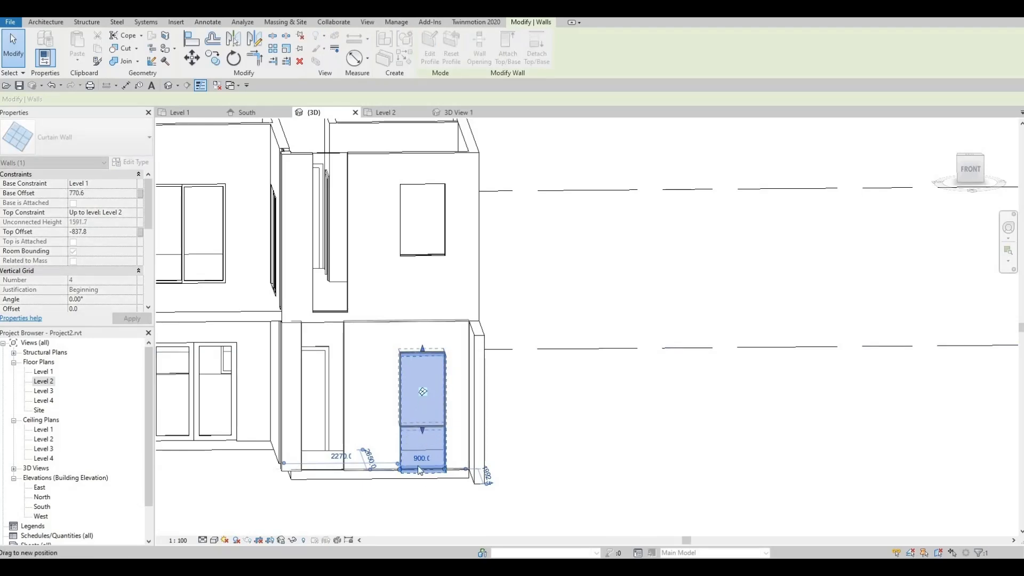
{"action": "key", "text": "Escape"}
Measure the heights of the Level 2 and Level 1 curtain-wall windows near grid 2 in the South elevation.
{"action": "middle_click_drag", "start_coordinate": [417, 470], "coordinate": [440, 465], "text": "shift"}
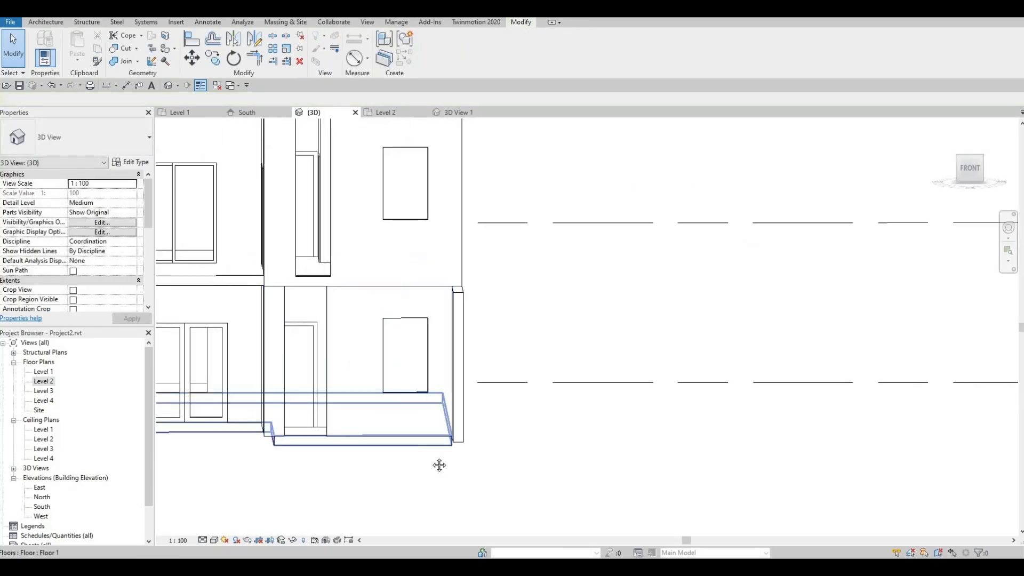
{"action": "middle_click_drag", "start_coordinate": [351, 420], "coordinate": [256, 421], "text": "shift"}
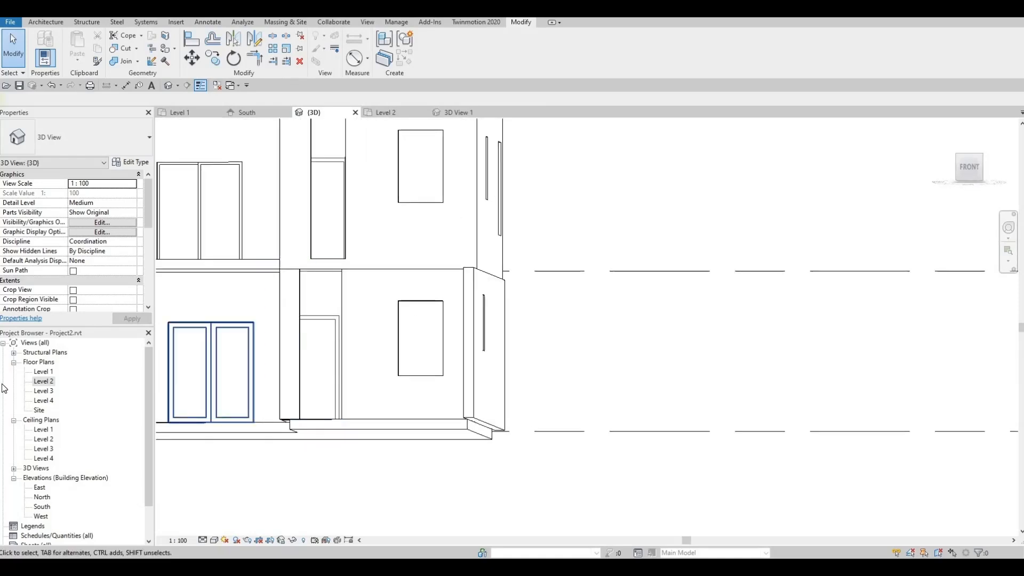
{"action": "double_click", "coordinate": [42, 507]}
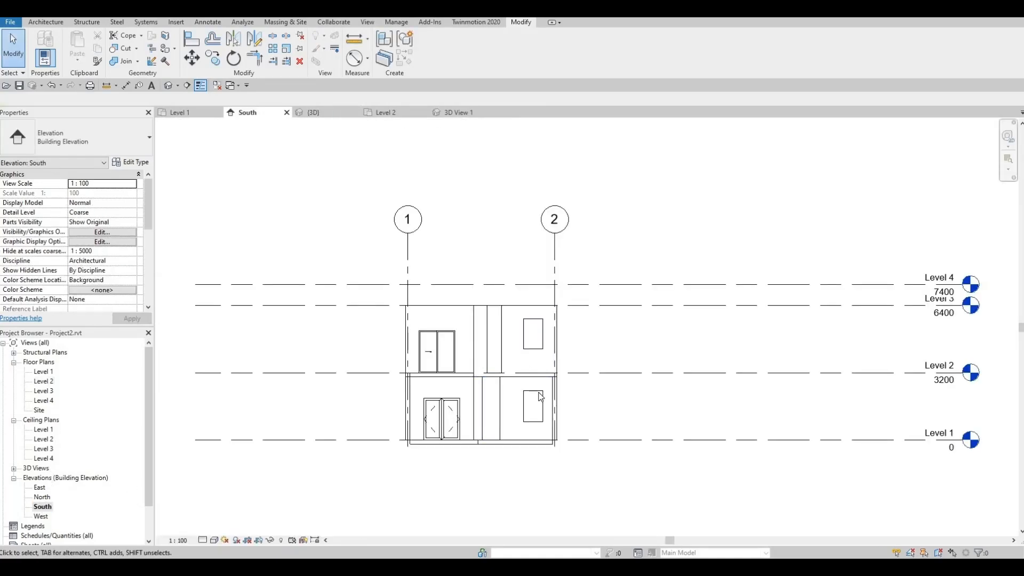
{"action": "scroll", "coordinate": [402, 234], "scroll_direction": "up", "scroll_amount": 3}
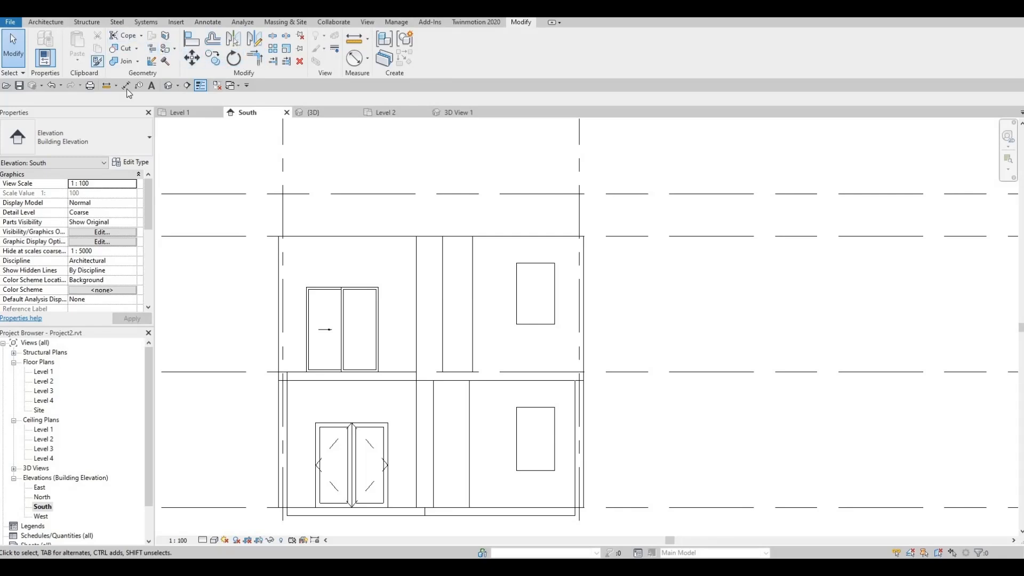
{"action": "left_click", "coordinate": [536, 263]}
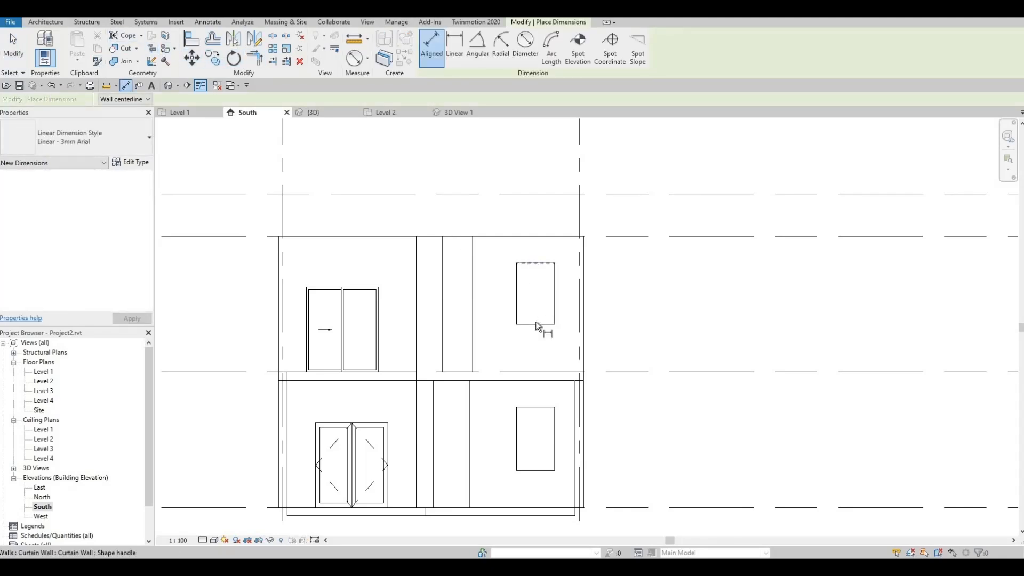
{"action": "left_click", "coordinate": [554, 324]}
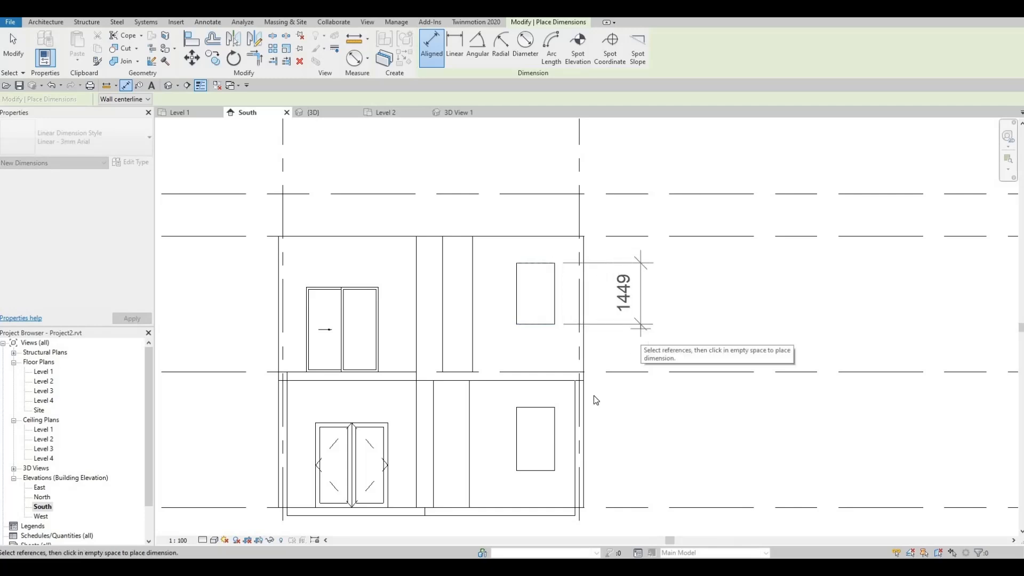
{"action": "key", "text": "Escape"}
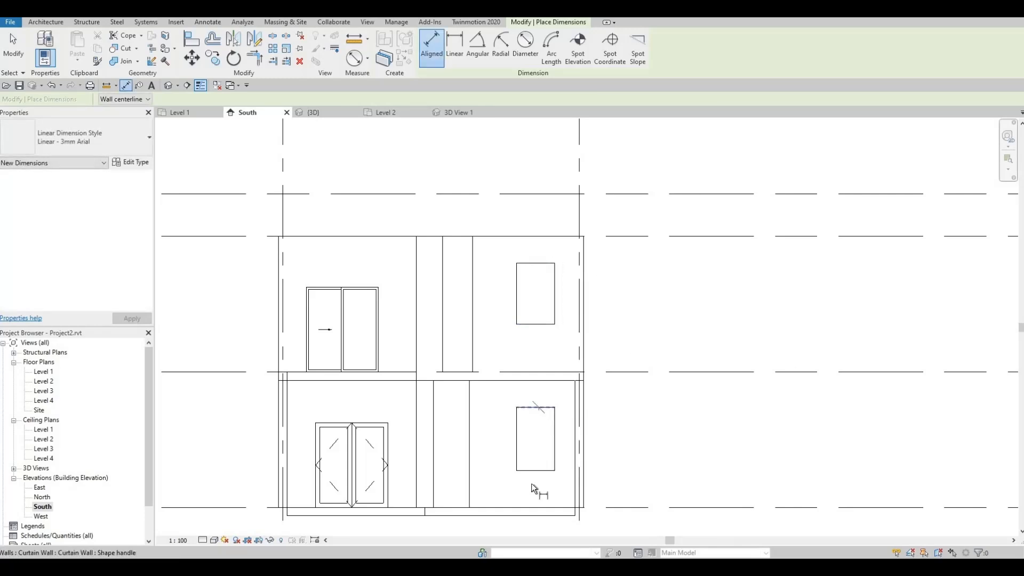
{"action": "left_click", "coordinate": [533, 471]}
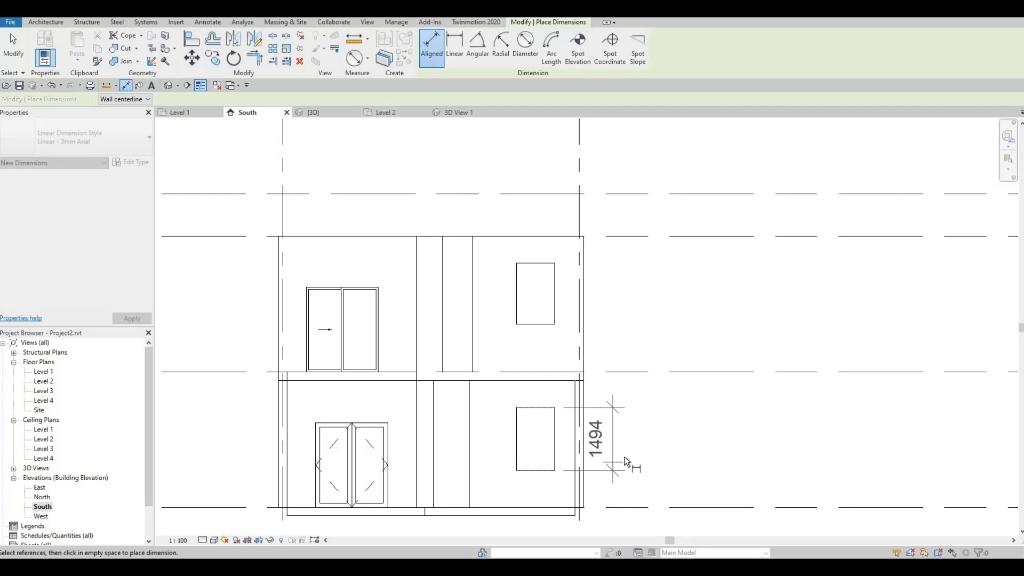
{"action": "key", "text": "Escape"}
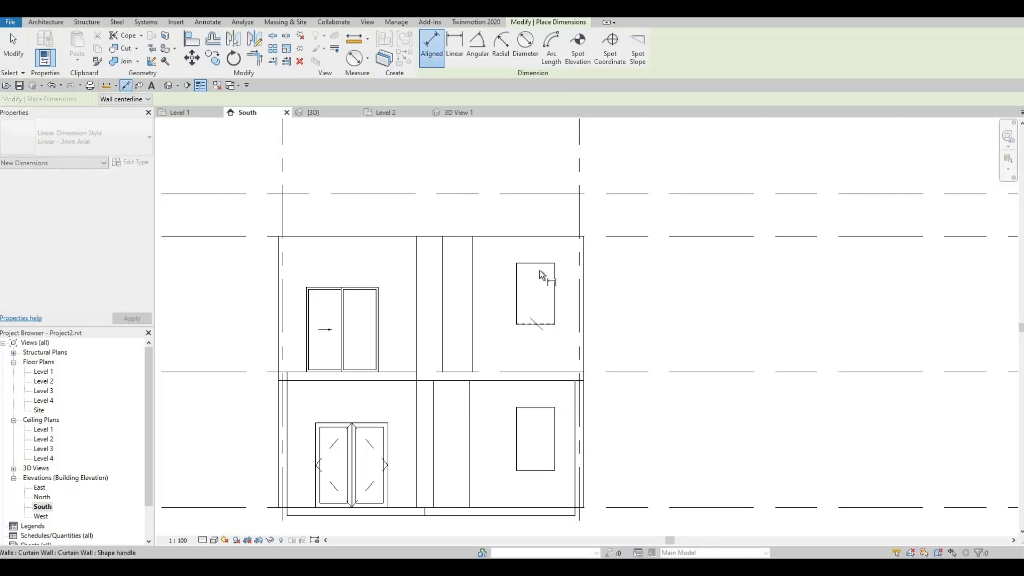
{"action": "left_click", "coordinate": [539, 265]}
{"action": "key", "text": "Escape"}
{"action": "key", "text": "Escape"}
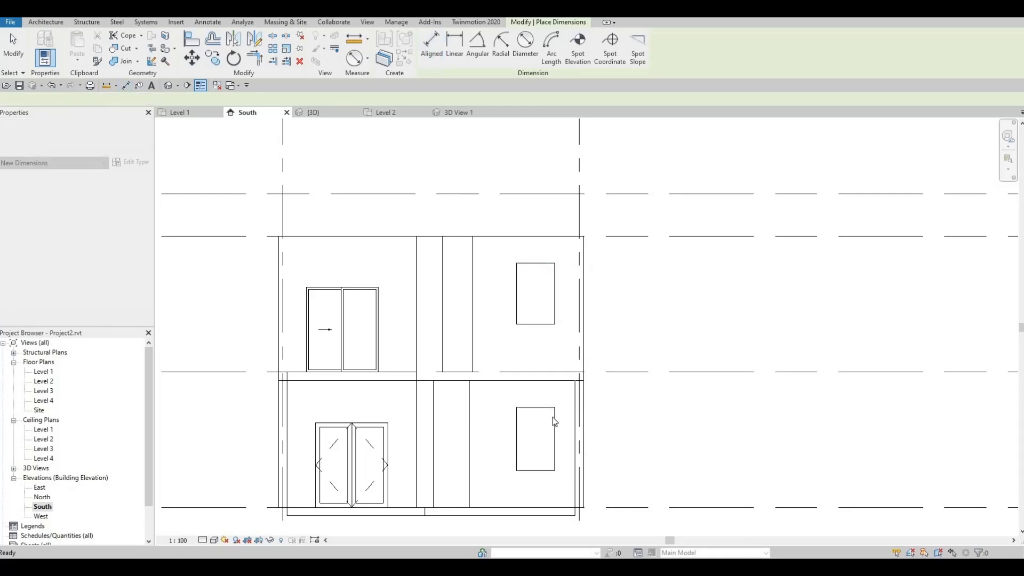
Lower the base of the Level 2 curtain-wall window near grid 2 to an offset of about 1045 mm.
{"action": "left_click", "coordinate": [536, 327]}
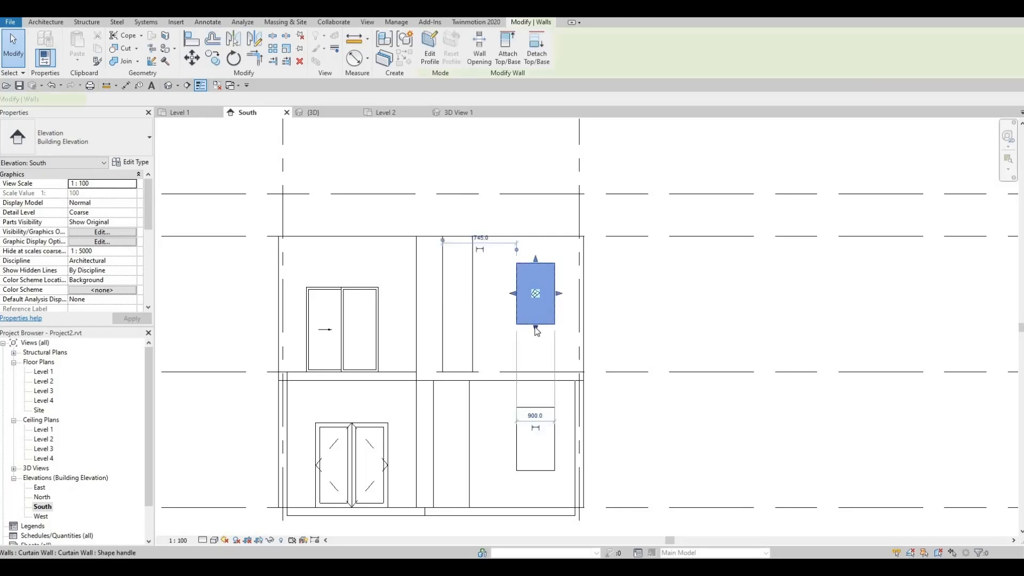
{"action": "left_click_drag", "start_coordinate": [536, 331], "coordinate": [536, 332]}
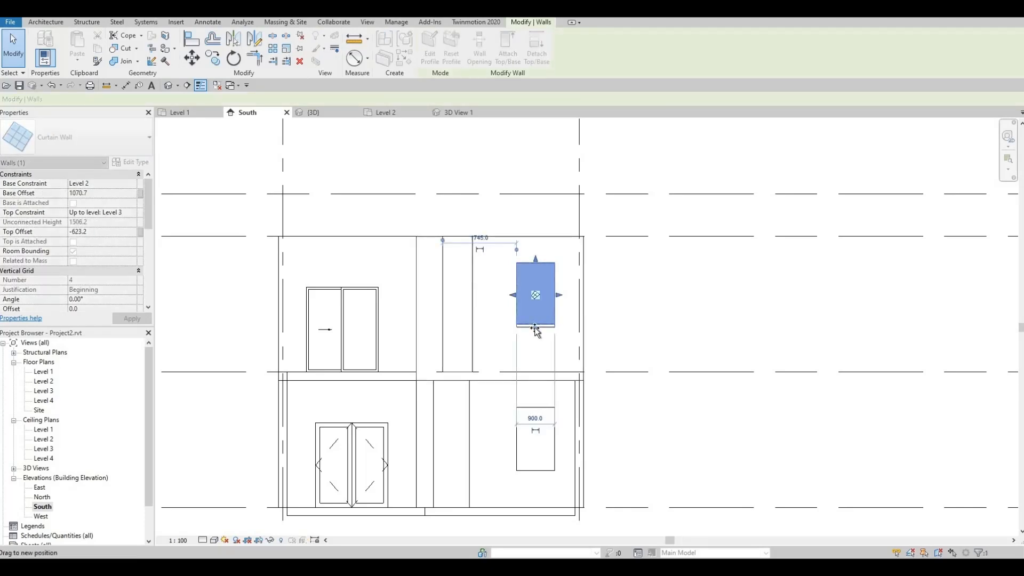
{"action": "left_click", "coordinate": [523, 296]}
{"action": "left_click", "coordinate": [517, 290]}
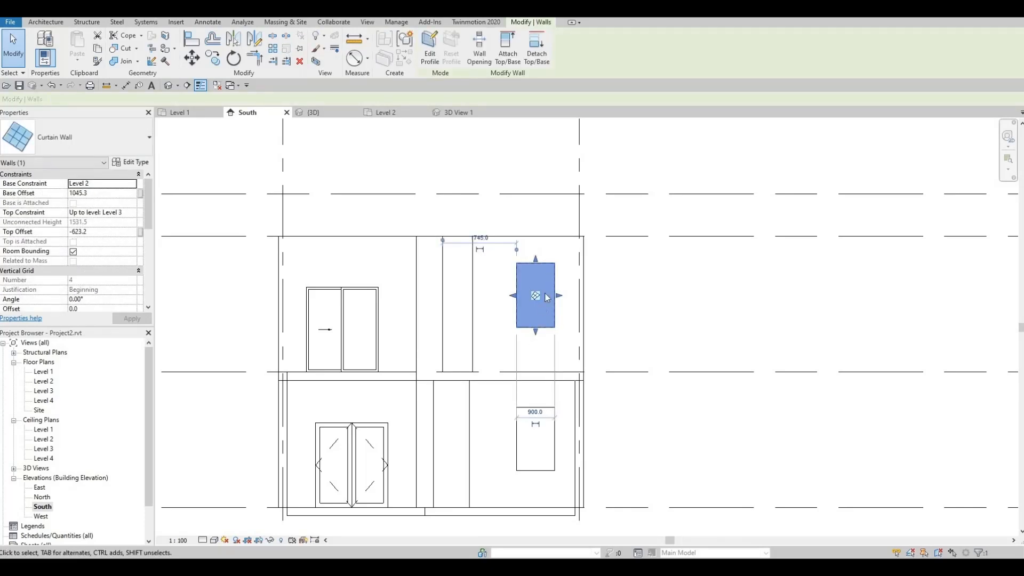
{"action": "key", "text": "Escape"}
{"action": "left_click", "coordinate": [540, 267]}
{"action": "key", "text": "Escape"}
{"action": "left_click", "coordinate": [536, 419]}
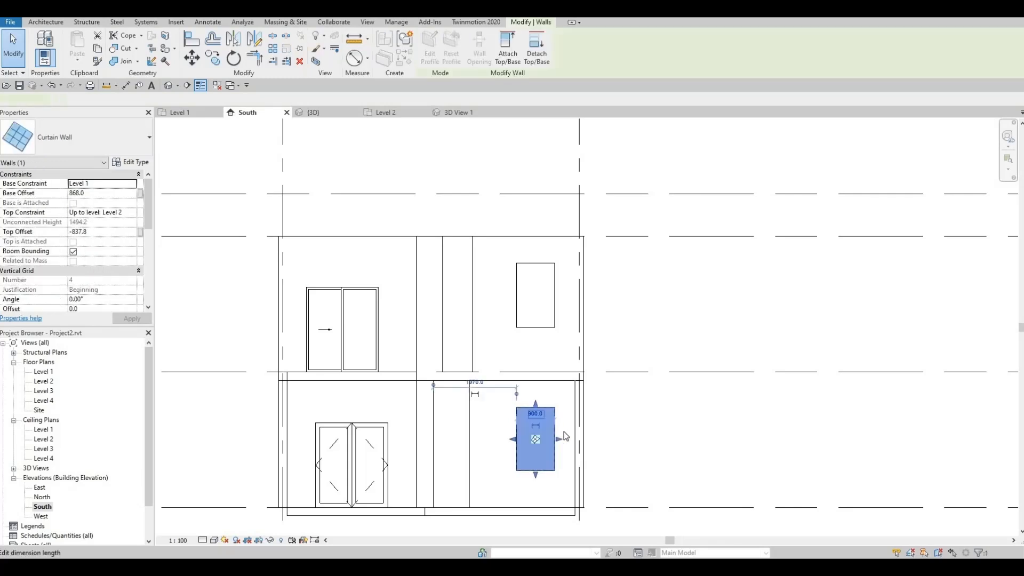
{"action": "key", "text": "Escape"}
Widen the middle Level 2 curtain wall to 1325 mm and extend the Level 1 curtain wall below it to the same edge toward grid 1.
{"action": "scroll", "coordinate": [699, 394], "scroll_direction": "down", "scroll_amount": 2}
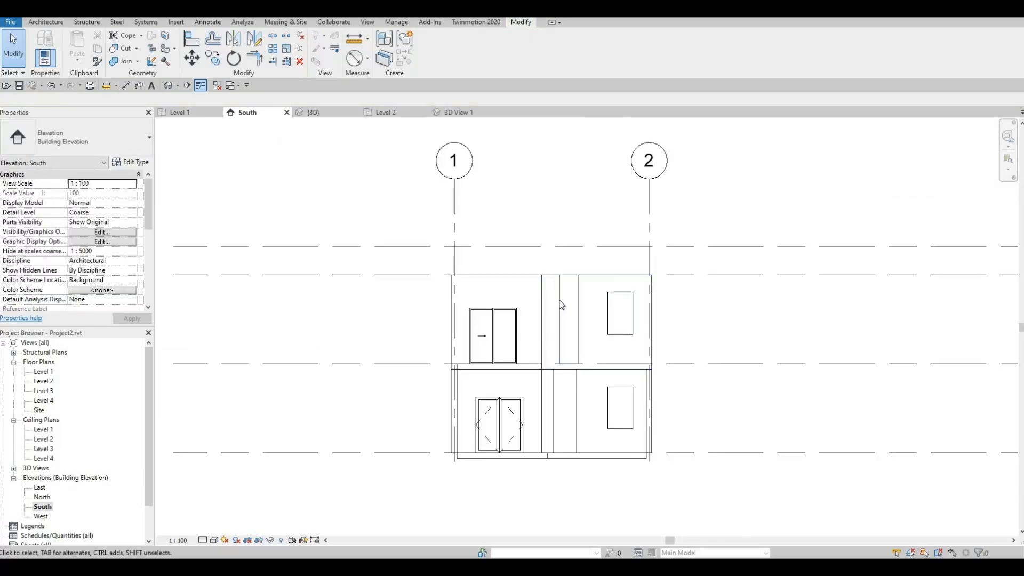
{"action": "left_click", "coordinate": [551, 323]}
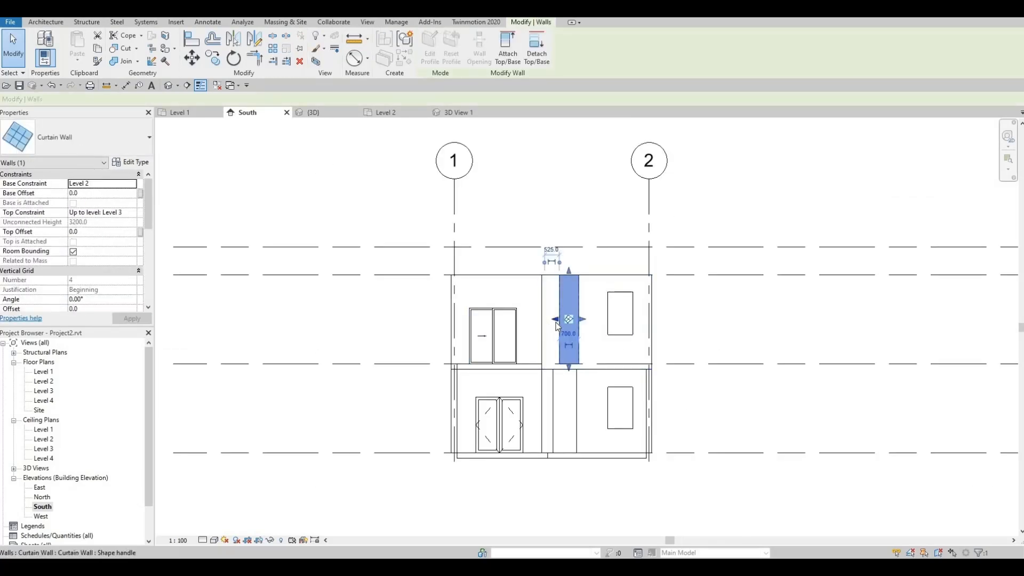
{"action": "left_click_drag", "start_coordinate": [554, 319], "coordinate": [541, 319]}
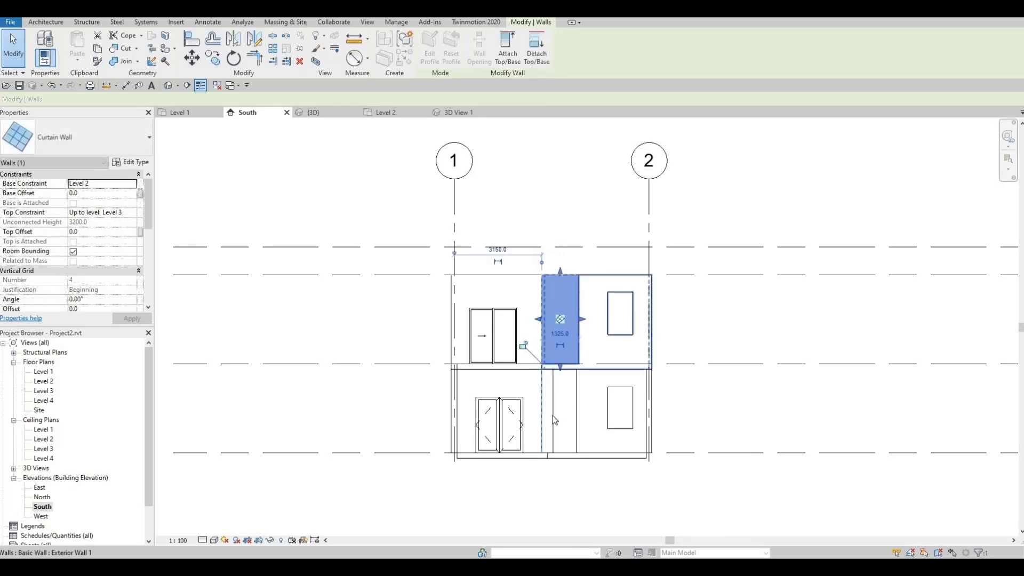
{"action": "left_click", "coordinate": [549, 409]}
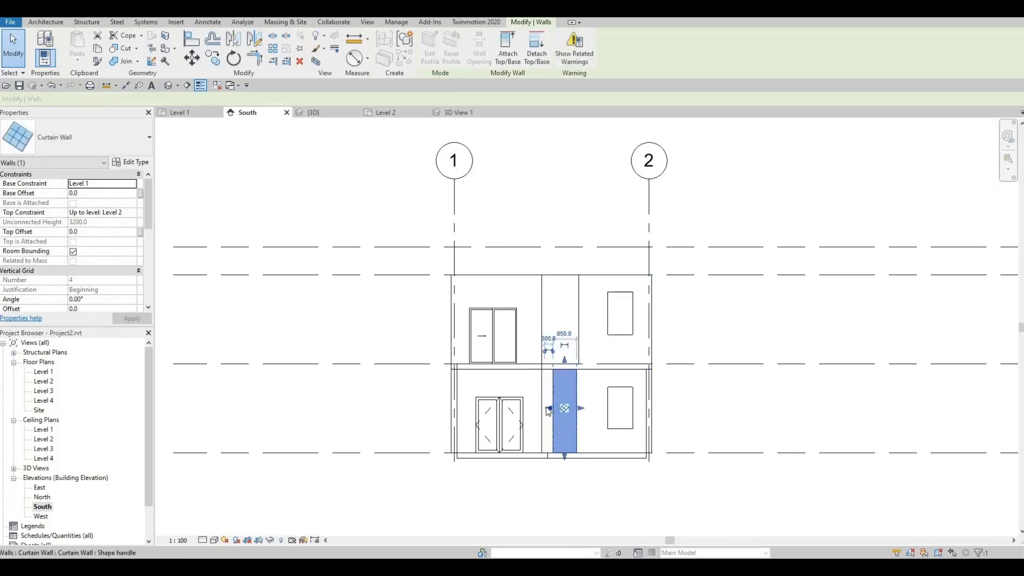
{"action": "left_click_drag", "start_coordinate": [540, 409], "coordinate": [542, 409]}
{"action": "key", "text": "Escape"}
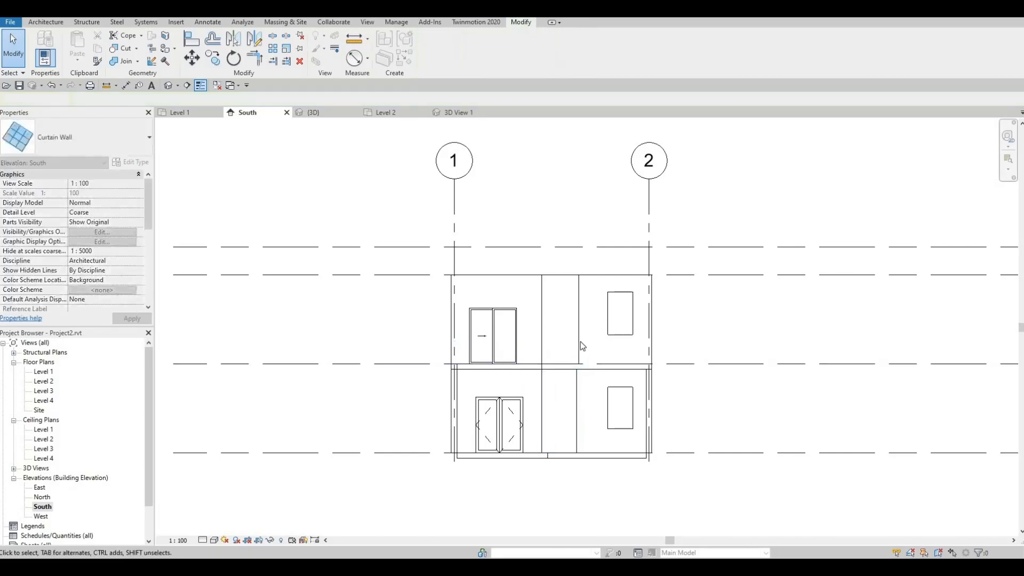
Align the Level 1 curtain wall's edge nearest grid 2 with the matching edge of the Level 2 curtain wall above.
{"action": "key", "text": "a"}
{"action": "key", "text": "l"}
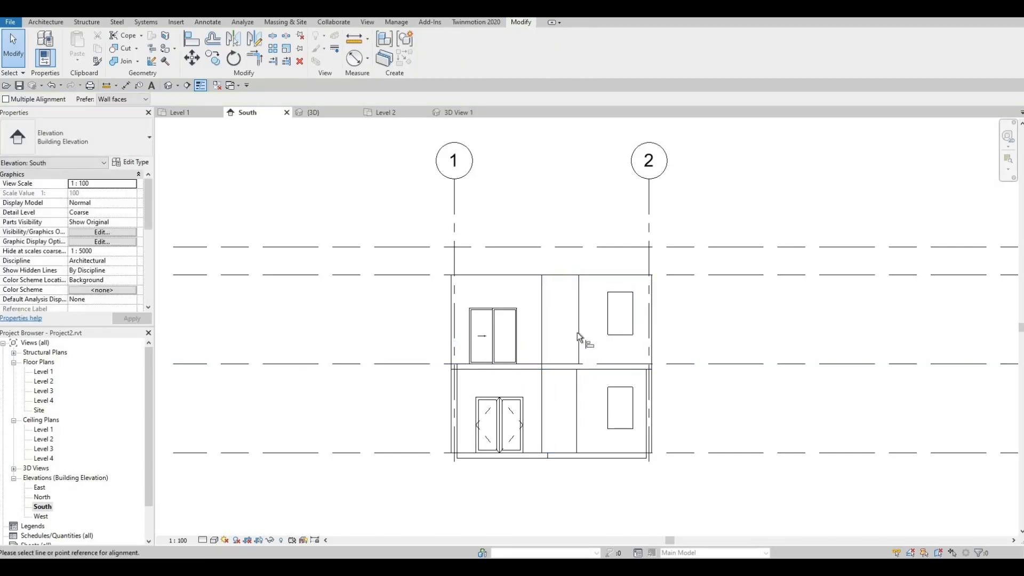
{"action": "left_click", "coordinate": [578, 322]}
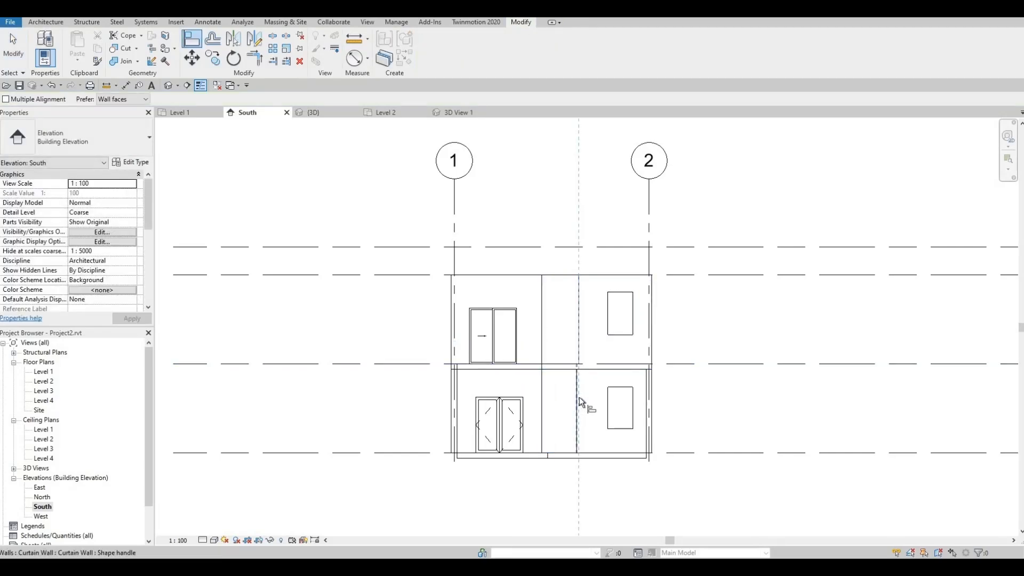
{"action": "left_click", "coordinate": [579, 397]}
{"action": "key", "text": "Escape"}
{"action": "key", "text": "Escape"}
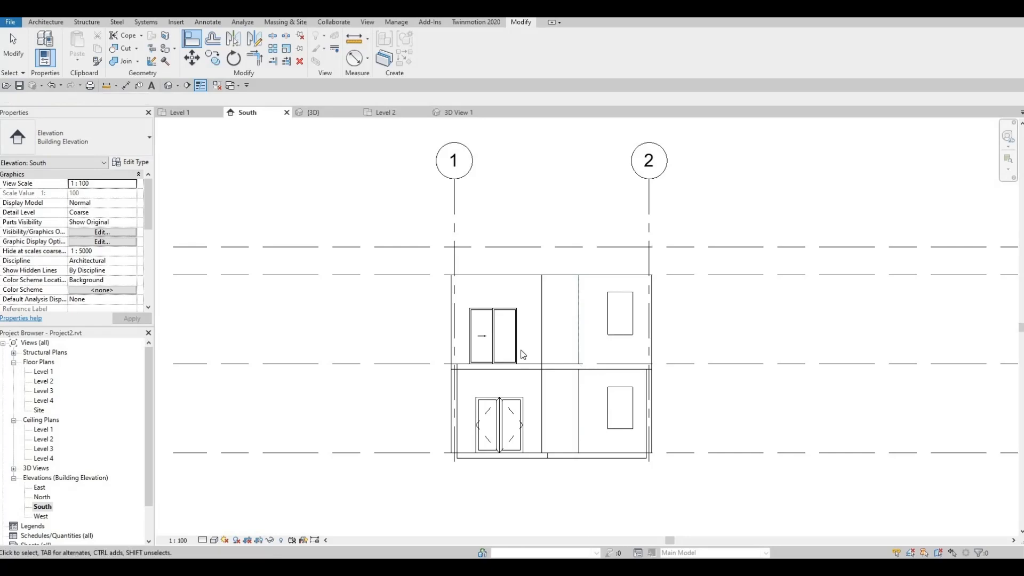
Examine in 3D how the narrow side curtain wall meets the widened front curtain wall at the Level 2 corner.
{"action": "left_click", "coordinate": [169, 85]}
{"action": "middle_click_drag", "start_coordinate": [505, 348], "coordinate": [582, 468], "text": "shift"}
{"action": "scroll", "coordinate": [533, 377], "scroll_direction": "down", "scroll_amount": 1}
{"action": "scroll", "coordinate": [517, 300], "scroll_direction": "up", "scroll_amount": 1}
{"action": "scroll", "coordinate": [516, 300], "scroll_direction": "up", "scroll_amount": 1}
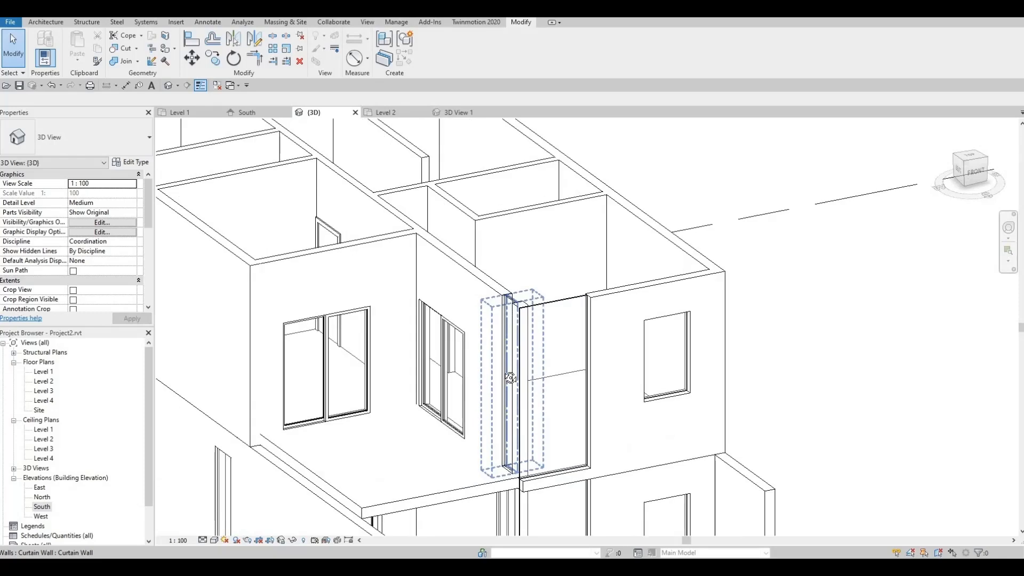
{"action": "middle_click_drag", "start_coordinate": [593, 381], "coordinate": [693, 388], "text": "shift"}
{"action": "scroll", "coordinate": [781, 279], "scroll_direction": "up", "scroll_amount": 2}
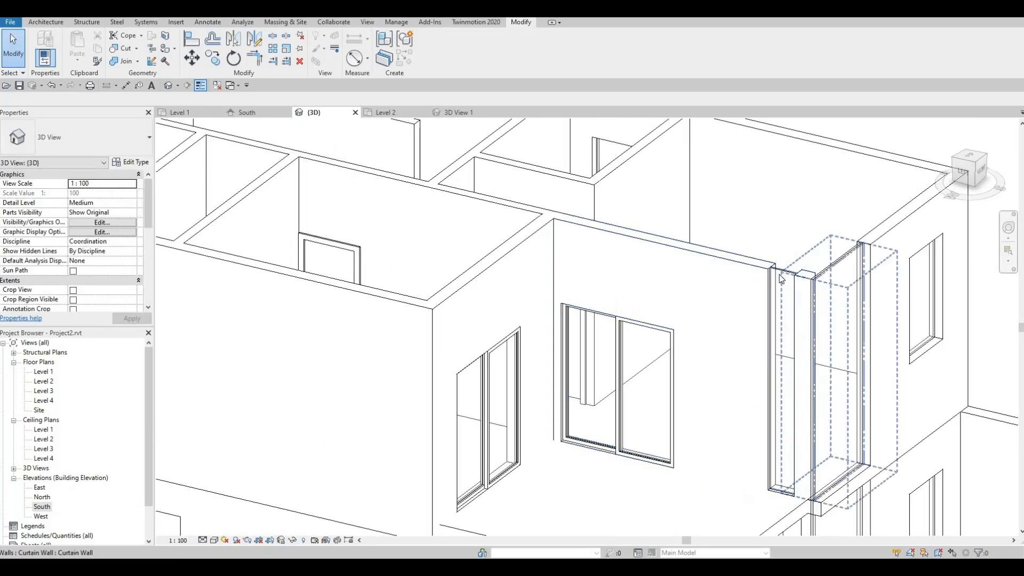
{"action": "left_click", "coordinate": [791, 364]}
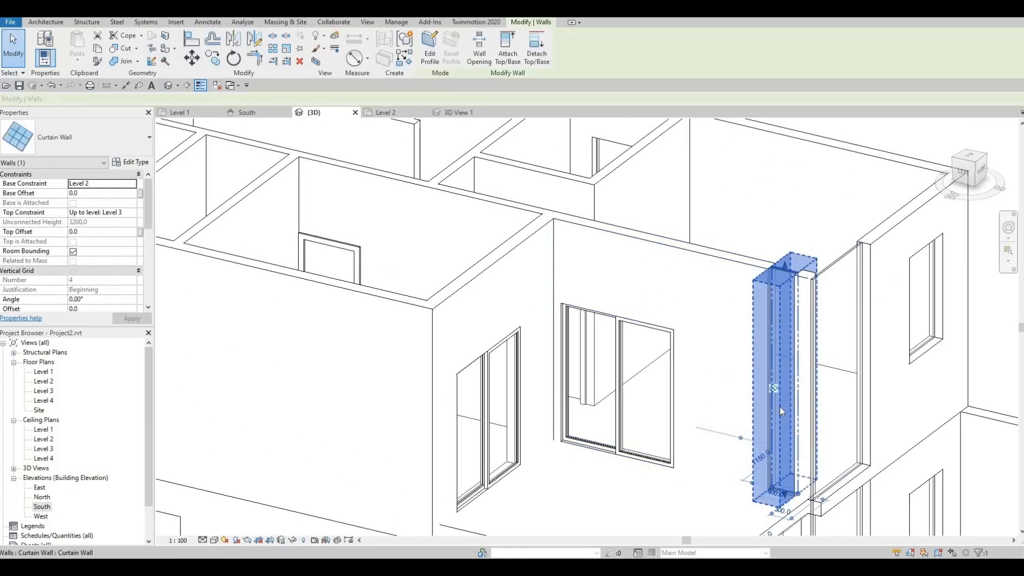
{"action": "scroll", "coordinate": [756, 364], "scroll_direction": "down", "scroll_amount": 4}
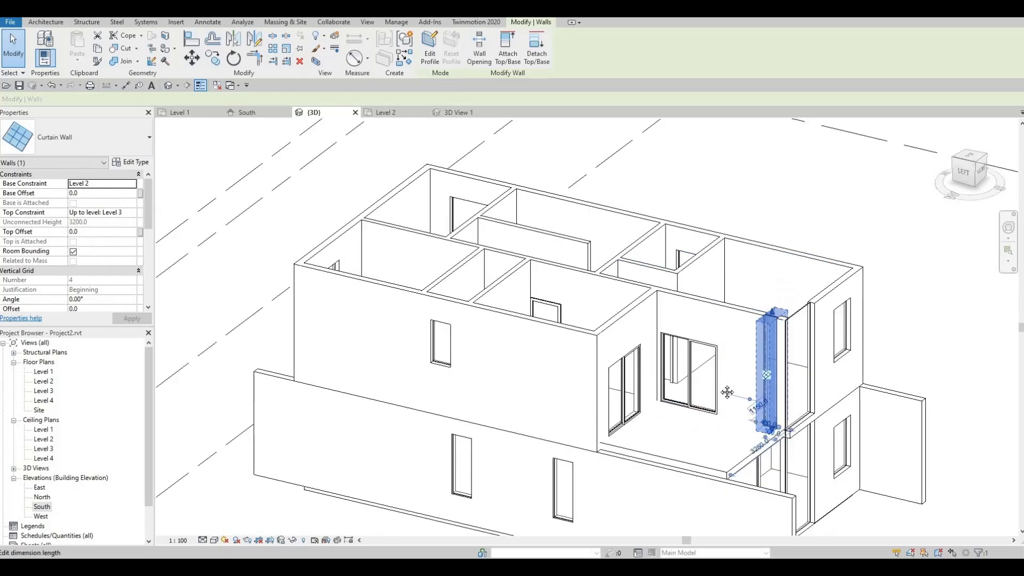
{"action": "key", "text": "Escape"}
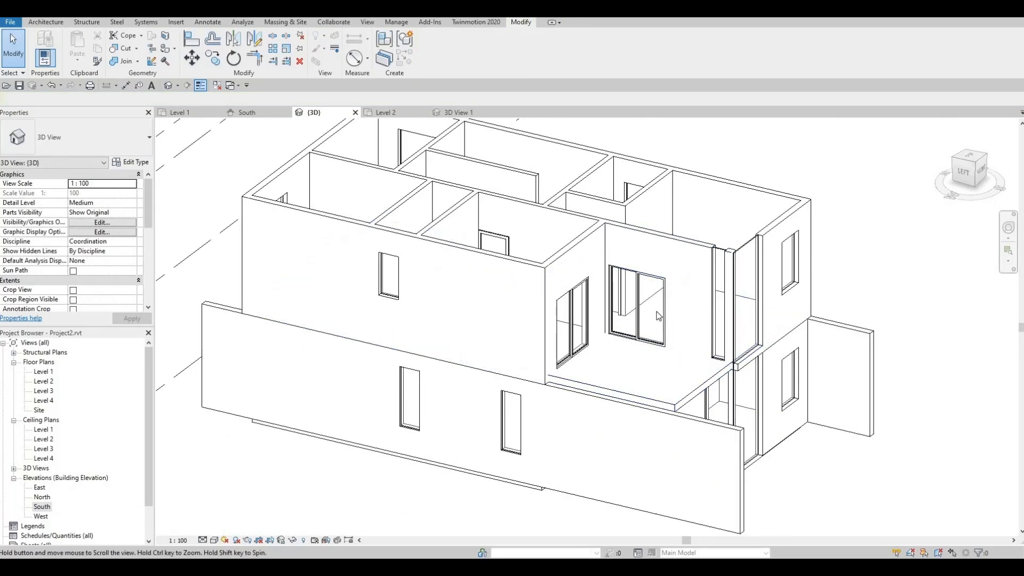
{"action": "middle_click_drag", "start_coordinate": [667, 320], "coordinate": [607, 311]}
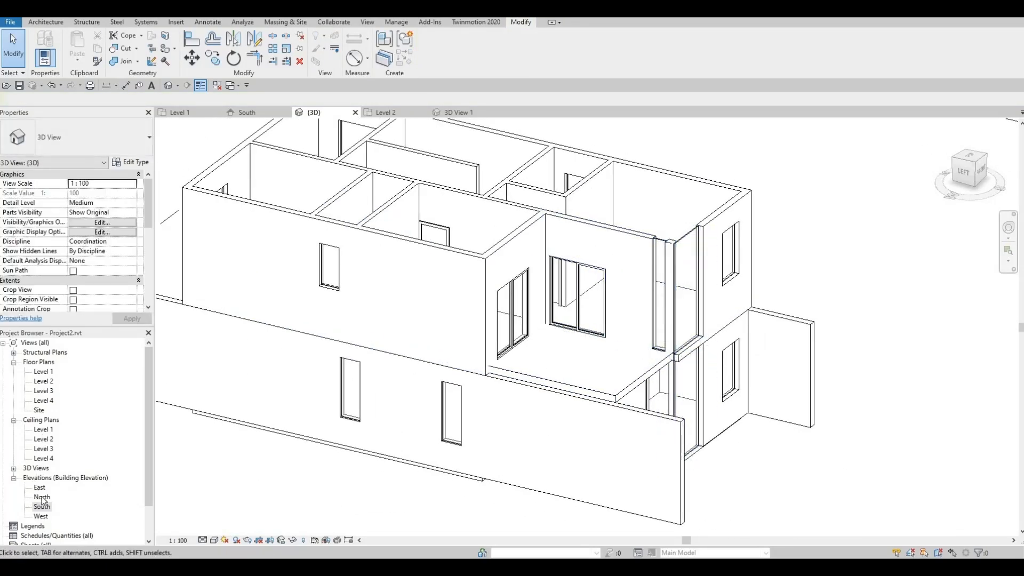
In the West elevation, widen the narrow Level 2 curtain wall to the corner near grid B and further toward the sliding door.
{"action": "double_click", "coordinate": [41, 516]}
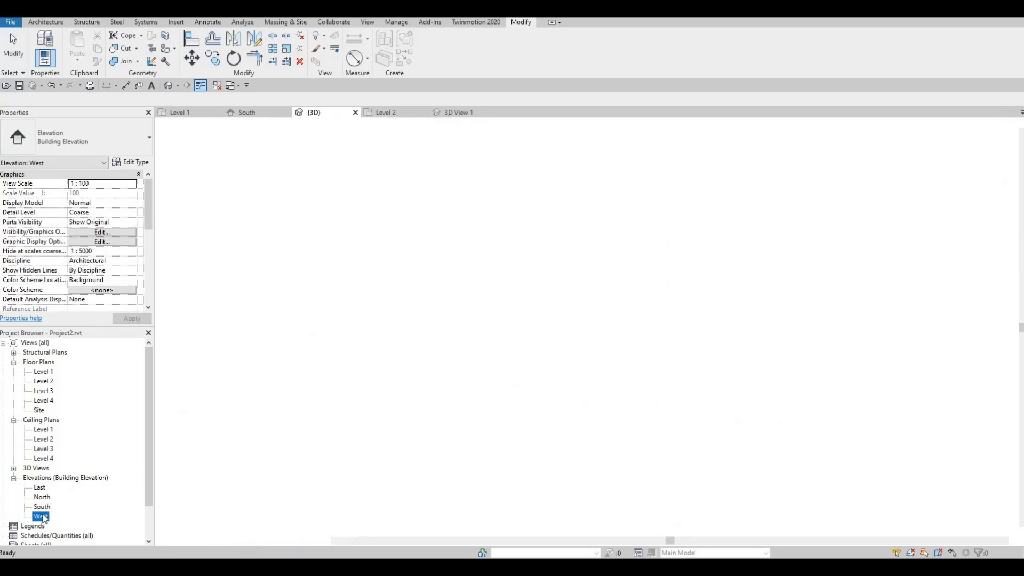
{"action": "scroll", "coordinate": [624, 312], "scroll_direction": "up", "scroll_amount": 3}
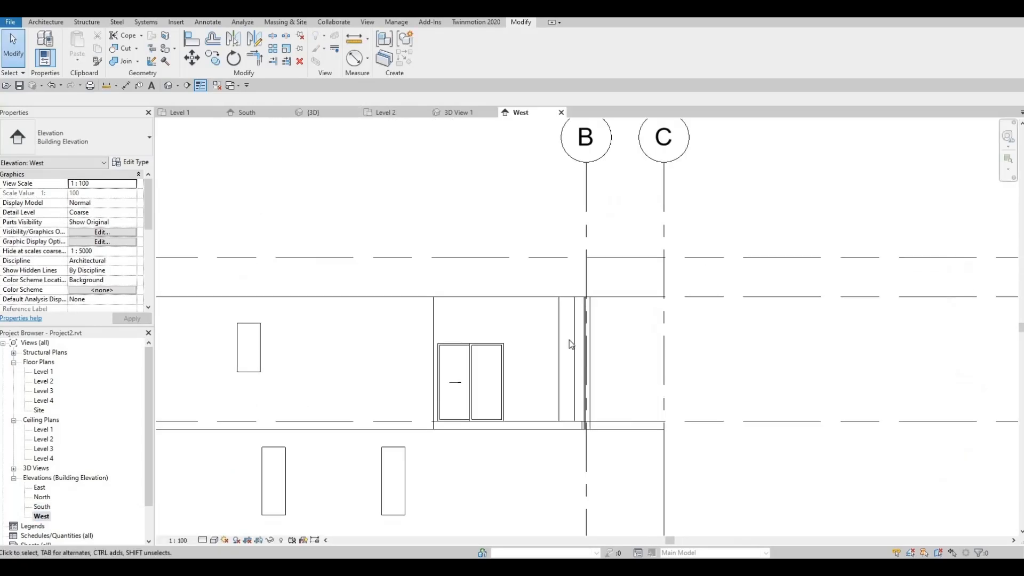
{"action": "left_click", "coordinate": [570, 374]}
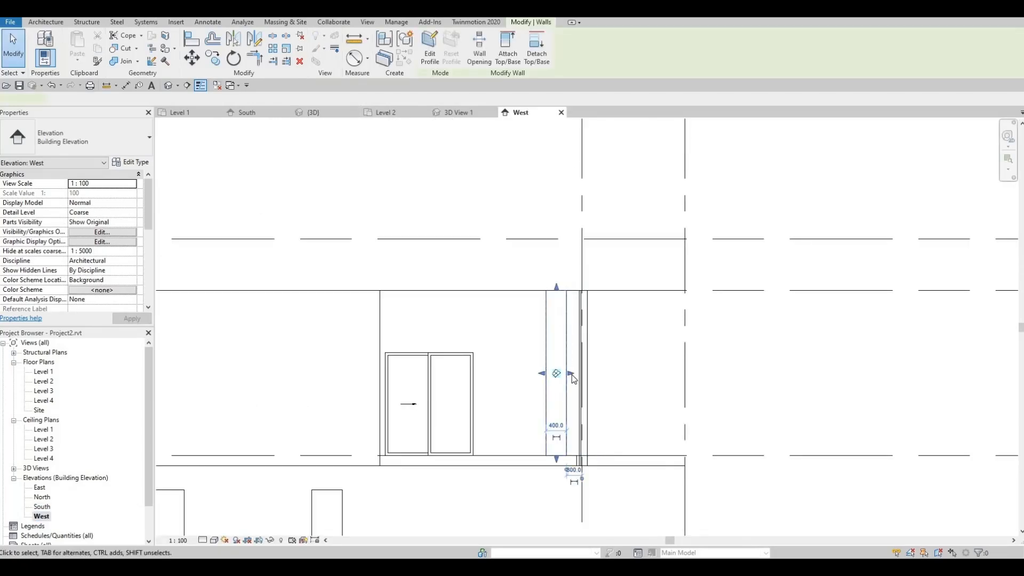
{"action": "left_click_drag", "start_coordinate": [583, 375], "coordinate": [528, 374]}
{"action": "key", "text": "Escape"}
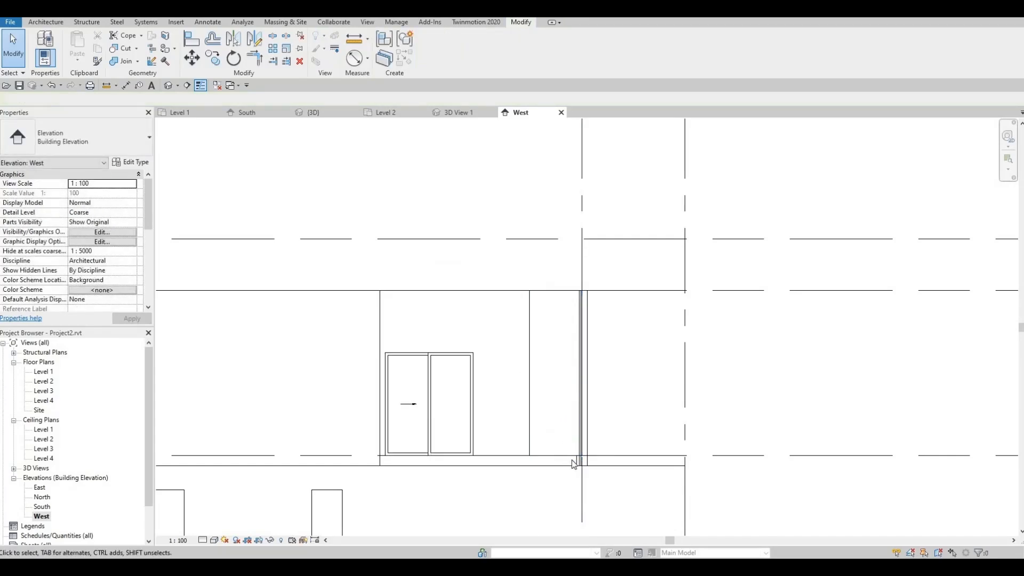
Temporarily hide the long Level 1 exterior wall in the West elevation to expose the curtain wall behind it.
{"action": "scroll", "coordinate": [572, 460], "scroll_direction": "down", "scroll_amount": 1}
{"action": "middle_click_drag", "start_coordinate": [571, 459], "coordinate": [559, 363]}
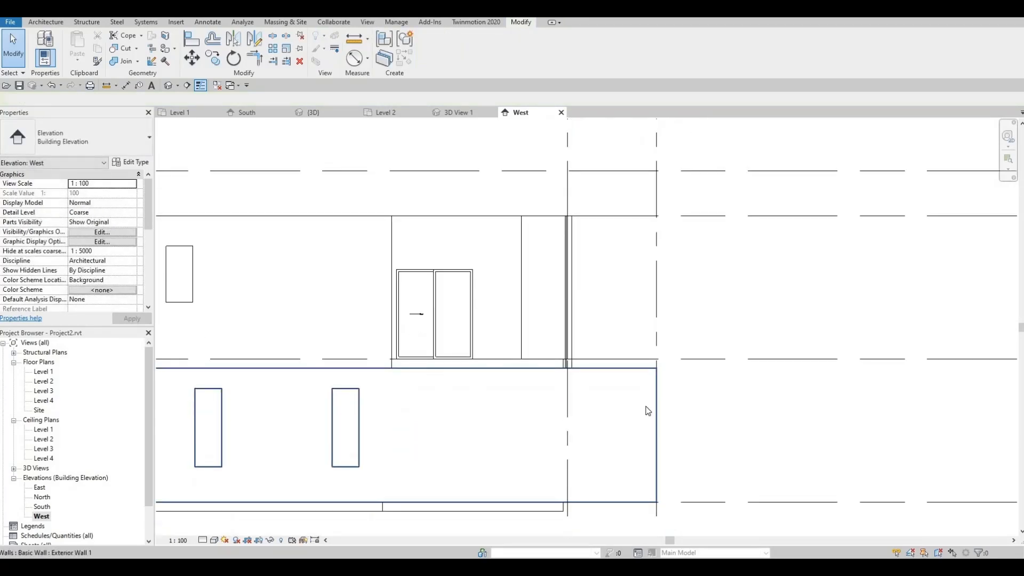
{"action": "left_click", "coordinate": [609, 500]}
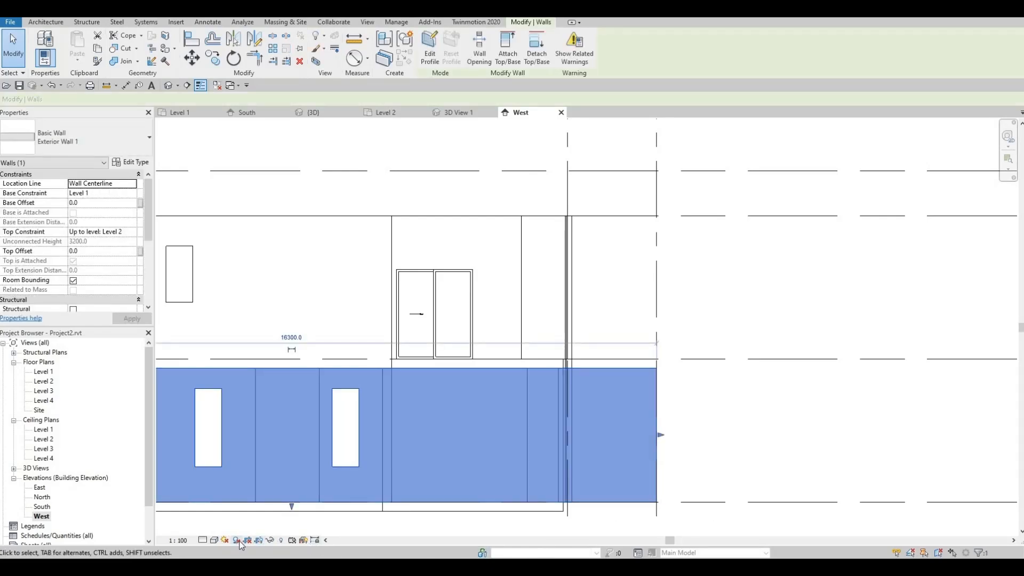
{"action": "left_click", "coordinate": [269, 541]}
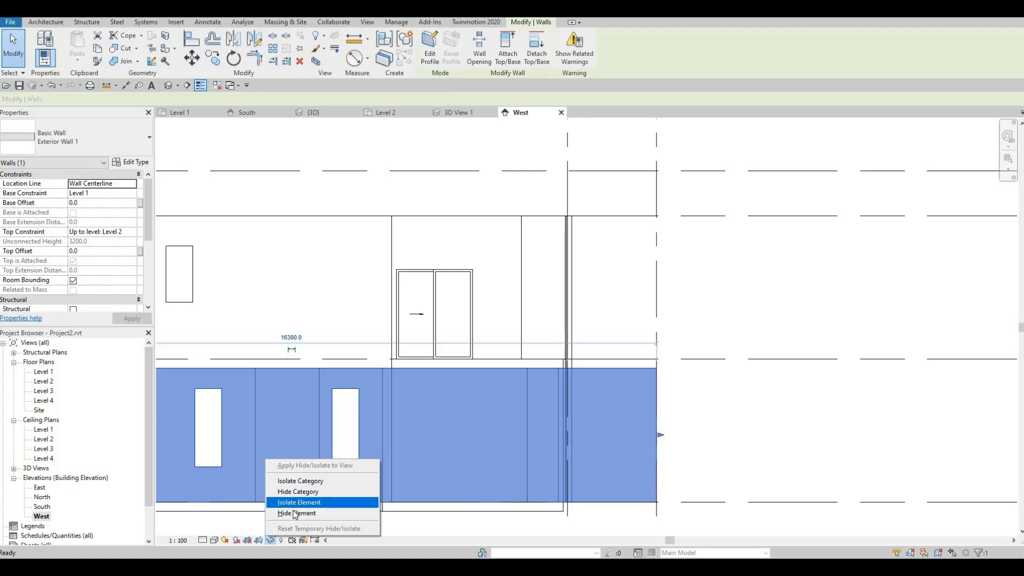
{"action": "left_click", "coordinate": [292, 513]}
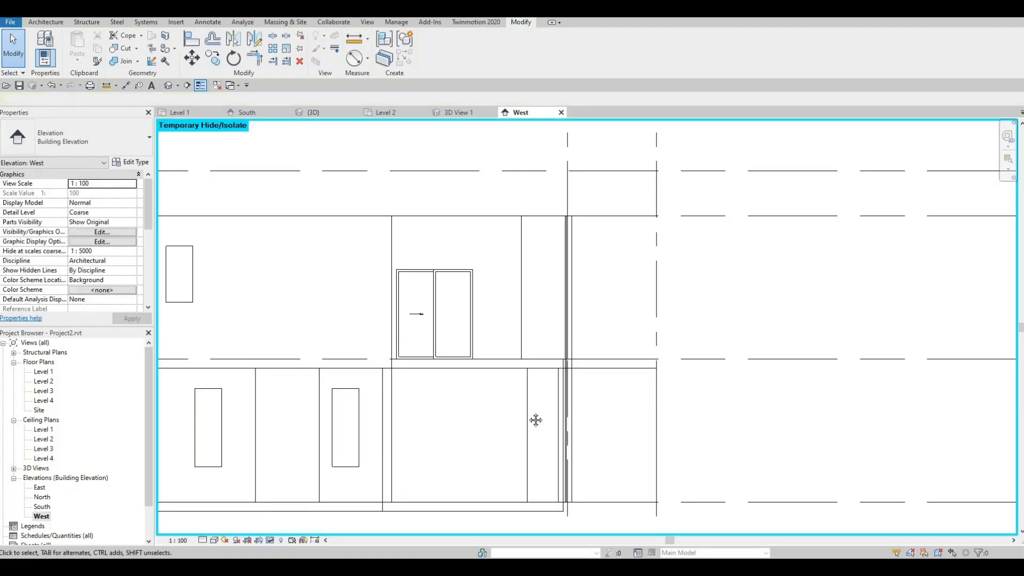
{"action": "middle_click_drag", "start_coordinate": [535, 418], "coordinate": [555, 389]}
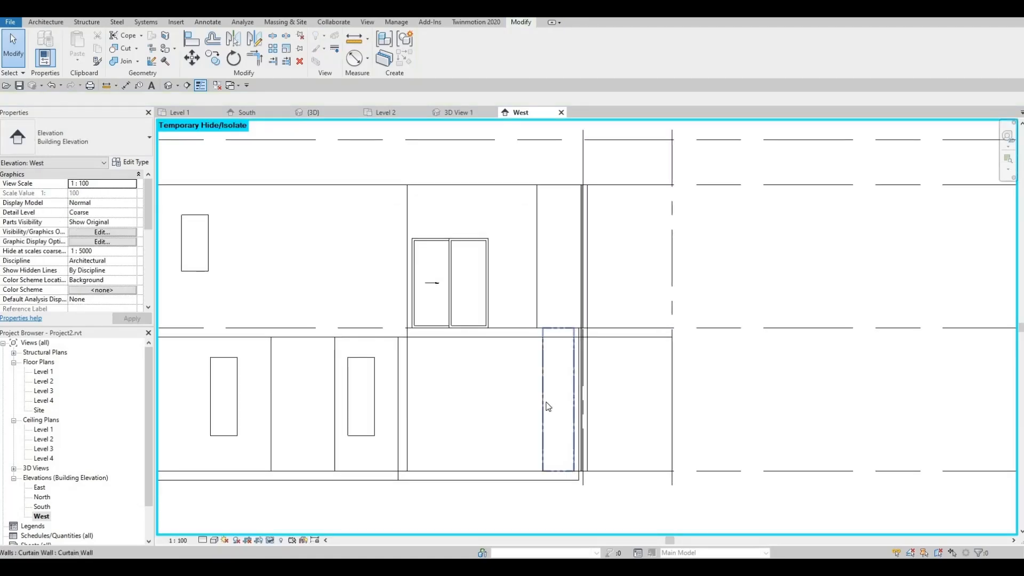
Align the Level 1 side curtain wall's edge farthest from grid B with the matching edge of the Level 2 curtain wall above.
{"action": "key", "text": "a"}
{"action": "key", "text": "l"}
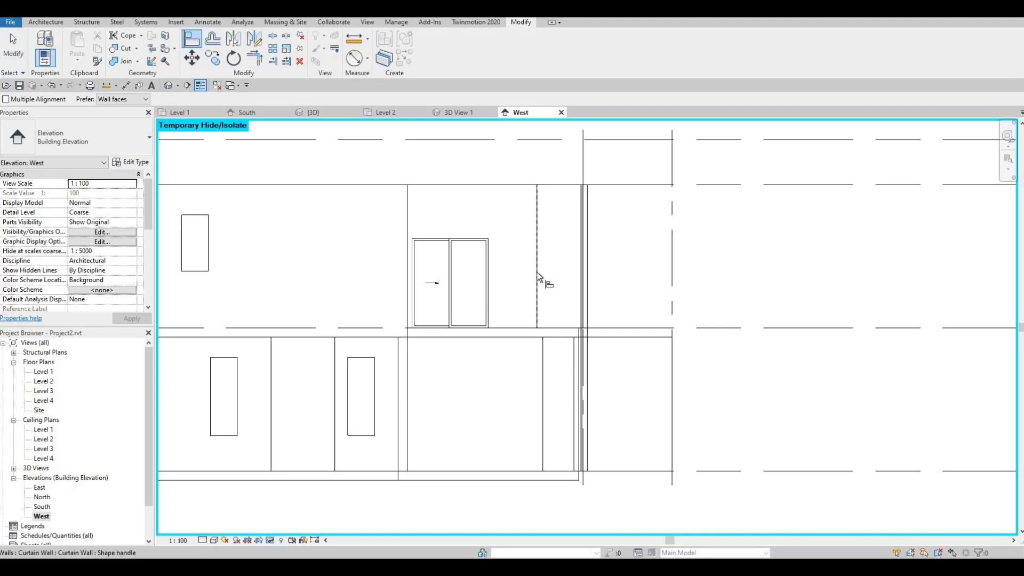
{"action": "left_click", "coordinate": [536, 272]}
{"action": "left_click", "coordinate": [543, 368]}
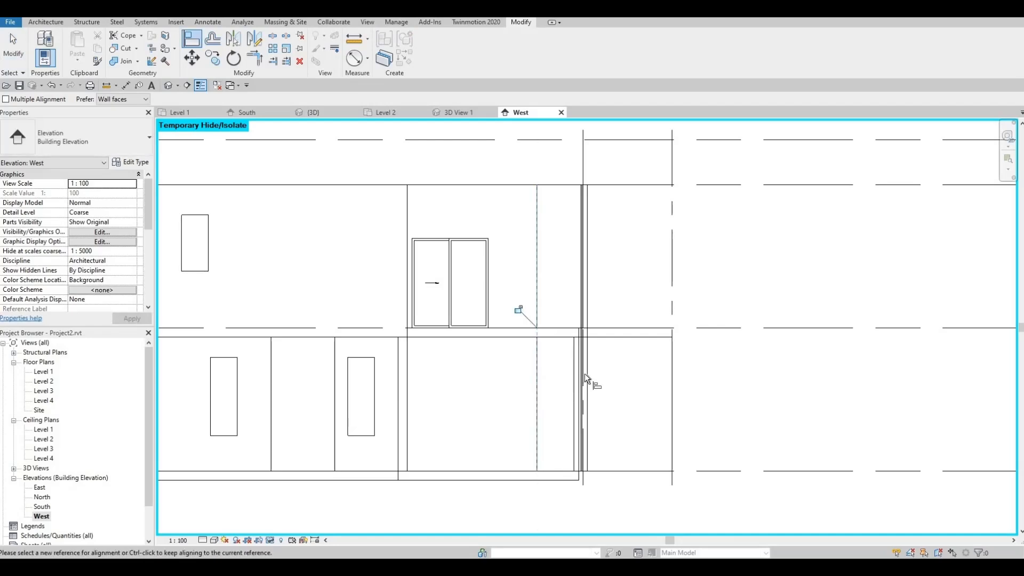
{"action": "key", "text": "Escape"}
{"action": "key", "text": "Escape"}
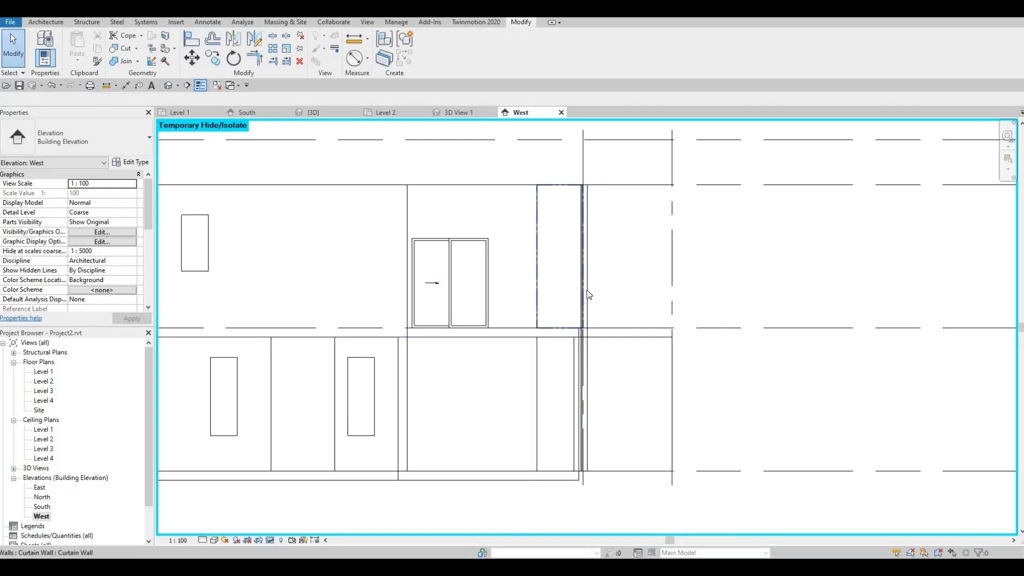
Extend the other edge of the Level 1 side curtain wall to the corner at grid B.
{"action": "left_click", "coordinate": [576, 393]}
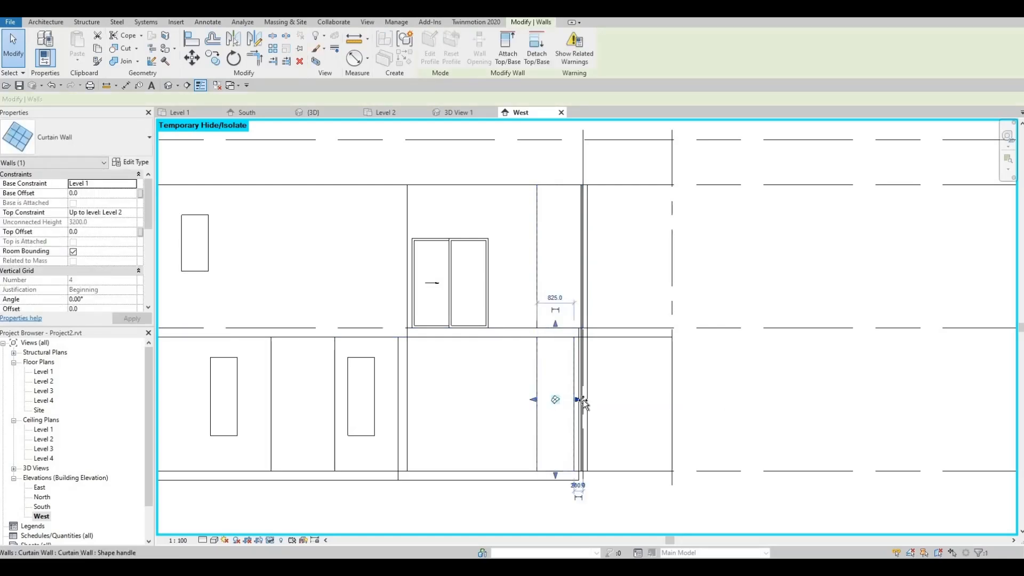
{"action": "left_click_drag", "start_coordinate": [581, 399], "coordinate": [587, 400]}
{"action": "left_click", "coordinate": [309, 260]}
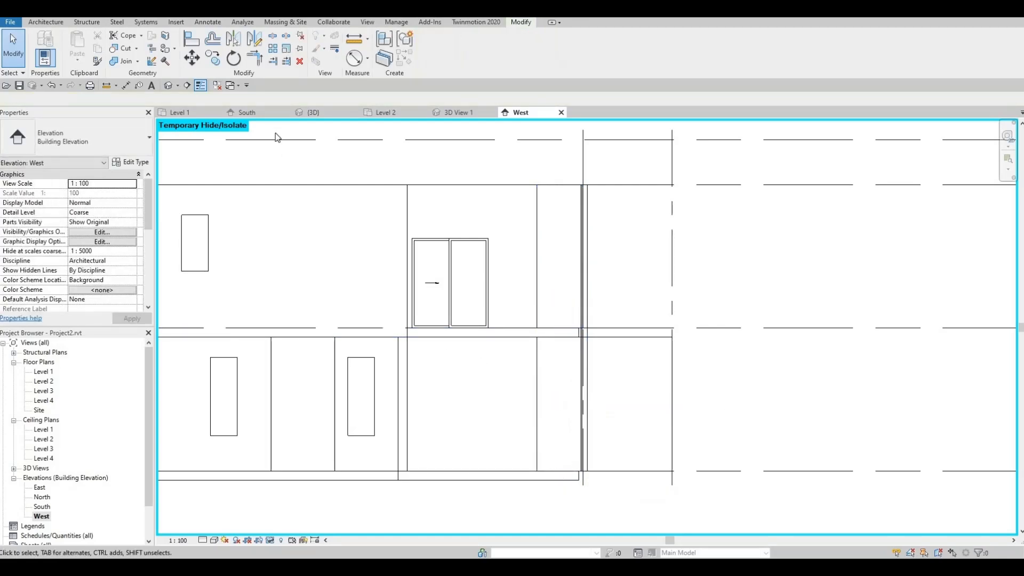
Inspect in 3D the corner joints of the Level 1 and Level 2 curtain walls and the floor edge beneath them.
{"action": "left_click", "coordinate": [300, 112]}
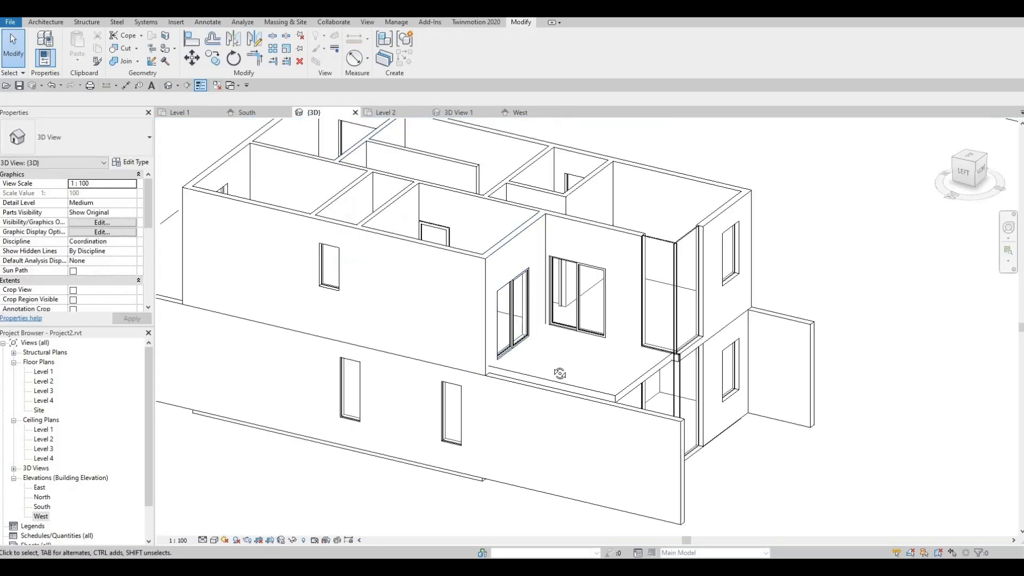
{"action": "middle_click_drag", "start_coordinate": [559, 373], "coordinate": [564, 276], "text": "shift"}
{"action": "scroll", "coordinate": [564, 276], "scroll_direction": "up", "scroll_amount": 5}
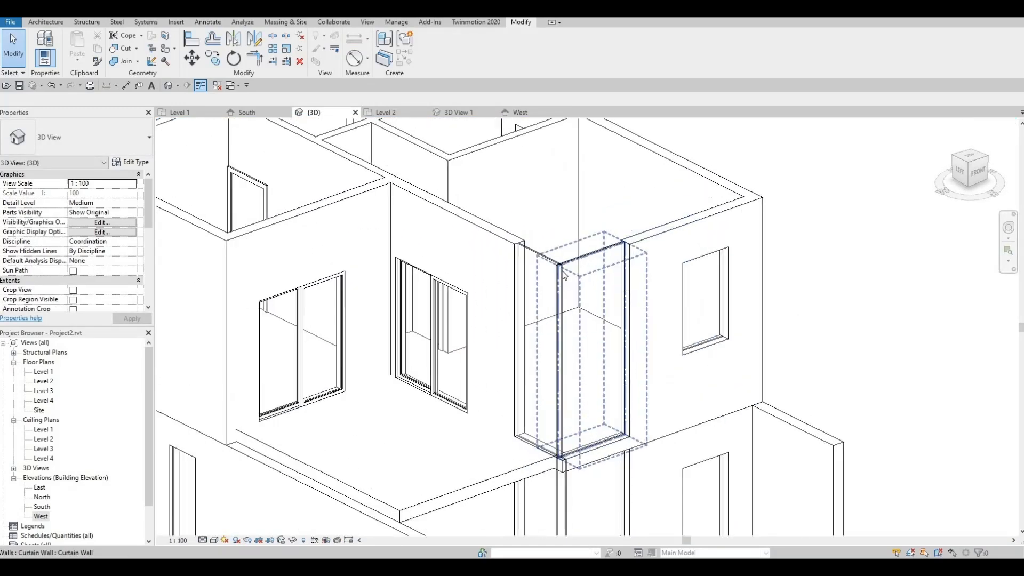
{"action": "scroll", "coordinate": [564, 275], "scroll_direction": "up", "scroll_amount": 3}
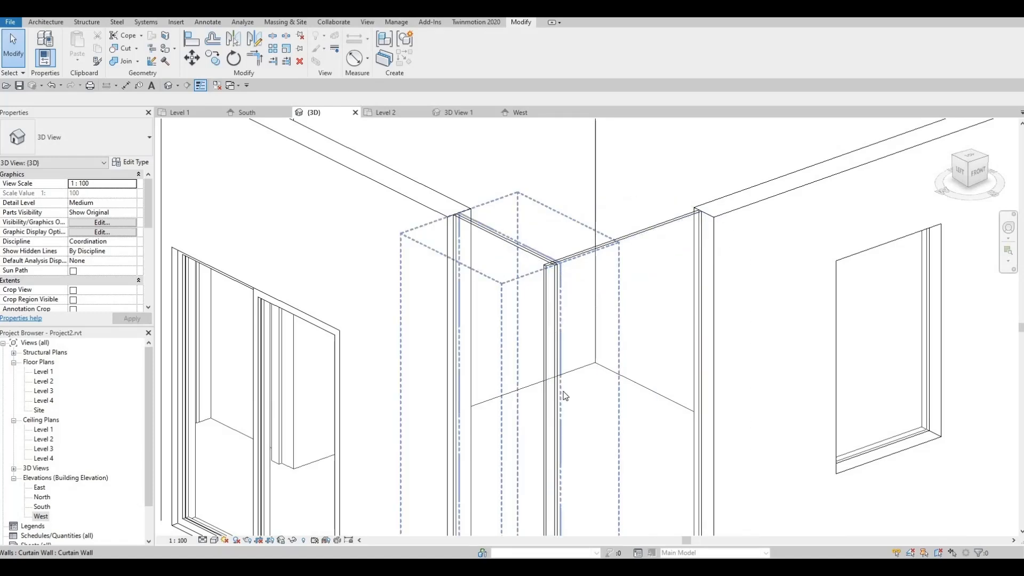
{"action": "scroll", "coordinate": [572, 228], "scroll_direction": "down", "scroll_amount": 5}
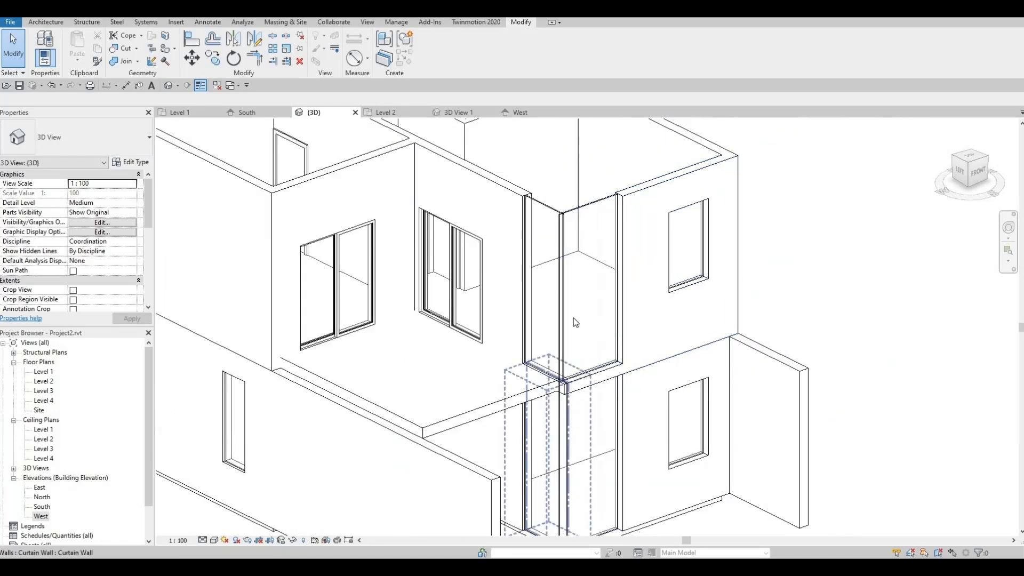
{"action": "scroll", "coordinate": [569, 388], "scroll_direction": "up", "scroll_amount": 3}
{"action": "scroll", "coordinate": [568, 388], "scroll_direction": "up", "scroll_amount": 2}
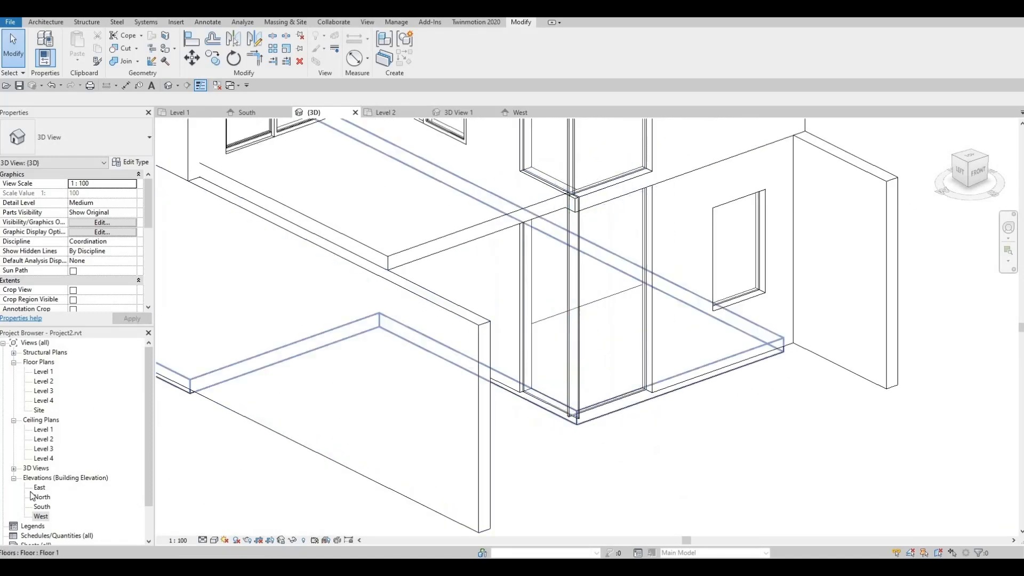
Reveal the hidden elements in the West elevation to examine the hidden long Level 1 exterior wall.
{"action": "double_click", "coordinate": [46, 514]}
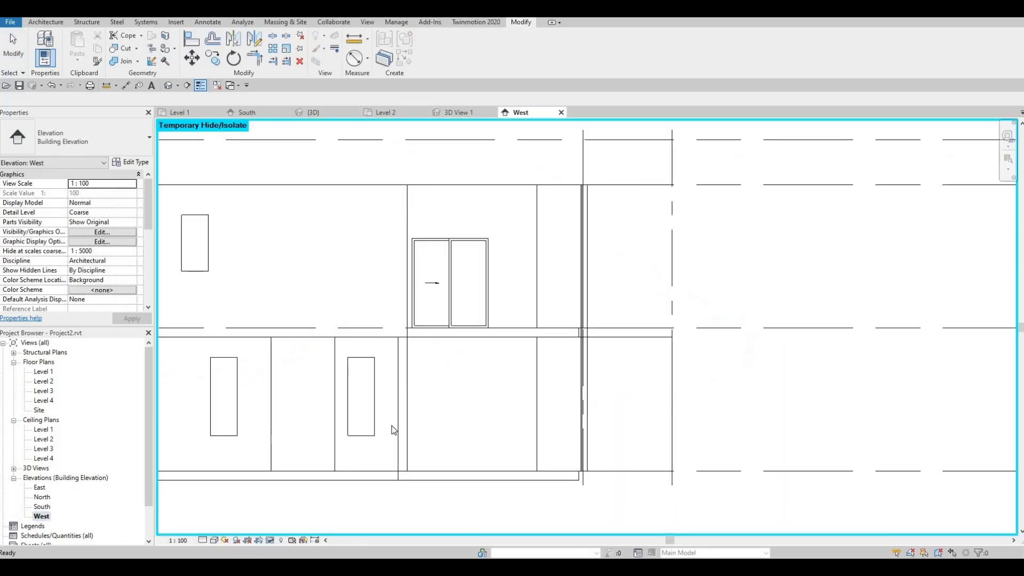
{"action": "left_click", "coordinate": [283, 540]}
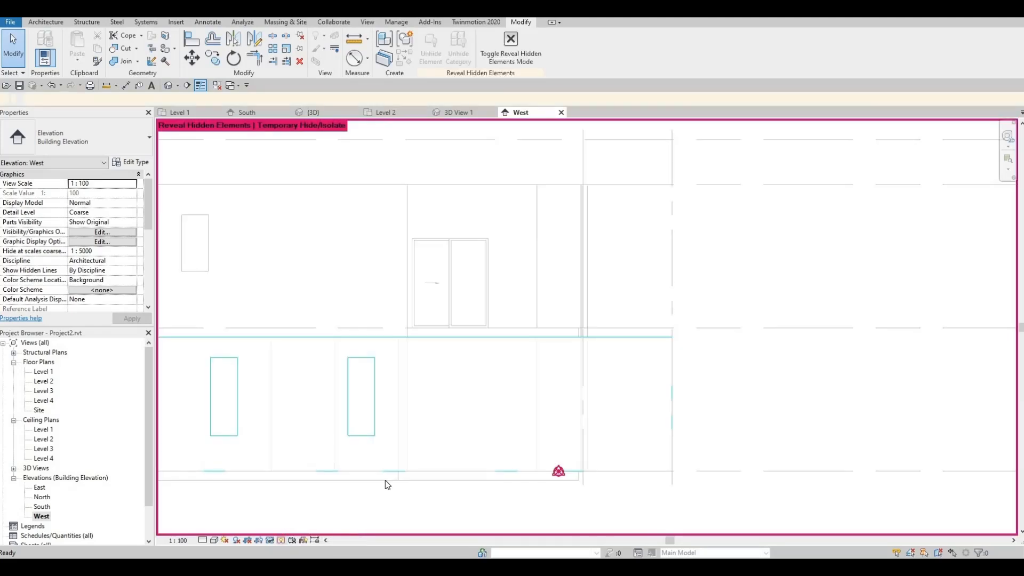
{"action": "left_click", "coordinate": [669, 353]}
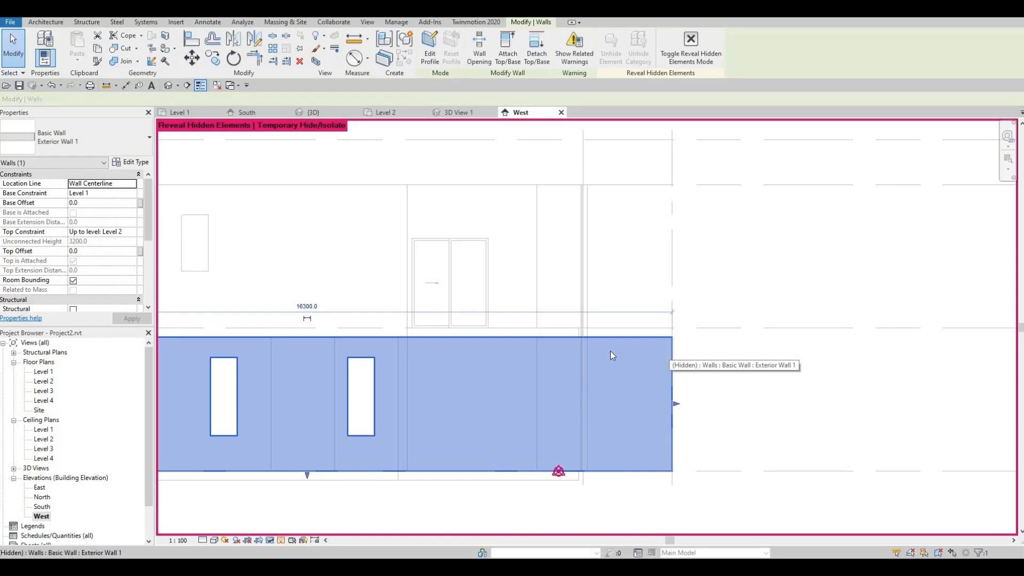
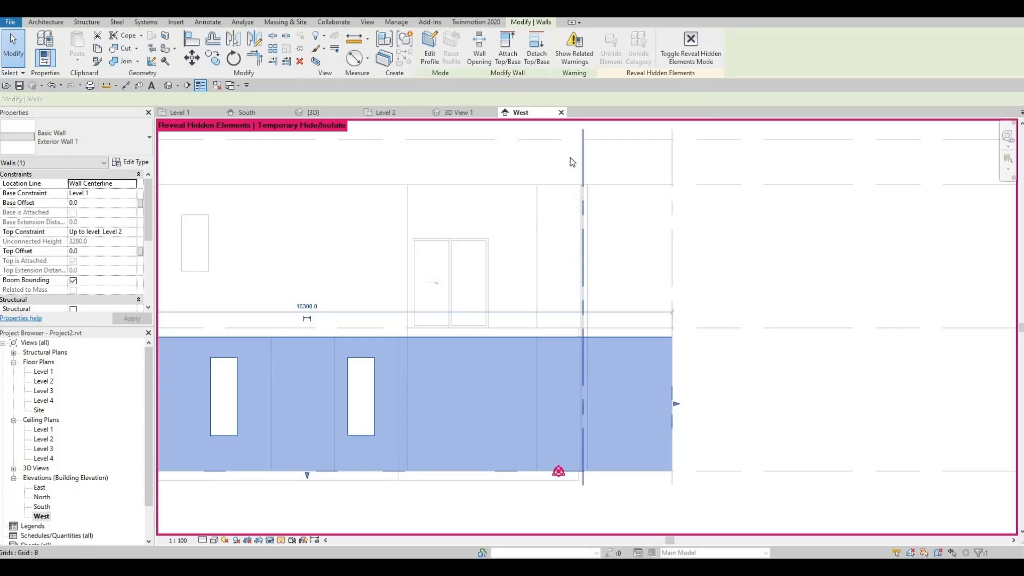
{"action": "left_click", "coordinate": [693, 46]}
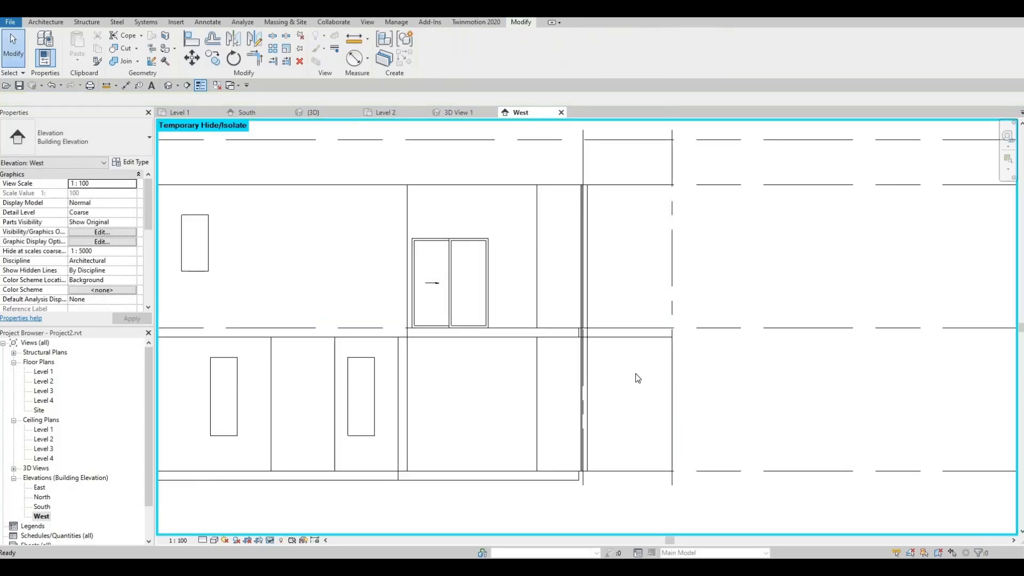
Reset the temporary hide/isolate in the West elevation to restore the long Level 1 exterior wall.
{"action": "left_click", "coordinate": [672, 356]}
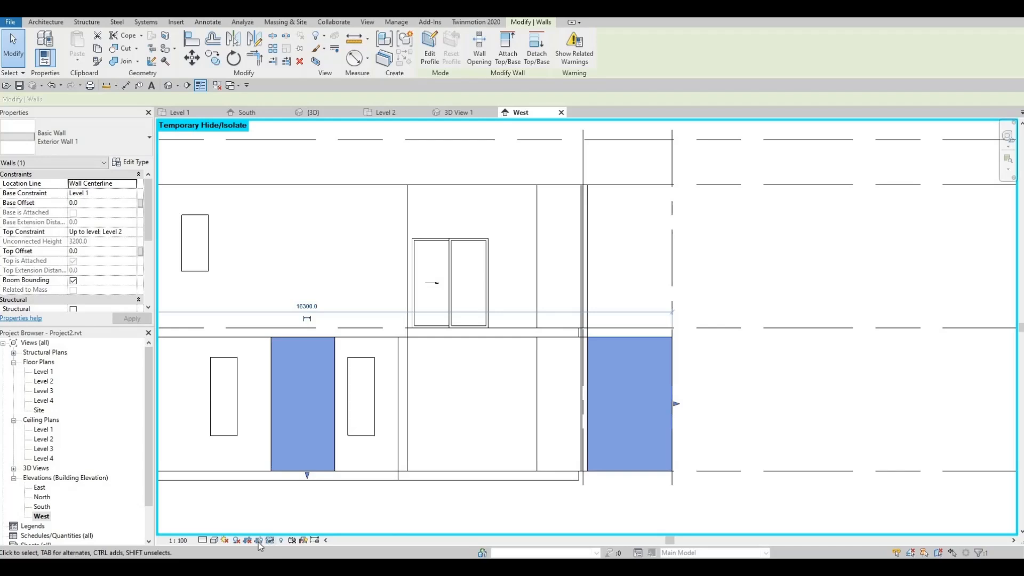
{"action": "key", "text": "Escape"}
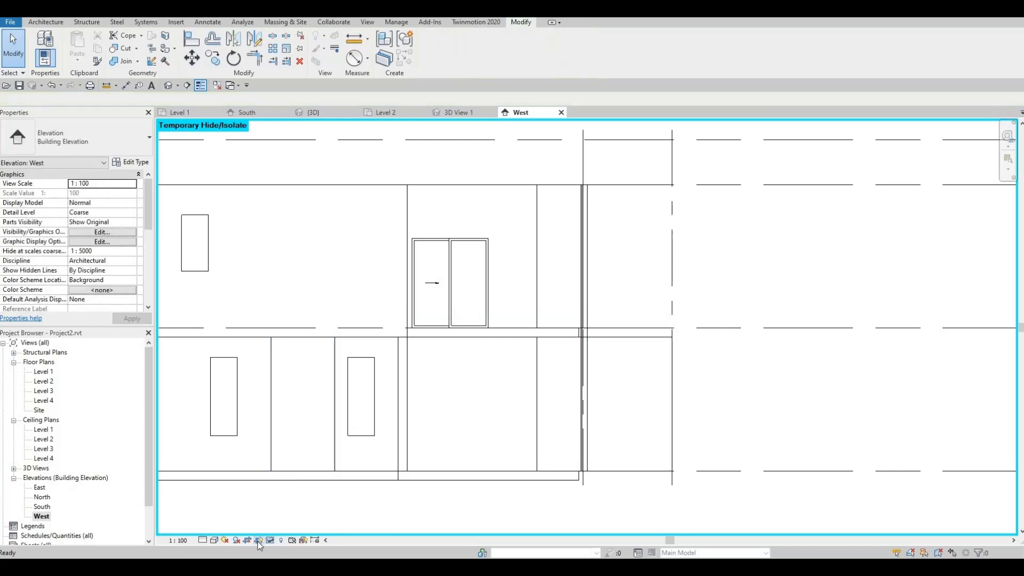
{"action": "left_click", "coordinate": [673, 362]}
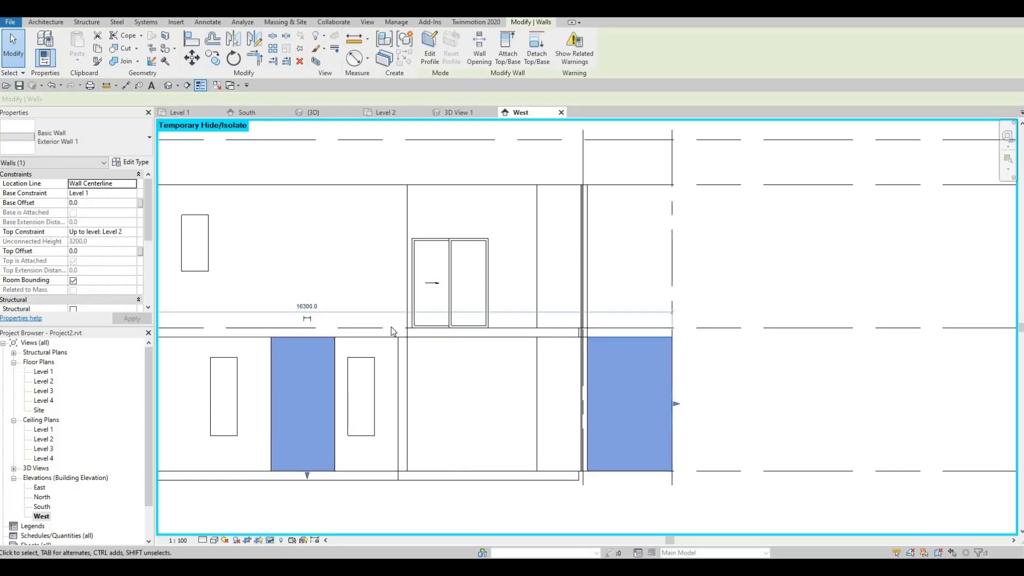
{"action": "left_click", "coordinate": [270, 539]}
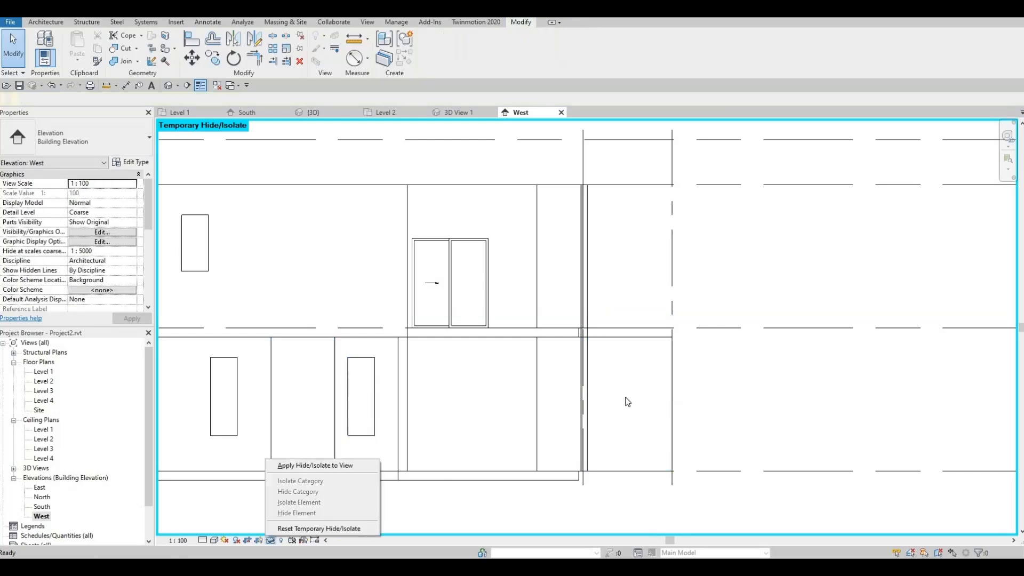
{"action": "left_click", "coordinate": [271, 541]}
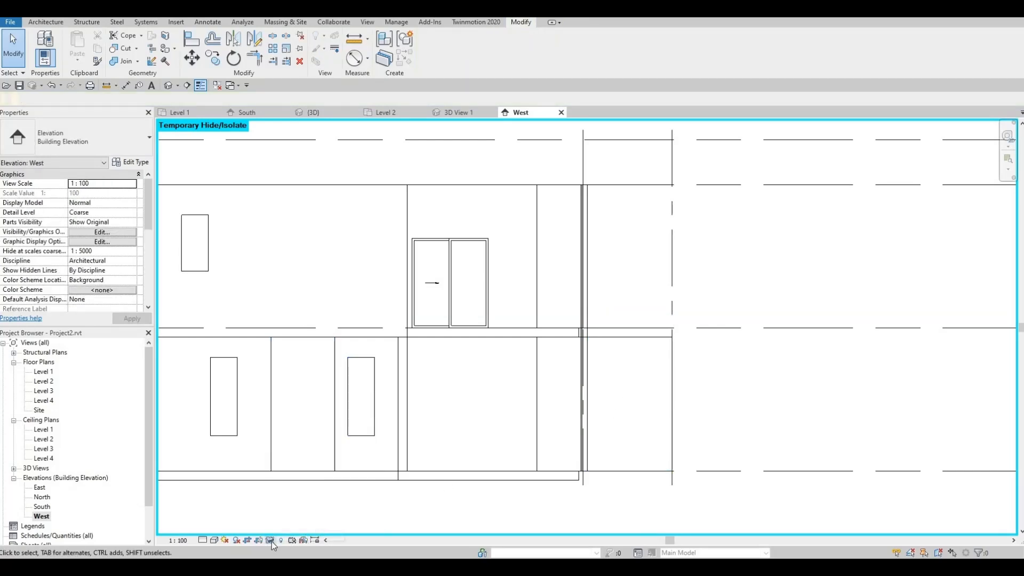
{"action": "left_click", "coordinate": [271, 540]}
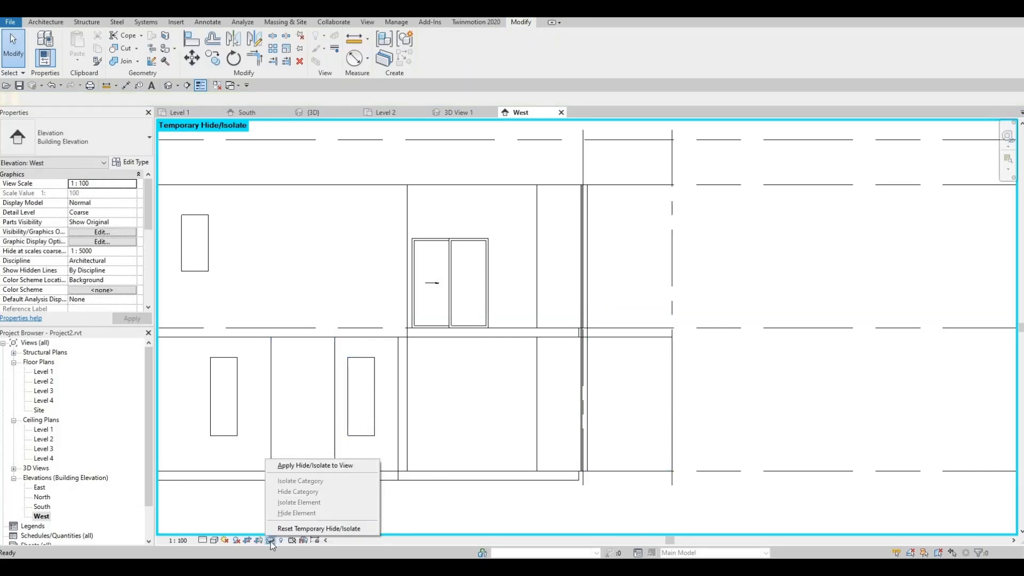
{"action": "left_click", "coordinate": [286, 532]}
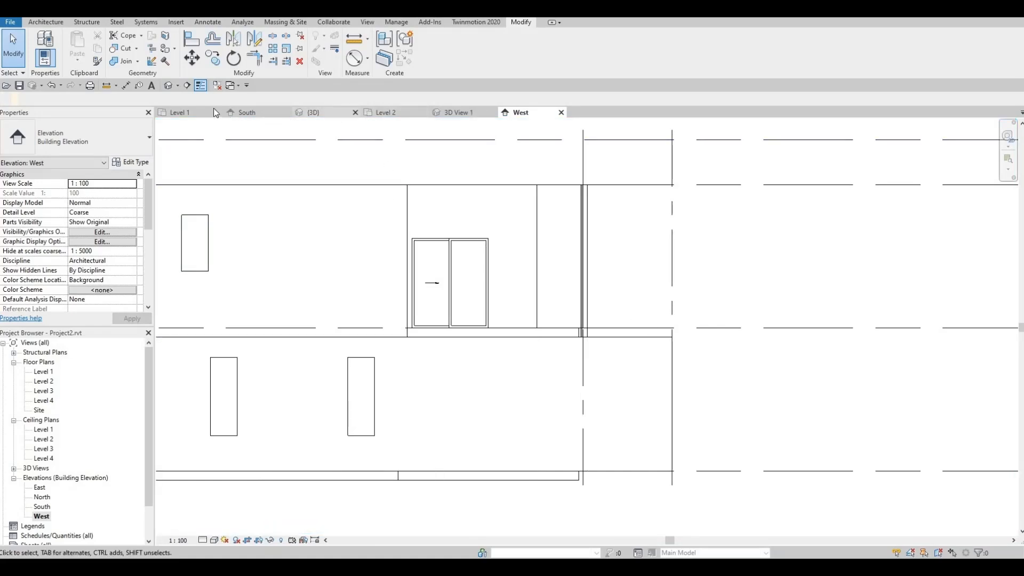
Inspect the stacked Level 1 and Level 2 corner curtain walls from the front in the 3D view.
{"action": "left_click", "coordinate": [169, 86]}
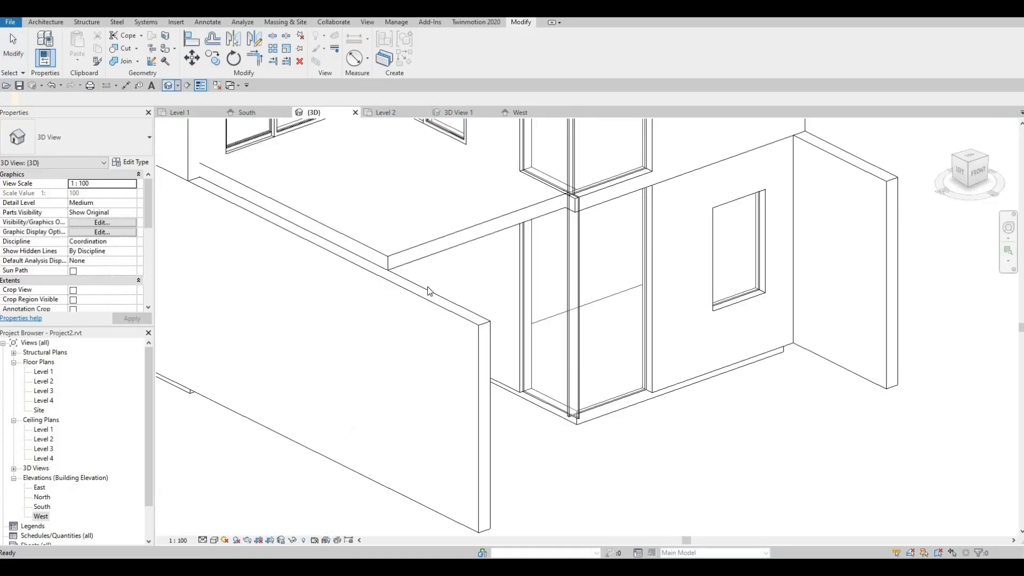
{"action": "scroll", "coordinate": [425, 286], "scroll_direction": "up", "scroll_amount": 3}
{"action": "middle_click_drag", "start_coordinate": [409, 303], "coordinate": [417, 330]}
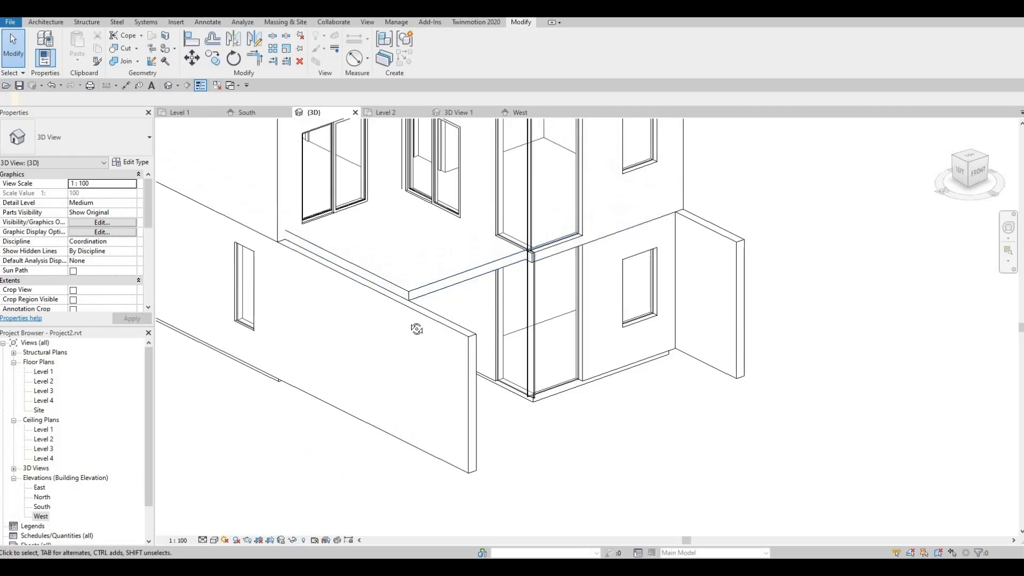
{"action": "middle_click_drag", "start_coordinate": [386, 264], "coordinate": [341, 271], "text": "shift"}
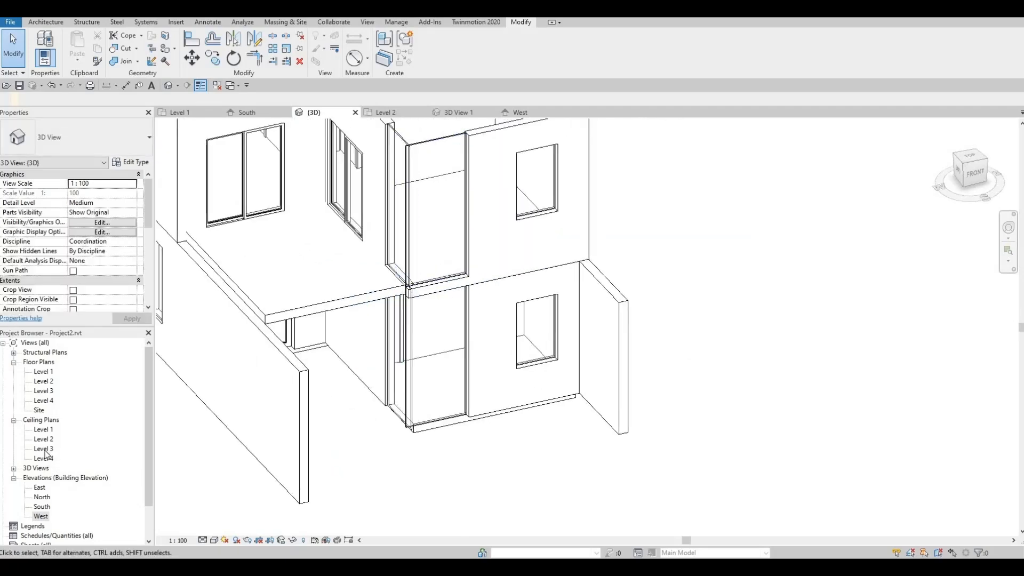
Open the Level 2 floor plan at the corner where the side and front curtain walls meet.
{"action": "left_click", "coordinate": [14, 421]}
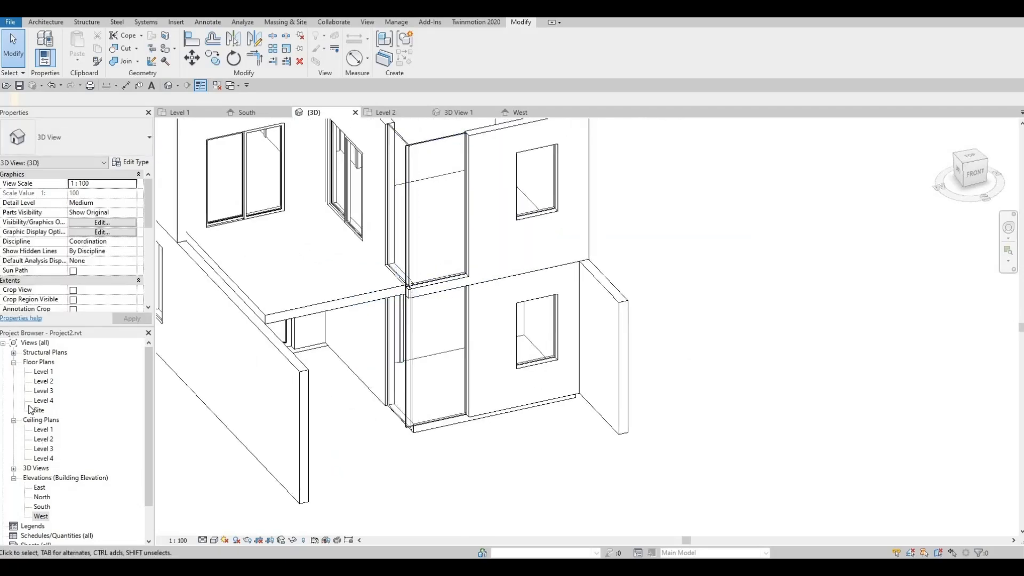
{"action": "double_click", "coordinate": [44, 381]}
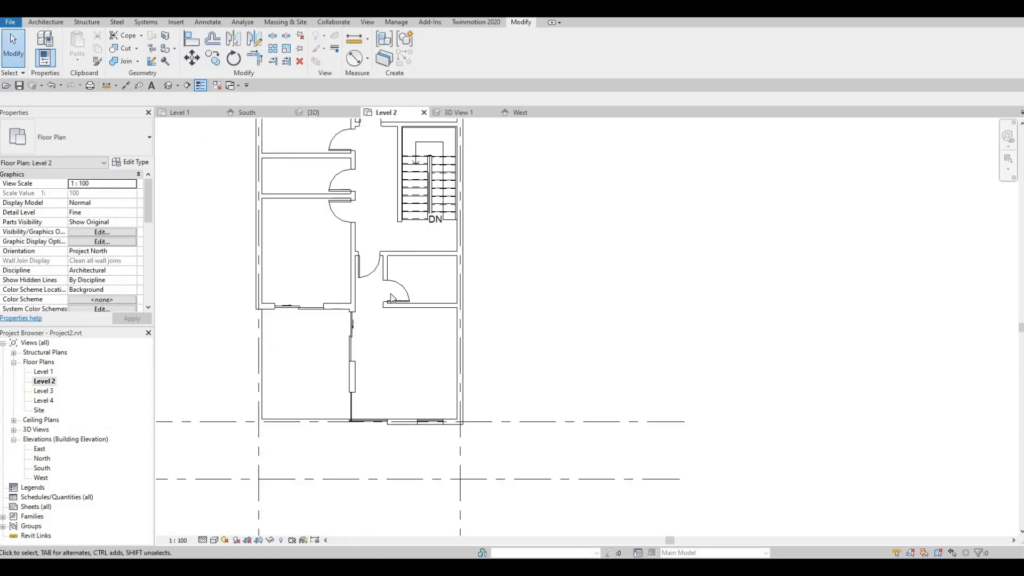
{"action": "scroll", "coordinate": [430, 365], "scroll_direction": "up", "scroll_amount": 3}
{"action": "scroll", "coordinate": [431, 367], "scroll_direction": "up", "scroll_amount": 5}
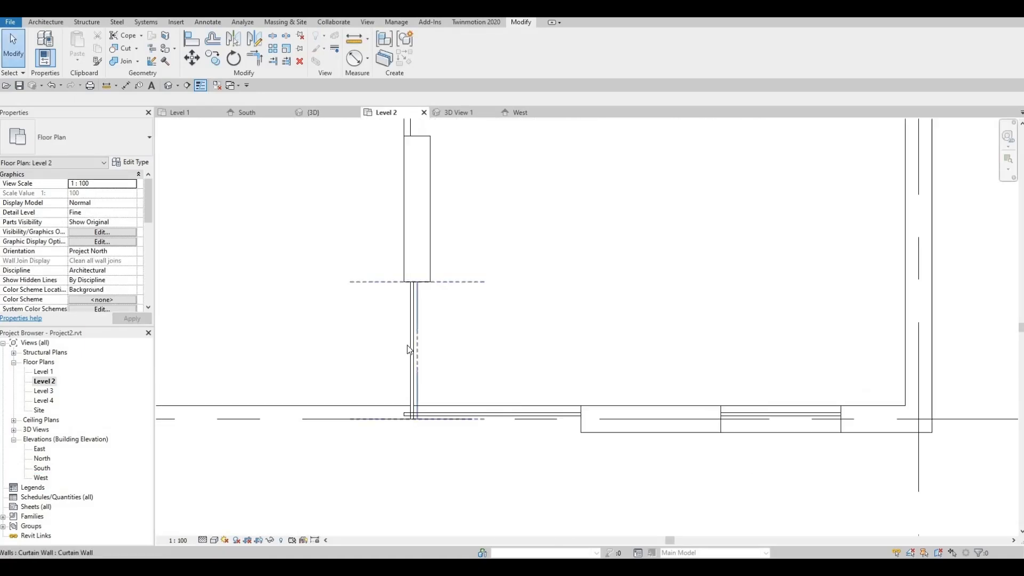
Nudge the vertical curtain wall at the lower-left corner of the Level 2 plan 20 mm to the left.
{"action": "left_click", "coordinate": [460, 360]}
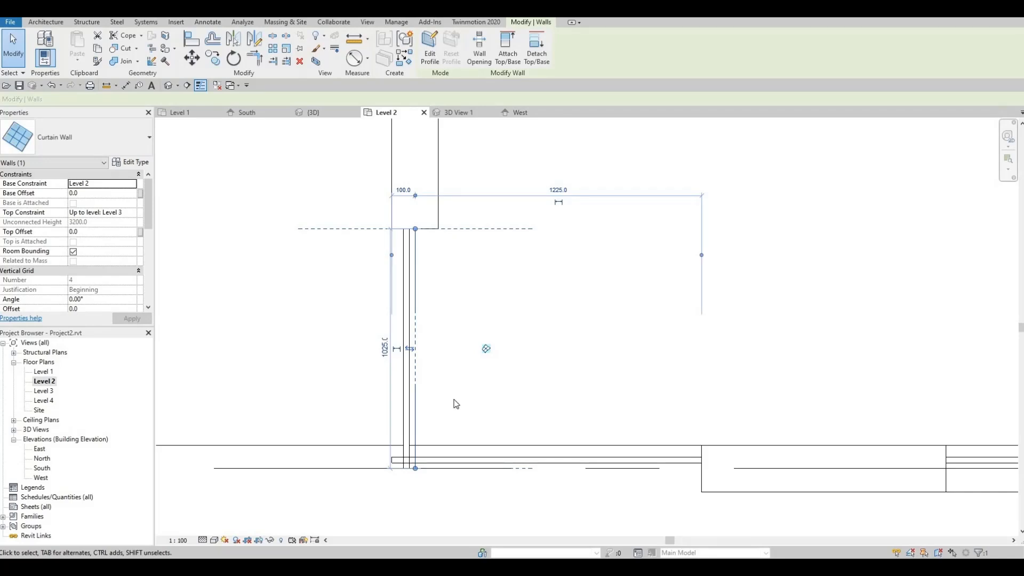
{"action": "key", "text": "Left"}
{"action": "key", "text": "Left"}
{"action": "key", "text": "Left"}
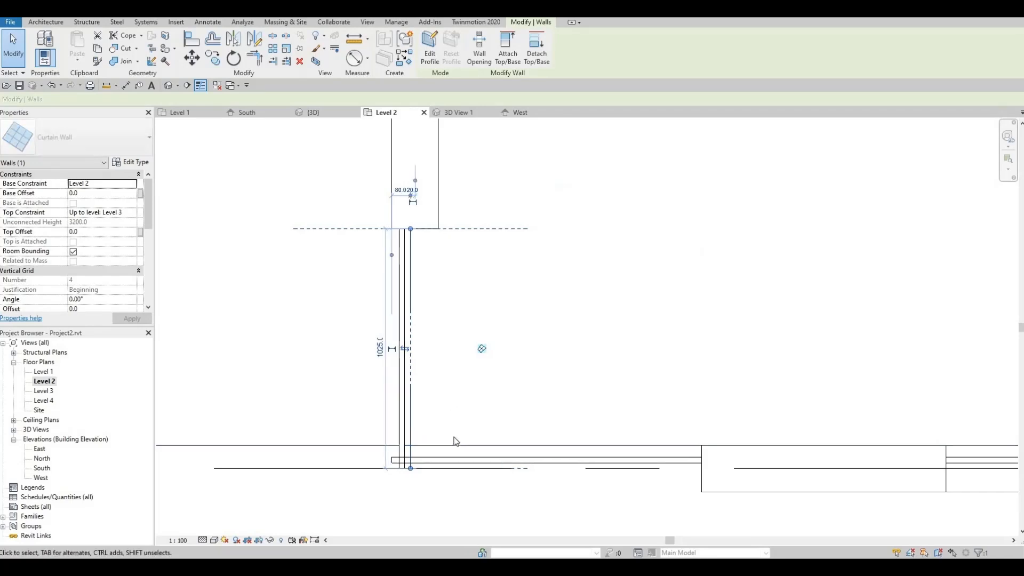
Nudge the adjoining horizontal curtain wall 20 mm downward and pull its left end in to the vertical curtain wall's location line.
{"action": "left_click", "coordinate": [452, 458]}
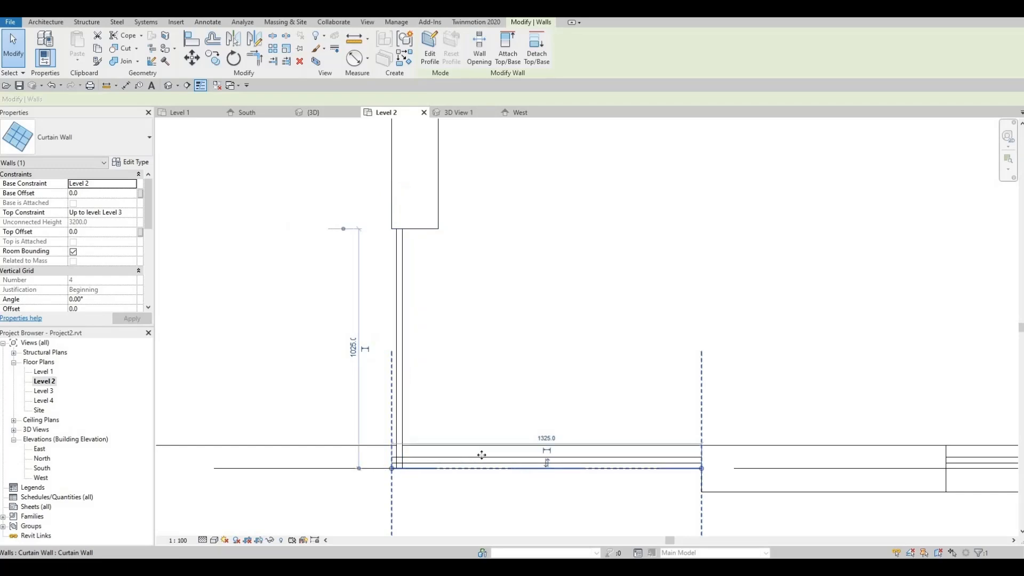
{"action": "key", "text": "Down"}
{"action": "key", "text": "Down"}
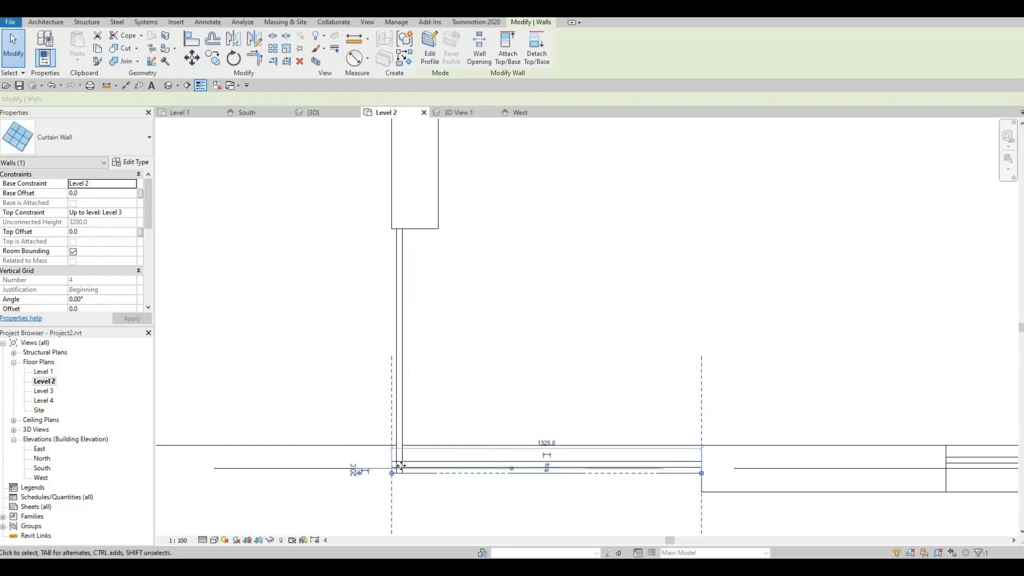
{"action": "left_click_drag", "start_coordinate": [391, 474], "coordinate": [405, 472]}
{"action": "scroll", "coordinate": [404, 473], "scroll_direction": "up", "scroll_amount": 1}
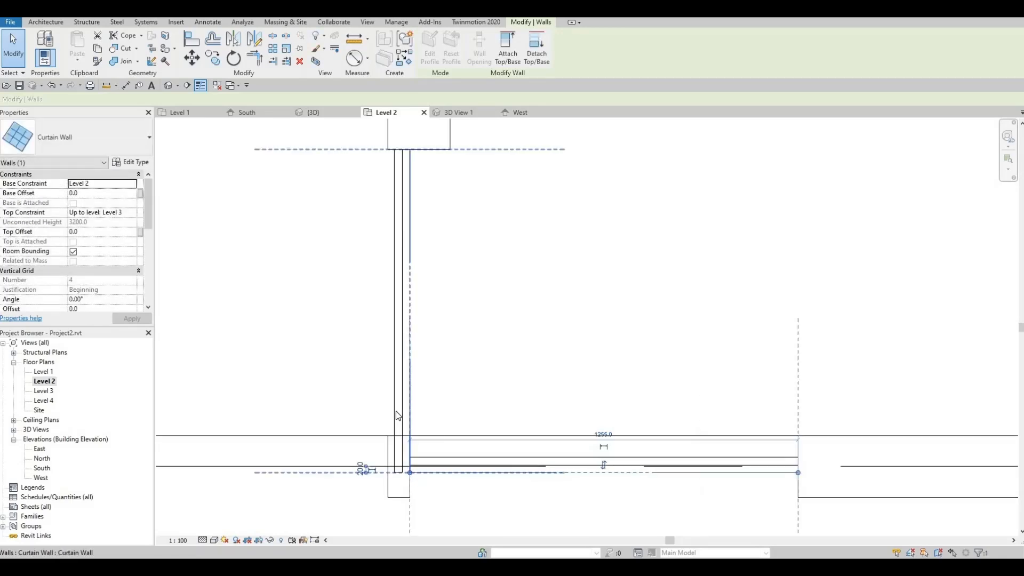
Shorten the vertical curtain wall's lower end to the inner edge of the horizontal wall's glass panel, about 995 mm long.
{"action": "left_click", "coordinate": [392, 403]}
{"action": "left_click", "coordinate": [395, 465]}
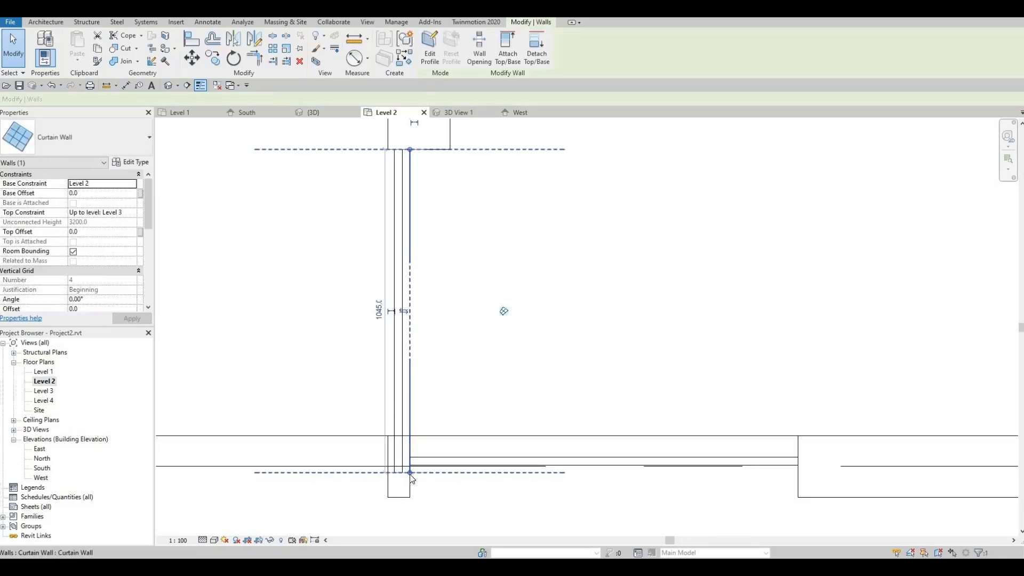
{"action": "left_click_drag", "start_coordinate": [410, 472], "coordinate": [410, 458]}
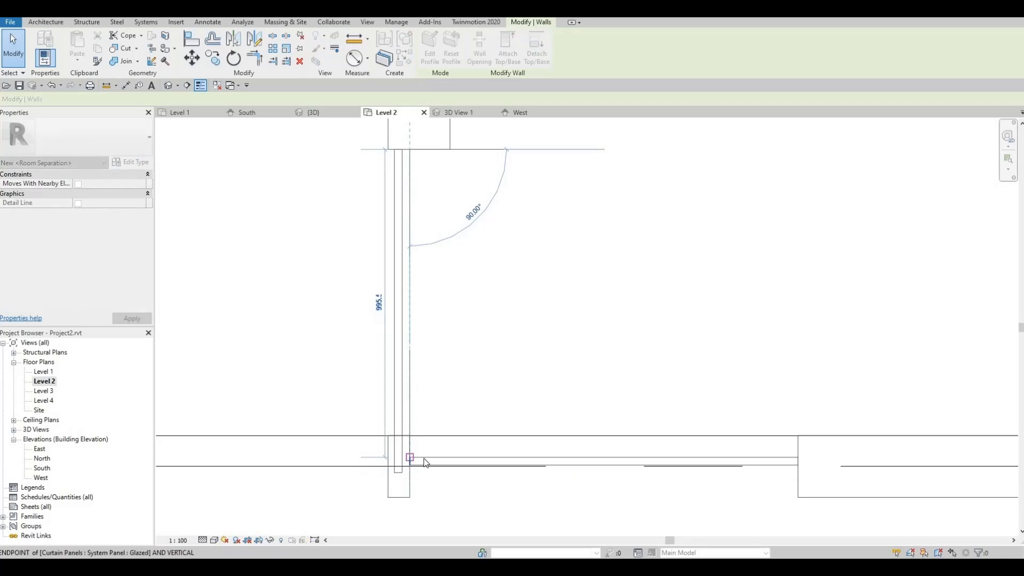
{"action": "key", "text": "Escape"}
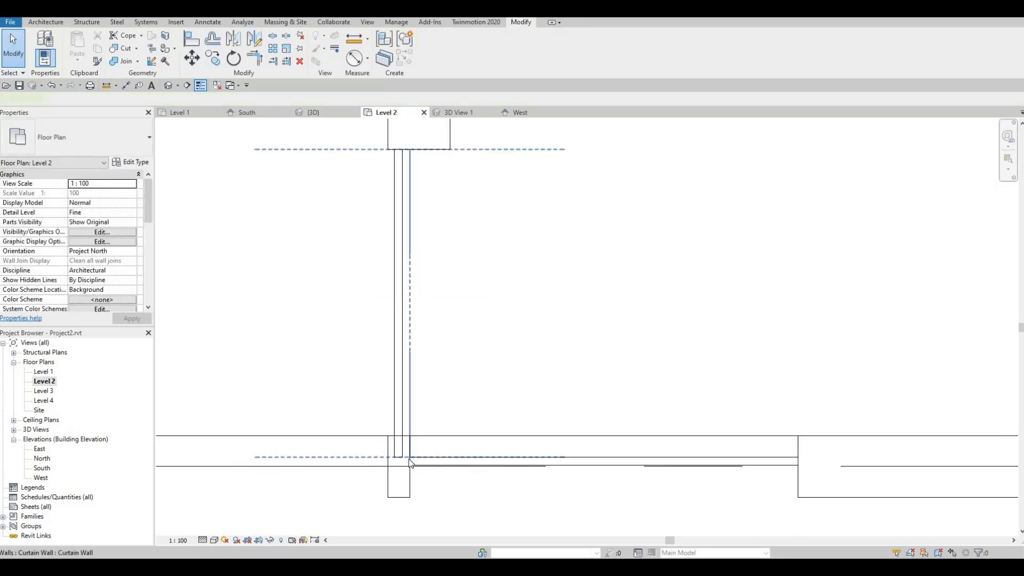
{"action": "left_click", "coordinate": [410, 461]}
{"action": "left_click_drag", "start_coordinate": [408, 457], "coordinate": [400, 458]}
{"action": "key", "text": "Escape"}
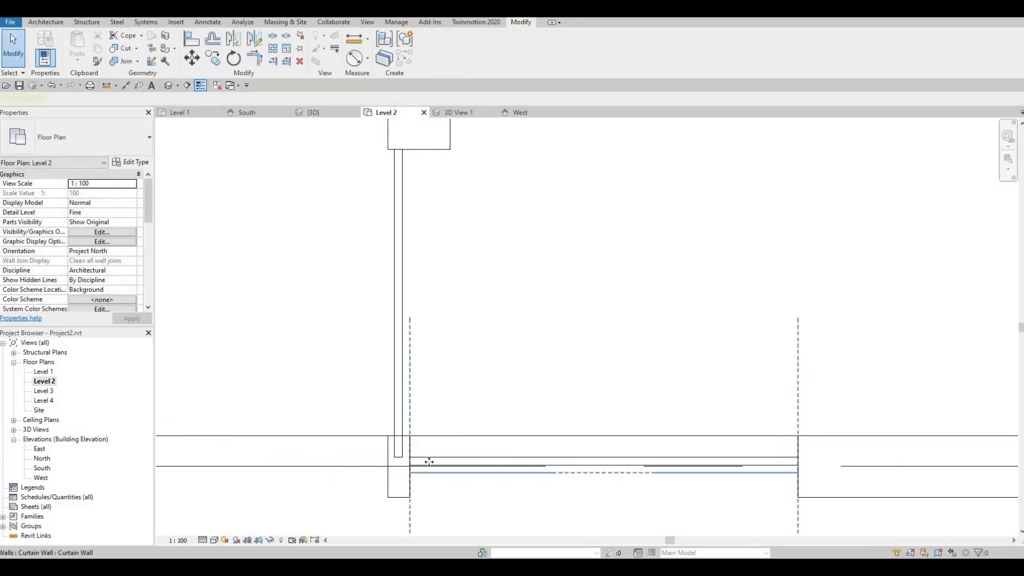
Extend the horizontal curtain wall's left end into the corner under the vertical glass panel, making the wall 1300 mm long.
{"action": "left_click", "coordinate": [428, 465]}
{"action": "left_click_drag", "start_coordinate": [409, 473], "coordinate": [402, 472]}
{"action": "key", "text": "Escape"}
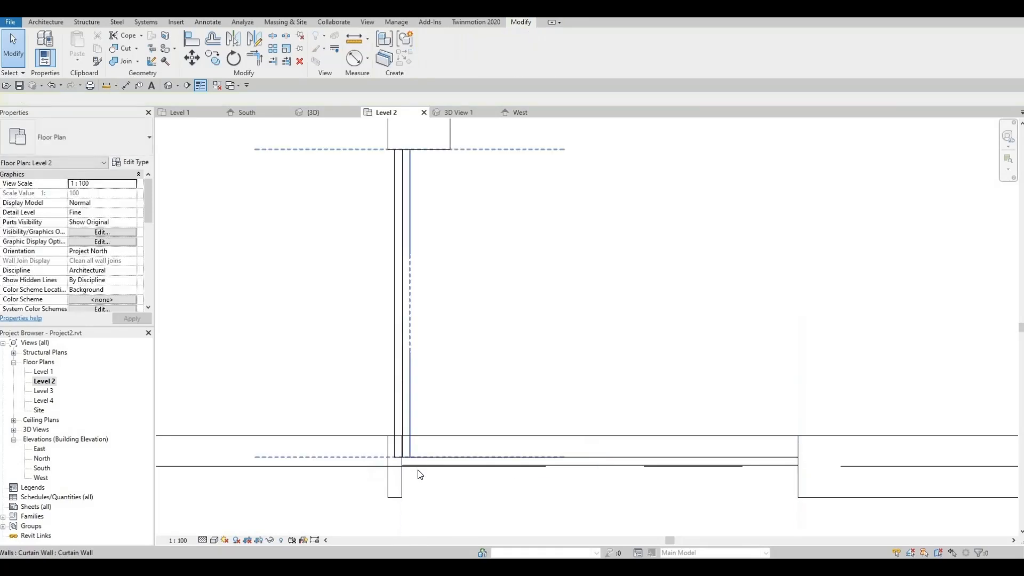
{"action": "scroll", "coordinate": [406, 469], "scroll_direction": "up", "scroll_amount": 4}
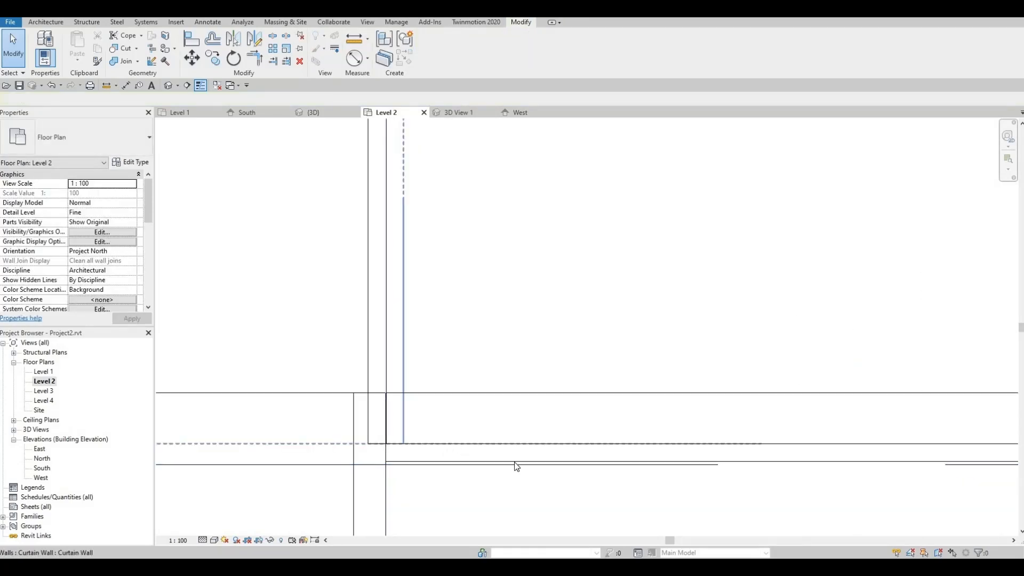
{"action": "scroll", "coordinate": [516, 466], "scroll_direction": "down", "scroll_amount": 2}
{"action": "left_click", "coordinate": [612, 457]}
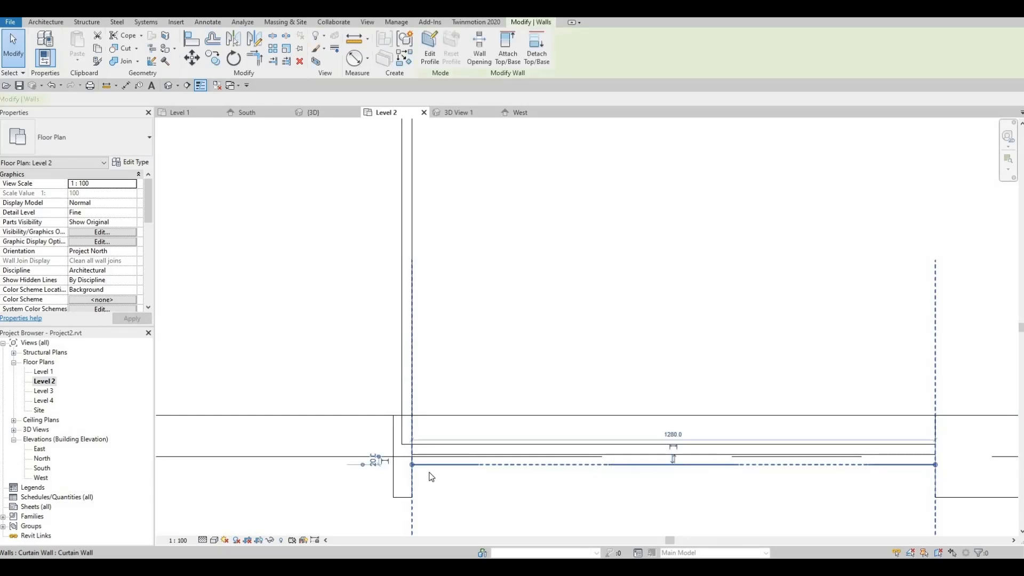
{"action": "left_click_drag", "start_coordinate": [411, 464], "coordinate": [406, 464]}
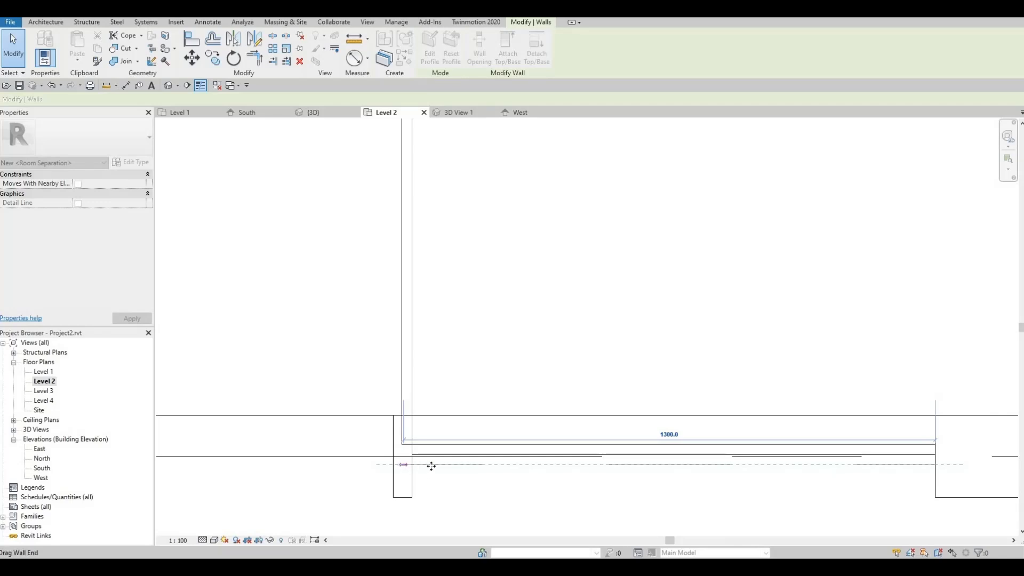
{"action": "key", "text": "Escape"}
{"action": "scroll", "coordinate": [409, 451], "scroll_direction": "up", "scroll_amount": 1}
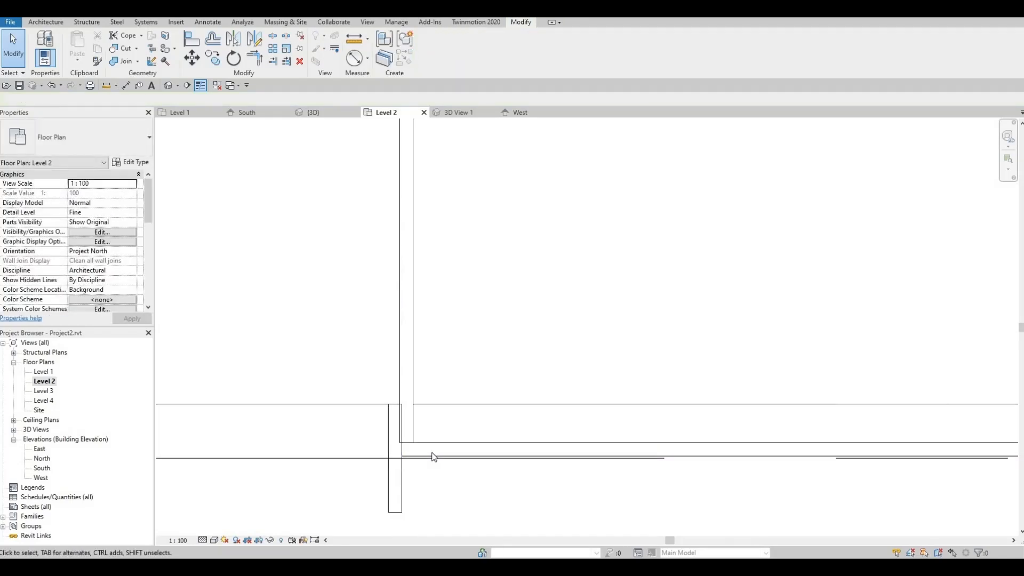
{"action": "key", "text": "l"}
{"action": "scroll", "coordinate": [408, 433], "scroll_direction": "up", "scroll_amount": 1}
{"action": "left_click", "coordinate": [408, 442]}
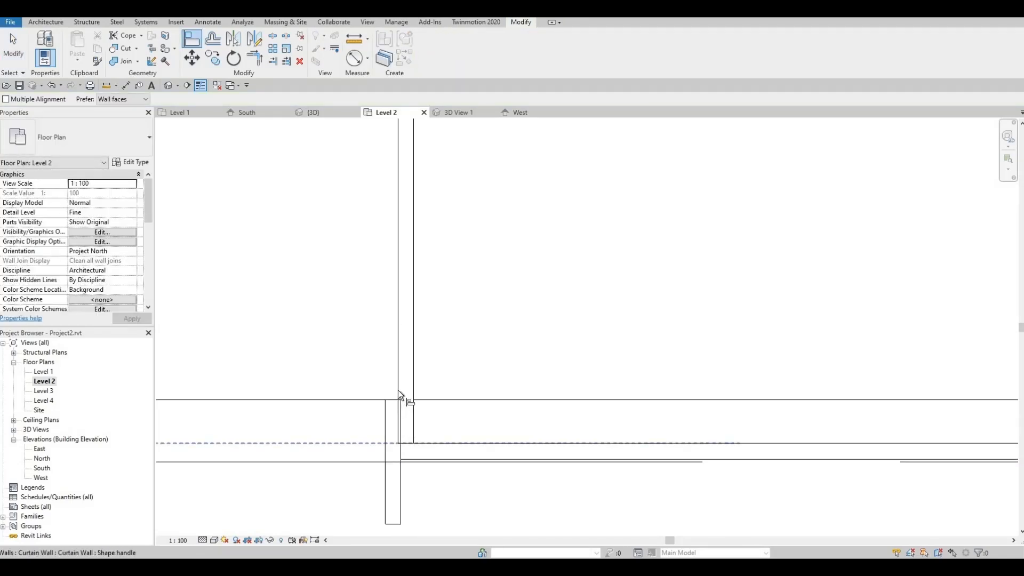
{"action": "key", "text": "Tab"}
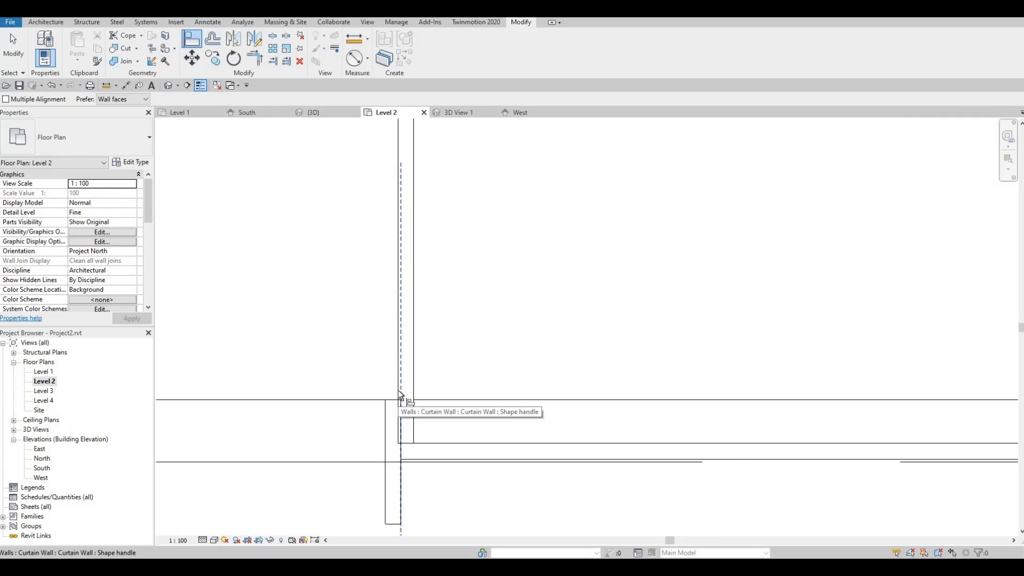
{"action": "left_click", "coordinate": [398, 391]}
{"action": "left_click", "coordinate": [398, 391]}
{"action": "key", "text": "Escape"}
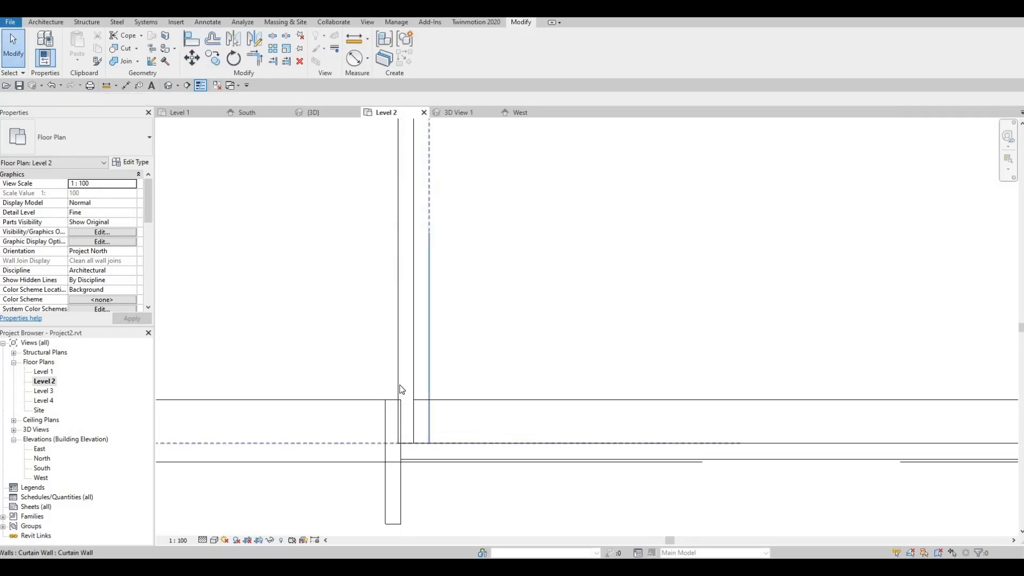
{"action": "key", "text": "Tab"}
{"action": "key", "text": "Tab"}
{"action": "key", "text": "Tab"}
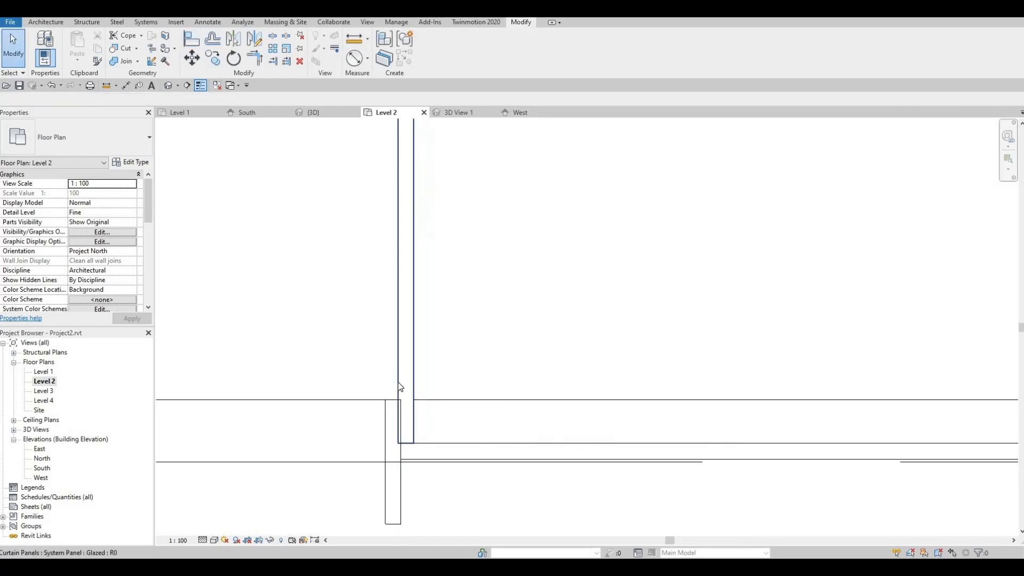
Try to align the end face of the exterior wall at the corner with the outer face of the vertical glass panel.
{"action": "key", "text": "a"}
{"action": "key", "text": "l"}
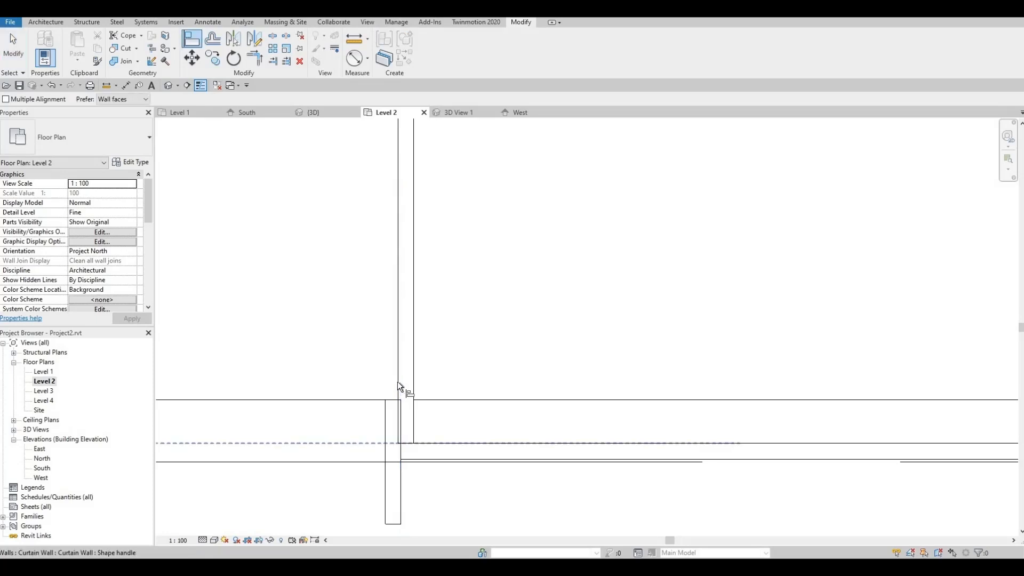
{"action": "left_click", "coordinate": [396, 375]}
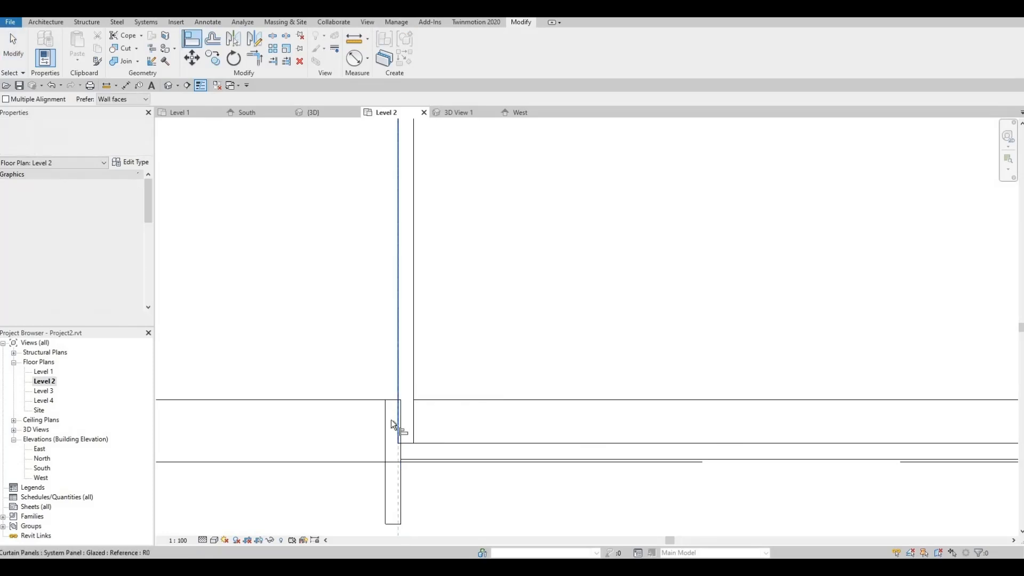
{"action": "key", "text": "Tab"}
{"action": "key", "text": "Tab"}
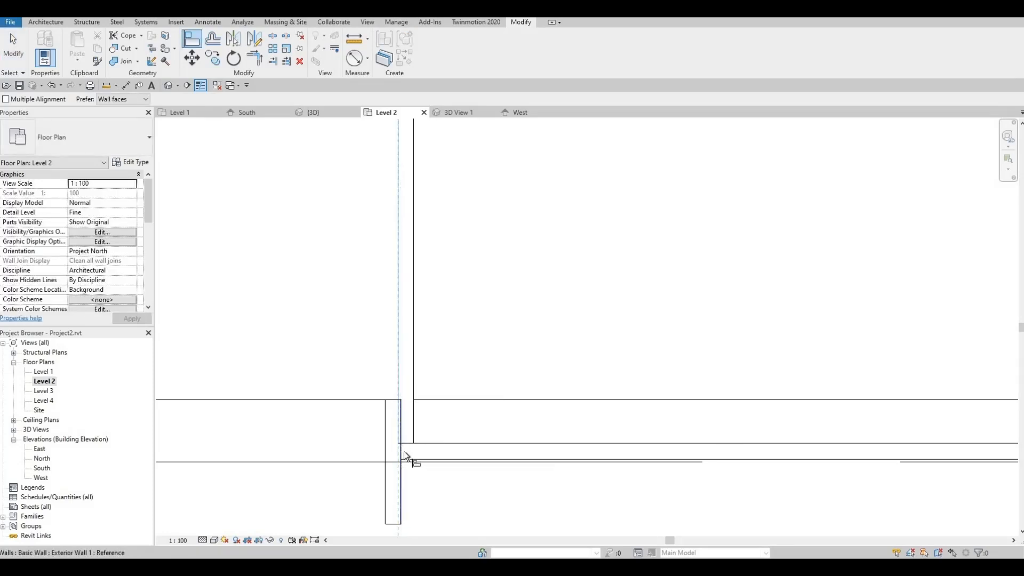
{"action": "left_click", "coordinate": [414, 453]}
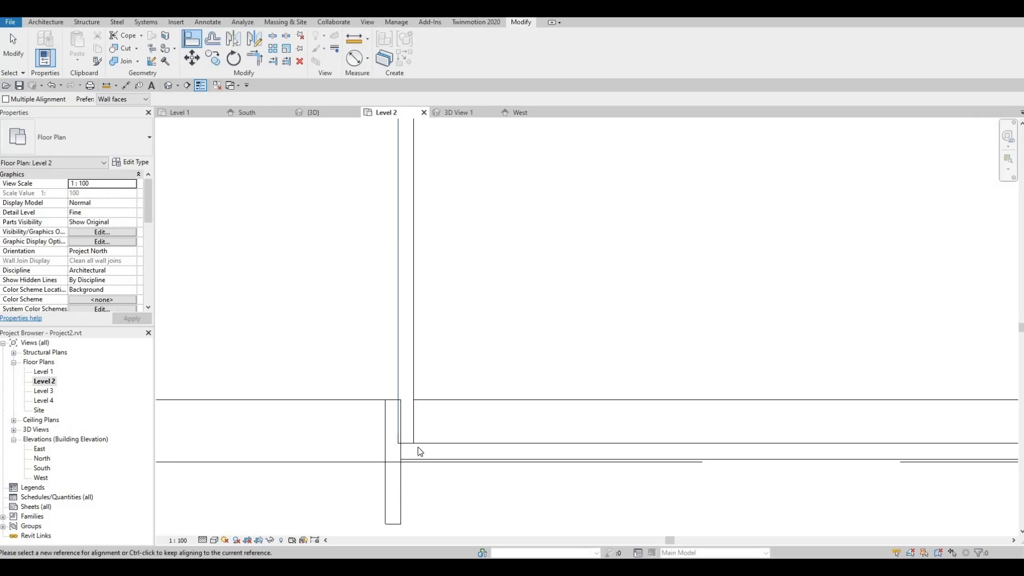
{"action": "key", "text": "Escape"}
{"action": "key", "text": "Escape"}
{"action": "scroll", "coordinate": [436, 430], "scroll_direction": "down", "scroll_amount": 3}
{"action": "scroll", "coordinate": [403, 422], "scroll_direction": "down", "scroll_amount": 1}
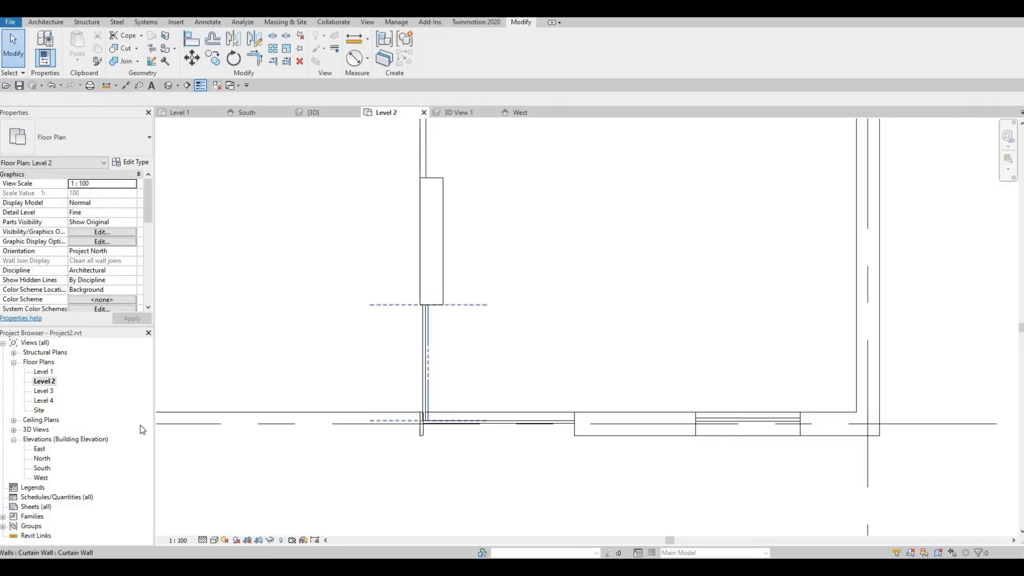
Open the Level 1 floor plan at the corner where the two curtain walls meet.
{"action": "double_click", "coordinate": [44, 372]}
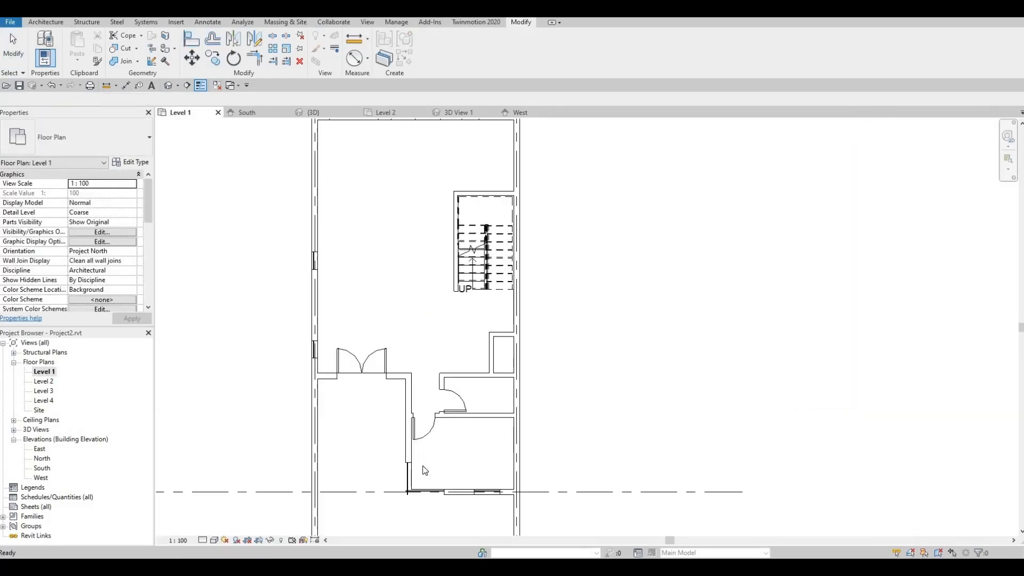
{"action": "scroll", "coordinate": [397, 472], "scroll_direction": "up", "scroll_amount": 2}
{"action": "scroll", "coordinate": [397, 473], "scroll_direction": "up", "scroll_amount": 5}
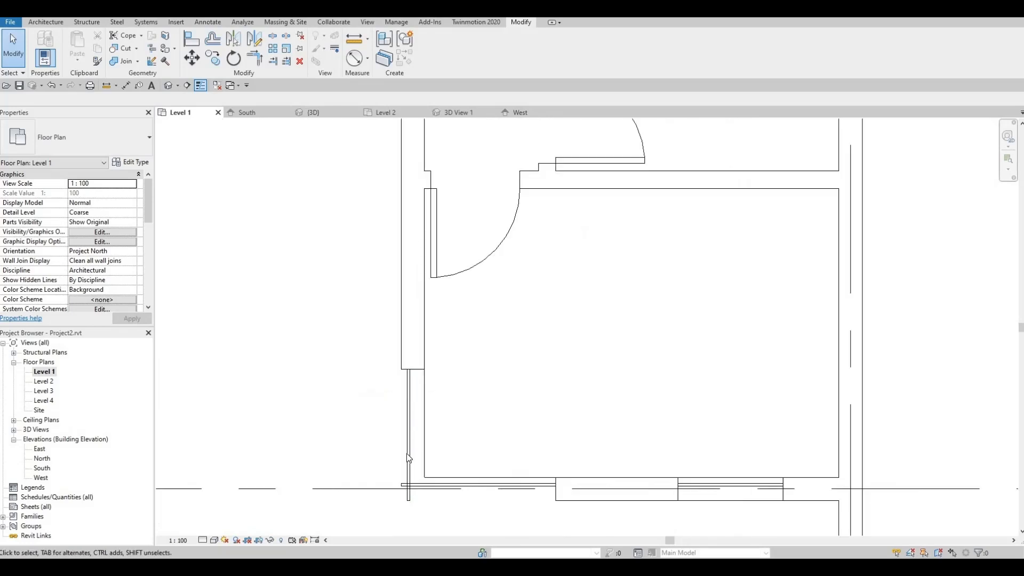
Nudge the vertical Level 1 curtain wall 20 mm left and shorten its lower end to the horizontal glass panel, 980 mm long.
{"action": "left_click", "coordinate": [421, 445]}
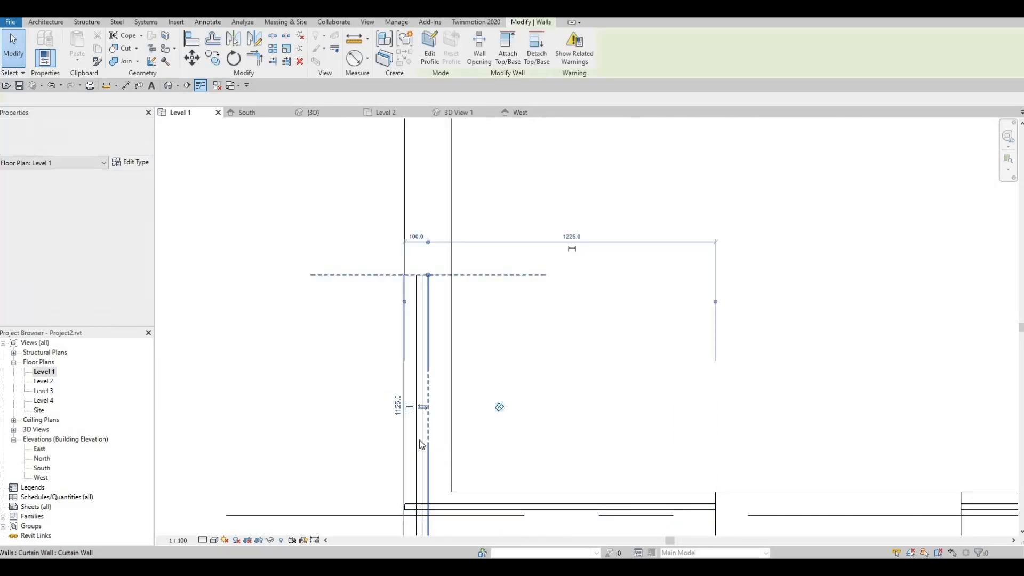
{"action": "key", "text": "Left"}
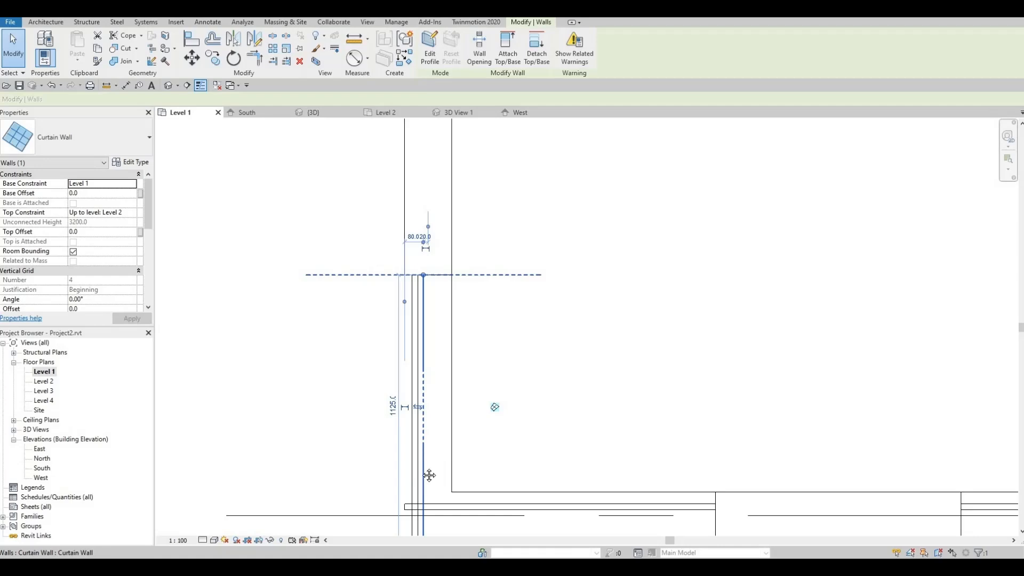
{"action": "middle_click_drag", "start_coordinate": [417, 531], "coordinate": [418, 512]}
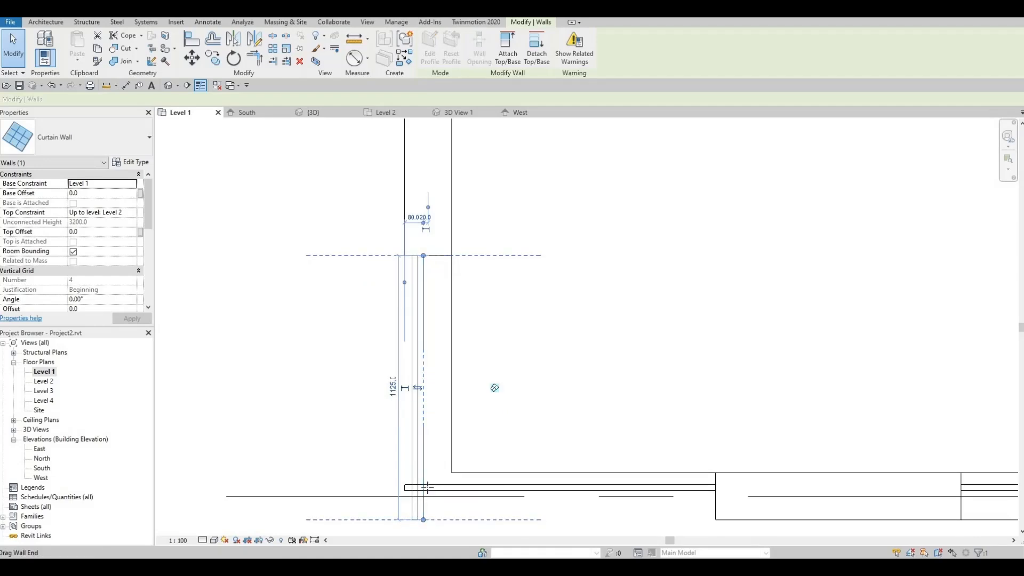
{"action": "left_click_drag", "start_coordinate": [427, 487], "coordinate": [425, 488]}
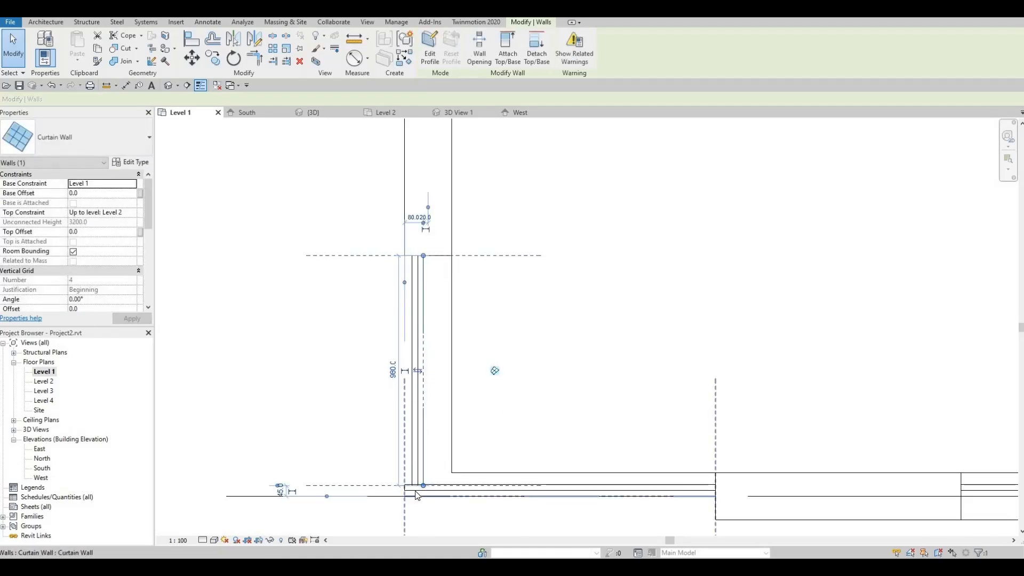
Try to shorten the horizontal Level 1 curtain wall to 1300 mm by moving its left end to the vertical glass panel.
{"action": "left_click", "coordinate": [411, 496]}
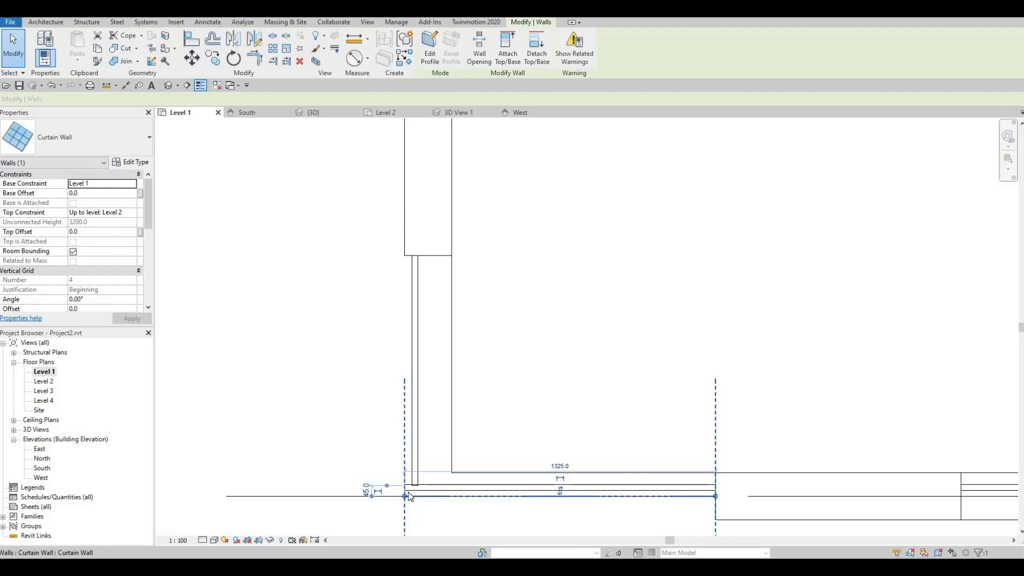
{"action": "scroll", "coordinate": [405, 494], "scroll_direction": "up", "scroll_amount": 2}
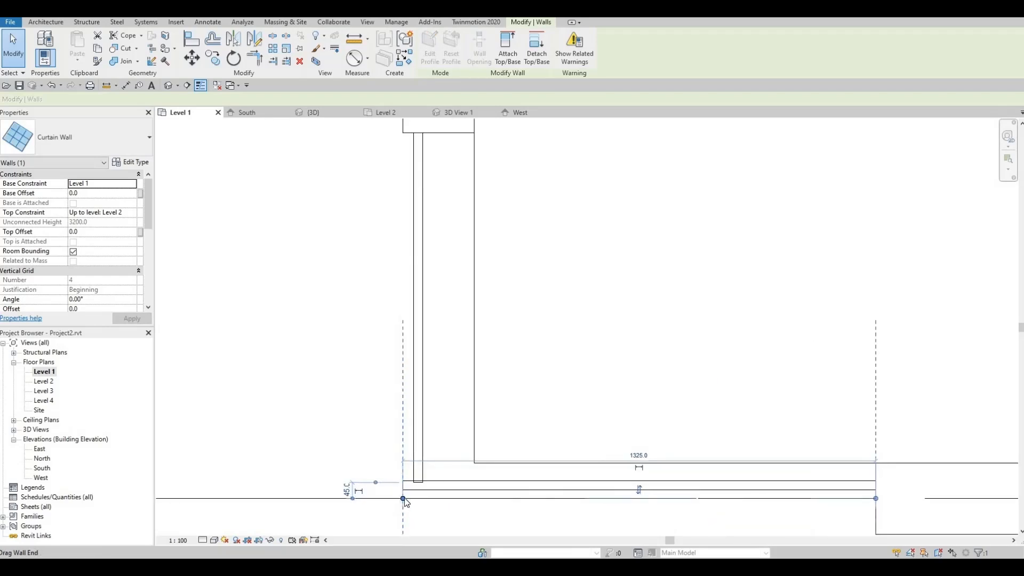
{"action": "left_click_drag", "start_coordinate": [404, 498], "coordinate": [412, 498]}
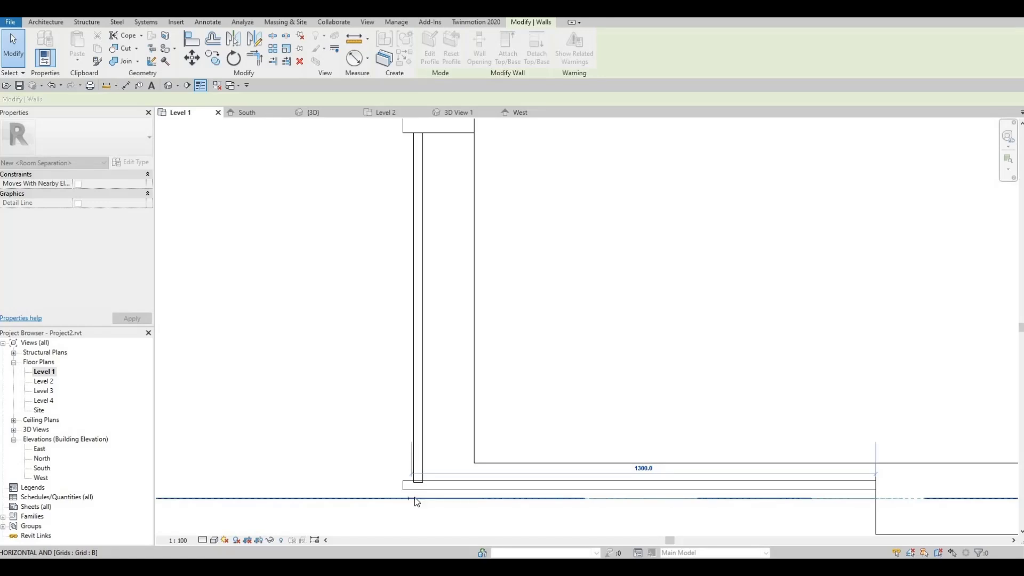
{"action": "left_click_drag", "start_coordinate": [414, 497], "coordinate": [414, 497]}
{"action": "scroll", "coordinate": [421, 482], "scroll_direction": "up", "scroll_amount": 2}
{"action": "key", "text": "Escape"}
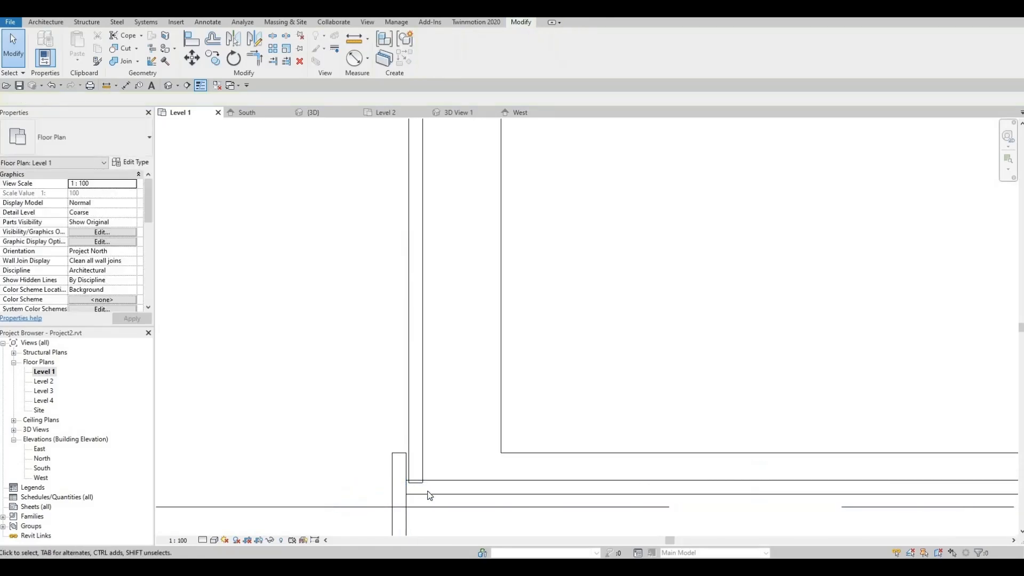
Extend the left end of the horizontal Level 1 curtain wall back to the exterior wall's outer face, 1325 mm long.
{"action": "scroll", "coordinate": [426, 487], "scroll_direction": "down", "scroll_amount": 2}
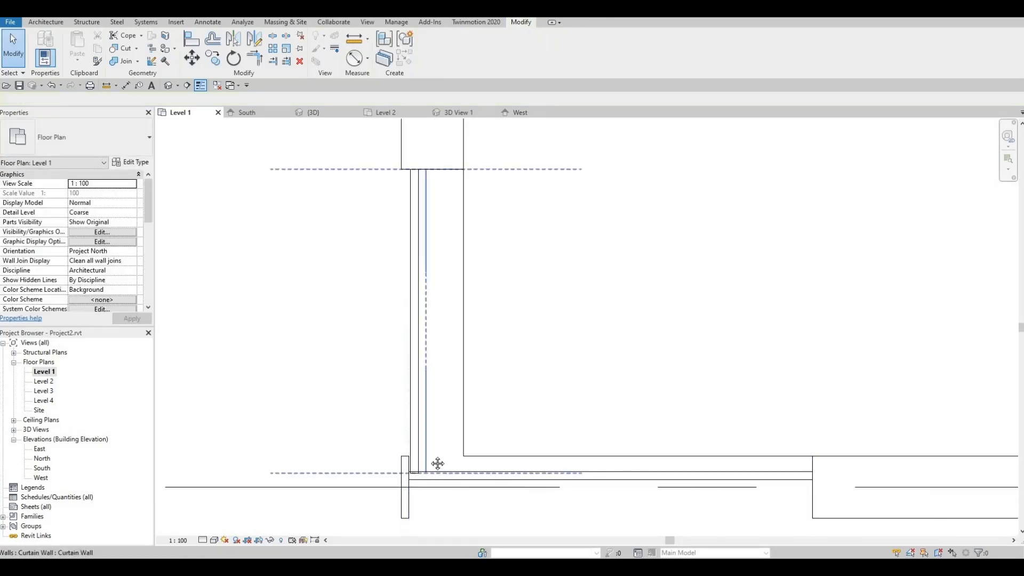
{"action": "left_click", "coordinate": [409, 474]}
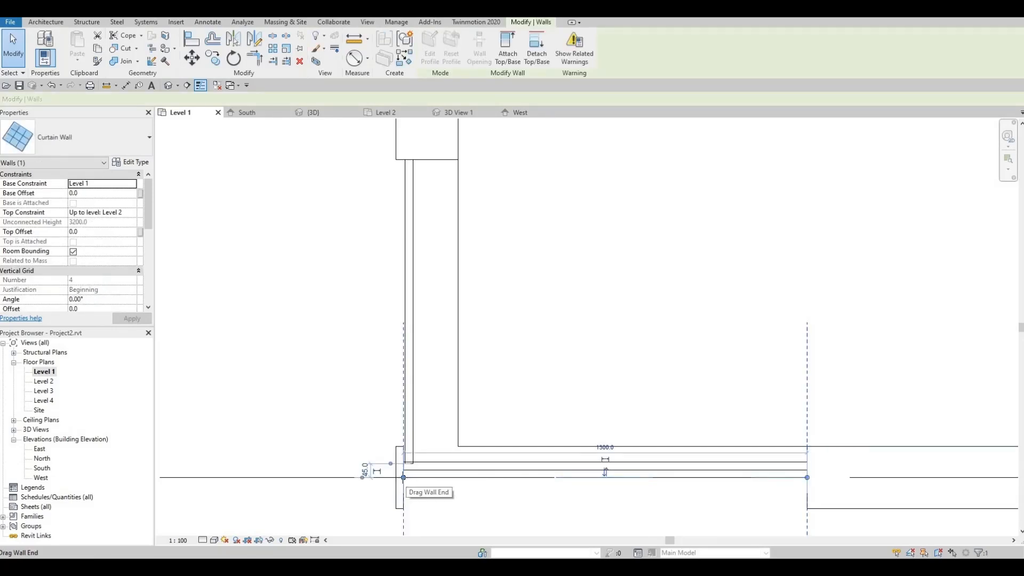
{"action": "left_click_drag", "start_coordinate": [403, 476], "coordinate": [415, 476]}
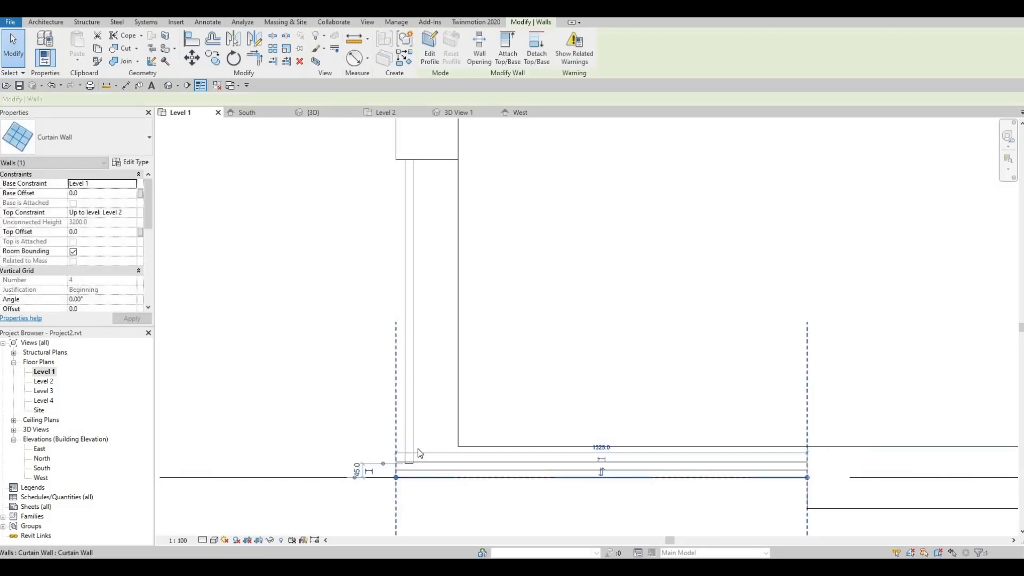
Nudge the vertical Level 1 curtain wall 30 mm left so its glass panel sits flush with the horizontal wall's end.
{"action": "key", "text": "Escape"}
{"action": "left_click", "coordinate": [416, 436]}
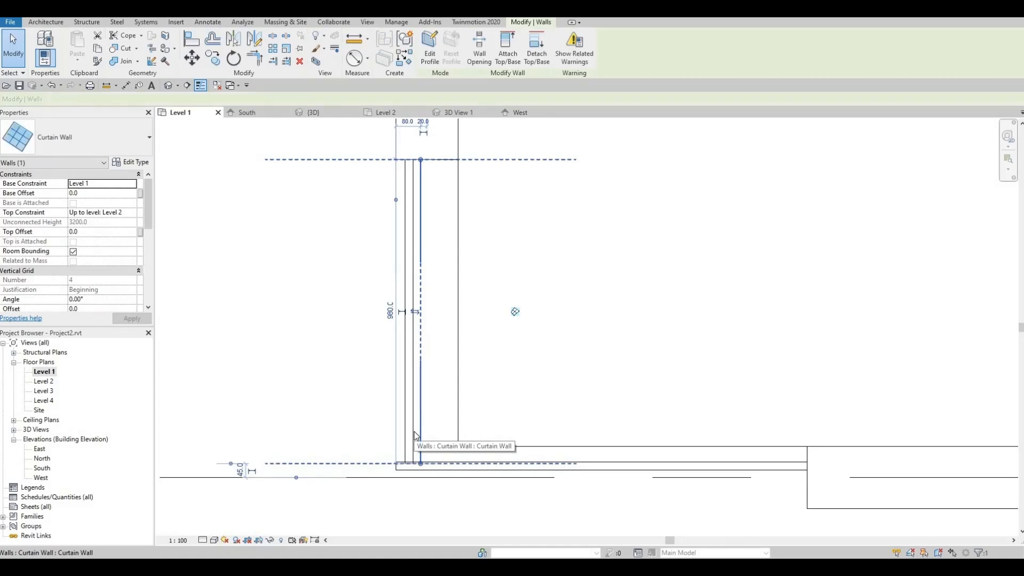
{"action": "key", "text": "Left"}
{"action": "key", "text": "Left"}
{"action": "key", "text": "Left"}
{"action": "key", "text": "Left"}
{"action": "key", "text": "Left"}
{"action": "key", "text": "Left"}
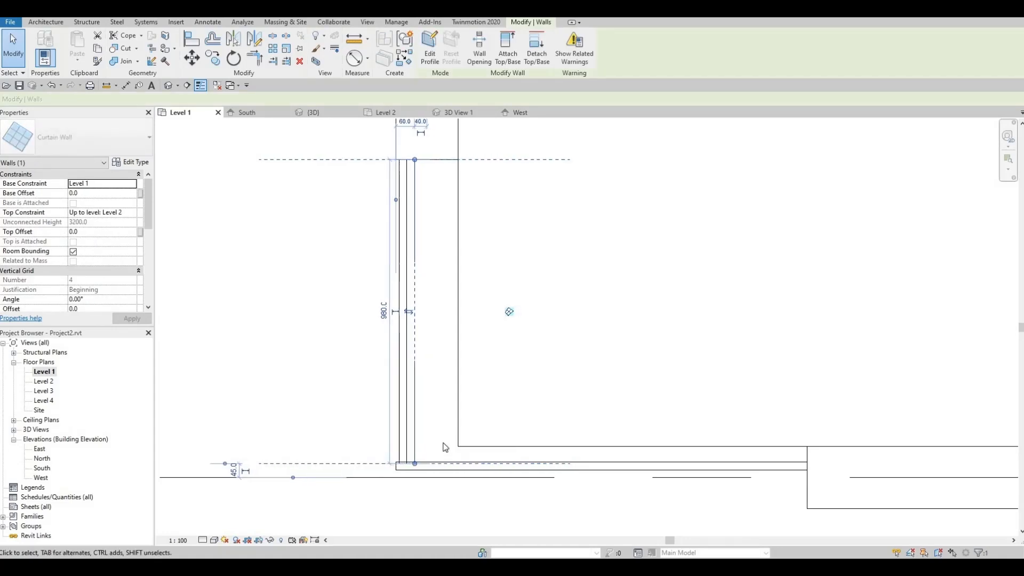
Try nudging the vertical Level 1 curtain wall down into the horizontal glass panel and return it to its position.
{"action": "key", "text": "Down"}
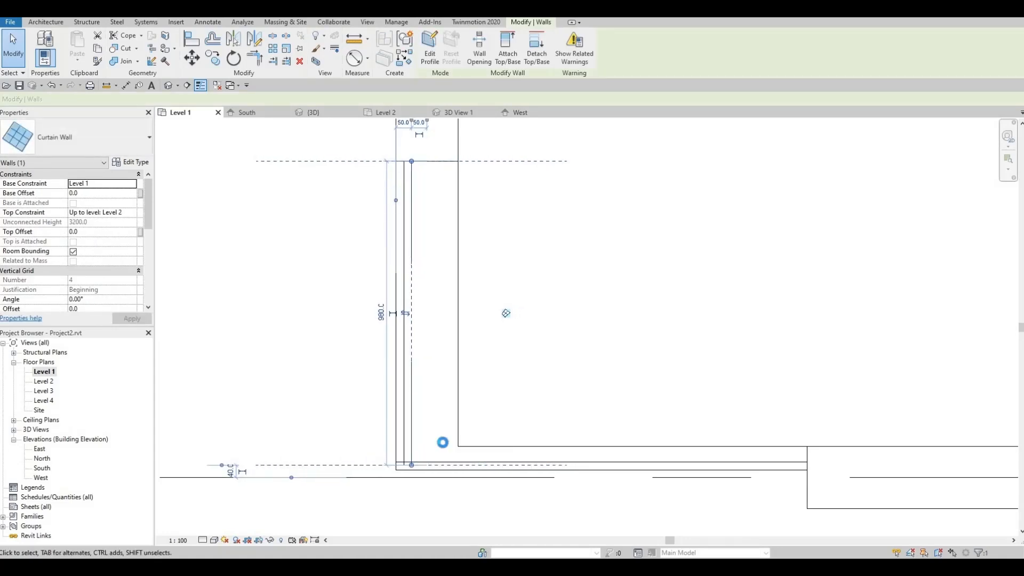
{"action": "key", "text": "Down"}
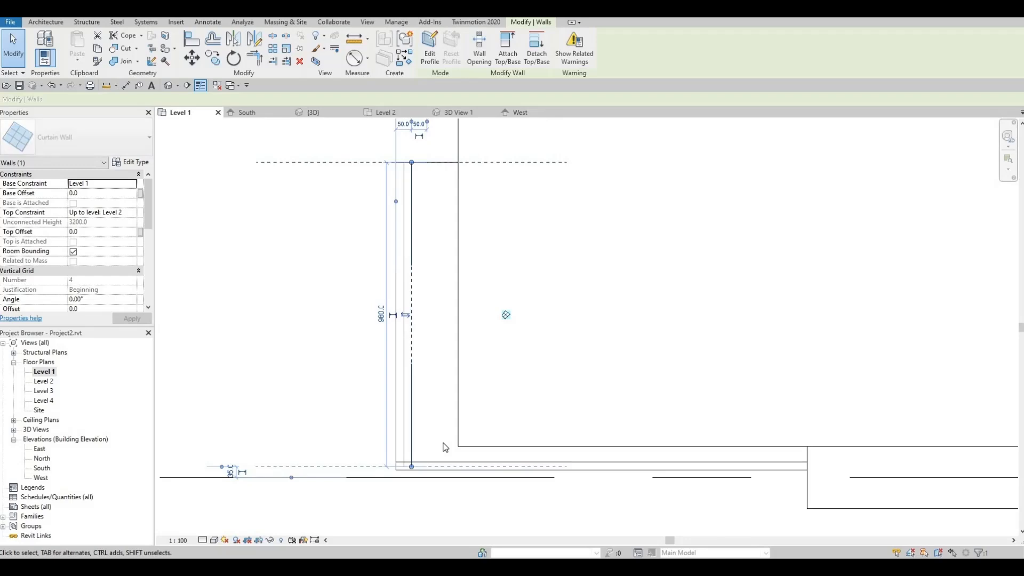
{"action": "key", "text": "Up"}
{"action": "key", "text": "Up"}
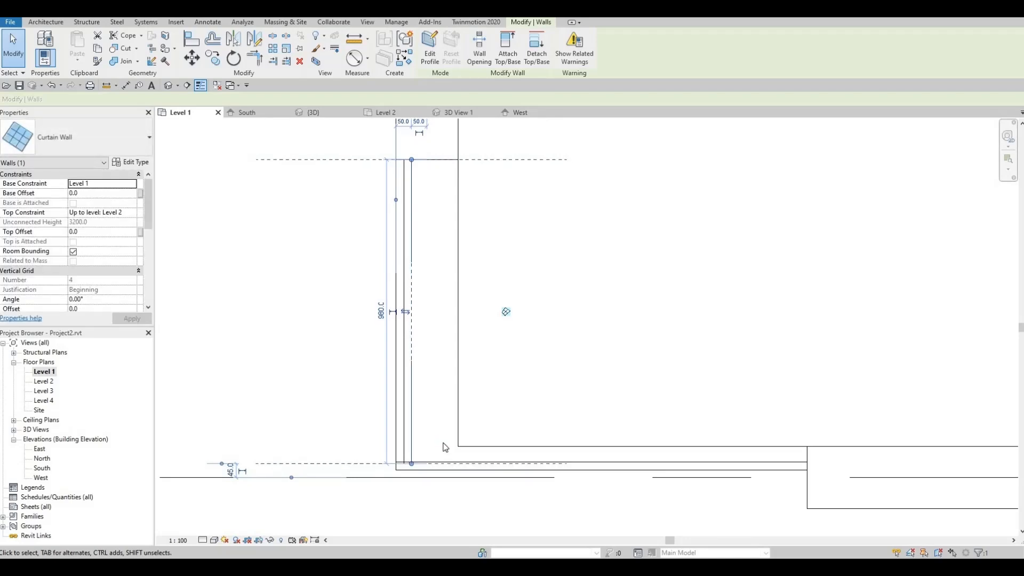
{"action": "key", "text": "Up"}
{"action": "key", "text": "Down"}
{"action": "left_click", "coordinate": [476, 438]}
{"action": "scroll", "coordinate": [456, 457], "scroll_direction": "down", "scroll_amount": 3}
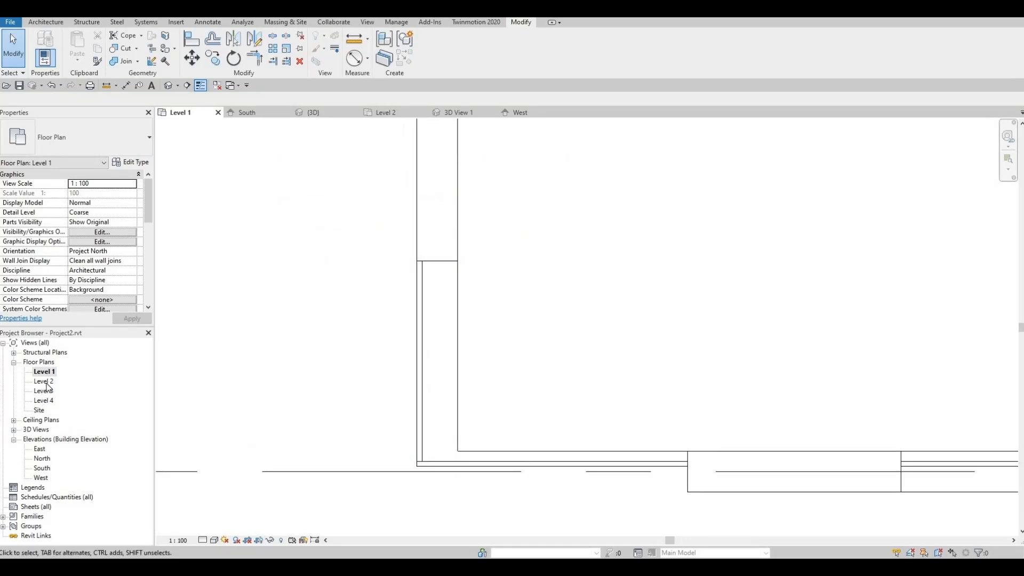
Extend the horizontal curtain wall's left end in the Level 2 floor plan to the exterior wall's outer face, 1325 mm long.
{"action": "scroll", "coordinate": [424, 417], "scroll_direction": "up", "scroll_amount": 2}
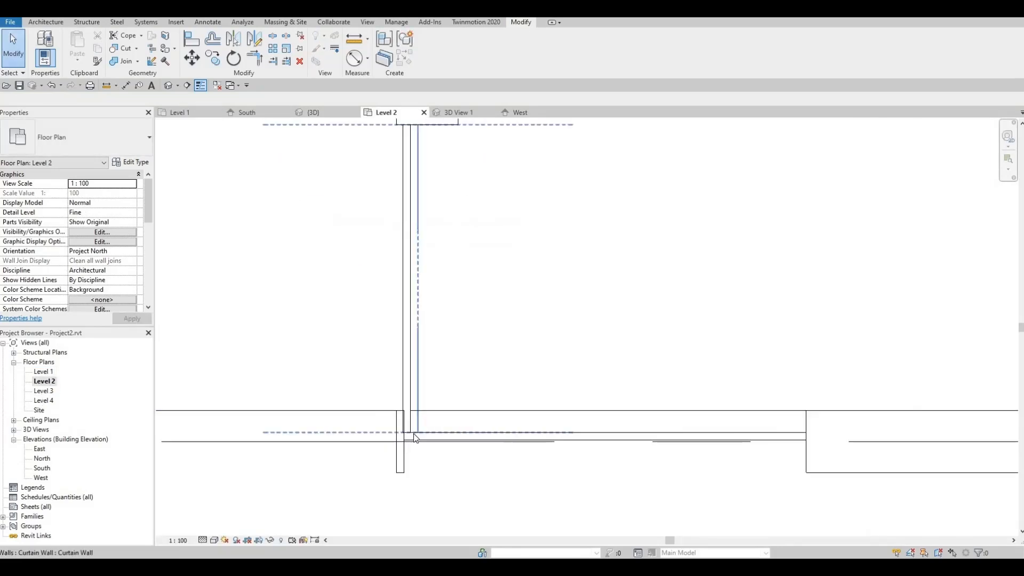
{"action": "scroll", "coordinate": [410, 442], "scroll_direction": "up", "scroll_amount": 3}
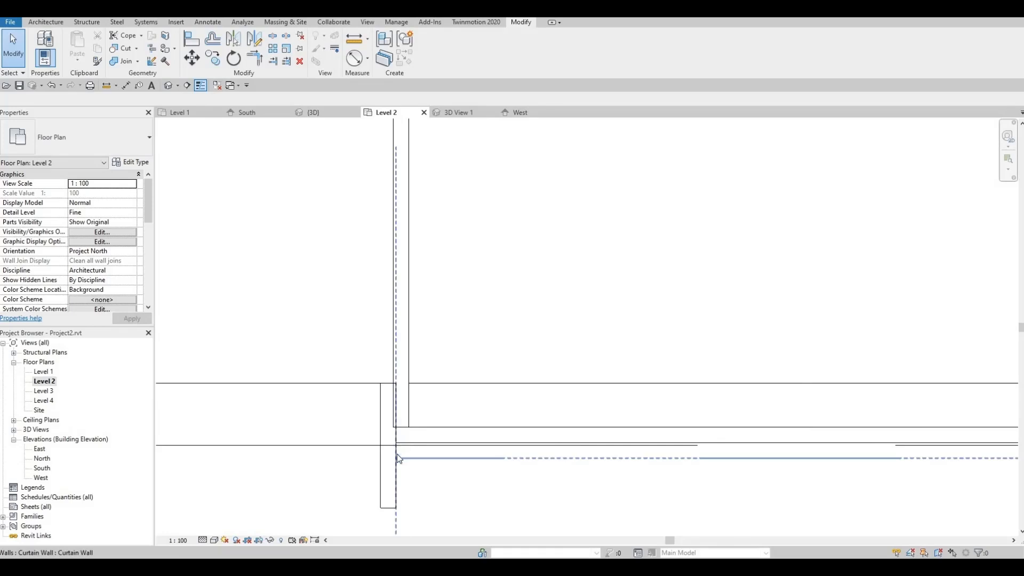
{"action": "left_click", "coordinate": [395, 458]}
{"action": "key", "text": "r"}
{"action": "key", "text": "s"}
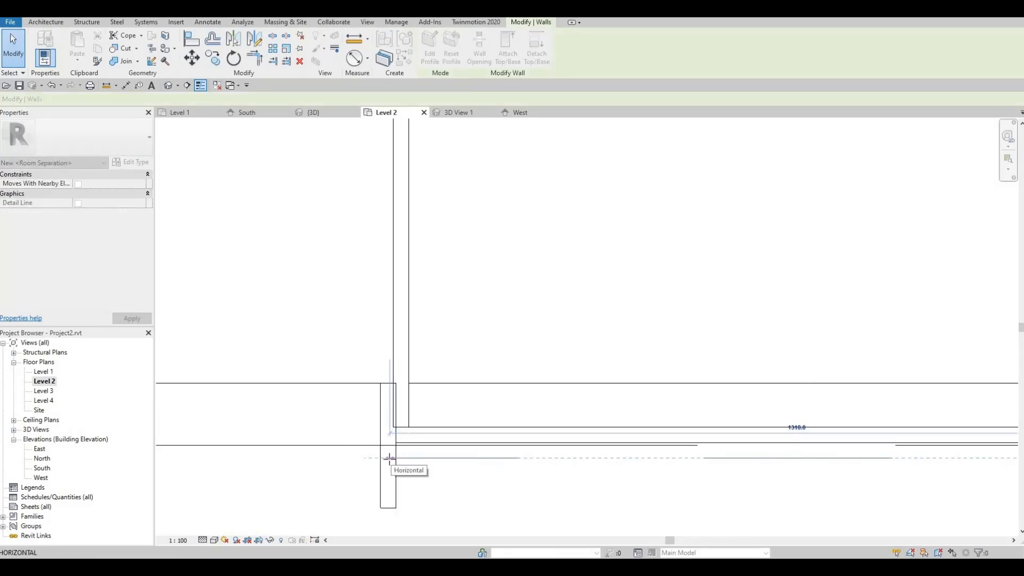
{"action": "left_click_drag", "start_coordinate": [389, 459], "coordinate": [387, 458]}
{"action": "left_click", "coordinate": [411, 413]}
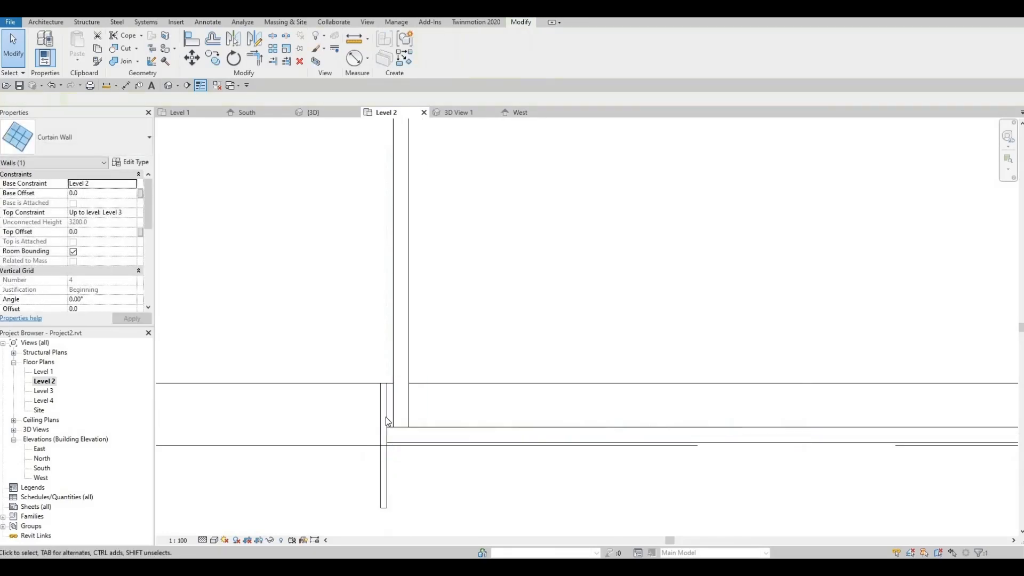
{"action": "left_click", "coordinate": [392, 457]}
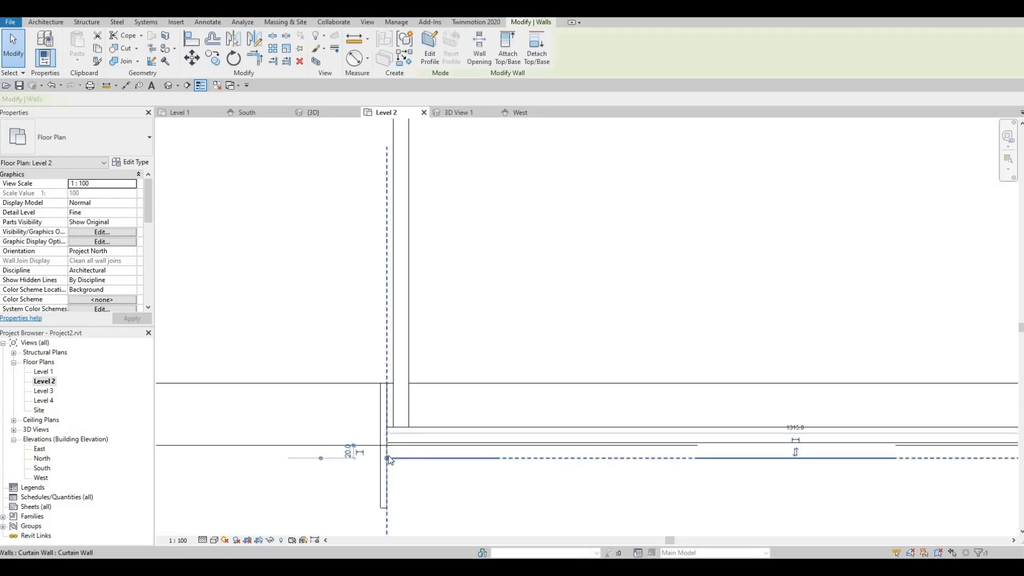
{"action": "left_click_drag", "start_coordinate": [388, 458], "coordinate": [383, 457]}
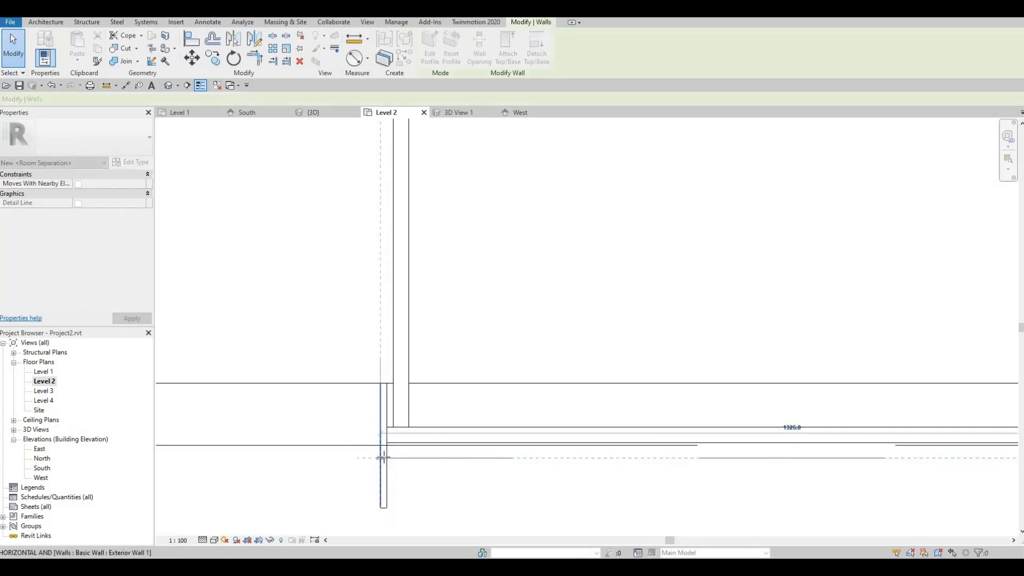
Nudge the vertical Level 2 curtain wall left until its glass panel is flush with the end of the horizontal one.
{"action": "left_click", "coordinate": [398, 410]}
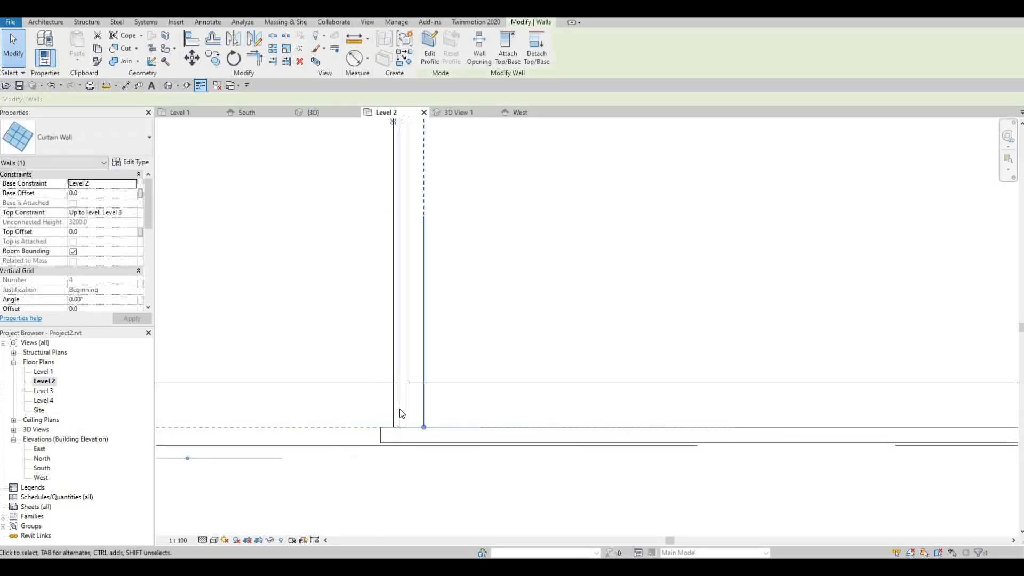
{"action": "key", "text": "Left"}
{"action": "key", "text": "Left"}
{"action": "key", "text": "Left"}
{"action": "key", "text": "Left"}
{"action": "key", "text": "Left"}
{"action": "key", "text": "Left"}
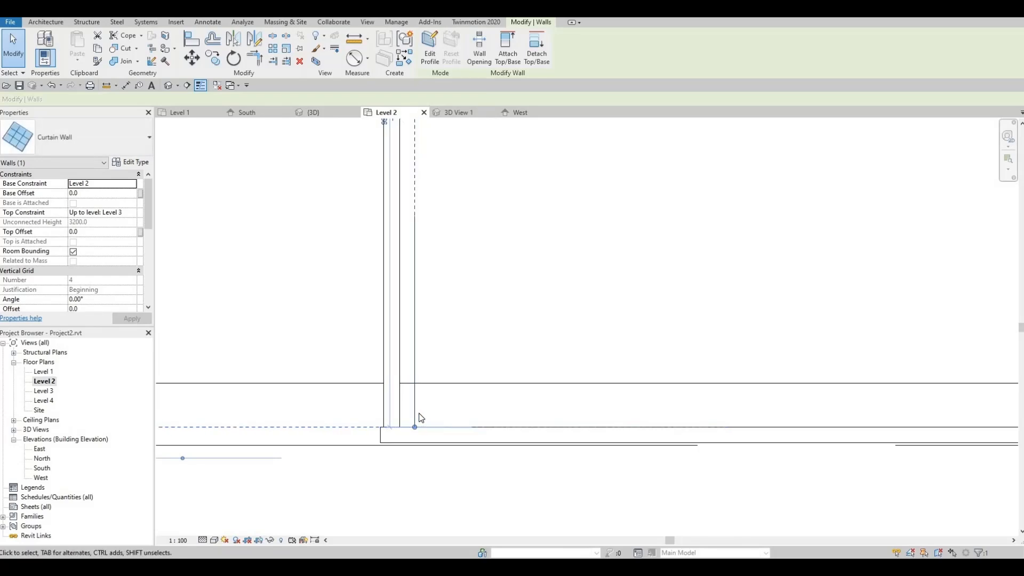
{"action": "key", "text": "Left"}
{"action": "key", "text": "Left"}
{"action": "scroll", "coordinate": [422, 410], "scroll_direction": "down", "scroll_amount": 4}
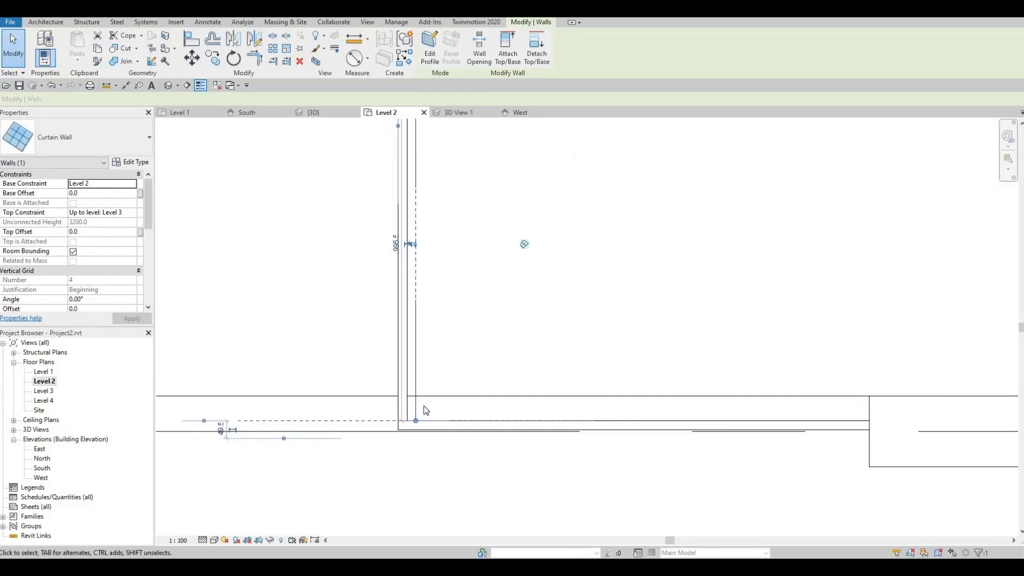
{"action": "key", "text": "Escape"}
{"action": "scroll", "coordinate": [427, 222], "scroll_direction": "up", "scroll_amount": 3}
{"action": "scroll", "coordinate": [419, 235], "scroll_direction": "down", "scroll_amount": 4}
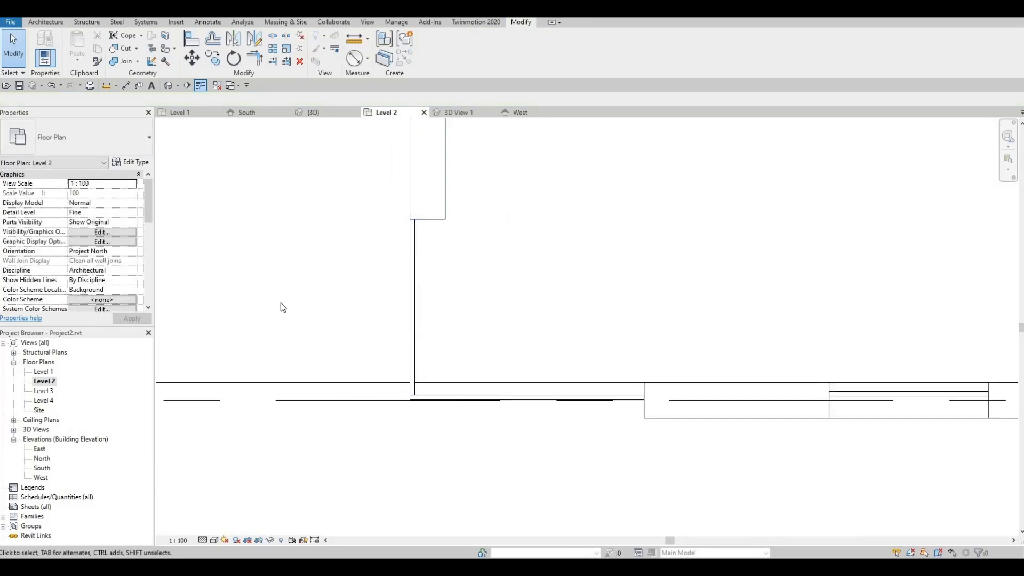
{"action": "scroll", "coordinate": [439, 270], "scroll_direction": "down", "scroll_amount": 3}
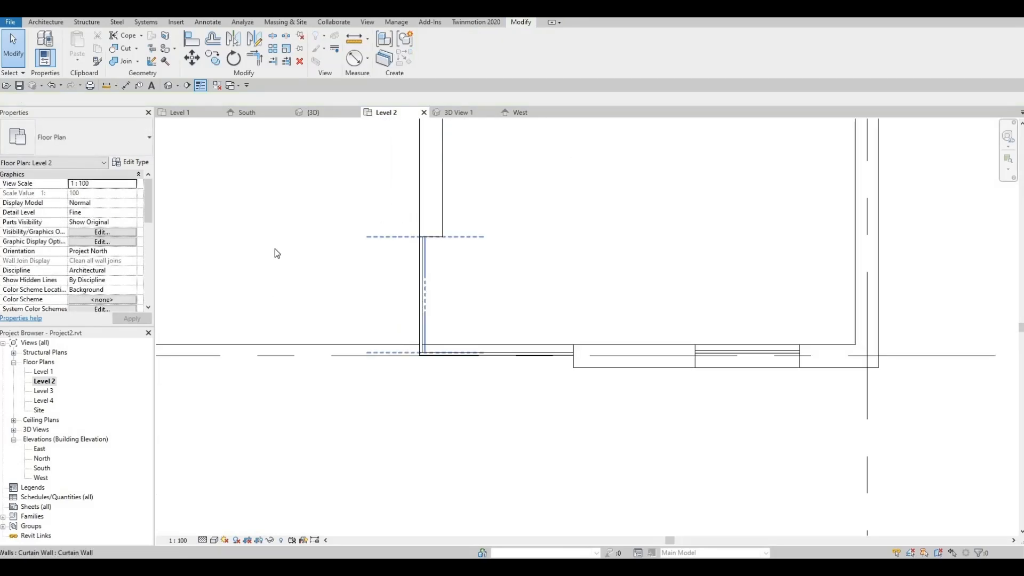
Lower the top of the front Level 2 corner curtain wall in the 3D view to a top offset of about -507 mm.
{"action": "left_click", "coordinate": [168, 86]}
{"action": "middle_click_drag", "start_coordinate": [553, 273], "coordinate": [549, 263], "text": "shift"}
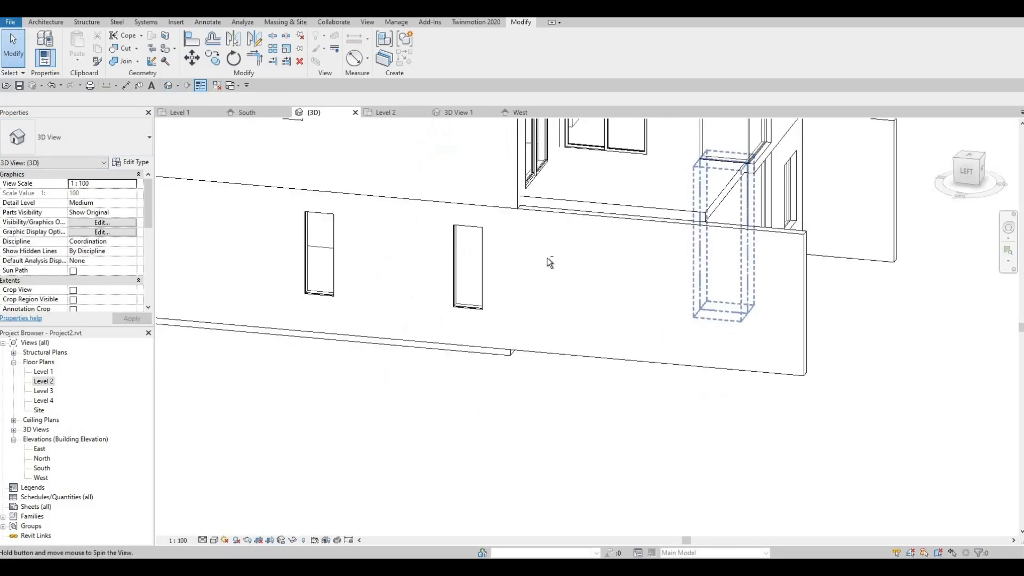
{"action": "middle_click_drag", "start_coordinate": [471, 224], "coordinate": [426, 240], "text": "shift"}
{"action": "middle_click_drag", "start_coordinate": [426, 240], "coordinate": [453, 309]}
{"action": "middle_click_drag", "start_coordinate": [526, 299], "coordinate": [500, 389]}
{"action": "scroll", "coordinate": [500, 389], "scroll_direction": "down", "scroll_amount": 1}
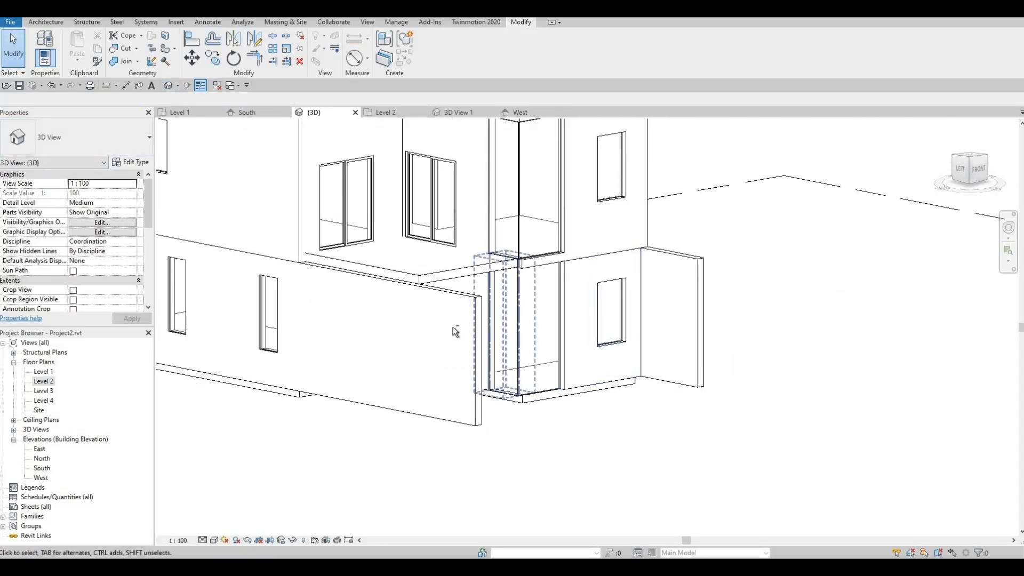
{"action": "middle_click_drag", "start_coordinate": [455, 331], "coordinate": [411, 187], "text": "shift"}
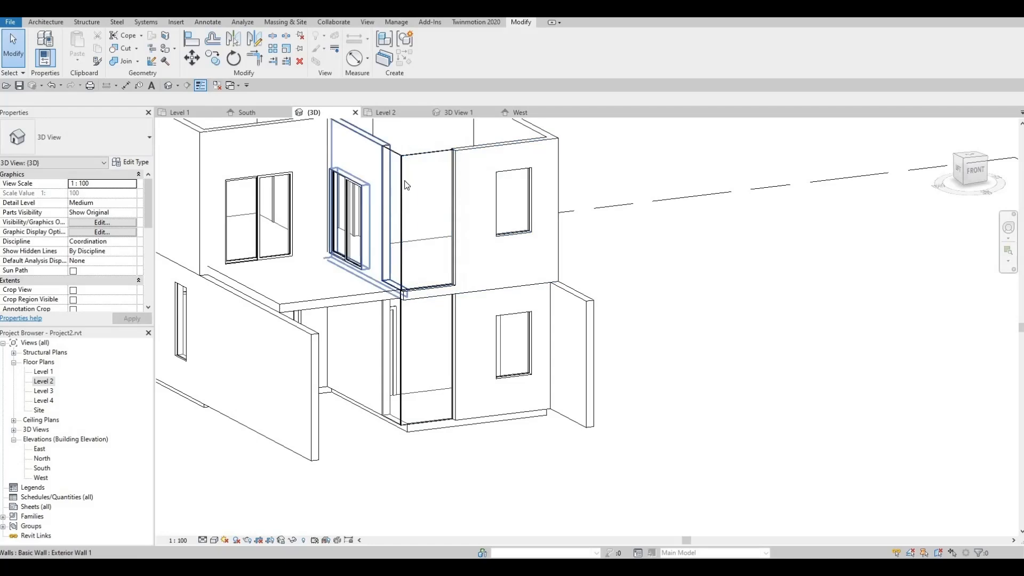
{"action": "scroll", "coordinate": [417, 158], "scroll_direction": "up", "scroll_amount": 2}
{"action": "left_click", "coordinate": [418, 155]}
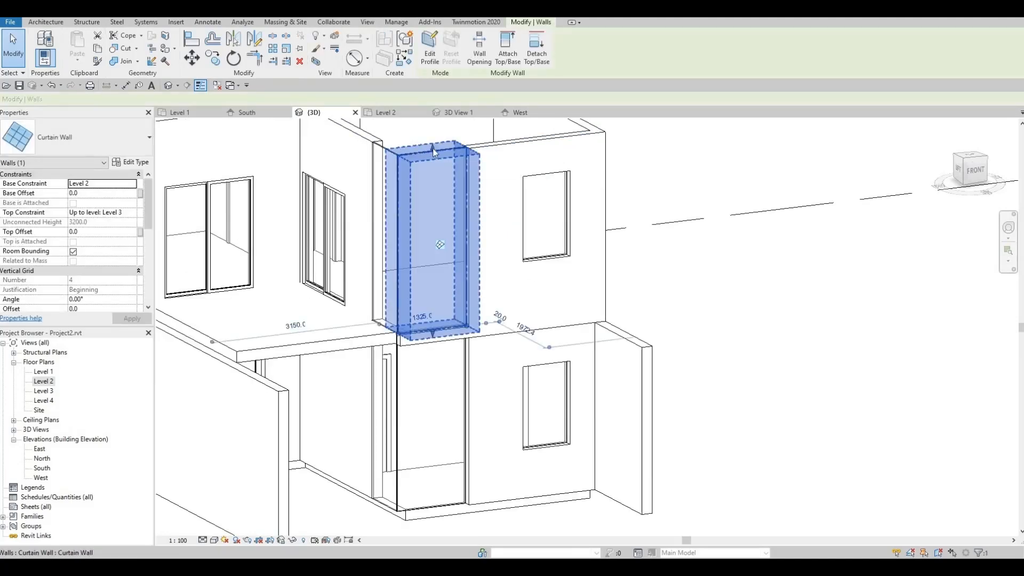
{"action": "left_click_drag", "start_coordinate": [432, 184], "coordinate": [436, 183]}
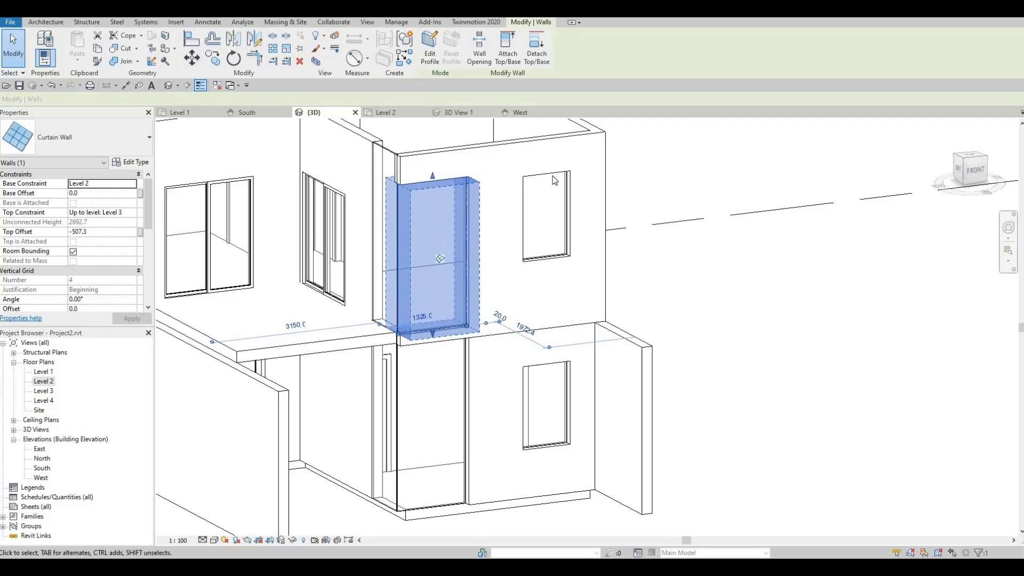
{"action": "key", "text": "Escape"}
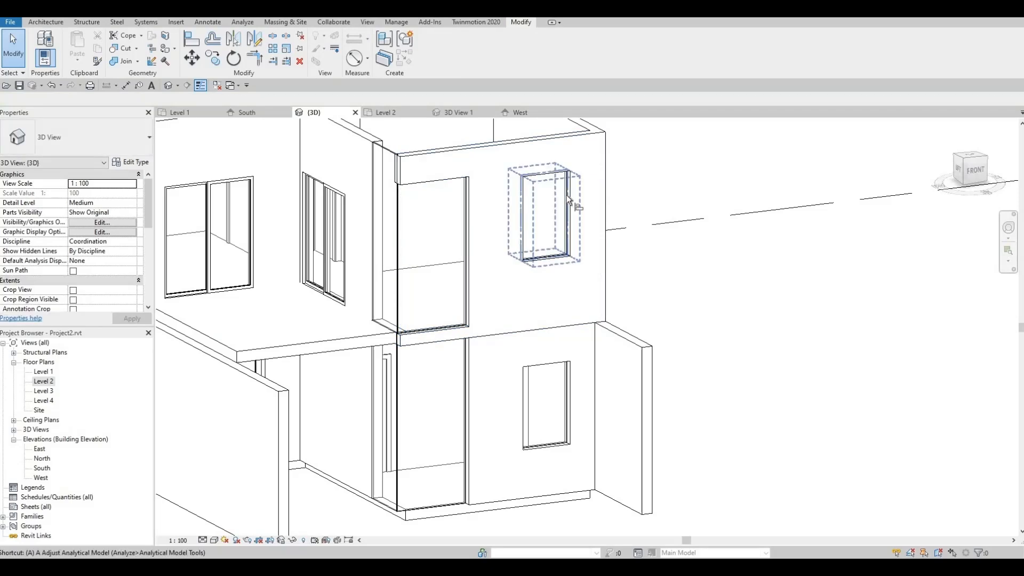
Align the tops of both Level 2 corner curtain walls with the head of the adjacent Level 2 front window.
{"action": "key", "text": "l"}
{"action": "left_click", "coordinate": [539, 174]}
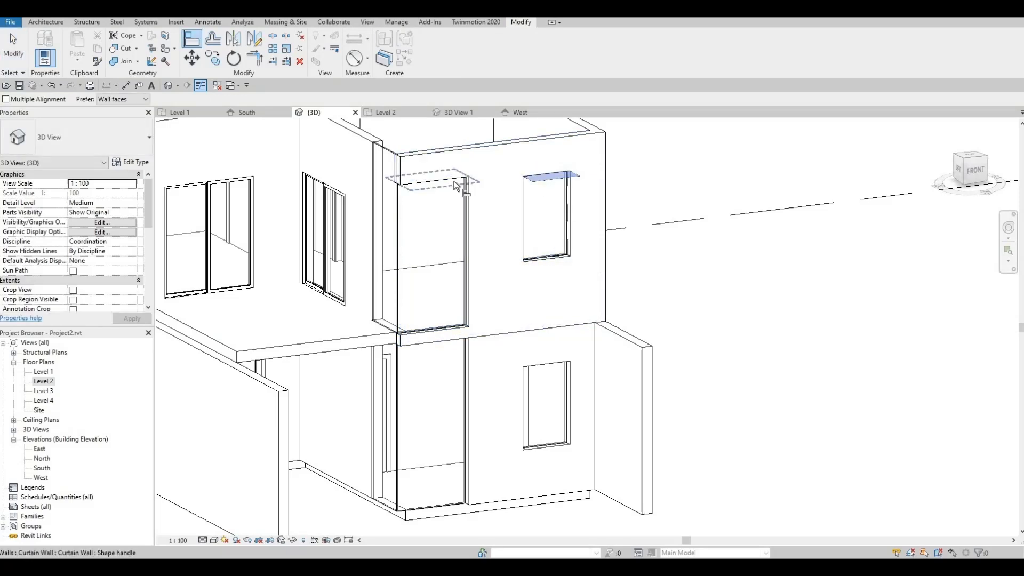
{"action": "left_click", "coordinate": [416, 174]}
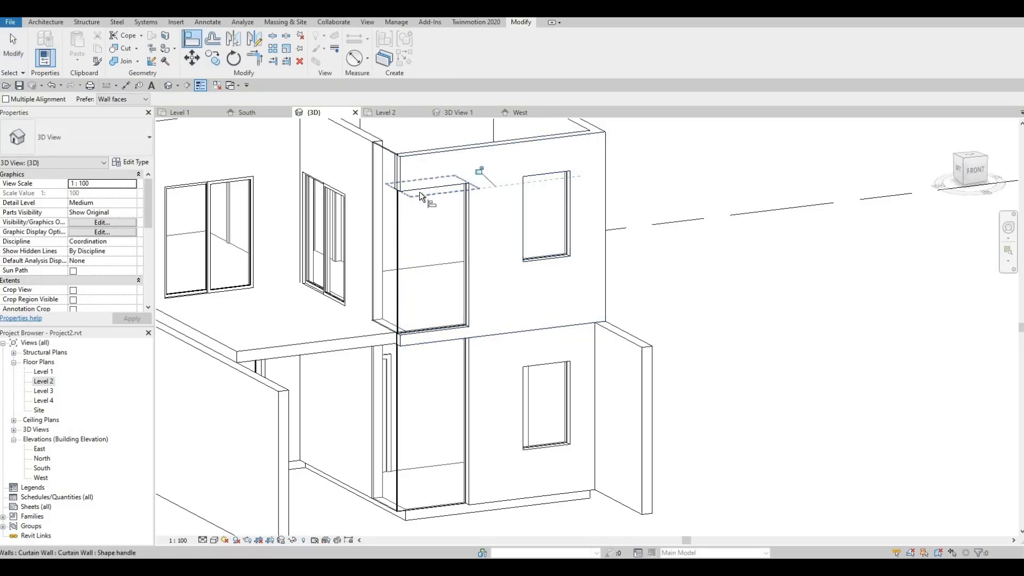
{"action": "left_click", "coordinate": [390, 161]}
{"action": "left_click", "coordinate": [407, 221]}
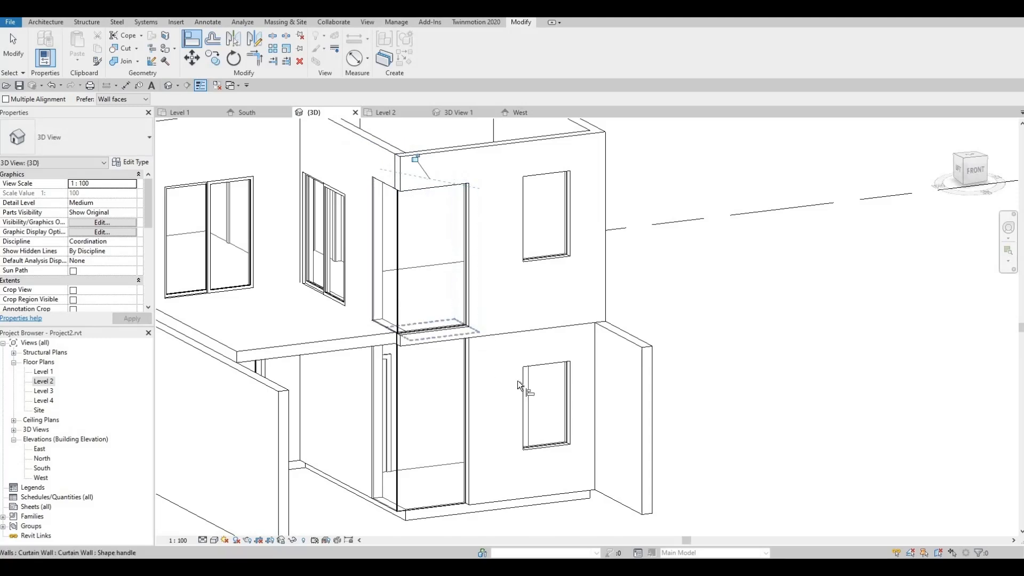
Align the bases of both Level 2 corner curtain walls with the head of the Level 1 front window.
{"action": "left_click", "coordinate": [434, 338]}
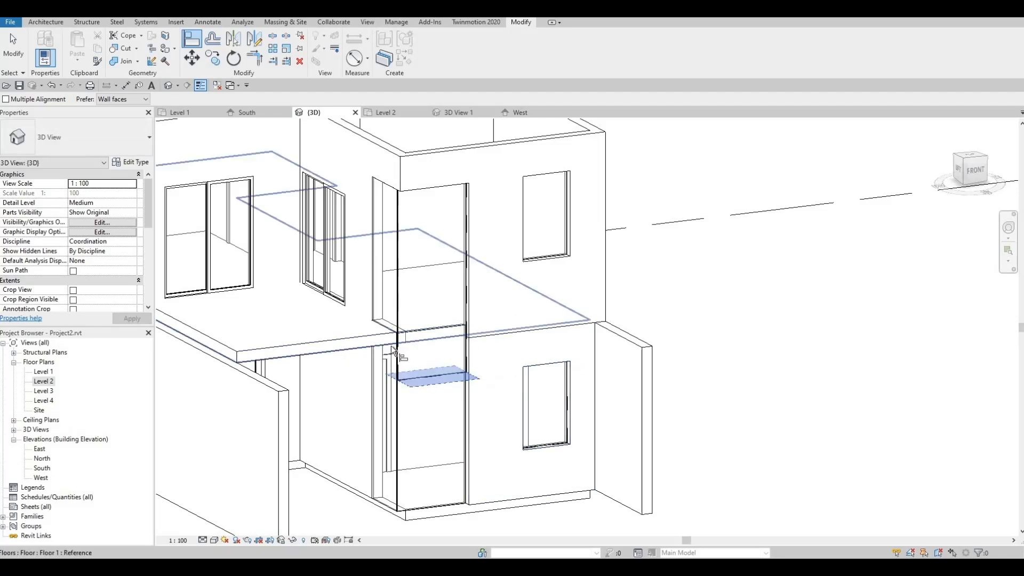
{"action": "middle_click_drag", "start_coordinate": [413, 347], "coordinate": [453, 229], "text": "shift"}
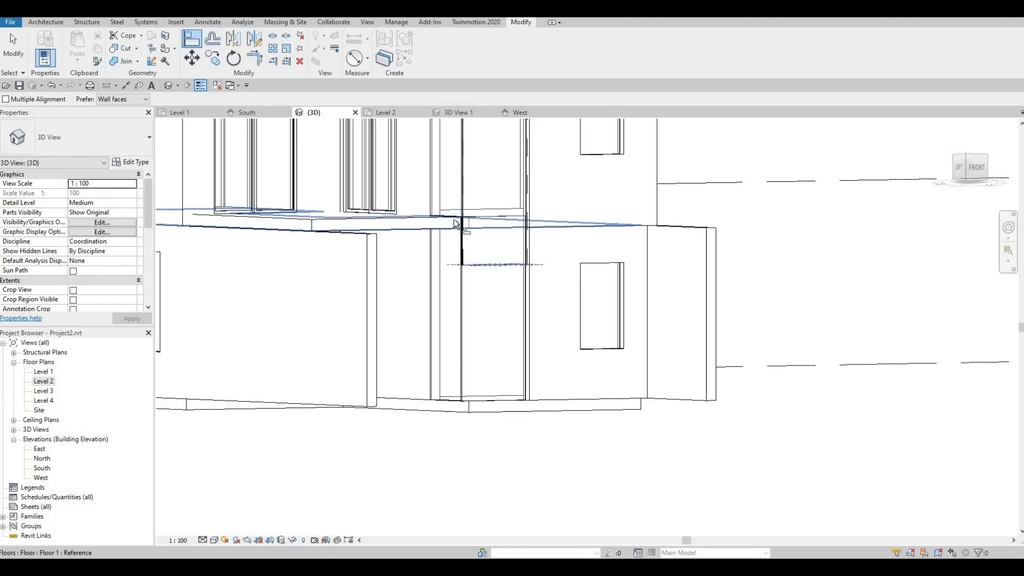
{"action": "left_click", "coordinate": [456, 223]}
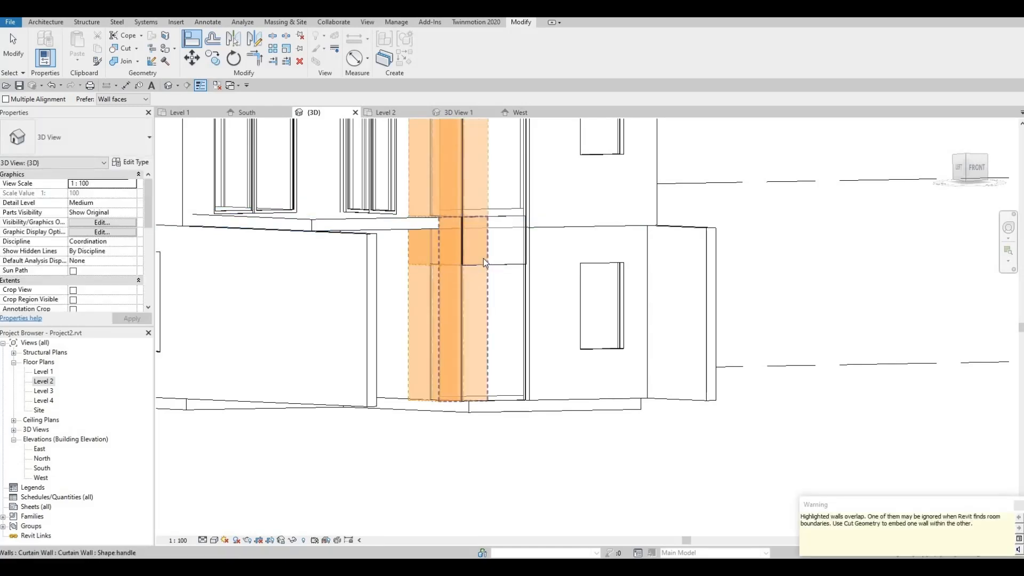
{"action": "key", "text": "Escape"}
{"action": "key", "text": "Escape"}
Align the bases of both Level 1 corner curtain walls with the sill of the adjacent Level 1 front window.
{"action": "middle_click_drag", "start_coordinate": [474, 325], "coordinate": [550, 381], "text": "shift"}
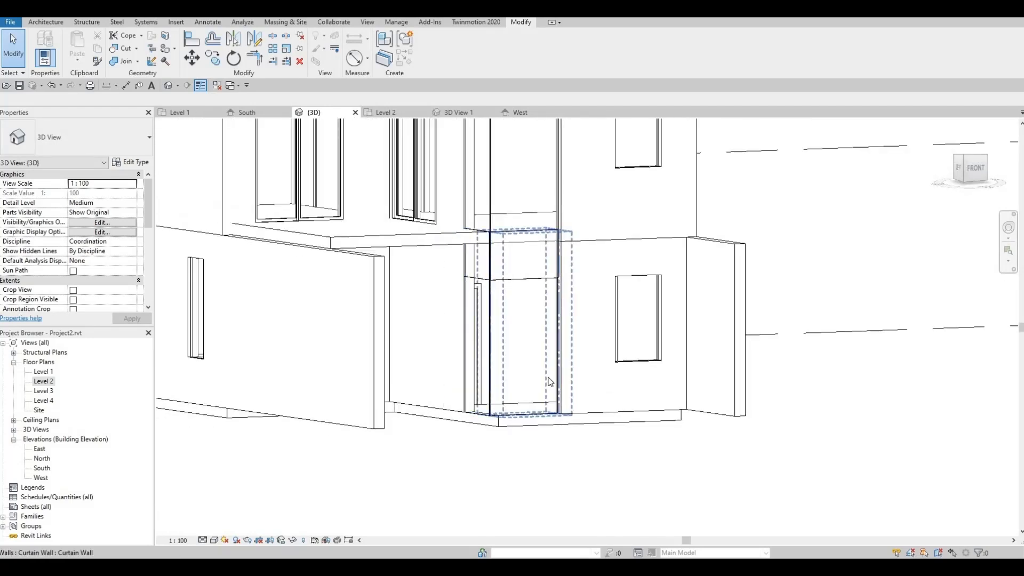
{"action": "key", "text": "a"}
{"action": "key", "text": "l"}
{"action": "left_click", "coordinate": [631, 361]}
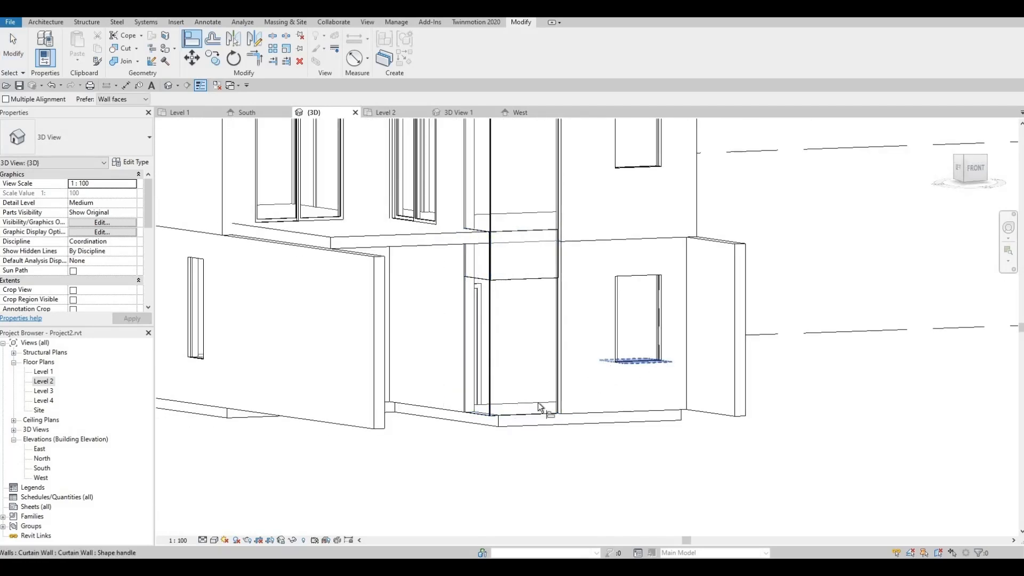
{"action": "left_click", "coordinate": [481, 413]}
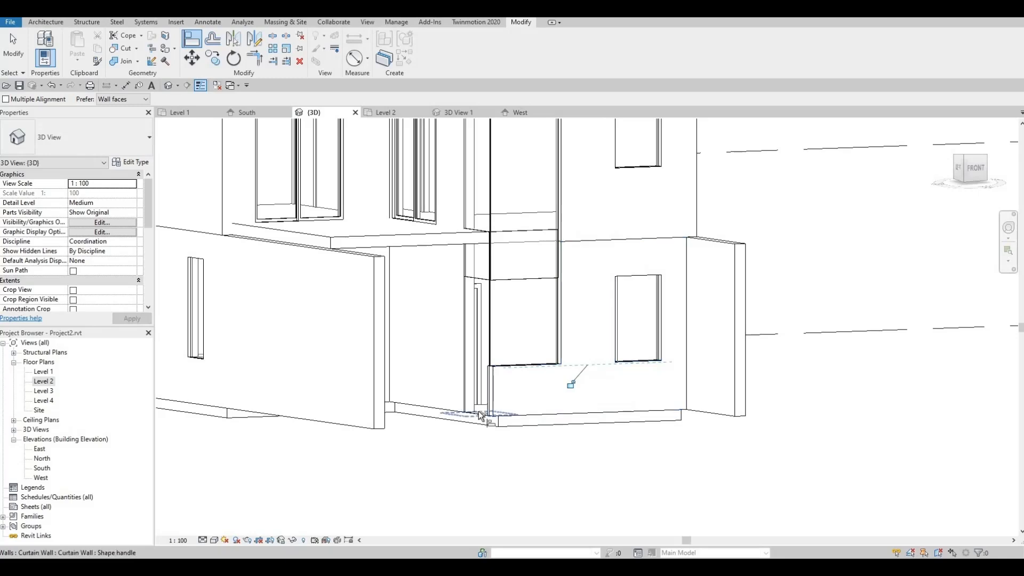
{"action": "left_click", "coordinate": [511, 364]}
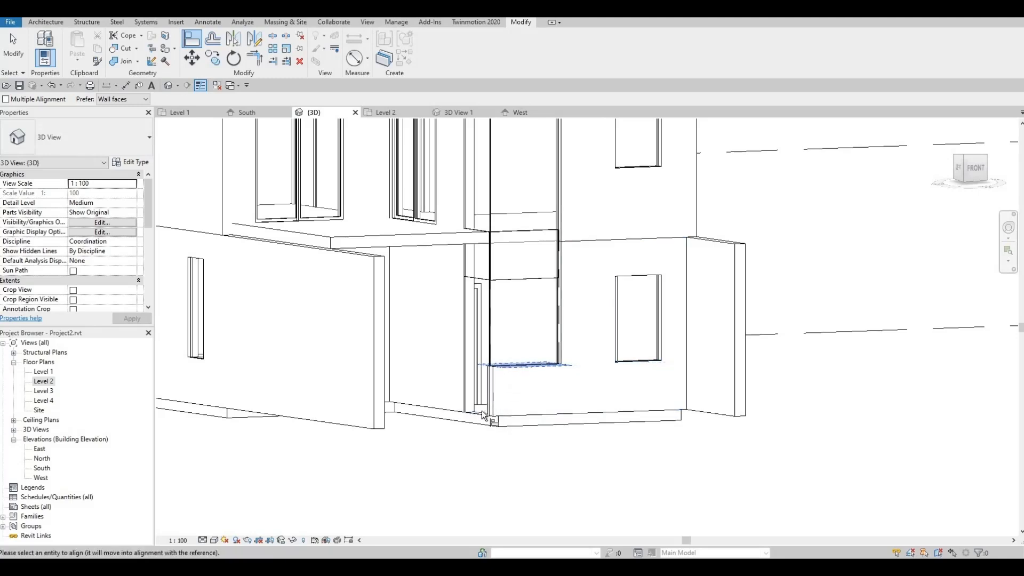
{"action": "left_click", "coordinate": [482, 411]}
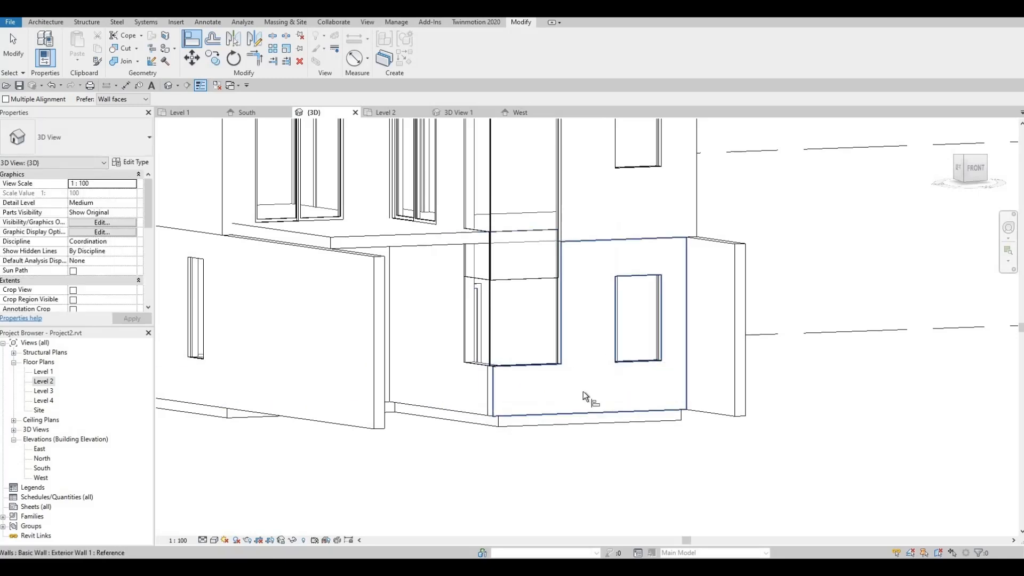
Align the tops of both Level 1 corner curtain walls with the sill of the Level 2 front window.
{"action": "middle_click_drag", "start_coordinate": [579, 282], "coordinate": [554, 367]}
{"action": "middle_click_drag", "start_coordinate": [520, 399], "coordinate": [509, 401], "text": "shift"}
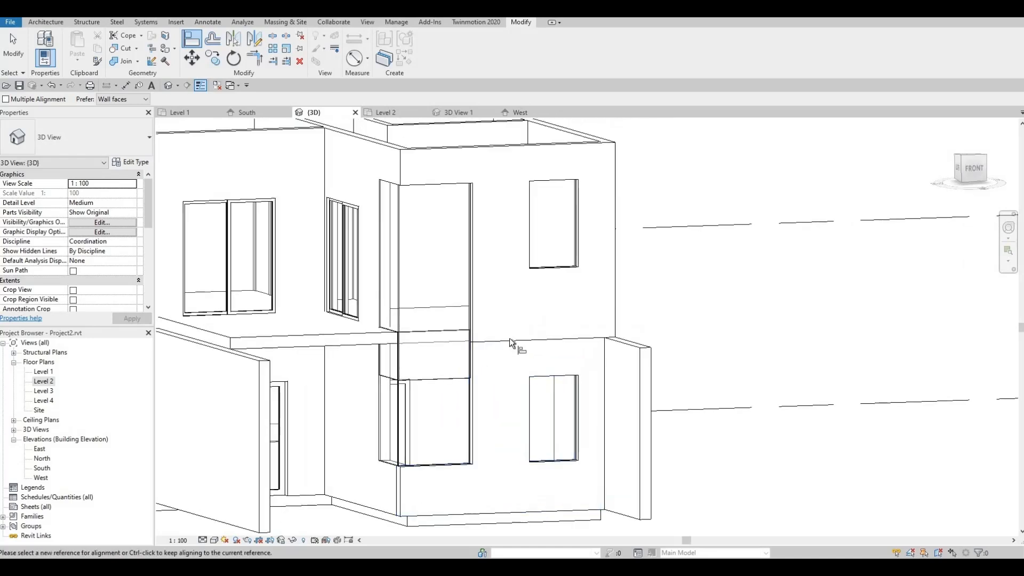
{"action": "left_click", "coordinate": [452, 331]}
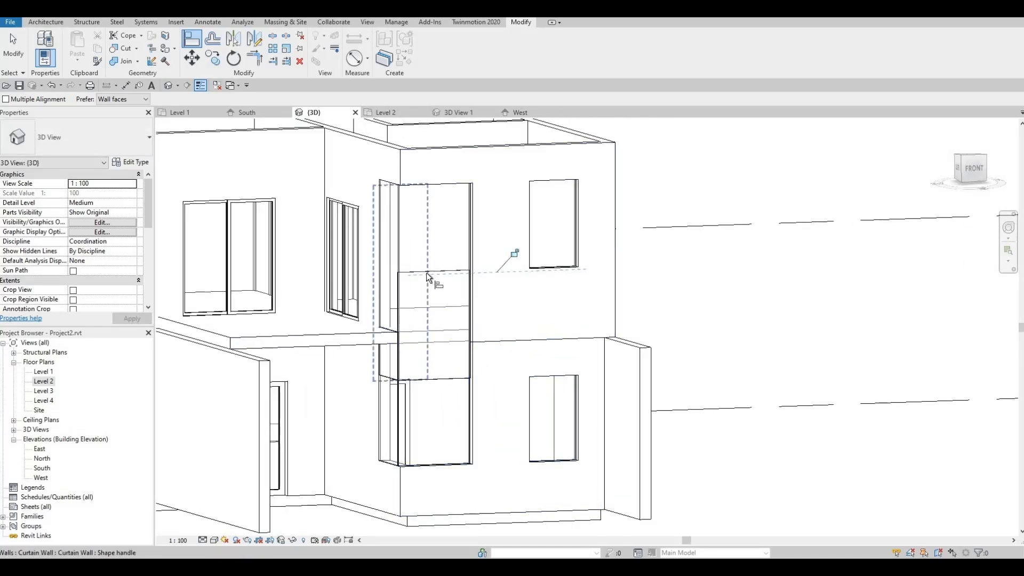
{"action": "left_click", "coordinate": [421, 272]}
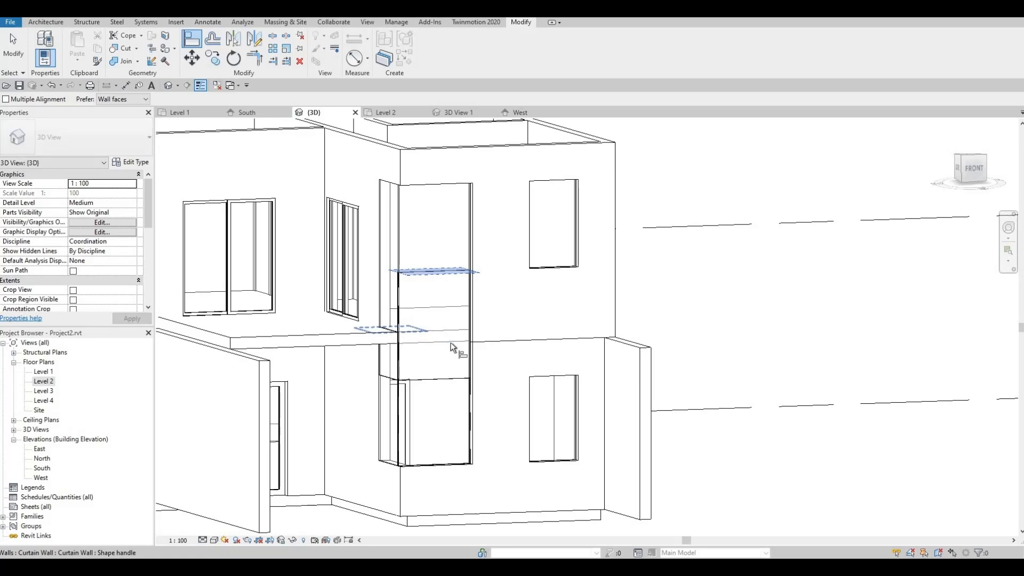
{"action": "left_click", "coordinate": [394, 329]}
{"action": "scroll", "coordinate": [481, 373], "scroll_direction": "down", "scroll_amount": 1}
{"action": "key", "text": "Escape"}
Lower the tops of both Level 1 corner curtain walls below Level 2, the side one to a top offset of -837.8 mm.
{"action": "middle_click_drag", "start_coordinate": [439, 356], "coordinate": [320, 245], "text": "shift"}
{"action": "left_click", "coordinate": [313, 235]}
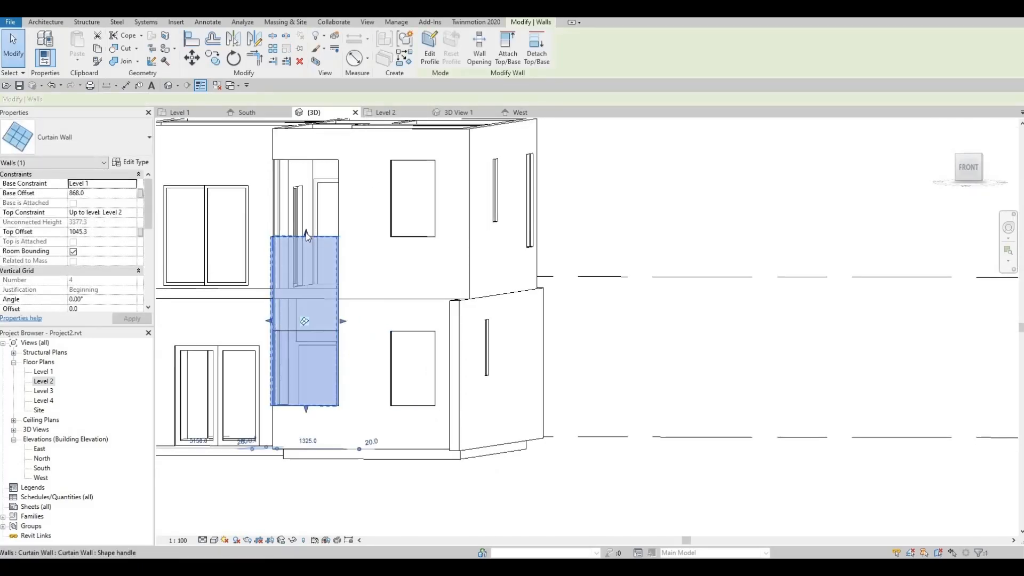
{"action": "left_click_drag", "start_coordinate": [316, 341], "coordinate": [316, 343]}
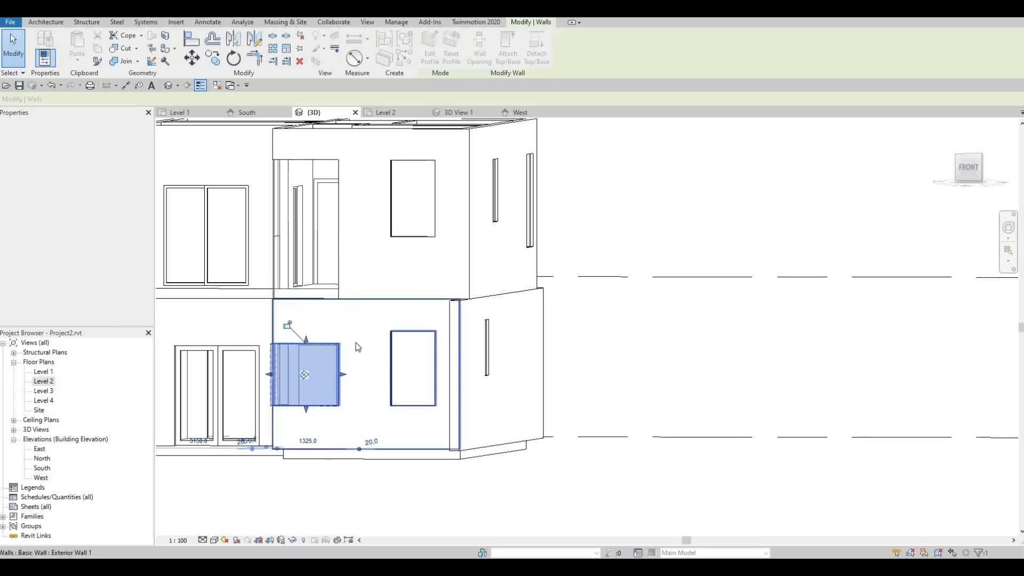
{"action": "left_click", "coordinate": [356, 351]}
{"action": "middle_click_drag", "start_coordinate": [448, 390], "coordinate": [546, 300], "text": "shift"}
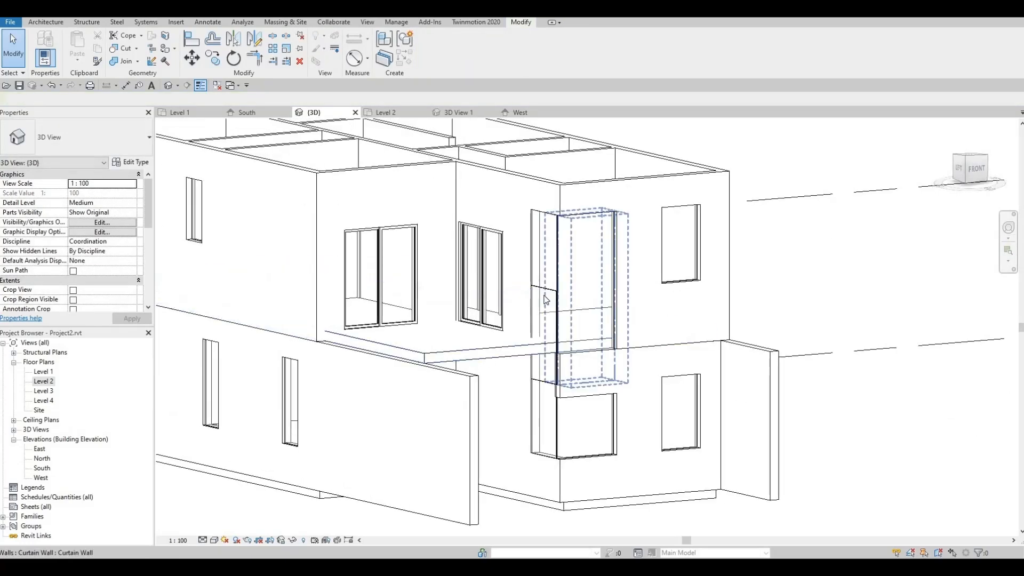
{"action": "left_click_drag", "start_coordinate": [546, 298], "coordinate": [534, 385]}
{"action": "left_click", "coordinate": [596, 373]}
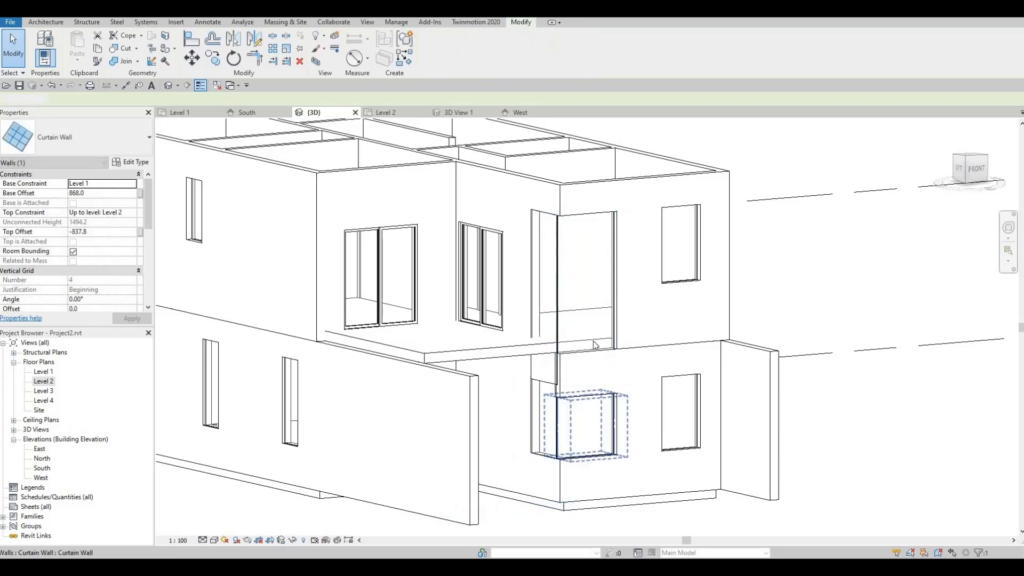
Raise the bases of both Level 2 corner curtain walls above the floor, the front one to a base offset of about 545 mm.
{"action": "scroll", "coordinate": [612, 392], "scroll_direction": "up", "scroll_amount": 1}
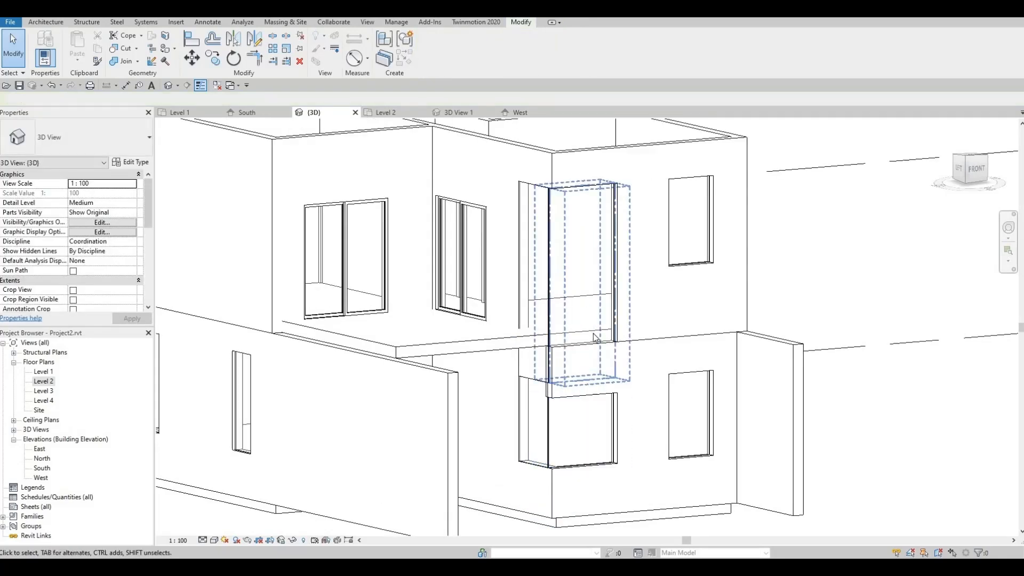
{"action": "left_click", "coordinate": [584, 384]}
{"action": "left_click_drag", "start_coordinate": [584, 383], "coordinate": [583, 305]}
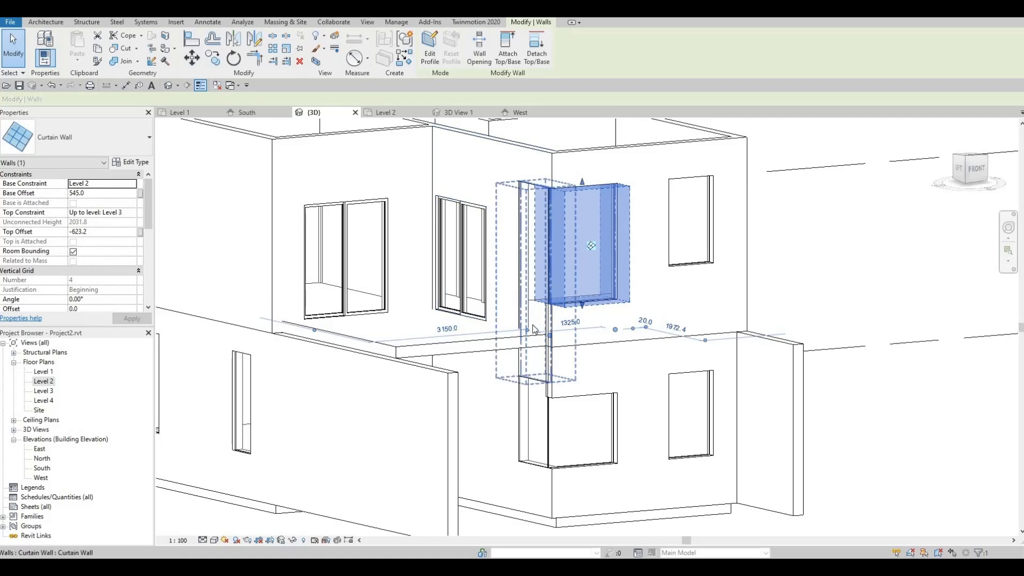
{"action": "left_click", "coordinate": [532, 328]}
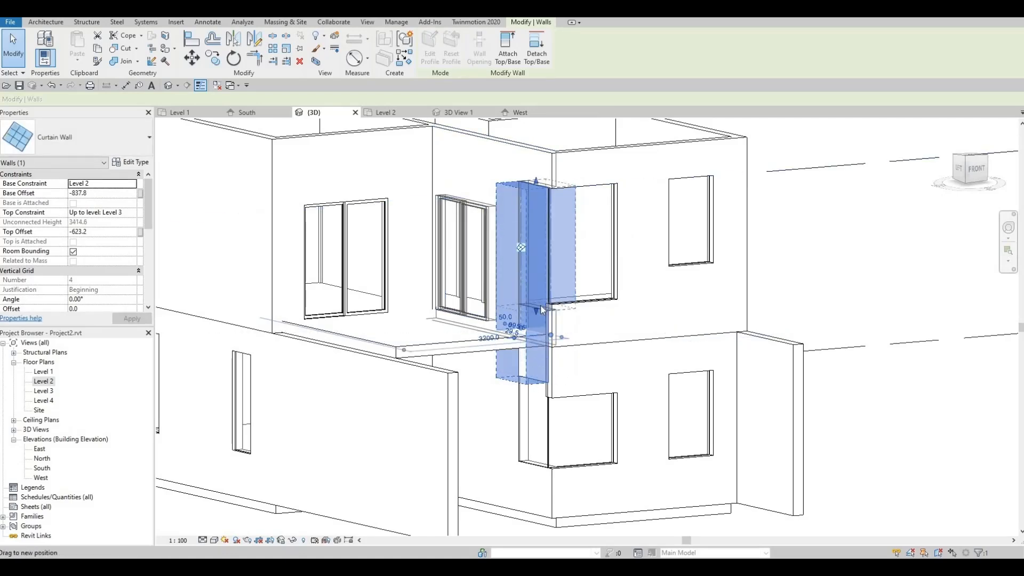
{"action": "left_click", "coordinate": [627, 327]}
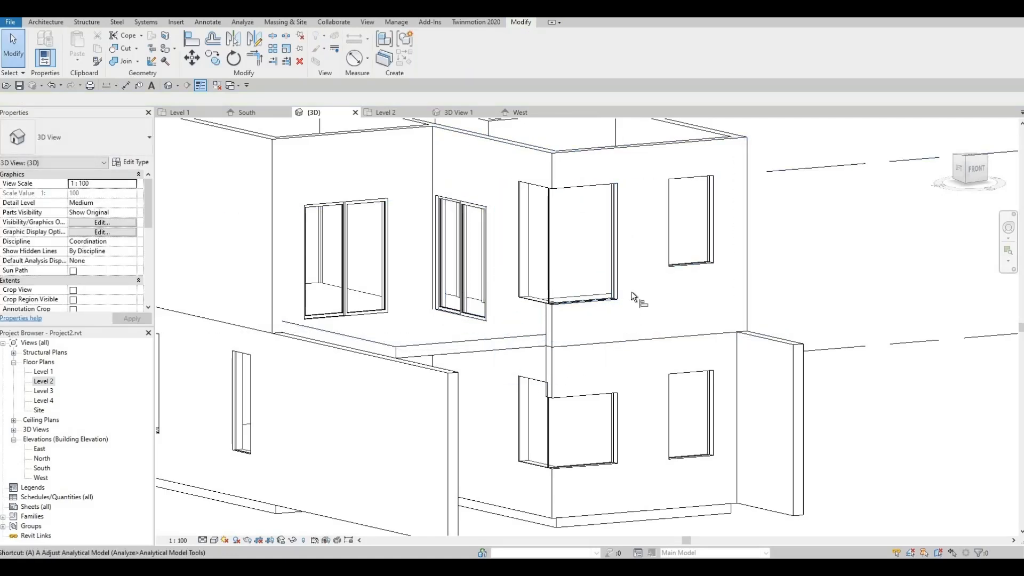
Align the bases of both Level 2 corner curtain walls with the sill of the adjacent Level 2 front window.
{"action": "key", "text": "a"}
{"action": "key", "text": "l"}
{"action": "left_click", "coordinate": [673, 267]}
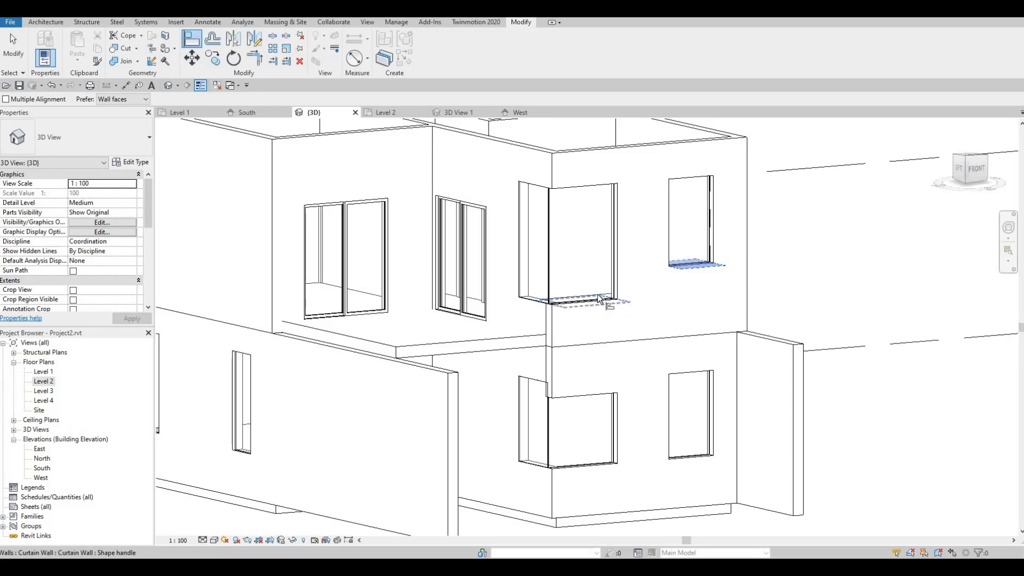
{"action": "left_click", "coordinate": [589, 302]}
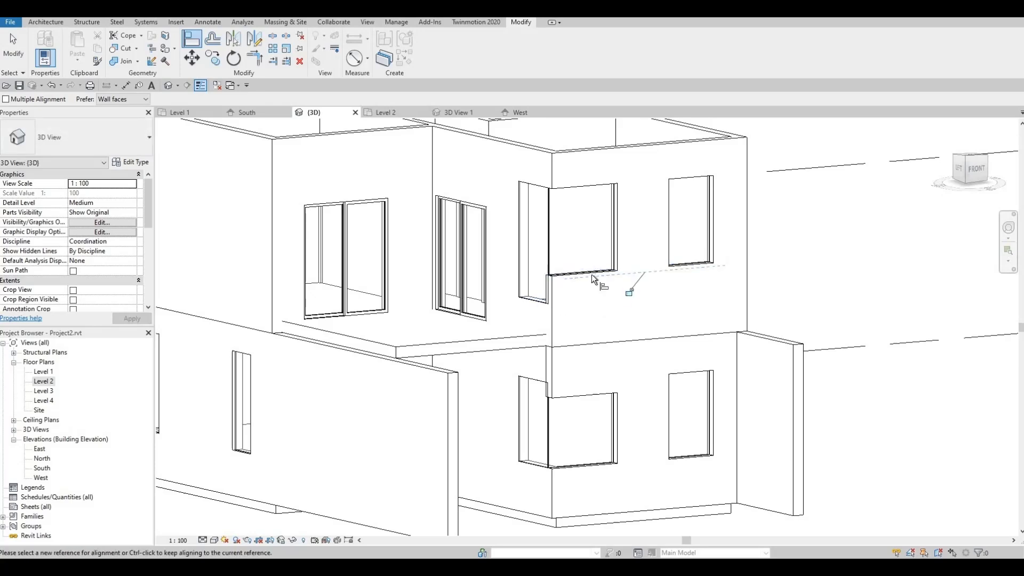
{"action": "left_click", "coordinate": [536, 302]}
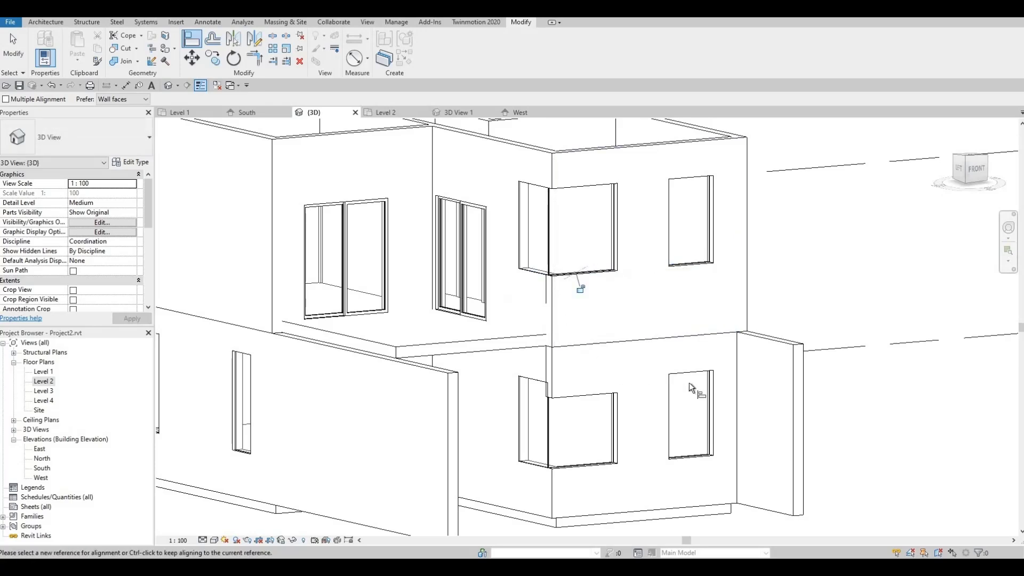
Align the tops of the Level 1 corner curtain walls with the head of the adjacent Level 1 front window.
{"action": "left_click", "coordinate": [605, 395]}
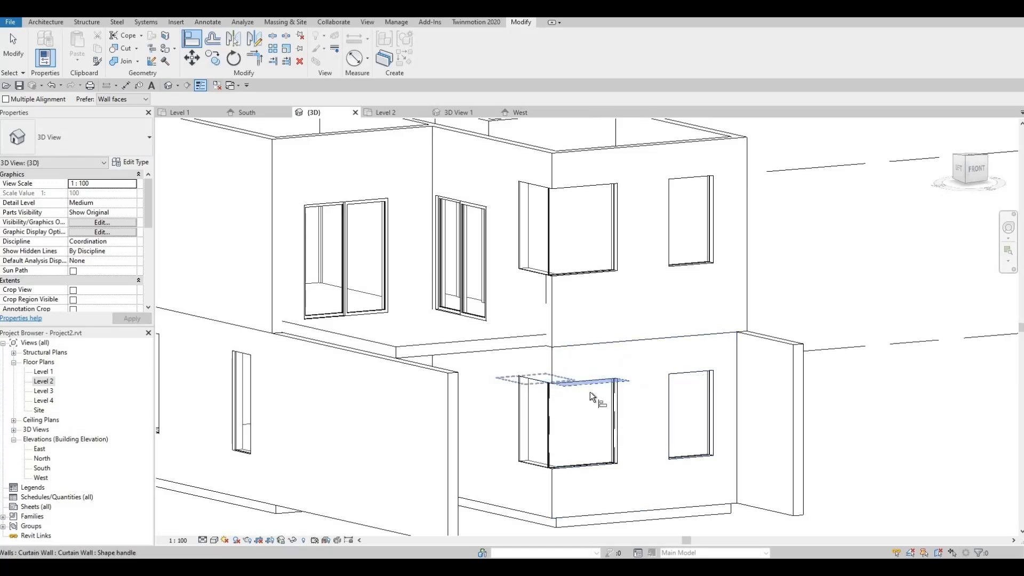
{"action": "key", "text": "Escape"}
{"action": "left_click", "coordinate": [585, 411]}
{"action": "middle_click_drag", "start_coordinate": [585, 411], "coordinate": [456, 428], "text": "shift"}
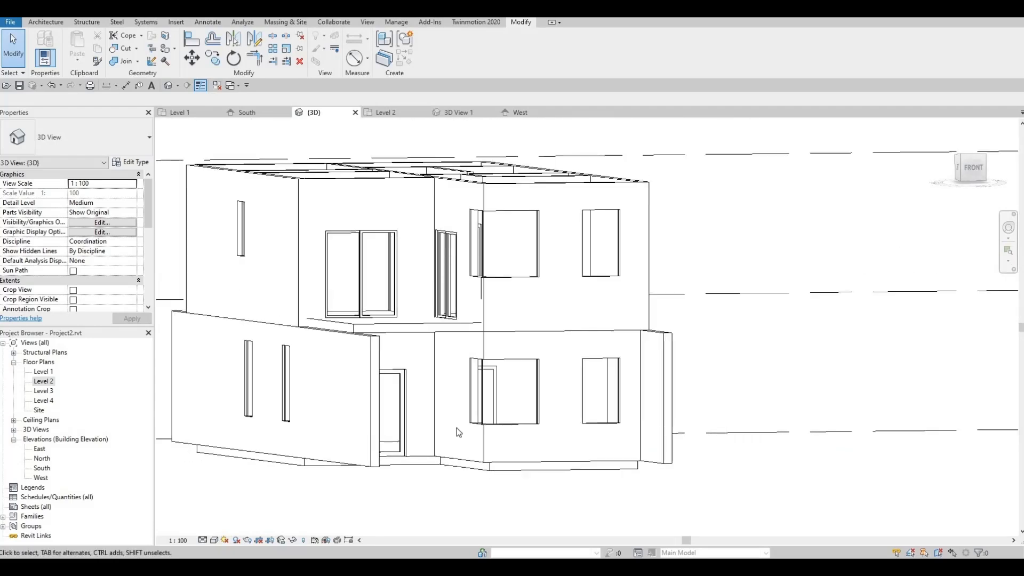
{"action": "middle_click_drag", "start_coordinate": [489, 470], "coordinate": [481, 467], "text": "shift"}
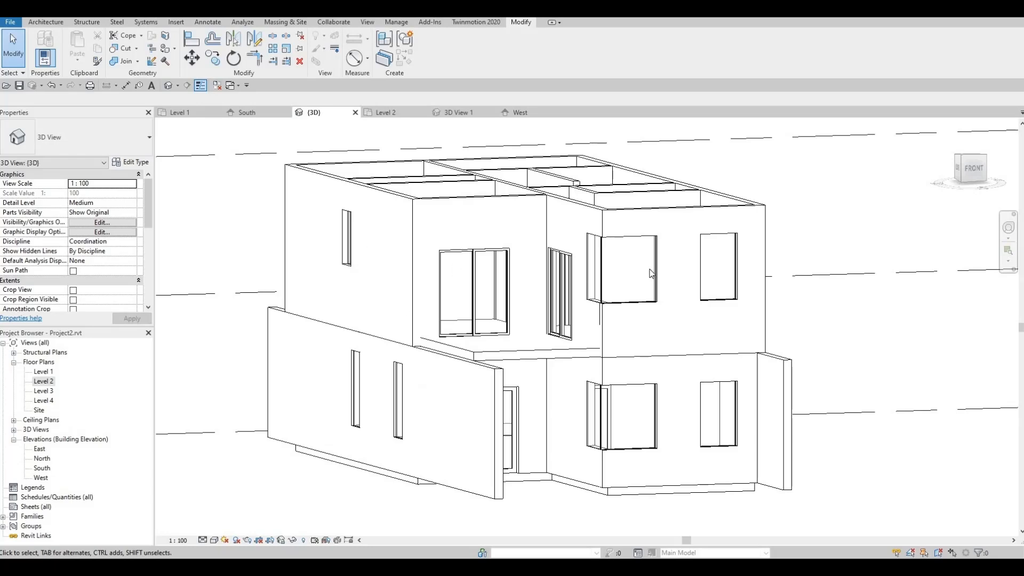
{"action": "scroll", "coordinate": [700, 313], "scroll_direction": "down", "scroll_amount": 3}
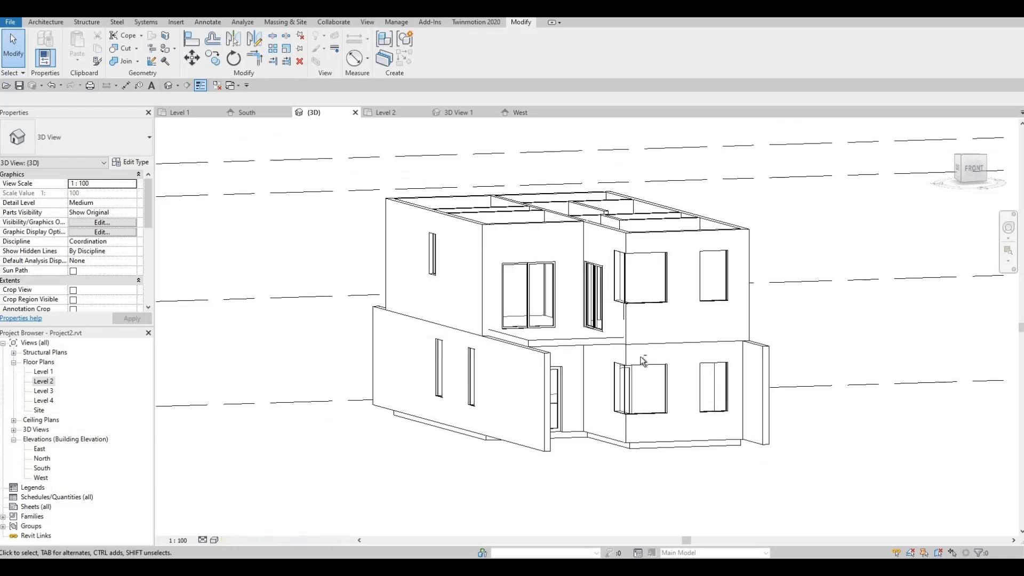
{"action": "mouse_move", "coordinate": [667, 337]}
{"action": "middle_mouse_down", "text": "shift"}
{"action": "mouse_move", "coordinate": [607, 353]}
{"action": "mouse_move", "coordinate": [589, 319]}
{"action": "mouse_move", "coordinate": [558, 343]}
{"action": "mouse_move", "coordinate": [649, 320]}
{"action": "mouse_move", "coordinate": [560, 363]}
{"action": "mouse_move", "coordinate": [420, 382]}
{"action": "middle_mouse_up", "text": "shift"}
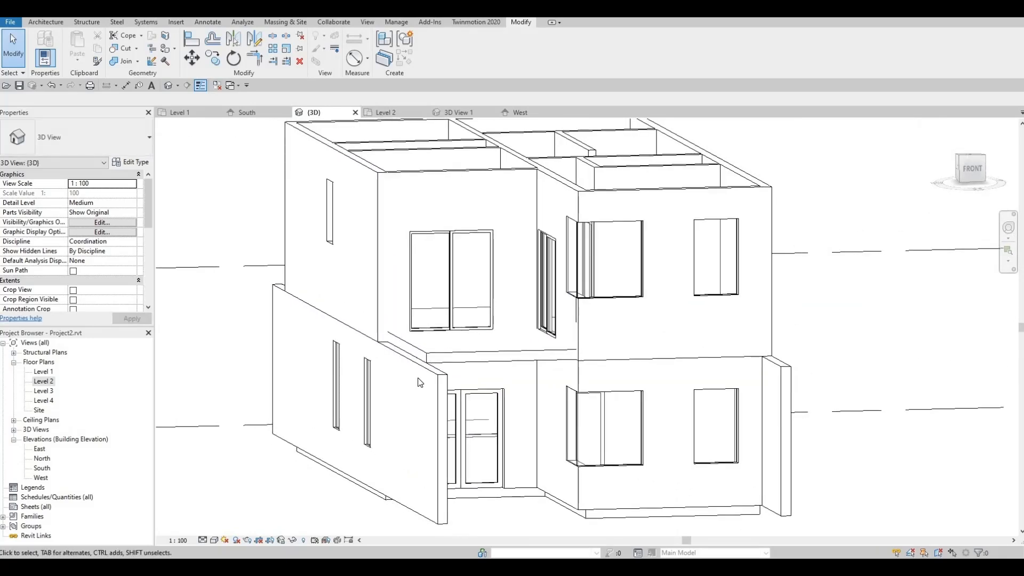
In the South elevation, raise the top of the Level 2 front exterior wall to Level 4, a top offset of 1000 mm.
{"action": "double_click", "coordinate": [41, 469]}
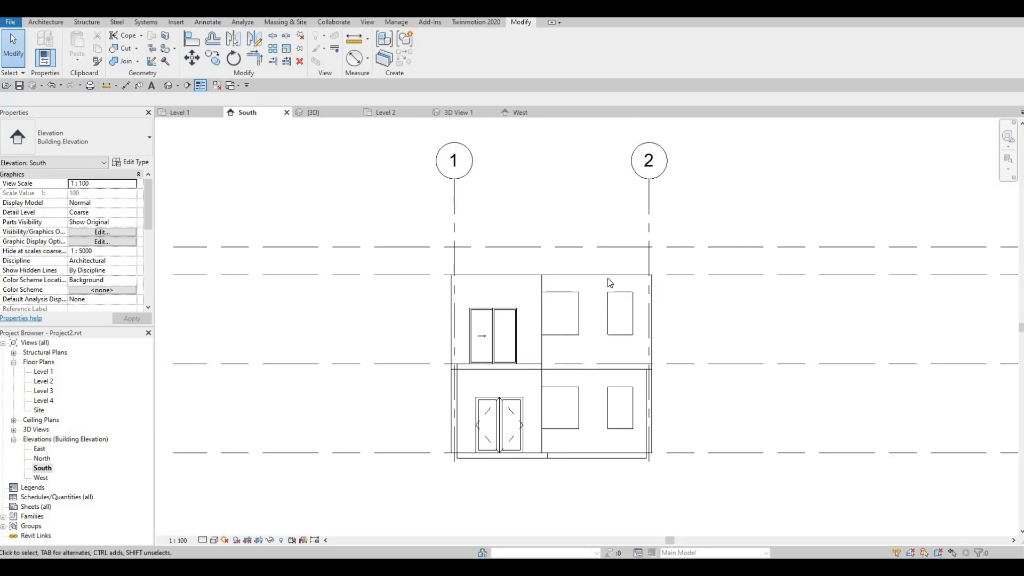
{"action": "scroll", "coordinate": [604, 276], "scroll_direction": "up", "scroll_amount": 2}
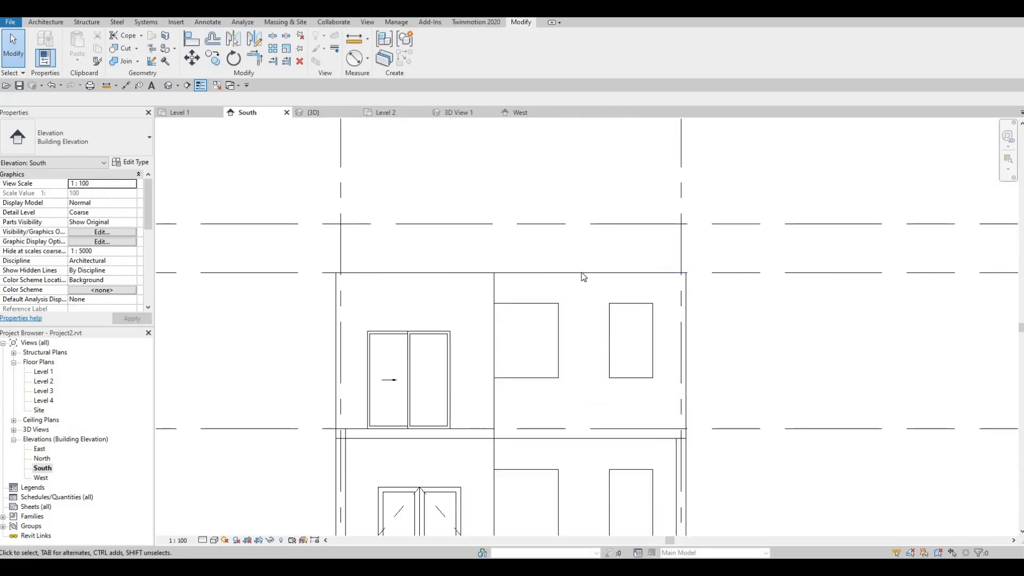
{"action": "left_click", "coordinate": [583, 275]}
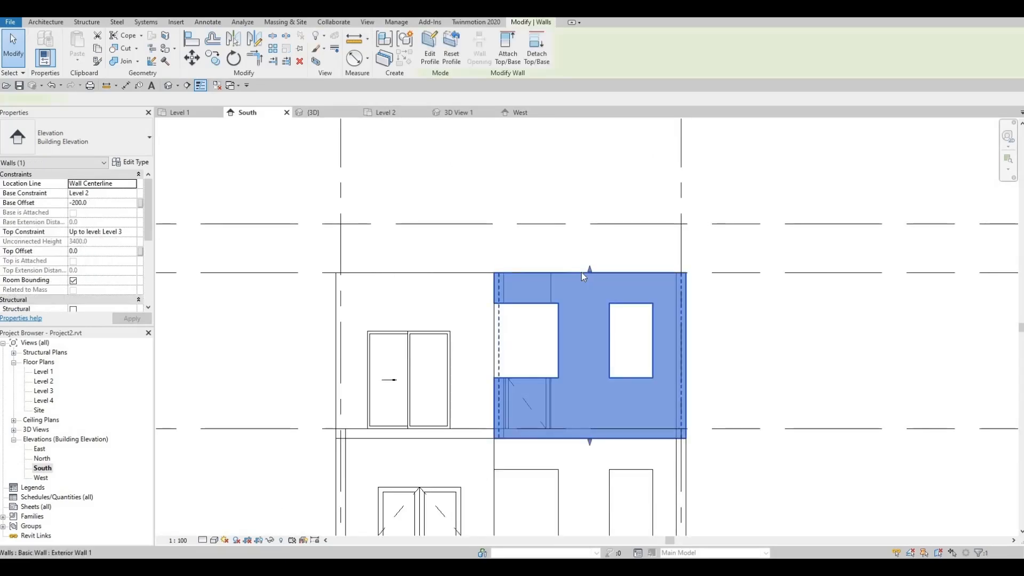
{"action": "left_click_drag", "start_coordinate": [590, 268], "coordinate": [590, 224]}
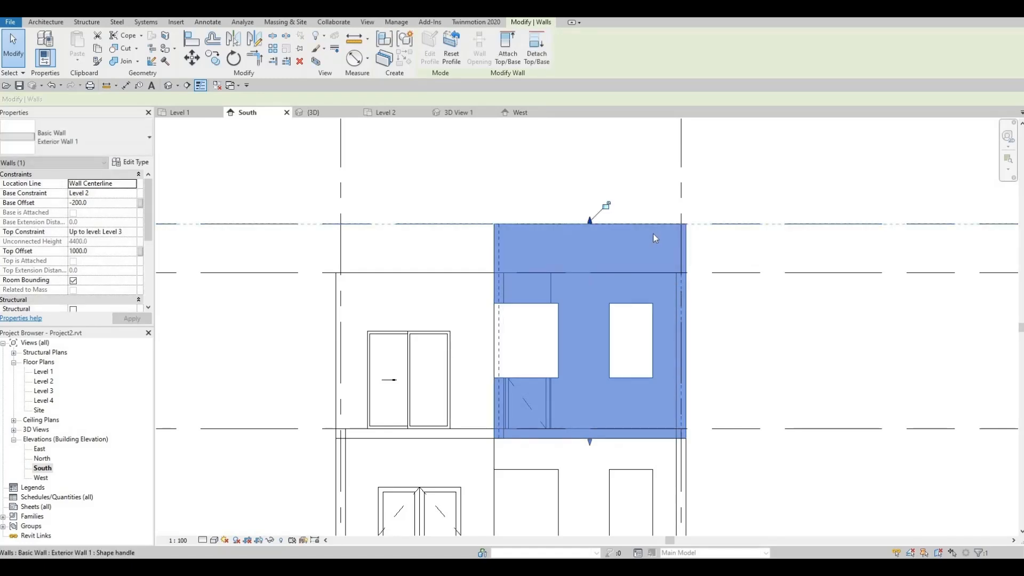
{"action": "scroll", "coordinate": [651, 233], "scroll_direction": "down", "scroll_amount": 3}
{"action": "middle_click_drag", "start_coordinate": [813, 234], "coordinate": [496, 294]}
{"action": "scroll", "coordinate": [713, 292], "scroll_direction": "up", "scroll_amount": 2}
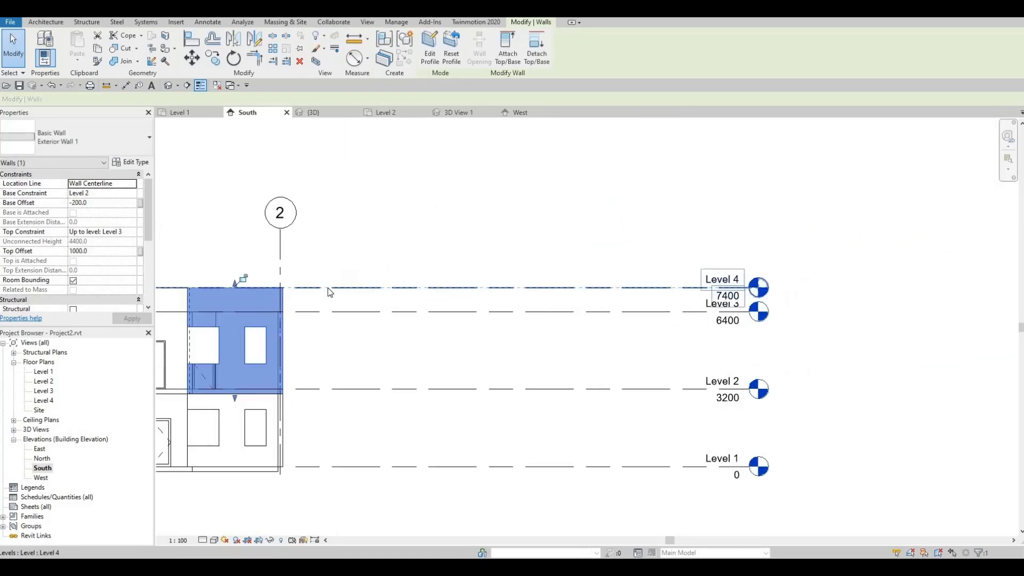
{"action": "middle_click_drag", "start_coordinate": [327, 290], "coordinate": [639, 280]}
{"action": "scroll", "coordinate": [472, 257], "scroll_direction": "up", "scroll_amount": 1}
{"action": "key", "text": "Escape"}
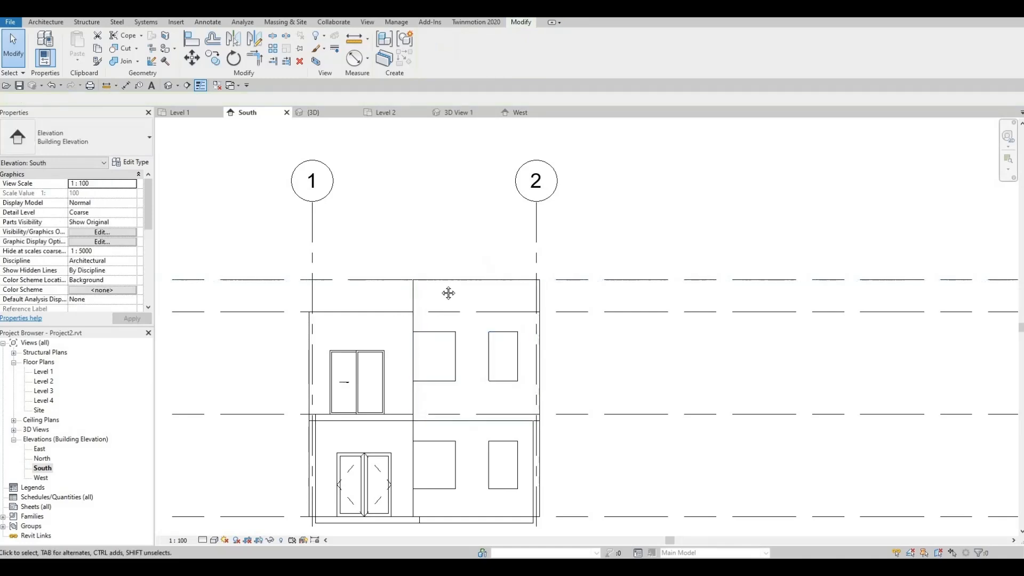
{"action": "middle_click_drag", "start_coordinate": [448, 293], "coordinate": [521, 272]}
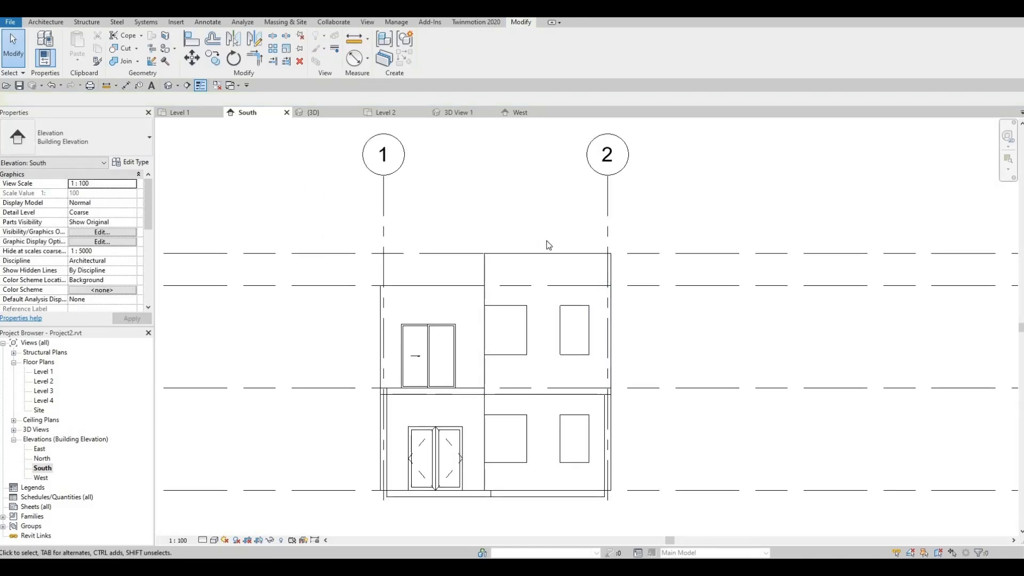
{"action": "scroll", "coordinate": [553, 257], "scroll_direction": "up", "scroll_amount": 1}
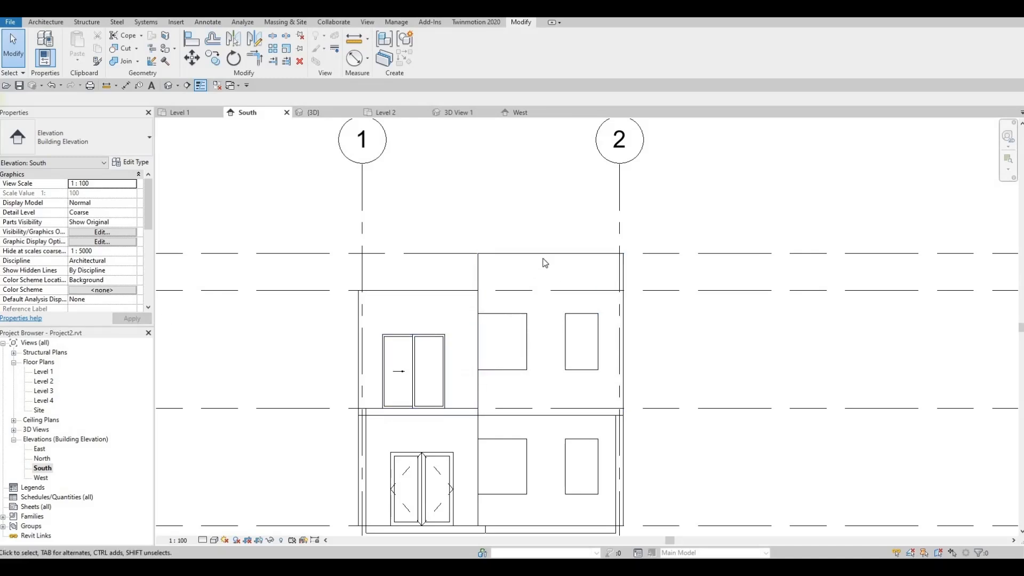
Examine the raised front wall and its junctions with the lower Level 2 side walls in the 3D view from several angles.
{"action": "middle_click_drag", "start_coordinate": [538, 330], "coordinate": [581, 267]}
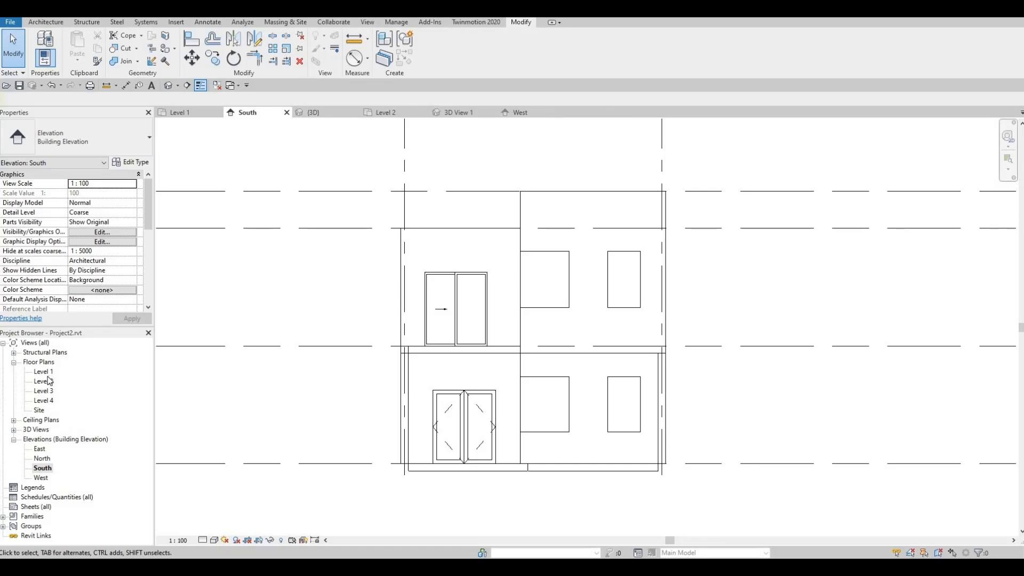
{"action": "left_click", "coordinate": [335, 114]}
{"action": "scroll", "coordinate": [514, 312], "scroll_direction": "up", "scroll_amount": 2}
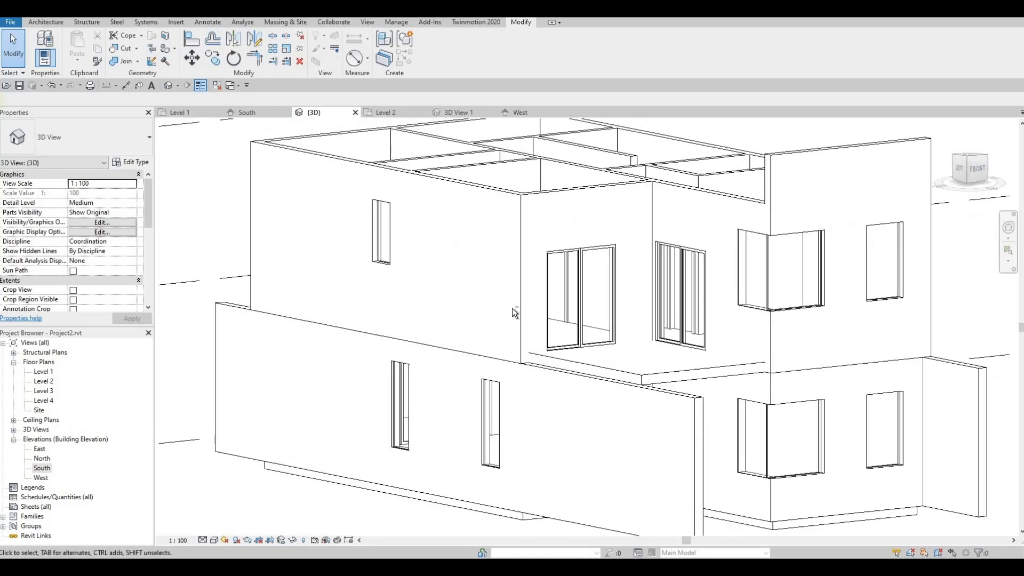
{"action": "middle_click_drag", "start_coordinate": [509, 310], "coordinate": [500, 303], "text": "shift"}
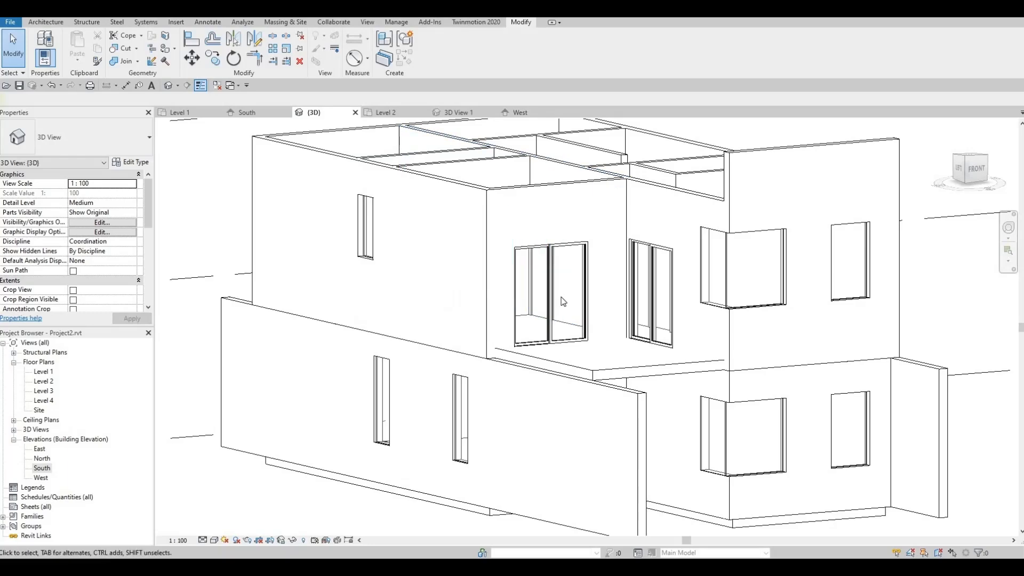
{"action": "middle_click_drag", "start_coordinate": [619, 307], "coordinate": [583, 336]}
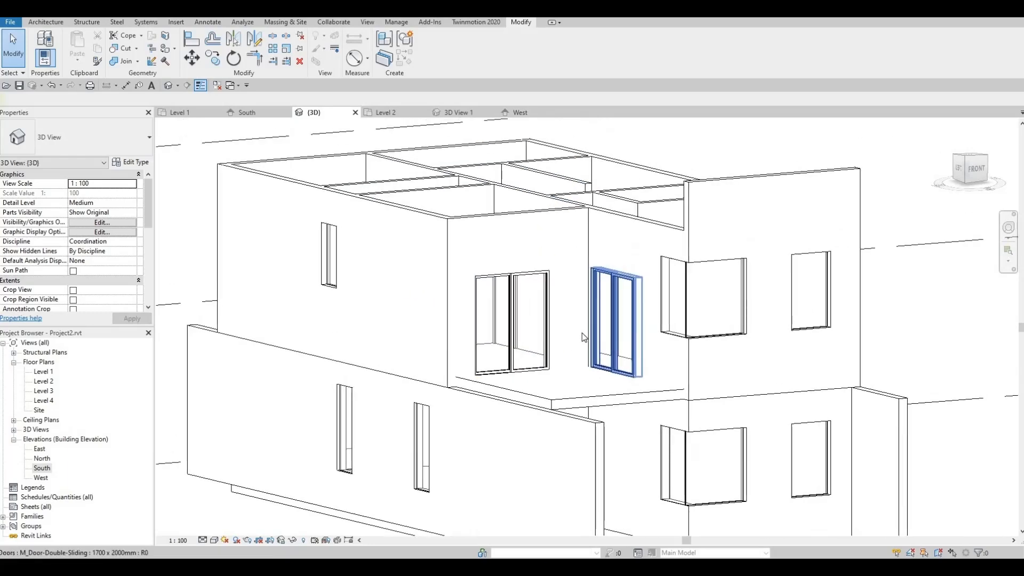
{"action": "middle_click_drag", "start_coordinate": [597, 398], "coordinate": [722, 334], "text": "shift"}
{"action": "middle_click_drag", "start_coordinate": [633, 334], "coordinate": [565, 349], "text": "shift"}
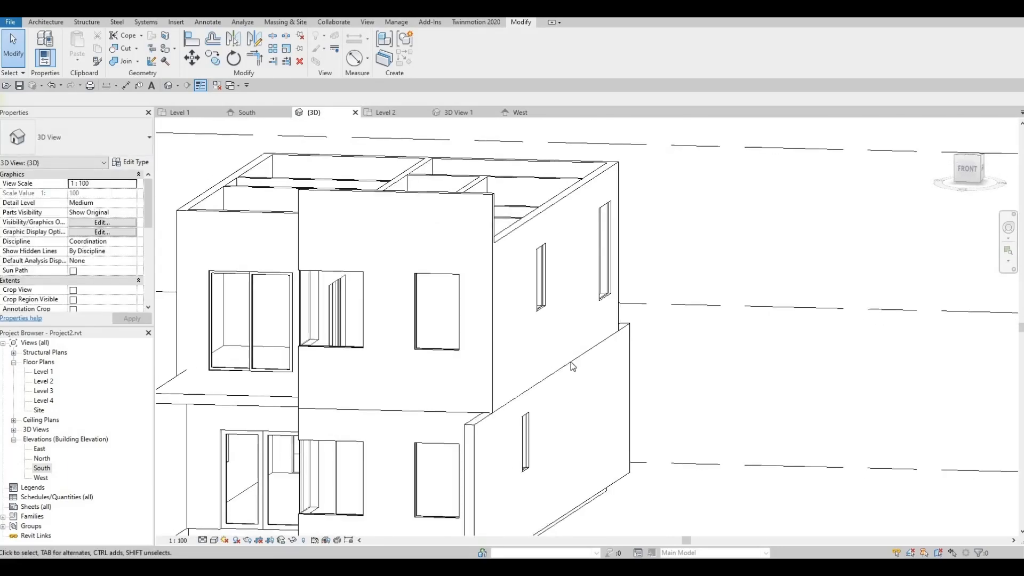
{"action": "middle_click_drag", "start_coordinate": [531, 427], "coordinate": [536, 421], "text": "shift"}
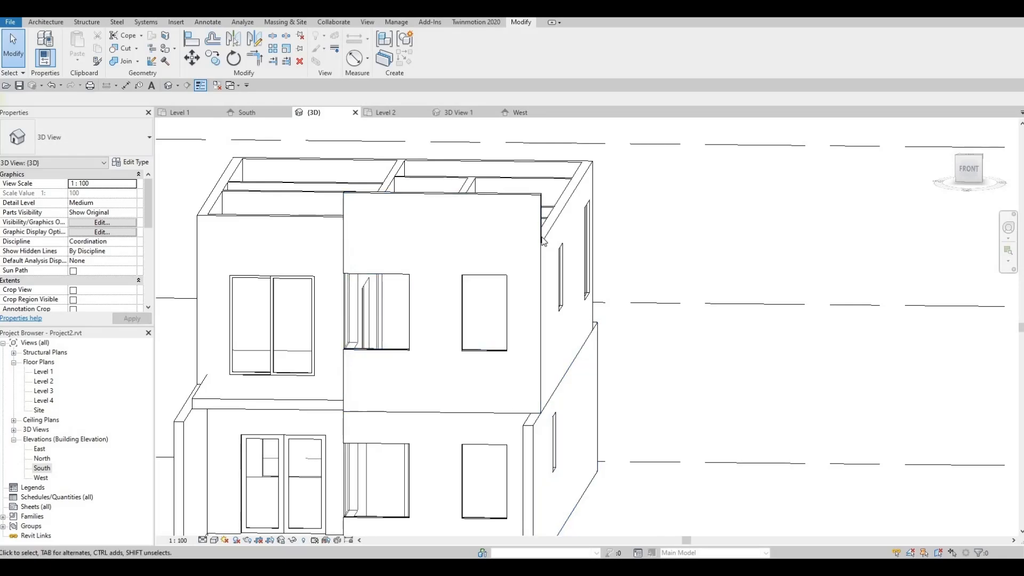
{"action": "left_click", "coordinate": [562, 207]}
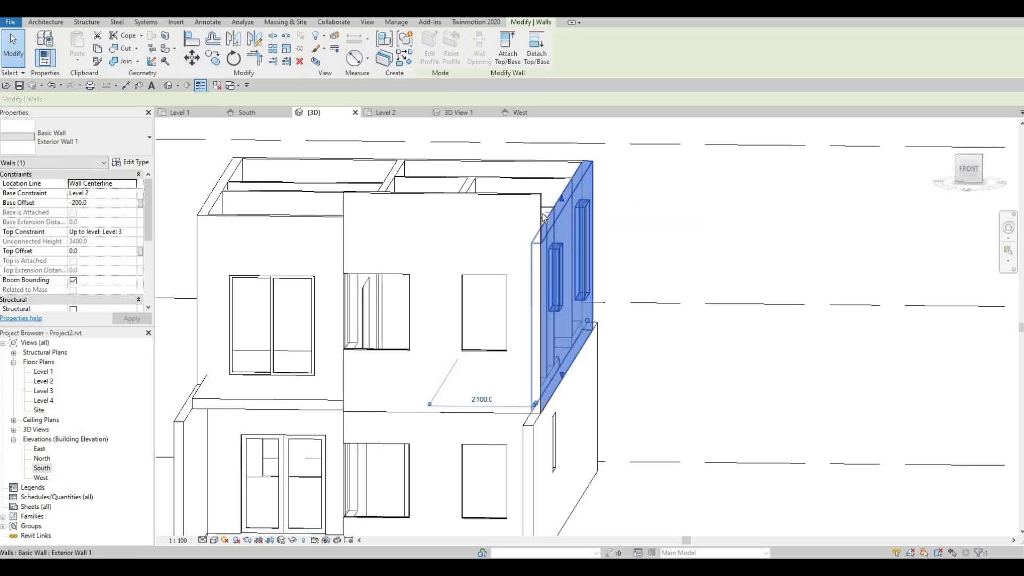
{"action": "key", "text": "Escape"}
{"action": "middle_click_drag", "start_coordinate": [503, 211], "coordinate": [459, 186], "text": "shift"}
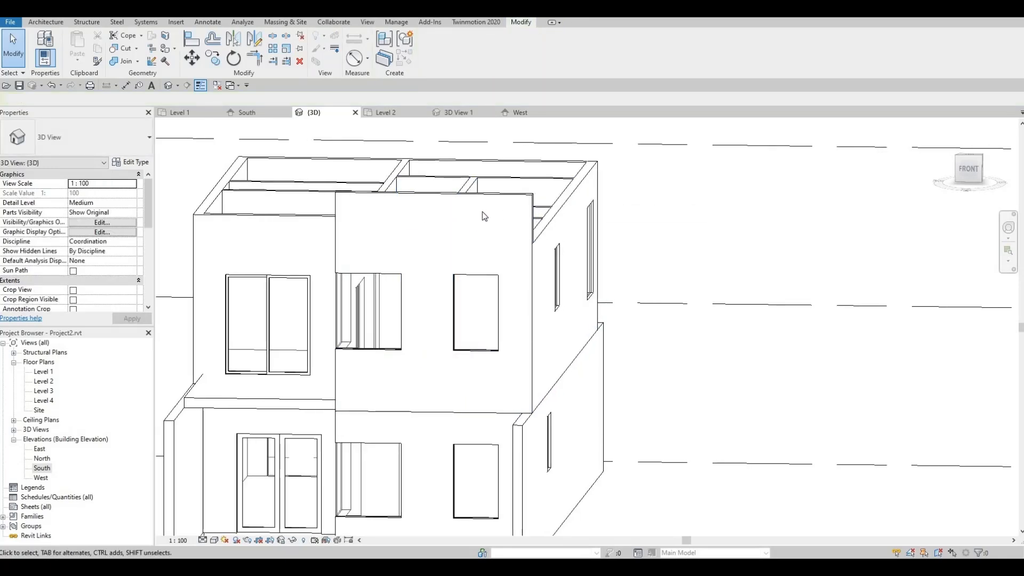
{"action": "middle_click_drag", "start_coordinate": [503, 212], "coordinate": [543, 231], "text": "shift"}
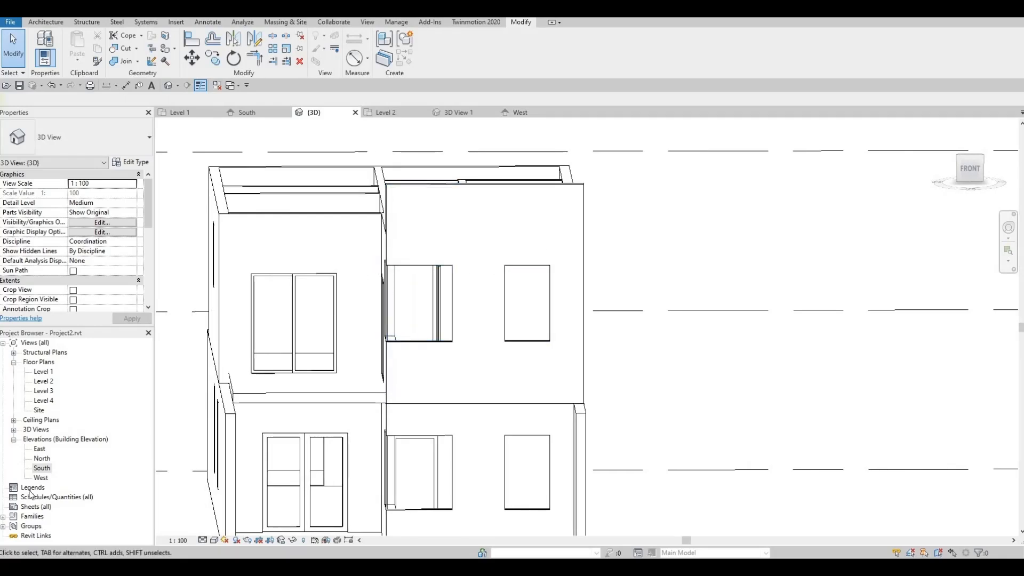
In the South elevation, start an in-place component in the Generic Models category, named Generic Models 1, saving the project when asked.
{"action": "double_click", "coordinate": [41, 468]}
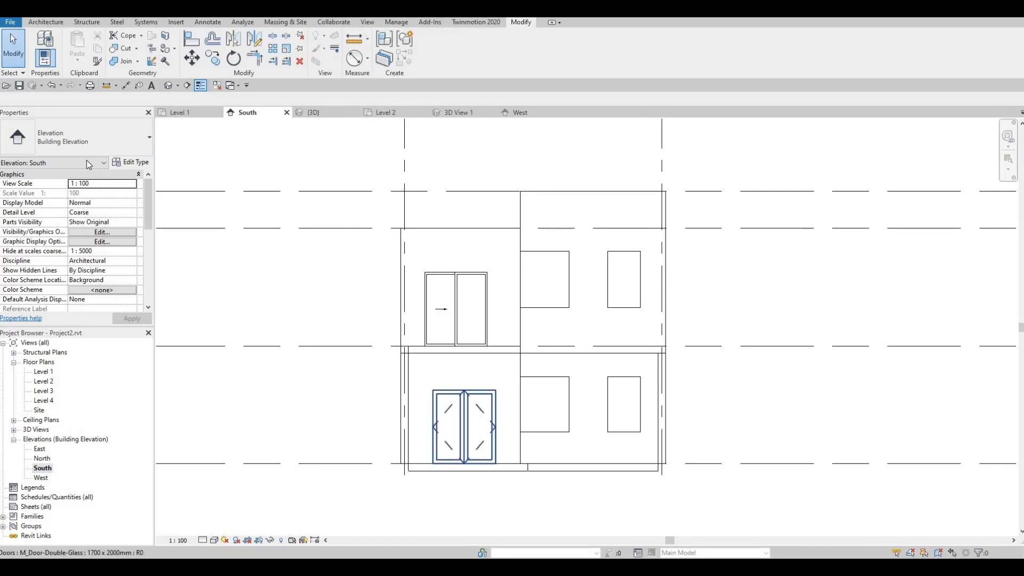
{"action": "left_click", "coordinate": [46, 22]}
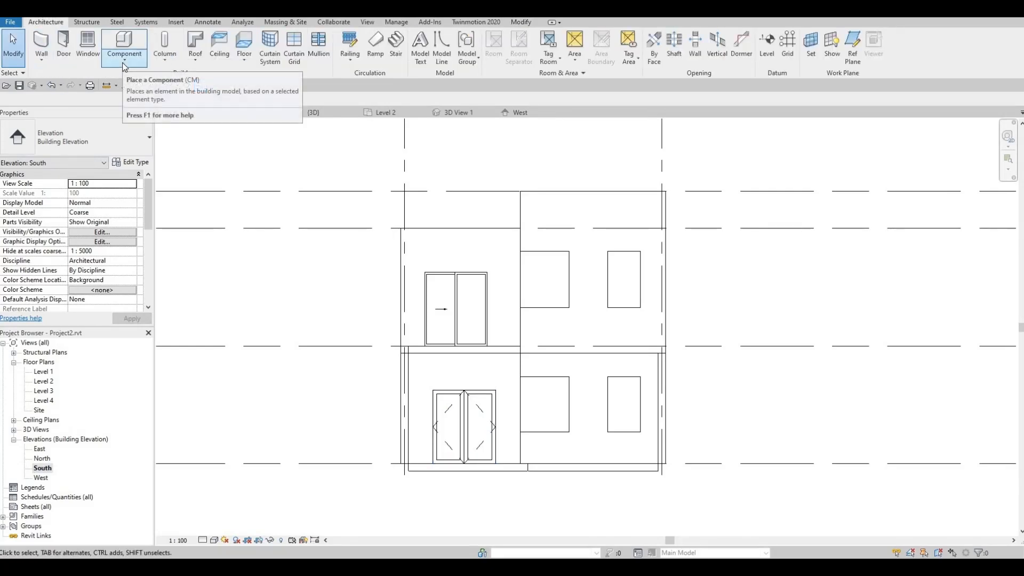
{"action": "left_click", "coordinate": [124, 59]}
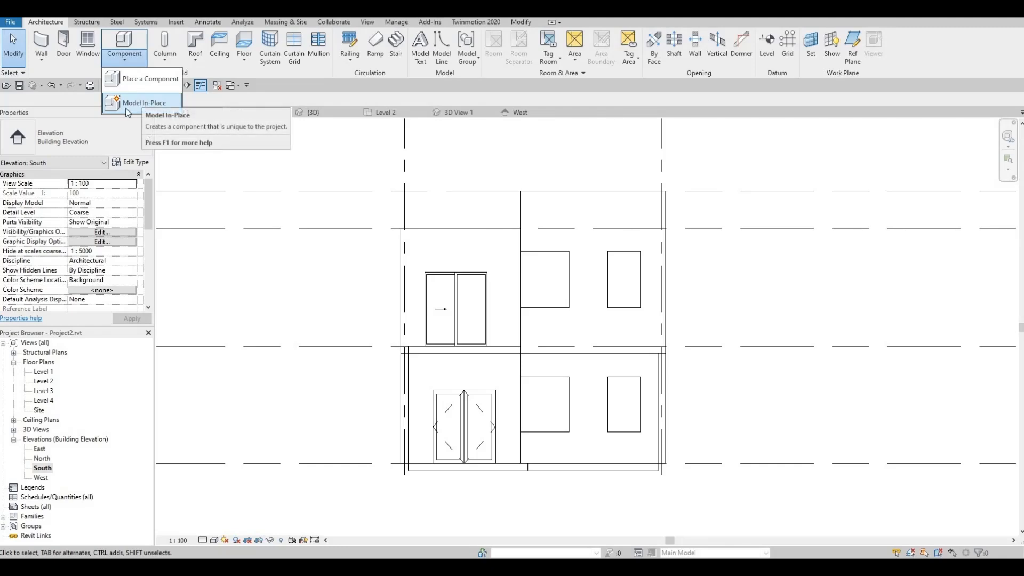
{"action": "left_click", "coordinate": [142, 104]}
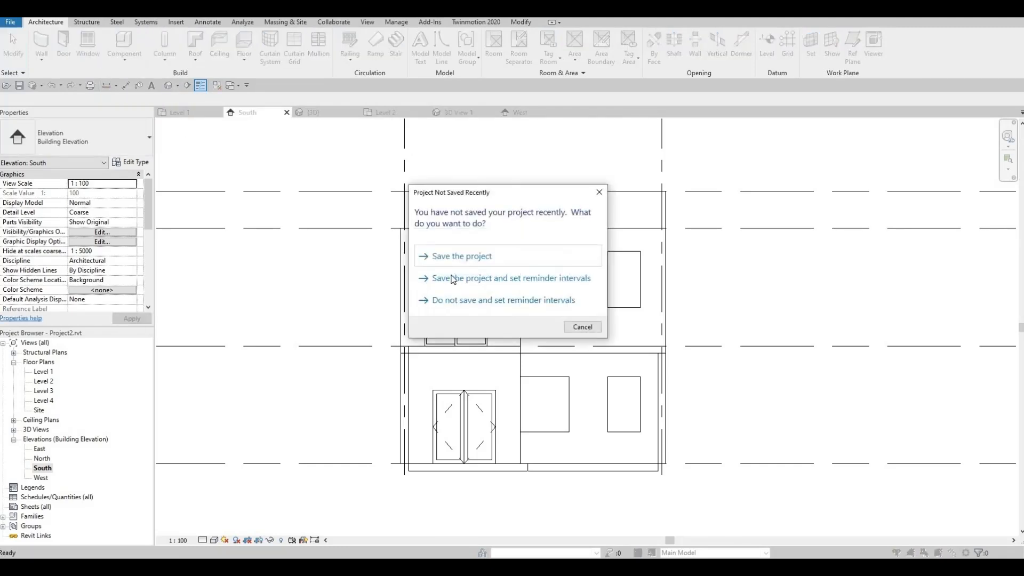
{"action": "left_click", "coordinate": [494, 260]}
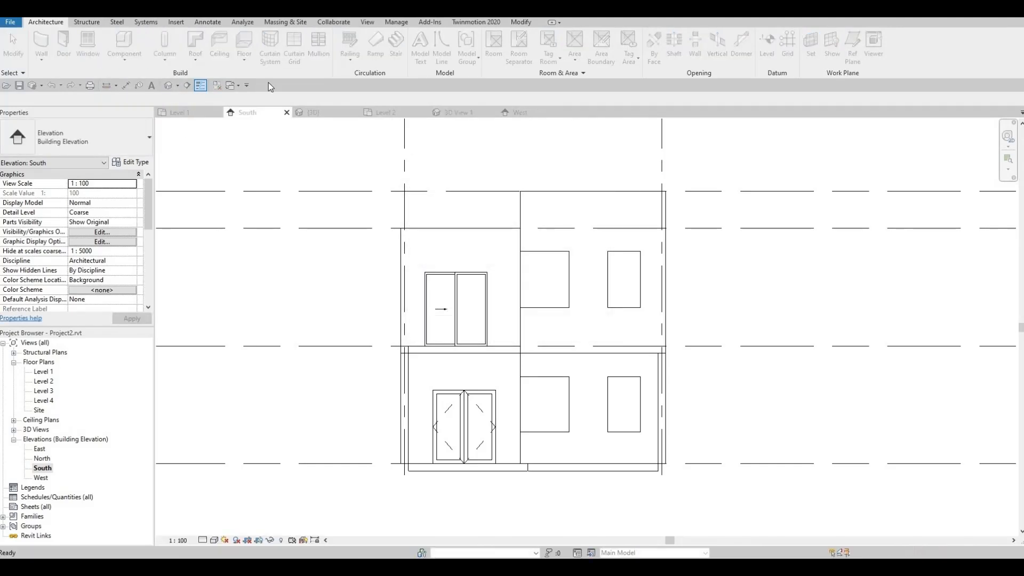
{"action": "left_click_drag", "start_coordinate": [585, 212], "coordinate": [586, 241]}
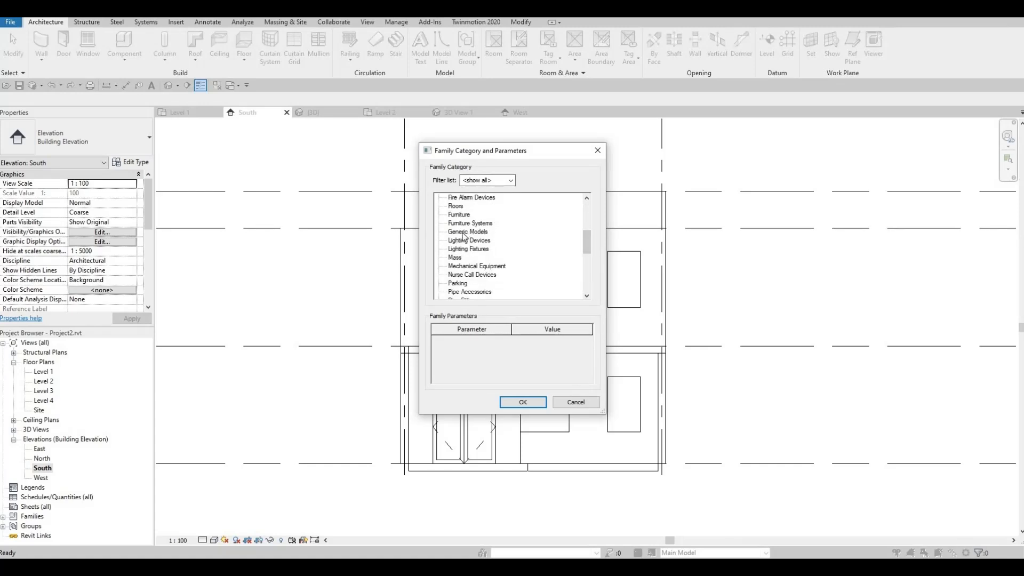
{"action": "left_click", "coordinate": [467, 232]}
{"action": "left_click", "coordinate": [507, 402]}
{"action": "left_click", "coordinate": [546, 296]}
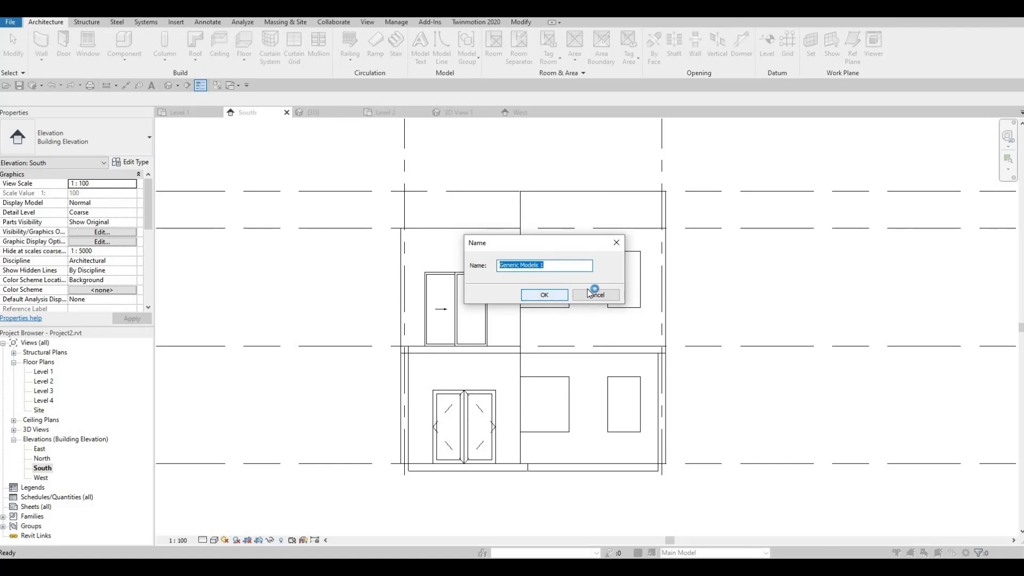
Set the work plane by picking the face of the Level 2 front exterior wall.
{"action": "scroll", "coordinate": [535, 275], "scroll_direction": "up", "scroll_amount": 1}
{"action": "middle_click_drag", "start_coordinate": [535, 275], "coordinate": [438, 280]}
{"action": "scroll", "coordinate": [438, 280], "scroll_direction": "down", "scroll_amount": 1}
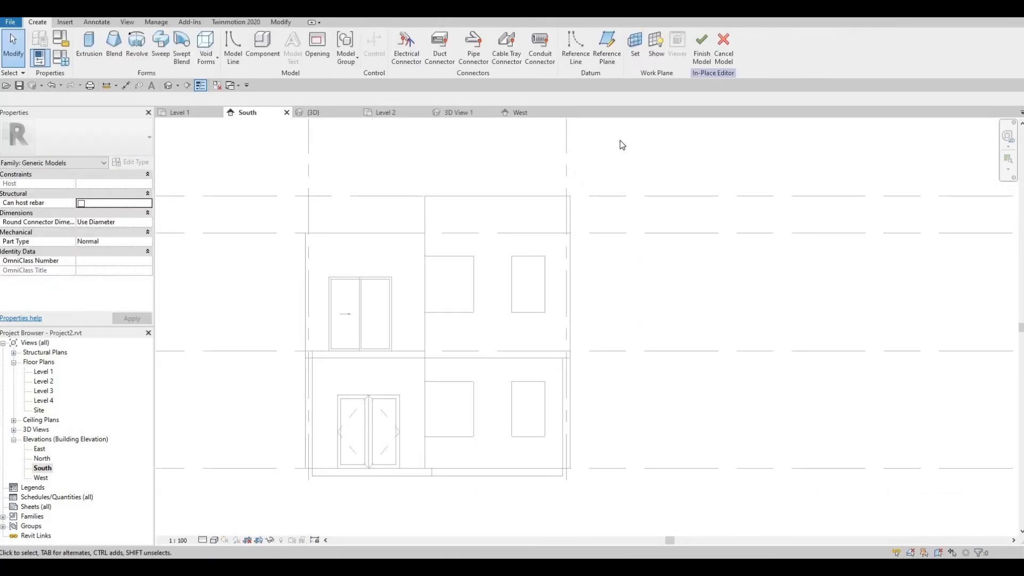
{"action": "left_click", "coordinate": [635, 49]}
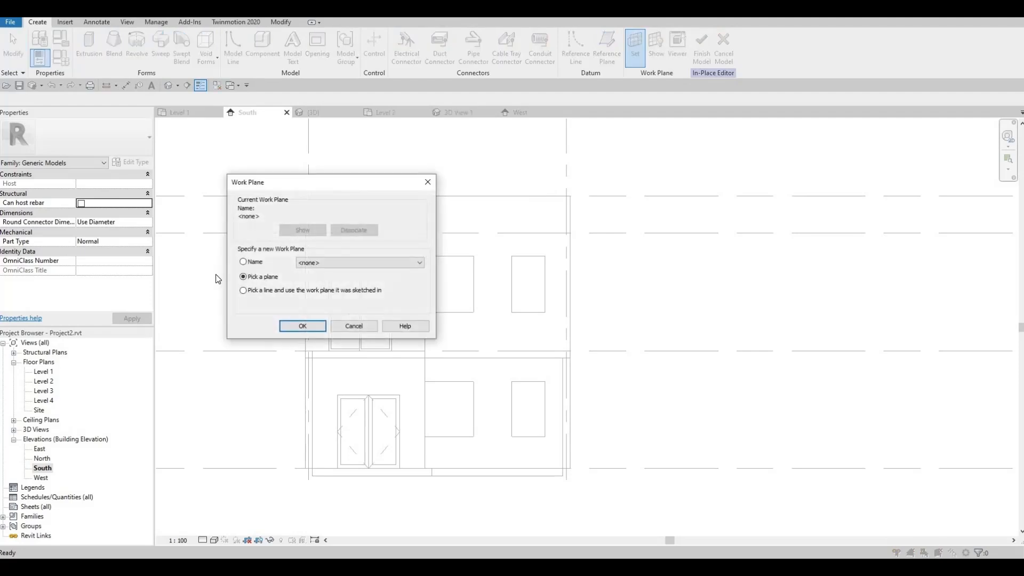
{"action": "left_click", "coordinate": [302, 326]}
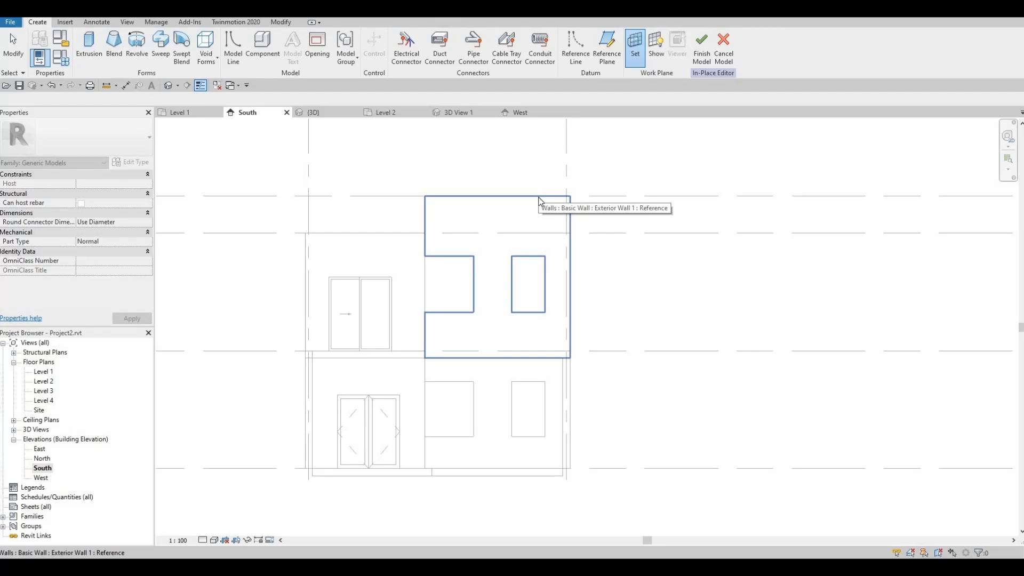
{"action": "left_click", "coordinate": [538, 201]}
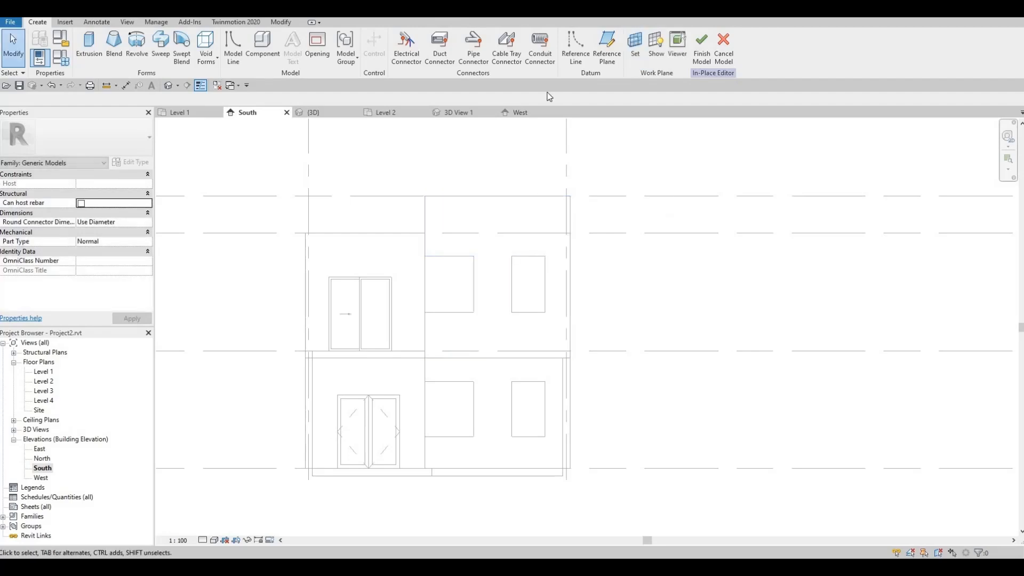
Start an extrusion and sketch a horizontal rectangle about 4100 mm long and 200 mm high on top of the Level 2 front wall.
{"action": "left_click", "coordinate": [94, 47]}
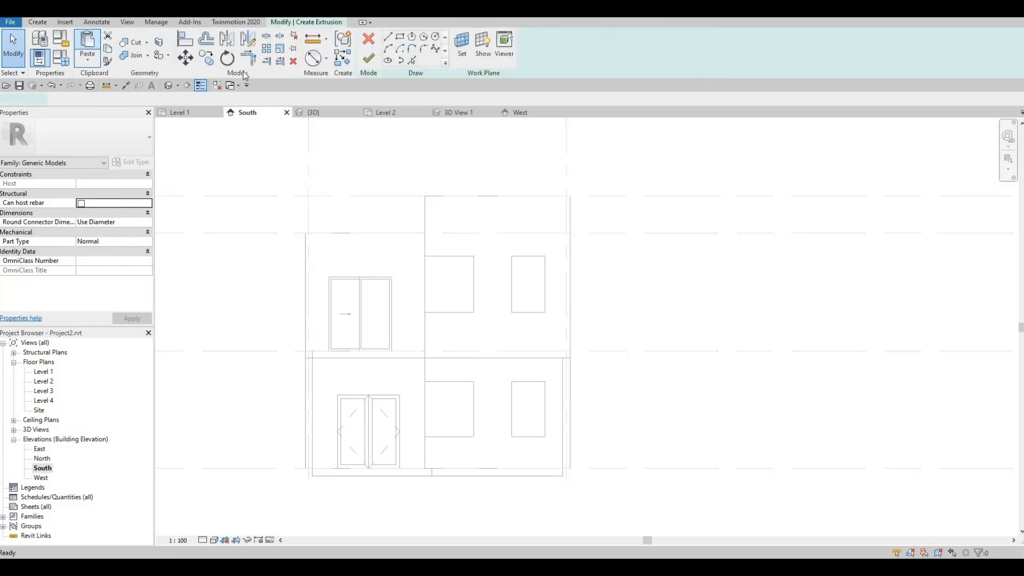
{"action": "left_click", "coordinate": [400, 38]}
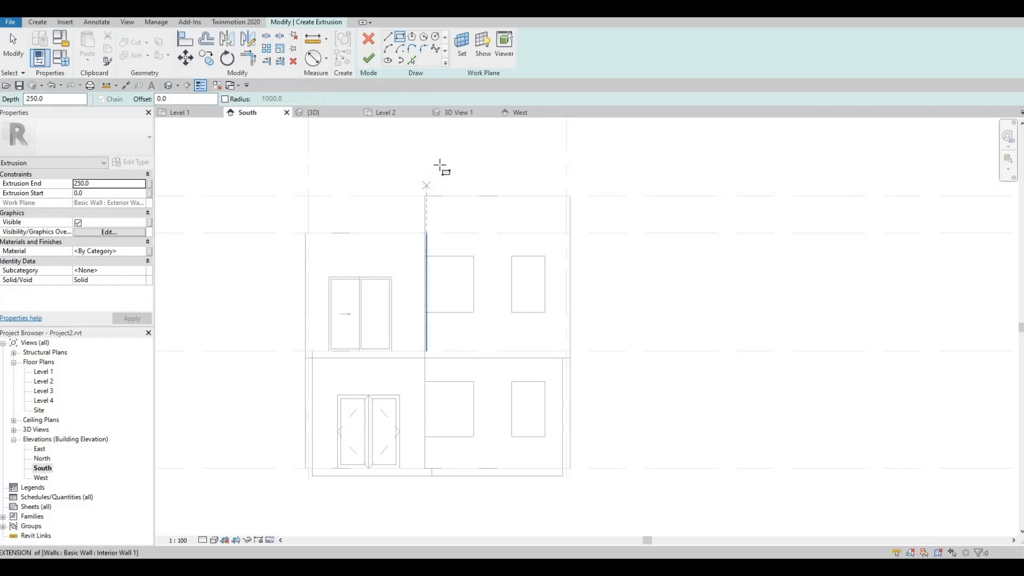
{"action": "scroll", "coordinate": [426, 197], "scroll_direction": "up", "scroll_amount": 2}
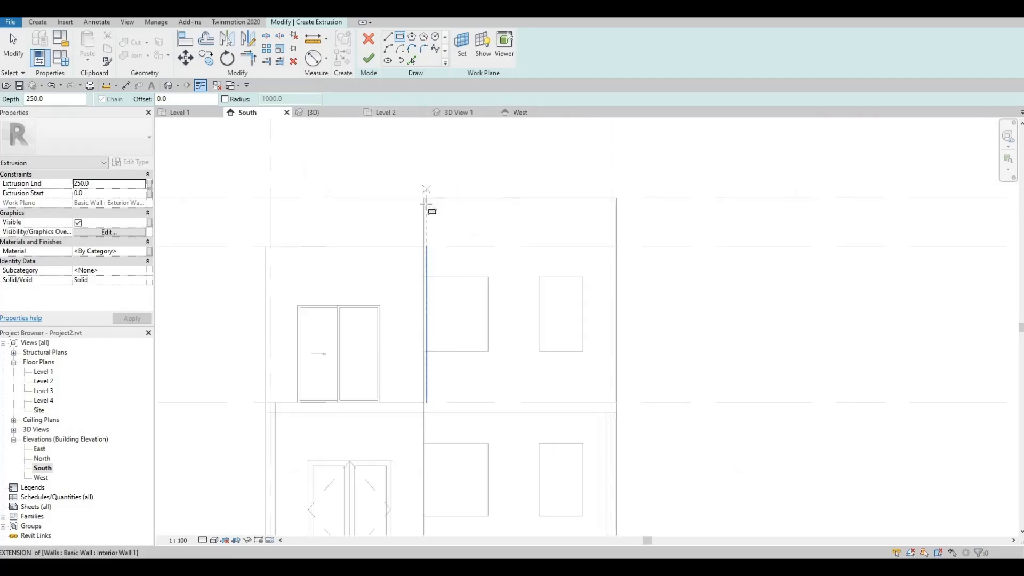
{"action": "scroll", "coordinate": [426, 204], "scroll_direction": "up", "scroll_amount": 2}
{"action": "left_click", "coordinate": [423, 199]}
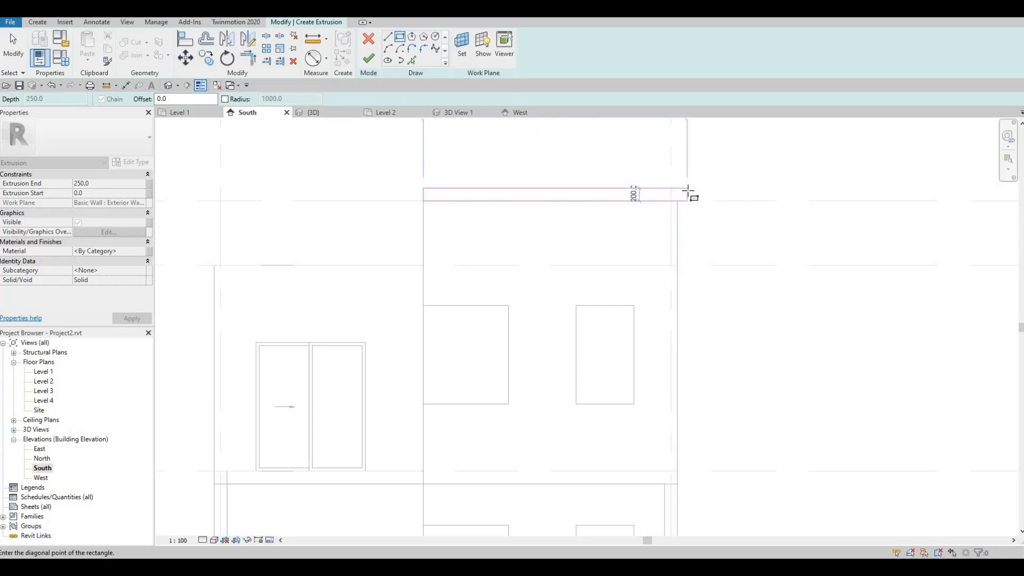
{"action": "left_click", "coordinate": [665, 193]}
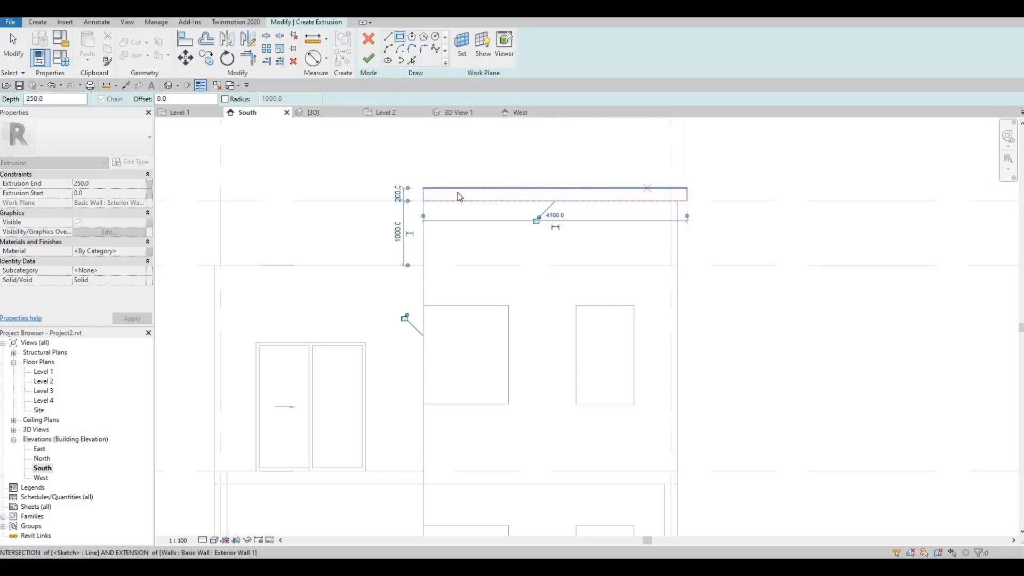
{"action": "key", "text": "Escape"}
Move the rectangle's left edge outward past the front wall until the profile is about 4420 mm long.
{"action": "scroll", "coordinate": [420, 199], "scroll_direction": "up", "scroll_amount": 2}
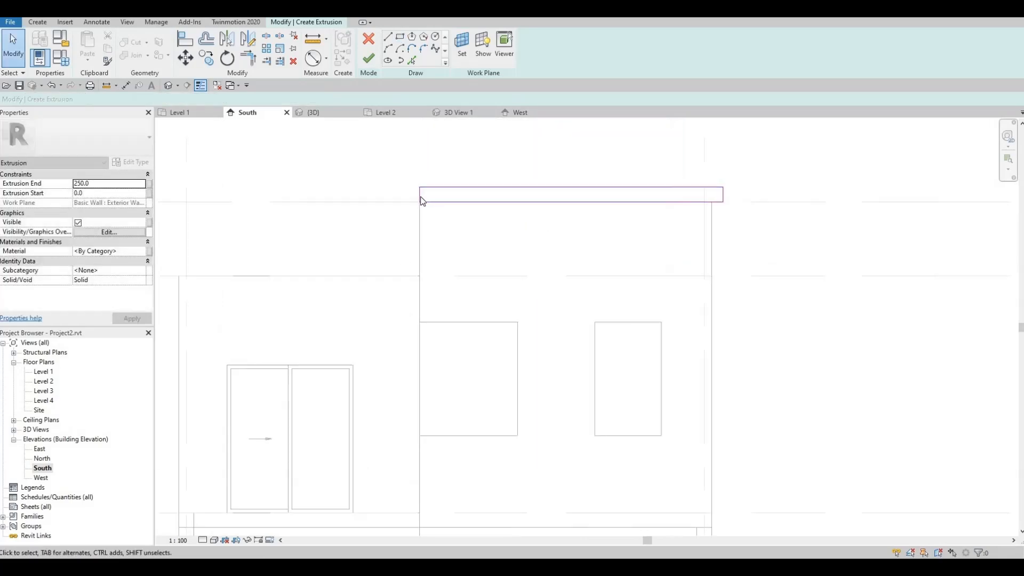
{"action": "left_click", "coordinate": [501, 202]}
{"action": "key", "text": "Left"}
{"action": "key", "text": "Left"}
{"action": "key", "text": "Left"}
{"action": "key", "text": "Left"}
{"action": "key", "text": "Left"}
{"action": "key", "text": "Left"}
{"action": "key", "text": "Left"}
{"action": "key", "text": "Left"}
{"action": "key", "text": "Left"}
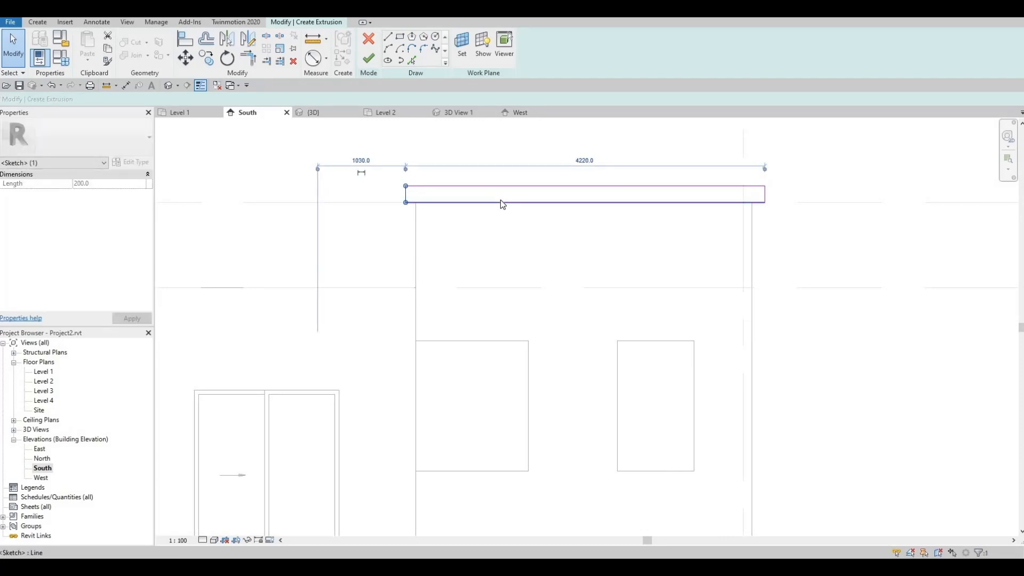
{"action": "key", "text": "Left"}
{"action": "key", "text": "Left"}
{"action": "key", "text": "Left"}
{"action": "key", "text": "Left"}
{"action": "key", "text": "Left"}
{"action": "key", "text": "Left"}
{"action": "key", "text": "Left"}
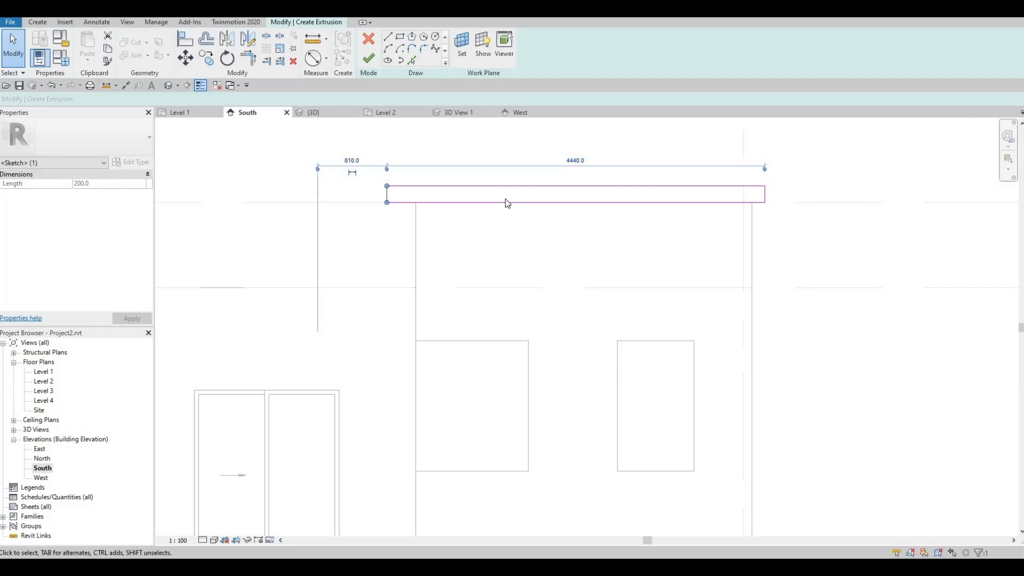
Set the height of the horizontal rectangle above the front wall to 150 mm.
{"action": "left_click", "coordinate": [563, 186]}
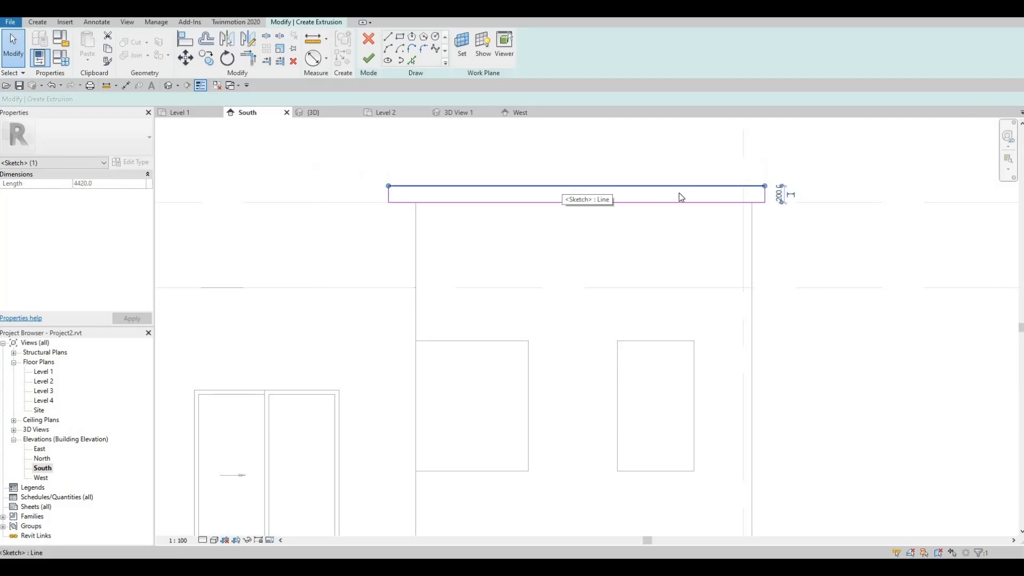
{"action": "left_click", "coordinate": [779, 194]}
{"action": "type", "text": "150"}
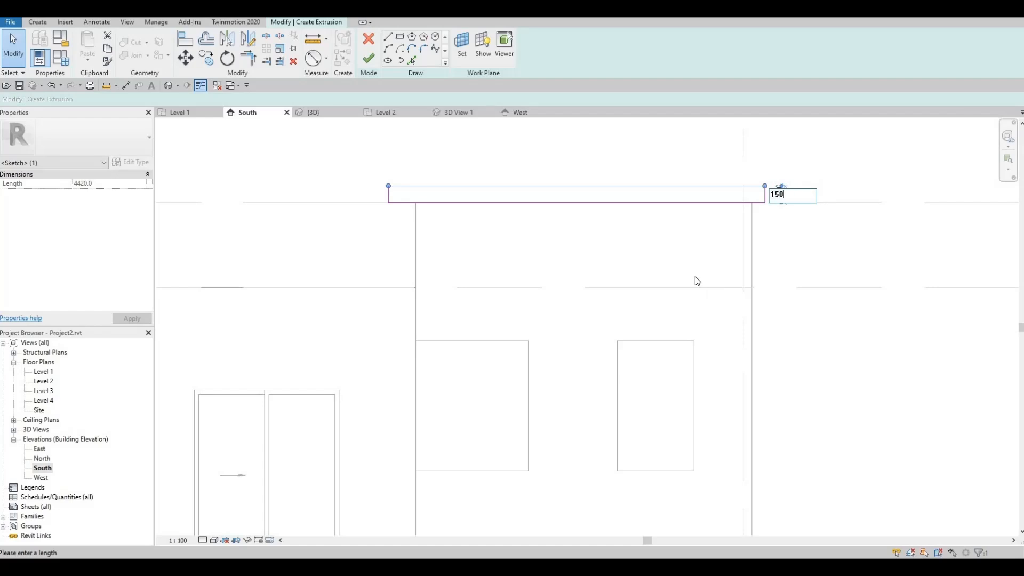
{"action": "key", "text": "Return"}
{"action": "left_click", "coordinate": [687, 302]}
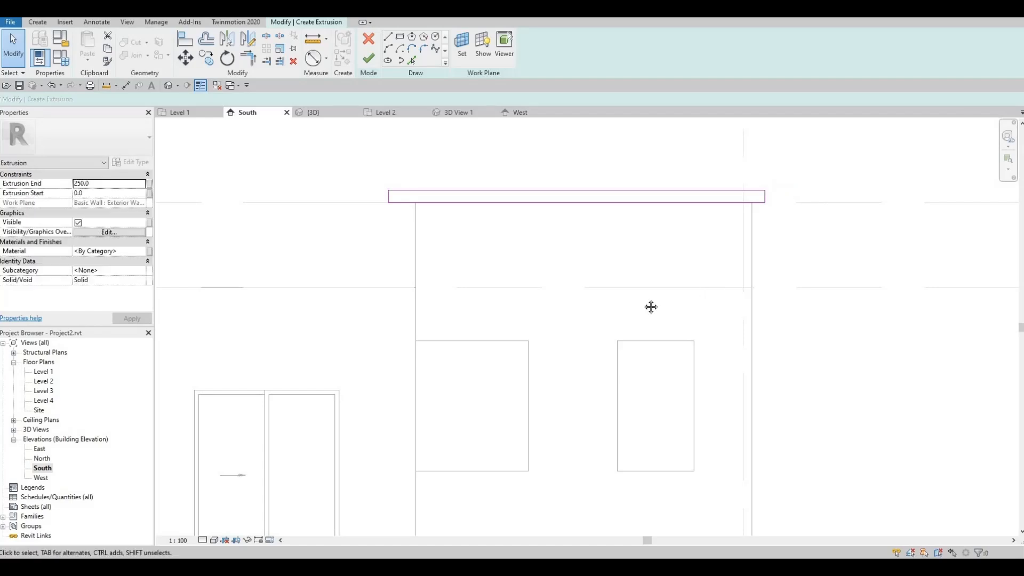
Sketch a narrow vertical rectangle 4400 mm high along the front wall's right edge, from the wall top to the Level 2 wall base.
{"action": "scroll", "coordinate": [565, 239], "scroll_direction": "down", "scroll_amount": 3}
{"action": "left_click", "coordinate": [399, 37]}
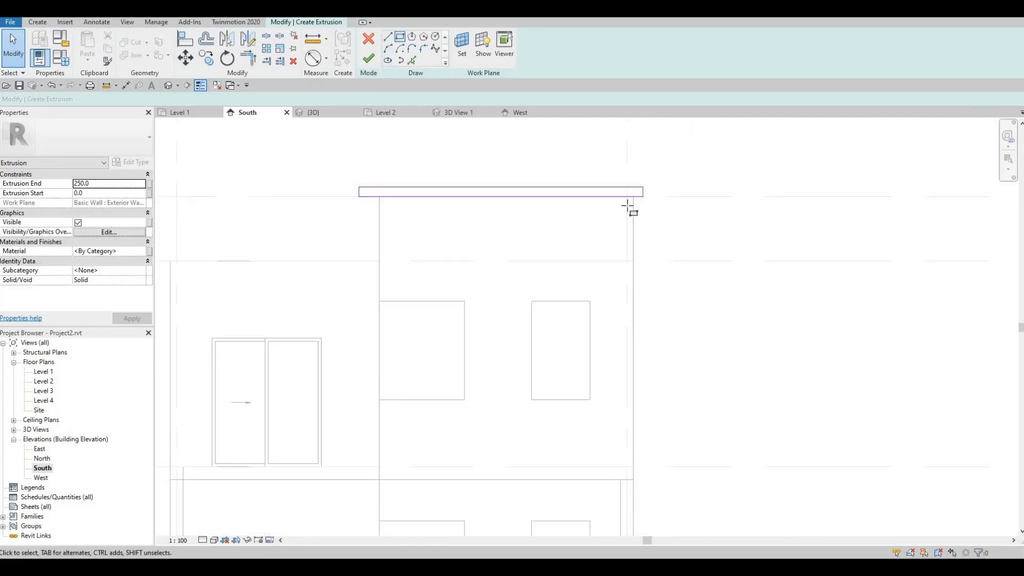
{"action": "left_click", "coordinate": [635, 197]}
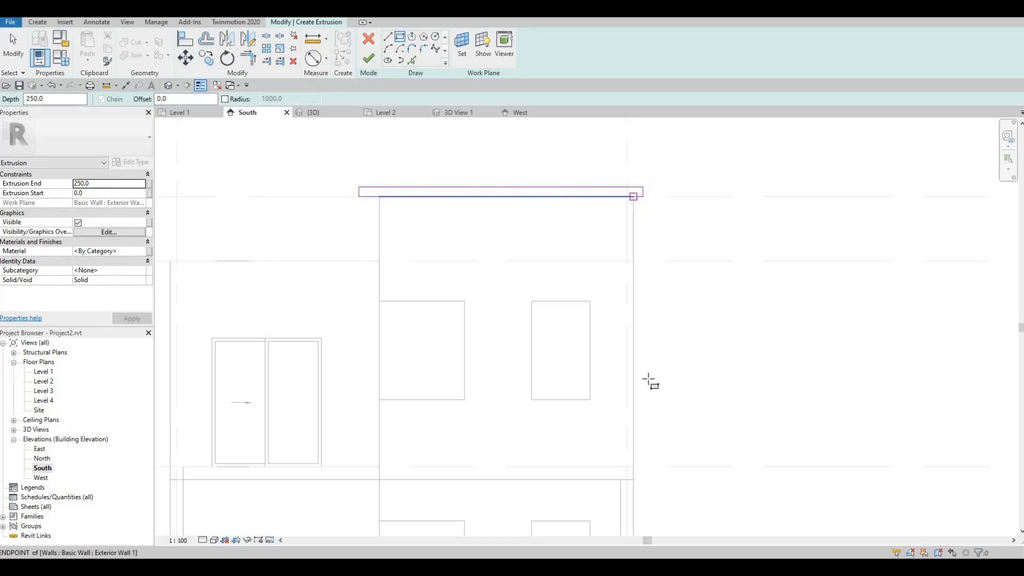
{"action": "middle_click_drag", "start_coordinate": [648, 406], "coordinate": [619, 238]}
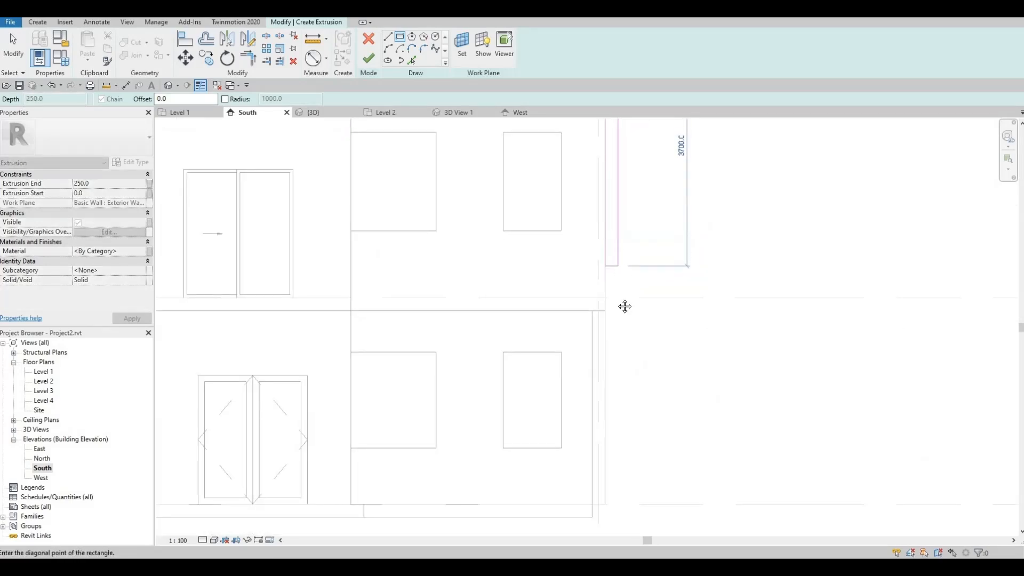
{"action": "middle_click_drag", "start_coordinate": [624, 304], "coordinate": [599, 384]}
{"action": "left_click", "coordinate": [597, 384]}
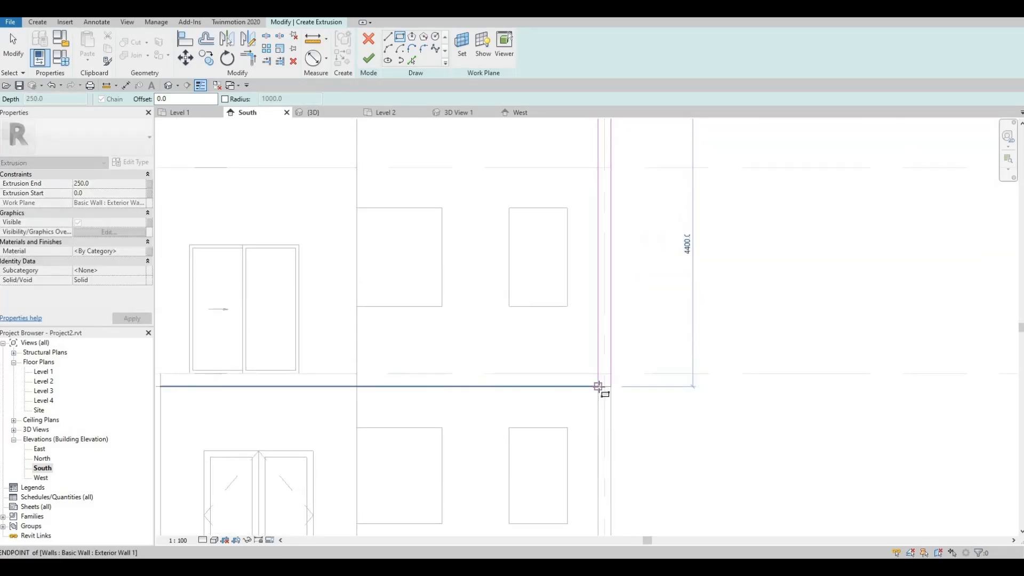
Set the height of the horizontal rectangle above the front wall to 200 mm.
{"action": "mouse_move", "coordinate": [635, 414]}
{"action": "middle_mouse_down"}
{"action": "mouse_move", "coordinate": [631, 311]}
{"action": "mouse_move", "coordinate": [629, 324]}
{"action": "middle_mouse_up"}
{"action": "key", "text": "Escape"}
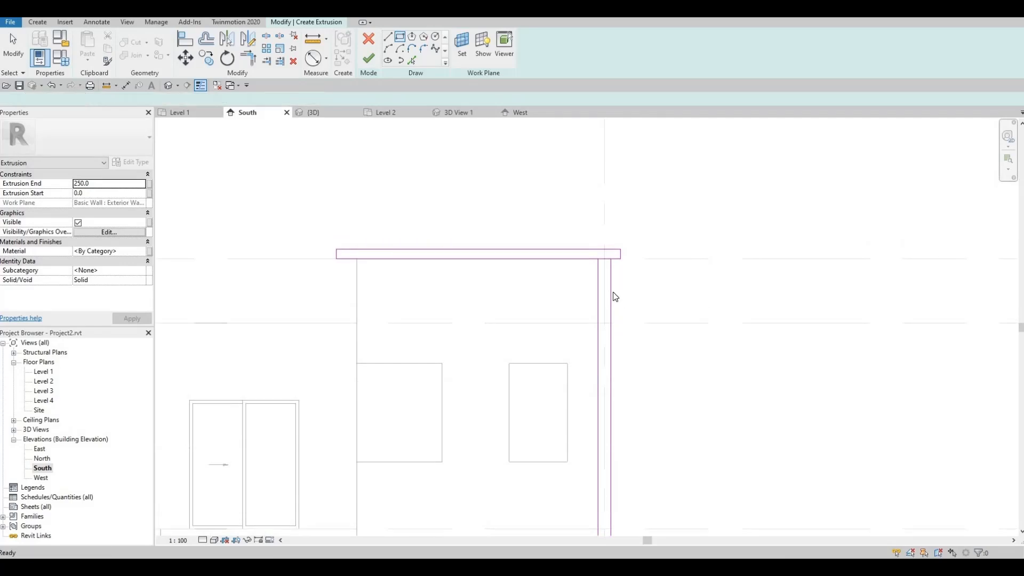
{"action": "left_click", "coordinate": [612, 293]}
{"action": "left_click", "coordinate": [600, 299]}
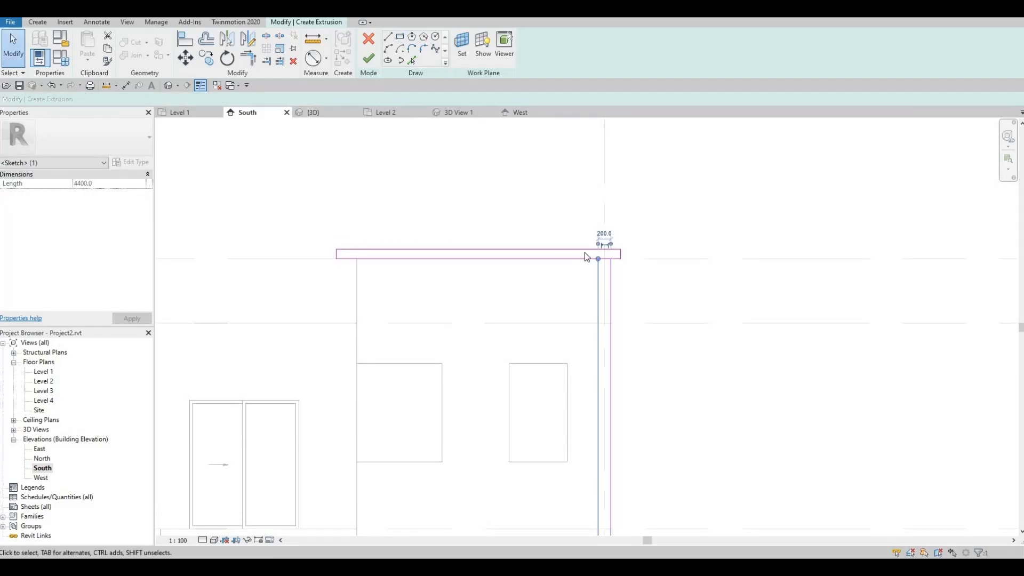
{"action": "key", "text": "Escape"}
{"action": "left_click", "coordinate": [620, 251]}
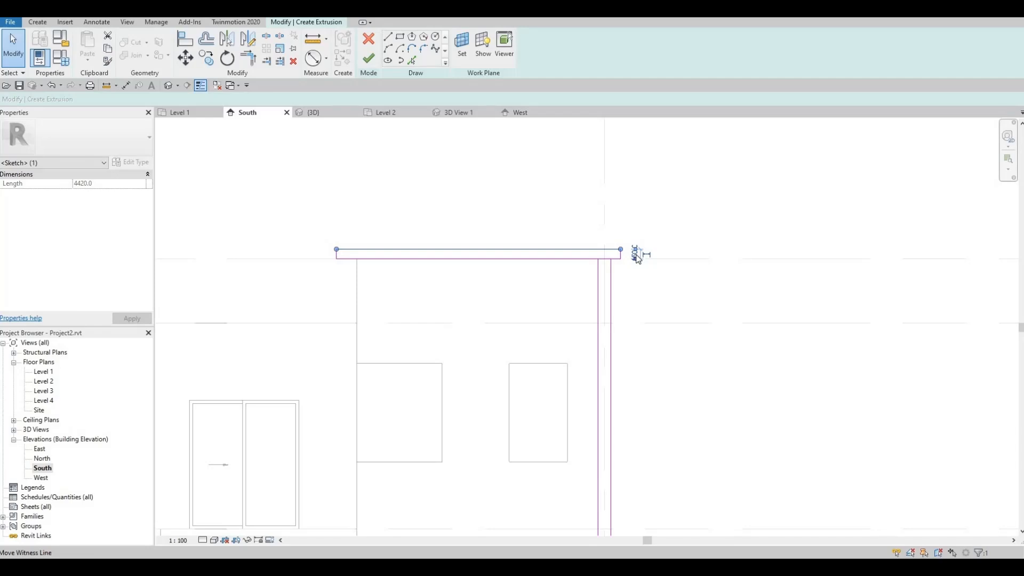
{"action": "scroll", "coordinate": [638, 259], "scroll_direction": "up", "scroll_amount": 4}
{"action": "left_click", "coordinate": [637, 263]}
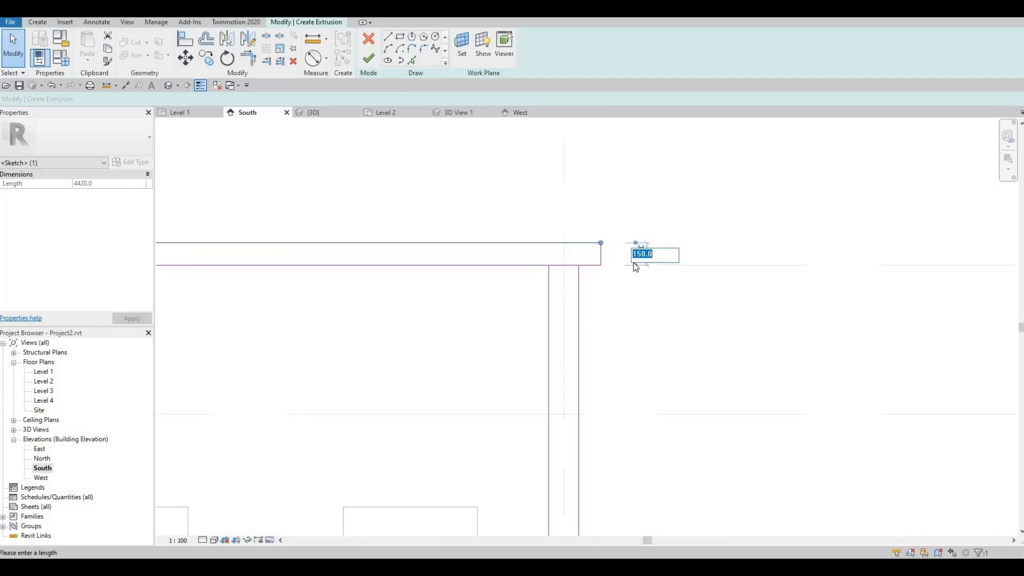
{"action": "type", "text": "200"}
{"action": "key", "text": "Return"}
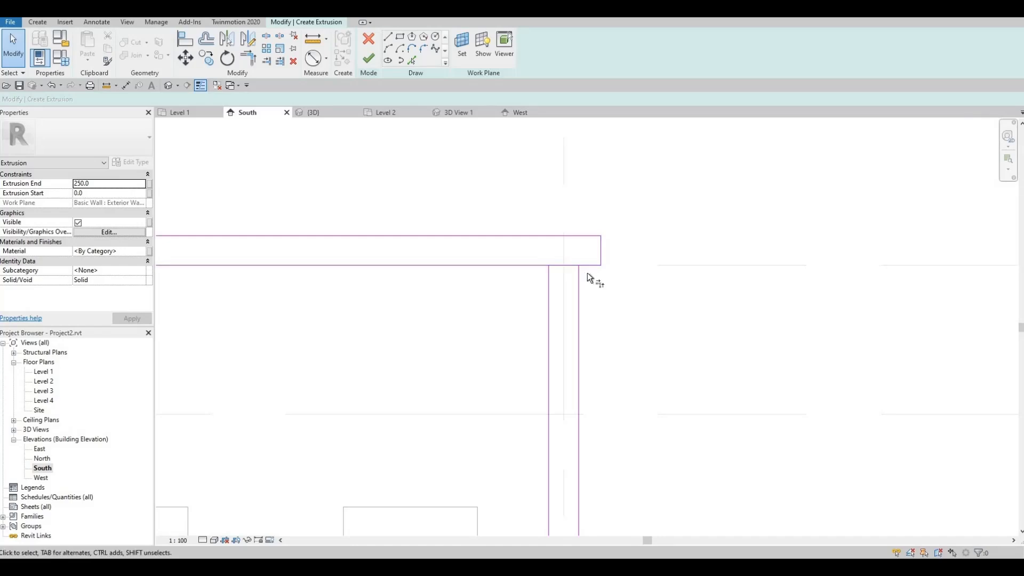
Trim the horizontal and vertical rectangles into one L-shaped outline at the upper corner and delete the leftover short end line.
{"action": "key", "text": "t"}
{"action": "key", "text": "r"}
{"action": "left_click", "coordinate": [539, 266]}
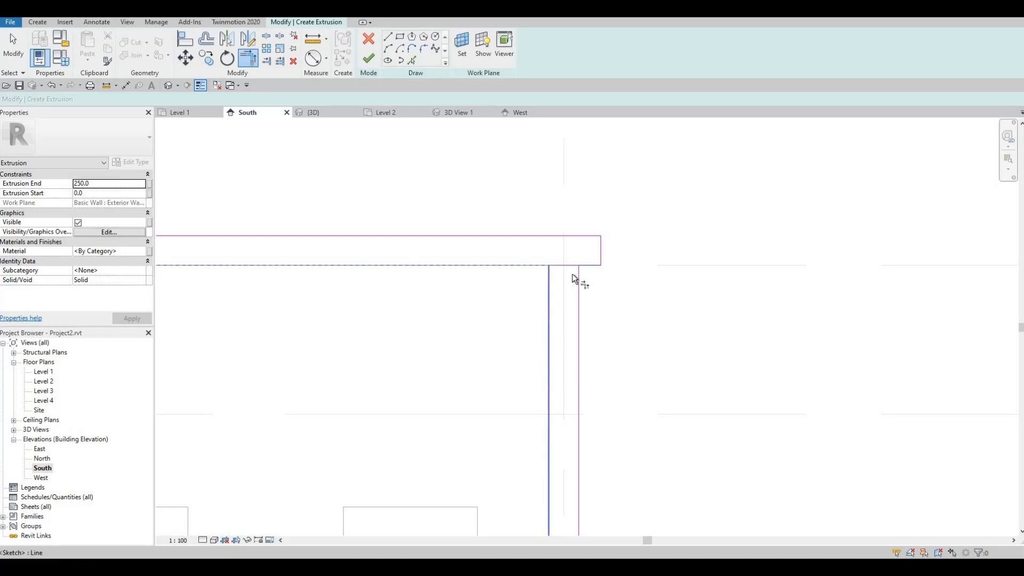
{"action": "left_click", "coordinate": [577, 281]}
{"action": "left_click", "coordinate": [561, 238]}
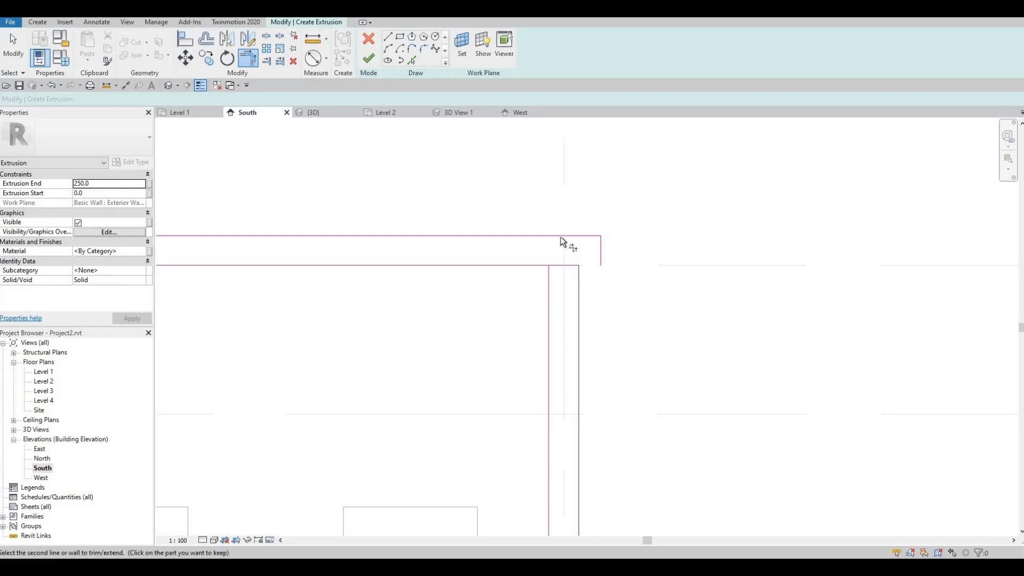
{"action": "key", "text": "Escape"}
{"action": "left_click", "coordinate": [601, 252]}
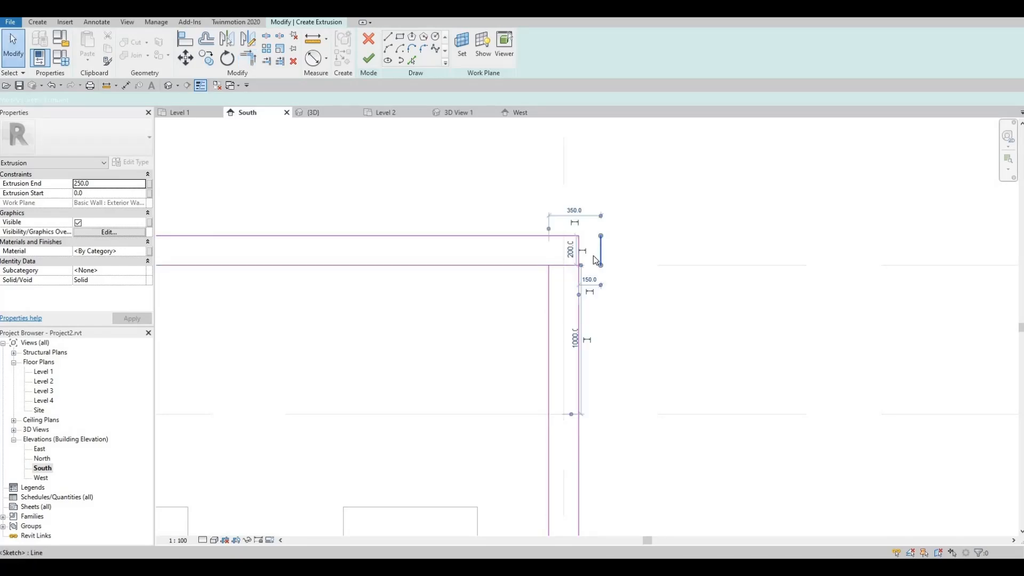
{"action": "key", "text": "Delete"}
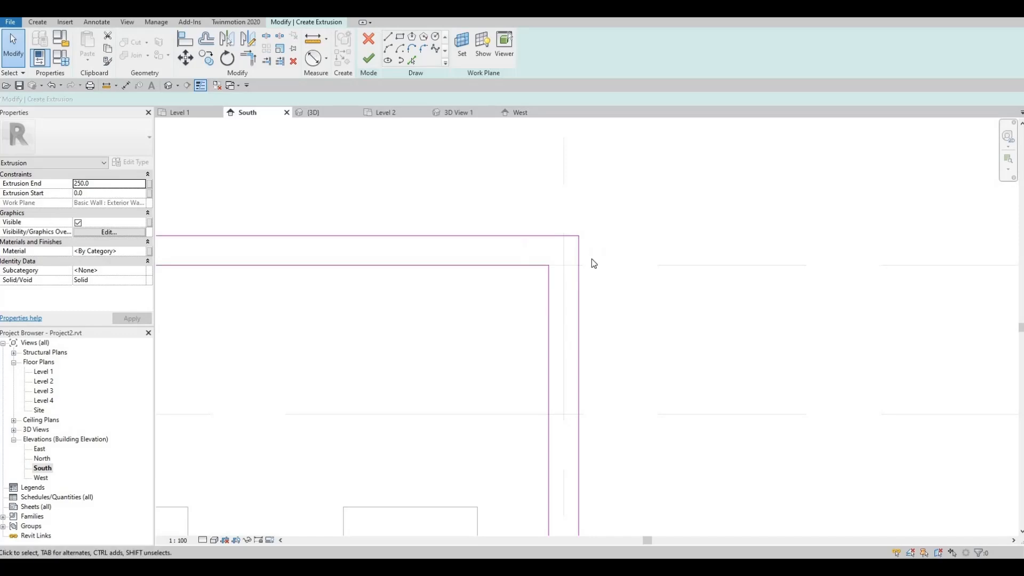
Finish the L-shaped extrusion and the in-place model, and inspect the building in the default 3D view.
{"action": "scroll", "coordinate": [584, 267], "scroll_direction": "down", "scroll_amount": 4}
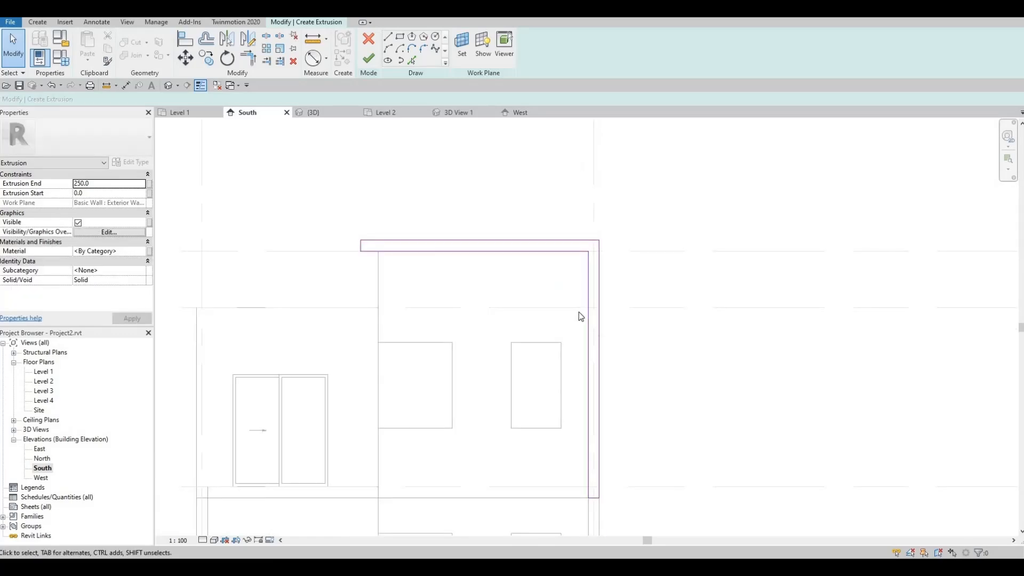
{"action": "left_click", "coordinate": [370, 60]}
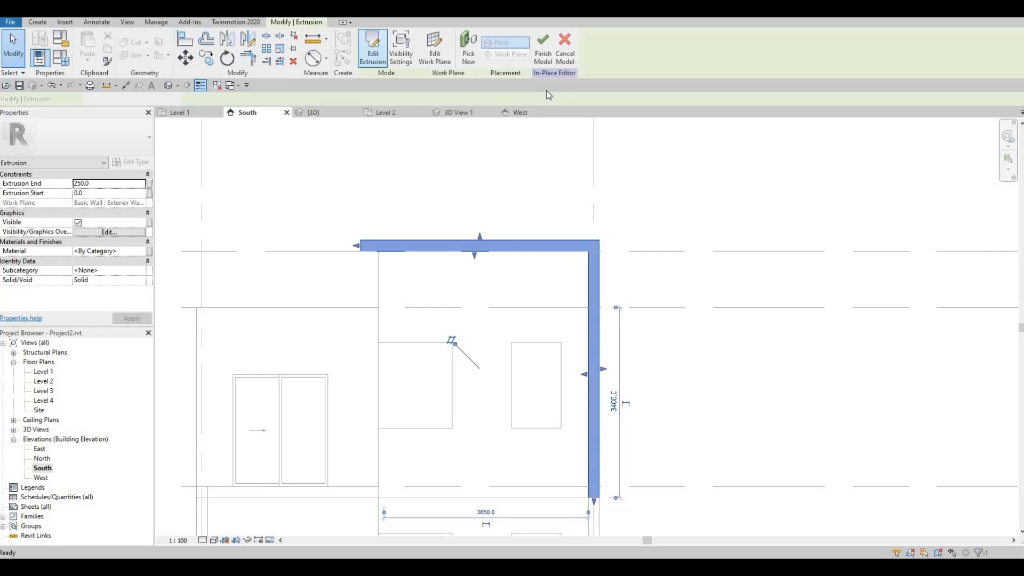
{"action": "left_click", "coordinate": [544, 57]}
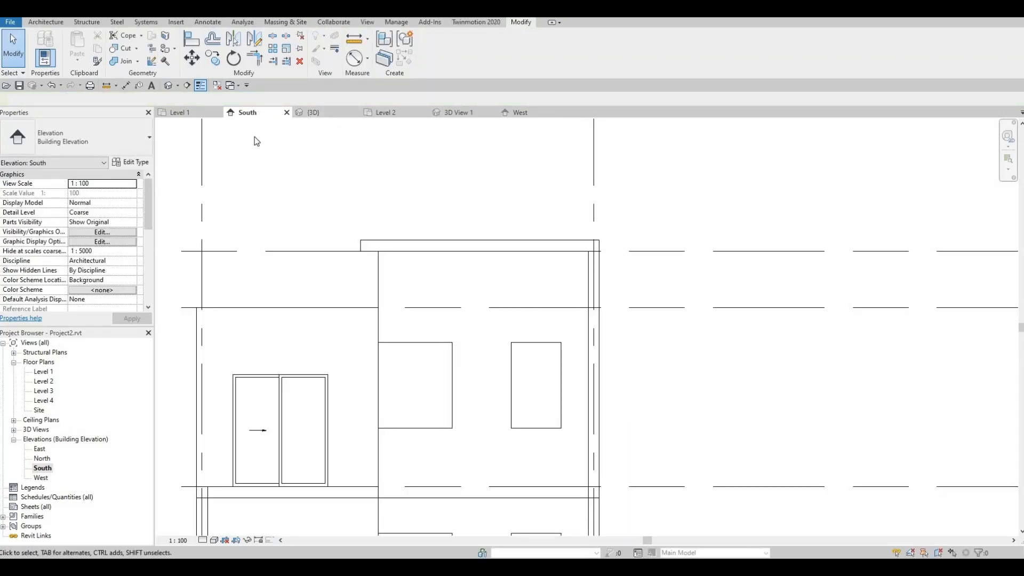
{"action": "left_click", "coordinate": [169, 85]}
{"action": "scroll", "coordinate": [560, 312], "scroll_direction": "up", "scroll_amount": 3}
{"action": "middle_click_drag", "start_coordinate": [559, 312], "coordinate": [376, 306], "text": "shift"}
{"action": "middle_click_drag", "start_coordinate": [627, 319], "coordinate": [562, 314], "text": "shift"}
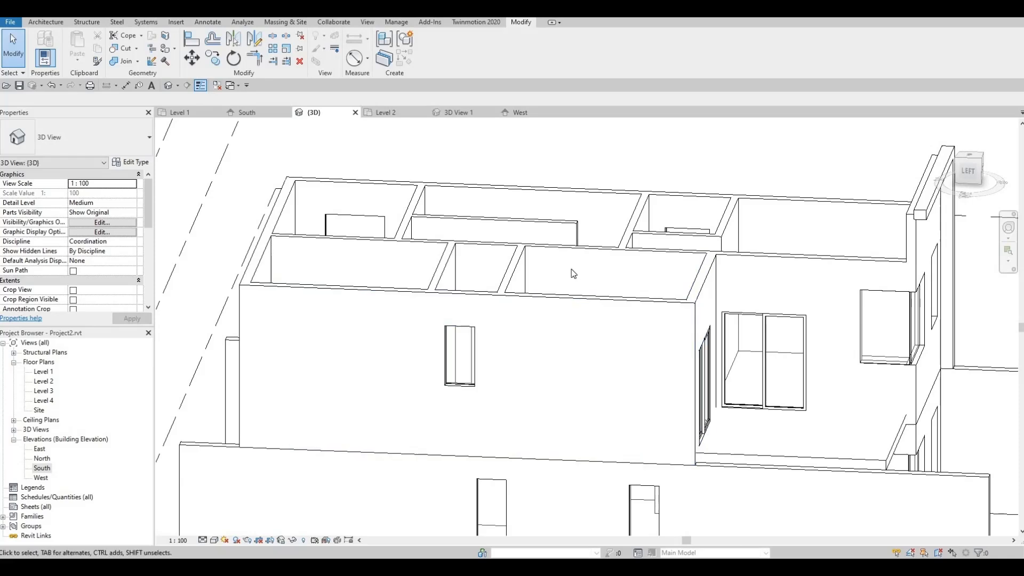
Open the Level 3 floor plan, compare it with the Level 4 plan, and return to Level 3.
{"action": "double_click", "coordinate": [48, 393]}
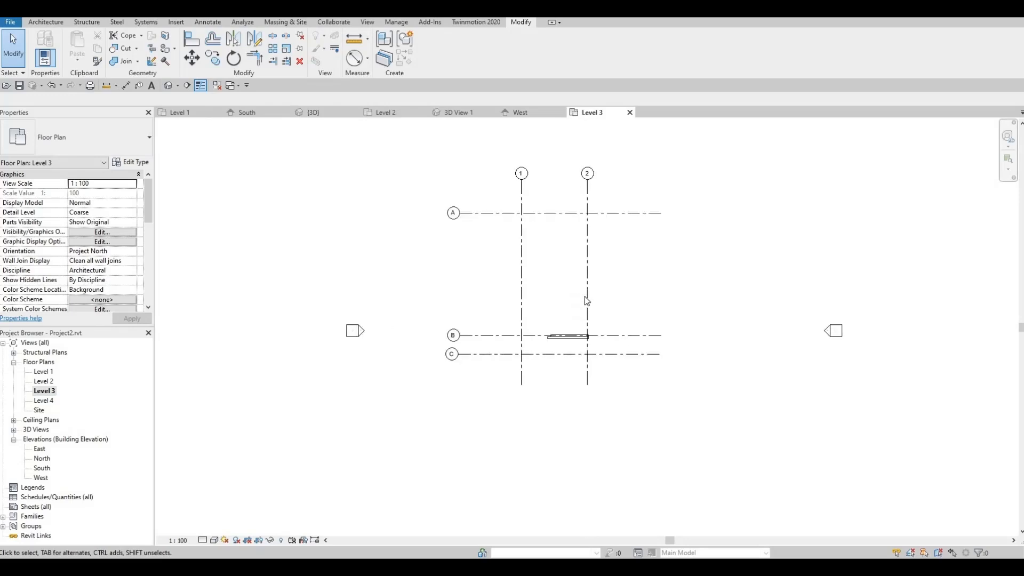
{"action": "scroll", "coordinate": [587, 301], "scroll_direction": "up", "scroll_amount": 2}
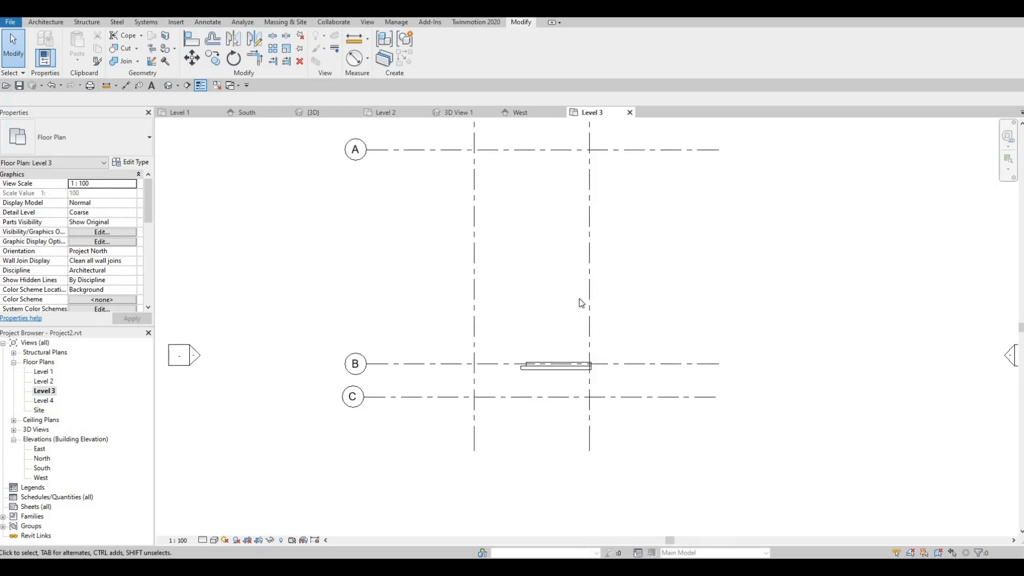
{"action": "double_click", "coordinate": [45, 400]}
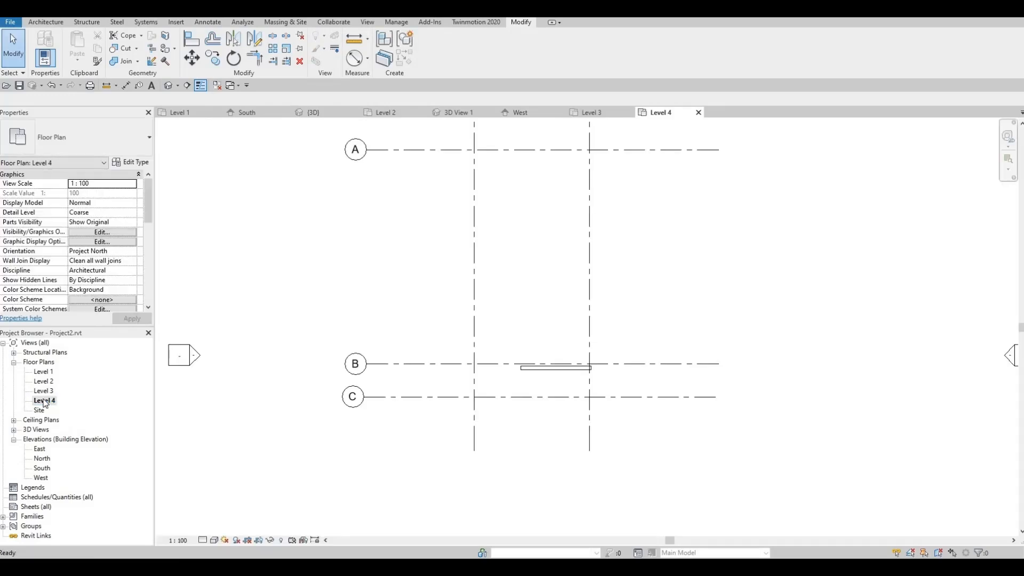
{"action": "double_click", "coordinate": [44, 391]}
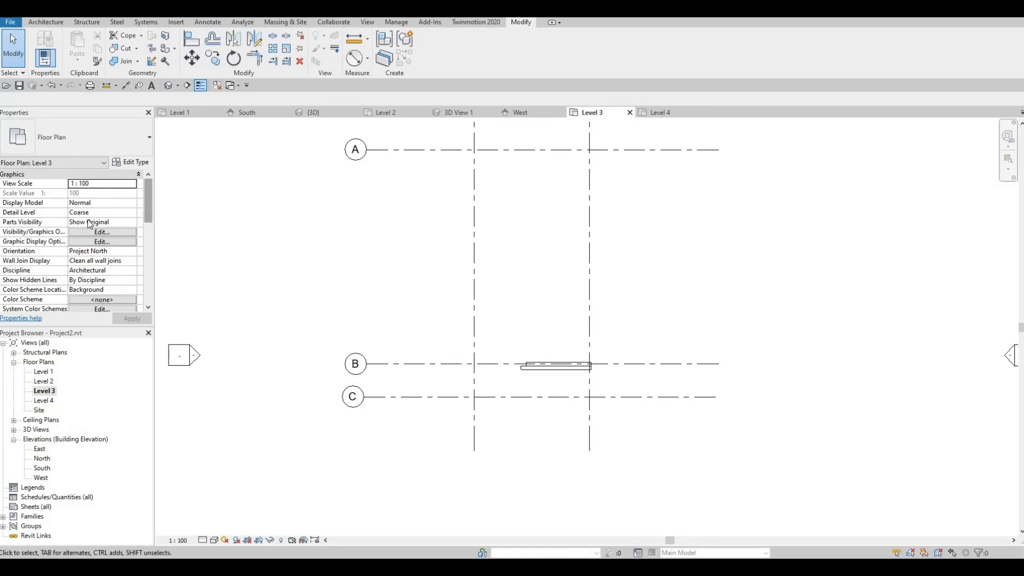
In the Level 3 plan's view range, set the top, bottom and view depth levels to Unlimited.
{"action": "left_click_drag", "start_coordinate": [146, 206], "coordinate": [149, 279]}
{"action": "scroll", "coordinate": [149, 279], "scroll_direction": "down", "scroll_amount": 4}
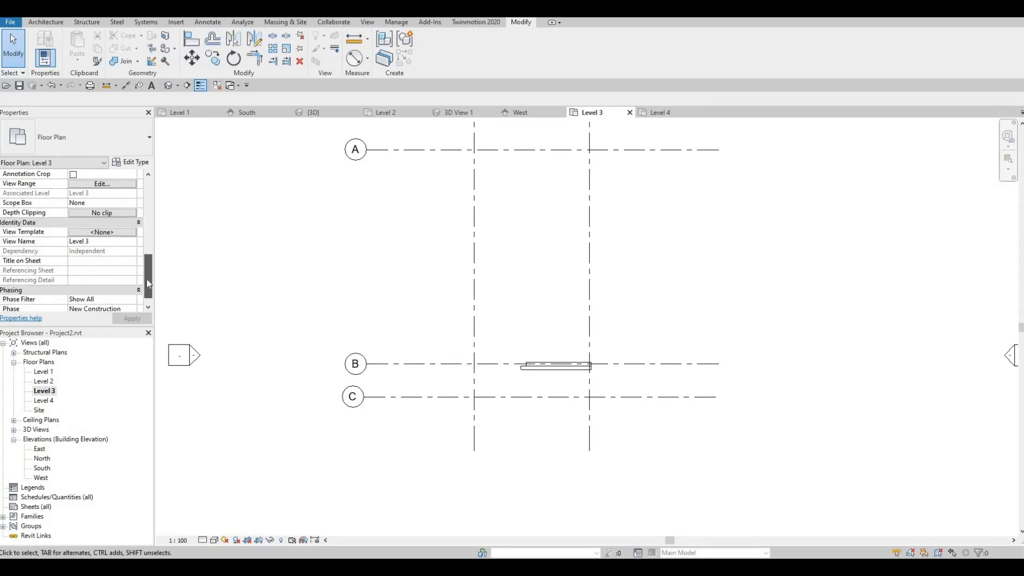
{"action": "scroll", "coordinate": [158, 267], "scroll_direction": "up", "scroll_amount": 5}
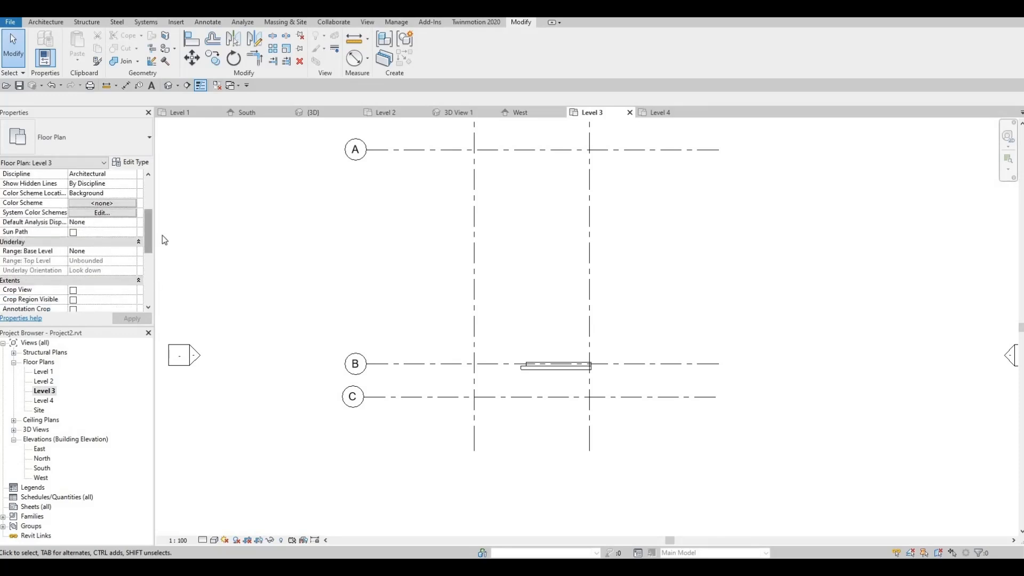
{"action": "scroll", "coordinate": [153, 251], "scroll_direction": "down", "scroll_amount": 3}
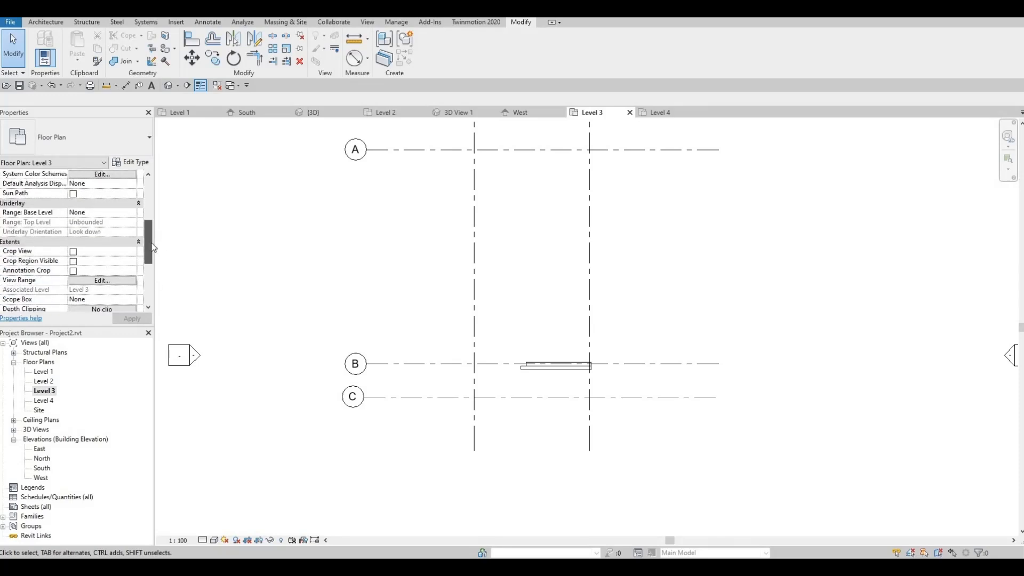
{"action": "scroll", "coordinate": [153, 256], "scroll_direction": "down", "scroll_amount": 2}
{"action": "left_click_drag", "start_coordinate": [154, 258], "coordinate": [153, 260]}
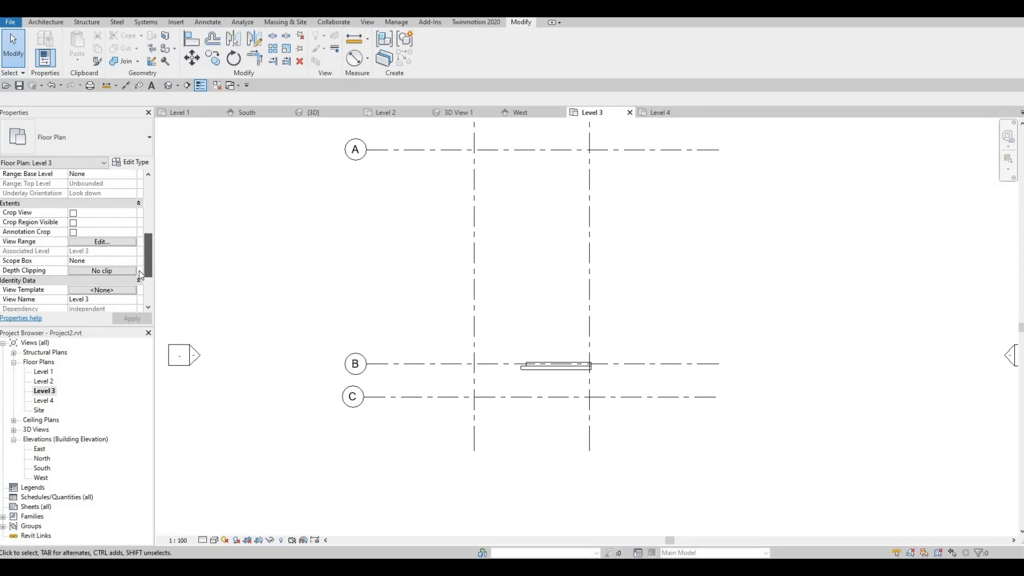
{"action": "scroll", "coordinate": [141, 266], "scroll_direction": "down", "scroll_amount": 1}
{"action": "scroll", "coordinate": [134, 274], "scroll_direction": "up", "scroll_amount": 2}
{"action": "scroll", "coordinate": [132, 278], "scroll_direction": "down", "scroll_amount": 2}
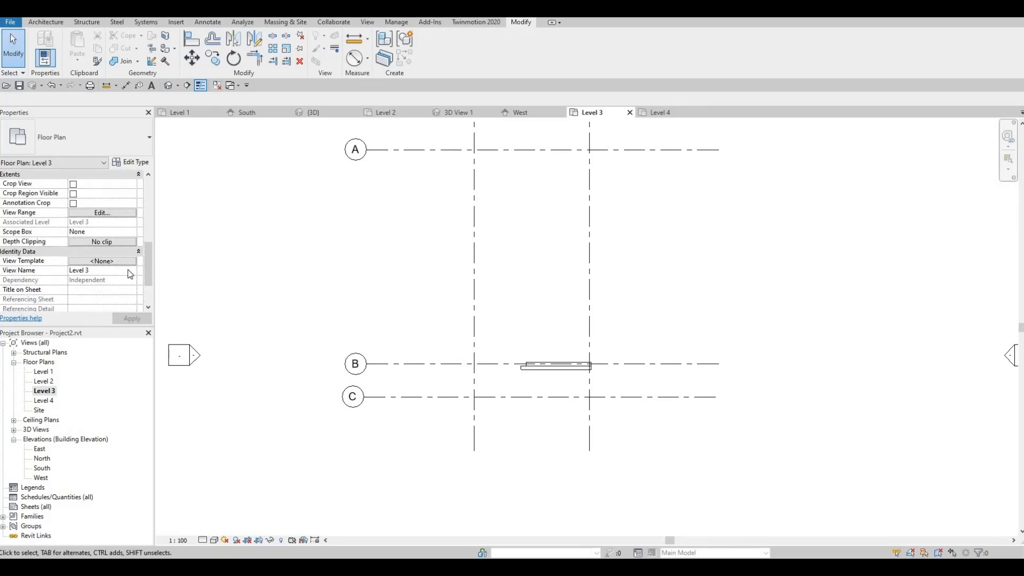
{"action": "left_click", "coordinate": [107, 215]}
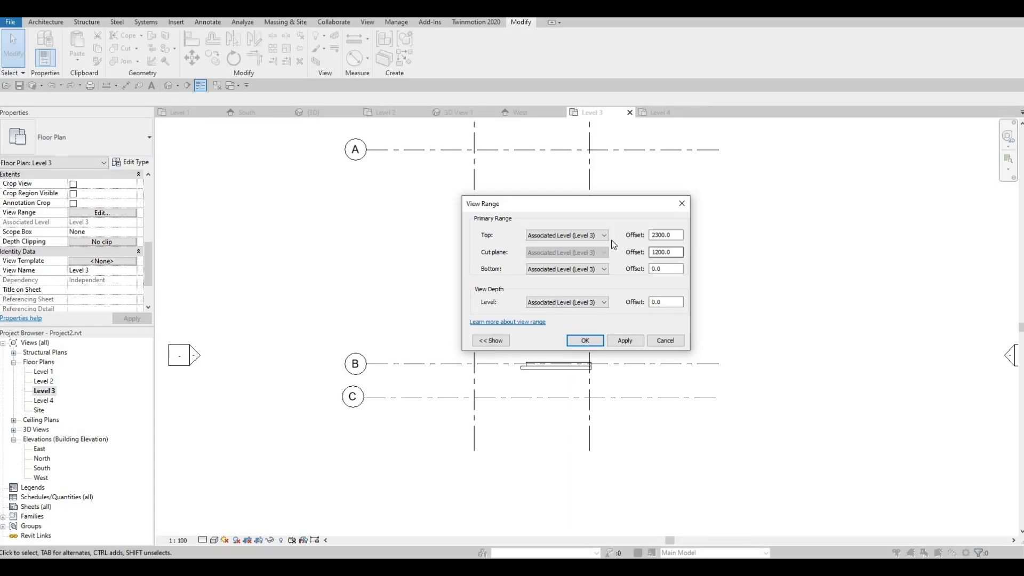
{"action": "left_click", "coordinate": [566, 235]}
{"action": "left_click", "coordinate": [563, 260]}
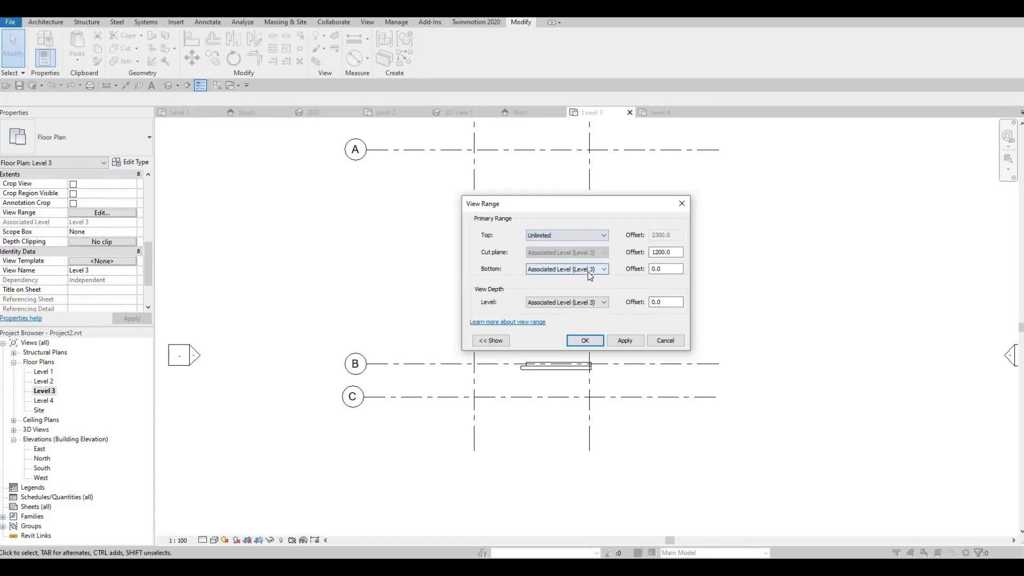
{"action": "left_click", "coordinate": [587, 269]}
{"action": "left_click", "coordinate": [567, 300]}
{"action": "left_click", "coordinate": [566, 301]}
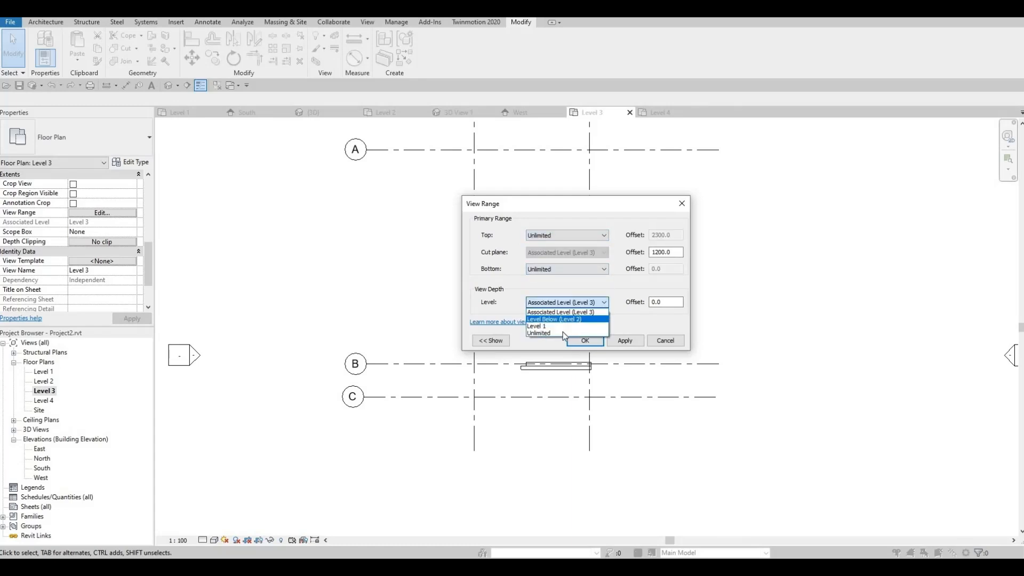
{"action": "left_click", "coordinate": [565, 335]}
Set the view range's cut plane offset to 100 and apply the view range to the Level 3 plan.
{"action": "left_click_drag", "start_coordinate": [674, 253], "coordinate": [561, 296]}
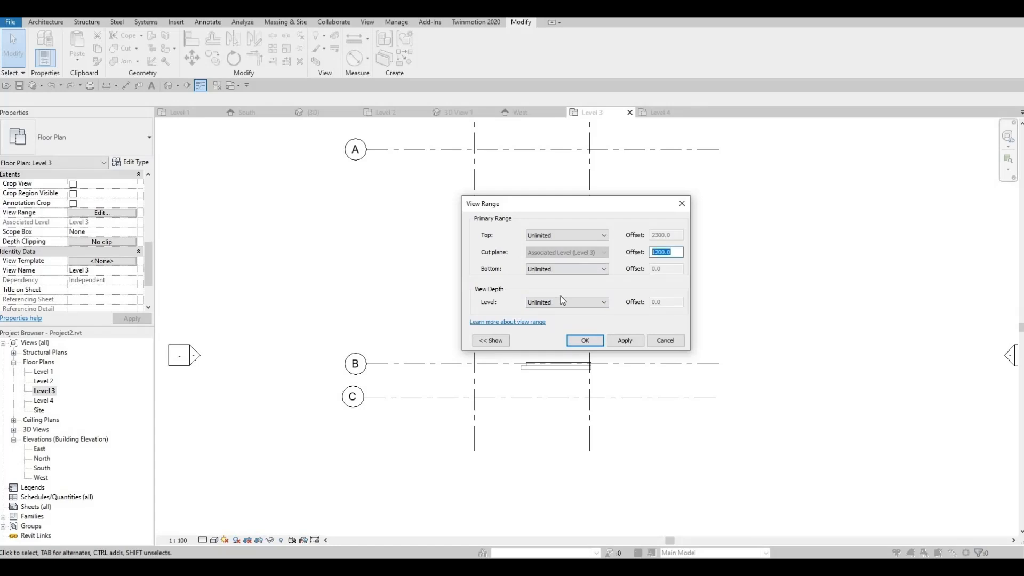
{"action": "type", "text": "100"}
{"action": "left_click", "coordinate": [623, 343]}
{"action": "left_click", "coordinate": [587, 340]}
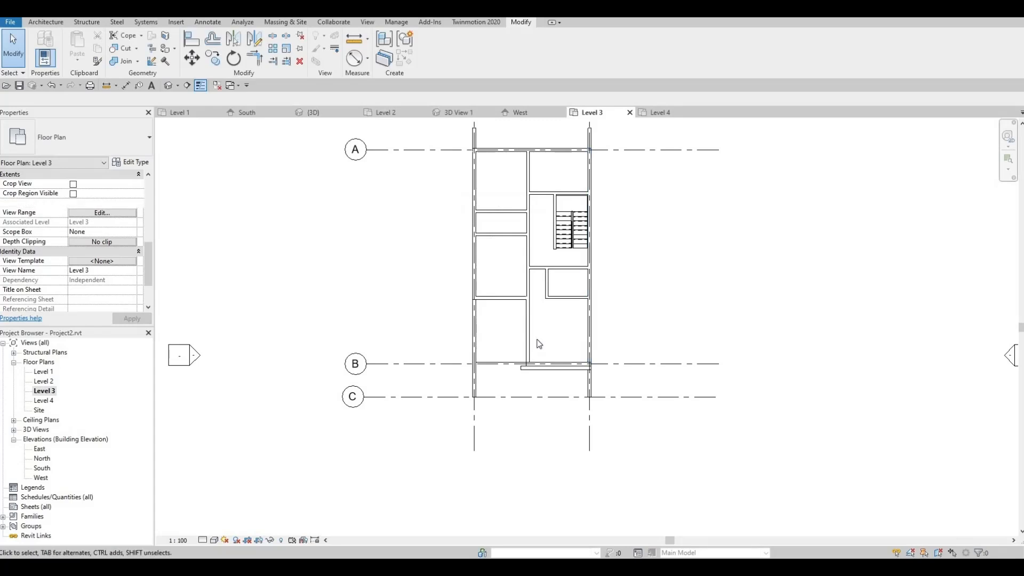
Start a roof by footprint on Level 3 and duplicate the Generic Roof - 300mm type as "Roof 1".
{"action": "middle_click_drag", "start_coordinate": [581, 334], "coordinate": [493, 358]}
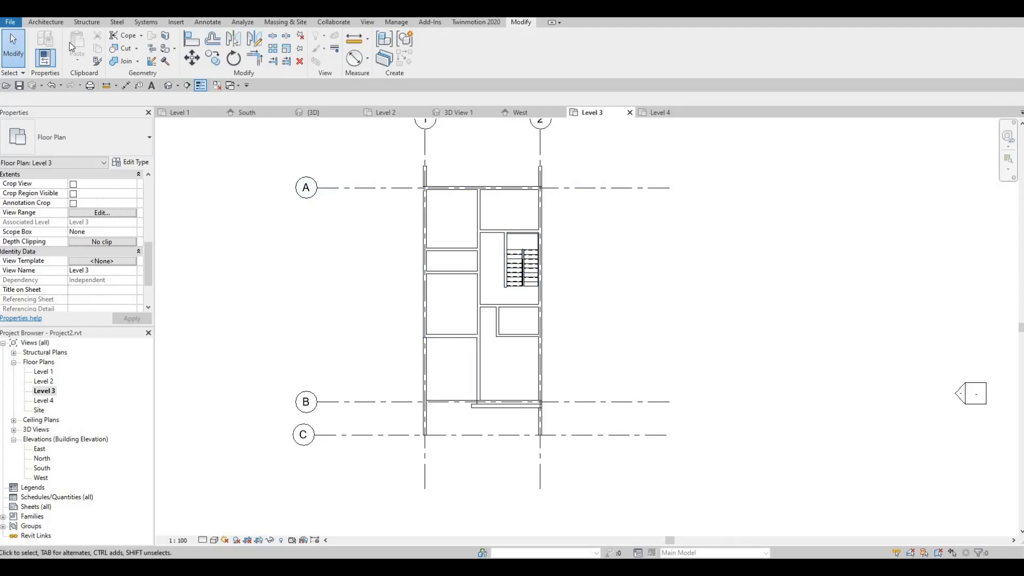
{"action": "left_click", "coordinate": [47, 23]}
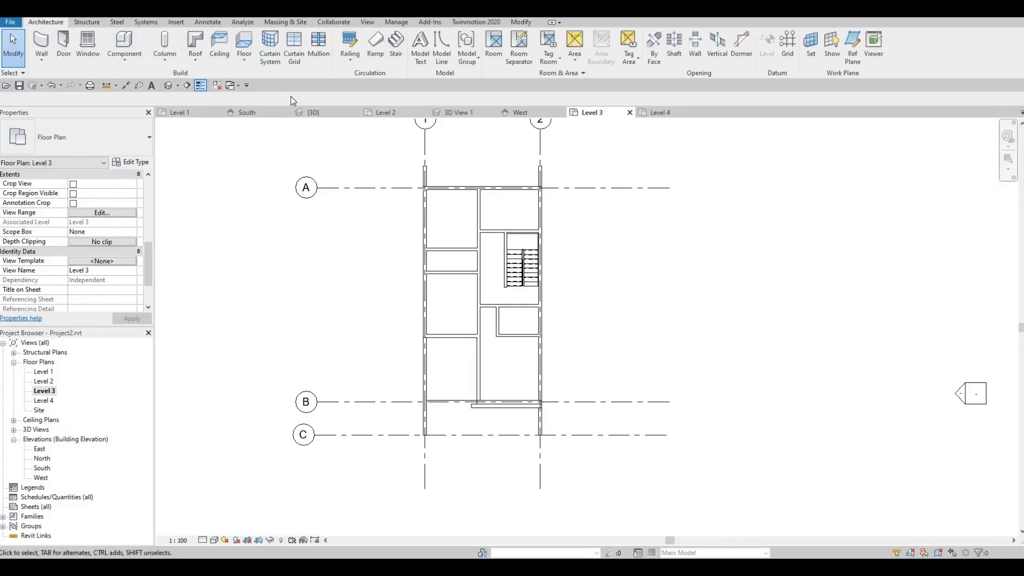
{"action": "left_click", "coordinate": [195, 48]}
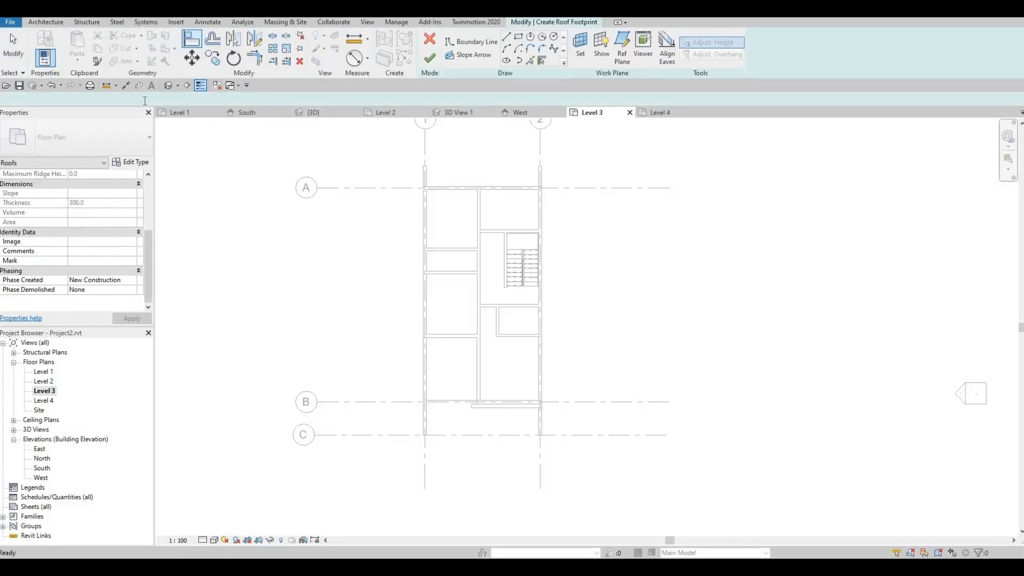
{"action": "left_click", "coordinate": [130, 162]}
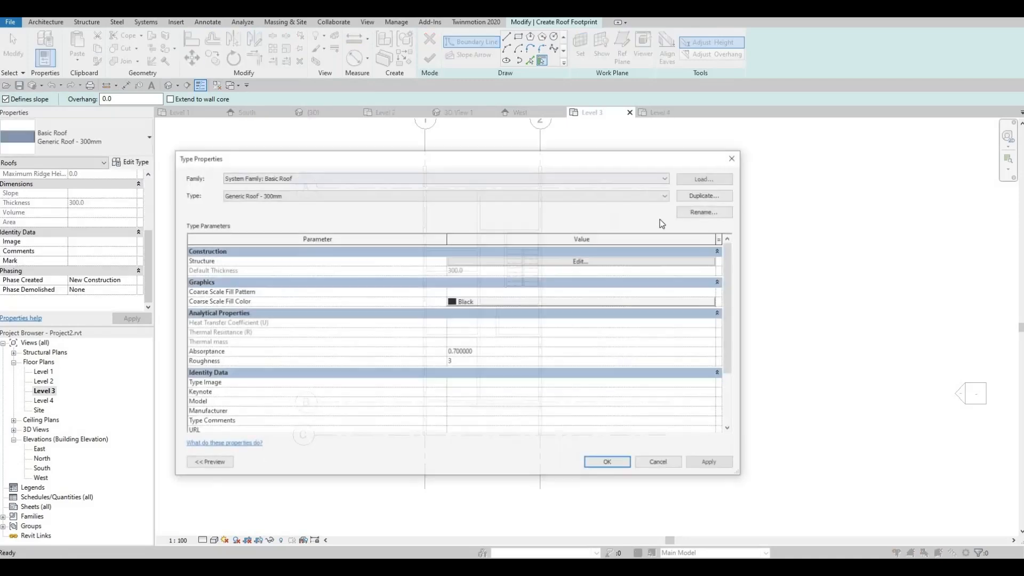
{"action": "left_click", "coordinate": [706, 197]}
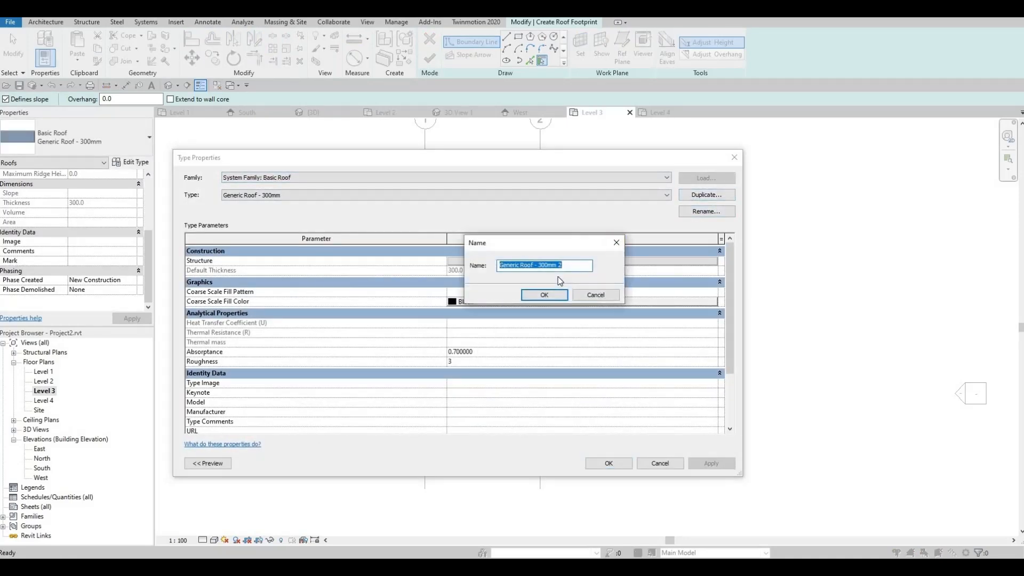
{"action": "type", "text": "Roo1"}
{"action": "type", "text": "f 1"}
{"action": "left_click", "coordinate": [546, 297]}
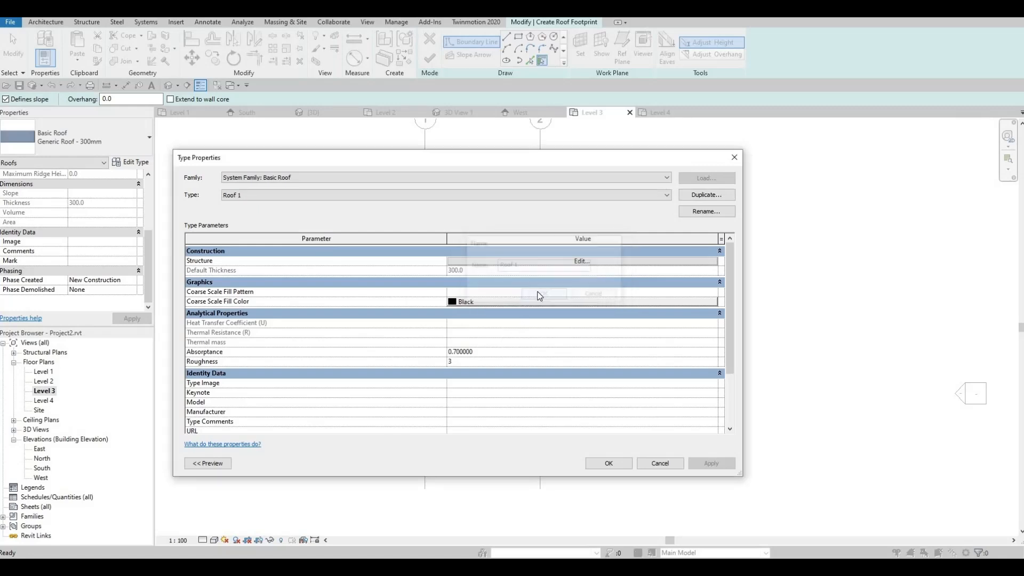
Set the structure layer thickness of the Roof 1 type to 200 mm.
{"action": "left_click", "coordinate": [544, 261]}
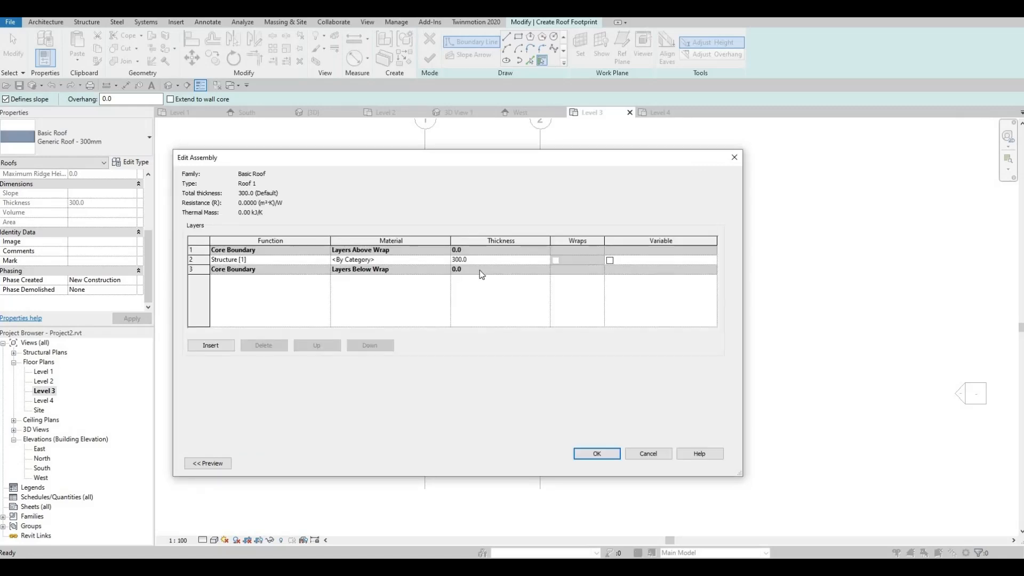
{"action": "left_click", "coordinate": [479, 263]}
{"action": "type", "text": "200"}
{"action": "left_click", "coordinate": [588, 454]}
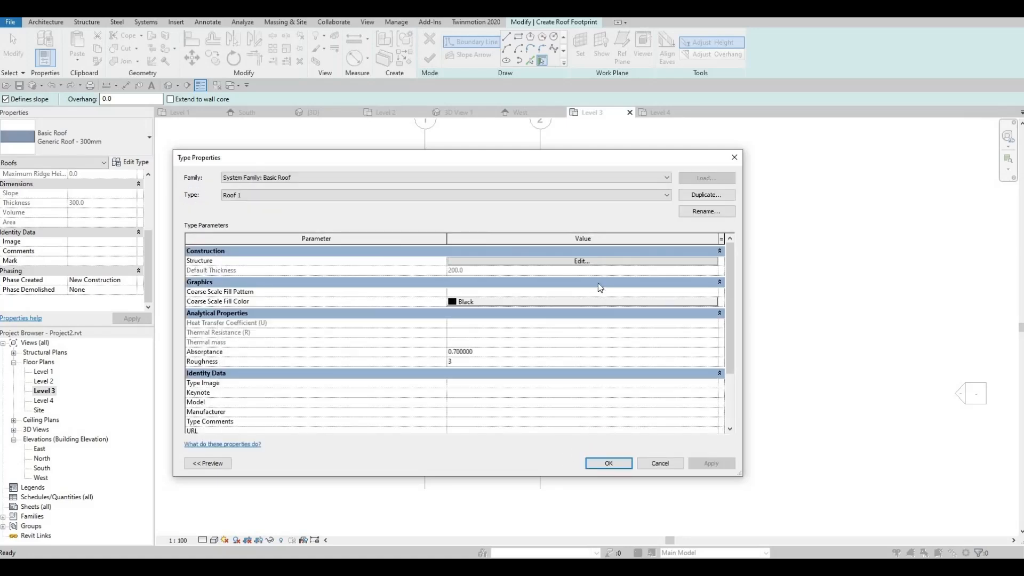
Apply the Roof 1 type, turn off Defines slope, and pick the house's left, right and rear outer wall faces as roof boundary lines.
{"action": "left_click", "coordinate": [600, 462]}
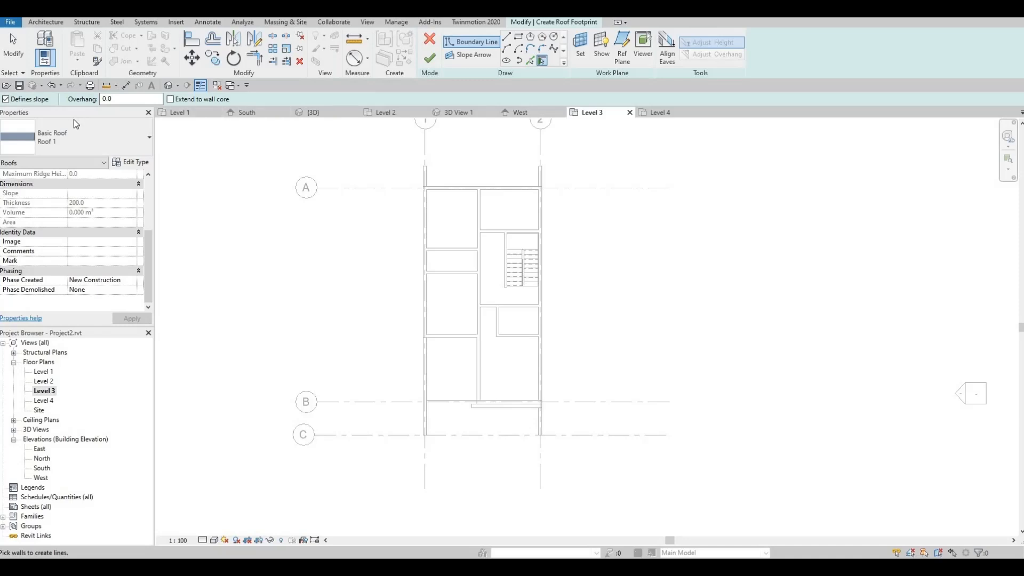
{"action": "left_click", "coordinate": [6, 100]}
{"action": "left_click", "coordinate": [530, 60]}
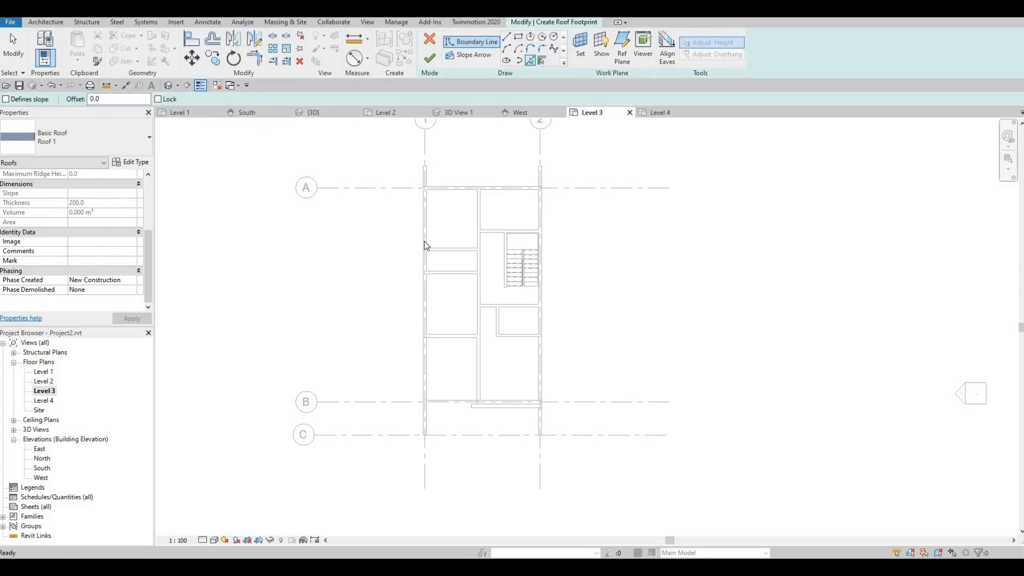
{"action": "left_click", "coordinate": [425, 244]}
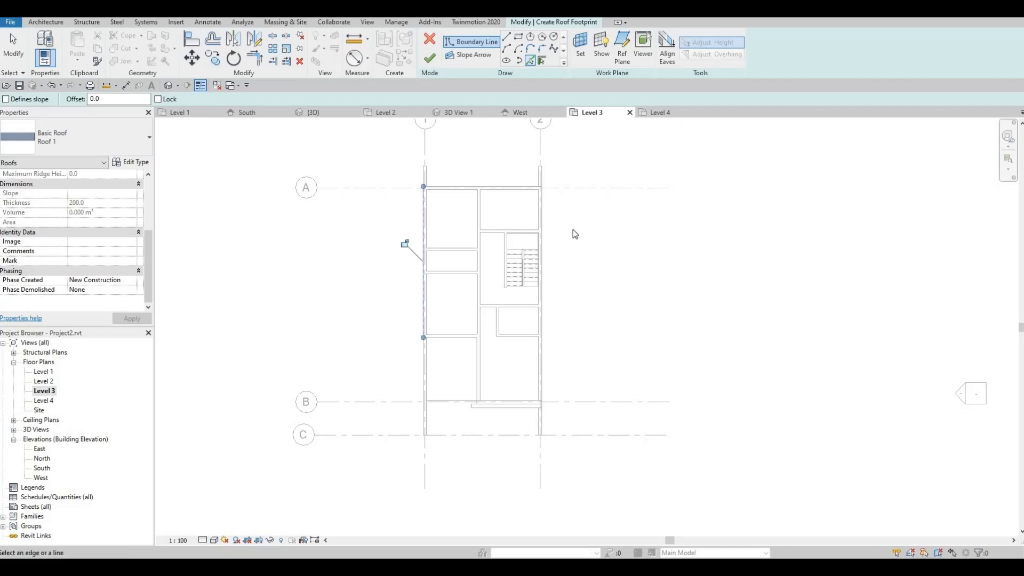
{"action": "left_click", "coordinate": [530, 205]}
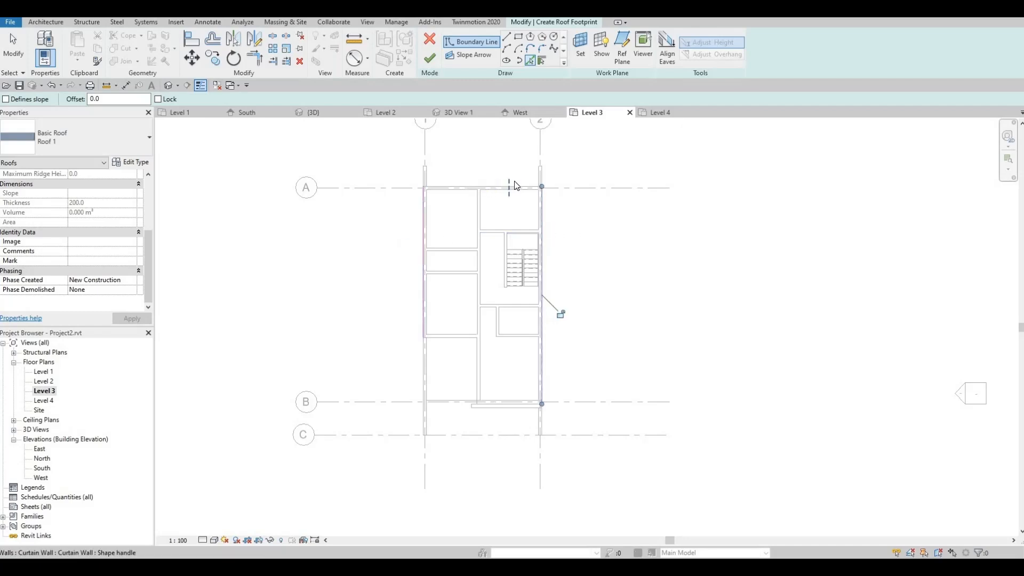
{"action": "scroll", "coordinate": [512, 194], "scroll_direction": "up", "scroll_amount": 2}
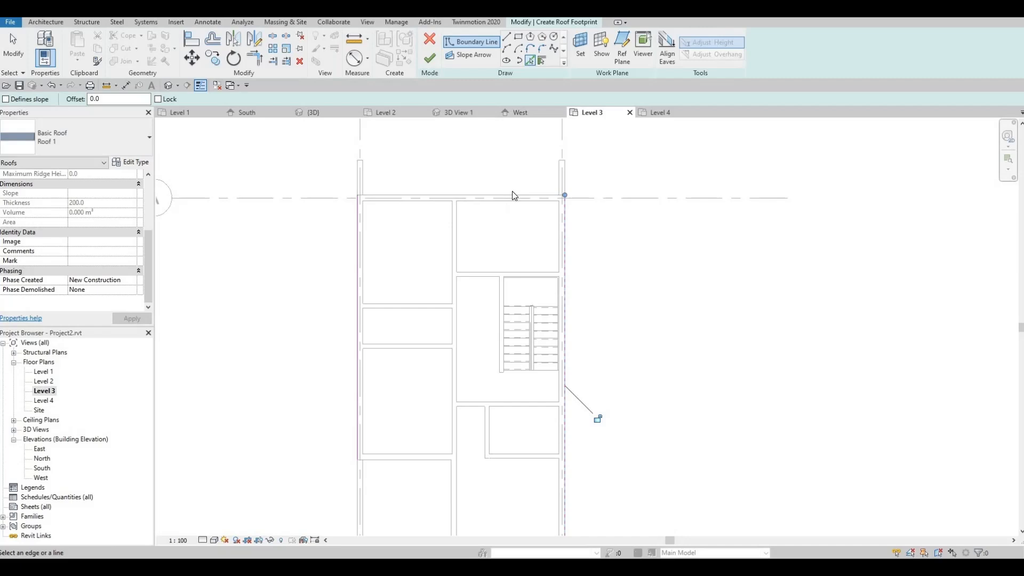
{"action": "left_click", "coordinate": [512, 196]}
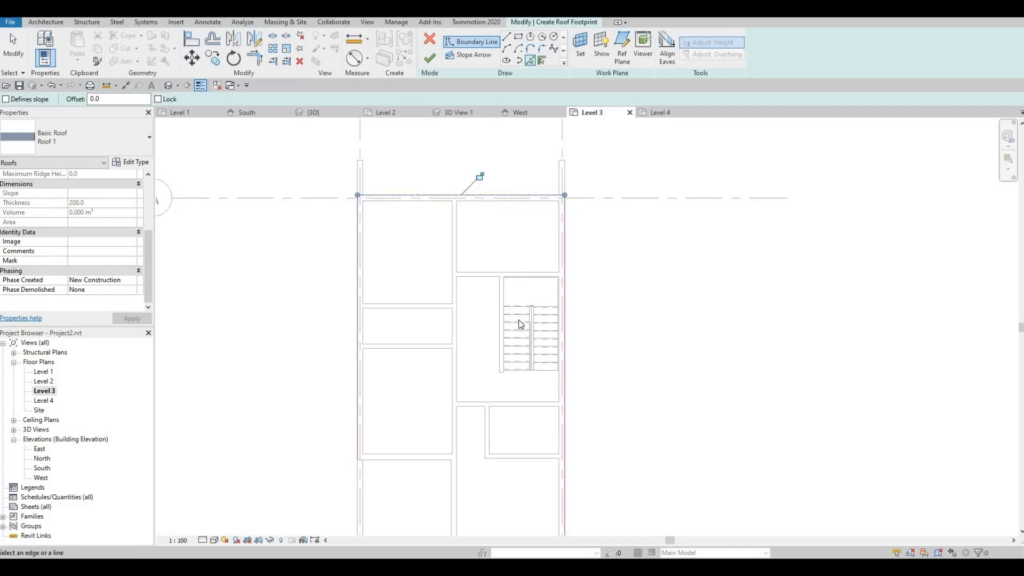
Pick the outer face of the front wall and the two wall faces around the front-left recess as roof boundary lines.
{"action": "scroll", "coordinate": [515, 224], "scroll_direction": "down", "scroll_amount": 1}
{"action": "middle_click_drag", "start_coordinate": [458, 516], "coordinate": [452, 425]}
{"action": "scroll", "coordinate": [445, 402], "scroll_direction": "up", "scroll_amount": 1}
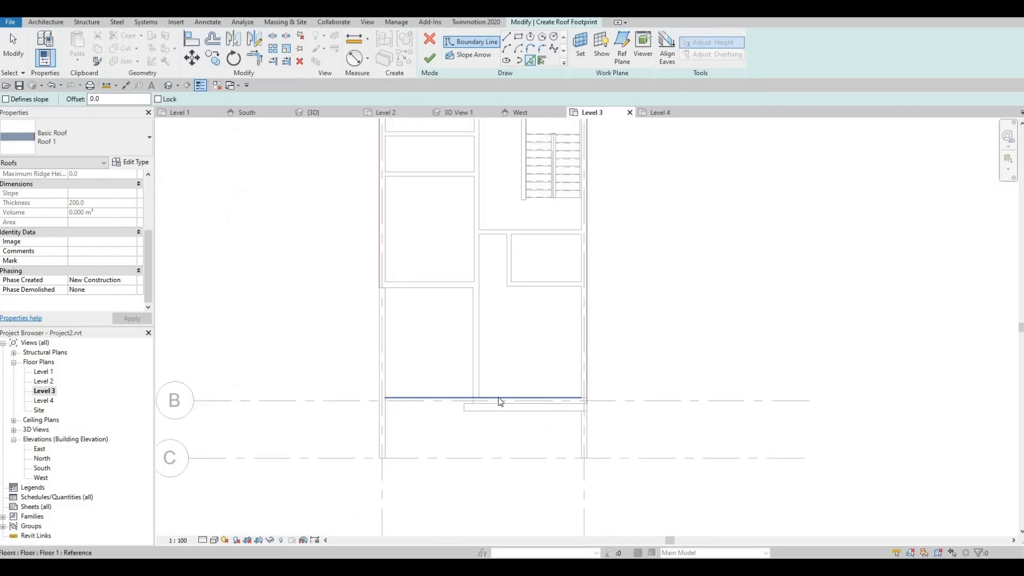
{"action": "scroll", "coordinate": [498, 398], "scroll_direction": "up", "scroll_amount": 1}
{"action": "left_click", "coordinate": [497, 403]}
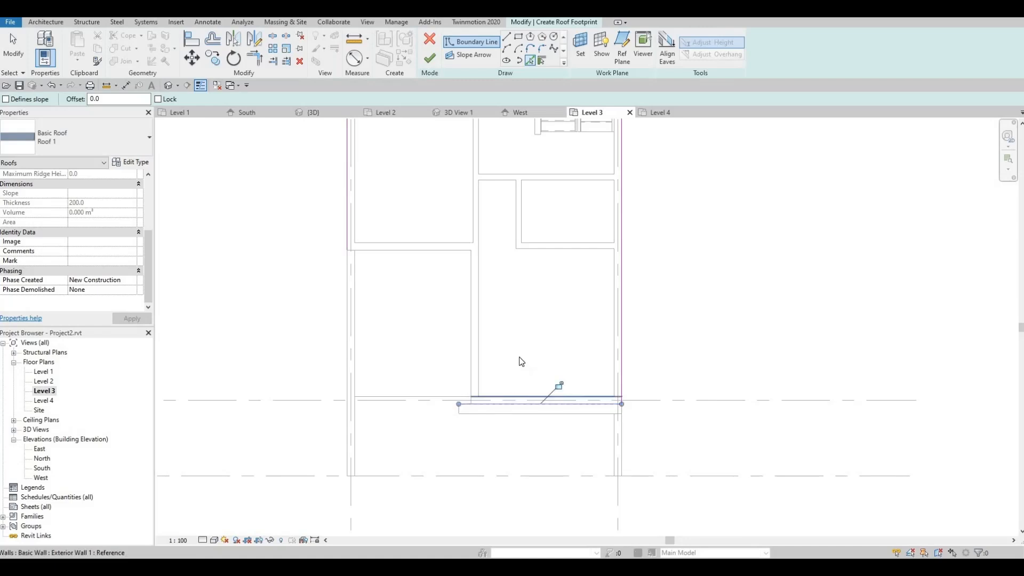
{"action": "left_click", "coordinate": [470, 313]}
{"action": "left_click", "coordinate": [420, 252]}
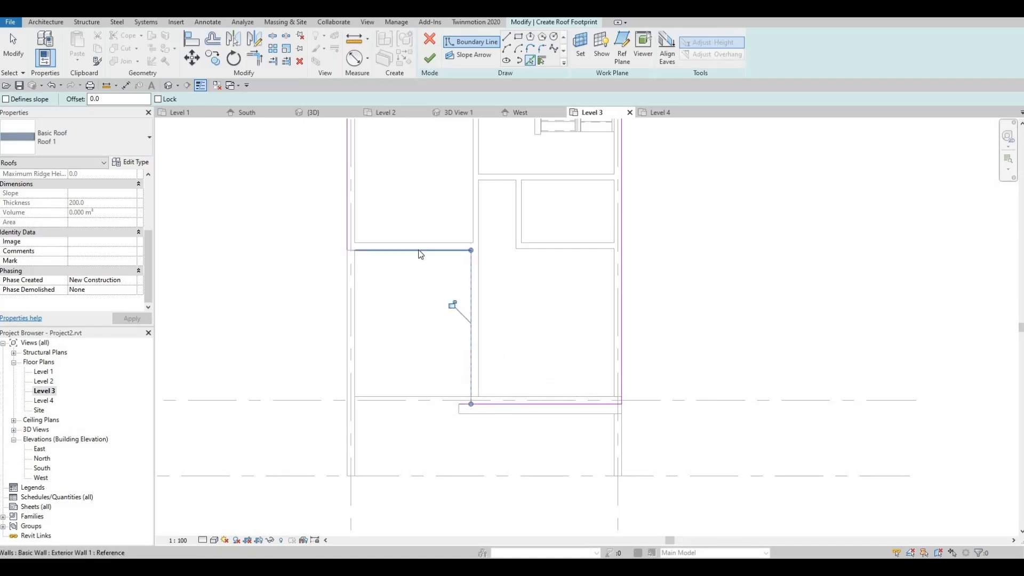
{"action": "key", "text": "Escape"}
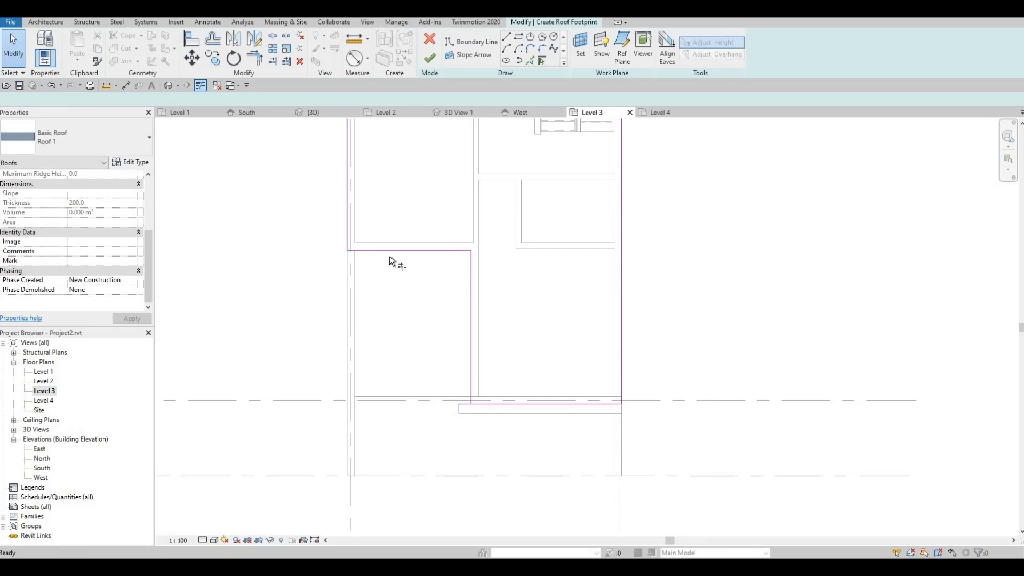
Trim the roof boundary lines into closed corners around the front-left recess.
{"action": "key", "text": "t"}
{"action": "key", "text": "r"}
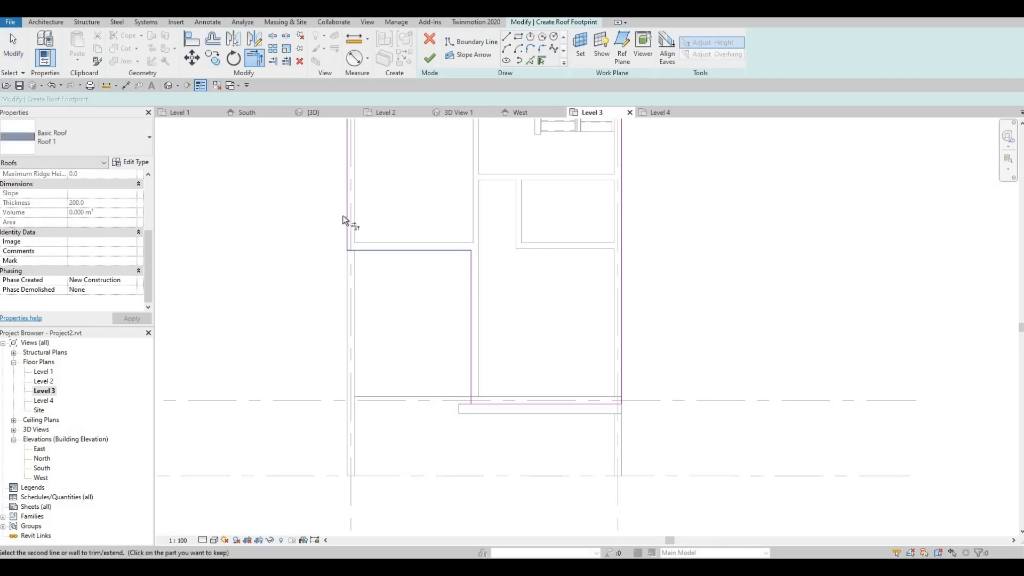
{"action": "left_click", "coordinate": [471, 379]}
{"action": "left_click", "coordinate": [613, 404]}
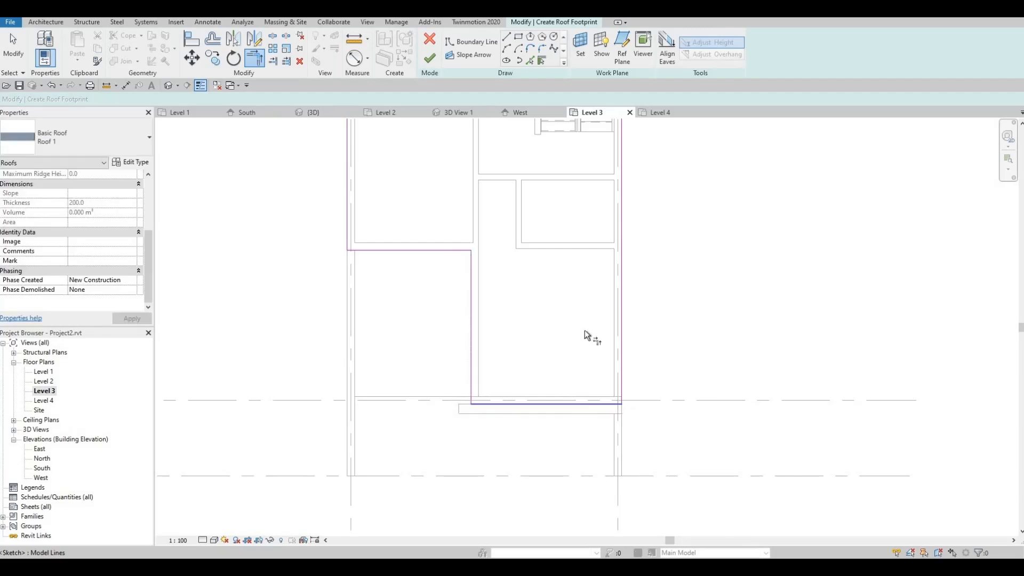
{"action": "scroll", "coordinate": [586, 293], "scroll_direction": "down", "scroll_amount": 2}
{"action": "middle_click_drag", "start_coordinate": [593, 295], "coordinate": [592, 439]}
{"action": "scroll", "coordinate": [565, 183], "scroll_direction": "up", "scroll_amount": 2}
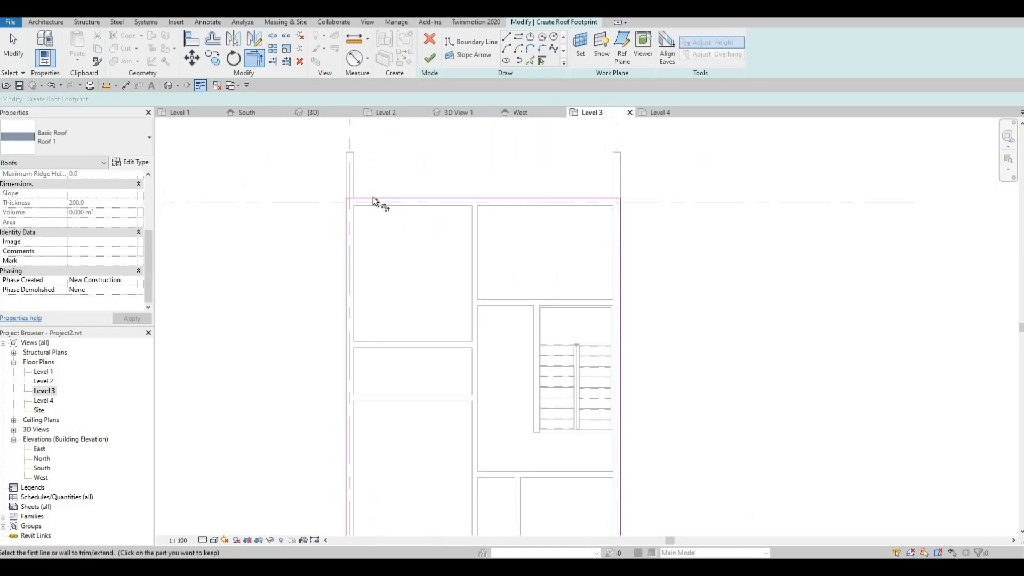
{"action": "scroll", "coordinate": [476, 270], "scroll_direction": "down", "scroll_amount": 3}
{"action": "middle_click_drag", "start_coordinate": [476, 269], "coordinate": [452, 152]}
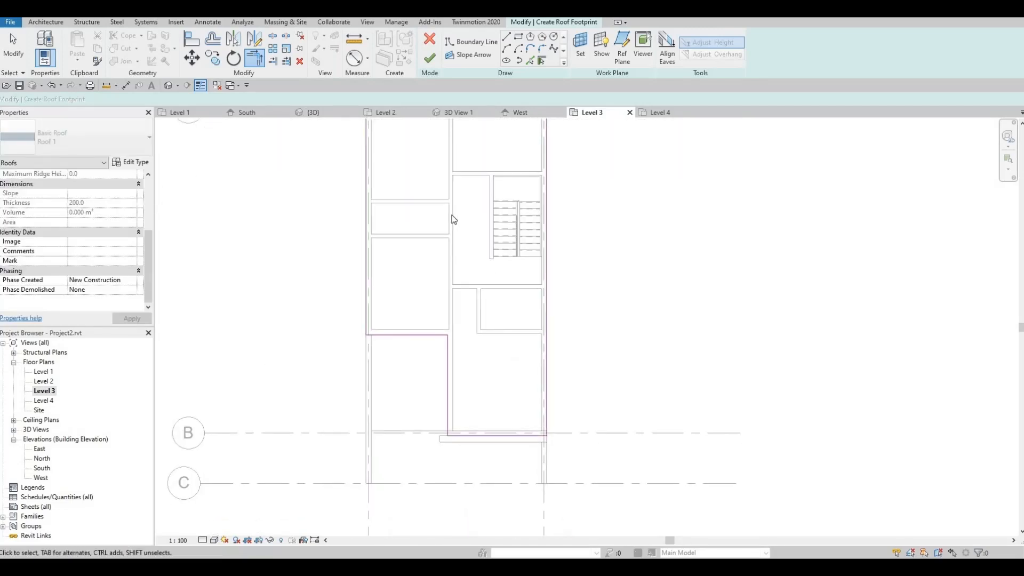
{"action": "key", "text": "Escape"}
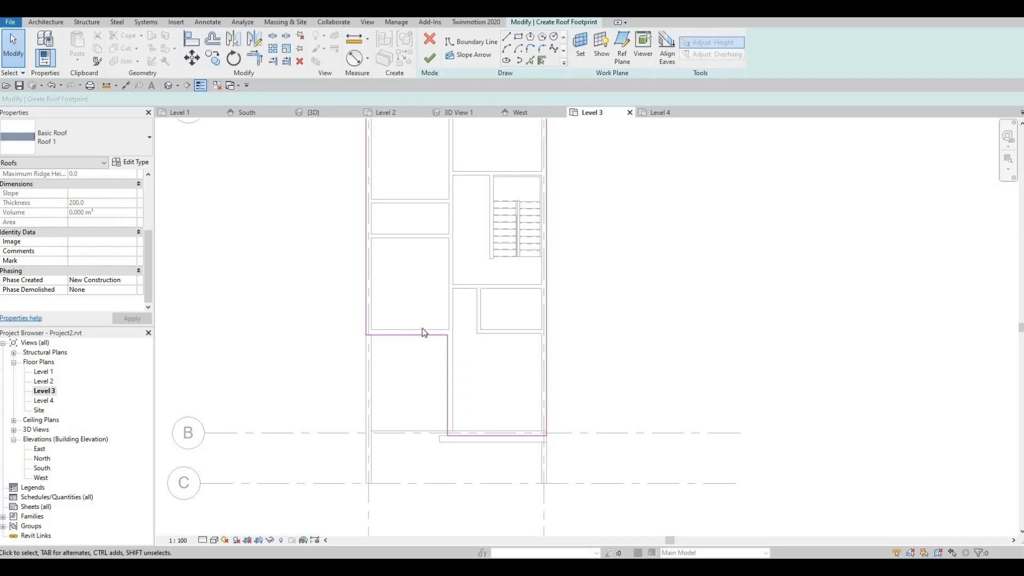
Trim the left and front boundary lines to meet in one corner so the footprint spans the front-left recess.
{"action": "middle_click_drag", "start_coordinate": [423, 337], "coordinate": [426, 291]}
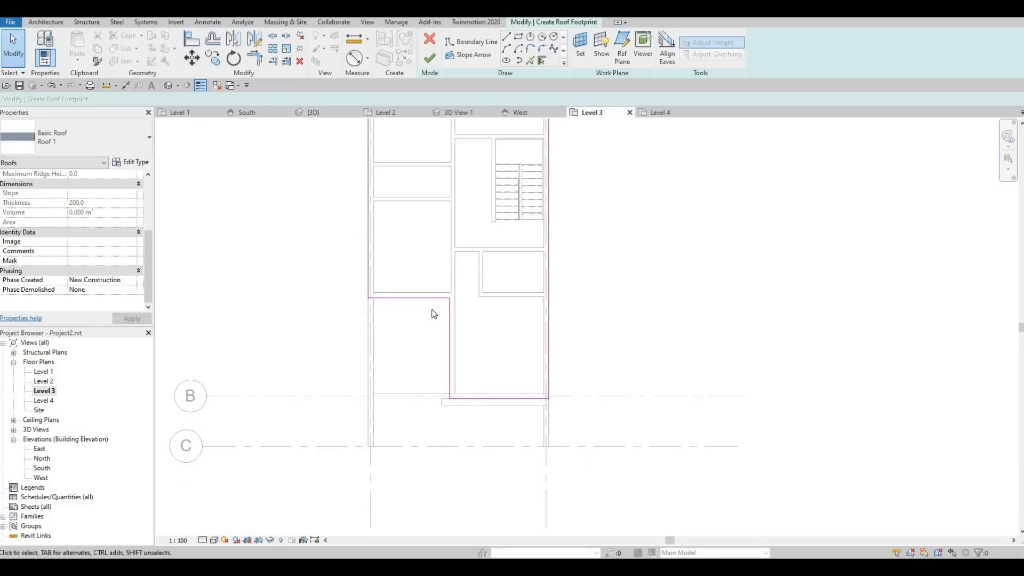
{"action": "scroll", "coordinate": [438, 314], "scroll_direction": "up", "scroll_amount": 1}
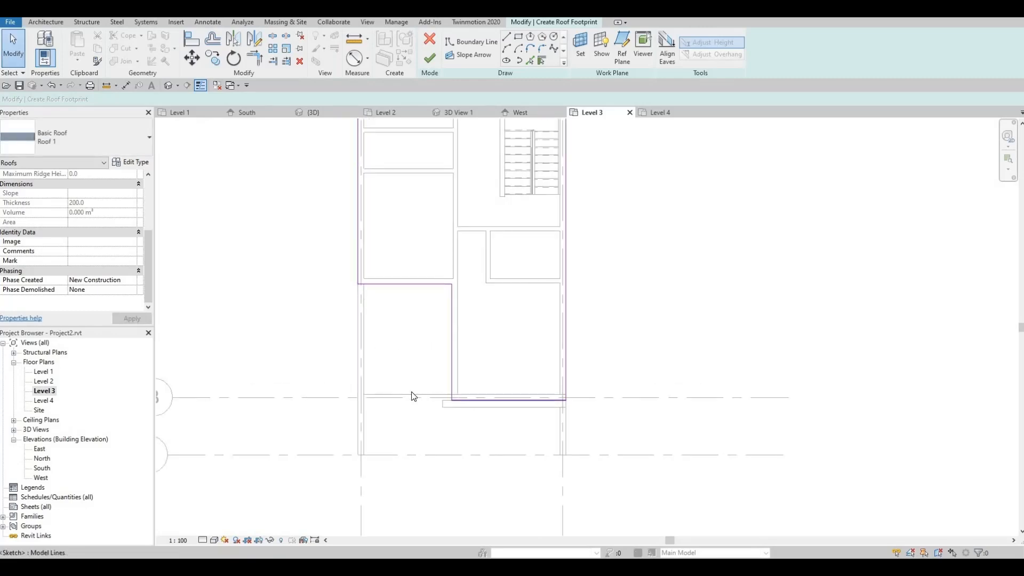
{"action": "key", "text": "t"}
{"action": "key", "text": "r"}
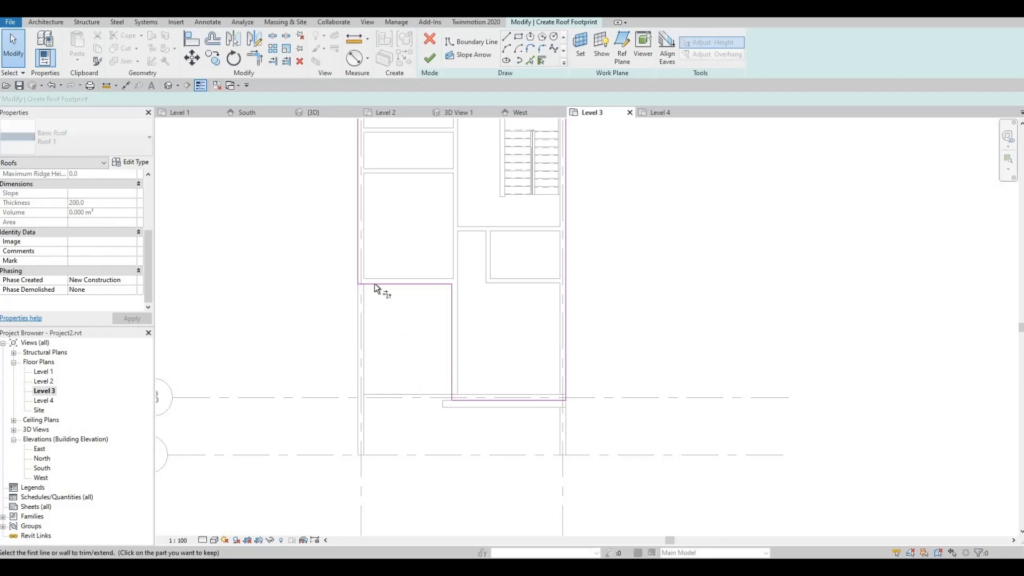
{"action": "left_click", "coordinate": [359, 251]}
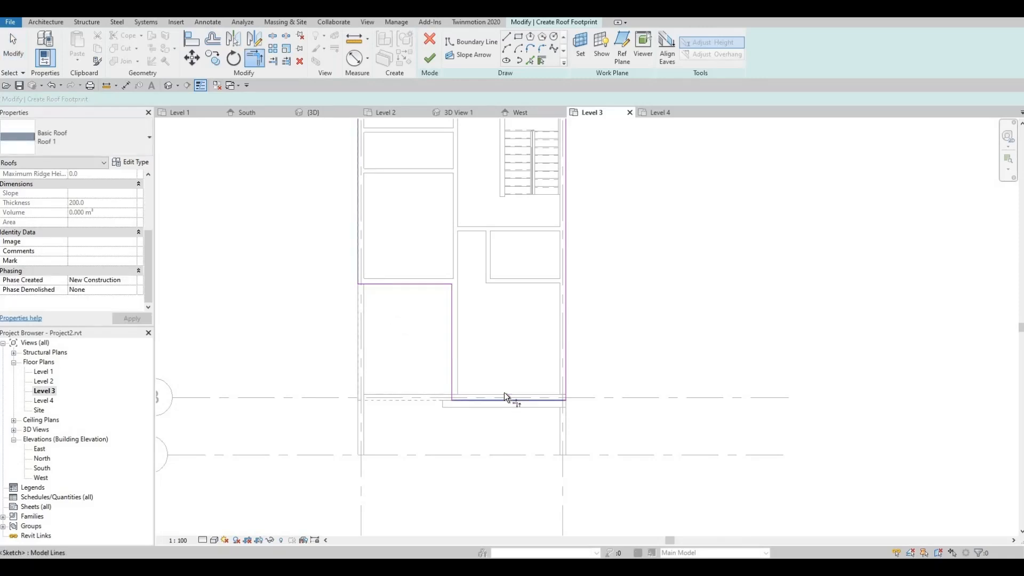
{"action": "left_click", "coordinate": [508, 398]}
Delete the two leftover recess boundary lines and finish the roof footprint.
{"action": "key", "text": "Escape"}
{"action": "left_click", "coordinate": [452, 346]}
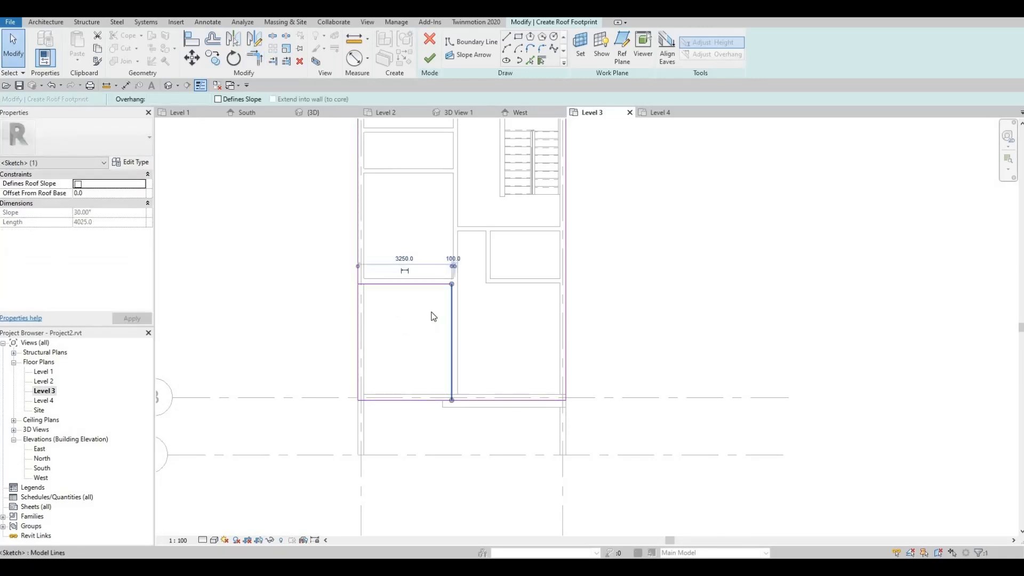
{"action": "key", "text": "Delete"}
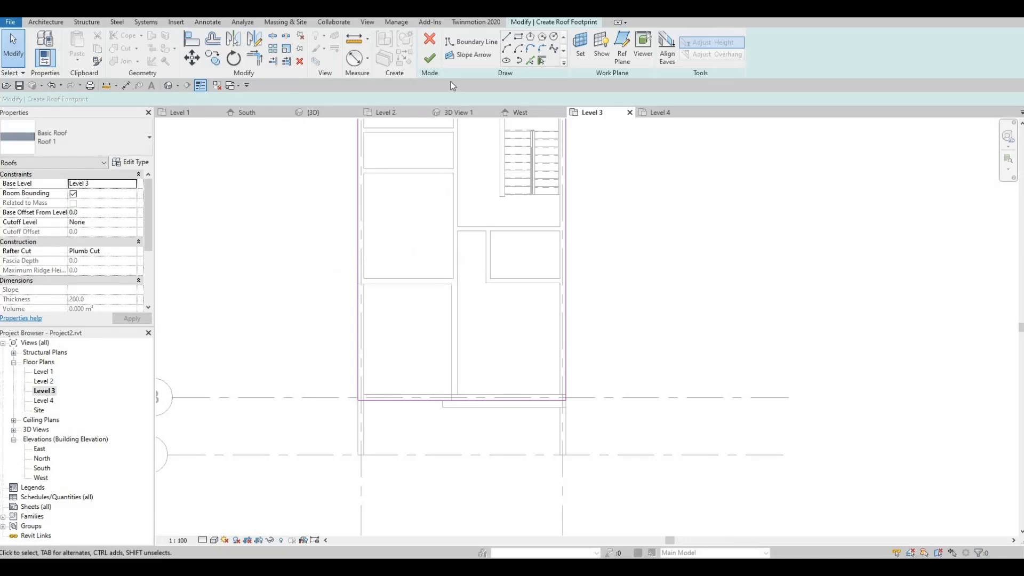
{"action": "left_click", "coordinate": [430, 61]}
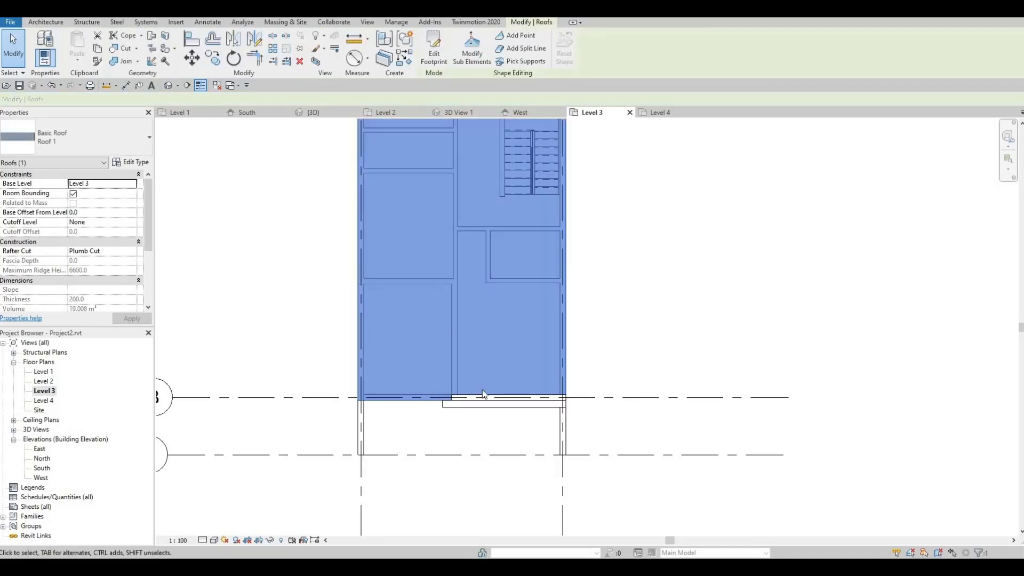
Examine the roof's front edge against the front wall and frame in plan and in the 3D view.
{"action": "scroll", "coordinate": [491, 413], "scroll_direction": "up", "scroll_amount": 2}
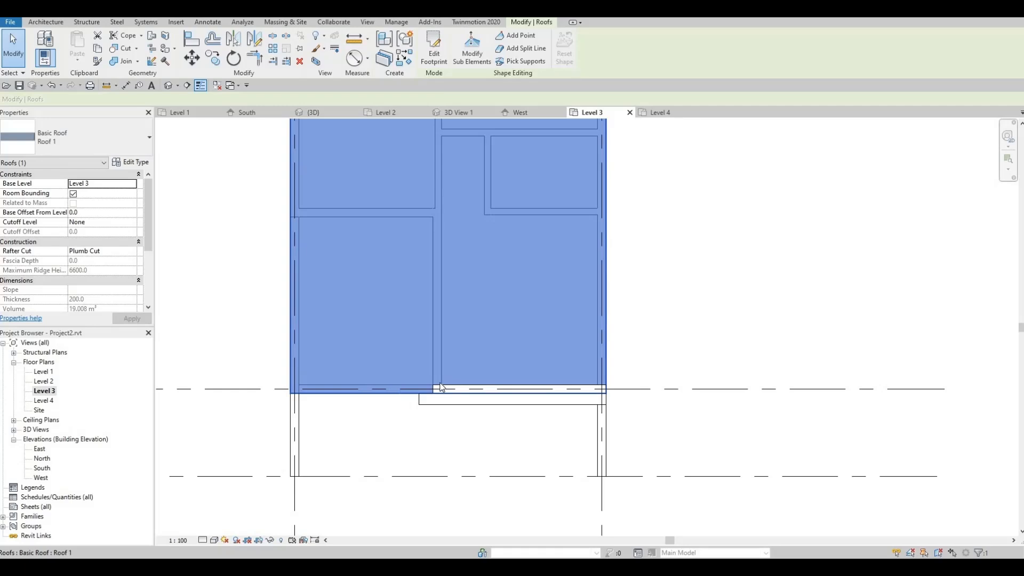
{"action": "key", "text": "Escape"}
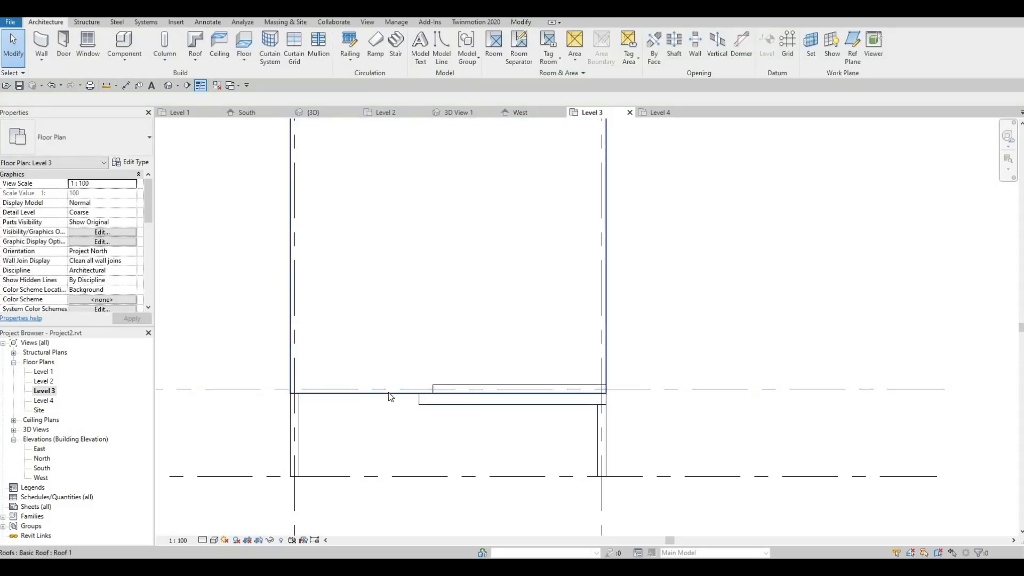
{"action": "left_click", "coordinate": [389, 391]}
{"action": "key", "text": "Escape"}
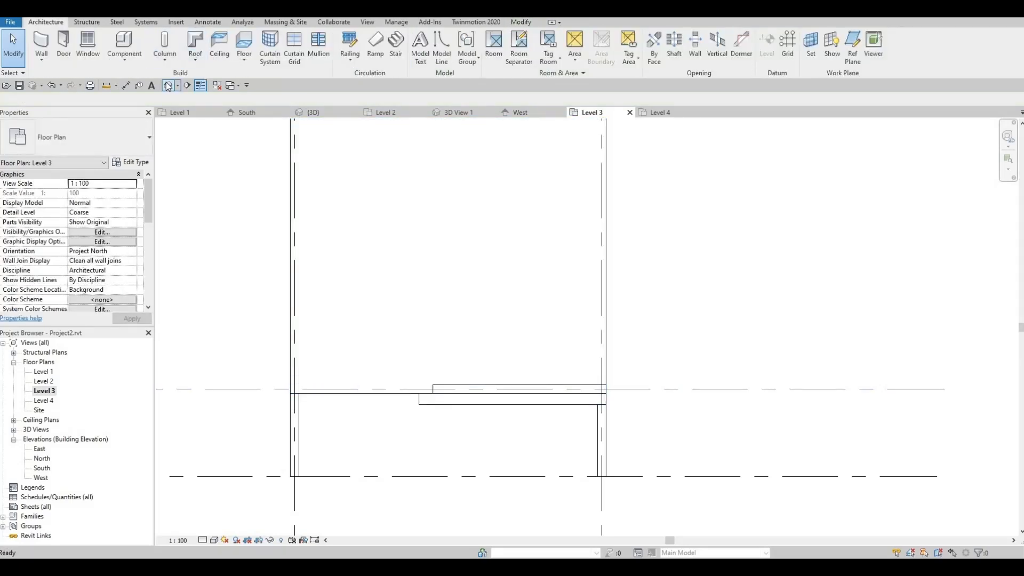
{"action": "left_click", "coordinate": [168, 87]}
{"action": "middle_click_drag", "start_coordinate": [393, 260], "coordinate": [417, 273], "text": "shift"}
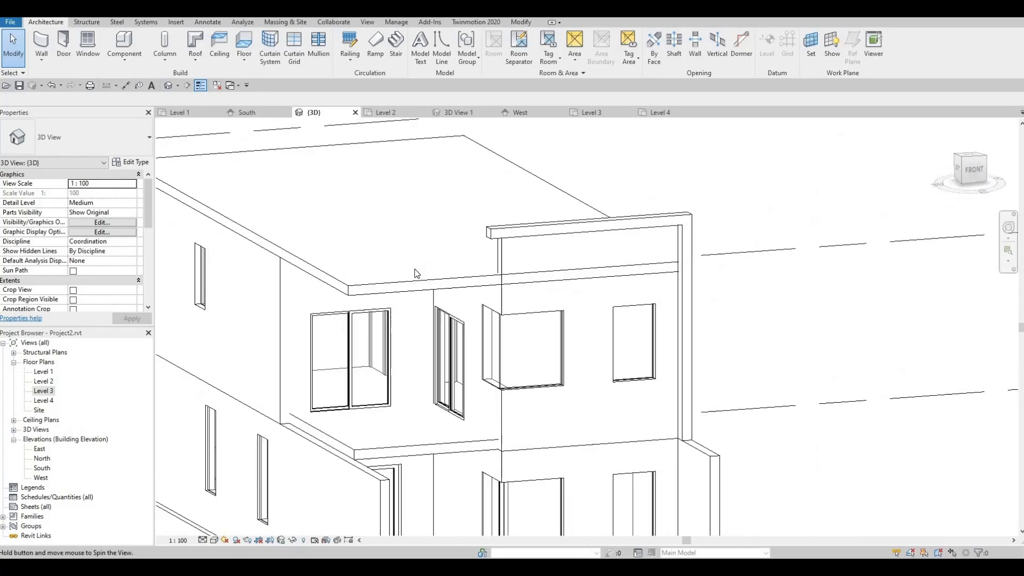
{"action": "middle_click_drag", "start_coordinate": [525, 292], "coordinate": [686, 290], "text": "shift"}
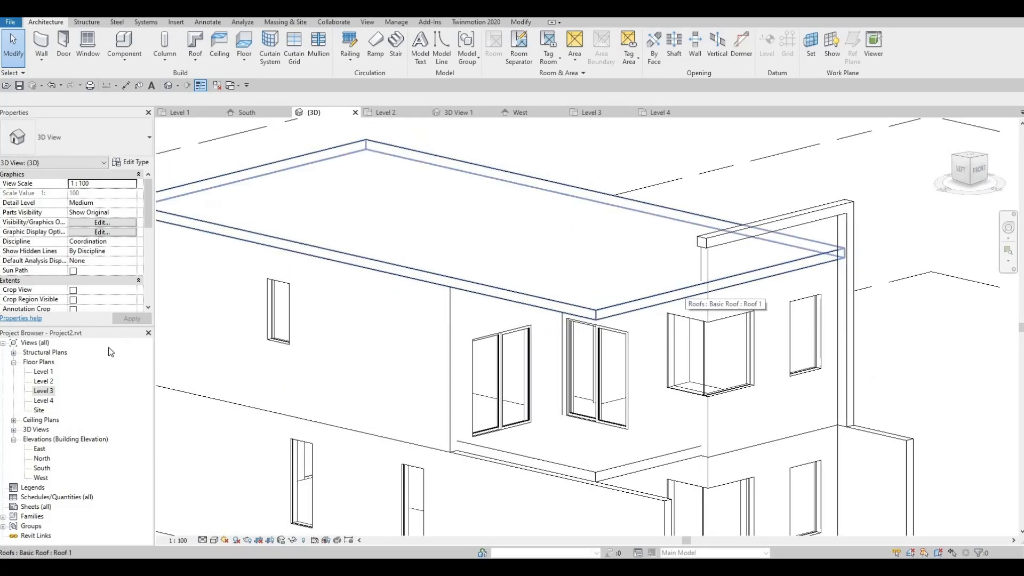
Edit the roof footprint in the Level 3 plan, align its front boundary to the front exterior wall's inner face, and finish the edit.
{"action": "double_click", "coordinate": [51, 391]}
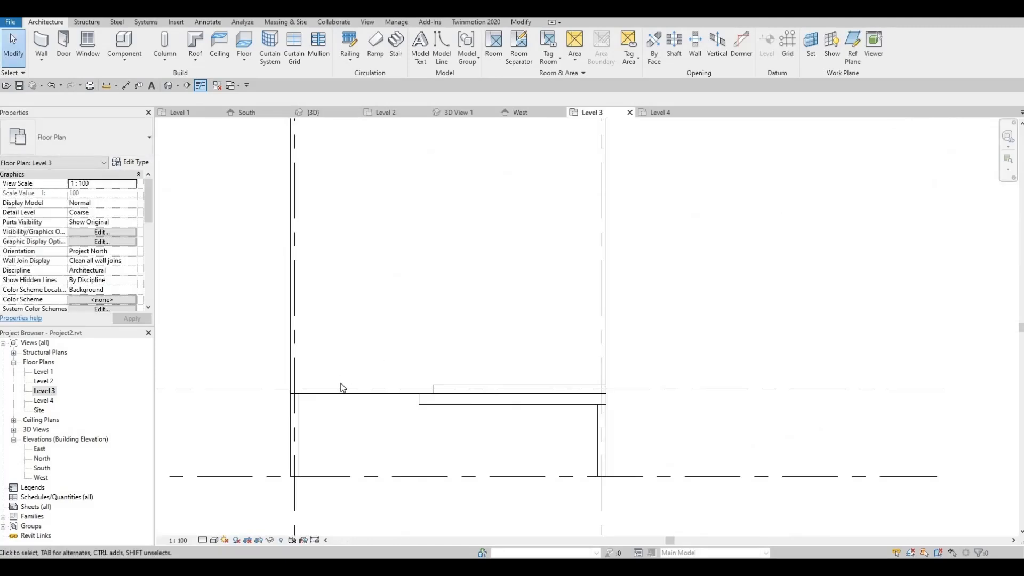
{"action": "left_click", "coordinate": [381, 342]}
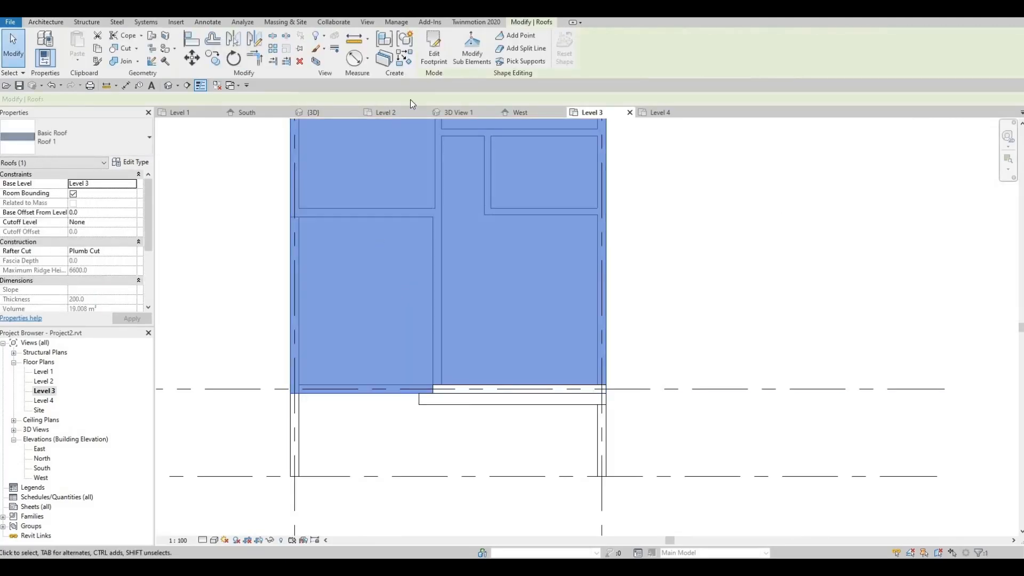
{"action": "double_click", "coordinate": [439, 359]}
{"action": "scroll", "coordinate": [498, 398], "scroll_direction": "up", "scroll_amount": 1}
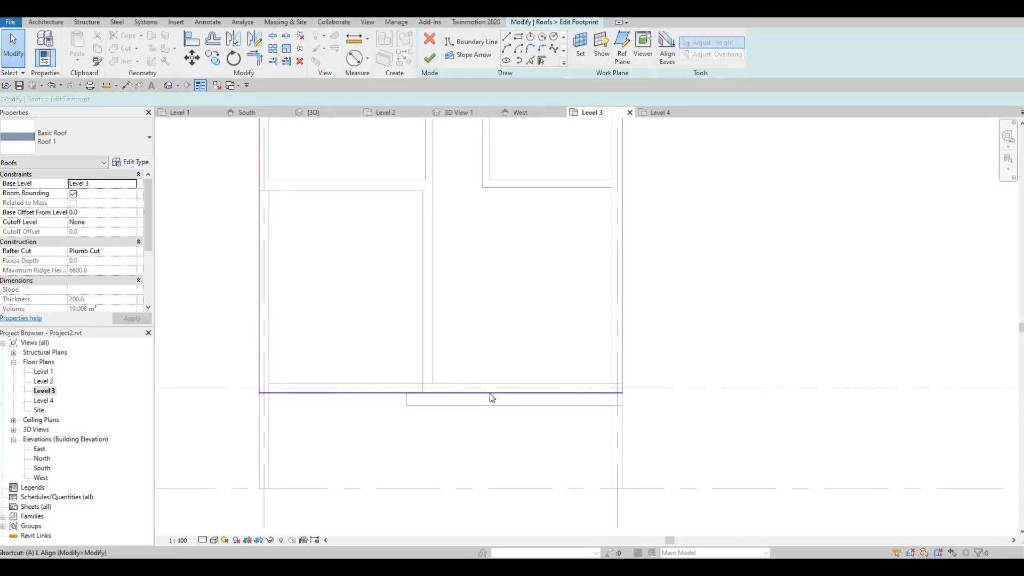
{"action": "key", "text": "a"}
{"action": "key", "text": "l"}
{"action": "left_click", "coordinate": [519, 382]}
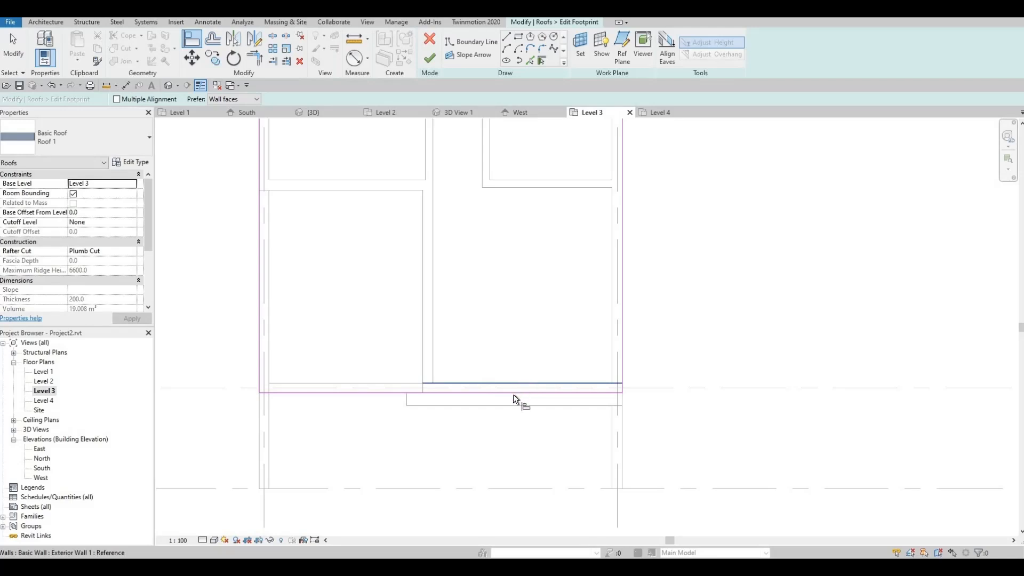
{"action": "left_click", "coordinate": [513, 393]}
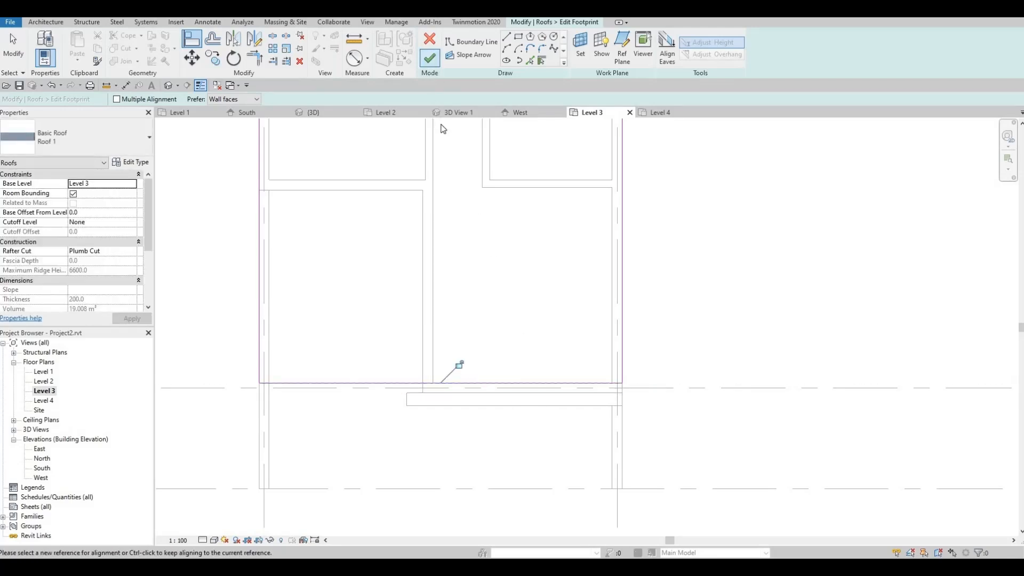
{"action": "left_click", "coordinate": [429, 58]}
{"action": "key", "text": "Escape"}
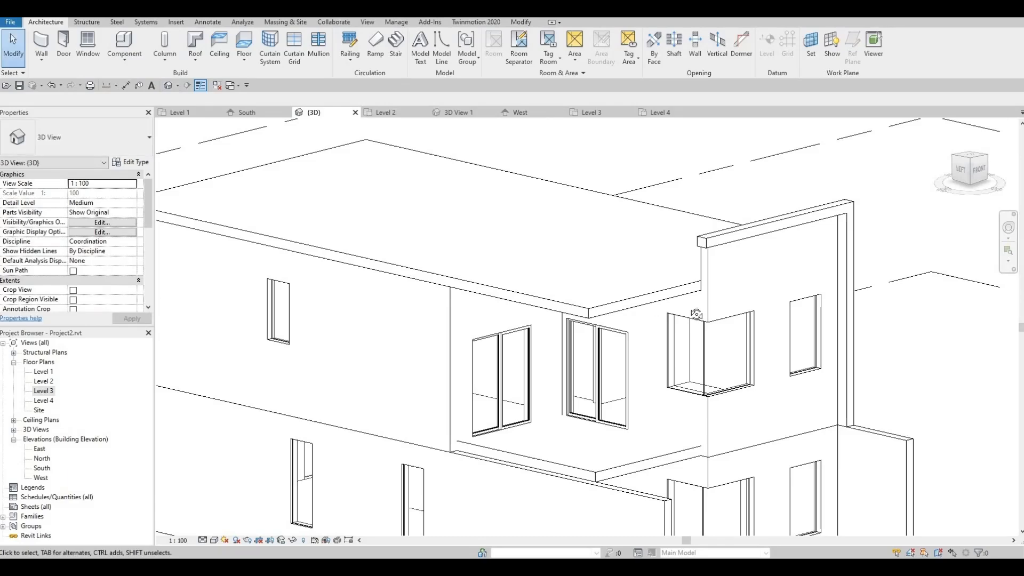
{"action": "middle_click_drag", "start_coordinate": [768, 315], "coordinate": [347, 251], "text": "shift"}
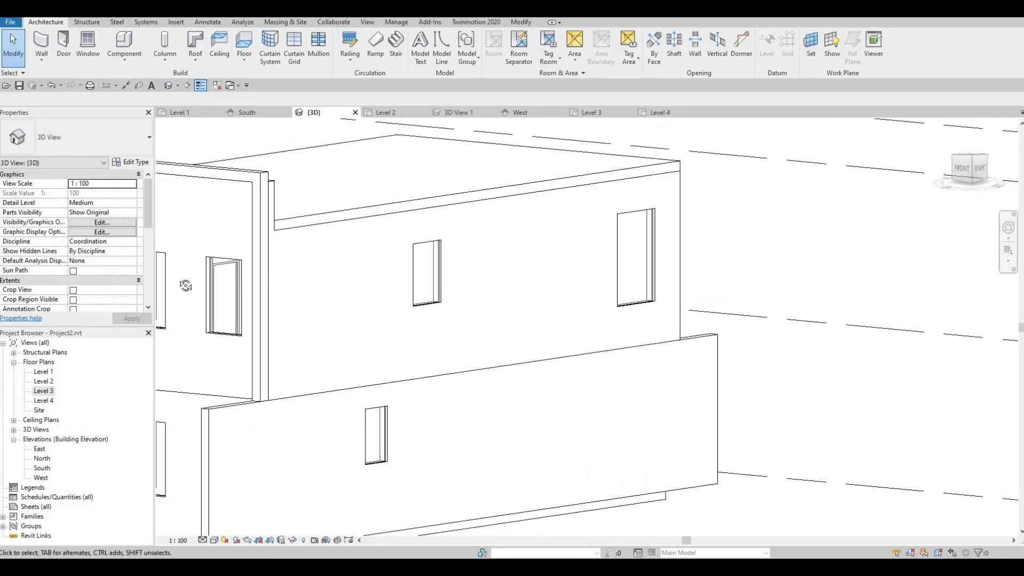
{"action": "middle_click_drag", "start_coordinate": [185, 286], "coordinate": [437, 223], "text": "shift"}
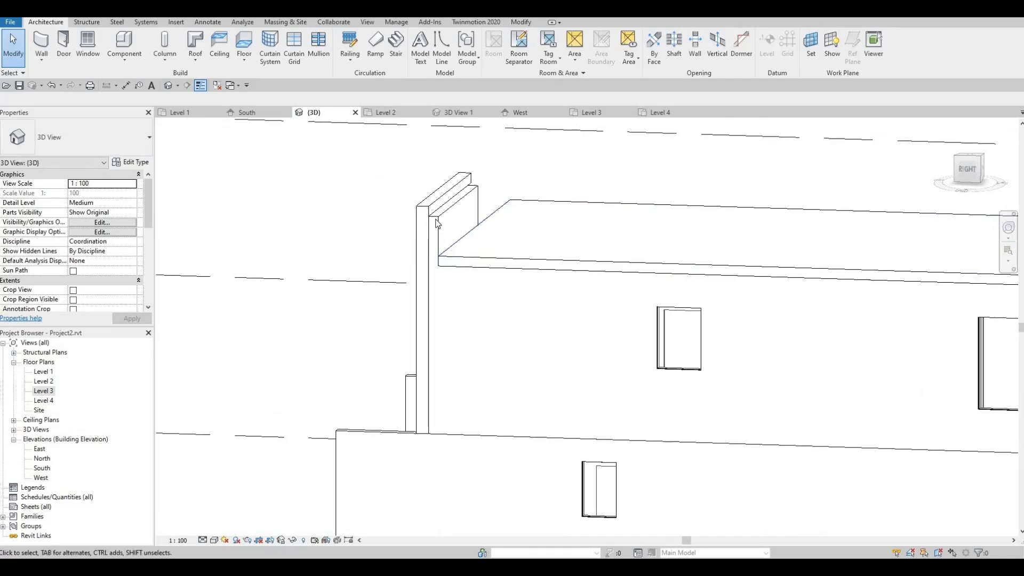
Stretch the in-place frame's rear face back to the front exterior wall's inner face so it covers the wall's full thickness.
{"action": "left_click", "coordinate": [458, 226]}
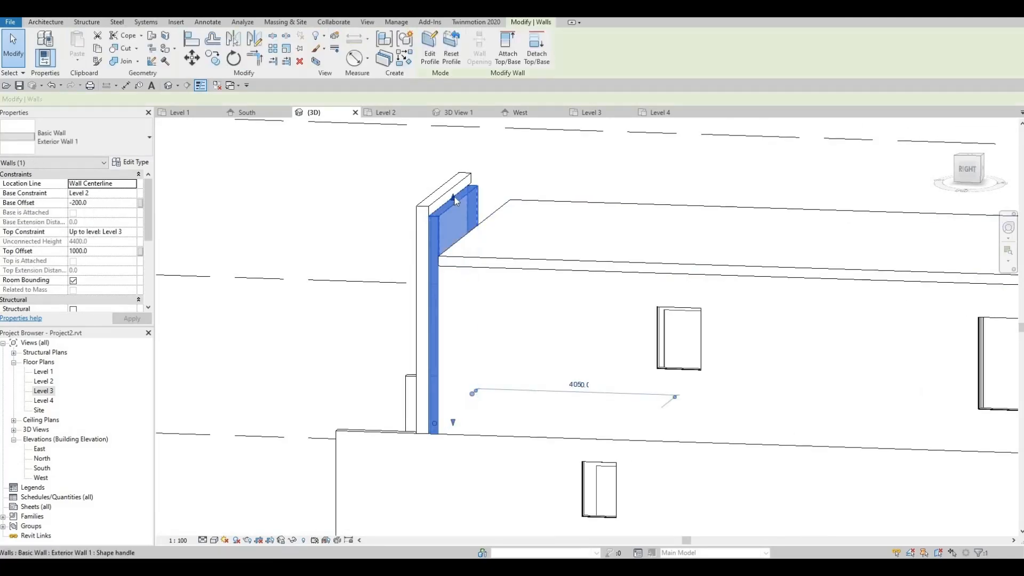
{"action": "middle_click_drag", "start_coordinate": [497, 229], "coordinate": [457, 233], "text": "shift"}
{"action": "key", "text": "Escape"}
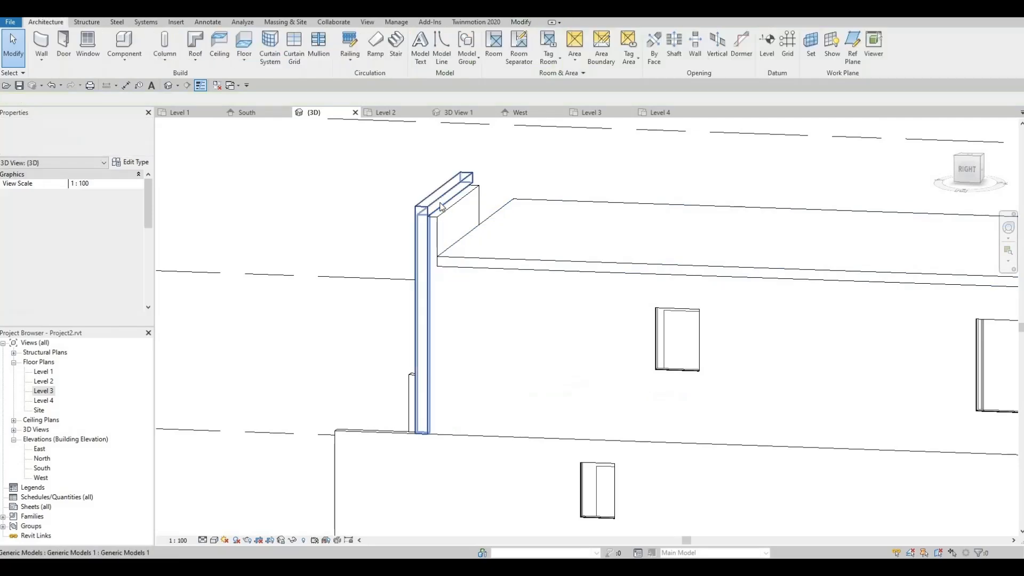
{"action": "left_click", "coordinate": [444, 202]}
{"action": "scroll", "coordinate": [443, 202], "scroll_direction": "up", "scroll_amount": 2}
{"action": "scroll", "coordinate": [460, 198], "scroll_direction": "up", "scroll_amount": 2}
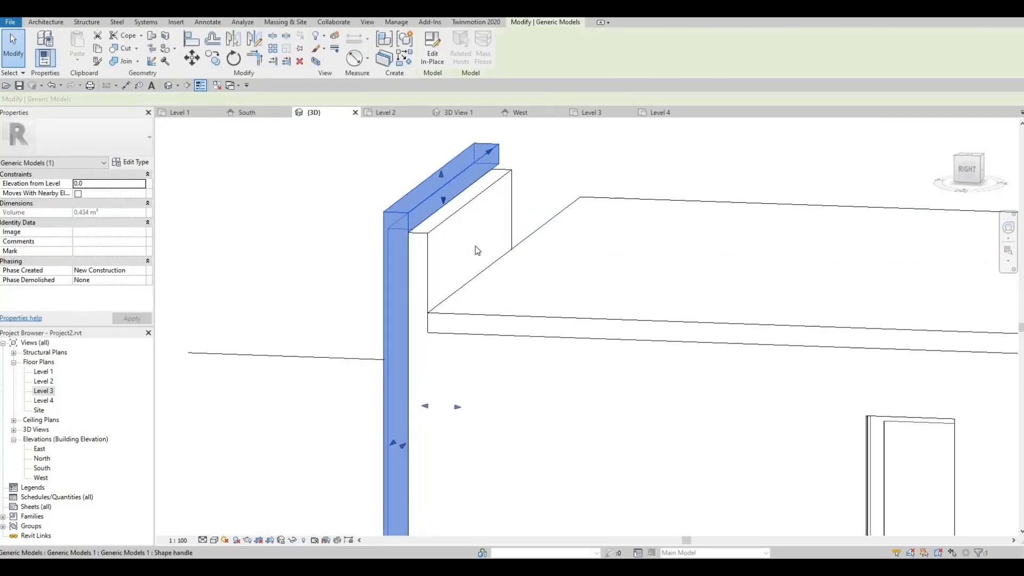
{"action": "mouse_move", "coordinate": [457, 412]}
{"action": "left_mouse_down"}
{"action": "mouse_move", "coordinate": [468, 414]}
{"action": "mouse_move", "coordinate": [469, 401]}
{"action": "left_mouse_up"}
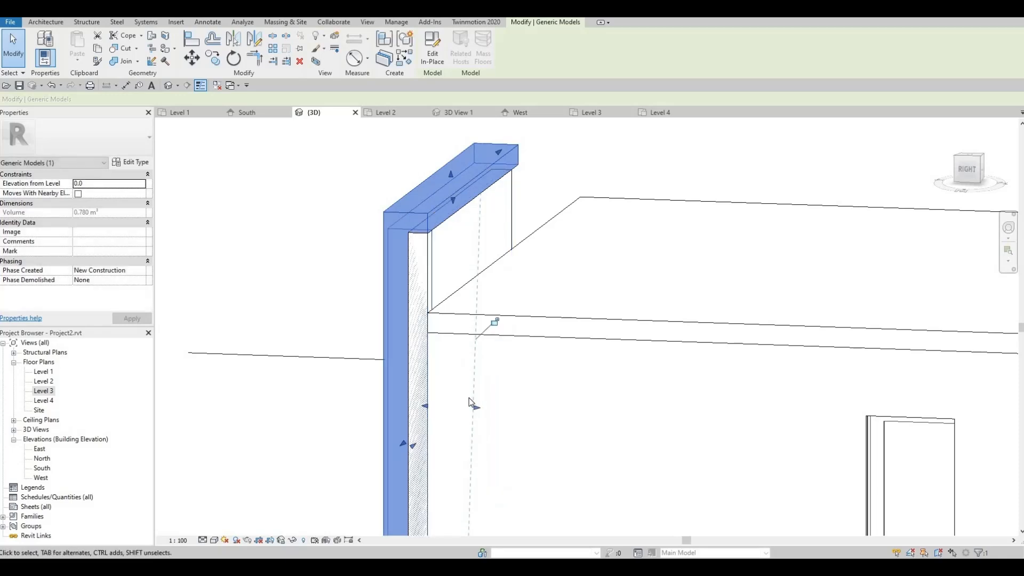
{"action": "key", "text": "Escape"}
{"action": "middle_click_drag", "start_coordinate": [471, 401], "coordinate": [564, 399], "text": "shift"}
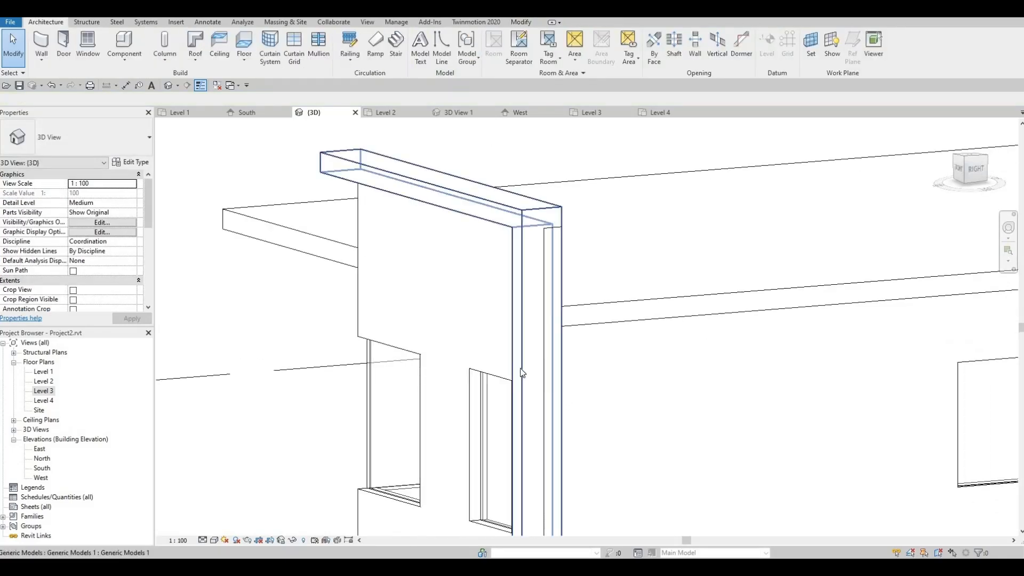
Join the geometry of the in-place frame with the upper front exterior wall.
{"action": "left_click", "coordinate": [555, 388]}
{"action": "key", "text": "Escape"}
{"action": "middle_click_drag", "start_coordinate": [545, 399], "coordinate": [682, 421], "text": "shift"}
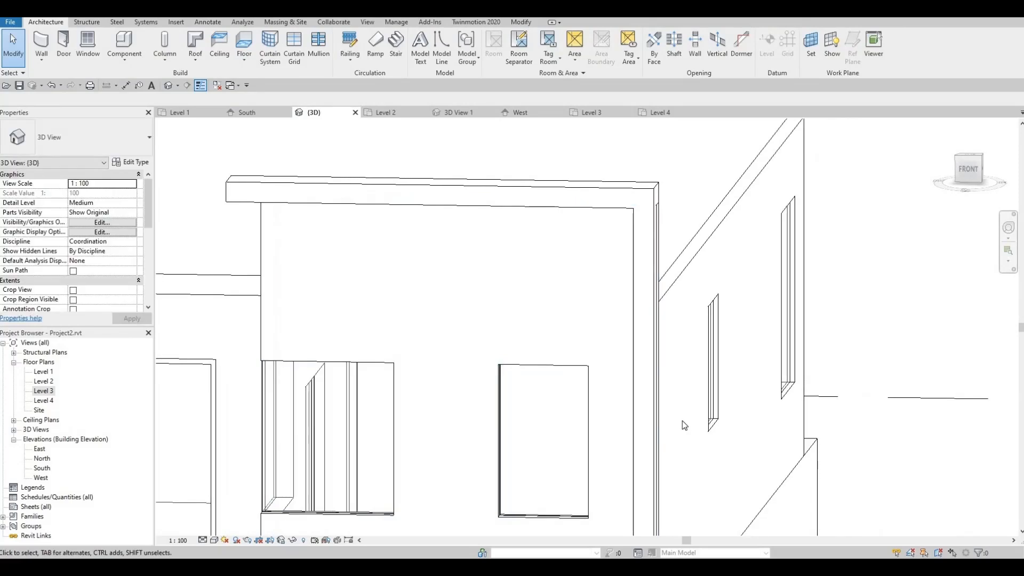
{"action": "middle_click_drag", "start_coordinate": [599, 424], "coordinate": [409, 240], "text": "shift"}
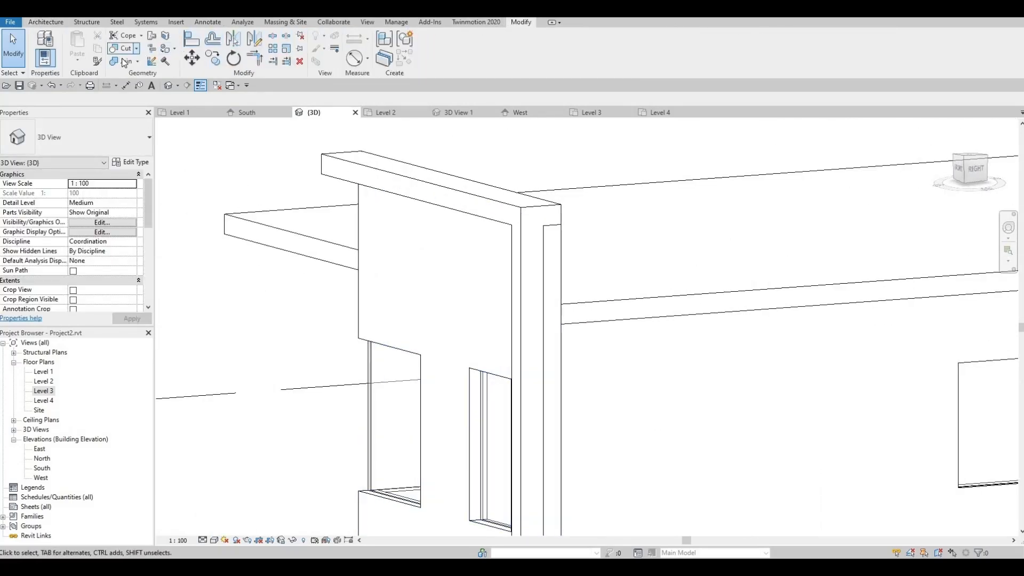
{"action": "left_click", "coordinate": [536, 248]}
{"action": "left_click", "coordinate": [534, 242]}
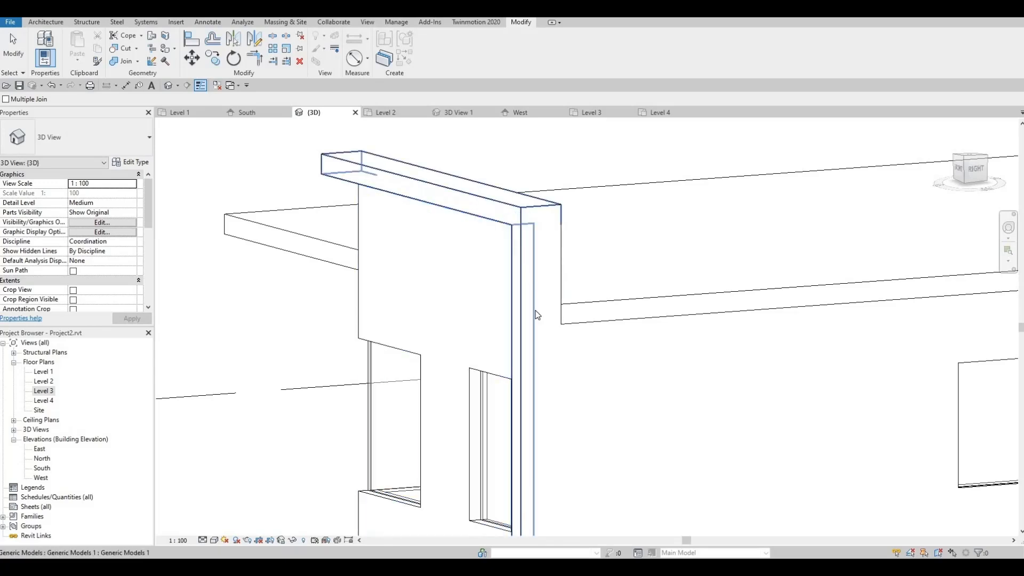
{"action": "key", "text": "Escape"}
Examine the joined frame's front corner and its fit with the roof and the right-hand side walls in the 3D view.
{"action": "middle_click_drag", "start_coordinate": [772, 319], "coordinate": [568, 247], "text": "shift"}
{"action": "middle_click_drag", "start_coordinate": [655, 316], "coordinate": [593, 238]}
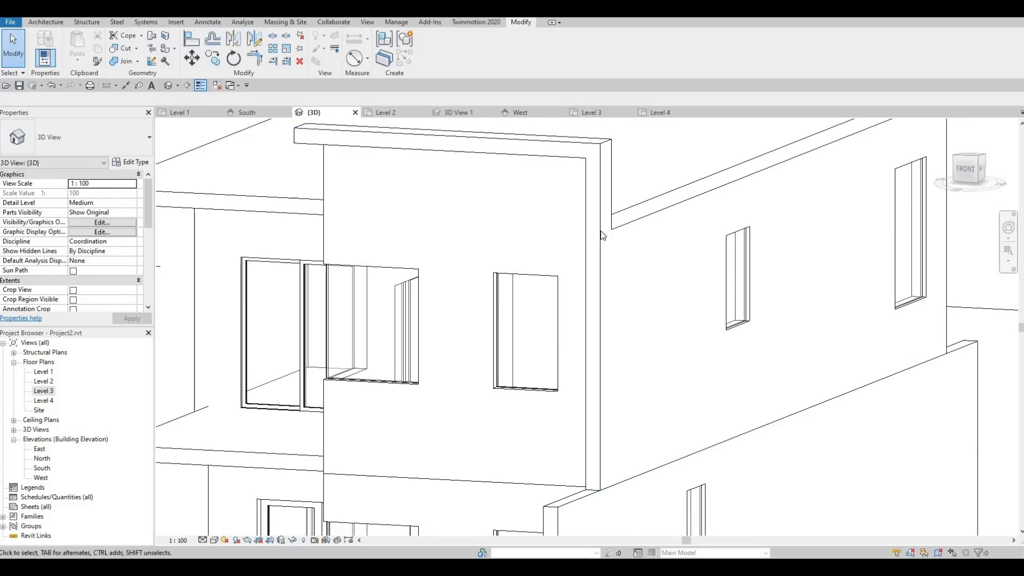
{"action": "left_click", "coordinate": [602, 230]}
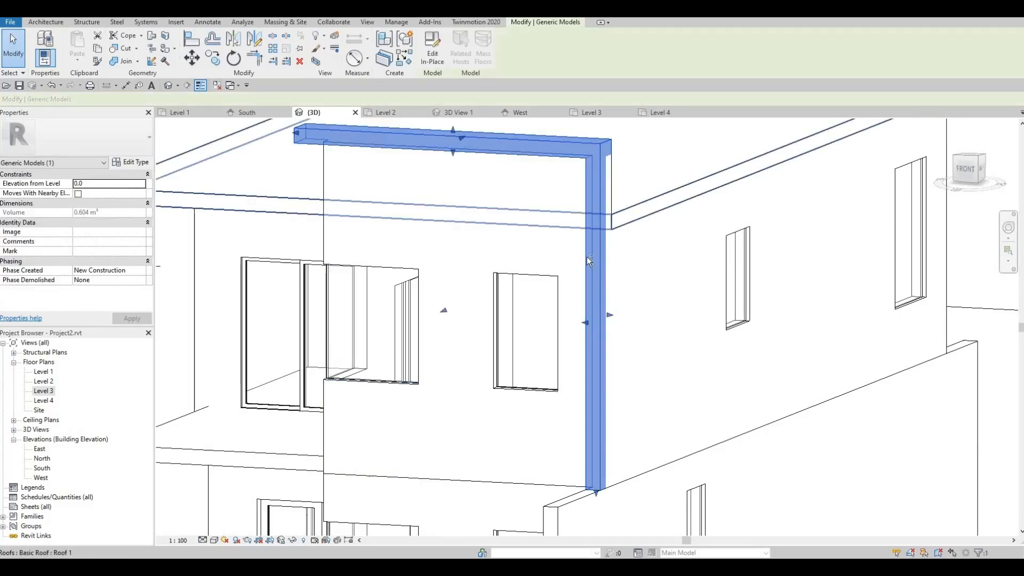
{"action": "key", "text": "Escape"}
{"action": "middle_click_drag", "start_coordinate": [480, 284], "coordinate": [525, 213], "text": "shift"}
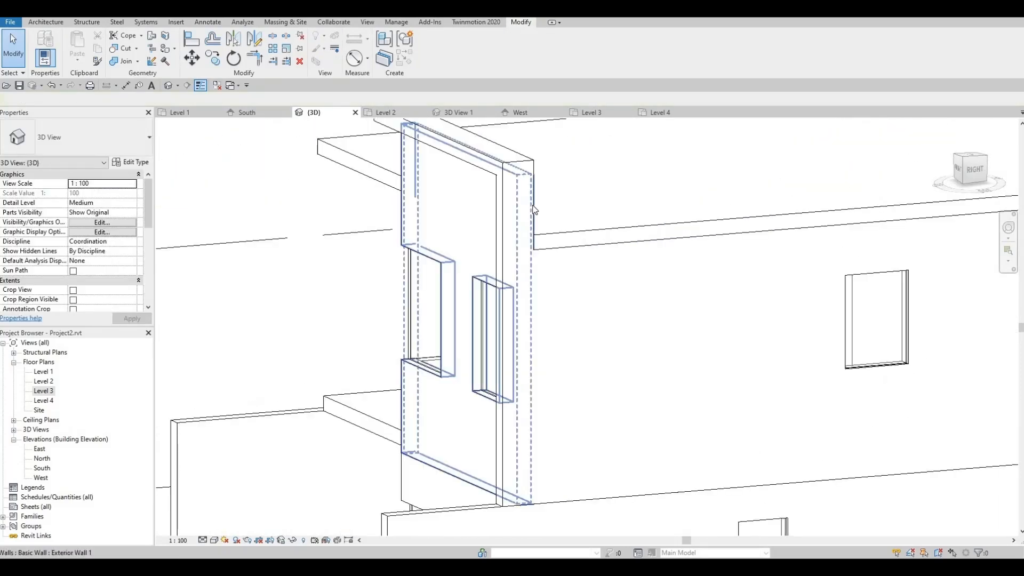
{"action": "left_click", "coordinate": [534, 210]}
{"action": "key", "text": "Escape"}
{"action": "middle_click_drag", "start_coordinate": [626, 342], "coordinate": [621, 368], "text": "shift"}
{"action": "left_click", "coordinate": [608, 373]}
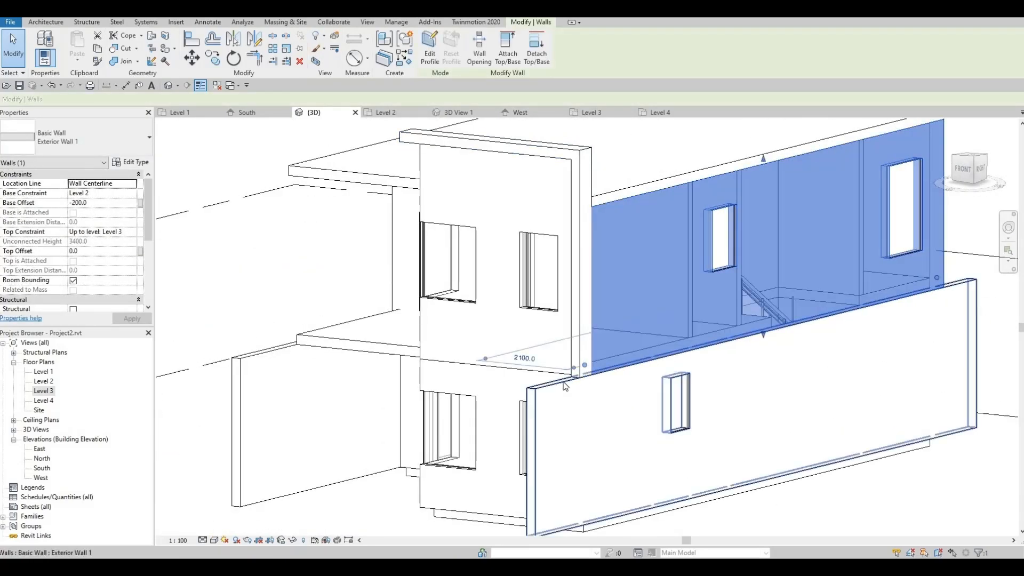
{"action": "left_click", "coordinate": [657, 368]}
{"action": "key", "text": "Escape"}
{"action": "middle_click_drag", "start_coordinate": [704, 368], "coordinate": [596, 353], "text": "shift"}
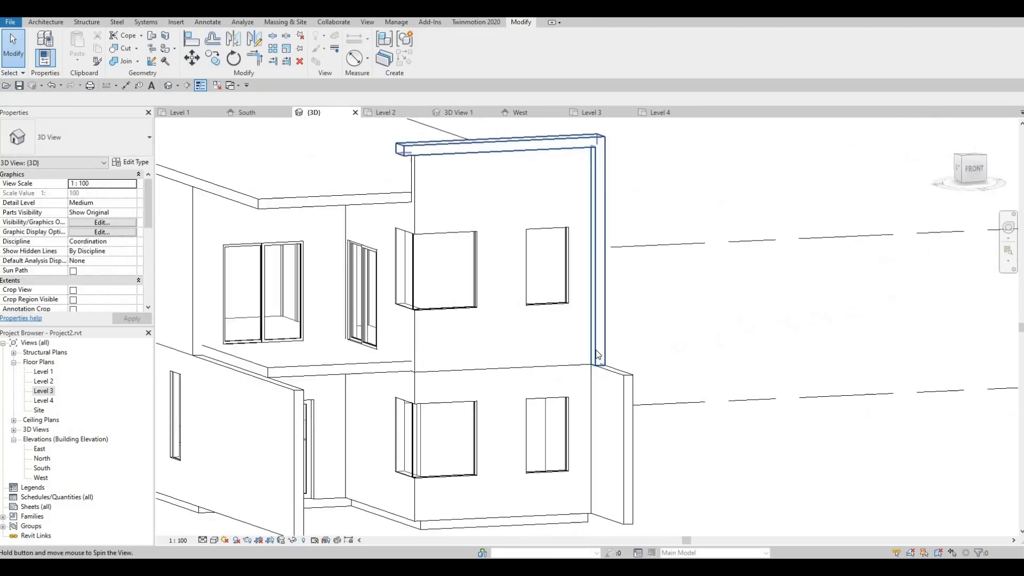
Examine the front-left recess with its sliding doors, balcony floor and roof overhang from several angles.
{"action": "middle_click_drag", "start_coordinate": [342, 325], "coordinate": [478, 312]}
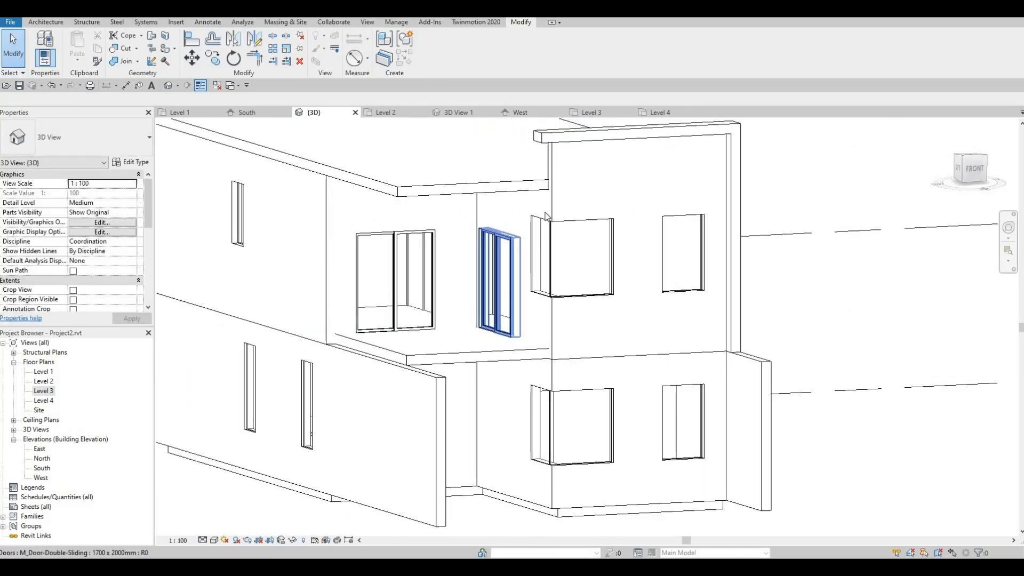
{"action": "middle_click_drag", "start_coordinate": [543, 216], "coordinate": [637, 274]}
{"action": "scroll", "coordinate": [639, 277], "scroll_direction": "down", "scroll_amount": 1}
{"action": "scroll", "coordinate": [642, 265], "scroll_direction": "up", "scroll_amount": 2}
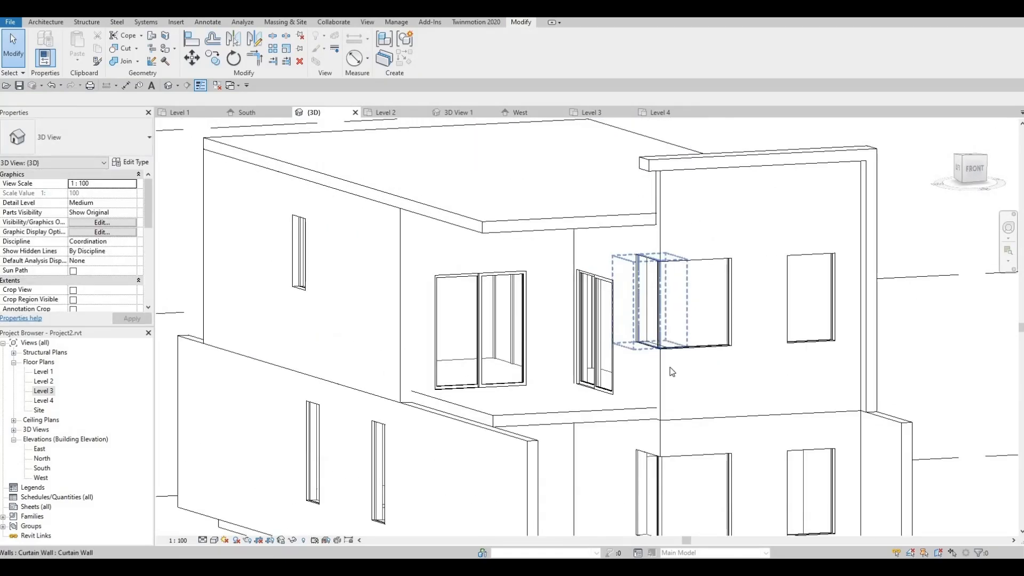
{"action": "middle_click_drag", "start_coordinate": [672, 372], "coordinate": [674, 350]}
{"action": "scroll", "coordinate": [600, 397], "scroll_direction": "up", "scroll_amount": 2}
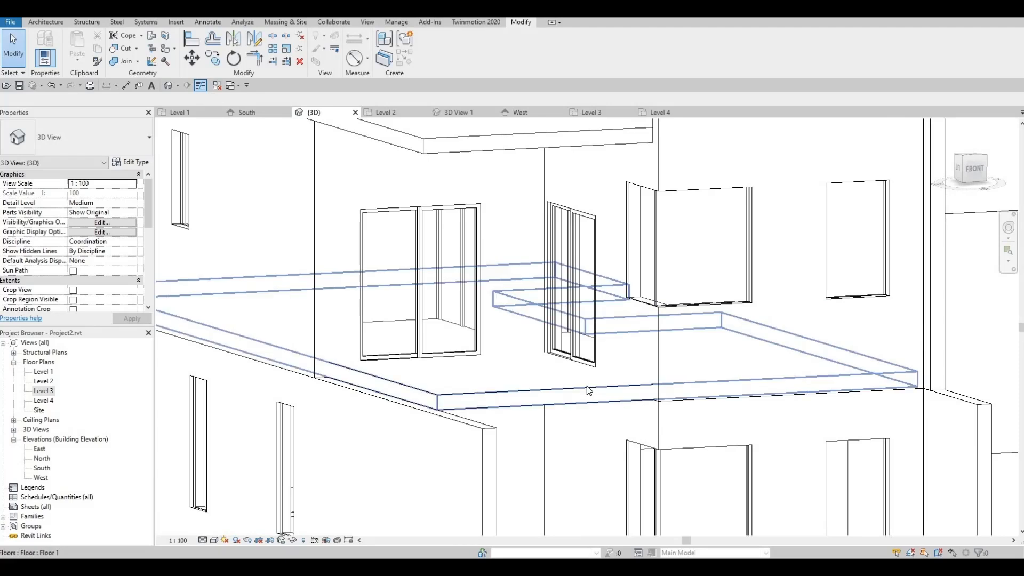
{"action": "middle_click_drag", "start_coordinate": [560, 413], "coordinate": [488, 424], "text": "shift"}
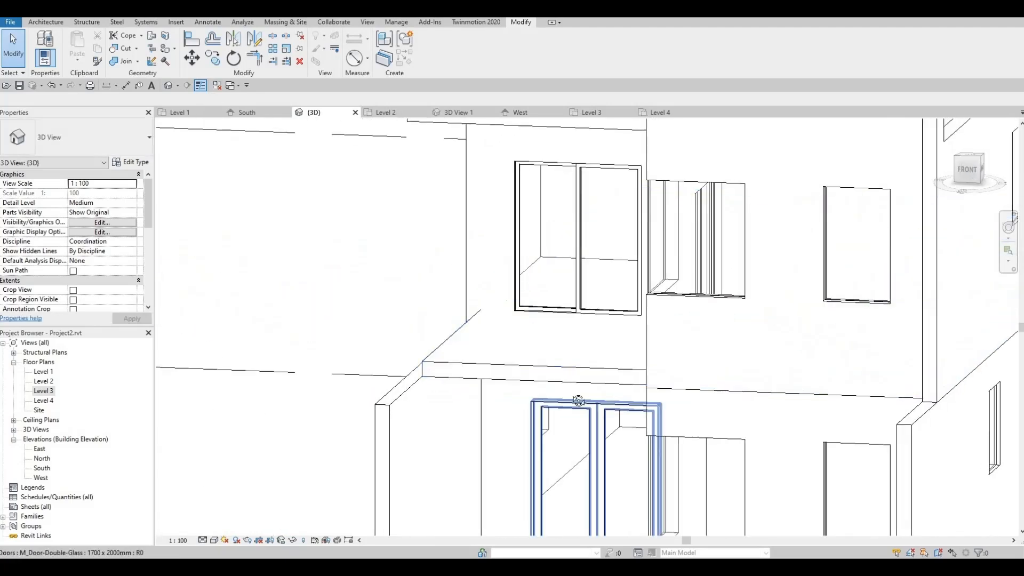
{"action": "middle_click_drag", "start_coordinate": [581, 279], "coordinate": [548, 258], "text": "shift"}
{"action": "mouse_move", "coordinate": [613, 256]}
{"action": "middle_mouse_down"}
{"action": "mouse_move", "coordinate": [656, 299]}
{"action": "mouse_move", "coordinate": [614, 261]}
{"action": "middle_mouse_up"}
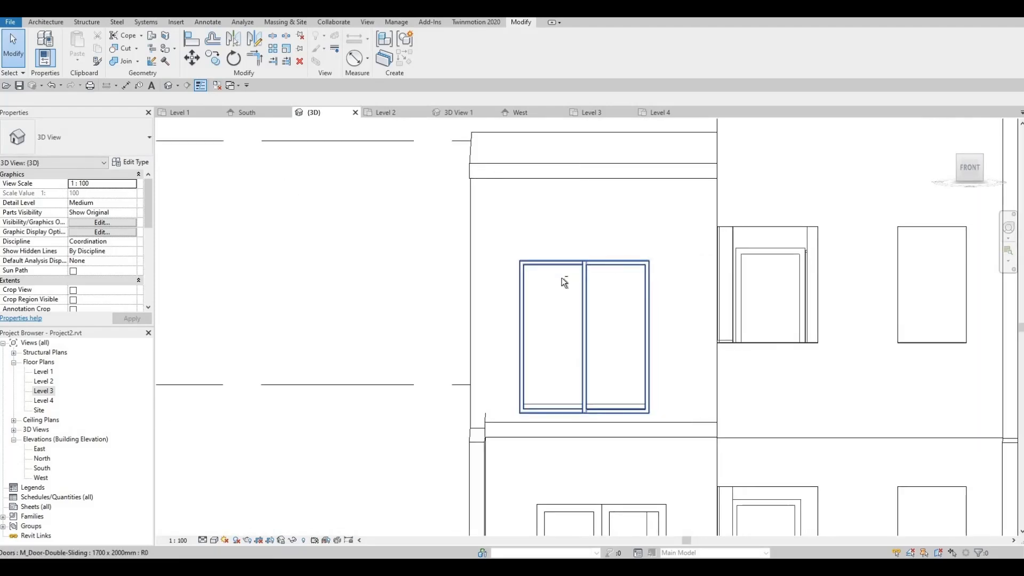
{"action": "middle_click_drag", "start_coordinate": [564, 282], "coordinate": [465, 436], "text": "shift"}
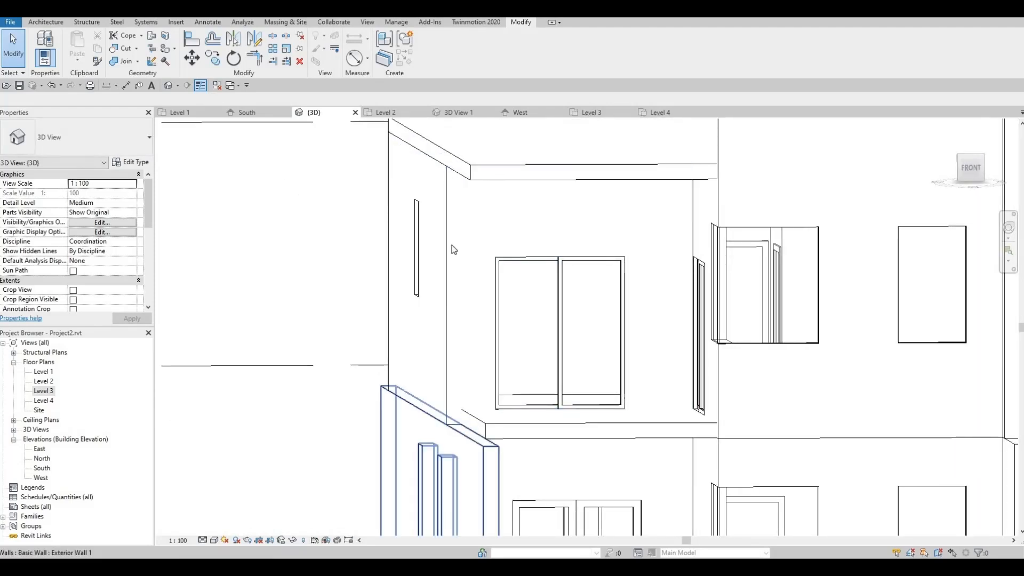
Extend the upper left exterior wall in the Level 2 plan to the front grid line, closing the recess's open side.
{"action": "left_click", "coordinate": [448, 214]}
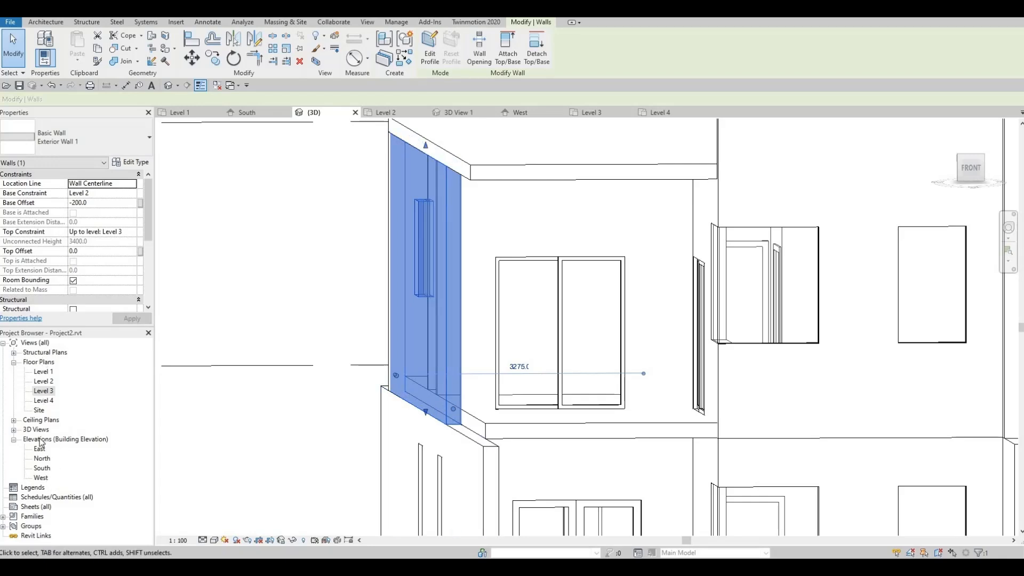
{"action": "double_click", "coordinate": [43, 381]}
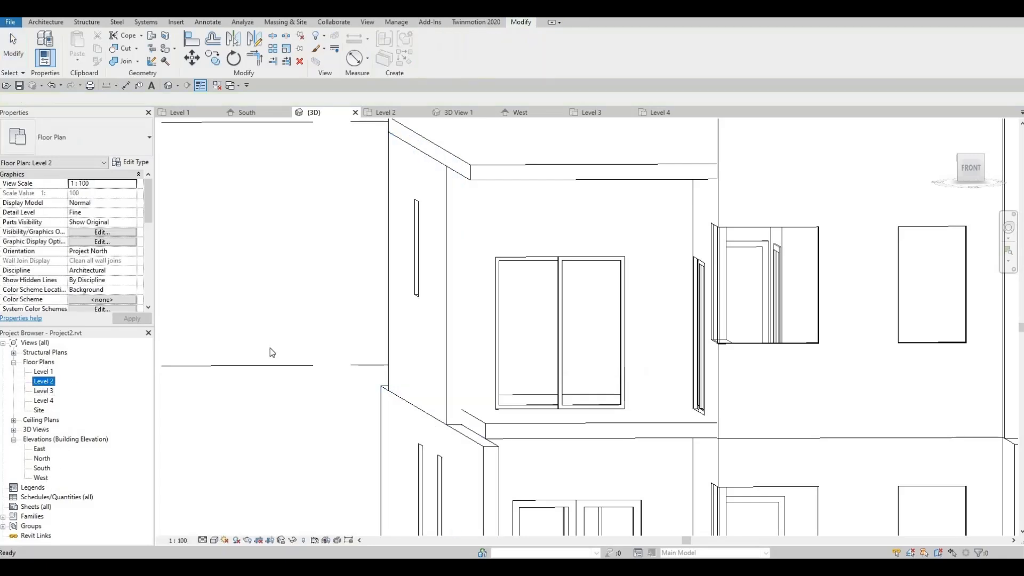
{"action": "middle_click_drag", "start_coordinate": [524, 284], "coordinate": [591, 367]}
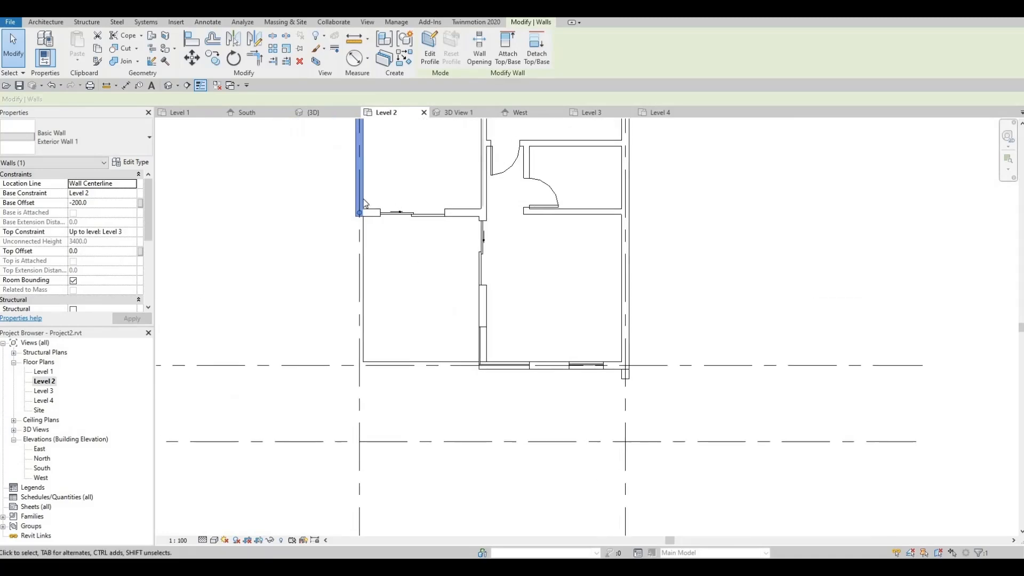
{"action": "left_click_drag", "start_coordinate": [359, 269], "coordinate": [402, 363]}
{"action": "left_click", "coordinate": [360, 350]}
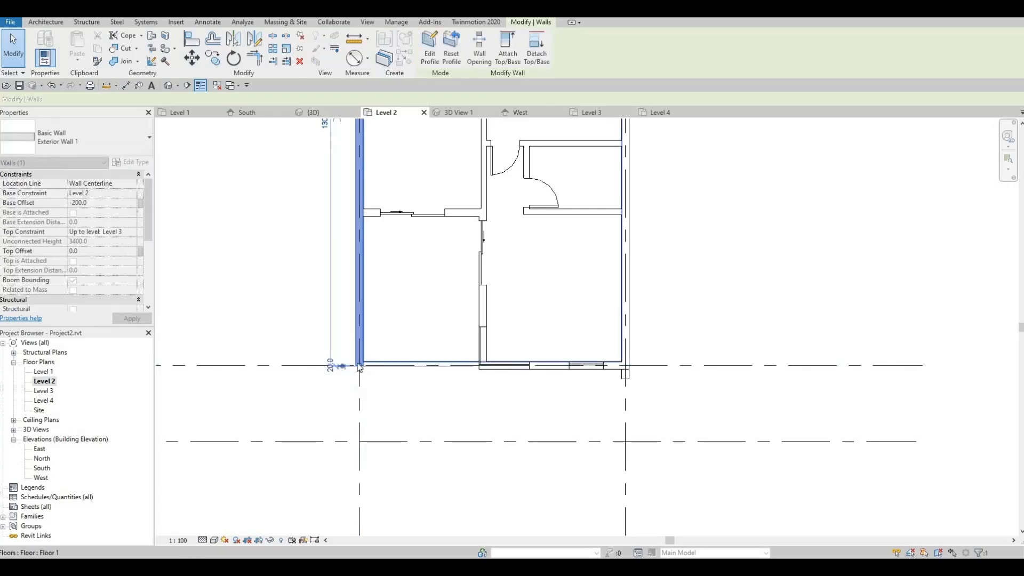
{"action": "scroll", "coordinate": [383, 361], "scroll_direction": "up", "scroll_amount": 3}
{"action": "key", "text": "Escape"}
Align the extended left wall's front end face with the roof's front edge in the 3D view.
{"action": "left_click", "coordinate": [152, 87]}
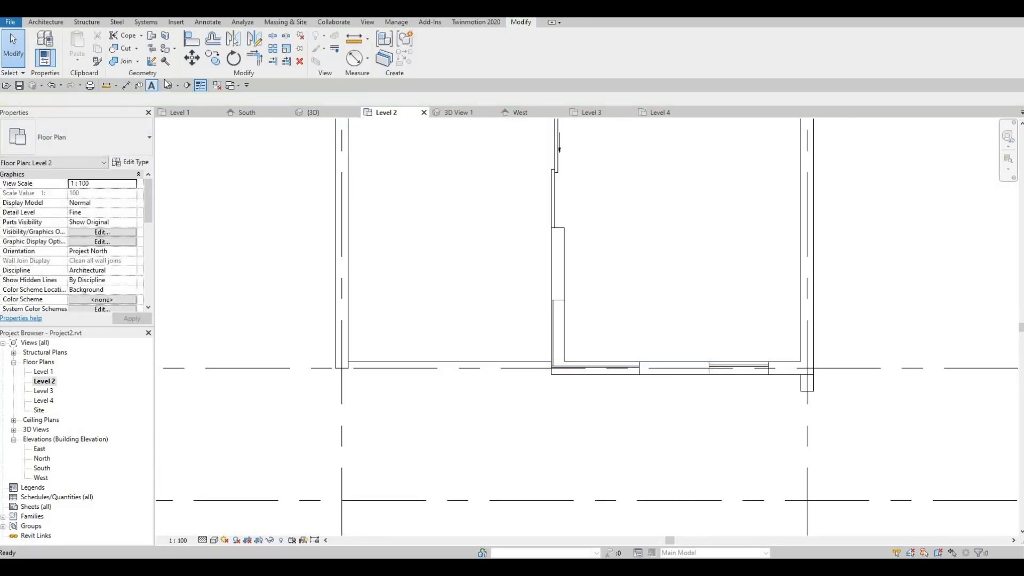
{"action": "left_click", "coordinate": [168, 85]}
{"action": "scroll", "coordinate": [400, 209], "scroll_direction": "down", "scroll_amount": 2}
{"action": "middle_click_drag", "start_coordinate": [436, 256], "coordinate": [469, 241], "text": "shift"}
{"action": "middle_click_drag", "start_coordinate": [392, 248], "coordinate": [301, 259], "text": "shift"}
{"action": "scroll", "coordinate": [503, 296], "scroll_direction": "down", "scroll_amount": 2}
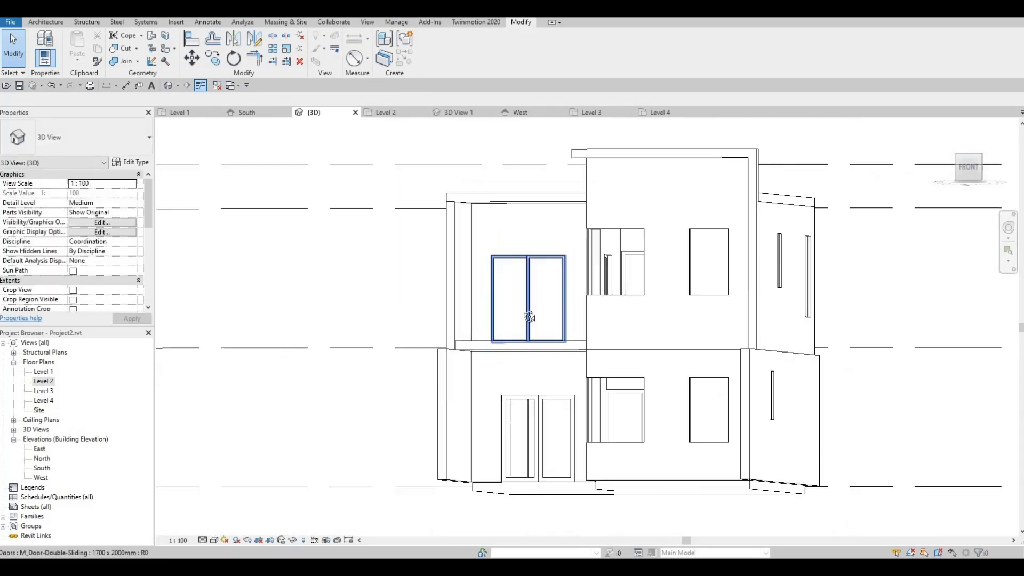
{"action": "middle_click_drag", "start_coordinate": [528, 315], "coordinate": [725, 398], "text": "shift"}
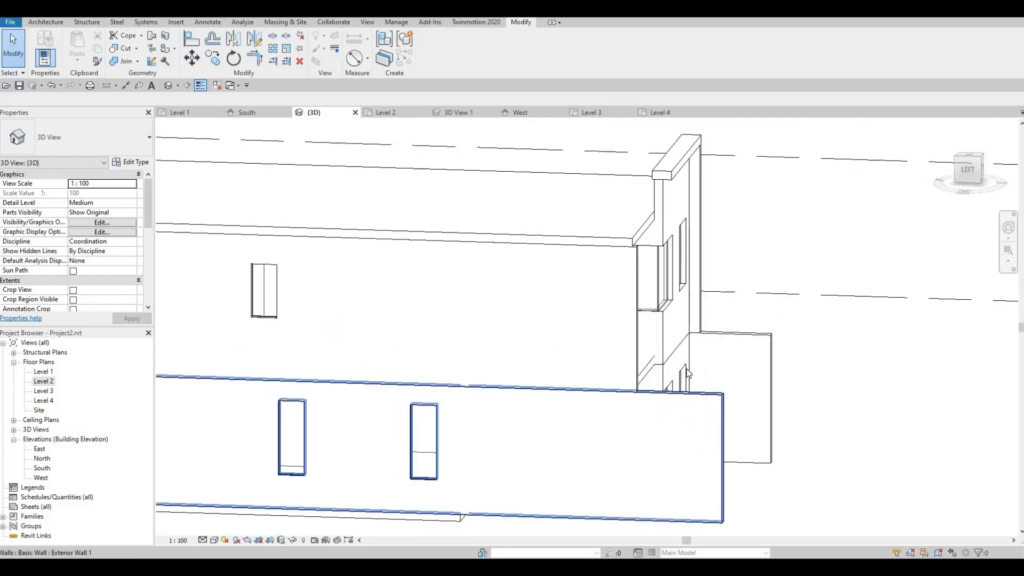
{"action": "scroll", "coordinate": [646, 218], "scroll_direction": "up", "scroll_amount": 5}
{"action": "middle_click_drag", "start_coordinate": [650, 253], "coordinate": [661, 278], "text": "shift"}
{"action": "left_click", "coordinate": [661, 292]}
{"action": "key", "text": "Escape"}
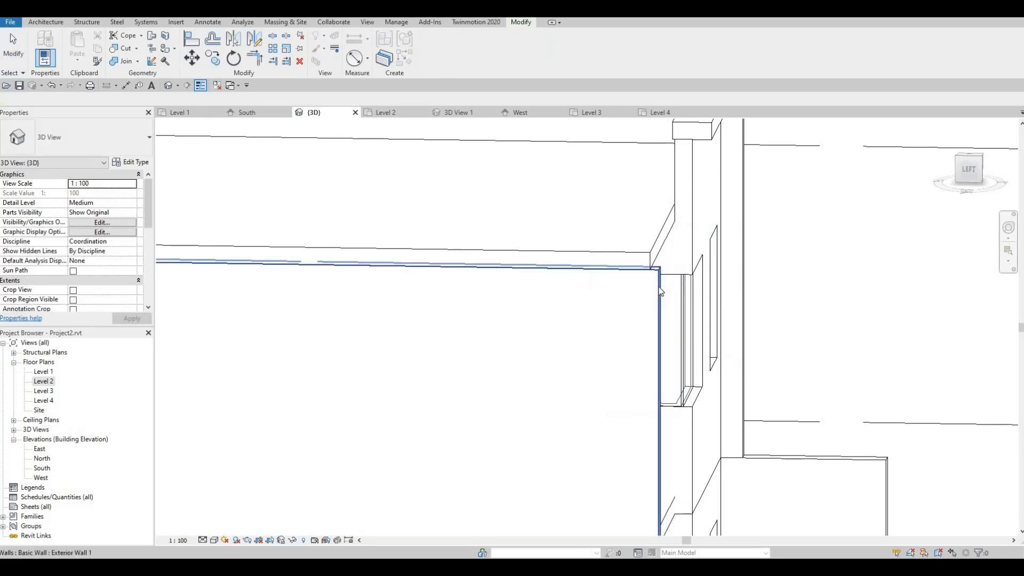
{"action": "key", "text": "a"}
{"action": "key", "text": "l"}
{"action": "left_click", "coordinate": [654, 261]}
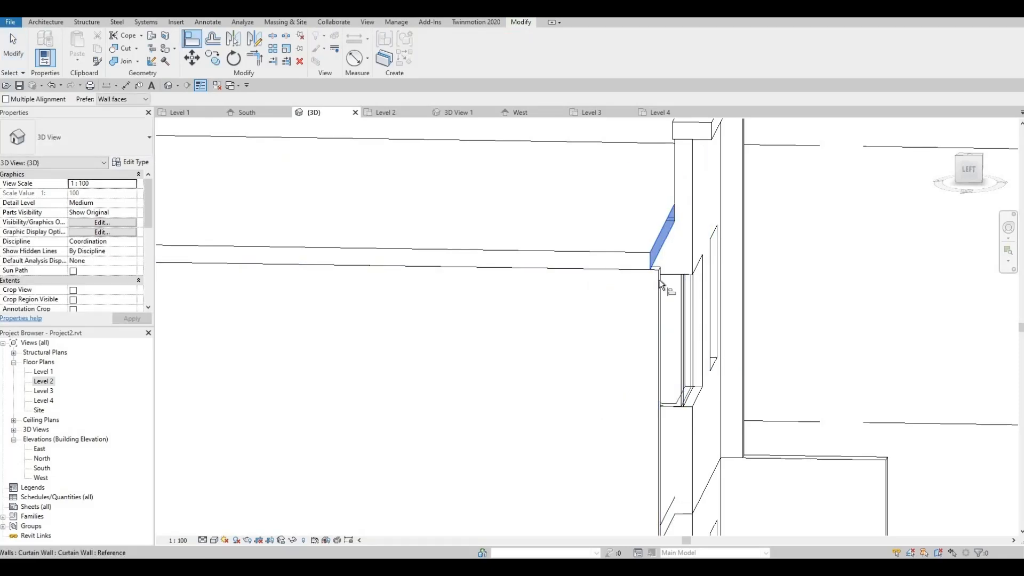
{"action": "left_click", "coordinate": [661, 294]}
{"action": "key", "text": "Escape"}
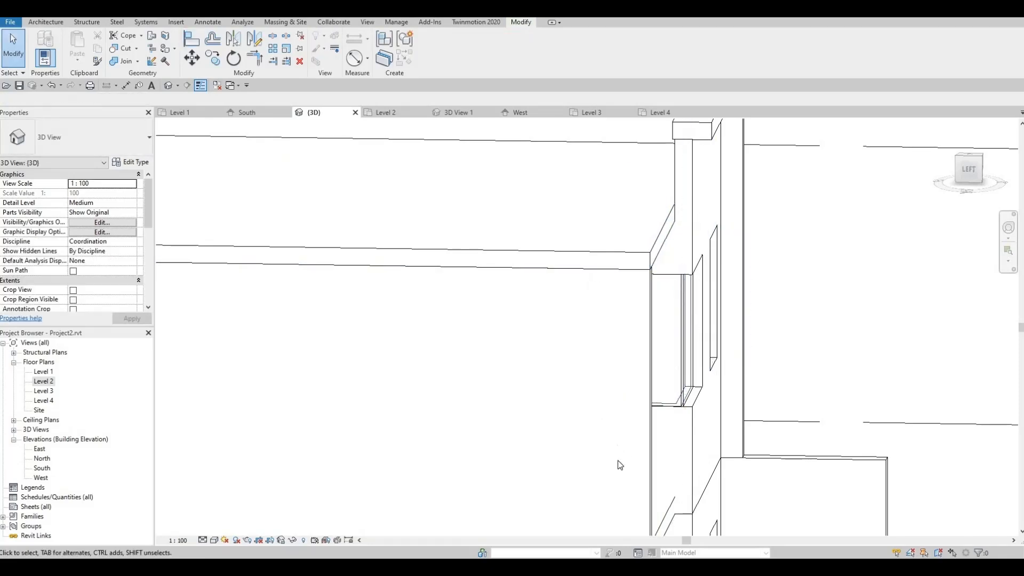
Check the extended left wall around the front-left balcony in 3D and open the South elevation.
{"action": "middle_click_drag", "start_coordinate": [617, 464], "coordinate": [523, 319], "text": "shift"}
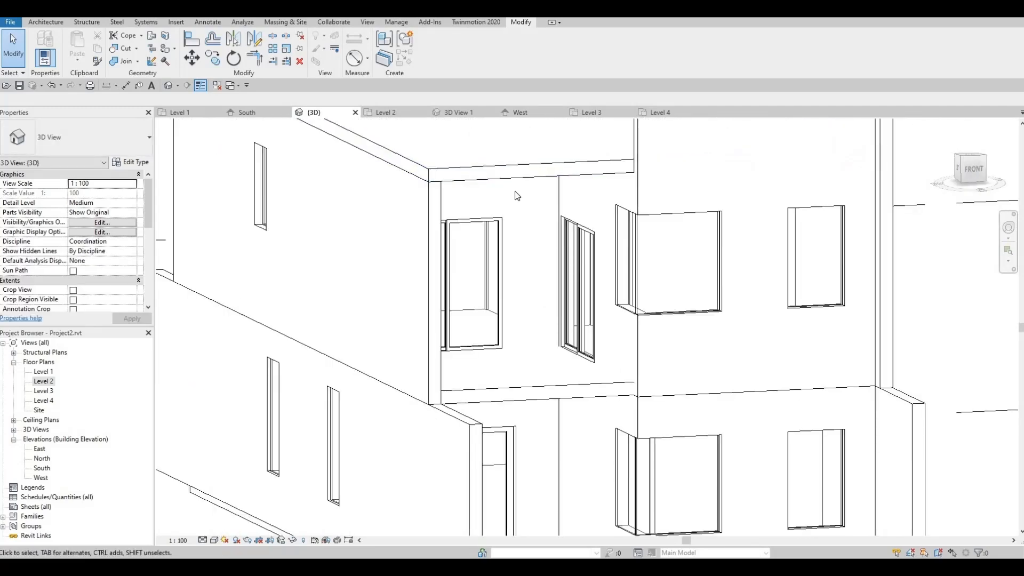
{"action": "middle_click_drag", "start_coordinate": [521, 165], "coordinate": [576, 167], "text": "shift"}
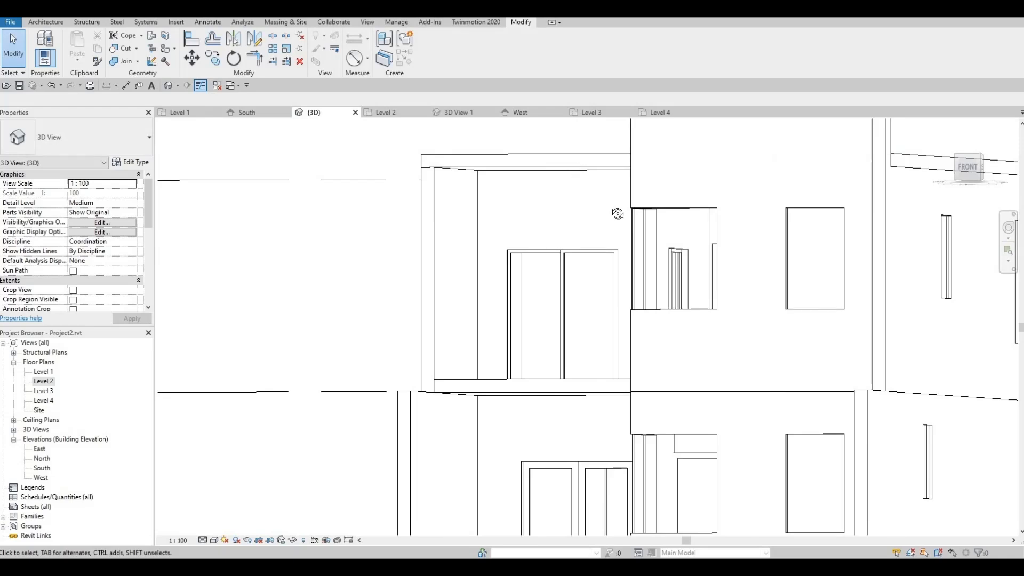
{"action": "middle_click_drag", "start_coordinate": [617, 214], "coordinate": [477, 194], "text": "shift"}
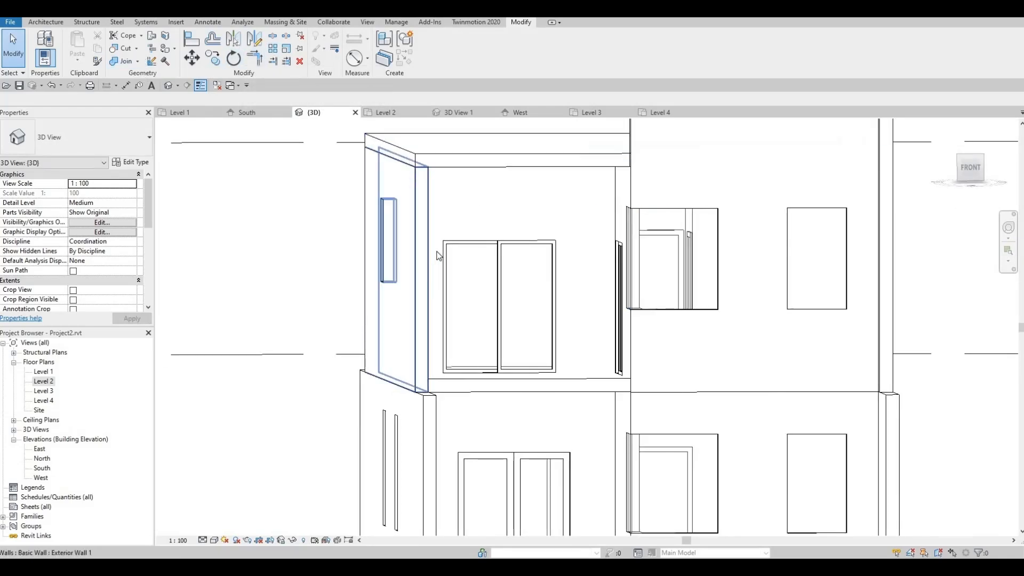
{"action": "middle_click_drag", "start_coordinate": [423, 291], "coordinate": [408, 300], "text": "shift"}
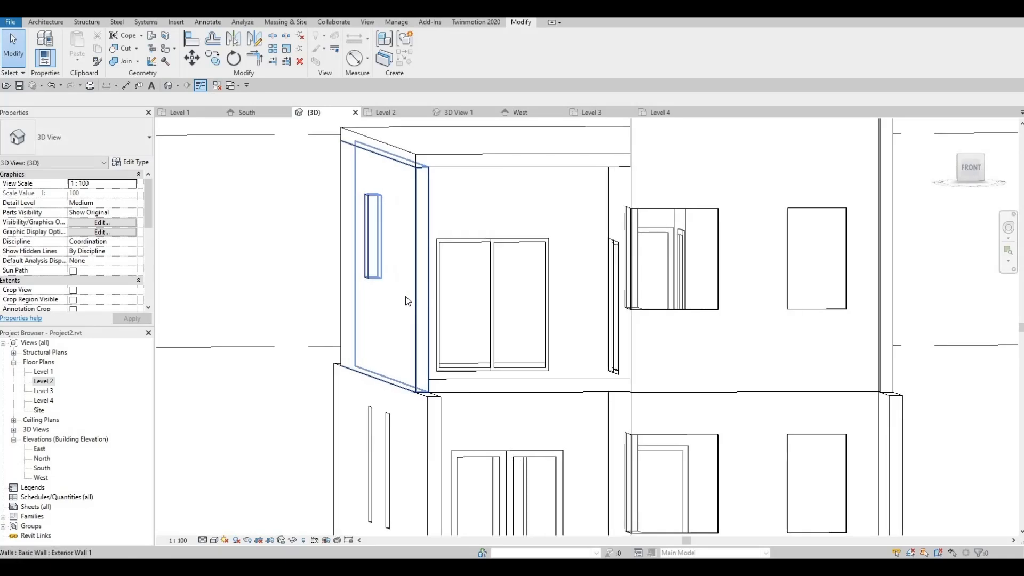
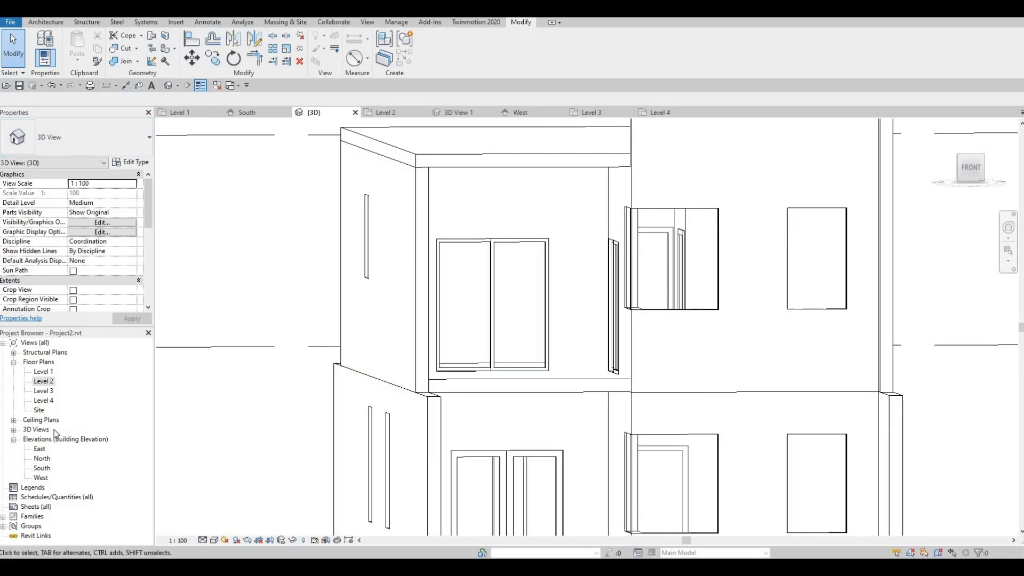
{"action": "double_click", "coordinate": [42, 468]}
{"action": "scroll", "coordinate": [439, 251], "scroll_direction": "up", "scroll_amount": 4}
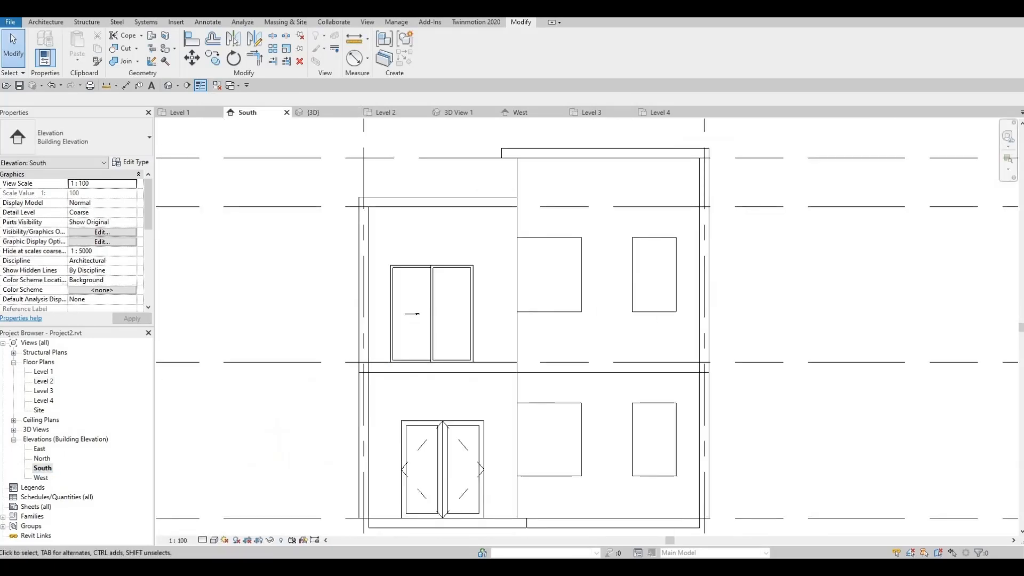
Start a new in-place component in the Generic Models category with the name Generic Models 2.
{"action": "left_click", "coordinate": [35, 23]}
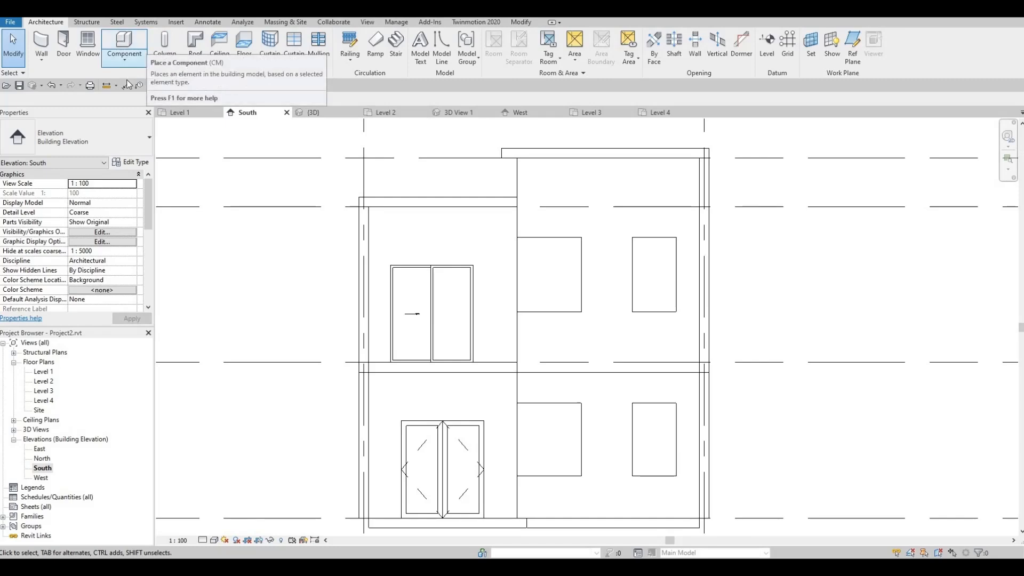
{"action": "left_click", "coordinate": [124, 55]}
{"action": "left_click", "coordinate": [133, 103]}
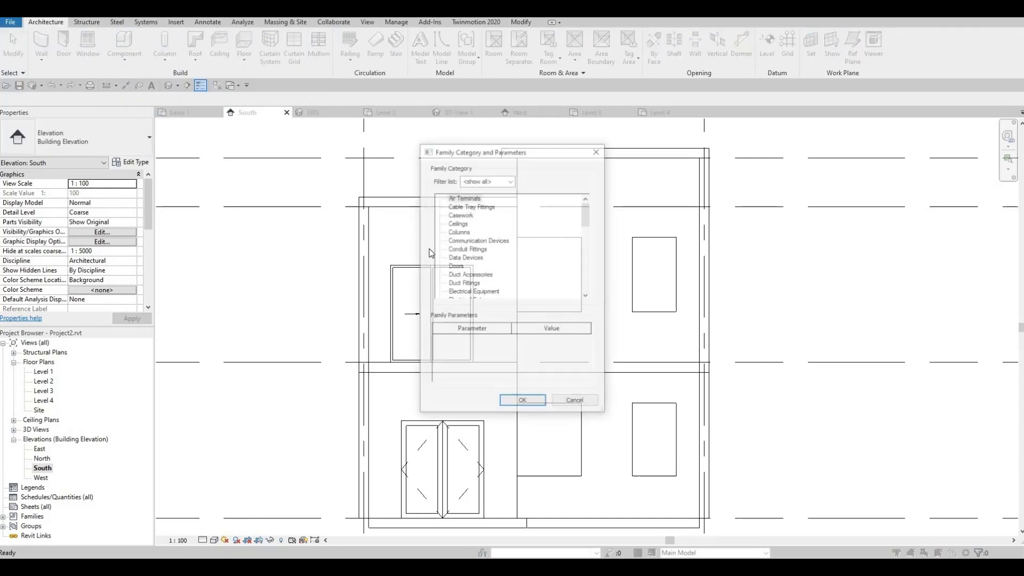
{"action": "scroll", "coordinate": [480, 268], "scroll_direction": "down", "scroll_amount": 2}
{"action": "left_click", "coordinate": [468, 266]}
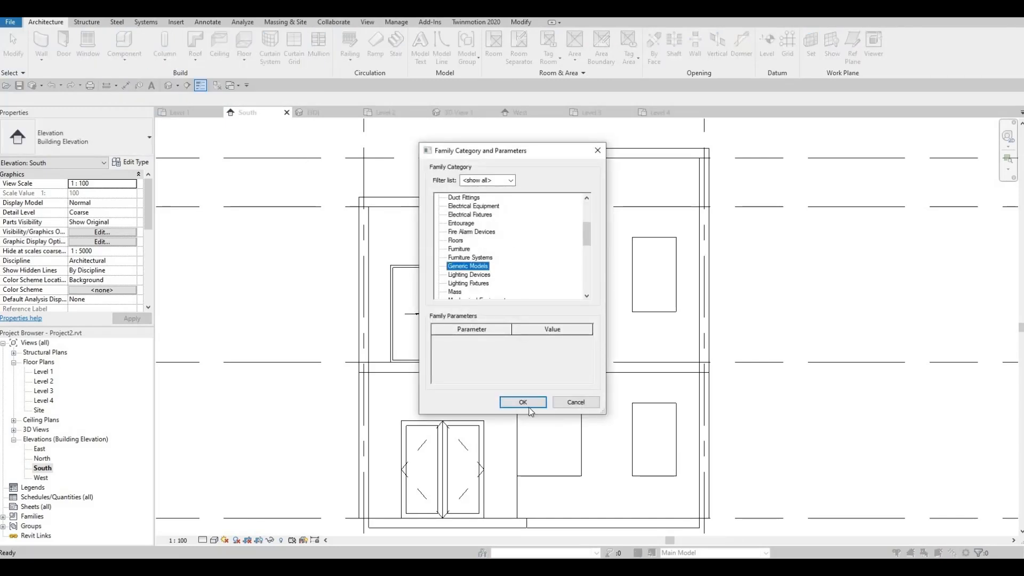
{"action": "left_click", "coordinate": [532, 406]}
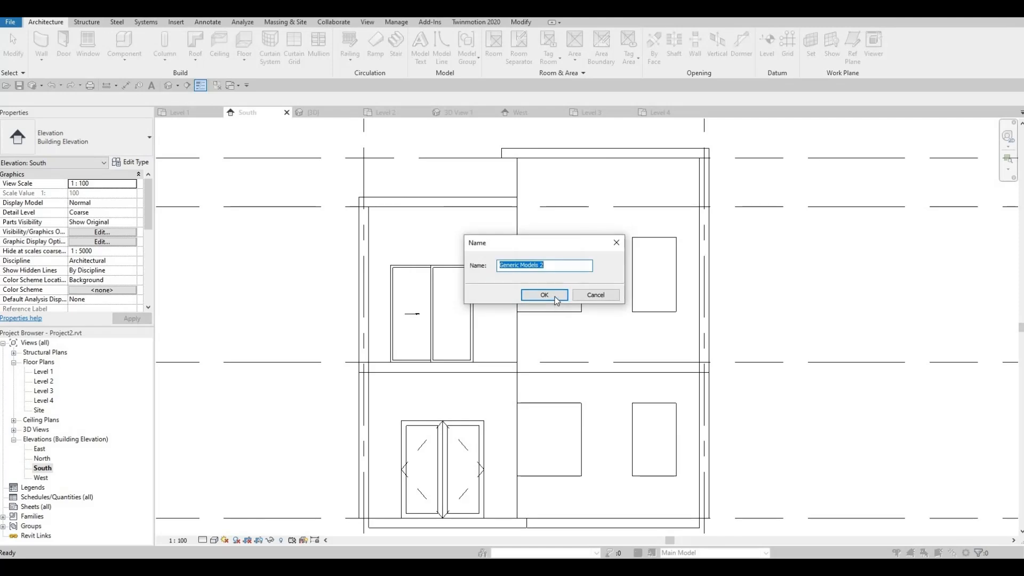
{"action": "left_click", "coordinate": [544, 295]}
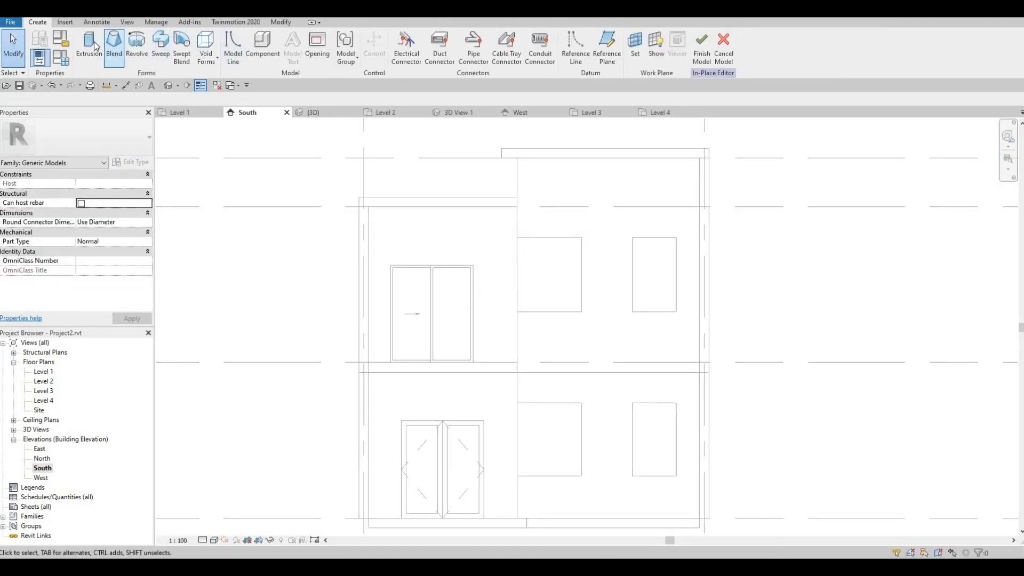
Start an extrusion on the Level 3 roof's front face and sketch a rectangle 3250 mm wide and about 188 mm high over the left roof edge.
{"action": "left_click", "coordinate": [92, 47]}
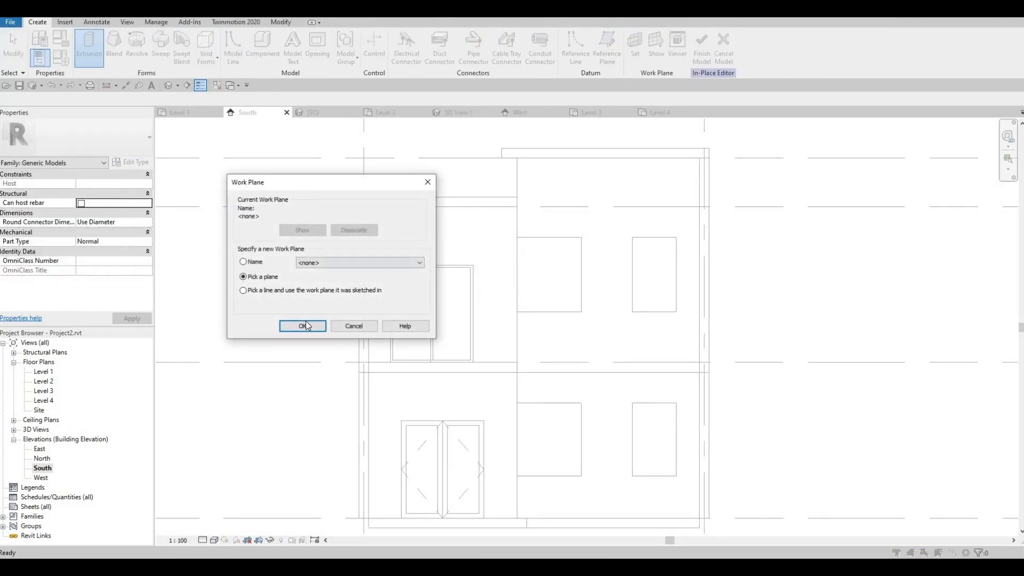
{"action": "key", "text": "Return"}
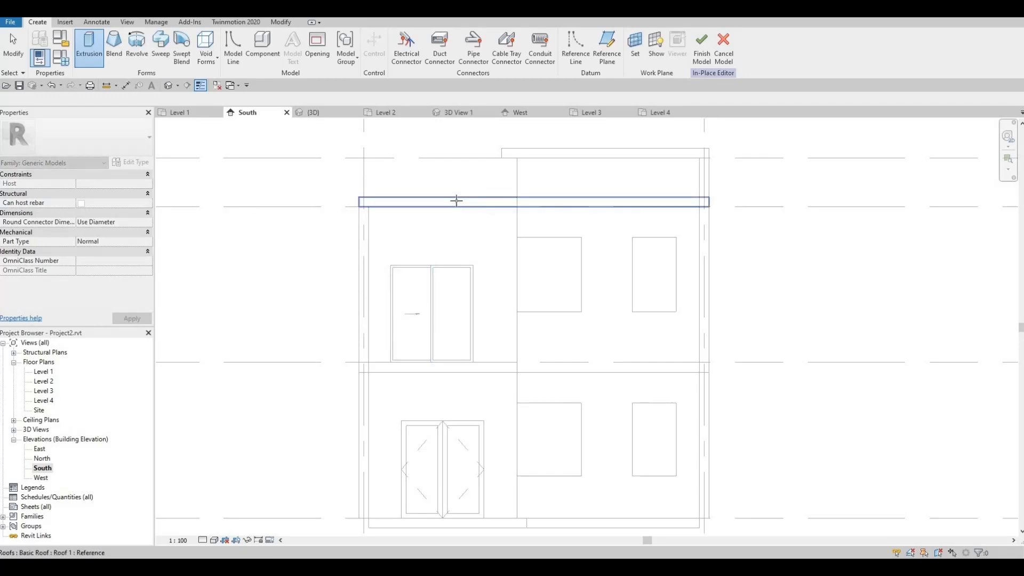
{"action": "left_click", "coordinate": [452, 208]}
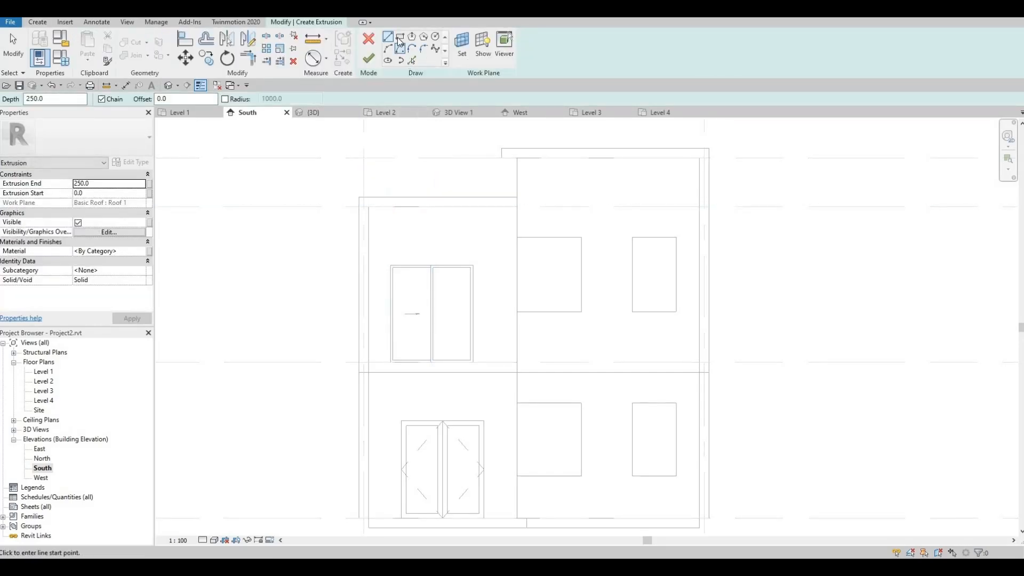
{"action": "left_click", "coordinate": [517, 201]}
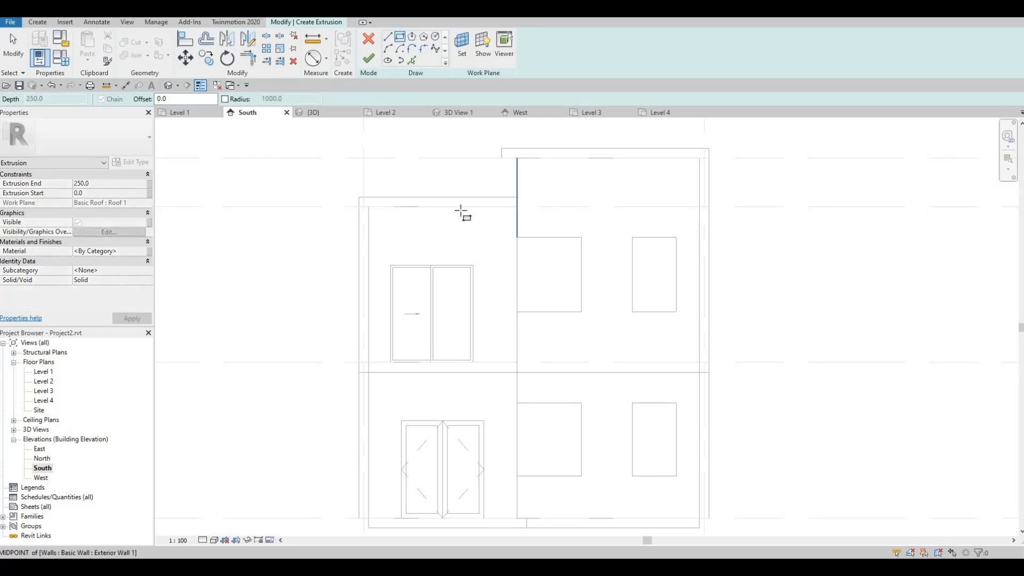
{"action": "left_click", "coordinate": [358, 207]}
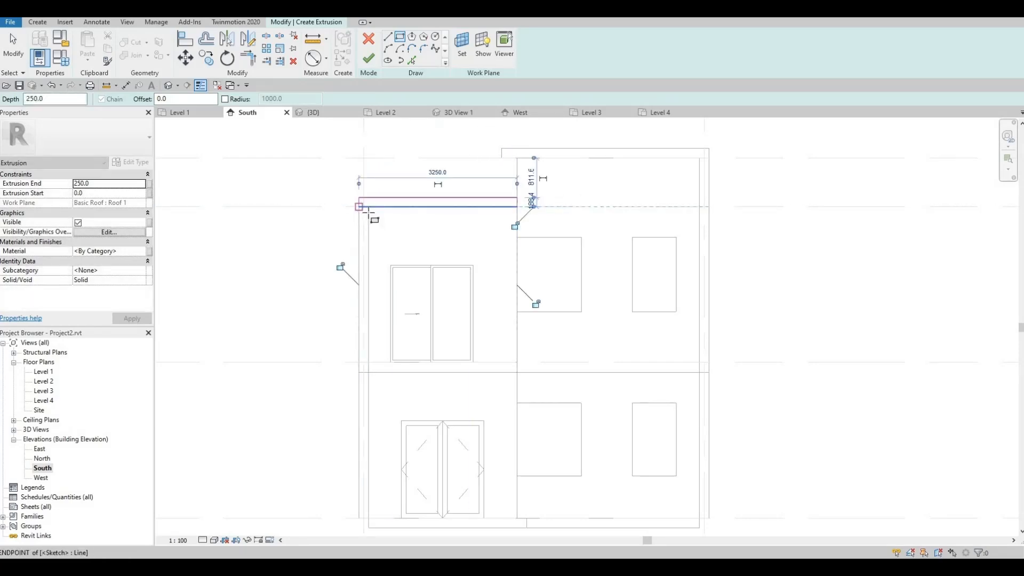
Sketch a rectangle down the left wall's front end and a 3050 by 200 mm rectangle along the balcony floor edge.
{"action": "scroll", "coordinate": [360, 212], "scroll_direction": "up", "scroll_amount": 2}
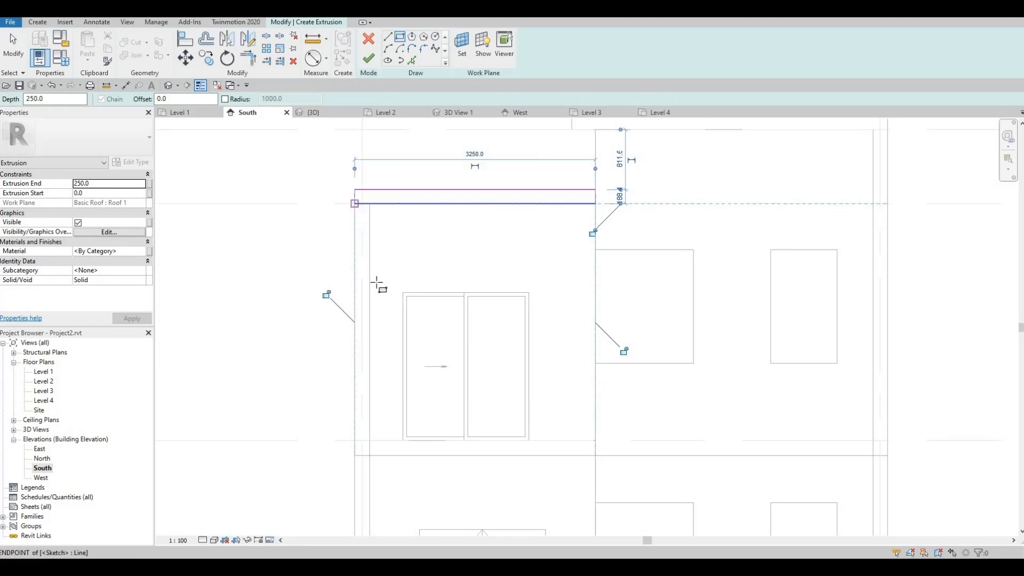
{"action": "left_click", "coordinate": [363, 423]}
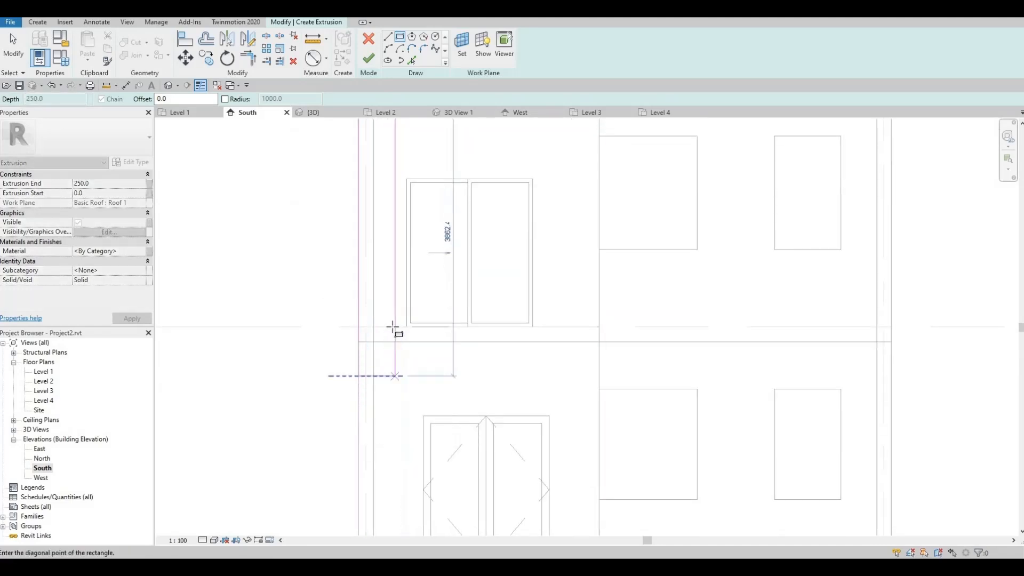
{"action": "left_click", "coordinate": [375, 344]}
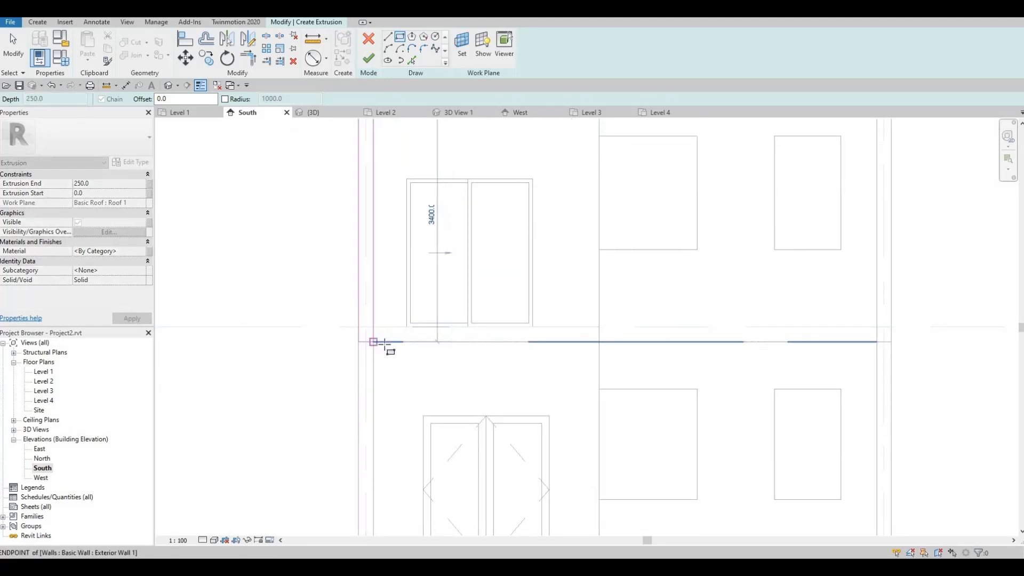
{"action": "left_click", "coordinate": [599, 326]}
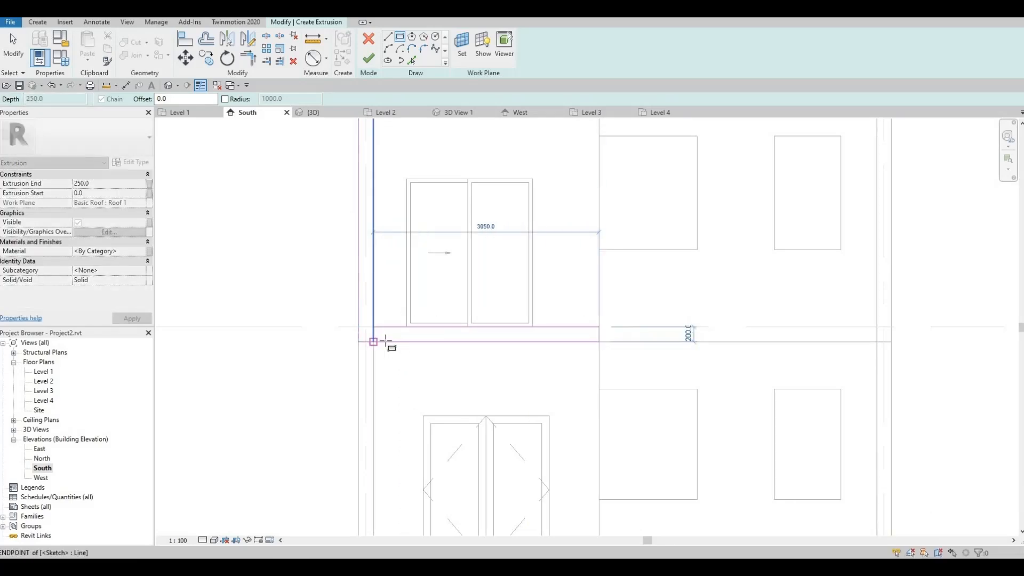
{"action": "left_click", "coordinate": [385, 341]}
{"action": "key", "text": "Escape"}
{"action": "key", "text": "Escape"}
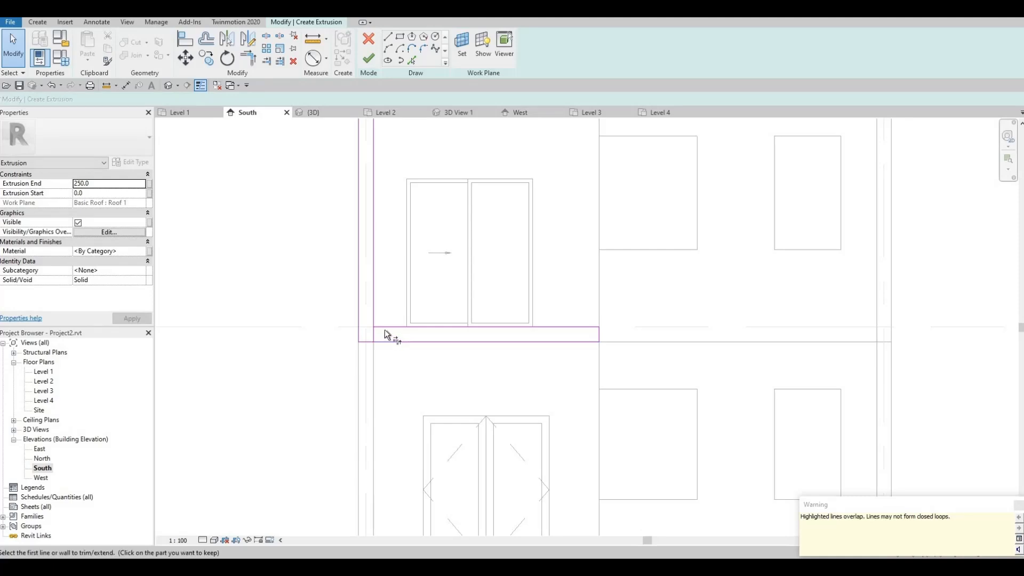
Trim the overlapping sketch lines and remove the leftover segments so the strips form one closed U-shaped frame outline.
{"action": "left_click", "coordinate": [375, 322]}
{"action": "left_click", "coordinate": [410, 327]}
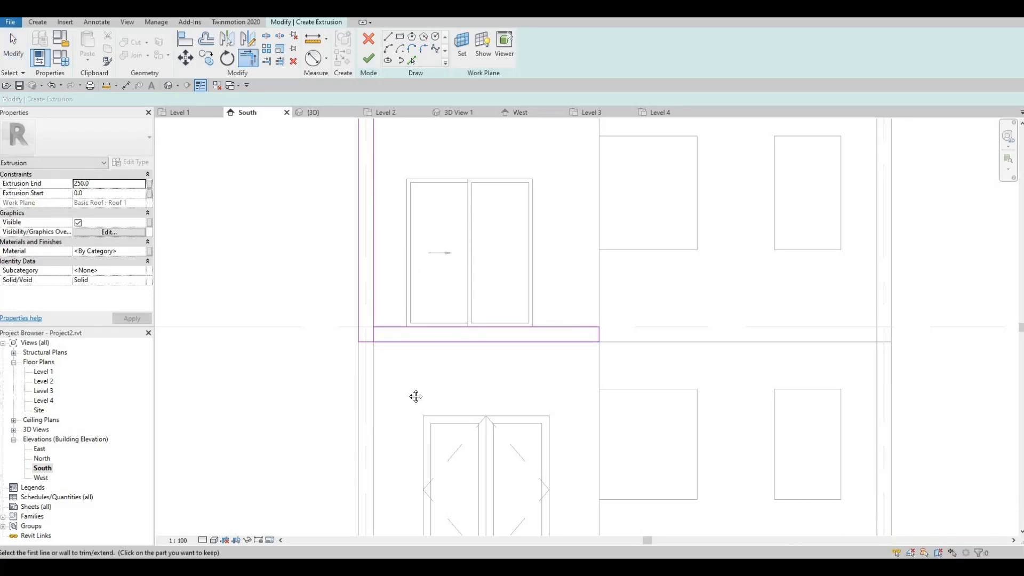
{"action": "middle_click_drag", "start_coordinate": [416, 396], "coordinate": [421, 521]}
{"action": "scroll", "coordinate": [397, 286], "scroll_direction": "down", "scroll_amount": 1}
{"action": "left_click", "coordinate": [386, 261]}
{"action": "left_click", "coordinate": [395, 245]}
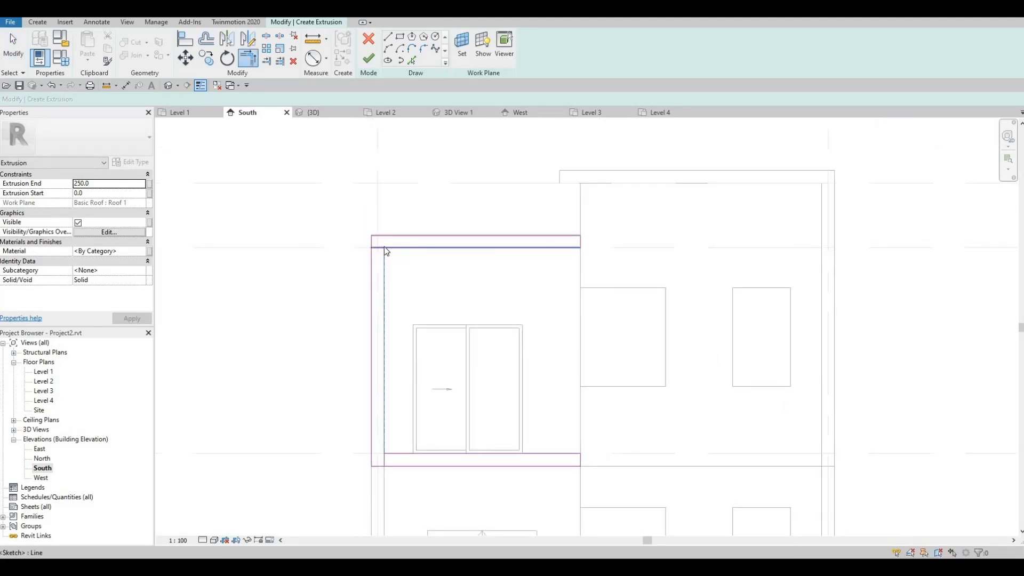
{"action": "key", "text": "Escape"}
{"action": "left_click", "coordinate": [377, 247]}
{"action": "key", "text": "Escape"}
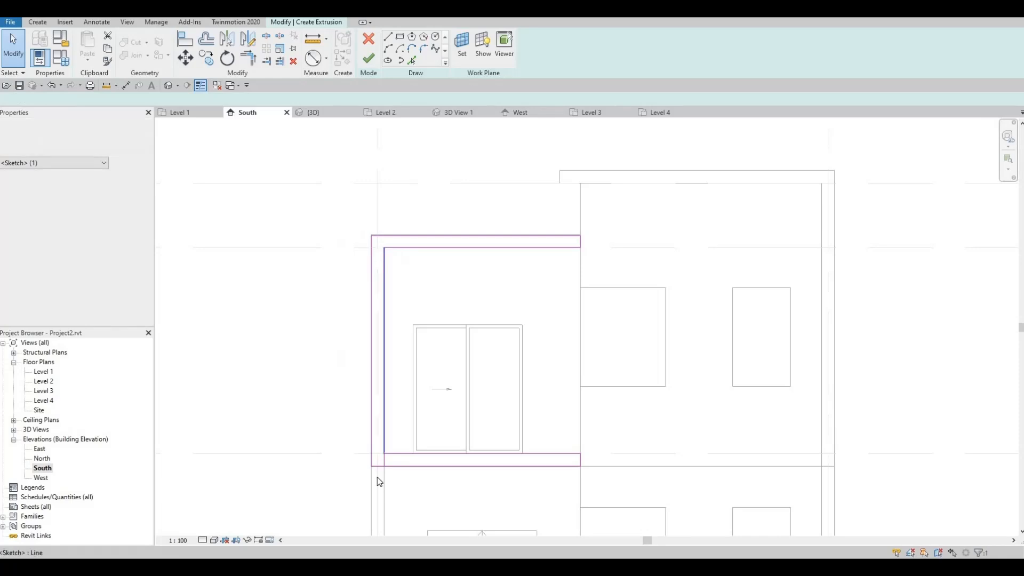
{"action": "scroll", "coordinate": [376, 476], "scroll_direction": "up", "scroll_amount": 2}
{"action": "scroll", "coordinate": [427, 431], "scroll_direction": "down", "scroll_amount": 1}
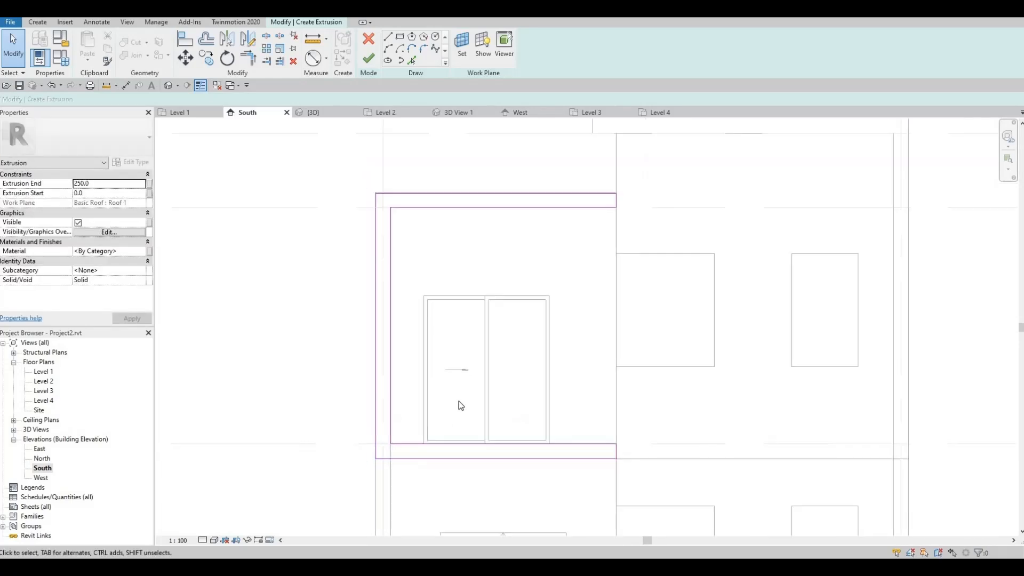
Align the frame sketch's top line with the top edge of the Level 3 roof.
{"action": "scroll", "coordinate": [595, 192], "scroll_direction": "up", "scroll_amount": 4}
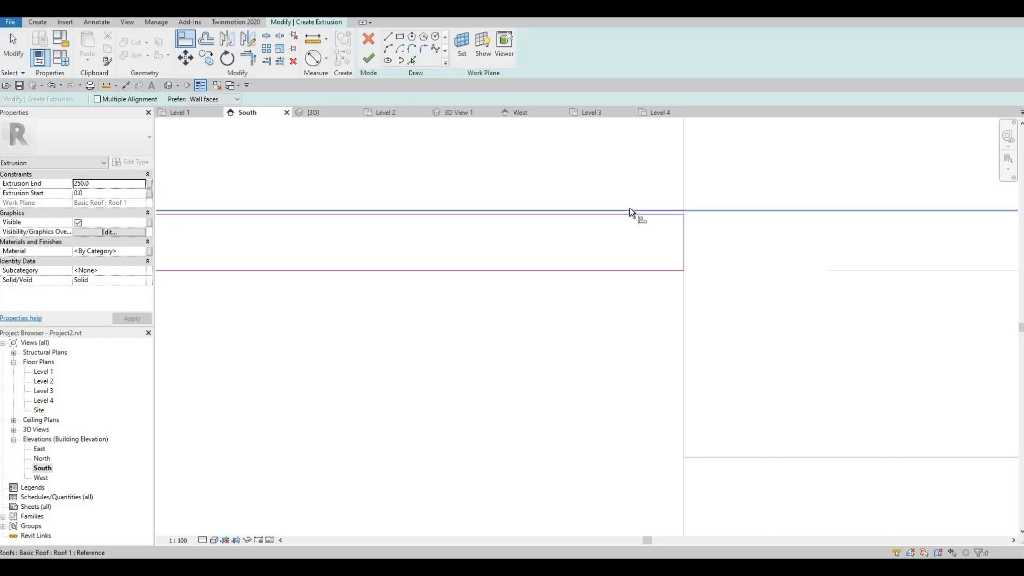
{"action": "left_click", "coordinate": [629, 211]}
{"action": "left_click", "coordinate": [628, 215]}
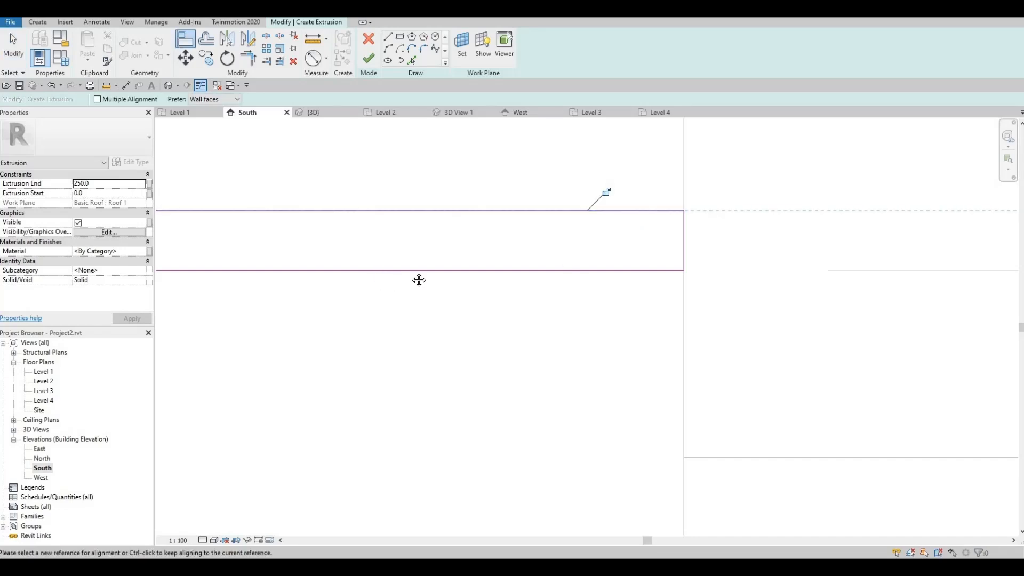
Check the sketch corners, then finish the 250 mm deep frame extrusion and the in-place model.
{"action": "middle_click_drag", "start_coordinate": [418, 280], "coordinate": [490, 263]}
{"action": "scroll", "coordinate": [488, 261], "scroll_direction": "down", "scroll_amount": 2}
{"action": "middle_click_drag", "start_coordinate": [405, 219], "coordinate": [550, 176]}
{"action": "scroll", "coordinate": [550, 214], "scroll_direction": "down", "scroll_amount": 1}
{"action": "scroll", "coordinate": [378, 227], "scroll_direction": "up", "scroll_amount": 2}
{"action": "scroll", "coordinate": [421, 174], "scroll_direction": "down", "scroll_amount": 2}
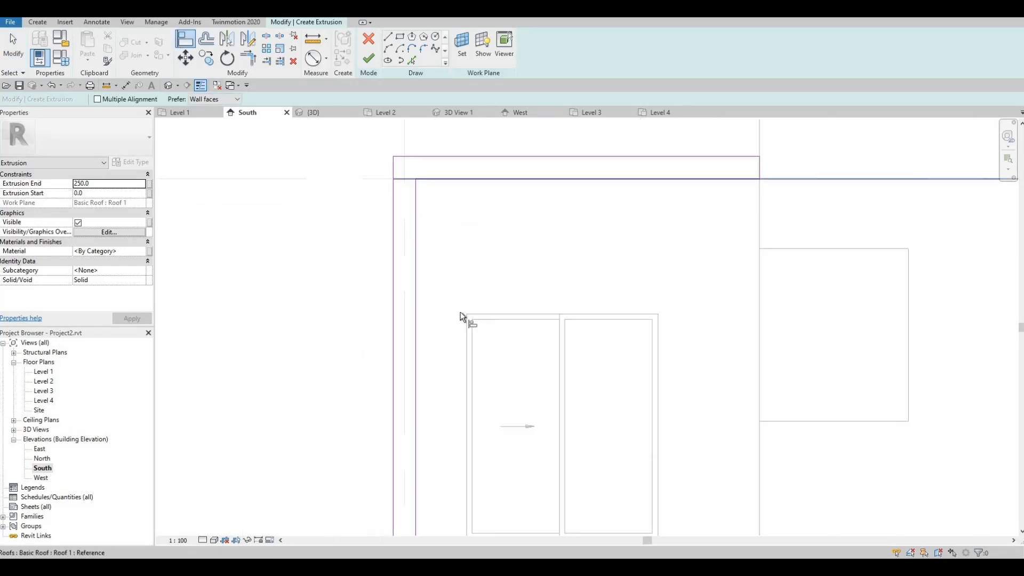
{"action": "scroll", "coordinate": [425, 176], "scroll_direction": "down", "scroll_amount": 3}
{"action": "scroll", "coordinate": [428, 395], "scroll_direction": "up", "scroll_amount": 6}
{"action": "scroll", "coordinate": [462, 384], "scroll_direction": "down", "scroll_amount": 3}
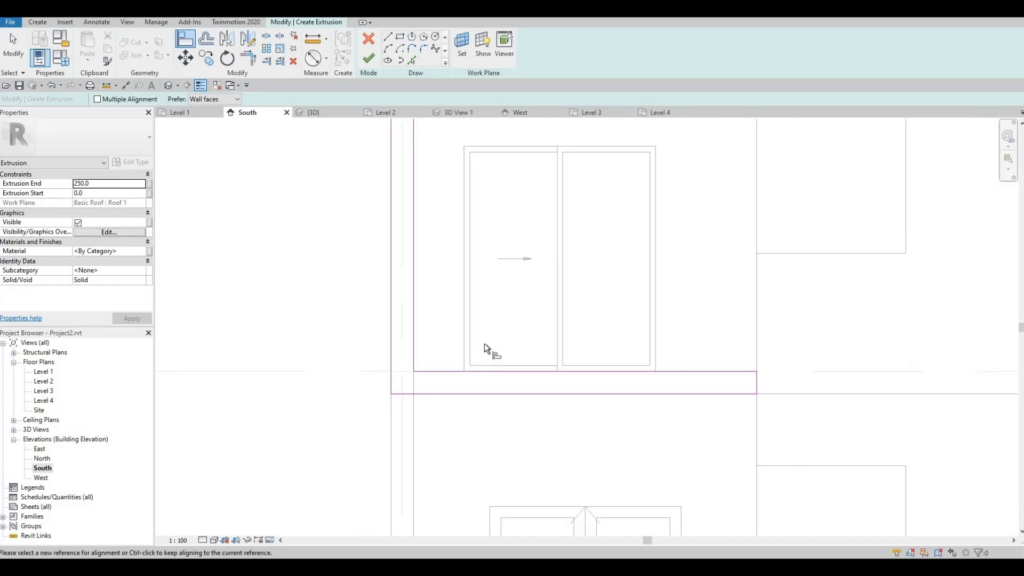
{"action": "scroll", "coordinate": [484, 346], "scroll_direction": "down", "scroll_amount": 1}
{"action": "left_click", "coordinate": [370, 58]}
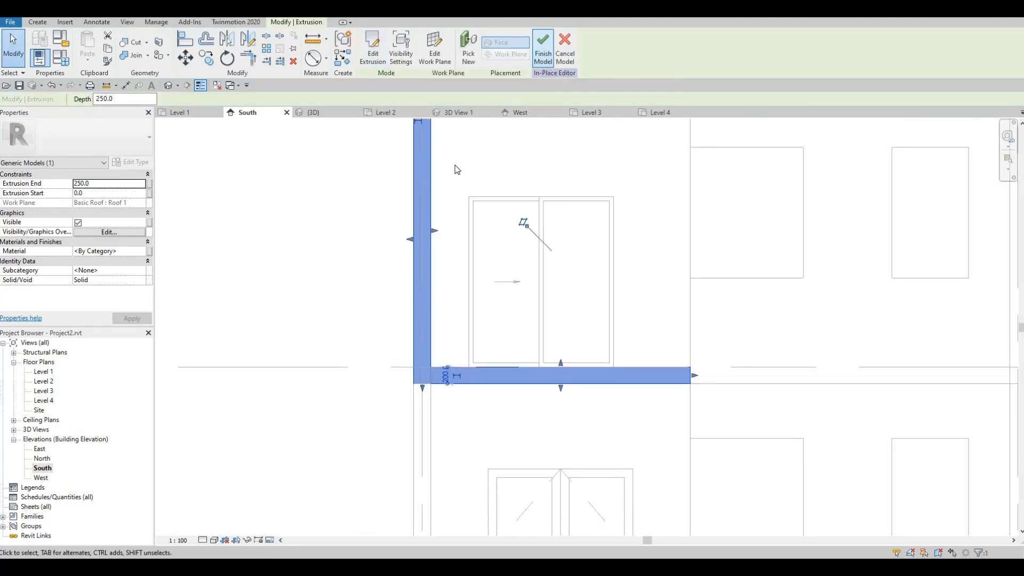
{"action": "left_click", "coordinate": [543, 49]}
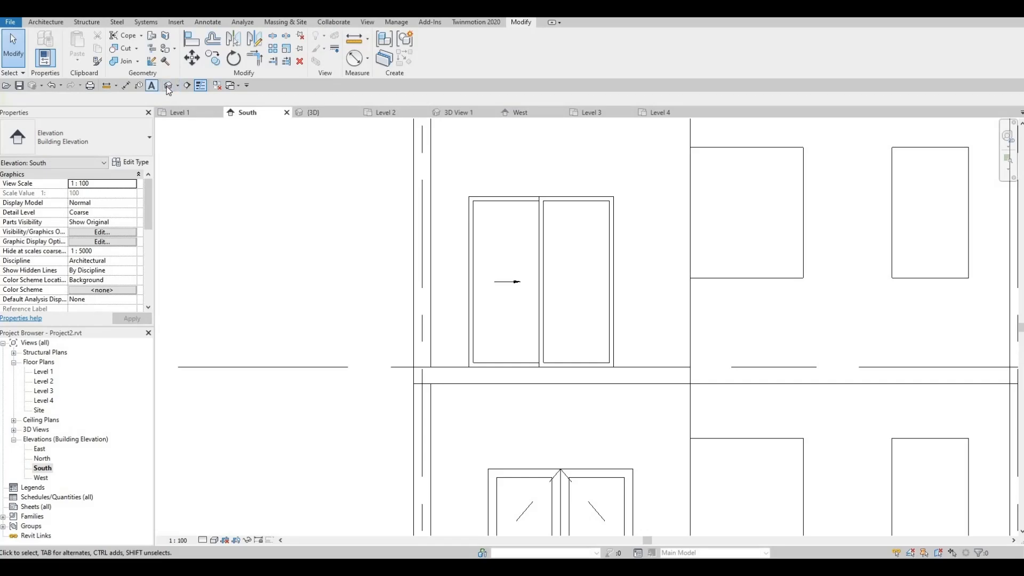
Examine the new frame around the front-left balcony in 3D, including its lower joint with the right-hand front wall.
{"action": "key", "text": "ctrl+Tab"}
{"action": "scroll", "coordinate": [533, 349], "scroll_direction": "up", "scroll_amount": 5}
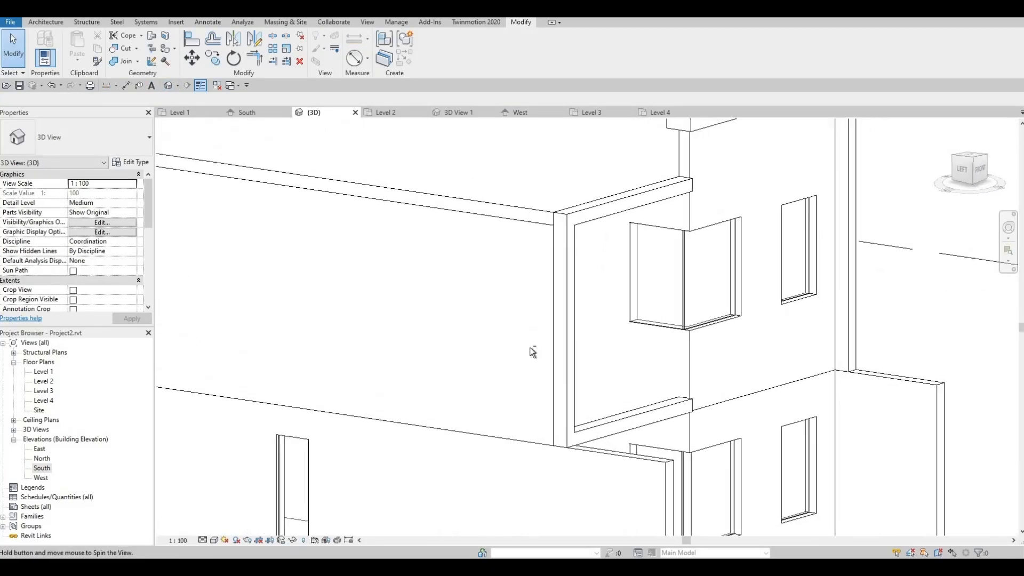
{"action": "middle_click_drag", "start_coordinate": [552, 346], "coordinate": [590, 379], "text": "shift"}
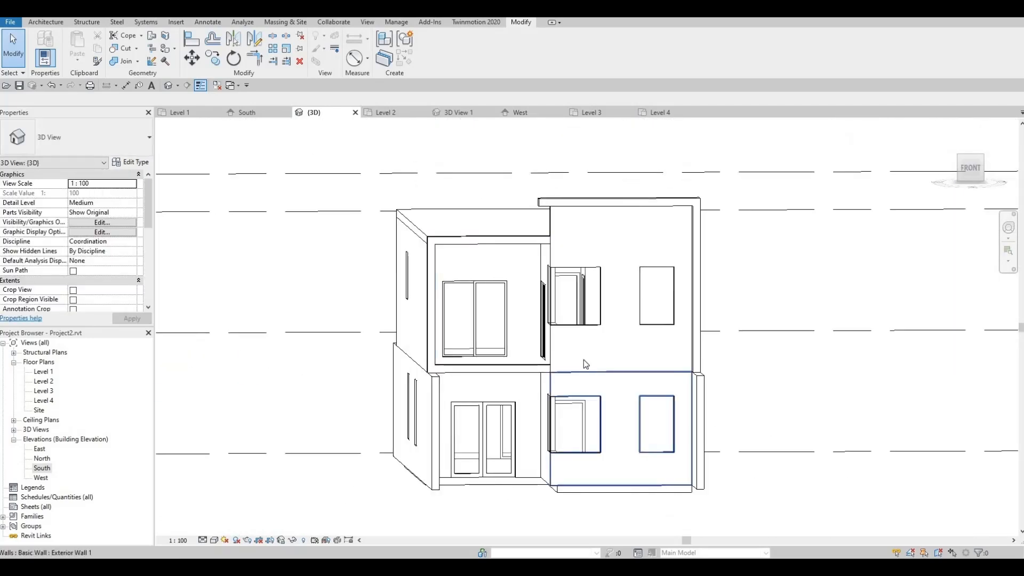
{"action": "scroll", "coordinate": [648, 390], "scroll_direction": "up", "scroll_amount": 4}
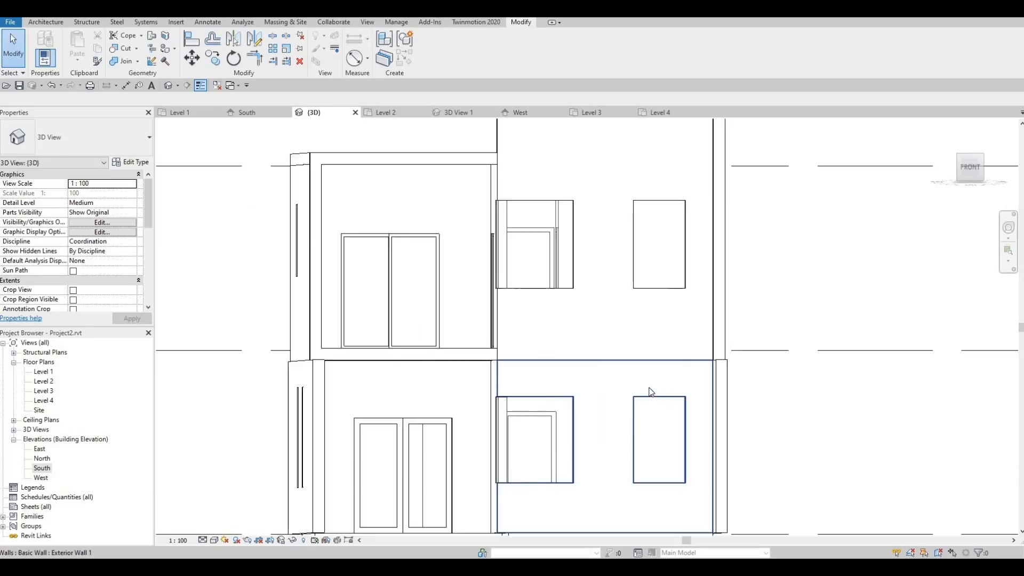
{"action": "scroll", "coordinate": [651, 392], "scroll_direction": "down", "scroll_amount": 1}
{"action": "middle_click_drag", "start_coordinate": [696, 365], "coordinate": [564, 236], "text": "shift"}
{"action": "scroll", "coordinate": [569, 235], "scroll_direction": "up", "scroll_amount": 4}
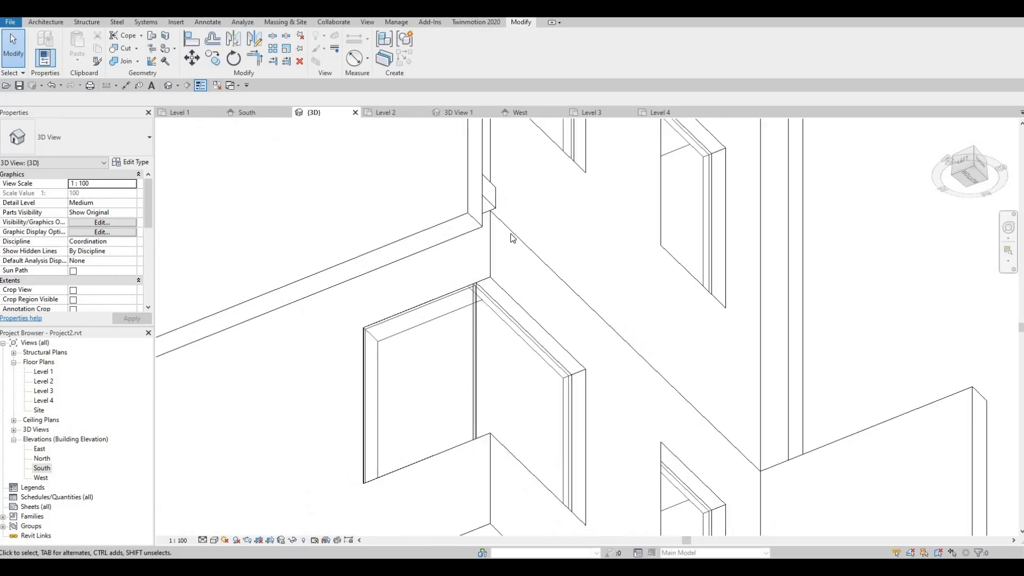
{"action": "scroll", "coordinate": [510, 236], "scroll_direction": "up", "scroll_amount": 4}
{"action": "scroll", "coordinate": [676, 289], "scroll_direction": "down", "scroll_amount": 7}
Examine the ground-floor front walls, corner windows and entrance doors below the frame in 3D from several angles.
{"action": "middle_click_drag", "start_coordinate": [702, 331], "coordinate": [561, 324], "text": "shift"}
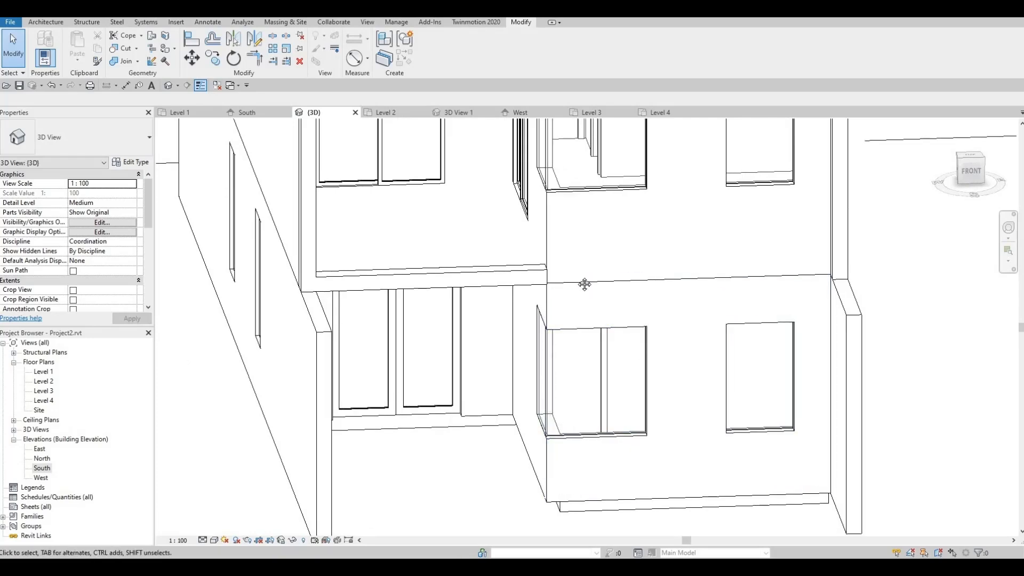
{"action": "scroll", "coordinate": [574, 279], "scroll_direction": "down", "scroll_amount": 1}
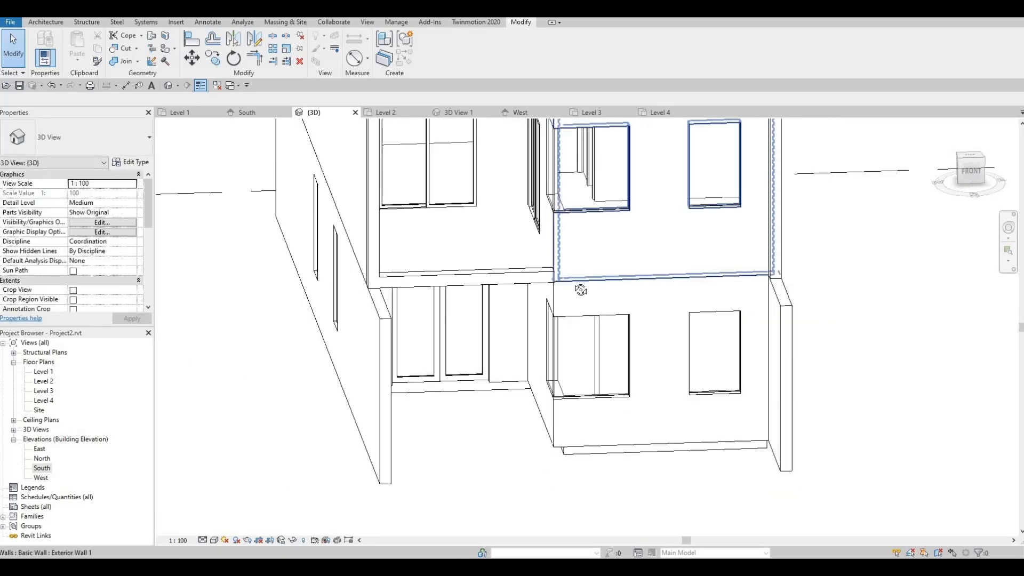
{"action": "middle_click_drag", "start_coordinate": [581, 289], "coordinate": [621, 270], "text": "shift"}
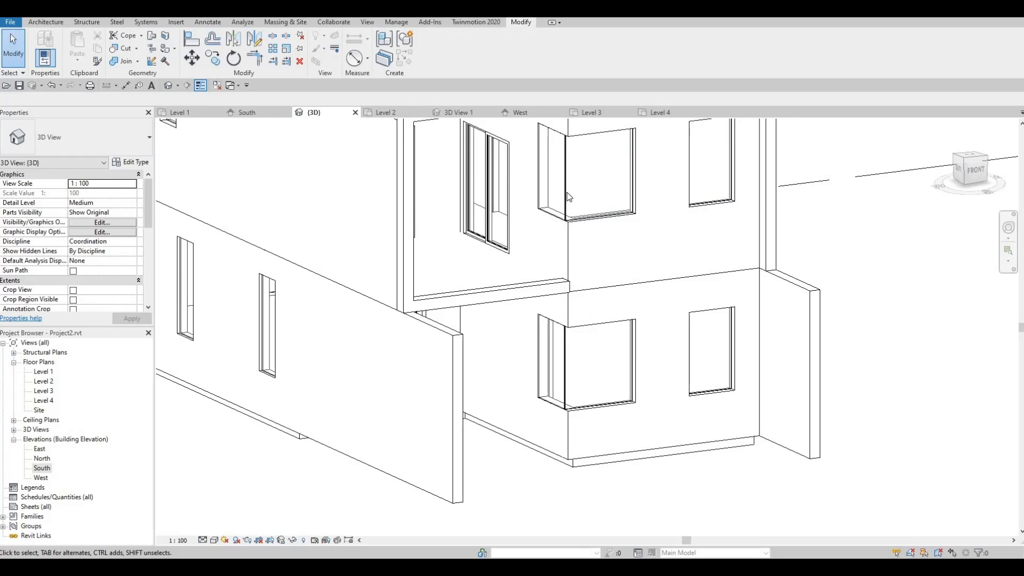
{"action": "middle_click_drag", "start_coordinate": [568, 198], "coordinate": [599, 201], "text": "shift"}
{"action": "scroll", "coordinate": [613, 141], "scroll_direction": "up", "scroll_amount": 1}
{"action": "middle_click_drag", "start_coordinate": [617, 137], "coordinate": [616, 224]}
{"action": "scroll", "coordinate": [598, 206], "scroll_direction": "down", "scroll_amount": 1}
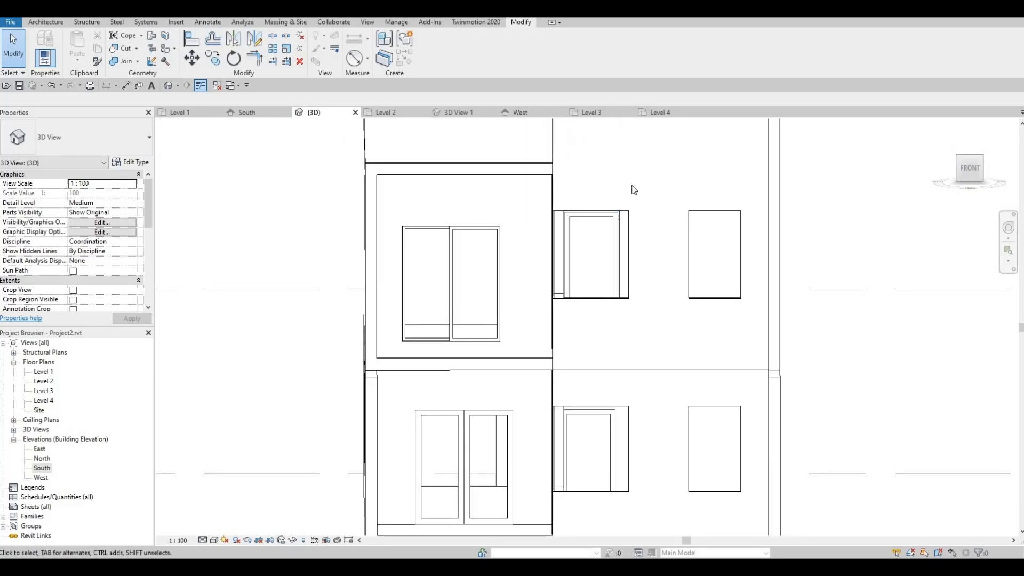
{"action": "middle_click_drag", "start_coordinate": [557, 330], "coordinate": [563, 292]}
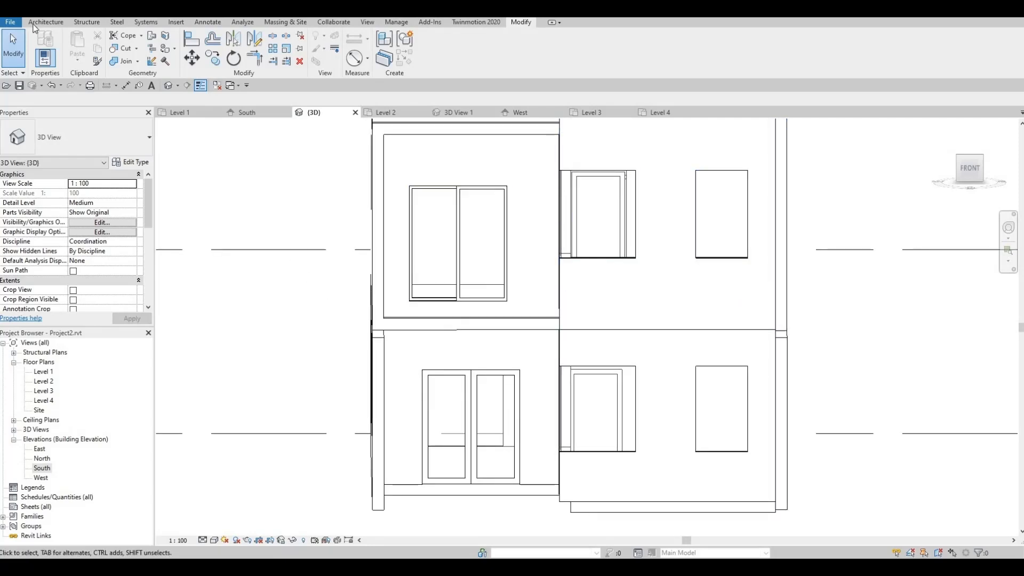
Open the Level 1 floor plan and start a new in-place Generic Models component with the default name.
{"action": "double_click", "coordinate": [44, 373]}
{"action": "scroll", "coordinate": [413, 389], "scroll_direction": "down", "scroll_amount": 3}
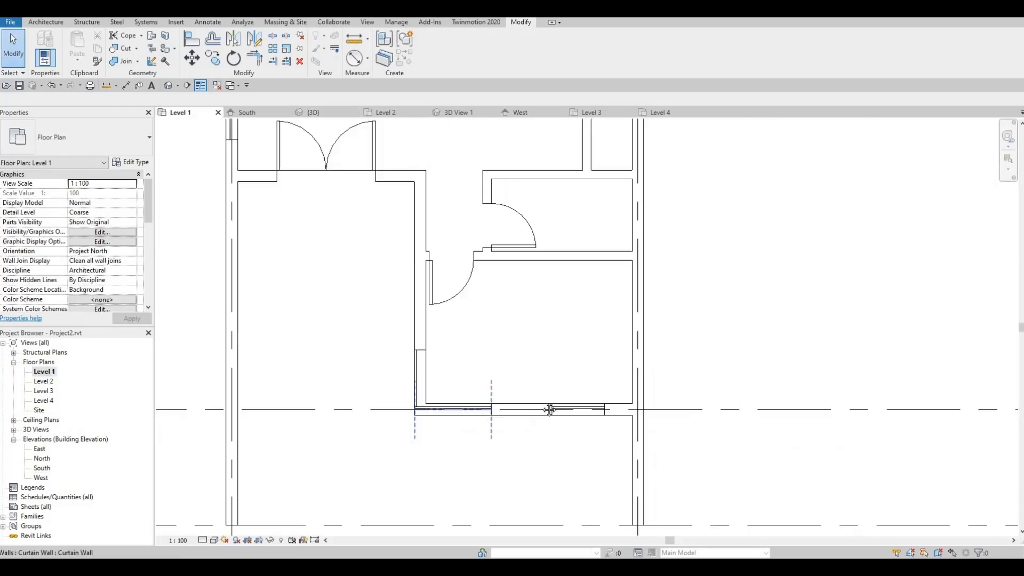
{"action": "scroll", "coordinate": [402, 293], "scroll_direction": "up", "scroll_amount": 3}
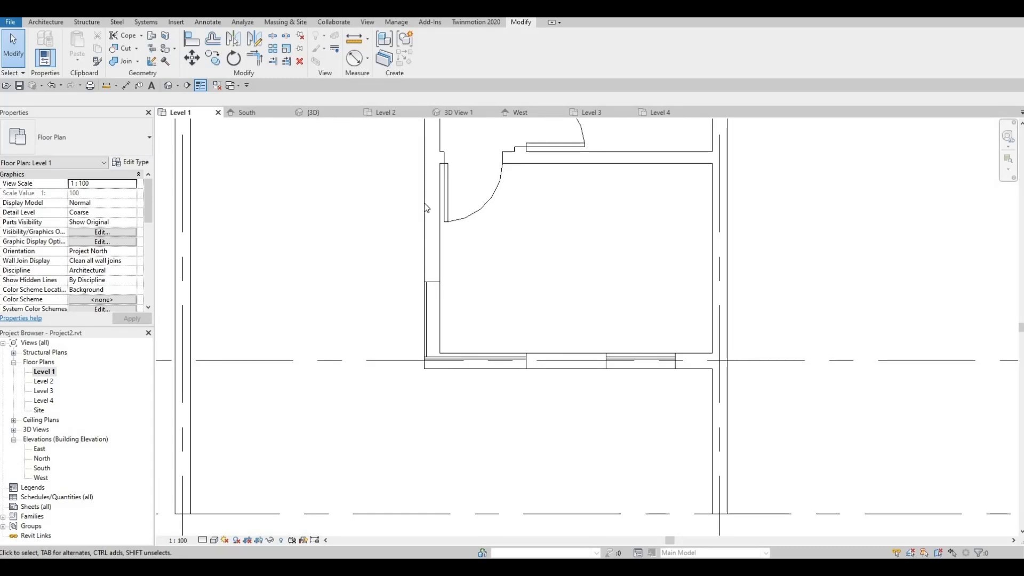
{"action": "left_click", "coordinate": [44, 22]}
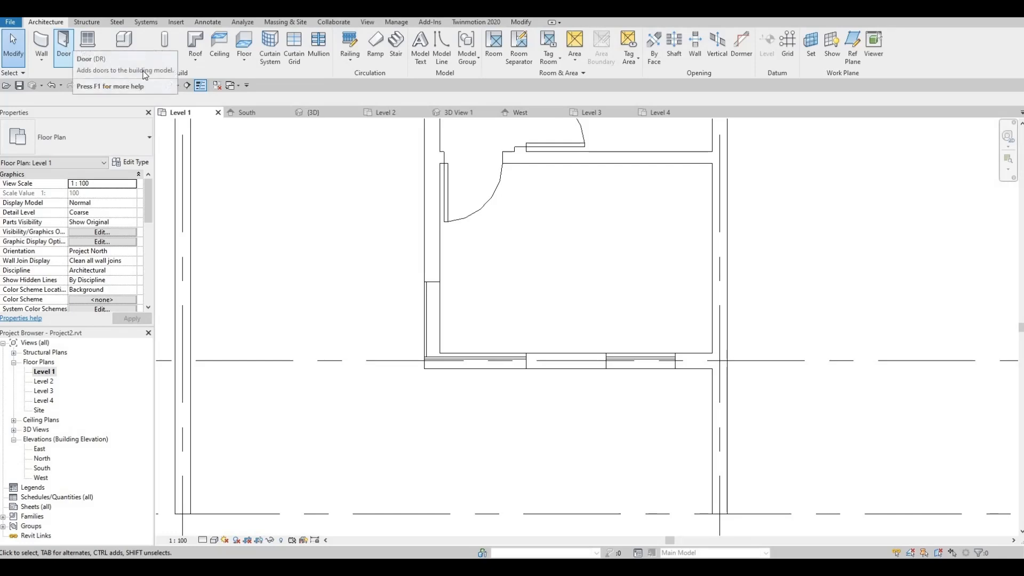
{"action": "left_click", "coordinate": [124, 57]}
{"action": "left_click", "coordinate": [134, 102]}
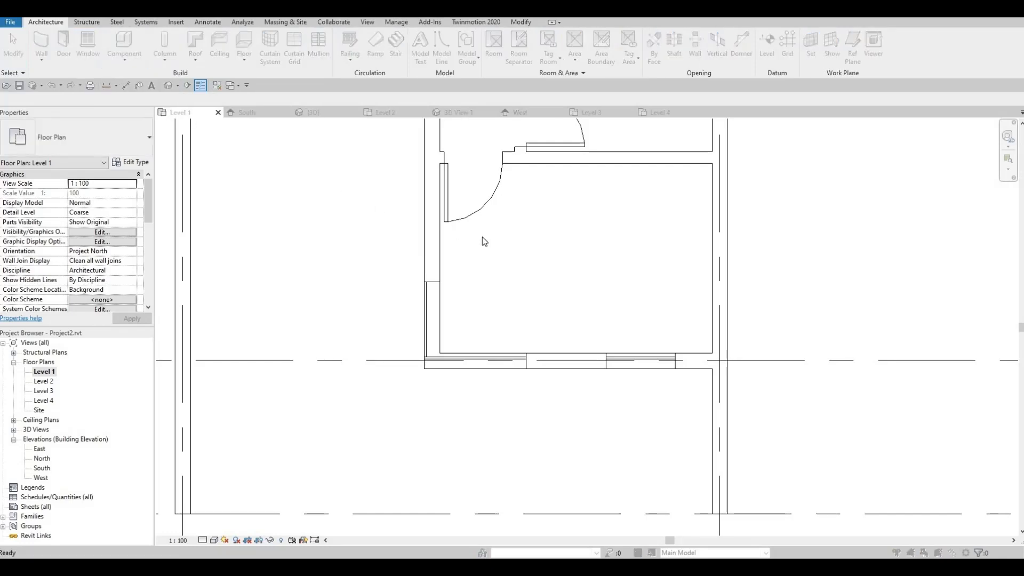
{"action": "scroll", "coordinate": [492, 267], "scroll_direction": "down", "scroll_amount": 3}
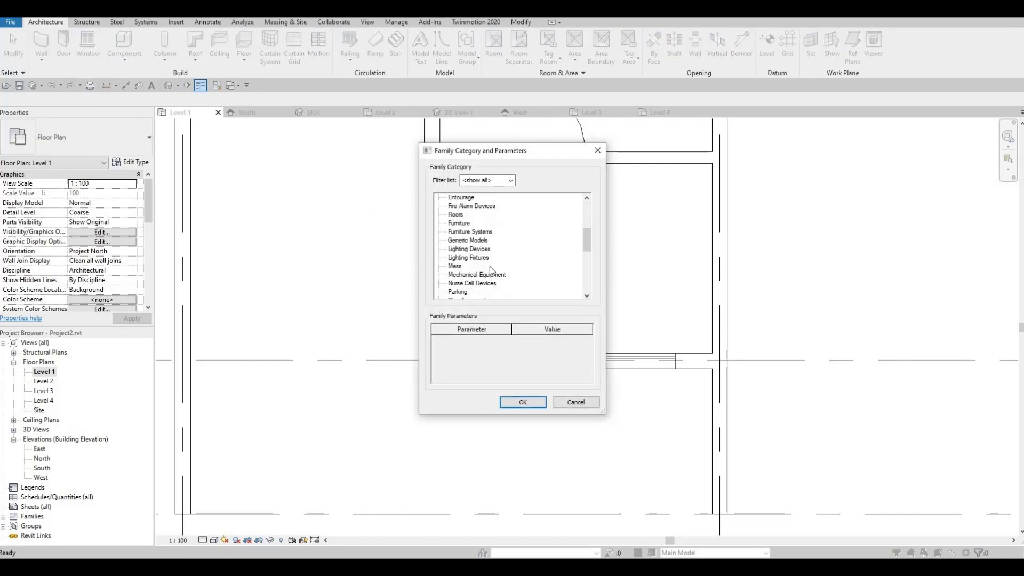
{"action": "left_click", "coordinate": [523, 402]}
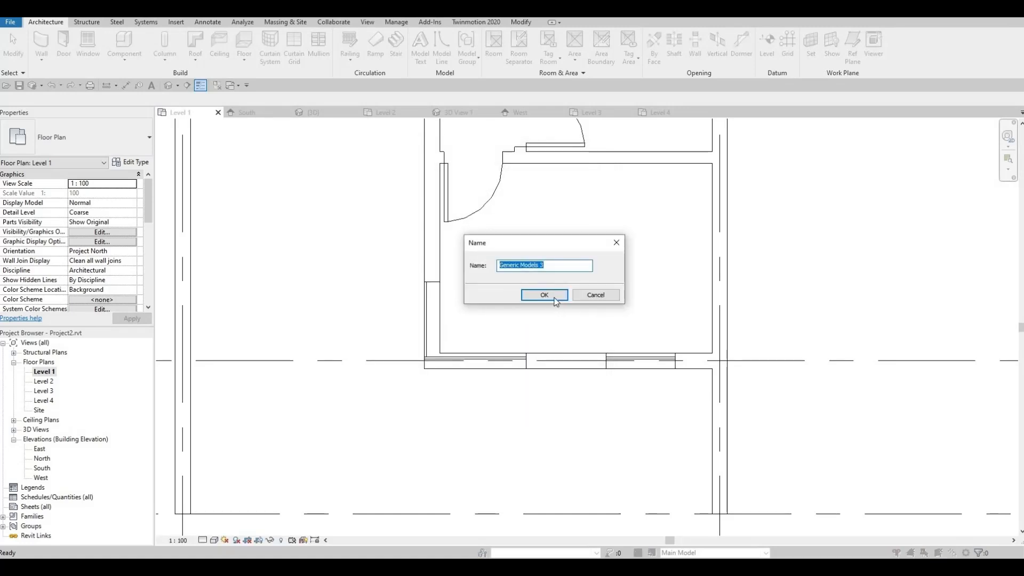
{"action": "left_click", "coordinate": [544, 295]}
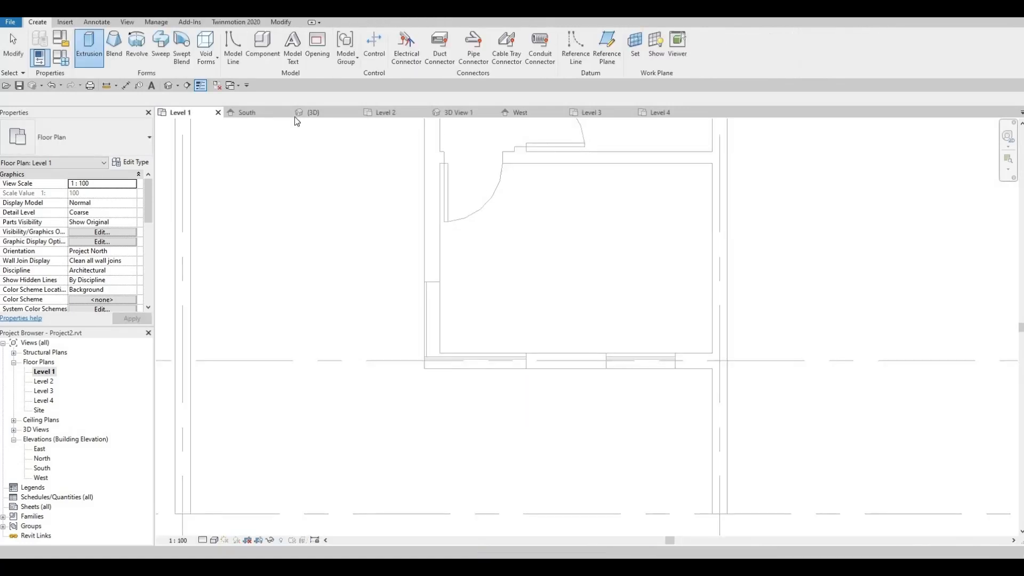
Sketch two adjoining extrusion rectangles outside the room's front-left corner: 200 mm wide along the side wall, about 1875 by 165 mm along the front.
{"action": "left_click", "coordinate": [89, 45]}
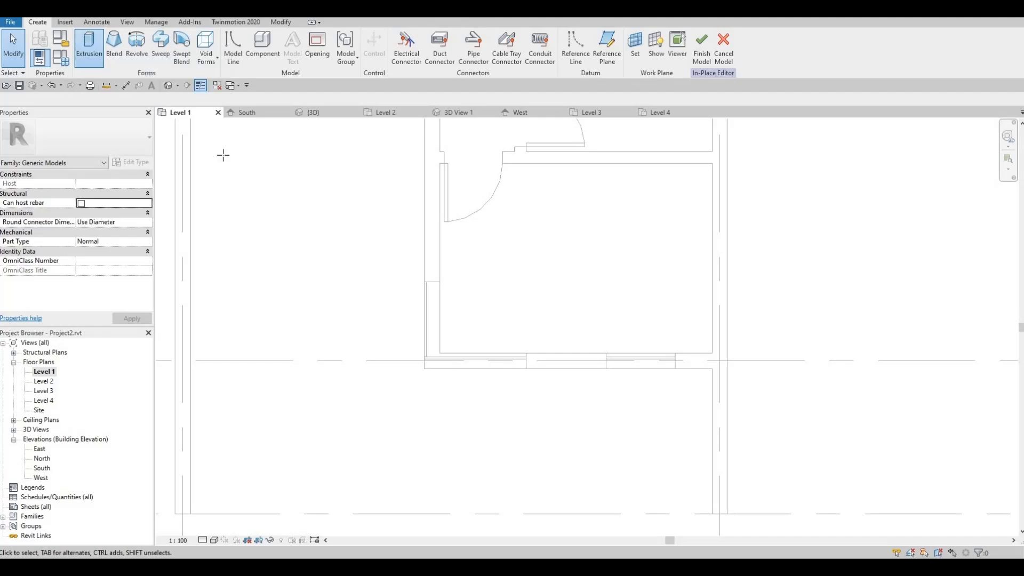
{"action": "left_click", "coordinate": [410, 59]}
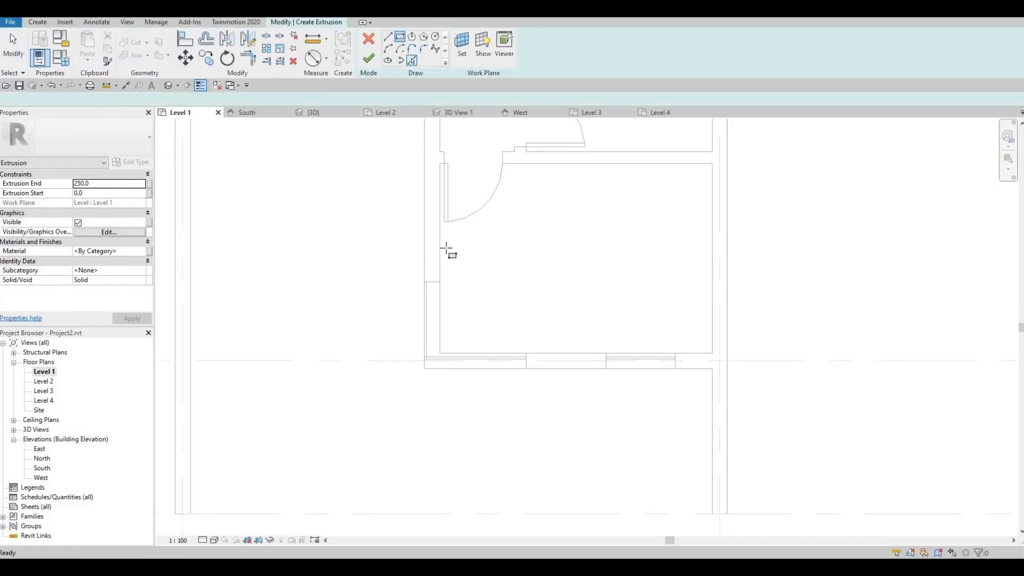
{"action": "left_click", "coordinate": [424, 235]}
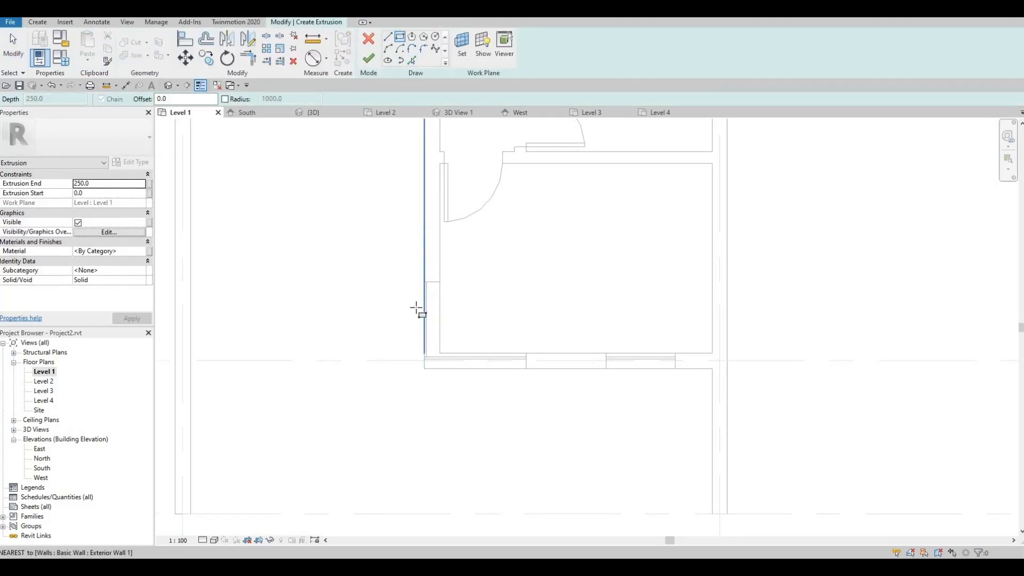
{"action": "left_click", "coordinate": [409, 381]}
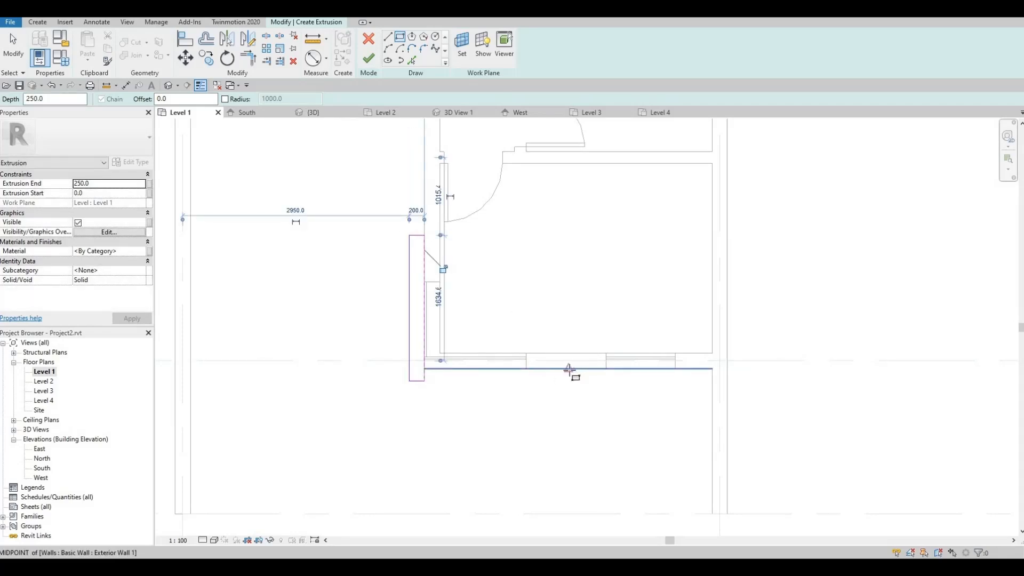
{"action": "left_click", "coordinate": [517, 387]}
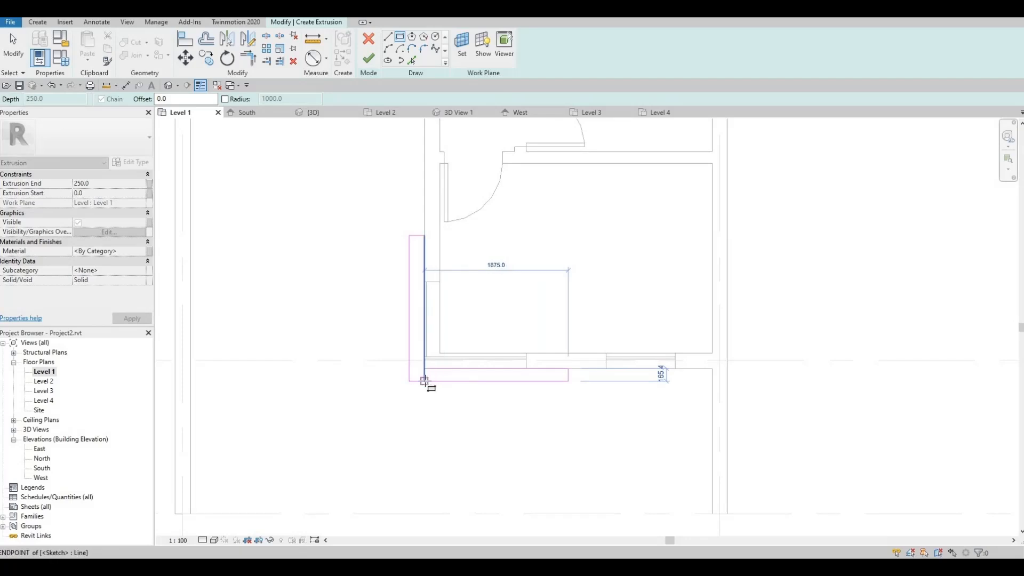
{"action": "left_click", "coordinate": [424, 380]}
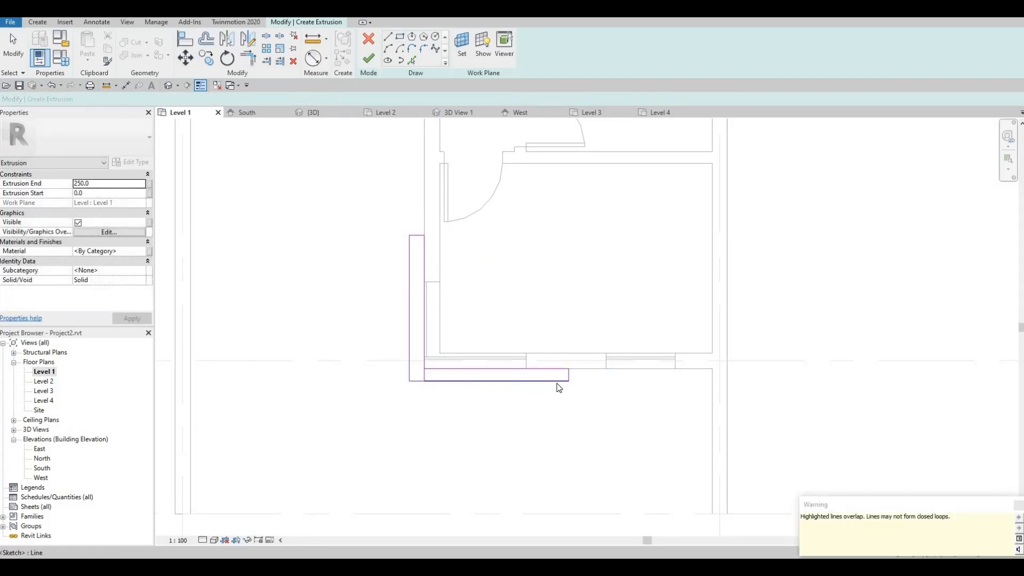
Set the front rectangle's outer line 200 mm away from the front wall's outer face.
{"action": "key", "text": "Escape"}
{"action": "left_click", "coordinate": [557, 381]}
{"action": "scroll", "coordinate": [411, 372], "scroll_direction": "up", "scroll_amount": 2}
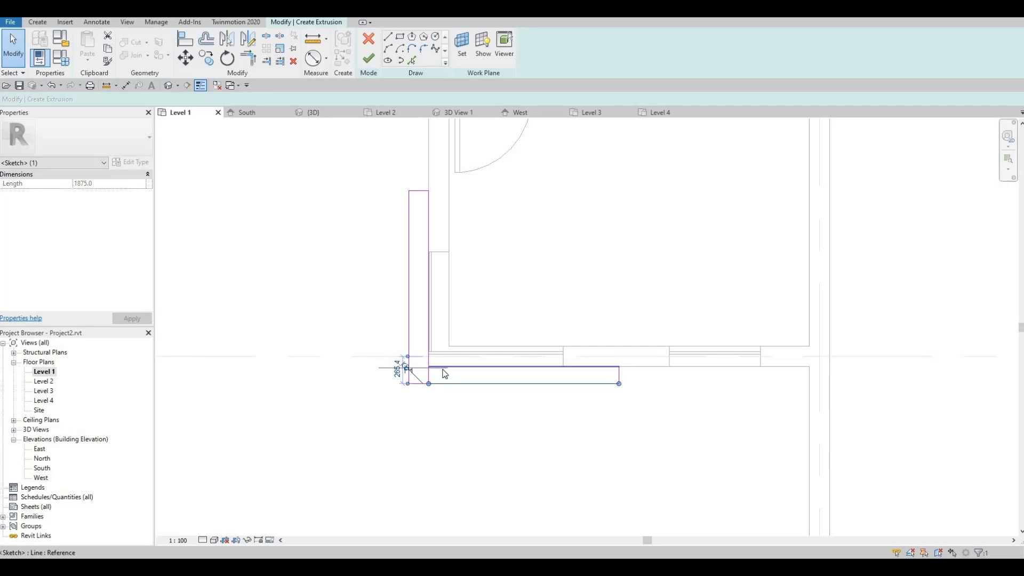
{"action": "left_click_drag", "start_coordinate": [442, 370], "coordinate": [442, 367]}
{"action": "left_click", "coordinate": [397, 374]}
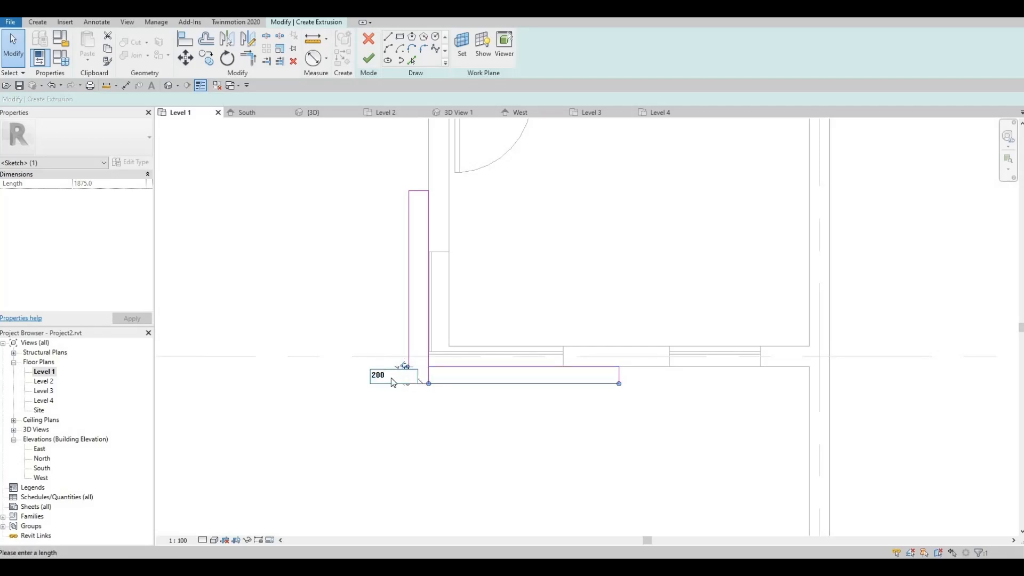
{"action": "key", "text": "Return"}
{"action": "key", "text": "Escape"}
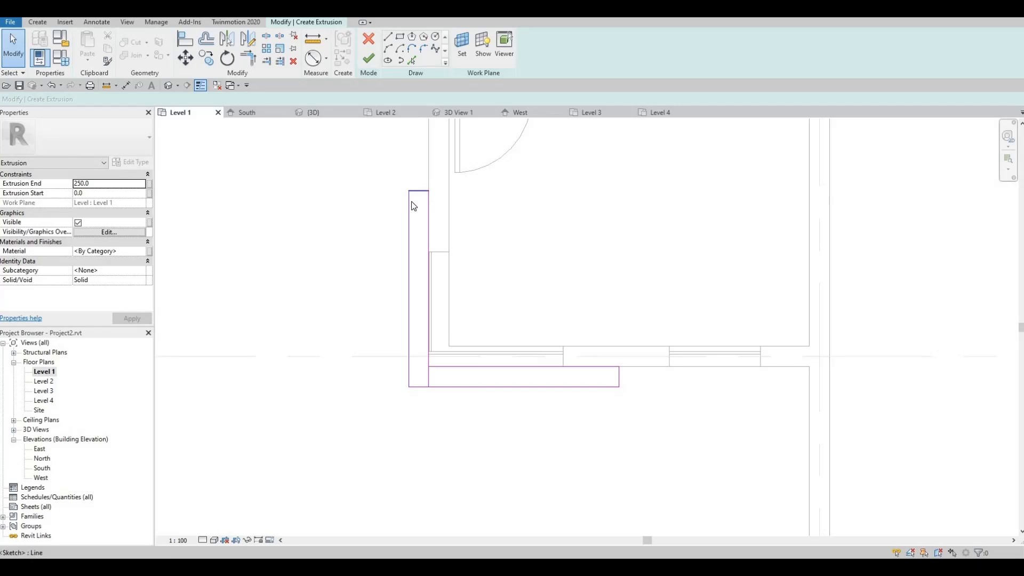
Delete the dividing line between the two rectangles to form one L-shaped profile, and finish the extrusion sketch.
{"action": "left_click", "coordinate": [424, 189]}
{"action": "left_click", "coordinate": [436, 425]}
{"action": "scroll", "coordinate": [433, 416], "scroll_direction": "up", "scroll_amount": 2}
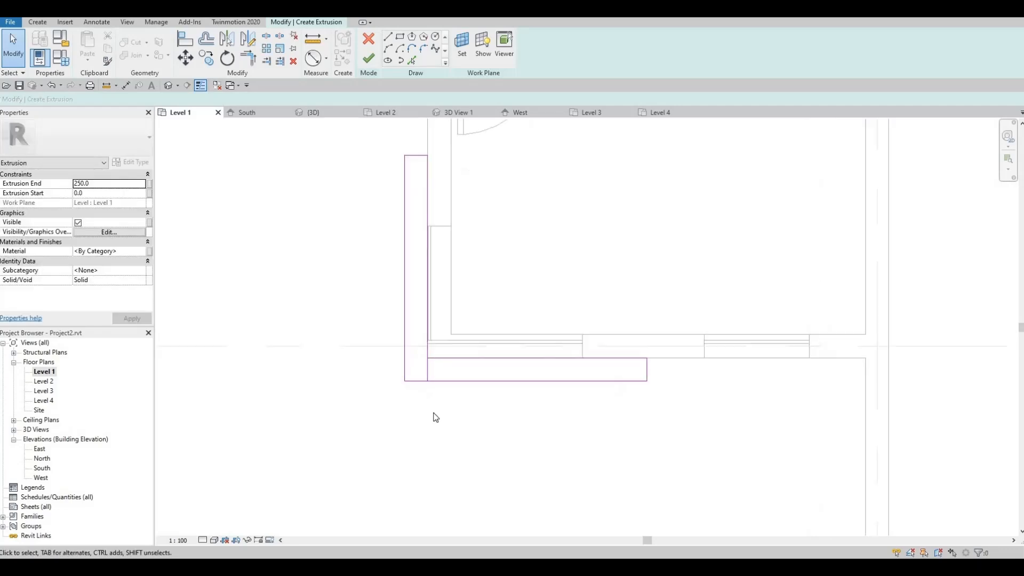
{"action": "key", "text": "r"}
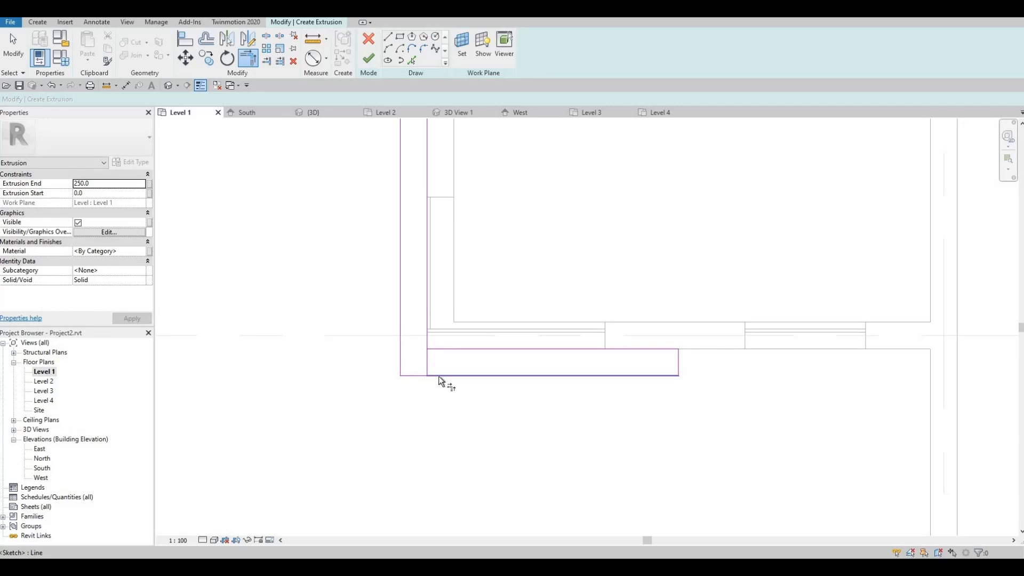
{"action": "key", "text": "Escape"}
{"action": "left_click", "coordinate": [425, 363]}
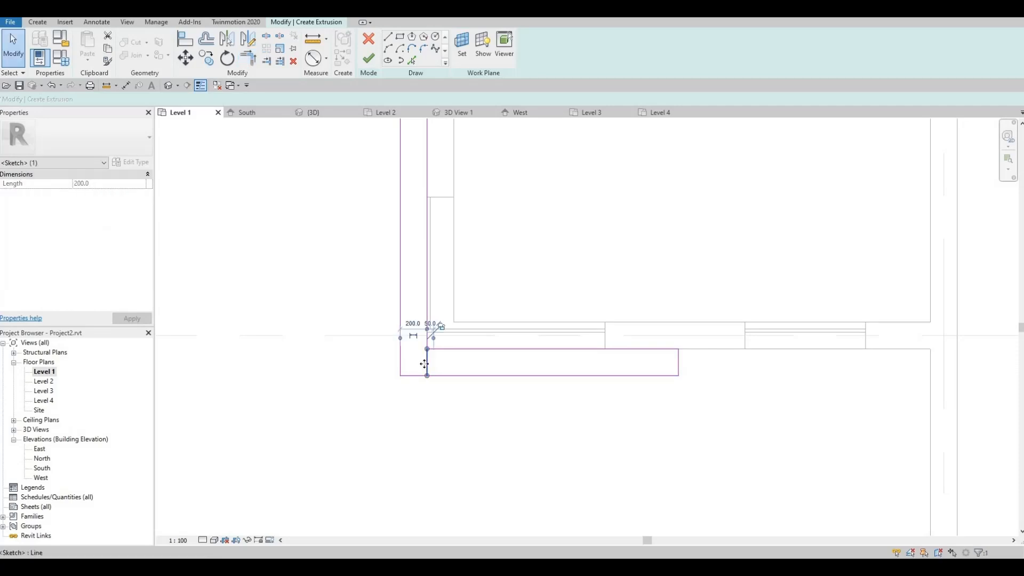
{"action": "key", "text": "Delete"}
{"action": "scroll", "coordinate": [449, 371], "scroll_direction": "down", "scroll_amount": 2}
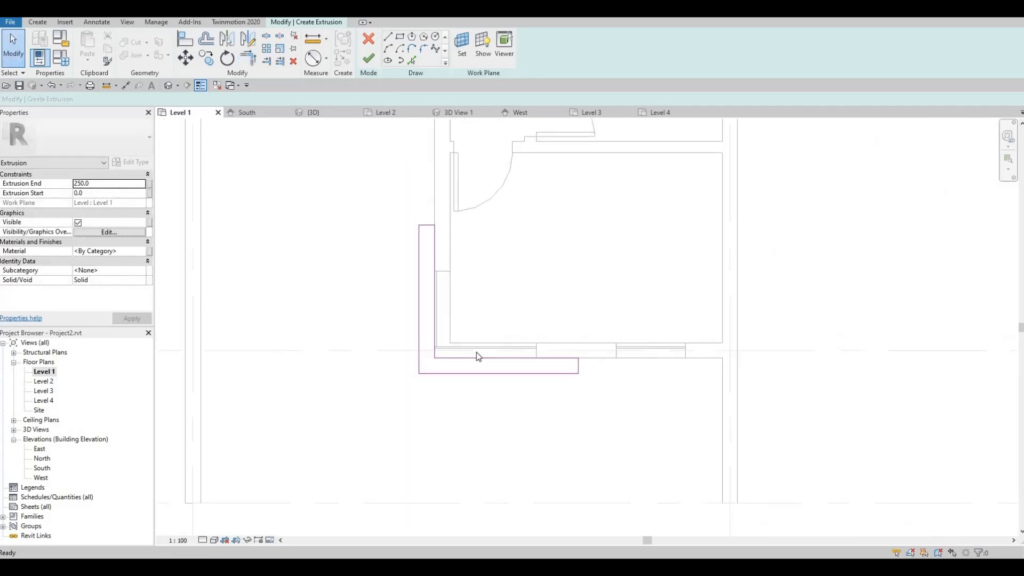
{"action": "left_click", "coordinate": [367, 58]}
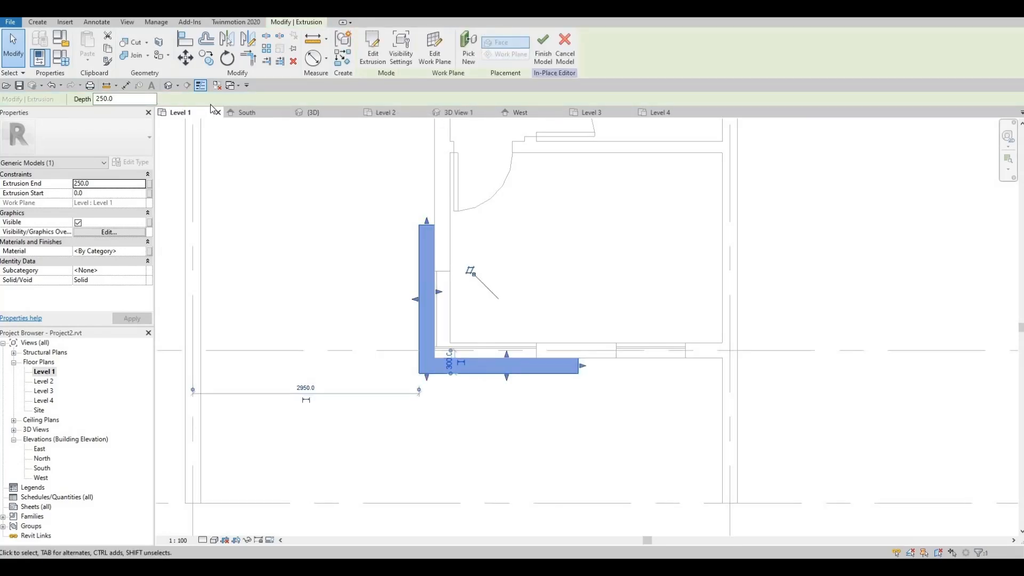
In the 3D view, stretch the L-shaped extrusion upward to an extrusion end of 6400 mm, just below the upper frame.
{"action": "left_click", "coordinate": [168, 86]}
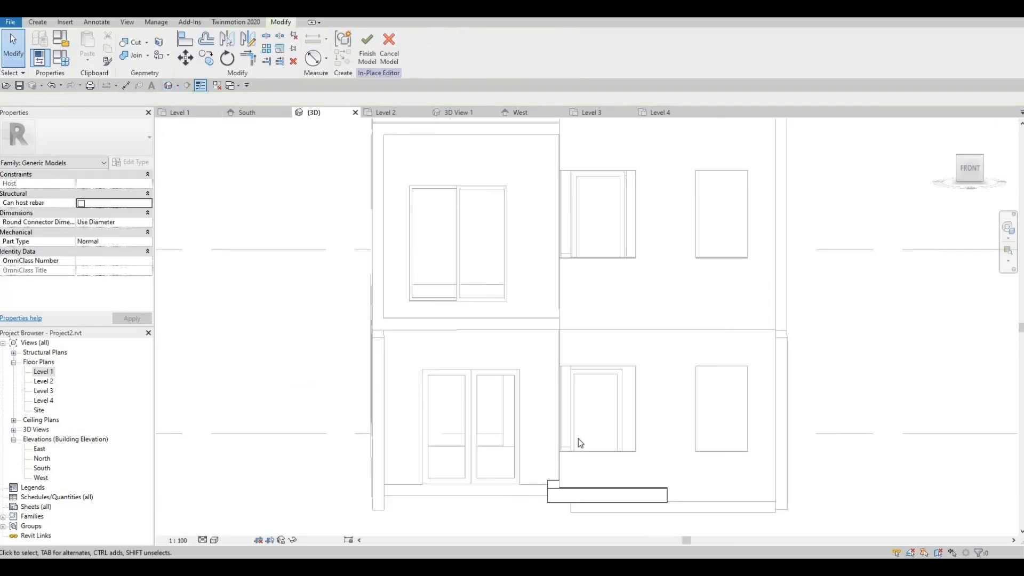
{"action": "left_click", "coordinate": [556, 478]}
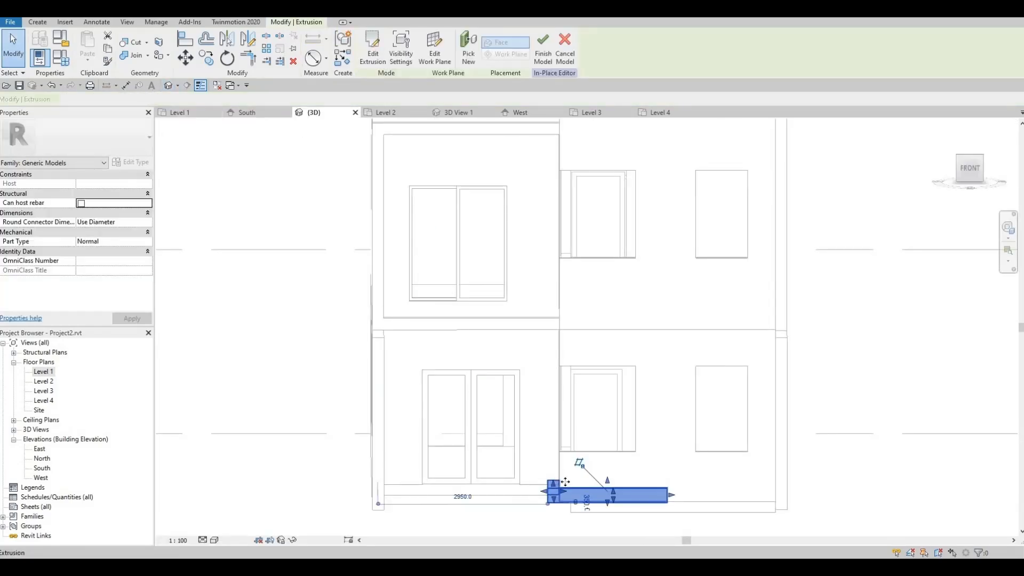
{"action": "left_click_drag", "start_coordinate": [619, 339], "coordinate": [621, 137]}
{"action": "left_click", "coordinate": [585, 201]}
{"action": "middle_click_drag", "start_coordinate": [580, 209], "coordinate": [599, 153], "text": "shift"}
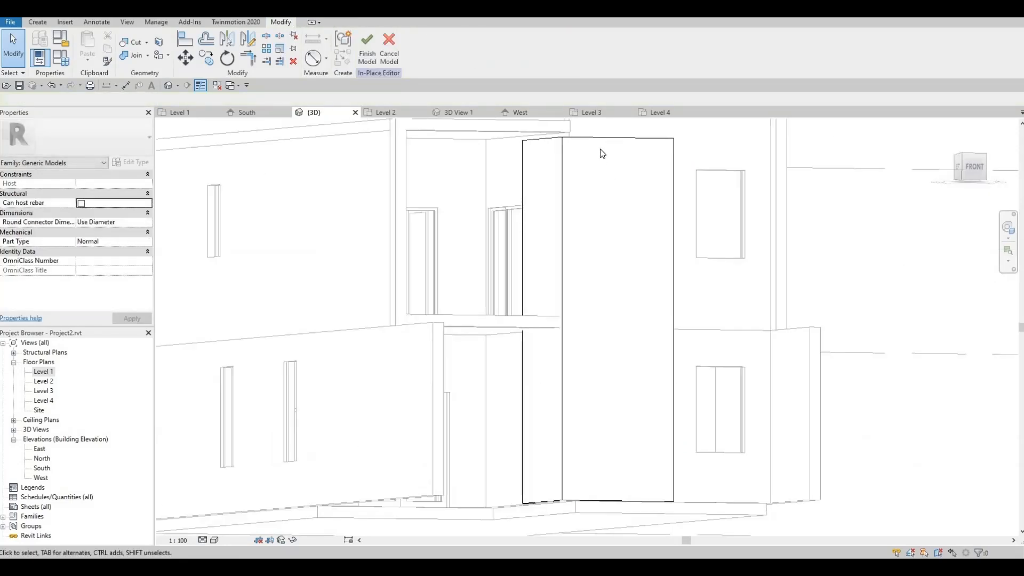
{"action": "scroll", "coordinate": [572, 182], "scroll_direction": "up", "scroll_amount": 2}
{"action": "scroll", "coordinate": [565, 207], "scroll_direction": "up", "scroll_amount": 3}
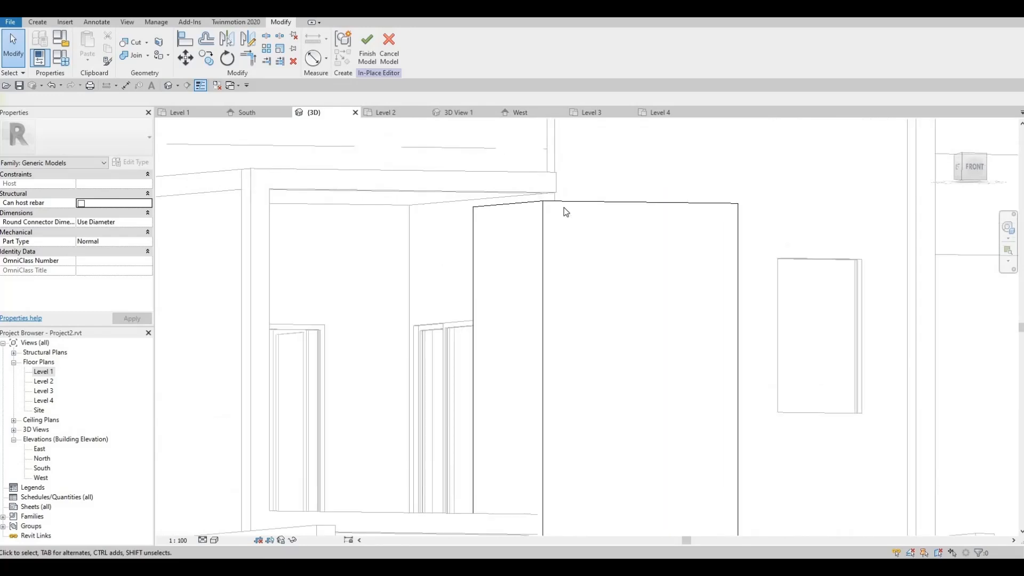
{"action": "left_click", "coordinate": [619, 213]}
{"action": "left_click_drag", "start_coordinate": [618, 213], "coordinate": [617, 202]}
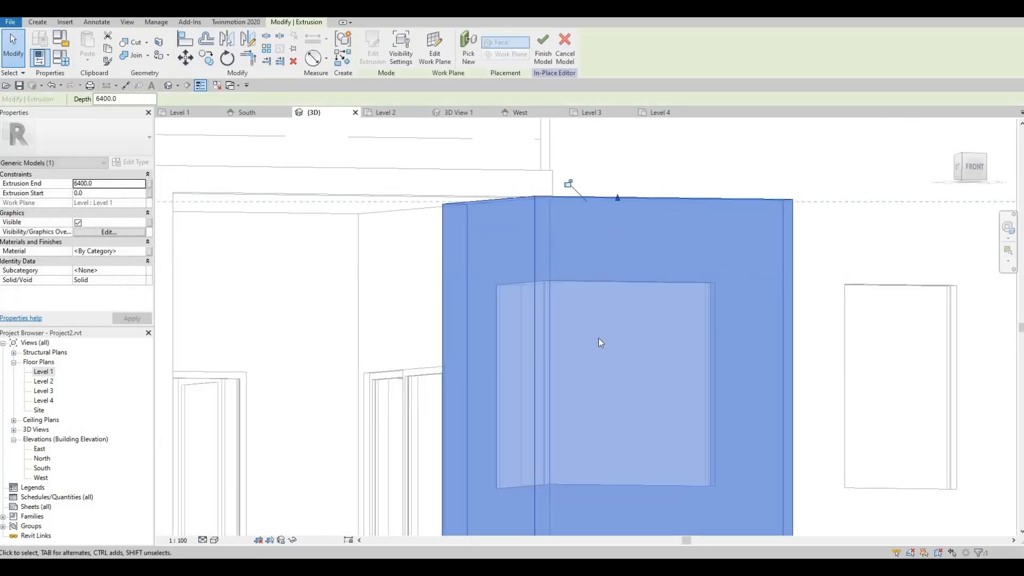
{"action": "middle_click_drag", "start_coordinate": [598, 343], "coordinate": [569, 366], "text": "shift"}
{"action": "middle_click_drag", "start_coordinate": [572, 425], "coordinate": [567, 344]}
{"action": "scroll", "coordinate": [582, 342], "scroll_direction": "up", "scroll_amount": 1}
{"action": "scroll", "coordinate": [583, 342], "scroll_direction": "up", "scroll_amount": 2}
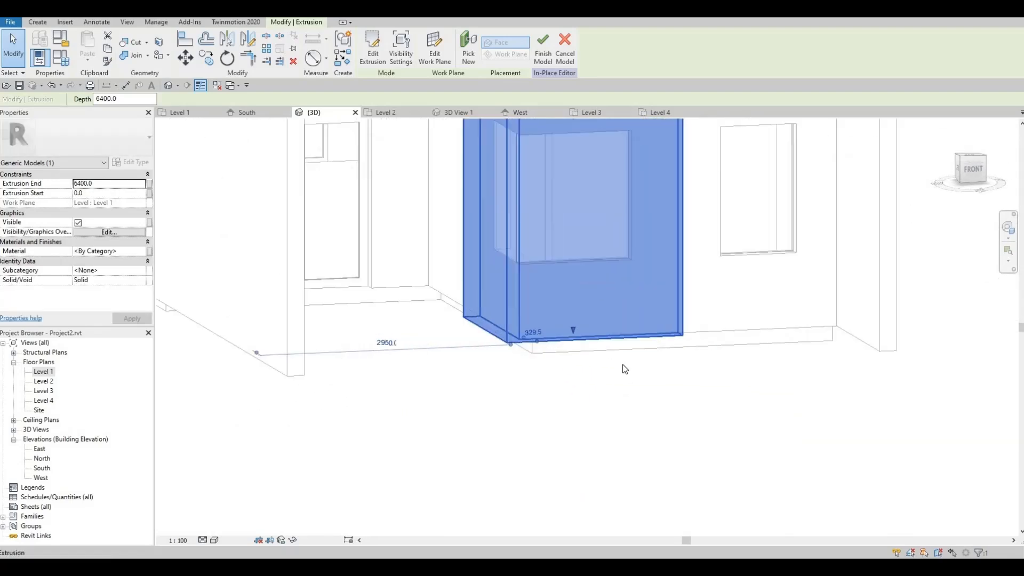
{"action": "left_click", "coordinate": [615, 371]}
{"action": "middle_click_drag", "start_coordinate": [555, 295], "coordinate": [528, 229], "text": "shift"}
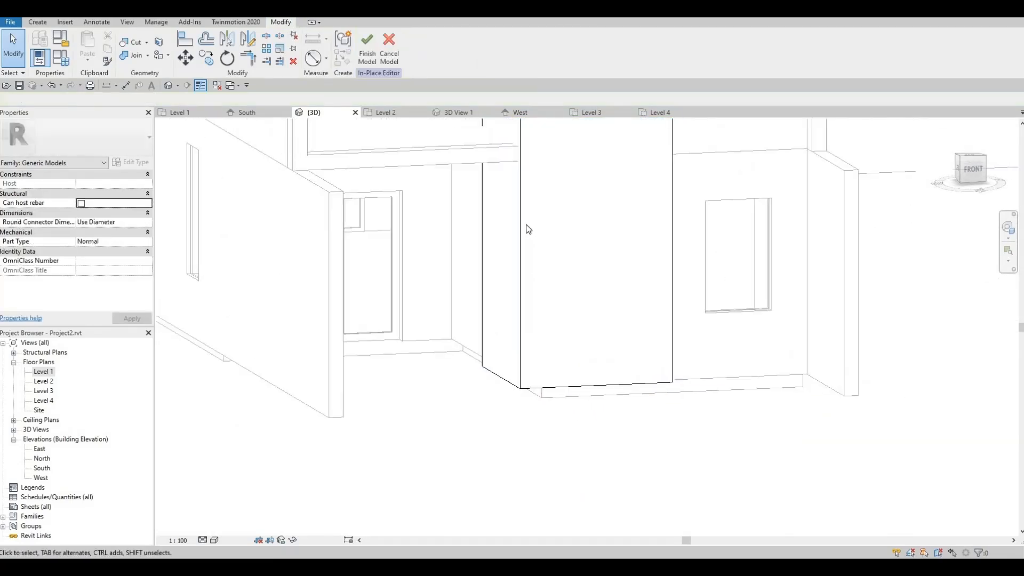
{"action": "left_click", "coordinate": [524, 217]}
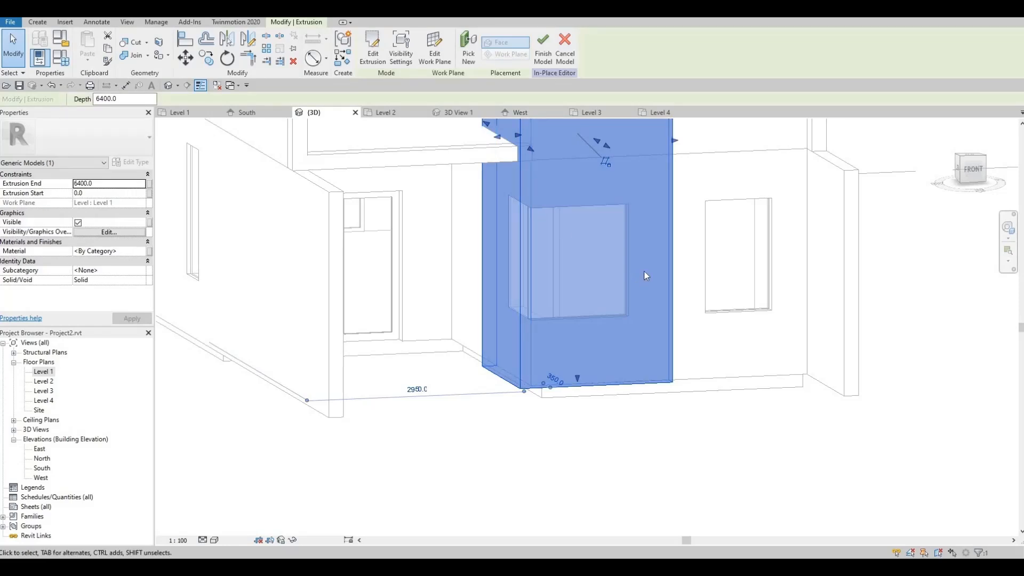
{"action": "middle_click_drag", "start_coordinate": [549, 170], "coordinate": [549, 217]}
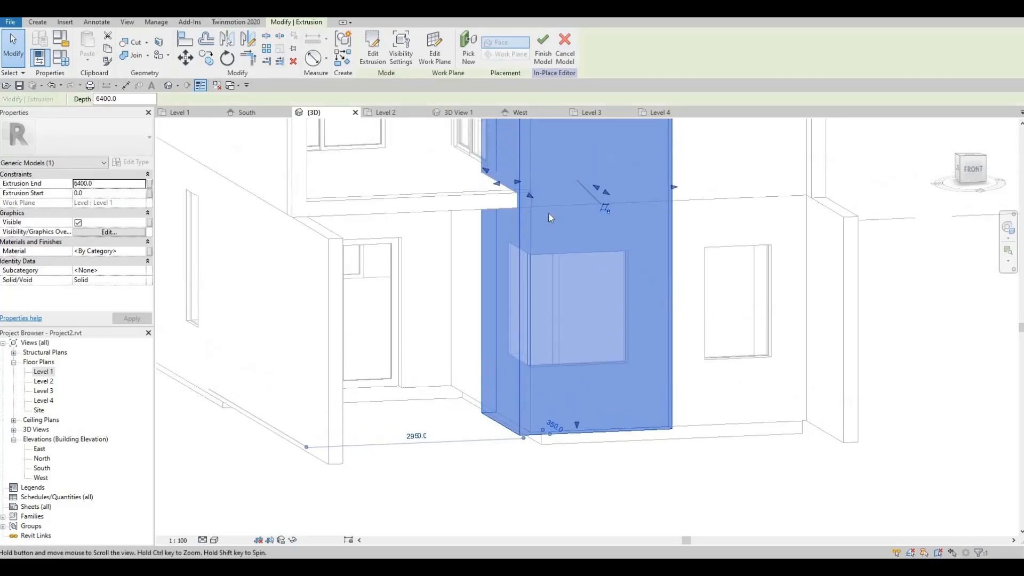
{"action": "left_click", "coordinate": [372, 53]}
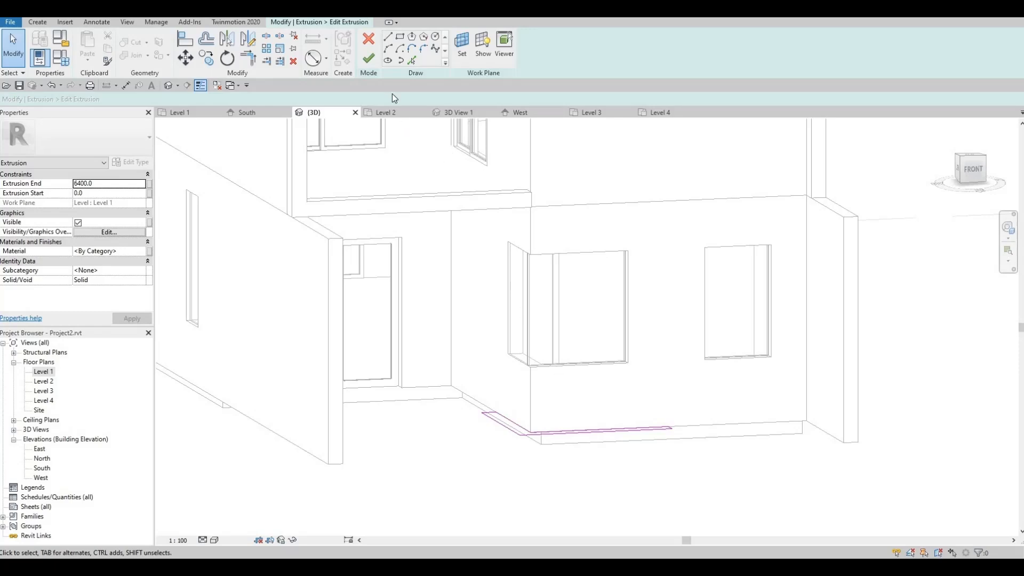
{"action": "left_click", "coordinate": [368, 58]}
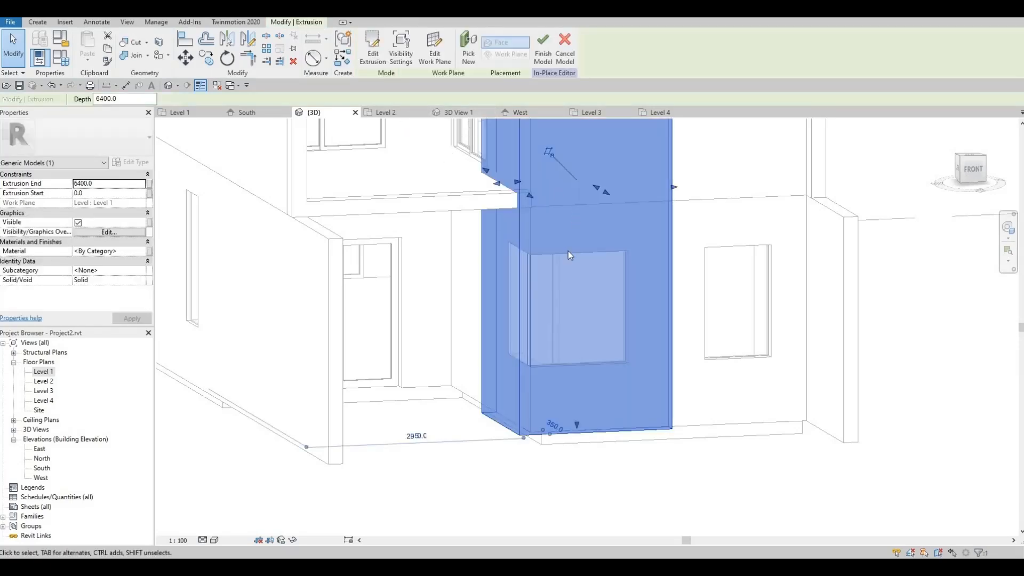
{"action": "key", "text": "Escape"}
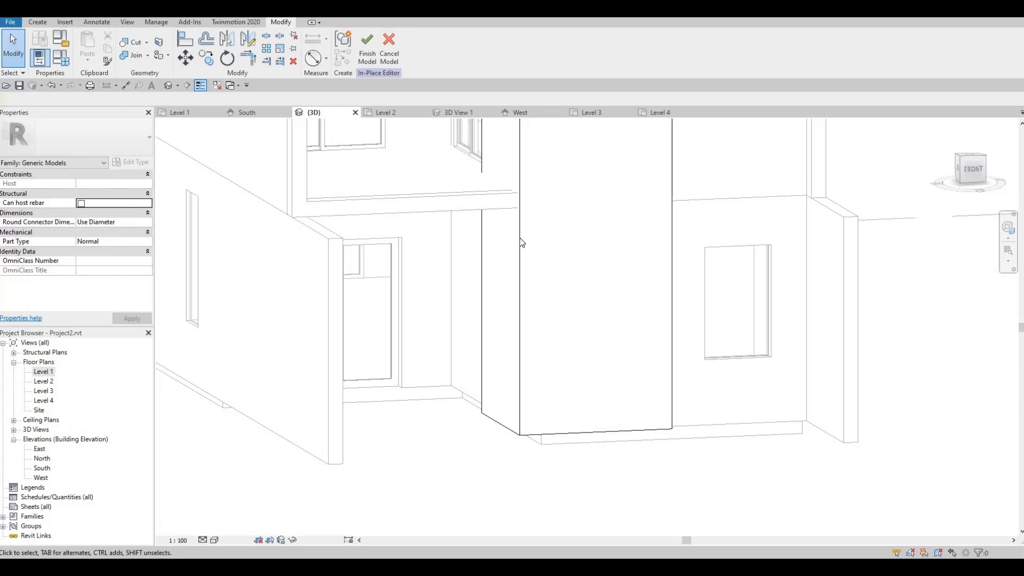
Start a void extrusion and pick the front face of the L-shaped corner extrusion as its work plane.
{"action": "left_click", "coordinate": [519, 237]}
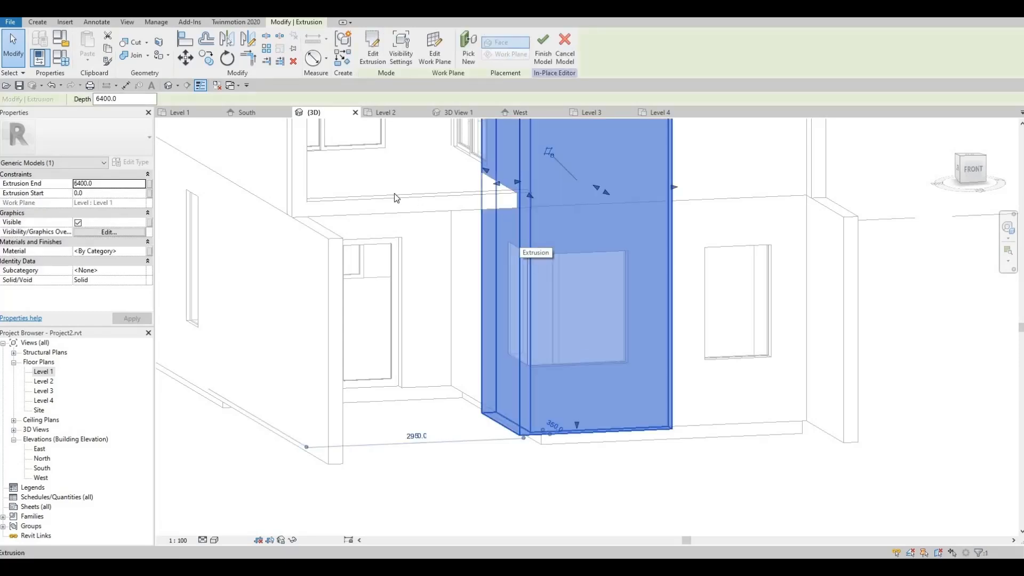
{"action": "left_click", "coordinate": [37, 22]}
{"action": "left_click", "coordinate": [210, 55]}
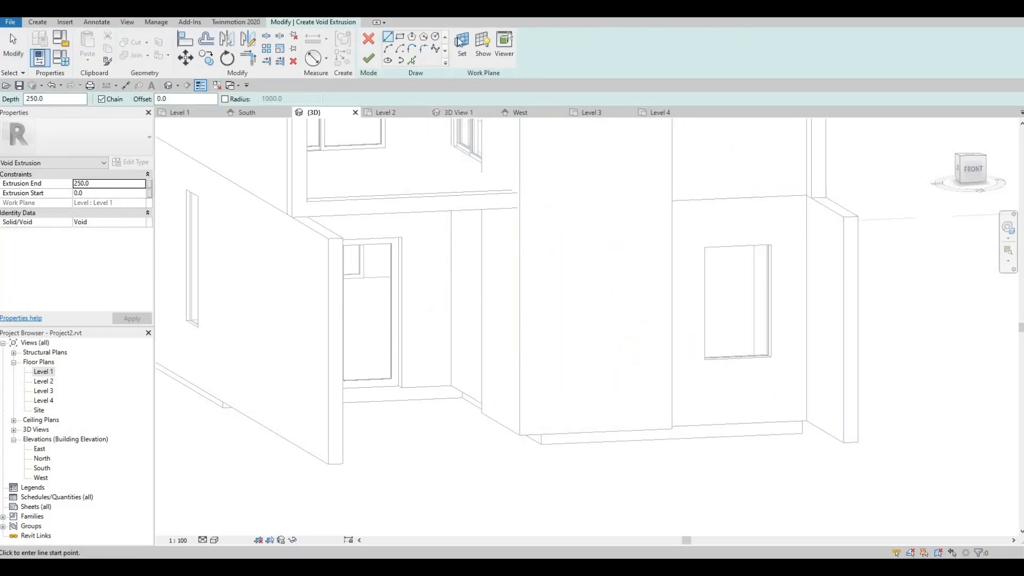
{"action": "left_click", "coordinate": [461, 43]}
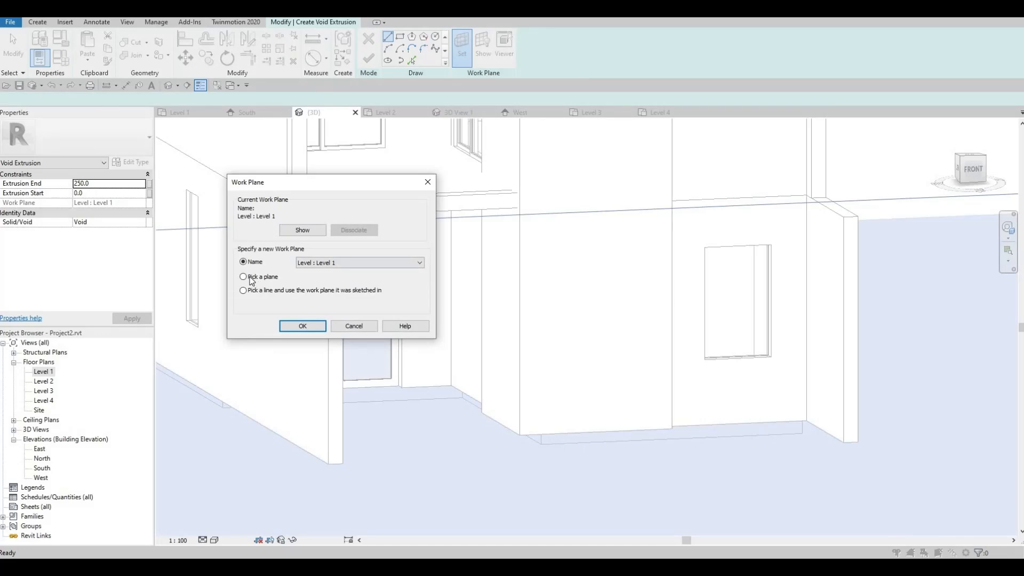
{"action": "key", "text": "Return"}
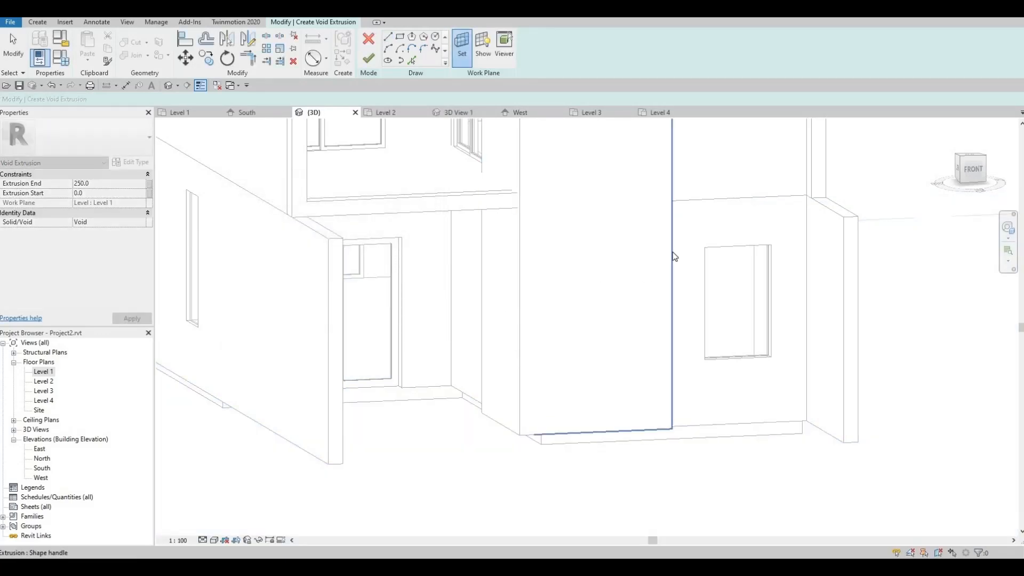
{"action": "left_click", "coordinate": [667, 253]}
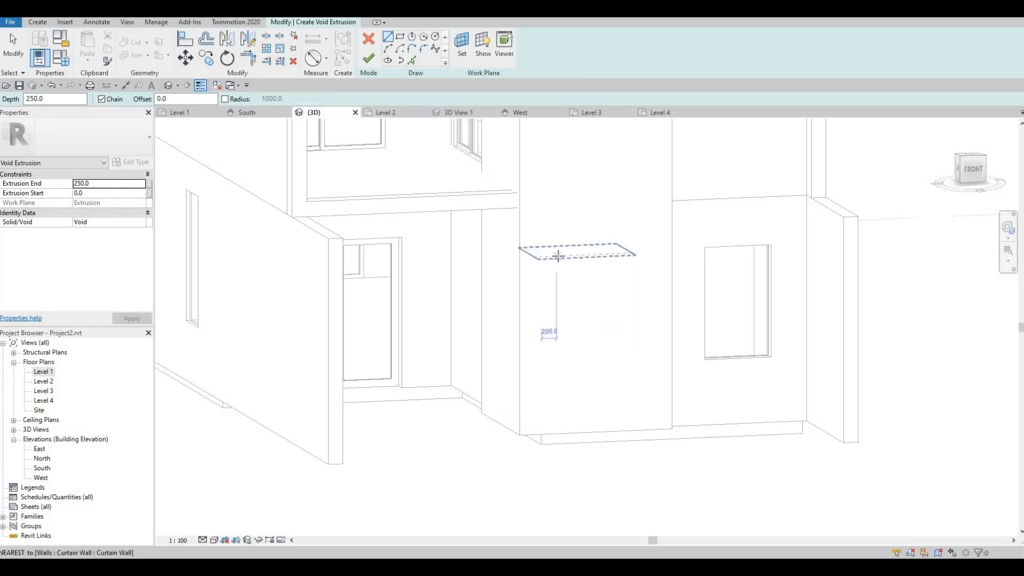
Sketch a rectangle about 1609 by 1601 mm over the ground-floor corner window, starting at the extrusion's corner edge.
{"action": "middle_click_drag", "start_coordinate": [558, 220], "coordinate": [558, 197], "text": "shift"}
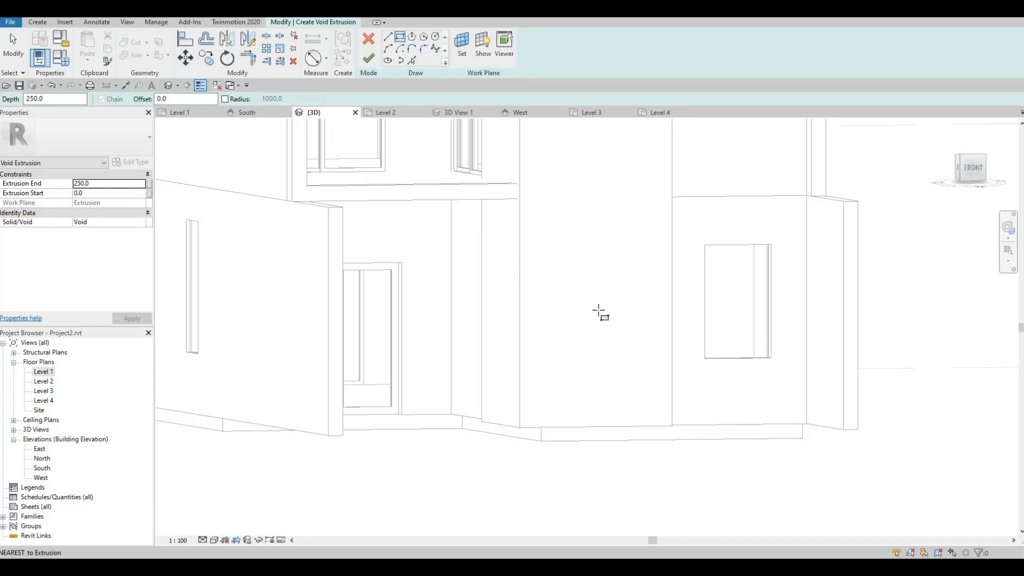
{"action": "left_click", "coordinate": [519, 238]}
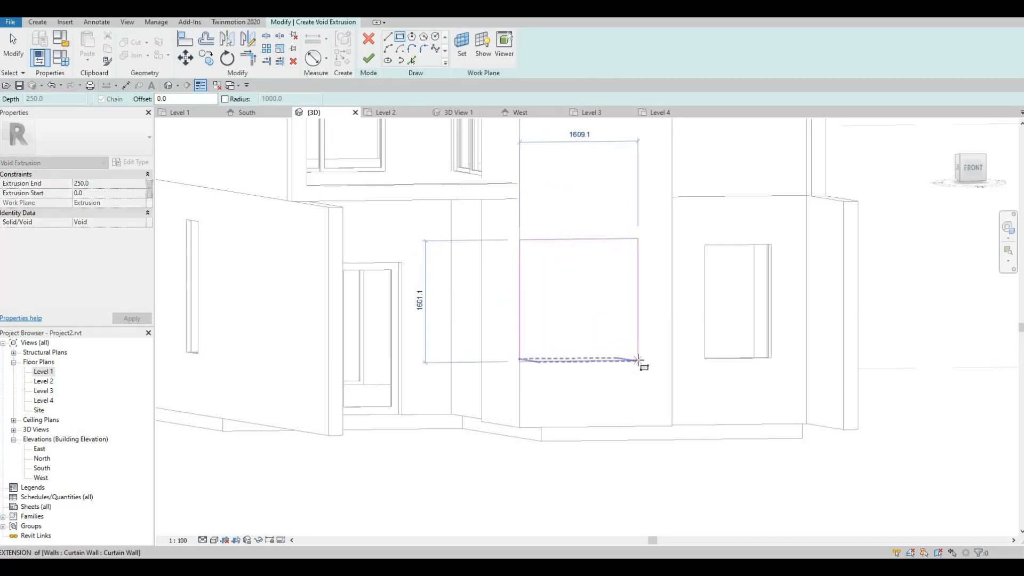
{"action": "left_click", "coordinate": [638, 360]}
{"action": "key", "text": "Escape"}
{"action": "key", "text": "Escape"}
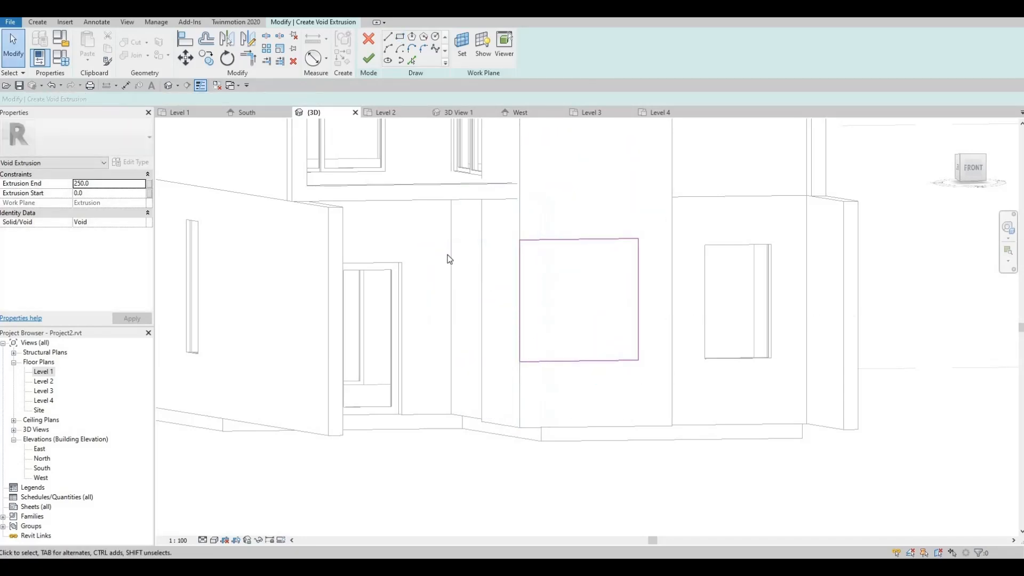
{"action": "middle_click_drag", "start_coordinate": [506, 311], "coordinate": [438, 144], "text": "shift"}
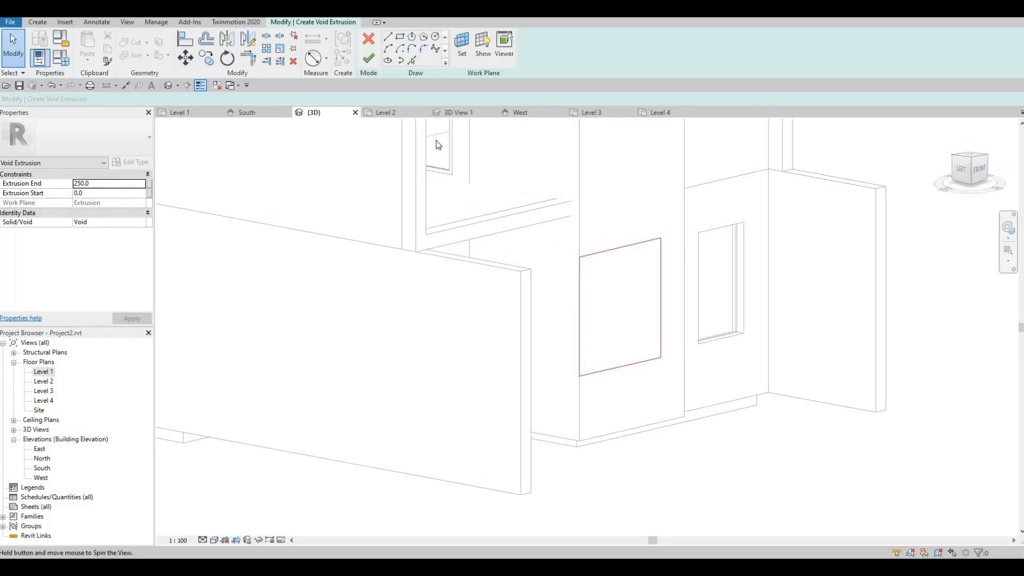
{"action": "key", "text": "Return"}
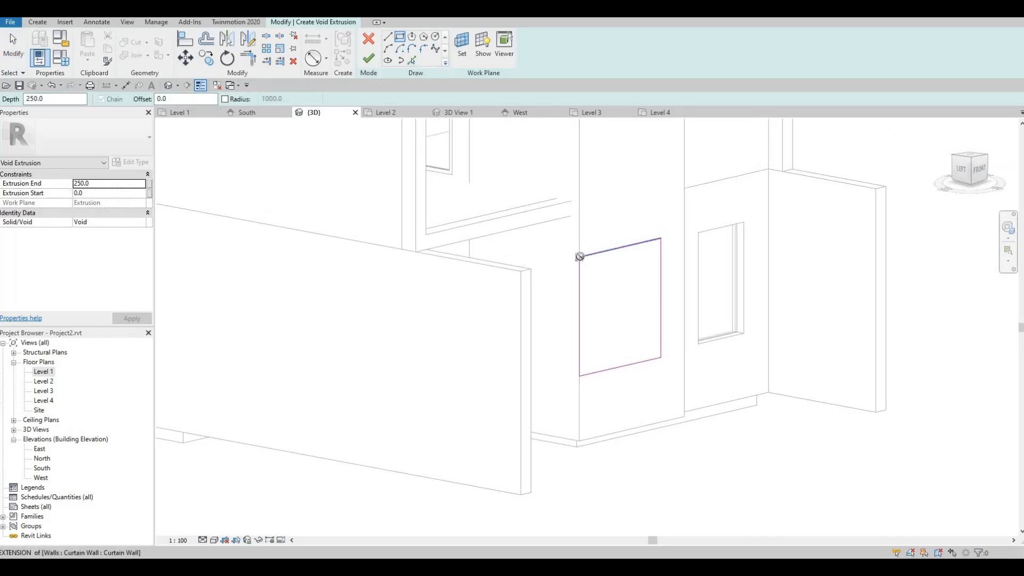
{"action": "left_click", "coordinate": [523, 279]}
{"action": "key", "text": "Escape"}
{"action": "key", "text": "Escape"}
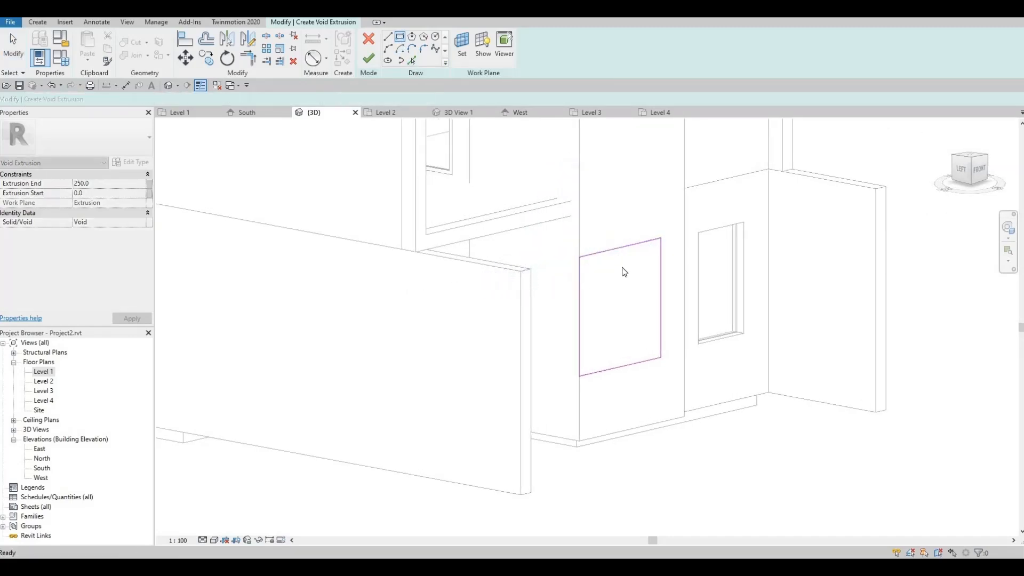
Sketch a second rectangle from the corner edge over the upper-floor corner window and finish the void extrusion.
{"action": "middle_click_drag", "start_coordinate": [571, 198], "coordinate": [558, 243], "text": "shift"}
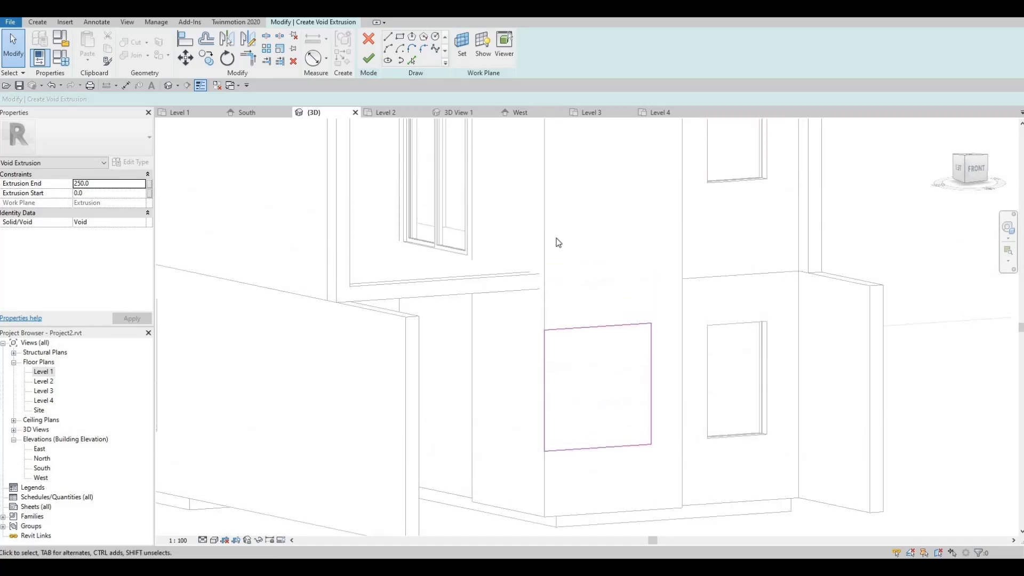
{"action": "key", "text": "Return"}
{"action": "left_click", "coordinate": [546, 211]}
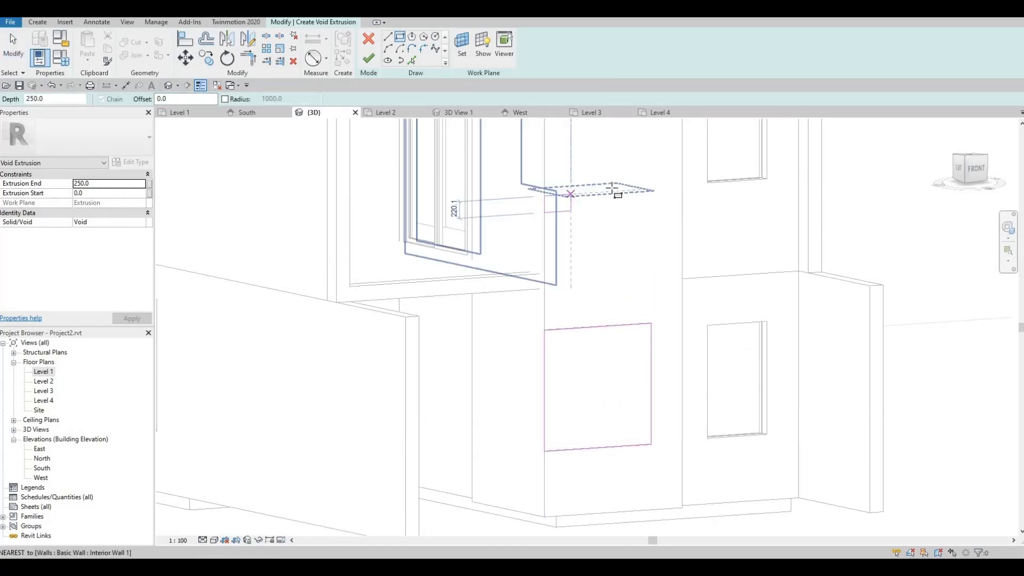
{"action": "middle_click_drag", "start_coordinate": [629, 149], "coordinate": [587, 212]}
{"action": "left_click", "coordinate": [610, 201]}
{"action": "scroll", "coordinate": [581, 211], "scroll_direction": "down", "scroll_amount": 2}
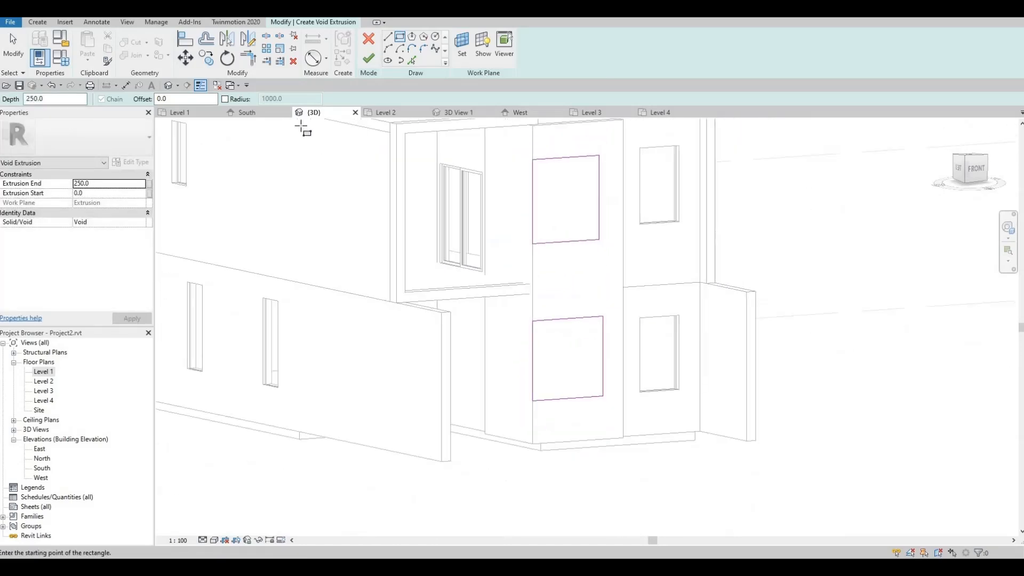
{"action": "left_click", "coordinate": [38, 22]}
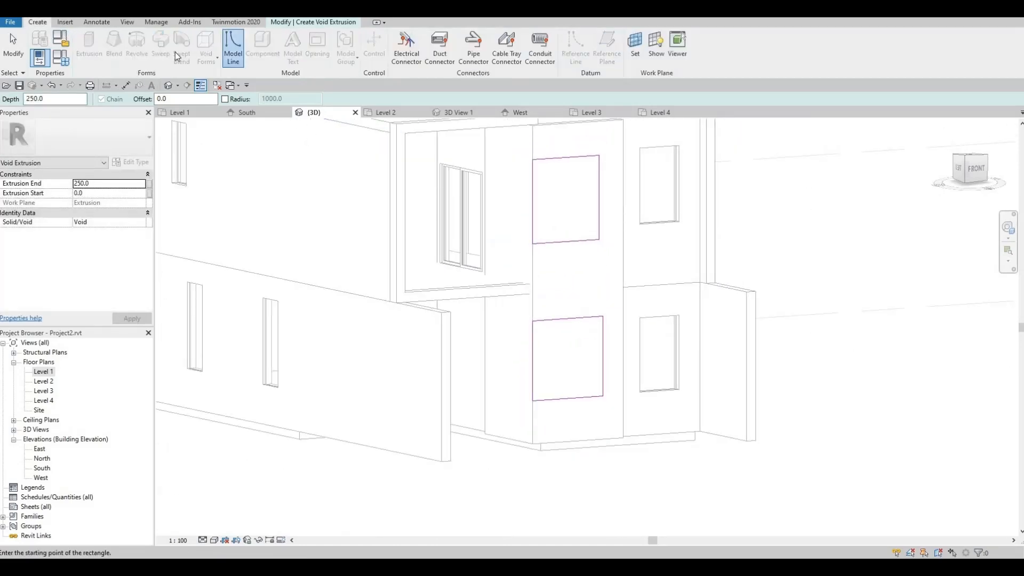
{"action": "left_click", "coordinate": [316, 22]}
{"action": "left_click", "coordinate": [387, 69]}
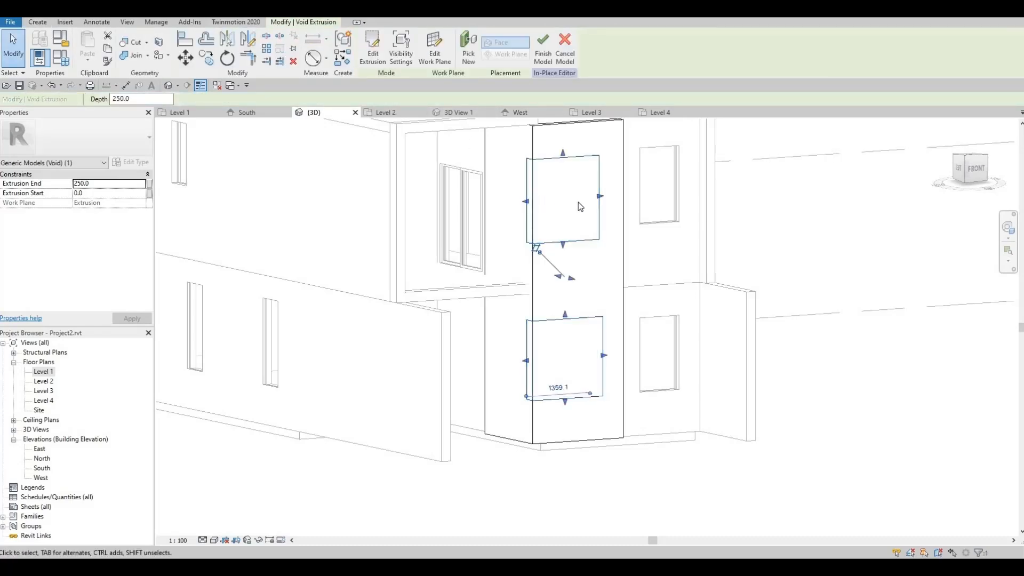
Cut the void extrusion out of the L-shaped corner extrusion's front leg.
{"action": "middle_click_drag", "start_coordinate": [498, 246], "coordinate": [533, 94], "text": "shift"}
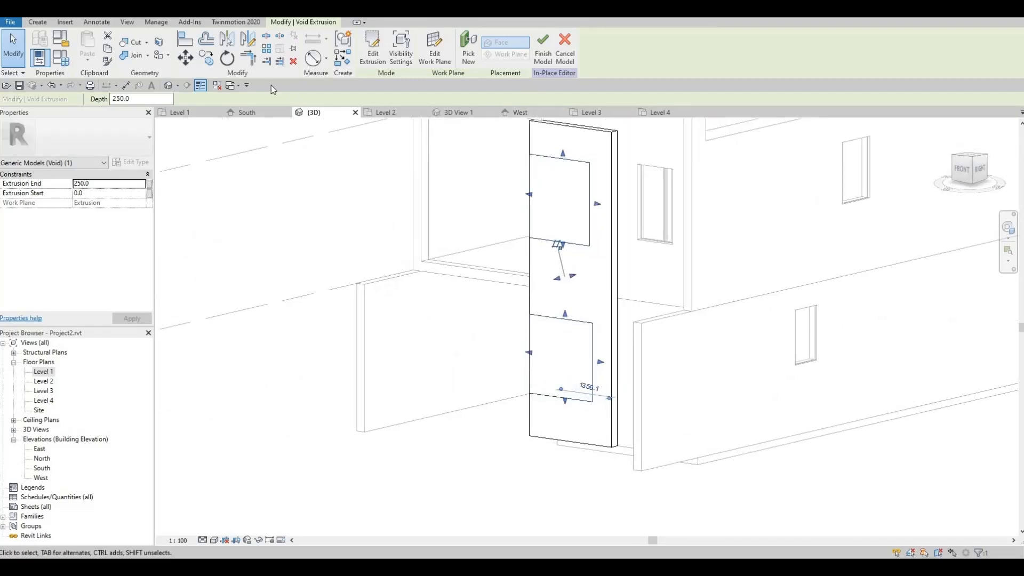
{"action": "key", "text": "c"}
{"action": "key", "text": "g"}
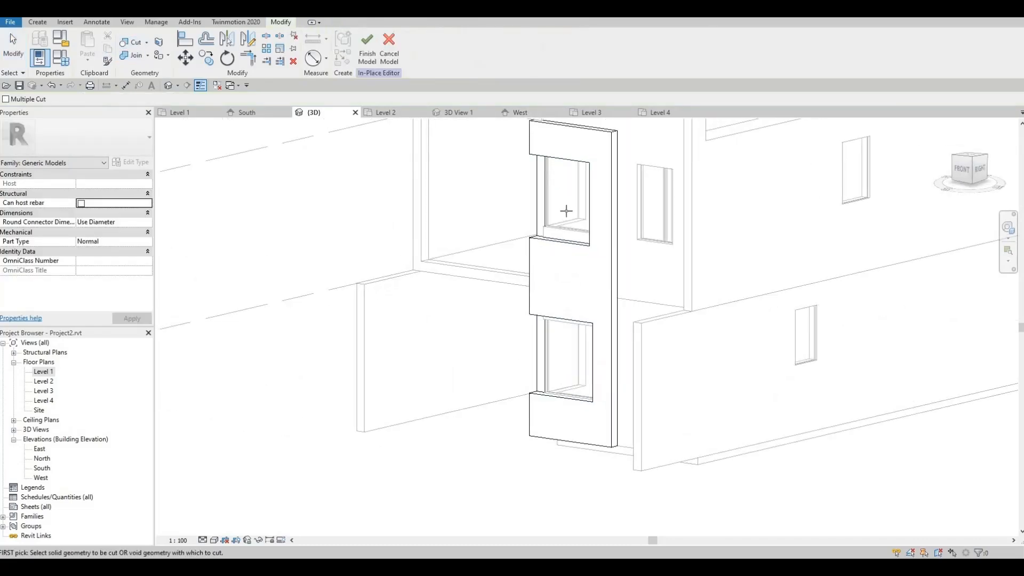
{"action": "middle_click_drag", "start_coordinate": [605, 249], "coordinate": [584, 262], "text": "shift"}
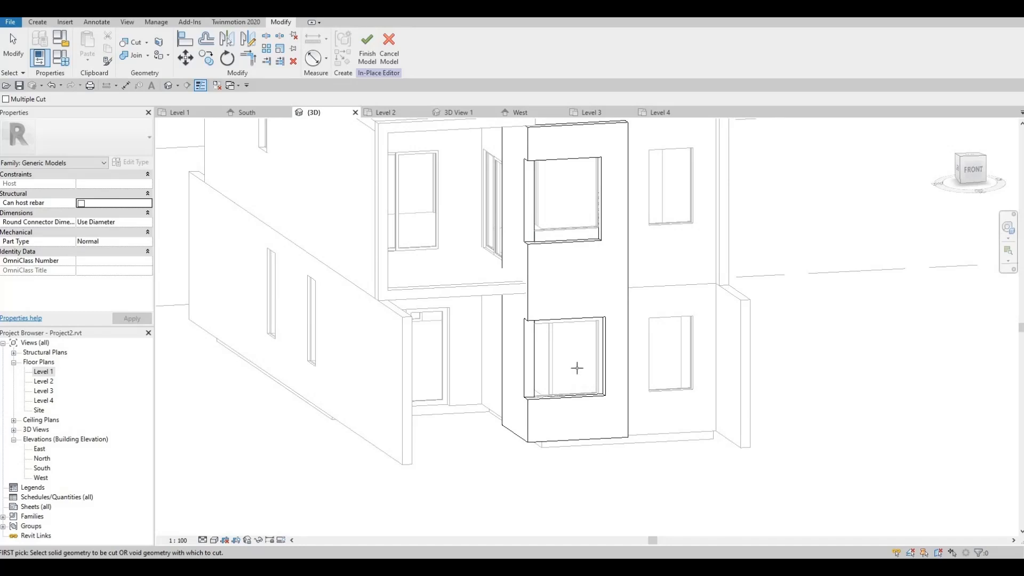
{"action": "middle_click_drag", "start_coordinate": [525, 332], "coordinate": [529, 347], "text": "shift"}
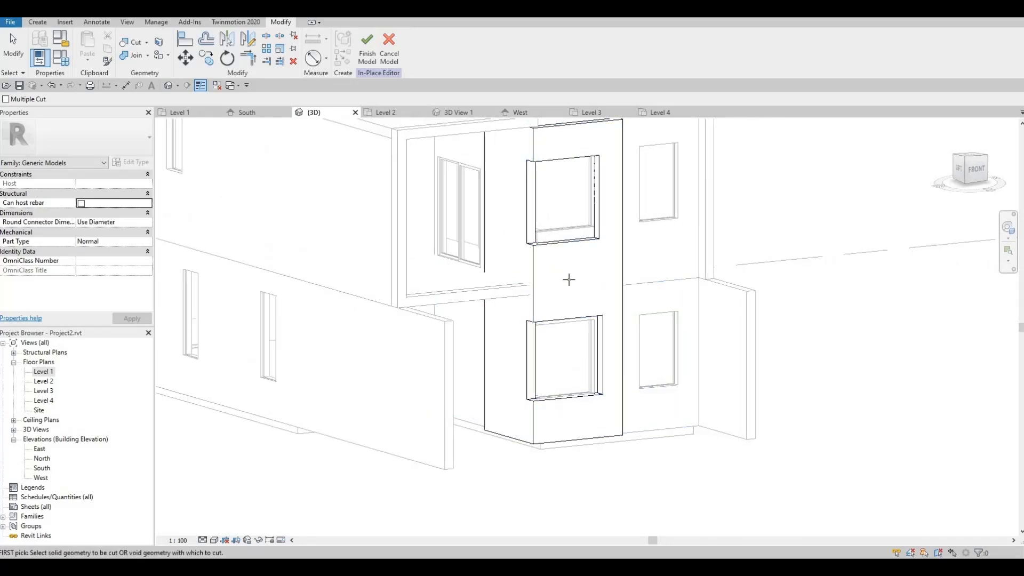
{"action": "key", "text": "Escape"}
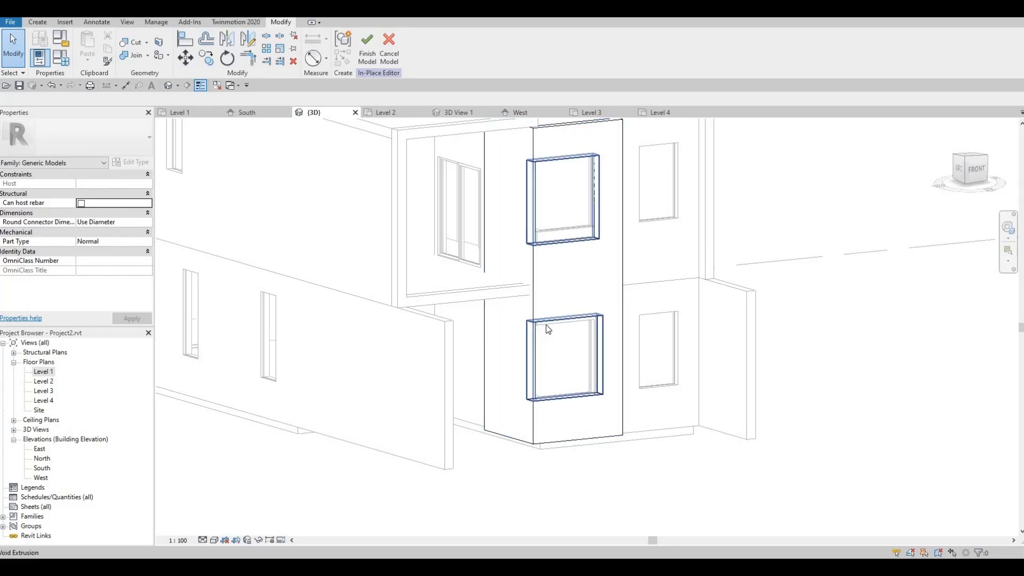
Stretch the void extrusion backward through the cladding's side leg to an extrusion end of 1330 mm.
{"action": "left_click", "coordinate": [544, 322]}
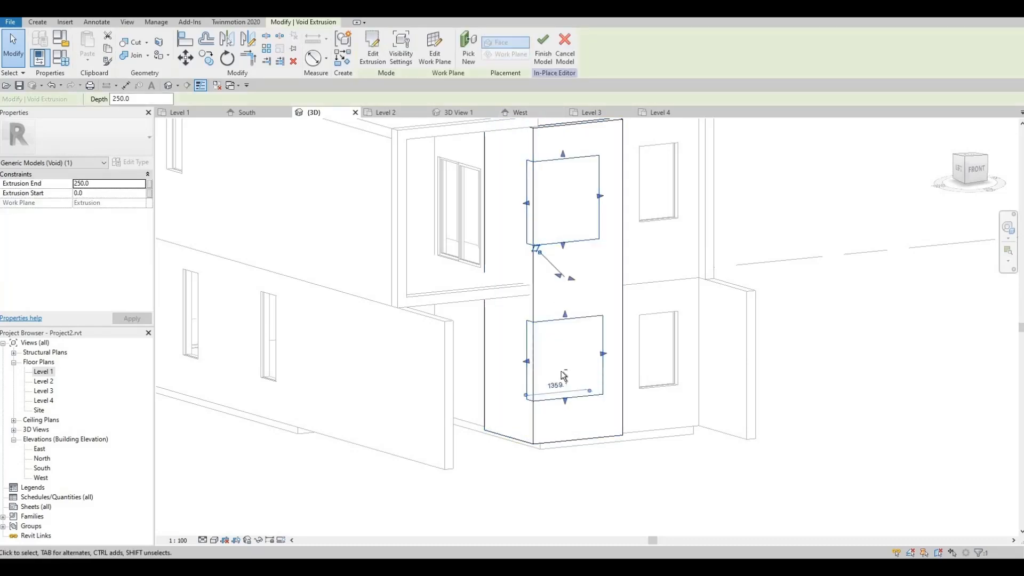
{"action": "middle_click_drag", "start_coordinate": [563, 374], "coordinate": [587, 372], "text": "shift"}
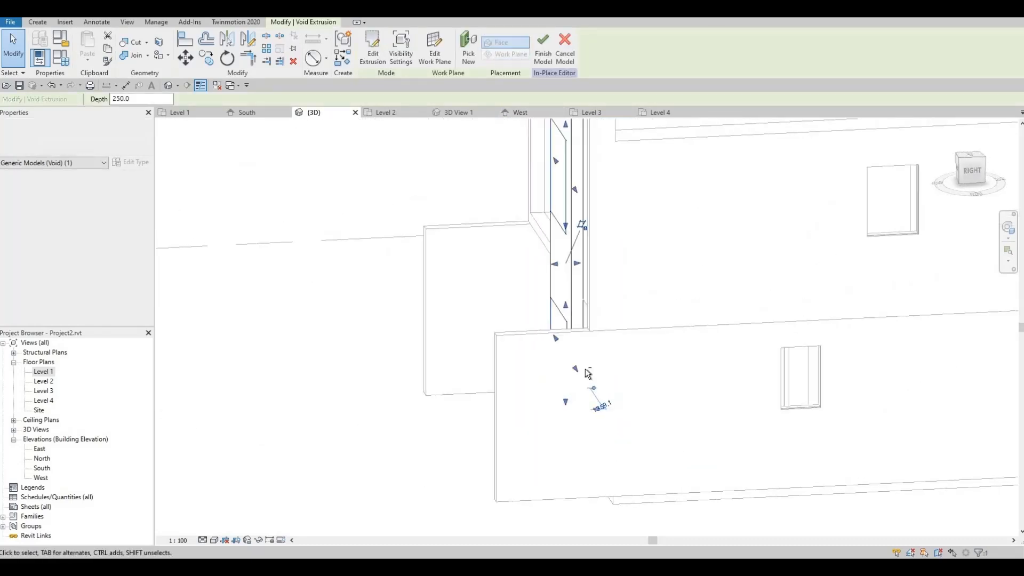
{"action": "left_click_drag", "start_coordinate": [576, 263], "coordinate": [638, 265]}
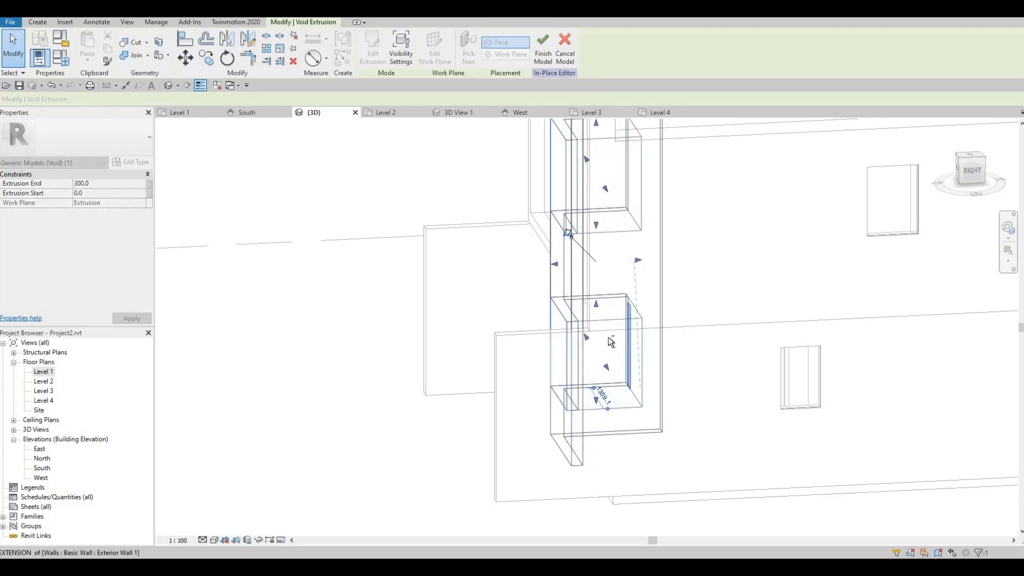
{"action": "key", "text": "Escape"}
{"action": "middle_click_drag", "start_coordinate": [797, 325], "coordinate": [716, 350], "text": "shift"}
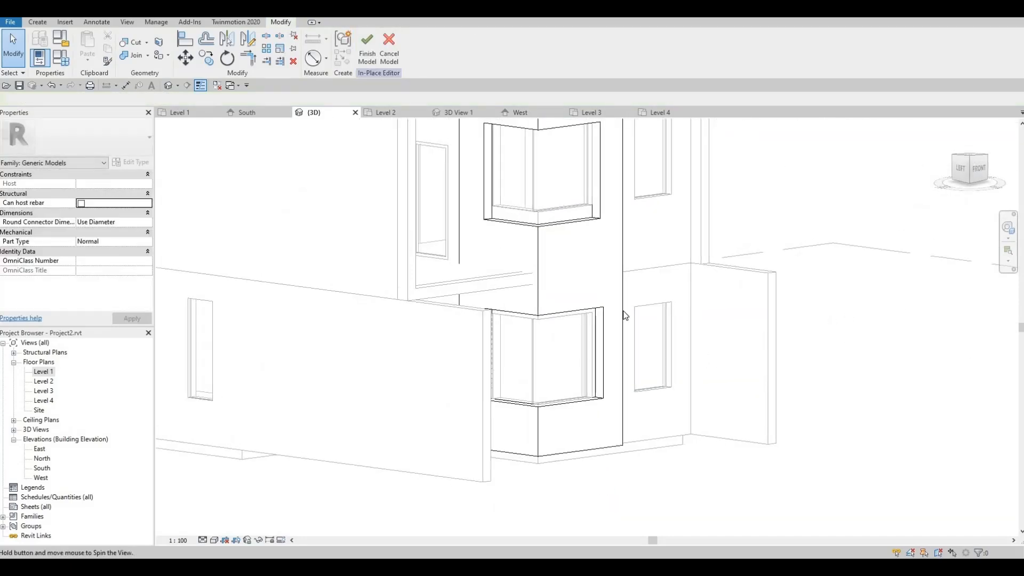
Raise the bottom edge of the upper void opening to the sill level of the neighbouring upper-floor window.
{"action": "middle_click_drag", "start_coordinate": [625, 315], "coordinate": [542, 183], "text": "shift"}
{"action": "scroll", "coordinate": [484, 167], "scroll_direction": "up", "scroll_amount": 2}
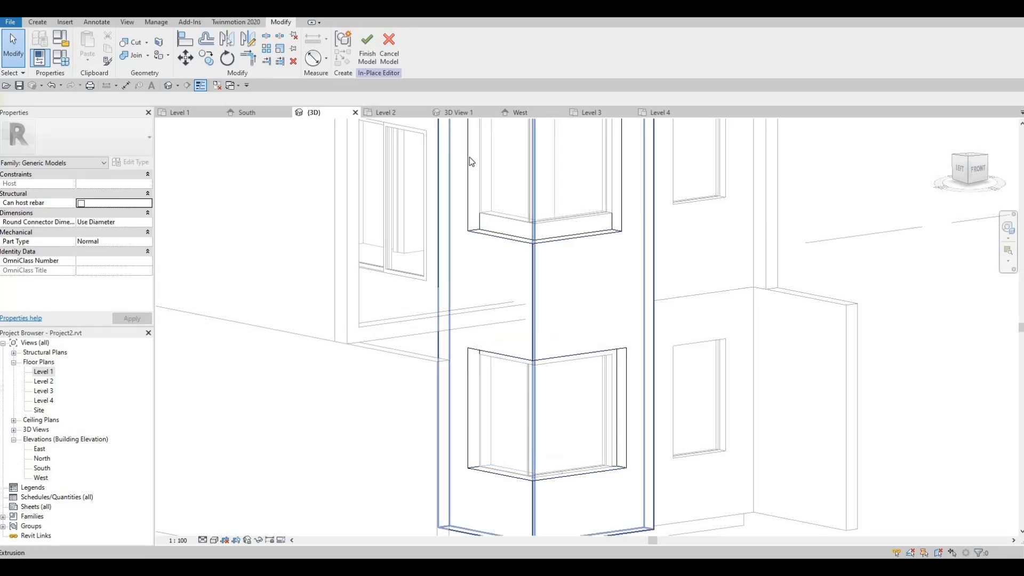
{"action": "left_click", "coordinate": [469, 157]}
{"action": "key", "text": "Escape"}
{"action": "left_click", "coordinate": [486, 193]}
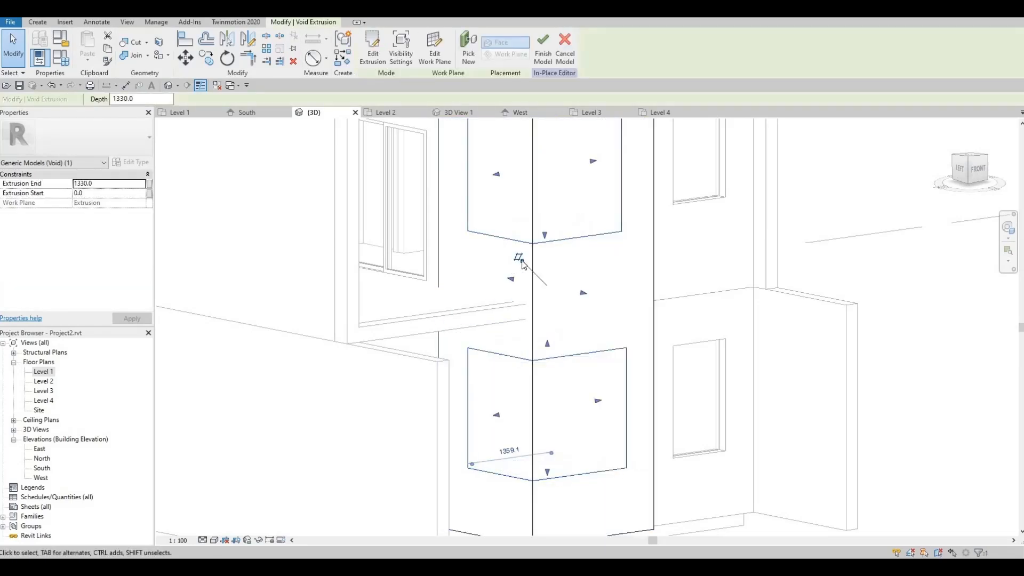
{"action": "middle_click_drag", "start_coordinate": [521, 256], "coordinate": [546, 299]}
{"action": "key", "text": "Escape"}
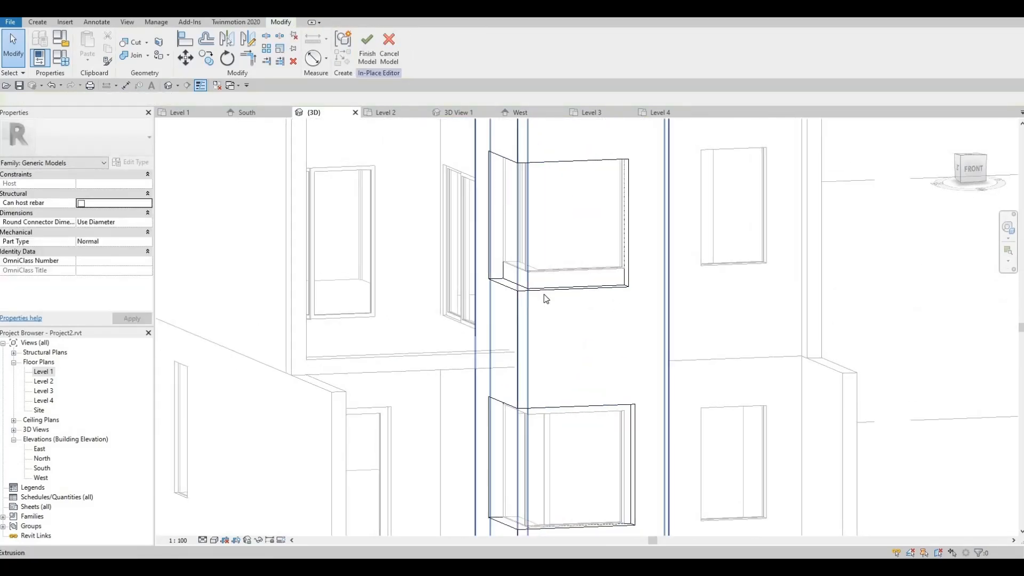
{"action": "key", "text": "Tab"}
{"action": "left_click", "coordinate": [567, 280]}
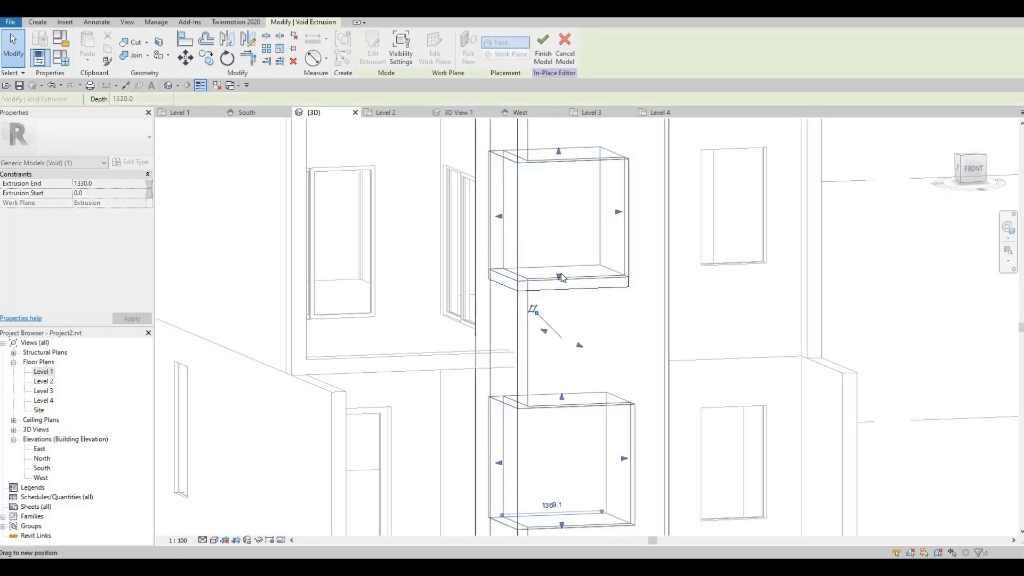
{"action": "key", "text": "Escape"}
Extend the void extrusion slightly farther back along the side leg, to an extrusion end of 1357.4 mm.
{"action": "scroll", "coordinate": [564, 284], "scroll_direction": "up", "scroll_amount": 3}
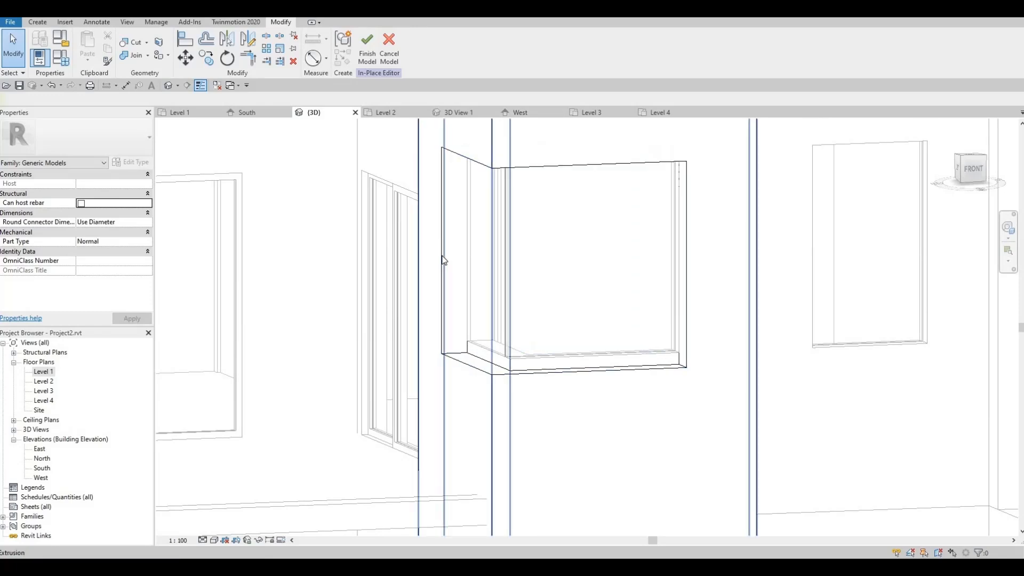
{"action": "left_click", "coordinate": [494, 260]}
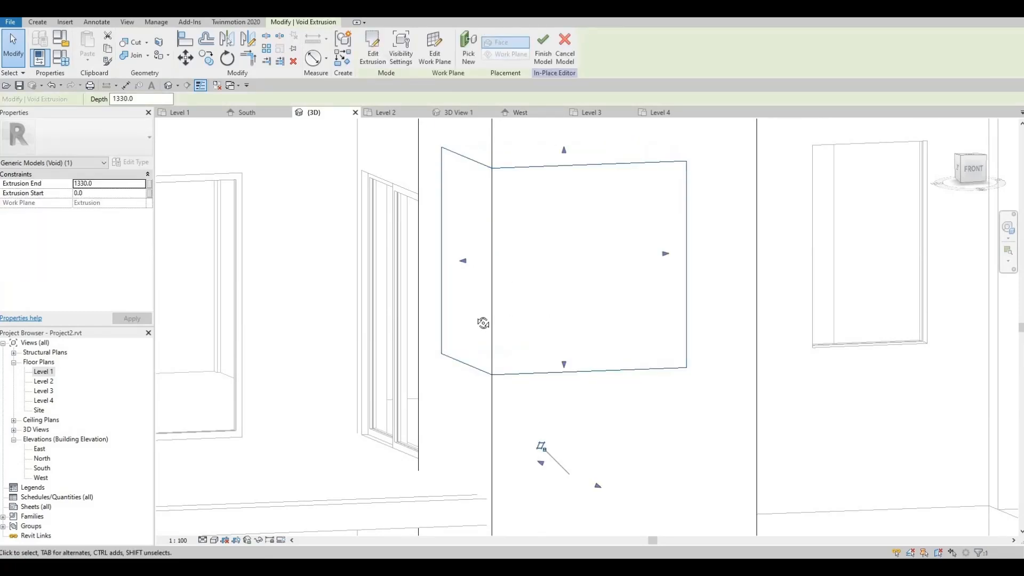
{"action": "middle_click_drag", "start_coordinate": [482, 323], "coordinate": [657, 461], "text": "shift"}
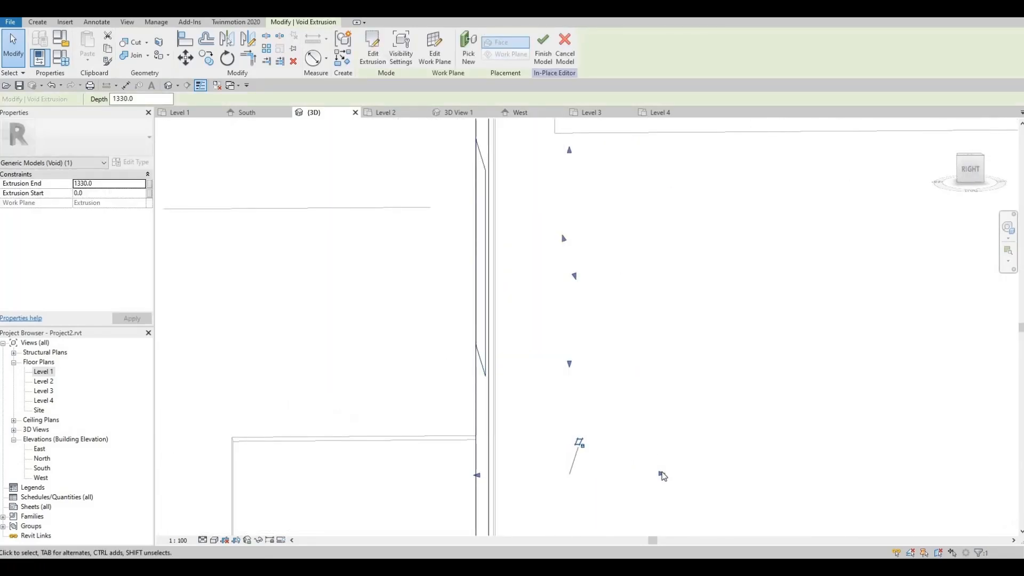
{"action": "left_click_drag", "start_coordinate": [662, 476], "coordinate": [684, 473]}
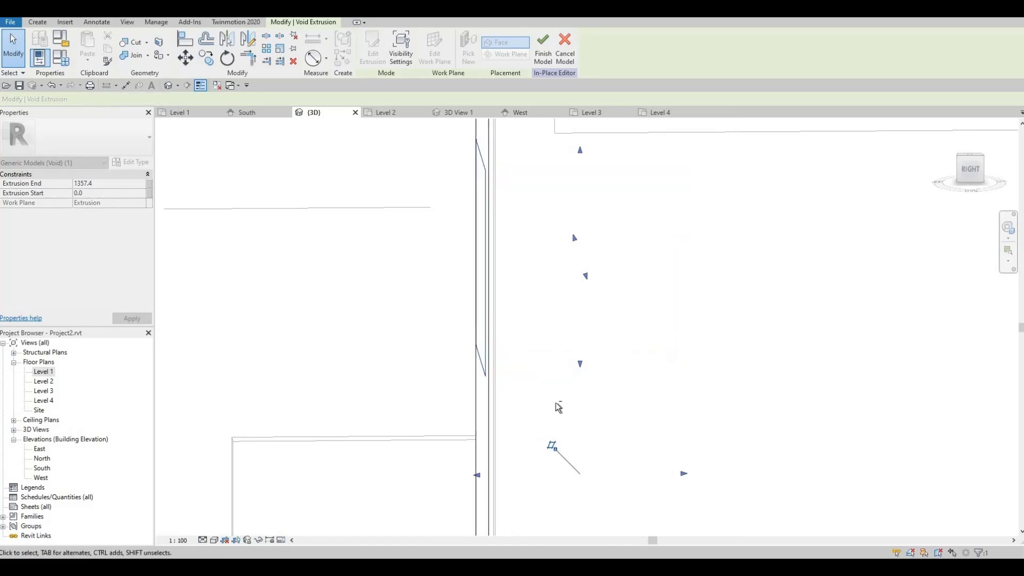
{"action": "left_click", "coordinate": [763, 407]}
{"action": "middle_click_drag", "start_coordinate": [763, 407], "coordinate": [766, 359], "text": "shift"}
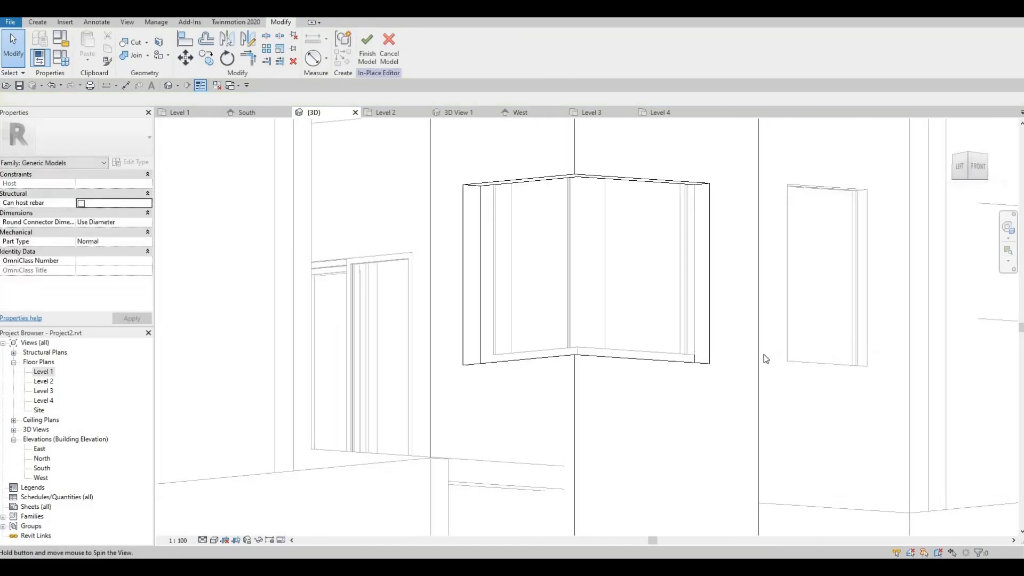
{"action": "middle_click_drag", "start_coordinate": [688, 393], "coordinate": [601, 236], "text": "shift"}
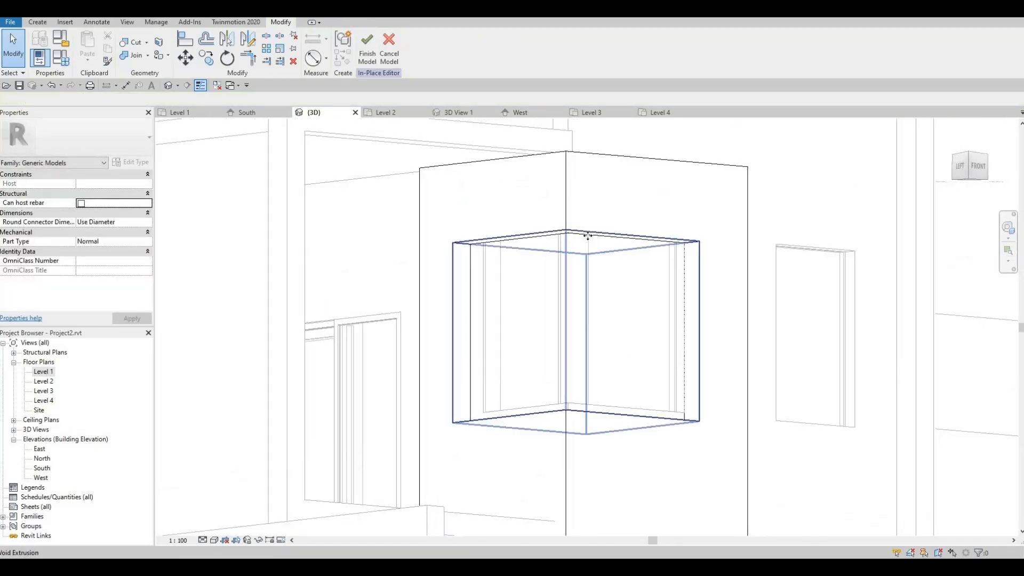
Raise the top of the upper void opening above the corner window's head and lower the bottom of the lower void opening below its window's sill.
{"action": "left_click", "coordinate": [587, 235]}
{"action": "left_click_drag", "start_coordinate": [578, 235], "coordinate": [581, 231]}
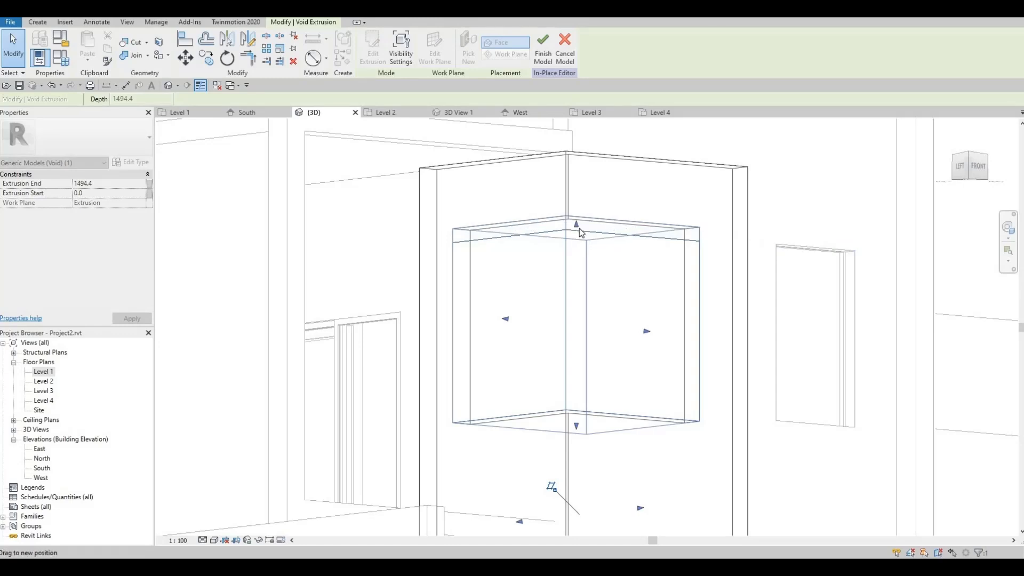
{"action": "middle_click_drag", "start_coordinate": [627, 345], "coordinate": [588, 452], "text": "shift"}
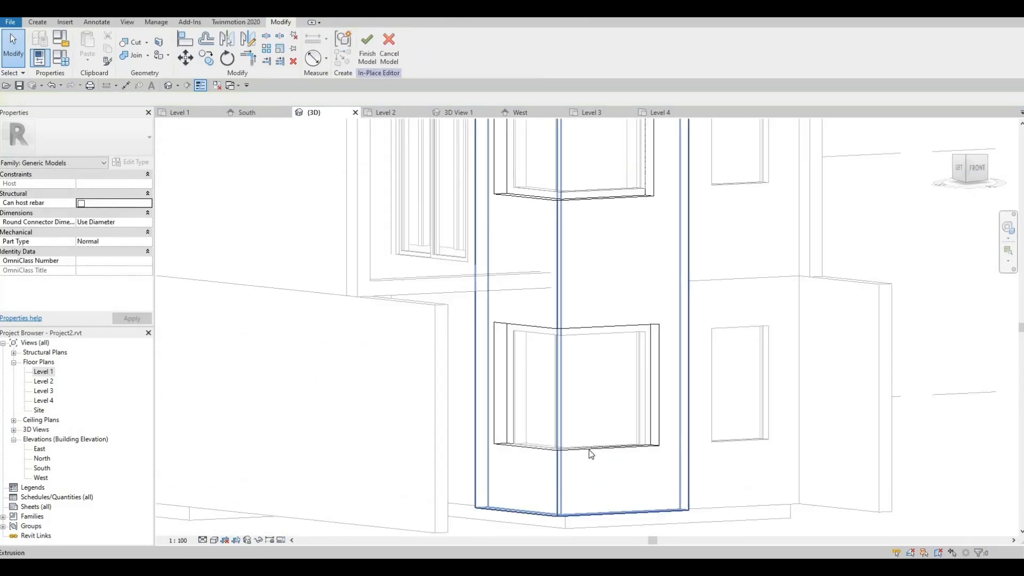
{"action": "left_click", "coordinate": [589, 449]}
{"action": "left_click", "coordinate": [587, 447]}
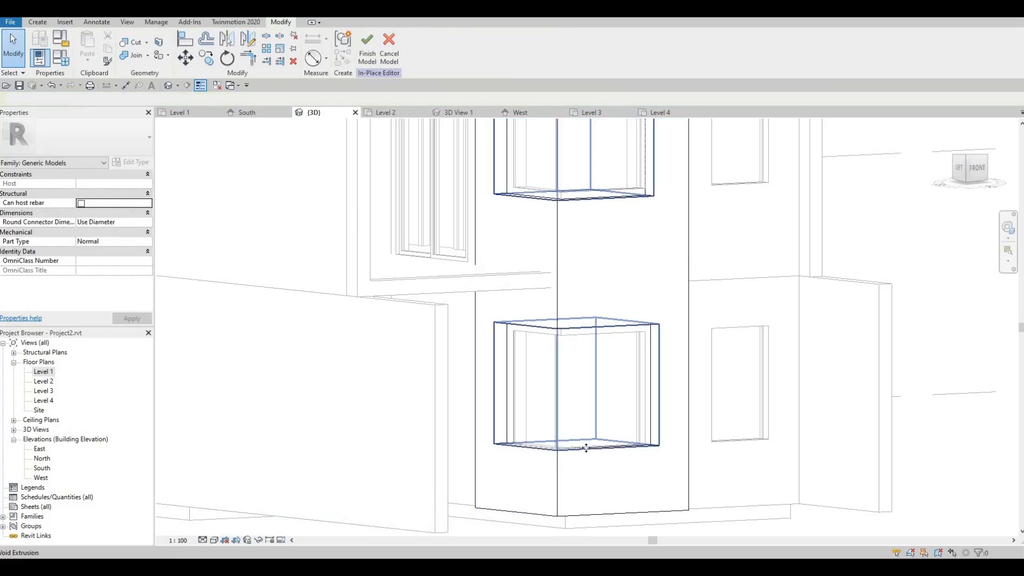
{"action": "left_click_drag", "start_coordinate": [577, 449], "coordinate": [593, 474]}
{"action": "key", "text": "Escape"}
Align the lower void opening's bottom and top faces with the bottom and top of the ground-floor corner curtain wall.
{"action": "scroll", "coordinate": [593, 466], "scroll_direction": "up", "scroll_amount": 2}
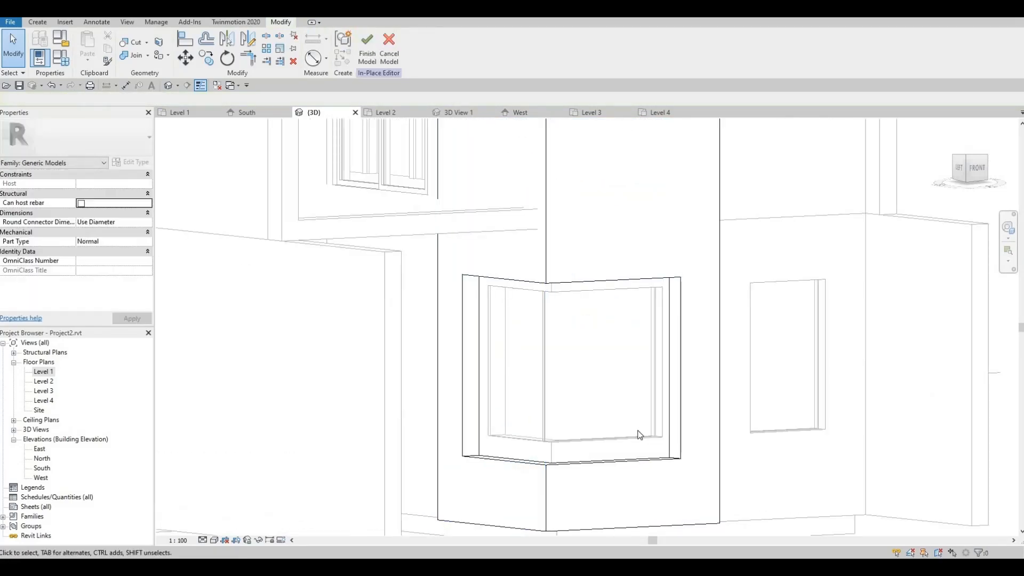
{"action": "key", "text": "l"}
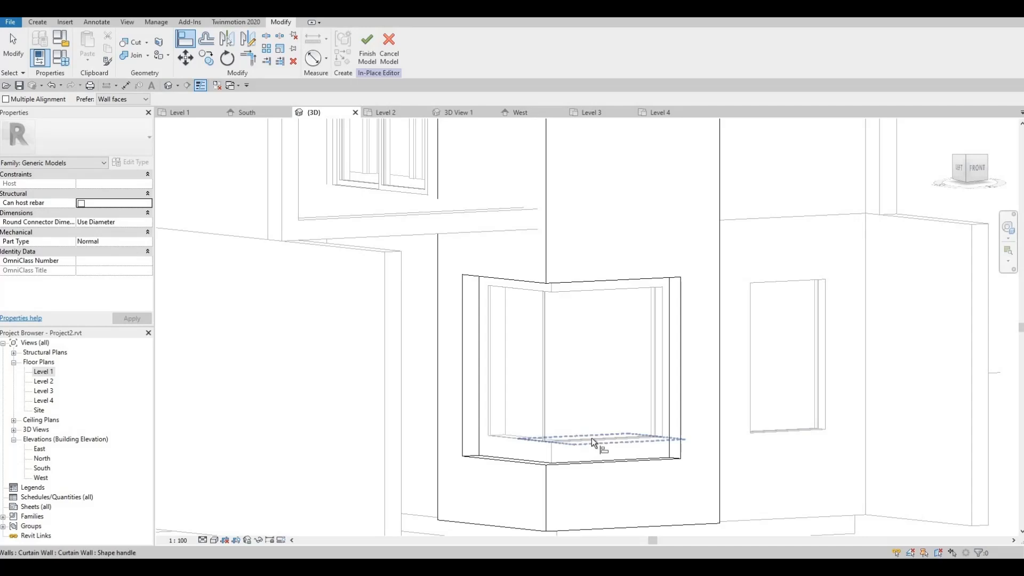
{"action": "left_click", "coordinate": [591, 437]}
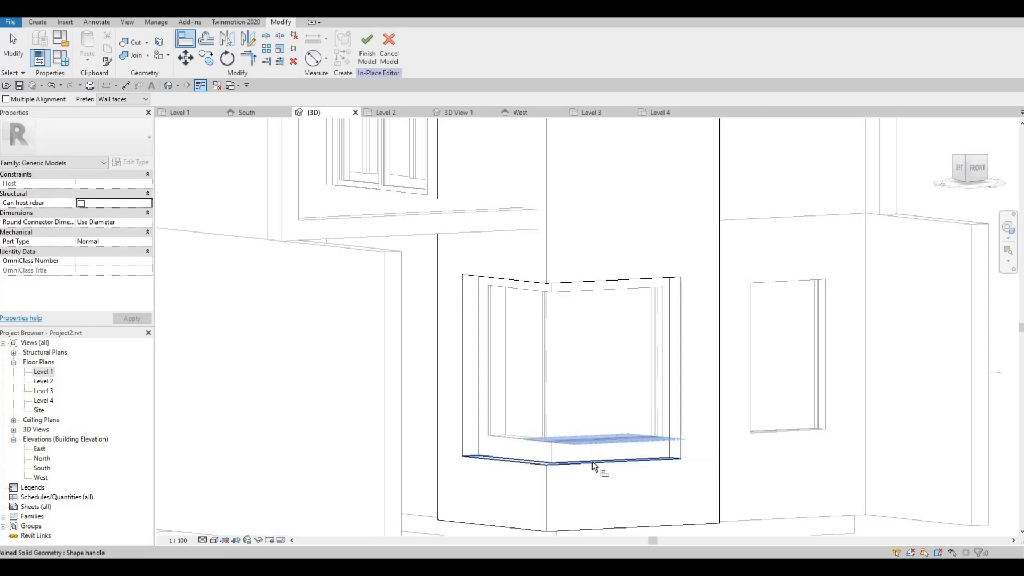
{"action": "left_click", "coordinate": [586, 460]}
{"action": "left_click", "coordinate": [577, 290]}
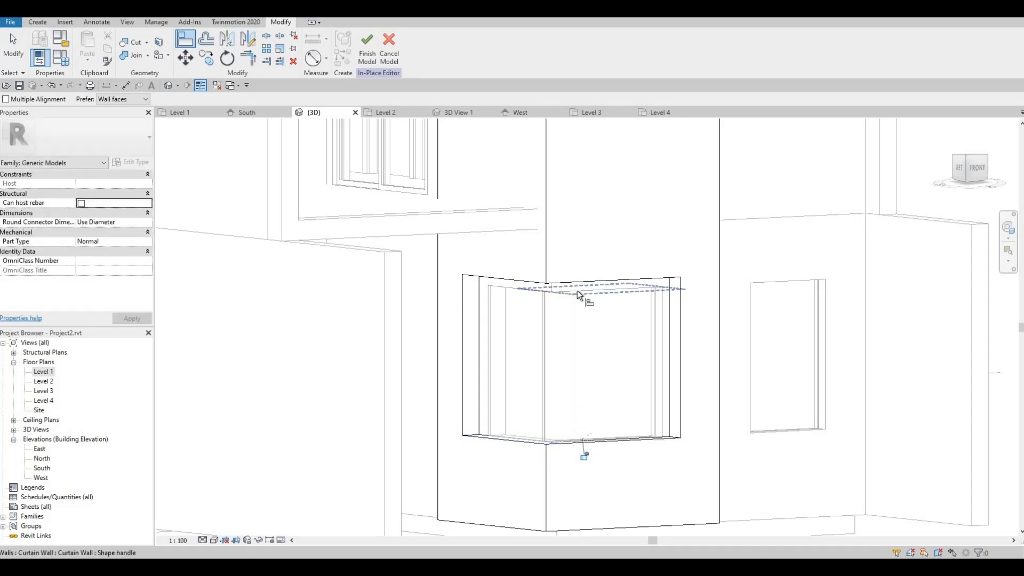
{"action": "left_click", "coordinate": [586, 280]}
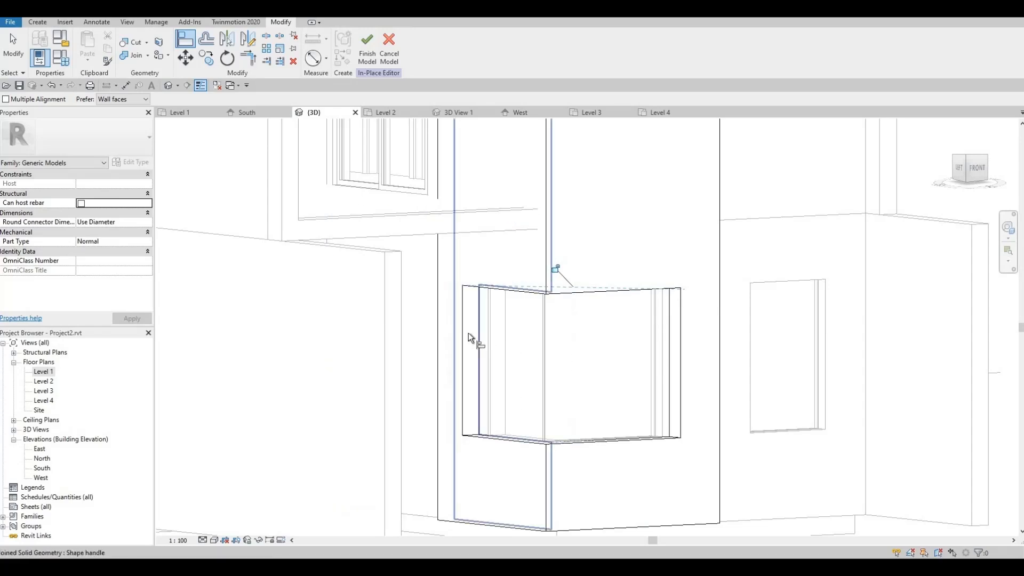
Align both side faces of the lower void opening with the outer ends of the ground-floor corner curtain walls.
{"action": "key", "text": "Tab"}
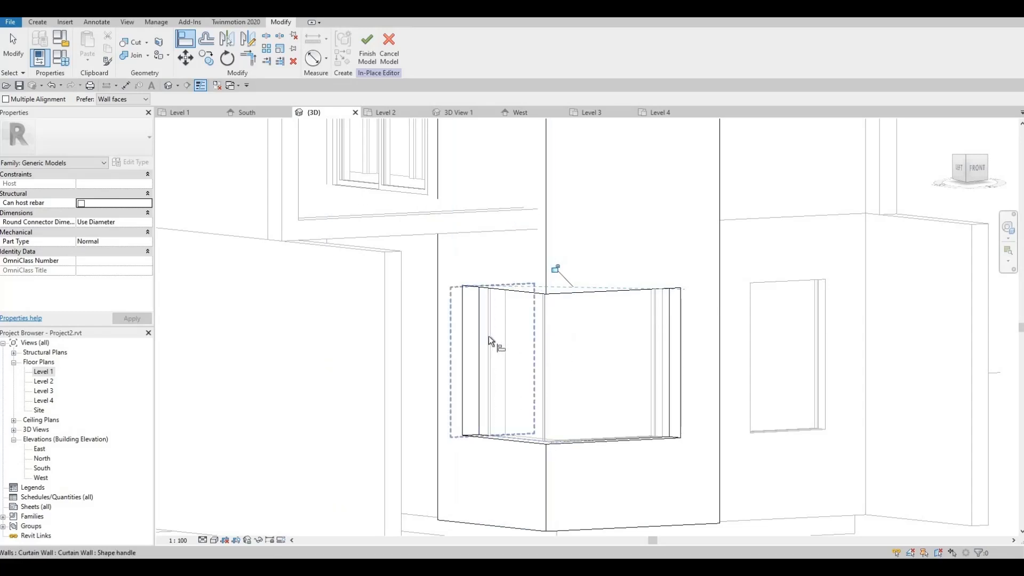
{"action": "left_click", "coordinate": [489, 335]}
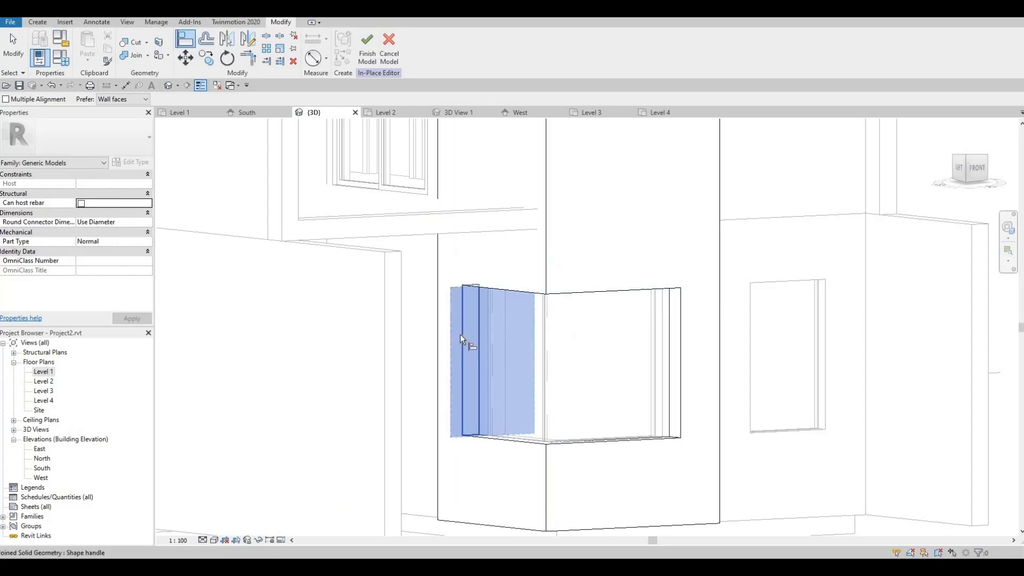
{"action": "left_click", "coordinate": [460, 336]}
{"action": "left_click", "coordinate": [657, 340]}
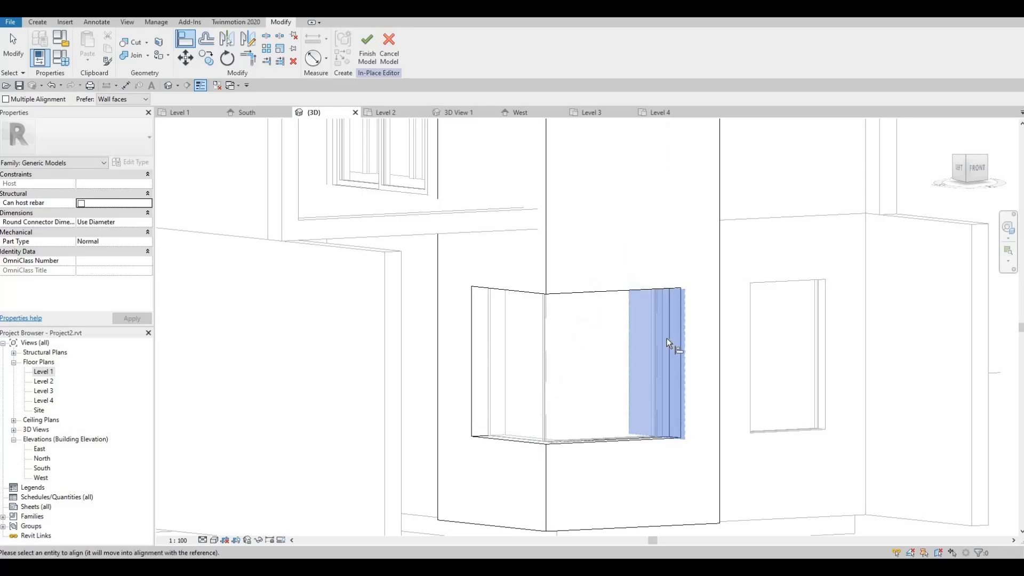
{"action": "left_click", "coordinate": [666, 338]}
Align both side faces of the upper void opening with the outer ends of the upper-floor corner curtain walls.
{"action": "scroll", "coordinate": [581, 308], "scroll_direction": "up", "scroll_amount": 1}
{"action": "middle_click_drag", "start_coordinate": [585, 311], "coordinate": [607, 490]}
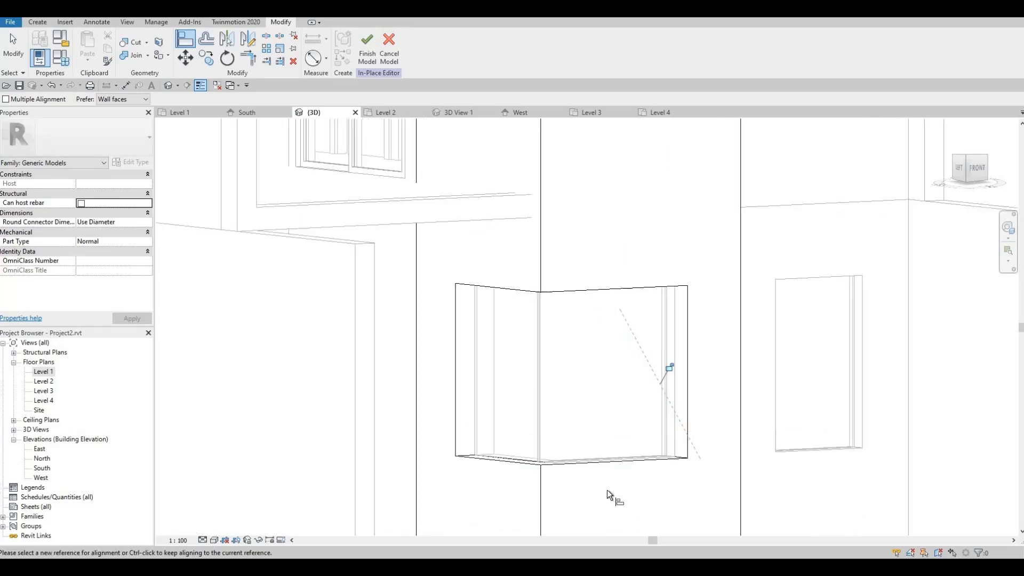
{"action": "scroll", "coordinate": [607, 489], "scroll_direction": "down", "scroll_amount": 2}
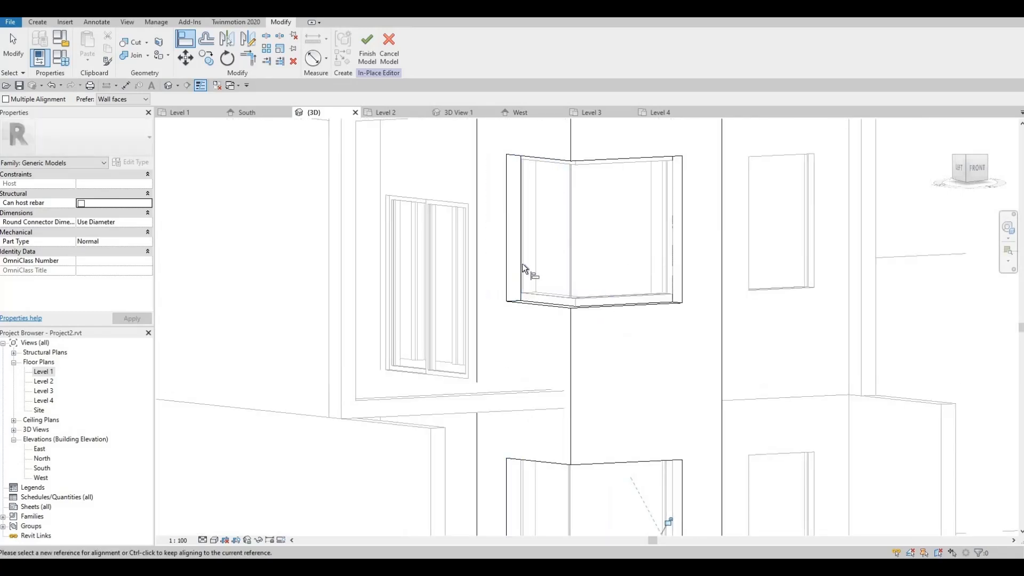
{"action": "left_click", "coordinate": [505, 262]}
{"action": "left_click", "coordinate": [504, 261]}
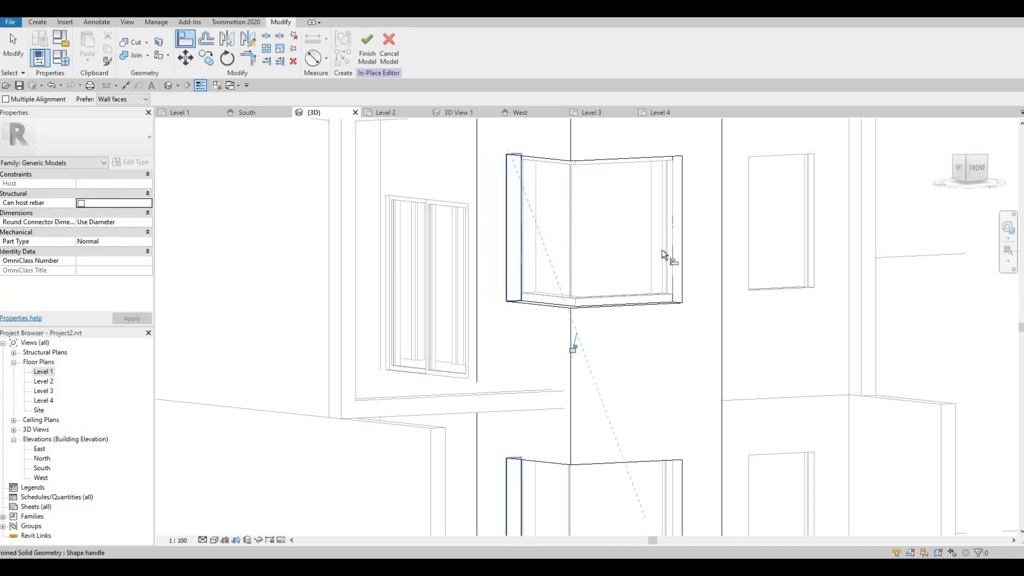
{"action": "key", "text": "Tab"}
{"action": "key", "text": "Tab"}
{"action": "left_click", "coordinate": [670, 247]}
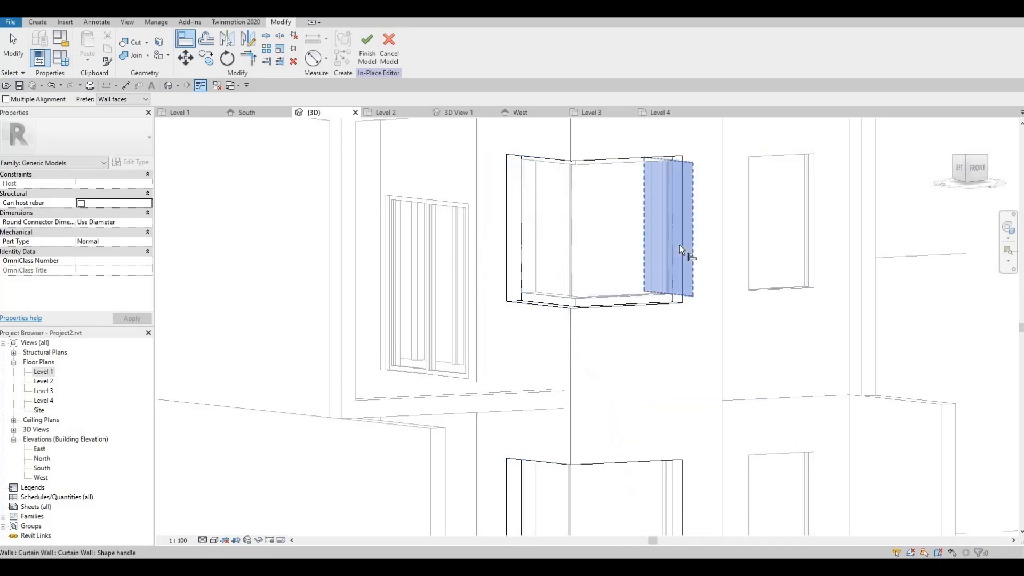
{"action": "left_click", "coordinate": [679, 245]}
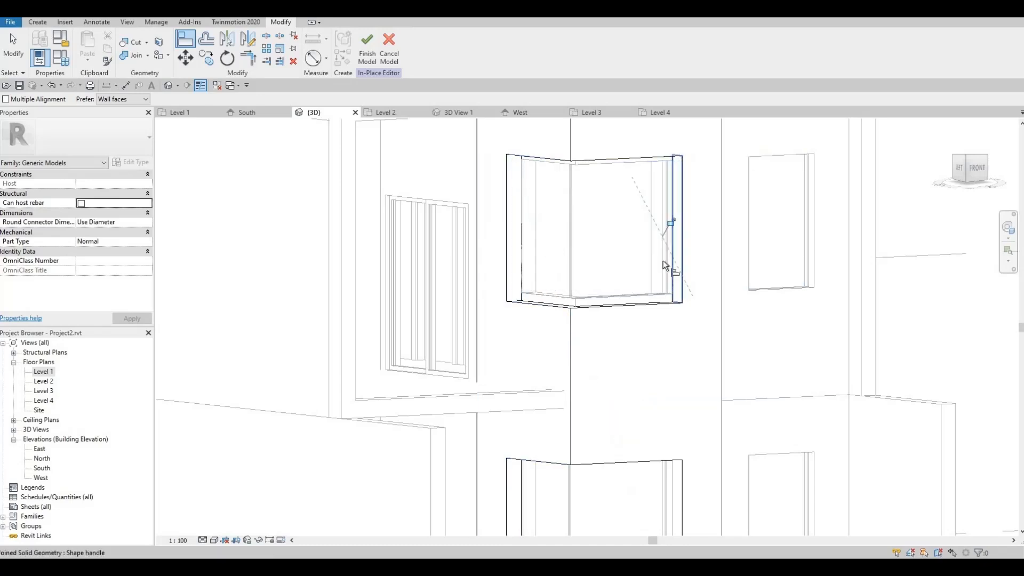
Align the upper void opening's bottom and top faces with the upper corner curtain wall and finish the in-place model.
{"action": "left_click", "coordinate": [610, 301]}
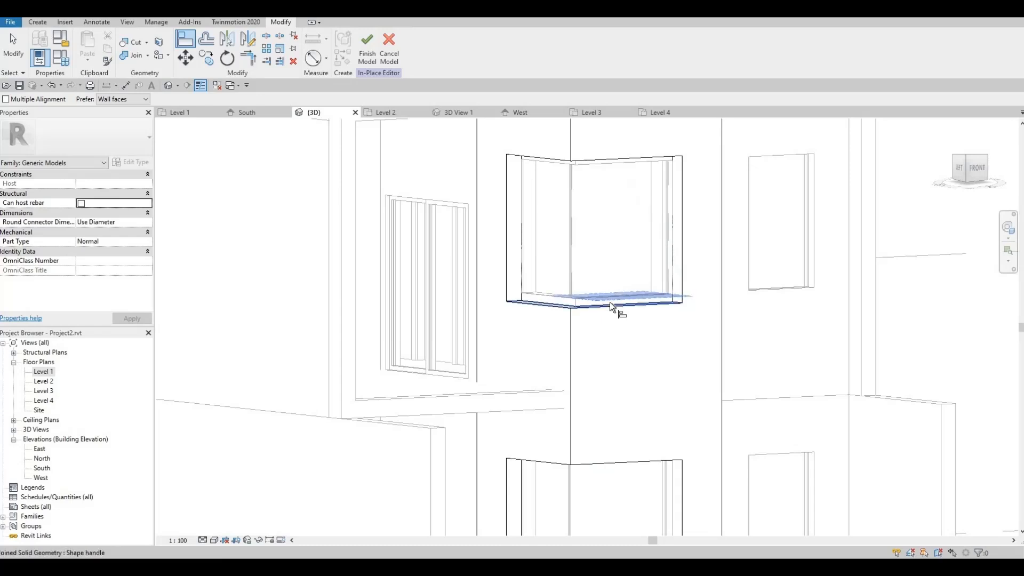
{"action": "left_click", "coordinate": [608, 305]}
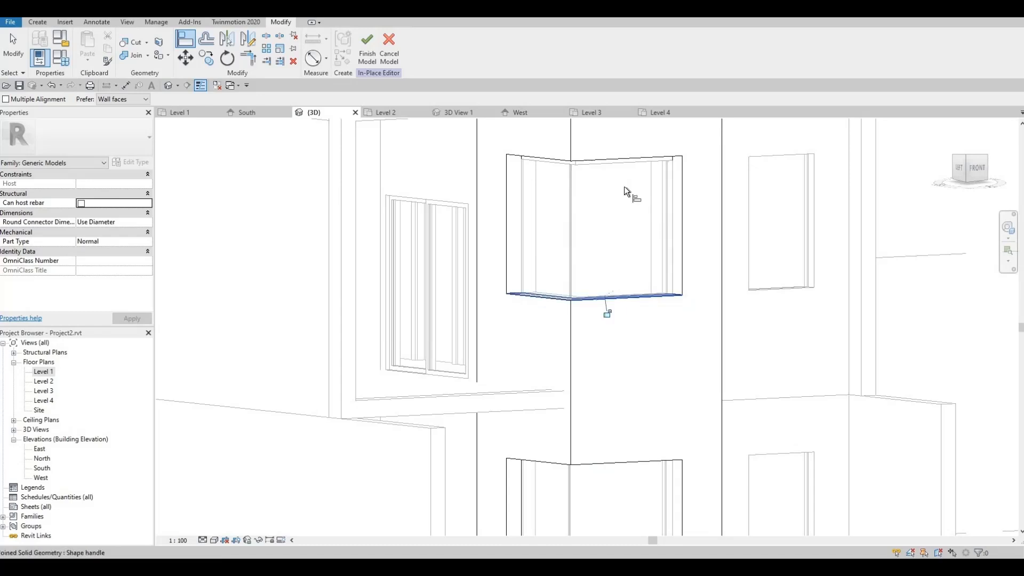
{"action": "left_click", "coordinate": [624, 159]}
{"action": "left_click", "coordinate": [625, 158]}
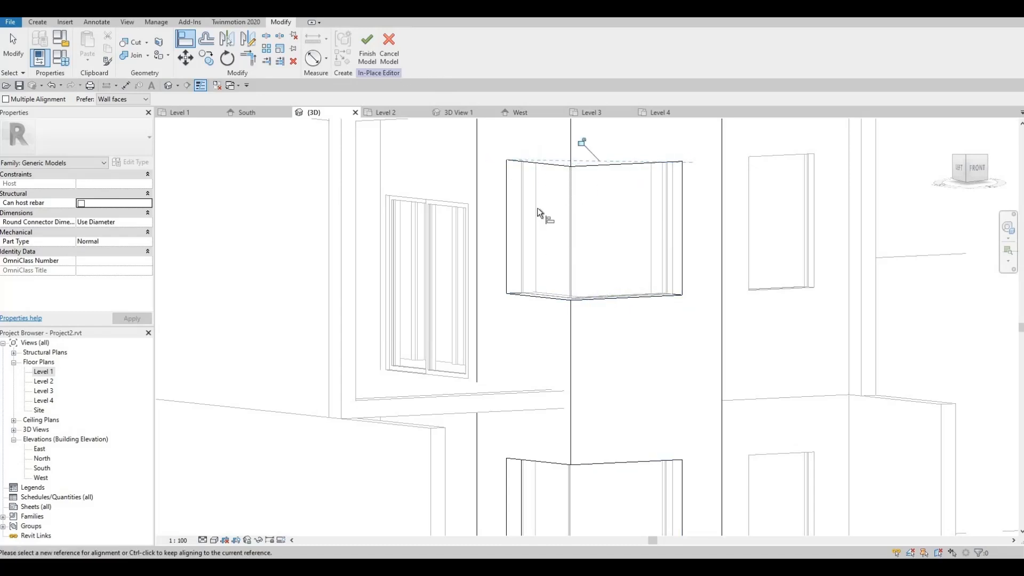
{"action": "middle_click_drag", "start_coordinate": [469, 256], "coordinate": [427, 187], "text": "shift"}
{"action": "left_click", "coordinate": [366, 49]}
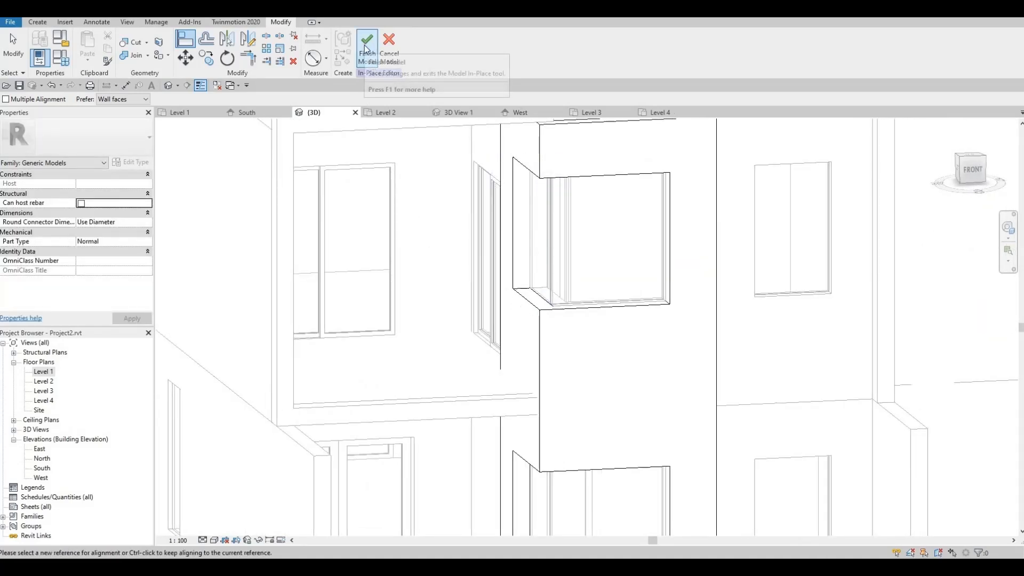
Examine the finished corner cladding and its window openings on the front facade from several angles.
{"action": "middle_click_drag", "start_coordinate": [554, 281], "coordinate": [528, 320], "text": "shift"}
{"action": "scroll", "coordinate": [528, 320], "scroll_direction": "down", "scroll_amount": 1}
{"action": "middle_click_drag", "start_coordinate": [635, 415], "coordinate": [609, 306], "text": "shift"}
{"action": "scroll", "coordinate": [605, 312], "scroll_direction": "down", "scroll_amount": 2}
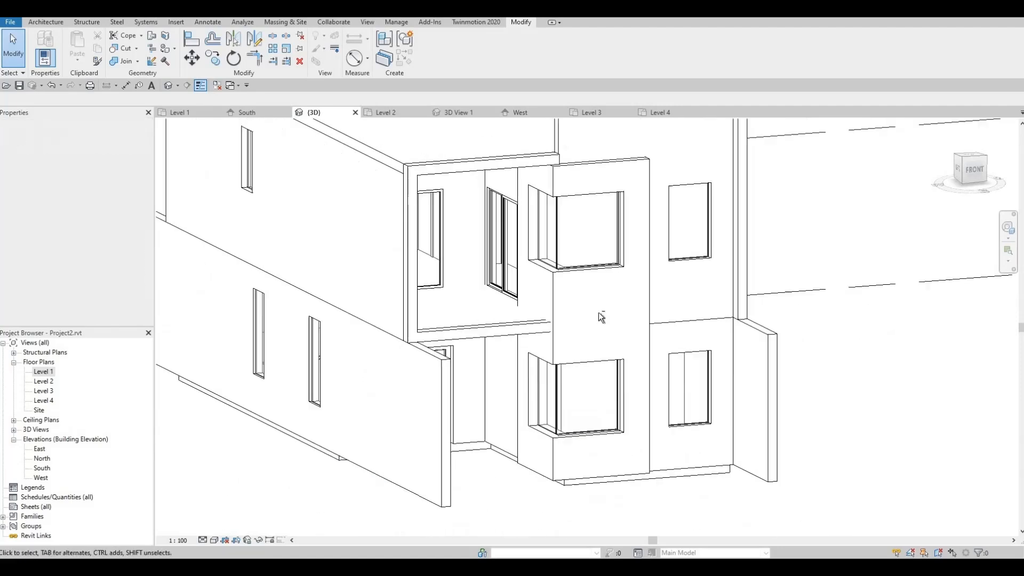
{"action": "middle_click_drag", "start_coordinate": [558, 278], "coordinate": [610, 395], "text": "shift"}
{"action": "scroll", "coordinate": [595, 347], "scroll_direction": "up", "scroll_amount": 2}
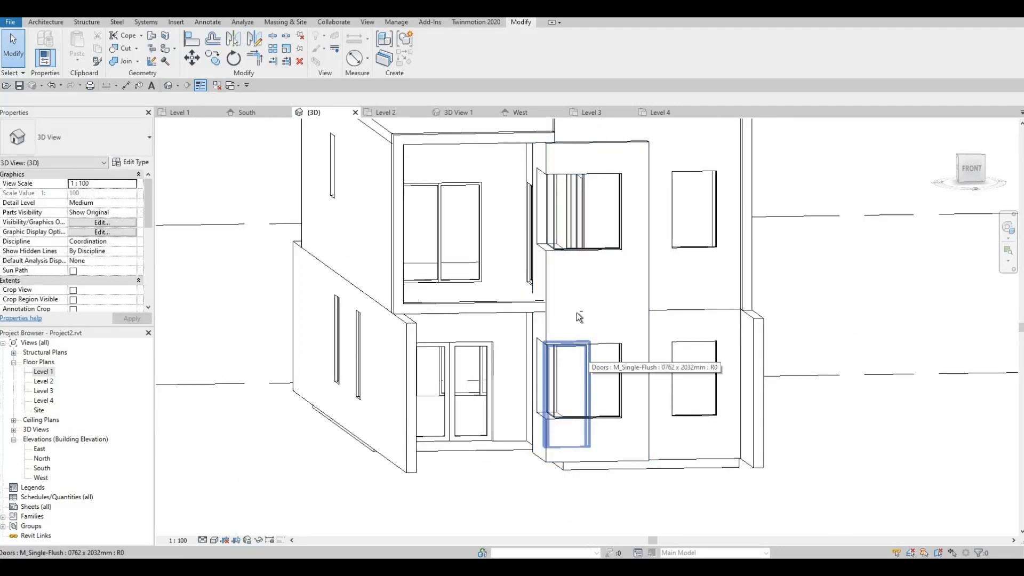
{"action": "middle_click_drag", "start_coordinate": [555, 279], "coordinate": [570, 294], "text": "shift"}
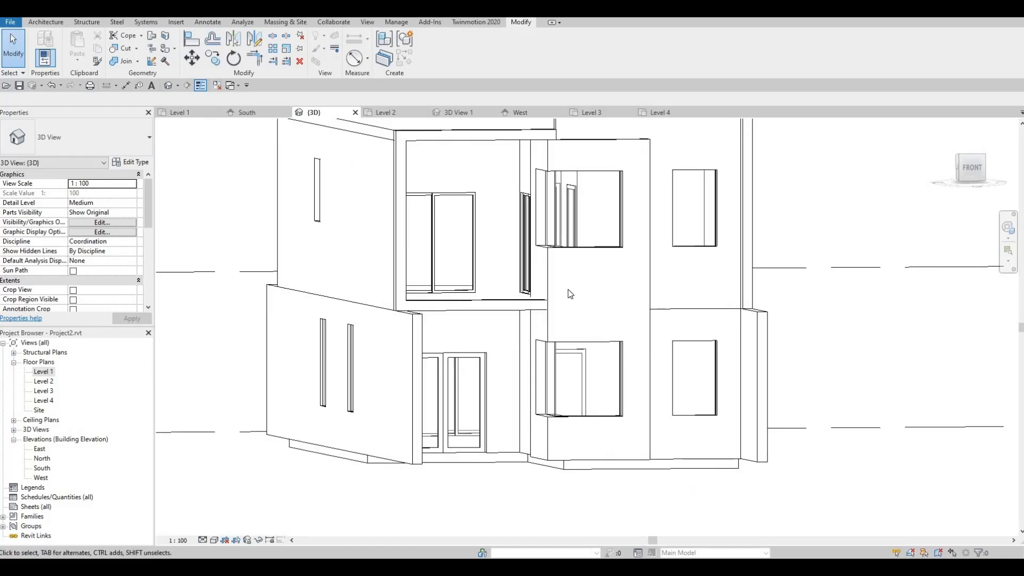
{"action": "middle_click_drag", "start_coordinate": [635, 339], "coordinate": [659, 382]}
{"action": "scroll", "coordinate": [597, 245], "scroll_direction": "up", "scroll_amount": 3}
{"action": "scroll", "coordinate": [609, 265], "scroll_direction": "down", "scroll_amount": 2}
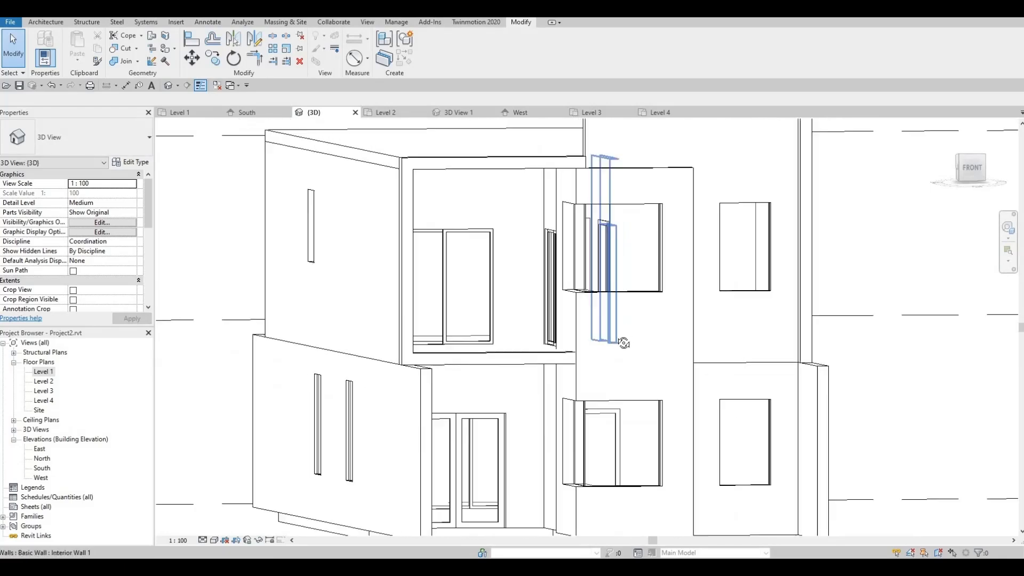
{"action": "middle_click_drag", "start_coordinate": [563, 381], "coordinate": [694, 416], "text": "shift"}
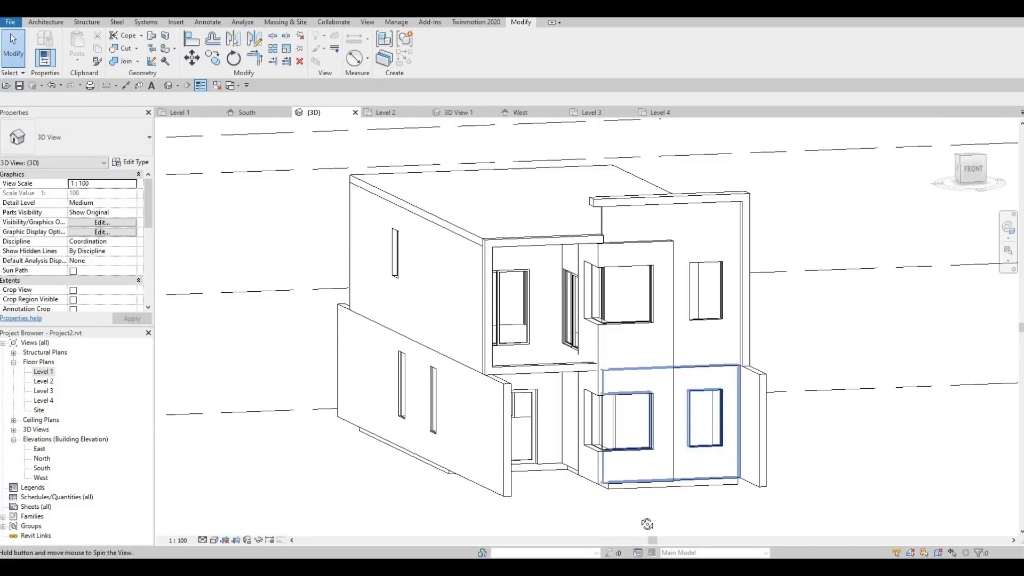
{"action": "middle_click_drag", "start_coordinate": [677, 450], "coordinate": [654, 504], "text": "shift"}
{"action": "middle_click_drag", "start_coordinate": [704, 468], "coordinate": [692, 340], "text": "shift"}
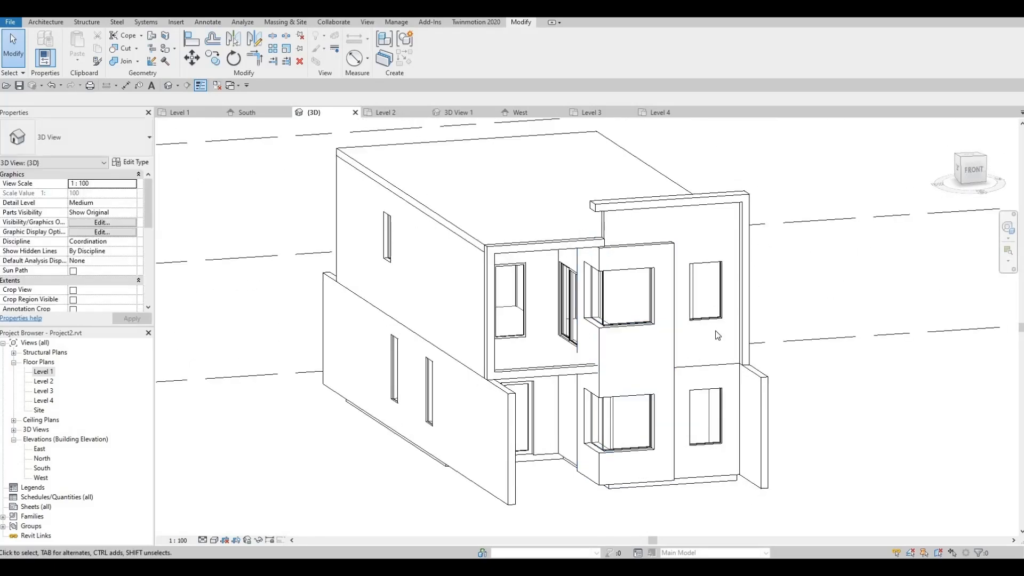
Place 50mm x 150mm rectangular mullions on all grid lines of the upper and lower single curtain-wall windows beside the corner cladding.
{"action": "left_click", "coordinate": [39, 21]}
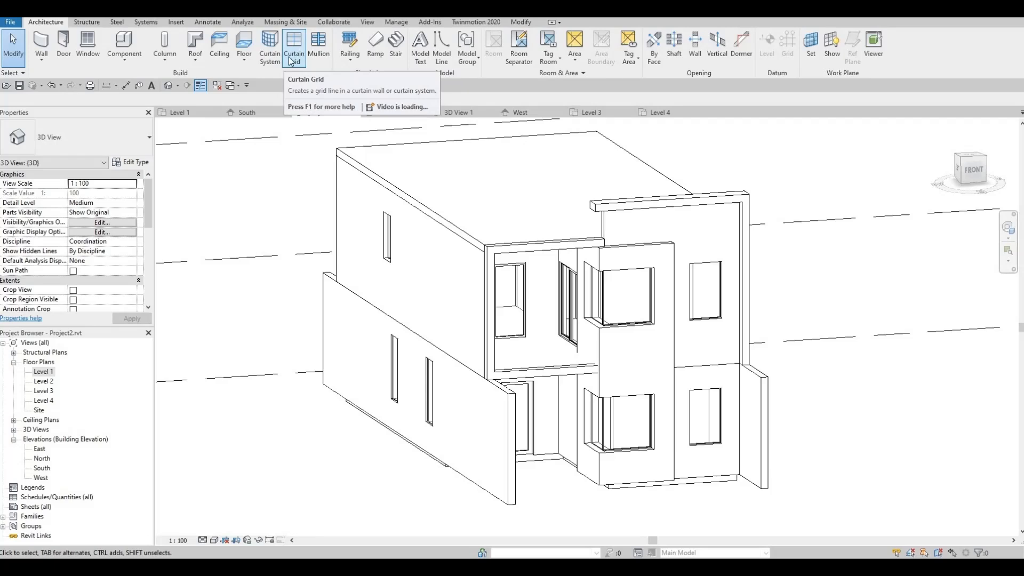
{"action": "middle_click_drag", "start_coordinate": [635, 404], "coordinate": [658, 377]}
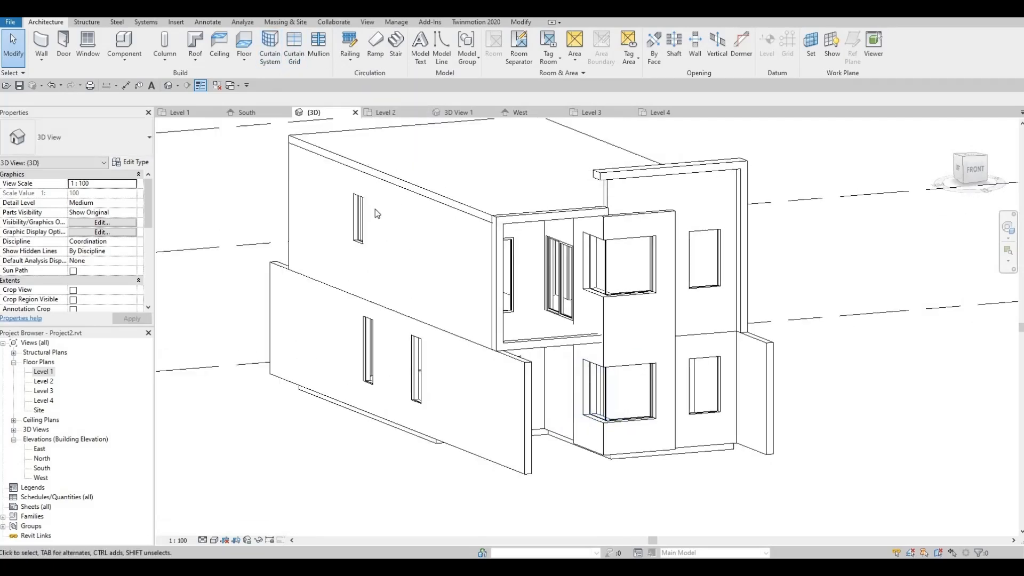
{"action": "left_click", "coordinate": [319, 46]}
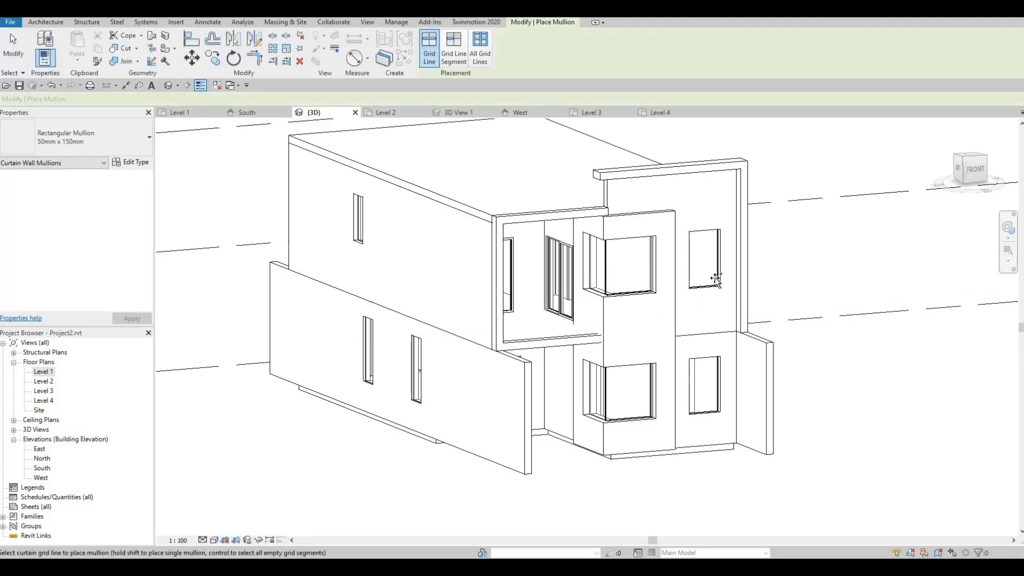
{"action": "left_click", "coordinate": [478, 57]}
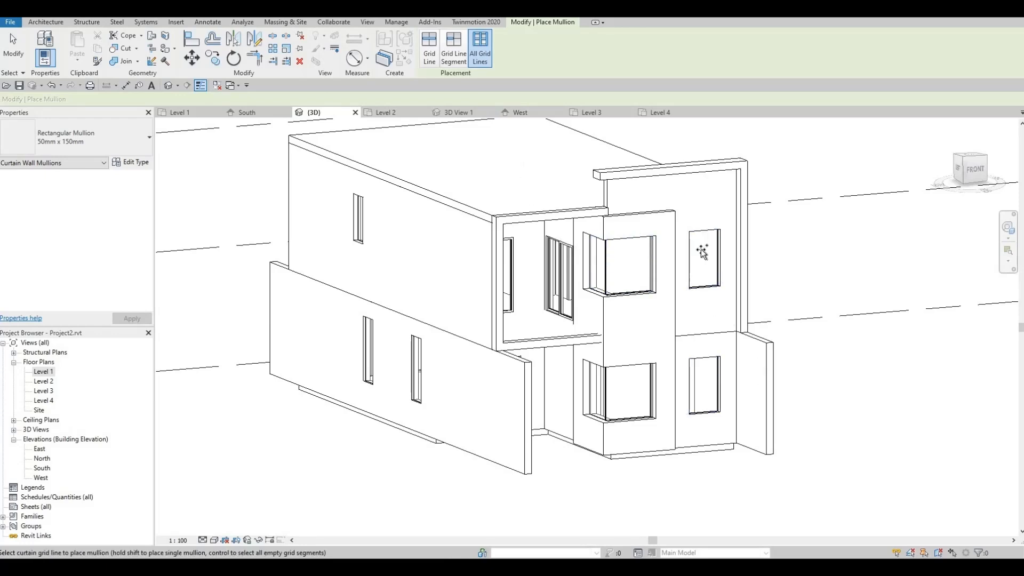
{"action": "scroll", "coordinate": [652, 267], "scroll_direction": "up", "scroll_amount": 2}
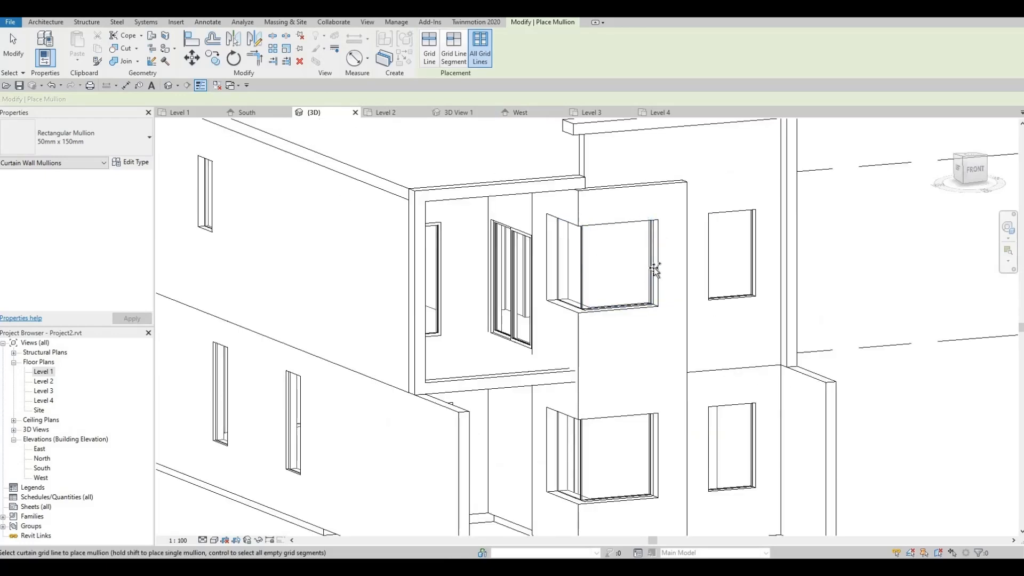
{"action": "left_click", "coordinate": [711, 247]}
{"action": "left_click", "coordinate": [711, 448]}
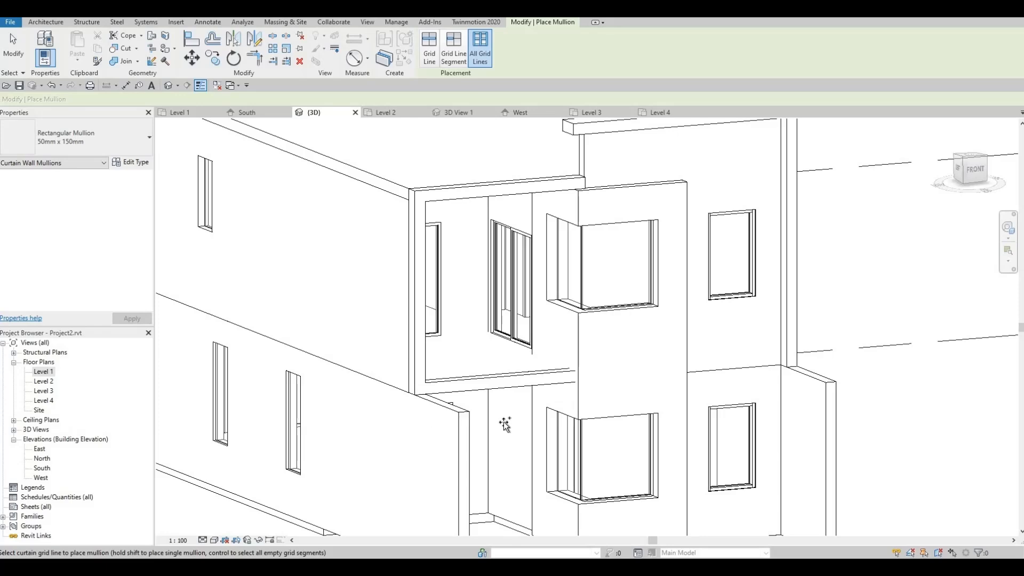
{"action": "scroll", "coordinate": [720, 304], "scroll_direction": "up", "scroll_amount": 4}
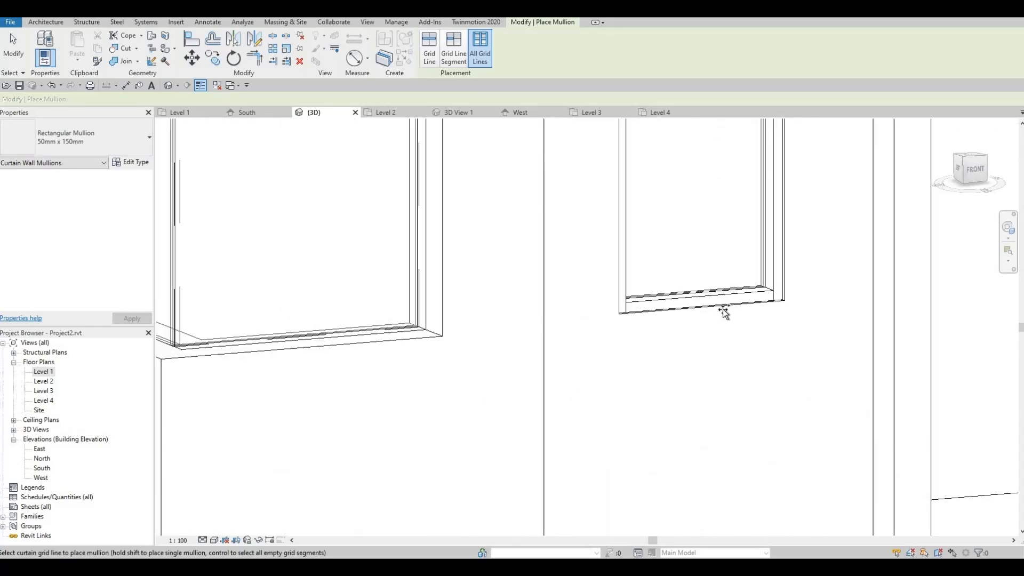
{"action": "left_click", "coordinate": [111, 150]}
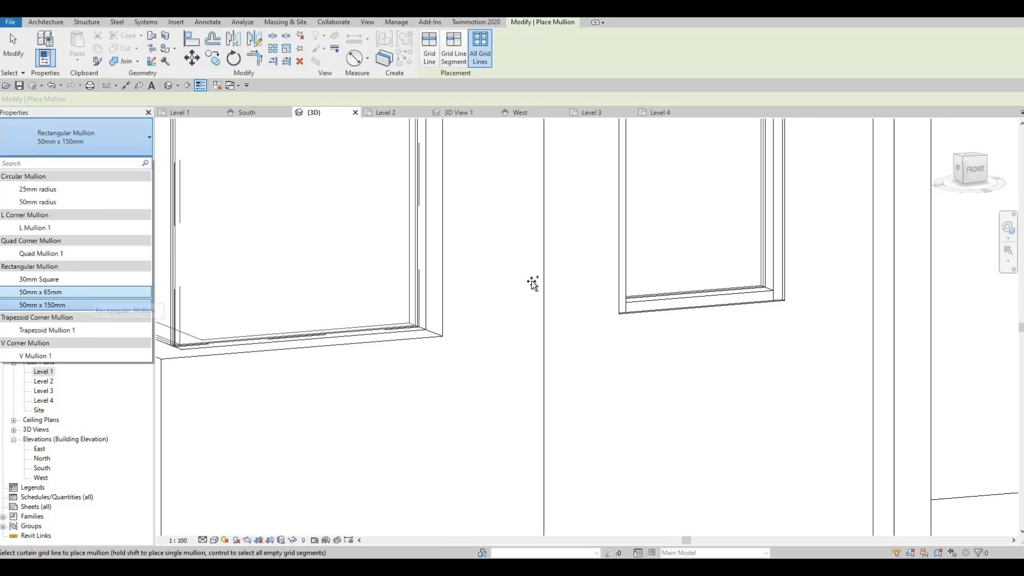
{"action": "key", "text": "Escape"}
{"action": "key", "text": "Escape"}
{"action": "scroll", "coordinate": [625, 307], "scroll_direction": "down", "scroll_amount": 2}
{"action": "left_click", "coordinate": [626, 305]}
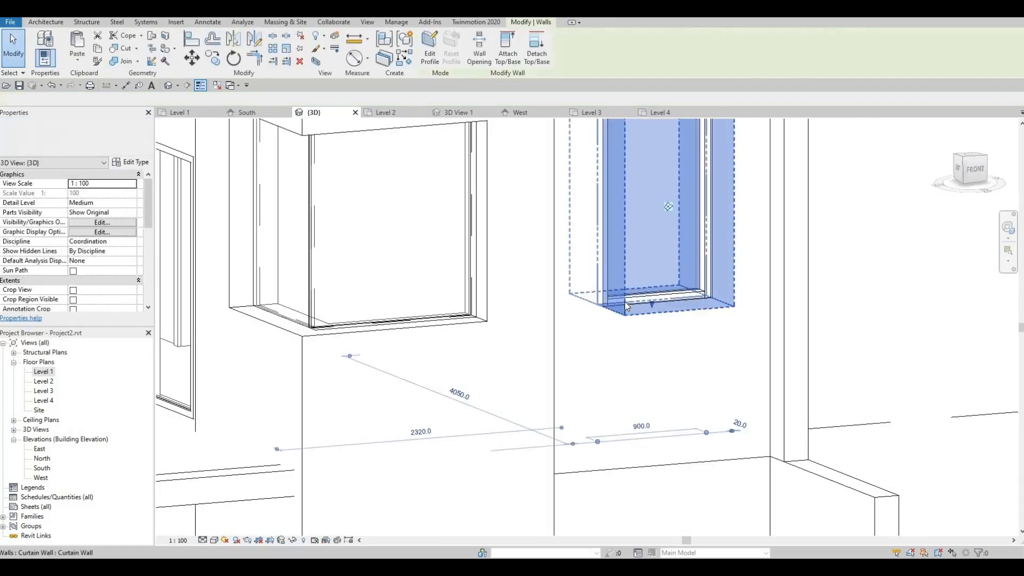
{"action": "key", "text": "Delete"}
{"action": "scroll", "coordinate": [627, 306], "scroll_direction": "down", "scroll_amount": 1}
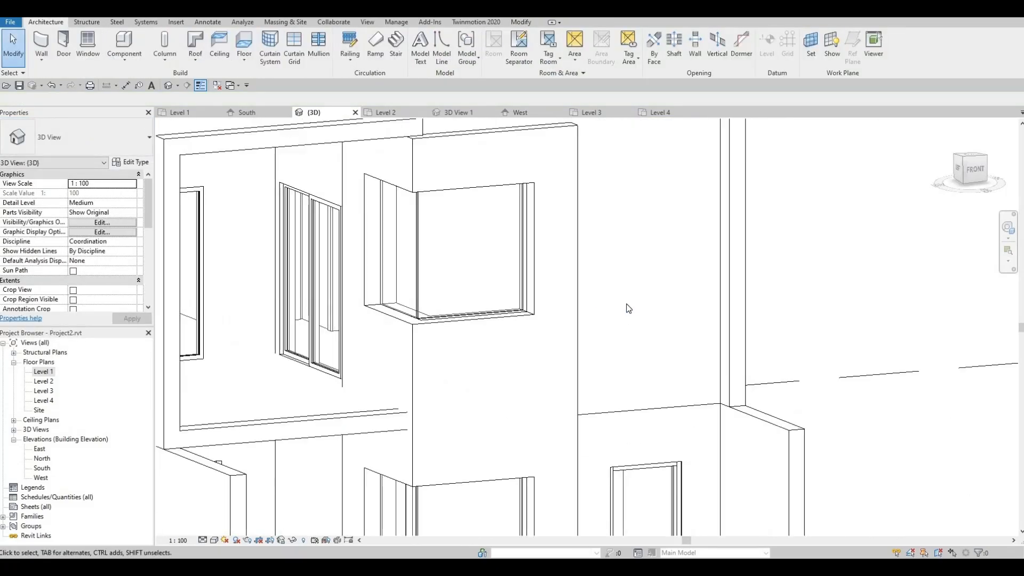
Delete all four 50mm x 150mm mullions from the upper single curtain-wall window, keeping the curtain wall itself.
{"action": "scroll", "coordinate": [629, 308], "scroll_direction": "up", "scroll_amount": 2}
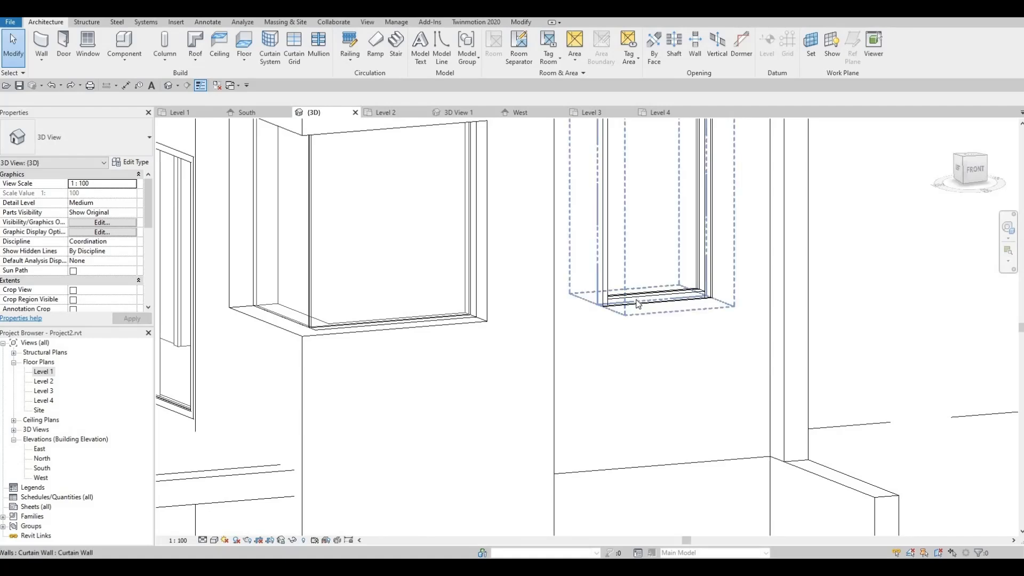
{"action": "left_click", "coordinate": [638, 303]}
{"action": "key", "text": "Escape"}
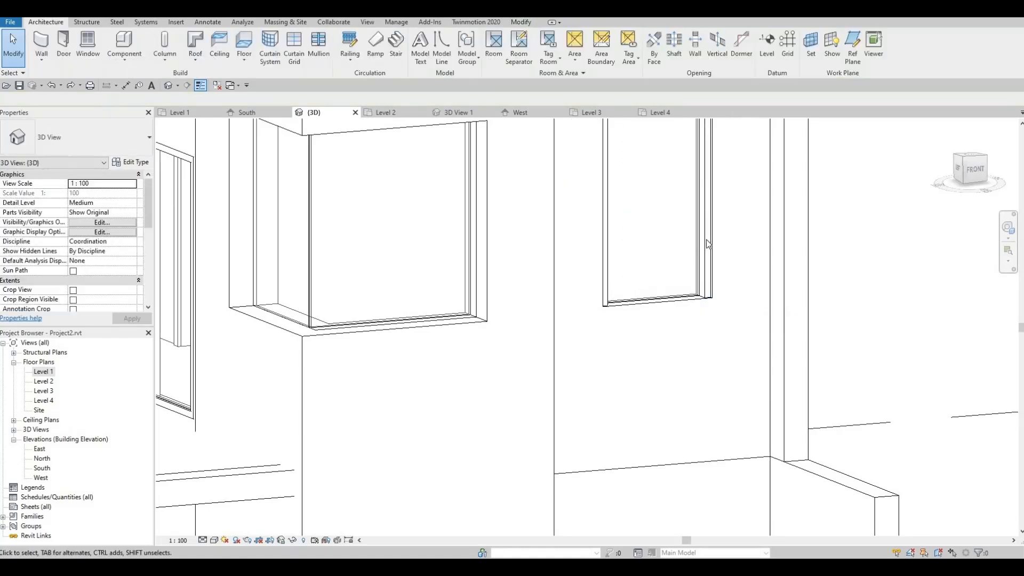
{"action": "scroll", "coordinate": [684, 252], "scroll_direction": "down", "scroll_amount": 6}
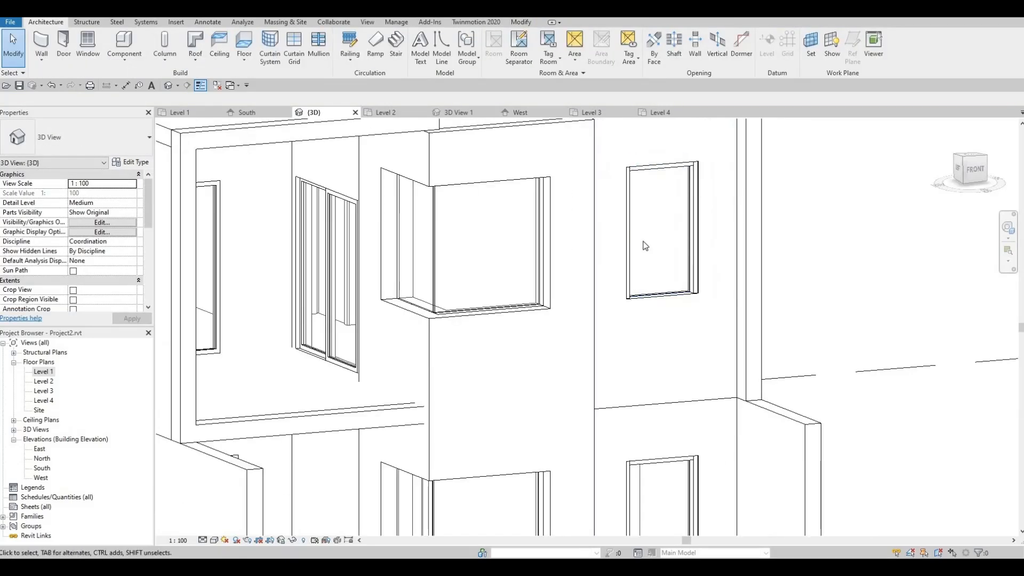
{"action": "scroll", "coordinate": [572, 292], "scroll_direction": "up", "scroll_amount": 5}
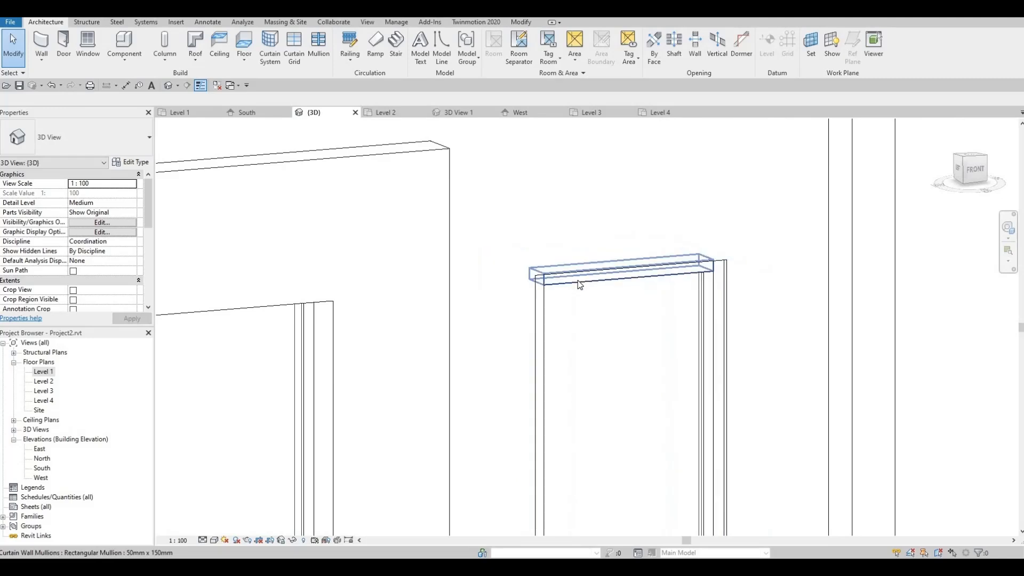
{"action": "left_click", "coordinate": [546, 279]}
{"action": "key", "text": "Delete"}
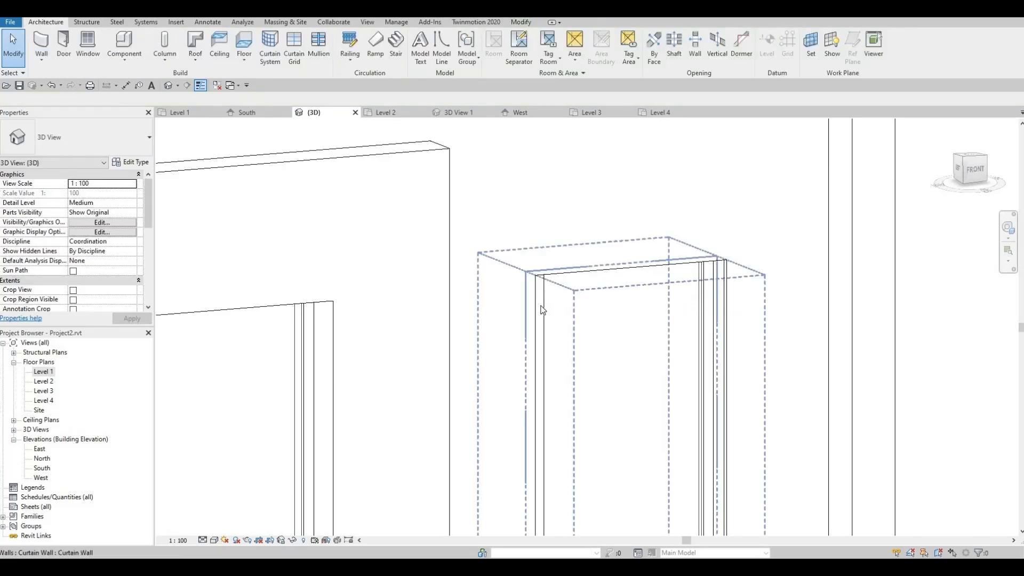
{"action": "left_click", "coordinate": [541, 301]}
{"action": "key", "text": "Delete"}
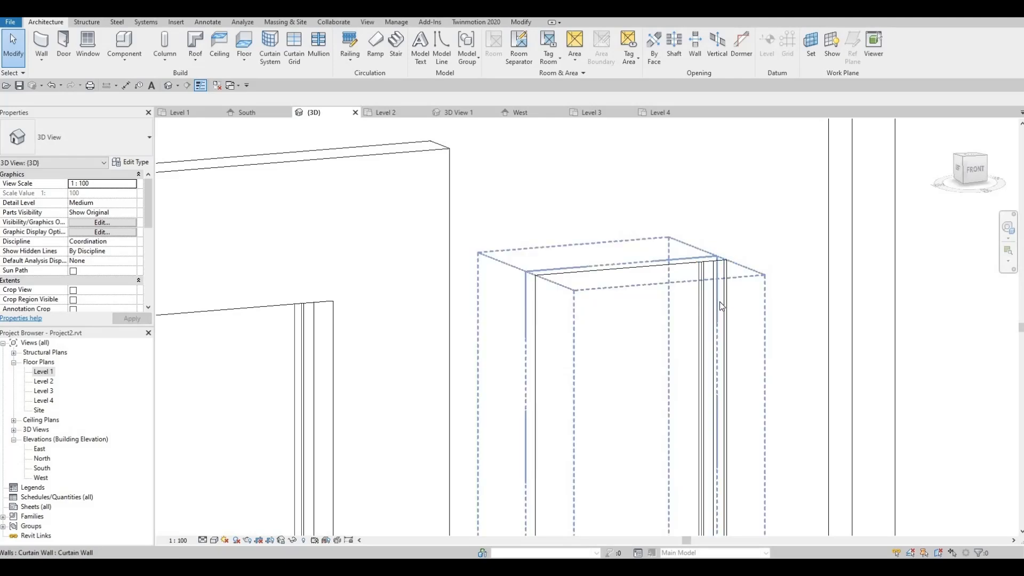
{"action": "scroll", "coordinate": [711, 300], "scroll_direction": "down", "scroll_amount": 5}
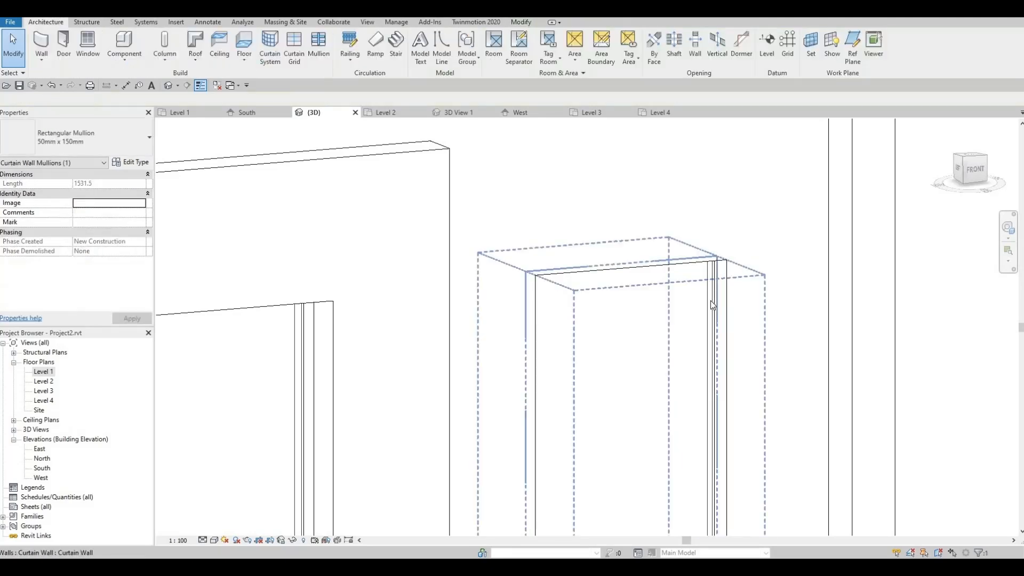
Delete the right-side and top 50mm x 150mm mullions from the lower single curtain-wall window.
{"action": "scroll", "coordinate": [666, 361], "scroll_direction": "up", "scroll_amount": 5}
{"action": "scroll", "coordinate": [667, 361], "scroll_direction": "up", "scroll_amount": 2}
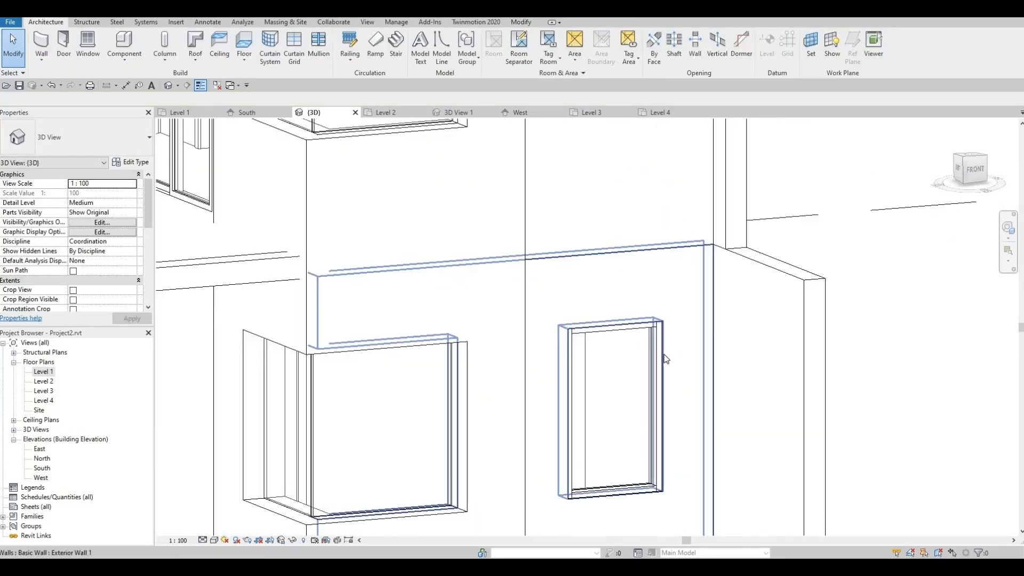
{"action": "key", "text": "Tab"}
{"action": "key", "text": "Tab"}
{"action": "key", "text": "Tab"}
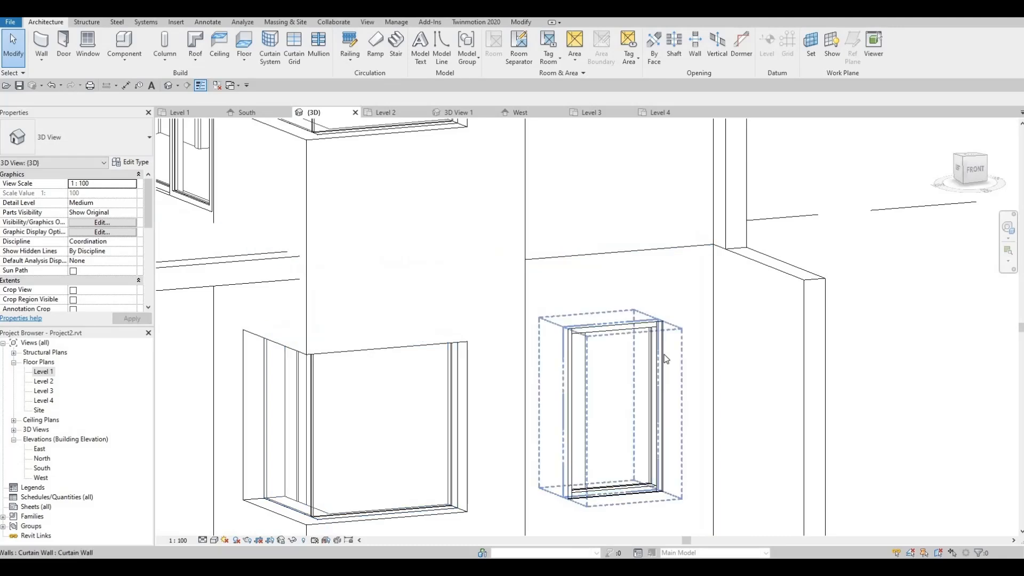
{"action": "left_click", "coordinate": [666, 359]}
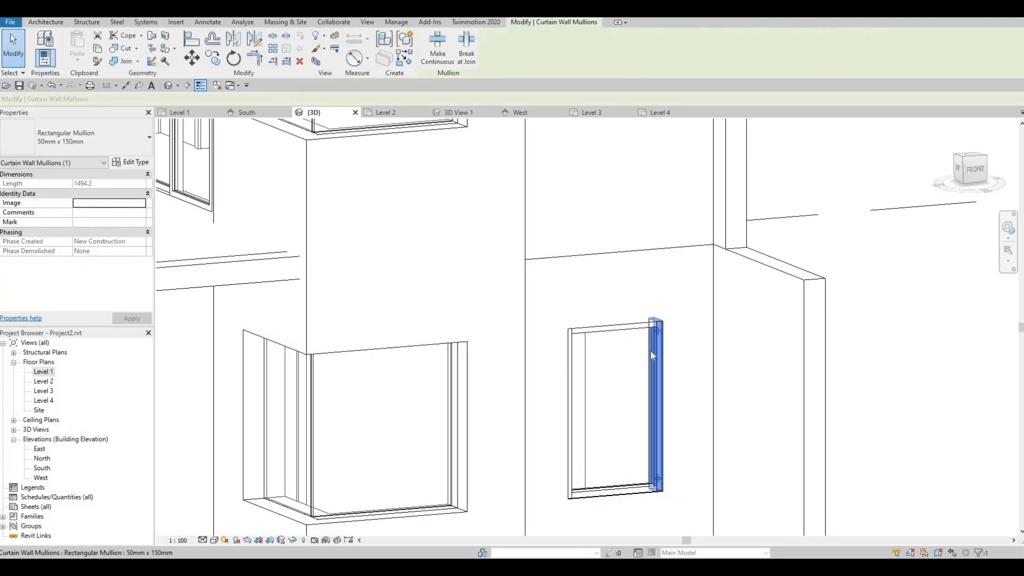
{"action": "key", "text": "Escape"}
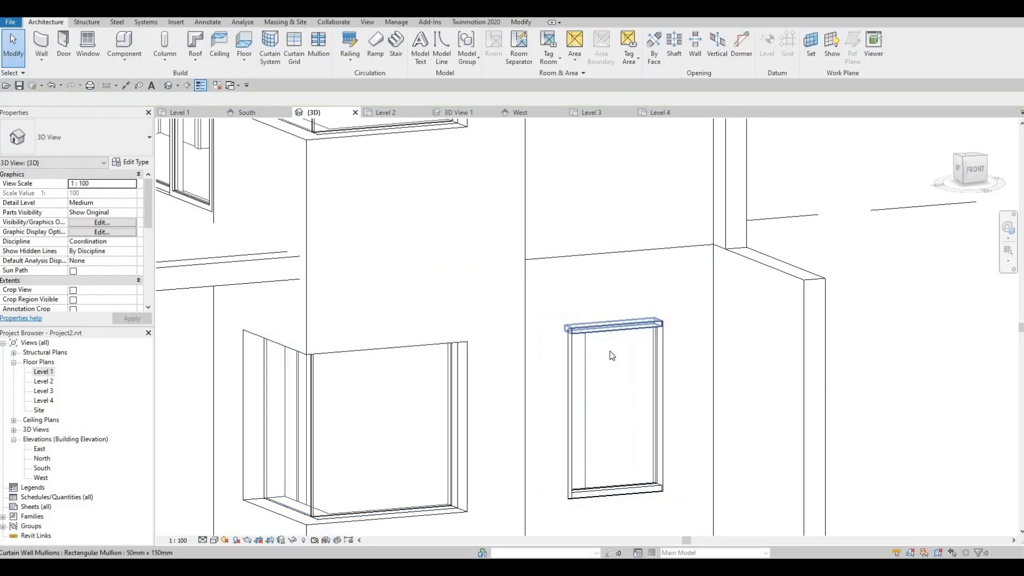
{"action": "left_click", "coordinate": [571, 362]}
{"action": "key", "text": "Escape"}
Delete the left-side and bottom 50mm x 150mm mullions from the lower single curtain-wall window.
{"action": "key", "text": "Tab"}
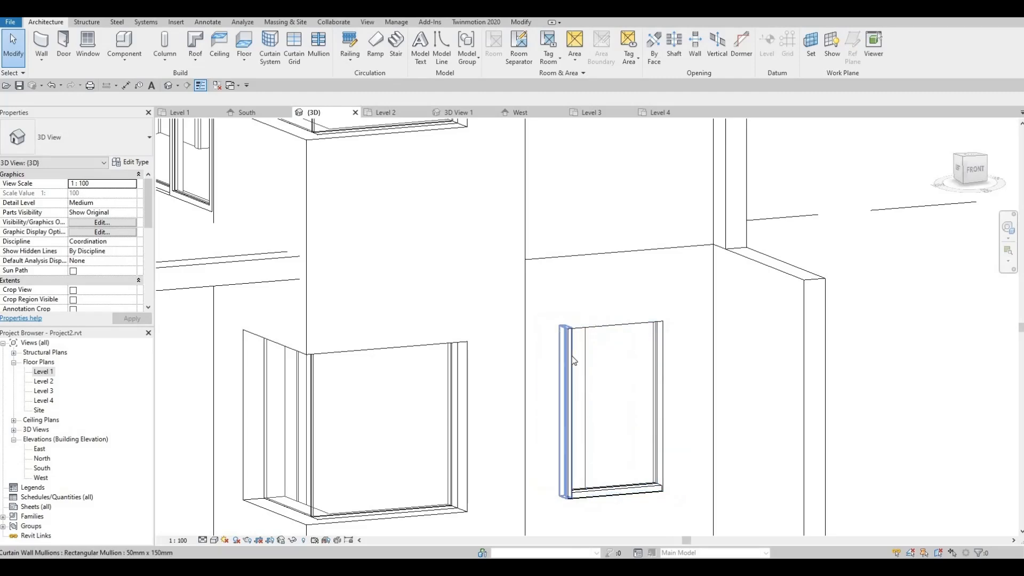
{"action": "left_click", "coordinate": [573, 361]}
{"action": "key", "text": "Escape"}
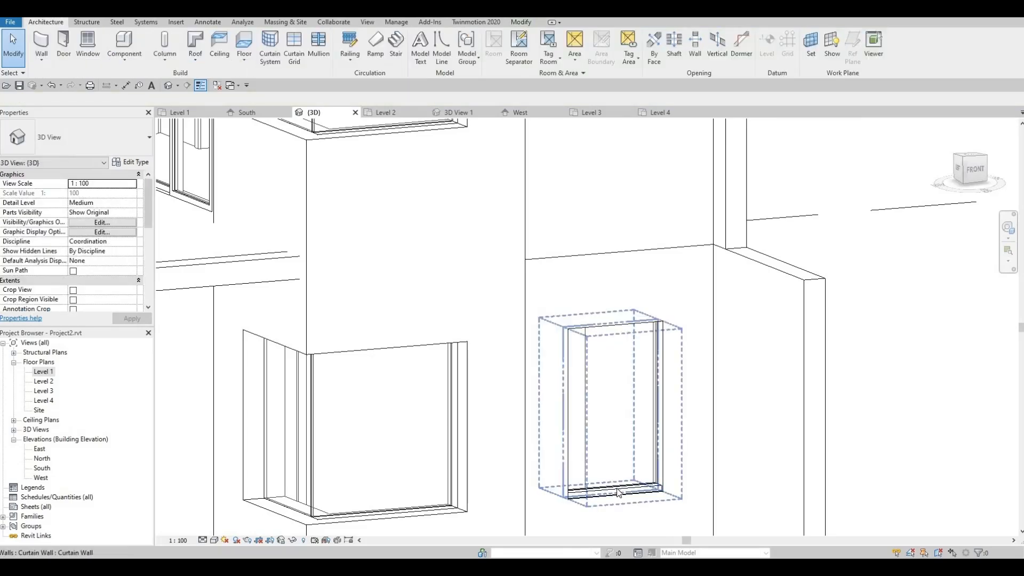
{"action": "key", "text": "Tab"}
{"action": "left_click", "coordinate": [606, 460]}
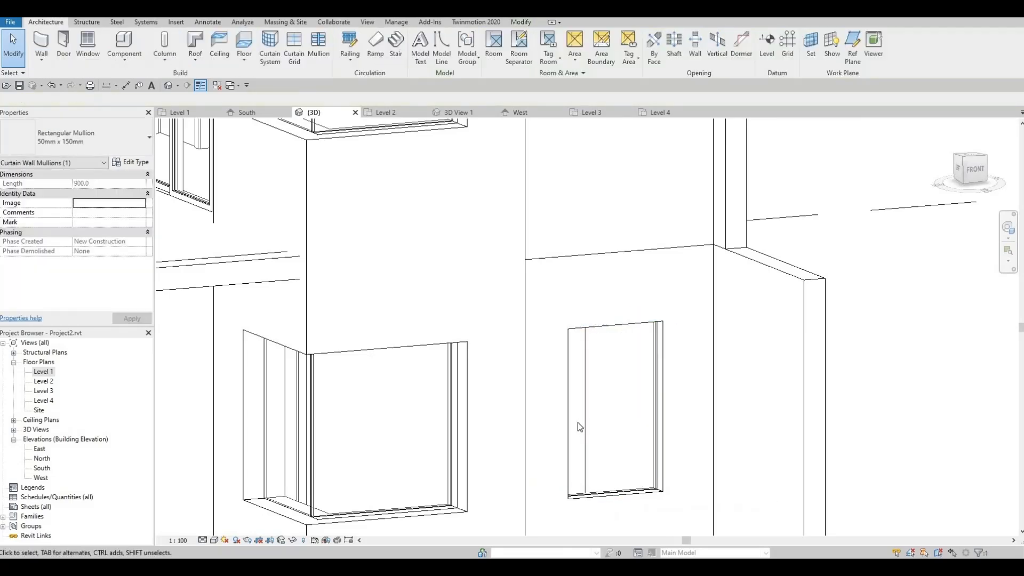
{"action": "key", "text": "Escape"}
Place 50mm x 65mm rectangular mullions on all grid lines of the upper and lower single curtain-wall windows beside the corner cladding.
{"action": "scroll", "coordinate": [578, 422], "scroll_direction": "down", "scroll_amount": 4}
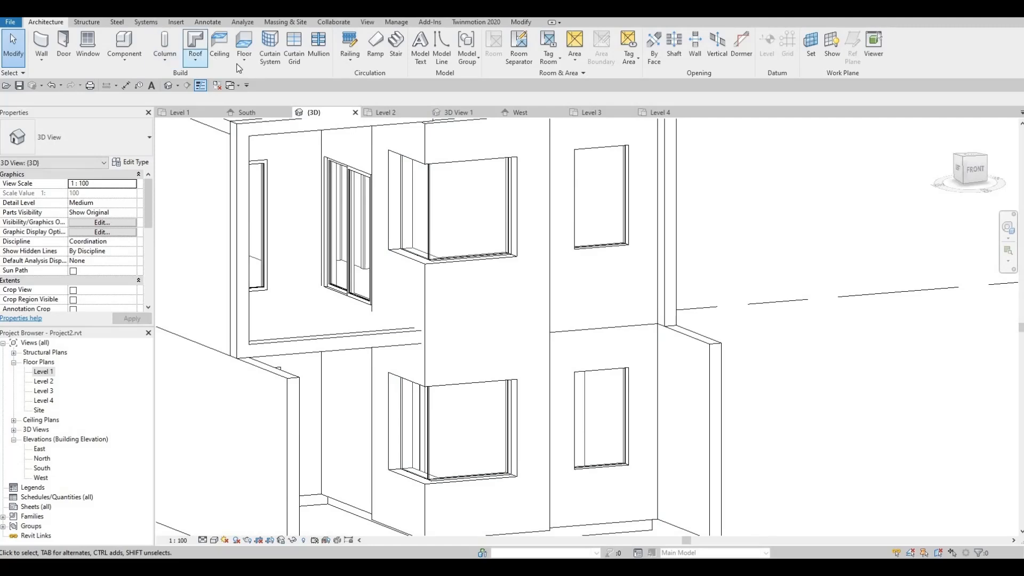
{"action": "left_click", "coordinate": [318, 45]}
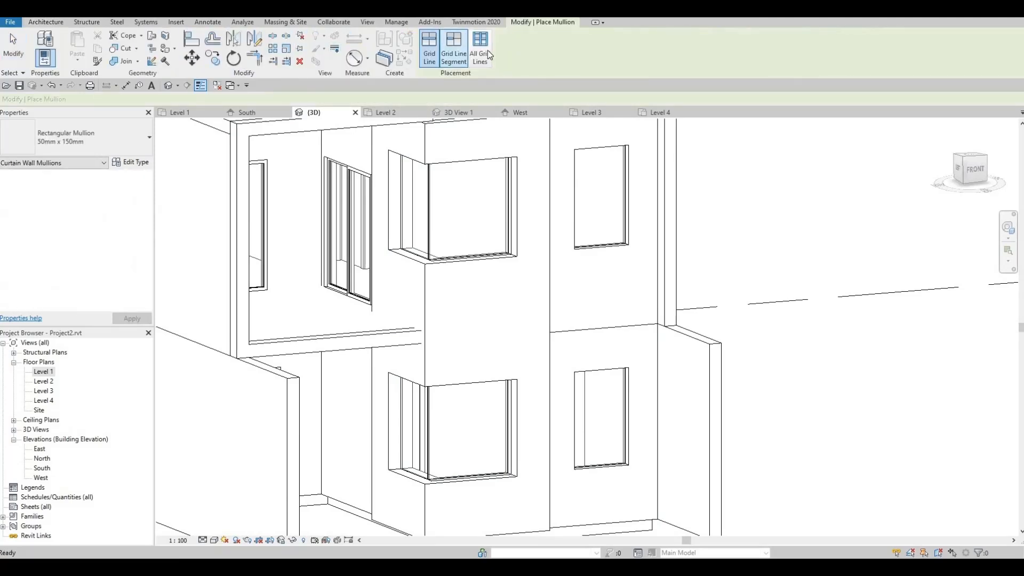
{"action": "left_click", "coordinate": [488, 50]}
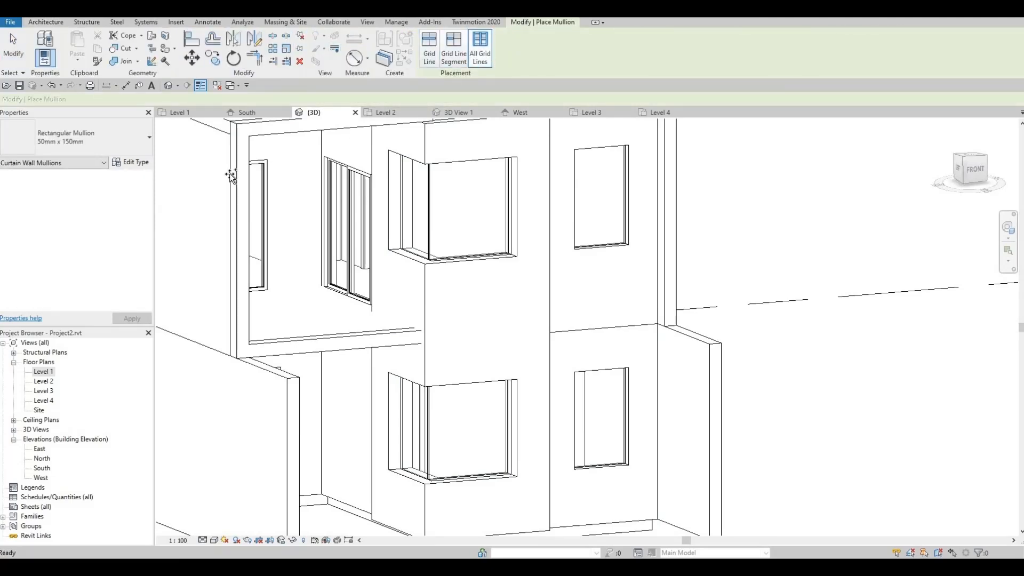
{"action": "left_click", "coordinate": [123, 148]}
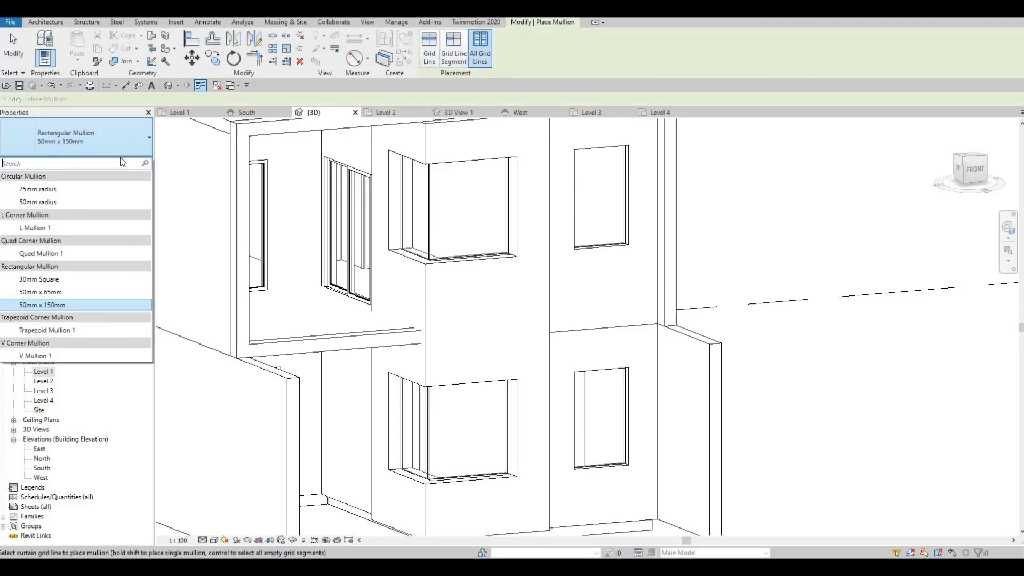
{"action": "left_click", "coordinate": [54, 292]}
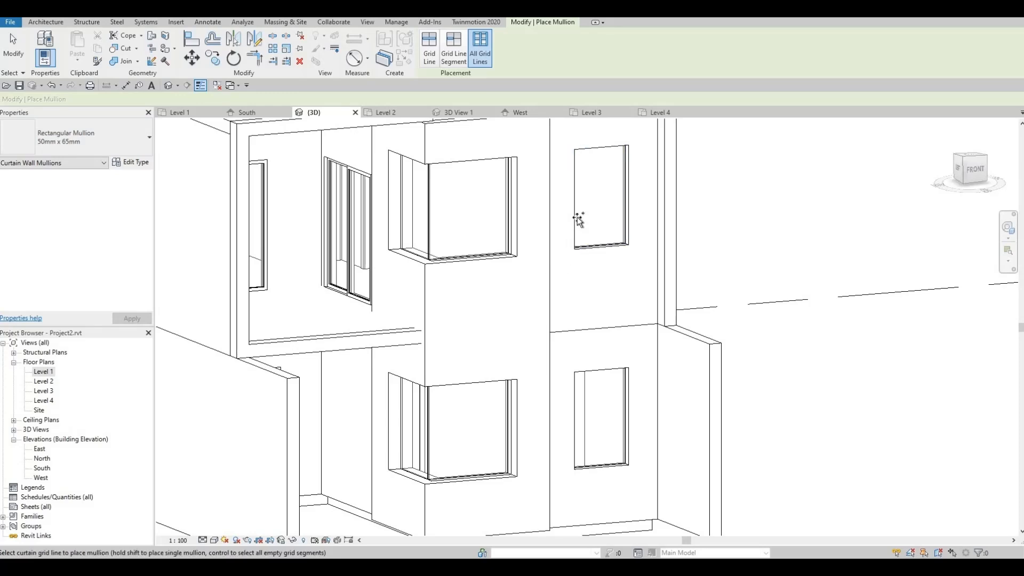
{"action": "left_click", "coordinate": [623, 186]}
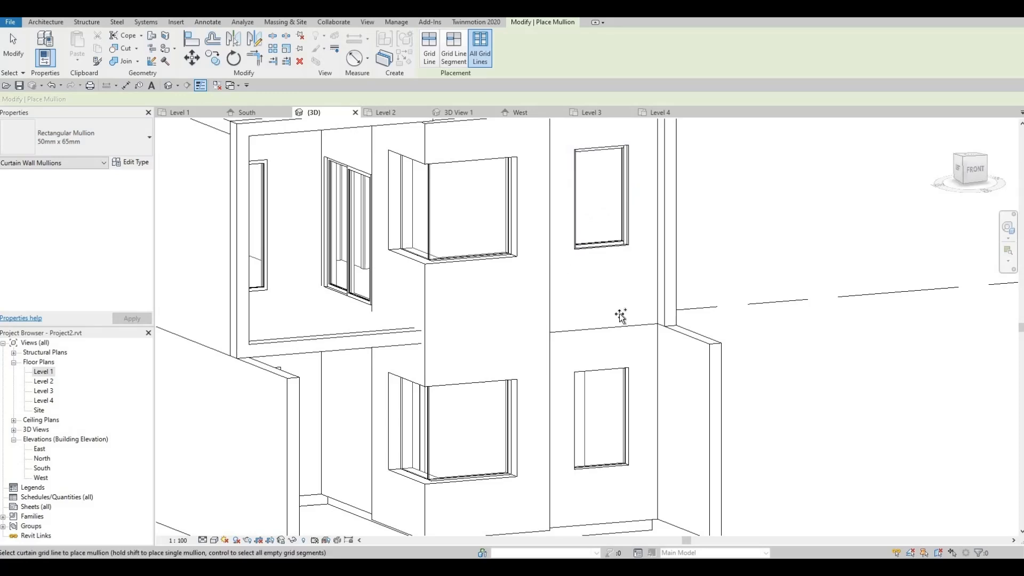
{"action": "left_click", "coordinate": [627, 415]}
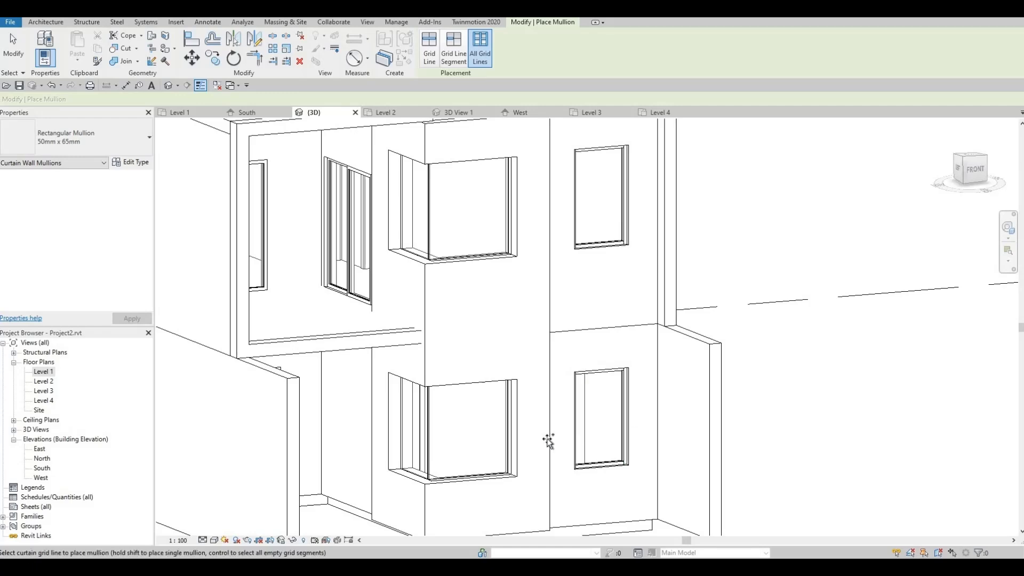
Place 50mm x 65mm rectangular mullions around both faces of the front corner windows on the lower and upper floors.
{"action": "left_click", "coordinate": [507, 404]}
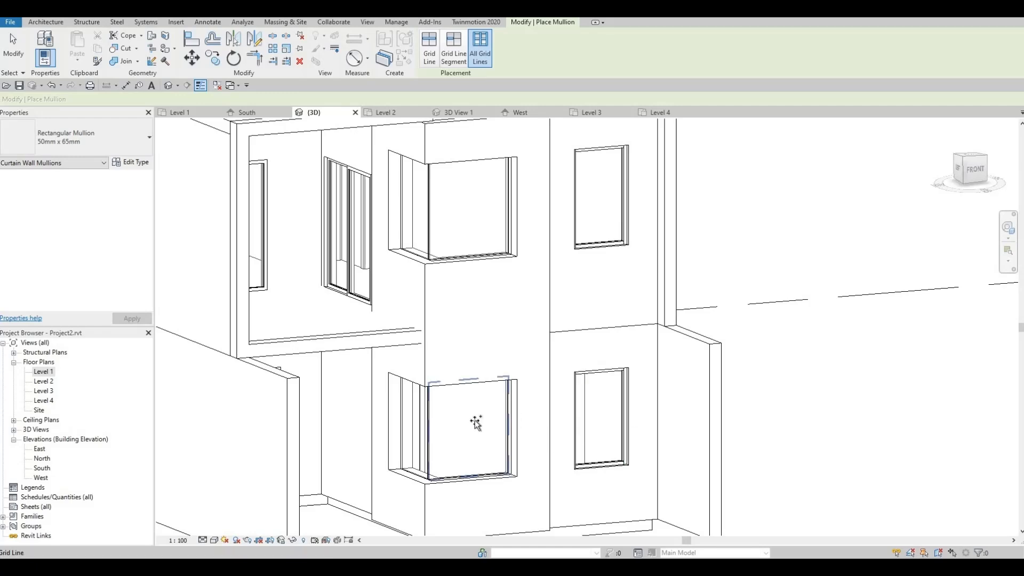
{"action": "left_click", "coordinate": [402, 404]}
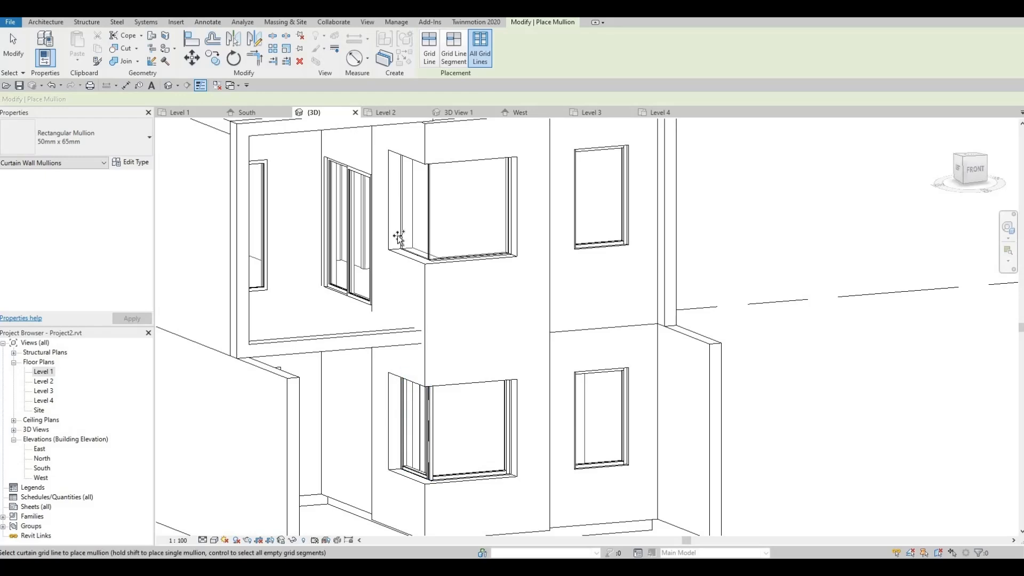
{"action": "left_click", "coordinate": [404, 229]}
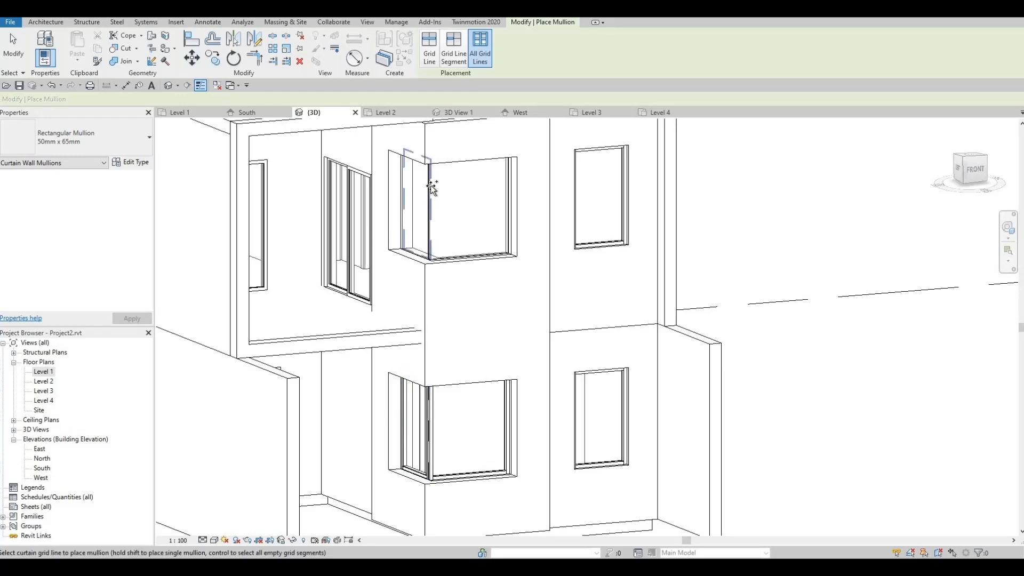
{"action": "left_click", "coordinate": [509, 194]}
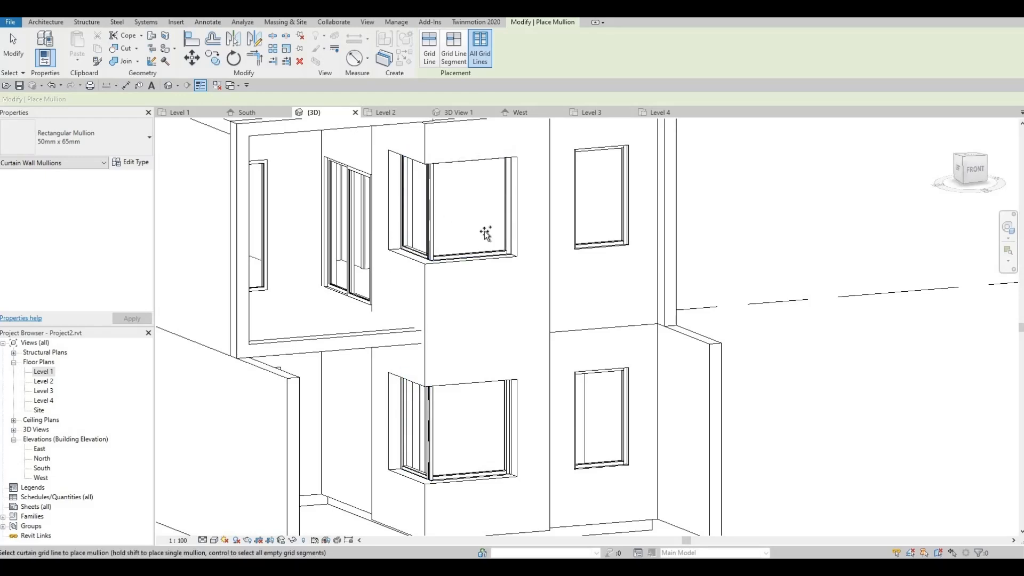
Add the same rectangular mullions to the remaining unframed windows on the building's left side.
{"action": "scroll", "coordinate": [487, 229], "scroll_direction": "down", "scroll_amount": 2}
{"action": "middle_click_drag", "start_coordinate": [345, 374], "coordinate": [580, 386], "text": "shift"}
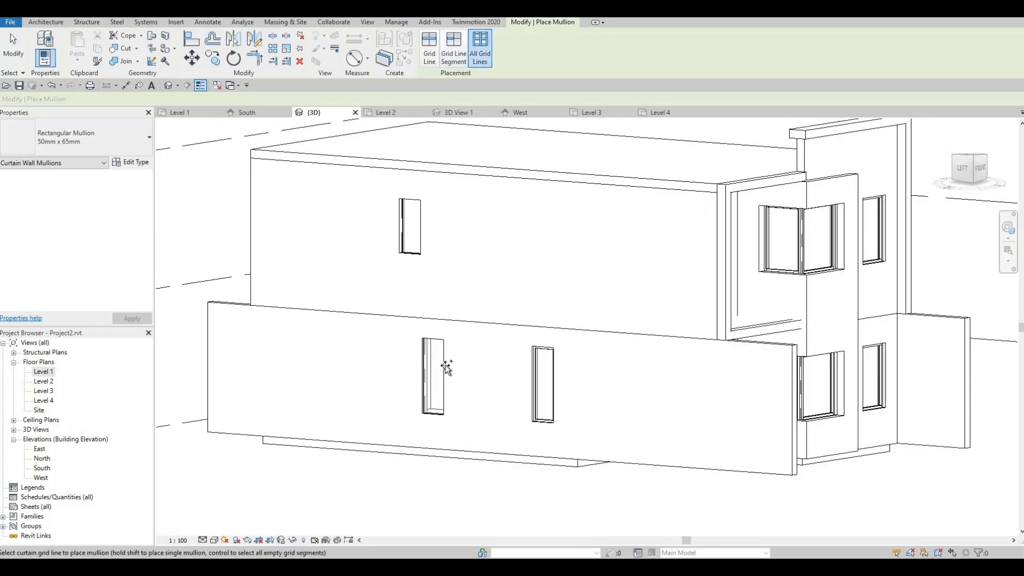
{"action": "left_click", "coordinate": [438, 345]}
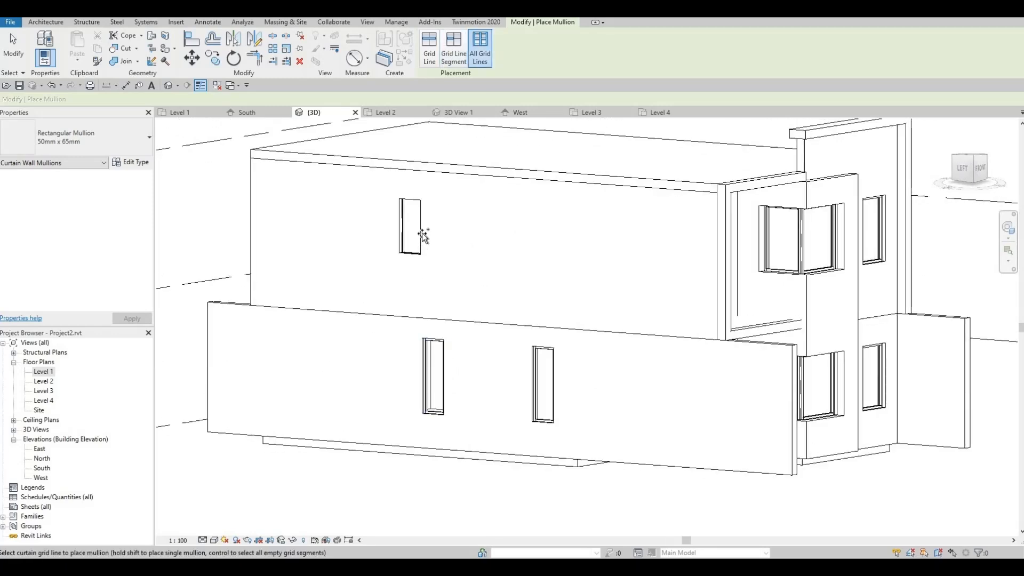
Place rectangular mullions on the two upper windows and the lower window of the right side, and finish mullion placement.
{"action": "middle_click_drag", "start_coordinate": [676, 338], "coordinate": [697, 327], "text": "shift"}
{"action": "key", "text": "ctrl"}
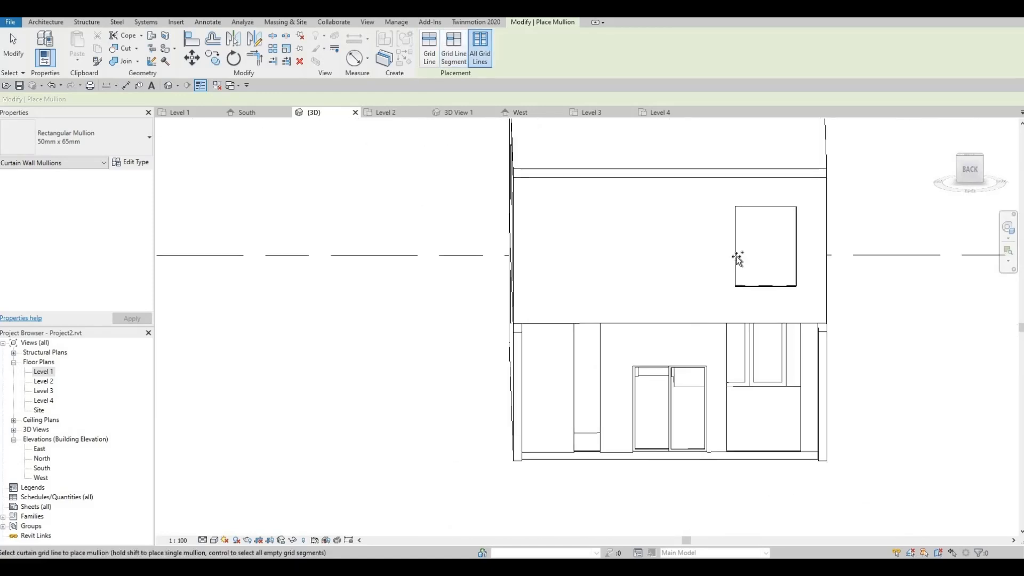
{"action": "middle_click_drag", "start_coordinate": [771, 327], "coordinate": [808, 273], "text": "shift"}
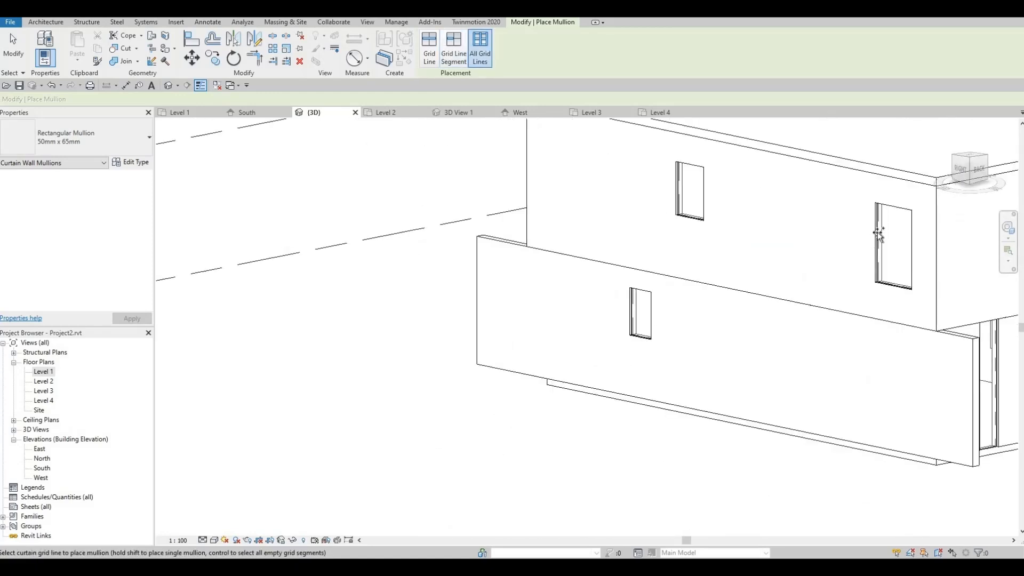
{"action": "left_click", "coordinate": [701, 206]}
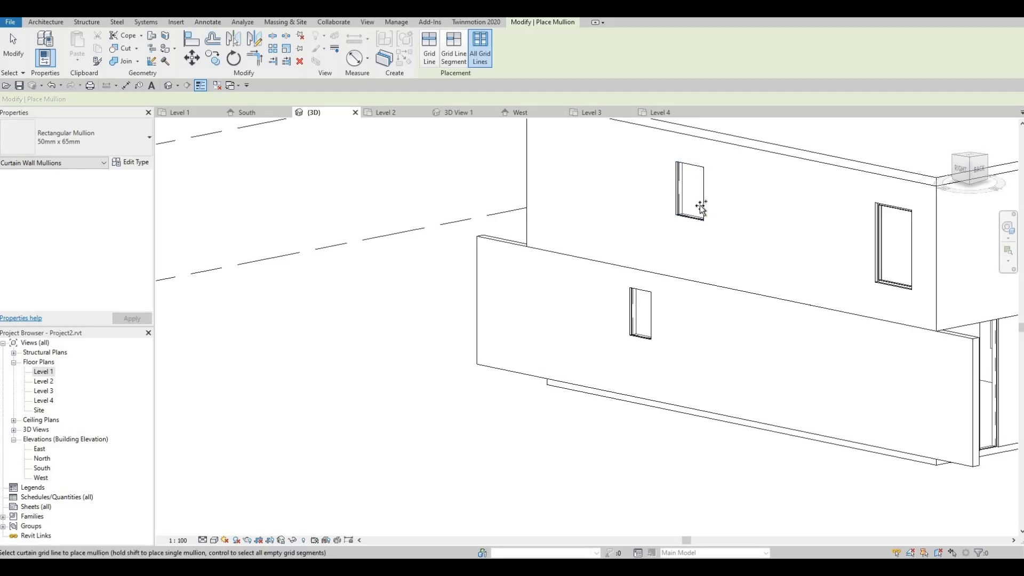
{"action": "left_click", "coordinate": [641, 313]}
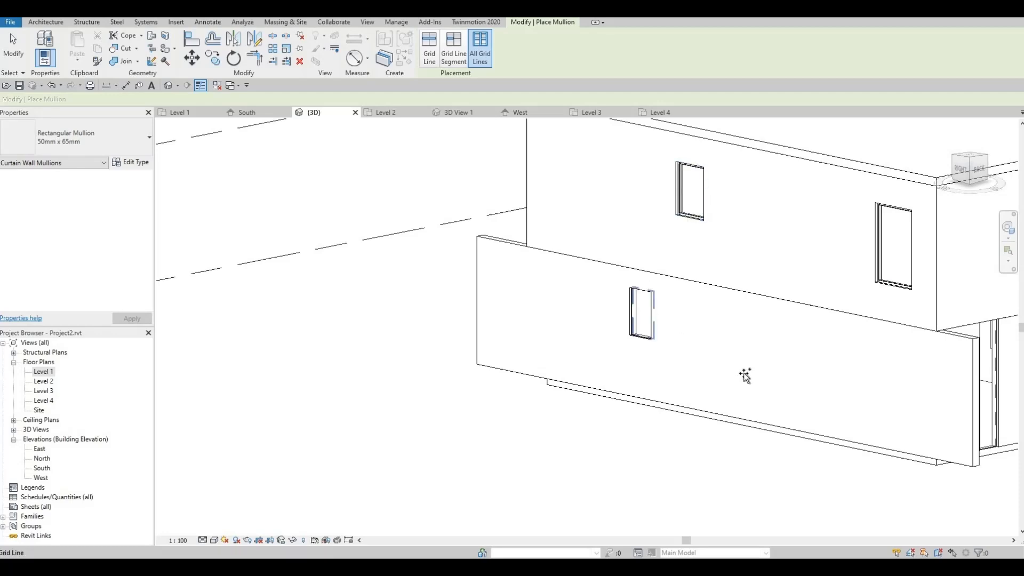
{"action": "middle_click_drag", "start_coordinate": [751, 384], "coordinate": [579, 367], "text": "shift"}
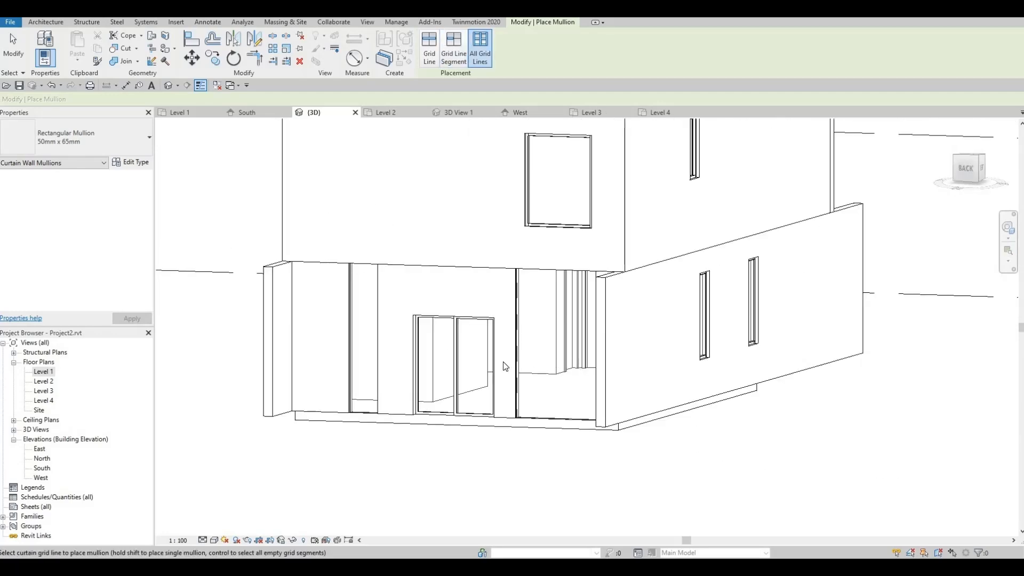
{"action": "key", "text": "Escape"}
Lower the top of the wide rear ground-floor curtain wall to a top offset of about -724.
{"action": "scroll", "coordinate": [539, 368], "scroll_direction": "up", "scroll_amount": 1}
{"action": "middle_click_drag", "start_coordinate": [533, 398], "coordinate": [572, 344], "text": "shift"}
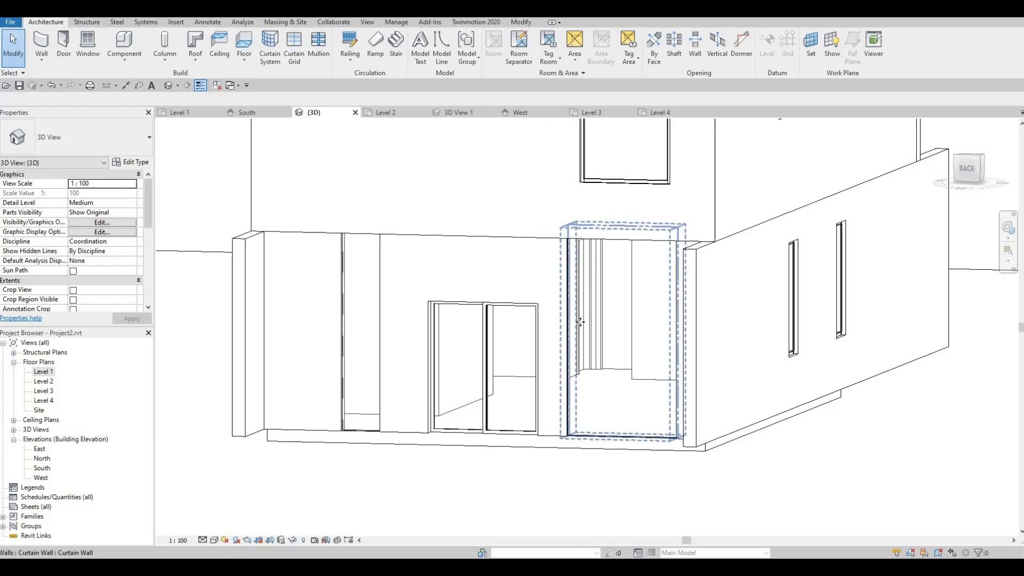
{"action": "left_click", "coordinate": [580, 322]}
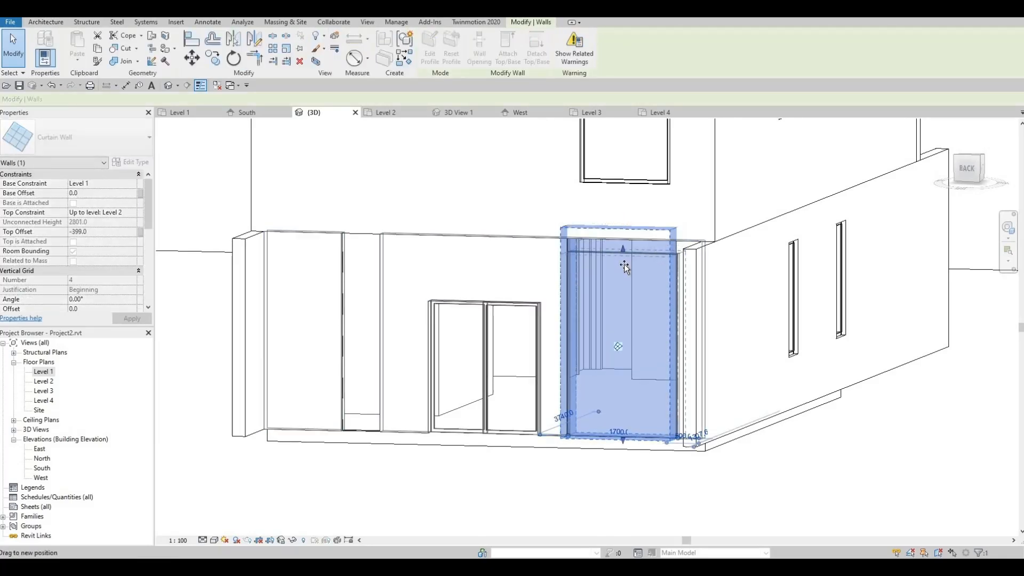
{"action": "left_click_drag", "start_coordinate": [624, 265], "coordinate": [622, 273]}
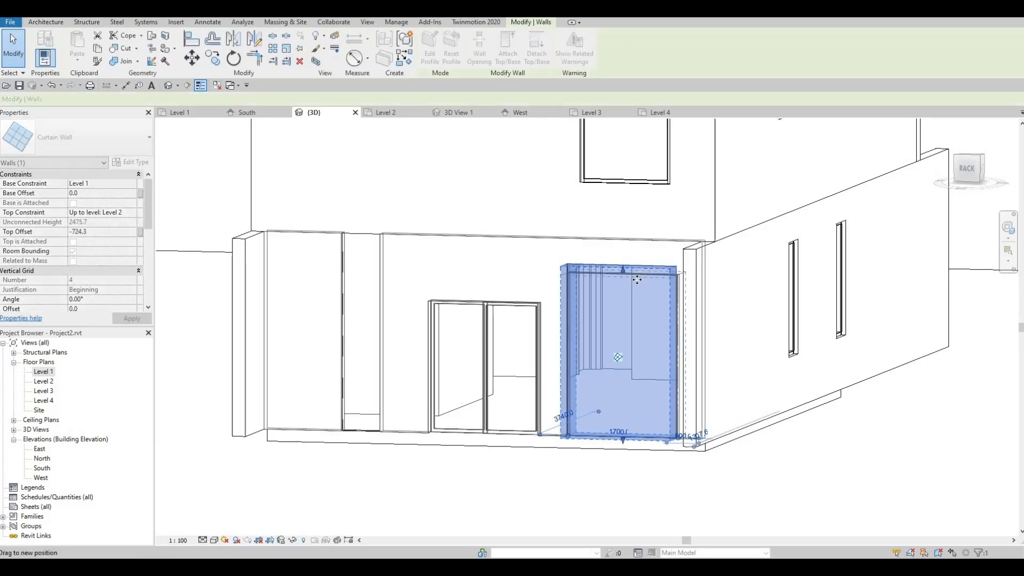
Try to align the tops of the rear ground-floor curtain walls with the head of the side window.
{"action": "key", "text": "a"}
{"action": "key", "text": "l"}
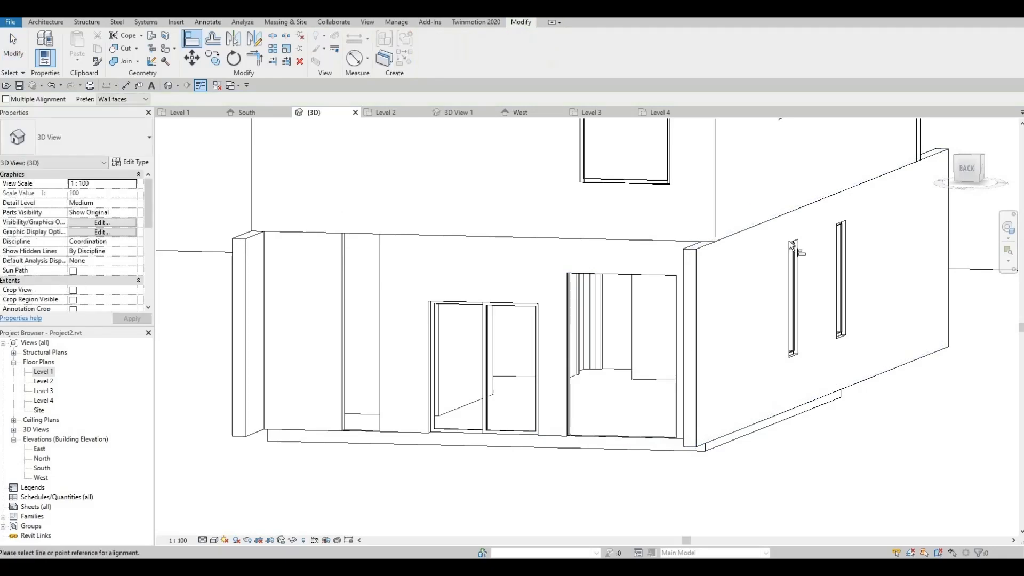
{"action": "left_click", "coordinate": [792, 243]}
{"action": "left_click", "coordinate": [665, 277]}
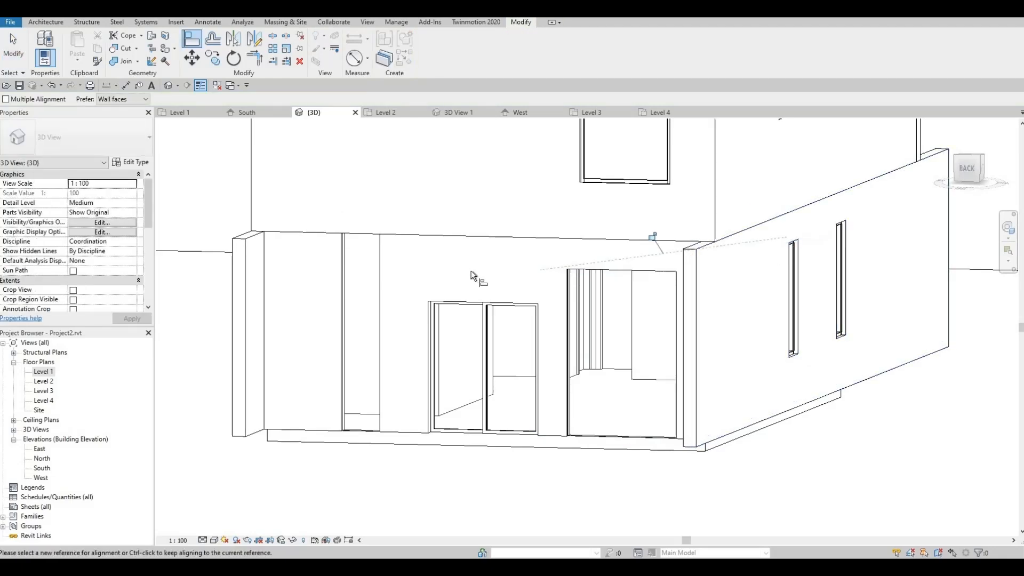
{"action": "left_click", "coordinate": [598, 272]}
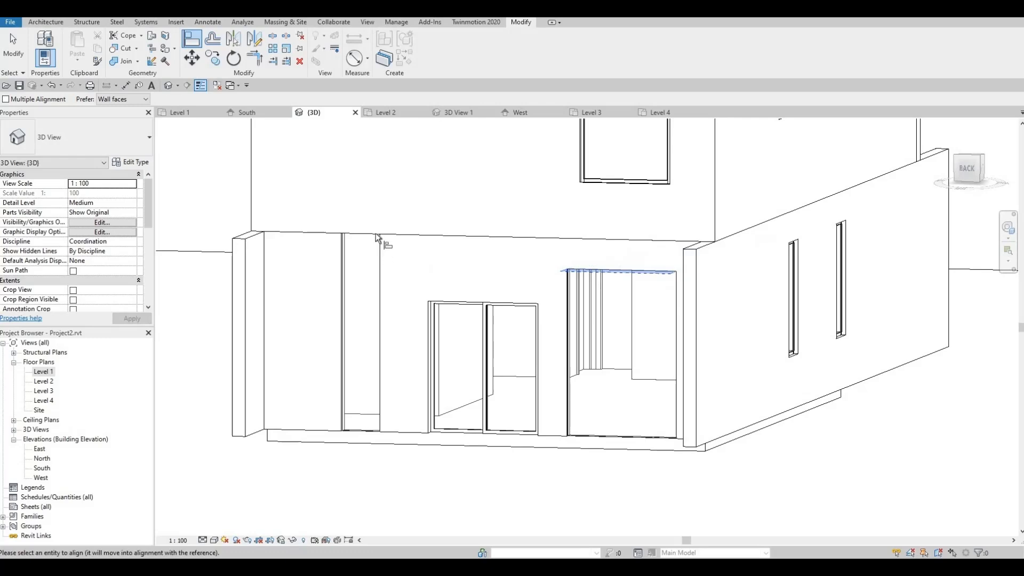
{"action": "left_click", "coordinate": [377, 235]}
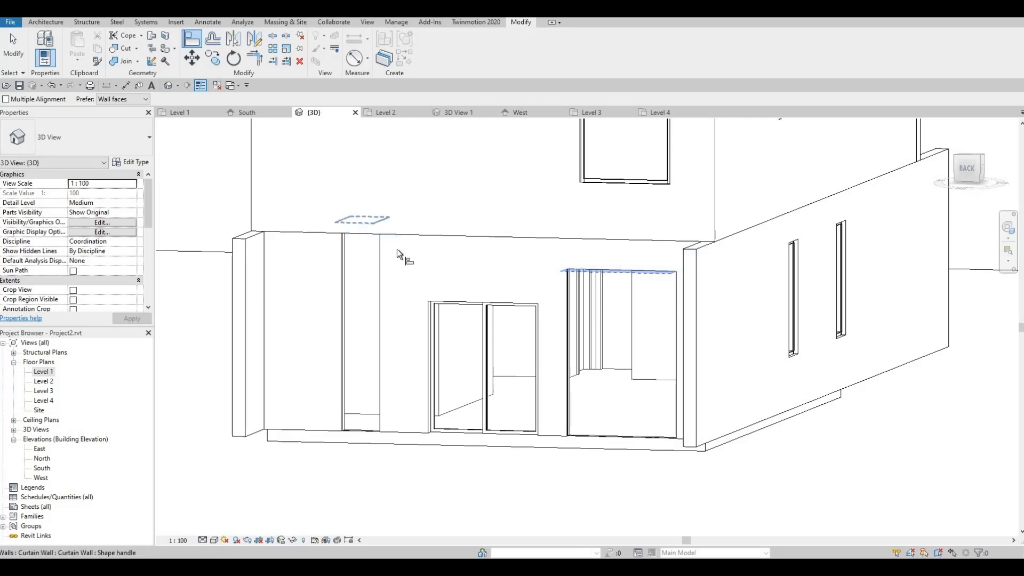
{"action": "middle_click_drag", "start_coordinate": [495, 274], "coordinate": [497, 275], "text": "shift"}
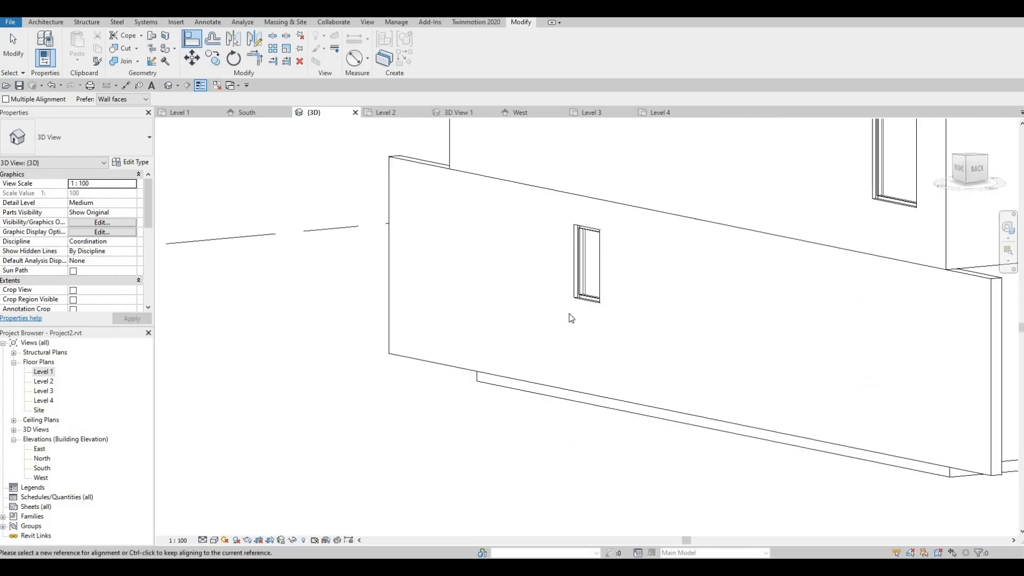
{"action": "key", "text": "ctrl+z"}
Align the top of the narrow rear ground-floor curtain wall with the top of the wide one.
{"action": "middle_click_drag", "start_coordinate": [568, 314], "coordinate": [279, 272]}
{"action": "middle_click_drag", "start_coordinate": [434, 338], "coordinate": [383, 286], "text": "shift"}
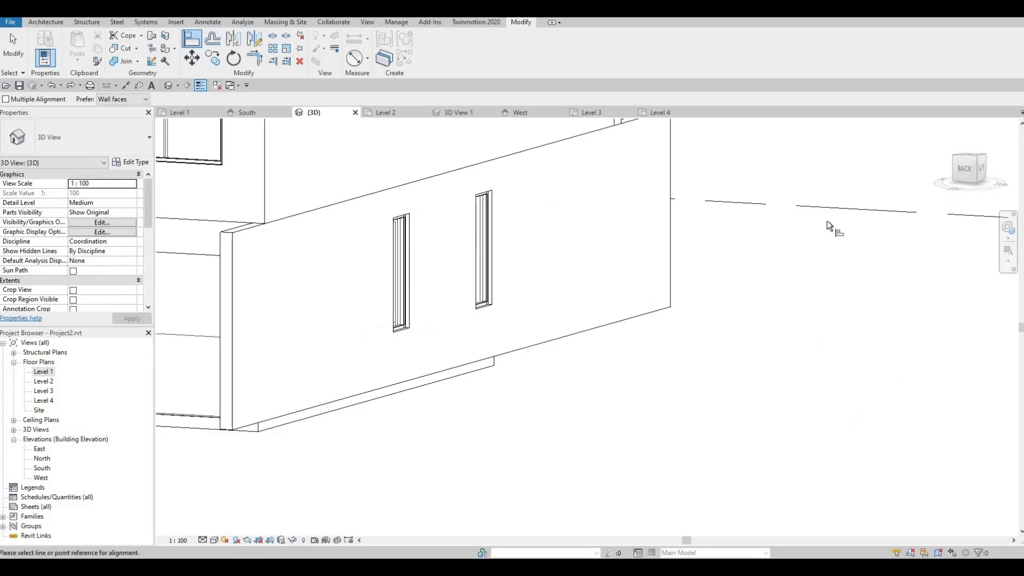
{"action": "middle_click_drag", "start_coordinate": [185, 241], "coordinate": [625, 172]}
{"action": "left_click", "coordinate": [613, 184]}
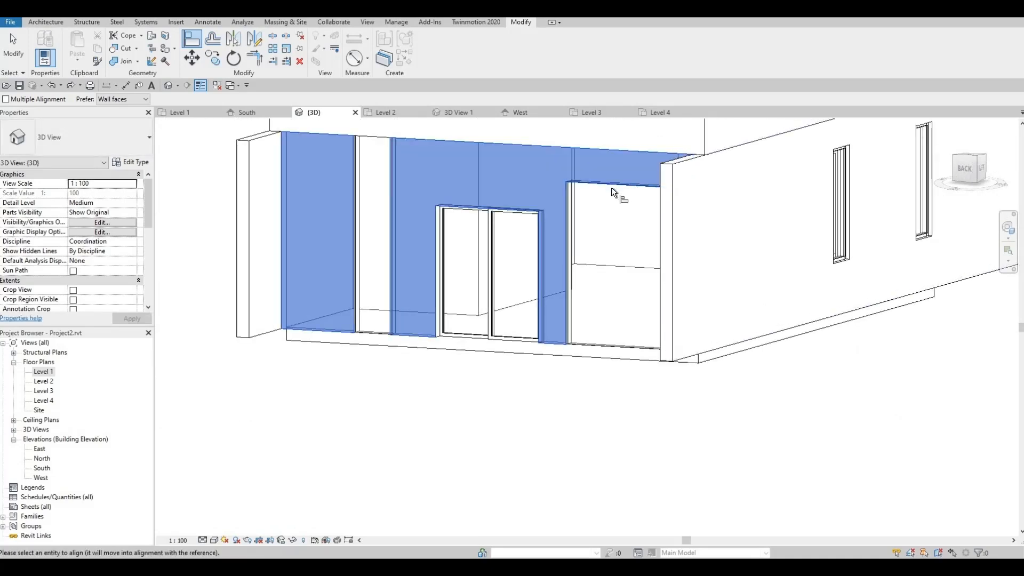
{"action": "key", "text": "Escape"}
{"action": "key", "text": "Escape"}
{"action": "key", "text": "a"}
{"action": "key", "text": "l"}
{"action": "left_click", "coordinate": [613, 187]}
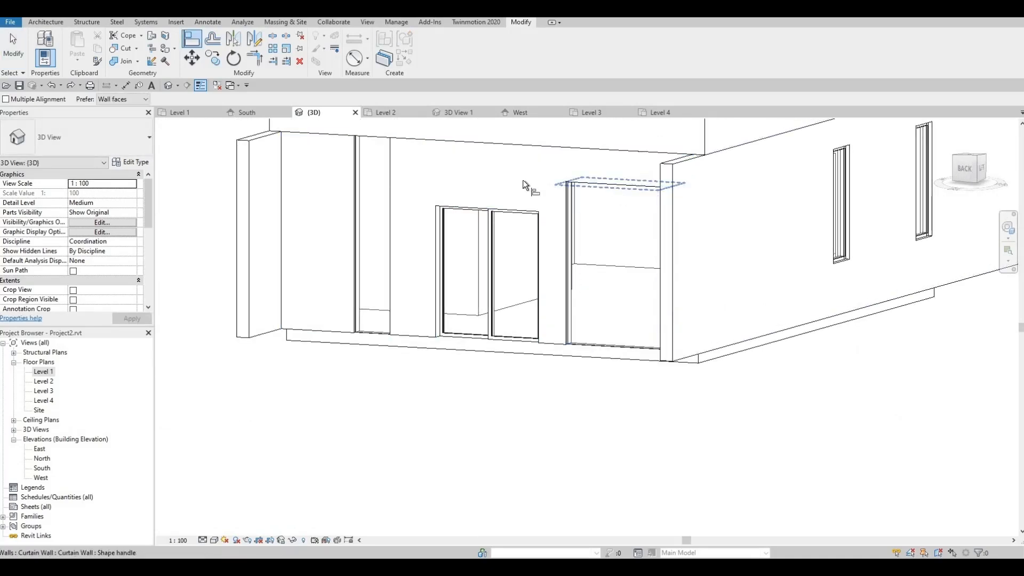
{"action": "middle_click_drag", "start_coordinate": [393, 139], "coordinate": [458, 156], "text": "shift"}
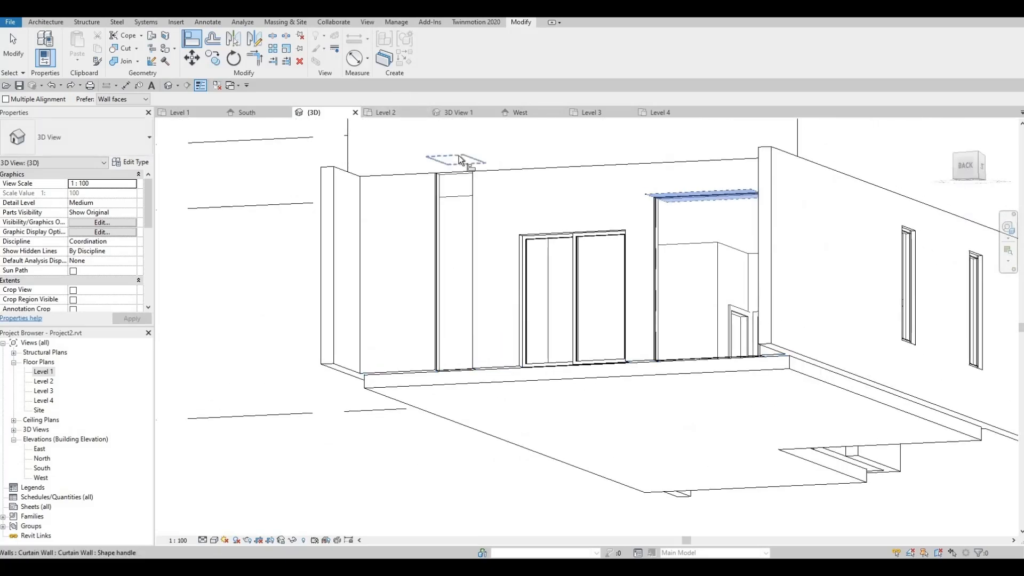
{"action": "middle_click_drag", "start_coordinate": [458, 436], "coordinate": [472, 470], "text": "shift"}
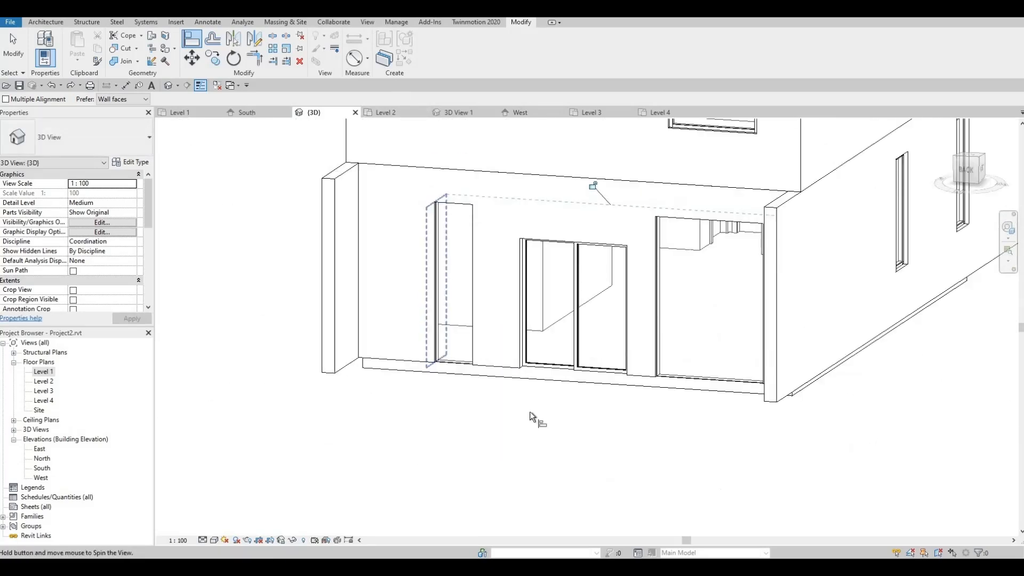
{"action": "key", "text": "Escape"}
{"action": "key", "text": "Escape"}
Align the base of the narrow rear curtain wall with the sill of the small ground-floor window on the right side.
{"action": "left_click", "coordinate": [690, 384]}
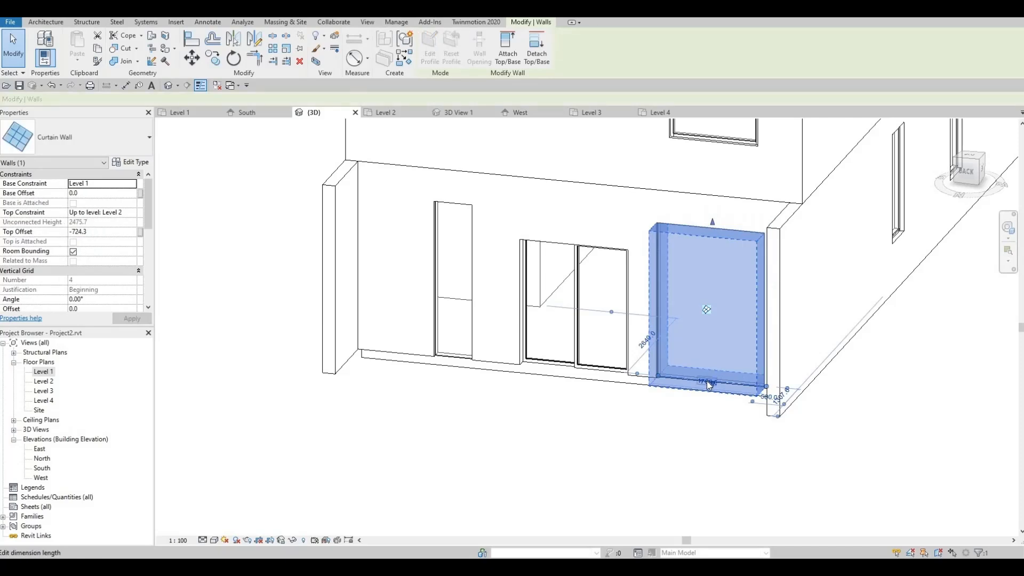
{"action": "left_click", "coordinate": [461, 361]}
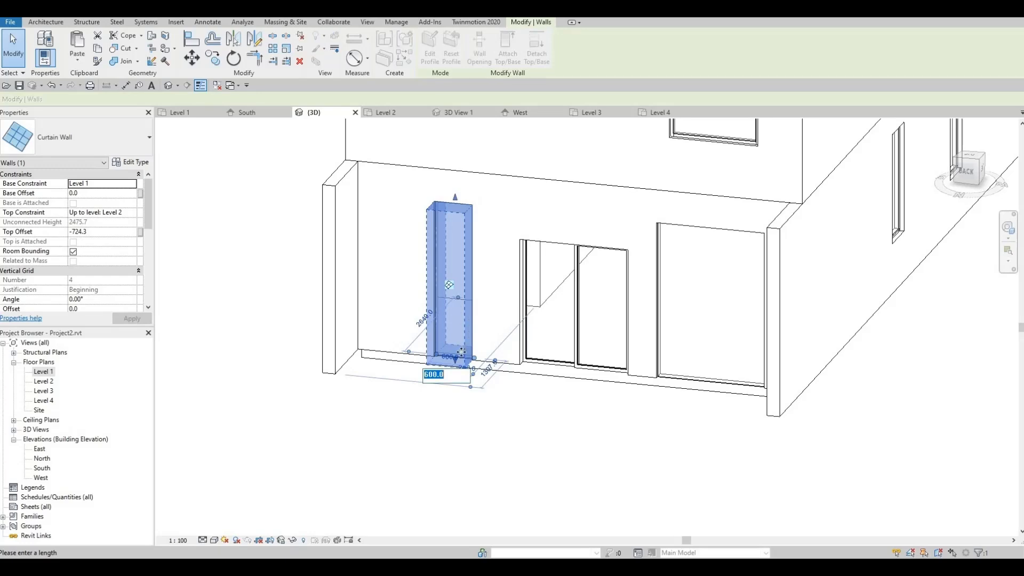
{"action": "middle_click_drag", "start_coordinate": [461, 307], "coordinate": [704, 356], "text": "shift"}
{"action": "middle_click_drag", "start_coordinate": [498, 352], "coordinate": [683, 356]}
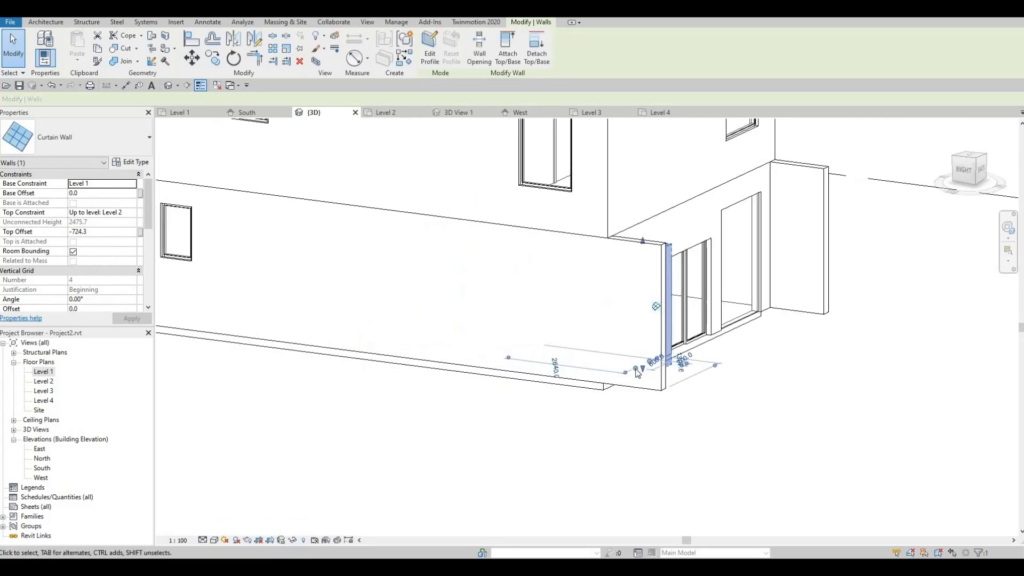
{"action": "scroll", "coordinate": [683, 355], "scroll_direction": "down", "scroll_amount": 1}
{"action": "key", "text": "Escape"}
{"action": "key", "text": "a"}
{"action": "key", "text": "l"}
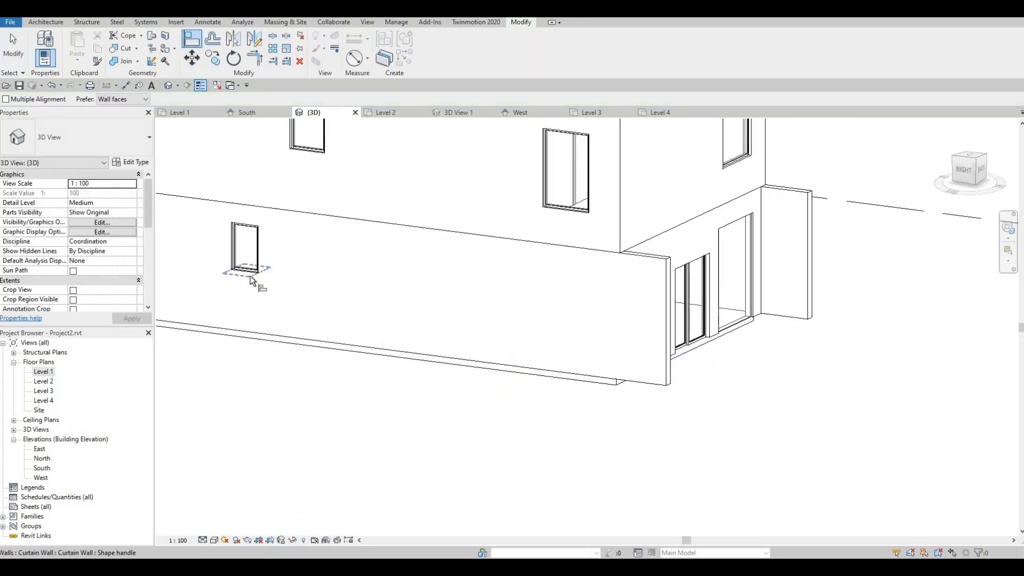
{"action": "left_click", "coordinate": [248, 273]}
{"action": "middle_click_drag", "start_coordinate": [590, 415], "coordinate": [650, 361], "text": "shift"}
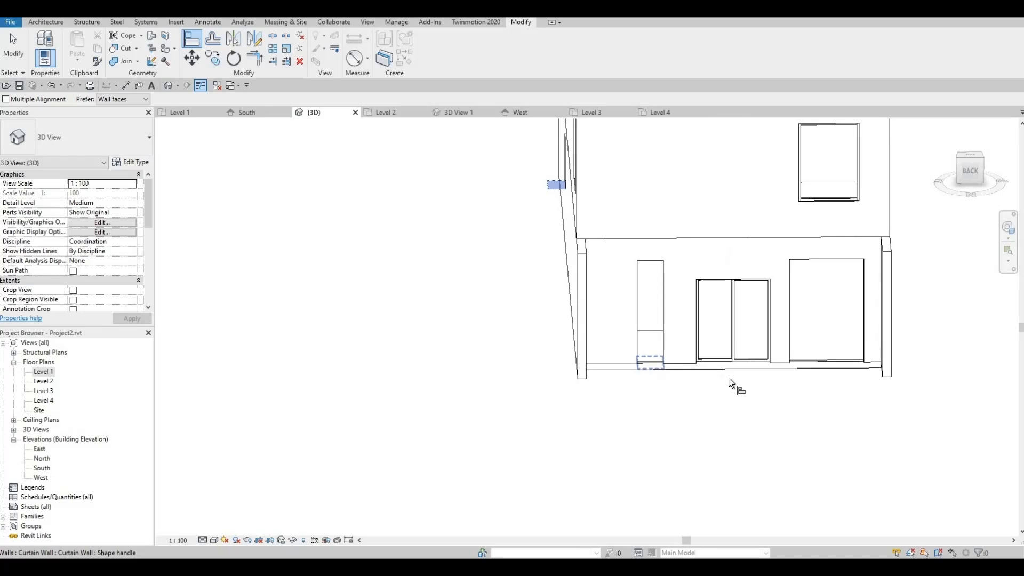
{"action": "middle_click_drag", "start_coordinate": [754, 379], "coordinate": [713, 386]}
{"action": "middle_click_drag", "start_coordinate": [679, 321], "coordinate": [631, 287], "text": "shift"}
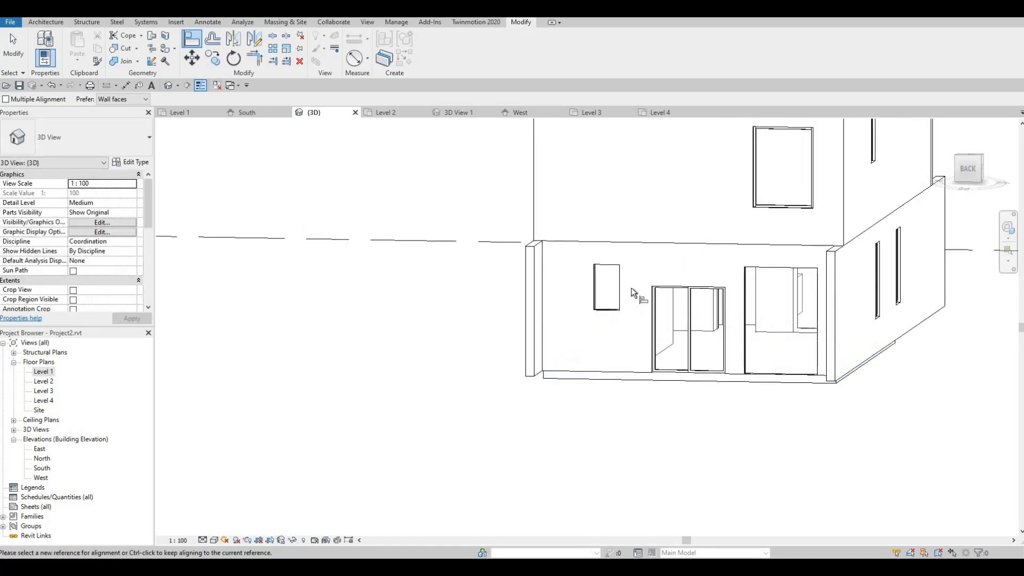
{"action": "scroll", "coordinate": [608, 270], "scroll_direction": "up", "scroll_amount": 2}
{"action": "key", "text": "Escape"}
Raise the base of the wide rear ground-floor curtain wall to a base offset of about 505.
{"action": "left_click", "coordinate": [607, 261]}
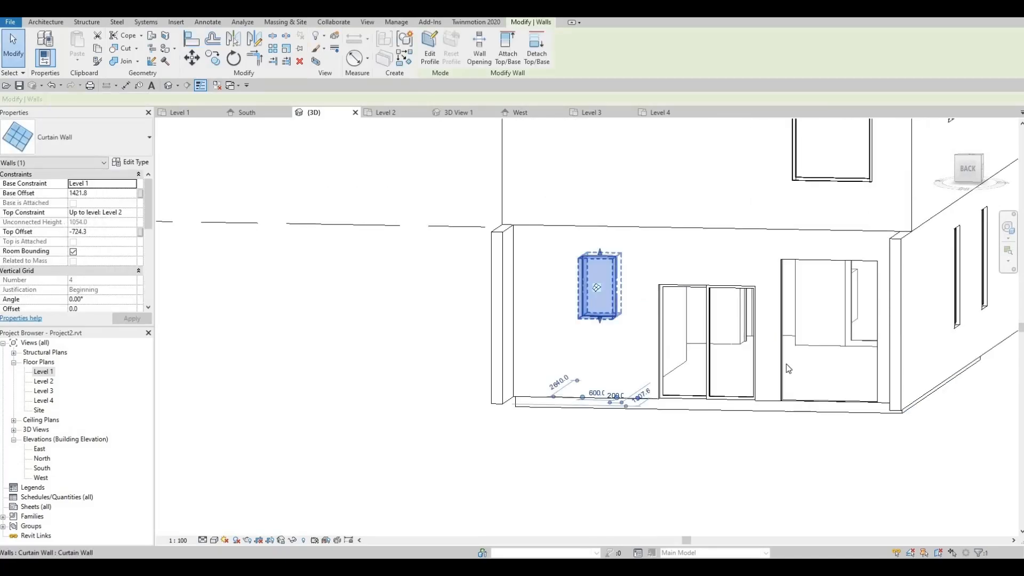
{"action": "left_click", "coordinate": [786, 364]}
{"action": "middle_click_drag", "start_coordinate": [800, 410], "coordinate": [730, 375]}
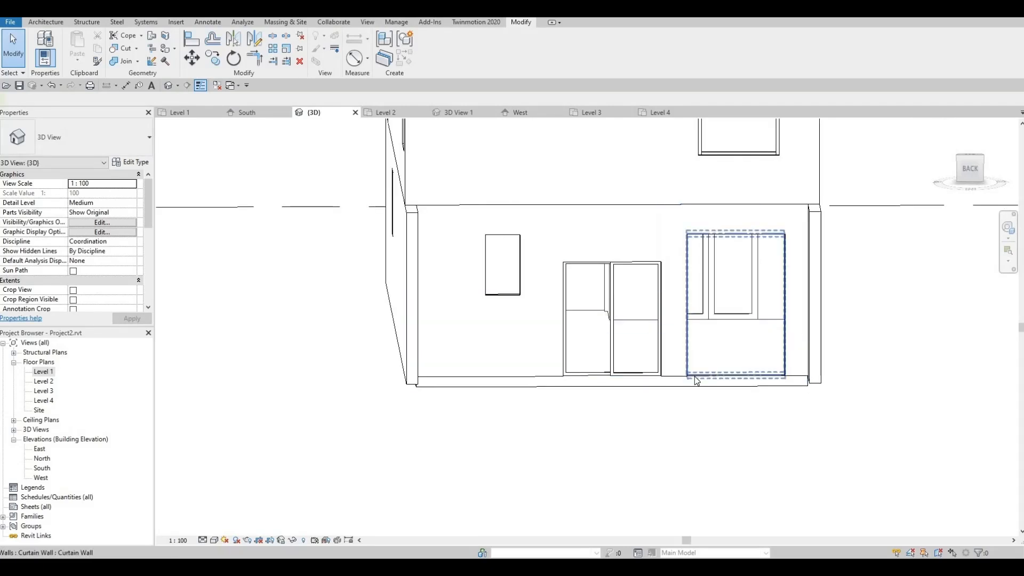
{"action": "left_click", "coordinate": [745, 368]}
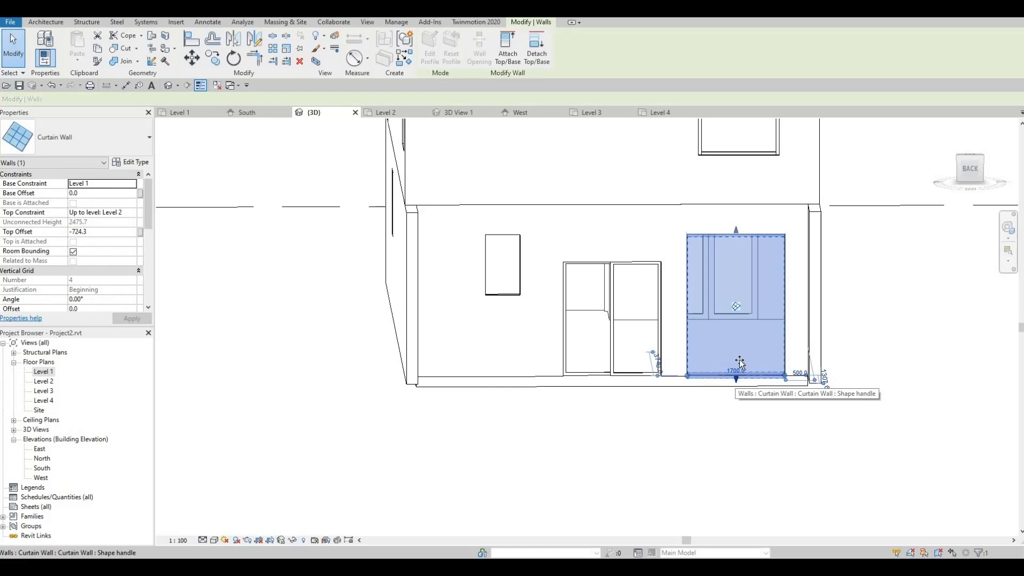
{"action": "left_click_drag", "start_coordinate": [739, 362], "coordinate": [742, 350]}
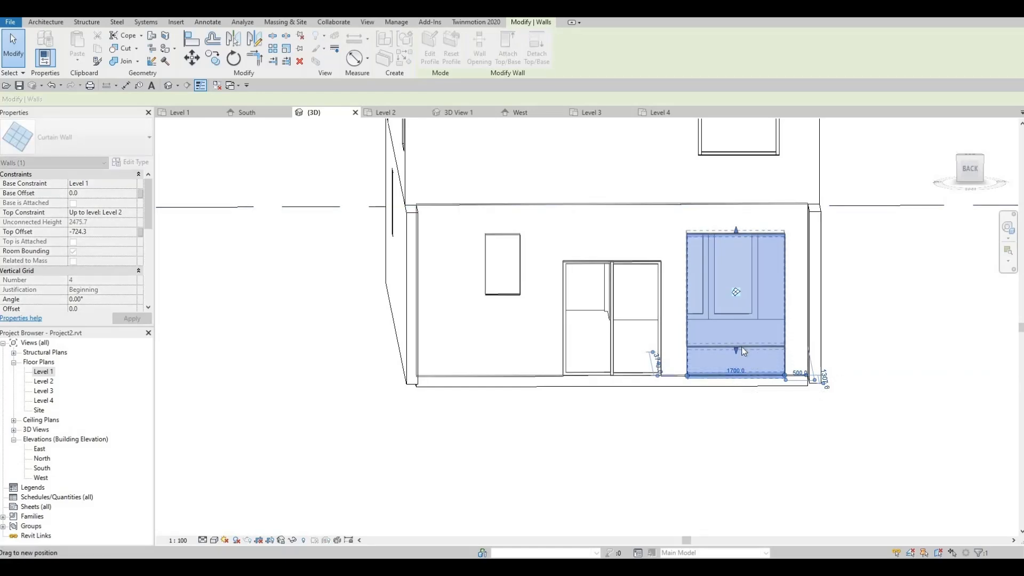
{"action": "left_click_drag", "start_coordinate": [736, 265], "coordinate": [737, 265]}
{"action": "middle_click_drag", "start_coordinate": [771, 303], "coordinate": [918, 338], "text": "shift"}
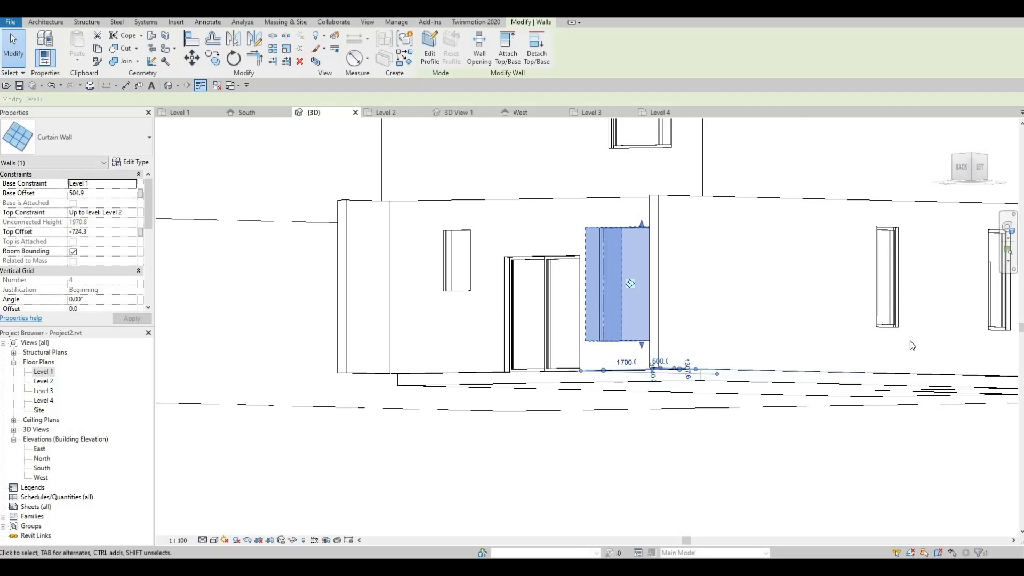
Try to align the base of the wide rear ground-floor curtain wall with the sill of the nearest narrow side window.
{"action": "key", "text": "a"}
{"action": "key", "text": "l"}
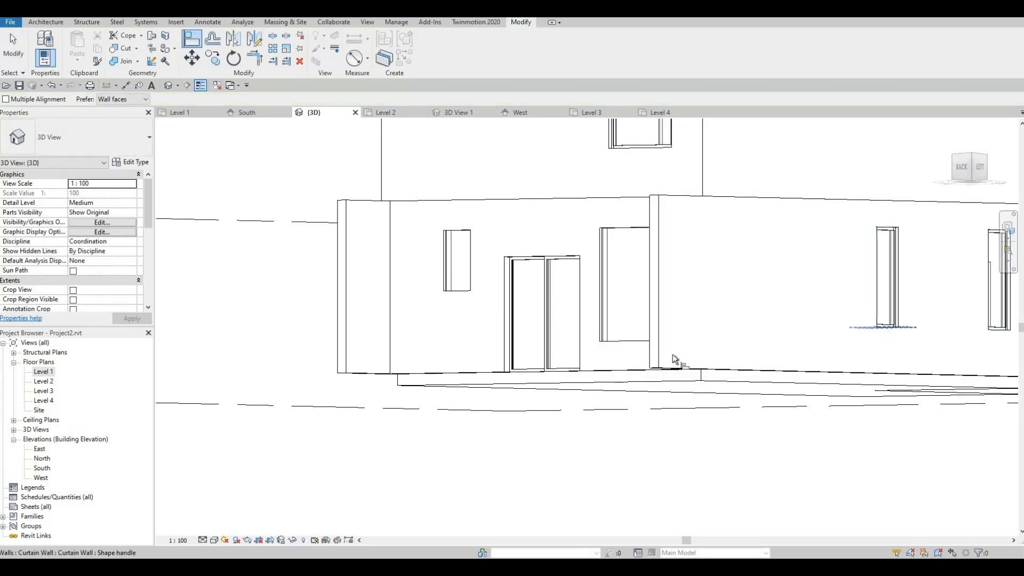
{"action": "left_click", "coordinate": [631, 352]}
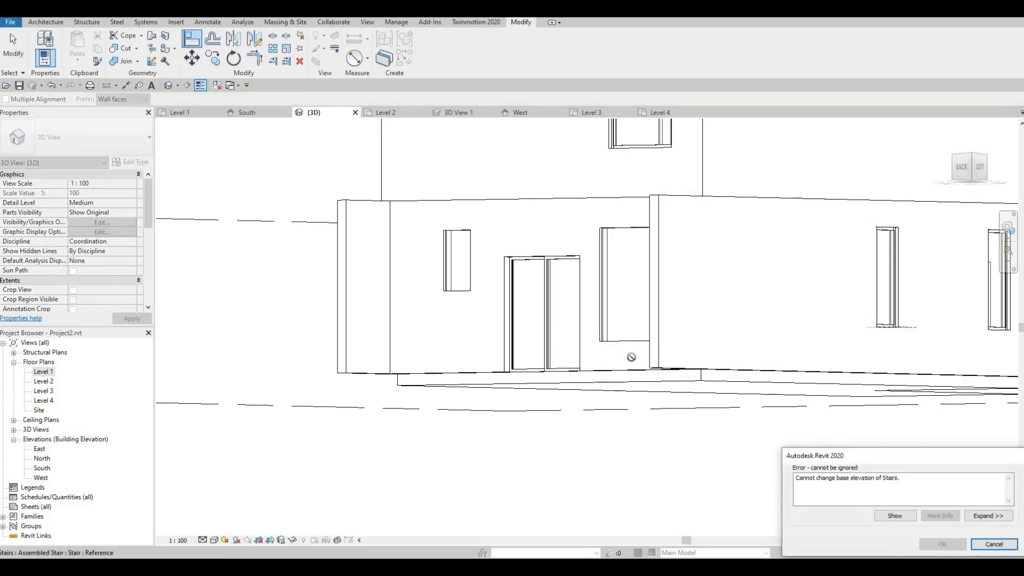
{"action": "key", "text": "Escape"}
Align the base of the wide rear ground-floor curtain wall with the sill of the side window nearest the corner.
{"action": "middle_click_drag", "start_coordinate": [635, 374], "coordinate": [664, 427], "text": "shift"}
{"action": "key", "text": "a"}
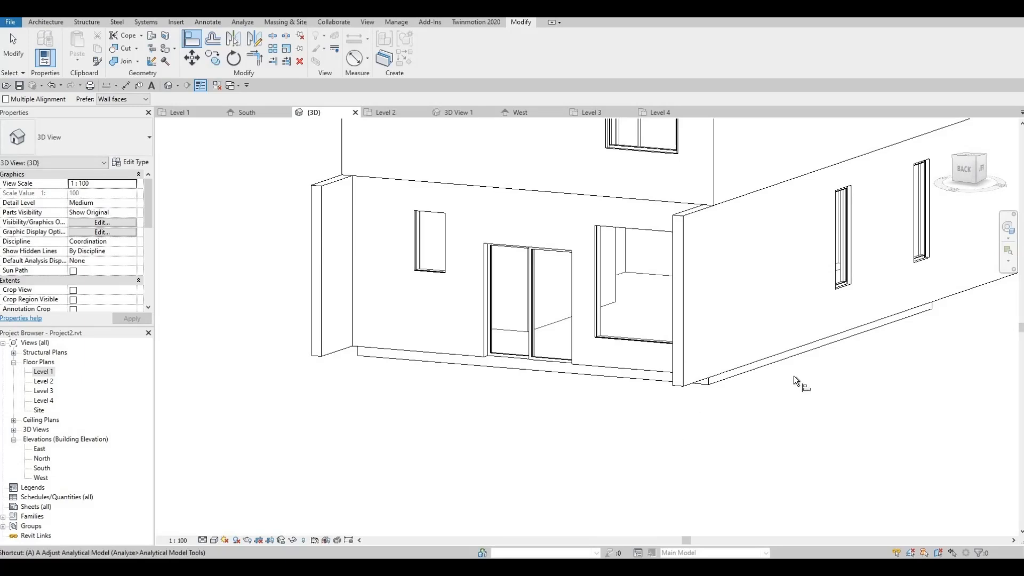
{"action": "key", "text": "l"}
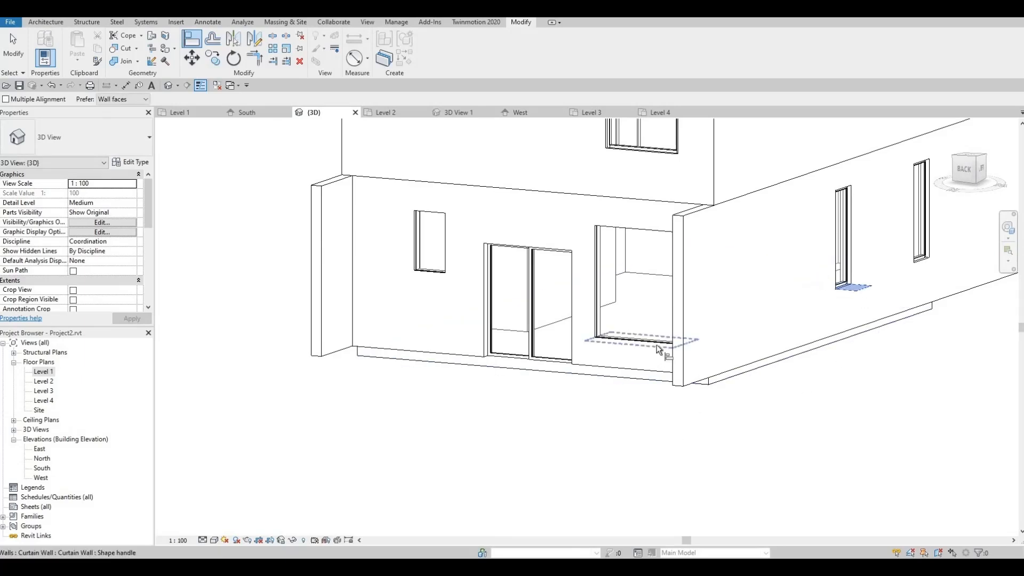
{"action": "left_click", "coordinate": [657, 344]}
{"action": "key", "text": "Escape"}
{"action": "key", "text": "Escape"}
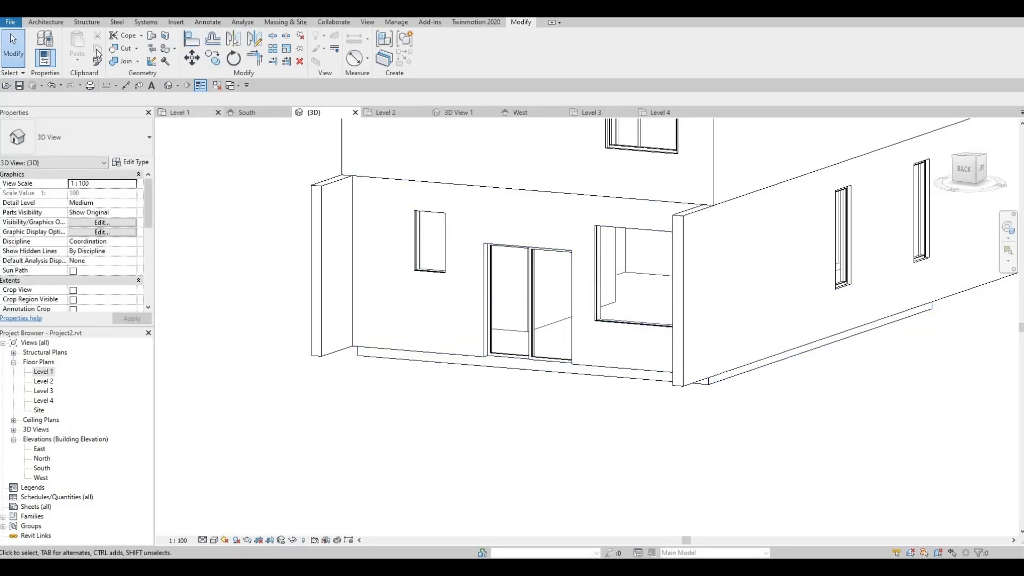
Add 50mm x 65mm rectangular mullions on all grid lines of the narrow and wide rear ground-floor curtain walls.
{"action": "left_click", "coordinate": [56, 25]}
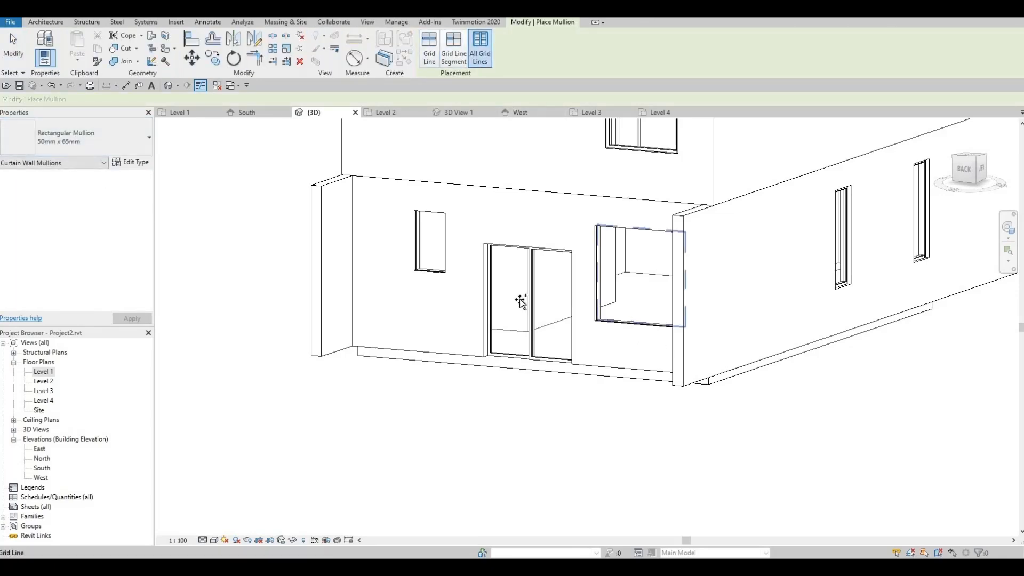
{"action": "key", "text": "Escape"}
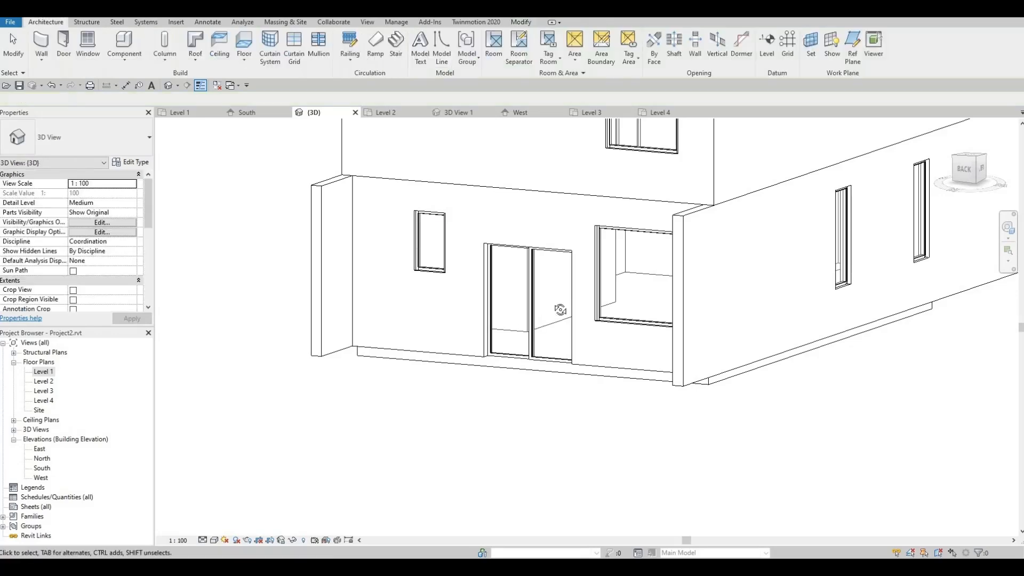
Examine how the vertical mullions meet at the corner of the front upper-floor corner window.
{"action": "middle_click_drag", "start_coordinate": [559, 310], "coordinate": [610, 432], "text": "shift"}
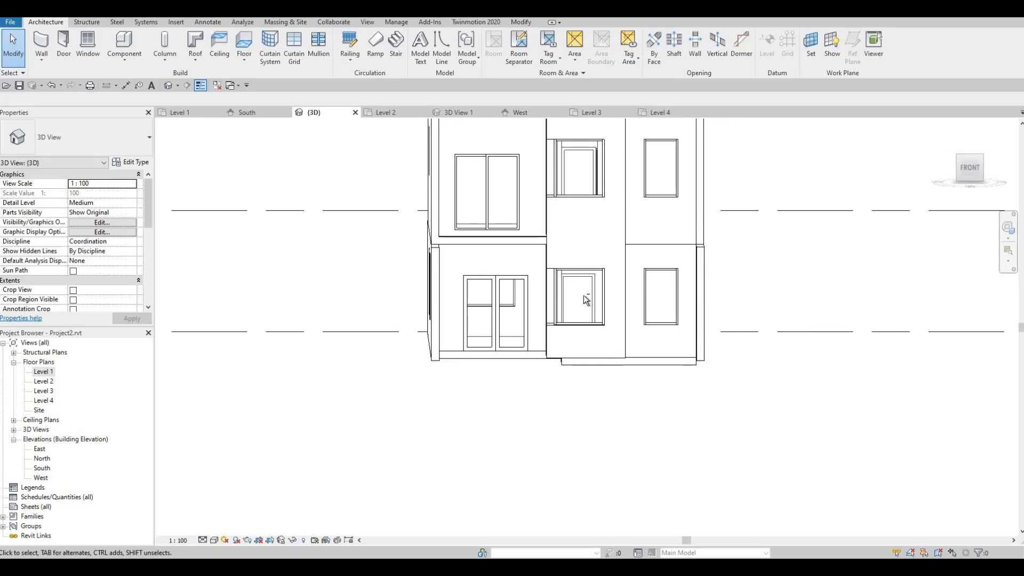
{"action": "middle_click_drag", "start_coordinate": [583, 295], "coordinate": [587, 315], "text": "shift"}
{"action": "middle_click_drag", "start_coordinate": [653, 309], "coordinate": [762, 309], "text": "shift"}
{"action": "scroll", "coordinate": [785, 213], "scroll_direction": "up", "scroll_amount": 3}
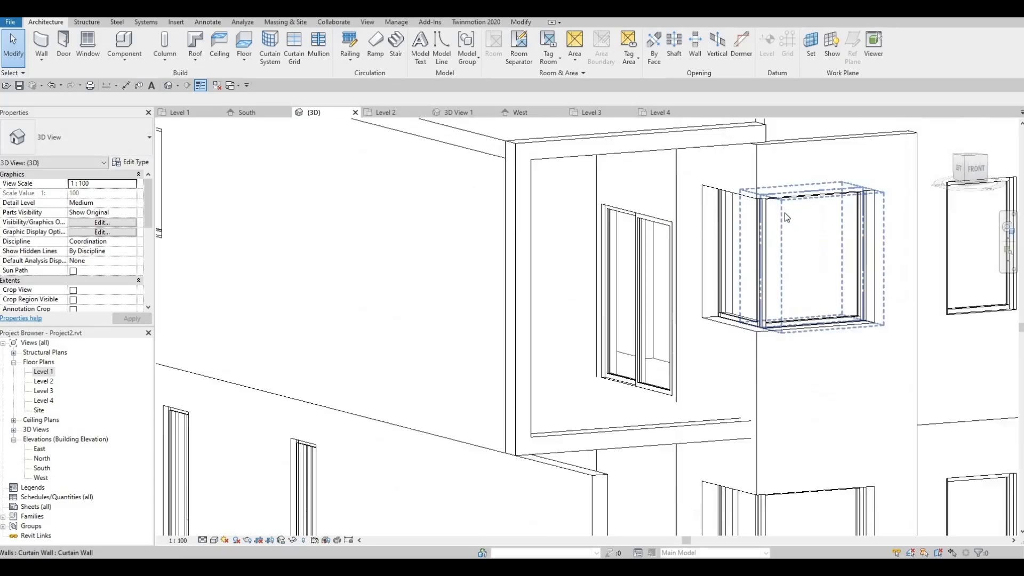
{"action": "scroll", "coordinate": [785, 213], "scroll_direction": "up", "scroll_amount": 5}
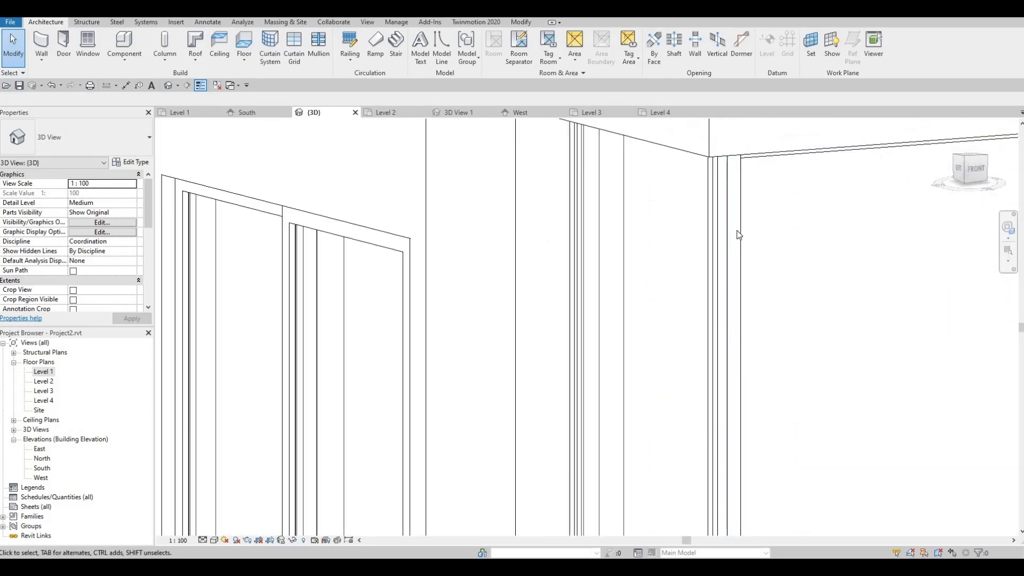
{"action": "left_click", "coordinate": [719, 243]}
{"action": "key", "text": "Escape"}
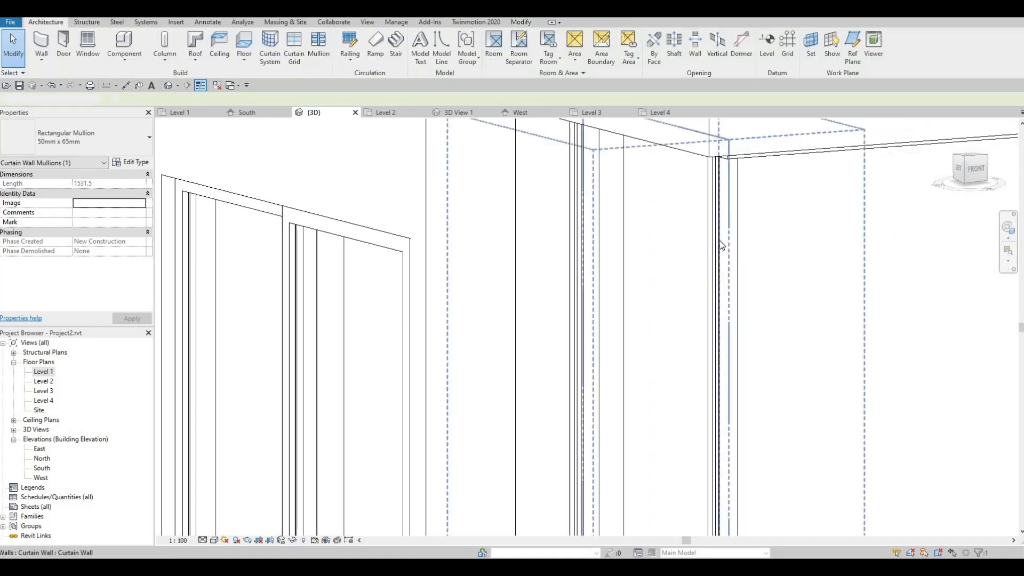
{"action": "middle_click_drag", "start_coordinate": [733, 335], "coordinate": [881, 333], "text": "shift"}
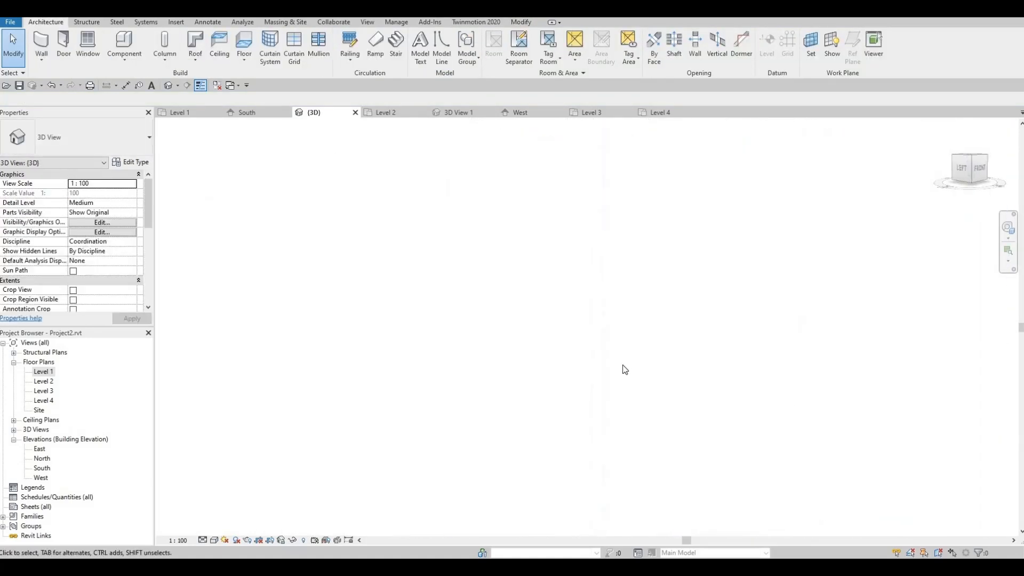
{"action": "middle_click_drag", "start_coordinate": [623, 366], "coordinate": [686, 336], "text": "shift"}
{"action": "scroll", "coordinate": [712, 324], "scroll_direction": "down", "scroll_amount": 4}
{"action": "scroll", "coordinate": [685, 336], "scroll_direction": "down", "scroll_amount": 2}
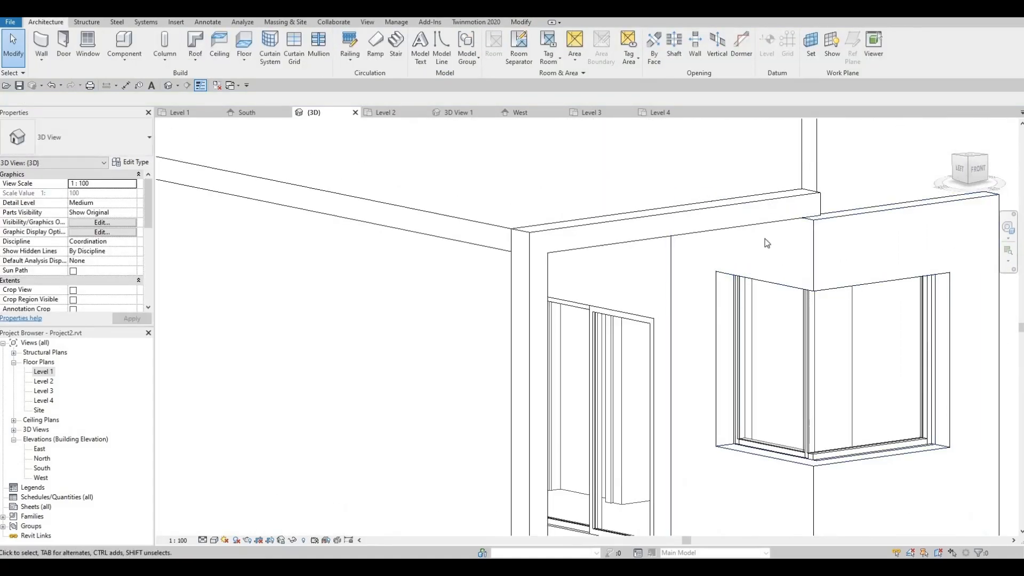
{"action": "scroll", "coordinate": [783, 350], "scroll_direction": "up", "scroll_amount": 5}
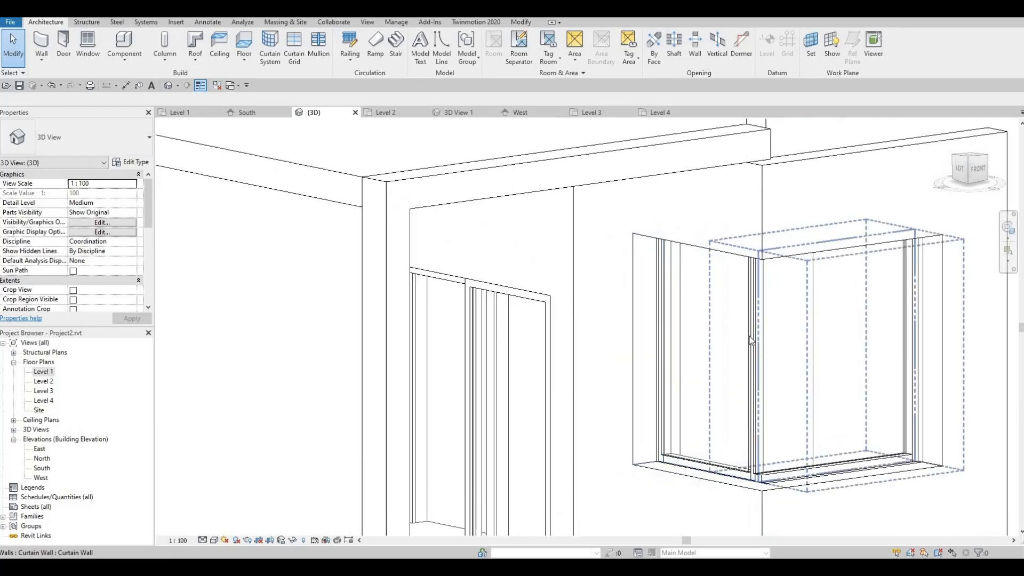
{"action": "scroll", "coordinate": [752, 327], "scroll_direction": "up", "scroll_amount": 3}
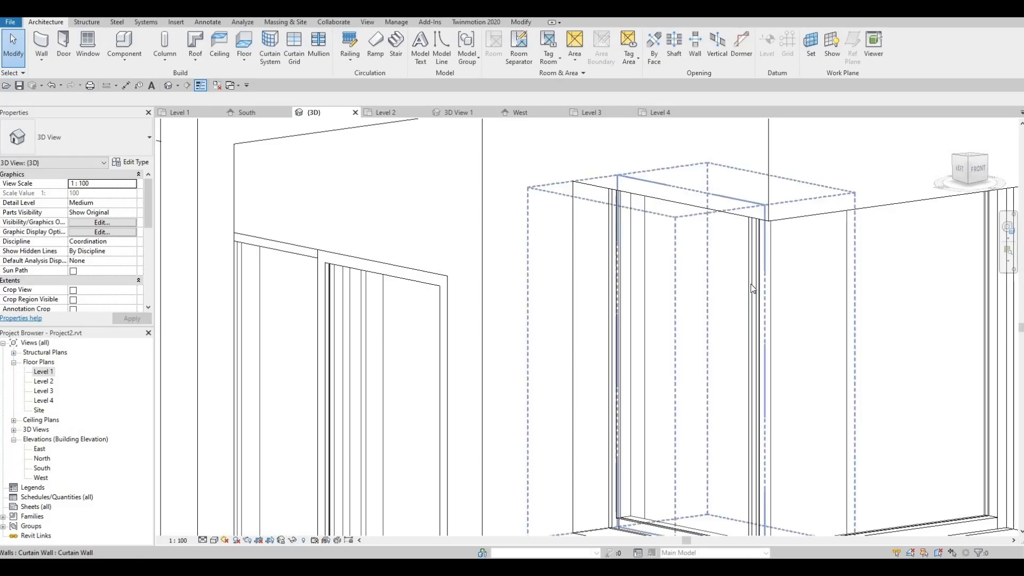
{"action": "left_click", "coordinate": [752, 288]}
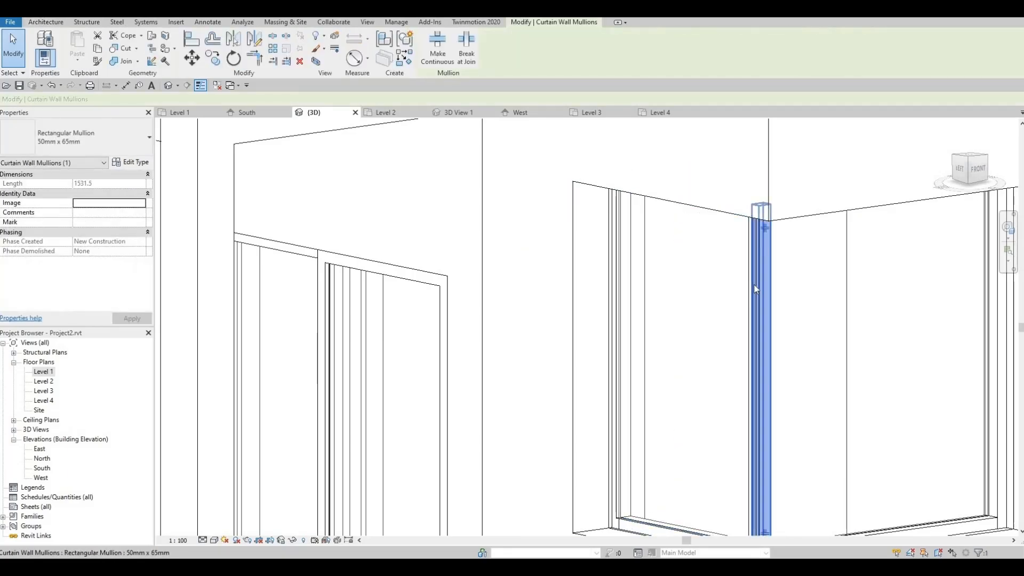
{"action": "left_click", "coordinate": [772, 387]}
Examine the vertical mullions and the base rails at the corner of the front ground-floor corner window.
{"action": "scroll", "coordinate": [771, 397], "scroll_direction": "down", "scroll_amount": 3}
{"action": "scroll", "coordinate": [766, 403], "scroll_direction": "down", "scroll_amount": 3}
{"action": "middle_click_drag", "start_coordinate": [706, 305], "coordinate": [649, 113]}
{"action": "scroll", "coordinate": [683, 410], "scroll_direction": "down", "scroll_amount": 1}
{"action": "scroll", "coordinate": [681, 392], "scroll_direction": "up", "scroll_amount": 4}
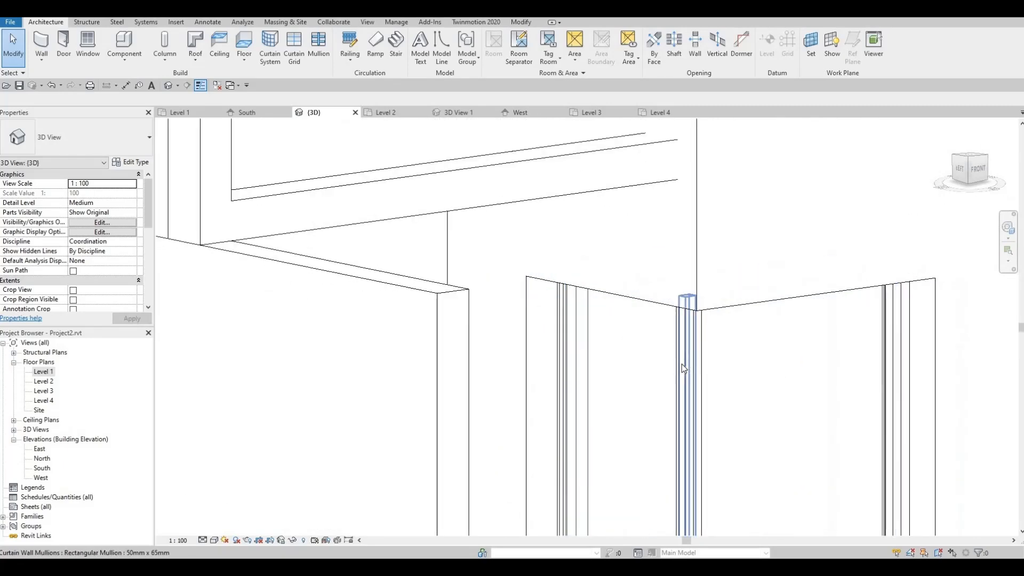
{"action": "left_click", "coordinate": [681, 363]}
{"action": "key", "text": "Escape"}
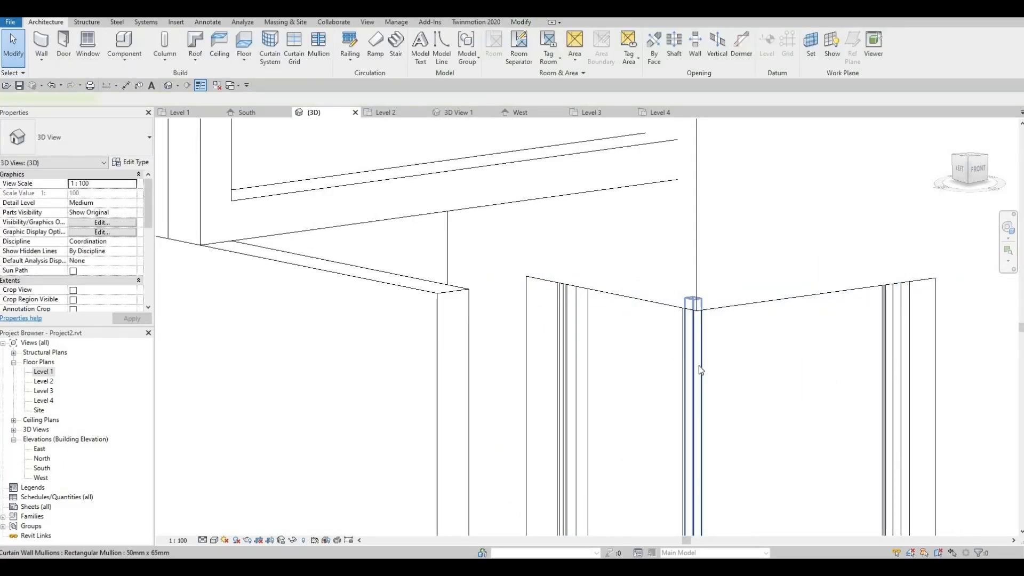
{"action": "left_click", "coordinate": [698, 366]}
{"action": "key", "text": "Escape"}
{"action": "middle_click_drag", "start_coordinate": [769, 457], "coordinate": [491, 318]}
{"action": "scroll", "coordinate": [718, 349], "scroll_direction": "down", "scroll_amount": 3}
{"action": "scroll", "coordinate": [549, 337], "scroll_direction": "up", "scroll_amount": 4}
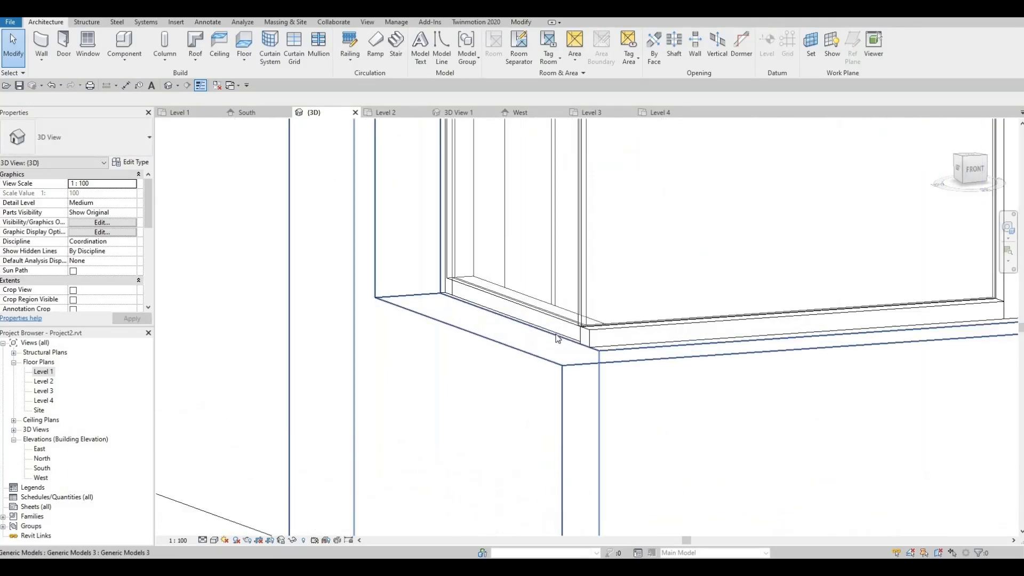
Review the front facade from several angles, checking the windows and the open edge of the upper-floor balcony.
{"action": "scroll", "coordinate": [613, 334], "scroll_direction": "down", "scroll_amount": 5}
{"action": "middle_click_drag", "start_coordinate": [624, 318], "coordinate": [677, 435], "text": "shift"}
{"action": "scroll", "coordinate": [721, 365], "scroll_direction": "down", "scroll_amount": 2}
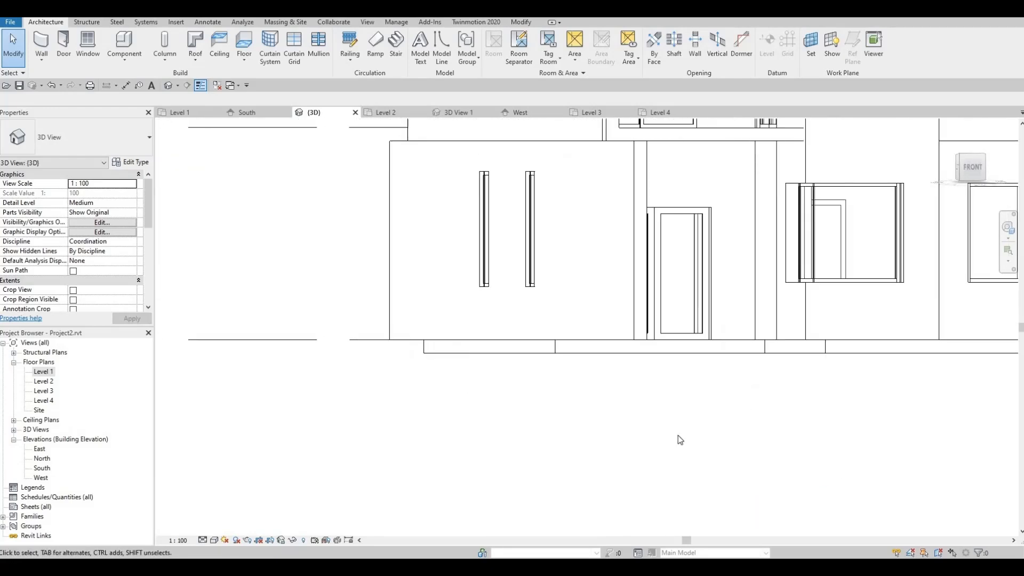
{"action": "middle_click_drag", "start_coordinate": [806, 287], "coordinate": [713, 368]}
{"action": "scroll", "coordinate": [714, 360], "scroll_direction": "down", "scroll_amount": 5}
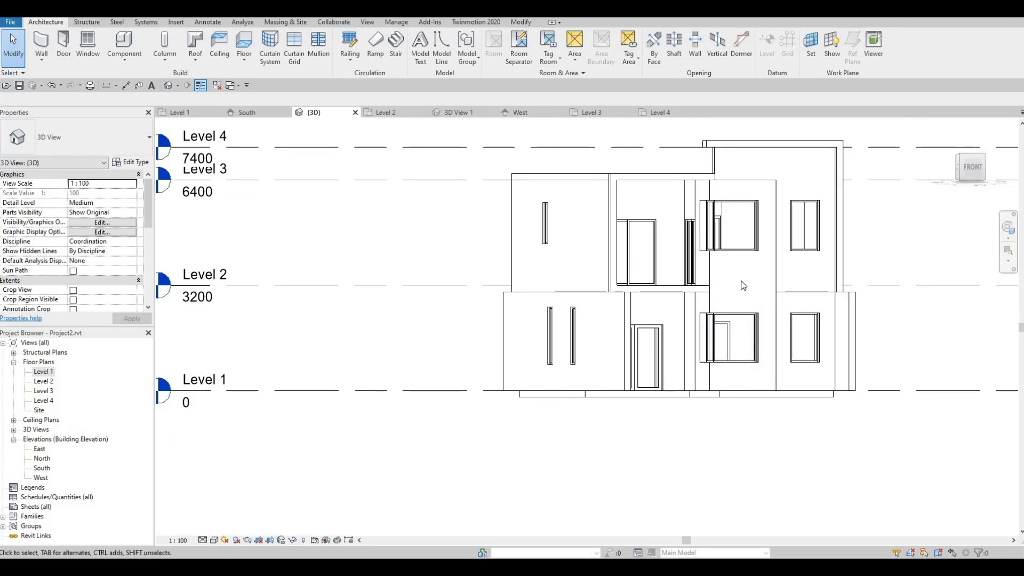
{"action": "middle_click_drag", "start_coordinate": [741, 289], "coordinate": [718, 305]}
{"action": "scroll", "coordinate": [704, 304], "scroll_direction": "up", "scroll_amount": 2}
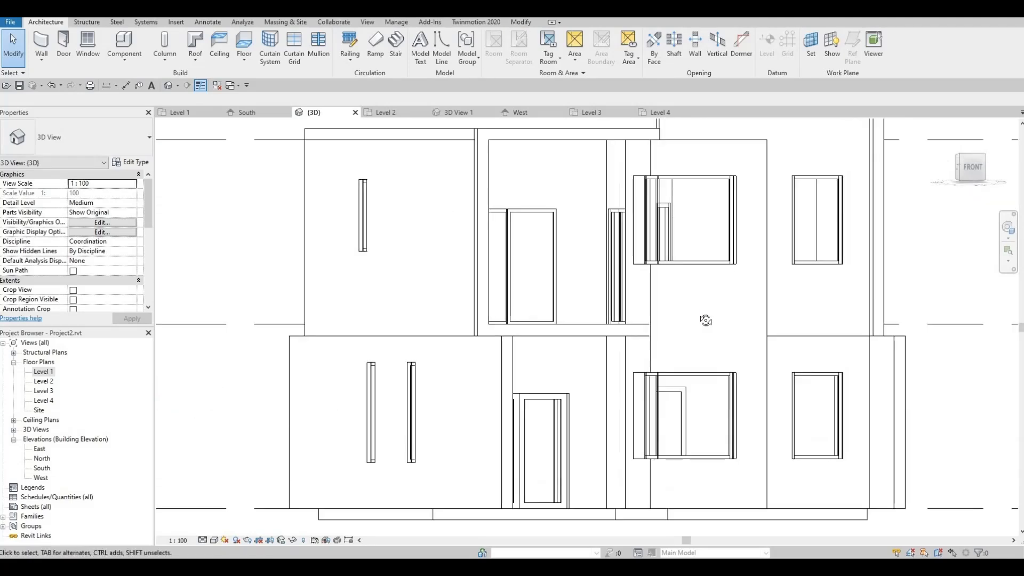
{"action": "middle_click_drag", "start_coordinate": [678, 324], "coordinate": [629, 313], "text": "shift"}
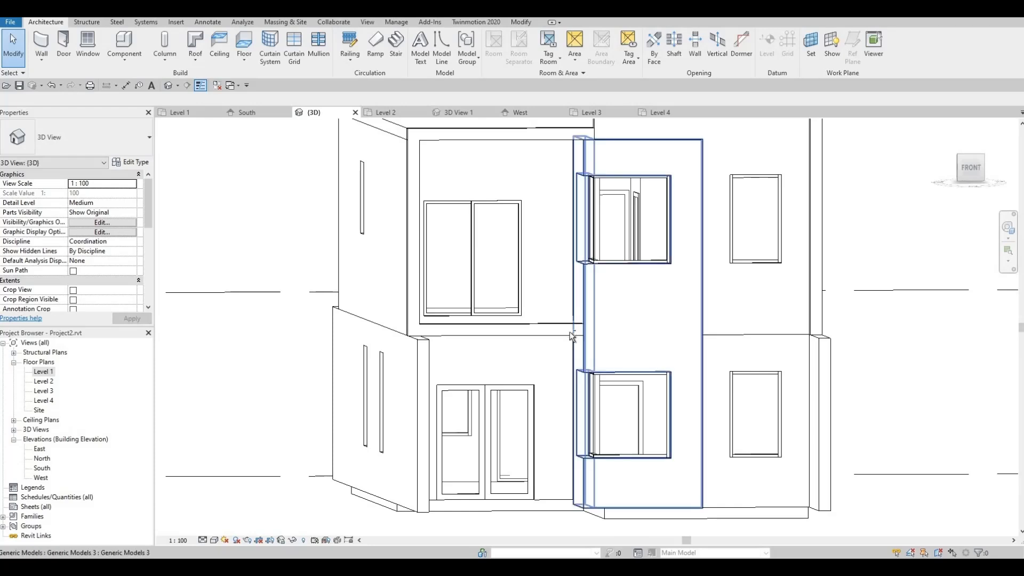
{"action": "middle_click_drag", "start_coordinate": [570, 336], "coordinate": [606, 401], "text": "shift"}
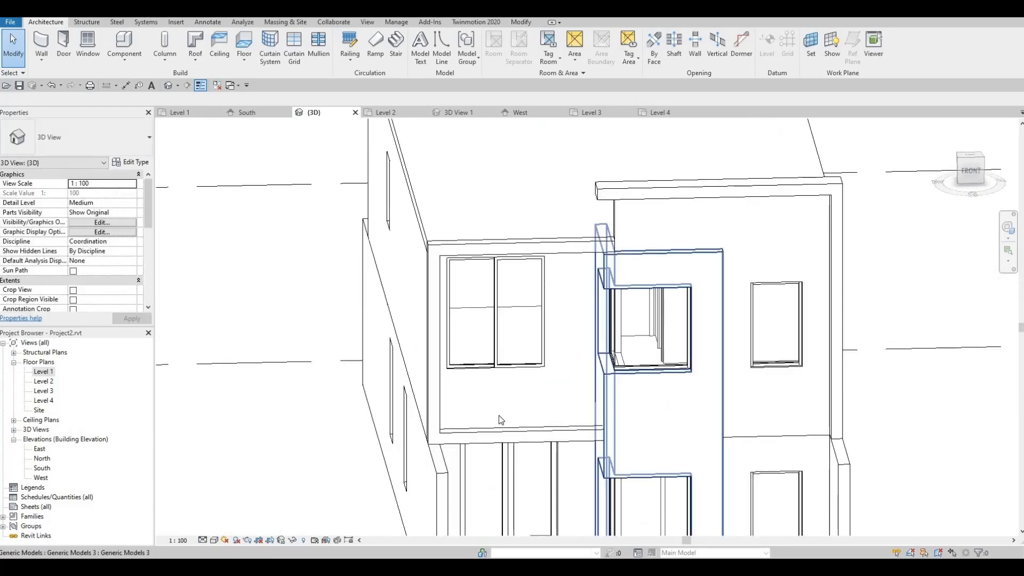
{"action": "scroll", "coordinate": [568, 401], "scroll_direction": "up", "scroll_amount": 3}
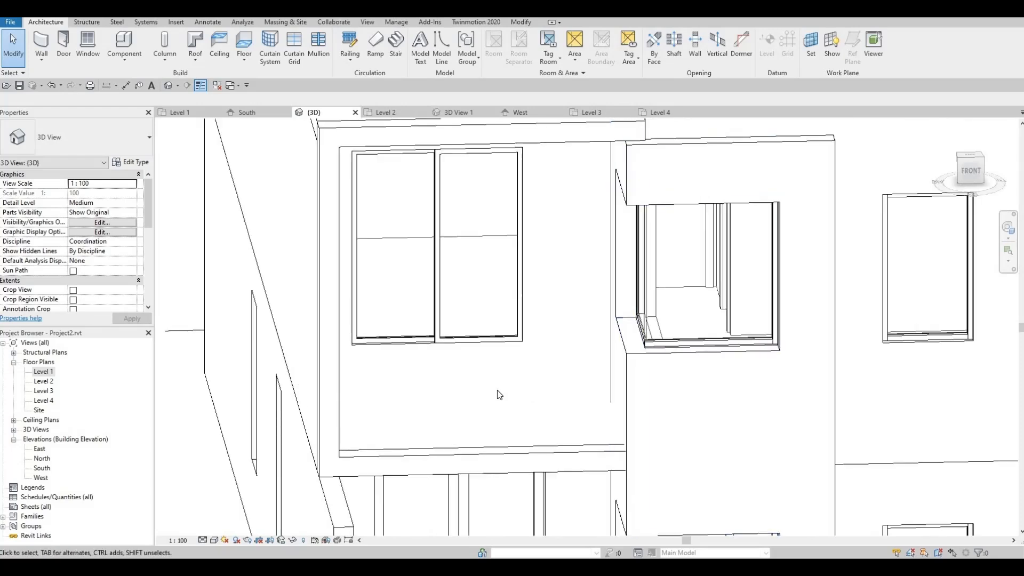
{"action": "middle_click_drag", "start_coordinate": [562, 374], "coordinate": [815, 337], "text": "shift"}
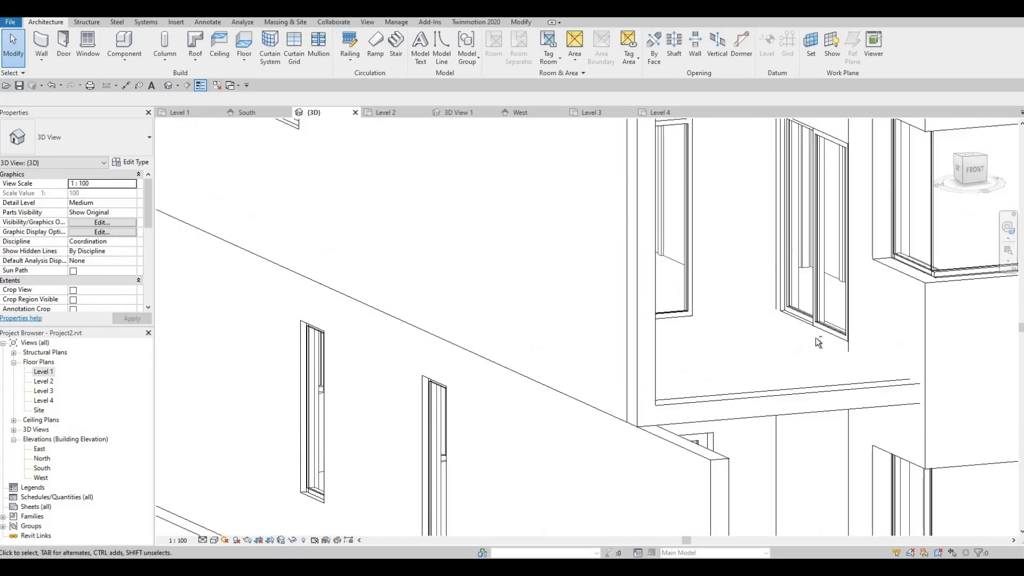
{"action": "scroll", "coordinate": [808, 349], "scroll_direction": "down", "scroll_amount": 2}
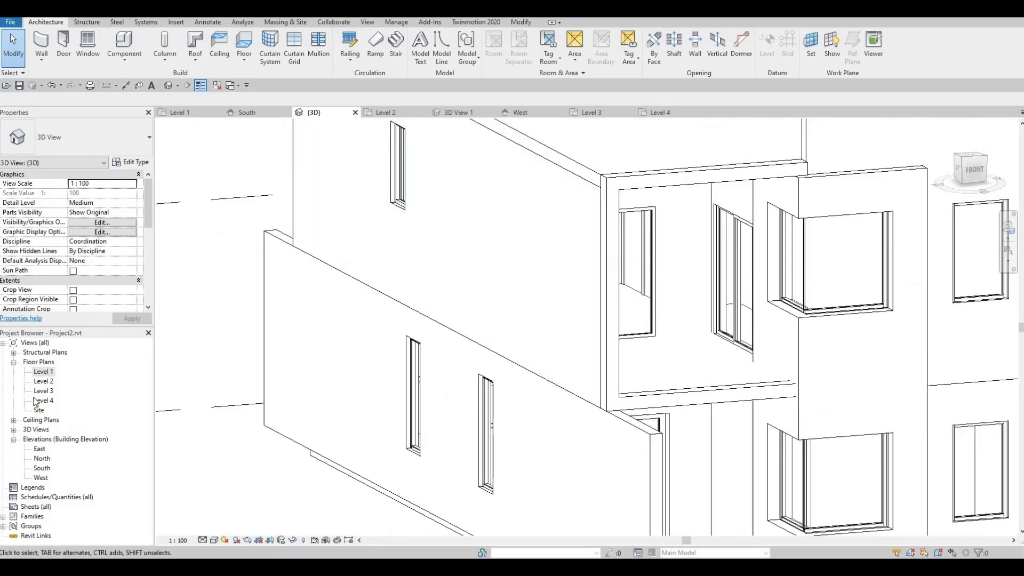
On the Level 2 floor plan, draw a curtain wall along the front balcony edge, from the projecting corner wall to the opposite side wall.
{"action": "double_click", "coordinate": [43, 381]}
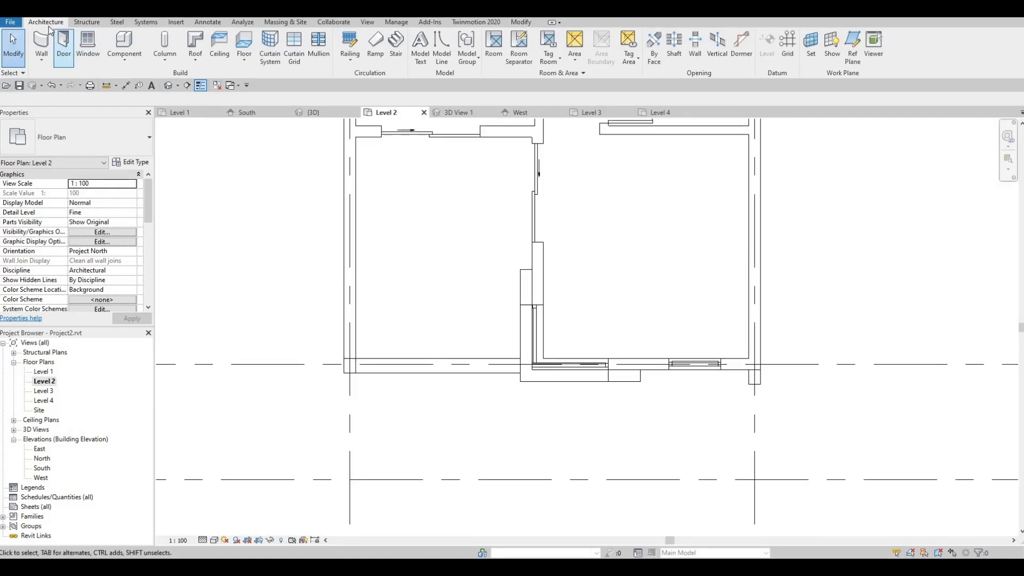
{"action": "left_click", "coordinate": [41, 42]}
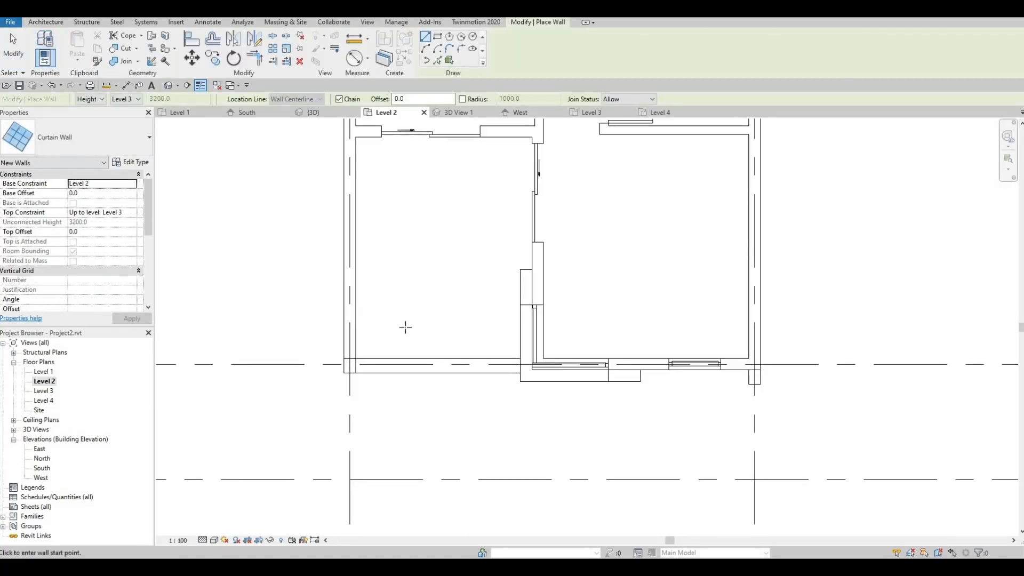
{"action": "scroll", "coordinate": [502, 351], "scroll_direction": "up", "scroll_amount": 2}
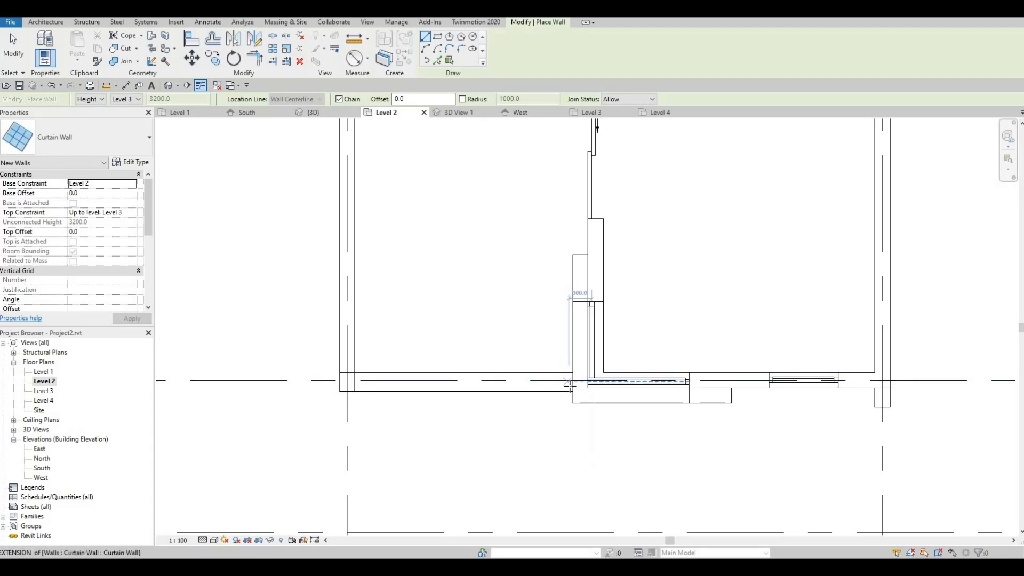
{"action": "left_click", "coordinate": [572, 380]}
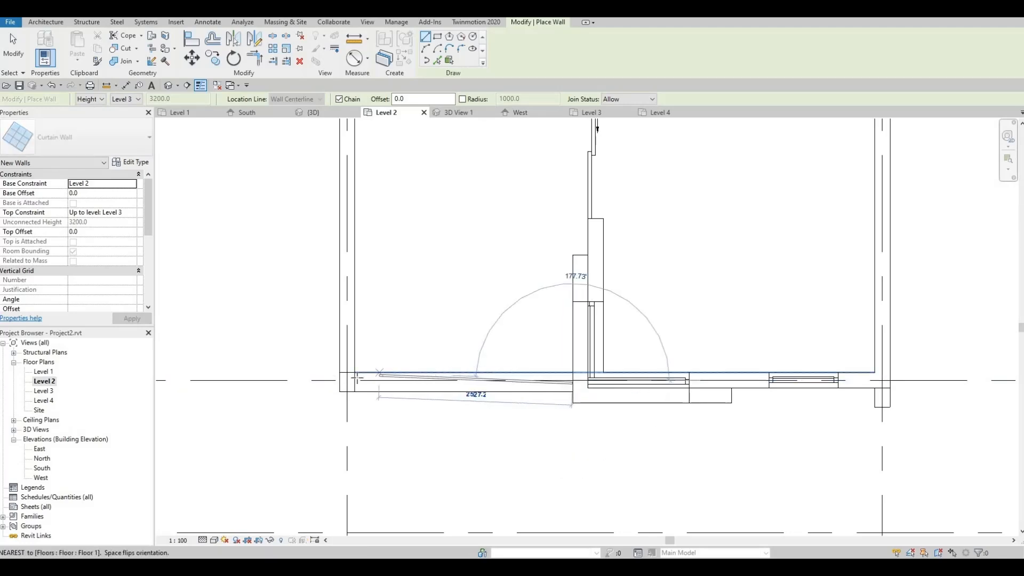
{"action": "key", "text": "Escape"}
{"action": "key", "text": "Escape"}
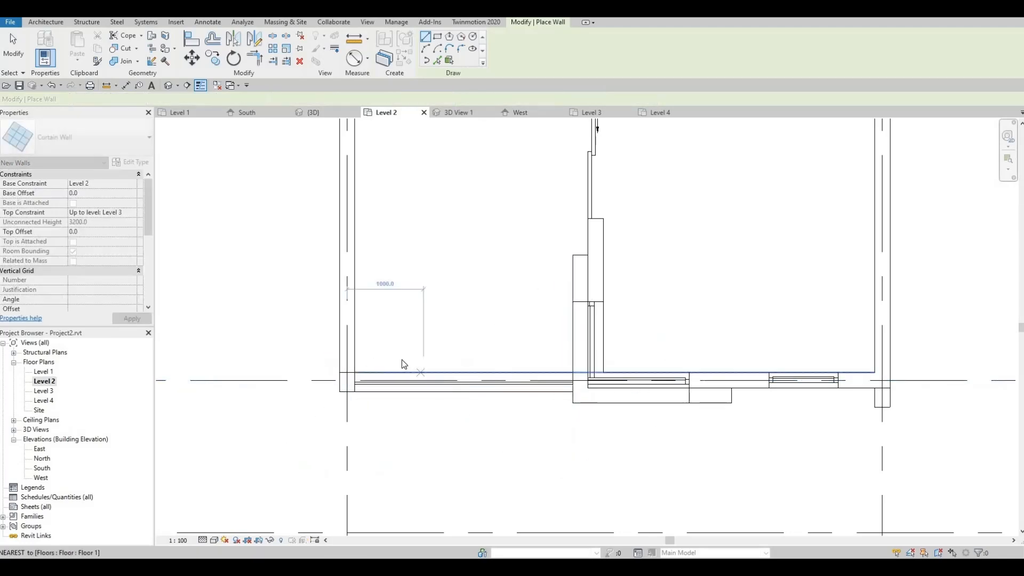
In the South elevation, lower the top of the new Level 2 balcony curtain wall to railing height, below mid-height of the sliding door.
{"action": "double_click", "coordinate": [42, 468]}
{"action": "scroll", "coordinate": [402, 358], "scroll_direction": "down", "scroll_amount": 1}
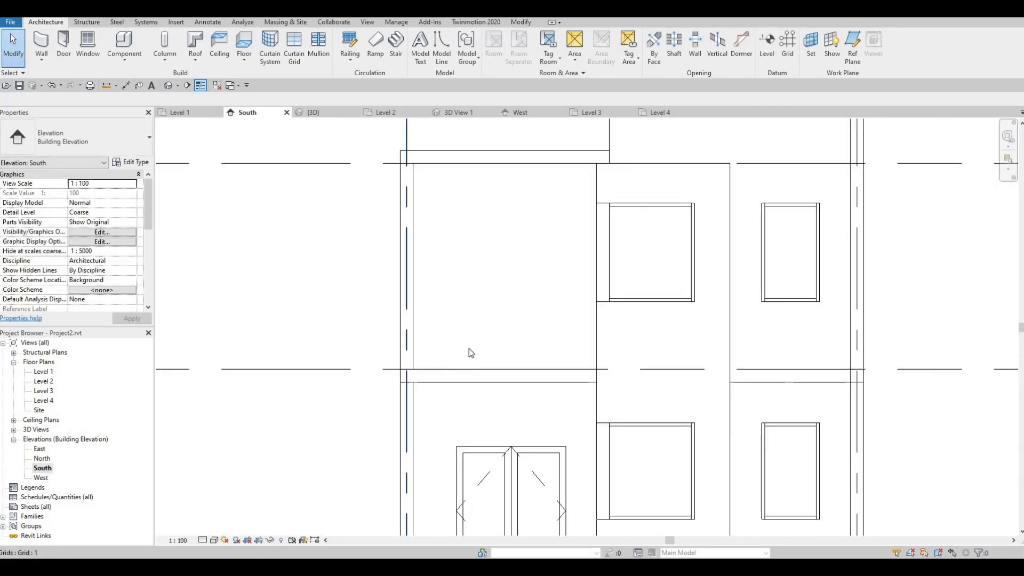
{"action": "left_click", "coordinate": [506, 173]}
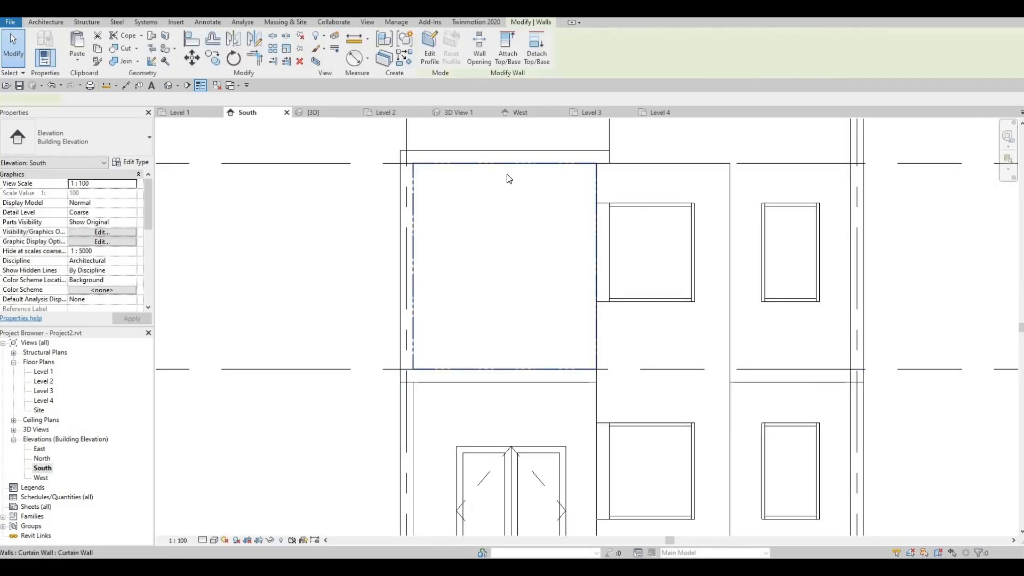
{"action": "left_click_drag", "start_coordinate": [505, 172], "coordinate": [507, 307]}
{"action": "left_click", "coordinate": [500, 291]}
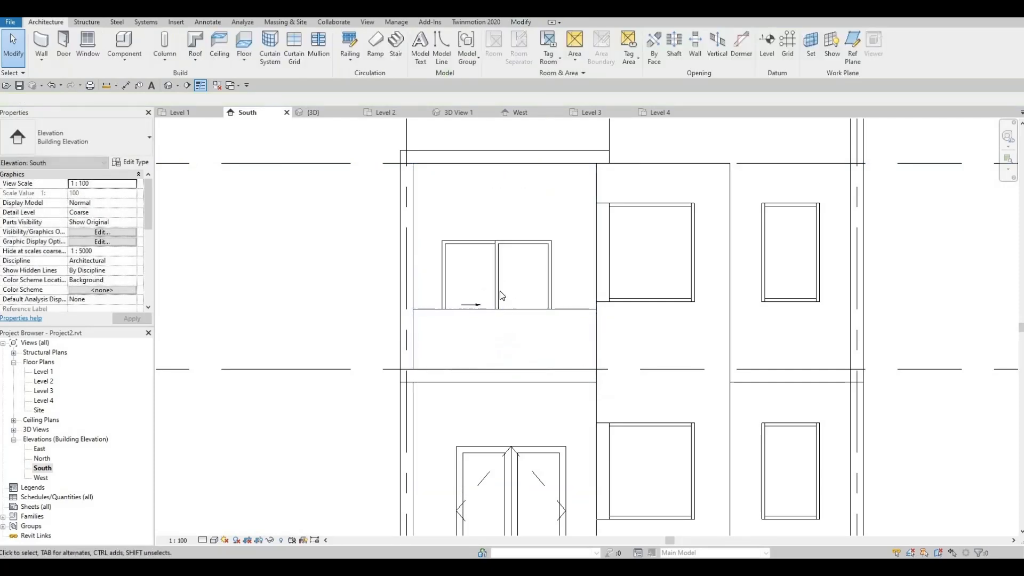
In the South elevation, adjust the top of the Level 2 balcony curtain wall to a height of about 951 mm.
{"action": "scroll", "coordinate": [468, 300], "scroll_direction": "down", "scroll_amount": 2}
{"action": "middle_click_drag", "start_coordinate": [486, 344], "coordinate": [498, 379]}
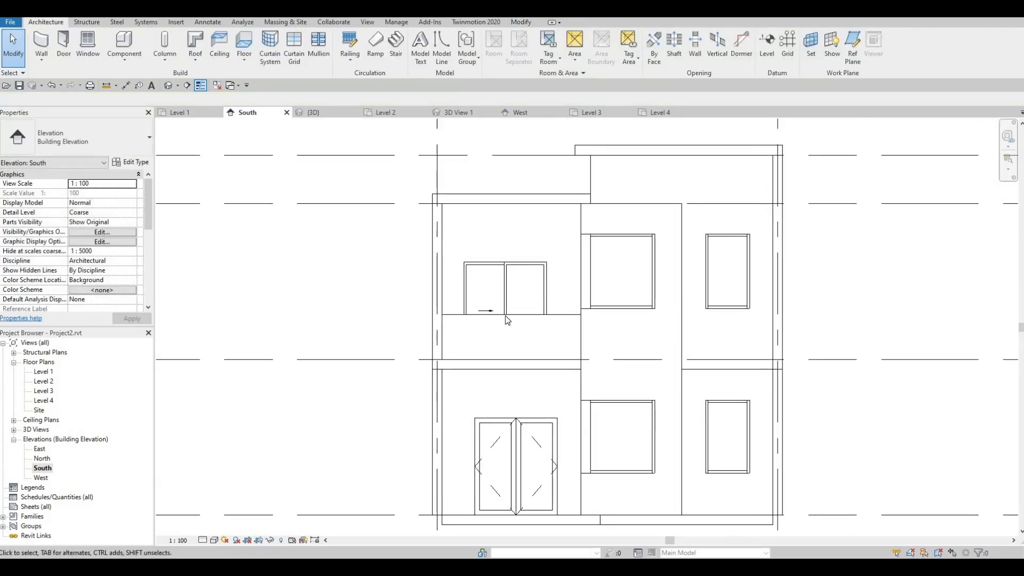
{"action": "left_click", "coordinate": [510, 313]}
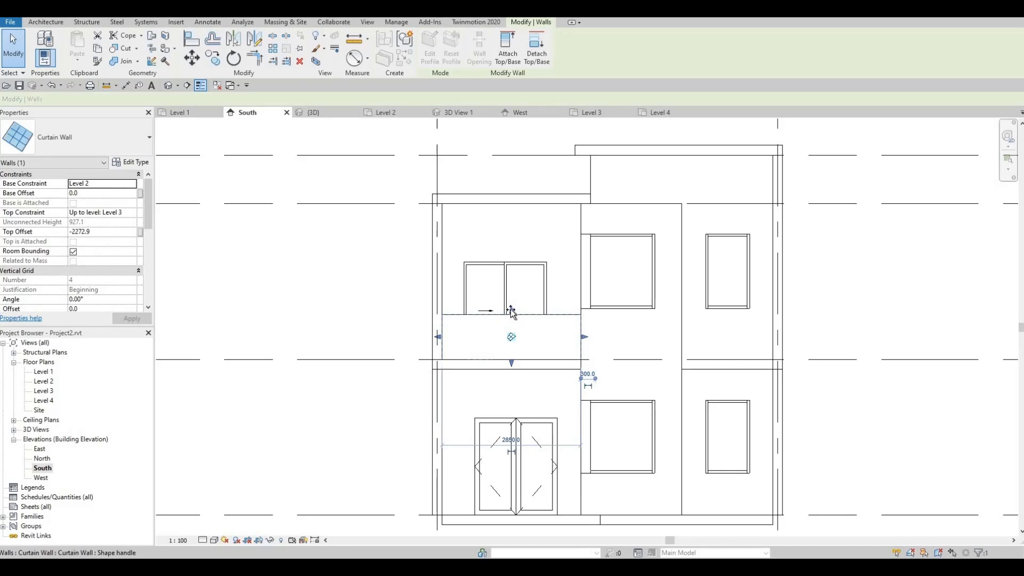
{"action": "left_click_drag", "start_coordinate": [511, 312], "coordinate": [510, 313]}
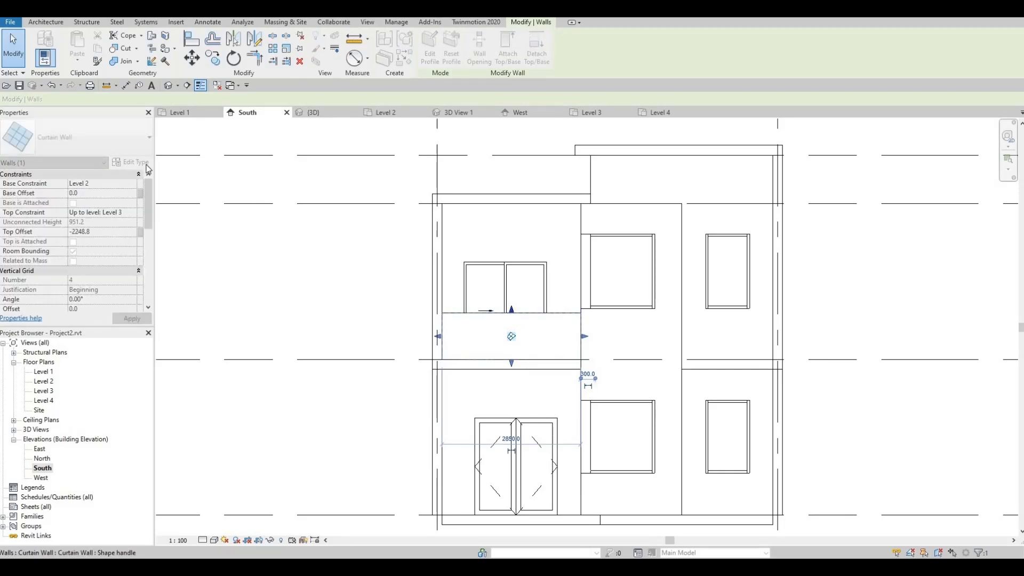
{"action": "key", "text": "Escape"}
Show the front of the house in the 3D view and switch its visual style from hidden line to a coloured display.
{"action": "left_click", "coordinate": [170, 86]}
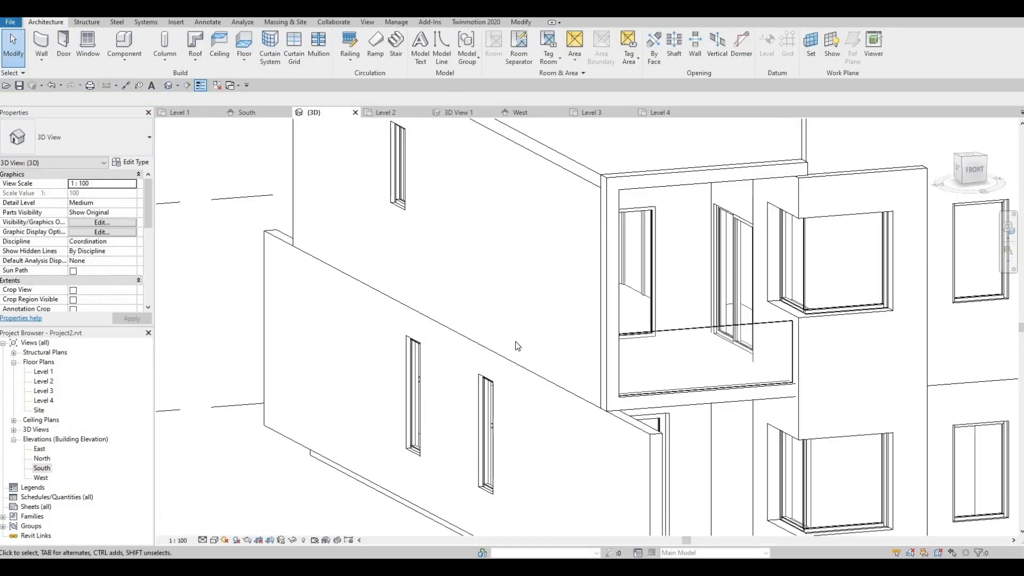
{"action": "middle_click_drag", "start_coordinate": [516, 345], "coordinate": [489, 294], "text": "shift"}
{"action": "scroll", "coordinate": [507, 301], "scroll_direction": "down", "scroll_amount": 1}
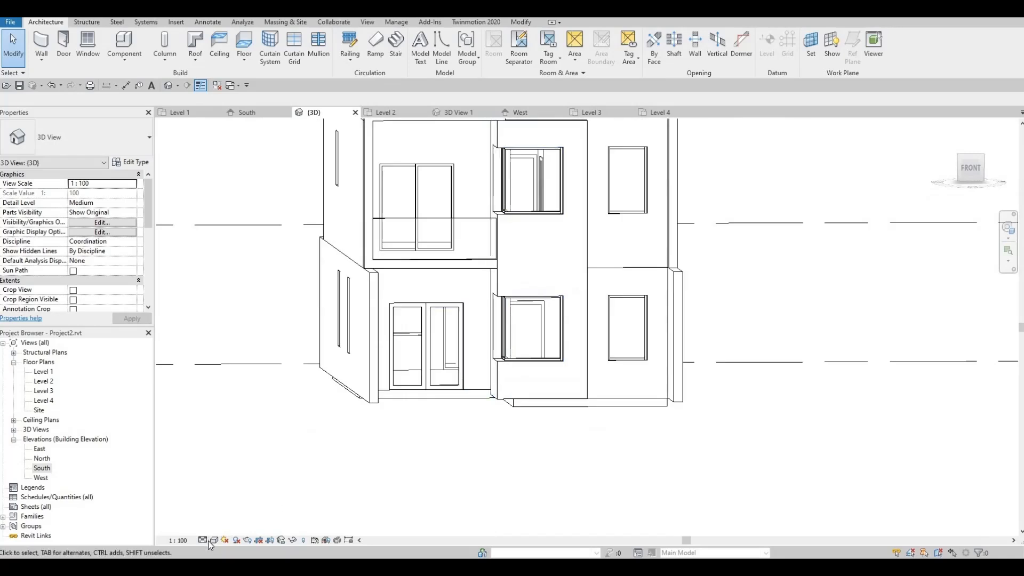
{"action": "left_click", "coordinate": [214, 540]}
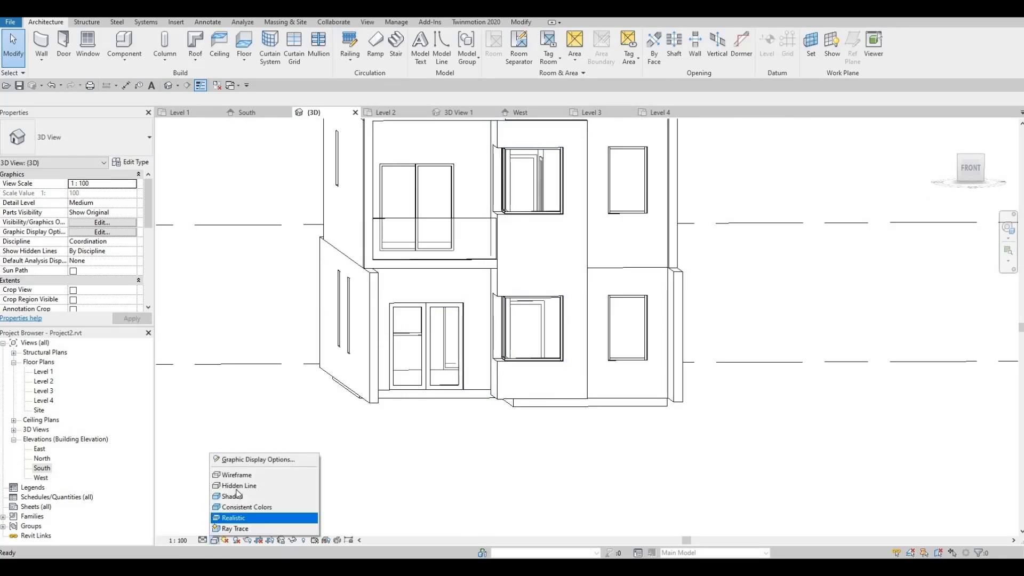
{"action": "left_click", "coordinate": [217, 540]}
{"action": "left_click", "coordinate": [215, 539]}
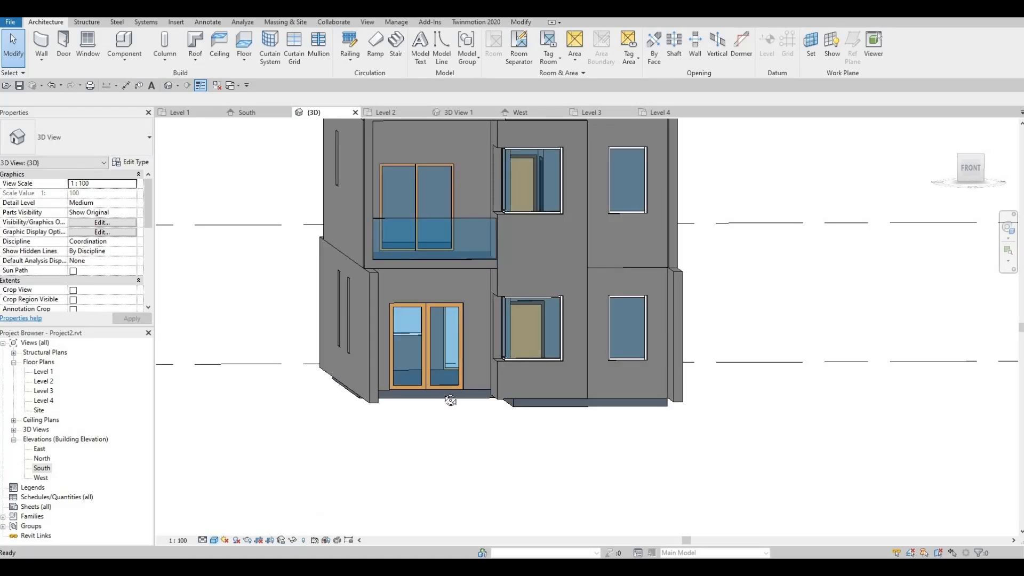
Examine the front facade from several angles, checking the glass balcony railing and the floor slab edge below the ground-floor walls.
{"action": "middle_click_drag", "start_coordinate": [549, 393], "coordinate": [571, 313], "text": "shift"}
{"action": "scroll", "coordinate": [565, 276], "scroll_direction": "down", "scroll_amount": 2}
{"action": "scroll", "coordinate": [565, 277], "scroll_direction": "up", "scroll_amount": 2}
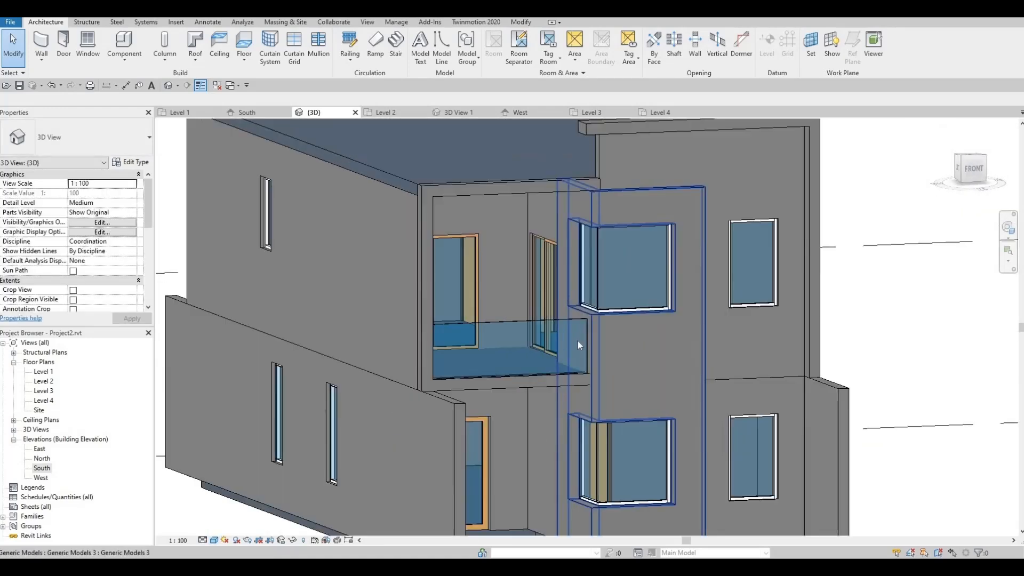
{"action": "scroll", "coordinate": [577, 341], "scroll_direction": "down", "scroll_amount": 2}
{"action": "middle_click_drag", "start_coordinate": [549, 354], "coordinate": [505, 376], "text": "shift"}
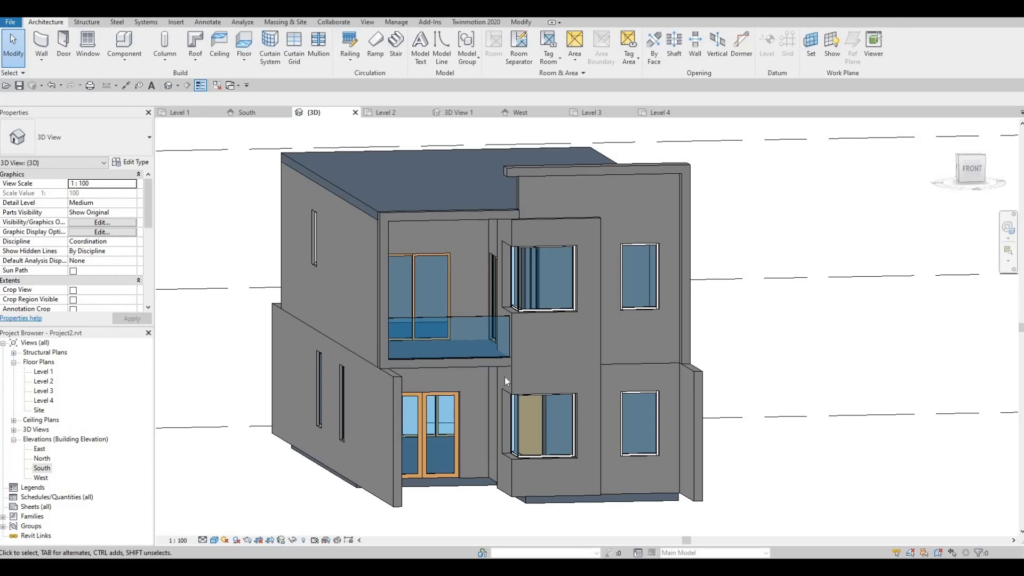
{"action": "mouse_move", "coordinate": [504, 377]}
{"action": "middle_mouse_down", "text": "shift"}
{"action": "mouse_move", "coordinate": [487, 374]}
{"action": "mouse_move", "coordinate": [506, 362]}
{"action": "middle_mouse_up", "text": "shift"}
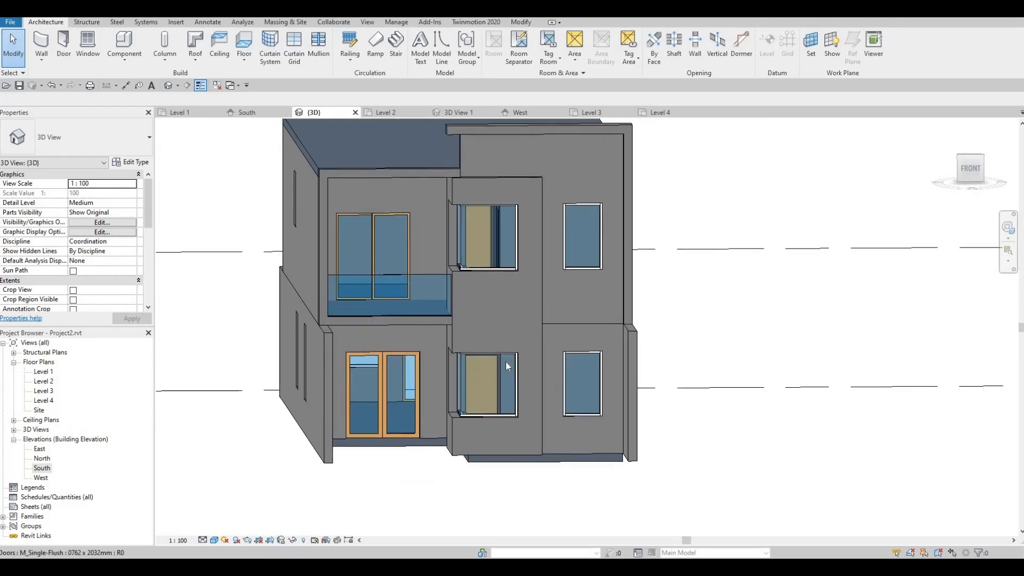
{"action": "middle_click_drag", "start_coordinate": [501, 430], "coordinate": [564, 445], "text": "shift"}
{"action": "scroll", "coordinate": [559, 509], "scroll_direction": "up", "scroll_amount": 1}
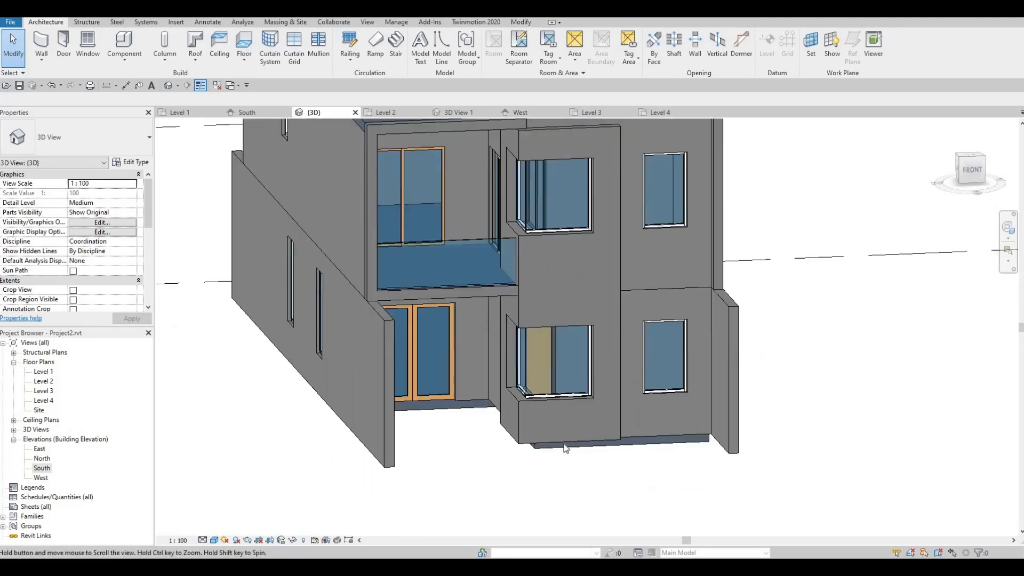
{"action": "scroll", "coordinate": [566, 448], "scroll_direction": "down", "scroll_amount": 1}
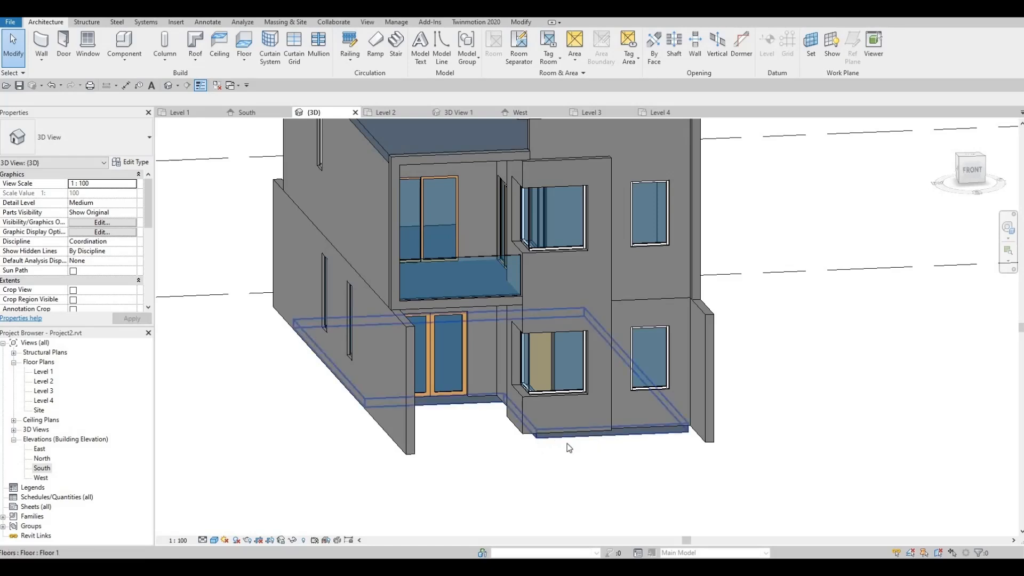
{"action": "mouse_move", "coordinate": [560, 409]}
{"action": "middle_mouse_down", "text": "shift"}
{"action": "mouse_move", "coordinate": [587, 367]}
{"action": "mouse_move", "coordinate": [566, 391]}
{"action": "middle_mouse_up", "text": "shift"}
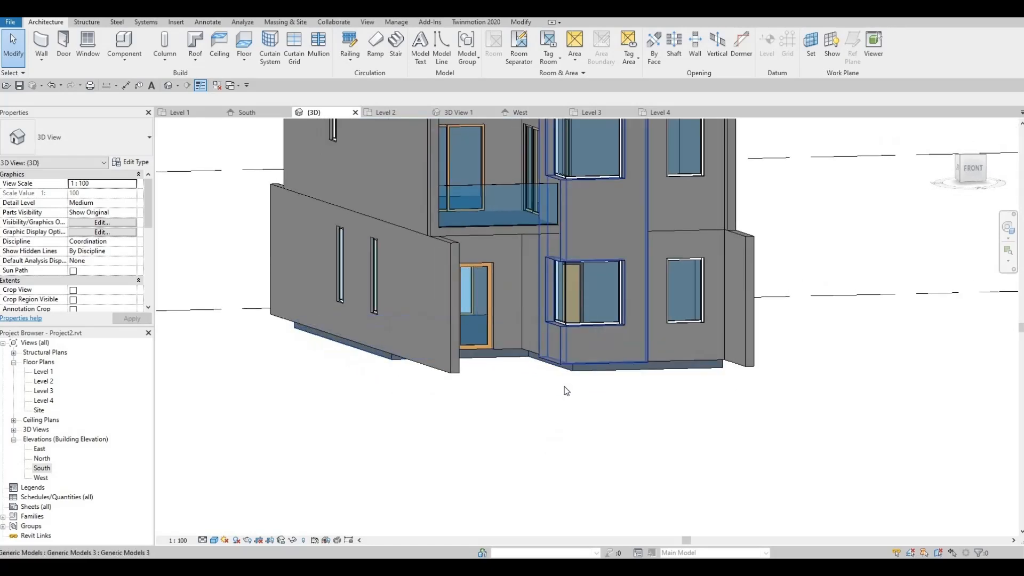
{"action": "scroll", "coordinate": [567, 391], "scroll_direction": "up", "scroll_amount": 3}
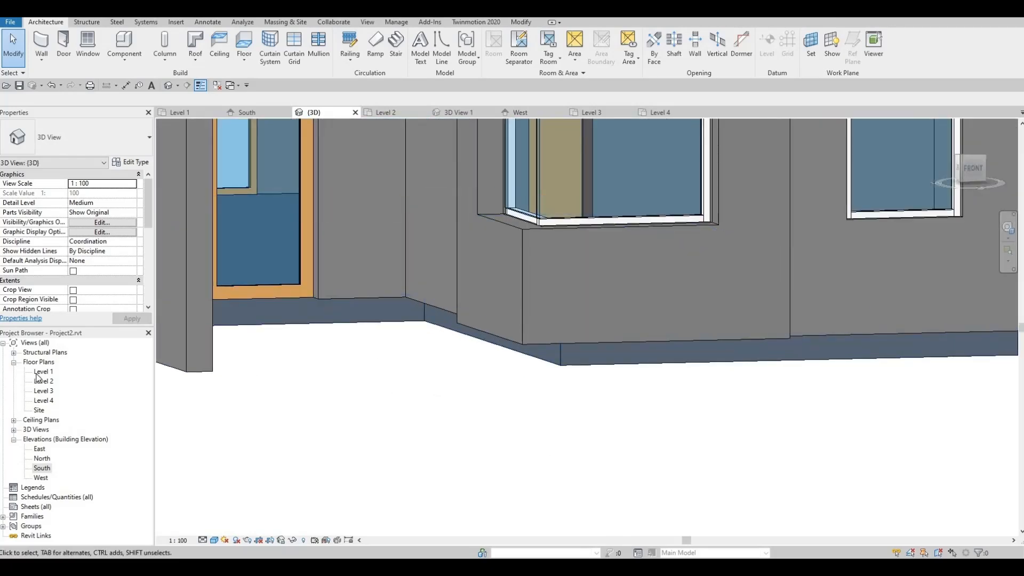
On the Level 1 floor plan, start a new floor and duplicate type Floor 1 as Floor 2.
{"action": "double_click", "coordinate": [41, 372]}
{"action": "scroll", "coordinate": [407, 425], "scroll_direction": "down", "scroll_amount": 3}
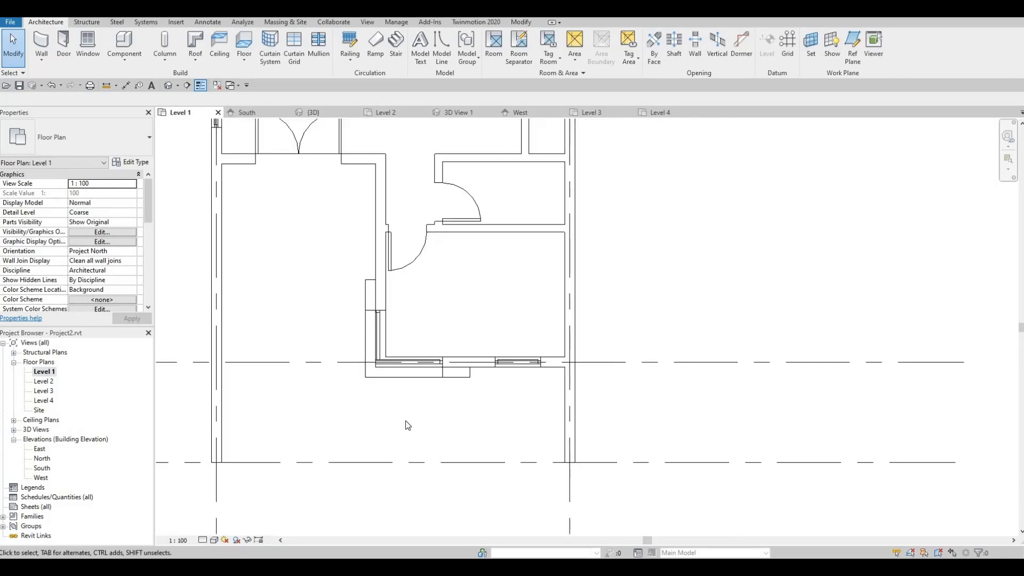
{"action": "scroll", "coordinate": [409, 323], "scroll_direction": "down", "scroll_amount": 1}
{"action": "middle_click_drag", "start_coordinate": [387, 318], "coordinate": [395, 292]}
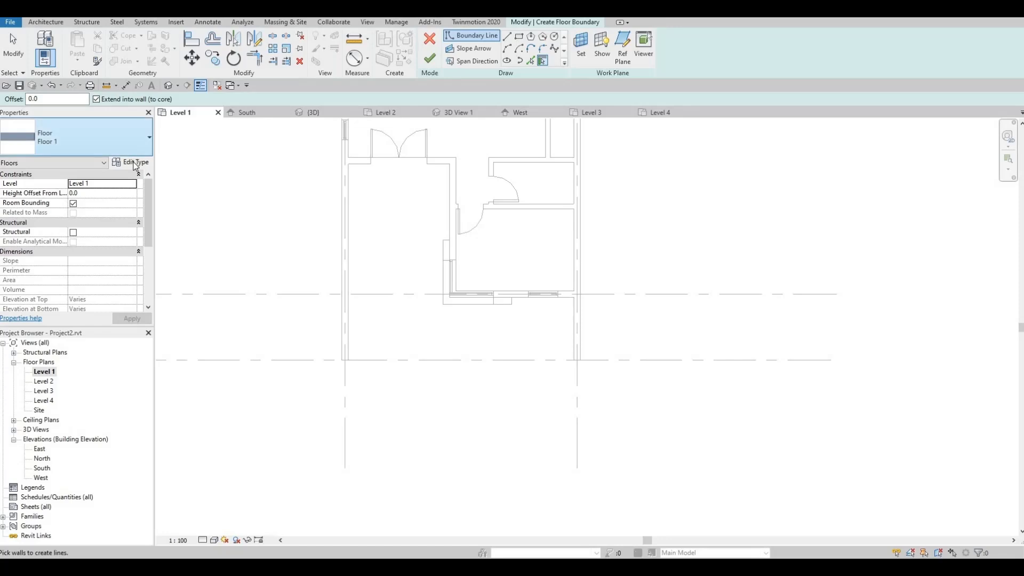
{"action": "left_click", "coordinate": [130, 162]}
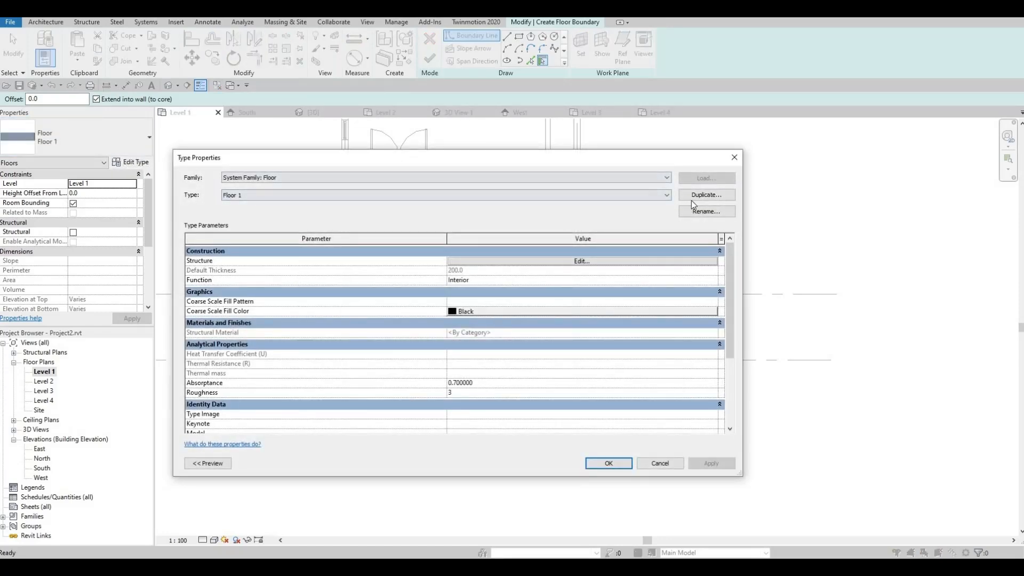
{"action": "left_click", "coordinate": [706, 195]}
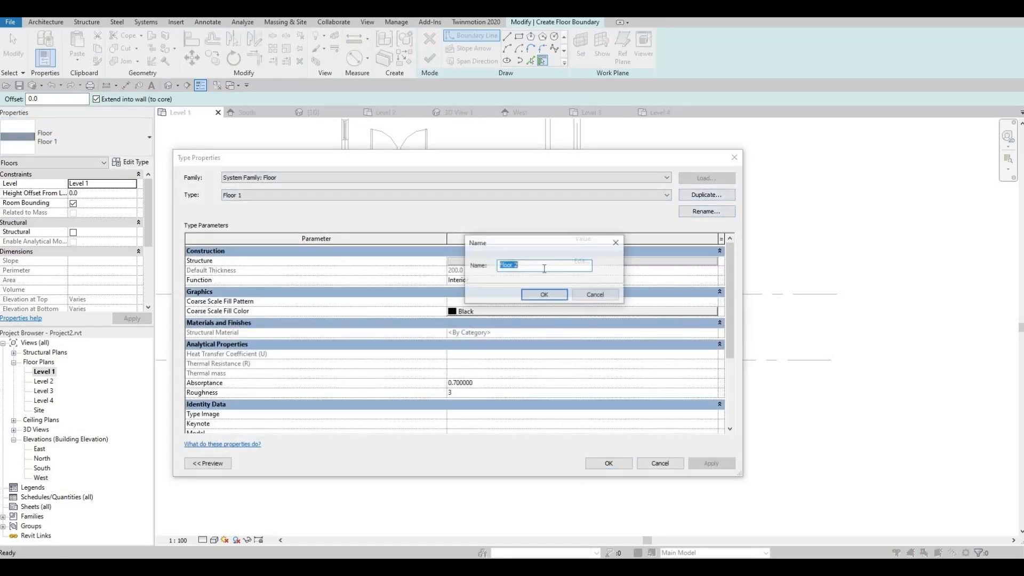
{"action": "left_click", "coordinate": [544, 295]}
{"action": "left_click", "coordinate": [610, 462]}
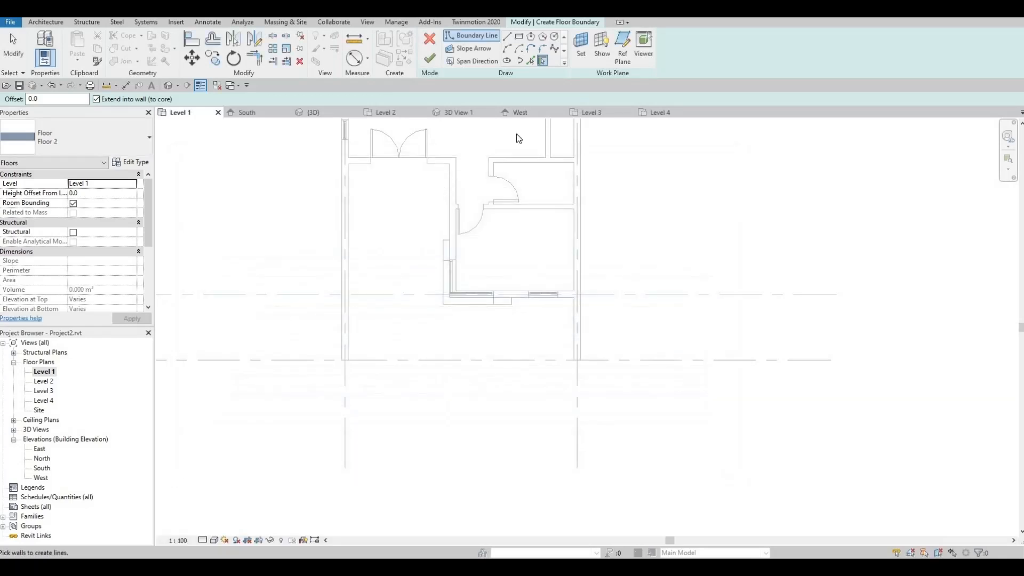
Sketch a rectangular floor boundary about 2880 mm wide from the entrance door wall's inner corner to the front grid line.
{"action": "left_click", "coordinate": [519, 38]}
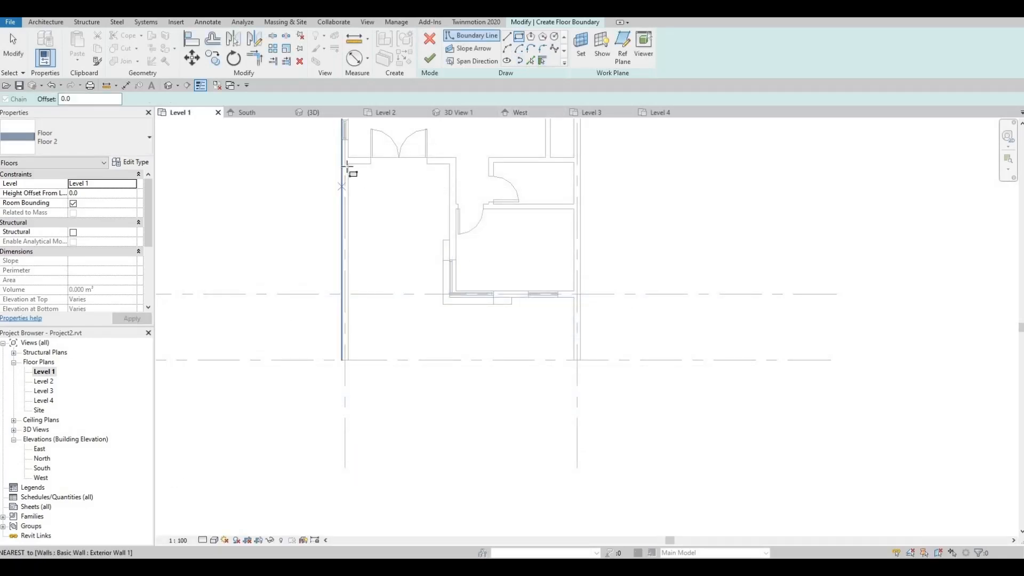
{"action": "left_click", "coordinate": [348, 164]}
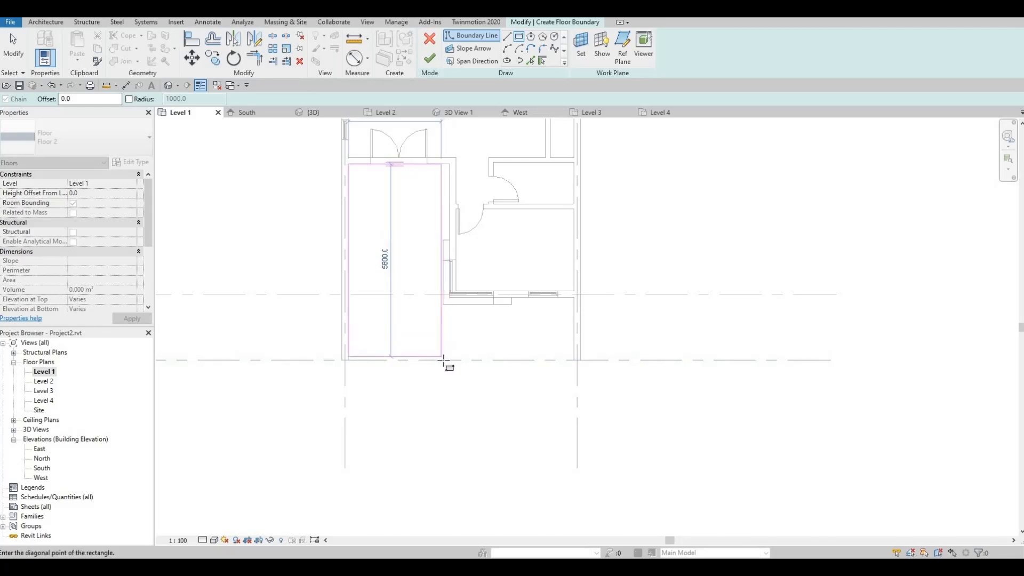
{"action": "left_click", "coordinate": [446, 360]}
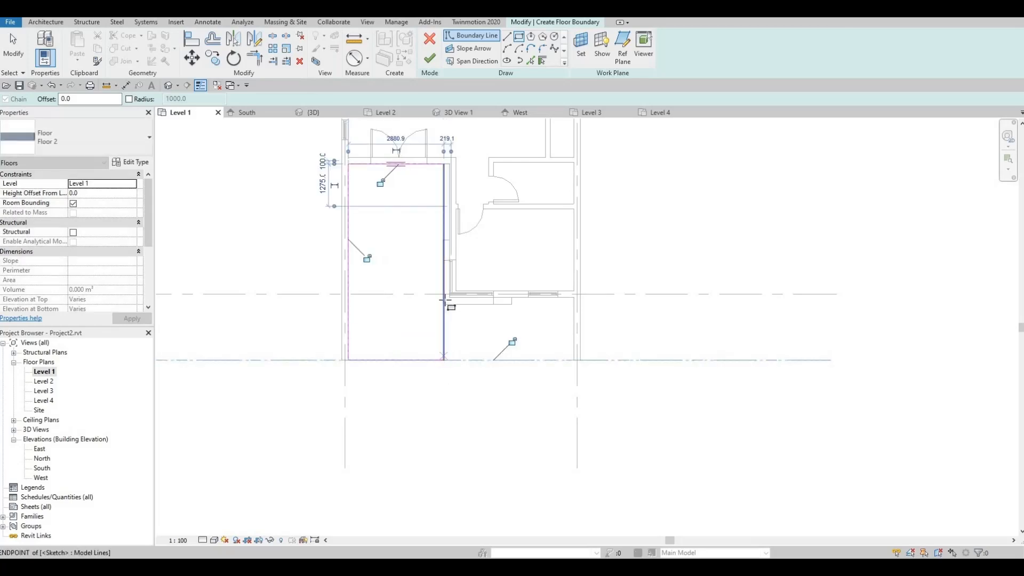
Align the boundary rectangle's inner long edge with the outer side face of the front corner window projection.
{"action": "scroll", "coordinate": [446, 298], "scroll_direction": "up", "scroll_amount": 4}
{"action": "key", "text": "Escape"}
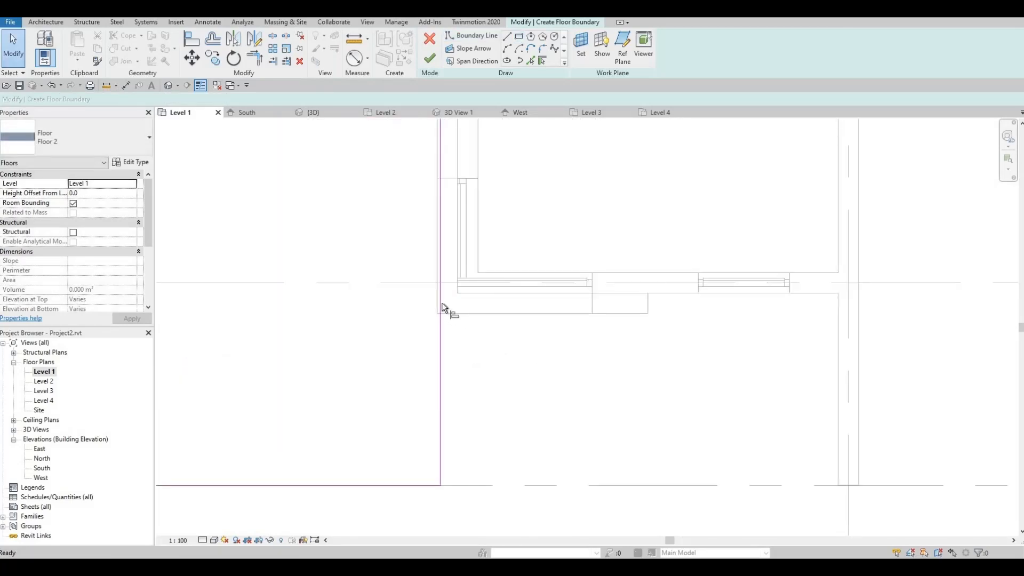
{"action": "key", "text": "a"}
{"action": "key", "text": "l"}
{"action": "left_click", "coordinate": [438, 297]}
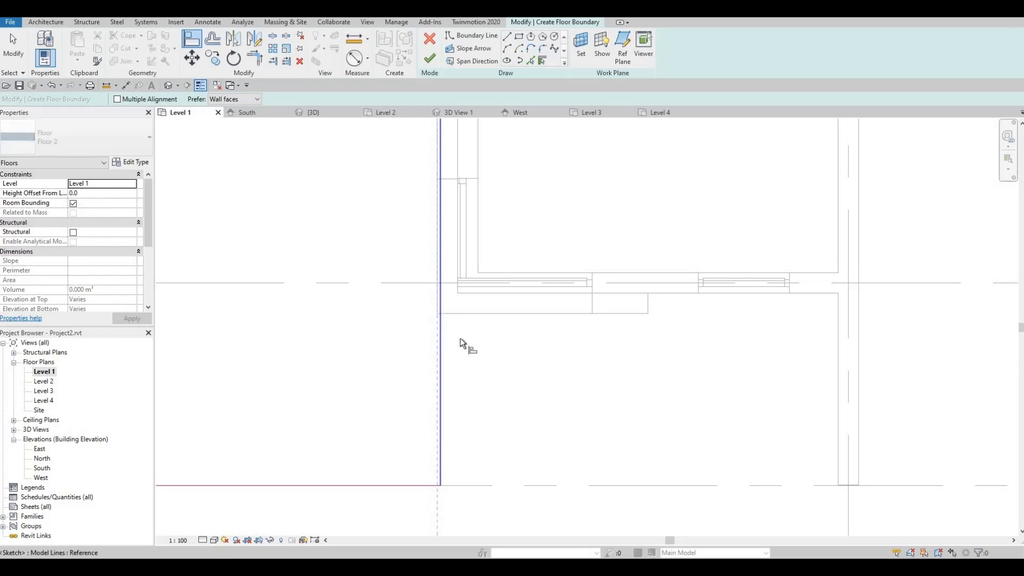
{"action": "scroll", "coordinate": [462, 340], "scroll_direction": "down", "scroll_amount": 3}
{"action": "key", "text": "Escape"}
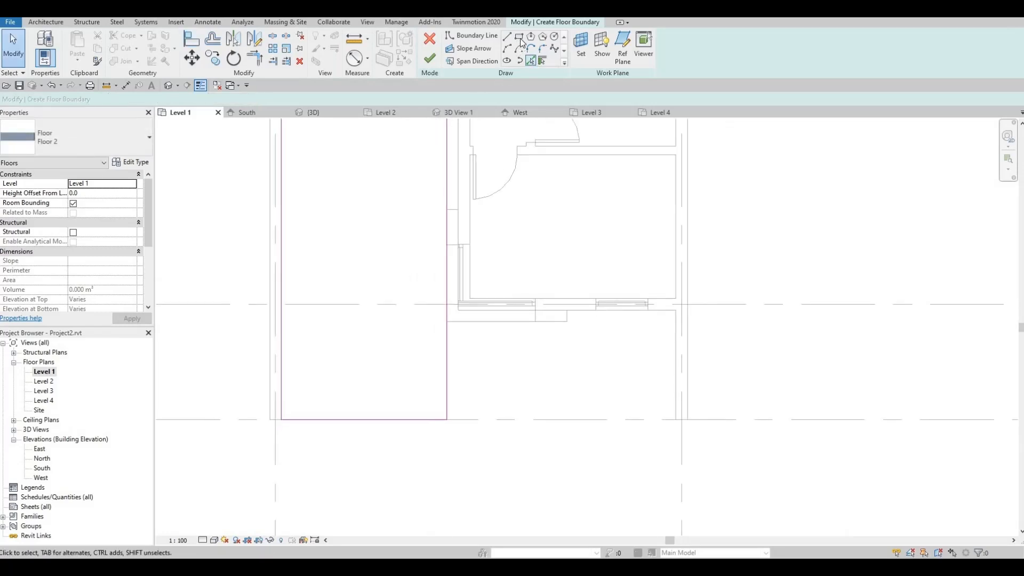
Sketch an adjoining boundary rectangle about 3950 by 1892 mm from the first one's front corner to the opposite side wall's inner corner.
{"action": "key", "text": "l"}
{"action": "key", "text": "i"}
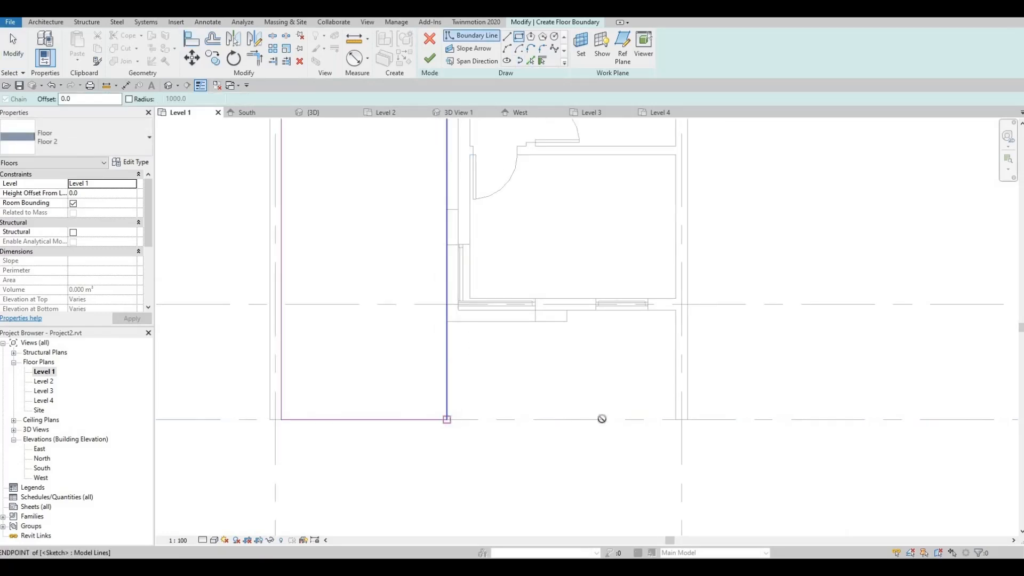
{"action": "left_click", "coordinate": [447, 420]}
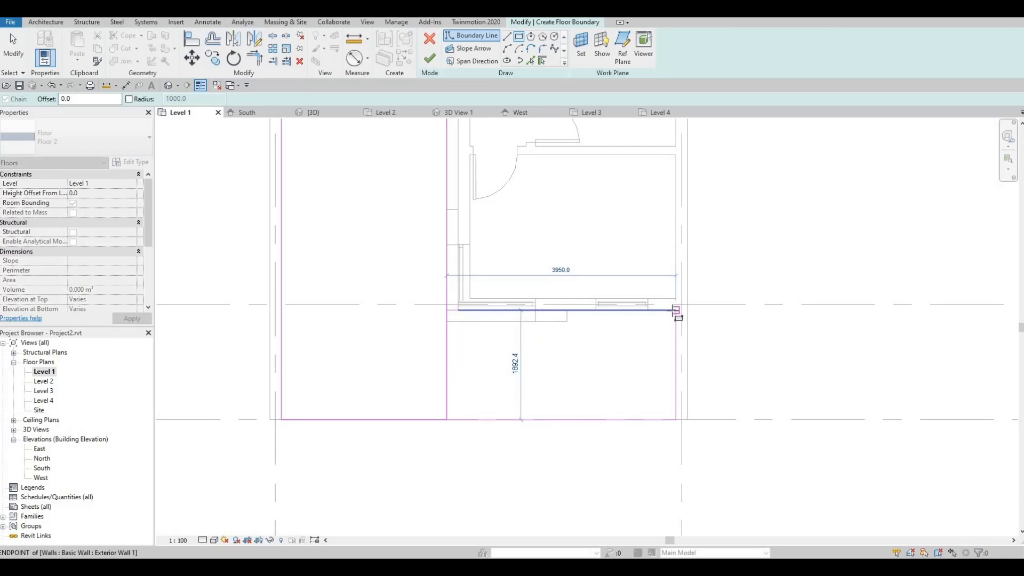
{"action": "left_click", "coordinate": [675, 309]}
{"action": "key", "text": "Escape"}
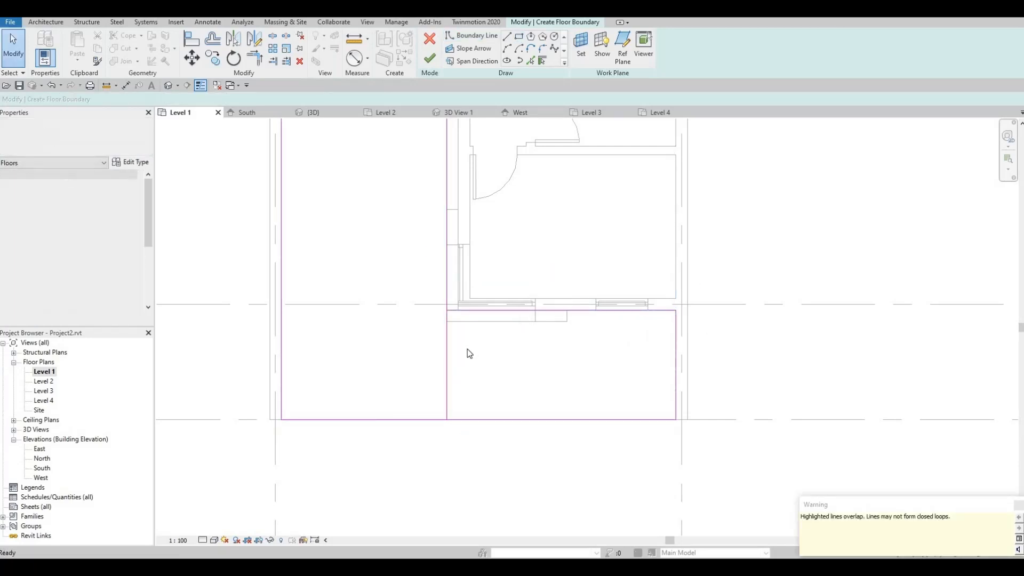
Trim and delete the shared edge to merge both rectangles into one L-shaped boundary, and finish the front floor.
{"action": "key", "text": "t"}
{"action": "key", "text": "r"}
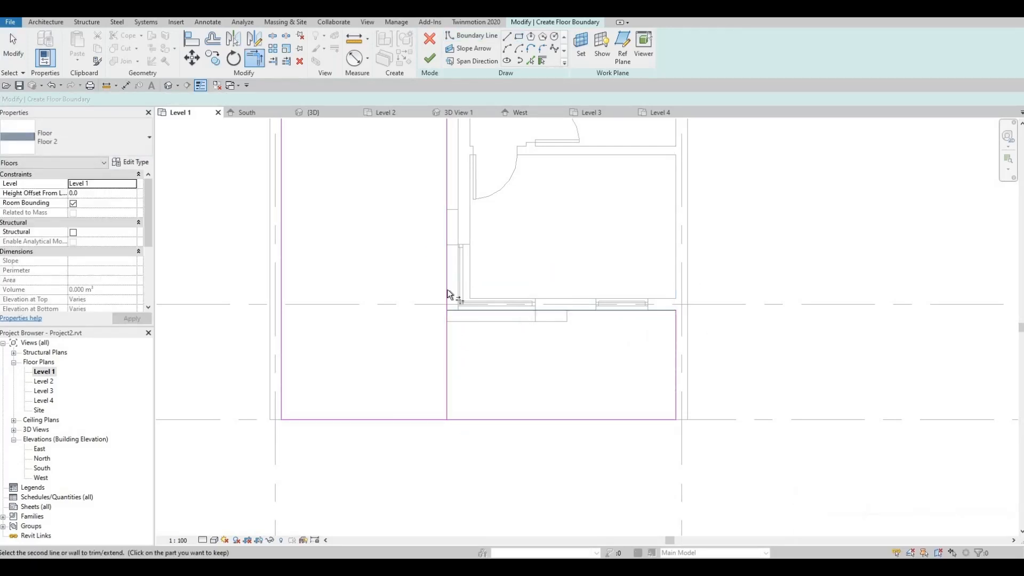
{"action": "left_click", "coordinate": [447, 289]}
{"action": "left_click", "coordinate": [457, 311]}
{"action": "key", "text": "Escape"}
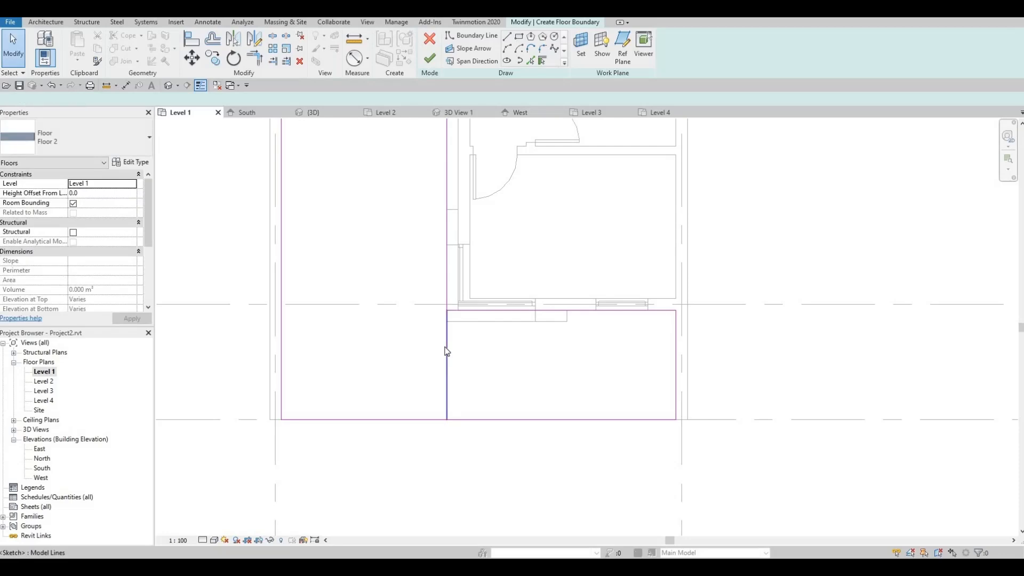
{"action": "left_click", "coordinate": [445, 348]}
{"action": "key", "text": "Delete"}
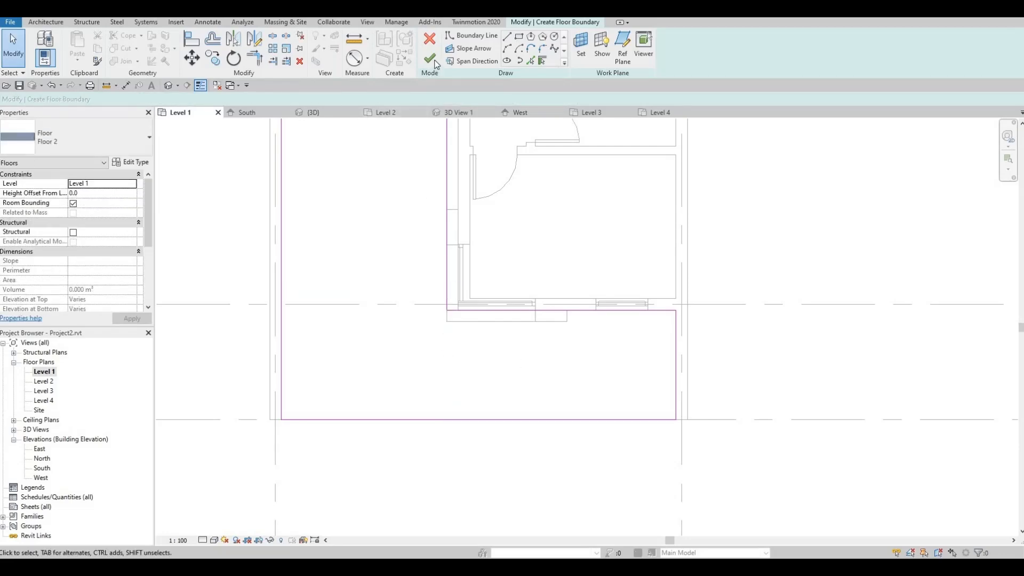
{"action": "left_click", "coordinate": [431, 59]}
{"action": "left_click", "coordinate": [337, 254]}
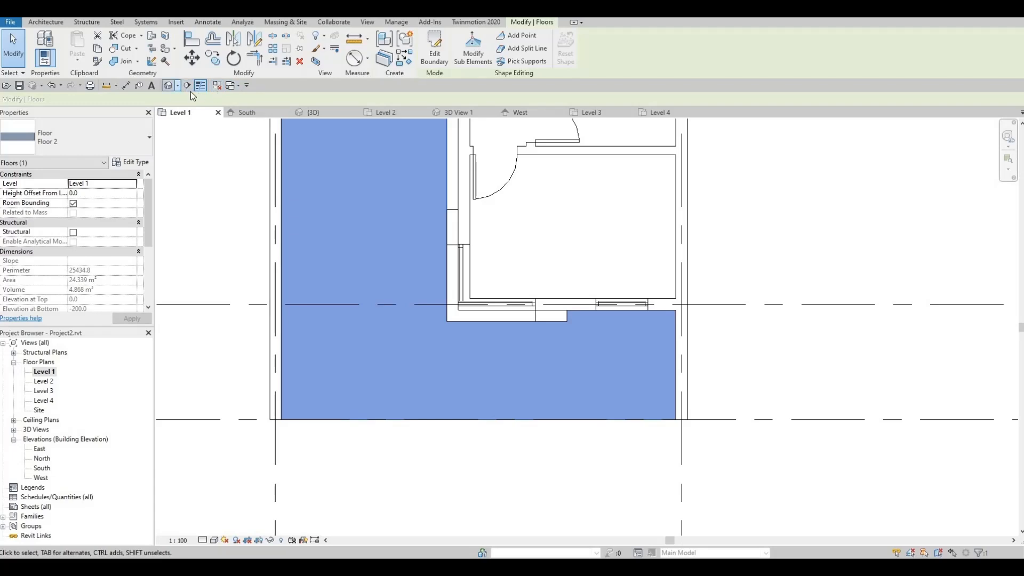
In the 3D view, try to attach the base of the exterior wall between the entrance and corner window to the front floor.
{"action": "left_click", "coordinate": [171, 86]}
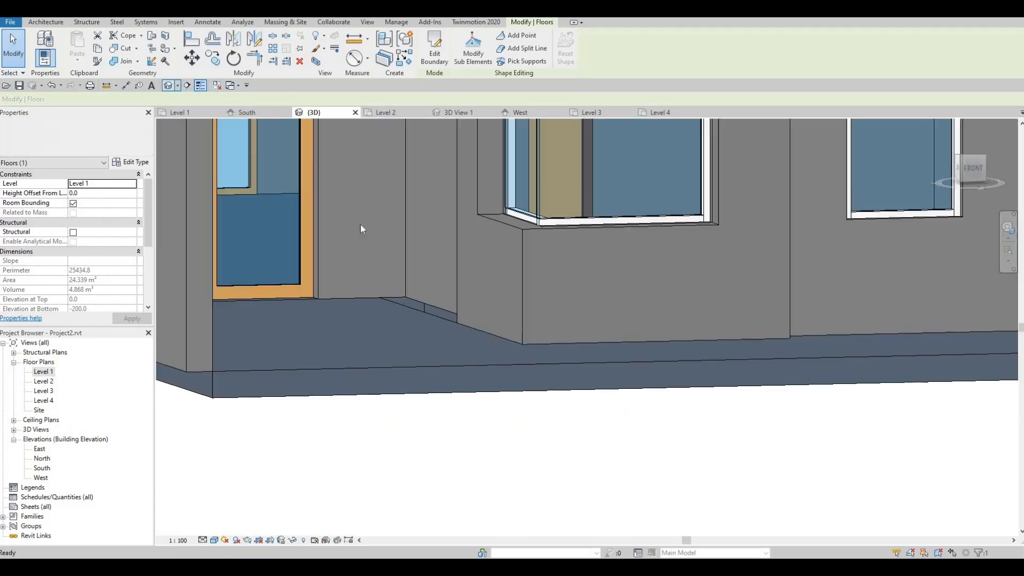
{"action": "scroll", "coordinate": [405, 277], "scroll_direction": "up", "scroll_amount": 5}
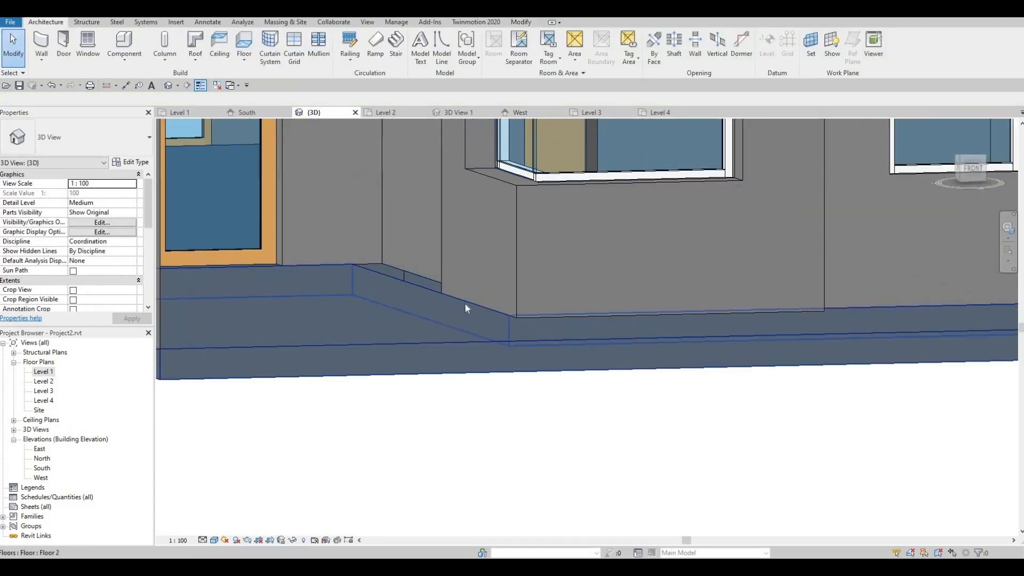
{"action": "left_click", "coordinate": [549, 273]}
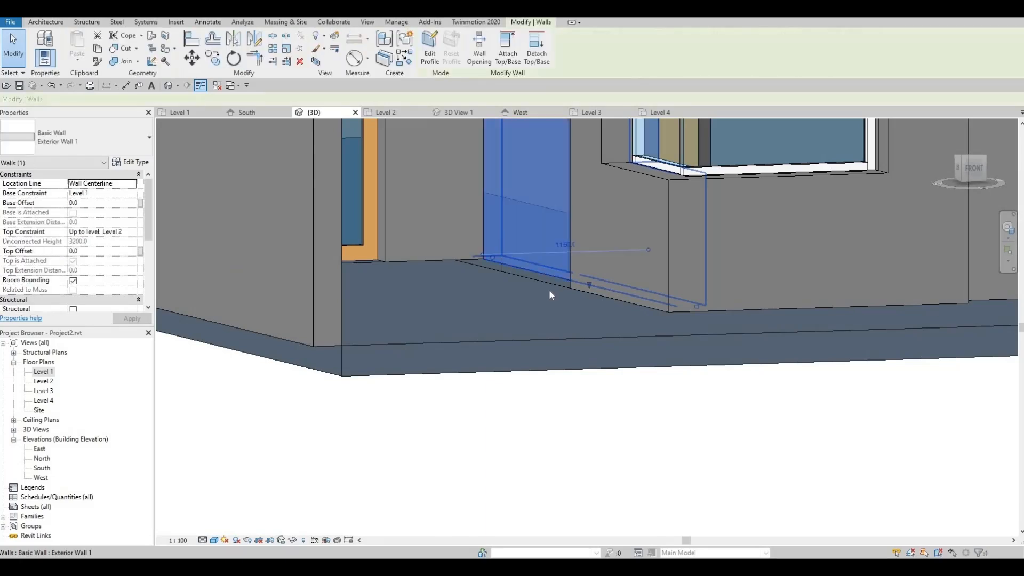
{"action": "left_click", "coordinate": [509, 52]}
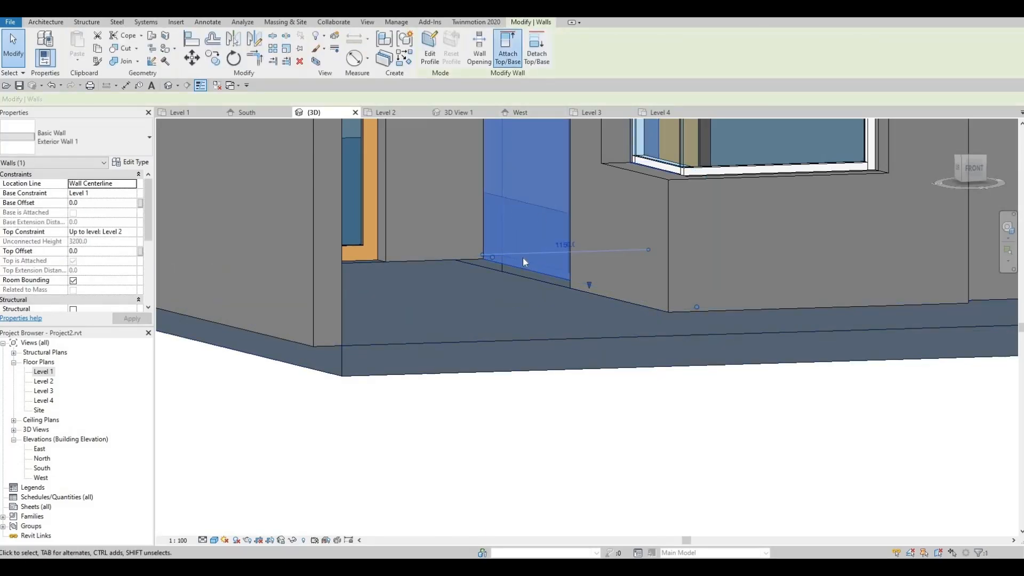
{"action": "left_click", "coordinate": [532, 275]}
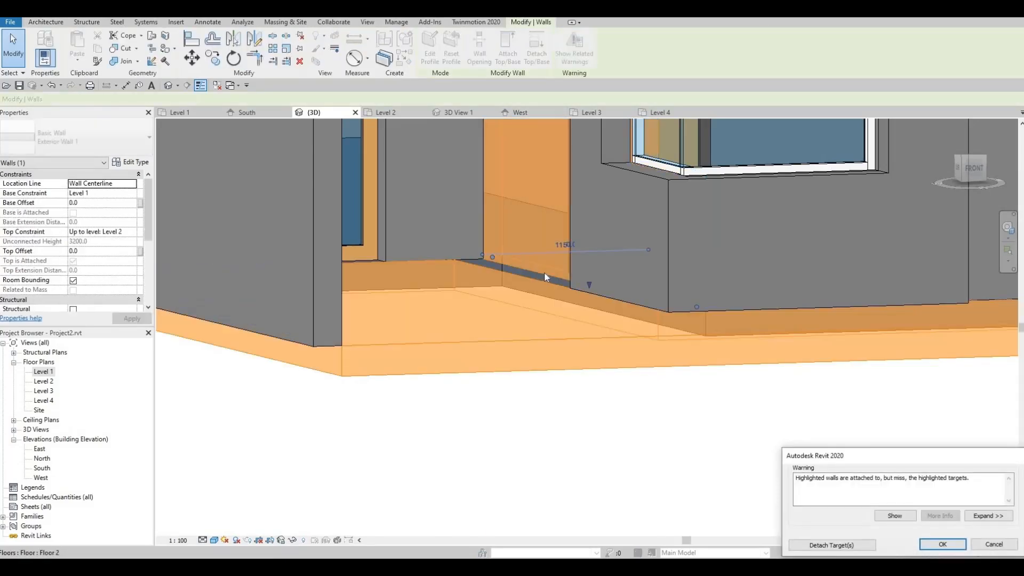
{"action": "key", "text": "Escape"}
Edit the interior floor's boundary on Level 1, moving its entrance wall edge and adjoining side wall edge out to the outer wall faces.
{"action": "middle_click_drag", "start_coordinate": [527, 319], "coordinate": [479, 411], "text": "shift"}
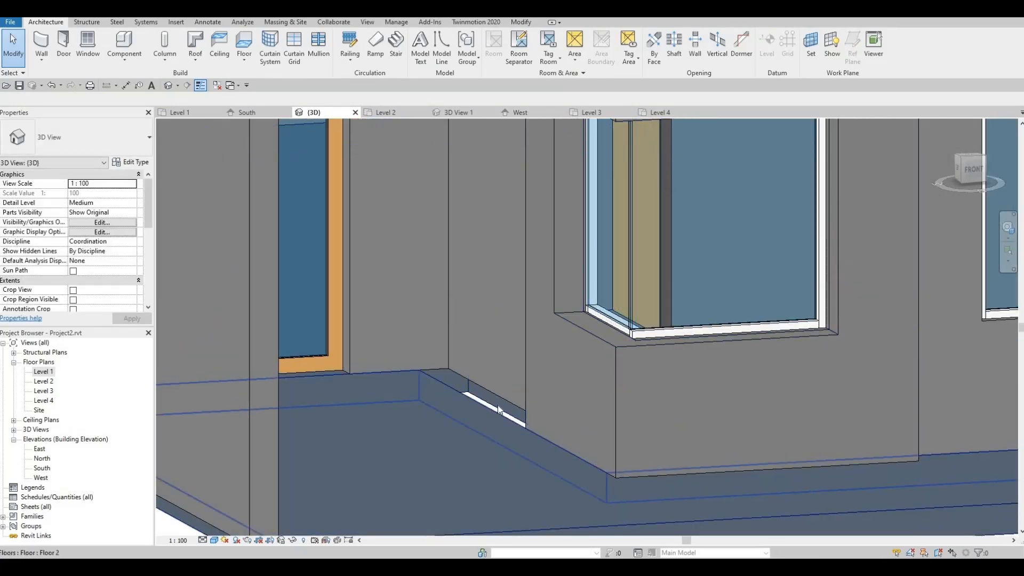
{"action": "left_click", "coordinate": [497, 405]}
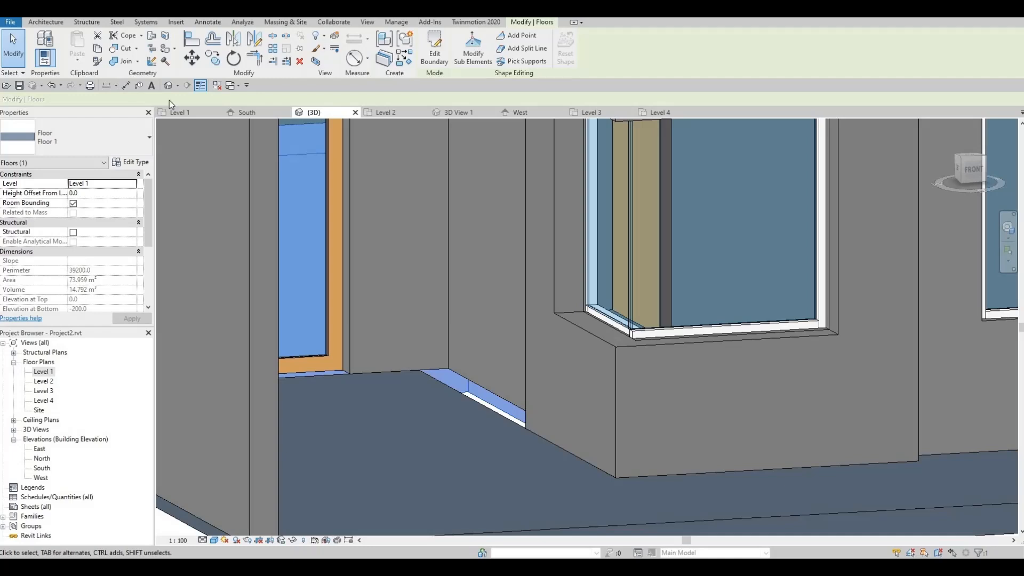
{"action": "left_click", "coordinate": [433, 49]}
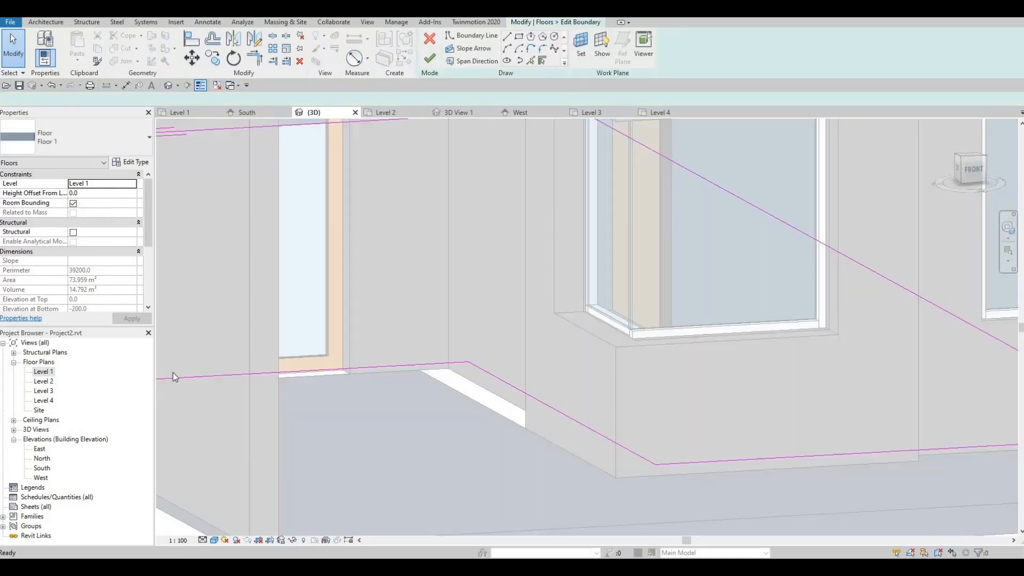
{"action": "double_click", "coordinate": [43, 371]}
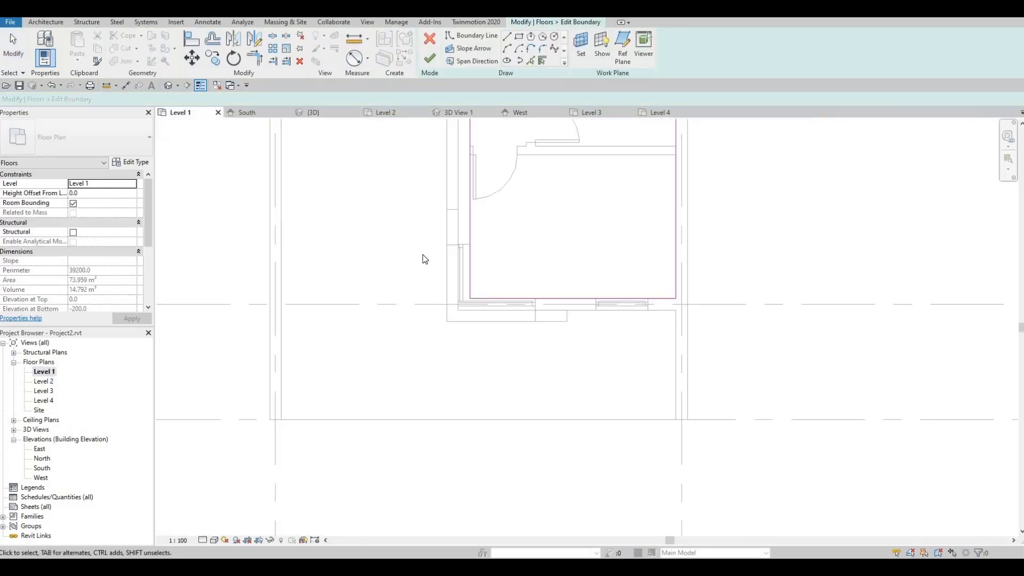
{"action": "middle_click_drag", "start_coordinate": [472, 186], "coordinate": [456, 292]}
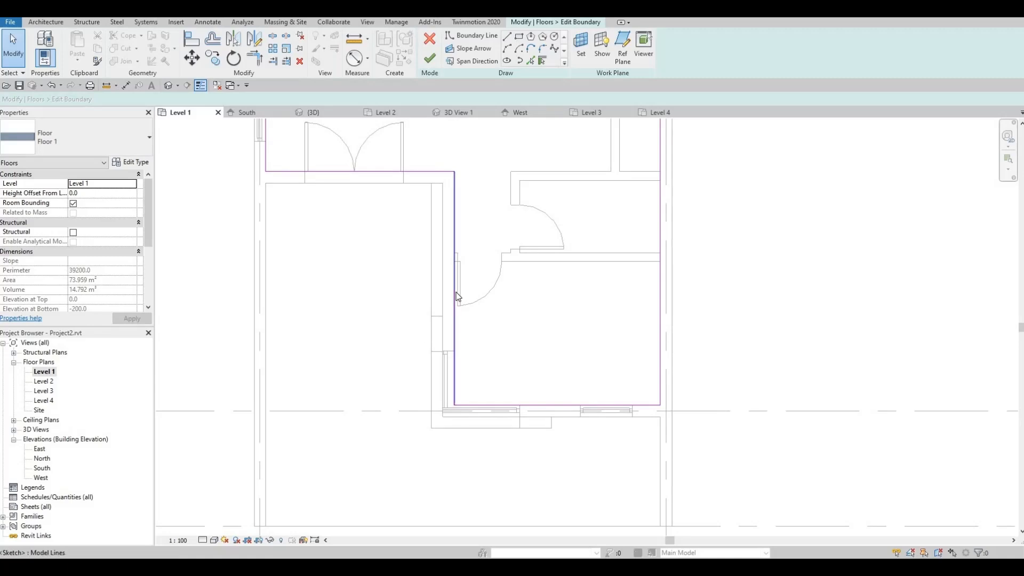
{"action": "left_click", "coordinate": [454, 294]}
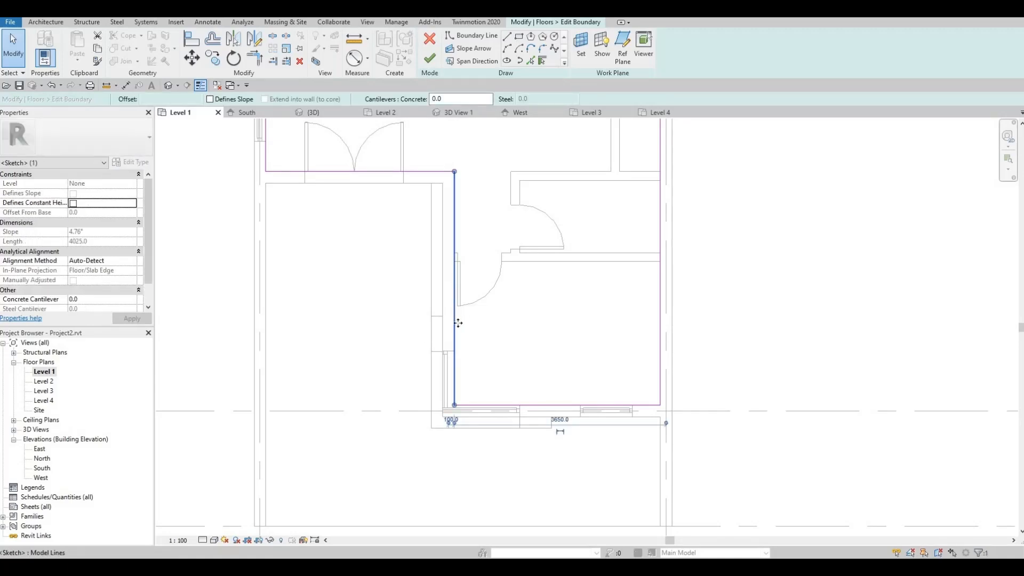
{"action": "left_click_drag", "start_coordinate": [454, 308], "coordinate": [442, 308]}
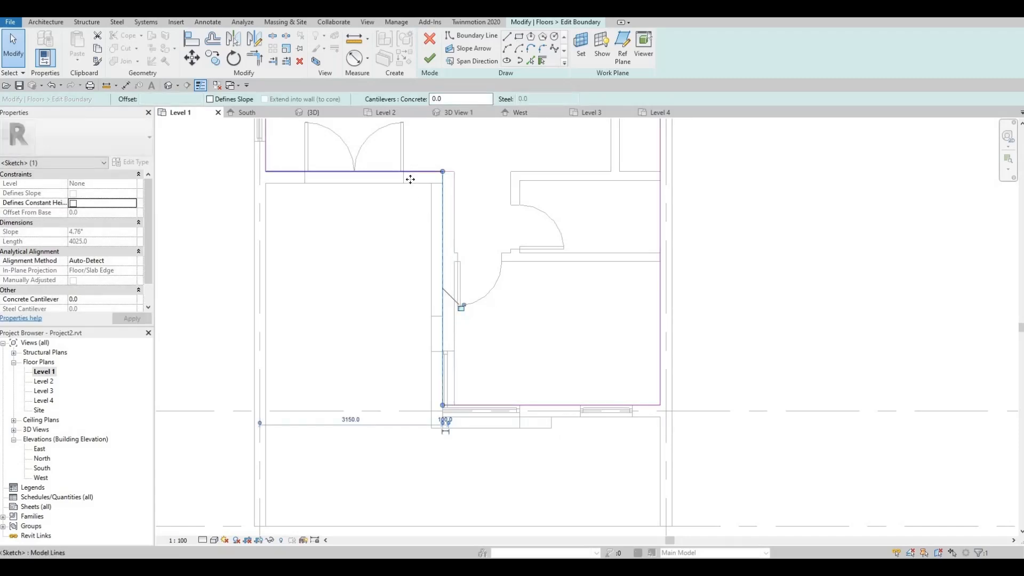
{"action": "left_click_drag", "start_coordinate": [410, 175], "coordinate": [416, 193]}
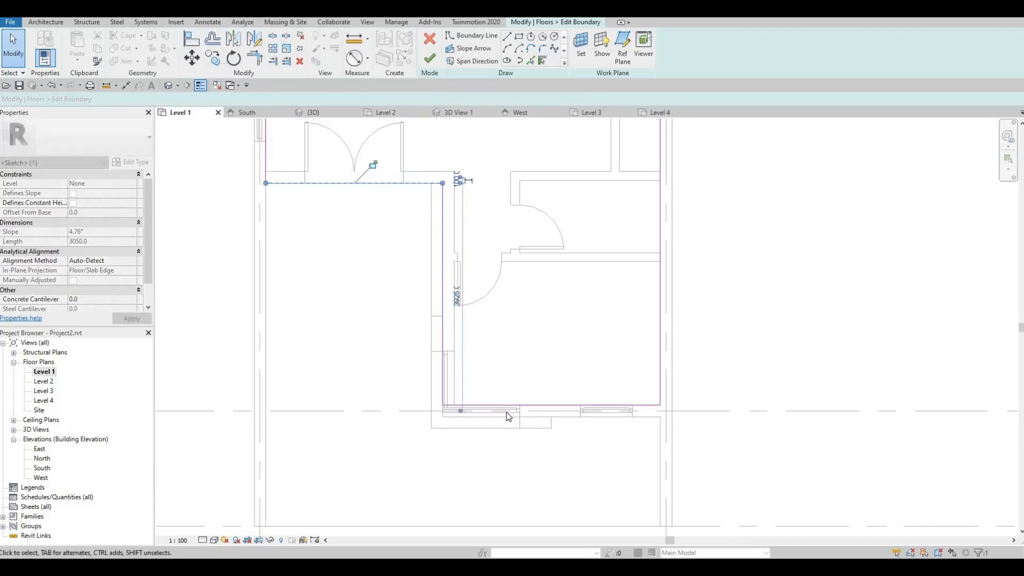
Align the interior floor's front boundary edge with the outer face of the front wall and finish the floor.
{"action": "left_click", "coordinate": [531, 422]}
{"action": "left_click_drag", "start_coordinate": [532, 425], "coordinate": [562, 422]}
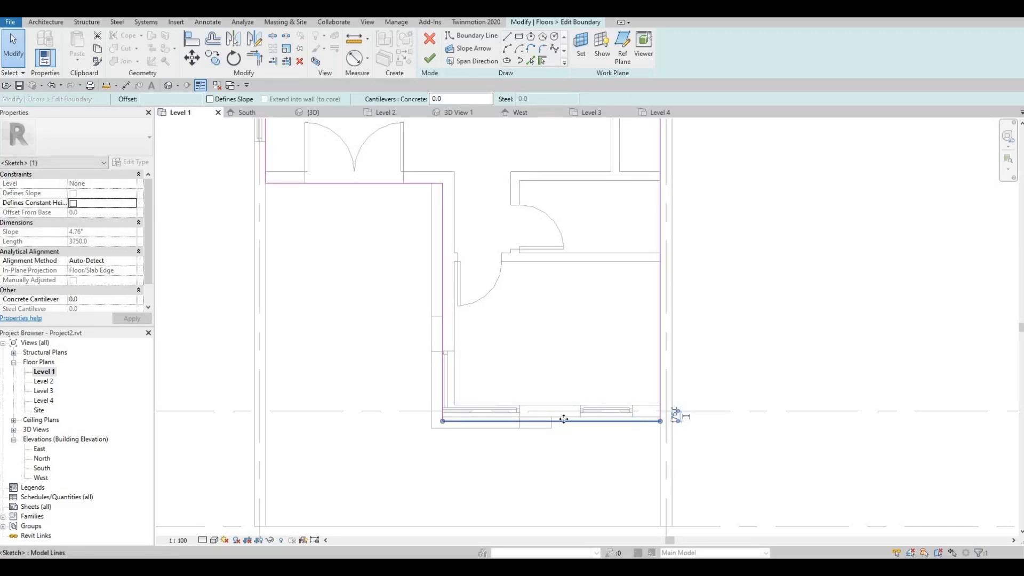
{"action": "scroll", "coordinate": [563, 419], "scroll_direction": "up", "scroll_amount": 3}
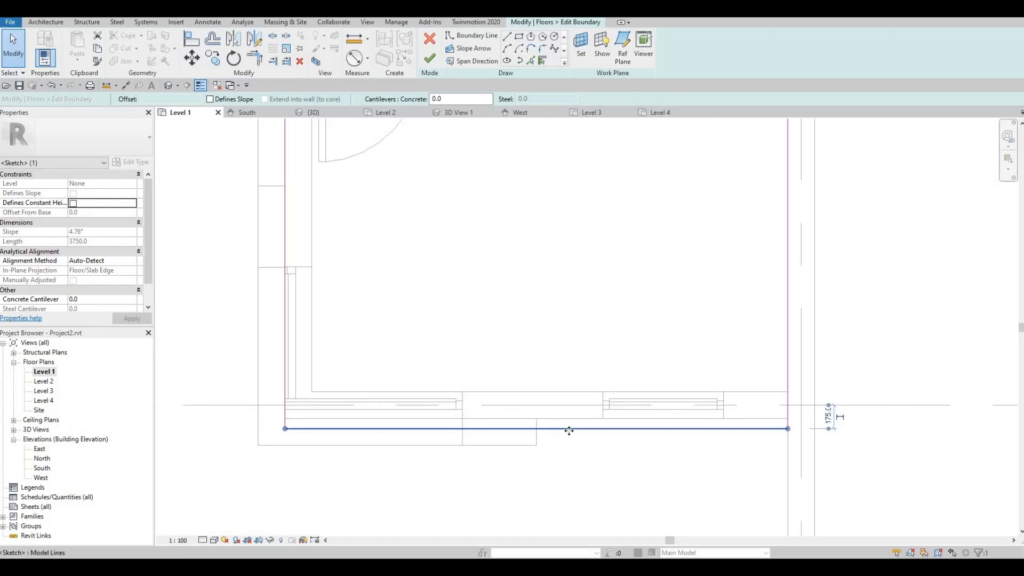
{"action": "key", "text": "l"}
{"action": "left_click", "coordinate": [563, 422]}
{"action": "left_click", "coordinate": [561, 428]}
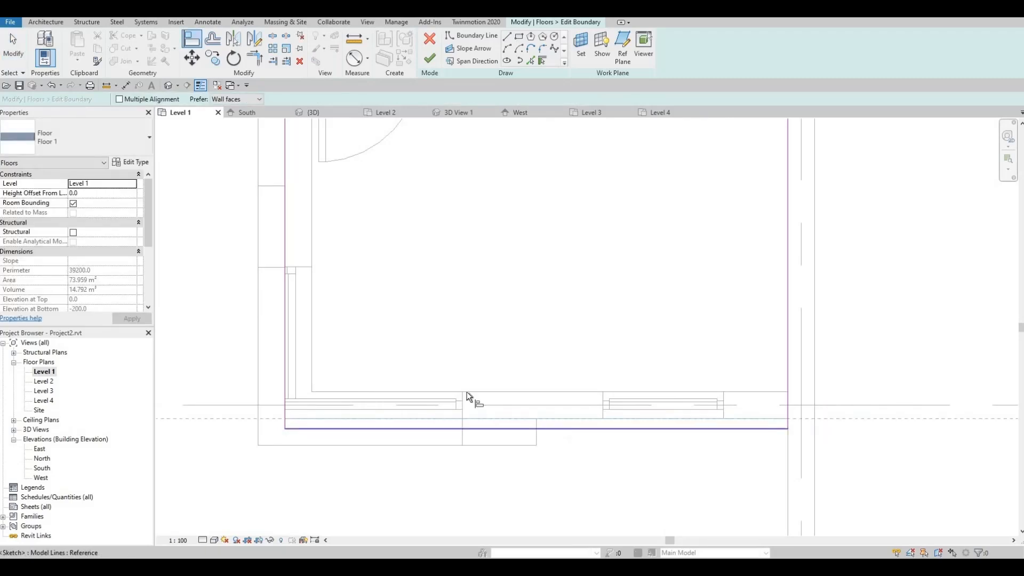
{"action": "scroll", "coordinate": [457, 395], "scroll_direction": "down", "scroll_amount": 7}
{"action": "middle_click_drag", "start_coordinate": [457, 403], "coordinate": [514, 424]}
{"action": "left_click", "coordinate": [432, 301]}
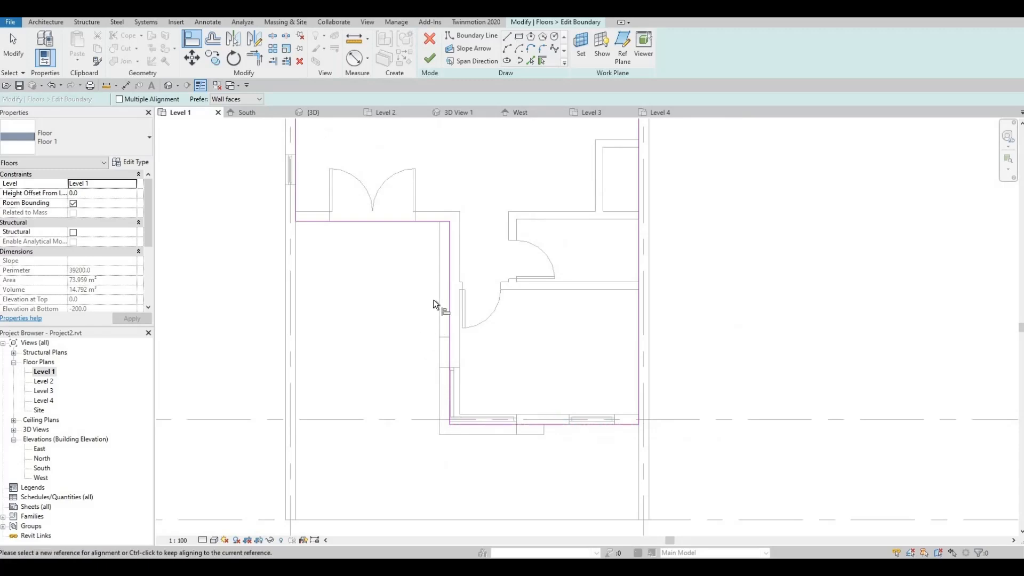
{"action": "scroll", "coordinate": [435, 295], "scroll_direction": "up", "scroll_amount": 1}
{"action": "left_click", "coordinate": [430, 57]}
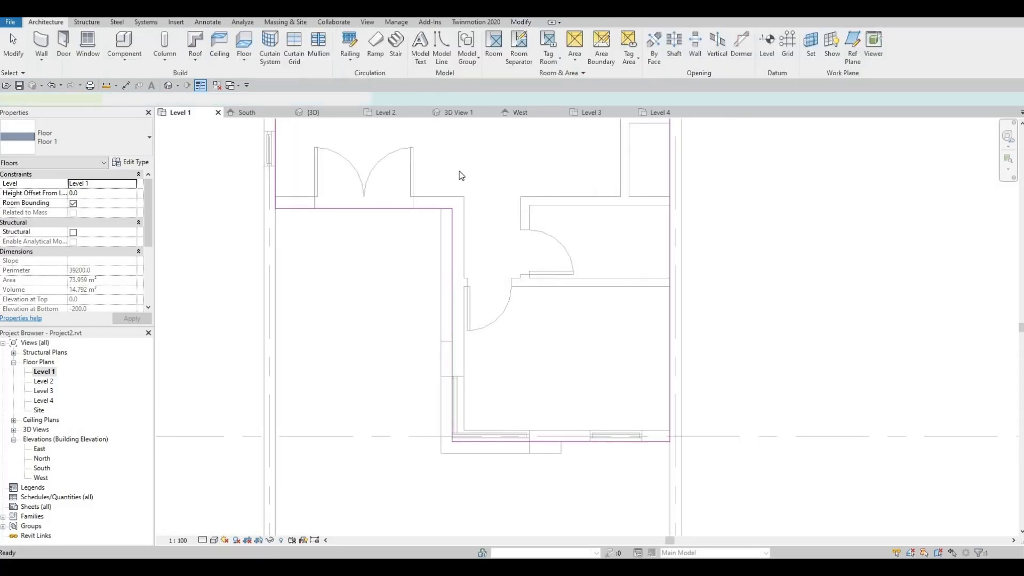
{"action": "scroll", "coordinate": [427, 415], "scroll_direction": "down", "scroll_amount": 1}
{"action": "key", "text": "Escape"}
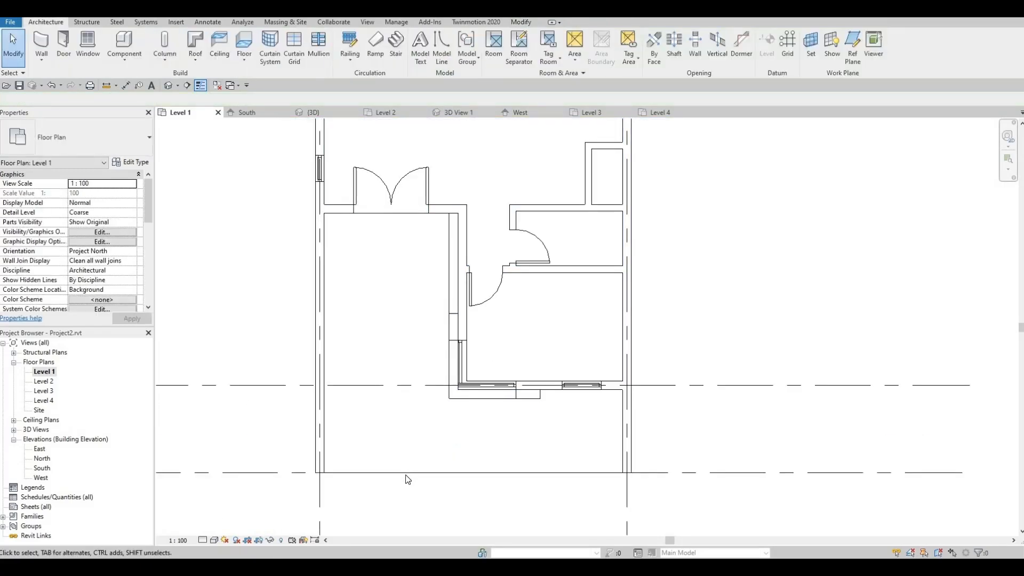
Edit the front floor's boundary, aligning its inner long edge with the outer face of the side exterior wall, and finish the floor.
{"action": "left_click", "coordinate": [456, 299]}
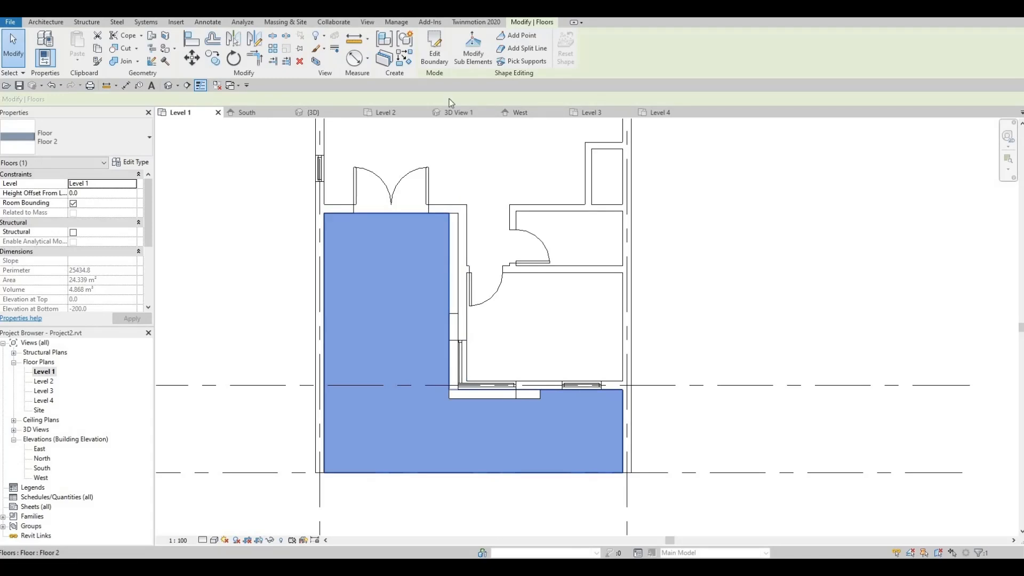
{"action": "double_click", "coordinate": [457, 225]}
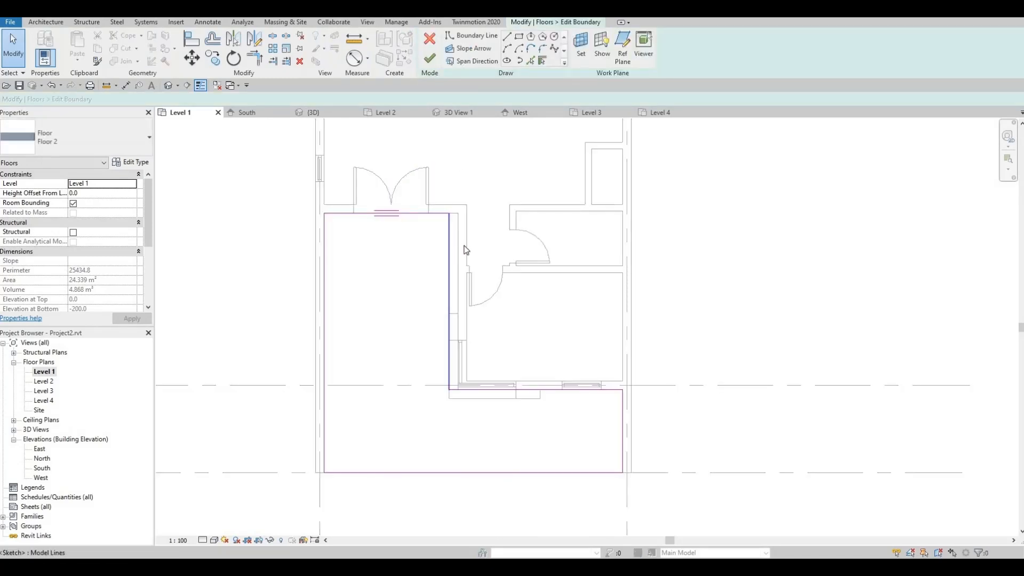
{"action": "key", "text": "l"}
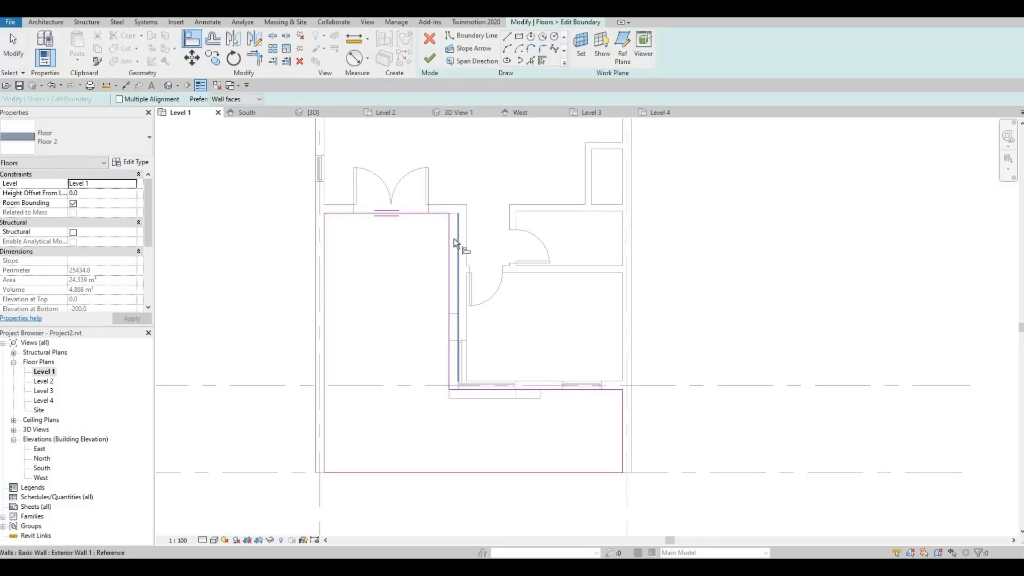
{"action": "left_click", "coordinate": [453, 240]}
{"action": "left_click", "coordinate": [467, 365]}
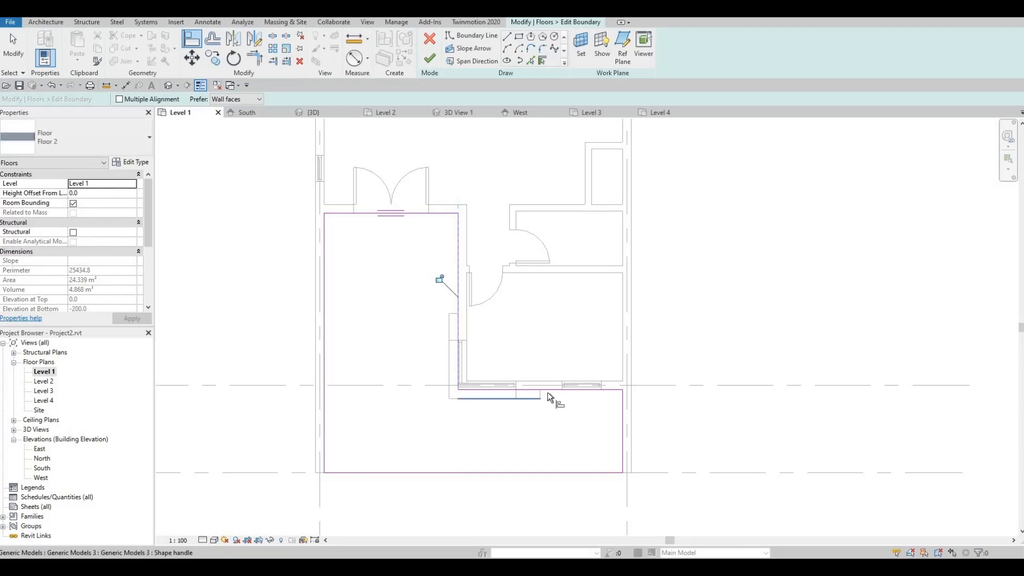
{"action": "left_click", "coordinate": [559, 404]}
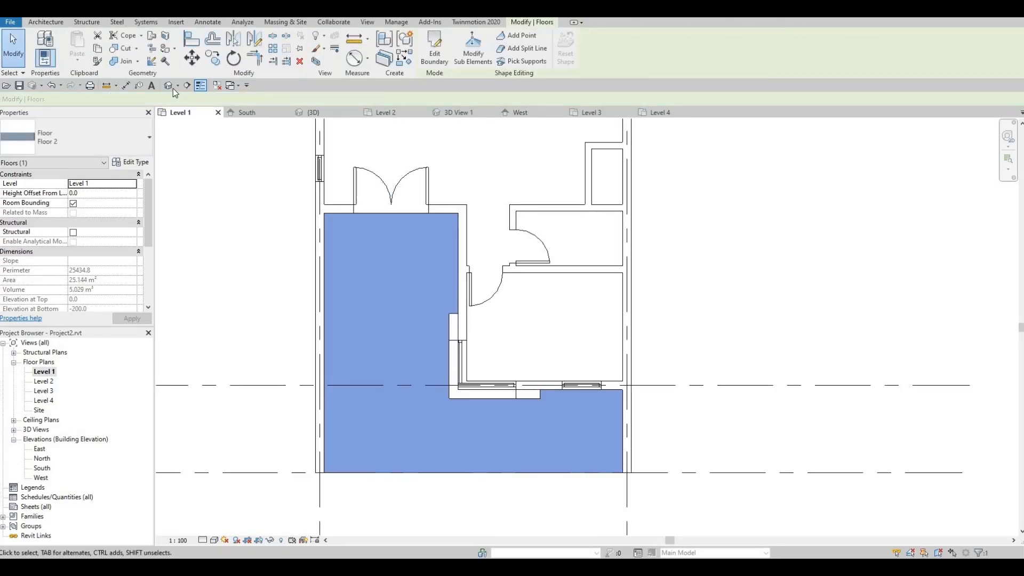
Examine the ground floor slab, front facade, balcony and both side walls of the house in the 3D view.
{"action": "scroll", "coordinate": [478, 367], "scroll_direction": "down", "scroll_amount": 2}
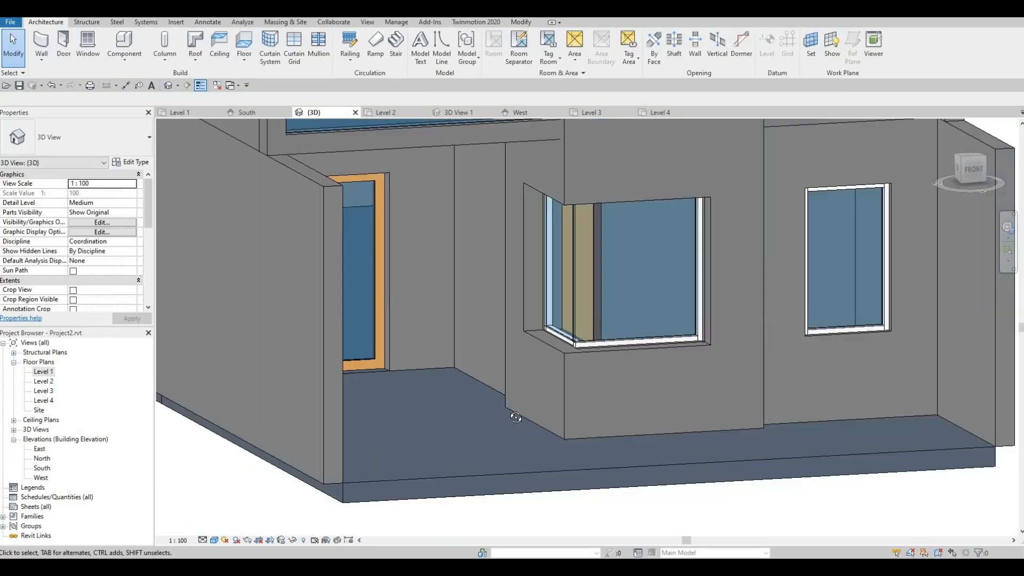
{"action": "middle_click_drag", "start_coordinate": [451, 417], "coordinate": [524, 370], "text": "shift"}
{"action": "scroll", "coordinate": [510, 378], "scroll_direction": "down", "scroll_amount": 2}
{"action": "scroll", "coordinate": [487, 368], "scroll_direction": "down", "scroll_amount": 2}
{"action": "scroll", "coordinate": [465, 333], "scroll_direction": "down", "scroll_amount": 2}
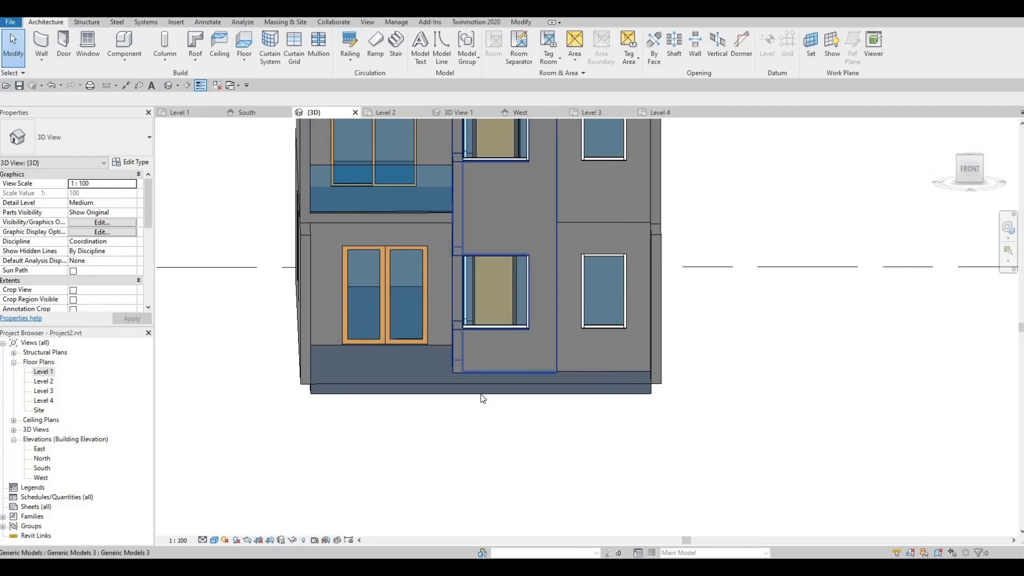
{"action": "middle_click_drag", "start_coordinate": [480, 400], "coordinate": [540, 373], "text": "shift"}
{"action": "scroll", "coordinate": [478, 352], "scroll_direction": "down", "scroll_amount": 2}
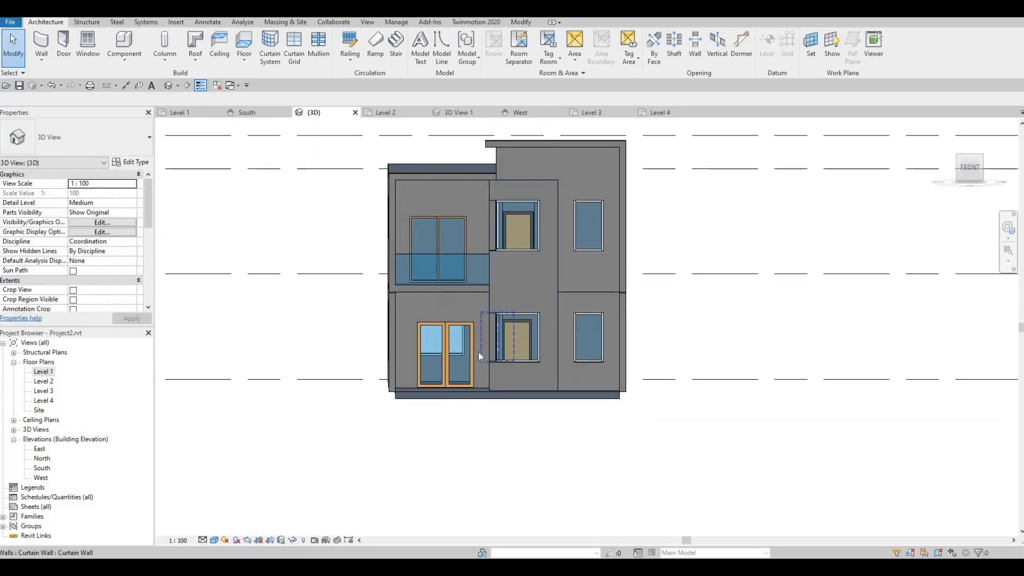
{"action": "scroll", "coordinate": [476, 366], "scroll_direction": "up", "scroll_amount": 2}
{"action": "mouse_move", "coordinate": [489, 419]}
{"action": "middle_mouse_down", "text": "shift"}
{"action": "mouse_move", "coordinate": [569, 414]}
{"action": "mouse_move", "coordinate": [594, 390]}
{"action": "mouse_move", "coordinate": [498, 427]}
{"action": "middle_mouse_up", "text": "shift"}
{"action": "scroll", "coordinate": [570, 409], "scroll_direction": "up", "scroll_amount": 1}
{"action": "scroll", "coordinate": [504, 421], "scroll_direction": "down", "scroll_amount": 3}
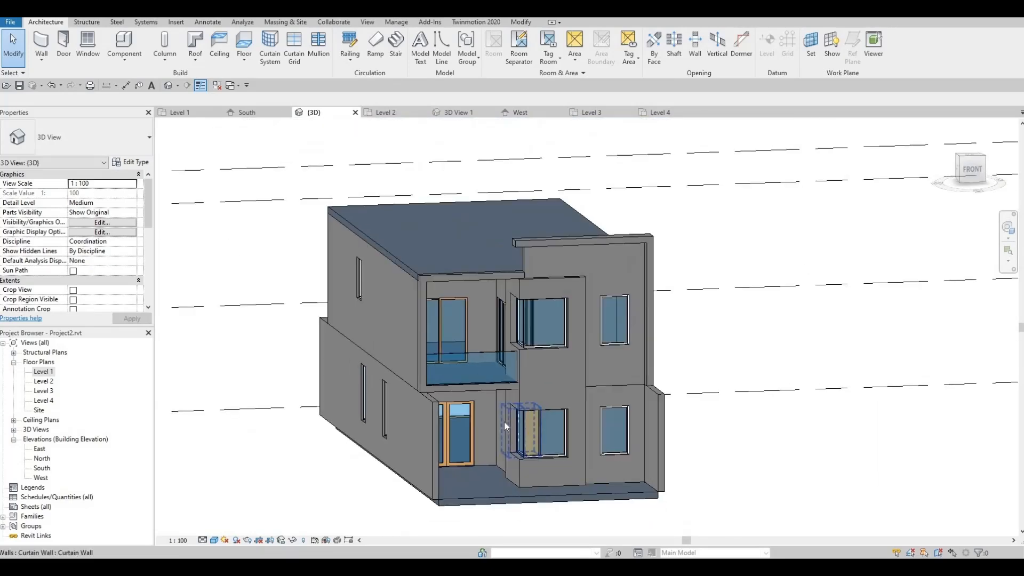
{"action": "scroll", "coordinate": [504, 421], "scroll_direction": "up", "scroll_amount": 1}
{"action": "middle_click_drag", "start_coordinate": [547, 399], "coordinate": [566, 385]}
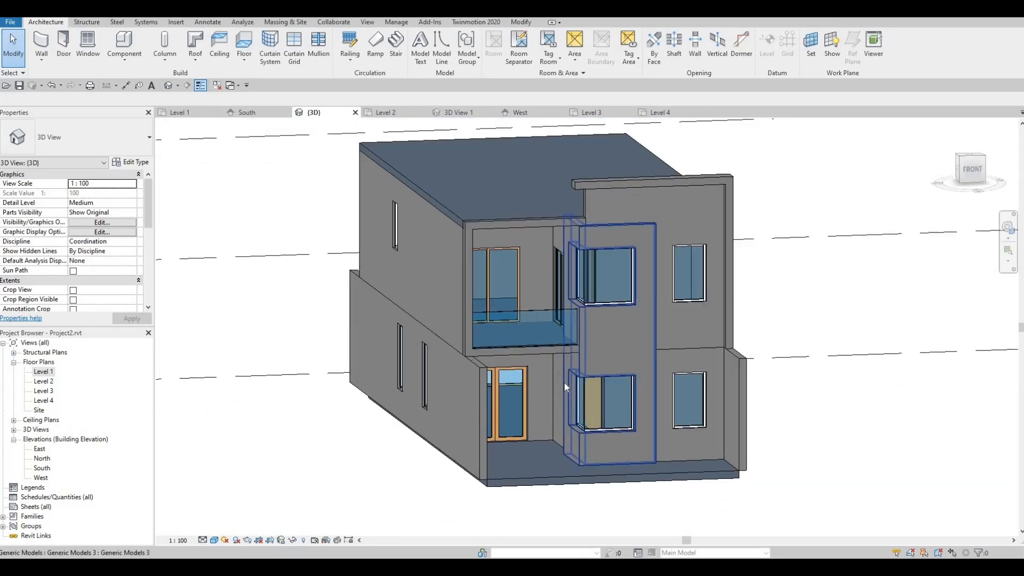
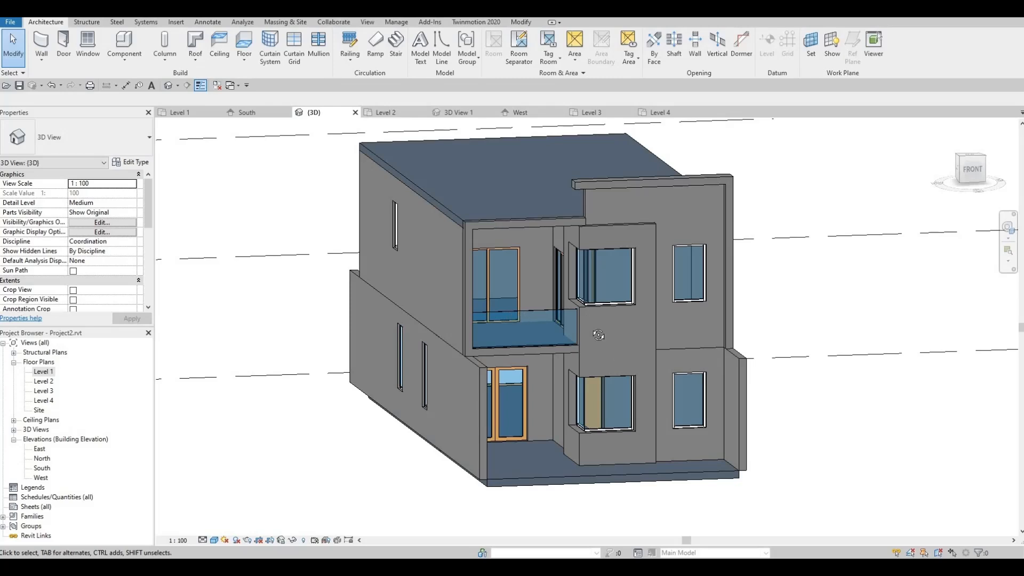
{"action": "middle_click_drag", "start_coordinate": [595, 332], "coordinate": [480, 314], "text": "shift"}
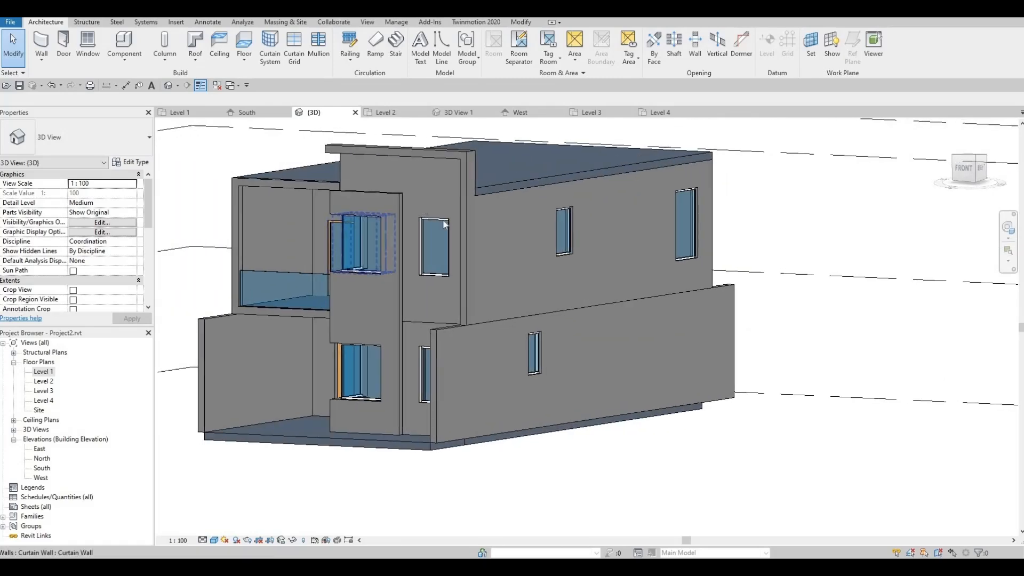
{"action": "scroll", "coordinate": [424, 238], "scroll_direction": "up", "scroll_amount": 3}
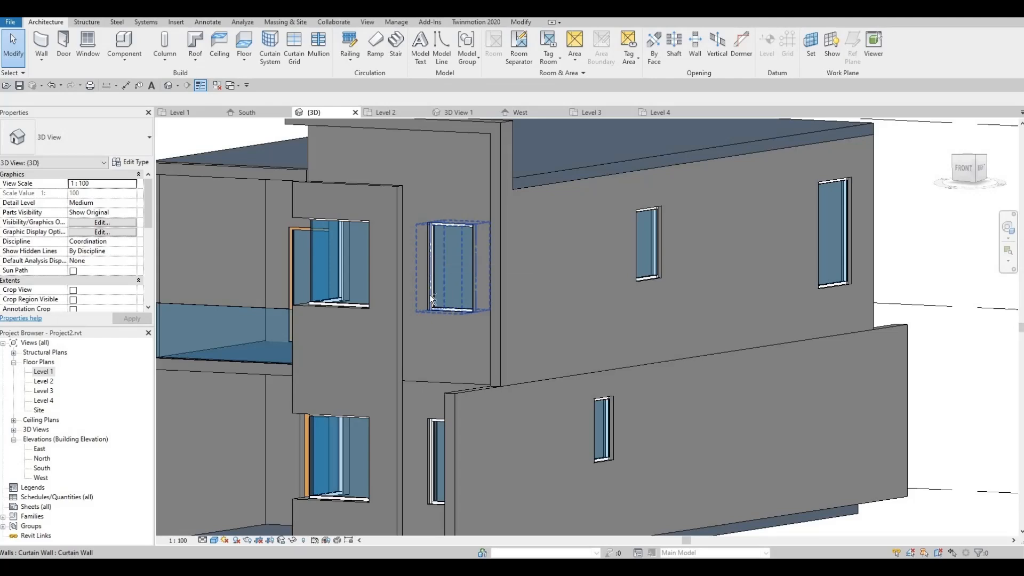
{"action": "middle_click_drag", "start_coordinate": [513, 318], "coordinate": [773, 315], "text": "shift"}
{"action": "middle_click_drag", "start_coordinate": [768, 353], "coordinate": [500, 267]}
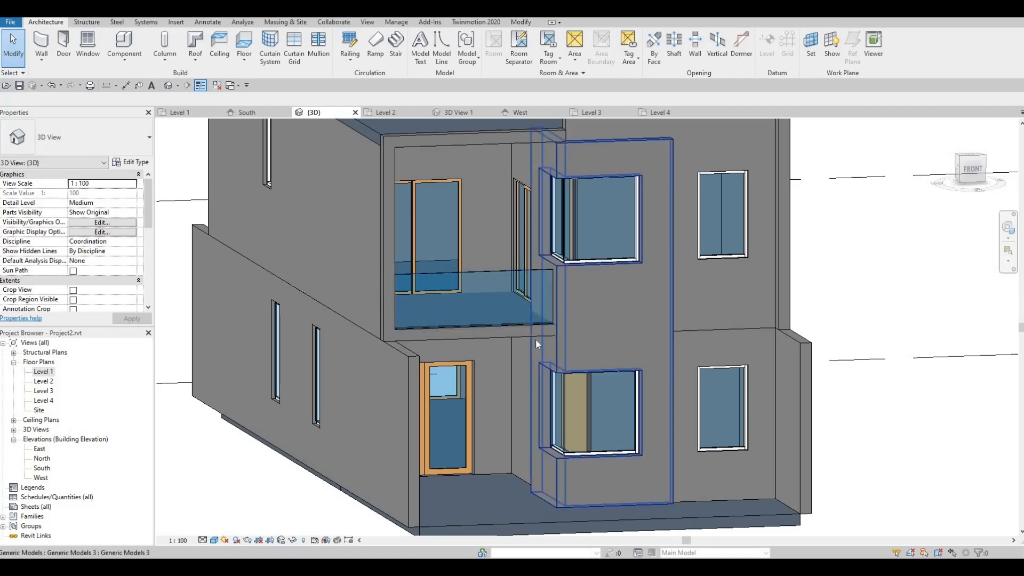
{"action": "scroll", "coordinate": [529, 385], "scroll_direction": "down", "scroll_amount": 2}
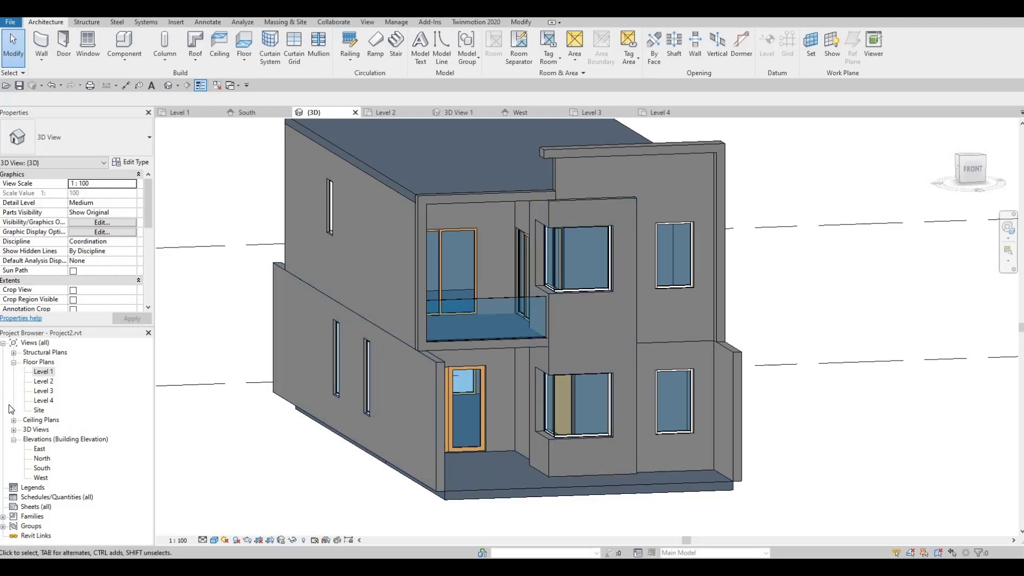
In the Level 1 plan, start a new wall with the Generic - 300mm basic wall type.
{"action": "double_click", "coordinate": [43, 372]}
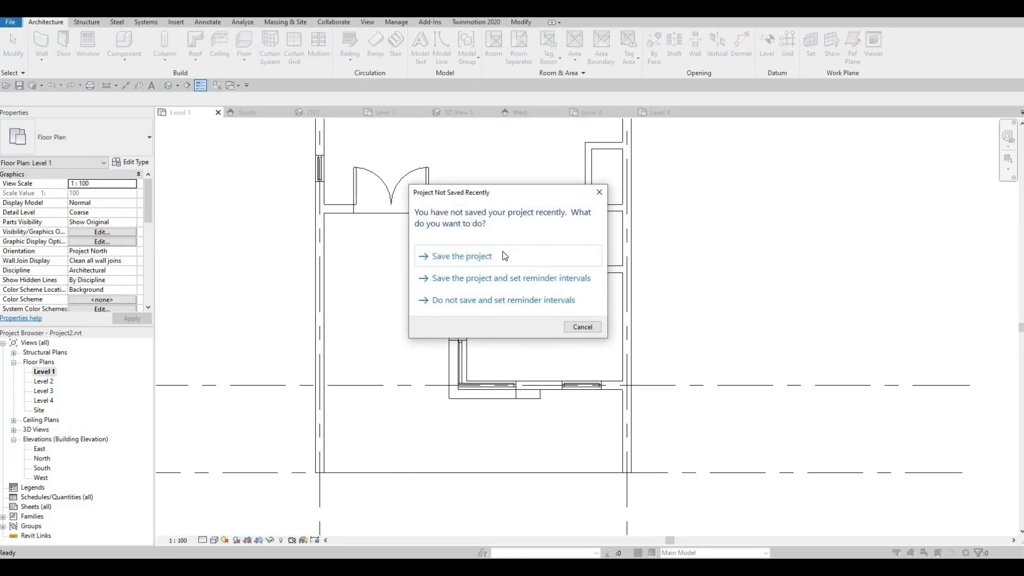
{"action": "key", "text": "Escape"}
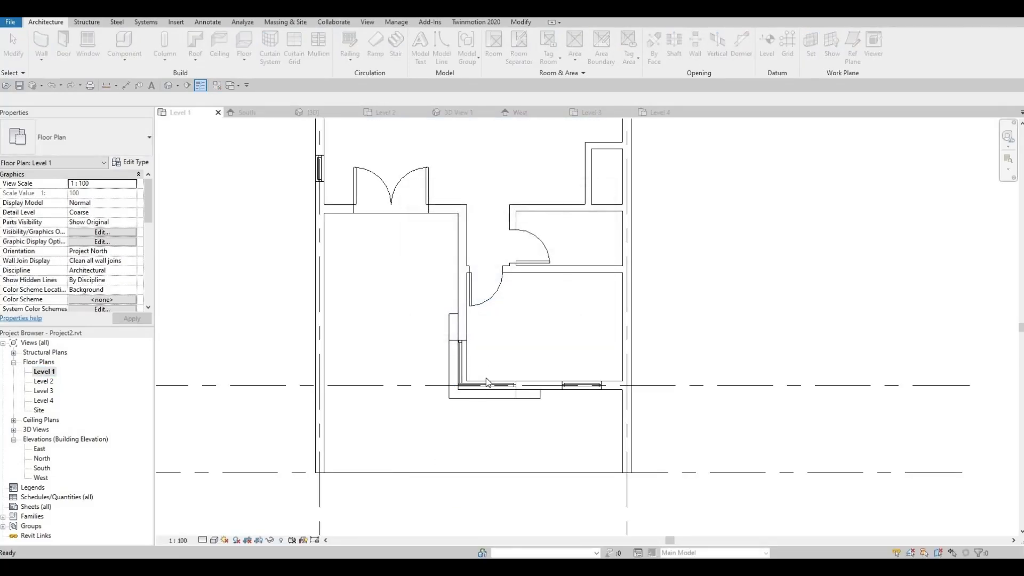
{"action": "middle_click_drag", "start_coordinate": [515, 420], "coordinate": [540, 365]}
{"action": "scroll", "coordinate": [596, 397], "scroll_direction": "up", "scroll_amount": 3}
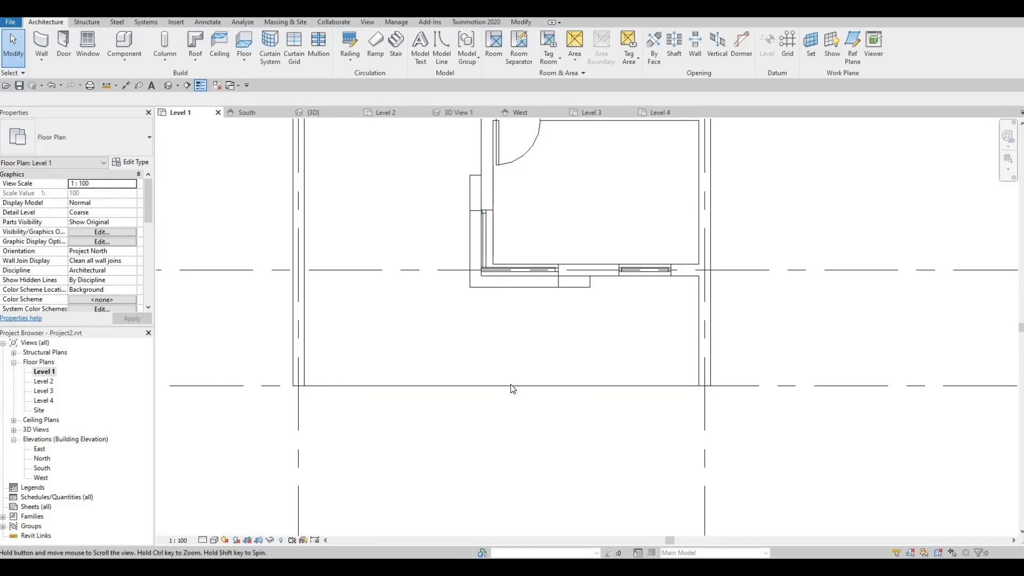
{"action": "left_click", "coordinate": [42, 43]}
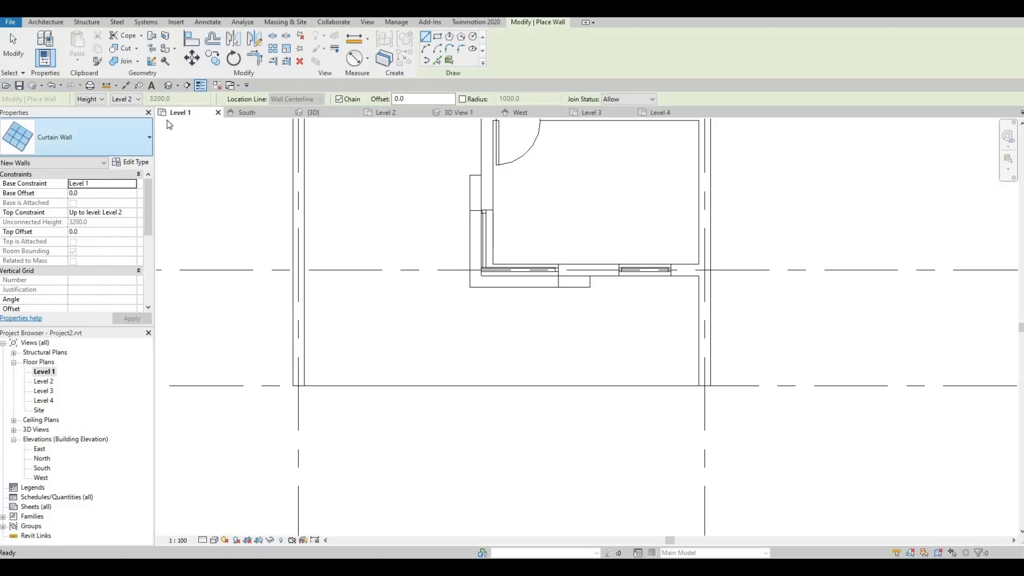
{"action": "left_click", "coordinate": [114, 136]}
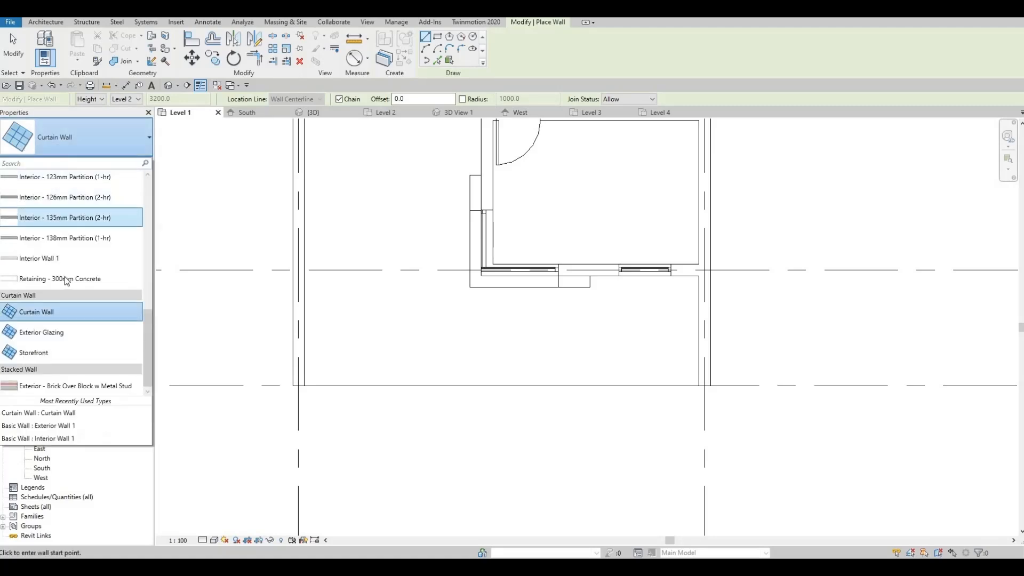
{"action": "scroll", "coordinate": [67, 272], "scroll_direction": "up", "scroll_amount": 2}
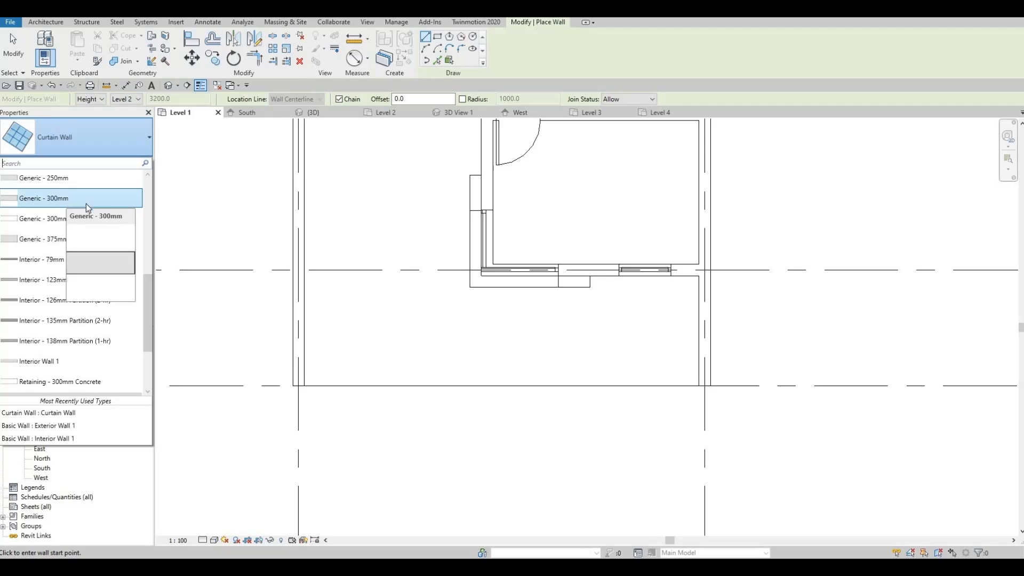
{"action": "left_click", "coordinate": [87, 202]}
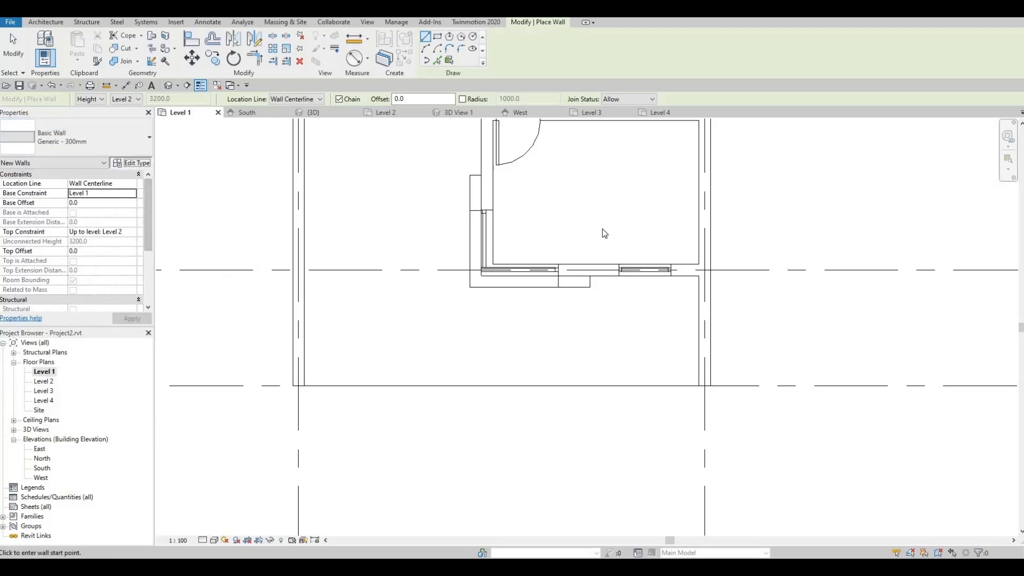
Duplicate the Generic - 300mm wall type under the name Gate and accept its type properties.
{"action": "left_click", "coordinate": [131, 163]}
{"action": "left_click", "coordinate": [701, 194]}
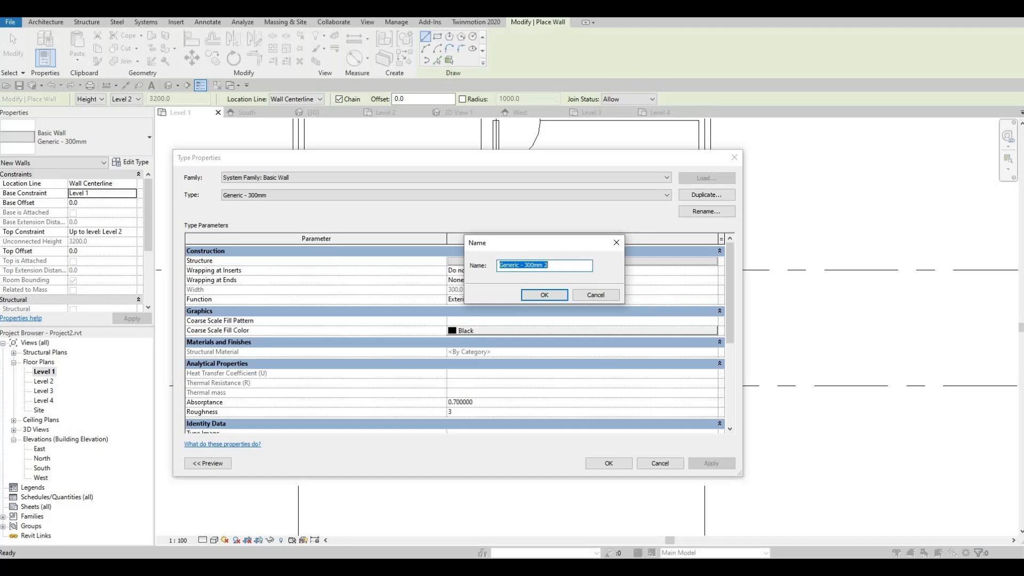
{"action": "type", "text": "Gate"}
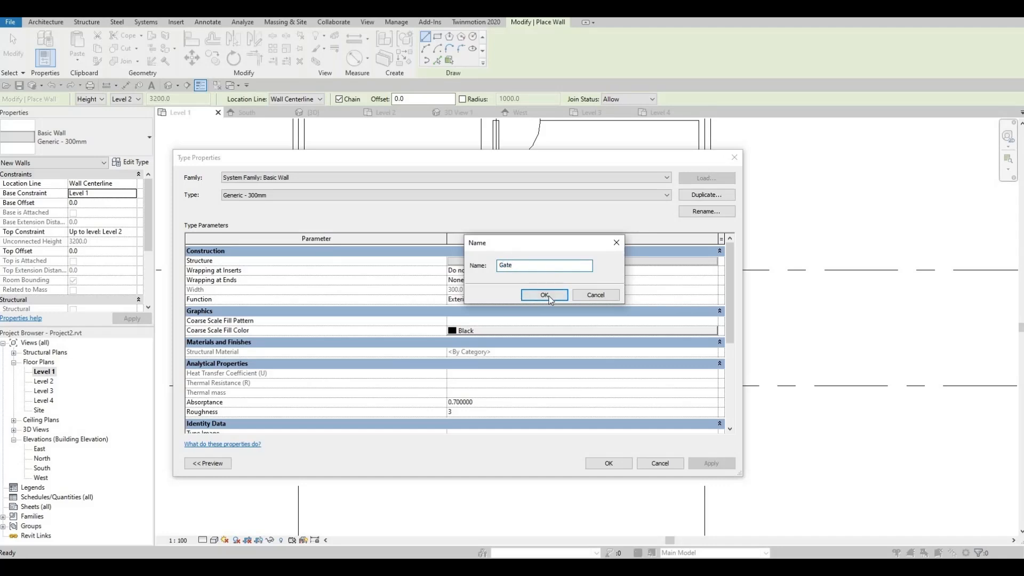
{"action": "key", "text": "Return"}
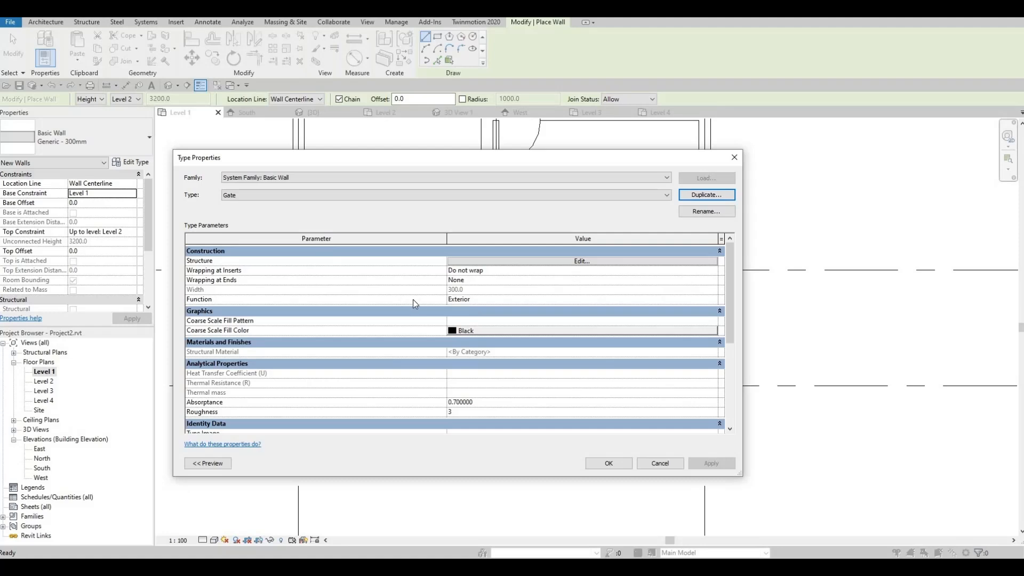
{"action": "left_click", "coordinate": [609, 462]}
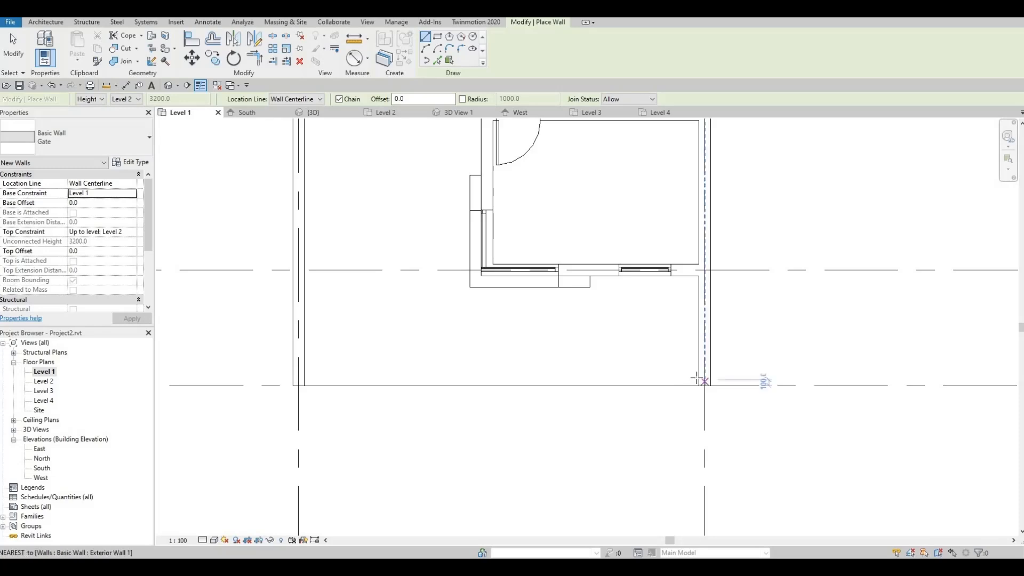
Draw a Gate wall about 3000 mm long from the side wall's front end and align its outer face with the floor's front edge.
{"action": "left_click", "coordinate": [697, 379]}
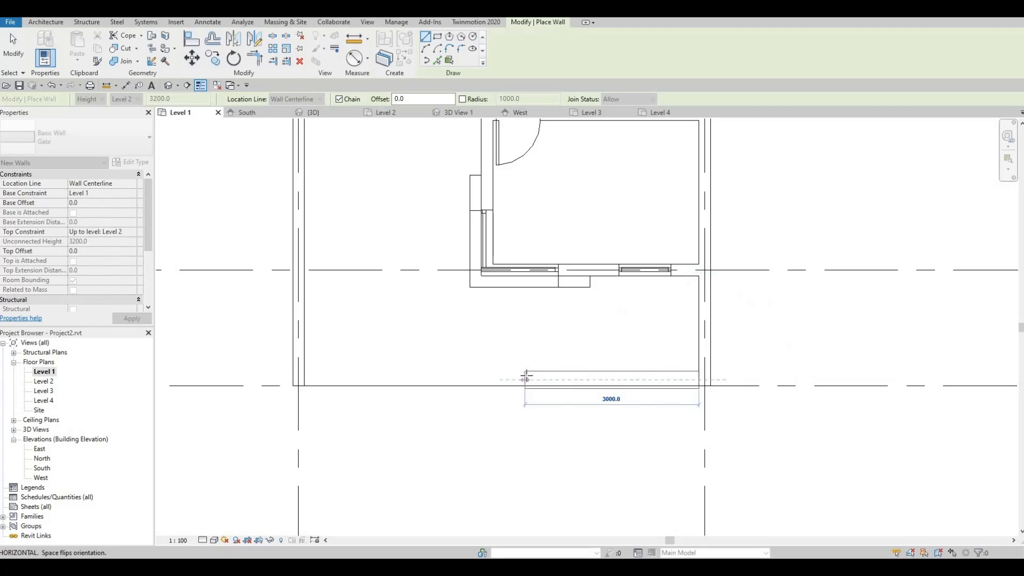
{"action": "left_click", "coordinate": [526, 377]}
{"action": "key", "text": "Escape"}
{"action": "key", "text": "Escape"}
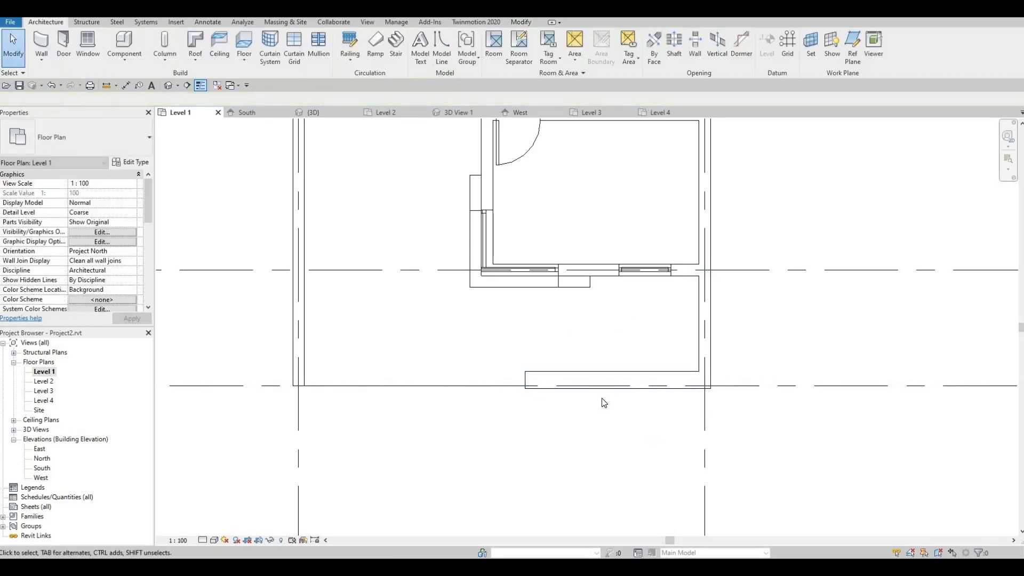
{"action": "key", "text": "l"}
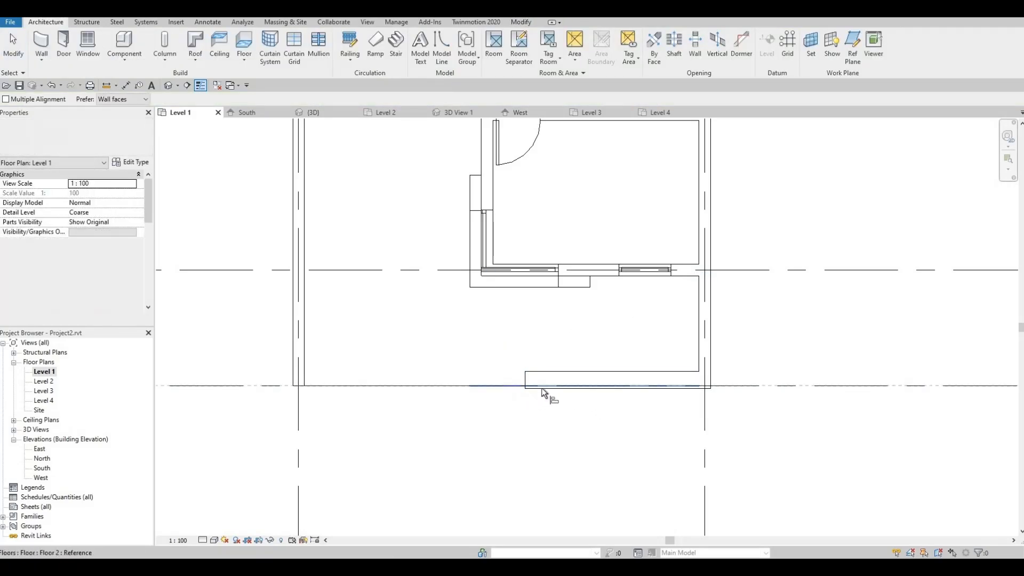
{"action": "left_click", "coordinate": [542, 388]}
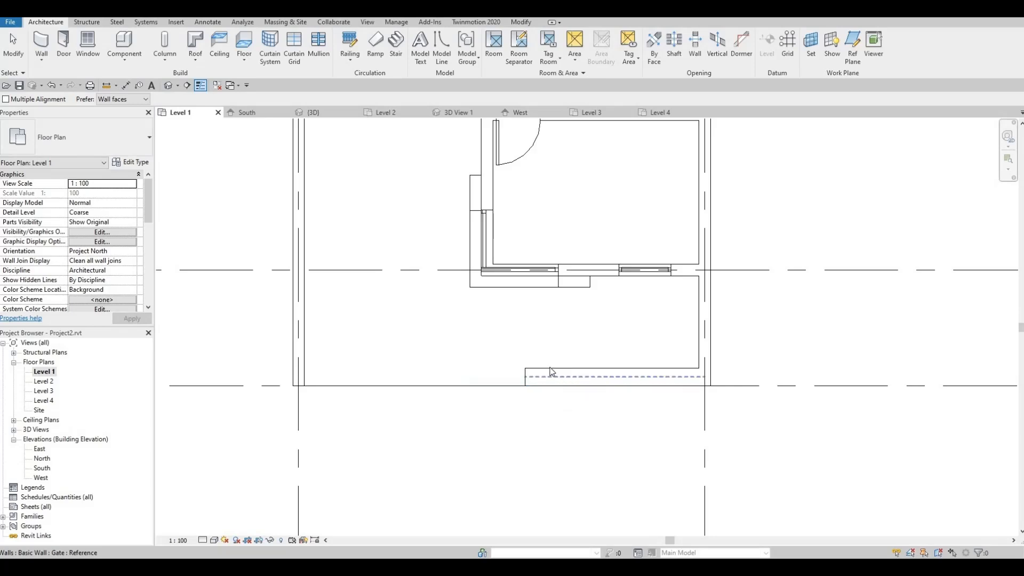
{"action": "left_click", "coordinate": [587, 388]}
{"action": "key", "text": "Escape"}
Extend the Gate wall's free end along the floor's front edge to meet the opposite side wall.
{"action": "left_click", "coordinate": [528, 380]}
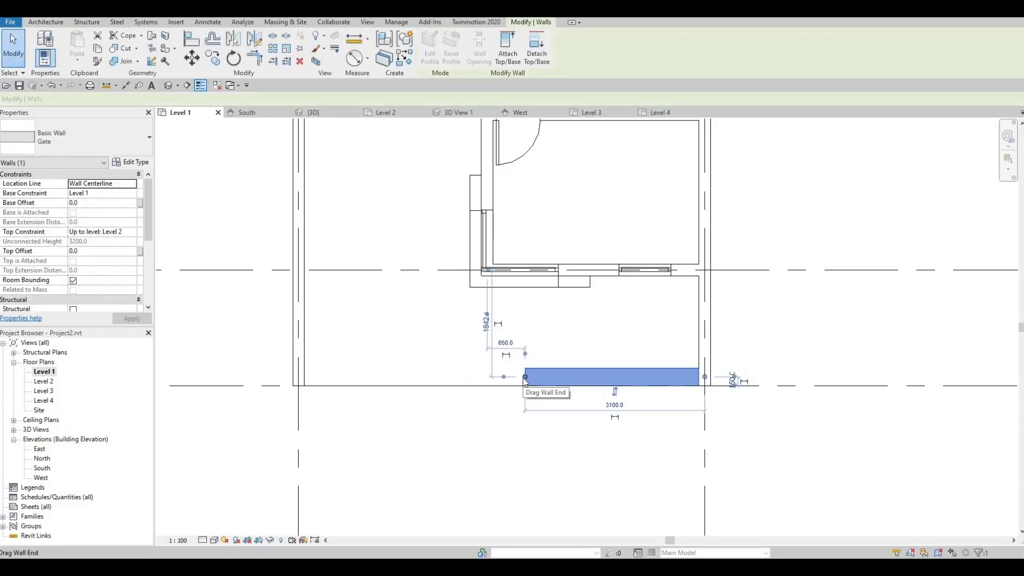
{"action": "key", "text": "r"}
{"action": "key", "text": "s"}
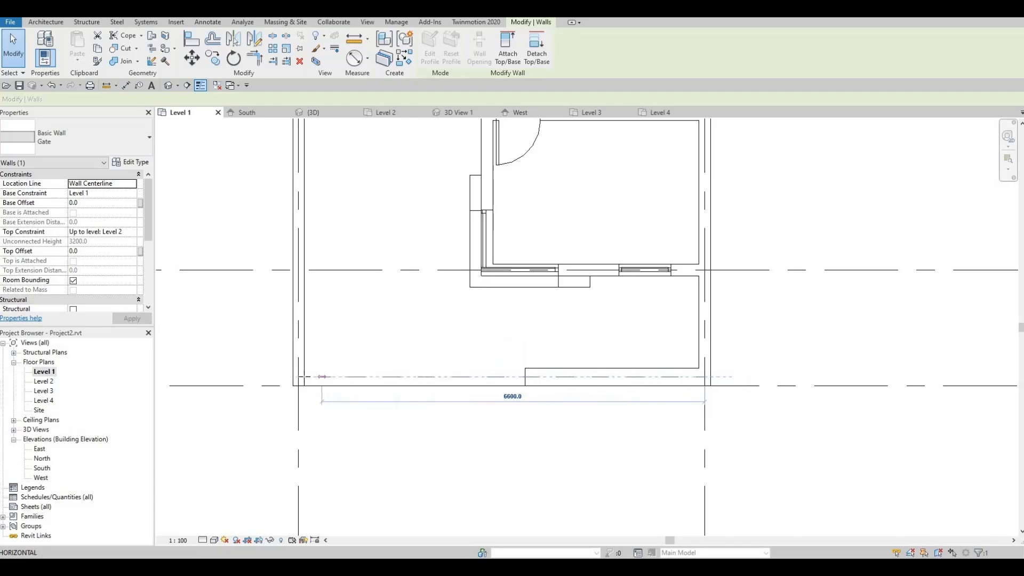
{"action": "key", "text": "Escape"}
{"action": "key", "text": "Escape"}
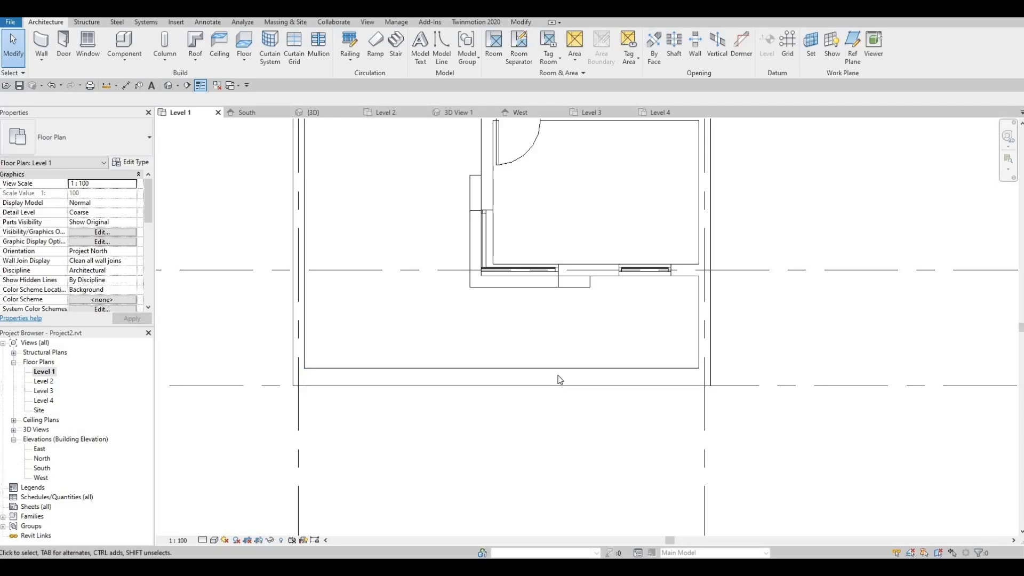
Lower the Gate wall's top in the 3D view to a top offset of about -1418 mm from Level 2.
{"action": "left_click", "coordinate": [588, 386]}
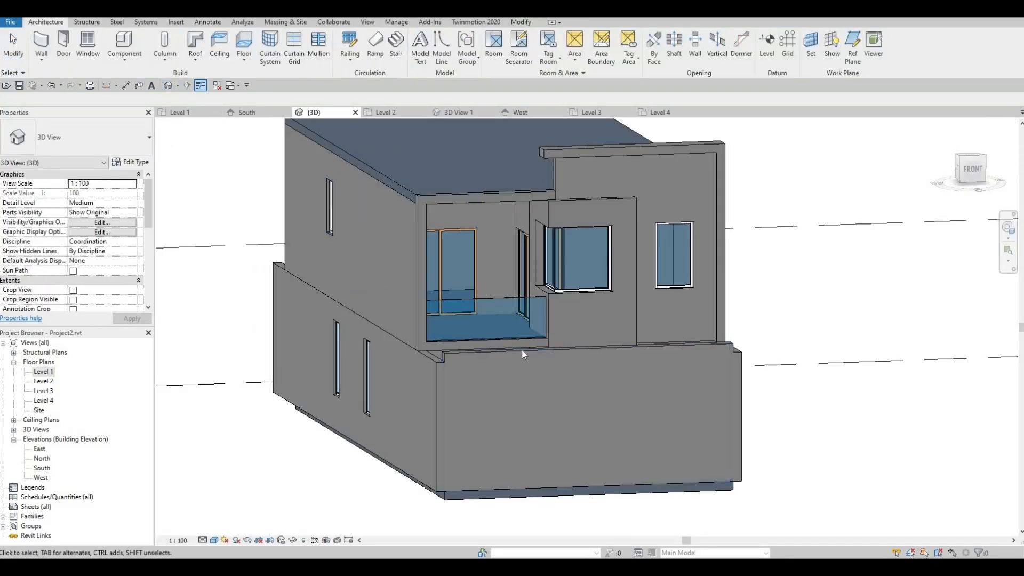
{"action": "left_click", "coordinate": [588, 346]}
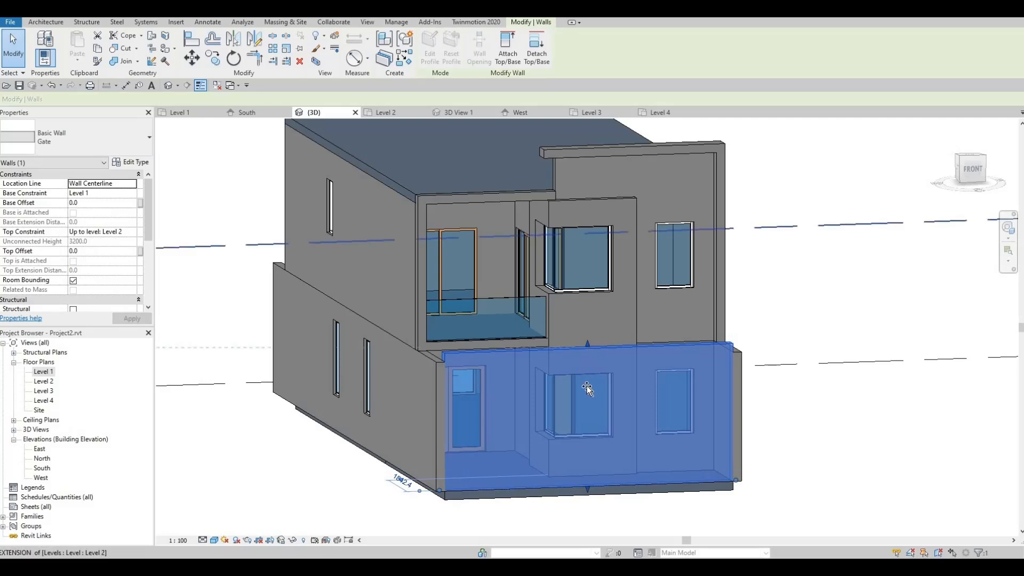
{"action": "left_click_drag", "start_coordinate": [588, 388], "coordinate": [586, 408]}
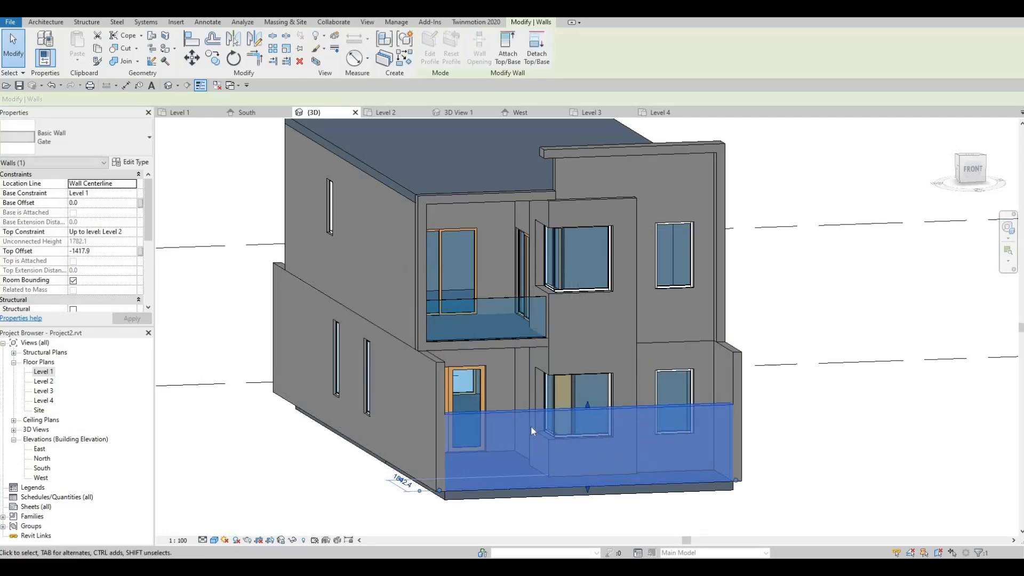
{"action": "key", "text": "Escape"}
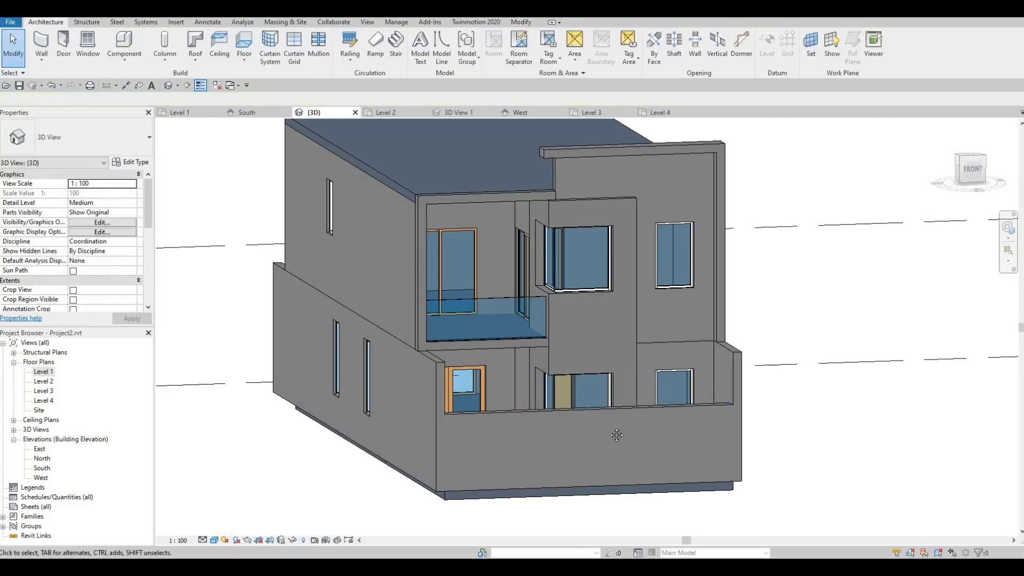
Select the lowered Gate wall, inspect it from both front corners in 3D, and return to the Level 1 plan.
{"action": "middle_click_drag", "start_coordinate": [610, 421], "coordinate": [557, 328], "text": "shift"}
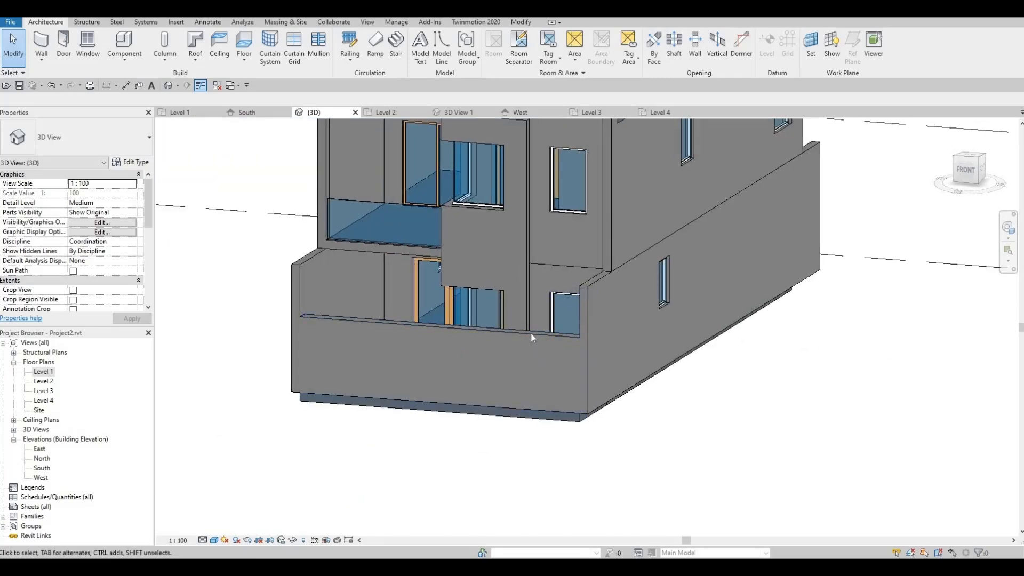
{"action": "left_click", "coordinate": [546, 351]}
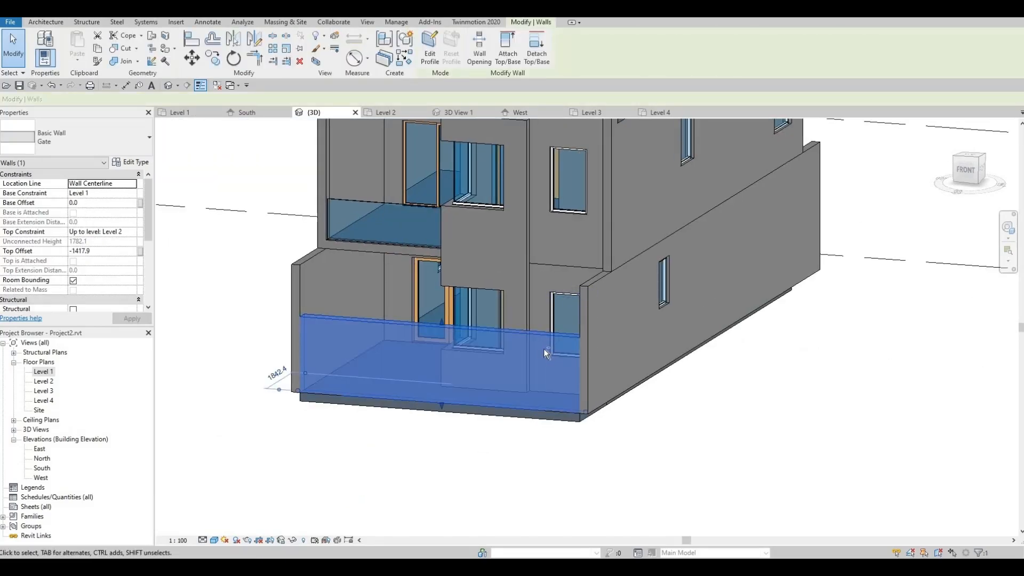
{"action": "middle_click_drag", "start_coordinate": [543, 349], "coordinate": [195, 337], "text": "shift"}
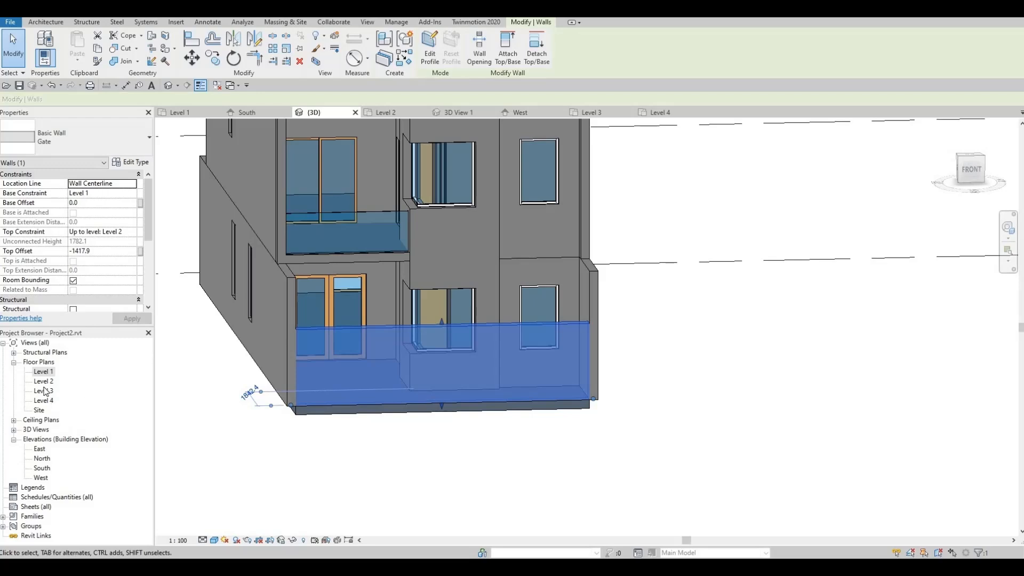
{"action": "double_click", "coordinate": [43, 374]}
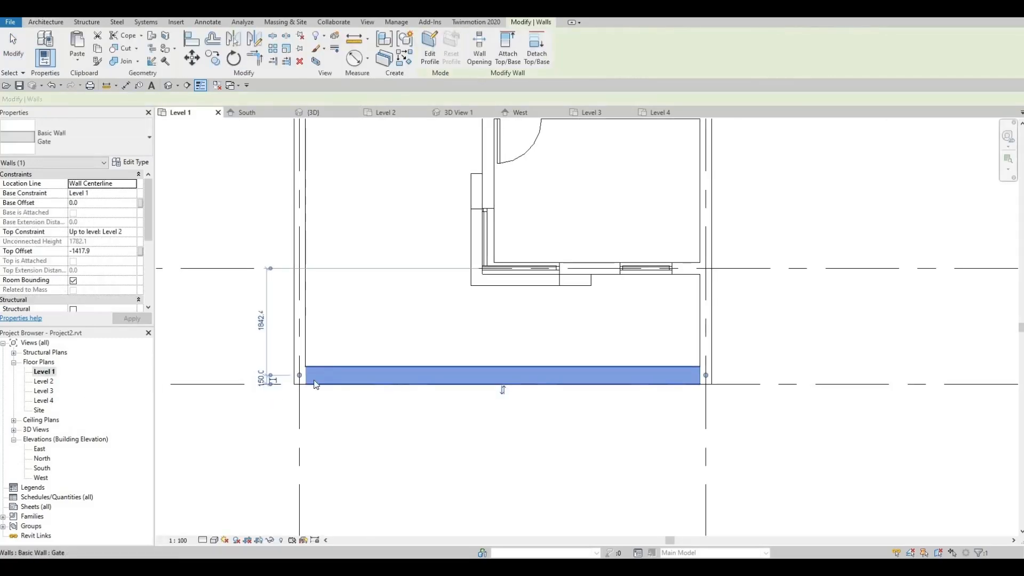
Try shortening the Gate wall to about 5100 mm and splitting it about 3100 mm from the side wall's centerline.
{"action": "left_click_drag", "start_coordinate": [299, 378], "coordinate": [417, 386]}
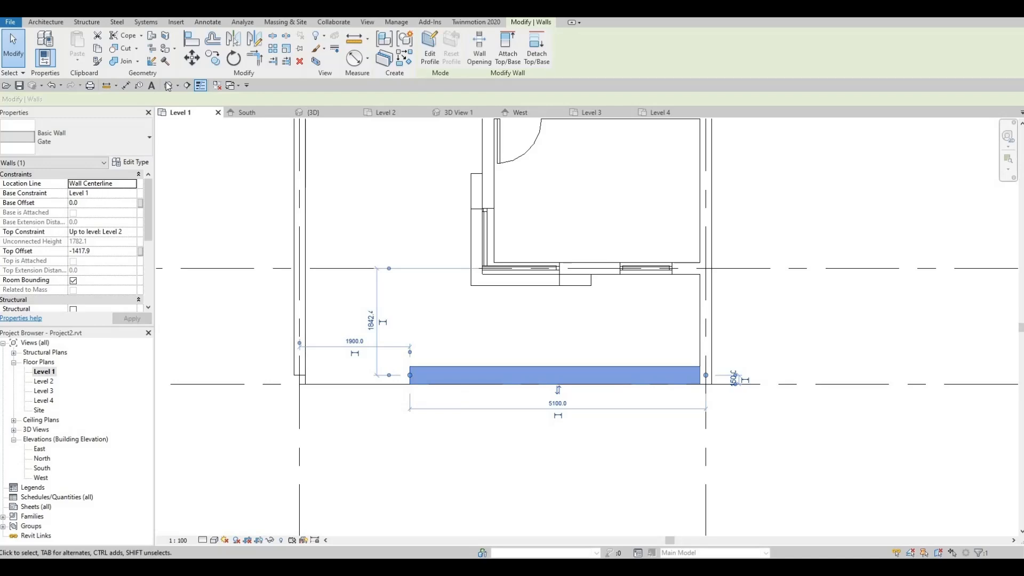
{"action": "left_click", "coordinate": [271, 36]}
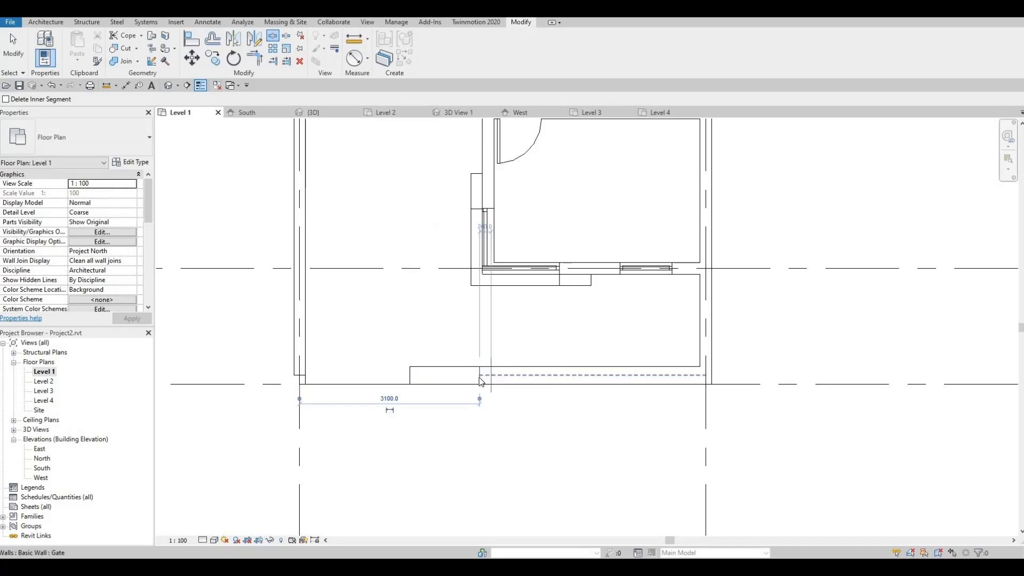
{"action": "left_click", "coordinate": [481, 380]}
{"action": "key", "text": "Escape"}
{"action": "left_click", "coordinate": [418, 379]}
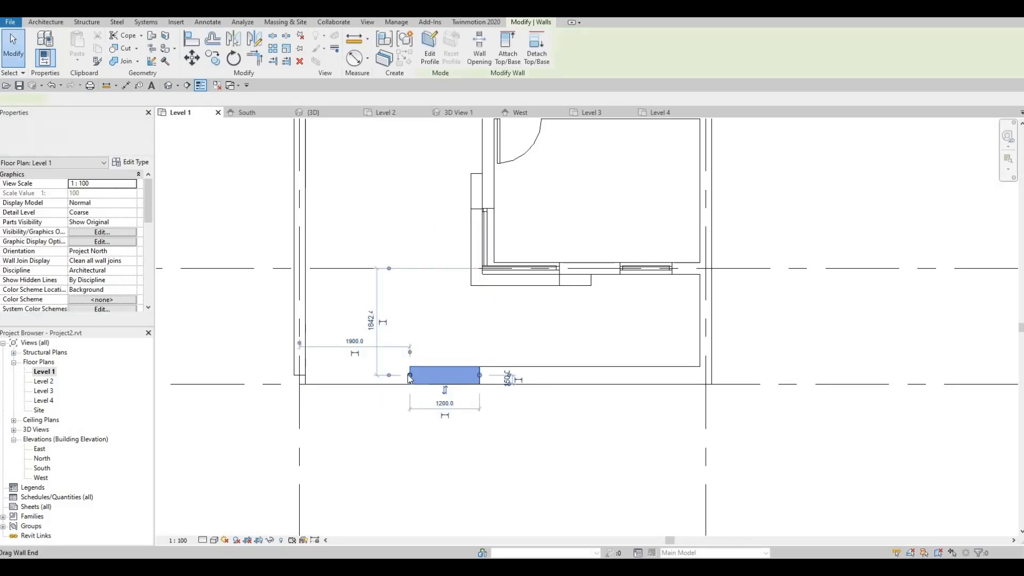
Restore the Gate wall to one unsplit piece spanning between the two side walls.
{"action": "left_click_drag", "start_coordinate": [410, 379], "coordinate": [306, 375]}
{"action": "key", "text": "Escape"}
{"action": "left_click", "coordinate": [303, 381]}
{"action": "key", "text": "Escape"}
{"action": "left_click", "coordinate": [328, 377]}
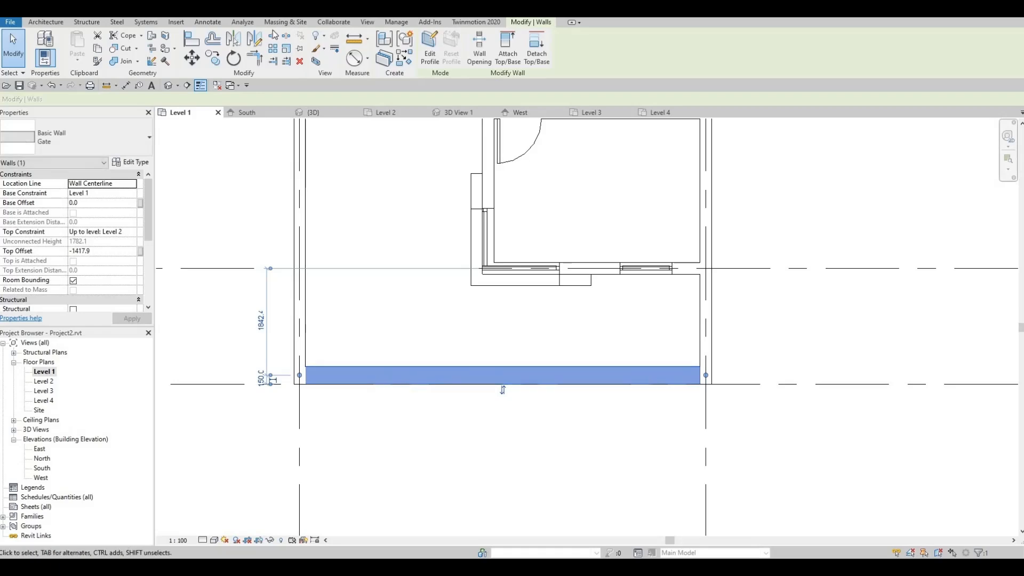
Split the Gate wall about 1800 mm from the side wall's centerline and shorten the longer piece to a stub at the opposite side wall.
{"action": "left_click", "coordinate": [389, 253]}
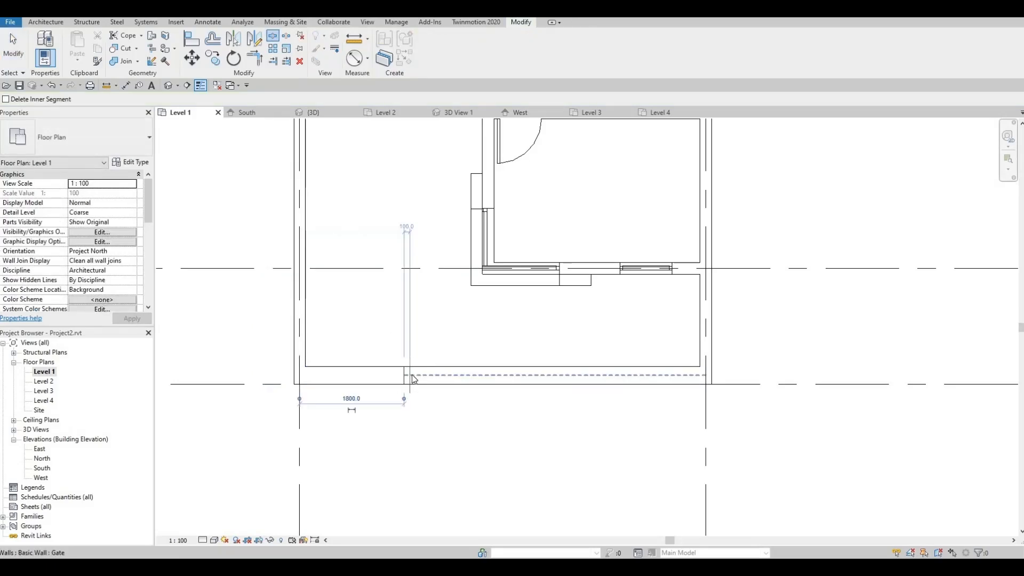
{"action": "left_click", "coordinate": [411, 375]}
{"action": "left_click_drag", "start_coordinate": [404, 374], "coordinate": [671, 376]}
{"action": "key", "text": "Escape"}
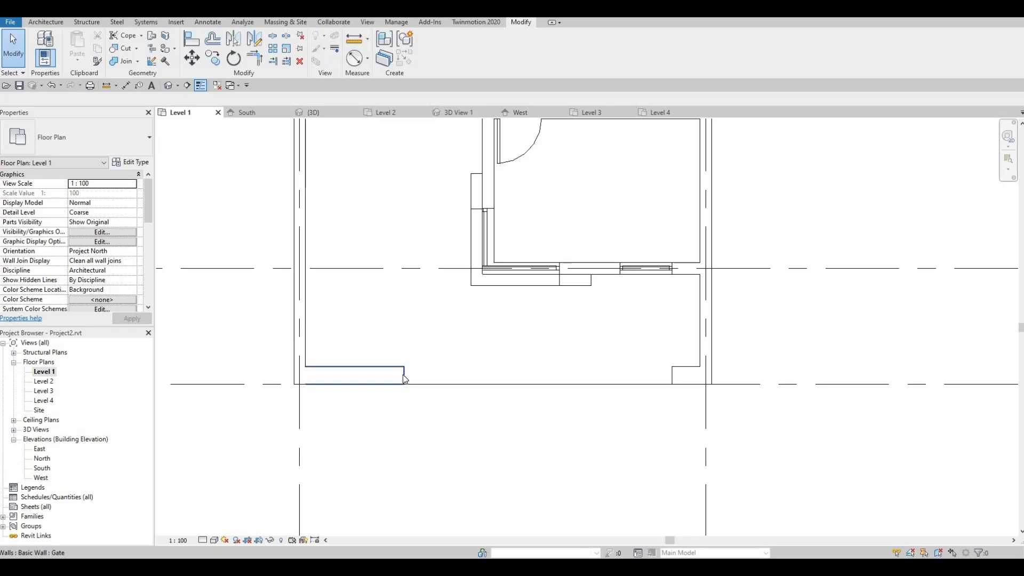
Lengthen the remaining Gate wall piece to about 3800 mm and split it a short distance before its free end.
{"action": "left_click", "coordinate": [404, 378]}
{"action": "left_click_drag", "start_coordinate": [404, 376], "coordinate": [513, 377]}
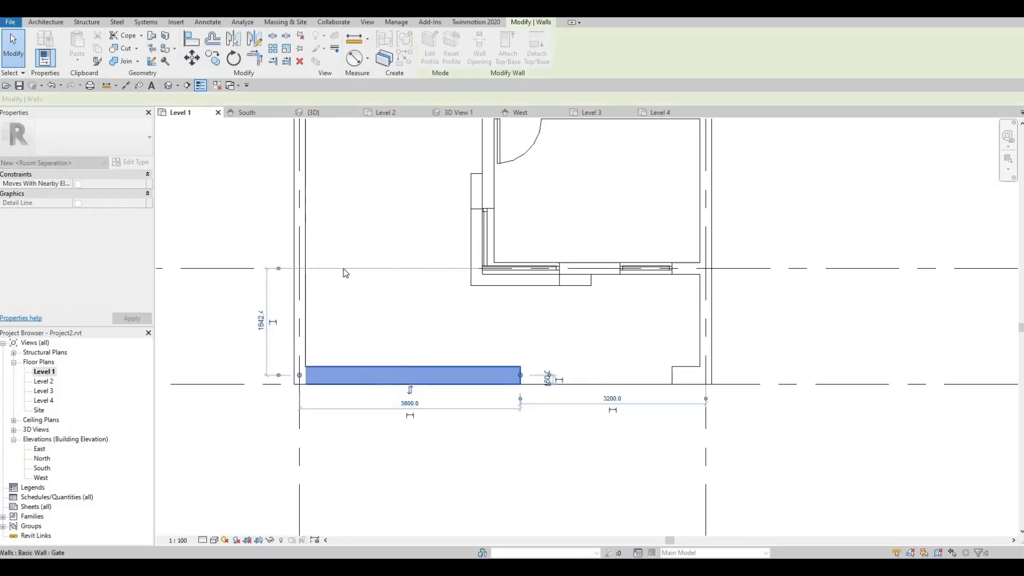
{"action": "left_click", "coordinate": [288, 49]}
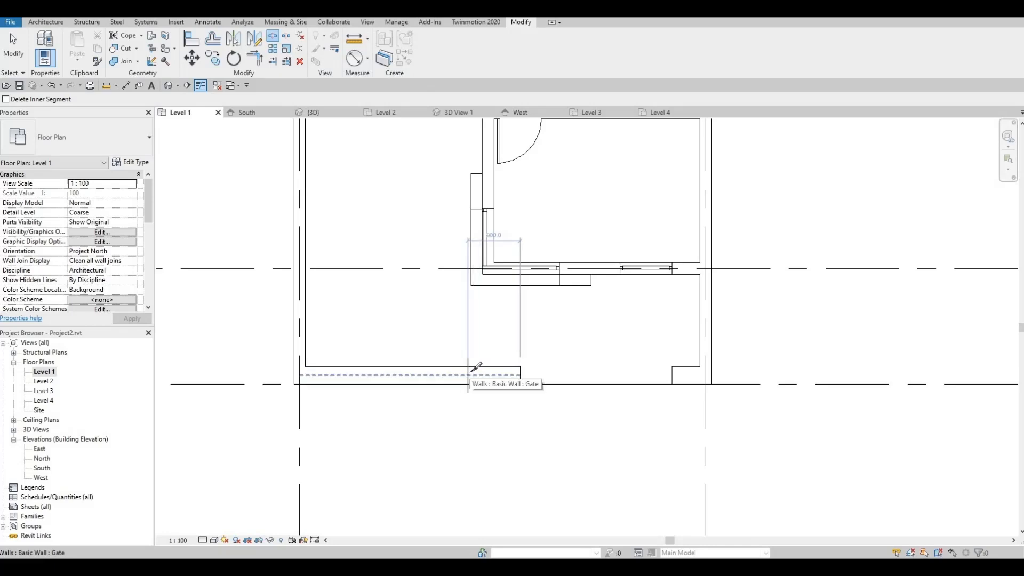
{"action": "left_click", "coordinate": [473, 373]}
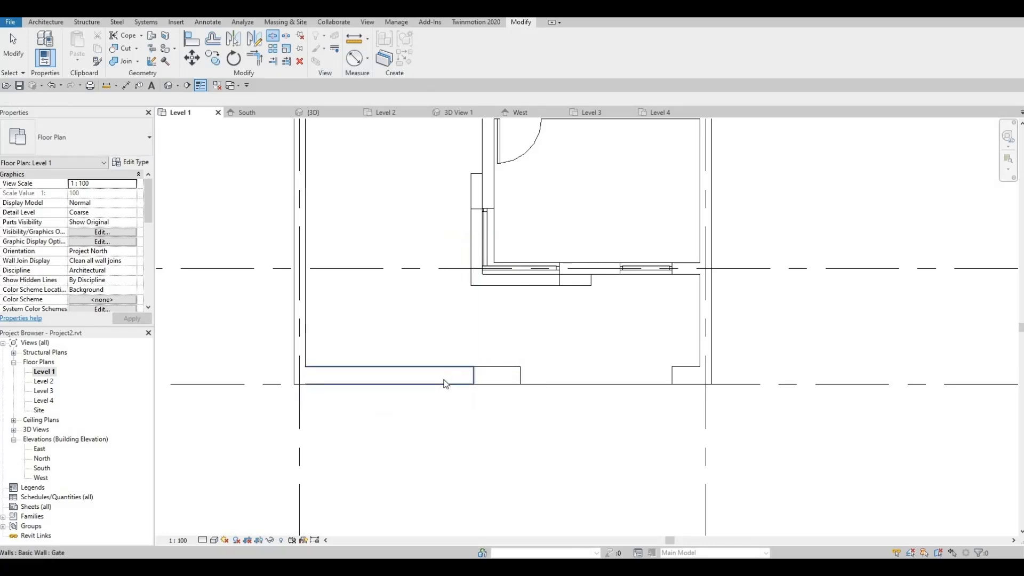
Shorten the Gate wall piece attached to the left side wall to a stub about 500 mm long.
{"action": "key", "text": "Escape"}
{"action": "left_click", "coordinate": [416, 375]}
{"action": "key", "text": "r"}
{"action": "key", "text": "s"}
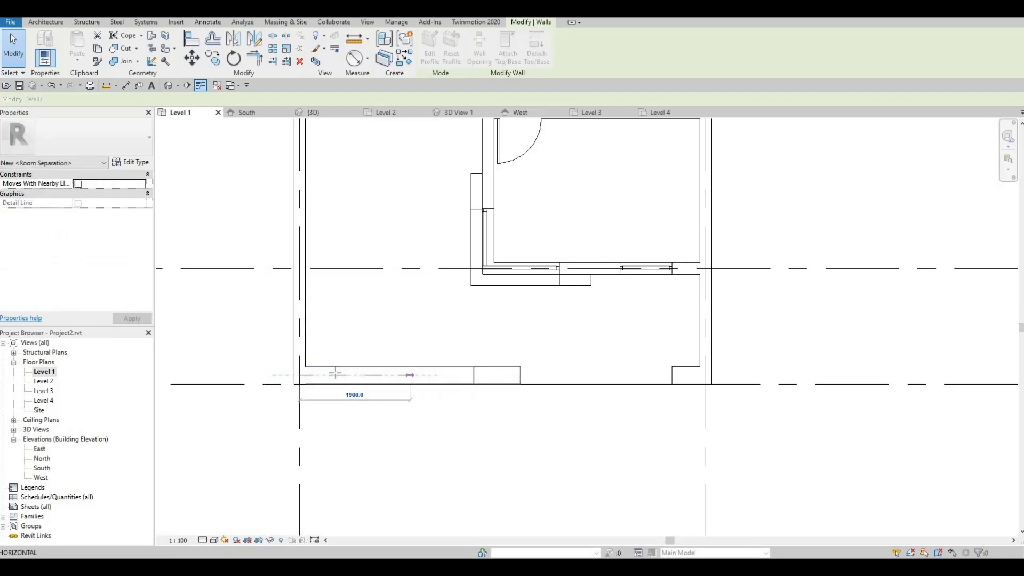
{"action": "left_click_drag", "start_coordinate": [335, 373], "coordinate": [327, 375]}
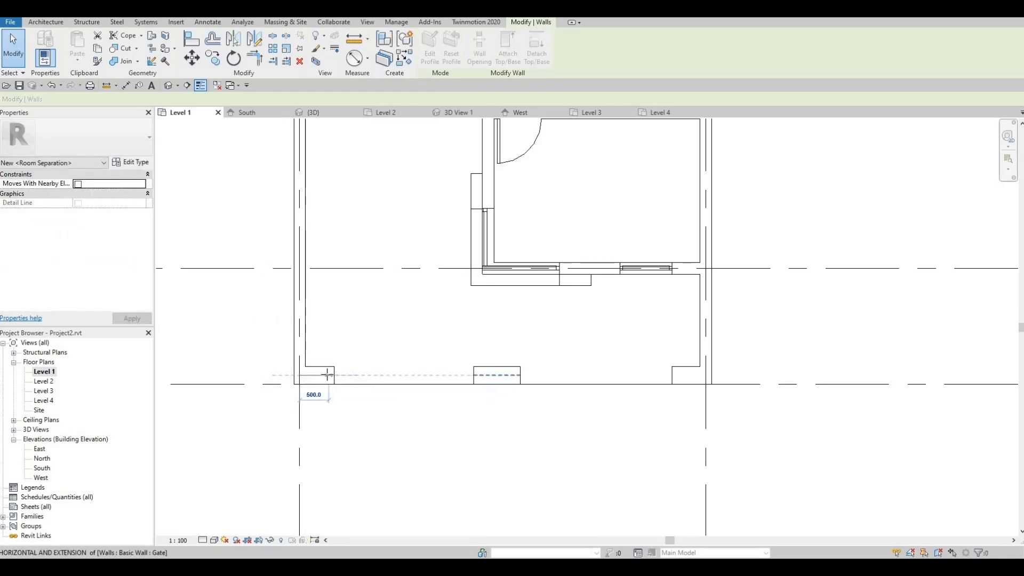
{"action": "key", "text": "Escape"}
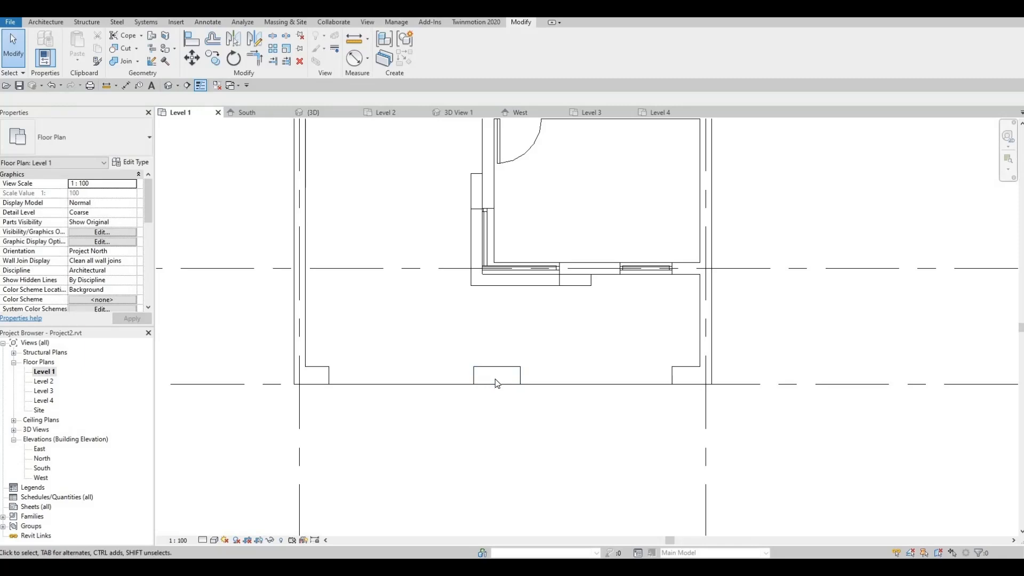
Lengthen the freestanding Gate wall piece at both ends, extending it well toward the right side wall.
{"action": "left_click", "coordinate": [479, 379]}
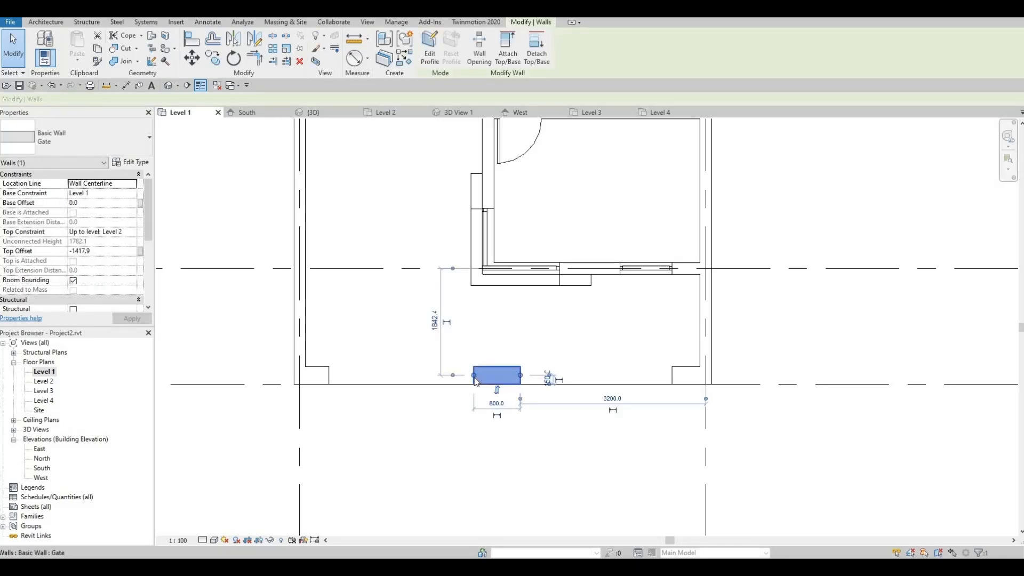
{"action": "left_click_drag", "start_coordinate": [473, 374], "coordinate": [467, 375]}
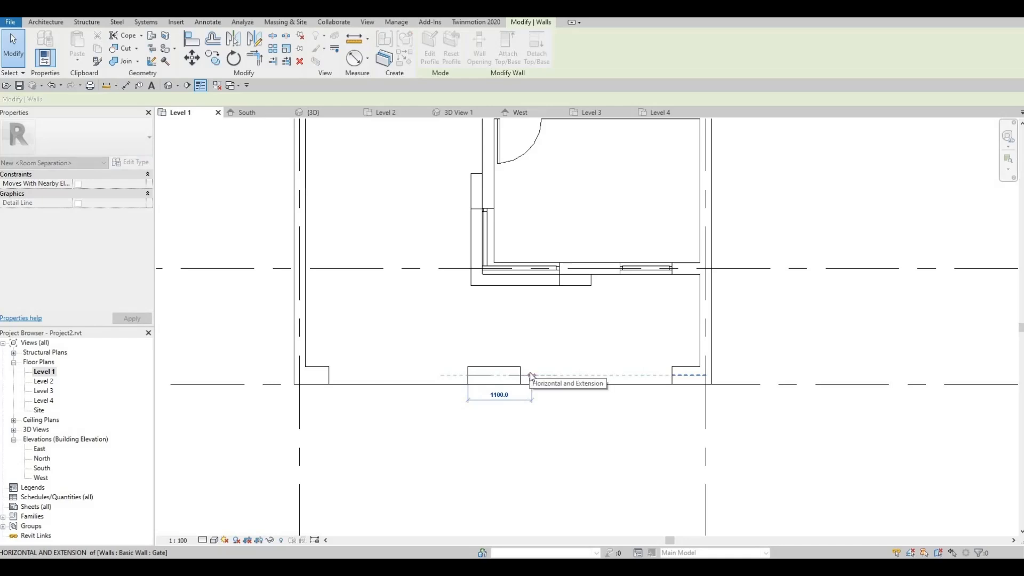
{"action": "mouse_move", "coordinate": [530, 373]}
{"action": "left_mouse_down"}
{"action": "mouse_move", "coordinate": [520, 372]}
{"action": "mouse_move", "coordinate": [531, 374]}
{"action": "left_mouse_up"}
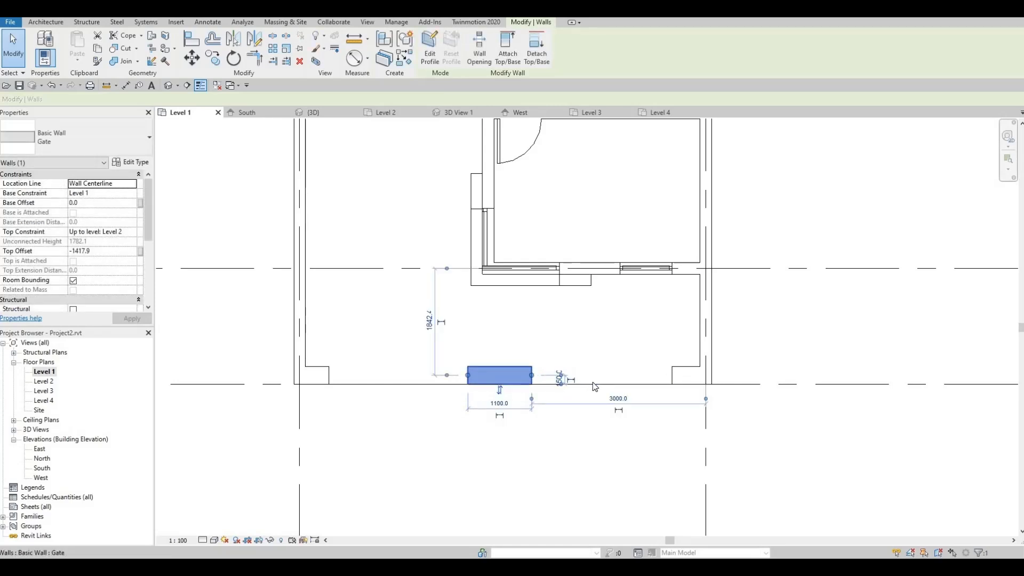
{"action": "left_click_drag", "start_coordinate": [532, 375], "coordinate": [625, 377]}
Shorten the Gate stub at the right side wall to about 300 mm and lengthen the freestanding piece to about 2900 mm.
{"action": "left_click", "coordinate": [678, 381]}
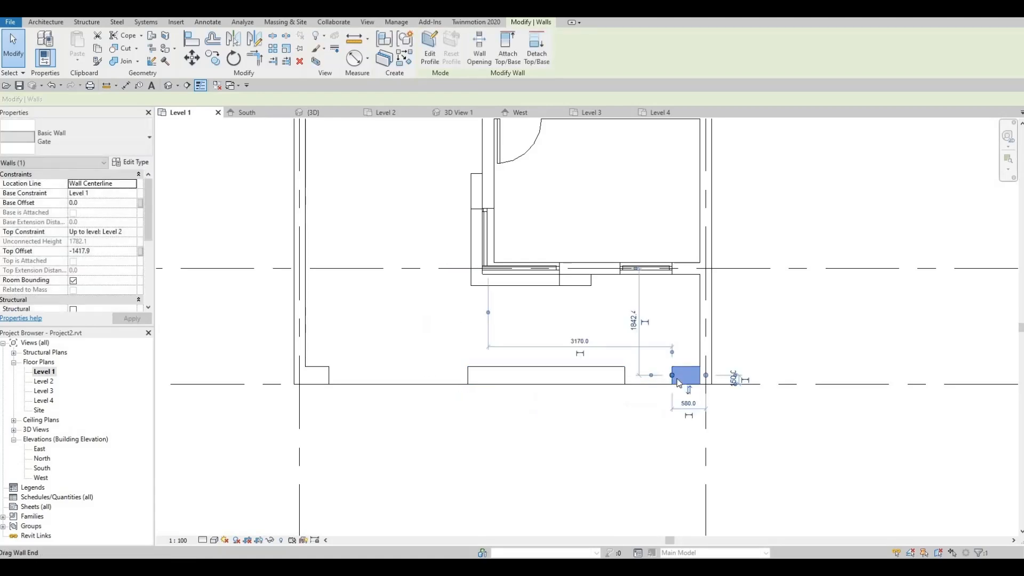
{"action": "left_click_drag", "start_coordinate": [672, 376], "coordinate": [688, 375]}
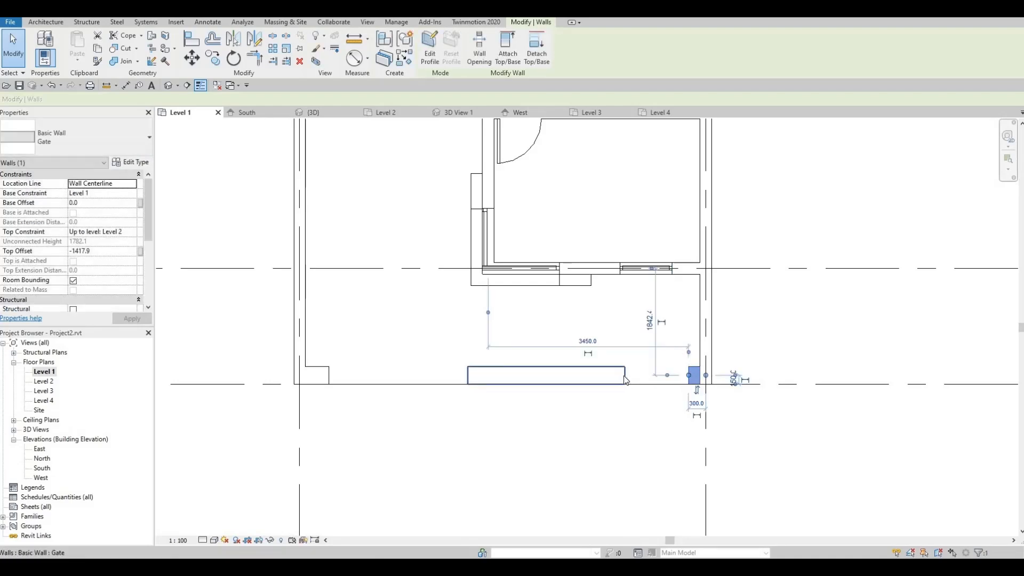
{"action": "left_click", "coordinate": [623, 375]}
{"action": "left_click_drag", "start_coordinate": [625, 375], "coordinate": [636, 375]}
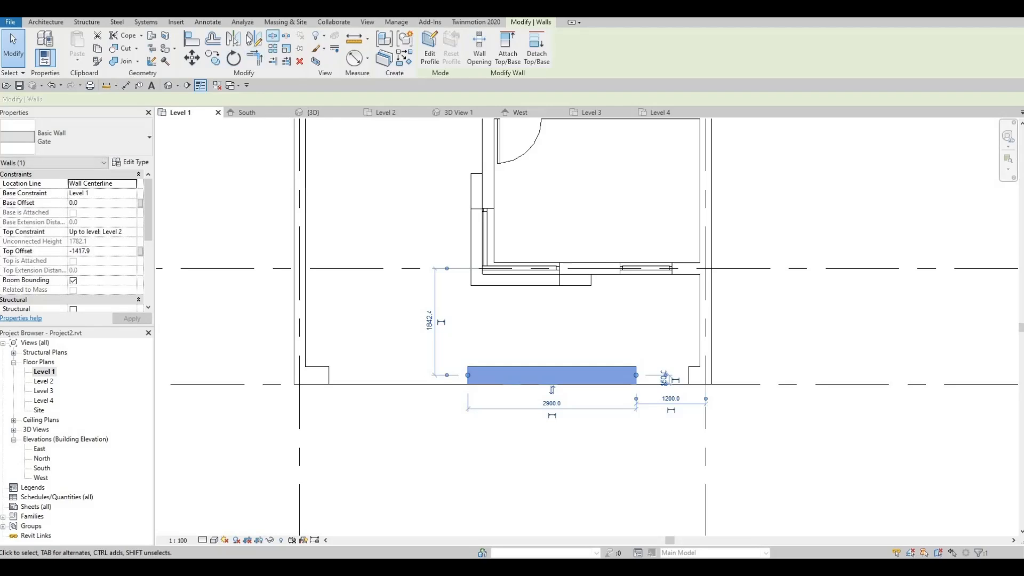
Split the freestanding Gate wall about 500 mm from its left end and delete the longer piece.
{"action": "left_click", "coordinate": [273, 36]}
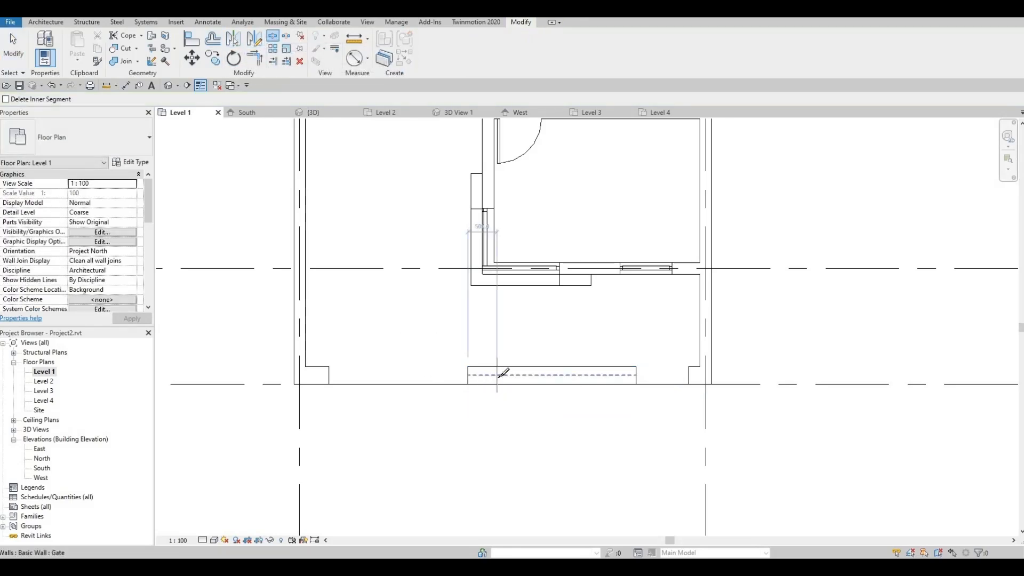
{"action": "left_click", "coordinate": [497, 375]}
{"action": "key", "text": "Escape"}
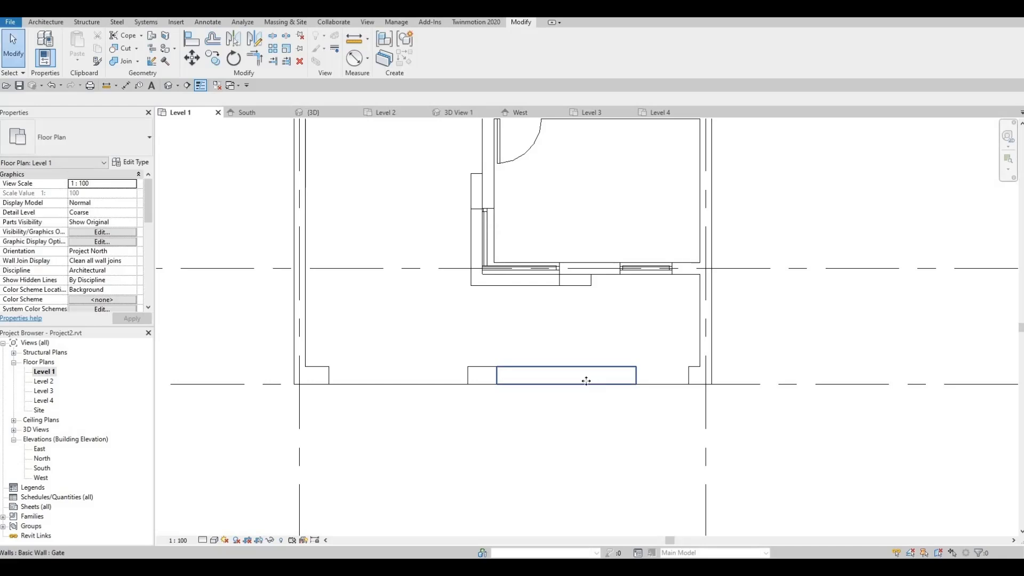
{"action": "left_click", "coordinate": [586, 380]}
{"action": "key", "text": "Delete"}
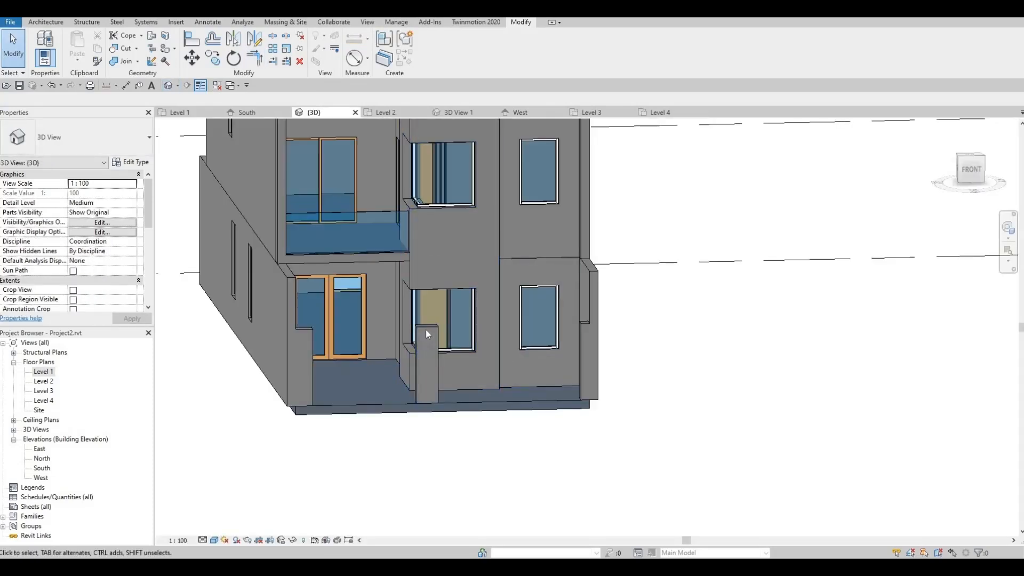
Try raising the top of the freestanding Gate pier in the 3D view to a height of about 2310 mm.
{"action": "left_click", "coordinate": [430, 333]}
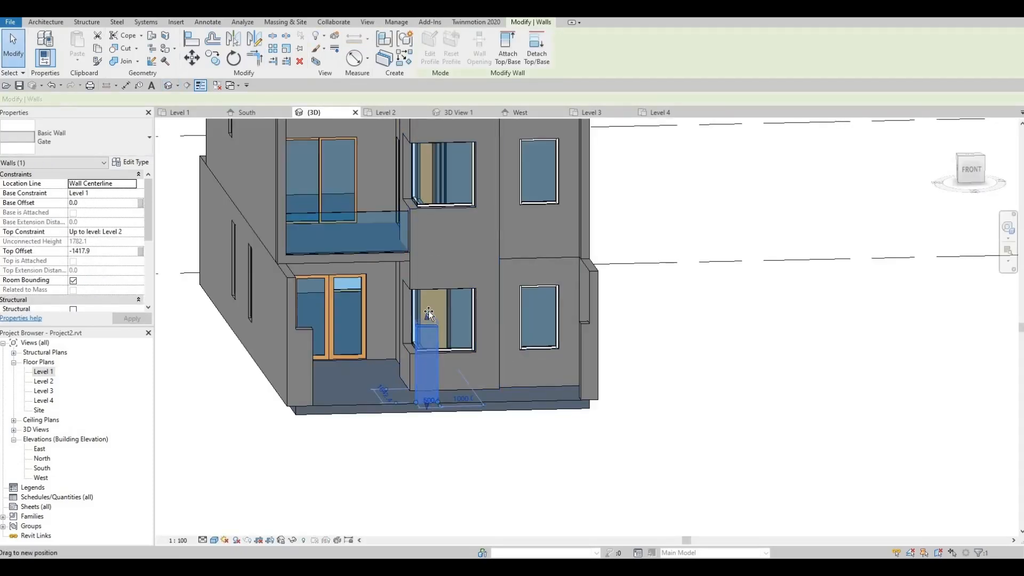
{"action": "left_click_drag", "start_coordinate": [429, 308], "coordinate": [429, 305]}
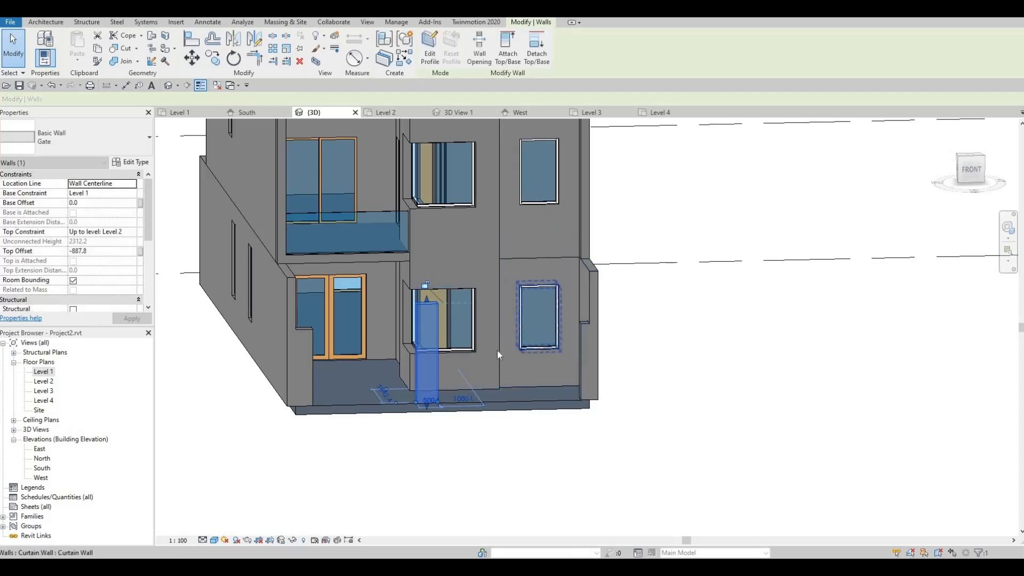
{"action": "key", "text": "ctrl+z"}
Lengthen the Gate stub at the right side wall to about 400 mm in the Level 1 plan.
{"action": "middle_click_drag", "start_coordinate": [510, 361], "coordinate": [612, 336], "text": "shift"}
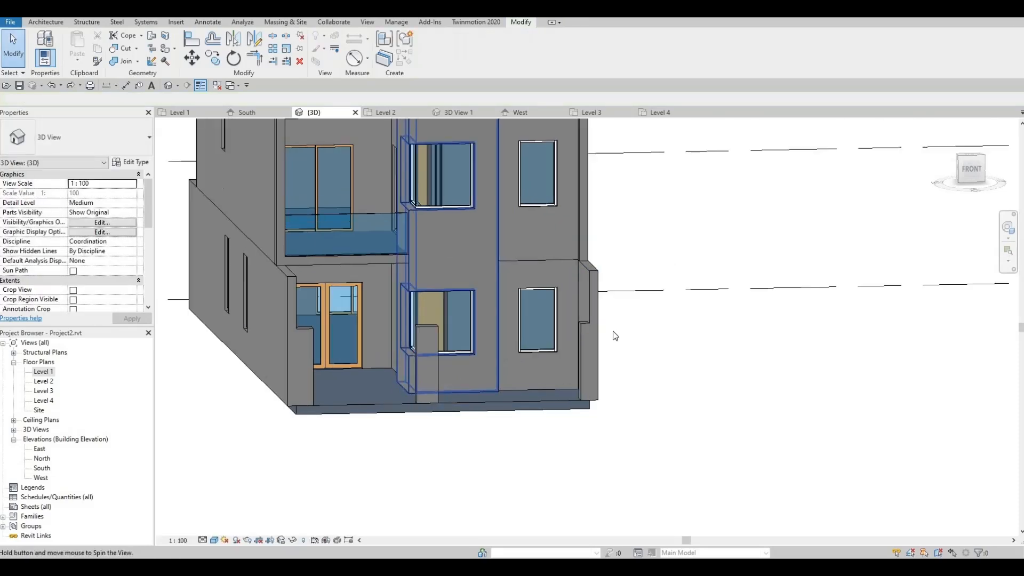
{"action": "left_click", "coordinate": [586, 335]}
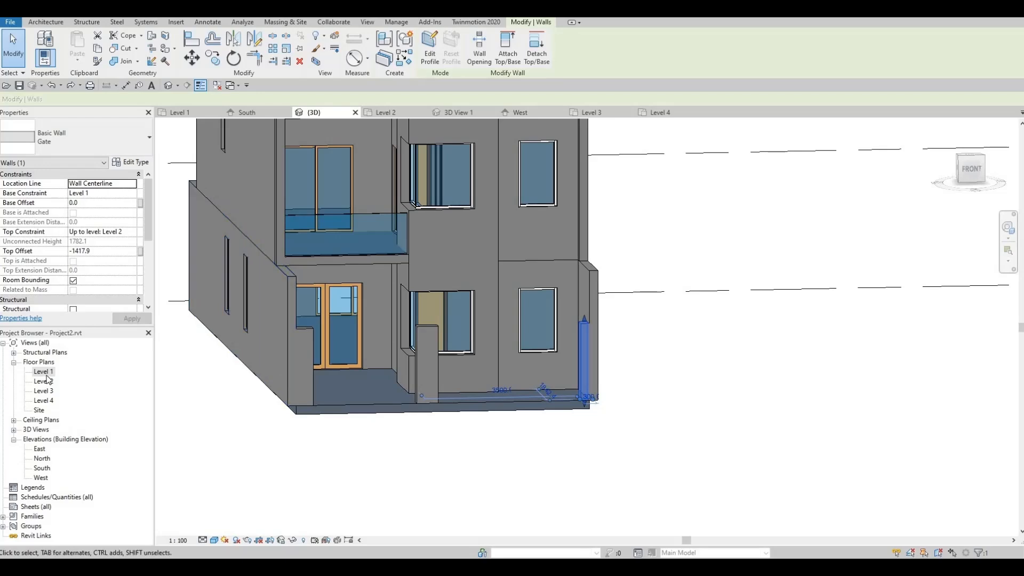
{"action": "double_click", "coordinate": [43, 372]}
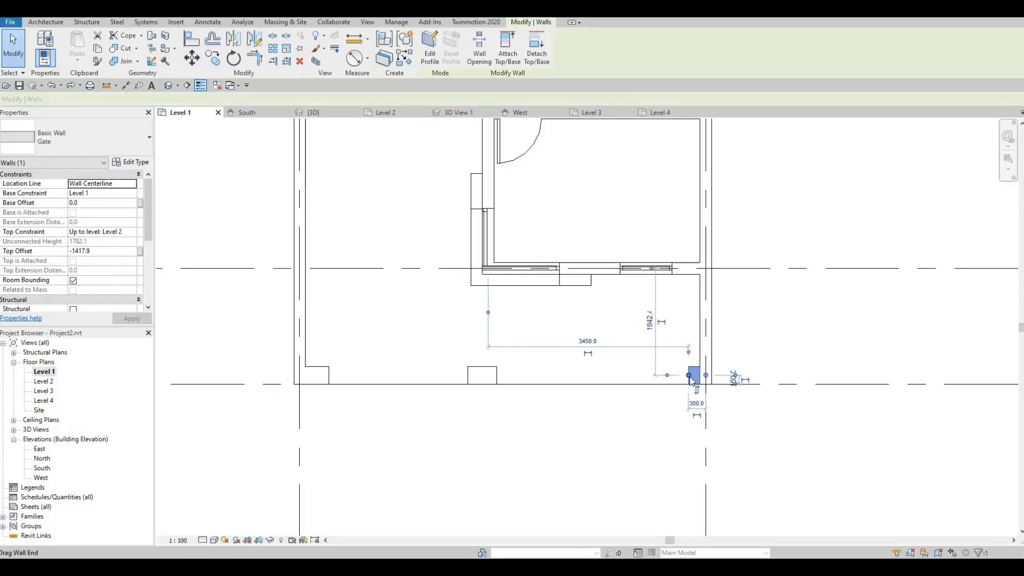
{"action": "left_click_drag", "start_coordinate": [688, 374], "coordinate": [684, 378]}
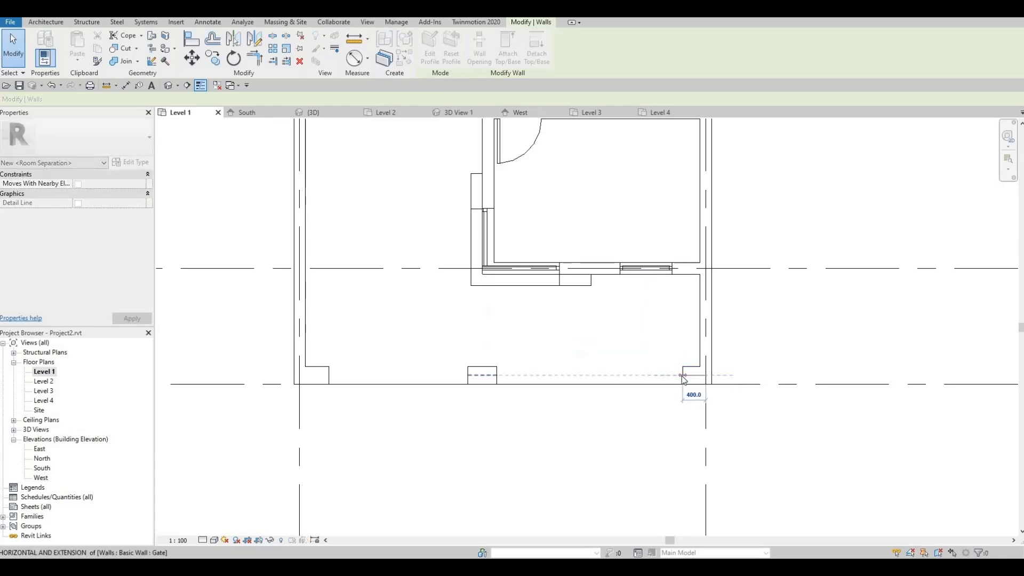
{"action": "left_click", "coordinate": [252, 215]}
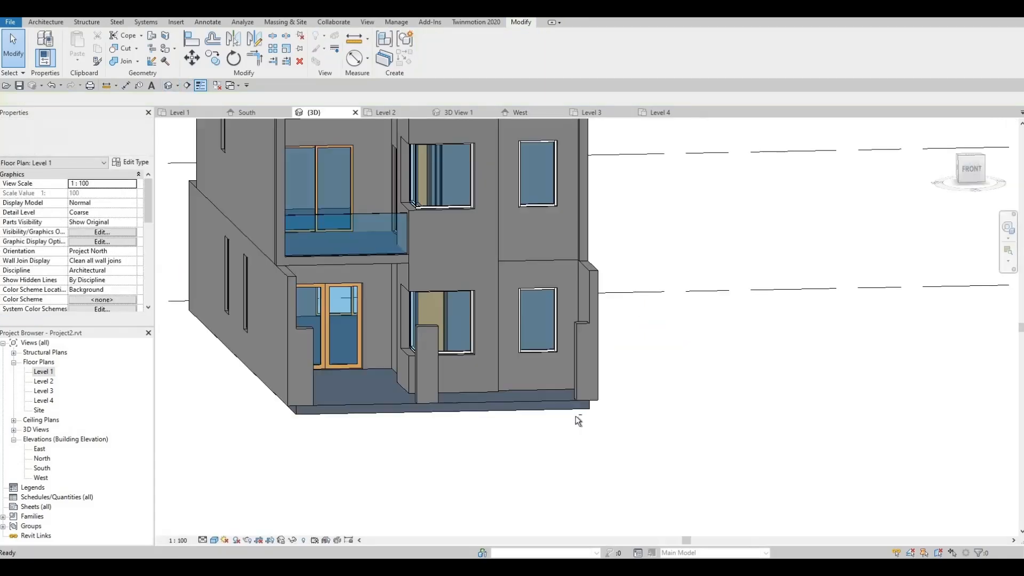
Inspect the Gate wall pieces and the openings between them from several angles in the 3D view.
{"action": "middle_click_drag", "start_coordinate": [577, 420], "coordinate": [682, 434], "text": "shift"}
{"action": "scroll", "coordinate": [552, 305], "scroll_direction": "up", "scroll_amount": 2}
{"action": "middle_click_drag", "start_coordinate": [429, 306], "coordinate": [395, 286], "text": "shift"}
{"action": "middle_click_drag", "start_coordinate": [445, 341], "coordinate": [604, 362], "text": "shift"}
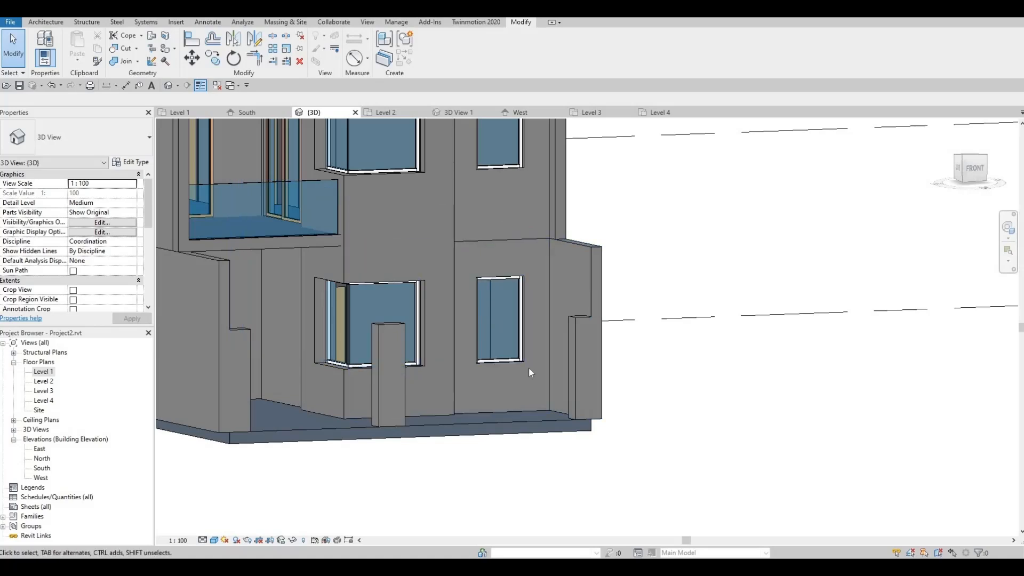
{"action": "middle_click_drag", "start_coordinate": [530, 369], "coordinate": [589, 346], "text": "shift"}
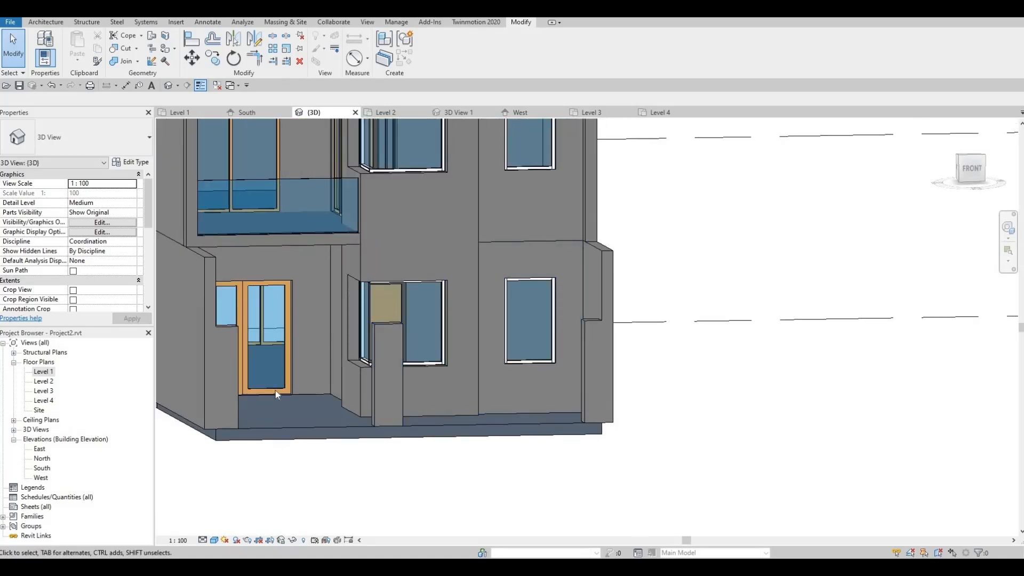
In the Level 1 plan, copy the freestanding Gate pier about 2300 mm along the front toward the right side wall.
{"action": "left_click", "coordinate": [38, 372]}
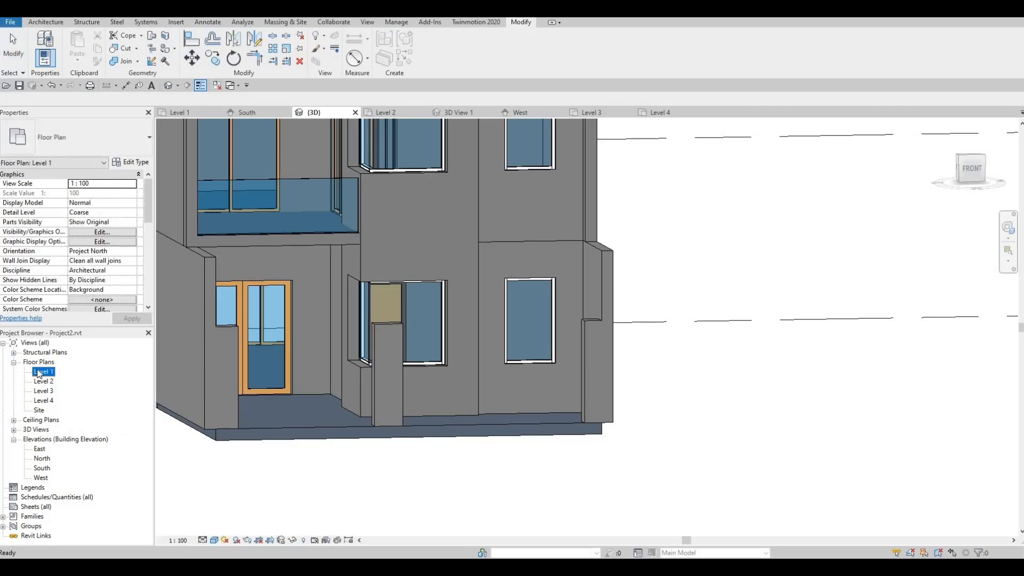
{"action": "double_click", "coordinate": [38, 372]}
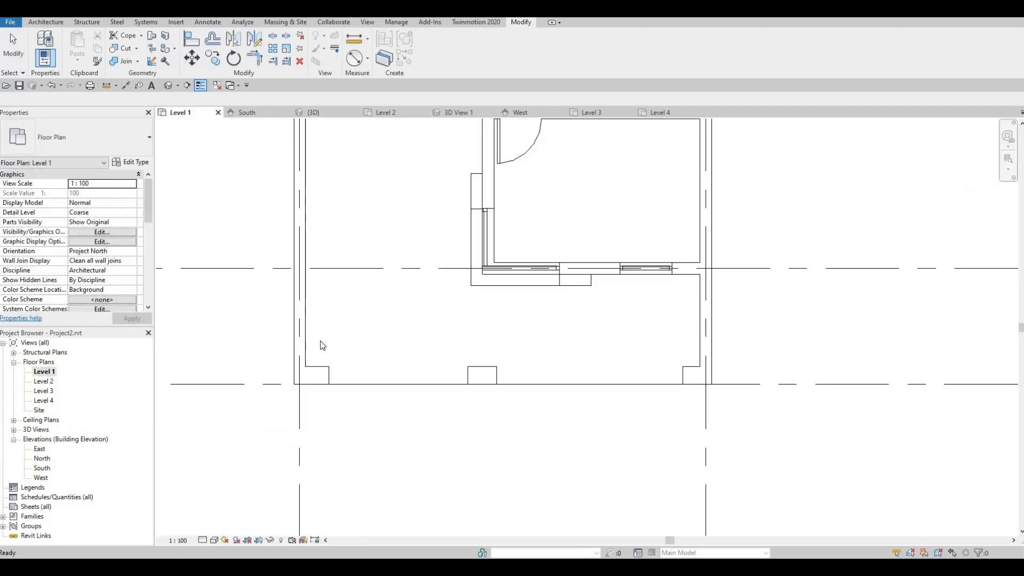
{"action": "left_click", "coordinate": [41, 23]}
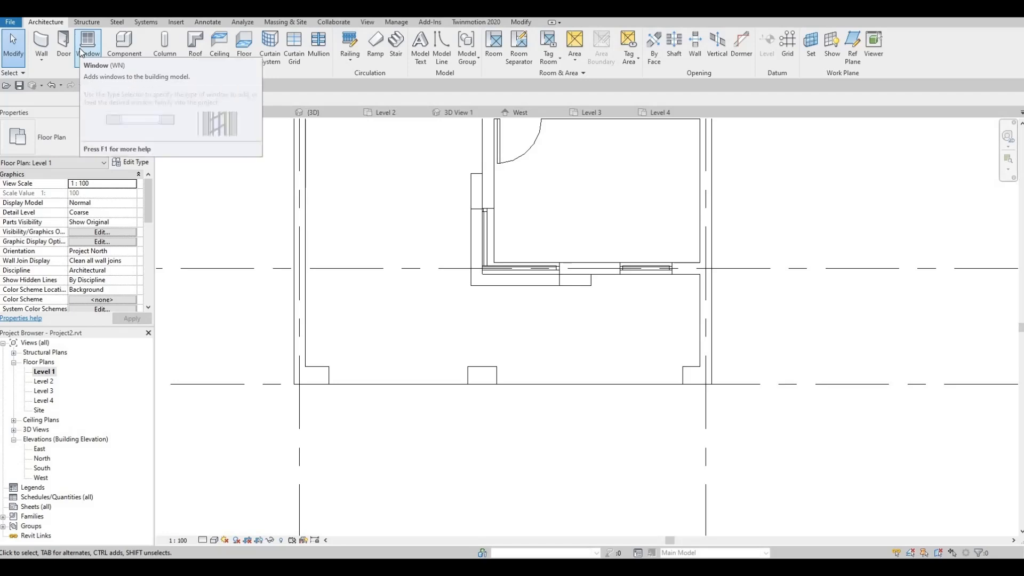
{"action": "left_click", "coordinate": [690, 378]}
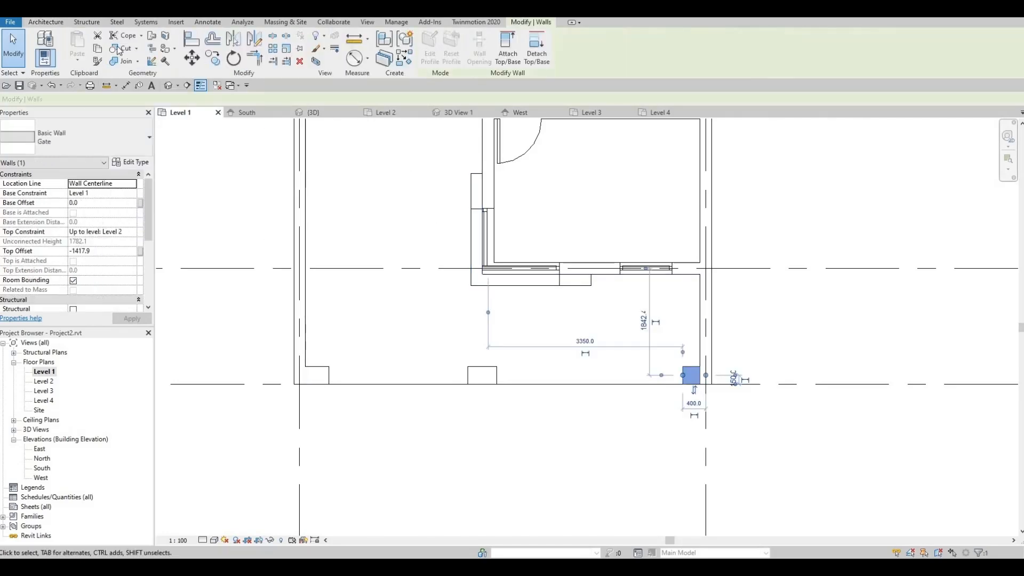
{"action": "left_click", "coordinate": [482, 375]}
{"action": "left_click", "coordinate": [481, 373]}
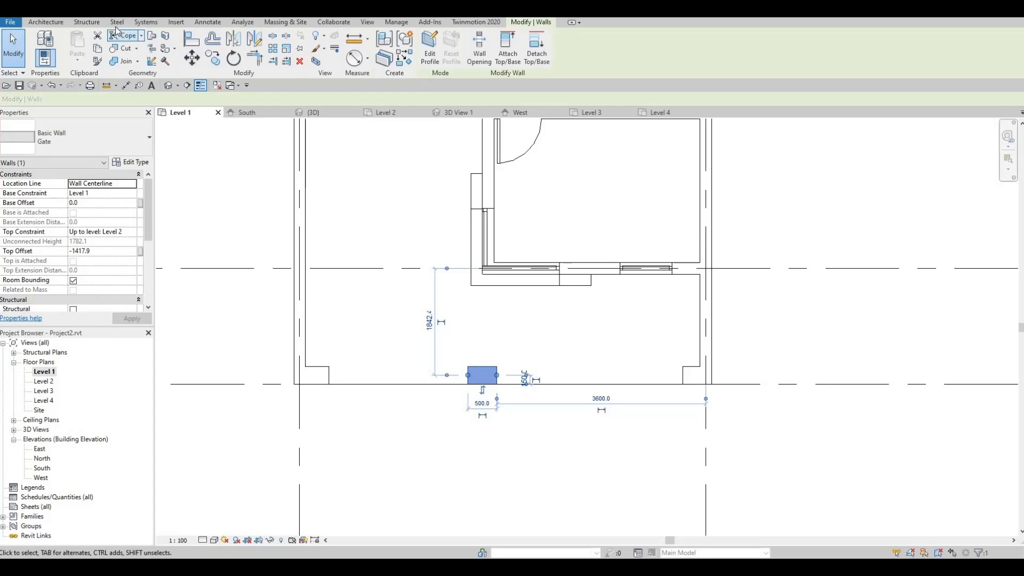
{"action": "left_click", "coordinate": [497, 375]}
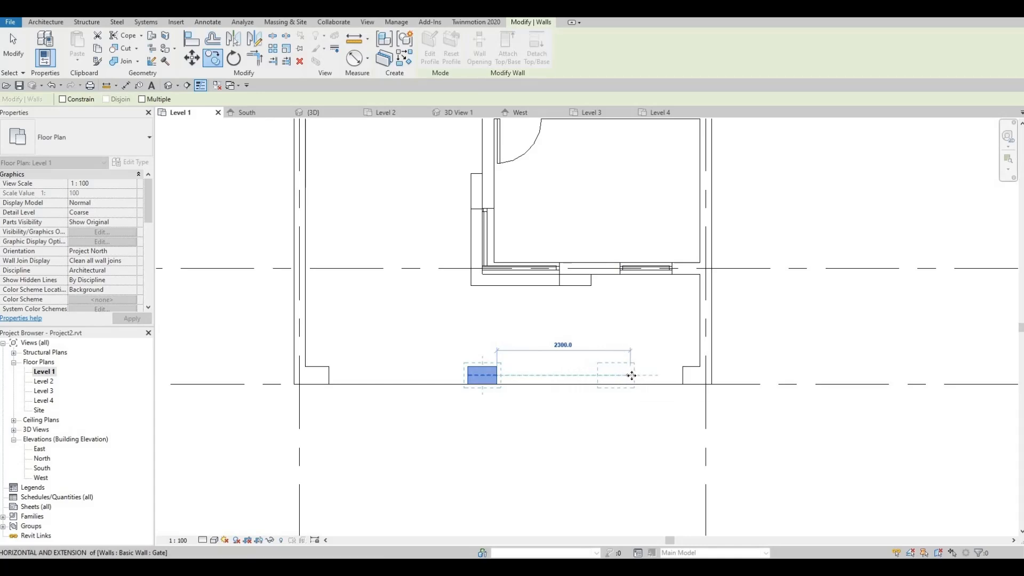
{"action": "left_click", "coordinate": [632, 376]}
{"action": "key", "text": "Escape"}
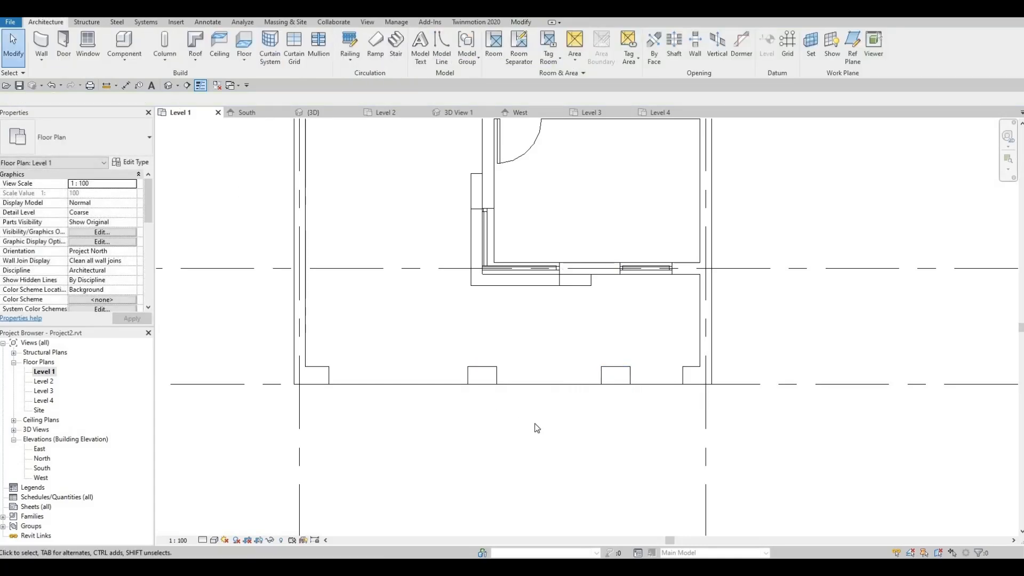
Copy the original freestanding Gate pier about 1200 mm along the front, placing it between the two existing piers.
{"action": "left_click", "coordinate": [496, 382]}
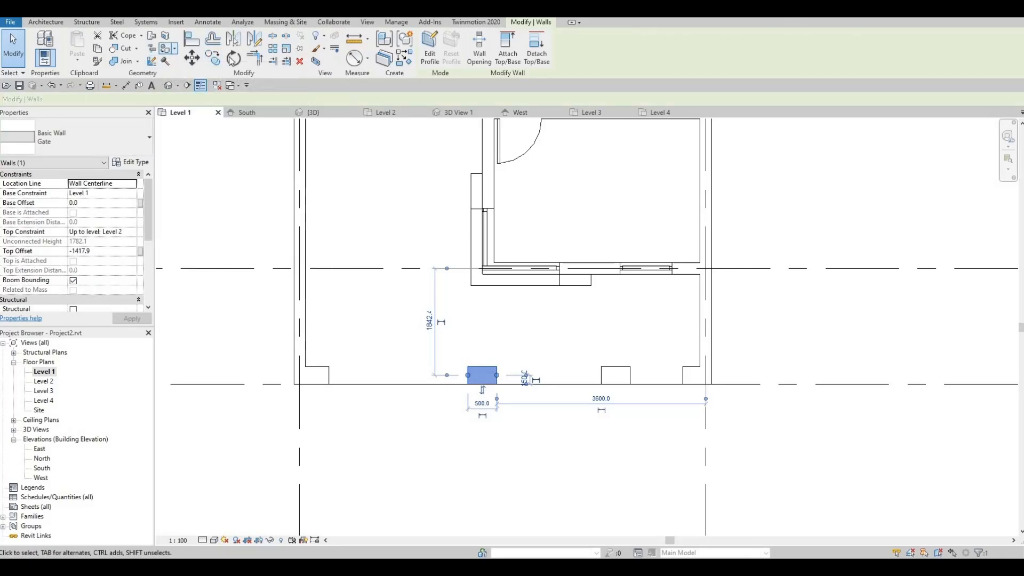
{"action": "key", "text": "c"}
{"action": "key", "text": "o"}
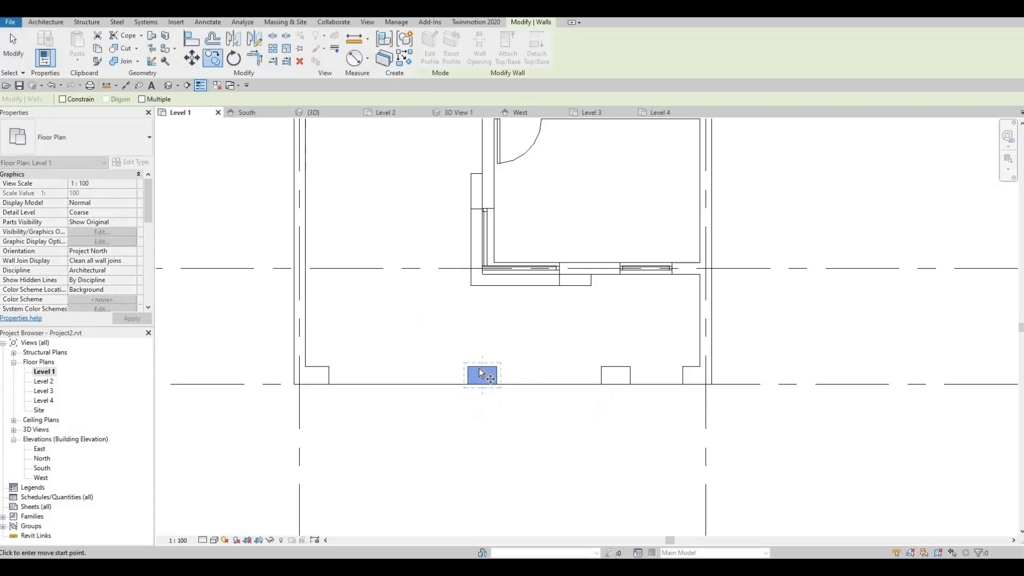
{"action": "left_click", "coordinate": [482, 375]}
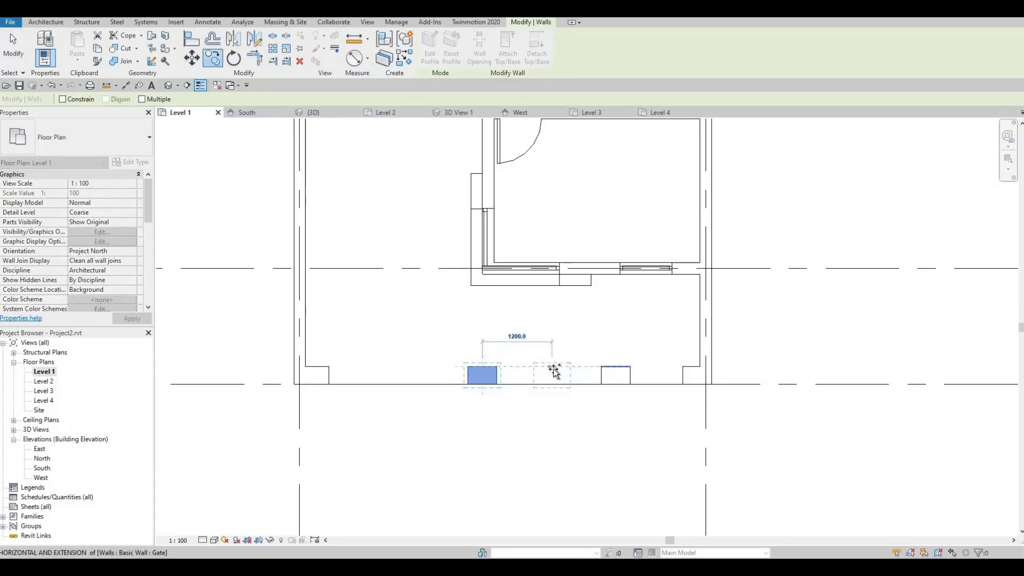
{"action": "left_click", "coordinate": [552, 375]}
{"action": "key", "text": "Escape"}
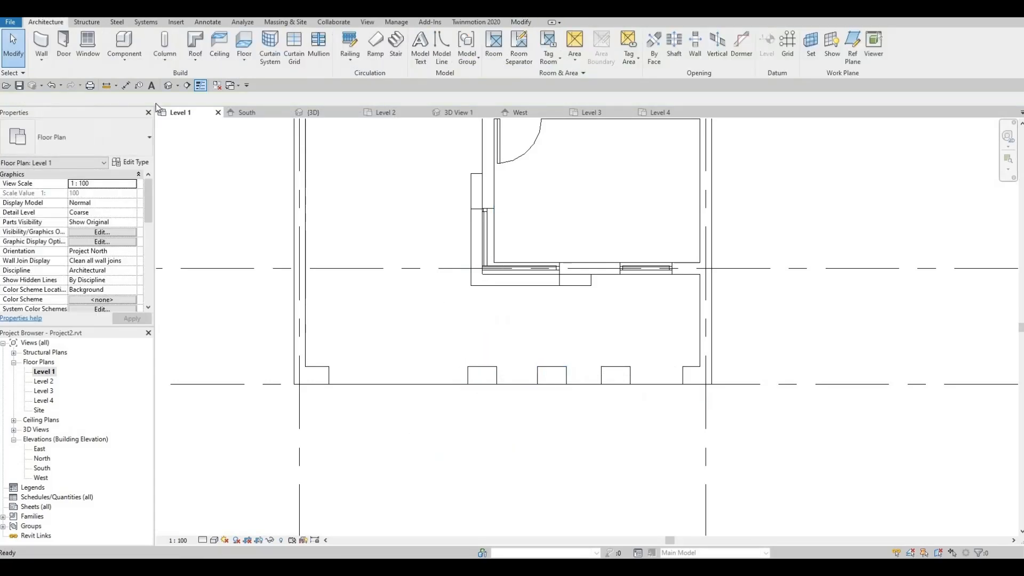
In the 3D view, lower the middle freestanding Gate pier to a height of about 480 mm.
{"action": "left_click", "coordinate": [170, 85]}
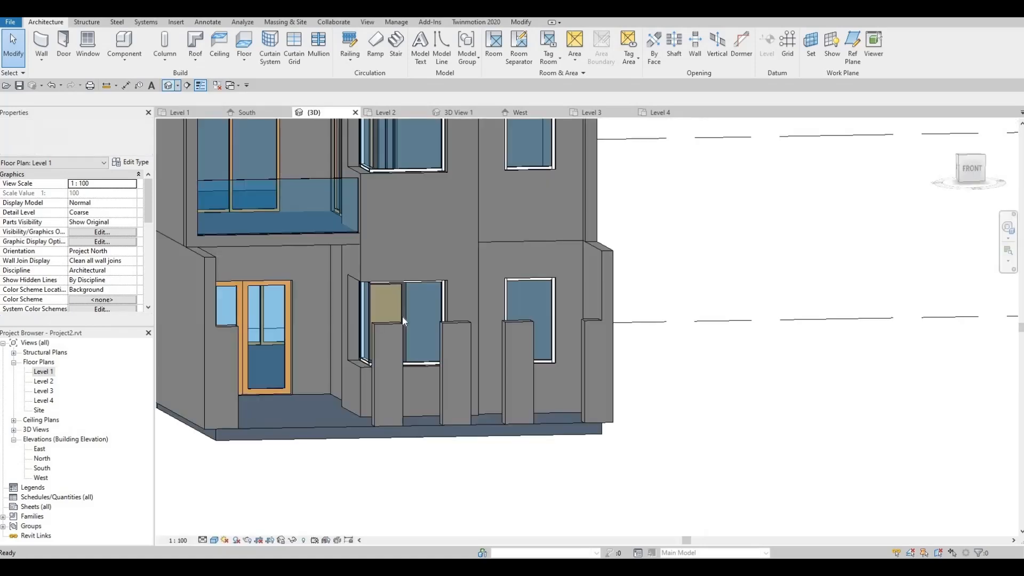
{"action": "left_click", "coordinate": [456, 326]}
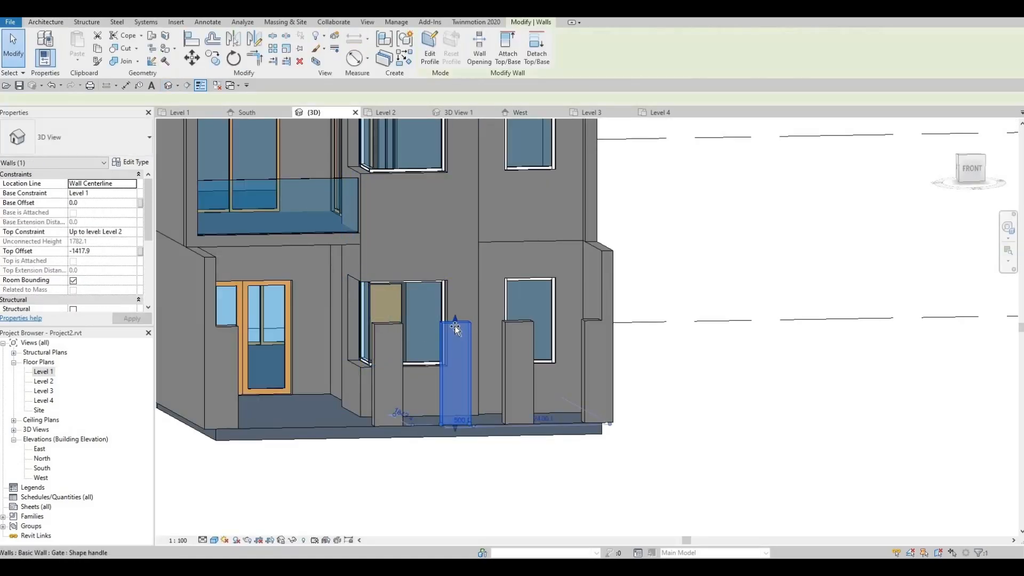
{"action": "left_click_drag", "start_coordinate": [458, 392], "coordinate": [459, 398]}
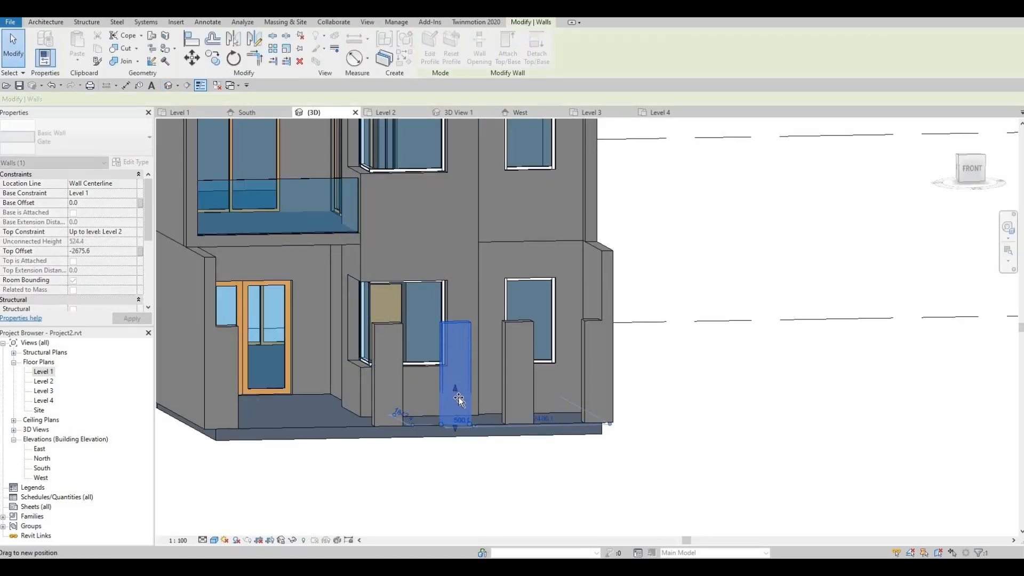
{"action": "left_click_drag", "start_coordinate": [520, 402], "coordinate": [521, 401]}
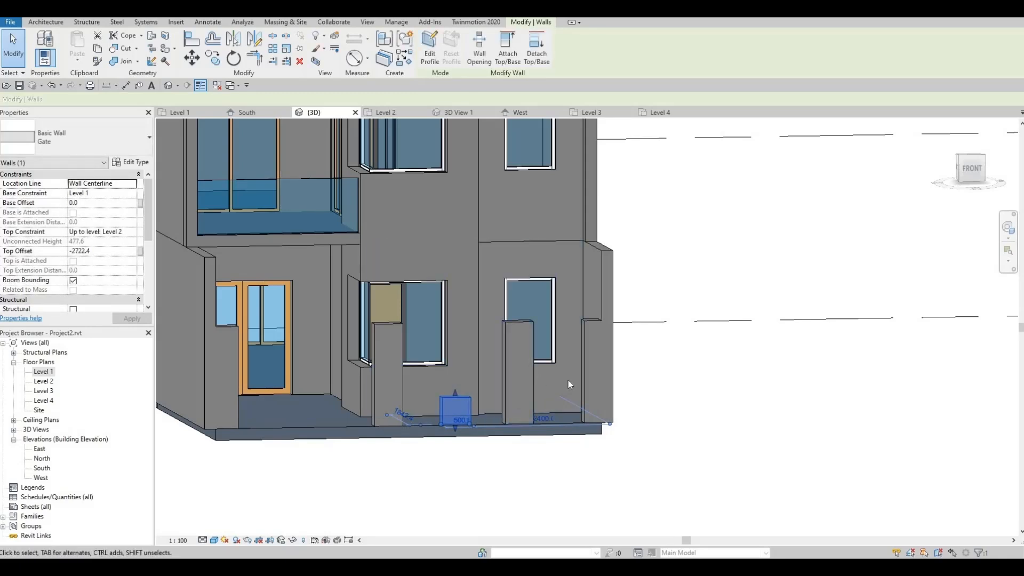
{"action": "left_click", "coordinate": [587, 331]}
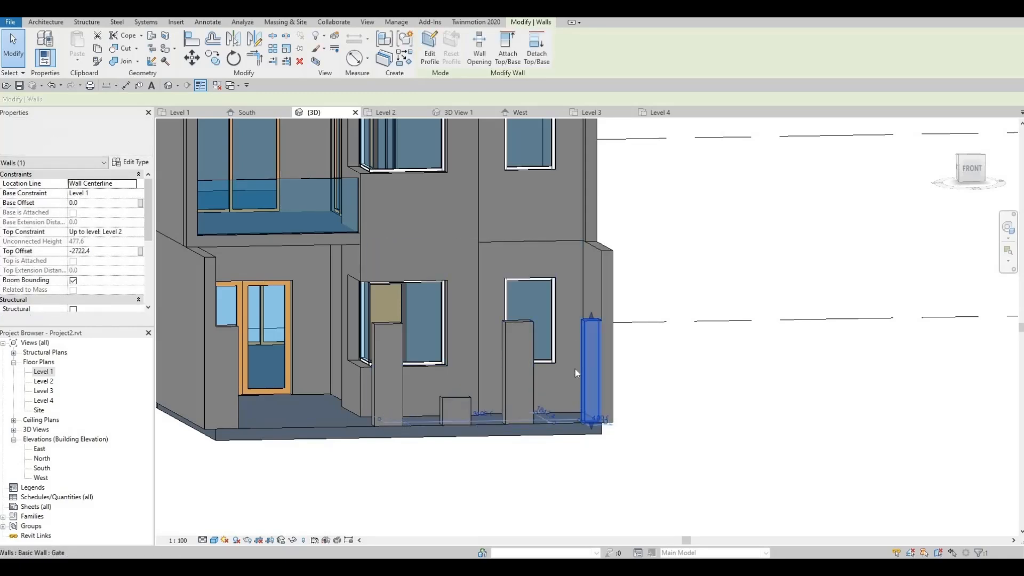
In the Level 1 plan, stretch both ends of the low Gate segment to meet the adjacent piers, making it 1800 mm long.
{"action": "double_click", "coordinate": [42, 371]}
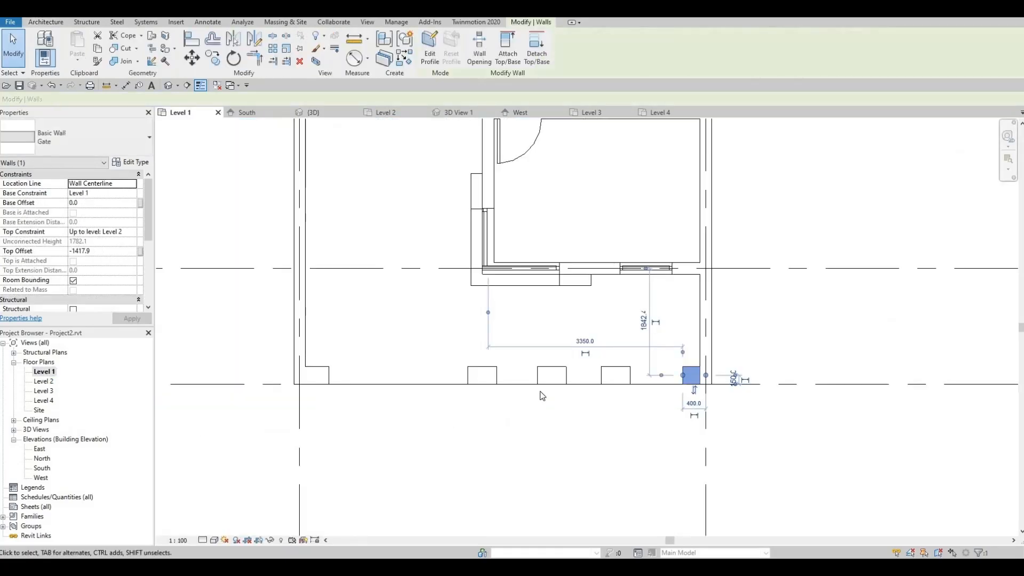
{"action": "left_click", "coordinate": [549, 377]}
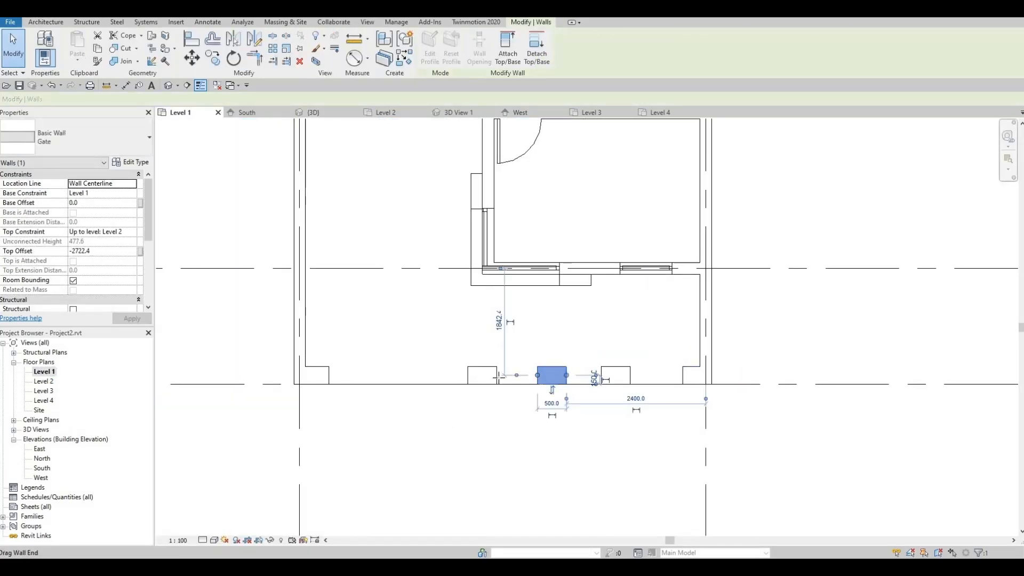
{"action": "left_click_drag", "start_coordinate": [498, 376], "coordinate": [496, 375]}
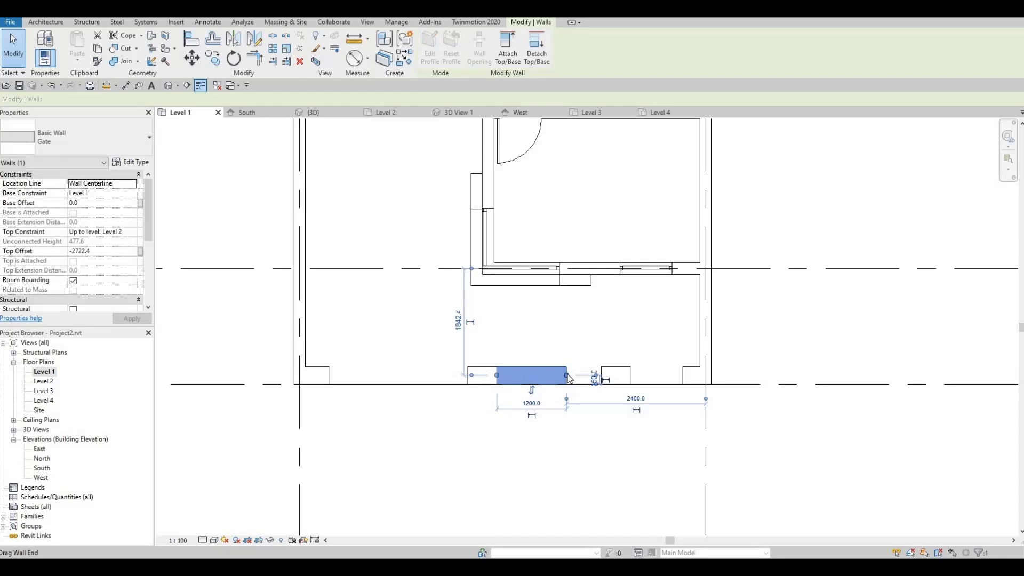
{"action": "left_click_drag", "start_coordinate": [566, 376], "coordinate": [601, 375]}
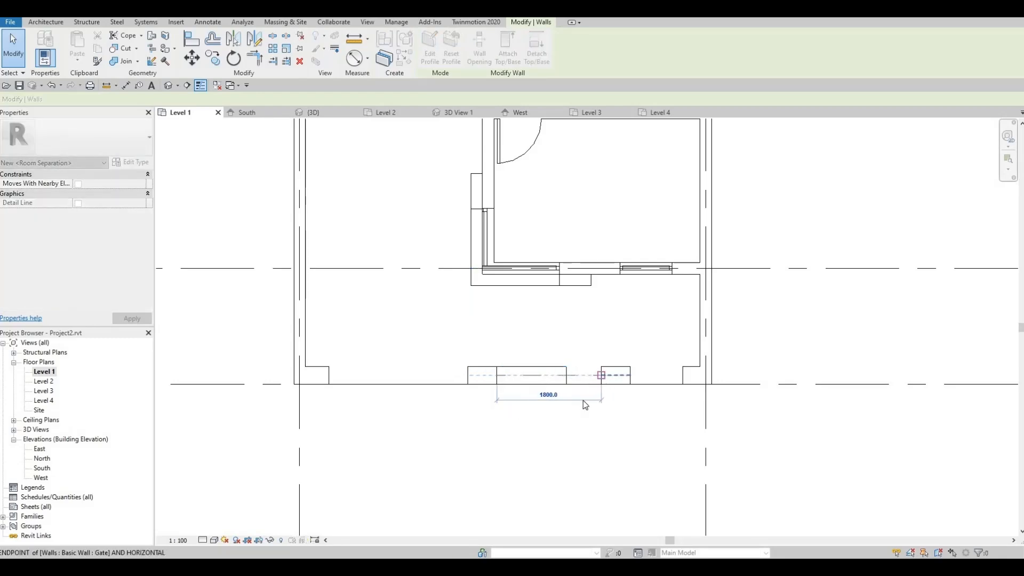
{"action": "left_click", "coordinate": [386, 362]}
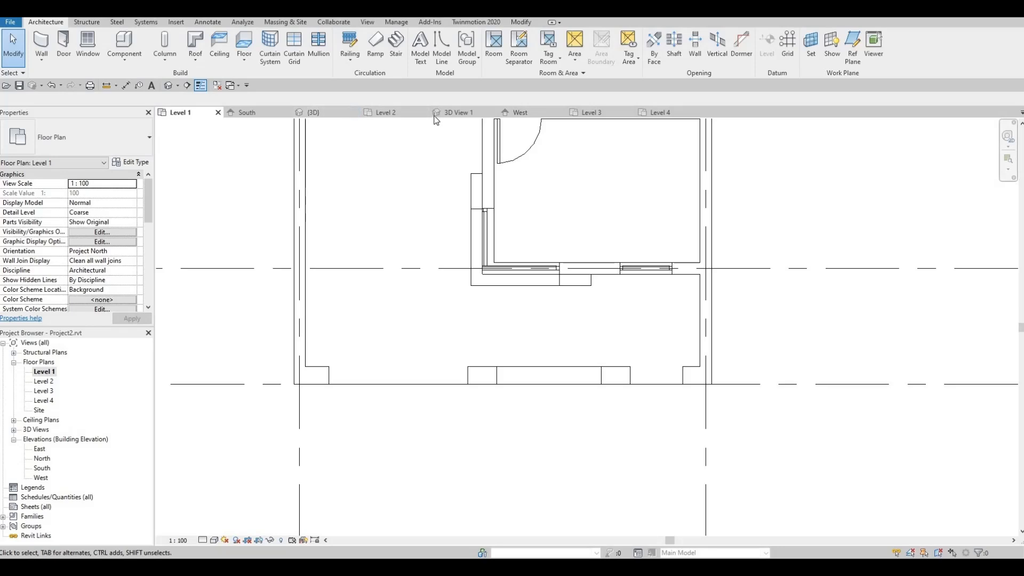
Close the 3D View 1 stair perspective and return to the Level 1 plan.
{"action": "left_click", "coordinate": [463, 116]}
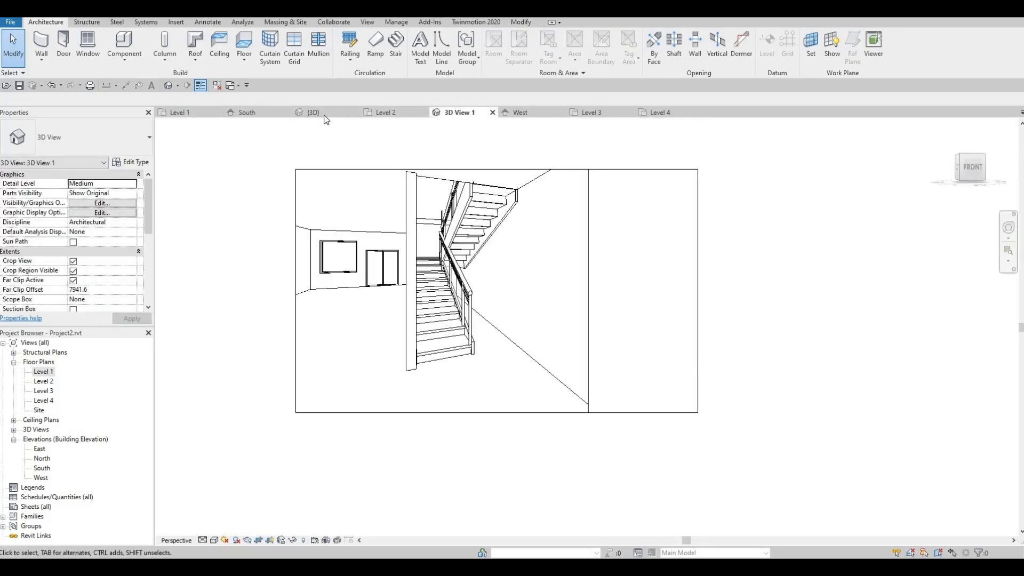
{"action": "left_click", "coordinate": [491, 112]}
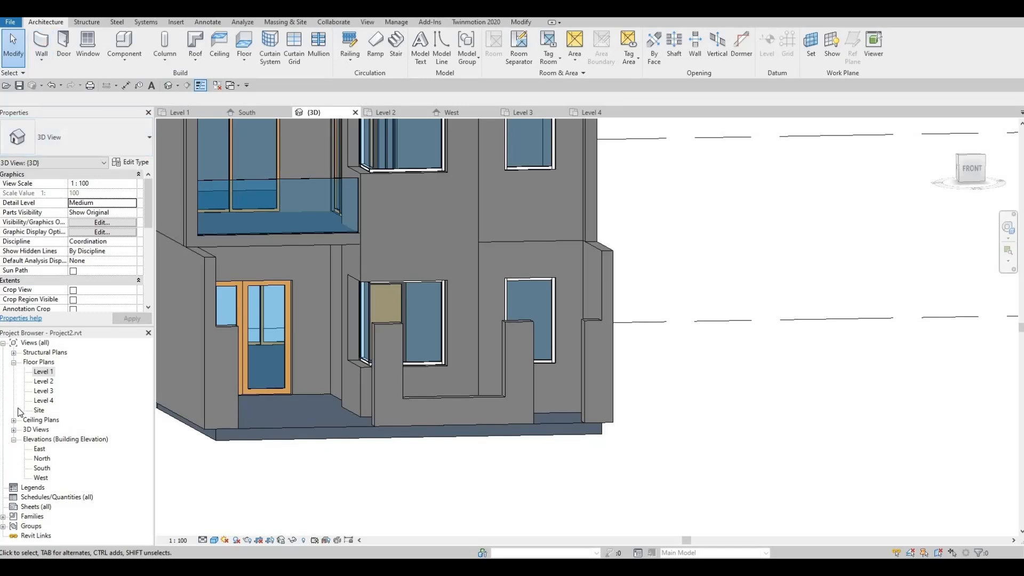
{"action": "double_click", "coordinate": [43, 372]}
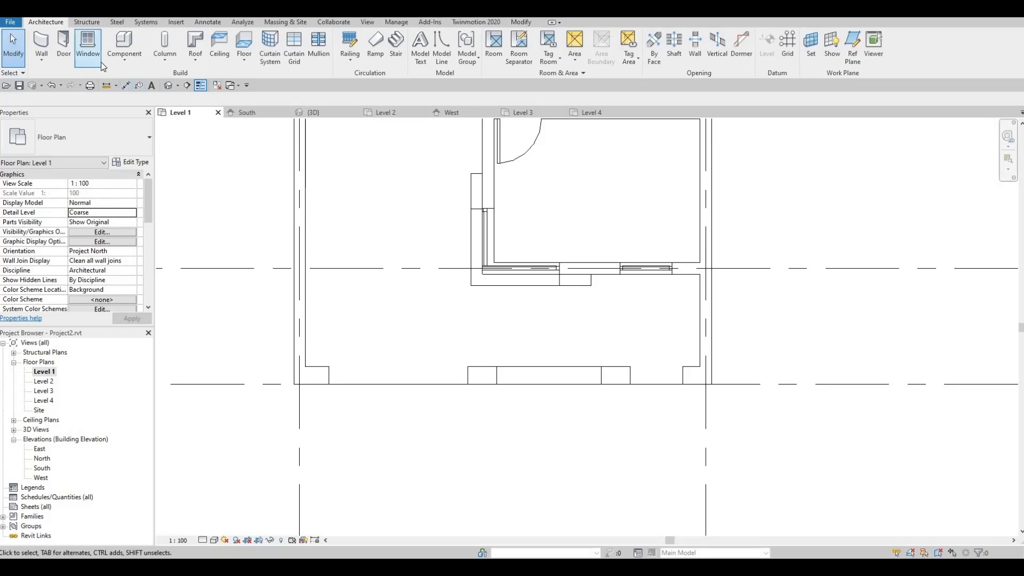
Start an in-place model component in the Generic Models category with the name Generic Models 4.
{"action": "left_click", "coordinate": [121, 61]}
{"action": "left_click", "coordinate": [134, 103]}
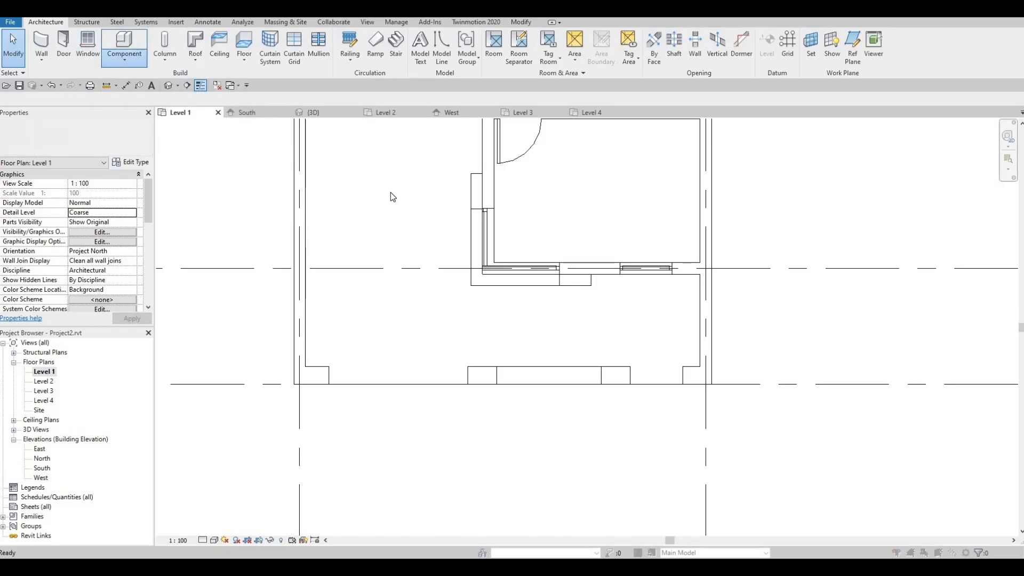
{"action": "scroll", "coordinate": [476, 236], "scroll_direction": "down", "scroll_amount": 3}
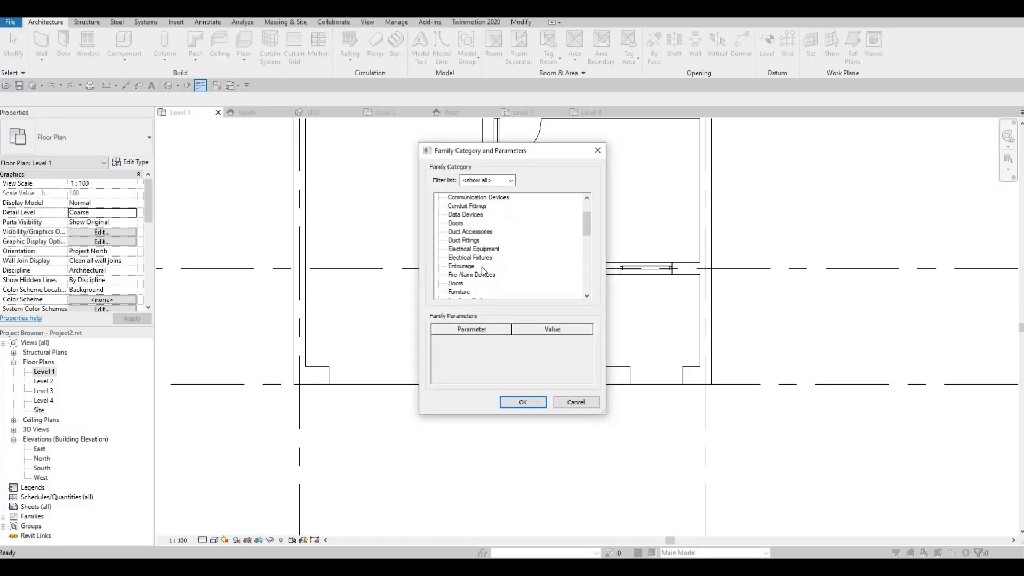
{"action": "scroll", "coordinate": [475, 274], "scroll_direction": "down", "scroll_amount": 1}
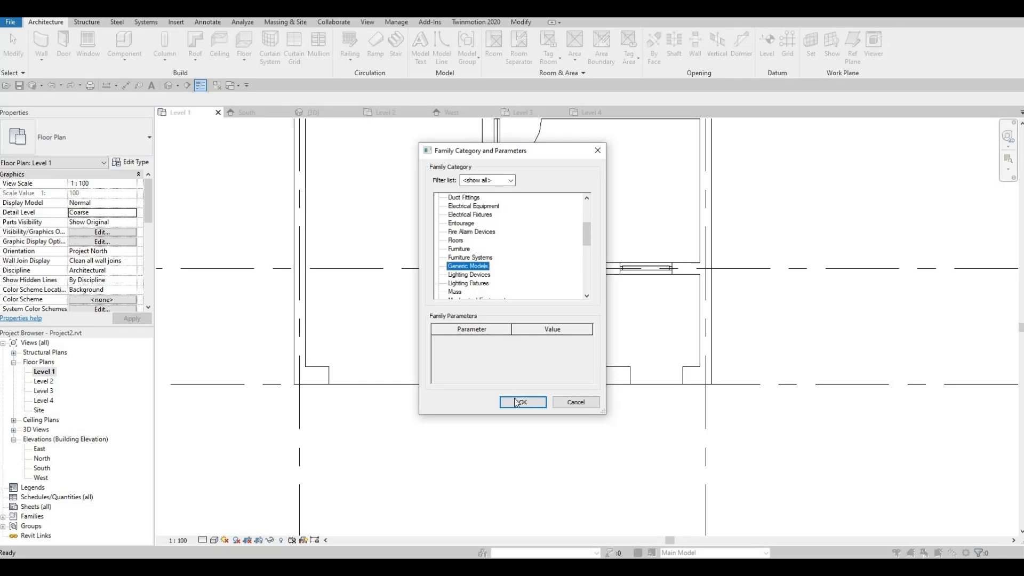
{"action": "key", "text": "Return"}
{"action": "left_click", "coordinate": [541, 295]}
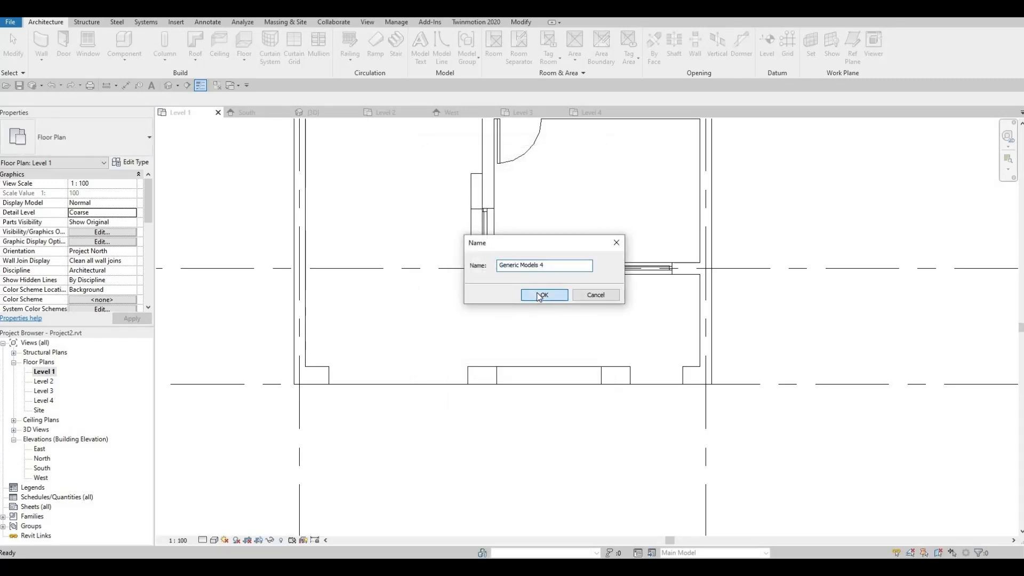
Start an extrusion and set its work plane by picking the inner face of the low Gate wall segment.
{"action": "left_click", "coordinate": [99, 50]}
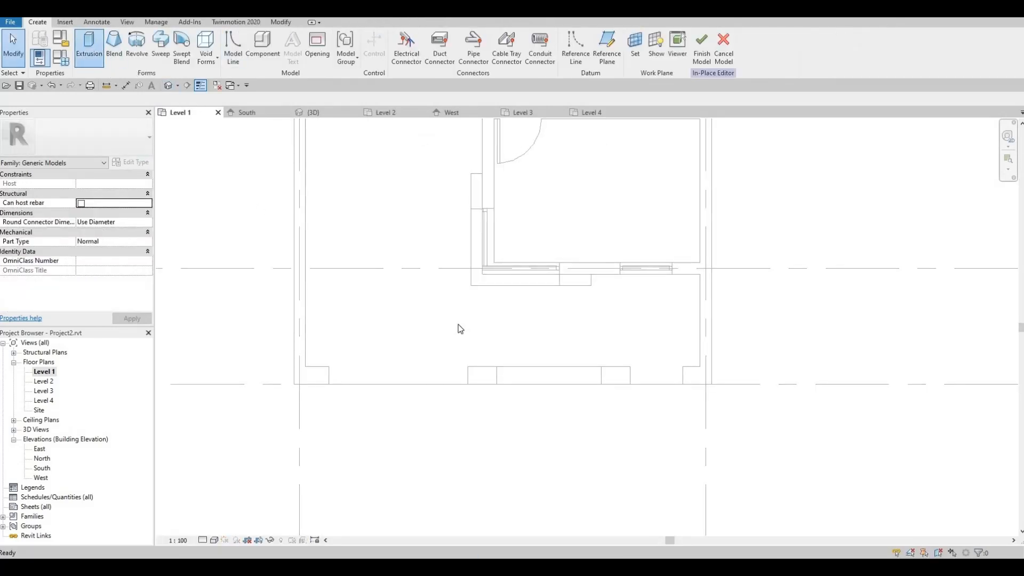
{"action": "scroll", "coordinate": [513, 372], "scroll_direction": "up", "scroll_amount": 1}
{"action": "scroll", "coordinate": [508, 368], "scroll_direction": "up", "scroll_amount": 4}
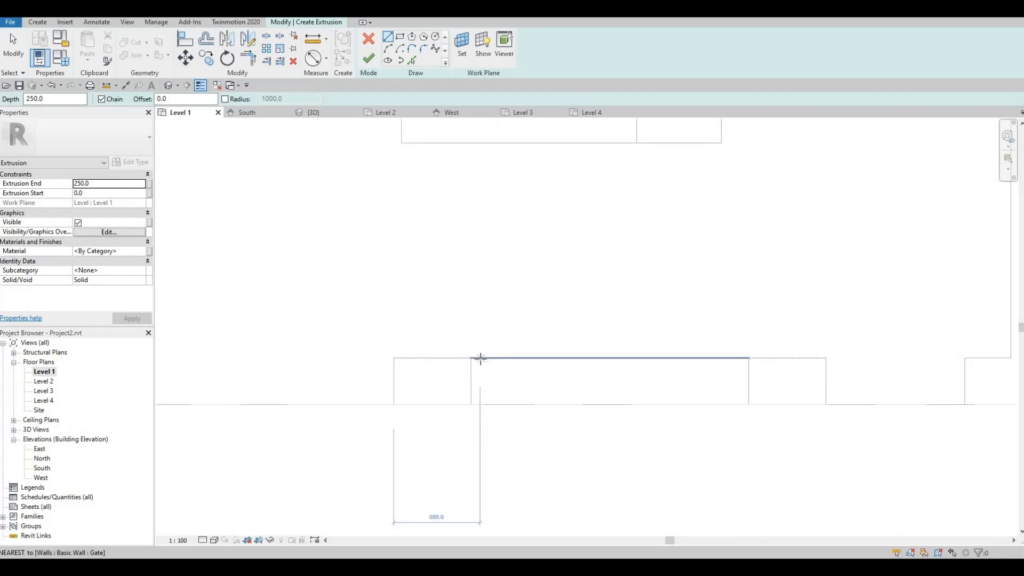
{"action": "left_click", "coordinate": [462, 46]}
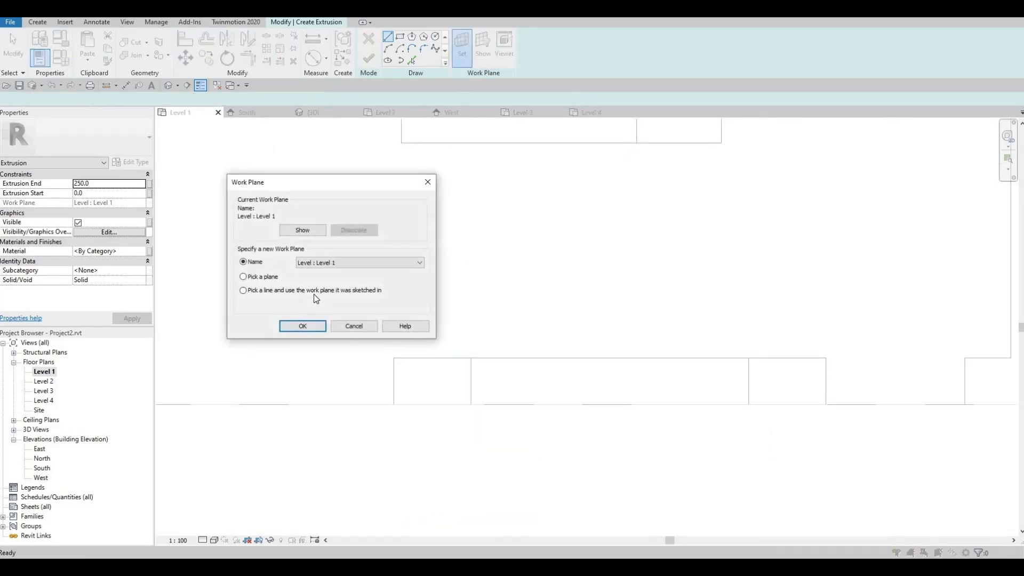
{"action": "left_click", "coordinate": [302, 326]}
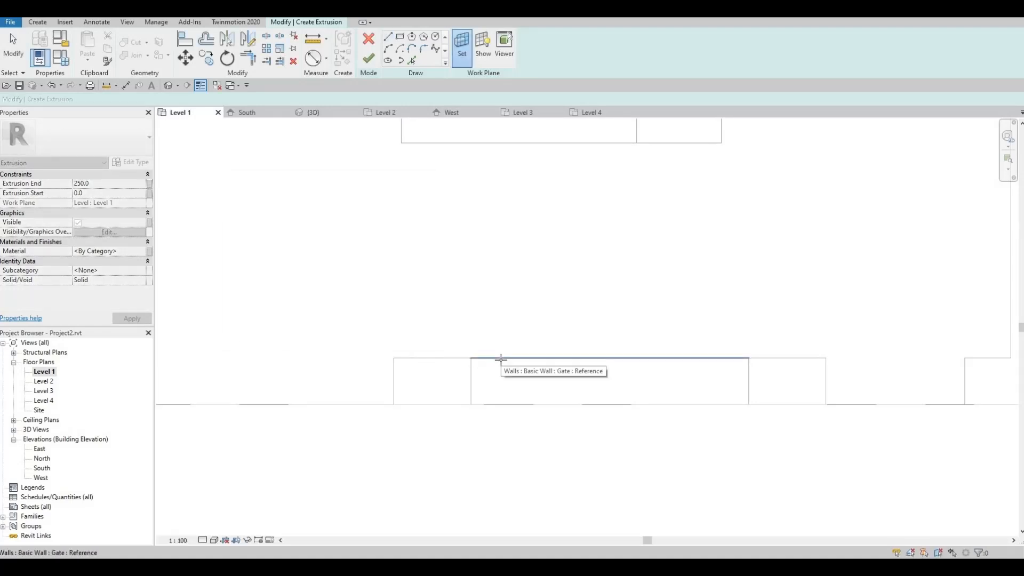
{"action": "left_click", "coordinate": [499, 358]}
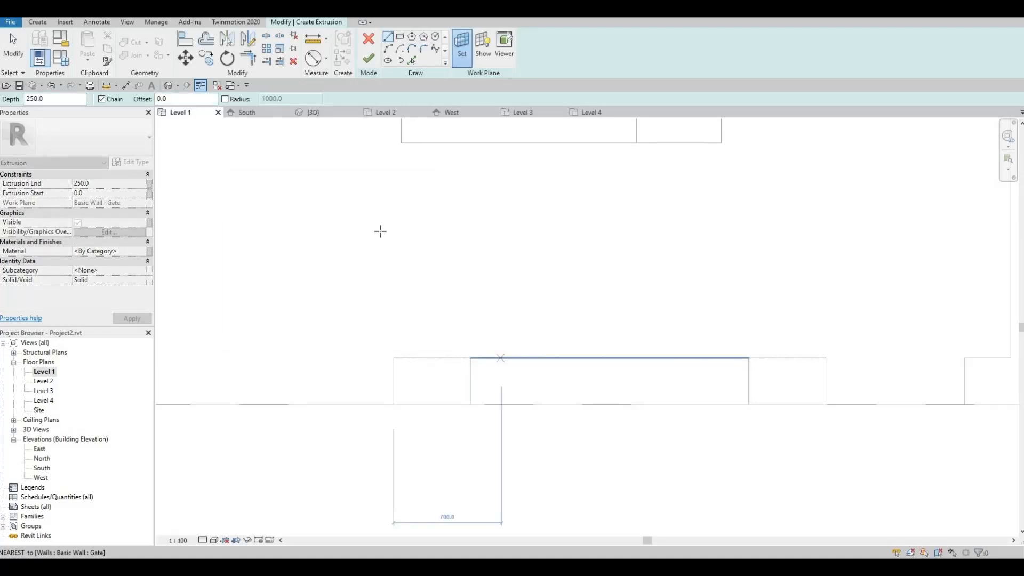
Sketch a rectangle about 70 mm wide across the low wall's full 300 mm thickness, near its left pier.
{"action": "left_click", "coordinate": [400, 38]}
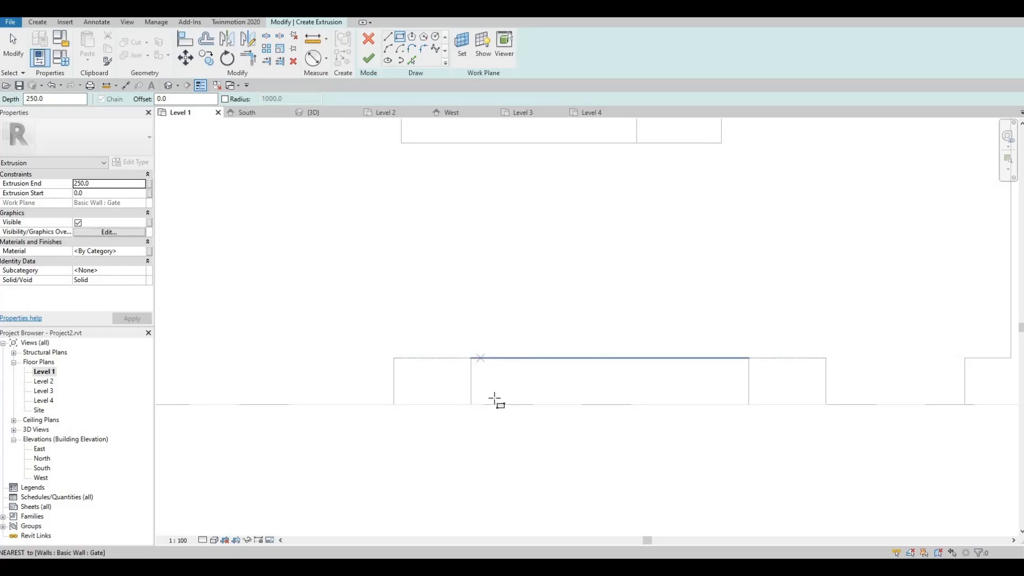
{"action": "left_click", "coordinate": [494, 401]}
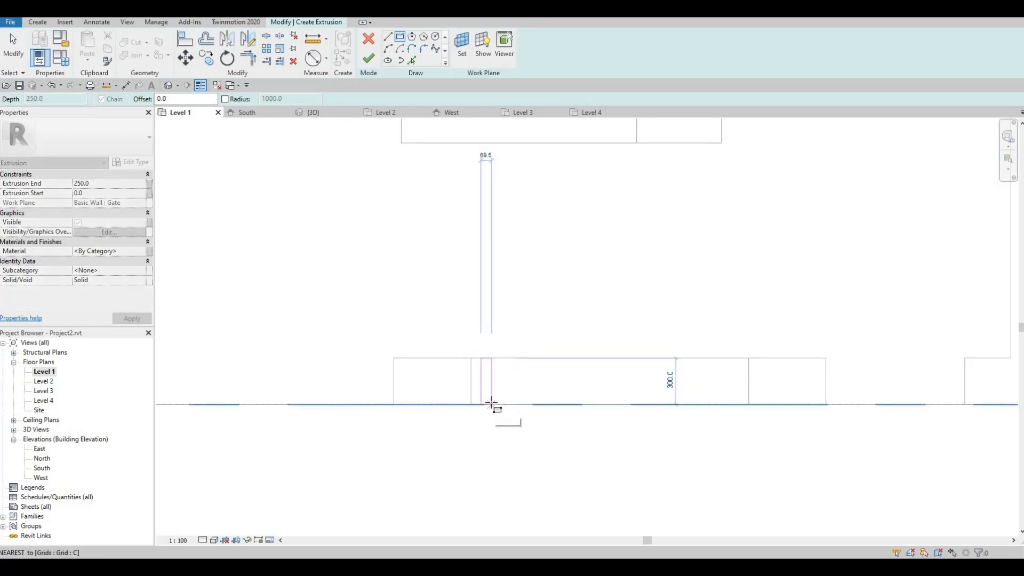
{"action": "left_click", "coordinate": [492, 404]}
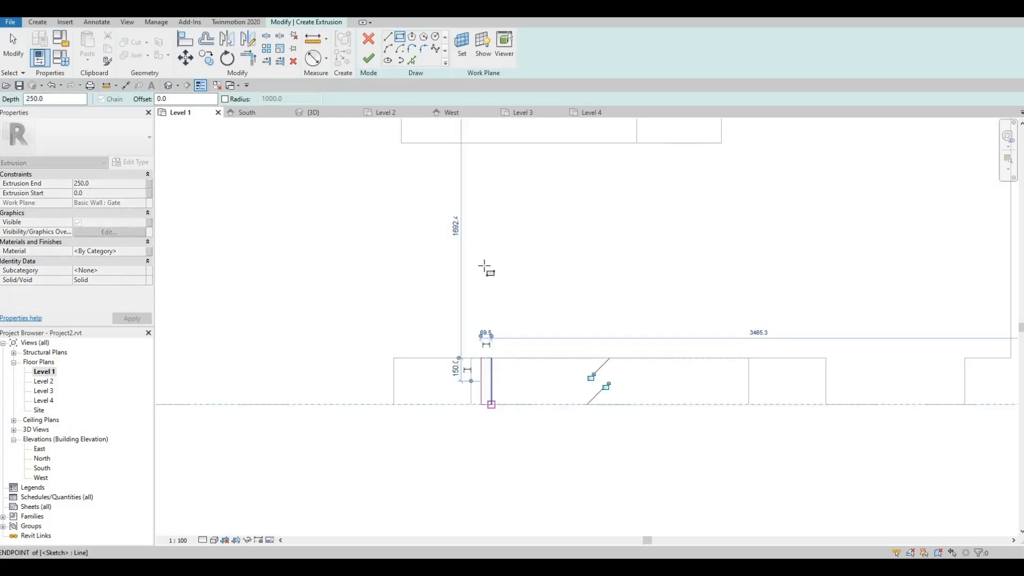
{"action": "scroll", "coordinate": [492, 395], "scroll_direction": "up", "scroll_amount": 2}
{"action": "key", "text": "Escape"}
Pull the rectangle's two short edges inward from the wall faces and set its length to 200 mm.
{"action": "left_click", "coordinate": [490, 397]}
{"action": "left_click", "coordinate": [483, 407]}
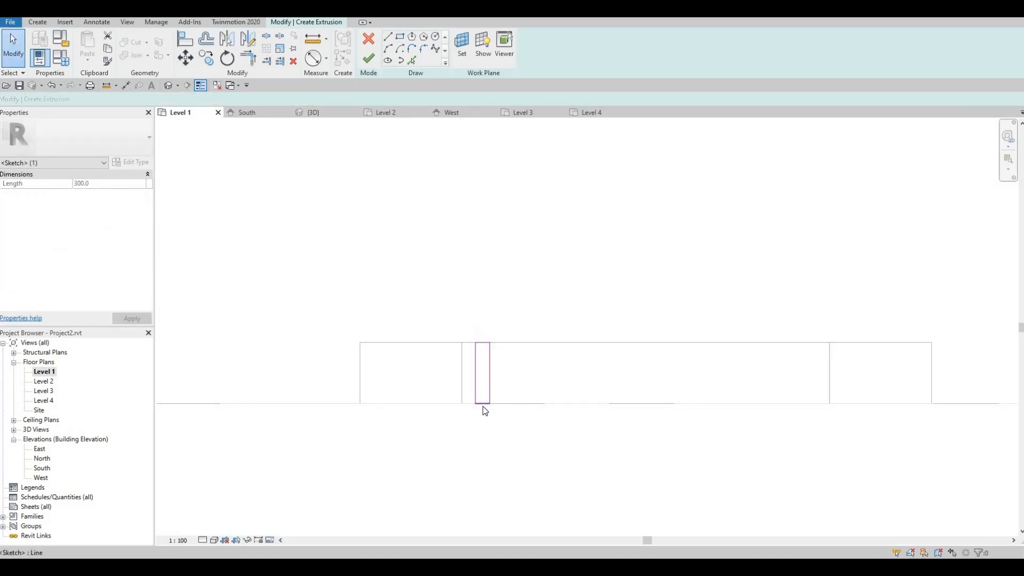
{"action": "left_click", "coordinate": [488, 404]}
{"action": "left_click_drag", "start_coordinate": [490, 403], "coordinate": [489, 395]}
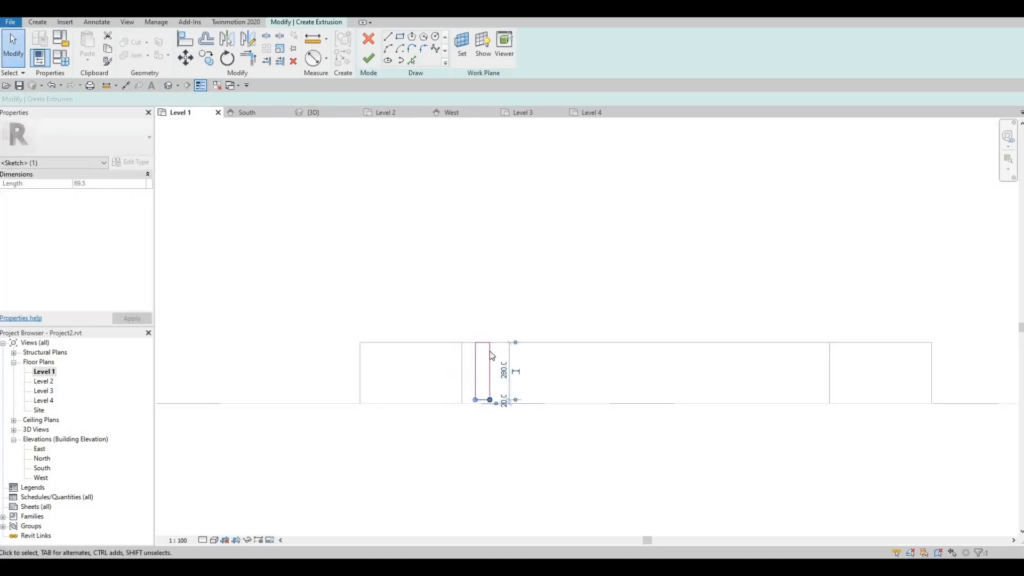
{"action": "left_click", "coordinate": [484, 352]}
{"action": "left_click_drag", "start_coordinate": [484, 352], "coordinate": [490, 360]}
{"action": "left_click", "coordinate": [508, 376]}
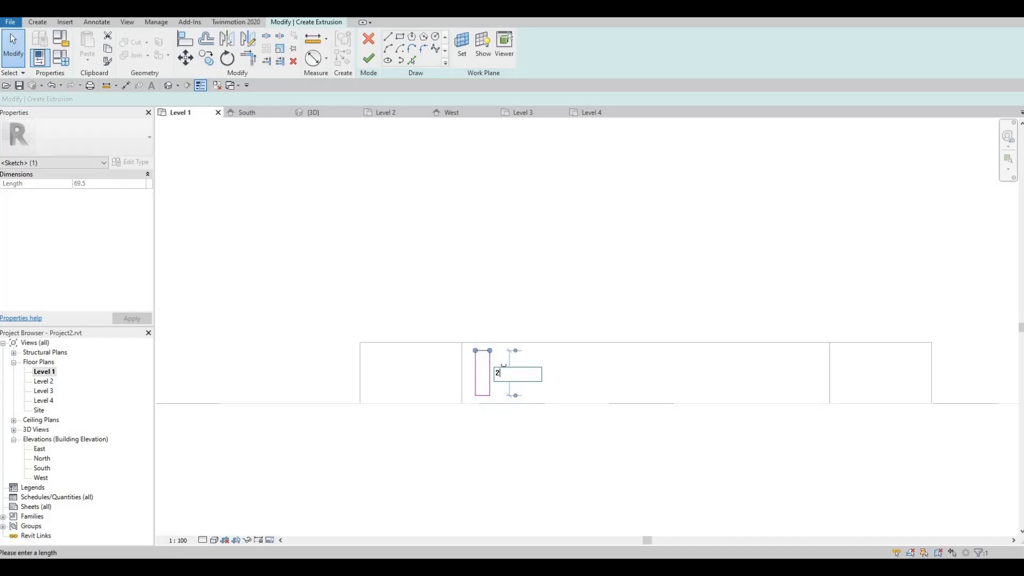
{"action": "key", "text": "Return"}
Set the rectangle's width to 50 mm and finish the extrusion with a depth of 250 mm.
{"action": "left_click", "coordinate": [487, 371]}
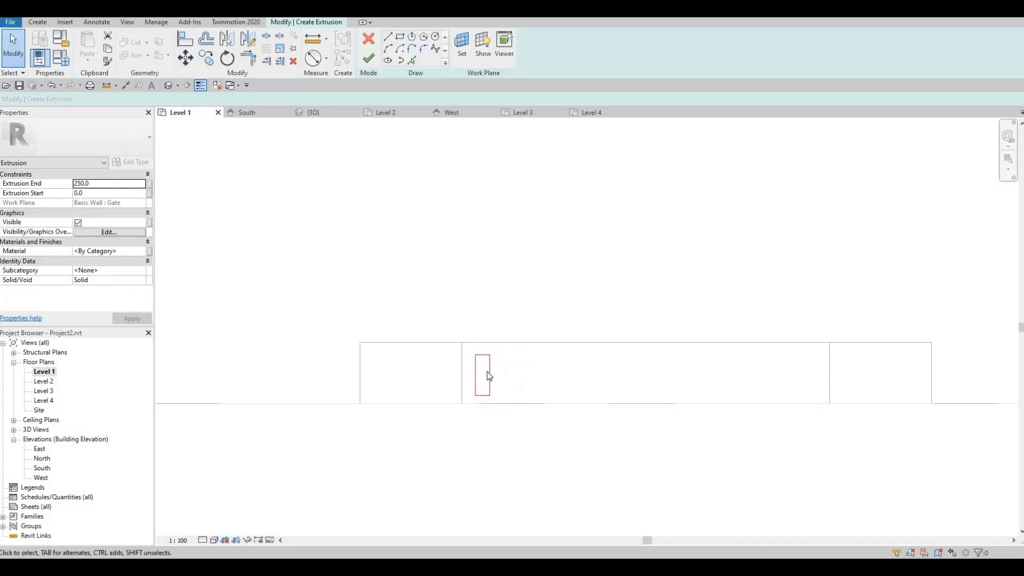
{"action": "left_click", "coordinate": [489, 359]}
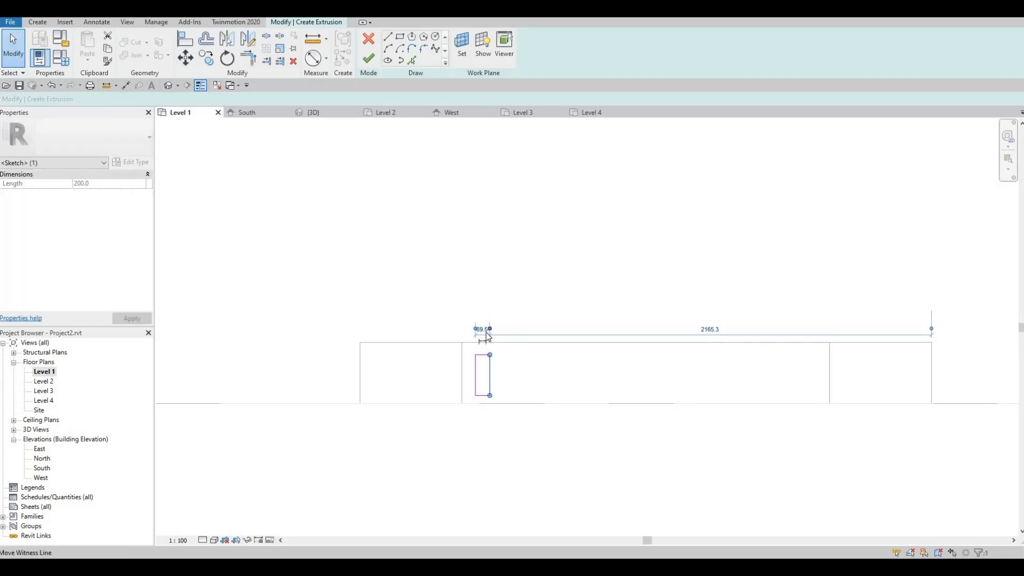
{"action": "scroll", "coordinate": [482, 331], "scroll_direction": "up", "scroll_amount": 1}
{"action": "left_click", "coordinate": [483, 330]}
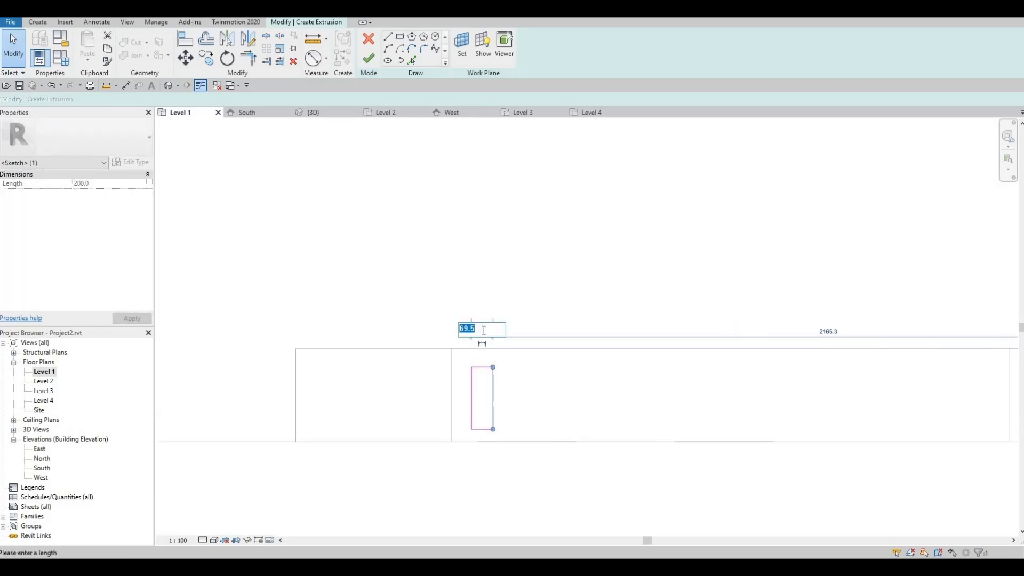
{"action": "type", "text": "50"}
{"action": "key", "text": "Return"}
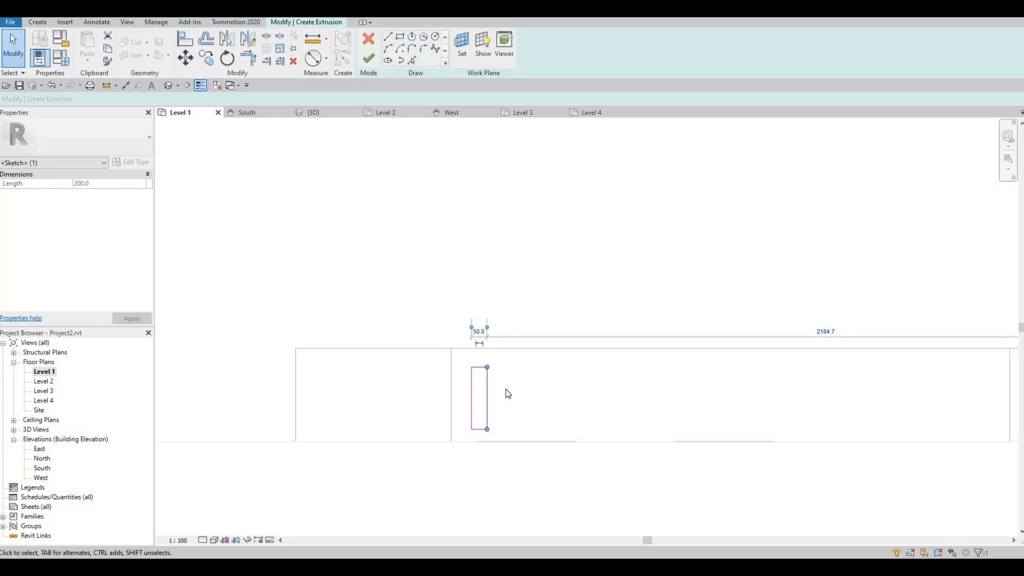
{"action": "left_click", "coordinate": [506, 394]}
{"action": "scroll", "coordinate": [503, 395], "scroll_direction": "down", "scroll_amount": 1}
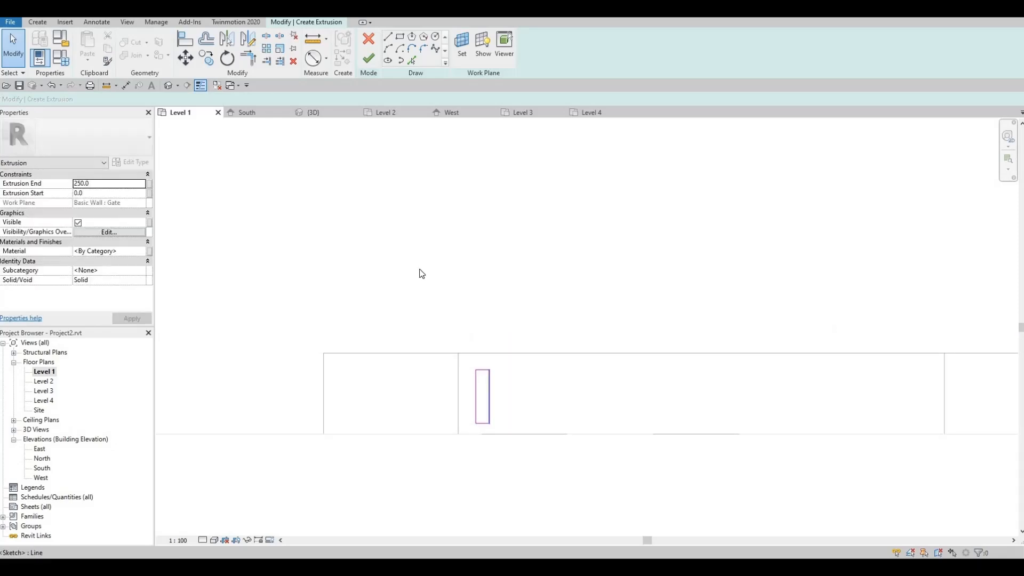
{"action": "left_click", "coordinate": [367, 60]}
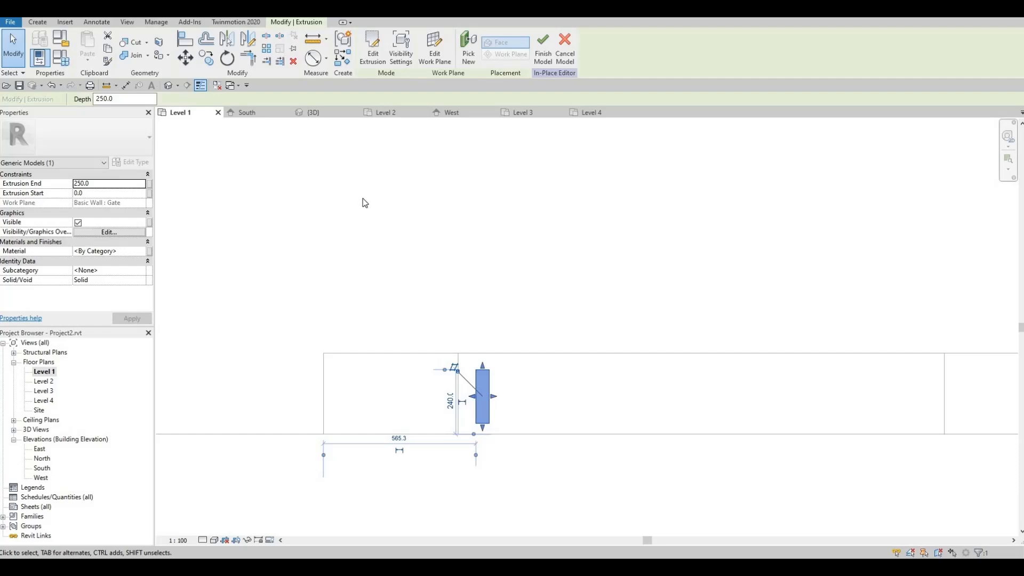
{"action": "scroll", "coordinate": [438, 279], "scroll_direction": "down", "scroll_amount": 1}
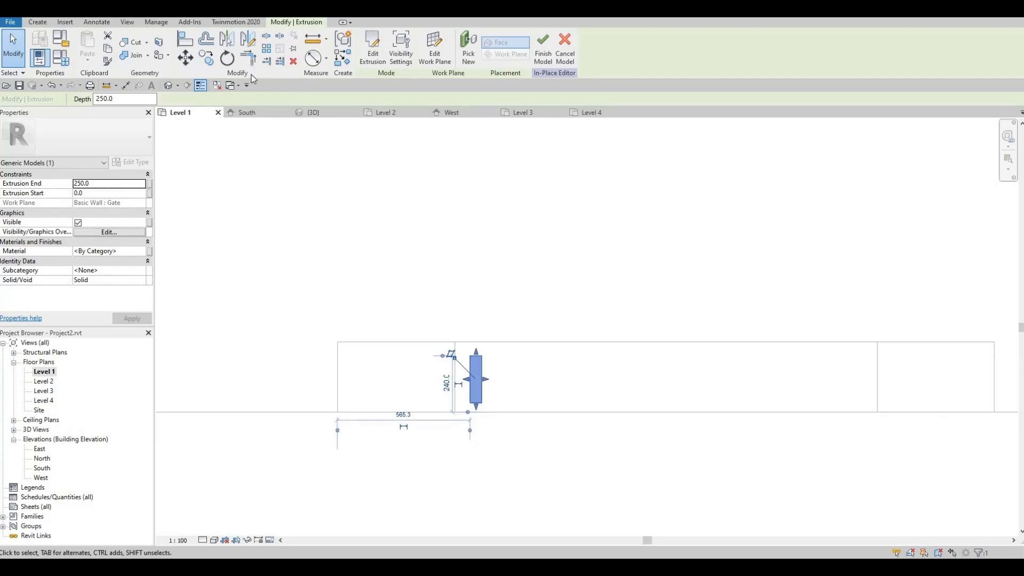
In the 3D view, stretch the new bar on the low Gate wall upward to roughly the top of the left pier.
{"action": "left_click", "coordinate": [170, 85]}
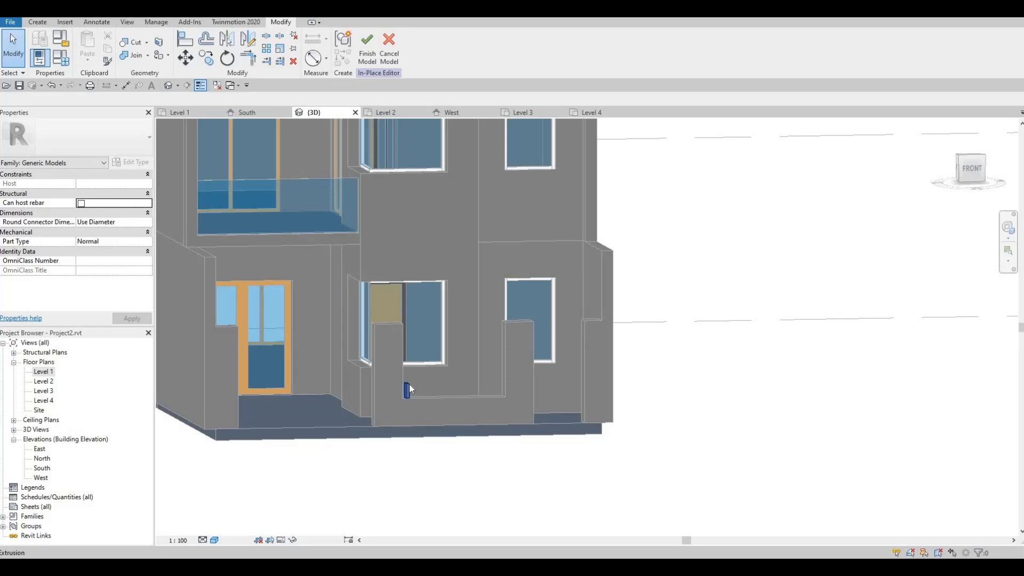
{"action": "left_click", "coordinate": [408, 383]}
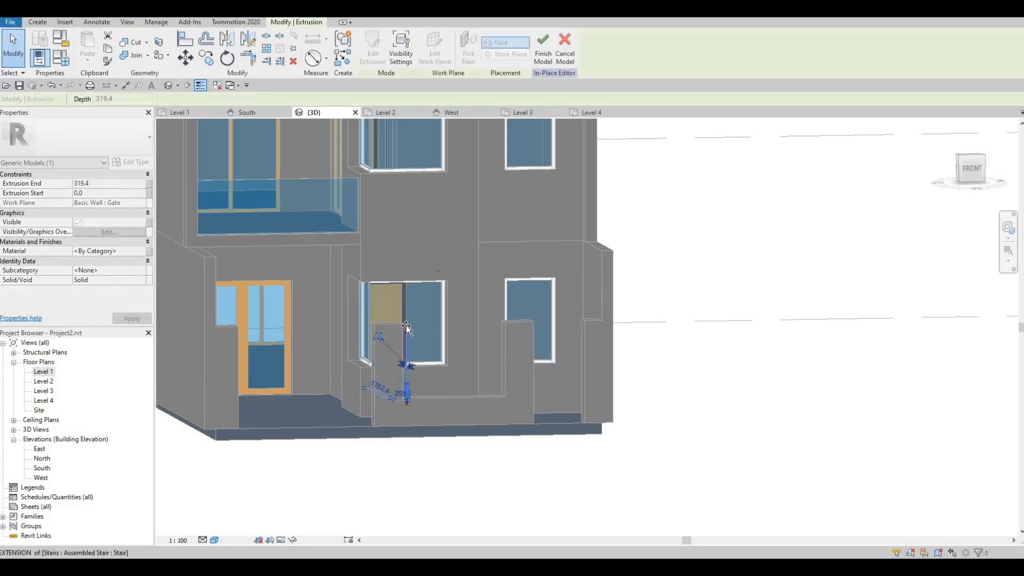
{"action": "left_click", "coordinate": [423, 350]}
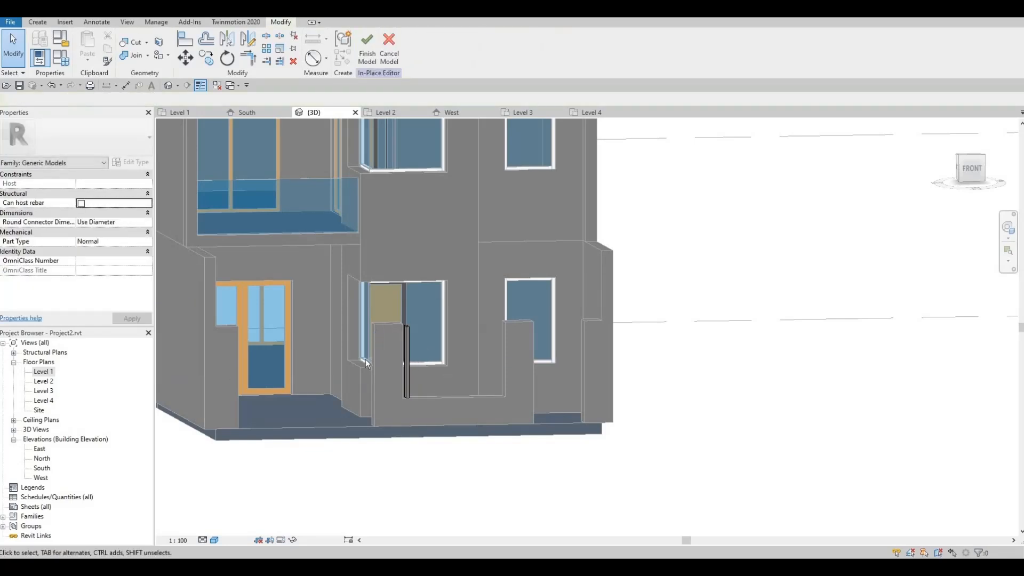
Adjust the bar's top to about the pier's top, for an extrusion end of about 1304.5 mm, and return to the Level 1 floor plan.
{"action": "scroll", "coordinate": [422, 353], "scroll_direction": "up", "scroll_amount": 5}
{"action": "scroll", "coordinate": [410, 349], "scroll_direction": "up", "scroll_amount": 1}
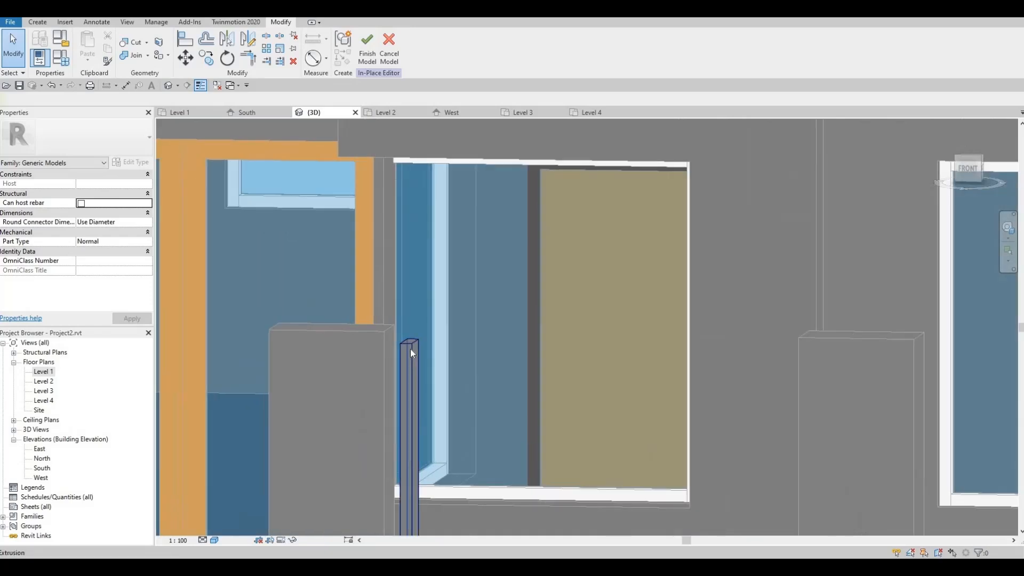
{"action": "left_click", "coordinate": [411, 339]}
{"action": "left_click_drag", "start_coordinate": [409, 338], "coordinate": [443, 333]}
{"action": "left_click", "coordinate": [446, 358]}
{"action": "scroll", "coordinate": [445, 354], "scroll_direction": "down", "scroll_amount": 3}
{"action": "middle_click_drag", "start_coordinate": [463, 379], "coordinate": [454, 493], "text": "shift"}
{"action": "scroll", "coordinate": [455, 430], "scroll_direction": "up", "scroll_amount": 5}
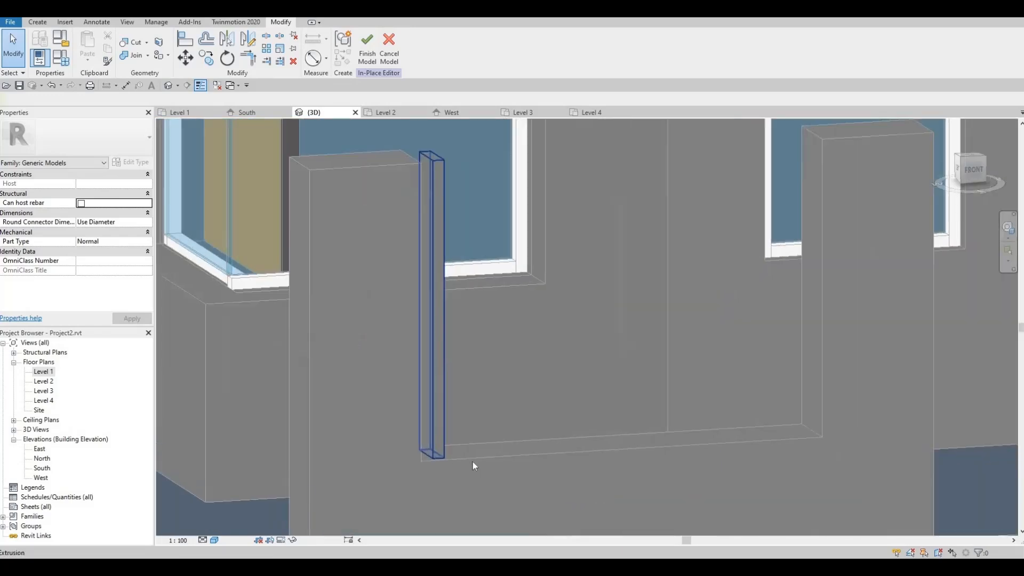
{"action": "scroll", "coordinate": [484, 417], "scroll_direction": "down", "scroll_amount": 5}
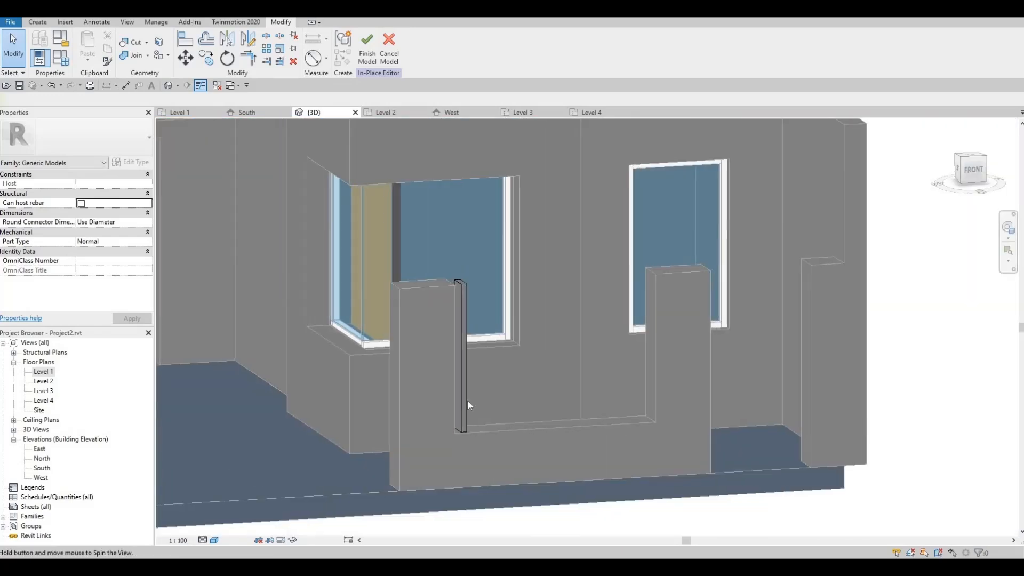
{"action": "middle_click_drag", "start_coordinate": [468, 401], "coordinate": [383, 206], "text": "shift"}
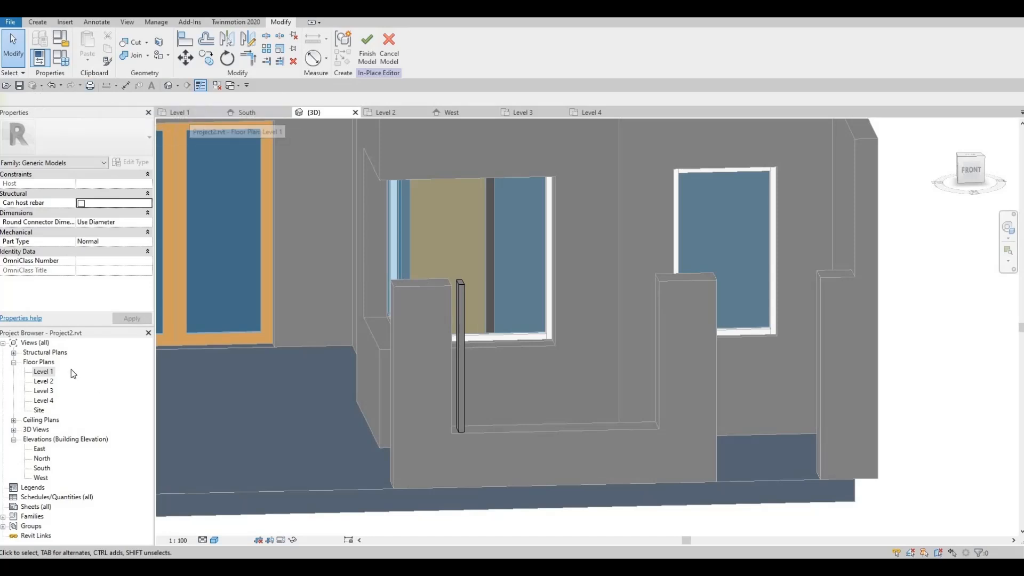
{"action": "double_click", "coordinate": [43, 371]}
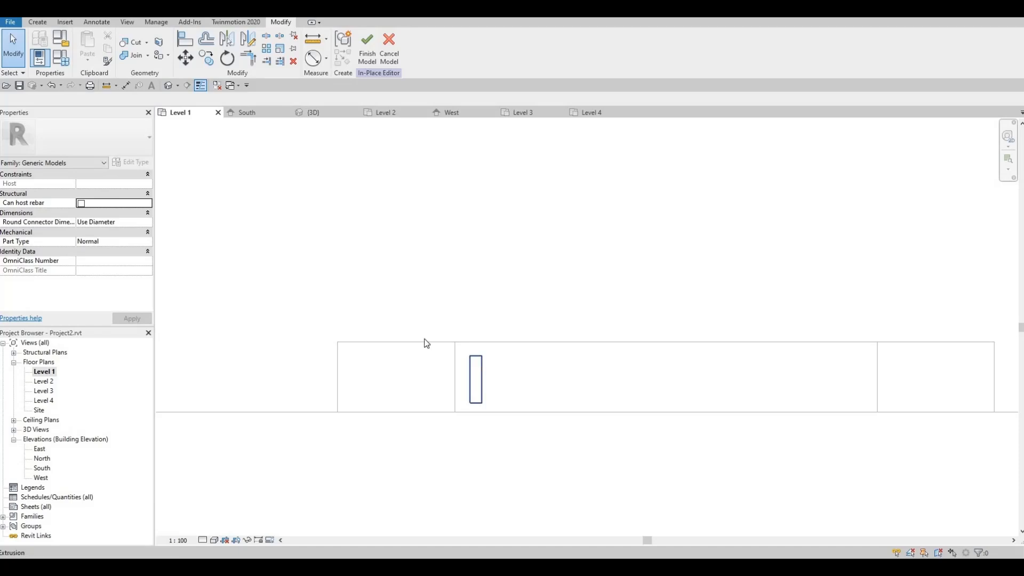
{"action": "left_click", "coordinate": [470, 376]}
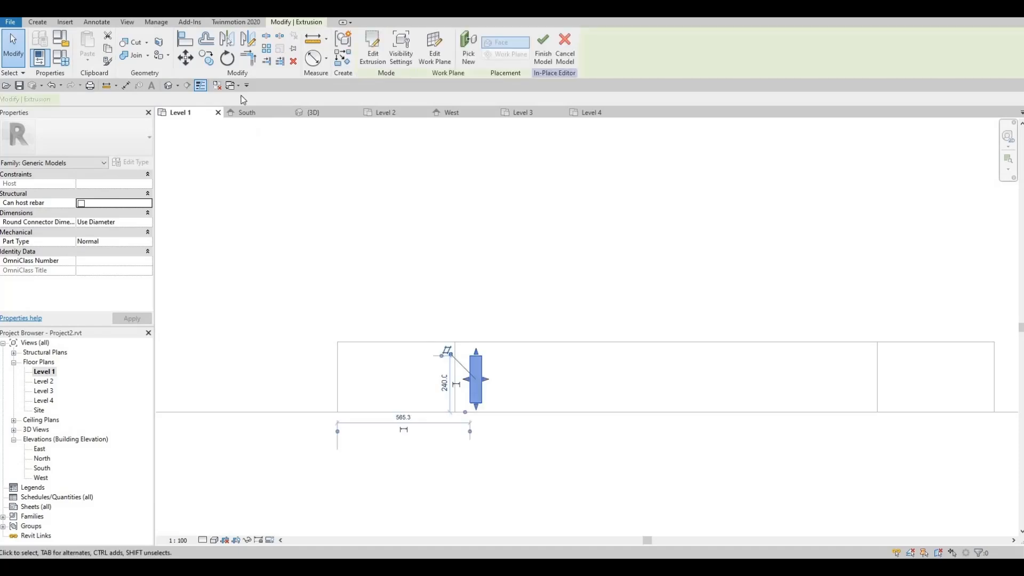
{"action": "left_click", "coordinate": [210, 56]}
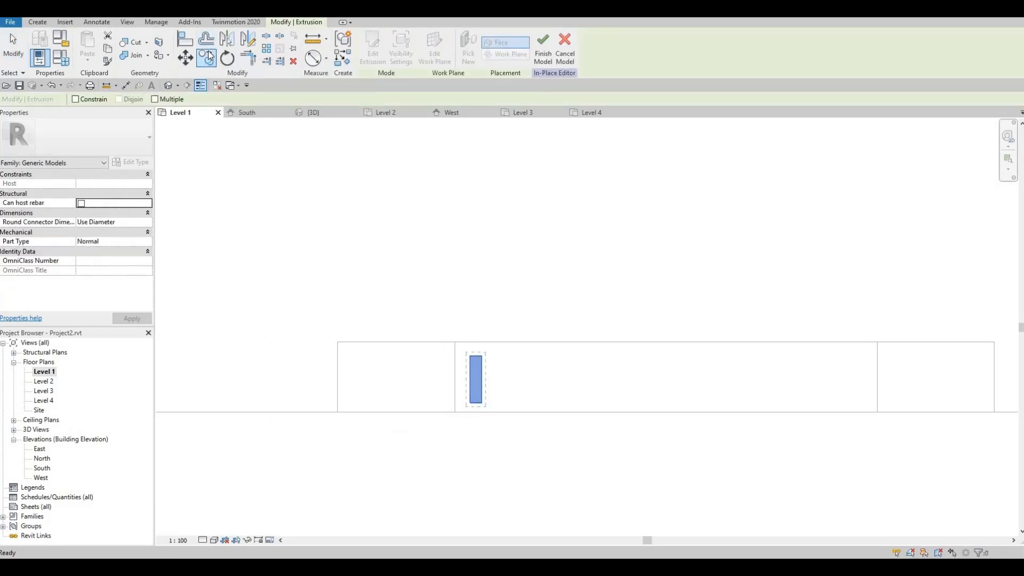
{"action": "left_click", "coordinate": [155, 99]}
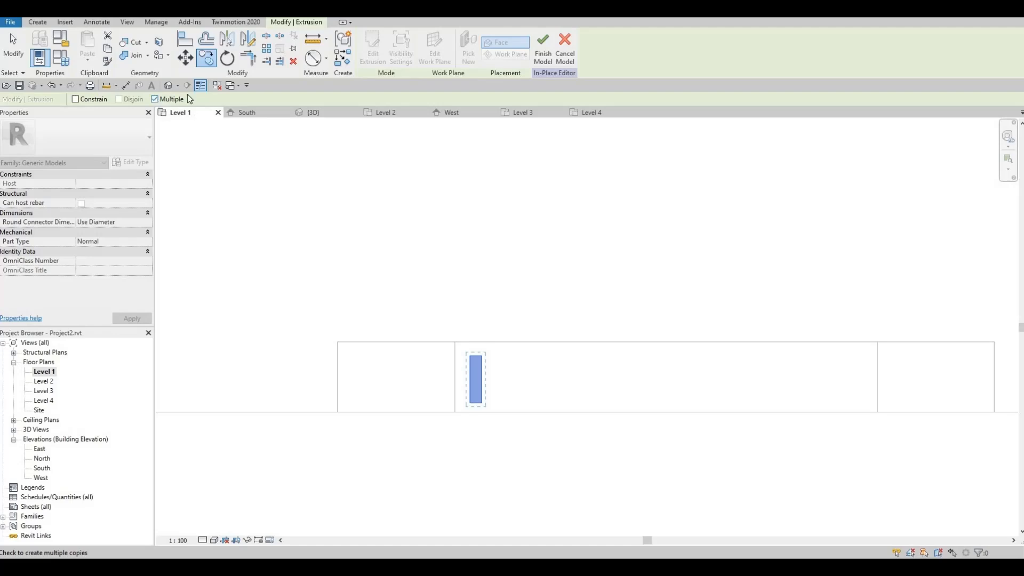
{"action": "key", "text": "Escape"}
{"action": "key", "text": "Escape"}
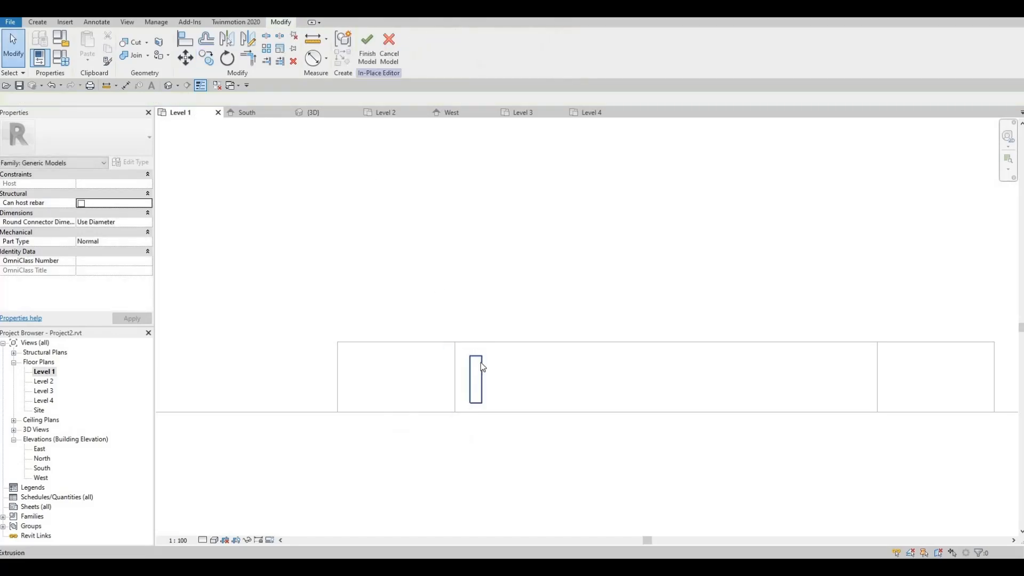
Try to array the bar along the low wall as 12 grouped items with the last near the right pier, raising the count to 15.
{"action": "left_click", "coordinate": [480, 366]}
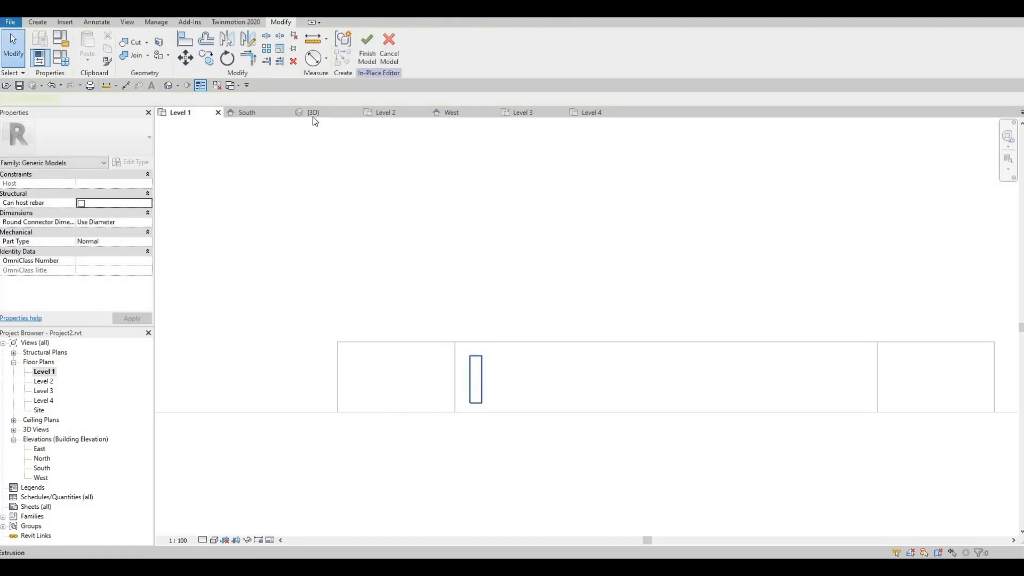
{"action": "left_click", "coordinate": [269, 50]}
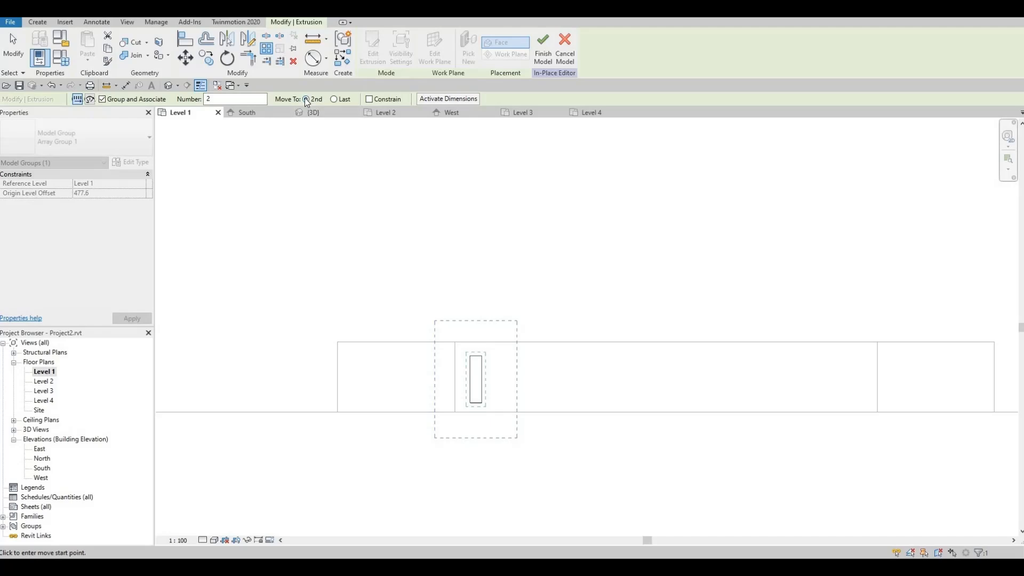
{"action": "left_click", "coordinate": [334, 100]}
{"action": "left_click_drag", "start_coordinate": [222, 100], "coordinate": [170, 115]}
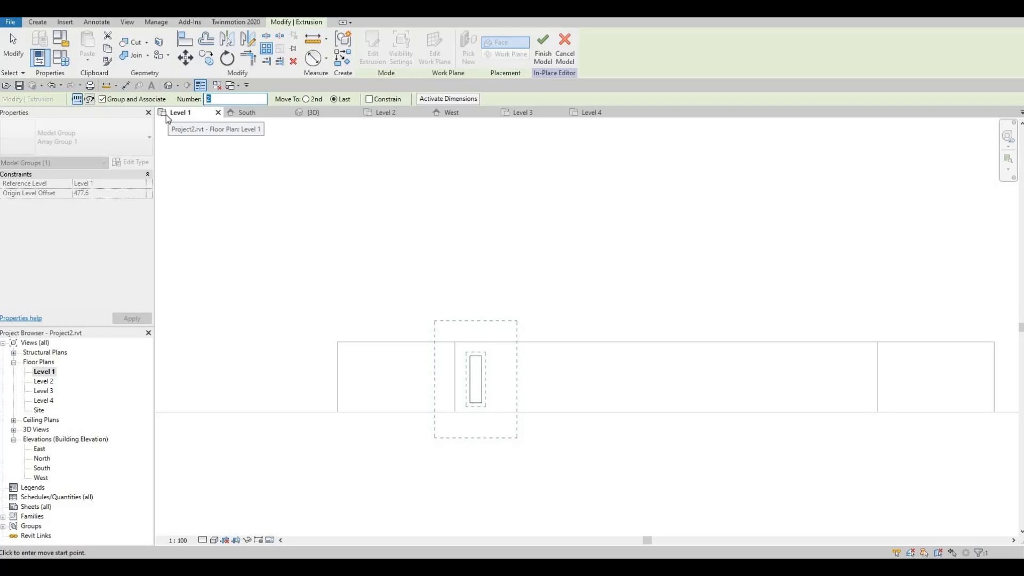
{"action": "type", "text": "12"}
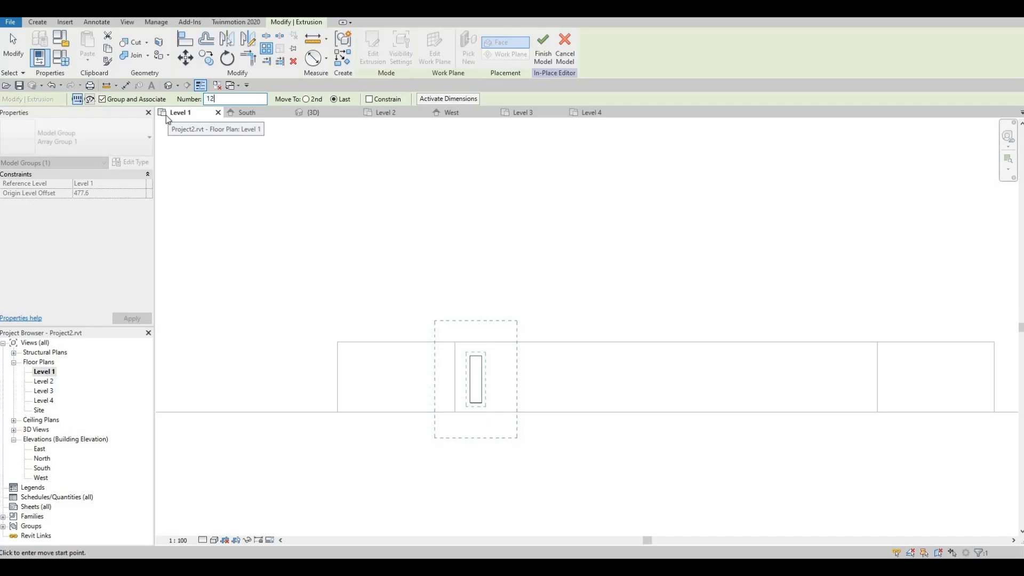
{"action": "left_click", "coordinate": [475, 355]}
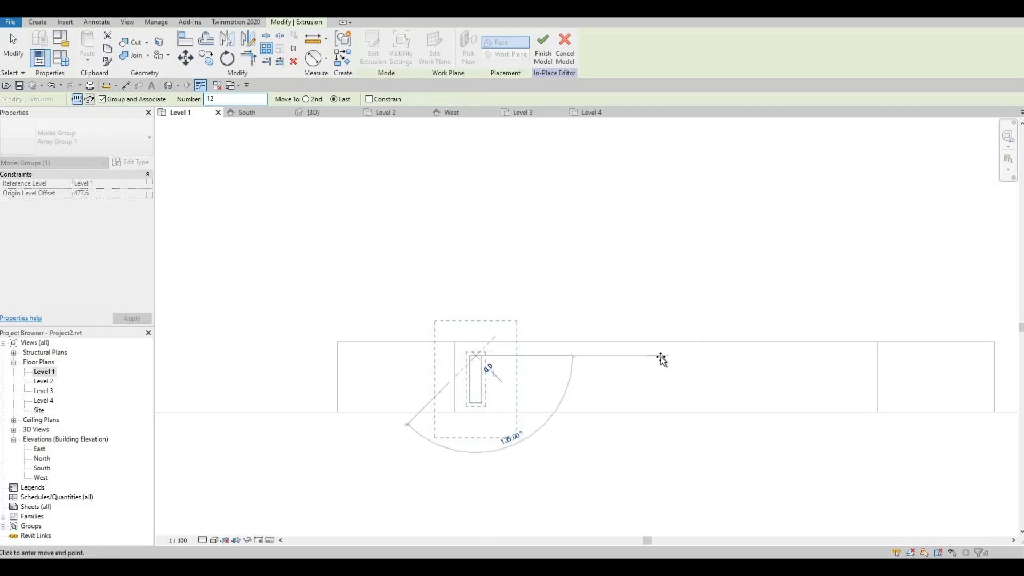
{"action": "left_click", "coordinate": [862, 361]}
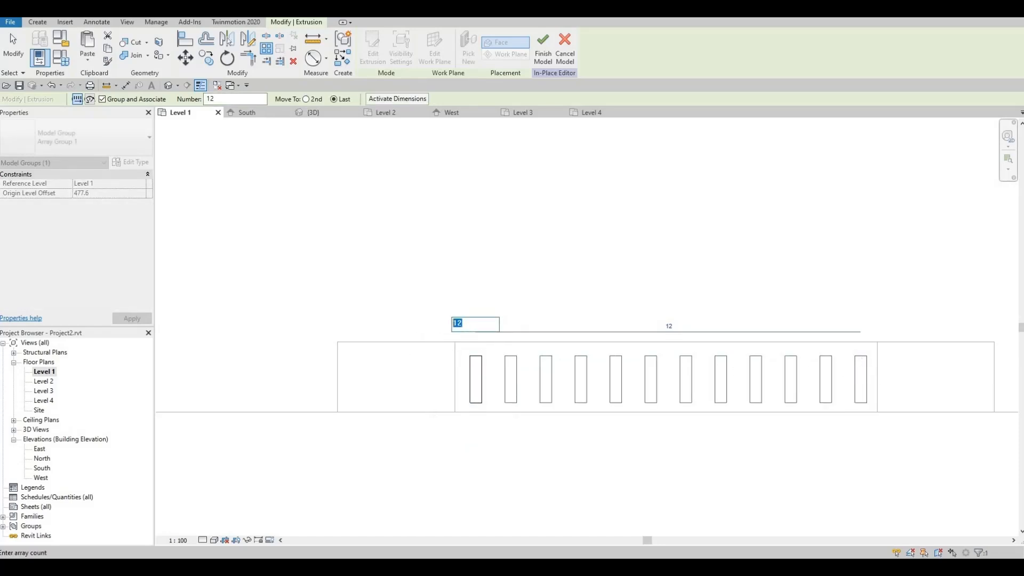
{"action": "type", "text": "15"}
{"action": "key", "text": "Return"}
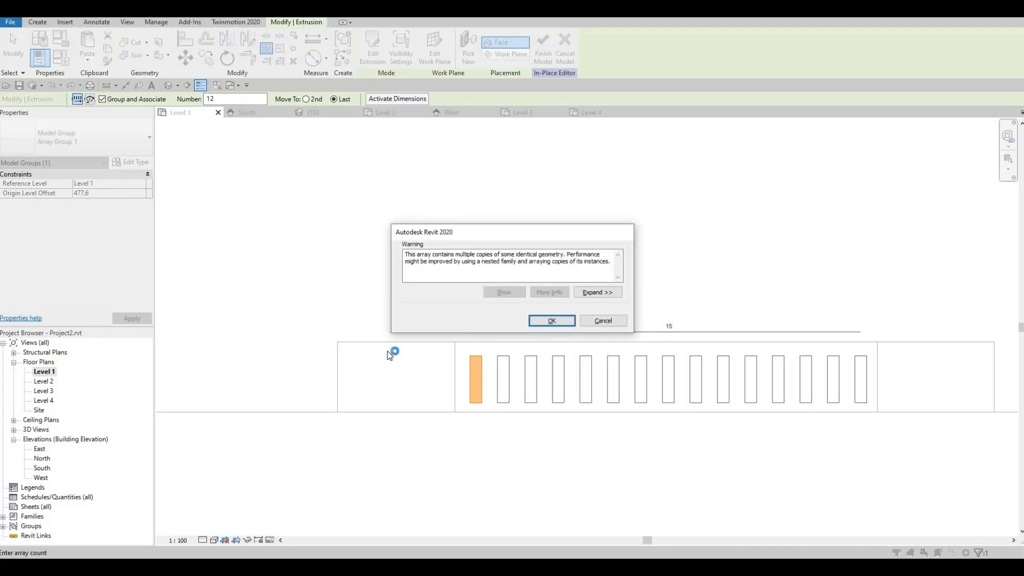
{"action": "left_click", "coordinate": [603, 321]}
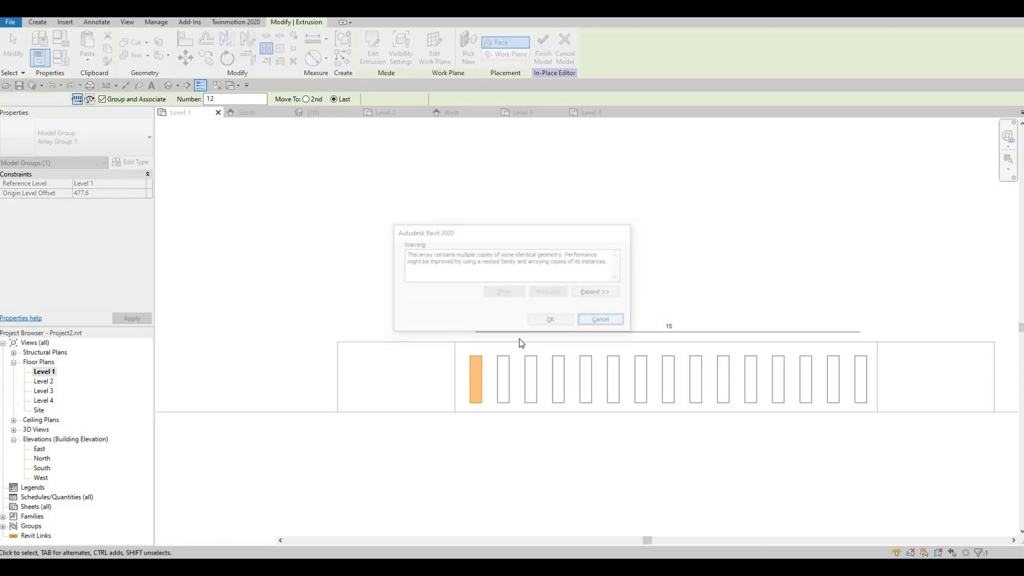
Try to array the bar along the low wall with a count of 13, placing the last bar near the right pier.
{"action": "left_click", "coordinate": [479, 363]}
{"action": "left_click", "coordinate": [266, 48]}
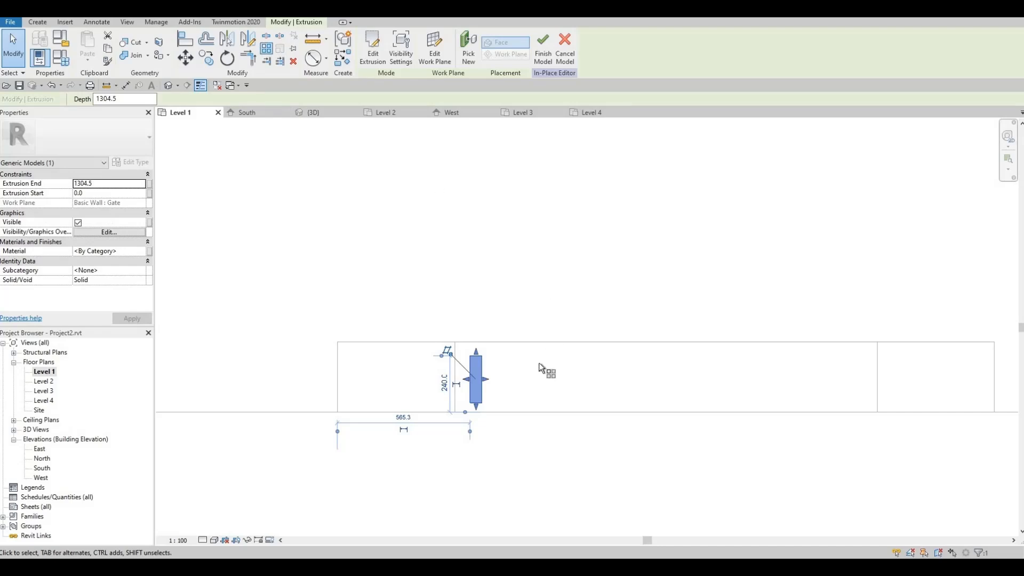
{"action": "left_click", "coordinate": [476, 356]}
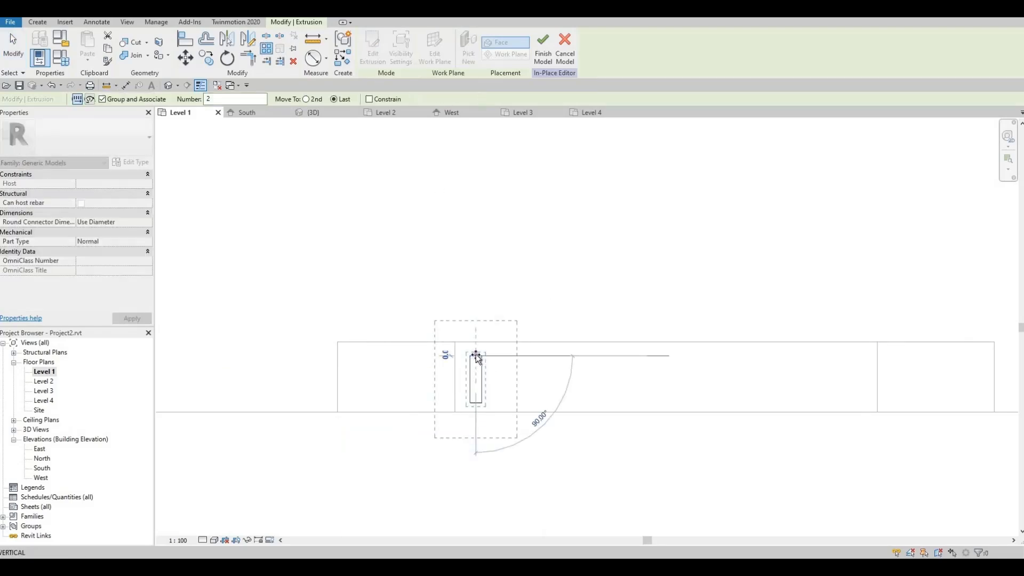
{"action": "left_click", "coordinate": [518, 354]}
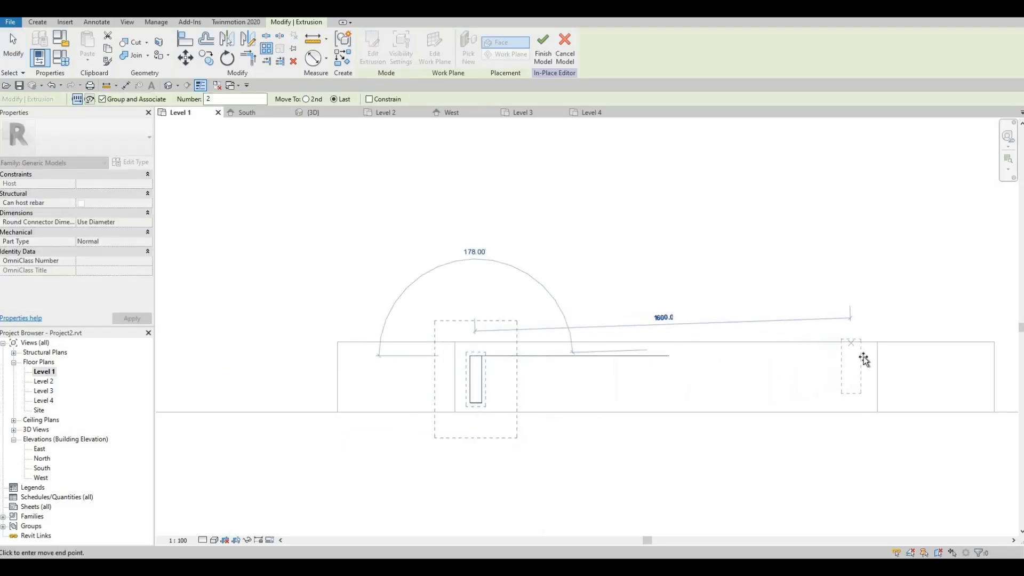
{"action": "left_click", "coordinate": [859, 355]}
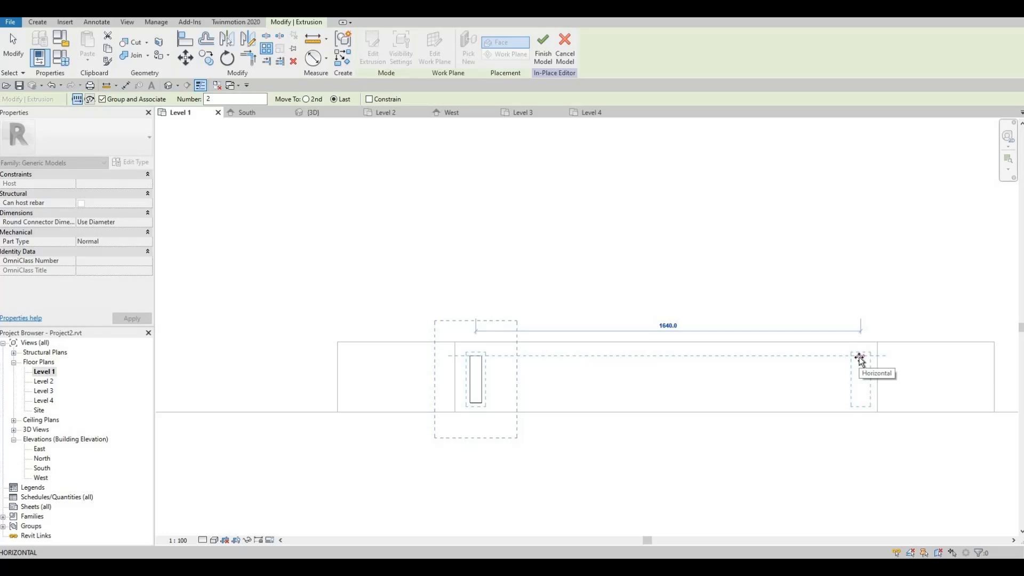
{"action": "left_click", "coordinate": [858, 356]}
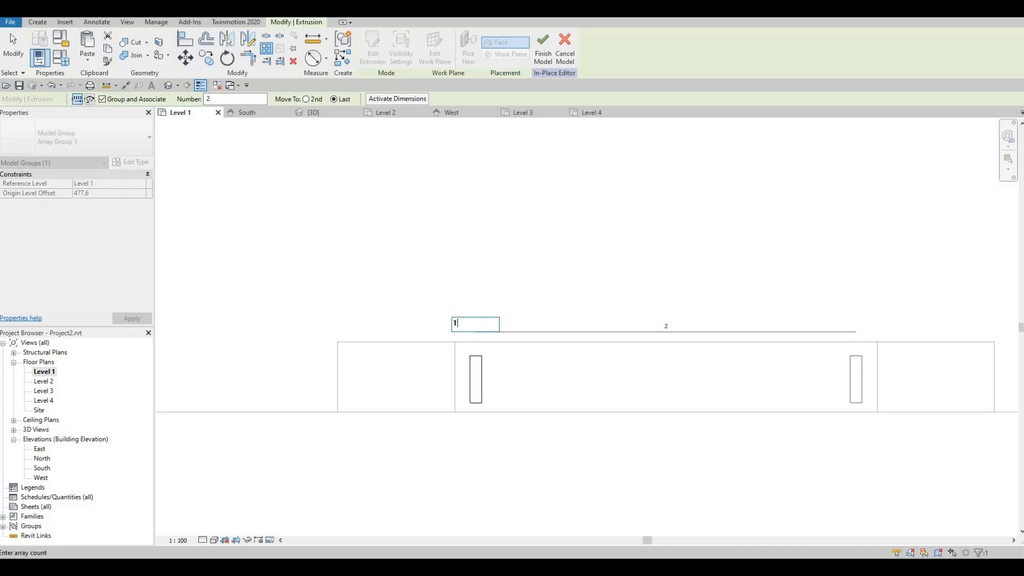
{"action": "type", "text": "13"}
{"action": "key", "text": "Return"}
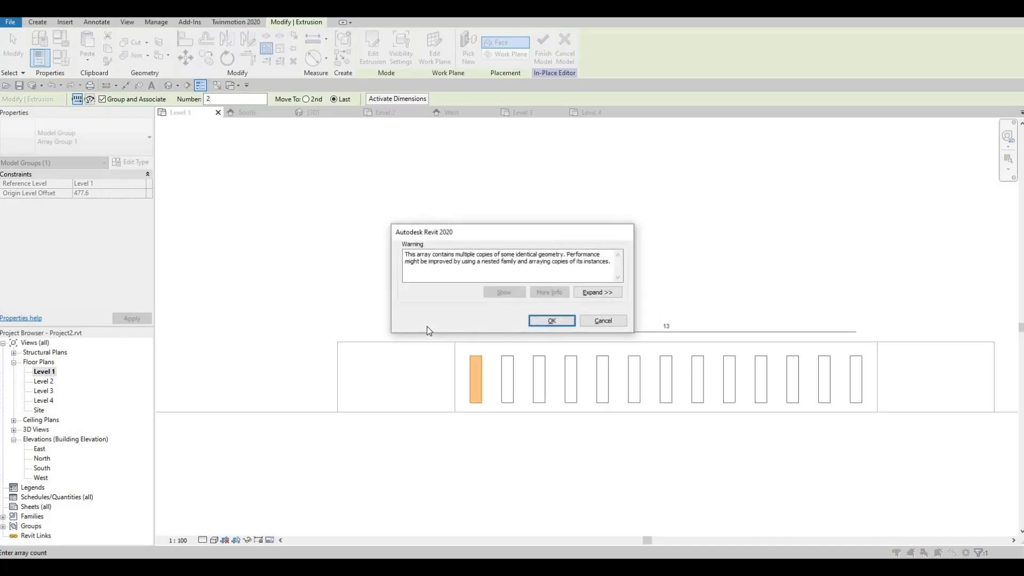
{"action": "left_click", "coordinate": [530, 322]}
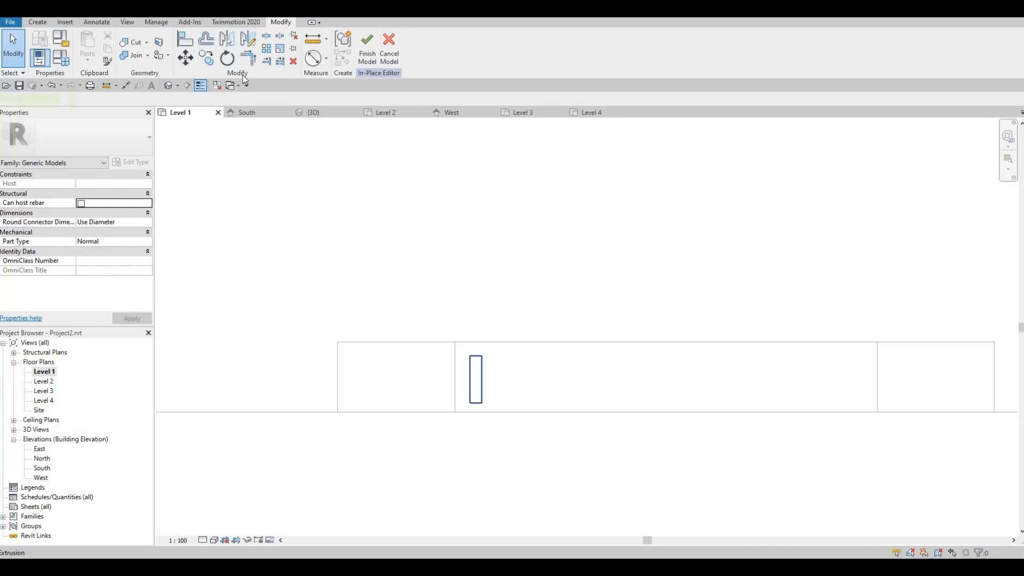
Array the bar horizontally as 12 items, with the last placed just before the low wall's right pier, and finish the in-place model.
{"action": "left_click", "coordinate": [481, 362]}
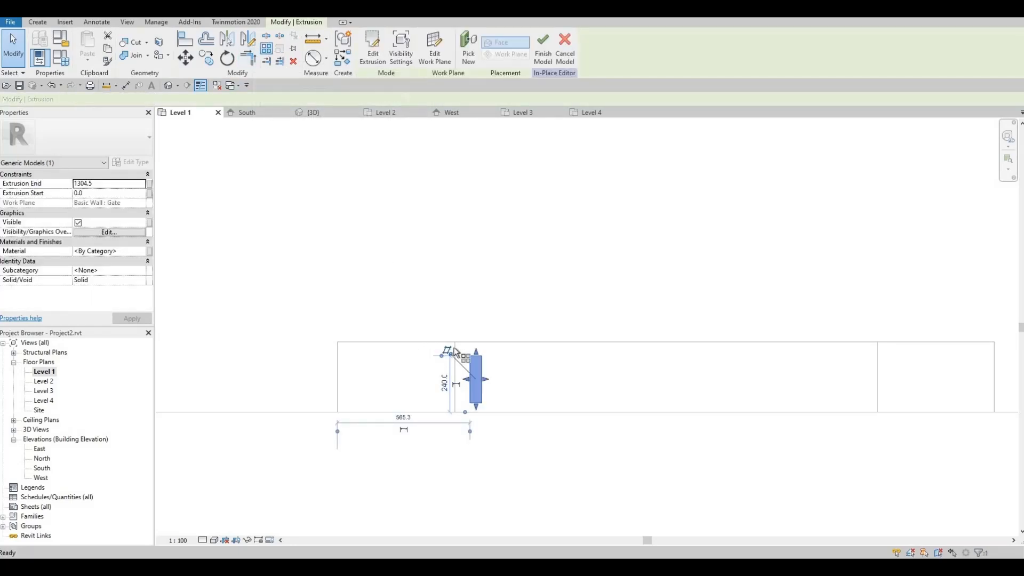
{"action": "key", "text": "a"}
{"action": "key", "text": "r"}
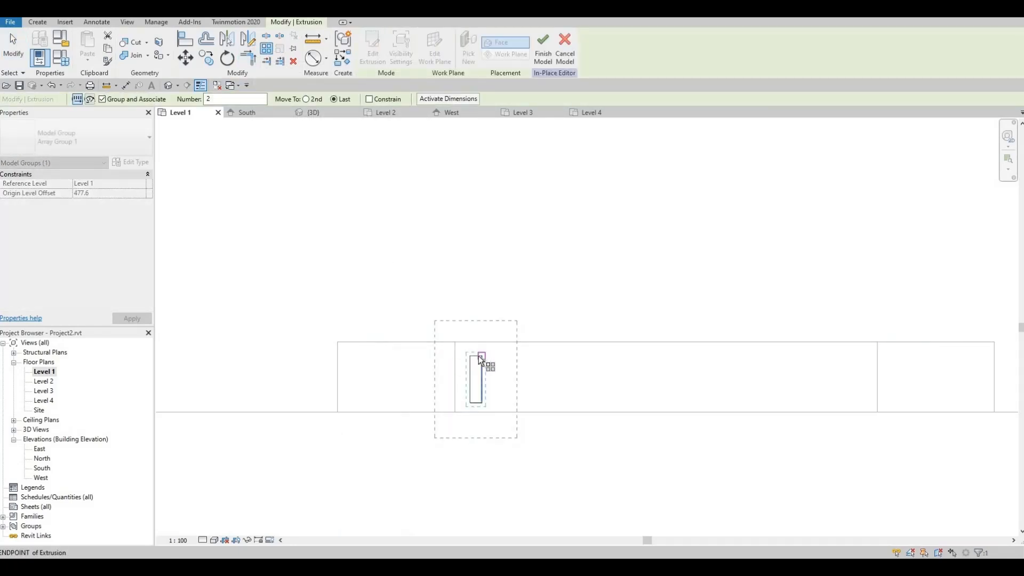
{"action": "left_click", "coordinate": [481, 358]}
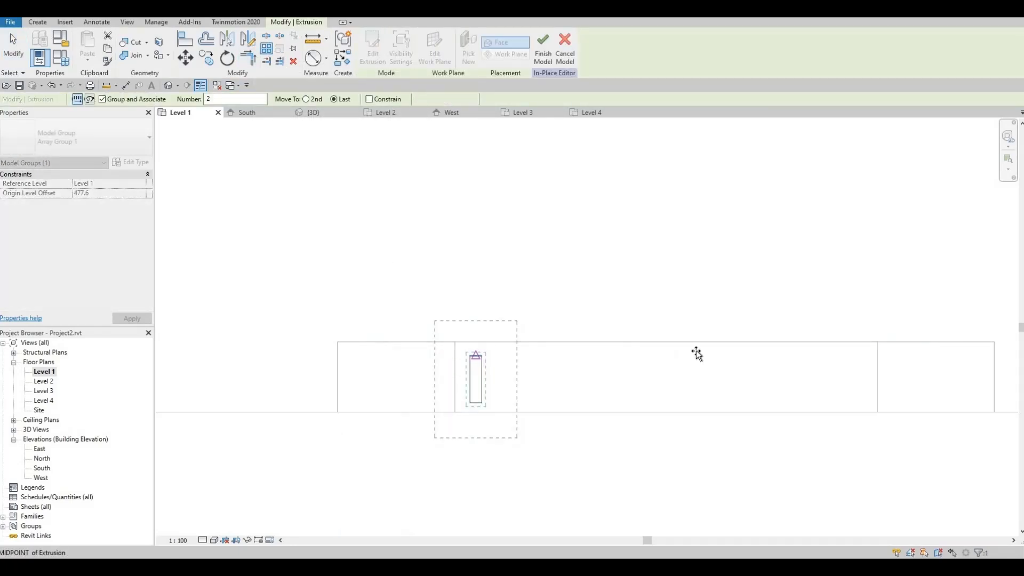
{"action": "left_click", "coordinate": [860, 354]}
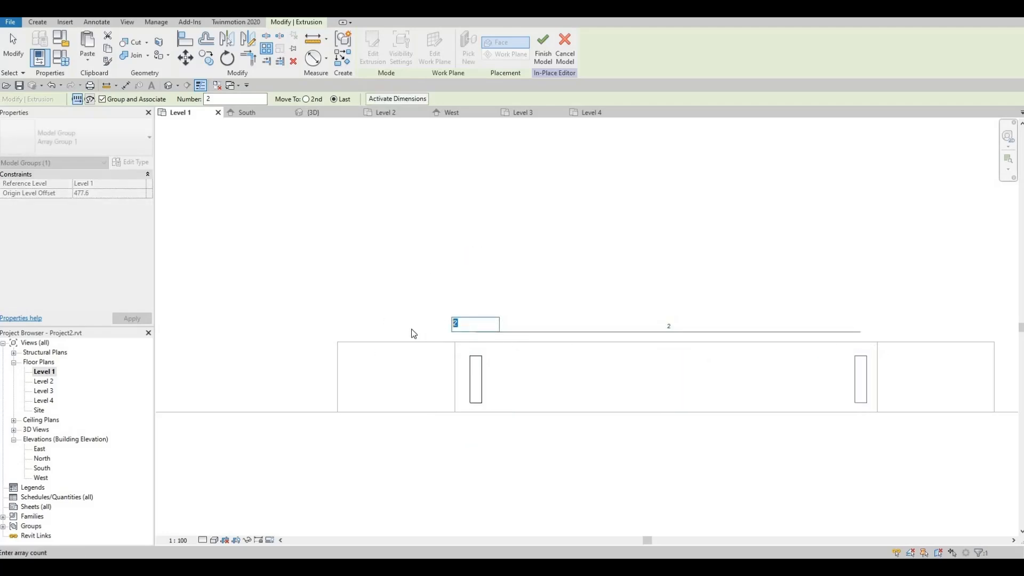
{"action": "type", "text": "12"}
{"action": "key", "text": "Return"}
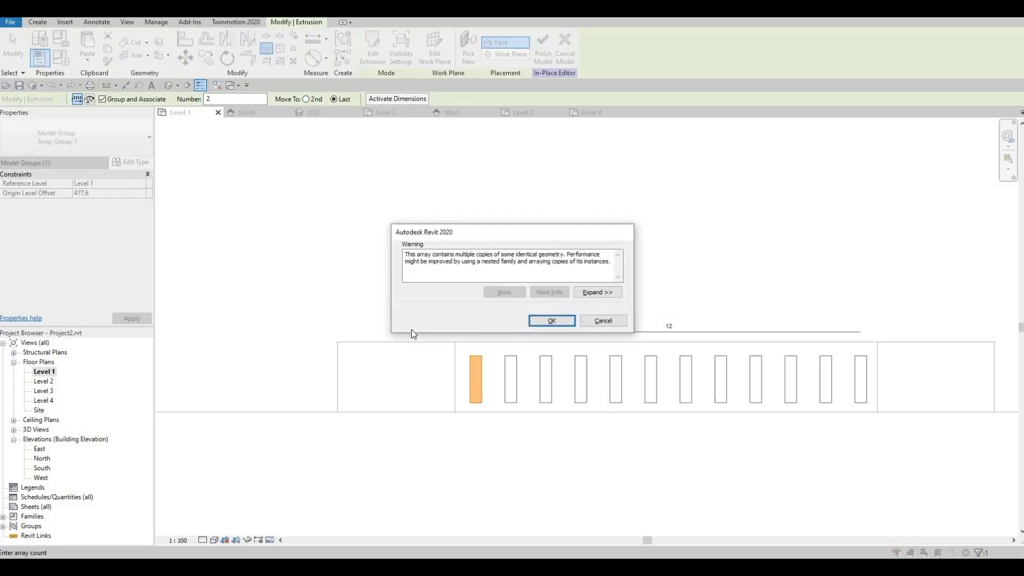
{"action": "left_click", "coordinate": [551, 320]}
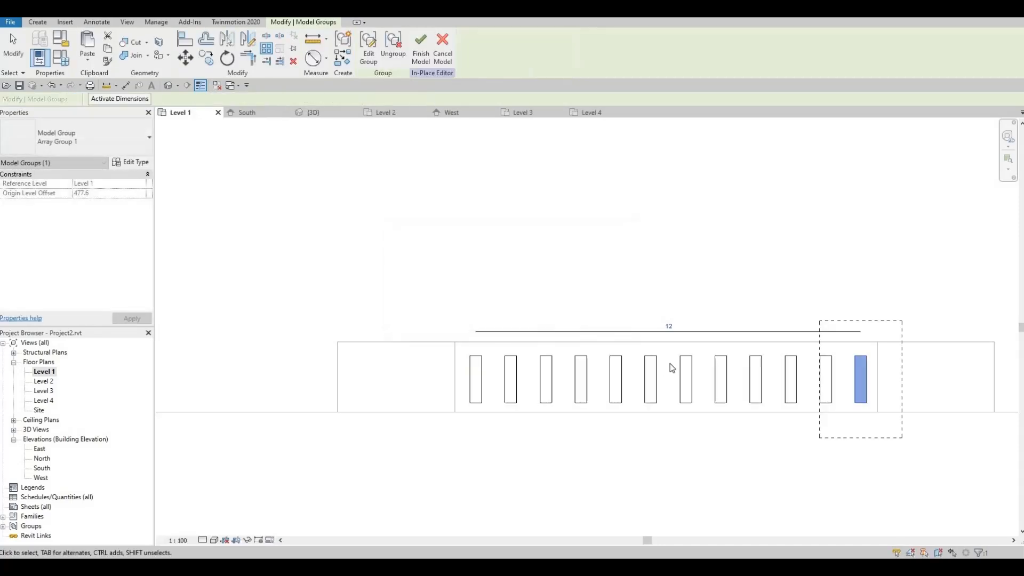
{"action": "key", "text": "Escape"}
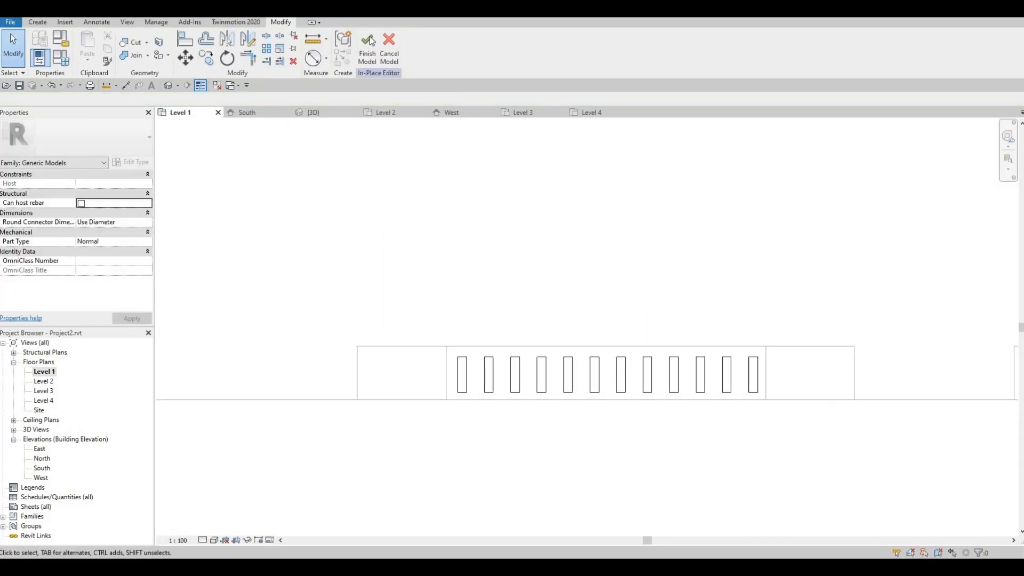
{"action": "left_click", "coordinate": [367, 45]}
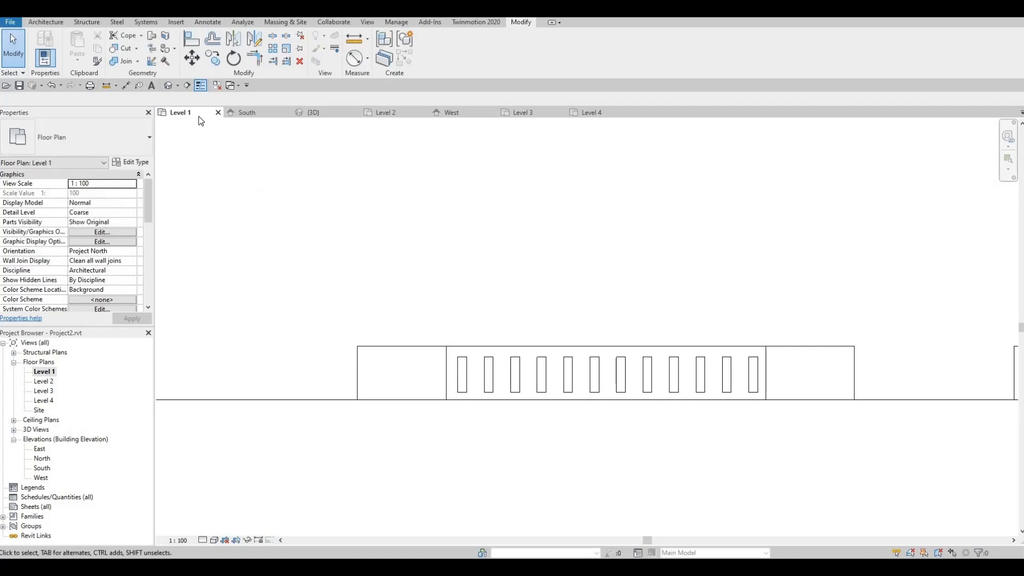
Examine the finished bar array on the low wall and the front facade from several angles in the 3D view.
{"action": "left_click", "coordinate": [169, 86]}
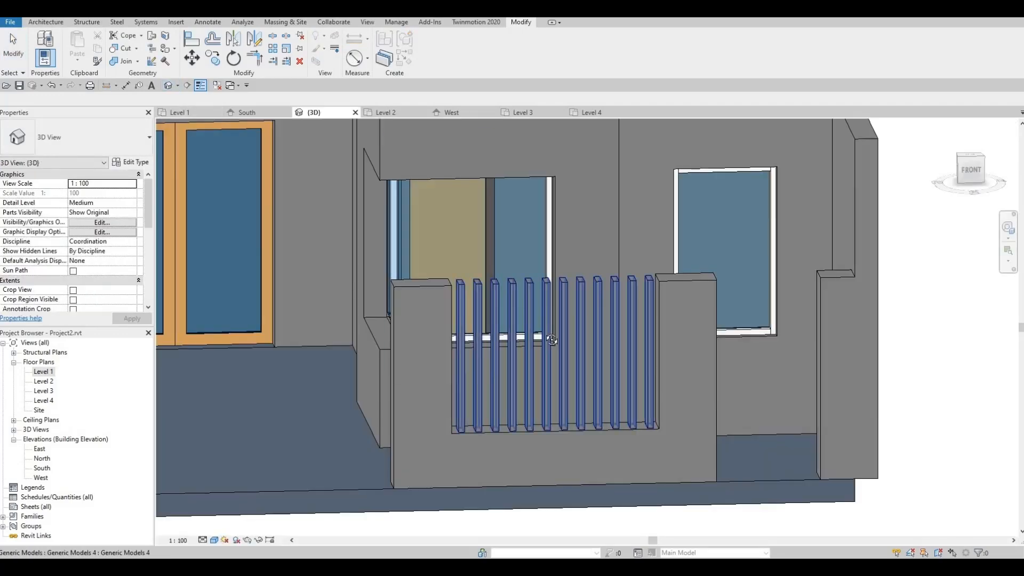
{"action": "scroll", "coordinate": [638, 325], "scroll_direction": "up", "scroll_amount": 3}
{"action": "middle_click_drag", "start_coordinate": [579, 400], "coordinate": [539, 383], "text": "shift"}
{"action": "middle_click_drag", "start_coordinate": [636, 387], "coordinate": [709, 370], "text": "shift"}
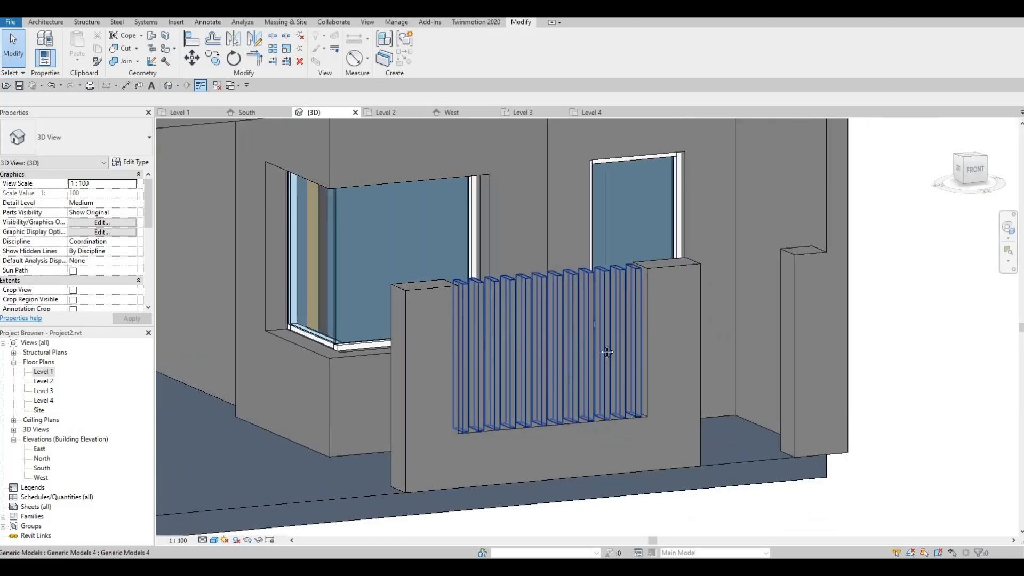
{"action": "middle_click_drag", "start_coordinate": [627, 341], "coordinate": [670, 313]}
{"action": "scroll", "coordinate": [670, 314], "scroll_direction": "down", "scroll_amount": 1}
{"action": "middle_click_drag", "start_coordinate": [476, 382], "coordinate": [335, 351], "text": "shift"}
{"action": "middle_click_drag", "start_coordinate": [400, 331], "coordinate": [575, 319], "text": "shift"}
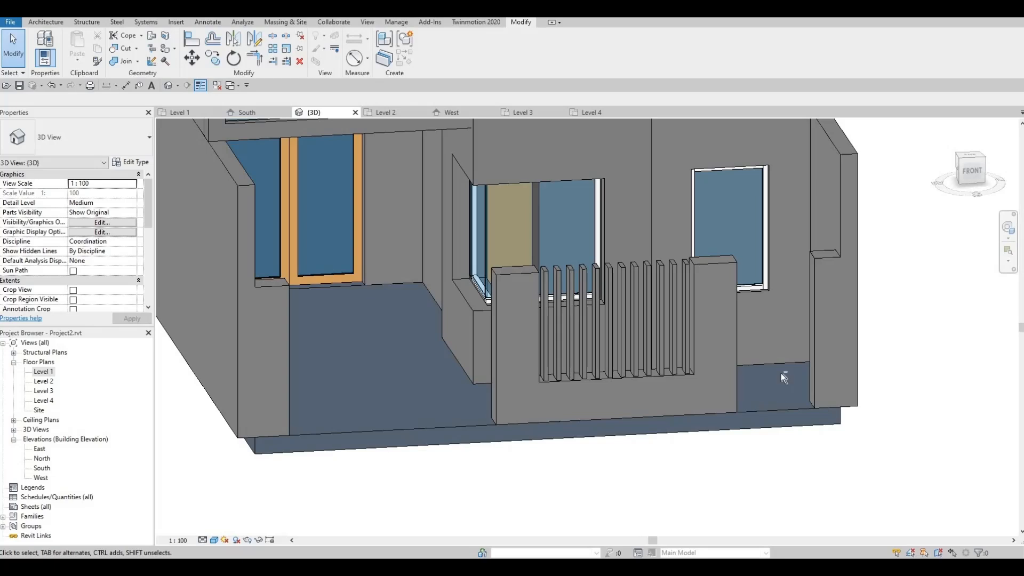
{"action": "middle_click_drag", "start_coordinate": [781, 373], "coordinate": [741, 355], "text": "shift"}
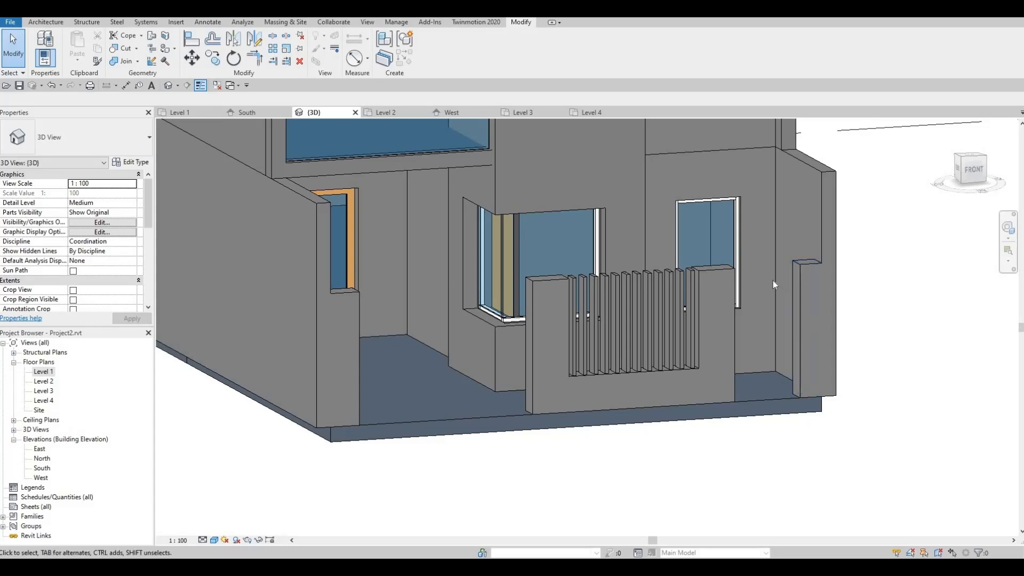
{"action": "middle_click_drag", "start_coordinate": [773, 281], "coordinate": [737, 293], "text": "shift"}
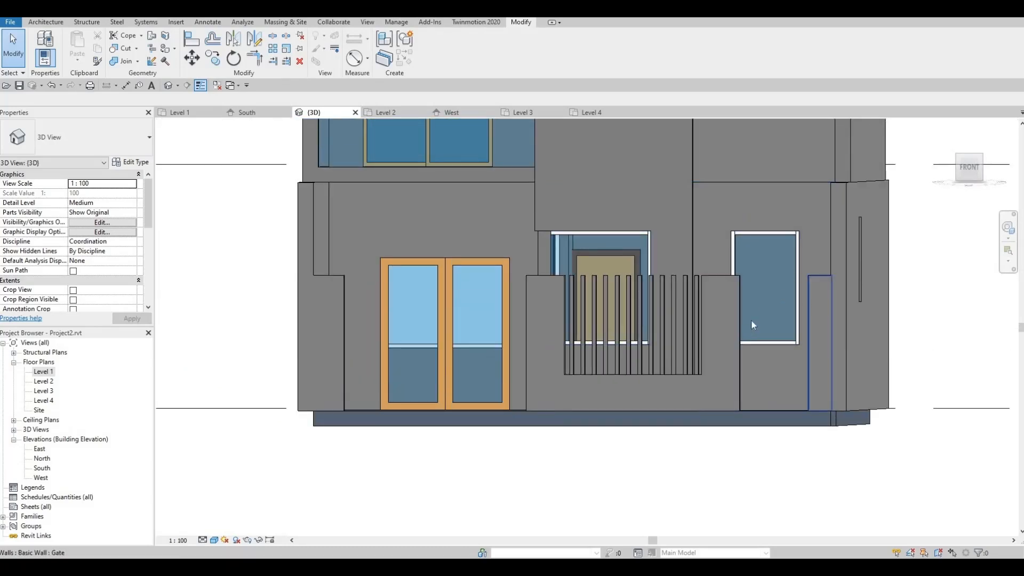
{"action": "middle_click_drag", "start_coordinate": [788, 335], "coordinate": [769, 220], "text": "shift"}
{"action": "scroll", "coordinate": [773, 342], "scroll_direction": "down", "scroll_amount": 2}
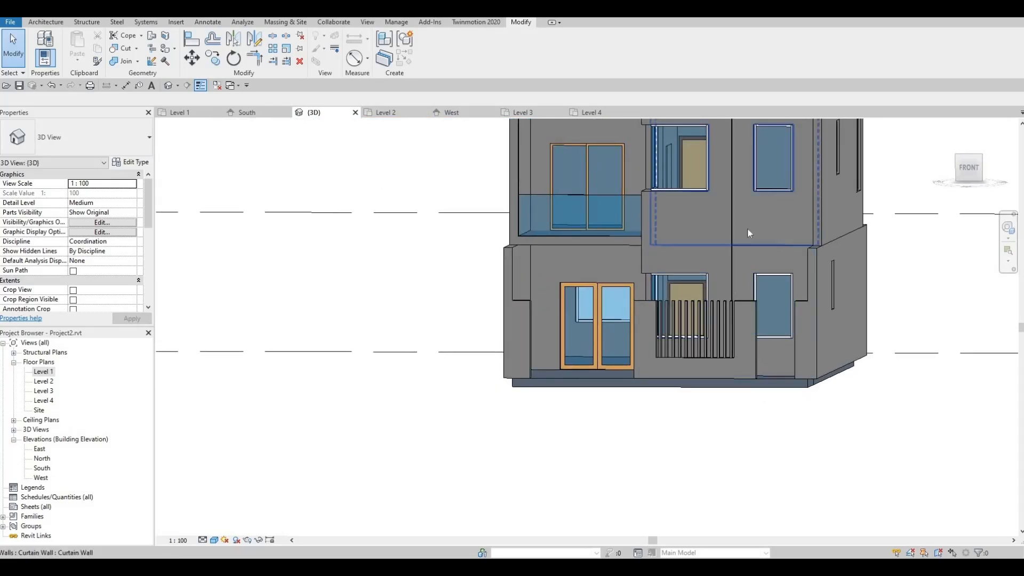
{"action": "middle_click_drag", "start_coordinate": [719, 286], "coordinate": [700, 279], "text": "shift"}
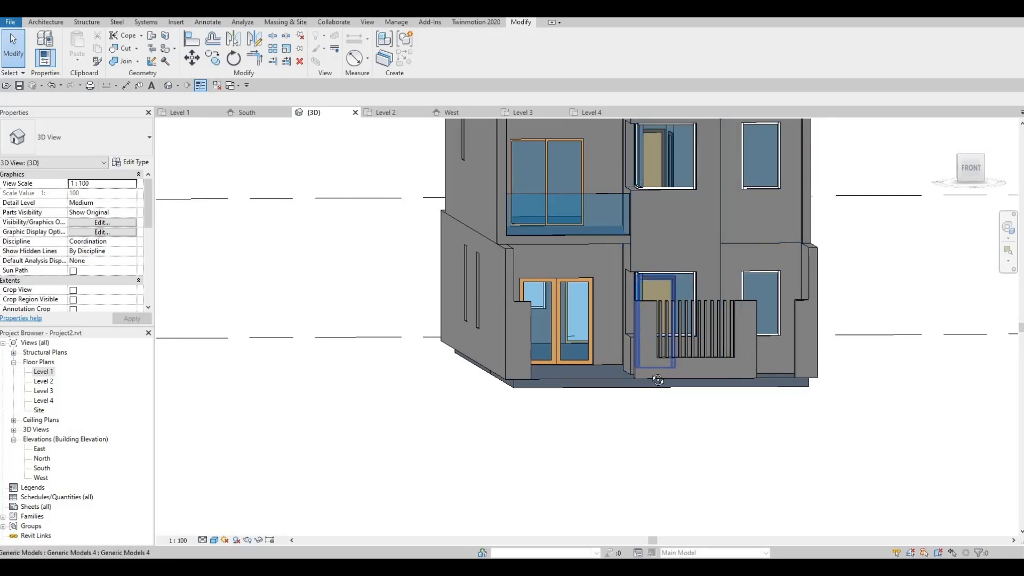
{"action": "middle_click_drag", "start_coordinate": [674, 307], "coordinate": [629, 314], "text": "shift"}
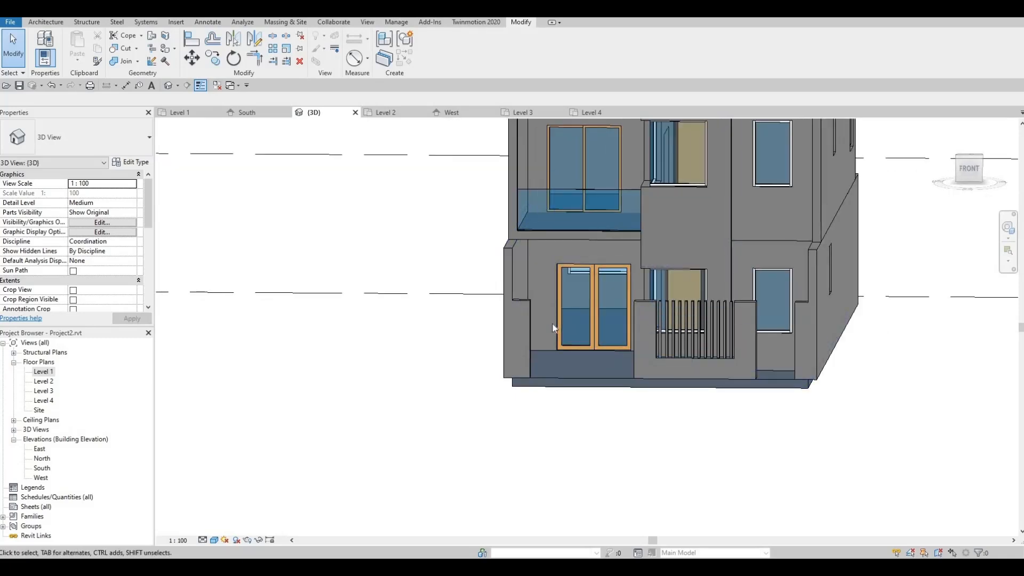
{"action": "middle_click_drag", "start_coordinate": [603, 362], "coordinate": [635, 316], "text": "shift"}
{"action": "scroll", "coordinate": [629, 325], "scroll_direction": "up", "scroll_amount": 4}
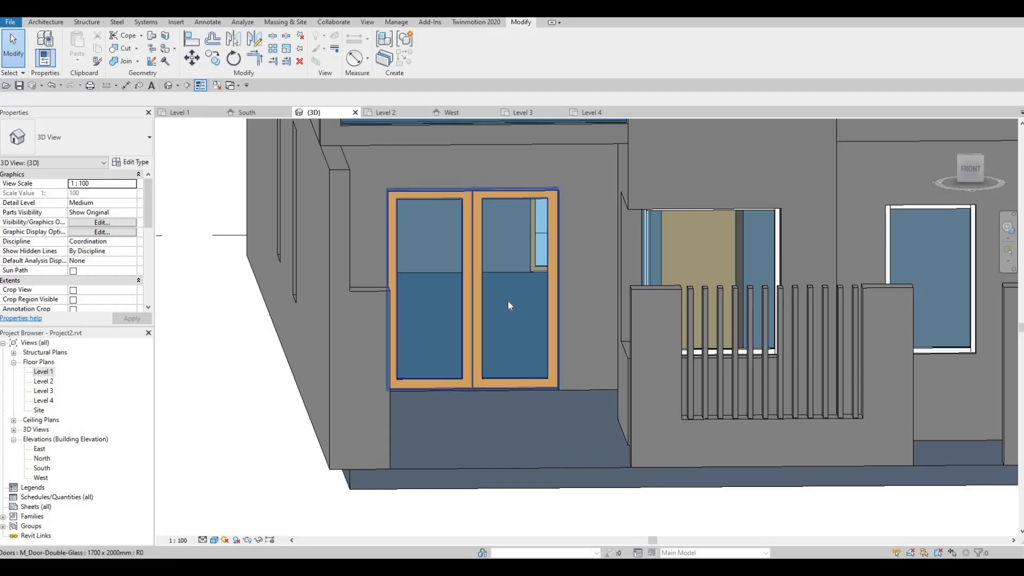
Start a new in-place Generic Models component in the Level 1 floor plan for the open gap beside the barred wall, accepting the default name.
{"action": "double_click", "coordinate": [43, 374]}
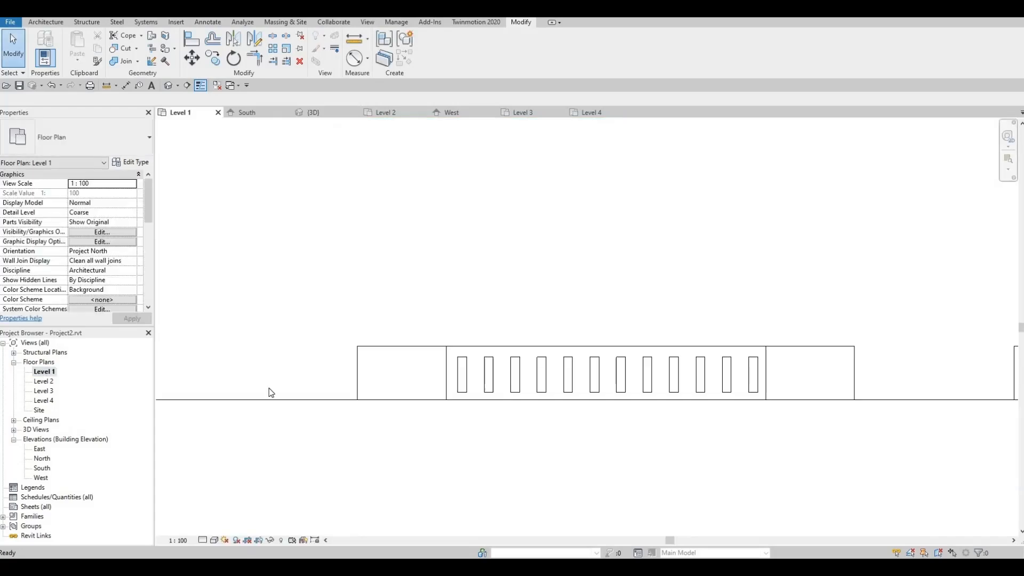
{"action": "middle_click_drag", "start_coordinate": [278, 357], "coordinate": [714, 314]}
{"action": "scroll", "coordinate": [461, 313], "scroll_direction": "down", "scroll_amount": 1}
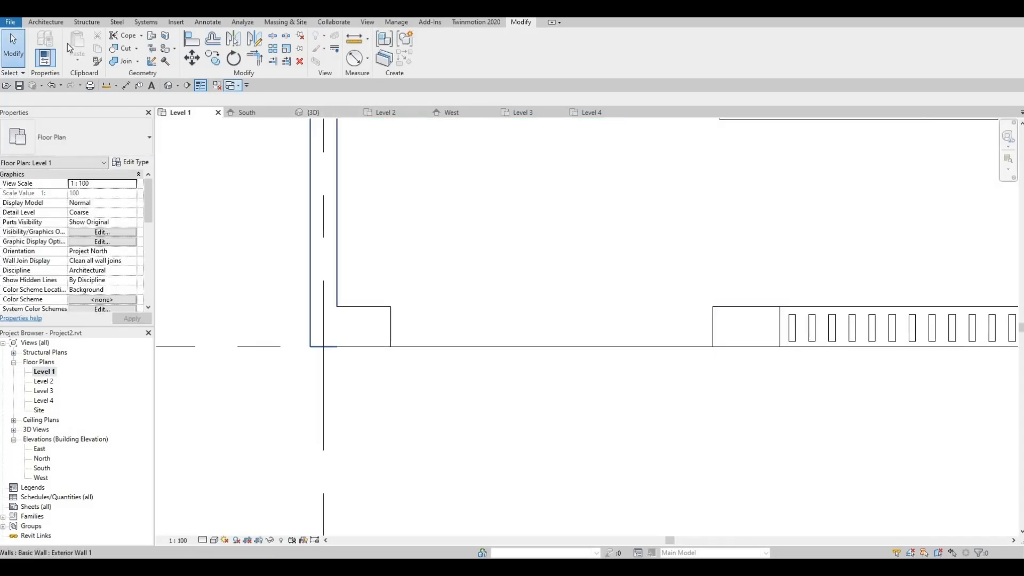
{"action": "left_click", "coordinate": [46, 22]}
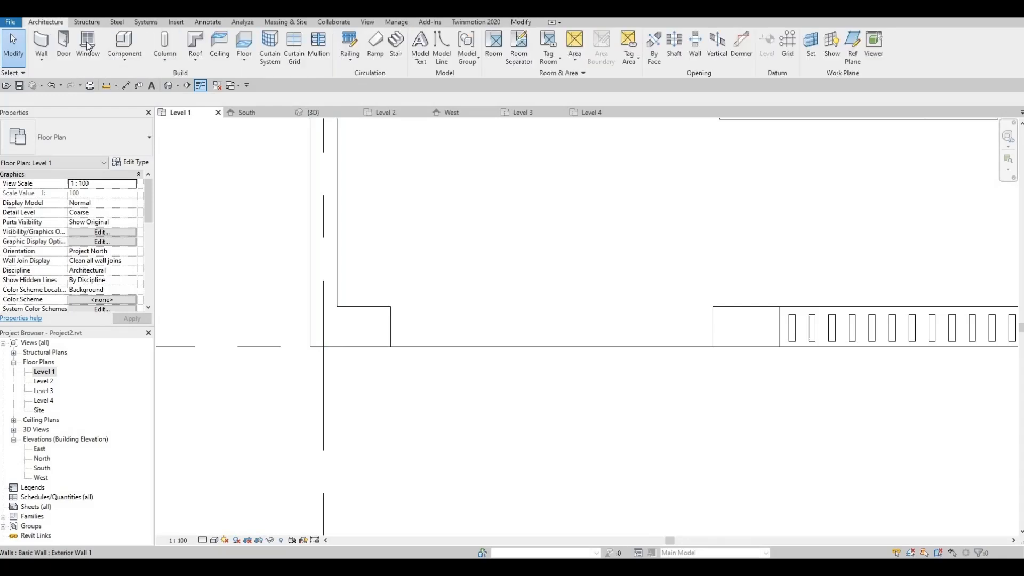
{"action": "left_click", "coordinate": [126, 59]}
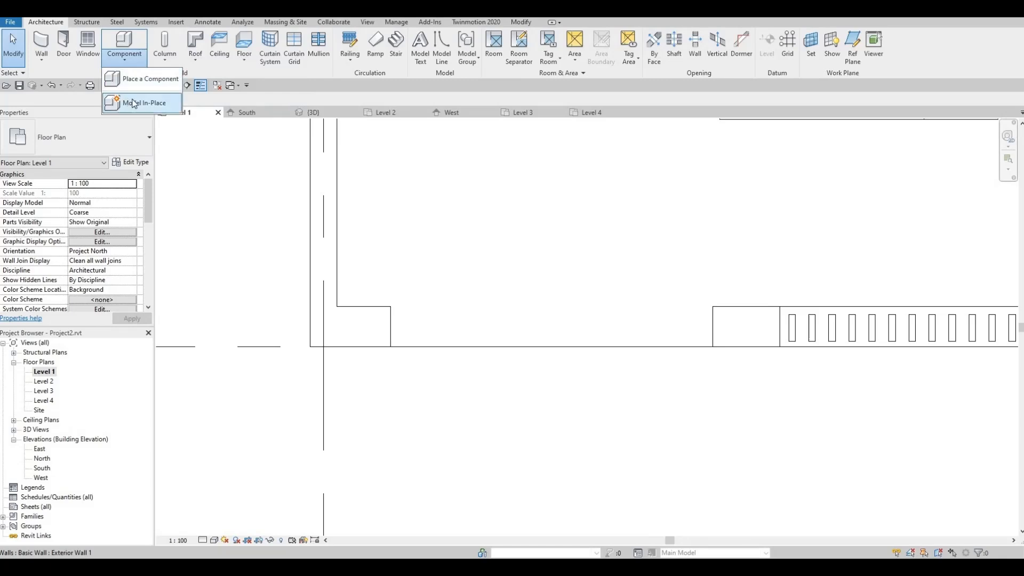
{"action": "left_click", "coordinate": [134, 103]}
{"action": "scroll", "coordinate": [498, 270], "scroll_direction": "down", "scroll_amount": 5}
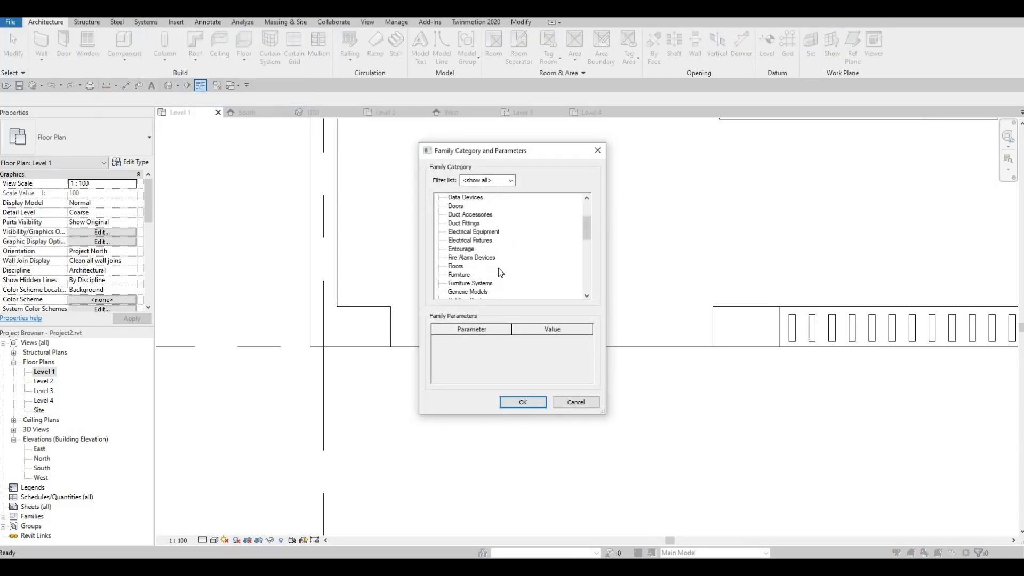
{"action": "left_click", "coordinate": [469, 240]}
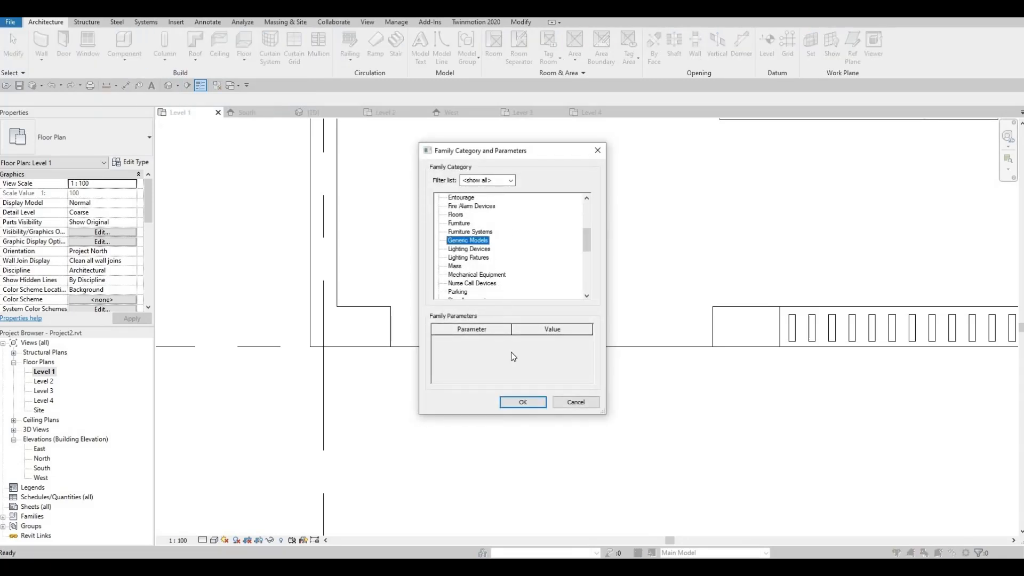
{"action": "left_click", "coordinate": [517, 402]}
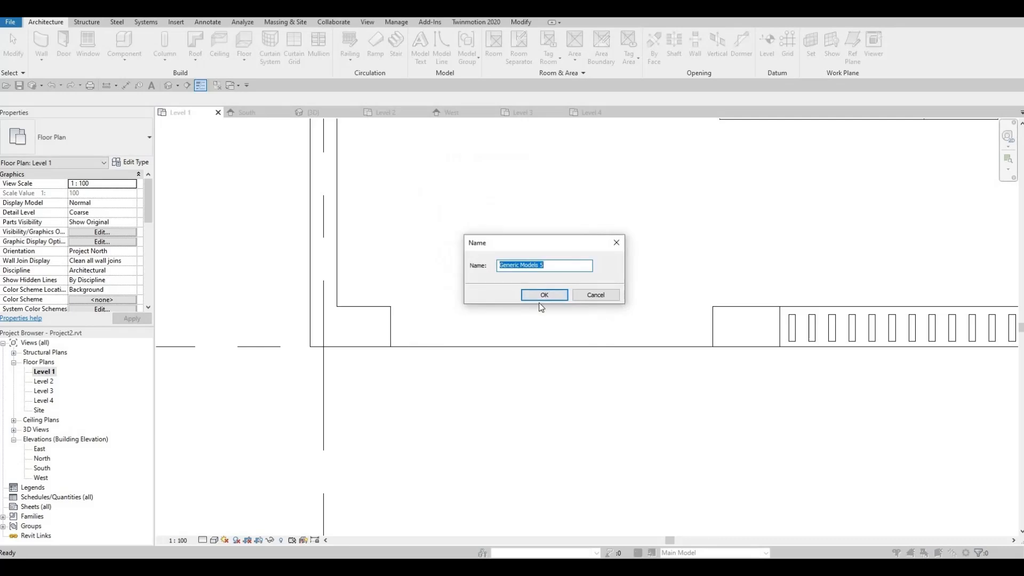
{"action": "left_click", "coordinate": [542, 306]}
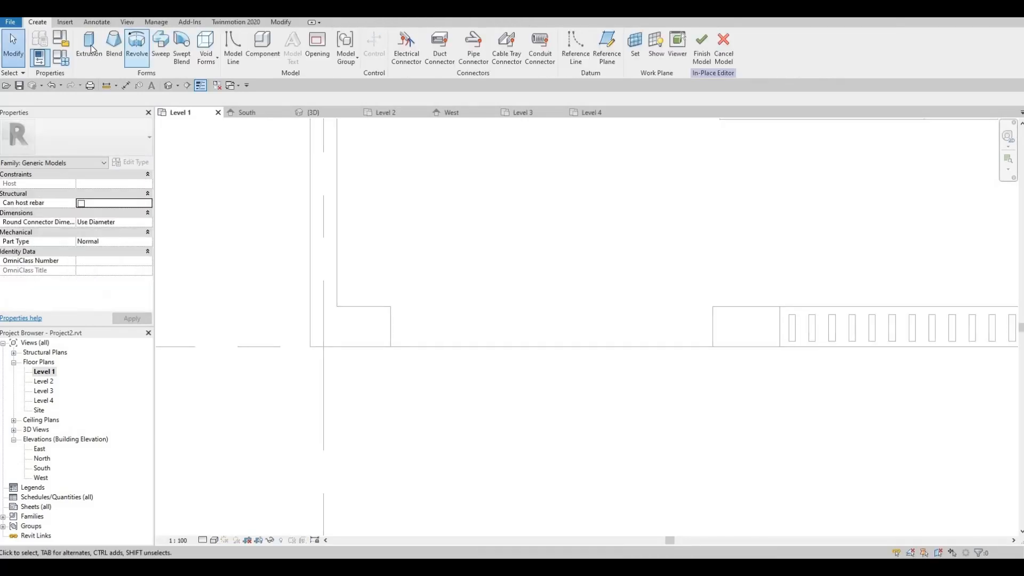
Extrude a rectangle about 2400 by 106.5 mm across the gap between the two front piers, with a depth of 250 mm.
{"action": "left_click", "coordinate": [90, 48]}
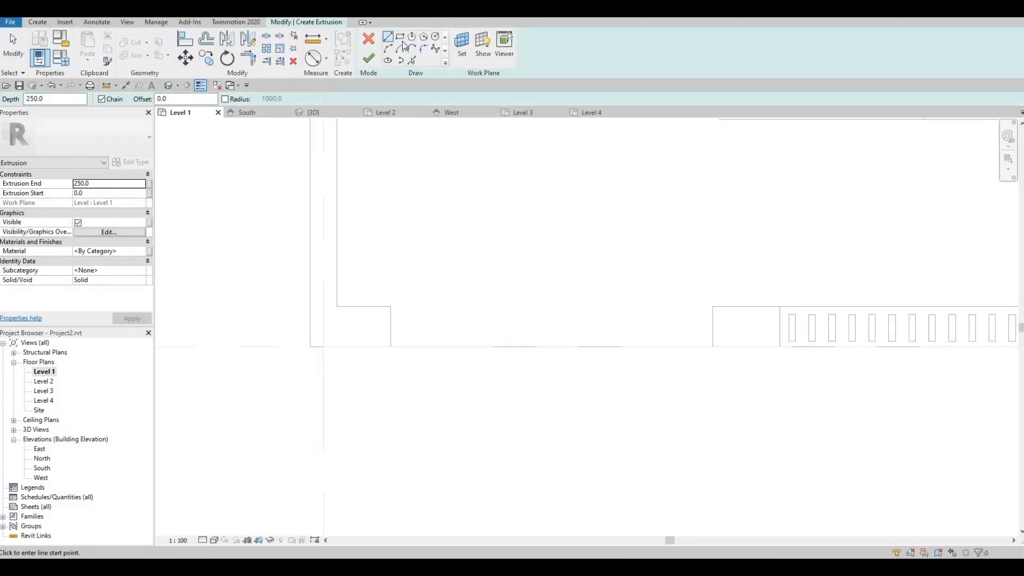
{"action": "left_click", "coordinate": [401, 37]}
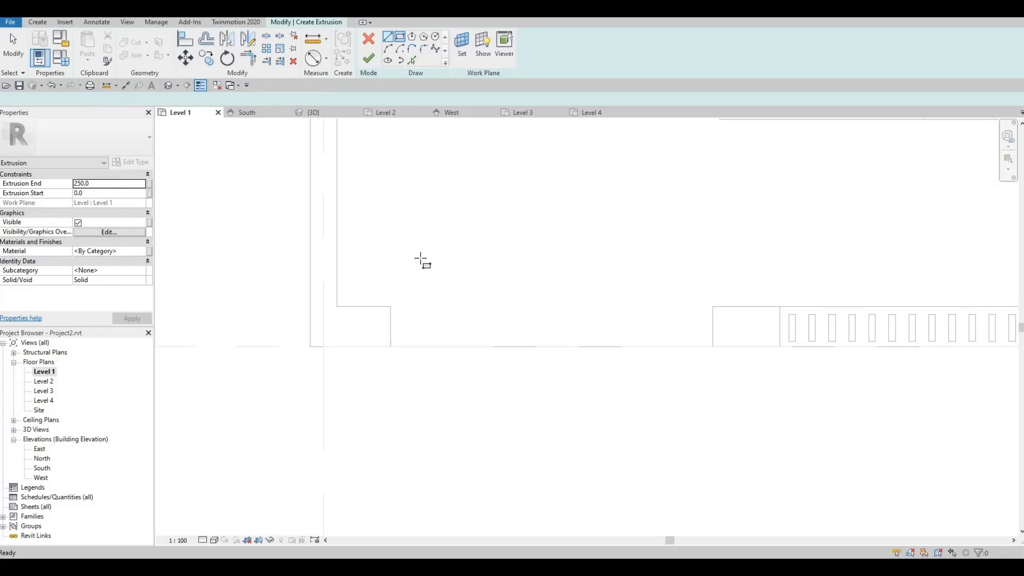
{"action": "left_click", "coordinate": [391, 307]}
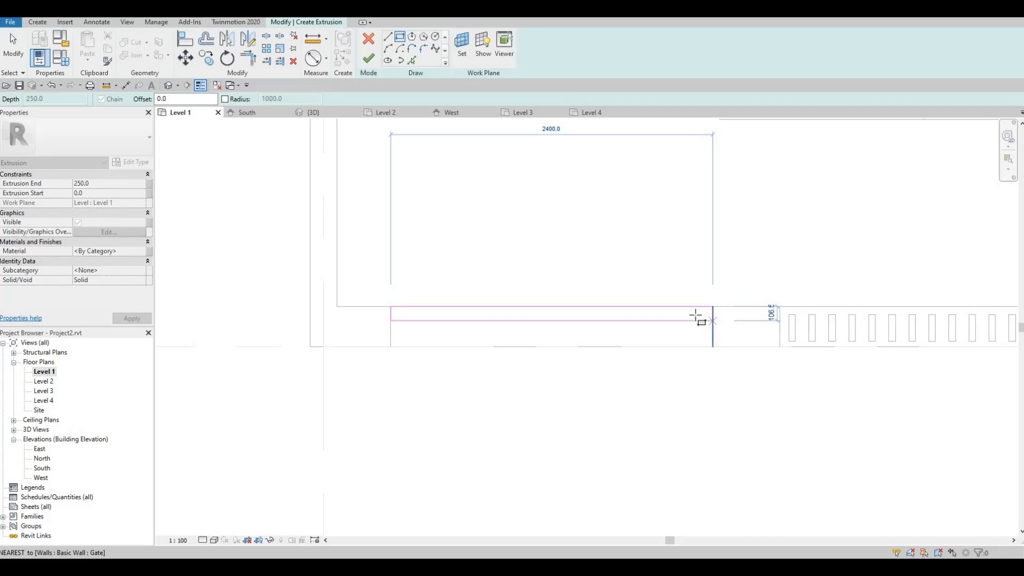
{"action": "left_click", "coordinate": [696, 317]}
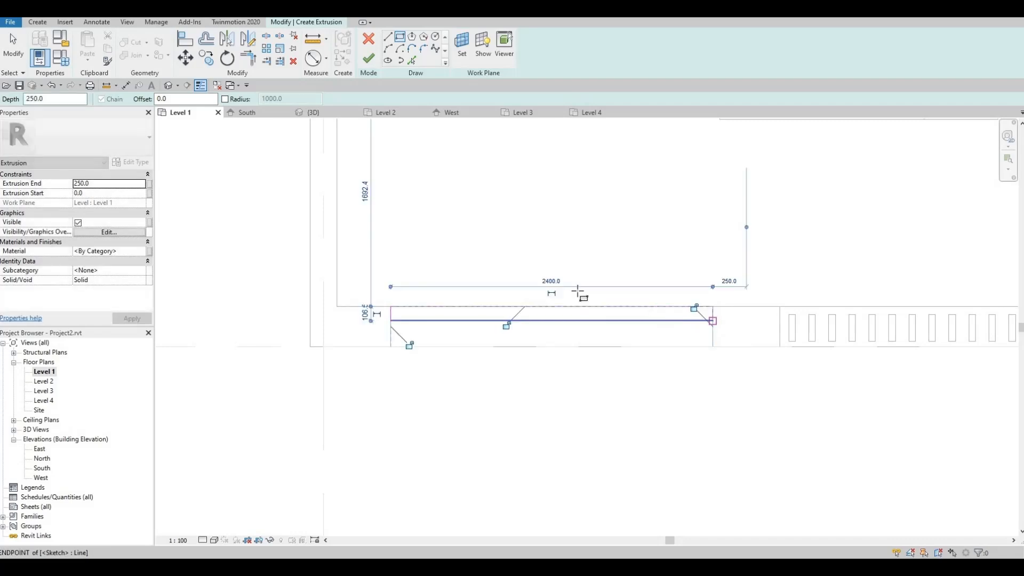
{"action": "left_click", "coordinate": [369, 60]}
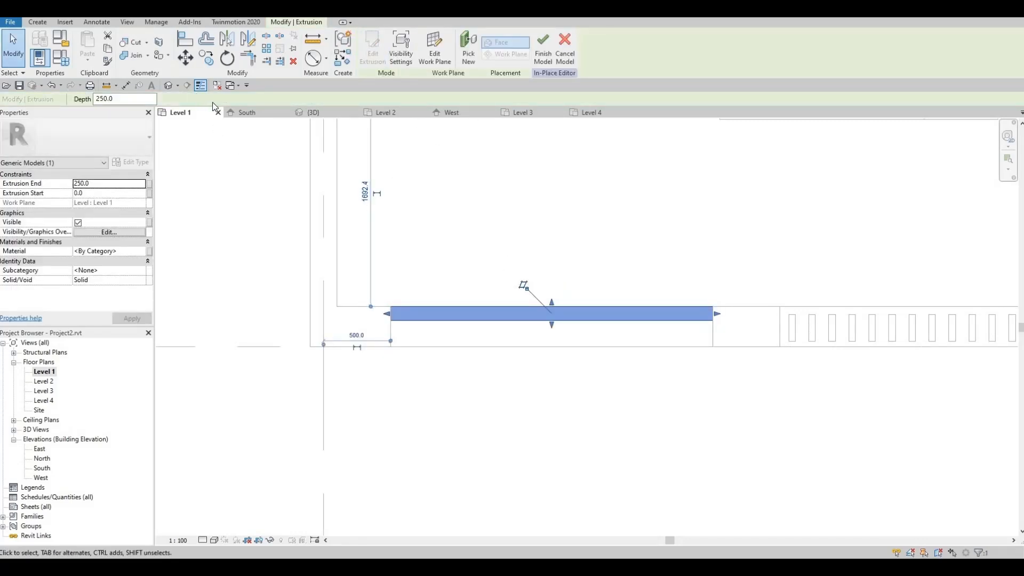
Reshape the extrusion in 3D into a thin rail raised off the floor, starting at about 25.4 mm and ending at about 78.3 mm.
{"action": "left_click", "coordinate": [169, 87]}
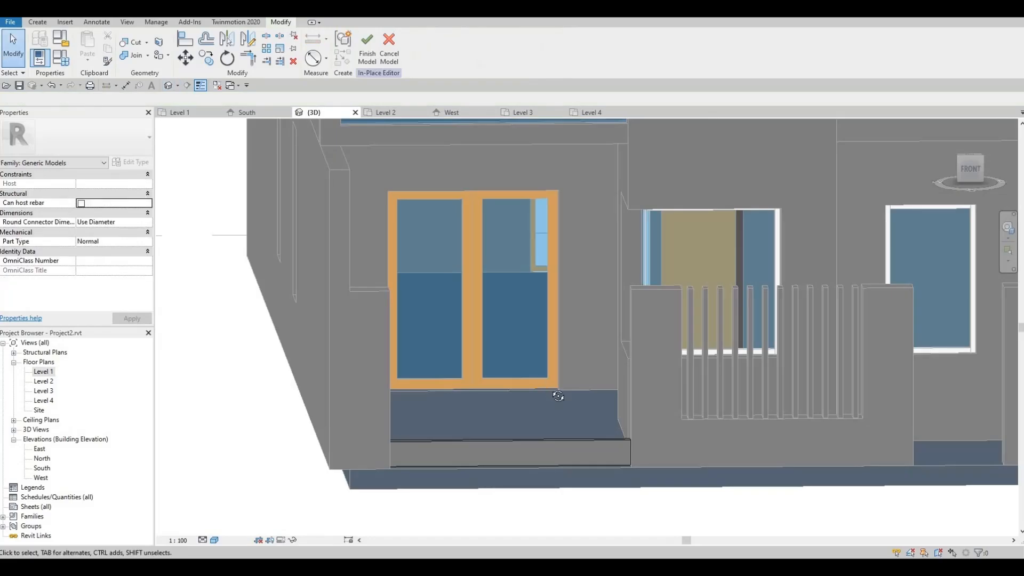
{"action": "middle_click_drag", "start_coordinate": [553, 452], "coordinate": [636, 360], "text": "shift"}
{"action": "scroll", "coordinate": [580, 434], "scroll_direction": "up", "scroll_amount": 2}
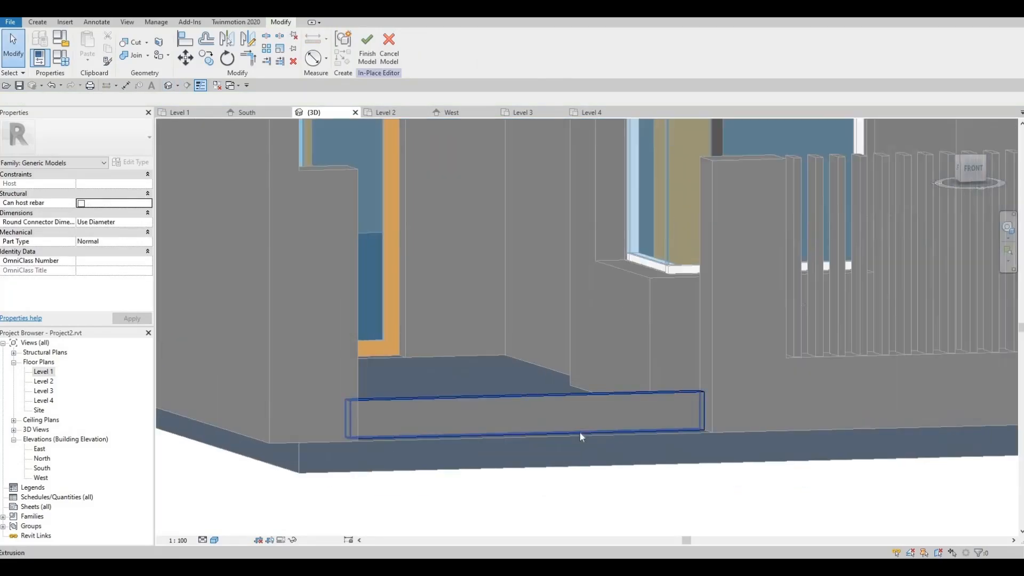
{"action": "middle_click_drag", "start_coordinate": [580, 434], "coordinate": [527, 432]}
{"action": "left_click", "coordinate": [526, 433]}
{"action": "scroll", "coordinate": [511, 439], "scroll_direction": "up", "scroll_amount": 1}
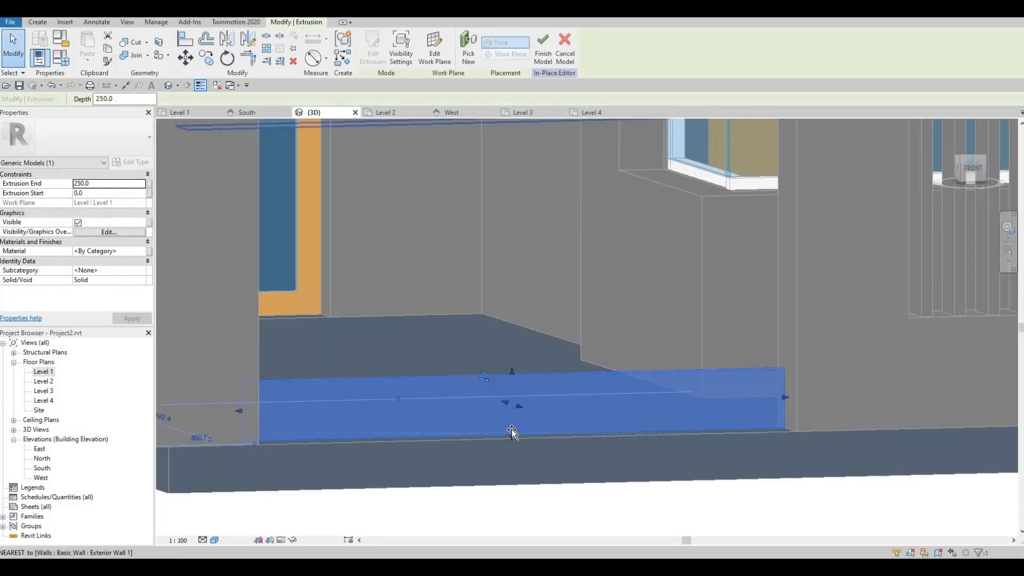
{"action": "mouse_move", "coordinate": [511, 425]}
{"action": "left_mouse_down"}
{"action": "mouse_move", "coordinate": [514, 373]}
{"action": "mouse_move", "coordinate": [515, 415]}
{"action": "left_mouse_up"}
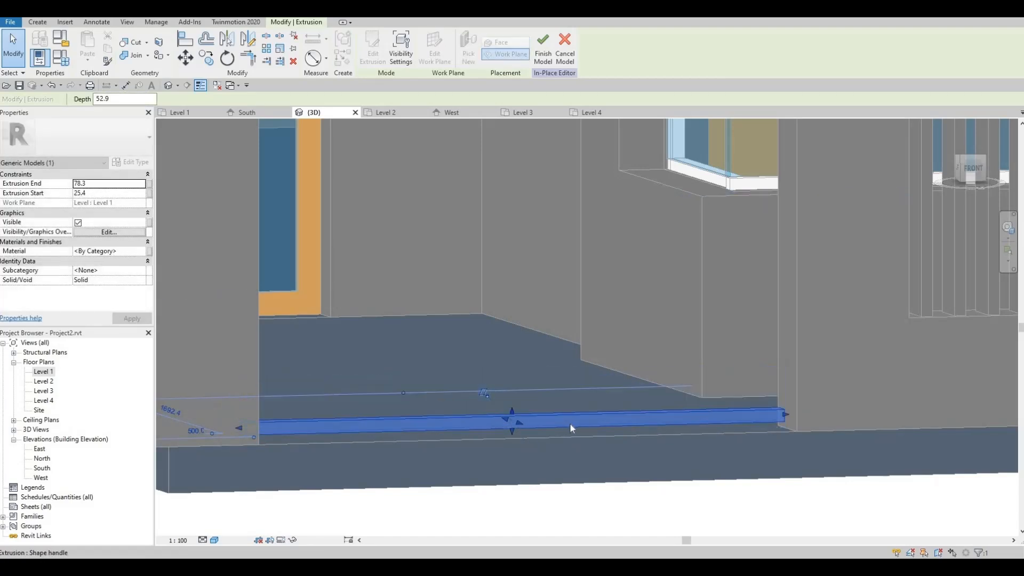
{"action": "left_click", "coordinate": [612, 385]}
{"action": "mouse_move", "coordinate": [561, 422]}
{"action": "middle_mouse_down", "text": "shift"}
{"action": "mouse_move", "coordinate": [504, 412]}
{"action": "mouse_move", "coordinate": [560, 418]}
{"action": "middle_mouse_up", "text": "shift"}
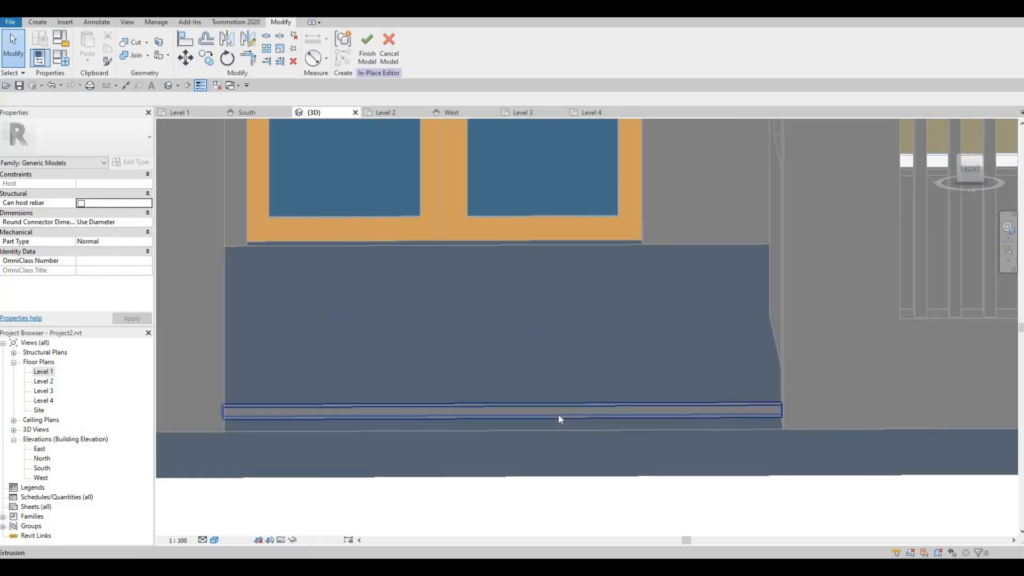
Select the thin rail between the piers and show it in the South elevation.
{"action": "left_click", "coordinate": [502, 360]}
{"action": "middle_click_drag", "start_coordinate": [471, 320], "coordinate": [476, 321], "text": "shift"}
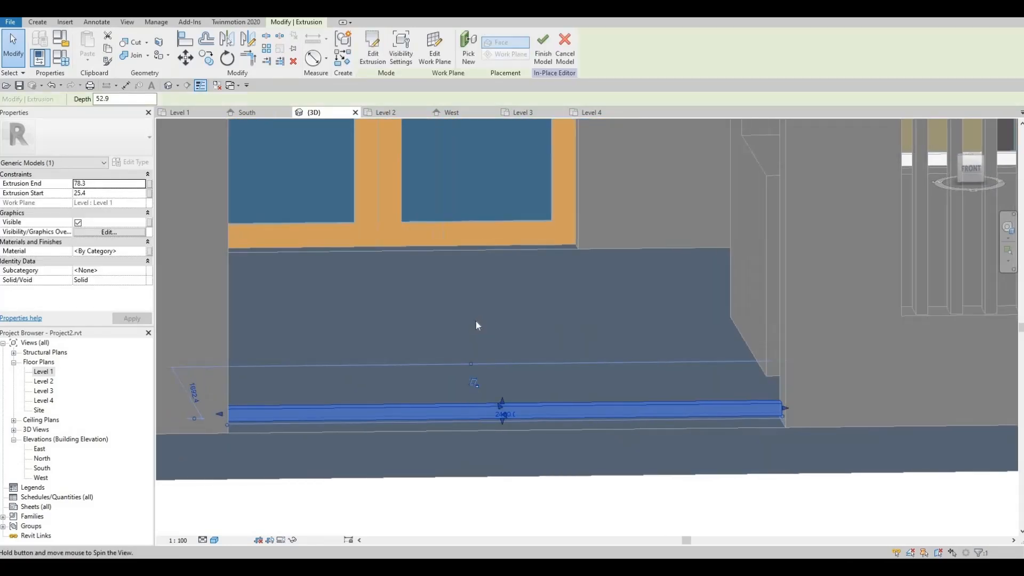
{"action": "scroll", "coordinate": [484, 311], "scroll_direction": "down", "scroll_amount": 2}
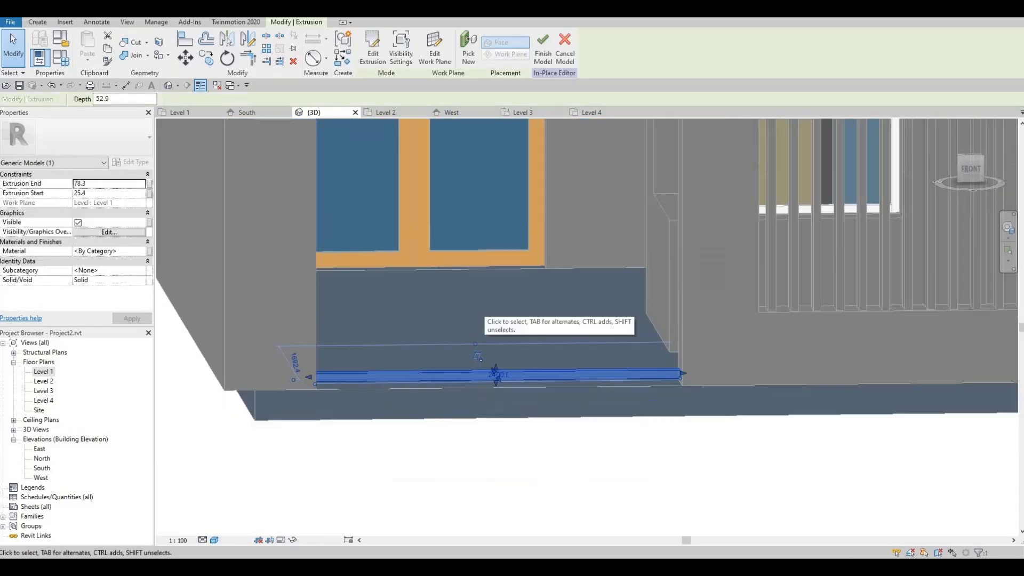
{"action": "double_click", "coordinate": [42, 468]}
{"action": "scroll", "coordinate": [507, 408], "scroll_direction": "up", "scroll_amount": 4}
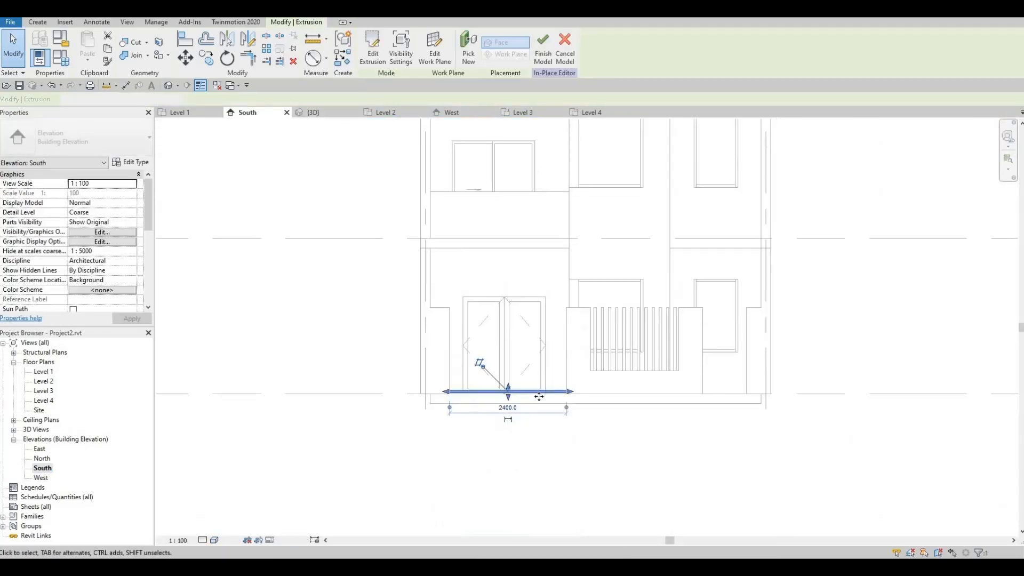
{"action": "scroll", "coordinate": [509, 408], "scroll_direction": "up", "scroll_amount": 5}
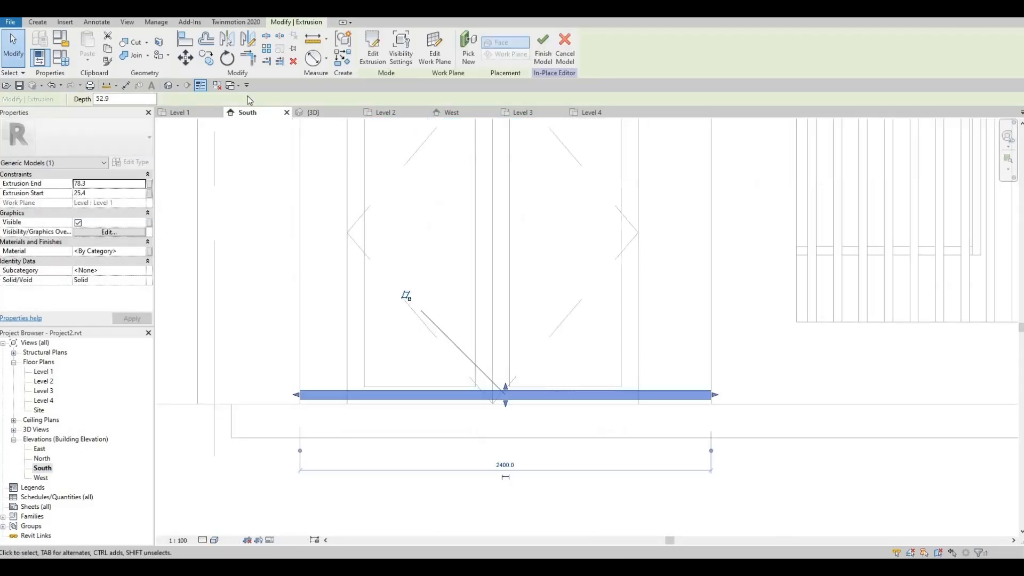
Try to array the rail from its left end as 2 grouped items, spaced to the last, with movement constrained.
{"action": "key", "text": "a"}
{"action": "key", "text": "r"}
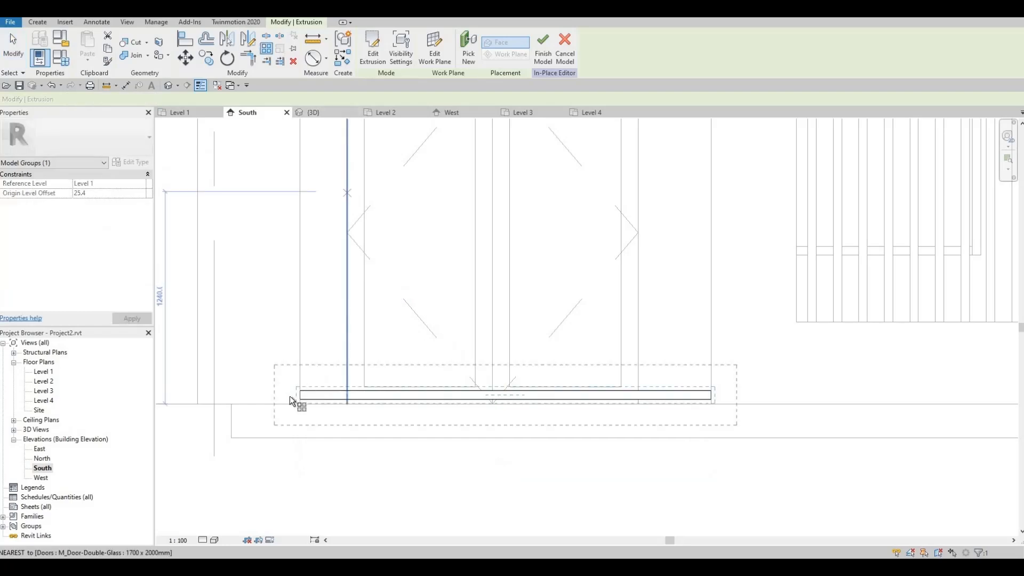
{"action": "scroll", "coordinate": [296, 392], "scroll_direction": "up", "scroll_amount": 2}
{"action": "left_click", "coordinate": [305, 397]}
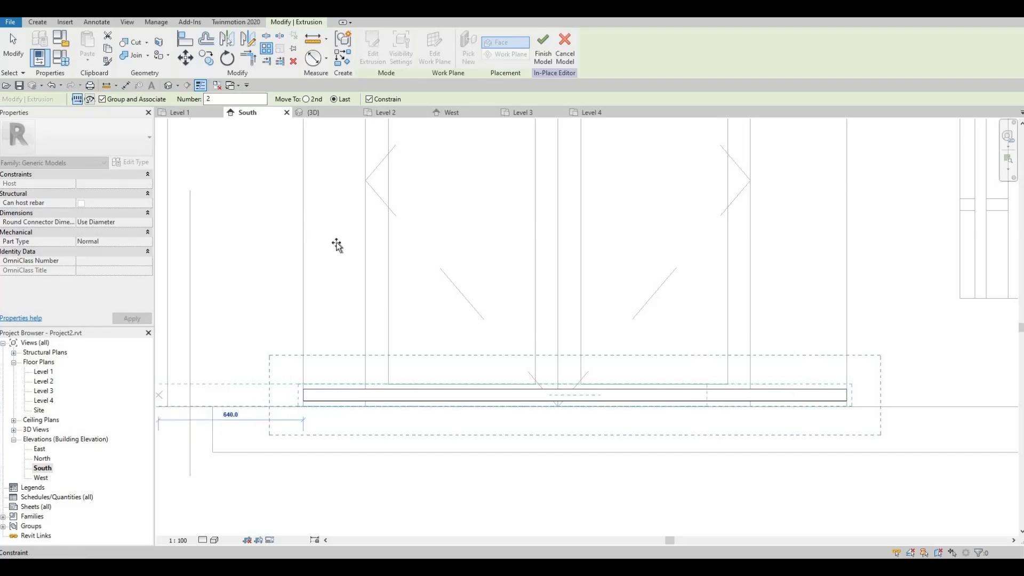
{"action": "scroll", "coordinate": [338, 245], "scroll_direction": "down", "scroll_amount": 2}
{"action": "middle_click_drag", "start_coordinate": [344, 260], "coordinate": [324, 349]}
{"action": "left_click", "coordinate": [336, 392]}
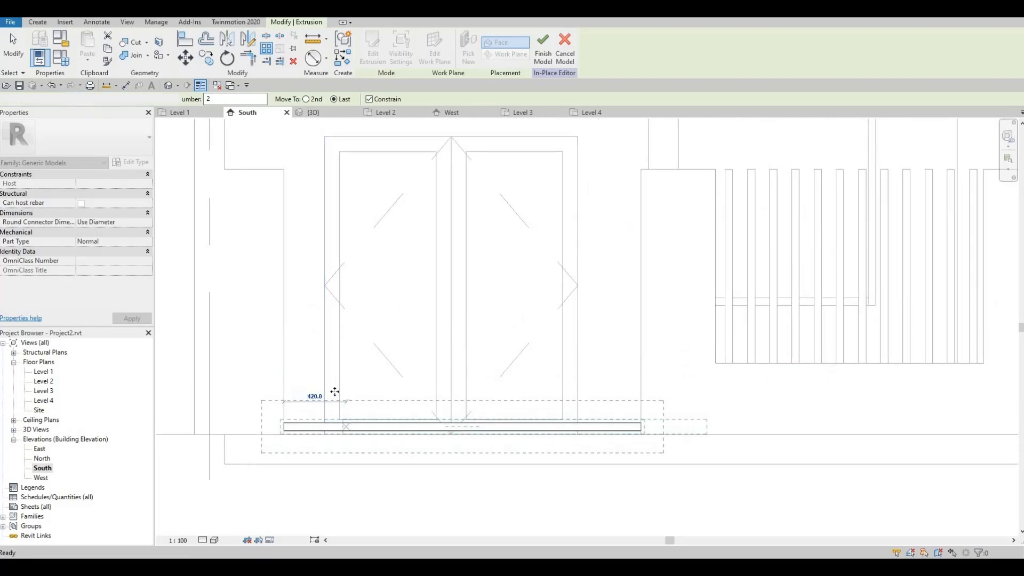
{"action": "left_click", "coordinate": [372, 375]}
{"action": "left_click", "coordinate": [333, 392]}
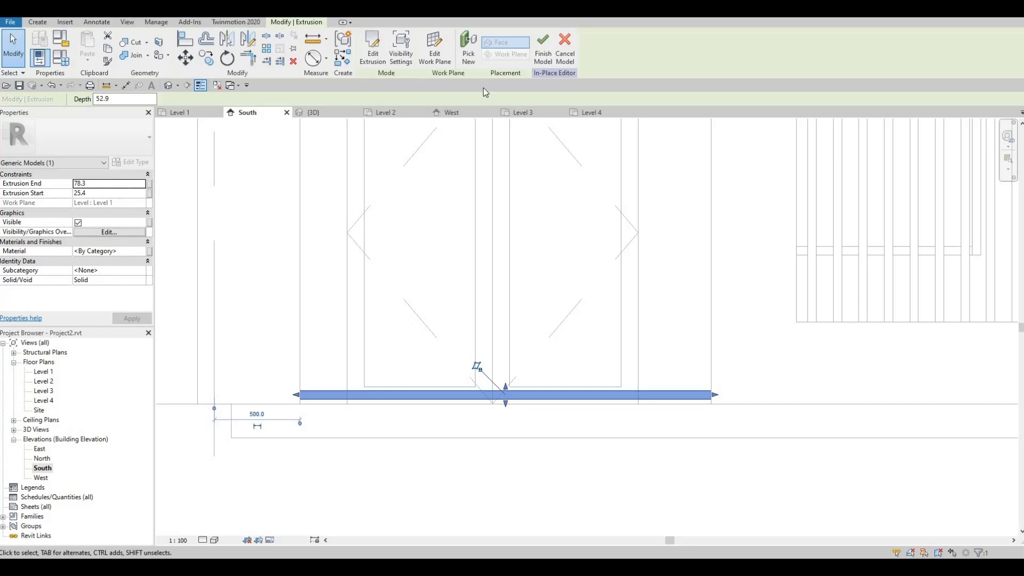
Finish the in-place rail model and select the completed rail between the piers.
{"action": "left_click", "coordinate": [543, 51]}
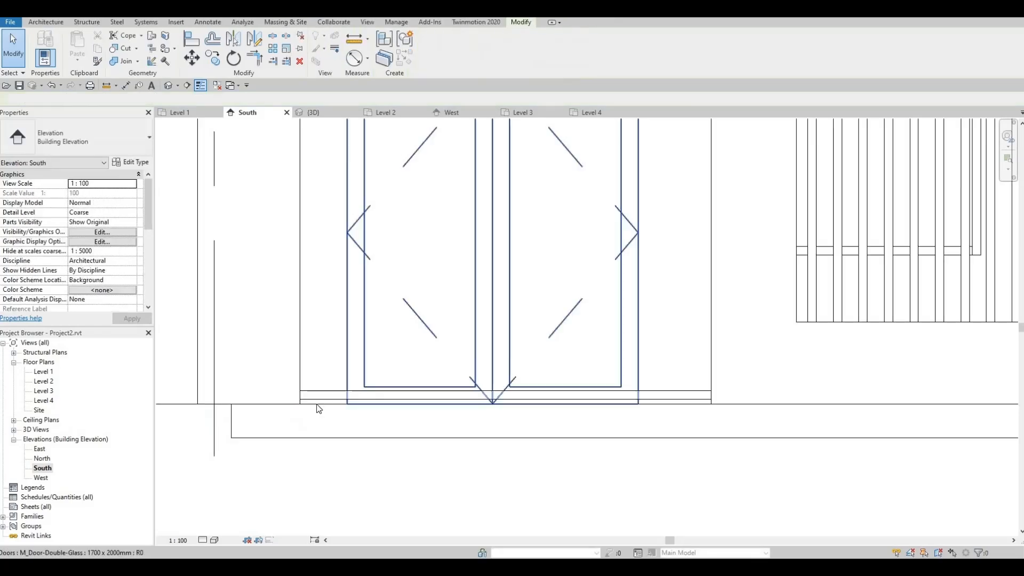
{"action": "left_click", "coordinate": [320, 395]}
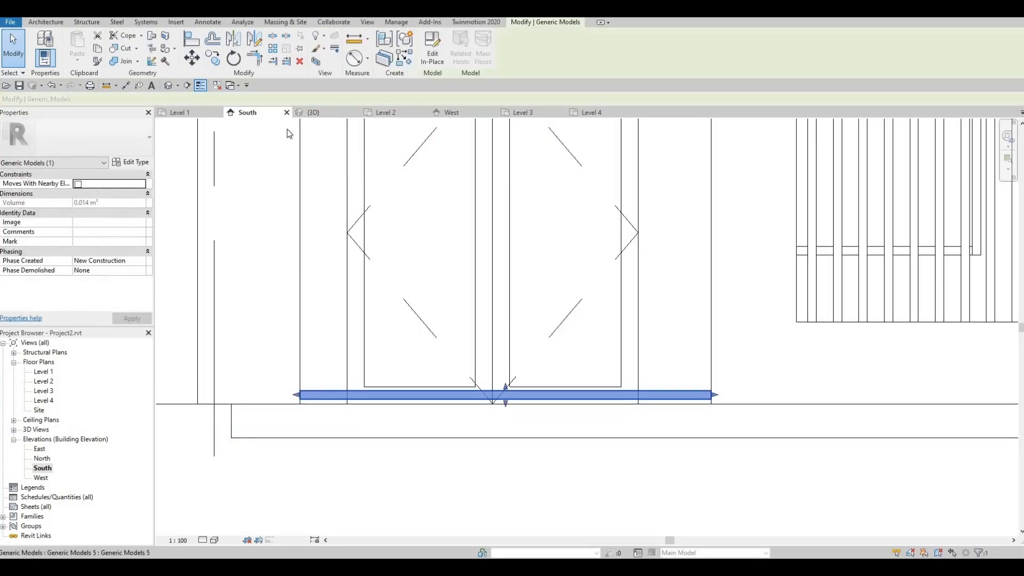
Try to array the rail upward from its left end over about 1680 mm as 15 grouped items spaced to the last.
{"action": "left_click", "coordinate": [273, 53]}
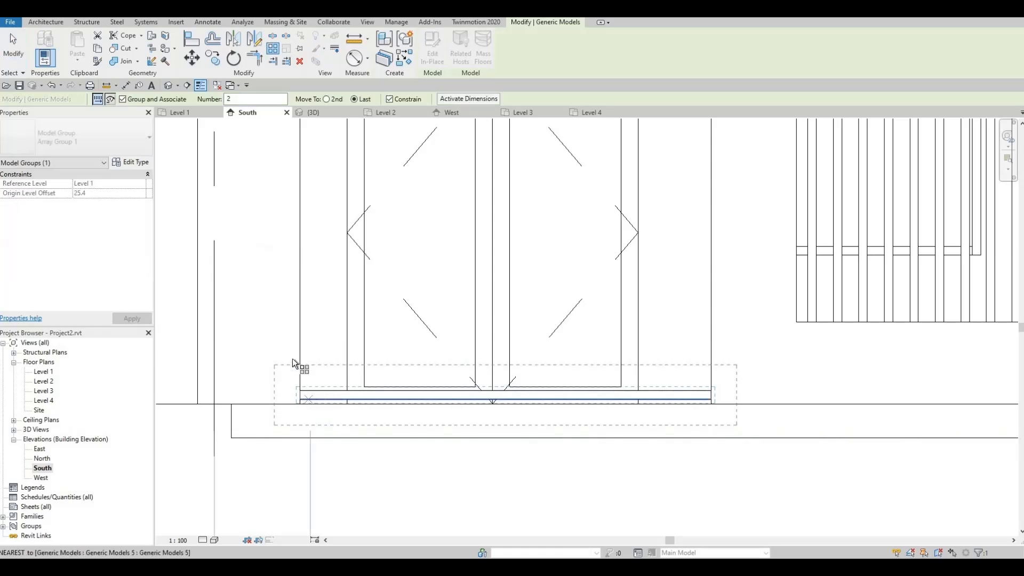
{"action": "left_click", "coordinate": [300, 398]}
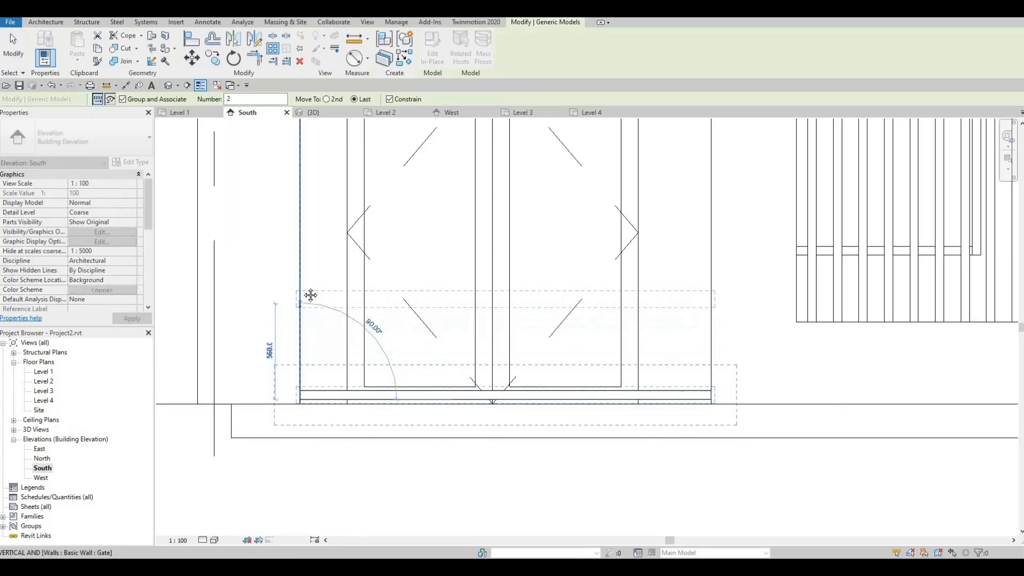
{"action": "middle_click_drag", "start_coordinate": [302, 287], "coordinate": [282, 449]}
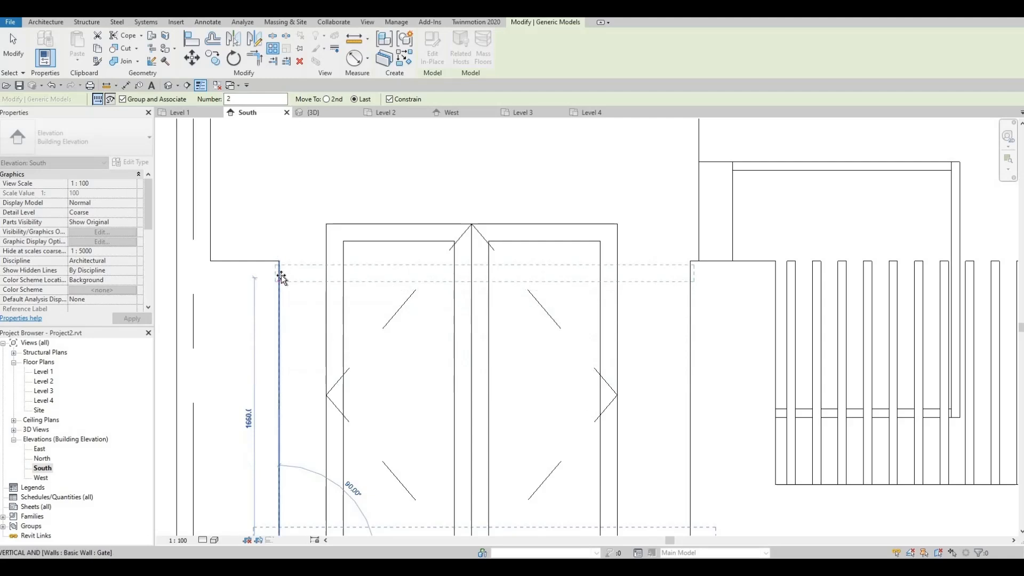
{"action": "left_click", "coordinate": [280, 275]}
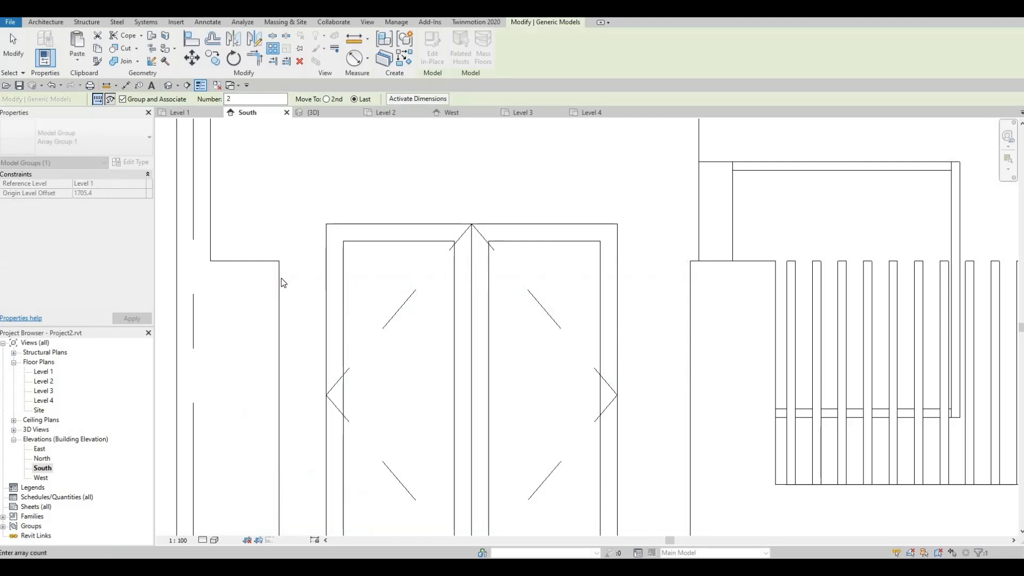
{"action": "scroll", "coordinate": [287, 289], "scroll_direction": "down", "scroll_amount": 3}
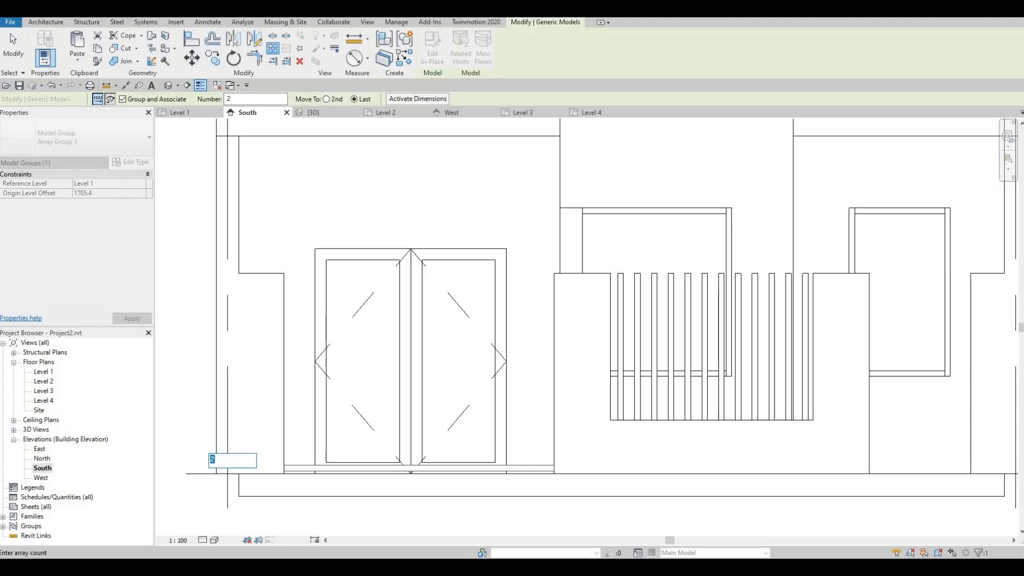
{"action": "type", "text": "15"}
{"action": "key", "text": "Return"}
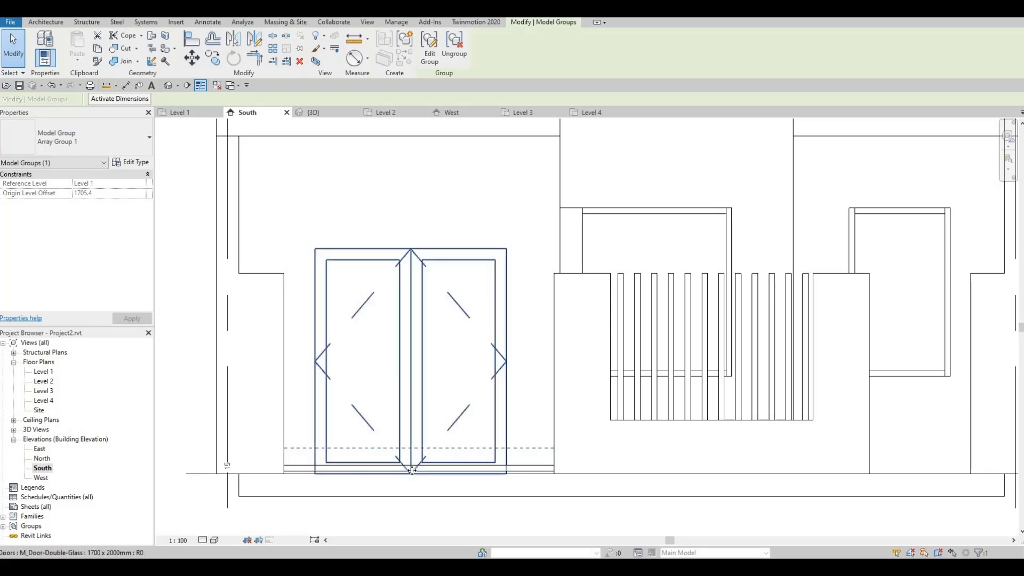
Examine the rail array between the front piers in the South elevation.
{"action": "scroll", "coordinate": [420, 475], "scroll_direction": "down", "scroll_amount": 2}
{"action": "scroll", "coordinate": [437, 478], "scroll_direction": "up", "scroll_amount": 2}
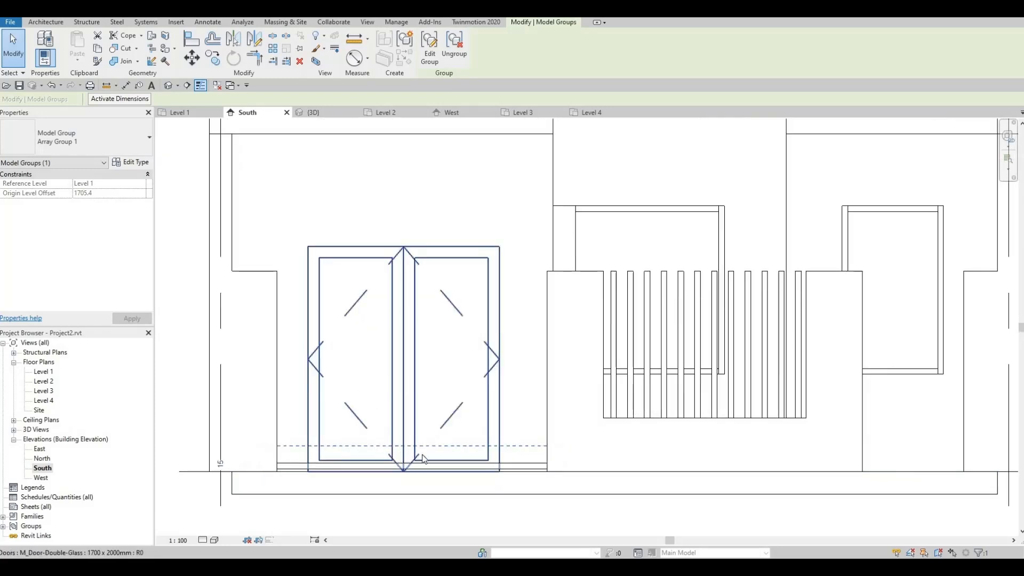
{"action": "scroll", "coordinate": [451, 459], "scroll_direction": "down", "scroll_amount": 3}
{"action": "scroll", "coordinate": [437, 456], "scroll_direction": "up", "scroll_amount": 2}
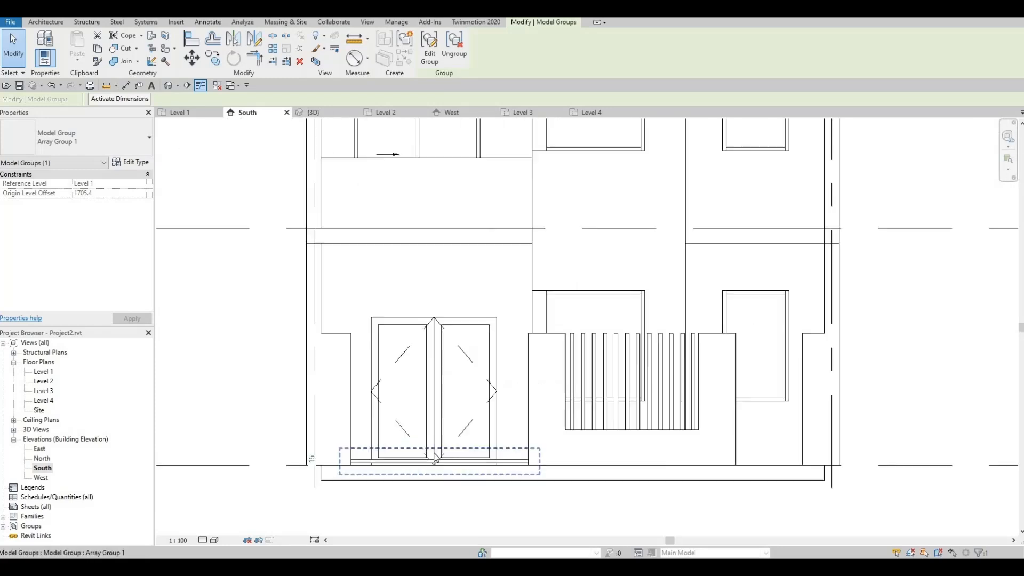
{"action": "scroll", "coordinate": [436, 456], "scroll_direction": "down", "scroll_amount": 1}
{"action": "scroll", "coordinate": [437, 456], "scroll_direction": "down", "scroll_amount": 3}
{"action": "scroll", "coordinate": [406, 461], "scroll_direction": "up", "scroll_amount": 5}
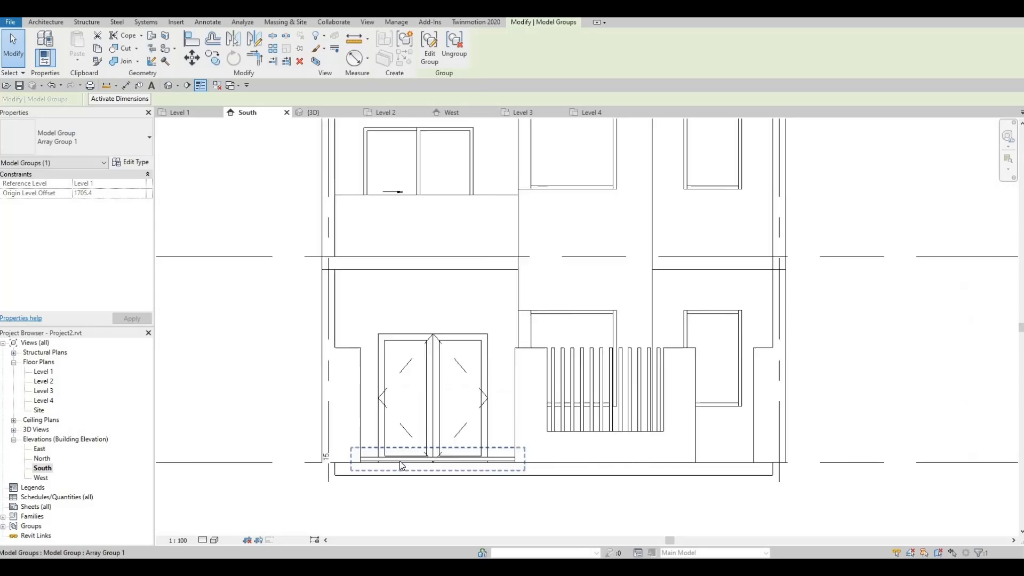
{"action": "key", "text": "Escape"}
{"action": "left_click", "coordinate": [392, 459]}
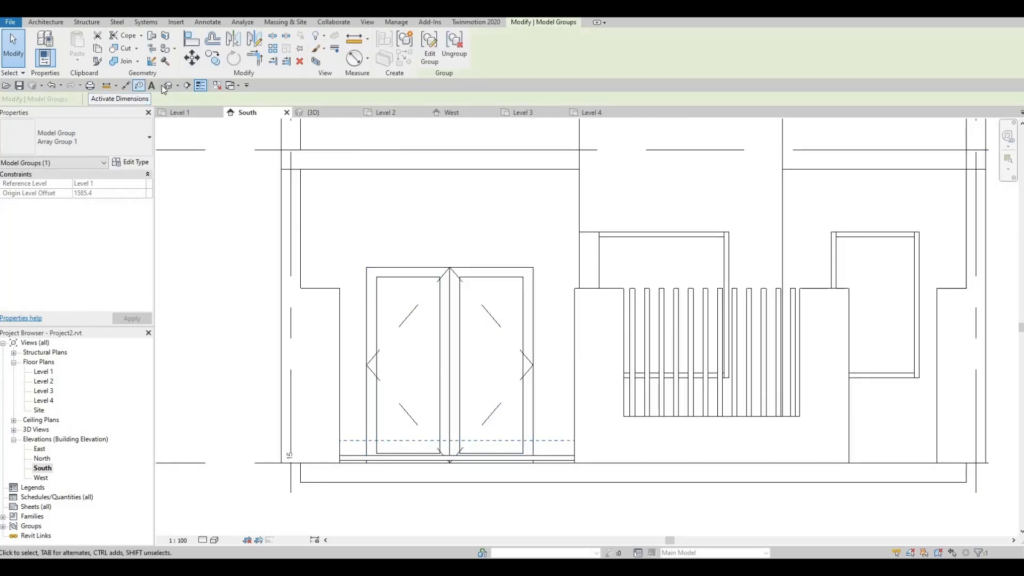
Inspect the rail array in the 3D view and look through the array group's type properties.
{"action": "key", "text": "ctrl+Tab"}
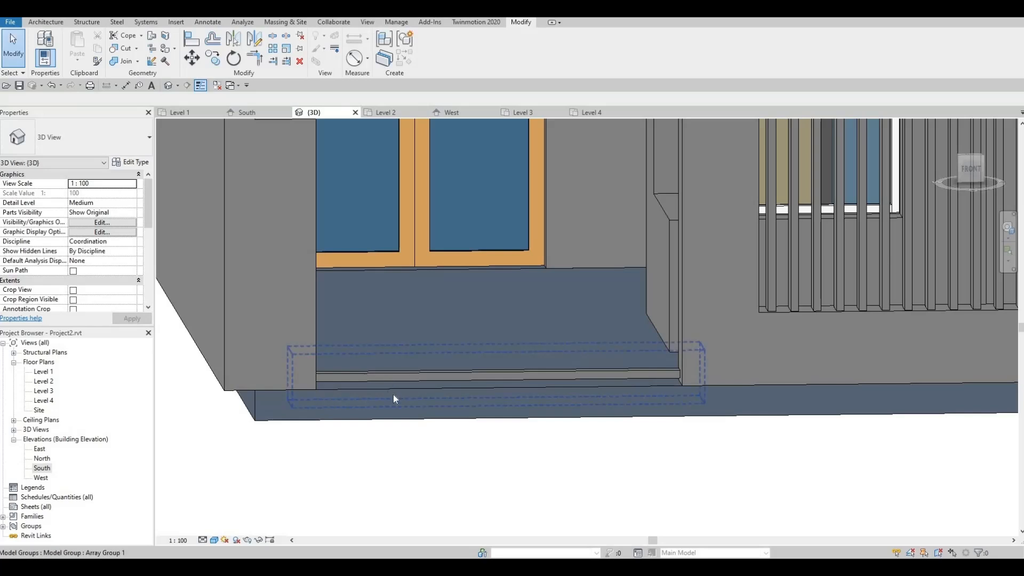
{"action": "middle_click_drag", "start_coordinate": [445, 422], "coordinate": [535, 431], "text": "shift"}
{"action": "key", "text": "Escape"}
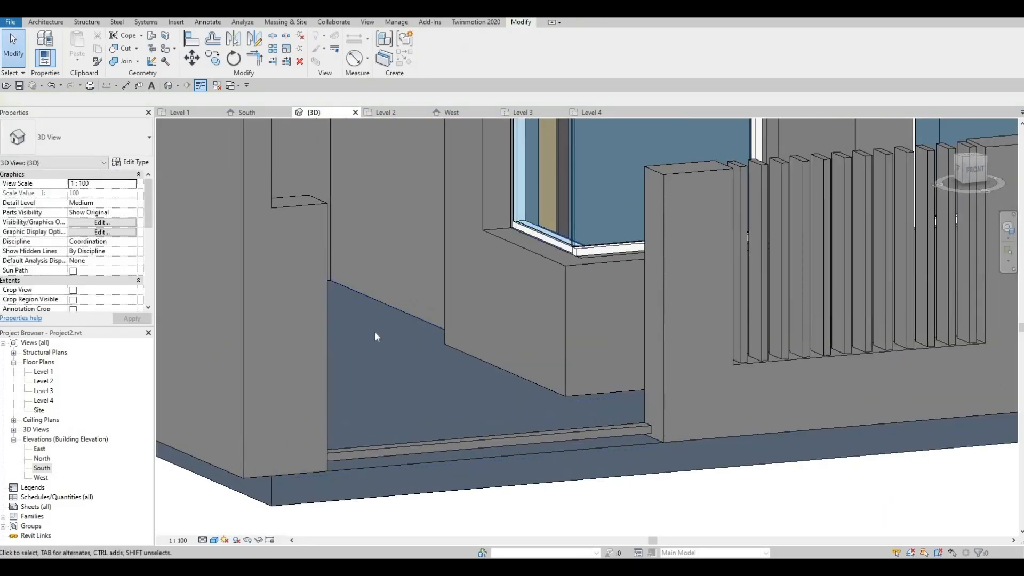
{"action": "left_click", "coordinate": [392, 452]}
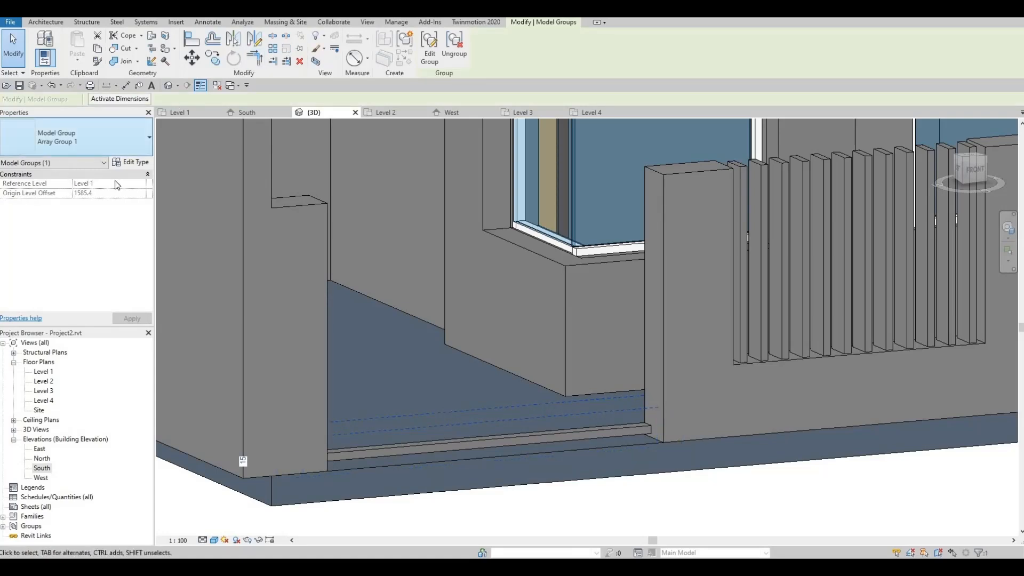
{"action": "left_click", "coordinate": [136, 162]}
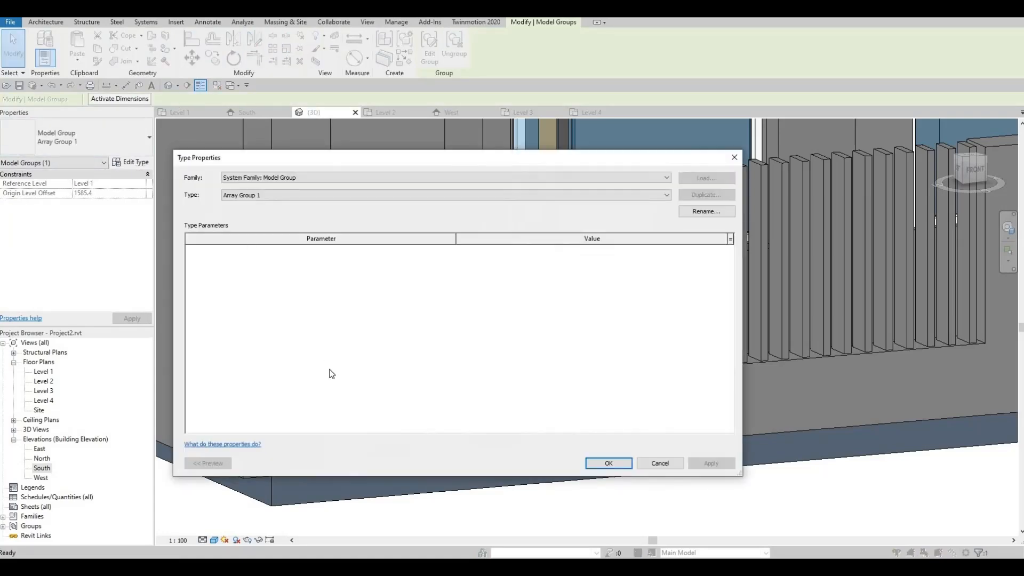
{"action": "key", "text": "Escape"}
{"action": "key", "text": "Escape"}
Ungroup one of the overlapping rail array groups in 3D.
{"action": "left_click", "coordinate": [361, 452]}
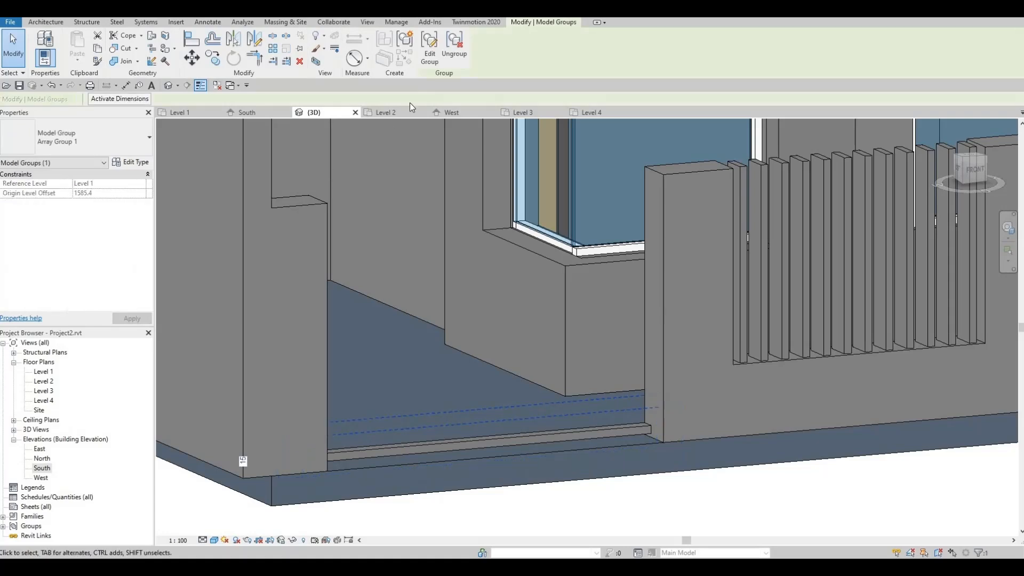
{"action": "left_click", "coordinate": [454, 58]}
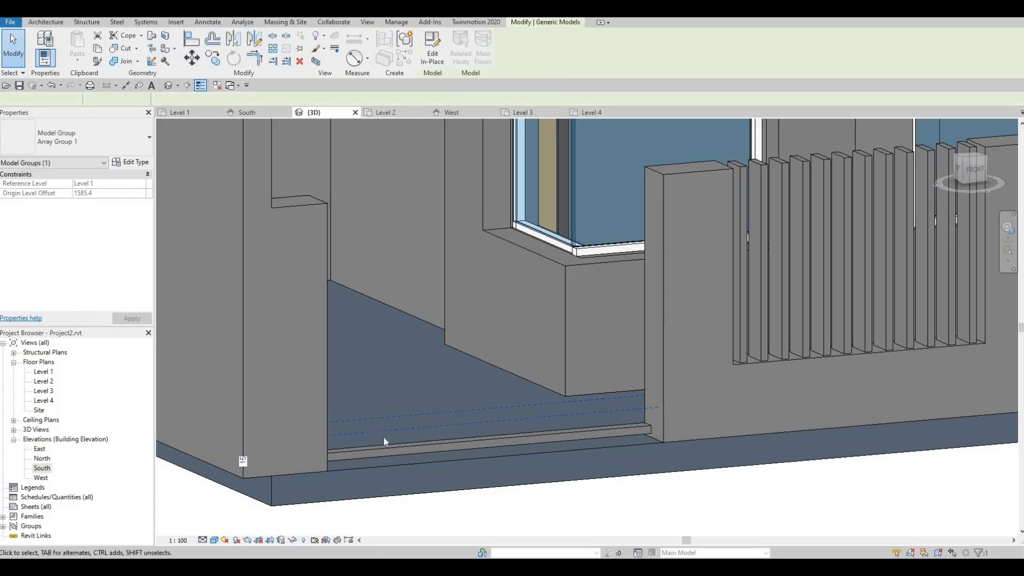
{"action": "left_click", "coordinate": [456, 433]}
{"action": "key", "text": "Escape"}
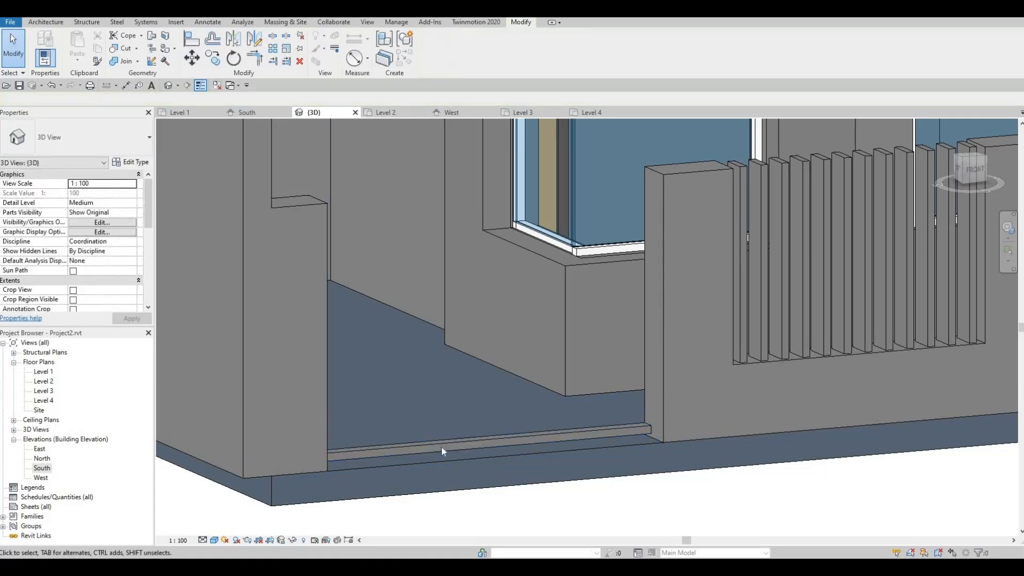
Delete several of the overlapping rail array groups between the piers one after another.
{"action": "left_click", "coordinate": [448, 451]}
{"action": "key", "text": "Escape"}
{"action": "left_click", "coordinate": [446, 448]}
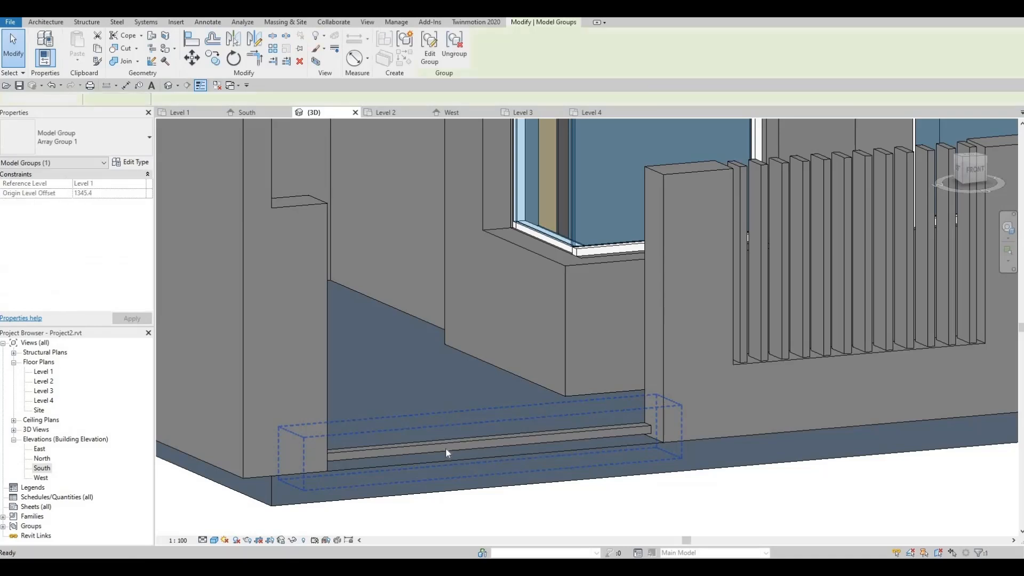
{"action": "key", "text": "Escape"}
{"action": "left_click", "coordinate": [445, 448]}
{"action": "key", "text": "Escape"}
{"action": "left_click", "coordinate": [445, 449]}
{"action": "key", "text": "Delete"}
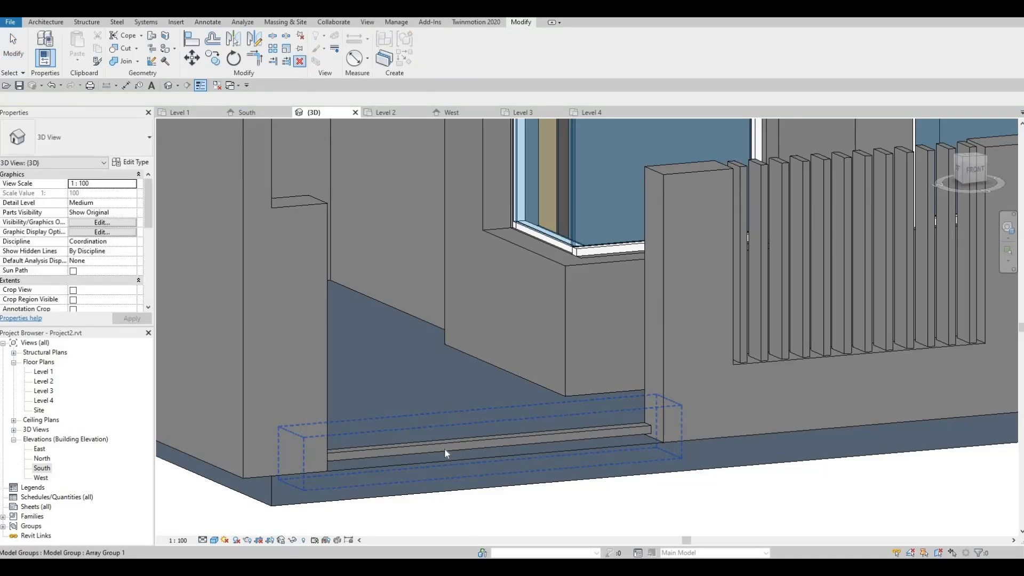
{"action": "left_click", "coordinate": [444, 449]}
{"action": "key", "text": "Delete"}
Ungroup another of the overlapping rail copies between the piers and clear the selection.
{"action": "left_click", "coordinate": [440, 444]}
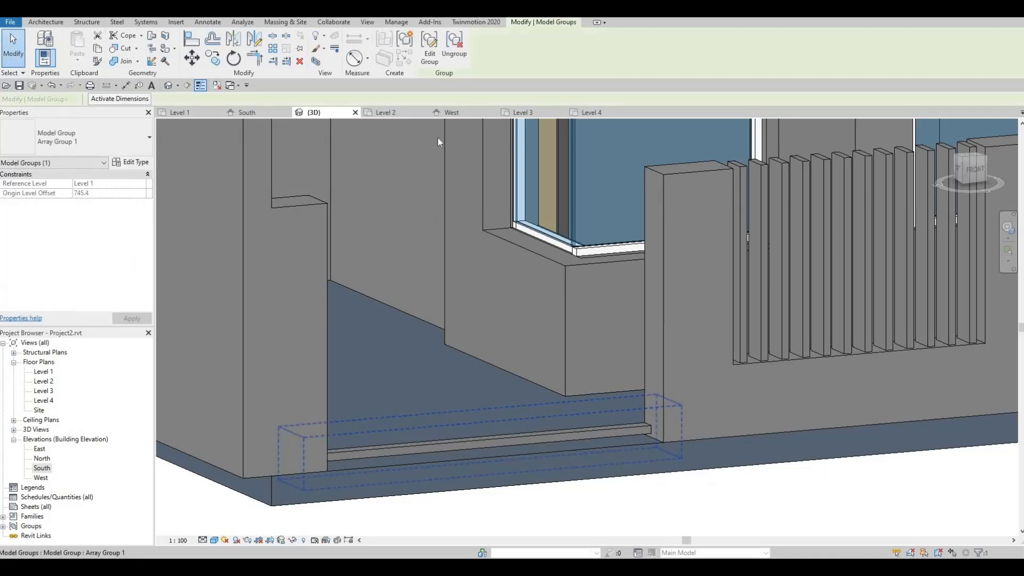
{"action": "left_click", "coordinate": [458, 61]}
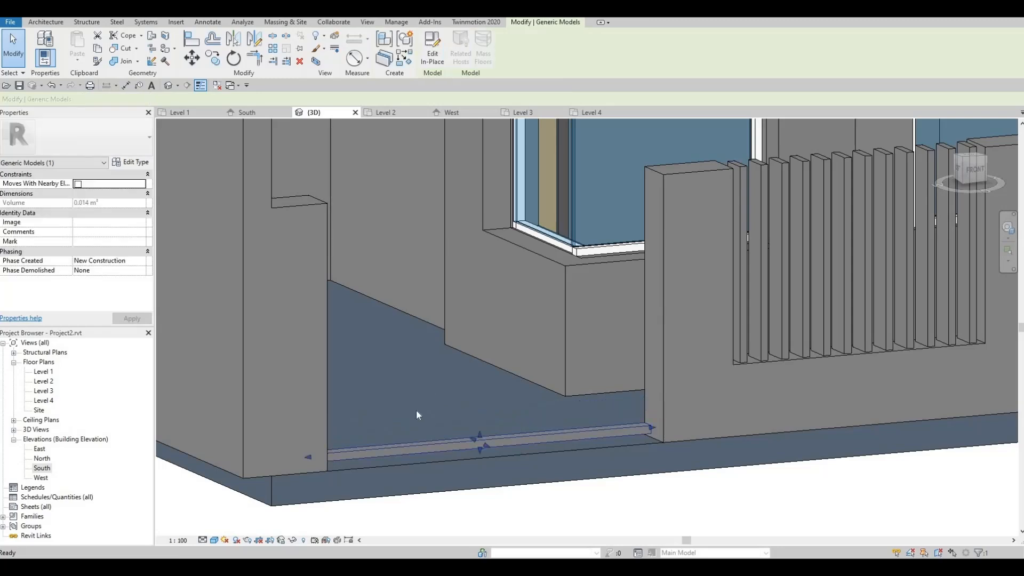
{"action": "key", "text": "Escape"}
Ungroup the next overlapping rail group, remove its extrusion in the in-place editor, and finish that model.
{"action": "left_click", "coordinate": [427, 452]}
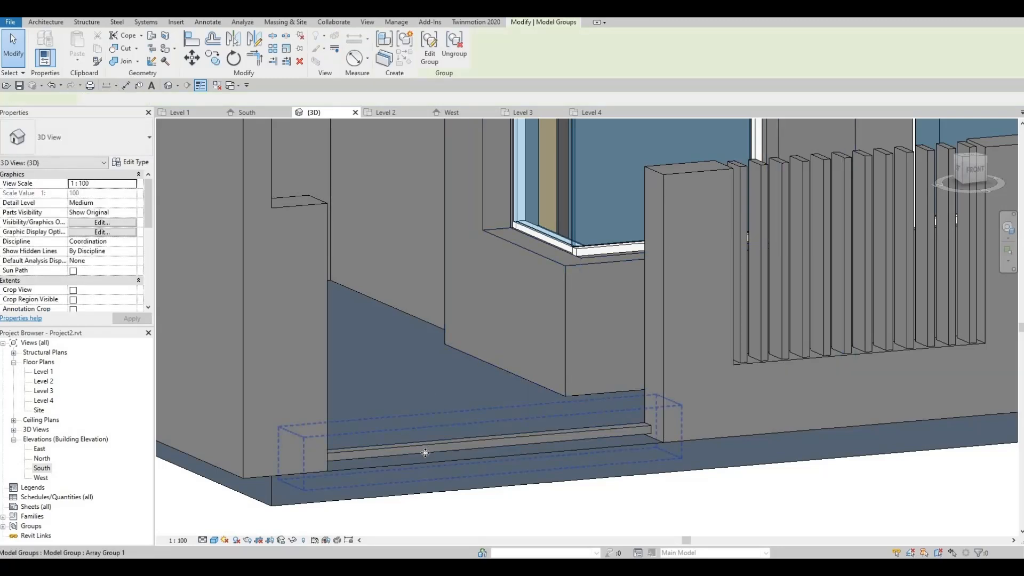
{"action": "left_click", "coordinate": [455, 56]}
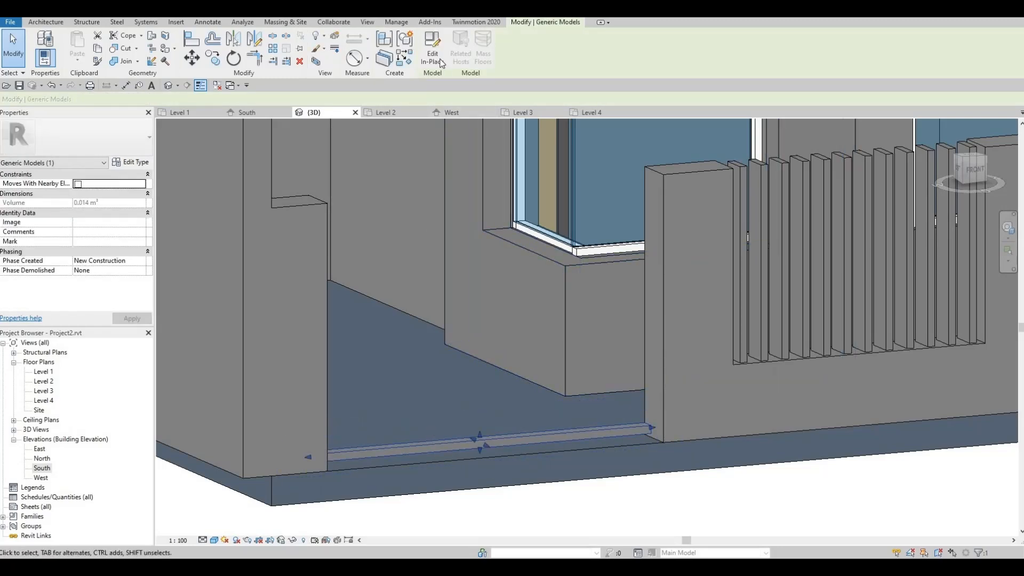
{"action": "left_click", "coordinate": [440, 59]}
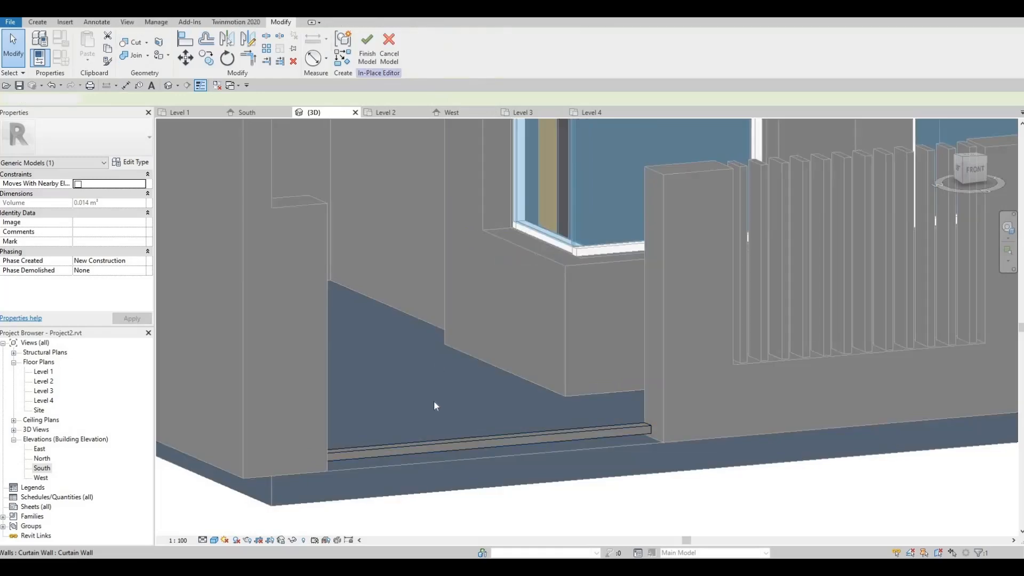
{"action": "left_click", "coordinate": [421, 444]}
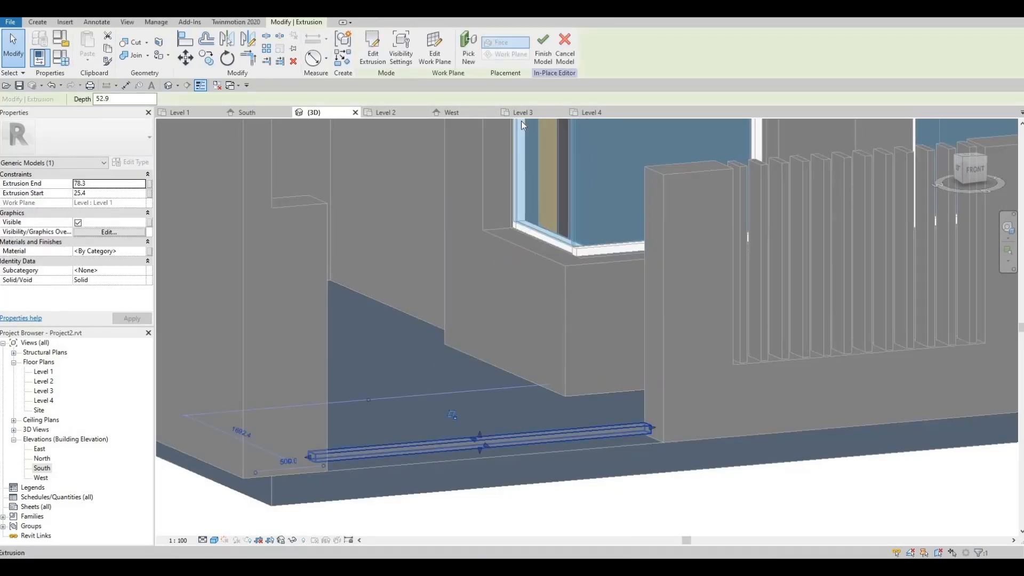
{"action": "left_click", "coordinate": [504, 361]}
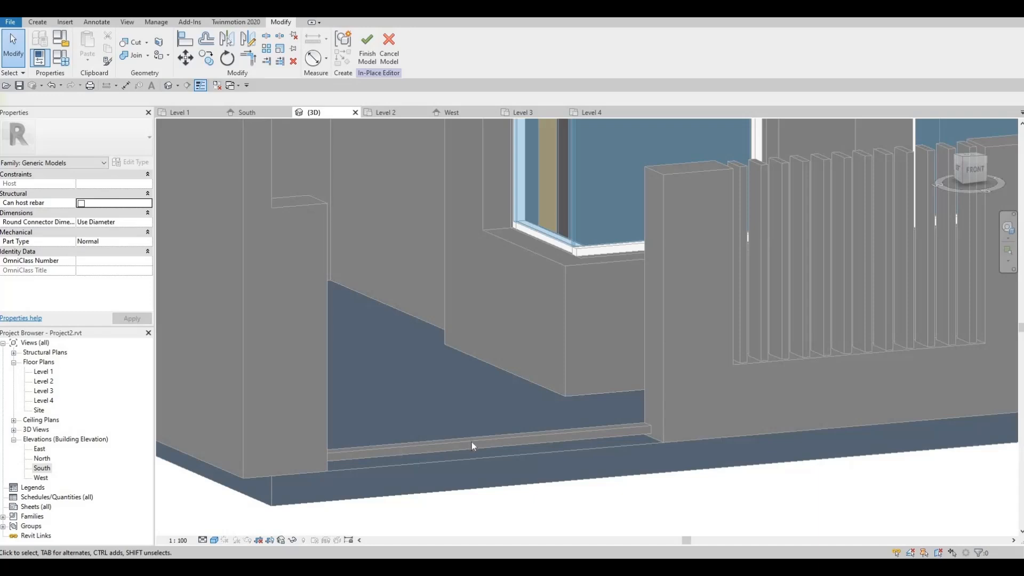
{"action": "left_click", "coordinate": [367, 51]}
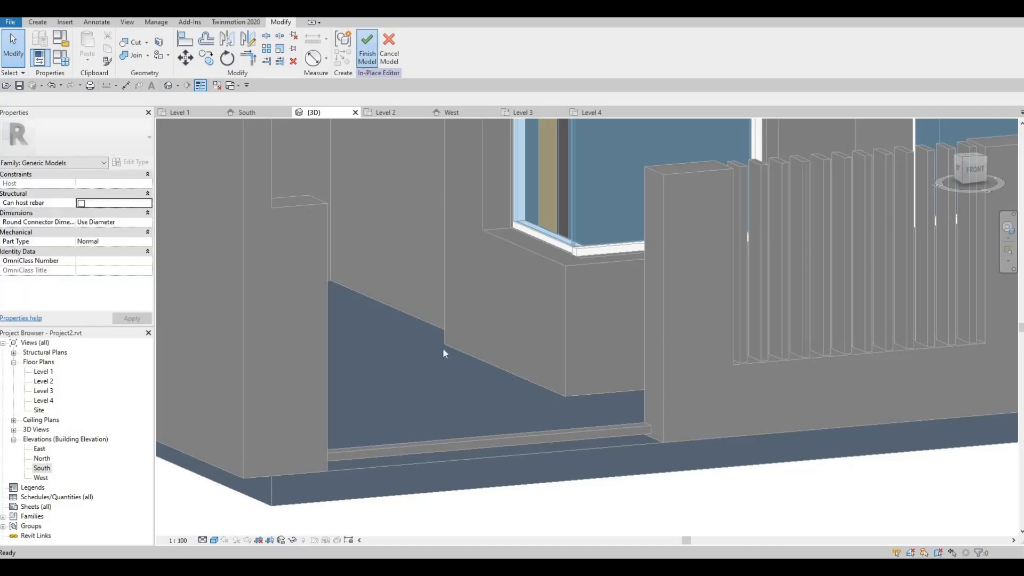
{"action": "key", "text": "Return"}
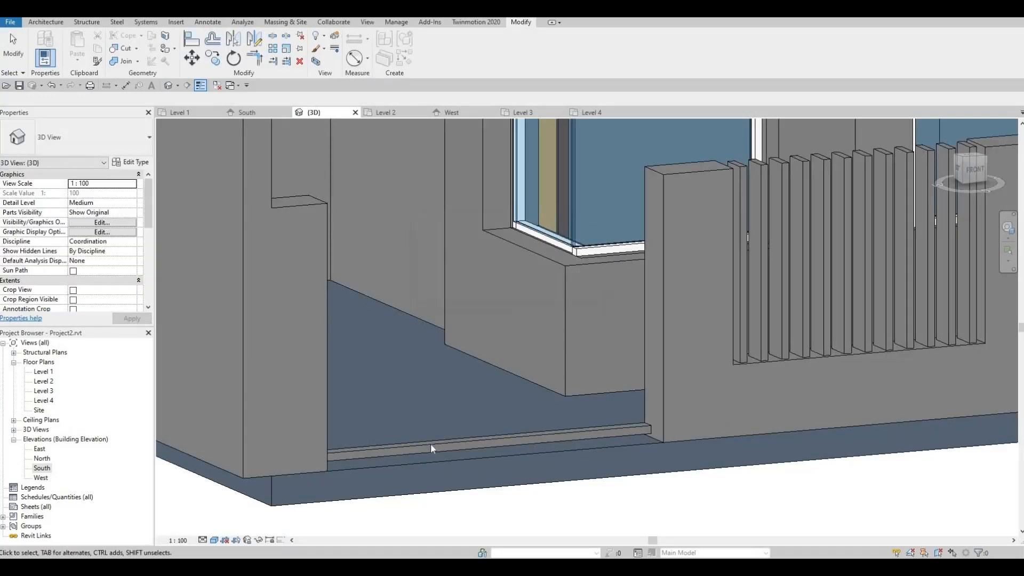
Delete the four remaining overlapping array copies, keeping only the original rail group.
{"action": "left_click", "coordinate": [430, 449]}
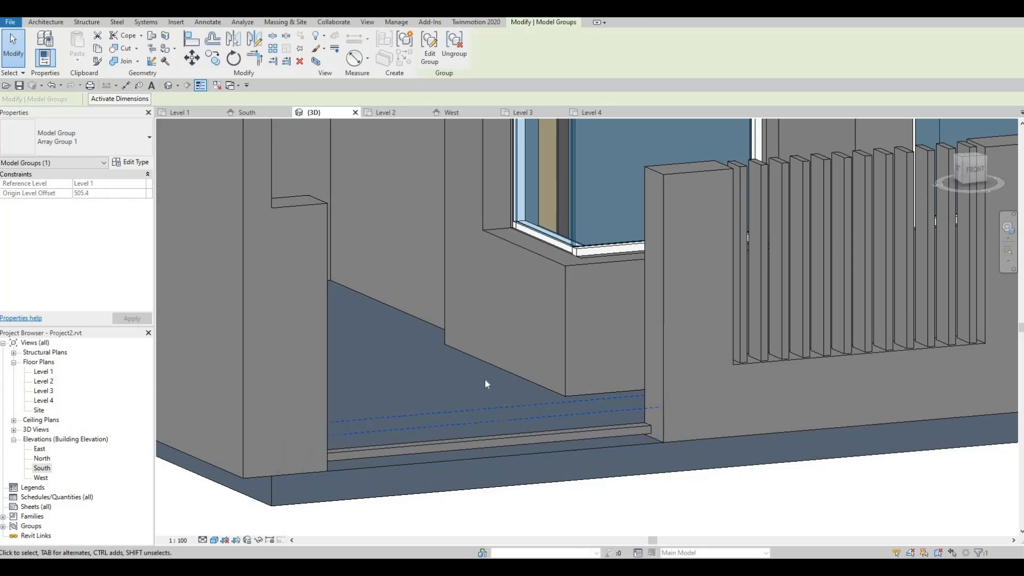
{"action": "key", "text": "Delete"}
{"action": "left_click", "coordinate": [431, 445]}
{"action": "key", "text": "Delete"}
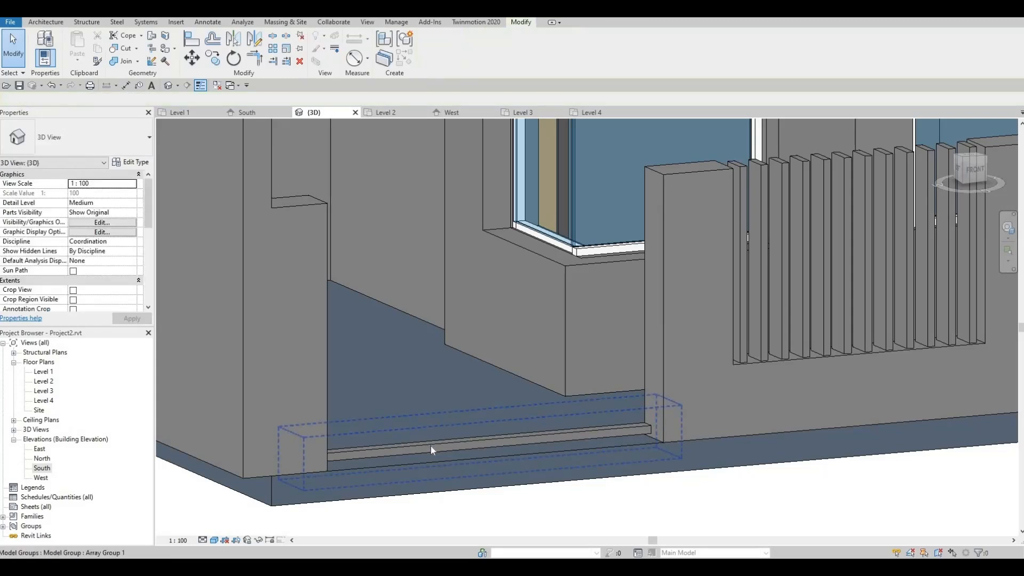
{"action": "left_click", "coordinate": [431, 445]}
{"action": "key", "text": "Delete"}
{"action": "left_click", "coordinate": [442, 440]}
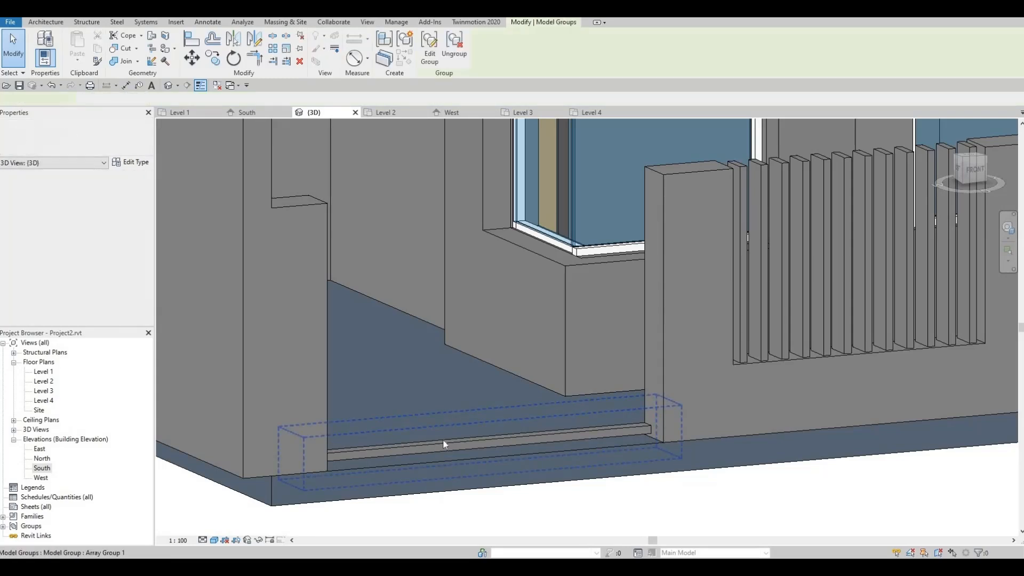
{"action": "key", "text": "Delete"}
Ungroup the original rail at the 25.4 mm offset and deselect it.
{"action": "left_click", "coordinate": [442, 441]}
{"action": "left_click", "coordinate": [457, 57]}
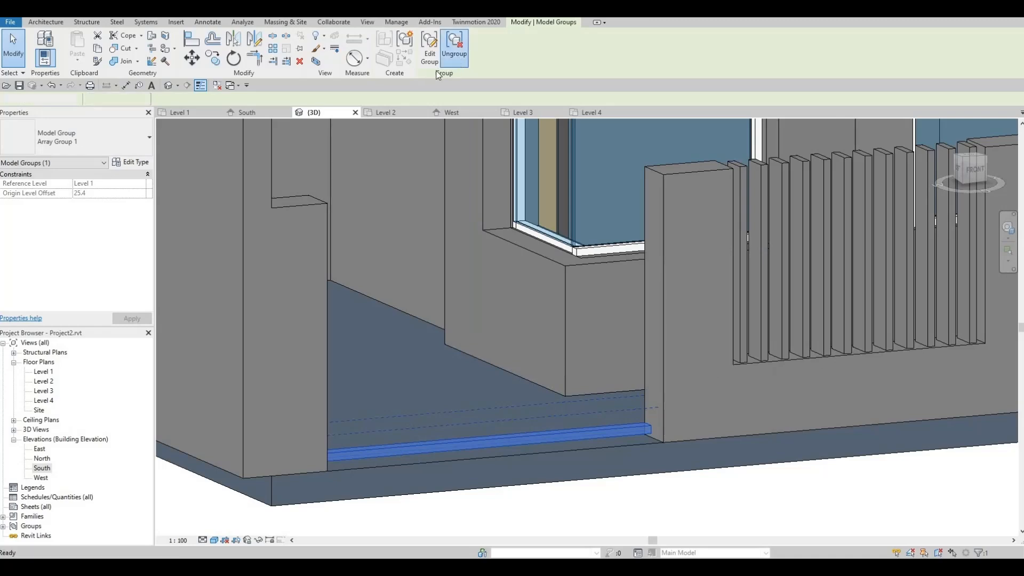
{"action": "key", "text": "Escape"}
{"action": "scroll", "coordinate": [417, 440], "scroll_direction": "up", "scroll_amount": 4}
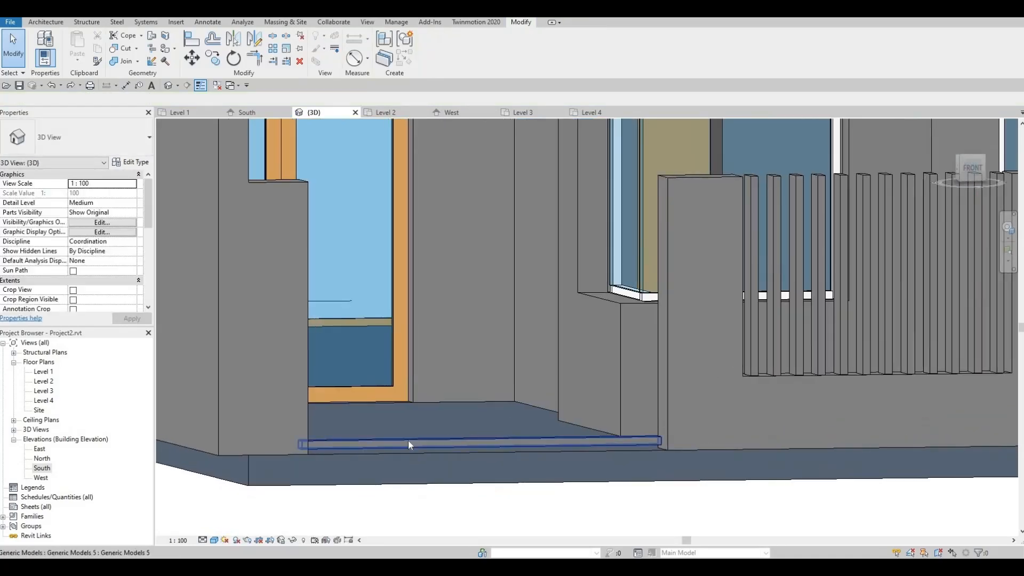
In the South elevation, copy the bottom rail between the front piers 80 mm straight up.
{"action": "double_click", "coordinate": [45, 373]}
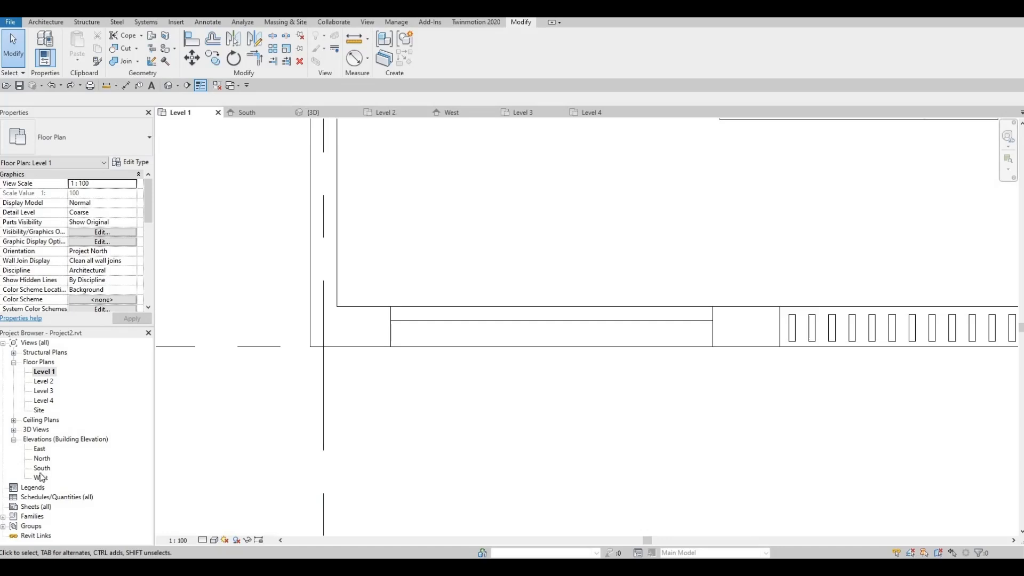
{"action": "double_click", "coordinate": [41, 469]}
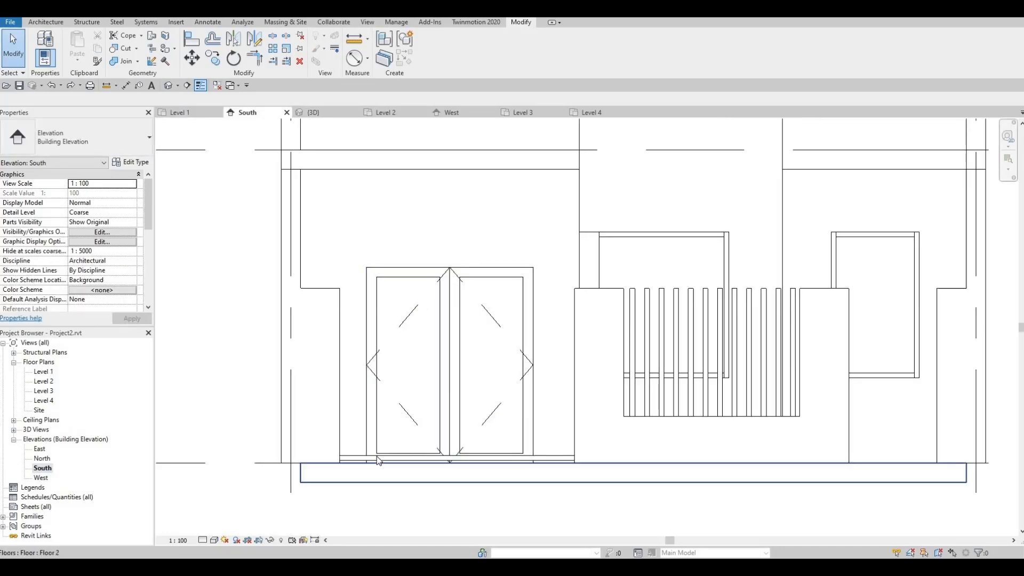
{"action": "left_click", "coordinate": [375, 460]}
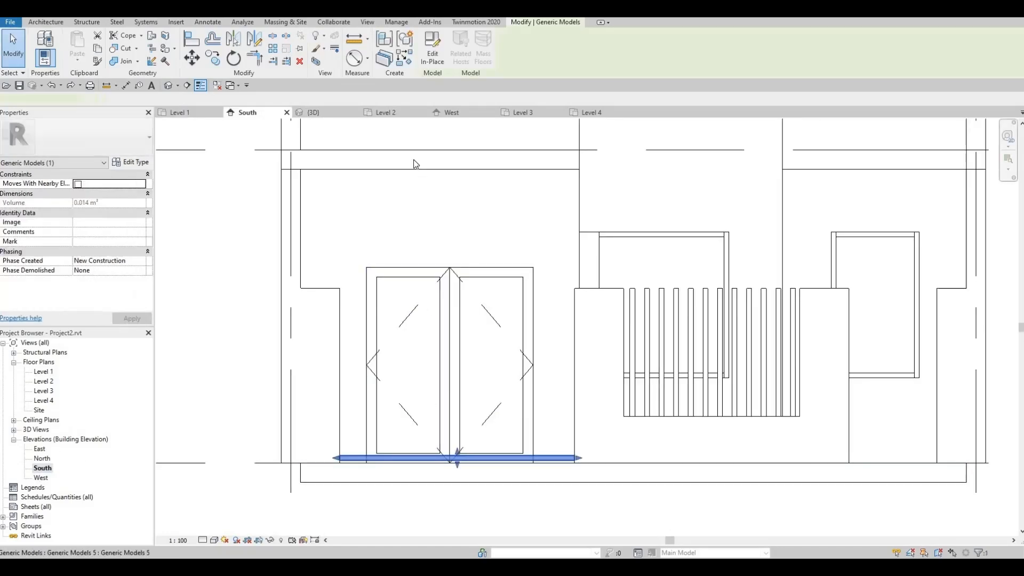
{"action": "left_click", "coordinate": [207, 59]}
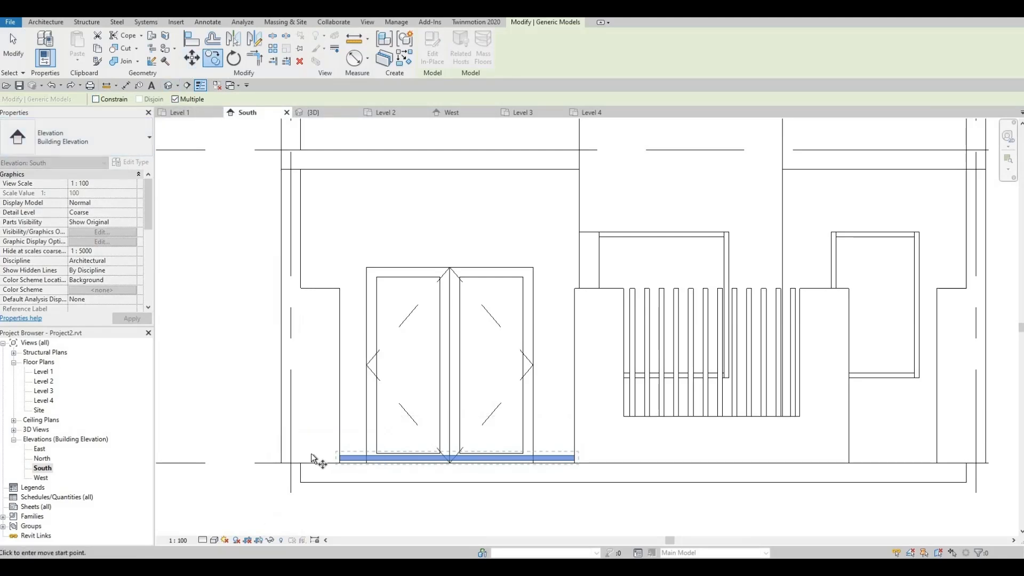
{"action": "scroll", "coordinate": [312, 453], "scroll_direction": "up", "scroll_amount": 4}
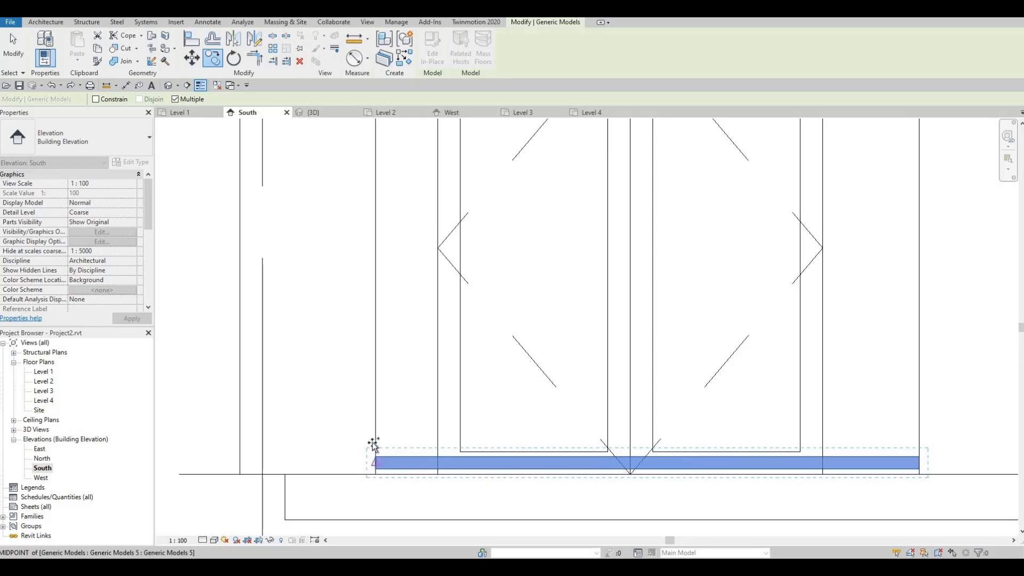
{"action": "left_click", "coordinate": [373, 444]}
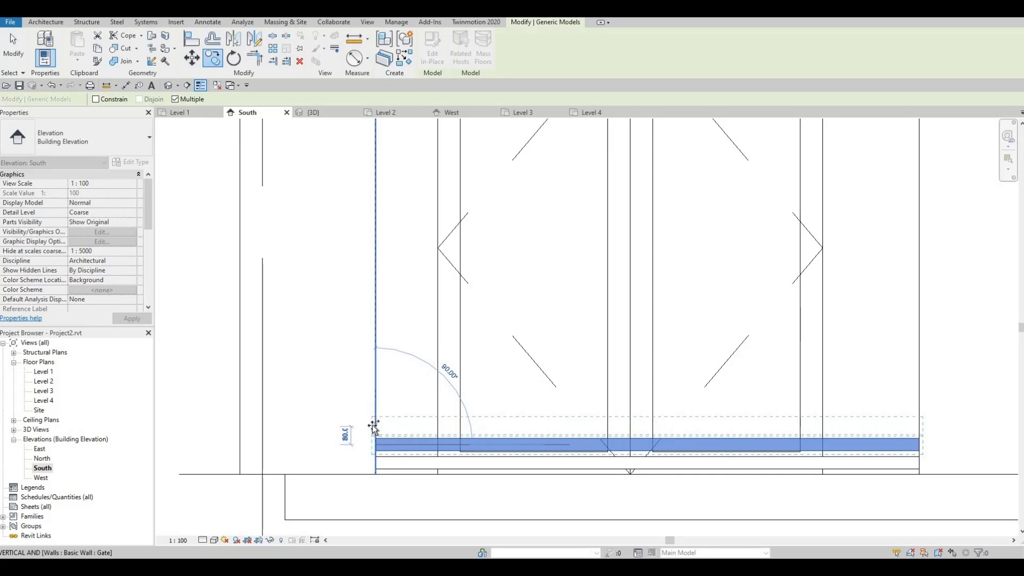
{"action": "left_click", "coordinate": [398, 446]}
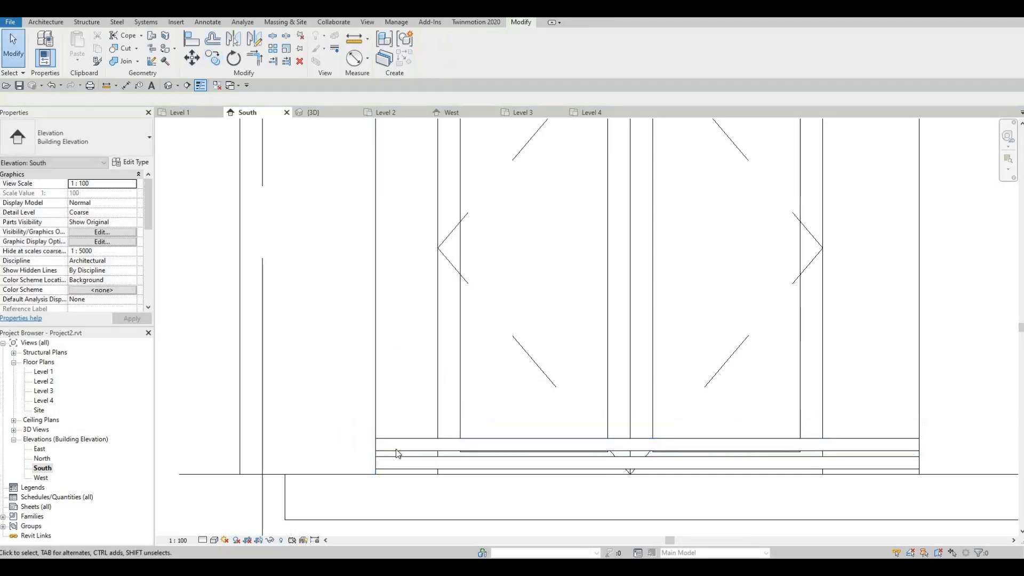
{"action": "left_click", "coordinate": [395, 449]}
{"action": "key", "text": "Escape"}
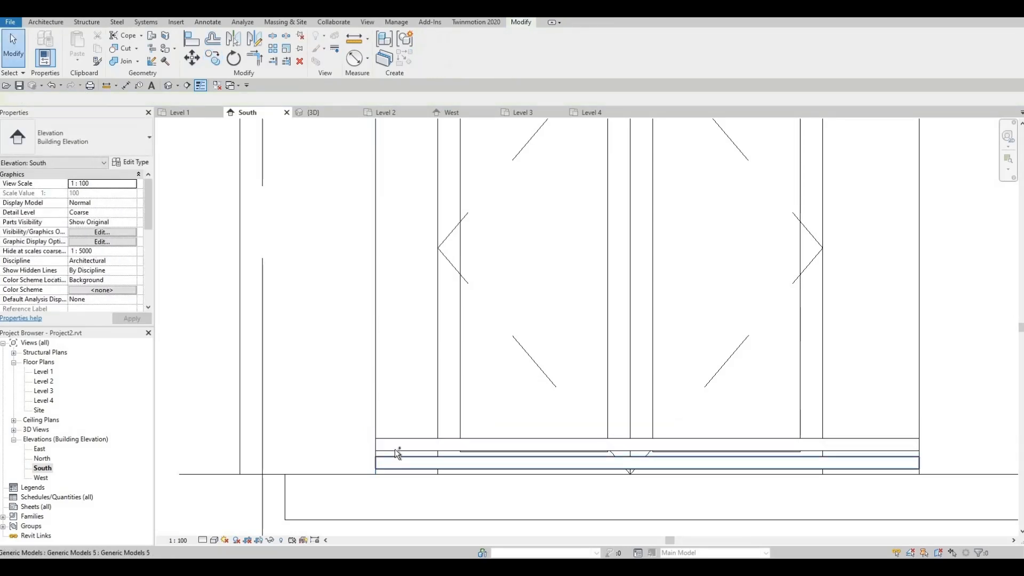
Copy the two bottom rails together 160 mm straight up.
{"action": "left_click", "coordinate": [394, 457]}
{"action": "left_click", "coordinate": [395, 449], "text": "ctrl"}
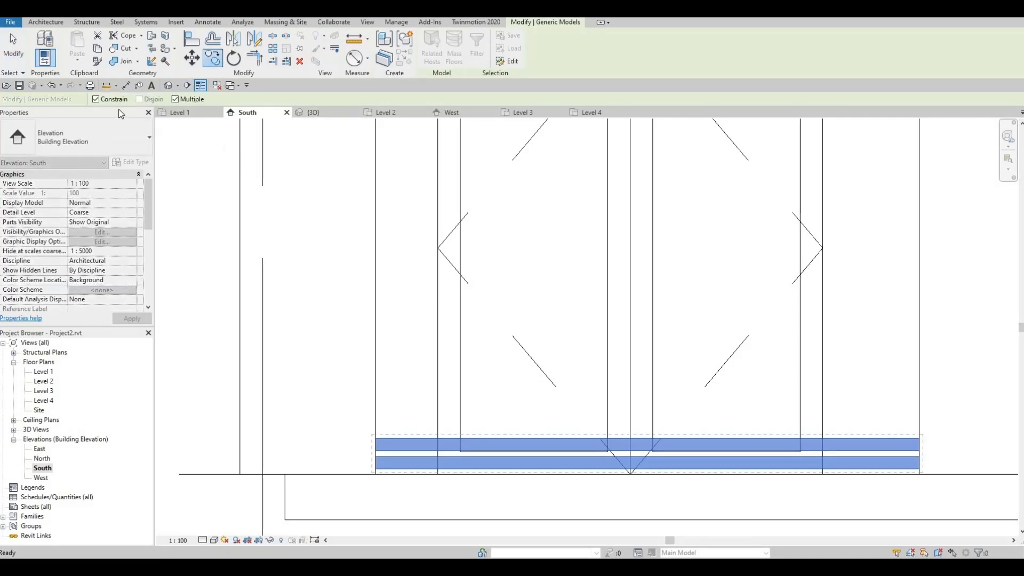
{"action": "left_click", "coordinate": [373, 462]}
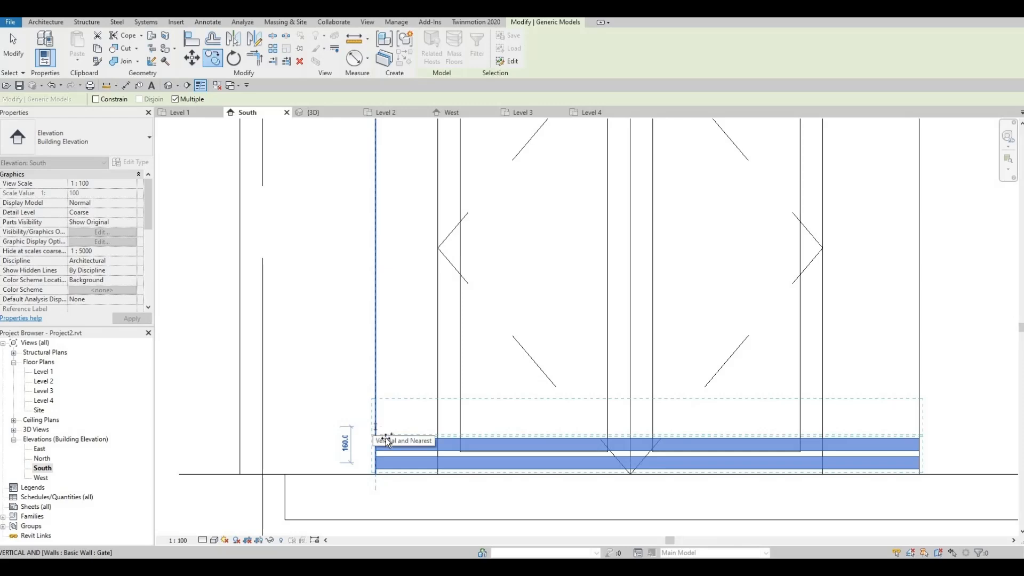
{"action": "left_click", "coordinate": [386, 437]}
{"action": "key", "text": "Escape"}
{"action": "key", "text": "Escape"}
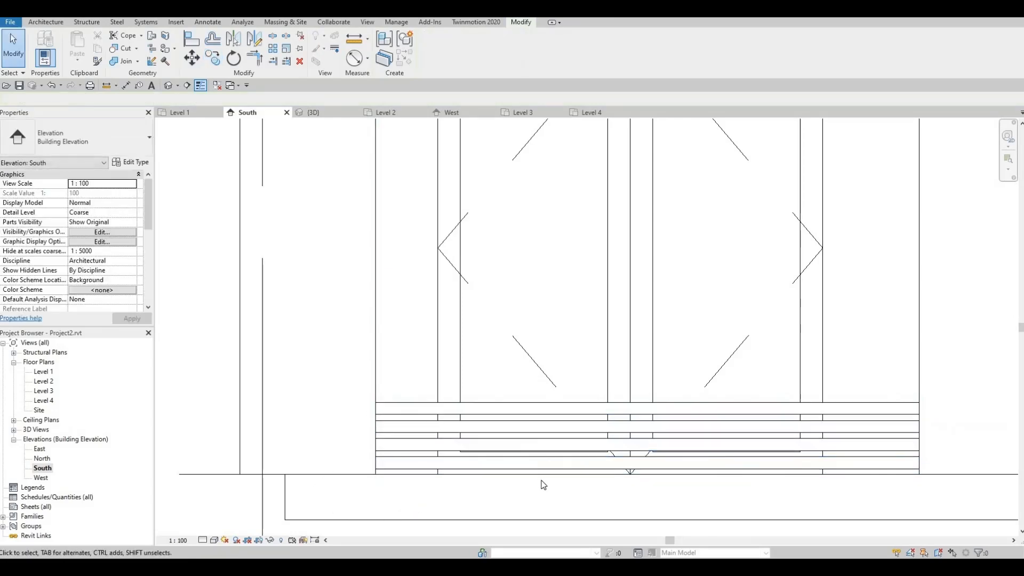
Copy all four rails straight up as a set, stacking them directly above the originals at the same spacing.
{"action": "left_click", "coordinate": [395, 459]}
{"action": "left_click", "coordinate": [394, 443], "text": "ctrl"}
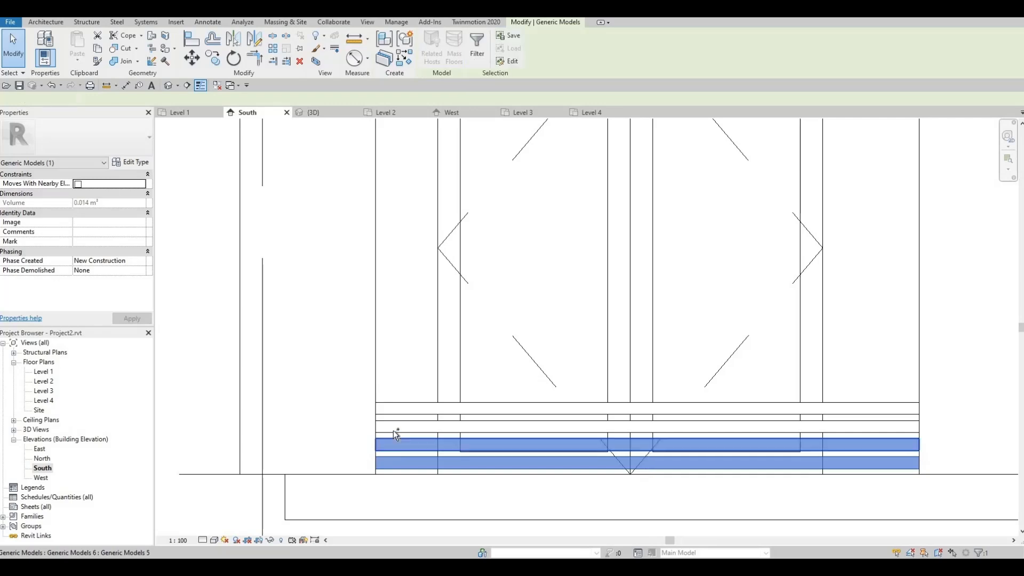
{"action": "left_click", "coordinate": [392, 430], "text": "ctrl"}
{"action": "left_click", "coordinate": [394, 409], "text": "ctrl"}
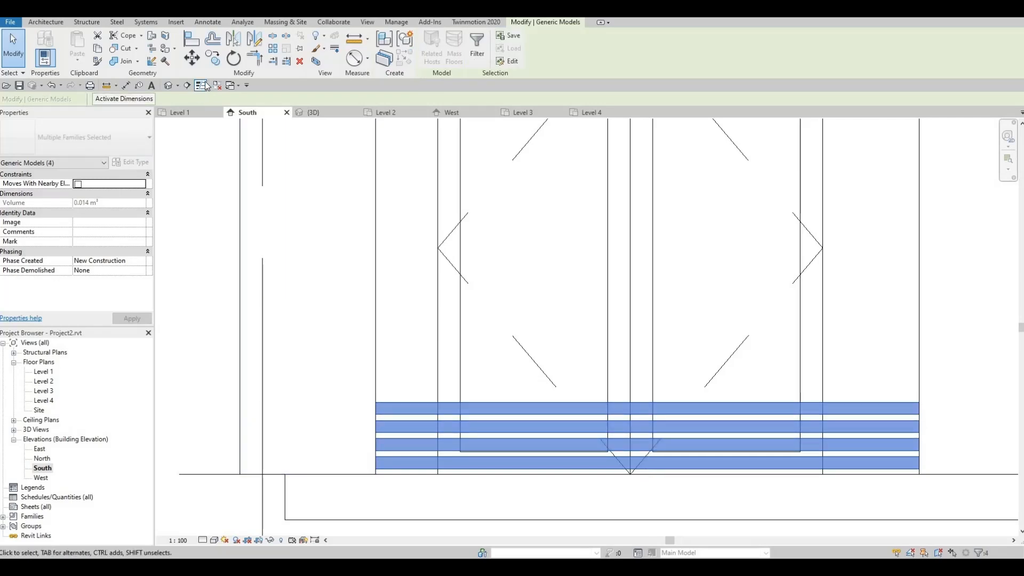
{"action": "left_click", "coordinate": [211, 58]}
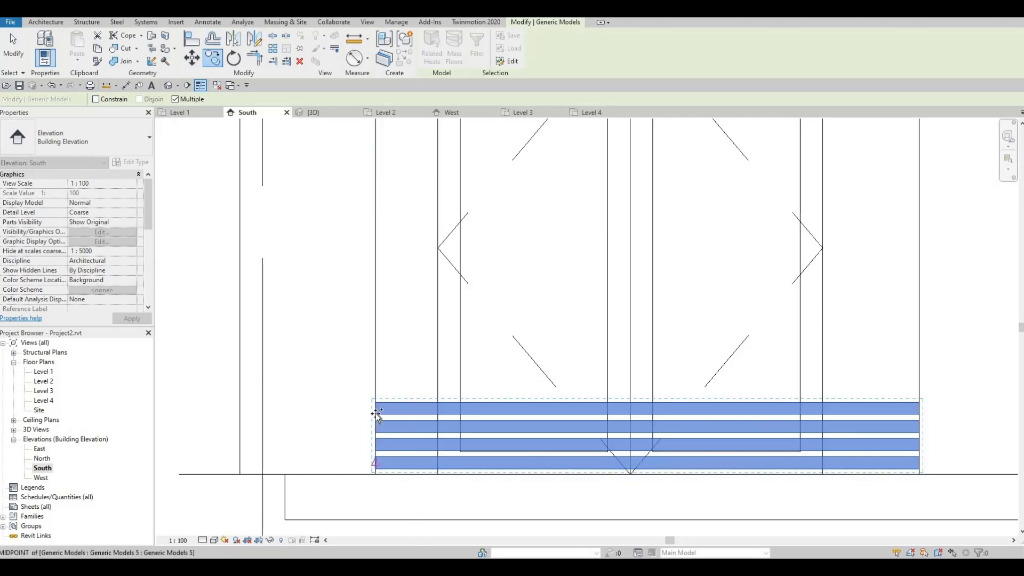
{"action": "left_click", "coordinate": [375, 462]}
{"action": "left_click", "coordinate": [379, 393]}
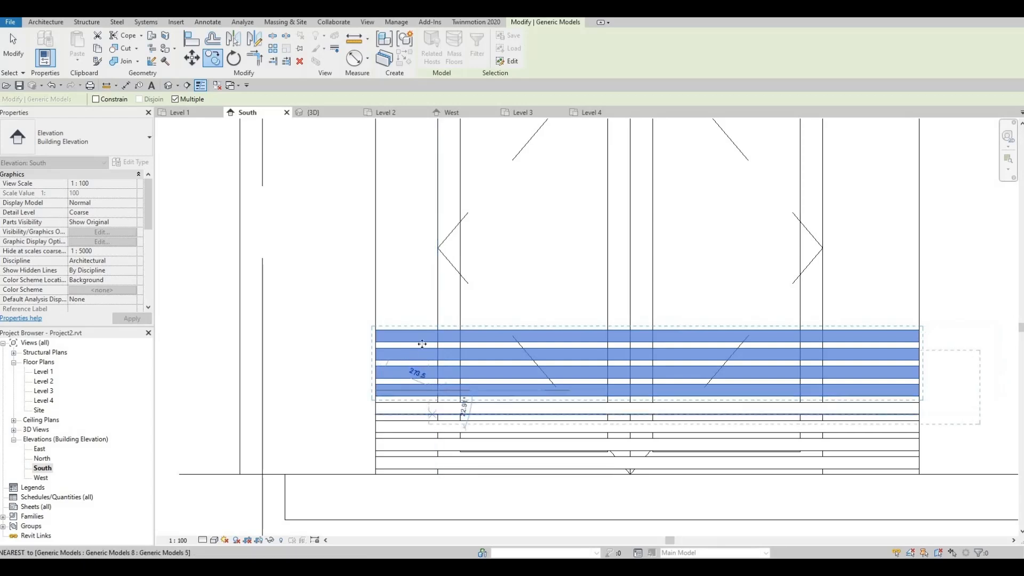
{"action": "key", "text": "Escape"}
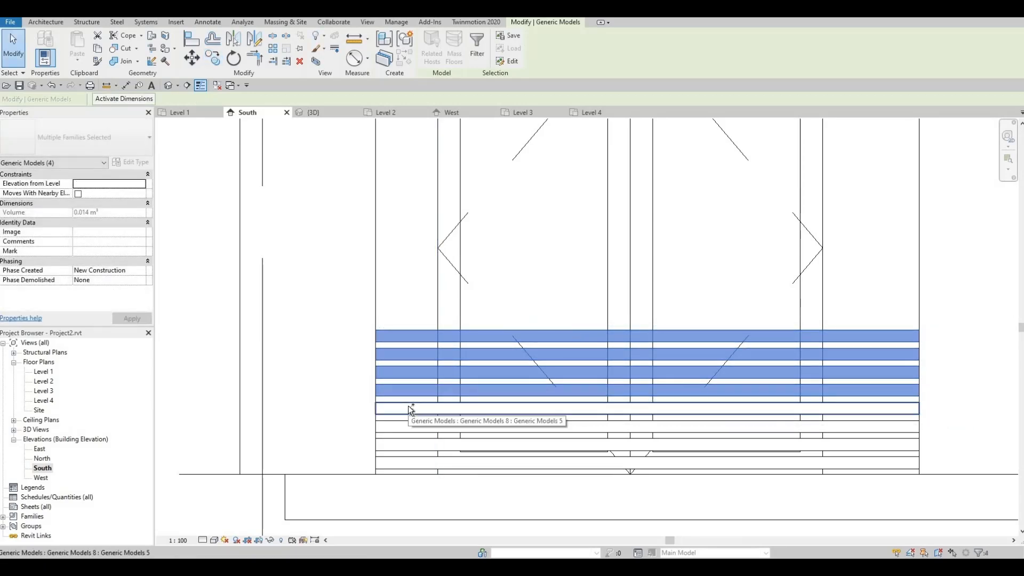
Add the four lower rails to the selection and copy all eight directly above the existing stack at the same spacing.
{"action": "left_click", "coordinate": [408, 408], "text": "ctrl"}
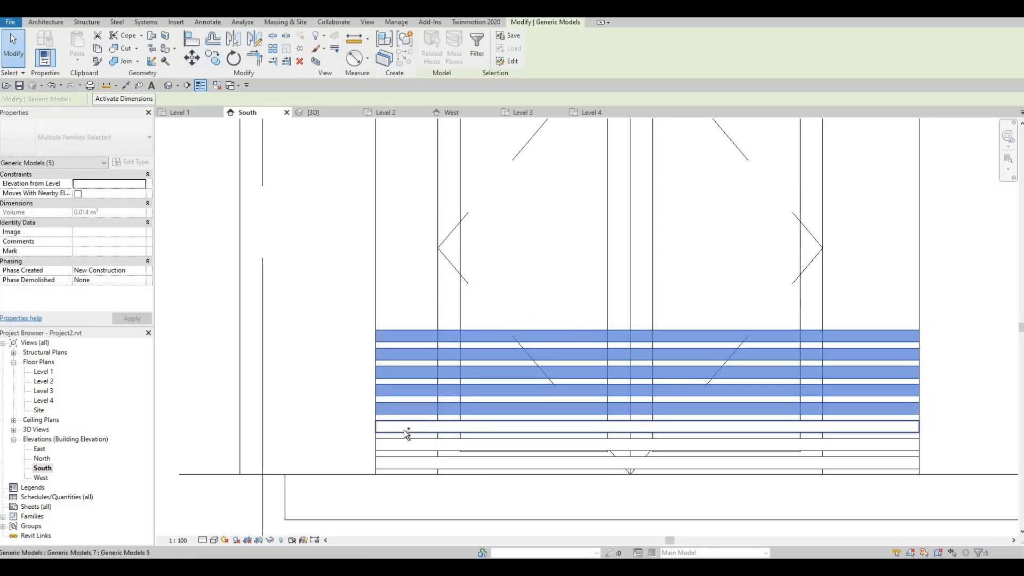
{"action": "left_click", "coordinate": [403, 430], "text": "ctrl"}
{"action": "left_click", "coordinate": [402, 444], "text": "ctrl"}
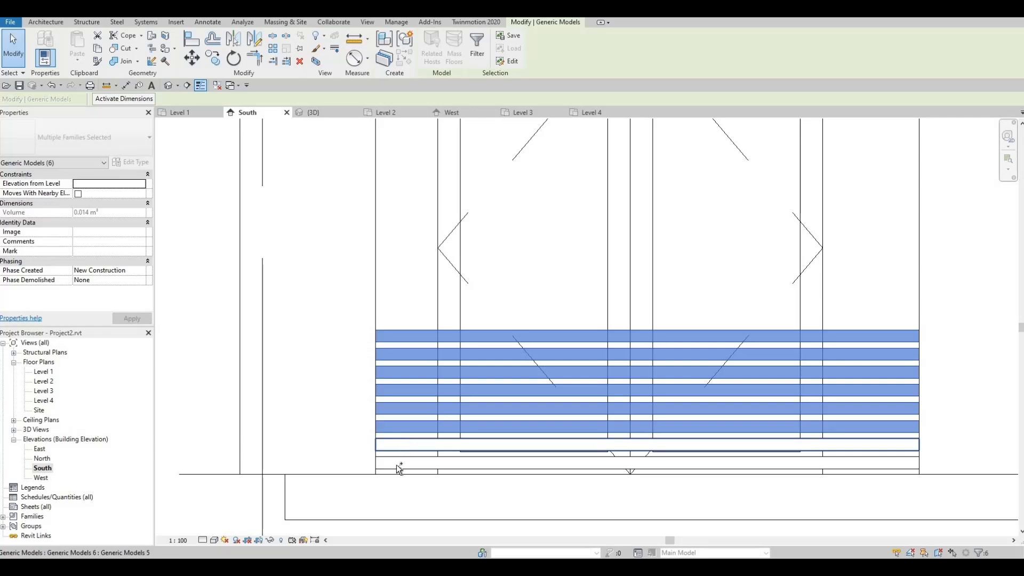
{"action": "left_click", "coordinate": [398, 462], "text": "ctrl"}
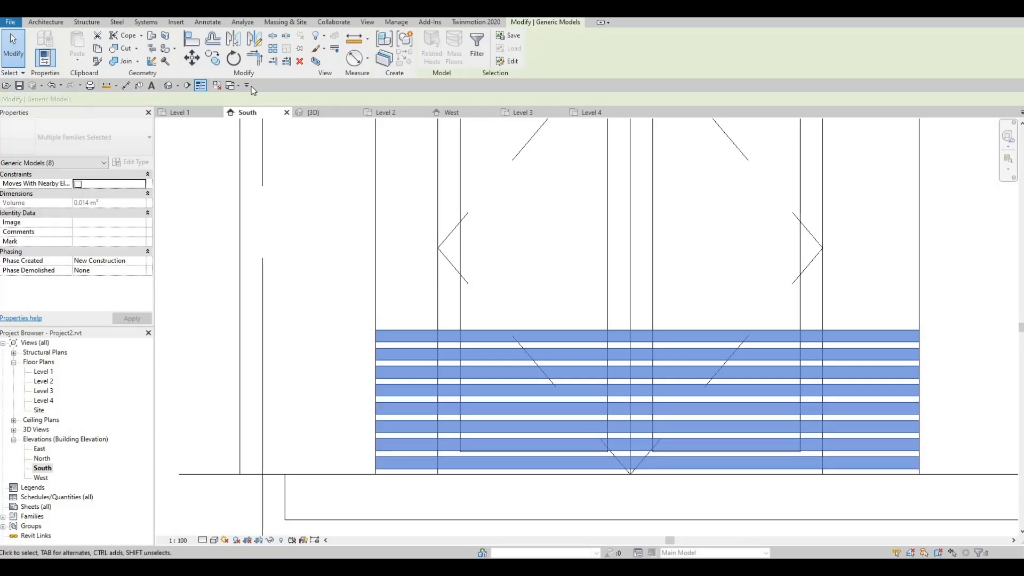
{"action": "left_click", "coordinate": [216, 62]}
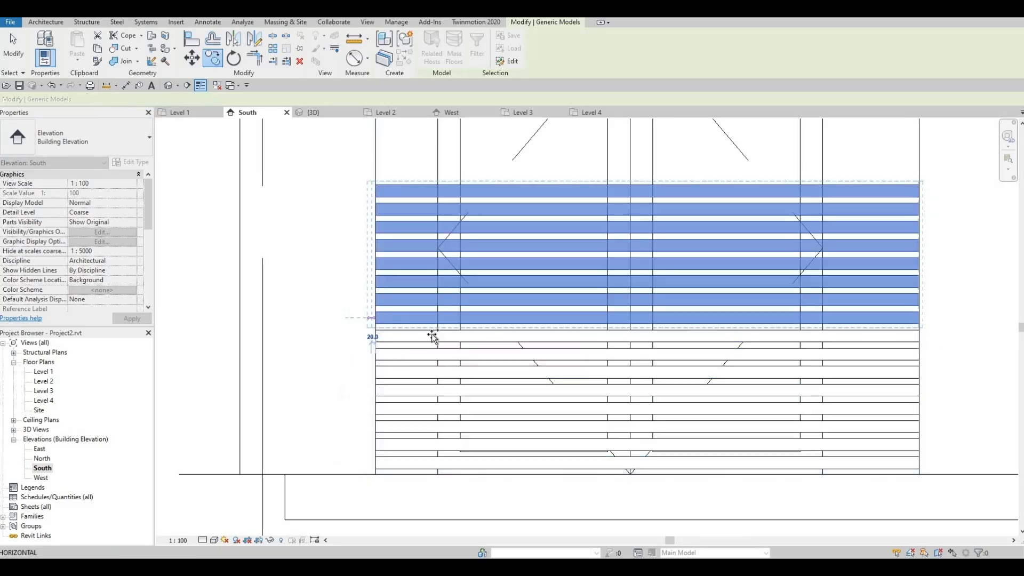
Copy the upper set of eight rails another 640 mm straight up and clear the selection.
{"action": "left_click", "coordinate": [373, 319]}
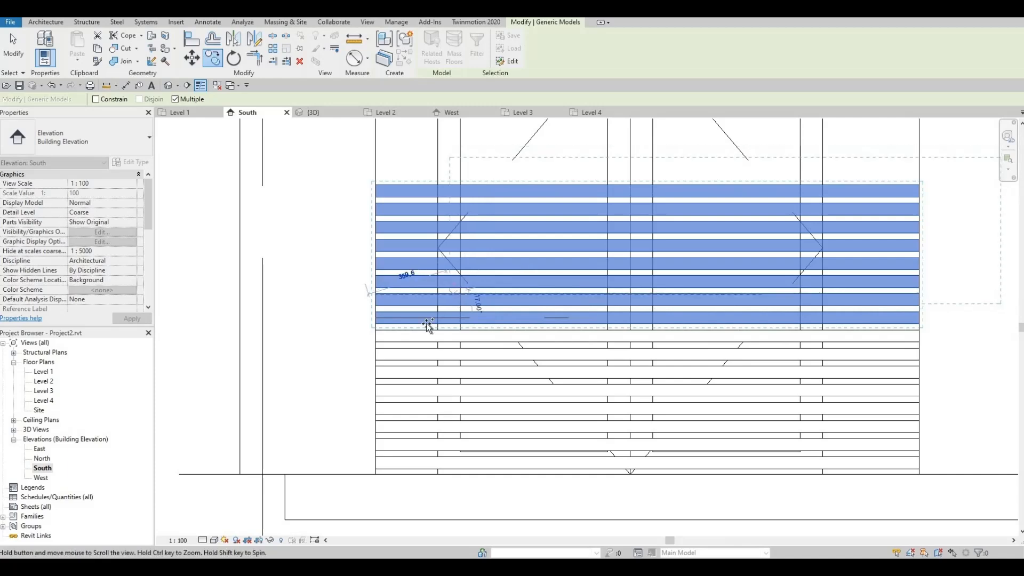
{"action": "middle_click_drag", "start_coordinate": [426, 324], "coordinate": [423, 430]}
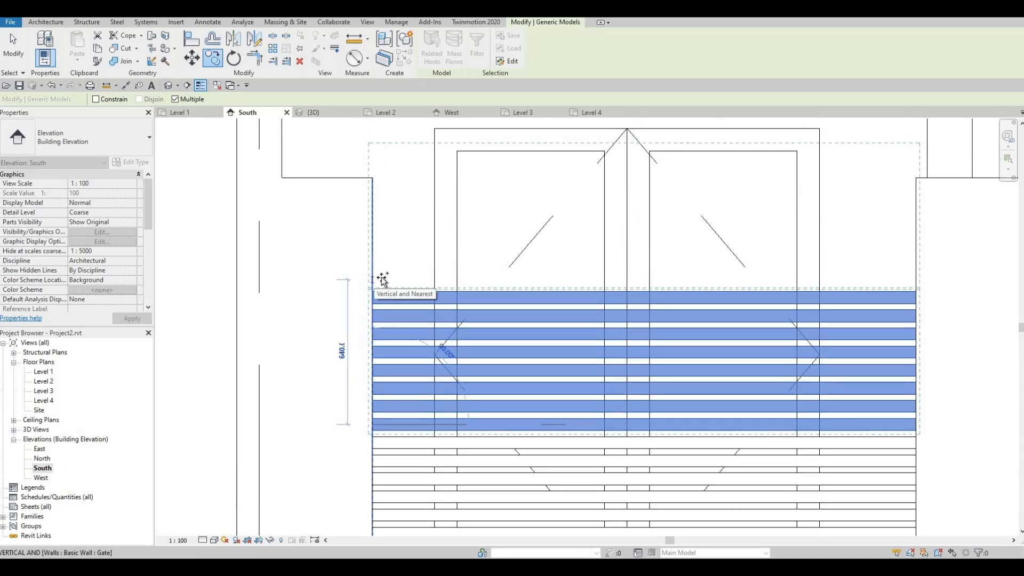
{"action": "left_click", "coordinate": [375, 279]}
{"action": "key", "text": "Escape"}
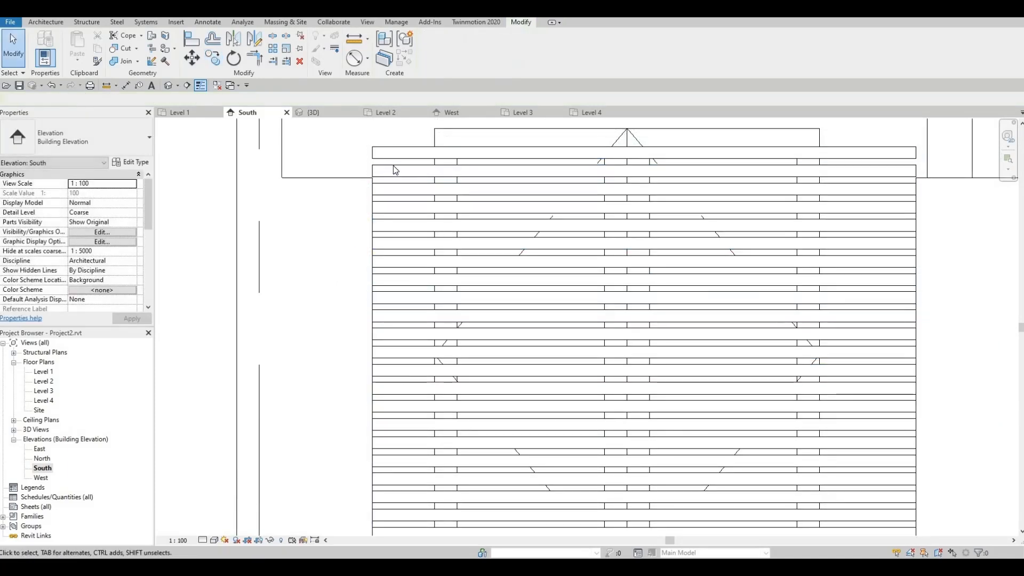
Delete the two topmost rails that extend above the tops of the front piers.
{"action": "left_click", "coordinate": [392, 167]}
{"action": "key", "text": "Delete"}
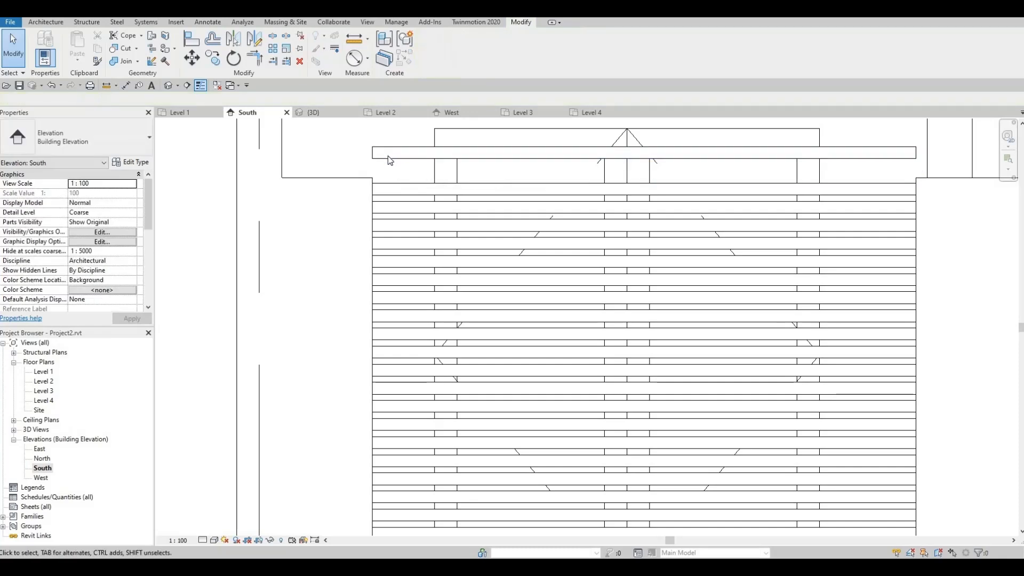
{"action": "left_click", "coordinate": [388, 156]}
{"action": "key", "text": "Delete"}
{"action": "scroll", "coordinate": [443, 213], "scroll_direction": "down", "scroll_amount": 3}
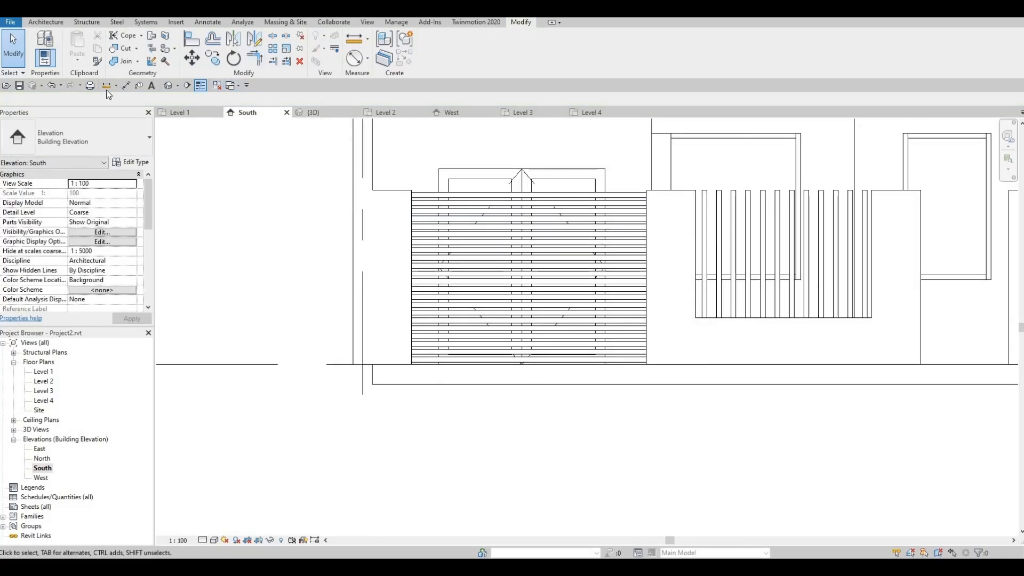
Open the 3D view and examine the railed gate and barred boundary wall from both sides of the front.
{"action": "left_click", "coordinate": [169, 86]}
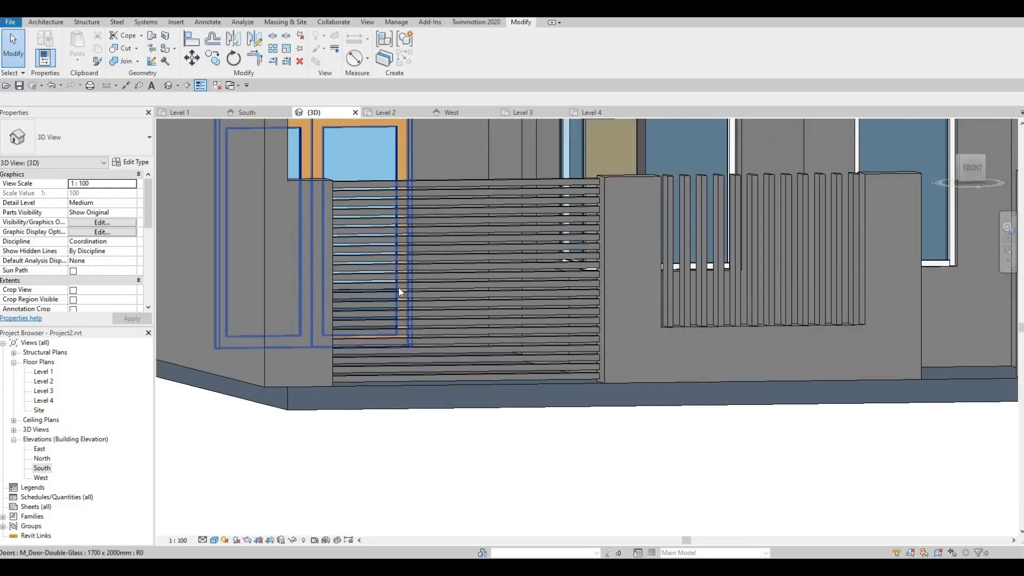
{"action": "scroll", "coordinate": [398, 288], "scroll_direction": "down", "scroll_amount": 1}
{"action": "middle_click_drag", "start_coordinate": [412, 345], "coordinate": [486, 290], "text": "shift"}
{"action": "scroll", "coordinate": [485, 290], "scroll_direction": "down", "scroll_amount": 2}
{"action": "scroll", "coordinate": [590, 213], "scroll_direction": "up", "scroll_amount": 1}
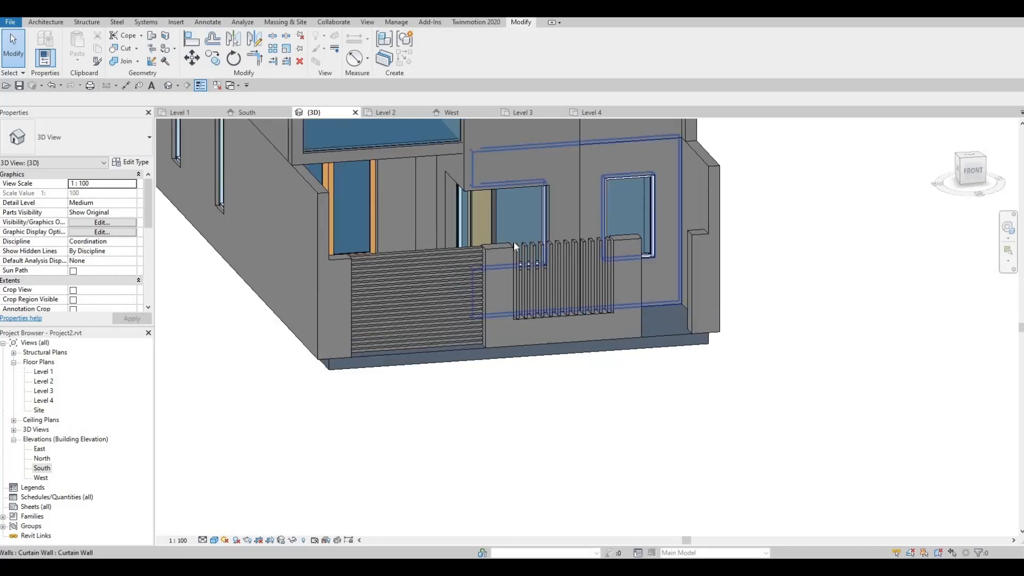
{"action": "scroll", "coordinate": [514, 245], "scroll_direction": "down", "scroll_amount": 1}
{"action": "middle_click_drag", "start_coordinate": [514, 245], "coordinate": [499, 321]}
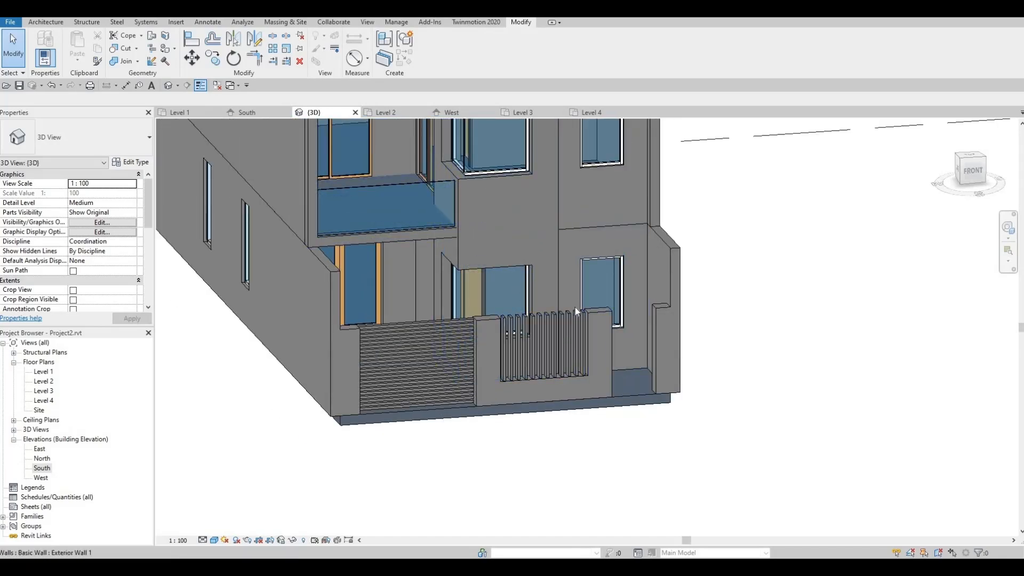
{"action": "scroll", "coordinate": [575, 307], "scroll_direction": "up", "scroll_amount": 1}
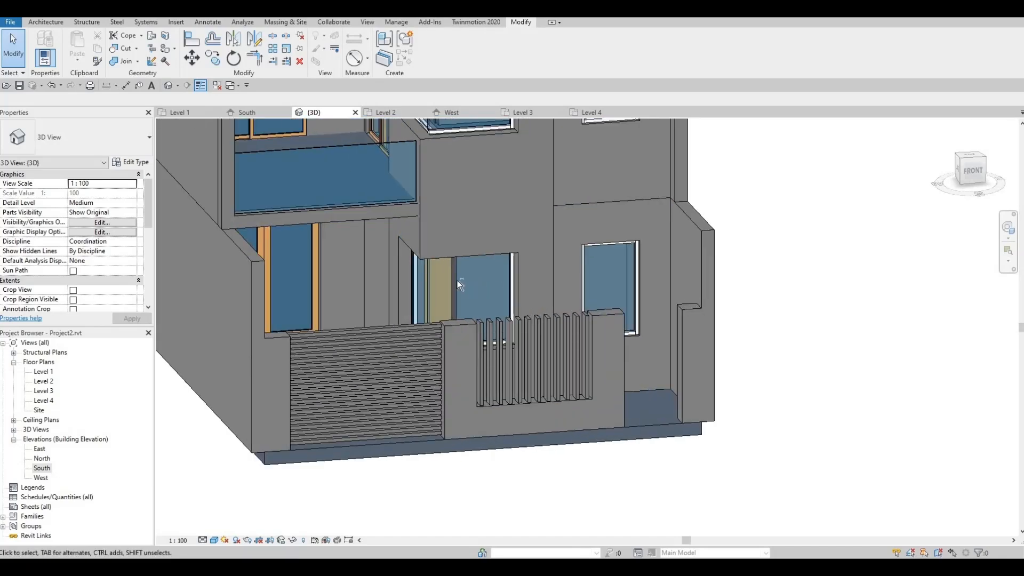
{"action": "middle_click_drag", "start_coordinate": [457, 280], "coordinate": [400, 321], "text": "shift"}
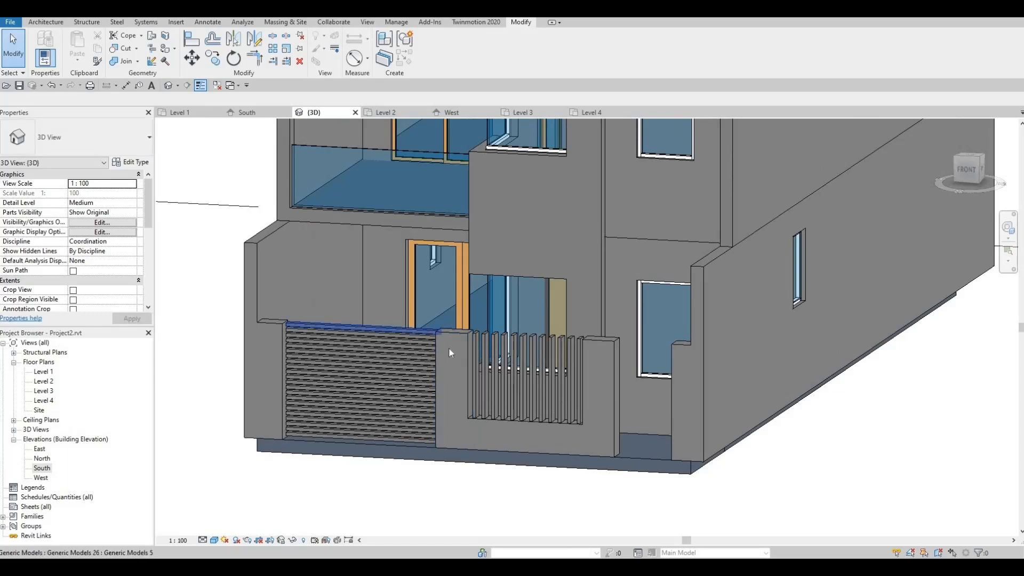
{"action": "middle_click_drag", "start_coordinate": [452, 344], "coordinate": [548, 369], "text": "shift"}
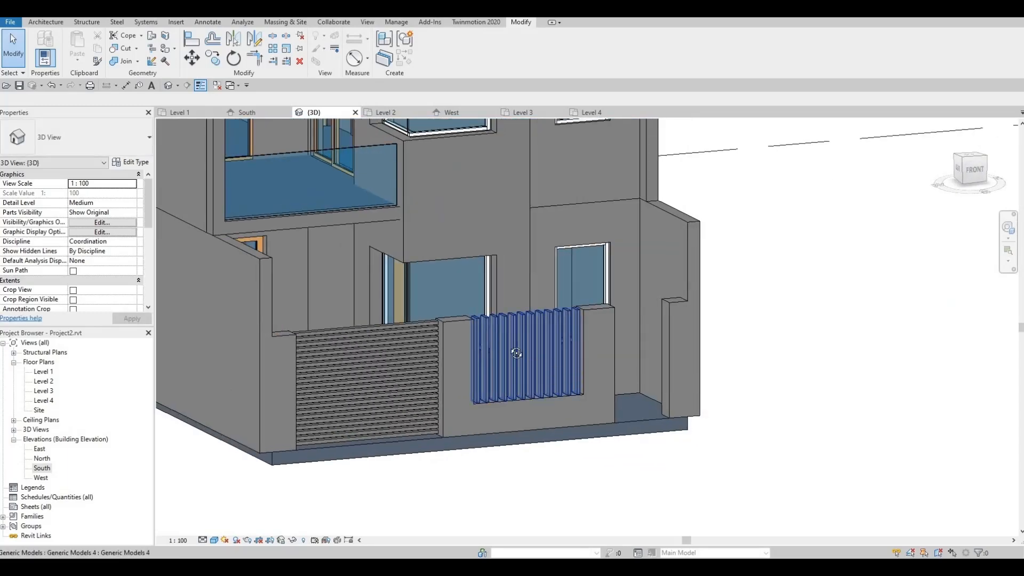
{"action": "middle_click_drag", "start_coordinate": [516, 353], "coordinate": [421, 344], "text": "shift"}
Review the whole house exterior in 3D and take a closer look at the gate and front wall.
{"action": "scroll", "coordinate": [505, 315], "scroll_direction": "down", "scroll_amount": 3}
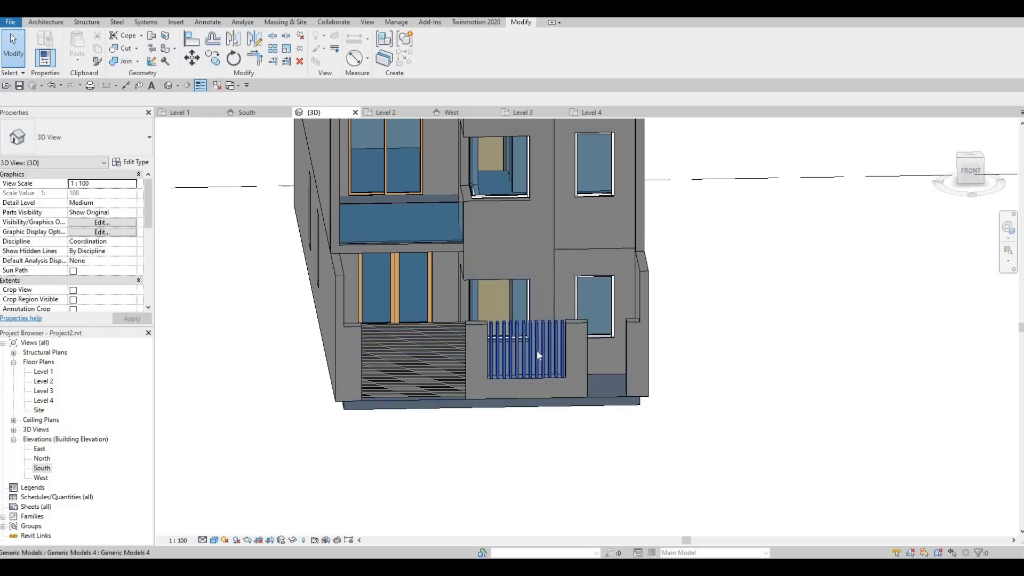
{"action": "scroll", "coordinate": [536, 351], "scroll_direction": "down", "scroll_amount": 2}
{"action": "scroll", "coordinate": [532, 374], "scroll_direction": "down", "scroll_amount": 2}
{"action": "scroll", "coordinate": [525, 312], "scroll_direction": "up", "scroll_amount": 2}
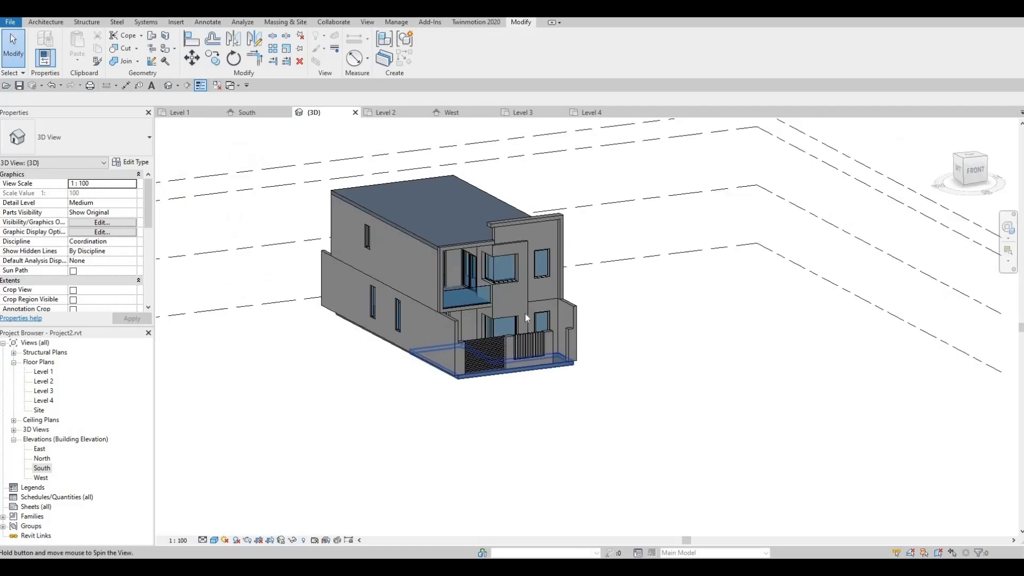
{"action": "scroll", "coordinate": [522, 312], "scroll_direction": "up", "scroll_amount": 3}
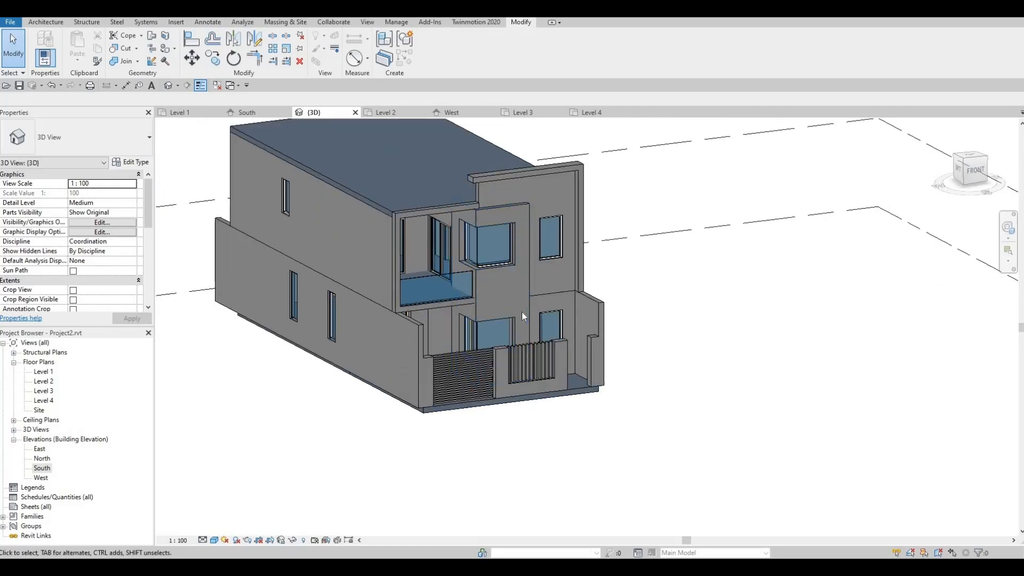
{"action": "scroll", "coordinate": [522, 312], "scroll_direction": "up", "scroll_amount": 2}
{"action": "scroll", "coordinate": [551, 413], "scroll_direction": "up", "scroll_amount": 1}
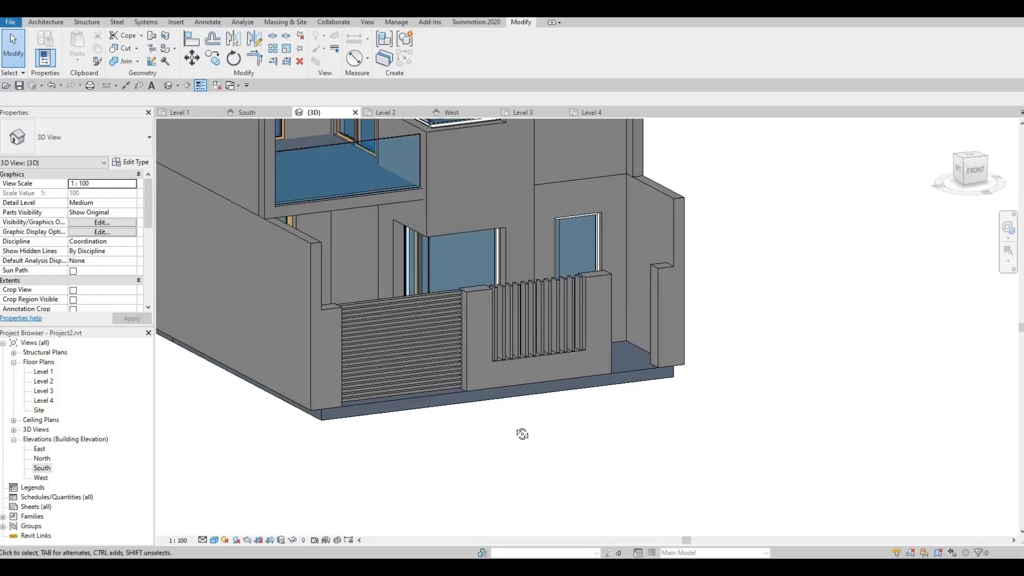
Start a new floor in the Level 1 plan using a duplicated floor type named Floor 3.
{"action": "middle_click_drag", "start_coordinate": [522, 434], "coordinate": [601, 439], "text": "shift"}
{"action": "scroll", "coordinate": [582, 411], "scroll_direction": "down", "scroll_amount": 2}
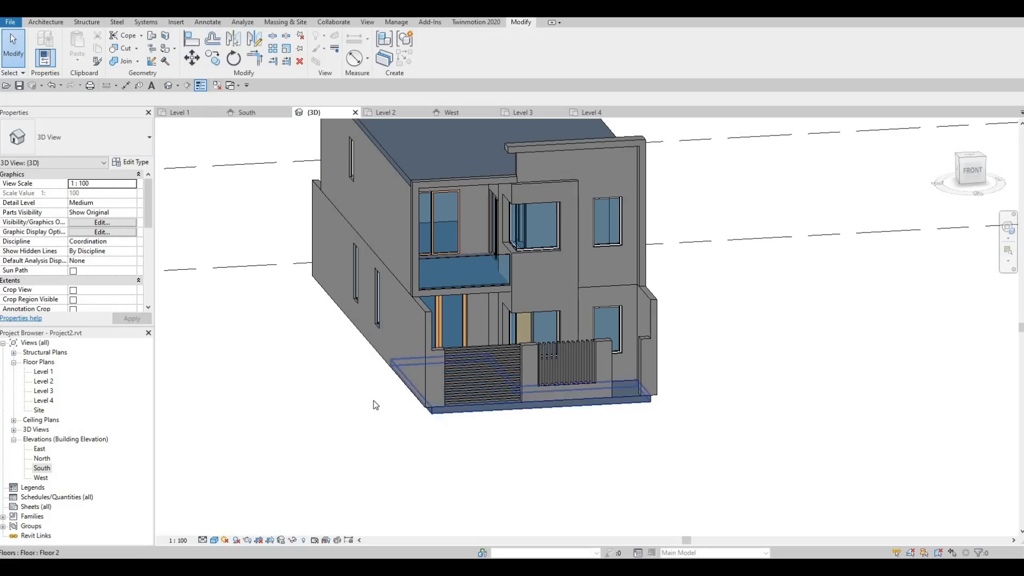
{"action": "double_click", "coordinate": [40, 372]}
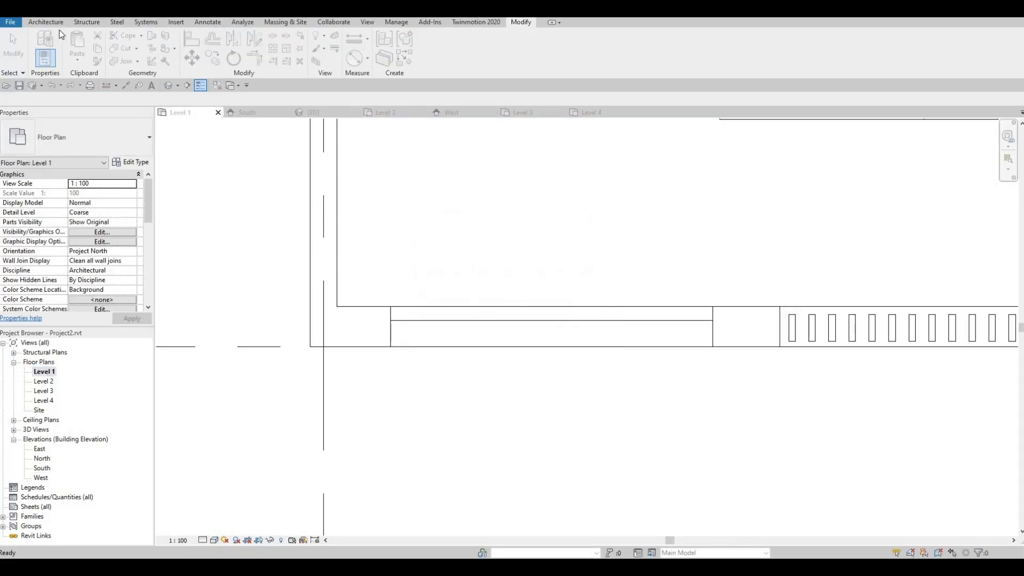
{"action": "left_click", "coordinate": [47, 23]}
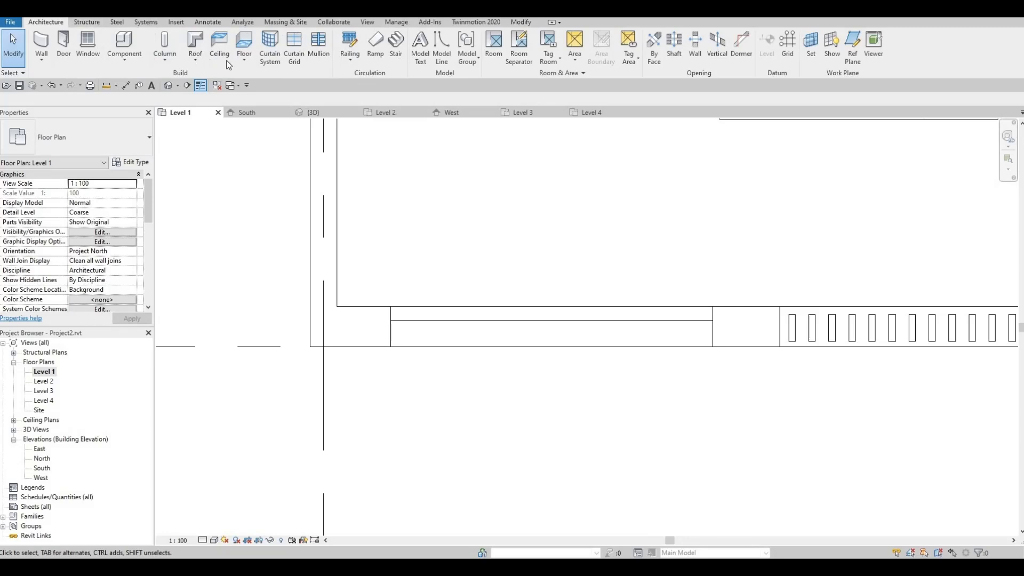
{"action": "left_click", "coordinate": [243, 42]}
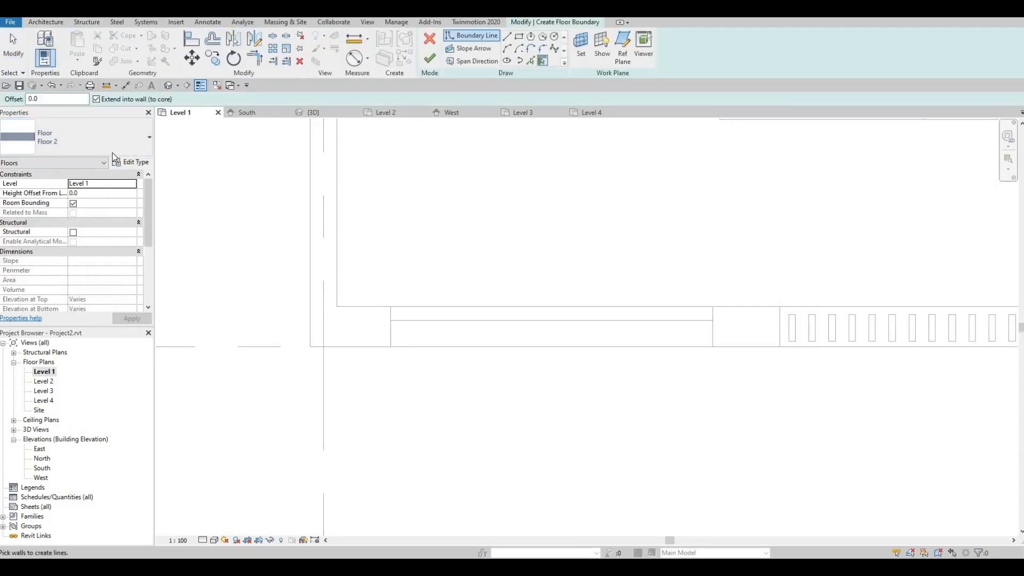
{"action": "left_click", "coordinate": [131, 162]}
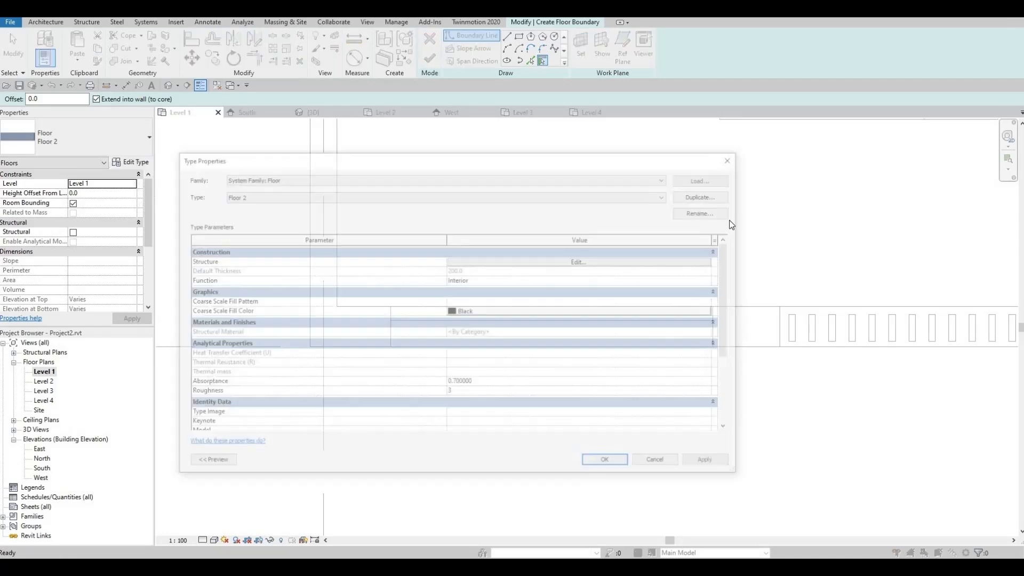
{"action": "left_click", "coordinate": [708, 195]}
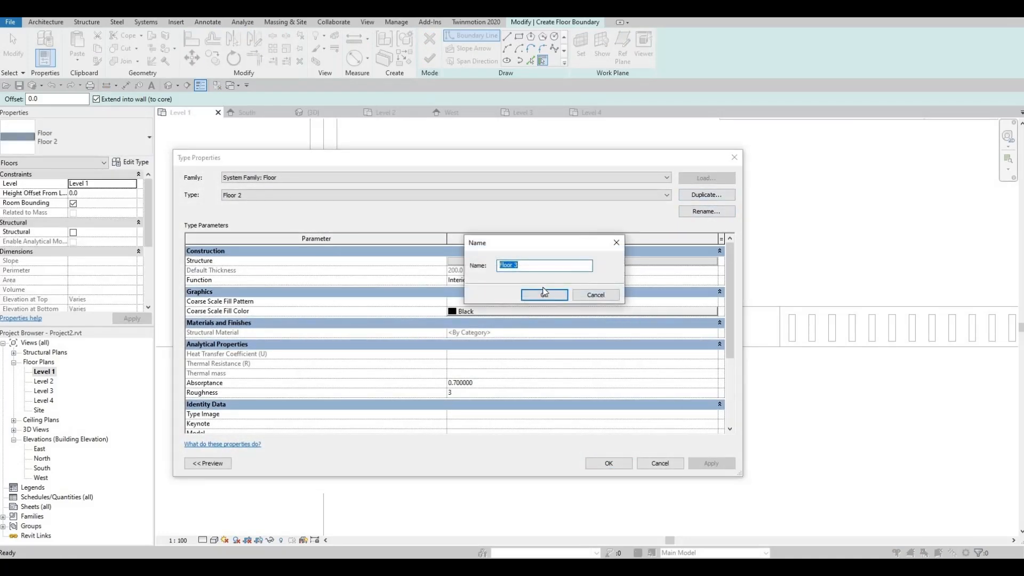
{"action": "left_click", "coordinate": [553, 297]}
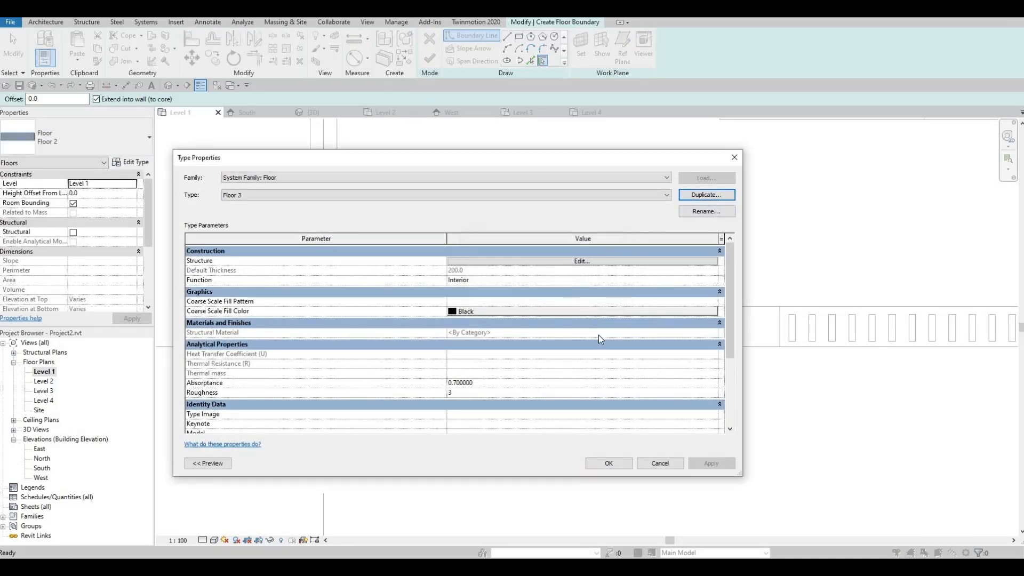
{"action": "left_click", "coordinate": [609, 463]}
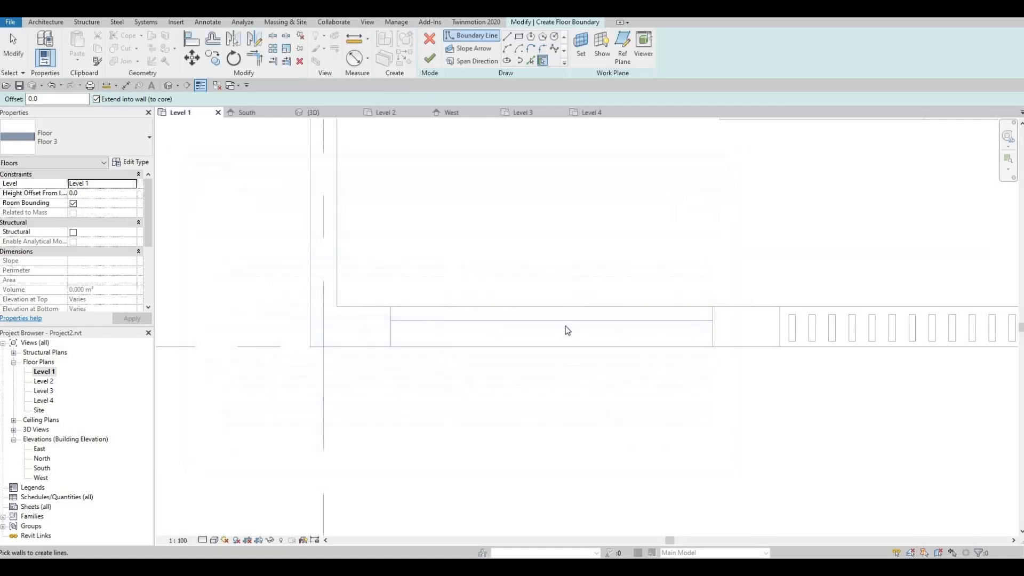
Sketch a rectangular floor boundary about 14500 by 800 mm along the outer face of the front wall, starting at the house's front-left corner.
{"action": "scroll", "coordinate": [565, 326], "scroll_direction": "up", "scroll_amount": 4}
{"action": "scroll", "coordinate": [589, 350], "scroll_direction": "down", "scroll_amount": 3}
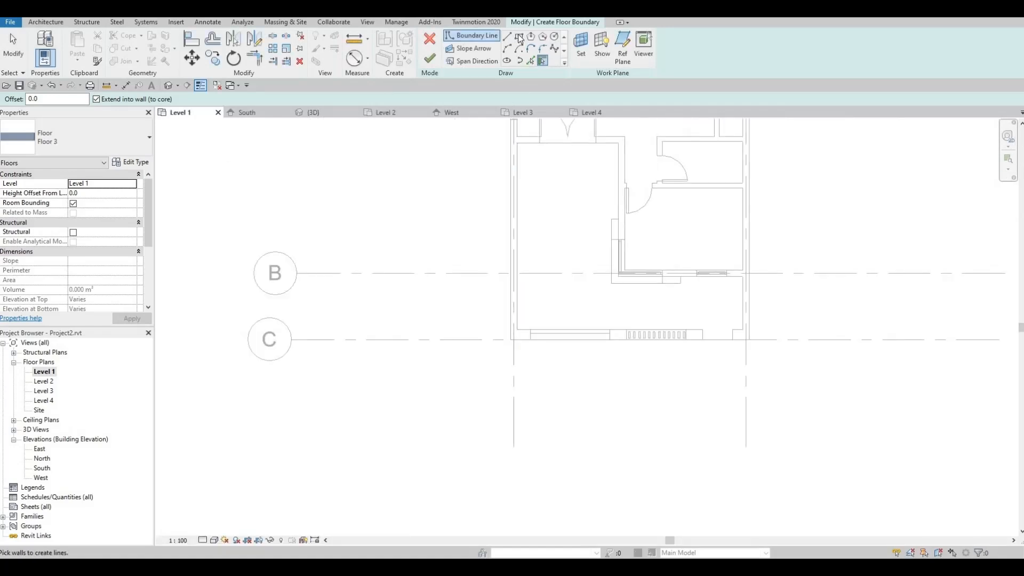
{"action": "key", "text": "l"}
{"action": "key", "text": "i"}
{"action": "scroll", "coordinate": [510, 343], "scroll_direction": "up", "scroll_amount": 2}
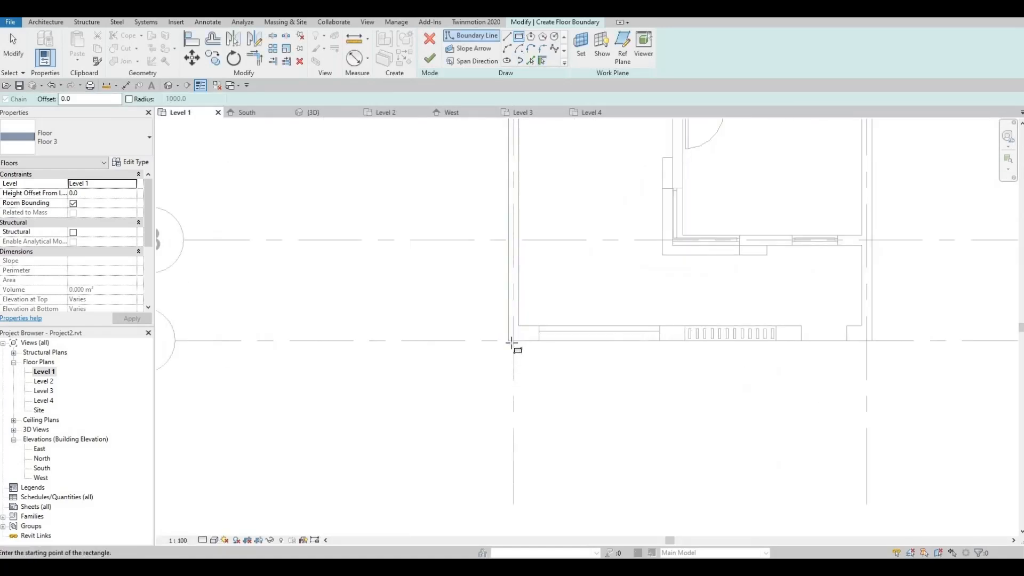
{"action": "left_click", "coordinate": [508, 341]}
{"action": "middle_click_drag", "start_coordinate": [884, 382], "coordinate": [718, 309]}
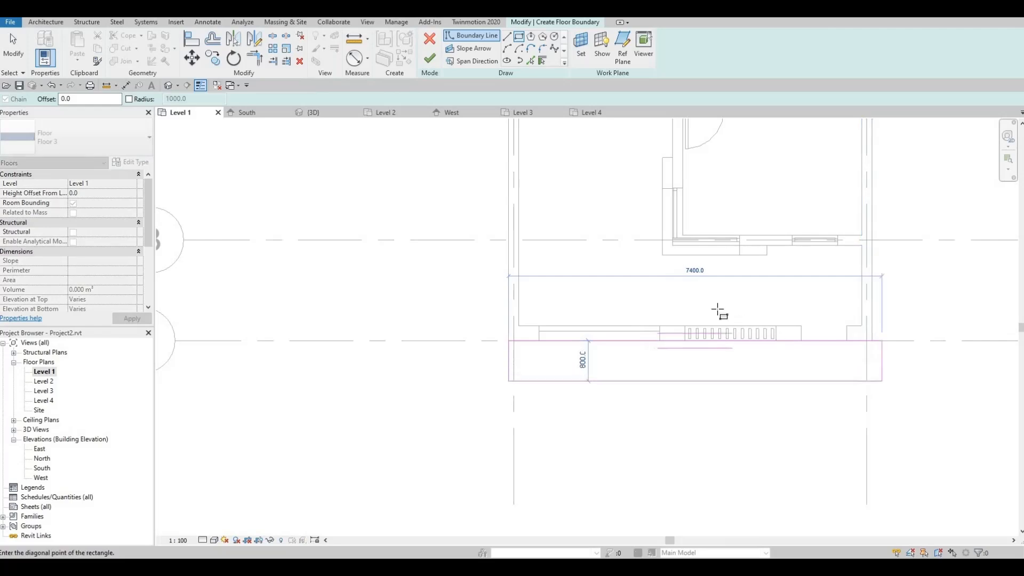
{"action": "scroll", "coordinate": [736, 316], "scroll_direction": "down", "scroll_amount": 2}
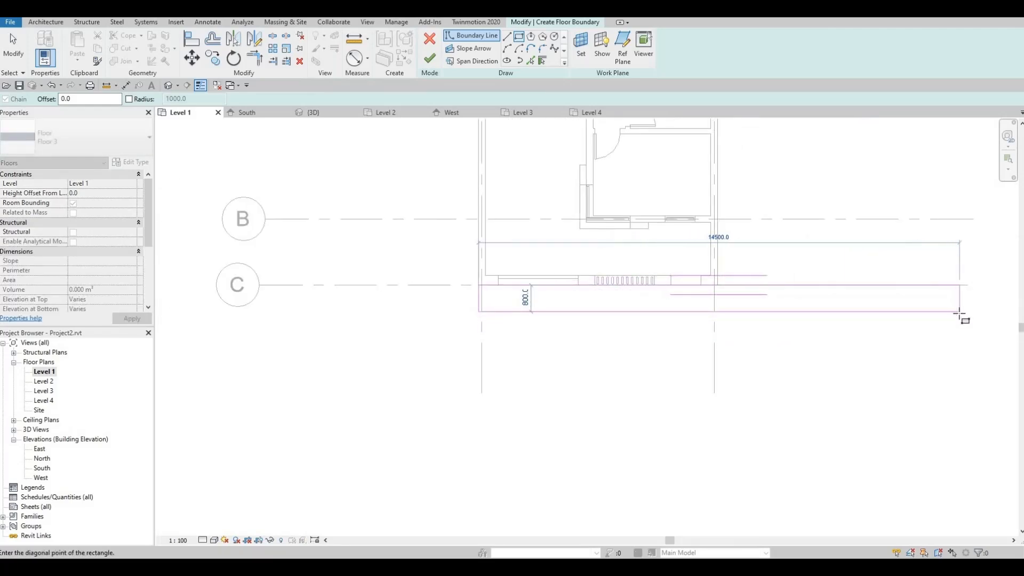
{"action": "left_click", "coordinate": [959, 313]}
{"action": "key", "text": "Escape"}
{"action": "key", "text": "Escape"}
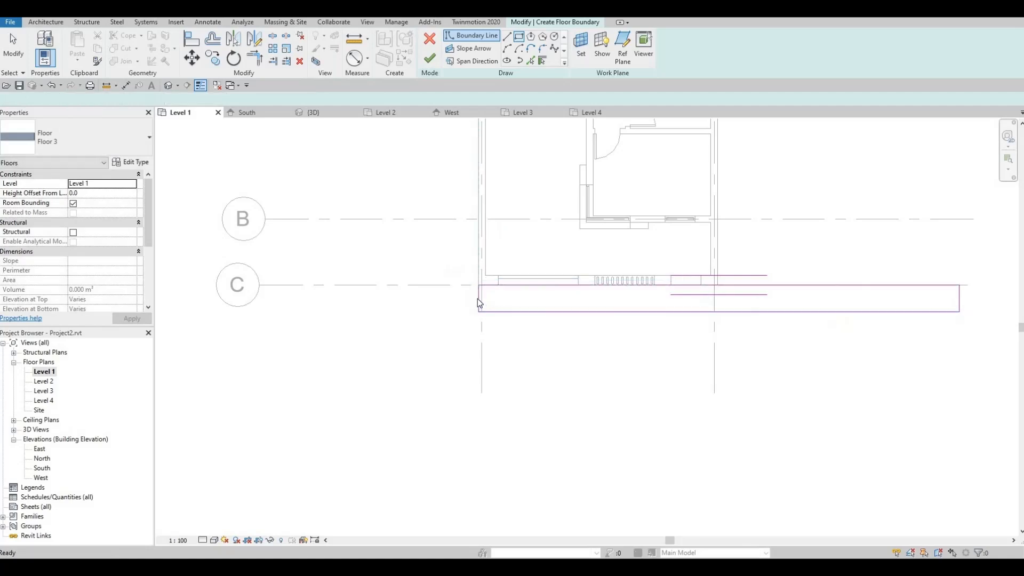
Stretch the boundary's short edges outward to about 11600 mm beyond the left side of the house and 14400 mm beyond the right side.
{"action": "mouse_move", "coordinate": [476, 298]}
{"action": "left_mouse_down"}
{"action": "mouse_move", "coordinate": [151, 294]}
{"action": "mouse_move", "coordinate": [192, 295]}
{"action": "mouse_move", "coordinate": [183, 293]}
{"action": "left_mouse_up"}
{"action": "scroll", "coordinate": [454, 300], "scroll_direction": "down", "scroll_amount": 3}
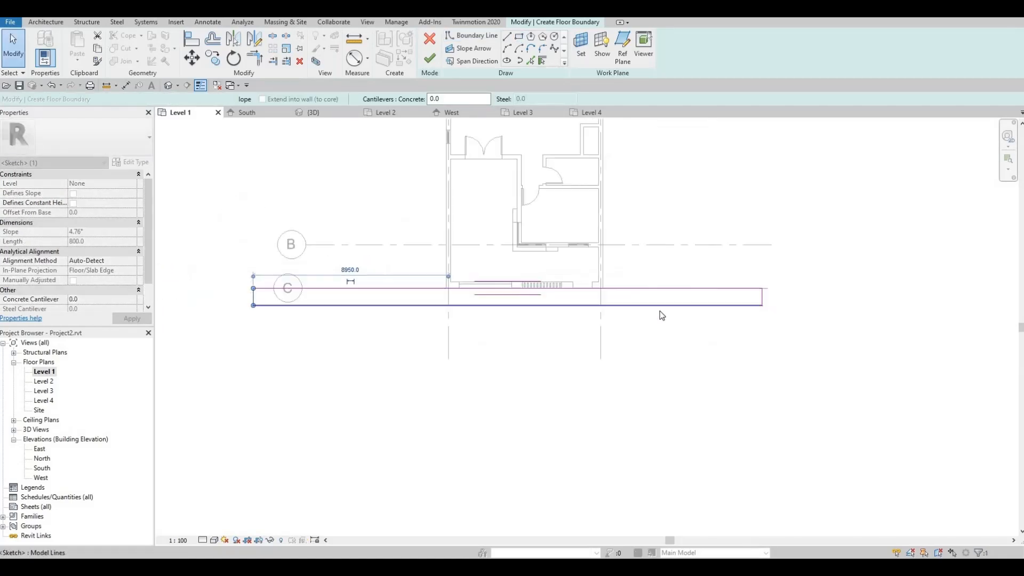
{"action": "left_click", "coordinate": [705, 300]}
{"action": "left_click_drag", "start_coordinate": [704, 300], "coordinate": [822, 302]}
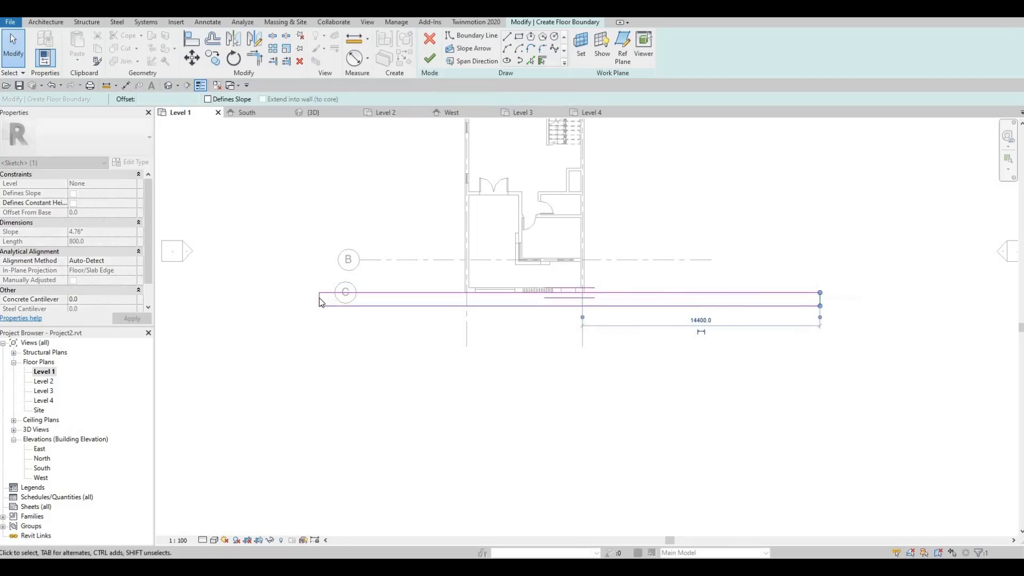
{"action": "left_click_drag", "start_coordinate": [310, 299], "coordinate": [279, 300]}
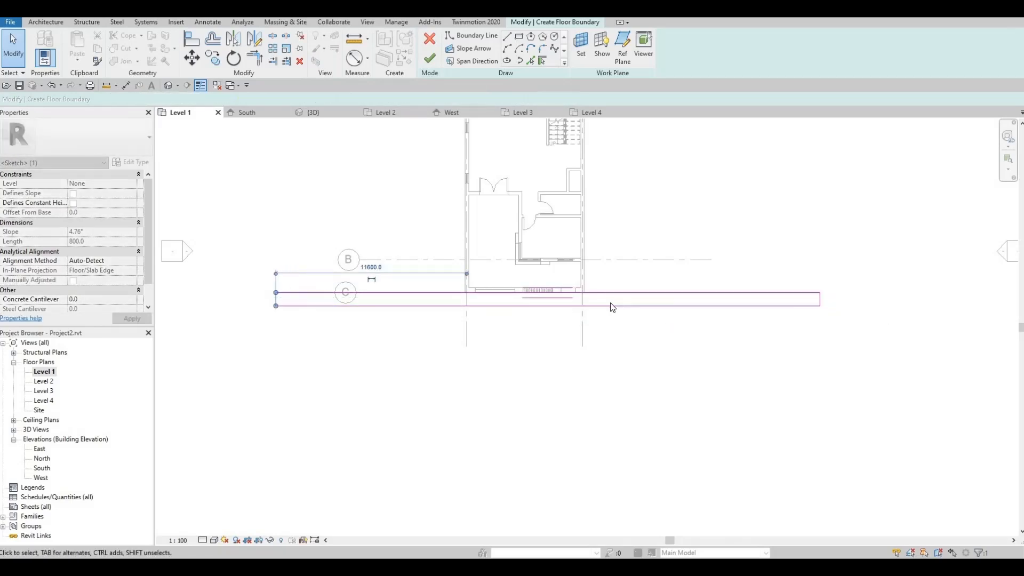
Reference the outer long edge's dimension to the opposite boundary edge and open the strip's depth value for editing.
{"action": "left_click", "coordinate": [380, 305]}
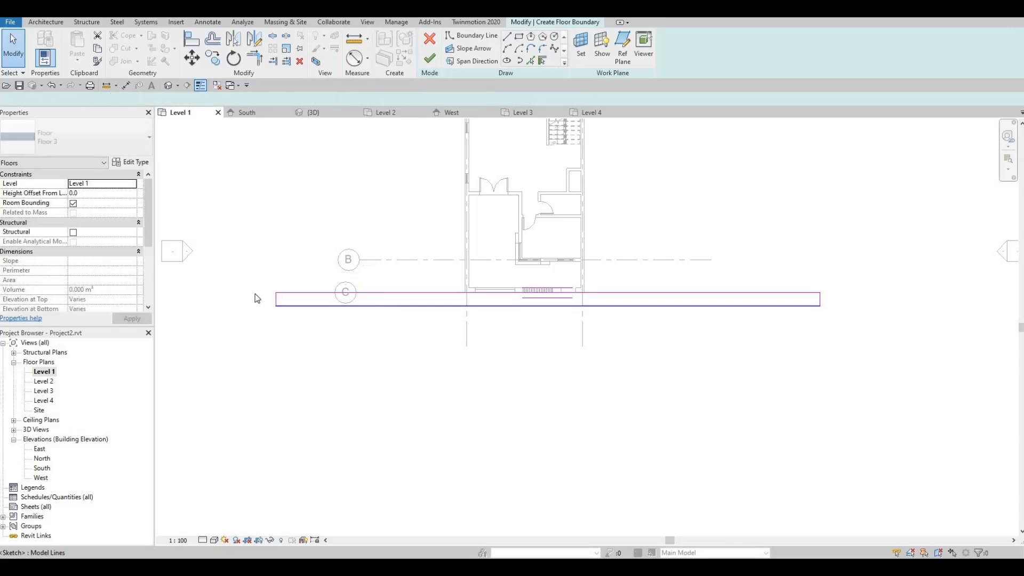
{"action": "left_click", "coordinate": [298, 298]}
{"action": "scroll", "coordinate": [256, 293], "scroll_direction": "up", "scroll_amount": 2}
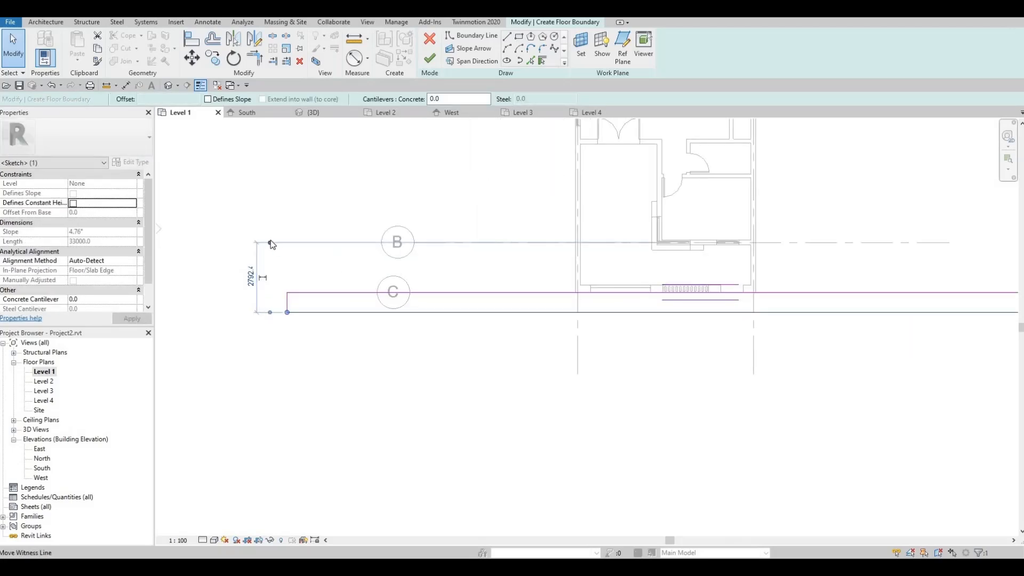
{"action": "left_click_drag", "start_coordinate": [279, 295], "coordinate": [295, 291]}
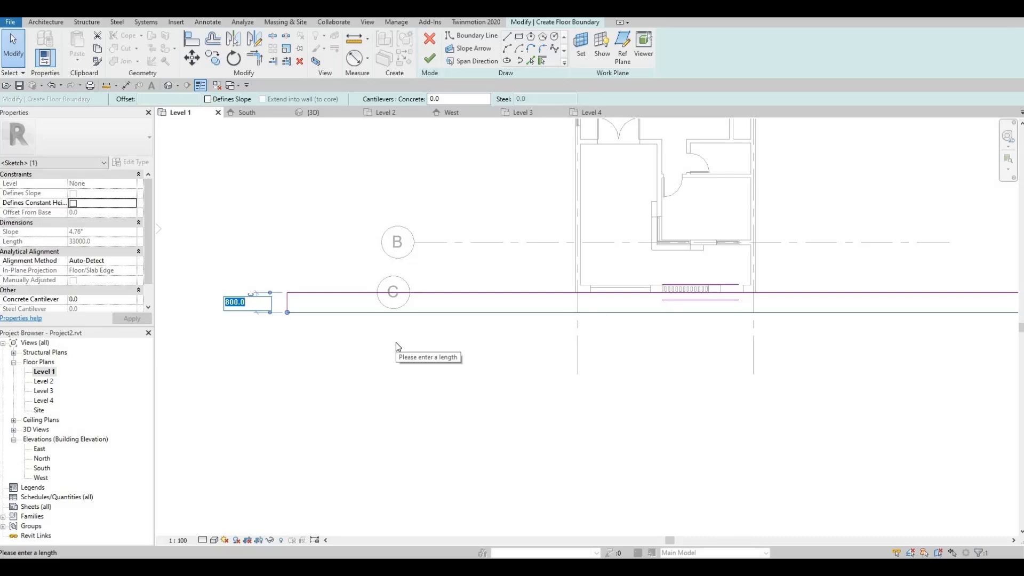
Set the width of the floor strip boundary in front of the house to 1500 mm.
{"action": "type", "text": "1500"}
{"action": "key", "text": "Return"}
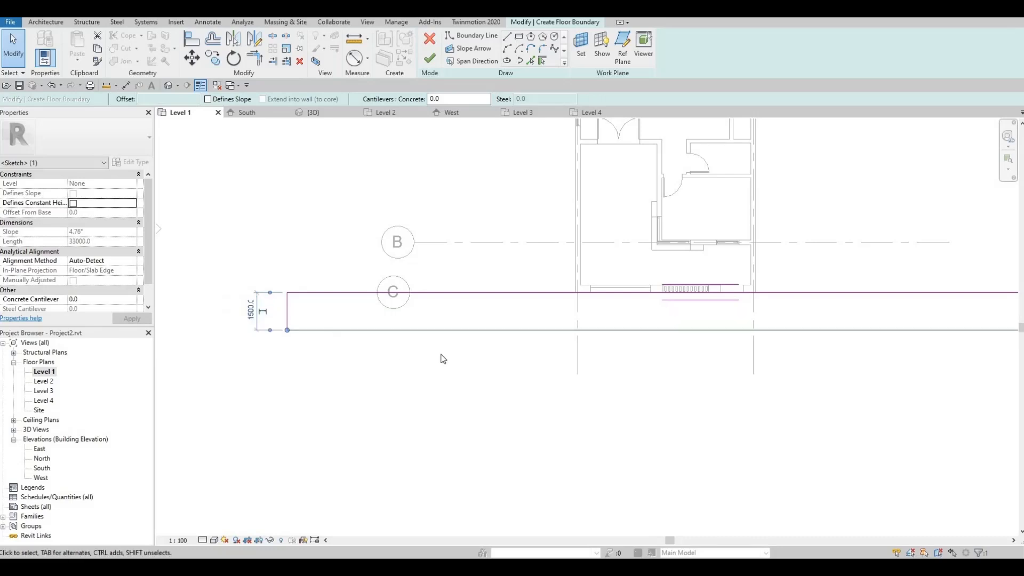
{"action": "key", "text": "Escape"}
{"action": "scroll", "coordinate": [656, 327], "scroll_direction": "up", "scroll_amount": 2}
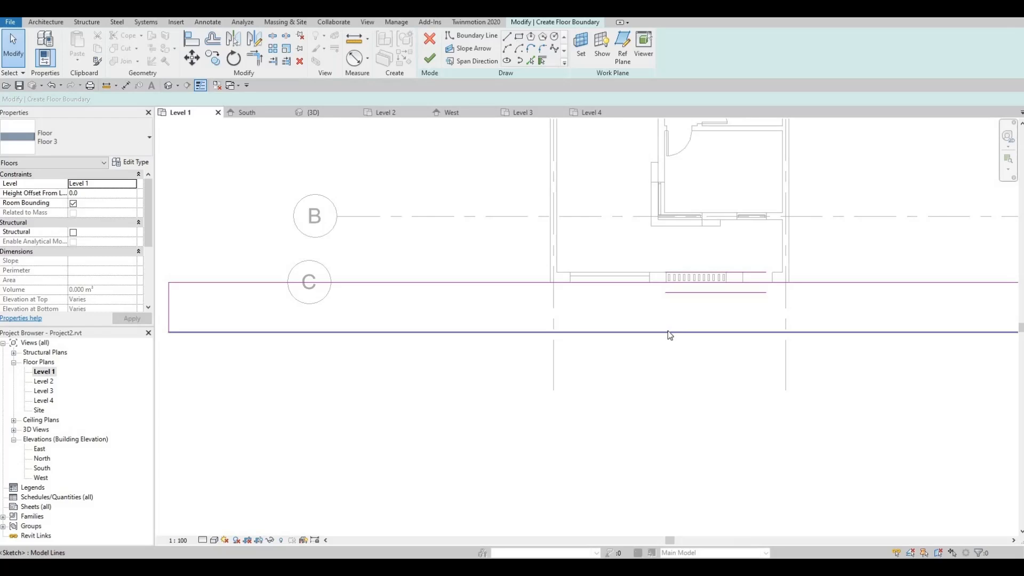
{"action": "scroll", "coordinate": [668, 330], "scroll_direction": "down", "scroll_amount": 2}
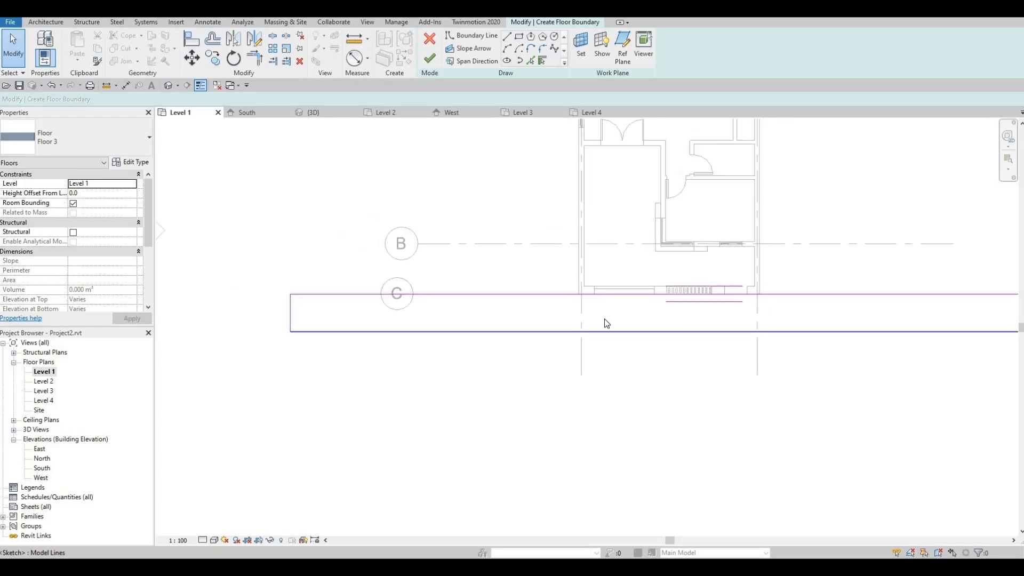
Stretch the floor boundary's short edge beyond grid bubble C outward until it lines up with the nearby elevation marker.
{"action": "left_click", "coordinate": [290, 313]}
{"action": "scroll", "coordinate": [370, 308], "scroll_direction": "down", "scroll_amount": 3}
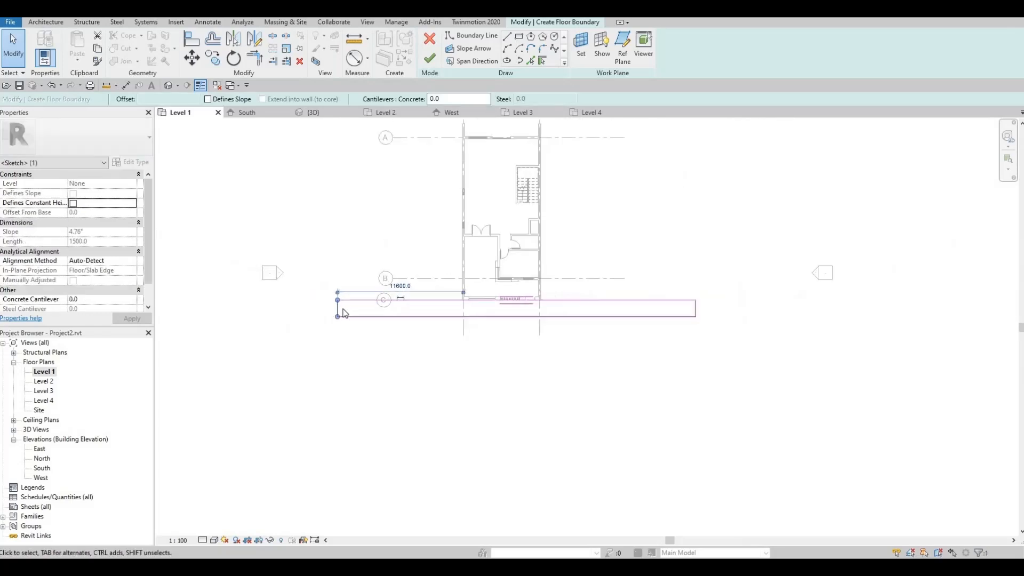
{"action": "left_click_drag", "start_coordinate": [338, 310], "coordinate": [265, 312]}
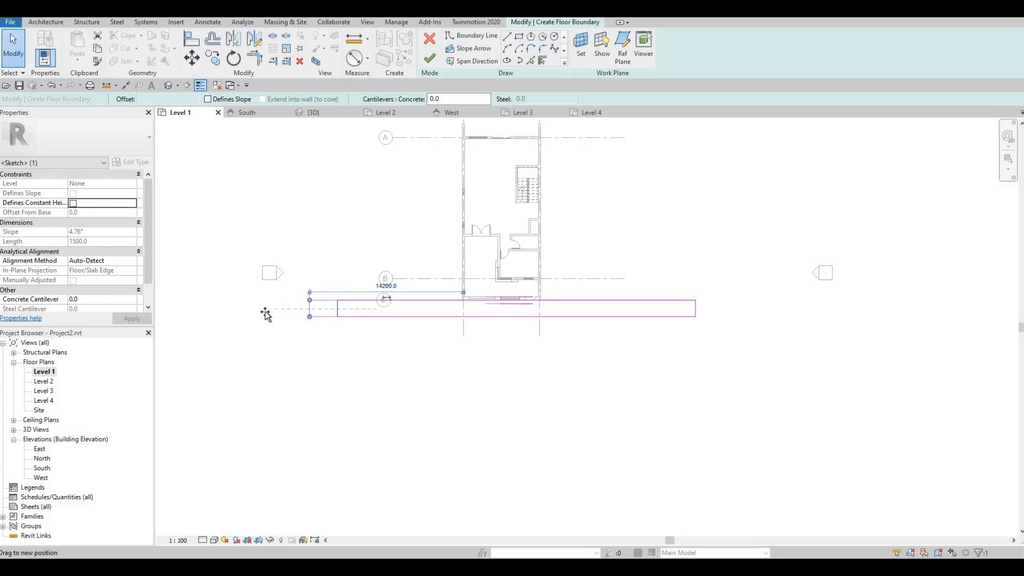
{"action": "key", "text": "Escape"}
Stretch the floor boundary's opposite short edge past the other elevation marker, about 28500 mm from the house's side wall.
{"action": "left_click", "coordinate": [696, 309]}
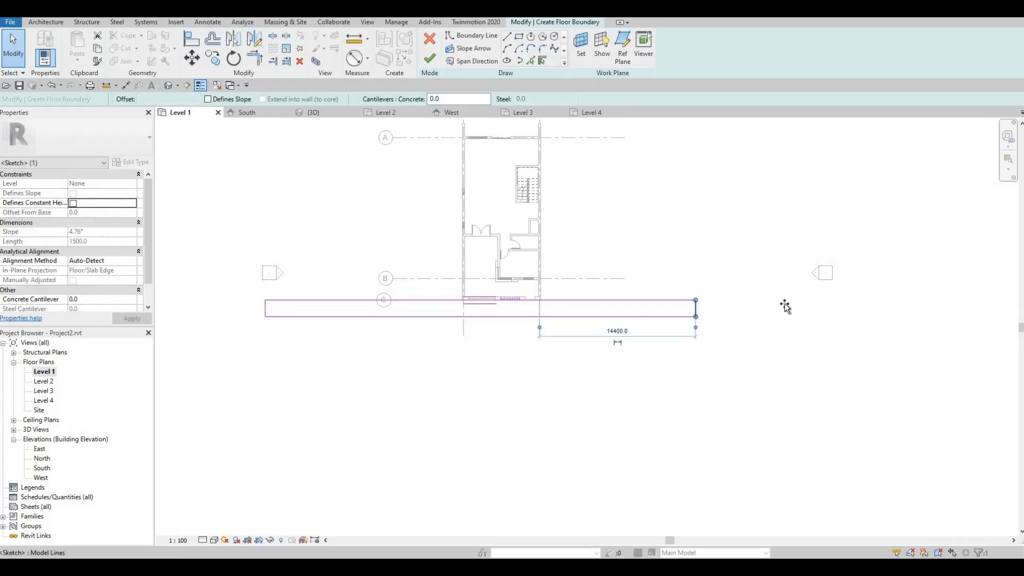
{"action": "left_click_drag", "start_coordinate": [696, 308], "coordinate": [787, 312]}
{"action": "key", "text": "Escape"}
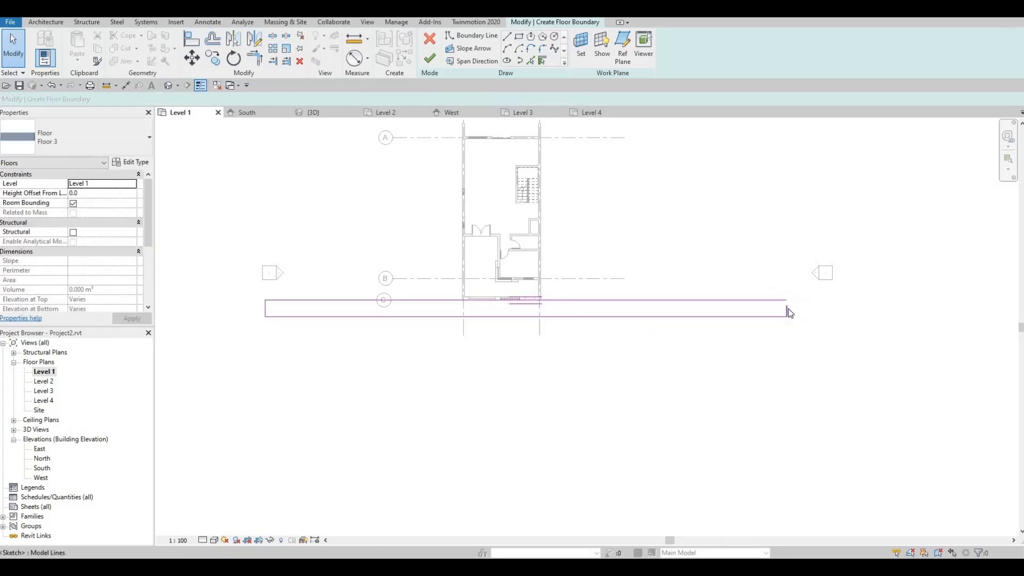
{"action": "key", "text": "ctrl+z"}
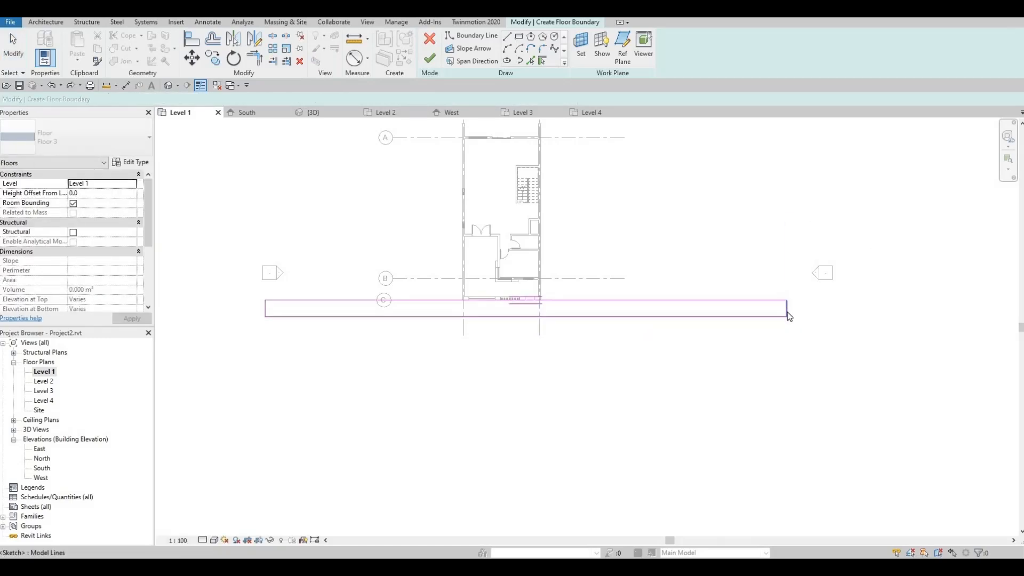
{"action": "left_click", "coordinate": [787, 311]}
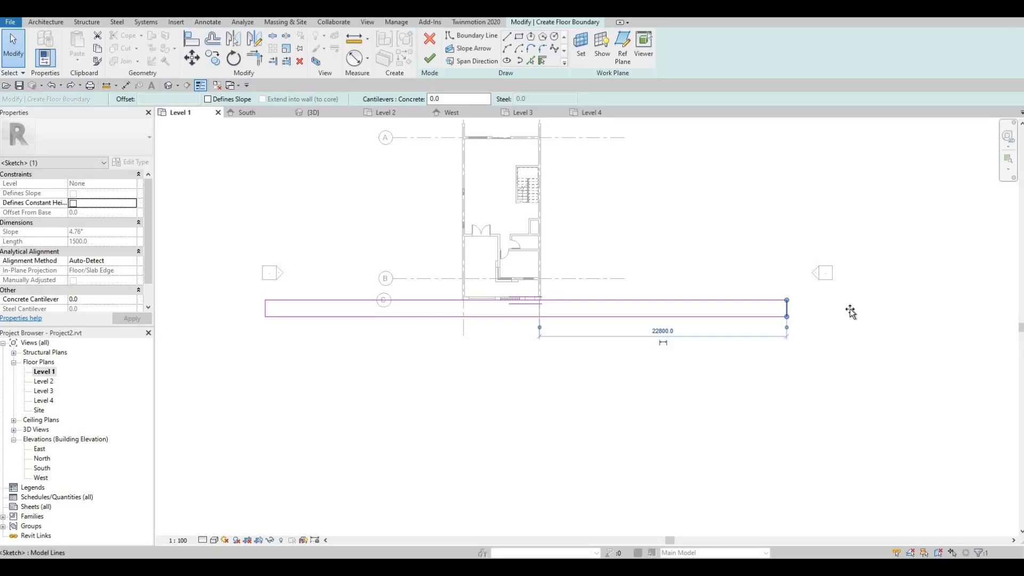
{"action": "left_click_drag", "start_coordinate": [786, 310], "coordinate": [850, 311]}
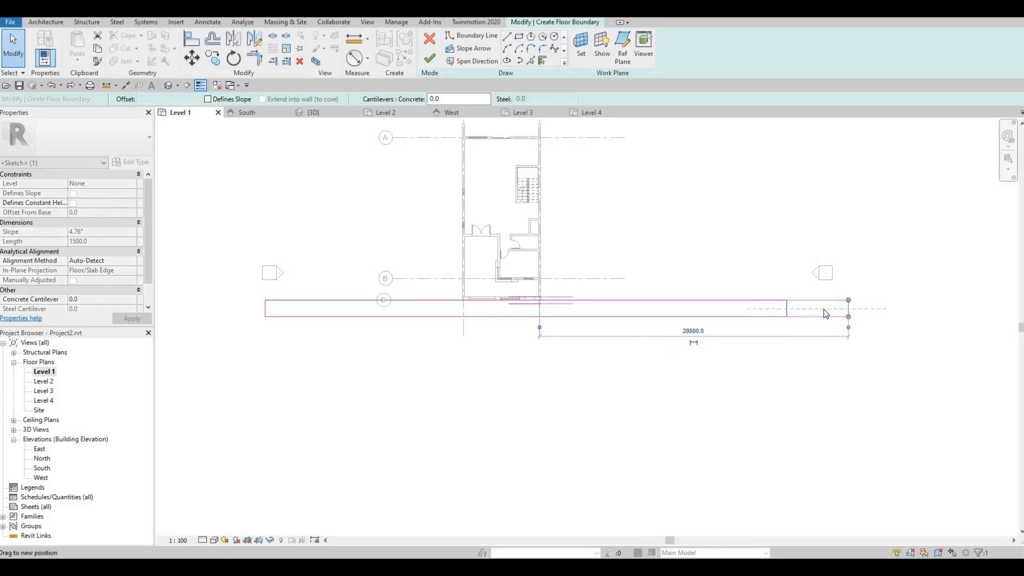
Finish the floor boundary sketch and check the strip along the house front in the 3D view.
{"action": "left_click", "coordinate": [429, 58]}
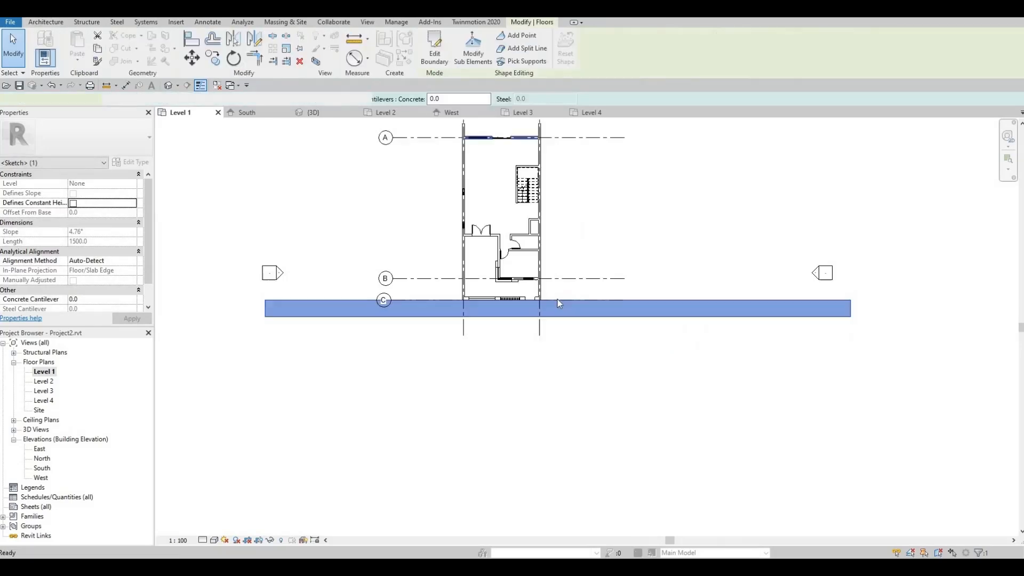
{"action": "left_click", "coordinate": [217, 160]}
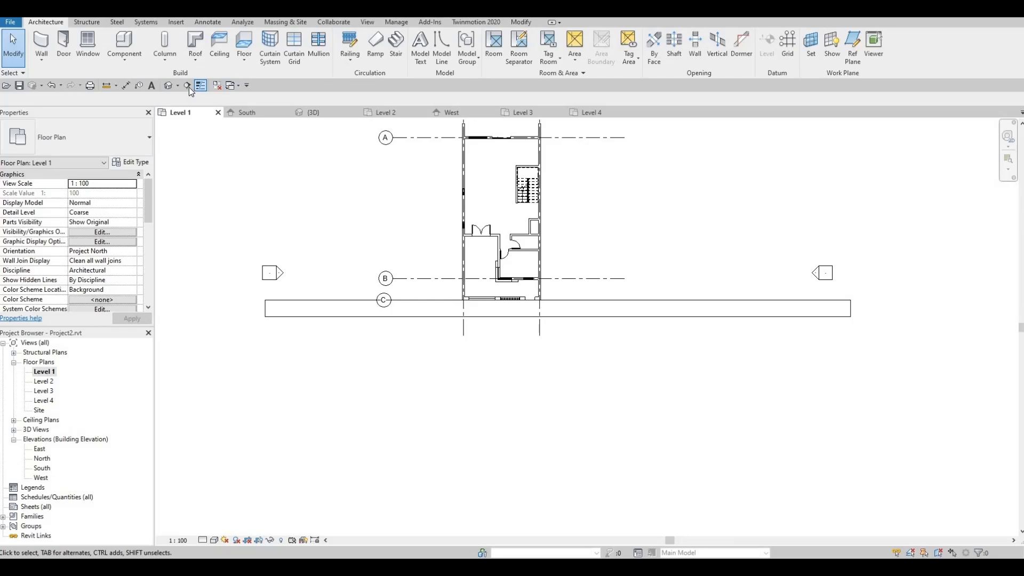
{"action": "left_click", "coordinate": [173, 86]}
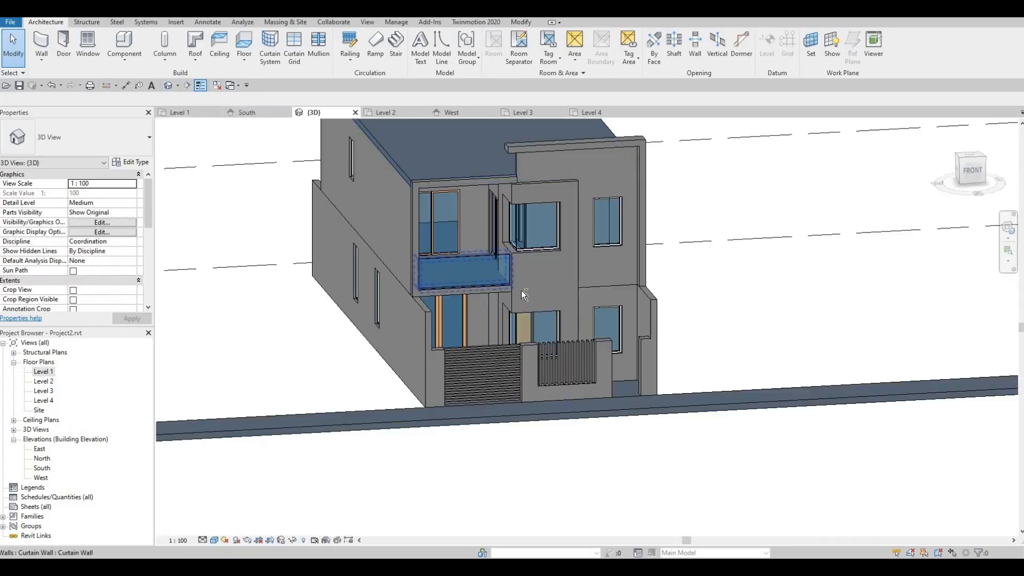
{"action": "scroll", "coordinate": [522, 291], "scroll_direction": "down", "scroll_amount": 2}
{"action": "middle_click_drag", "start_coordinate": [567, 297], "coordinate": [593, 301], "text": "shift"}
{"action": "middle_click_drag", "start_coordinate": [403, 239], "coordinate": [402, 224]}
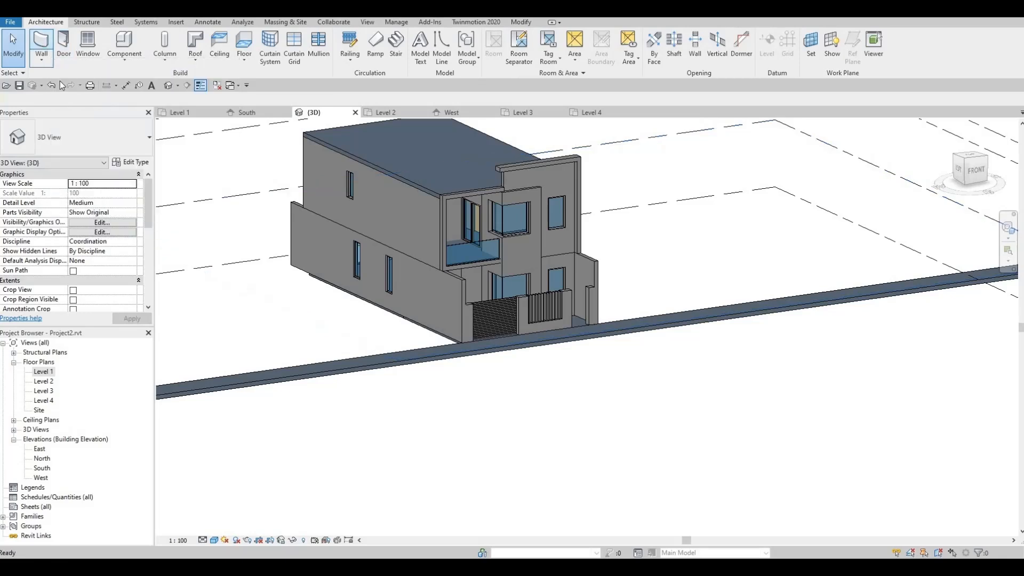
In the Level 1 floor plan, start the Wall tool and duplicate the Gate wall type as Gate 2.
{"action": "left_click", "coordinate": [41, 45]}
{"action": "double_click", "coordinate": [44, 371]}
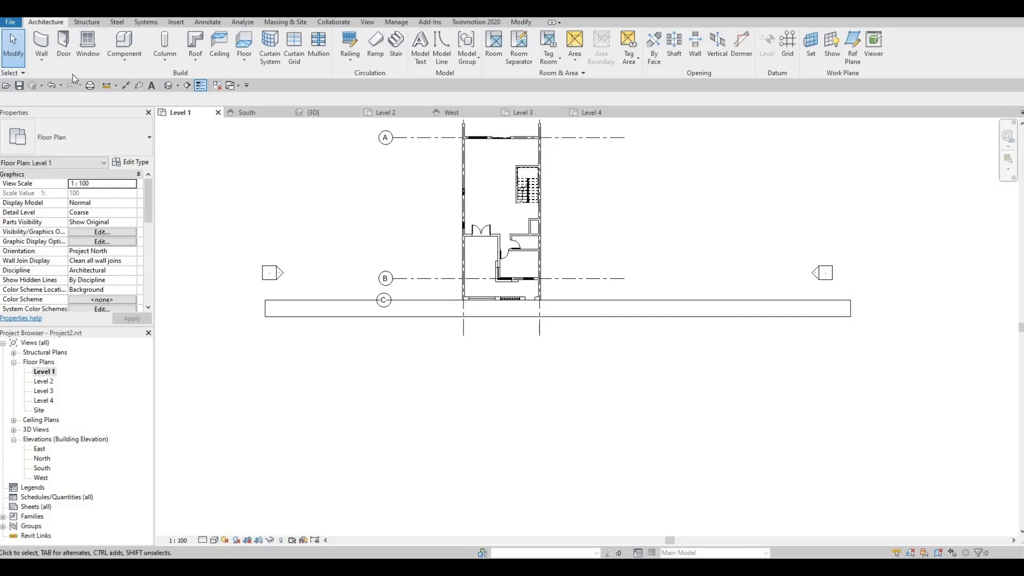
{"action": "left_click", "coordinate": [47, 47]}
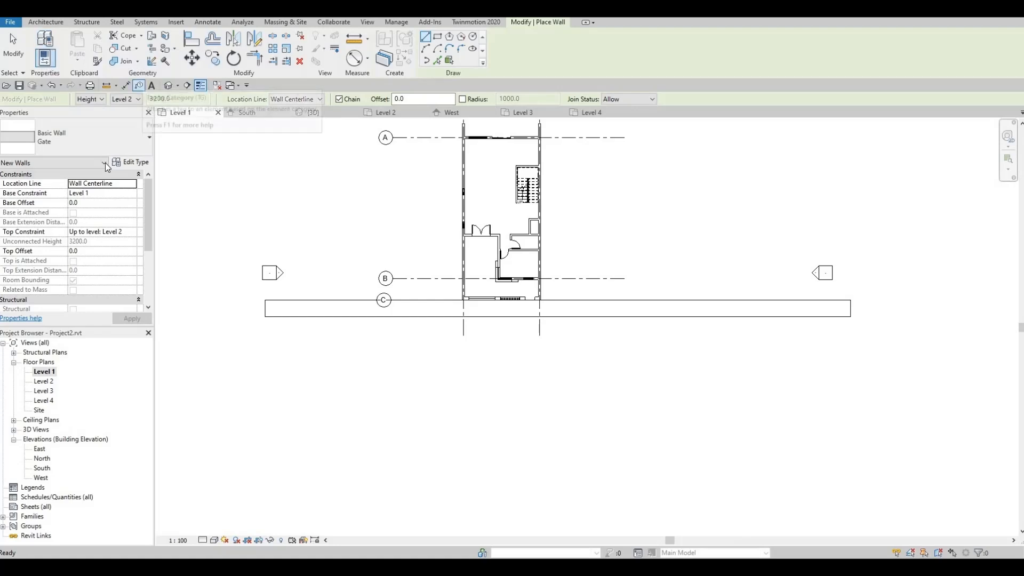
{"action": "left_click", "coordinate": [133, 163]}
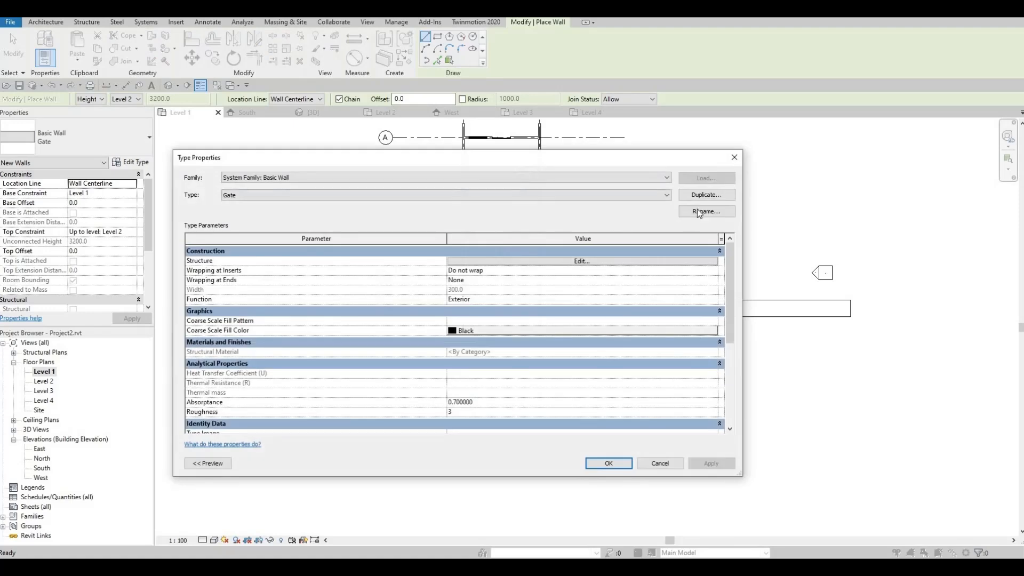
{"action": "left_click", "coordinate": [707, 195]}
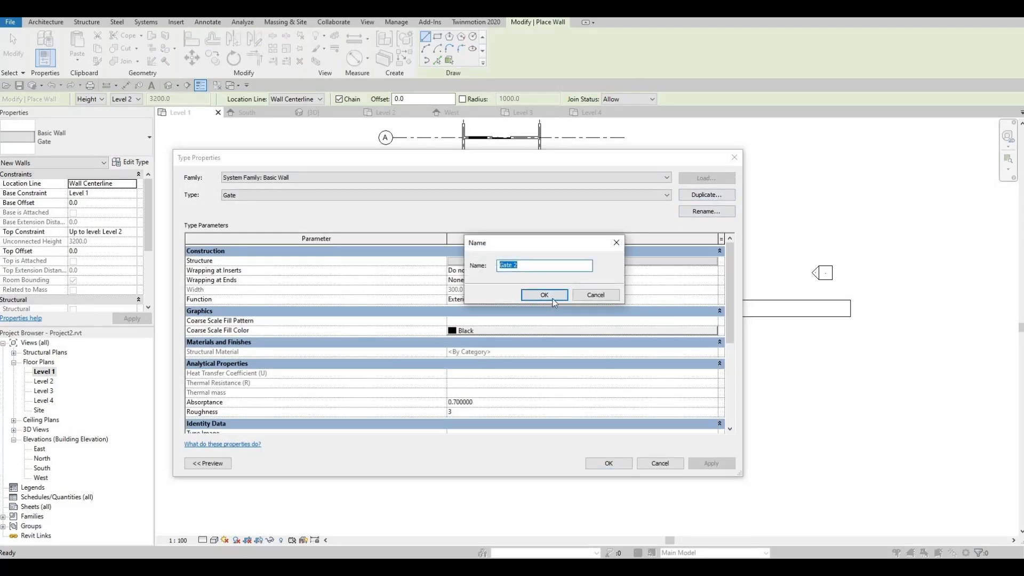
{"action": "left_click", "coordinate": [543, 294]}
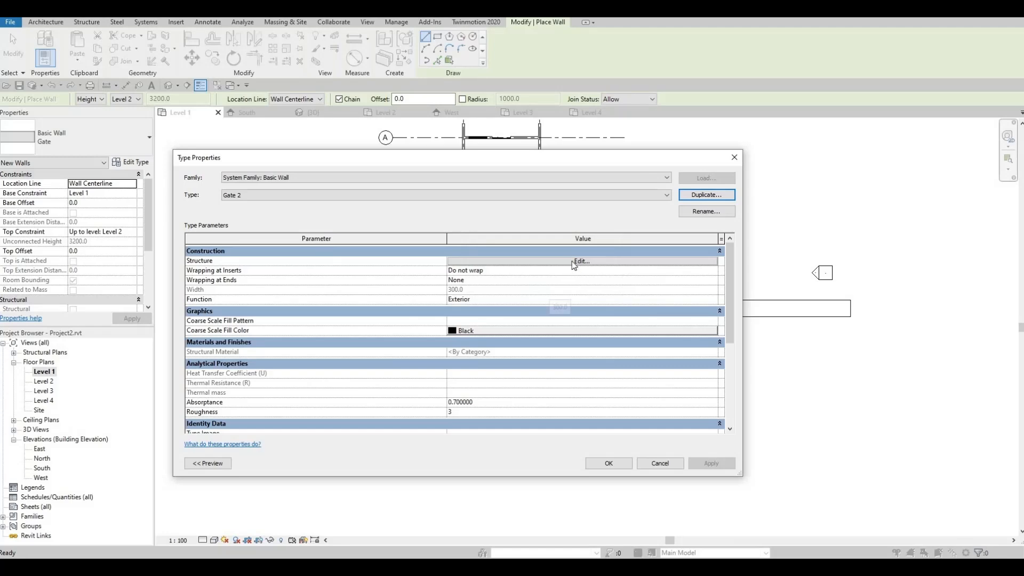
Assign Fieldstone from the AEC Materials Stone library to the Gate 2 wall's structure layer and apply the type changes.
{"action": "left_click", "coordinate": [534, 260]}
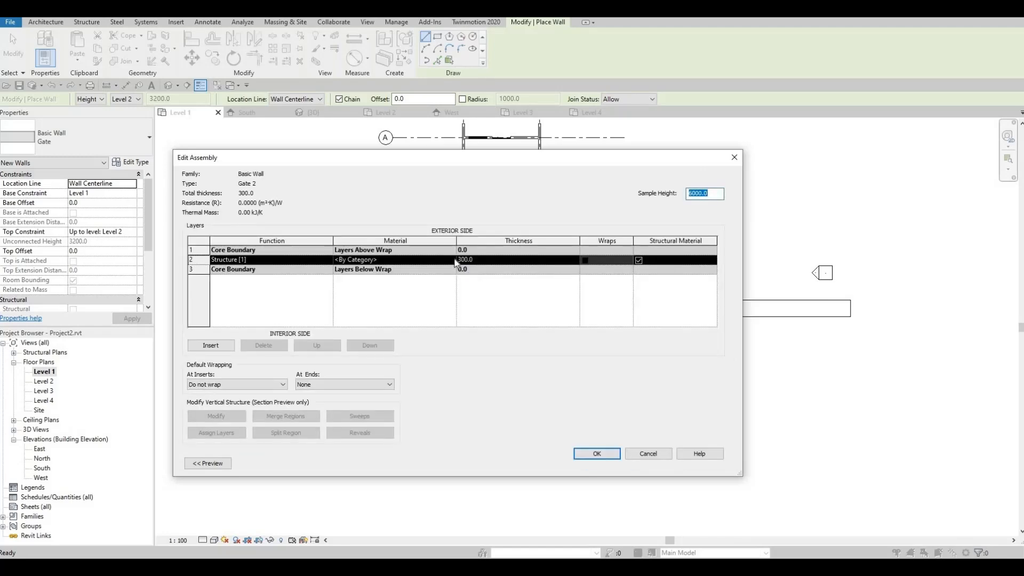
{"action": "left_click", "coordinate": [455, 262]}
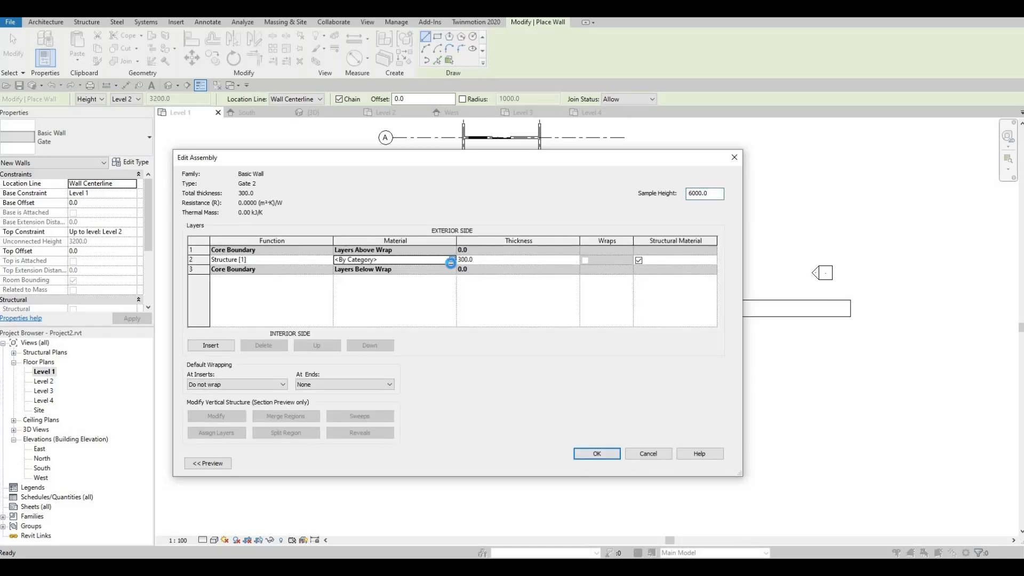
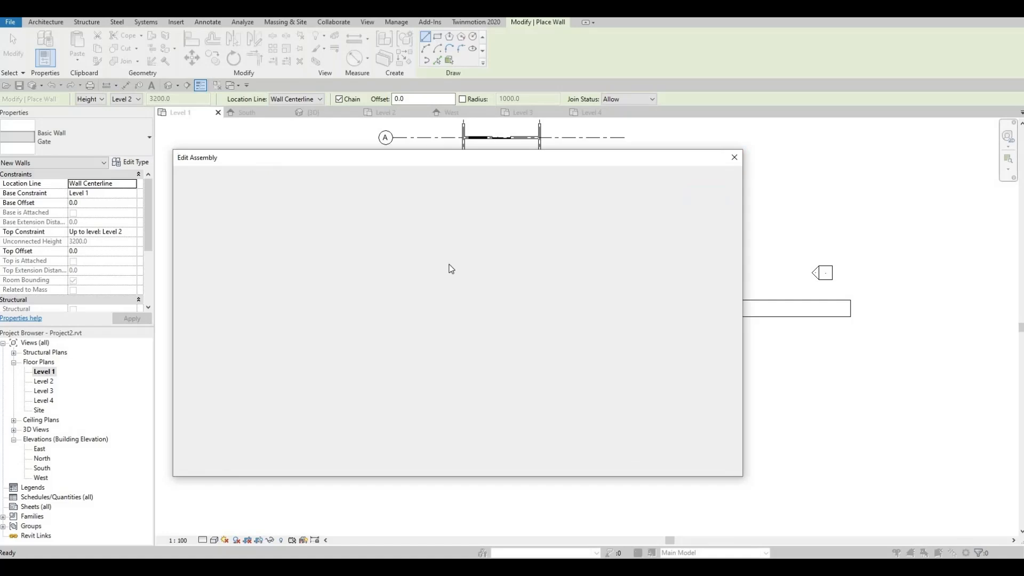
{"action": "scroll", "coordinate": [327, 288], "scroll_direction": "down", "scroll_amount": 5}
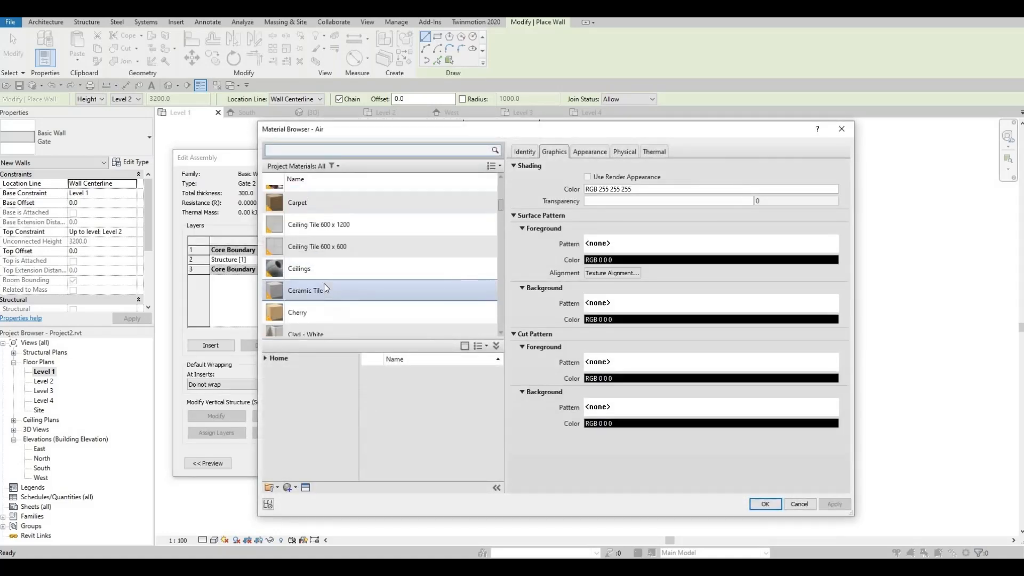
{"action": "scroll", "coordinate": [385, 252], "scroll_direction": "up", "scroll_amount": 3}
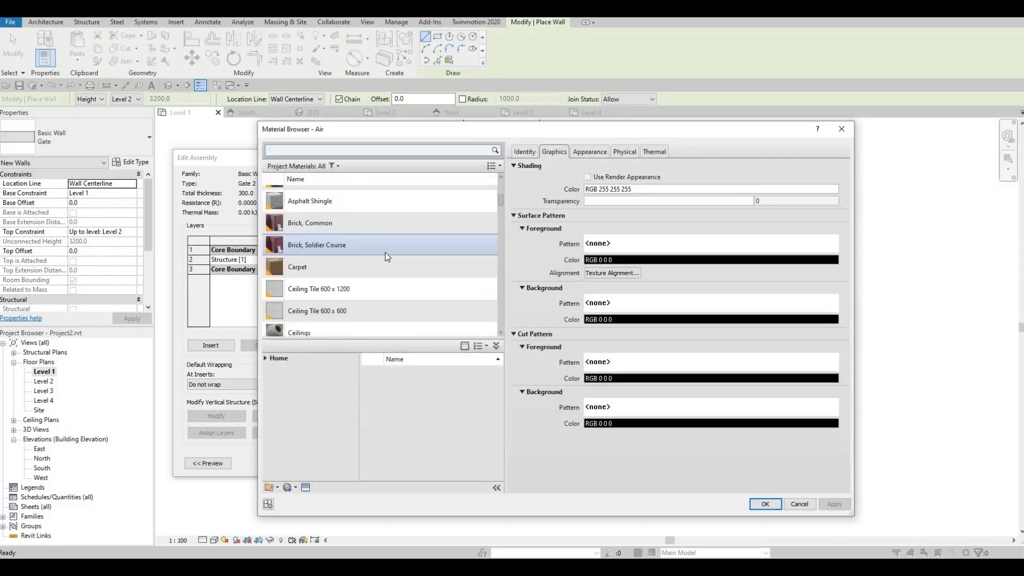
{"action": "scroll", "coordinate": [383, 261], "scroll_direction": "down", "scroll_amount": 2}
{"action": "scroll", "coordinate": [373, 290], "scroll_direction": "down", "scroll_amount": 3}
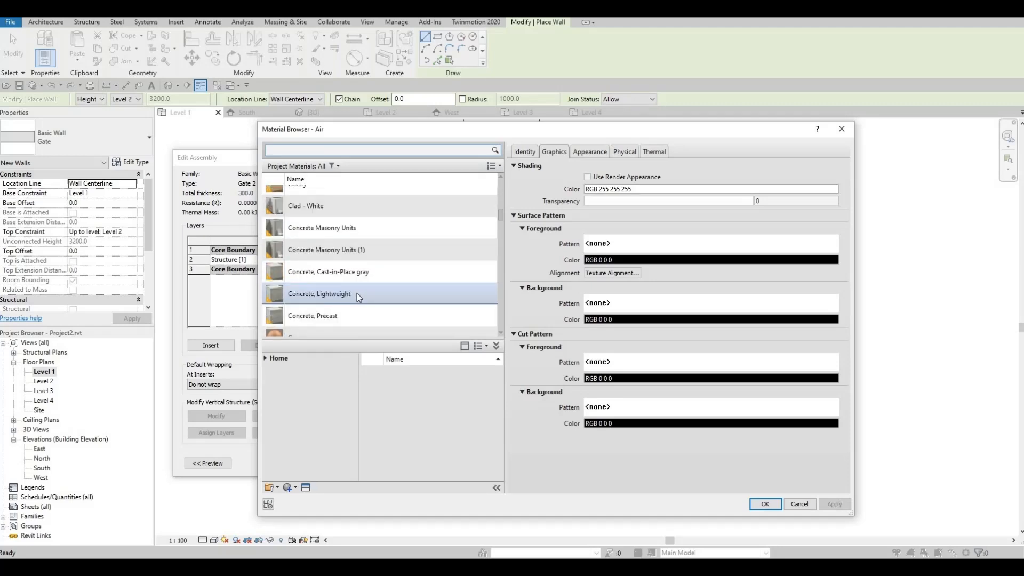
{"action": "scroll", "coordinate": [303, 331], "scroll_direction": "down", "scroll_amount": 1}
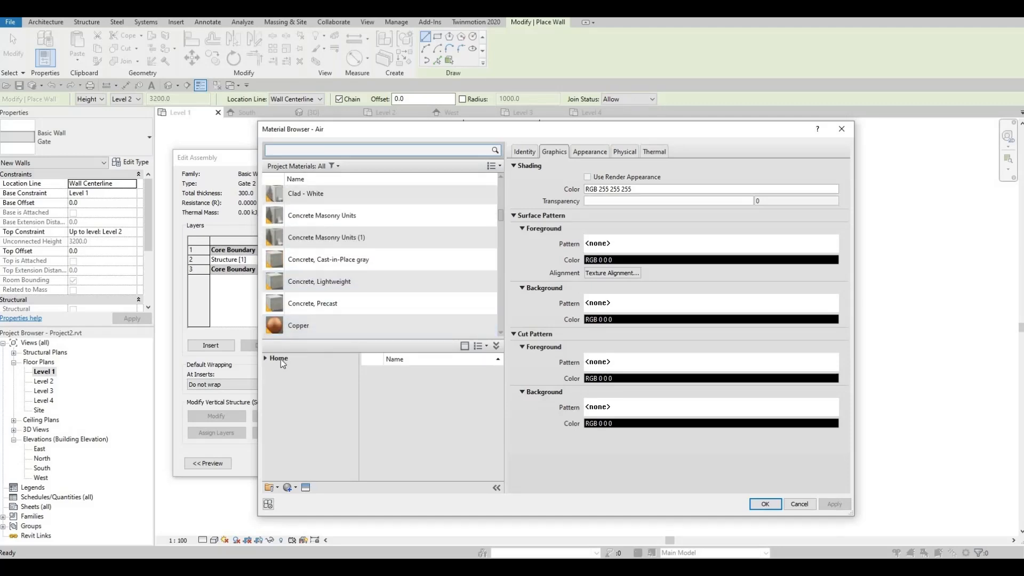
{"action": "left_click", "coordinate": [279, 358]}
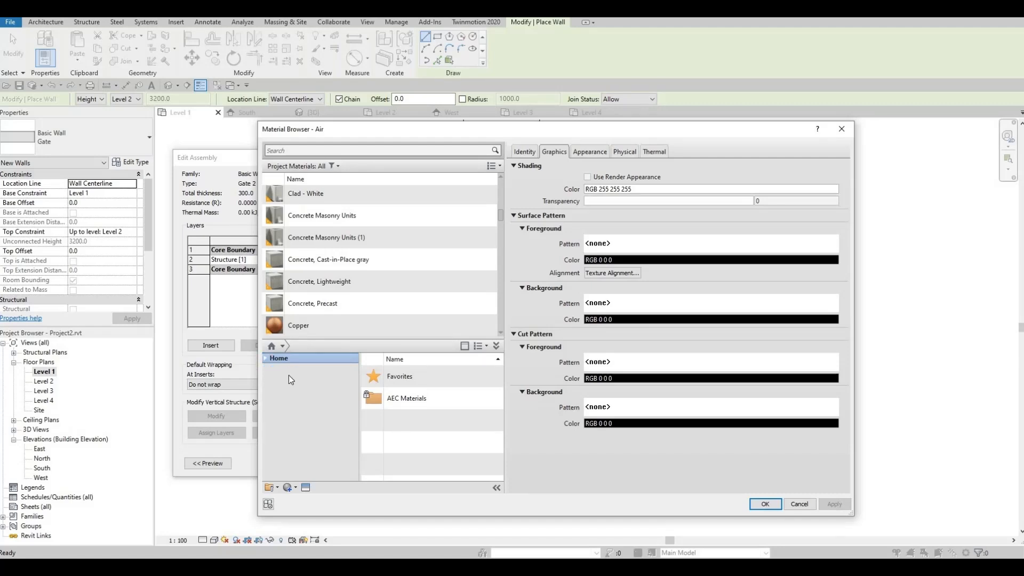
{"action": "left_click", "coordinate": [270, 379]}
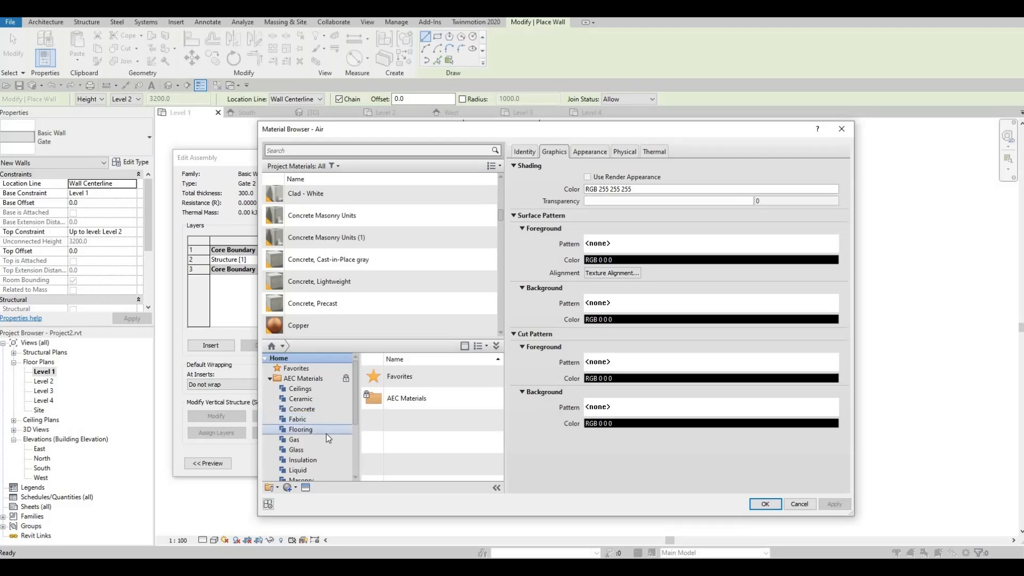
{"action": "scroll", "coordinate": [326, 431], "scroll_direction": "down", "scroll_amount": 1}
{"action": "scroll", "coordinate": [324, 436], "scroll_direction": "down", "scroll_amount": 1}
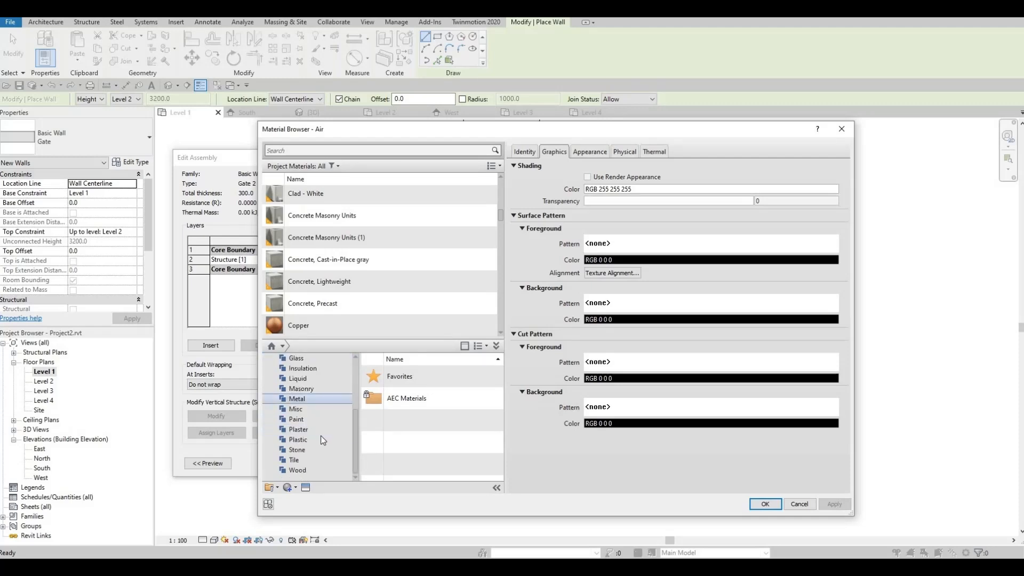
{"action": "scroll", "coordinate": [322, 437], "scroll_direction": "up", "scroll_amount": 1}
{"action": "scroll", "coordinate": [322, 437], "scroll_direction": "down", "scroll_amount": 1}
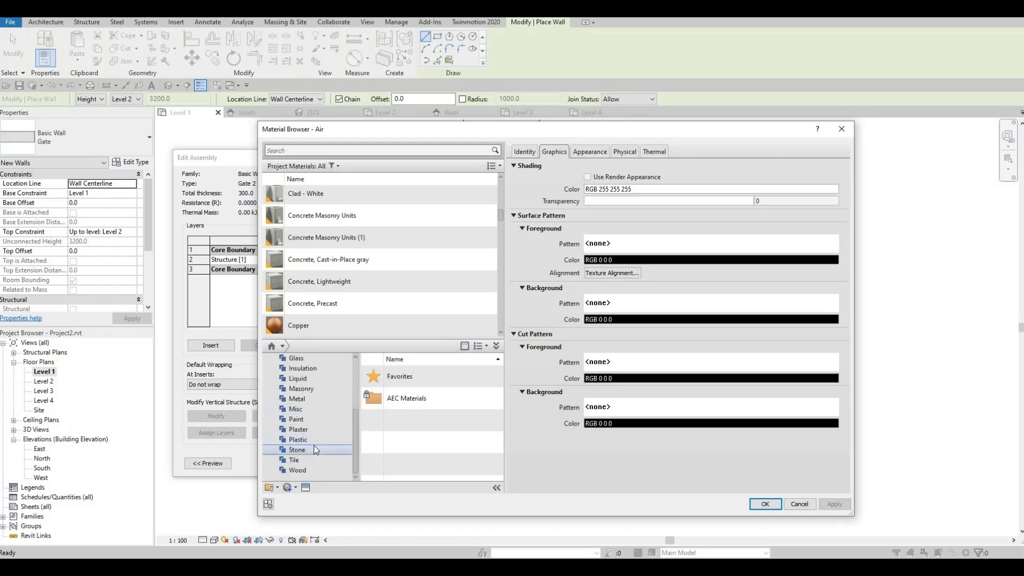
{"action": "left_click", "coordinate": [316, 450]}
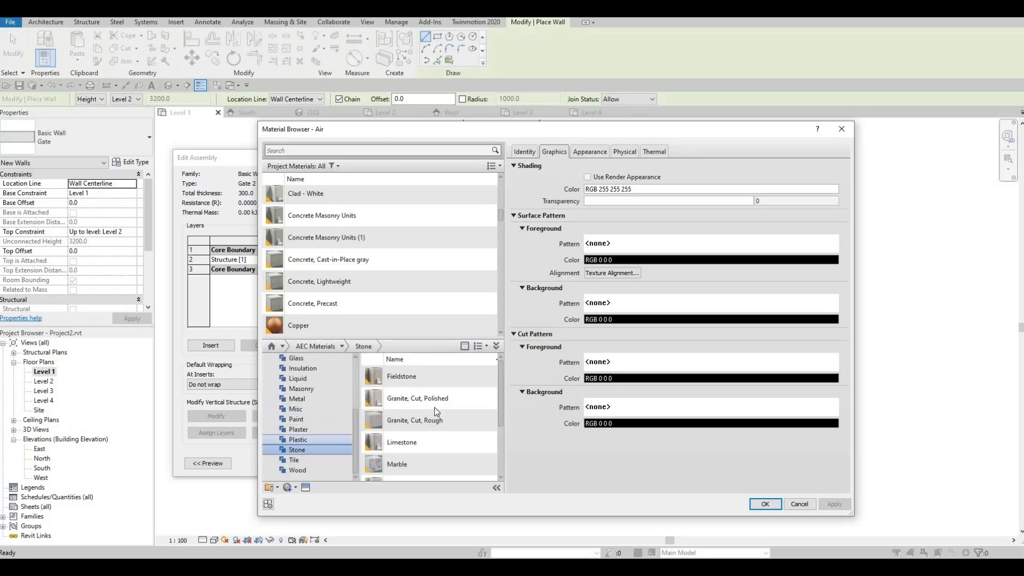
{"action": "left_click", "coordinate": [479, 375]}
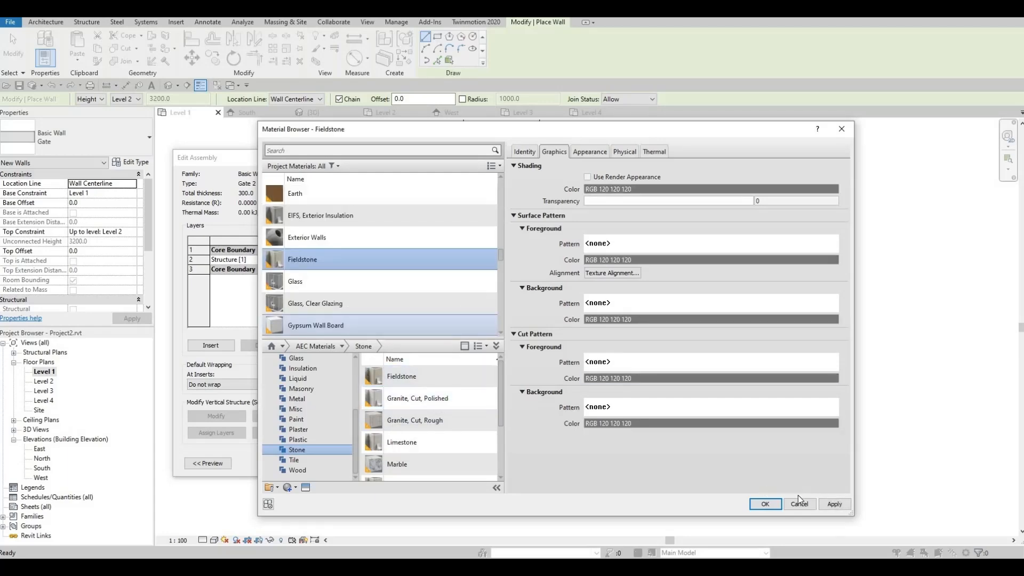
{"action": "left_click", "coordinate": [774, 508]}
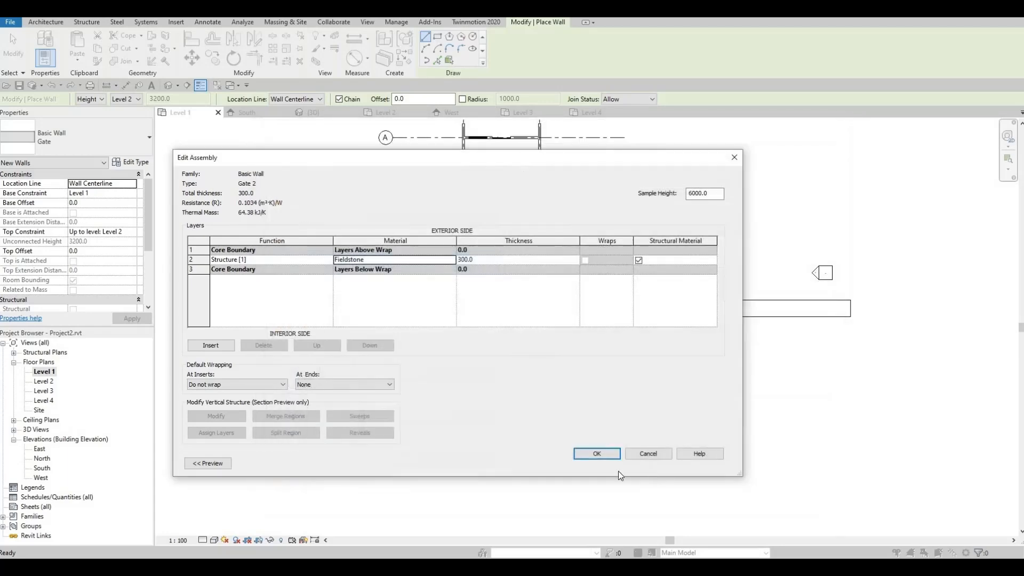
{"action": "left_click", "coordinate": [596, 453]}
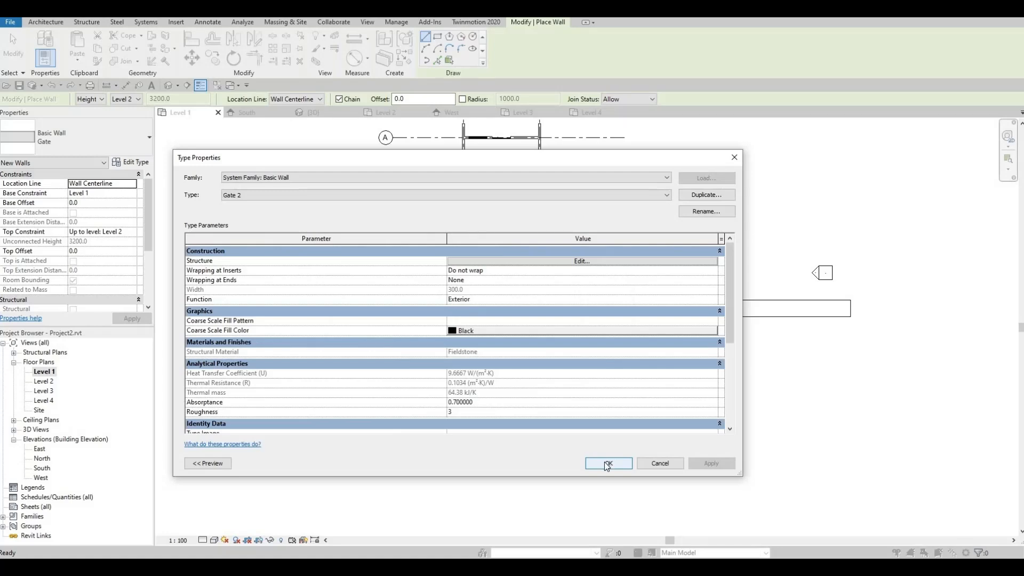
{"action": "left_click", "coordinate": [602, 463]}
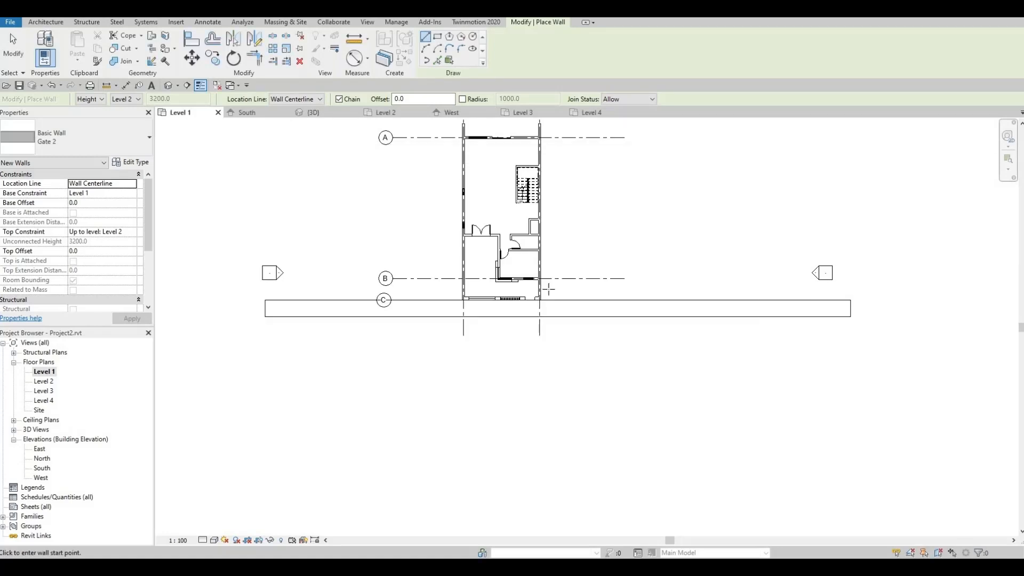
Draw a horizontal Gate 2 wall about 6800 mm long outward from the house's side wall, just behind the floor strip.
{"action": "scroll", "coordinate": [549, 289], "scroll_direction": "up", "scroll_amount": 1}
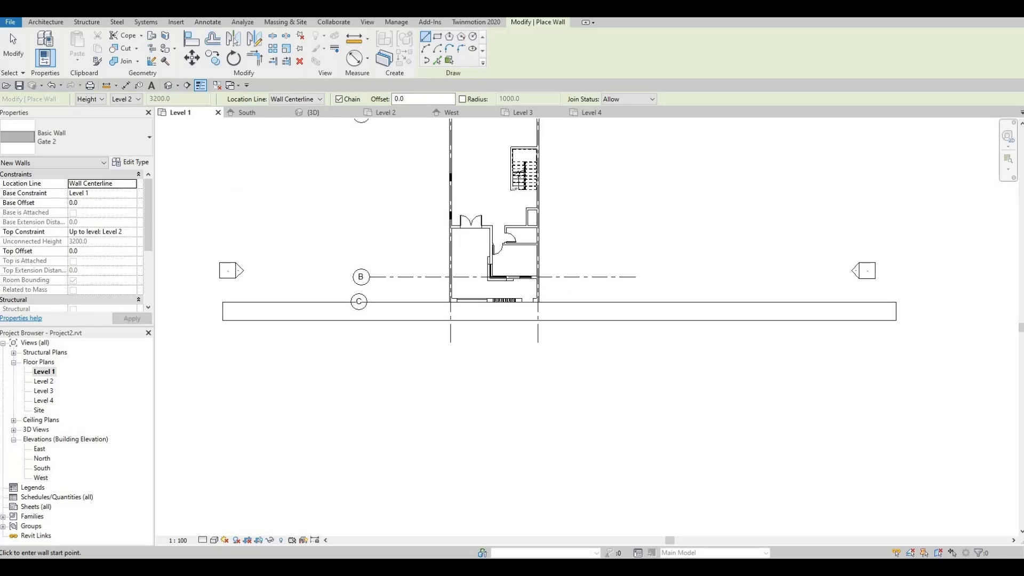
{"action": "left_click", "coordinate": [53, 23]}
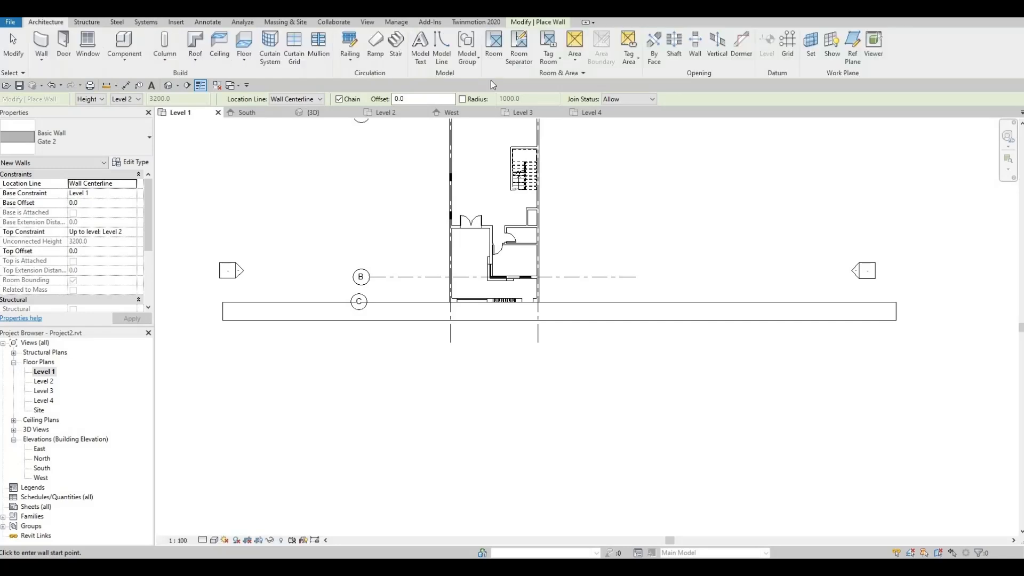
{"action": "left_click", "coordinate": [528, 23]}
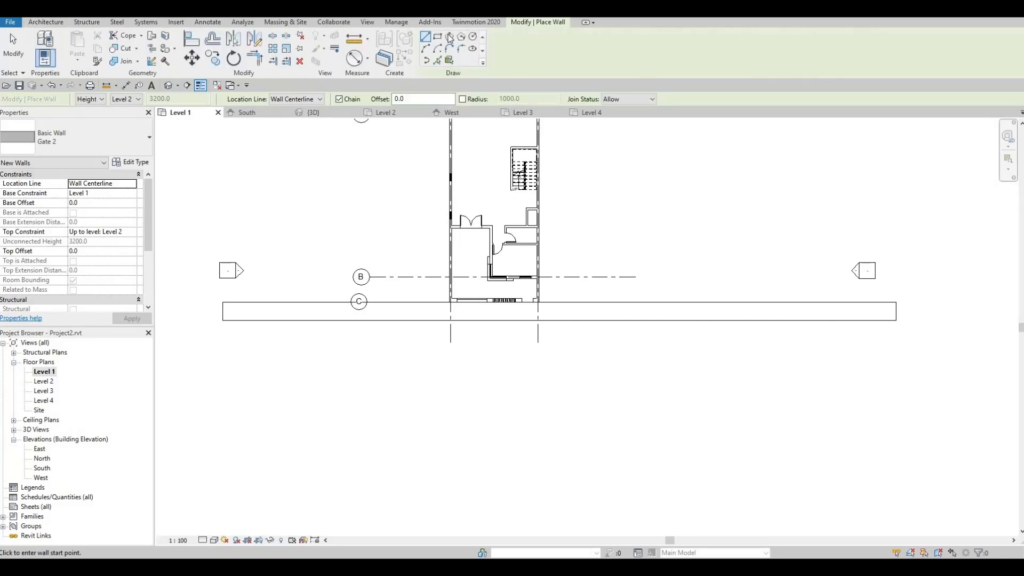
{"action": "scroll", "coordinate": [562, 291], "scroll_direction": "up", "scroll_amount": 3}
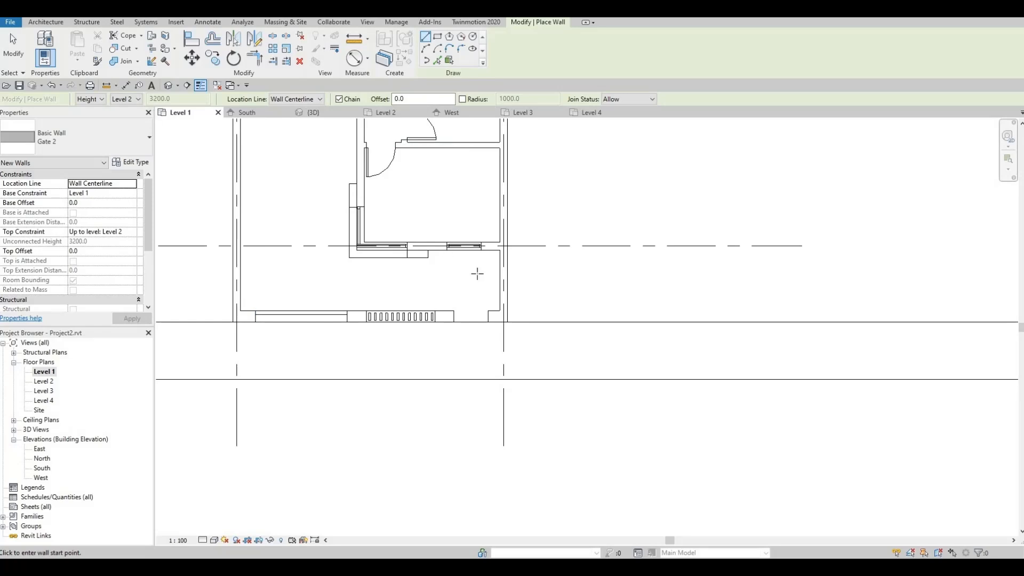
{"action": "left_click", "coordinate": [509, 308]}
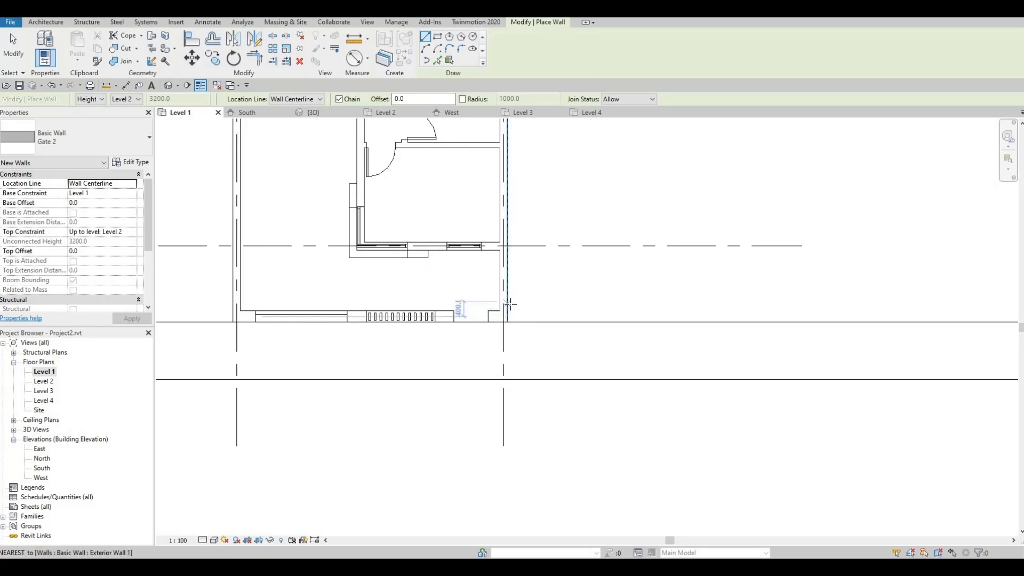
{"action": "left_click", "coordinate": [508, 297]}
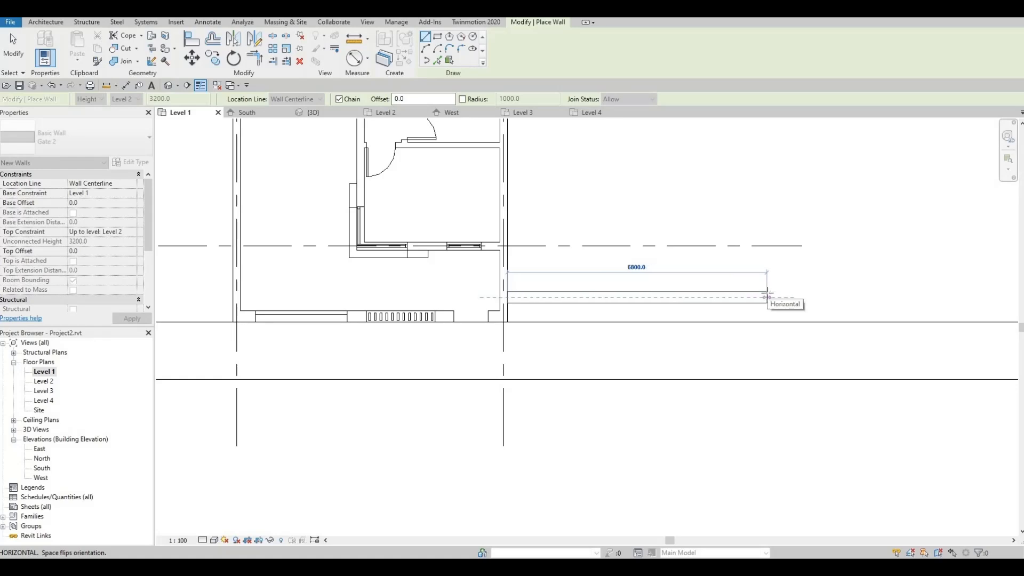
{"action": "left_click", "coordinate": [767, 295]}
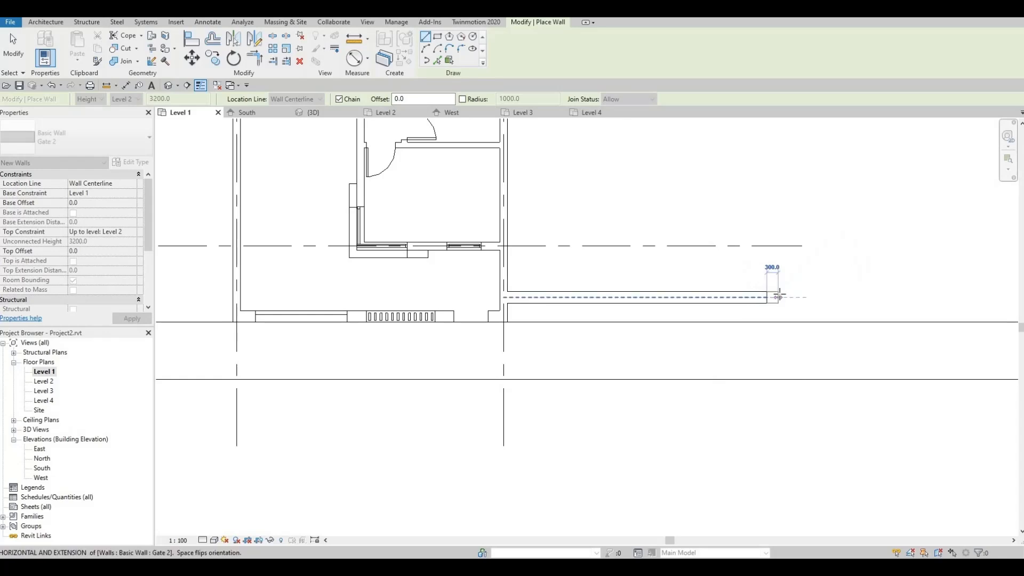
{"action": "scroll", "coordinate": [773, 293], "scroll_direction": "down", "scroll_amount": 1}
{"action": "key", "text": "Escape"}
{"action": "key", "text": "Escape"}
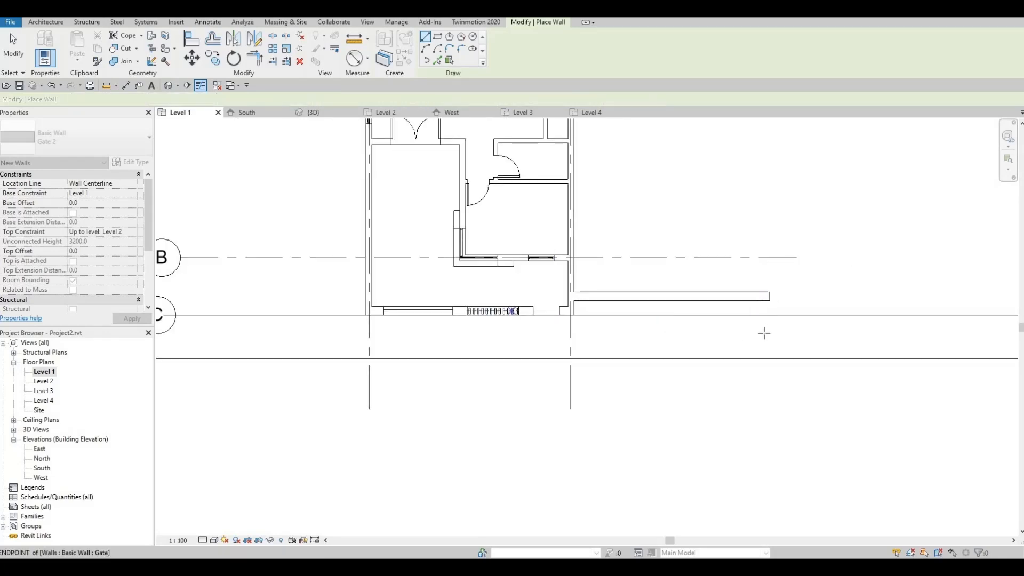
{"action": "middle_click_drag", "start_coordinate": [210, 240], "coordinate": [379, 254]}
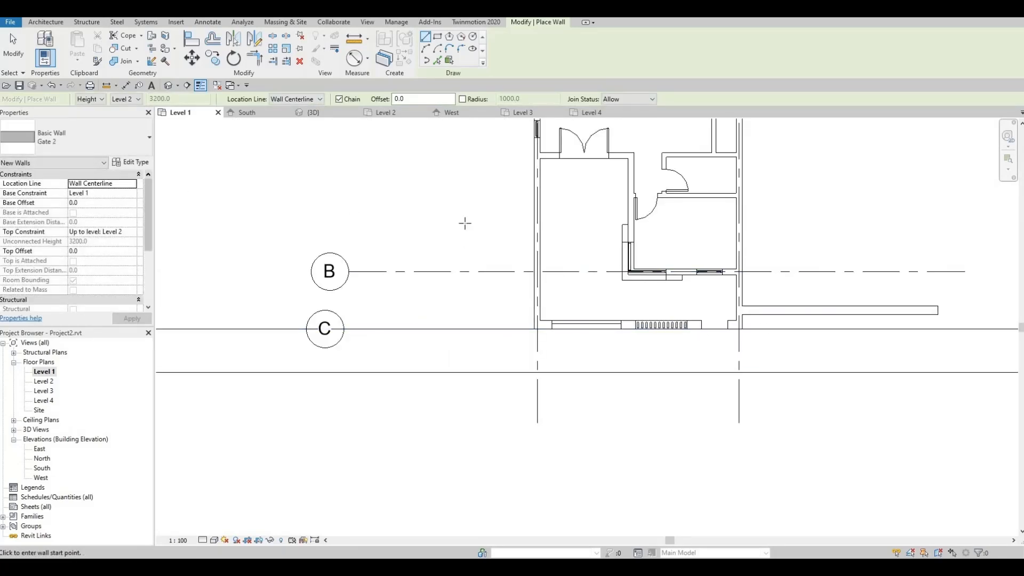
{"action": "key", "text": "Escape"}
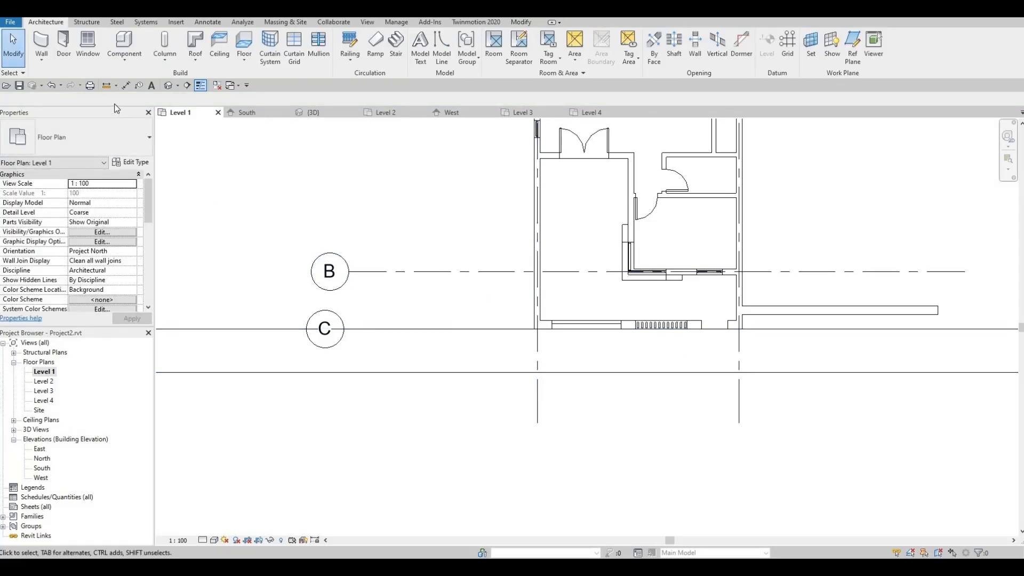
Start another wall and duplicate the Gate 2 wall type as Gate 3.
{"action": "left_click", "coordinate": [42, 44]}
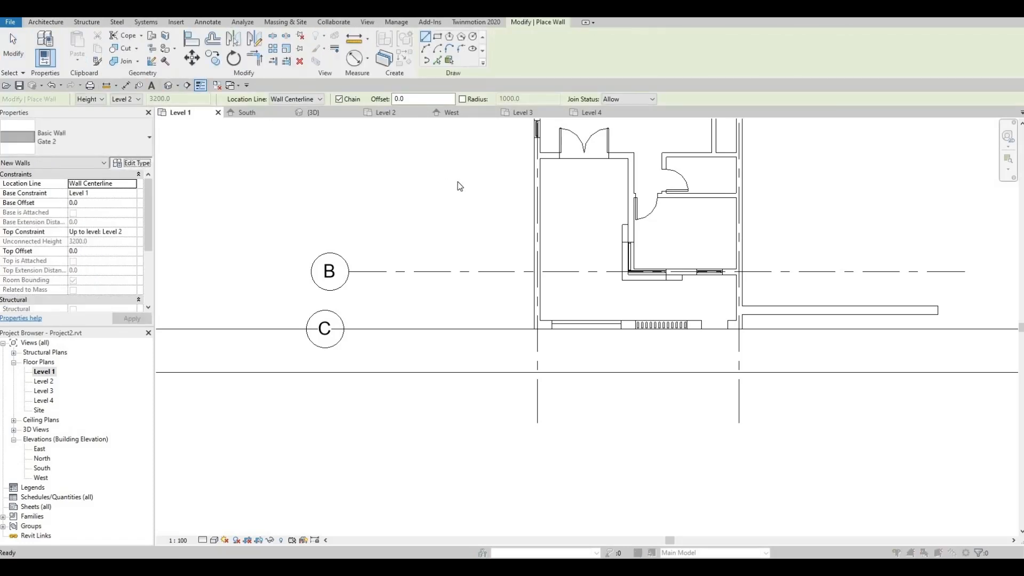
{"action": "left_click", "coordinate": [130, 162]}
{"action": "left_click", "coordinate": [698, 196]}
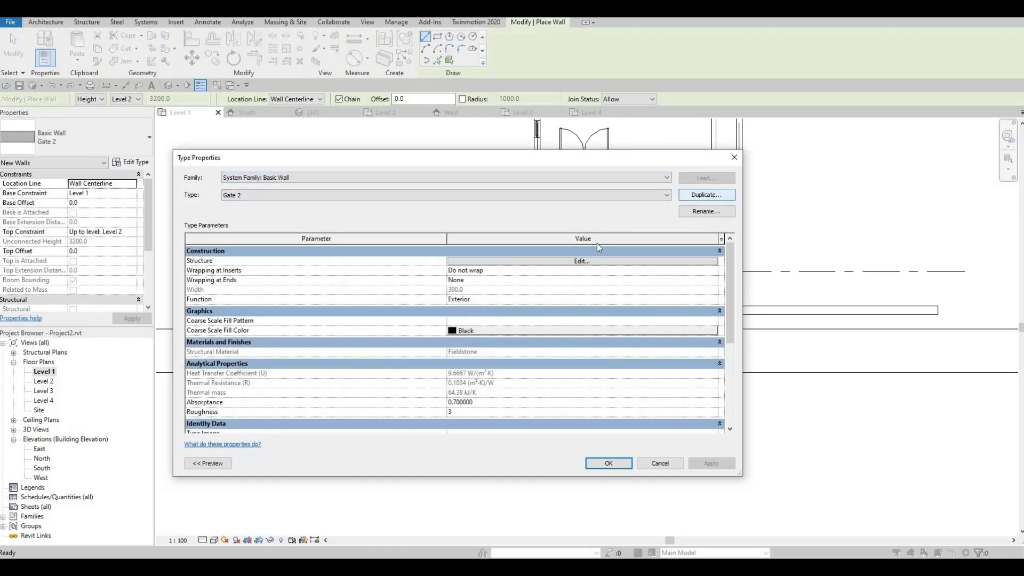
{"action": "key", "text": "Return"}
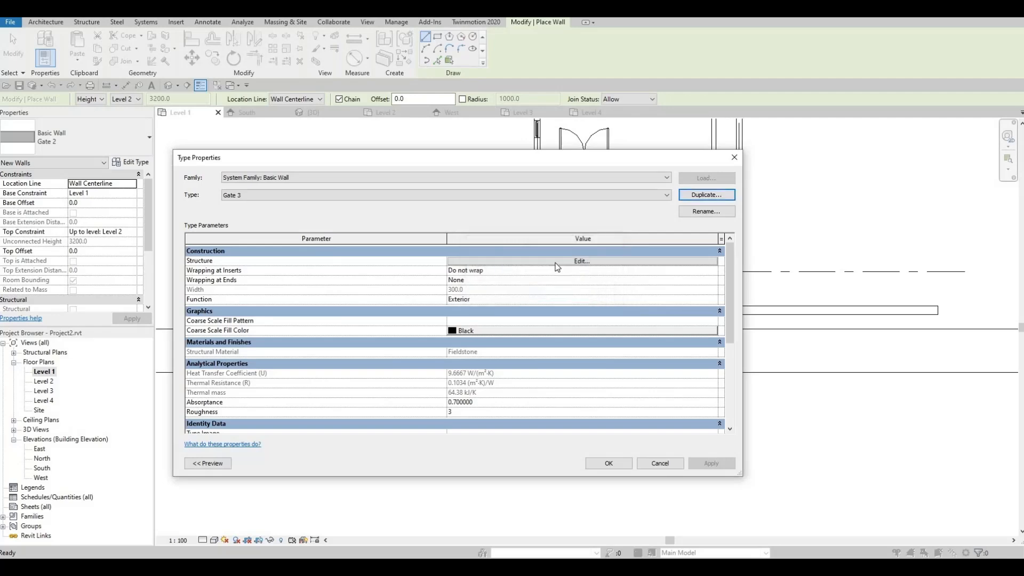
Assign the Iron, Ductile material to the Gate 3 wall's structure layer and apply the type changes.
{"action": "left_click", "coordinate": [557, 261]}
{"action": "left_click", "coordinate": [450, 261]}
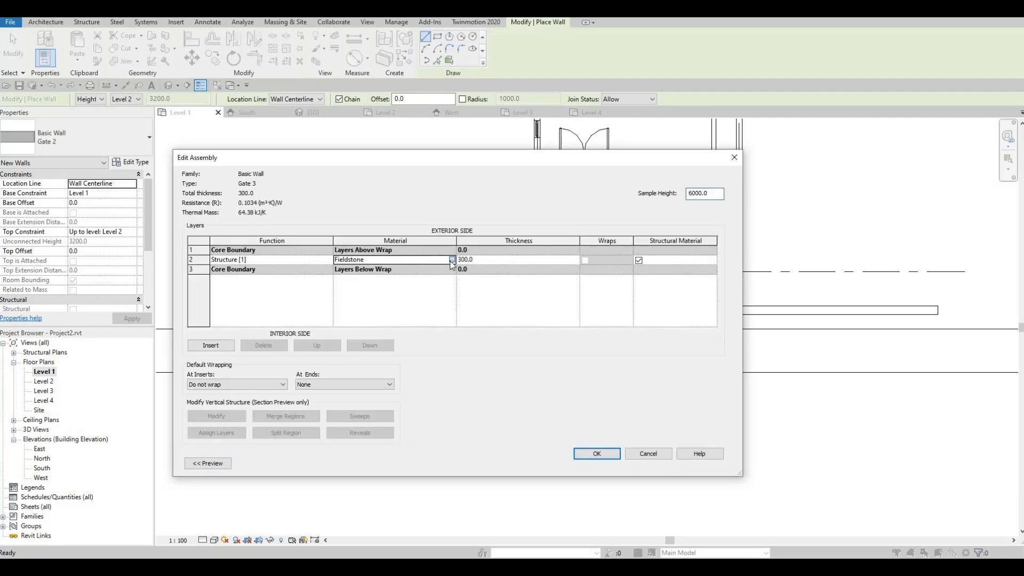
{"action": "left_click", "coordinate": [451, 259]}
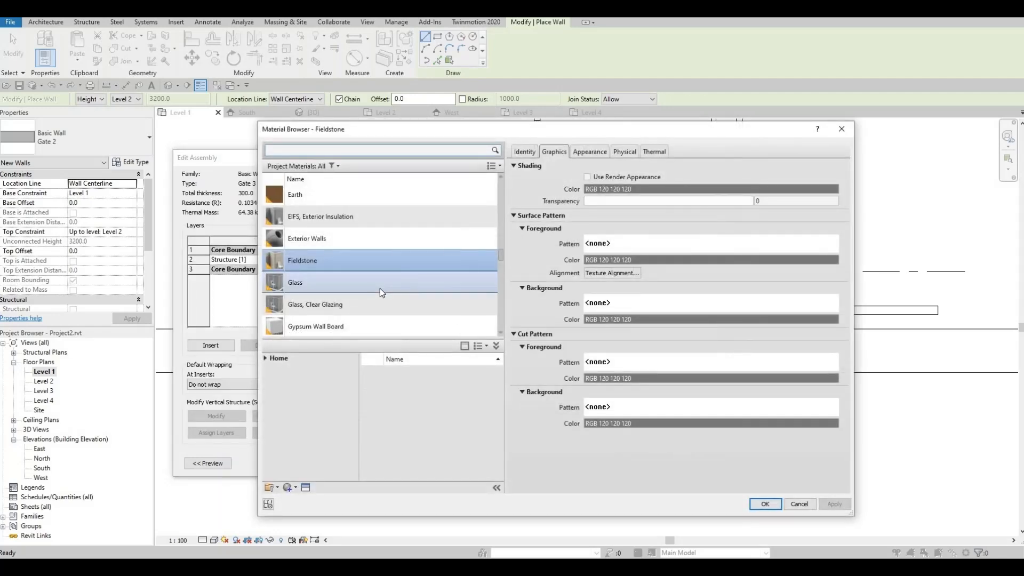
{"action": "scroll", "coordinate": [380, 288], "scroll_direction": "down", "scroll_amount": 2}
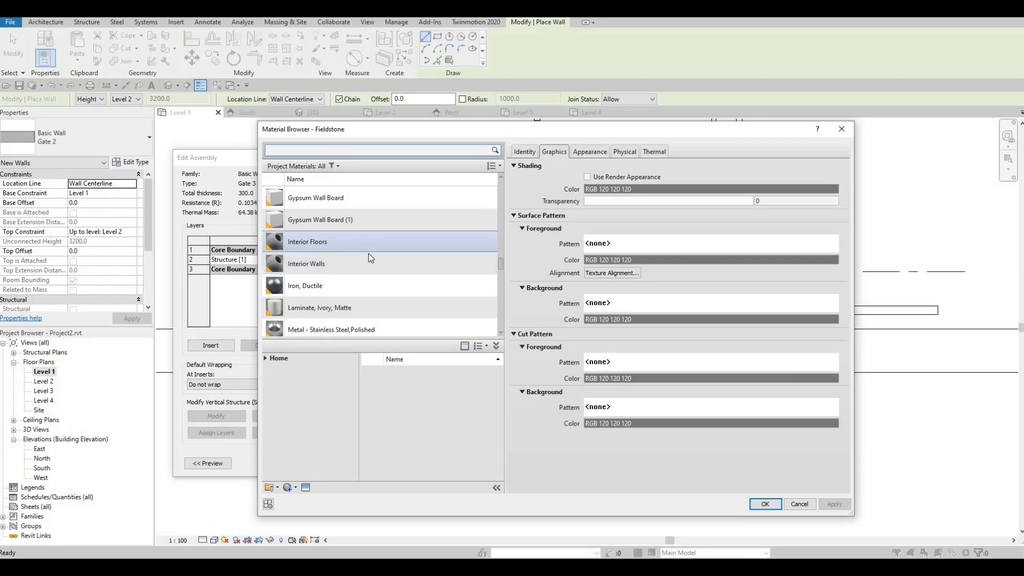
{"action": "left_click", "coordinate": [359, 286]}
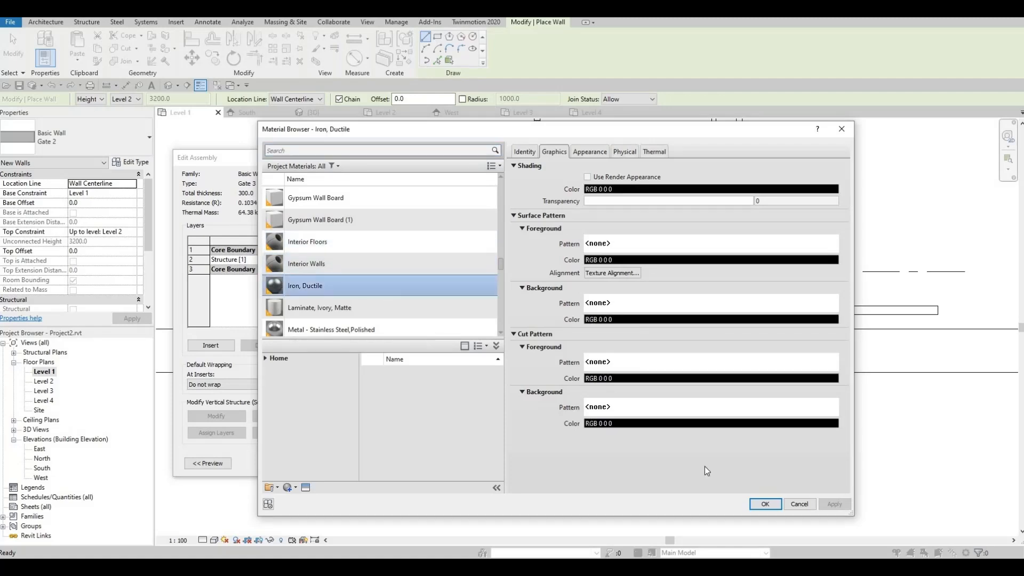
{"action": "left_click", "coordinate": [763, 501]}
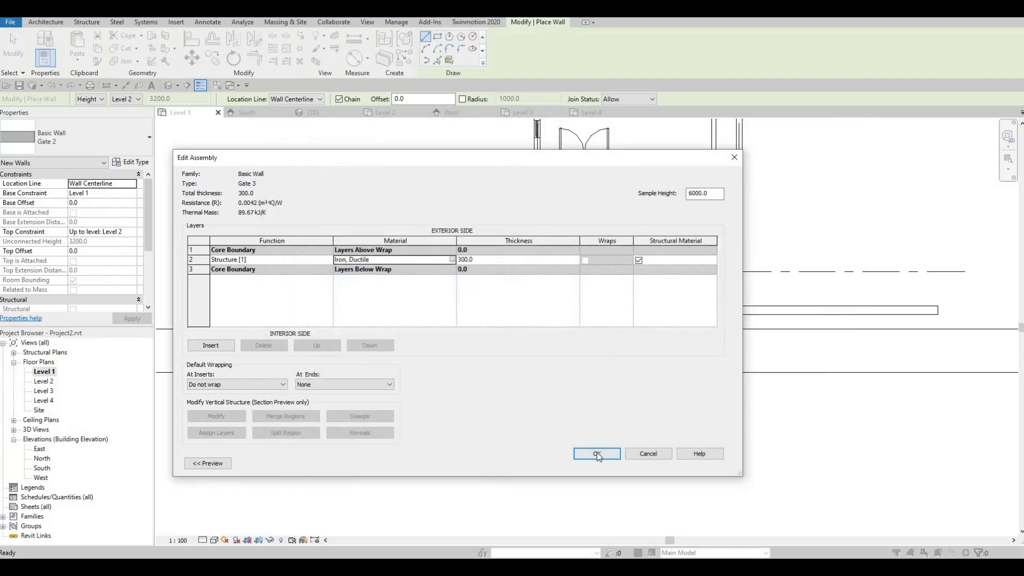
{"action": "left_click", "coordinate": [599, 454]}
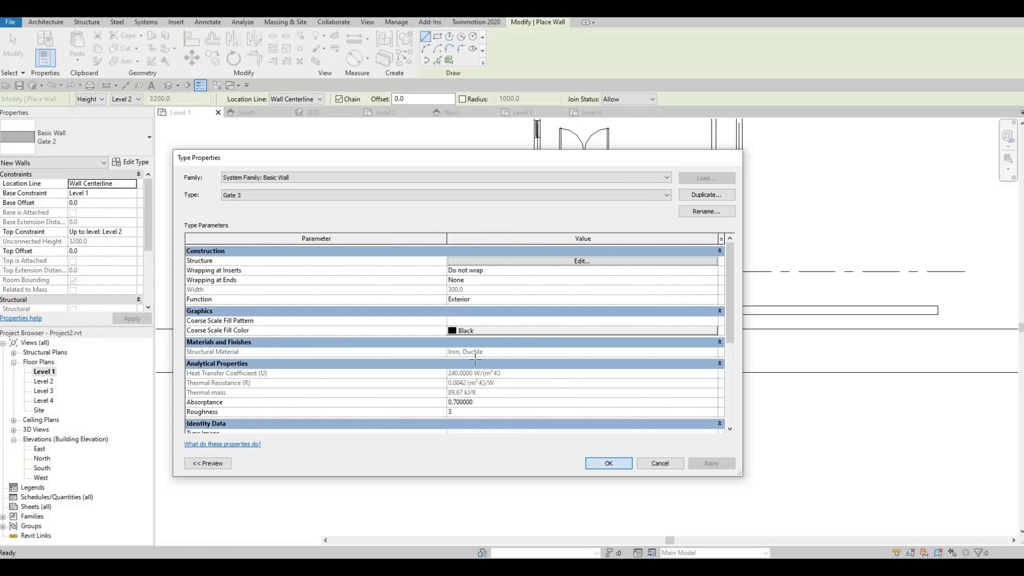
{"action": "left_click", "coordinate": [609, 463]}
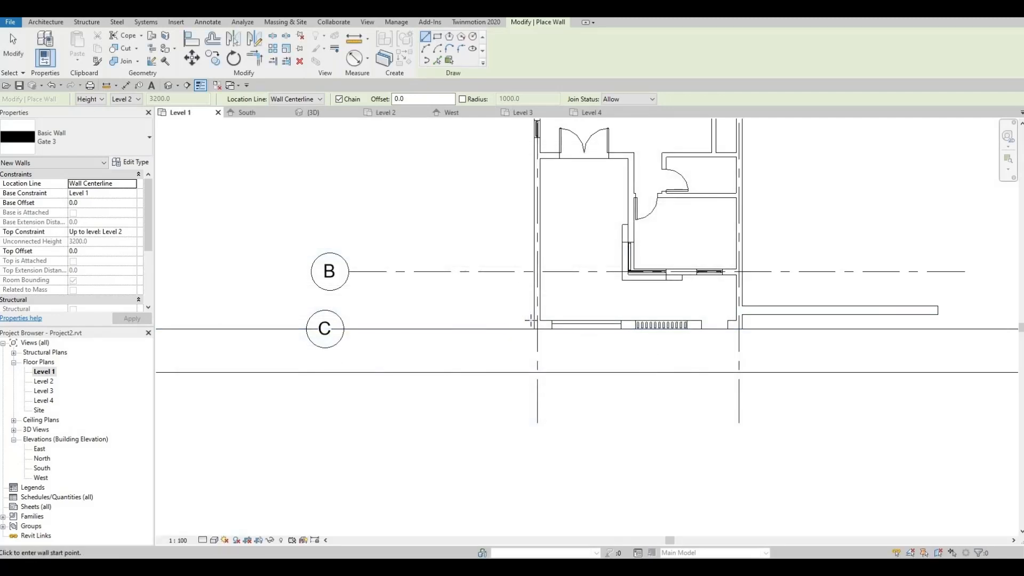
Draw a horizontal Gate 3 wall about 9100 mm long outward from the house's opposite side wall, near grid line C.
{"action": "left_click", "coordinate": [532, 319]}
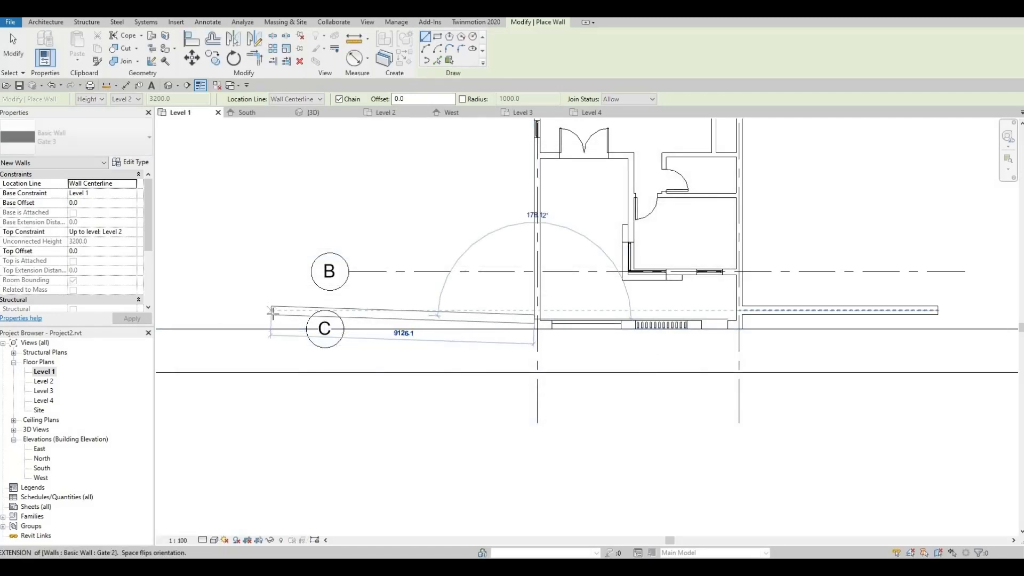
{"action": "left_click", "coordinate": [272, 319]}
{"action": "key", "text": "Escape"}
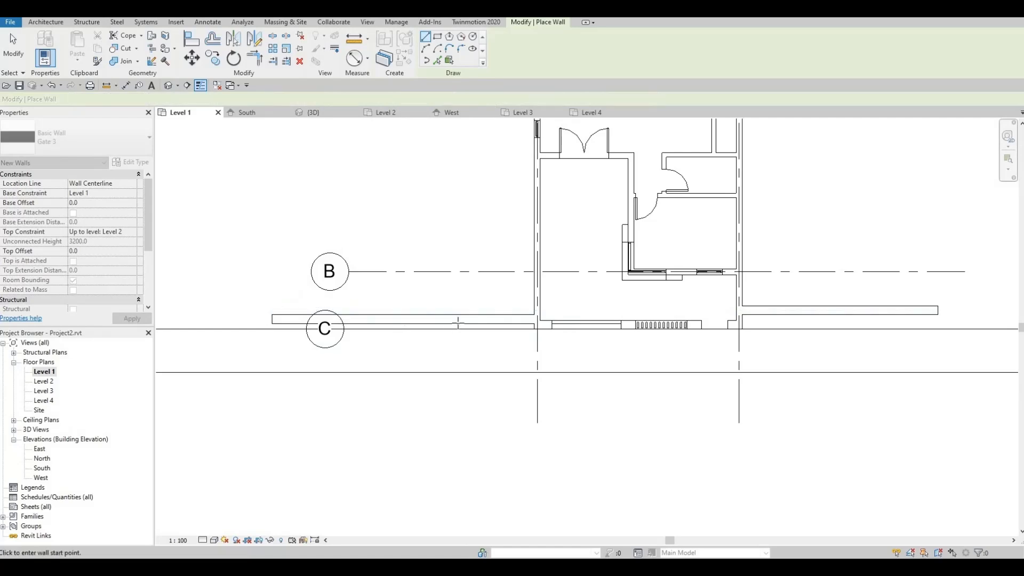
{"action": "middle_click_drag", "start_coordinate": [453, 337], "coordinate": [433, 320]}
{"action": "scroll", "coordinate": [417, 283], "scroll_direction": "down", "scroll_amount": 1}
{"action": "key", "text": "Escape"}
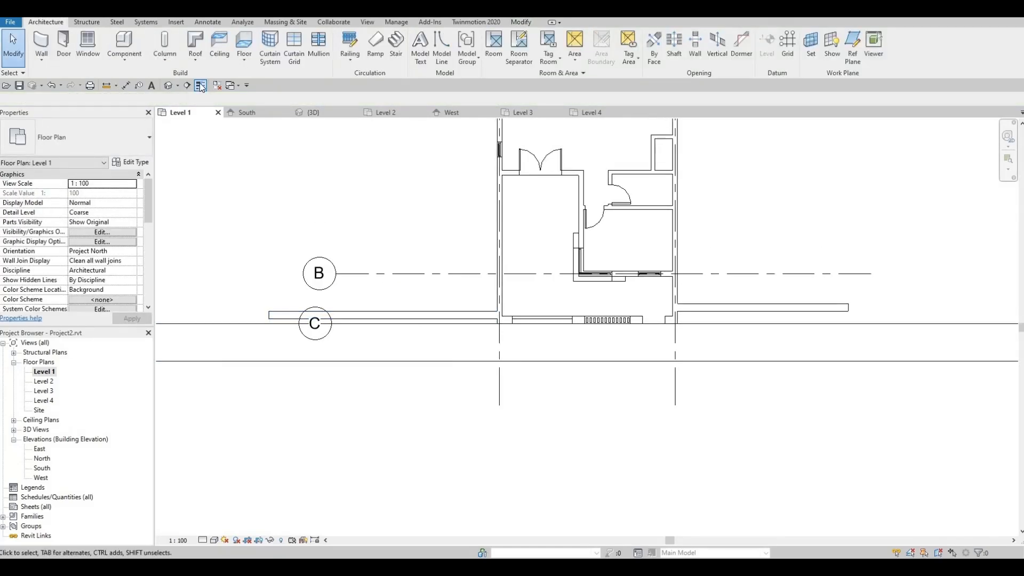
Start a new floor on Level 1 and duplicate the Floor 3 type as Floor 4.
{"action": "left_click", "coordinate": [246, 41]}
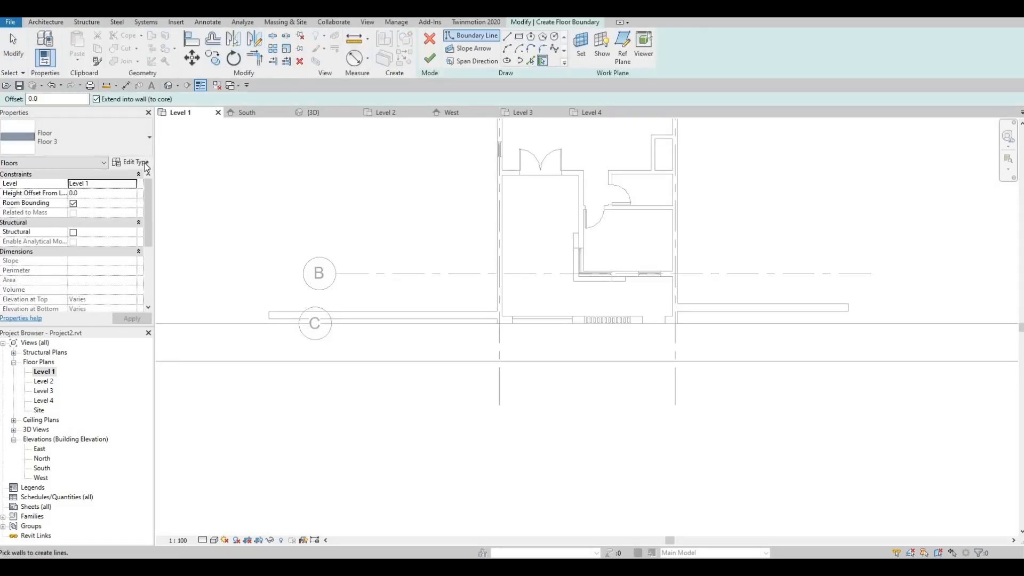
{"action": "left_click", "coordinate": [132, 162]}
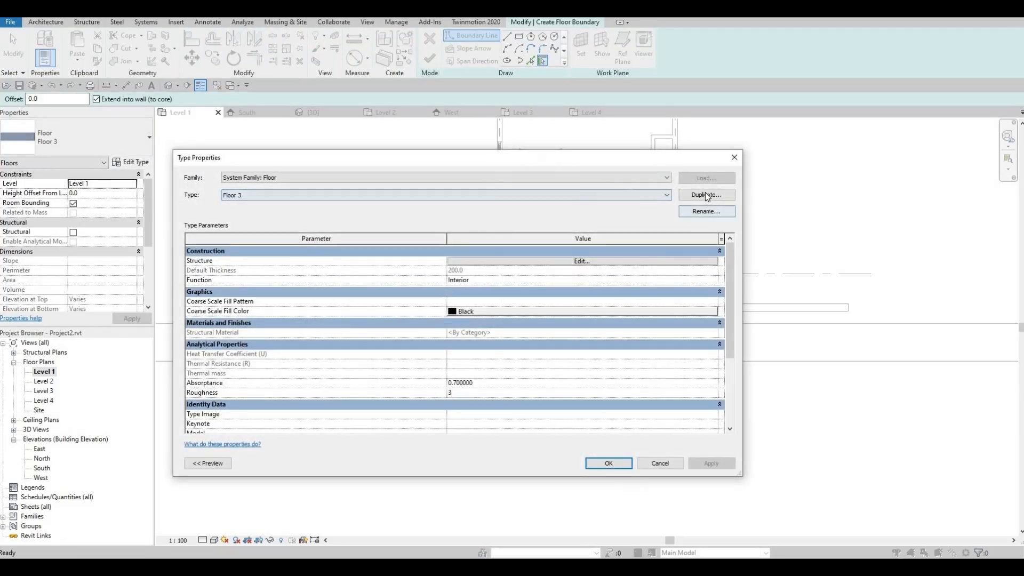
{"action": "left_click", "coordinate": [705, 194]}
{"action": "left_click", "coordinate": [549, 295]}
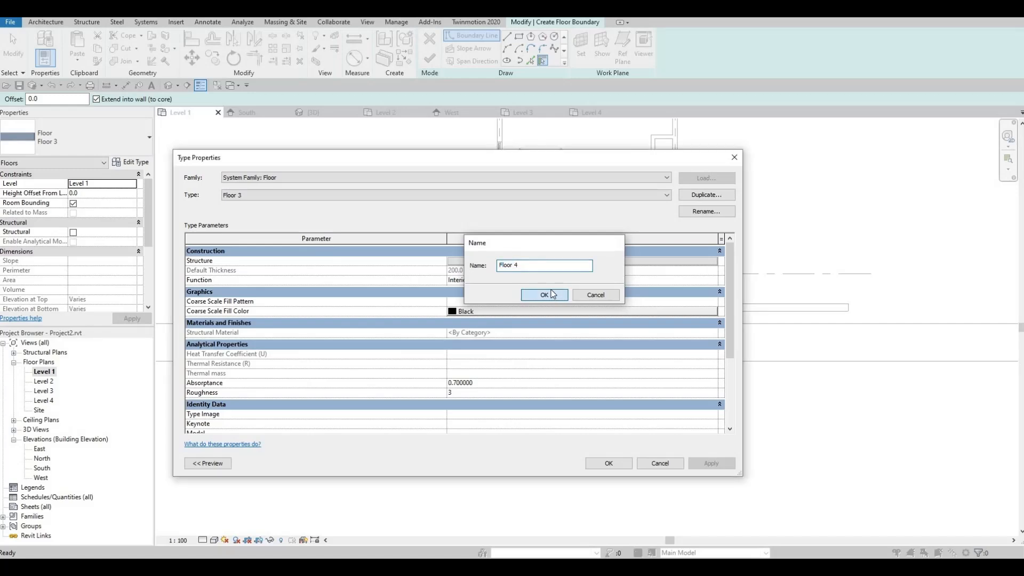
Set the Floor 4 structure layer's thickness to 100 mm and apply the type changes.
{"action": "left_click", "coordinate": [555, 261]}
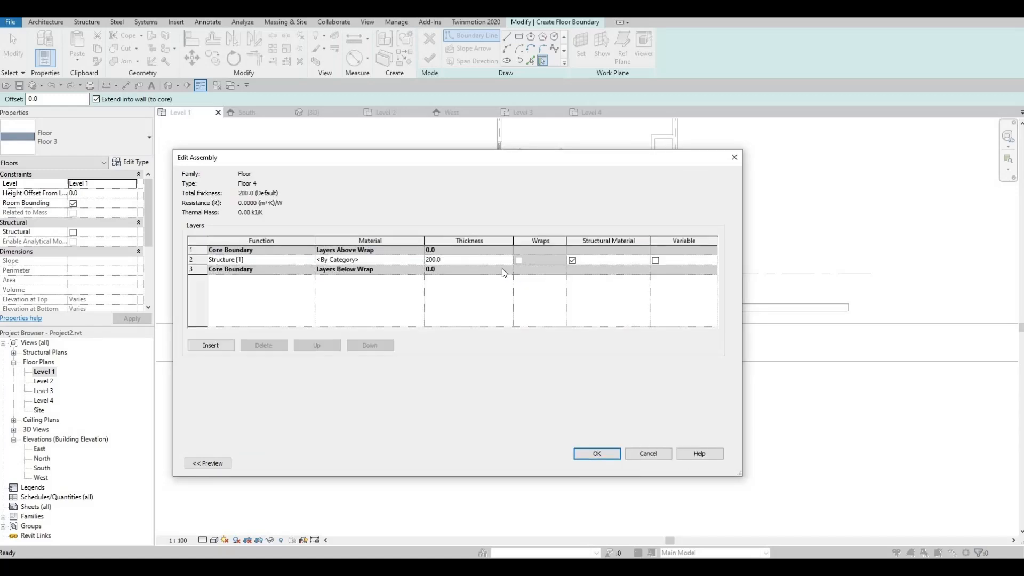
{"action": "left_click", "coordinate": [502, 260]}
{"action": "type", "text": "100"}
{"action": "left_click", "coordinate": [599, 454]}
{"action": "left_click", "coordinate": [619, 462]}
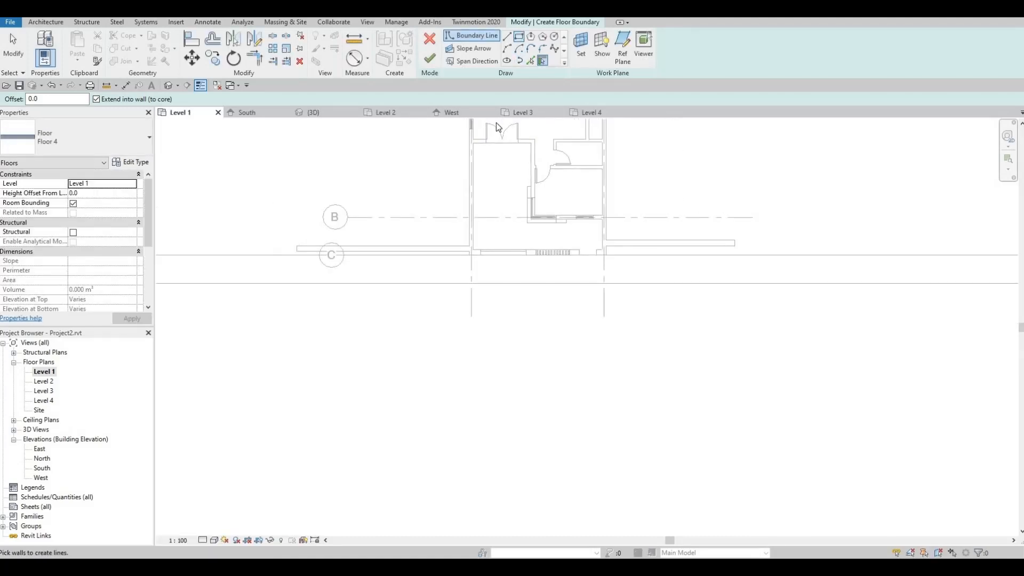
Sketch a rectangular floor boundary along the strip's full outer edge, about 6900 mm deep, and finish the floor.
{"action": "scroll", "coordinate": [487, 140], "scroll_direction": "down", "scroll_amount": 2}
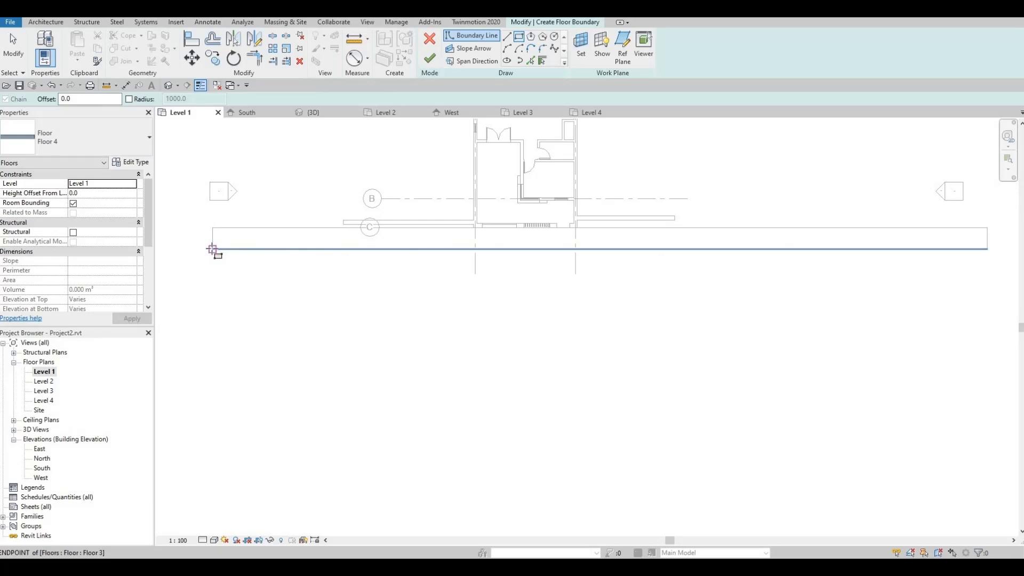
{"action": "left_click", "coordinate": [213, 249]}
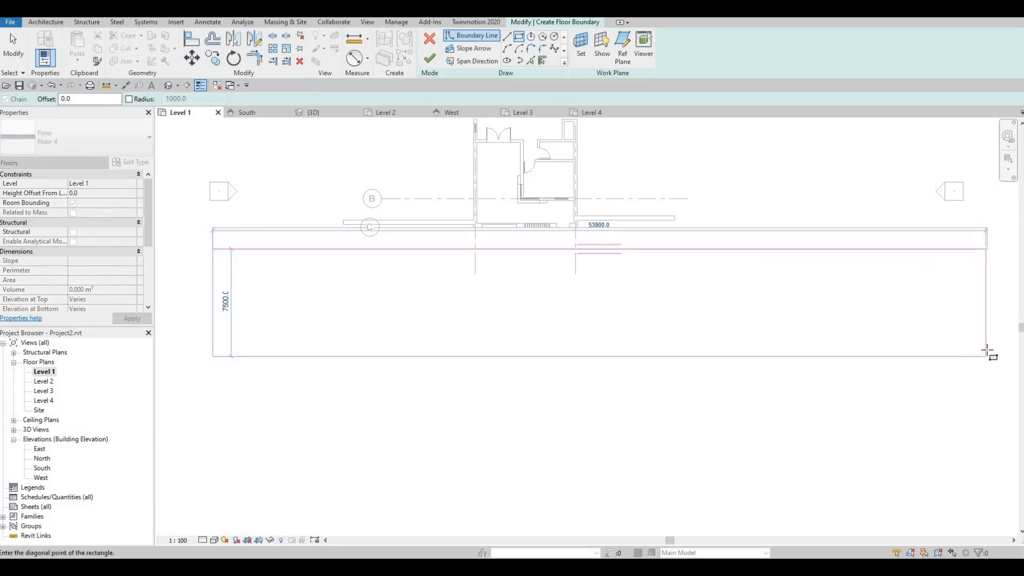
{"action": "left_click", "coordinate": [987, 347]}
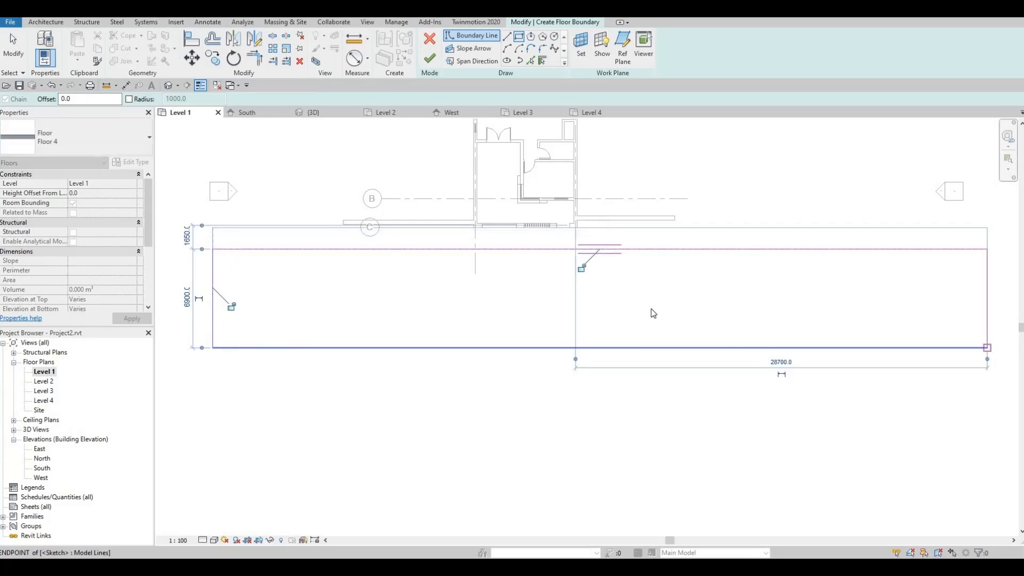
{"action": "key", "text": "Escape"}
{"action": "key", "text": "Escape"}
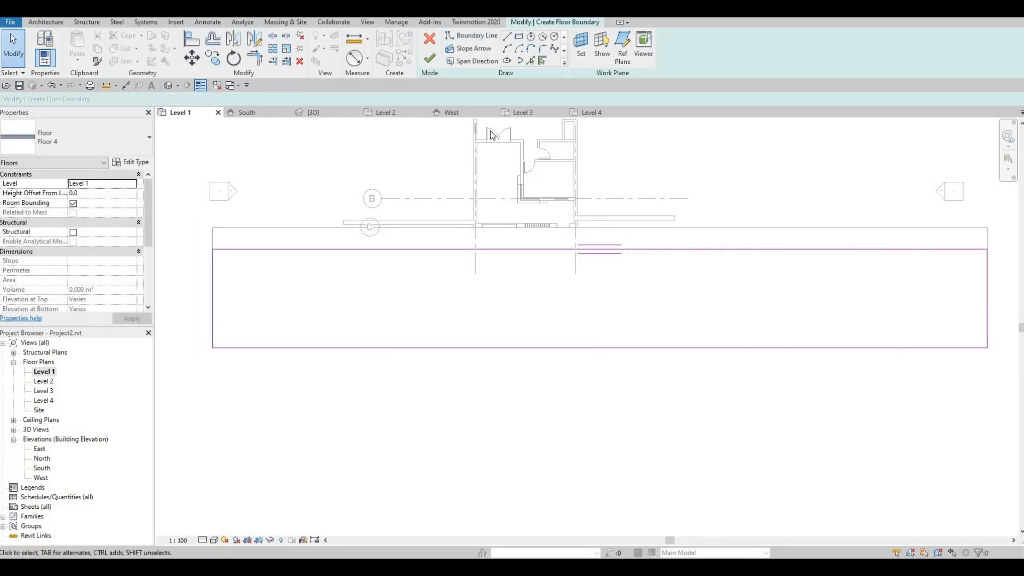
{"action": "left_click", "coordinate": [429, 58]}
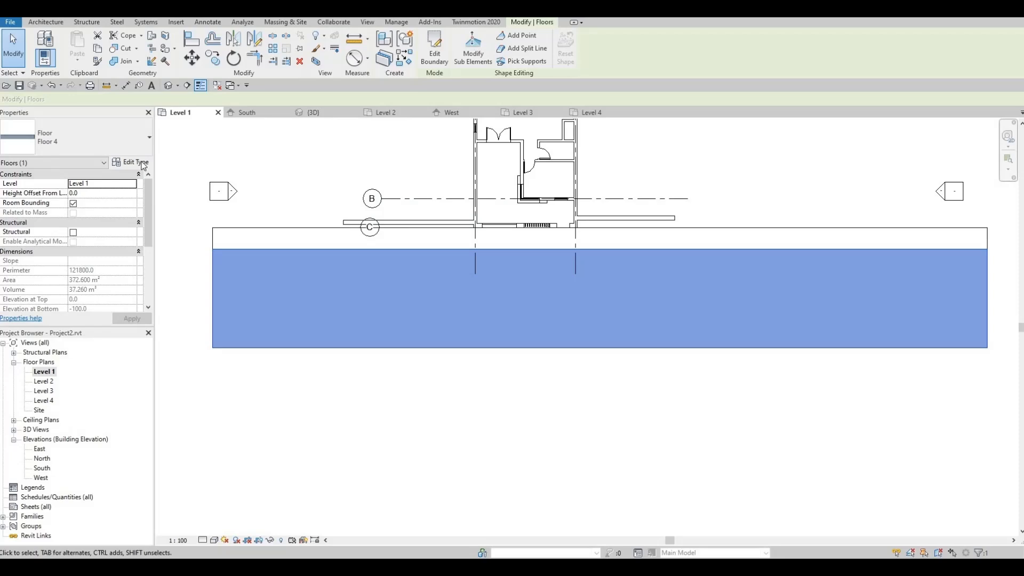
Assign the Metal Deck material to the Floor 4 structure layer and confirm the type changes.
{"action": "left_click", "coordinate": [142, 163]}
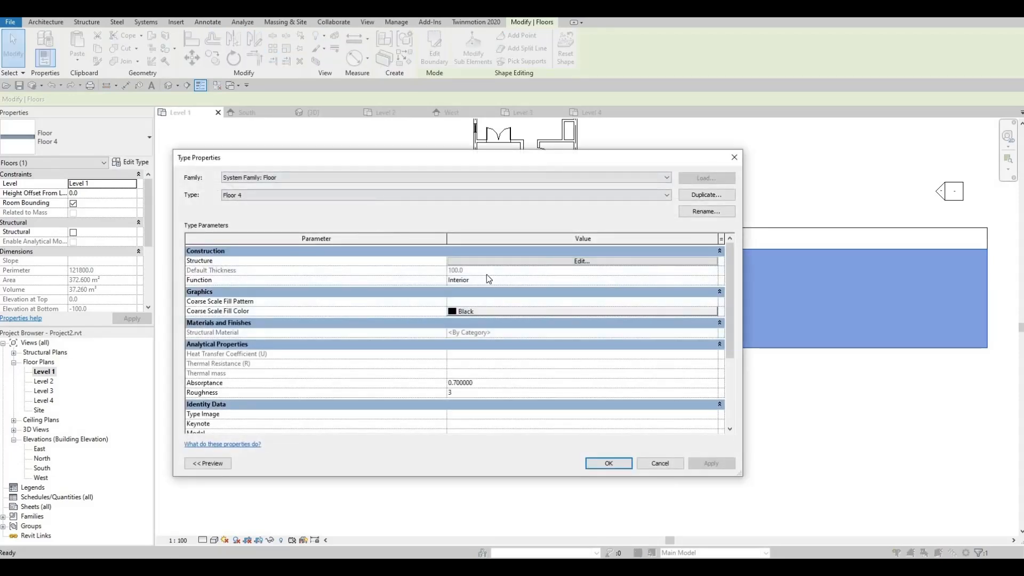
{"action": "left_click", "coordinate": [483, 260]}
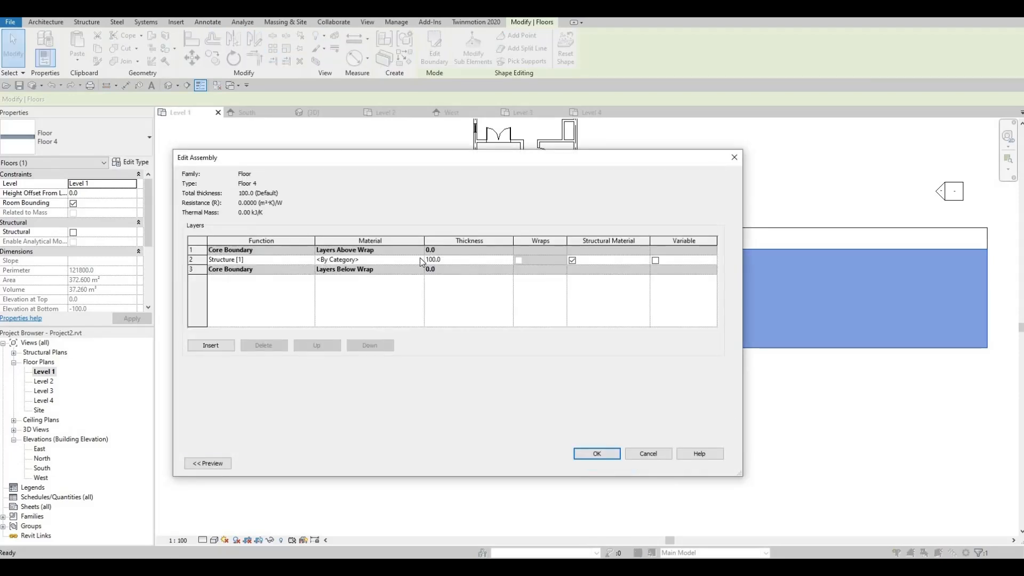
{"action": "left_click", "coordinate": [420, 260]}
{"action": "left_click", "coordinate": [419, 259]}
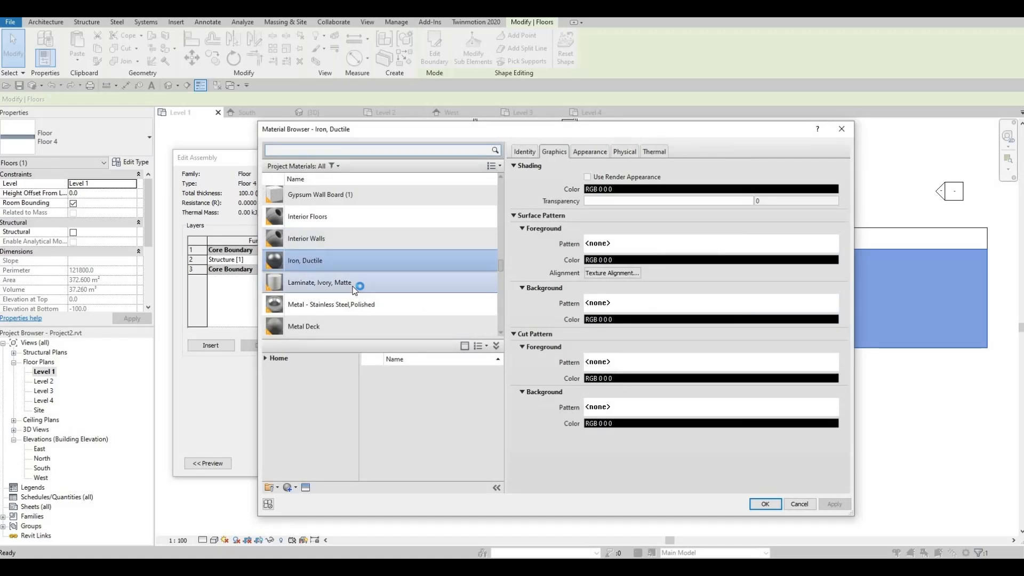
{"action": "scroll", "coordinate": [354, 283], "scroll_direction": "up", "scroll_amount": 1}
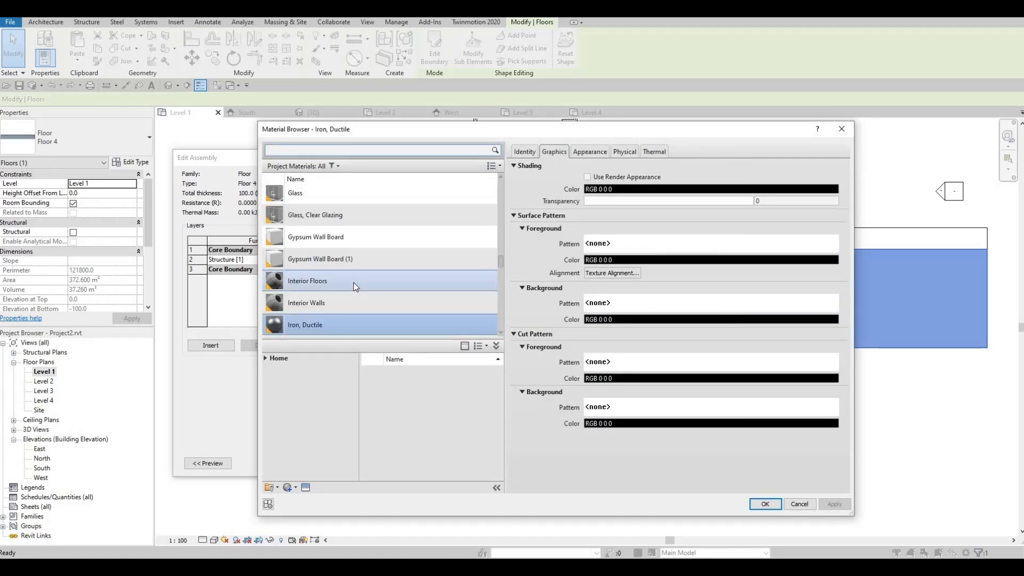
{"action": "scroll", "coordinate": [354, 283], "scroll_direction": "down", "scroll_amount": 3}
{"action": "scroll", "coordinate": [354, 285], "scroll_direction": "up", "scroll_amount": 1}
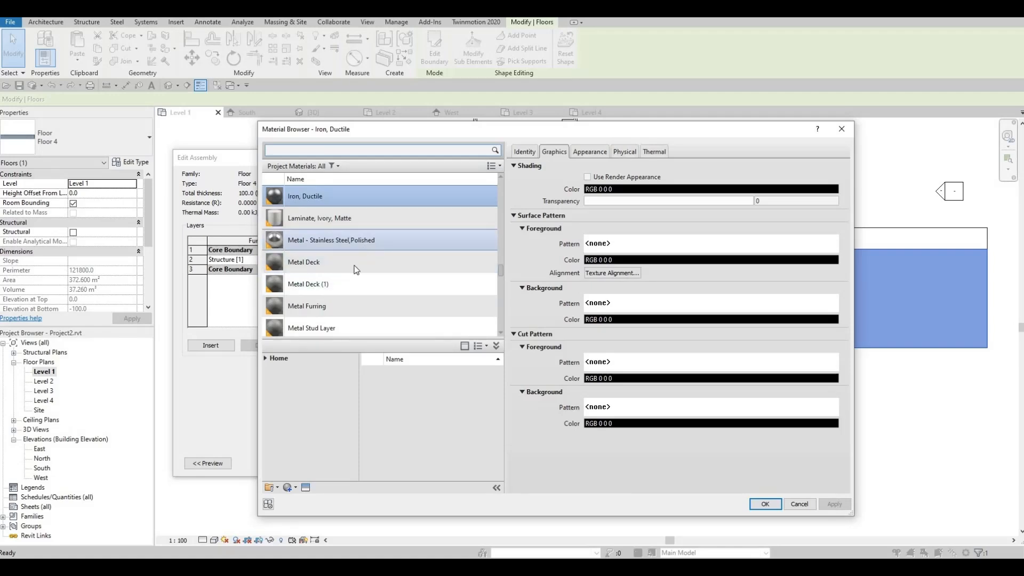
{"action": "left_click", "coordinate": [765, 503]}
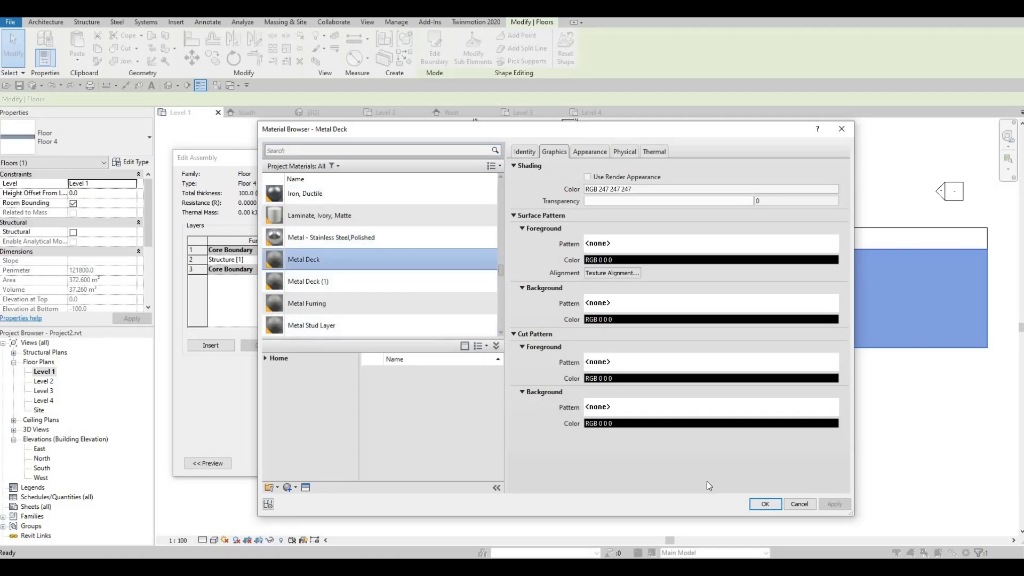
{"action": "left_click", "coordinate": [598, 454]}
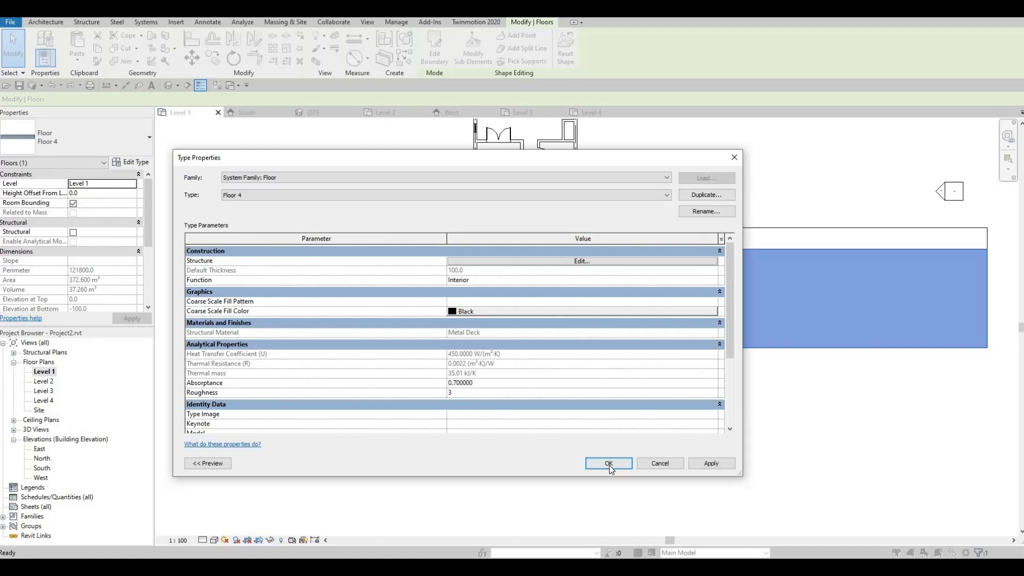
{"action": "left_click", "coordinate": [608, 465]}
{"action": "key", "text": "Escape"}
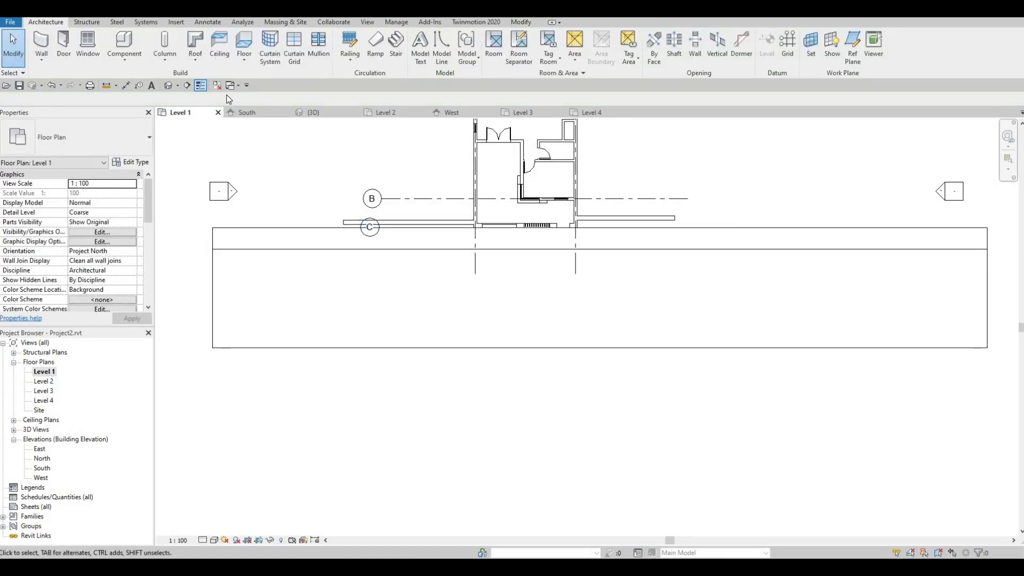
In the 3D view, lower the top of the black Gate 3 wall to about 2180 mm high.
{"action": "left_click", "coordinate": [171, 85]}
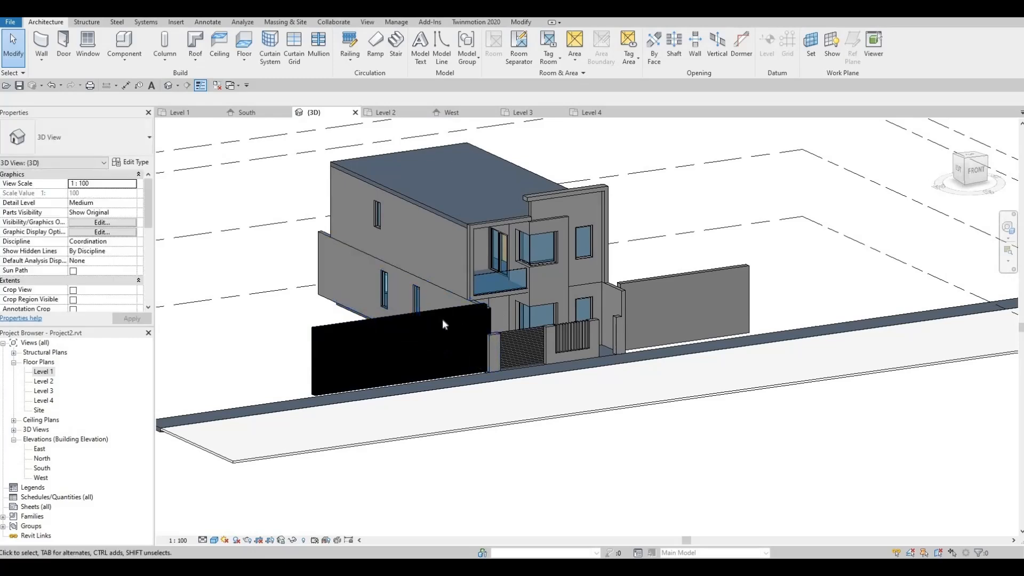
{"action": "scroll", "coordinate": [443, 318], "scroll_direction": "up", "scroll_amount": 2}
{"action": "left_click", "coordinate": [410, 323]}
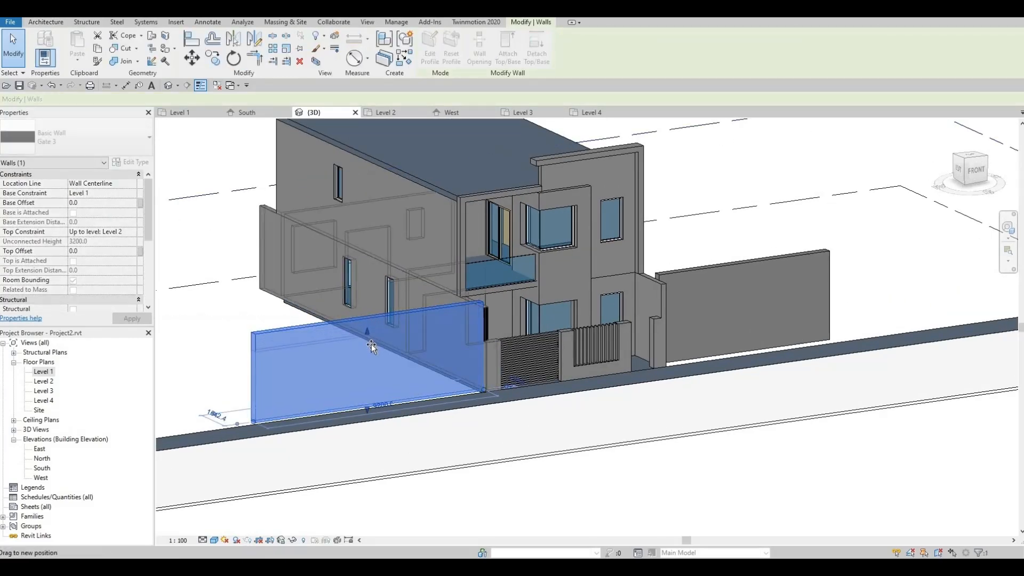
{"action": "left_click_drag", "start_coordinate": [371, 344], "coordinate": [372, 345]}
{"action": "key", "text": "Escape"}
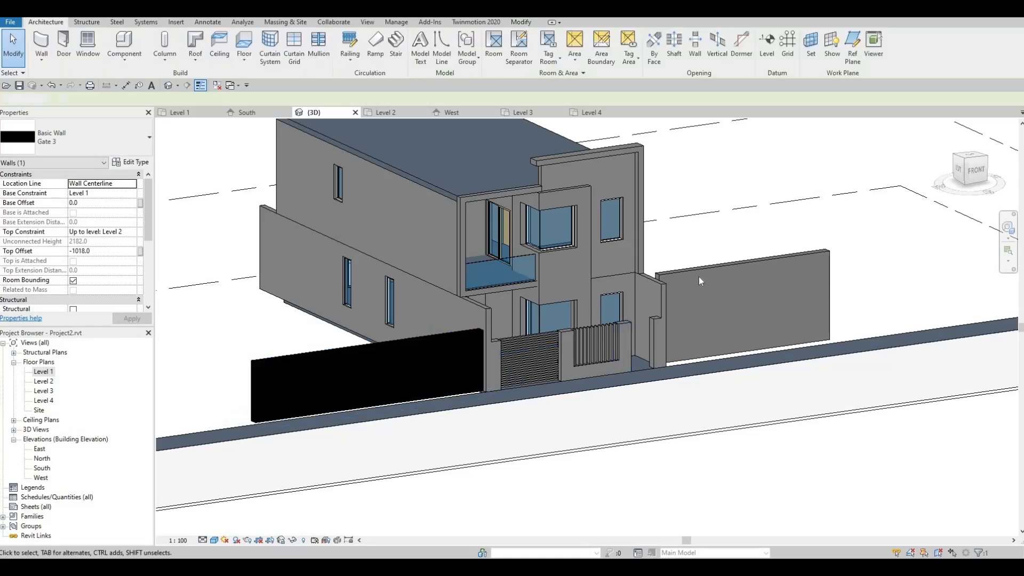
Lower the top of the Gate 2 wall on the house's other side to about 1700 mm high.
{"action": "left_click", "coordinate": [736, 267]}
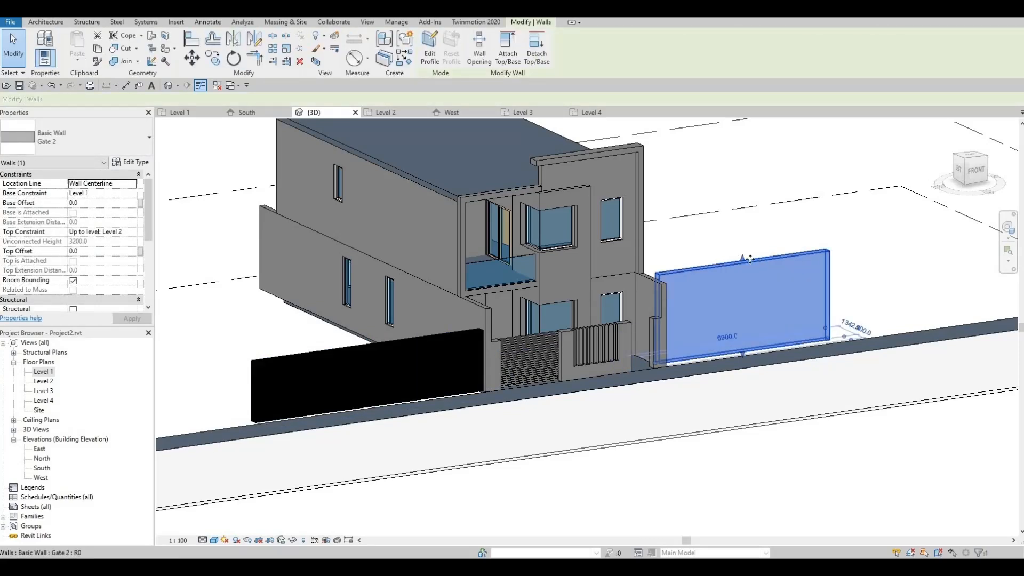
{"action": "left_click_drag", "start_coordinate": [742, 258], "coordinate": [809, 336]}
{"action": "left_click", "coordinate": [784, 389]}
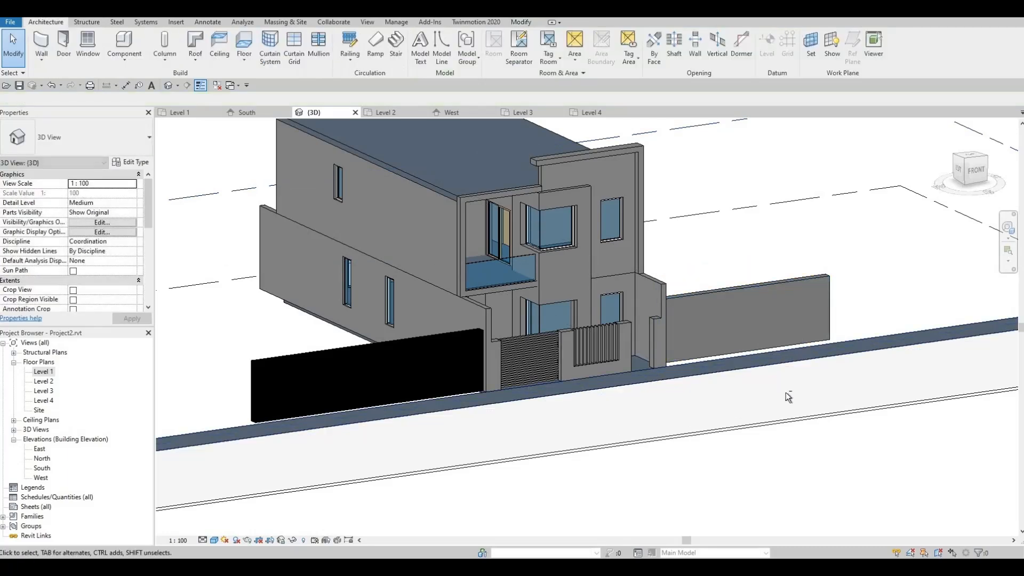
{"action": "mouse_move", "coordinate": [785, 392]}
{"action": "middle_mouse_down", "text": "shift"}
{"action": "mouse_move", "coordinate": [748, 385]}
{"action": "mouse_move", "coordinate": [769, 388]}
{"action": "middle_mouse_up", "text": "shift"}
{"action": "scroll", "coordinate": [625, 316], "scroll_direction": "up", "scroll_amount": 2}
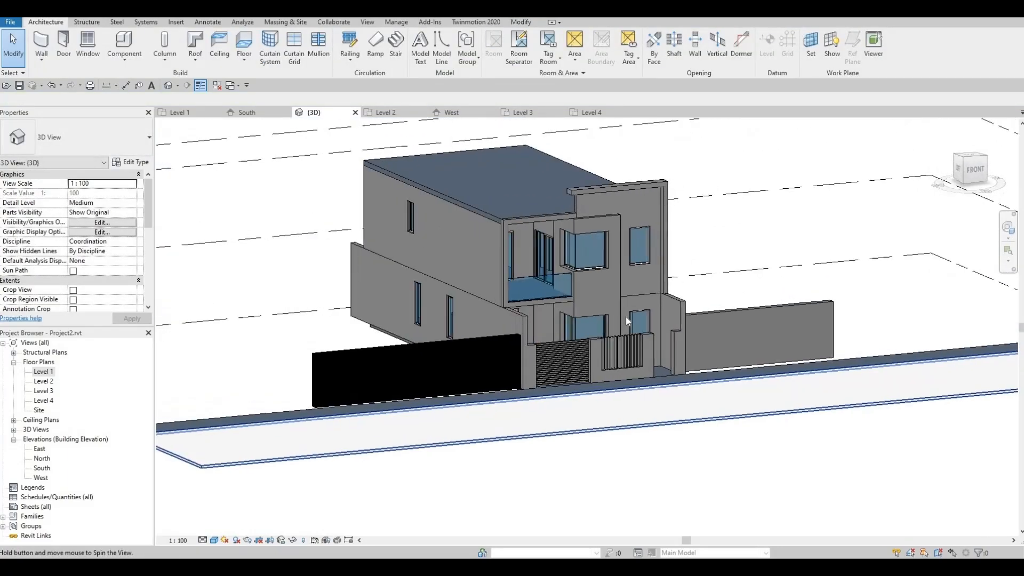
{"action": "scroll", "coordinate": [707, 329], "scroll_direction": "up", "scroll_amount": 2}
{"action": "middle_click_drag", "start_coordinate": [726, 350], "coordinate": [587, 346]}
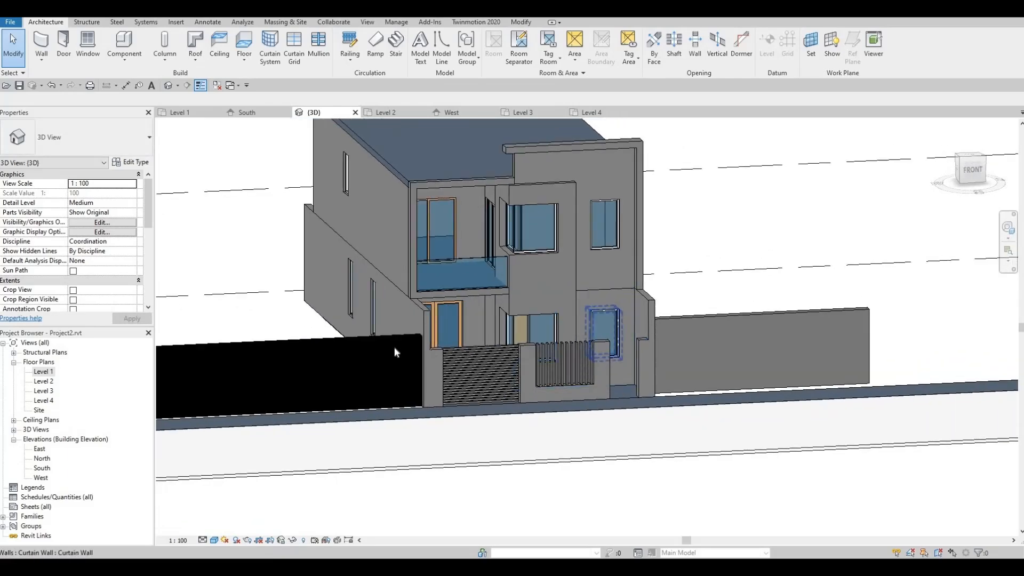
{"action": "left_click", "coordinate": [359, 339]}
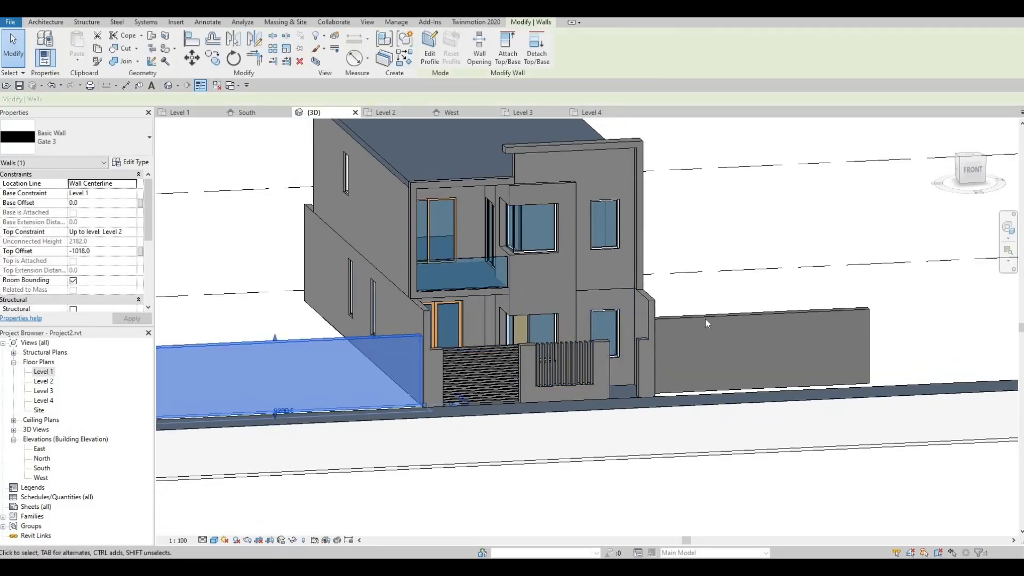
{"action": "left_click", "coordinate": [705, 320]}
{"action": "left_click_drag", "start_coordinate": [763, 311], "coordinate": [787, 367]}
{"action": "key", "text": "Escape"}
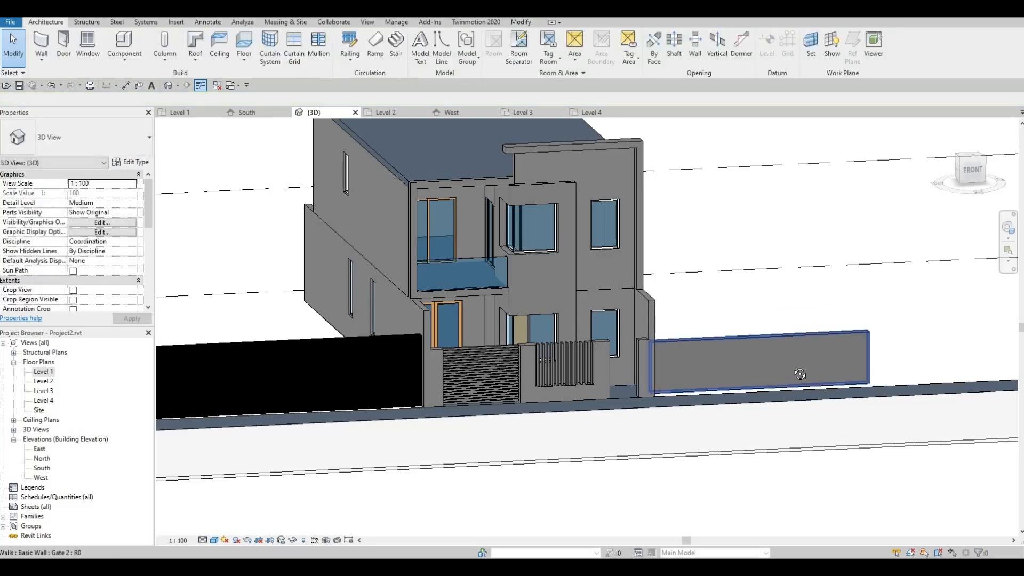
{"action": "middle_click_drag", "start_coordinate": [798, 368], "coordinate": [738, 344], "text": "shift"}
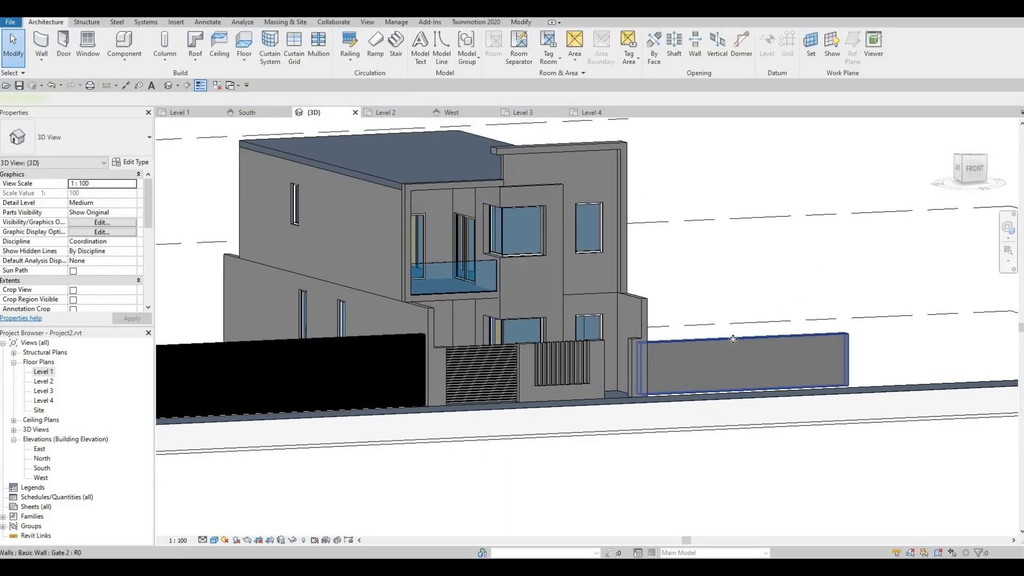
{"action": "left_click", "coordinate": [739, 346]}
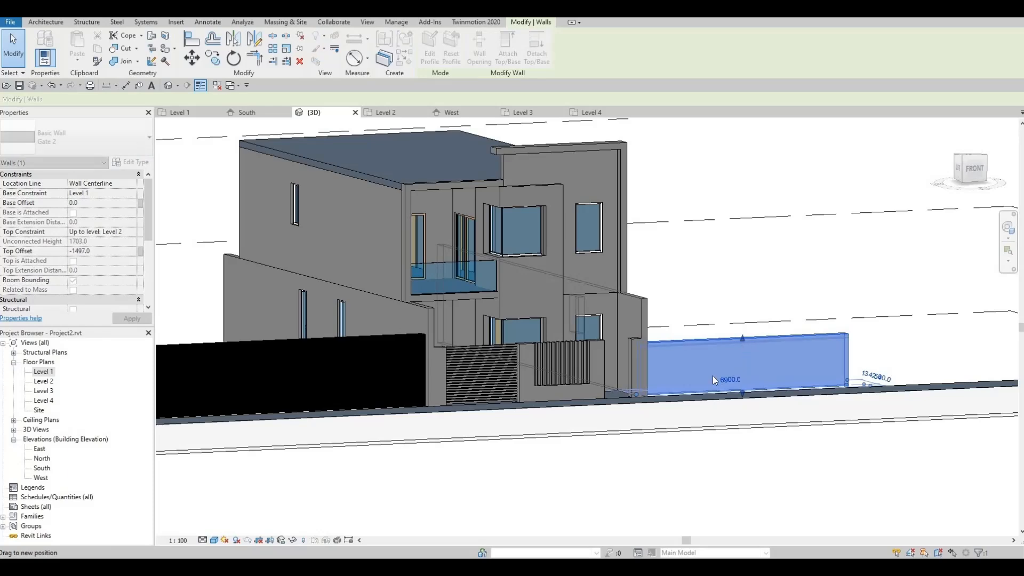
{"action": "key", "text": "Escape"}
Set the Floor 4 slab's height offset from Level 1 to -100 mm and apply it.
{"action": "middle_click_drag", "start_coordinate": [712, 376], "coordinate": [692, 412], "text": "shift"}
{"action": "scroll", "coordinate": [630, 426], "scroll_direction": "down", "scroll_amount": 1}
{"action": "middle_click_drag", "start_coordinate": [630, 426], "coordinate": [722, 423]}
{"action": "scroll", "coordinate": [722, 419], "scroll_direction": "down", "scroll_amount": 1}
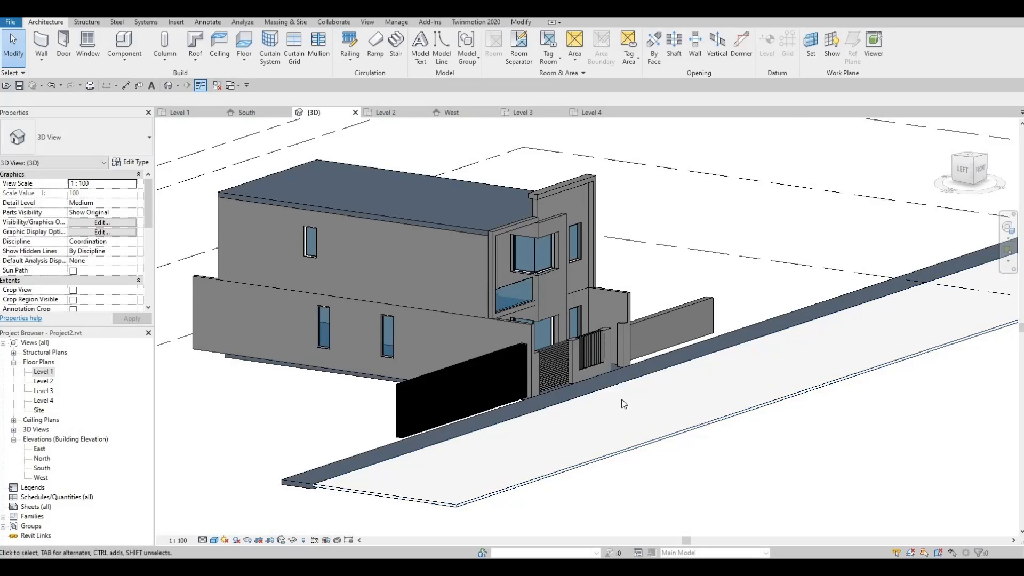
{"action": "middle_click_drag", "start_coordinate": [329, 490], "coordinate": [401, 440]}
{"action": "left_click", "coordinate": [401, 440]}
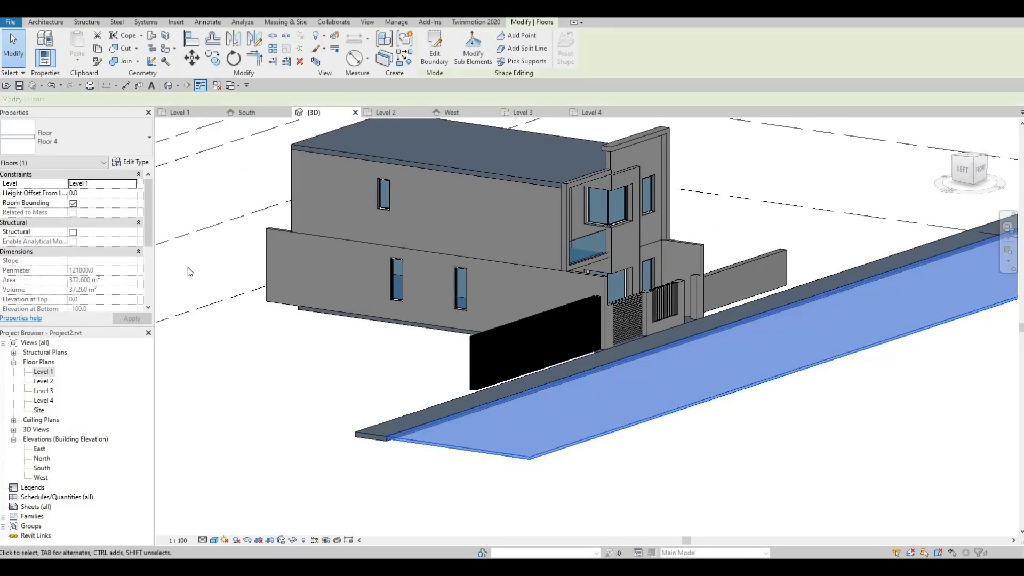
{"action": "left_click", "coordinate": [81, 193]}
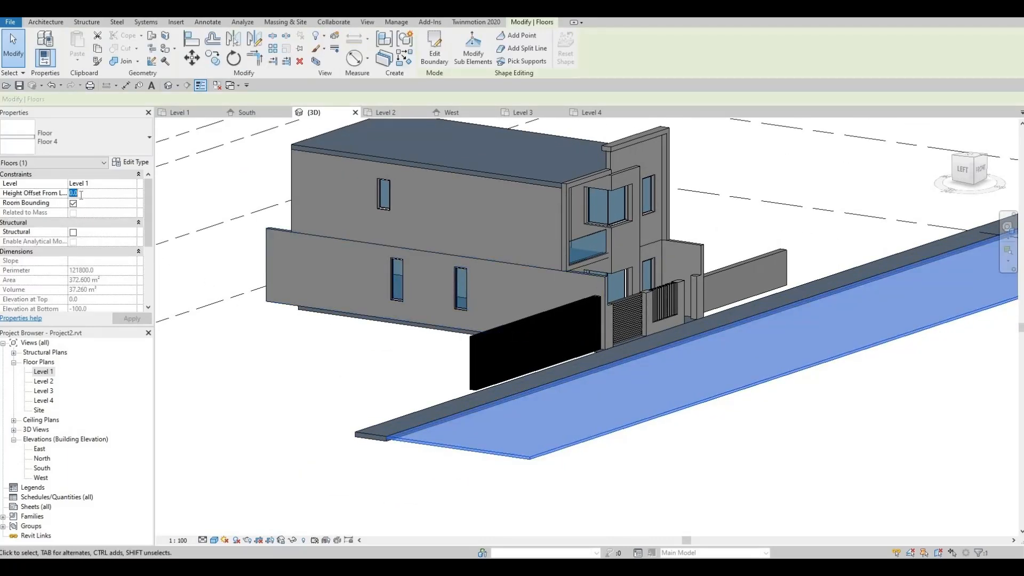
{"action": "type", "text": "-100"}
{"action": "left_click", "coordinate": [150, 323]}
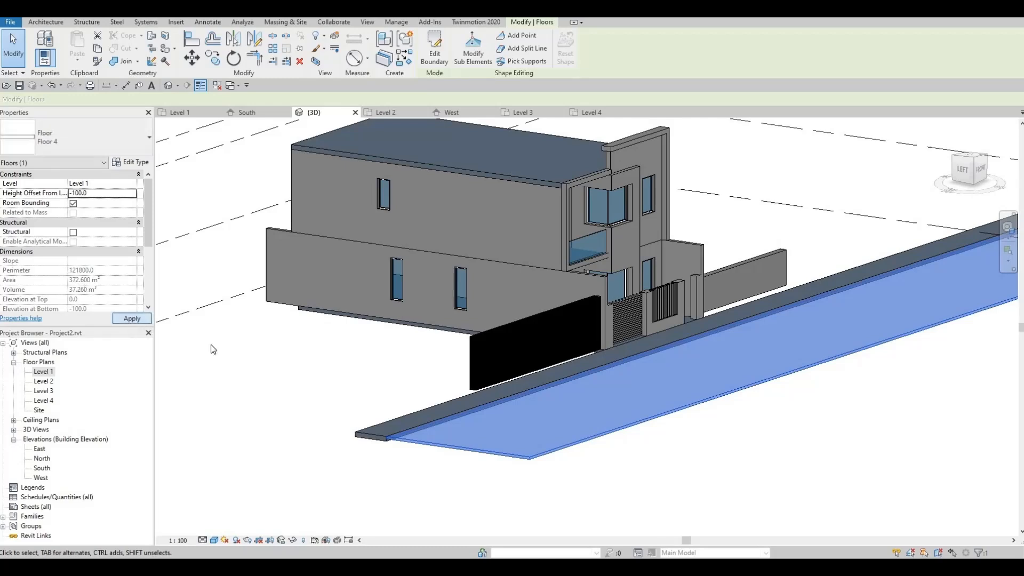
{"action": "key", "text": "Escape"}
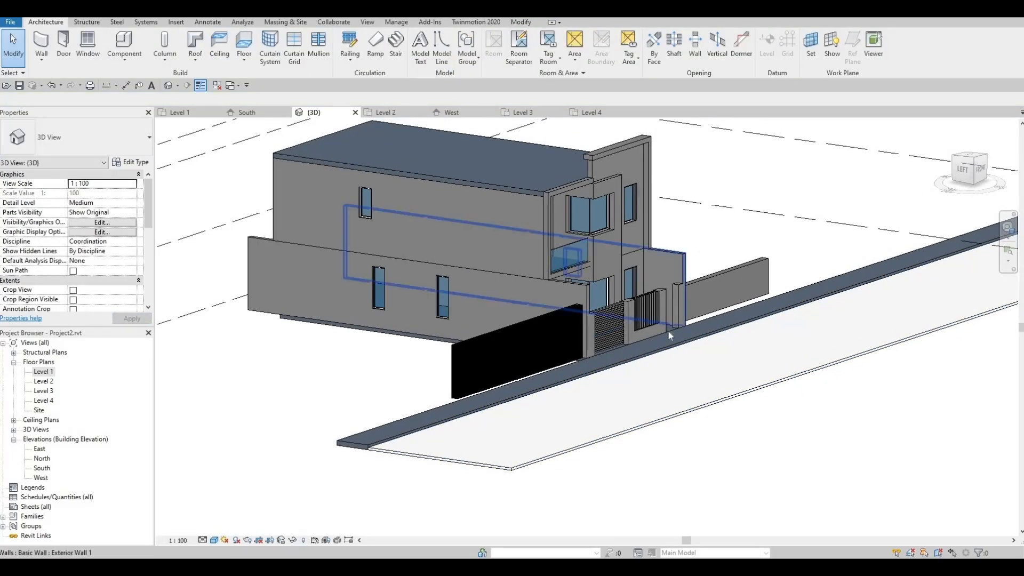
Examine the street front, gate, side walls and lowered slab in 3D from several angles.
{"action": "scroll", "coordinate": [668, 330], "scroll_direction": "up", "scroll_amount": 1}
{"action": "scroll", "coordinate": [615, 379], "scroll_direction": "up", "scroll_amount": 1}
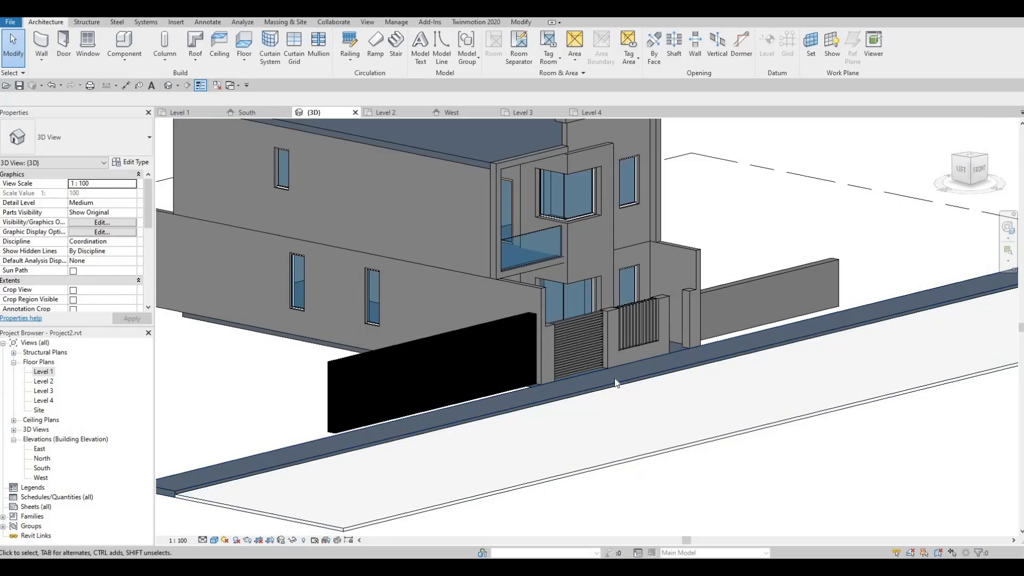
{"action": "scroll", "coordinate": [619, 376], "scroll_direction": "up", "scroll_amount": 2}
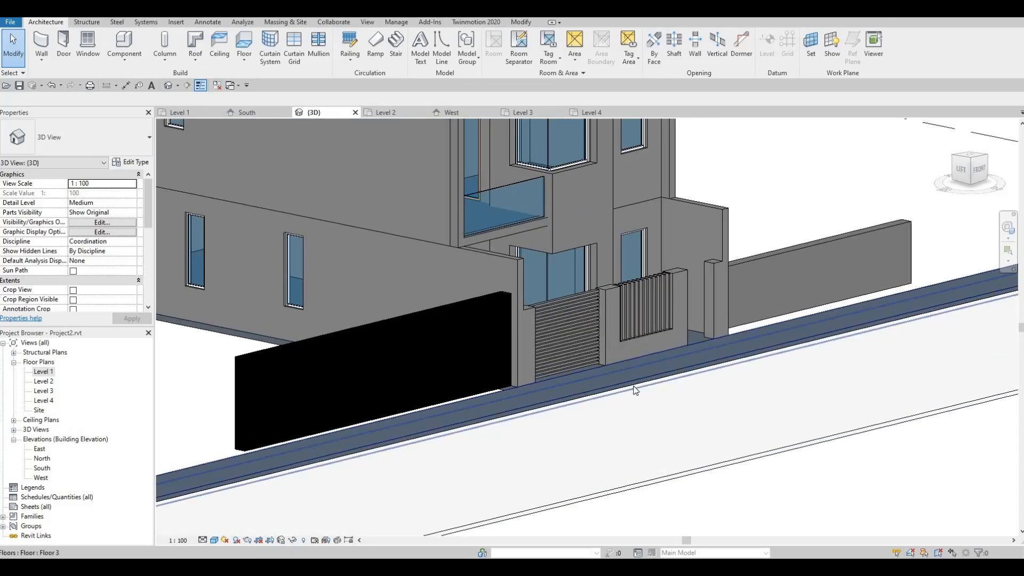
{"action": "scroll", "coordinate": [568, 365], "scroll_direction": "down", "scroll_amount": 1}
{"action": "middle_click_drag", "start_coordinate": [573, 373], "coordinate": [432, 355], "text": "shift"}
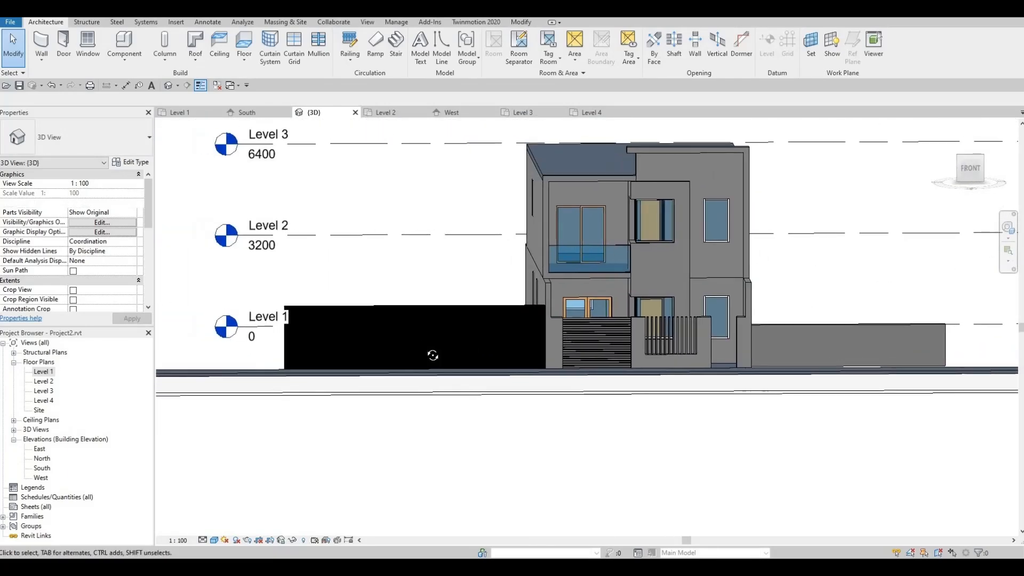
{"action": "middle_click_drag", "start_coordinate": [613, 413], "coordinate": [689, 291], "text": "shift"}
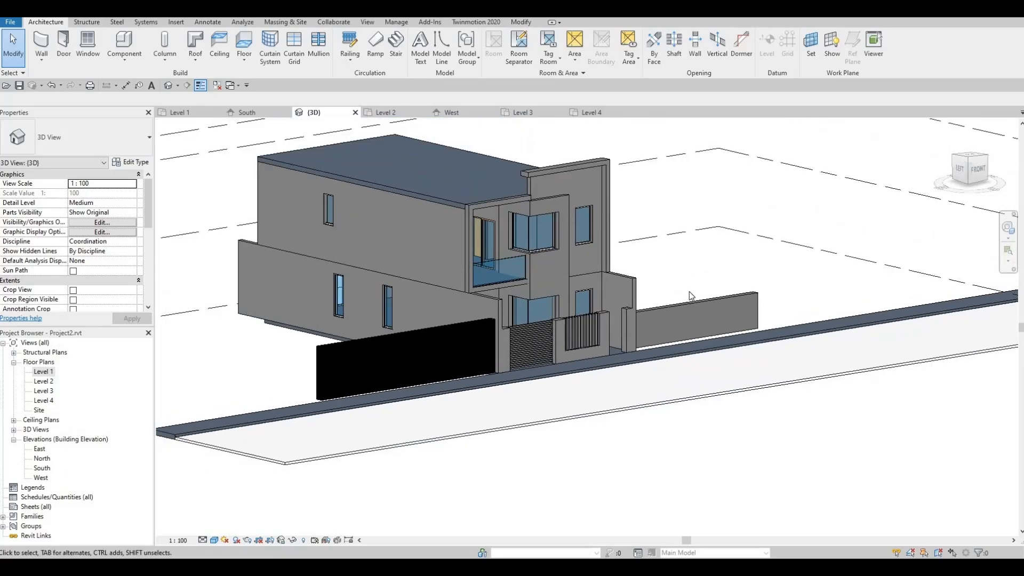
{"action": "scroll", "coordinate": [685, 292], "scroll_direction": "up", "scroll_amount": 3}
{"action": "middle_click_drag", "start_coordinate": [617, 381], "coordinate": [658, 374], "text": "shift"}
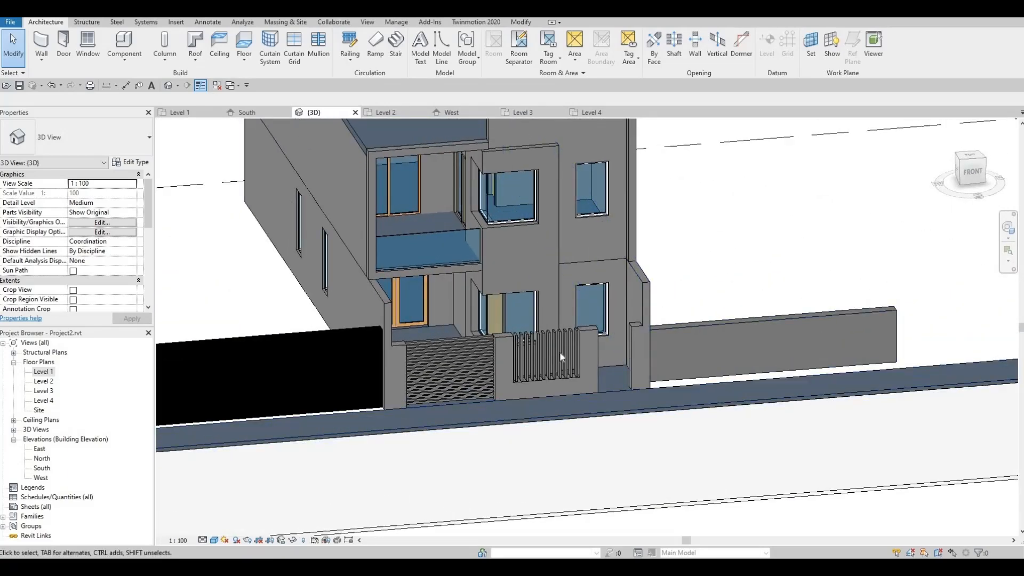
Start a new floor on the Level 1 plan and duplicate the Floor 4 type as Floor 5.
{"action": "double_click", "coordinate": [43, 373]}
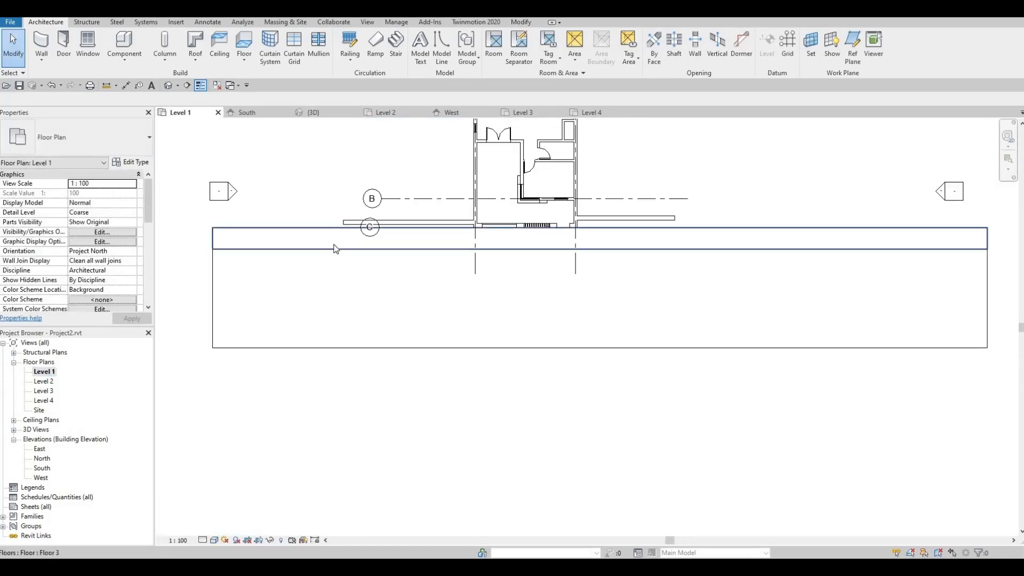
{"action": "left_click", "coordinate": [244, 53]}
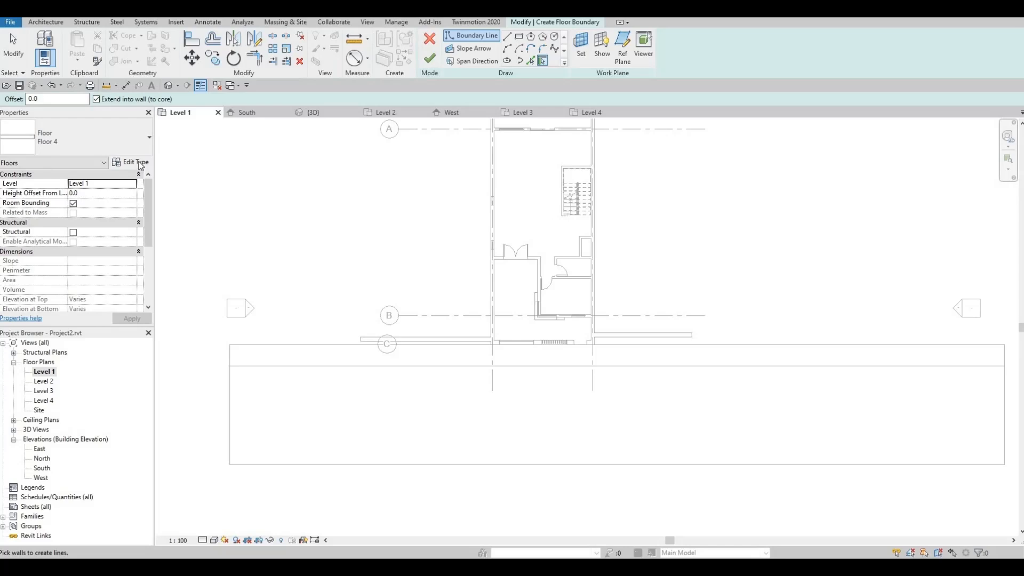
{"action": "left_click", "coordinate": [141, 163]}
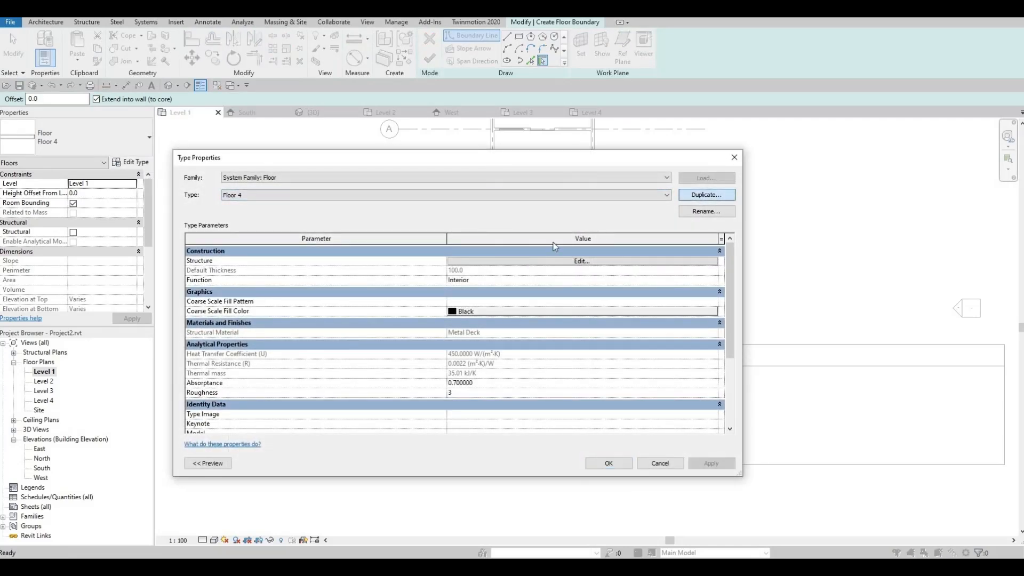
{"action": "left_click", "coordinate": [544, 295]}
Set the Floor 5 type's structure layer to Oak Flooring with a thickness of 200 mm and accept the type.
{"action": "left_click", "coordinate": [560, 261]}
{"action": "left_click", "coordinate": [420, 260]}
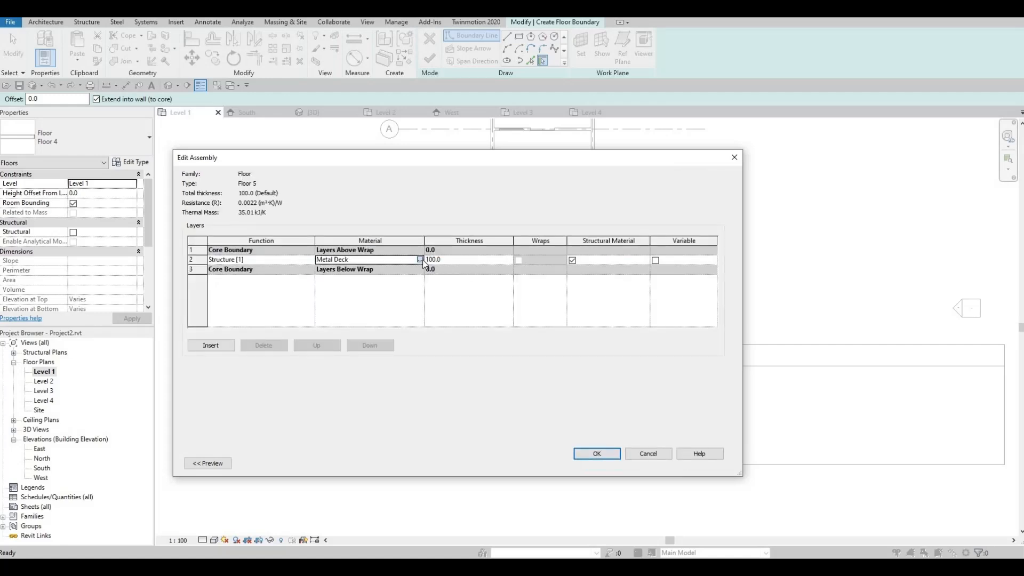
{"action": "left_click", "coordinate": [419, 260]}
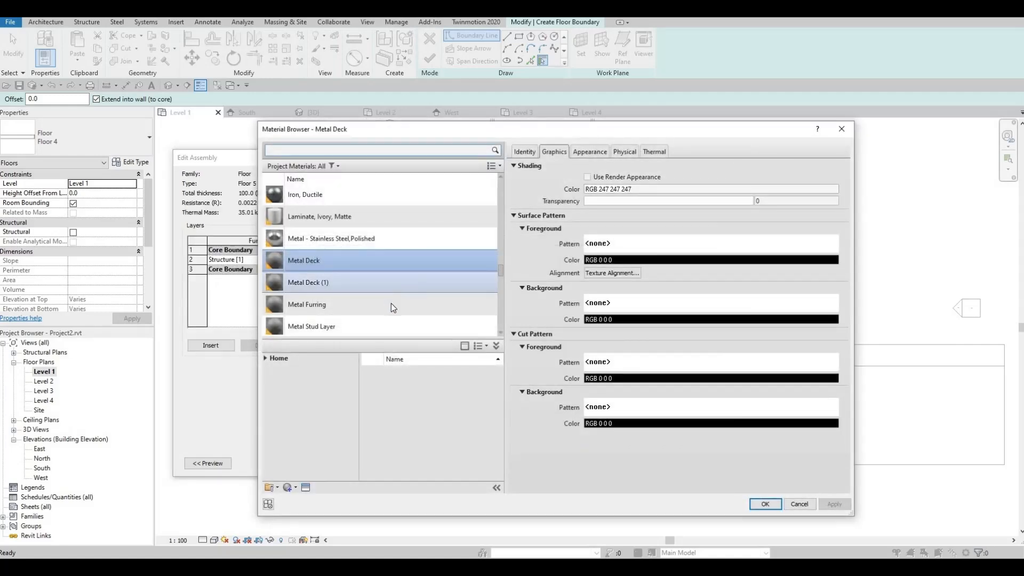
{"action": "scroll", "coordinate": [391, 303], "scroll_direction": "down", "scroll_amount": 3}
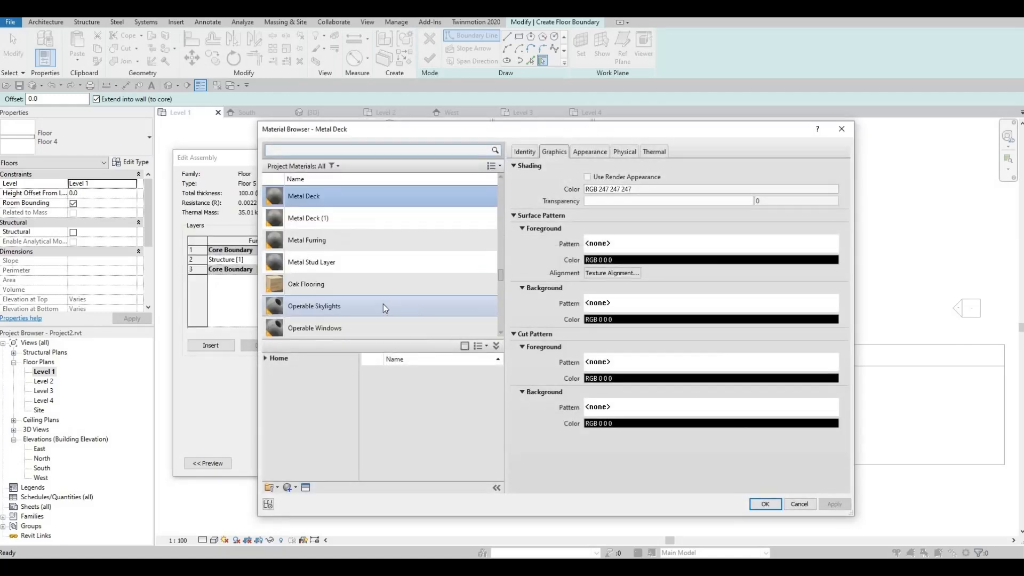
{"action": "left_click", "coordinate": [355, 291]}
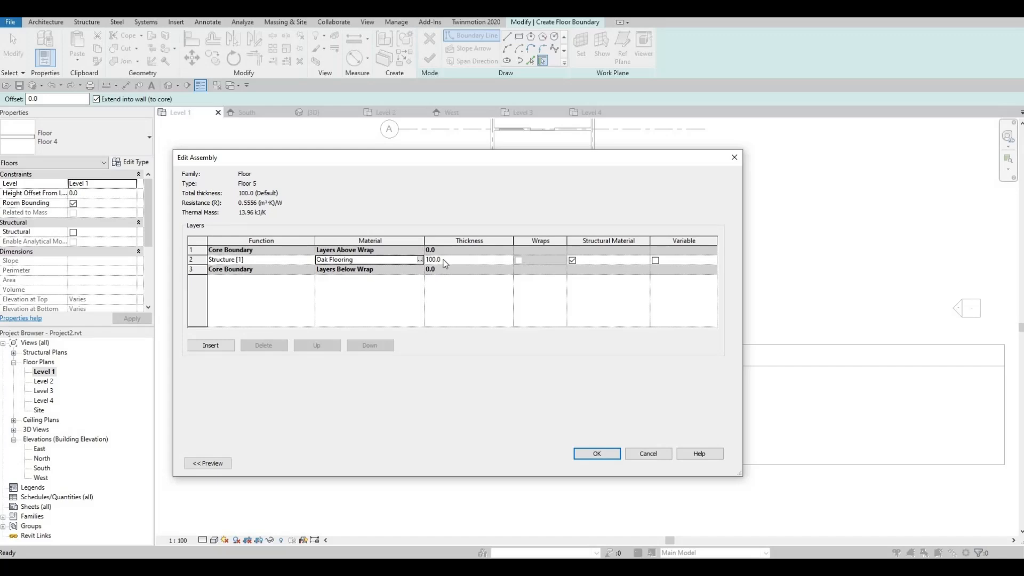
{"action": "type", "text": "200"}
{"action": "left_click", "coordinate": [598, 452]}
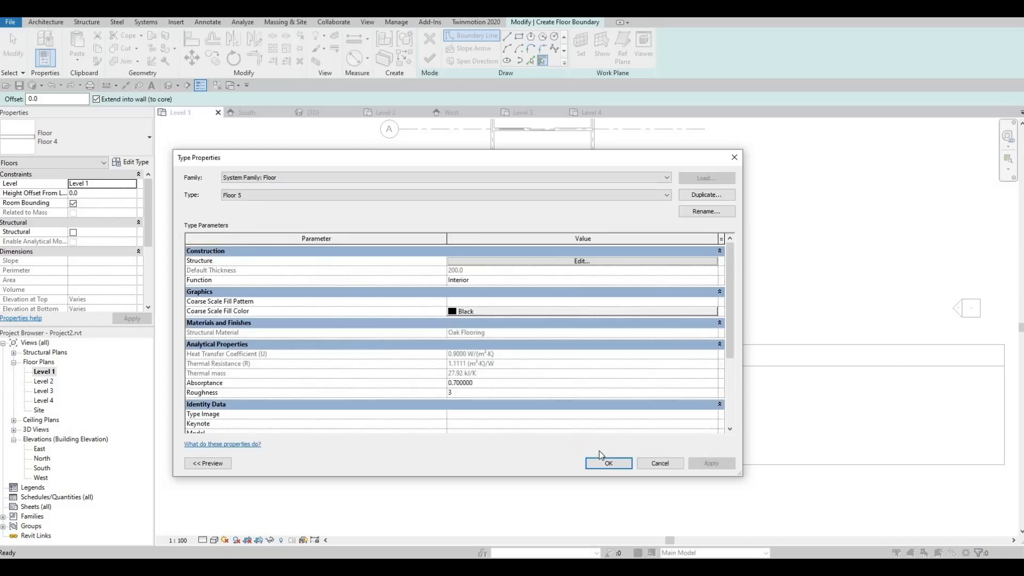
{"action": "key", "text": "Return"}
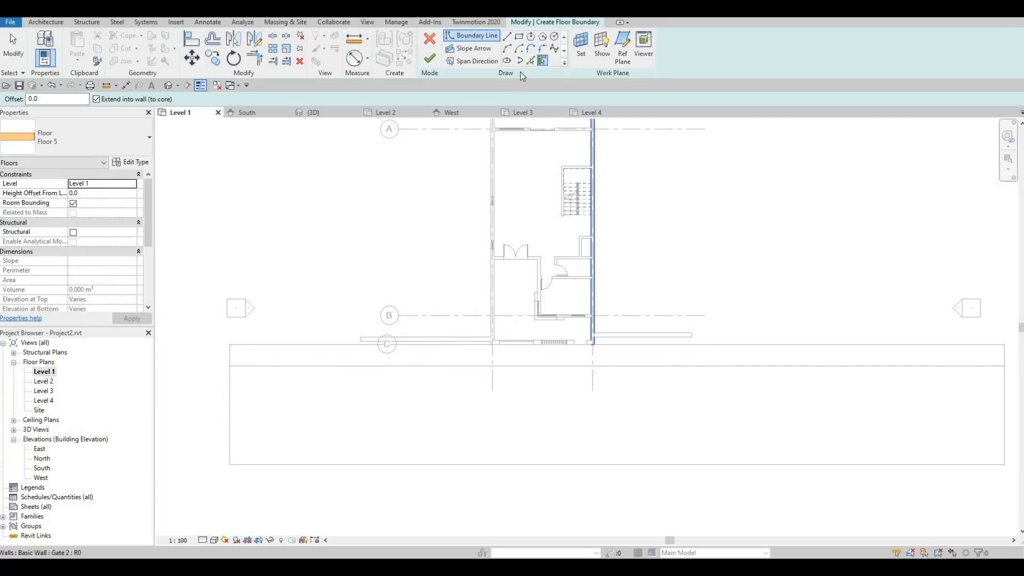
Sketch a rectangular Floor 5 boundary beside the house's grid 2 wall, from the front corner up to grid A, and finish the floor.
{"action": "left_click", "coordinate": [595, 344]}
{"action": "left_click", "coordinate": [701, 143]}
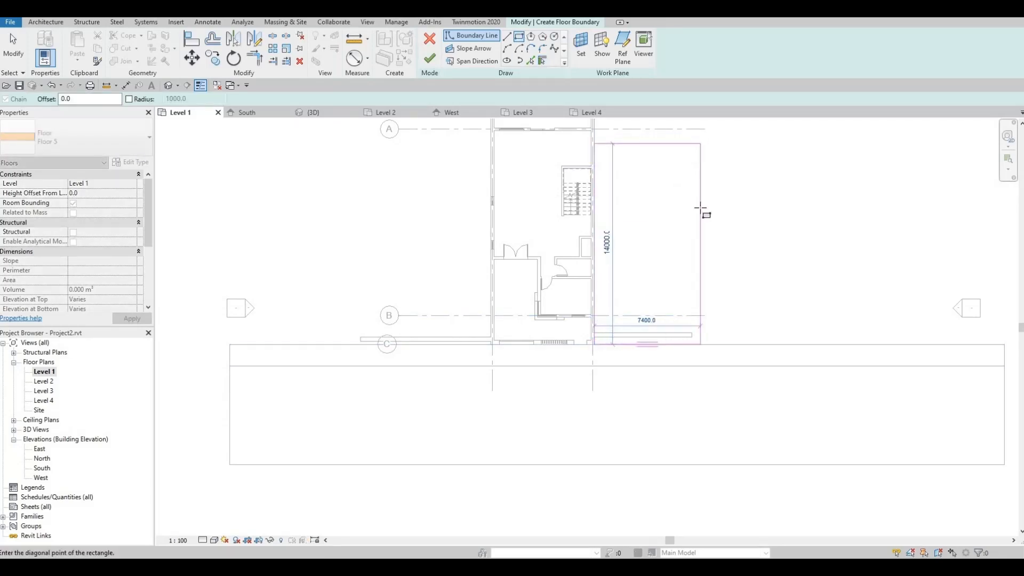
{"action": "middle_click_drag", "start_coordinate": [700, 152], "coordinate": [700, 208]}
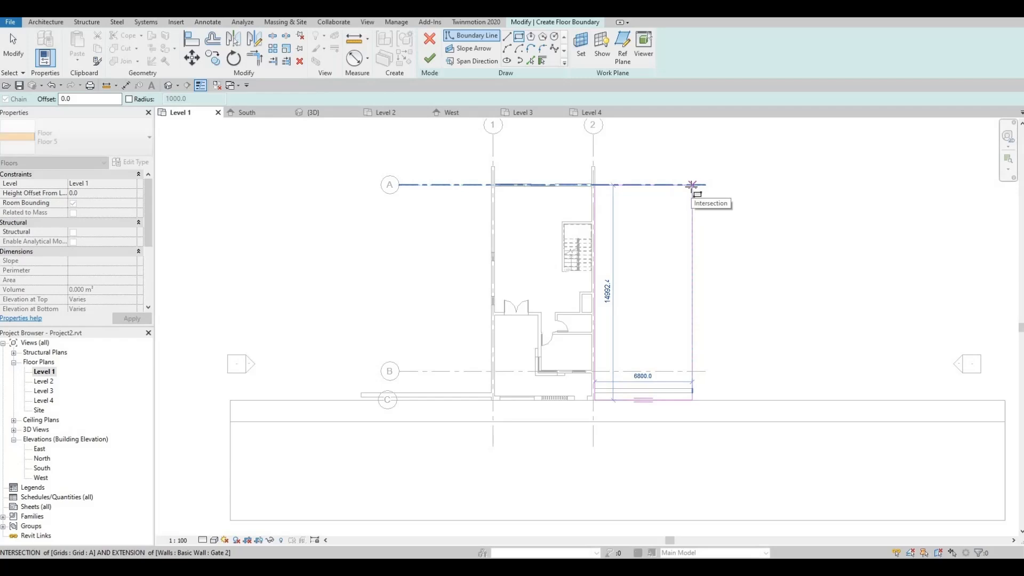
{"action": "left_click", "coordinate": [730, 184]}
{"action": "key", "text": "Escape"}
{"action": "key", "text": "Escape"}
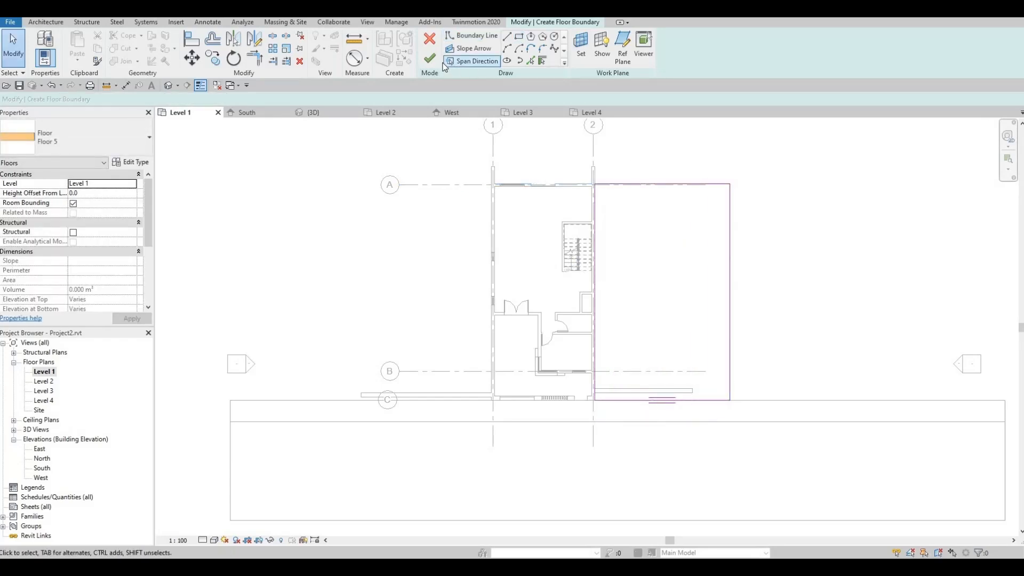
{"action": "key", "text": "Escape"}
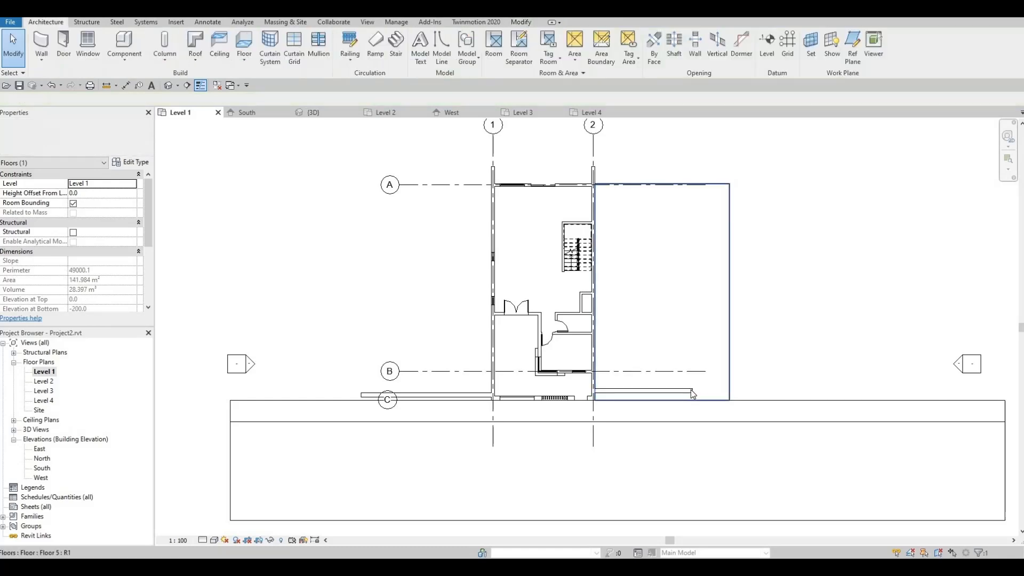
Extend the free end of the Gate 2 front wall to the outer edge of the oak floor.
{"action": "left_click", "coordinate": [693, 391]}
{"action": "left_click_drag", "start_coordinate": [692, 392], "coordinate": [730, 391]}
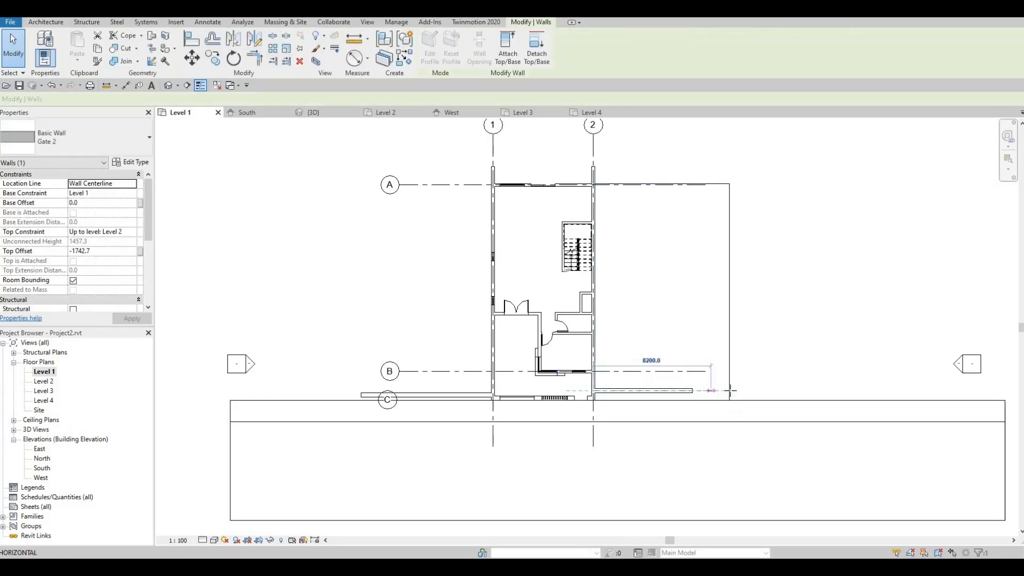
{"action": "key", "text": "Escape"}
Start another floor on Level 1 and duplicate the Floor 5 type as Floor 6.
{"action": "middle_click_drag", "start_coordinate": [443, 290], "coordinate": [468, 286]}
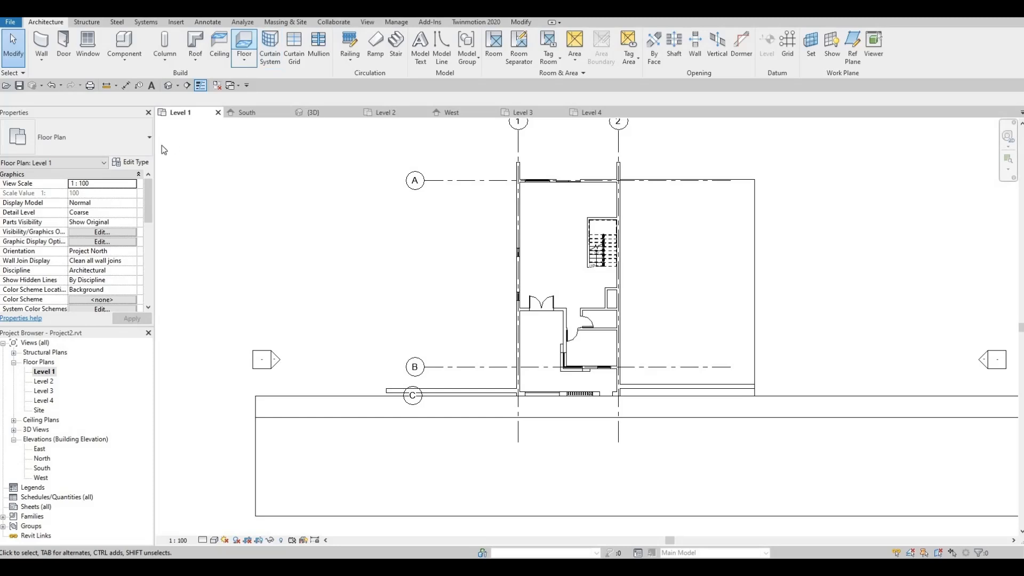
{"action": "left_click", "coordinate": [243, 43]}
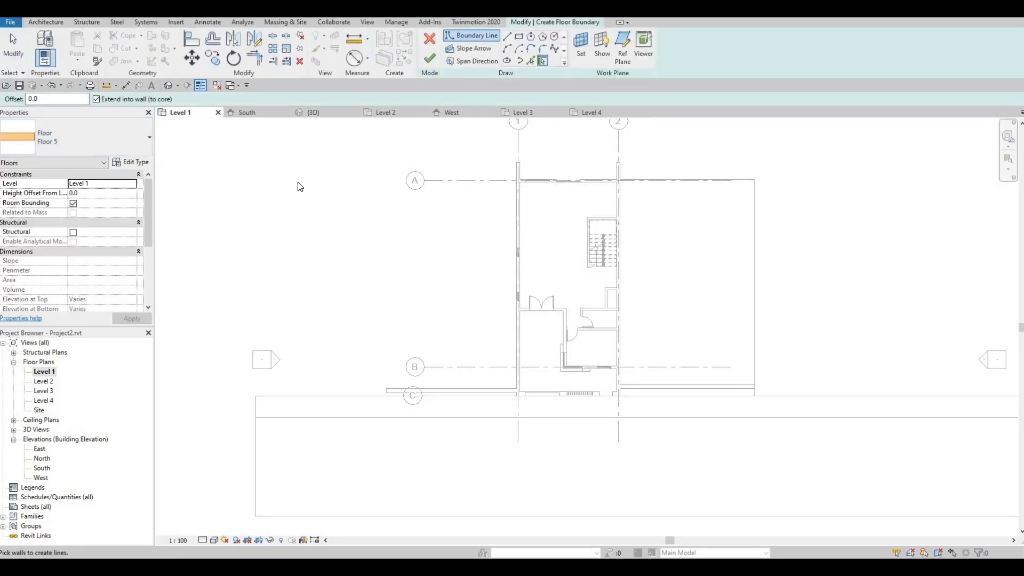
{"action": "left_click", "coordinate": [131, 162]}
{"action": "left_click", "coordinate": [688, 195]}
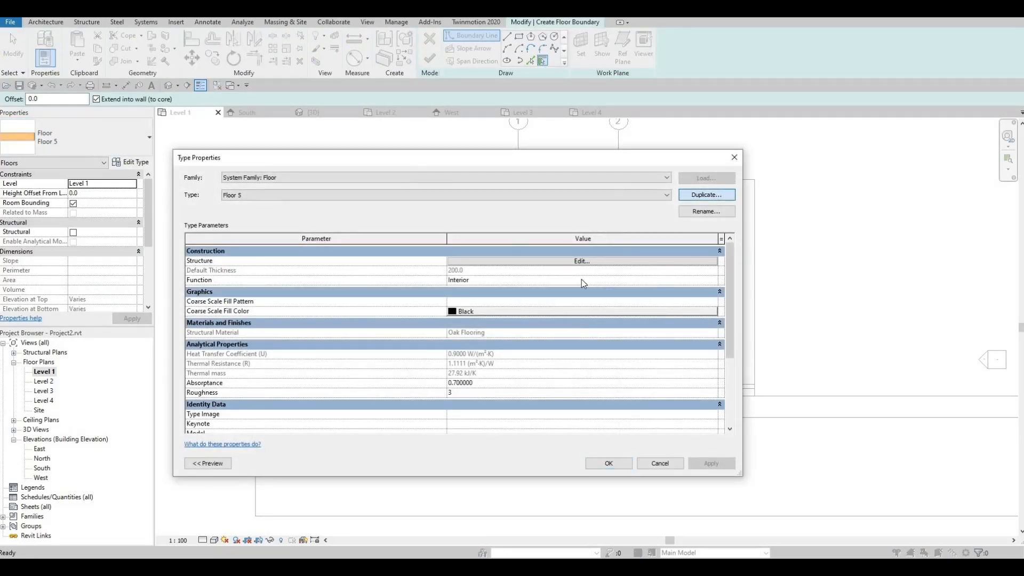
{"action": "left_click", "coordinate": [559, 297]}
Set the Floor 6 structure layer's material to Parking Stripe and accept the type.
{"action": "left_click", "coordinate": [582, 261]}
{"action": "left_click", "coordinate": [416, 260]}
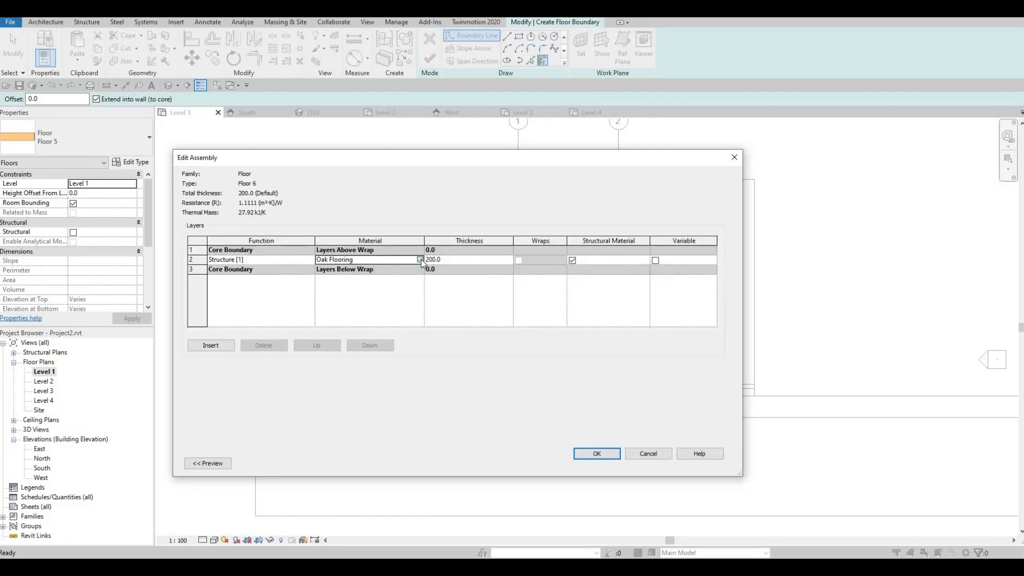
{"action": "left_click", "coordinate": [419, 260]}
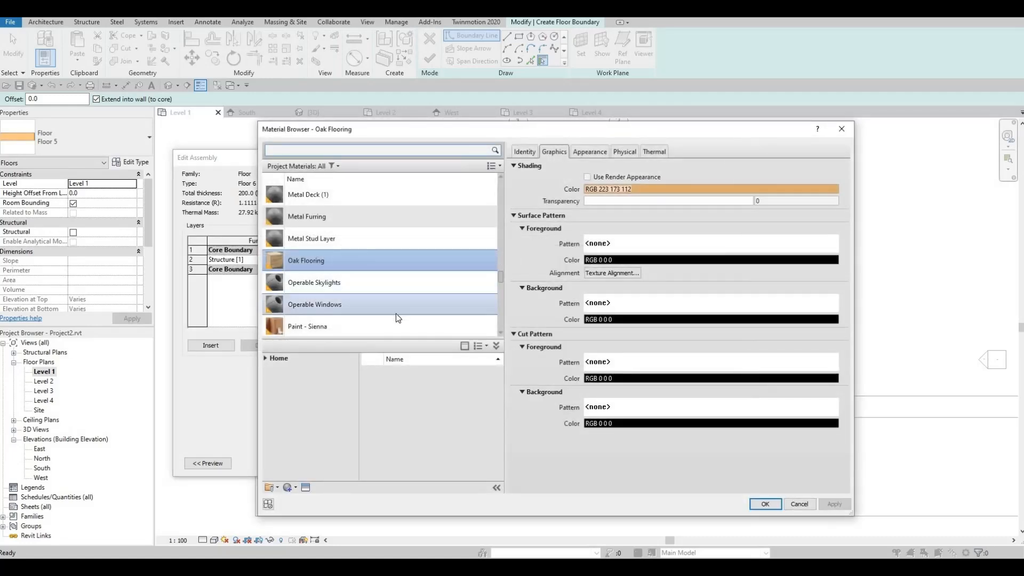
{"action": "left_click", "coordinate": [407, 324]}
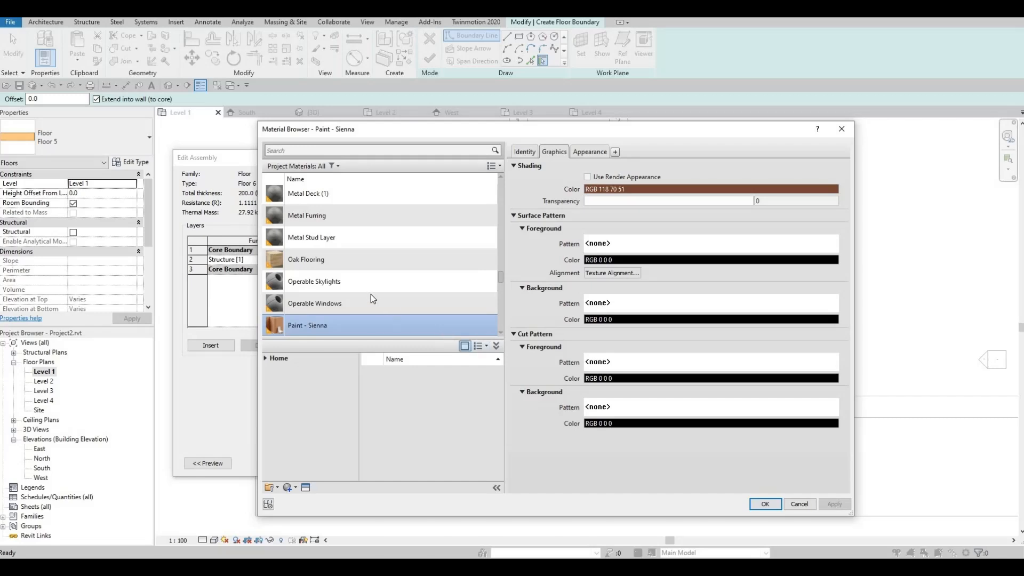
{"action": "scroll", "coordinate": [368, 287], "scroll_direction": "down", "scroll_amount": 1}
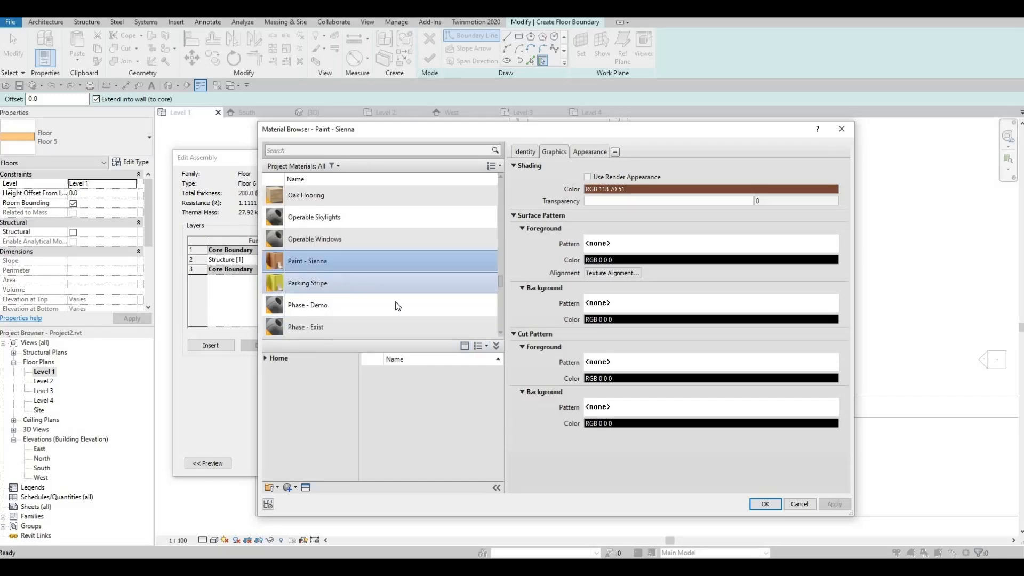
{"action": "left_click", "coordinate": [395, 282]}
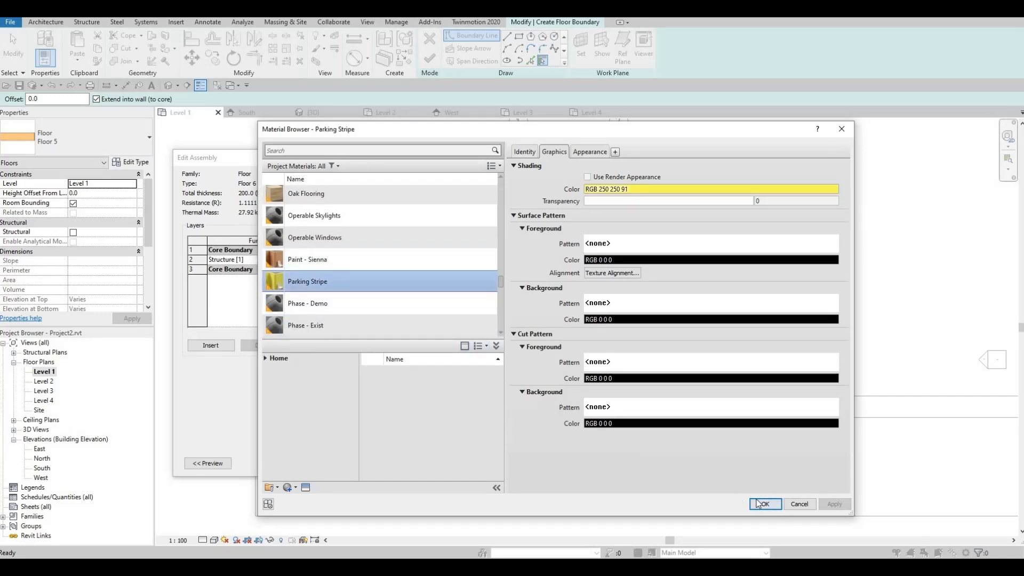
{"action": "left_click", "coordinate": [760, 504]}
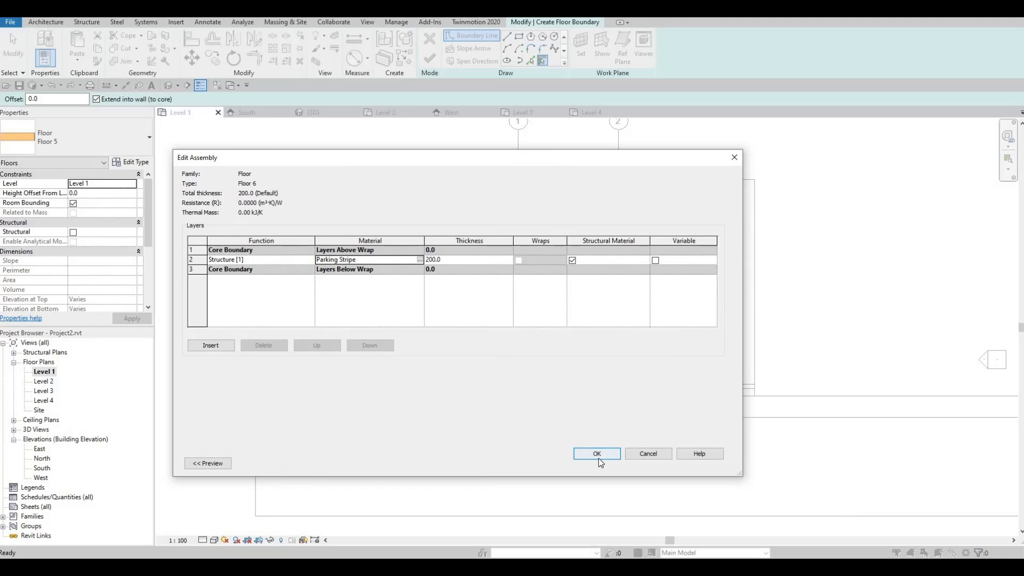
{"action": "left_click", "coordinate": [597, 457]}
{"action": "key", "text": "Return"}
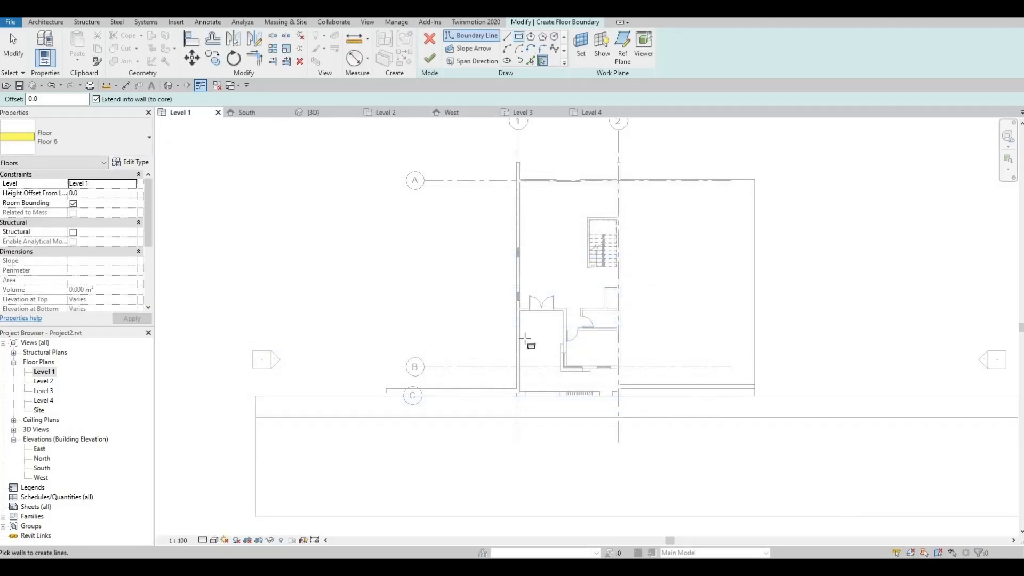
Sketch a Floor 6 rectangle about 13950 by 15090 mm beside the house's grid 1 wall, from the front corner to grid A, and finish it.
{"action": "key", "text": "l"}
{"action": "key", "text": "i"}
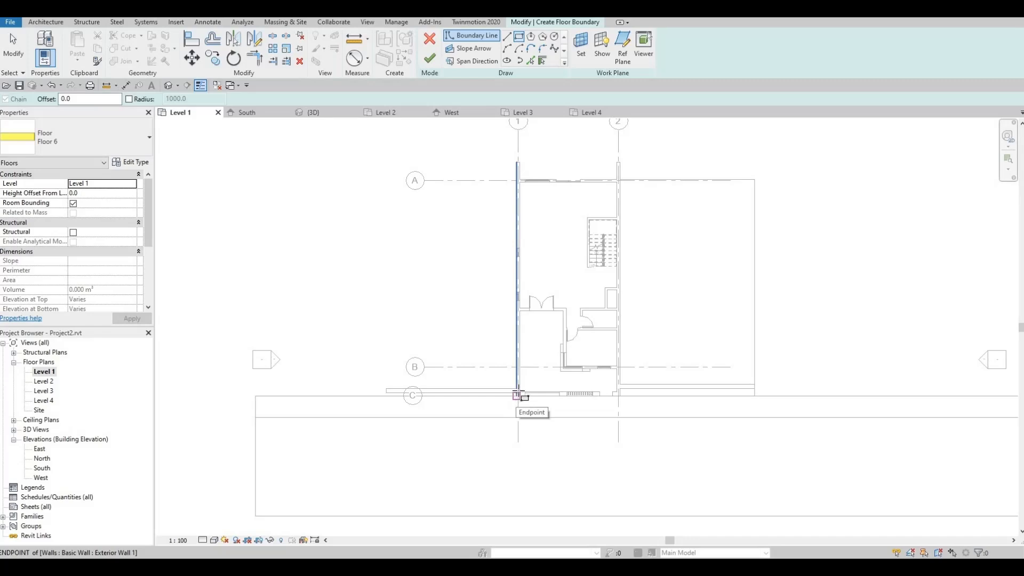
{"action": "scroll", "coordinate": [519, 394], "scroll_direction": "up", "scroll_amount": 2}
{"action": "left_click", "coordinate": [518, 396]}
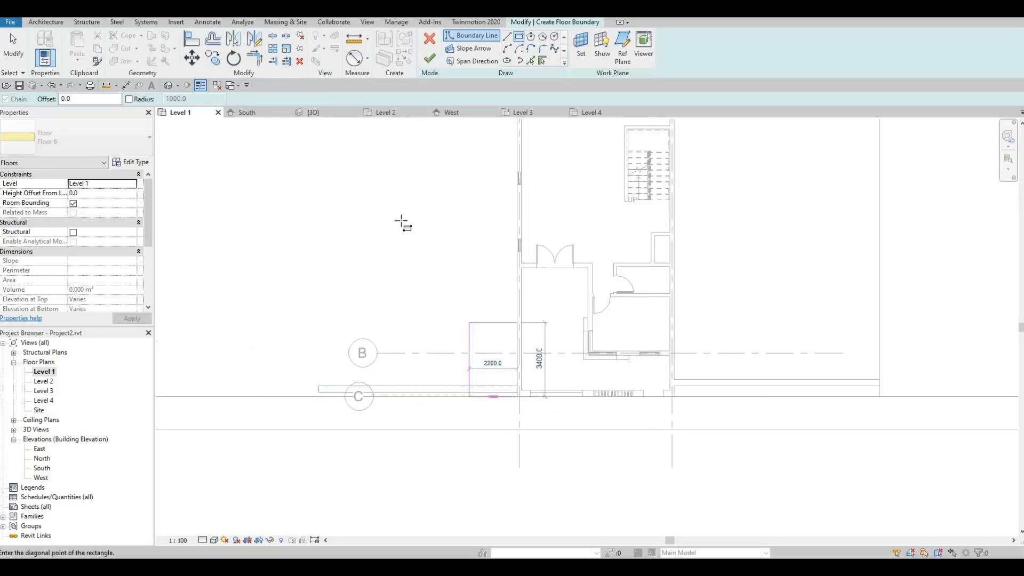
{"action": "scroll", "coordinate": [402, 224], "scroll_direction": "down", "scroll_amount": 2}
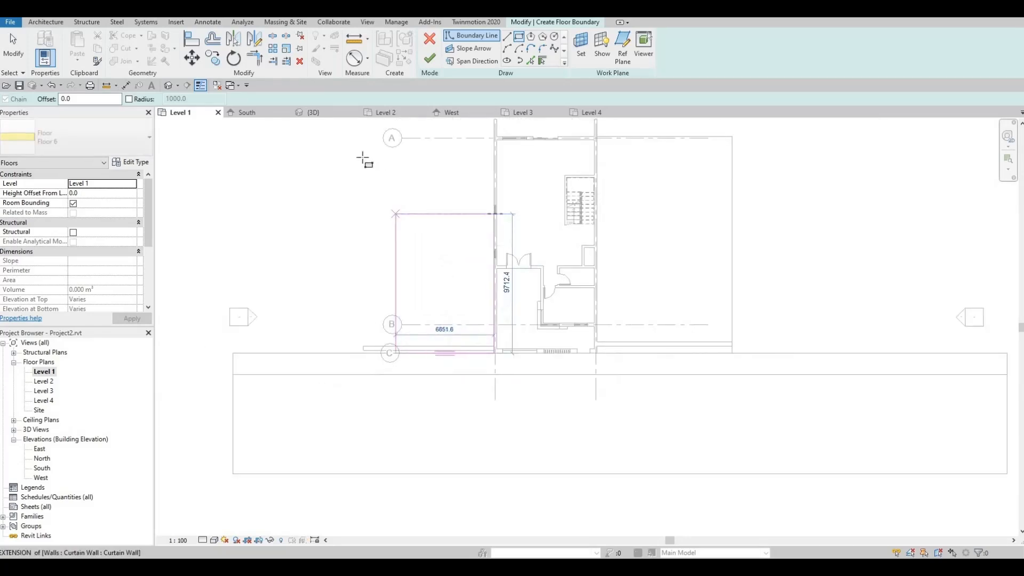
{"action": "left_click", "coordinate": [293, 137]}
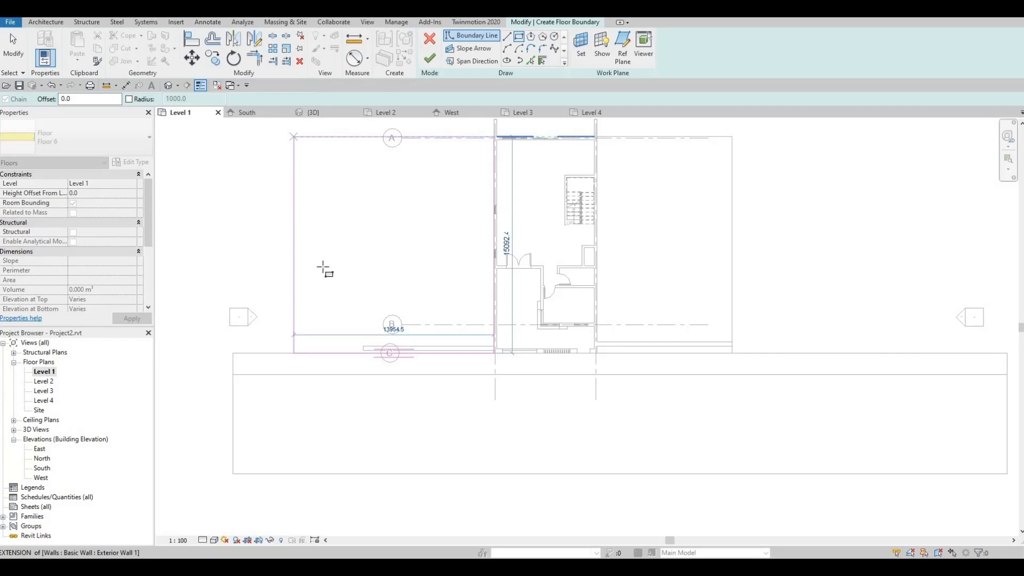
{"action": "key", "text": "Escape"}
{"action": "key", "text": "Escape"}
{"action": "left_click", "coordinate": [424, 62]}
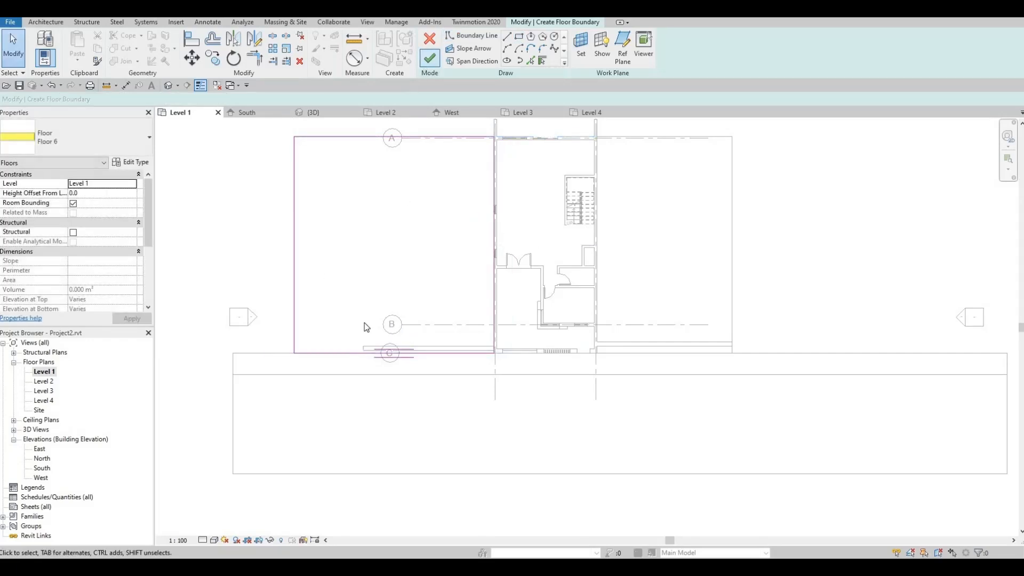
{"action": "key", "text": "Escape"}
Extend the free end of the Gate 3 front wall to Floor 6's outer edge, making it about 14050 mm long.
{"action": "left_click", "coordinate": [364, 349]}
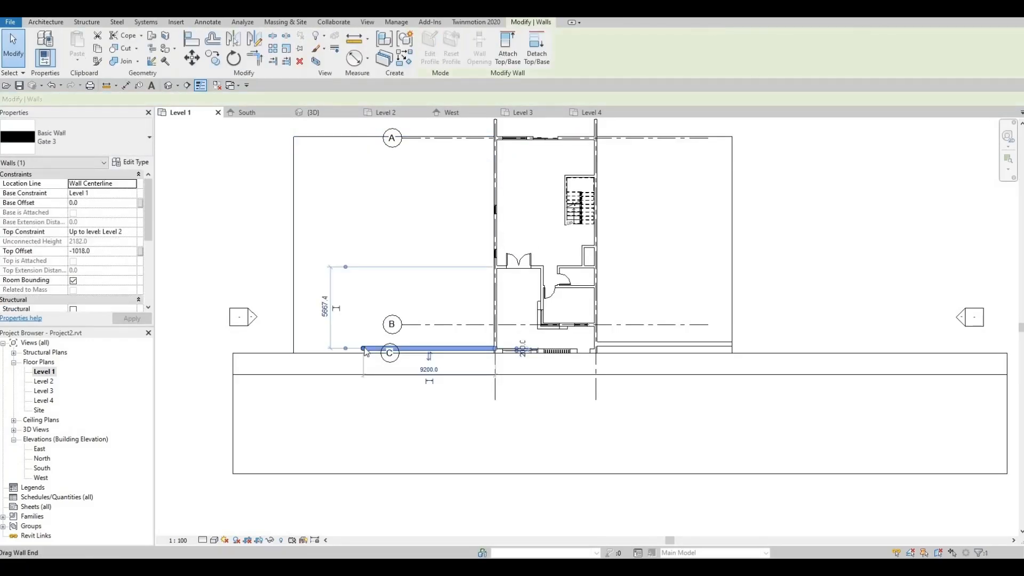
{"action": "left_click_drag", "start_coordinate": [363, 350], "coordinate": [294, 348]}
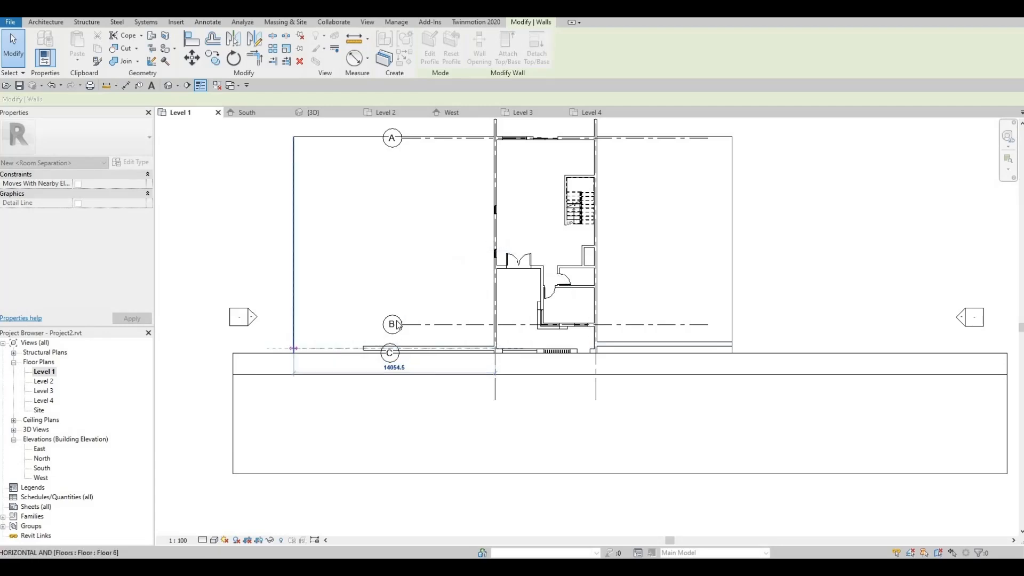
{"action": "key", "text": "Escape"}
Switch from the Level 1 plan to the 3D view, showing the house's street front.
{"action": "middle_click_drag", "start_coordinate": [591, 361], "coordinate": [543, 359]}
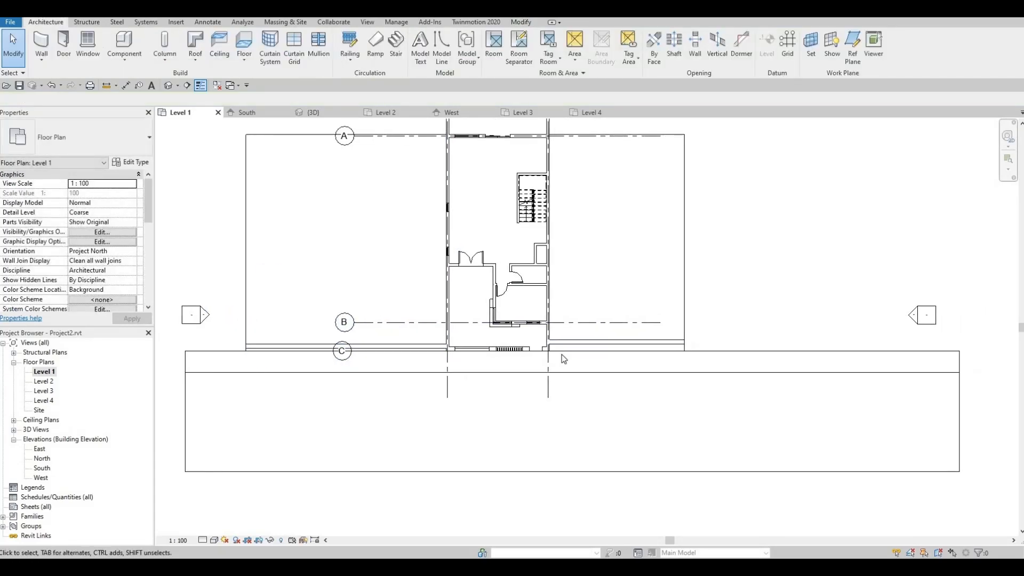
{"action": "scroll", "coordinate": [561, 354], "scroll_direction": "up", "scroll_amount": 1}
{"action": "scroll", "coordinate": [586, 350], "scroll_direction": "down", "scroll_amount": 1}
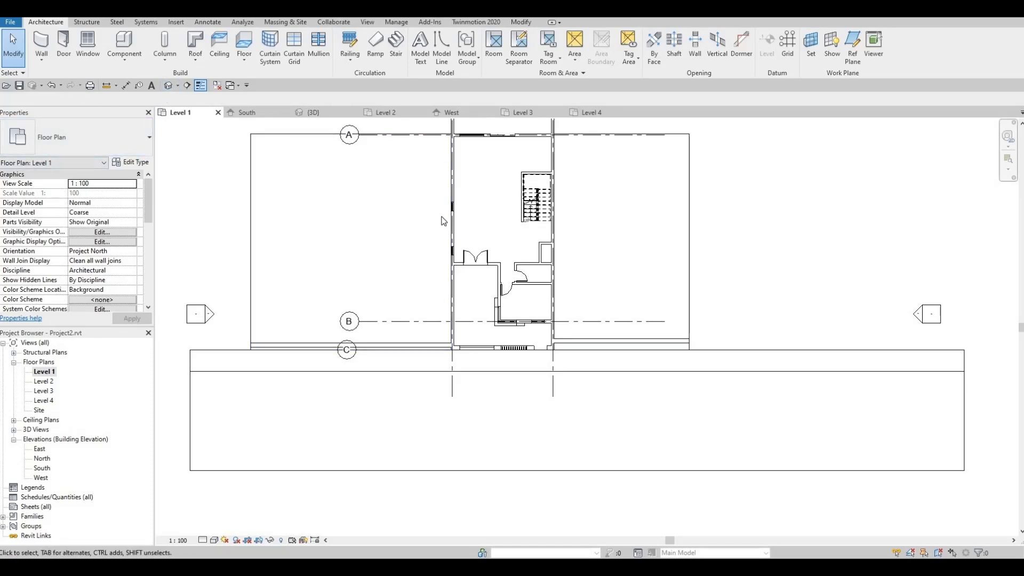
{"action": "left_click", "coordinate": [167, 86]}
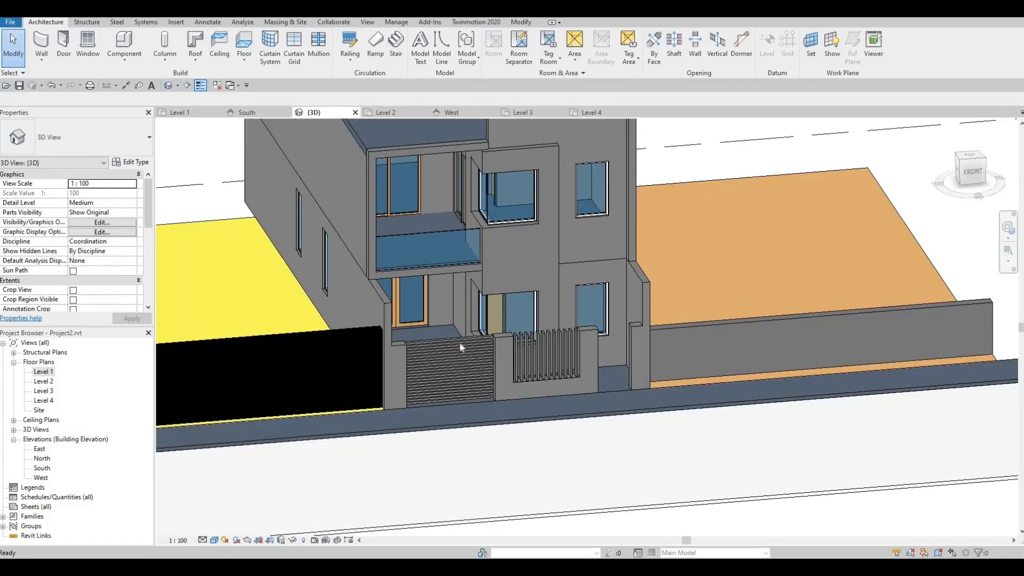
{"action": "scroll", "coordinate": [558, 358], "scroll_direction": "up", "scroll_amount": 3}
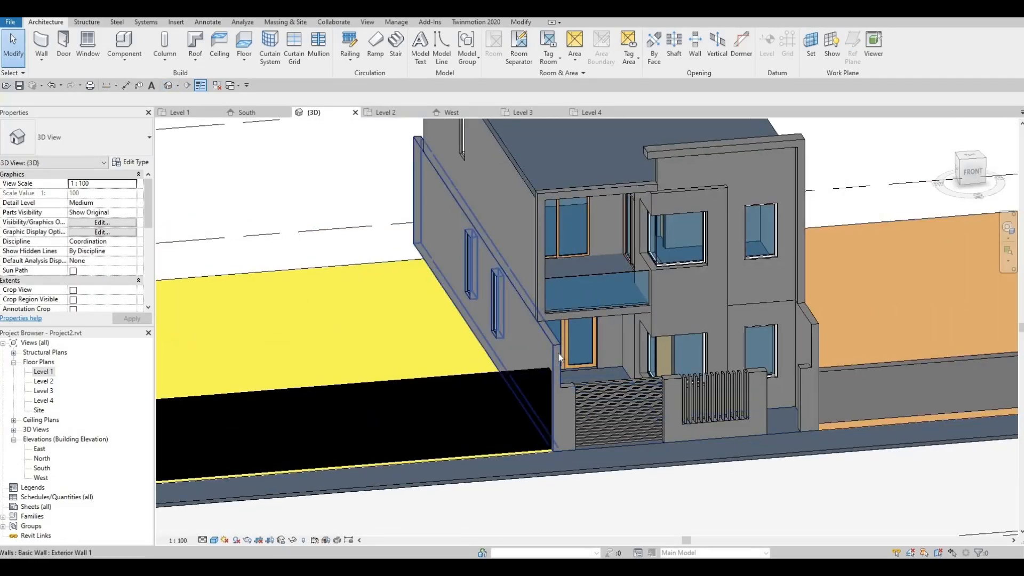
Set the structure layer's material of the Exterior Wall 1 type to Gypsum Wall Board and accept the type.
{"action": "left_click", "coordinate": [559, 357]}
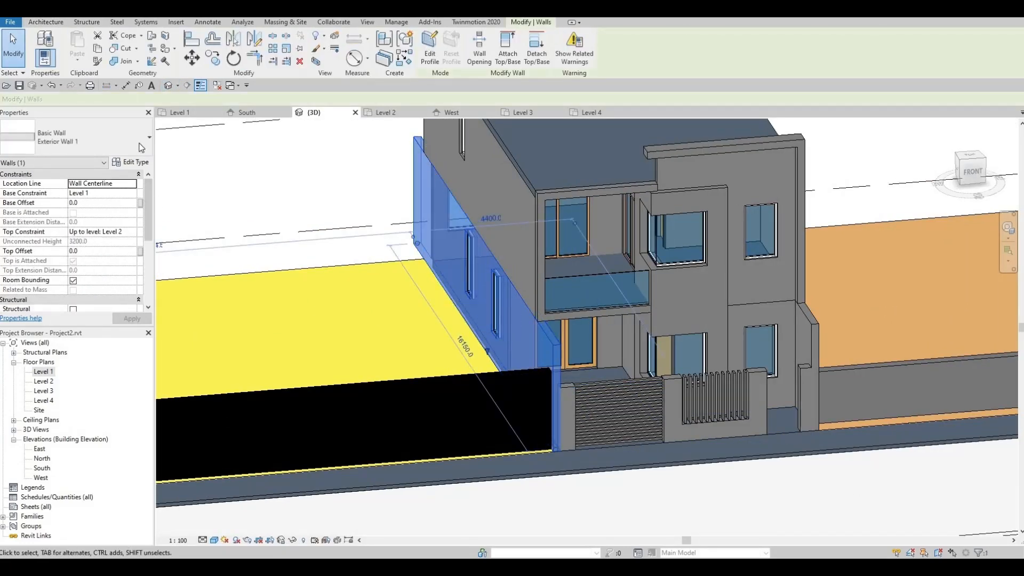
{"action": "left_click", "coordinate": [131, 161]}
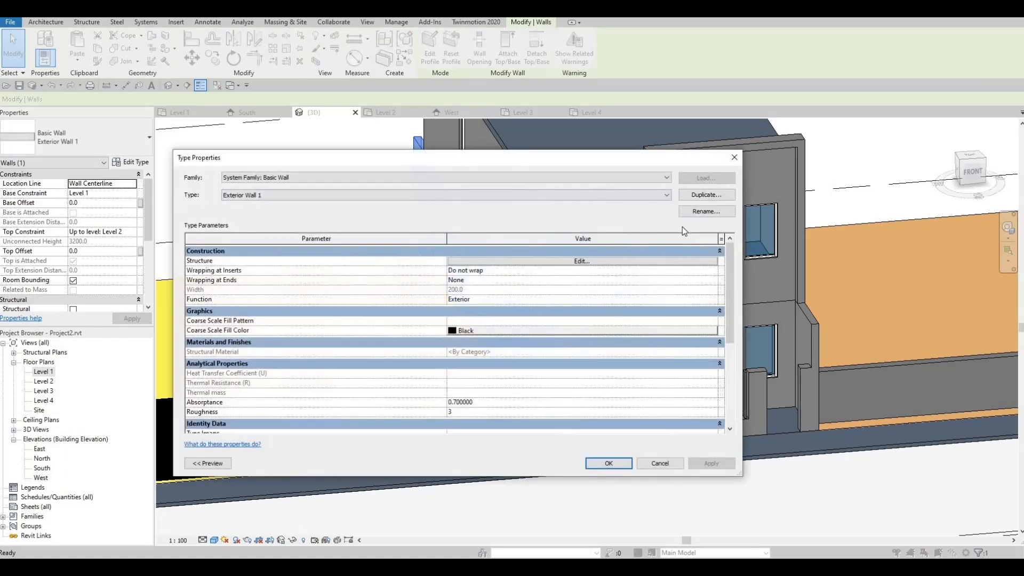
{"action": "left_click", "coordinate": [469, 261]}
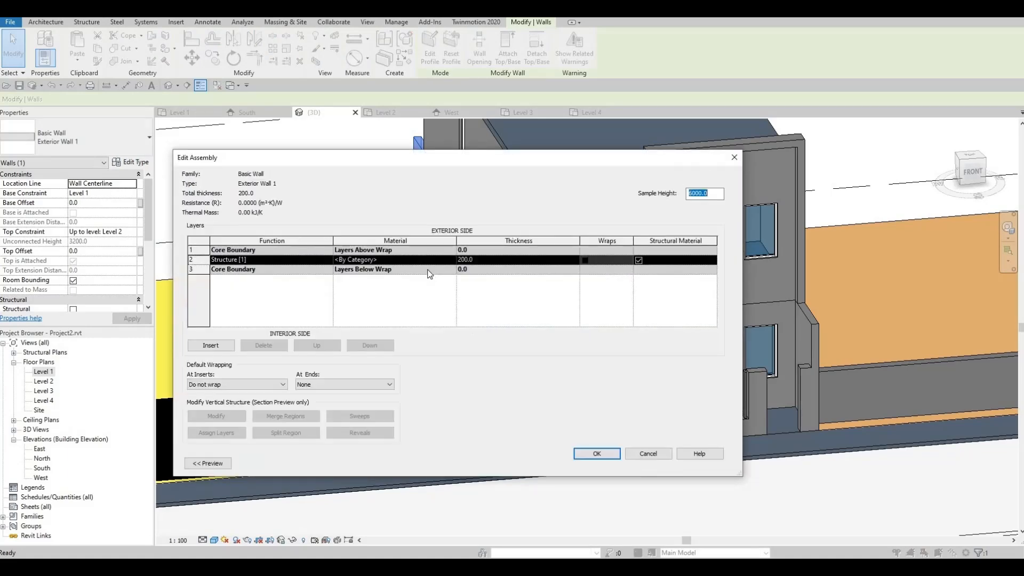
{"action": "left_click", "coordinate": [450, 263]}
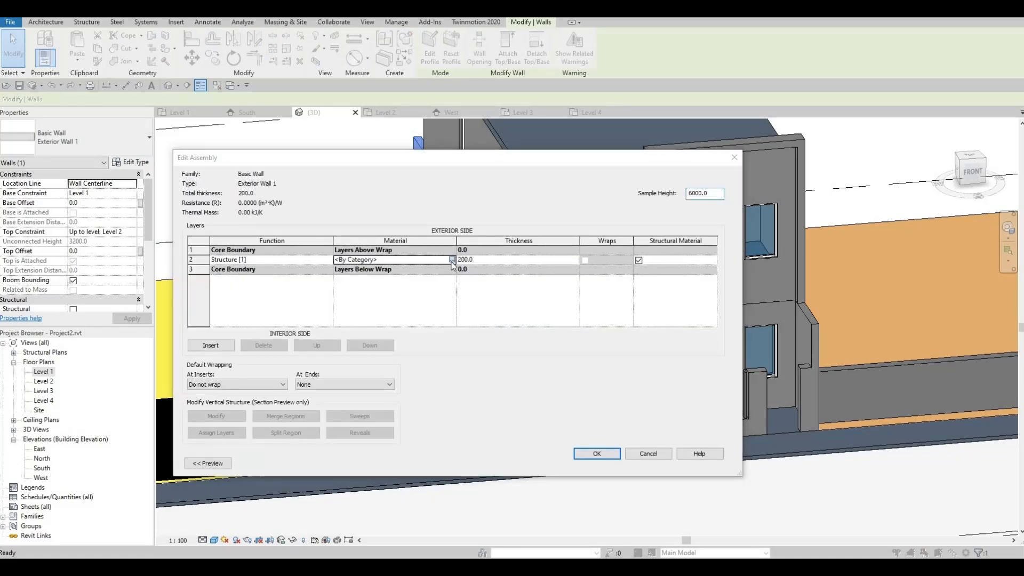
{"action": "left_click", "coordinate": [452, 260]}
{"action": "scroll", "coordinate": [422, 270], "scroll_direction": "up", "scroll_amount": 5}
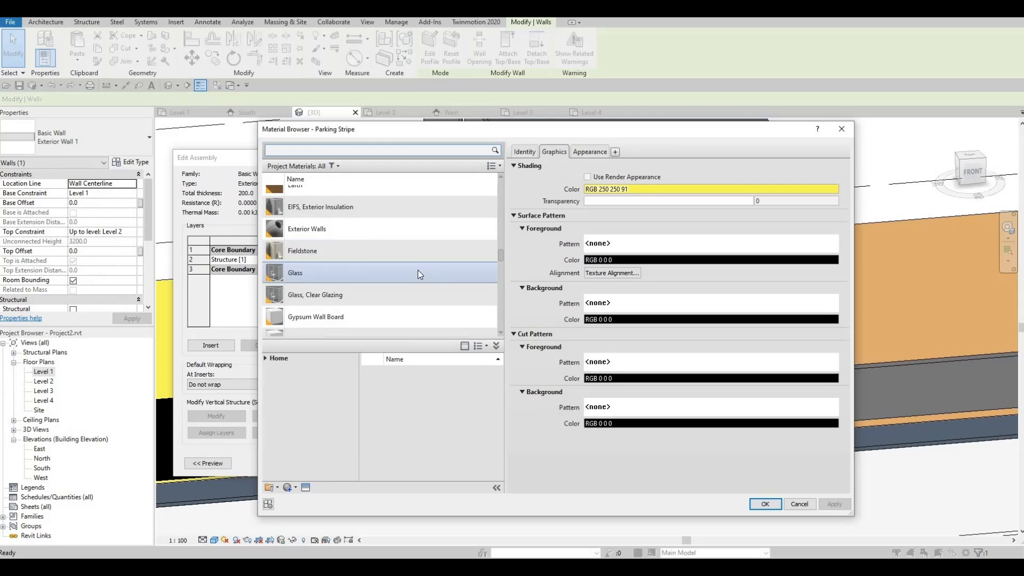
{"action": "scroll", "coordinate": [418, 275], "scroll_direction": "down", "scroll_amount": 2}
{"action": "scroll", "coordinate": [418, 274], "scroll_direction": "up", "scroll_amount": 1}
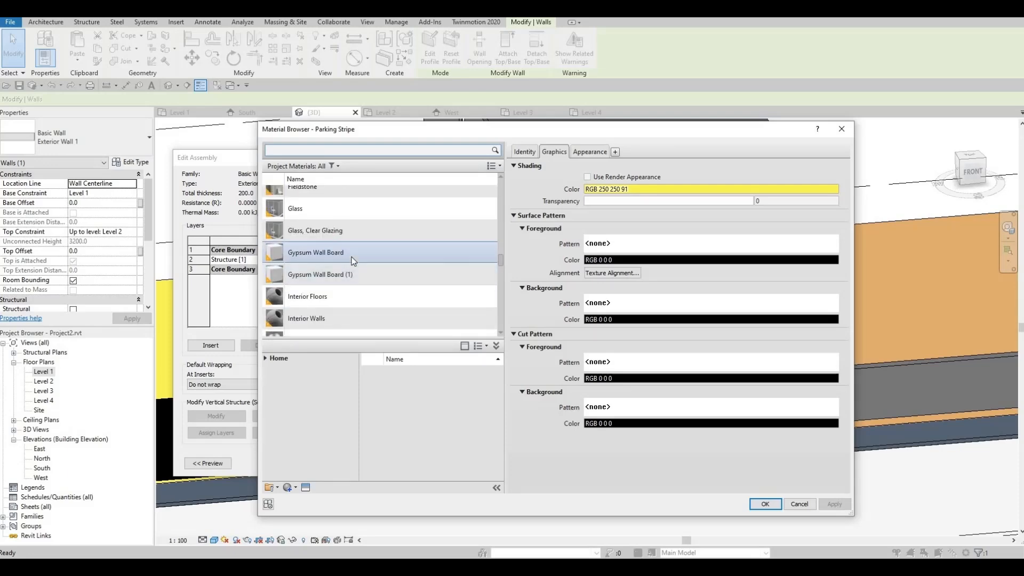
{"action": "left_click", "coordinate": [765, 504]}
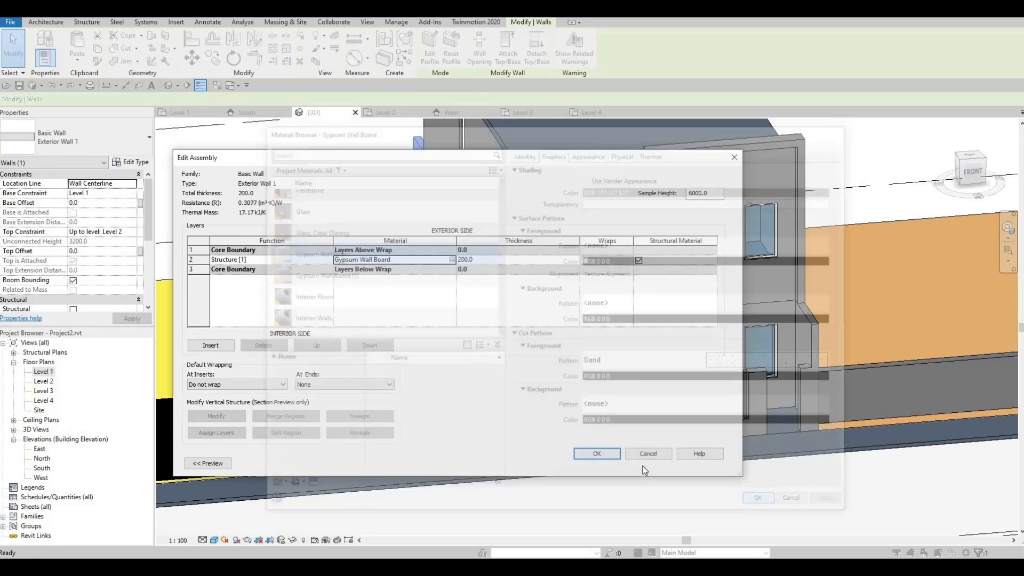
{"action": "left_click", "coordinate": [613, 455]}
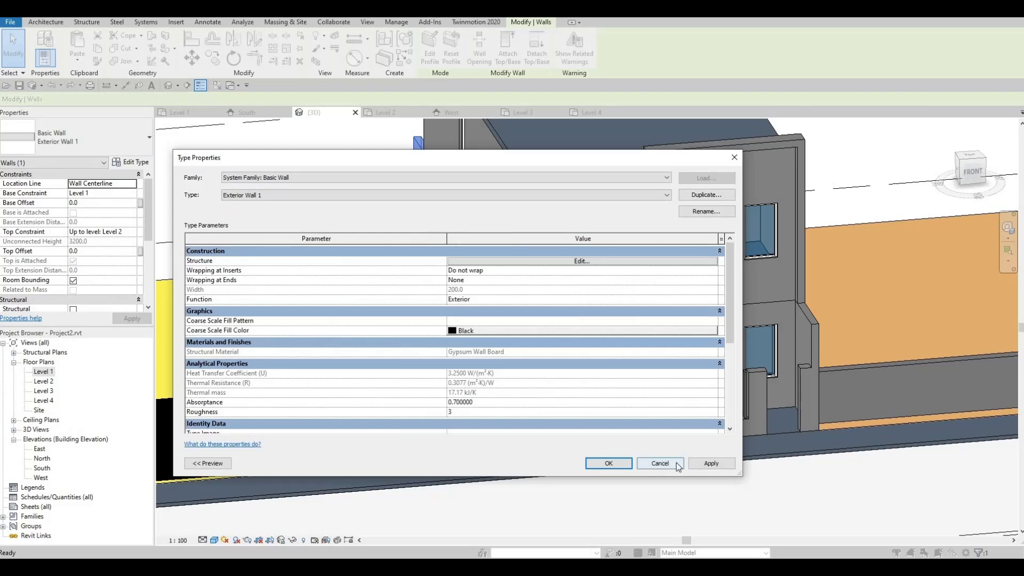
{"action": "left_click", "coordinate": [608, 463]}
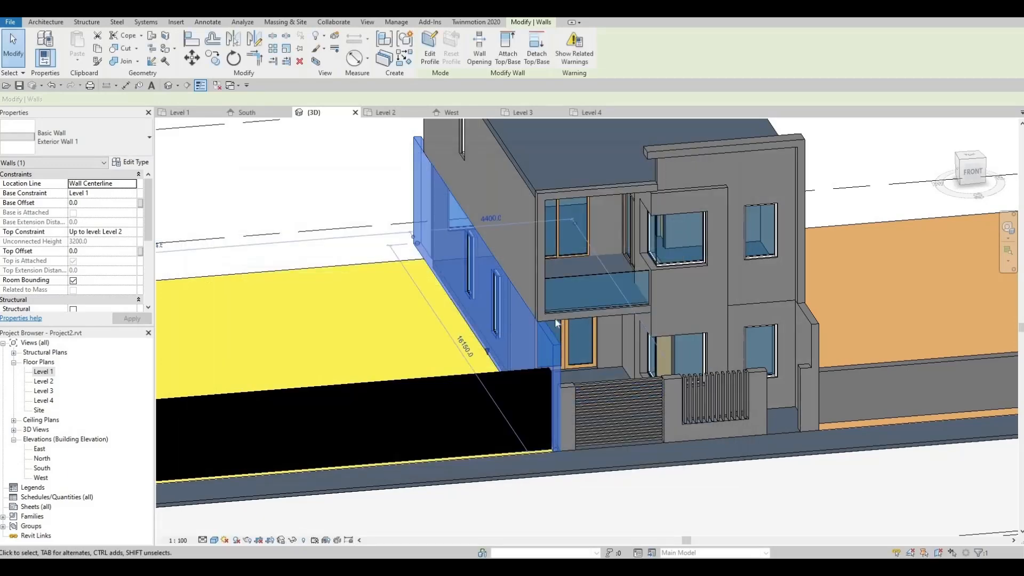
Open the balcony frame's generic model for in-place editing and select its extrusion.
{"action": "left_click", "coordinate": [540, 295]}
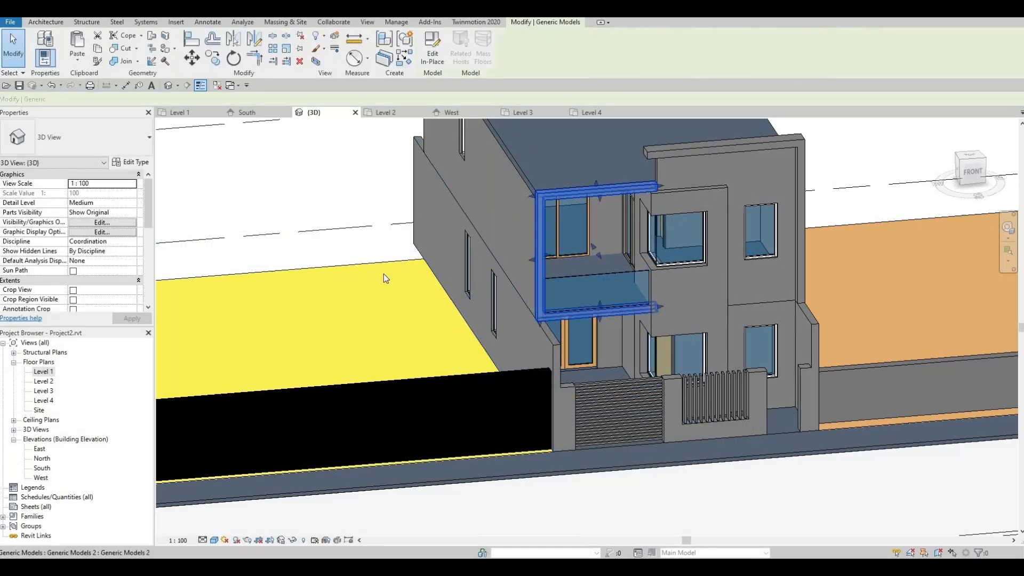
{"action": "left_click", "coordinate": [137, 162]}
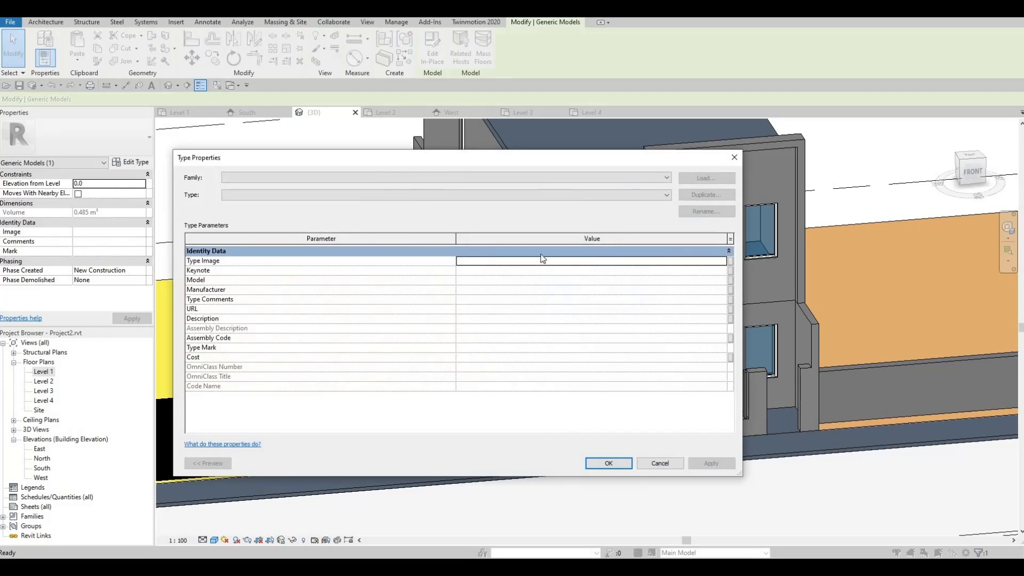
{"action": "left_click", "coordinate": [734, 158]}
{"action": "left_click", "coordinate": [433, 49]}
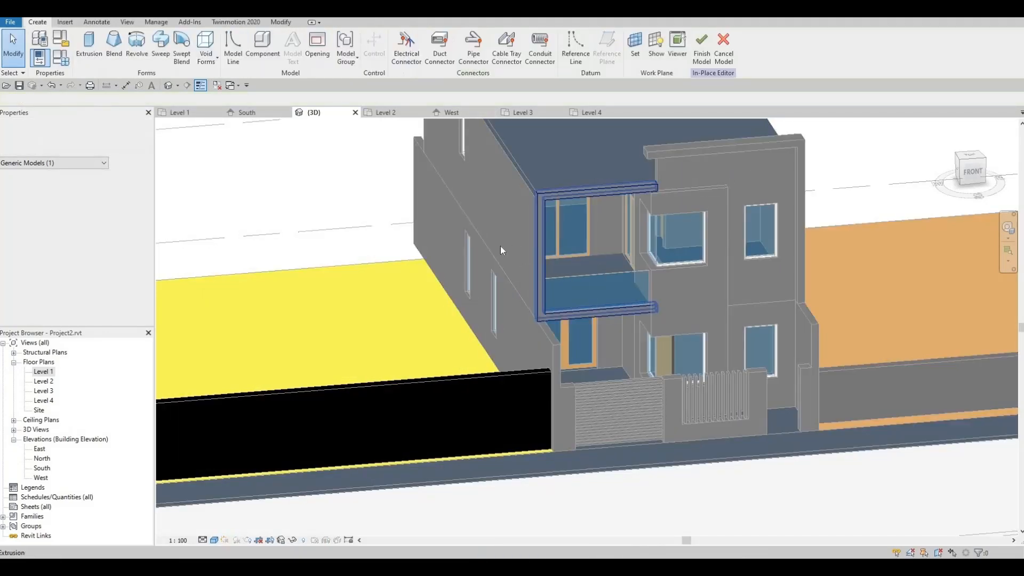
{"action": "left_click", "coordinate": [537, 244]}
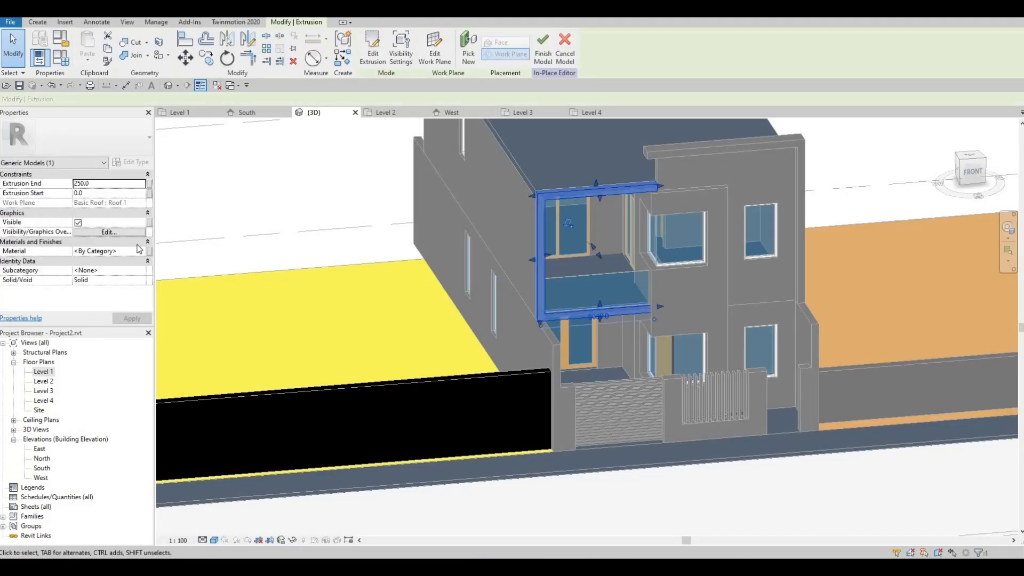
Set the balcony frame extrusion's material to Gypsum Wall Board and finish the in-place model.
{"action": "left_click", "coordinate": [144, 252]}
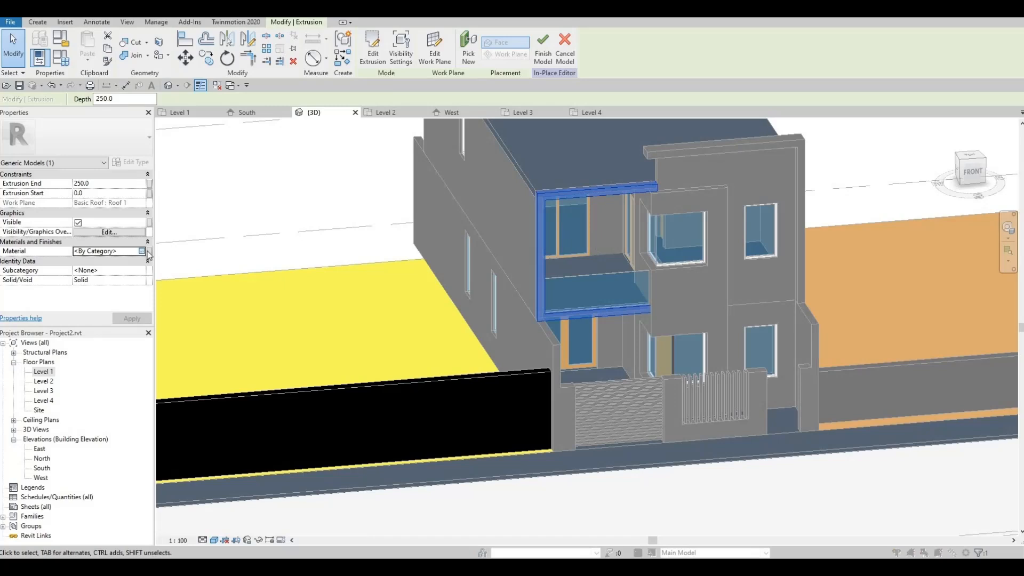
{"action": "left_click", "coordinate": [143, 251]}
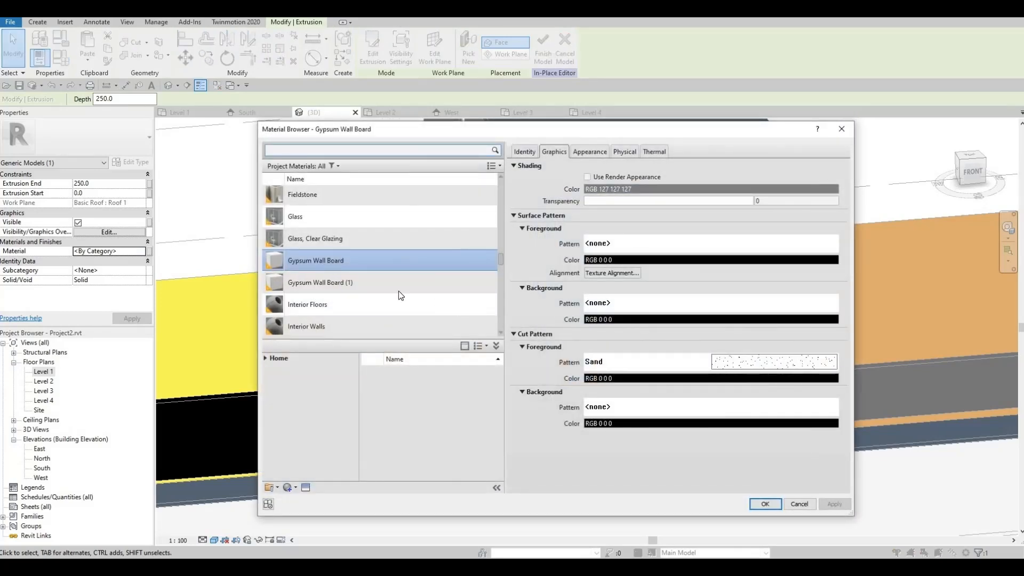
{"action": "scroll", "coordinate": [369, 280], "scroll_direction": "up", "scroll_amount": 1}
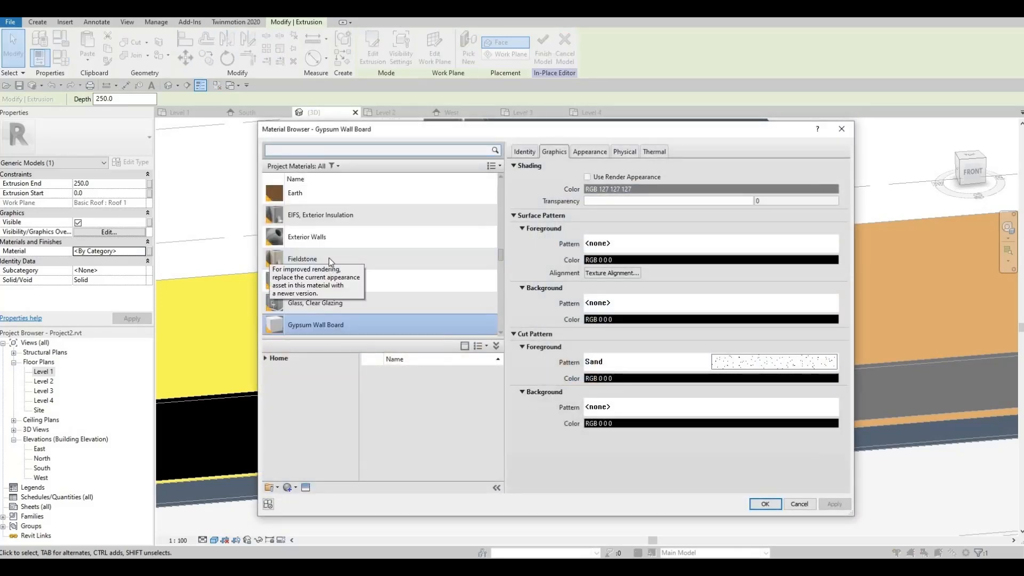
{"action": "scroll", "coordinate": [333, 259], "scroll_direction": "up", "scroll_amount": 2}
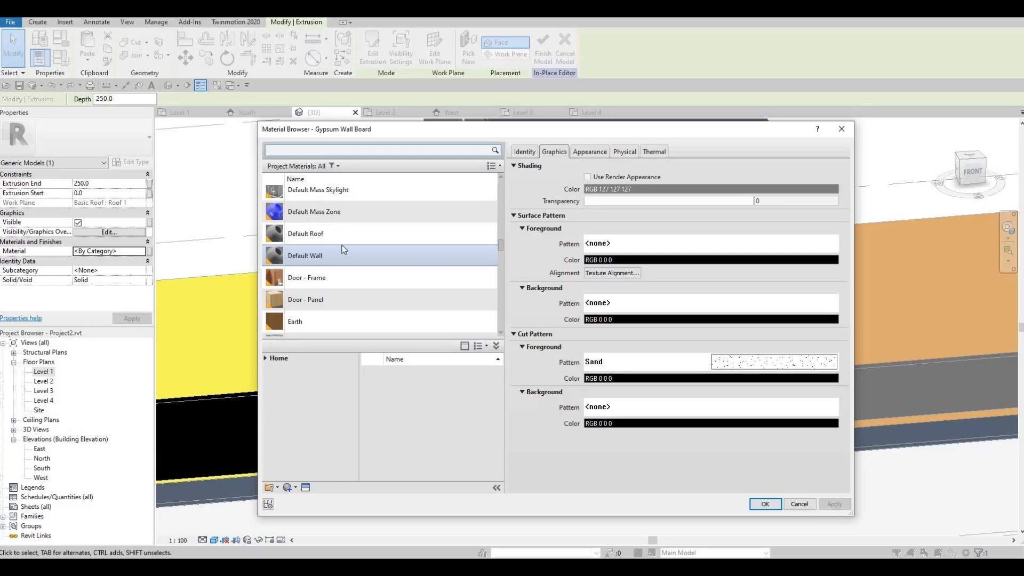
{"action": "scroll", "coordinate": [342, 249], "scroll_direction": "up", "scroll_amount": 2}
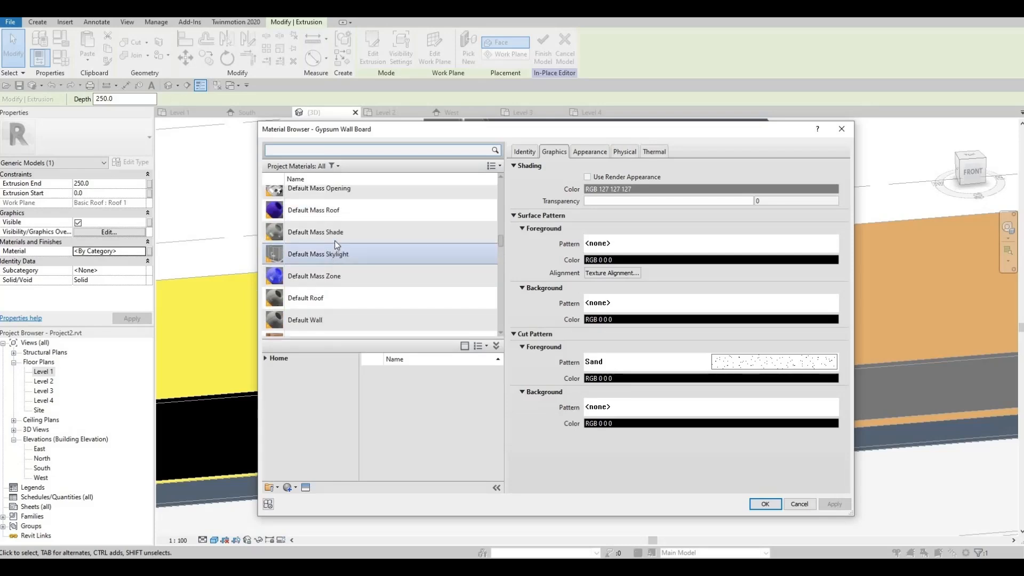
{"action": "scroll", "coordinate": [339, 248], "scroll_direction": "up", "scroll_amount": 2}
{"action": "scroll", "coordinate": [343, 257], "scroll_direction": "up", "scroll_amount": 2}
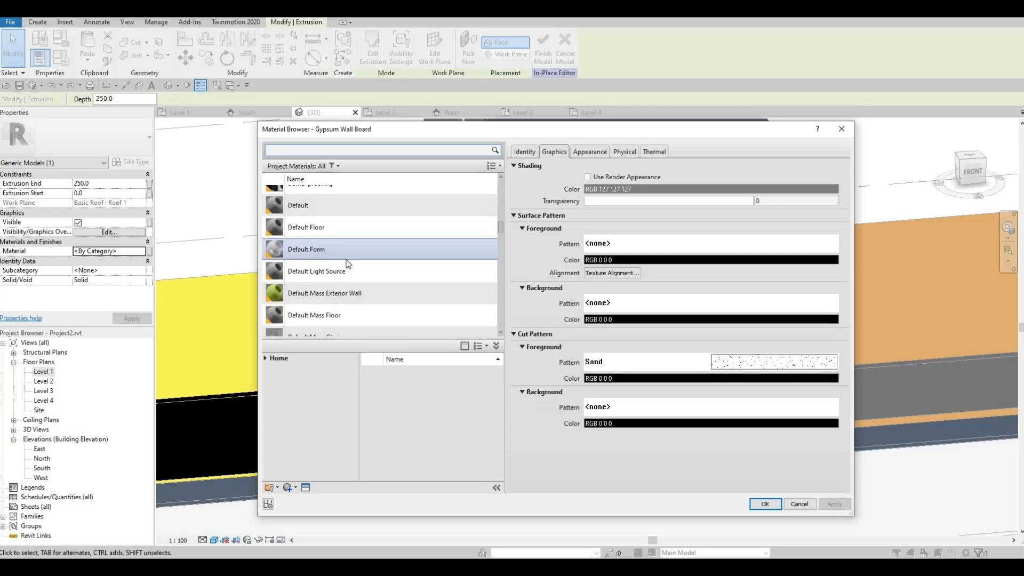
{"action": "scroll", "coordinate": [348, 264], "scroll_direction": "down", "scroll_amount": 3}
{"action": "scroll", "coordinate": [348, 264], "scroll_direction": "down", "scroll_amount": 1}
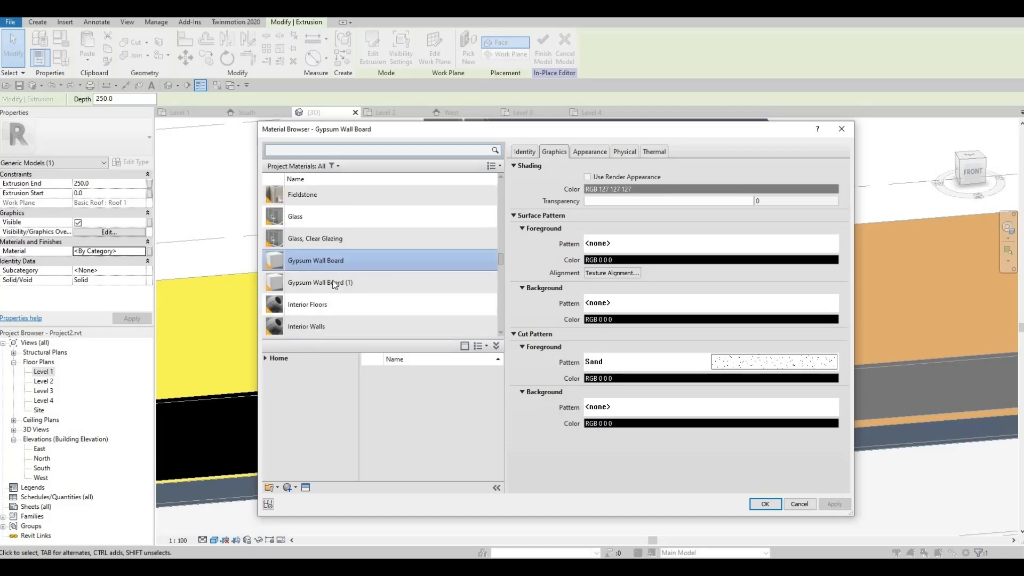
{"action": "scroll", "coordinate": [339, 280], "scroll_direction": "down", "scroll_amount": 1}
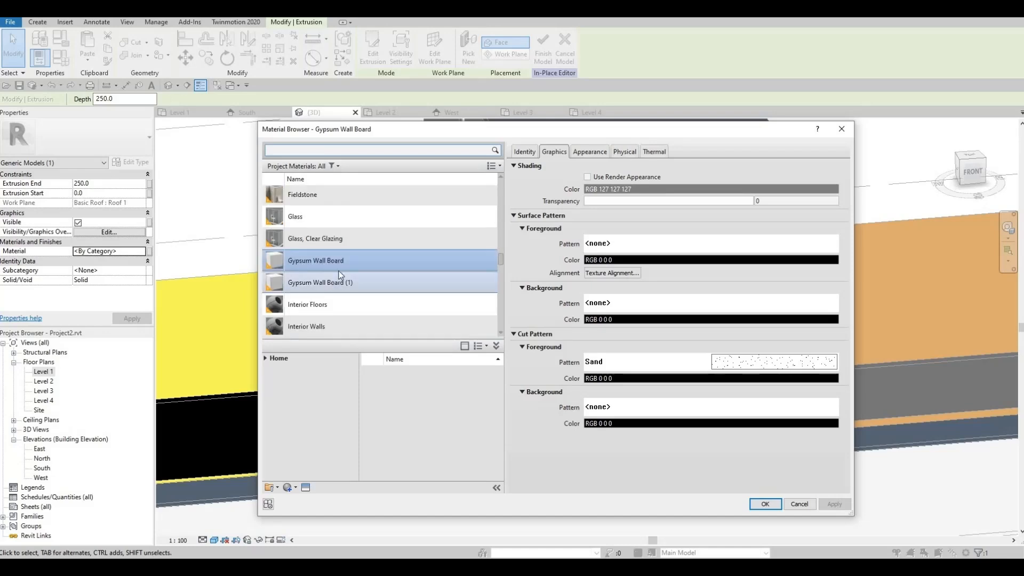
{"action": "left_click", "coordinate": [764, 504]}
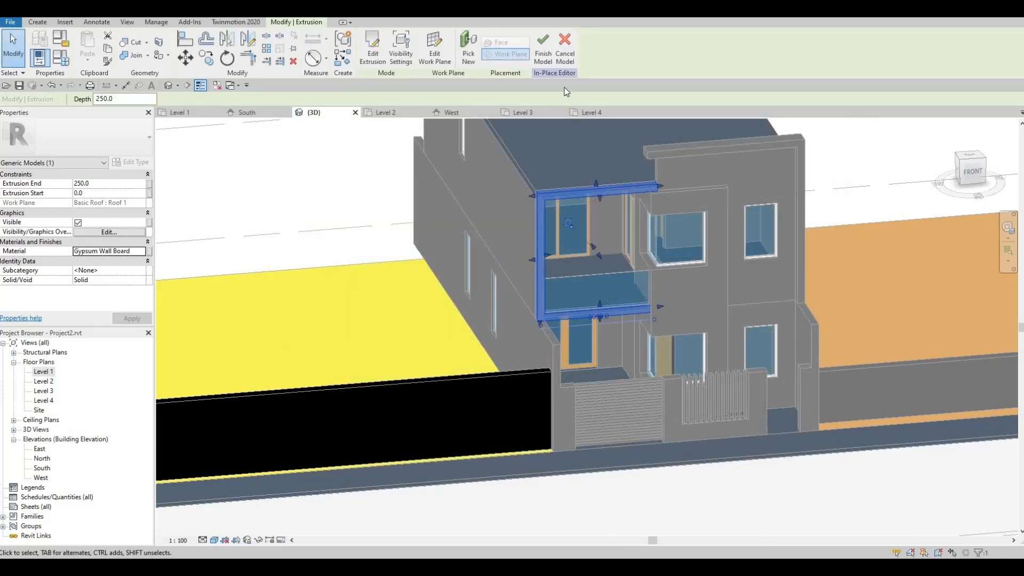
{"action": "left_click", "coordinate": [543, 49]}
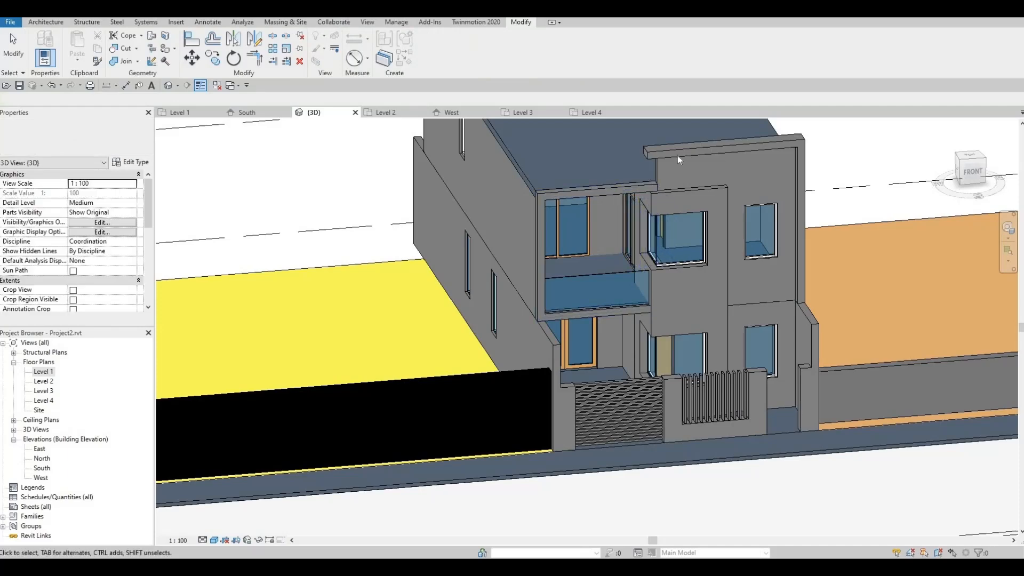
Open the L-shaped facade frame beside the upper windows for in-place editing and select its extrusion.
{"action": "left_click", "coordinate": [677, 156]}
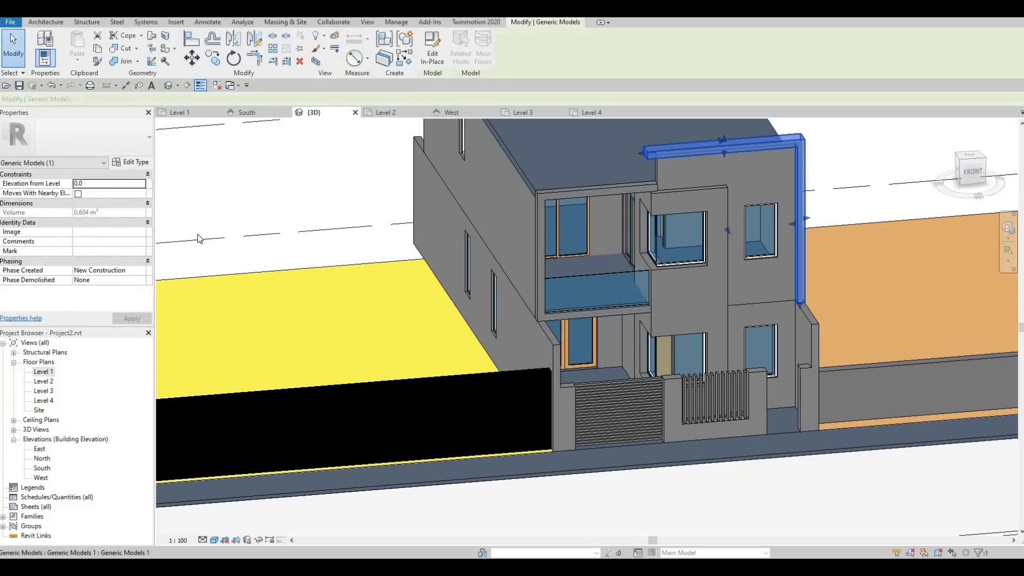
{"action": "left_click", "coordinate": [136, 162]}
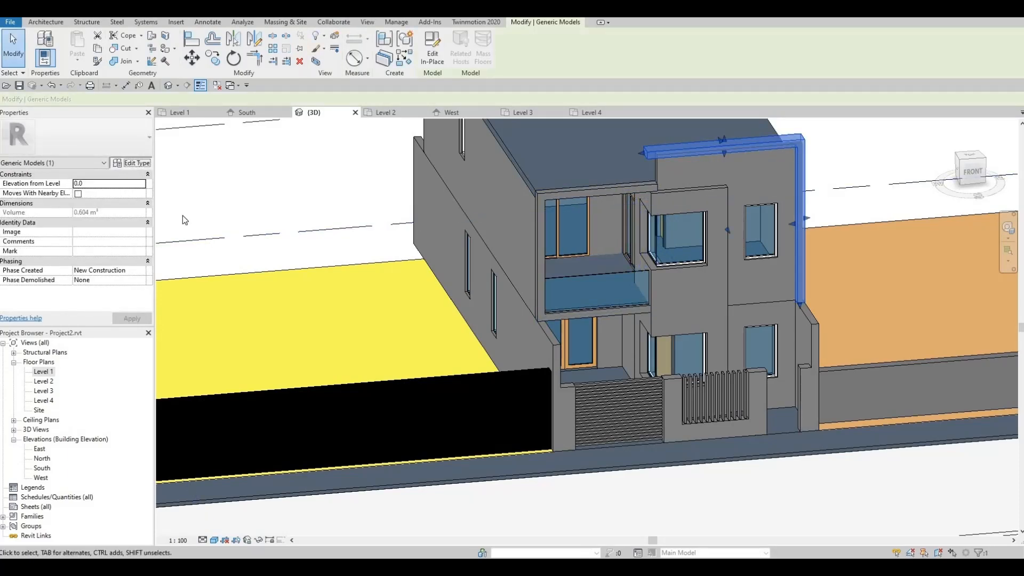
{"action": "key", "text": "Escape"}
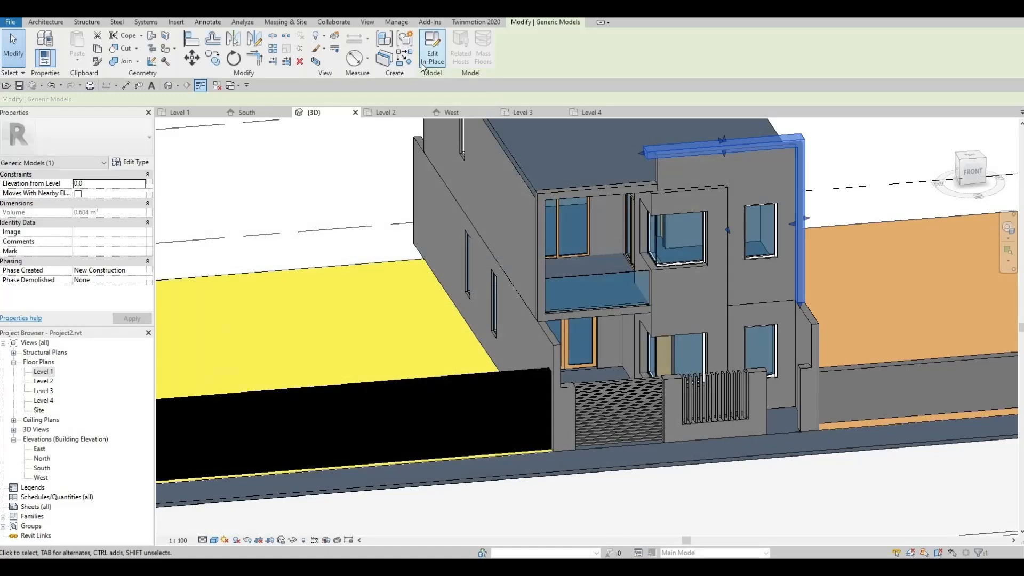
{"action": "left_click", "coordinate": [433, 50]}
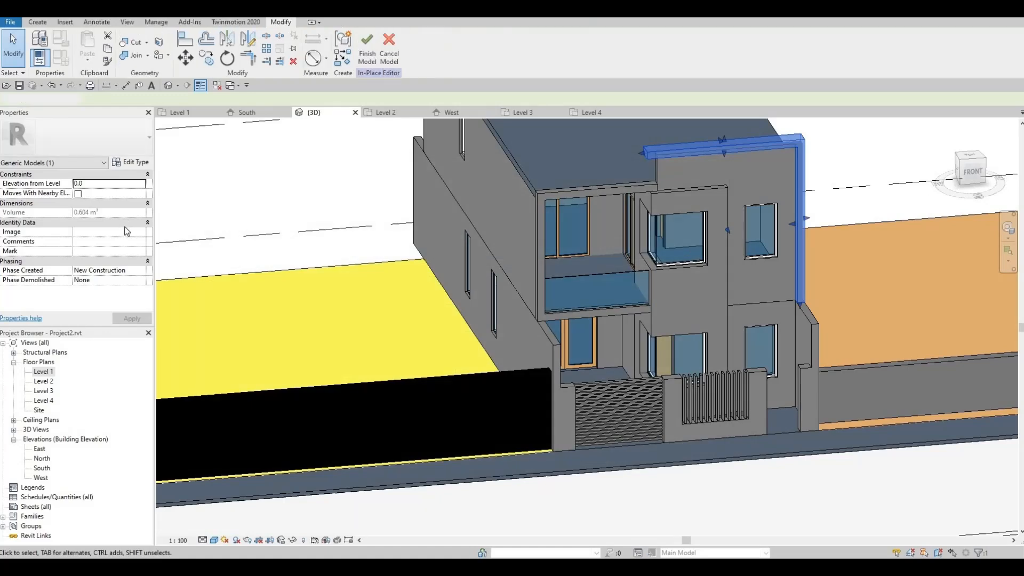
{"action": "left_click", "coordinate": [703, 145]}
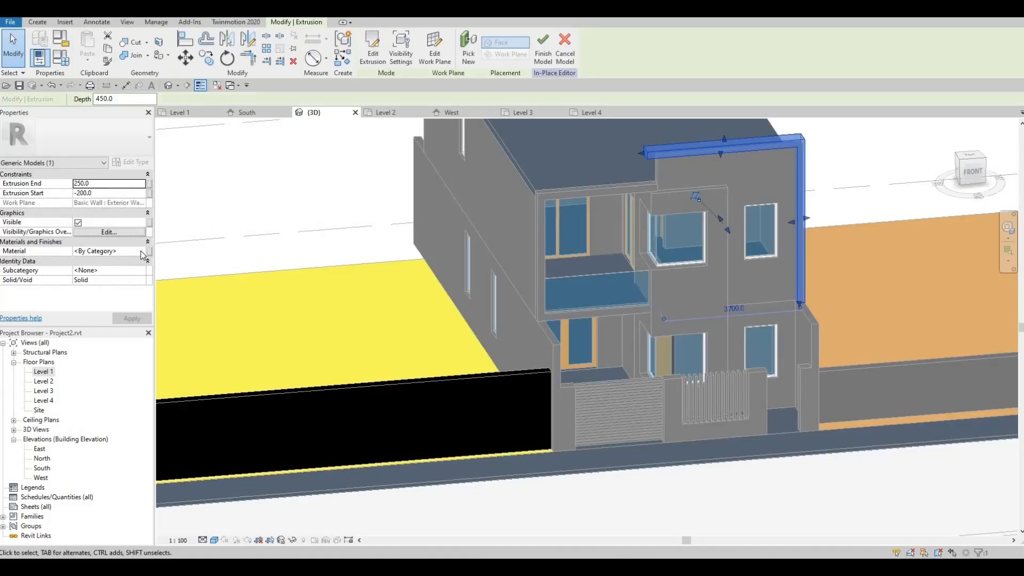
Set the L-shaped facade frame extrusion's material to Roofing, EPDM Membrane and finish the in-place model.
{"action": "left_click", "coordinate": [142, 252]}
{"action": "left_click", "coordinate": [142, 251]}
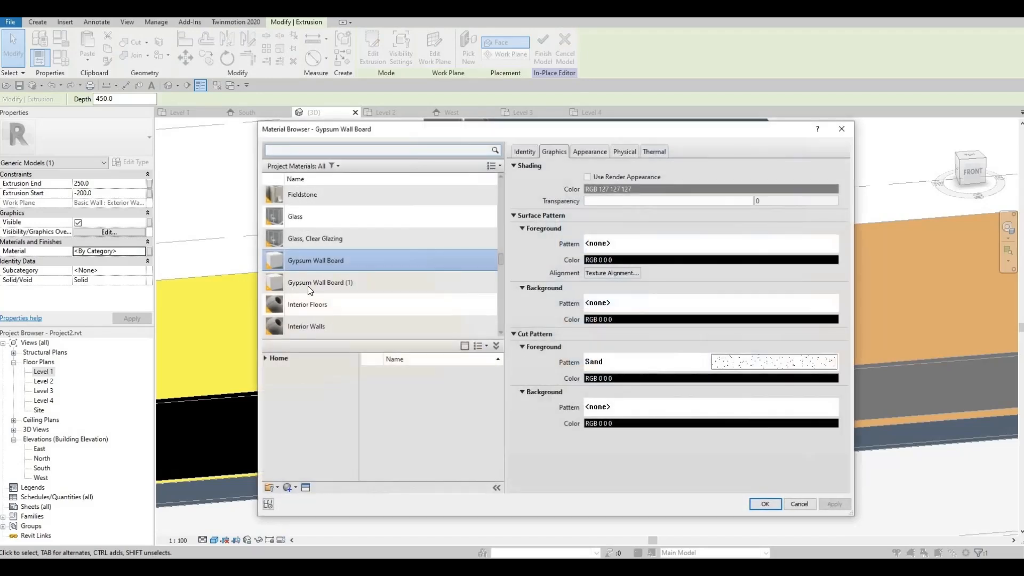
{"action": "scroll", "coordinate": [315, 293], "scroll_direction": "down", "scroll_amount": 5}
{"action": "scroll", "coordinate": [316, 300], "scroll_direction": "down", "scroll_amount": 2}
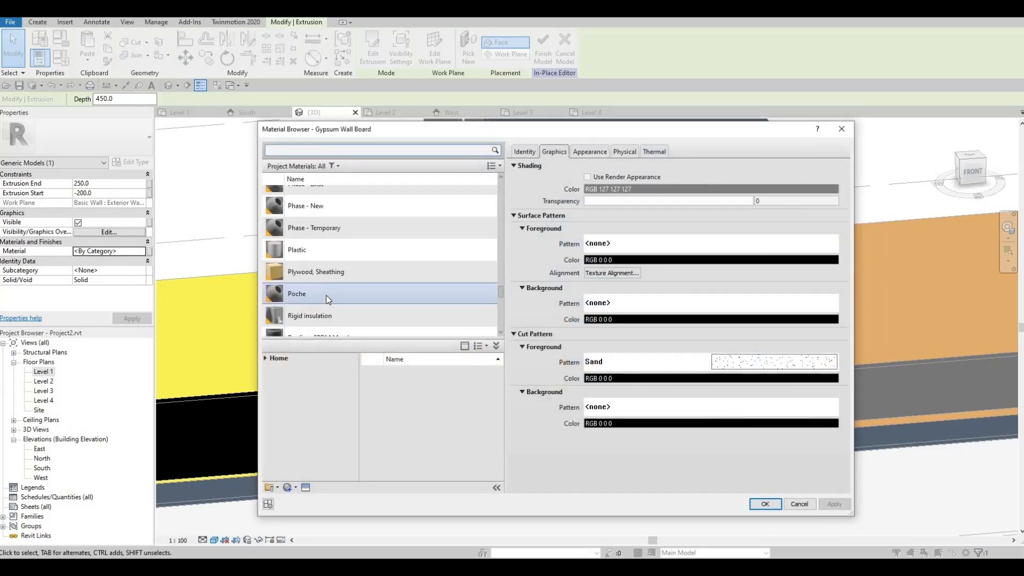
{"action": "left_click", "coordinate": [336, 292]}
{"action": "scroll", "coordinate": [349, 316], "scroll_direction": "down", "scroll_amount": 1}
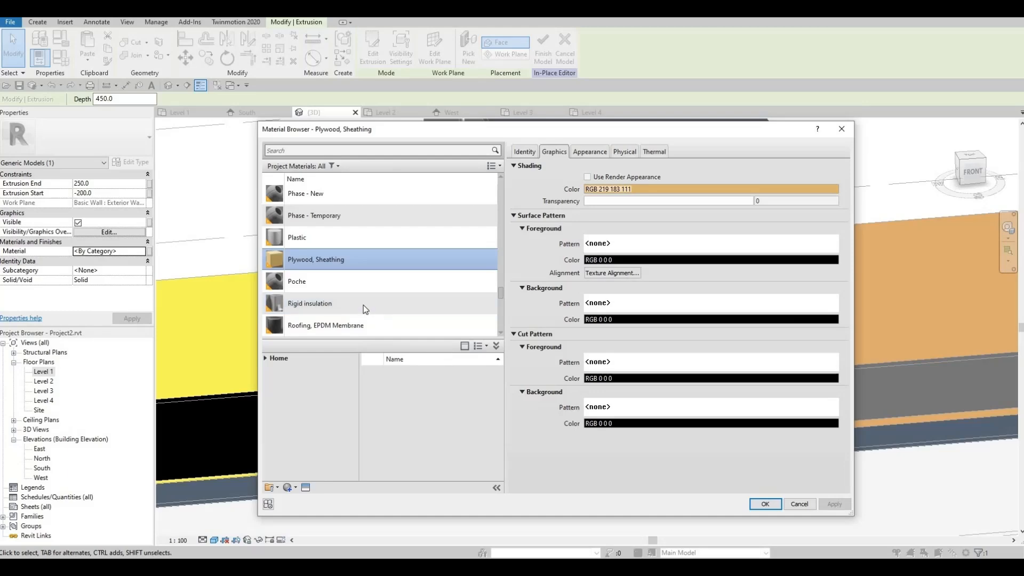
{"action": "left_click", "coordinate": [352, 326]}
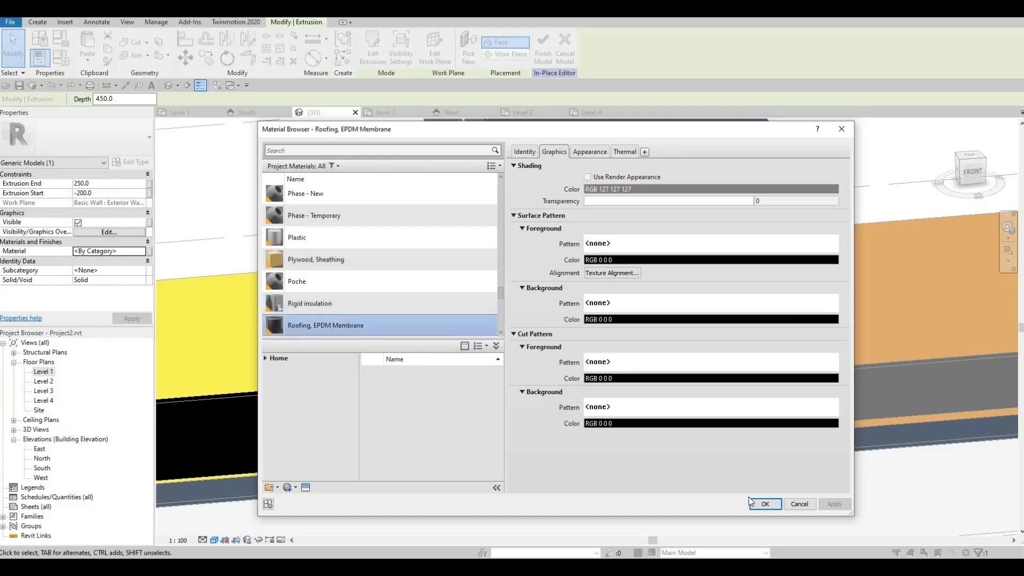
{"action": "key", "text": "Return"}
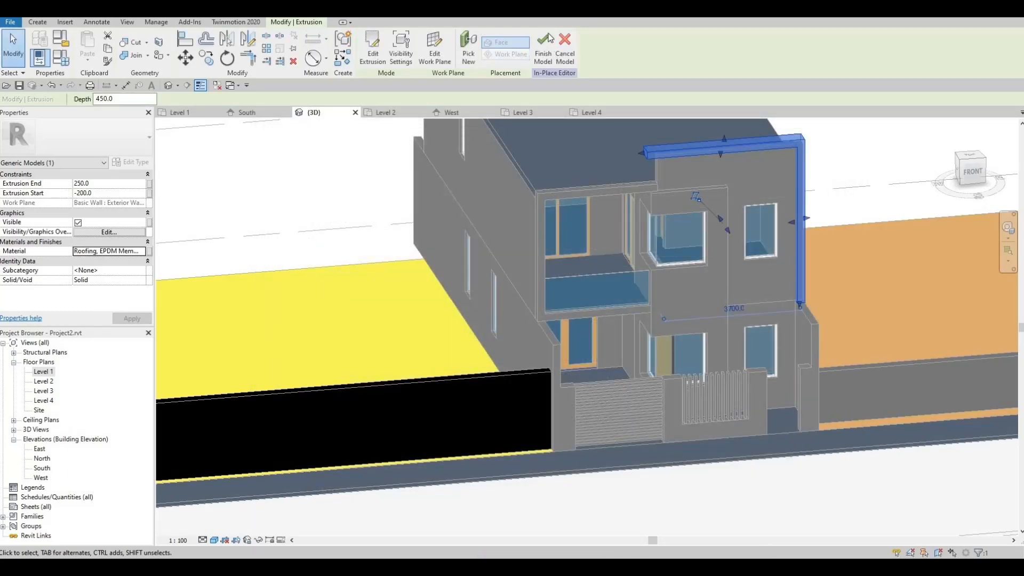
{"action": "left_click", "coordinate": [542, 48]}
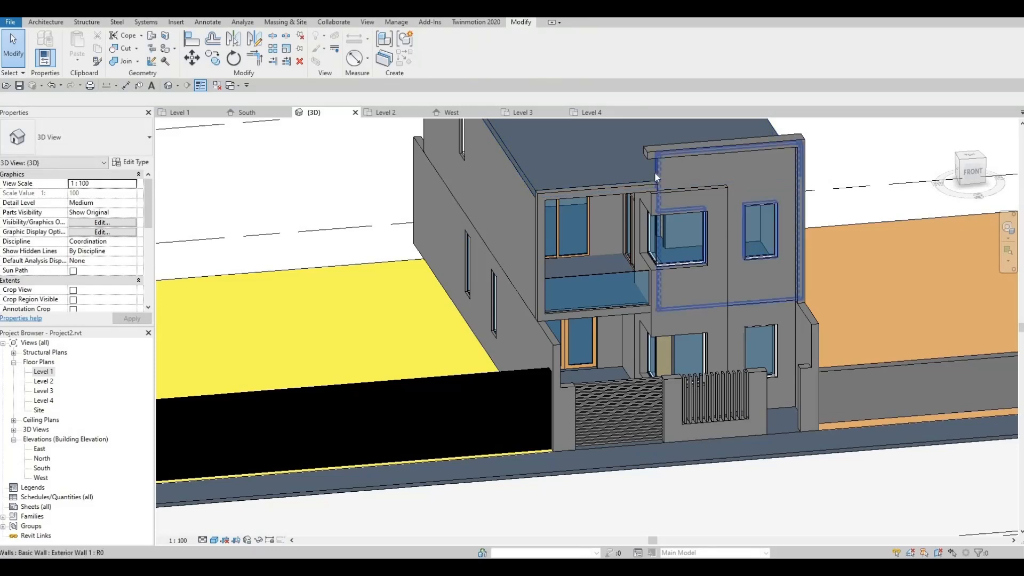
{"action": "left_click", "coordinate": [655, 171]}
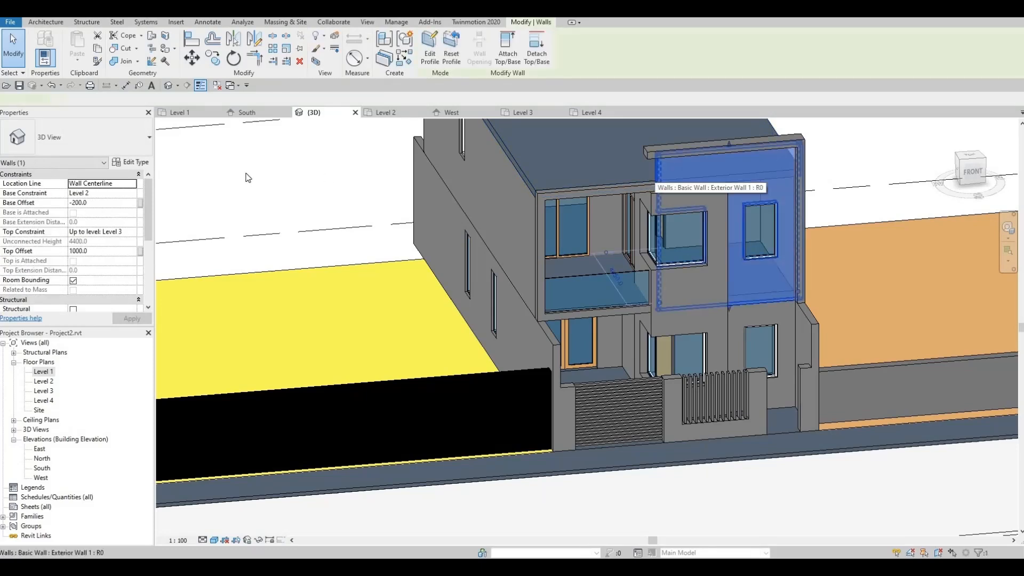
{"action": "left_click", "coordinate": [316, 208]}
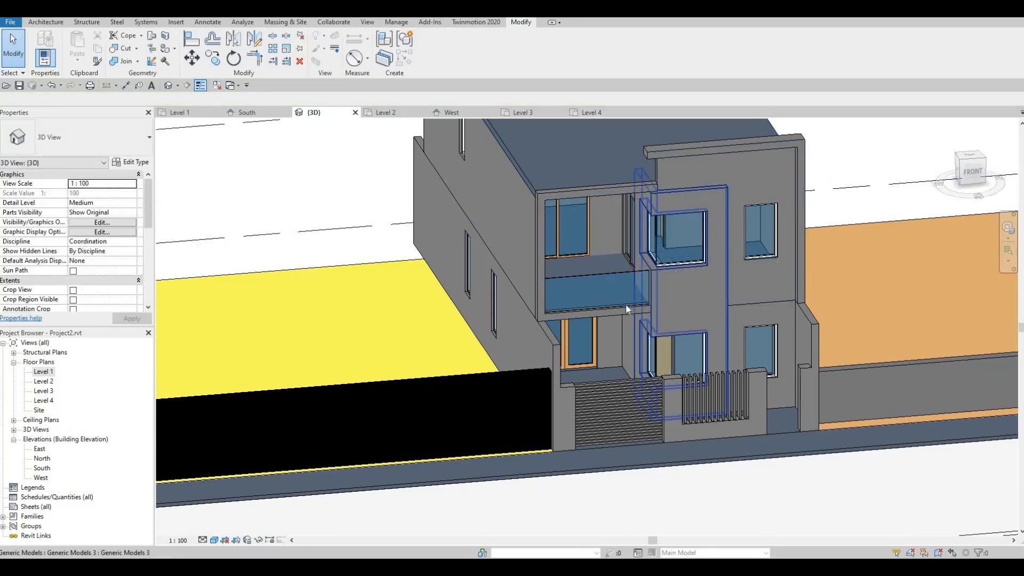
Set the structure layer's material of the Interior Wall 1 type to Softwood, Lumber, using the wall behind the upper corner window.
{"action": "scroll", "coordinate": [621, 261], "scroll_direction": "up", "scroll_amount": 3}
{"action": "scroll", "coordinate": [607, 269], "scroll_direction": "down", "scroll_amount": 1}
{"action": "middle_click_drag", "start_coordinate": [610, 288], "coordinate": [669, 257], "text": "shift"}
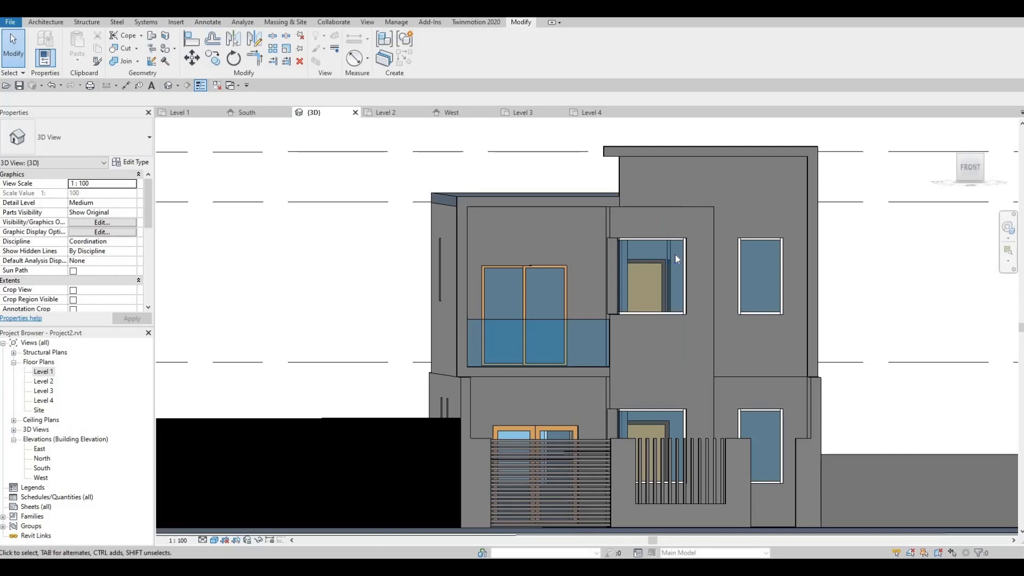
{"action": "left_click", "coordinate": [673, 260]}
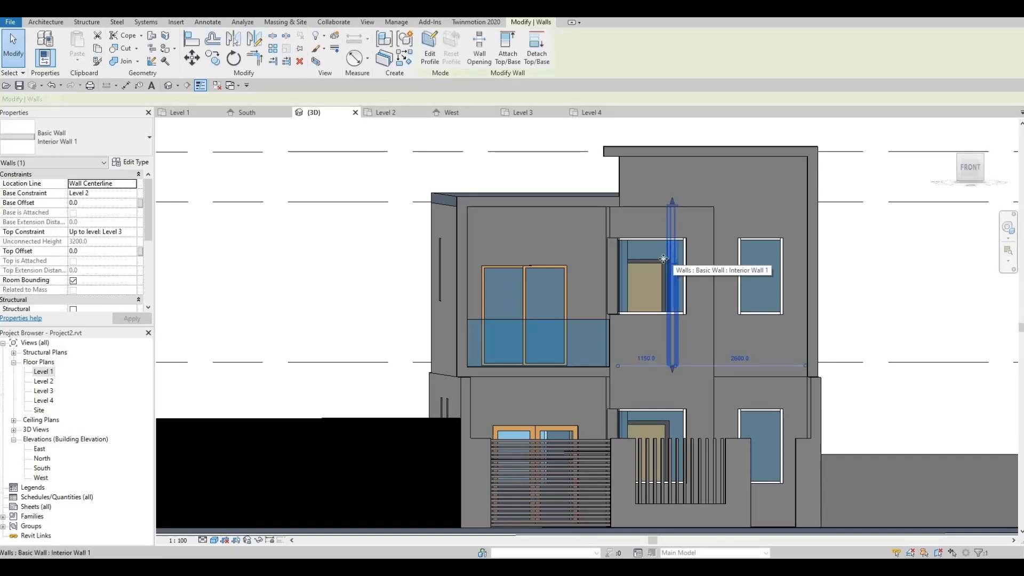
{"action": "left_click", "coordinate": [133, 162]}
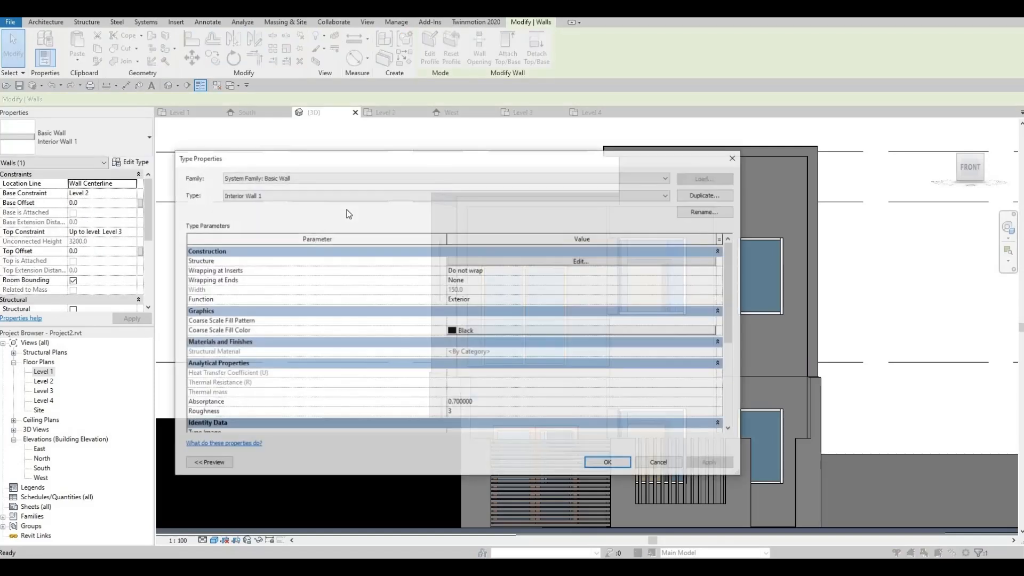
{"action": "left_click", "coordinate": [577, 261]}
{"action": "left_click", "coordinate": [450, 260]}
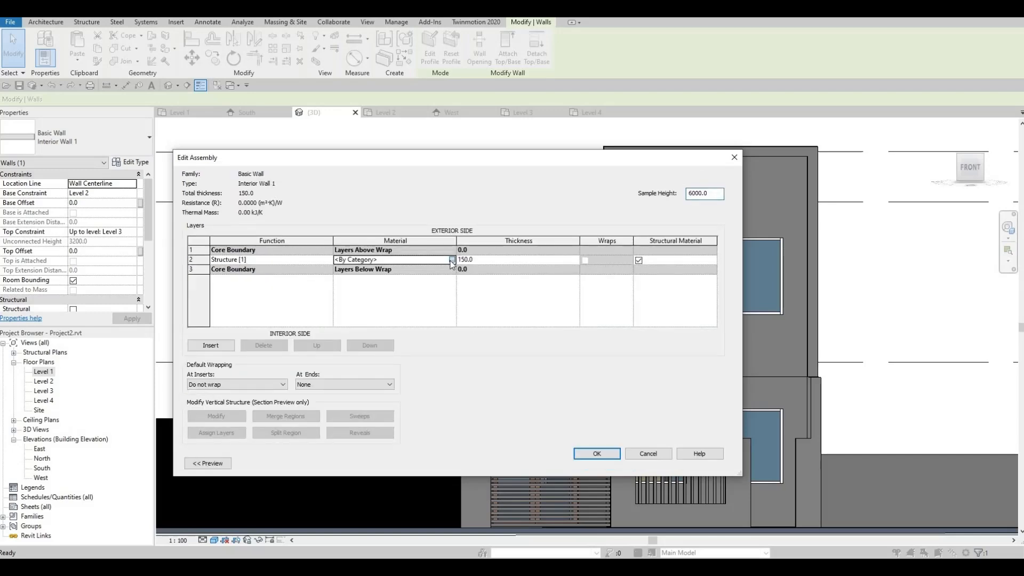
{"action": "left_click", "coordinate": [451, 260]}
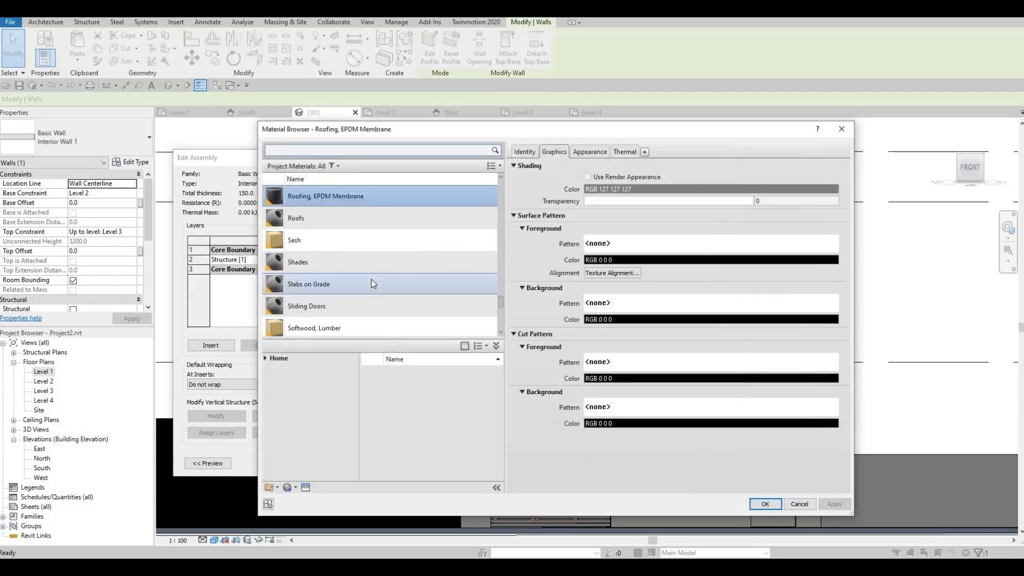
{"action": "left_click", "coordinate": [336, 327]}
{"action": "left_click", "coordinate": [764, 504]}
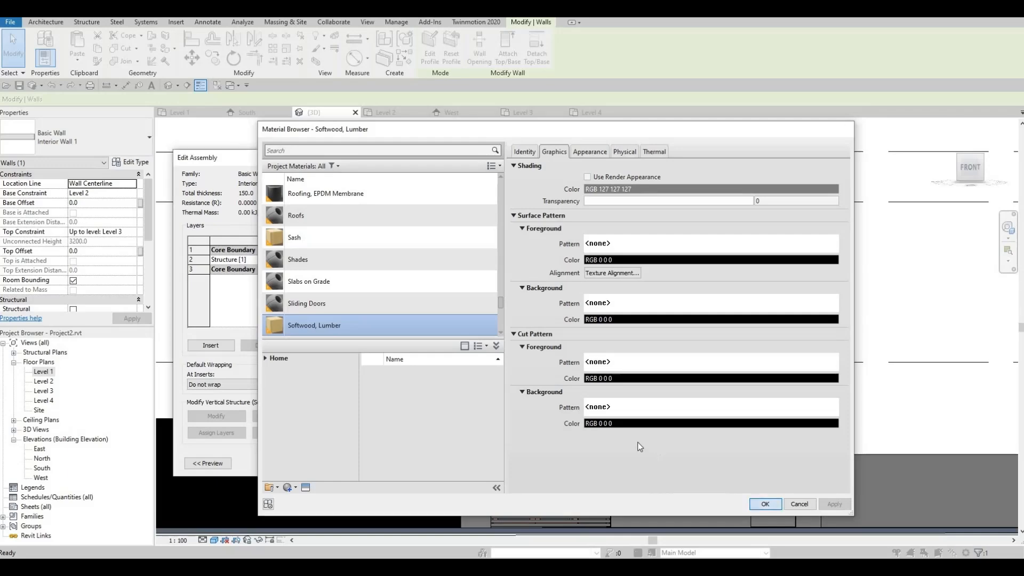
{"action": "left_click", "coordinate": [618, 451]}
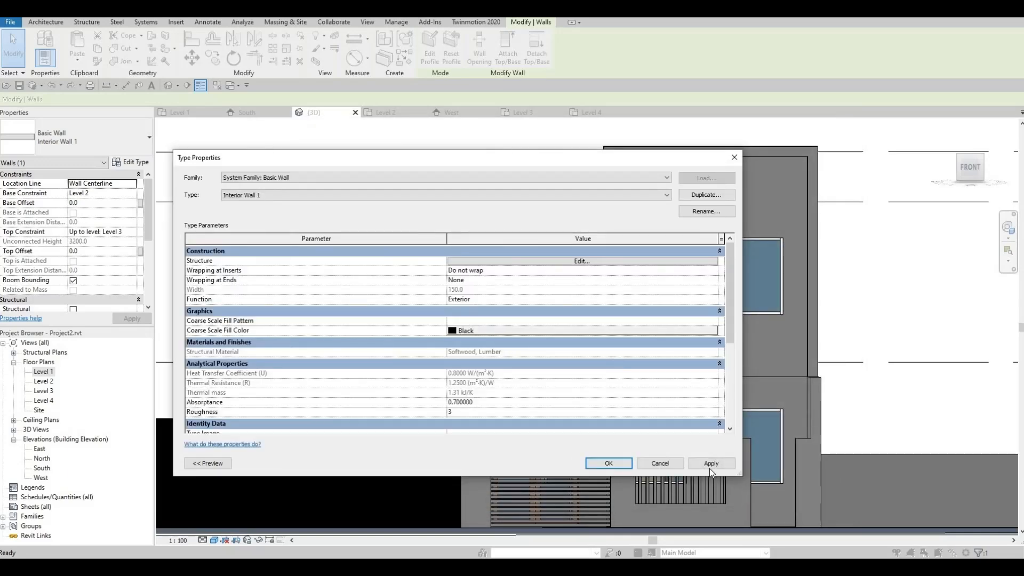
{"action": "left_click", "coordinate": [623, 463]}
{"action": "key", "text": "Escape"}
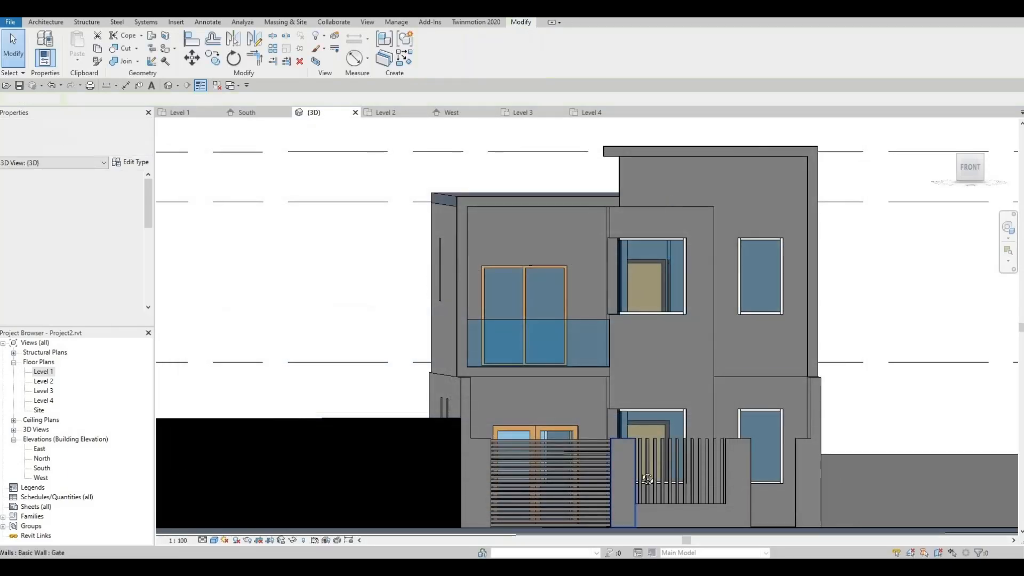
{"action": "middle_click_drag", "start_coordinate": [698, 476], "coordinate": [741, 474], "text": "shift"}
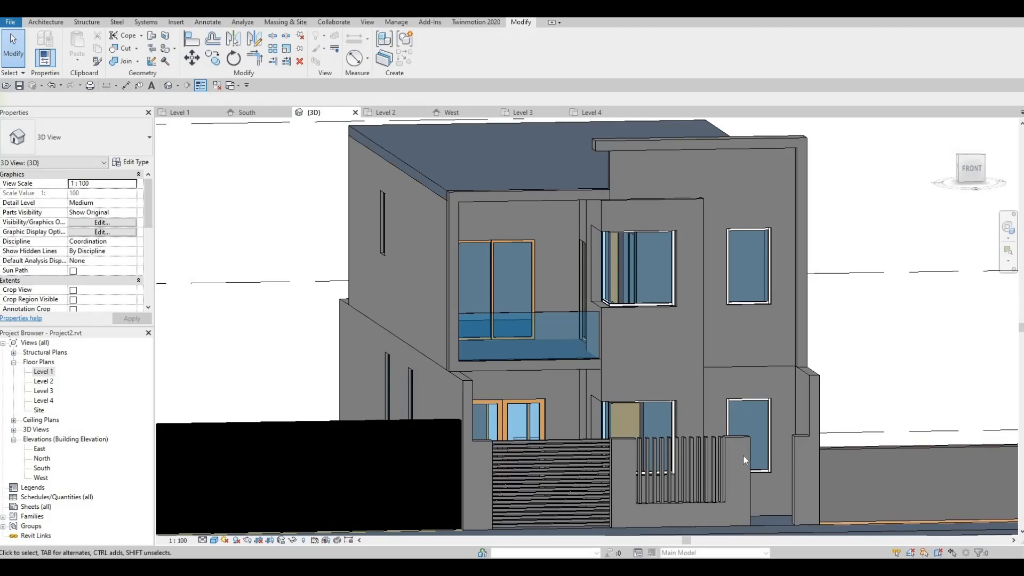
{"action": "left_click", "coordinate": [746, 439]}
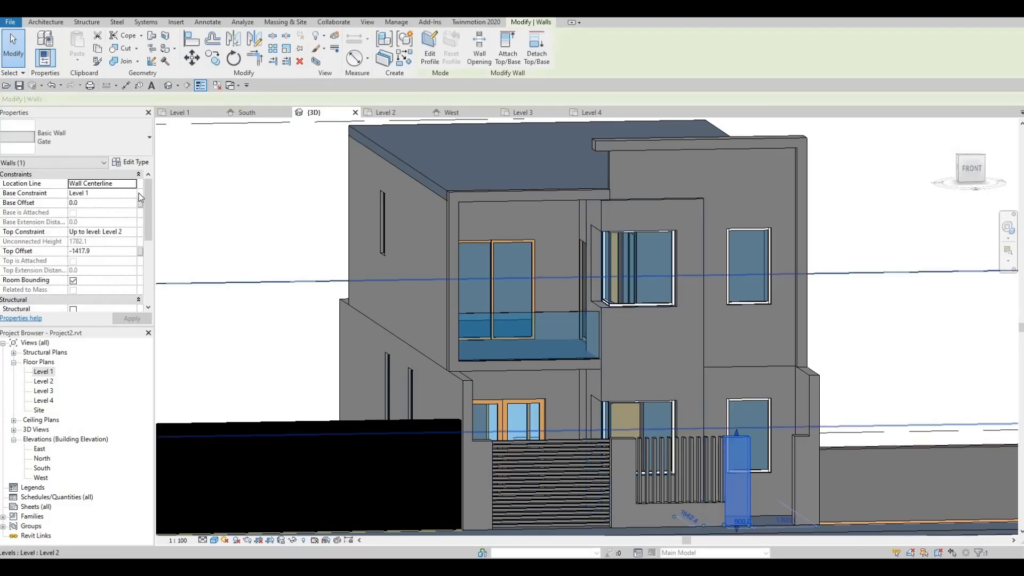
{"action": "left_click", "coordinate": [429, 49]}
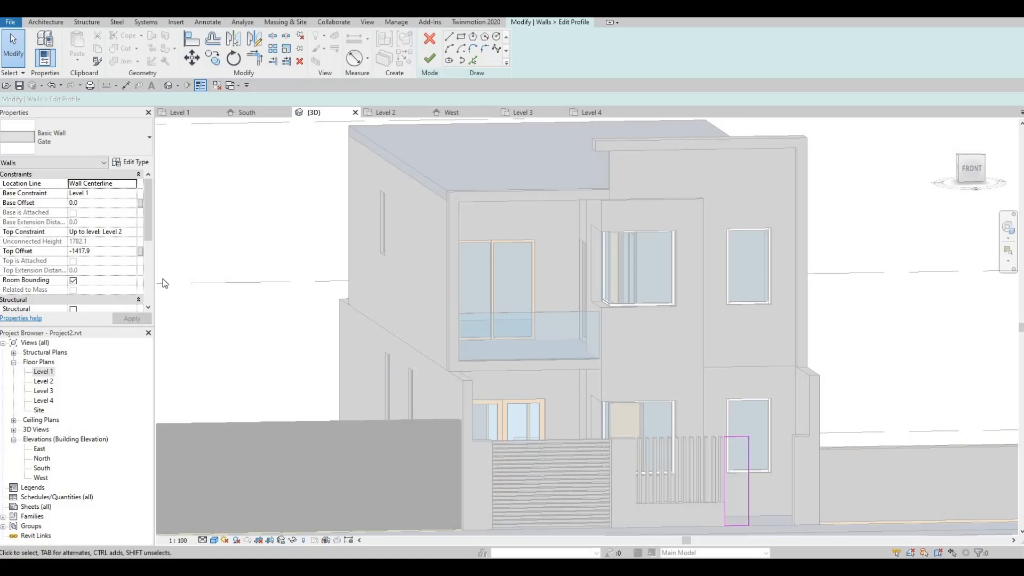
{"action": "left_click", "coordinate": [430, 39]}
{"action": "key", "text": "Escape"}
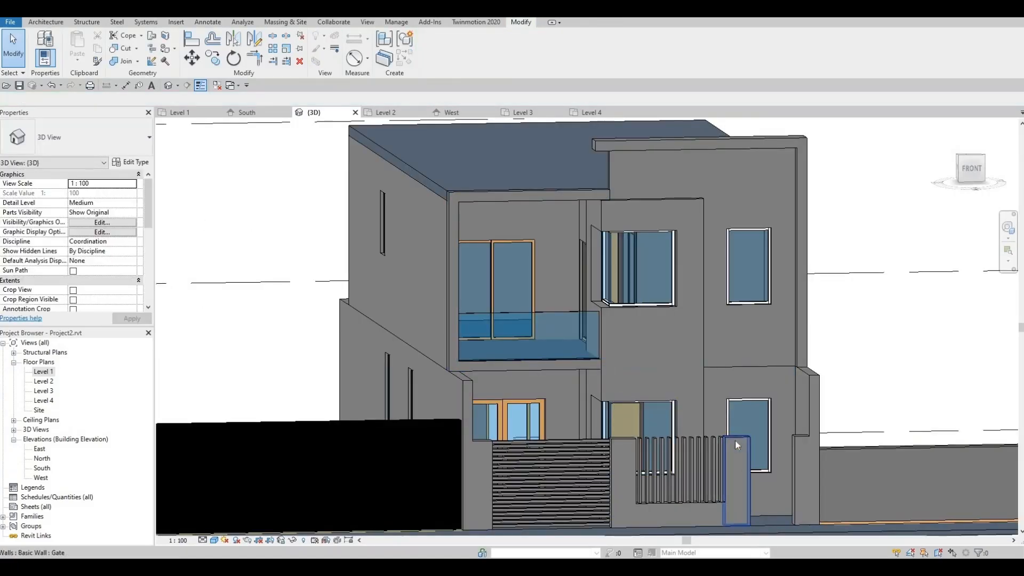
Set the structure layer's material of the Gate wall type to Stainless Steel and accept the type.
{"action": "left_click", "coordinate": [735, 439]}
{"action": "left_click", "coordinate": [132, 162]}
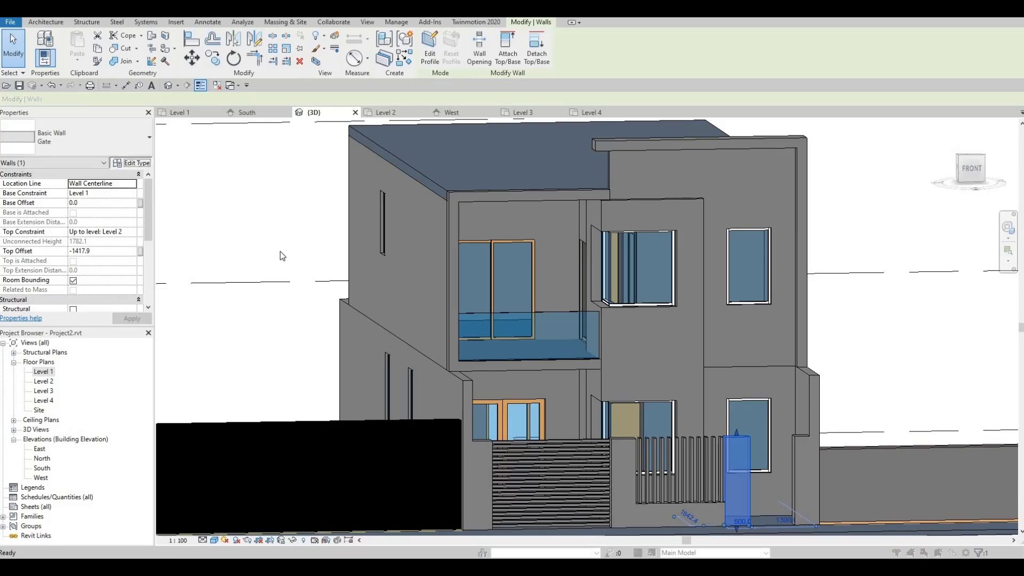
{"action": "left_click", "coordinate": [529, 262]}
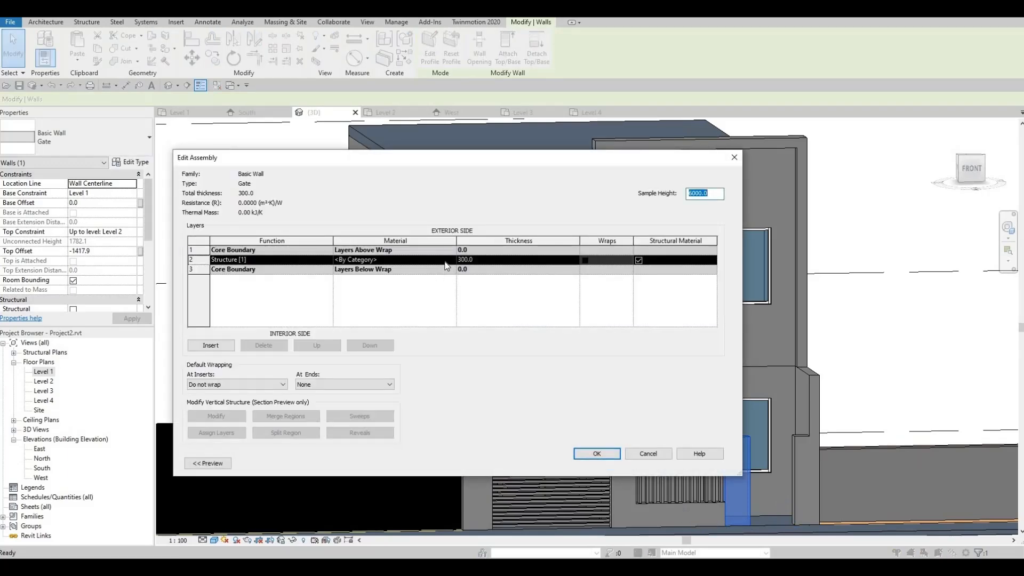
{"action": "left_click", "coordinate": [447, 261]}
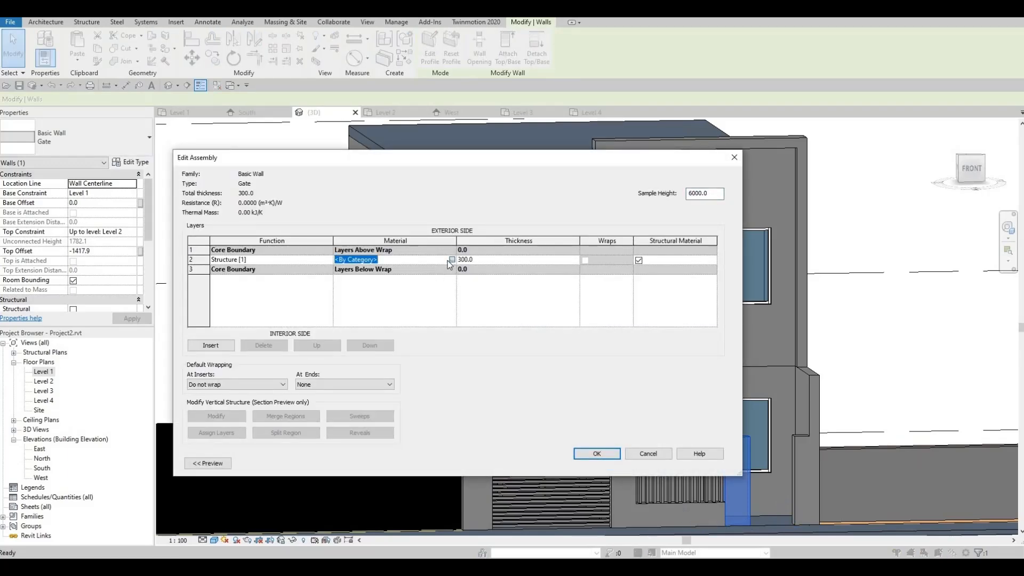
{"action": "left_click", "coordinate": [452, 260]}
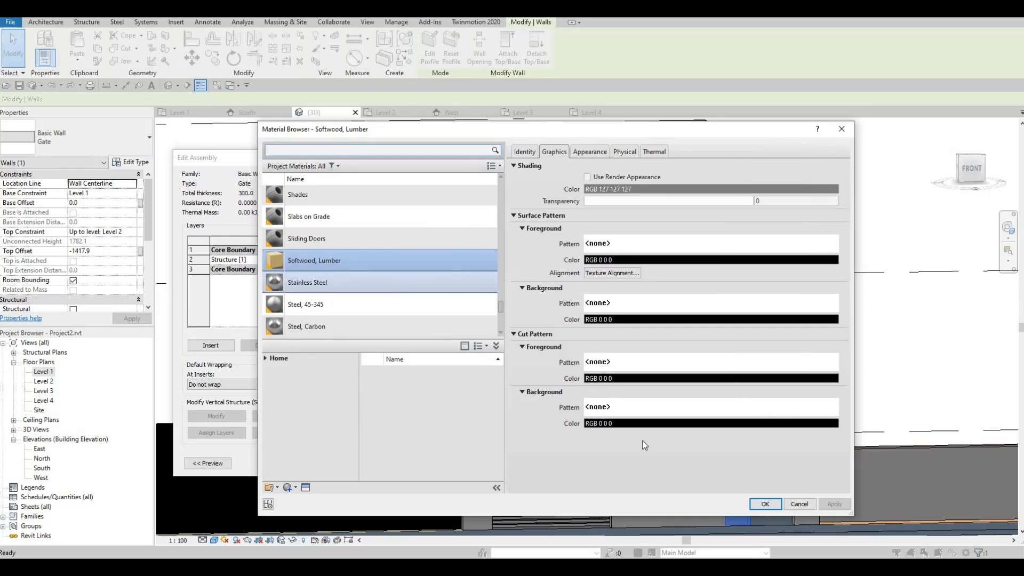
{"action": "left_click", "coordinate": [762, 504]}
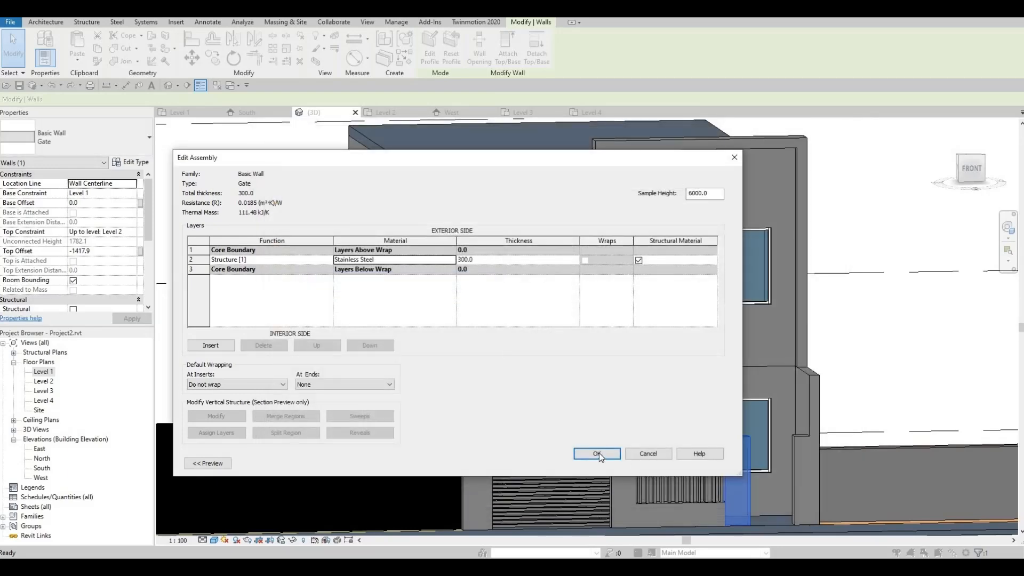
{"action": "left_click", "coordinate": [599, 452]}
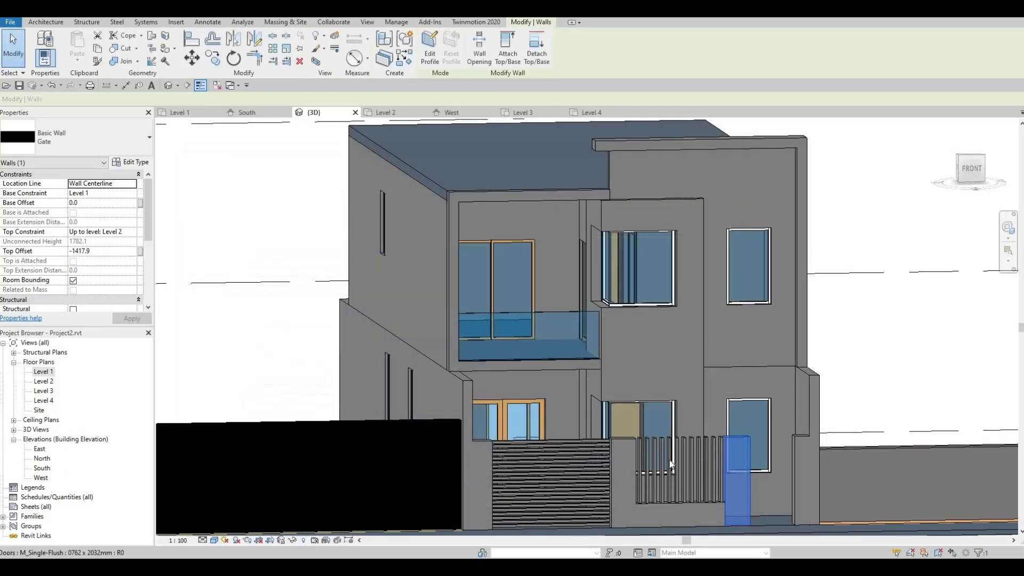
{"action": "key", "text": "Escape"}
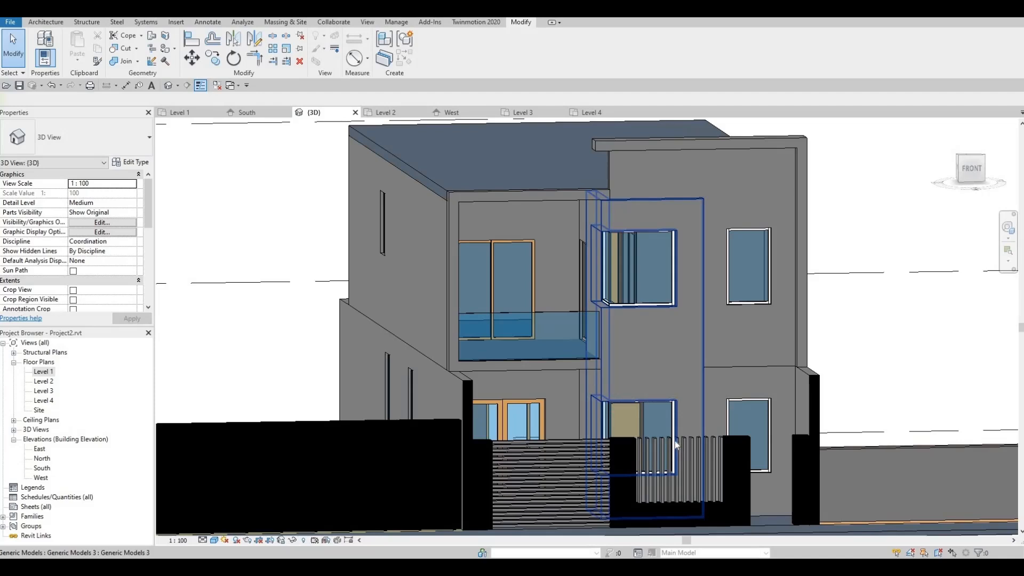
Open the front fence's vertical-bar generic model for in-place editing and check the type properties of its leftmost bar's array group.
{"action": "left_click", "coordinate": [674, 459]}
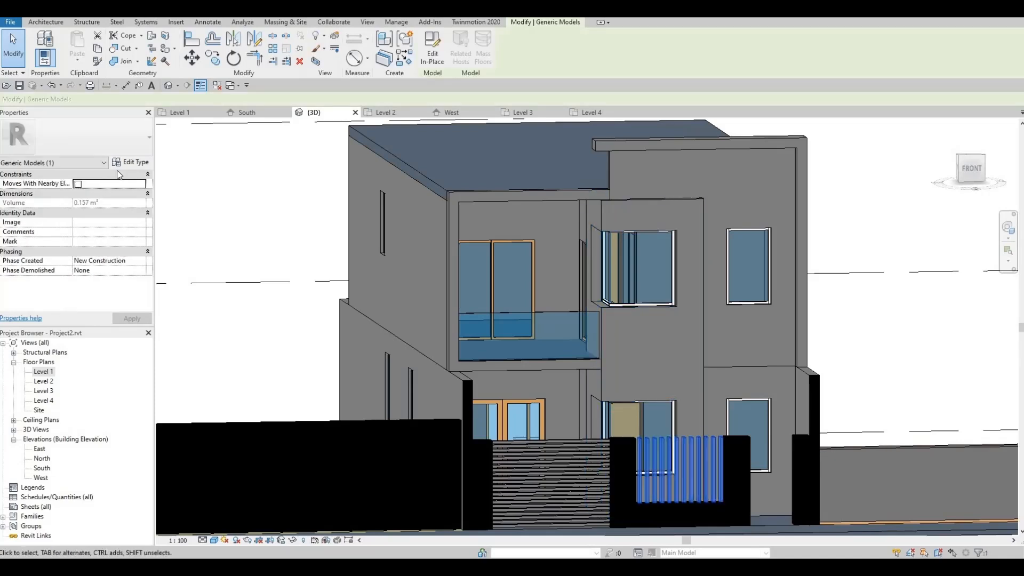
{"action": "left_click", "coordinate": [433, 53]}
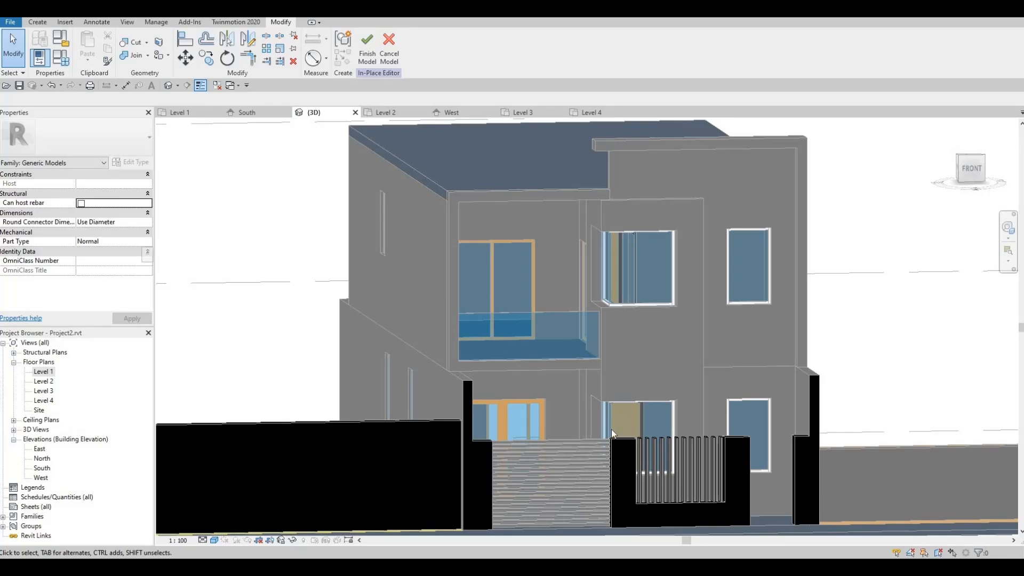
{"action": "left_click", "coordinate": [651, 441]}
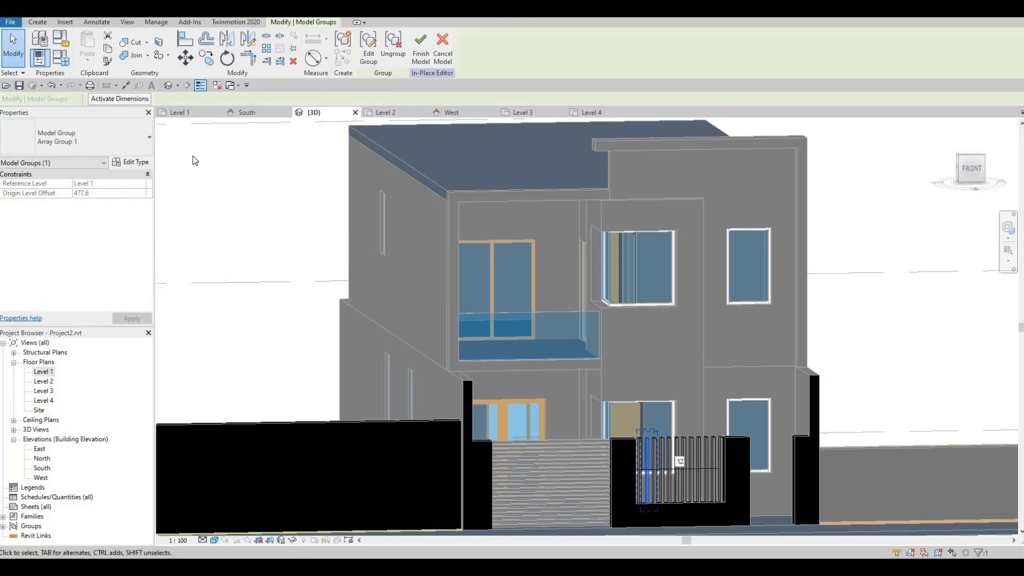
{"action": "left_click", "coordinate": [135, 162]}
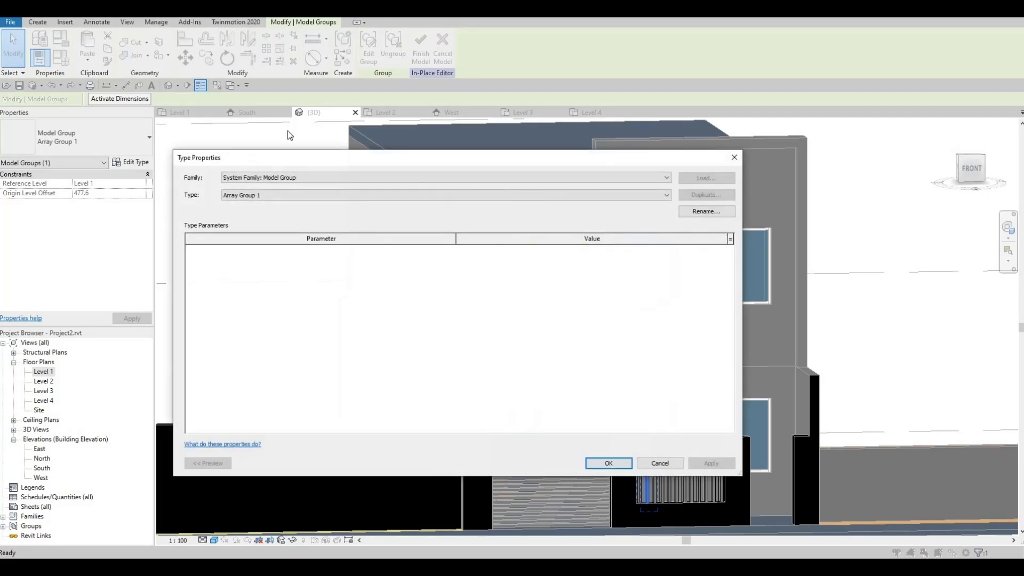
{"action": "left_click", "coordinate": [650, 464]}
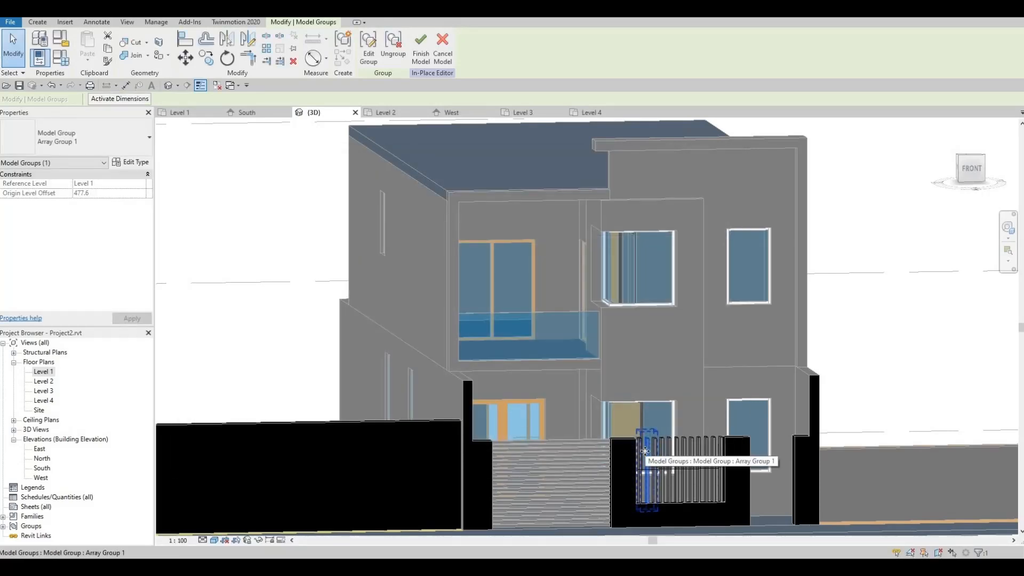
Ungroup the fence's vertical-bar array groups, including the second bar from the fence's left end.
{"action": "left_click", "coordinate": [698, 450]}
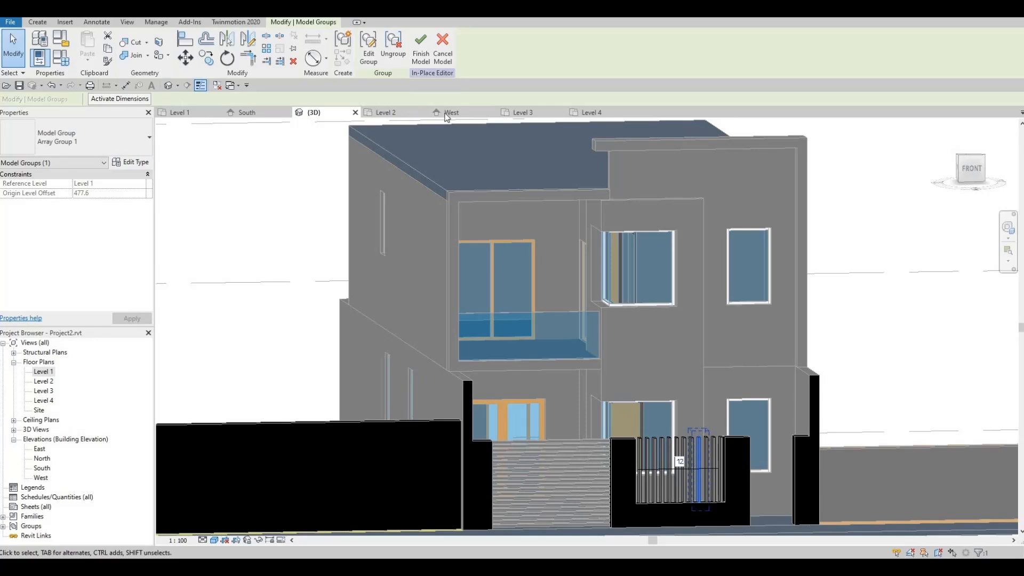
{"action": "left_click", "coordinate": [393, 48]}
{"action": "left_click", "coordinate": [711, 449]}
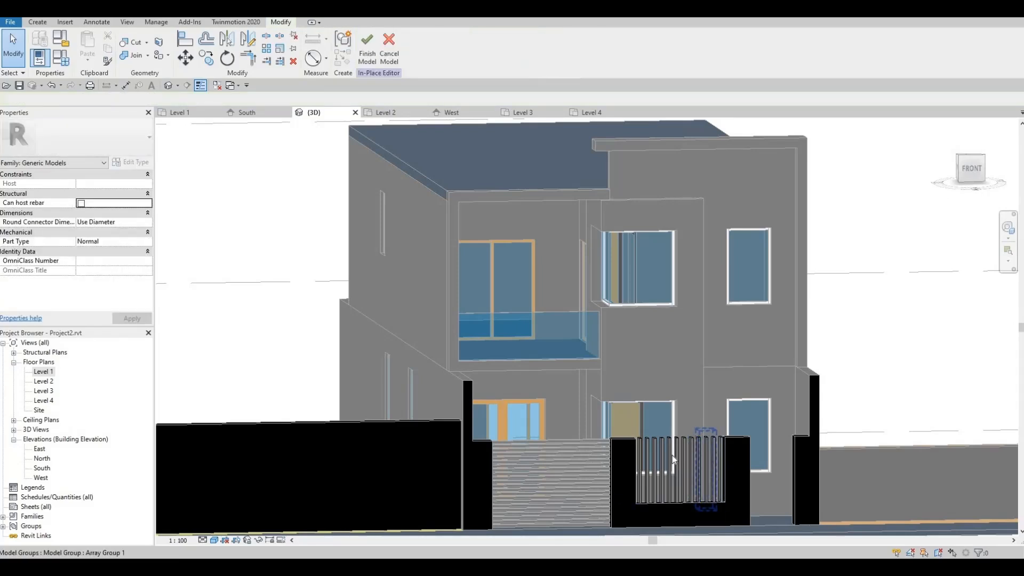
{"action": "left_click_drag", "start_coordinate": [673, 457], "coordinate": [633, 455]}
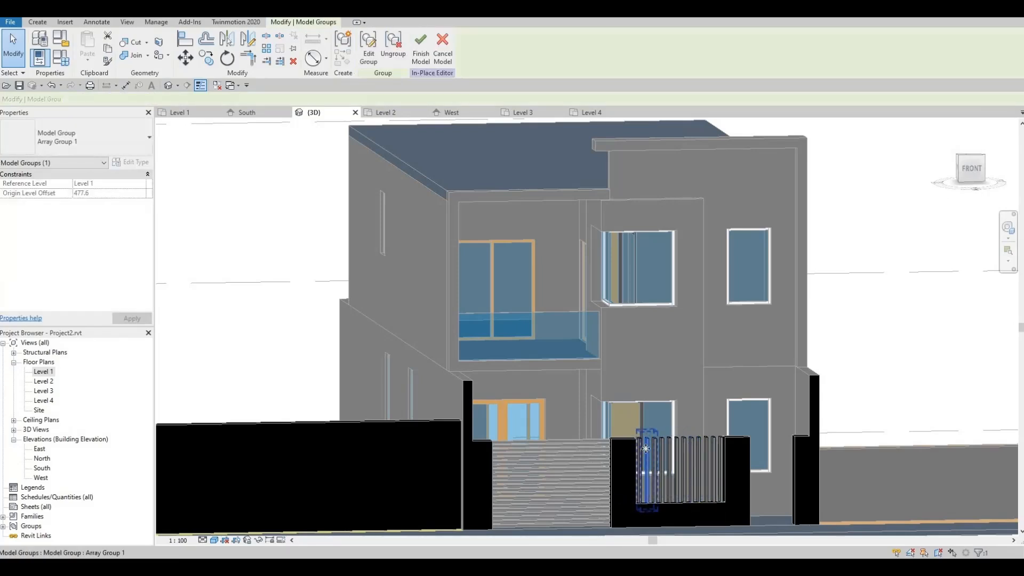
{"action": "left_click", "coordinate": [385, 57]}
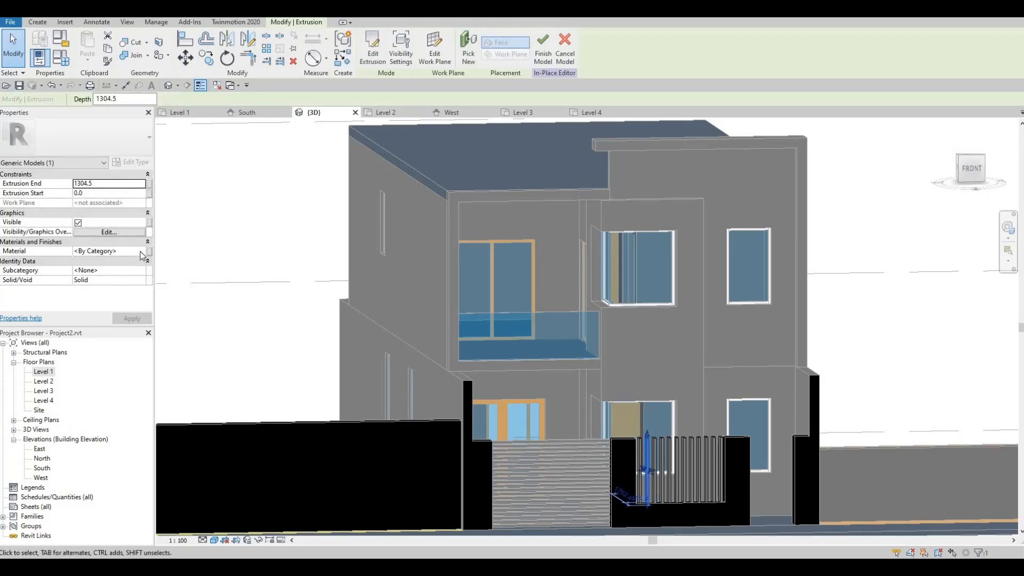
Set the second fence bar's material to Wood - Birch - Solid Stained Light Low Gloss and finish the in-place model.
{"action": "left_click", "coordinate": [142, 251]}
{"action": "left_click", "coordinate": [143, 251]}
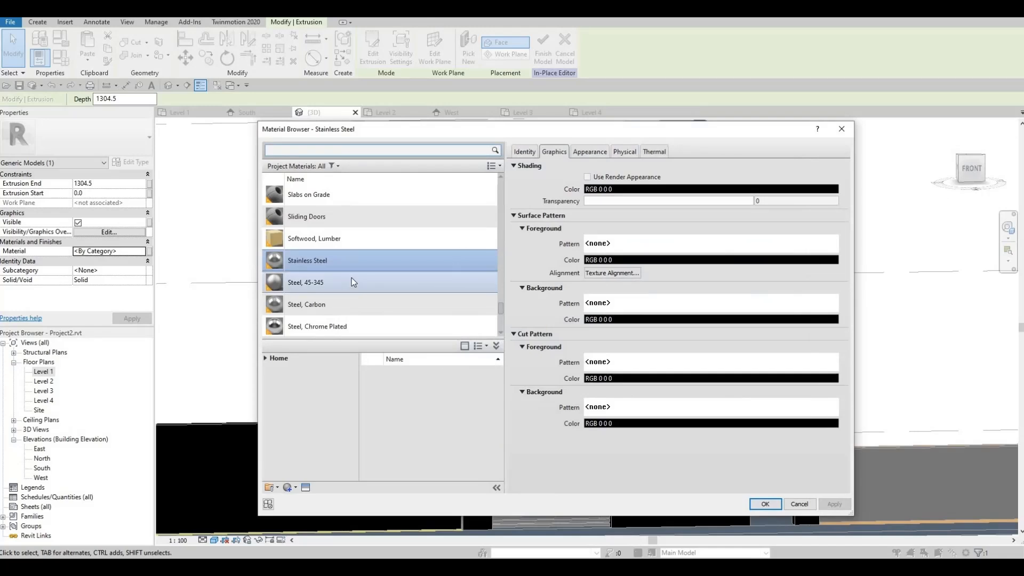
{"action": "scroll", "coordinate": [352, 282], "scroll_direction": "down", "scroll_amount": 5}
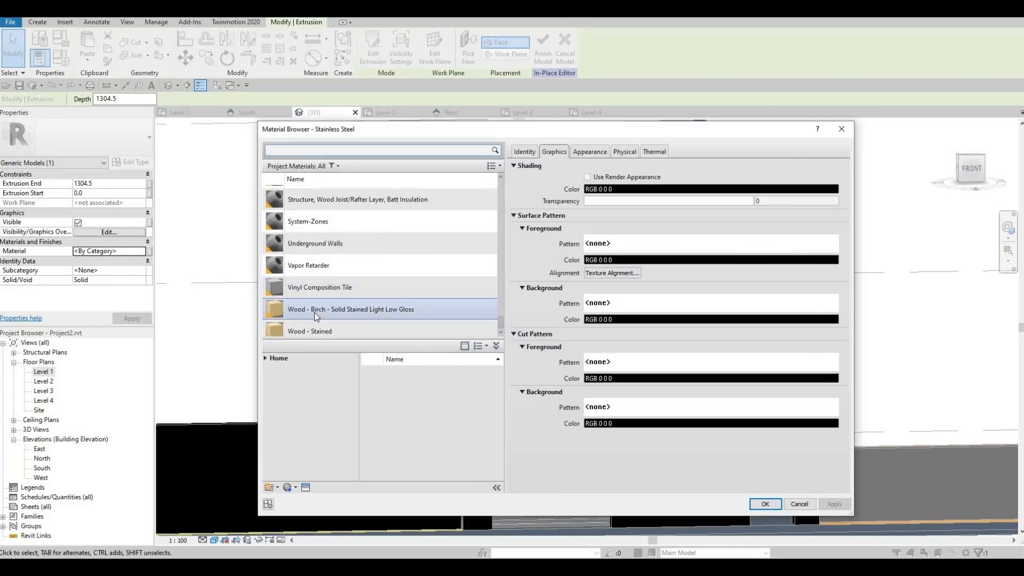
{"action": "left_click", "coordinate": [316, 310]}
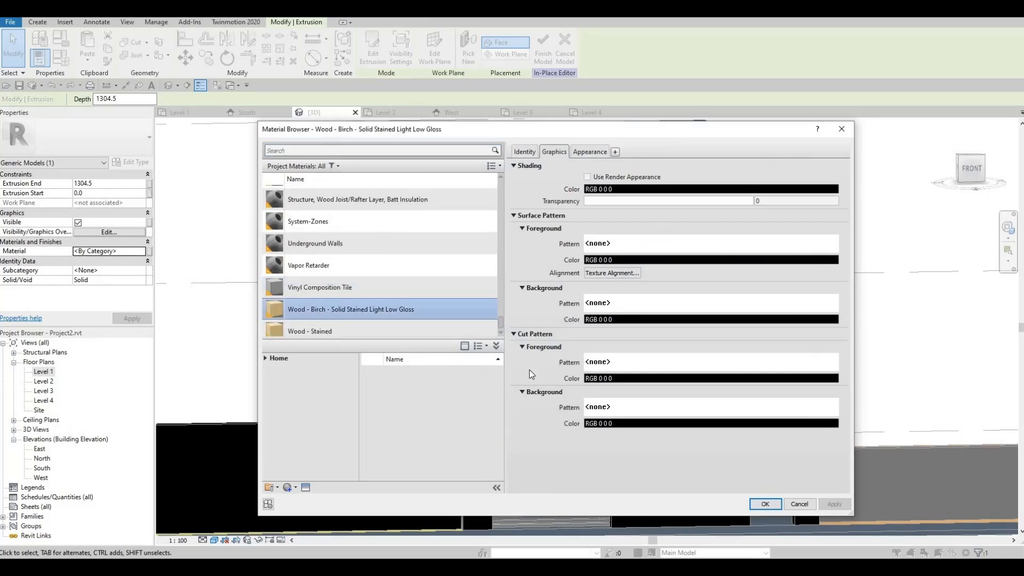
{"action": "left_click", "coordinate": [765, 504]}
{"action": "left_click", "coordinate": [539, 53]}
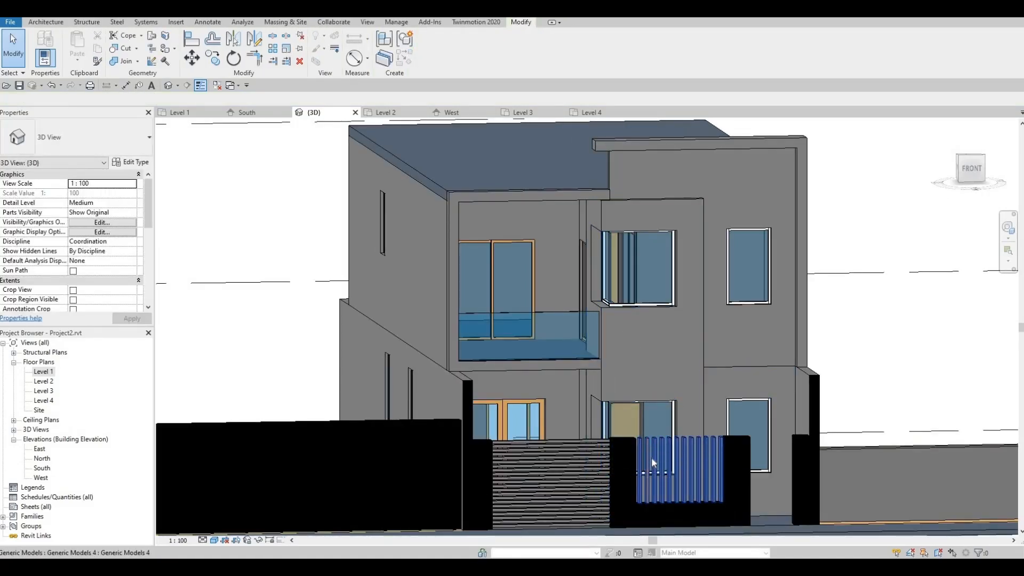
Set the material of the facade extrusion around the two corner windows to Wood - Stained and finish the in-place model.
{"action": "scroll", "coordinate": [648, 453], "scroll_direction": "up", "scroll_amount": 3}
{"action": "scroll", "coordinate": [602, 297], "scroll_direction": "up", "scroll_amount": 2}
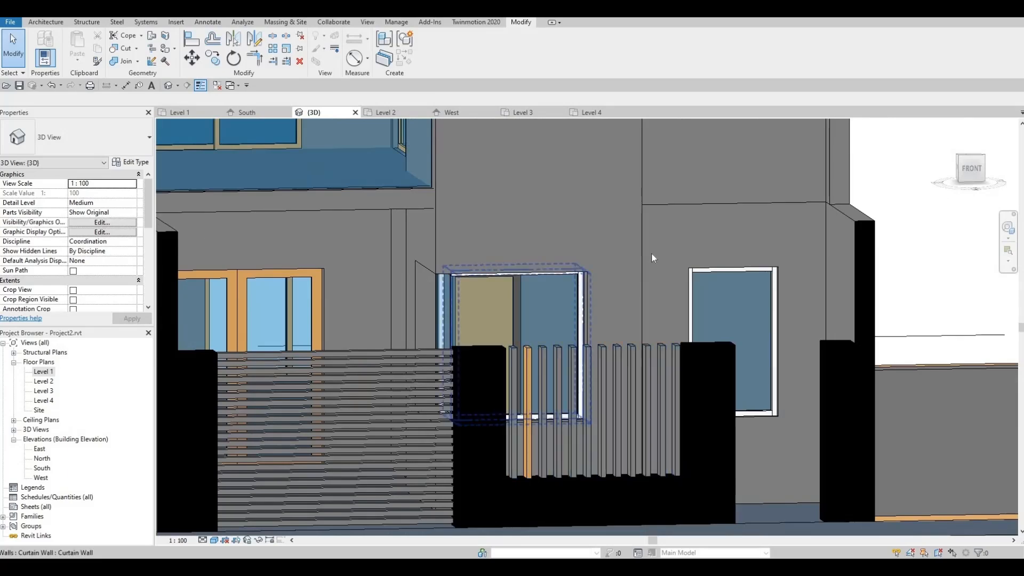
{"action": "left_click", "coordinate": [619, 267]}
{"action": "middle_click_drag", "start_coordinate": [592, 350], "coordinate": [589, 394]}
{"action": "scroll", "coordinate": [588, 394], "scroll_direction": "down", "scroll_amount": 1}
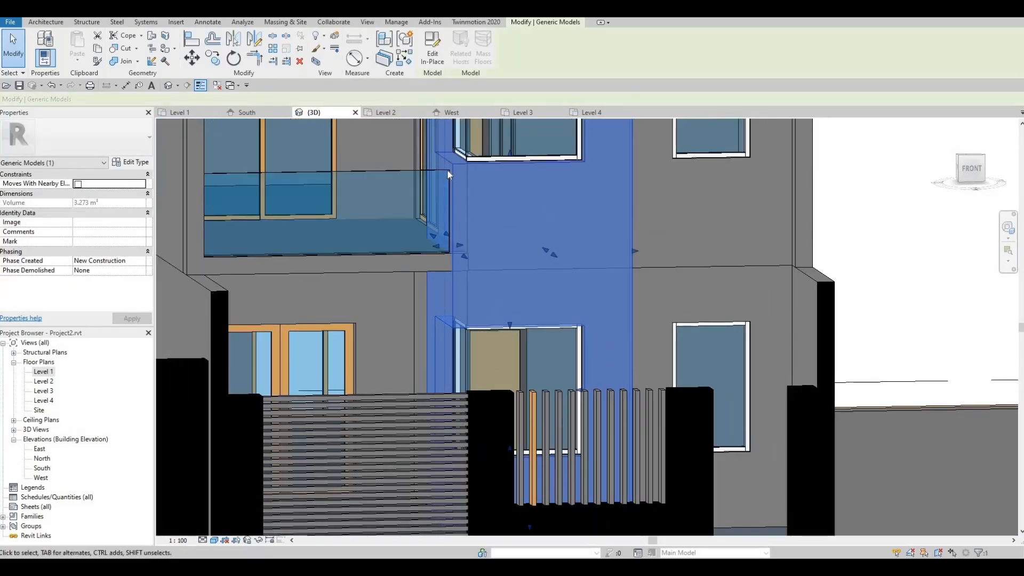
{"action": "left_click", "coordinate": [434, 60]}
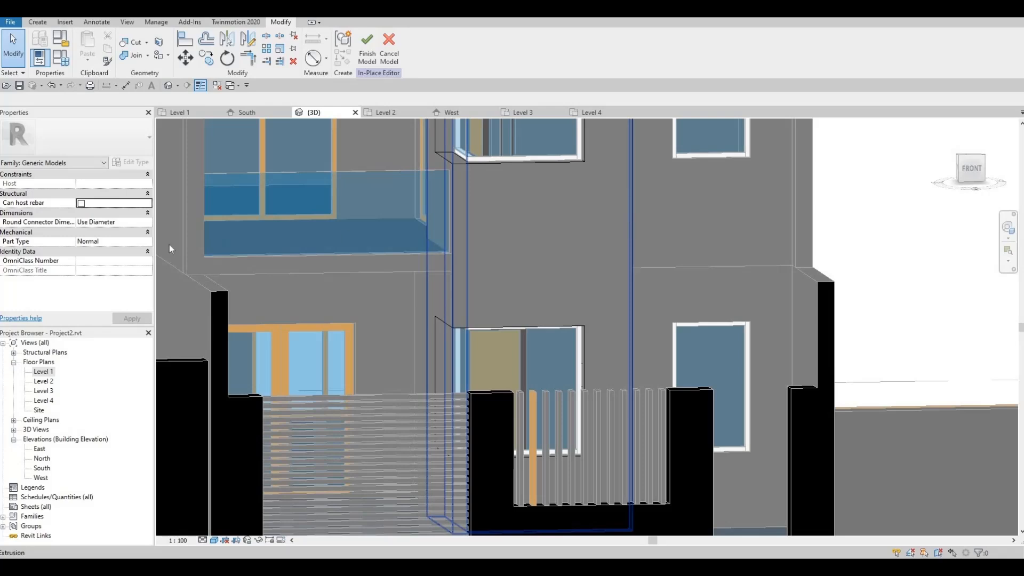
{"action": "left_click", "coordinate": [629, 222]}
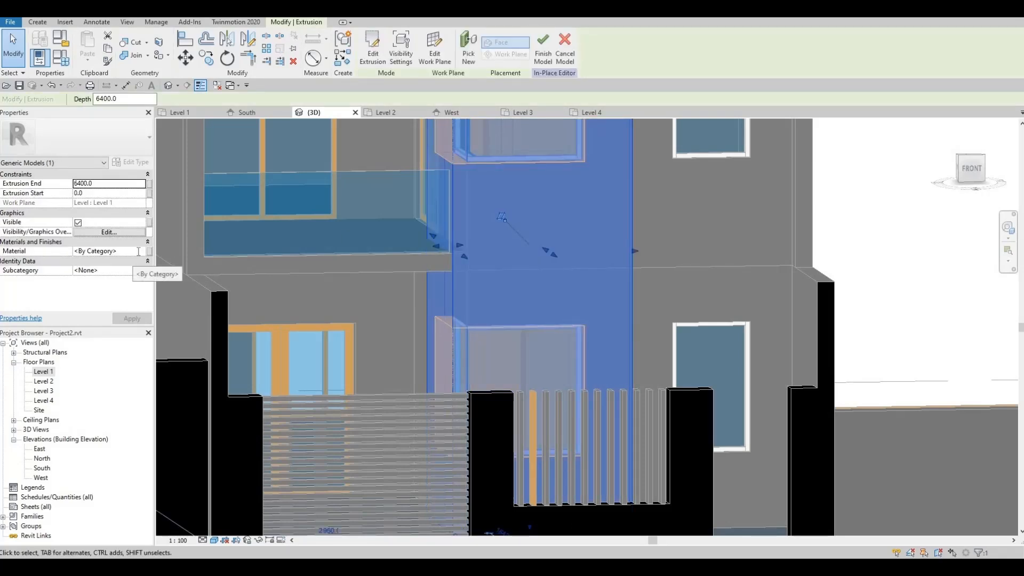
{"action": "left_click", "coordinate": [141, 255]}
{"action": "left_click", "coordinate": [141, 253]}
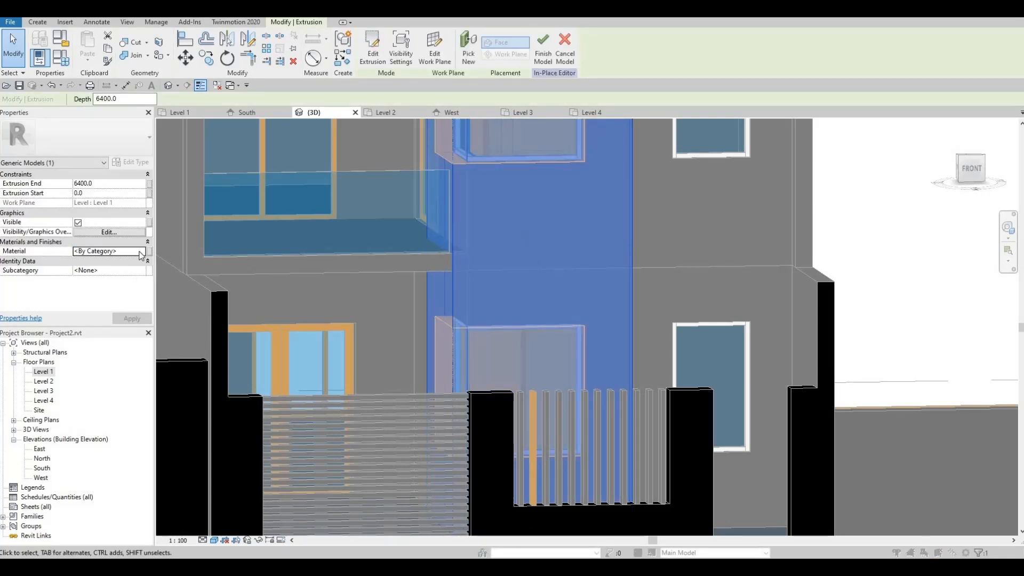
{"action": "left_click", "coordinate": [350, 328]}
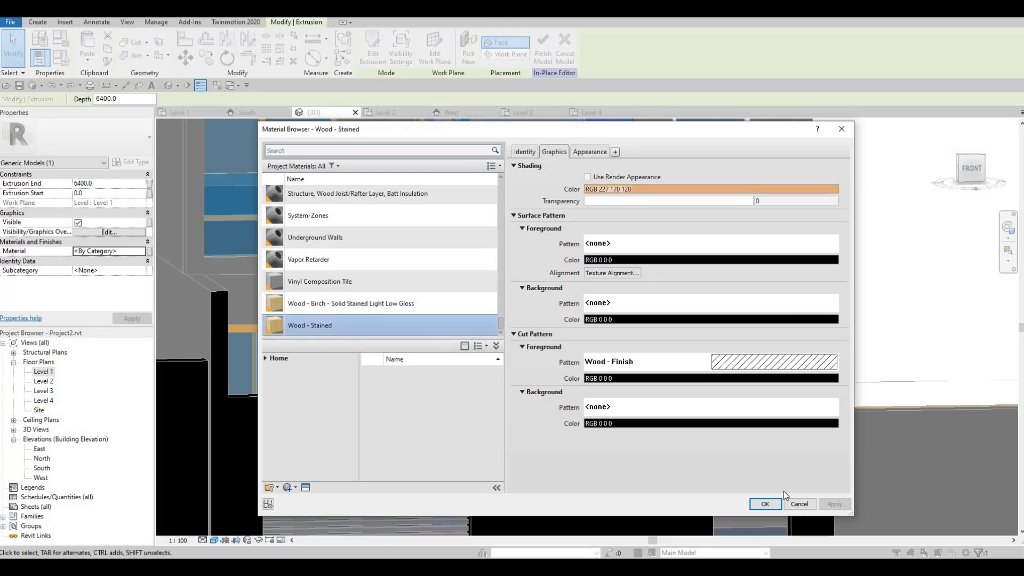
{"action": "left_click", "coordinate": [765, 505]}
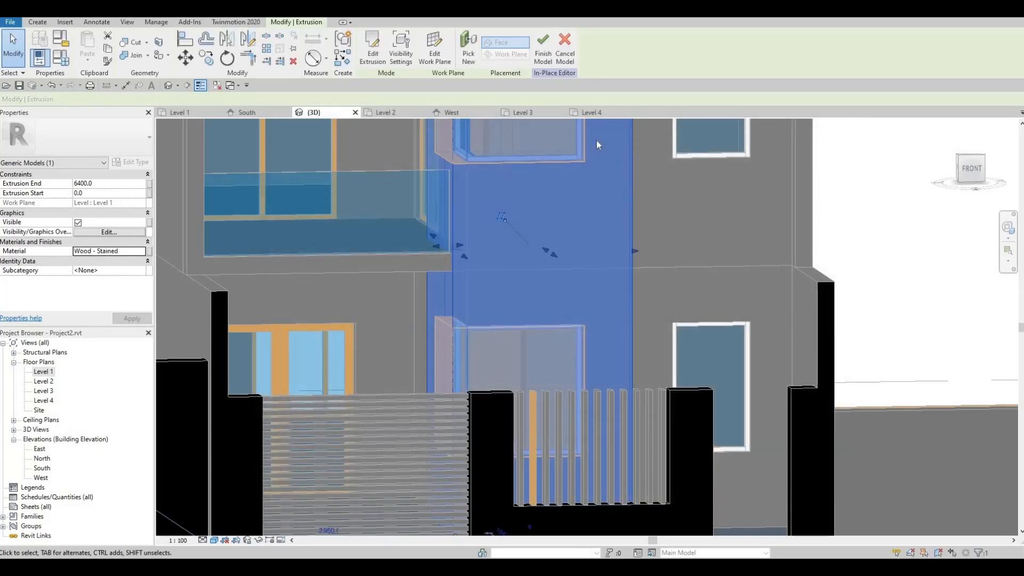
{"action": "left_click", "coordinate": [543, 49]}
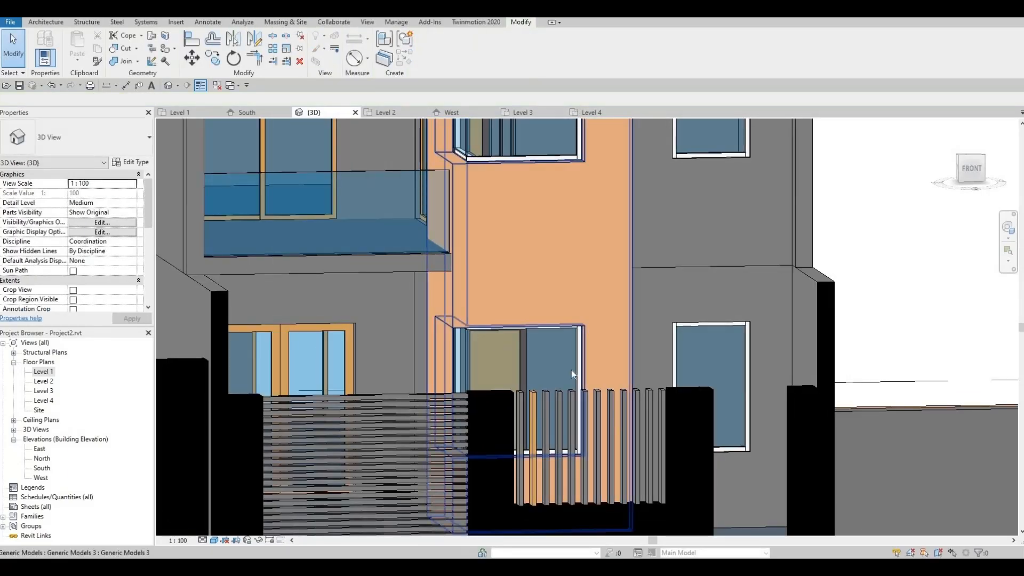
Edit the gate slat model in place, set the bottom slat extrusion's material to Plastic, and finish the model.
{"action": "middle_click_drag", "start_coordinate": [392, 346], "coordinate": [457, 357]}
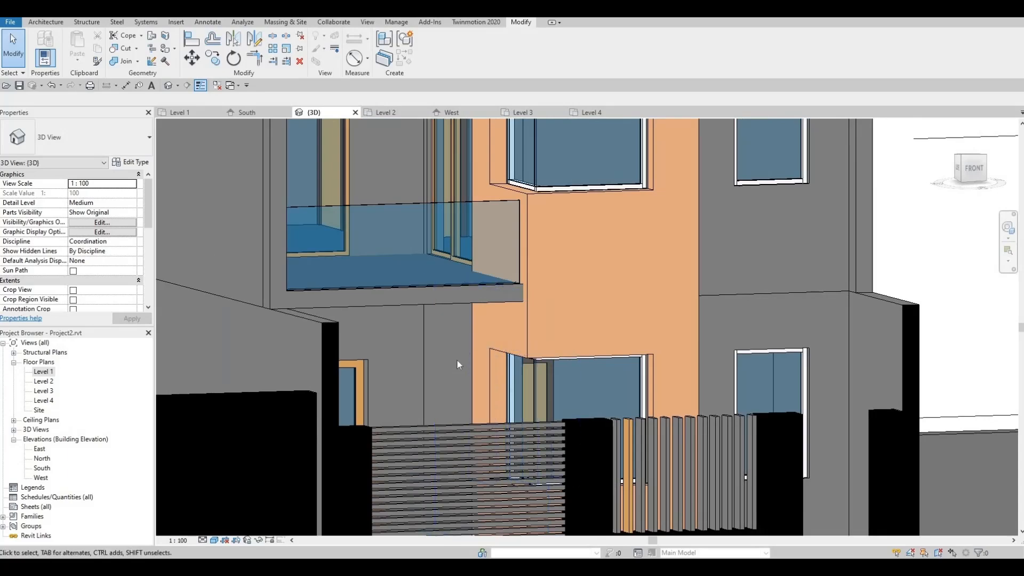
{"action": "scroll", "coordinate": [453, 366], "scroll_direction": "down", "scroll_amount": 2}
{"action": "scroll", "coordinate": [448, 401], "scroll_direction": "up", "scroll_amount": 1}
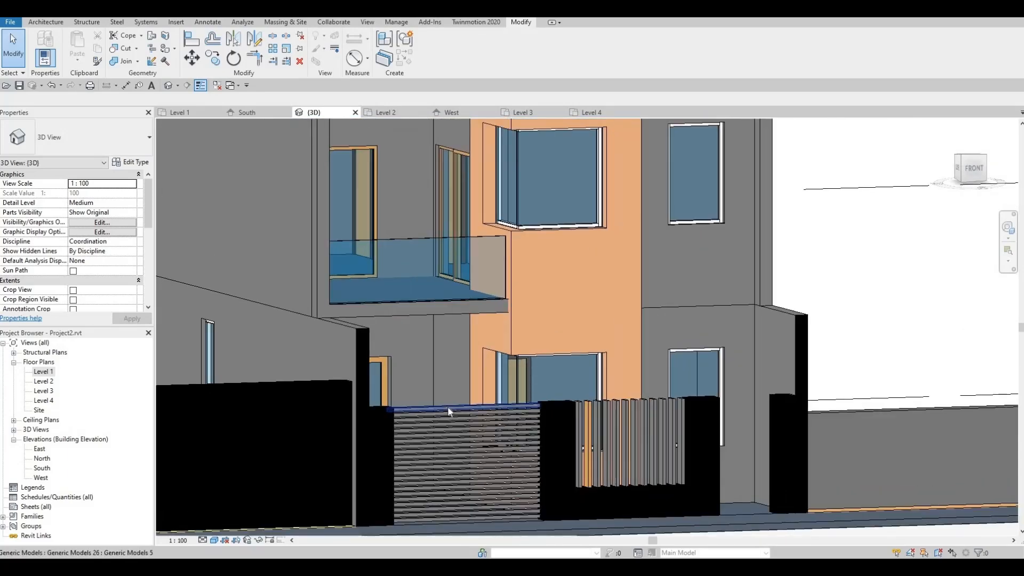
{"action": "left_click", "coordinate": [448, 410]}
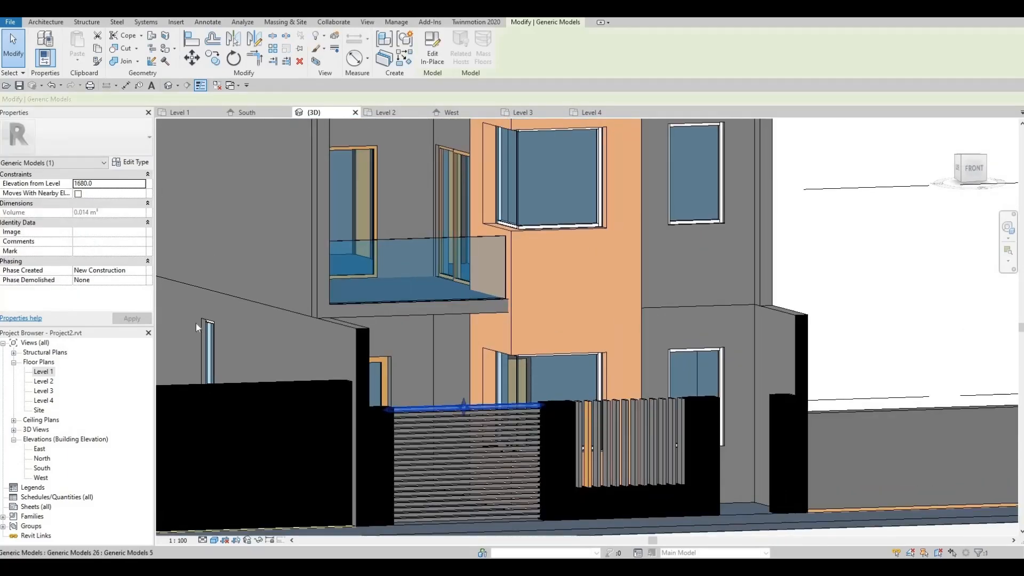
{"action": "left_click", "coordinate": [431, 56]}
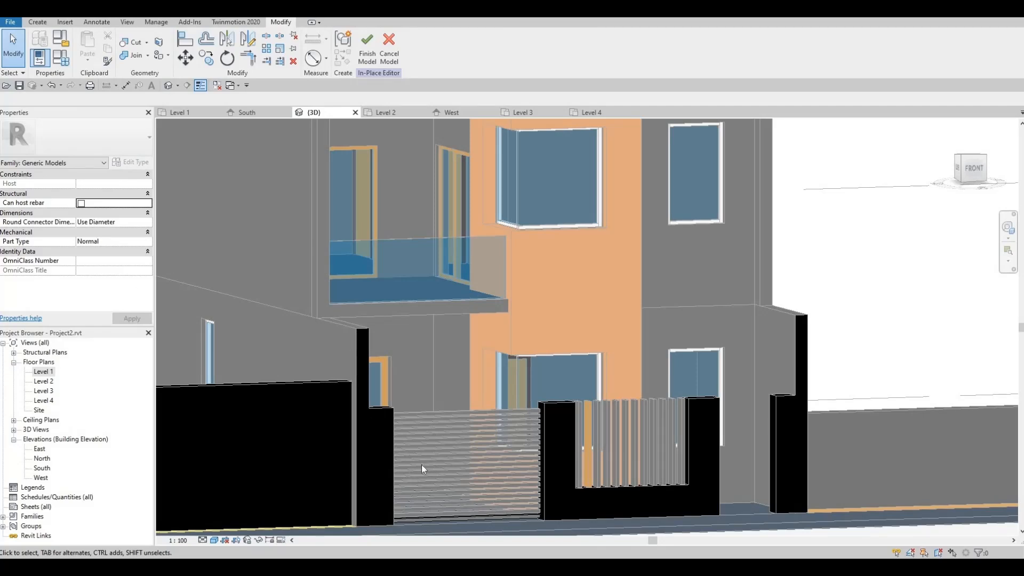
{"action": "left_click", "coordinate": [446, 516]}
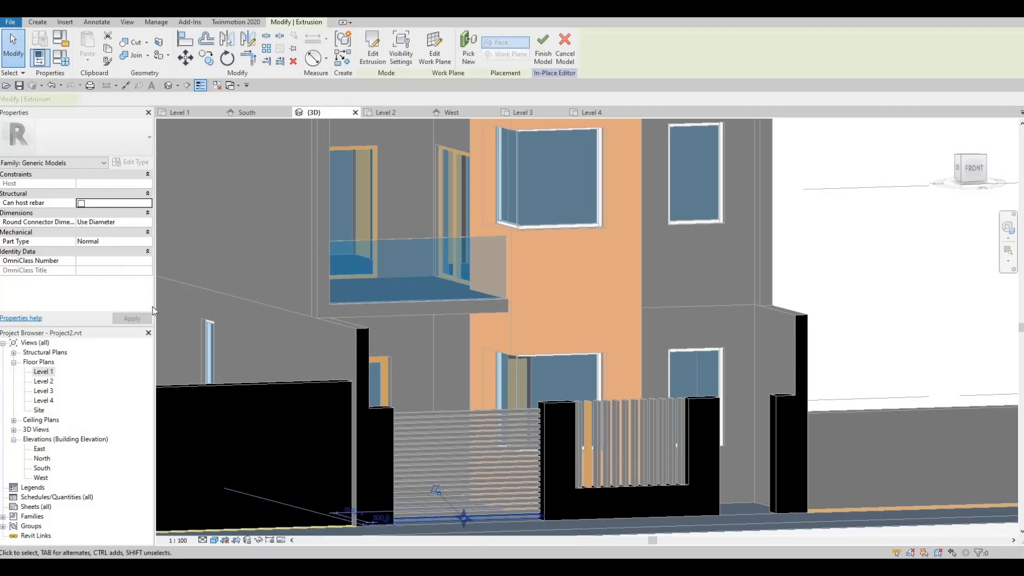
{"action": "left_click", "coordinate": [144, 252]}
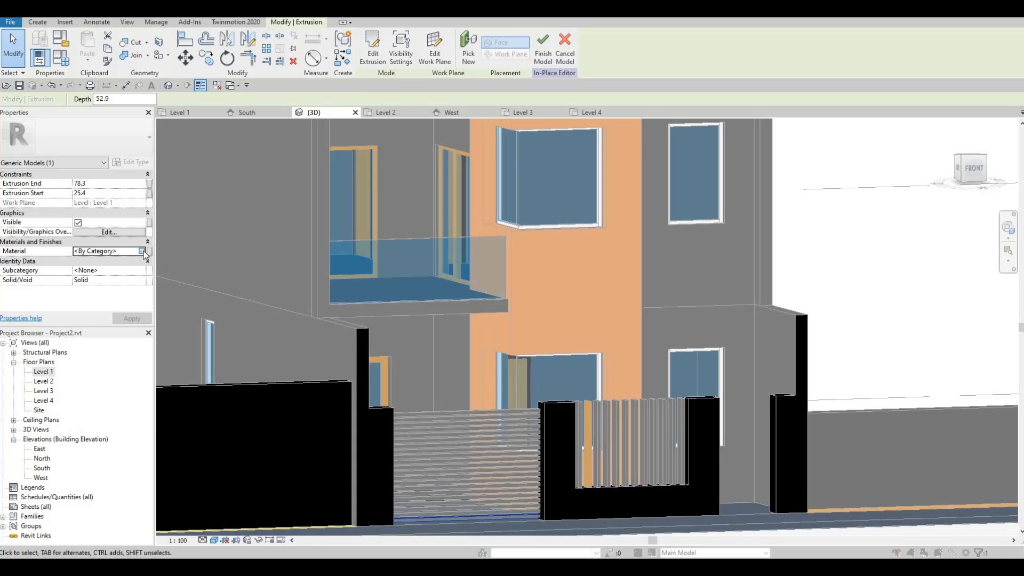
{"action": "left_click", "coordinate": [143, 251]}
{"action": "scroll", "coordinate": [395, 286], "scroll_direction": "up", "scroll_amount": 3}
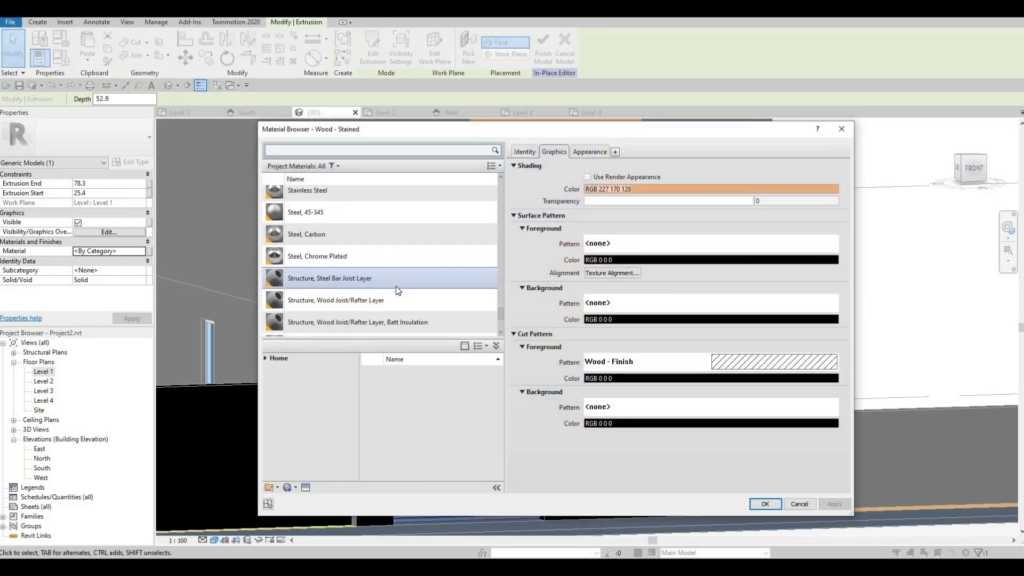
{"action": "scroll", "coordinate": [396, 290], "scroll_direction": "up", "scroll_amount": 2}
{"action": "scroll", "coordinate": [395, 290], "scroll_direction": "up", "scroll_amount": 2}
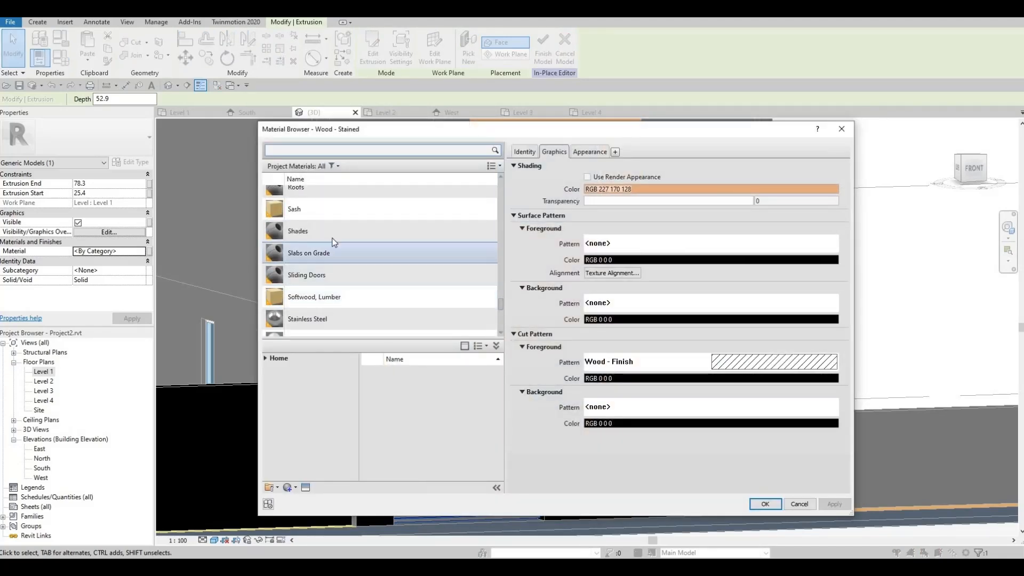
{"action": "scroll", "coordinate": [336, 261], "scroll_direction": "up", "scroll_amount": 4}
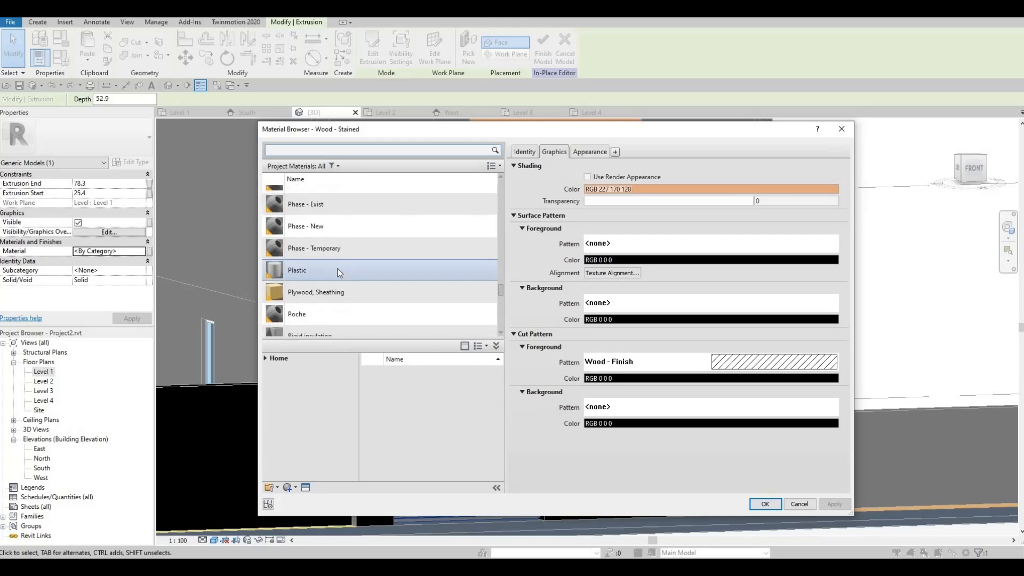
{"action": "left_click", "coordinate": [337, 270]}
{"action": "left_click", "coordinate": [765, 504]}
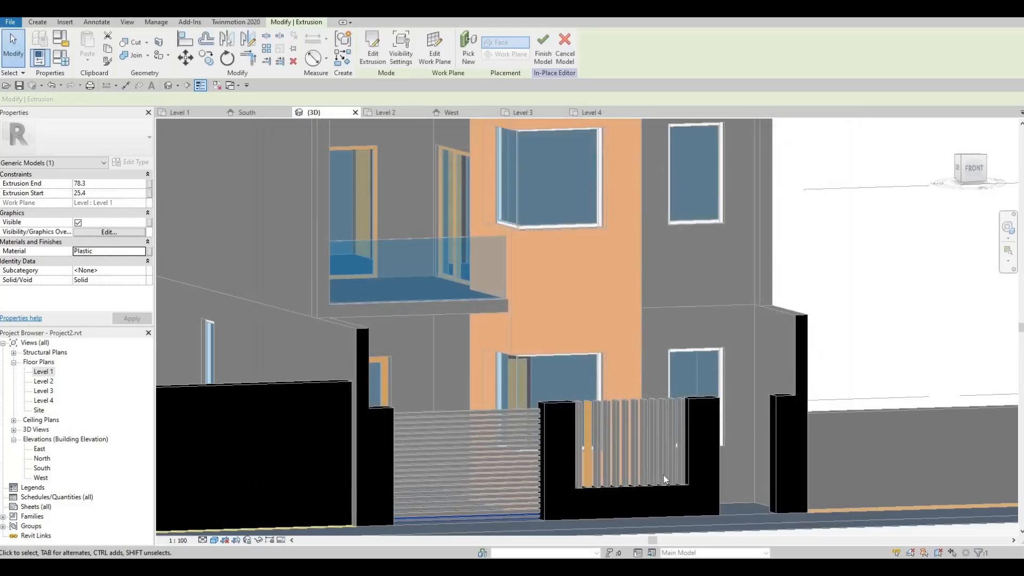
{"action": "left_click", "coordinate": [544, 56]}
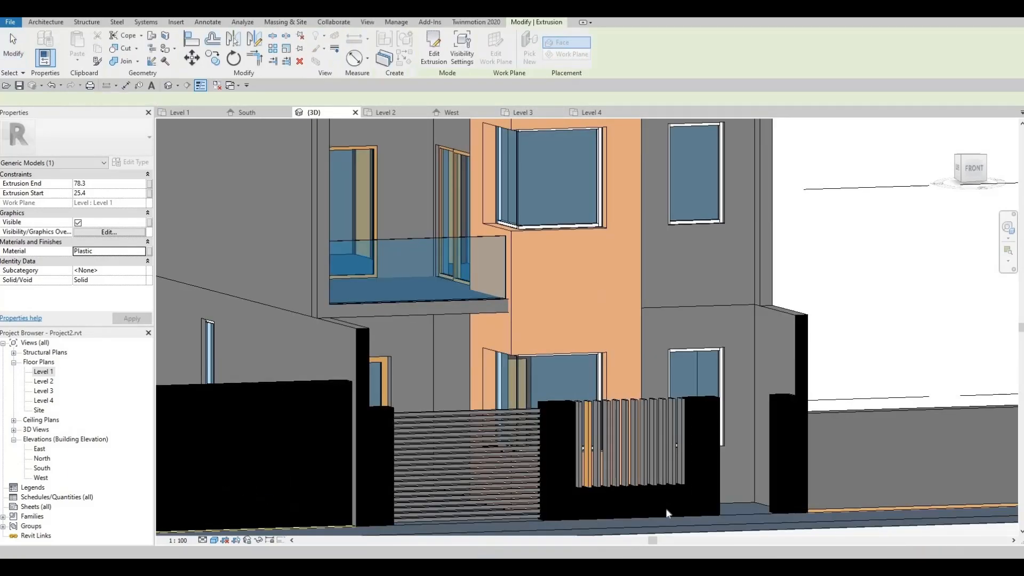
Reopen the front fence's vertical-bar model for in-place editing and ungroup the third bar from its array group.
{"action": "scroll", "coordinate": [590, 455], "scroll_direction": "up", "scroll_amount": 3}
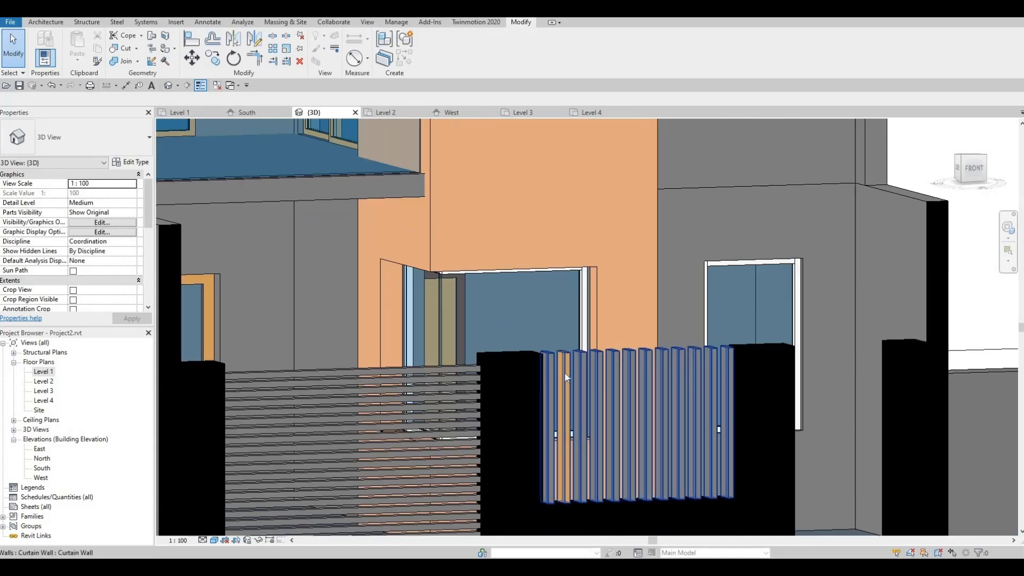
{"action": "left_click", "coordinate": [564, 372]}
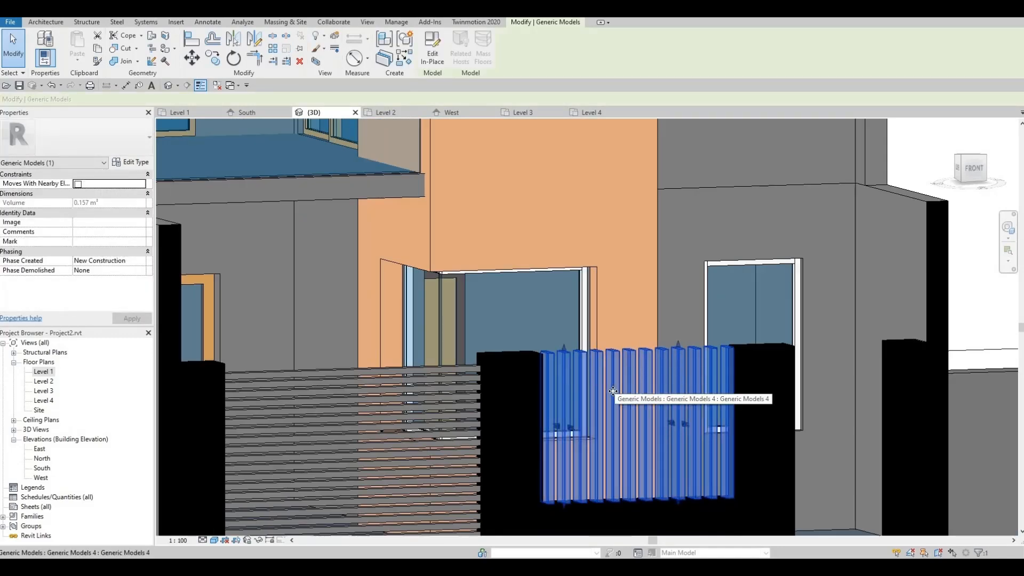
{"action": "scroll", "coordinate": [612, 394], "scroll_direction": "down", "scroll_amount": 2}
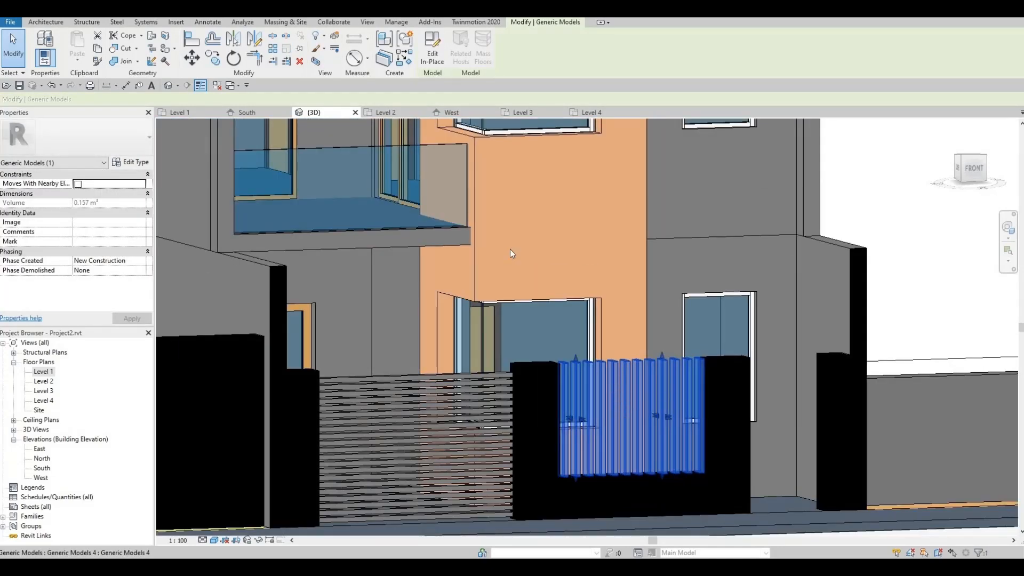
{"action": "left_click", "coordinate": [433, 51]}
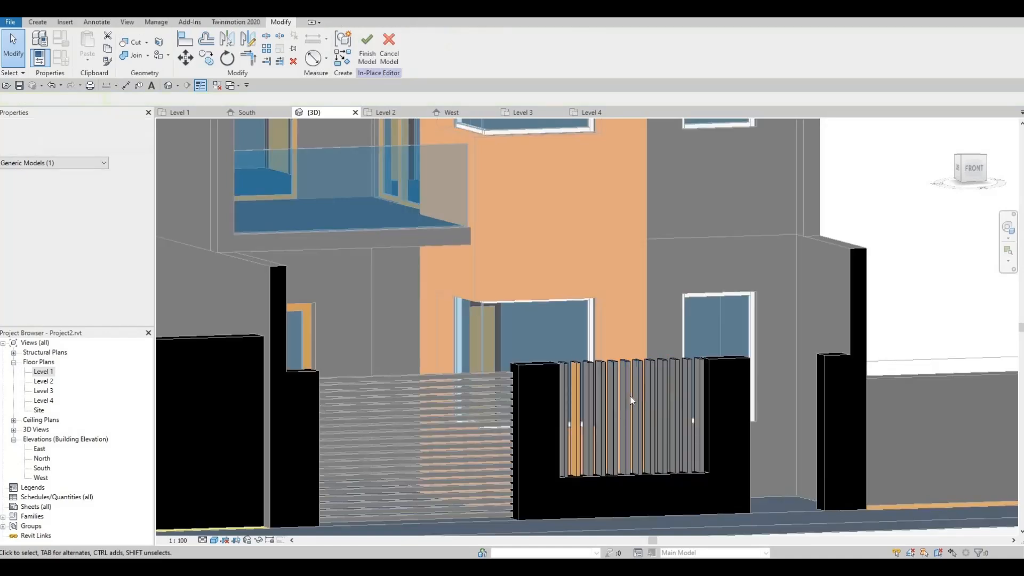
{"action": "left_click", "coordinate": [593, 389]}
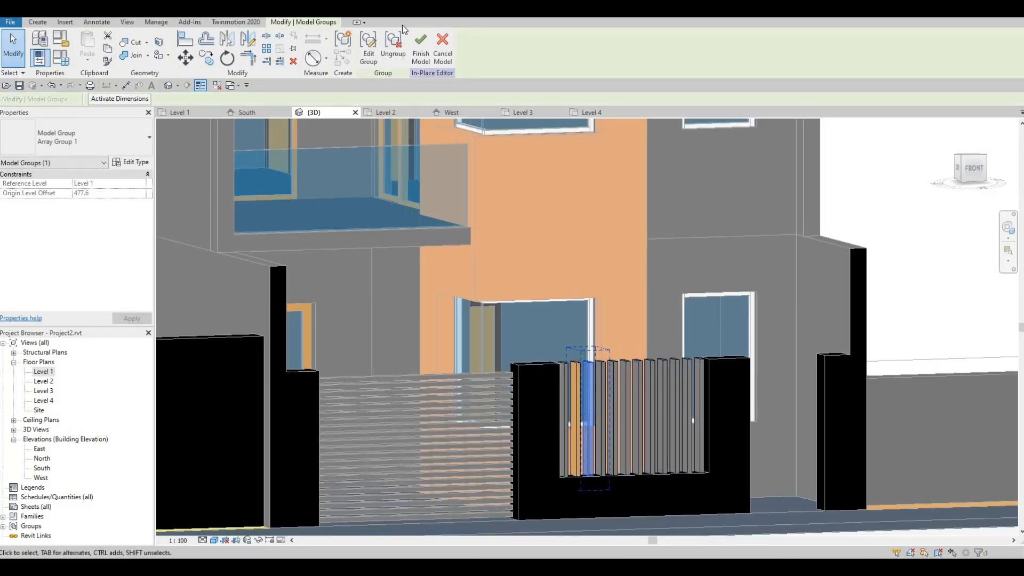
{"action": "left_click", "coordinate": [392, 49]}
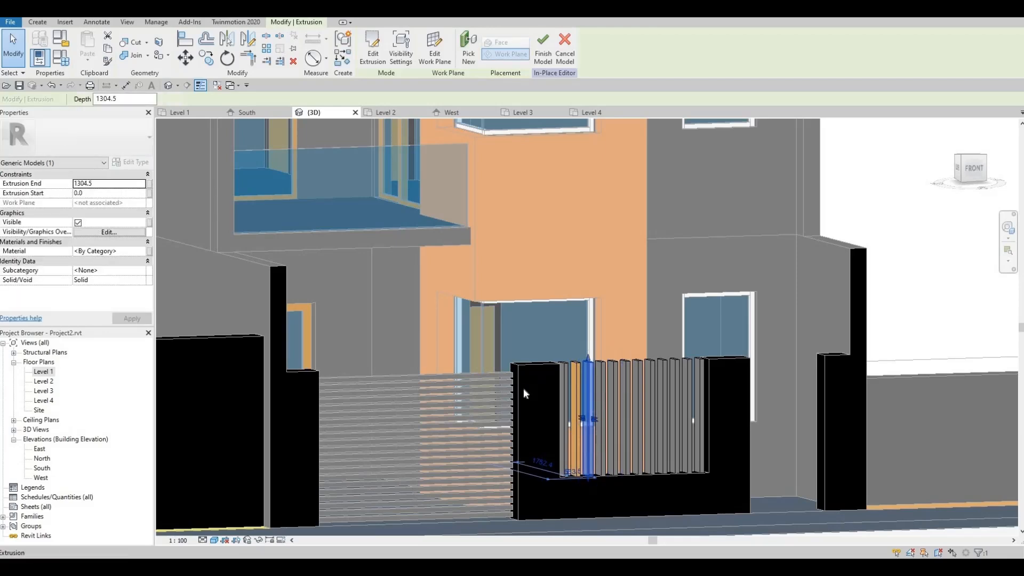
Copy the second fence bar's Wood - Birch - Solid Stained Light Low Gloss material to the ungrouped third bar.
{"action": "left_click", "coordinate": [577, 402]}
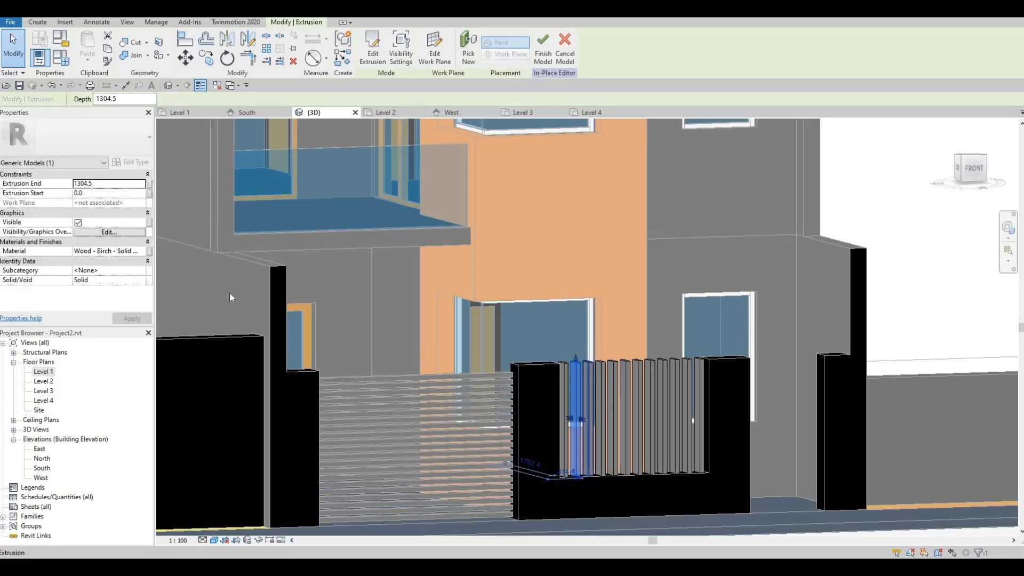
{"action": "left_click", "coordinate": [130, 251]}
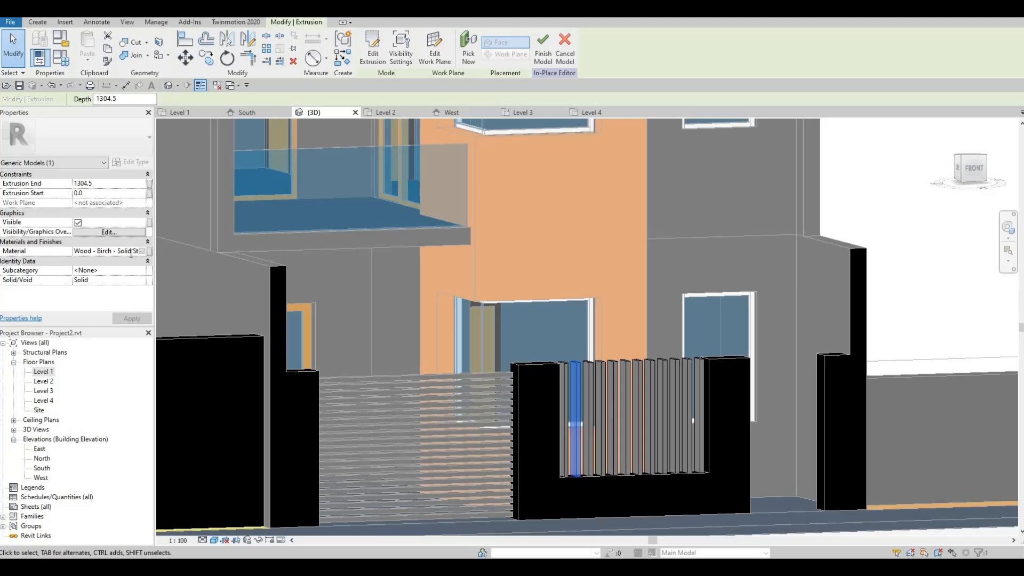
{"action": "left_click", "coordinate": [131, 252]}
{"action": "key", "text": "ctrl+c"}
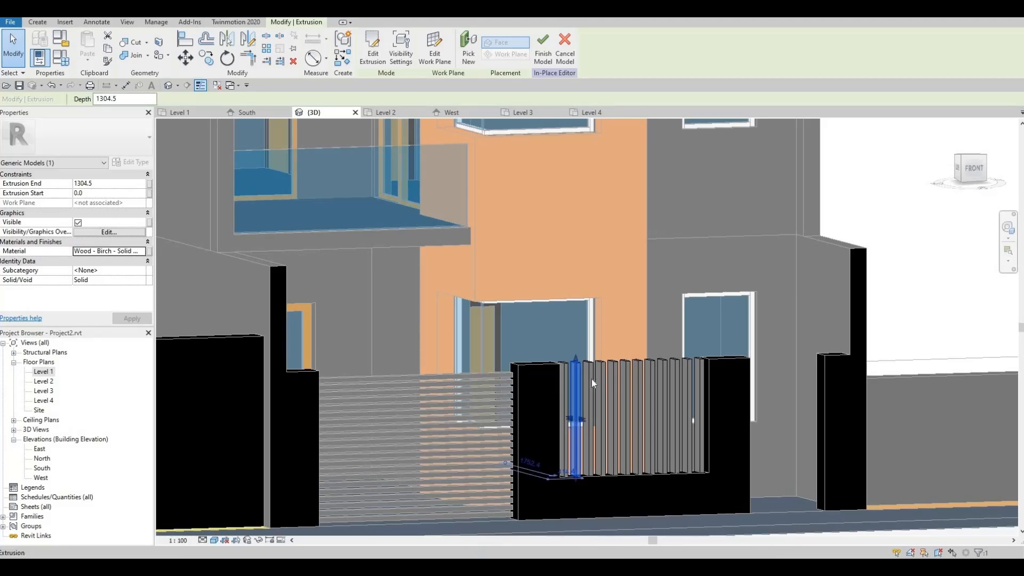
{"action": "left_click", "coordinate": [125, 251]}
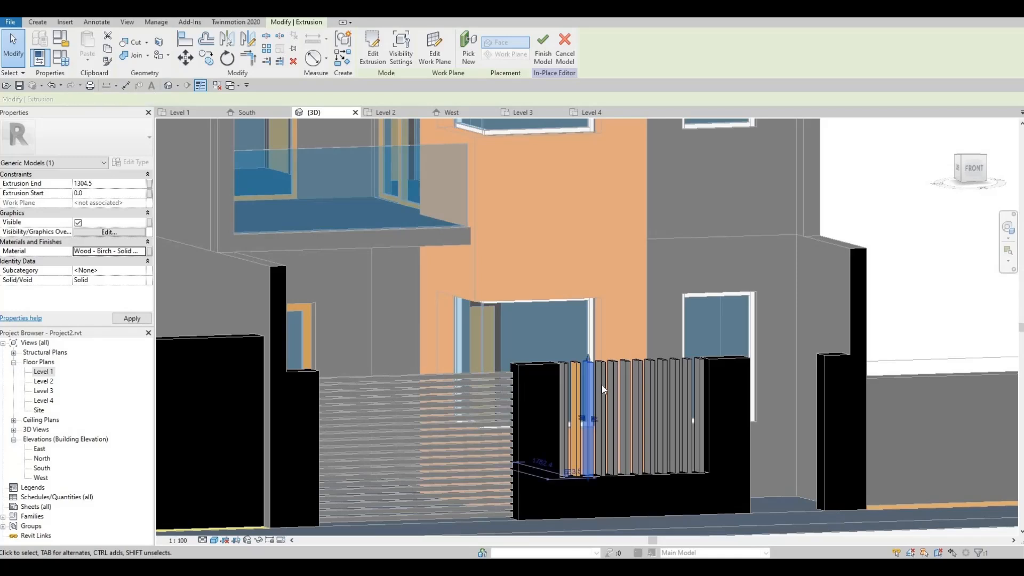
Ungroup the first fence bar and set its material to Wood - Birch - Solid Stained Light Low Gloss.
{"action": "left_click", "coordinate": [569, 379]}
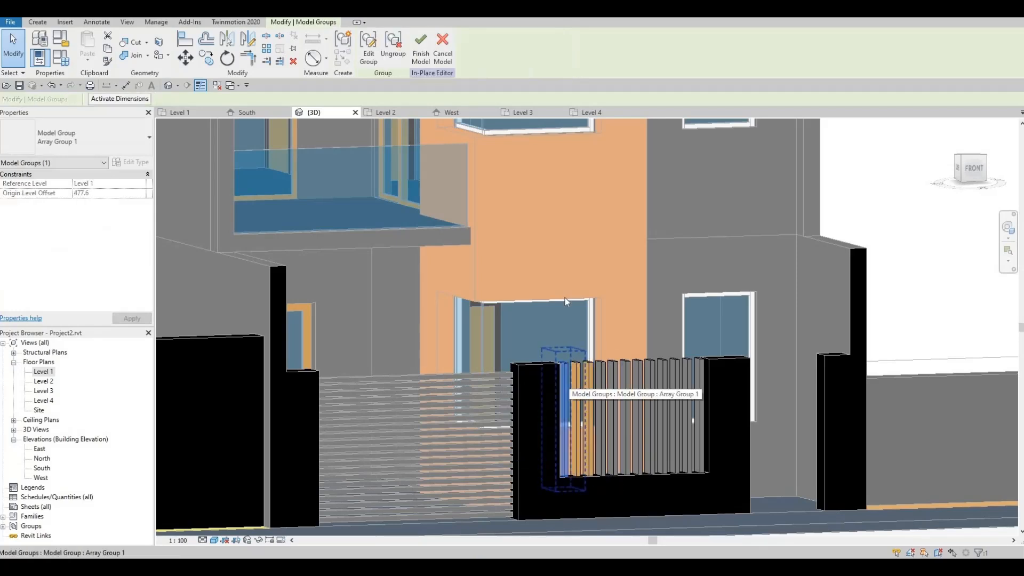
{"action": "left_click", "coordinate": [393, 53]}
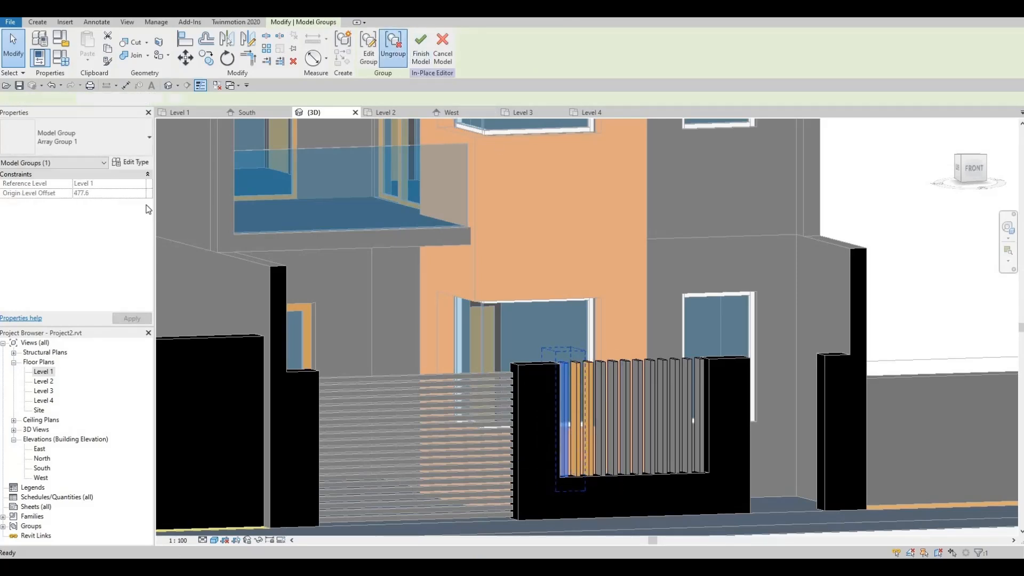
{"action": "left_click", "coordinate": [121, 251]}
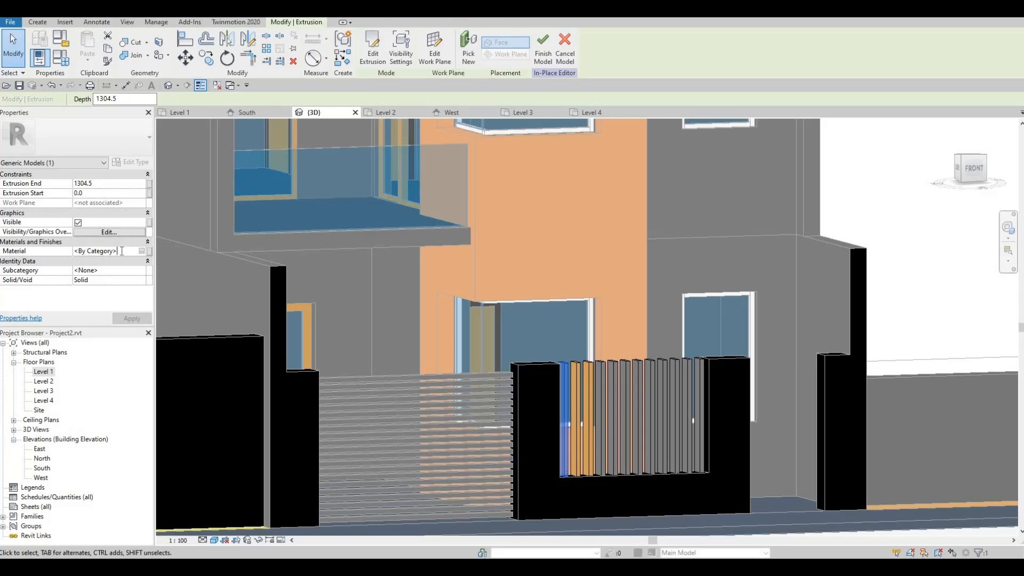
{"action": "key", "text": "ctrl+v"}
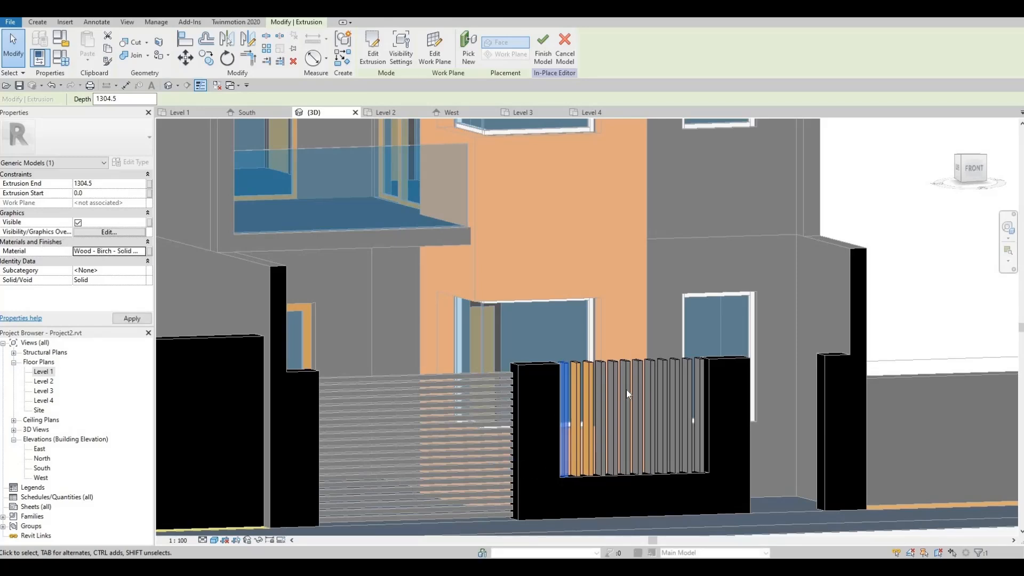
Ungroup the fourth fence bar and set its material to Wood - Birch - Solid Stained Light Low Gloss.
{"action": "left_click", "coordinate": [602, 380]}
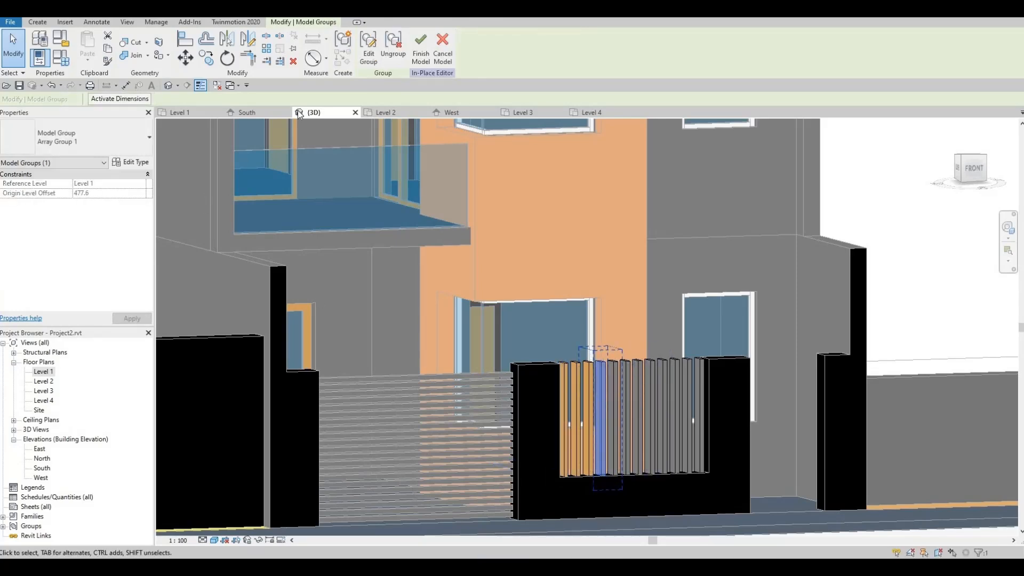
{"action": "left_click", "coordinate": [396, 47]}
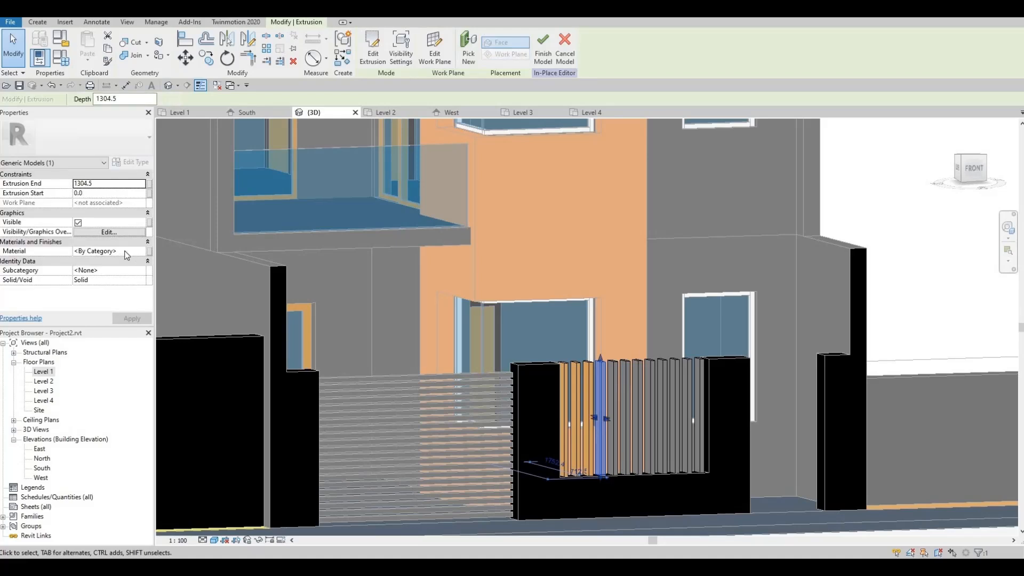
{"action": "left_click", "coordinate": [126, 251]}
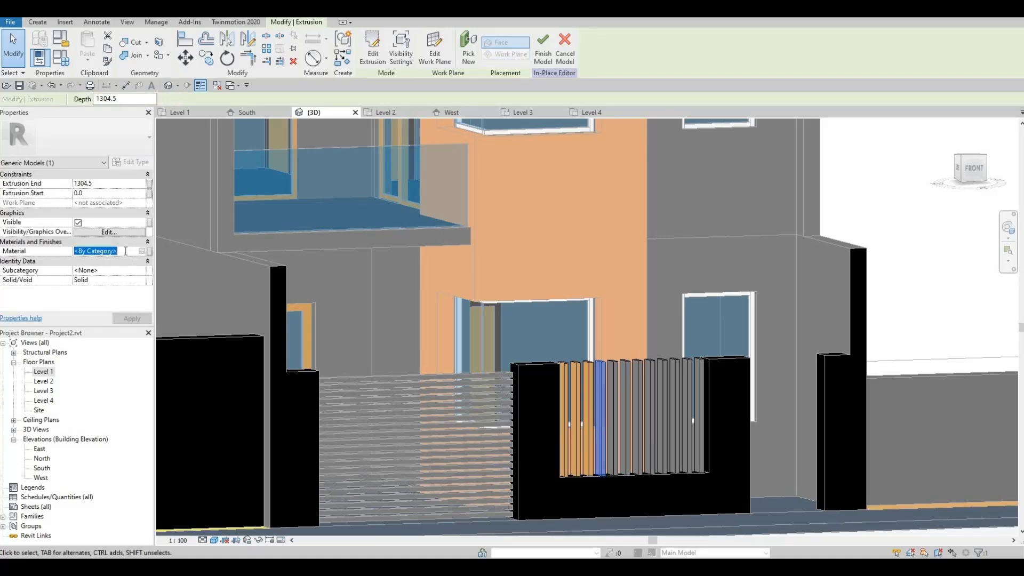
Ungroup the fifth to eighth fence bars together from their array groups.
{"action": "left_click", "coordinate": [614, 385]}
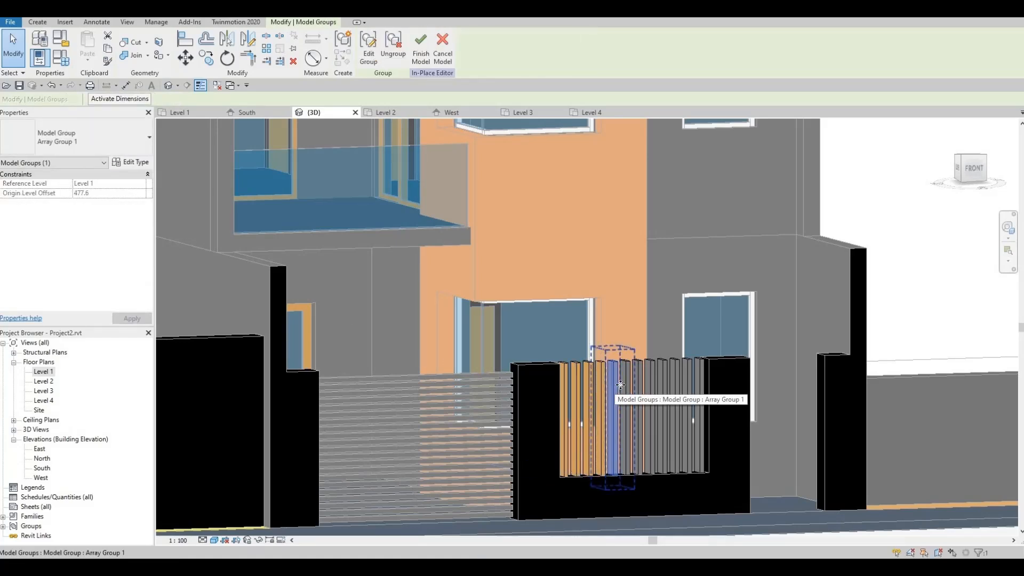
{"action": "left_click", "coordinate": [623, 382], "text": "ctrl"}
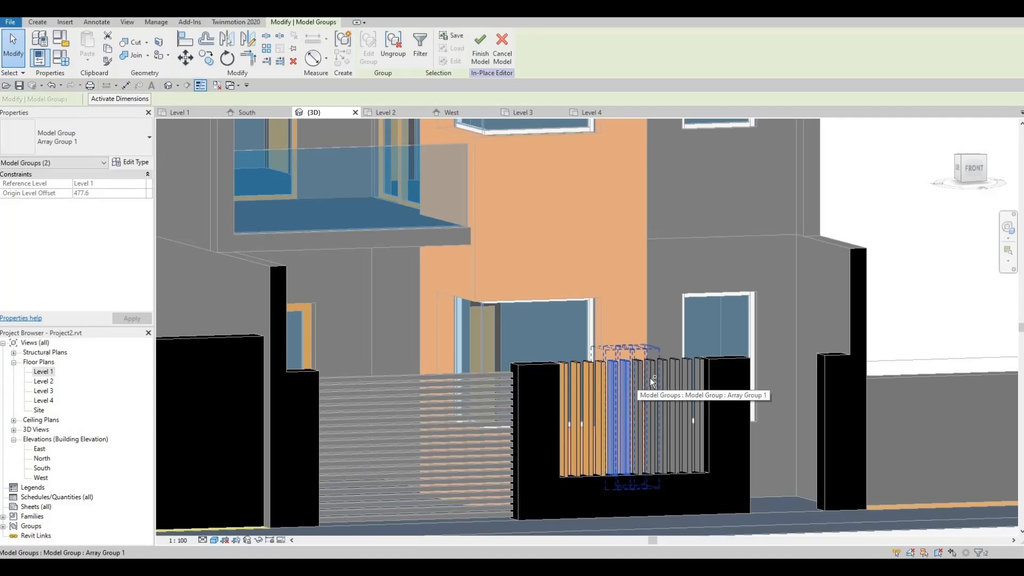
{"action": "left_click", "coordinate": [639, 380], "text": "ctrl"}
{"action": "left_click", "coordinate": [649, 377], "text": "ctrl"}
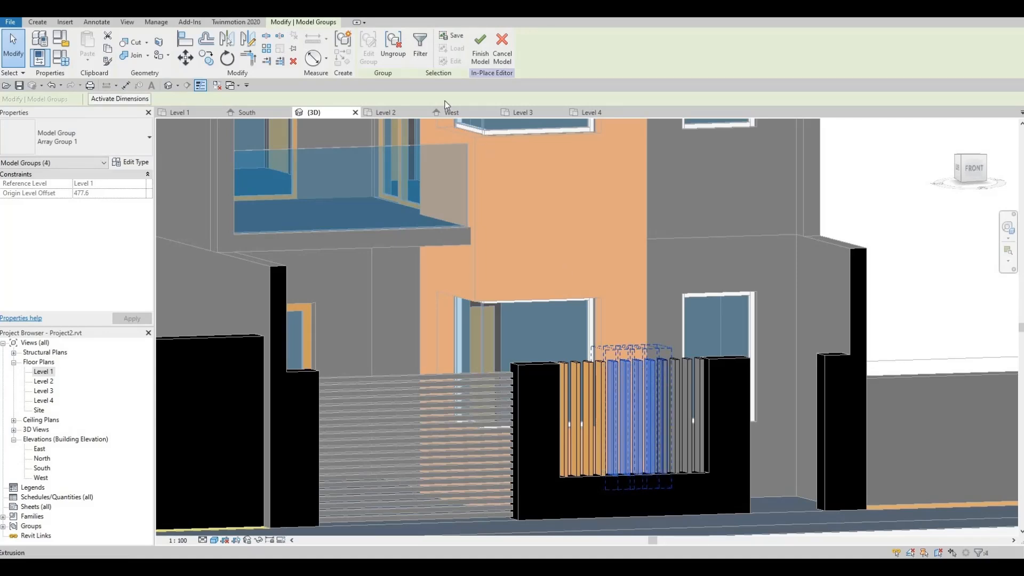
{"action": "left_click", "coordinate": [393, 43]}
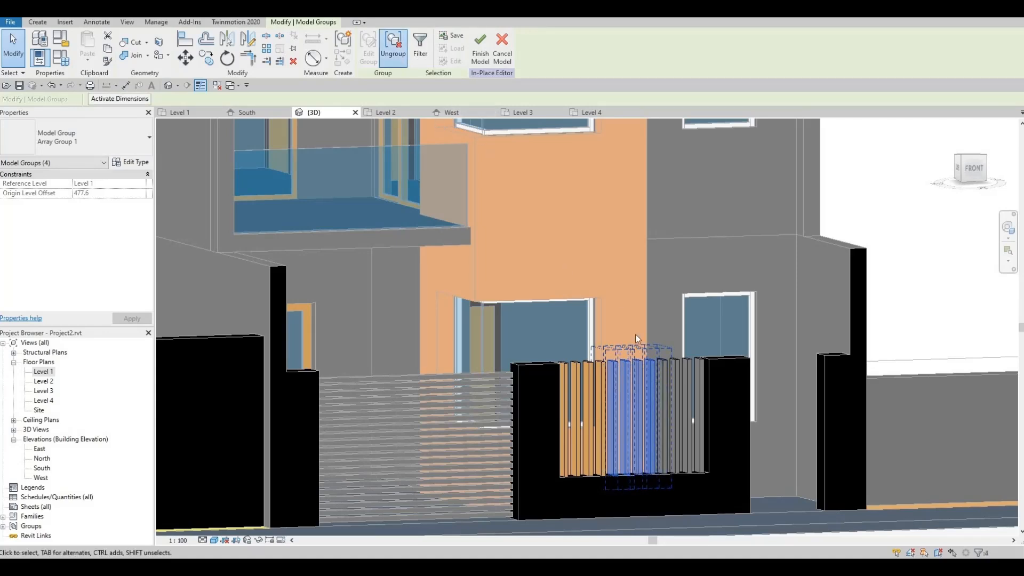
Set the material of the ninth fence bar to Wood - Birch - Solid Stained Light Low Gloss.
{"action": "left_click", "coordinate": [661, 382]}
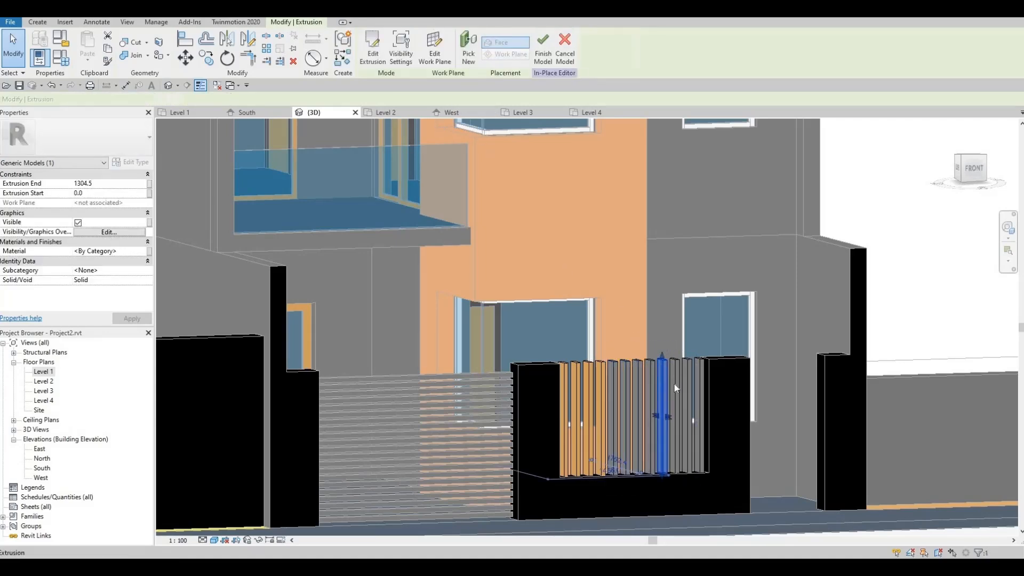
{"action": "left_click", "coordinate": [129, 242]}
{"action": "left_click", "coordinate": [131, 251]}
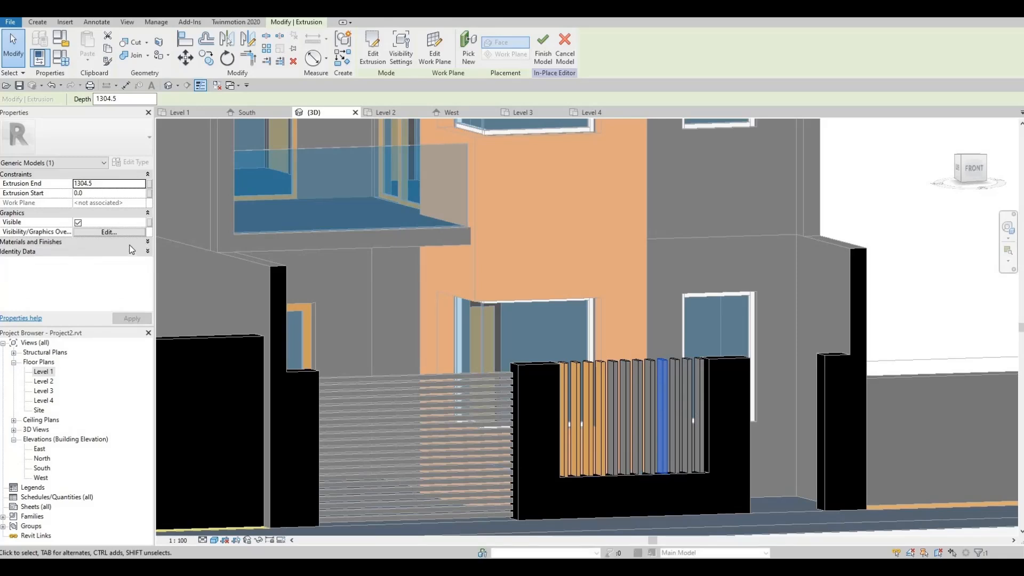
{"action": "left_click", "coordinate": [121, 243]}
{"action": "left_click", "coordinate": [118, 250]}
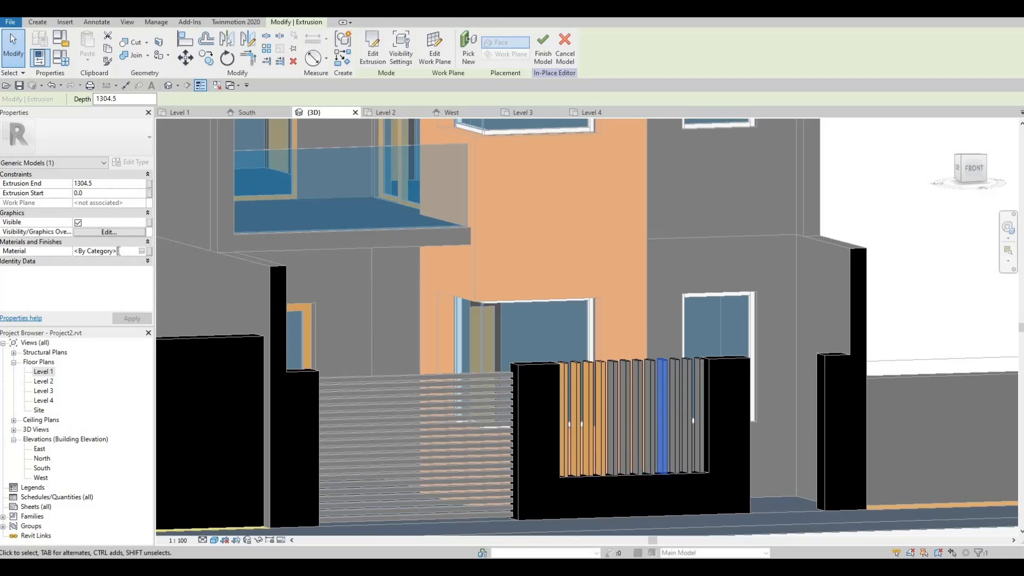
{"action": "left_click", "coordinate": [22, 252]}
{"action": "key", "text": "ctrl+v"}
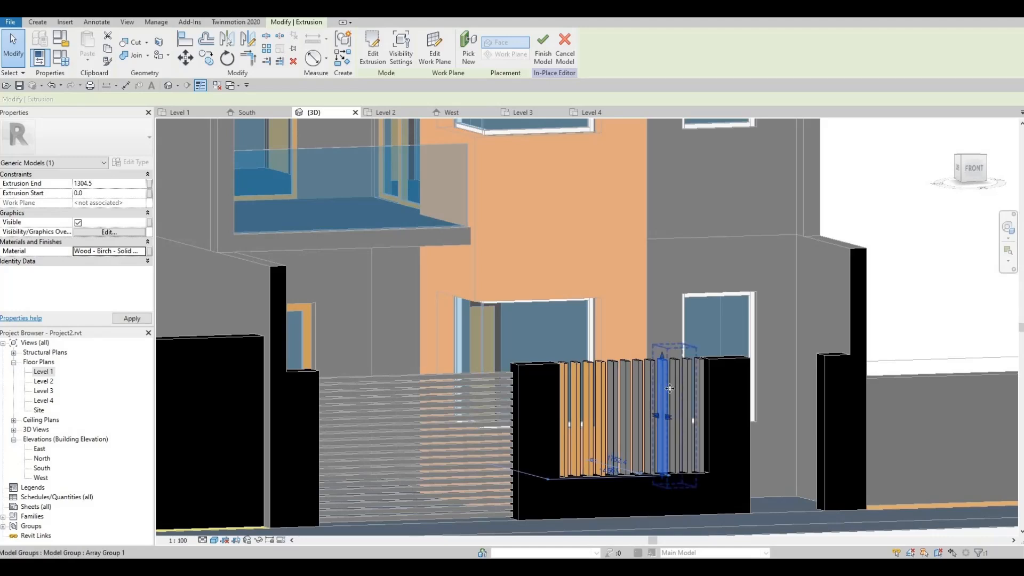
Ungroup the last three fence bars together from their array groups.
{"action": "left_click", "coordinate": [687, 379]}
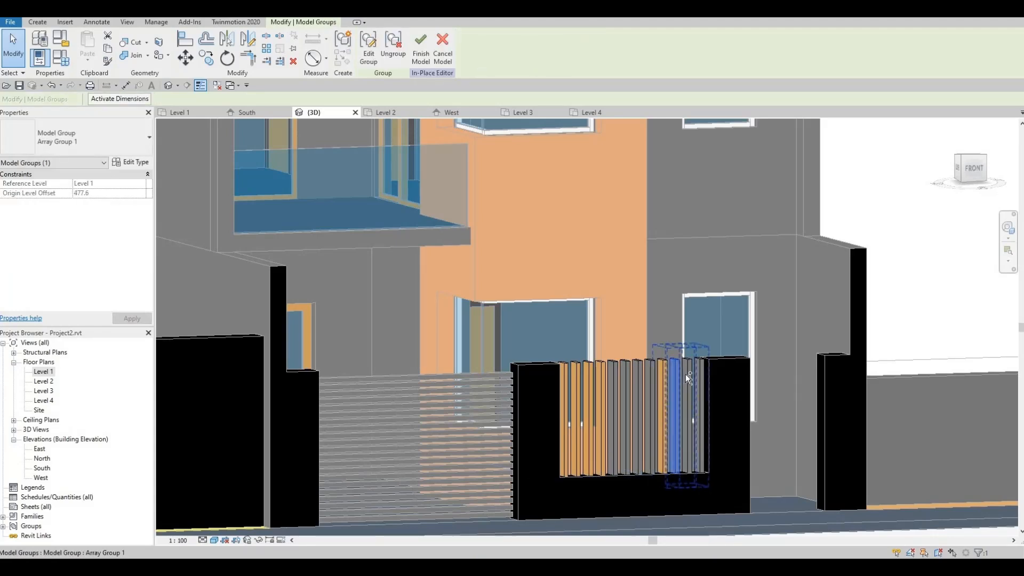
{"action": "left_click", "coordinate": [687, 378], "text": "ctrl"}
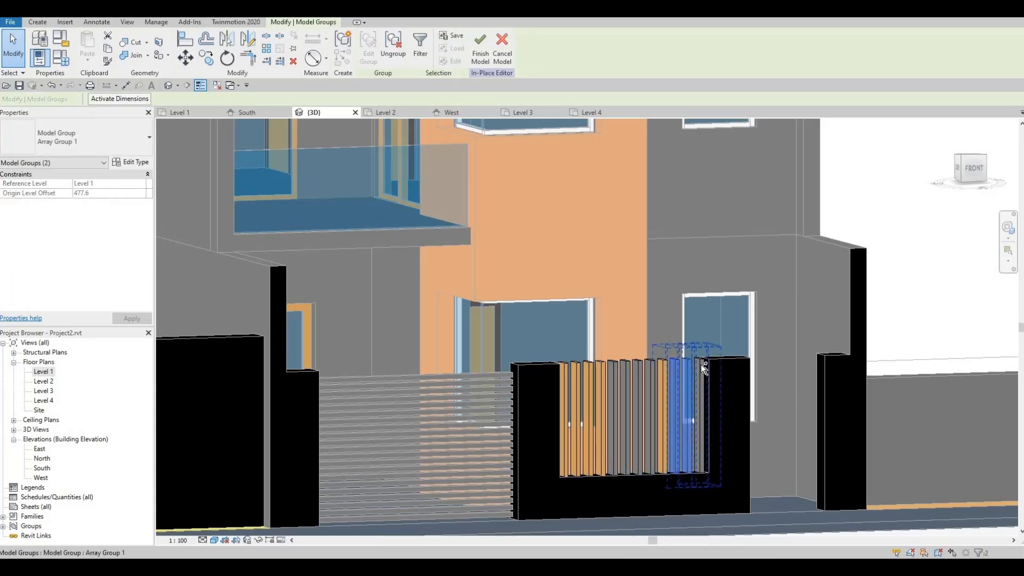
{"action": "left_click", "coordinate": [702, 365], "text": "ctrl"}
{"action": "left_click", "coordinate": [394, 54]}
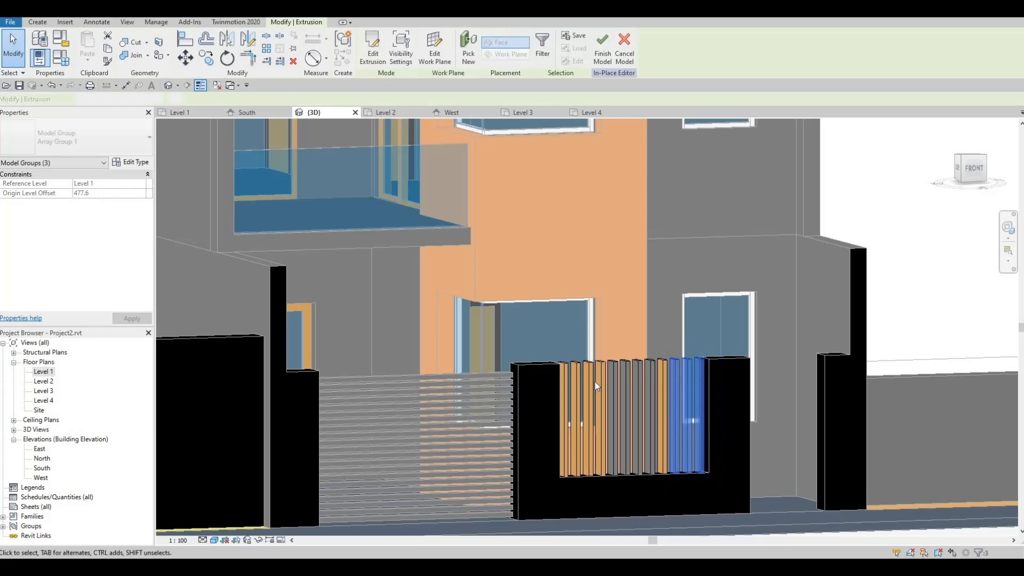
Set the seven remaining fence bars' material to Wood - Birch - Solid Stained Light Low Gloss and finish the in-place model.
{"action": "left_click", "coordinate": [612, 378]}
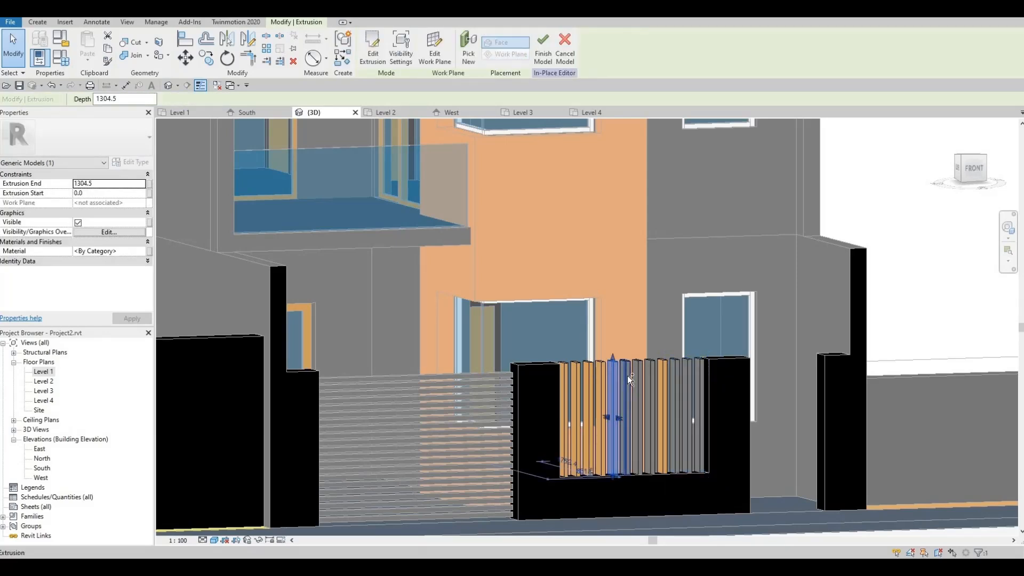
{"action": "left_click", "coordinate": [627, 376], "text": "ctrl"}
{"action": "left_click", "coordinate": [638, 369], "text": "ctrl"}
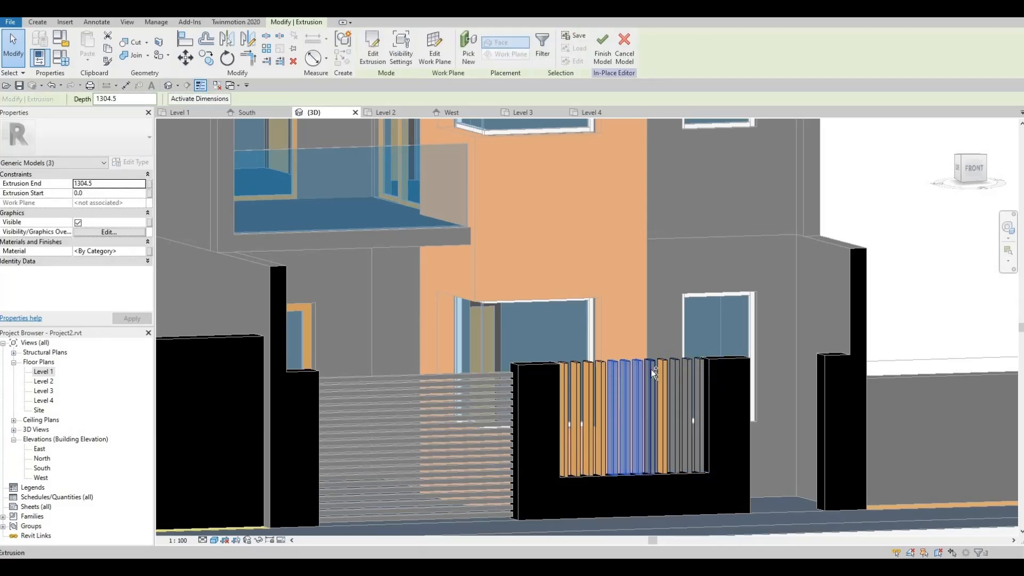
{"action": "left_click", "coordinate": [651, 369], "text": "ctrl"}
{"action": "left_click", "coordinate": [673, 369], "text": "ctrl"}
{"action": "left_click", "coordinate": [684, 369], "text": "ctrl"}
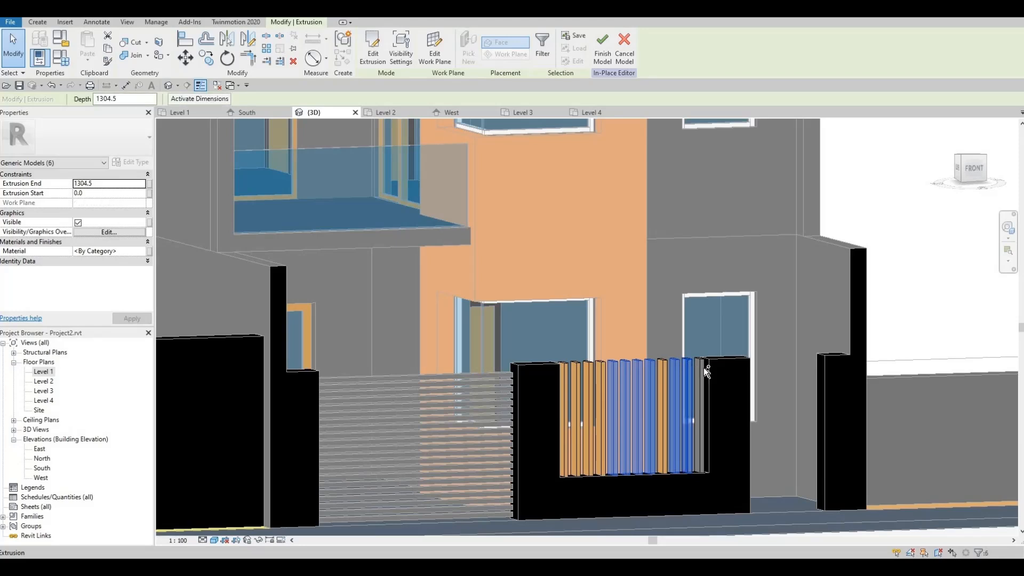
{"action": "left_click", "coordinate": [704, 369], "text": "ctrl"}
{"action": "left_click", "coordinate": [127, 250]}
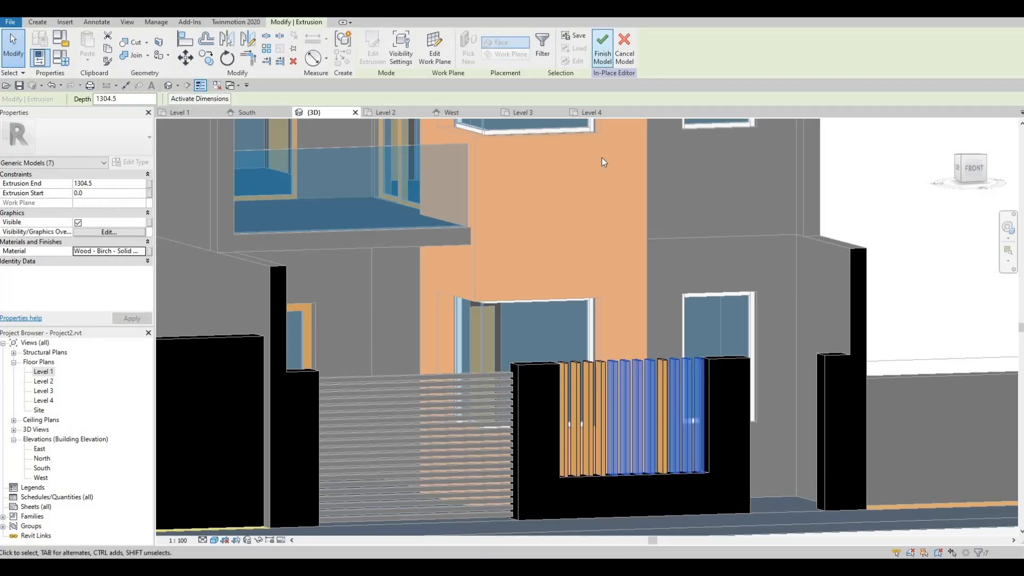
{"action": "left_click", "coordinate": [603, 47]}
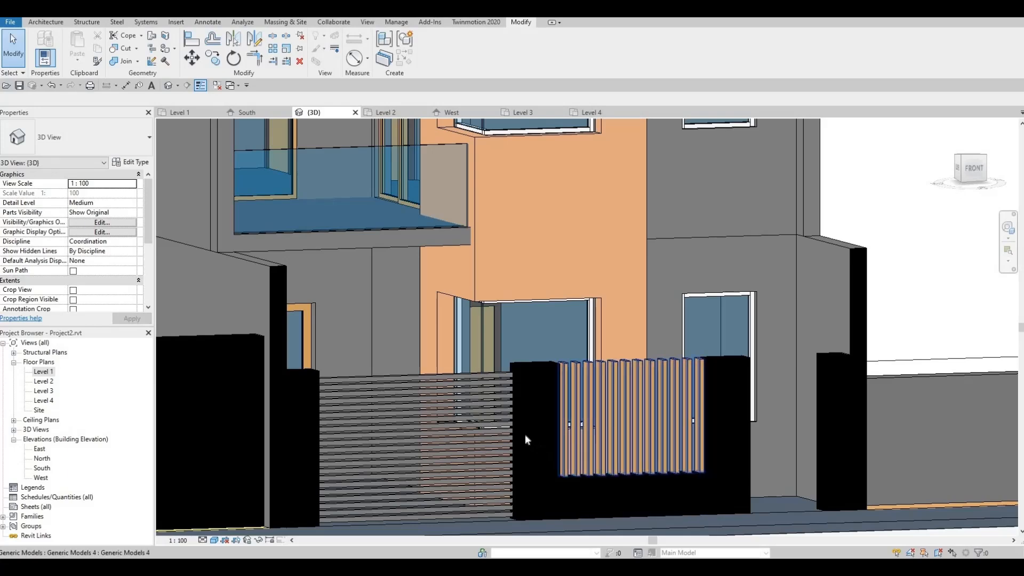
Set the structure layer material of the Level 2 floor's type, Floor 1, to Laminate, Ivory, Matte.
{"action": "scroll", "coordinate": [522, 432], "scroll_direction": "down", "scroll_amount": 2}
{"action": "scroll", "coordinate": [481, 444], "scroll_direction": "up", "scroll_amount": 3}
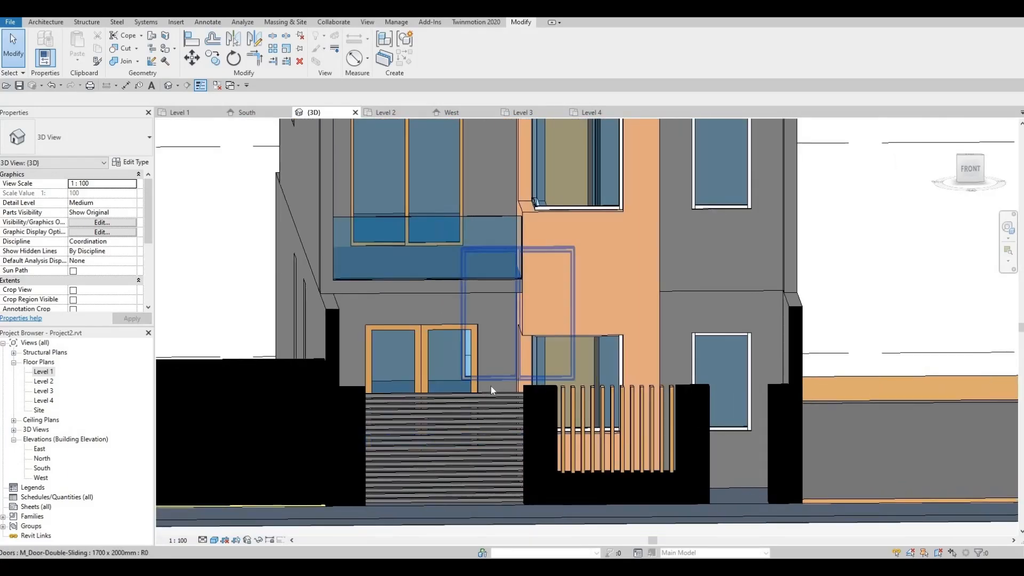
{"action": "middle_click_drag", "start_coordinate": [457, 332], "coordinate": [472, 341], "text": "shift"}
{"action": "scroll", "coordinate": [466, 334], "scroll_direction": "down", "scroll_amount": 2}
{"action": "middle_click_drag", "start_coordinate": [456, 243], "coordinate": [449, 255]}
{"action": "scroll", "coordinate": [354, 270], "scroll_direction": "up", "scroll_amount": 3}
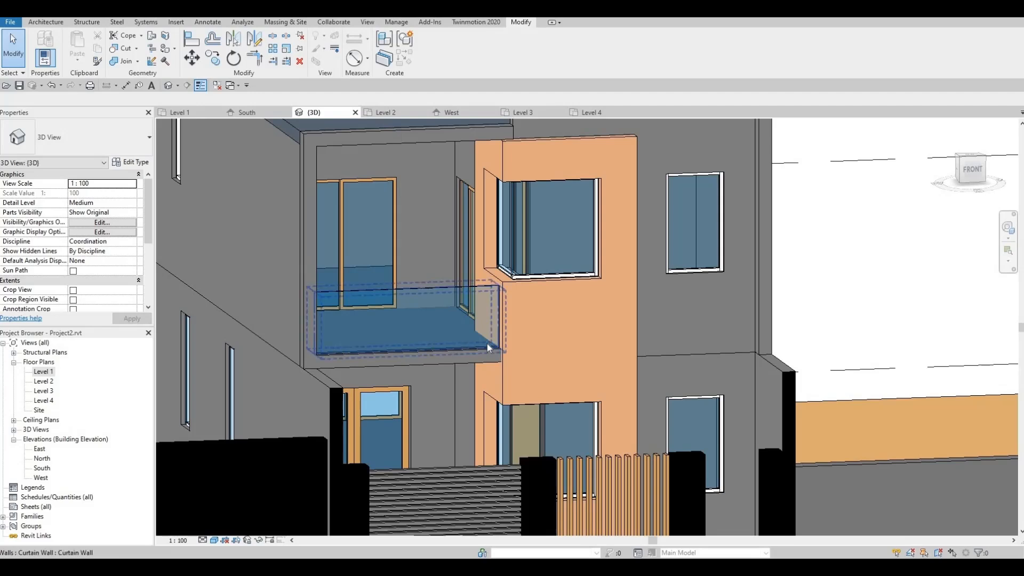
{"action": "key", "text": "Tab"}
{"action": "key", "text": "Tab"}
{"action": "key", "text": "Tab"}
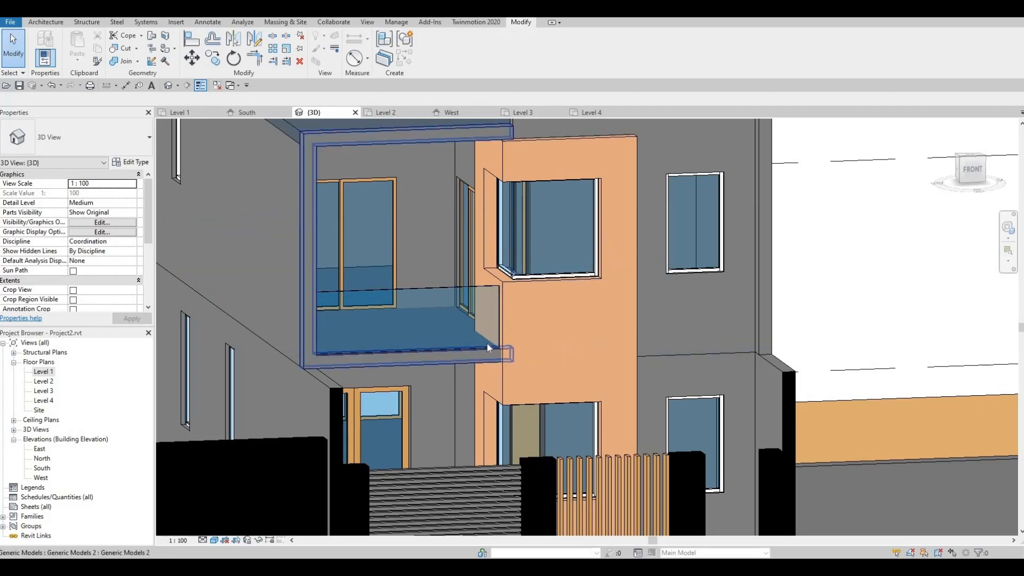
{"action": "key", "text": "Tab"}
{"action": "key", "text": "Tab"}
{"action": "key", "text": "Tab"}
{"action": "key", "text": "Tab"}
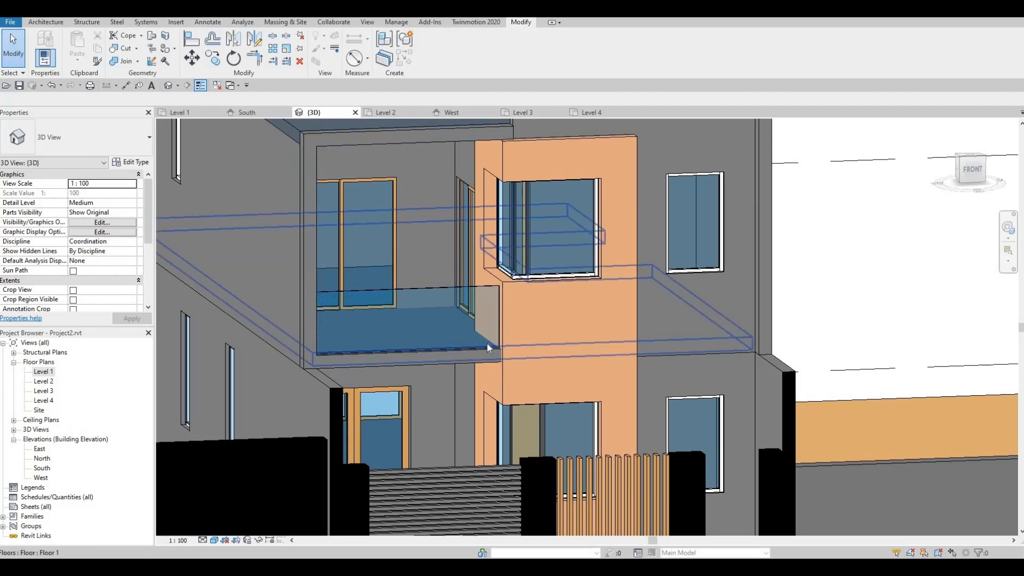
{"action": "key", "text": "Tab"}
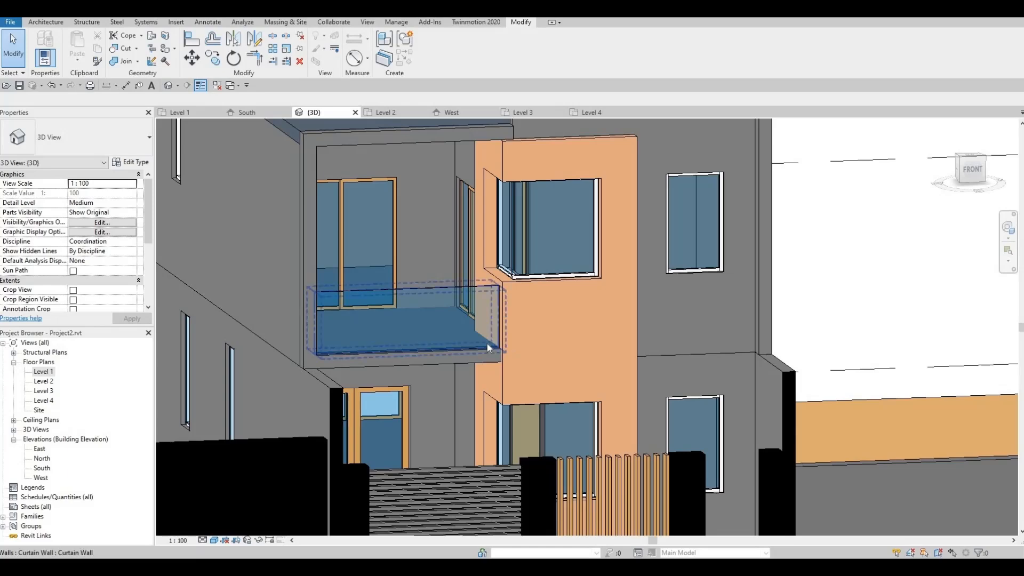
{"action": "left_click", "coordinate": [487, 345]}
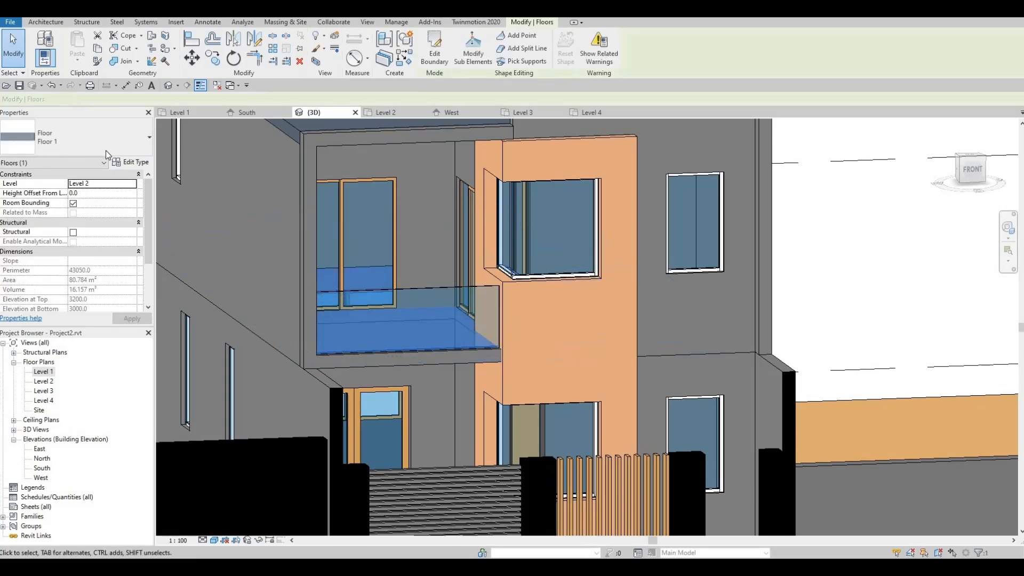
{"action": "left_click", "coordinate": [130, 162]}
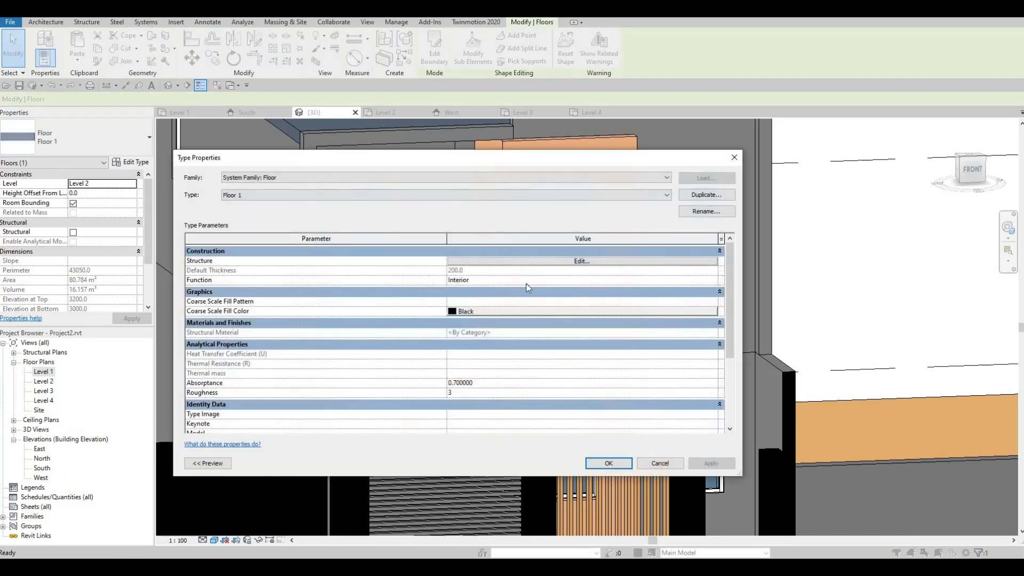
{"action": "left_click", "coordinate": [554, 262]}
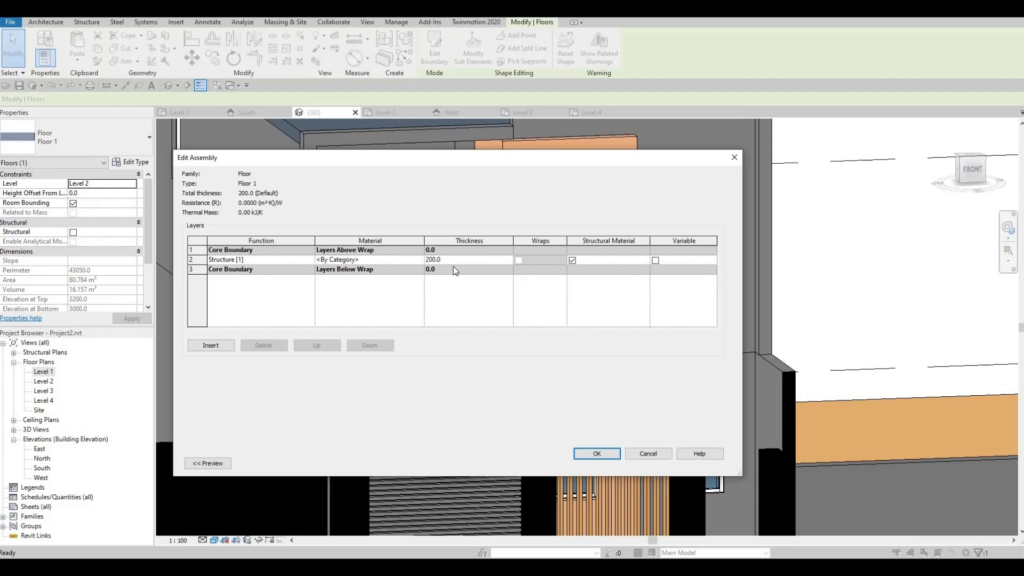
{"action": "left_click", "coordinate": [418, 260]}
{"action": "left_click", "coordinate": [418, 260]}
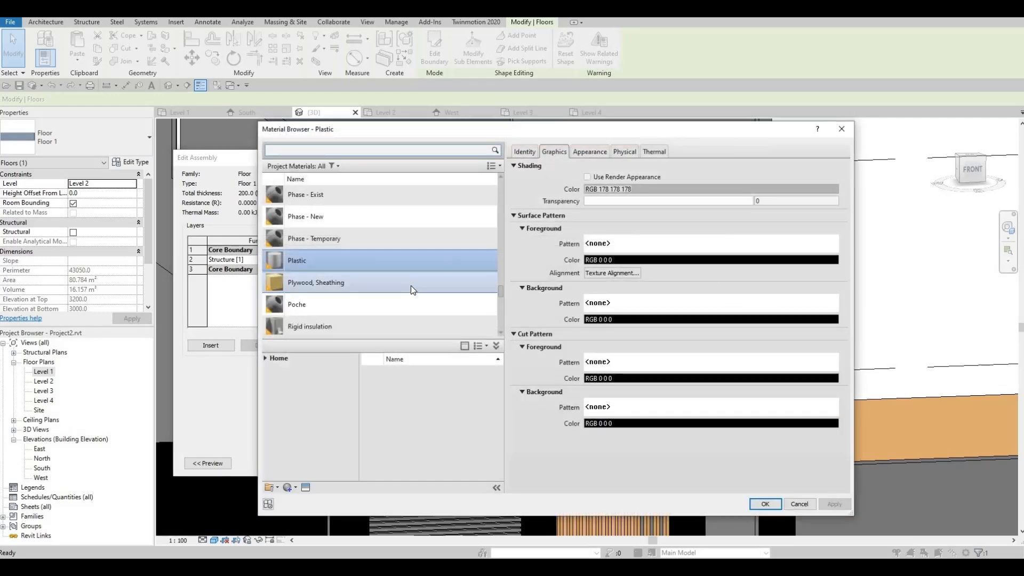
{"action": "scroll", "coordinate": [405, 277], "scroll_direction": "up", "scroll_amount": 3}
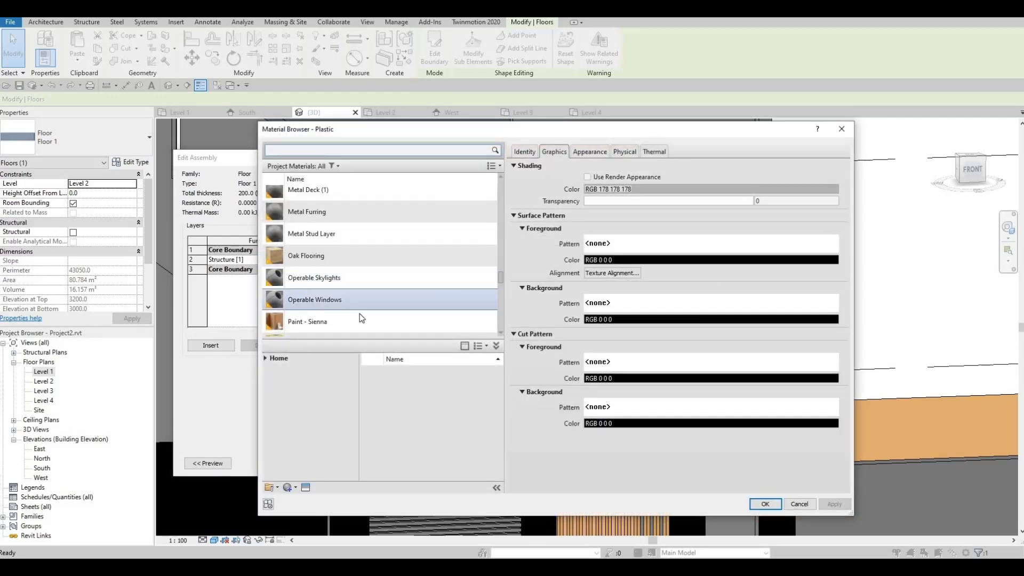
{"action": "scroll", "coordinate": [360, 314], "scroll_direction": "up", "scroll_amount": 2}
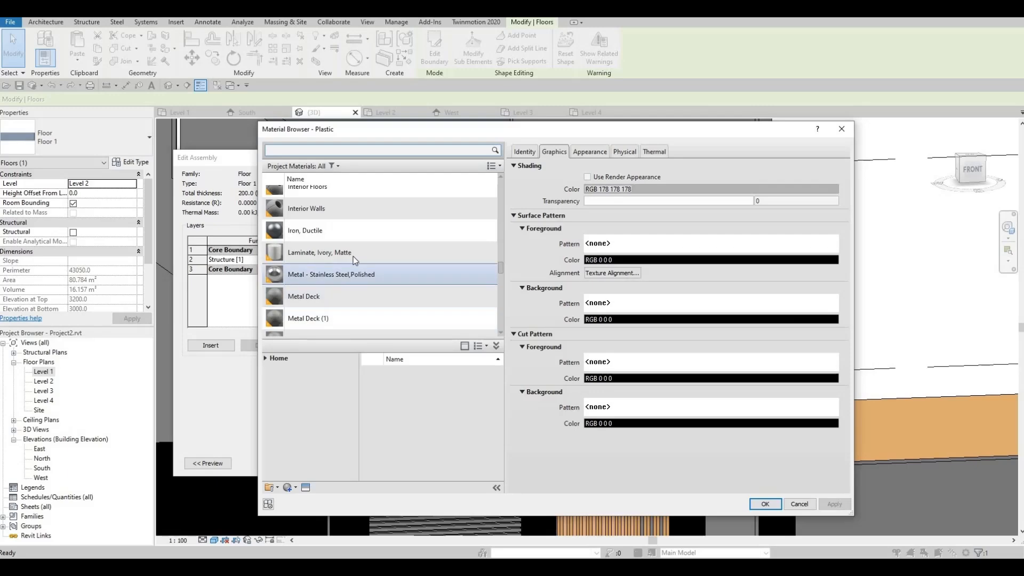
{"action": "left_click", "coordinate": [341, 253]}
{"action": "left_click", "coordinate": [765, 504]}
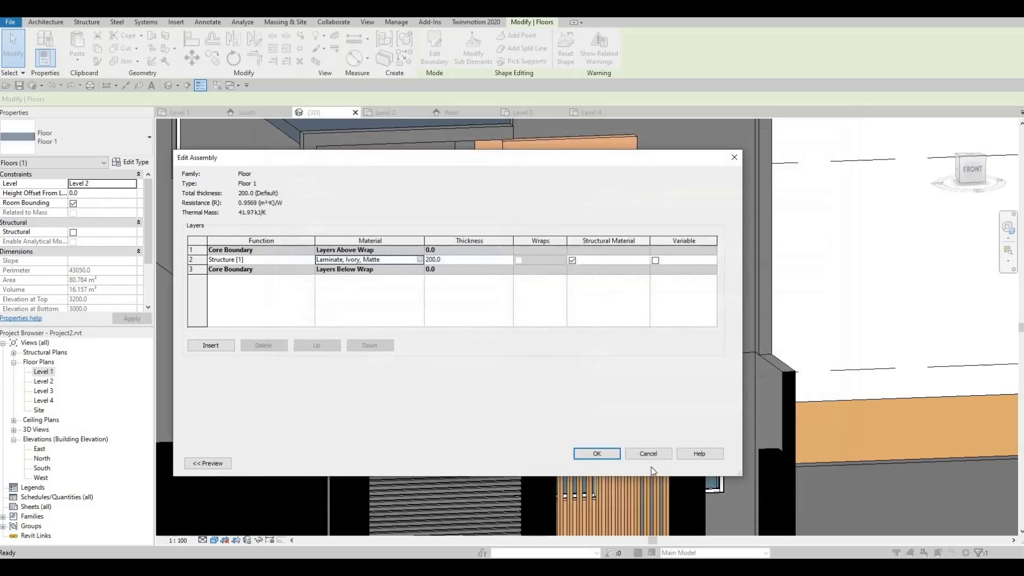
{"action": "left_click", "coordinate": [607, 452]}
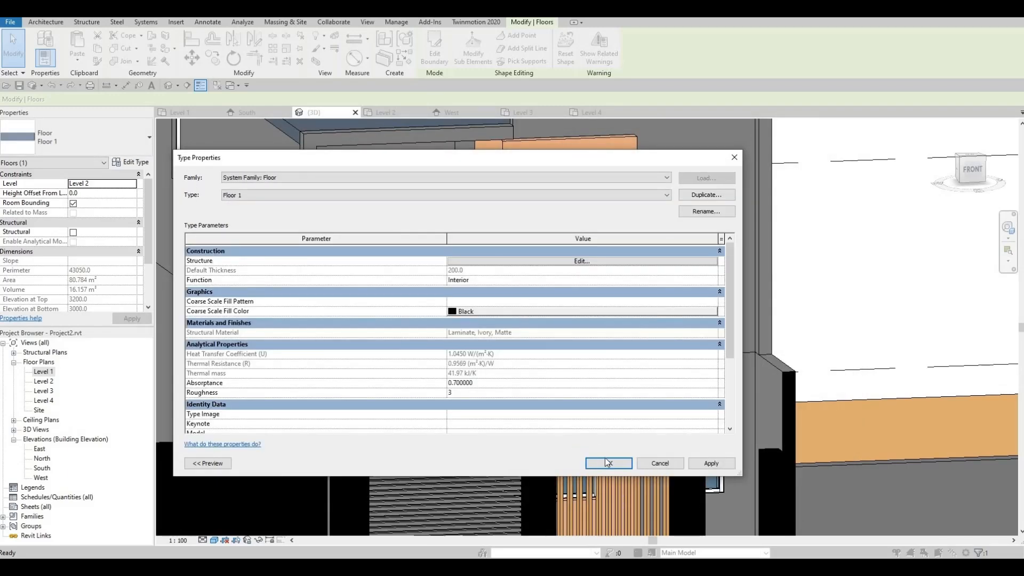
{"action": "left_click", "coordinate": [622, 463]}
{"action": "key", "text": "Escape"}
Examine the house's facade, balcony, side walls, fence and neighbouring plots from several angles and distances.
{"action": "scroll", "coordinate": [668, 425], "scroll_direction": "down", "scroll_amount": 1}
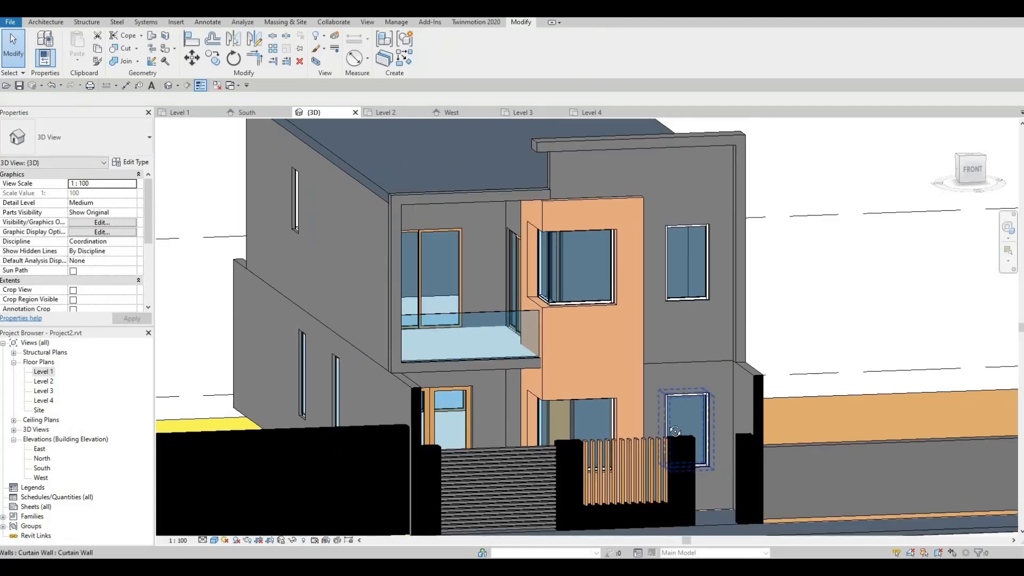
{"action": "middle_click_drag", "start_coordinate": [668, 425], "coordinate": [598, 417], "text": "shift"}
{"action": "scroll", "coordinate": [652, 428], "scroll_direction": "down", "scroll_amount": 2}
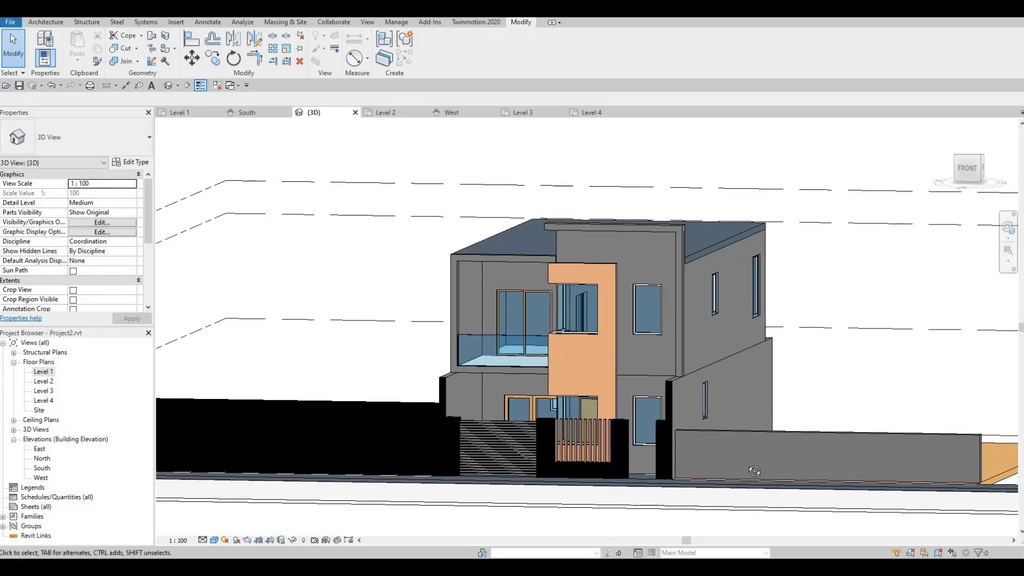
{"action": "middle_click_drag", "start_coordinate": [578, 384], "coordinate": [622, 399], "text": "shift"}
{"action": "scroll", "coordinate": [622, 395], "scroll_direction": "up", "scroll_amount": 2}
{"action": "scroll", "coordinate": [673, 366], "scroll_direction": "up", "scroll_amount": 4}
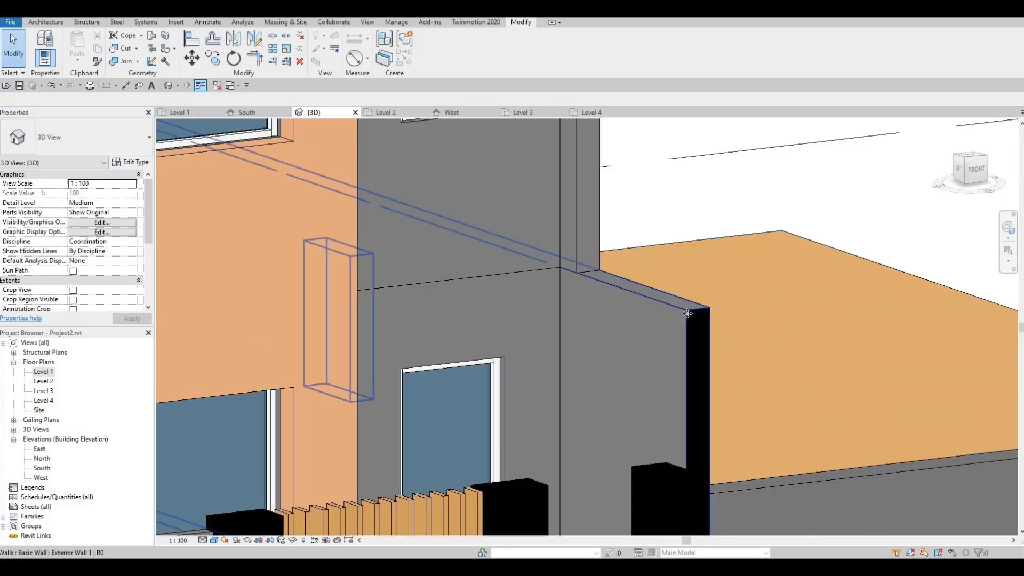
{"action": "left_click", "coordinate": [688, 313]}
{"action": "key", "text": "Escape"}
{"action": "middle_click_drag", "start_coordinate": [714, 422], "coordinate": [730, 443], "text": "shift"}
{"action": "scroll", "coordinate": [635, 480], "scroll_direction": "down", "scroll_amount": 2}
{"action": "scroll", "coordinate": [746, 437], "scroll_direction": "down", "scroll_amount": 1}
{"action": "middle_click_drag", "start_coordinate": [779, 420], "coordinate": [778, 427]}
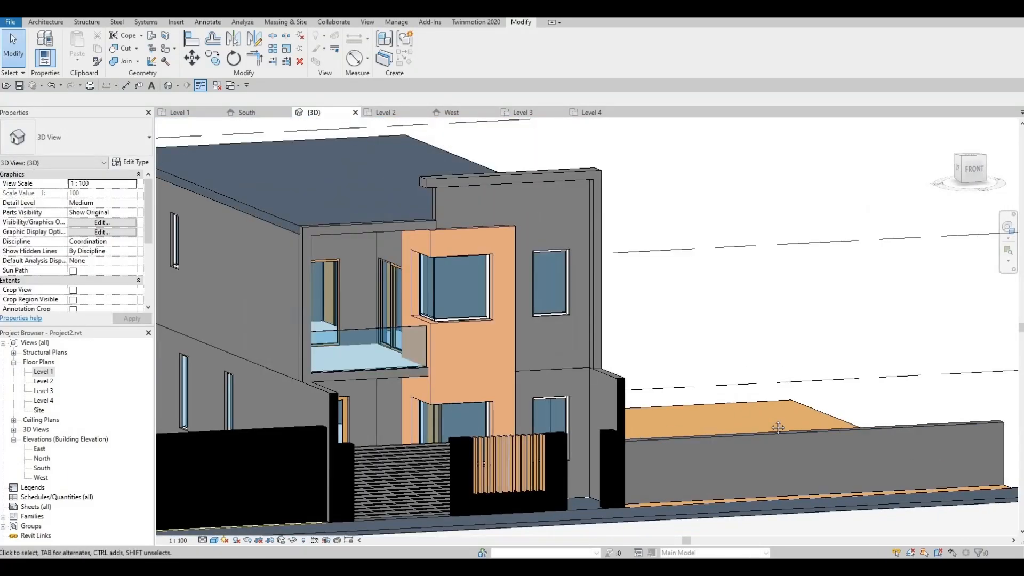
{"action": "scroll", "coordinate": [590, 471], "scroll_direction": "down", "scroll_amount": 2}
{"action": "middle_click_drag", "start_coordinate": [647, 521], "coordinate": [704, 478], "text": "shift"}
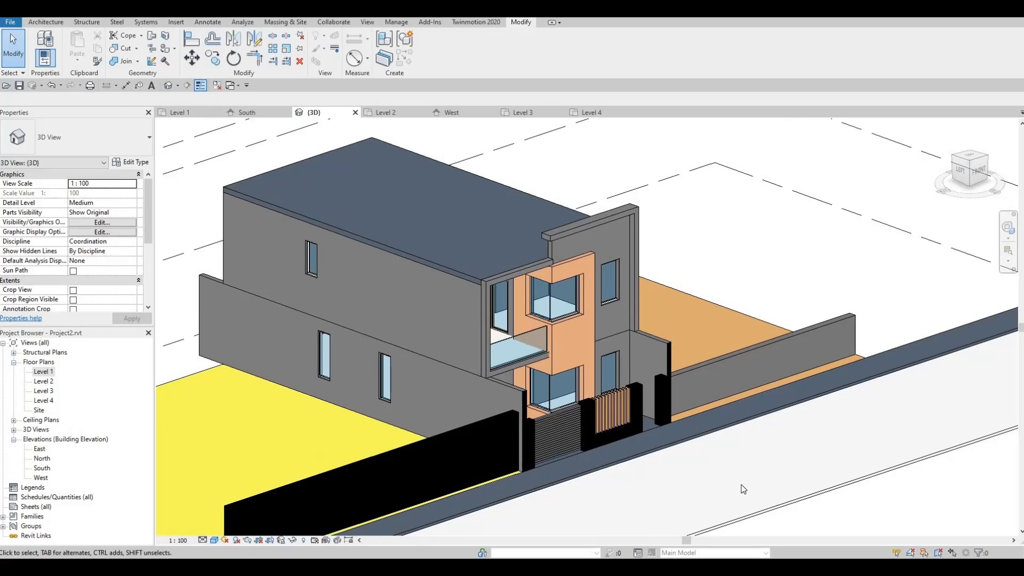
{"action": "scroll", "coordinate": [763, 426], "scroll_direction": "down", "scroll_amount": 2}
{"action": "middle_click_drag", "start_coordinate": [762, 426], "coordinate": [698, 463], "text": "shift"}
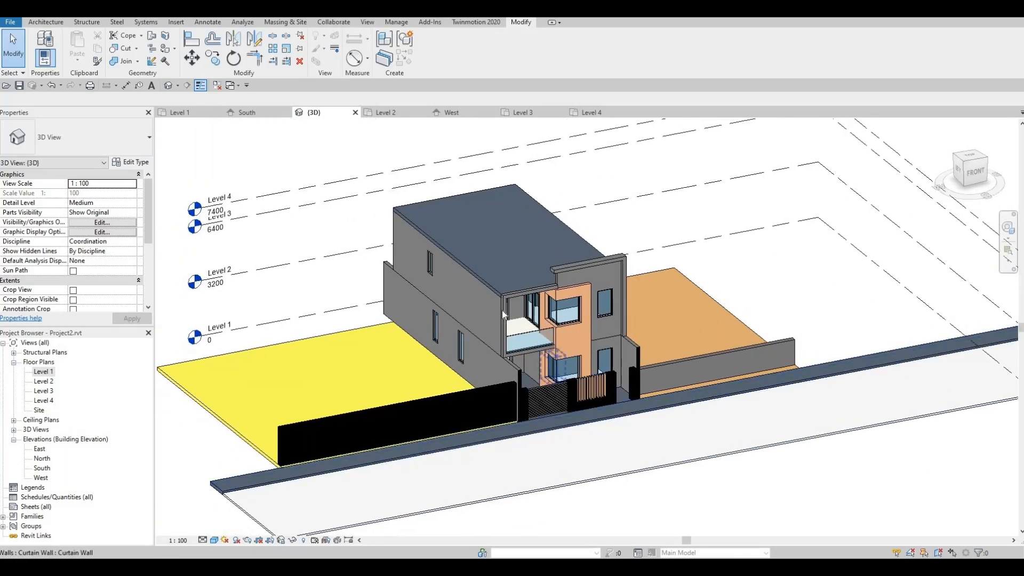
{"action": "scroll", "coordinate": [501, 310], "scroll_direction": "up", "scroll_amount": 4}
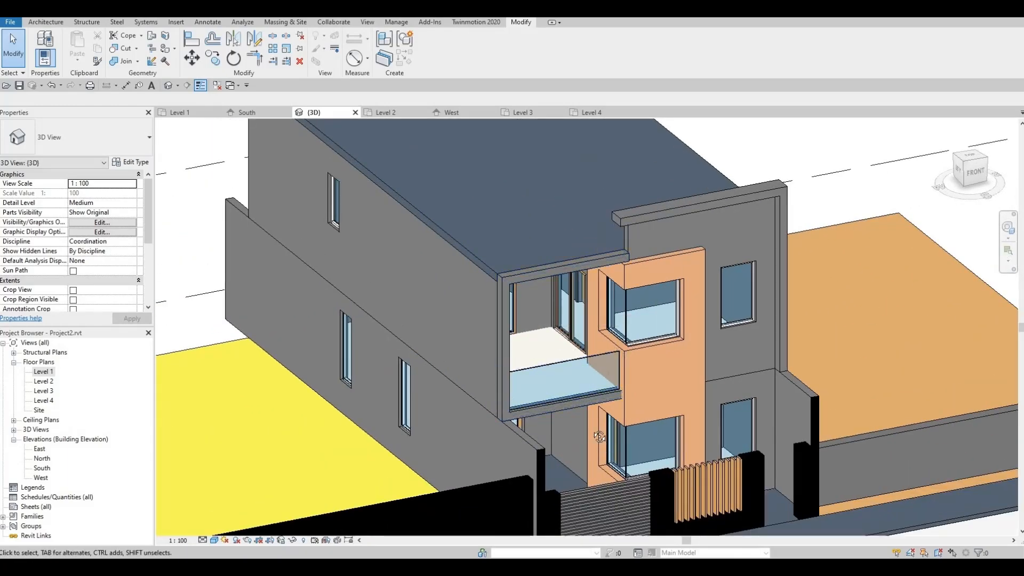
{"action": "middle_click_drag", "start_coordinate": [672, 429], "coordinate": [512, 296], "text": "shift"}
{"action": "scroll", "coordinate": [514, 320], "scroll_direction": "down", "scroll_amount": 2}
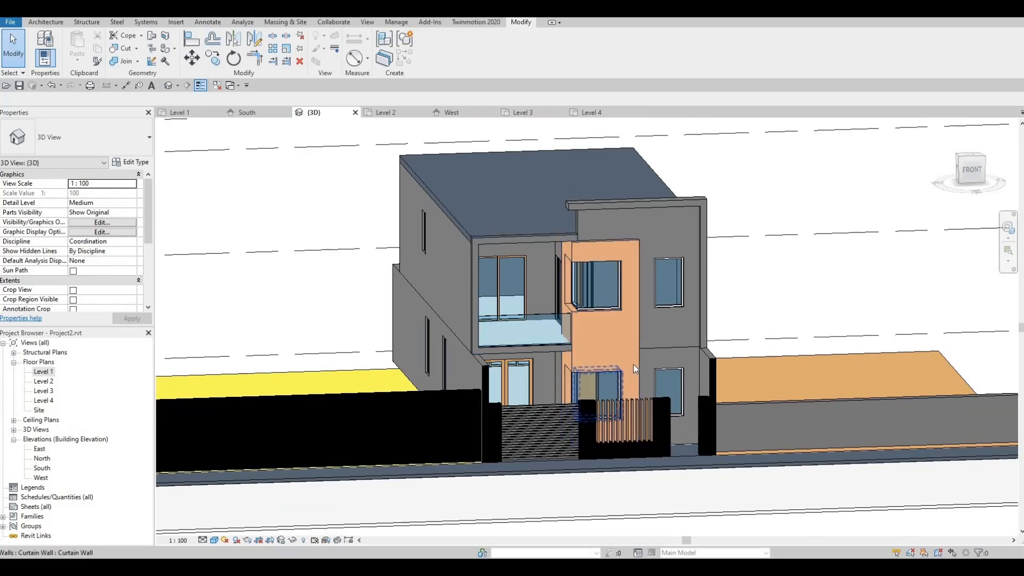
{"action": "middle_click_drag", "start_coordinate": [633, 366], "coordinate": [698, 399], "text": "shift"}
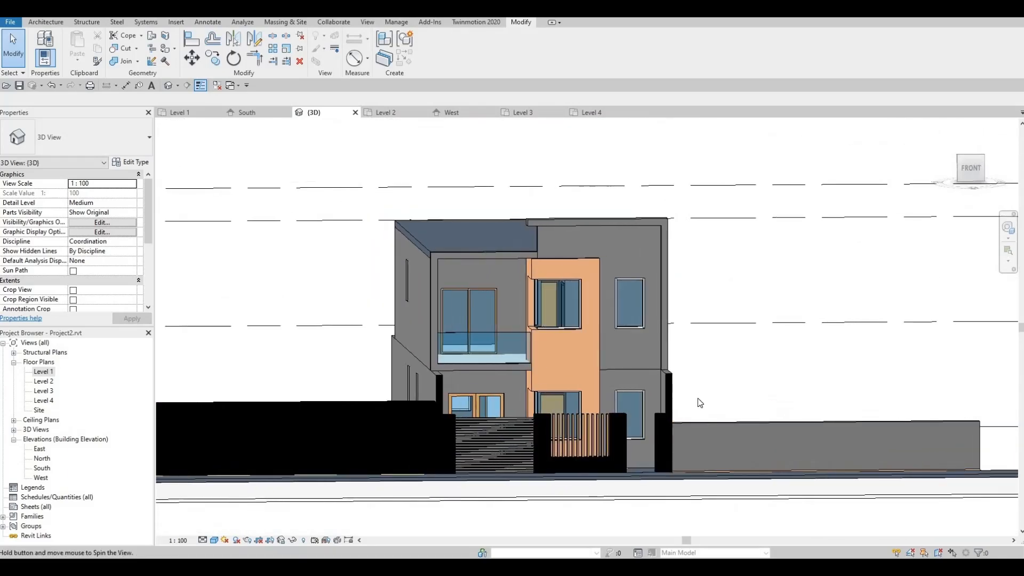
{"action": "middle_click_drag", "start_coordinate": [671, 506], "coordinate": [584, 443], "text": "shift"}
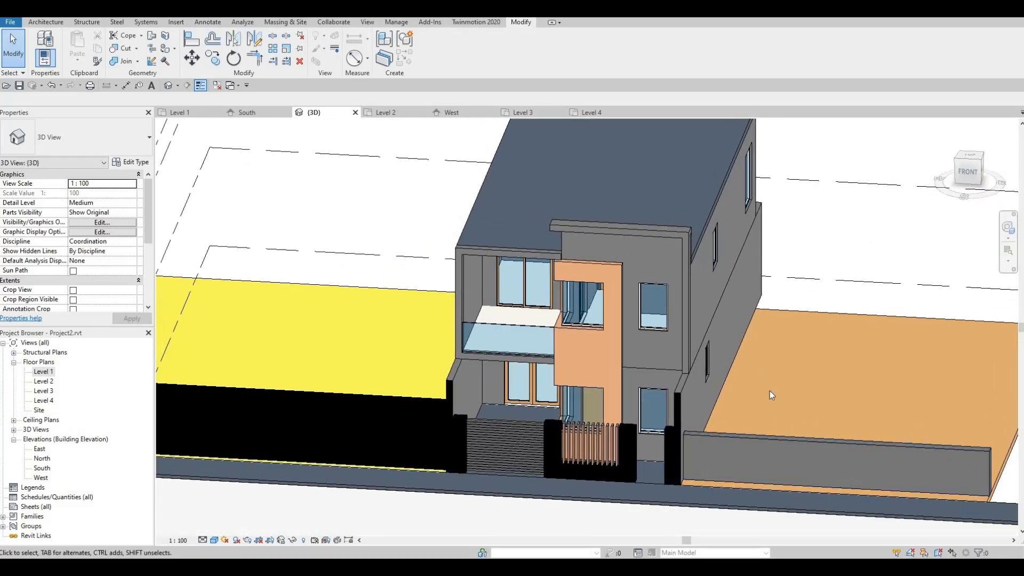
{"action": "middle_click_drag", "start_coordinate": [901, 362], "coordinate": [767, 363], "text": "shift"}
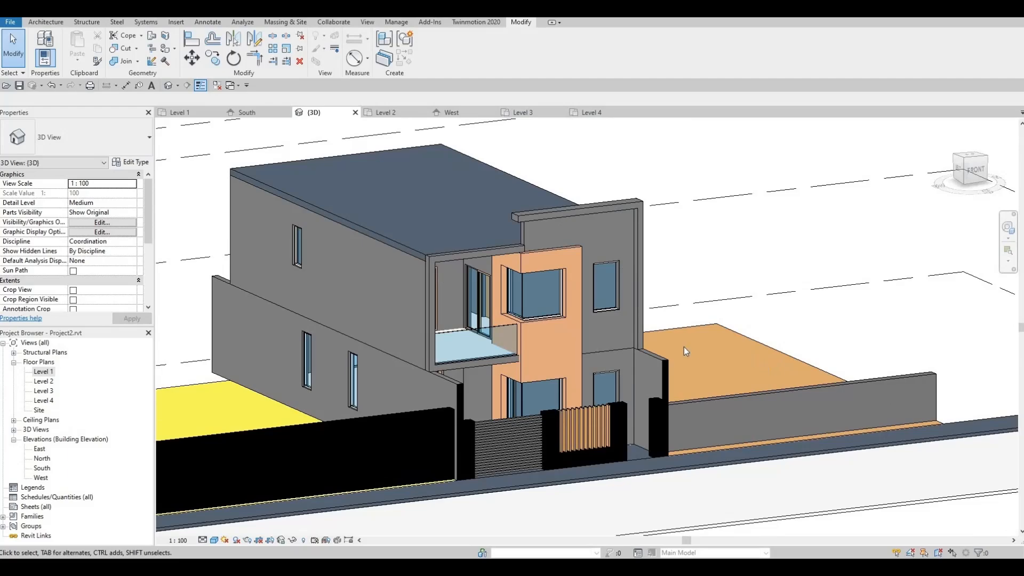
{"action": "middle_click_drag", "start_coordinate": [700, 392], "coordinate": [641, 366], "text": "shift"}
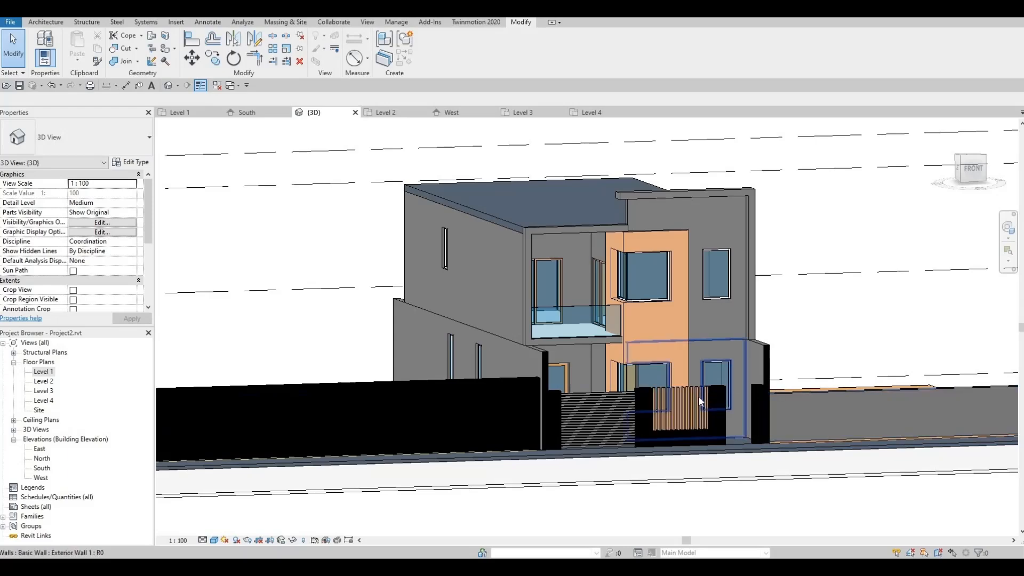
{"action": "middle_click_drag", "start_coordinate": [794, 401], "coordinate": [688, 382]}
{"action": "scroll", "coordinate": [688, 382], "scroll_direction": "down", "scroll_amount": 4}
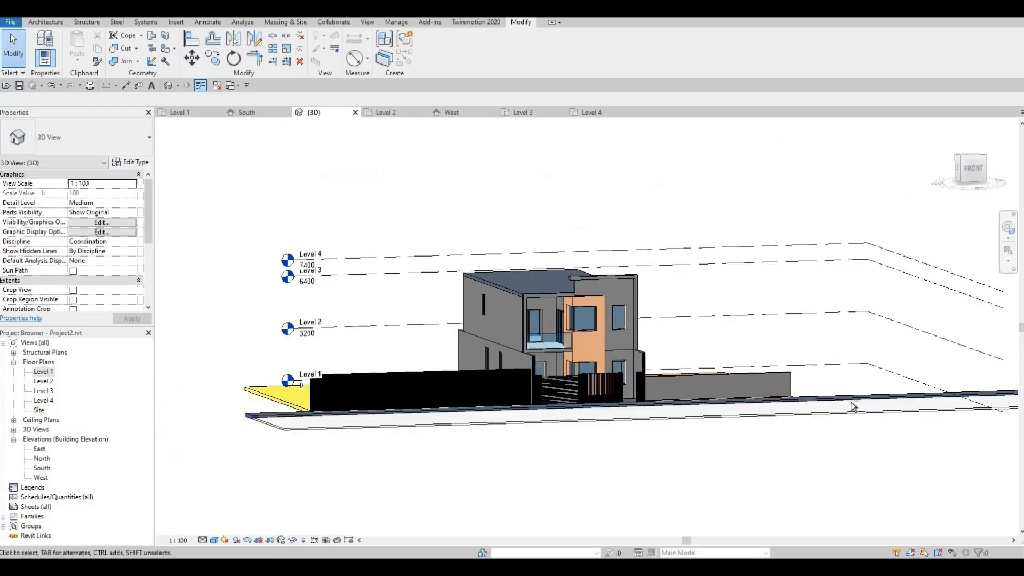
{"action": "scroll", "coordinate": [660, 379], "scroll_direction": "up", "scroll_amount": 5}
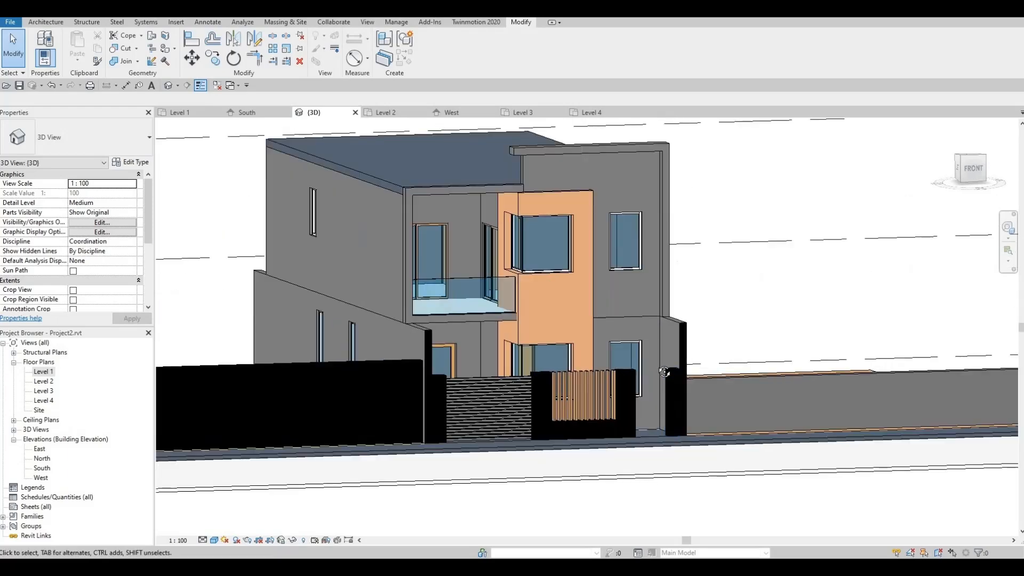
{"action": "scroll", "coordinate": [635, 363], "scroll_direction": "up", "scroll_amount": 3}
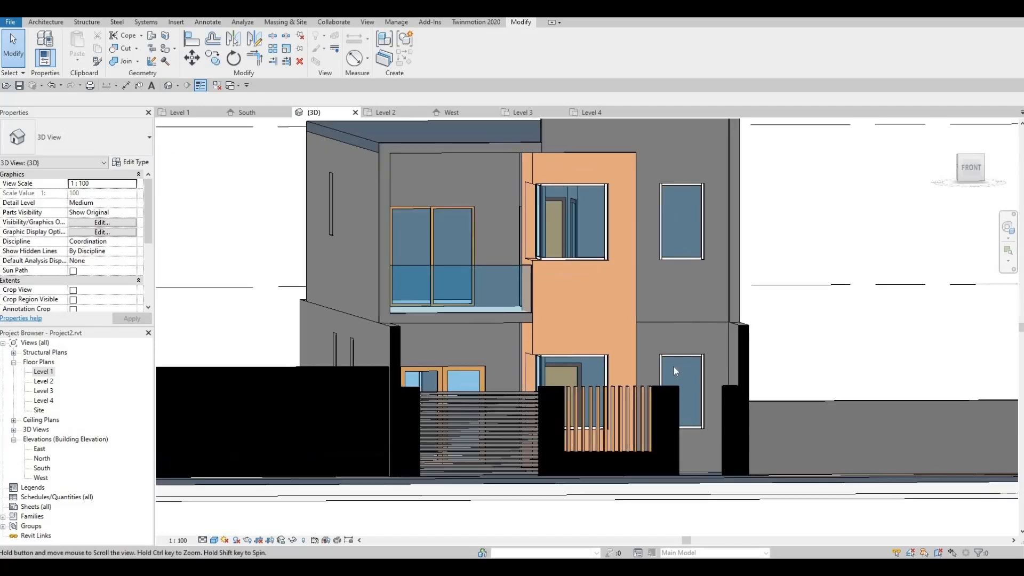
{"action": "middle_click_drag", "start_coordinate": [683, 368], "coordinate": [684, 369]}
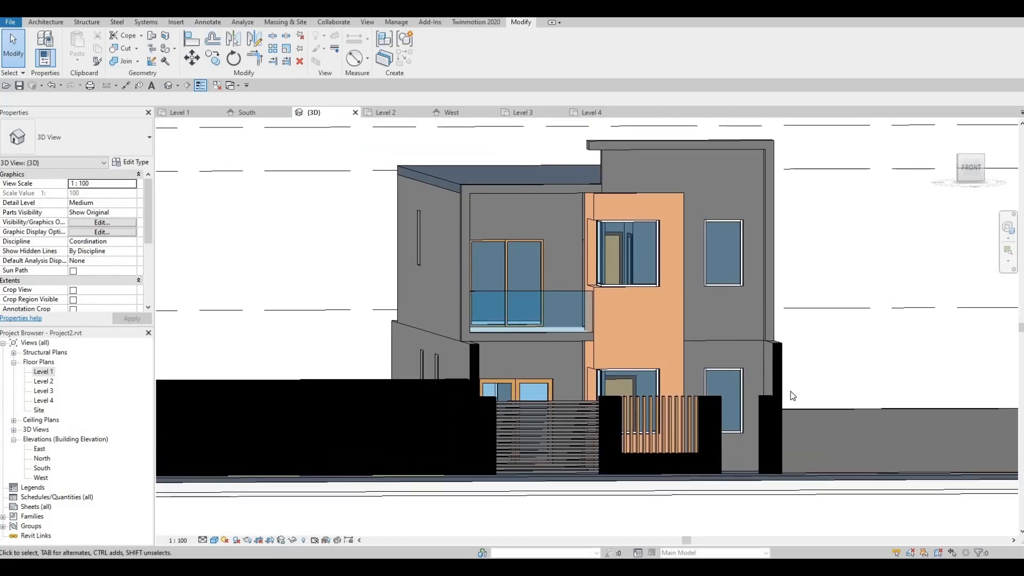
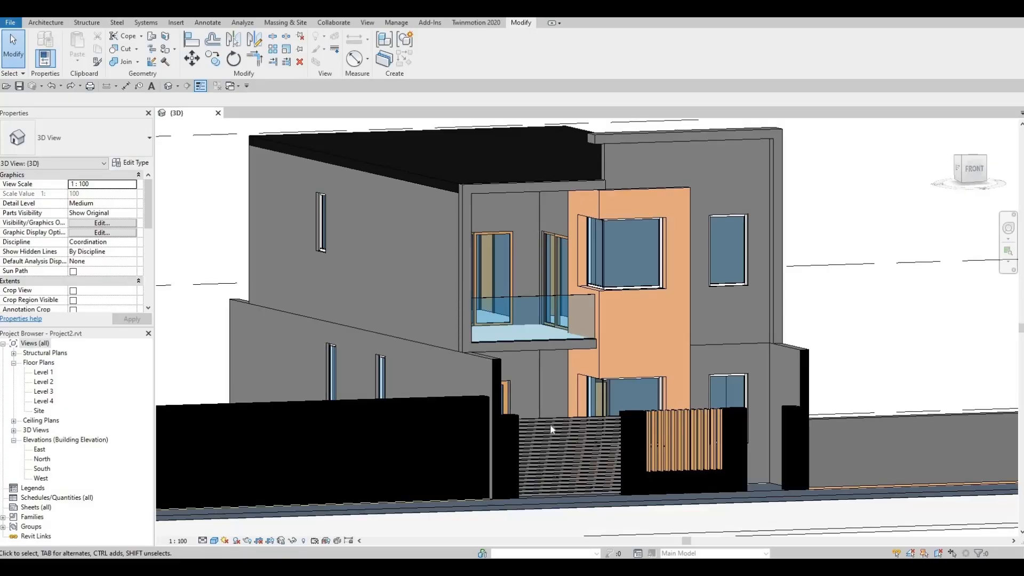
Edit the upper side wall's profile and sketch a rectangular opening about 3000 by 2200 mm near the balcony end.
{"action": "middle_click_drag", "start_coordinate": [542, 386], "coordinate": [562, 409]}
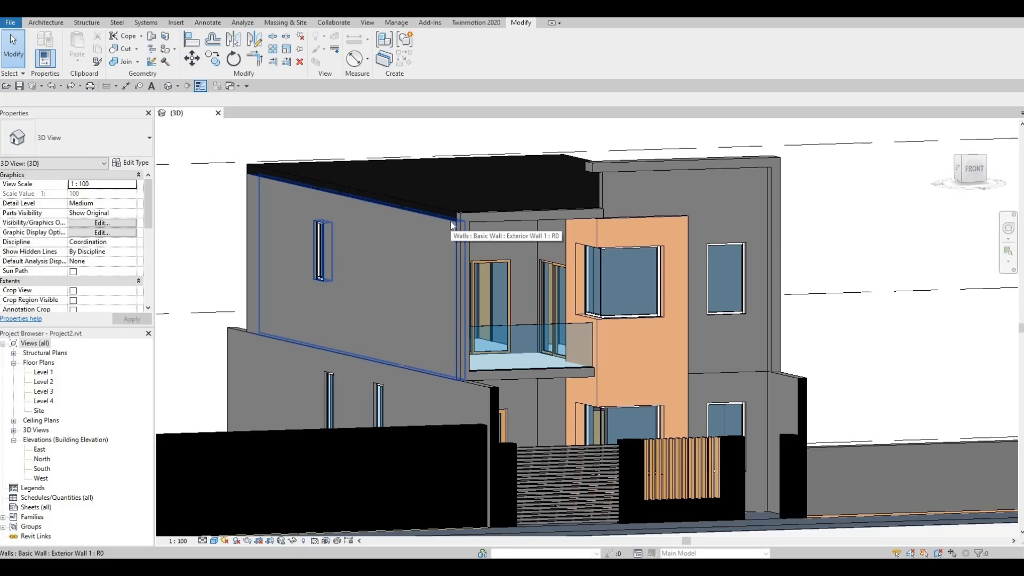
{"action": "double_click", "coordinate": [450, 221]}
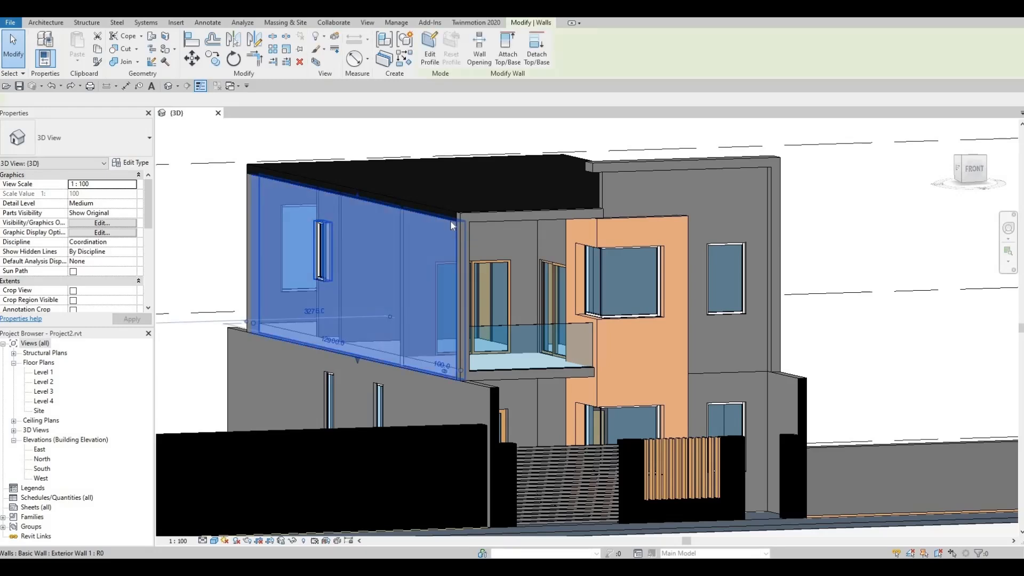
{"action": "middle_click_drag", "start_coordinate": [465, 317], "coordinate": [540, 290], "text": "shift"}
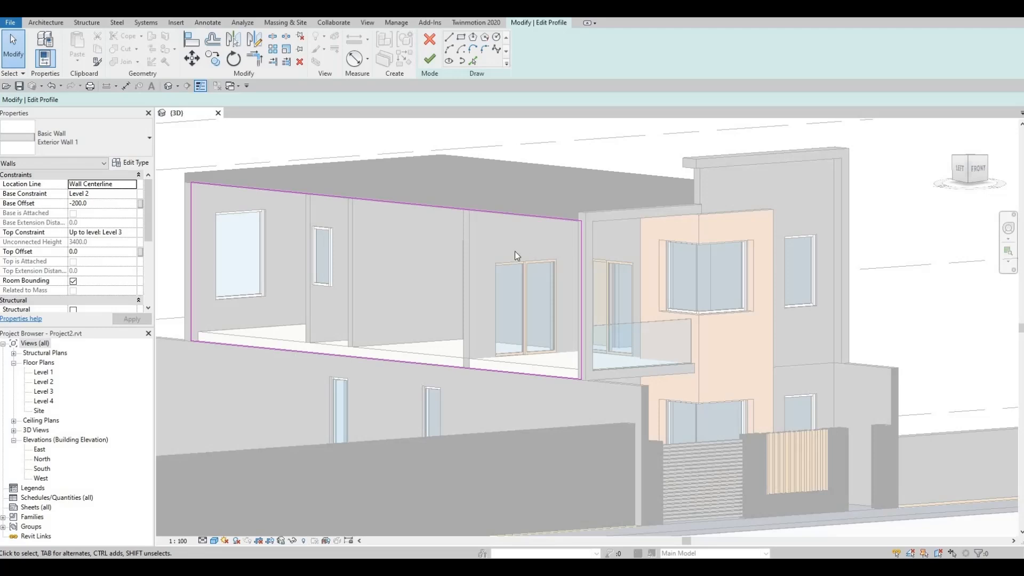
{"action": "left_click", "coordinate": [462, 38]}
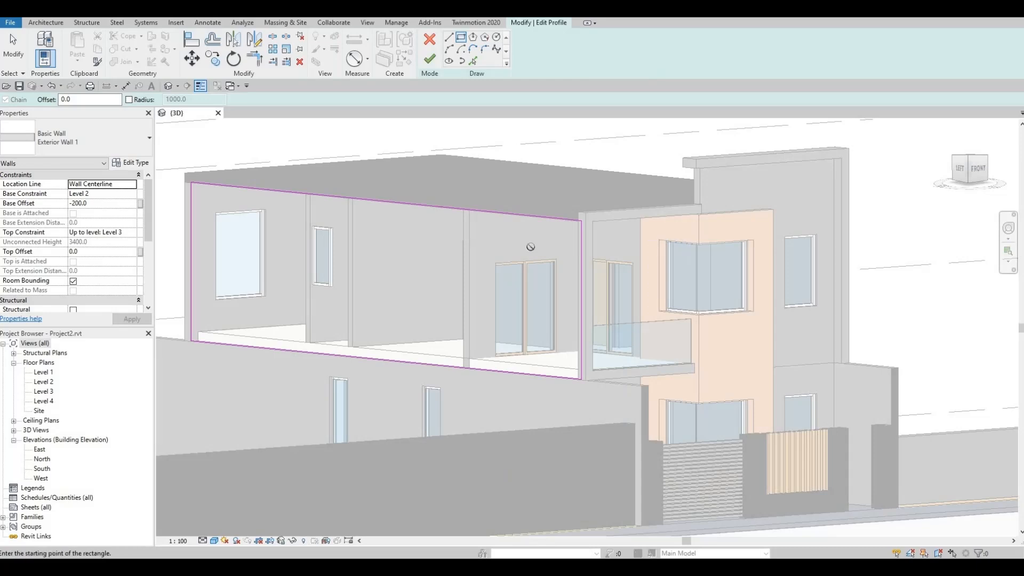
{"action": "left_click", "coordinate": [568, 238]}
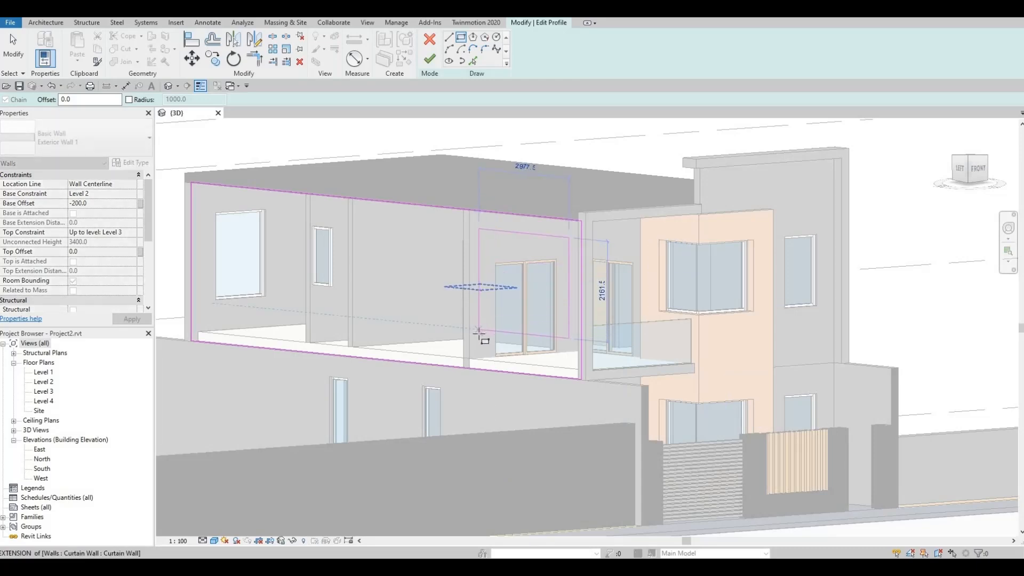
{"action": "left_click", "coordinate": [479, 334]}
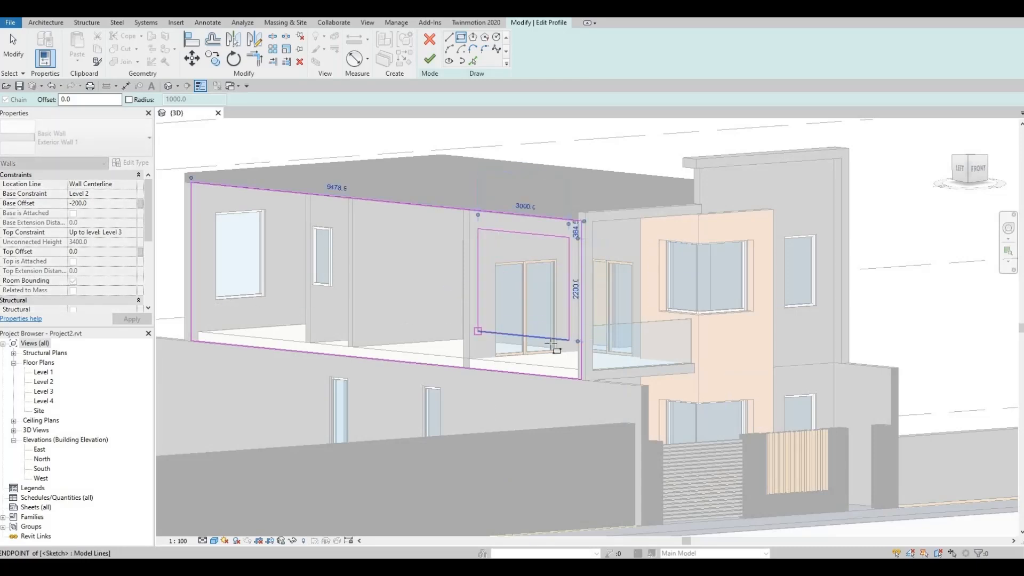
{"action": "key", "text": "Escape"}
{"action": "key", "text": "Escape"}
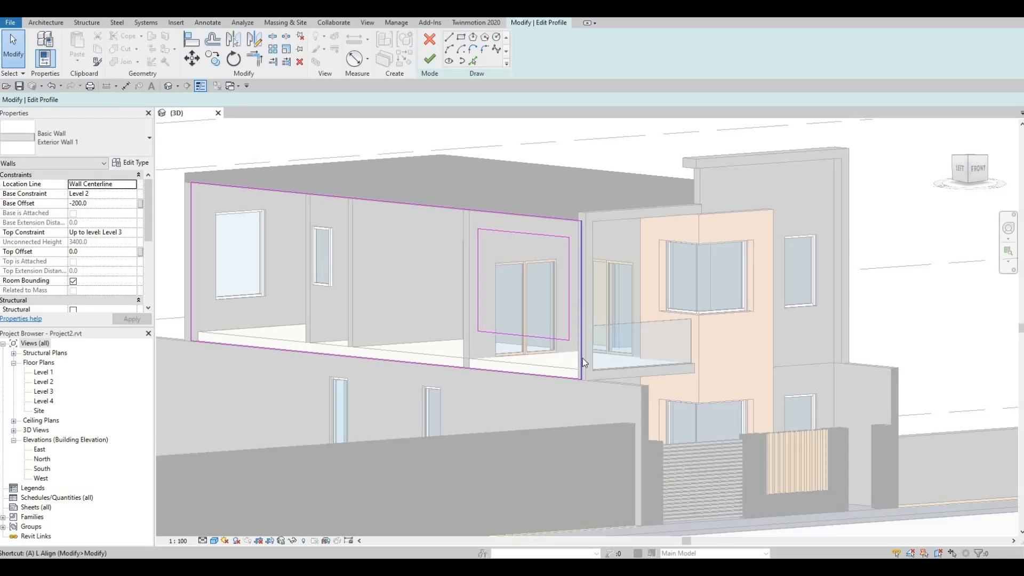
Align the opening's lower edge with the top of the balcony's glass railing and finish the wall profile.
{"action": "key", "text": "a"}
{"action": "key", "text": "l"}
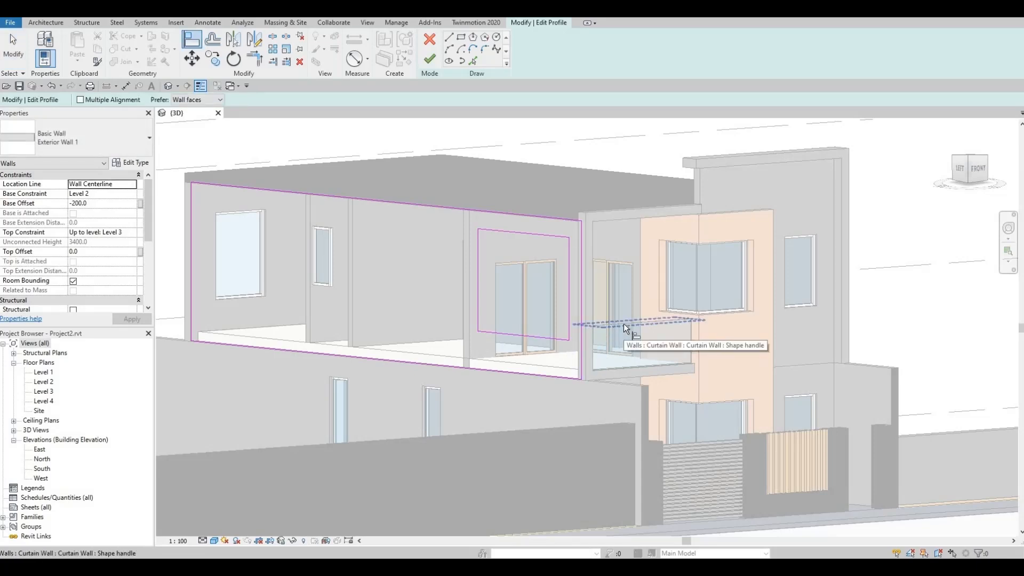
{"action": "left_click", "coordinate": [623, 324]}
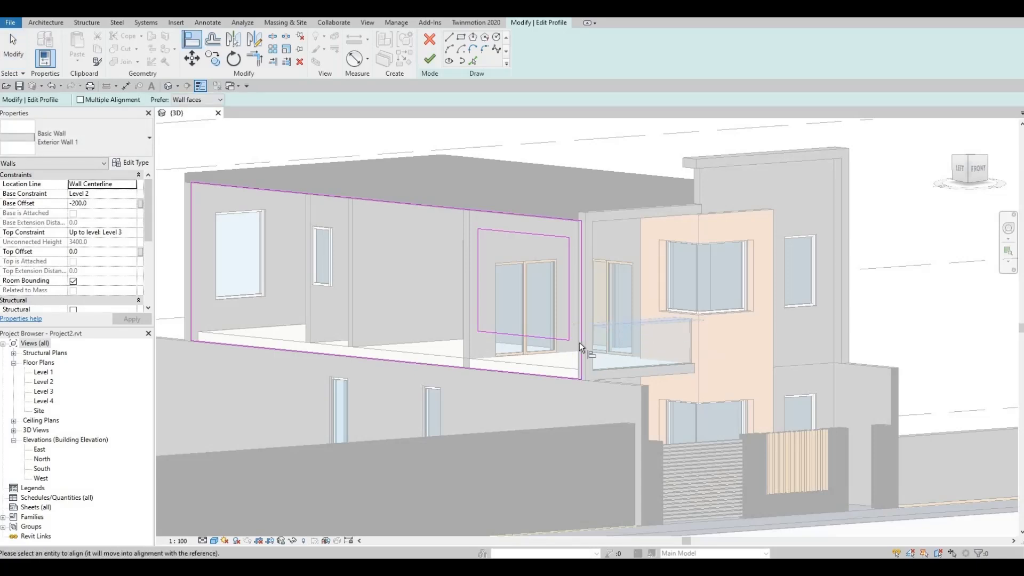
{"action": "left_click", "coordinate": [536, 339]}
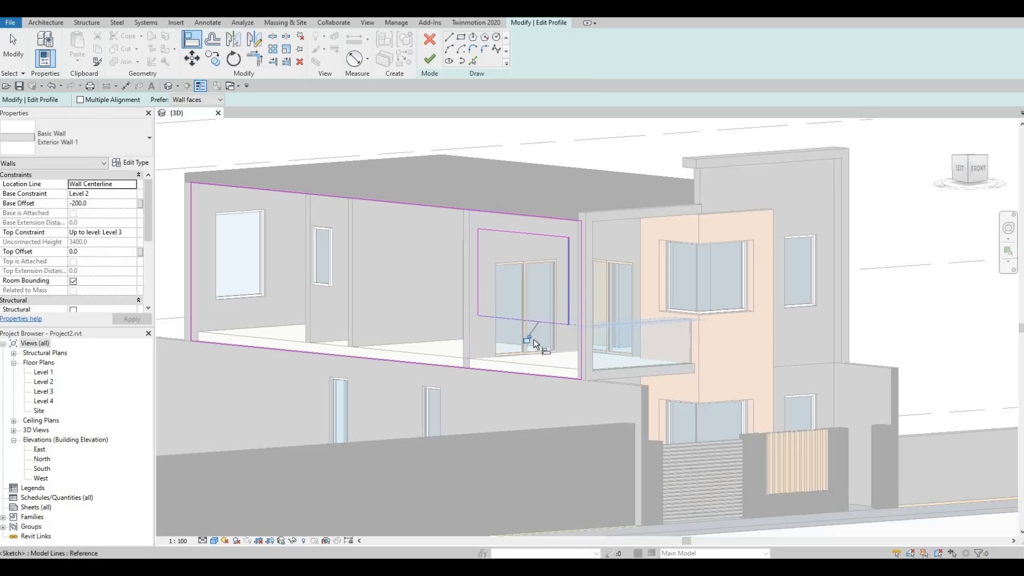
{"action": "left_click", "coordinate": [430, 59]}
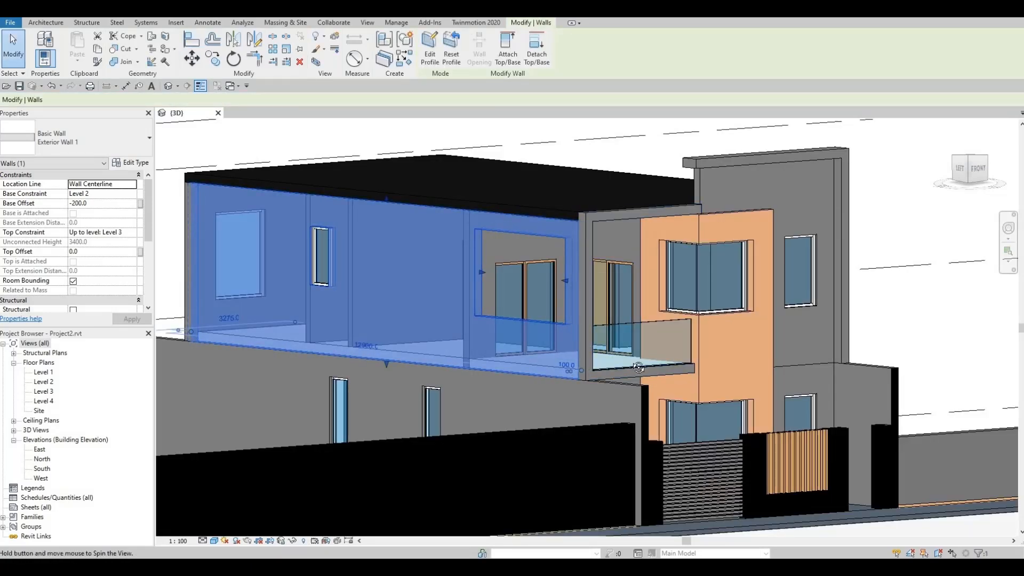
Fine-tune the rear vertical edge of the new side-wall opening, making the opening slightly narrower.
{"action": "middle_click_drag", "start_coordinate": [545, 370], "coordinate": [629, 242], "text": "shift"}
{"action": "key", "text": "Escape"}
{"action": "scroll", "coordinate": [647, 275], "scroll_direction": "up", "scroll_amount": 1}
{"action": "middle_click_drag", "start_coordinate": [709, 309], "coordinate": [675, 243], "text": "shift"}
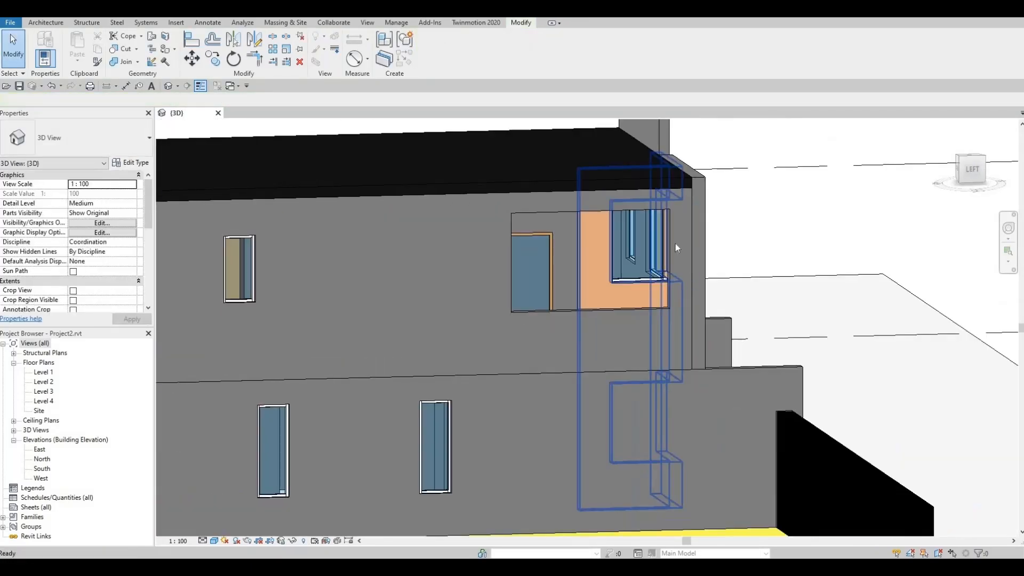
{"action": "left_click", "coordinate": [669, 301]}
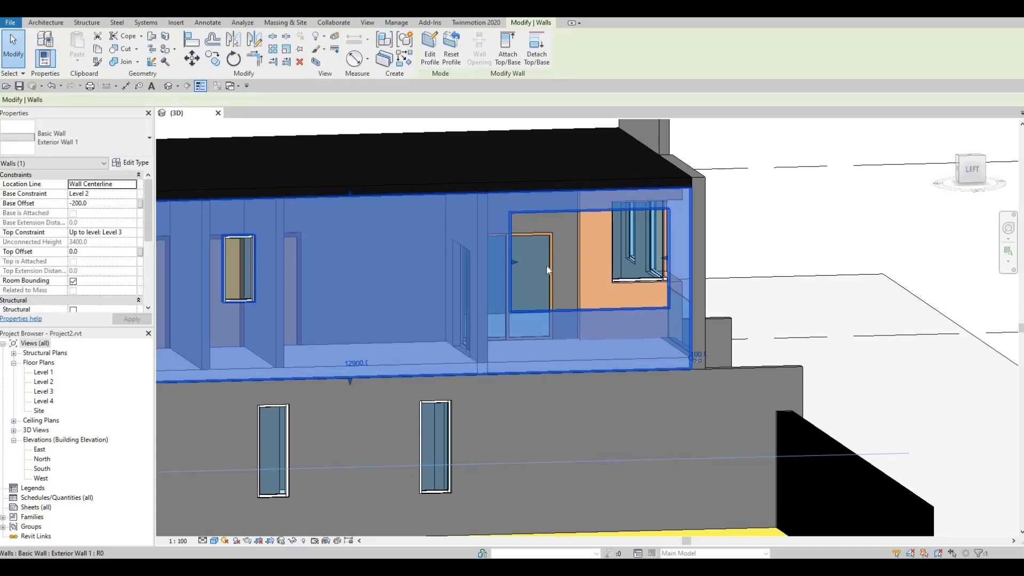
{"action": "mouse_move", "coordinate": [516, 261]}
{"action": "left_mouse_down"}
{"action": "mouse_move", "coordinate": [527, 261]}
{"action": "mouse_move", "coordinate": [517, 264]}
{"action": "left_mouse_up"}
{"action": "key", "text": "Escape"}
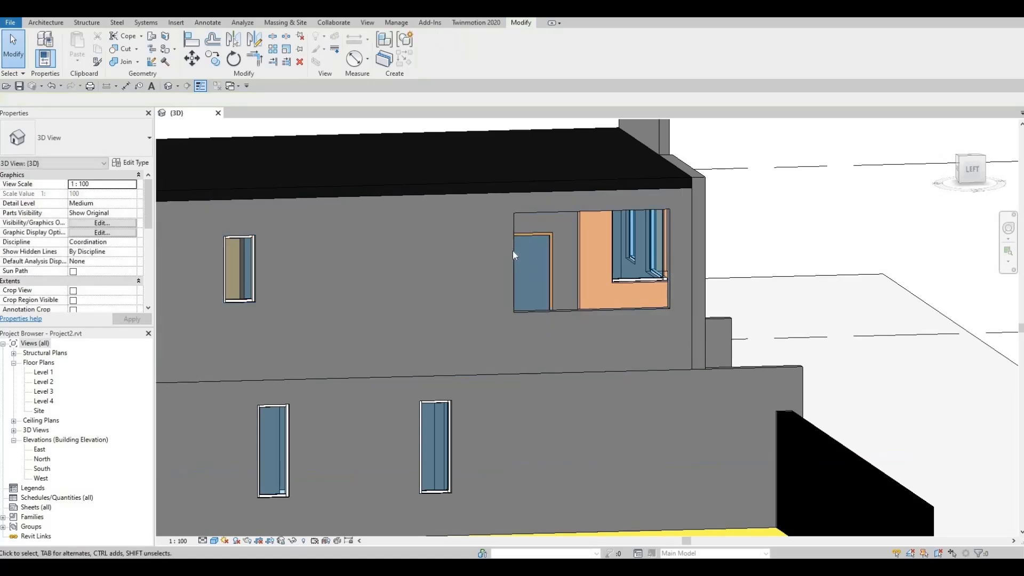
{"action": "left_click", "coordinate": [517, 279]}
{"action": "scroll", "coordinate": [520, 263], "scroll_direction": "up", "scroll_amount": 2}
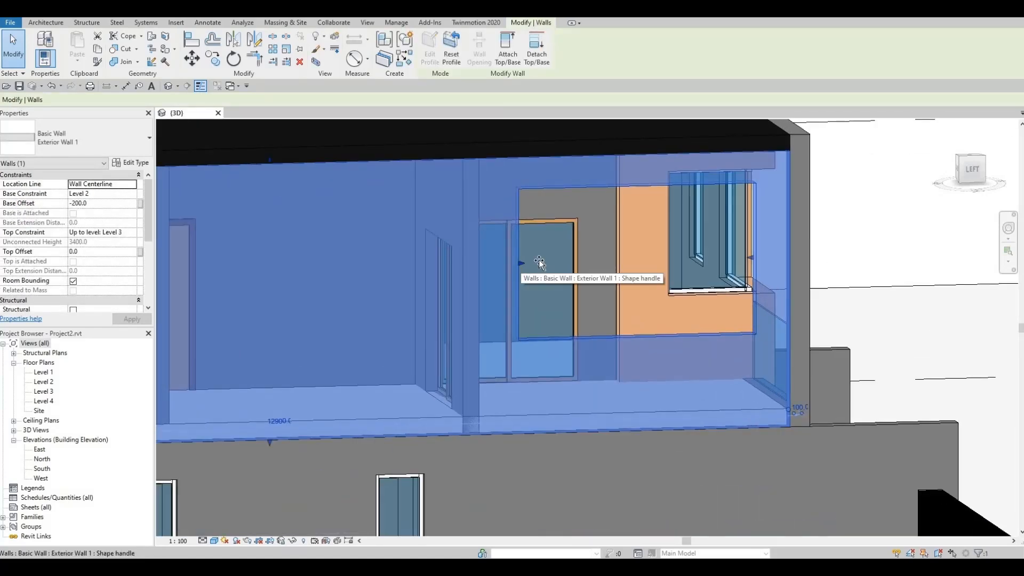
{"action": "mouse_move", "coordinate": [521, 263]}
{"action": "left_mouse_down"}
{"action": "mouse_move", "coordinate": [568, 258]}
{"action": "mouse_move", "coordinate": [506, 261]}
{"action": "mouse_move", "coordinate": [569, 261]}
{"action": "mouse_move", "coordinate": [516, 264]}
{"action": "left_mouse_up"}
{"action": "key", "text": "Escape"}
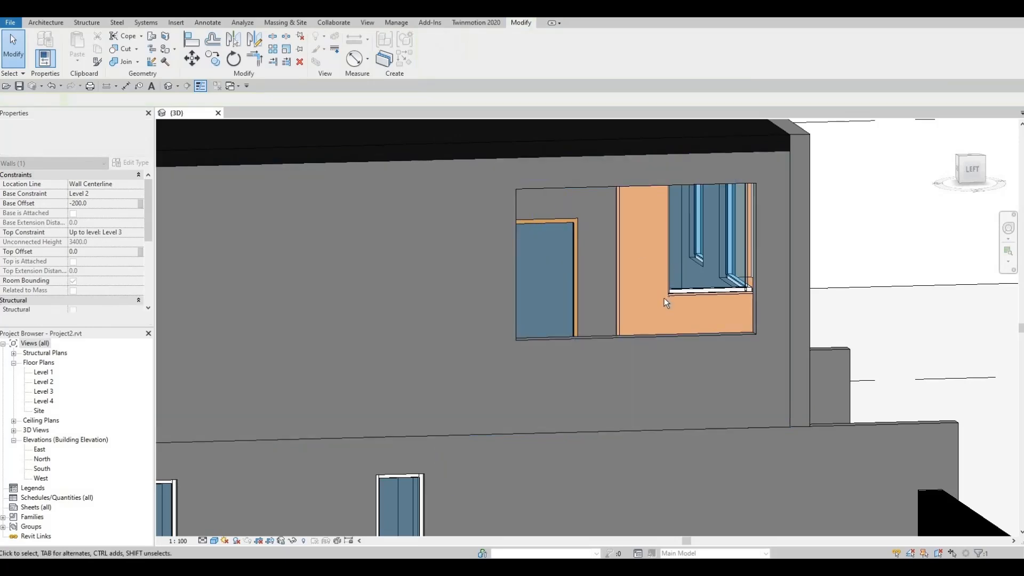
Shorten the balcony frame's top beam at the end that meets the orange facade volume.
{"action": "middle_click_drag", "start_coordinate": [510, 305], "coordinate": [486, 257], "text": "shift"}
{"action": "middle_click_drag", "start_coordinate": [629, 284], "coordinate": [579, 260]}
{"action": "scroll", "coordinate": [579, 260], "scroll_direction": "down", "scroll_amount": 2}
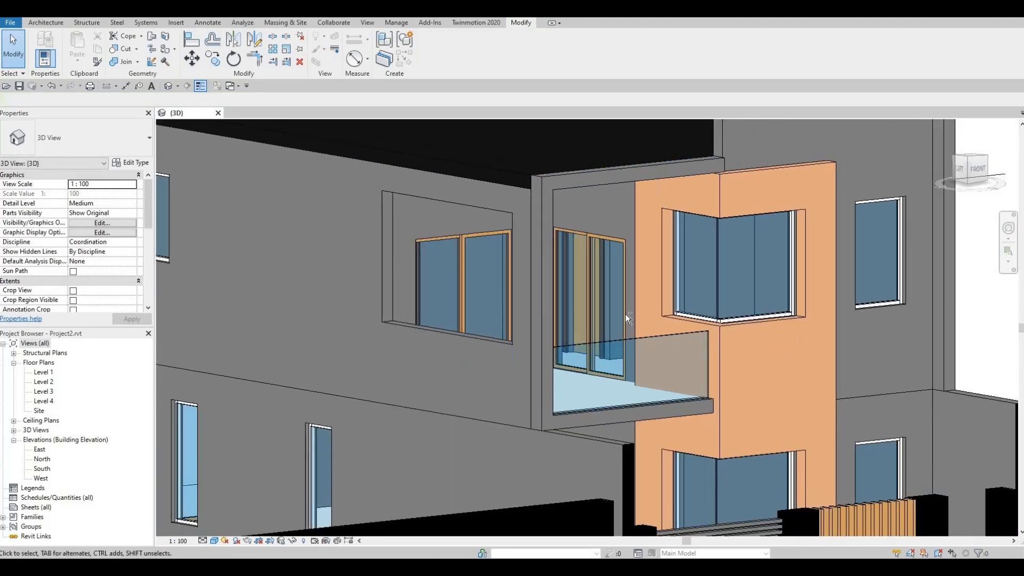
{"action": "middle_click_drag", "start_coordinate": [625, 314], "coordinate": [568, 257], "text": "shift"}
{"action": "middle_click_drag", "start_coordinate": [576, 321], "coordinate": [609, 254]}
{"action": "left_click", "coordinate": [600, 394]}
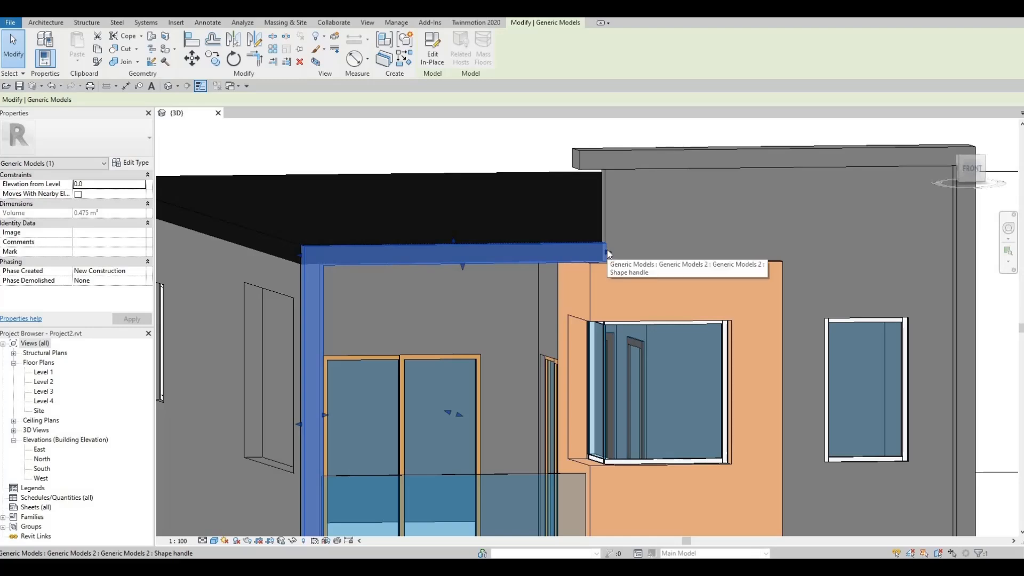
{"action": "left_click_drag", "start_coordinate": [609, 254], "coordinate": [588, 252]}
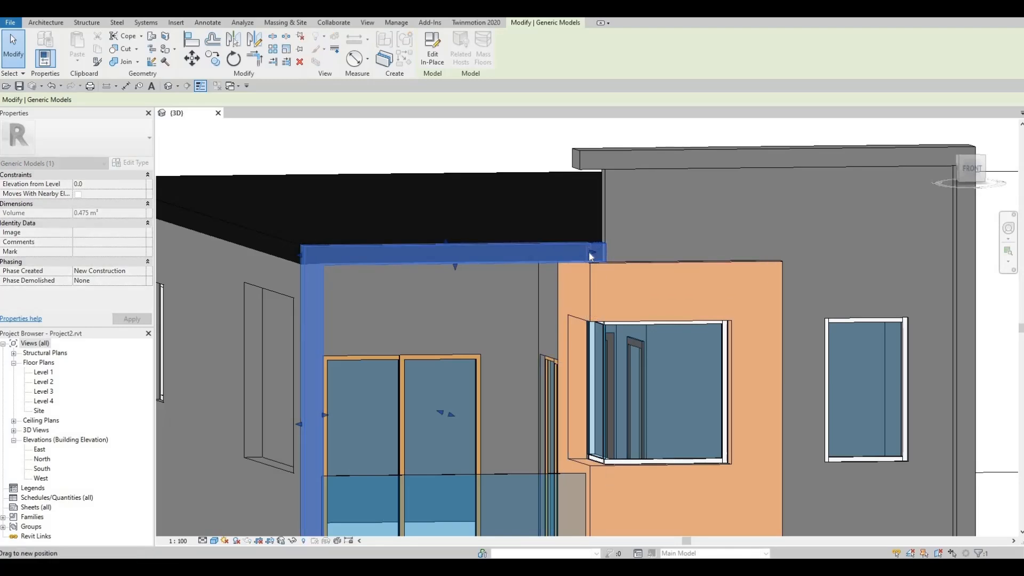
{"action": "key", "text": "Escape"}
Align the end of the balcony frame's top beam with the side of the balcony's glass railing.
{"action": "middle_click_drag", "start_coordinate": [571, 233], "coordinate": [552, 450], "text": "shift"}
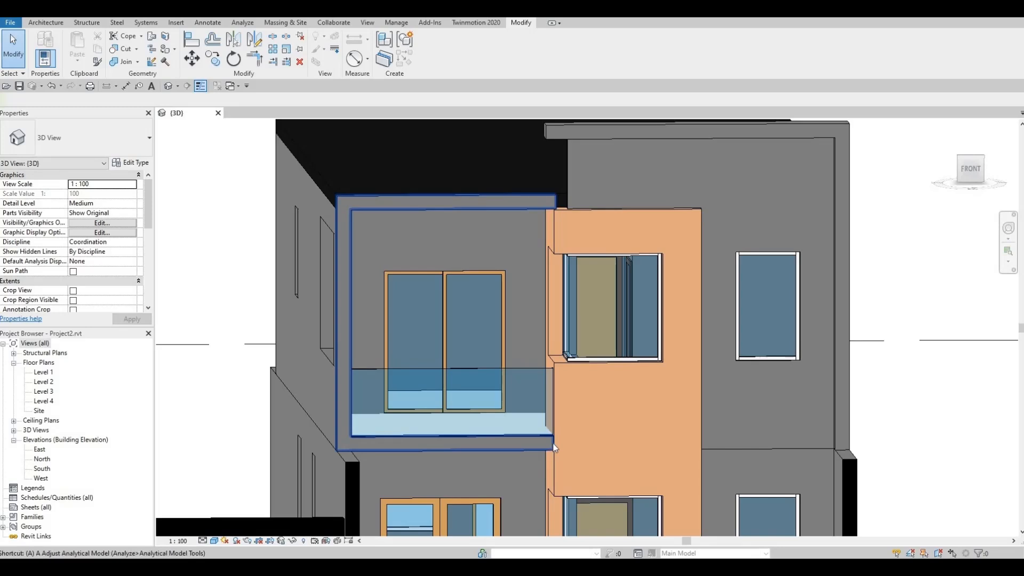
{"action": "key", "text": "a"}
{"action": "key", "text": "l"}
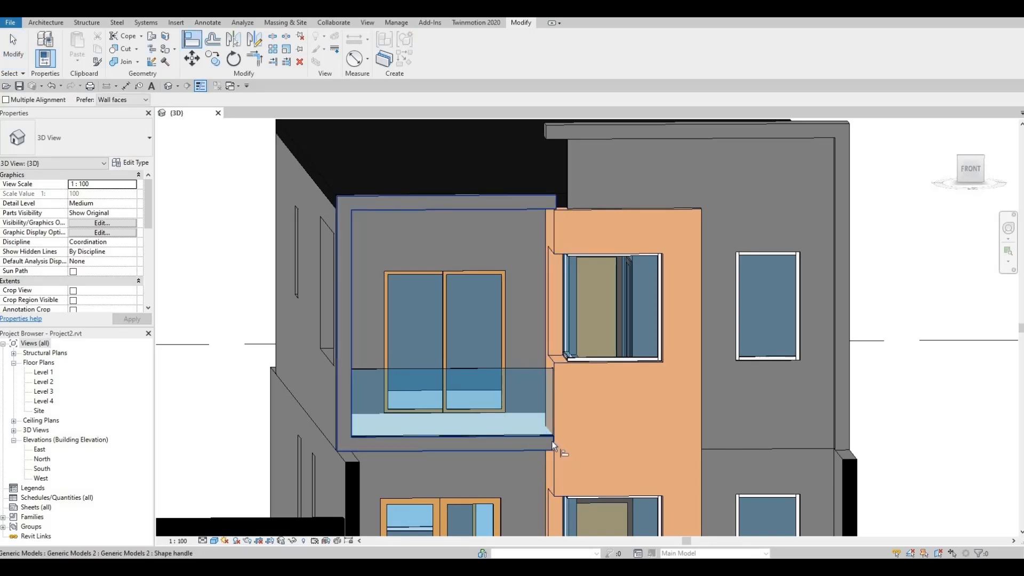
{"action": "scroll", "coordinate": [552, 440], "scroll_direction": "up", "scroll_amount": 4}
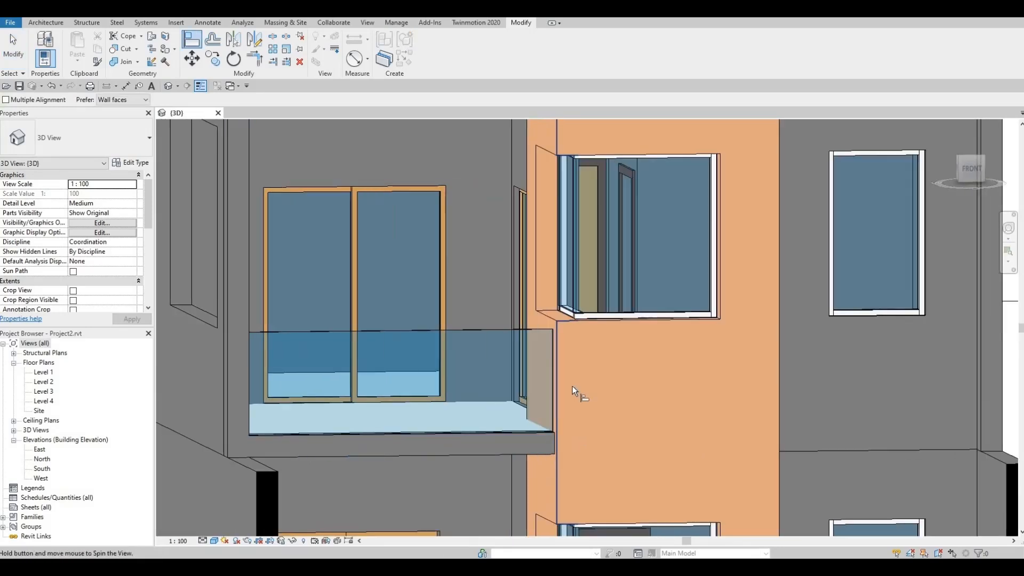
{"action": "left_click", "coordinate": [562, 372]}
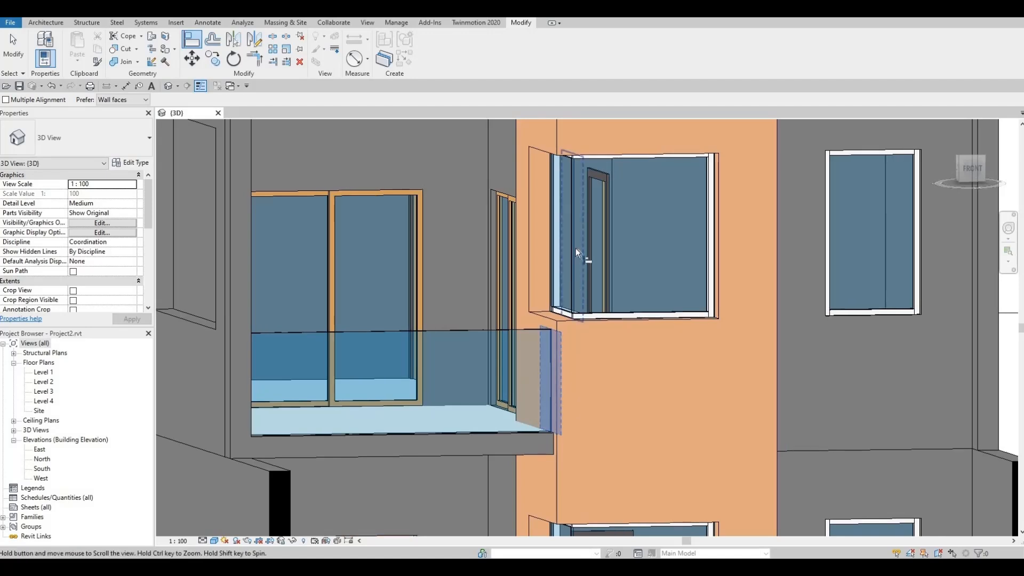
{"action": "middle_click_drag", "start_coordinate": [574, 248], "coordinate": [564, 194], "text": "shift"}
{"action": "left_click", "coordinate": [565, 196]}
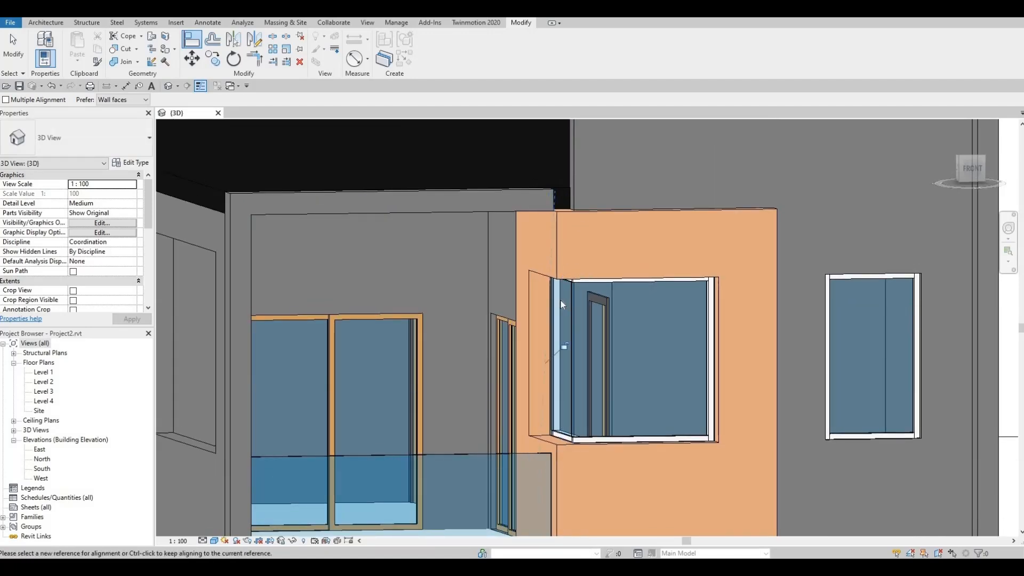
{"action": "key", "text": "Escape"}
Lower the top of the orange facade volume slightly below the balcony frame's top beam.
{"action": "scroll", "coordinate": [580, 372], "scroll_direction": "down", "scroll_amount": 3}
{"action": "middle_click_drag", "start_coordinate": [556, 350], "coordinate": [504, 365], "text": "shift"}
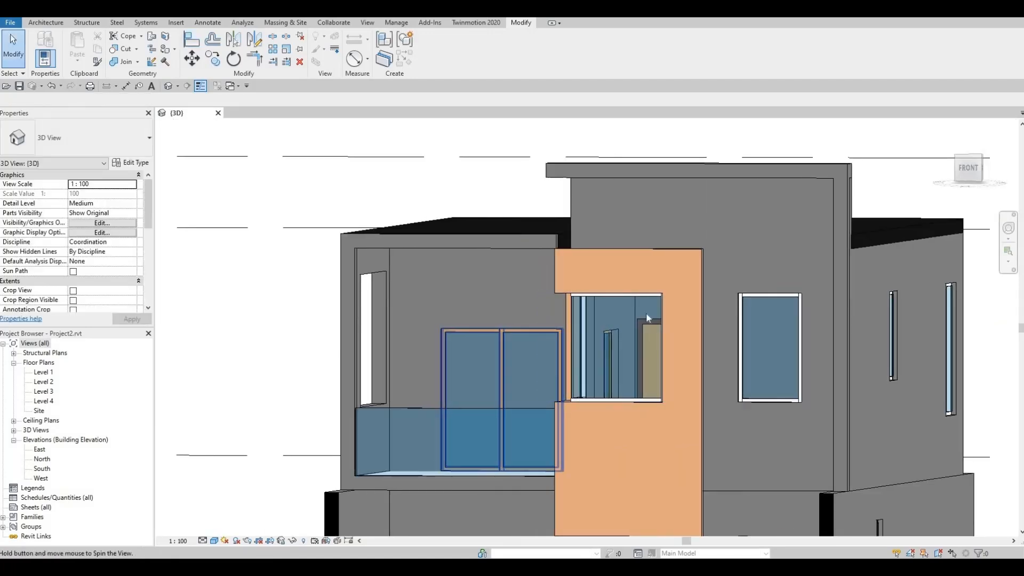
{"action": "middle_click_drag", "start_coordinate": [646, 312], "coordinate": [720, 312], "text": "shift"}
{"action": "scroll", "coordinate": [605, 262], "scroll_direction": "down", "scroll_amount": 1}
{"action": "left_click", "coordinate": [601, 256]}
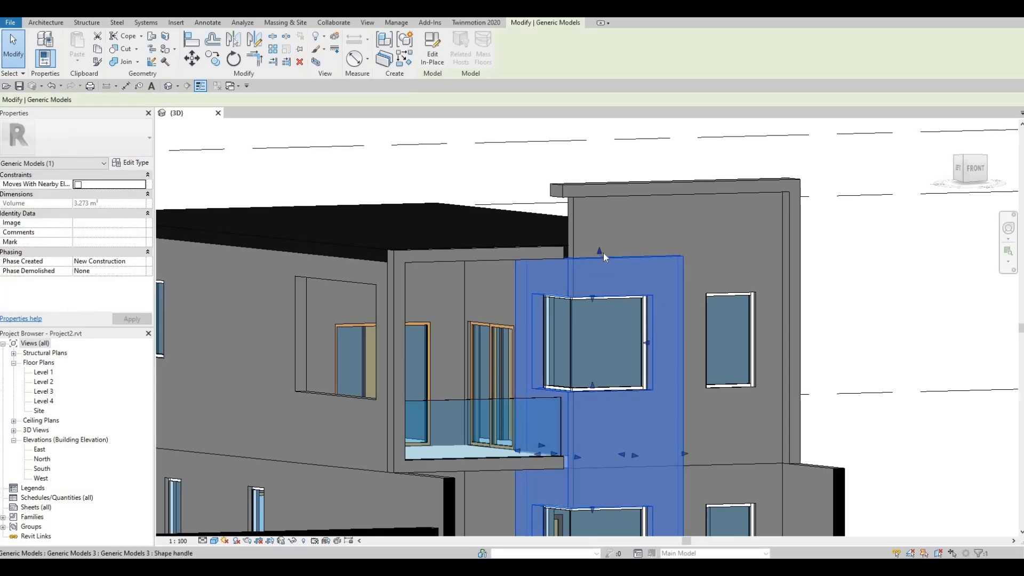
{"action": "scroll", "coordinate": [603, 252], "scroll_direction": "up", "scroll_amount": 2}
{"action": "left_click_drag", "start_coordinate": [598, 251], "coordinate": [598, 272]}
{"action": "key", "text": "Escape"}
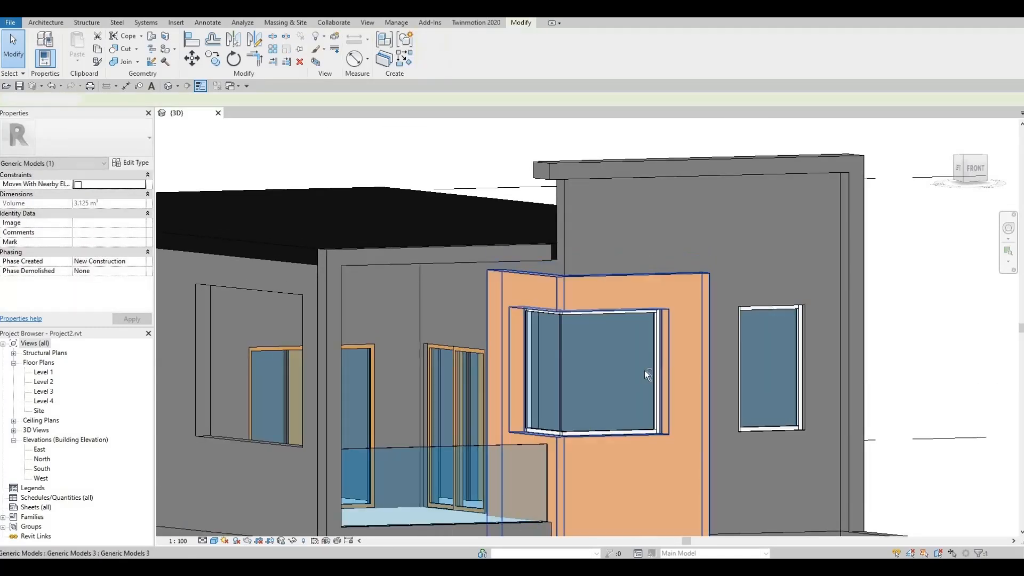
Start a new in-place component in the Generic Models category, keeping the suggested name.
{"action": "middle_click_drag", "start_coordinate": [643, 368], "coordinate": [622, 326], "text": "shift"}
{"action": "scroll", "coordinate": [547, 257], "scroll_direction": "up", "scroll_amount": 2}
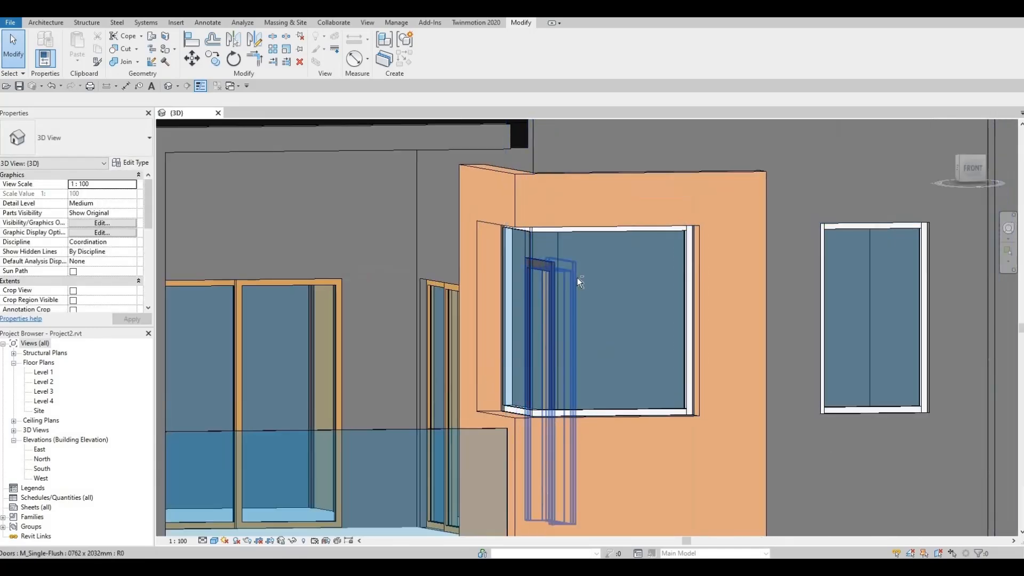
{"action": "middle_click_drag", "start_coordinate": [577, 277], "coordinate": [710, 250]}
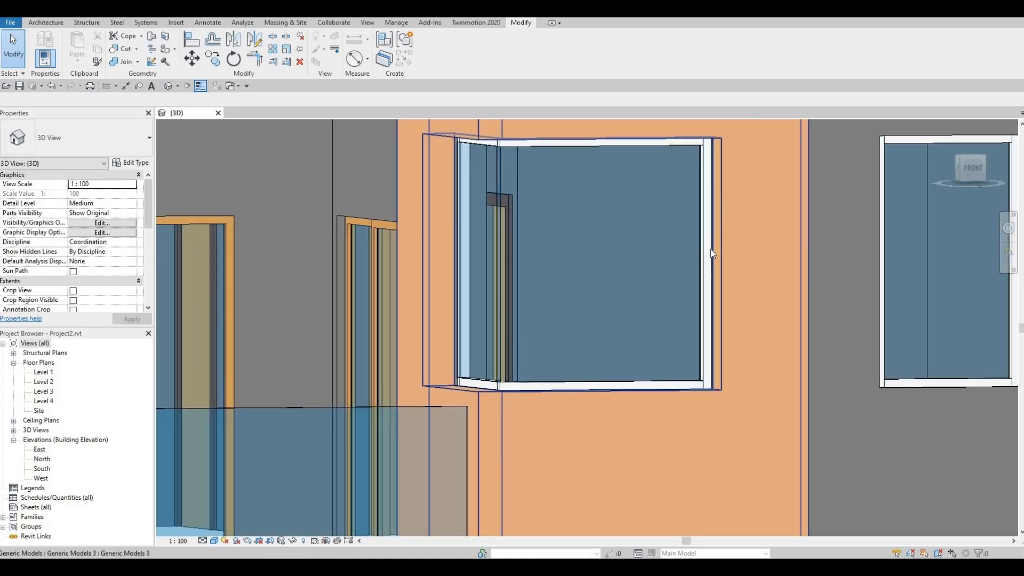
{"action": "scroll", "coordinate": [711, 248], "scroll_direction": "down", "scroll_amount": 2}
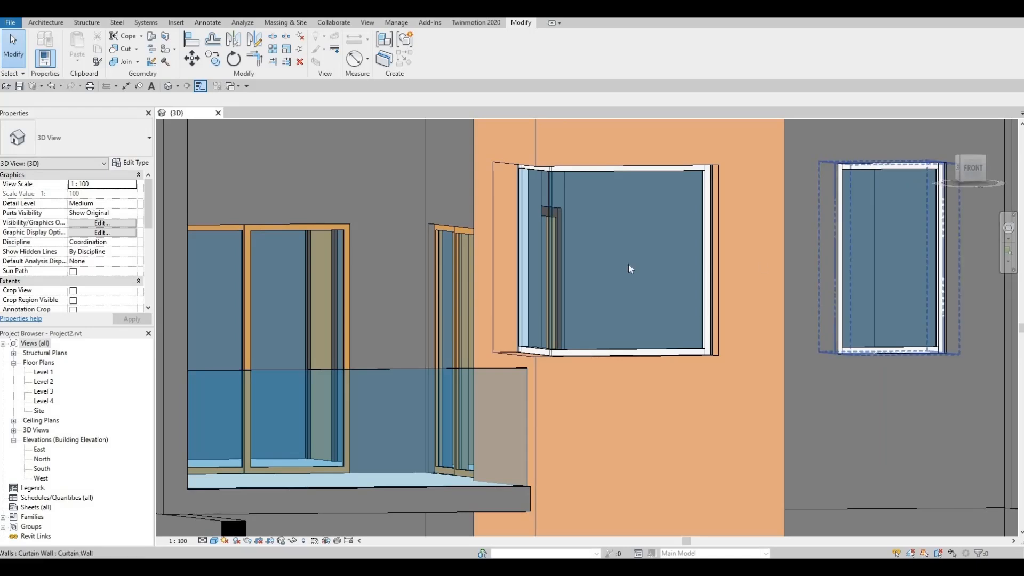
{"action": "middle_click_drag", "start_coordinate": [638, 277], "coordinate": [632, 334], "text": "shift"}
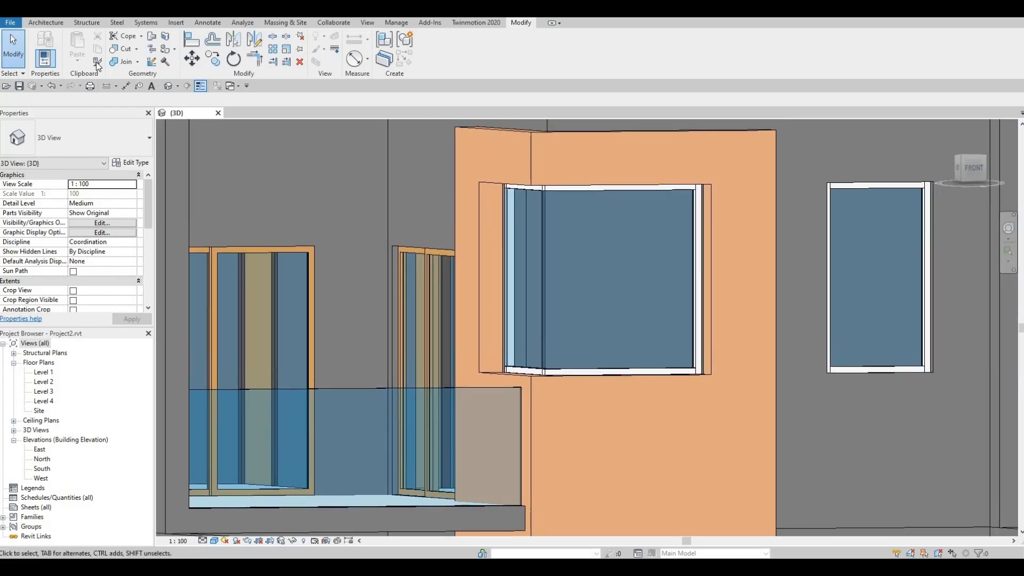
{"action": "left_click", "coordinate": [45, 23]}
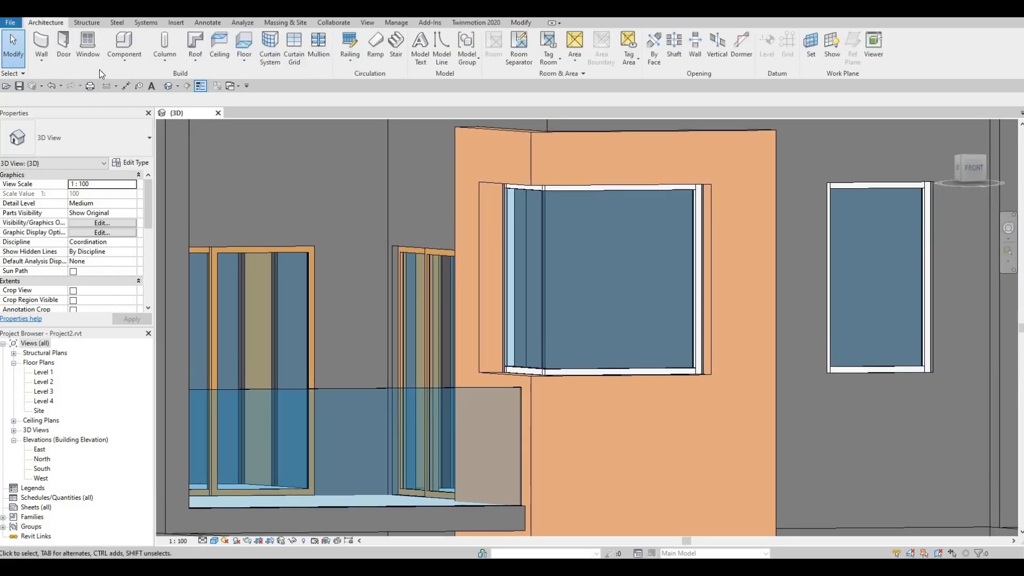
{"action": "left_click", "coordinate": [125, 64]}
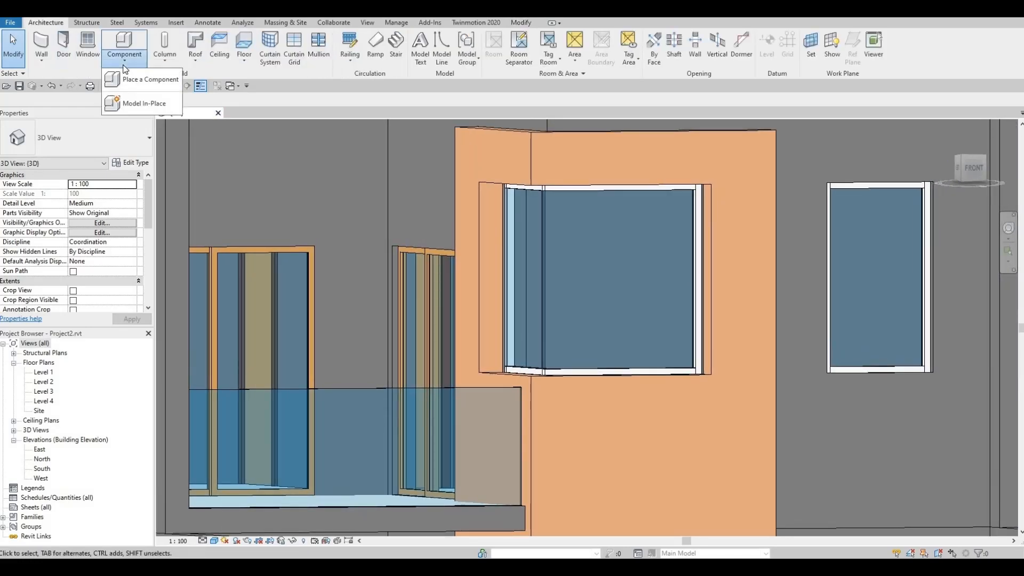
{"action": "left_click", "coordinate": [144, 103]}
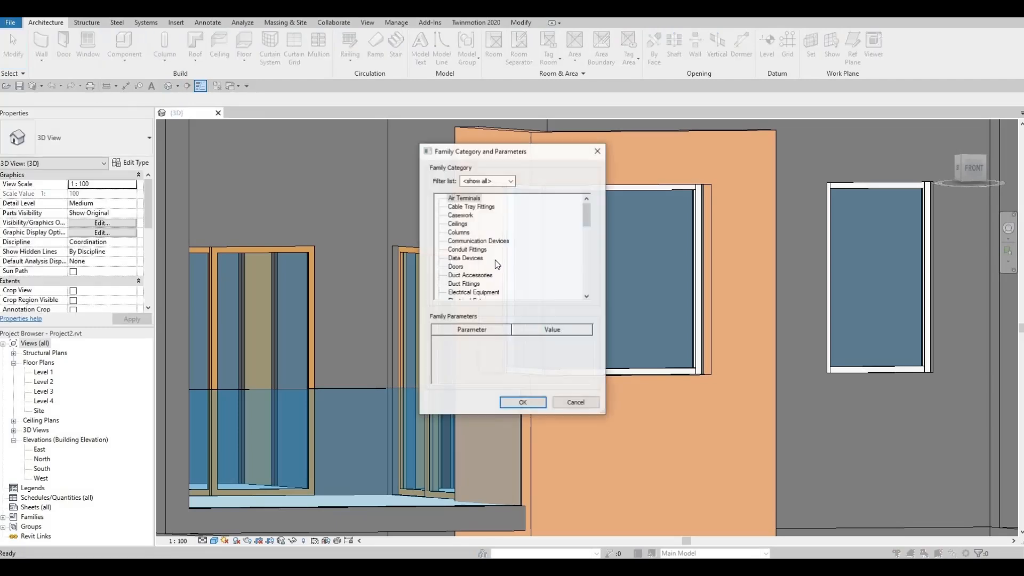
{"action": "scroll", "coordinate": [491, 275], "scroll_direction": "down", "scroll_amount": 4}
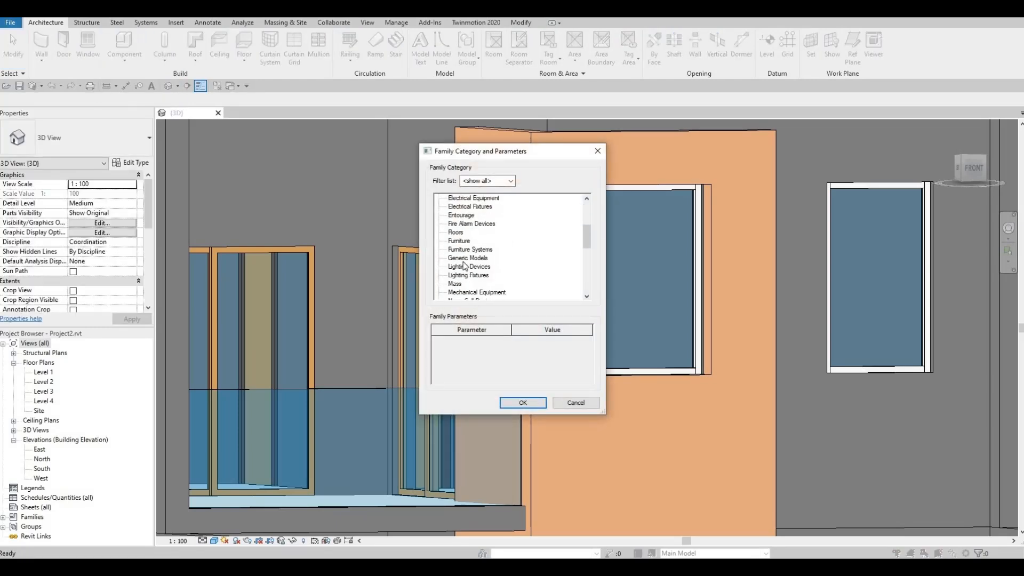
{"action": "left_click", "coordinate": [523, 402]}
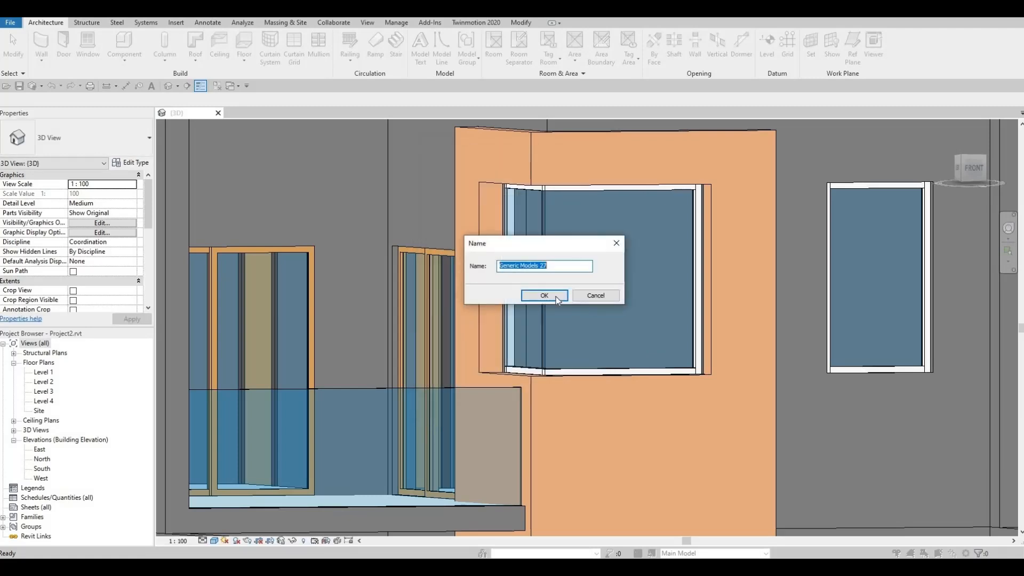
{"action": "left_click", "coordinate": [544, 299]}
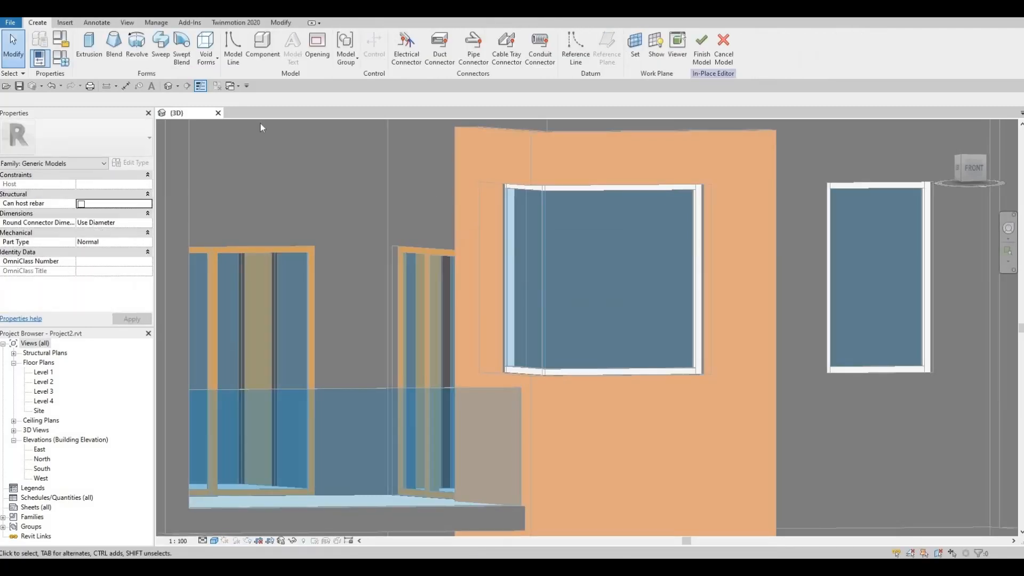
Start a Sweep with a picked path and select the two vertical and two bottom edges of the orange volume's corner-window opening.
{"action": "left_click", "coordinate": [160, 54]}
{"action": "scroll", "coordinate": [617, 185], "scroll_direction": "up", "scroll_amount": 2}
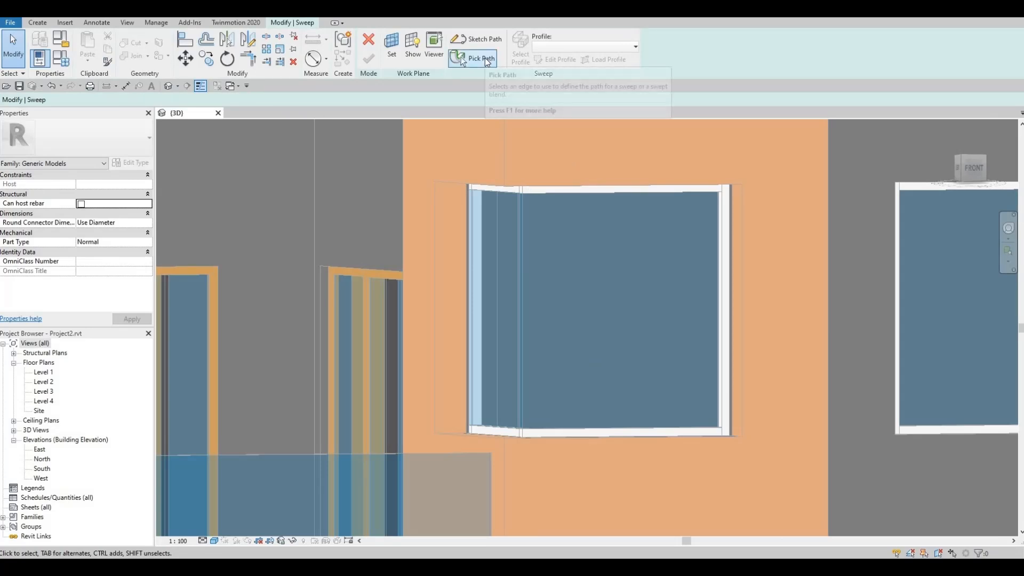
{"action": "left_click", "coordinate": [482, 58]}
{"action": "scroll", "coordinate": [764, 284], "scroll_direction": "up", "scroll_amount": 1}
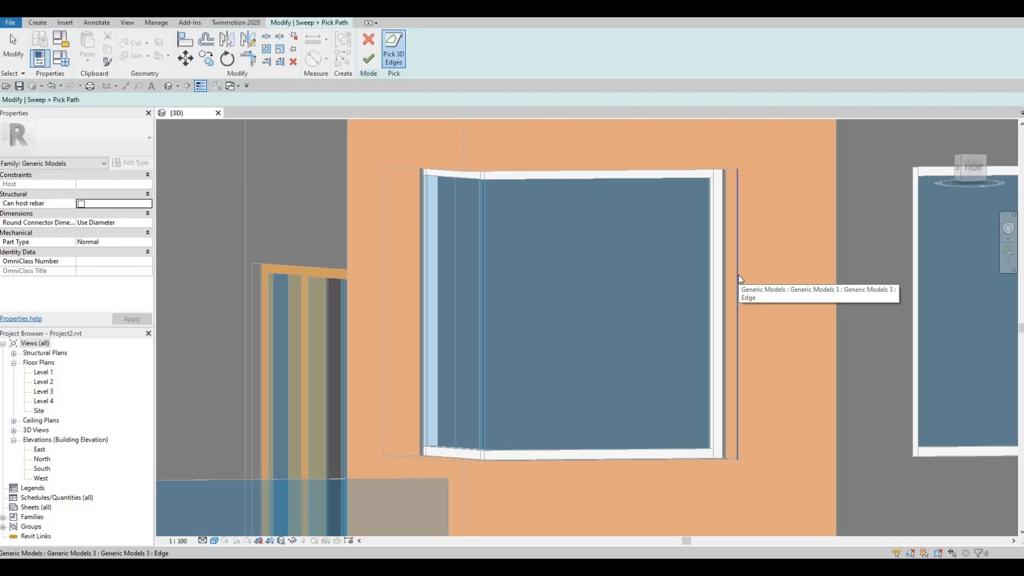
{"action": "left_click", "coordinate": [739, 278]}
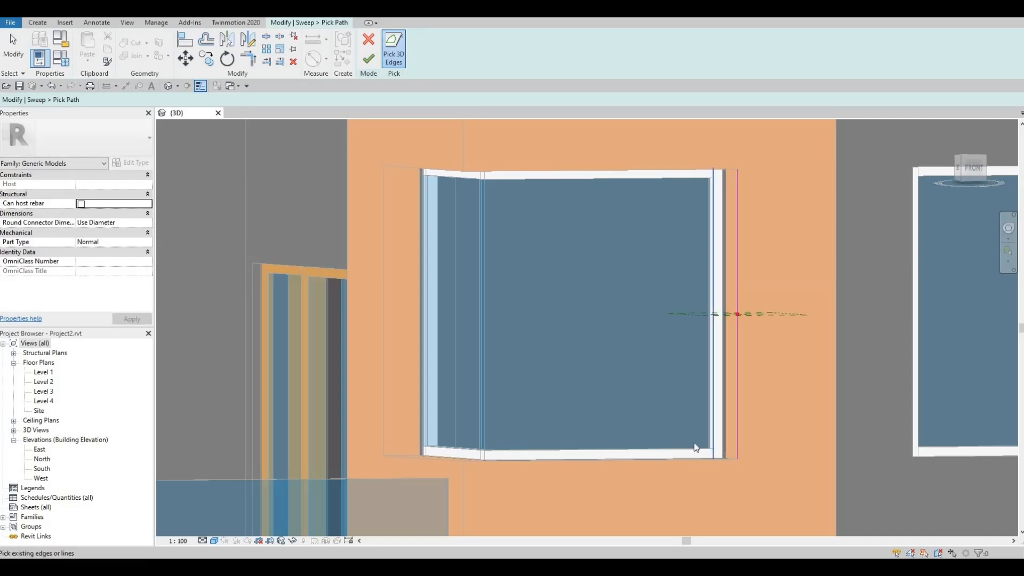
{"action": "middle_click_drag", "start_coordinate": [703, 495], "coordinate": [656, 442], "text": "shift"}
{"action": "left_click", "coordinate": [649, 434]}
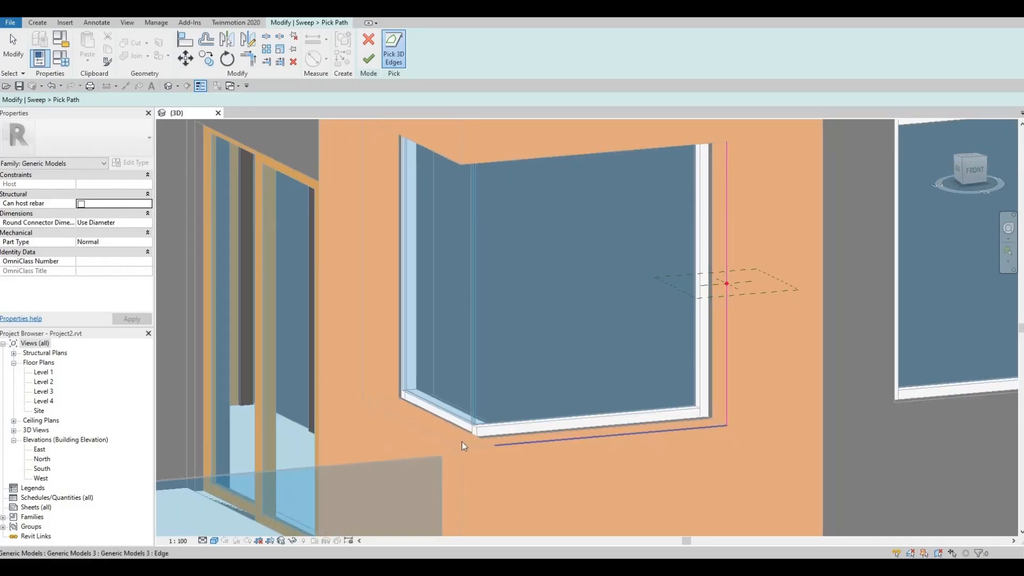
{"action": "left_click", "coordinate": [436, 440]}
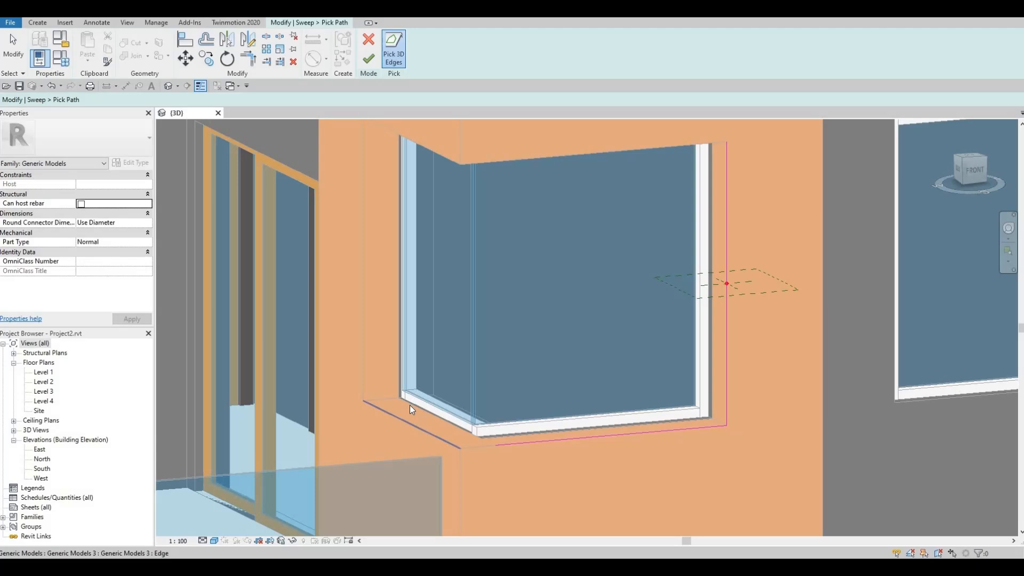
{"action": "left_click", "coordinate": [362, 335]}
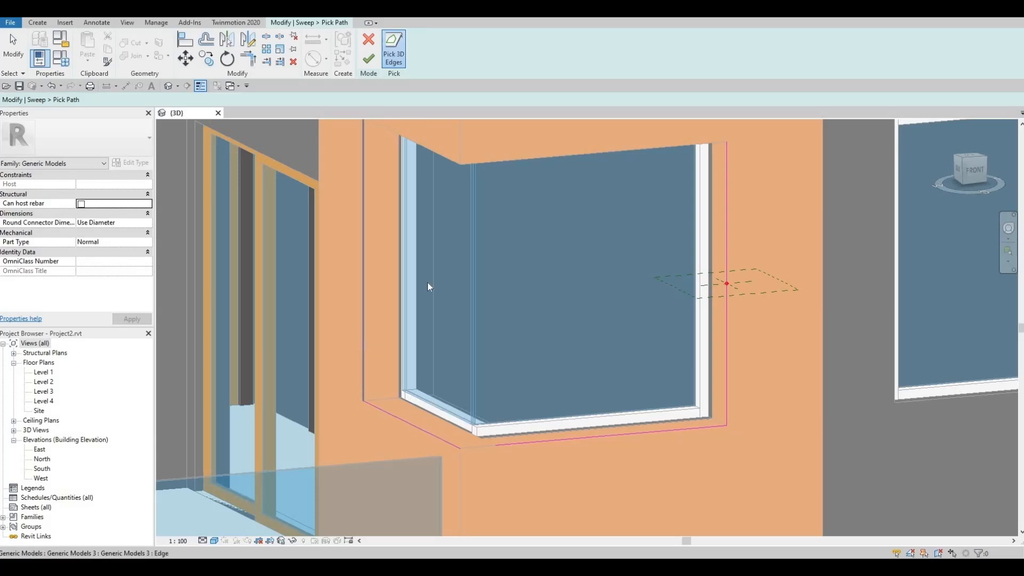
Add the two top edges of the corner-window opening to the sweep path.
{"action": "middle_click_drag", "start_coordinate": [416, 154], "coordinate": [405, 242]}
{"action": "scroll", "coordinate": [405, 242], "scroll_direction": "down", "scroll_amount": 1}
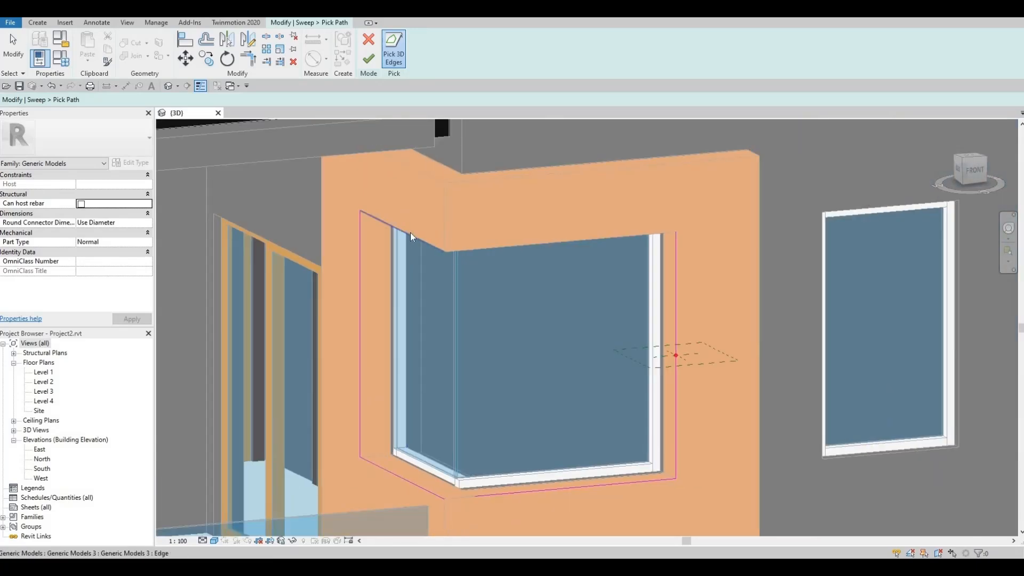
{"action": "left_click", "coordinate": [411, 233]}
{"action": "left_click", "coordinate": [495, 249]}
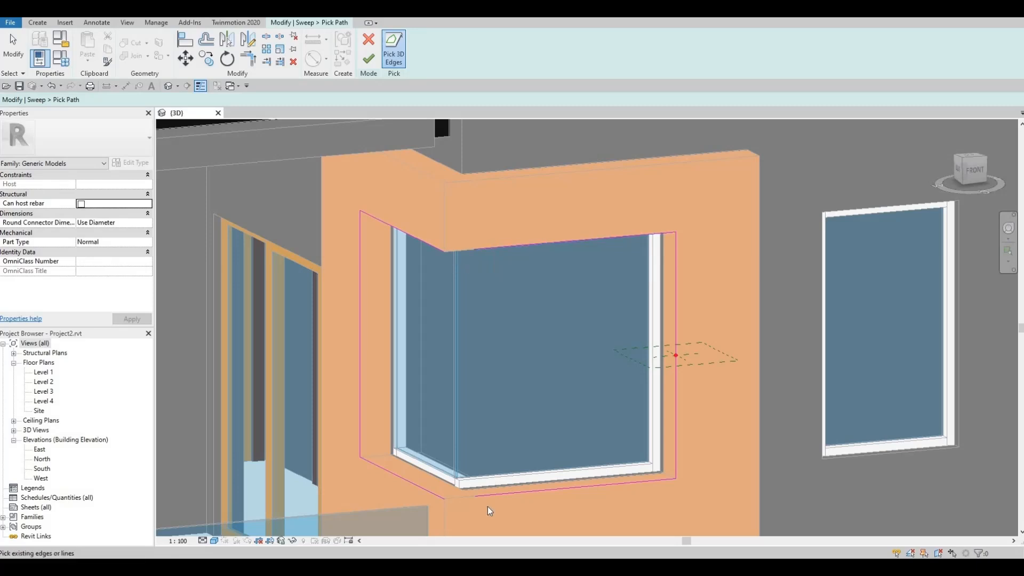
Trim the path lines to meet at the opening's bottom and top front corners, and finish the sweep path.
{"action": "scroll", "coordinate": [451, 259], "scroll_direction": "up", "scroll_amount": 1}
{"action": "middle_click_drag", "start_coordinate": [524, 318], "coordinate": [557, 158]}
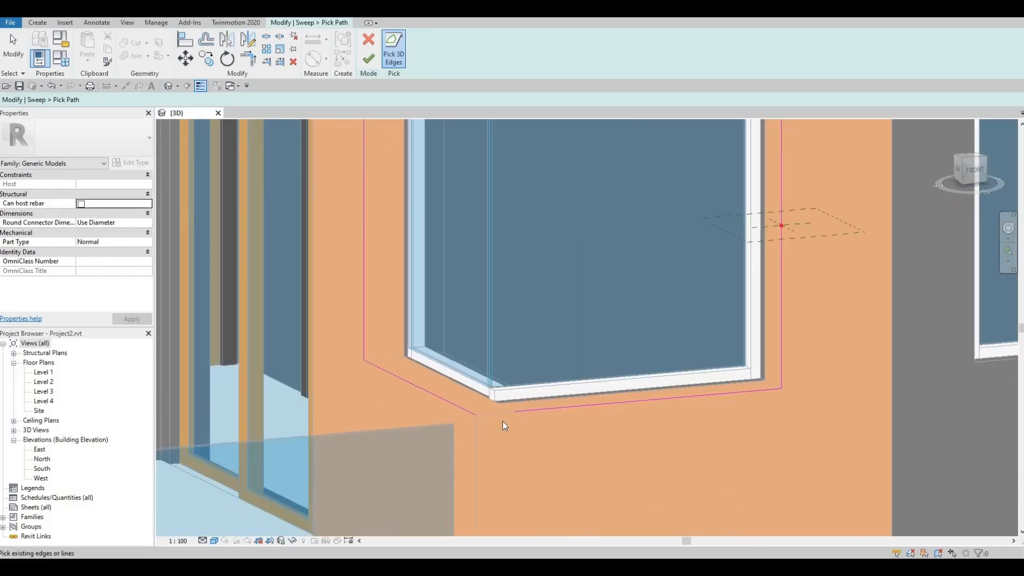
{"action": "key", "text": "t"}
{"action": "key", "text": "r"}
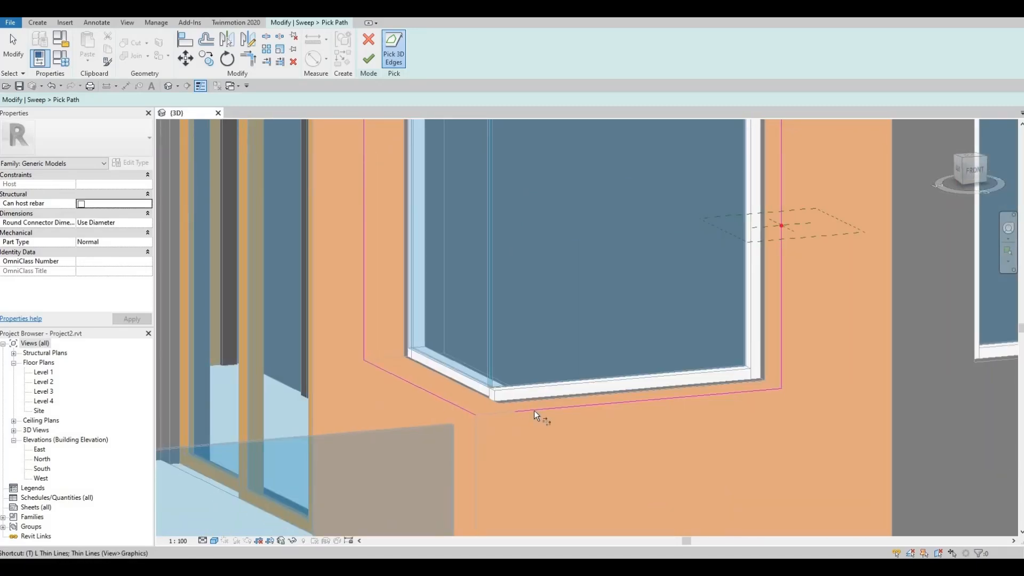
{"action": "left_click", "coordinate": [533, 411]}
{"action": "left_click", "coordinate": [459, 408]}
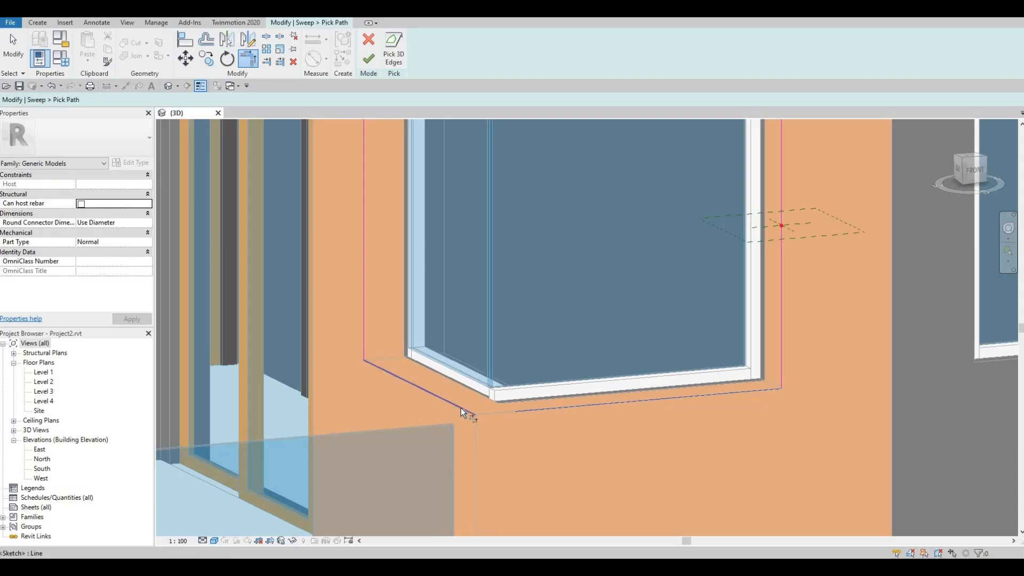
{"action": "middle_click_drag", "start_coordinate": [508, 302], "coordinate": [511, 497]}
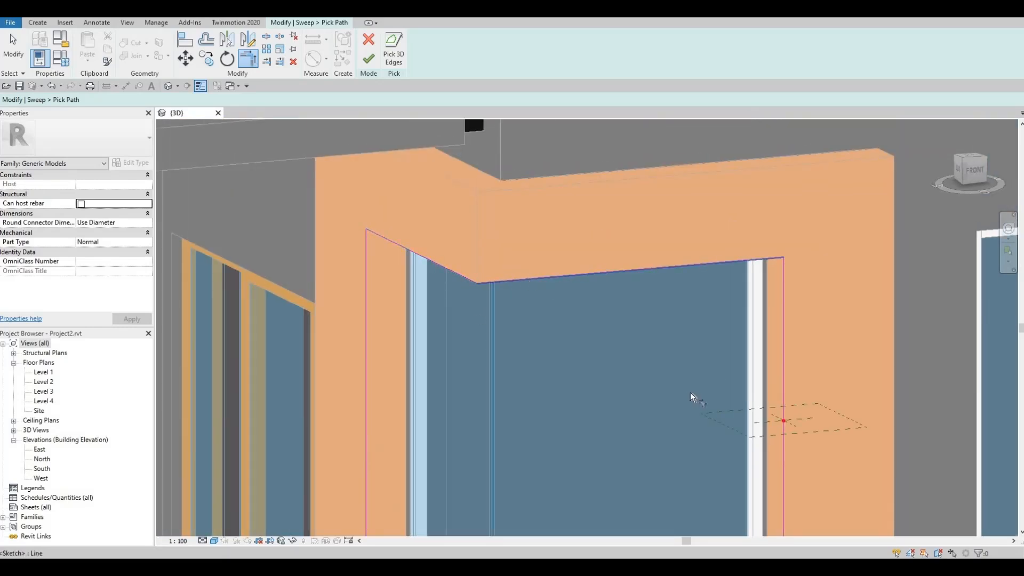
{"action": "middle_click_drag", "start_coordinate": [780, 424], "coordinate": [664, 334]}
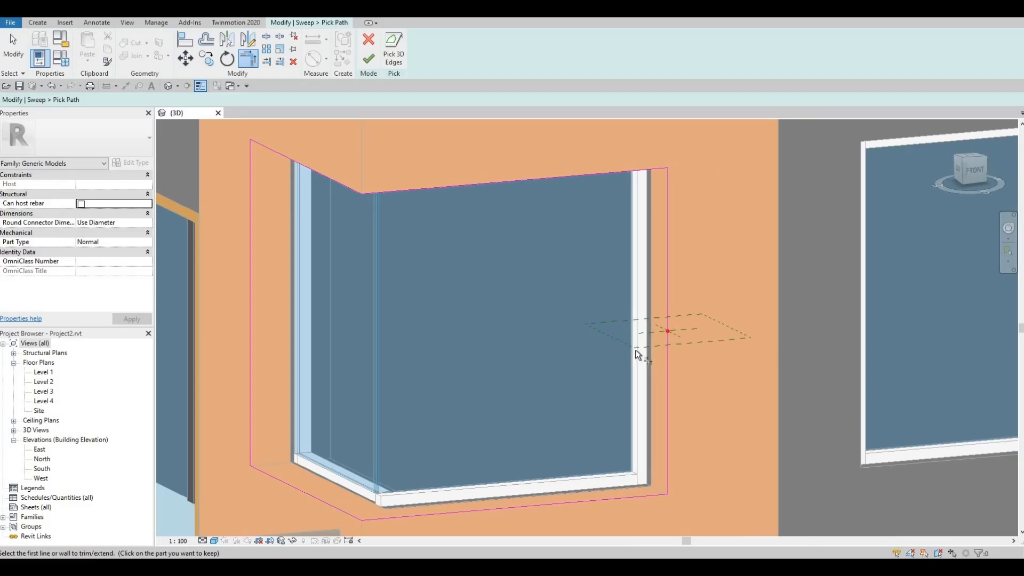
{"action": "scroll", "coordinate": [635, 350], "scroll_direction": "down", "scroll_amount": 2}
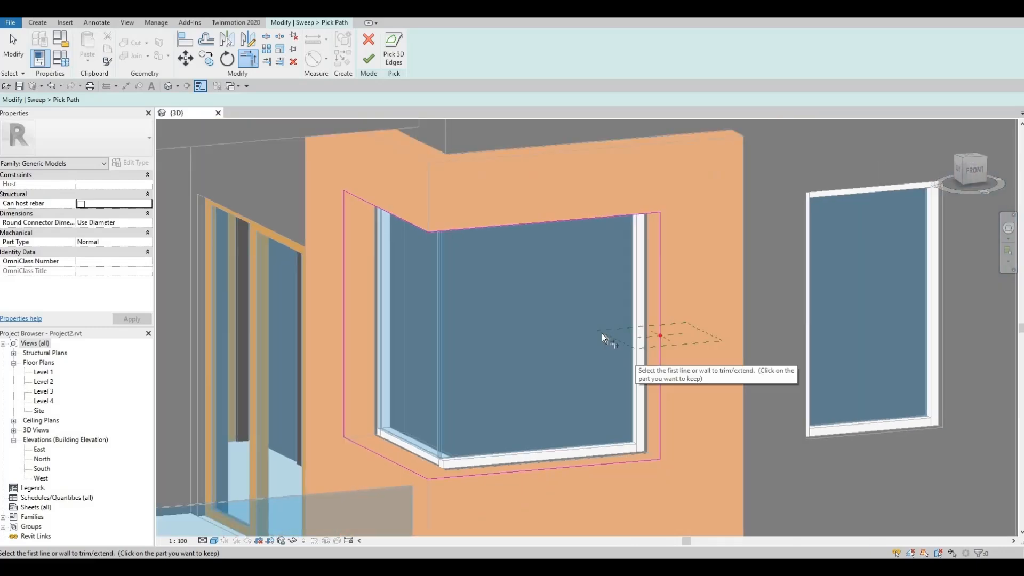
{"action": "left_click", "coordinate": [376, 62]}
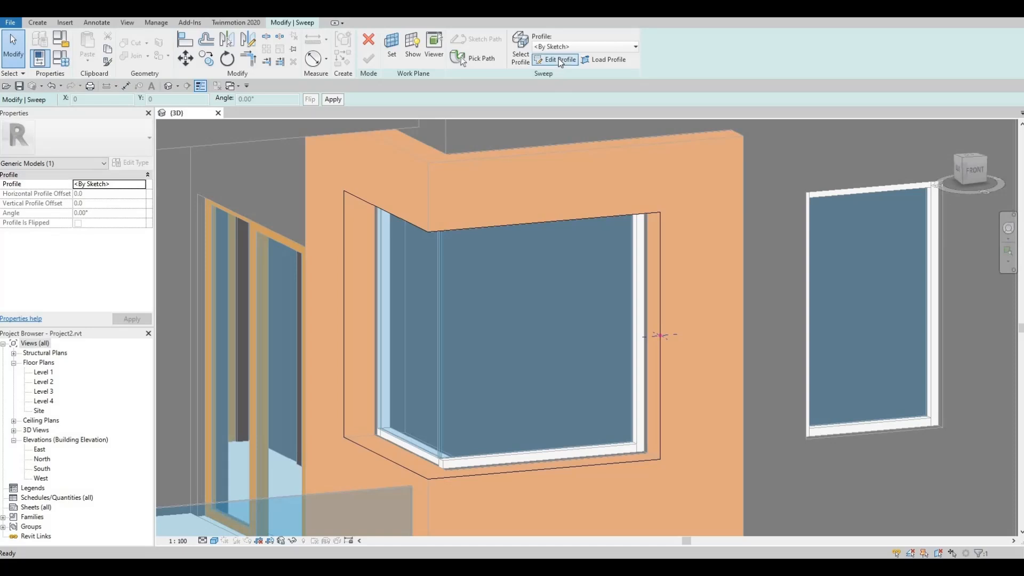
Sketch a rectangular sweep profile about 25 mm wide starting at the path's reference point.
{"action": "left_click", "coordinate": [555, 59]}
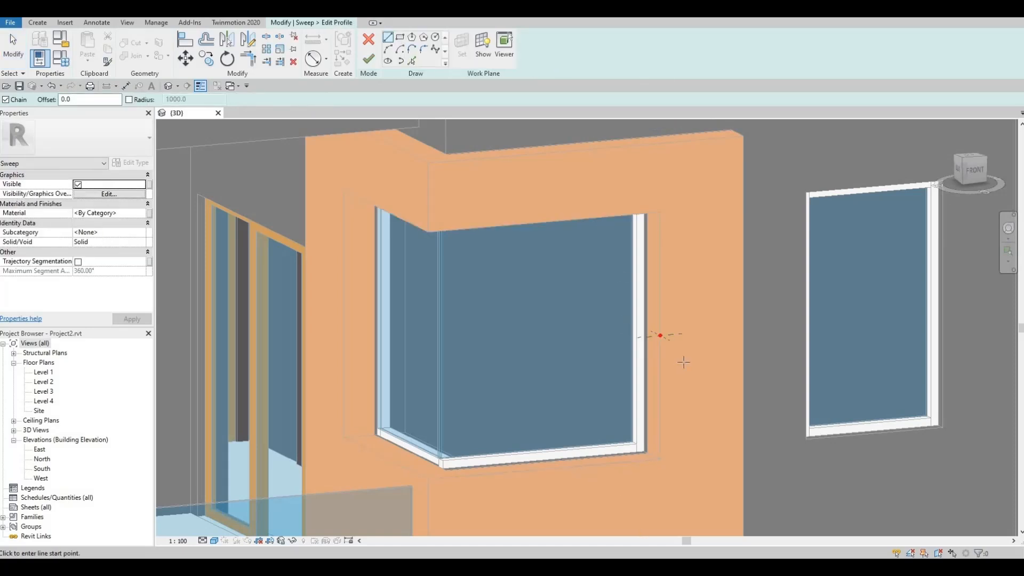
{"action": "left_click", "coordinate": [400, 40]}
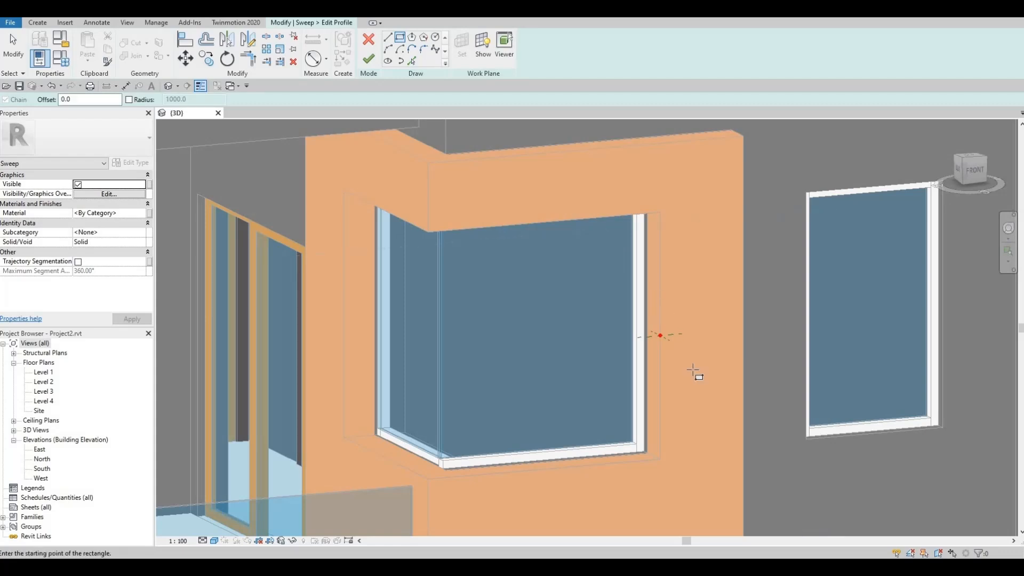
{"action": "scroll", "coordinate": [693, 372], "scroll_direction": "up", "scroll_amount": 6}
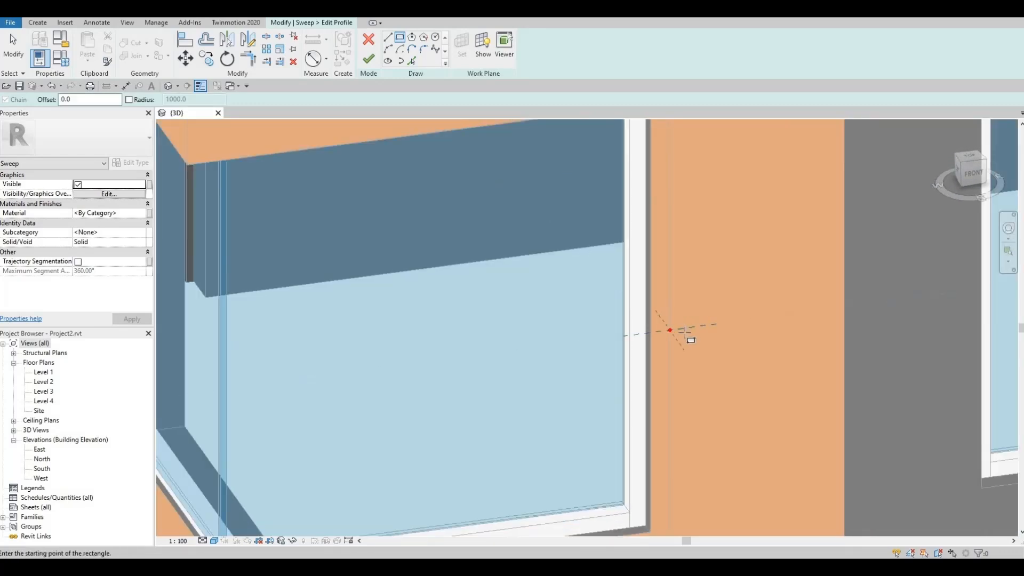
{"action": "scroll", "coordinate": [684, 332], "scroll_direction": "up", "scroll_amount": 3}
{"action": "left_click", "coordinate": [671, 342]}
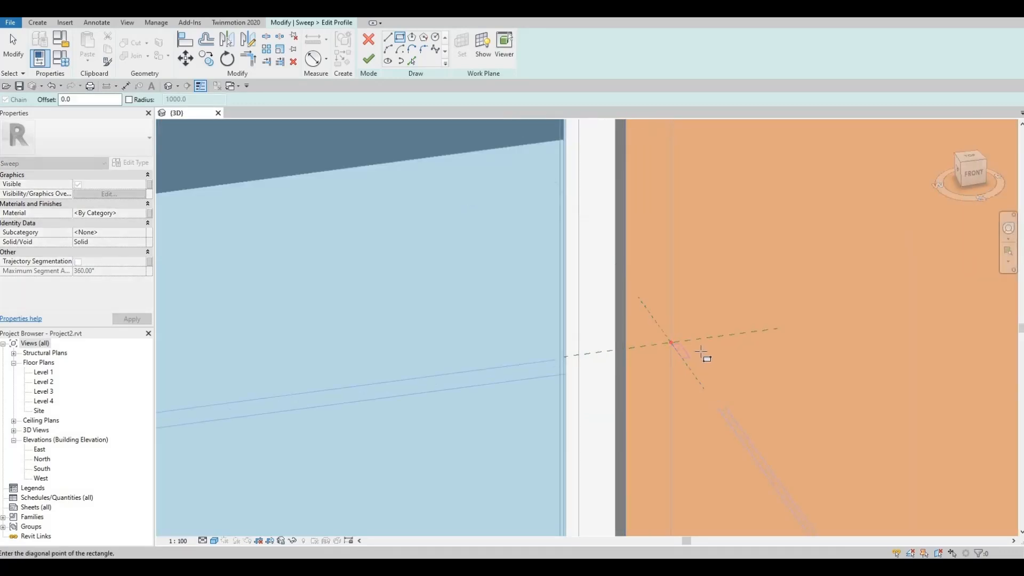
{"action": "key", "text": "Escape"}
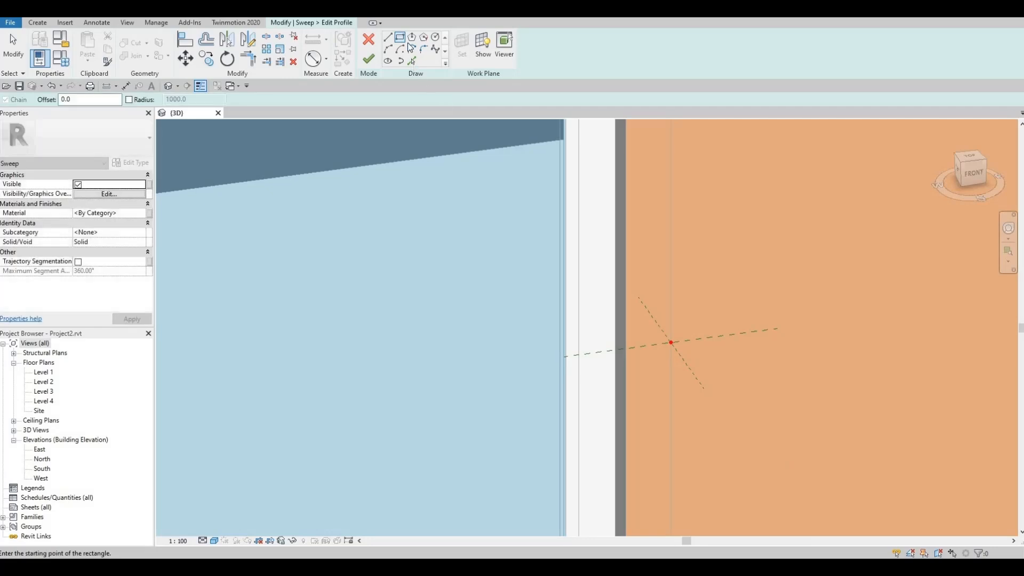
{"action": "scroll", "coordinate": [681, 354], "scroll_direction": "up", "scroll_amount": 2}
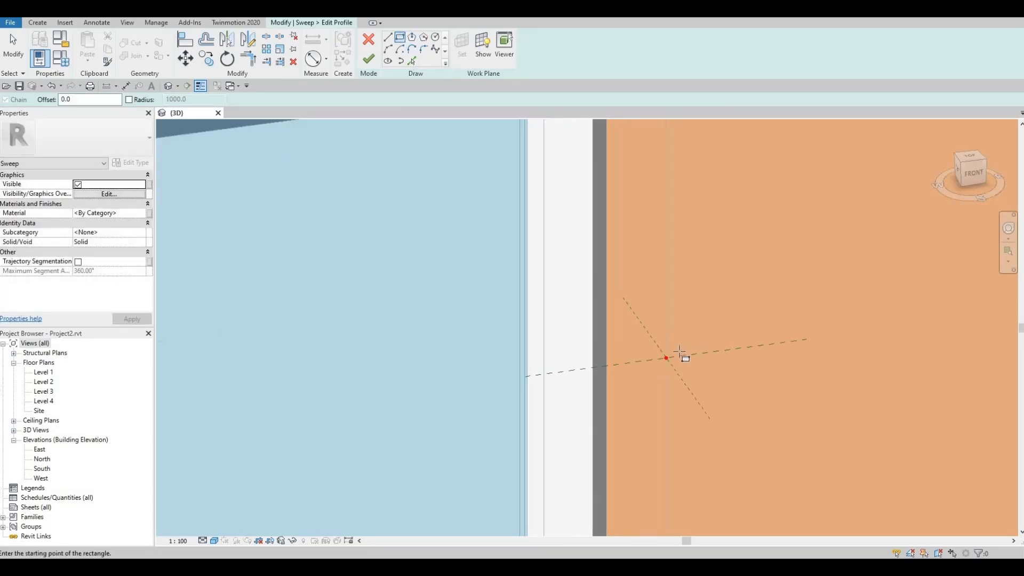
{"action": "left_click", "coordinate": [657, 361]}
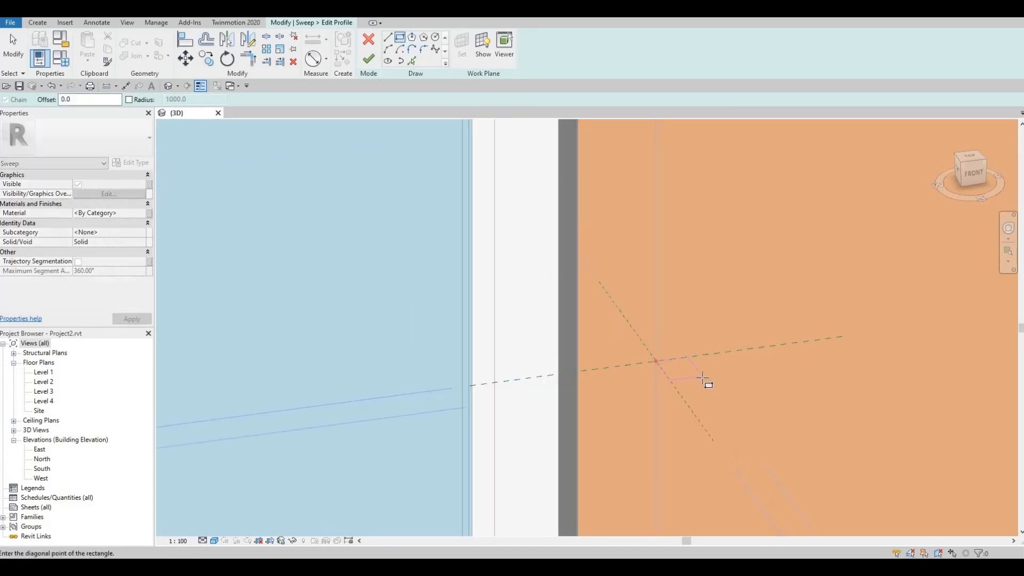
{"action": "left_click", "coordinate": [715, 361]}
Set the width of the rectangular sweep profile to 50 mm.
{"action": "scroll", "coordinate": [656, 332], "scroll_direction": "up", "scroll_amount": 2}
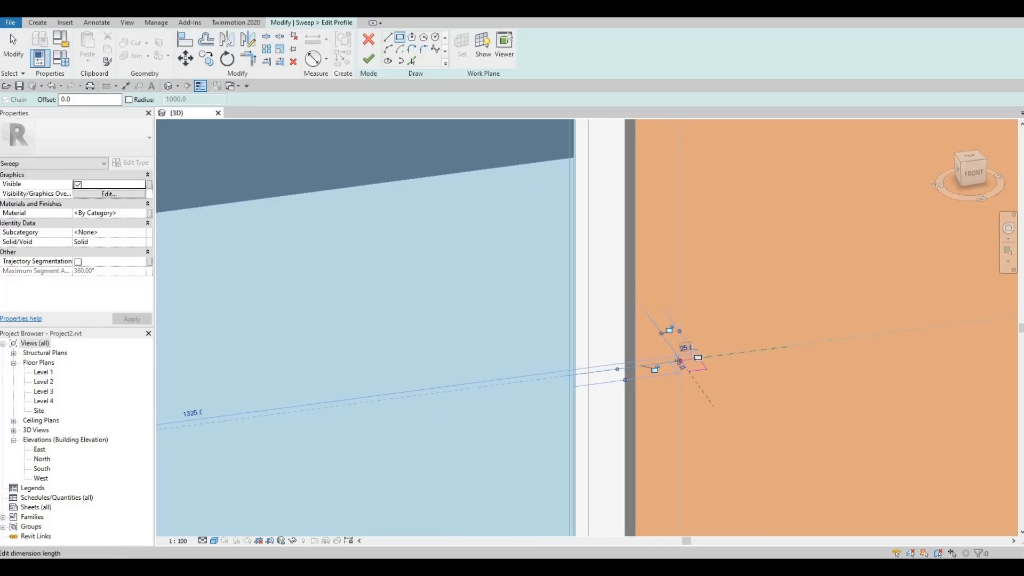
{"action": "left_click", "coordinate": [673, 358]}
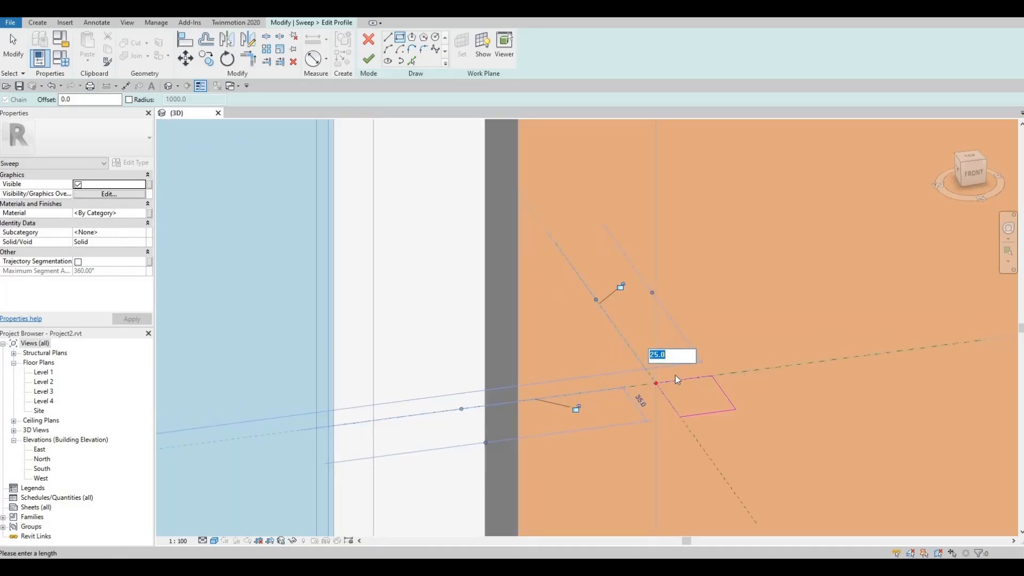
{"action": "type", "text": "50"}
{"action": "key", "text": "Return"}
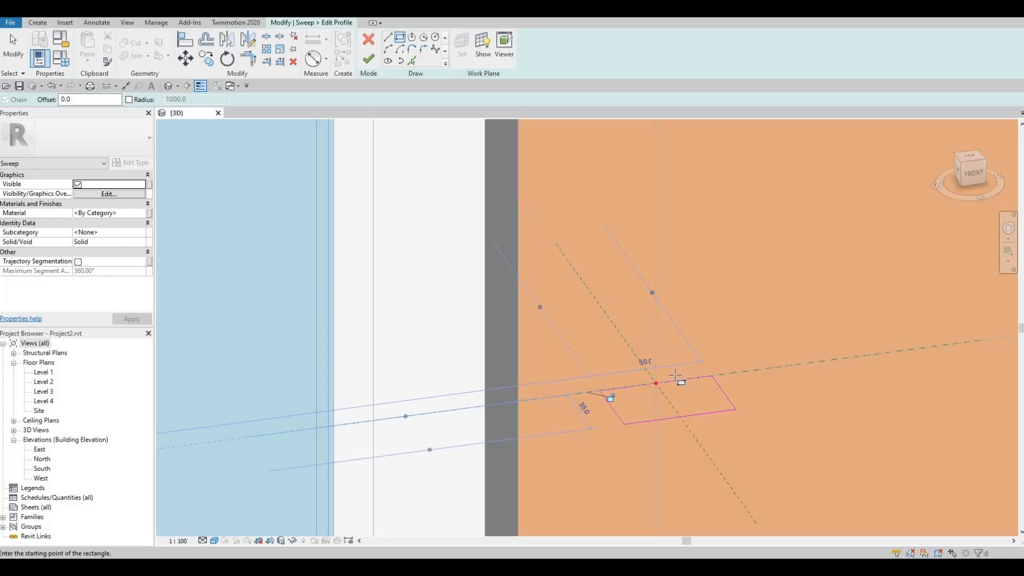
Set the depth of the rectangular sweep profile to 50 mm and leave the rectangle tool.
{"action": "left_click", "coordinate": [580, 408]}
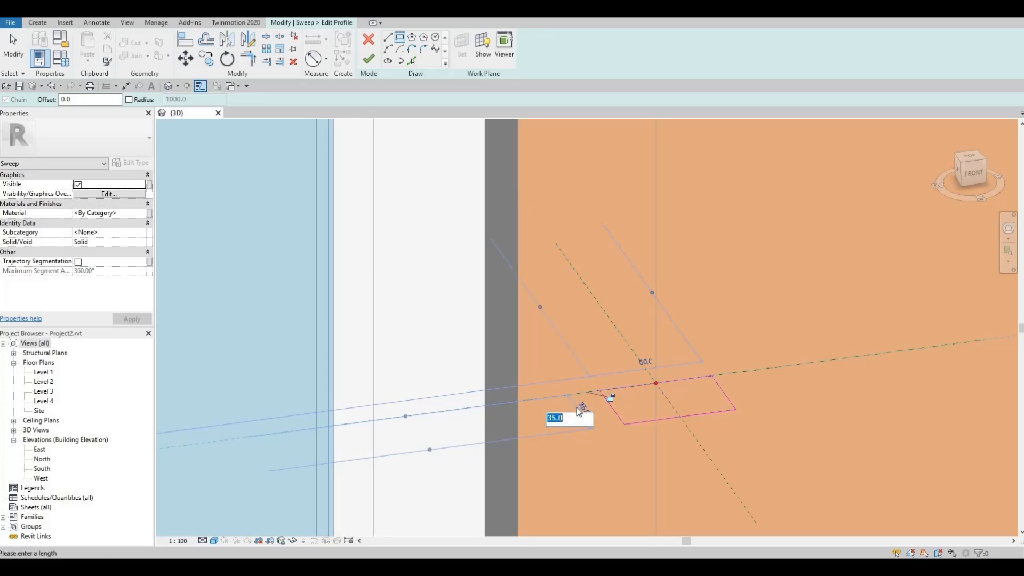
{"action": "type", "text": "50"}
{"action": "key", "text": "Return"}
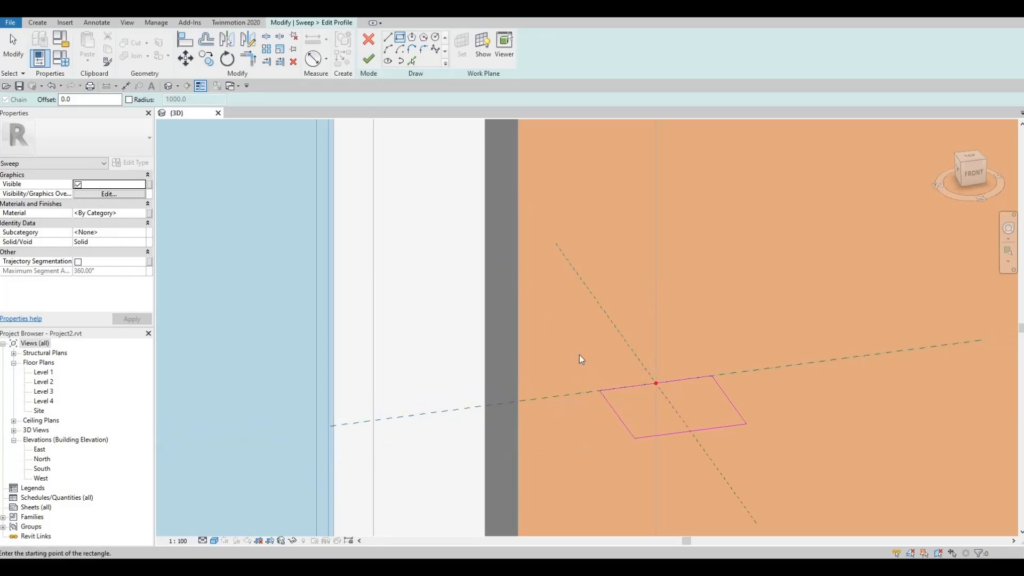
{"action": "key", "text": "Escape"}
{"action": "key", "text": "Escape"}
Move the whole square profile so its inner corner sits on the sweep path's reference point.
{"action": "left_click_drag", "start_coordinate": [579, 354], "coordinate": [774, 447]}
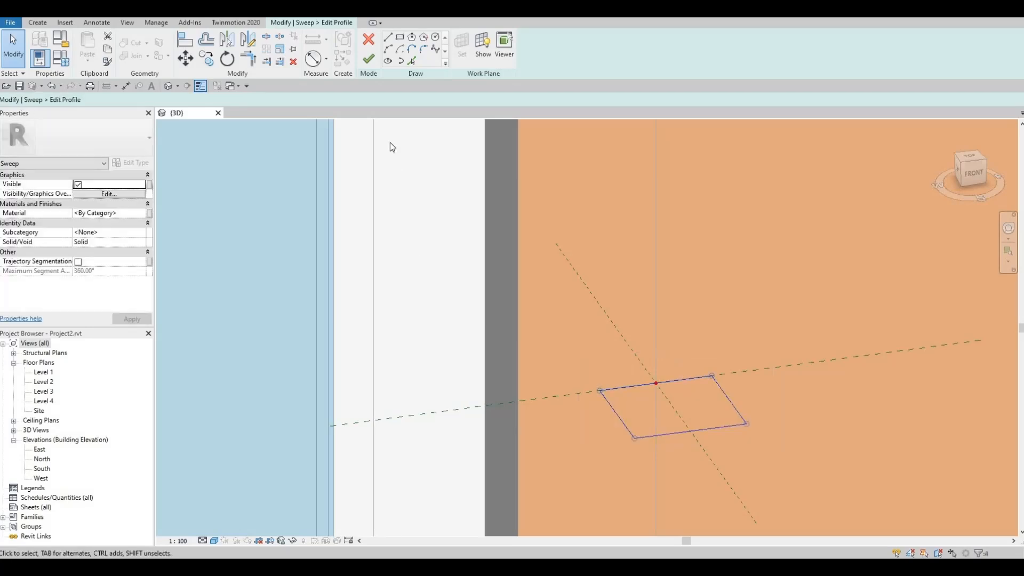
{"action": "left_click", "coordinate": [188, 58]}
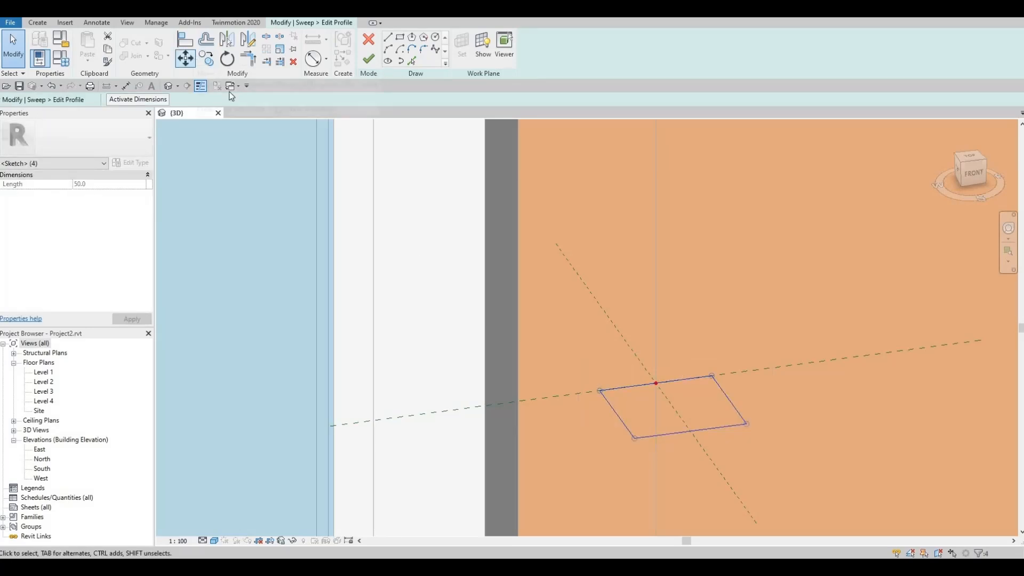
{"action": "left_click", "coordinate": [595, 392]}
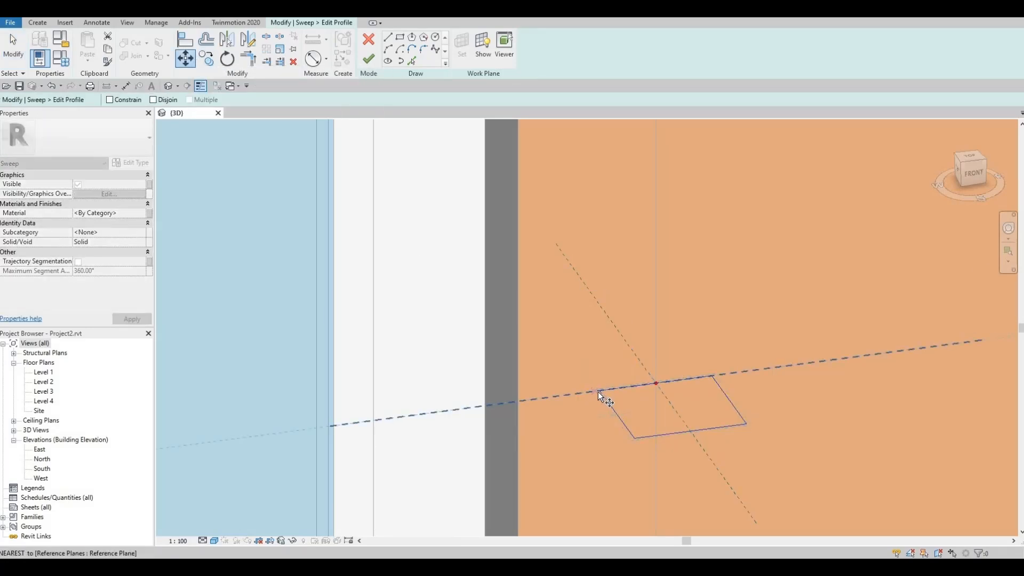
{"action": "left_click", "coordinate": [657, 384]}
{"action": "scroll", "coordinate": [692, 352], "scroll_direction": "down", "scroll_amount": 5}
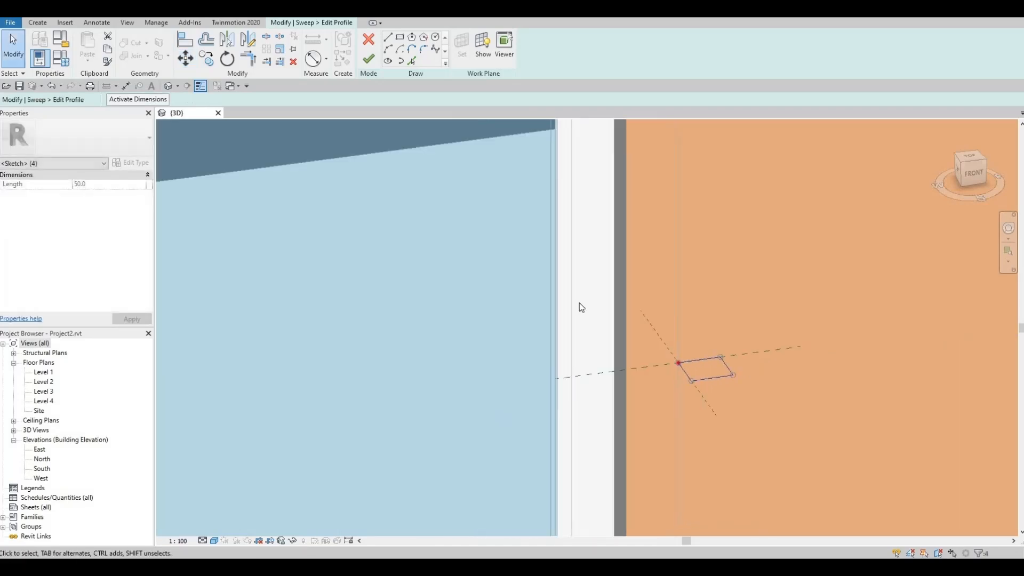
Finish the profile sketch and complete the sweep around the upper corner window.
{"action": "left_click", "coordinate": [369, 60]}
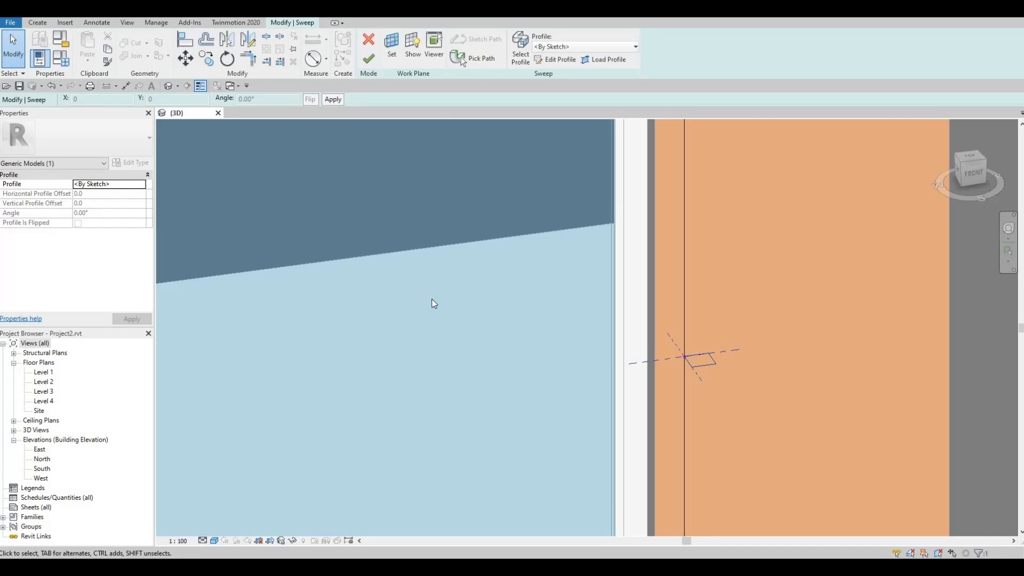
{"action": "middle_click_drag", "start_coordinate": [606, 328], "coordinate": [623, 308], "text": "shift"}
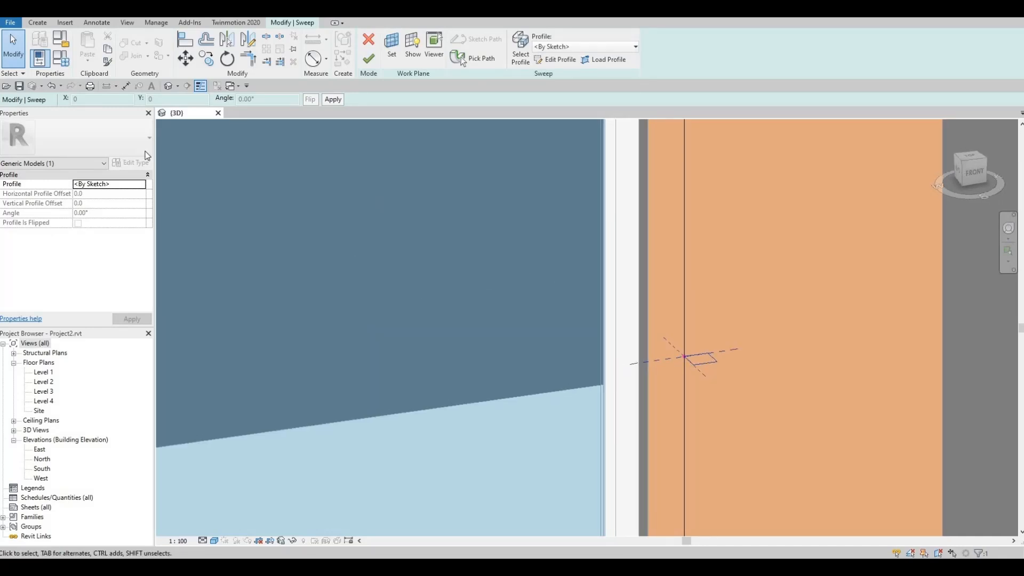
{"action": "left_click", "coordinate": [367, 60]}
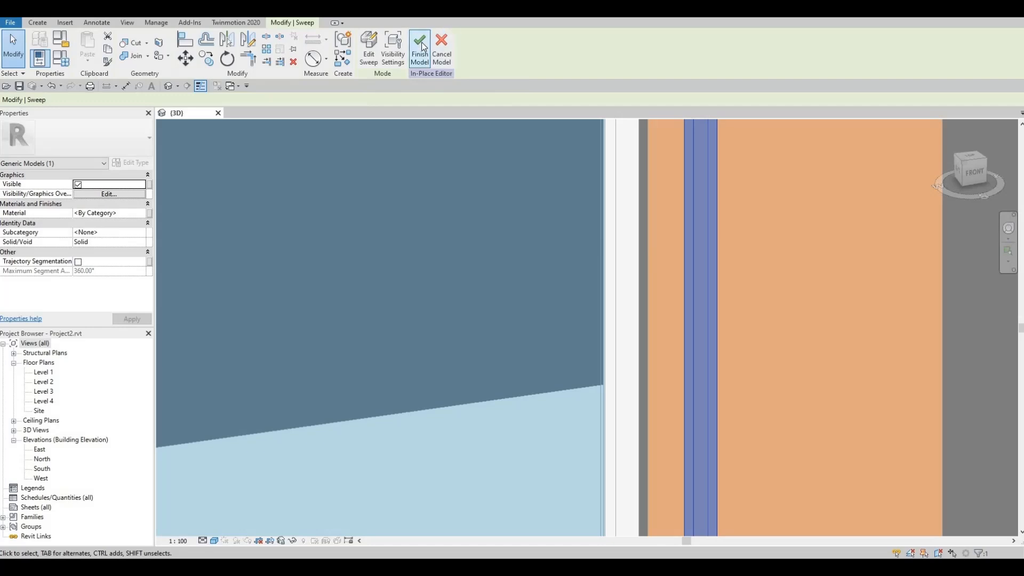
Assign the Concrete, Precast material to the trim sweep and finish the in-place model.
{"action": "left_click", "coordinate": [142, 213]}
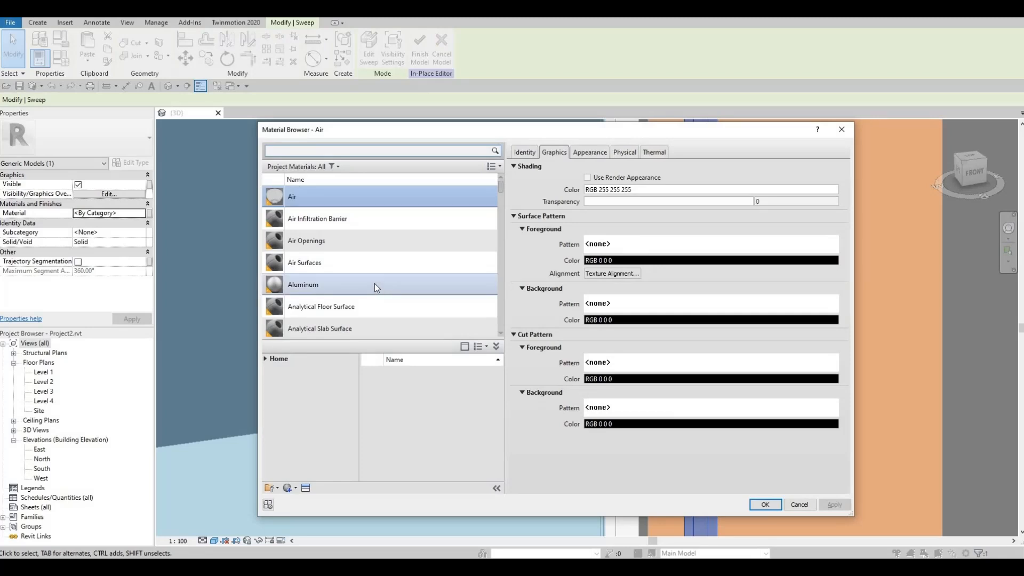
{"action": "scroll", "coordinate": [374, 283], "scroll_direction": "down", "scroll_amount": 3}
{"action": "scroll", "coordinate": [368, 283], "scroll_direction": "down", "scroll_amount": 3}
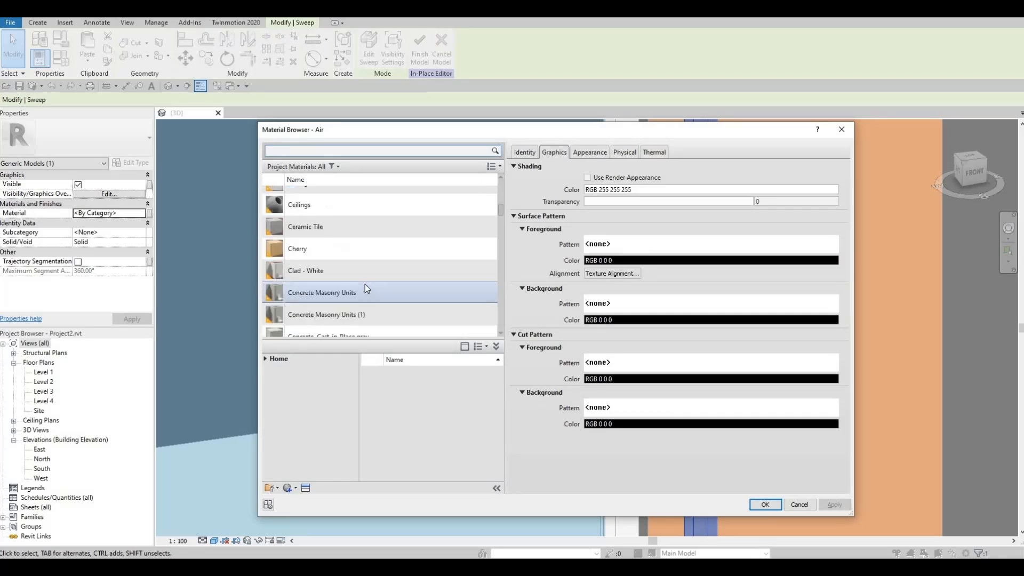
{"action": "scroll", "coordinate": [364, 288], "scroll_direction": "up", "scroll_amount": 3}
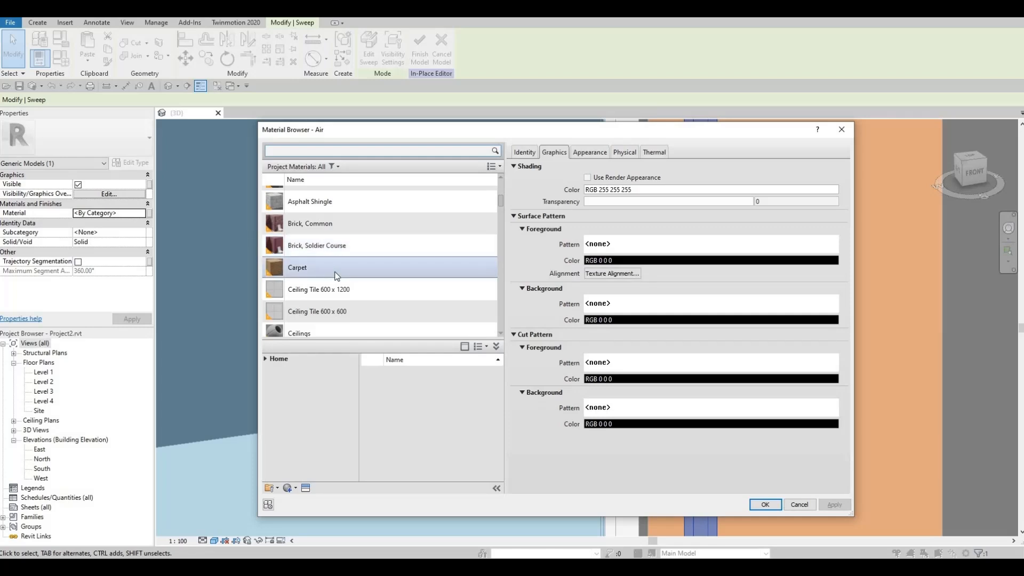
{"action": "scroll", "coordinate": [338, 275], "scroll_direction": "down", "scroll_amount": 3}
{"action": "scroll", "coordinate": [363, 297], "scroll_direction": "down", "scroll_amount": 3}
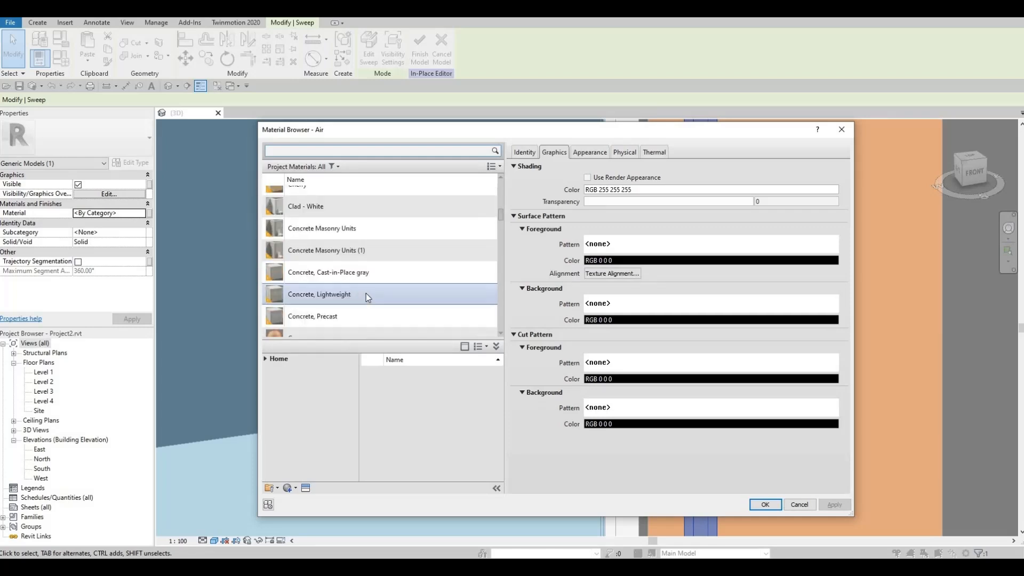
{"action": "left_click", "coordinate": [352, 314]}
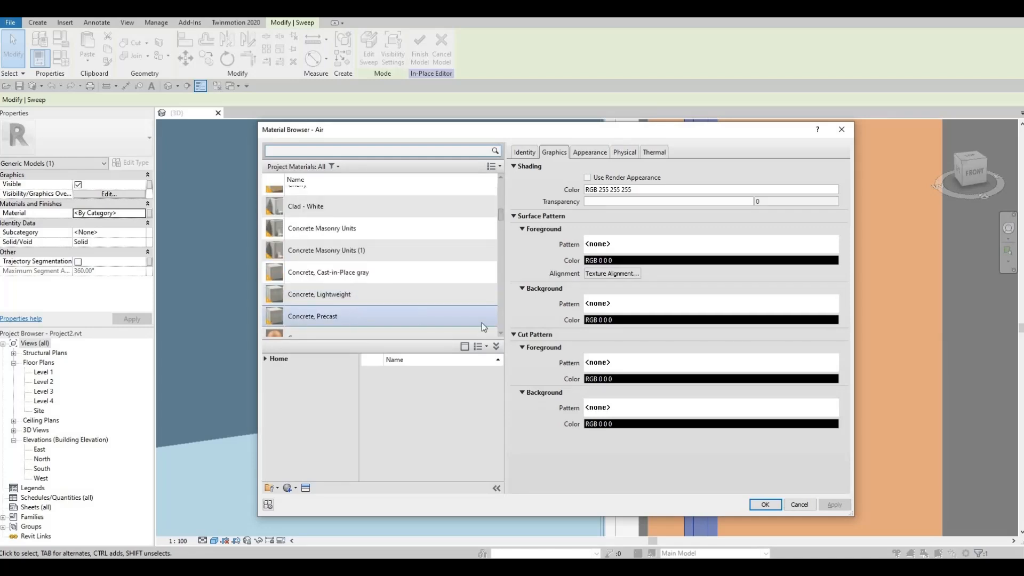
{"action": "left_click", "coordinate": [766, 504]}
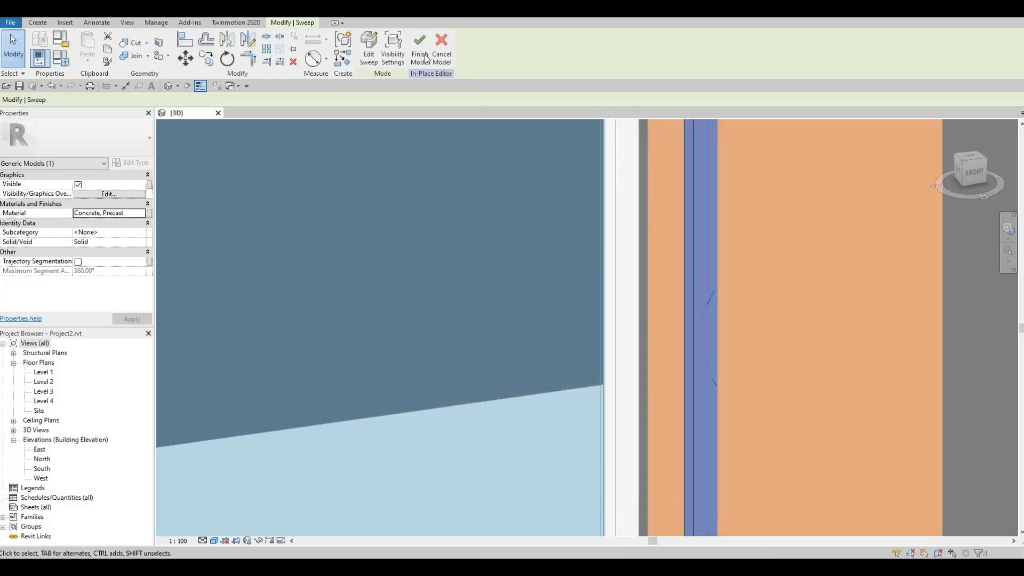
{"action": "left_click", "coordinate": [421, 56]}
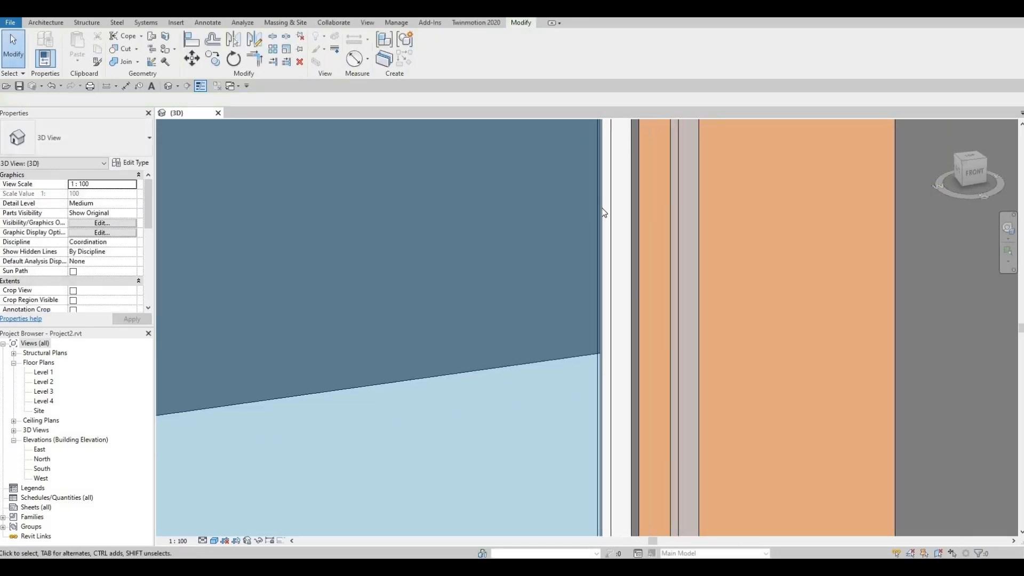
Create a new in-place component in the Generic Models category with the default name for the lower corner window's trim.
{"action": "scroll", "coordinate": [631, 234], "scroll_direction": "down", "scroll_amount": 2}
{"action": "scroll", "coordinate": [635, 304], "scroll_direction": "up", "scroll_amount": 1}
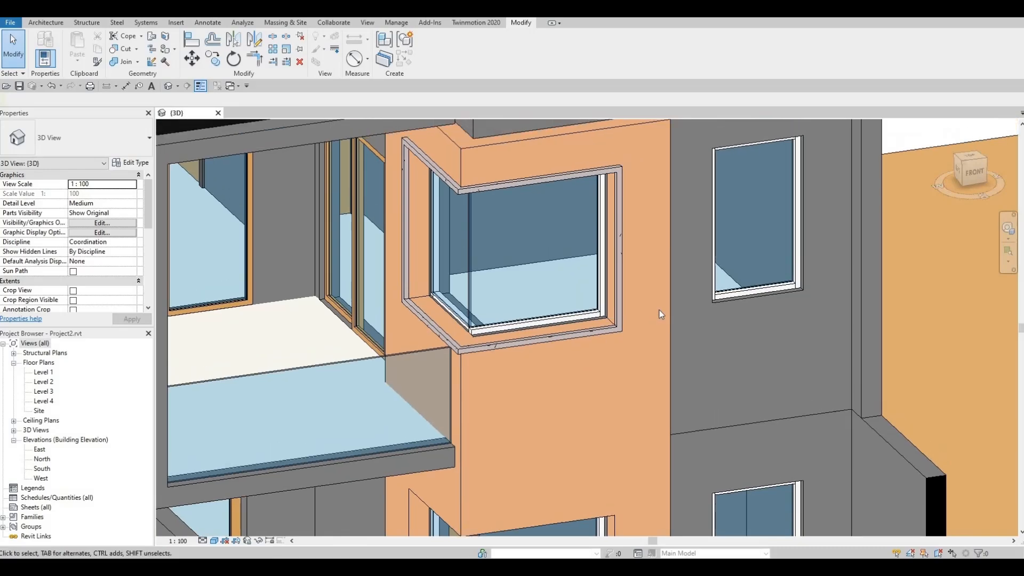
{"action": "middle_click_drag", "start_coordinate": [630, 219], "coordinate": [633, 175], "text": "shift"}
{"action": "scroll", "coordinate": [623, 223], "scroll_direction": "down", "scroll_amount": 1}
{"action": "middle_click_drag", "start_coordinate": [615, 220], "coordinate": [560, 403], "text": "shift"}
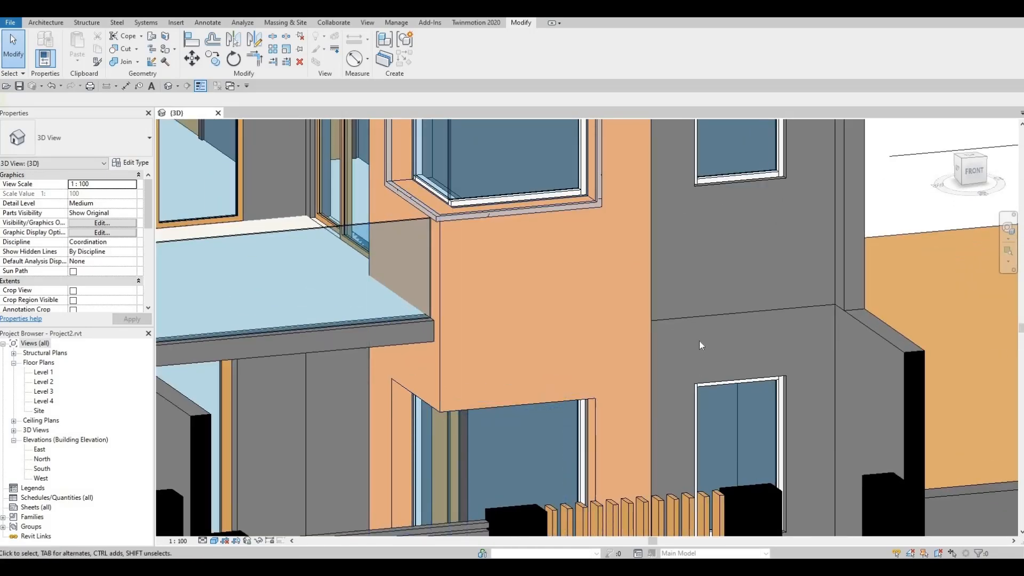
{"action": "scroll", "coordinate": [626, 310], "scroll_direction": "down", "scroll_amount": 2}
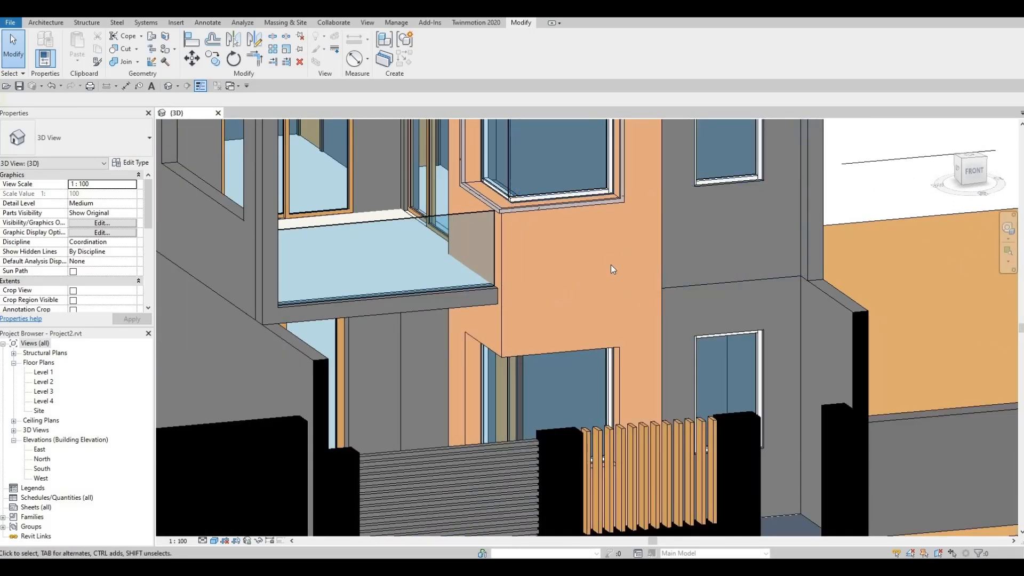
{"action": "middle_click_drag", "start_coordinate": [626, 306], "coordinate": [606, 264]}
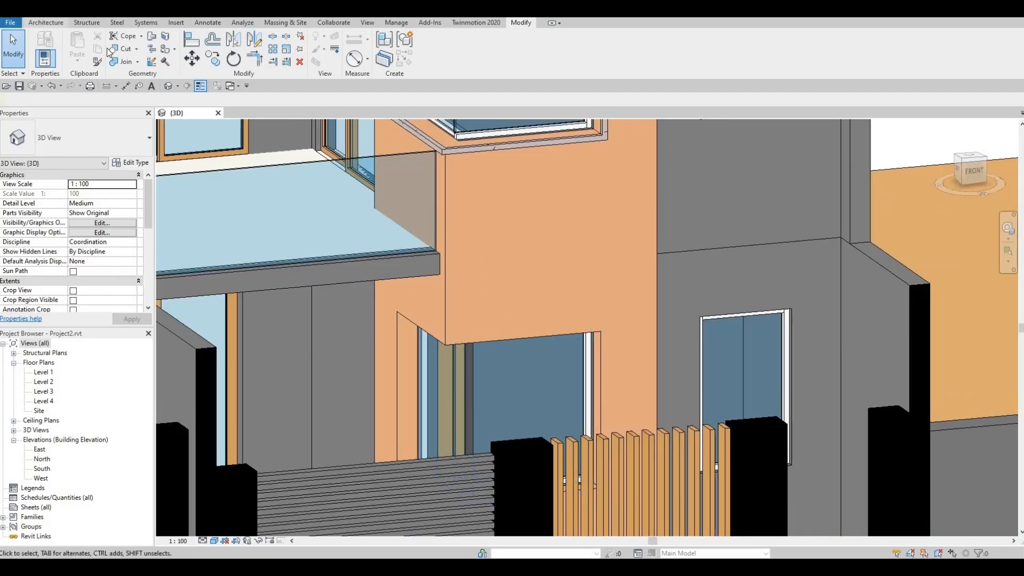
{"action": "left_click", "coordinate": [45, 22]}
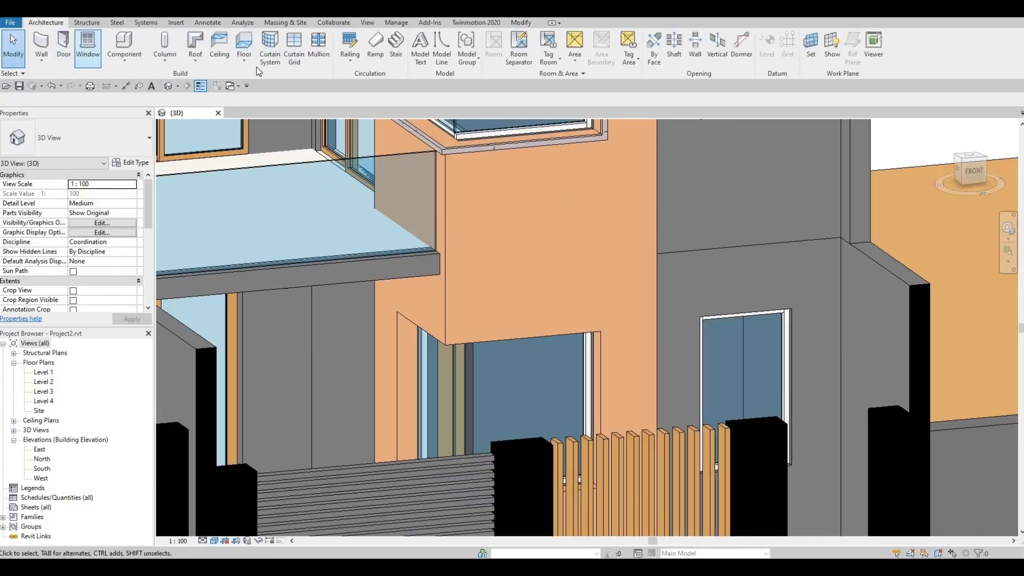
{"action": "left_click", "coordinate": [124, 58]}
{"action": "left_click", "coordinate": [140, 103]}
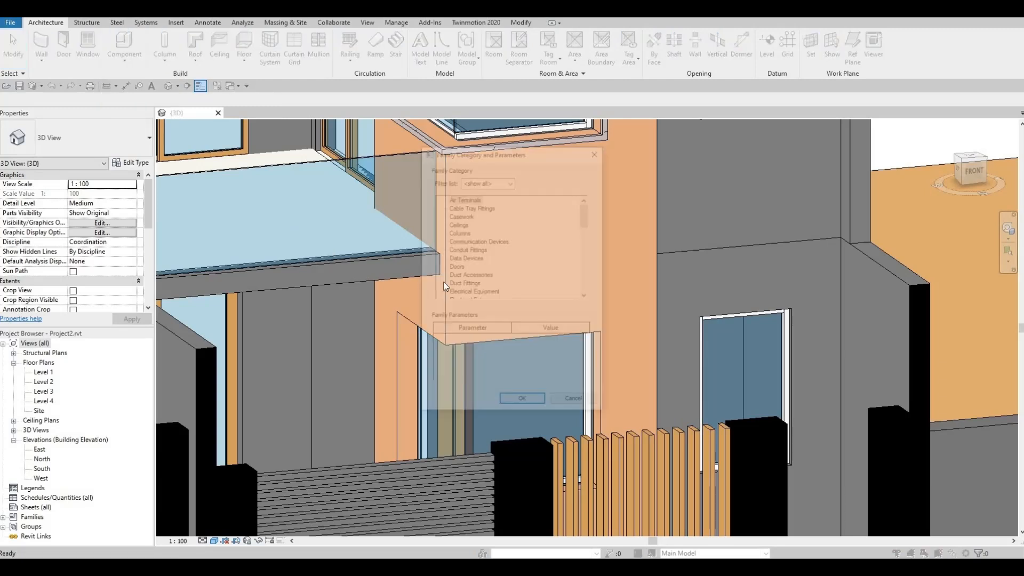
{"action": "scroll", "coordinate": [534, 268], "scroll_direction": "down", "scroll_amount": 3}
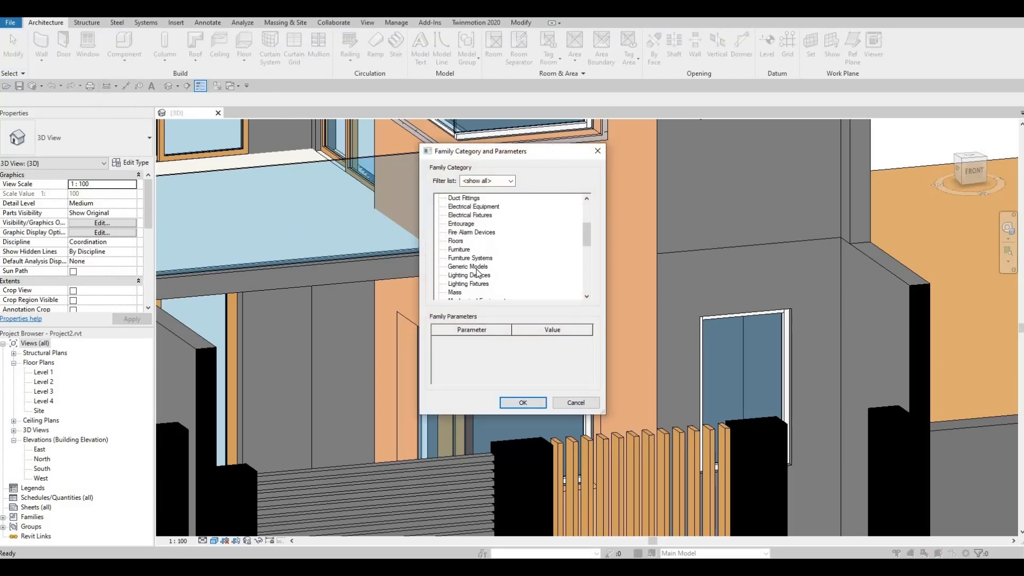
{"action": "left_click", "coordinate": [468, 266]}
{"action": "left_click", "coordinate": [517, 401]}
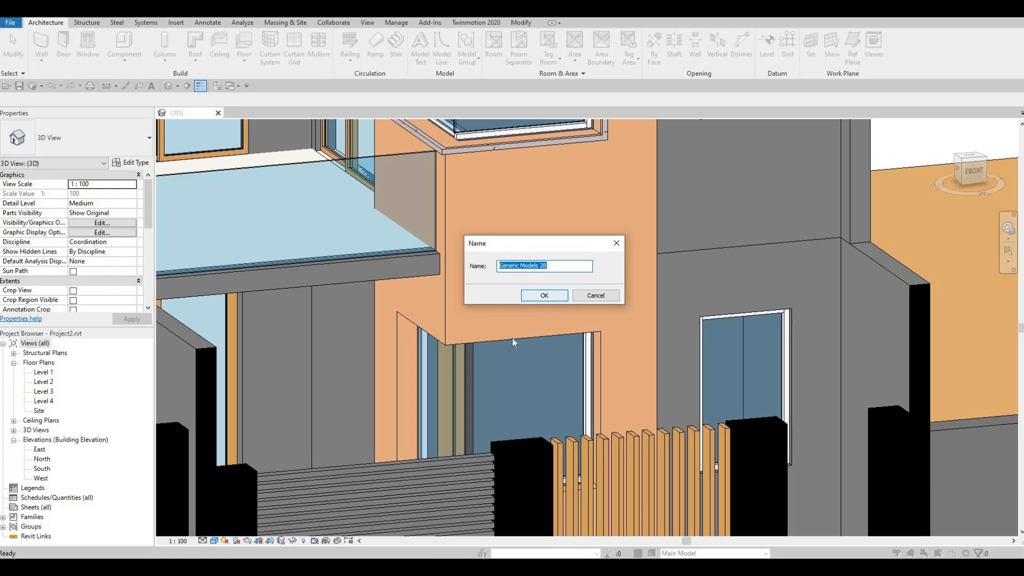
{"action": "key", "text": "Return"}
Start a sweep and pick the two side, two bottom and two top edges of the lower corner-window opening as its path.
{"action": "left_click", "coordinate": [158, 57]}
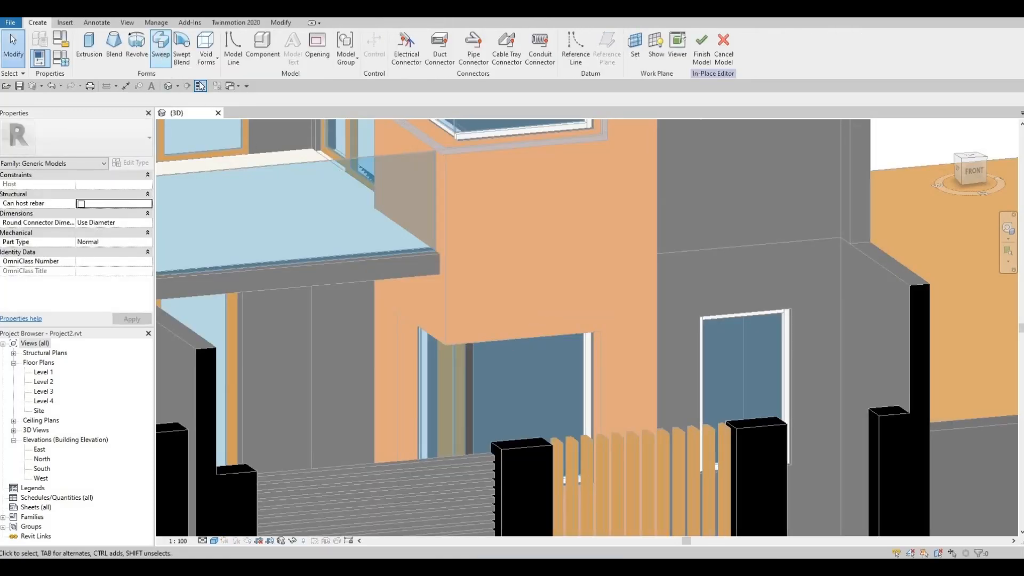
{"action": "scroll", "coordinate": [520, 370], "scroll_direction": "up", "scroll_amount": 3}
{"action": "middle_click_drag", "start_coordinate": [544, 403], "coordinate": [467, 69], "text": "shift"}
{"action": "left_click", "coordinate": [461, 59]}
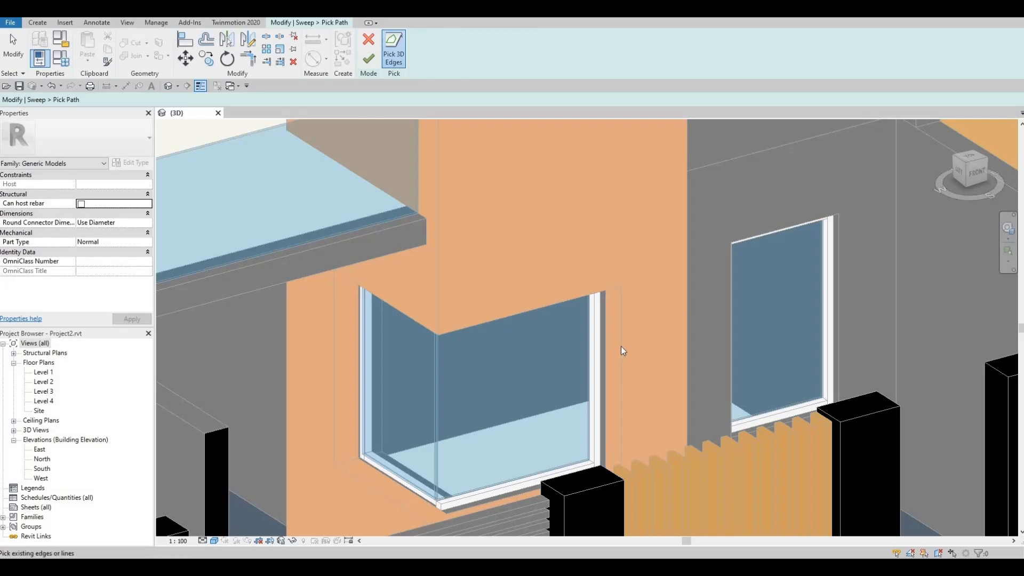
{"action": "left_click", "coordinate": [620, 348]}
{"action": "middle_click_drag", "start_coordinate": [628, 411], "coordinate": [558, 404], "text": "shift"}
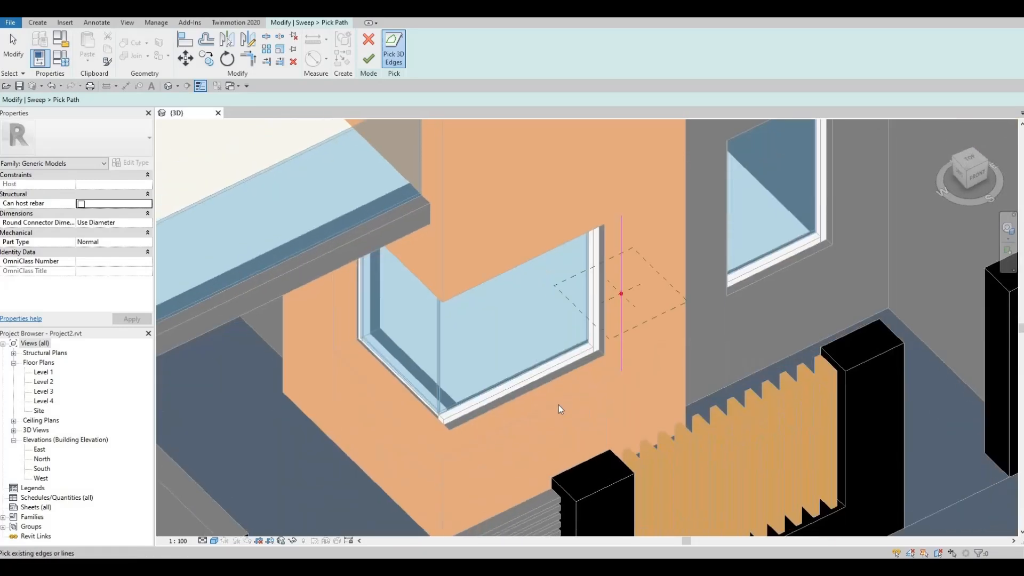
{"action": "left_click", "coordinate": [483, 438]}
{"action": "left_click", "coordinate": [398, 410]}
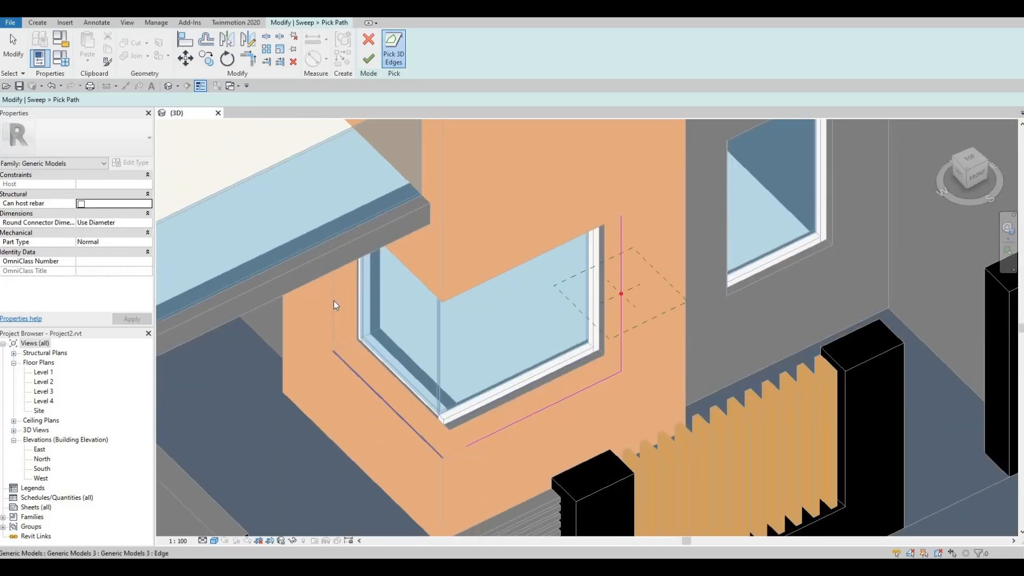
{"action": "left_click", "coordinate": [333, 300]}
{"action": "middle_click_drag", "start_coordinate": [408, 275], "coordinate": [433, 338], "text": "shift"}
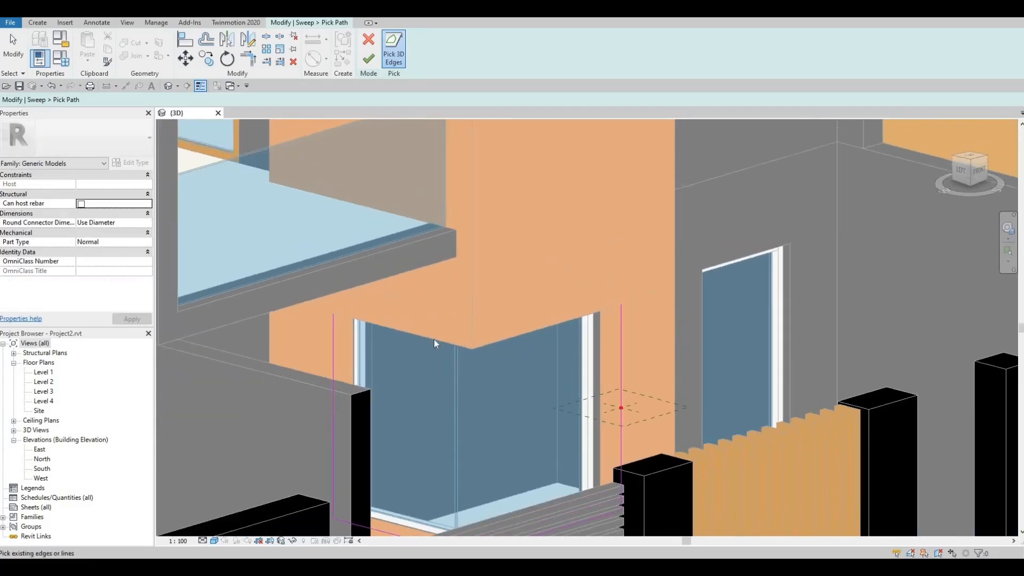
{"action": "left_click", "coordinate": [499, 337]}
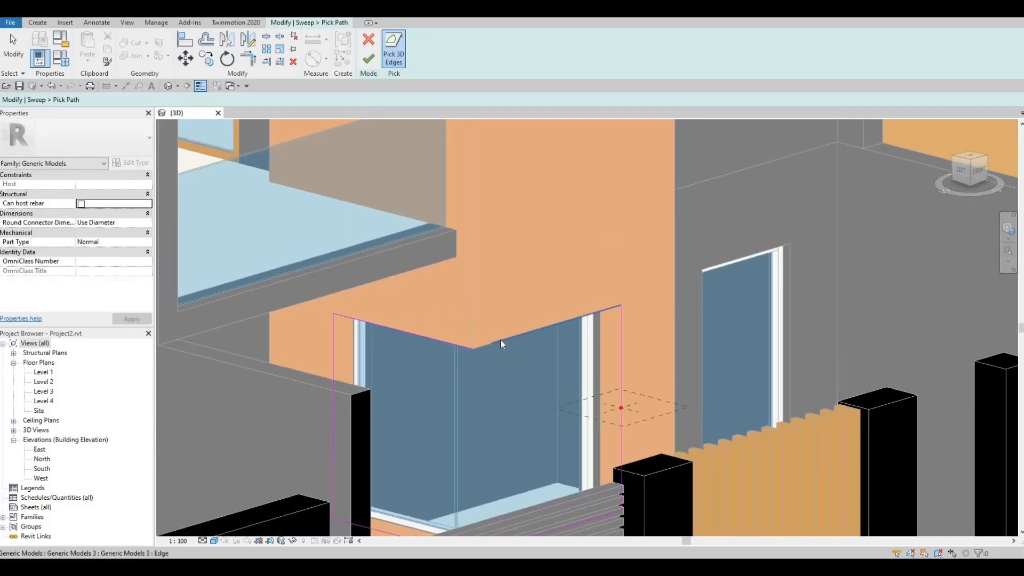
Trim the lower window's path lines to meet at the bottom and top front corners, and finish the path.
{"action": "key", "text": "t"}
{"action": "key", "text": "r"}
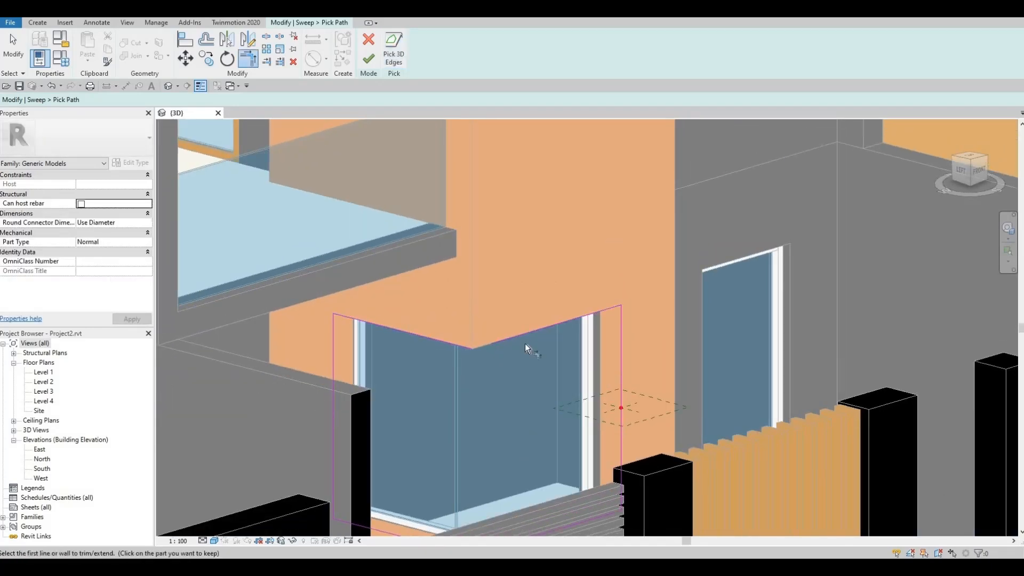
{"action": "middle_click_drag", "start_coordinate": [524, 344], "coordinate": [509, 410], "text": "shift"}
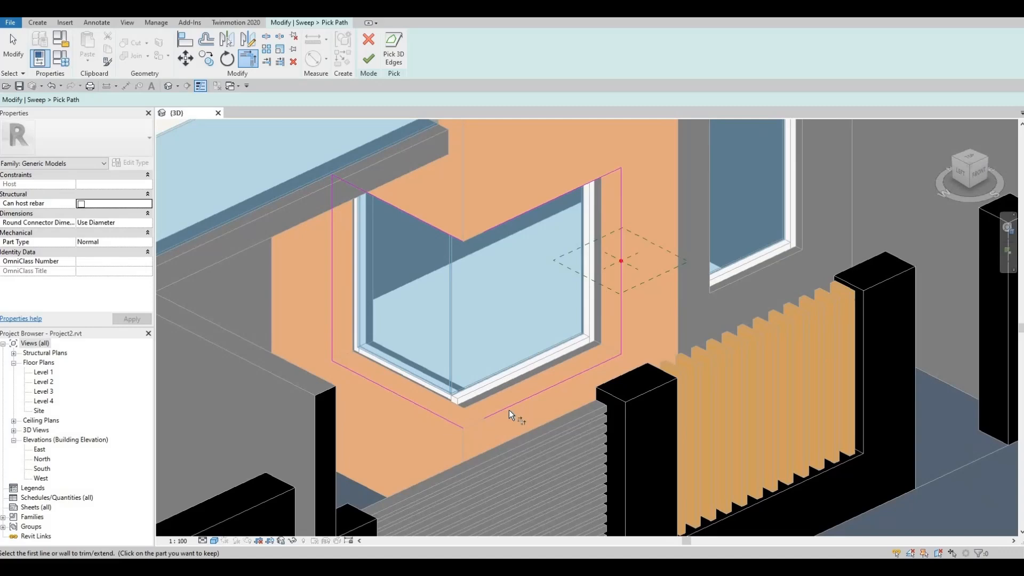
{"action": "left_click", "coordinate": [452, 422]}
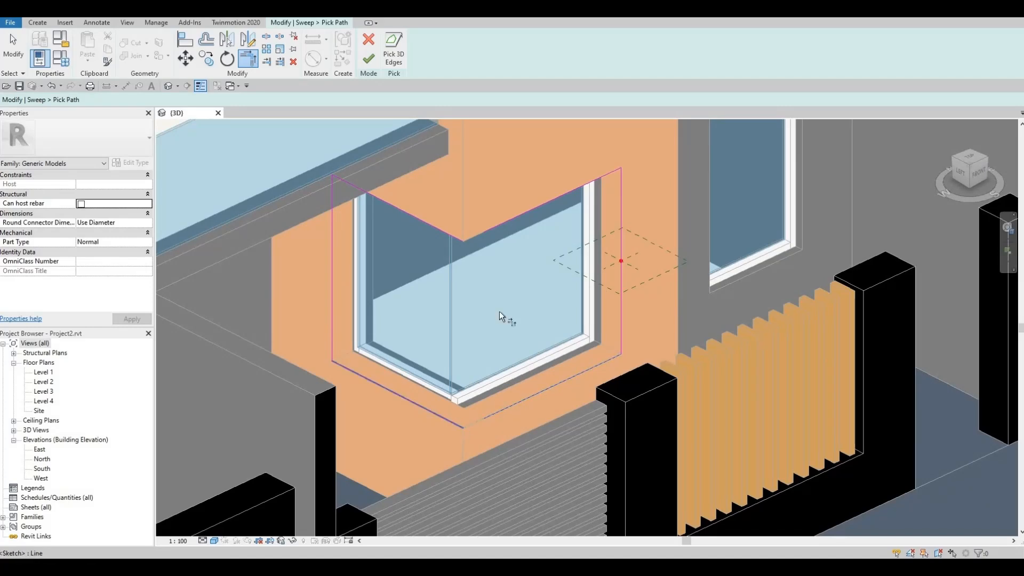
{"action": "left_click", "coordinate": [504, 222]}
{"action": "left_click", "coordinate": [459, 238]}
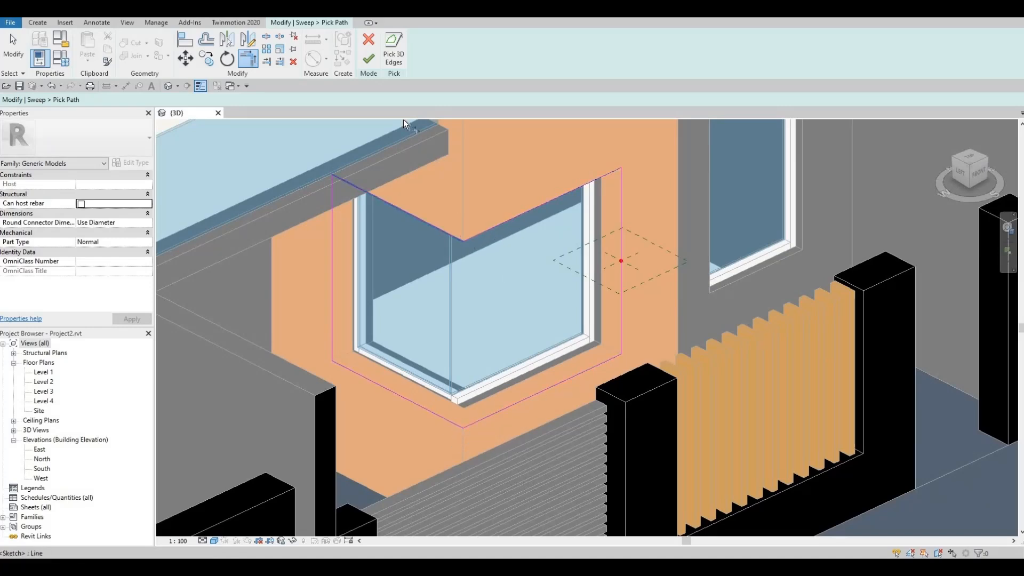
{"action": "left_click", "coordinate": [369, 59]}
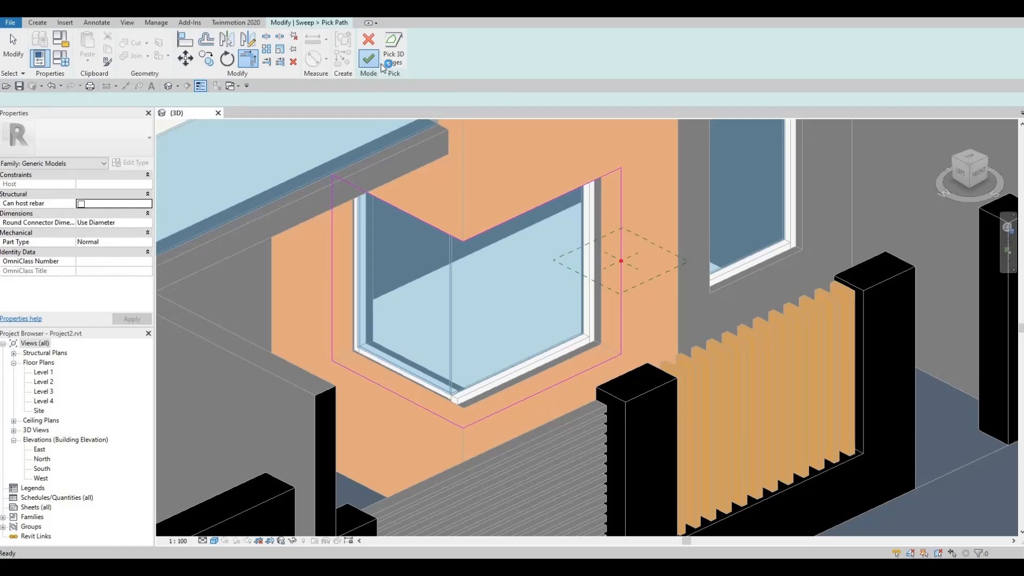
Open the lower trim sweep's profile sketch and draw a rectangle about 65 by 50 mm from the path's start point.
{"action": "left_click", "coordinate": [560, 60]}
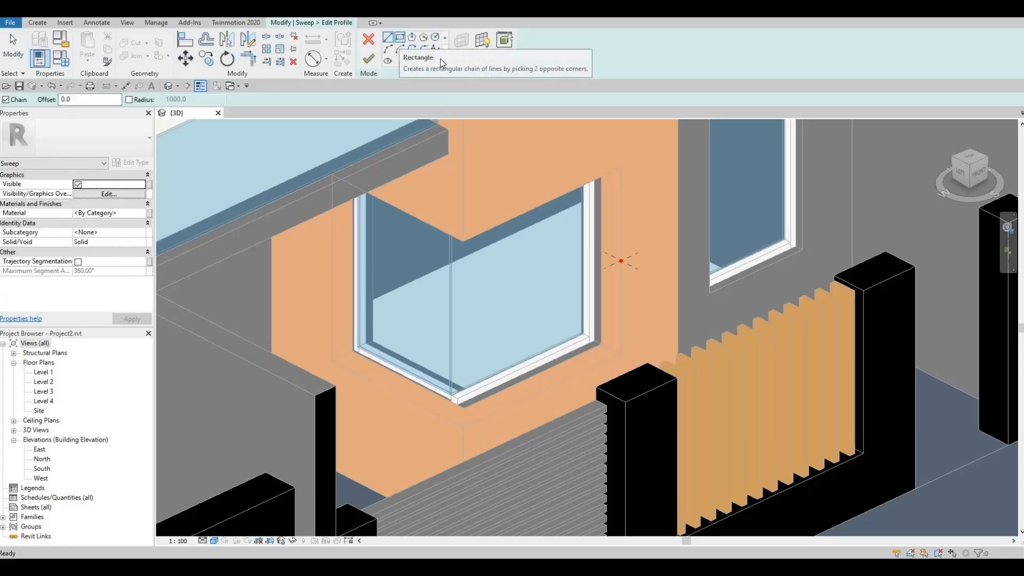
{"action": "left_click", "coordinate": [400, 39]}
{"action": "scroll", "coordinate": [629, 255], "scroll_direction": "up", "scroll_amount": 5}
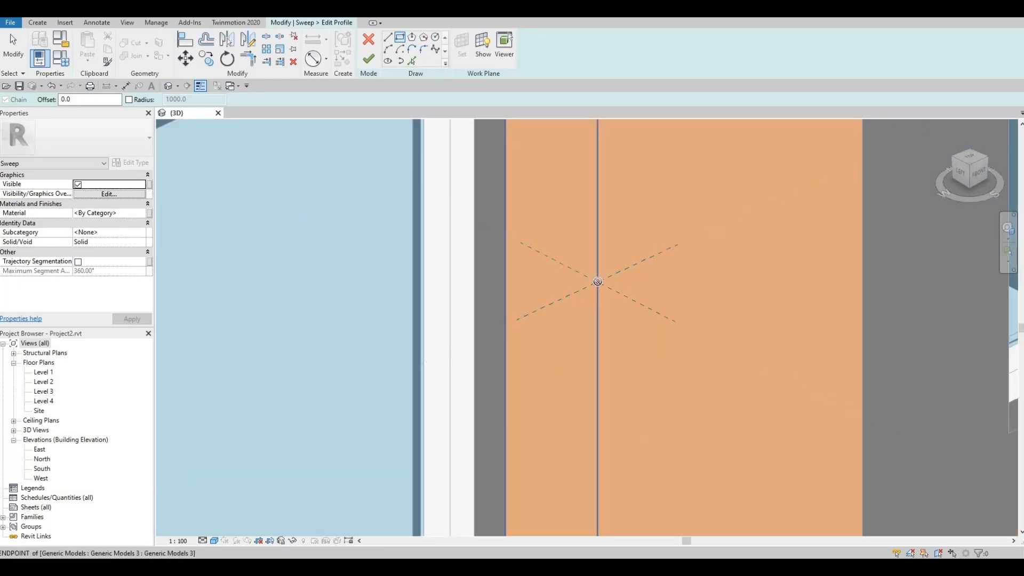
{"action": "left_click", "coordinate": [598, 282]}
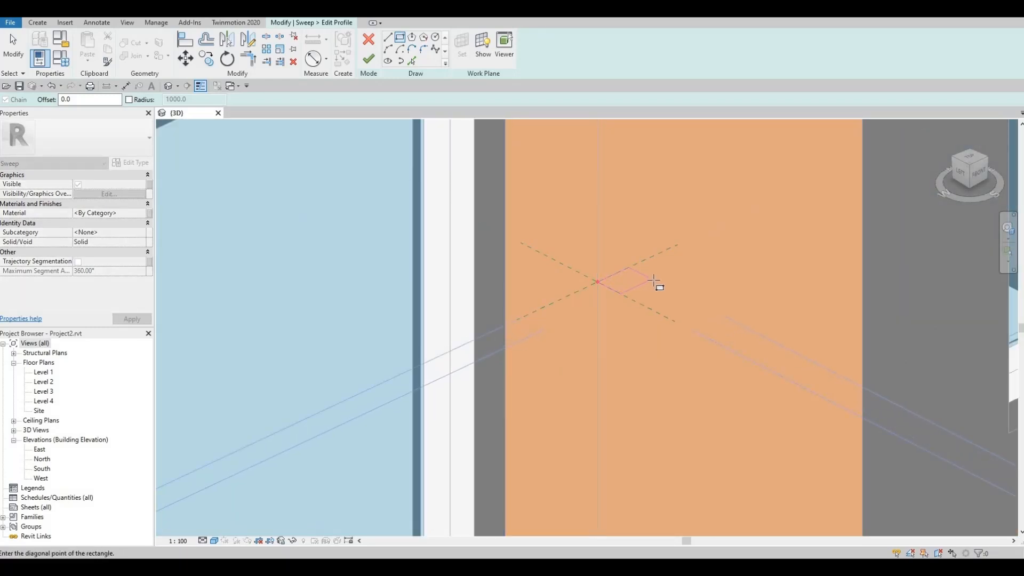
{"action": "left_click", "coordinate": [653, 280]}
Set the profile rectangle's longer side to 50 mm and end the rectangle command.
{"action": "scroll", "coordinate": [632, 288], "scroll_direction": "up", "scroll_amount": 1}
{"action": "scroll", "coordinate": [583, 255], "scroll_direction": "up", "scroll_amount": 1}
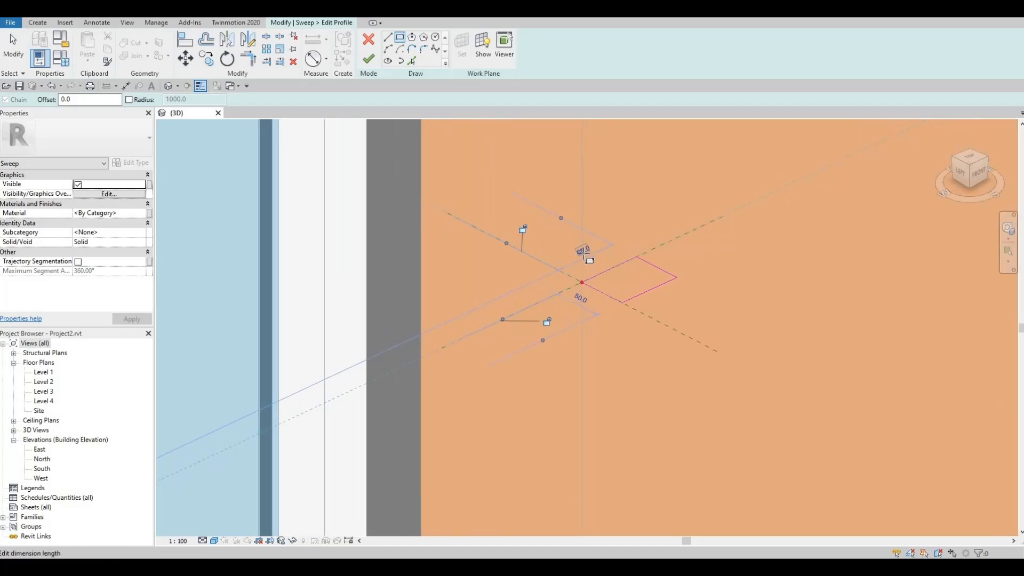
{"action": "left_click", "coordinate": [584, 301]}
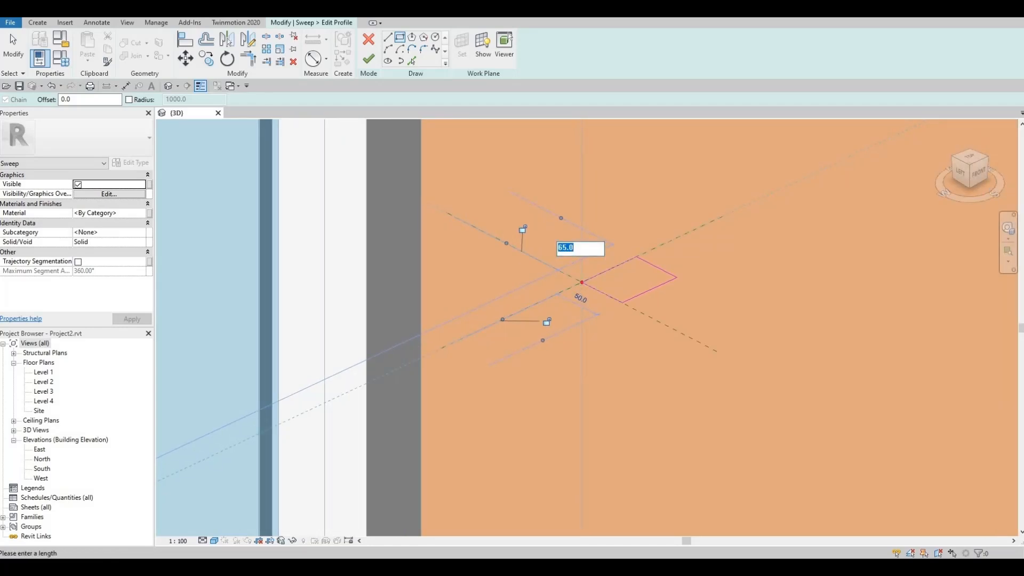
{"action": "key", "text": "Return"}
{"action": "key", "text": "Escape"}
{"action": "key", "text": "Escape"}
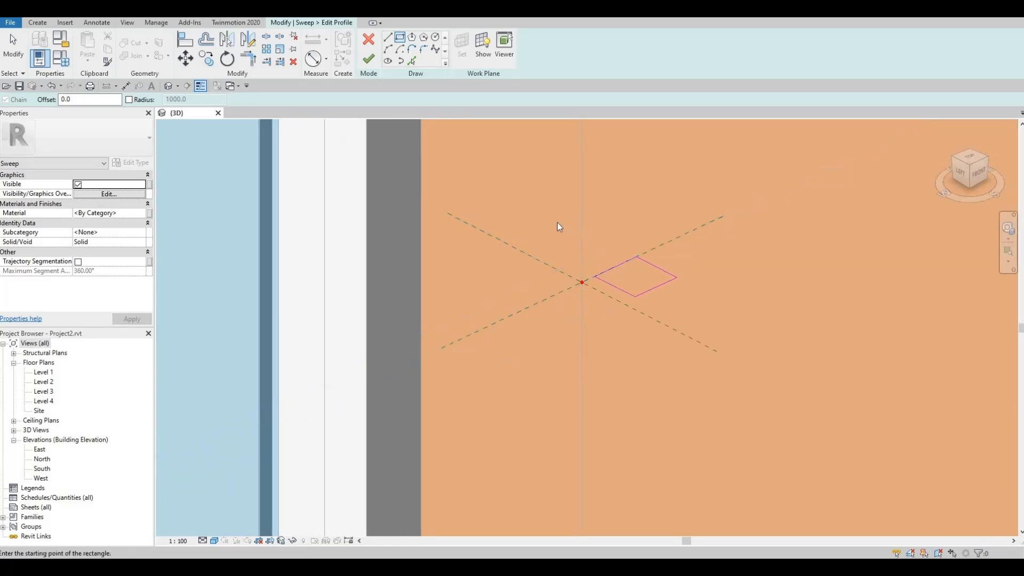
Move the whole square profile so its corner sits on the path's start point, and finish the profile and the sweep.
{"action": "mouse_move", "coordinate": [558, 222]}
{"action": "left_mouse_down"}
{"action": "mouse_move", "coordinate": [706, 293]}
{"action": "mouse_move", "coordinate": [715, 320]}
{"action": "left_mouse_up"}
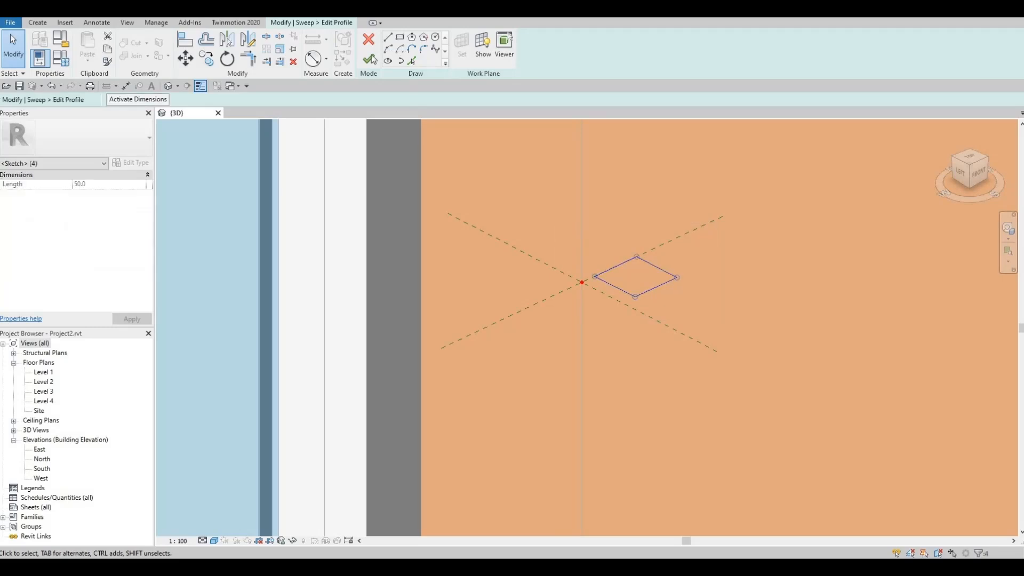
{"action": "left_click", "coordinate": [190, 62]}
{"action": "left_click", "coordinate": [583, 281]}
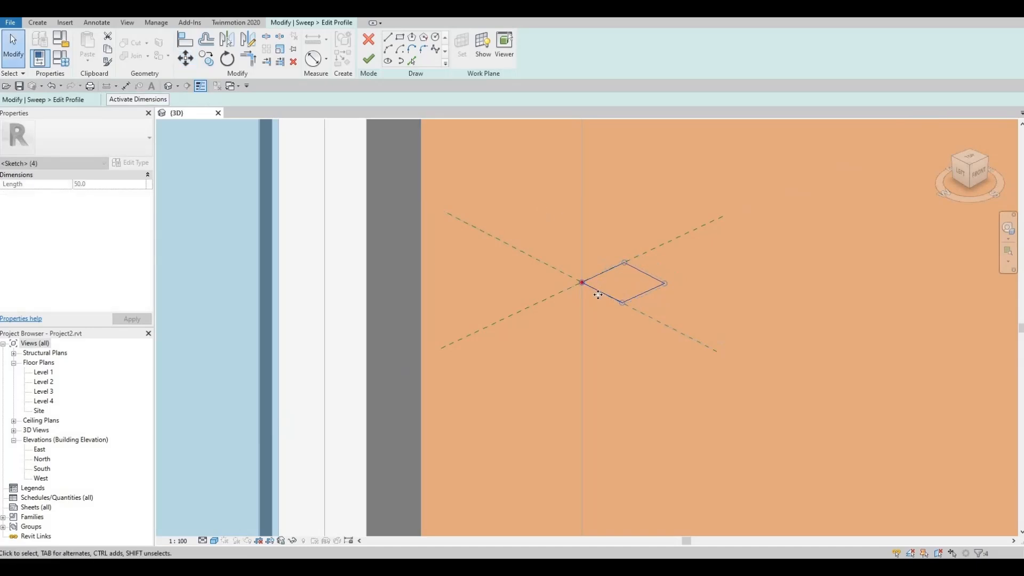
{"action": "scroll", "coordinate": [597, 294], "scroll_direction": "up", "scroll_amount": 4}
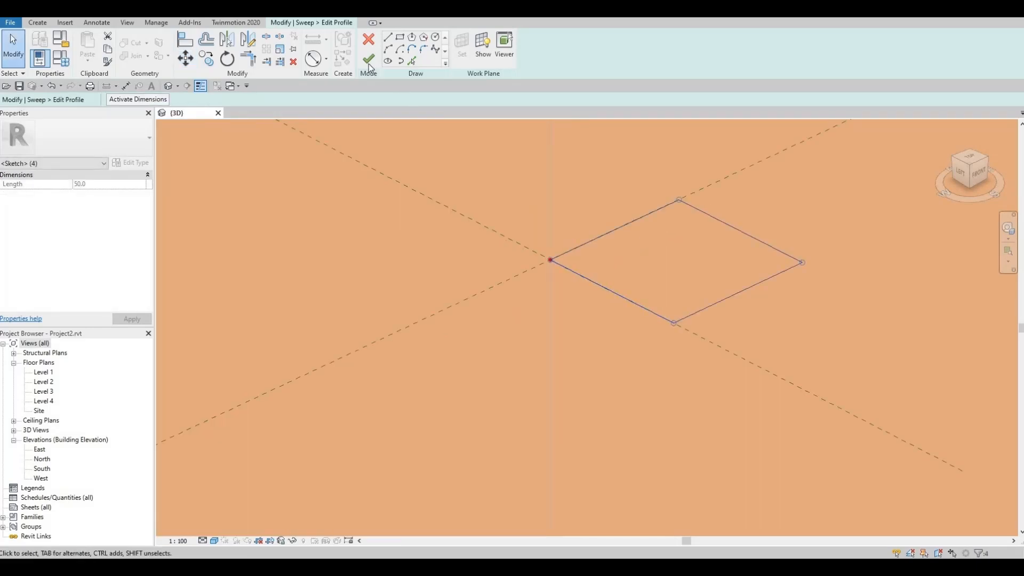
{"action": "left_click", "coordinate": [369, 62]}
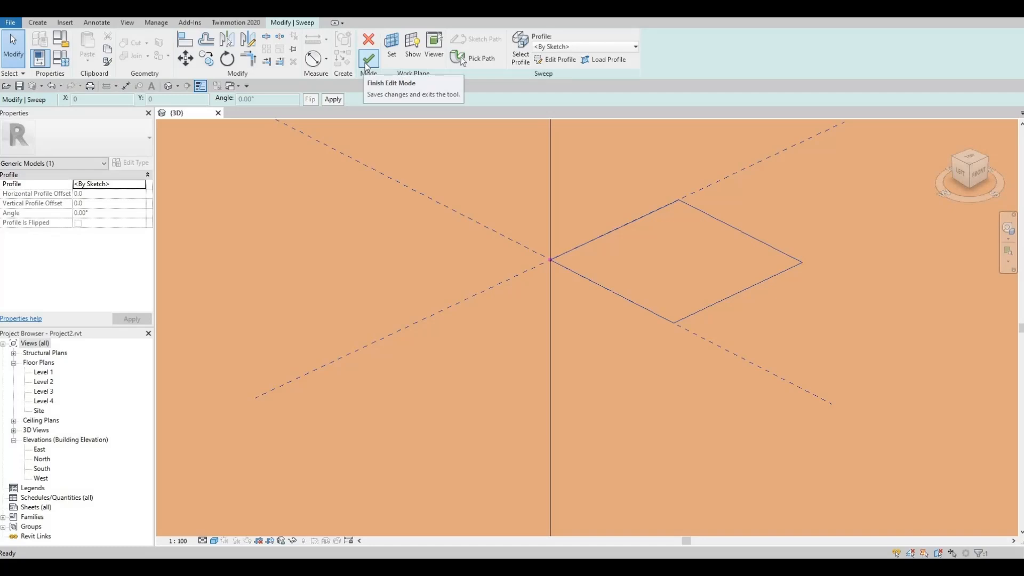
{"action": "left_click", "coordinate": [368, 58]}
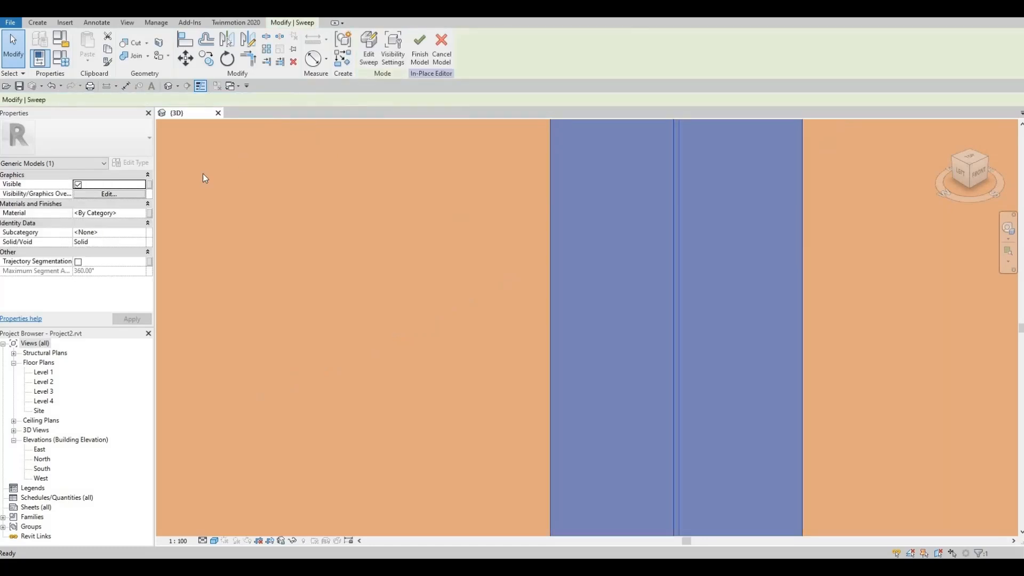
Assign the Concrete, Precast material to the lower window's trim sweep and finish the in-place model.
{"action": "left_click", "coordinate": [144, 214]}
{"action": "left_click", "coordinate": [147, 213]}
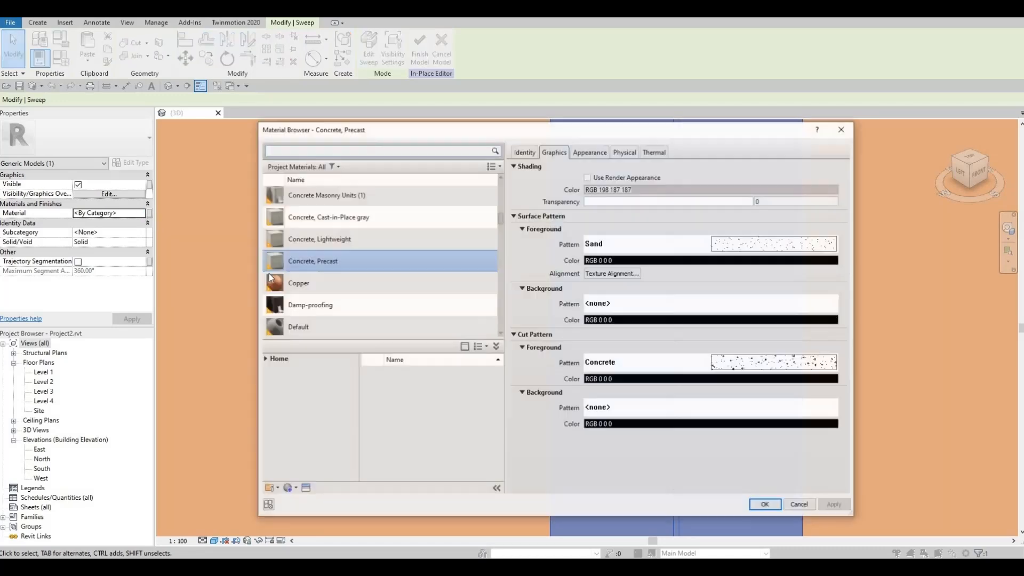
{"action": "left_click", "coordinate": [765, 505]}
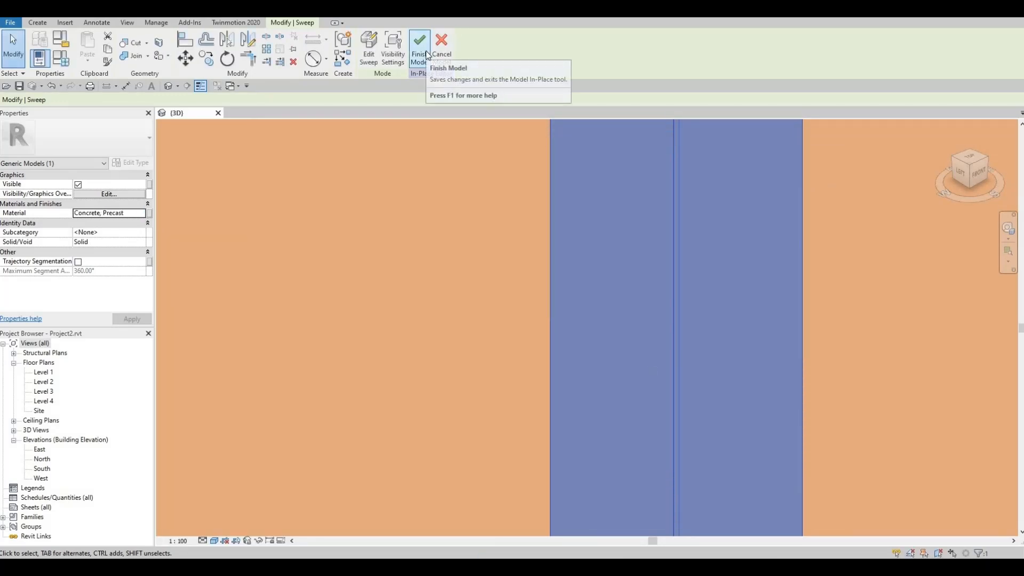
{"action": "scroll", "coordinate": [559, 262], "scroll_direction": "down", "scroll_amount": 5}
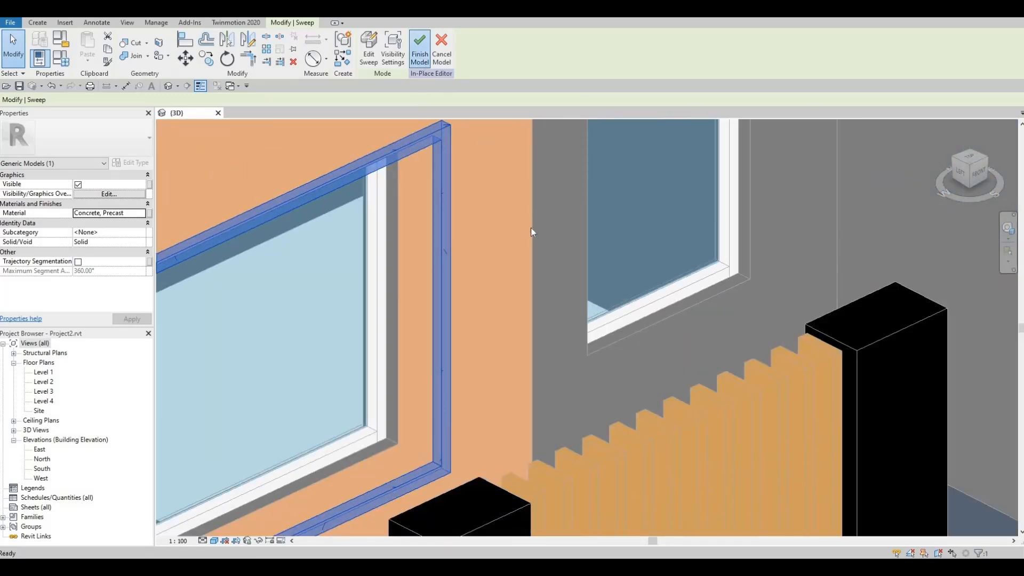
{"action": "left_click", "coordinate": [420, 47]}
Start another in-place component in the Generic Models category for the next window trim.
{"action": "scroll", "coordinate": [523, 295], "scroll_direction": "down", "scroll_amount": 2}
{"action": "middle_click_drag", "start_coordinate": [523, 296], "coordinate": [440, 261]}
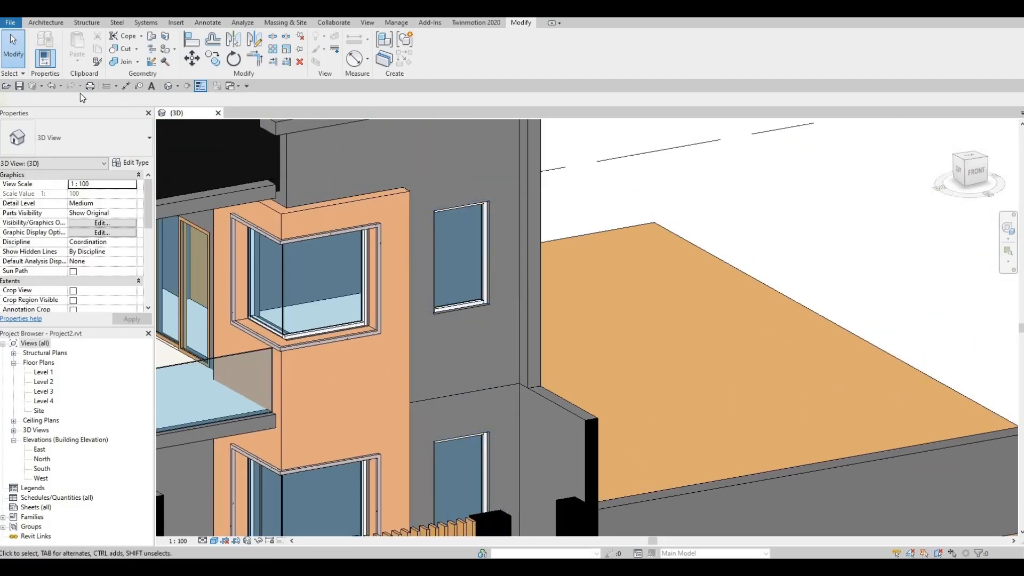
{"action": "left_click", "coordinate": [45, 23]}
{"action": "left_click", "coordinate": [125, 60]}
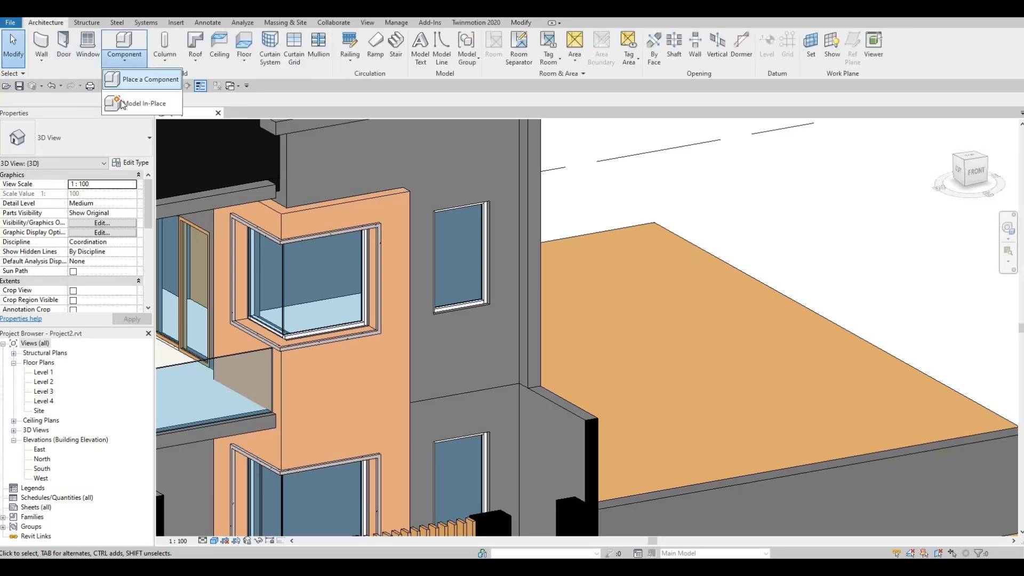
{"action": "left_click", "coordinate": [136, 104]}
{"action": "scroll", "coordinate": [507, 282], "scroll_direction": "down", "scroll_amount": 4}
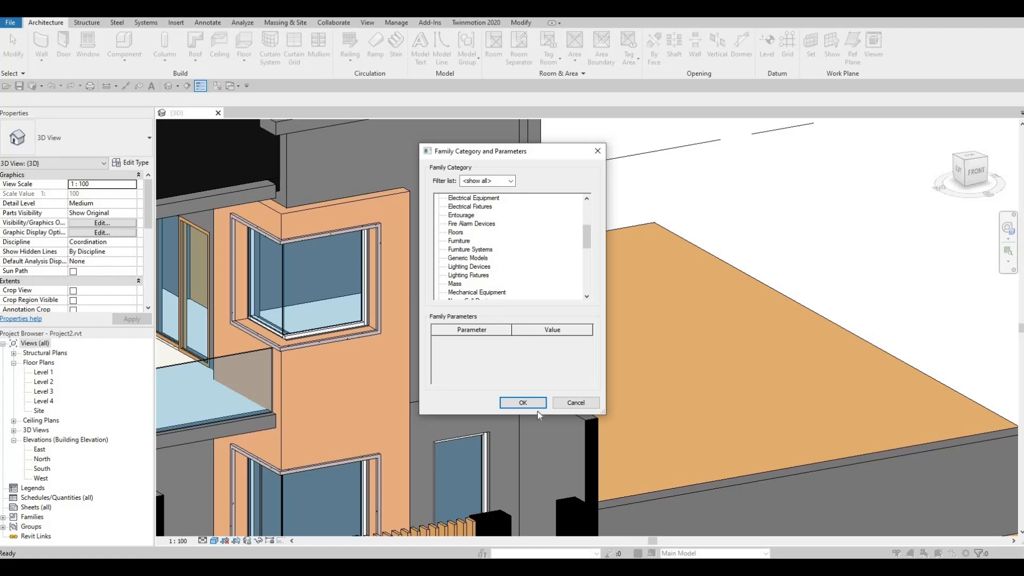
{"action": "left_click", "coordinate": [522, 403]}
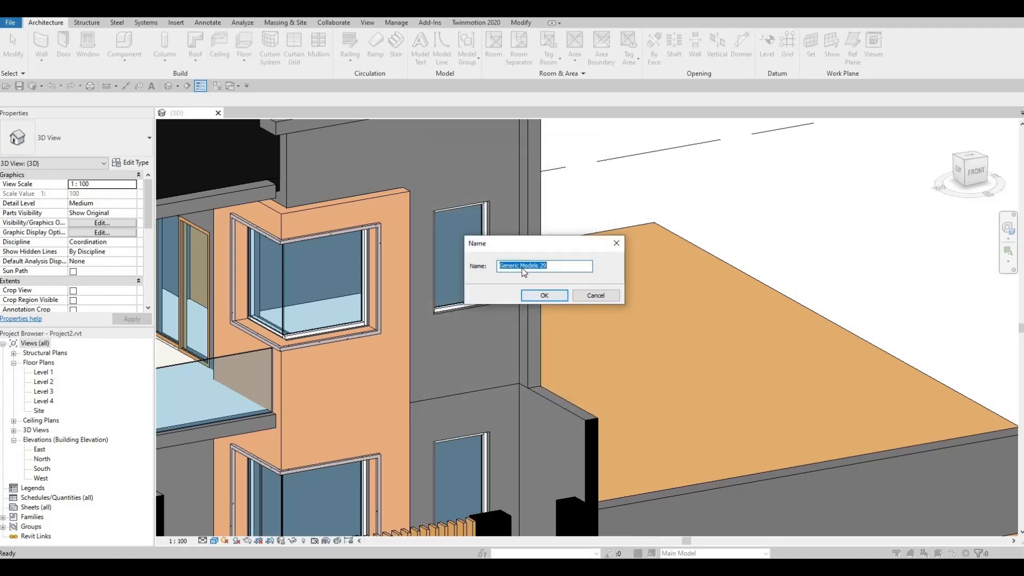
Start a sweep in a new in-place generic model with the default name, using the upper grey-wall window's opening edges as its path.
{"action": "key", "text": "Return"}
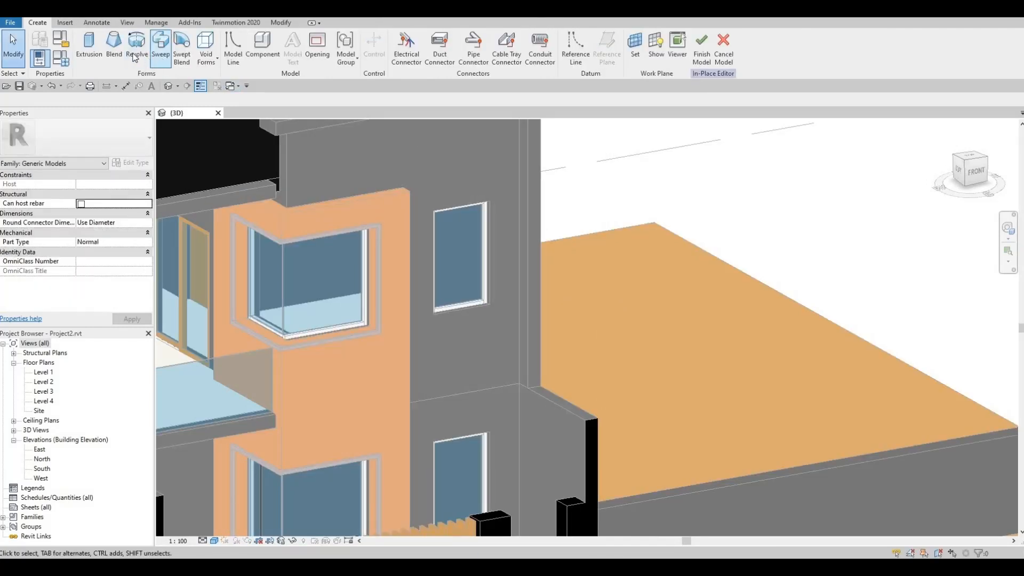
{"action": "left_click", "coordinate": [160, 48]}
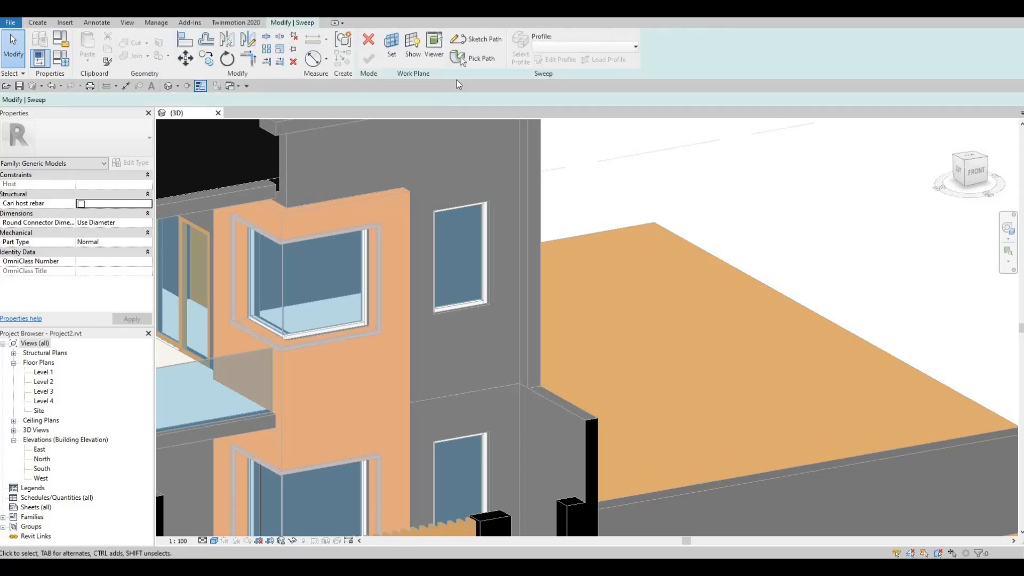
{"action": "left_click", "coordinate": [471, 59]}
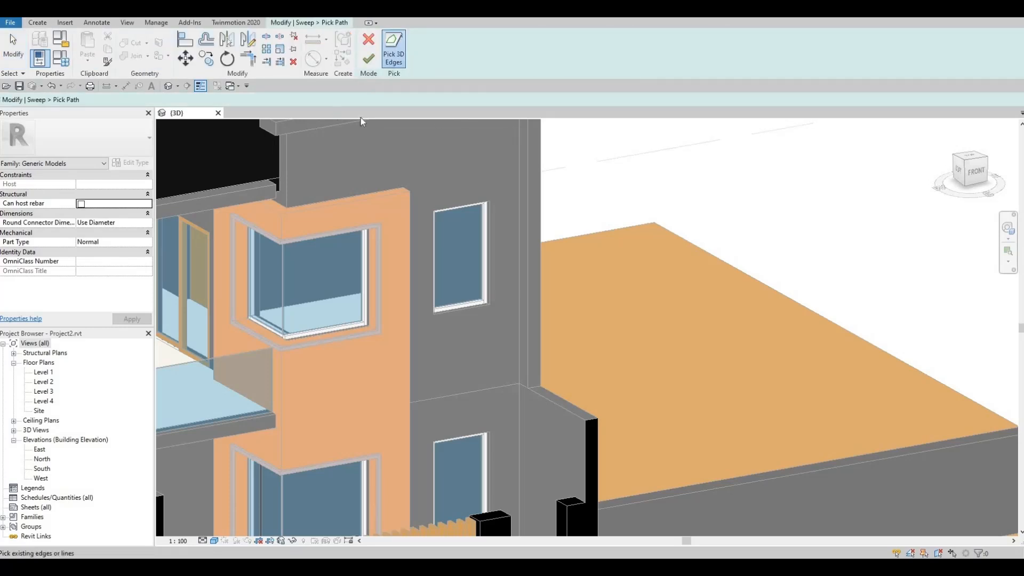
{"action": "scroll", "coordinate": [481, 220], "scroll_direction": "up", "scroll_amount": 5}
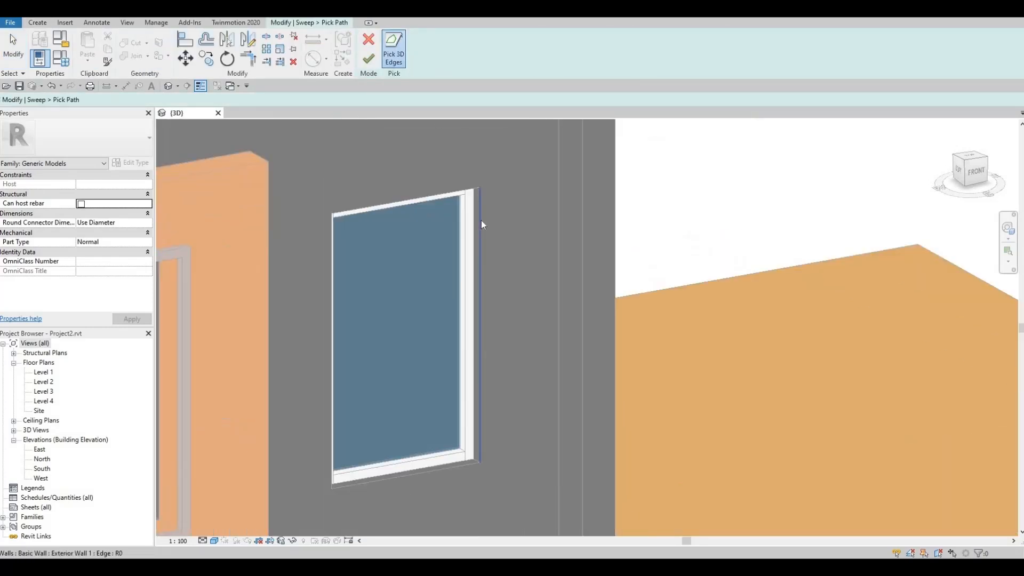
{"action": "left_click", "coordinate": [481, 220]}
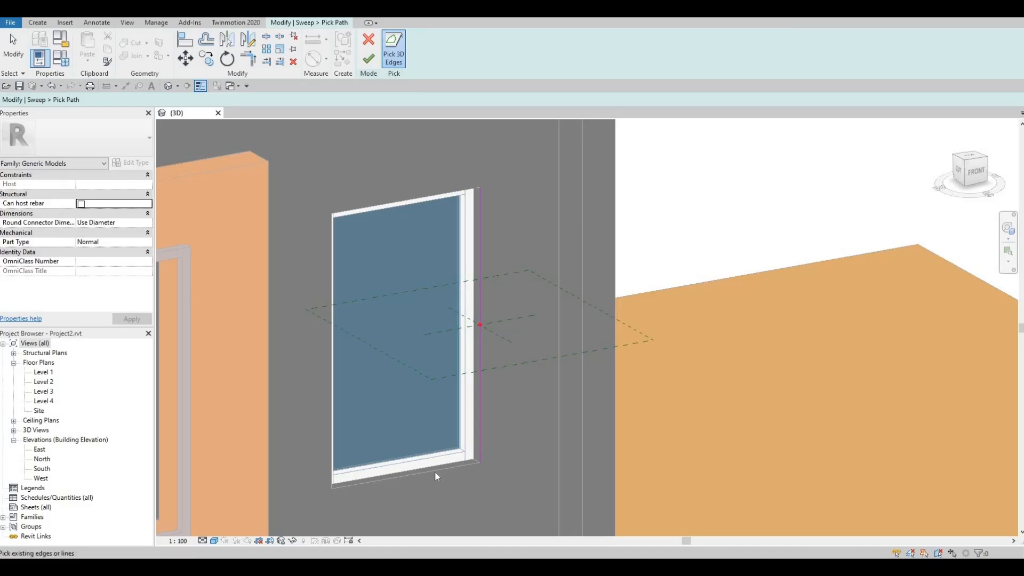
{"action": "left_click", "coordinate": [331, 411]}
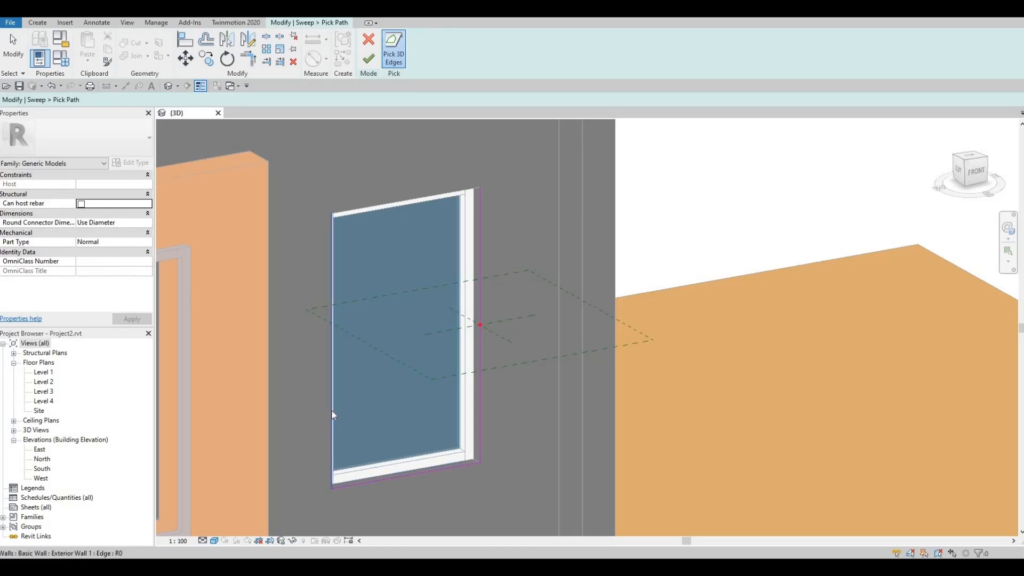
{"action": "left_click", "coordinate": [375, 205]}
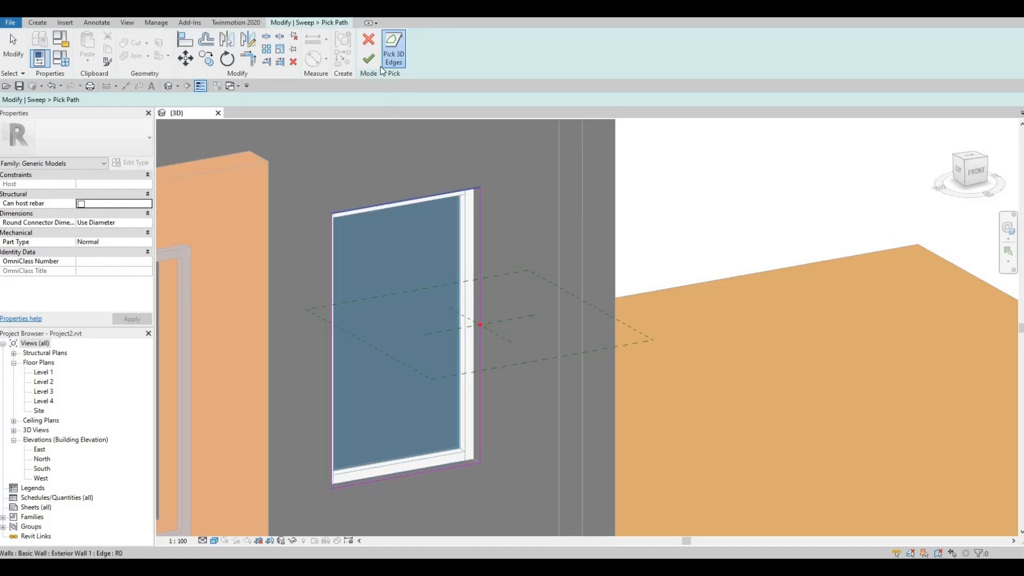
{"action": "left_click", "coordinate": [370, 59]}
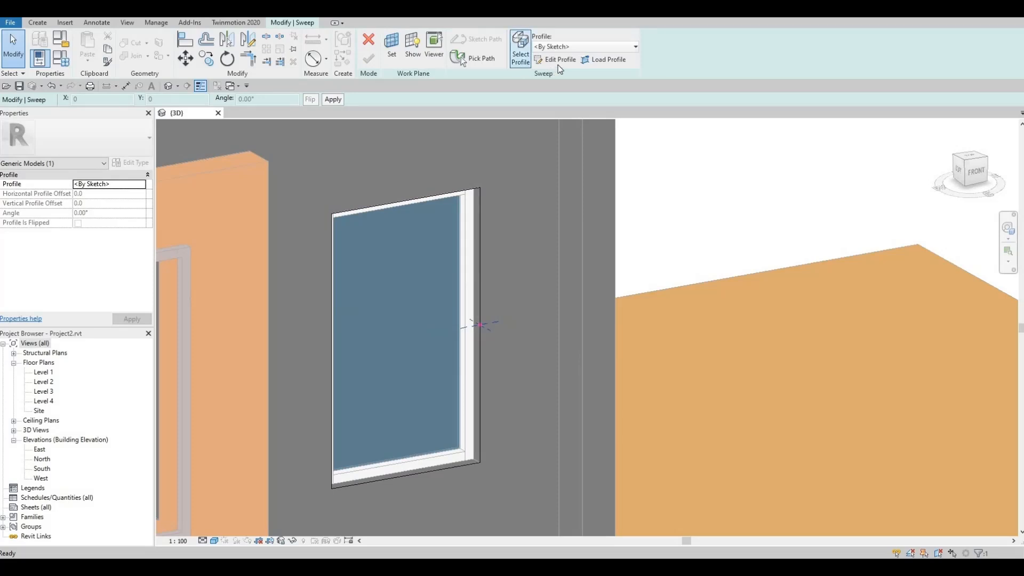
Sketch a rectangular sweep profile about 35 by 30 mm beside the path's reference point at the window's opening edge.
{"action": "left_click", "coordinate": [555, 59]}
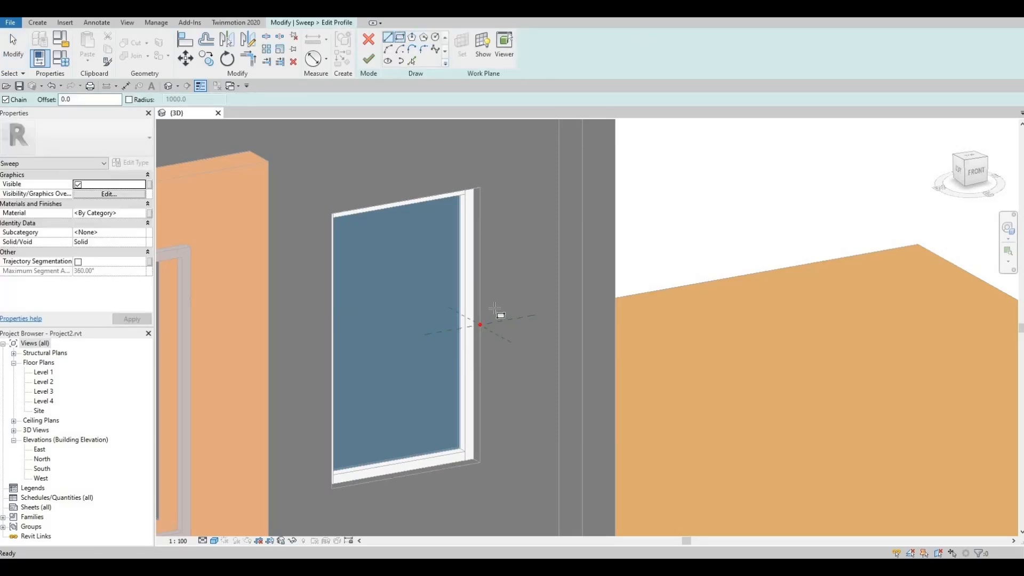
{"action": "scroll", "coordinate": [482, 326], "scroll_direction": "up", "scroll_amount": 5}
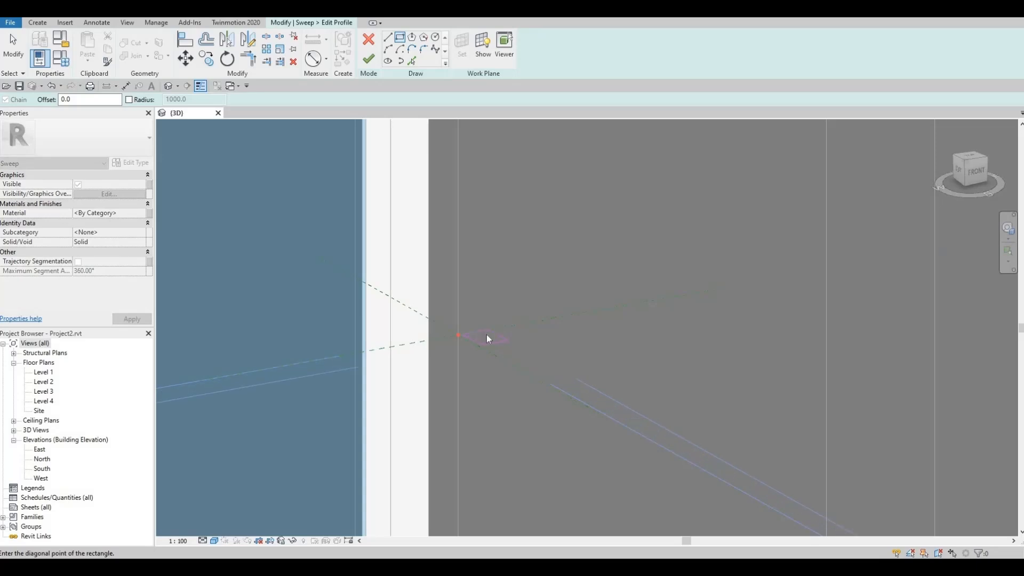
{"action": "scroll", "coordinate": [482, 331], "scroll_direction": "up", "scroll_amount": 2}
{"action": "scroll", "coordinate": [424, 341], "scroll_direction": "up", "scroll_amount": 1}
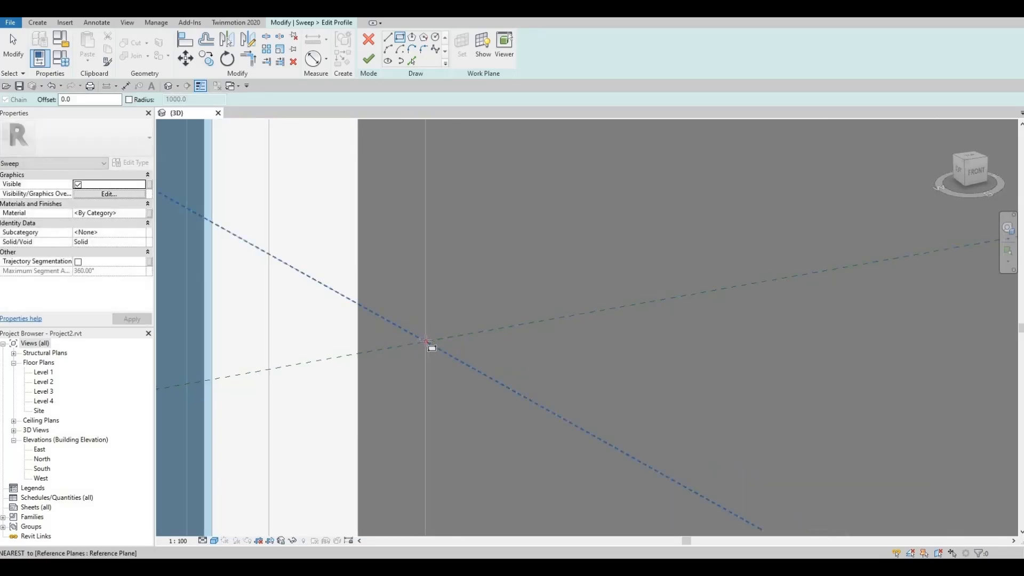
{"action": "left_click", "coordinate": [428, 343]}
{"action": "left_click", "coordinate": [514, 350]}
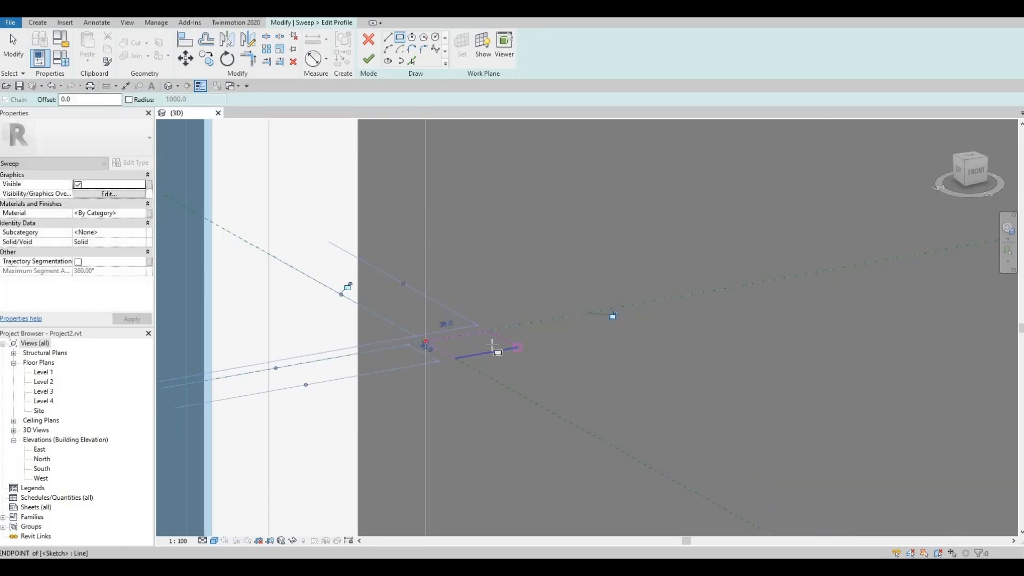
Set both side lengths of the rectangular sweep profile to 50 mm.
{"action": "scroll", "coordinate": [435, 355], "scroll_direction": "up", "scroll_amount": 1}
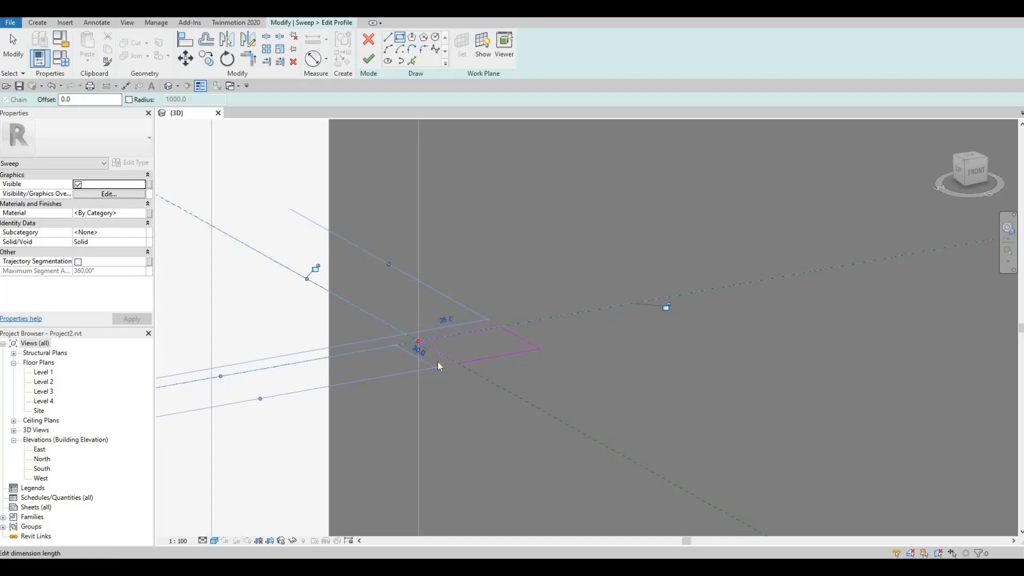
{"action": "left_click", "coordinate": [438, 366]}
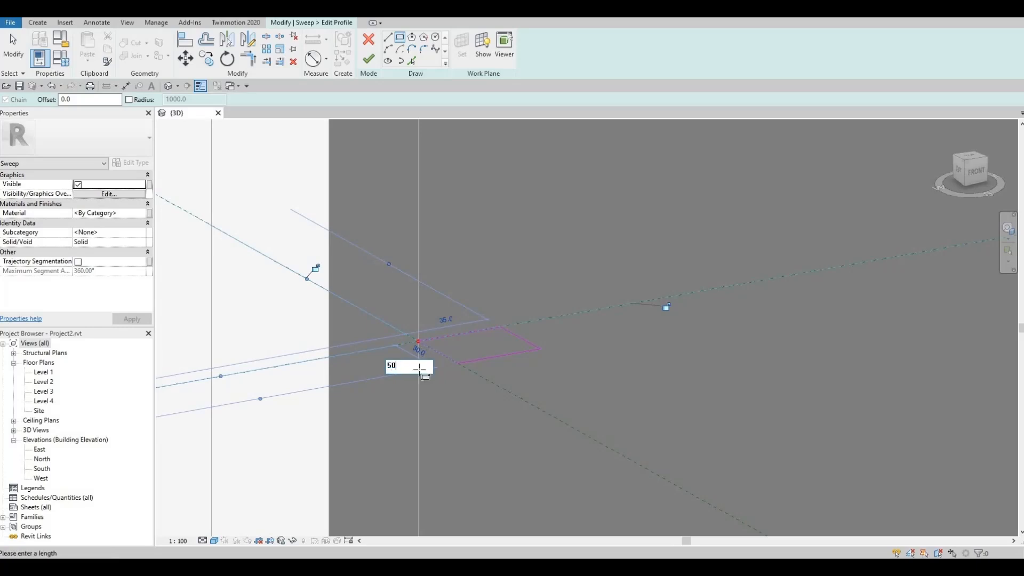
{"action": "type", "text": "50"}
{"action": "key", "text": "Return"}
{"action": "left_click", "coordinate": [445, 321]}
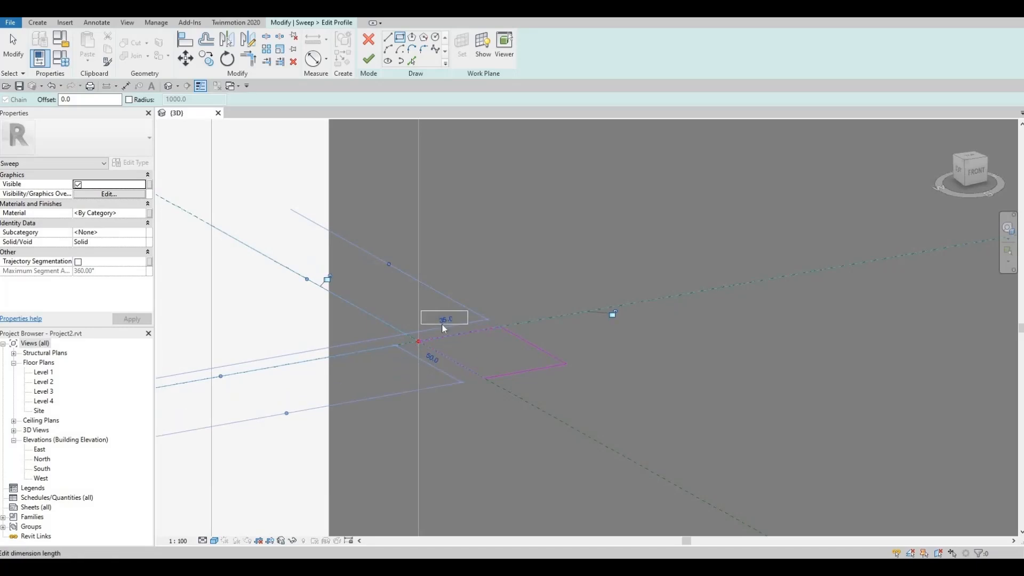
{"action": "type", "text": "50"}
{"action": "key", "text": "Return"}
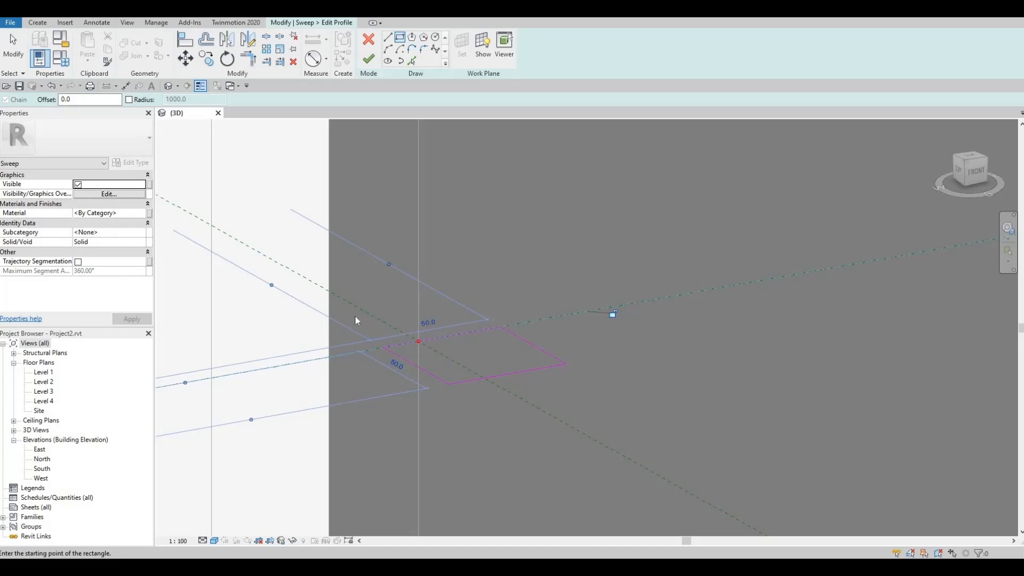
Move the square profile so its corner lies on the path's reference point, and finish the sweep.
{"action": "key", "text": "Escape"}
{"action": "key", "text": "Escape"}
{"action": "left_click_drag", "start_coordinate": [355, 277], "coordinate": [598, 405]}
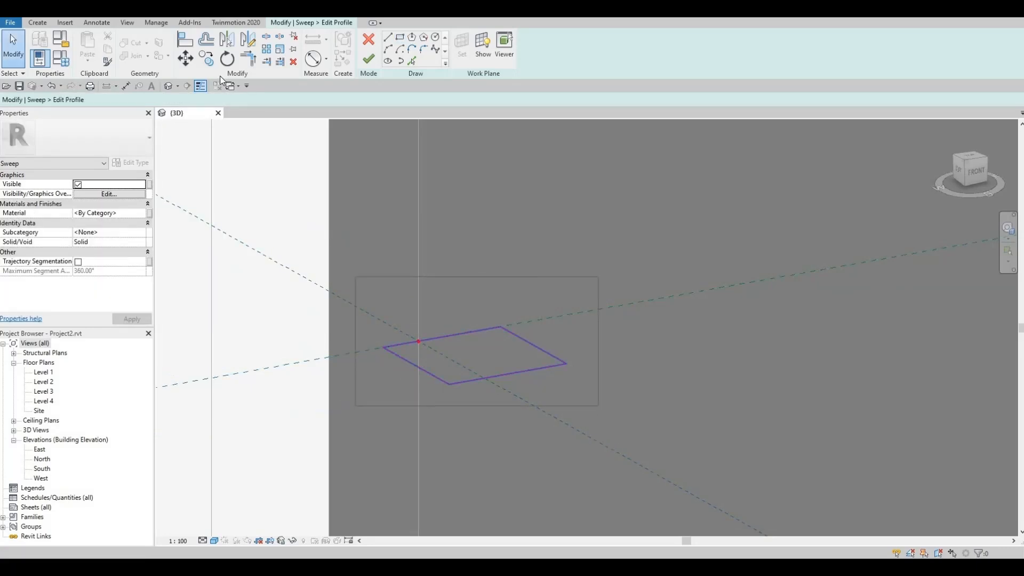
{"action": "left_click", "coordinate": [185, 60]}
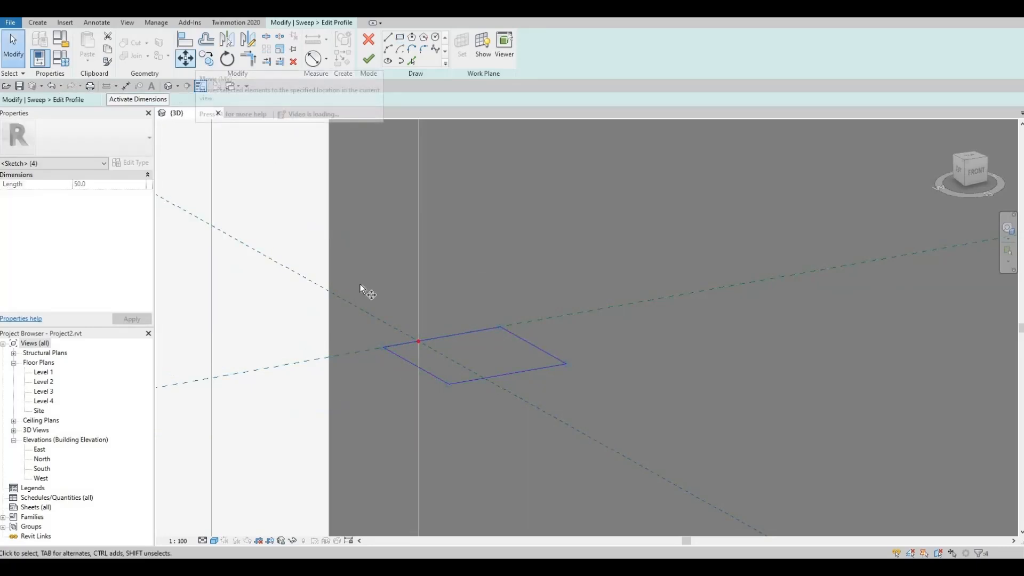
{"action": "left_click", "coordinate": [383, 346]}
{"action": "left_click", "coordinate": [418, 341]}
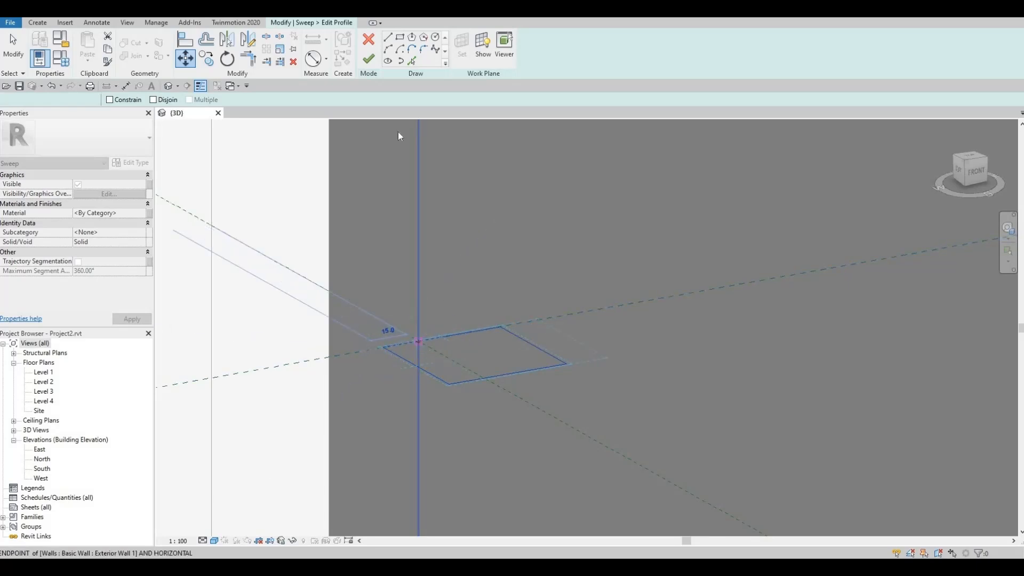
{"action": "left_click", "coordinate": [368, 59]}
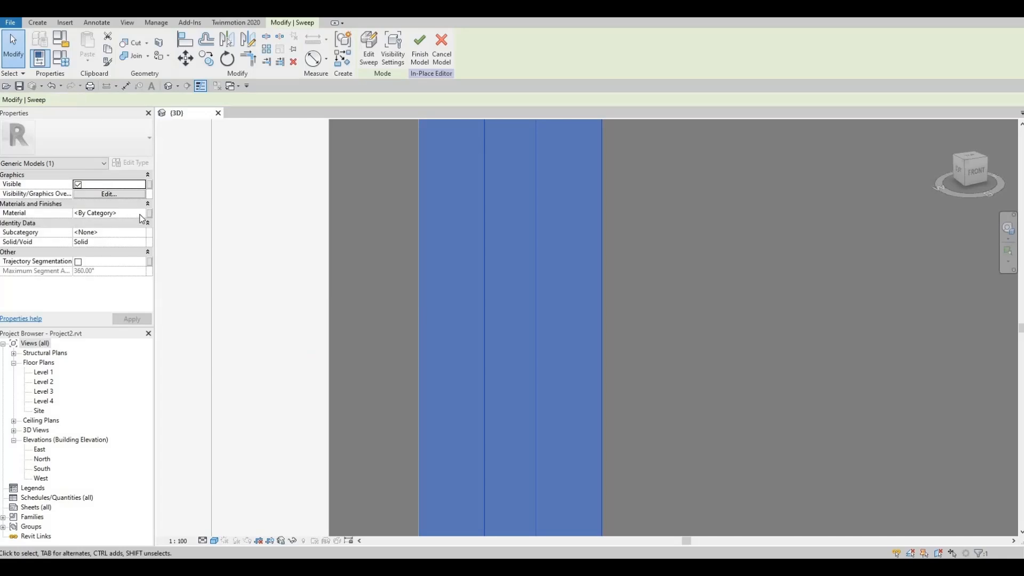
Assign the Concrete, Precast material to the window frame sweep and finish the in-place model.
{"action": "left_click", "coordinate": [141, 214]}
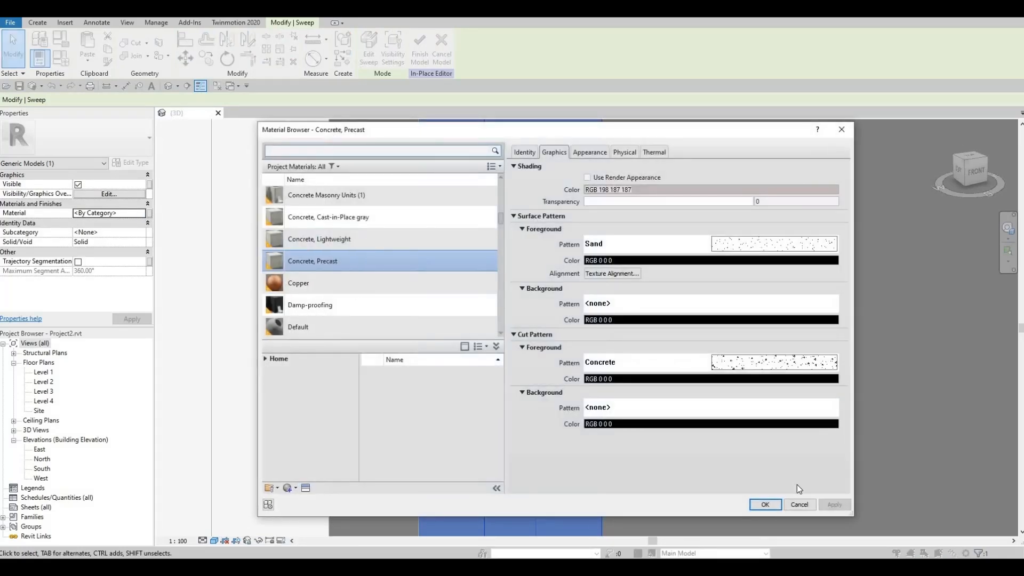
{"action": "key", "text": "Return"}
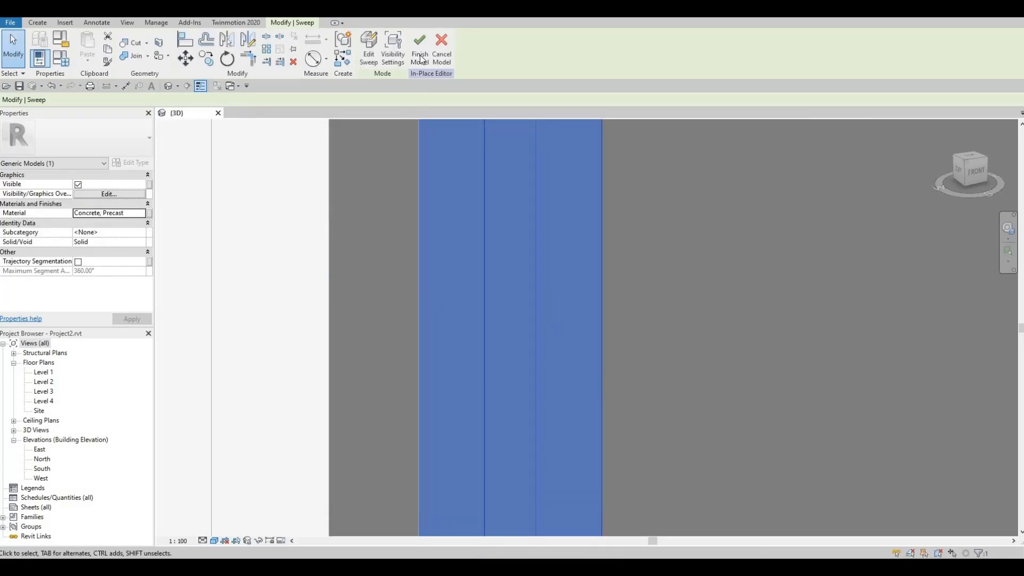
{"action": "left_click", "coordinate": [420, 53]}
{"action": "key", "text": "Escape"}
{"action": "scroll", "coordinate": [520, 245], "scroll_direction": "down", "scroll_amount": 6}
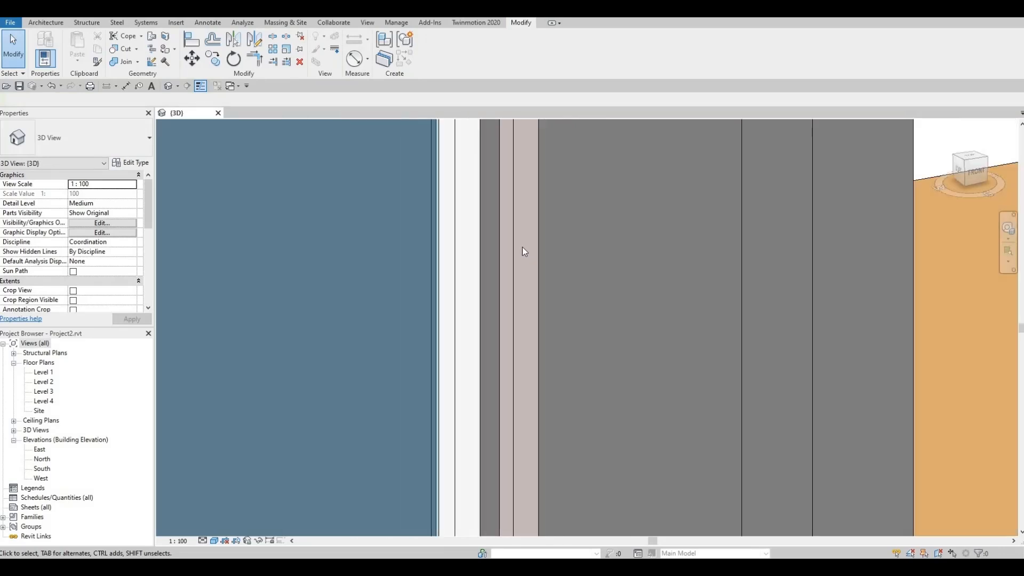
{"action": "scroll", "coordinate": [516, 200], "scroll_direction": "down", "scroll_amount": 2}
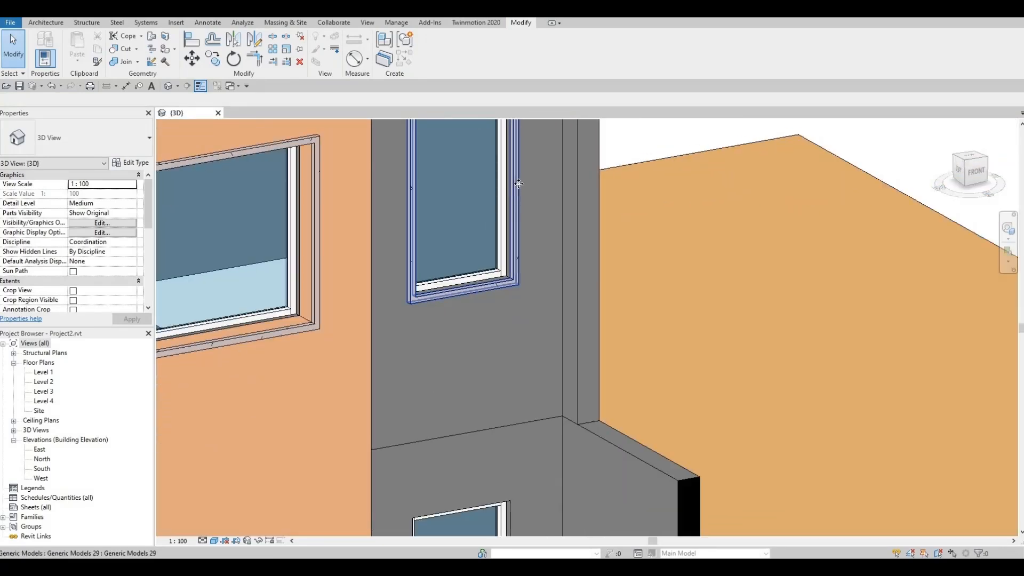
Try to copy the upper window's concrete frame down to the window below, using matching mullion corners as reference points.
{"action": "left_click", "coordinate": [514, 187]}
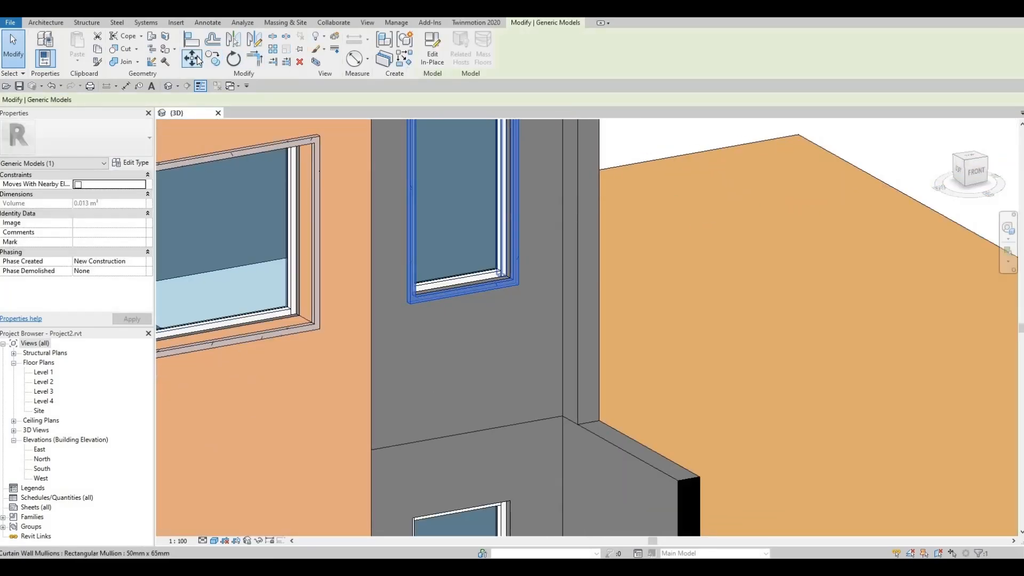
{"action": "left_click", "coordinate": [216, 57]}
{"action": "middle_click_drag", "start_coordinate": [437, 249], "coordinate": [437, 431]}
{"action": "scroll", "coordinate": [520, 283], "scroll_direction": "up", "scroll_amount": 5}
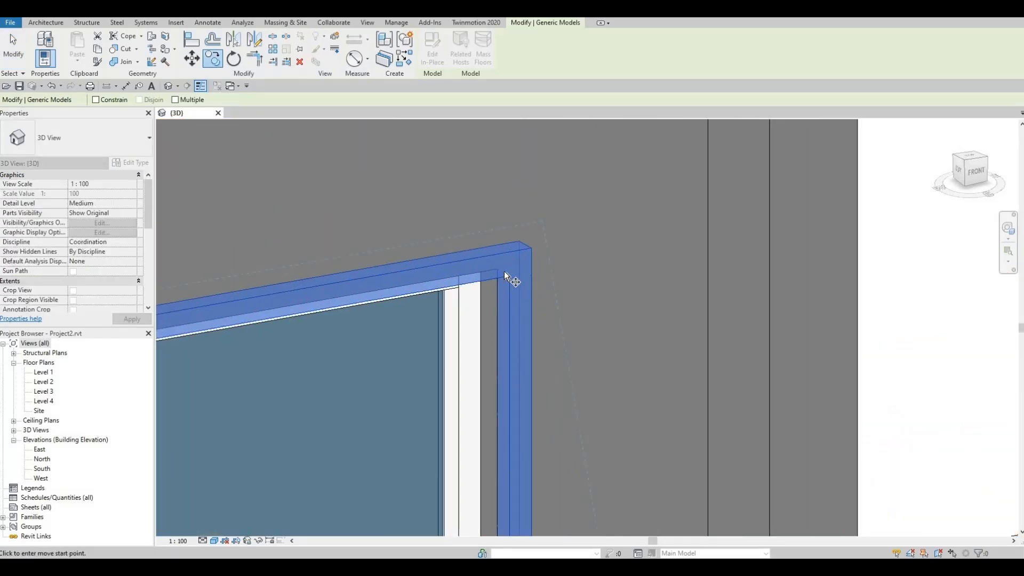
{"action": "middle_click_drag", "start_coordinate": [476, 302], "coordinate": [469, 409], "text": "shift"}
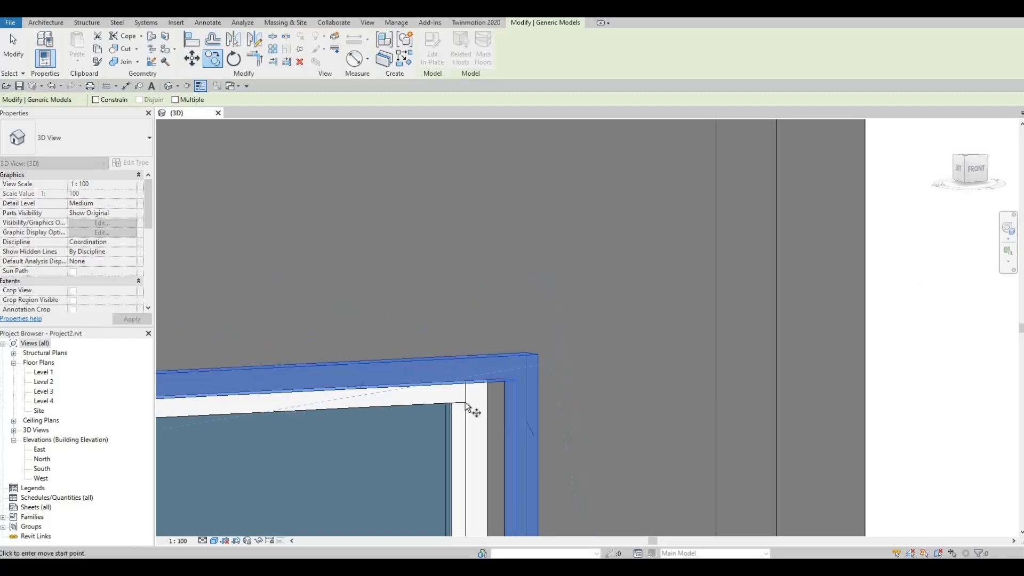
{"action": "left_click", "coordinate": [466, 403]}
{"action": "middle_click_drag", "start_coordinate": [467, 481], "coordinate": [450, 153]}
{"action": "scroll", "coordinate": [450, 155], "scroll_direction": "down", "scroll_amount": 5}
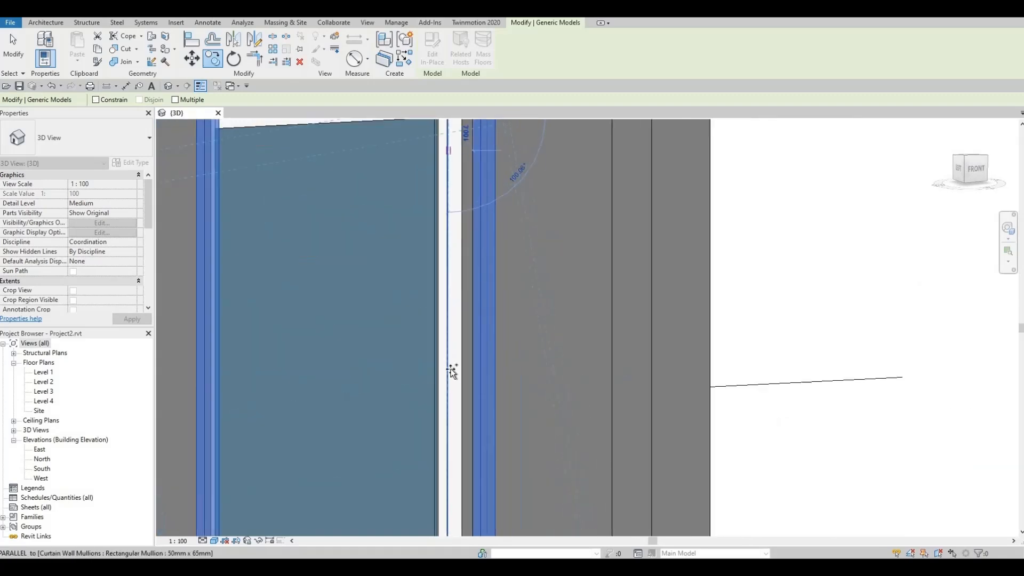
{"action": "middle_click_drag", "start_coordinate": [452, 354], "coordinate": [451, 92]}
{"action": "scroll", "coordinate": [427, 449], "scroll_direction": "up", "scroll_amount": 4}
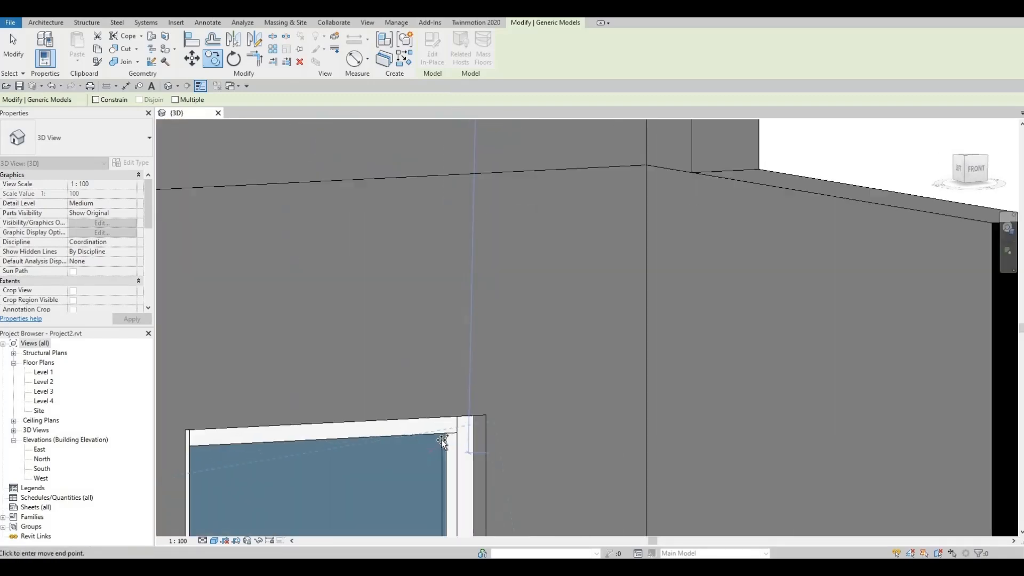
{"action": "left_click", "coordinate": [461, 427]}
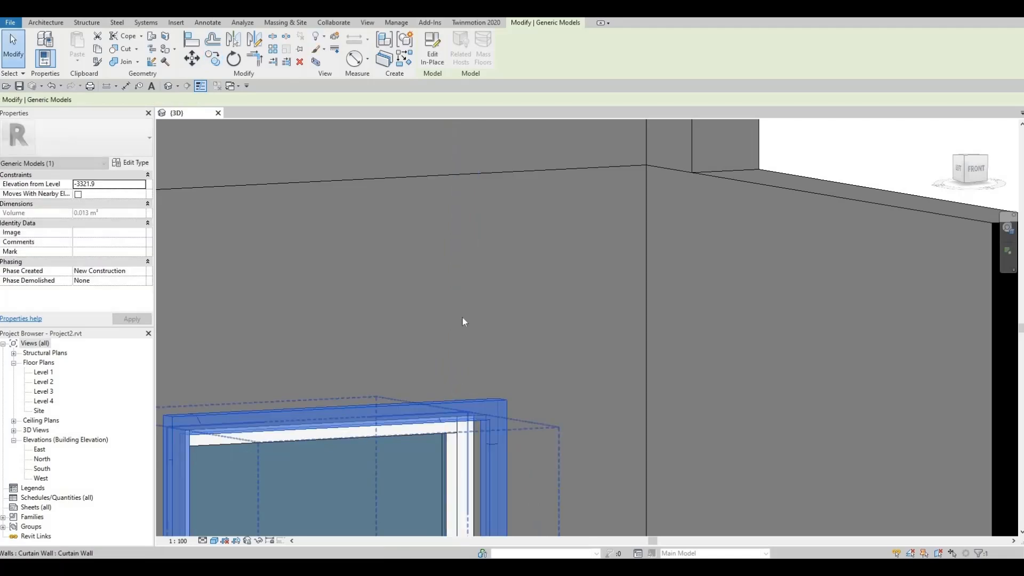
Delete the copied concrete frame in front of the lower window.
{"action": "scroll", "coordinate": [462, 317], "scroll_direction": "down", "scroll_amount": 4}
{"action": "middle_click_drag", "start_coordinate": [476, 424], "coordinate": [465, 306]}
{"action": "scroll", "coordinate": [465, 306], "scroll_direction": "down", "scroll_amount": 1}
{"action": "middle_click_drag", "start_coordinate": [441, 429], "coordinate": [414, 426], "text": "shift"}
{"action": "scroll", "coordinate": [463, 262], "scroll_direction": "up", "scroll_amount": 2}
{"action": "scroll", "coordinate": [463, 262], "scroll_direction": "up", "scroll_amount": 1}
{"action": "key", "text": "Escape"}
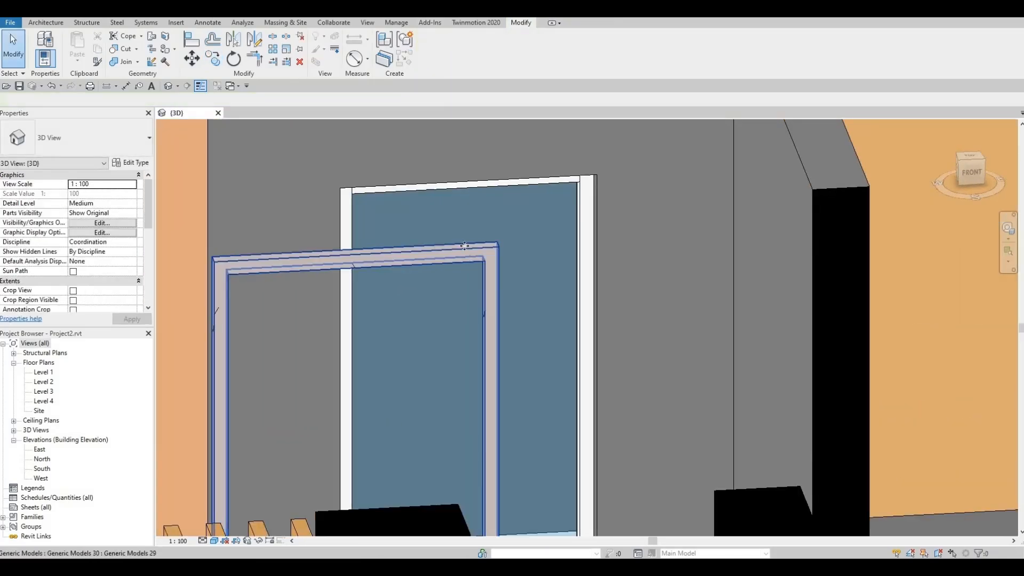
{"action": "left_click", "coordinate": [463, 245]}
{"action": "key", "text": "Delete"}
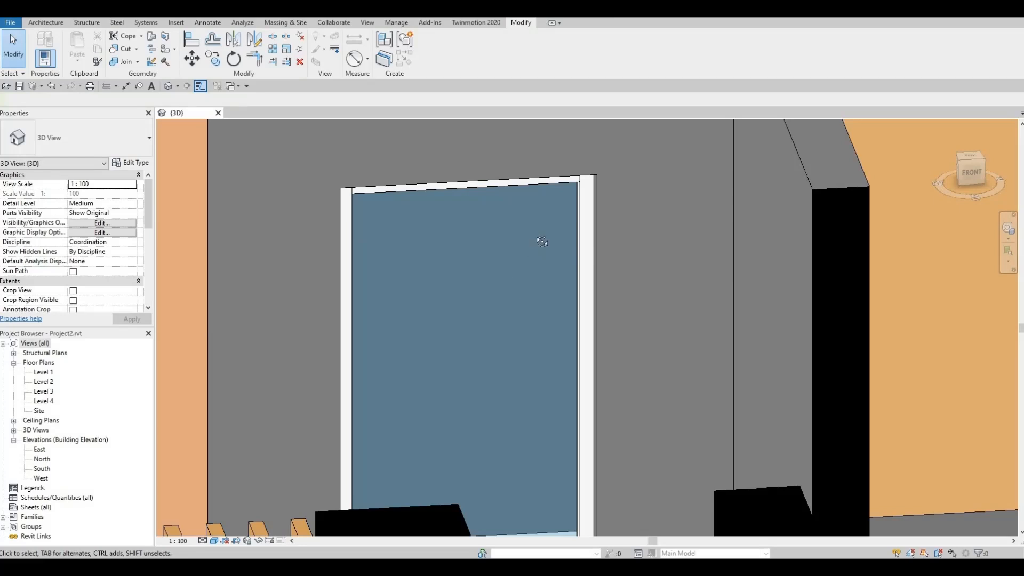
Create a new in-place model in the Generic Models category with the default name for the lower grey-wall window.
{"action": "middle_click_drag", "start_coordinate": [539, 240], "coordinate": [428, 246]}
{"action": "scroll", "coordinate": [424, 194], "scroll_direction": "up", "scroll_amount": 1}
{"action": "middle_click_drag", "start_coordinate": [424, 194], "coordinate": [440, 326]}
{"action": "scroll", "coordinate": [433, 229], "scroll_direction": "down", "scroll_amount": 7}
{"action": "scroll", "coordinate": [440, 326], "scroll_direction": "down", "scroll_amount": 2}
{"action": "scroll", "coordinate": [424, 375], "scroll_direction": "up", "scroll_amount": 4}
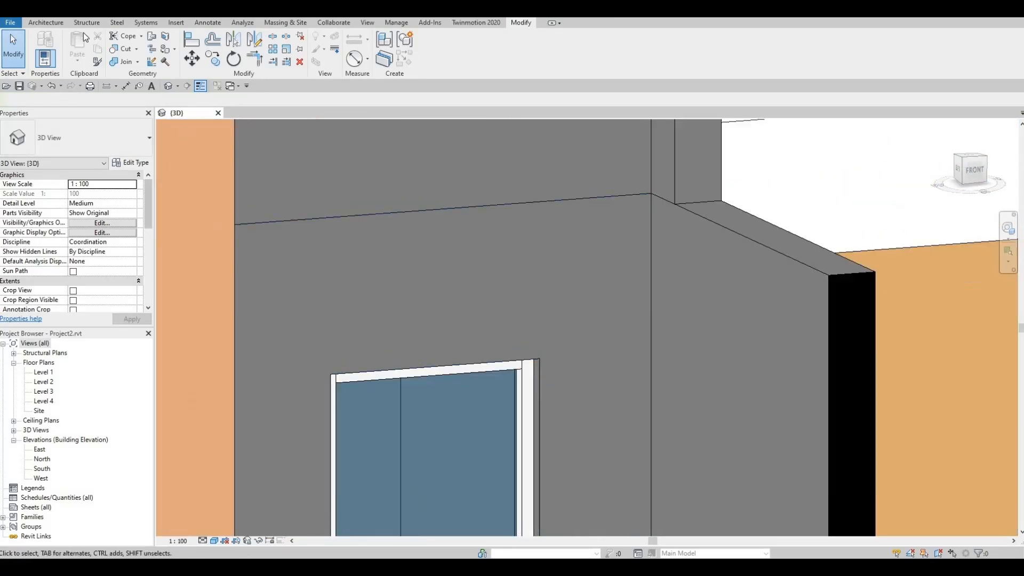
{"action": "left_click", "coordinate": [43, 24]}
{"action": "left_click", "coordinate": [124, 58]}
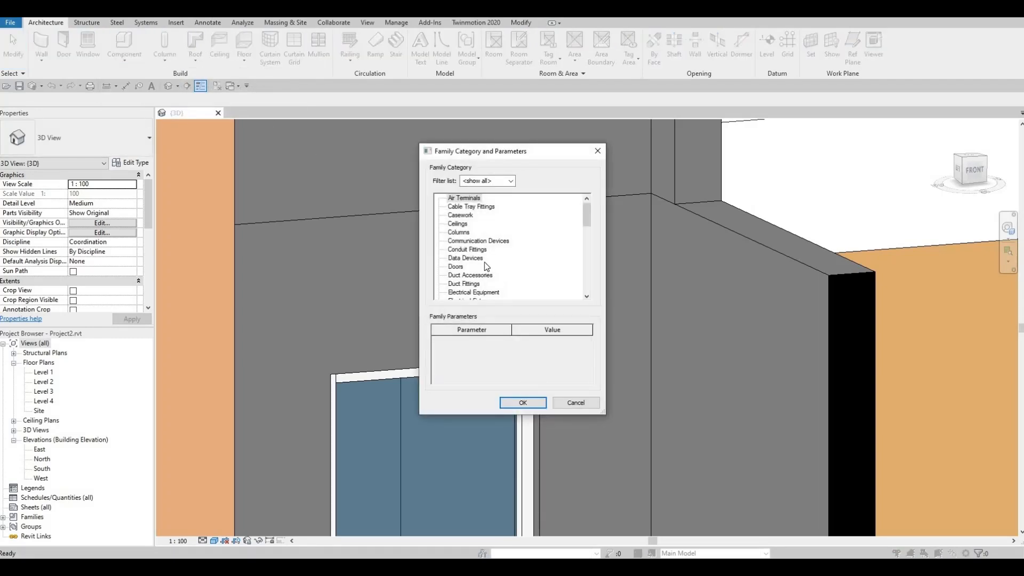
{"action": "scroll", "coordinate": [484, 262], "scroll_direction": "down", "scroll_amount": 4}
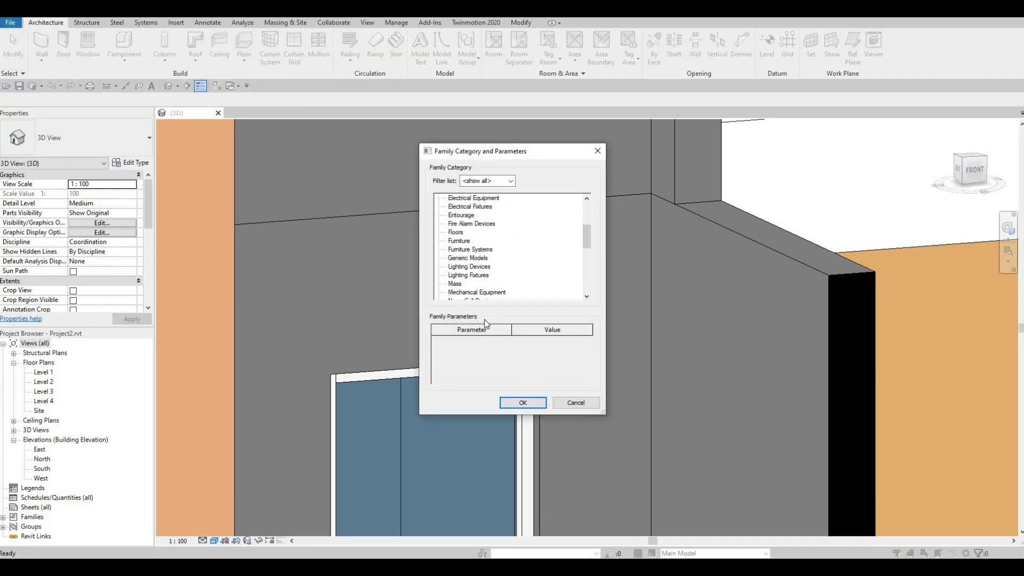
{"action": "left_click", "coordinate": [513, 404]}
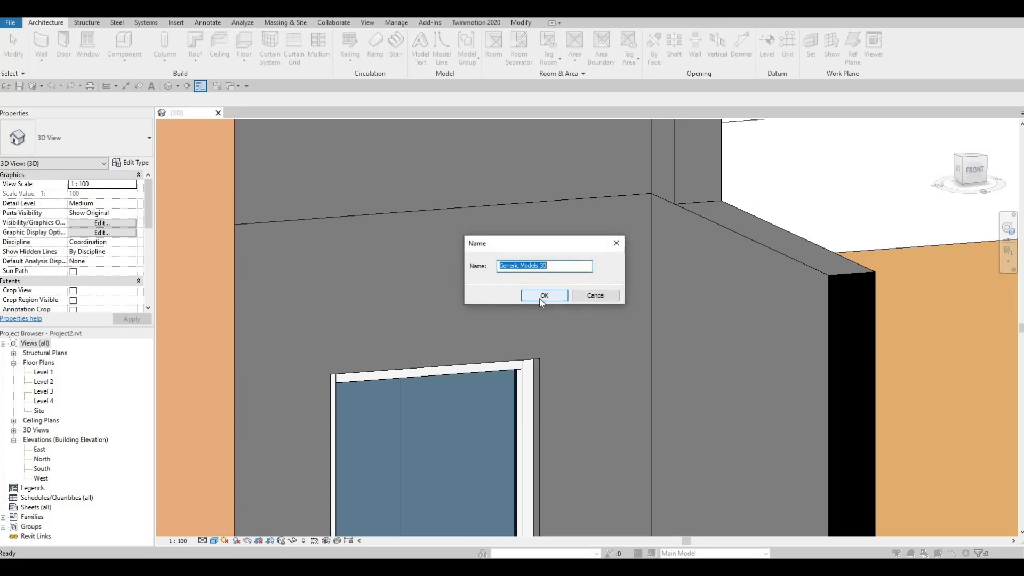
{"action": "left_click", "coordinate": [544, 294]}
Start a sweep and pick the four wall edges around the lower window opening as its path, then finish the path.
{"action": "left_click", "coordinate": [163, 51]}
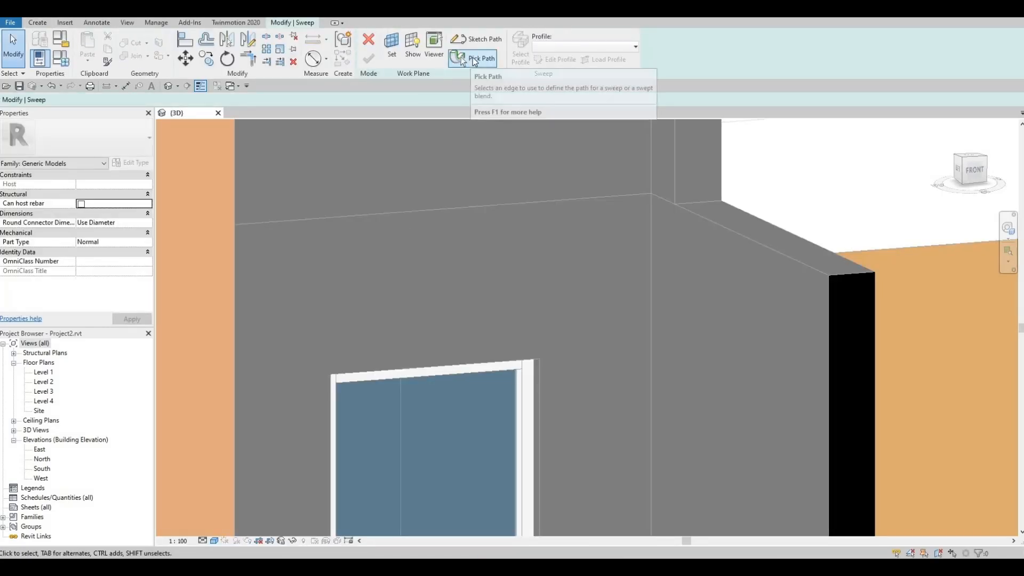
{"action": "left_click", "coordinate": [463, 58]}
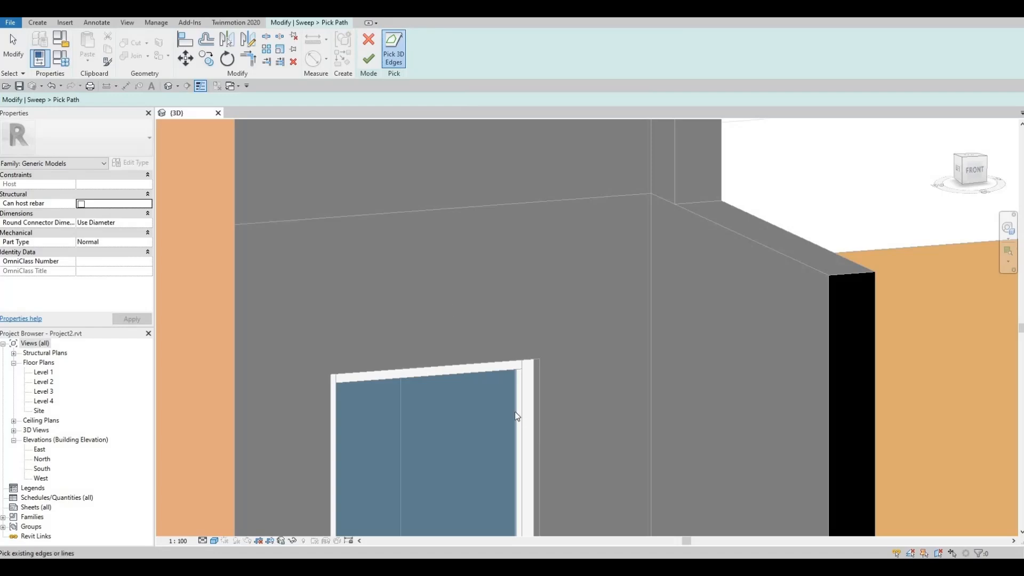
{"action": "middle_click_drag", "start_coordinate": [515, 412], "coordinate": [492, 391], "text": "shift"}
{"action": "left_click", "coordinate": [489, 390]}
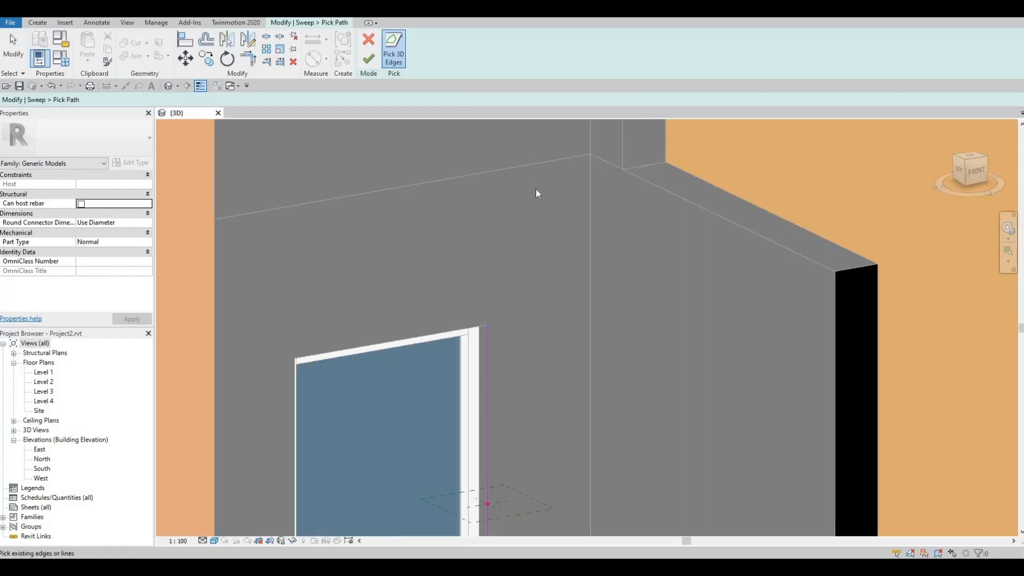
{"action": "middle_click_drag", "start_coordinate": [490, 525], "coordinate": [524, 376]}
{"action": "middle_click_drag", "start_coordinate": [495, 266], "coordinate": [489, 332], "text": "shift"}
{"action": "left_click", "coordinate": [481, 293]}
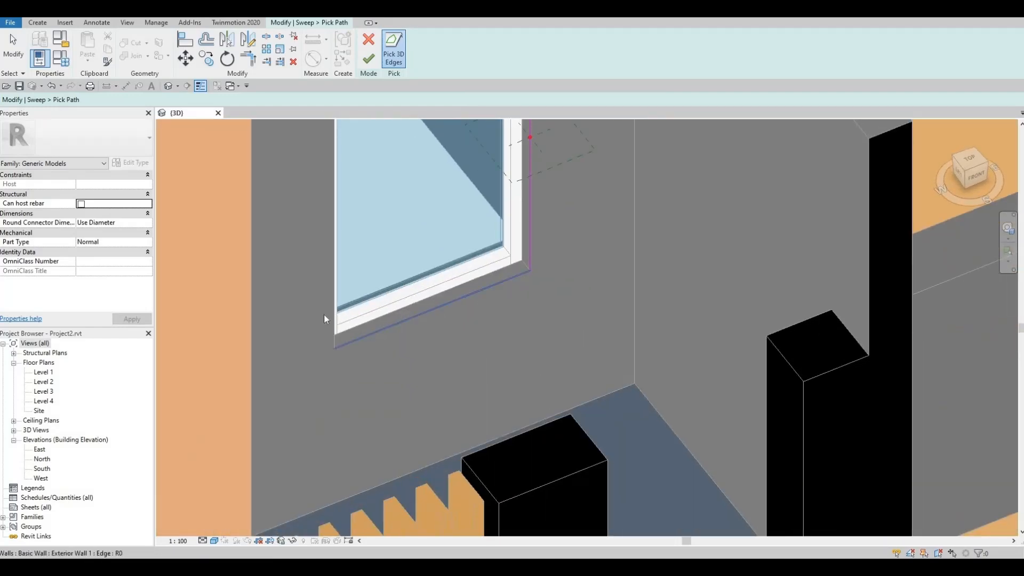
{"action": "middle_click_drag", "start_coordinate": [389, 290], "coordinate": [390, 556]}
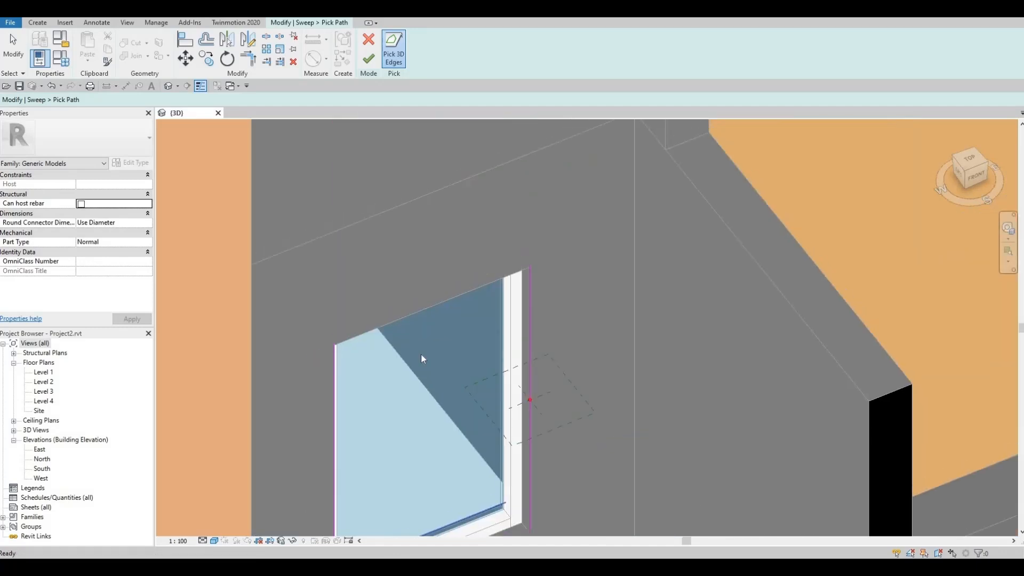
{"action": "left_click", "coordinate": [424, 309]}
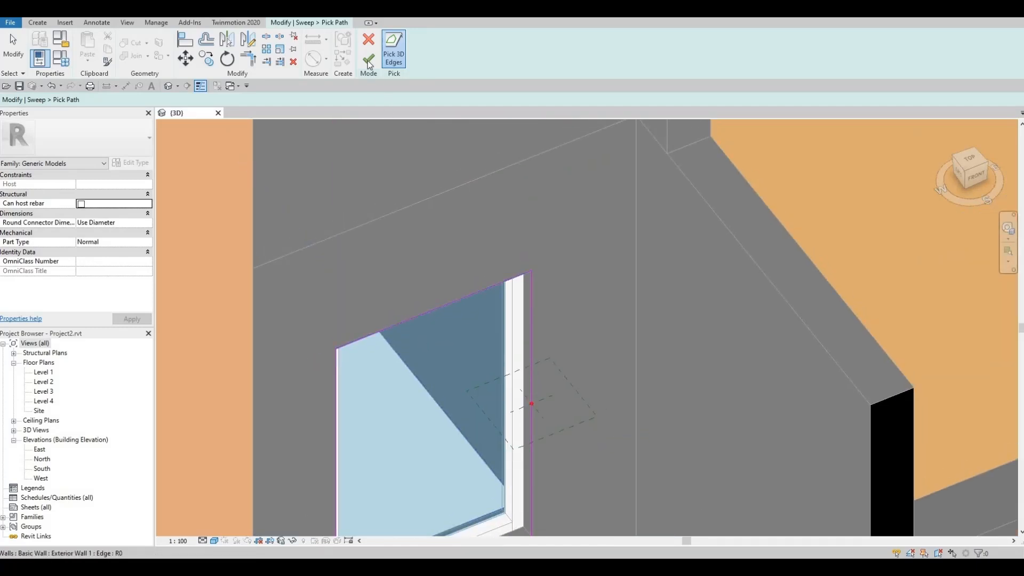
{"action": "left_click", "coordinate": [368, 40]}
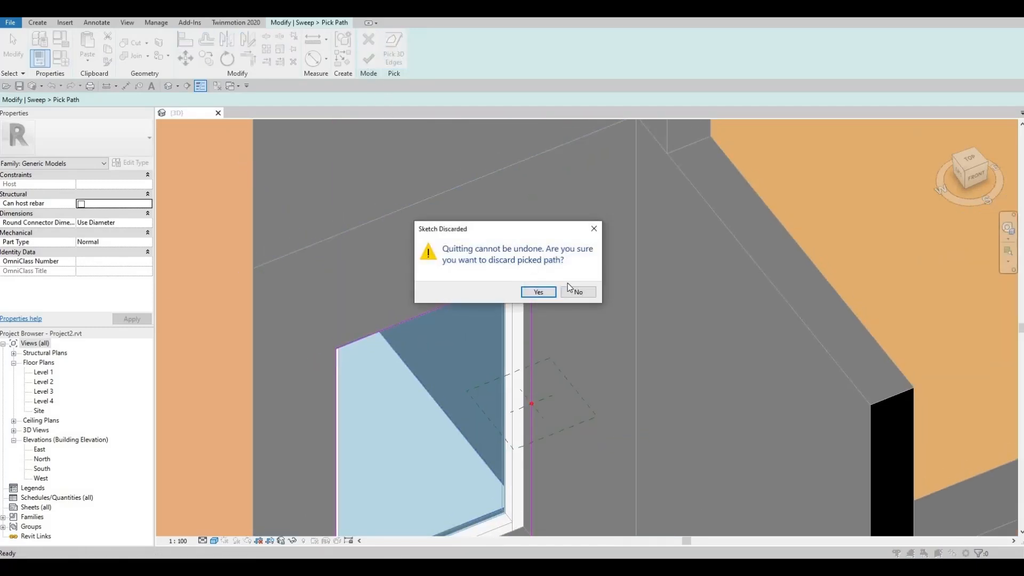
{"action": "left_click", "coordinate": [576, 291]}
{"action": "left_click", "coordinate": [372, 65]}
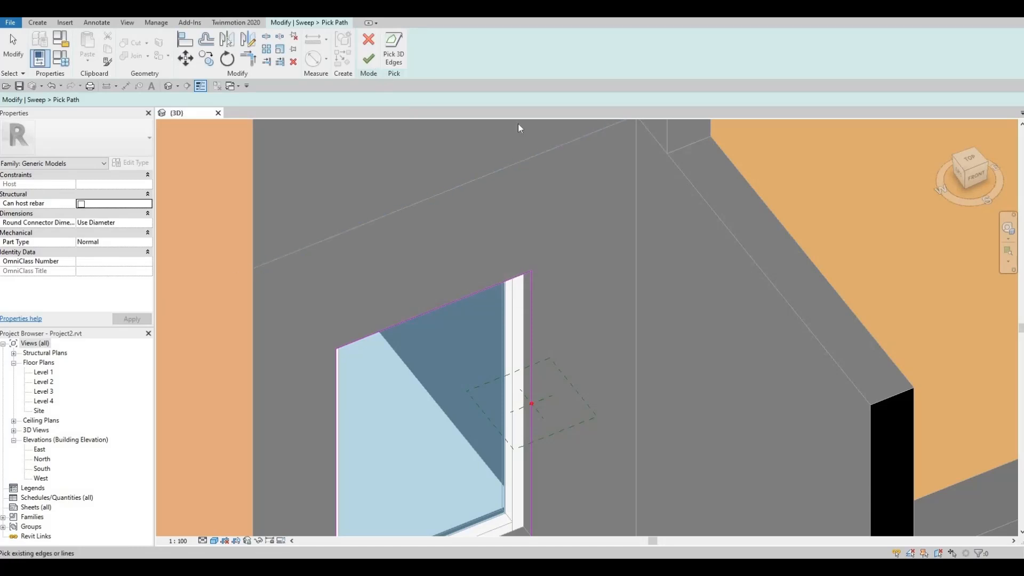
Sketch a rectangular sweep profile about 45 by 40 mm with one corner on the path's reference point.
{"action": "left_click", "coordinate": [558, 62]}
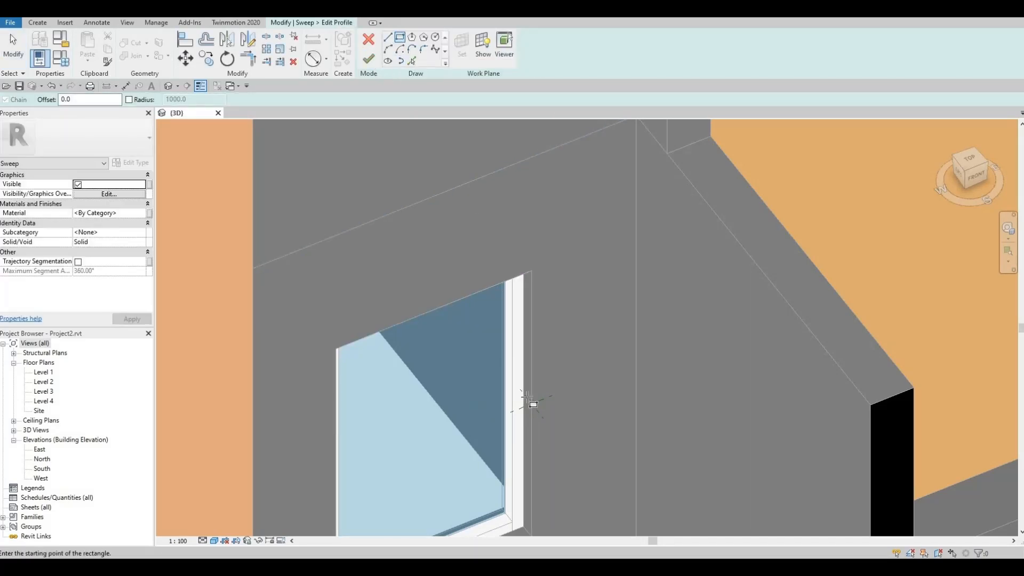
{"action": "scroll", "coordinate": [531, 405], "scroll_direction": "up", "scroll_amount": 5}
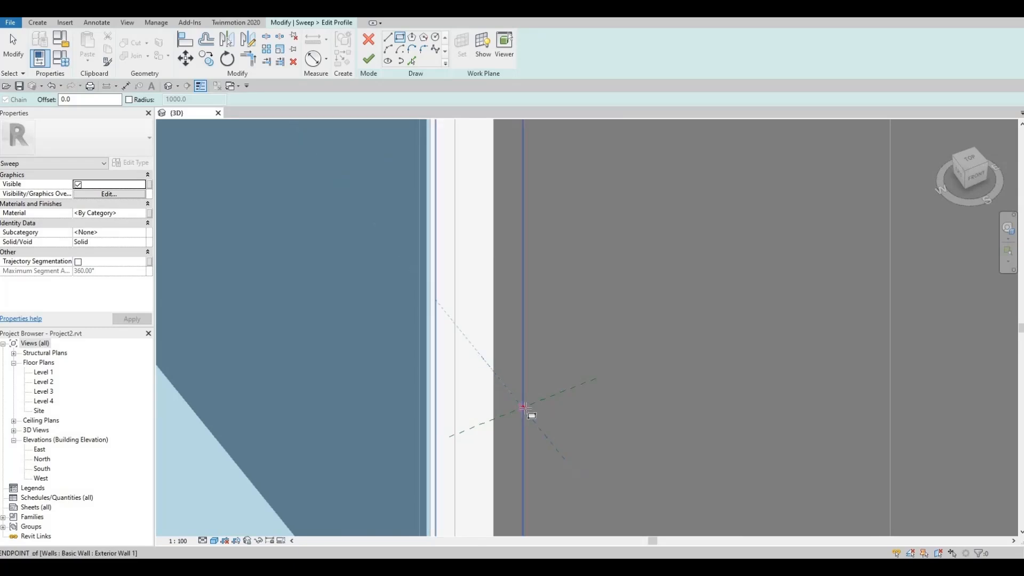
{"action": "left_click", "coordinate": [558, 418]}
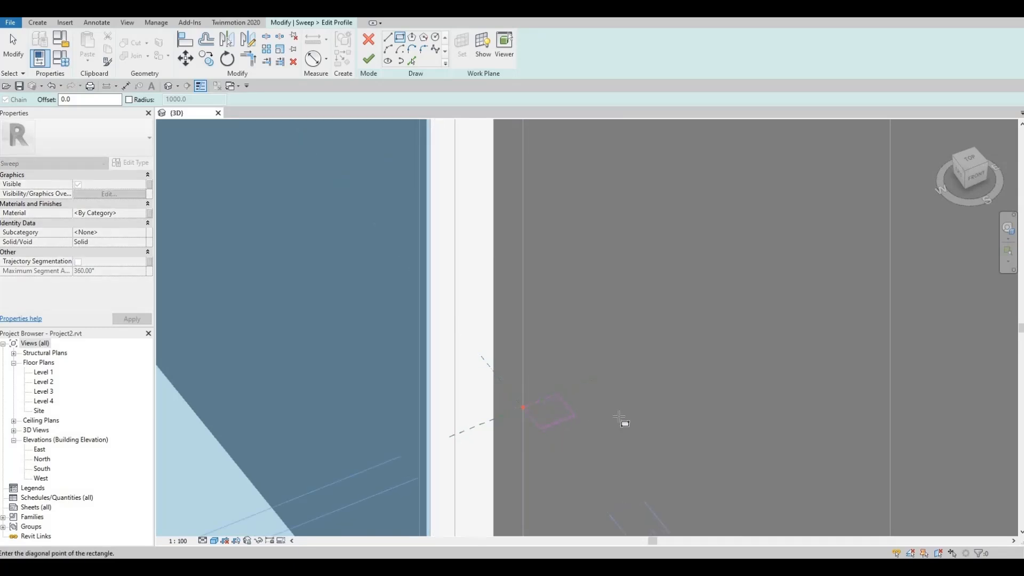
{"action": "left_click", "coordinate": [573, 412]}
{"action": "key", "text": "Escape"}
{"action": "key", "text": "Escape"}
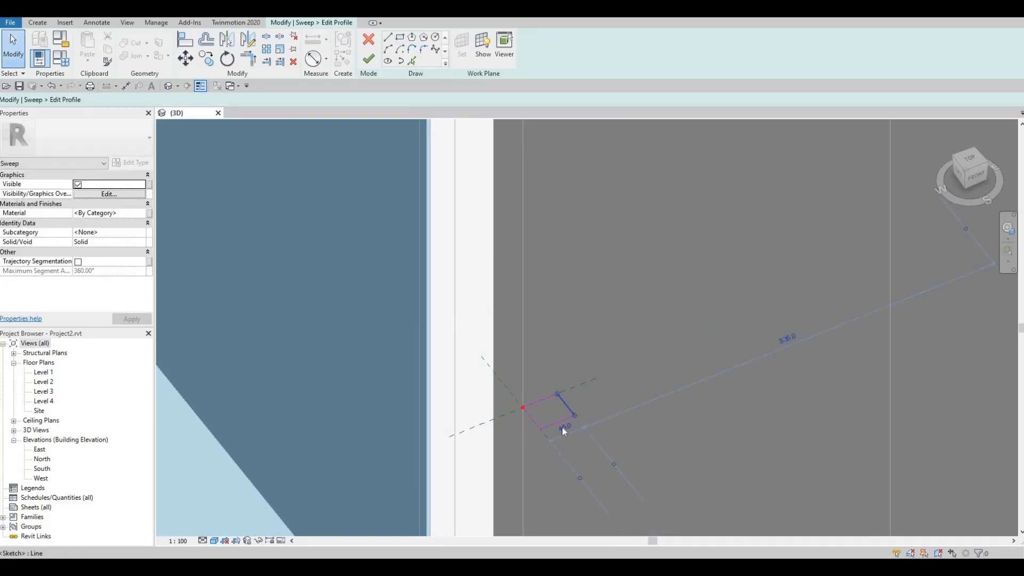
Set both sides of the profile rectangle to 50 mm, and finish the profile and the sweep.
{"action": "left_click", "coordinate": [563, 427]}
{"action": "left_click", "coordinate": [560, 428]}
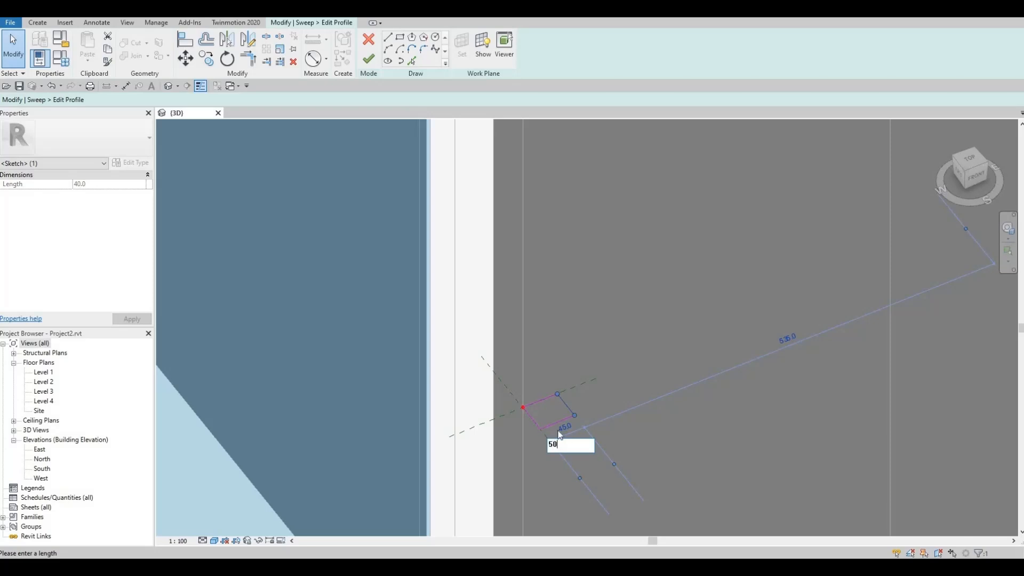
{"action": "left_click", "coordinate": [550, 426]}
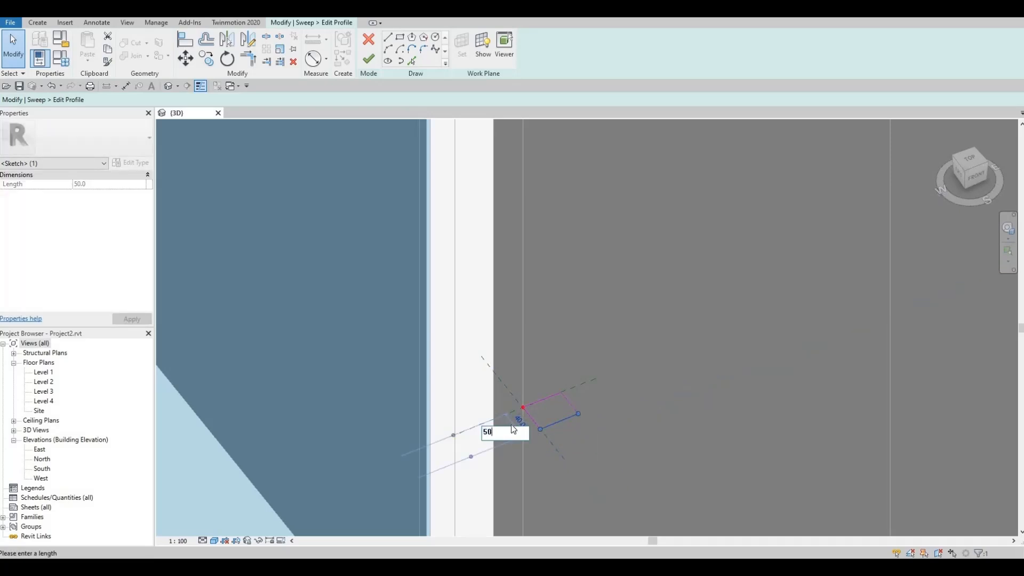
{"action": "key", "text": "Return"}
{"action": "left_click", "coordinate": [368, 59]}
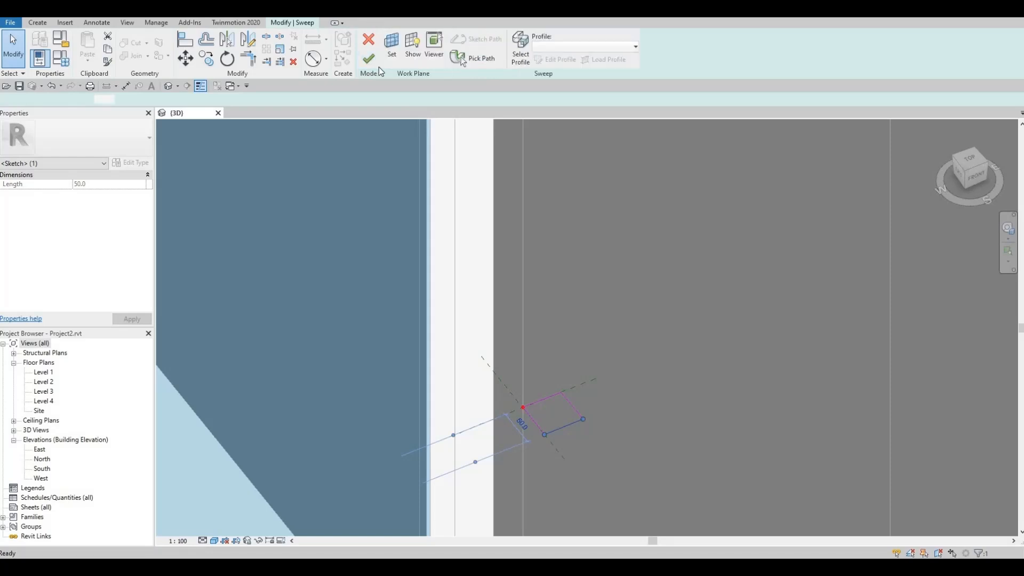
{"action": "left_click", "coordinate": [369, 60]}
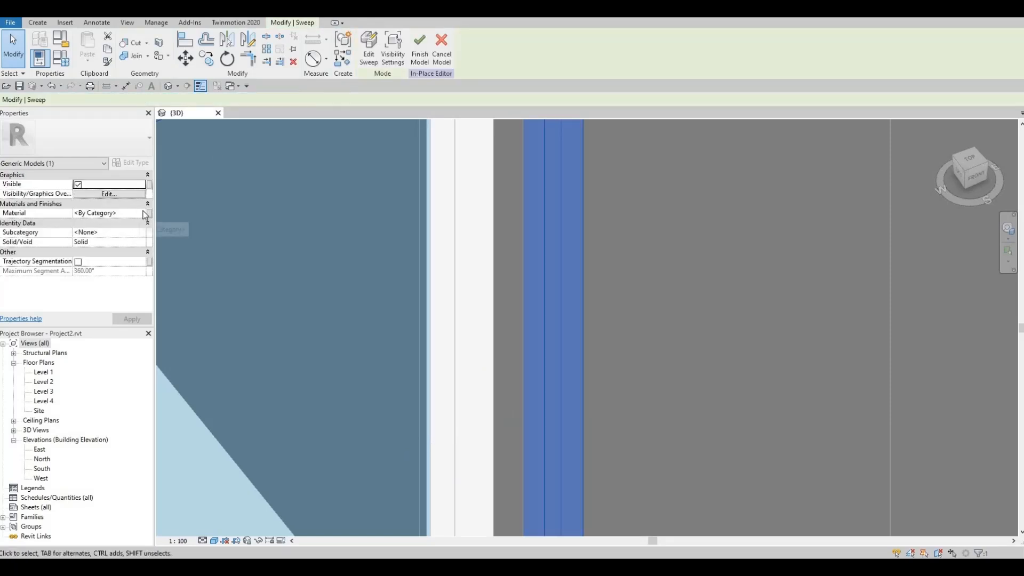
Assign the Concrete, Precast material to the lower window's frame sweep and finish the in-place model.
{"action": "left_click", "coordinate": [147, 213]}
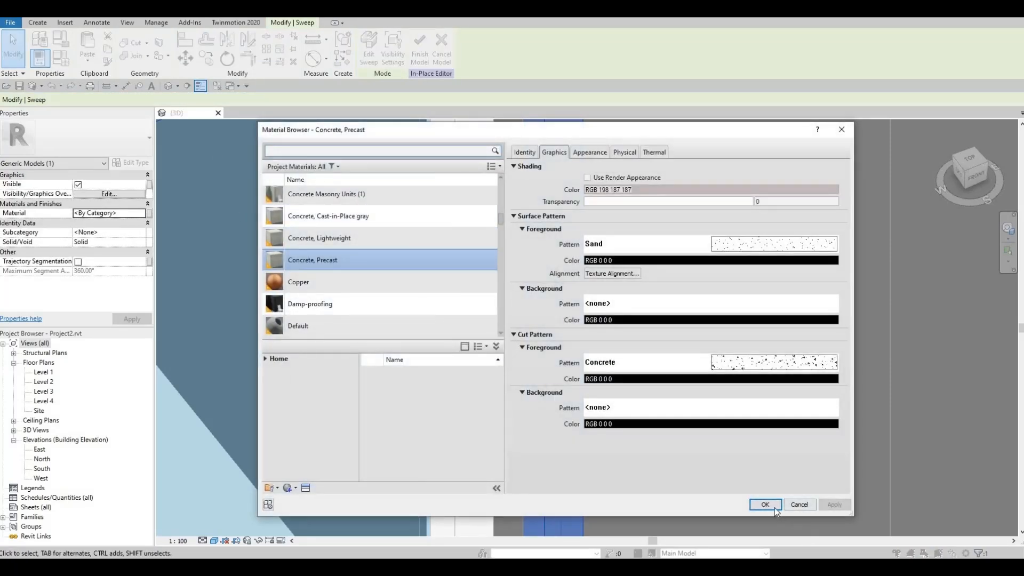
{"action": "left_click", "coordinate": [774, 507]}
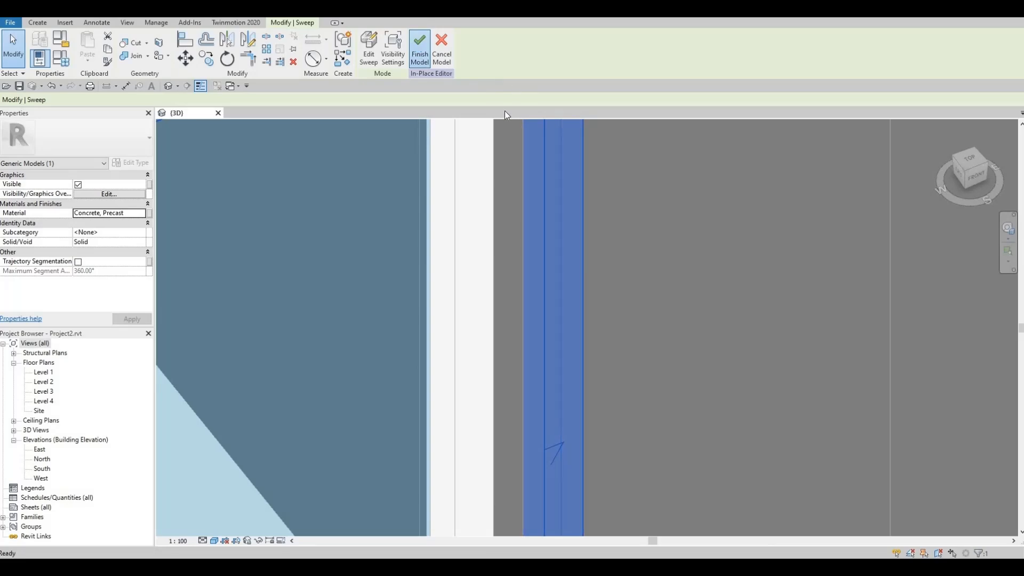
{"action": "scroll", "coordinate": [465, 245], "scroll_direction": "down", "scroll_amount": 5}
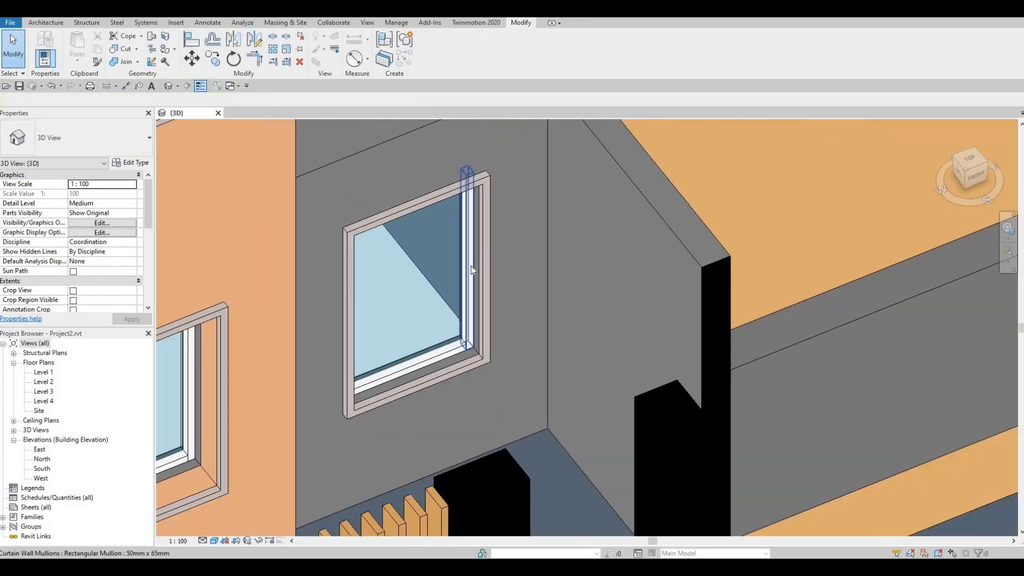
Examine the concrete frames around the grey-wall and orange corner windows on the front facade.
{"action": "scroll", "coordinate": [471, 266], "scroll_direction": "down", "scroll_amount": 3}
{"action": "middle_click_drag", "start_coordinate": [472, 266], "coordinate": [525, 122], "text": "shift"}
{"action": "middle_click_drag", "start_coordinate": [473, 183], "coordinate": [494, 306]}
{"action": "middle_click_drag", "start_coordinate": [382, 288], "coordinate": [418, 299], "text": "shift"}
{"action": "middle_click_drag", "start_coordinate": [364, 204], "coordinate": [490, 259]}
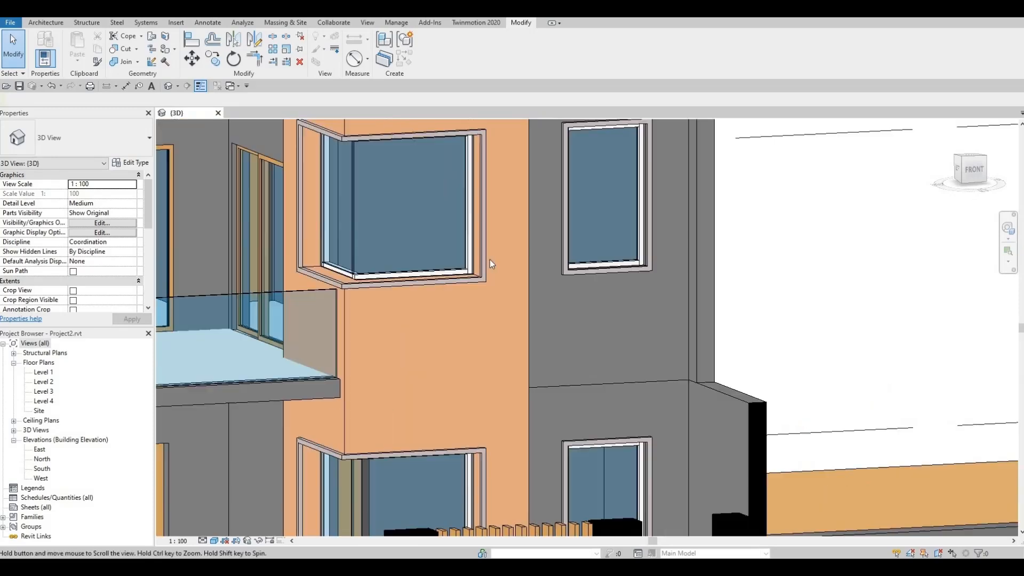
{"action": "scroll", "coordinate": [492, 269], "scroll_direction": "down", "scroll_amount": 3}
{"action": "middle_click_drag", "start_coordinate": [456, 189], "coordinate": [463, 229]}
{"action": "scroll", "coordinate": [464, 232], "scroll_direction": "up", "scroll_amount": 4}
{"action": "middle_click_drag", "start_coordinate": [475, 268], "coordinate": [478, 300]}
{"action": "middle_click_drag", "start_coordinate": [436, 230], "coordinate": [354, 195], "text": "shift"}
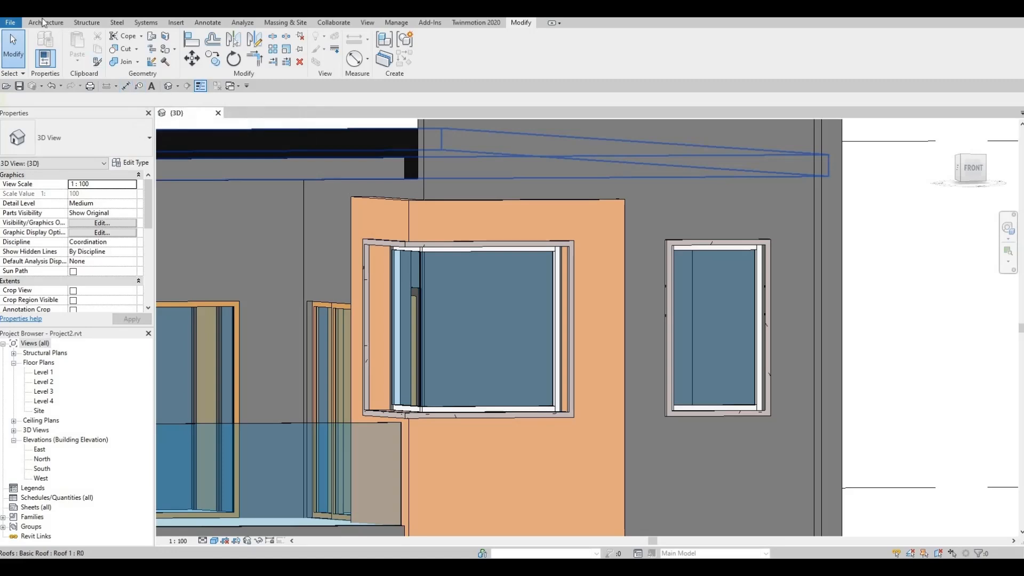
Create another in-place model in the Generic Models category with the default name and start a sweep.
{"action": "left_click", "coordinate": [124, 56]}
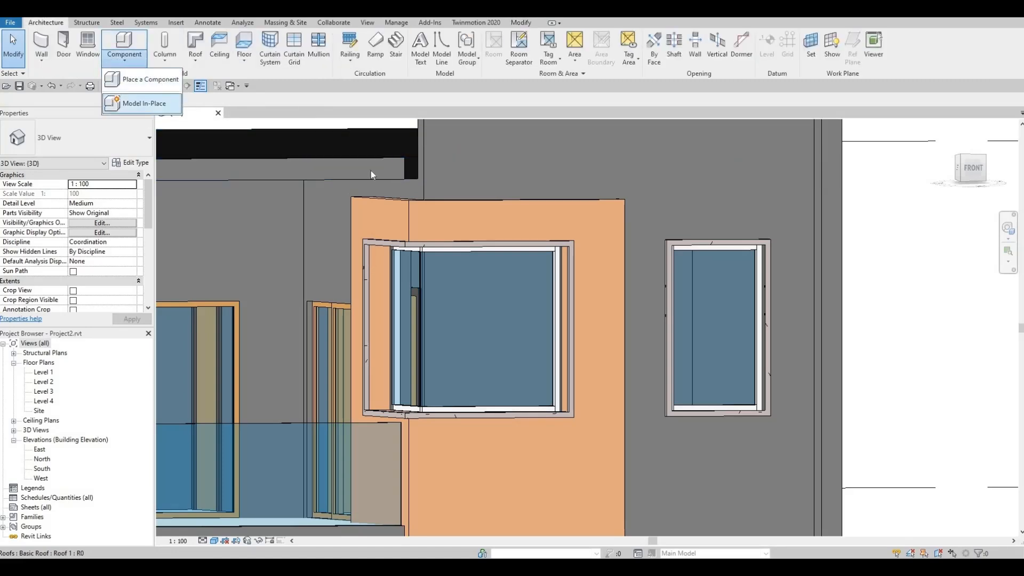
{"action": "left_click", "coordinate": [137, 100]}
{"action": "scroll", "coordinate": [464, 277], "scroll_direction": "down", "scroll_amount": 4}
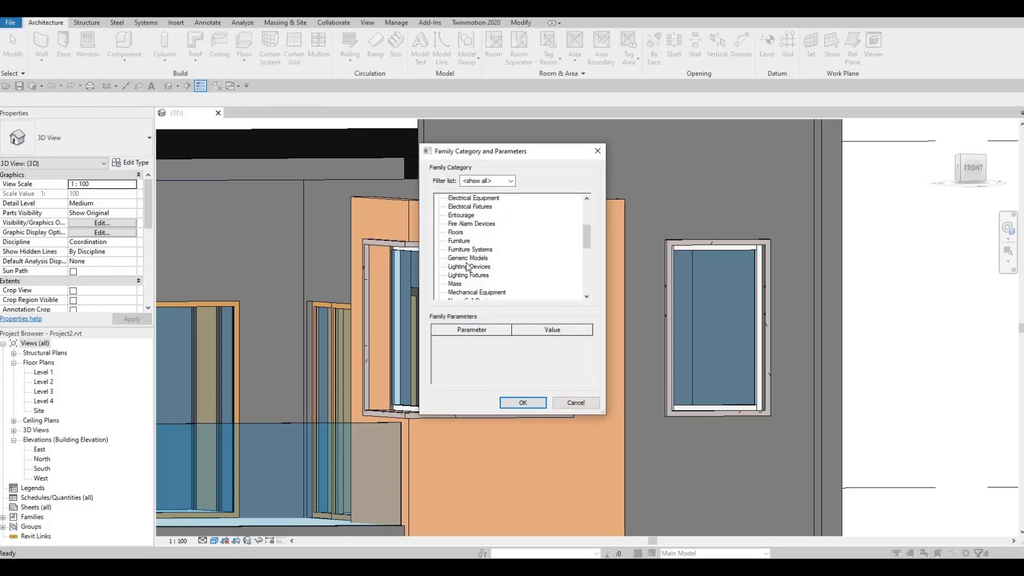
{"action": "left_click", "coordinate": [468, 259]}
{"action": "left_click", "coordinate": [522, 402]}
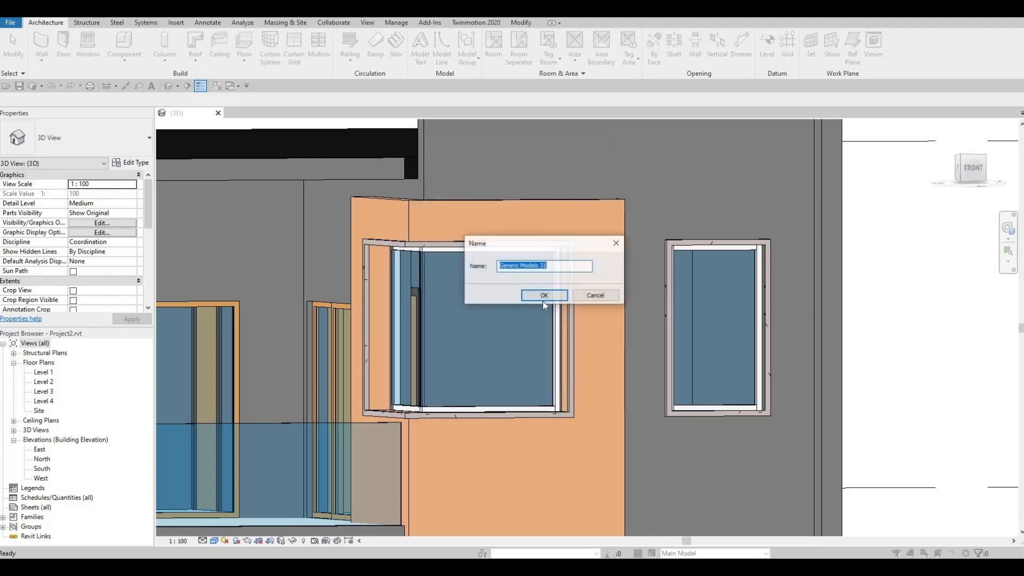
{"action": "left_click", "coordinate": [549, 296]}
{"action": "left_click", "coordinate": [166, 63]}
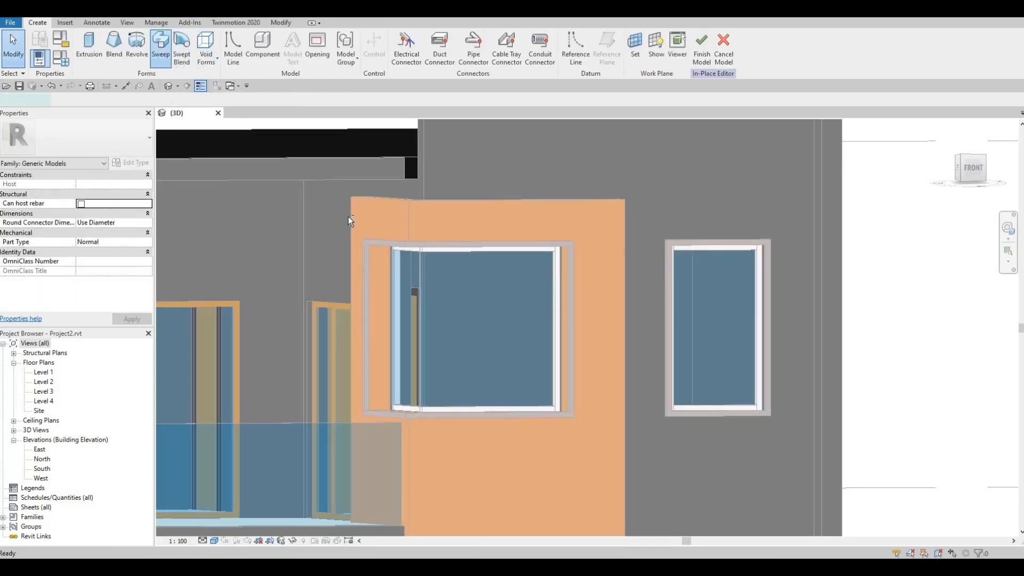
Pick the orange corner volume's two upper edges as the sweep path, trimmed to meet at the corner, and open the profile for sketching.
{"action": "middle_click_drag", "start_coordinate": [372, 306], "coordinate": [454, 133], "text": "shift"}
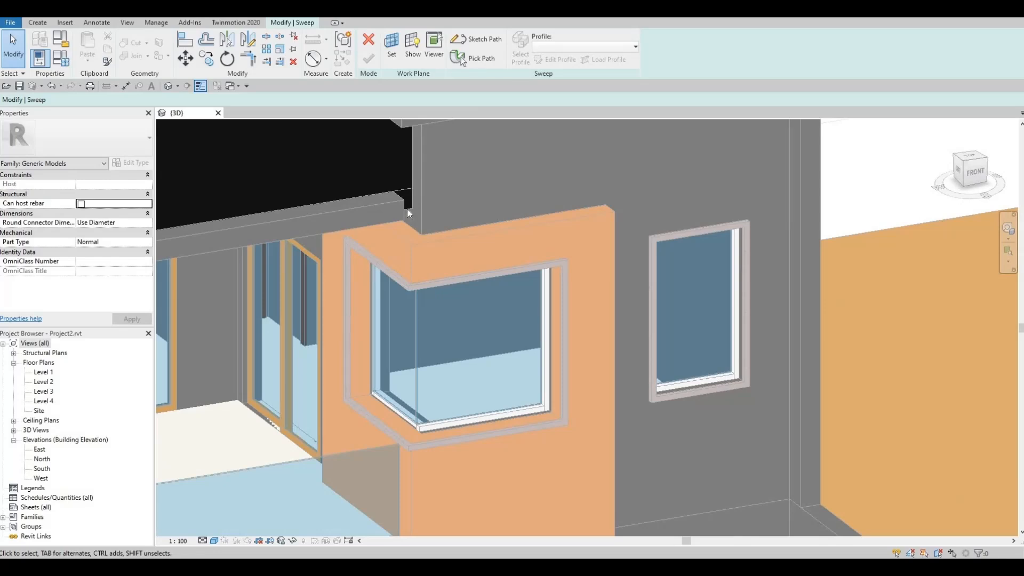
{"action": "left_click", "coordinate": [475, 57]}
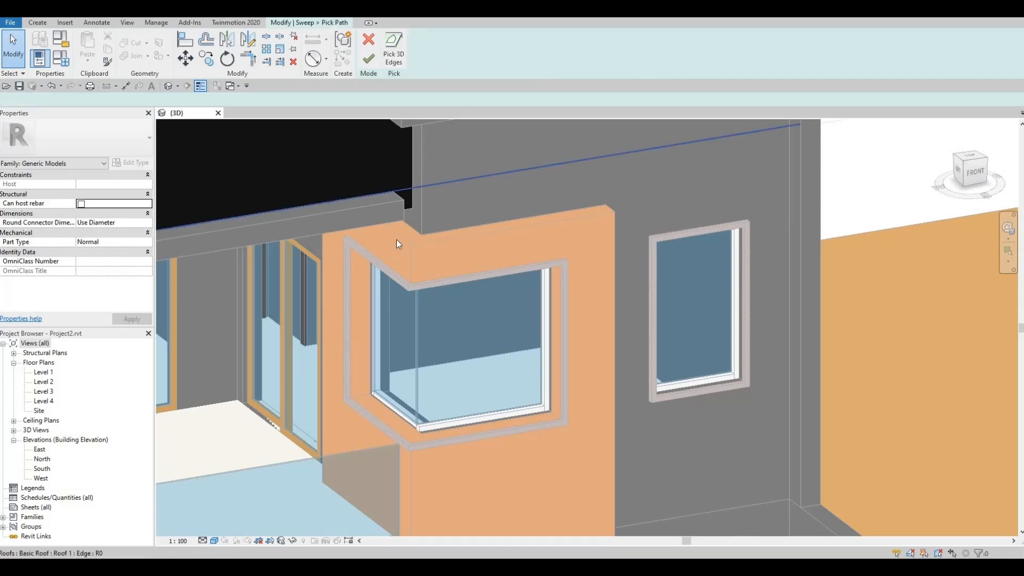
{"action": "left_click", "coordinate": [456, 246]}
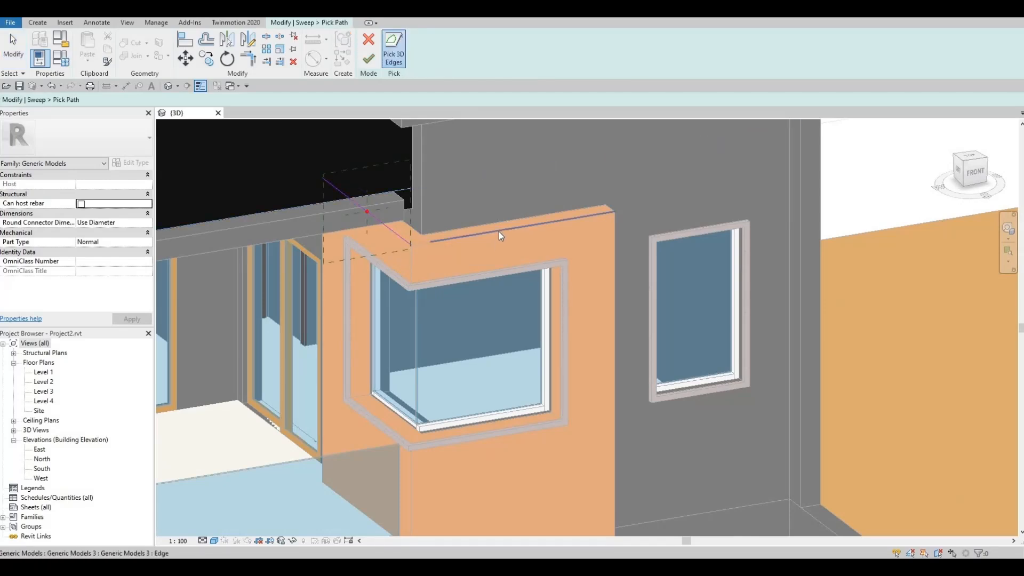
{"action": "left_click", "coordinate": [461, 237]}
{"action": "key", "text": "t"}
{"action": "key", "text": "r"}
{"action": "left_click", "coordinate": [460, 235]}
{"action": "left_click", "coordinate": [405, 240]}
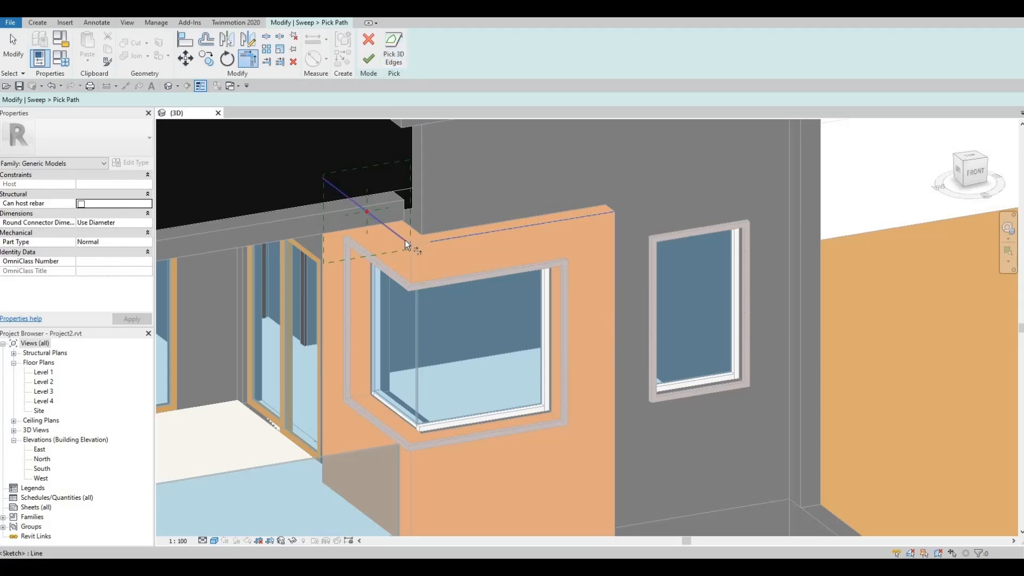
{"action": "left_click", "coordinate": [367, 59]}
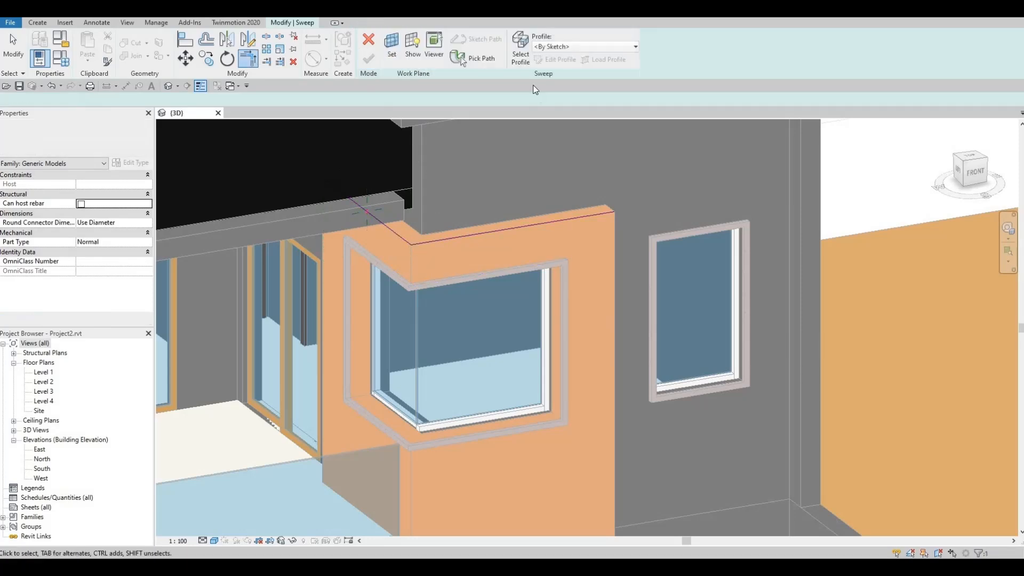
{"action": "left_click", "coordinate": [552, 60]}
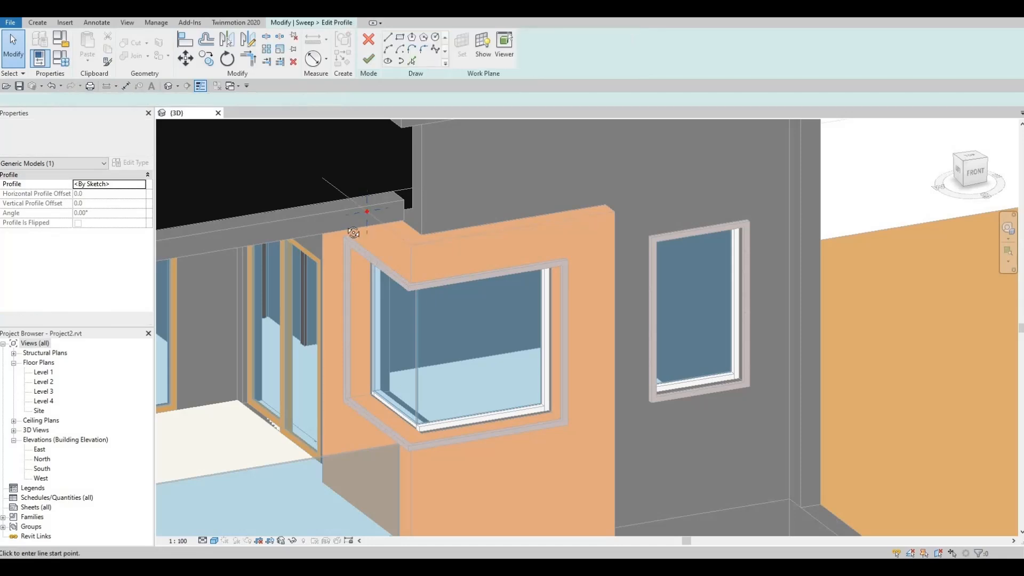
{"action": "scroll", "coordinate": [377, 229], "scroll_direction": "up", "scroll_amount": 4}
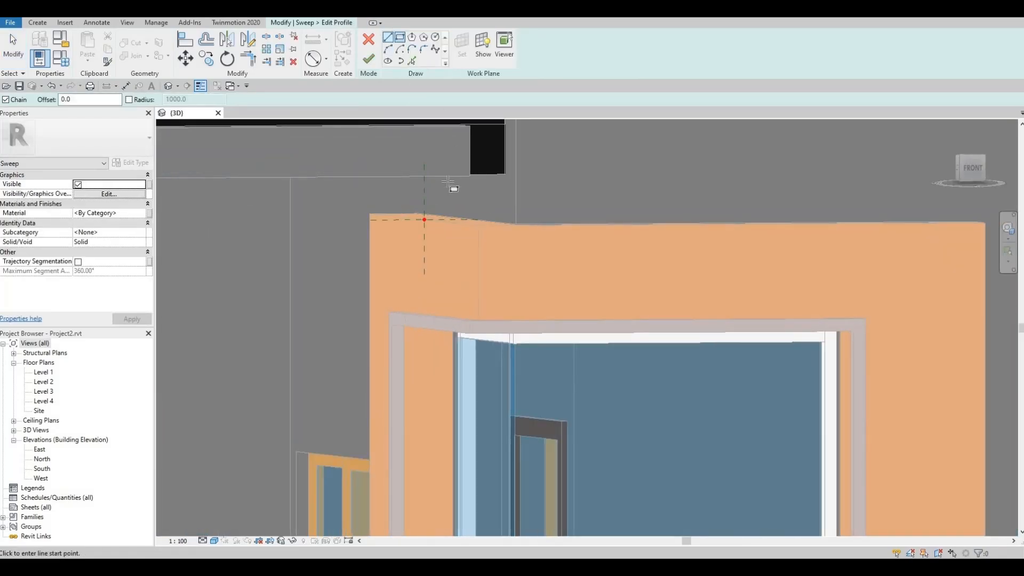
{"action": "left_click", "coordinate": [400, 37]}
{"action": "scroll", "coordinate": [427, 227], "scroll_direction": "up", "scroll_amount": 2}
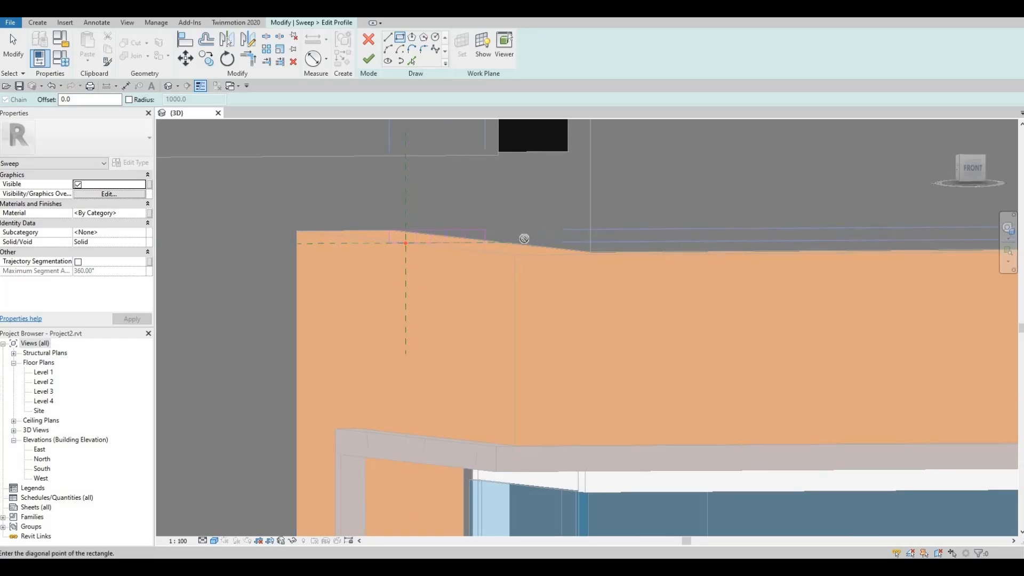
{"action": "scroll", "coordinate": [527, 235], "scroll_direction": "up", "scroll_amount": 4}
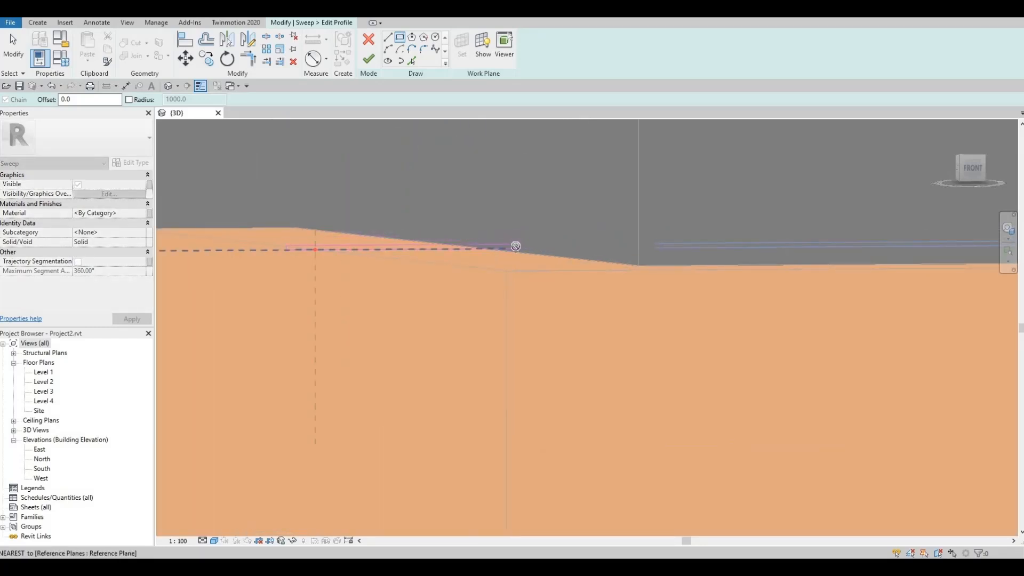
{"action": "left_click", "coordinate": [516, 246]}
{"action": "key", "text": "Escape"}
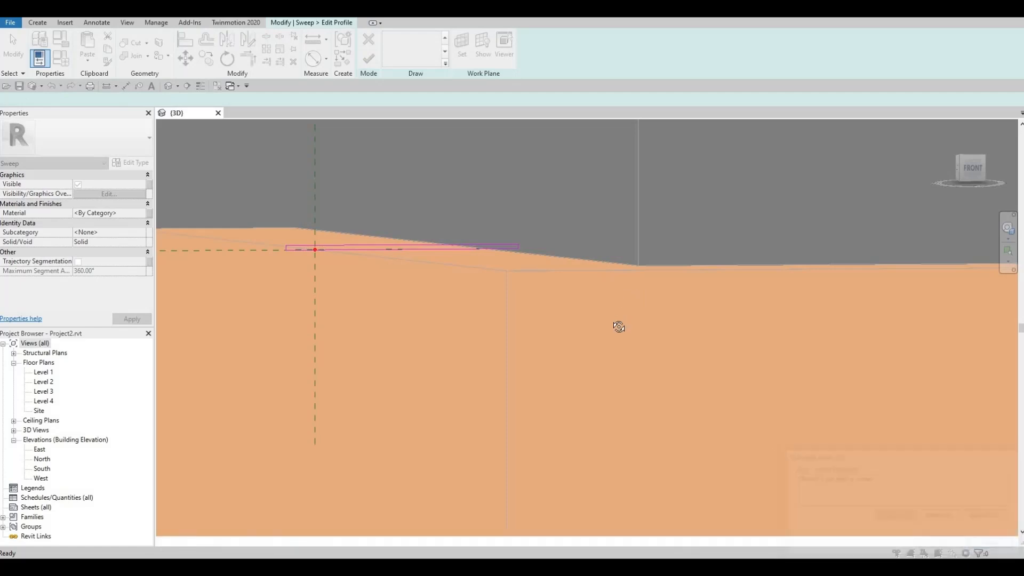
{"action": "scroll", "coordinate": [598, 270], "scroll_direction": "down", "scroll_amount": 2}
{"action": "middle_click_drag", "start_coordinate": [618, 326], "coordinate": [617, 271], "text": "shift"}
{"action": "key", "text": "Escape"}
Sketch a rectangular profile about 232 by 29 mm resting on the orange volume's top edge and overhanging its outer face.
{"action": "left_click", "coordinate": [399, 37]}
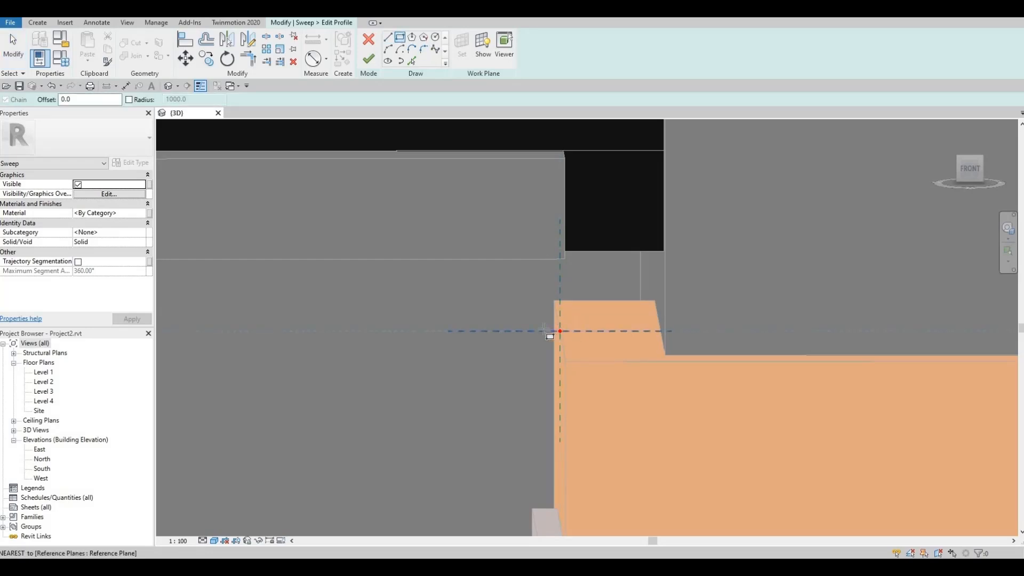
{"action": "left_click", "coordinate": [545, 327]}
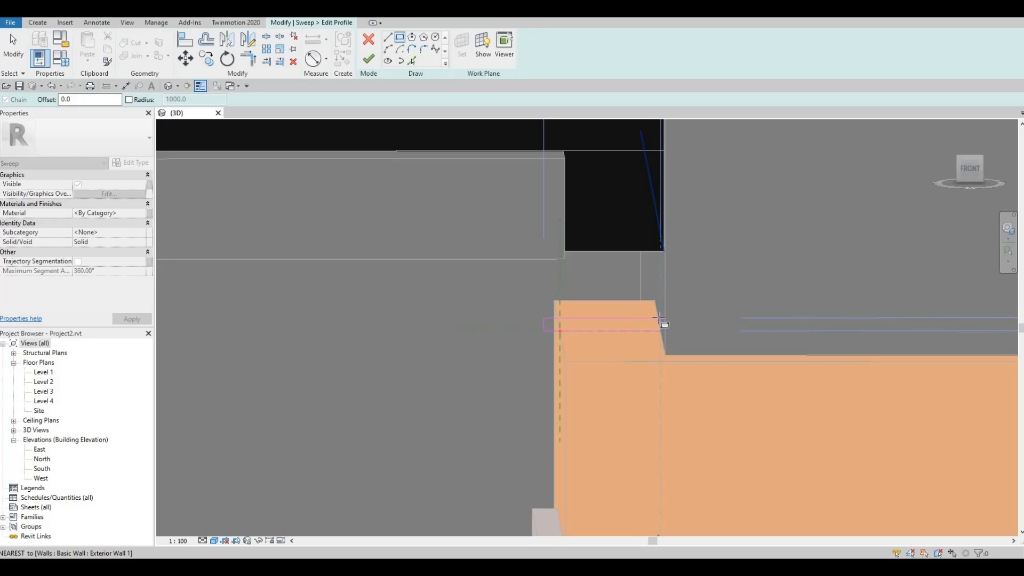
{"action": "left_click", "coordinate": [650, 329]}
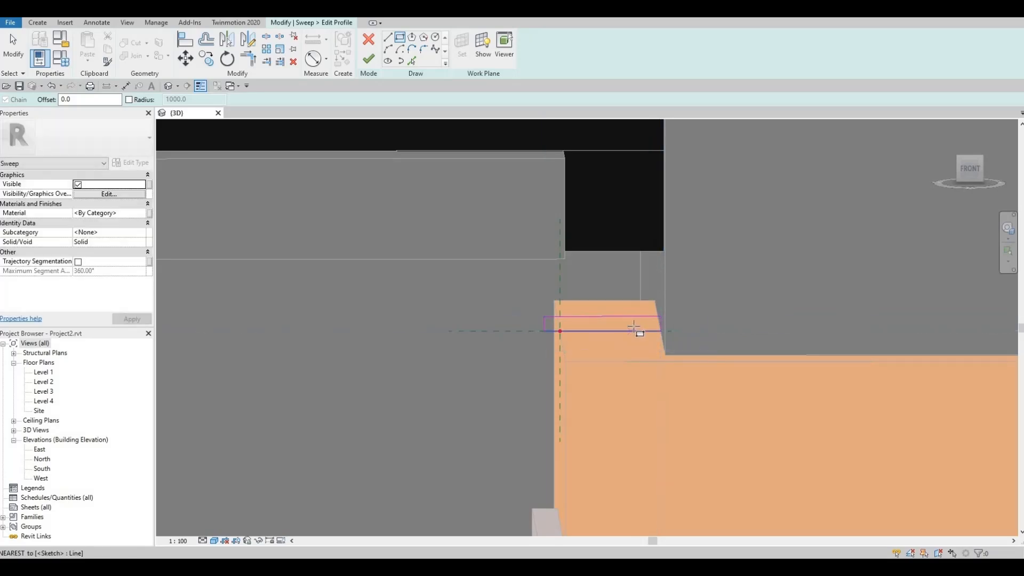
{"action": "scroll", "coordinate": [635, 332], "scroll_direction": "up", "scroll_amount": 3}
{"action": "middle_click_drag", "start_coordinate": [647, 311], "coordinate": [619, 358], "text": "shift"}
{"action": "middle_click_drag", "start_coordinate": [306, 425], "coordinate": [449, 394]}
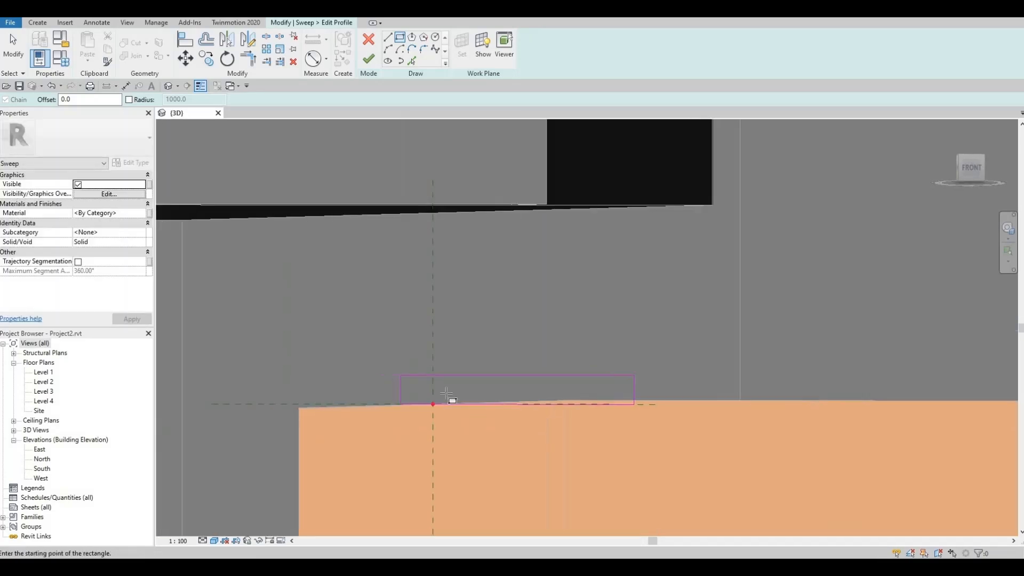
{"action": "scroll", "coordinate": [447, 394], "scroll_direction": "up", "scroll_amount": 2}
{"action": "key", "text": "Escape"}
Move the profile's outer edge outward so the rectangle is 280 mm wide, and complete the sweep.
{"action": "left_click", "coordinate": [384, 384]}
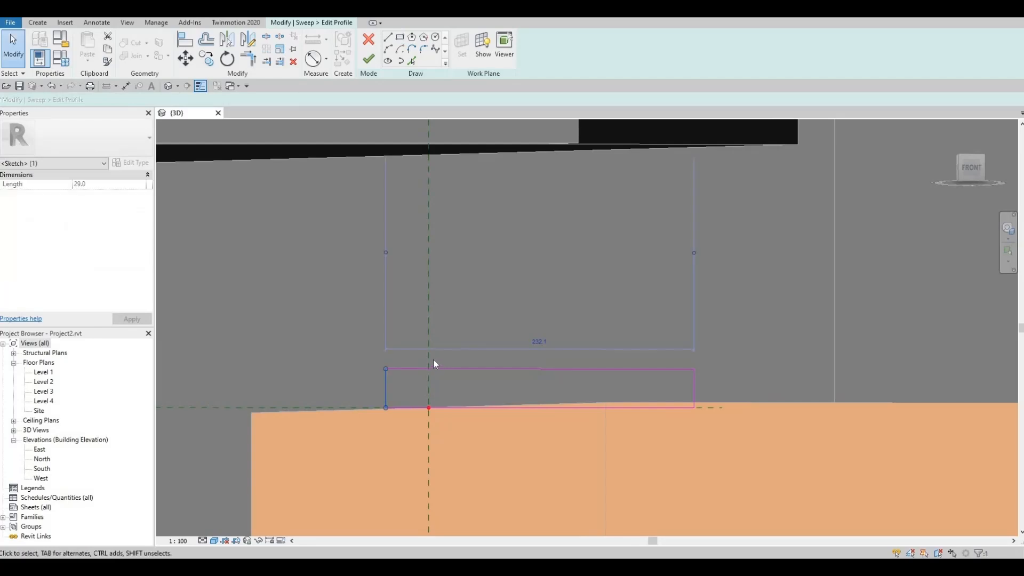
{"action": "key", "text": "Left"}
{"action": "key", "text": "Left"}
{"action": "key", "text": "Left"}
{"action": "key", "text": "Left"}
{"action": "key", "text": "Left"}
{"action": "key", "text": "Left"}
{"action": "key", "text": "Left"}
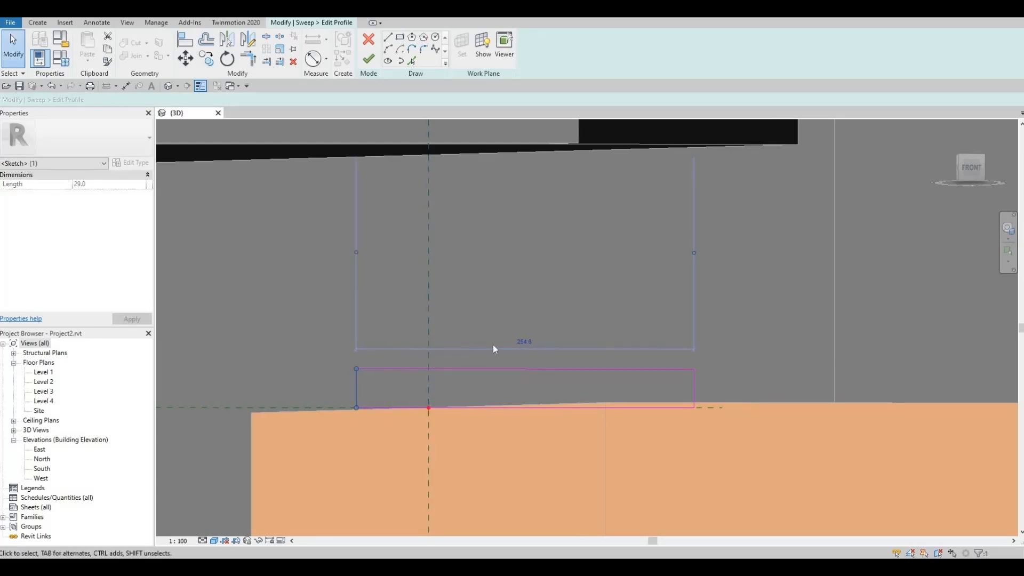
{"action": "left_click", "coordinate": [518, 342]}
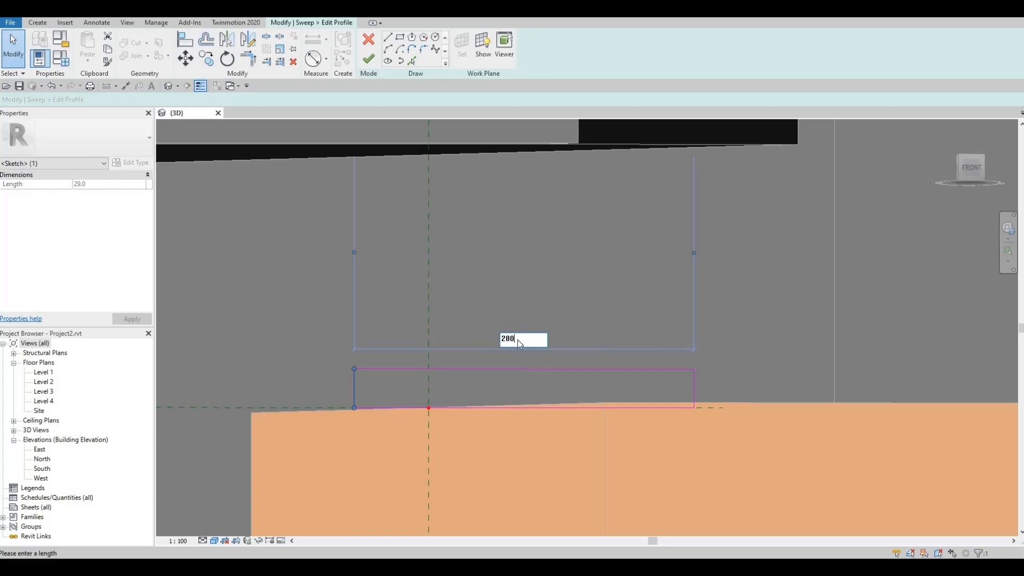
{"action": "type", "text": "280"}
{"action": "key", "text": "Return"}
{"action": "scroll", "coordinate": [513, 363], "scroll_direction": "down", "scroll_amount": 4}
{"action": "key", "text": "Escape"}
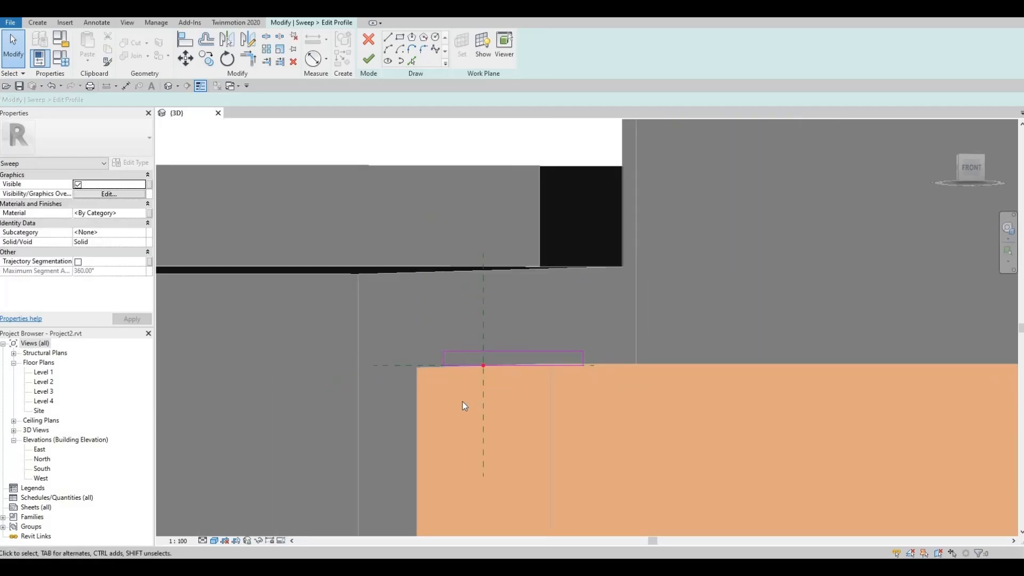
{"action": "middle_click_drag", "start_coordinate": [463, 402], "coordinate": [486, 411], "text": "shift"}
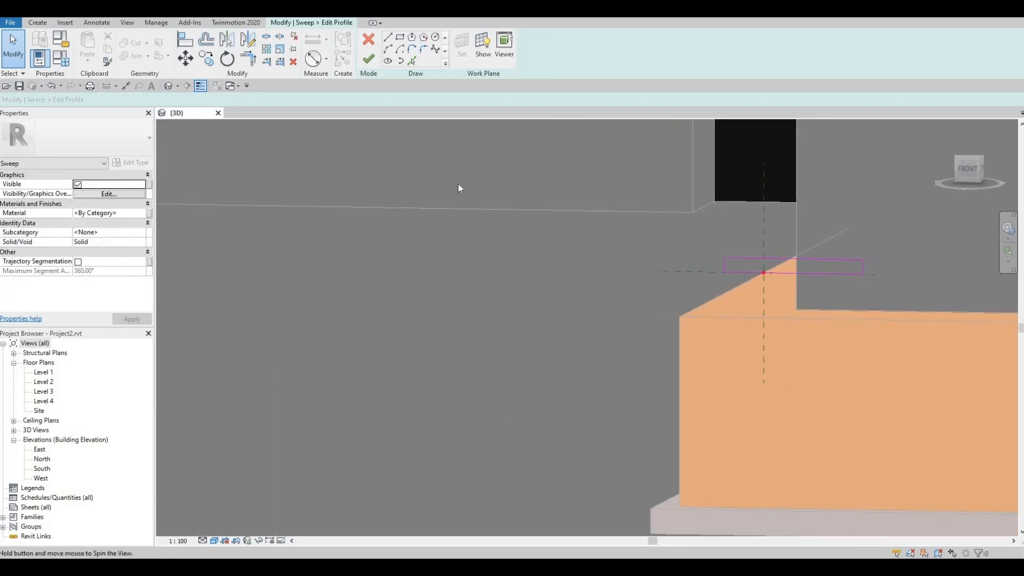
{"action": "left_click", "coordinate": [370, 66]}
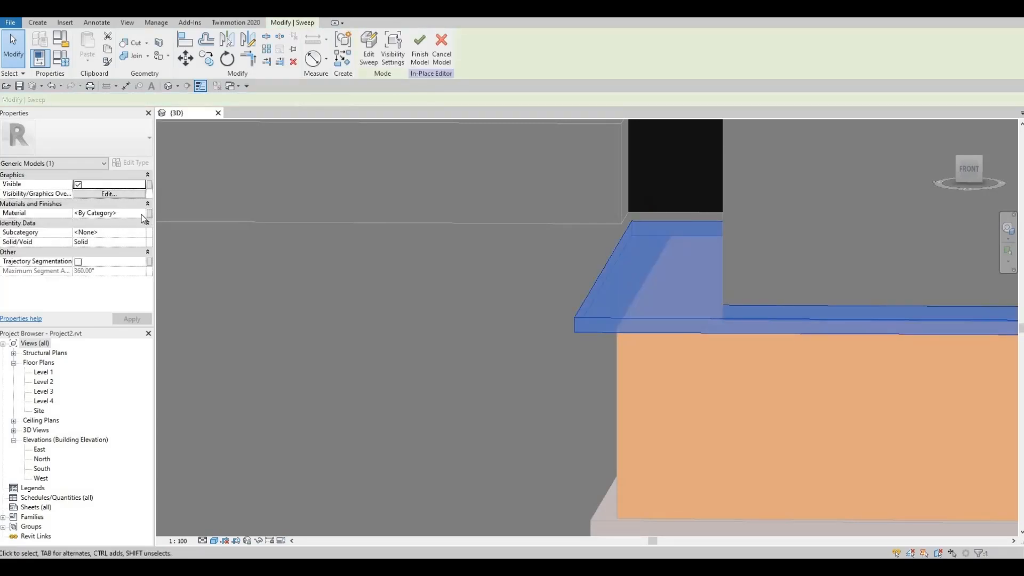
Assign the Concrete, Precast material to the trim sweep and finish the in-place model.
{"action": "left_click", "coordinate": [142, 215]}
{"action": "left_click", "coordinate": [142, 214]}
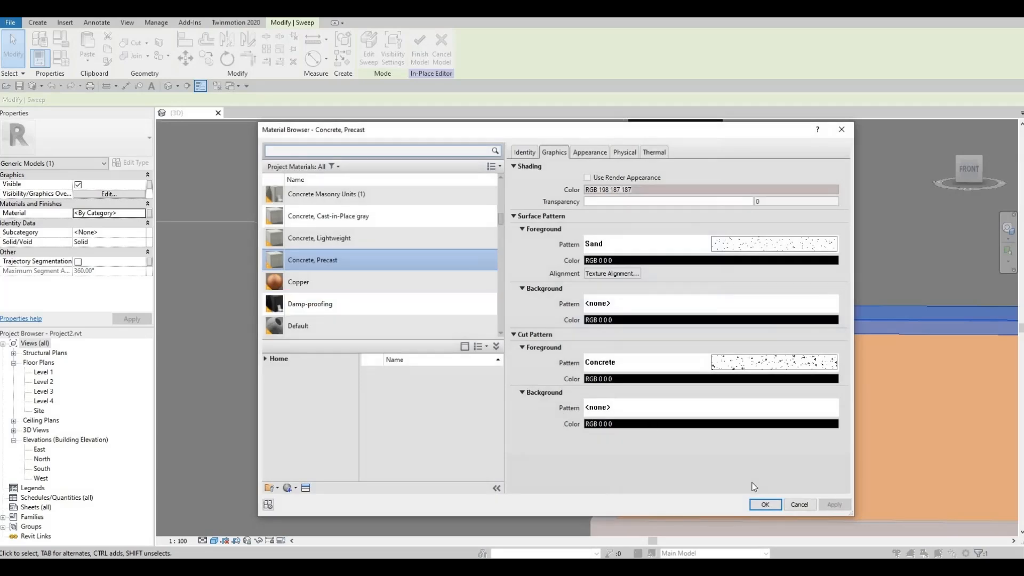
{"action": "left_click", "coordinate": [764, 505]}
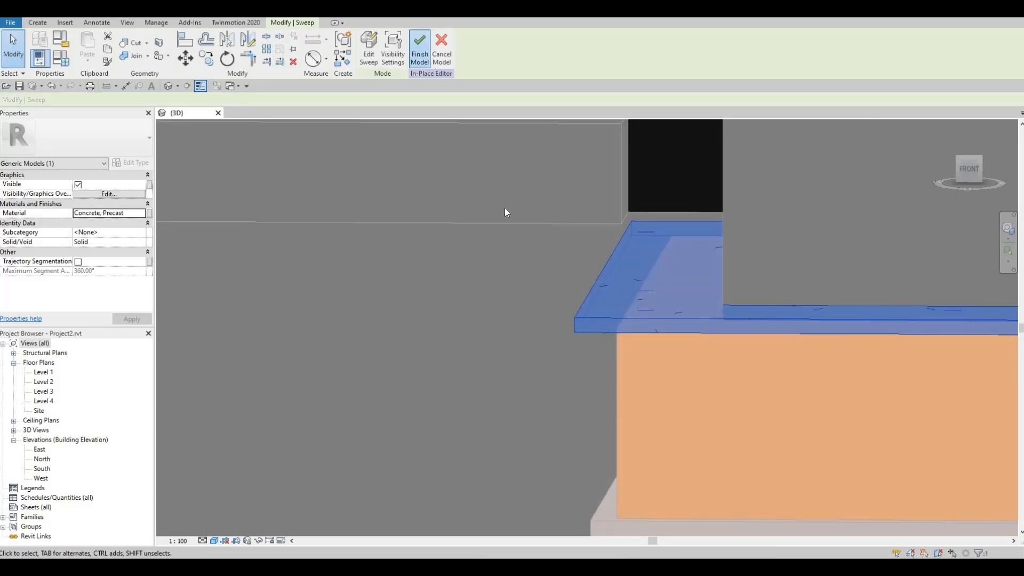
Examine the concrete trim along the orange volume's top edges from several angles.
{"action": "scroll", "coordinate": [527, 223], "scroll_direction": "down", "scroll_amount": 5}
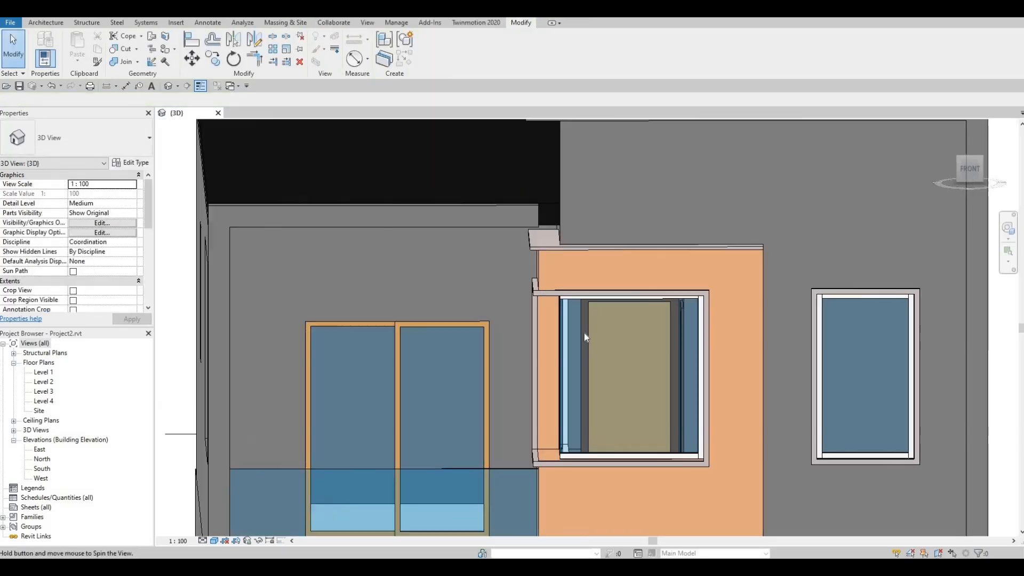
{"action": "middle_click_drag", "start_coordinate": [584, 337], "coordinate": [578, 222], "text": "shift"}
{"action": "scroll", "coordinate": [577, 221], "scroll_direction": "down", "scroll_amount": 3}
{"action": "middle_click_drag", "start_coordinate": [539, 299], "coordinate": [591, 273], "text": "shift"}
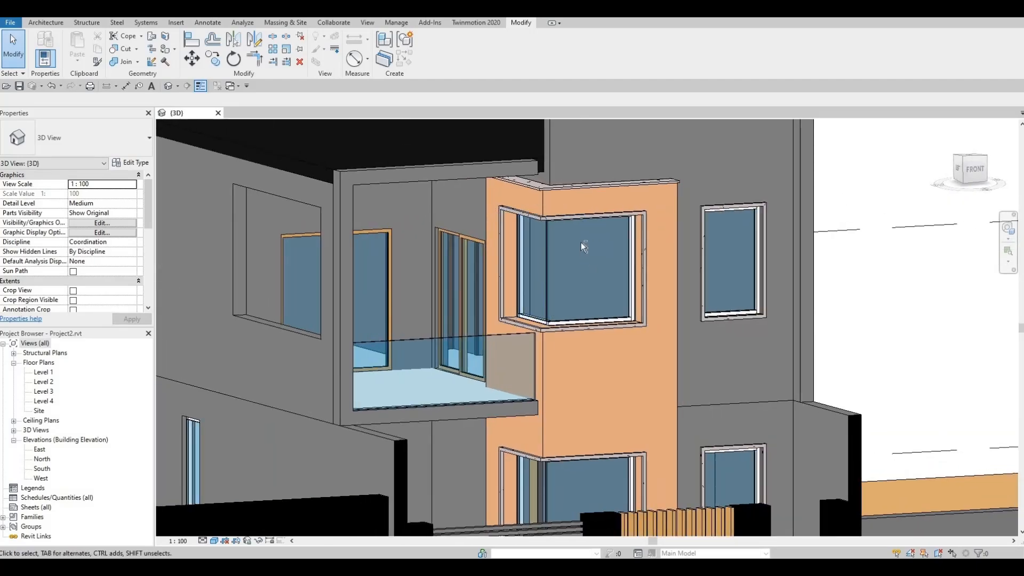
{"action": "middle_click_drag", "start_coordinate": [572, 214], "coordinate": [555, 179], "text": "shift"}
{"action": "scroll", "coordinate": [522, 183], "scroll_direction": "up", "scroll_amount": 4}
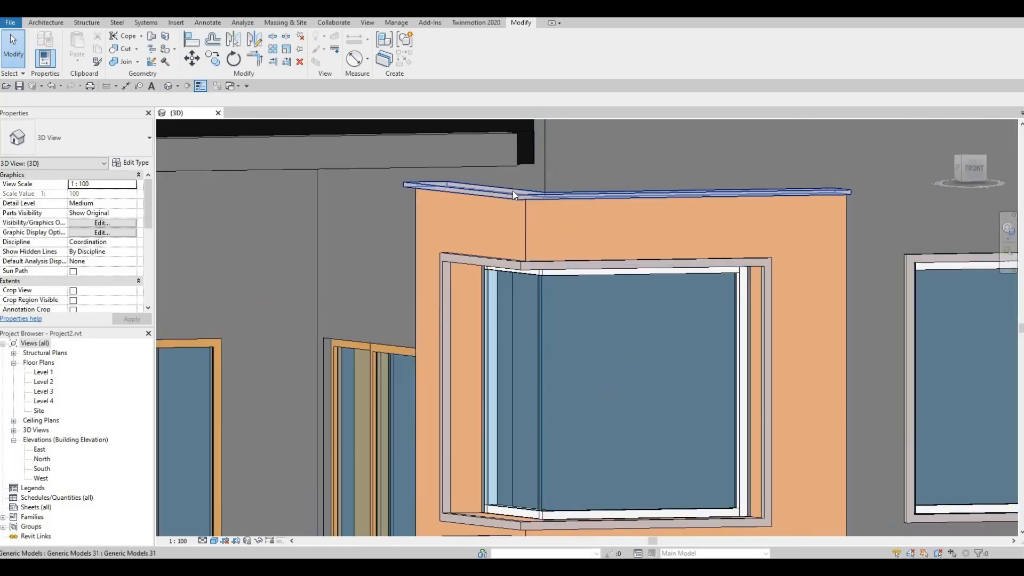
{"action": "scroll", "coordinate": [513, 194], "scroll_direction": "up", "scroll_amount": 2}
{"action": "left_click", "coordinate": [513, 200]}
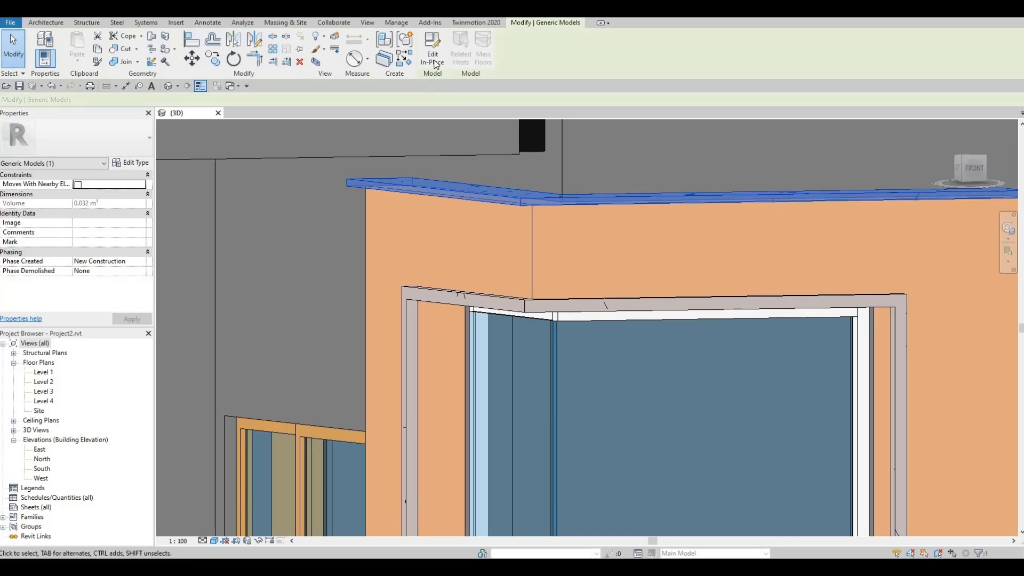
{"action": "left_click", "coordinate": [433, 59]}
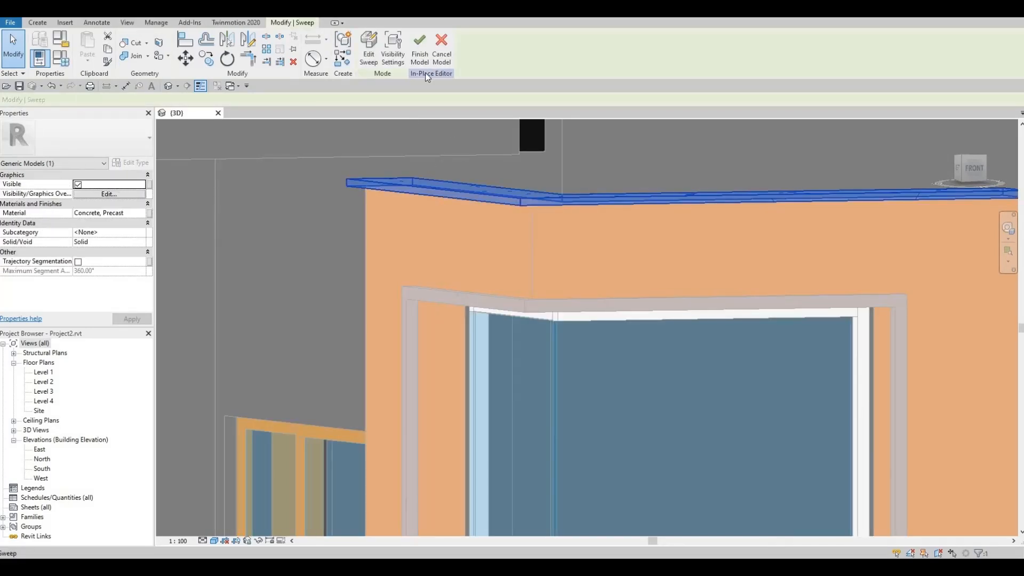
{"action": "left_click", "coordinate": [419, 47]}
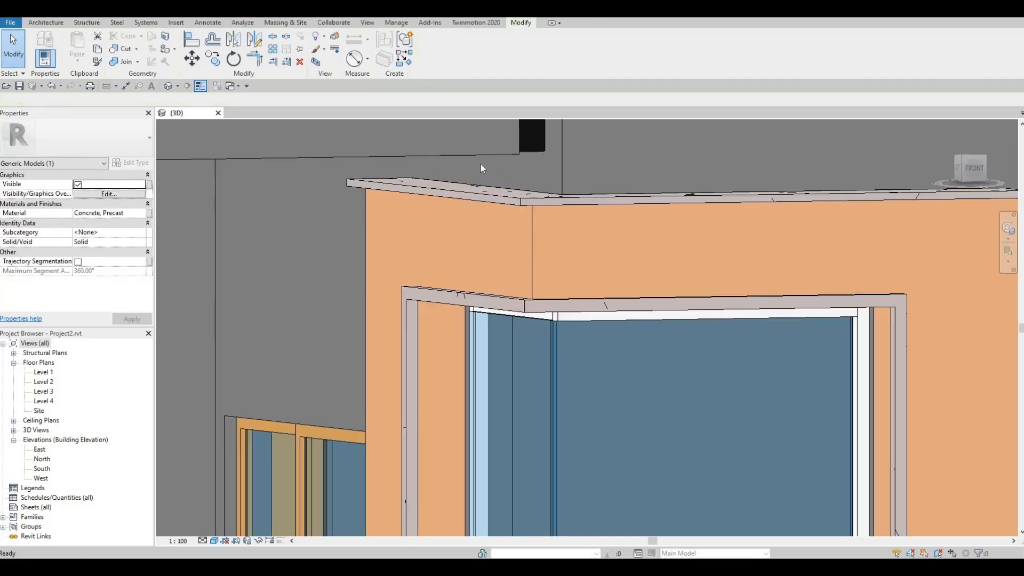
Edit the concrete trim in place and open its sweep's profile for editing.
{"action": "left_click", "coordinate": [473, 200]}
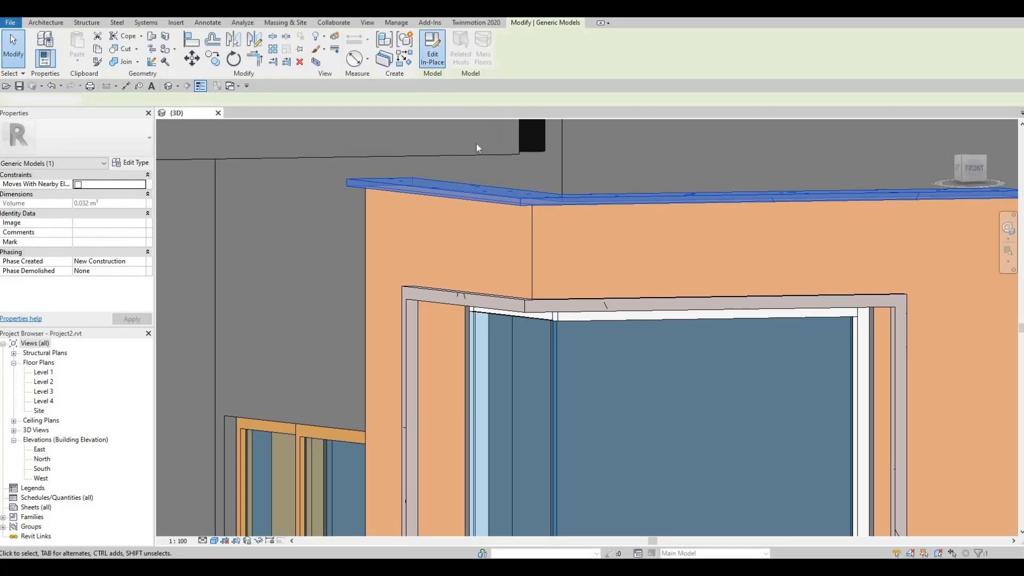
{"action": "left_click", "coordinate": [433, 58]}
{"action": "left_click", "coordinate": [459, 193]}
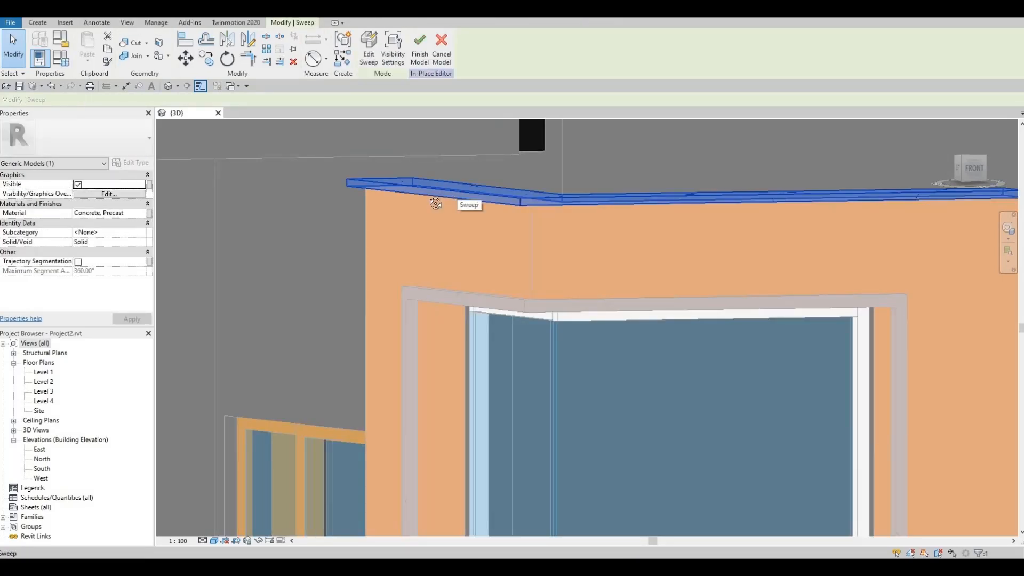
{"action": "left_click", "coordinate": [369, 47]}
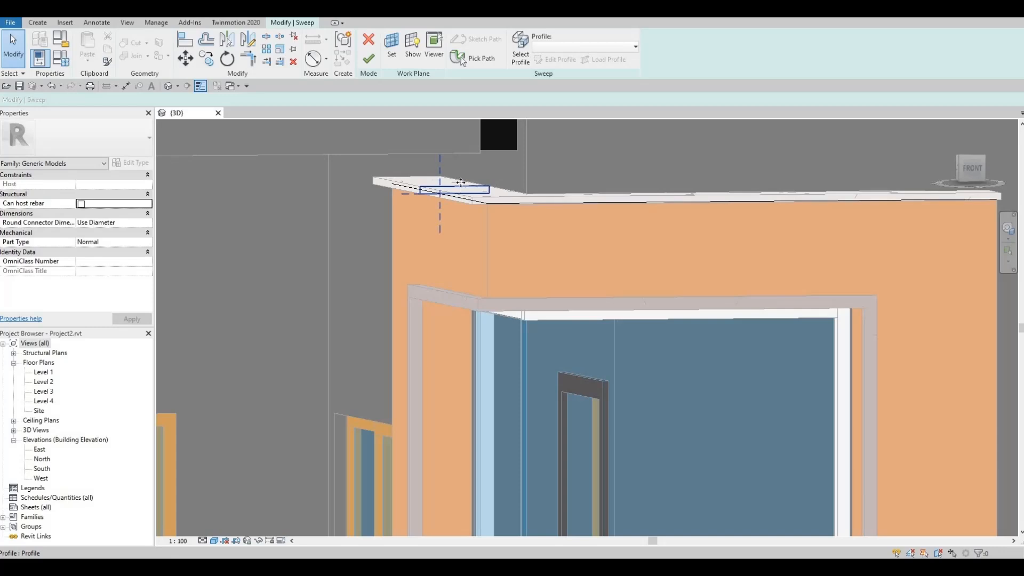
{"action": "left_click", "coordinate": [461, 184]}
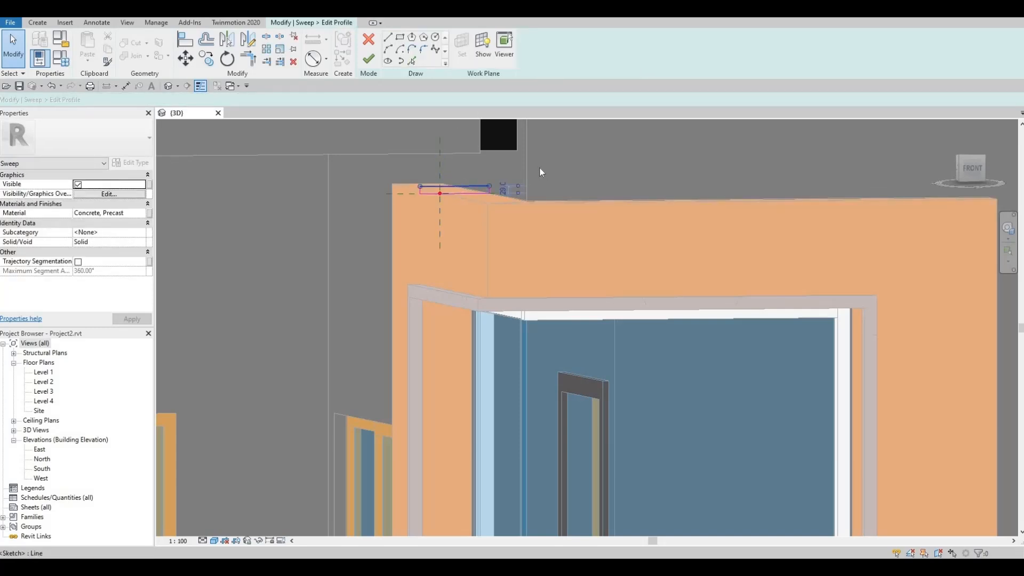
Set the trim profile's height to 40 mm.
{"action": "scroll", "coordinate": [508, 178], "scroll_direction": "up", "scroll_amount": 4}
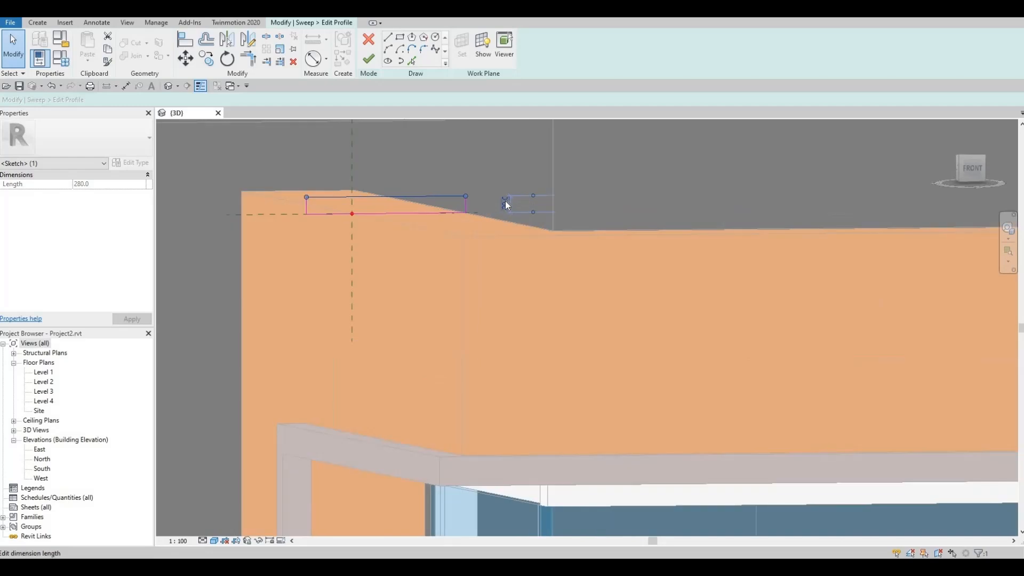
{"action": "left_click", "coordinate": [505, 200]}
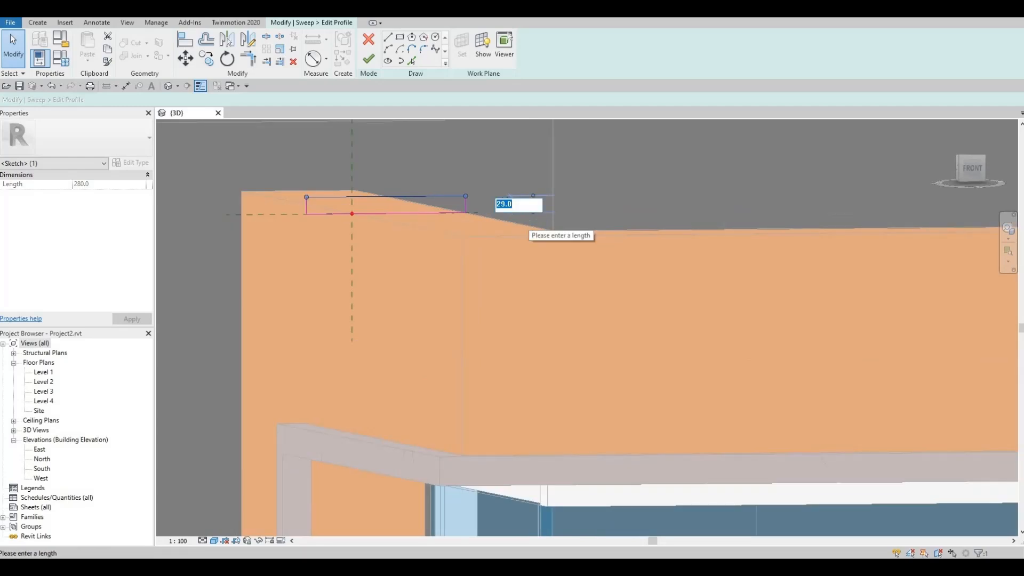
{"action": "type", "text": "40"}
{"action": "key", "text": "Return"}
{"action": "scroll", "coordinate": [485, 205], "scroll_direction": "down", "scroll_amount": 2}
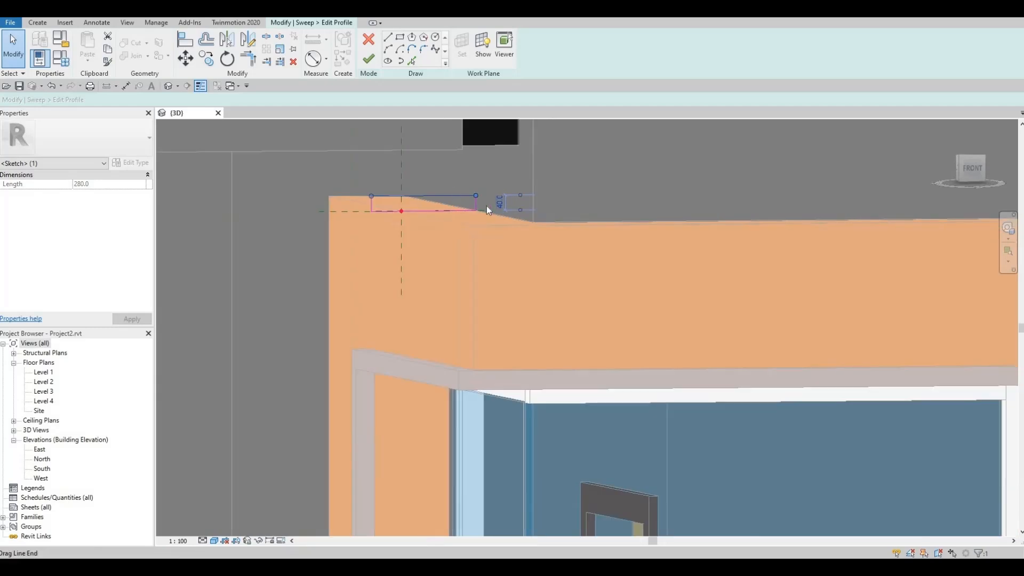
Increase the trim profile's height further and finish the profile, the sweep and the in-place model.
{"action": "left_click", "coordinate": [499, 202]}
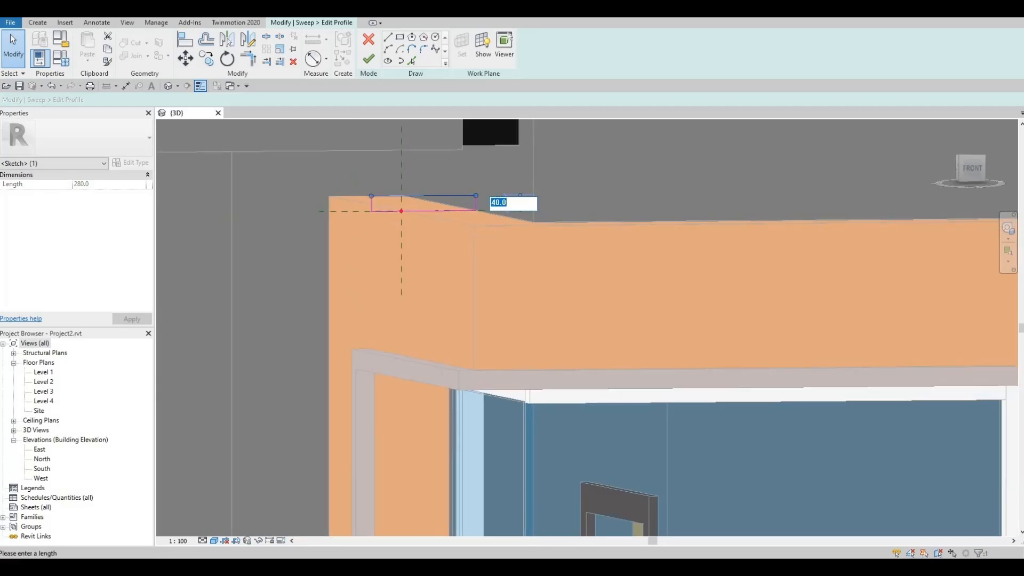
{"action": "left_click", "coordinate": [367, 61]}
{"action": "left_click", "coordinate": [369, 64]}
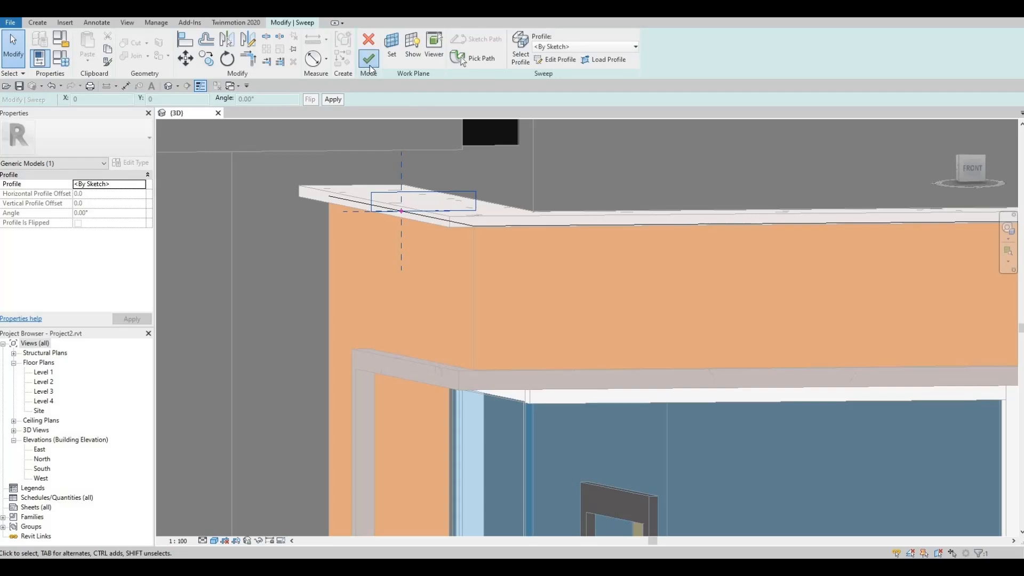
{"action": "scroll", "coordinate": [475, 171], "scroll_direction": "down", "scroll_amount": 4}
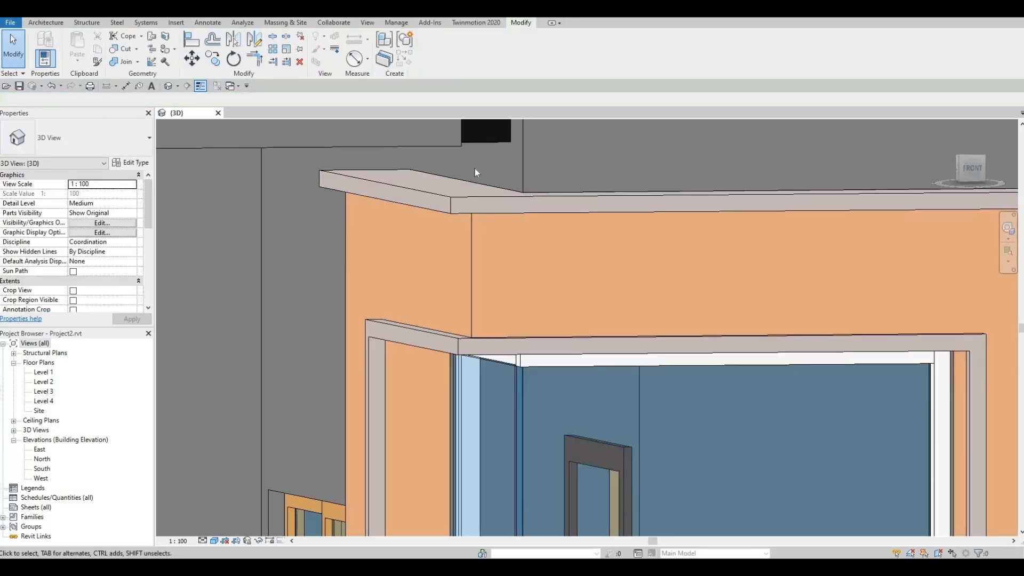
Edit the concrete trim along the orange volume's top edges in place and open its sweep for editing.
{"action": "middle_click_drag", "start_coordinate": [476, 176], "coordinate": [492, 201], "text": "shift"}
{"action": "scroll", "coordinate": [515, 162], "scroll_direction": "down", "scroll_amount": 2}
{"action": "middle_click_drag", "start_coordinate": [517, 160], "coordinate": [596, 226], "text": "shift"}
{"action": "scroll", "coordinate": [536, 156], "scroll_direction": "down", "scroll_amount": 3}
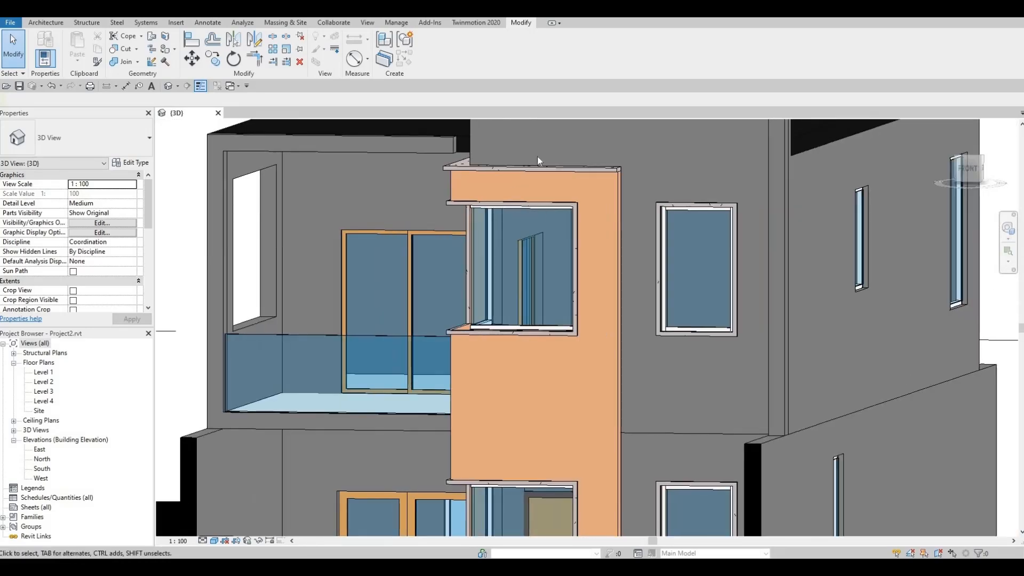
{"action": "scroll", "coordinate": [576, 206], "scroll_direction": "up", "scroll_amount": 5}
{"action": "scroll", "coordinate": [682, 216], "scroll_direction": "up", "scroll_amount": 2}
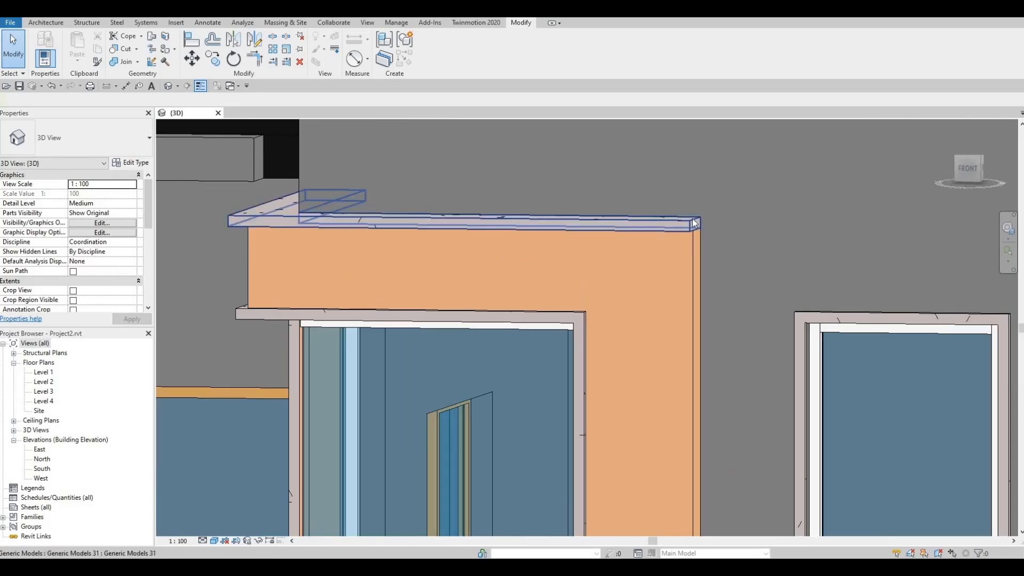
{"action": "left_click", "coordinate": [661, 230]}
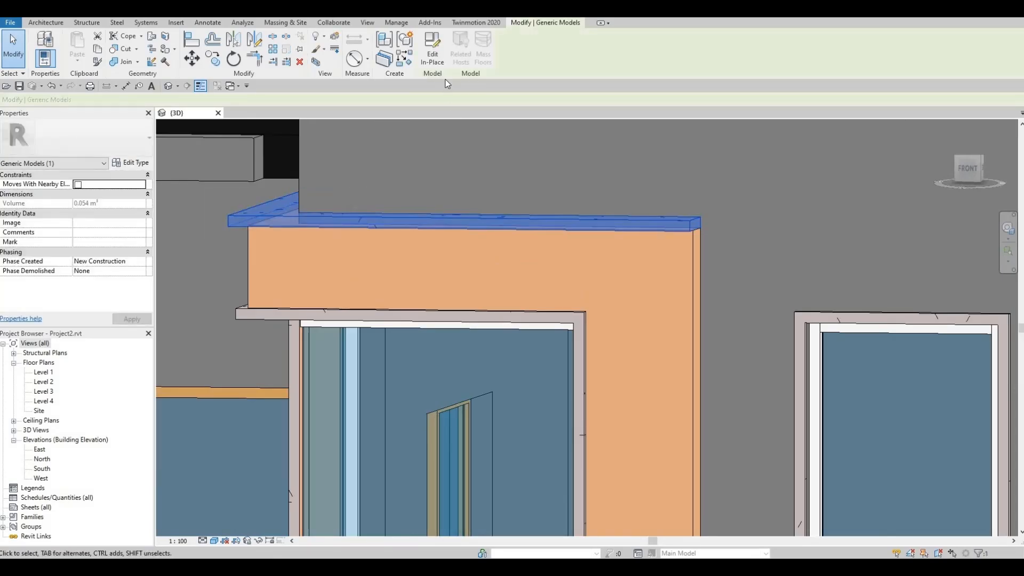
{"action": "left_click", "coordinate": [441, 67]}
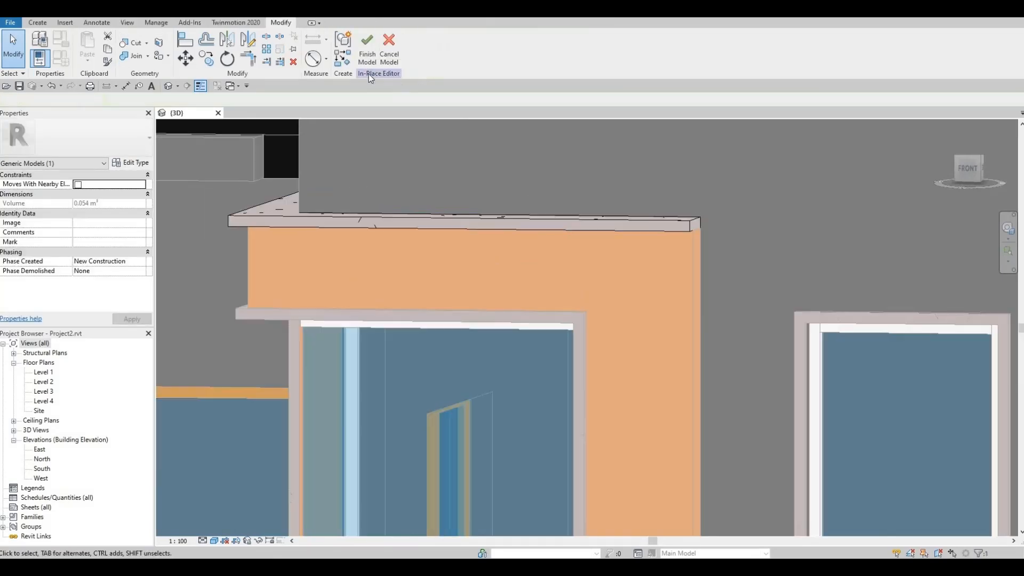
{"action": "left_click", "coordinate": [437, 219]}
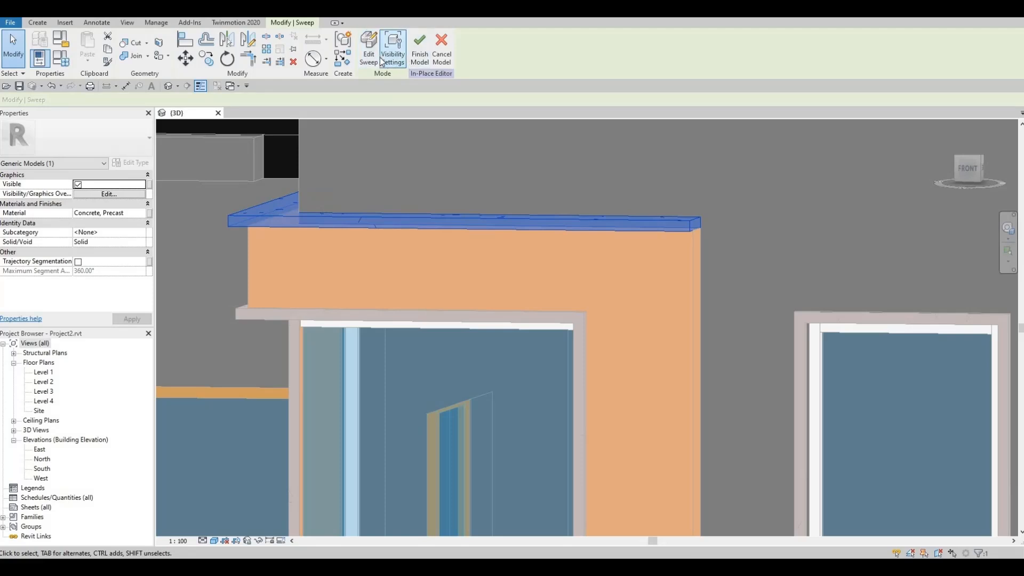
{"action": "left_click", "coordinate": [367, 56]}
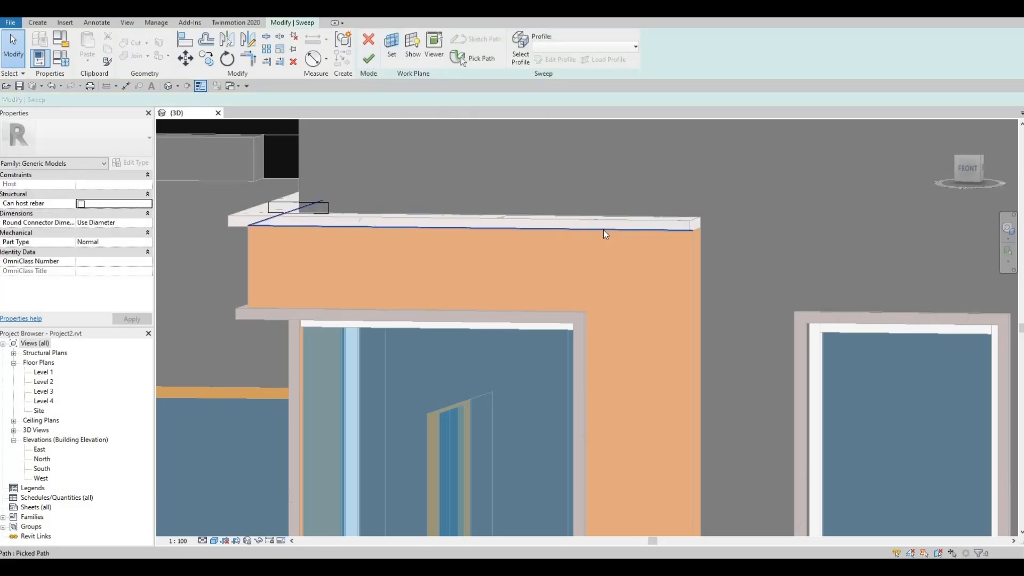
Edit the sweep path and extend its front segment past the orange front wall's free end to a length of 2220 mm.
{"action": "left_click", "coordinate": [641, 228]}
{"action": "scroll", "coordinate": [677, 230], "scroll_direction": "up", "scroll_amount": 2}
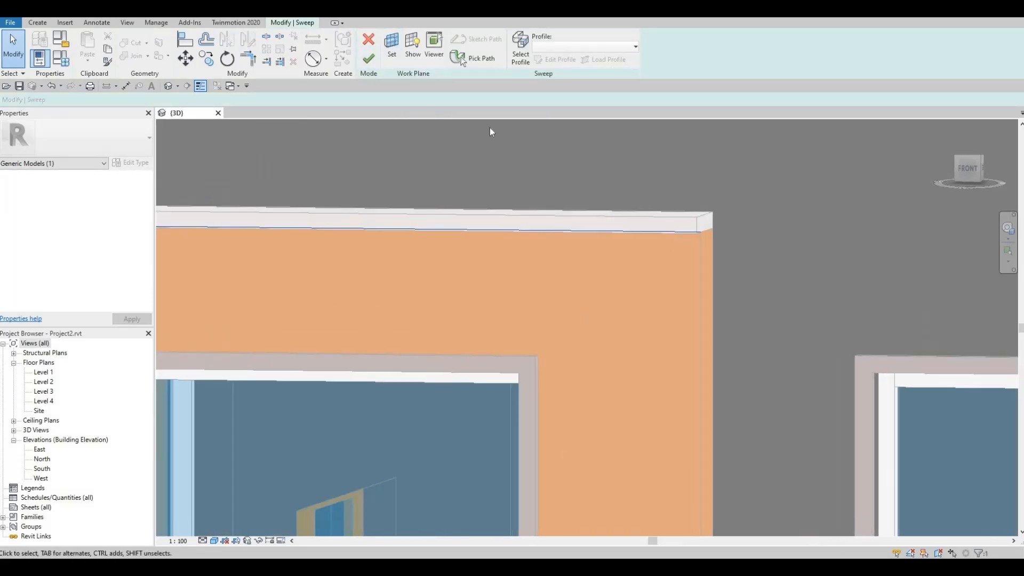
{"action": "middle_click_drag", "start_coordinate": [715, 218], "coordinate": [411, 209]}
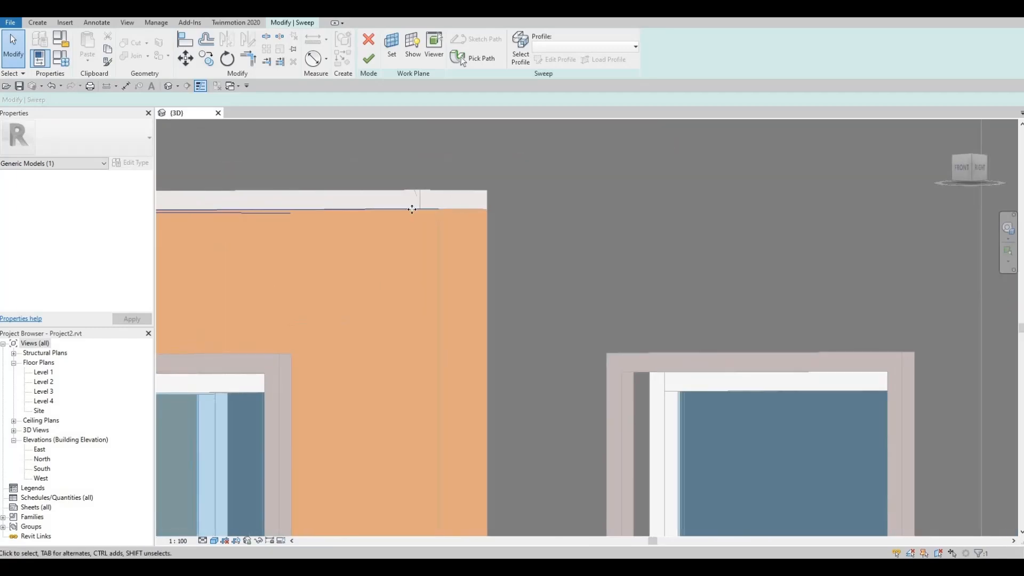
{"action": "left_click", "coordinate": [412, 209]}
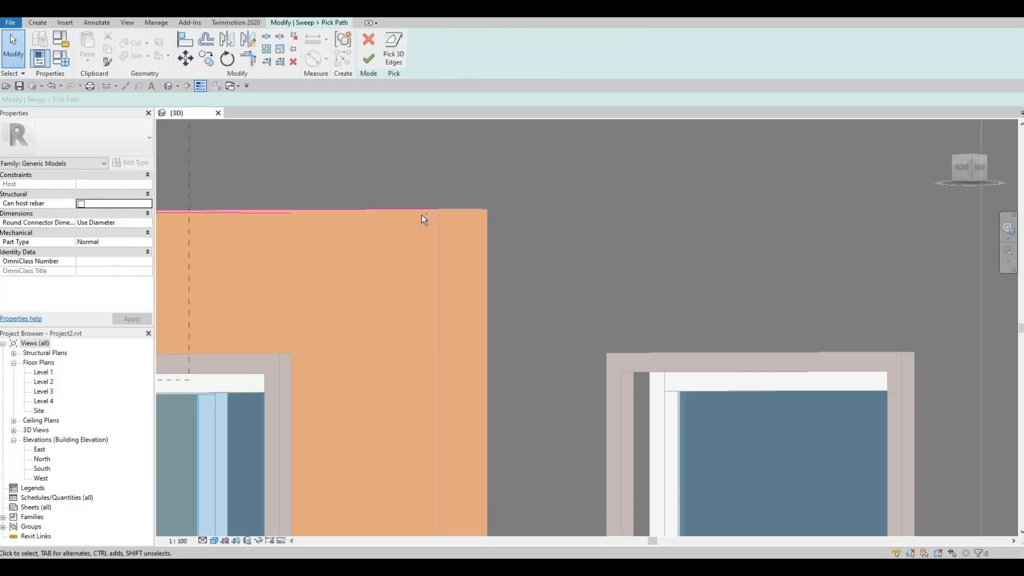
{"action": "middle_click_drag", "start_coordinate": [512, 306], "coordinate": [827, 338], "text": "shift"}
{"action": "left_click", "coordinate": [825, 332]}
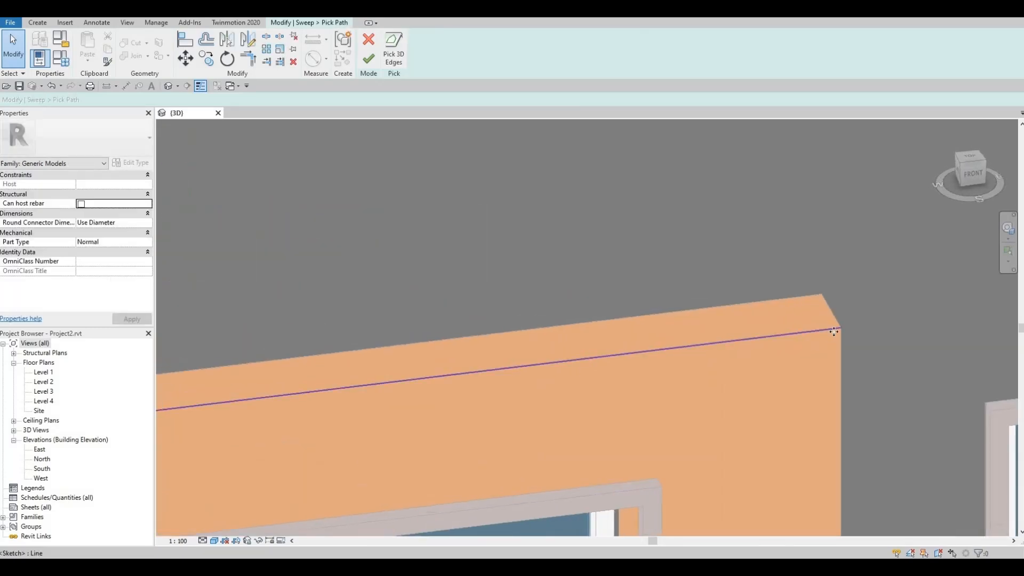
{"action": "mouse_move", "coordinate": [843, 326]}
{"action": "left_mouse_down"}
{"action": "mouse_move", "coordinate": [952, 313]}
{"action": "mouse_move", "coordinate": [894, 321]}
{"action": "left_mouse_up"}
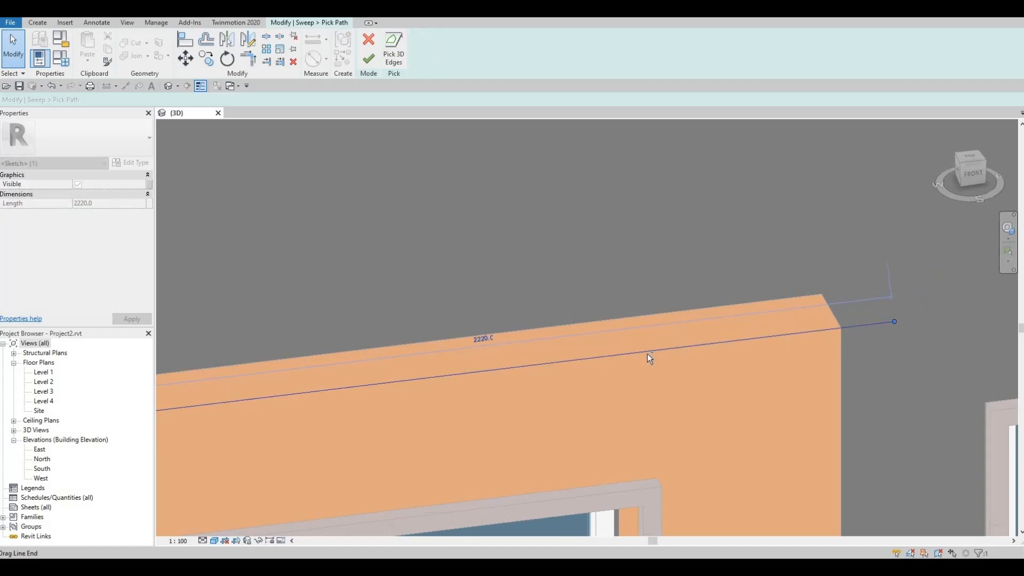
{"action": "key", "text": "Escape"}
Extend the sweep path's side segment past the far end of the orange side wall to a length of 2140 mm.
{"action": "middle_click_drag", "start_coordinate": [761, 283], "coordinate": [543, 311], "text": "shift"}
{"action": "middle_click_drag", "start_coordinate": [523, 224], "coordinate": [439, 284], "text": "shift"}
{"action": "left_click", "coordinate": [438, 284]}
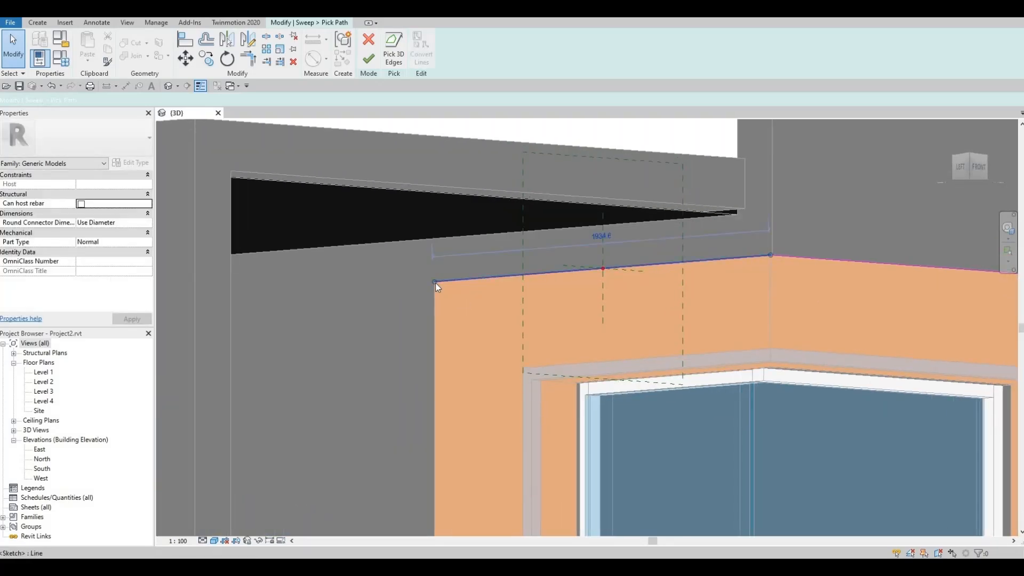
{"action": "left_click_drag", "start_coordinate": [390, 286], "coordinate": [390, 287]}
{"action": "scroll", "coordinate": [453, 291], "scroll_direction": "down", "scroll_amount": 2}
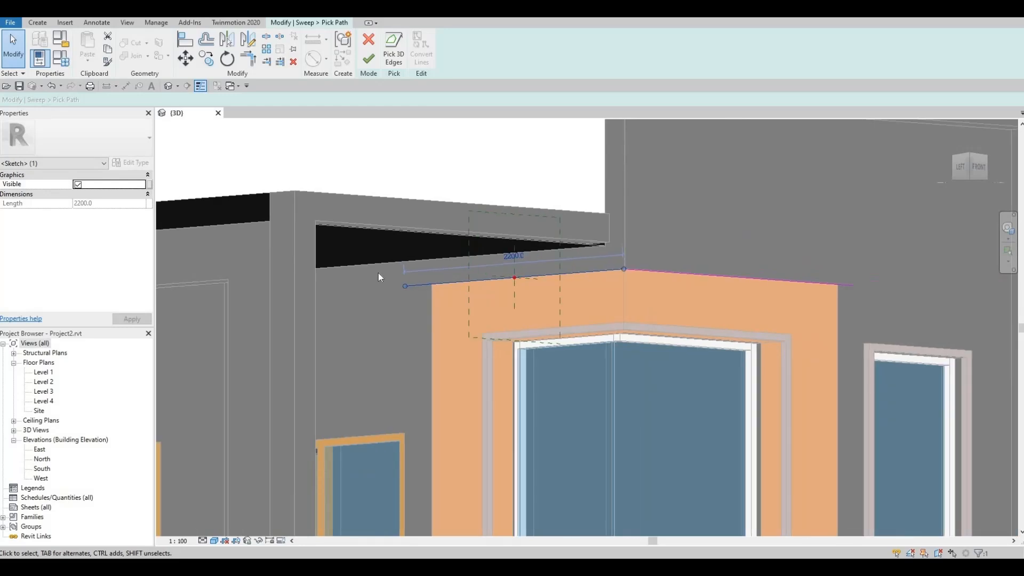
{"action": "scroll", "coordinate": [416, 288], "scroll_direction": "up", "scroll_amount": 3}
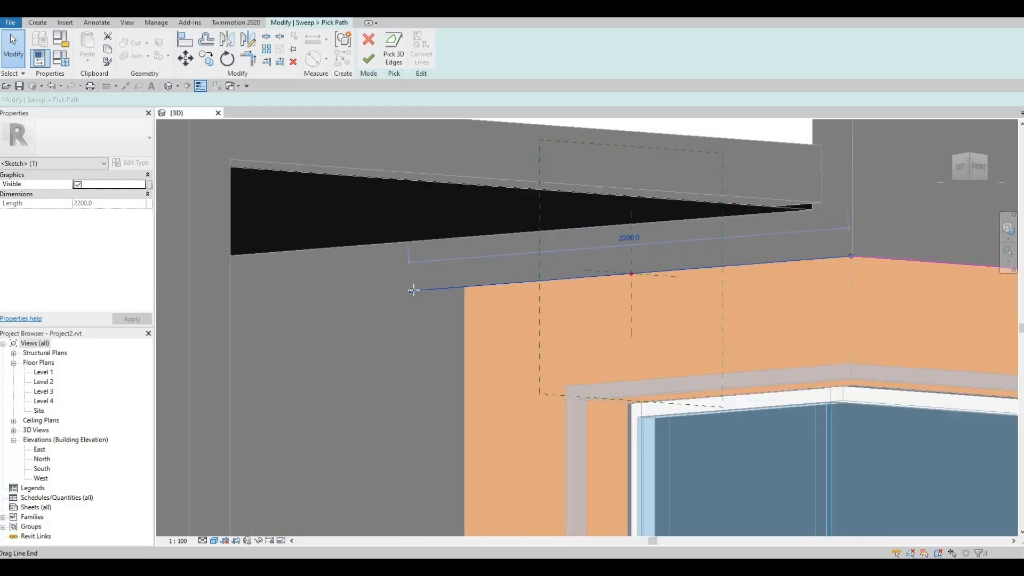
{"action": "key", "text": "ctrl+z"}
Finish the path, the sweep and the in-place trim model, and close the save reminder.
{"action": "left_click", "coordinate": [373, 61]}
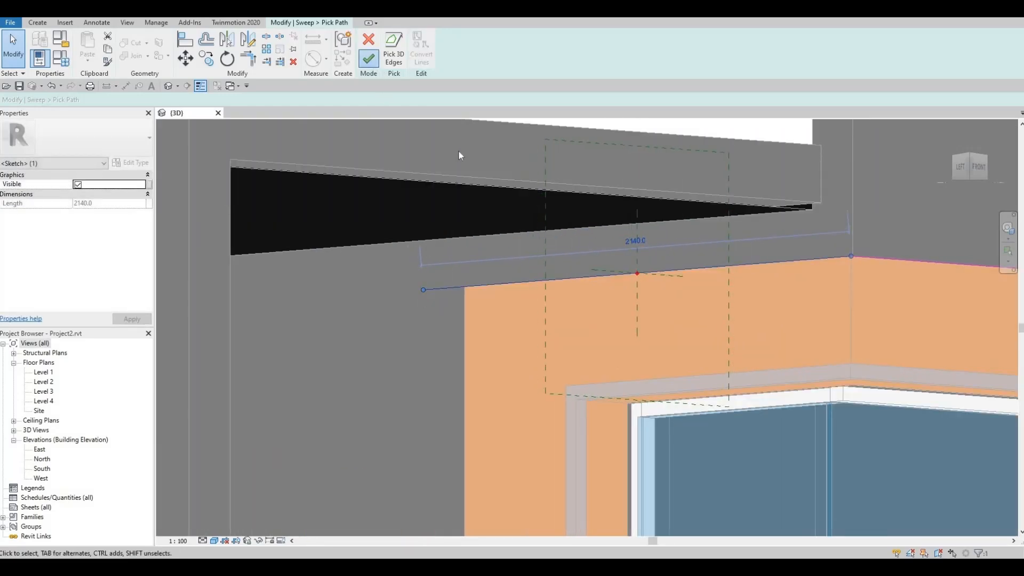
{"action": "left_click", "coordinate": [374, 60]}
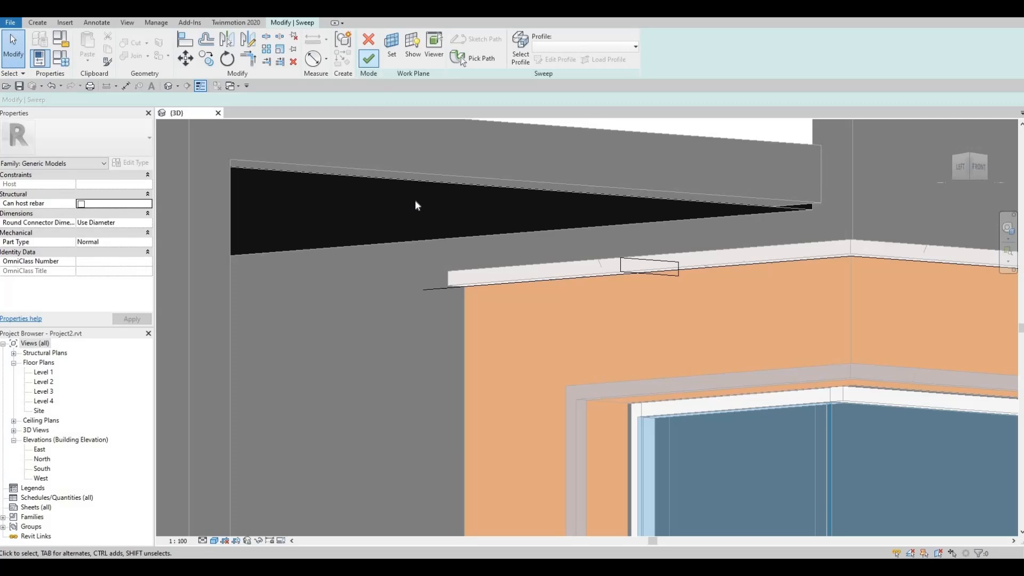
{"action": "left_click", "coordinate": [439, 241]}
{"action": "scroll", "coordinate": [439, 243], "scroll_direction": "down", "scroll_amount": 3}
{"action": "middle_click_drag", "start_coordinate": [428, 349], "coordinate": [365, 191], "text": "shift"}
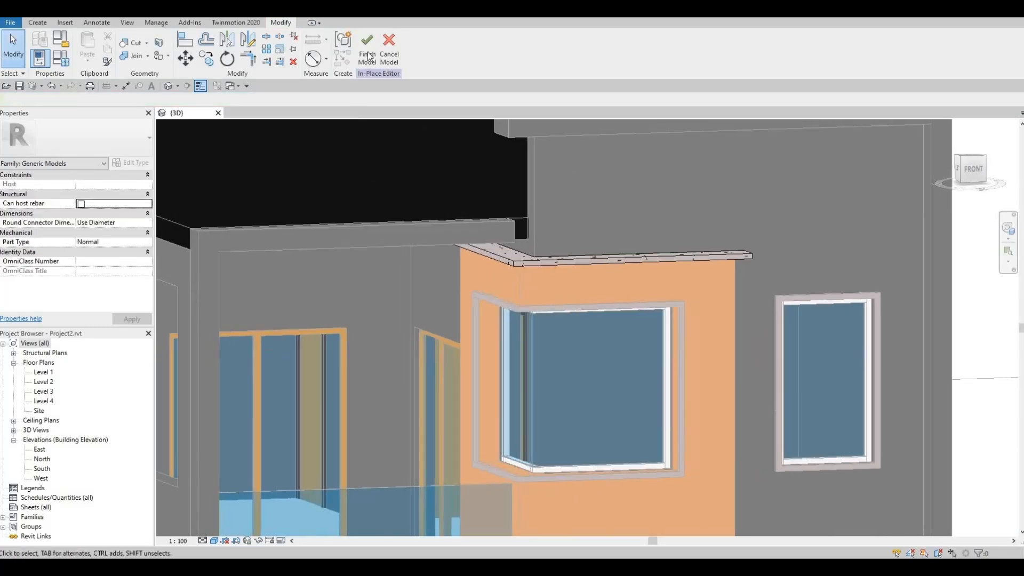
{"action": "left_click", "coordinate": [367, 53]}
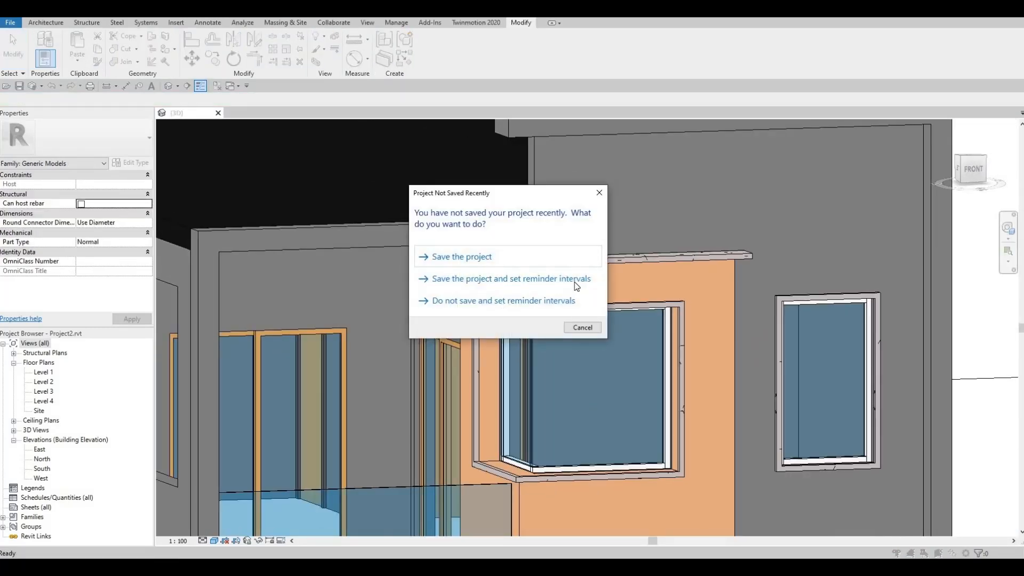
{"action": "left_click", "coordinate": [574, 282]}
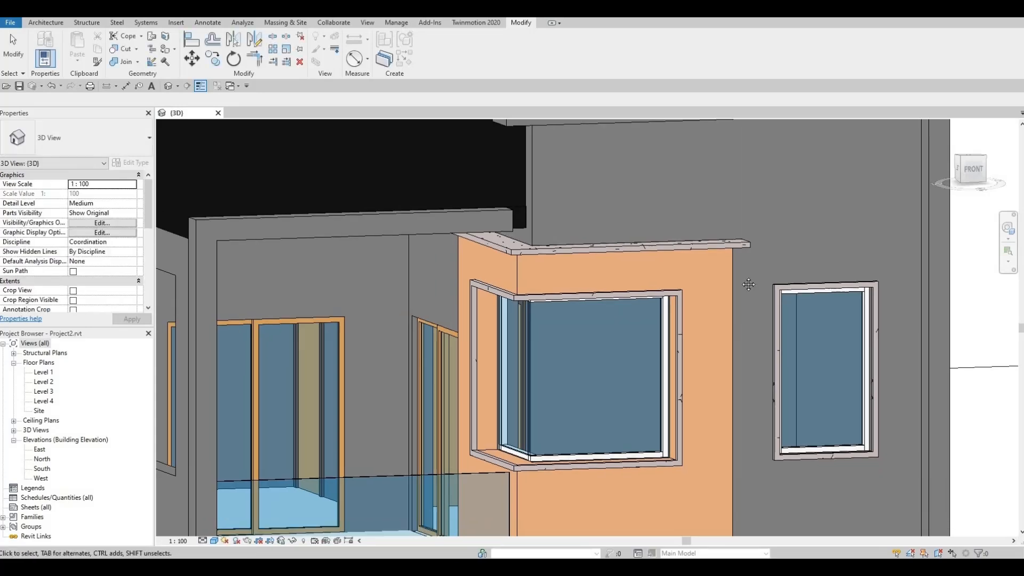
Examine the extended trim on the street facade, and the slatted gate with the pavement in front of it.
{"action": "middle_click_drag", "start_coordinate": [745, 345], "coordinate": [453, 235], "text": "shift"}
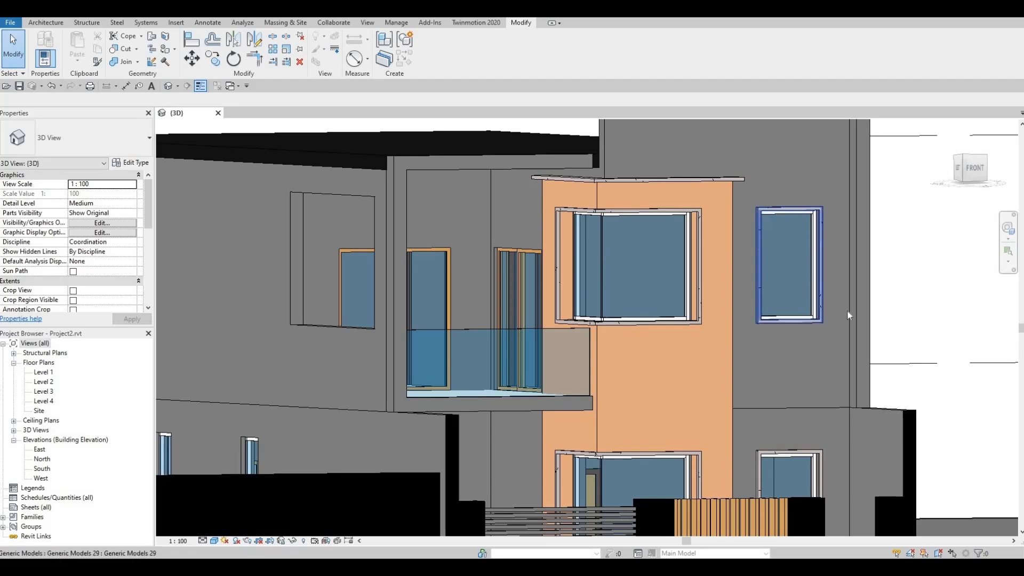
{"action": "middle_click_drag", "start_coordinate": [618, 300], "coordinate": [668, 158], "text": "shift"}
{"action": "scroll", "coordinate": [656, 213], "scroll_direction": "down", "scroll_amount": 2}
{"action": "middle_click_drag", "start_coordinate": [622, 356], "coordinate": [612, 415], "text": "shift"}
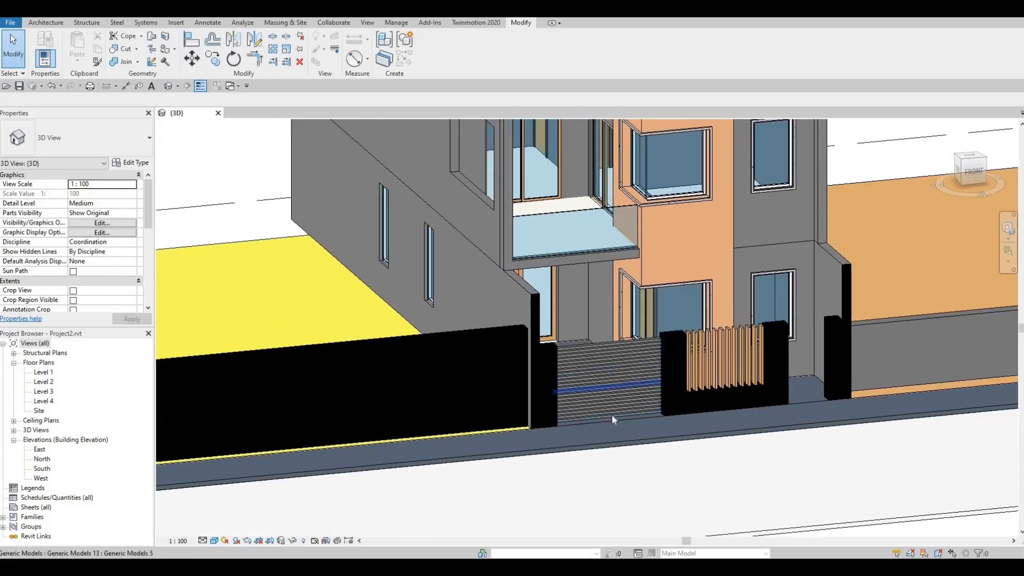
{"action": "scroll", "coordinate": [612, 415], "scroll_direction": "up", "scroll_amount": 4}
{"action": "scroll", "coordinate": [607, 414], "scroll_direction": "up", "scroll_amount": 2}
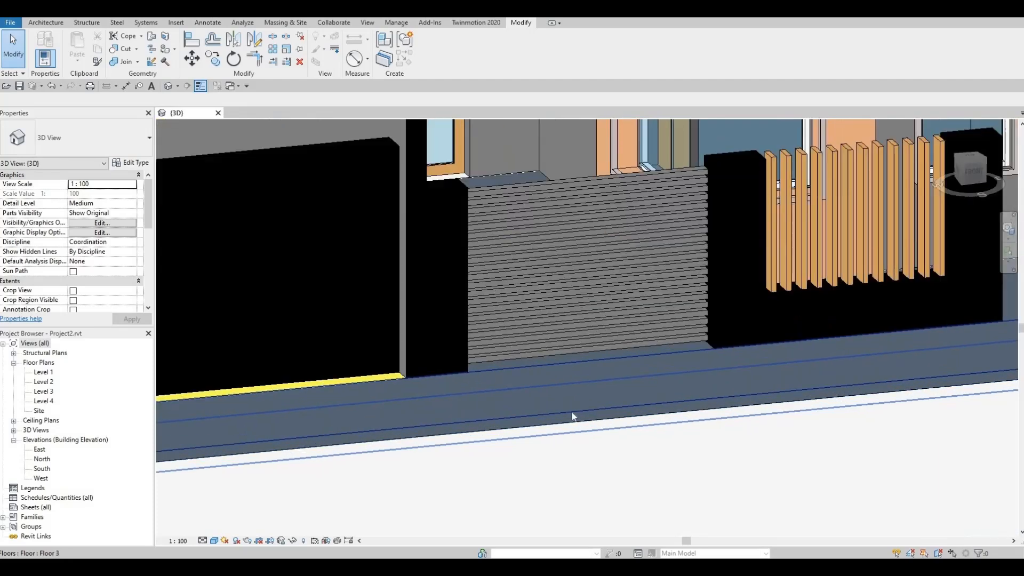
{"action": "scroll", "coordinate": [567, 418], "scroll_direction": "up", "scroll_amount": 2}
{"action": "middle_click_drag", "start_coordinate": [585, 400], "coordinate": [587, 440], "text": "shift"}
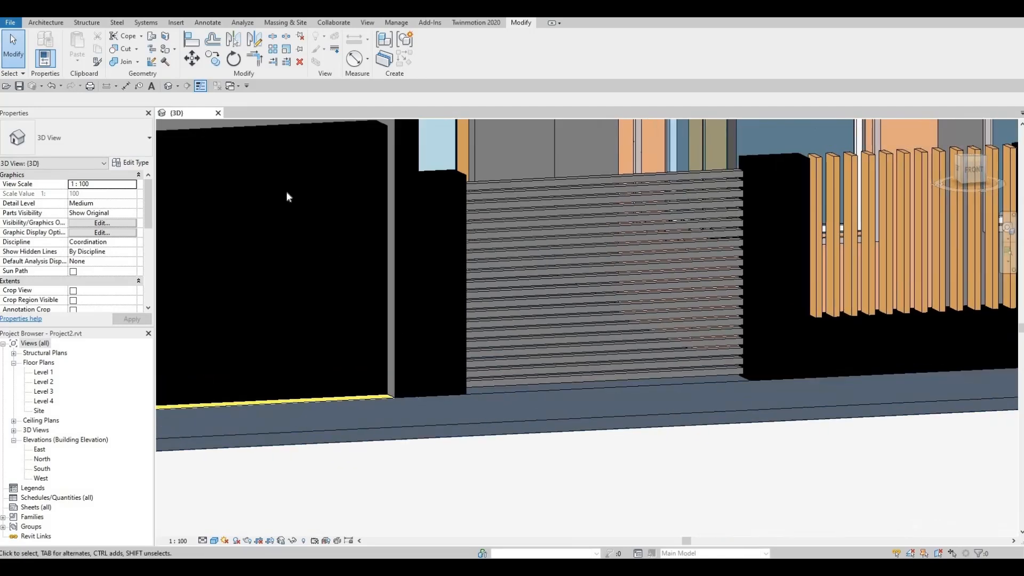
Add a split line across the pavement floor beside the slatted gate's post, running at 90° from the inner edge to the dashed line near the street edge.
{"action": "left_click", "coordinate": [565, 426]}
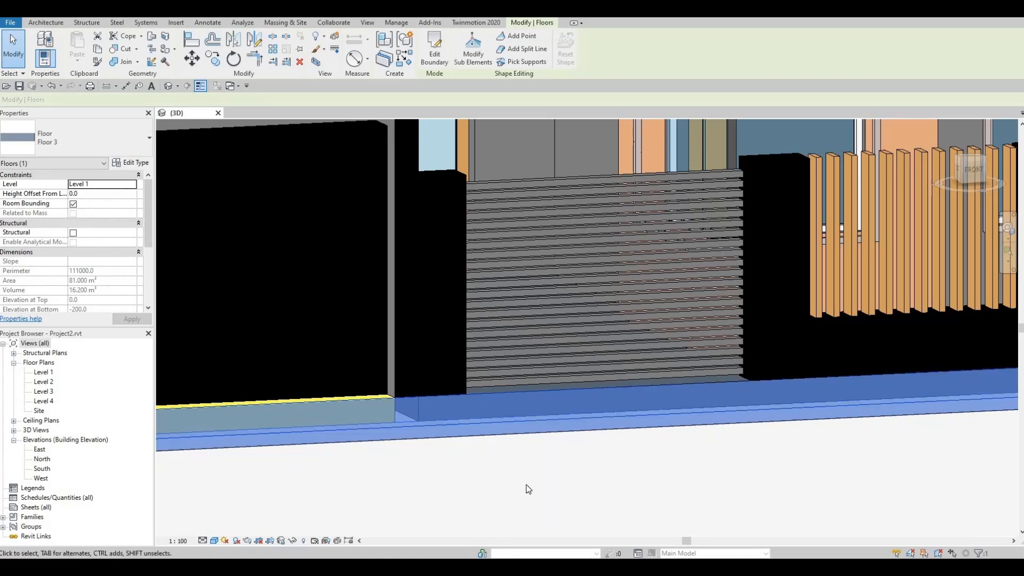
{"action": "middle_click_drag", "start_coordinate": [530, 487], "coordinate": [459, 305], "text": "shift"}
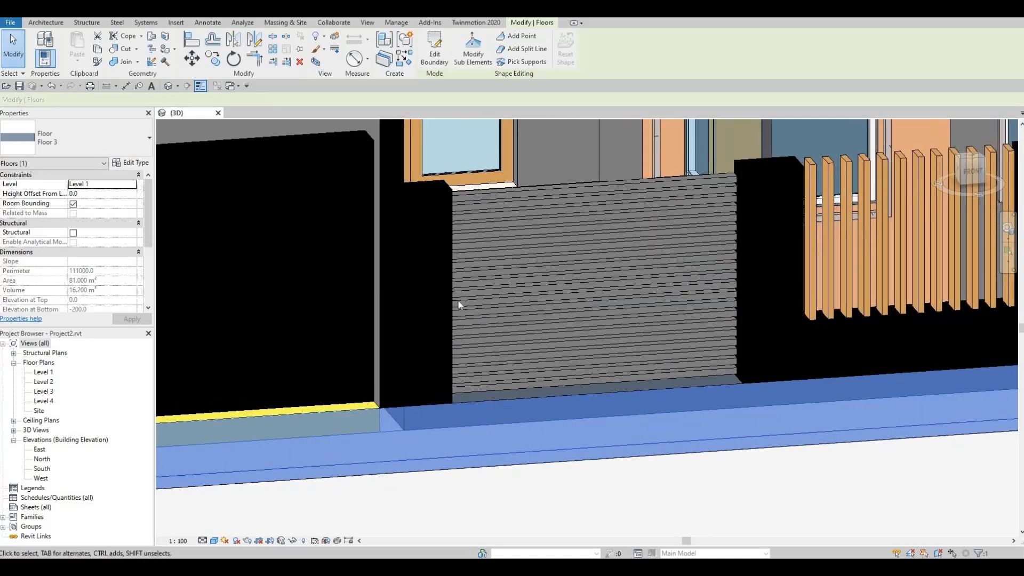
{"action": "left_click", "coordinate": [519, 51]}
{"action": "middle_click_drag", "start_coordinate": [431, 367], "coordinate": [426, 320]}
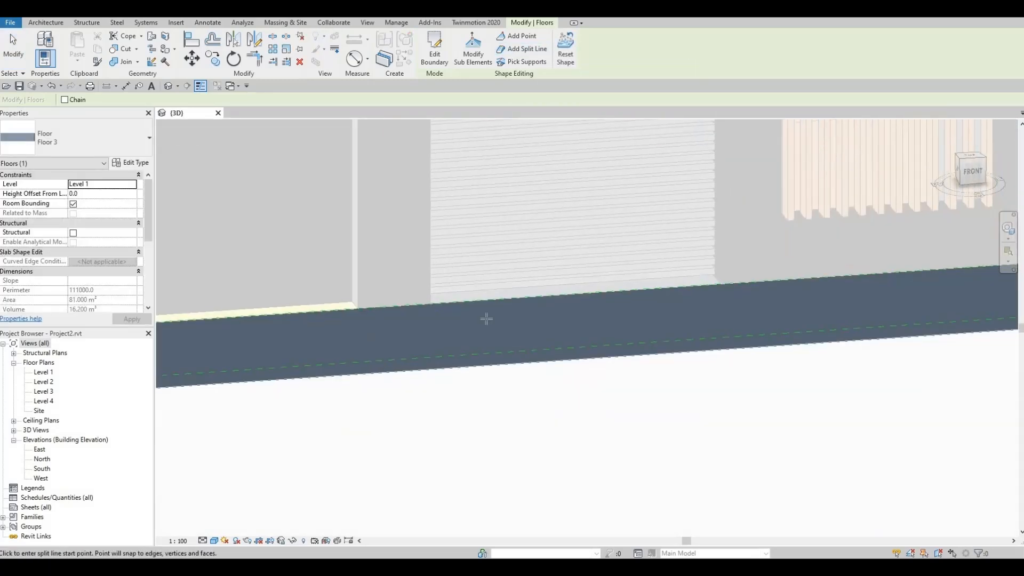
{"action": "middle_click_drag", "start_coordinate": [475, 388], "coordinate": [459, 308]}
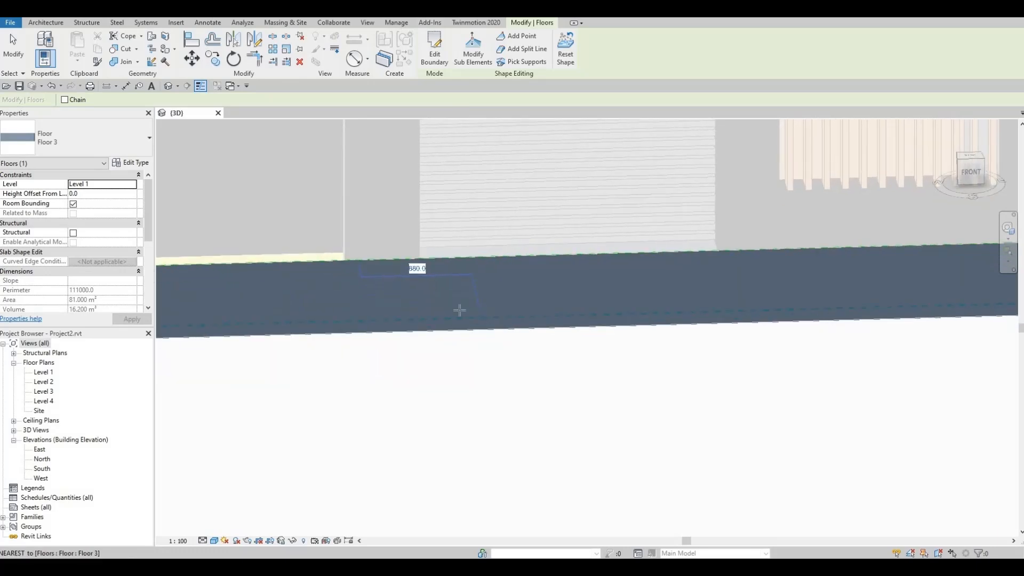
{"action": "middle_click_drag", "start_coordinate": [611, 407], "coordinate": [585, 450], "text": "shift"}
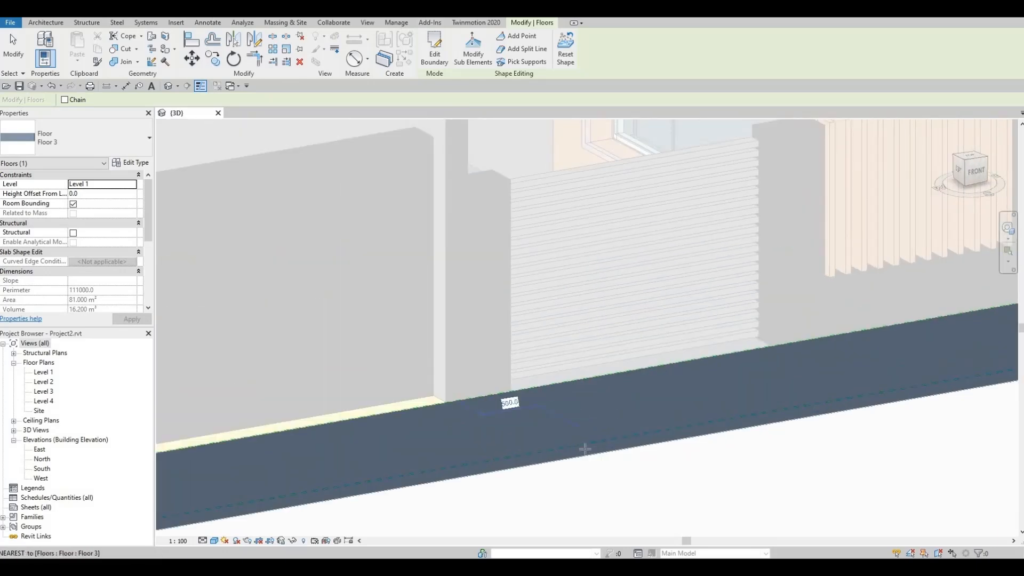
{"action": "left_click", "coordinate": [539, 421]}
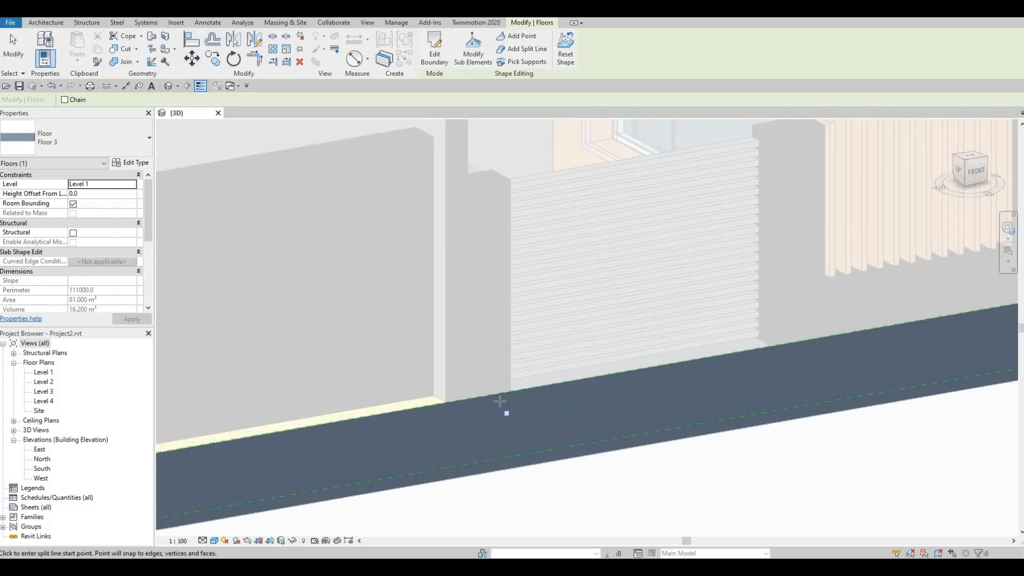
{"action": "left_click", "coordinate": [465, 399]}
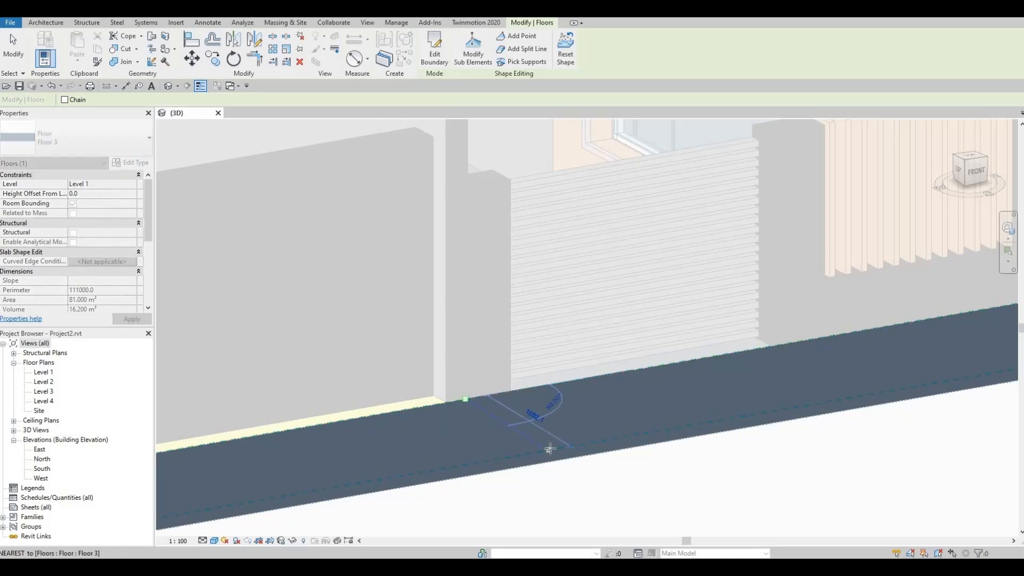
{"action": "scroll", "coordinate": [546, 450], "scroll_direction": "up", "scroll_amount": 3}
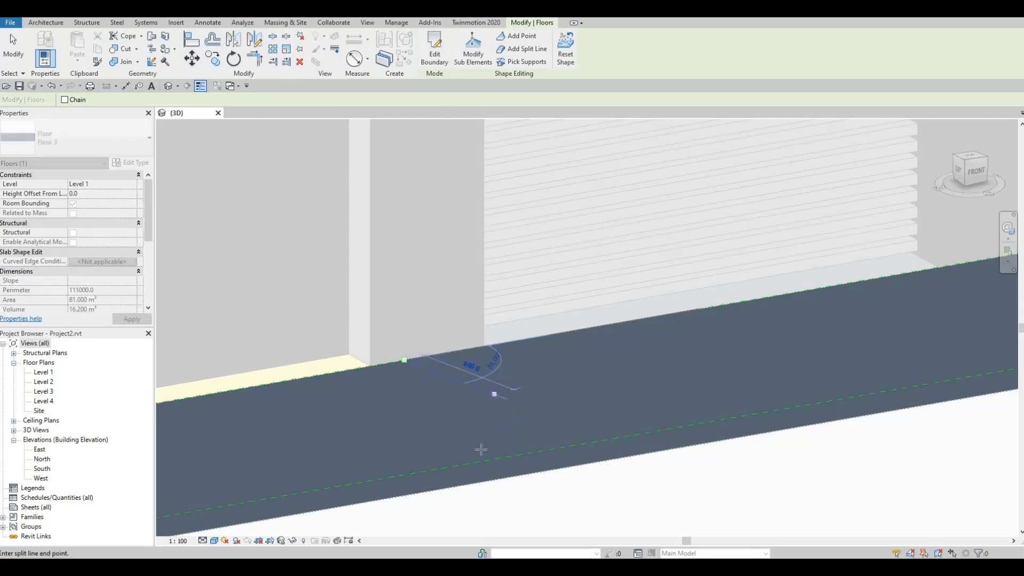
{"action": "left_click", "coordinate": [509, 456]}
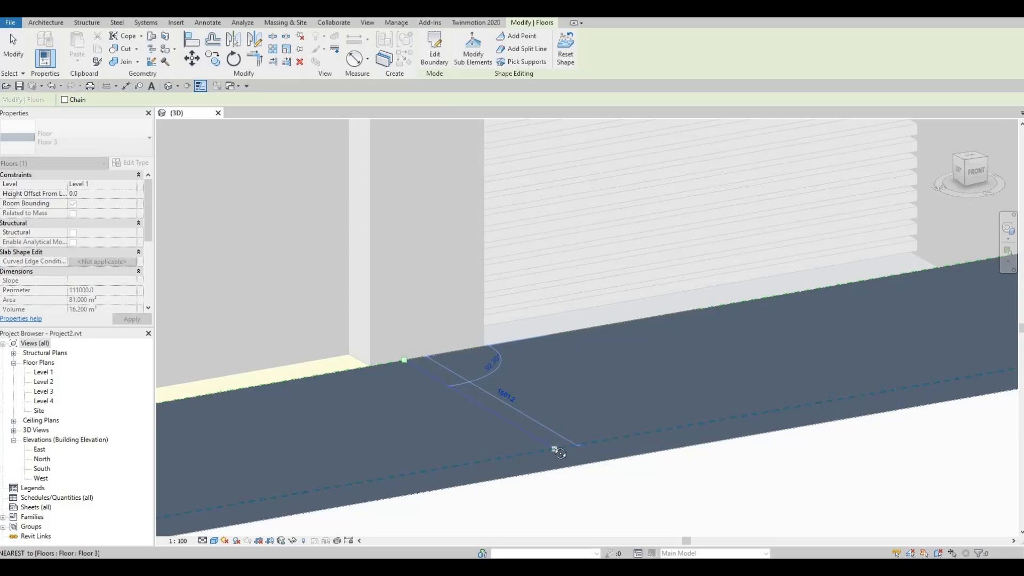
{"action": "middle_click_drag", "start_coordinate": [555, 449], "coordinate": [430, 365], "text": "shift"}
{"action": "middle_click_drag", "start_coordinate": [338, 352], "coordinate": [372, 434]}
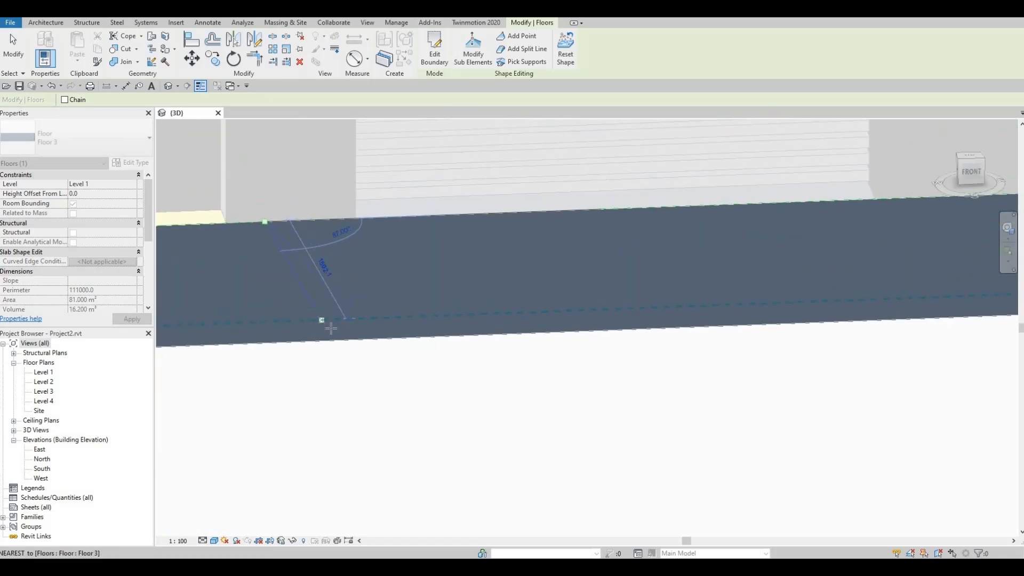
{"action": "scroll", "coordinate": [331, 328], "scroll_direction": "up", "scroll_amount": 1}
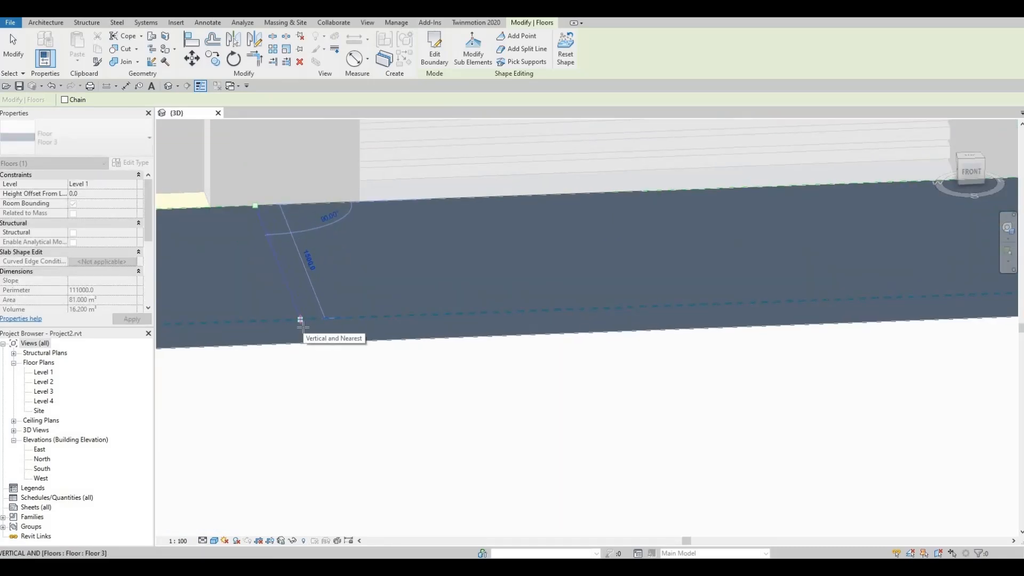
{"action": "left_click", "coordinate": [300, 320]}
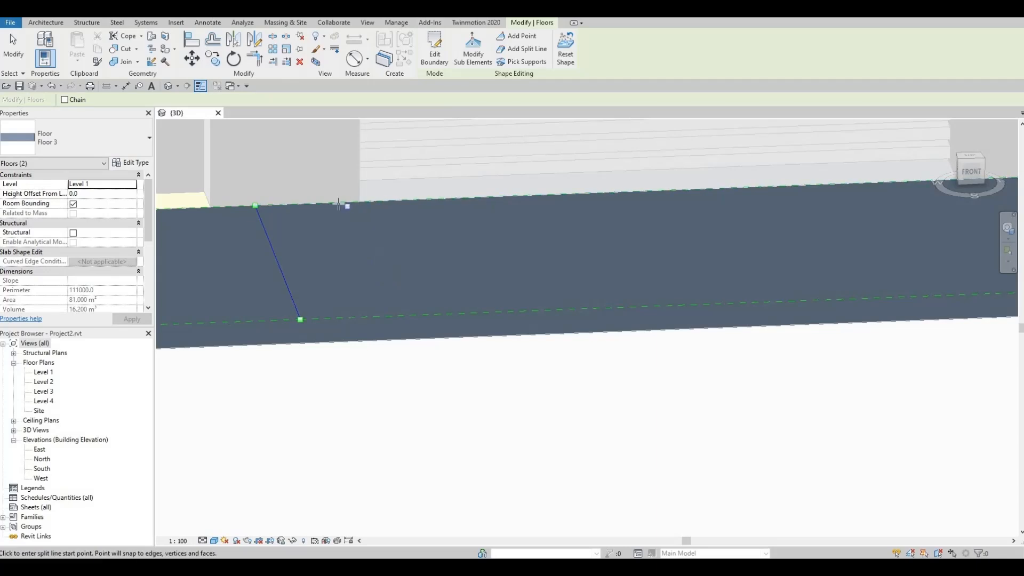
Add a second split line across the pavement, closer to the gate opening, running at 90° from the inner edge to the dashed line.
{"action": "left_click", "coordinate": [339, 203]}
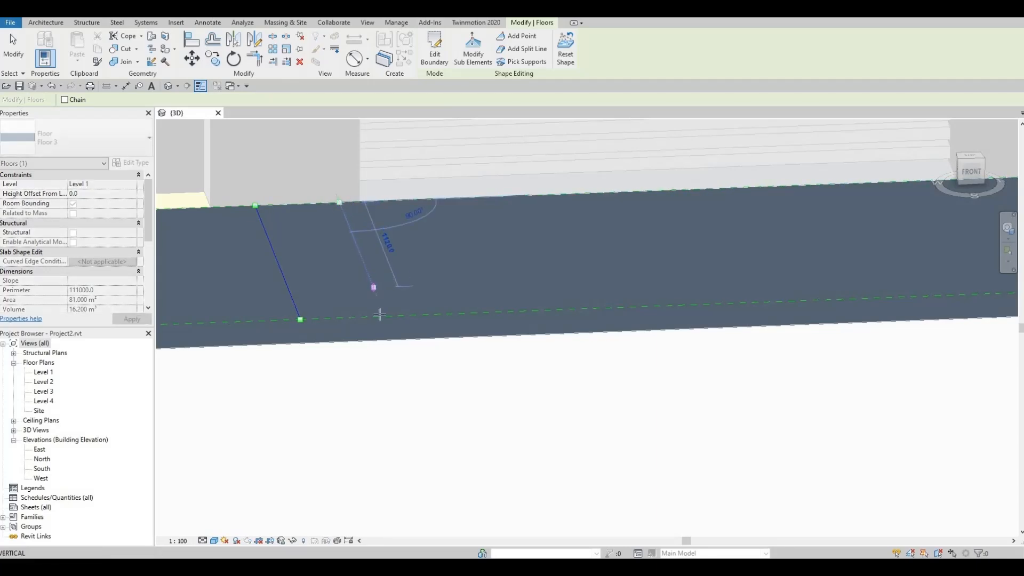
{"action": "left_click", "coordinate": [380, 315]}
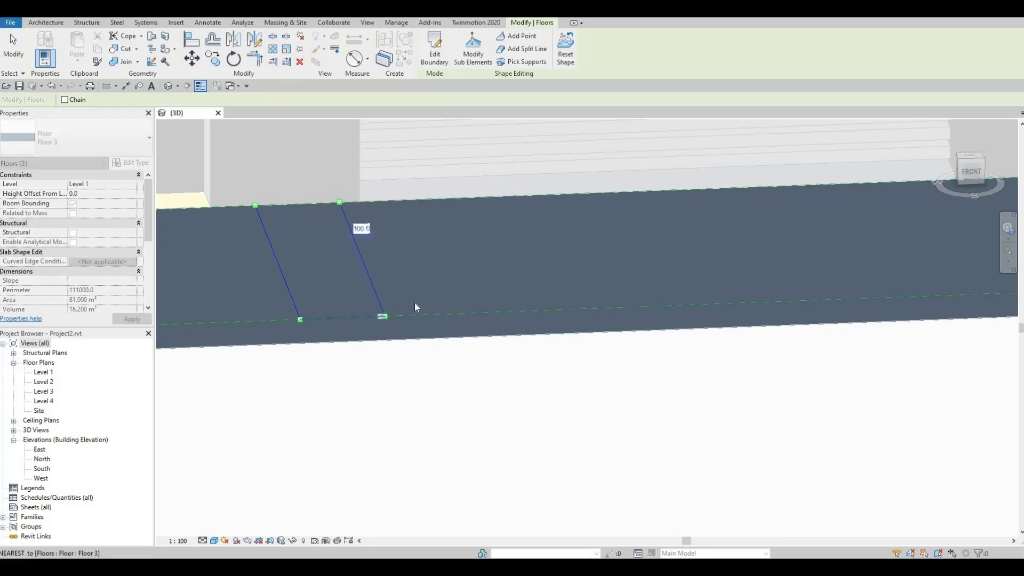
{"action": "key", "text": "Escape"}
Add a perpendicular pavement split line about 100 mm past the gate's corner on the orange-slat side, ending on the dashed line.
{"action": "scroll", "coordinate": [416, 303], "scroll_direction": "down", "scroll_amount": 1}
{"action": "middle_click_drag", "start_coordinate": [844, 207], "coordinate": [699, 230]}
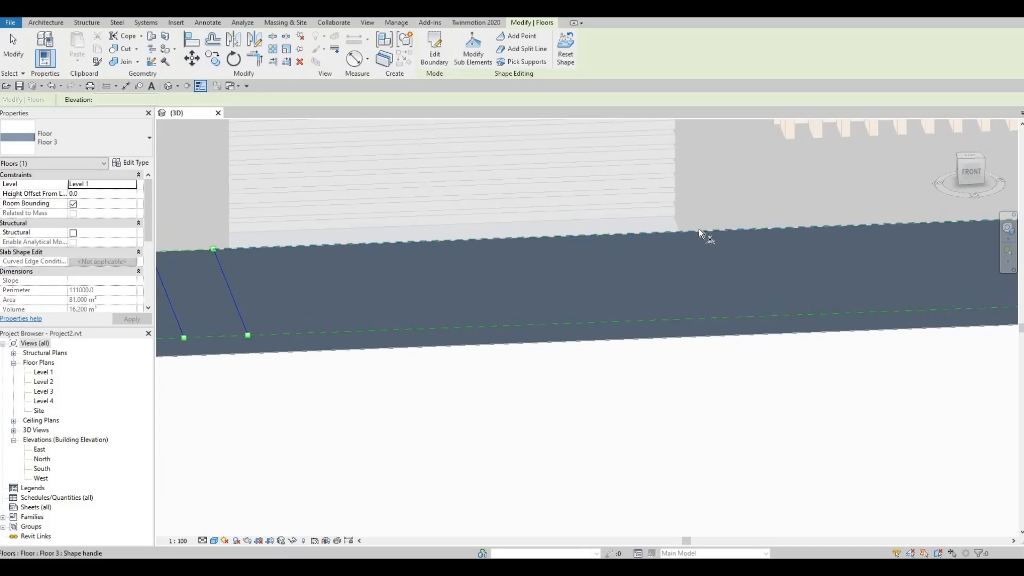
{"action": "key", "text": "Return"}
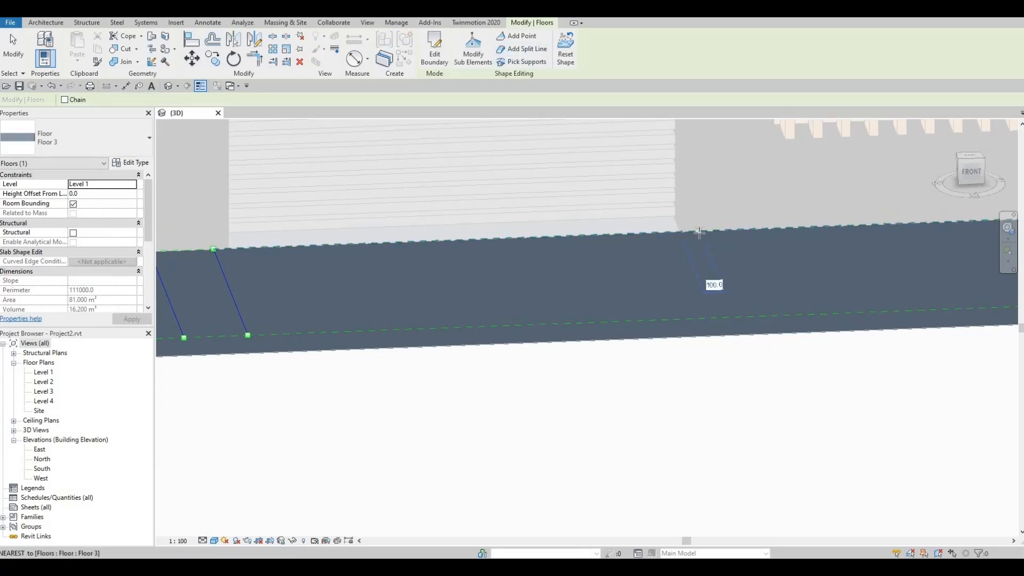
{"action": "left_click", "coordinate": [699, 232]}
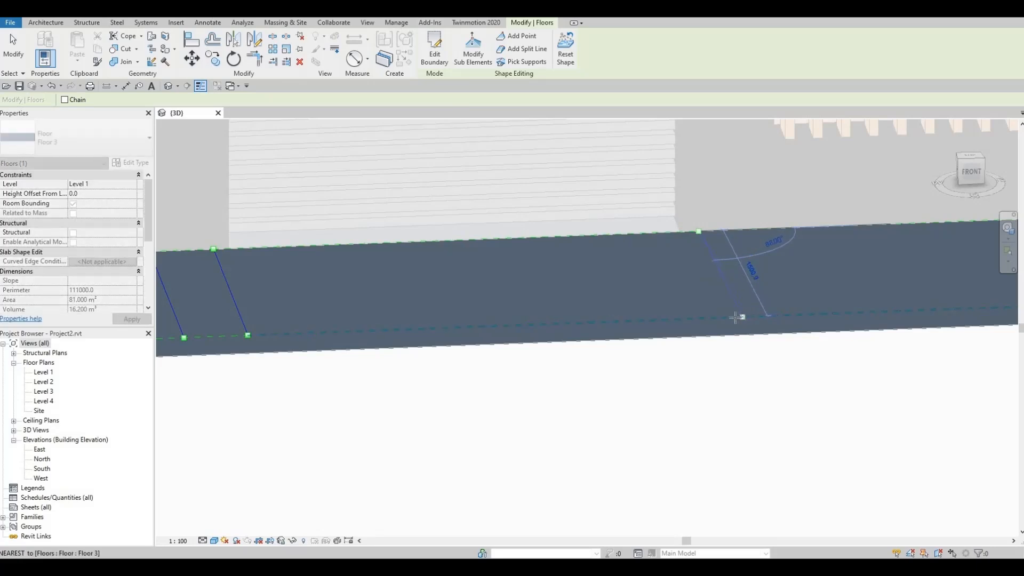
{"action": "left_click", "coordinate": [733, 317]}
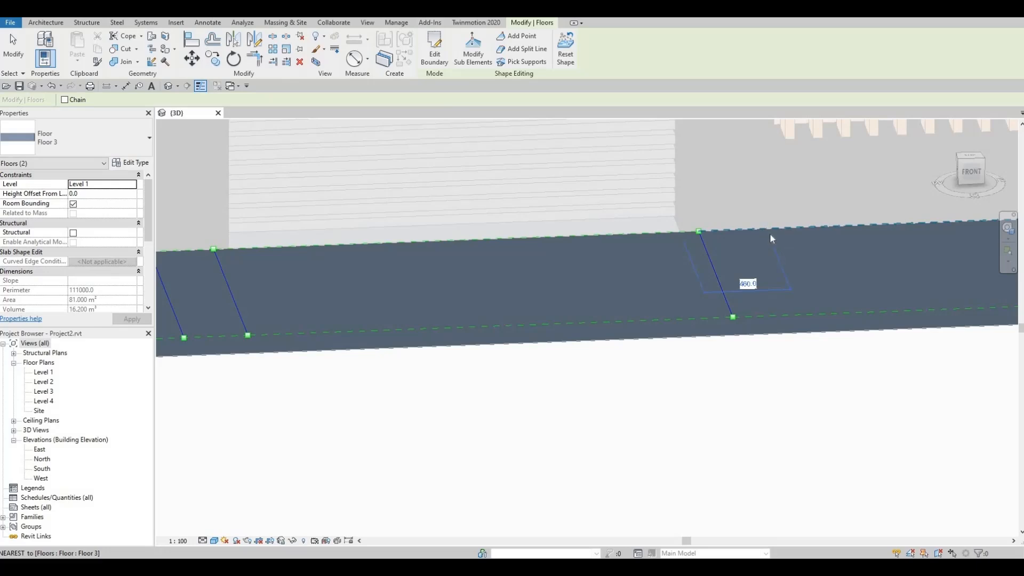
{"action": "key", "text": "Escape"}
{"action": "key", "text": "Escape"}
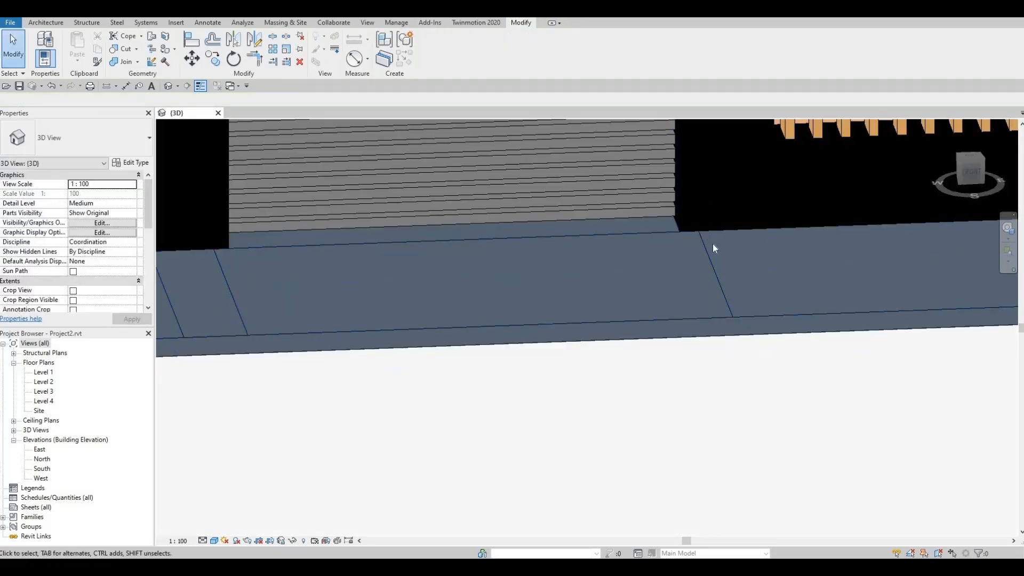
Add another split line at 90° across the pavement, farther from the gate on the orange-slat side, ending on the dashed line.
{"action": "left_click", "coordinate": [756, 318]}
{"action": "left_click", "coordinate": [526, 49]}
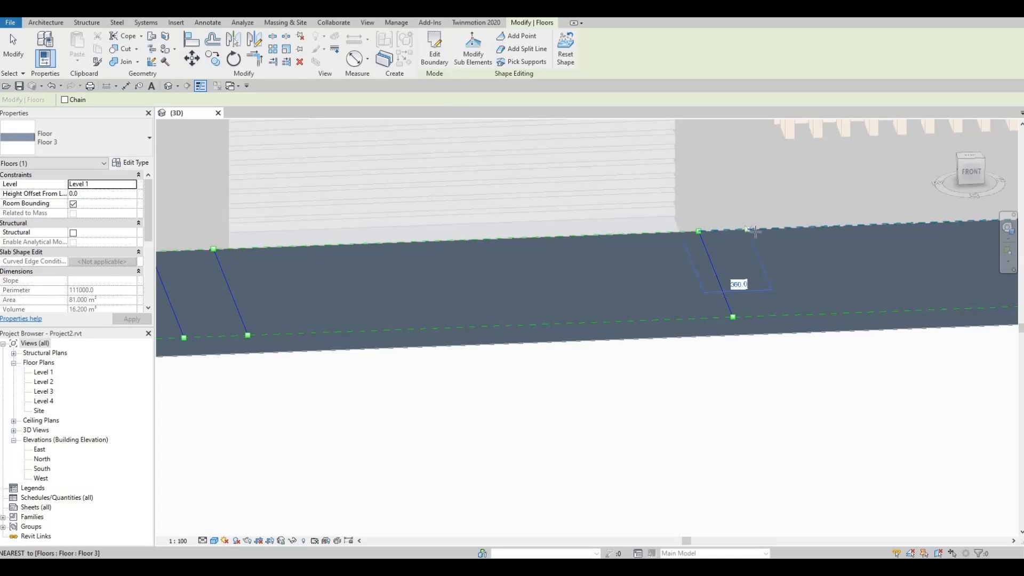
{"action": "left_click", "coordinate": [785, 298]}
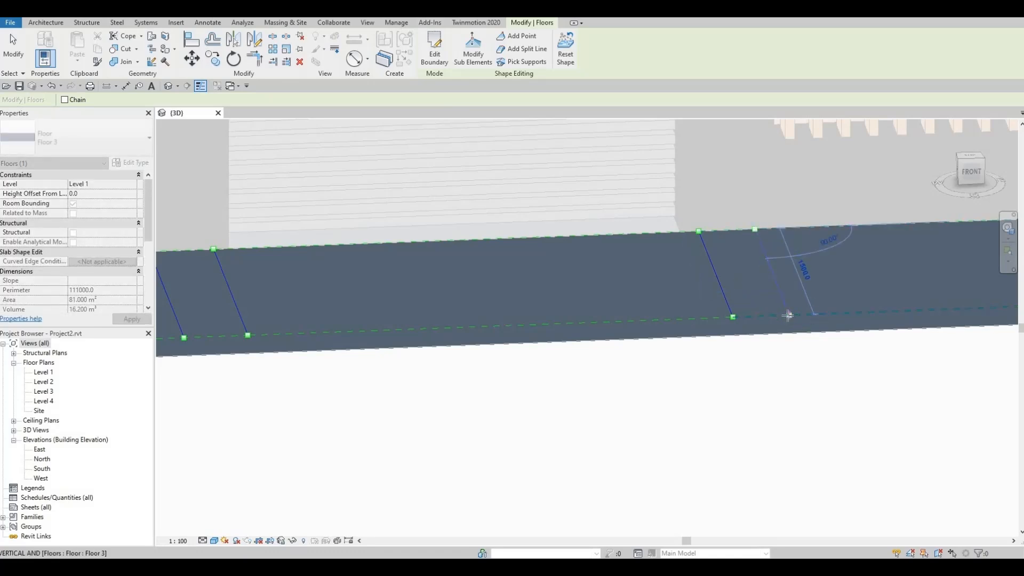
{"action": "left_click", "coordinate": [788, 315]}
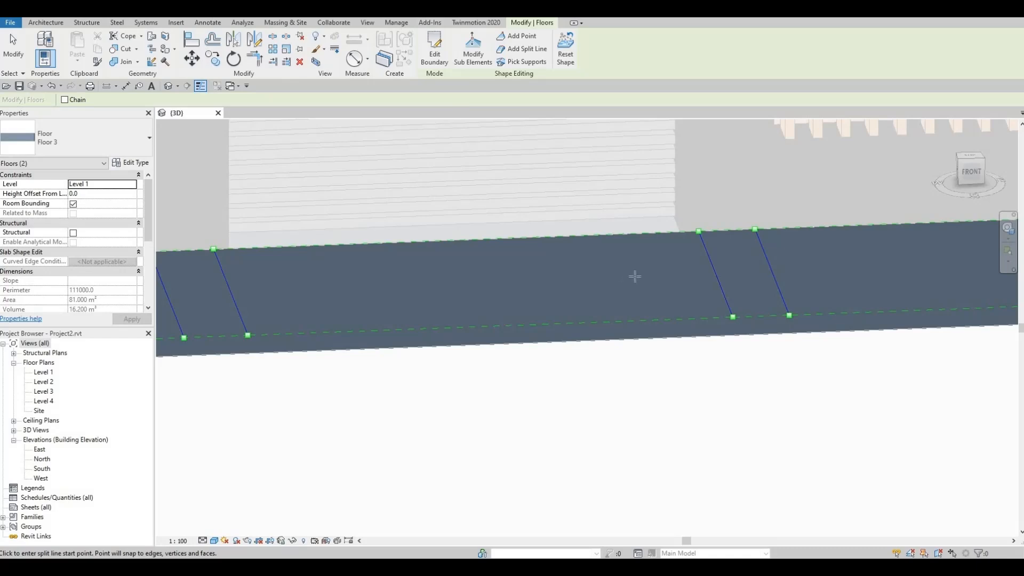
Set the elevation of the street-side end point to -100 on the gate-side split line near the yellow floor.
{"action": "left_click", "coordinate": [462, 46]}
{"action": "middle_click_drag", "start_coordinate": [522, 259], "coordinate": [546, 246]}
{"action": "scroll", "coordinate": [316, 353], "scroll_direction": "up", "scroll_amount": 1}
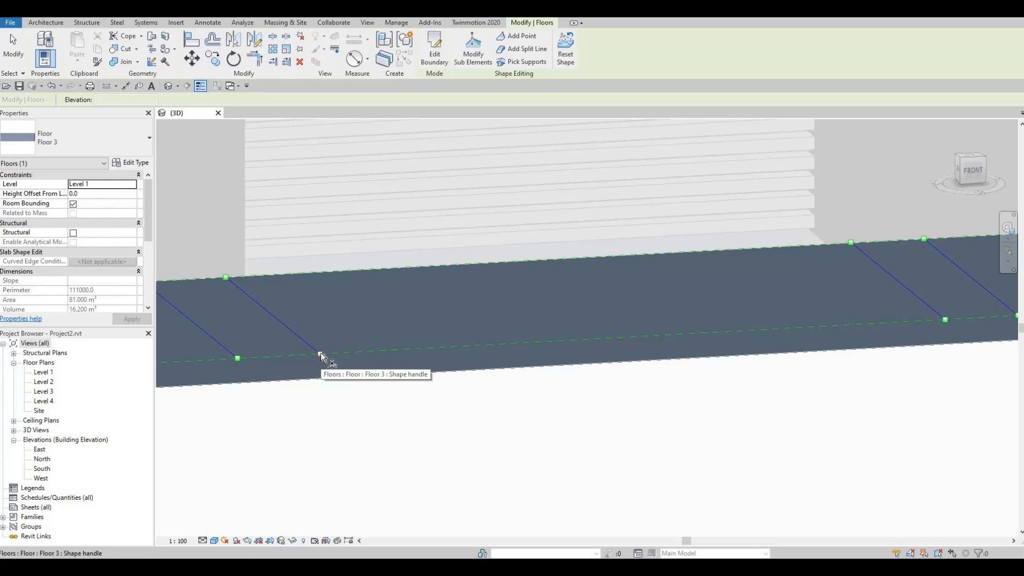
{"action": "left_click", "coordinate": [320, 354]}
{"action": "scroll", "coordinate": [306, 366], "scroll_direction": "up", "scroll_amount": 1}
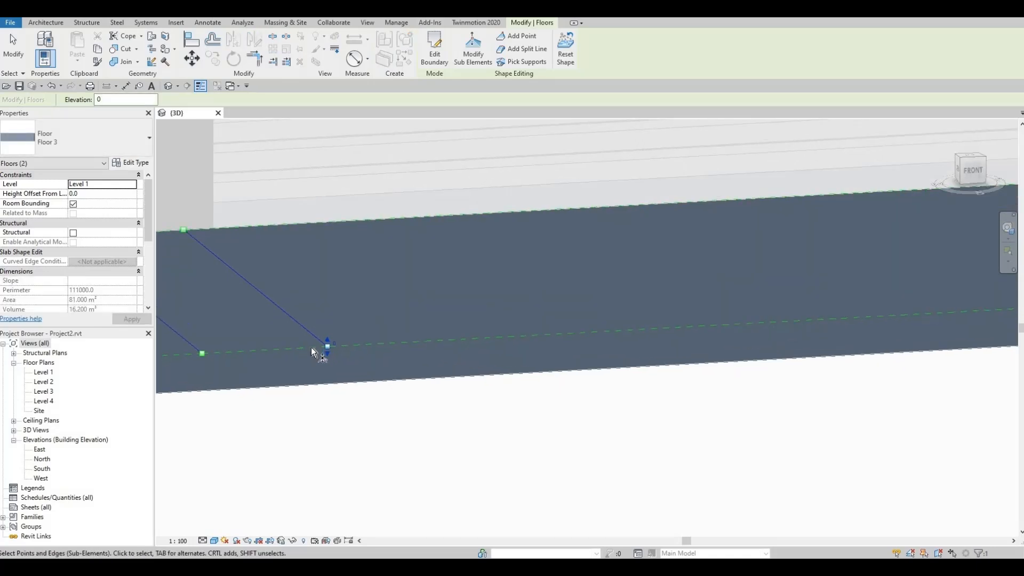
{"action": "scroll", "coordinate": [312, 347], "scroll_direction": "up", "scroll_amount": 2}
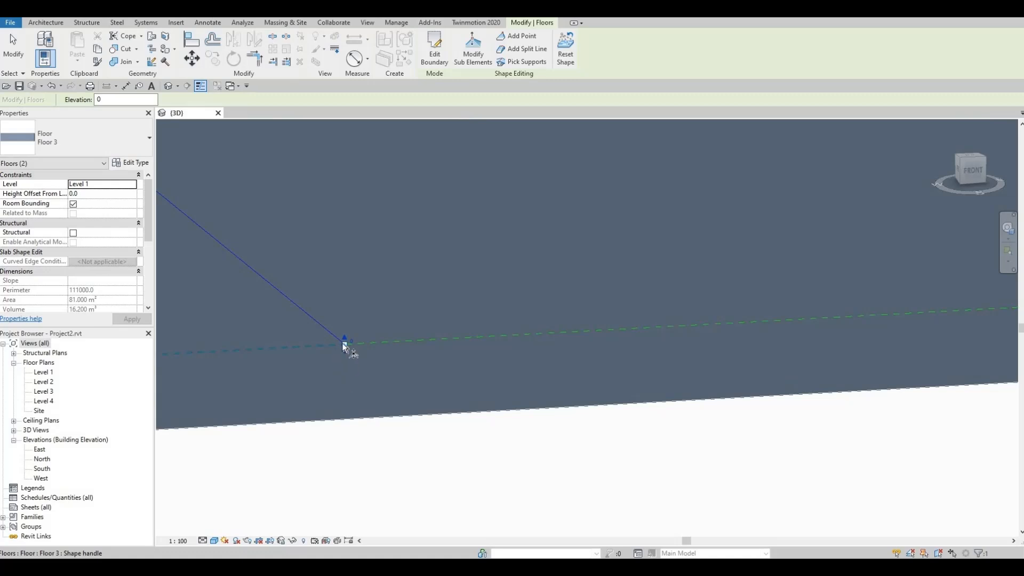
{"action": "middle_click_drag", "start_coordinate": [339, 344], "coordinate": [388, 328]}
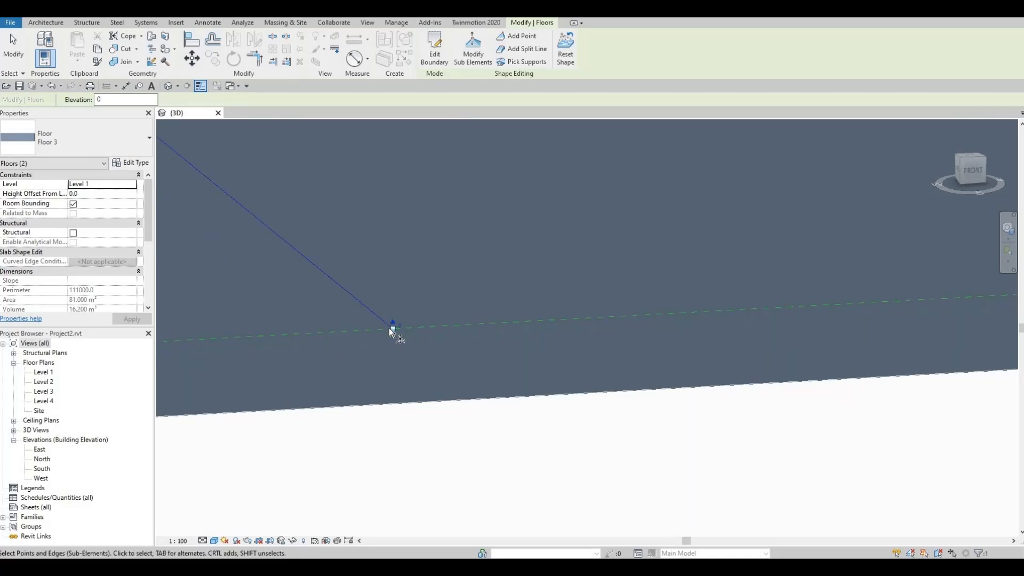
{"action": "scroll", "coordinate": [390, 328], "scroll_direction": "up", "scroll_amount": 1}
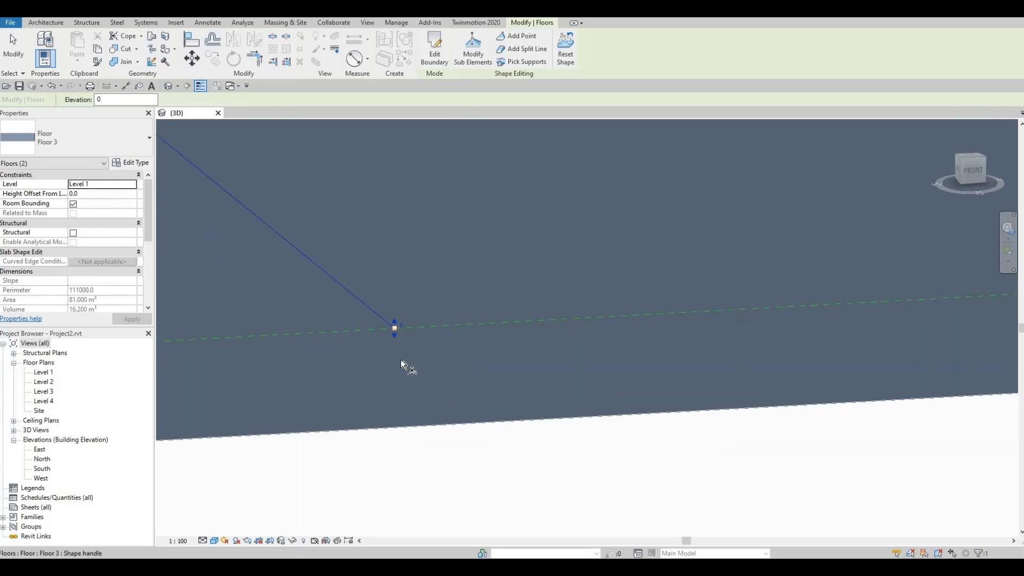
{"action": "left_click", "coordinate": [404, 327]}
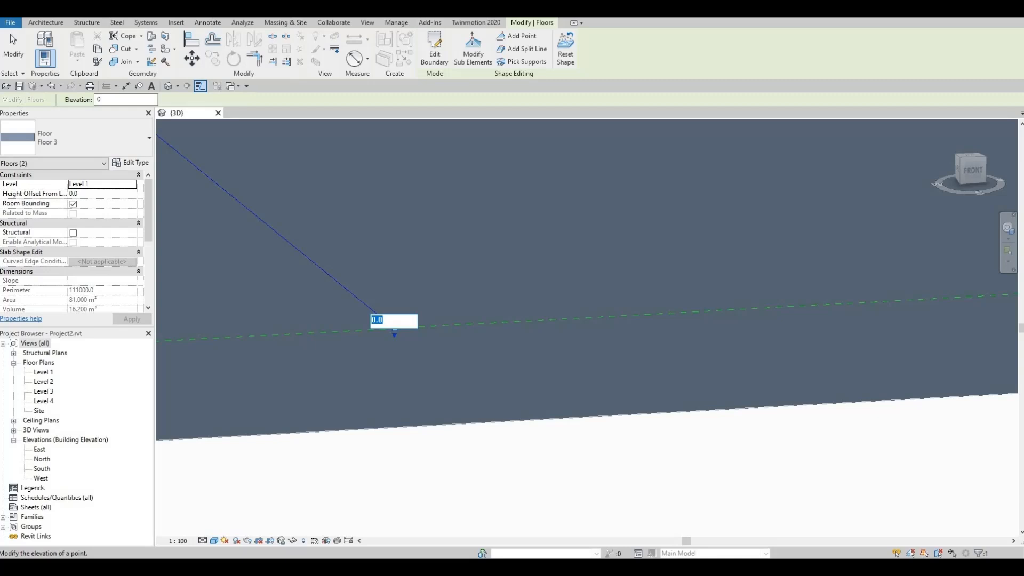
{"action": "type", "text": "100"}
{"action": "key", "text": "Return"}
{"action": "scroll", "coordinate": [395, 330], "scroll_direction": "down", "scroll_amount": 4}
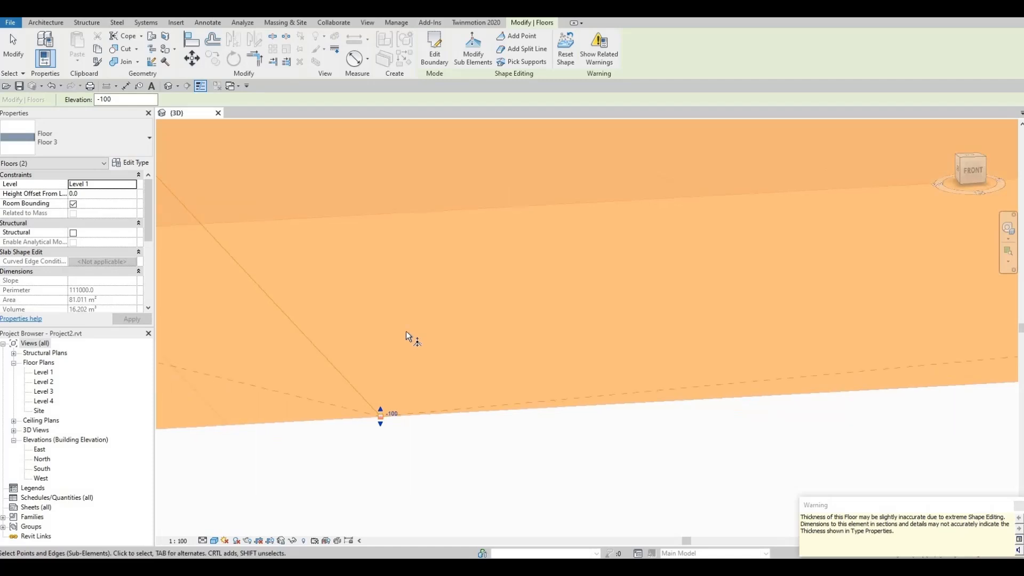
Set the elevation of that same split line's inner end point, at the foot of the gate post, to -100.
{"action": "middle_click_drag", "start_coordinate": [654, 322], "coordinate": [573, 366]}
{"action": "middle_click_drag", "start_coordinate": [374, 302], "coordinate": [631, 339]}
{"action": "scroll", "coordinate": [426, 298], "scroll_direction": "up", "scroll_amount": 1}
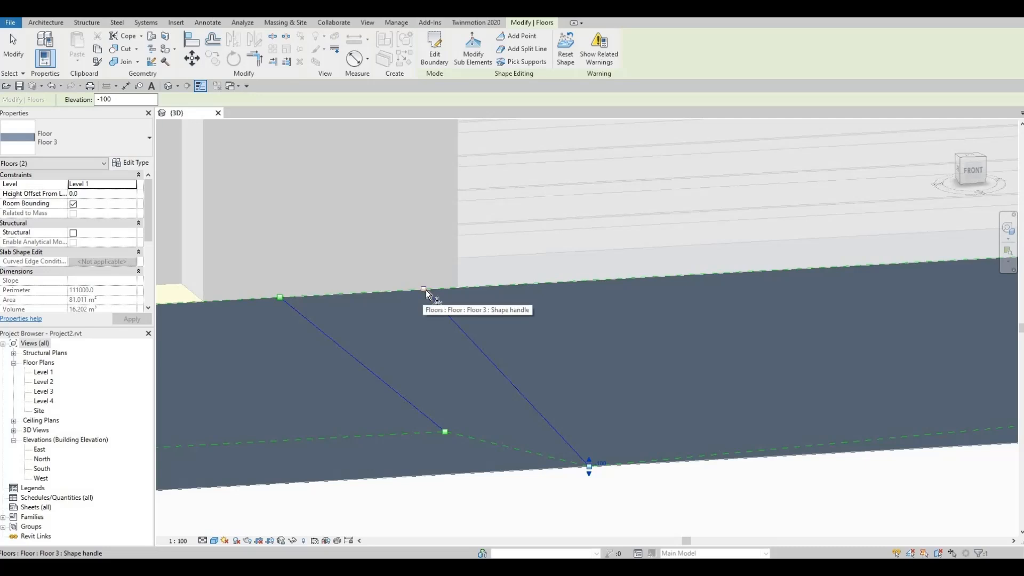
{"action": "left_click", "coordinate": [424, 289]}
{"action": "scroll", "coordinate": [425, 291], "scroll_direction": "up", "scroll_amount": 2}
{"action": "scroll", "coordinate": [430, 289], "scroll_direction": "up", "scroll_amount": 1}
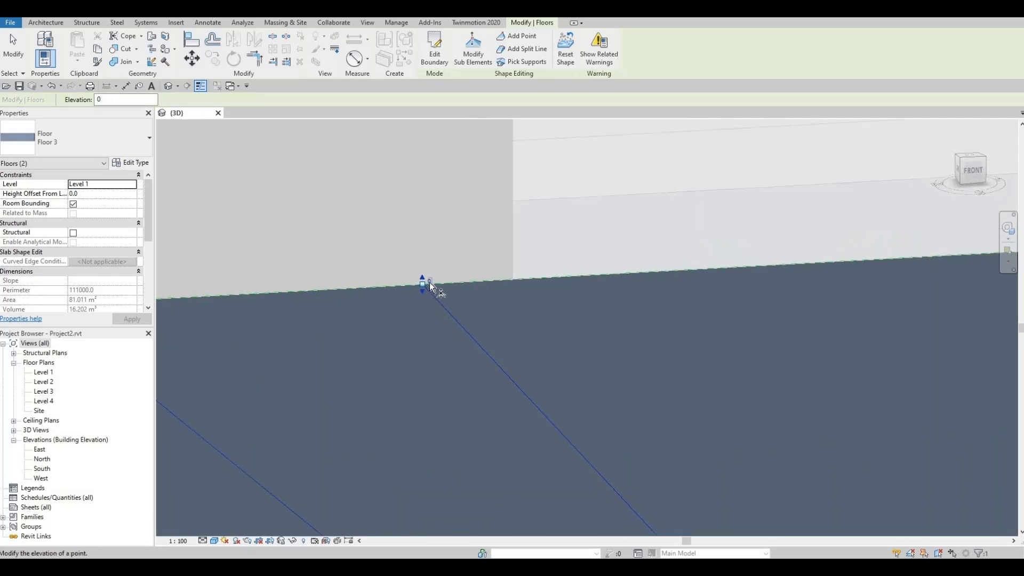
{"action": "left_click", "coordinate": [430, 283]}
{"action": "type", "text": "-100"}
{"action": "key", "text": "Return"}
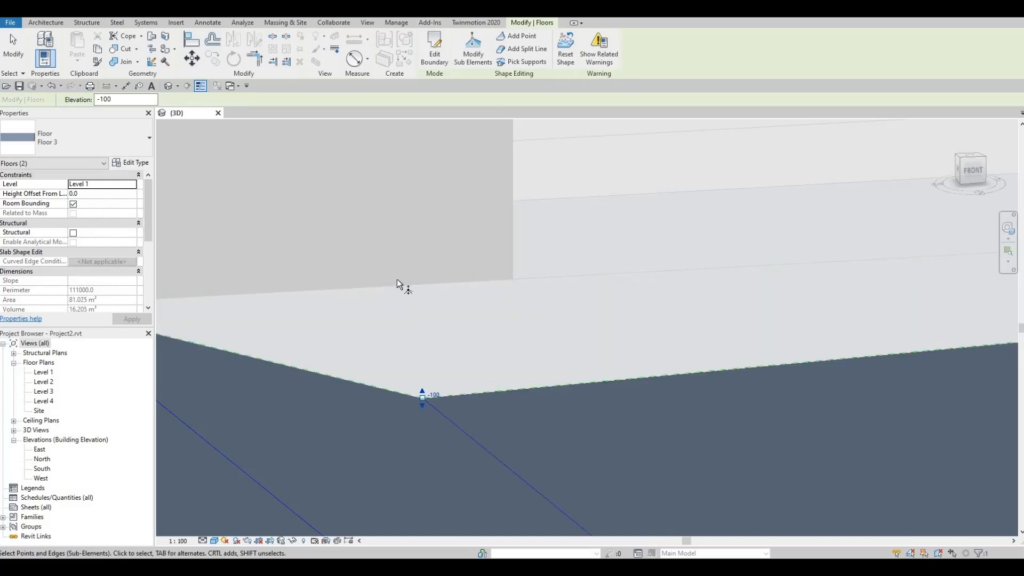
Set the elevation of the street-side end point to -100 on the gate-side split line near the orange slats.
{"action": "scroll", "coordinate": [396, 286], "scroll_direction": "down", "scroll_amount": 6}
{"action": "middle_click_drag", "start_coordinate": [459, 363], "coordinate": [404, 385]}
{"action": "middle_click_drag", "start_coordinate": [894, 321], "coordinate": [741, 348]}
{"action": "scroll", "coordinate": [749, 369], "scroll_direction": "up", "scroll_amount": 1}
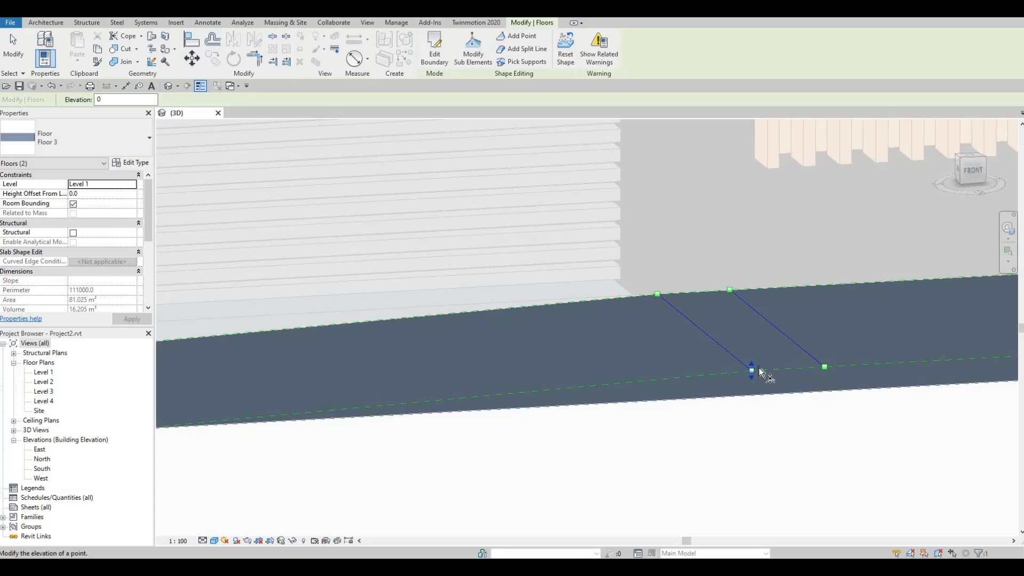
{"action": "left_click", "coordinate": [759, 367]}
{"action": "key", "text": "BackSpace"}
{"action": "type", "text": "-100"}
{"action": "key", "text": "Return"}
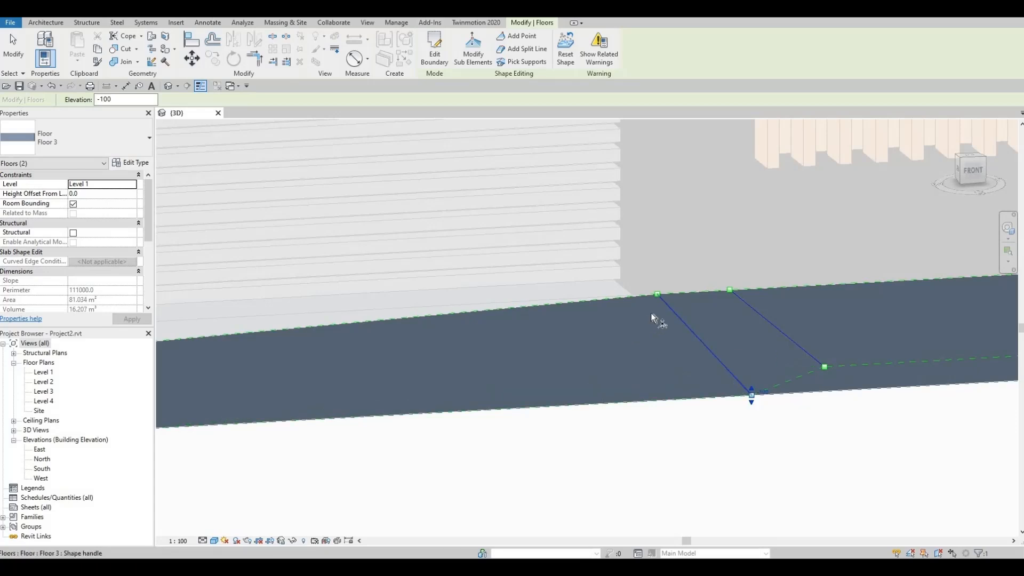
Set the inner end point of the gate-side split line near the orange slats to elevation -100 and finish the shape edit.
{"action": "left_click", "coordinate": [702, 344]}
{"action": "scroll", "coordinate": [660, 302], "scroll_direction": "up", "scroll_amount": 2}
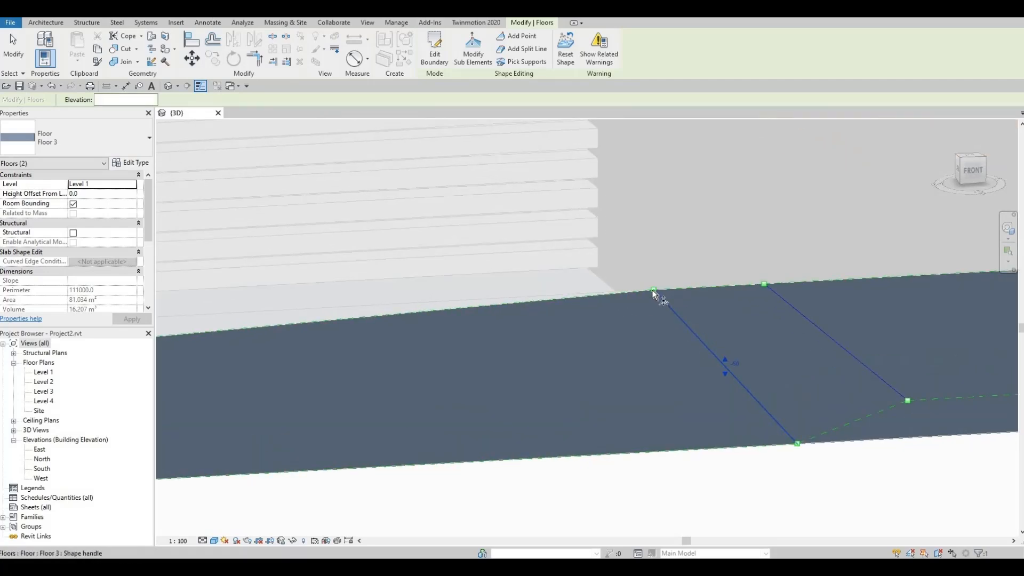
{"action": "scroll", "coordinate": [658, 276], "scroll_direction": "up", "scroll_amount": 6}
{"action": "key", "text": "Escape"}
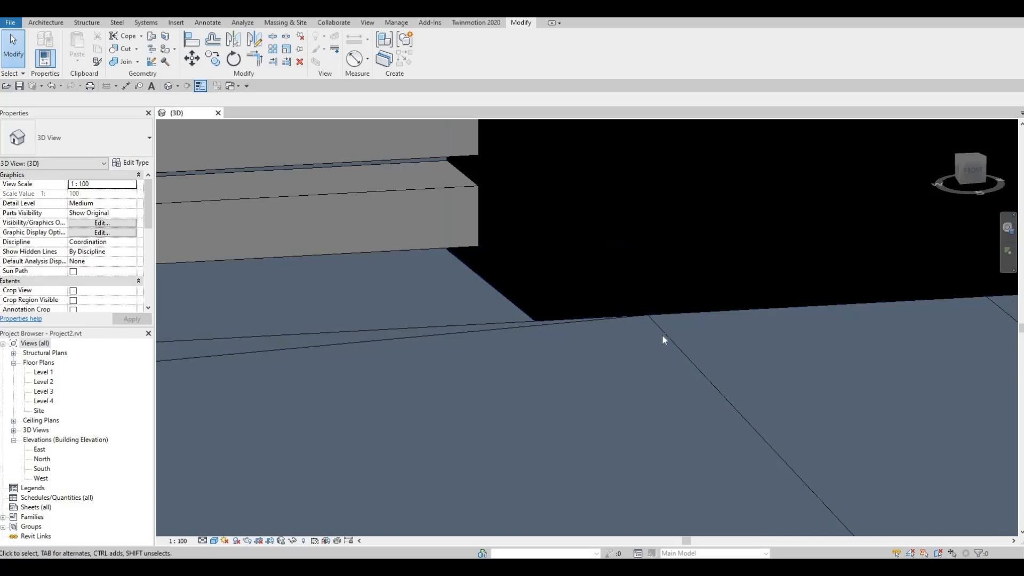
{"action": "left_click", "coordinate": [663, 336]}
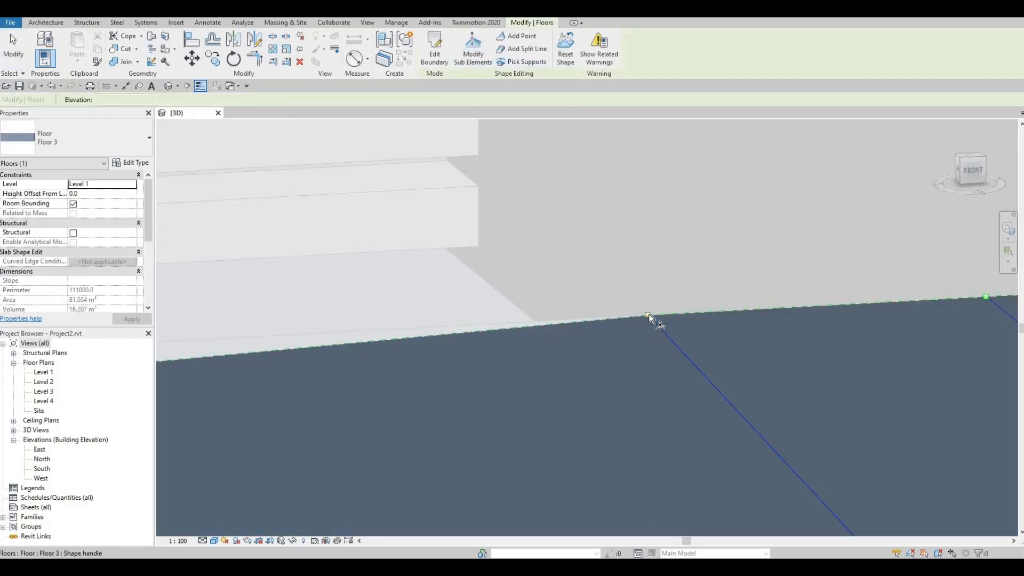
{"action": "left_click", "coordinate": [648, 315]}
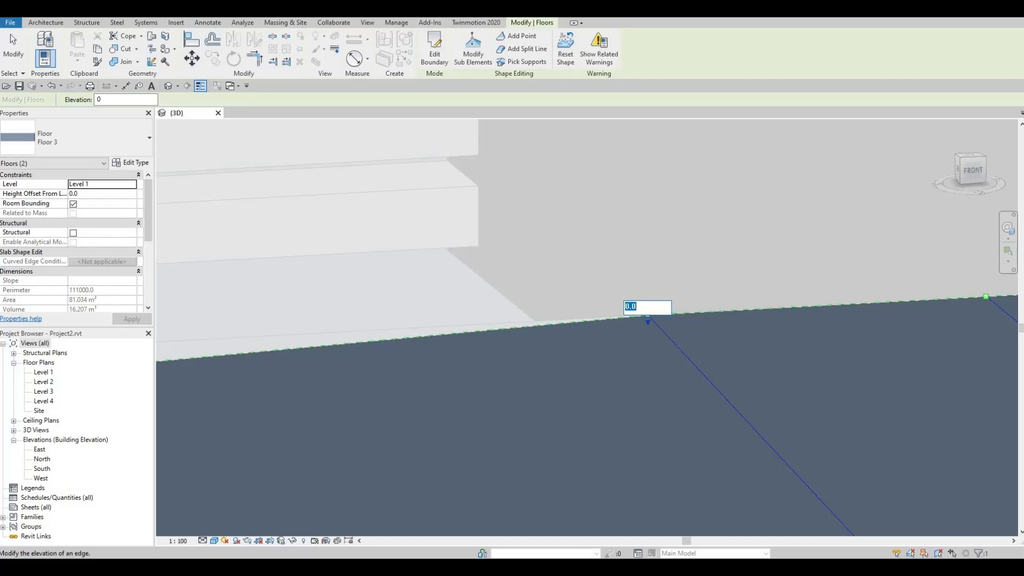
{"action": "key", "text": "Return"}
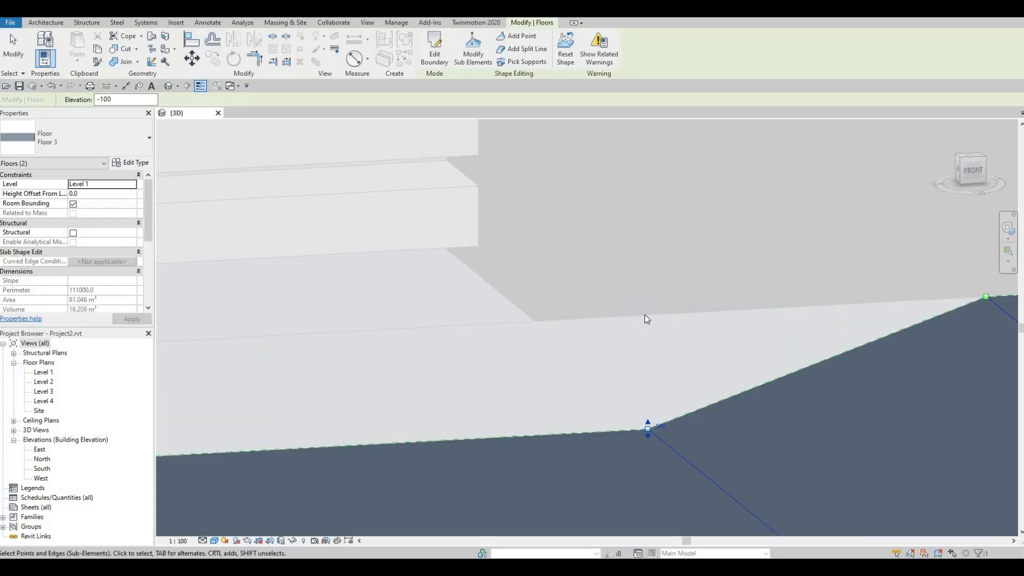
{"action": "key", "text": "Escape"}
Add a split line to the driveway floor just behind the slatted gate, running parallel to it from the floor's side boundary across the gate opening.
{"action": "middle_click_drag", "start_coordinate": [639, 318], "coordinate": [552, 274], "text": "shift"}
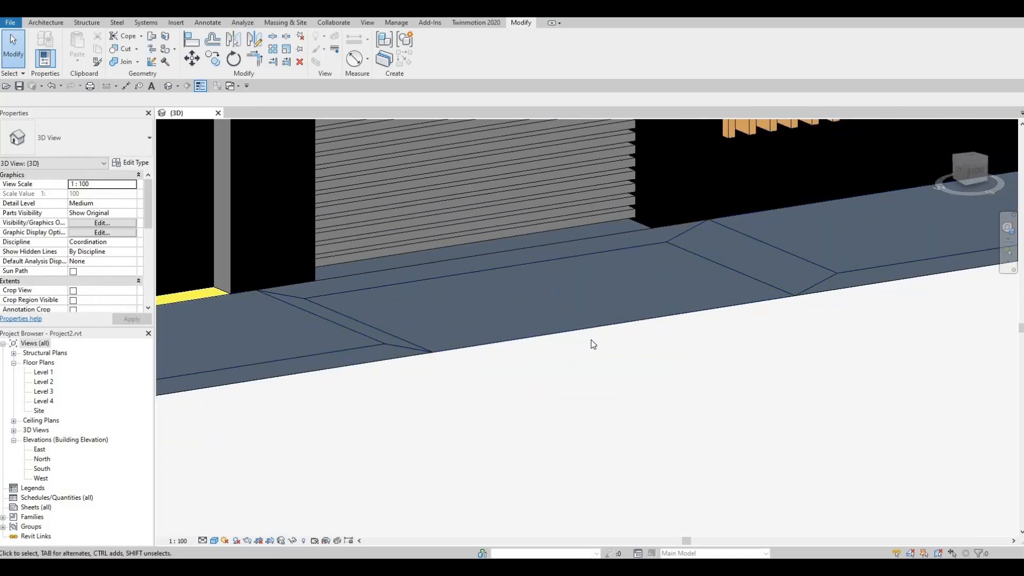
{"action": "middle_click_drag", "start_coordinate": [593, 338], "coordinate": [413, 311], "text": "shift"}
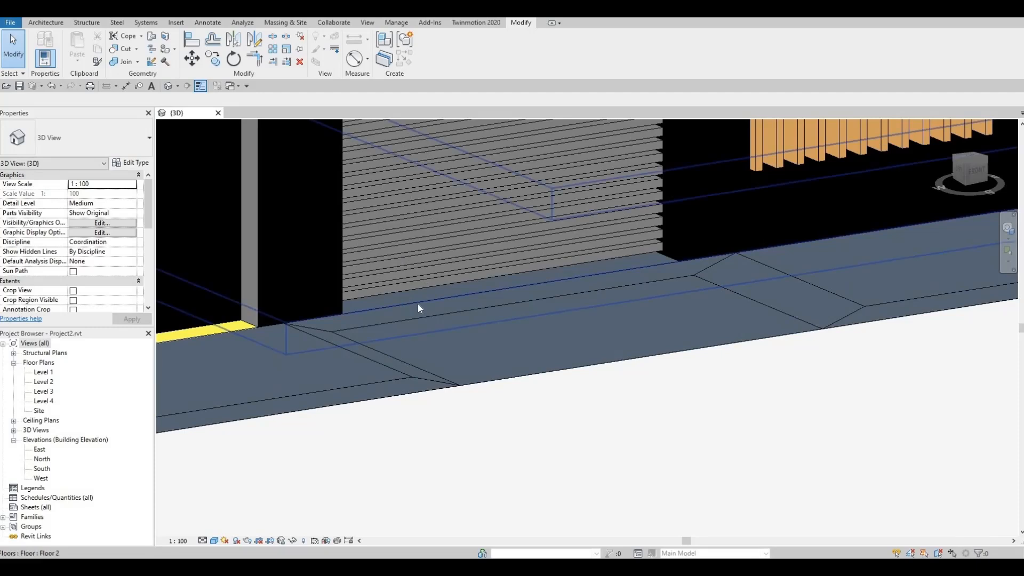
{"action": "middle_click_drag", "start_coordinate": [394, 265], "coordinate": [491, 306], "text": "shift"}
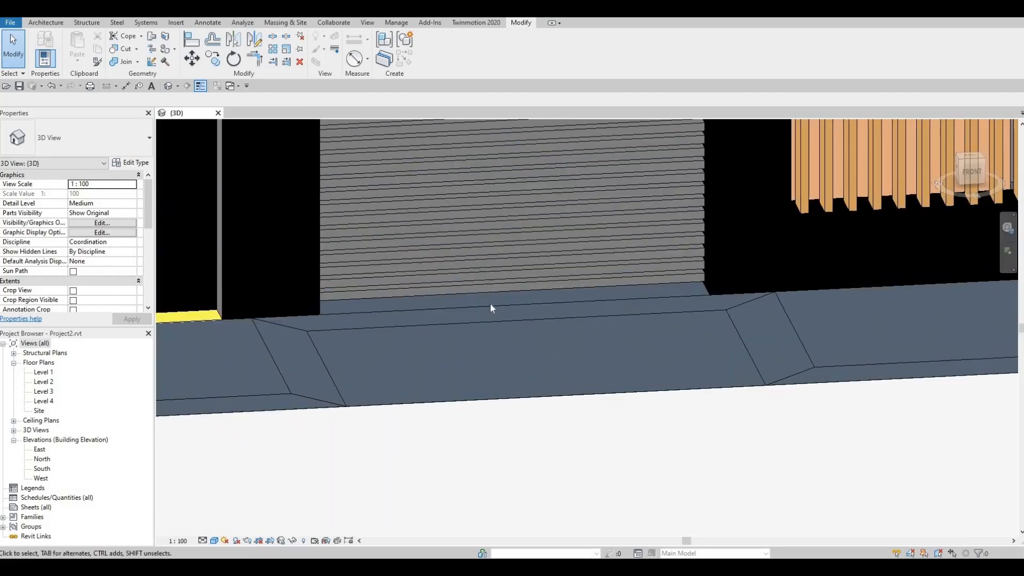
{"action": "left_click", "coordinate": [490, 307]}
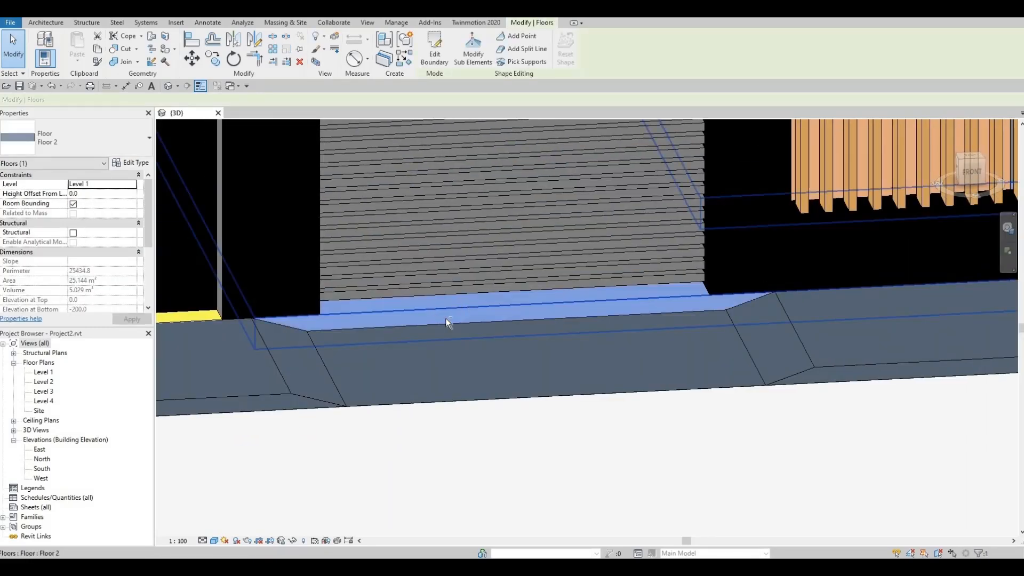
{"action": "middle_click_drag", "start_coordinate": [533, 327], "coordinate": [520, 222], "text": "shift"}
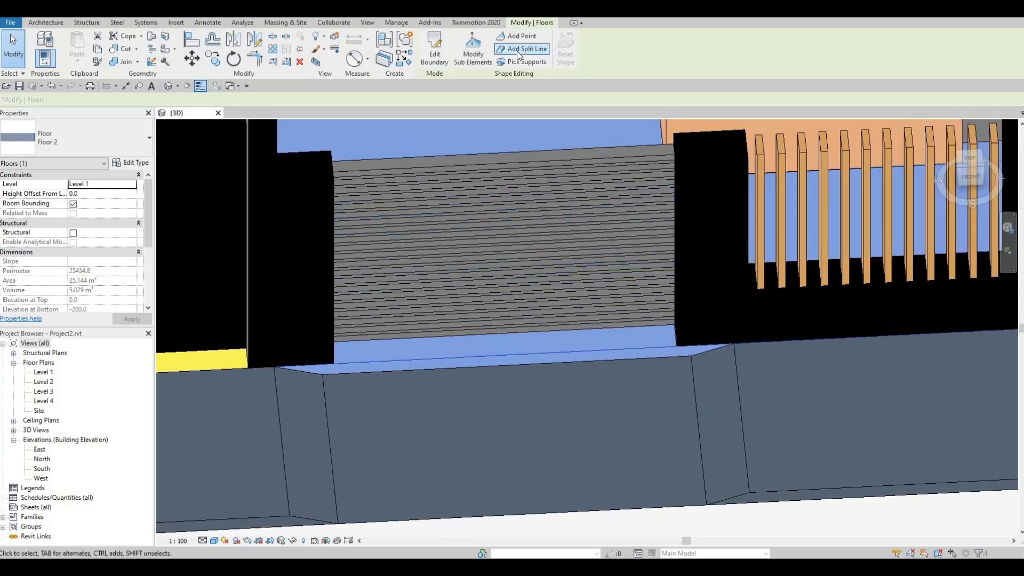
{"action": "left_click", "coordinate": [518, 51]}
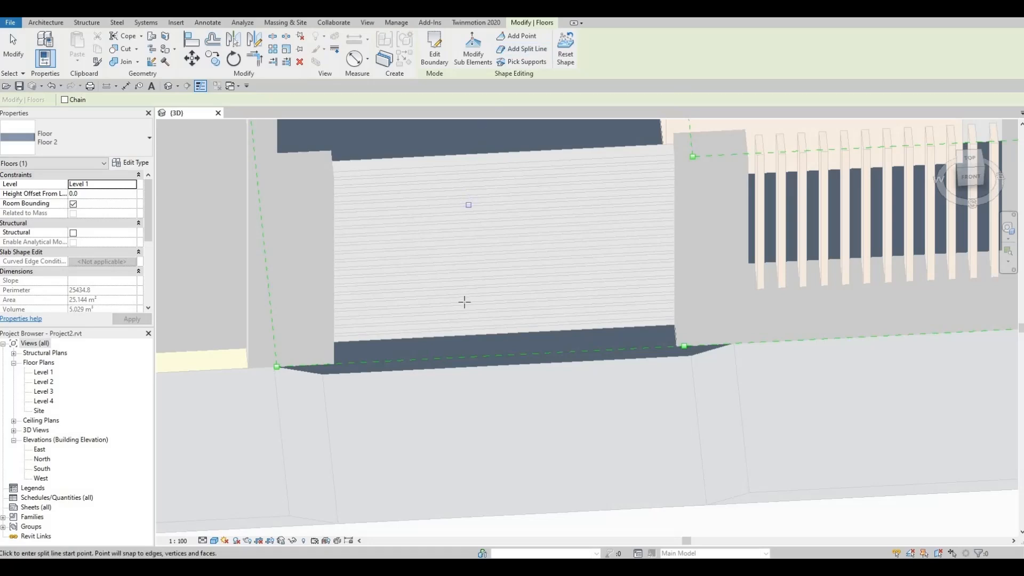
{"action": "middle_click_drag", "start_coordinate": [450, 318], "coordinate": [436, 298], "text": "shift"}
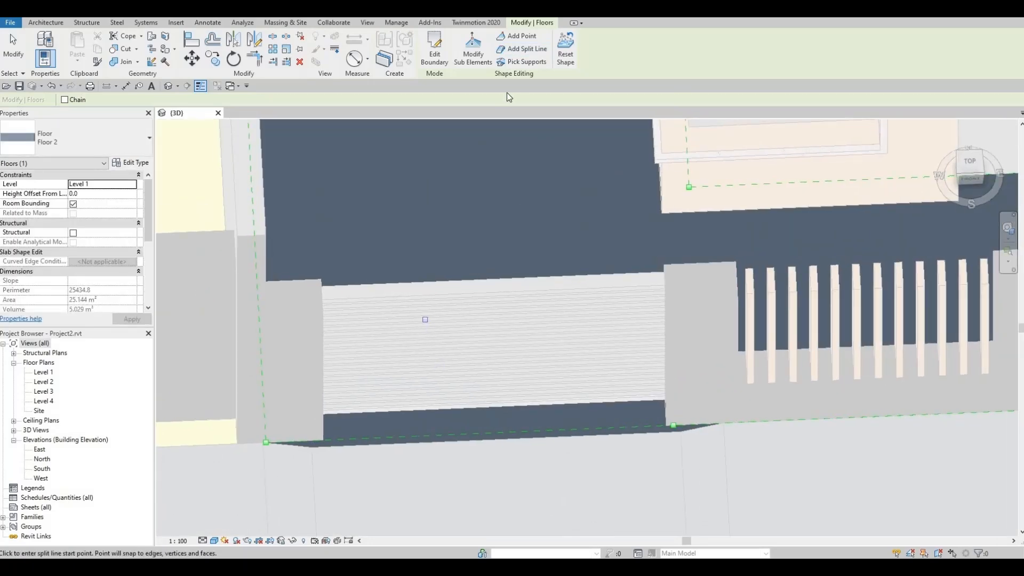
{"action": "left_click", "coordinate": [520, 49]}
{"action": "middle_click_drag", "start_coordinate": [353, 304], "coordinate": [303, 226], "text": "shift"}
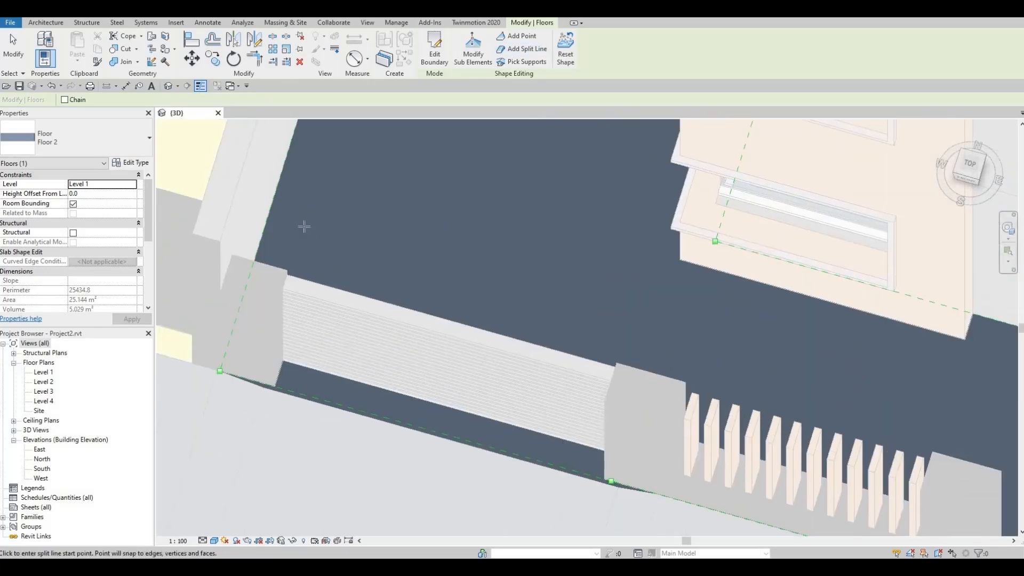
{"action": "left_click", "coordinate": [263, 234]}
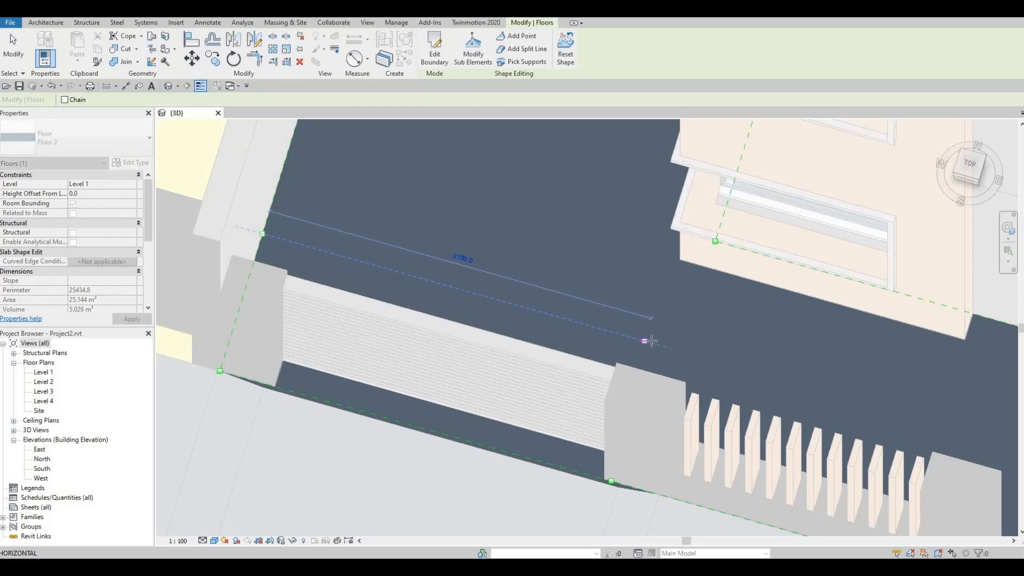
{"action": "left_click", "coordinate": [653, 343]}
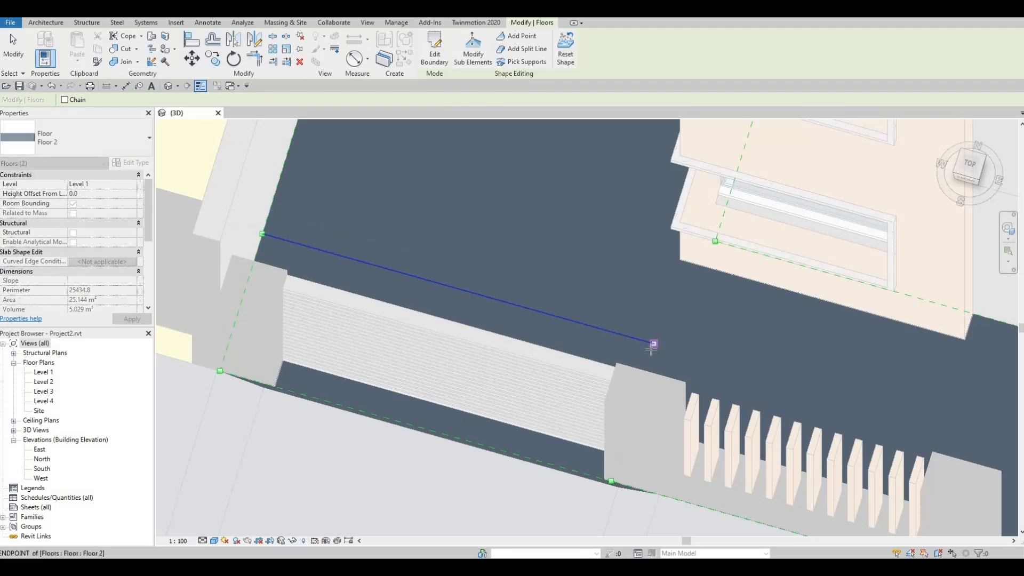
Add a second split line parallel to the first, slightly closer to the gate and spanning the same width.
{"action": "left_click", "coordinate": [255, 254]}
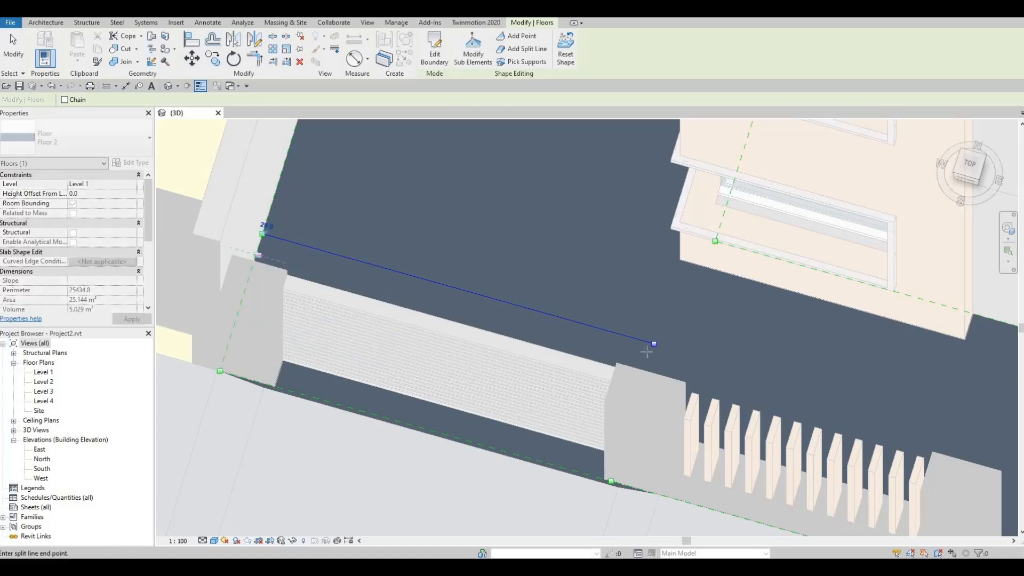
{"action": "left_click", "coordinate": [647, 365]}
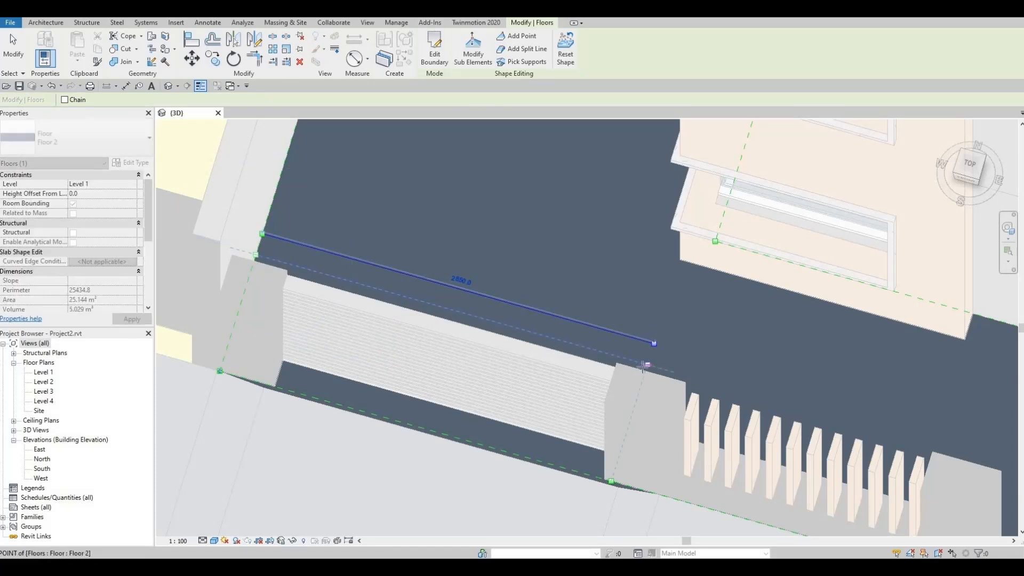
{"action": "left_click", "coordinate": [619, 378]}
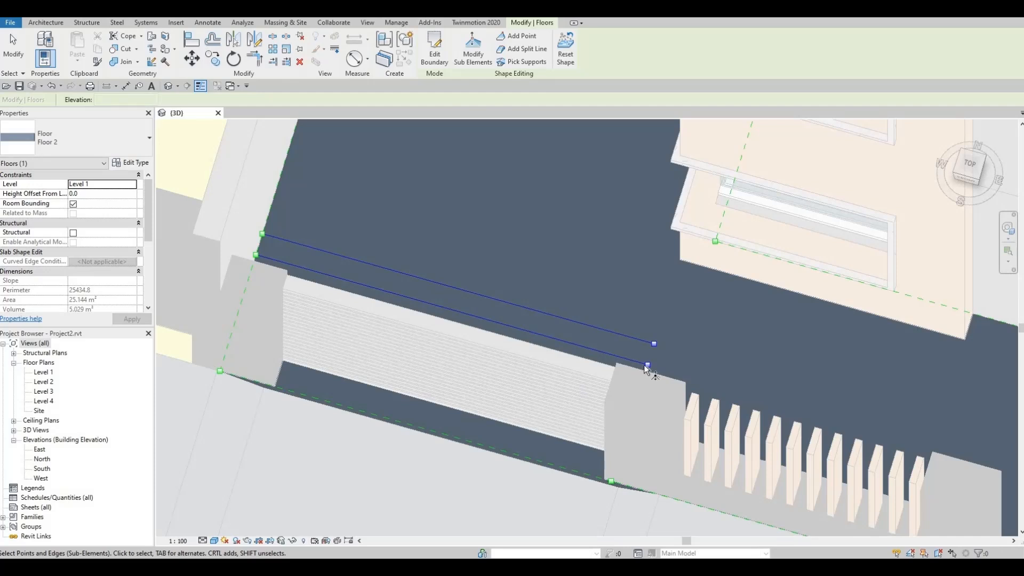
Set the driveway floor's street-side corner at the gate post near the orange slats to elevation -100.
{"action": "left_click", "coordinate": [463, 64]}
{"action": "middle_click_drag", "start_coordinate": [597, 430], "coordinate": [770, 480], "text": "shift"}
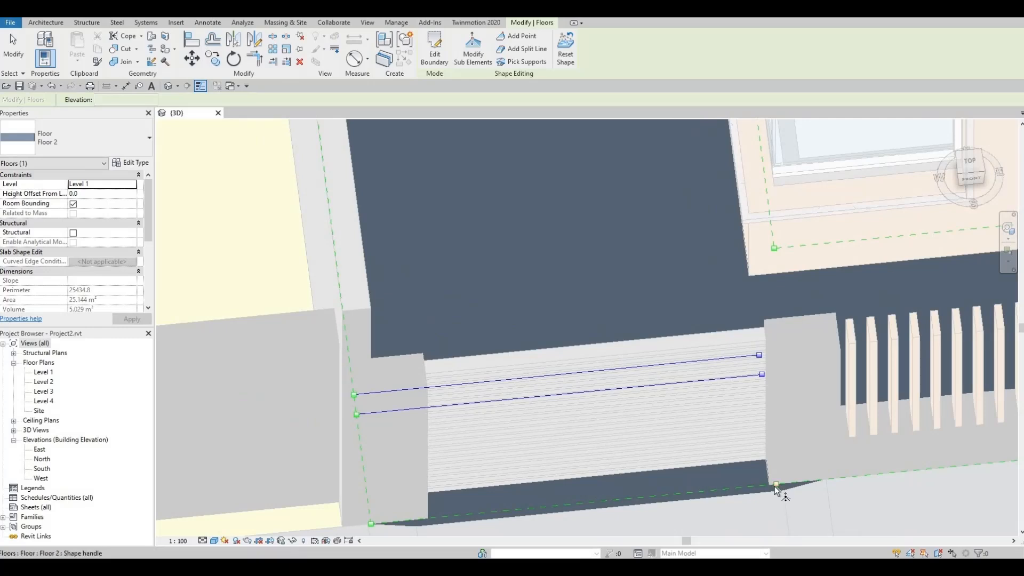
{"action": "left_click", "coordinate": [775, 484]}
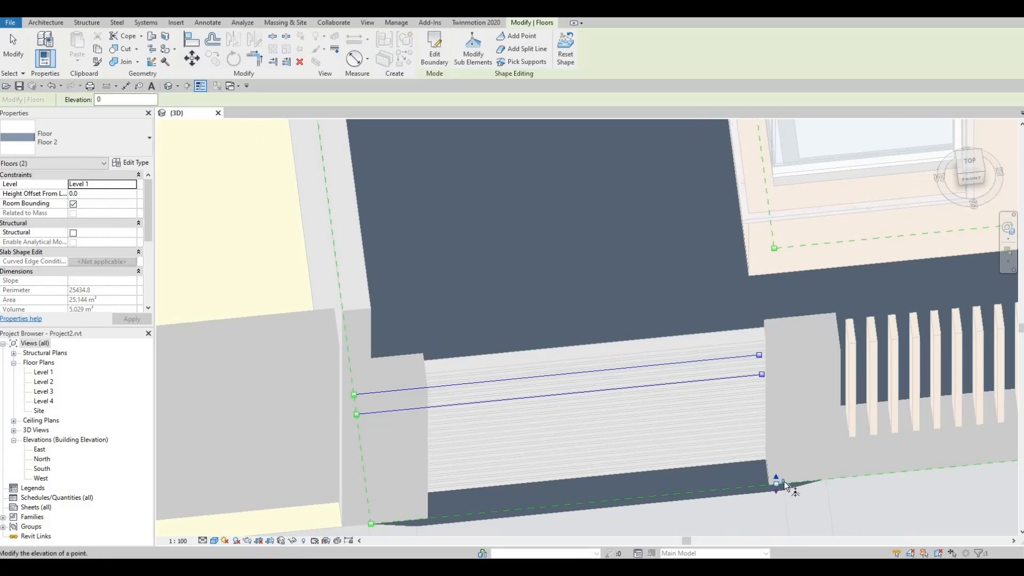
{"action": "left_click", "coordinate": [782, 481]}
{"action": "key", "text": "Return"}
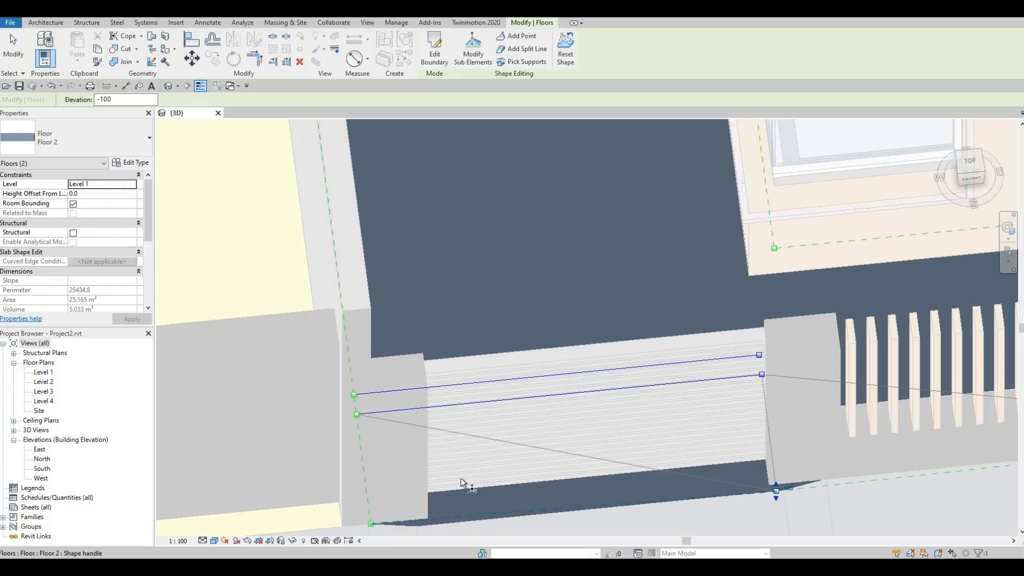
Set the driveway floor's street-side corner at the gate post near the yellow floor to elevation -100 and finish the shape edit.
{"action": "middle_click_drag", "start_coordinate": [475, 440], "coordinate": [485, 386]}
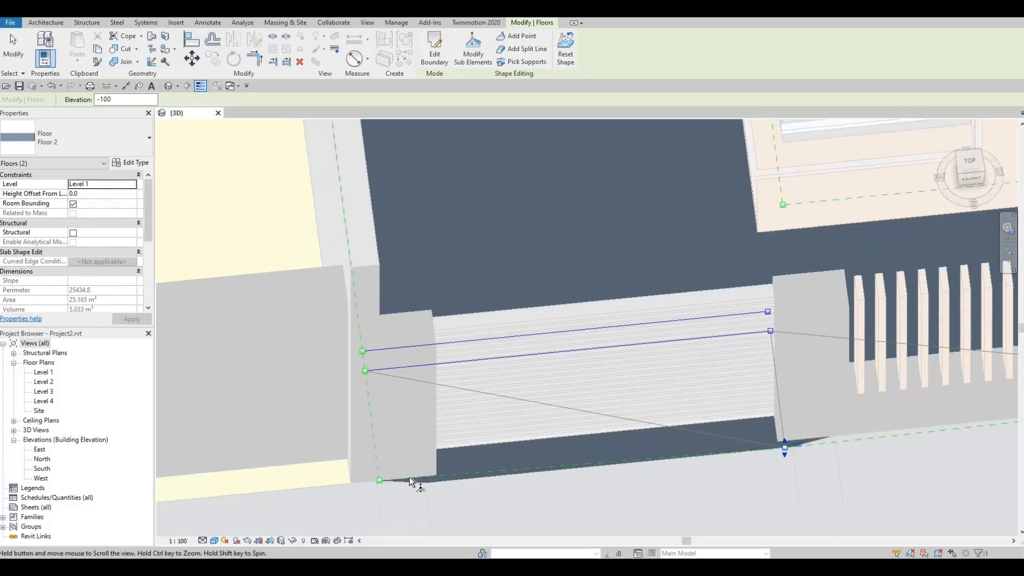
{"action": "left_click", "coordinate": [382, 470]}
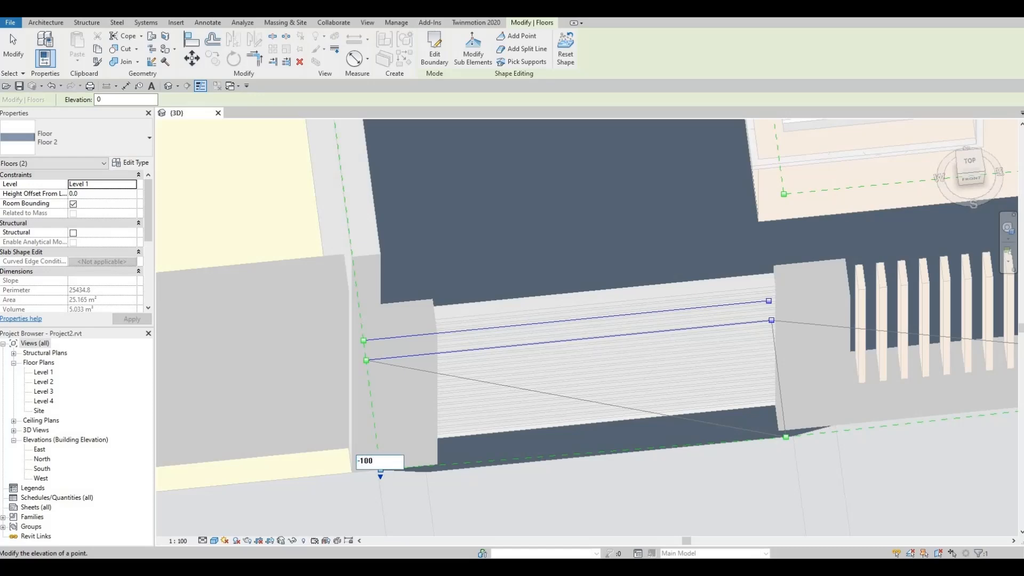
{"action": "key", "text": "Return"}
{"action": "key", "text": "Escape"}
{"action": "key", "text": "Escape"}
Stretch the base of the gate post beside the orange slats downward until it sinks into the lowered ramp.
{"action": "middle_click_drag", "start_coordinate": [516, 427], "coordinate": [666, 225], "text": "shift"}
{"action": "left_click", "coordinate": [684, 264]}
{"action": "middle_click_drag", "start_coordinate": [683, 264], "coordinate": [572, 235], "text": "shift"}
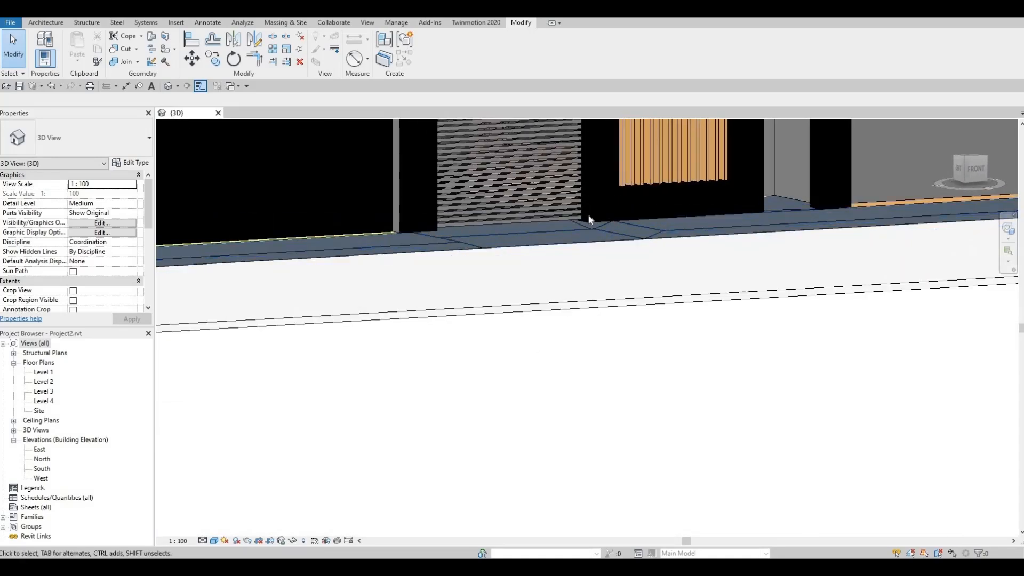
{"action": "scroll", "coordinate": [572, 235], "scroll_direction": "up", "scroll_amount": 5}
{"action": "left_click", "coordinate": [572, 241]}
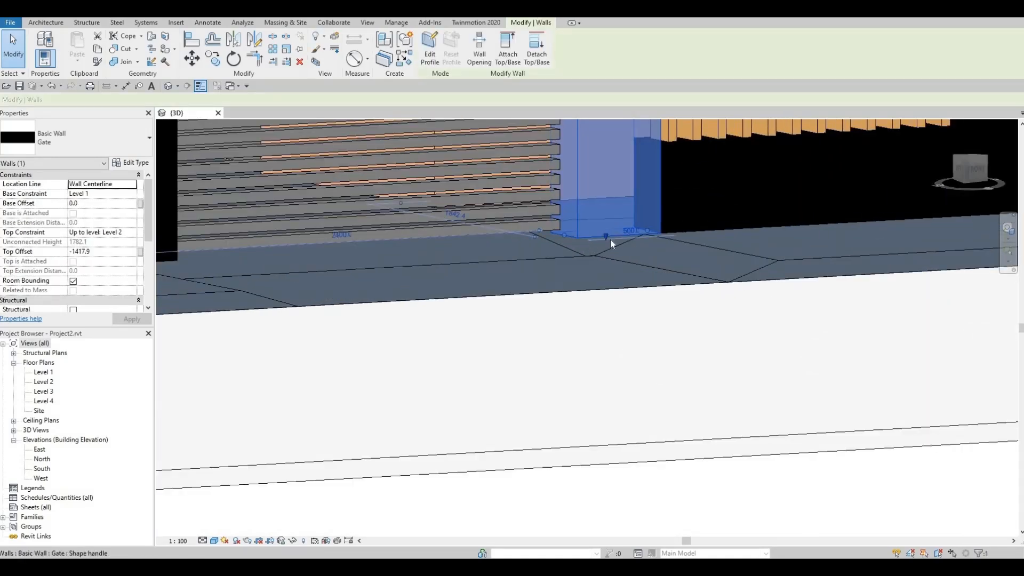
{"action": "left_click_drag", "start_coordinate": [605, 238], "coordinate": [615, 276]}
{"action": "left_click", "coordinate": [615, 281]}
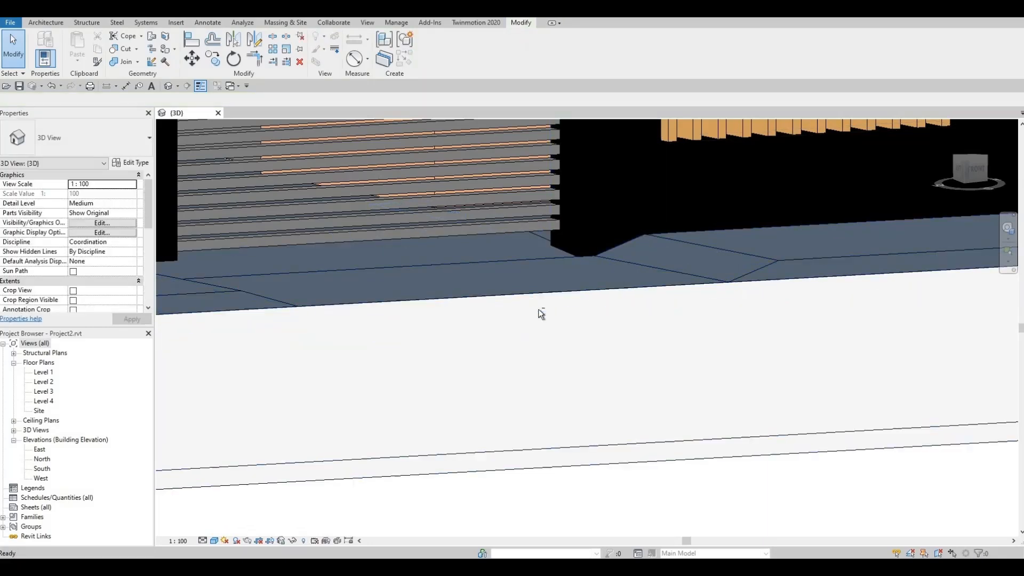
Extend the base of the gate post beside the yellow floor downward to close the gap above the ramp.
{"action": "scroll", "coordinate": [537, 309], "scroll_direction": "down", "scroll_amount": 2}
{"action": "middle_click_drag", "start_coordinate": [498, 319], "coordinate": [503, 327], "text": "shift"}
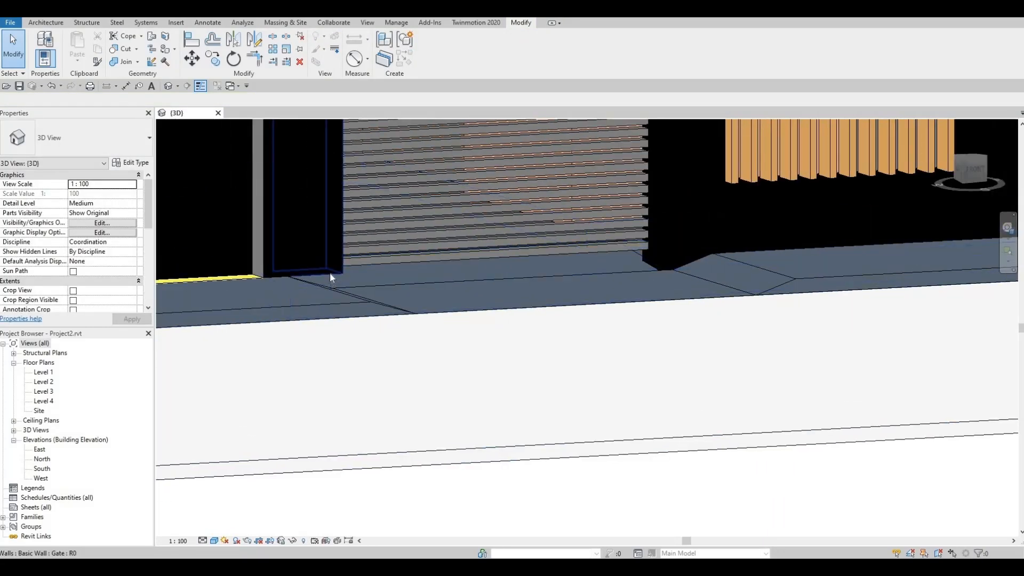
{"action": "left_click", "coordinate": [320, 278]}
{"action": "left_click_drag", "start_coordinate": [308, 277], "coordinate": [313, 297]}
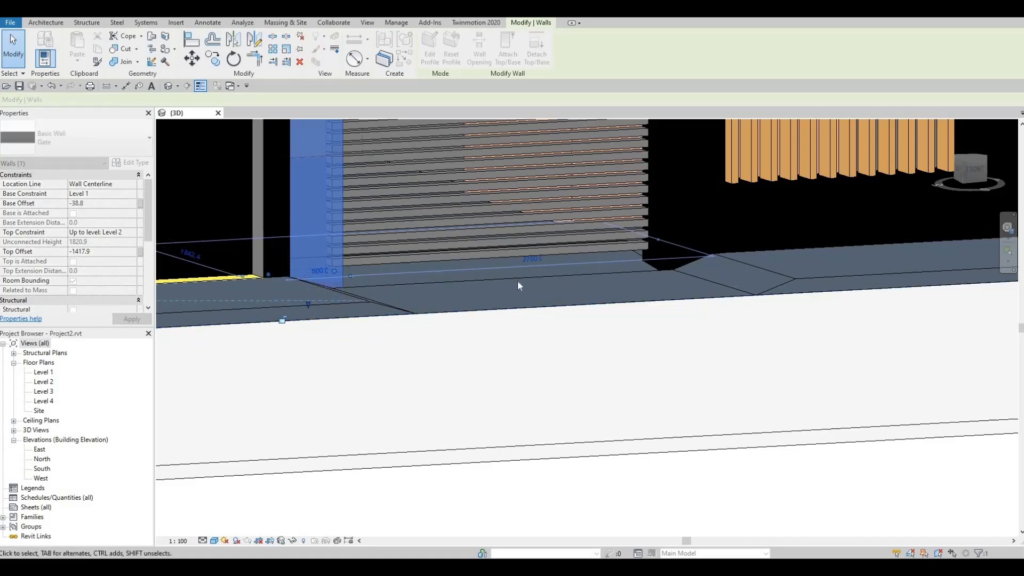
{"action": "left_click", "coordinate": [518, 282]}
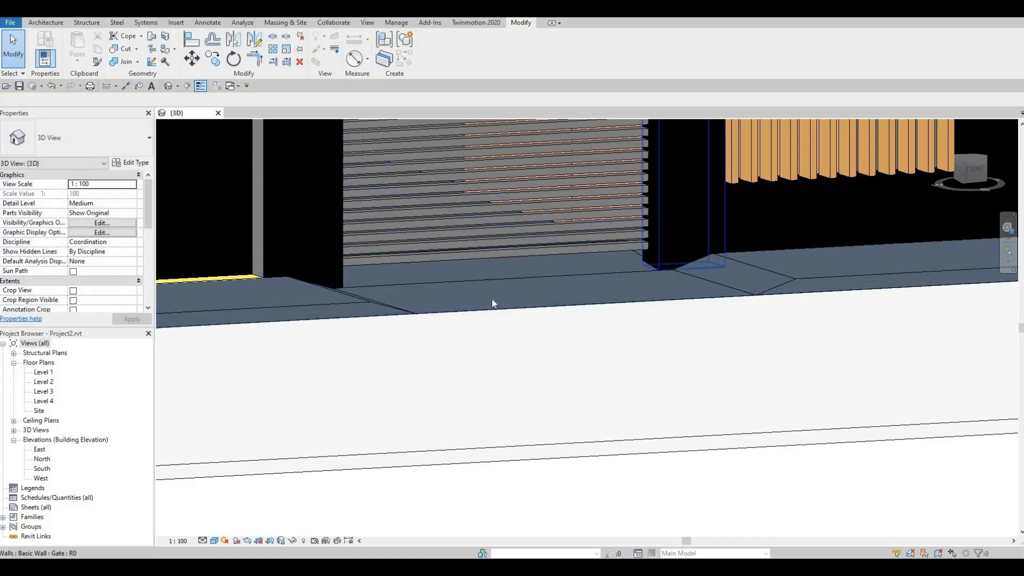
Examine both gate post bases and the sloped pavement transitions on either side of the gate.
{"action": "middle_click_drag", "start_coordinate": [663, 269], "coordinate": [812, 338], "text": "shift"}
{"action": "left_click", "coordinate": [814, 344]}
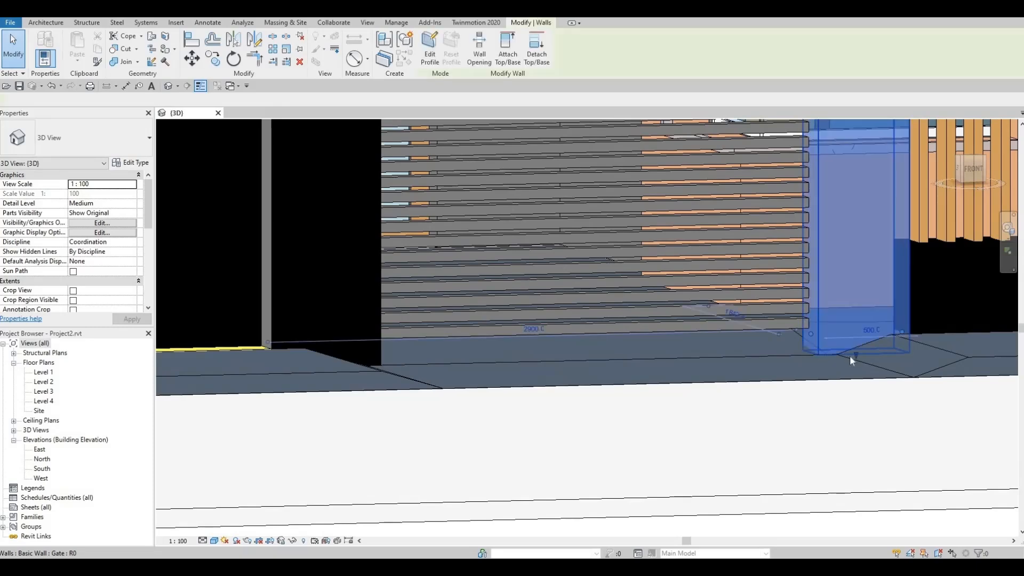
{"action": "key", "text": "Escape"}
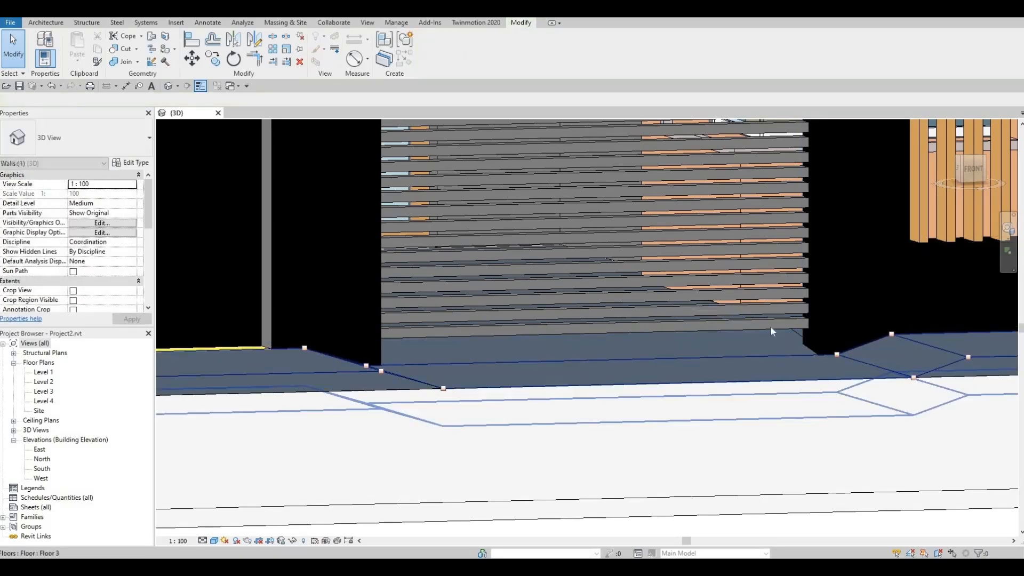
{"action": "scroll", "coordinate": [763, 335], "scroll_direction": "down", "scroll_amount": 4}
{"action": "middle_click_drag", "start_coordinate": [821, 414], "coordinate": [689, 422], "text": "shift"}
{"action": "scroll", "coordinate": [661, 408], "scroll_direction": "up", "scroll_amount": 3}
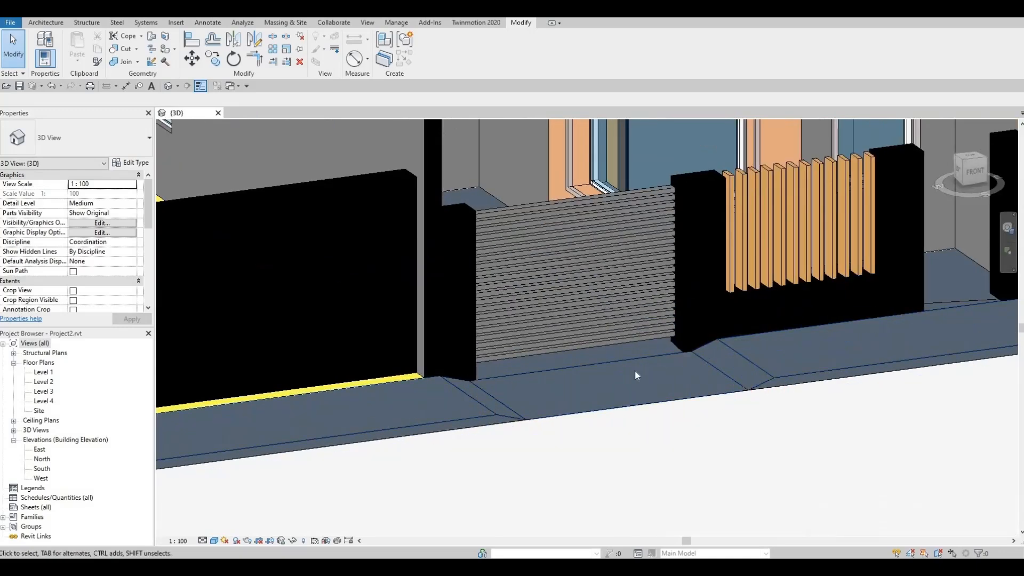
{"action": "middle_click_drag", "start_coordinate": [635, 371], "coordinate": [603, 356]}
{"action": "scroll", "coordinate": [599, 363], "scroll_direction": "down", "scroll_amount": 3}
{"action": "middle_click_drag", "start_coordinate": [506, 373], "coordinate": [605, 353]}
{"action": "scroll", "coordinate": [601, 353], "scroll_direction": "up", "scroll_amount": 1}
{"action": "scroll", "coordinate": [599, 348], "scroll_direction": "up", "scroll_amount": 2}
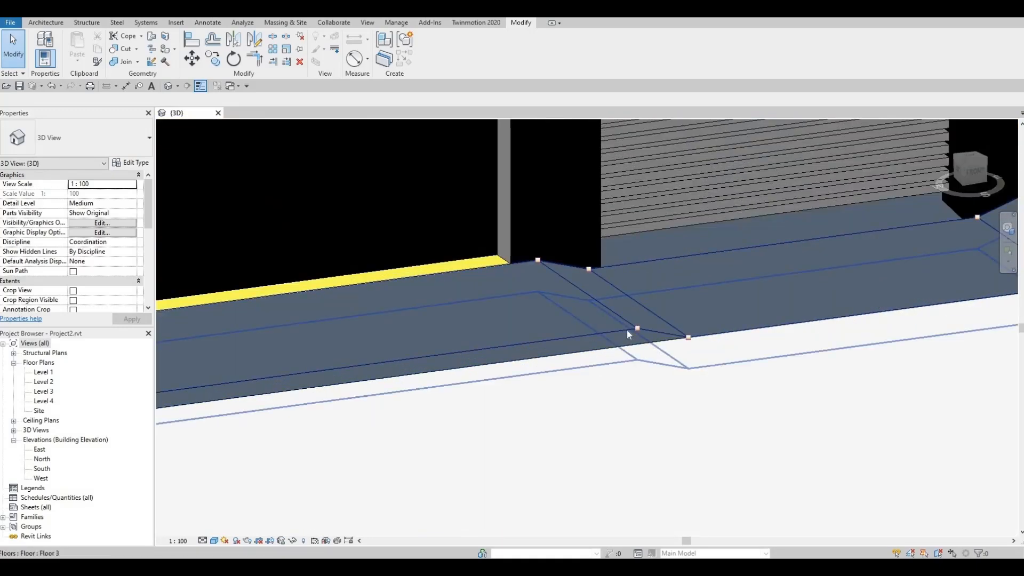
{"action": "scroll", "coordinate": [620, 334], "scroll_direction": "down", "scroll_amount": 1}
{"action": "scroll", "coordinate": [622, 334], "scroll_direction": "down", "scroll_amount": 2}
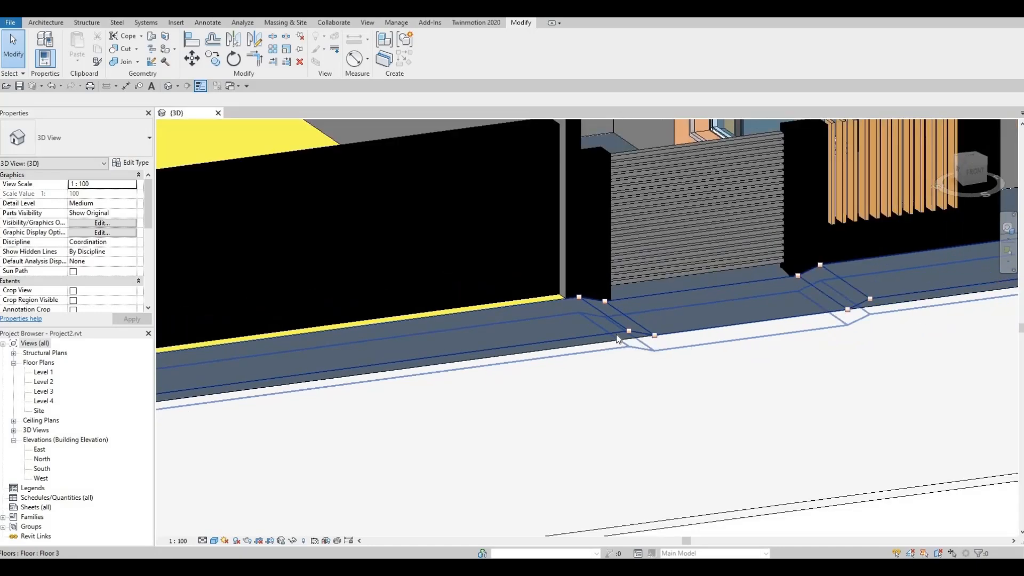
Examine the pavement along the front walls, the entrance opening and the complete house exterior.
{"action": "middle_click_drag", "start_coordinate": [458, 359], "coordinate": [236, 398], "text": "shift"}
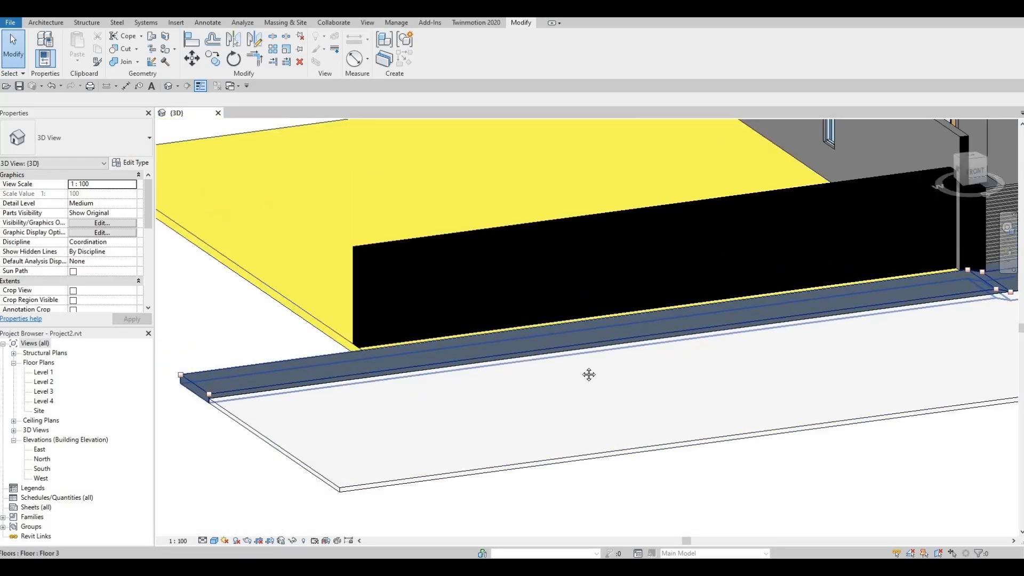
{"action": "middle_click_drag", "start_coordinate": [589, 374], "coordinate": [772, 368], "text": "shift"}
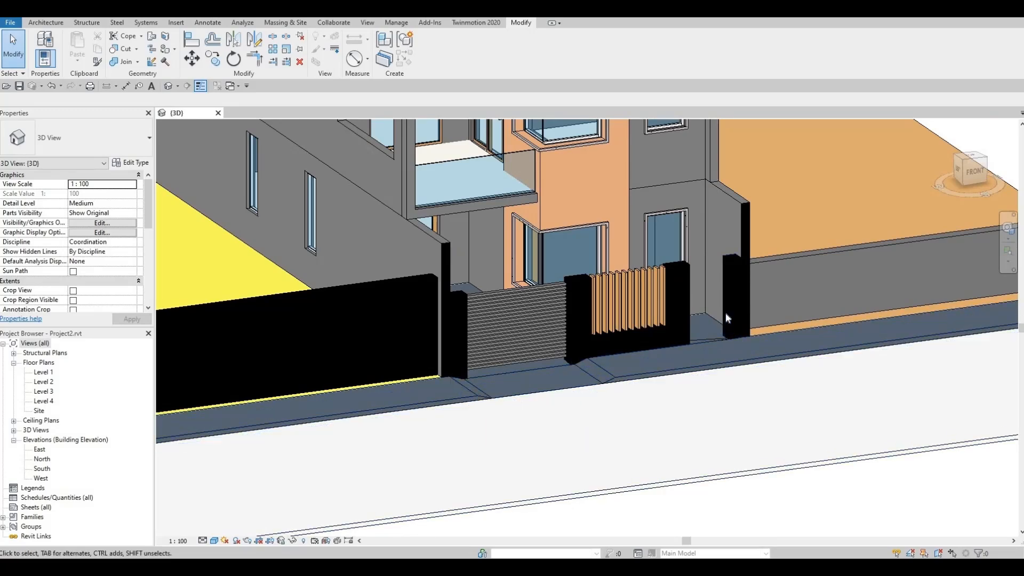
{"action": "scroll", "coordinate": [726, 318], "scroll_direction": "up", "scroll_amount": 5}
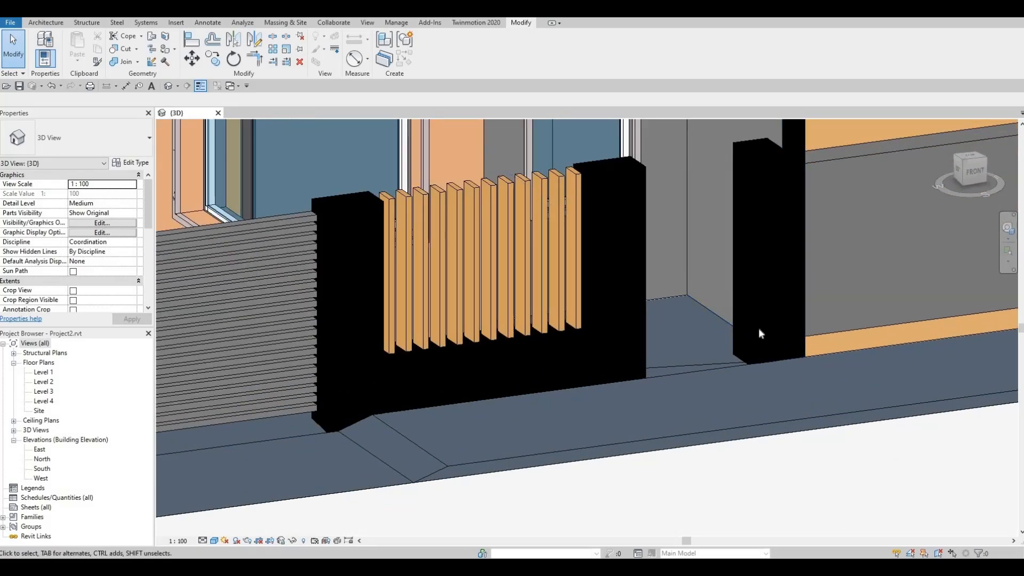
{"action": "scroll", "coordinate": [727, 321], "scroll_direction": "down", "scroll_amount": 5}
{"action": "scroll", "coordinate": [639, 344], "scroll_direction": "up", "scroll_amount": 2}
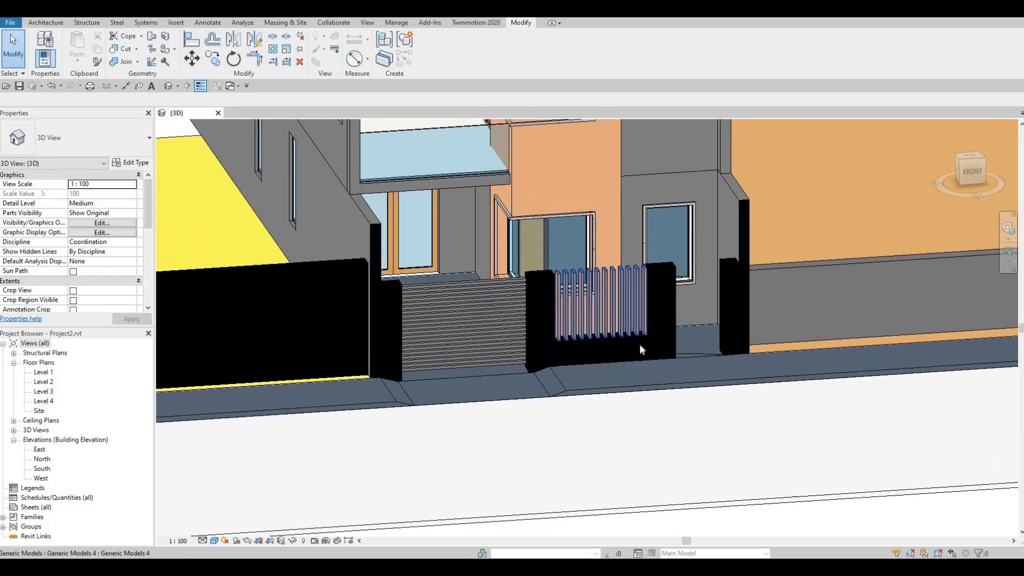
{"action": "scroll", "coordinate": [638, 344], "scroll_direction": "down", "scroll_amount": 3}
{"action": "scroll", "coordinate": [512, 299], "scroll_direction": "up", "scroll_amount": 2}
{"action": "scroll", "coordinate": [235, 300], "scroll_direction": "up", "scroll_amount": 2}
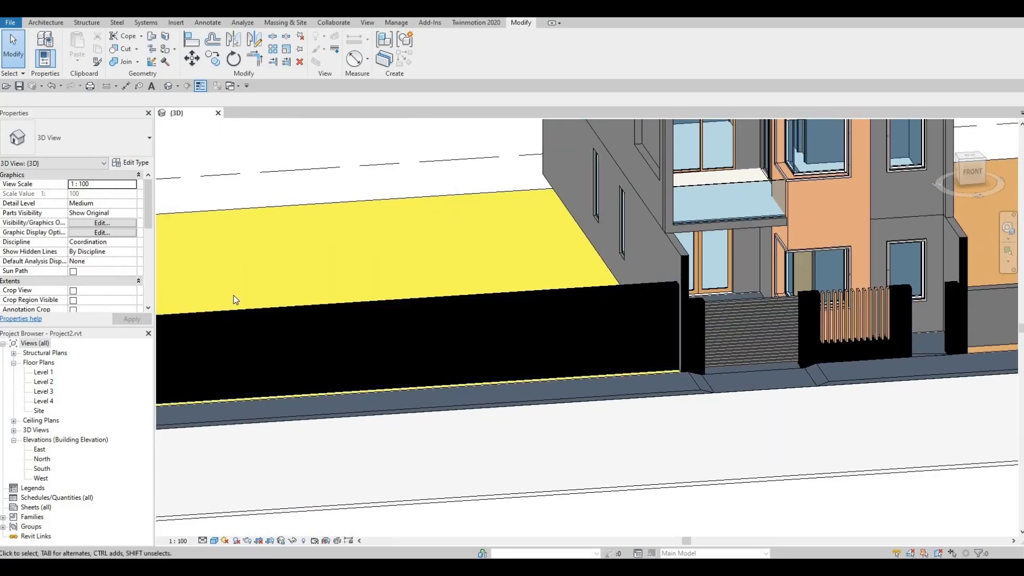
{"action": "scroll", "coordinate": [332, 313], "scroll_direction": "down", "scroll_amount": 3}
{"action": "scroll", "coordinate": [704, 258], "scroll_direction": "up", "scroll_amount": 1}
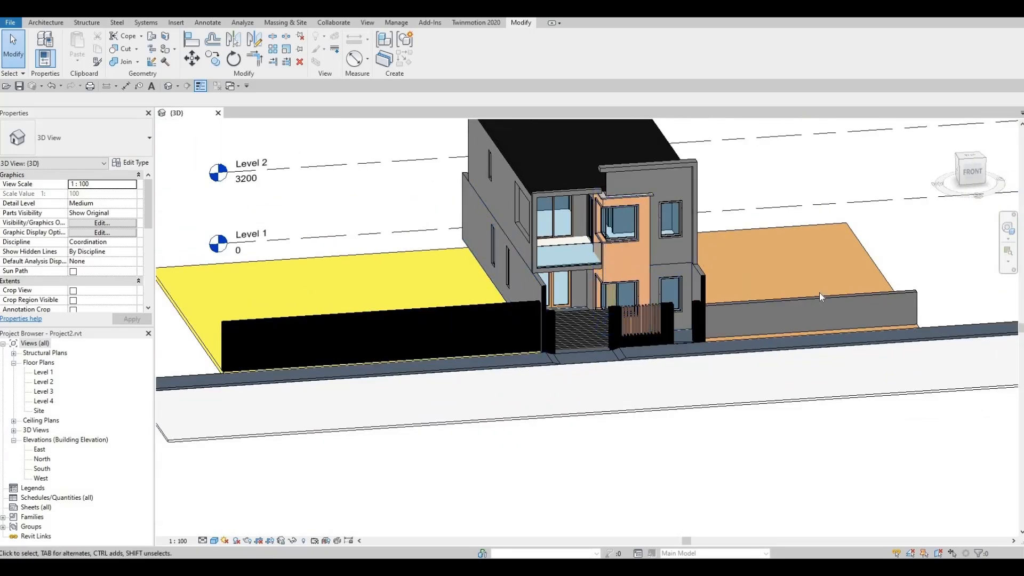
In the Level 1 plan, draw a rectangle of Gate 3 walls about 8560 by 9980 mm on the plot beside grid 1, up to Level 2.
{"action": "double_click", "coordinate": [43, 372]}
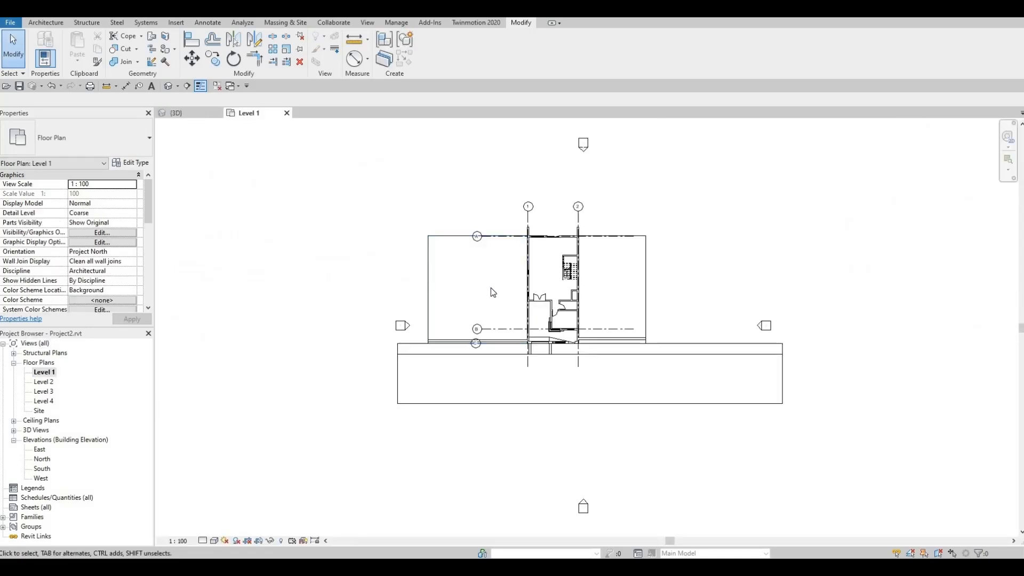
{"action": "left_click", "coordinate": [45, 22]}
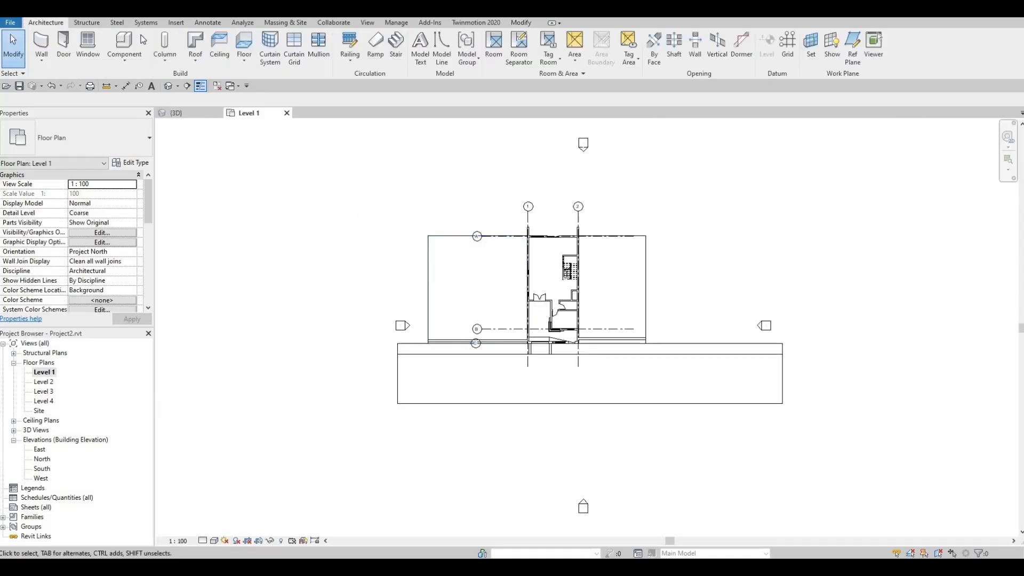
{"action": "left_click", "coordinate": [41, 45]}
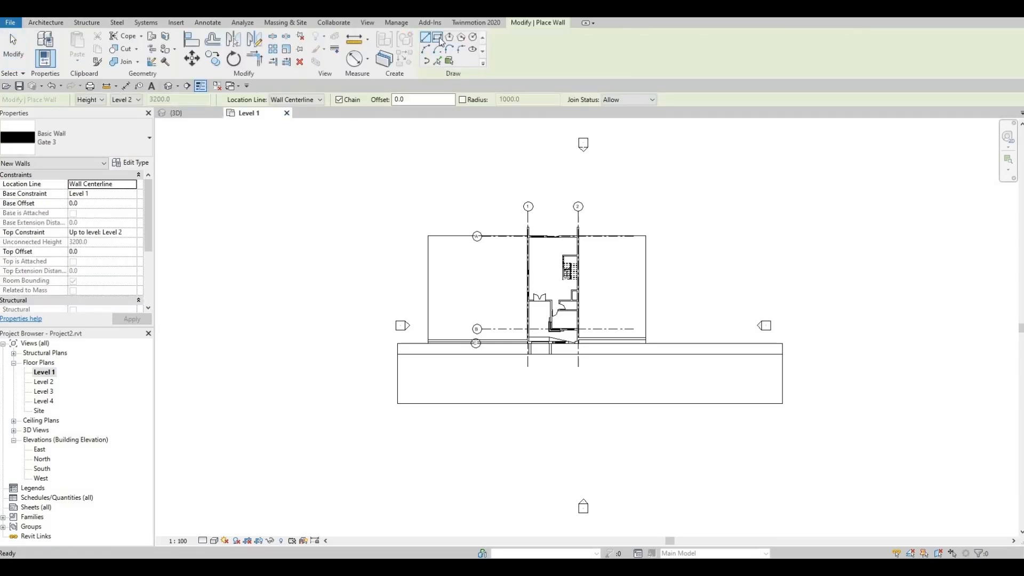
{"action": "left_click", "coordinate": [438, 37]}
{"action": "scroll", "coordinate": [471, 264], "scroll_direction": "up", "scroll_amount": 2}
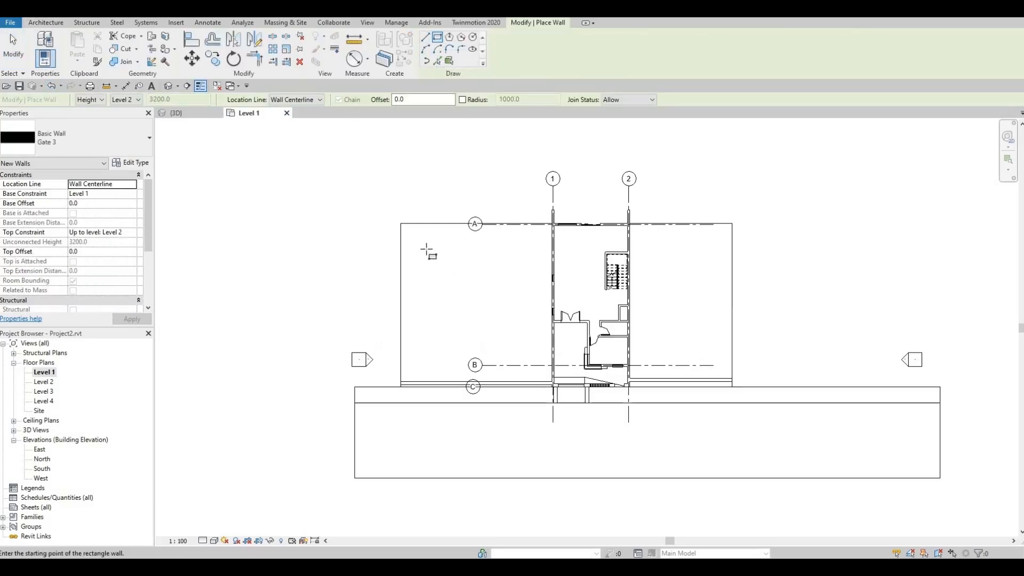
{"action": "scroll", "coordinate": [428, 252], "scroll_direction": "up", "scroll_amount": 1}
{"action": "left_click", "coordinate": [420, 239]}
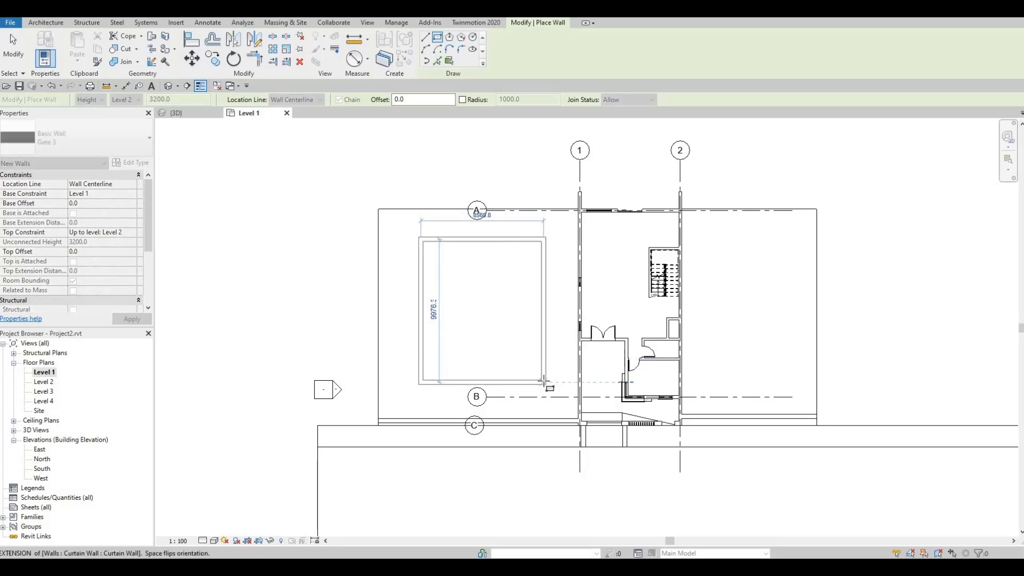
{"action": "left_click", "coordinate": [544, 378]}
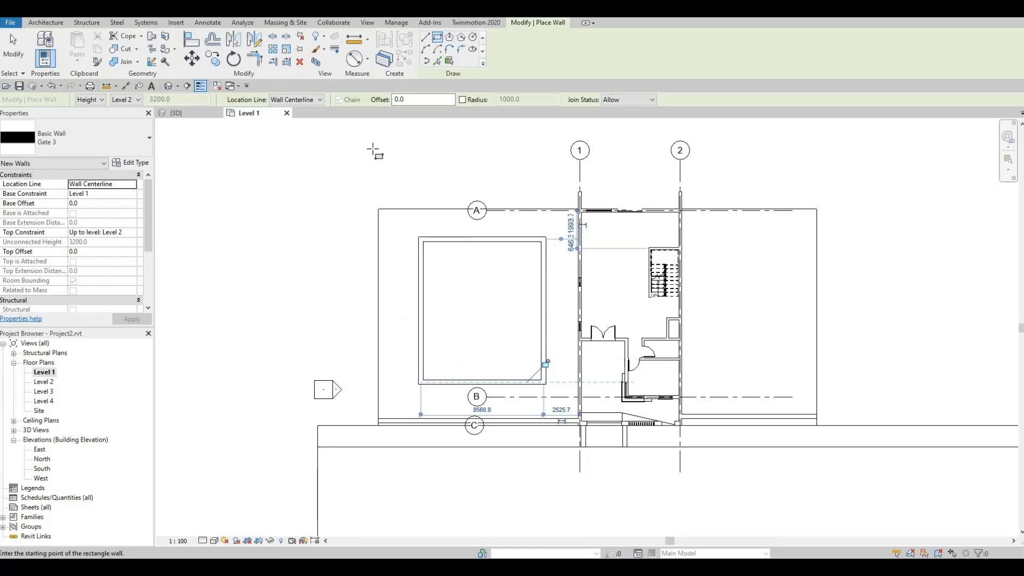
{"action": "left_click", "coordinate": [55, 23]}
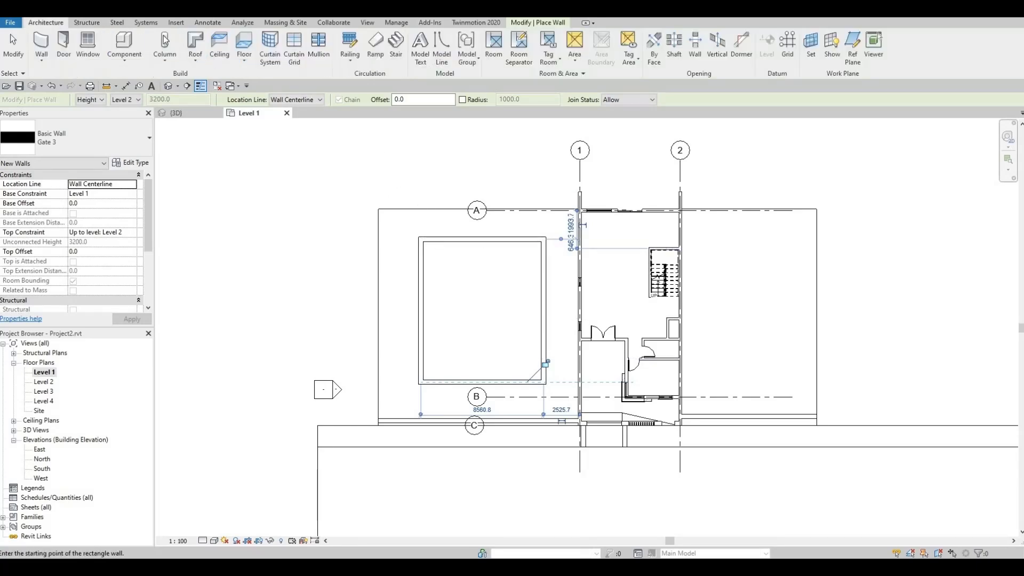
{"action": "left_click", "coordinate": [197, 43]}
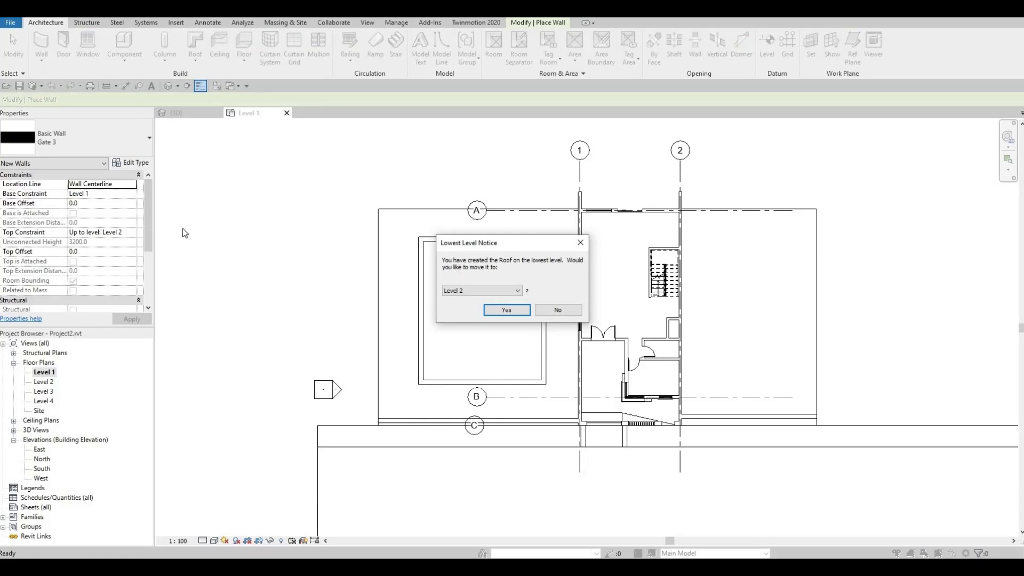
{"action": "key", "text": "Escape"}
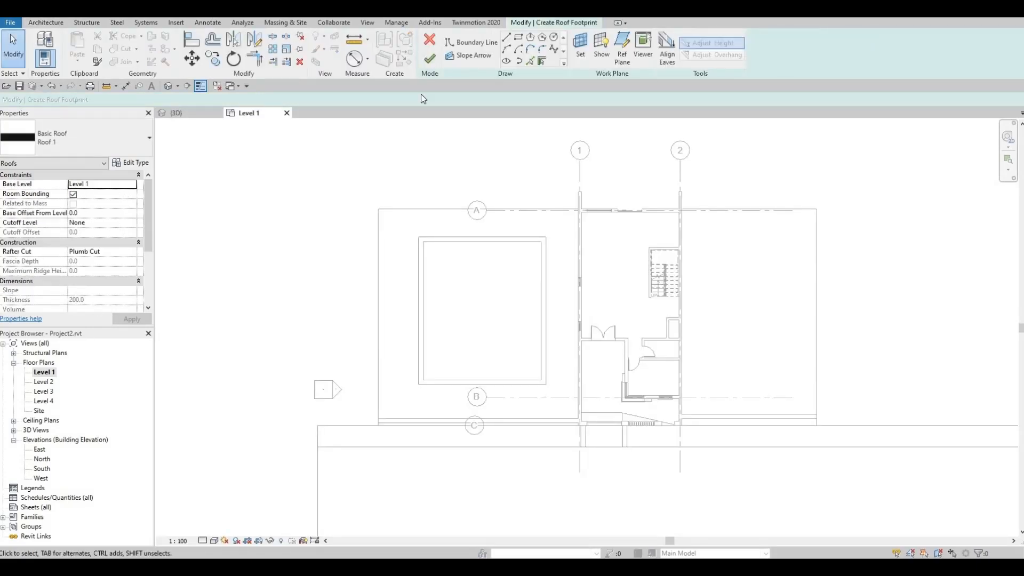
{"action": "left_click", "coordinate": [432, 62]}
{"action": "key", "text": "Escape"}
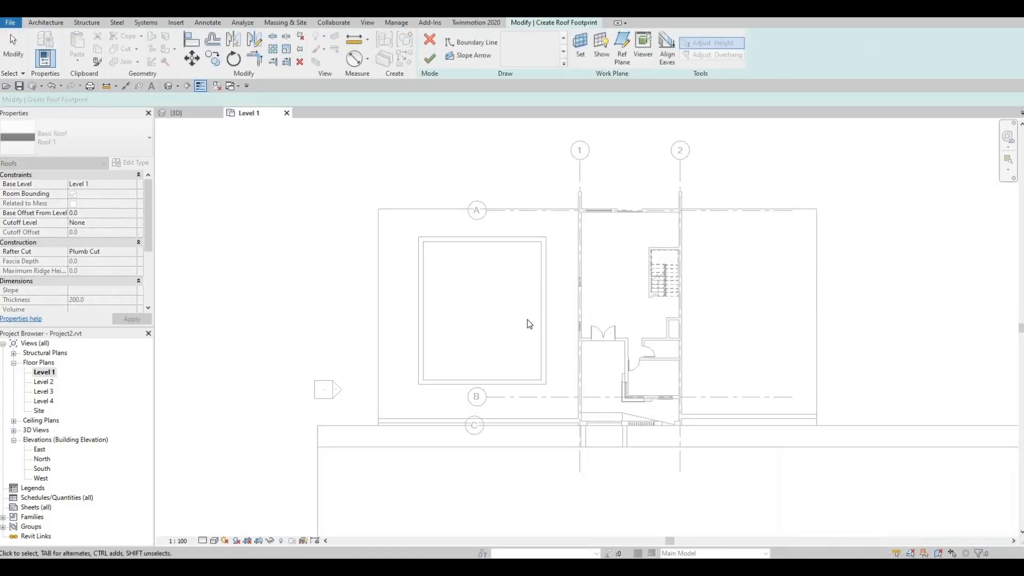
{"action": "left_click", "coordinate": [430, 38]}
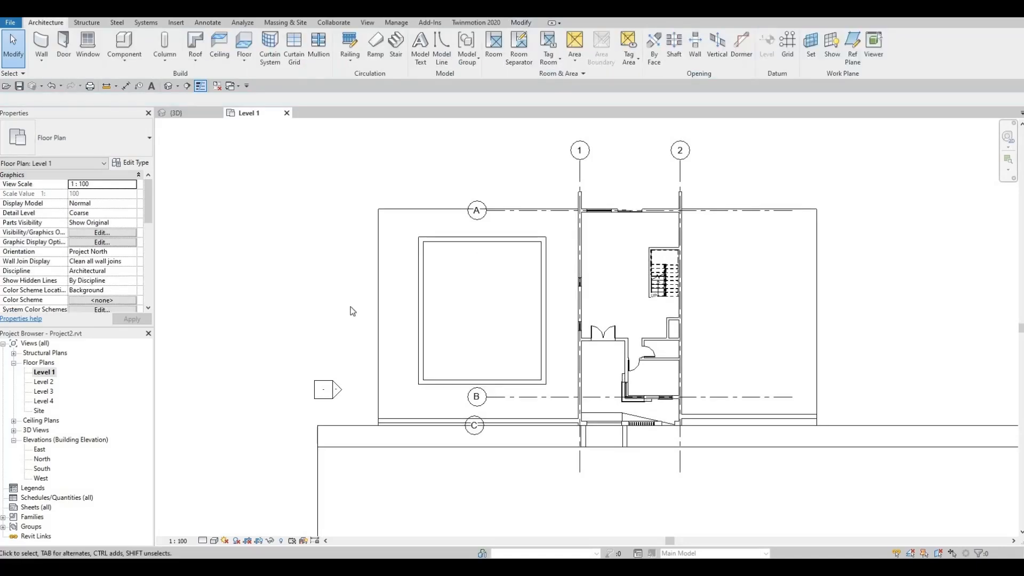
Start a roof by footprint from the Level 2 plan and return to the Level 1 plan showing the neighbouring walls.
{"action": "double_click", "coordinate": [37, 382]}
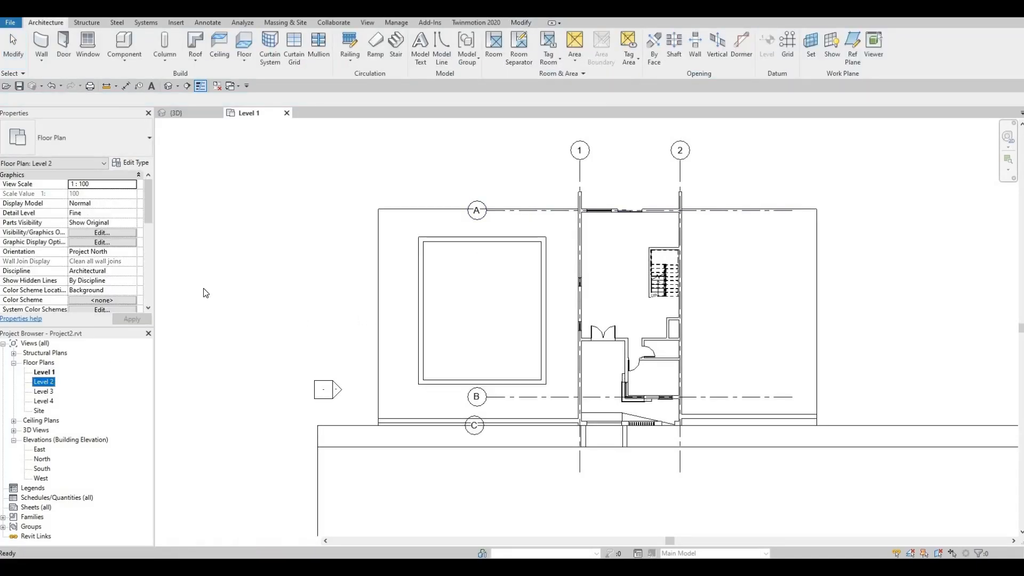
{"action": "left_click", "coordinate": [195, 60]}
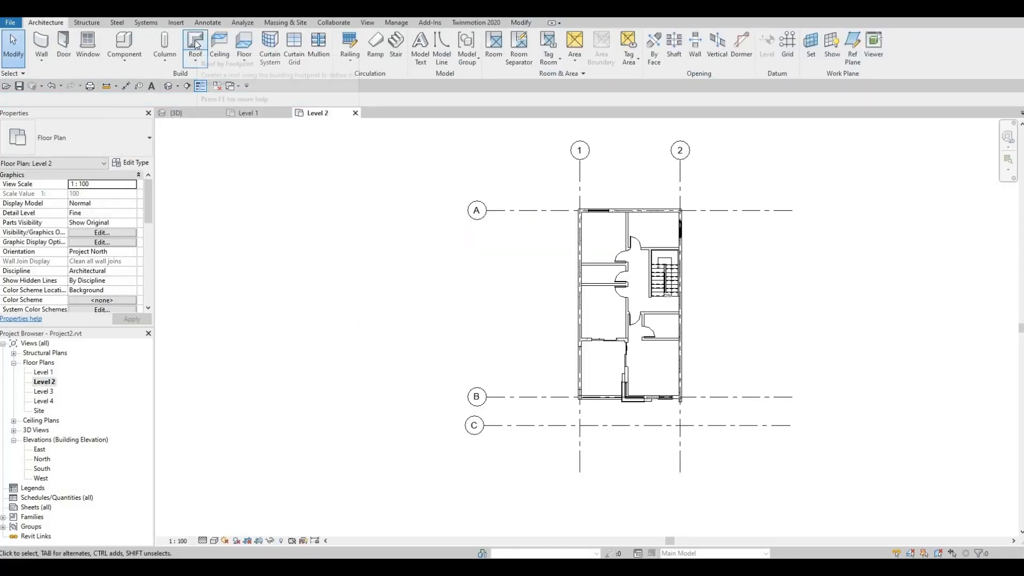
{"action": "left_click", "coordinate": [229, 80]}
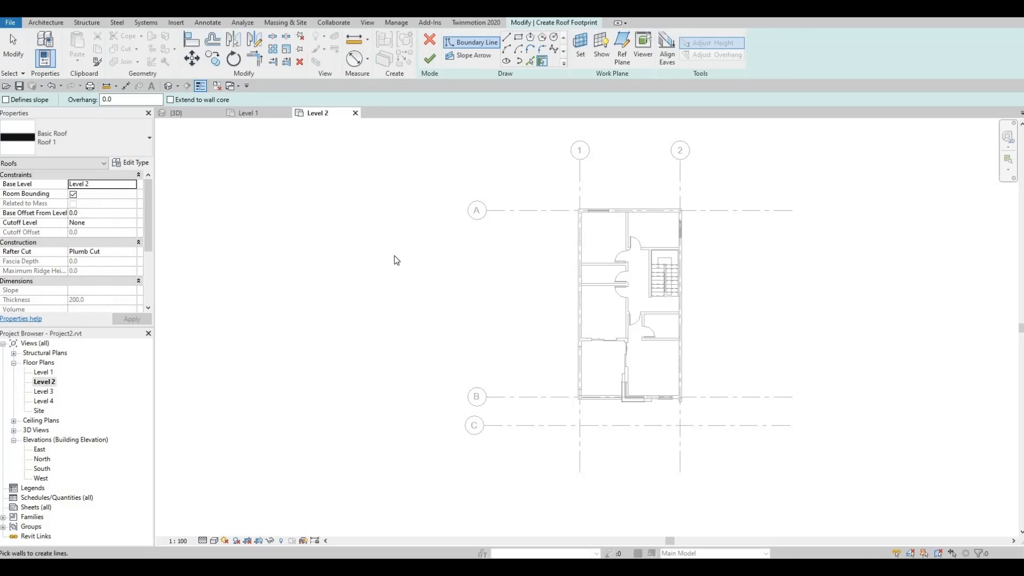
{"action": "scroll", "coordinate": [334, 313], "scroll_direction": "down", "scroll_amount": 1}
{"action": "double_click", "coordinate": [44, 372]}
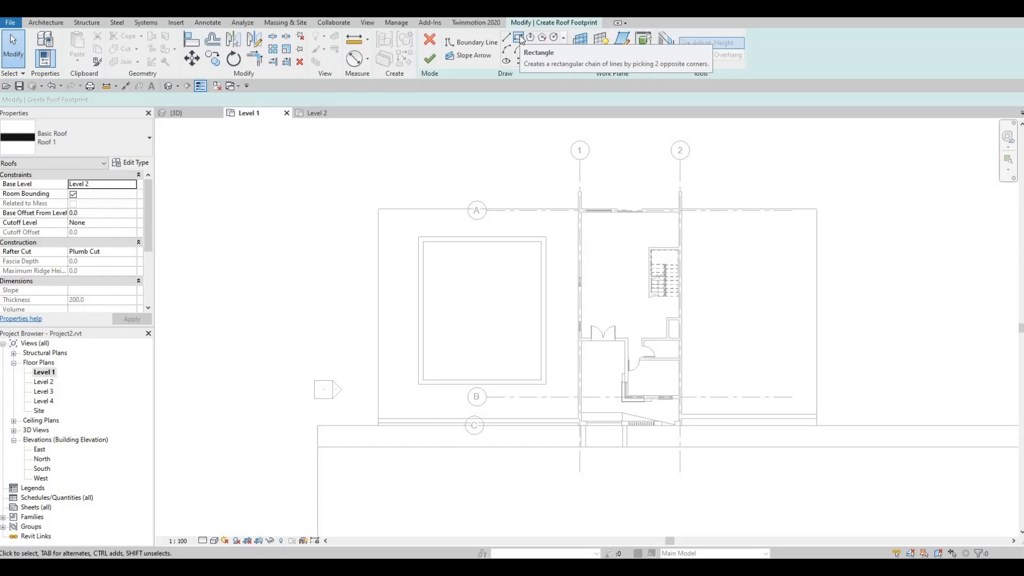
Duplicate the Roof 1 type as Roof 2.
{"action": "left_click", "coordinate": [148, 146]}
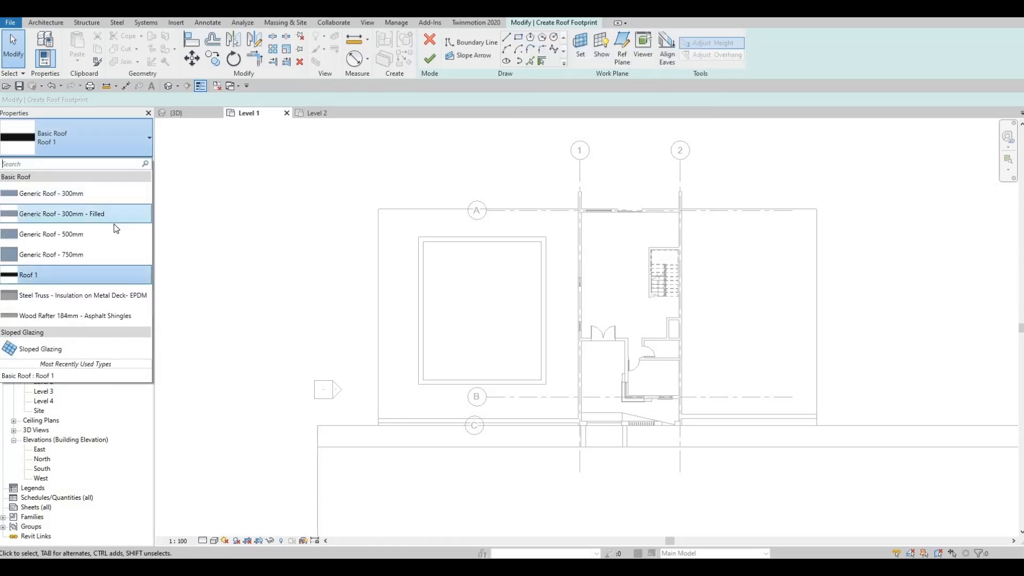
{"action": "left_click", "coordinate": [140, 148]}
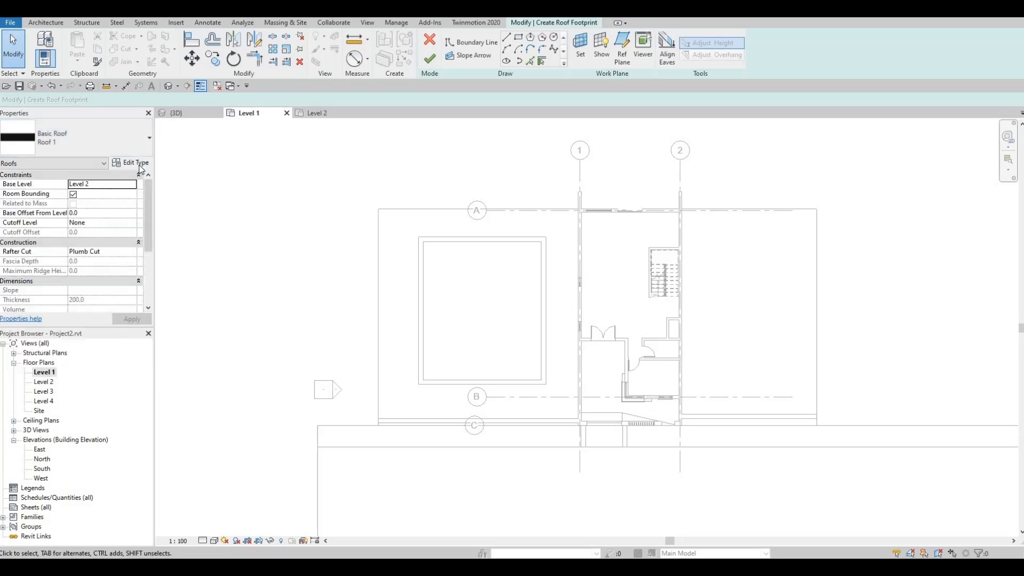
{"action": "left_click", "coordinate": [132, 163]}
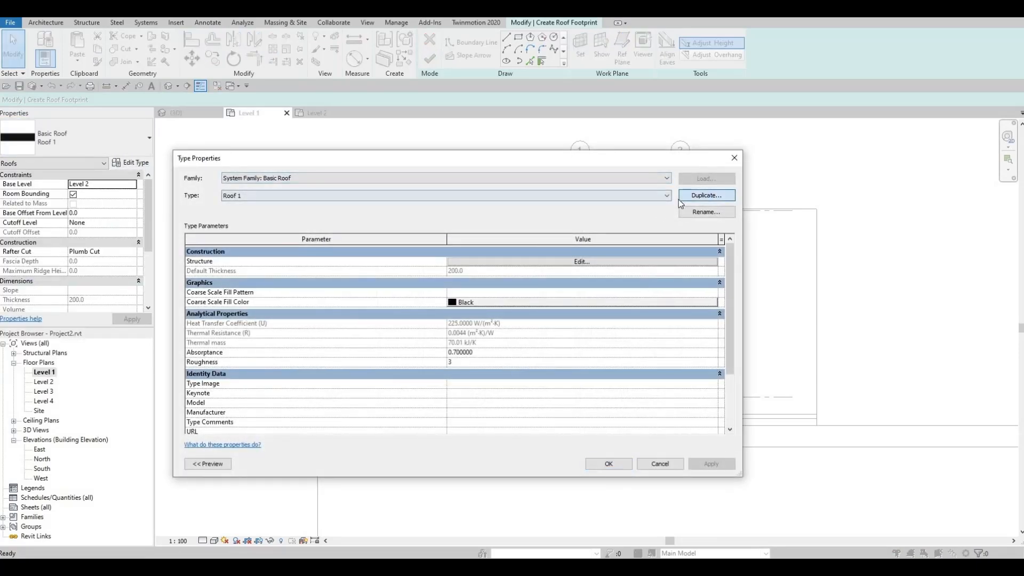
{"action": "left_click", "coordinate": [691, 196]}
{"action": "left_click", "coordinate": [544, 295]}
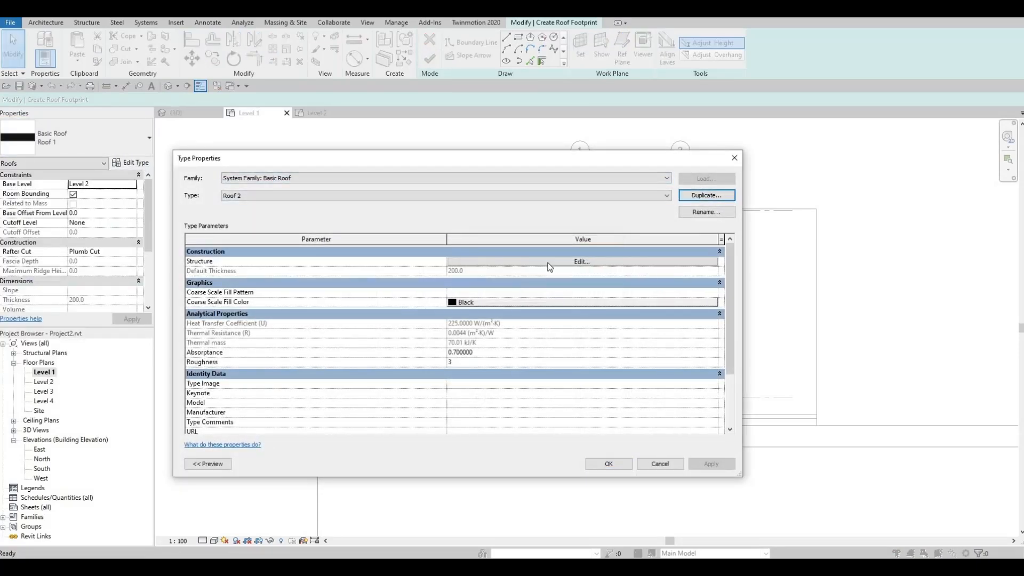
Change the structure layer material of Roof 2 to Vapor Retarder and accept the type properties.
{"action": "left_click", "coordinate": [554, 261]}
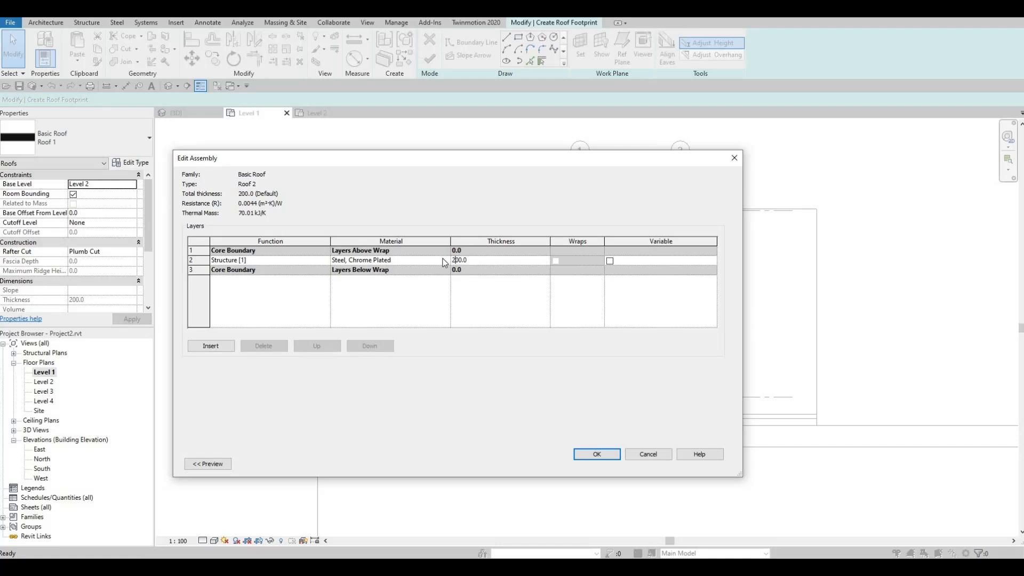
{"action": "left_click", "coordinate": [447, 262]}
{"action": "left_click", "coordinate": [446, 260]}
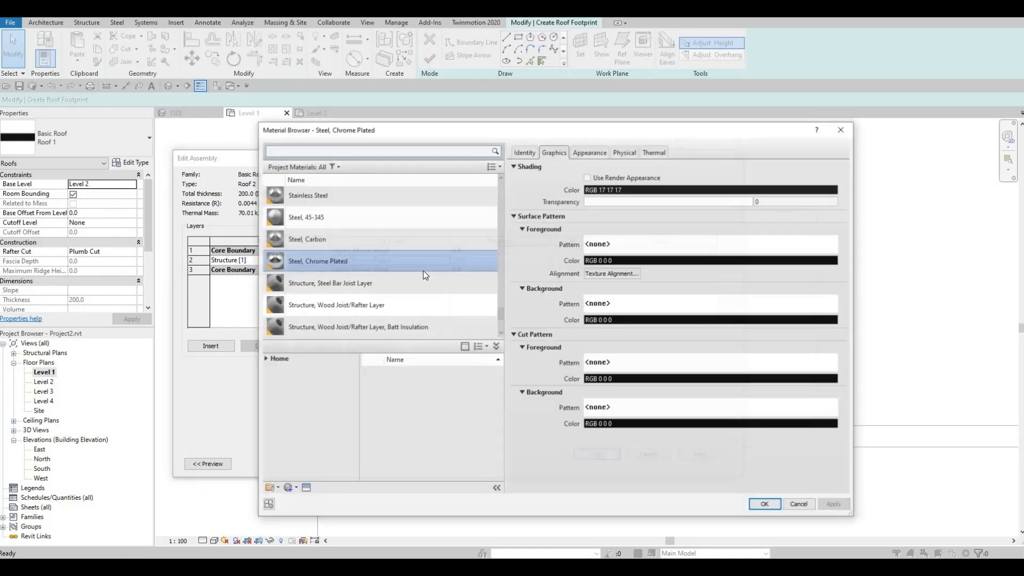
{"action": "scroll", "coordinate": [405, 275], "scroll_direction": "down", "scroll_amount": 5}
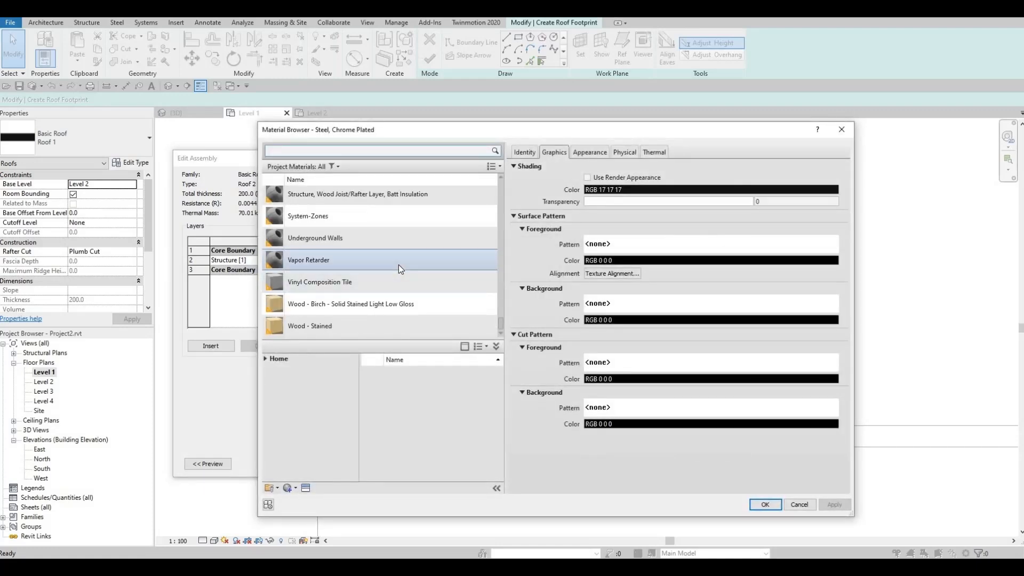
{"action": "left_click", "coordinate": [398, 265]}
{"action": "left_click", "coordinate": [764, 505]}
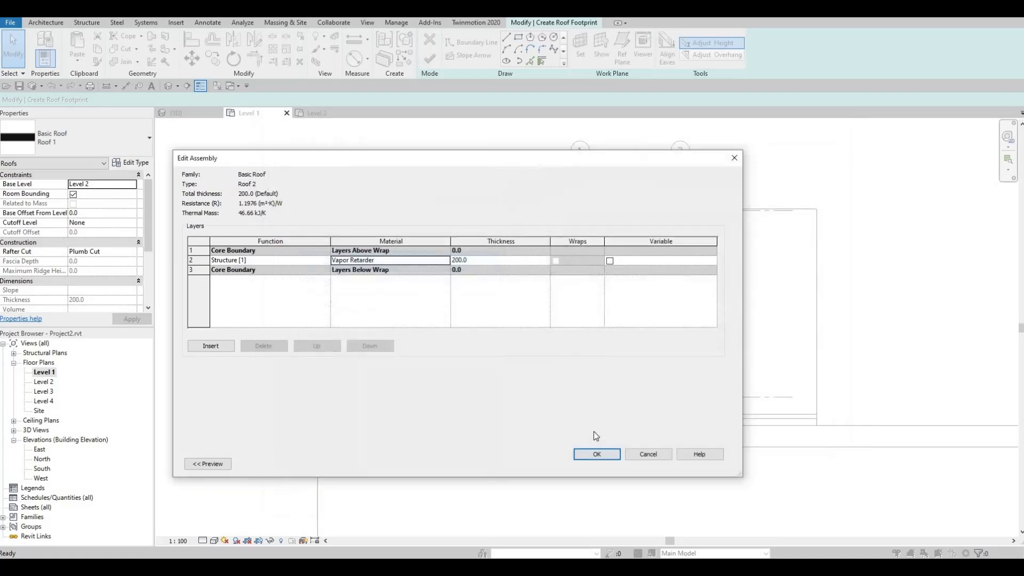
{"action": "key", "text": "Return"}
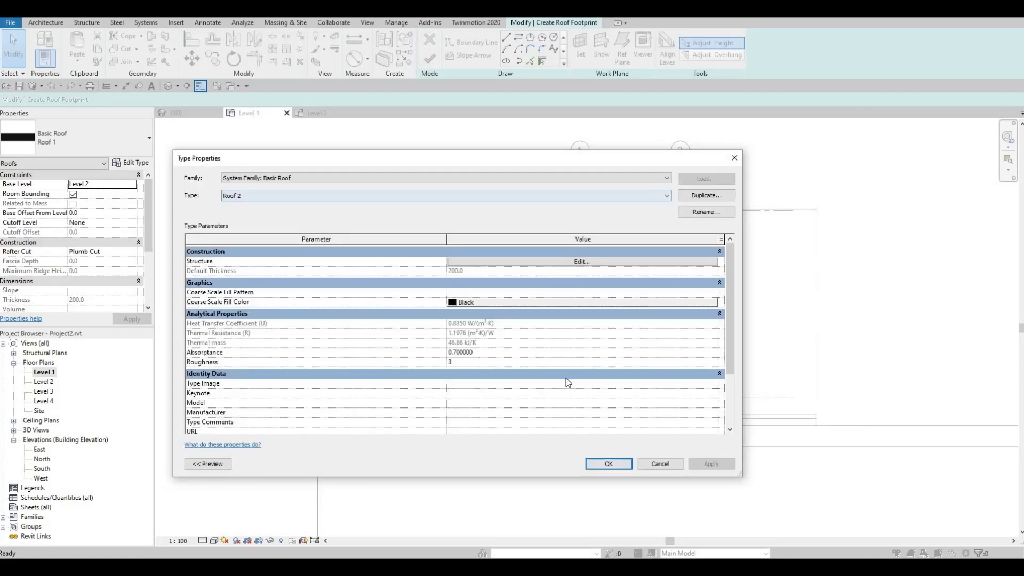
{"action": "left_click", "coordinate": [600, 465]}
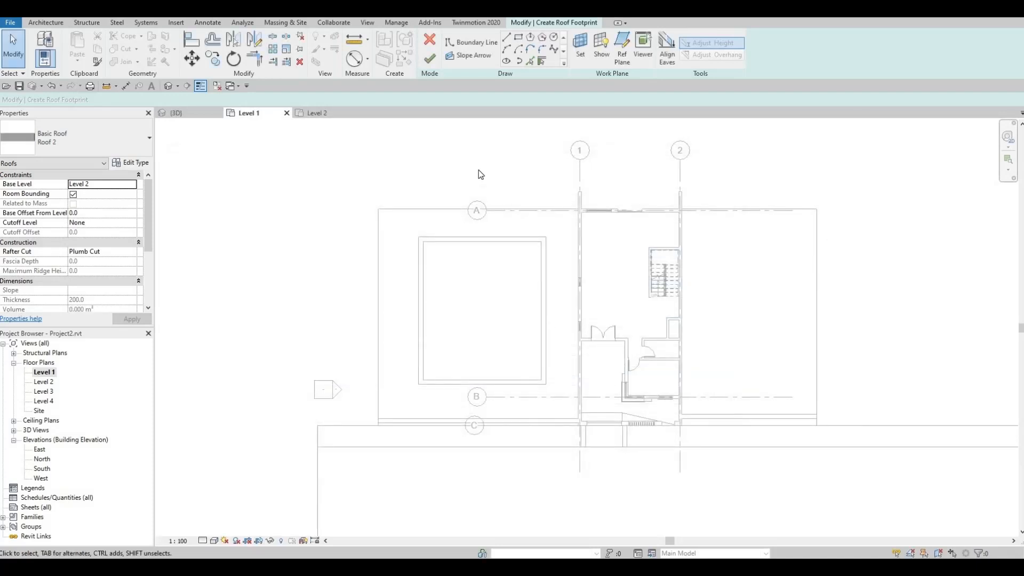
Sketch a rectangular roof boundary without slope along the outer faces of the neighbouring walls and finish the flat roof.
{"action": "left_click", "coordinate": [517, 40]}
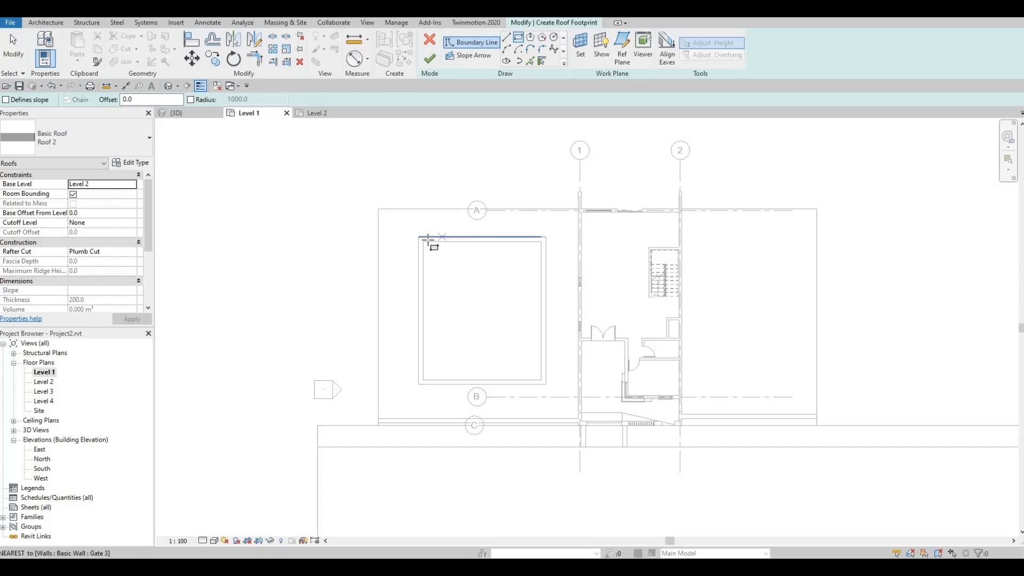
{"action": "left_click", "coordinate": [546, 383]}
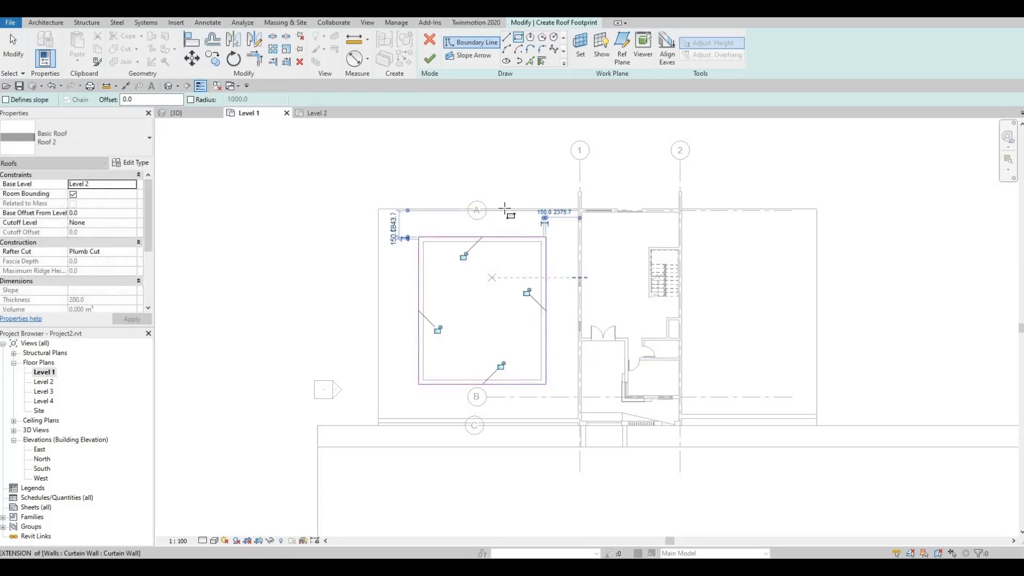
{"action": "left_click", "coordinate": [429, 58]}
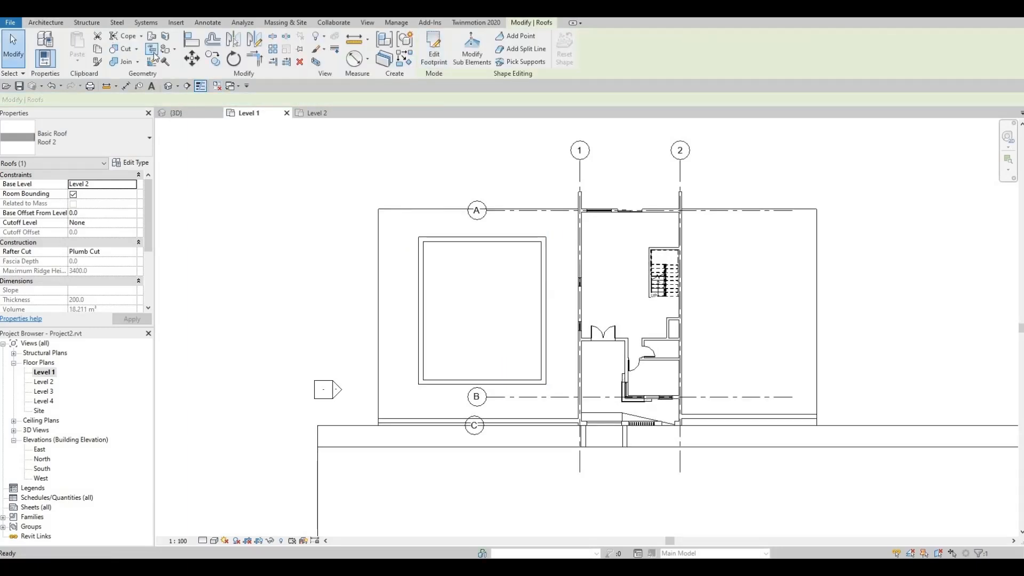
Delete the flat roof from the neighbouring building in the 3D view.
{"action": "left_click", "coordinate": [170, 86]}
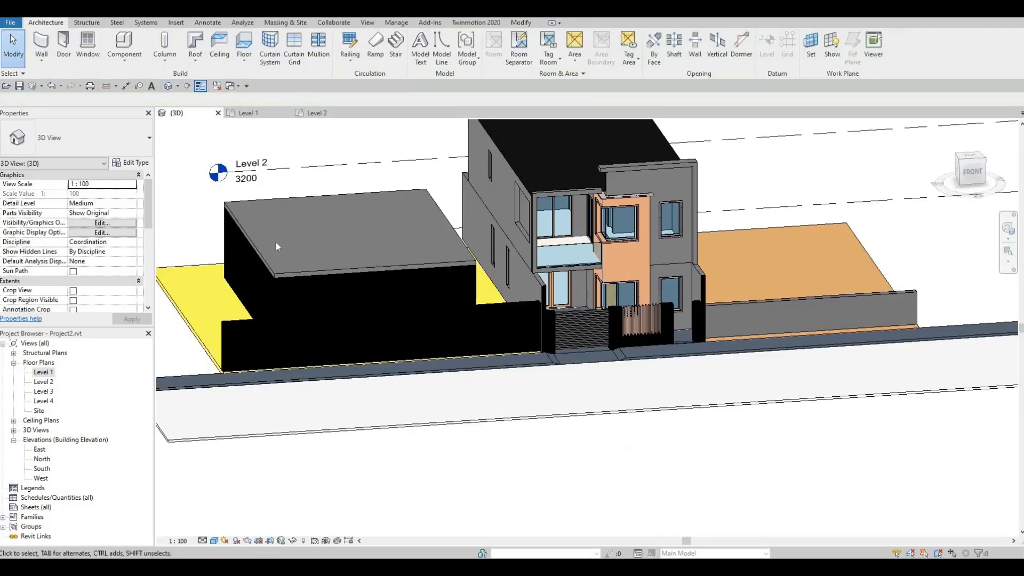
{"action": "left_click", "coordinate": [266, 257]}
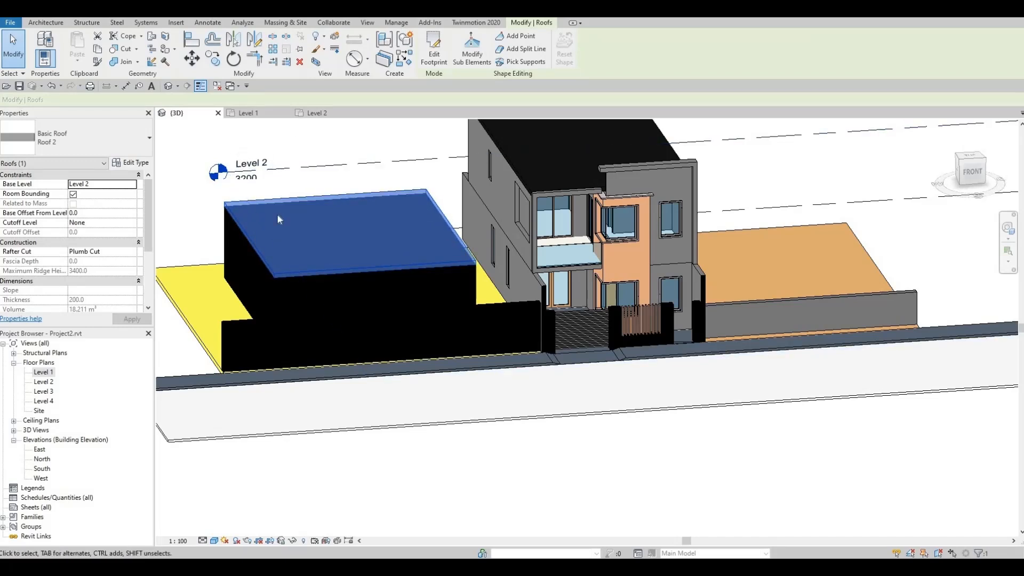
{"action": "key", "text": "Escape"}
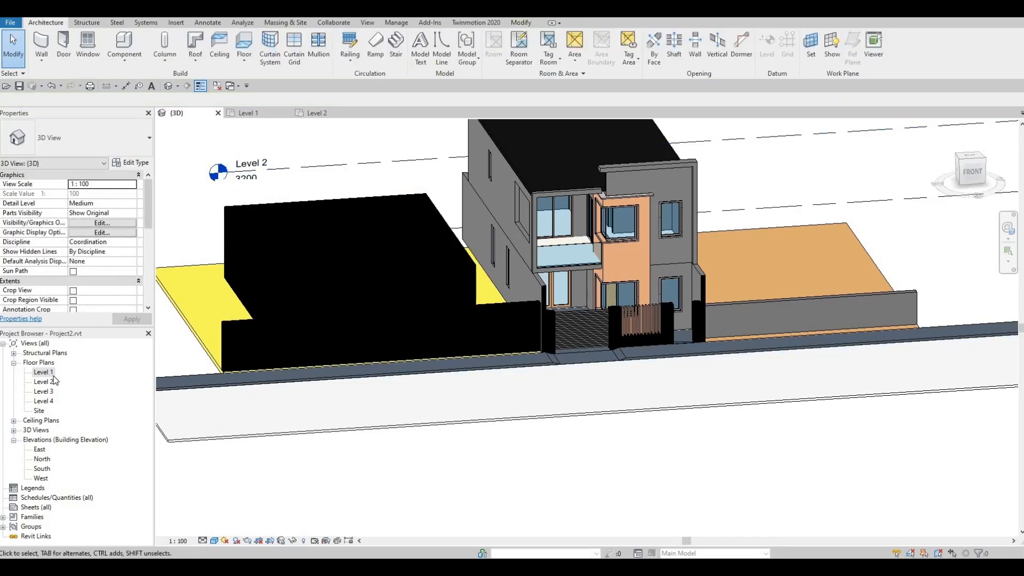
Create a sloped Roof 2 by footprint at Level 2, with a rectangular boundary offset 300 outside the neighbouring building's walls.
{"action": "double_click", "coordinate": [49, 373]}
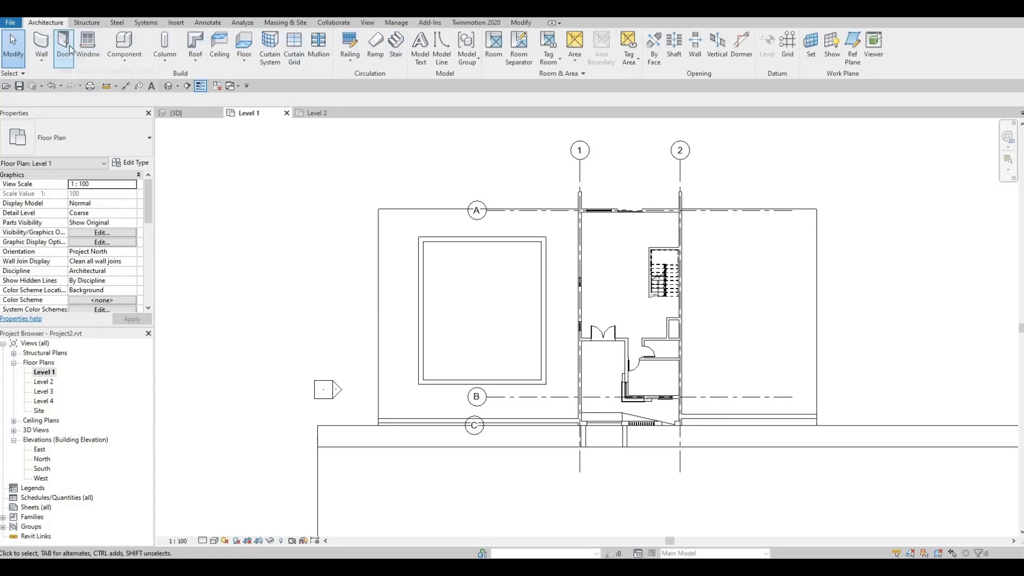
{"action": "left_click", "coordinate": [195, 44]}
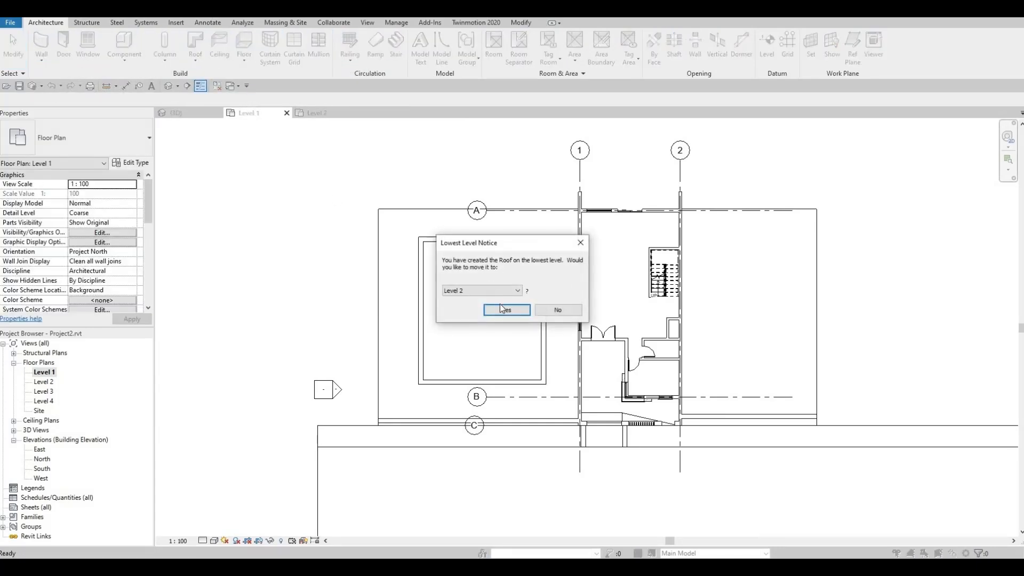
{"action": "left_click", "coordinate": [506, 310]}
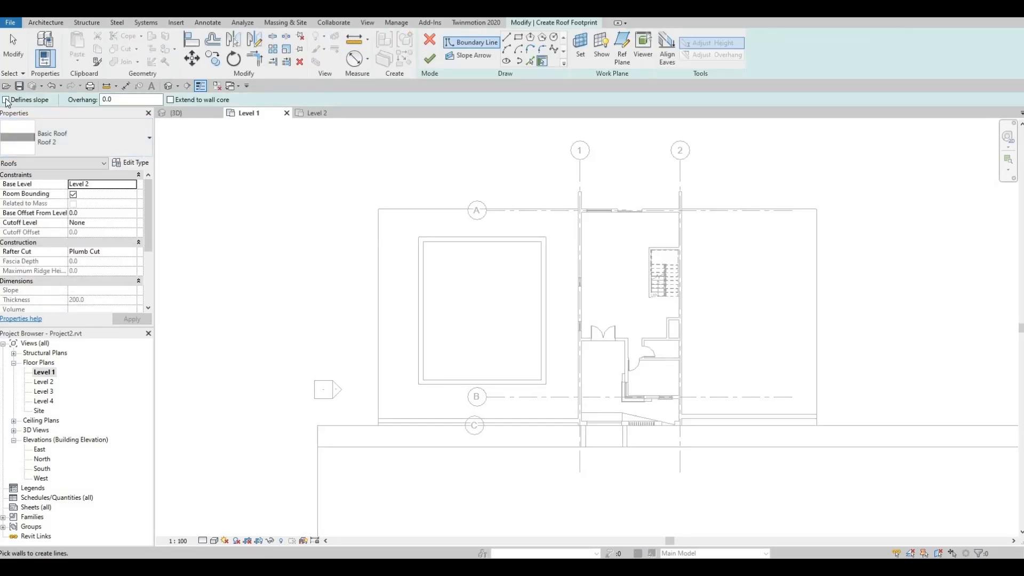
{"action": "left_click", "coordinate": [519, 39]}
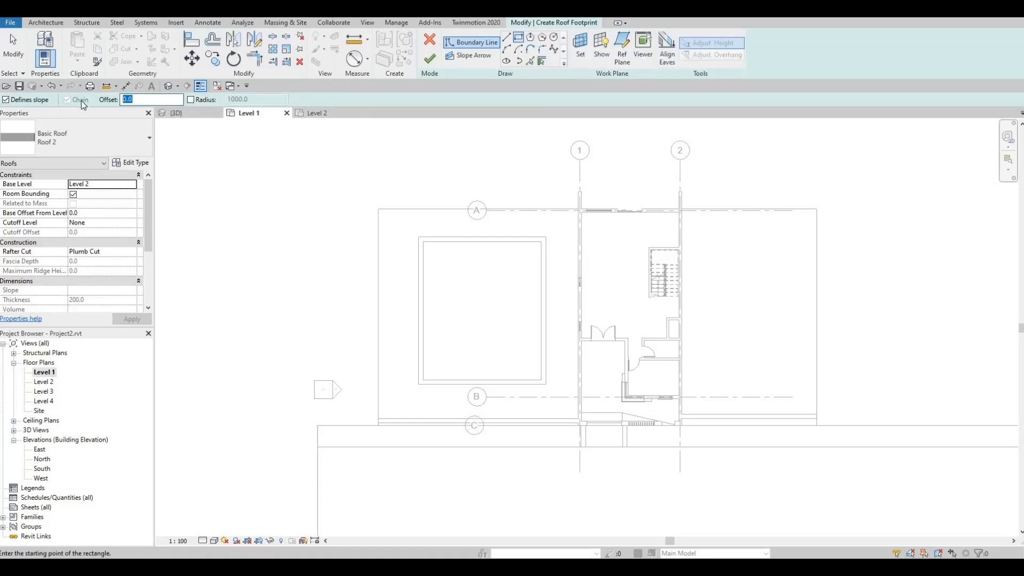
{"action": "type", "text": "30"}
{"action": "left_click", "coordinate": [420, 236]}
{"action": "left_click", "coordinate": [497, 320]}
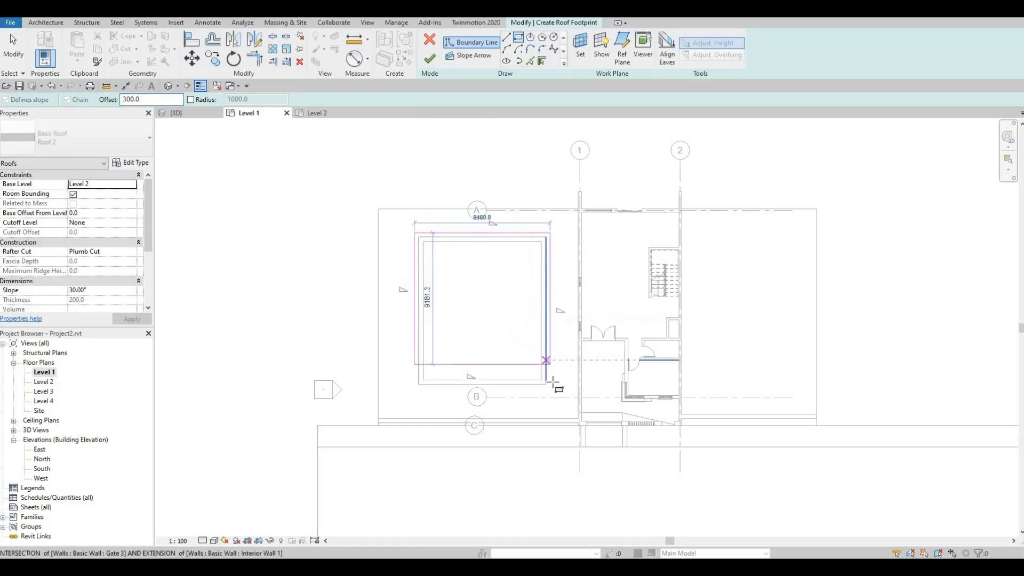
{"action": "left_click", "coordinate": [547, 385]}
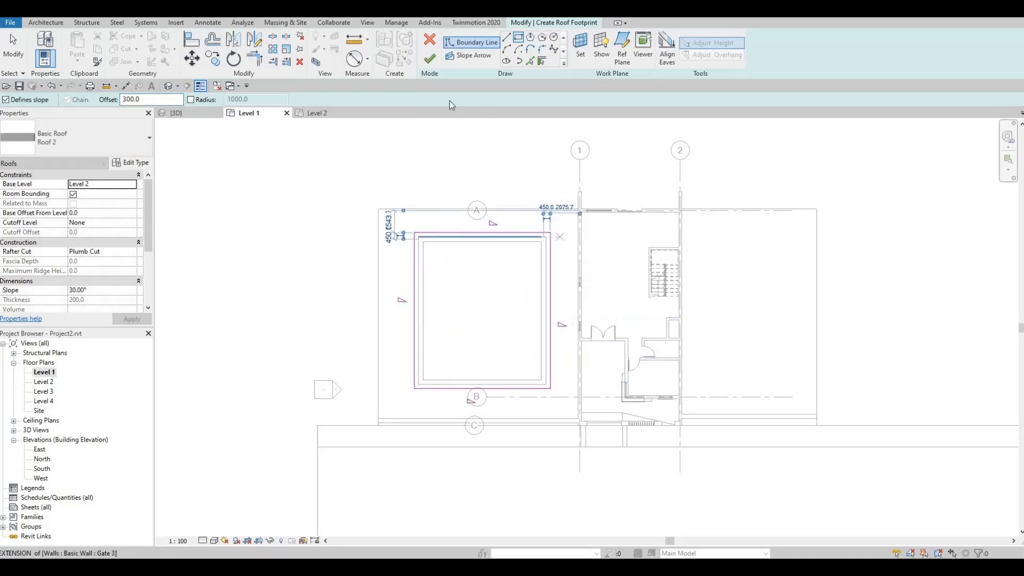
{"action": "left_click", "coordinate": [429, 59]}
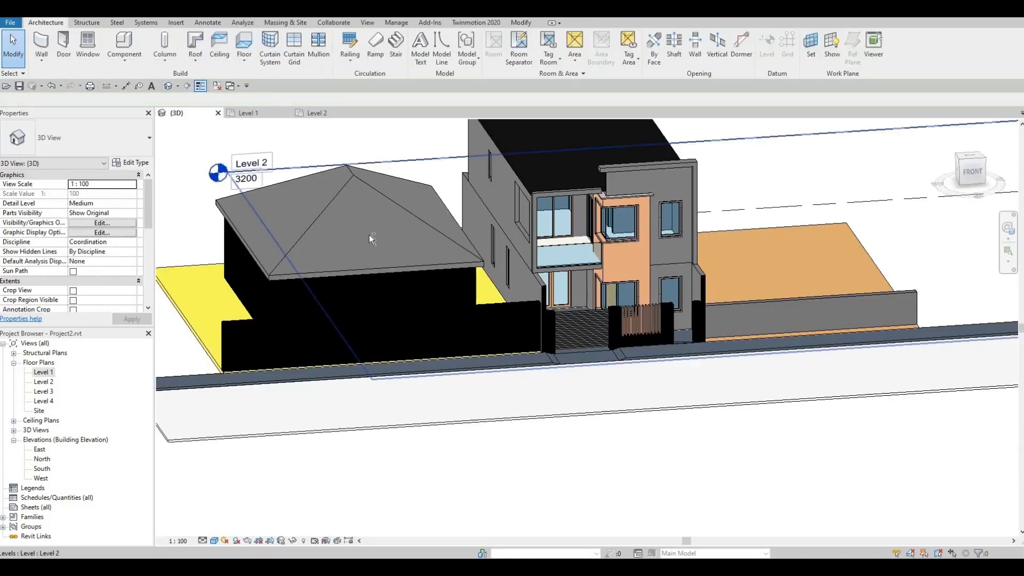
Duplicate the wall type of the neighbouring building's four walls as Gate 4.
{"action": "middle_click_drag", "start_coordinate": [369, 235], "coordinate": [478, 280], "text": "shift"}
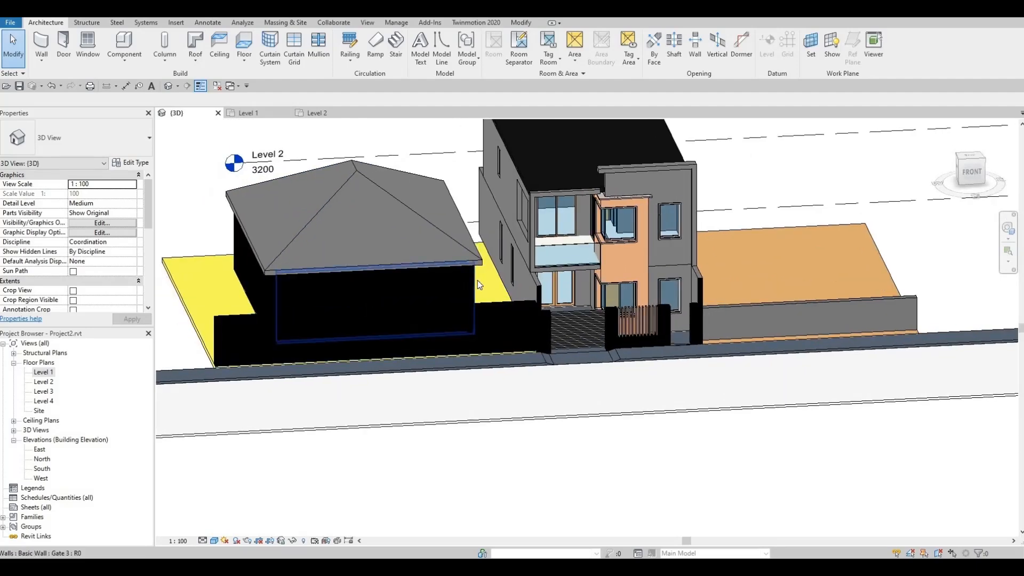
{"action": "left_click", "coordinate": [478, 280]}
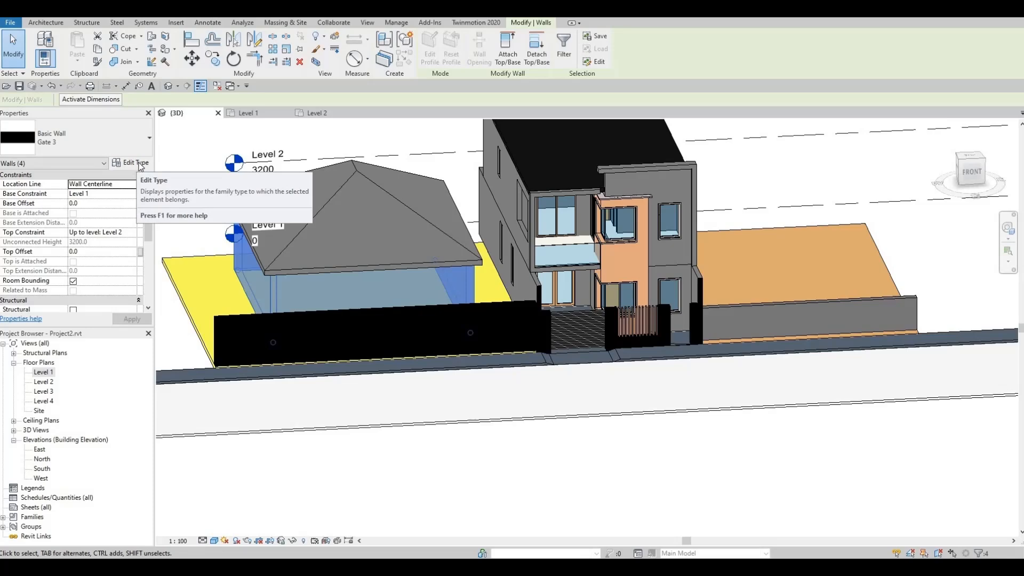
{"action": "left_click", "coordinate": [141, 164]}
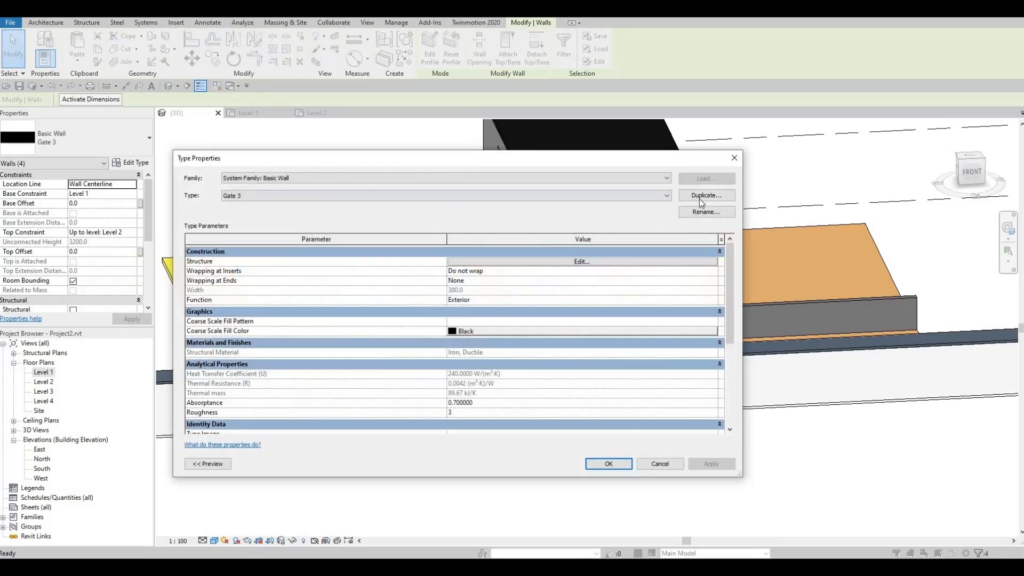
{"action": "left_click", "coordinate": [700, 196]}
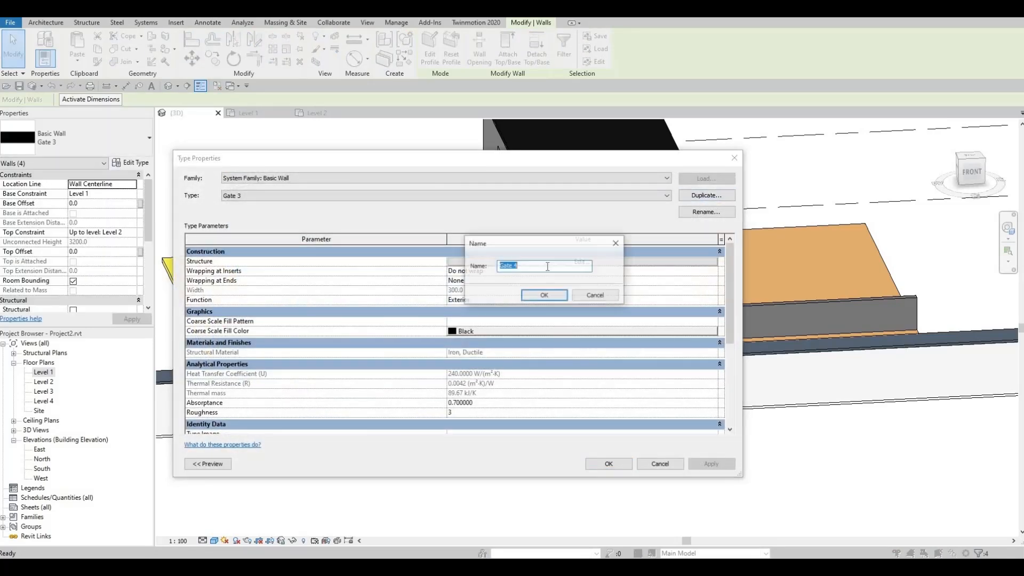
{"action": "left_click", "coordinate": [544, 295]}
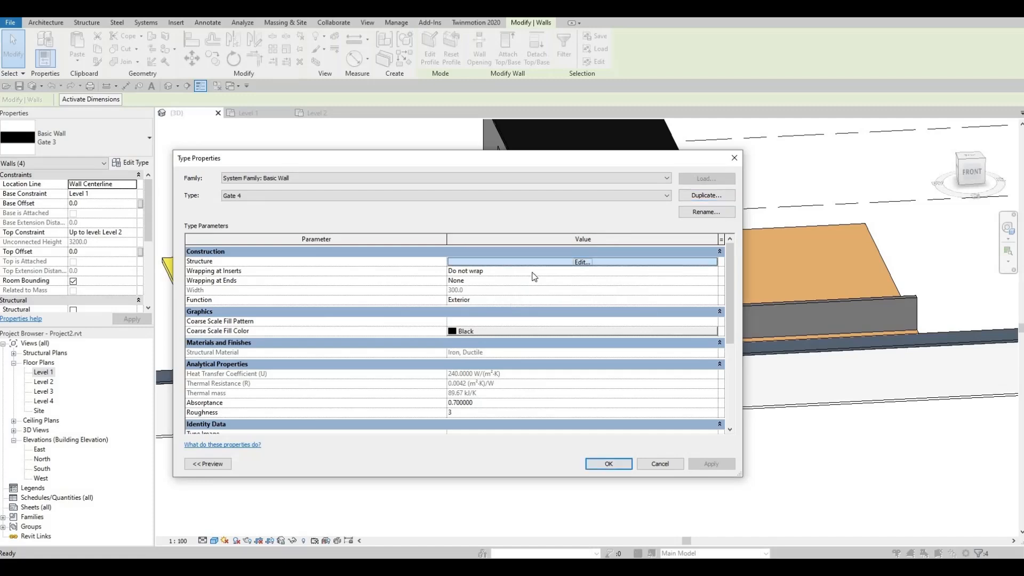
Change the structure layer material of Gate 4 to Rigid insulation and accept the type properties.
{"action": "left_click", "coordinate": [559, 262]}
{"action": "left_click", "coordinate": [454, 261]}
{"action": "left_click", "coordinate": [454, 262]}
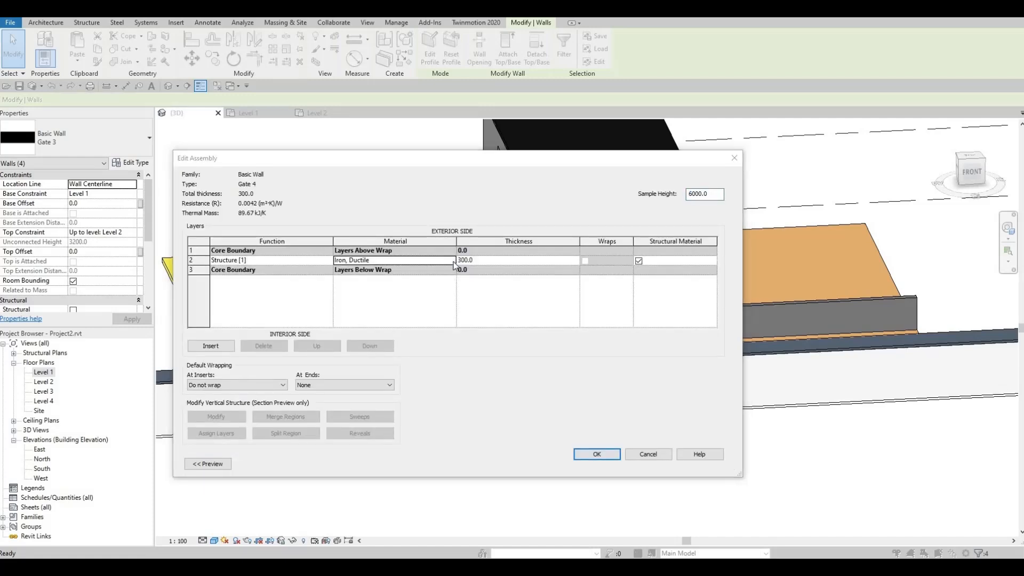
{"action": "scroll", "coordinate": [399, 290], "scroll_direction": "down", "scroll_amount": 1}
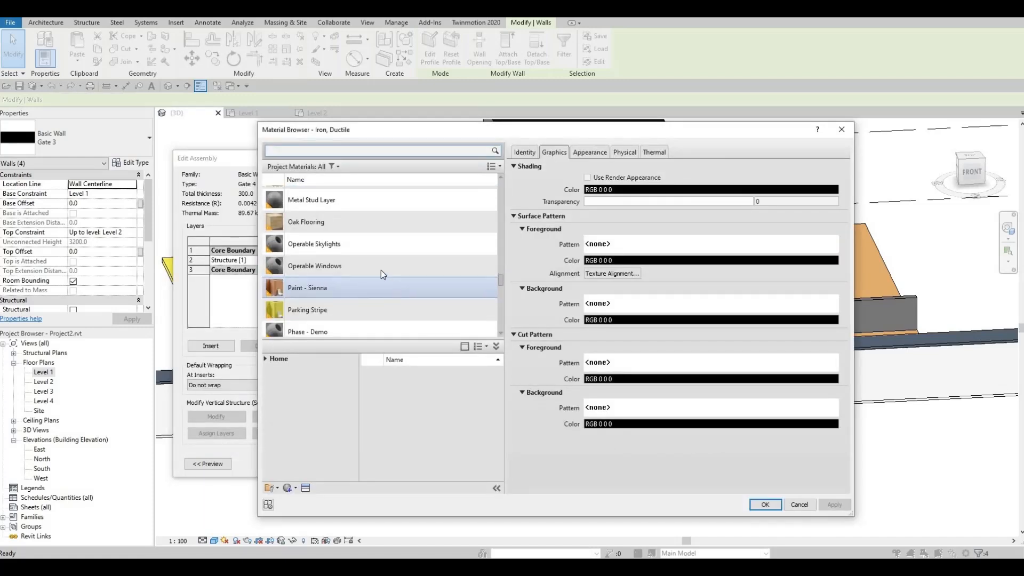
{"action": "scroll", "coordinate": [377, 269], "scroll_direction": "down", "scroll_amount": 2}
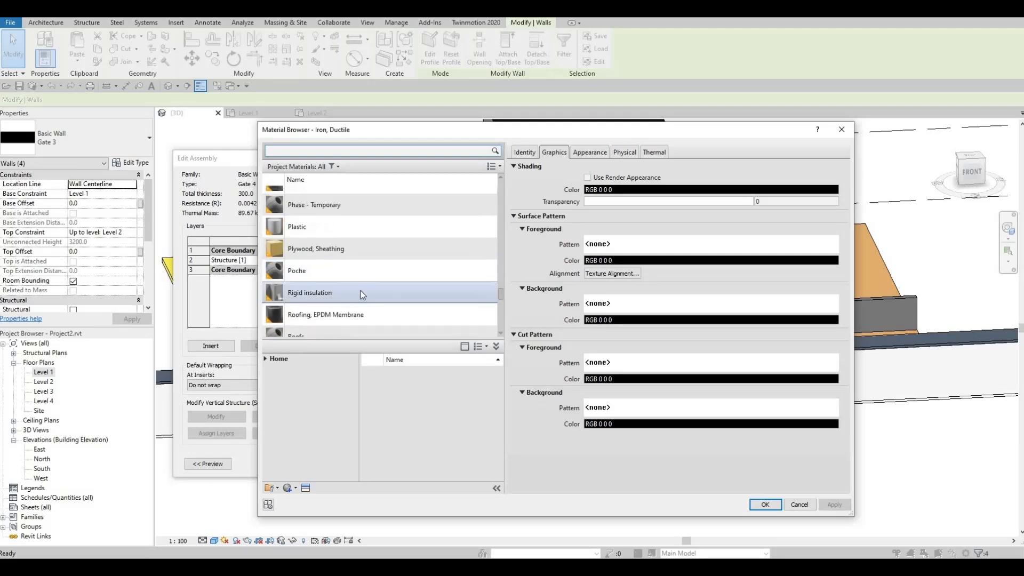
{"action": "left_click", "coordinate": [364, 293]}
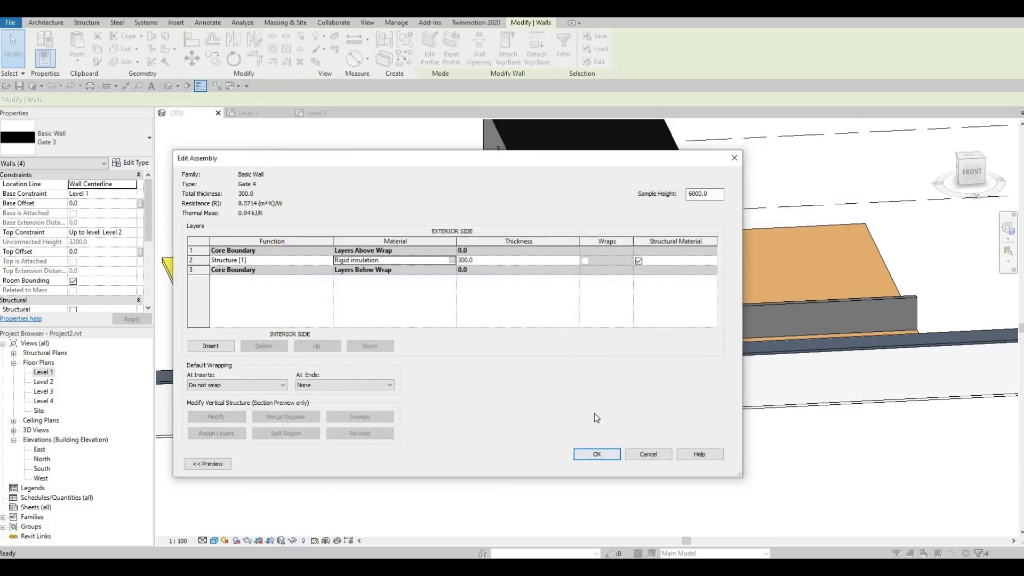
{"action": "left_click", "coordinate": [598, 453]}
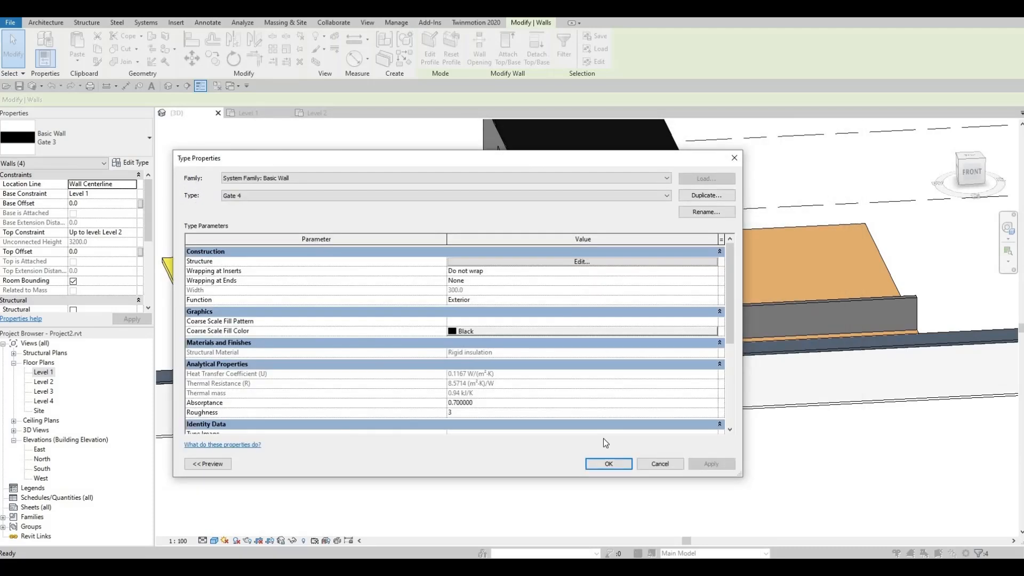
{"action": "key", "text": "Escape"}
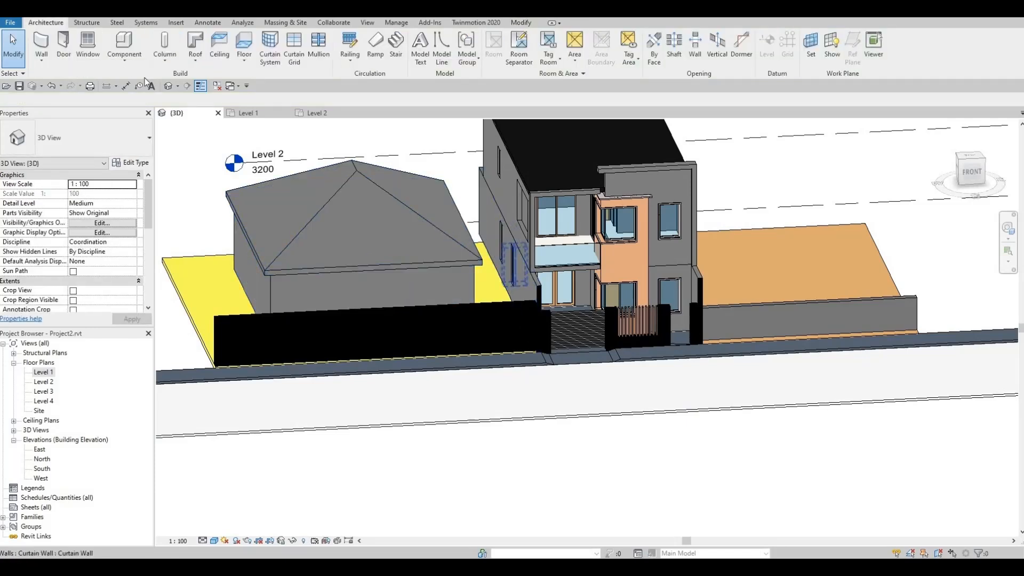
Place two M_Window-Casement-Double 1400 x 1800mm windows near the two ends of the neighbouring building's front wall.
{"action": "left_click", "coordinate": [87, 48]}
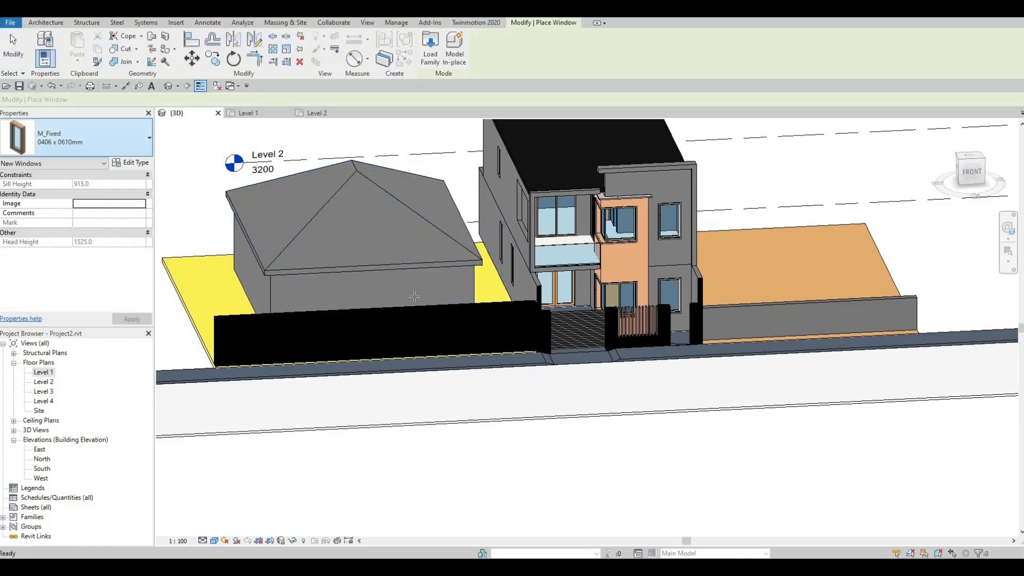
{"action": "left_click", "coordinate": [94, 139]}
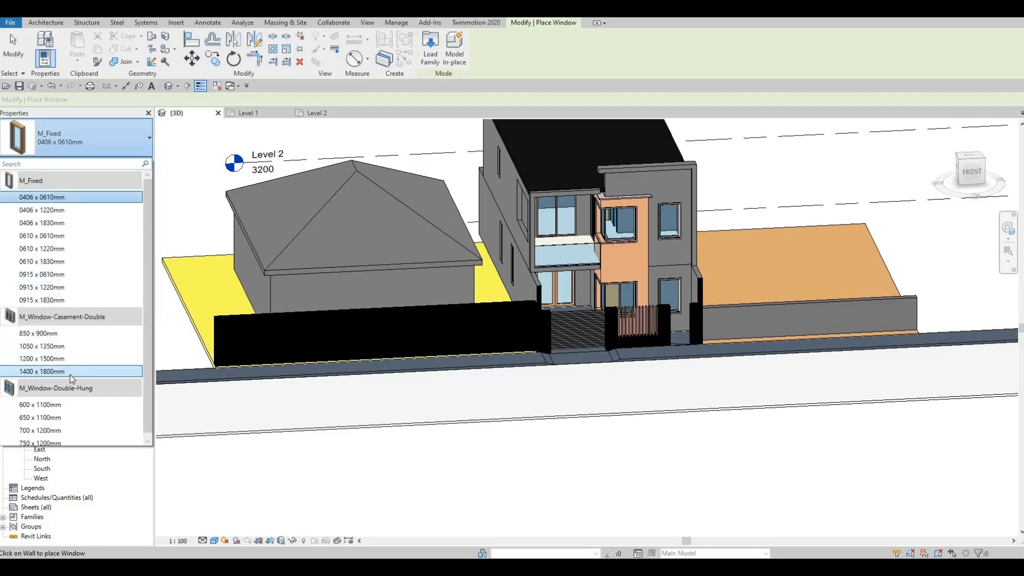
{"action": "left_click", "coordinate": [62, 440]}
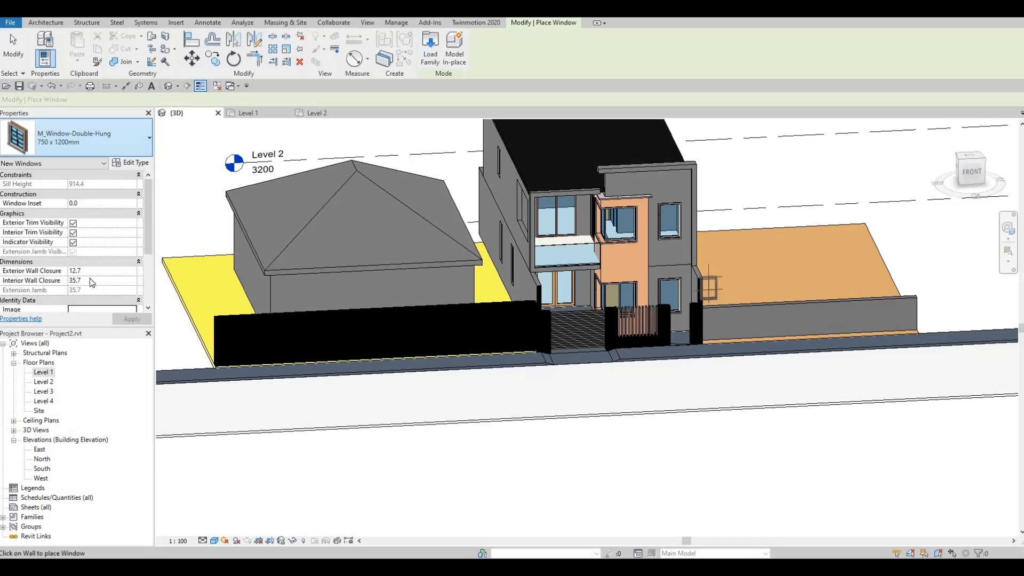
{"action": "left_click", "coordinate": [75, 138]}
{"action": "left_click", "coordinate": [76, 346]}
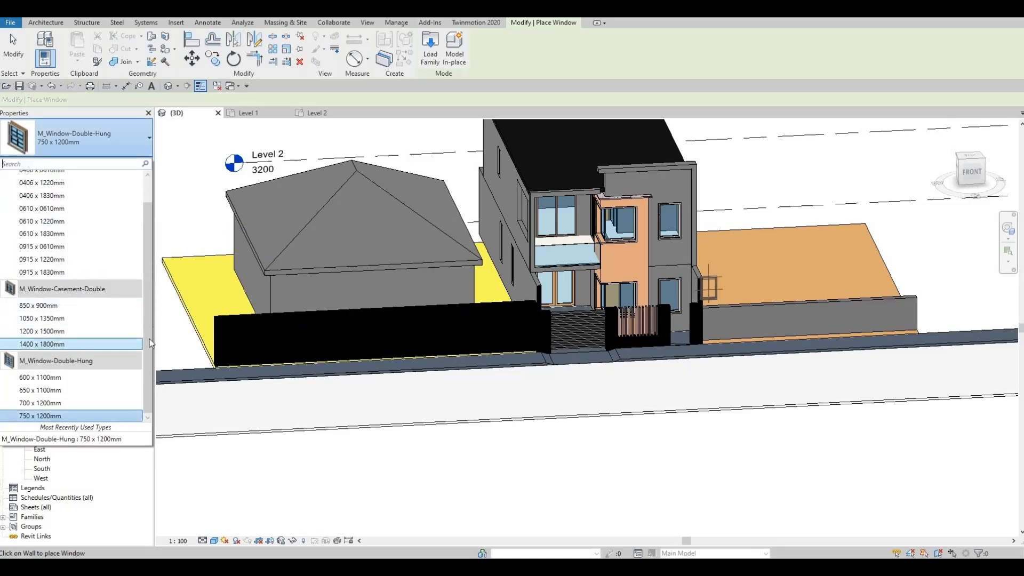
{"action": "left_click", "coordinate": [435, 293]}
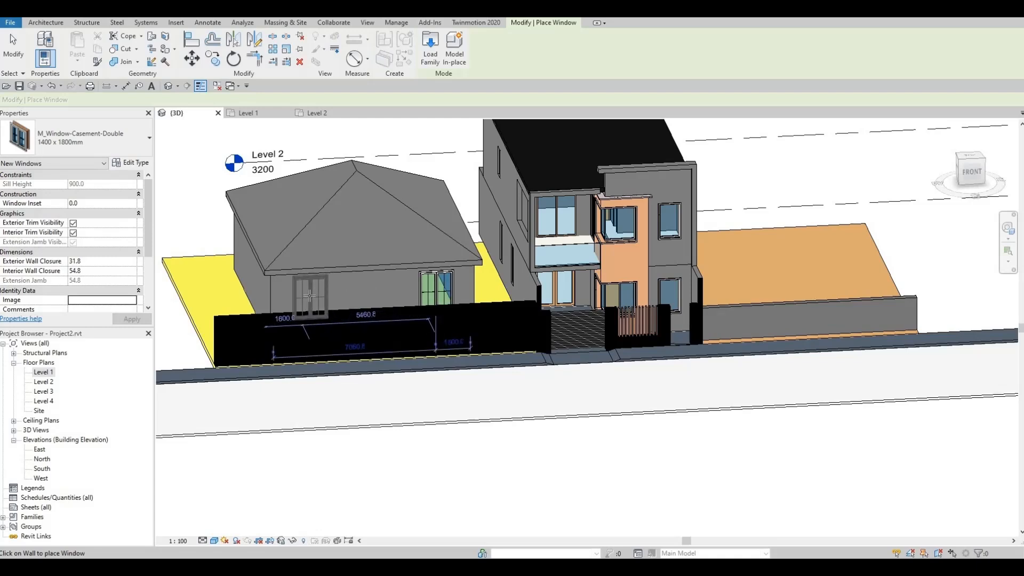
{"action": "left_click", "coordinate": [310, 295]}
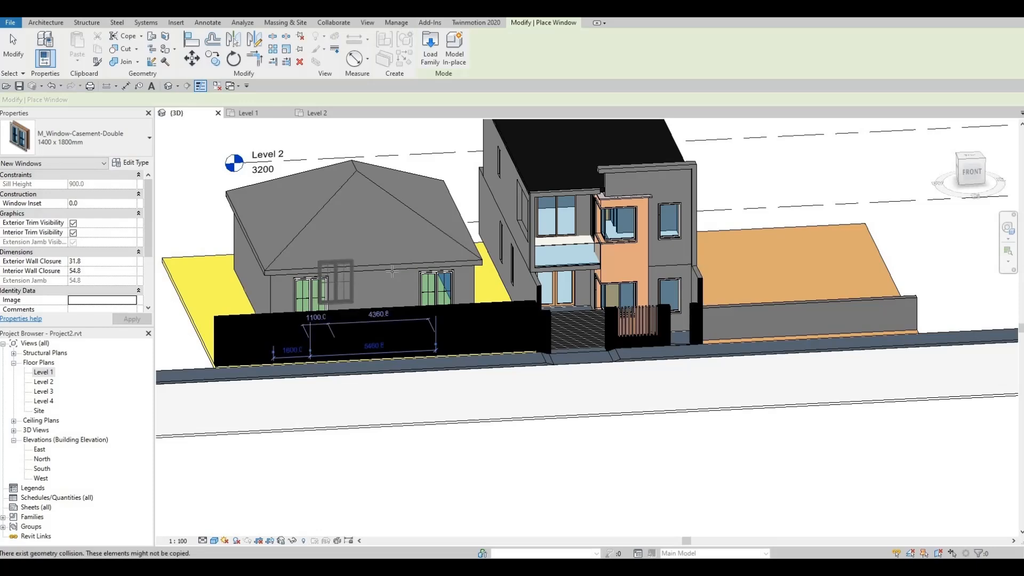
{"action": "key", "text": "Escape"}
{"action": "key", "text": "Escape"}
Draw a rectangle of Gate 4 walls up to Level 2, about 5009 by 9004 mm, on the empty plot in the Level 1 plan.
{"action": "middle_click_drag", "start_coordinate": [407, 233], "coordinate": [491, 309], "text": "shift"}
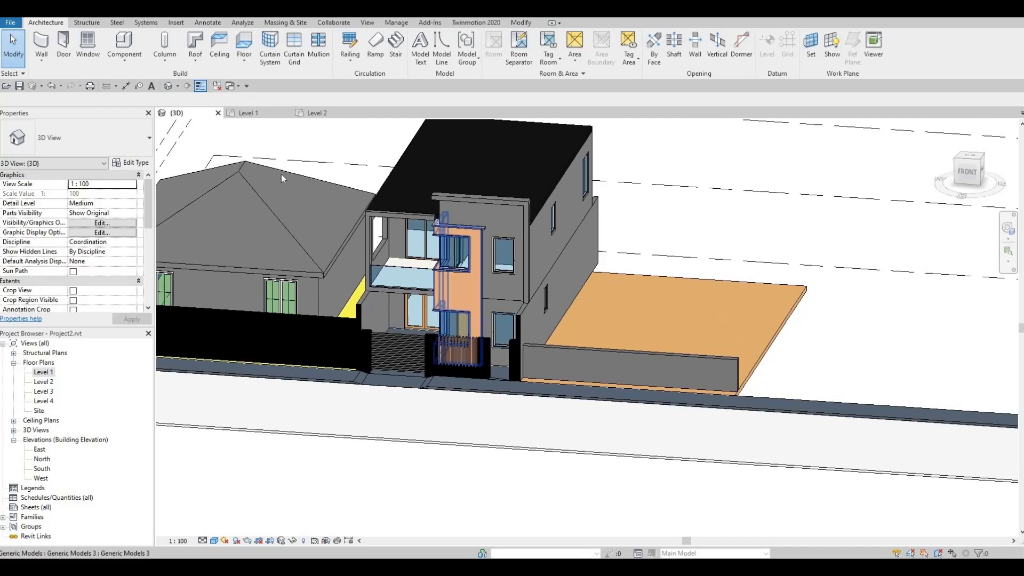
{"action": "left_click", "coordinate": [46, 43]}
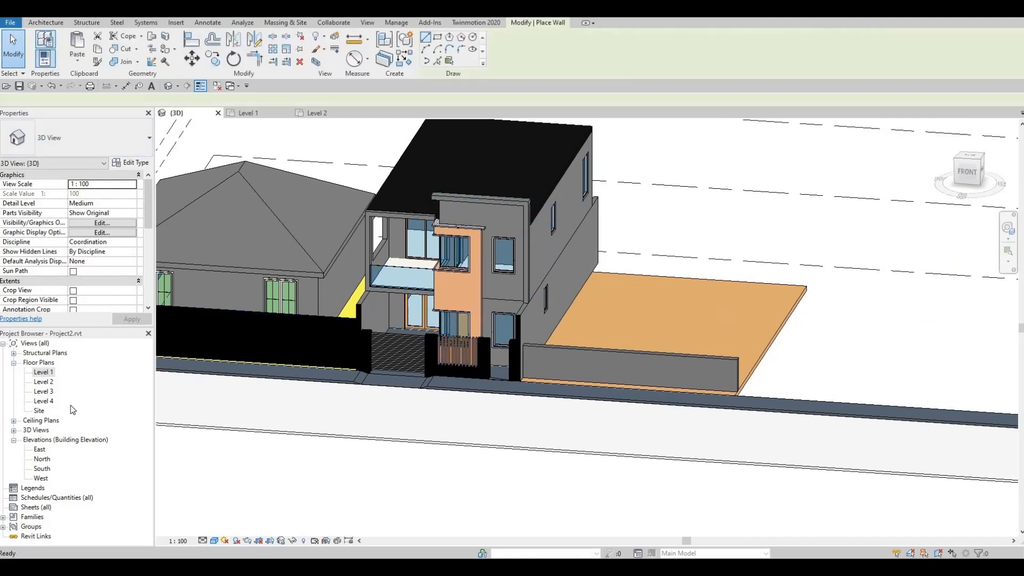
{"action": "double_click", "coordinate": [45, 373]}
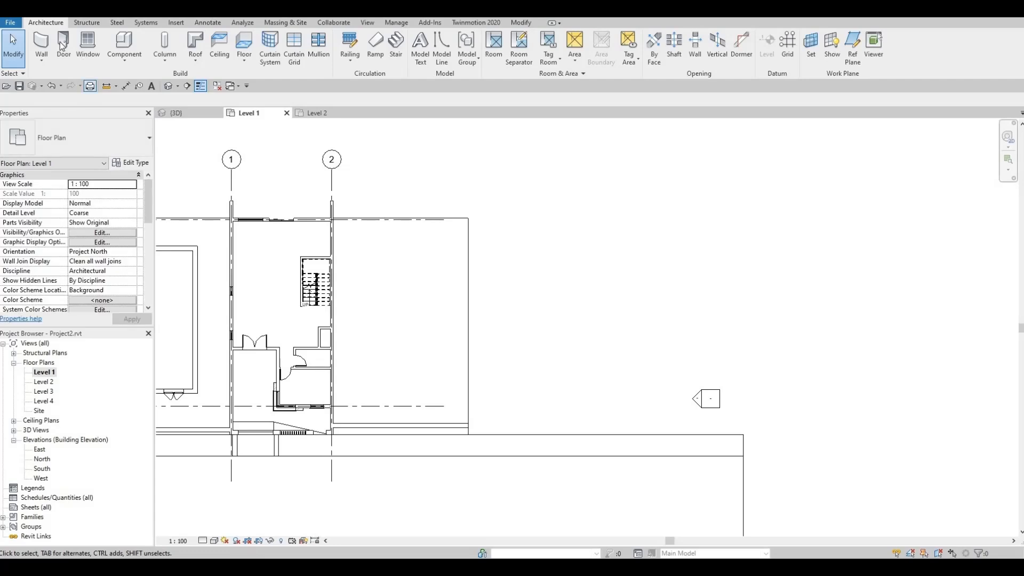
{"action": "left_click", "coordinate": [41, 43]}
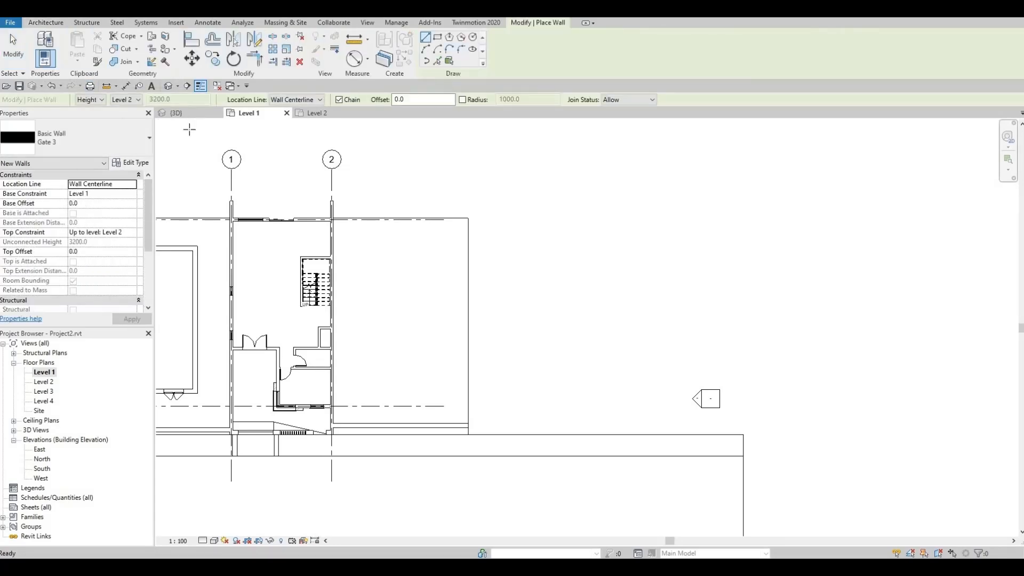
{"action": "left_click", "coordinate": [80, 137]}
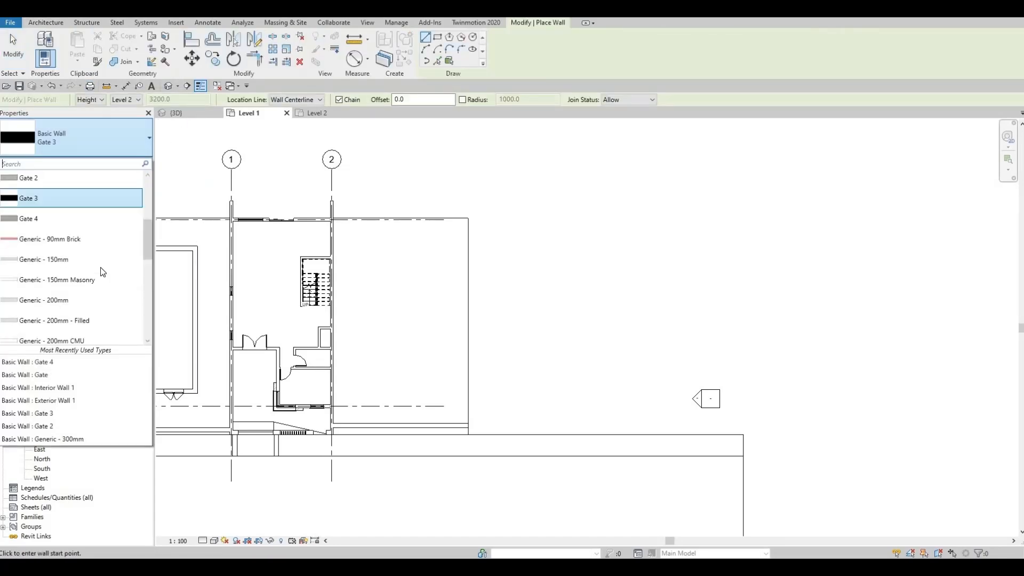
{"action": "left_click", "coordinate": [85, 221]}
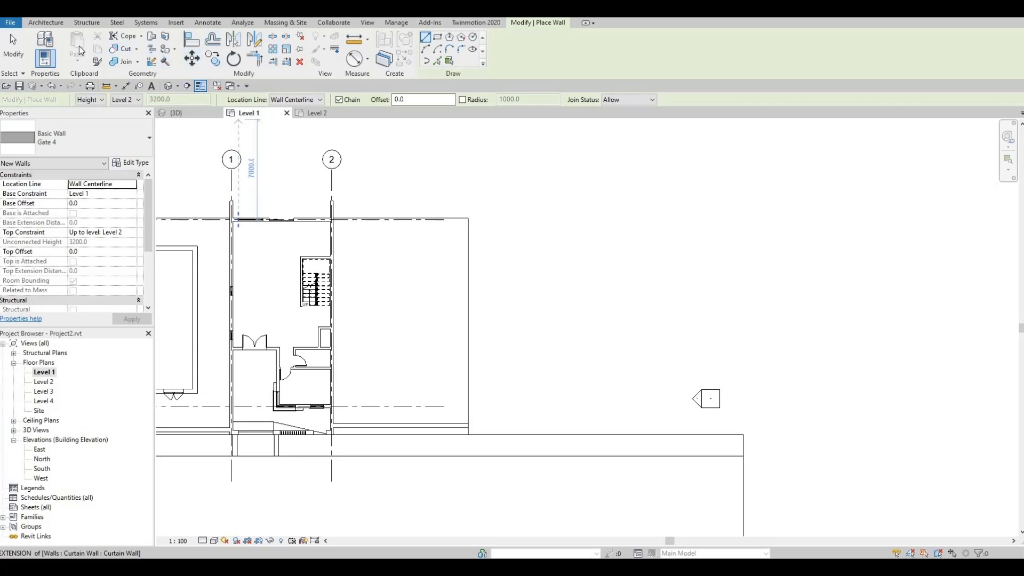
{"action": "left_click", "coordinate": [46, 23]}
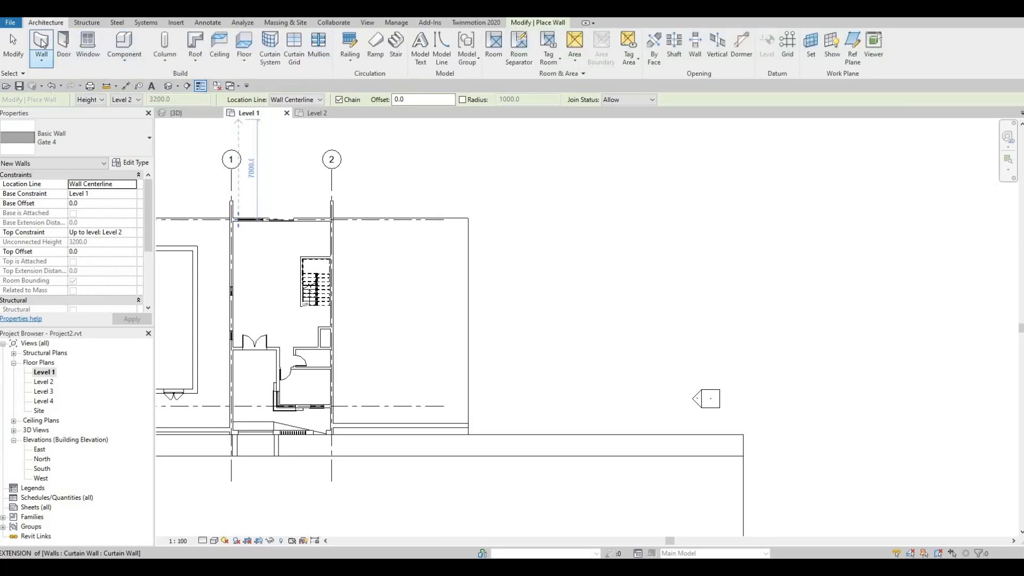
{"action": "left_click", "coordinate": [516, 22]}
{"action": "left_click", "coordinate": [438, 37]}
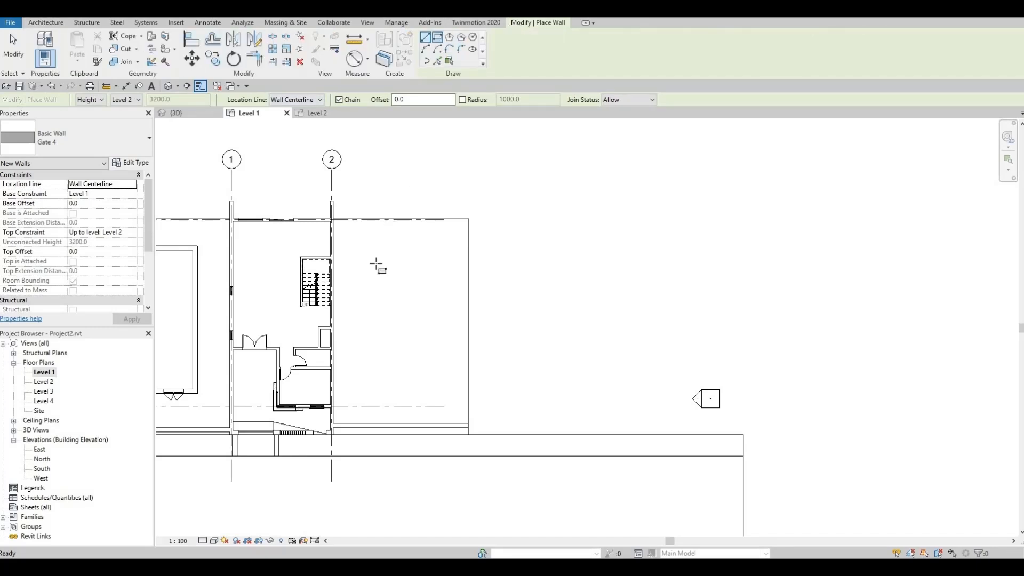
{"action": "left_click", "coordinate": [376, 261]}
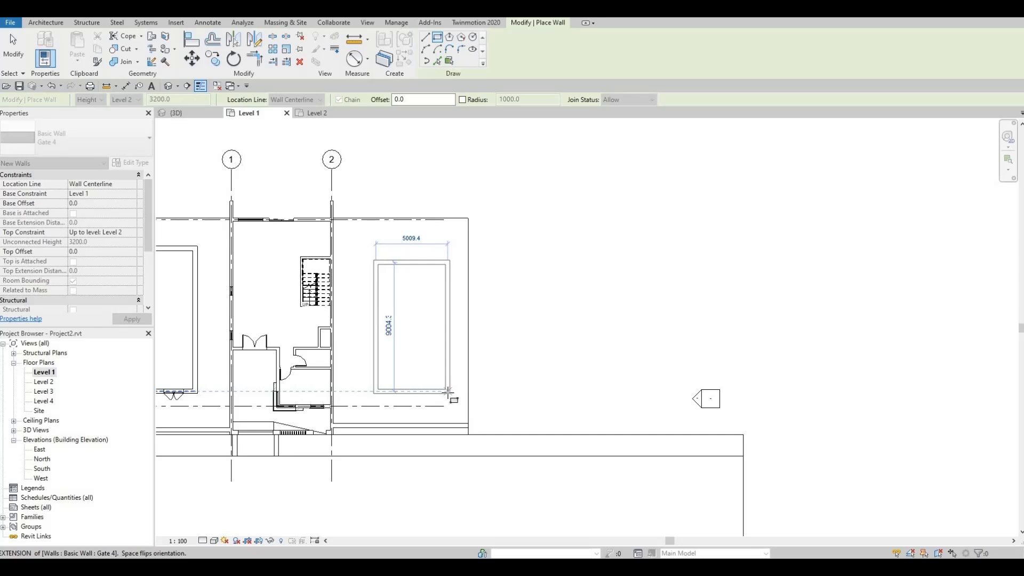
{"action": "left_click", "coordinate": [448, 391]}
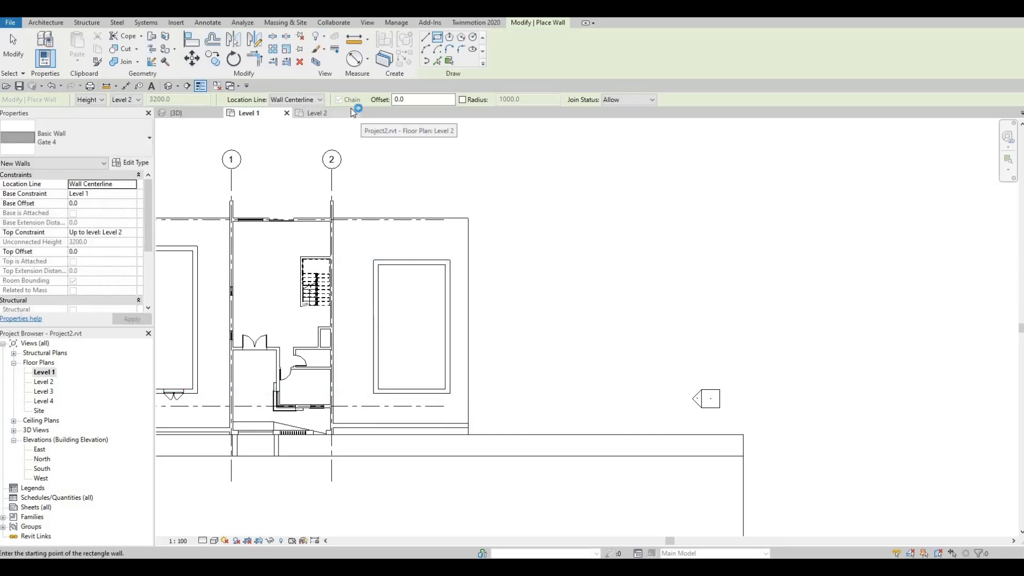
Start a footprint roof based on Level 2 and duplicate the Roof 2 type as Roof 3.
{"action": "left_click", "coordinate": [50, 26]}
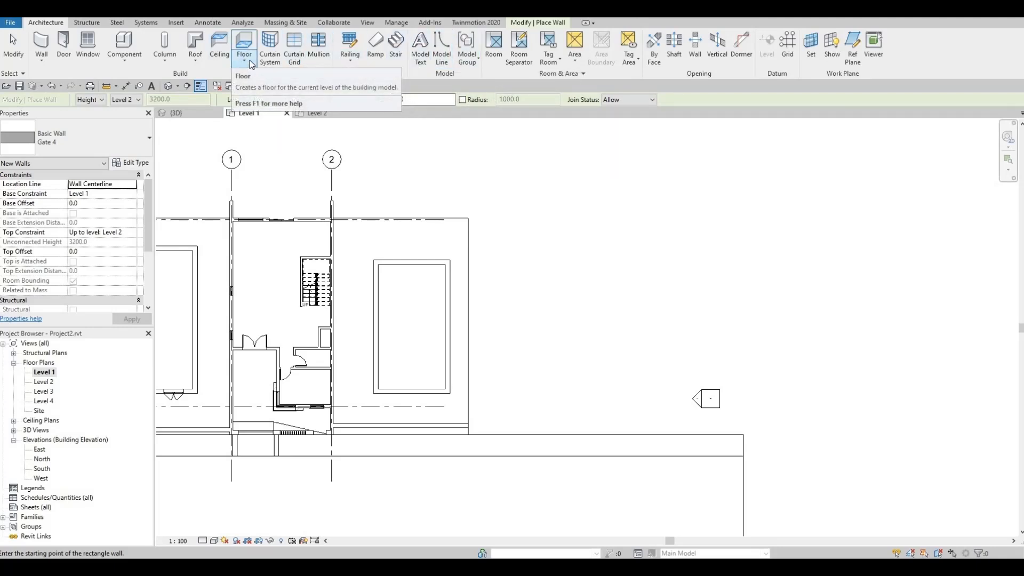
{"action": "left_click", "coordinate": [195, 46]}
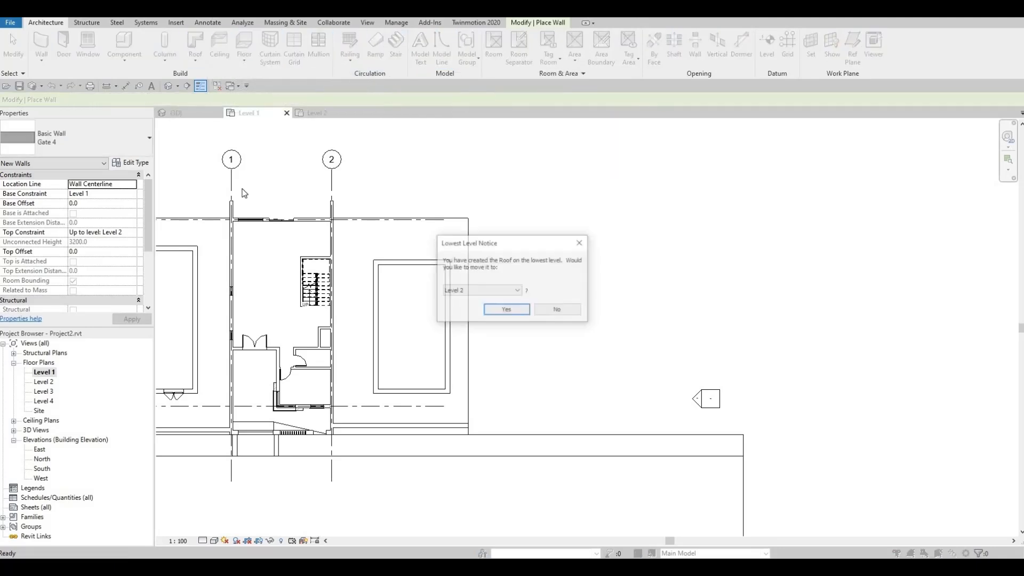
{"action": "left_click", "coordinate": [499, 310]}
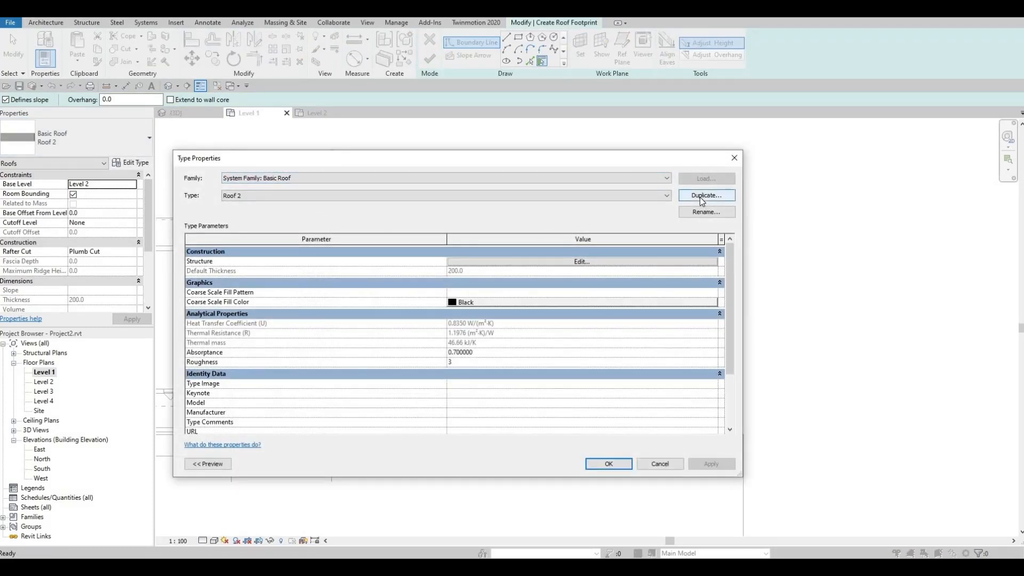
{"action": "left_click", "coordinate": [704, 195]}
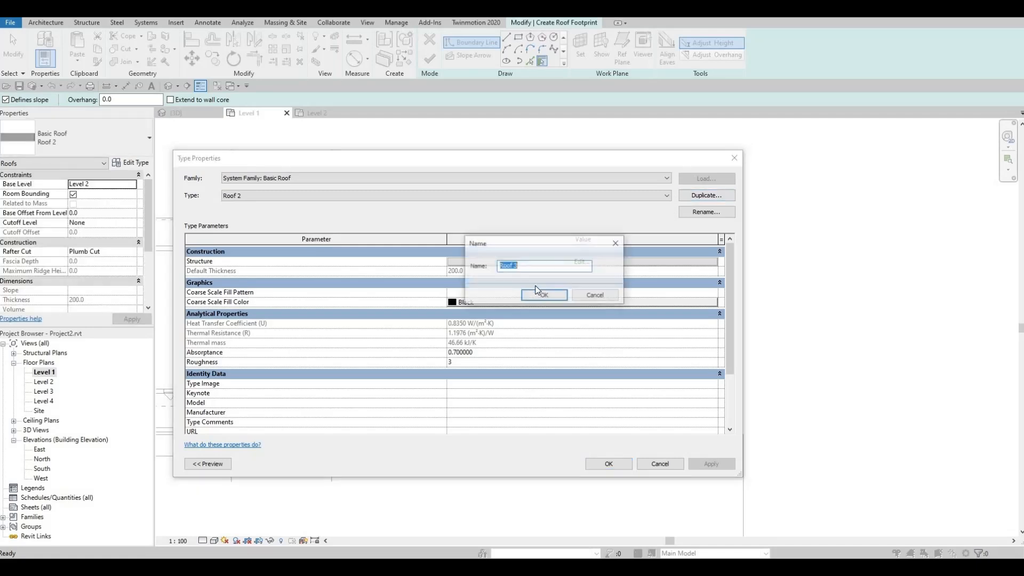
{"action": "left_click", "coordinate": [544, 295]}
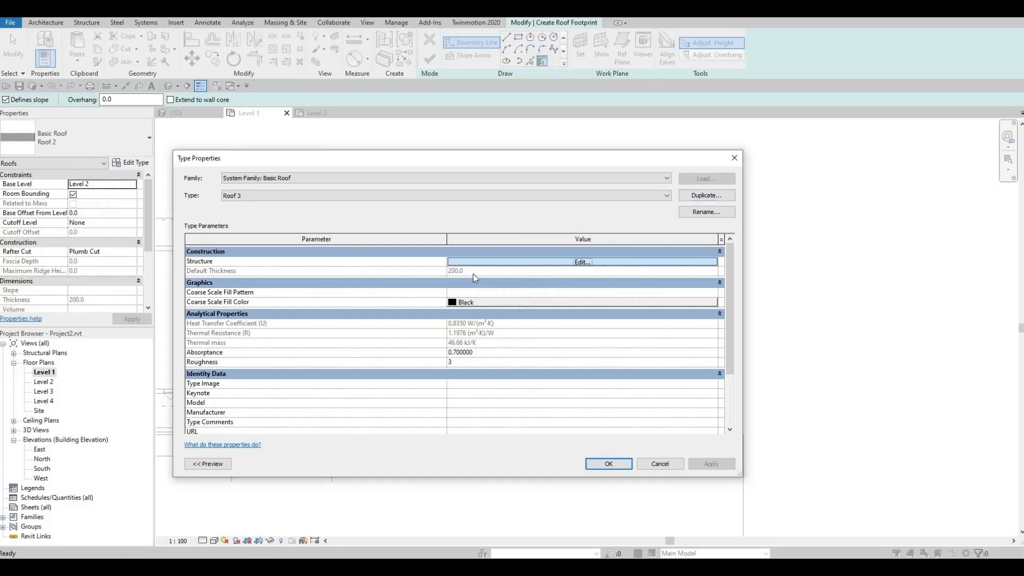
Change the structure layer material of Roof 3 to Vinyl Composition Tile and accept the type properties.
{"action": "left_click", "coordinate": [549, 261]}
{"action": "left_click", "coordinate": [445, 261]}
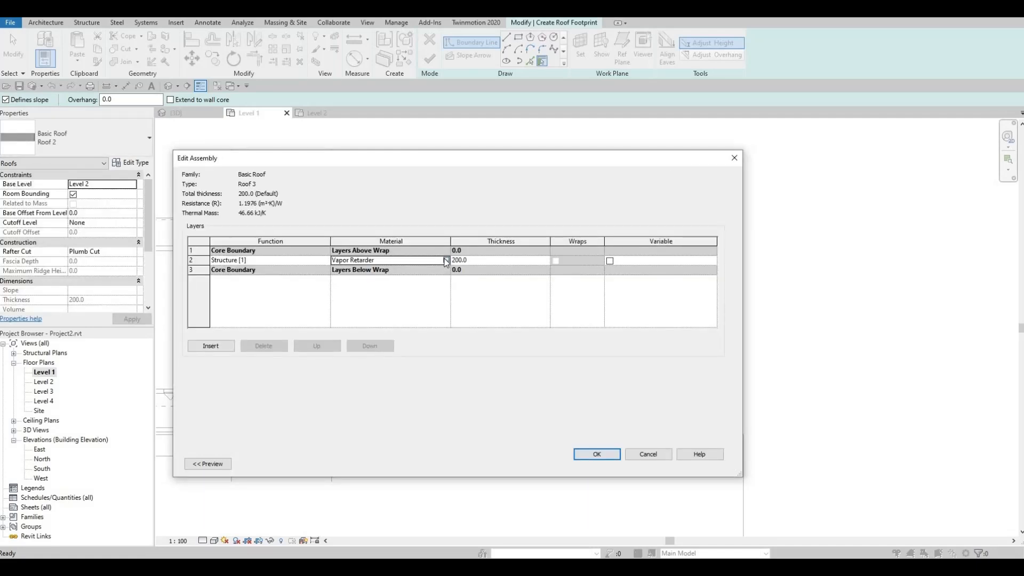
{"action": "left_click", "coordinate": [446, 261]}
{"action": "left_click", "coordinate": [376, 283]}
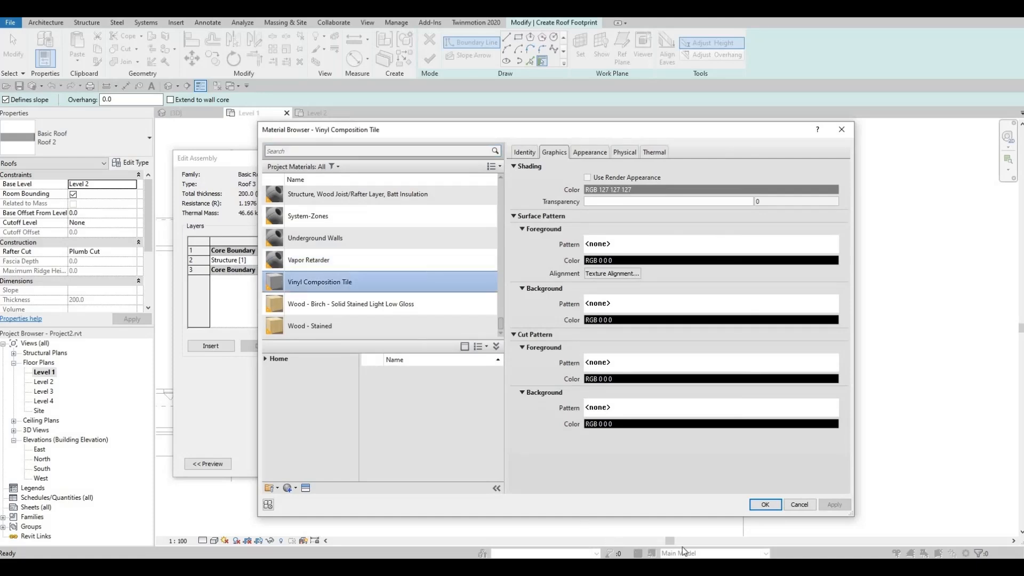
{"action": "left_click", "coordinate": [765, 505]}
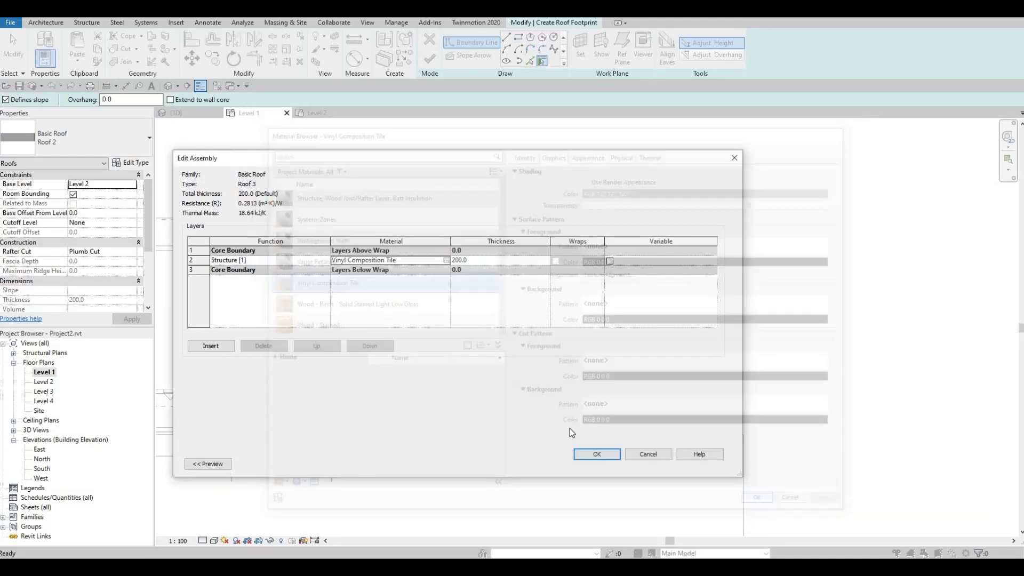
{"action": "left_click", "coordinate": [591, 452]}
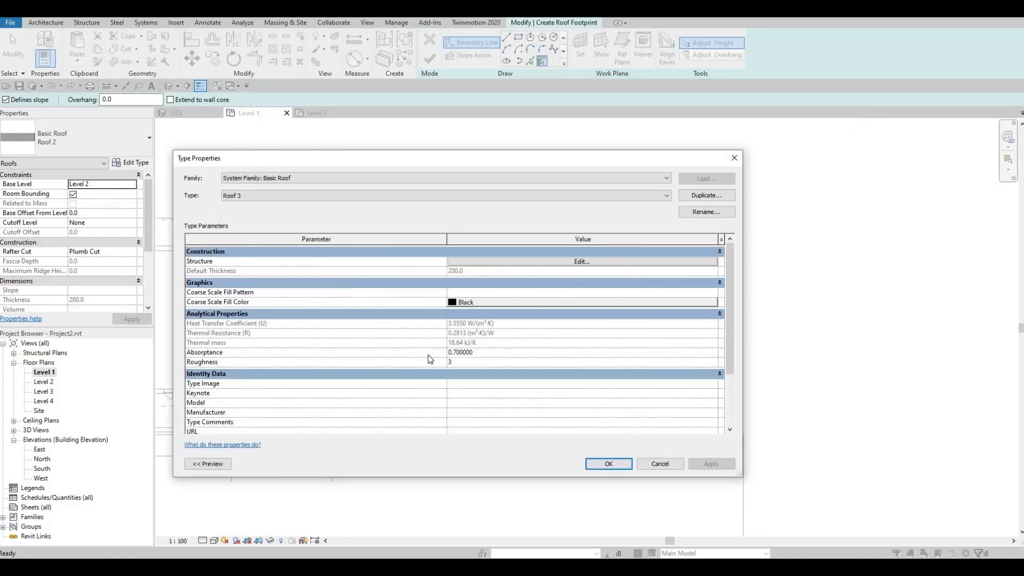
{"action": "left_click", "coordinate": [607, 463]}
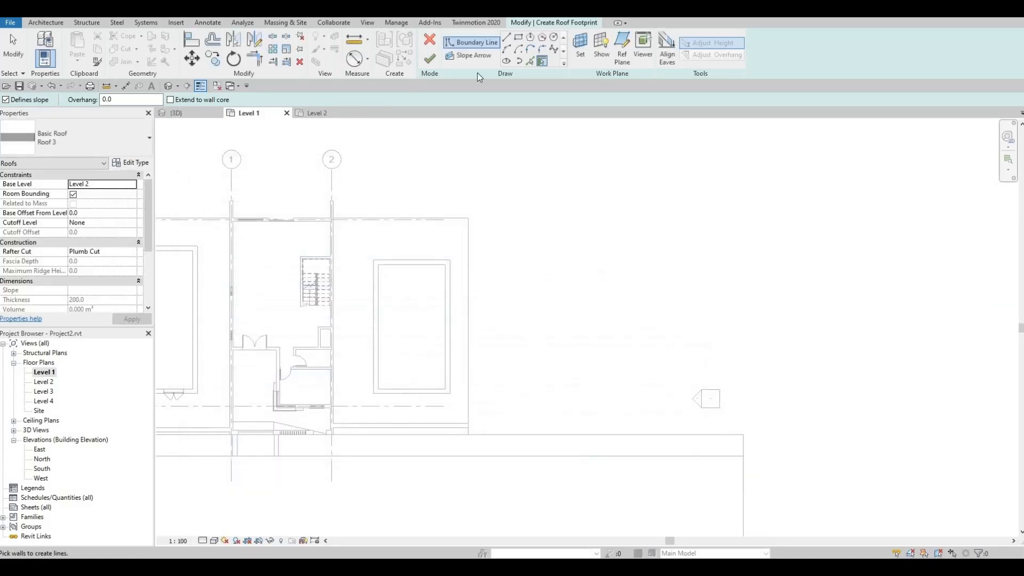
Draw a rectangular slope-defining roof boundary offset 500 mm outside the Gate 4 walls of the second neighbouring building.
{"action": "left_click", "coordinate": [518, 39]}
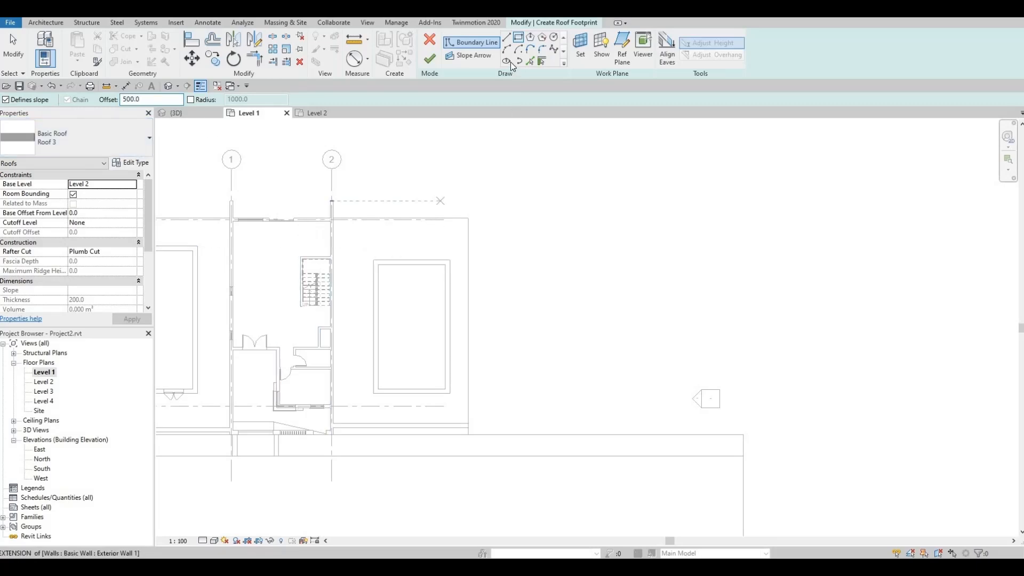
{"action": "left_click", "coordinate": [373, 258]}
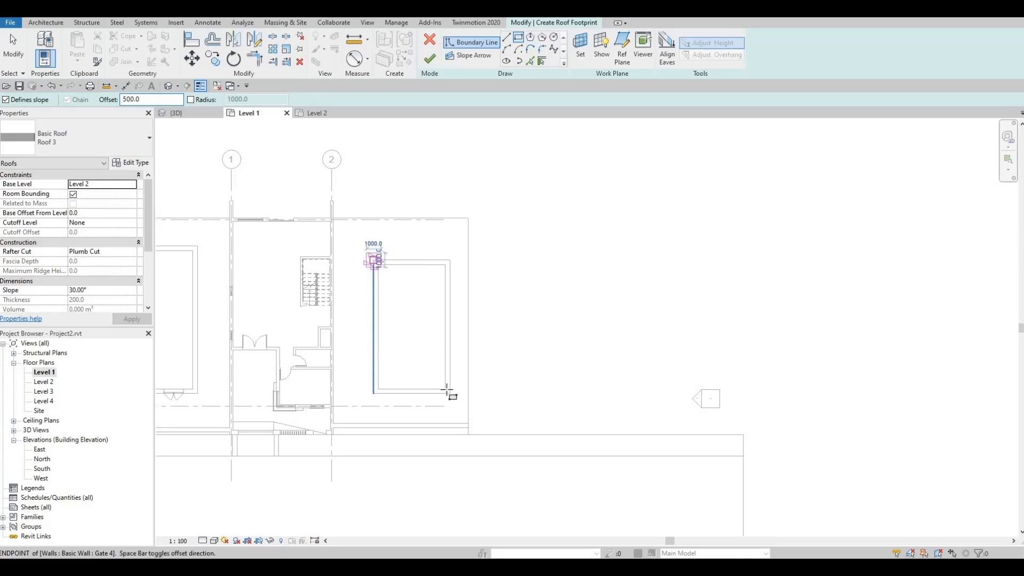
{"action": "left_click", "coordinate": [450, 394]}
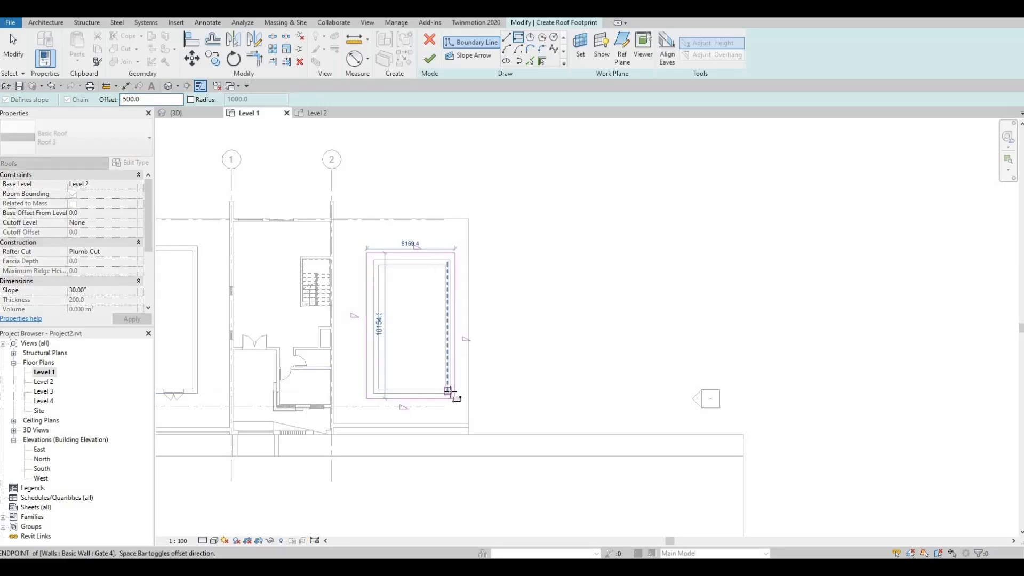
{"action": "key", "text": "Escape"}
{"action": "key", "text": "Escape"}
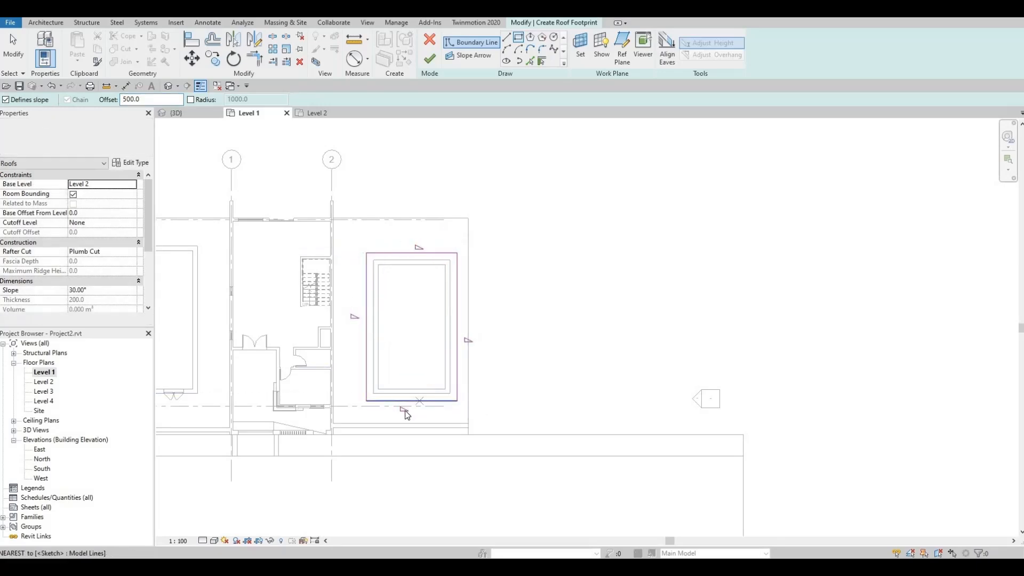
Set the slope of the back and front edges of the roof boundary to 0°.
{"action": "left_click", "coordinate": [407, 404]}
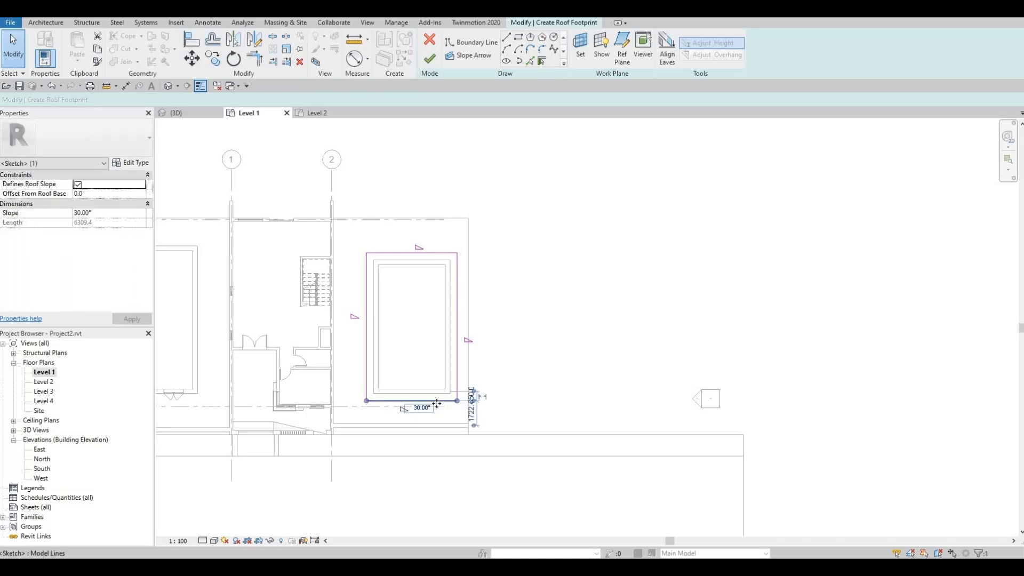
{"action": "left_click", "coordinate": [427, 258]}
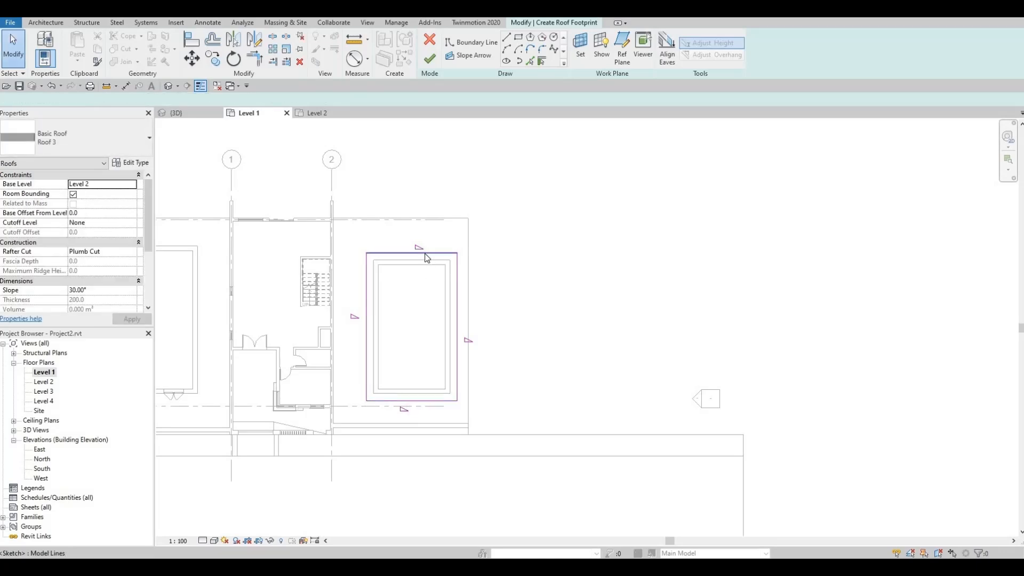
{"action": "left_click", "coordinate": [426, 258]}
{"action": "left_click", "coordinate": [452, 313]}
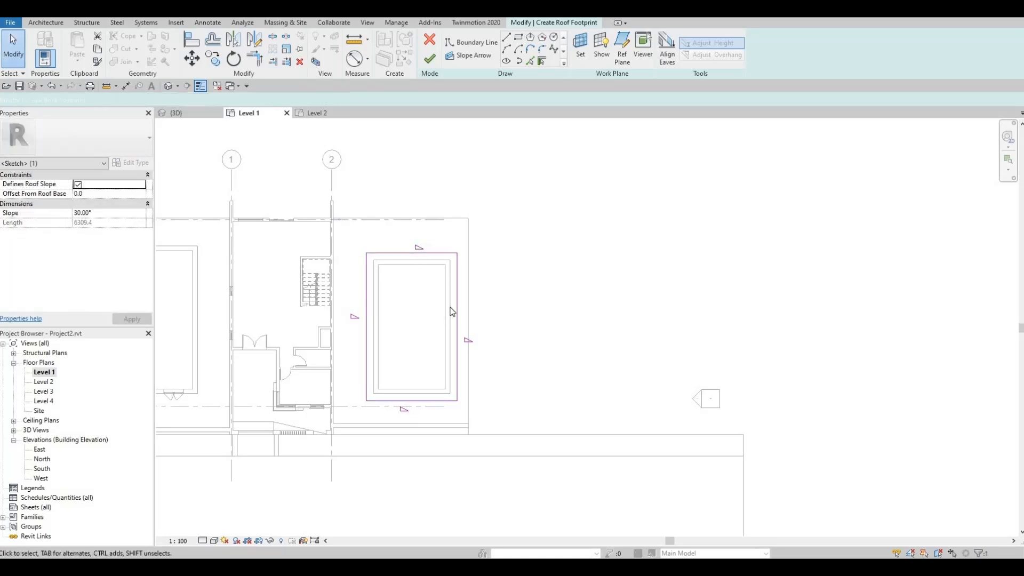
{"action": "left_click", "coordinate": [435, 253]}
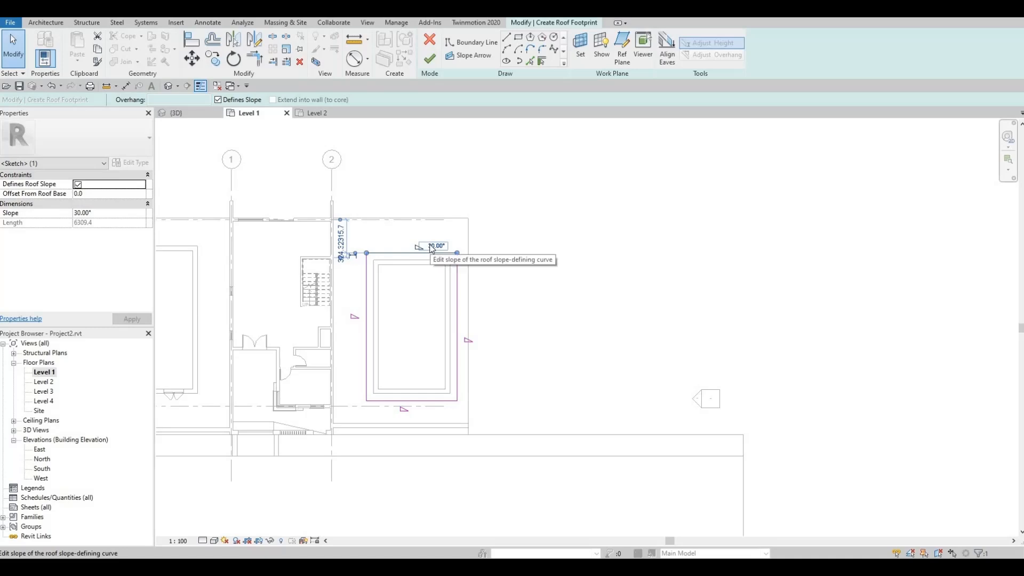
{"action": "left_click", "coordinate": [442, 247]}
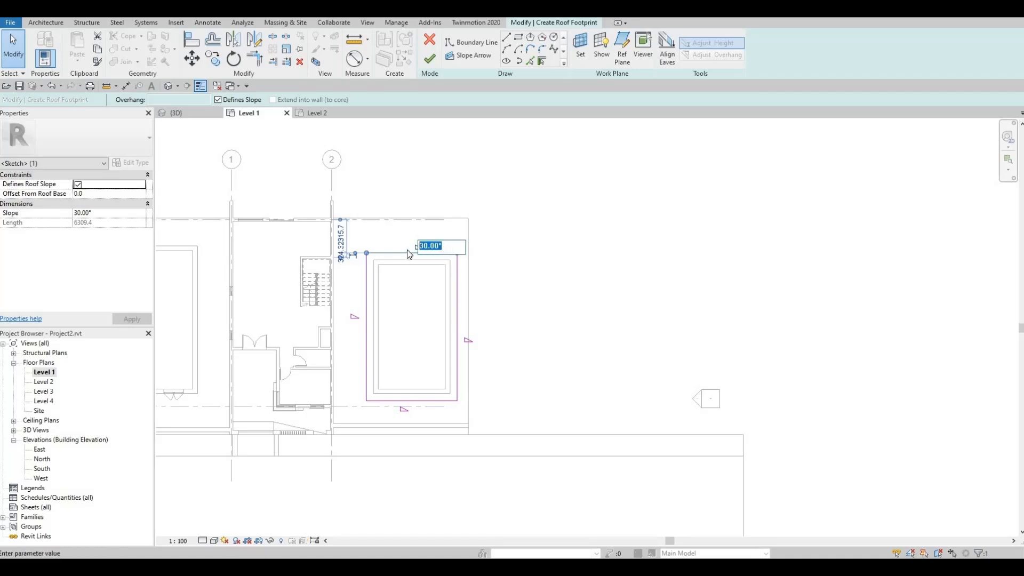
{"action": "type", "text": "0"}
{"action": "key", "text": "Return"}
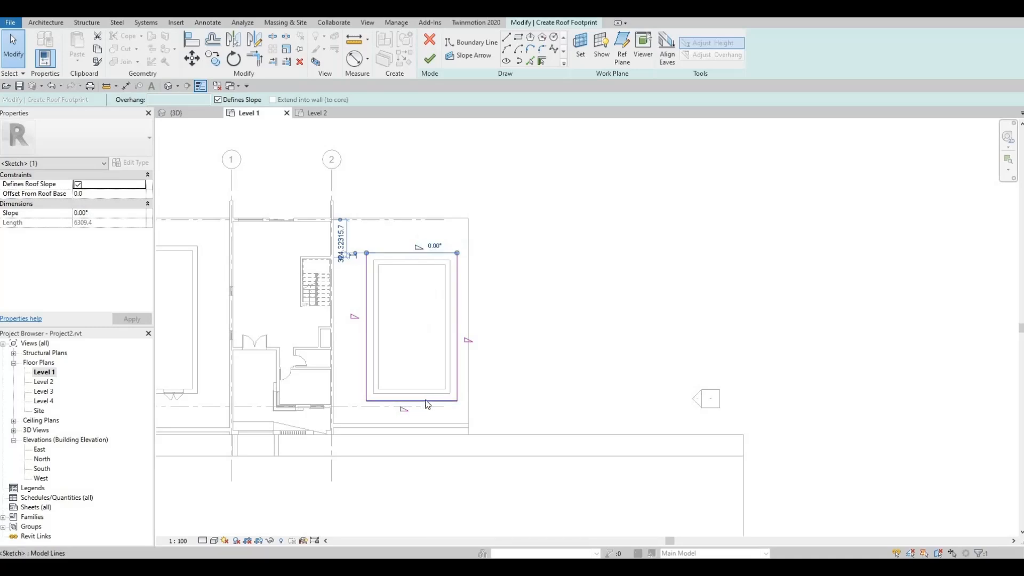
{"action": "left_click", "coordinate": [423, 407]}
{"action": "left_click", "coordinate": [421, 408]}
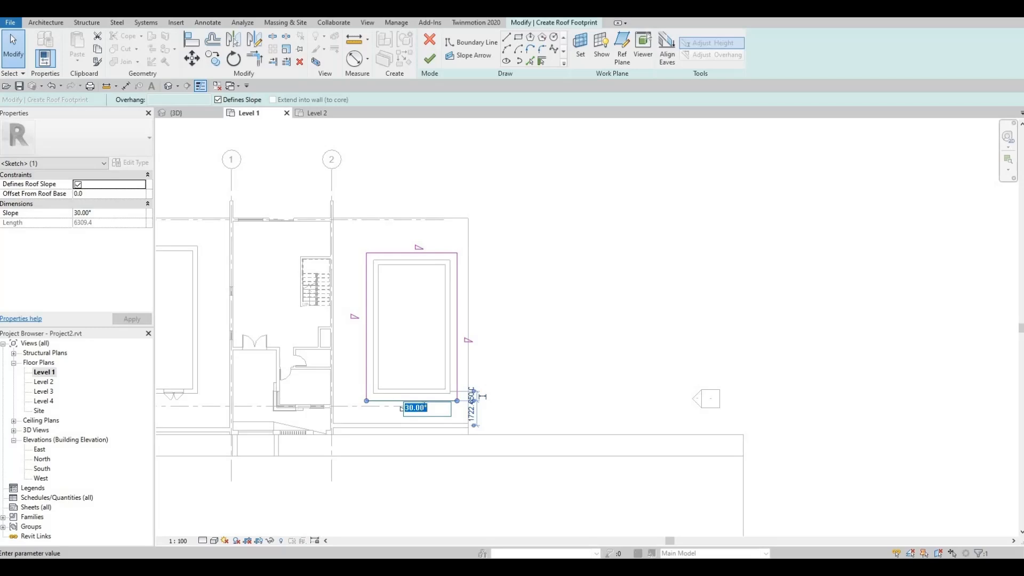
{"action": "type", "text": "0"}
{"action": "key", "text": "Return"}
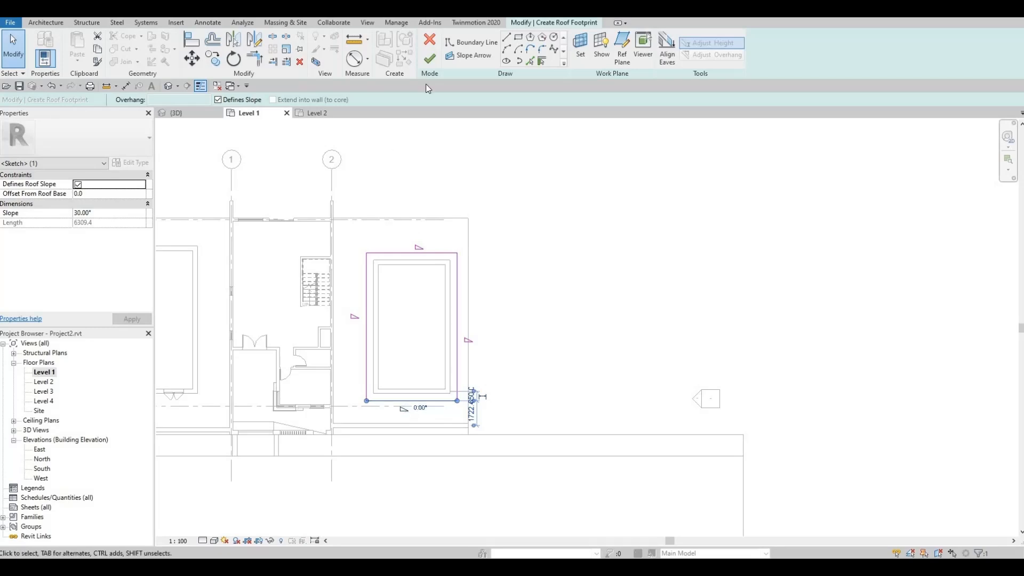
Try to finish the footprint roof with the flat front and back edges, then discard that roof.
{"action": "left_click", "coordinate": [430, 58]}
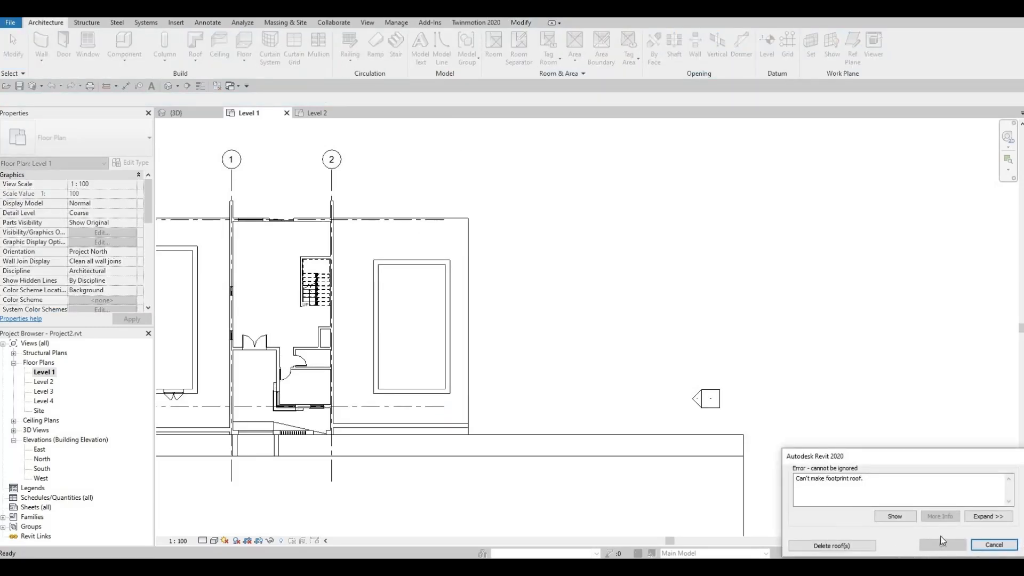
{"action": "left_click", "coordinate": [894, 516]}
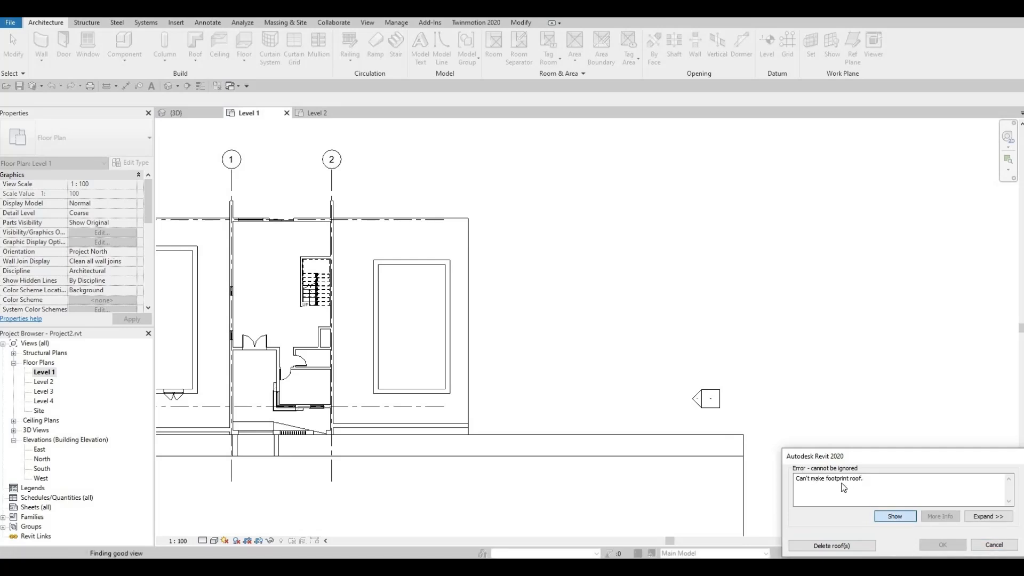
{"action": "key", "text": "Return"}
{"action": "key", "text": "Return"}
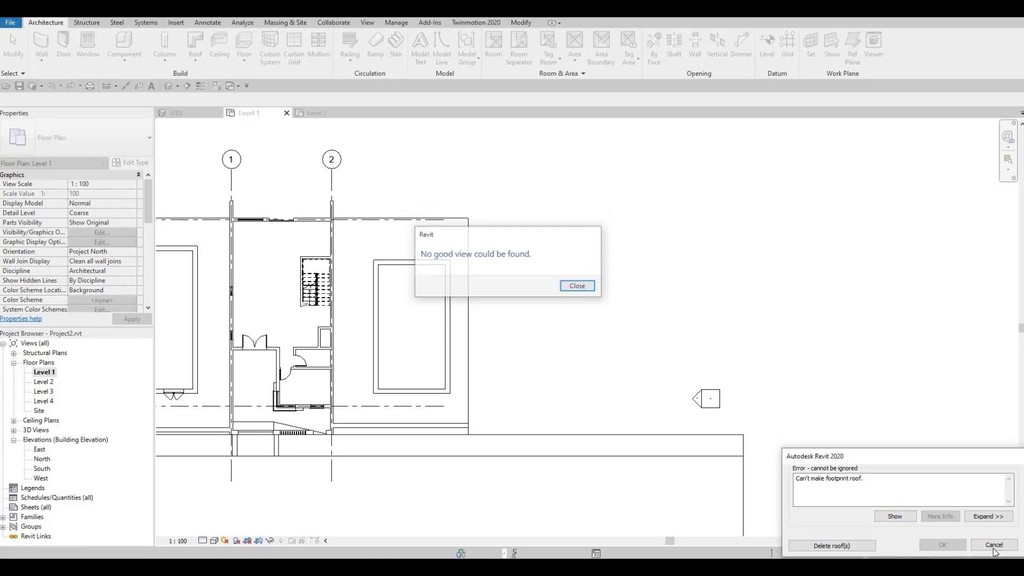
{"action": "left_click", "coordinate": [983, 544]}
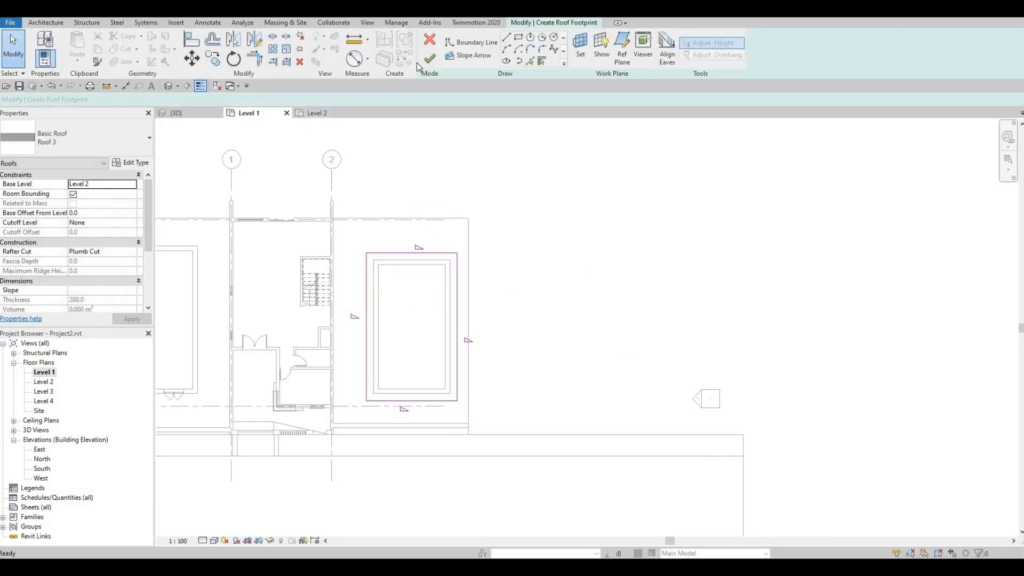
{"action": "left_click", "coordinate": [427, 60]}
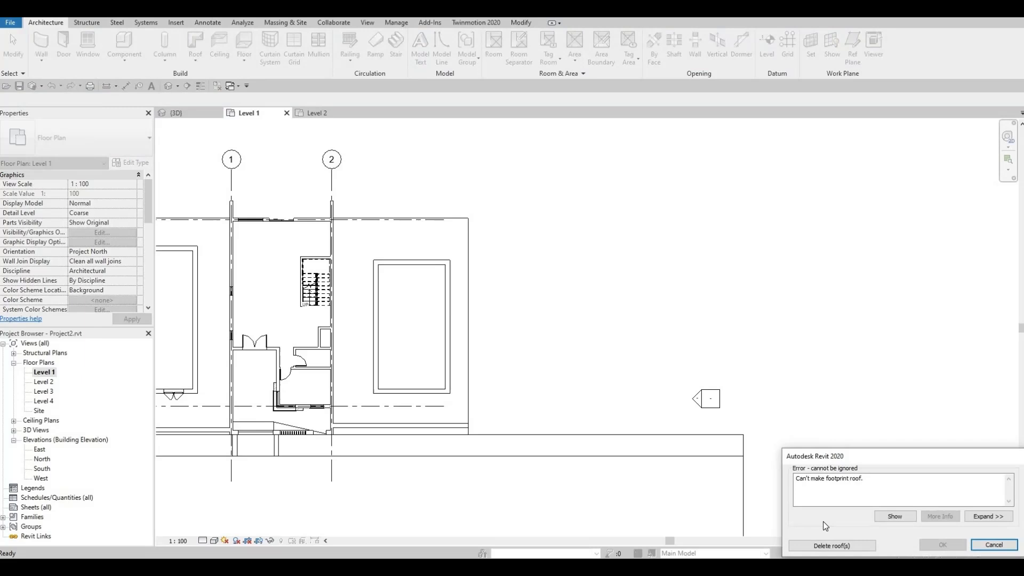
{"action": "left_click", "coordinate": [843, 545]}
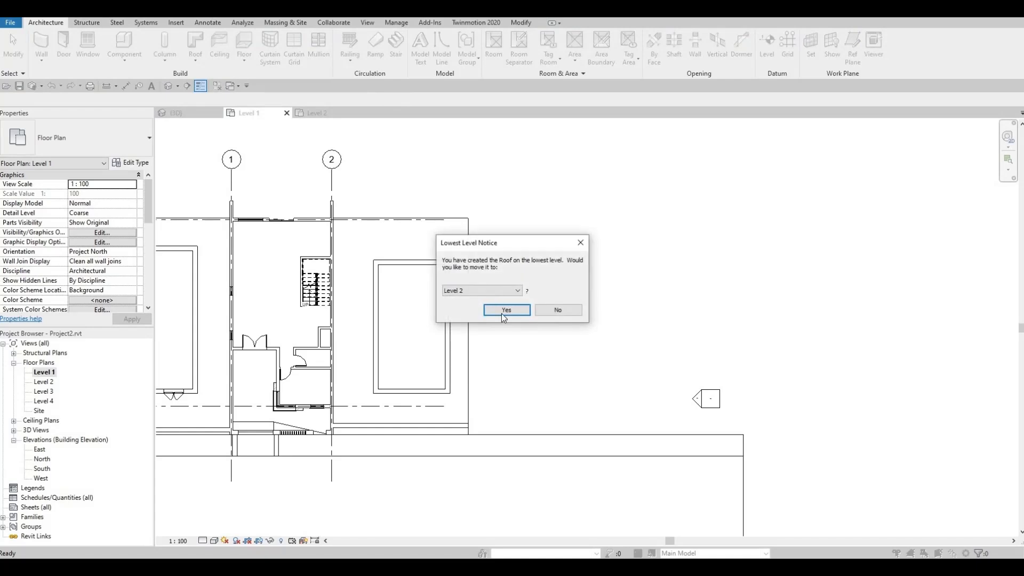
Create a Roof 3 footprint roof on Level 2 from a rectangle offset 500 mm outside the Gate 4 walls, sloped 30° on all sides, and view it in 3D.
{"action": "left_click", "coordinate": [499, 310]}
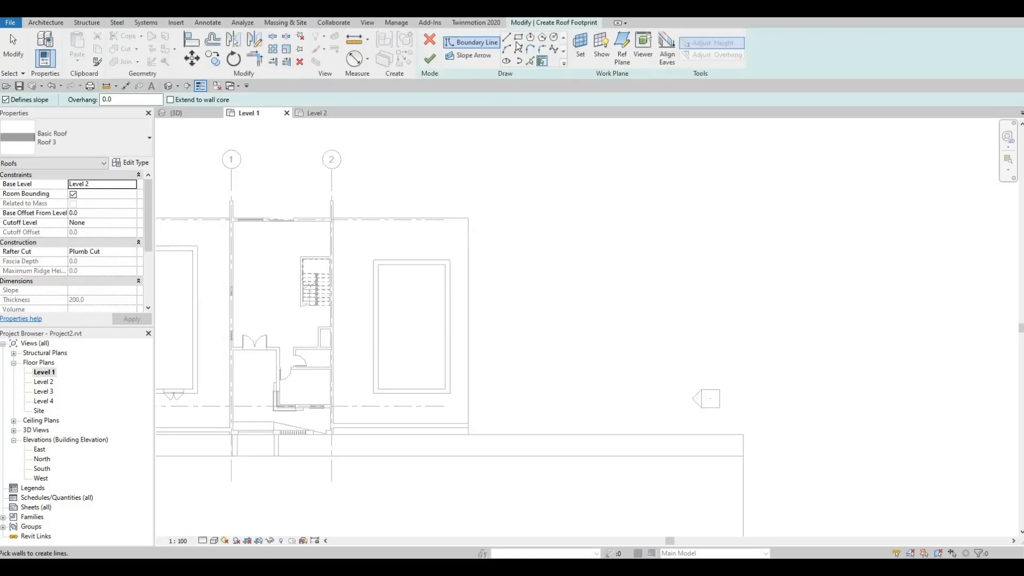
{"action": "left_click", "coordinate": [518, 37]}
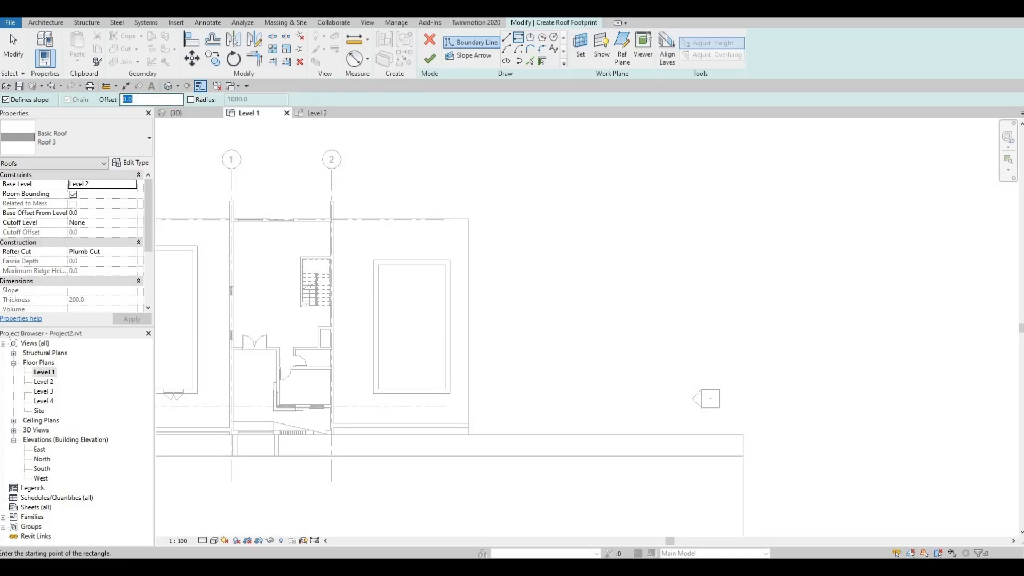
{"action": "type", "text": "500"}
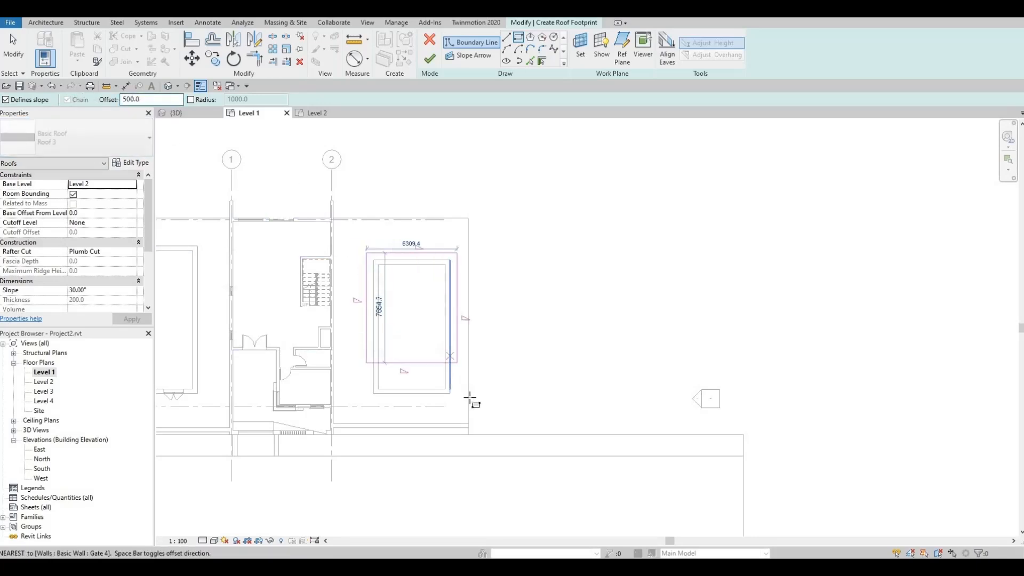
{"action": "left_click", "coordinate": [450, 394]}
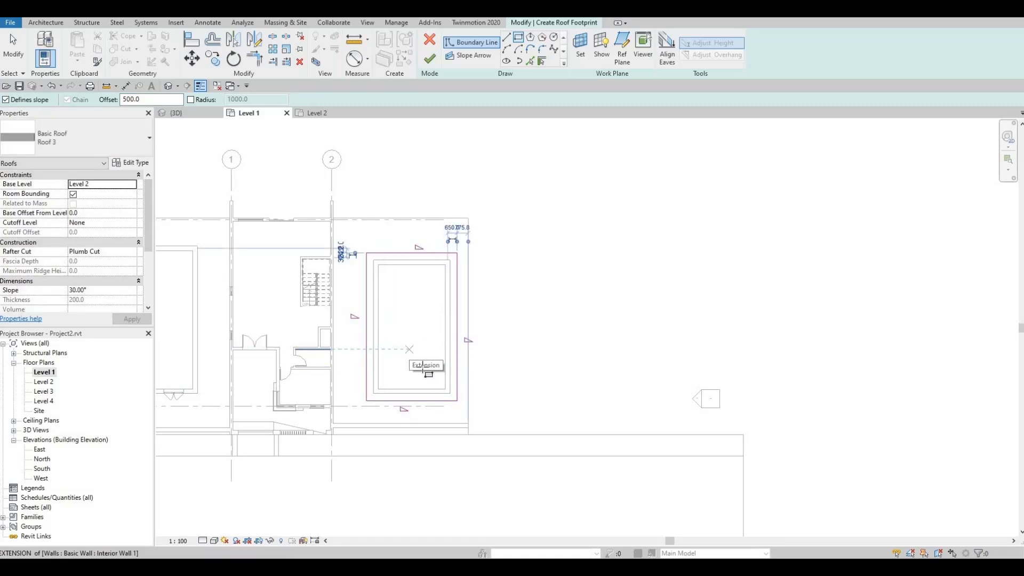
{"action": "left_click", "coordinate": [429, 61]}
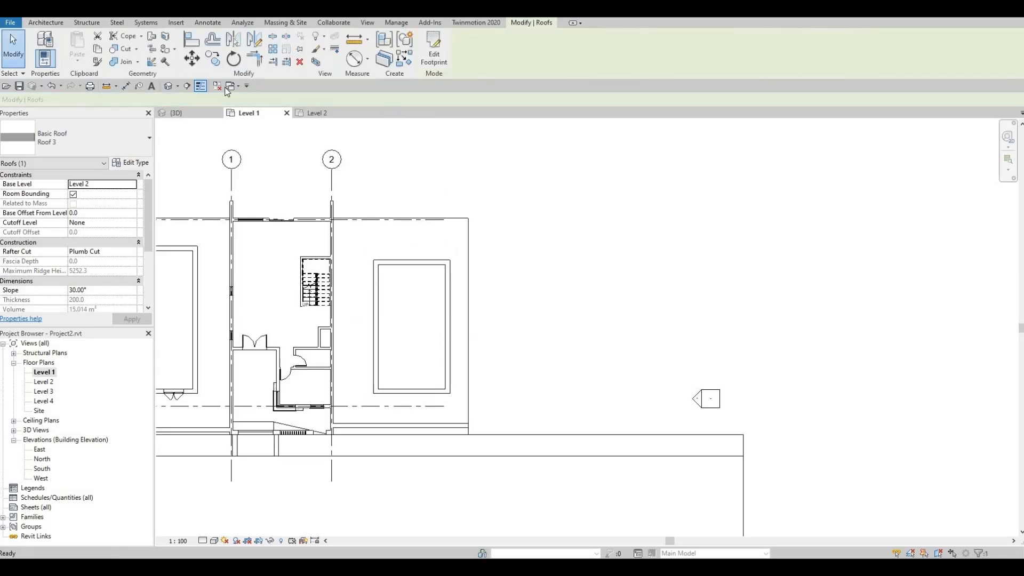
{"action": "left_click", "coordinate": [169, 86]}
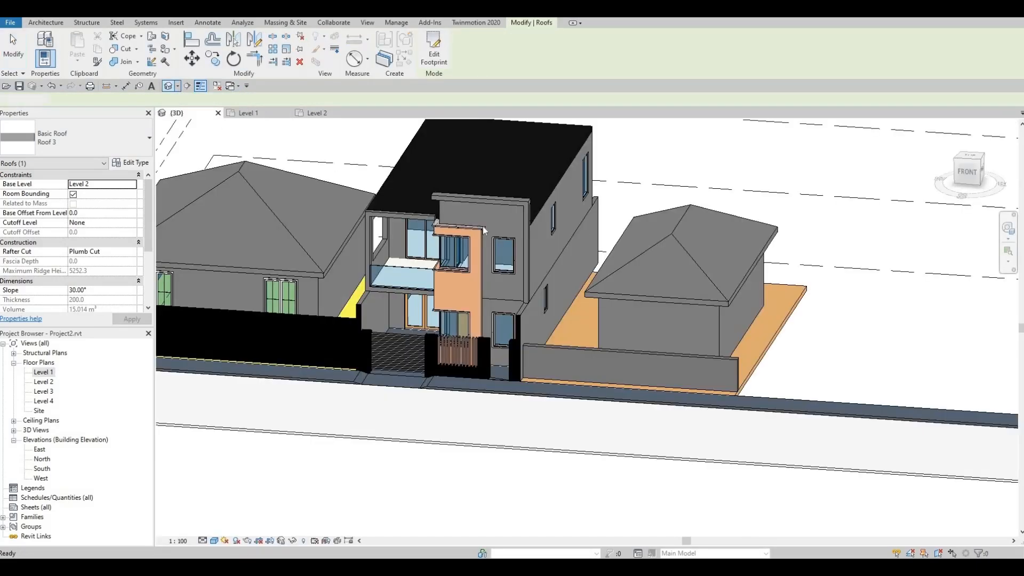
{"action": "middle_click_drag", "start_coordinate": [648, 271], "coordinate": [712, 261], "text": "shift"}
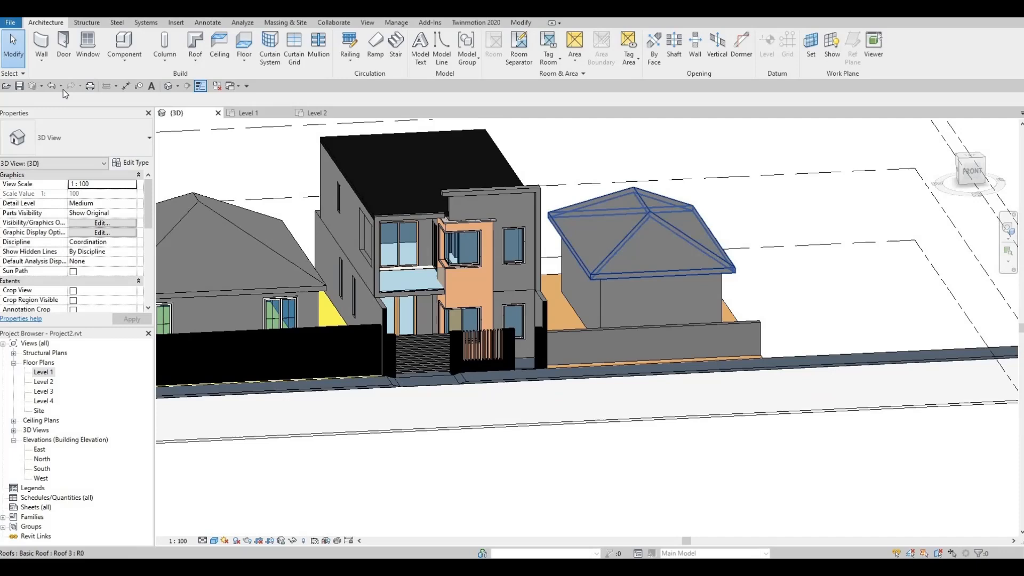
Place an M_Fixed 0915 x 1830mm window near the left end of the right neighbouring building's front wall.
{"action": "left_click", "coordinate": [88, 49]}
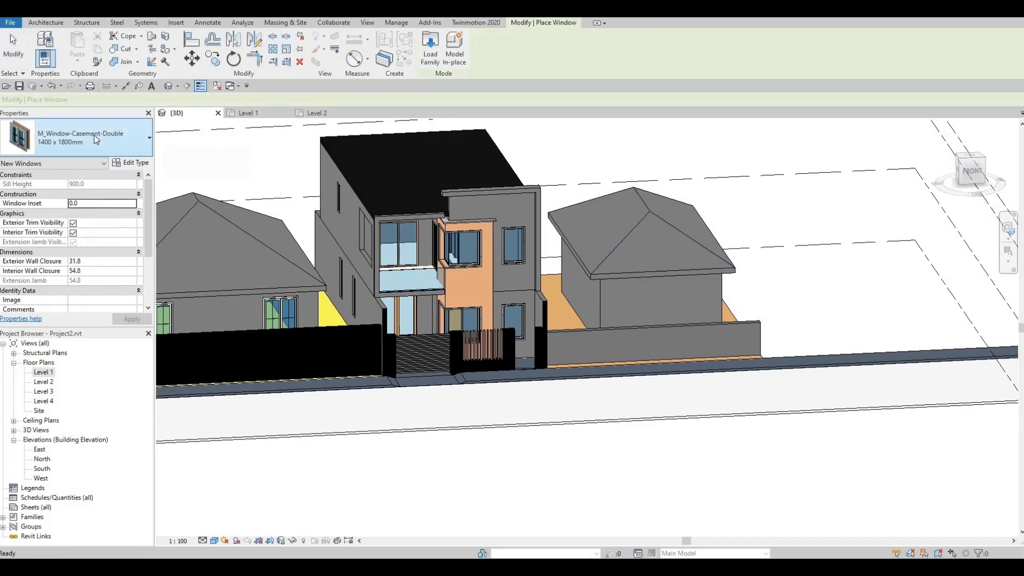
{"action": "left_click", "coordinate": [80, 138]}
{"action": "left_click", "coordinate": [32, 259]}
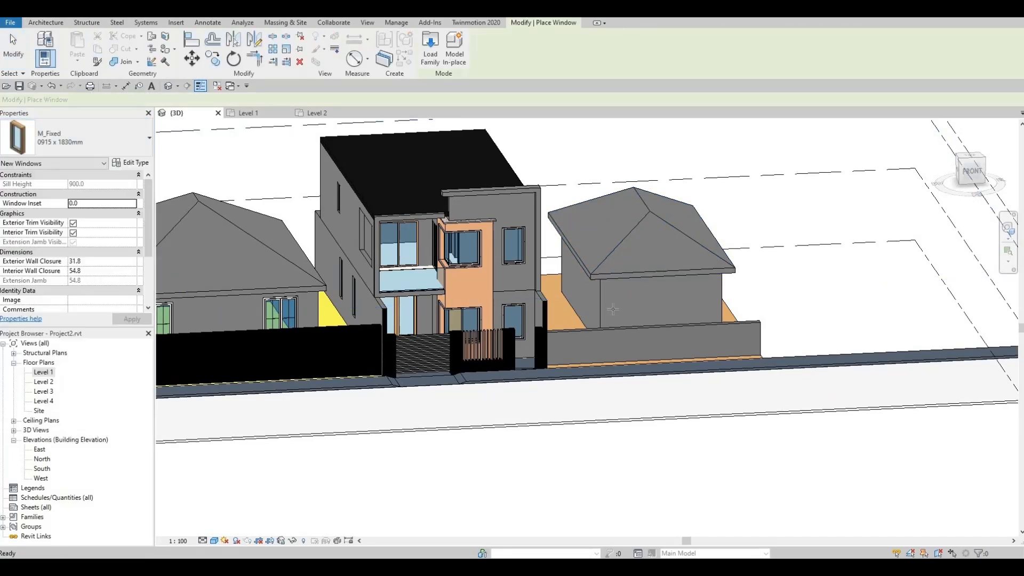
{"action": "left_click", "coordinate": [631, 304]}
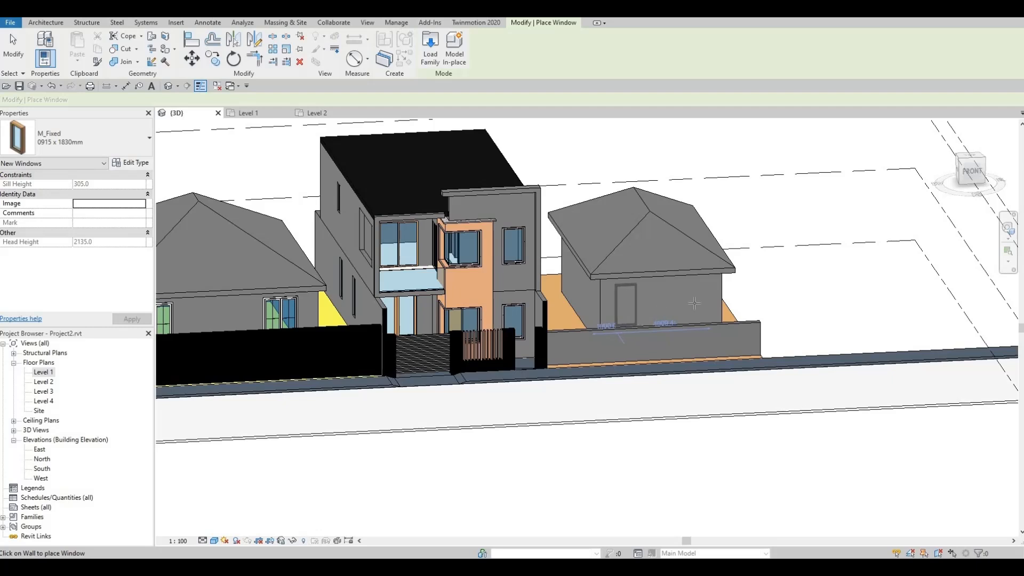
Place an M_Window-Double-Hung 650 x 1100mm window near the right end of the right neighbouring building's front wall.
{"action": "left_click", "coordinate": [123, 154]}
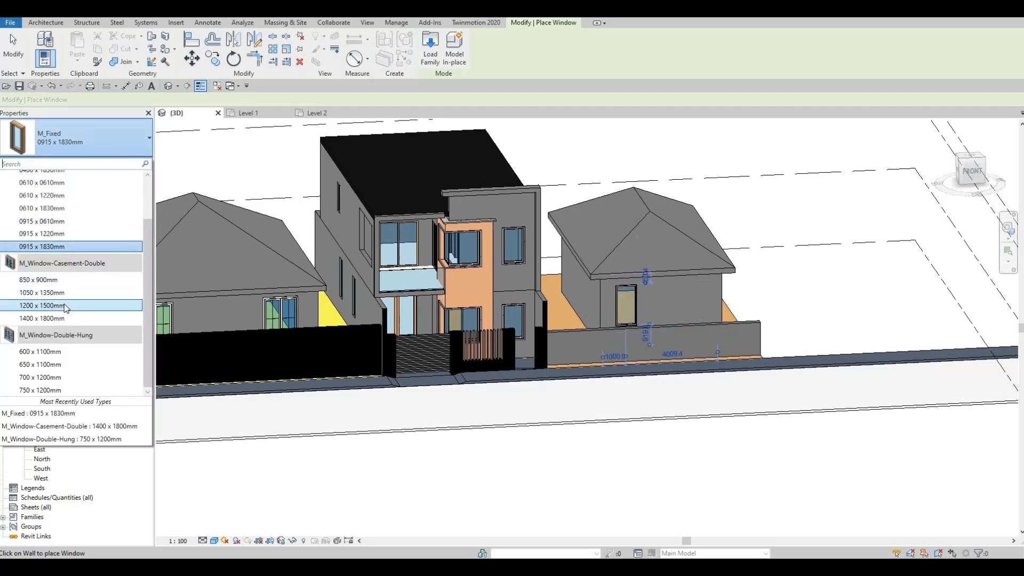
{"action": "left_click", "coordinate": [131, 365]}
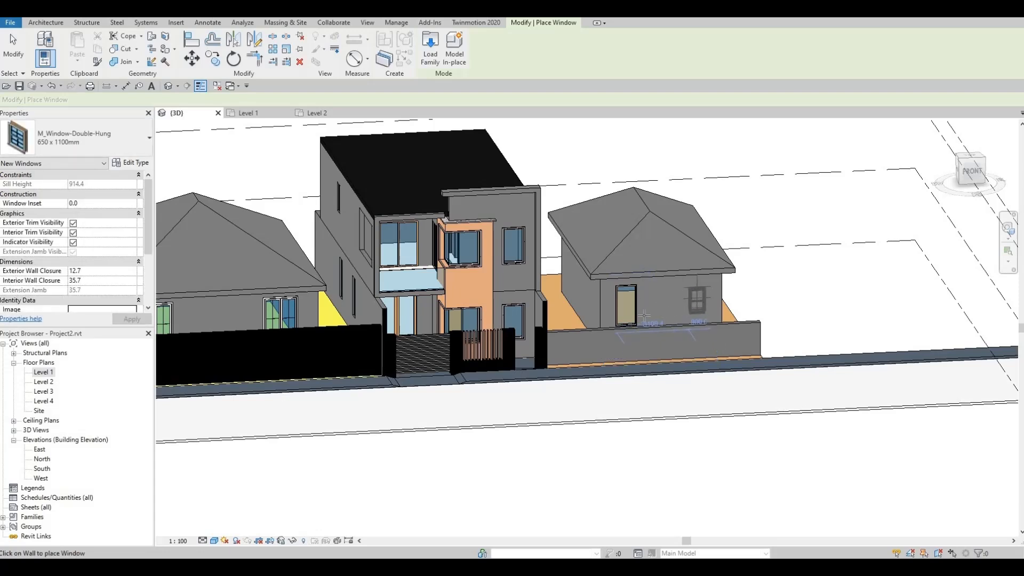
{"action": "left_click", "coordinate": [696, 304]}
{"action": "key", "text": "Escape"}
{"action": "key", "text": "Escape"}
Replace the fixed window on the right neighbouring building's front wall with a 650 x 1100mm double-hung window.
{"action": "left_click", "coordinate": [635, 302]}
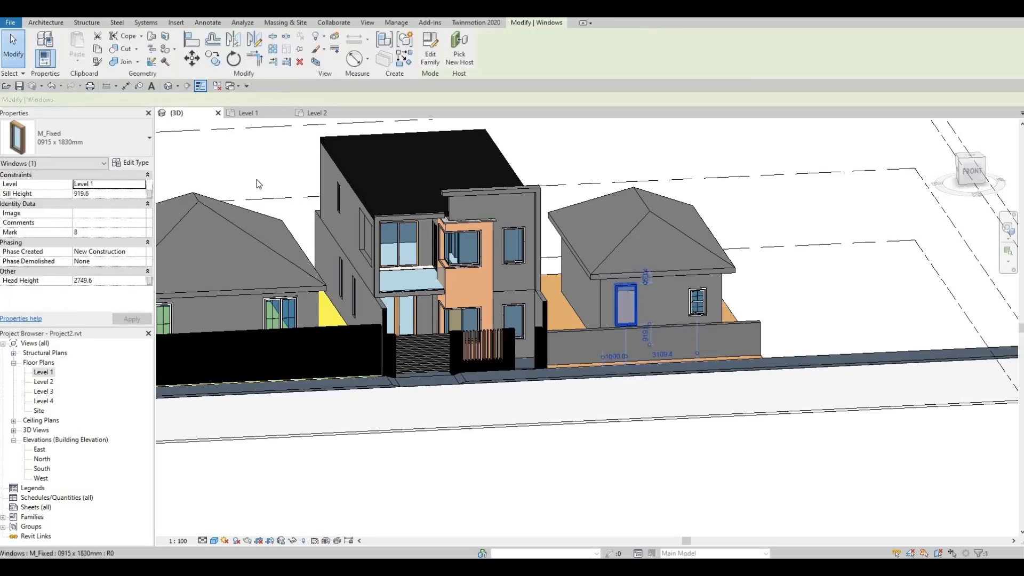
{"action": "key", "text": "Delete"}
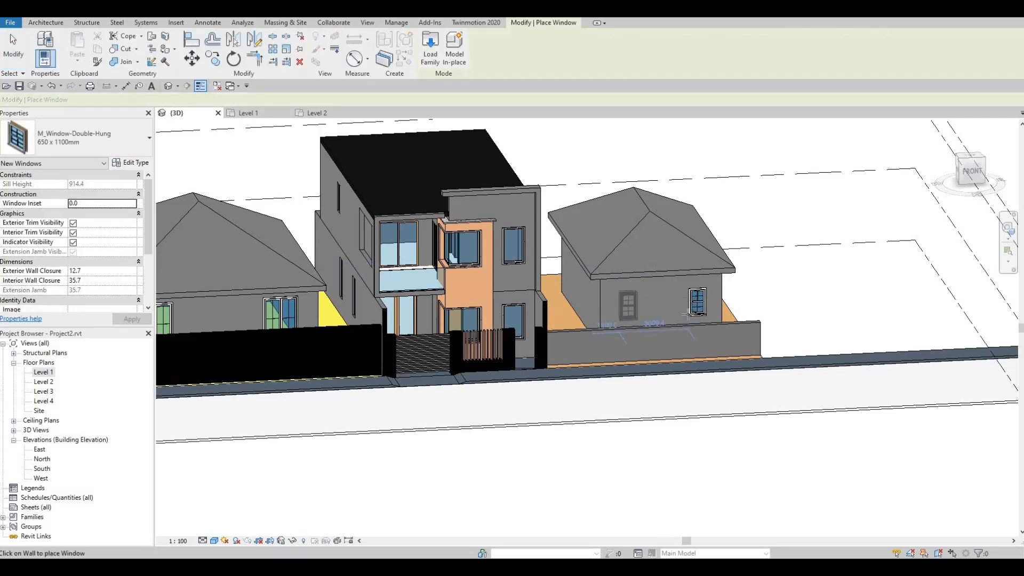
{"action": "left_click", "coordinate": [628, 306]}
{"action": "key", "text": "Escape"}
{"action": "key", "text": "Escape"}
Place another 650 x 1100mm double-hung window in the right neighbouring building's side wall facing the main house.
{"action": "middle_click_drag", "start_coordinate": [686, 299], "coordinate": [597, 305], "text": "shift"}
{"action": "scroll", "coordinate": [603, 284], "scroll_direction": "up", "scroll_amount": 2}
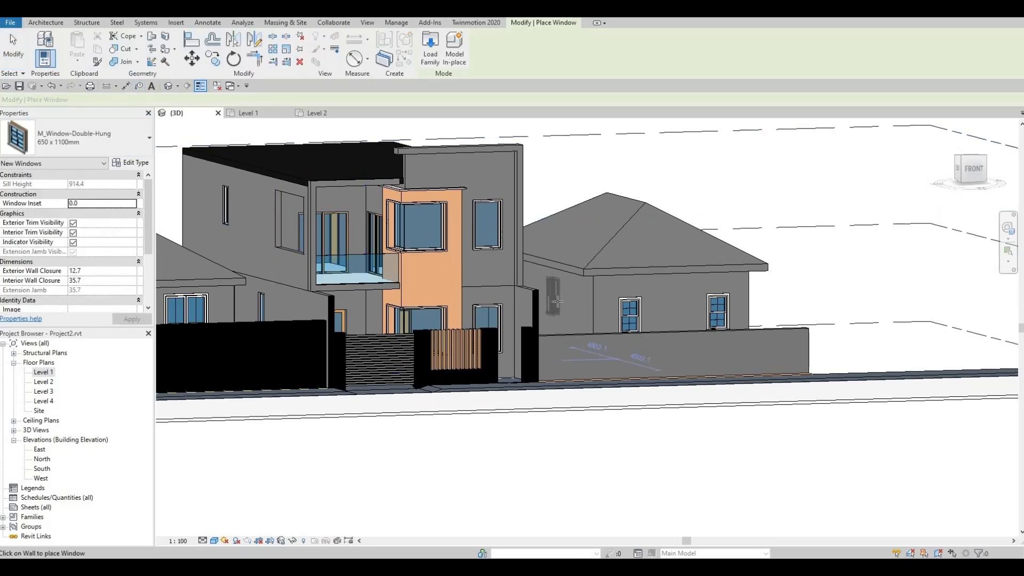
{"action": "key", "text": "Escape"}
{"action": "key", "text": "Escape"}
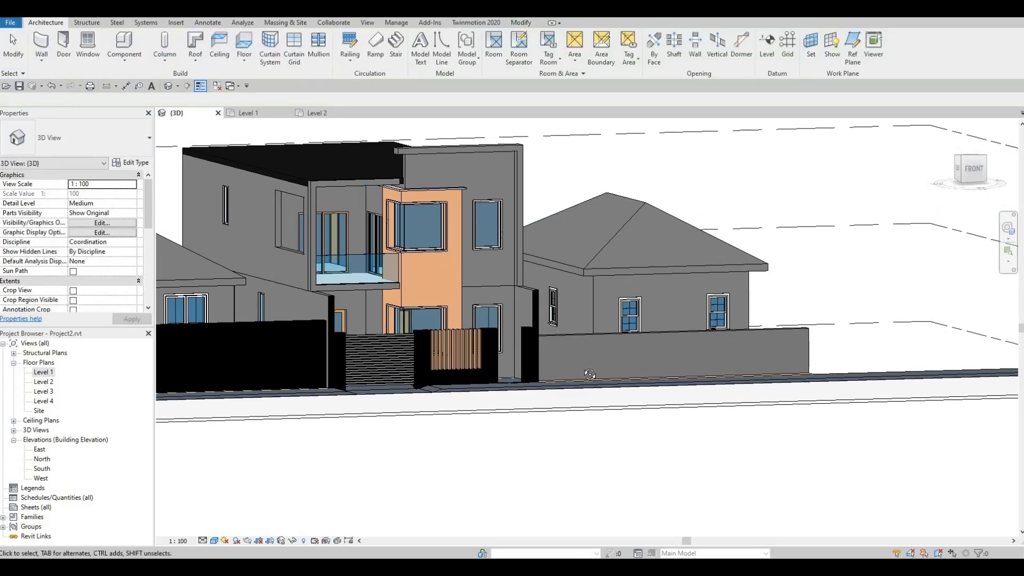
On the Level 1 plan, nudge the left plot's front boundary wall back to about 1100 mm behind the main house's gate line.
{"action": "middle_click_drag", "start_coordinate": [625, 357], "coordinate": [608, 333], "text": "shift"}
{"action": "scroll", "coordinate": [610, 336], "scroll_direction": "up", "scroll_amount": 3}
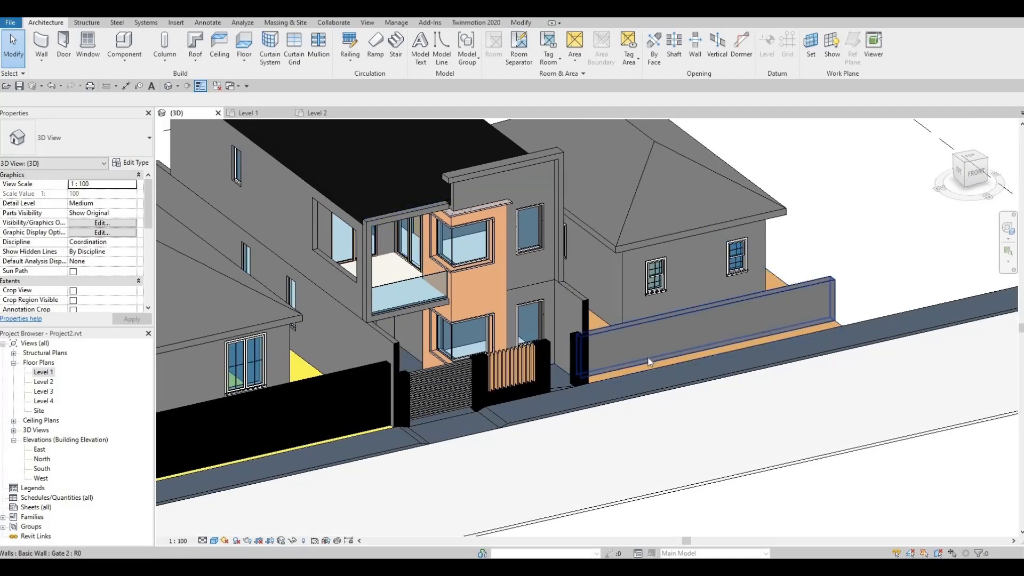
{"action": "middle_click_drag", "start_coordinate": [649, 361], "coordinate": [504, 347], "text": "shift"}
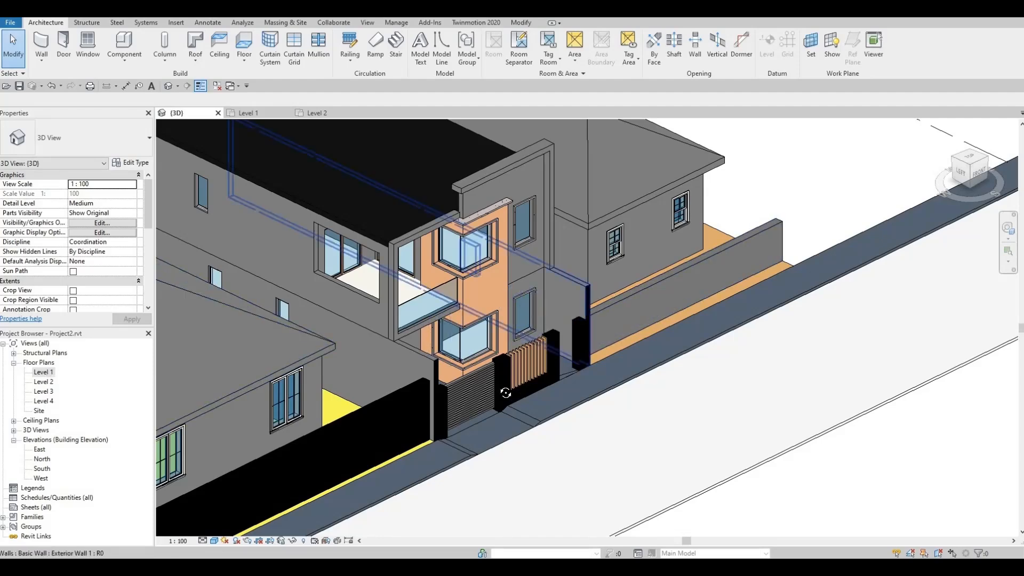
{"action": "middle_click_drag", "start_coordinate": [587, 333], "coordinate": [461, 291], "text": "shift"}
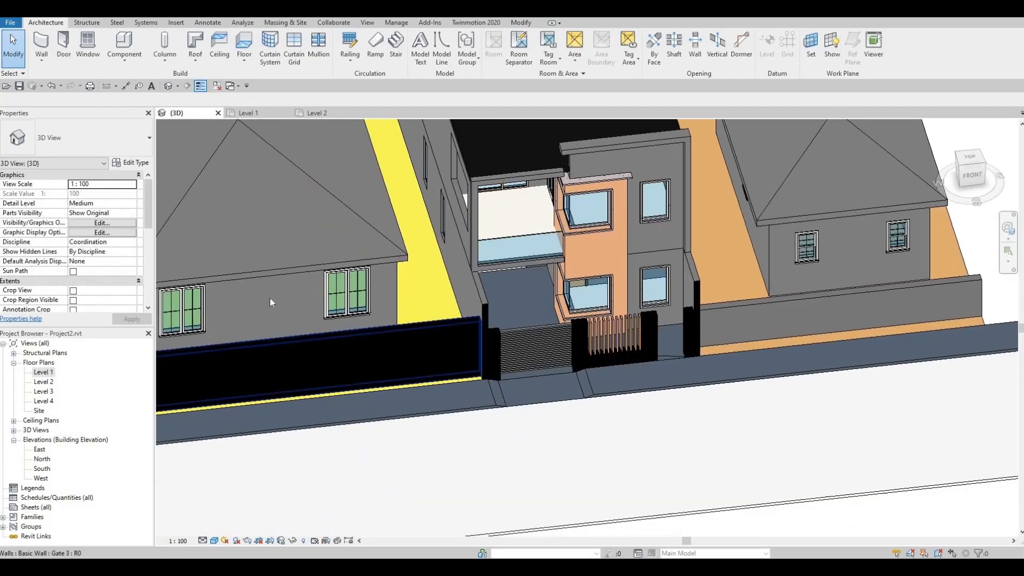
{"action": "double_click", "coordinate": [44, 372]}
{"action": "middle_click_drag", "start_coordinate": [576, 322], "coordinate": [216, 232]}
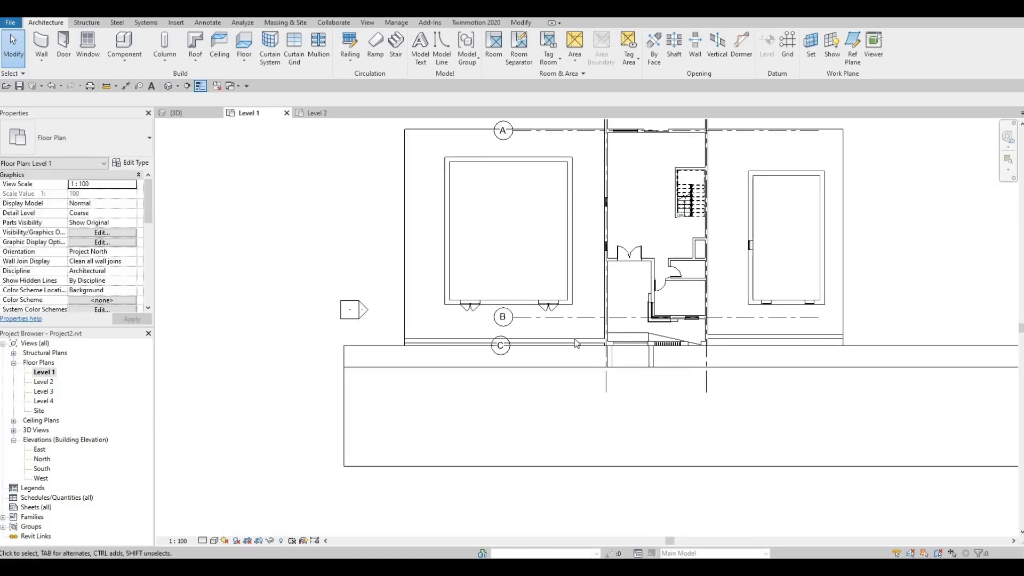
{"action": "key", "text": "Up"}
{"action": "key", "text": "Up"}
{"action": "key", "text": "Up"}
{"action": "key", "text": "Up"}
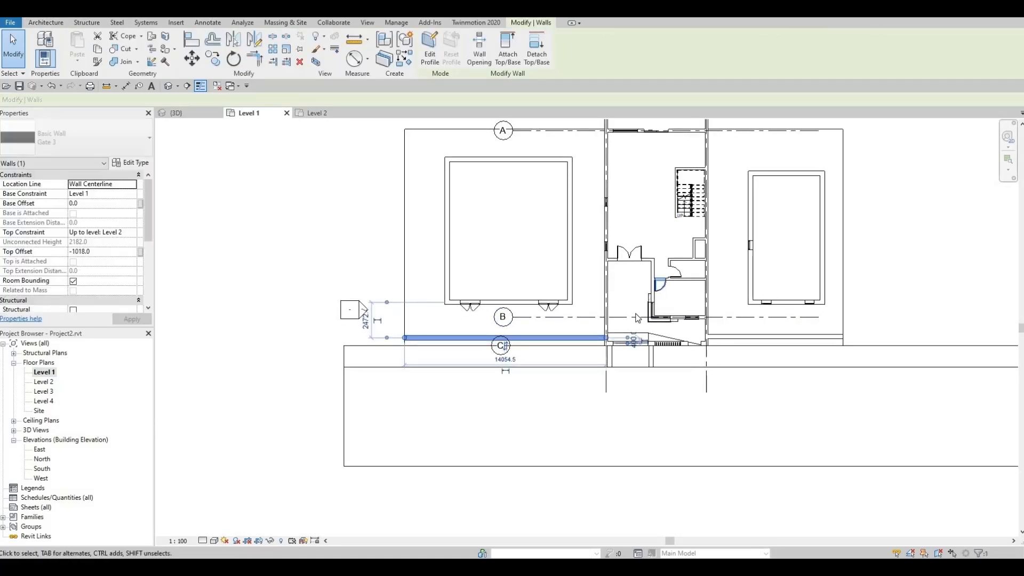
{"action": "key", "text": "Up"}
{"action": "key", "text": "Up"}
{"action": "key", "text": "Up"}
{"action": "key", "text": "Up"}
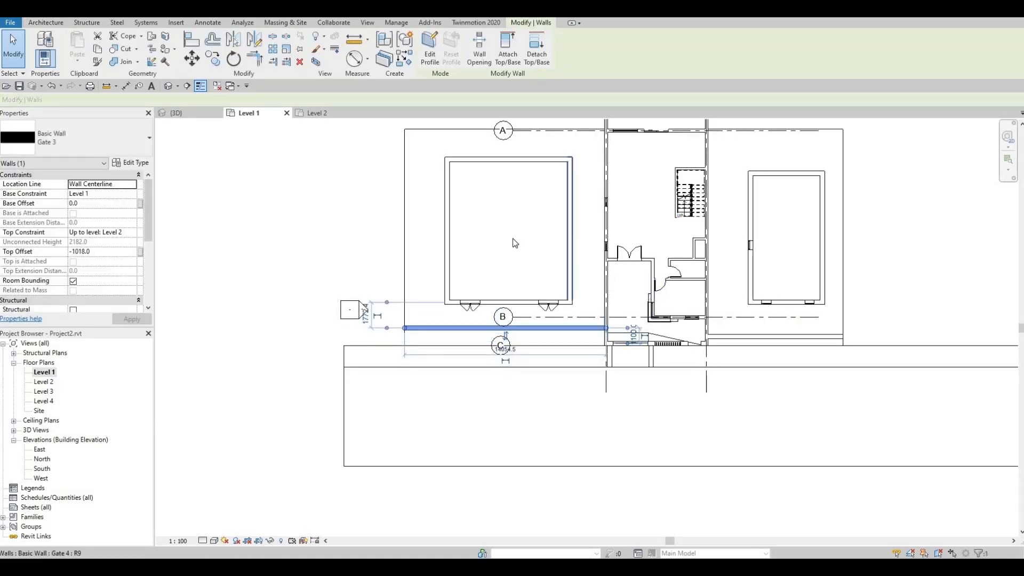
Nudge the left neighbouring building's walls and windows together further back from the street.
{"action": "left_click_drag", "start_coordinate": [421, 141], "coordinate": [582, 296]}
{"action": "key", "text": "Up"}
{"action": "key", "text": "Up"}
{"action": "key", "text": "Up"}
{"action": "key", "text": "Up"}
{"action": "key", "text": "Up"}
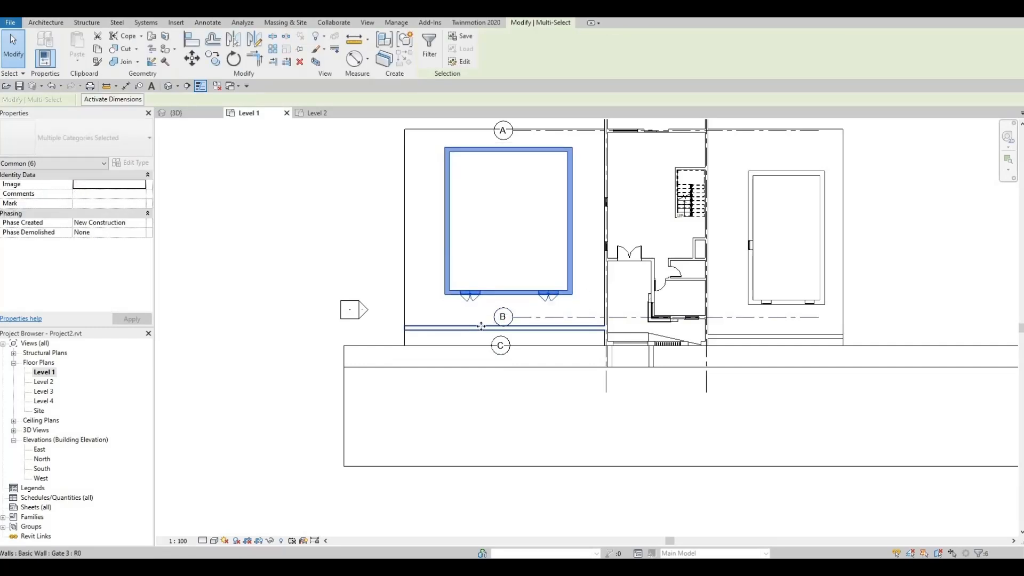
Nudge the left plot's front boundary wall further back, and the right plot's Gate 2 wall back to about 800 mm from the pavement.
{"action": "left_click", "coordinate": [480, 327]}
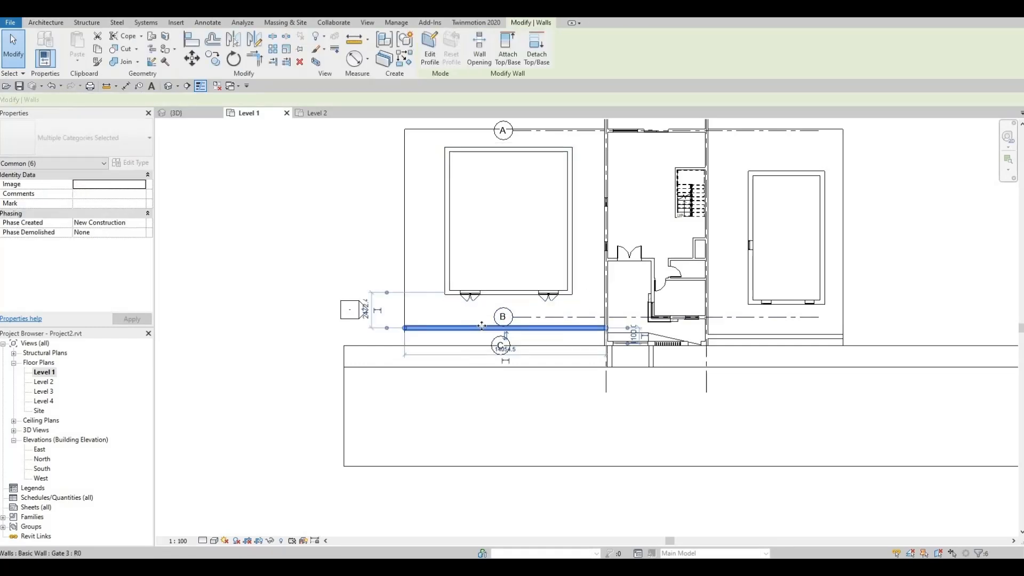
{"action": "left_click", "coordinate": [807, 336]}
{"action": "key", "text": "Up"}
{"action": "key", "text": "Up"}
{"action": "key", "text": "Up"}
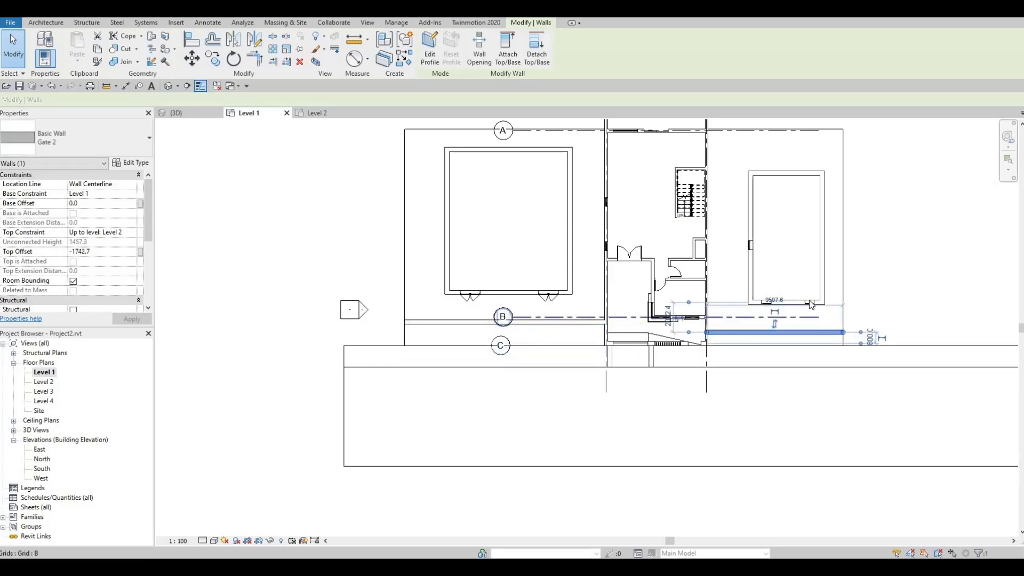
{"action": "left_click", "coordinate": [800, 284]}
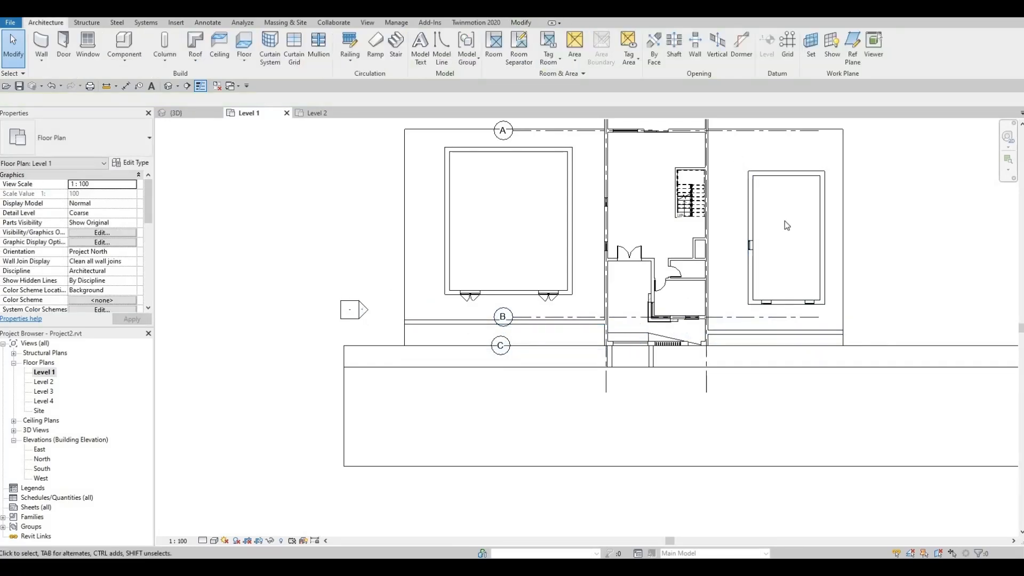
Nudge the right neighbouring building's walls and windows together further back from the street.
{"action": "left_click_drag", "start_coordinate": [735, 154], "coordinate": [826, 327]}
{"action": "key", "text": "Up"}
{"action": "key", "text": "Up"}
{"action": "key", "text": "Up"}
{"action": "key", "text": "Up"}
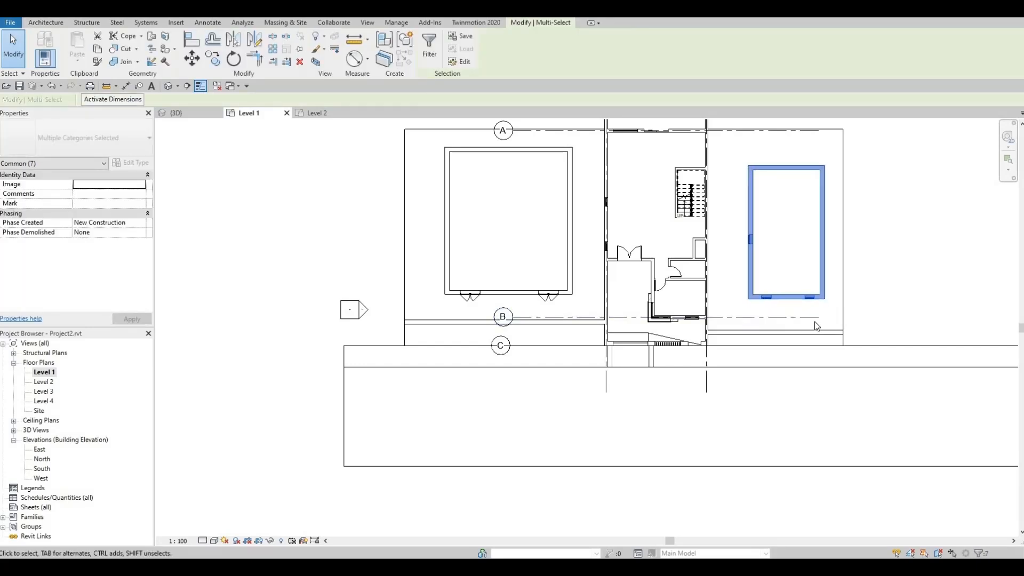
{"action": "key", "text": "Up"}
{"action": "key", "text": "Up"}
{"action": "key", "text": "Up"}
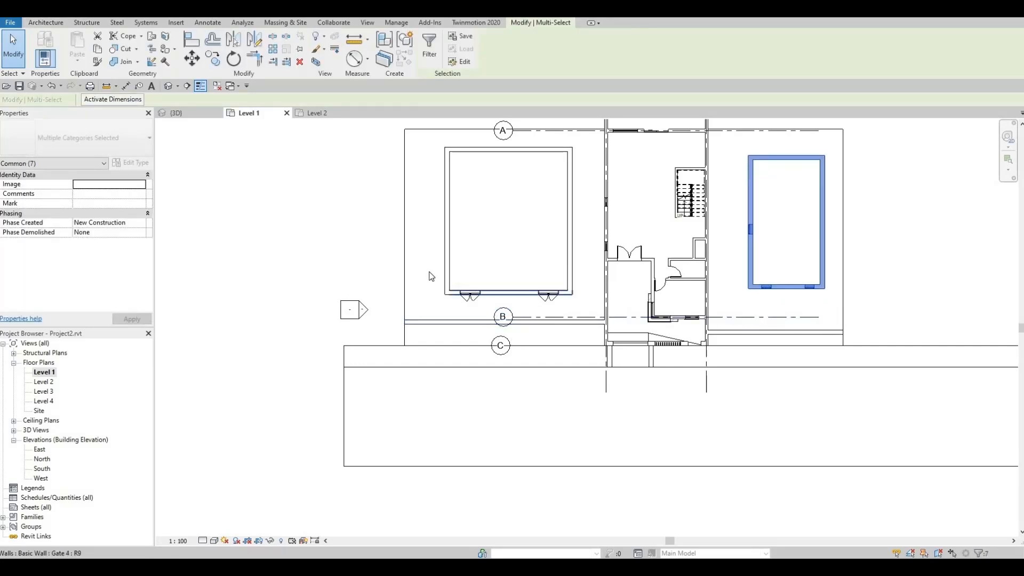
{"action": "key", "text": "Escape"}
Mirror a copy of the Floor 3 pavement to the road's opposite side, drawing a horizontal axis from the midpoint of the road's end edge.
{"action": "left_click", "coordinate": [174, 112]}
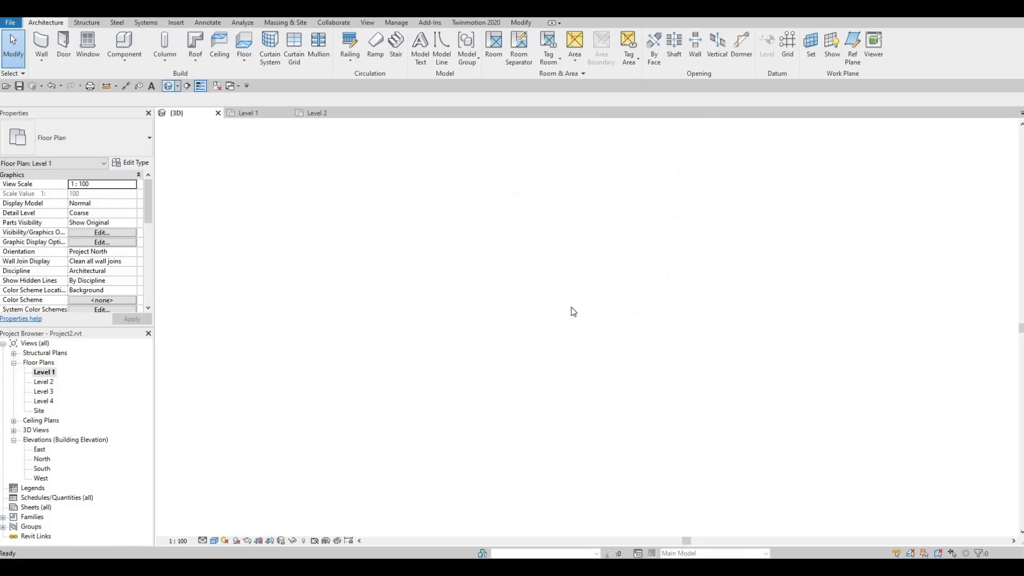
{"action": "middle_click_drag", "start_coordinate": [612, 186], "coordinate": [295, 347], "text": "shift"}
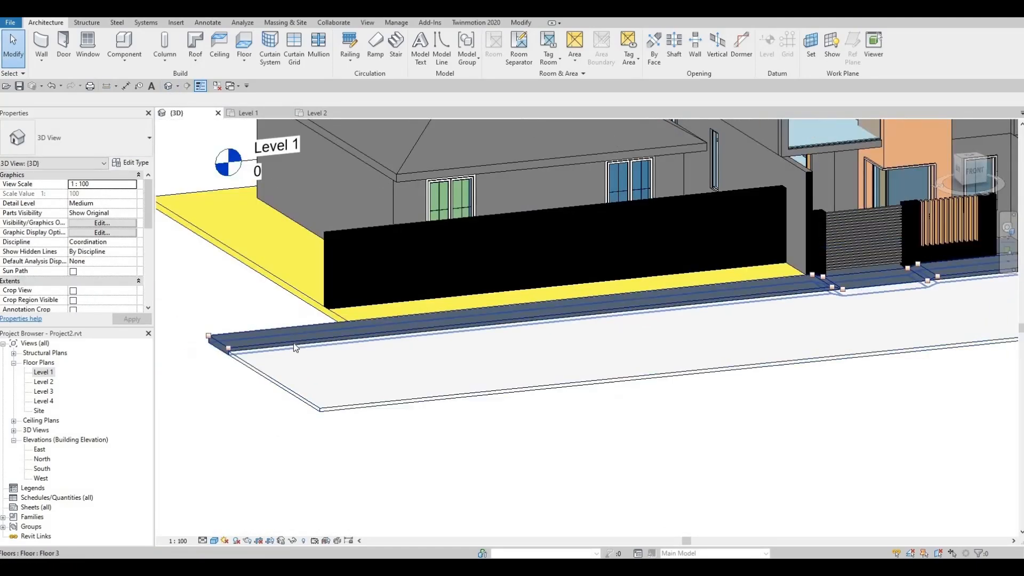
{"action": "left_click", "coordinate": [229, 344]}
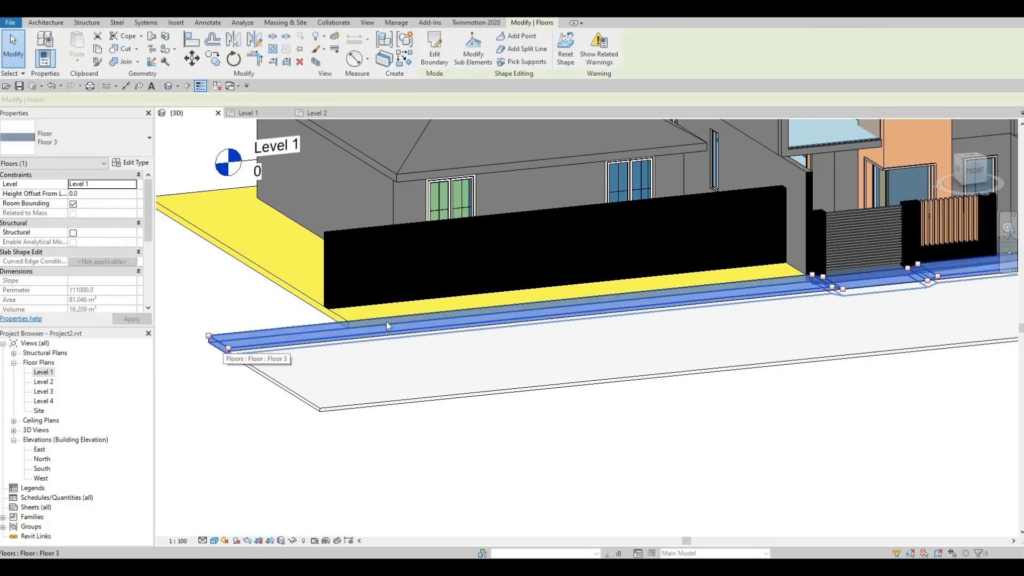
{"action": "middle_click_drag", "start_coordinate": [393, 342], "coordinate": [274, 337], "text": "shift"}
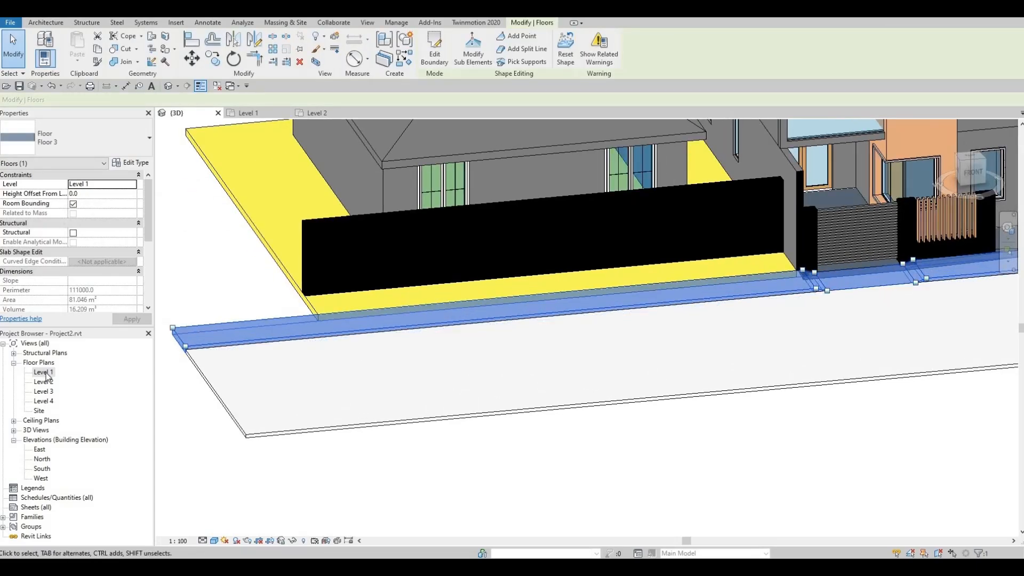
{"action": "key", "text": "Escape"}
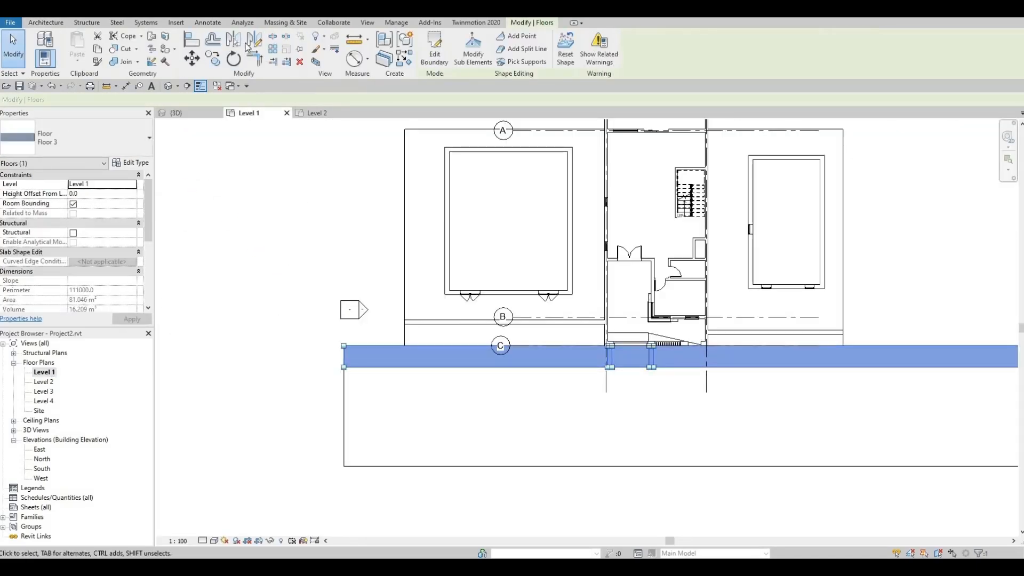
{"action": "left_click", "coordinate": [233, 39]}
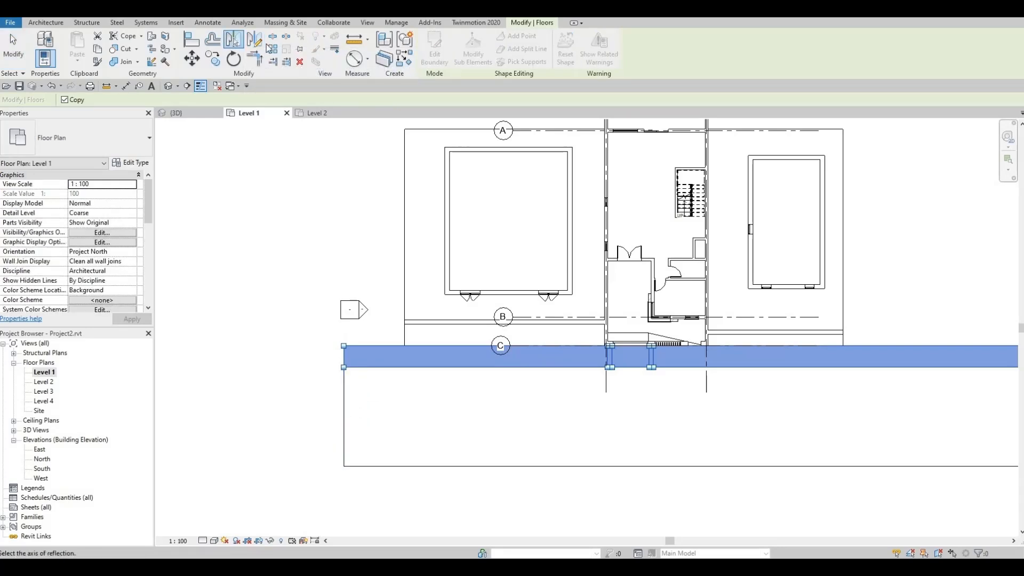
{"action": "left_click", "coordinate": [255, 41]}
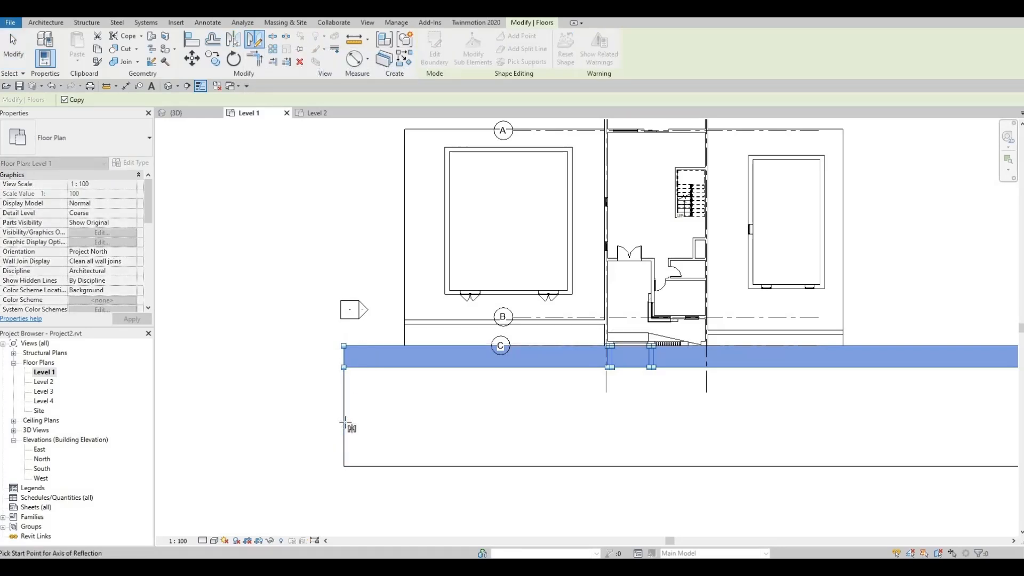
{"action": "left_click", "coordinate": [344, 421]}
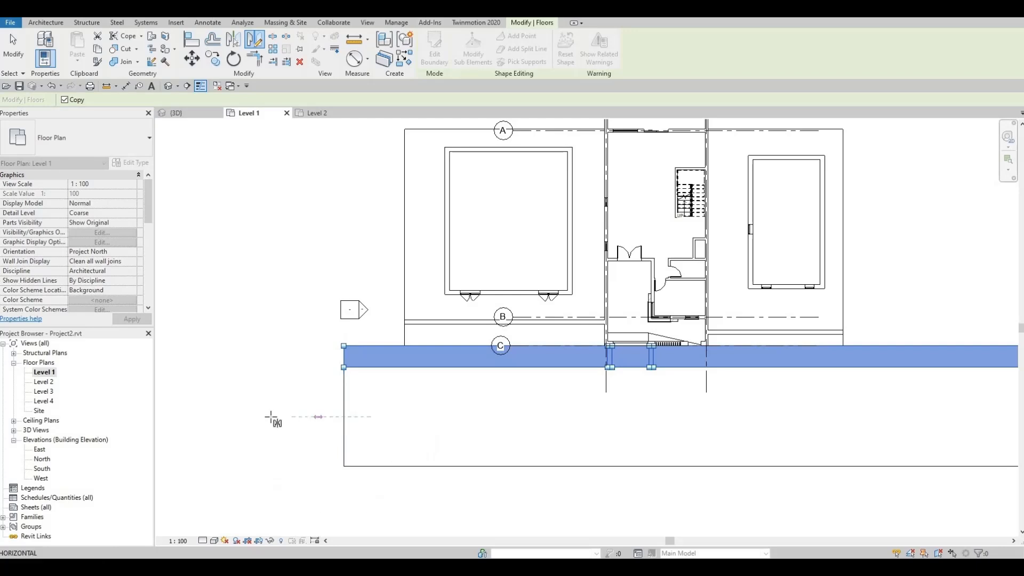
{"action": "left_click", "coordinate": [270, 417]}
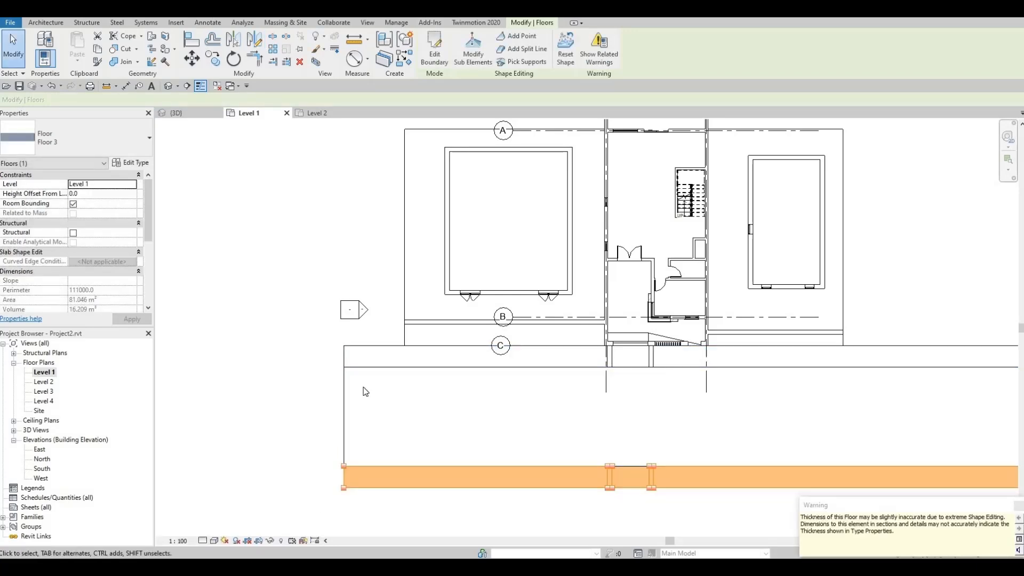
Reset the shape edits of the mirrored pavement, check it in 3D, and undo the reset.
{"action": "left_click", "coordinate": [607, 476]}
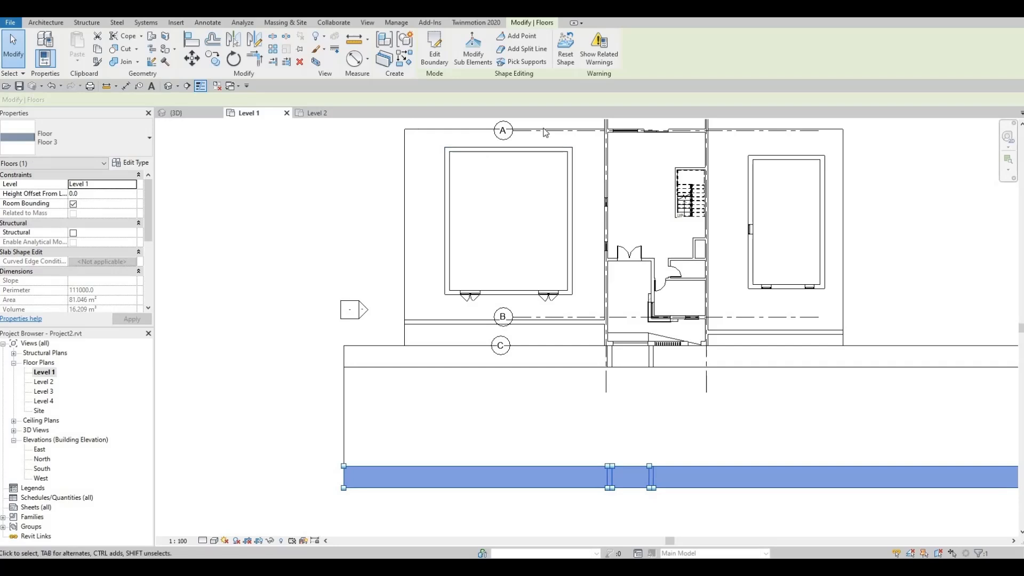
{"action": "left_click", "coordinate": [566, 48]}
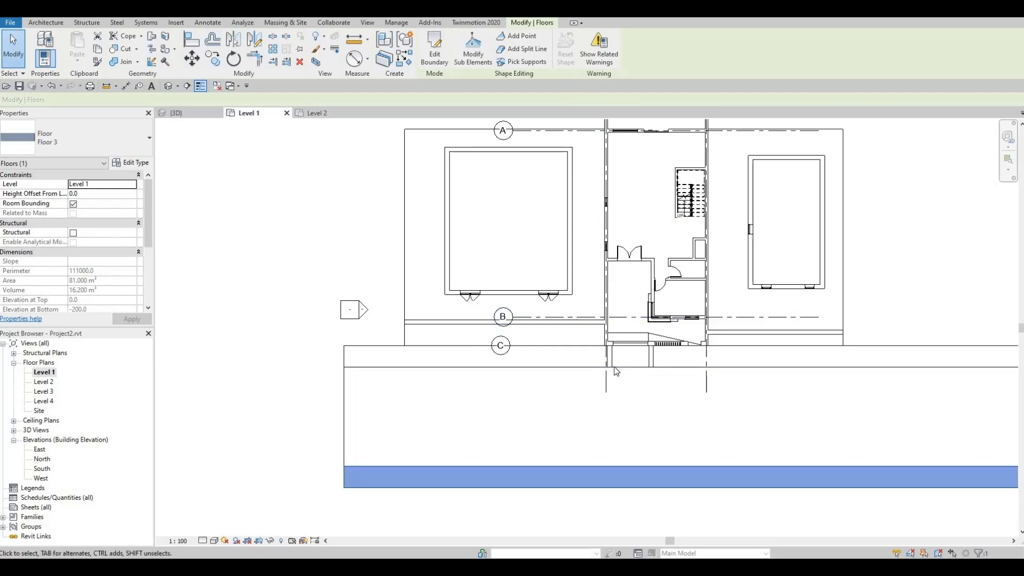
{"action": "left_click", "coordinate": [167, 86]}
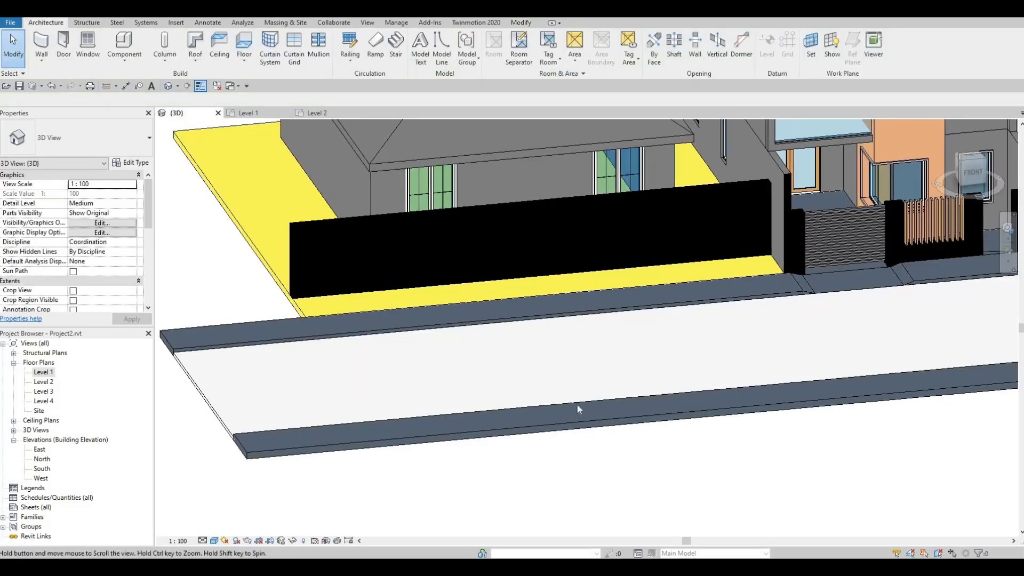
{"action": "middle_click_drag", "start_coordinate": [577, 405], "coordinate": [593, 389]}
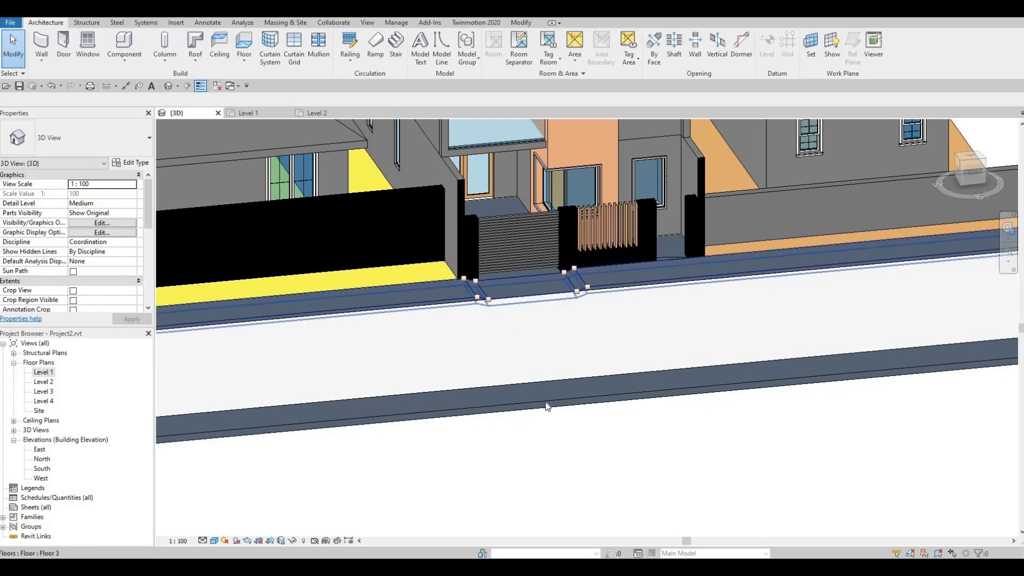
{"action": "middle_click_drag", "start_coordinate": [597, 432], "coordinate": [610, 428]}
{"action": "key", "text": "ctrl+z"}
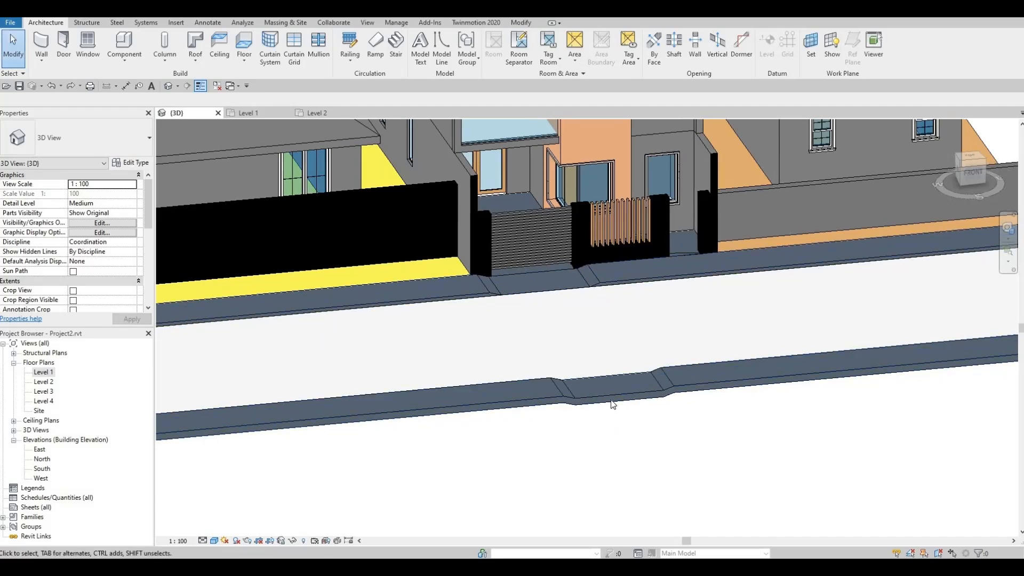
Reset the shape edits of the mirrored pavement on the road's opposite side so it runs flat without the driveway ramp.
{"action": "left_click", "coordinate": [552, 405]}
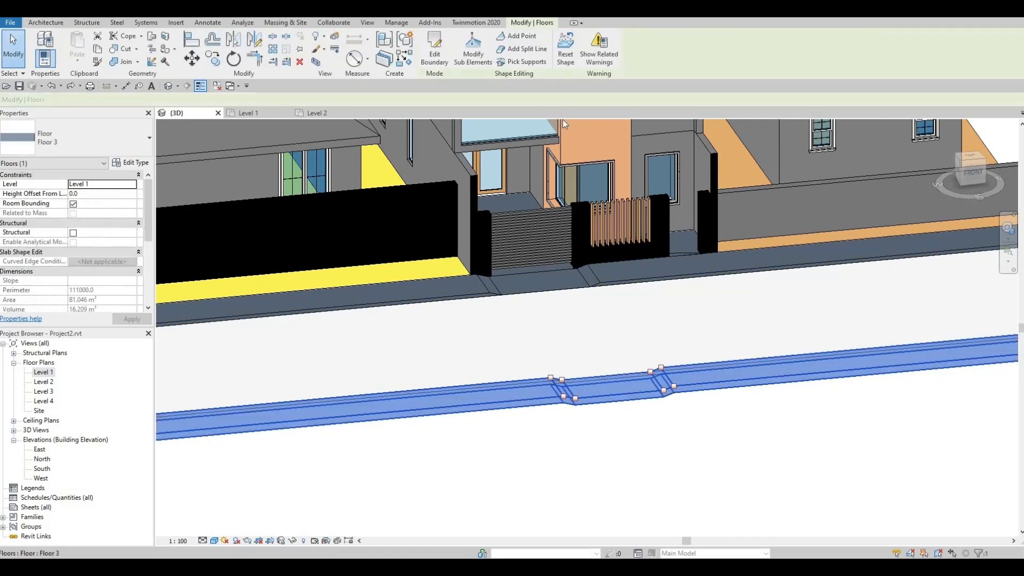
{"action": "left_click", "coordinate": [570, 70]}
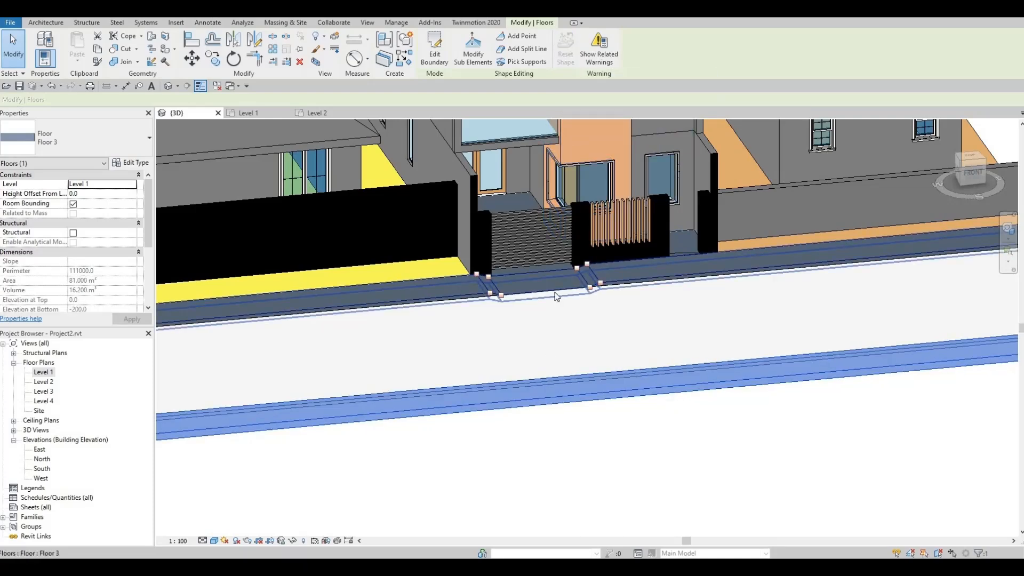
{"action": "left_click", "coordinate": [603, 415]}
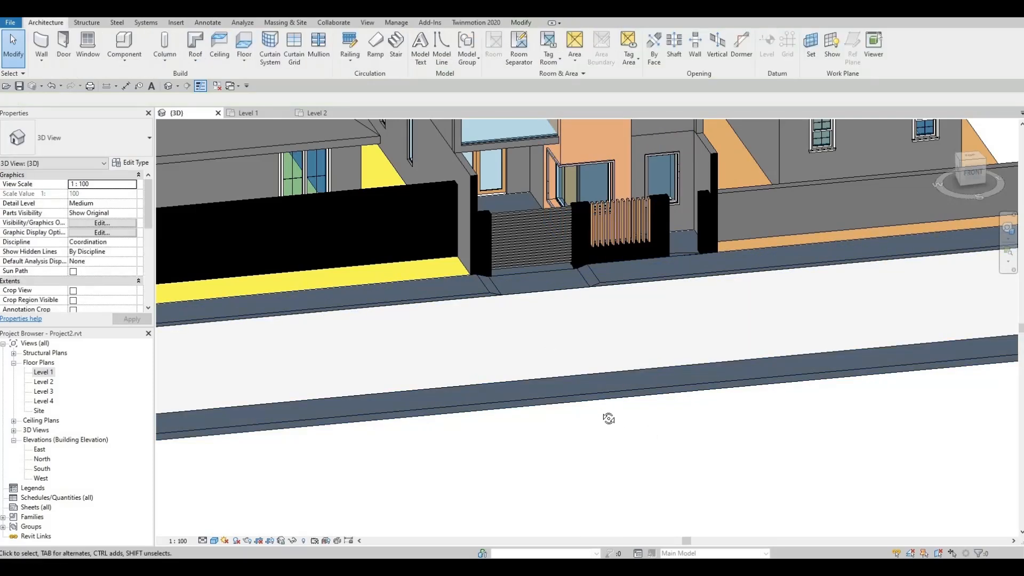
{"action": "middle_click_drag", "start_coordinate": [659, 390], "coordinate": [641, 386], "text": "shift"}
{"action": "scroll", "coordinate": [640, 387], "scroll_direction": "down", "scroll_amount": 1}
{"action": "middle_click_drag", "start_coordinate": [529, 401], "coordinate": [685, 368], "text": "shift"}
{"action": "middle_click_drag", "start_coordinate": [601, 418], "coordinate": [554, 444], "text": "shift"}
{"action": "middle_click_drag", "start_coordinate": [605, 291], "coordinate": [523, 323]}
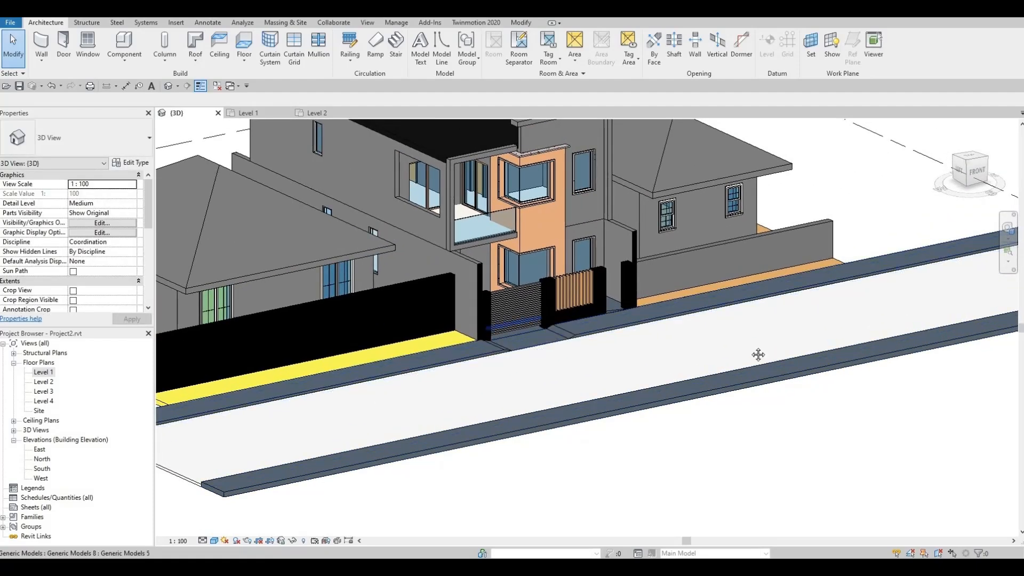
{"action": "scroll", "coordinate": [778, 358], "scroll_direction": "down", "scroll_amount": 2}
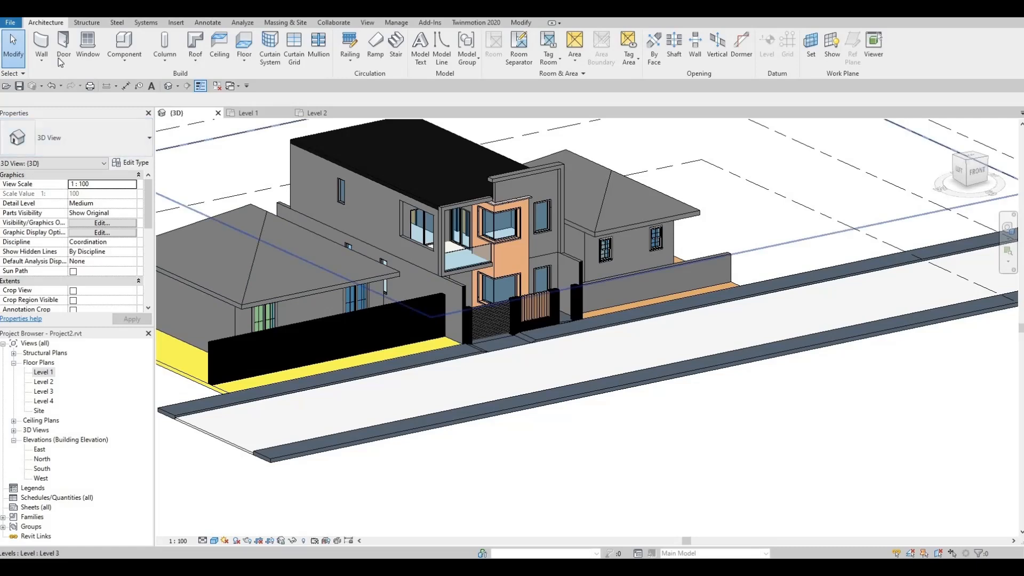
Draw a 54000 mm long Gate 3 wall in the Level 1 plan along the outer edge of the mirrored pavement.
{"action": "left_click", "coordinate": [315, 325]}
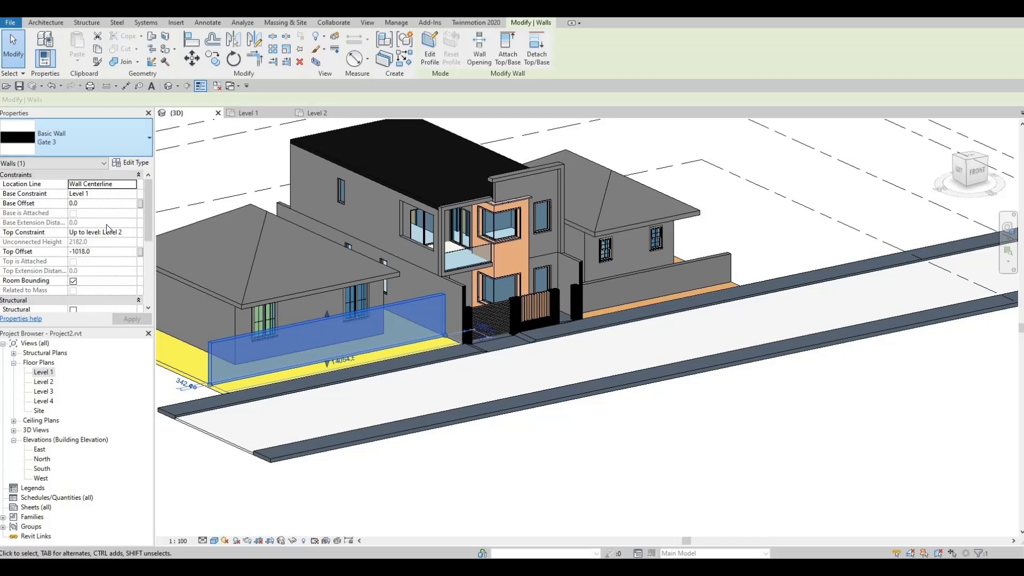
{"action": "left_click", "coordinate": [75, 137]}
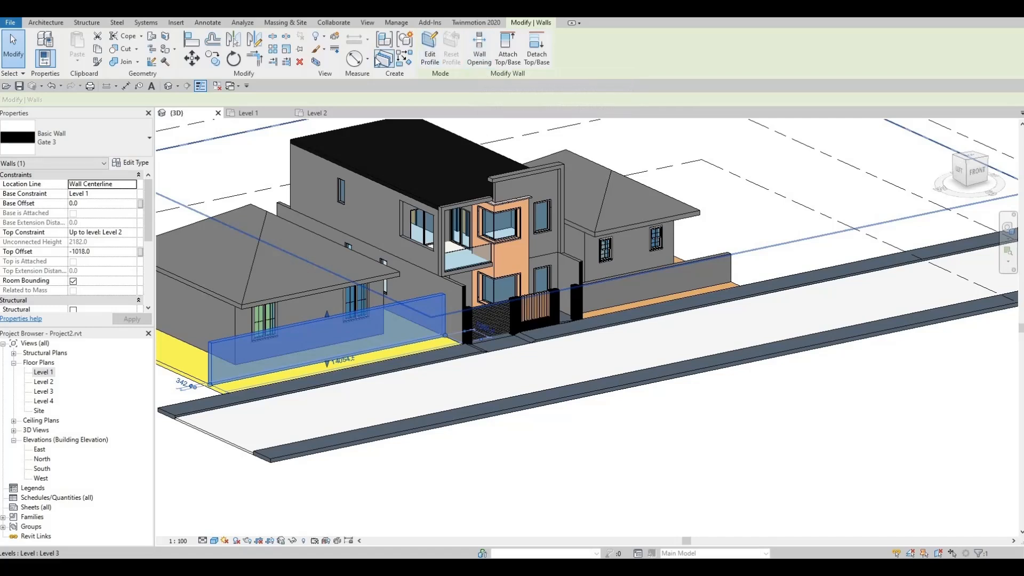
{"action": "left_click", "coordinate": [403, 59]}
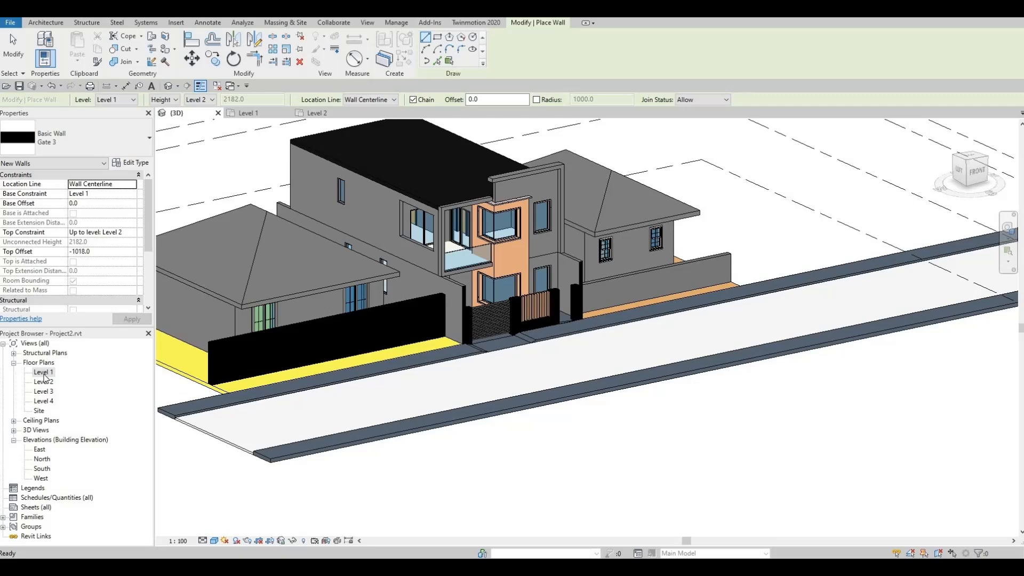
{"action": "double_click", "coordinate": [43, 373]}
{"action": "scroll", "coordinate": [248, 341], "scroll_direction": "down", "scroll_amount": 1}
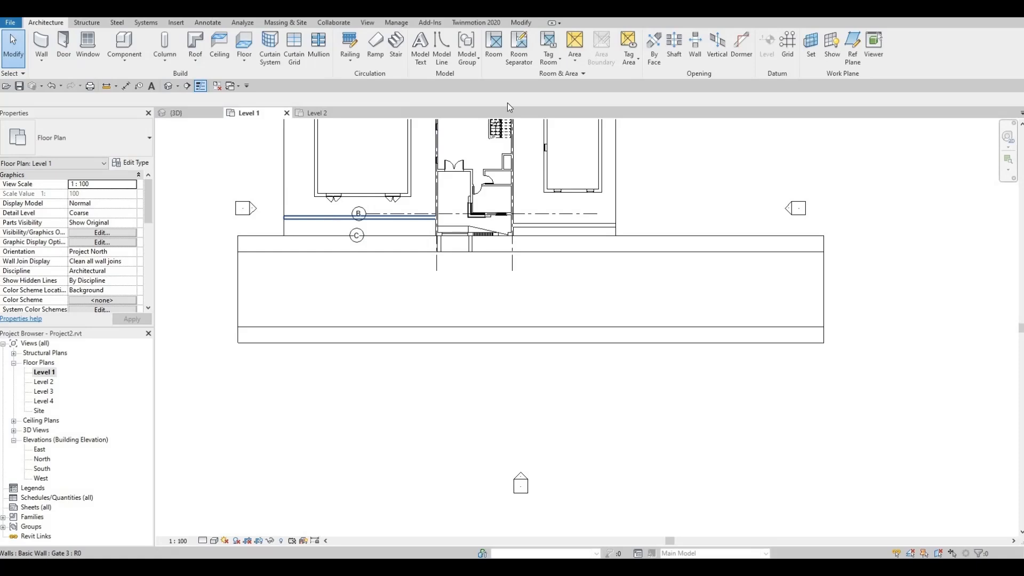
{"action": "left_click", "coordinate": [373, 217]}
{"action": "key", "text": "c"}
{"action": "key", "text": "s"}
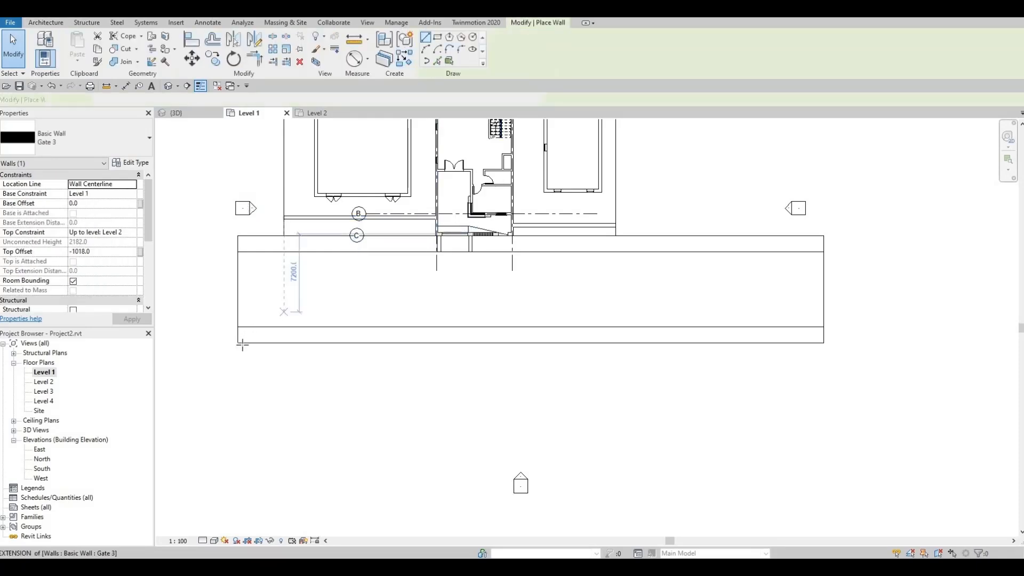
{"action": "left_click", "coordinate": [237, 343]}
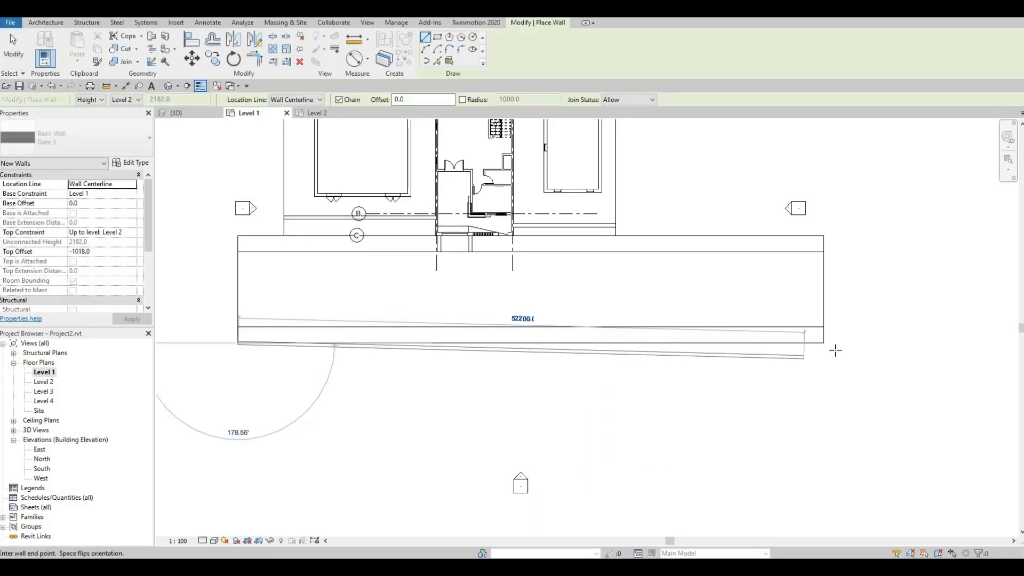
{"action": "left_click", "coordinate": [824, 344]}
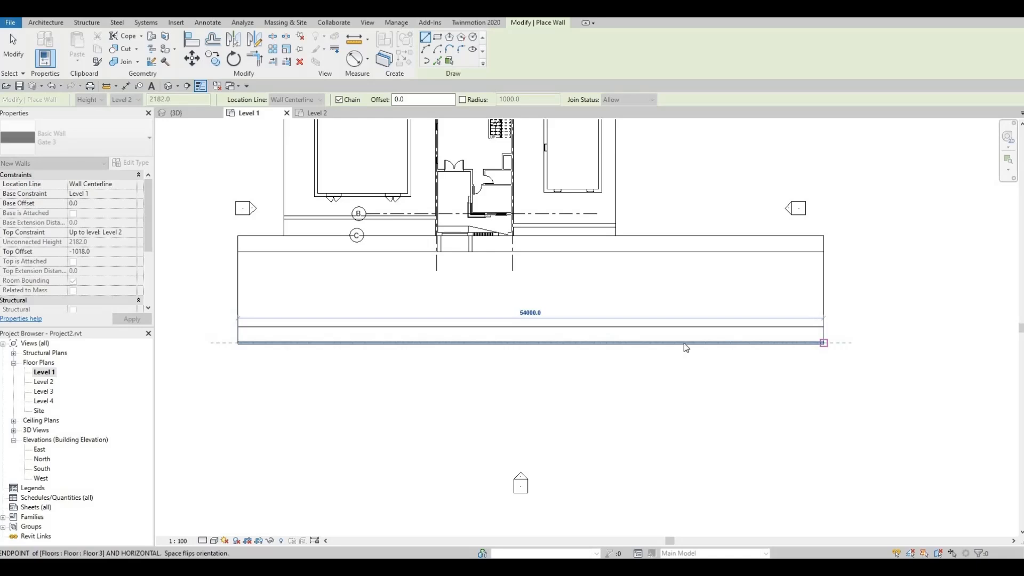
{"action": "key", "text": "Escape"}
{"action": "key", "text": "Escape"}
Try nudging the new wall away from the road and move it back onto the pavement's outer edge.
{"action": "left_click", "coordinate": [636, 345]}
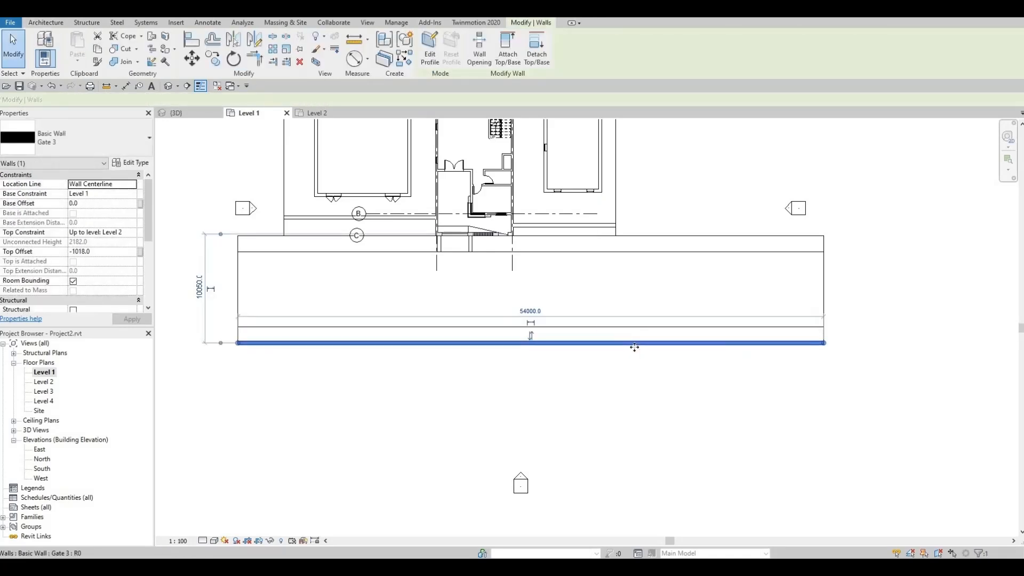
{"action": "key", "text": "Down"}
{"action": "key", "text": "Down"}
{"action": "key", "text": "Up"}
{"action": "key", "text": "Up"}
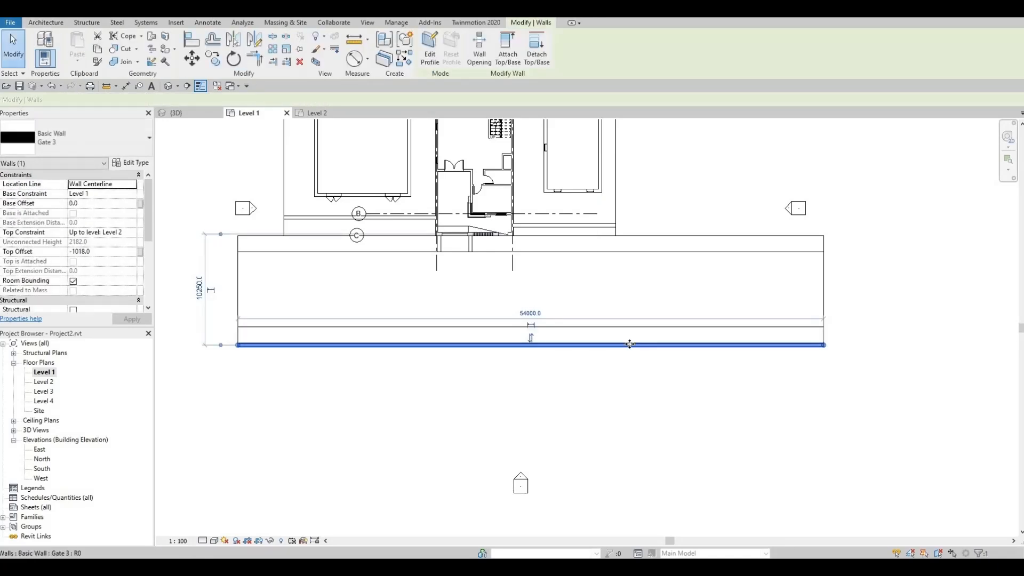
{"action": "key", "text": "Escape"}
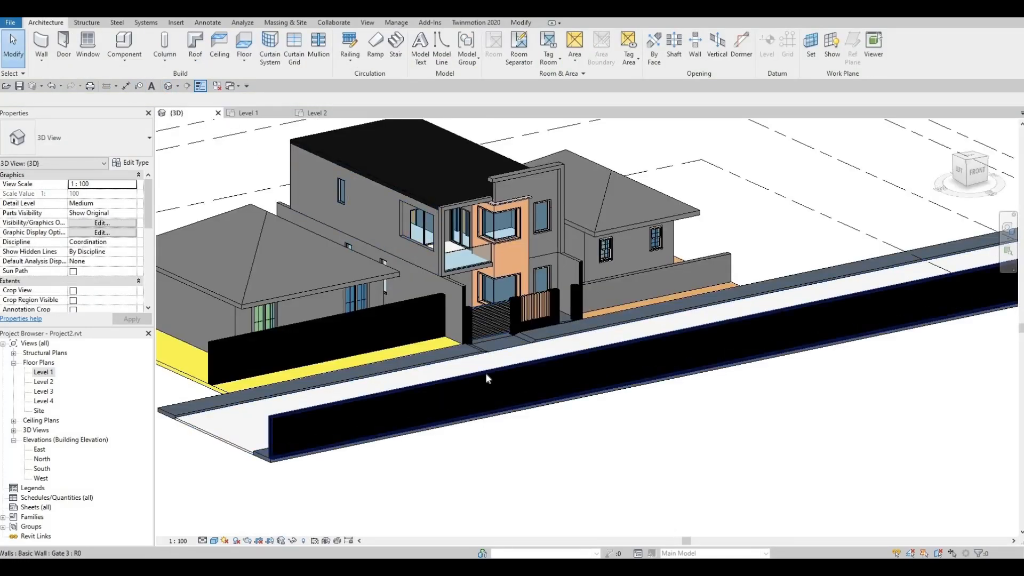
Adjust the top of the long roadside wall in 3D to a height of about 1620 mm.
{"action": "left_click", "coordinate": [723, 329]}
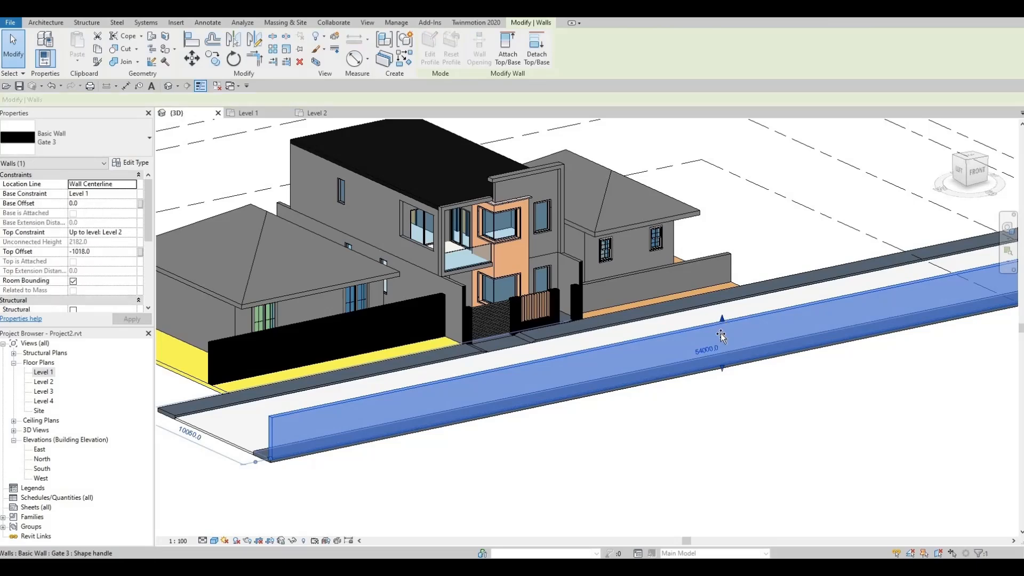
{"action": "left_click", "coordinate": [605, 398]}
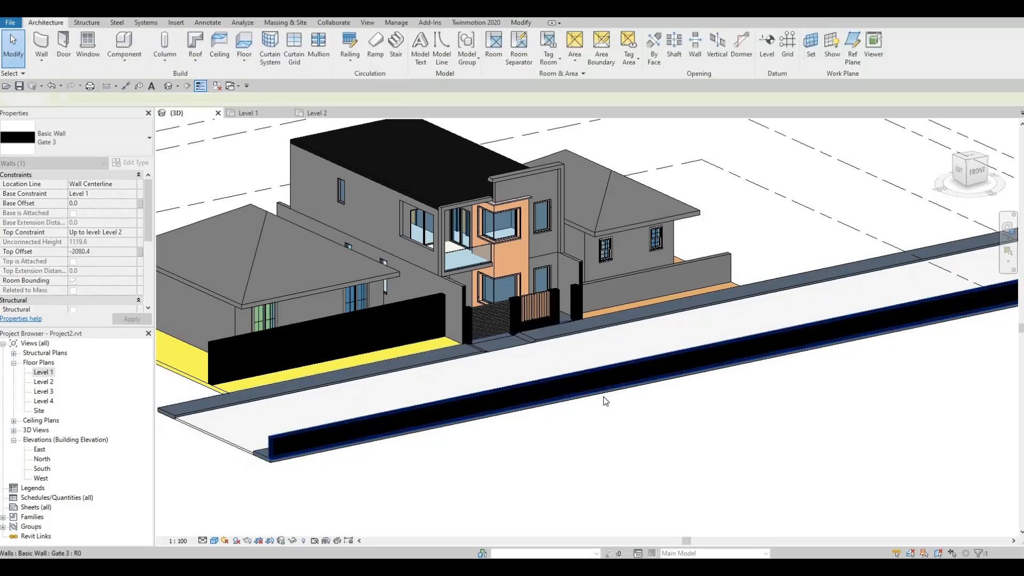
{"action": "middle_click_drag", "start_coordinate": [617, 404], "coordinate": [788, 366], "text": "shift"}
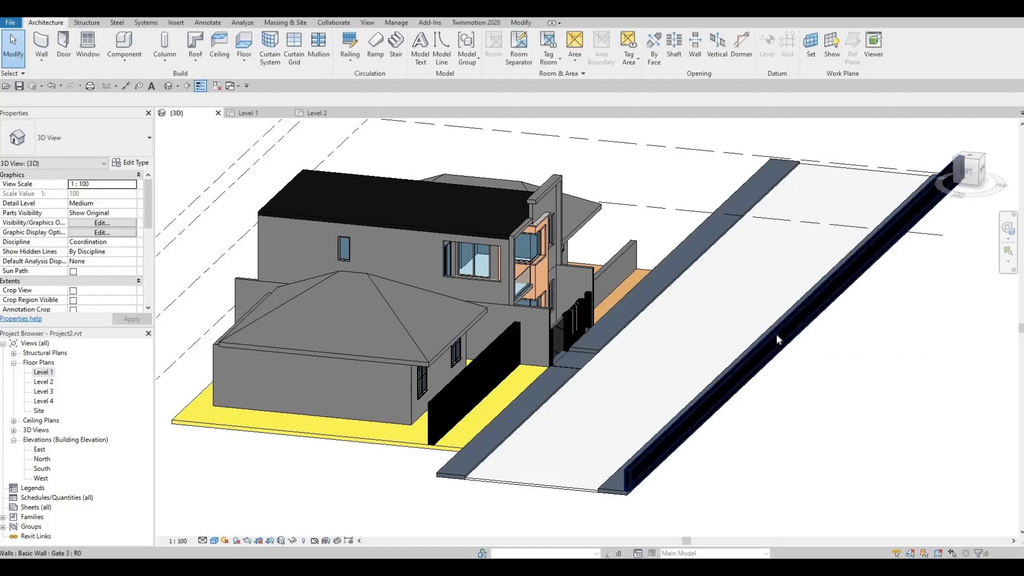
{"action": "left_click", "coordinate": [788, 315]}
{"action": "left_click_drag", "start_coordinate": [793, 310], "coordinate": [777, 306]}
{"action": "left_click", "coordinate": [440, 350]}
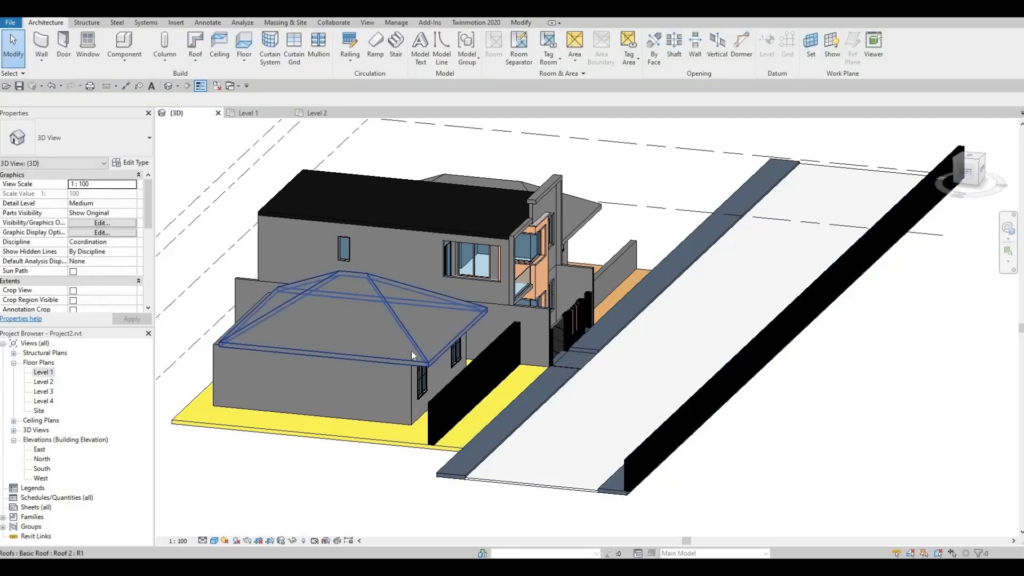
{"action": "middle_click_drag", "start_coordinate": [411, 351], "coordinate": [494, 344], "text": "shift"}
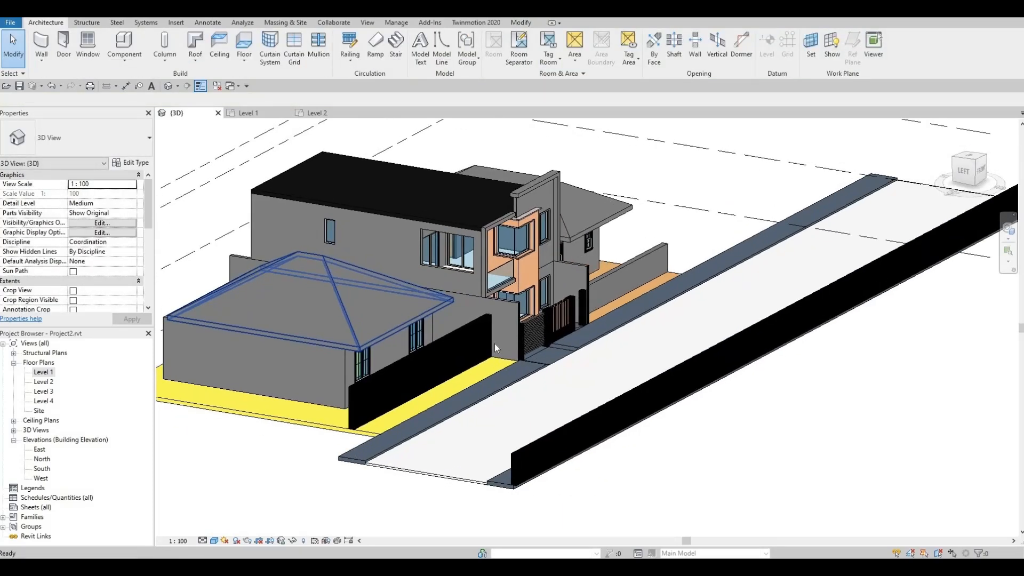
Duplicate the long roadside wall's type as Gate 5.
{"action": "left_click", "coordinate": [517, 456]}
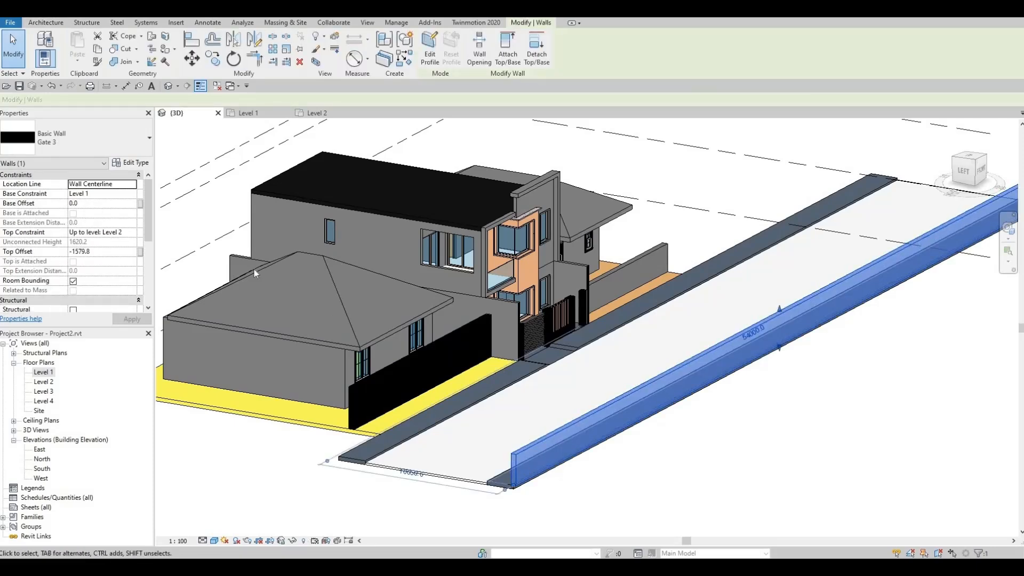
{"action": "left_click", "coordinate": [132, 163]}
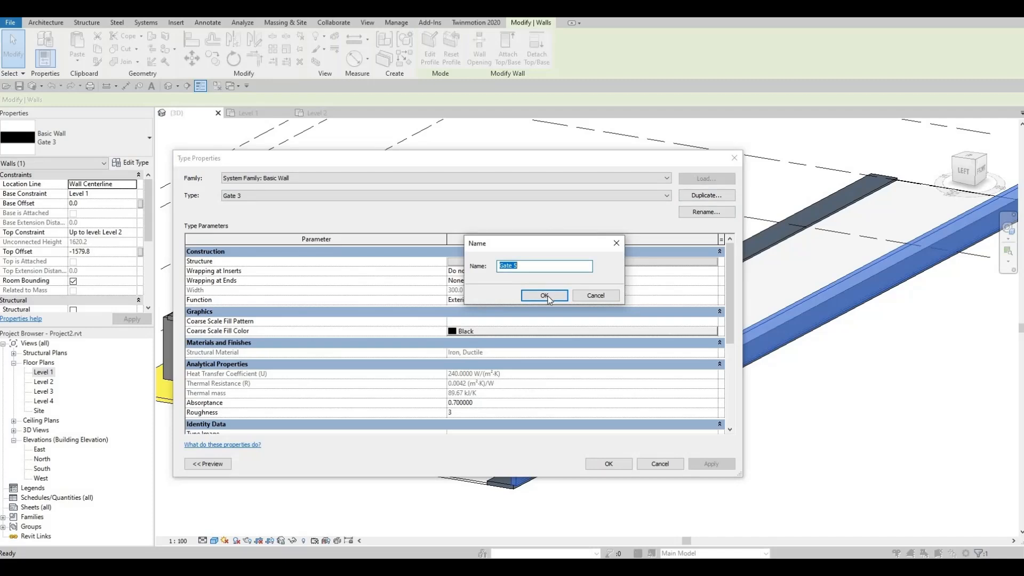
{"action": "left_click", "coordinate": [544, 294]}
Change the structure layer material of the Gate 5 wall type to Shades and apply the type.
{"action": "left_click", "coordinate": [539, 261]}
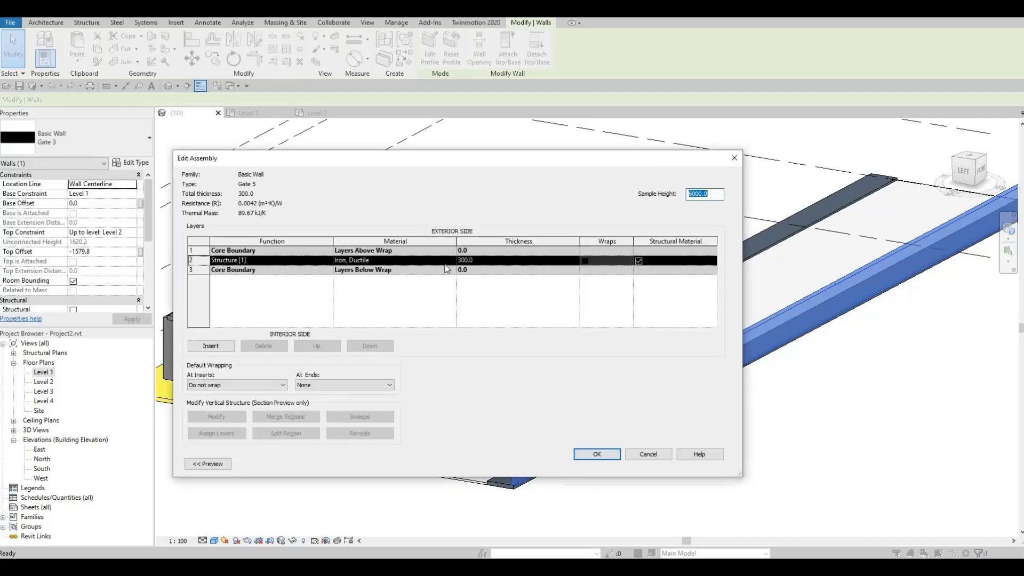
{"action": "left_click", "coordinate": [426, 260]}
{"action": "left_click", "coordinate": [451, 260]}
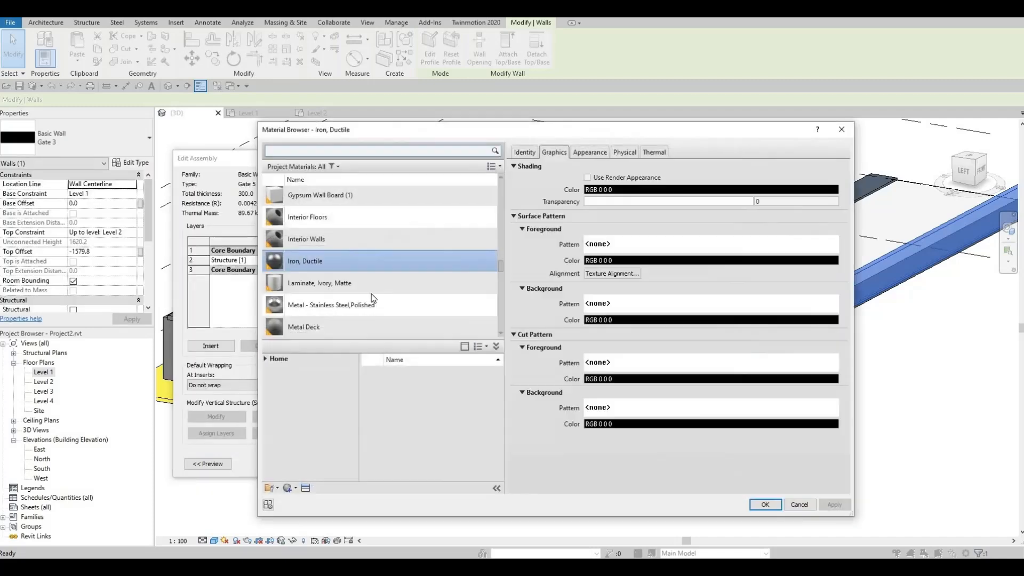
{"action": "scroll", "coordinate": [371, 293], "scroll_direction": "down", "scroll_amount": 3}
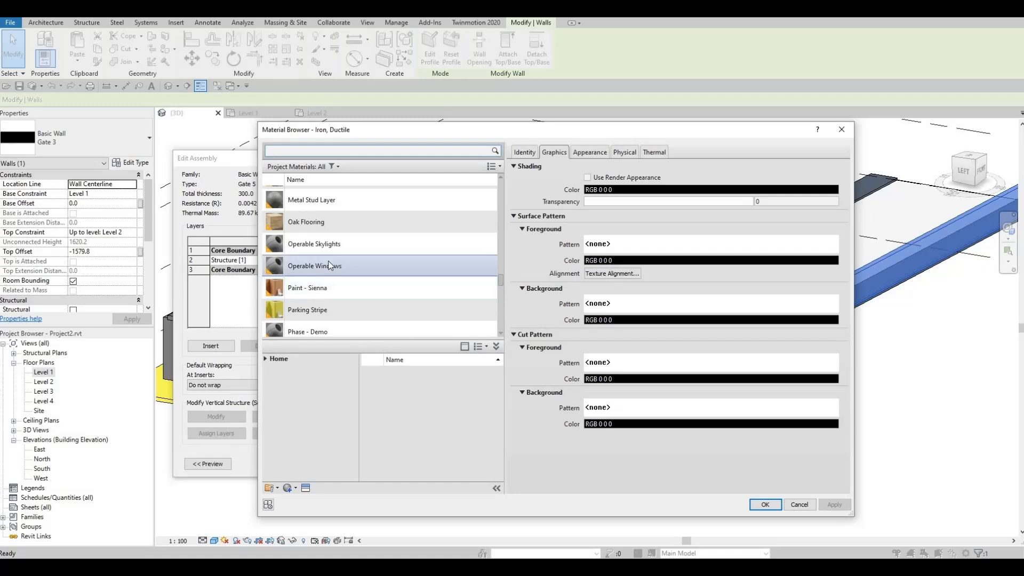
{"action": "scroll", "coordinate": [344, 288], "scroll_direction": "down", "scroll_amount": 2}
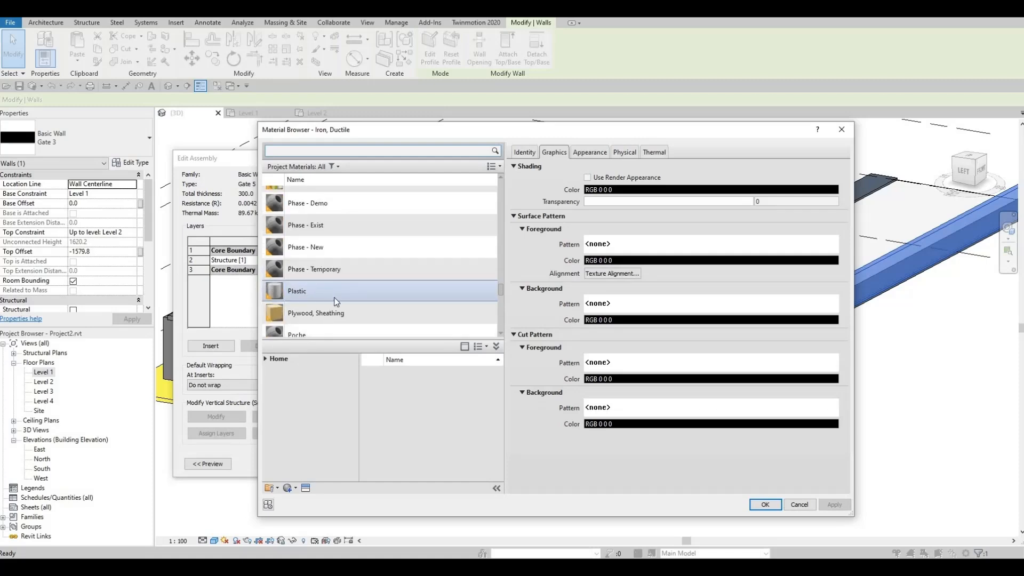
{"action": "scroll", "coordinate": [330, 302], "scroll_direction": "down", "scroll_amount": 1}
{"action": "scroll", "coordinate": [331, 304], "scroll_direction": "down", "scroll_amount": 1}
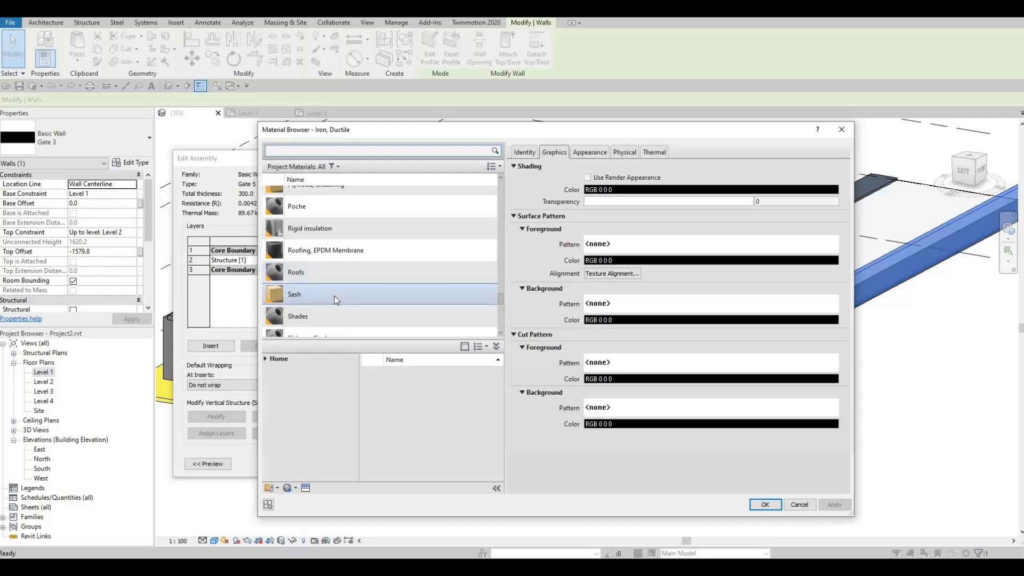
{"action": "scroll", "coordinate": [331, 301], "scroll_direction": "down", "scroll_amount": 1}
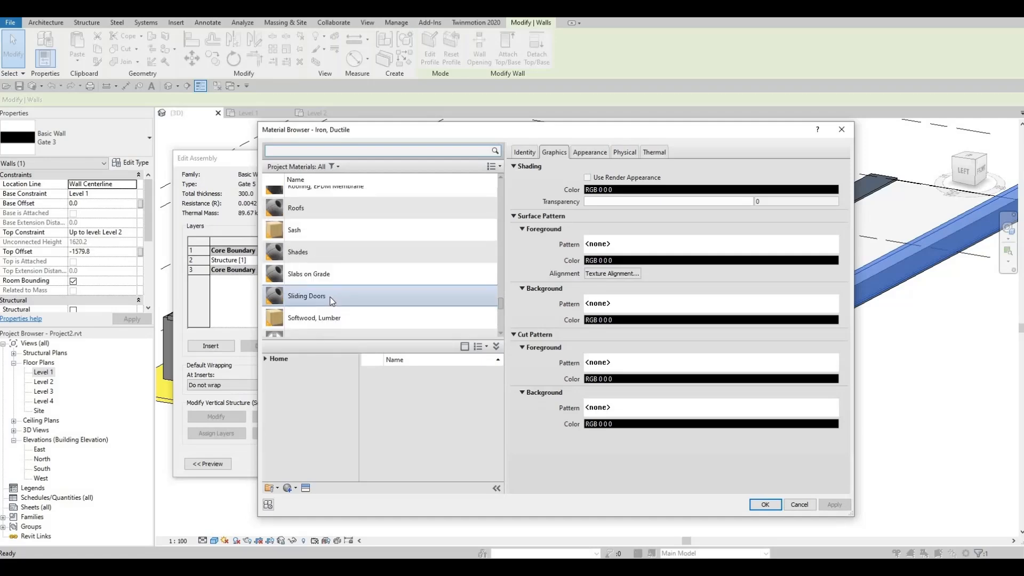
{"action": "left_click", "coordinate": [330, 252]}
{"action": "left_click", "coordinate": [765, 504]}
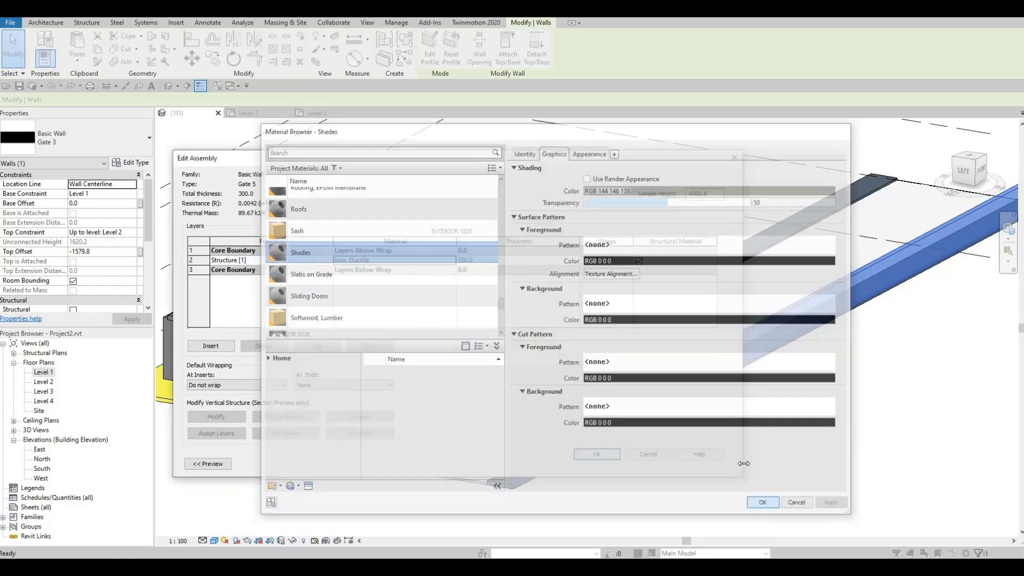
{"action": "left_click", "coordinate": [645, 452]}
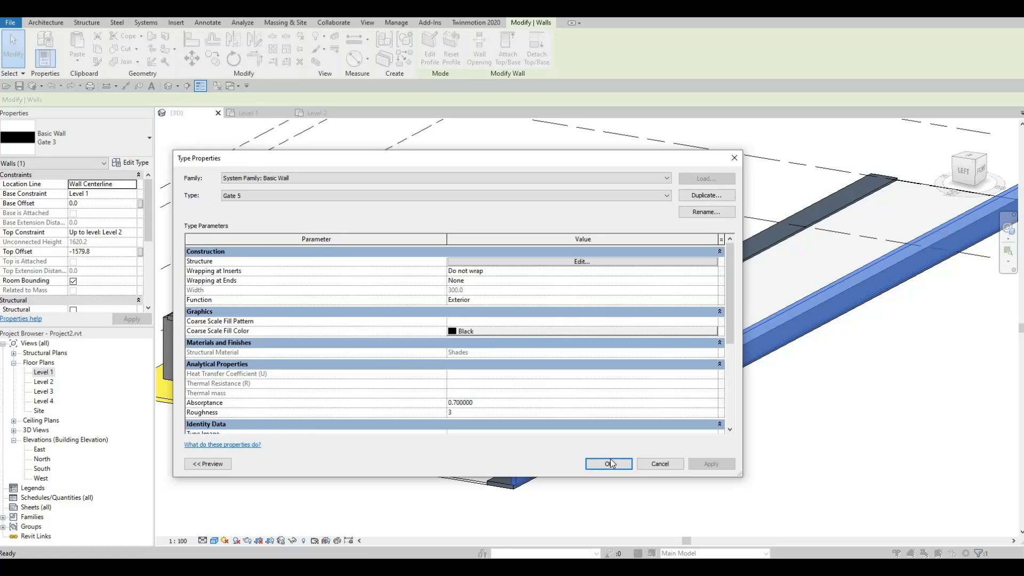
{"action": "left_click", "coordinate": [609, 463]}
{"action": "key", "text": "Escape"}
Examine the house frontage, neighbouring plots, pavements and opposite roadside wall in the 3D view.
{"action": "middle_click_drag", "start_coordinate": [633, 453], "coordinate": [615, 325], "text": "shift"}
{"action": "scroll", "coordinate": [585, 358], "scroll_direction": "up", "scroll_amount": 4}
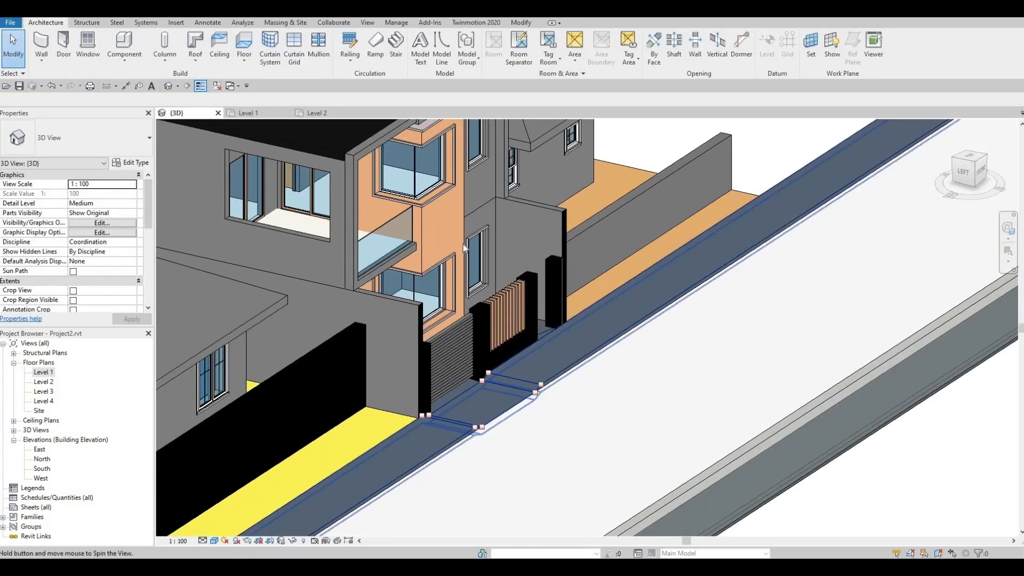
{"action": "middle_click_drag", "start_coordinate": [584, 357], "coordinate": [502, 322], "text": "shift"}
{"action": "mouse_move", "coordinate": [502, 323]}
{"action": "middle_mouse_down"}
{"action": "mouse_move", "coordinate": [549, 395]}
{"action": "mouse_move", "coordinate": [558, 379]}
{"action": "mouse_move", "coordinate": [487, 305]}
{"action": "mouse_move", "coordinate": [503, 322]}
{"action": "middle_mouse_up"}
{"action": "scroll", "coordinate": [557, 379], "scroll_direction": "up", "scroll_amount": 1}
{"action": "scroll", "coordinate": [558, 379], "scroll_direction": "down", "scroll_amount": 3}
{"action": "scroll", "coordinate": [510, 315], "scroll_direction": "up", "scroll_amount": 1}
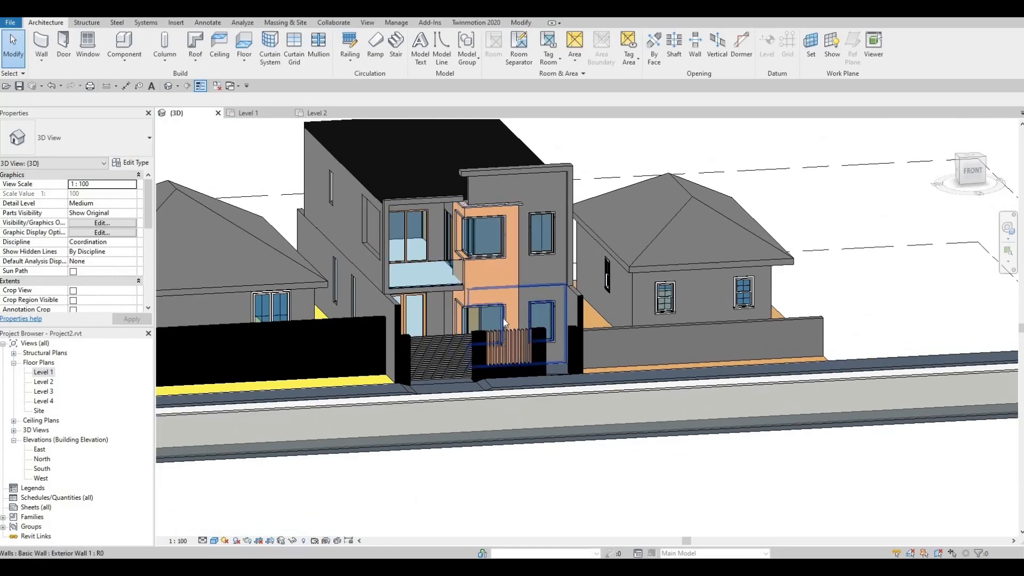
{"action": "middle_click_drag", "start_coordinate": [538, 400], "coordinate": [532, 371]}
{"action": "middle_click_drag", "start_coordinate": [421, 312], "coordinate": [469, 293]}
{"action": "scroll", "coordinate": [469, 293], "scroll_direction": "up", "scroll_amount": 2}
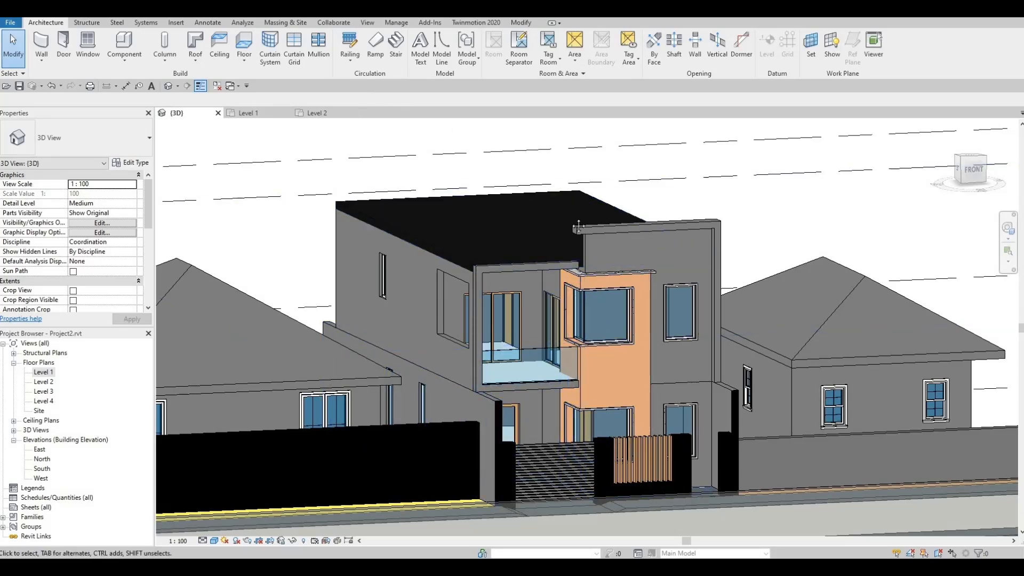
{"action": "middle_click_drag", "start_coordinate": [578, 226], "coordinate": [580, 222]}
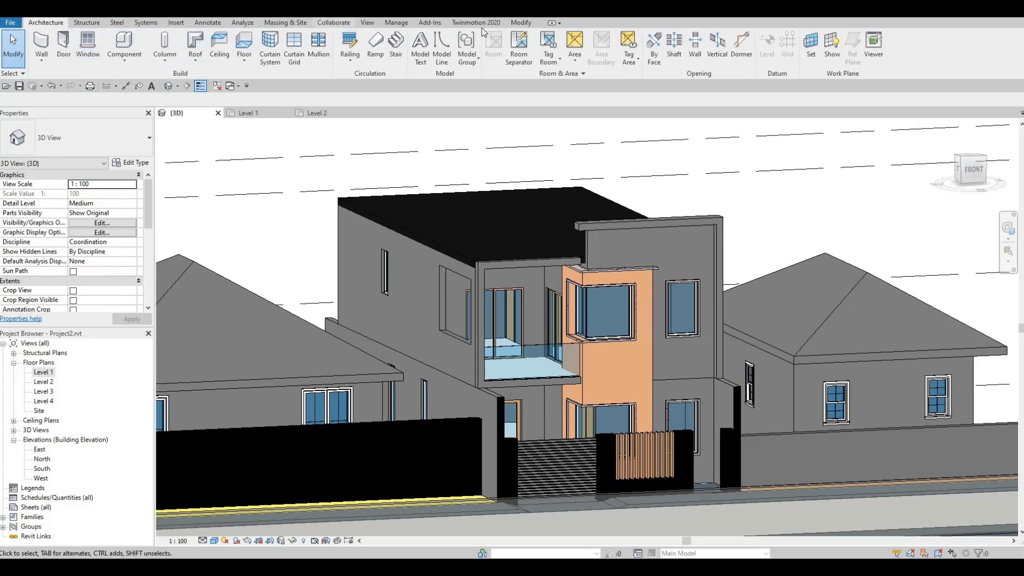
{"action": "left_click", "coordinate": [520, 23]}
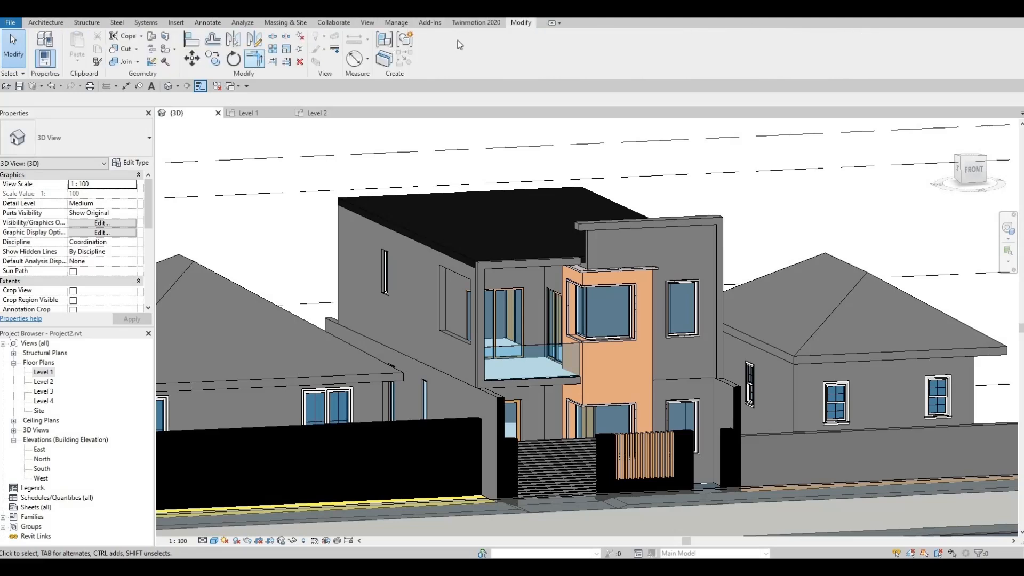
Paint the exposed upper-floor front wall face around the window beside the corner bay with the Poche material.
{"action": "left_click", "coordinate": [167, 48]}
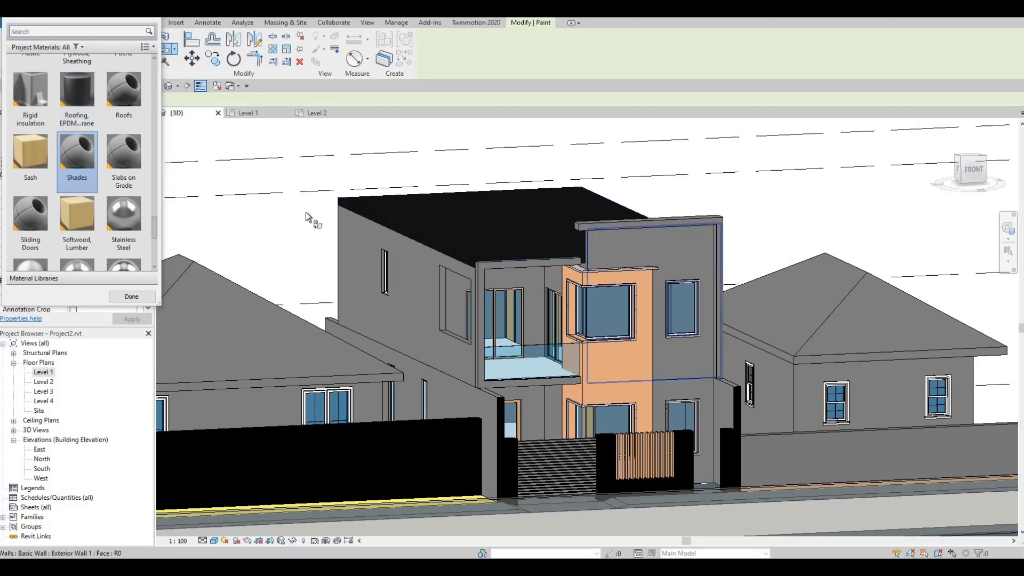
{"action": "scroll", "coordinate": [65, 181], "scroll_direction": "down", "scroll_amount": 3}
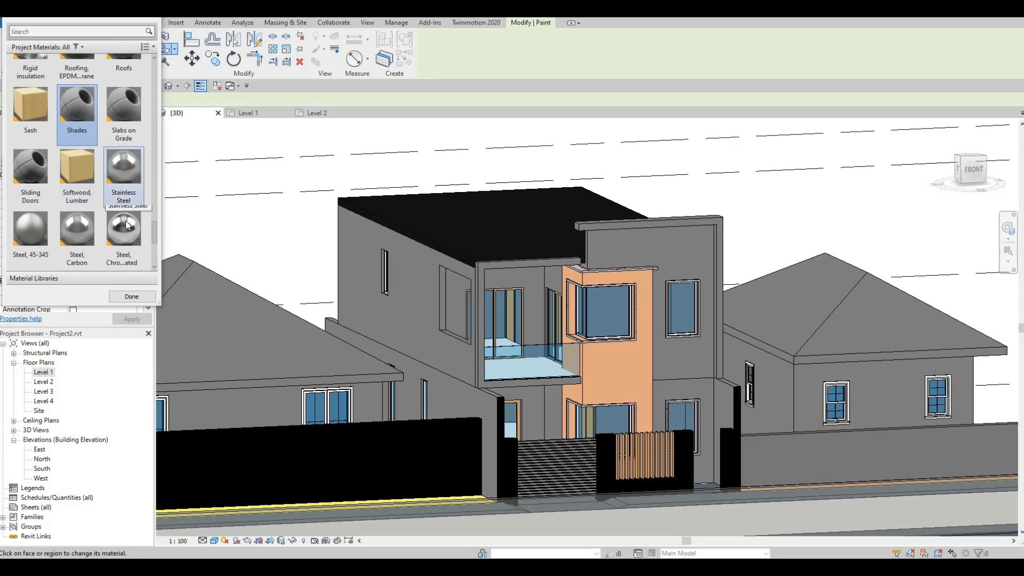
{"action": "scroll", "coordinate": [123, 229], "scroll_direction": "down", "scroll_amount": 3}
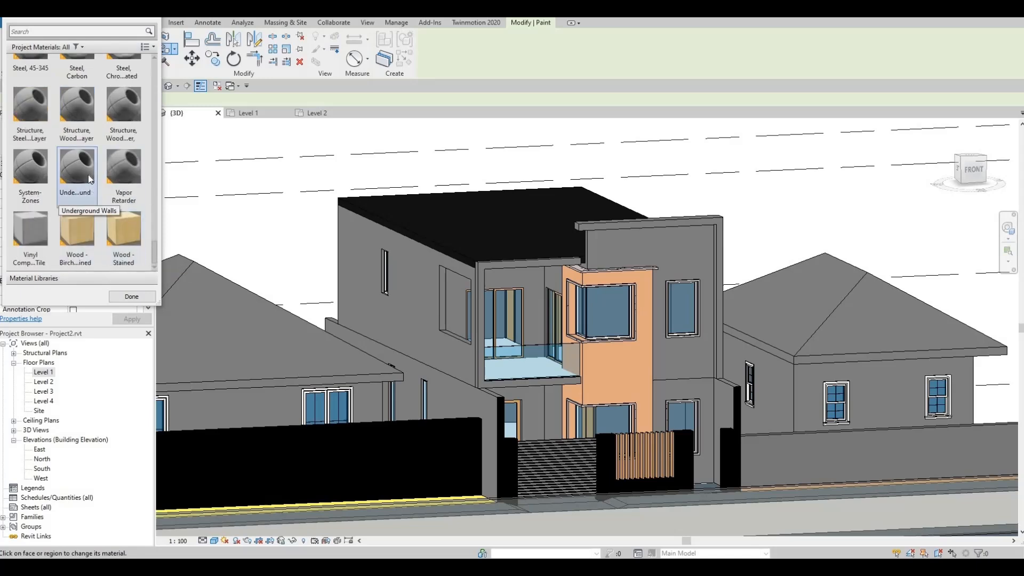
{"action": "scroll", "coordinate": [88, 180], "scroll_direction": "up", "scroll_amount": 1}
{"action": "scroll", "coordinate": [51, 216], "scroll_direction": "down", "scroll_amount": 1}
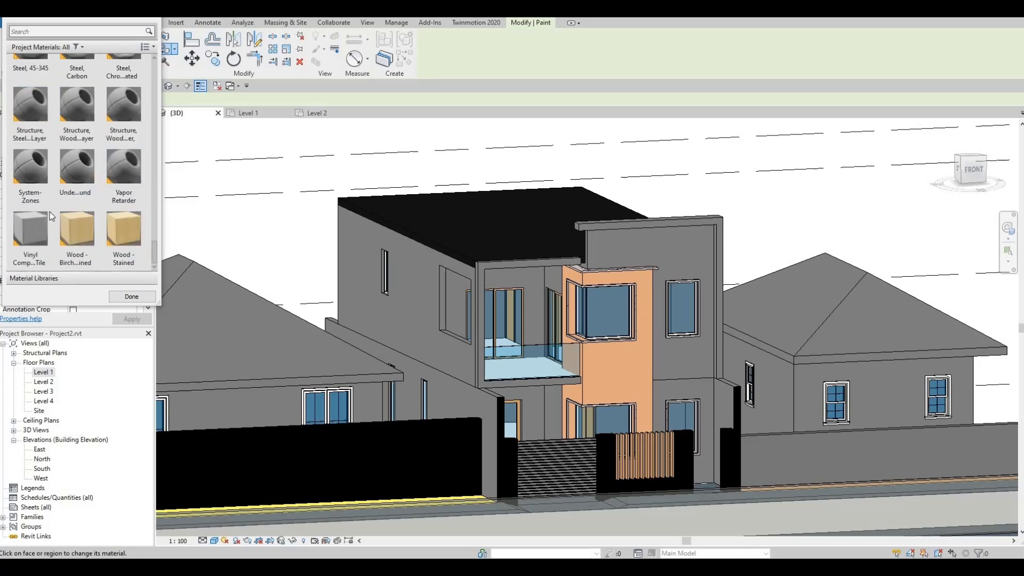
{"action": "left_click", "coordinate": [42, 181]}
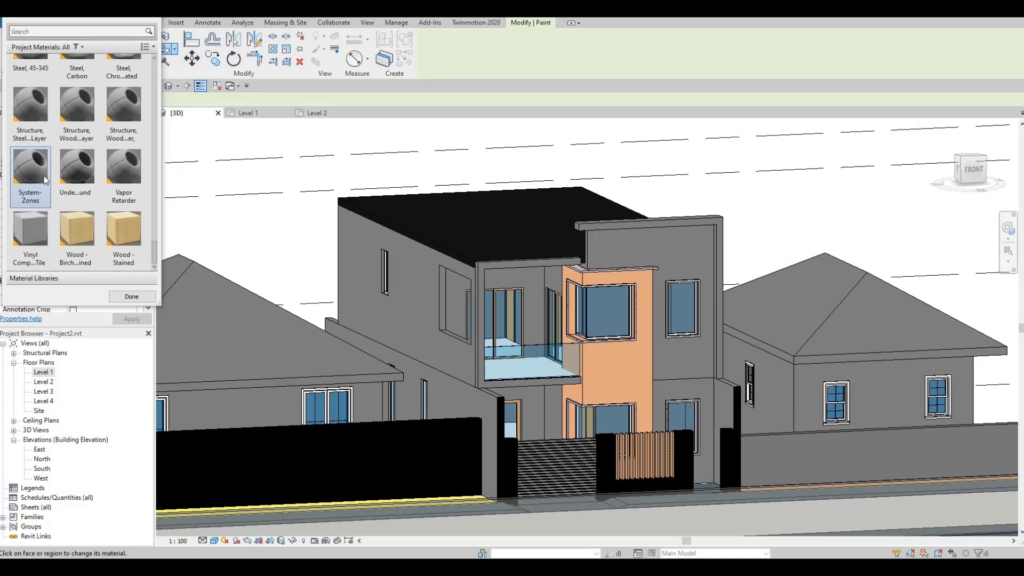
{"action": "left_click", "coordinate": [83, 183]}
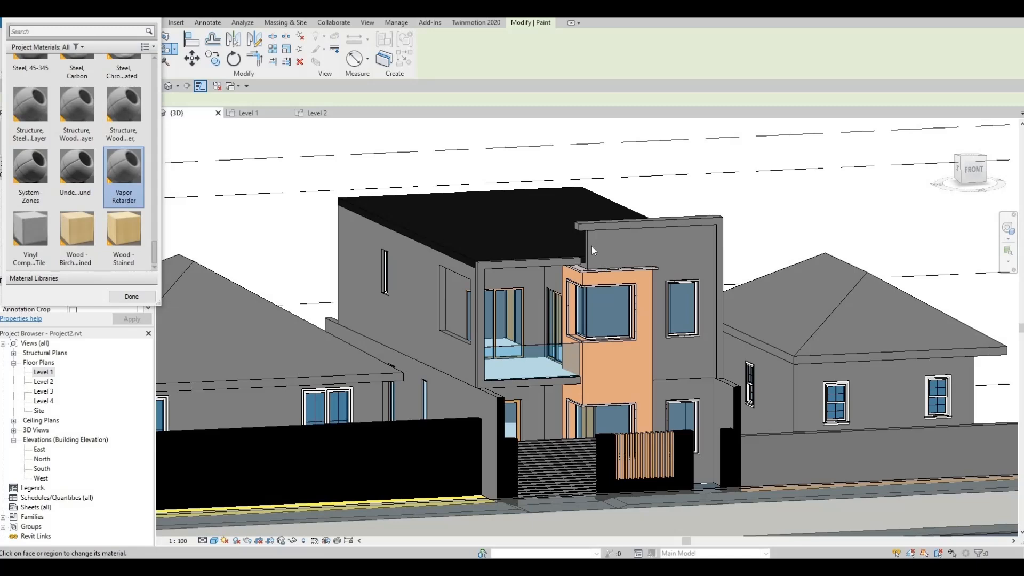
{"action": "left_click", "coordinate": [89, 197]}
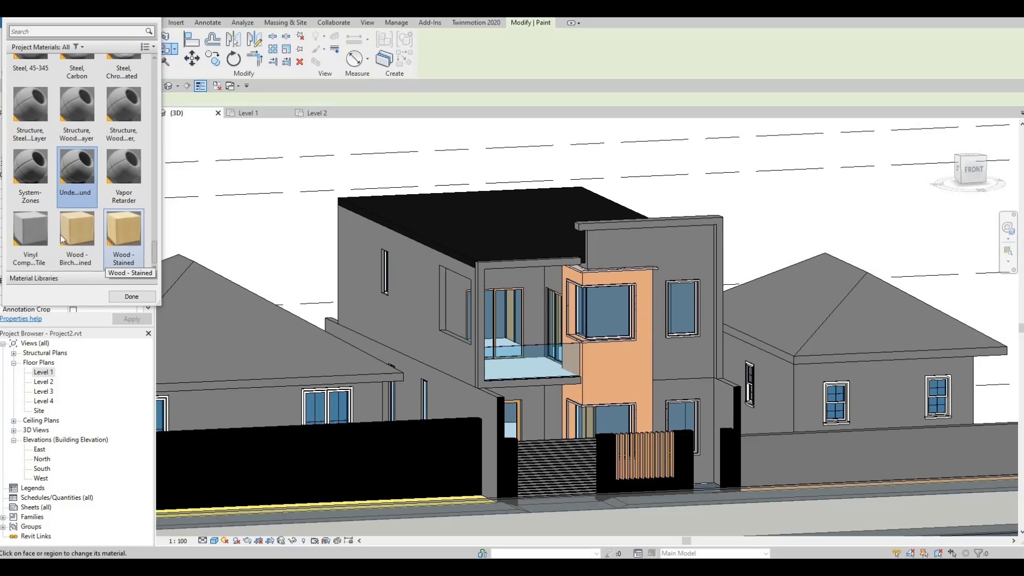
{"action": "scroll", "coordinate": [74, 227], "scroll_direction": "up", "scroll_amount": 5}
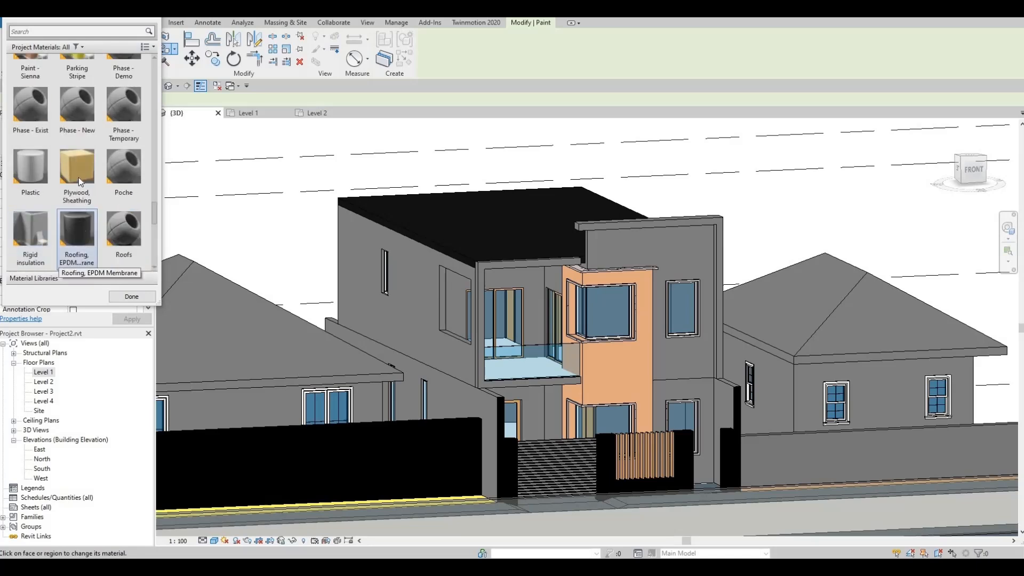
{"action": "left_click", "coordinate": [595, 254]}
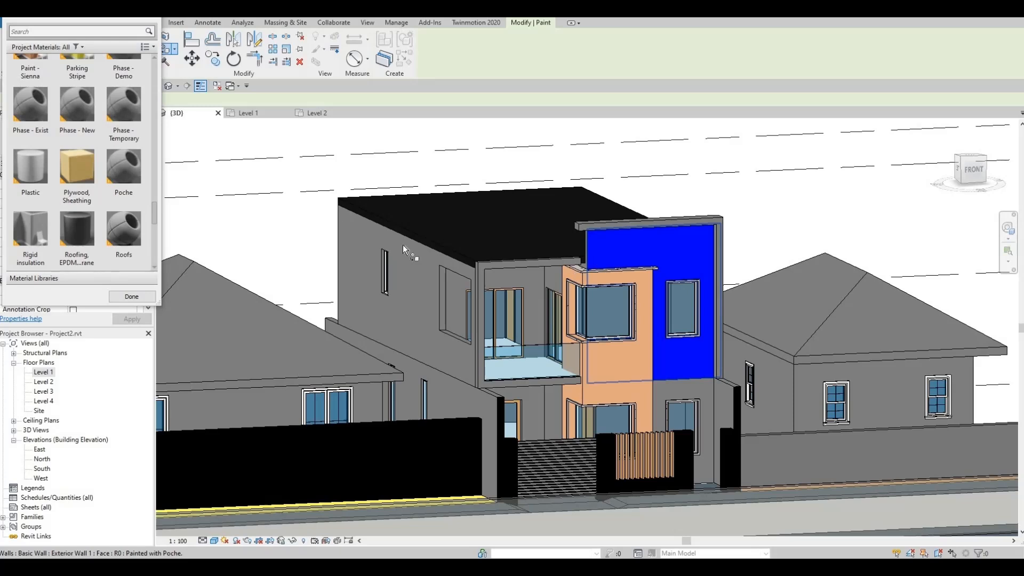
{"action": "key", "text": "Escape"}
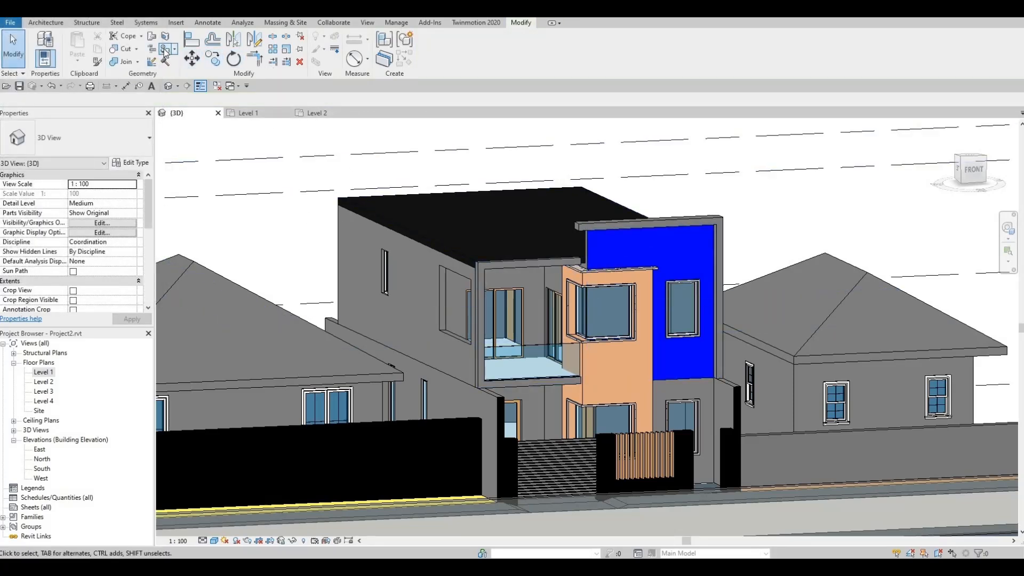
Paint the ground-floor front wall face below it with the same blue Poche material.
{"action": "left_click", "coordinate": [153, 61]}
{"action": "scroll", "coordinate": [80, 160], "scroll_direction": "down", "scroll_amount": 5}
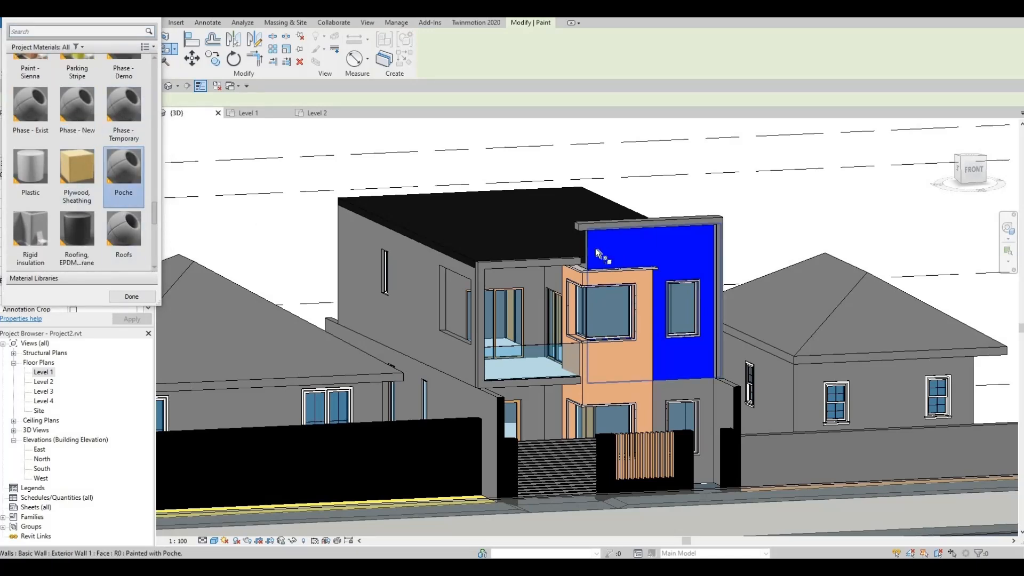
{"action": "left_click", "coordinate": [77, 170]}
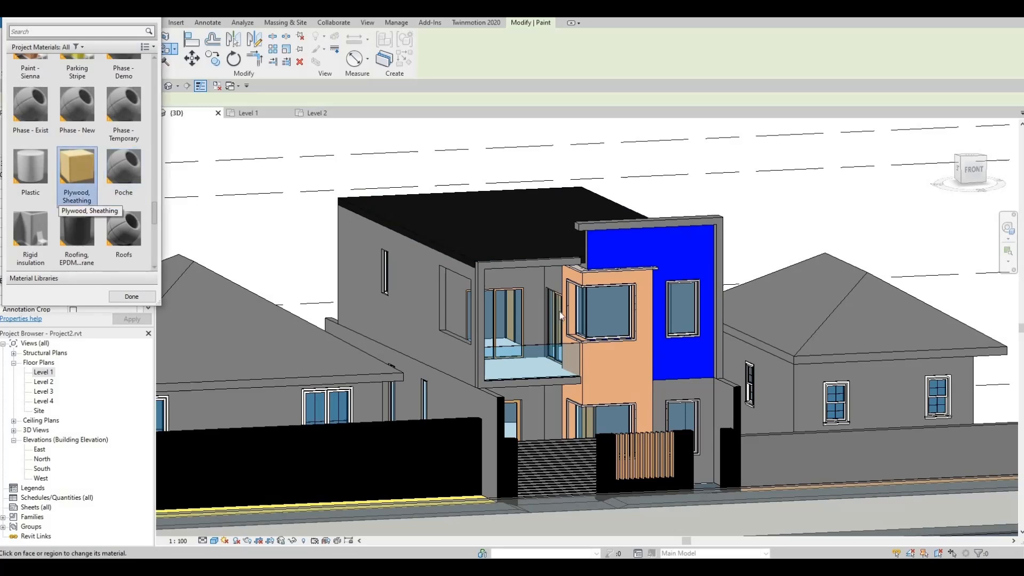
{"action": "left_click", "coordinate": [671, 391]}
Try the Operable Skylights material on the wall face behind the upper-floor balcony.
{"action": "left_click", "coordinate": [83, 182]}
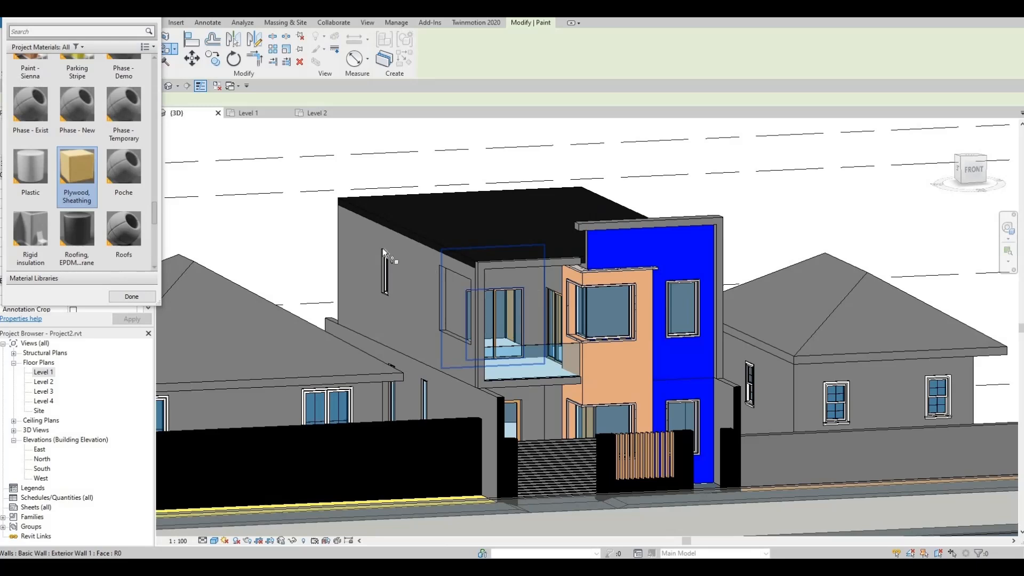
{"action": "scroll", "coordinate": [88, 171], "scroll_direction": "up", "scroll_amount": 3}
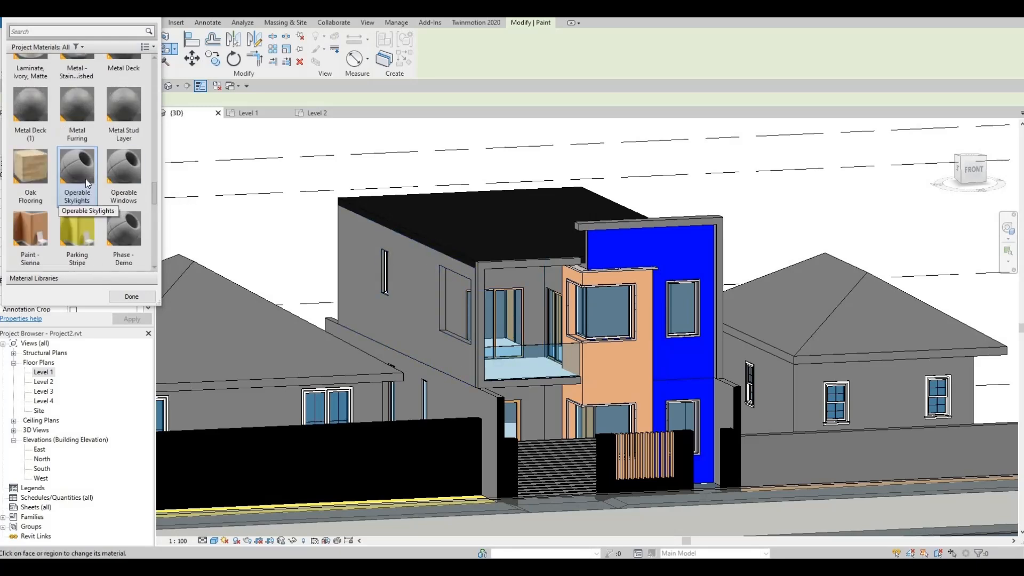
{"action": "left_click", "coordinate": [89, 174]}
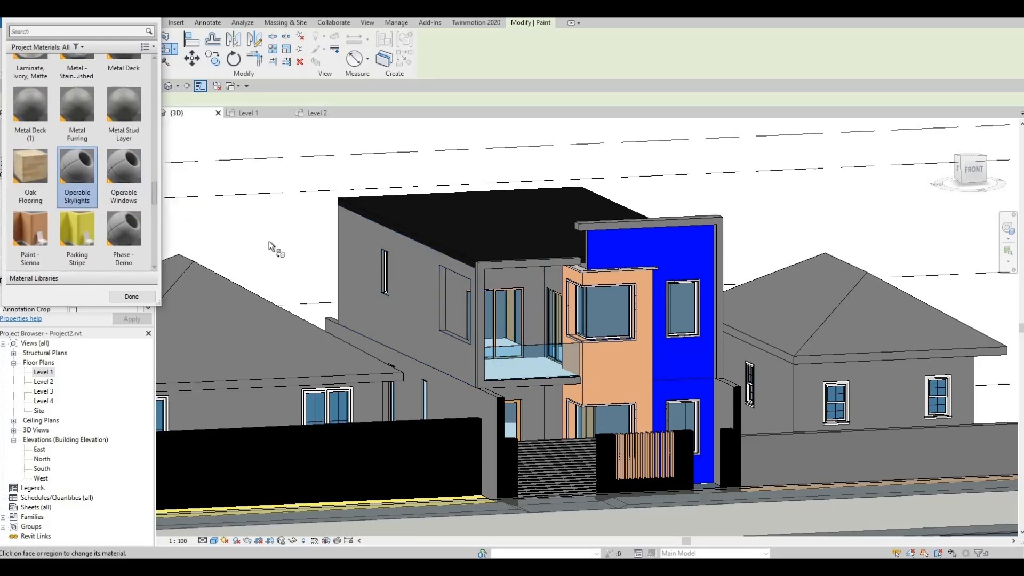
{"action": "left_click", "coordinate": [537, 292]}
{"action": "key", "text": "Escape"}
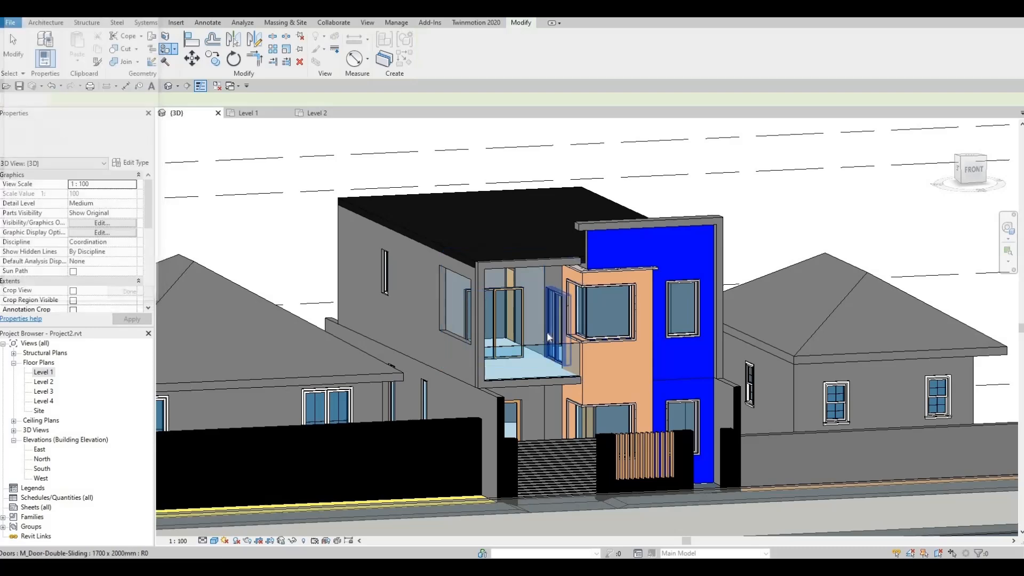
Paint the wall face behind the upper-floor balcony with the Metal Furring material.
{"action": "middle_click_drag", "start_coordinate": [527, 314], "coordinate": [526, 280], "text": "shift"}
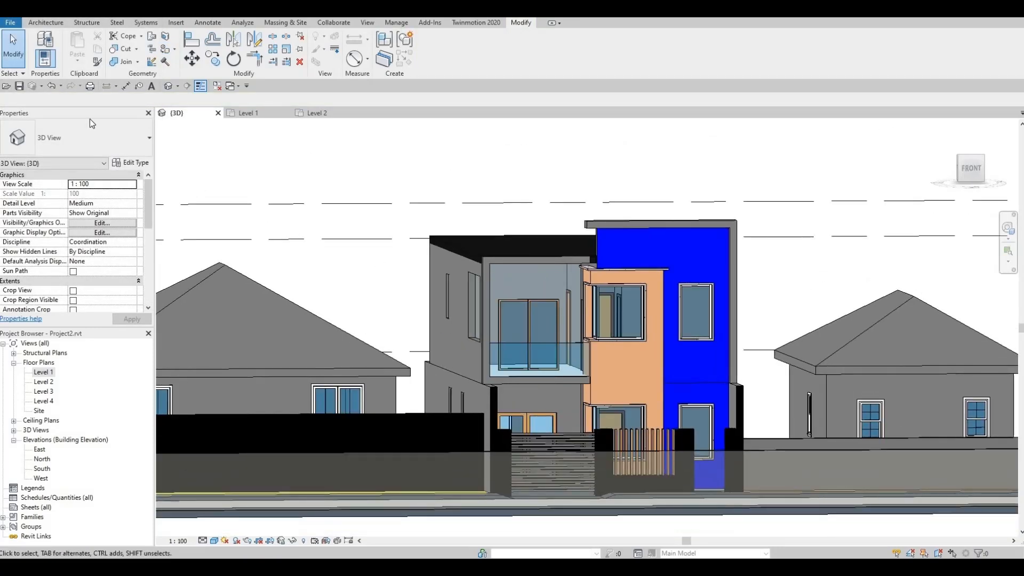
{"action": "left_click", "coordinate": [166, 49]}
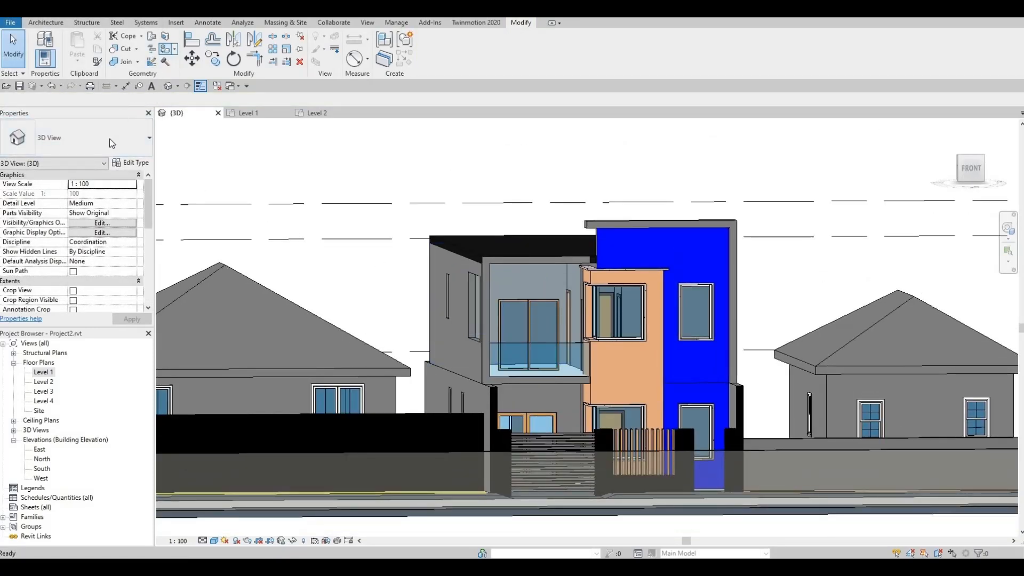
{"action": "scroll", "coordinate": [103, 186], "scroll_direction": "up", "scroll_amount": 3}
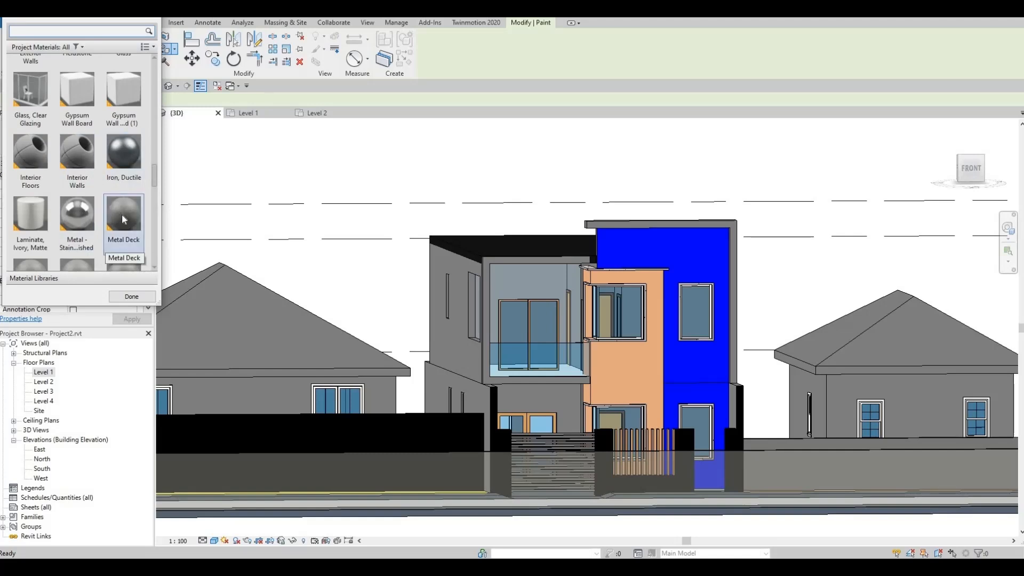
{"action": "scroll", "coordinate": [124, 218], "scroll_direction": "down", "scroll_amount": 3}
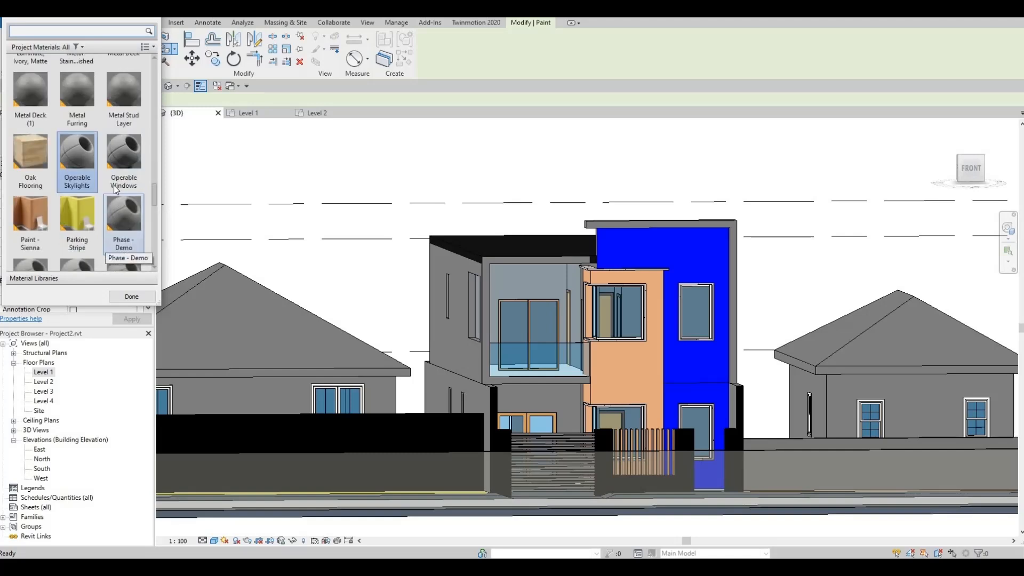
{"action": "left_click", "coordinate": [80, 109]}
{"action": "left_click", "coordinate": [537, 288]}
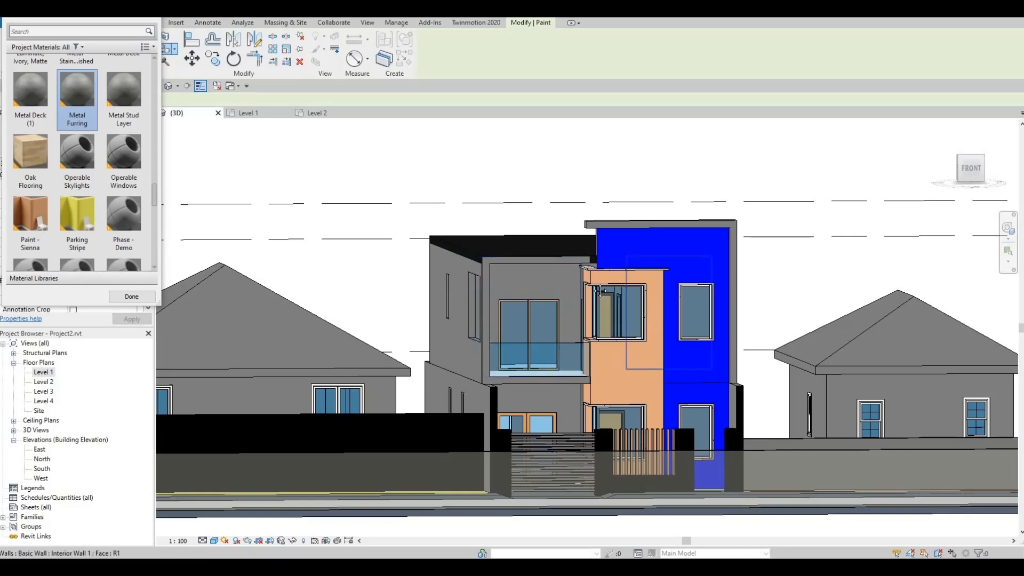
{"action": "middle_click_drag", "start_coordinate": [688, 363], "coordinate": [650, 321]}
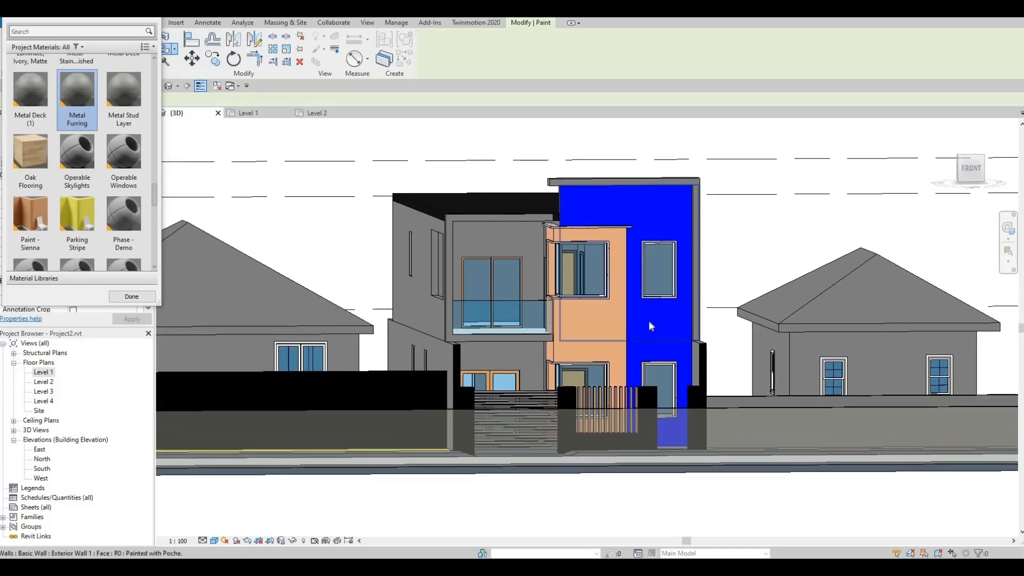
{"action": "key", "text": "Escape"}
Examine the painted front facade, corner window, roof edge and balcony from several angles in 3D.
{"action": "scroll", "coordinate": [622, 340], "scroll_direction": "up", "scroll_amount": 2}
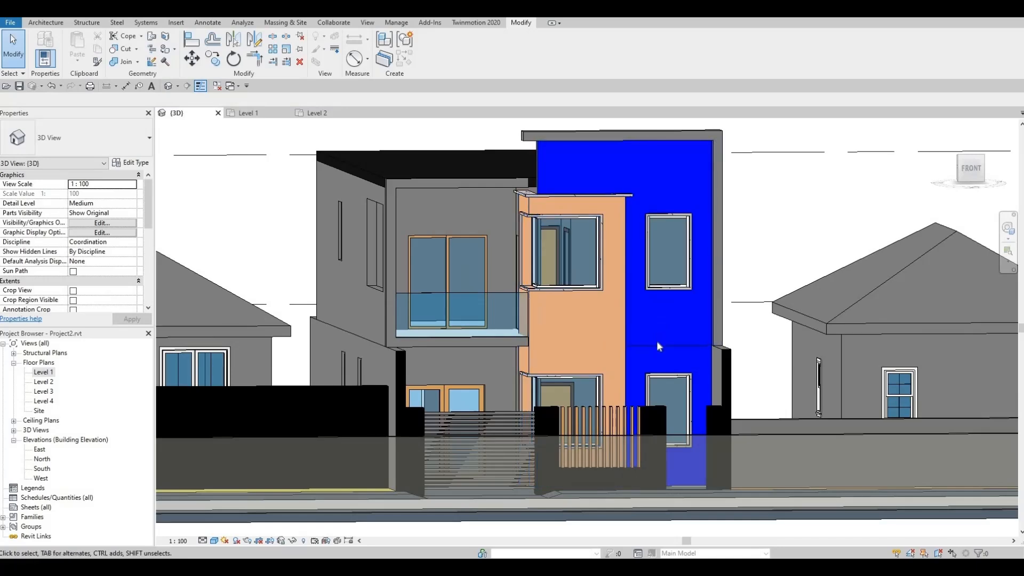
{"action": "middle_click_drag", "start_coordinate": [655, 345], "coordinate": [539, 232], "text": "shift"}
{"action": "middle_click_drag", "start_coordinate": [615, 250], "coordinate": [542, 209], "text": "shift"}
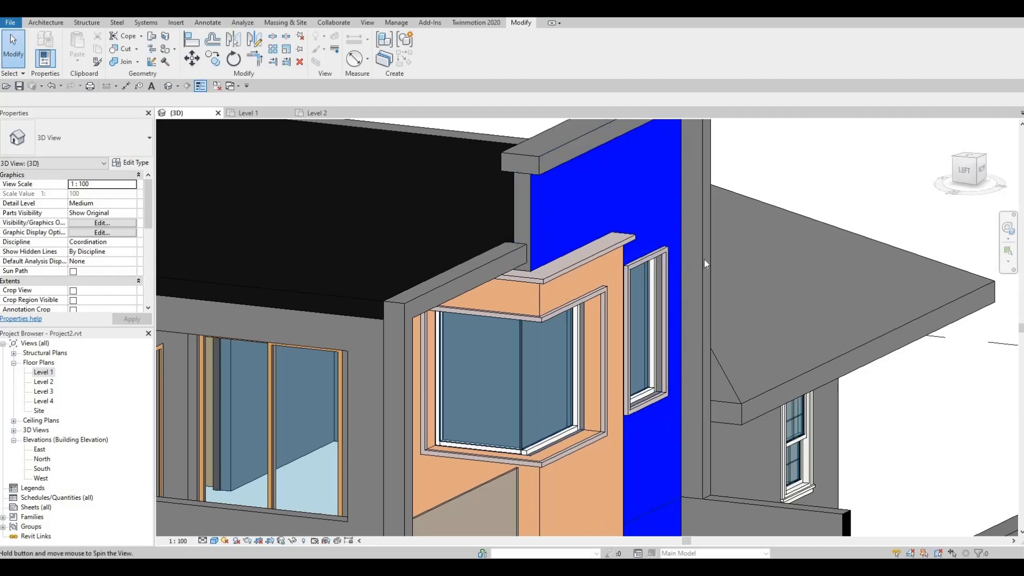
{"action": "middle_click_drag", "start_coordinate": [703, 259], "coordinate": [872, 282], "text": "shift"}
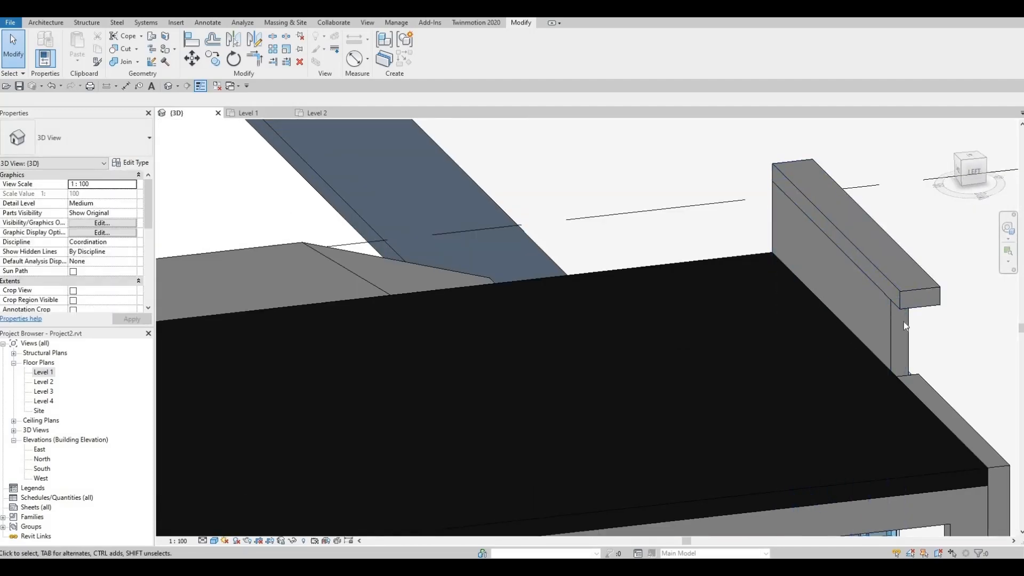
{"action": "middle_click_drag", "start_coordinate": [761, 343], "coordinate": [513, 205], "text": "shift"}
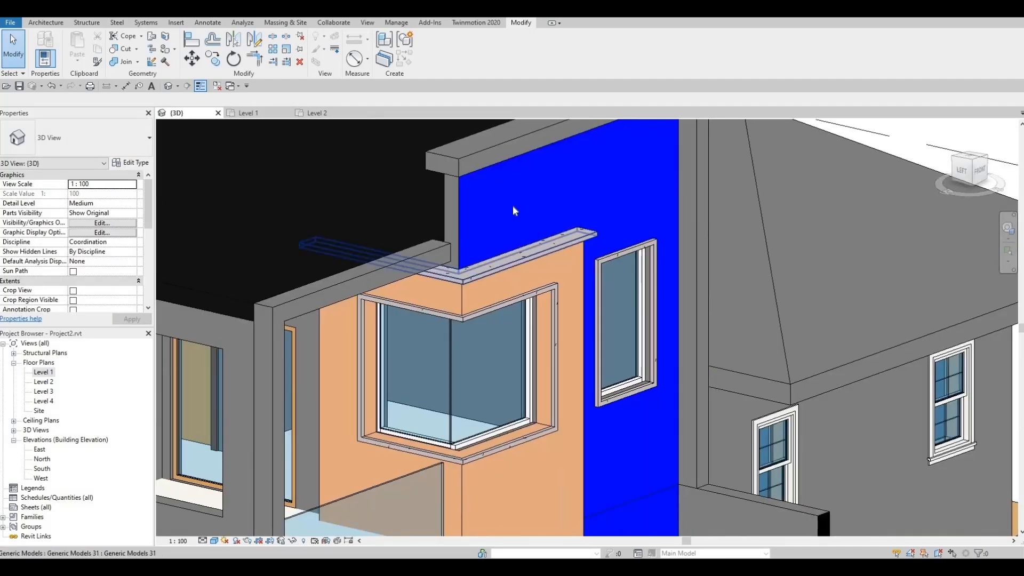
{"action": "scroll", "coordinate": [571, 224], "scroll_direction": "down", "scroll_amount": 4}
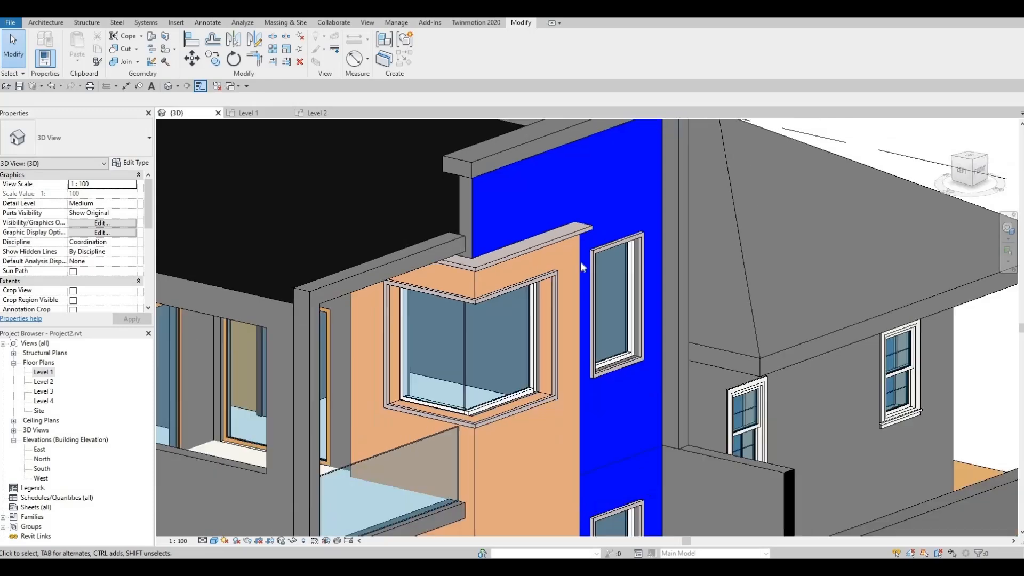
{"action": "scroll", "coordinate": [531, 190], "scroll_direction": "up", "scroll_amount": 2}
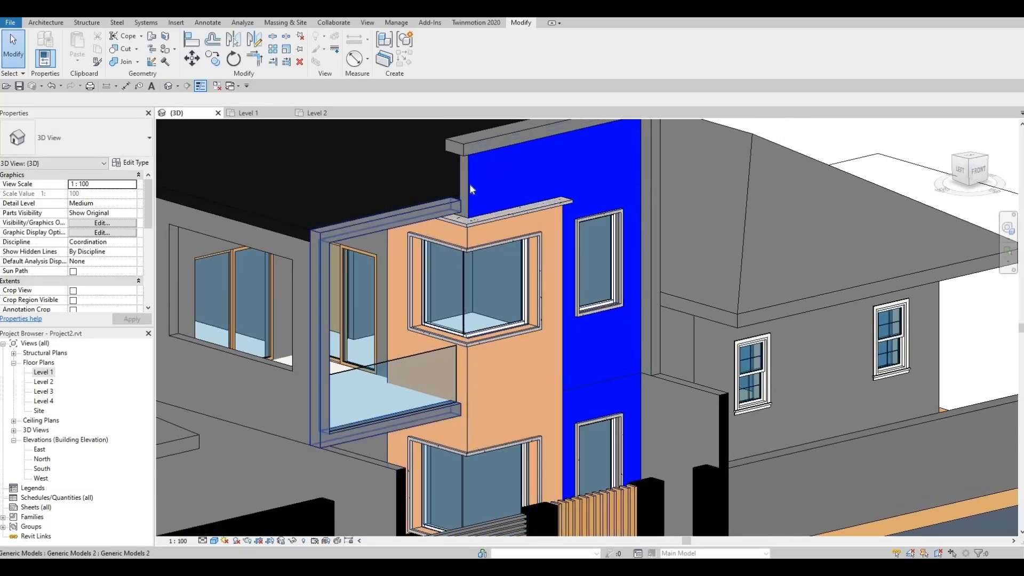
{"action": "middle_click_drag", "start_coordinate": [451, 392], "coordinate": [544, 316], "text": "shift"}
{"action": "scroll", "coordinate": [482, 374], "scroll_direction": "down", "scroll_amount": 1}
{"action": "scroll", "coordinate": [435, 323], "scroll_direction": "up", "scroll_amount": 1}
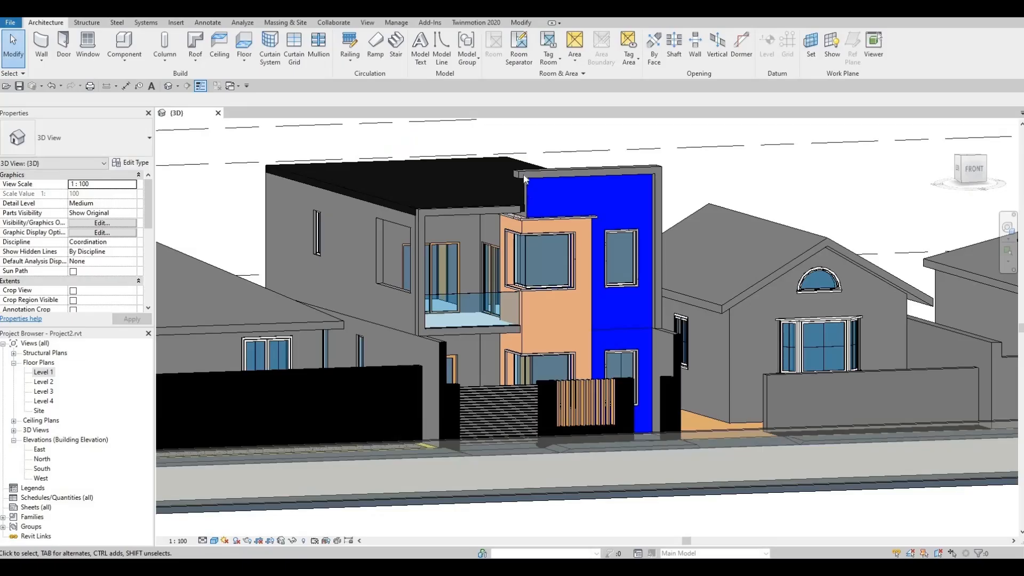
Bring up the Twinmotion 2020 tools for exporting the model.
{"action": "left_click", "coordinate": [477, 22]}
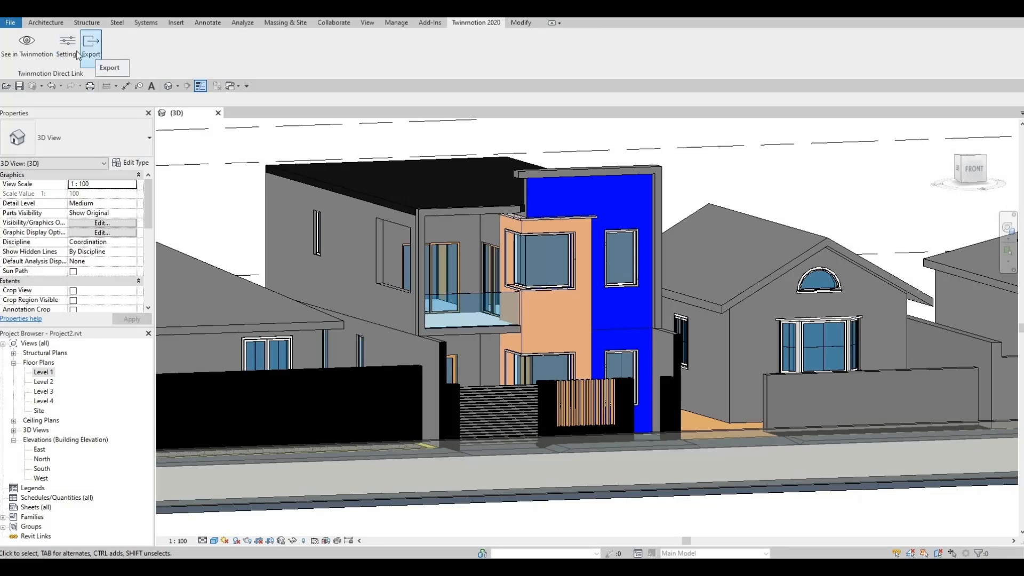
Synchronize the 3D house model from Revit to Twinmotion through the Direct Link, dismissing its start-up and save-reminder dialogs.
{"action": "left_click", "coordinate": [27, 43]}
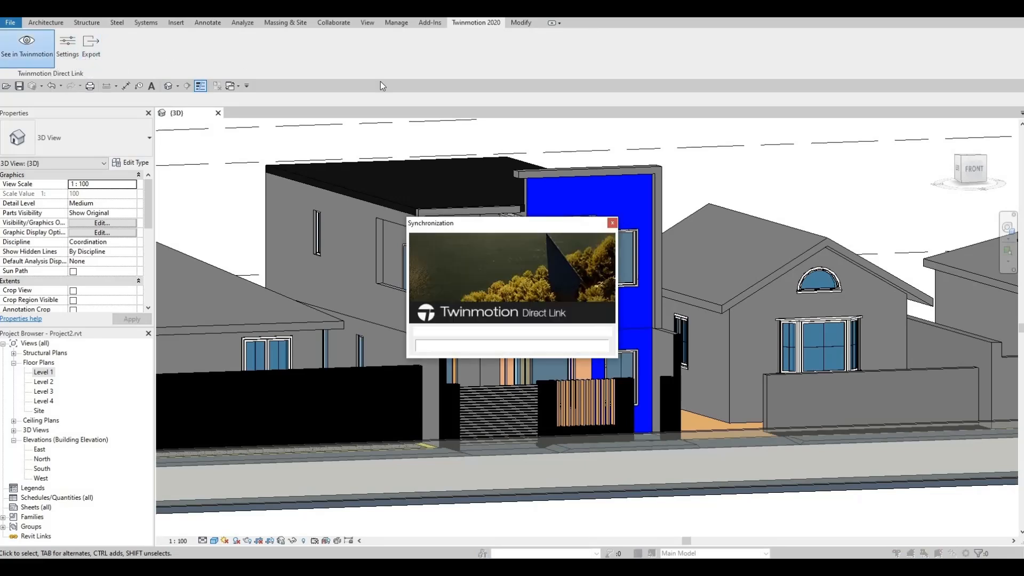
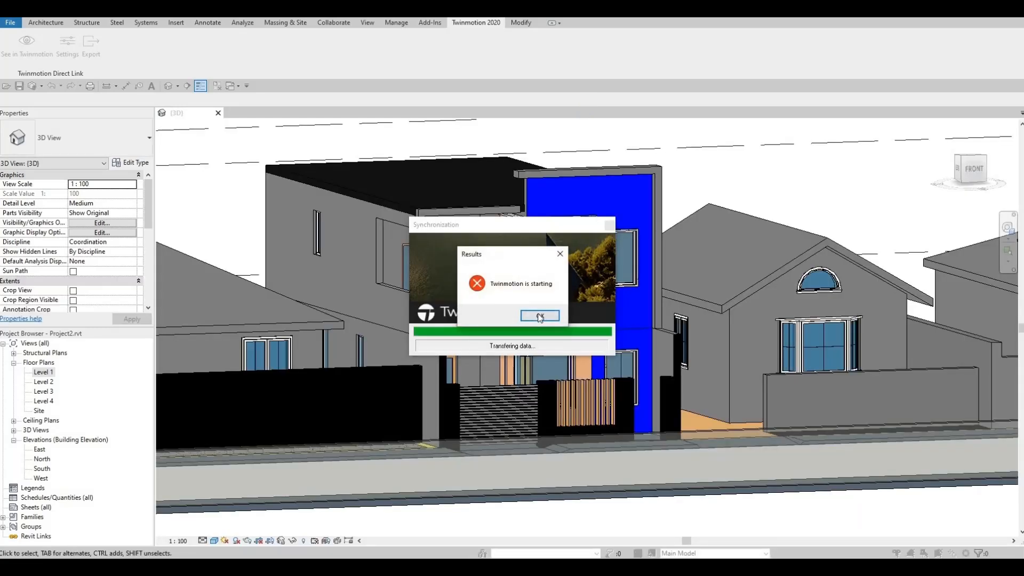
{"action": "left_click", "coordinate": [540, 316]}
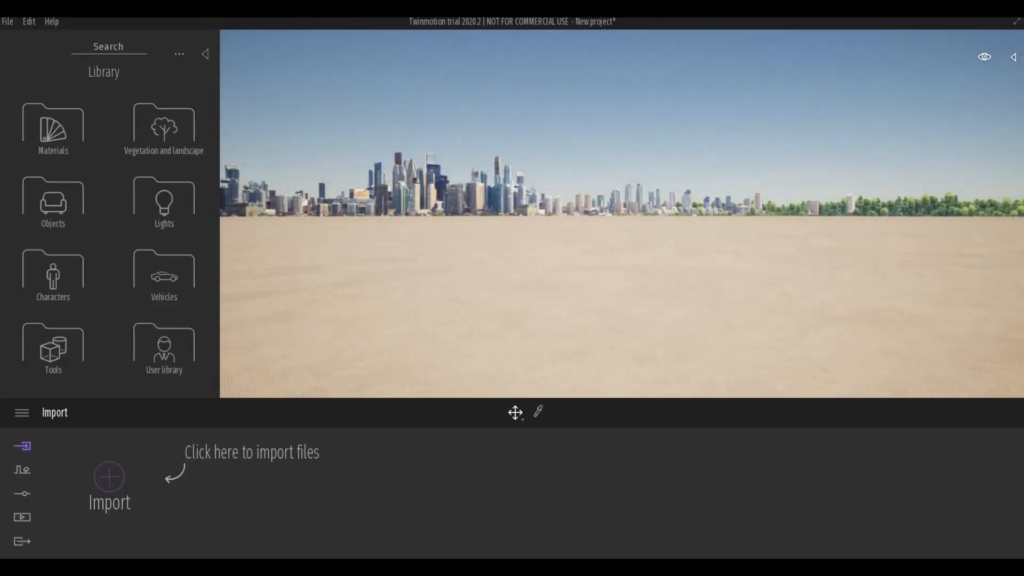
{"action": "mouse_move", "coordinate": [638, 283]}
{"action": "right_mouse_down"}
{"action": "mouse_move", "coordinate": [672, 357]}
{"action": "mouse_move", "coordinate": [638, 283]}
{"action": "right_mouse_up"}
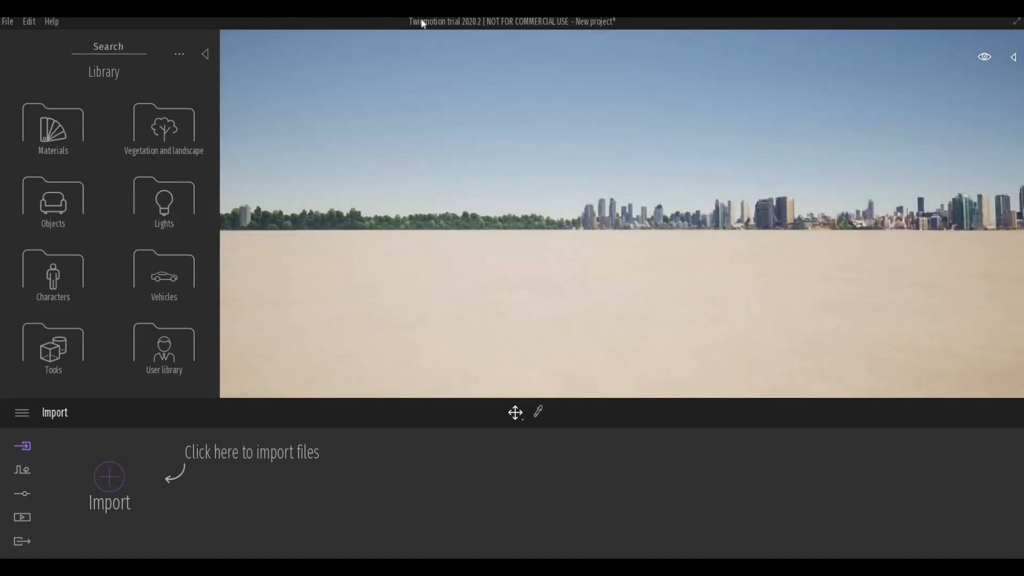
{"action": "left_click_drag", "start_coordinate": [602, 6], "coordinate": [1023, 80]}
{"action": "left_click", "coordinate": [24, 54]}
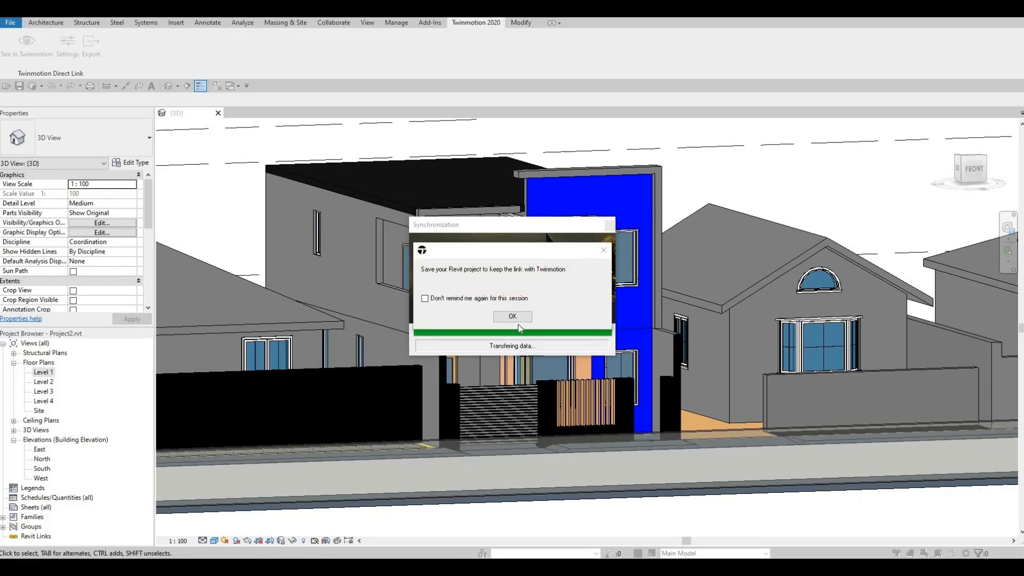
{"action": "left_click", "coordinate": [513, 320]}
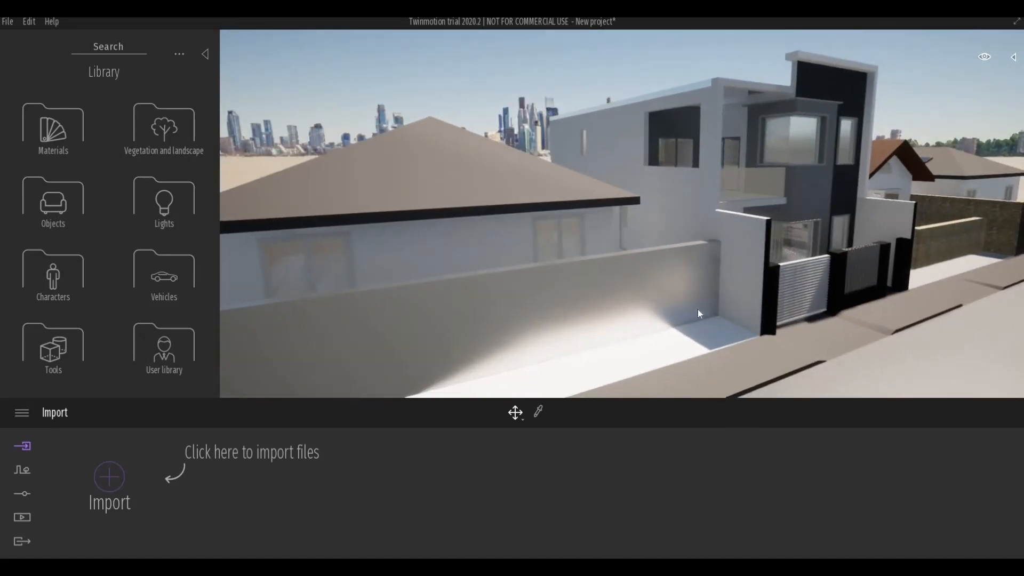
Examine the imported two-storey house and neighbouring buildings from the street side.
{"action": "scroll", "coordinate": [698, 310], "scroll_direction": "down", "scroll_amount": 3}
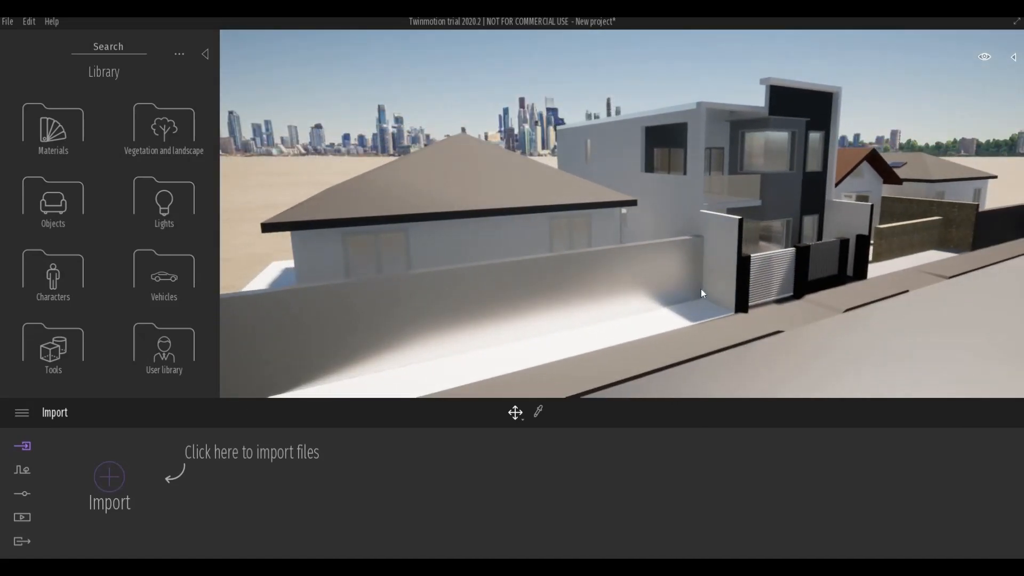
{"action": "middle_click_drag", "start_coordinate": [700, 288], "coordinate": [711, 315]}
{"action": "middle_click_drag", "start_coordinate": [688, 266], "coordinate": [686, 298]}
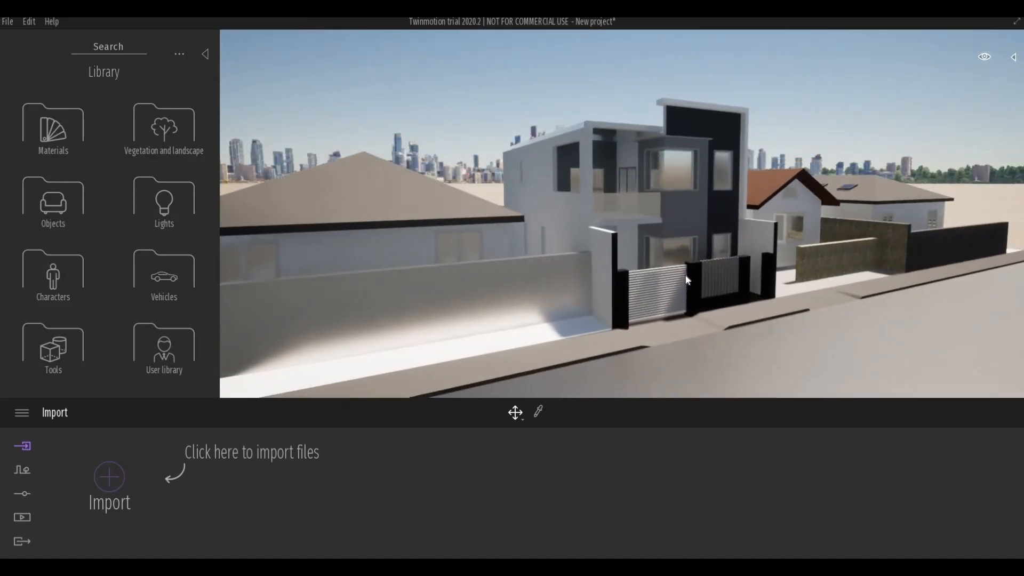
{"action": "scroll", "coordinate": [686, 273], "scroll_direction": "up", "scroll_amount": 2}
{"action": "right_click_drag", "start_coordinate": [685, 273], "coordinate": [669, 262]}
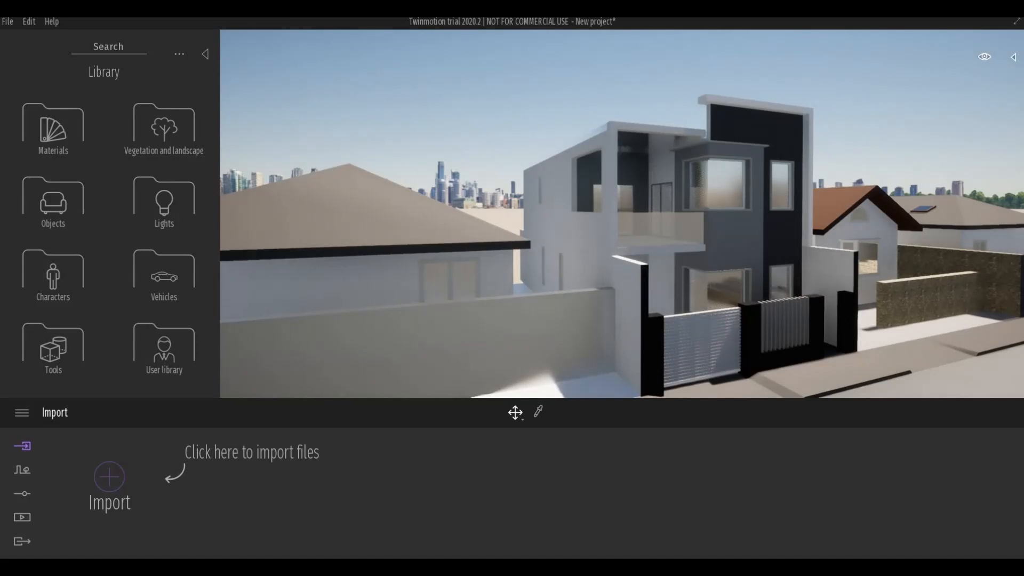
{"action": "middle_click_drag", "start_coordinate": [686, 273], "coordinate": [652, 220]}
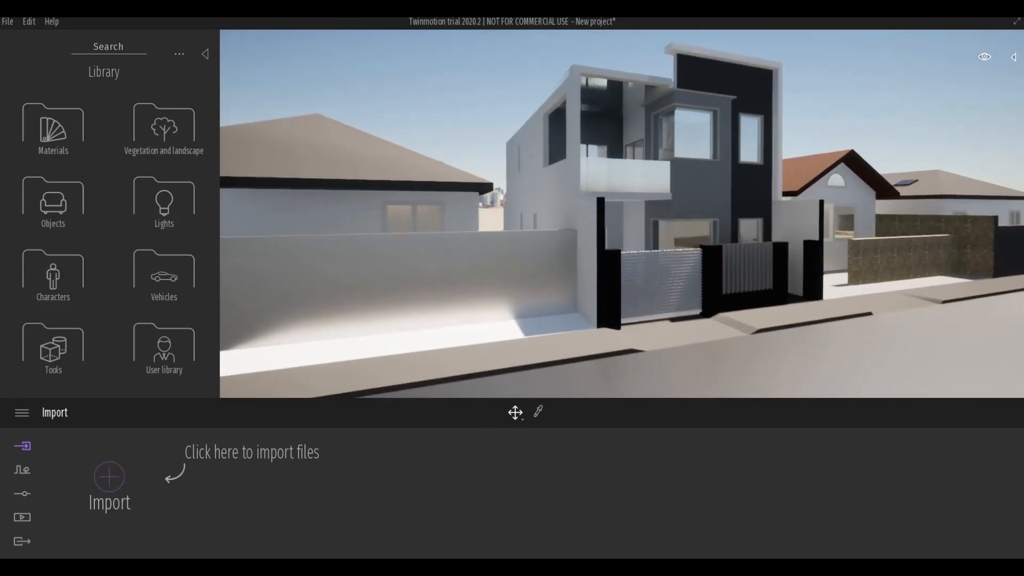
{"action": "middle_click_drag", "start_coordinate": [686, 273], "coordinate": [649, 273]}
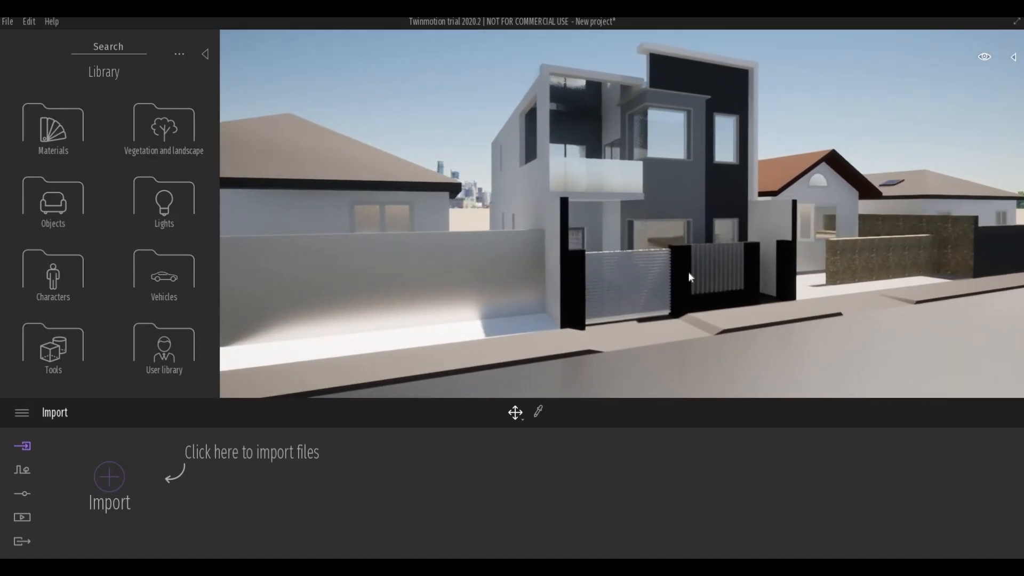
{"action": "right_click_drag", "start_coordinate": [676, 268], "coordinate": [655, 268]}
{"action": "middle_click_drag", "start_coordinate": [676, 268], "coordinate": [625, 268]}
{"action": "right_click_drag", "start_coordinate": [674, 268], "coordinate": [653, 268]}
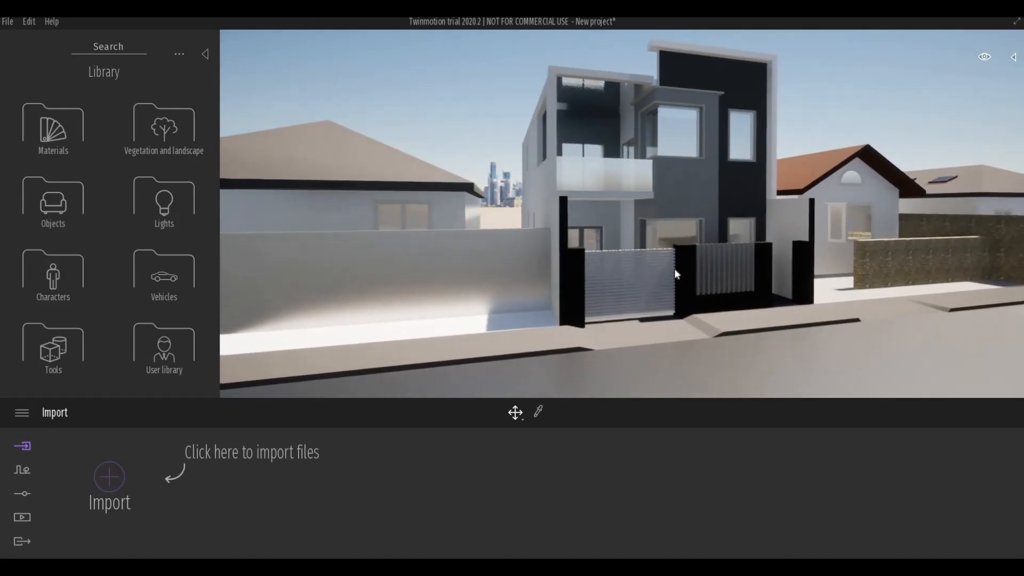
{"action": "middle_click_drag", "start_coordinate": [675, 268], "coordinate": [709, 273]}
{"action": "right_click_drag", "start_coordinate": [698, 273], "coordinate": [715, 273]}
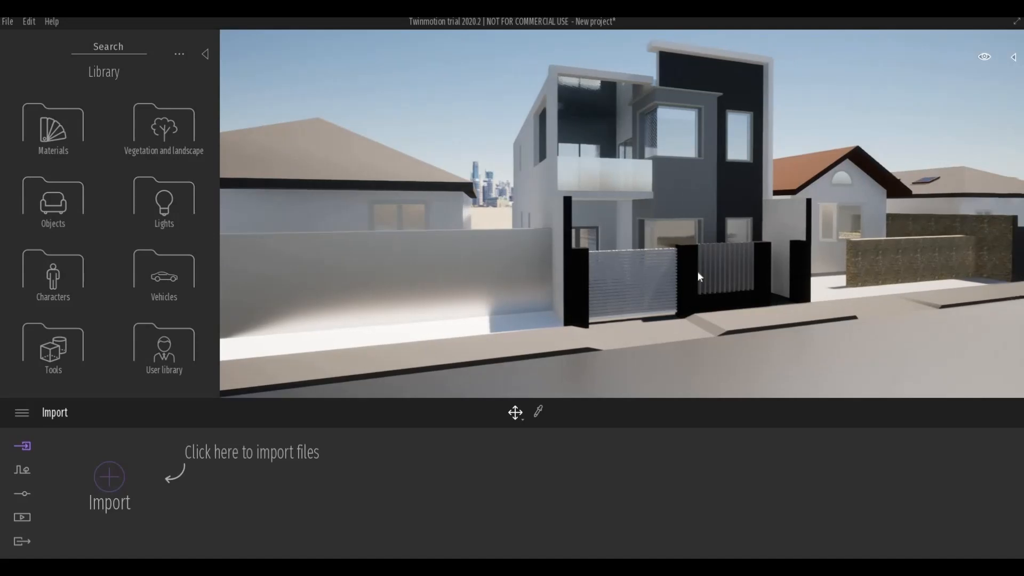
{"action": "scroll", "coordinate": [698, 272], "scroll_direction": "down", "scroll_amount": 2}
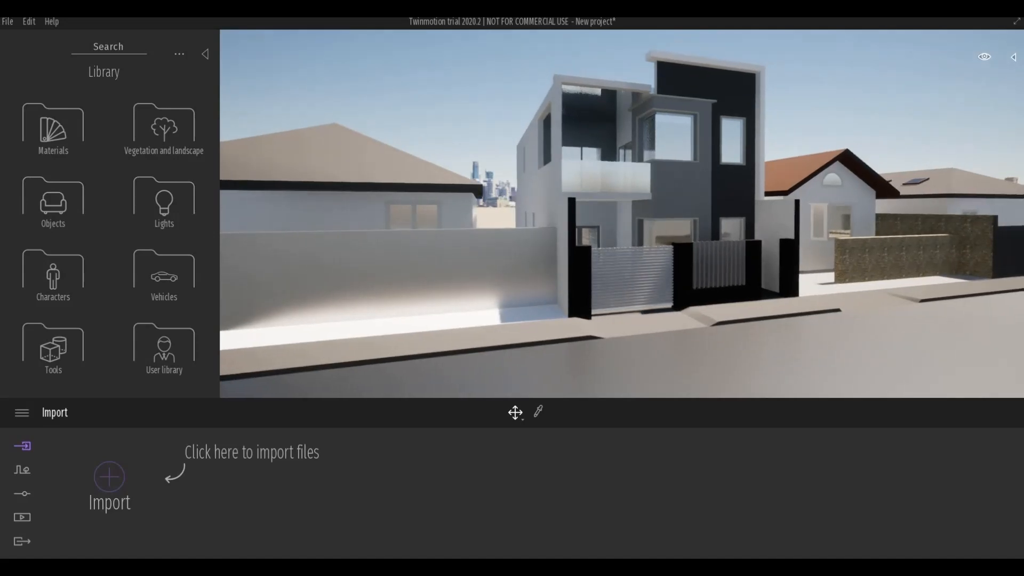
{"action": "right_click_drag", "start_coordinate": [698, 271], "coordinate": [673, 256]}
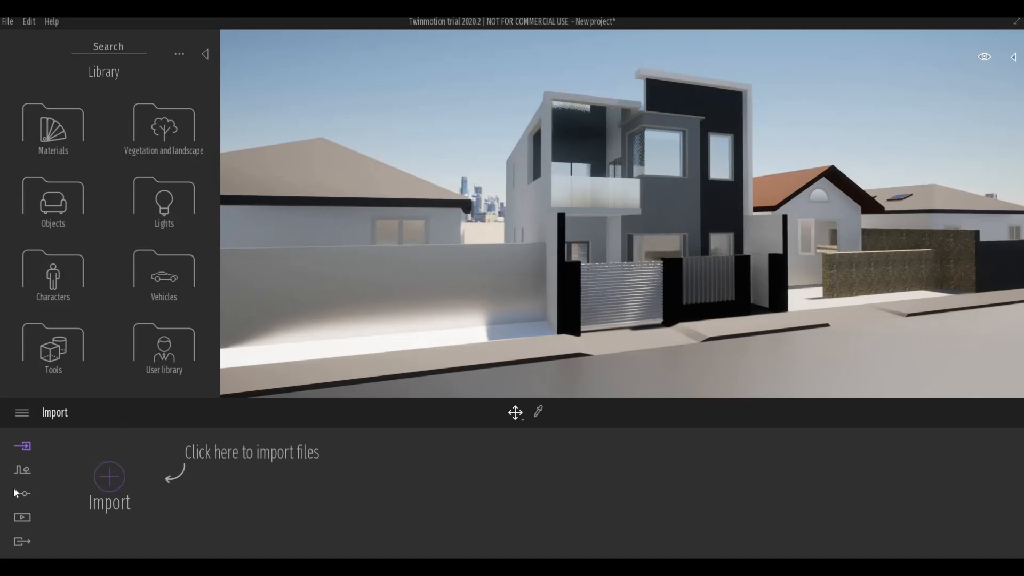
Set the scene's background picture to None in the location settings.
{"action": "left_click", "coordinate": [35, 498]}
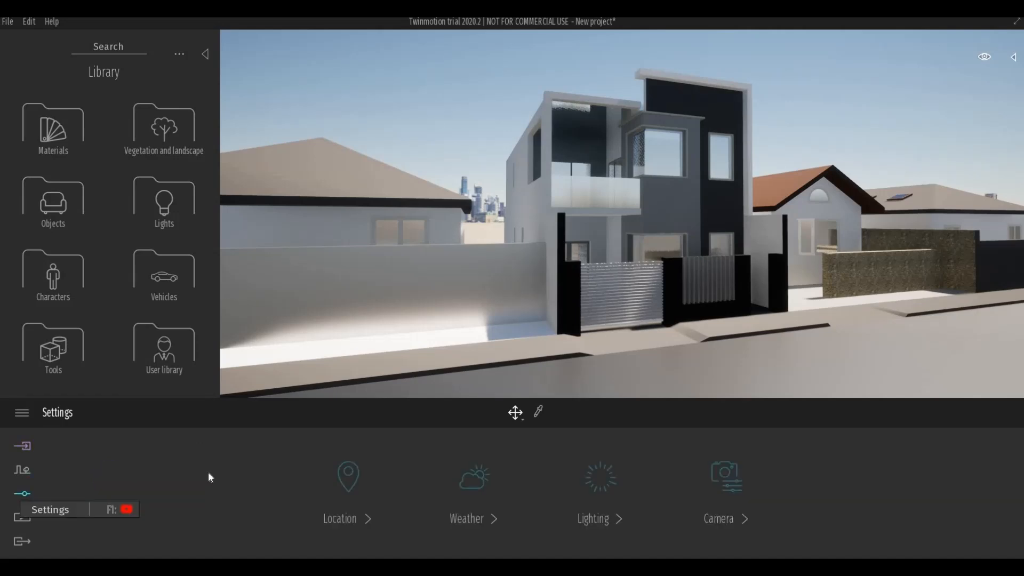
{"action": "left_click", "coordinate": [352, 492]}
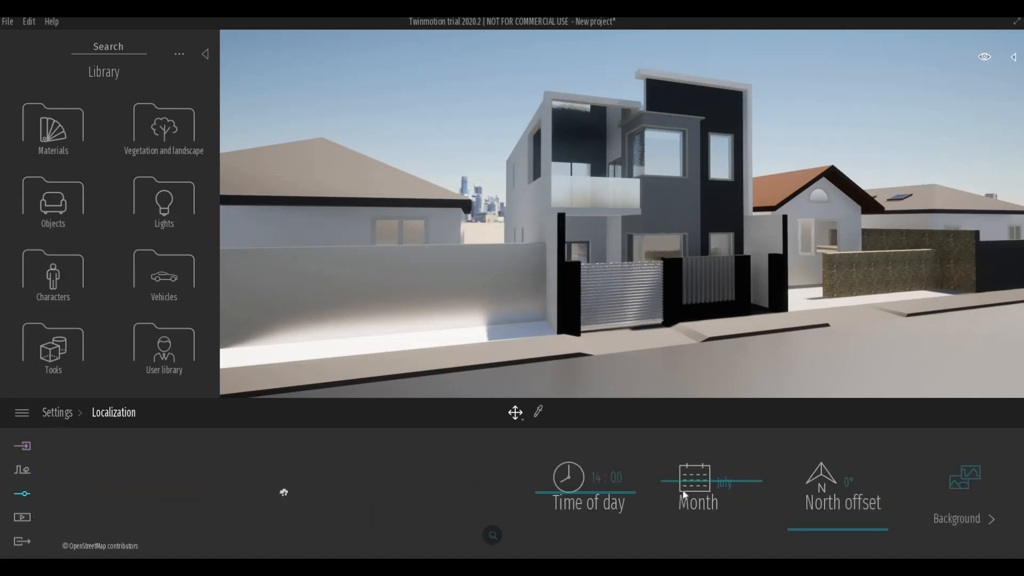
{"action": "left_click", "coordinate": [955, 516]}
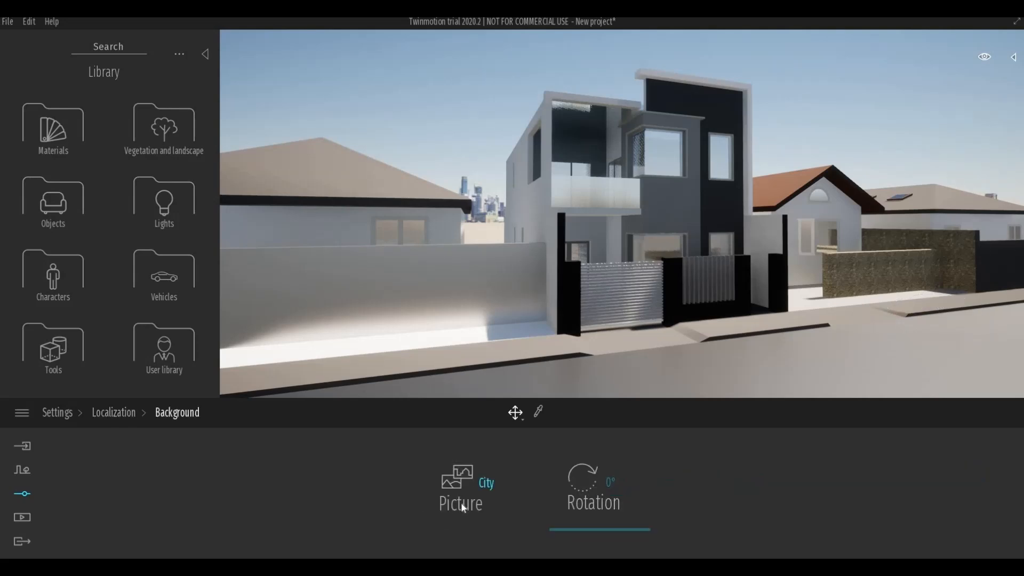
{"action": "left_click", "coordinate": [454, 495]}
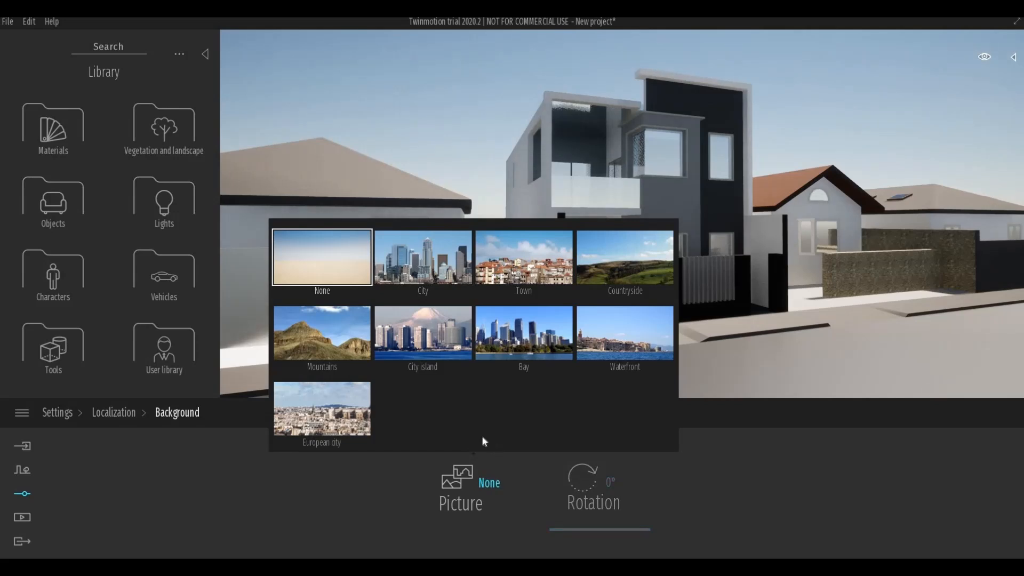
{"action": "left_click", "coordinate": [725, 472]}
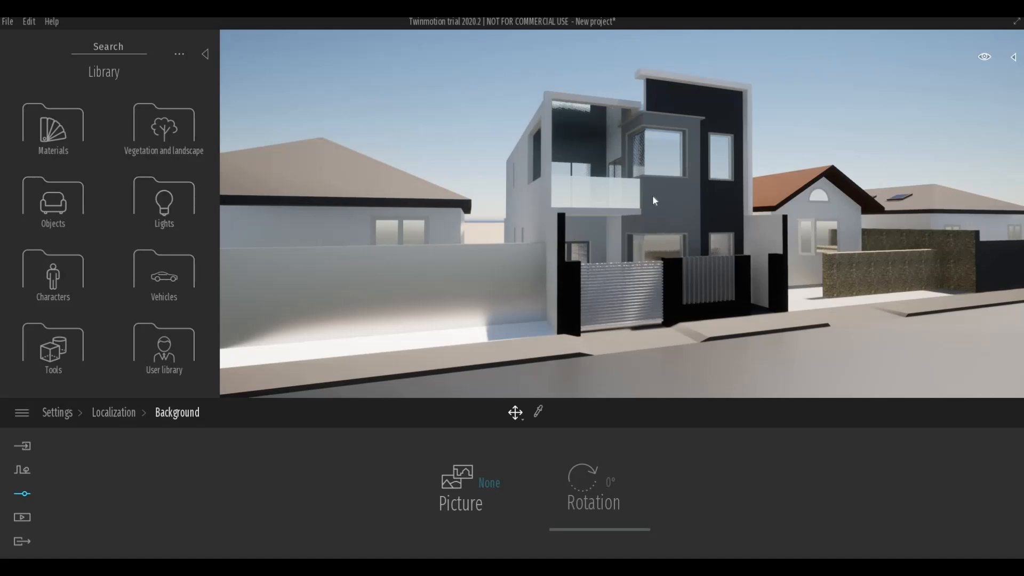
Browse the library's wood materials down to the plank finishes for the house's grey front bay wall.
{"action": "scroll", "coordinate": [676, 195], "scroll_direction": "up", "scroll_amount": 8}
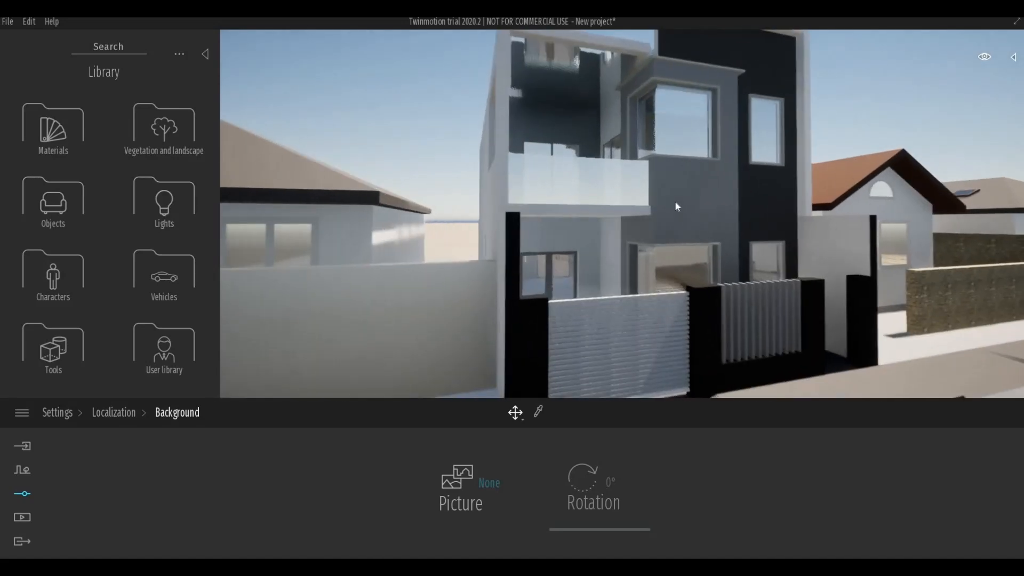
{"action": "scroll", "coordinate": [673, 203], "scroll_direction": "down", "scroll_amount": 10}
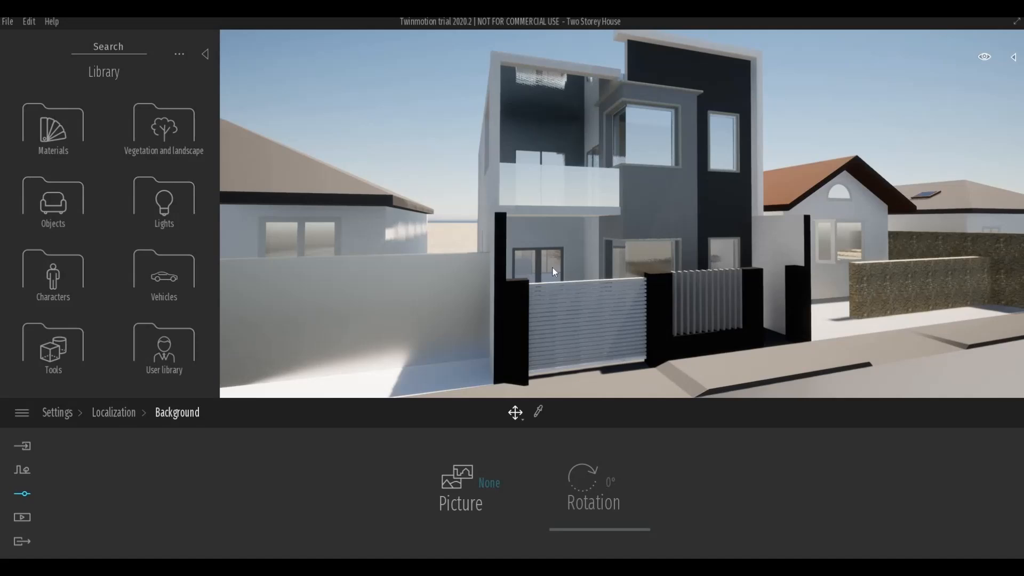
{"action": "left_click", "coordinate": [76, 148]}
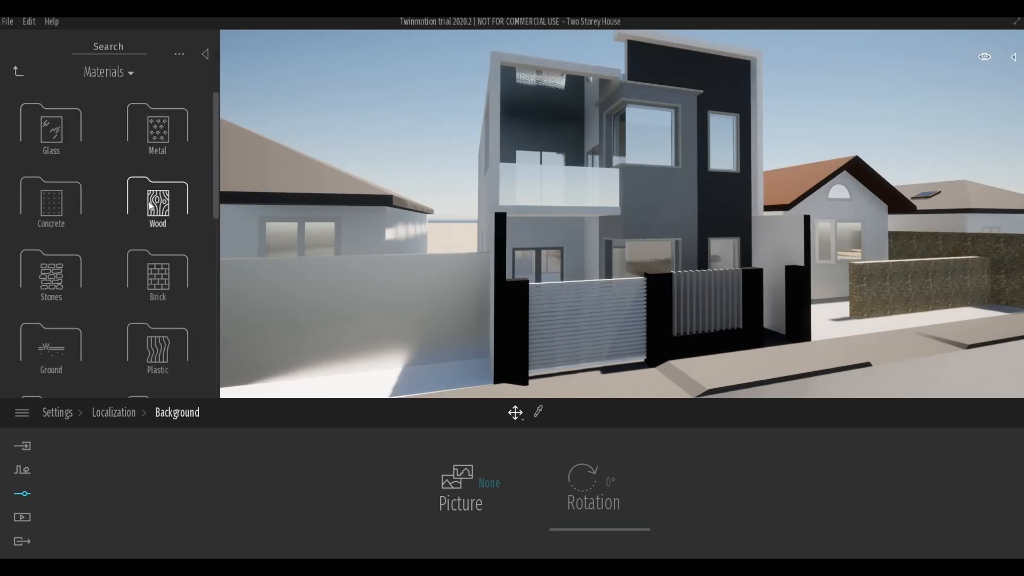
{"action": "left_click", "coordinate": [166, 215]}
{"action": "middle_click_drag", "start_coordinate": [546, 208], "coordinate": [300, 289]}
{"action": "scroll", "coordinate": [300, 289], "scroll_direction": "up", "scroll_amount": 6}
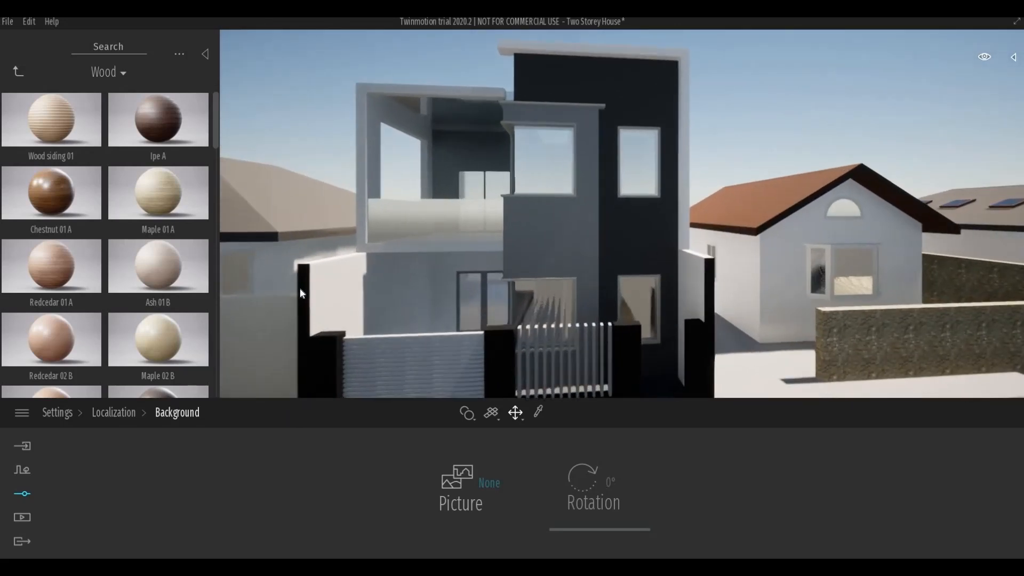
{"action": "scroll", "coordinate": [357, 292], "scroll_direction": "up", "scroll_amount": 5}
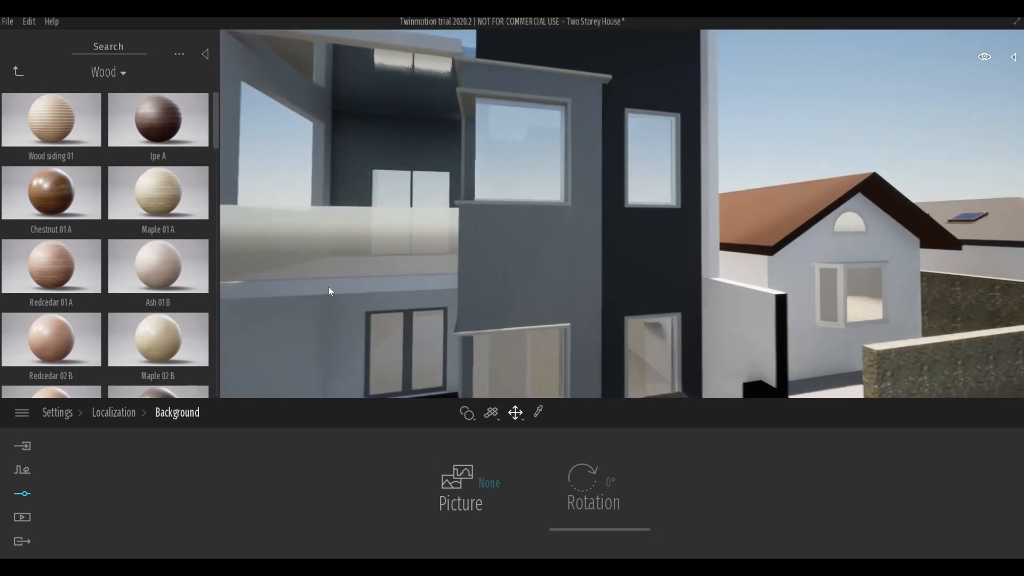
{"action": "scroll", "coordinate": [59, 280], "scroll_direction": "down", "scroll_amount": 3}
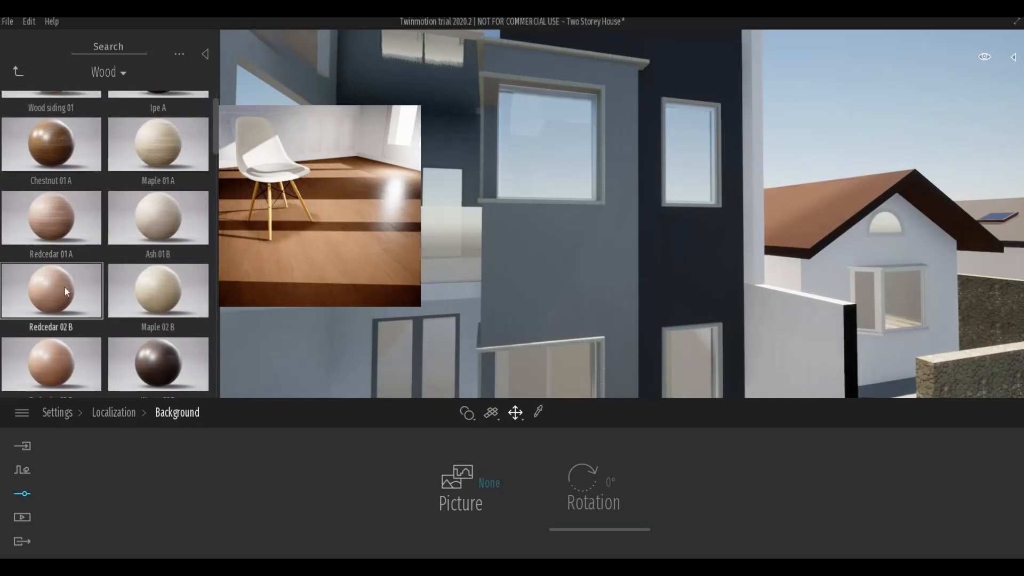
{"action": "scroll", "coordinate": [216, 159], "scroll_direction": "down", "scroll_amount": 7}
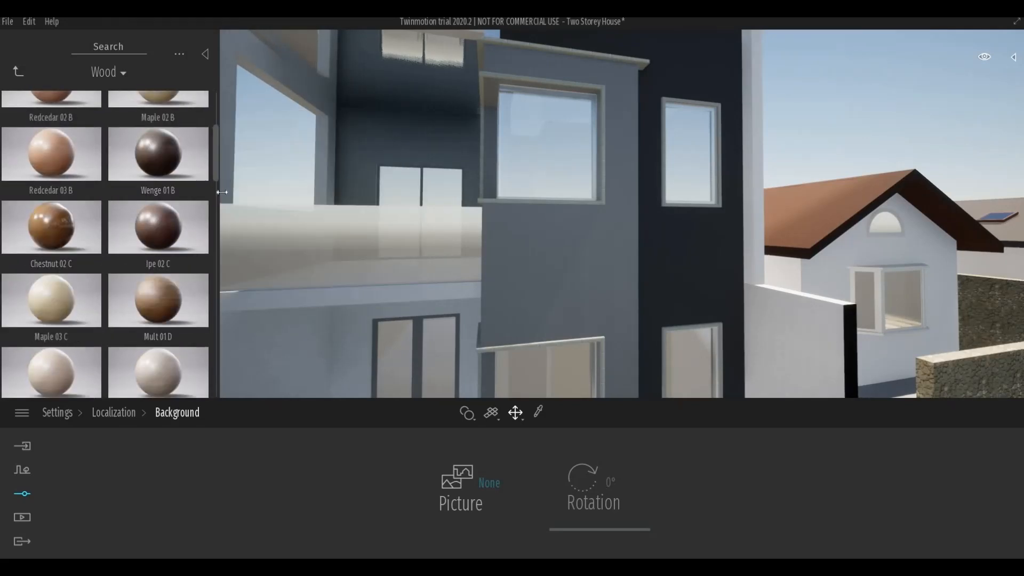
{"action": "scroll", "coordinate": [222, 216], "scroll_direction": "down", "scroll_amount": 5}
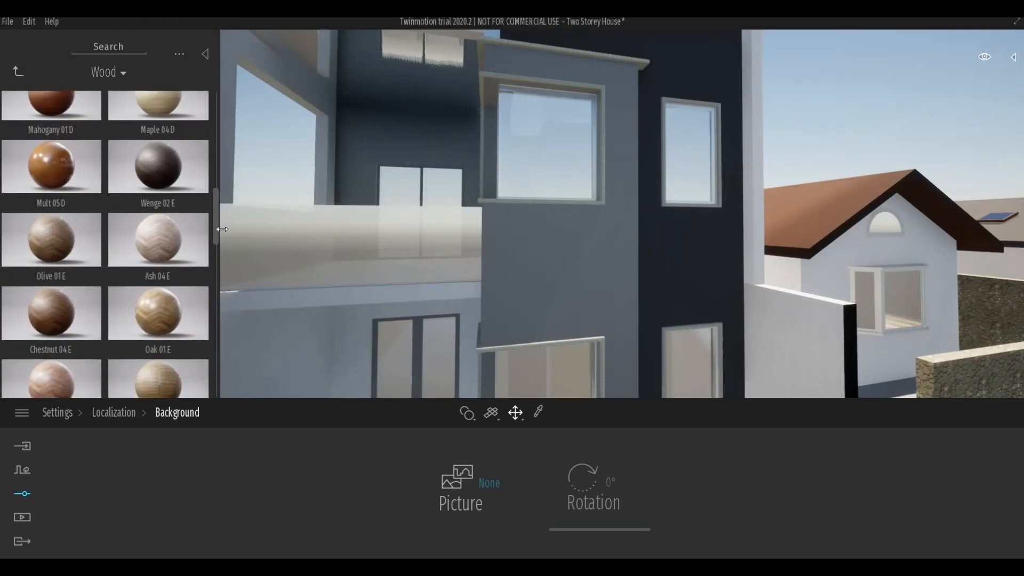
{"action": "left_click_drag", "start_coordinate": [223, 242], "coordinate": [220, 366]}
Try the Old planks material on the grey front bay wall and undo it.
{"action": "left_click_drag", "start_coordinate": [167, 193], "coordinate": [524, 290]}
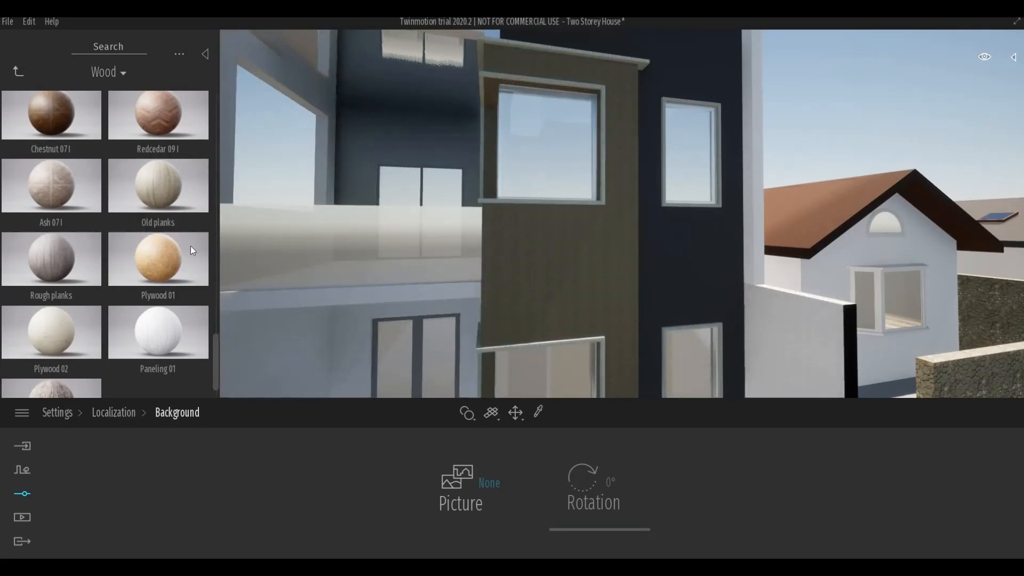
{"action": "key", "text": "ctrl+z"}
Apply the Rough planks material to the grey front bay wall and set its scale to 10.00.
{"action": "mouse_move", "coordinate": [169, 242]}
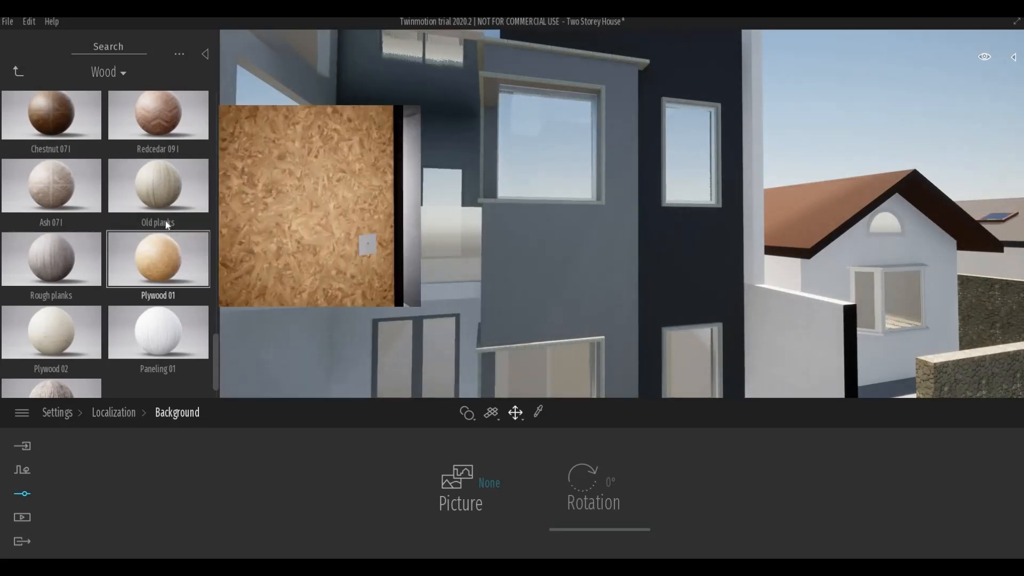
{"action": "left_click_drag", "start_coordinate": [64, 273], "coordinate": [534, 290]}
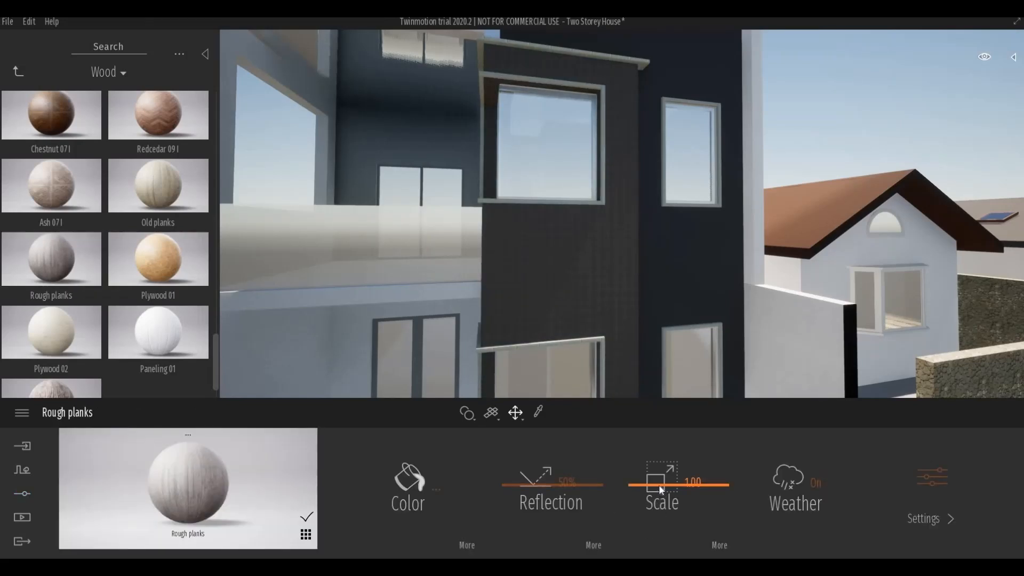
{"action": "left_click_drag", "start_coordinate": [658, 484], "coordinate": [670, 422]}
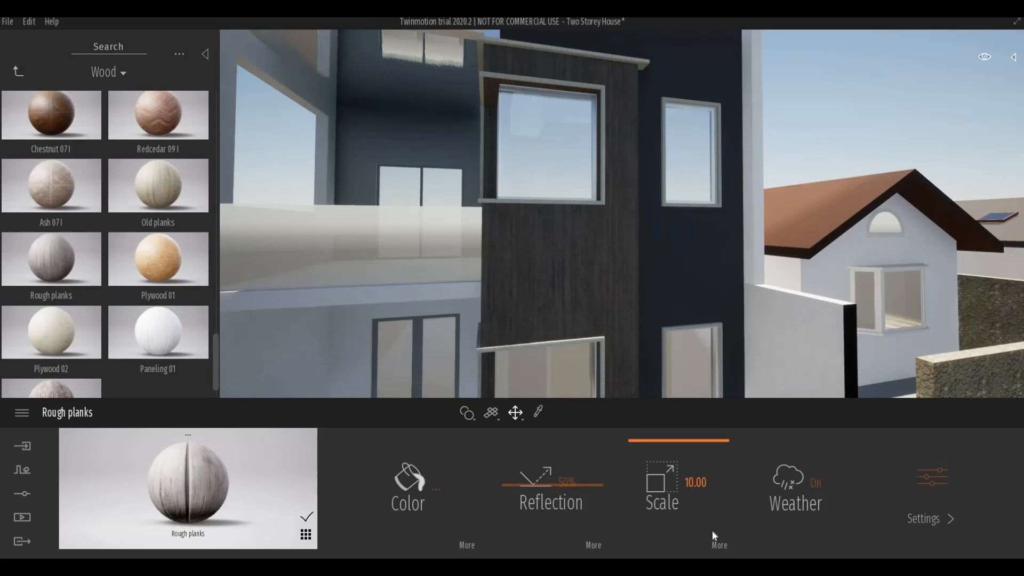
Set the texture rotation of the Rough planks material to 90°.
{"action": "left_click", "coordinate": [718, 544]}
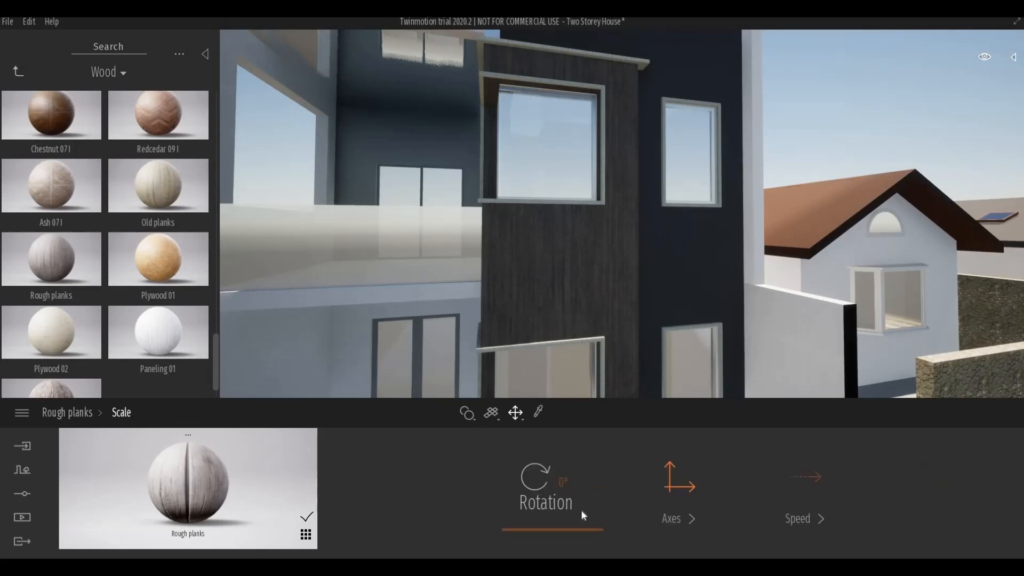
{"action": "left_click", "coordinate": [582, 482]}
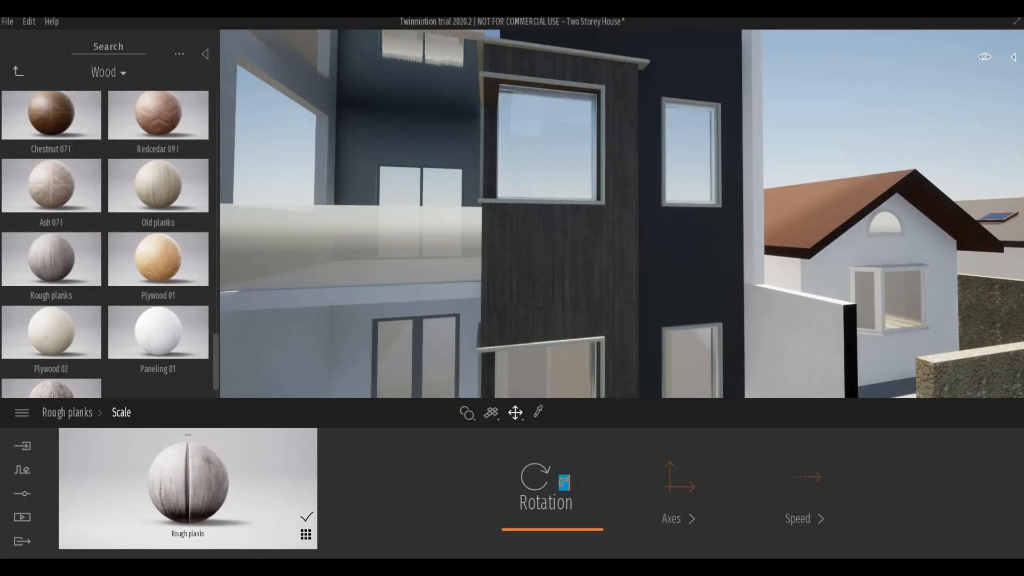
{"action": "type", "text": "90"}
{"action": "key", "text": "Return"}
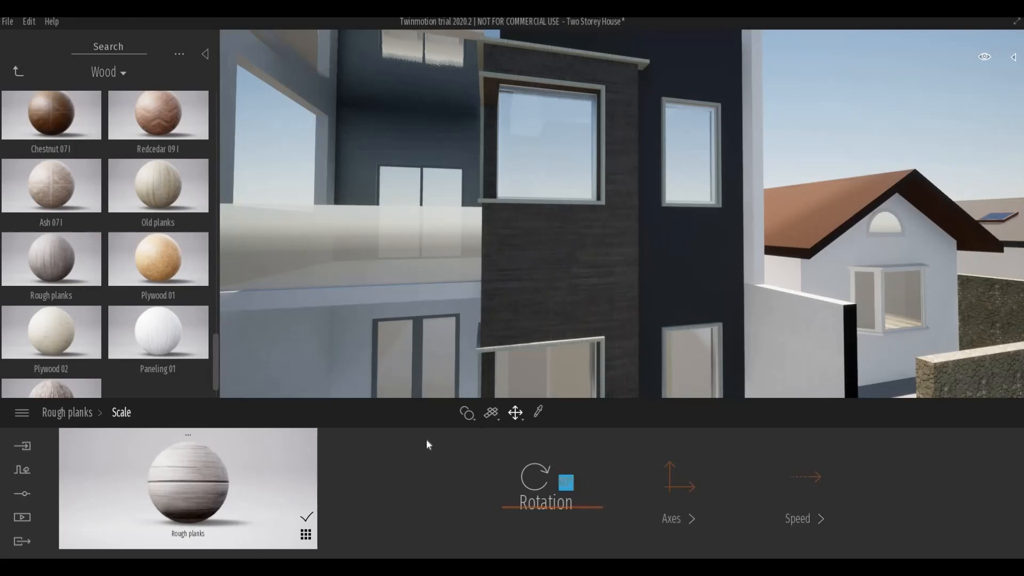
Lighten the Rough planks material's color to F0F0F0 and inspect the bay wall up close.
{"action": "left_click", "coordinate": [90, 414]}
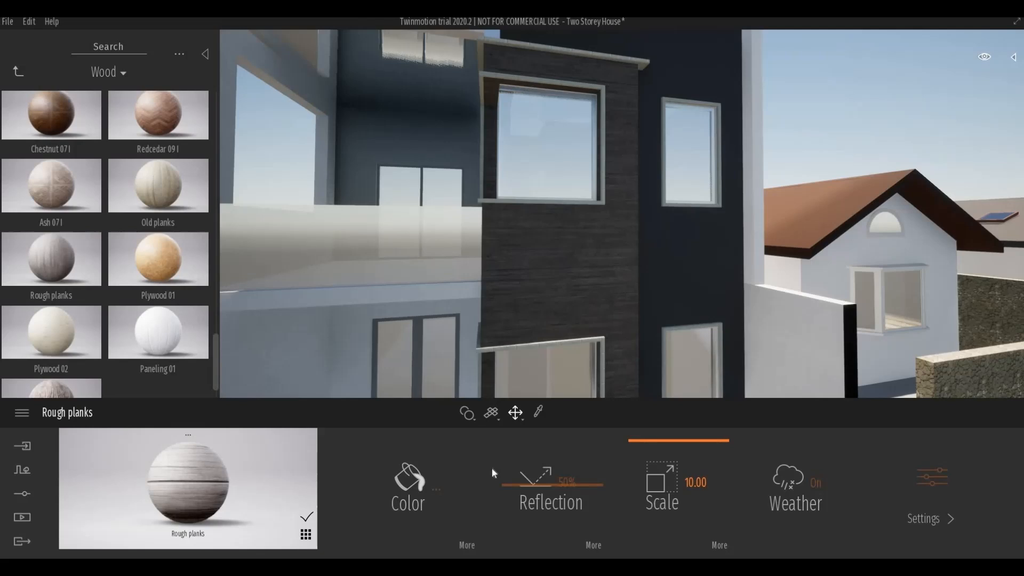
{"action": "left_click", "coordinate": [420, 489]}
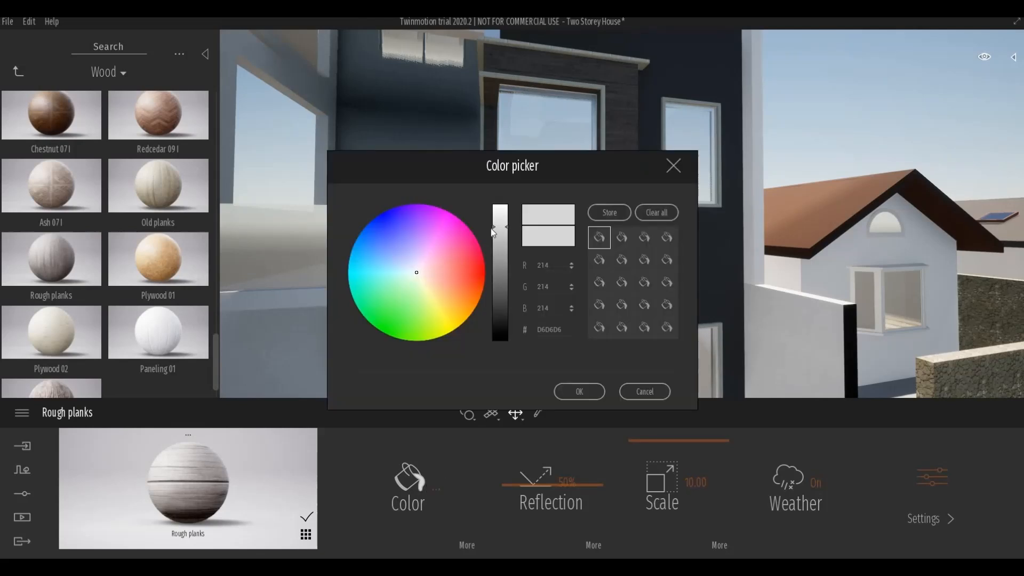
{"action": "mouse_move", "coordinate": [494, 228]}
{"action": "left_mouse_down"}
{"action": "mouse_move", "coordinate": [495, 212]}
{"action": "mouse_move", "coordinate": [507, 220]}
{"action": "left_mouse_up"}
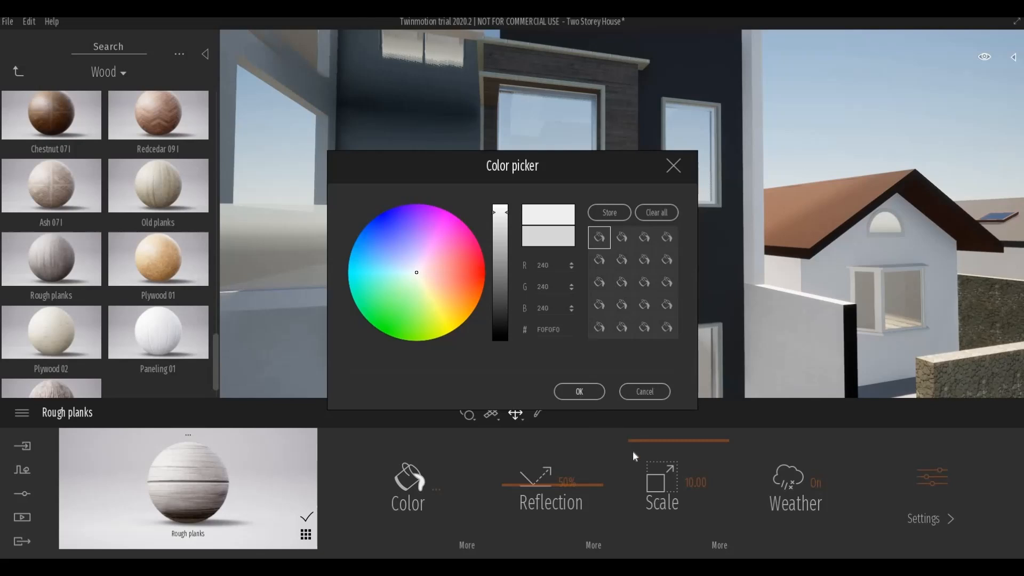
{"action": "left_click", "coordinate": [579, 391]}
{"action": "left_click_drag", "start_coordinate": [645, 443], "coordinate": [636, 423]}
{"action": "scroll", "coordinate": [597, 372], "scroll_direction": "up", "scroll_amount": 1}
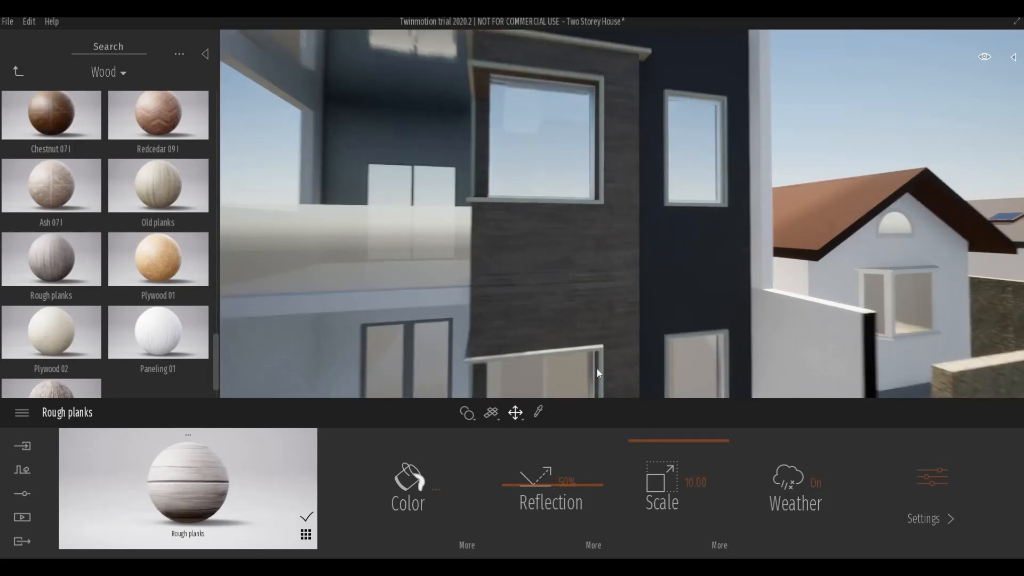
{"action": "scroll", "coordinate": [600, 389], "scroll_direction": "up", "scroll_amount": 2}
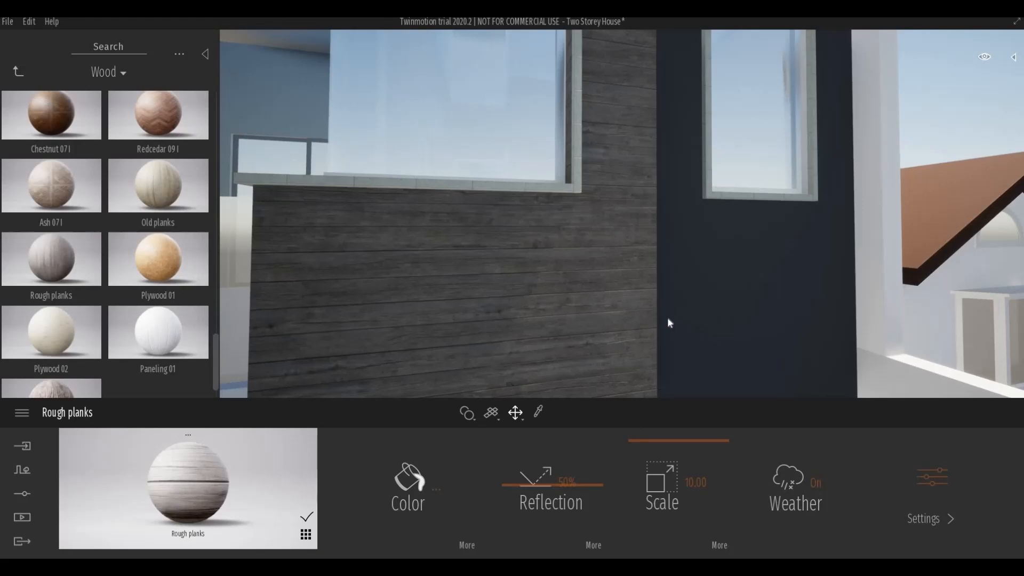
{"action": "scroll", "coordinate": [668, 318], "scroll_direction": "down", "scroll_amount": 5}
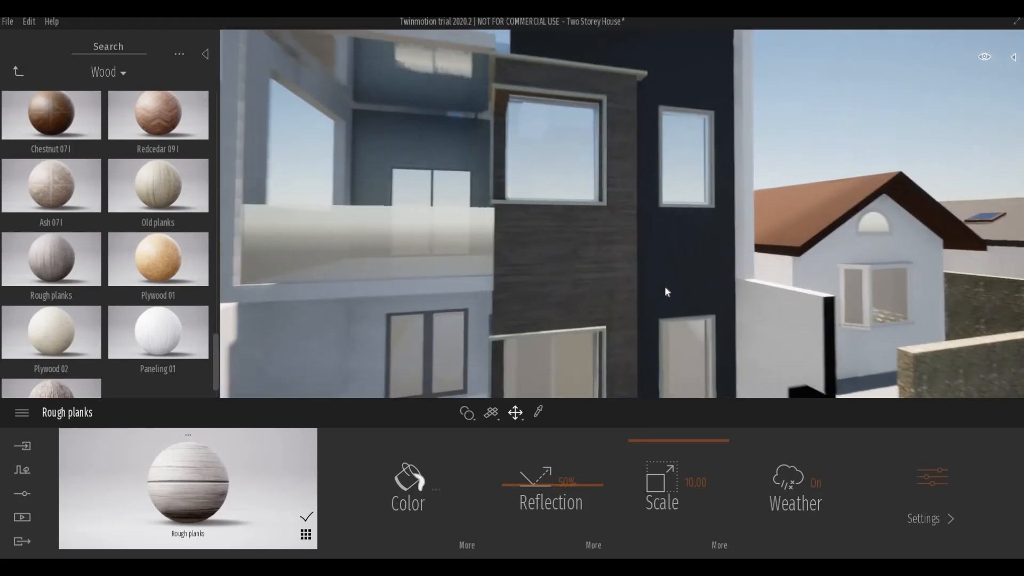
Try the Old planks and Plywood 02 materials on the front bay wall, each at scale 10.00.
{"action": "left_click_drag", "start_coordinate": [165, 183], "coordinate": [565, 296]}
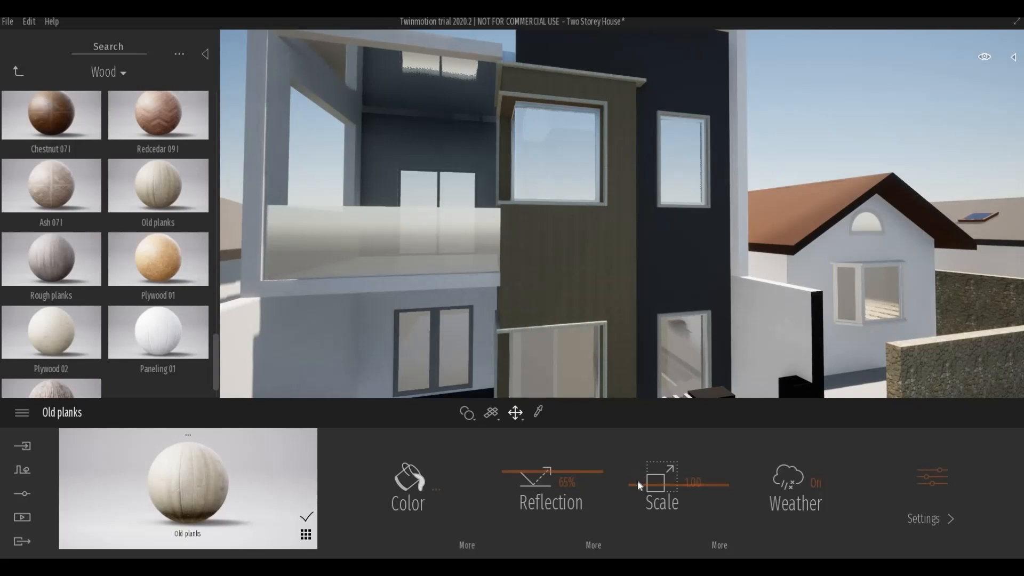
{"action": "left_click_drag", "start_coordinate": [638, 480], "coordinate": [651, 394]}
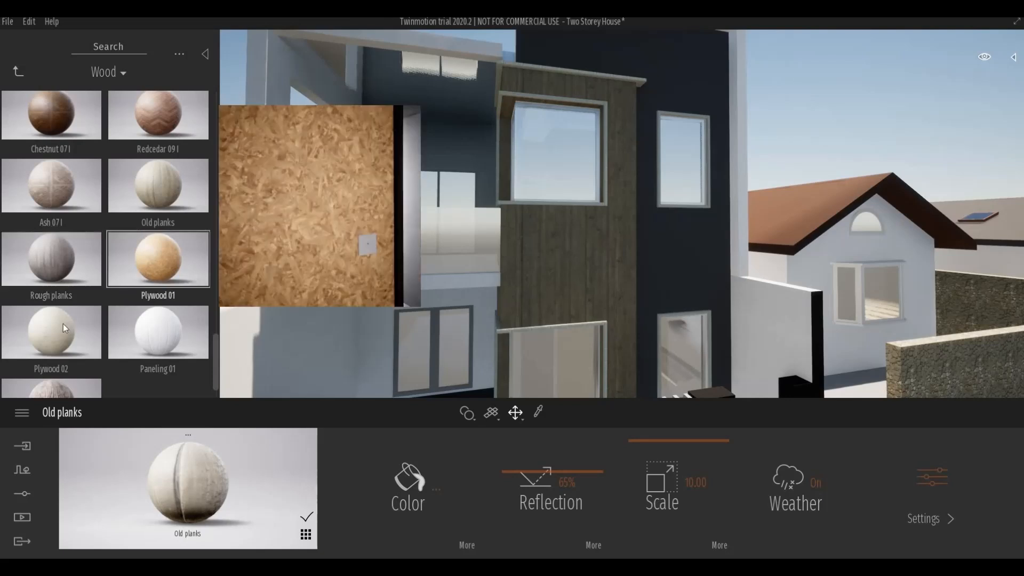
{"action": "left_click_drag", "start_coordinate": [63, 324], "coordinate": [529, 277]}
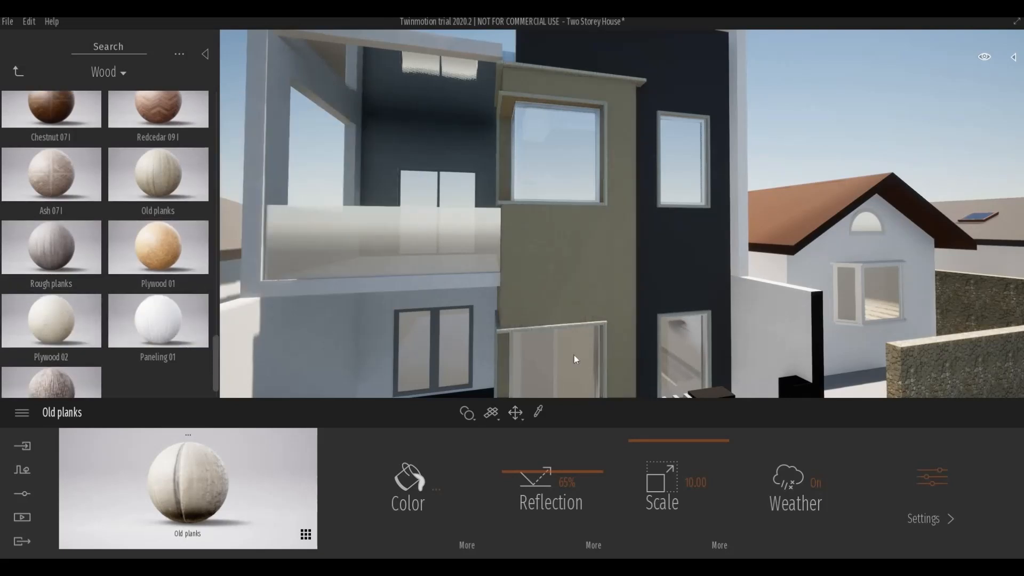
{"action": "left_click_drag", "start_coordinate": [656, 485], "coordinate": [655, 395]}
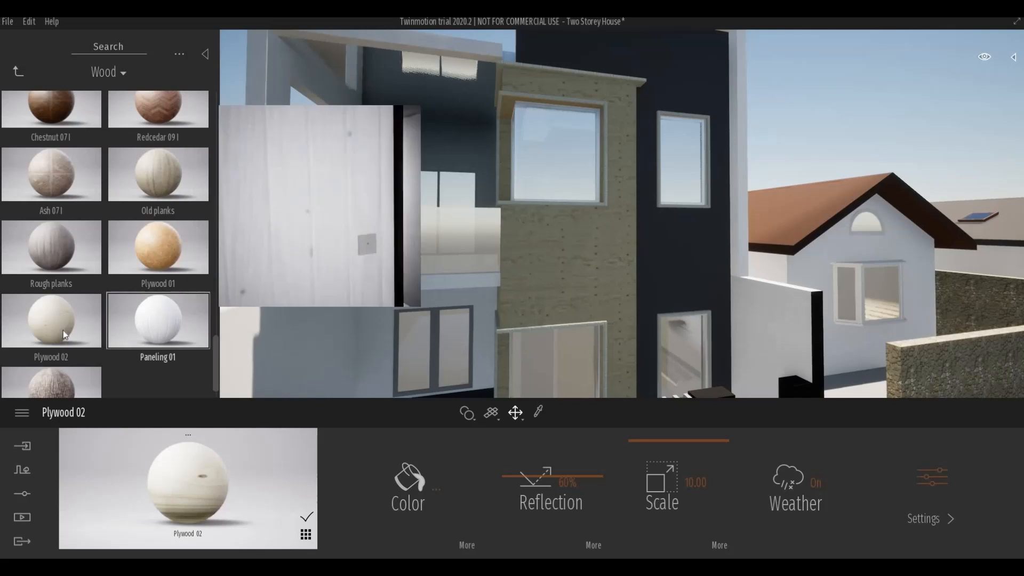
Try the Ash 06 G wood material on the front bay wall at scale 10.00.
{"action": "scroll", "coordinate": [72, 328], "scroll_direction": "up", "scroll_amount": 2}
{"action": "scroll", "coordinate": [87, 314], "scroll_direction": "up", "scroll_amount": 4}
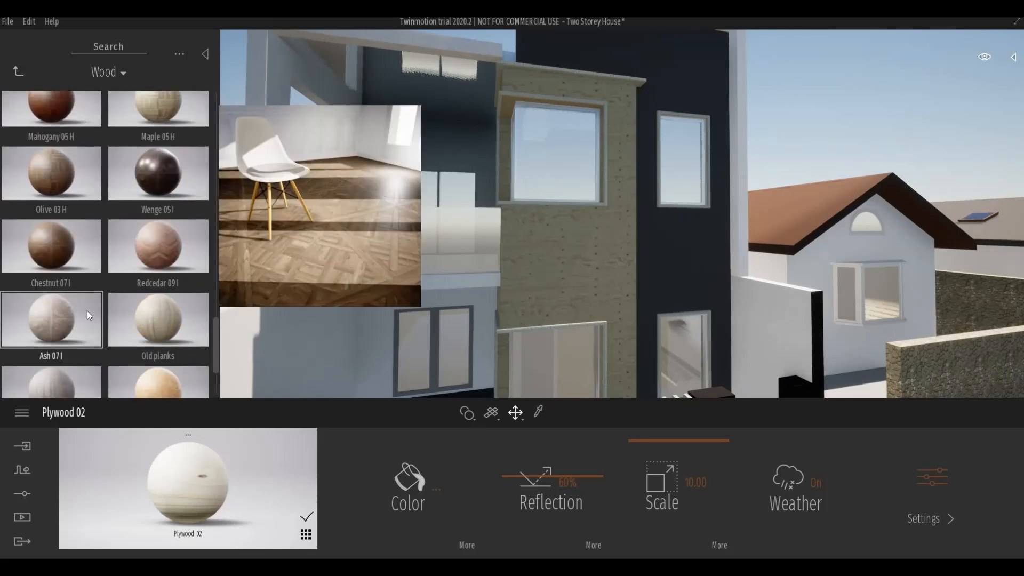
{"action": "scroll", "coordinate": [88, 309], "scroll_direction": "up", "scroll_amount": 2}
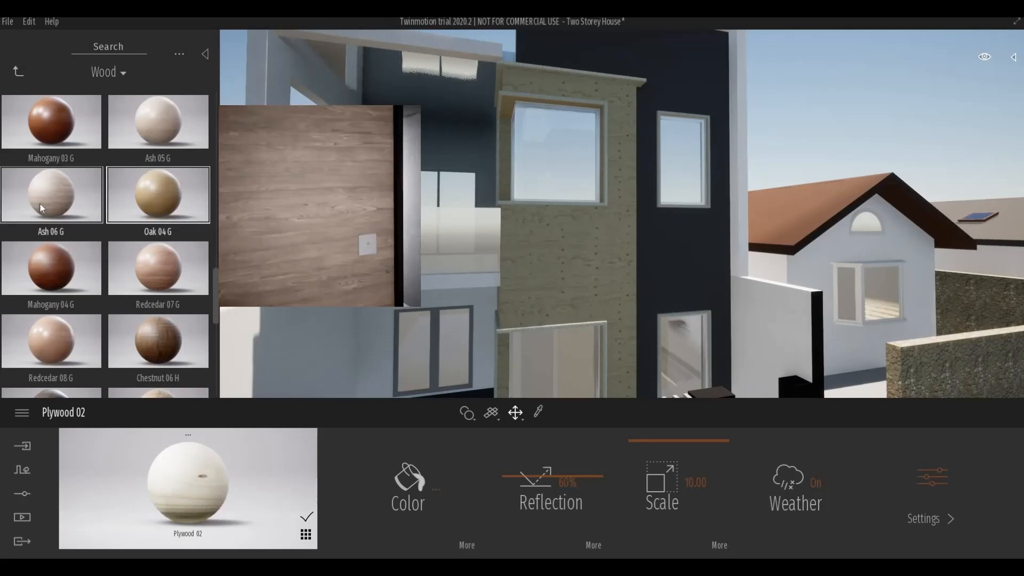
{"action": "left_click_drag", "start_coordinate": [40, 204], "coordinate": [578, 293]}
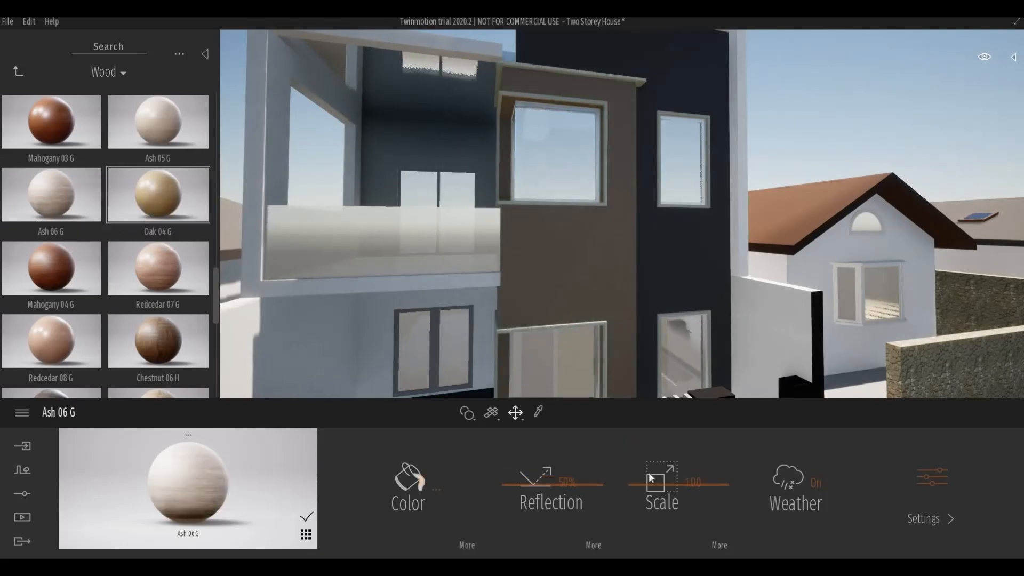
{"action": "left_click_drag", "start_coordinate": [648, 481], "coordinate": [649, 402]}
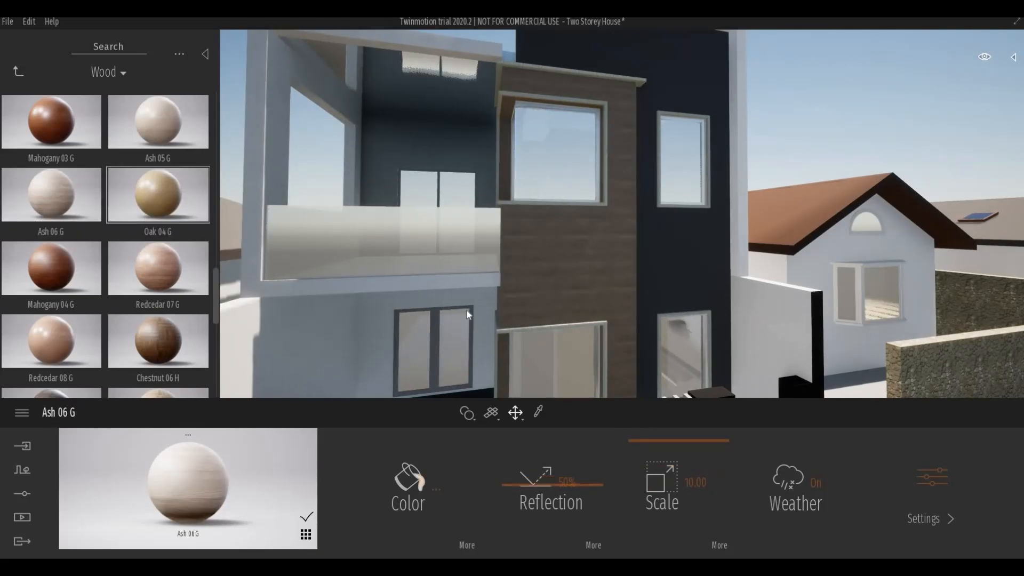
Try the Ash 05 G wood material on the front bay wall at scale 10.00 and inspect its grain up close.
{"action": "left_click_drag", "start_coordinate": [184, 131], "coordinate": [523, 254]}
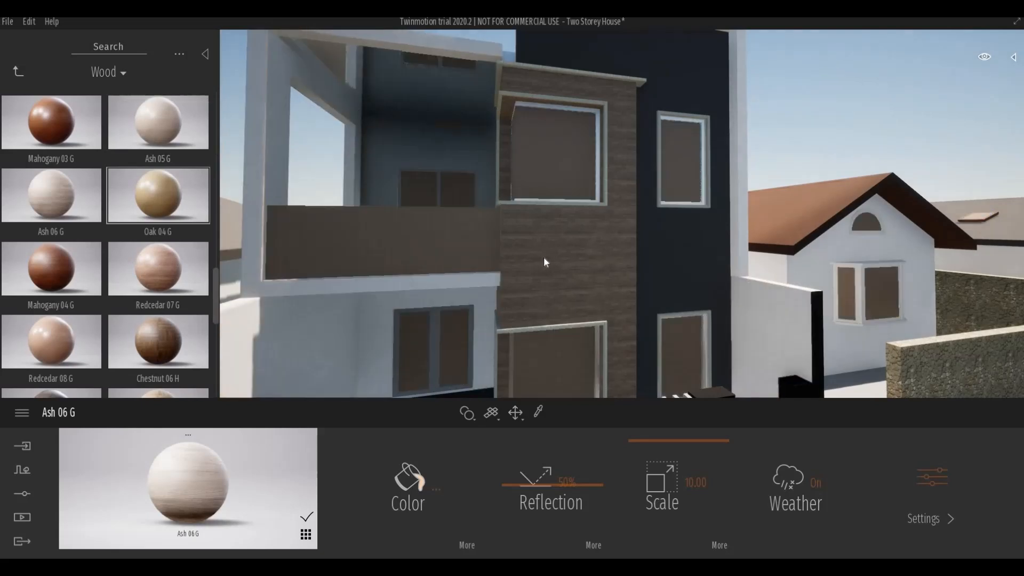
{"action": "left_click", "coordinate": [657, 486]}
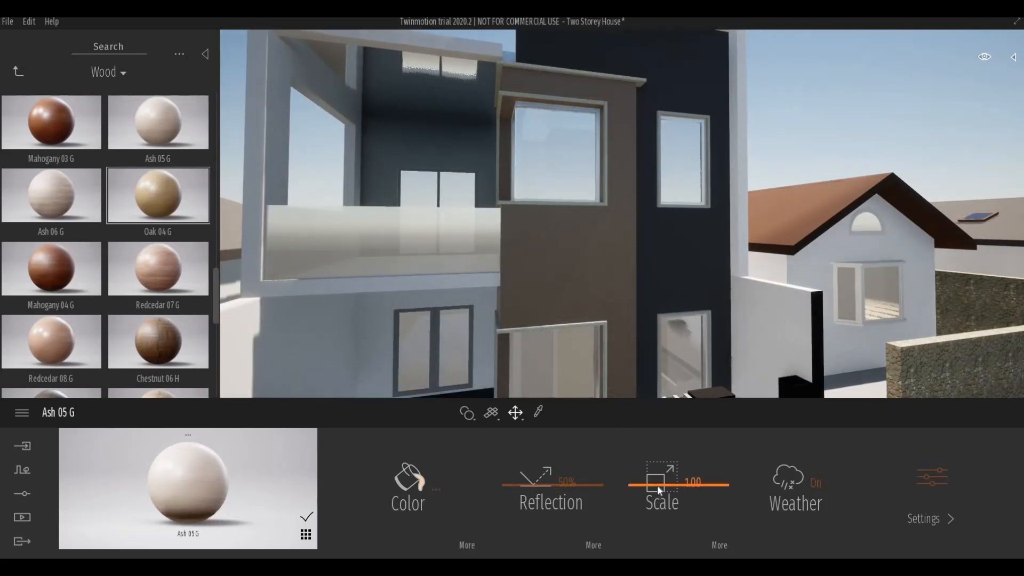
{"action": "left_click_drag", "start_coordinate": [657, 485], "coordinate": [642, 350]}
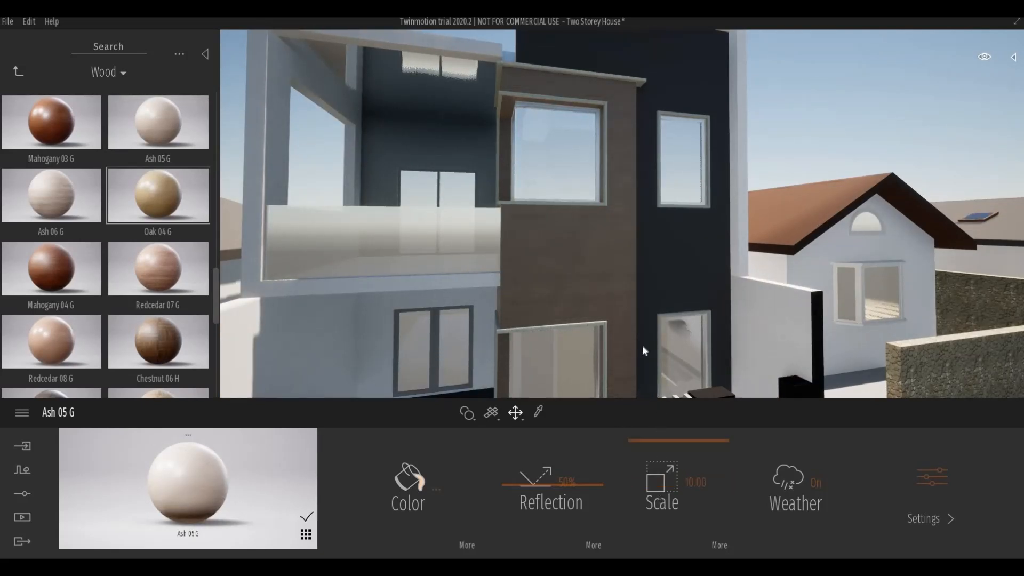
{"action": "scroll", "coordinate": [606, 264], "scroll_direction": "up", "scroll_amount": 10}
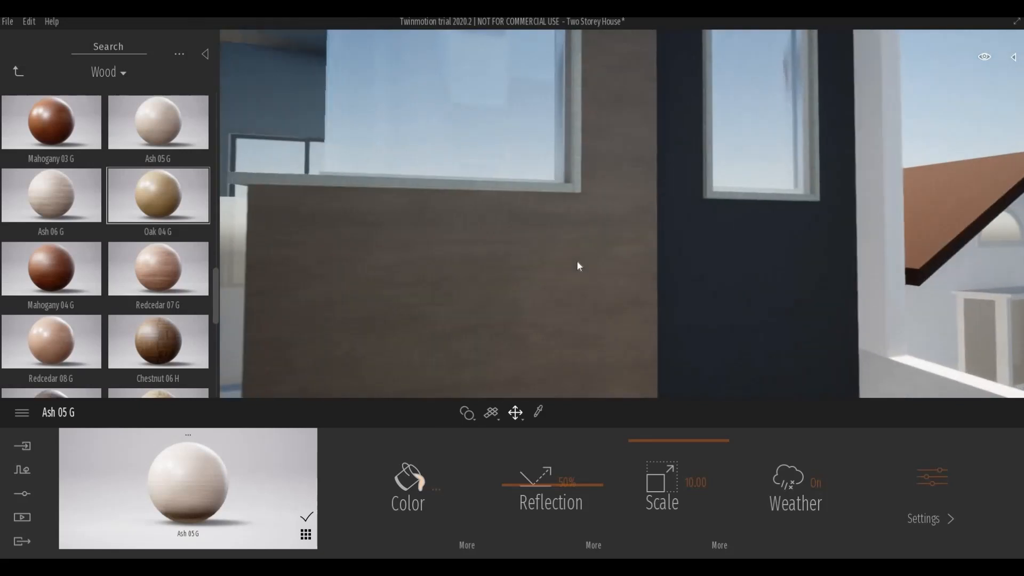
{"action": "scroll", "coordinate": [577, 262], "scroll_direction": "down", "scroll_amount": 5}
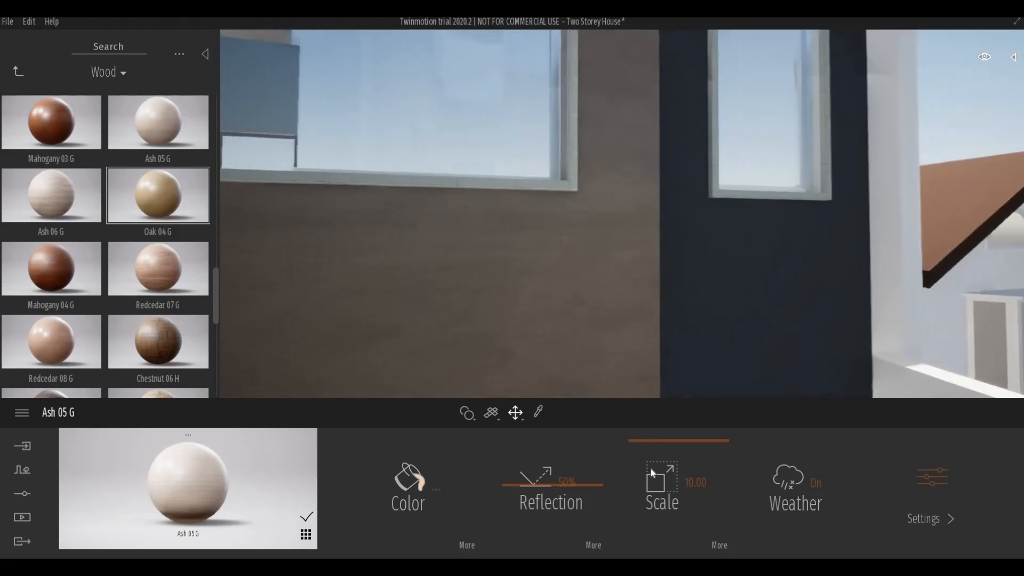
Look through the Ash 05 G material's additional settings and brighten its color slightly.
{"action": "left_click", "coordinate": [931, 499]}
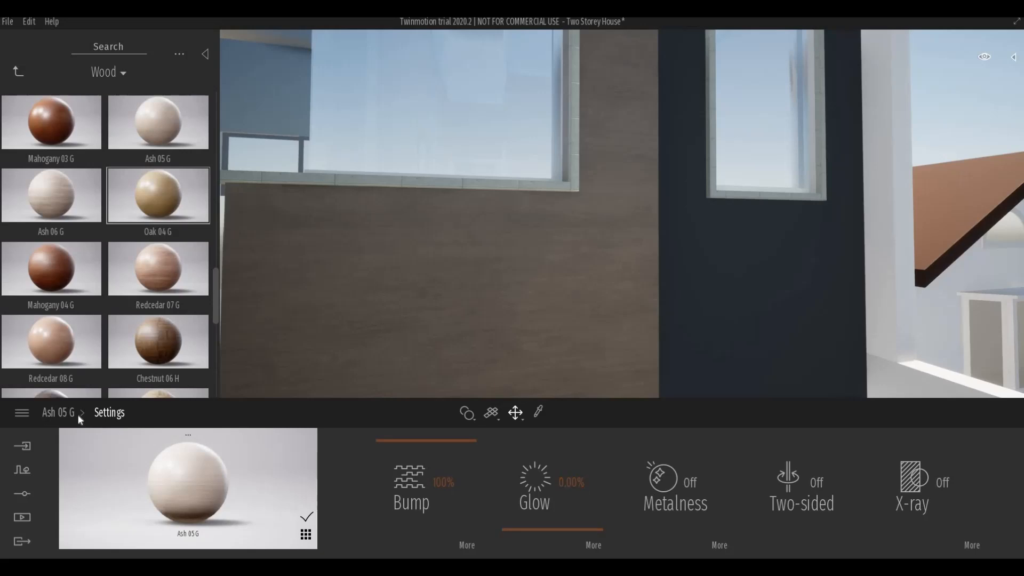
{"action": "scroll", "coordinate": [525, 363], "scroll_direction": "down", "scroll_amount": 3}
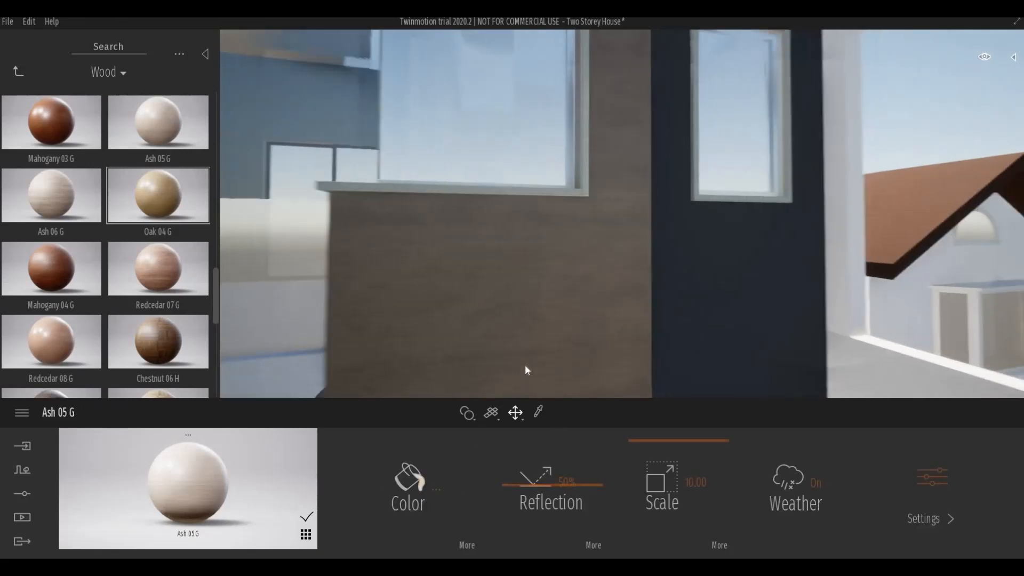
{"action": "scroll", "coordinate": [487, 350], "scroll_direction": "down", "scroll_amount": 3}
{"action": "scroll", "coordinate": [487, 350], "scroll_direction": "up", "scroll_amount": 3}
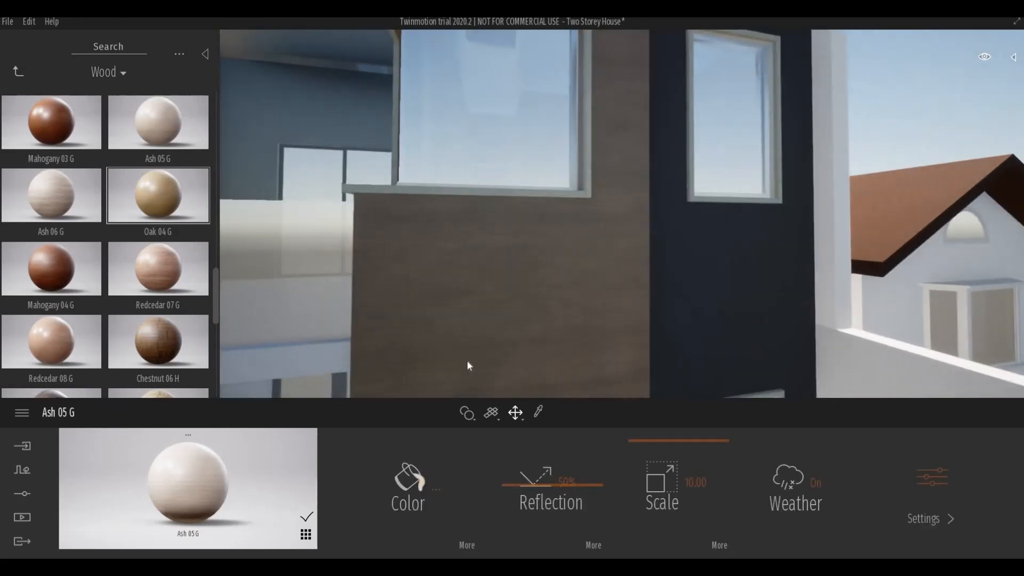
{"action": "left_click", "coordinate": [411, 472]}
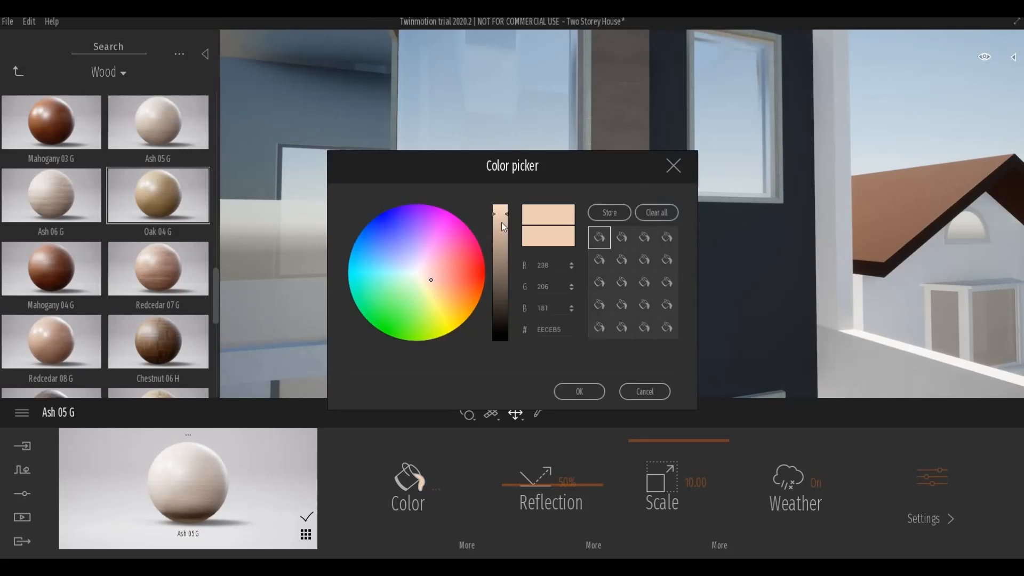
{"action": "left_click_drag", "start_coordinate": [498, 219], "coordinate": [499, 213]}
{"action": "left_click", "coordinate": [585, 390]}
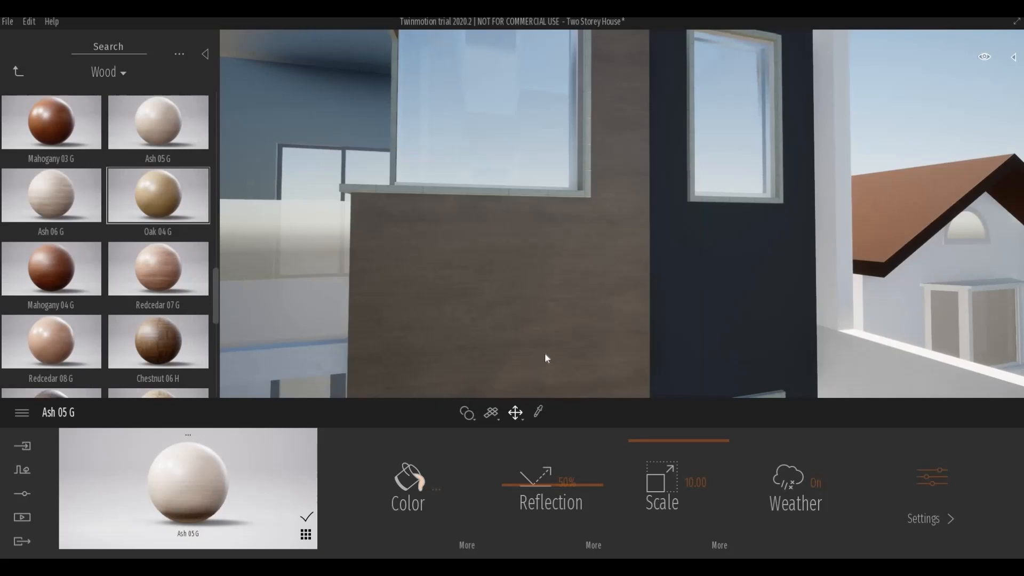
{"action": "scroll", "coordinate": [545, 353], "scroll_direction": "up", "scroll_amount": 5}
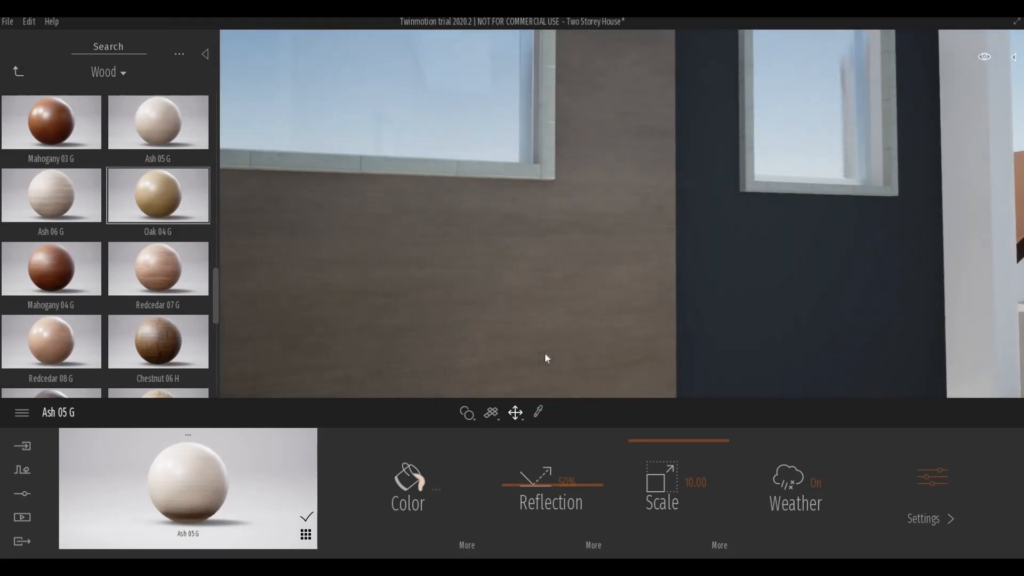
{"action": "scroll", "coordinate": [545, 353], "scroll_direction": "up", "scroll_amount": 1}
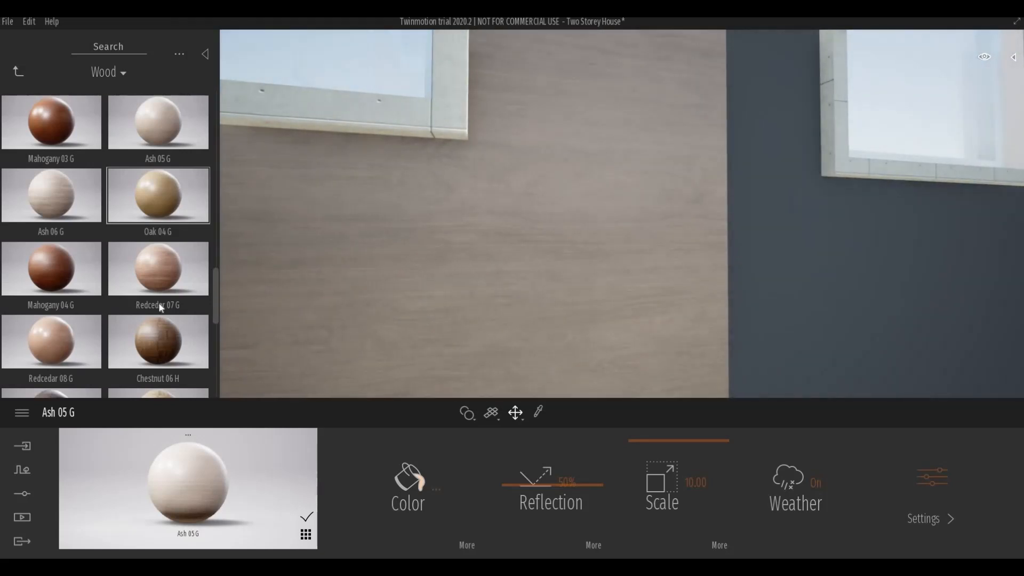
Try the Redcedar 07 G material on the front bay wall with its scale set to 7.58.
{"action": "mouse_move", "coordinate": [166, 278]}
{"action": "left_click_drag", "start_coordinate": [166, 278], "coordinate": [522, 309]}
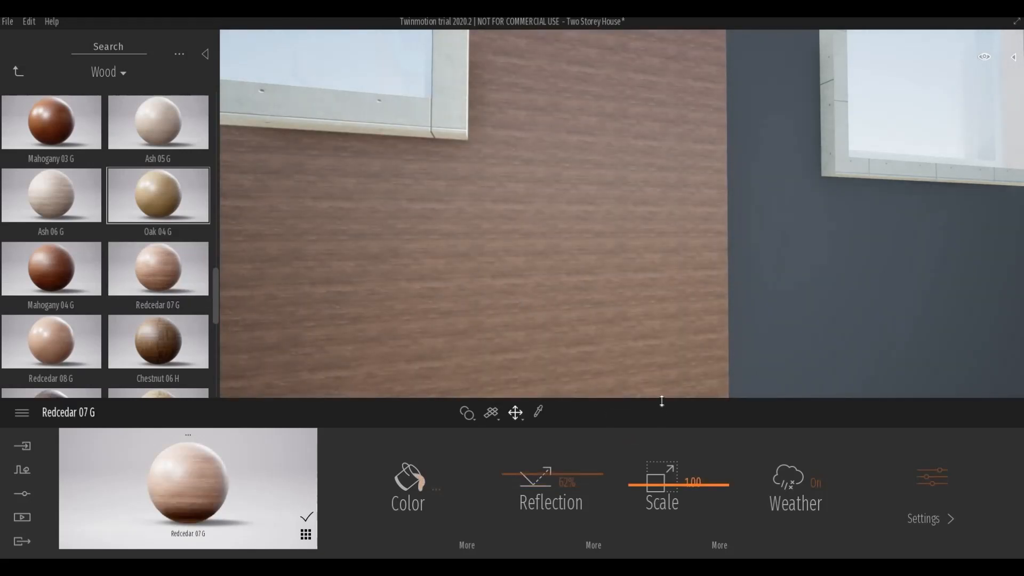
{"action": "left_click_drag", "start_coordinate": [662, 401], "coordinate": [663, 390]}
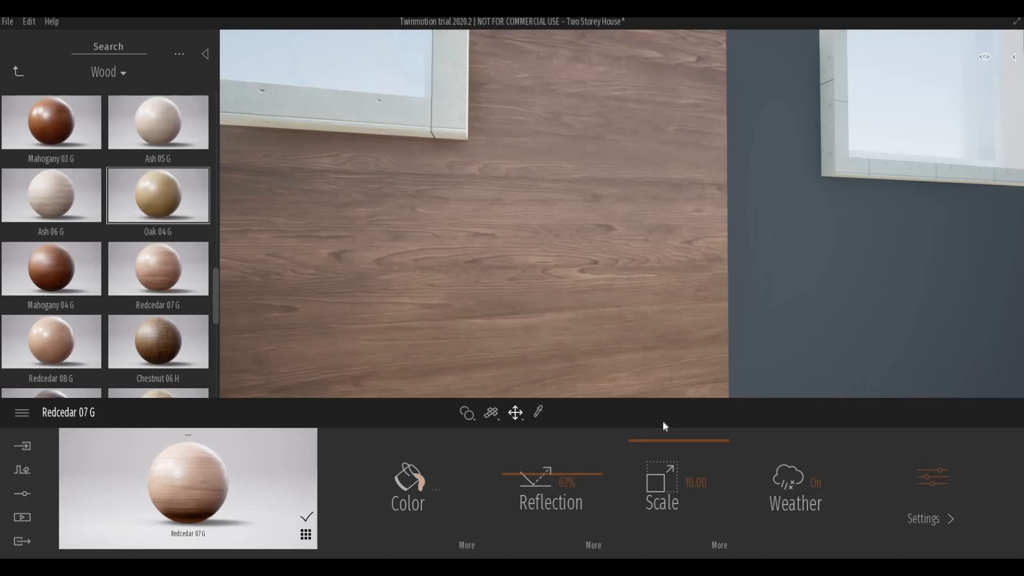
{"action": "left_click_drag", "start_coordinate": [659, 447], "coordinate": [658, 468]}
{"action": "scroll", "coordinate": [603, 353], "scroll_direction": "down", "scroll_amount": 3}
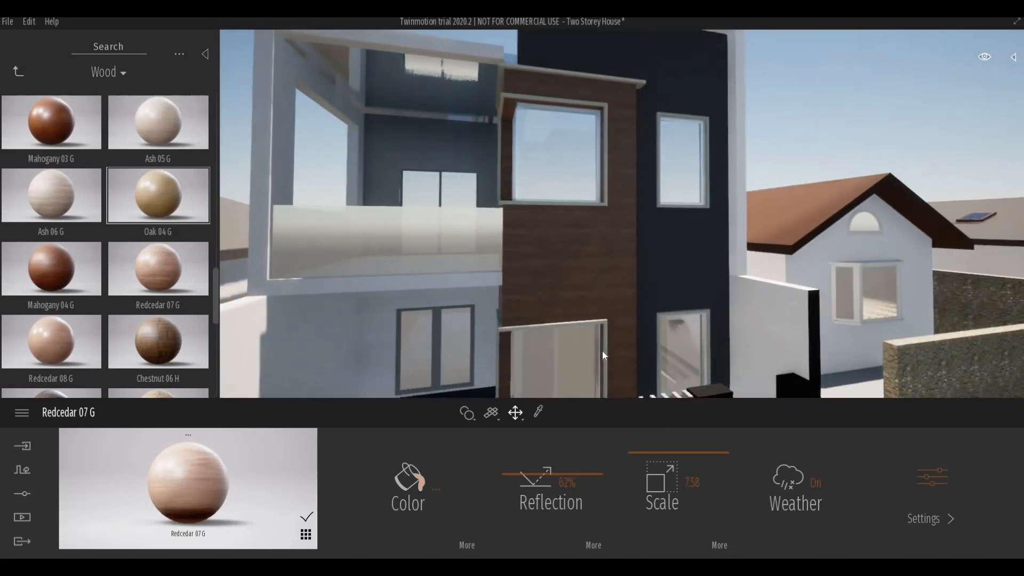
{"action": "scroll", "coordinate": [603, 352], "scroll_direction": "up", "scroll_amount": 1}
{"action": "middle_click_drag", "start_coordinate": [603, 350], "coordinate": [511, 337]}
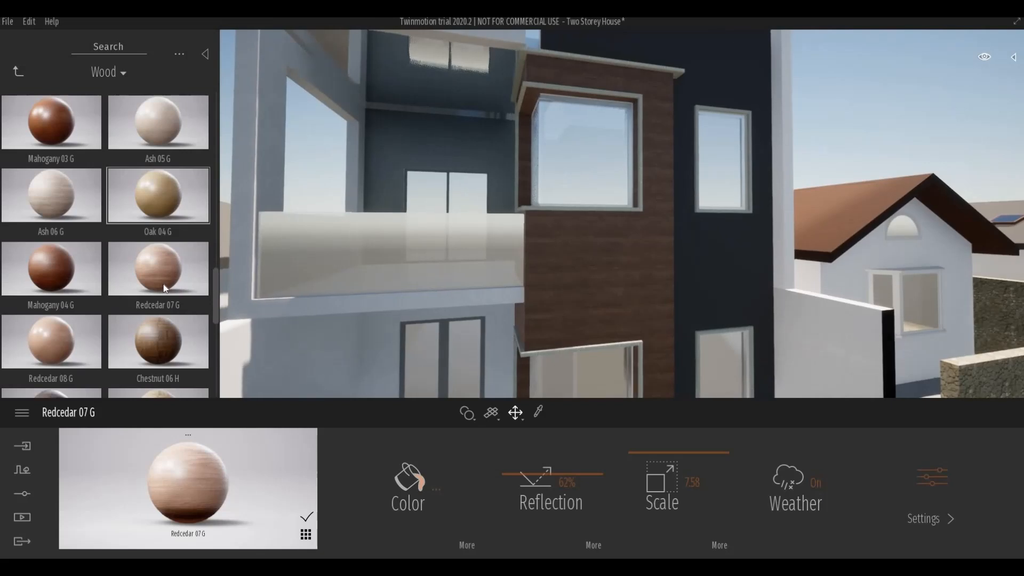
Apply the Old planks material to the front bay wall and set its scale to 10.00.
{"action": "mouse_move", "coordinate": [165, 221]}
{"action": "scroll", "coordinate": [143, 225], "scroll_direction": "up", "scroll_amount": 3}
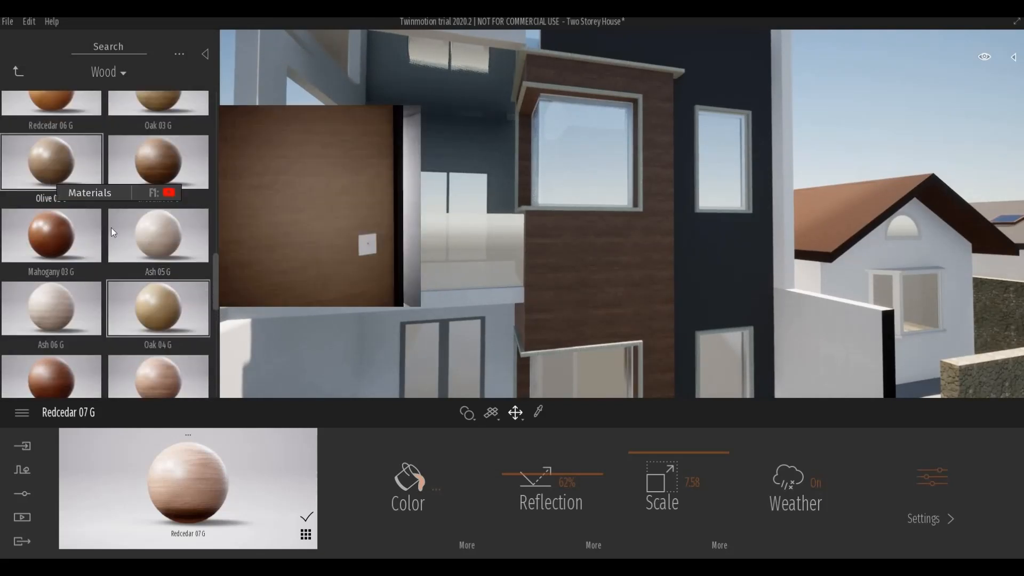
{"action": "left_click_drag", "start_coordinate": [218, 282], "coordinate": [219, 383]}
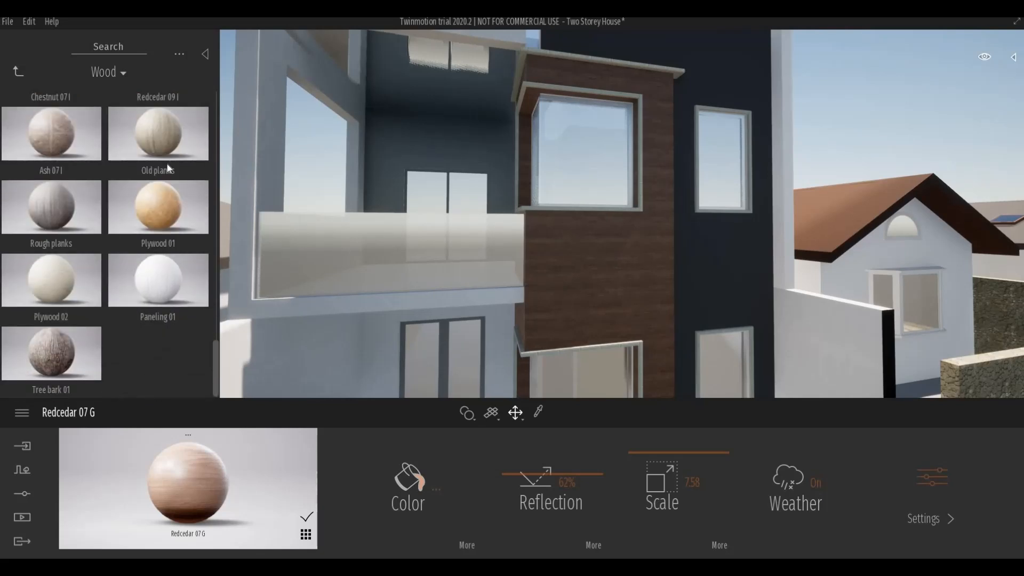
{"action": "left_click_drag", "start_coordinate": [169, 146], "coordinate": [571, 296]}
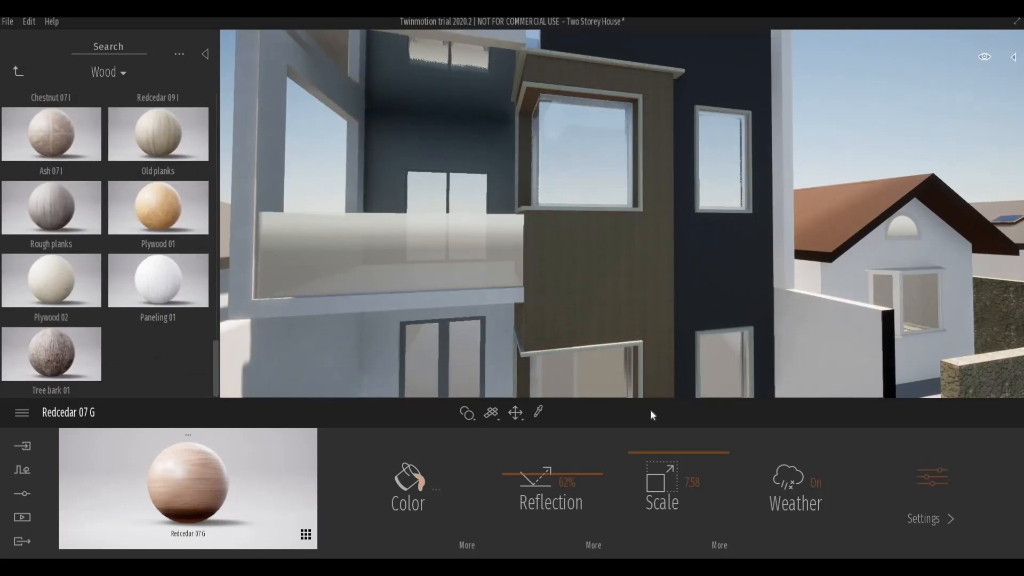
{"action": "left_click_drag", "start_coordinate": [655, 469], "coordinate": [665, 418]}
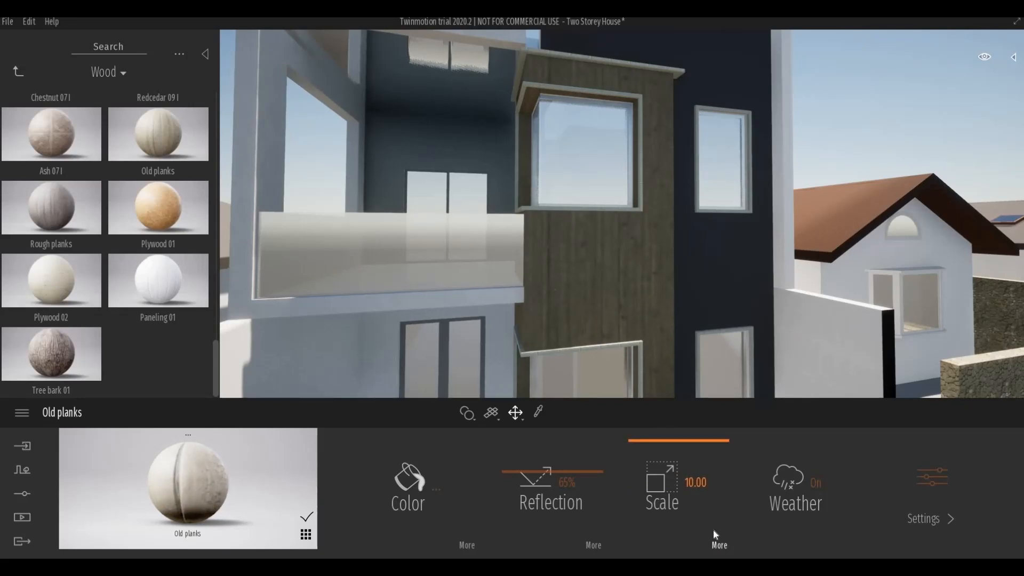
Rotate the Old planks texture on the front bay wall by 90°.
{"action": "left_click", "coordinate": [718, 545]}
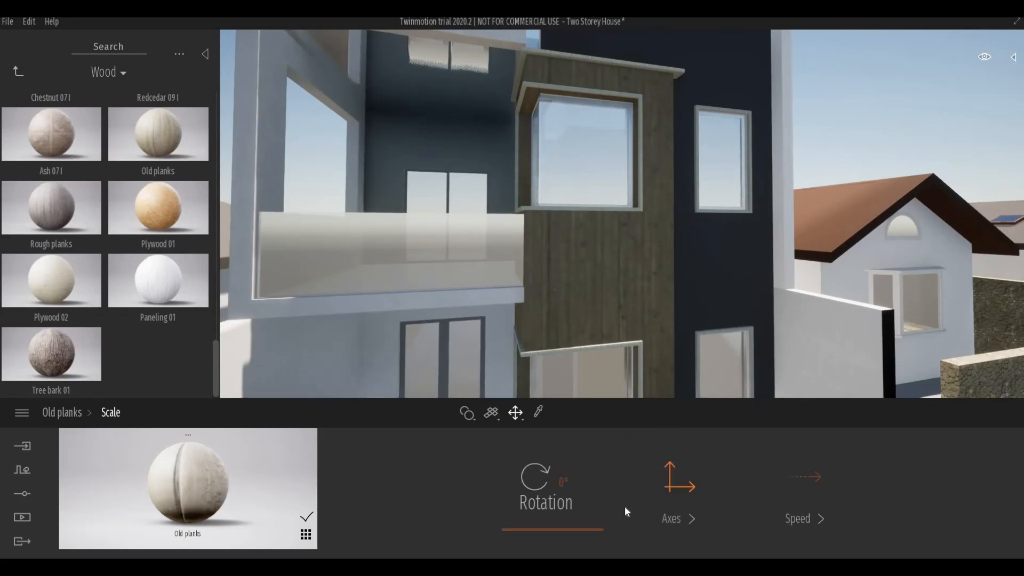
{"action": "left_click", "coordinate": [528, 490]}
{"action": "type", "text": "9"}
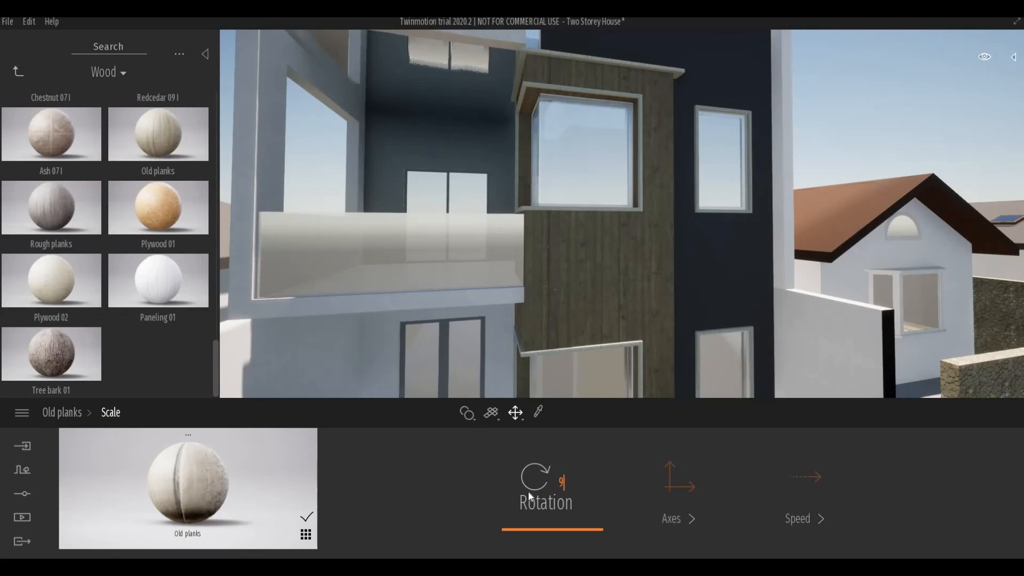
{"action": "type", "text": "0"}
{"action": "key", "text": "Return"}
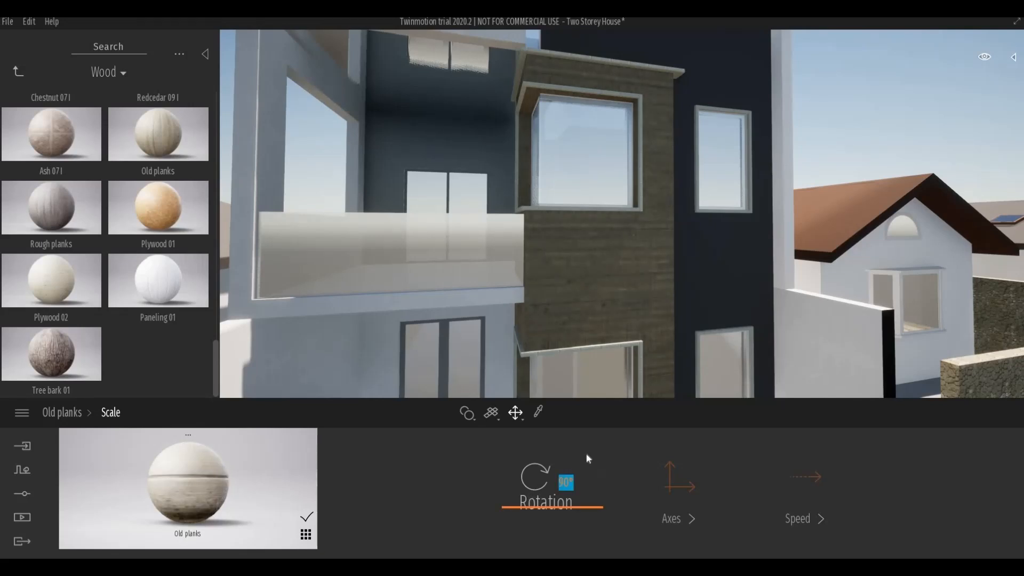
{"action": "left_click", "coordinate": [72, 413]}
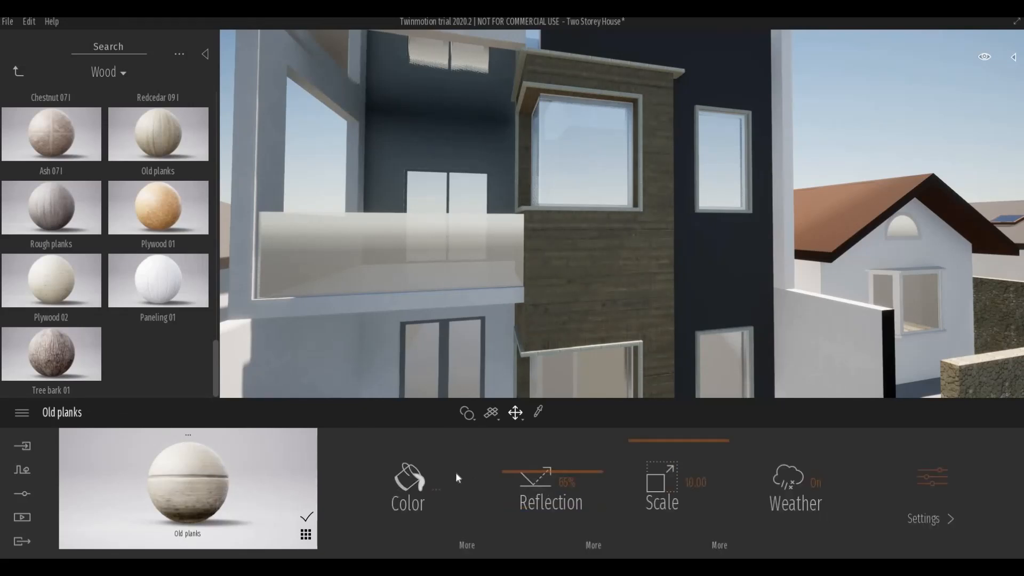
Brighten the Old planks material's color slightly.
{"action": "left_click", "coordinate": [418, 481]}
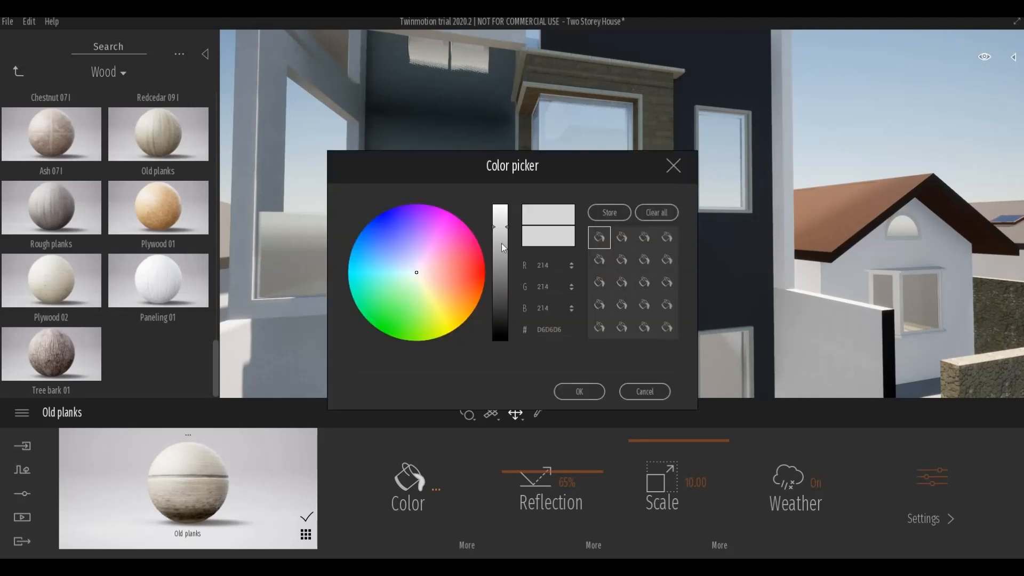
{"action": "left_click_drag", "start_coordinate": [498, 218], "coordinate": [499, 221]}
{"action": "left_click", "coordinate": [589, 391]}
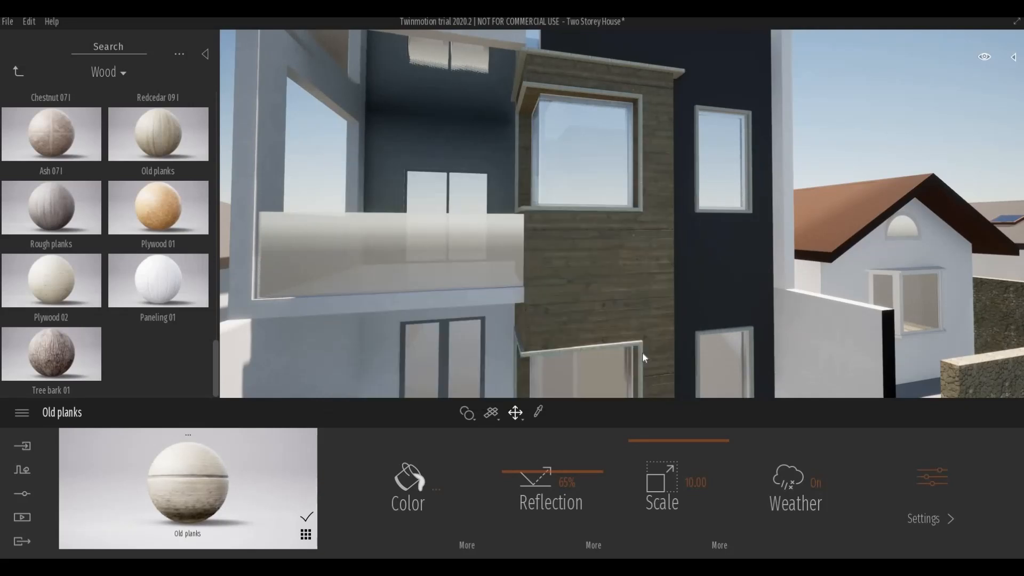
Try the Paneling 01 wood material on the bay window's frame, and undo it.
{"action": "key", "text": "w"}
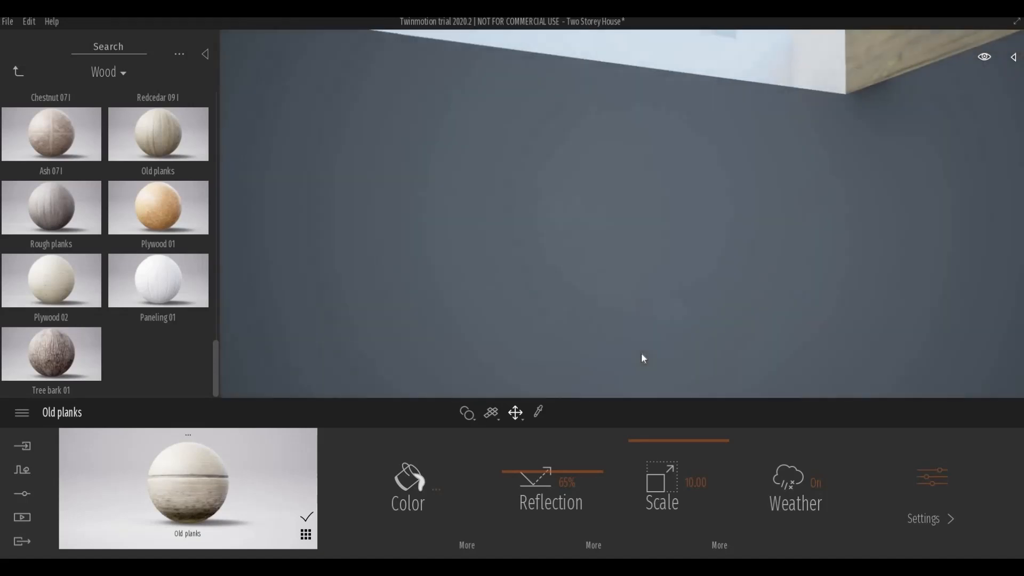
{"action": "key", "text": "s"}
{"action": "key", "text": "s"}
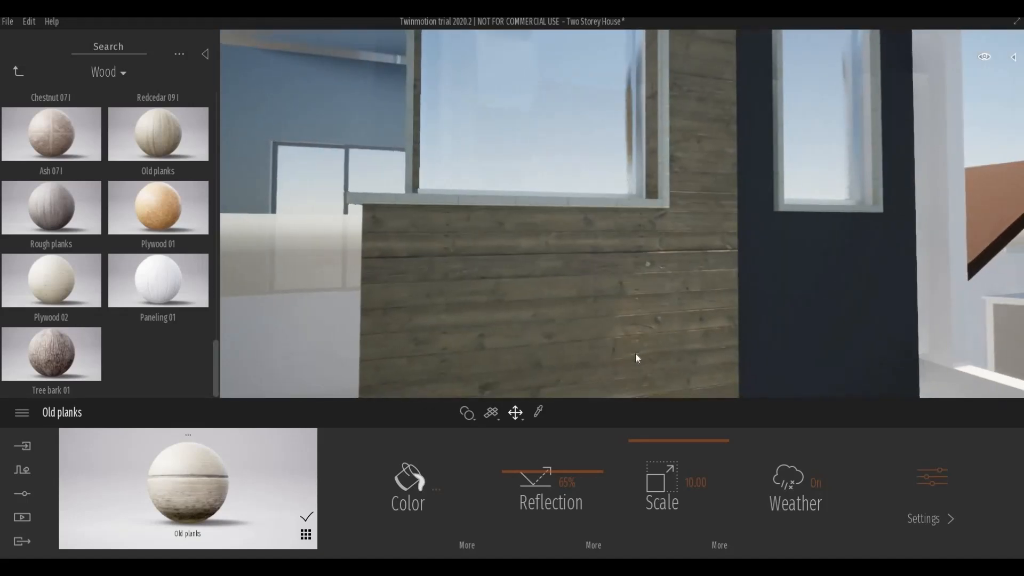
{"action": "key", "text": "e"}
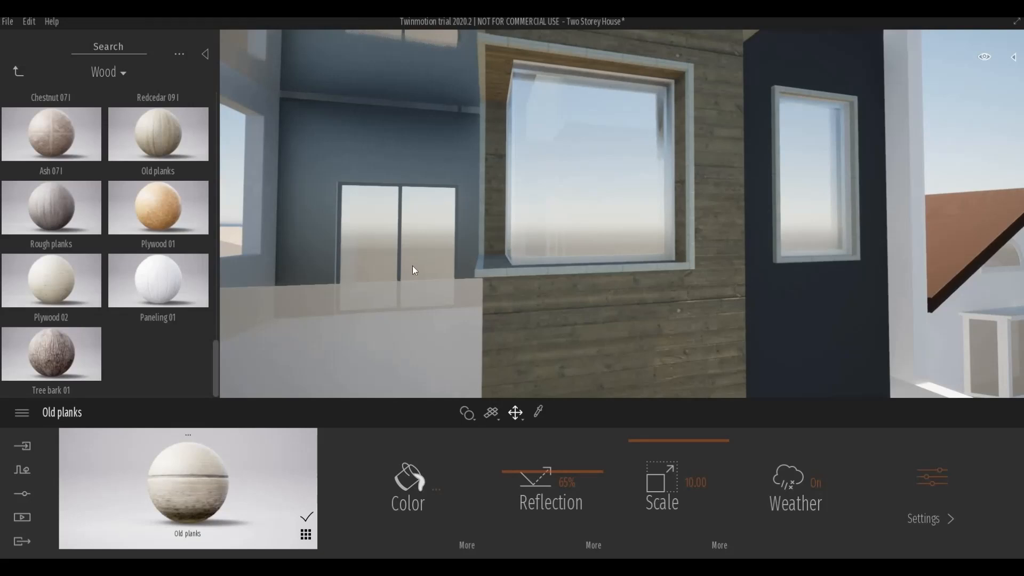
{"action": "mouse_move", "coordinate": [162, 282]}
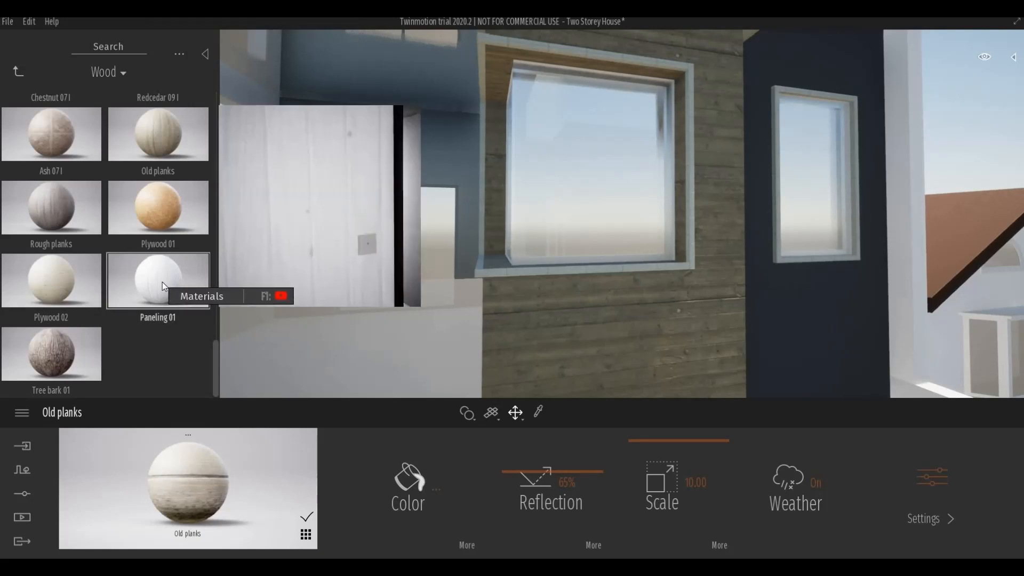
{"action": "left_click_drag", "start_coordinate": [342, 287], "coordinate": [494, 273]}
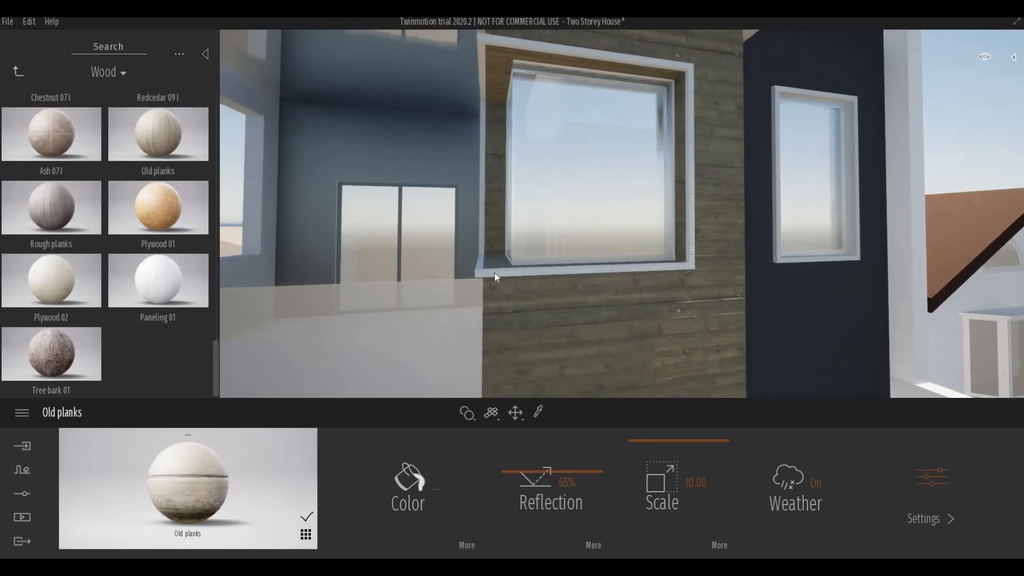
{"action": "left_click", "coordinate": [529, 273]}
{"action": "scroll", "coordinate": [532, 261], "scroll_direction": "down", "scroll_amount": 5}
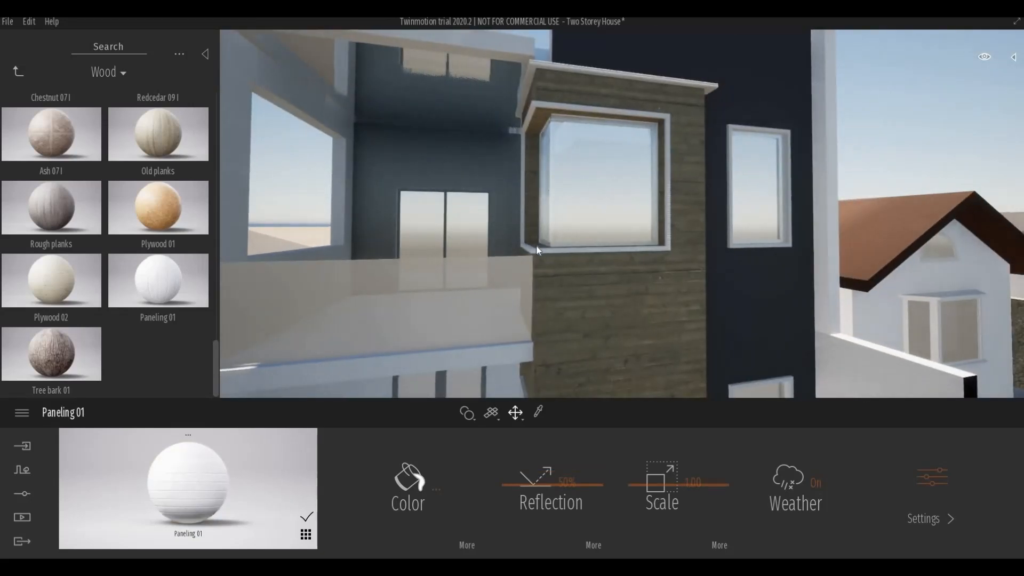
{"action": "mouse_move", "coordinate": [195, 235]}
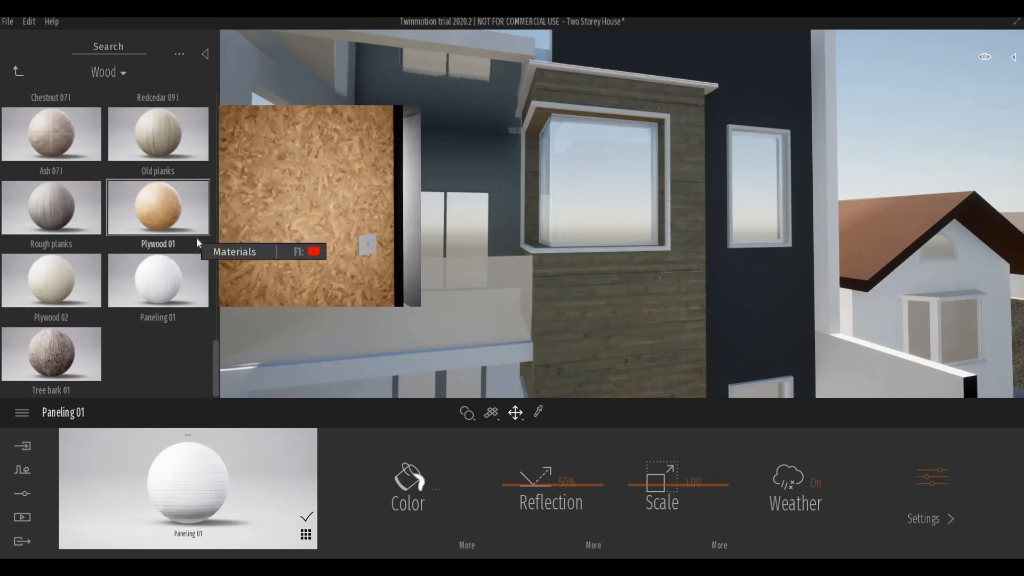
{"action": "key", "text": "ctrl+z"}
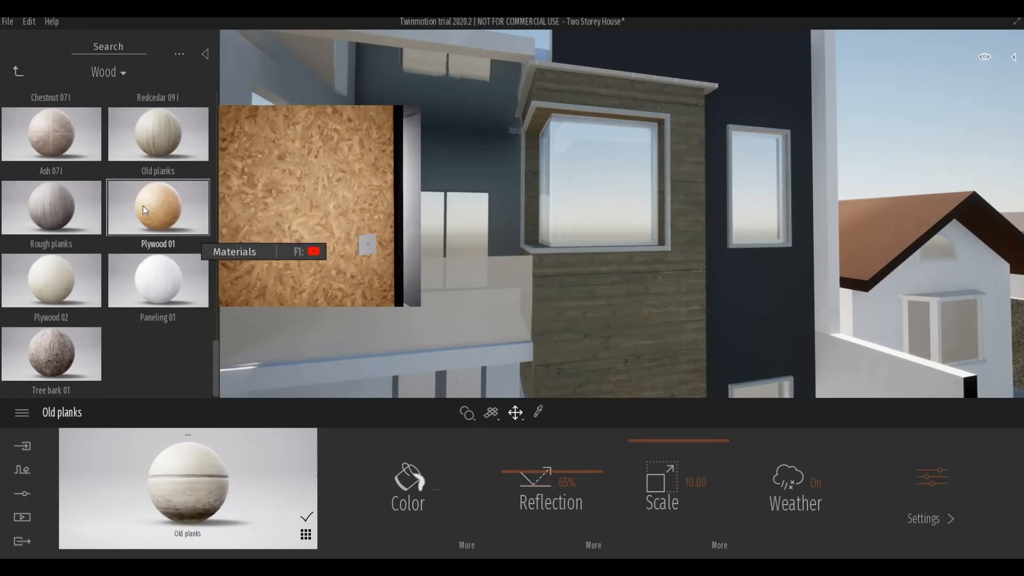
Apply the Slate 01 stone material to the dark front wall beside the wood-clad bay.
{"action": "left_click", "coordinate": [16, 71]}
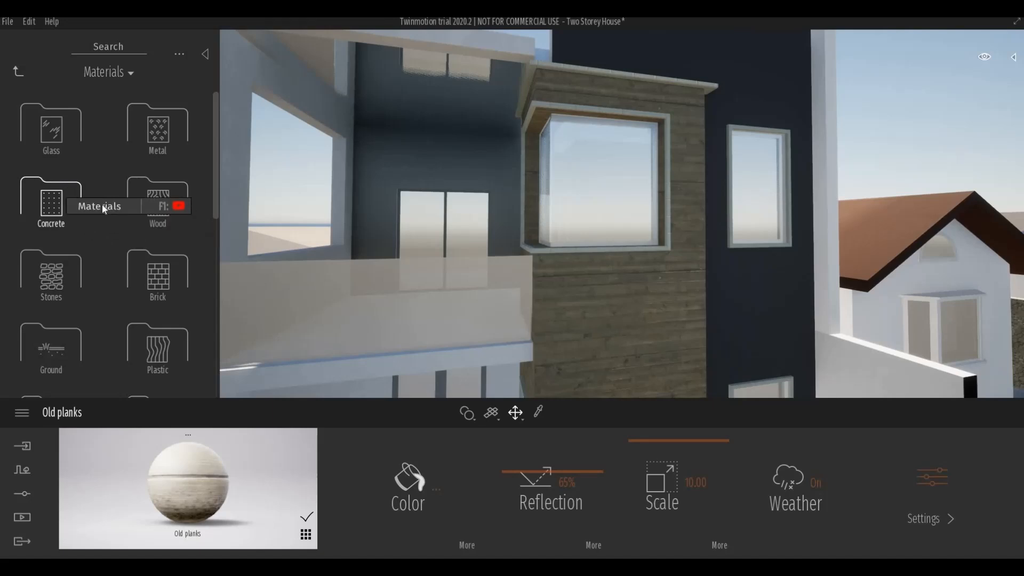
{"action": "left_click", "coordinate": [75, 278]}
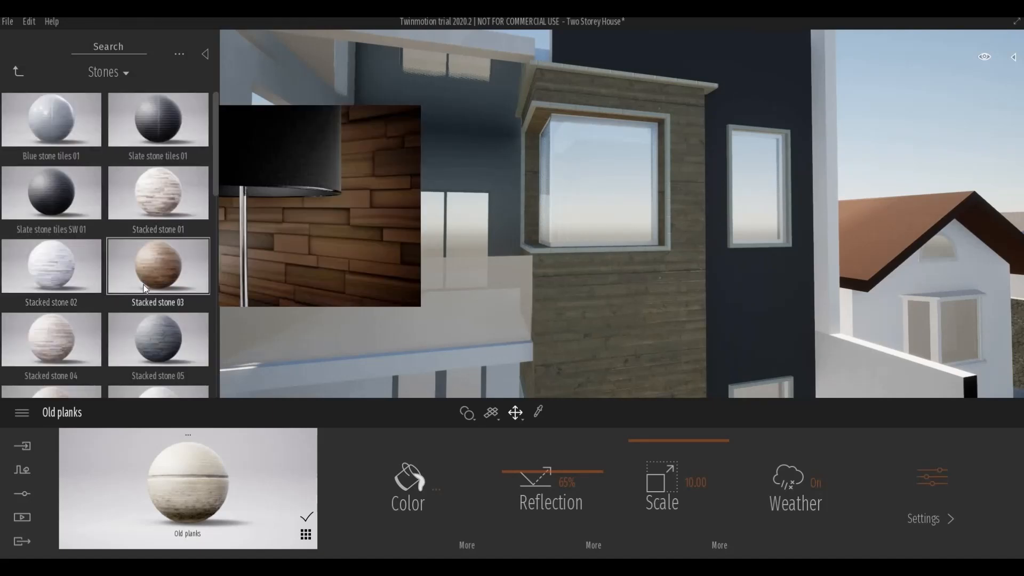
{"action": "scroll", "coordinate": [143, 290], "scroll_direction": "down", "scroll_amount": 5}
{"action": "scroll", "coordinate": [143, 305], "scroll_direction": "down", "scroll_amount": 6}
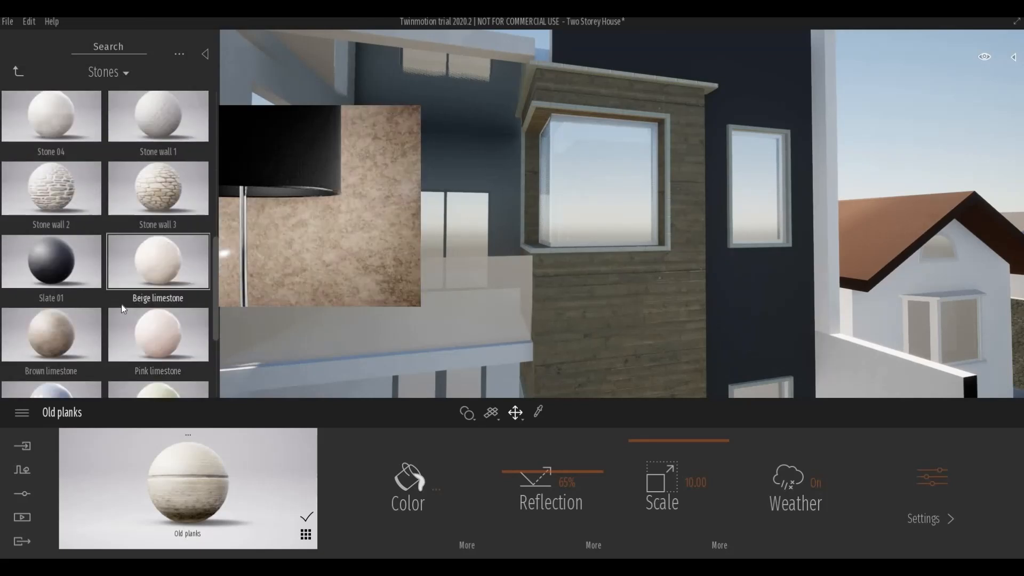
{"action": "scroll", "coordinate": [120, 304], "scroll_direction": "down", "scroll_amount": 1}
{"action": "left_click_drag", "start_coordinate": [57, 231], "coordinate": [737, 308]}
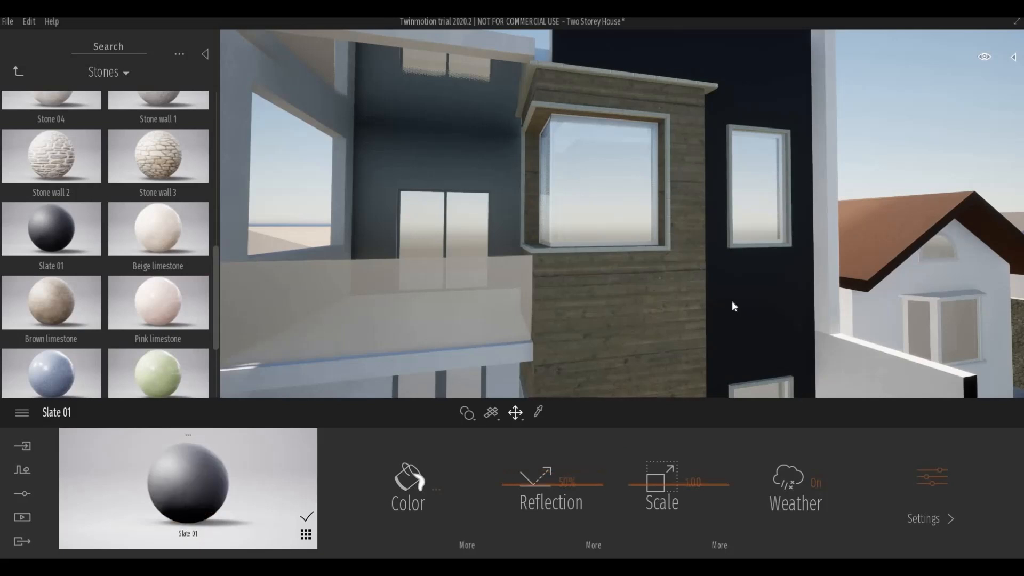
Apply the Stone 02 material to the upper balcony's back wall around the glass door.
{"action": "scroll", "coordinate": [729, 299], "scroll_direction": "down", "scroll_amount": 3}
{"action": "scroll", "coordinate": [565, 302], "scroll_direction": "down", "scroll_amount": 1}
{"action": "scroll", "coordinate": [554, 302], "scroll_direction": "down", "scroll_amount": 1}
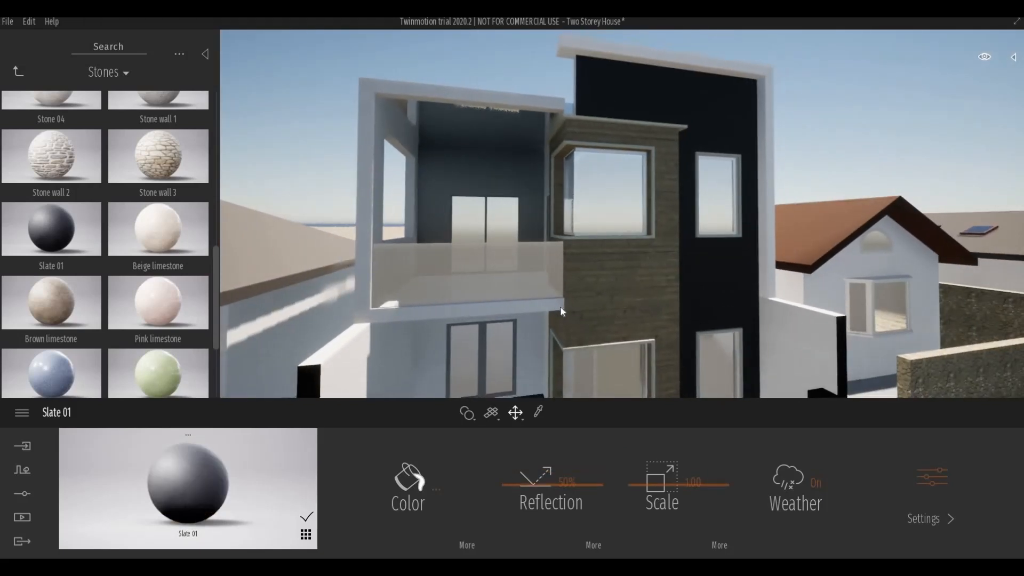
{"action": "middle_click_drag", "start_coordinate": [555, 302], "coordinate": [530, 304], "text": "shift"}
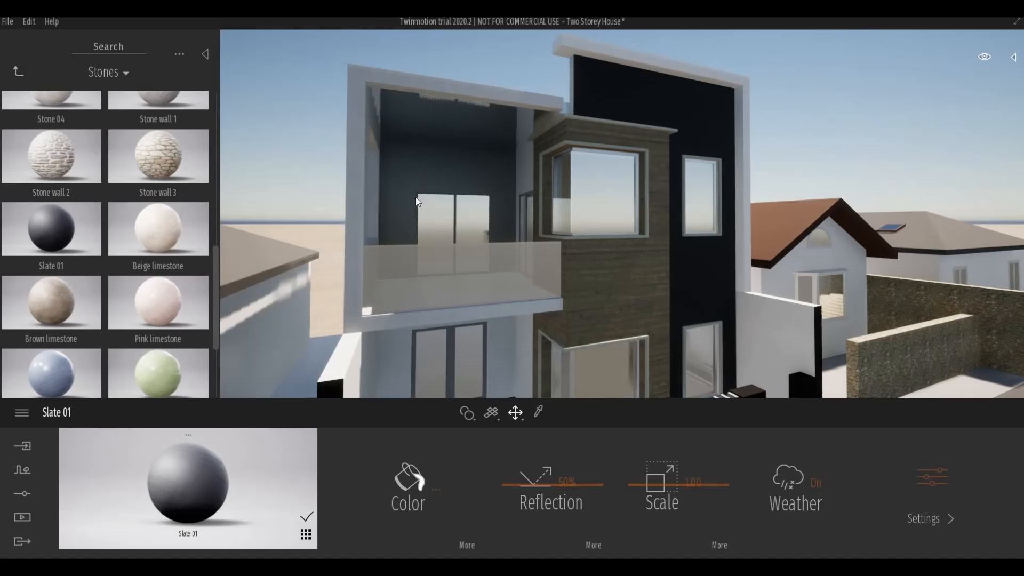
{"action": "scroll", "coordinate": [416, 198], "scroll_direction": "up", "scroll_amount": 2}
{"action": "scroll", "coordinate": [494, 207], "scroll_direction": "up", "scroll_amount": 2}
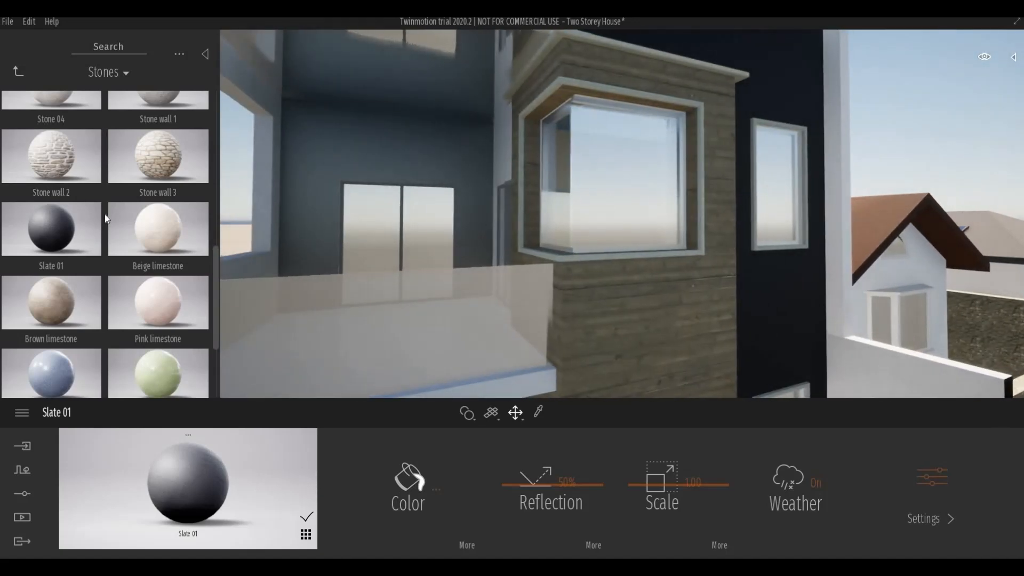
{"action": "mouse_move", "coordinate": [104, 220]}
{"action": "scroll", "coordinate": [119, 188], "scroll_direction": "down", "scroll_amount": 1}
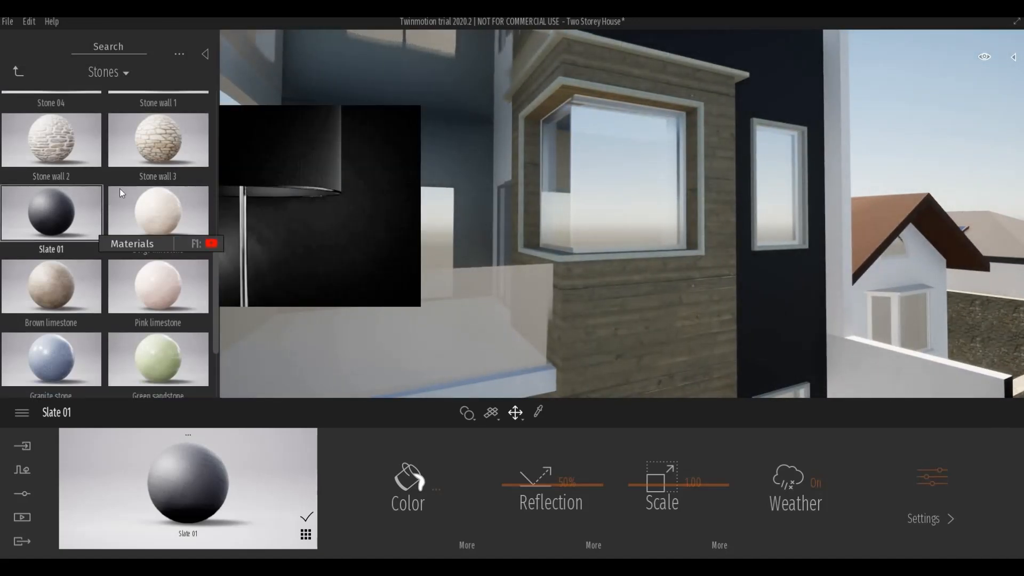
{"action": "scroll", "coordinate": [119, 188], "scroll_direction": "up", "scroll_amount": 3}
{"action": "scroll", "coordinate": [119, 188], "scroll_direction": "up", "scroll_amount": 2}
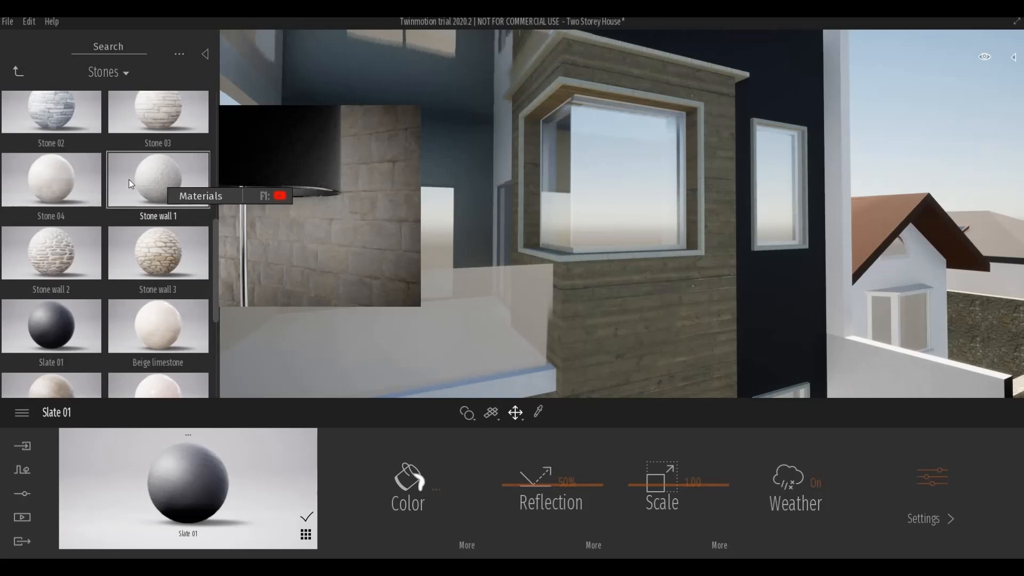
{"action": "scroll", "coordinate": [75, 181], "scroll_direction": "up", "scroll_amount": 2}
{"action": "left_click_drag", "start_coordinate": [53, 208], "coordinate": [337, 192]}
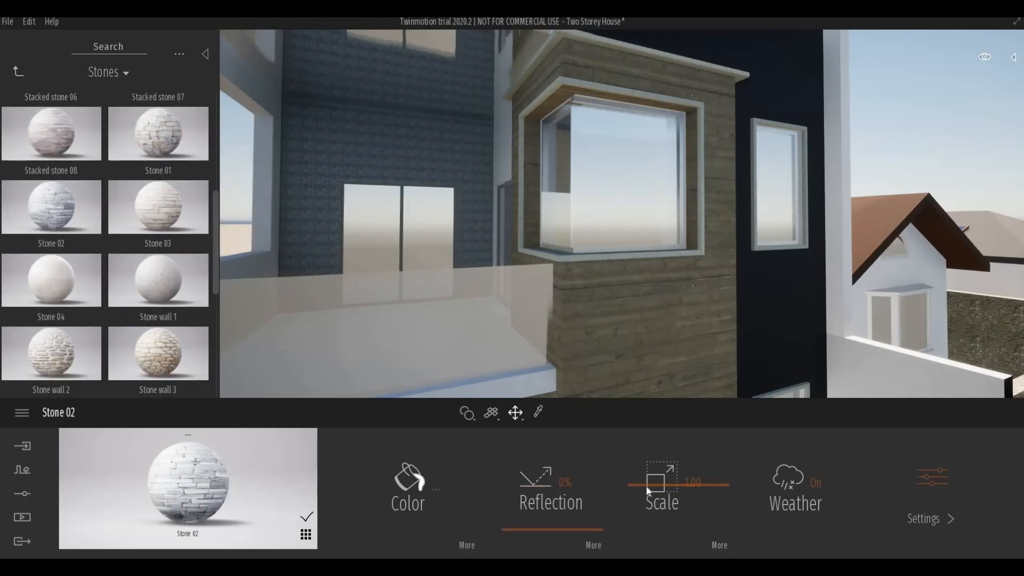
Set the scale of the Stone 02 material on the balcony's back wall to 10.00.
{"action": "left_click_drag", "start_coordinate": [645, 485], "coordinate": [647, 421]}
{"action": "scroll", "coordinate": [62, 230], "scroll_direction": "up", "scroll_amount": 2}
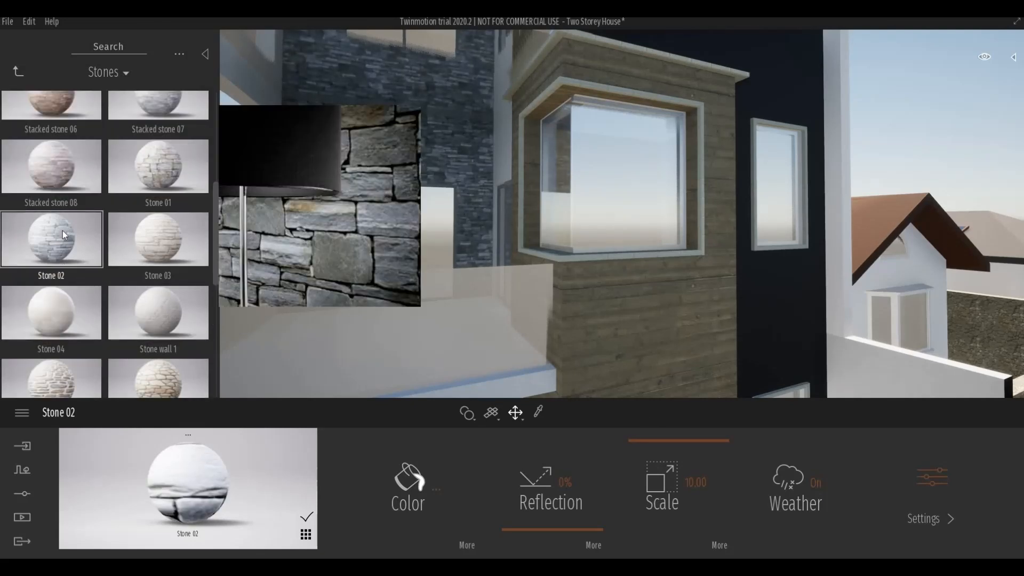
{"action": "left_click_drag", "start_coordinate": [63, 230], "coordinate": [285, 227]}
Examine the house's stone, wood and slate facade from above and from street level.
{"action": "scroll", "coordinate": [352, 229], "scroll_direction": "down", "scroll_amount": 5}
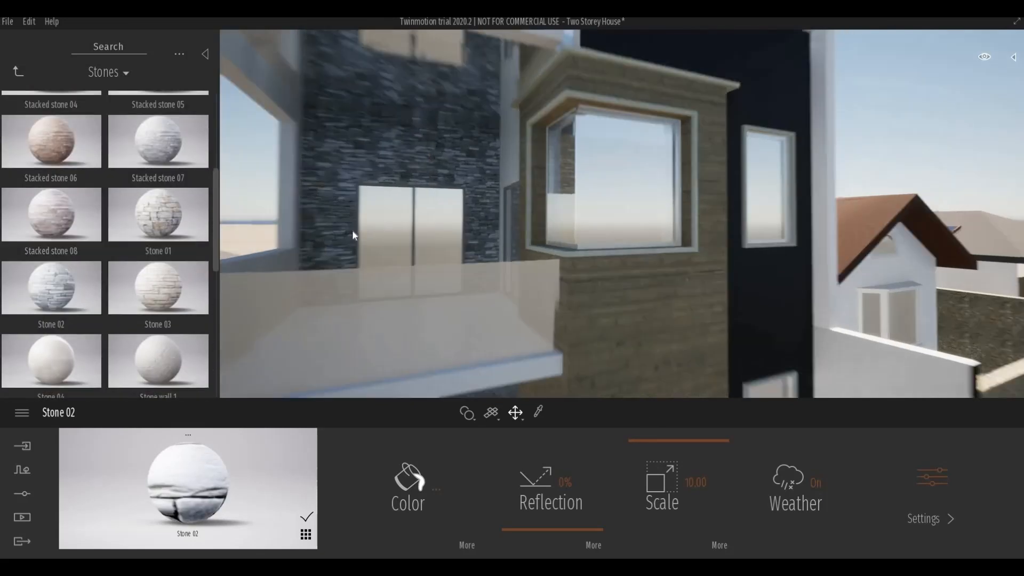
{"action": "middle_click_drag", "start_coordinate": [360, 242], "coordinate": [363, 244], "text": "shift"}
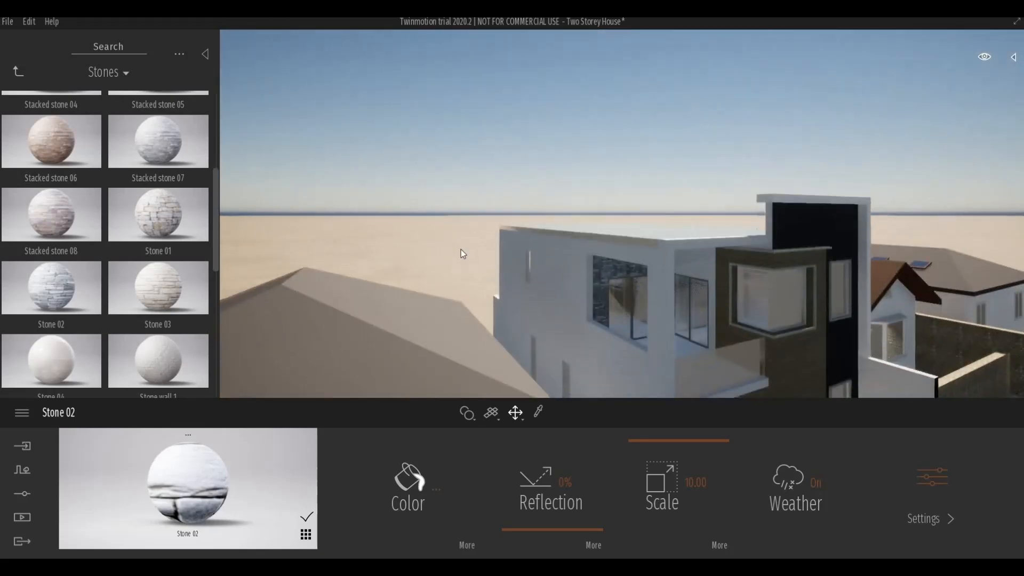
{"action": "middle_click_drag", "start_coordinate": [462, 251], "coordinate": [433, 246]}
{"action": "right_click_drag", "start_coordinate": [433, 245], "coordinate": [432, 245]}
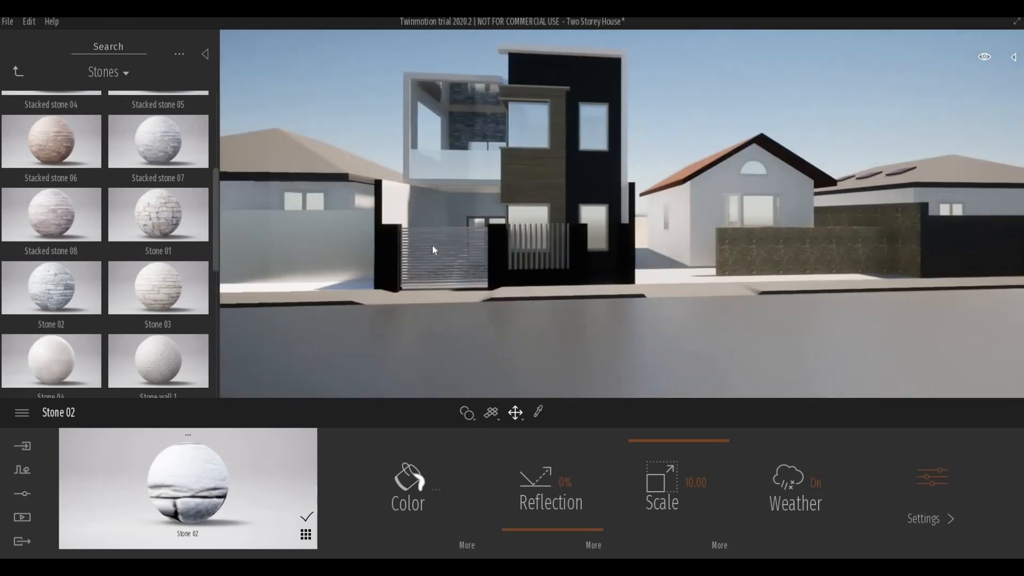
{"action": "scroll", "coordinate": [433, 246], "scroll_direction": "up", "scroll_amount": 5}
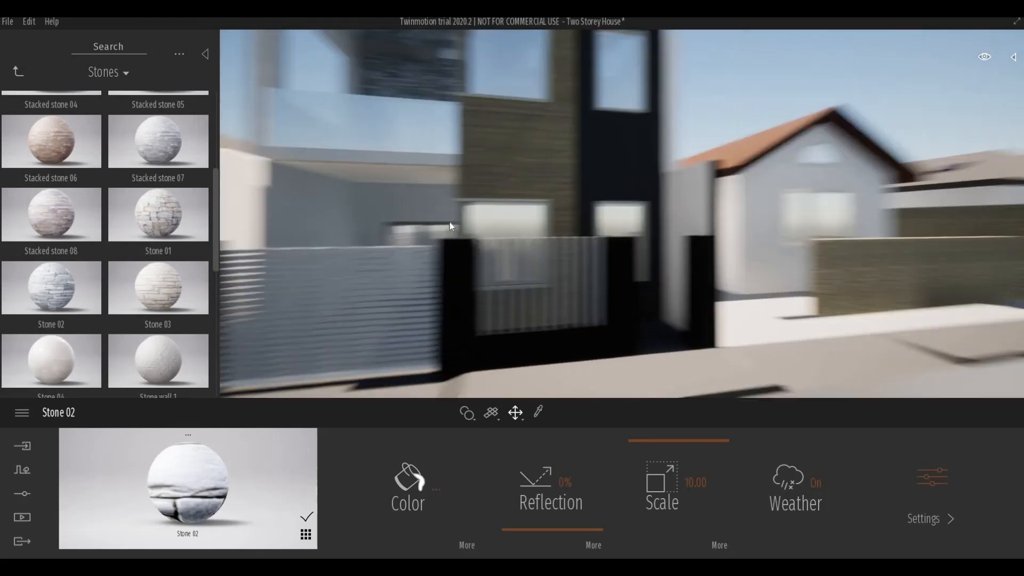
{"action": "key", "text": "a"}
{"action": "key", "text": "s"}
{"action": "key", "text": "e"}
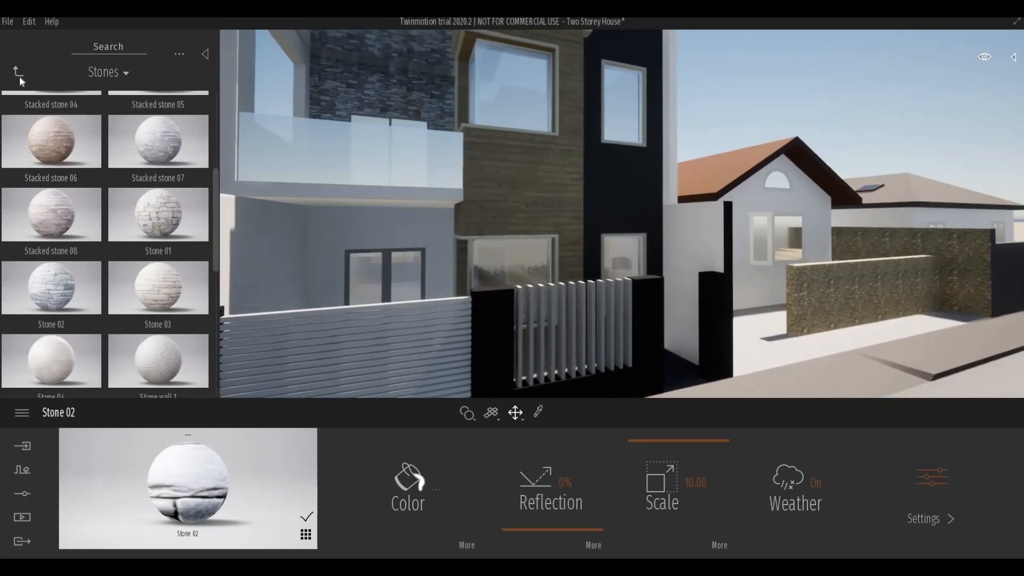
Pick the Aluminum material from the upper bay window's inner frame and set its color to black (000000).
{"action": "left_click", "coordinate": [19, 76]}
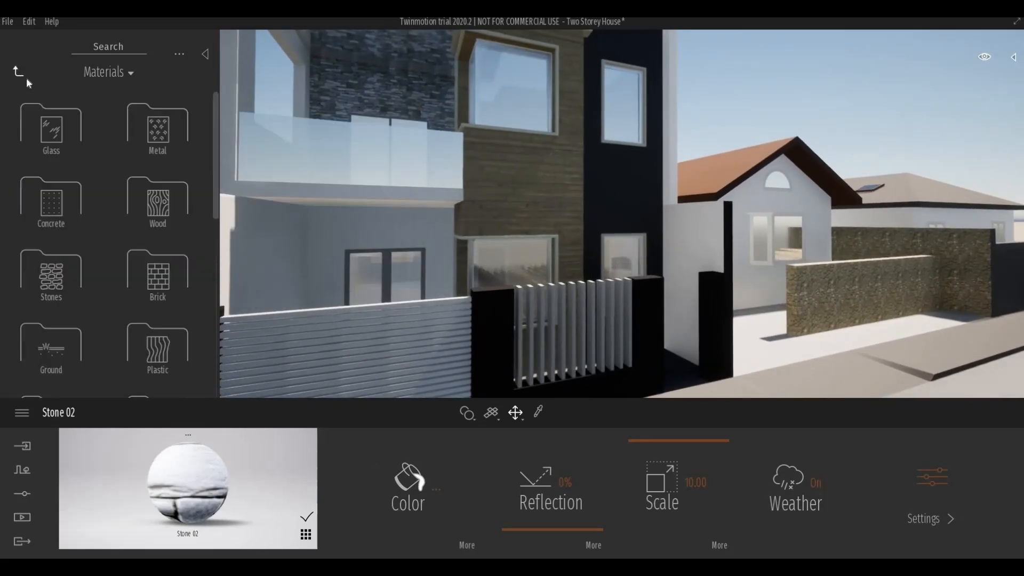
{"action": "left_click", "coordinate": [156, 129]}
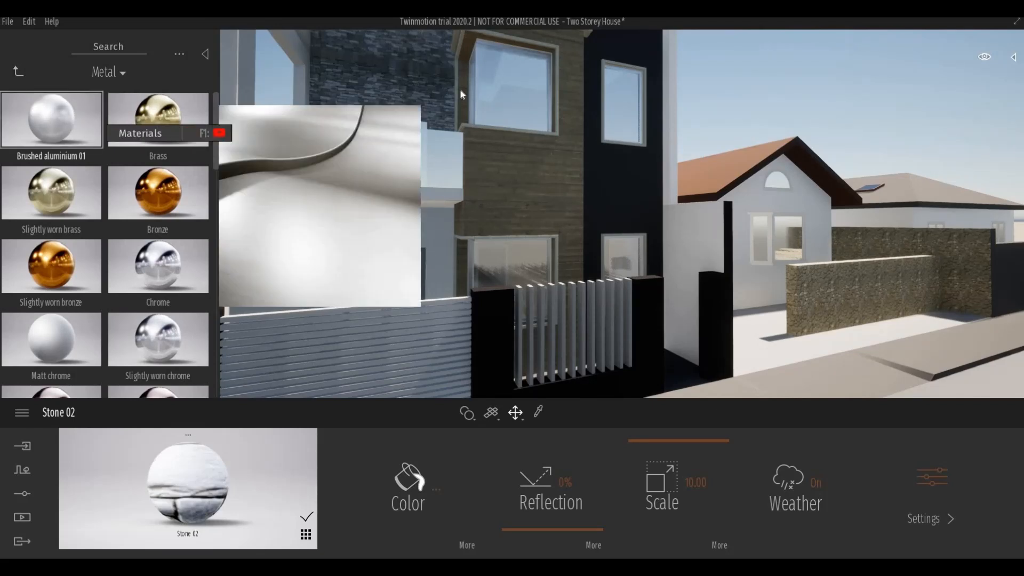
{"action": "scroll", "coordinate": [465, 105], "scroll_direction": "up", "scroll_amount": 2}
{"action": "scroll", "coordinate": [470, 166], "scroll_direction": "up", "scroll_amount": 2}
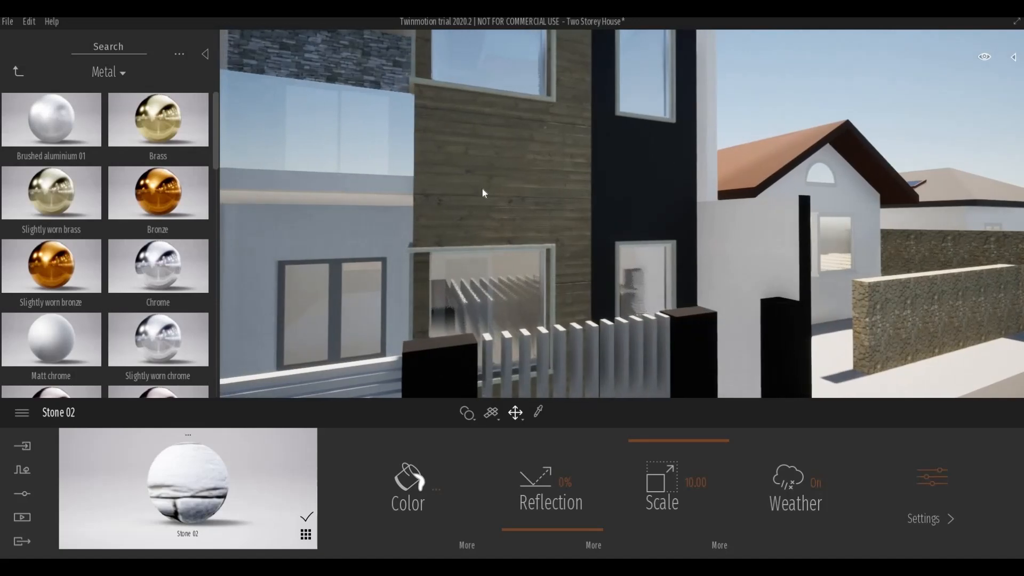
{"action": "middle_click_drag", "start_coordinate": [484, 182], "coordinate": [486, 256]}
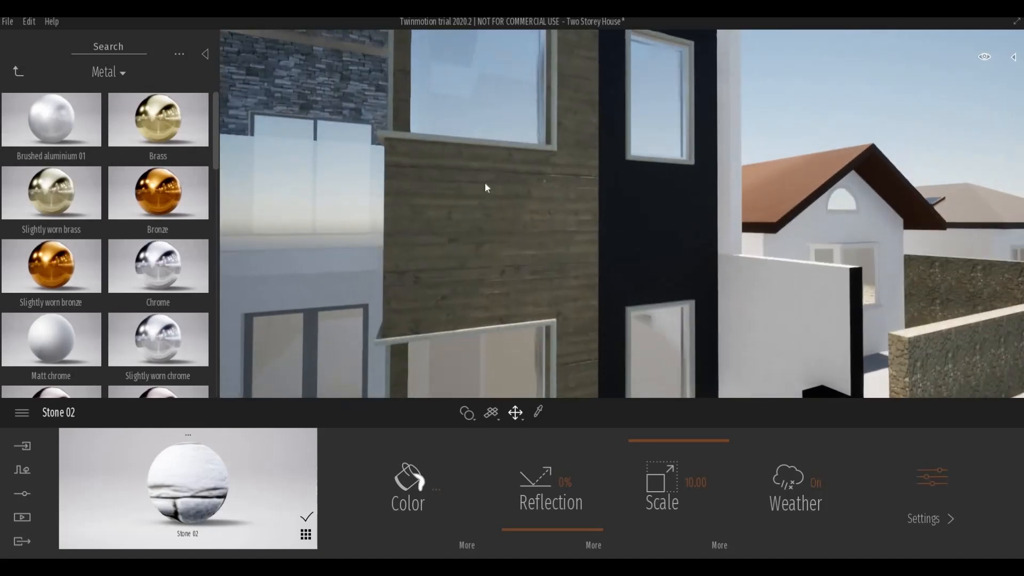
{"action": "middle_click_drag", "start_coordinate": [501, 172], "coordinate": [501, 213]}
{"action": "scroll", "coordinate": [513, 171], "scroll_direction": "up", "scroll_amount": 2}
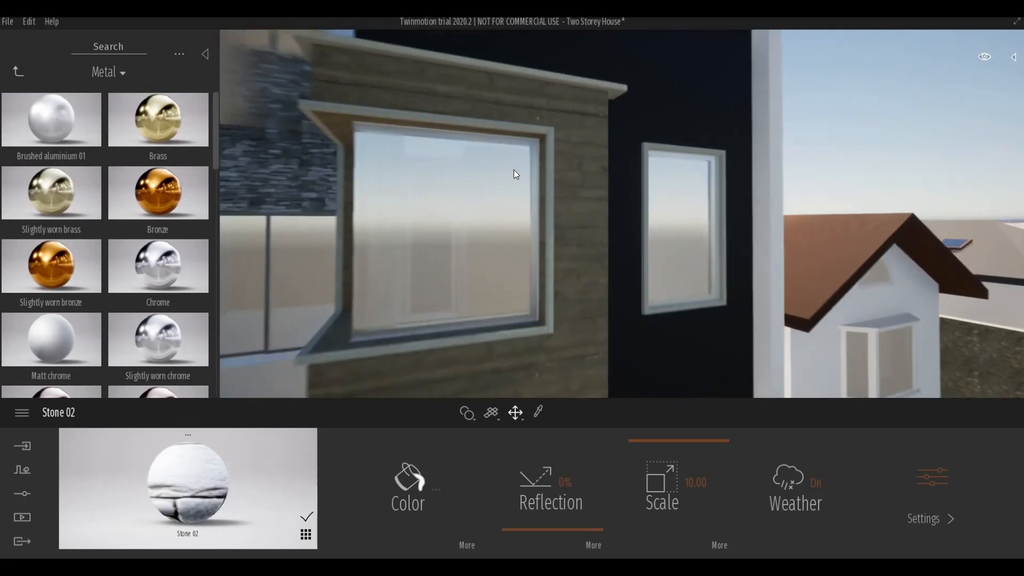
{"action": "mouse_move", "coordinate": [513, 170]}
{"action": "right_mouse_down"}
{"action": "mouse_move", "coordinate": [493, 171]}
{"action": "mouse_move", "coordinate": [525, 184]}
{"action": "right_mouse_up"}
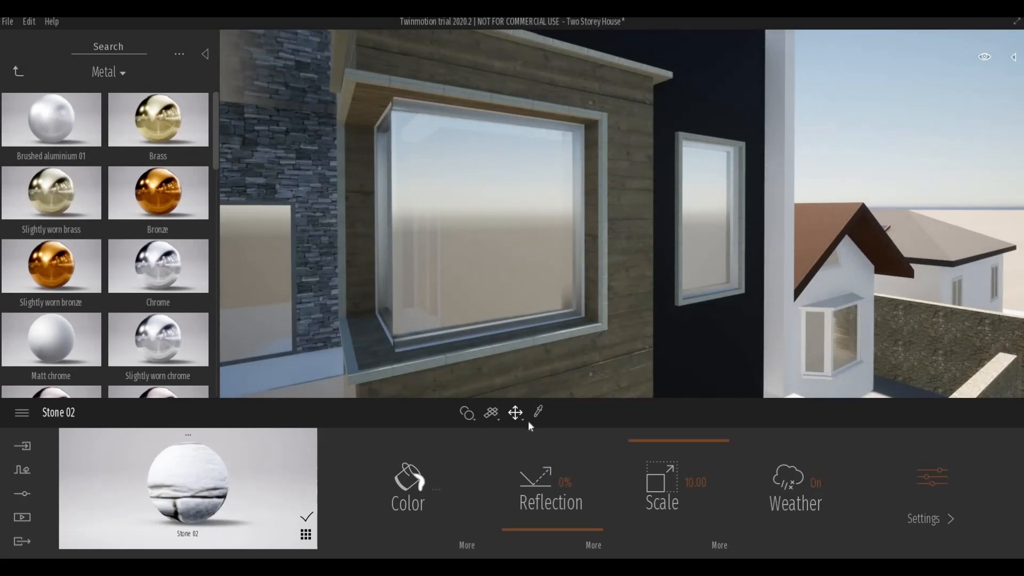
{"action": "left_click", "coordinate": [539, 412]}
{"action": "left_click", "coordinate": [585, 277]}
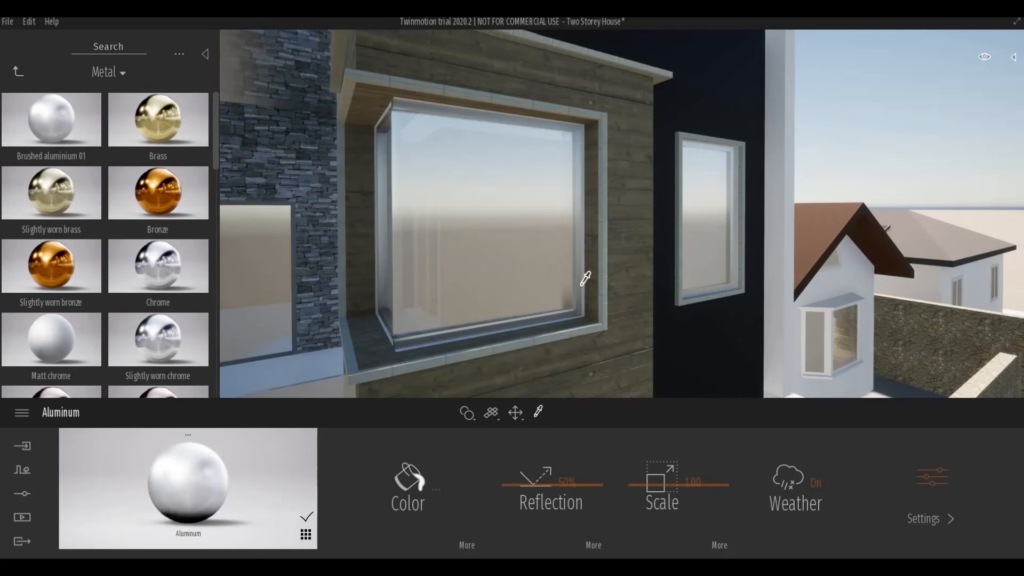
{"action": "left_click", "coordinate": [416, 476]}
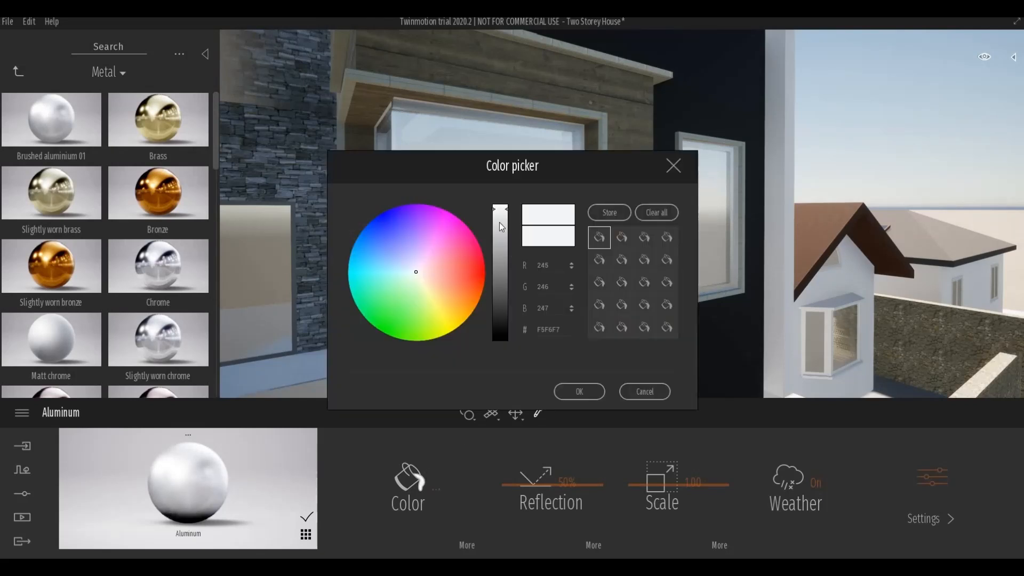
{"action": "left_click_drag", "start_coordinate": [501, 226], "coordinate": [510, 343]}
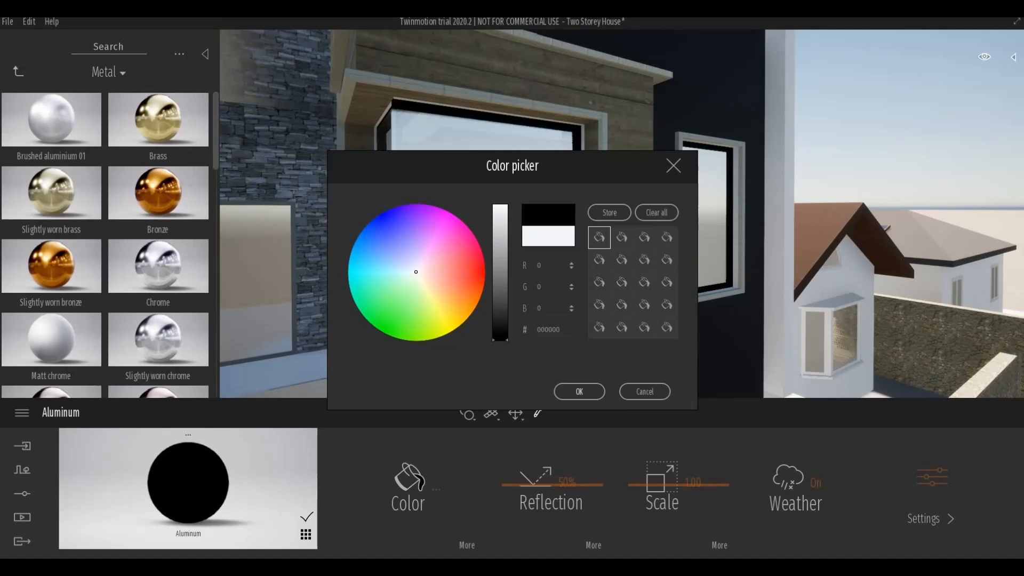
{"action": "left_click", "coordinate": [593, 393]}
{"action": "key", "text": "Escape"}
Apply the Clear glass material to the upper balcony's glass railing.
{"action": "scroll", "coordinate": [488, 285], "scroll_direction": "up", "scroll_amount": 3}
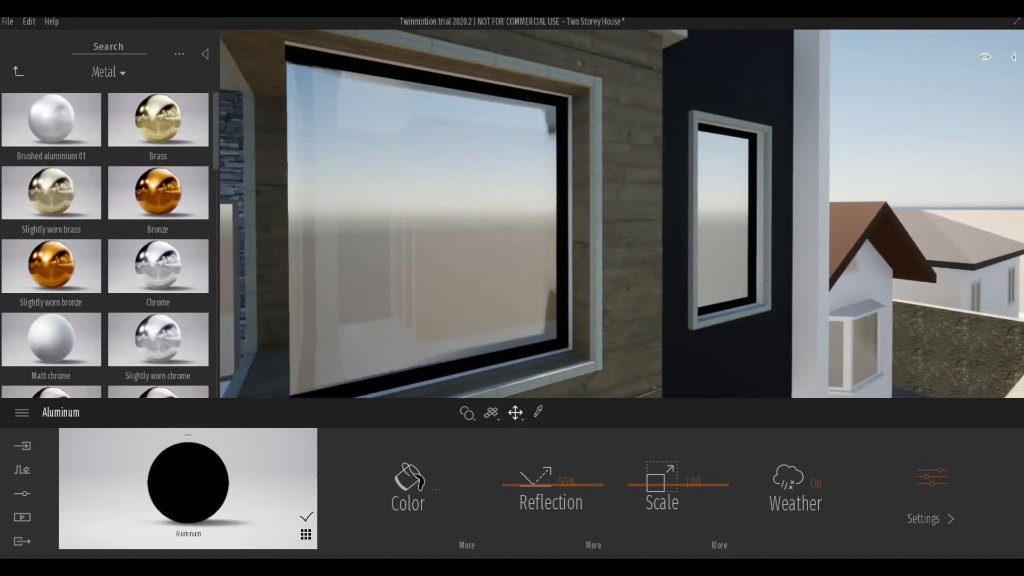
{"action": "middle_click_drag", "start_coordinate": [488, 284], "coordinate": [509, 282], "text": "shift"}
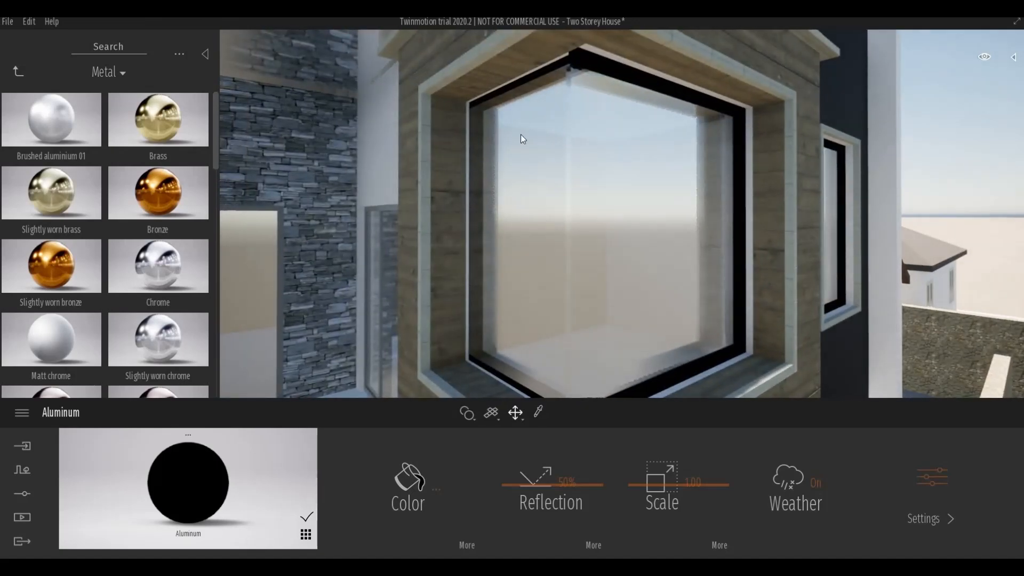
{"action": "scroll", "coordinate": [521, 134], "scroll_direction": "down", "scroll_amount": 5}
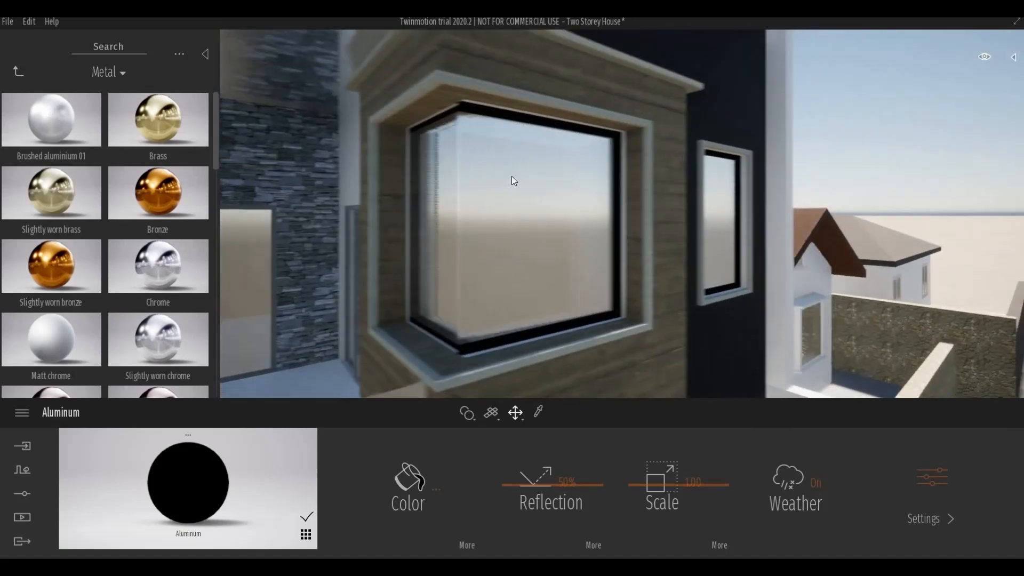
{"action": "scroll", "coordinate": [510, 175], "scroll_direction": "down", "scroll_amount": 10}
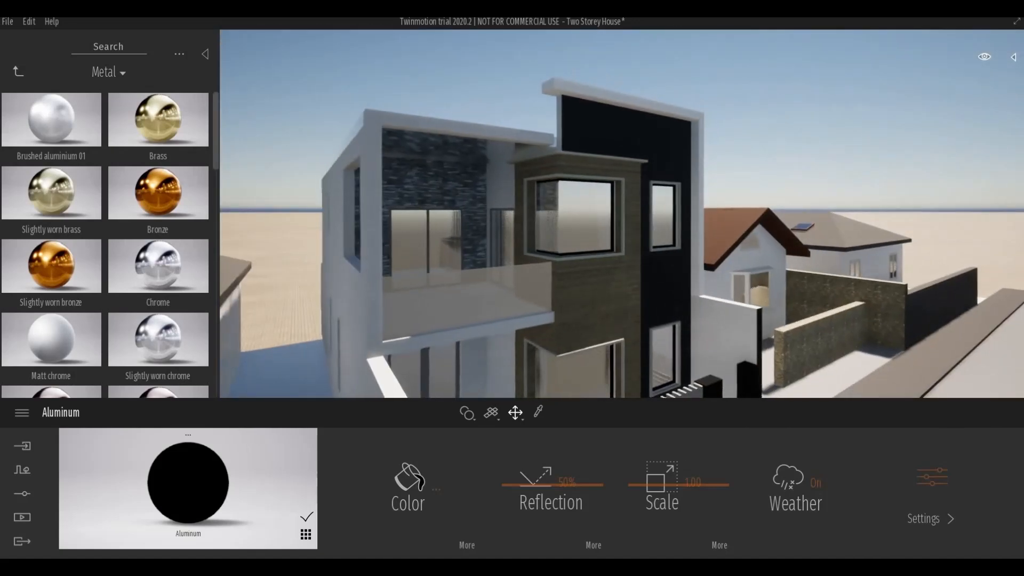
{"action": "middle_click_drag", "start_coordinate": [501, 254], "coordinate": [496, 202]}
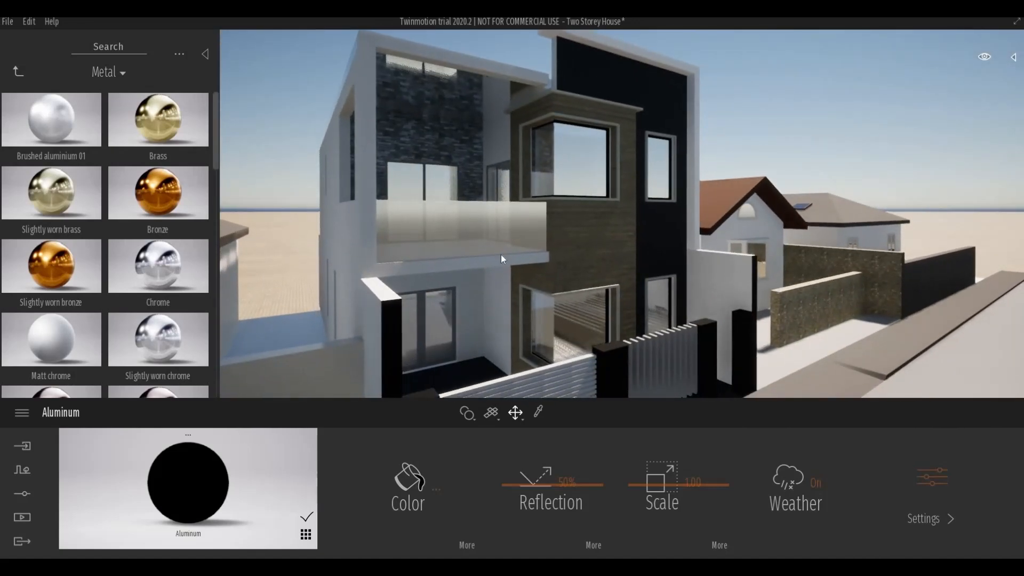
{"action": "scroll", "coordinate": [500, 248], "scroll_direction": "up", "scroll_amount": 6}
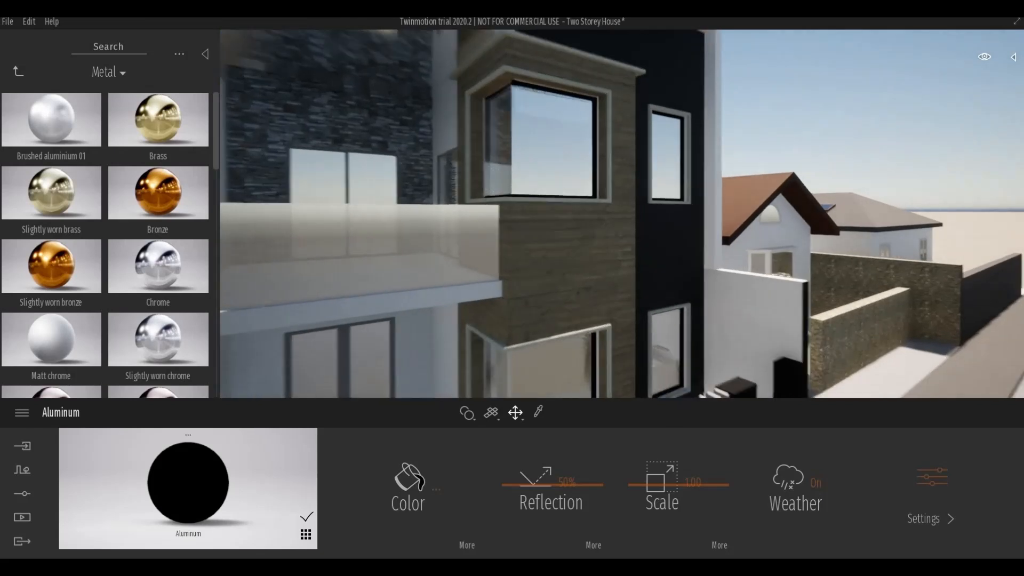
{"action": "scroll", "coordinate": [497, 247], "scroll_direction": "up", "scroll_amount": 2}
{"action": "right_click_drag", "start_coordinate": [497, 245], "coordinate": [453, 241]}
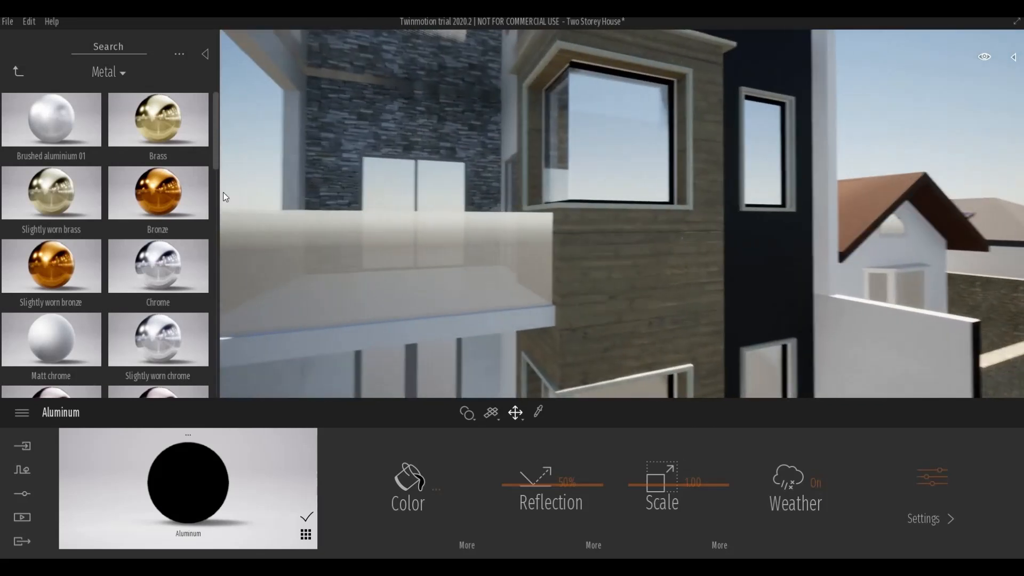
{"action": "left_click", "coordinate": [20, 71]}
{"action": "left_click", "coordinate": [44, 117]}
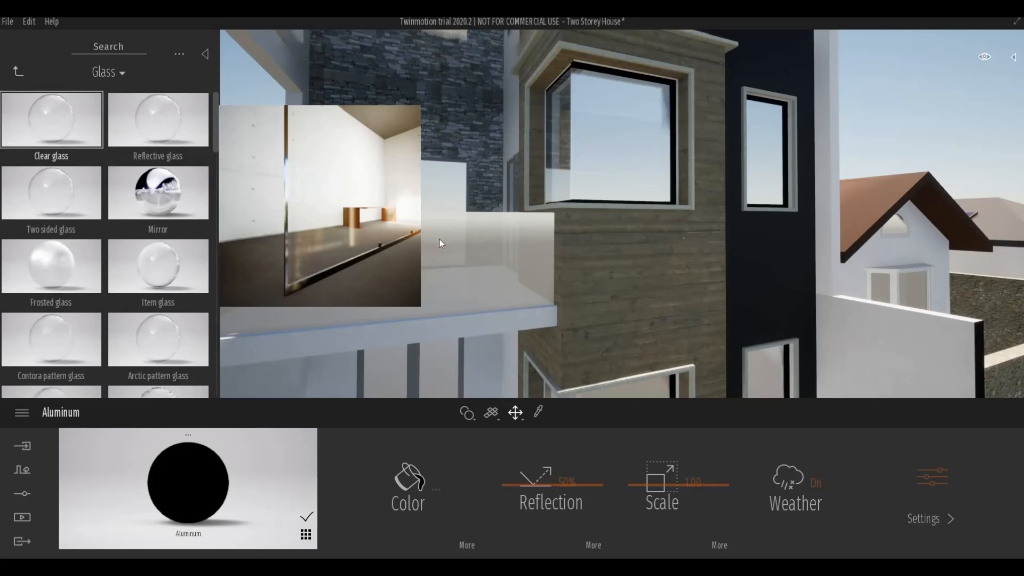
{"action": "left_click_drag", "start_coordinate": [439, 244], "coordinate": [441, 242]}
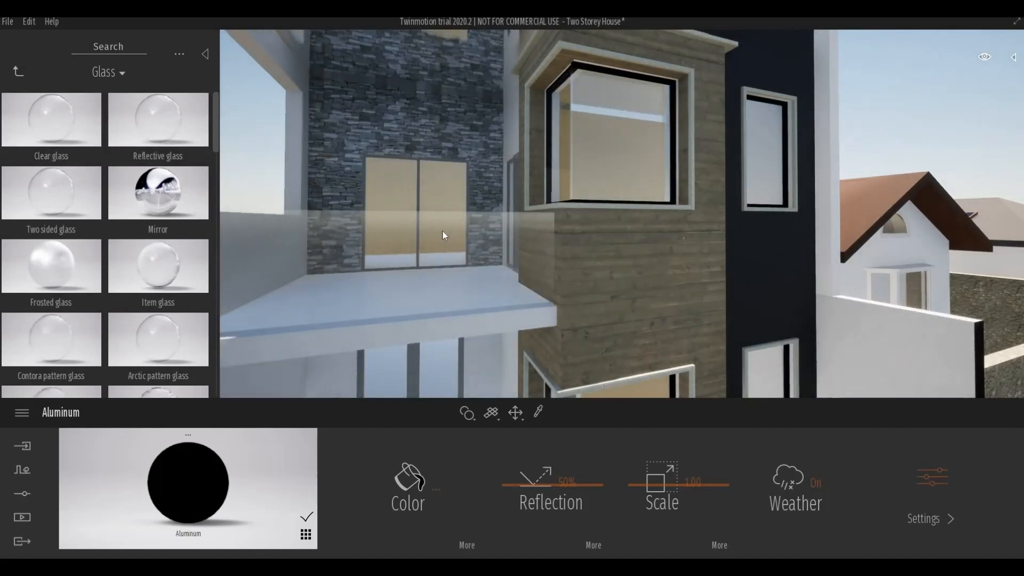
{"action": "left_click", "coordinate": [442, 230]}
Examine the clear glass on the balcony railing, bay windows and ground-floor openings.
{"action": "scroll", "coordinate": [443, 231], "scroll_direction": "down", "scroll_amount": 5}
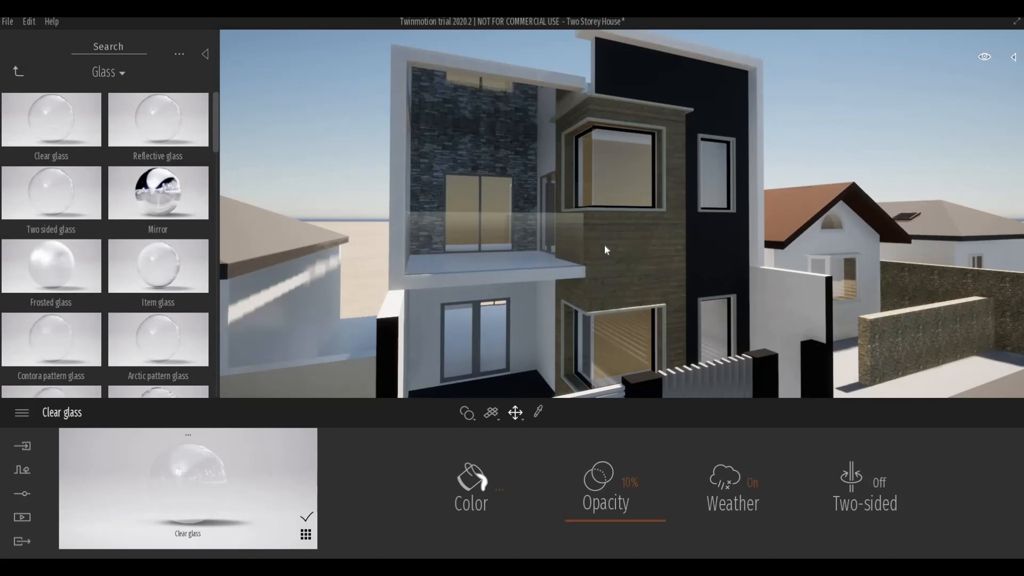
{"action": "scroll", "coordinate": [604, 247], "scroll_direction": "up", "scroll_amount": 5}
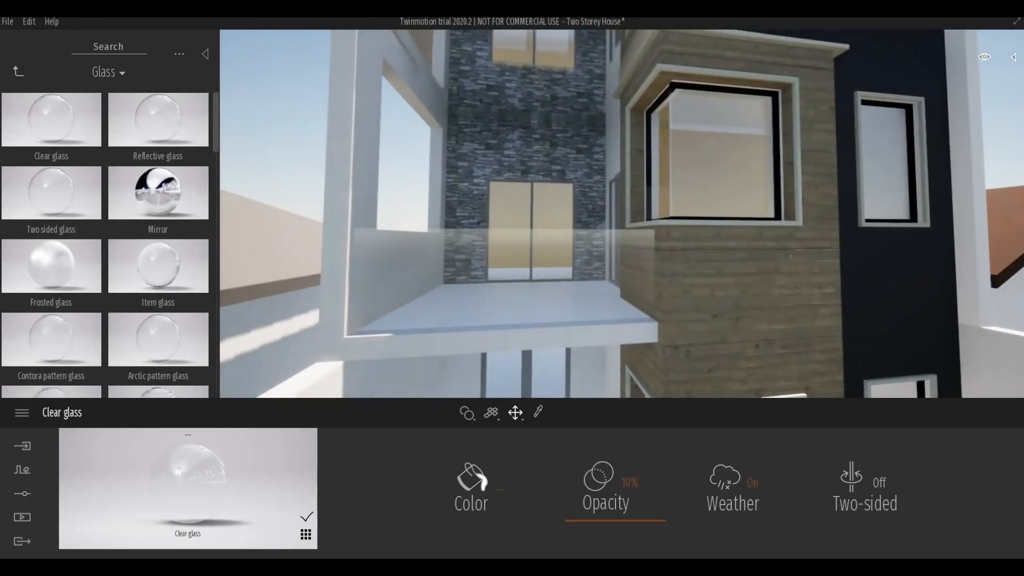
{"action": "mouse_move", "coordinate": [611, 257]}
{"action": "middle_mouse_down"}
{"action": "mouse_move", "coordinate": [496, 243]}
{"action": "mouse_move", "coordinate": [450, 254]}
{"action": "mouse_move", "coordinate": [493, 171]}
{"action": "mouse_move", "coordinate": [565, 102]}
{"action": "mouse_move", "coordinate": [570, 69]}
{"action": "mouse_move", "coordinate": [616, 261]}
{"action": "middle_mouse_up"}
{"action": "right_click_drag", "start_coordinate": [614, 260], "coordinate": [654, 280]}
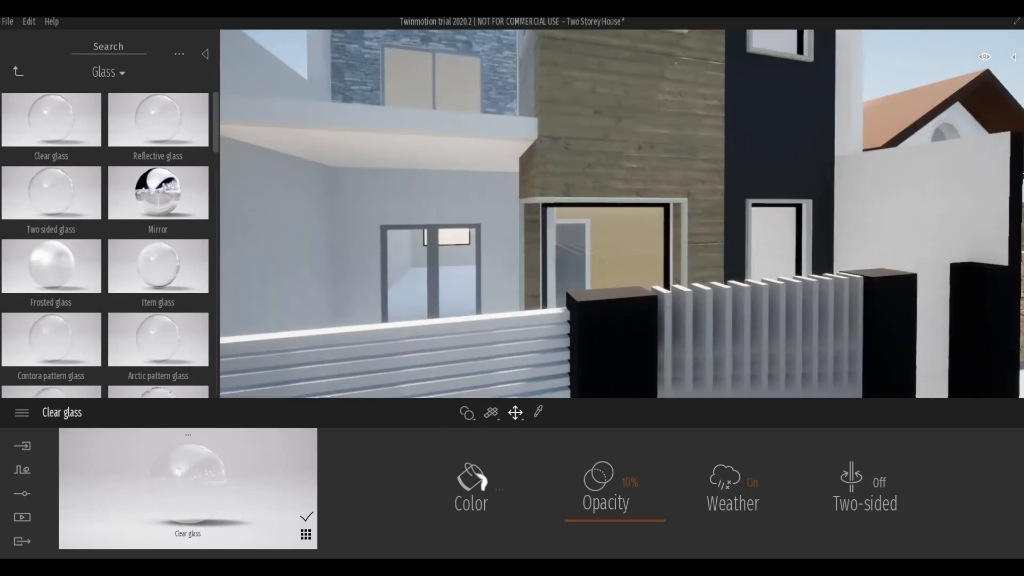
{"action": "key", "text": "e"}
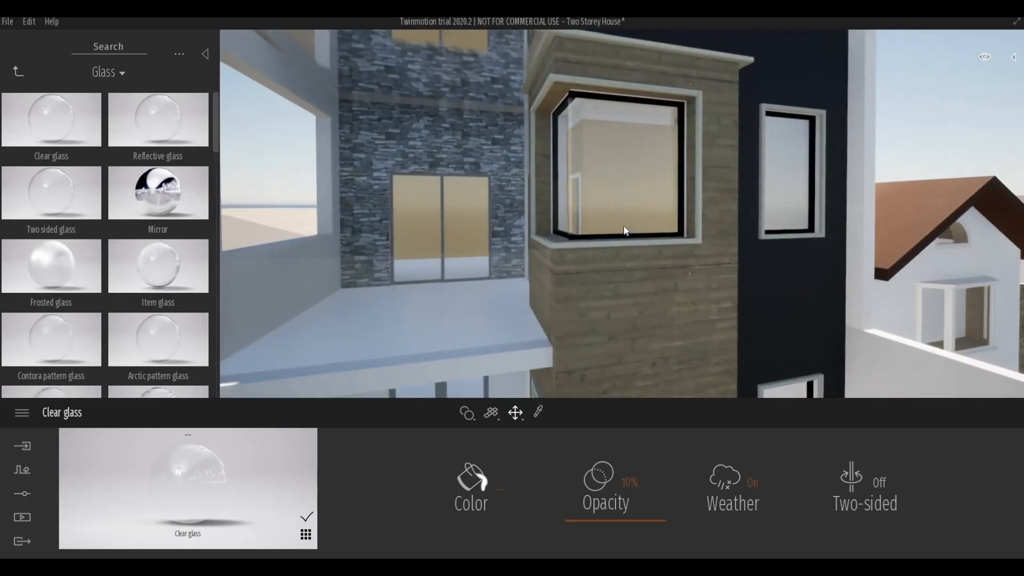
Browse the material library's categories and save the project.
{"action": "left_click", "coordinate": [19, 71]}
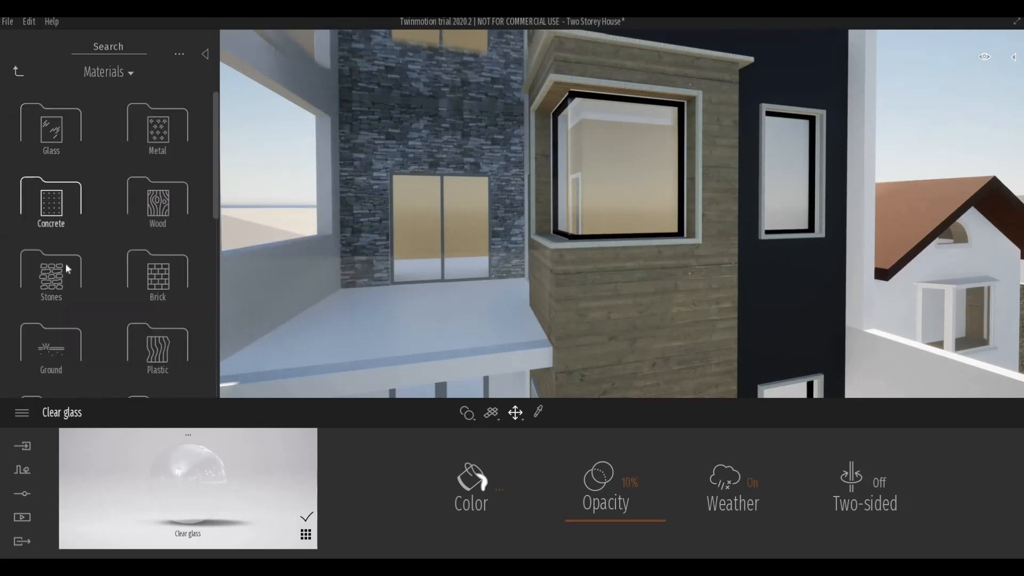
{"action": "scroll", "coordinate": [65, 265], "scroll_direction": "down", "scroll_amount": 2}
{"action": "scroll", "coordinate": [67, 273], "scroll_direction": "down", "scroll_amount": 7}
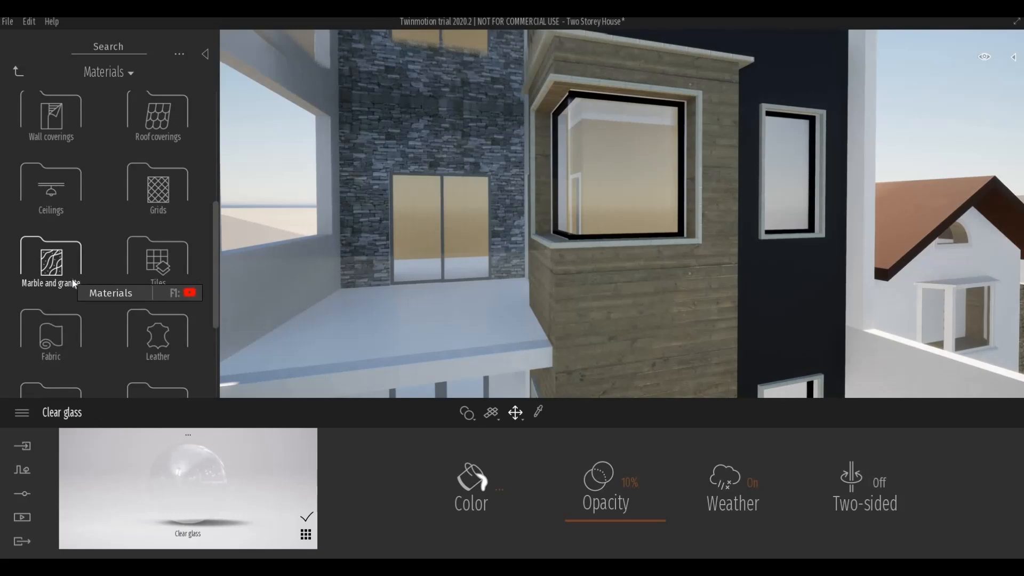
{"action": "scroll", "coordinate": [73, 283], "scroll_direction": "up", "scroll_amount": 4}
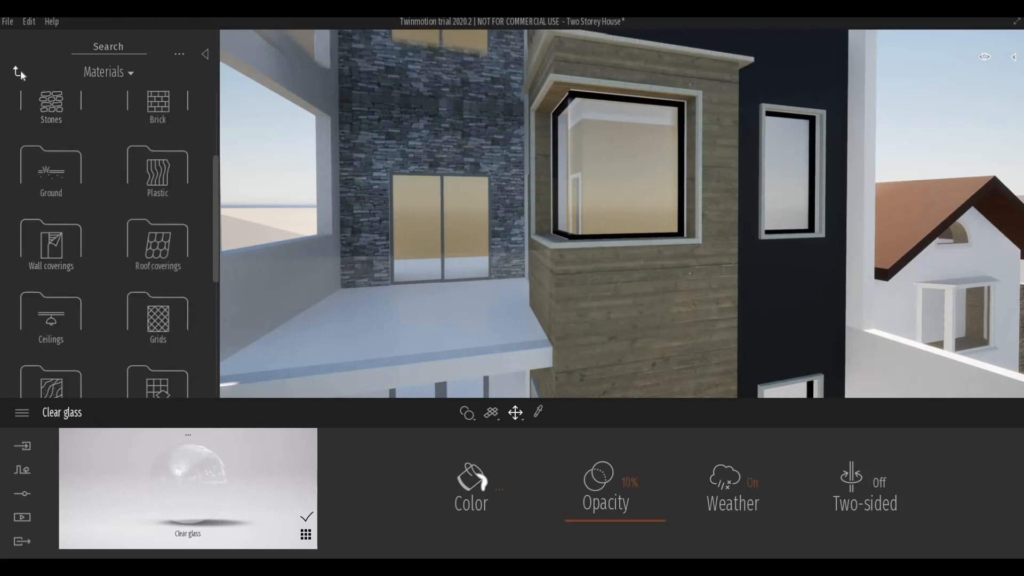
{"action": "key", "text": "ctrl+s"}
Apply the Roughcast coating 03 wall covering to the black posts and low wall of the front fence.
{"action": "scroll", "coordinate": [72, 213], "scroll_direction": "up", "scroll_amount": 5}
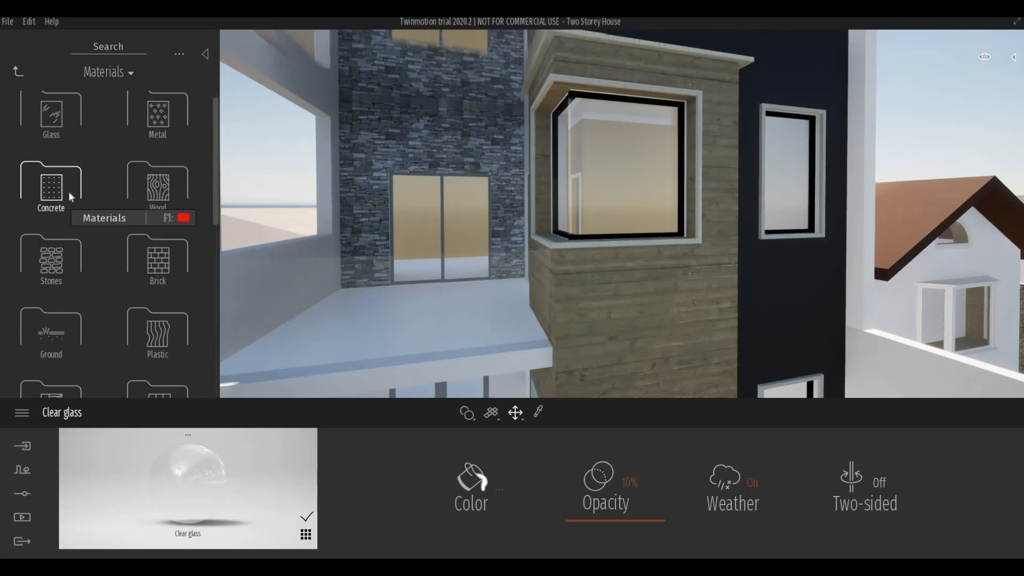
{"action": "left_click", "coordinate": [66, 202]}
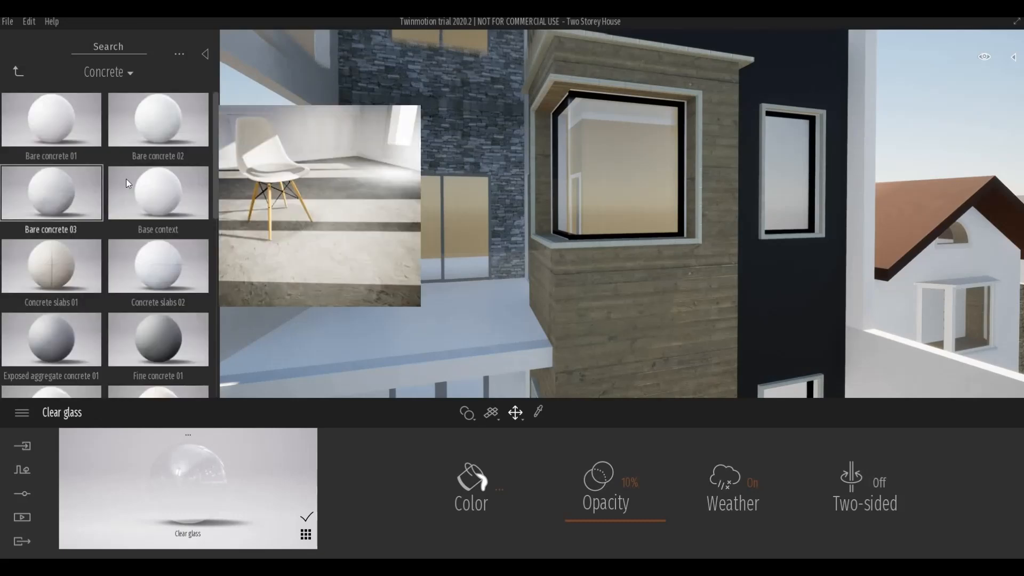
{"action": "left_click", "coordinate": [17, 70]}
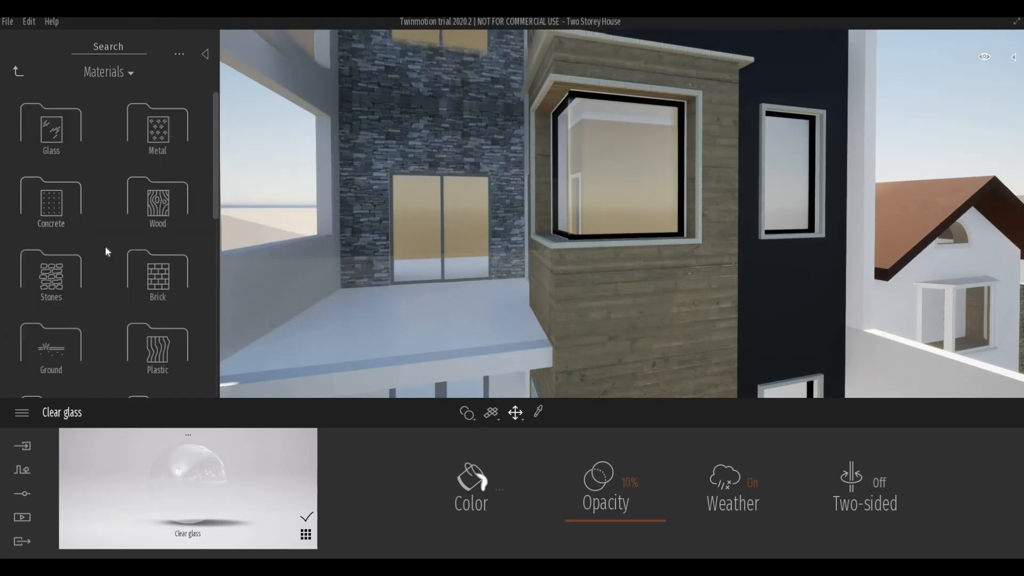
{"action": "scroll", "coordinate": [106, 261], "scroll_direction": "down", "scroll_amount": 3}
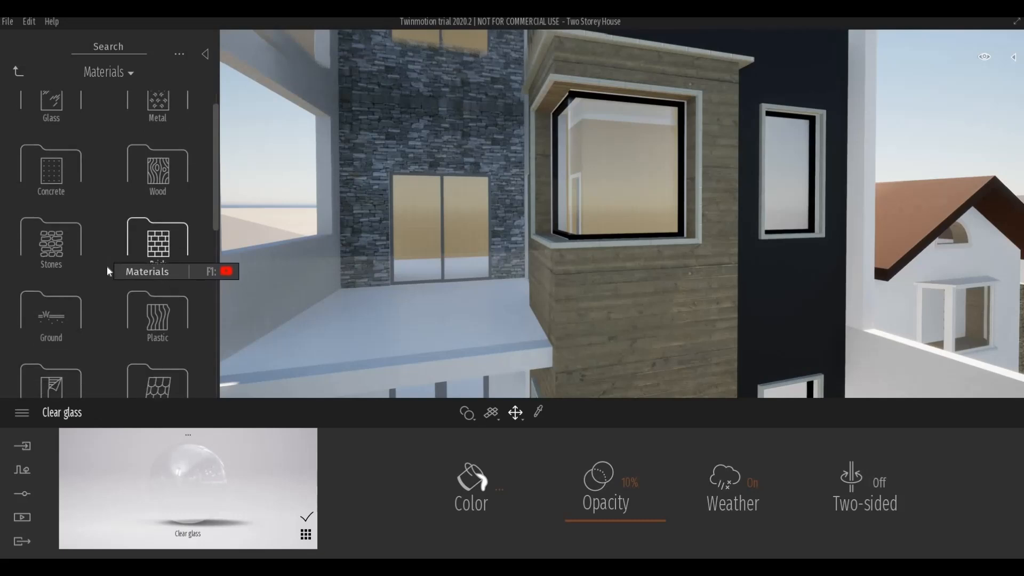
{"action": "left_click", "coordinate": [51, 301]}
{"action": "mouse_move", "coordinate": [148, 264]}
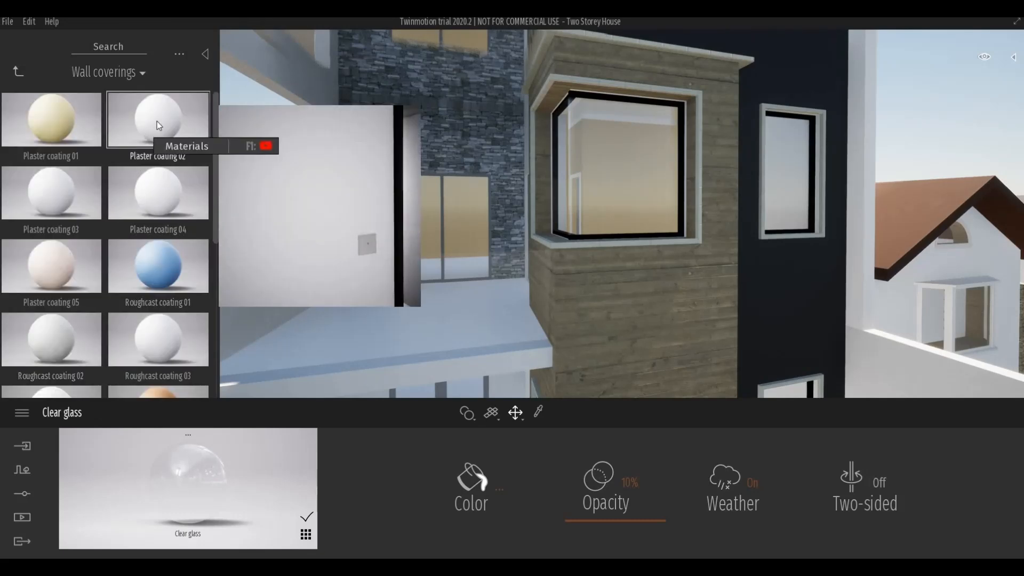
{"action": "scroll", "coordinate": [149, 194], "scroll_direction": "down", "scroll_amount": 2}
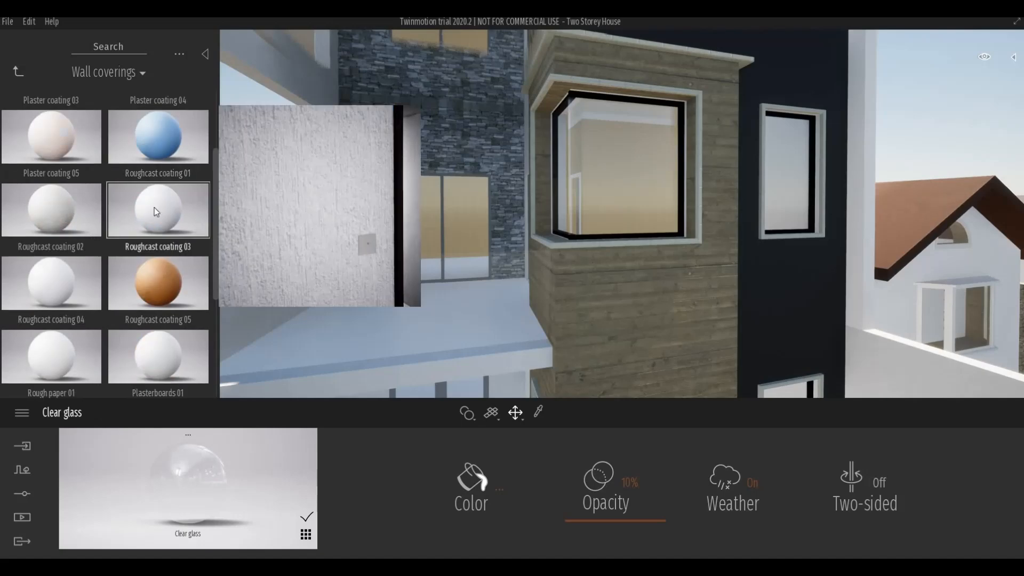
{"action": "scroll", "coordinate": [155, 207], "scroll_direction": "down", "scroll_amount": 1}
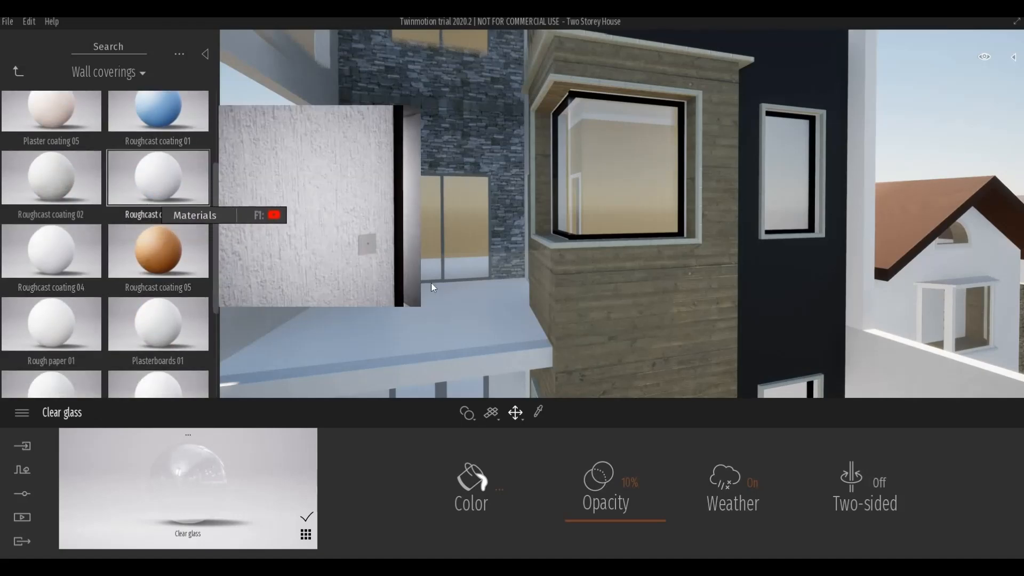
{"action": "scroll", "coordinate": [457, 289], "scroll_direction": "down", "scroll_amount": 5}
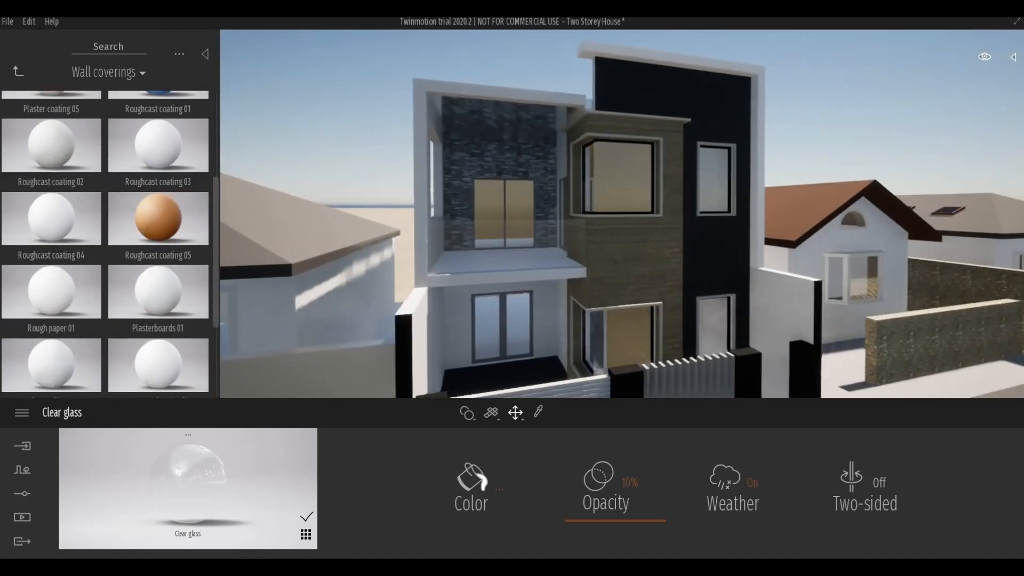
{"action": "middle_click_drag", "start_coordinate": [395, 341], "coordinate": [386, 286]}
{"action": "left_click_drag", "start_coordinate": [165, 161], "coordinate": [585, 240]}
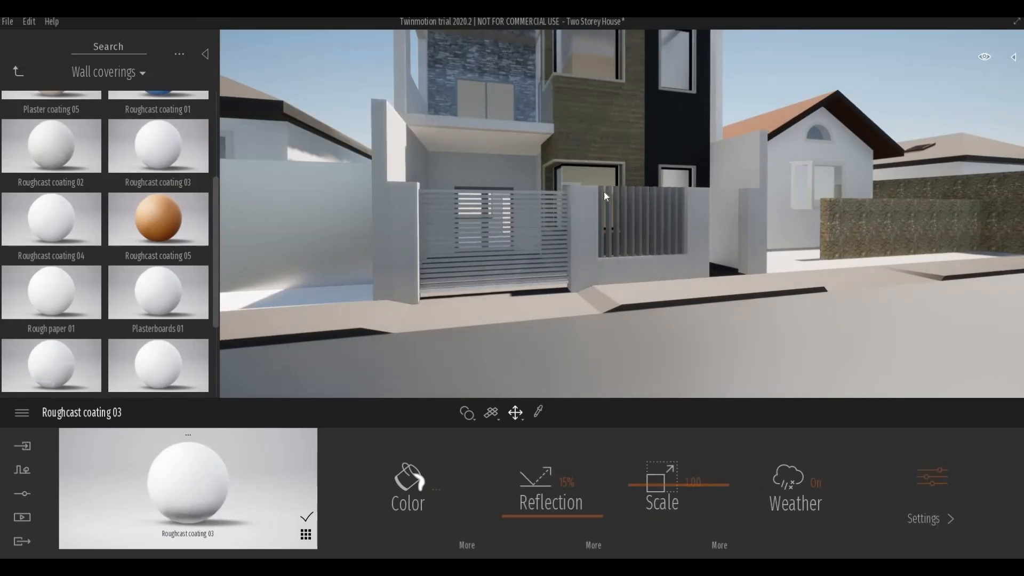
{"action": "scroll", "coordinate": [592, 235], "scroll_direction": "up", "scroll_amount": 5}
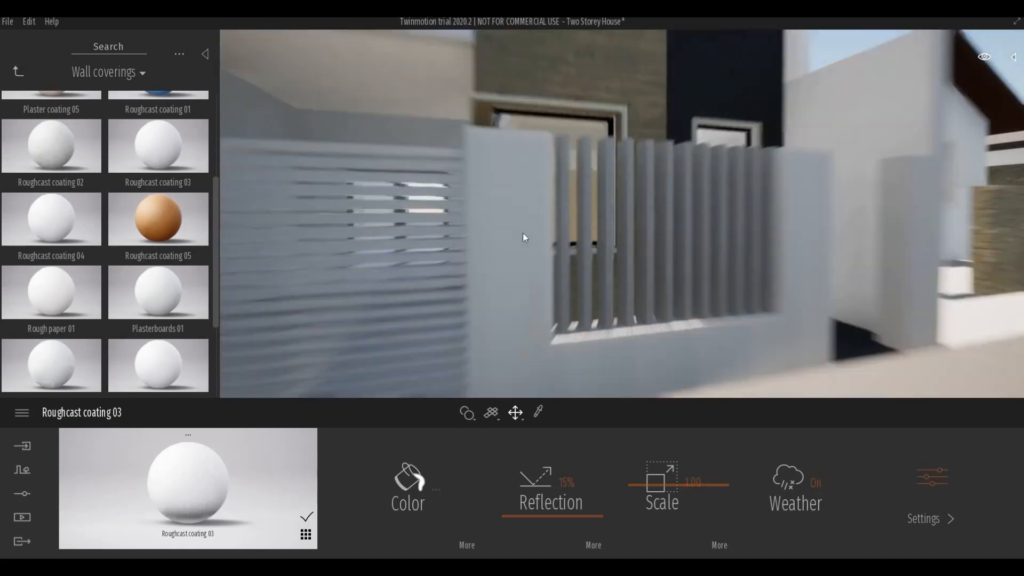
Set the scale of the Roughcast coating 03 material on the front fence to 6.82.
{"action": "scroll", "coordinate": [523, 232], "scroll_direction": "up", "scroll_amount": 5}
{"action": "scroll", "coordinate": [523, 232], "scroll_direction": "down", "scroll_amount": 4}
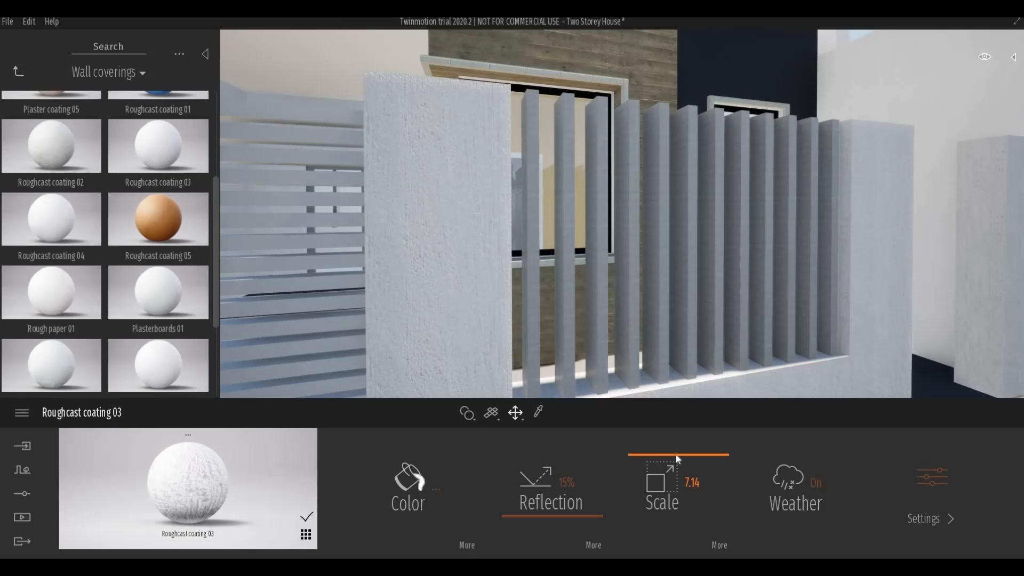
{"action": "scroll", "coordinate": [643, 353], "scroll_direction": "down", "scroll_amount": 6}
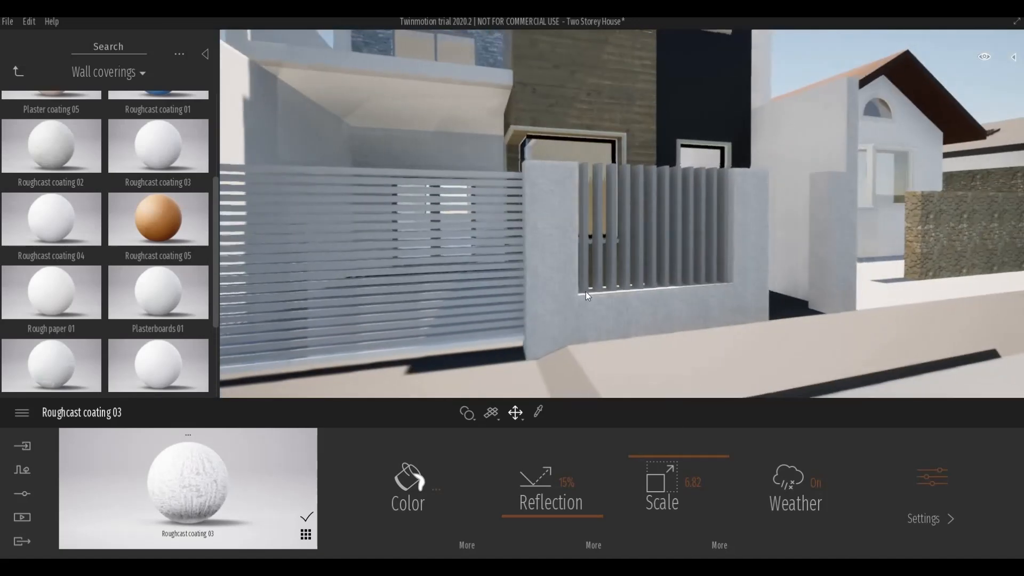
{"action": "scroll", "coordinate": [868, 162], "scroll_direction": "up", "scroll_amount": 5}
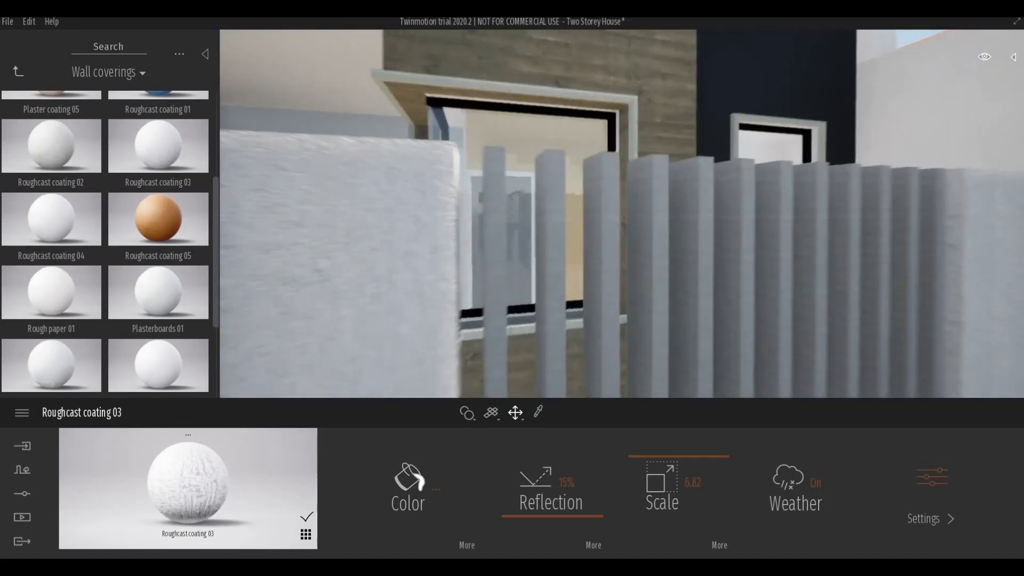
{"action": "middle_click_drag", "start_coordinate": [868, 162], "coordinate": [925, 178]}
{"action": "scroll", "coordinate": [915, 172], "scroll_direction": "up", "scroll_amount": 4}
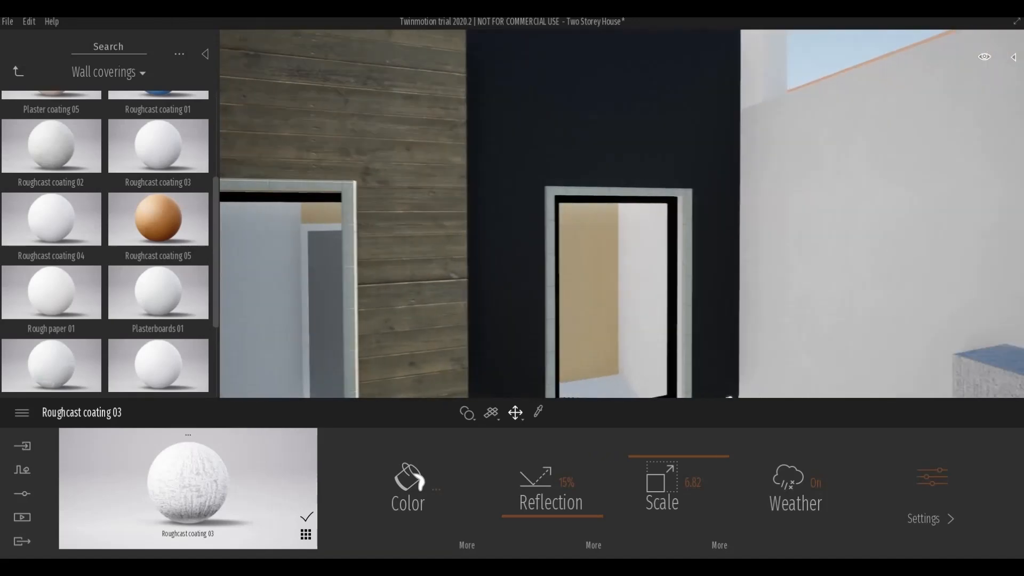
{"action": "scroll", "coordinate": [915, 173], "scroll_direction": "down", "scroll_amount": 4}
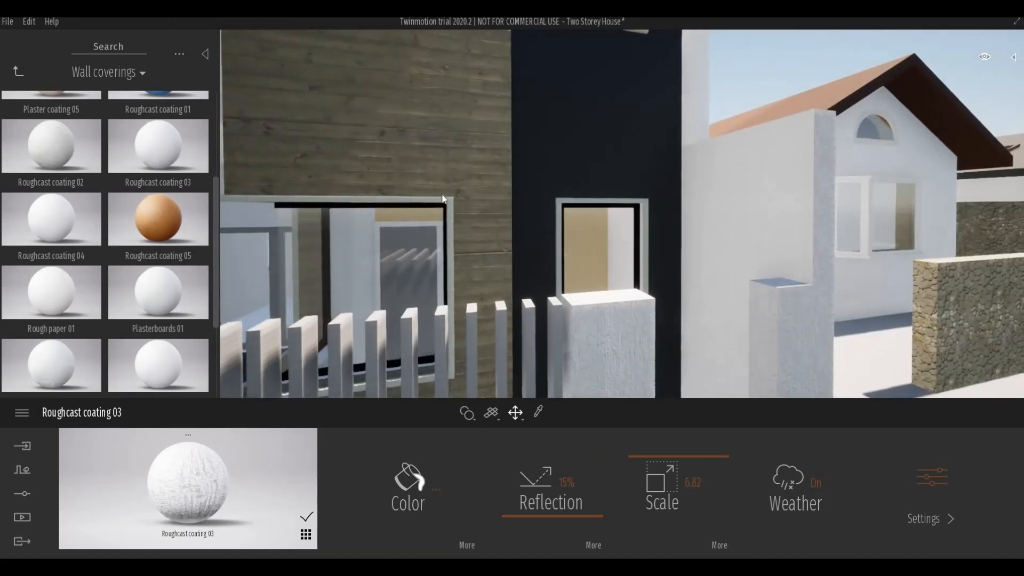
Apply the Roughcast coating 03 wall covering to the plain walls beside the front fence.
{"action": "left_click_drag", "start_coordinate": [183, 155], "coordinate": [626, 313]}
{"action": "left_click_drag", "start_coordinate": [523, 370], "coordinate": [773, 230]}
{"action": "scroll", "coordinate": [602, 246], "scroll_direction": "down", "scroll_amount": 5}
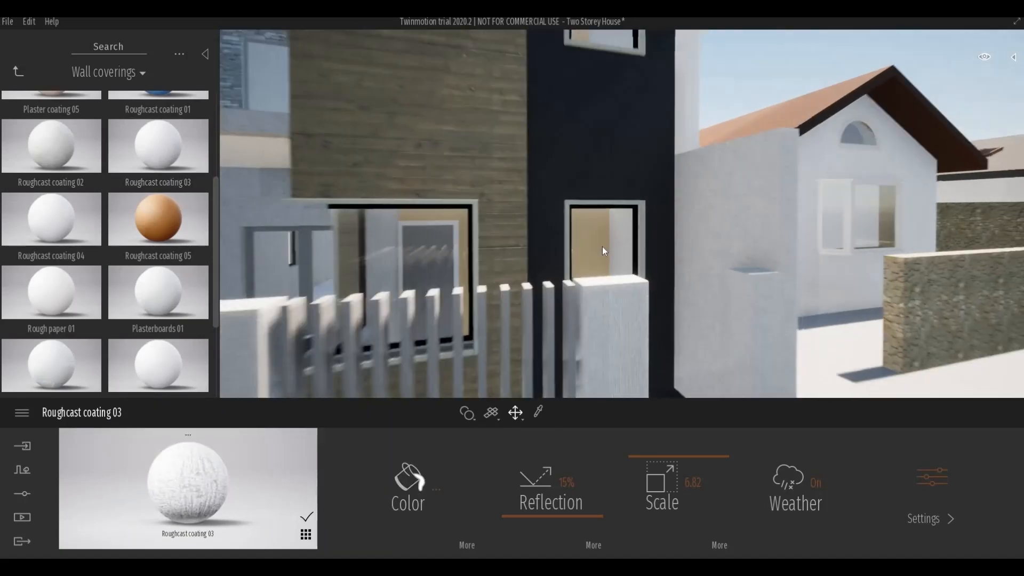
{"action": "right_click_drag", "start_coordinate": [603, 246], "coordinate": [502, 252]}
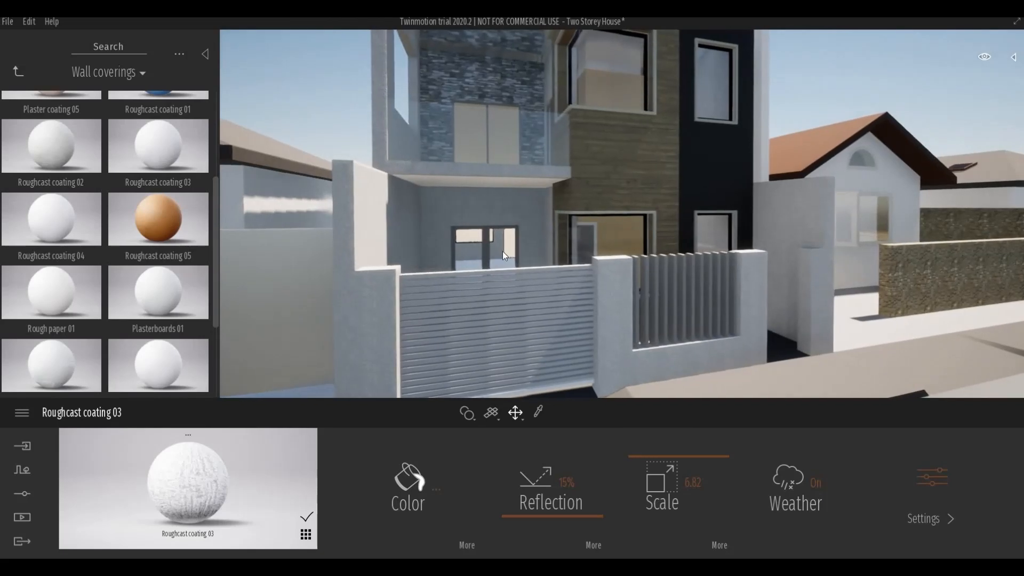
Examine the roughcast texture on the house's side walls, balcony slab and front posts.
{"action": "mouse_move", "coordinate": [158, 274]}
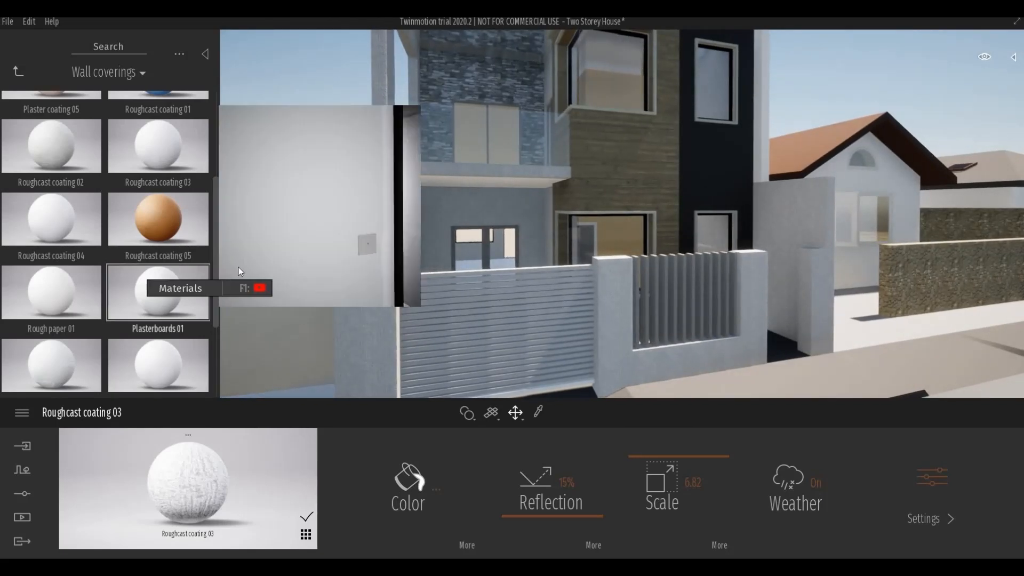
{"action": "middle_click_drag", "start_coordinate": [309, 127], "coordinate": [379, 237]}
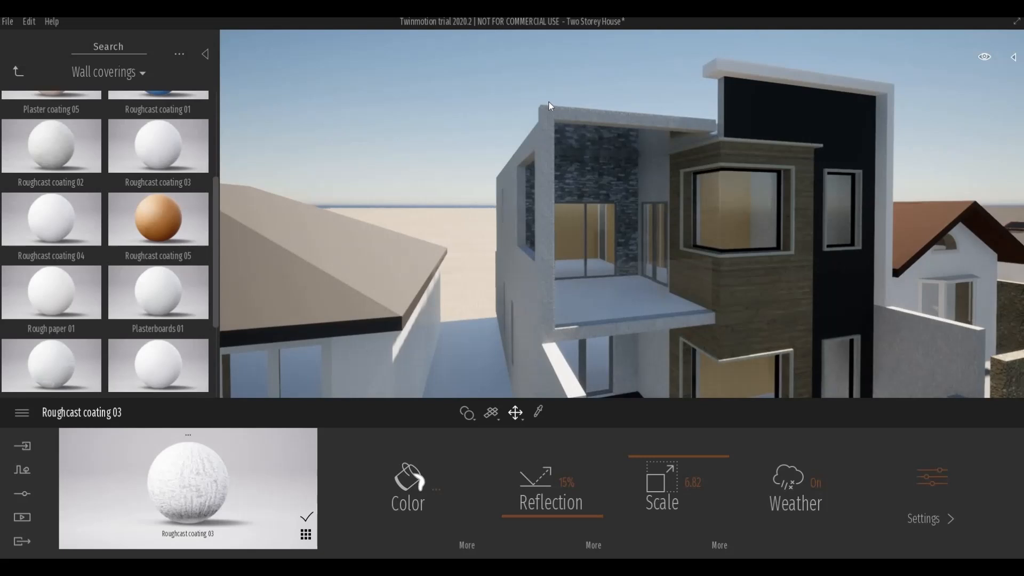
{"action": "scroll", "coordinate": [548, 101], "scroll_direction": "up", "scroll_amount": 4}
{"action": "scroll", "coordinate": [548, 101], "scroll_direction": "down", "scroll_amount": 4}
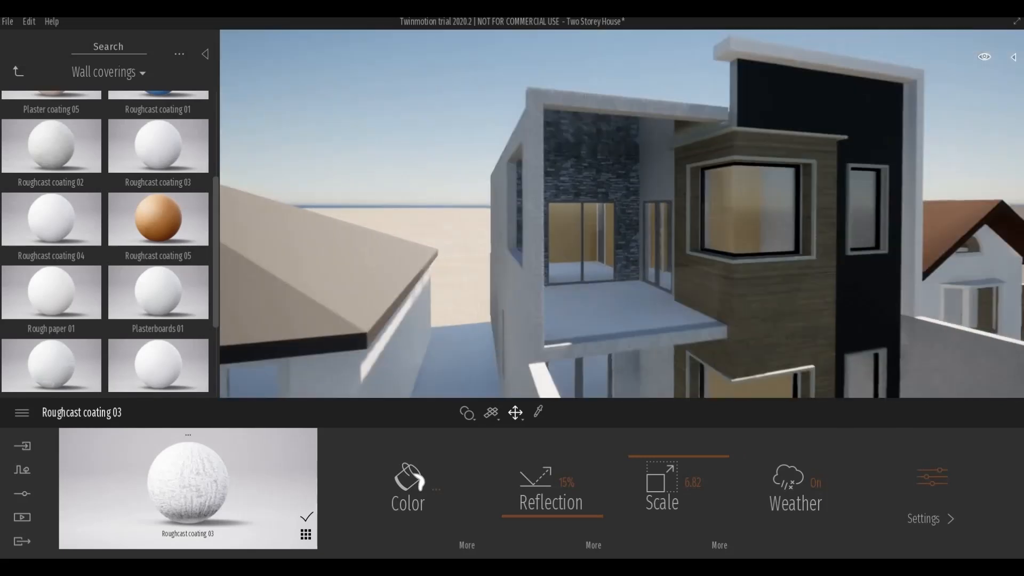
{"action": "middle_click_drag", "start_coordinate": [547, 101], "coordinate": [447, 191]}
{"action": "scroll", "coordinate": [549, 106], "scroll_direction": "up", "scroll_amount": 5}
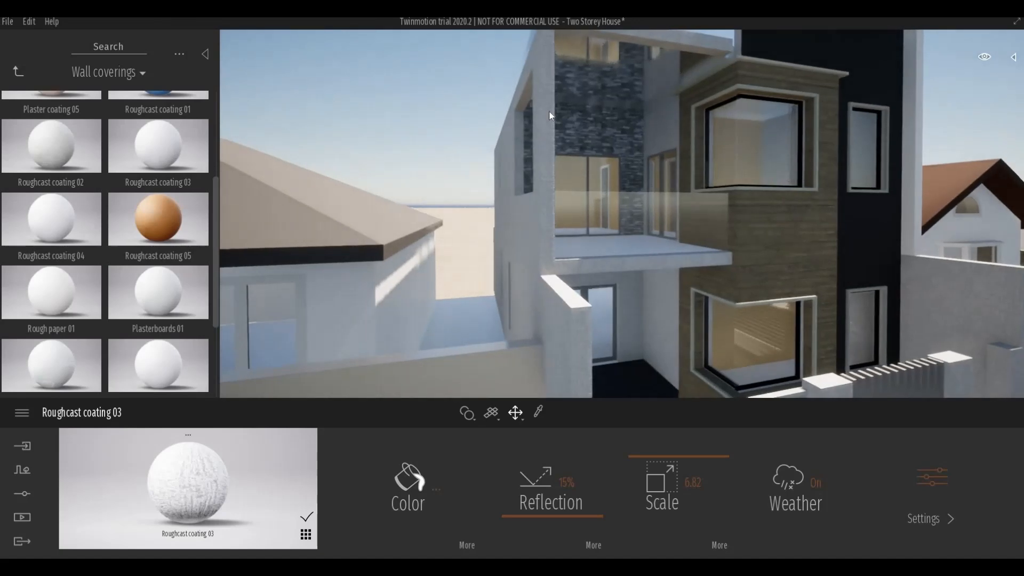
{"action": "middle_click_drag", "start_coordinate": [549, 110], "coordinate": [503, 105], "text": "shift"}
{"action": "scroll", "coordinate": [502, 104], "scroll_direction": "up", "scroll_amount": 2}
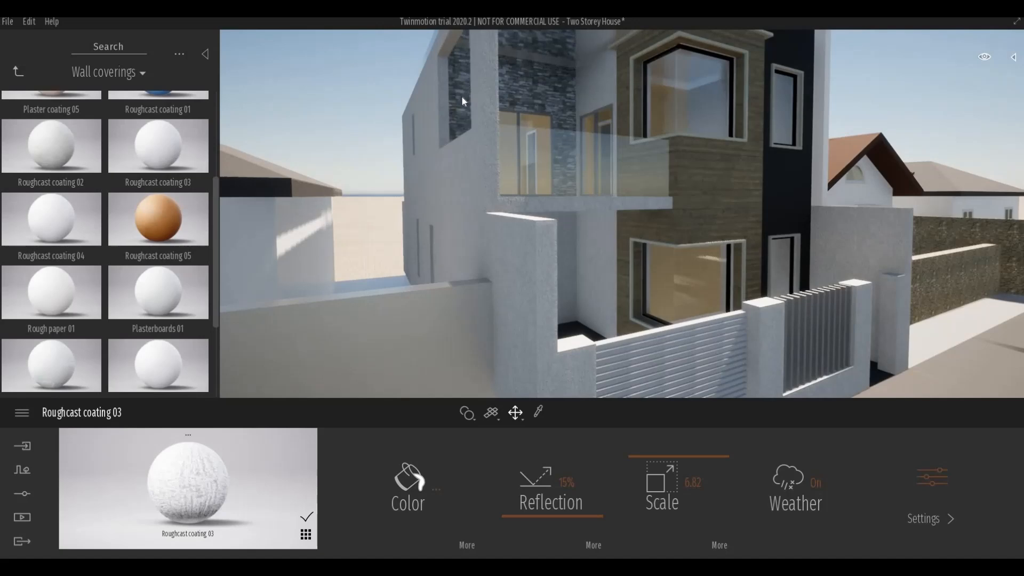
{"action": "scroll", "coordinate": [463, 96], "scroll_direction": "up", "scroll_amount": 3}
{"action": "scroll", "coordinate": [462, 101], "scroll_direction": "down", "scroll_amount": 4}
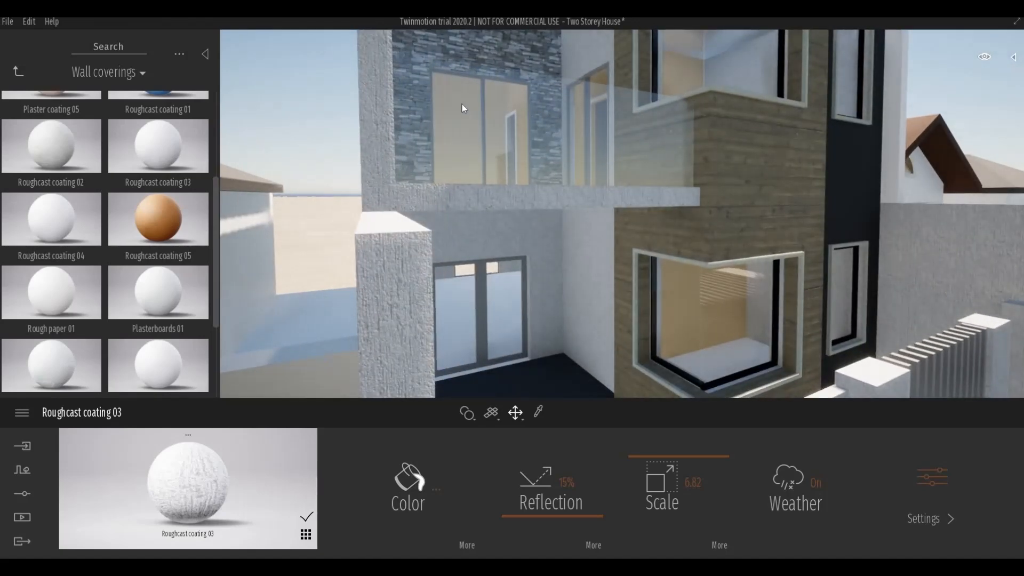
{"action": "middle_click_drag", "start_coordinate": [527, 127], "coordinate": [530, 144]}
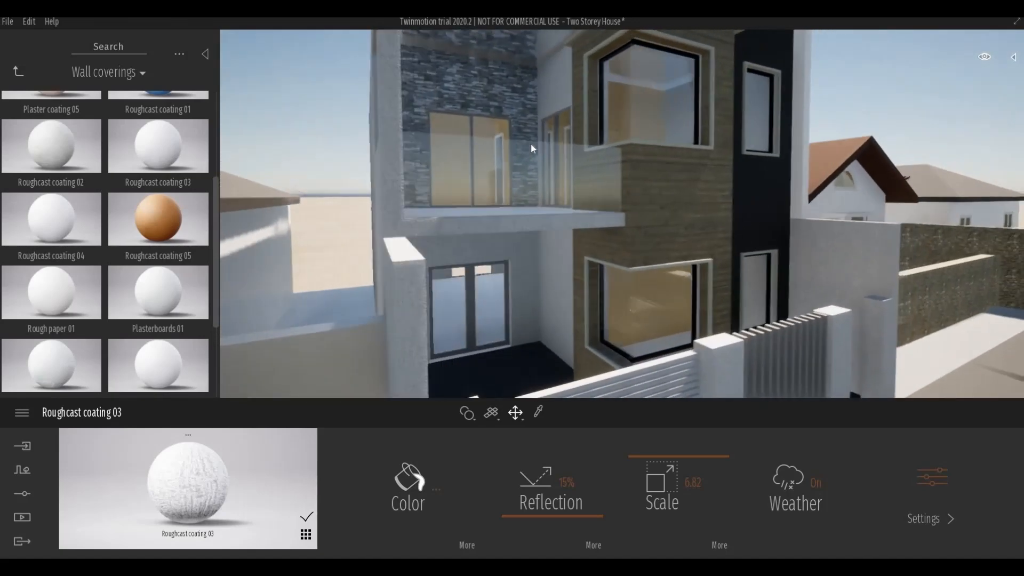
Apply the Roughcast coating 03 wall covering to the flat roof surface above the balcony.
{"action": "middle_click_drag", "start_coordinate": [534, 86], "coordinate": [465, 344]}
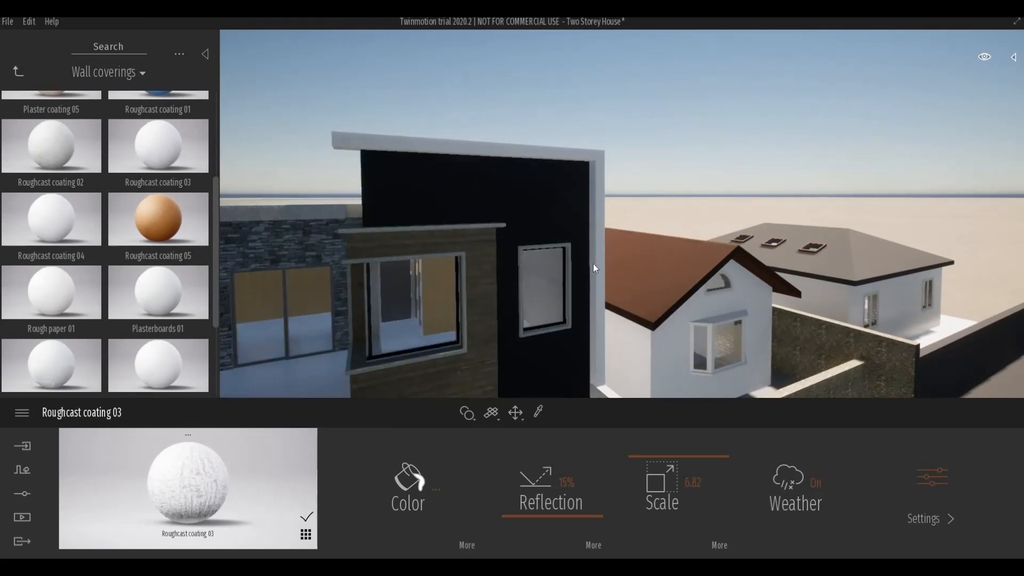
{"action": "middle_click_drag", "start_coordinate": [406, 214], "coordinate": [554, 270]}
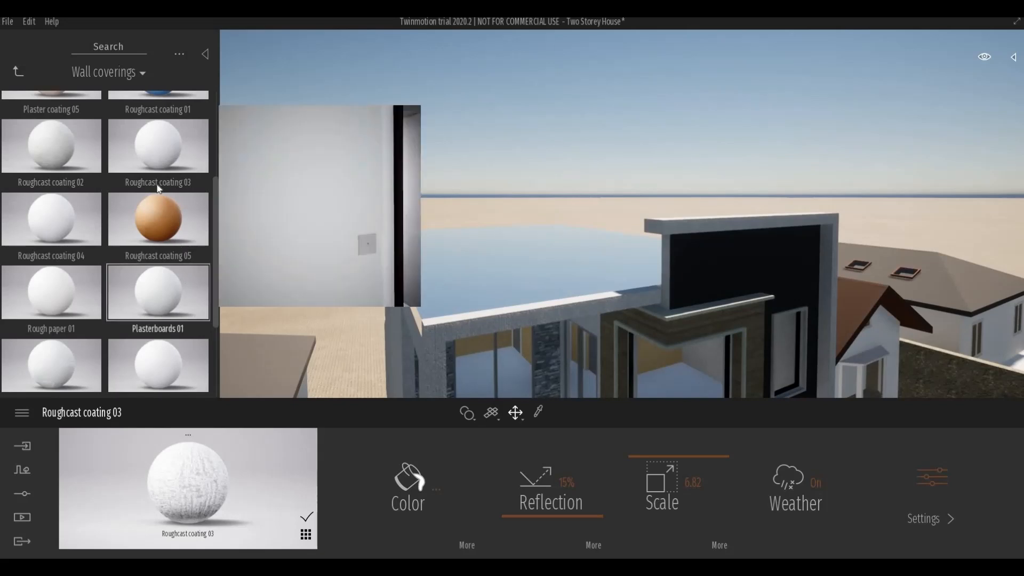
{"action": "left_click_drag", "start_coordinate": [173, 150], "coordinate": [429, 293]}
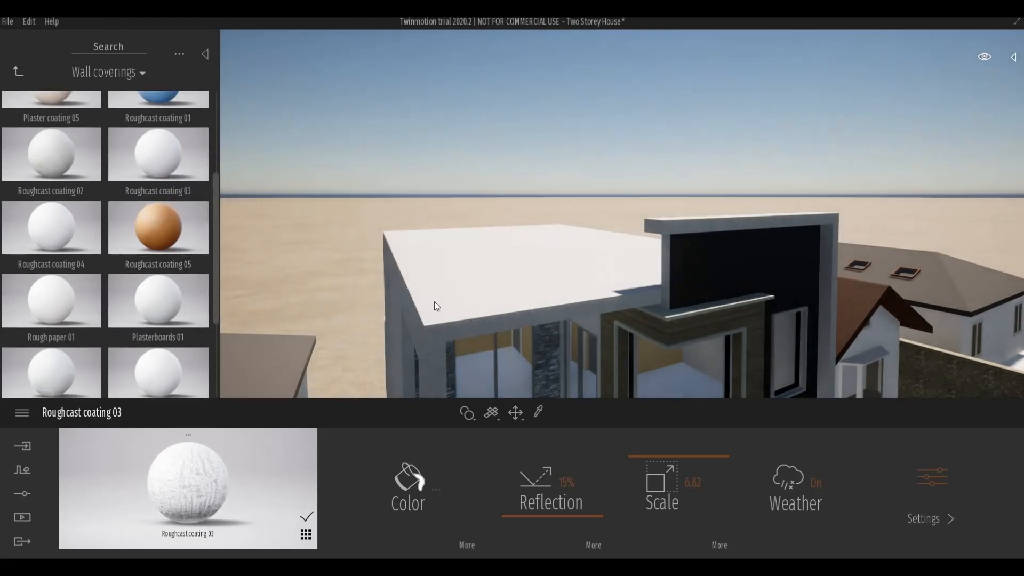
Examine the finishes of the balcony, bay windows and front gate from above and from street level.
{"action": "middle_click_drag", "start_coordinate": [434, 302], "coordinate": [557, 80]}
{"action": "middle_click_drag", "start_coordinate": [434, 347], "coordinate": [276, 224]}
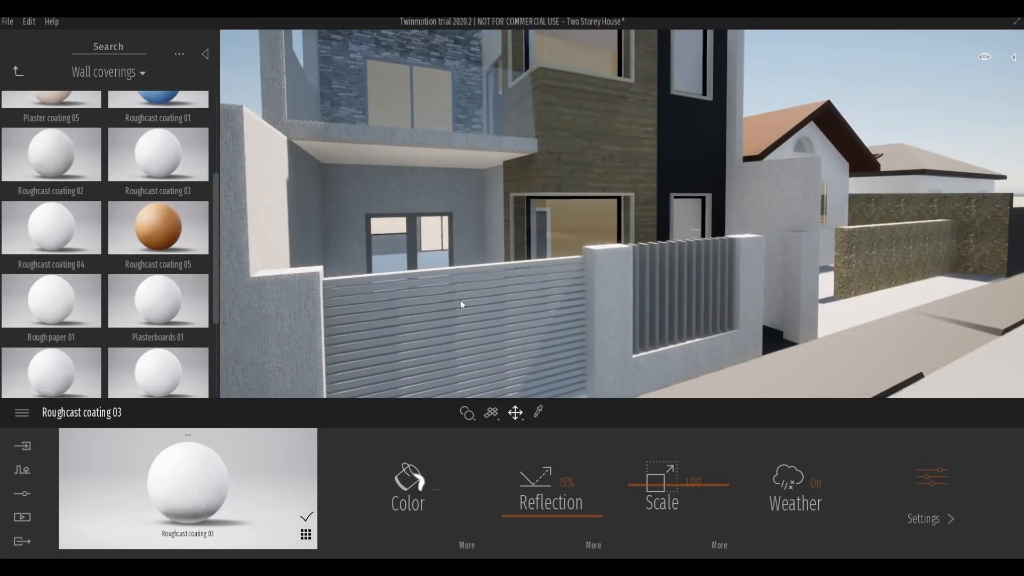
{"action": "middle_click_drag", "start_coordinate": [272, 221], "coordinate": [292, 341]}
{"action": "key", "text": "q"}
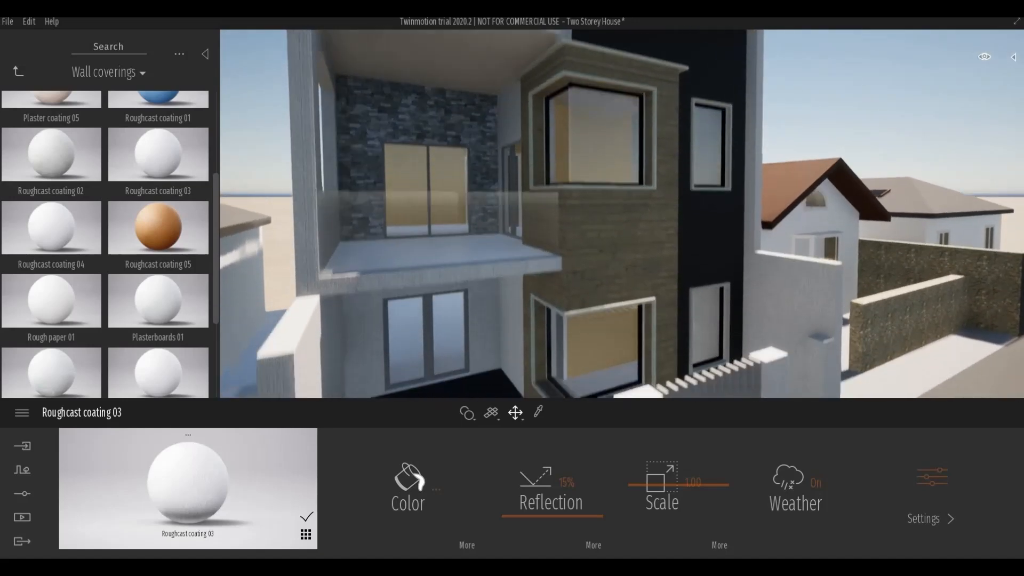
{"action": "middle_click_drag", "start_coordinate": [460, 300], "coordinate": [509, 370]}
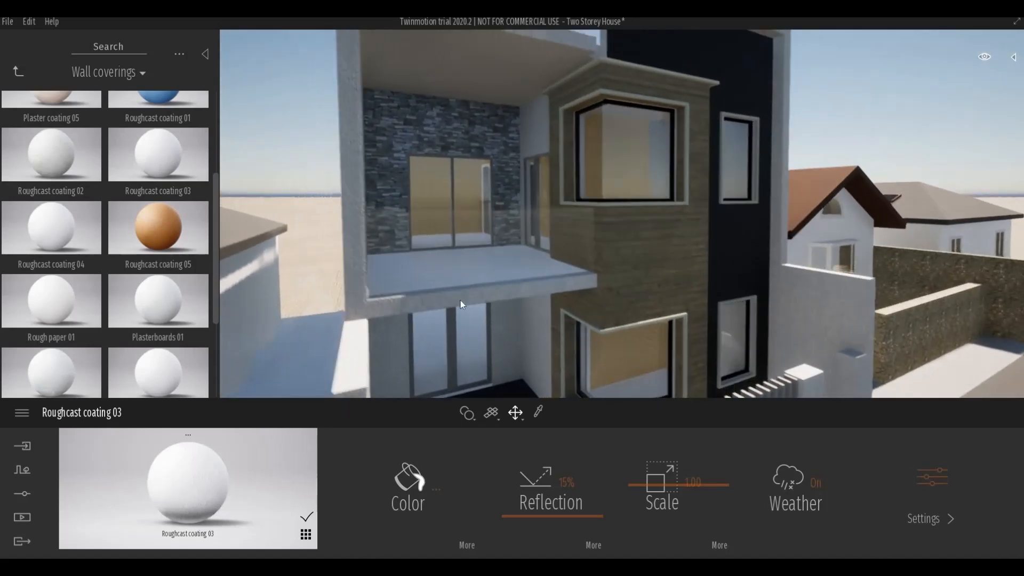
{"action": "left_click_drag", "start_coordinate": [163, 262], "coordinate": [477, 325]}
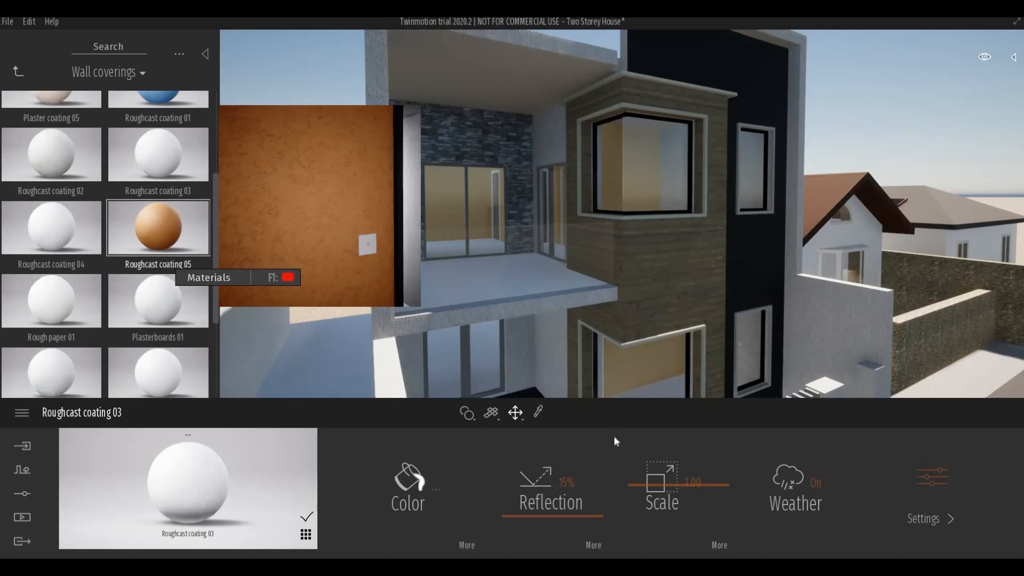
{"action": "middle_click_drag", "start_coordinate": [678, 350], "coordinate": [670, 234]}
{"action": "scroll", "coordinate": [677, 350], "scroll_direction": "down", "scroll_amount": 4}
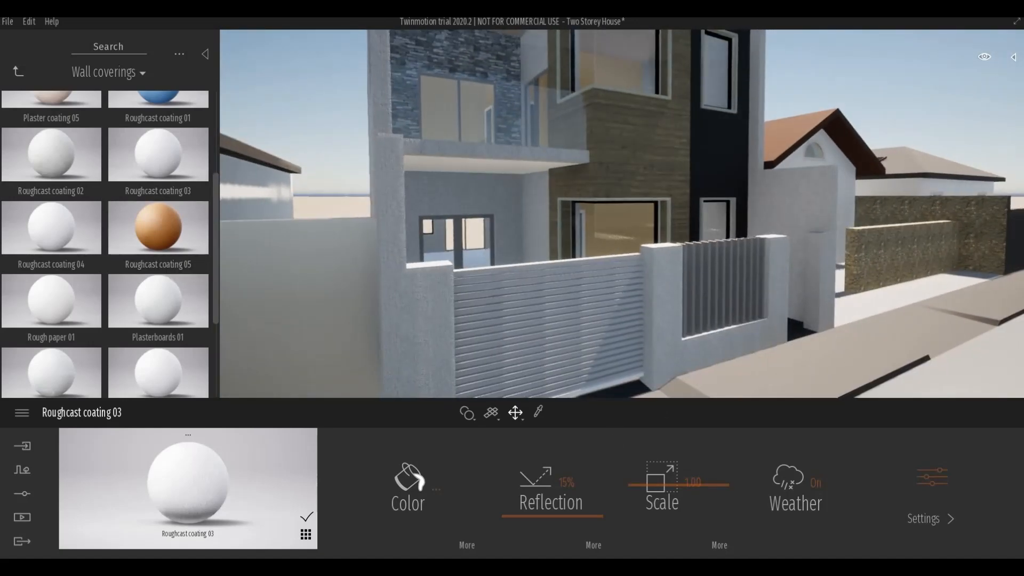
Apply the Matte painted wall covering to the trim around the facade windows.
{"action": "middle_click_drag", "start_coordinate": [677, 350], "coordinate": [648, 288]}
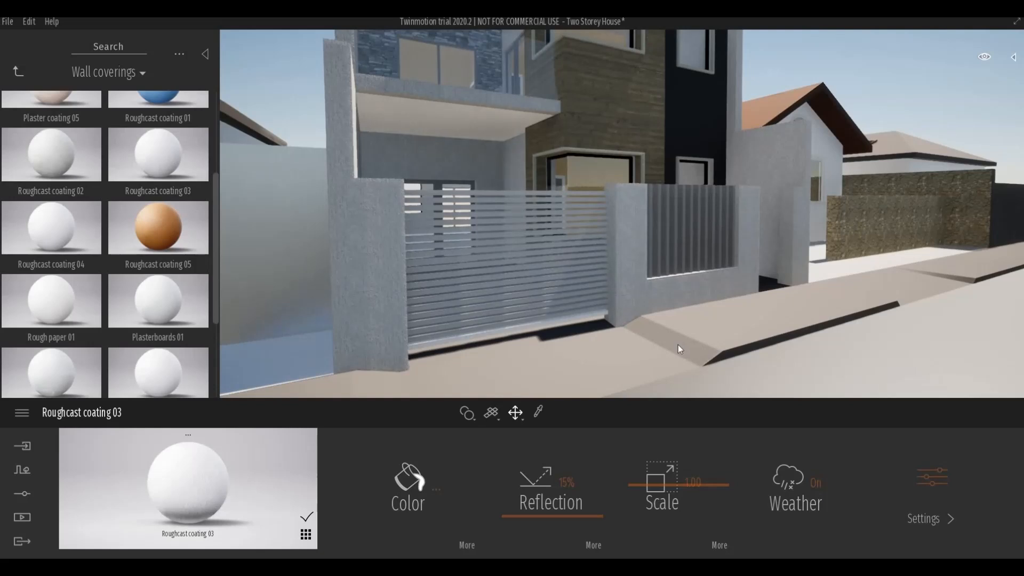
{"action": "scroll", "coordinate": [677, 345], "scroll_direction": "up", "scroll_amount": 3}
{"action": "scroll", "coordinate": [678, 319], "scroll_direction": "down", "scroll_amount": 3}
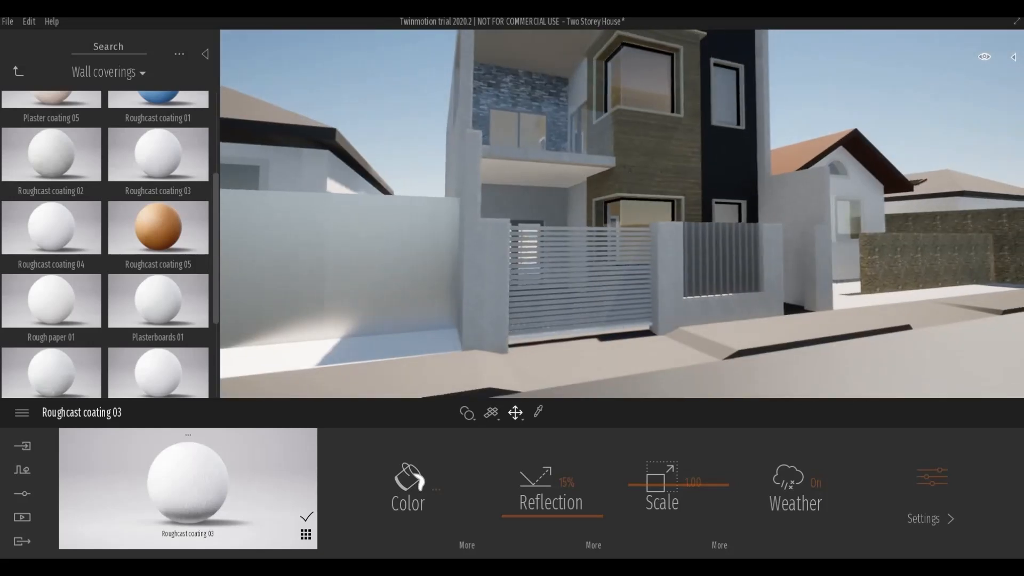
{"action": "middle_click_drag", "start_coordinate": [607, 317], "coordinate": [584, 387]}
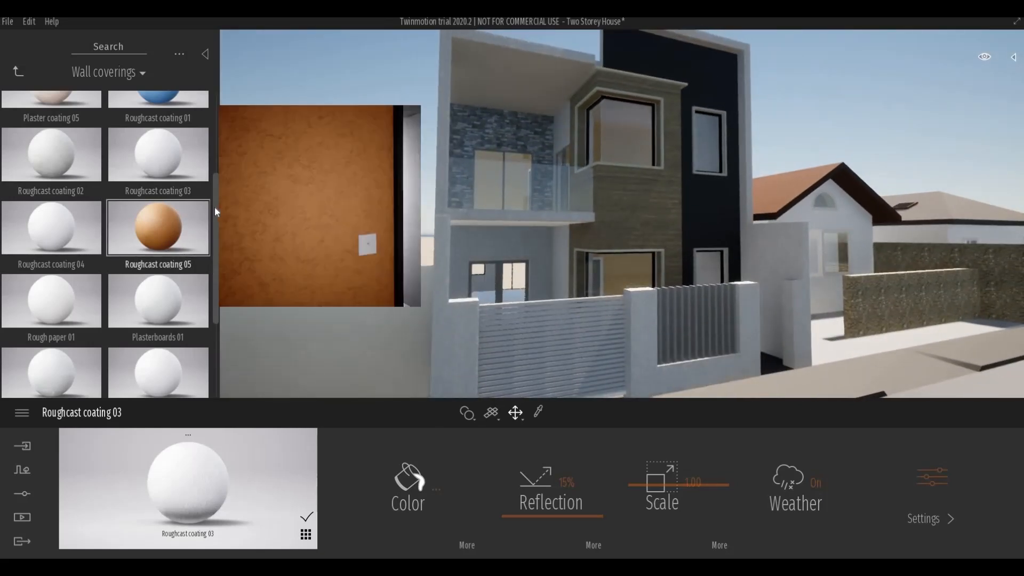
{"action": "scroll", "coordinate": [222, 262], "scroll_direction": "down", "scroll_amount": 2}
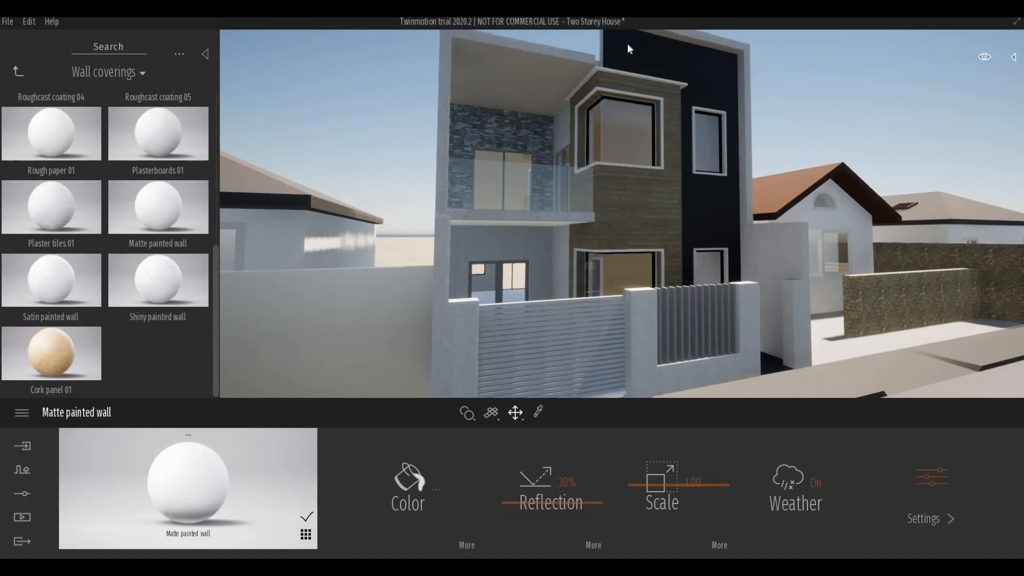
Examine the painted window trim, the ledge above the upper bay window and the balcony walls up close.
{"action": "key", "text": "w"}
{"action": "key", "text": "e"}
{"action": "key", "text": "s"}
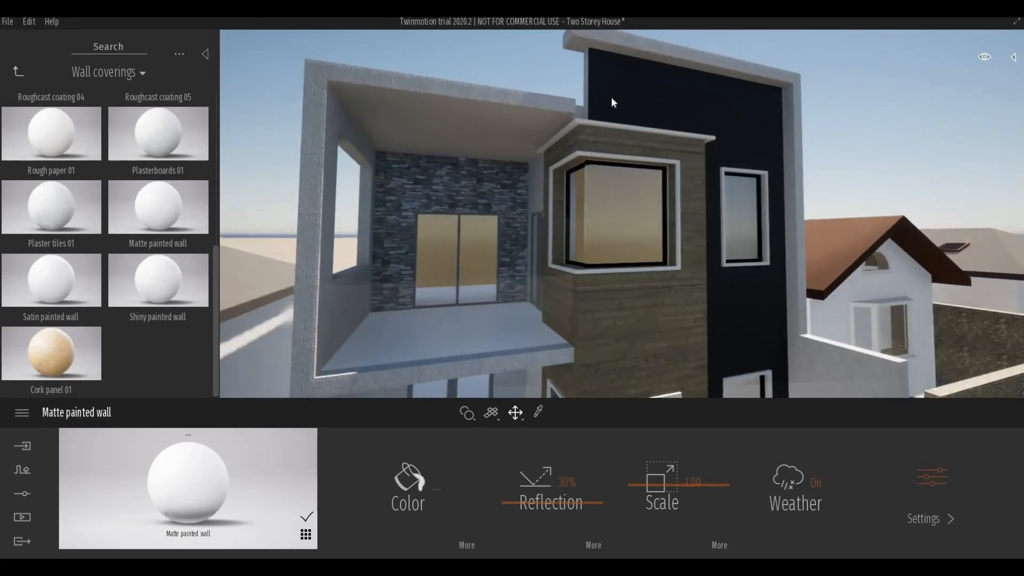
{"action": "key", "text": "e"}
{"action": "key", "text": "w"}
{"action": "scroll", "coordinate": [595, 162], "scroll_direction": "up", "scroll_amount": 3}
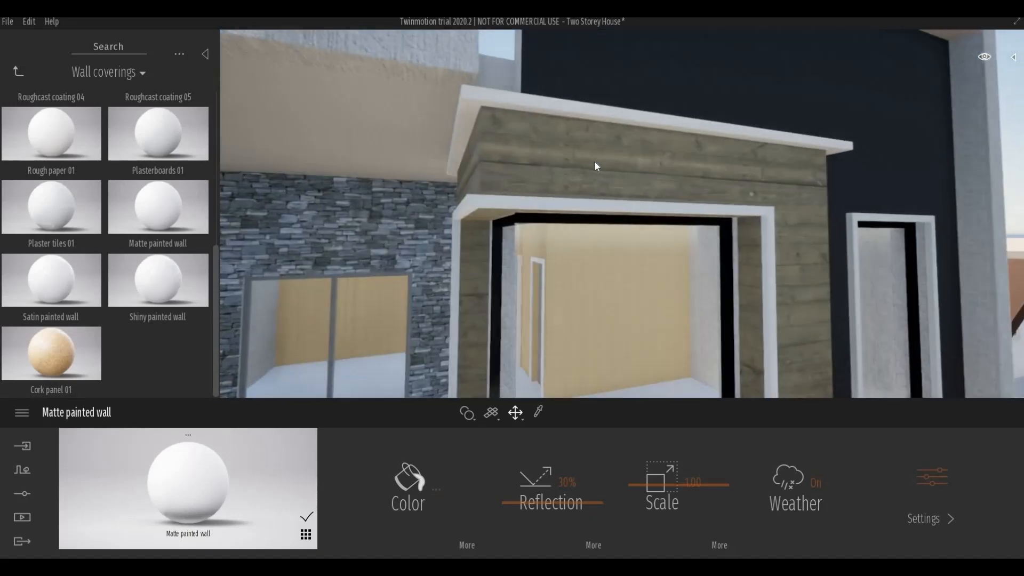
{"action": "scroll", "coordinate": [593, 168], "scroll_direction": "down", "scroll_amount": 5}
{"action": "middle_click_drag", "start_coordinate": [592, 169], "coordinate": [584, 195]}
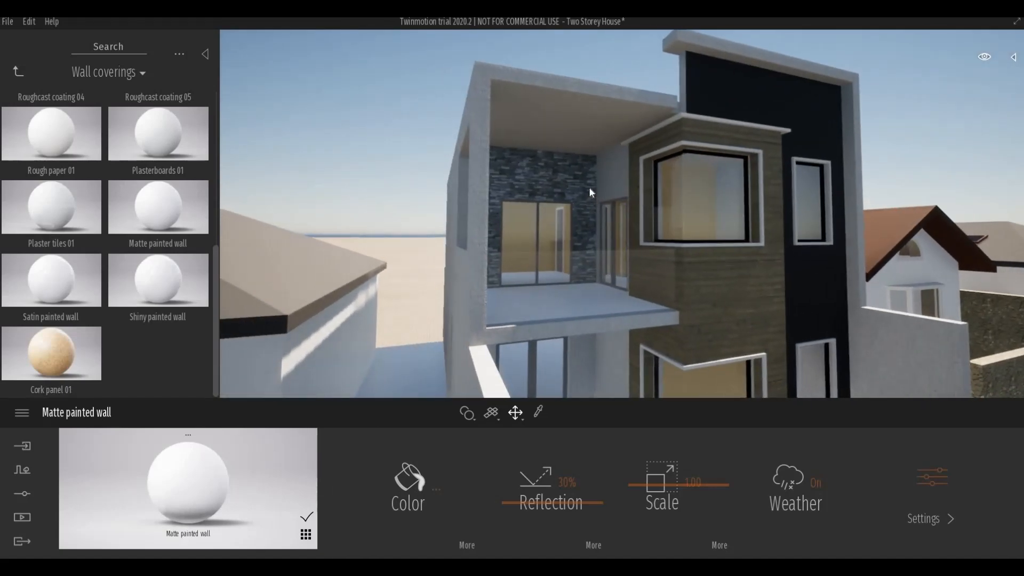
{"action": "scroll", "coordinate": [589, 189], "scroll_direction": "up", "scroll_amount": 6}
{"action": "scroll", "coordinate": [589, 186], "scroll_direction": "down", "scroll_amount": 8}
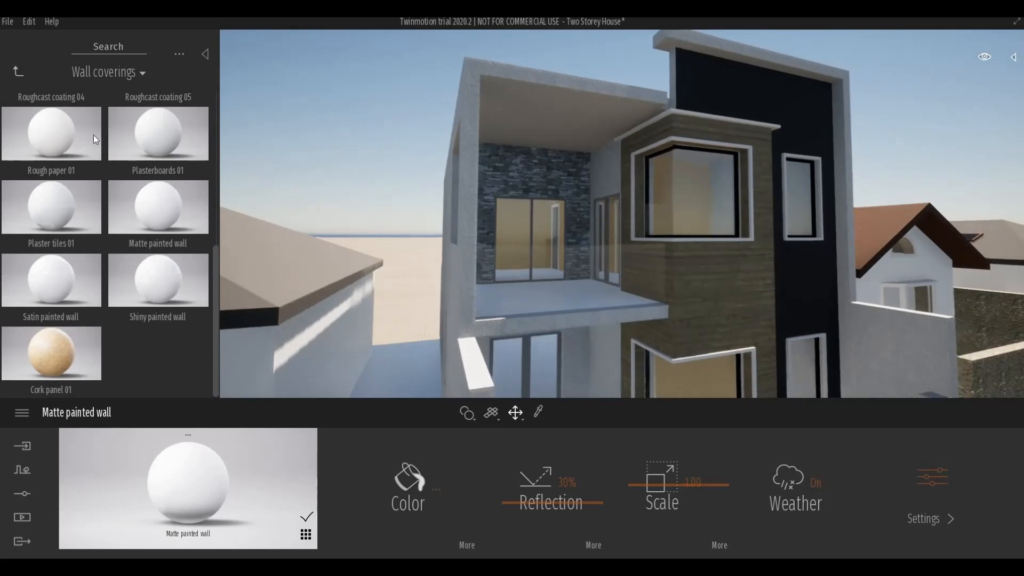
Apply the Roughcast coating 02 wall covering to the balcony's glass railing.
{"action": "mouse_move", "coordinate": [24, 164]}
{"action": "scroll", "coordinate": [24, 165], "scroll_direction": "up", "scroll_amount": 1}
{"action": "scroll", "coordinate": [27, 179], "scroll_direction": "up", "scroll_amount": 2}
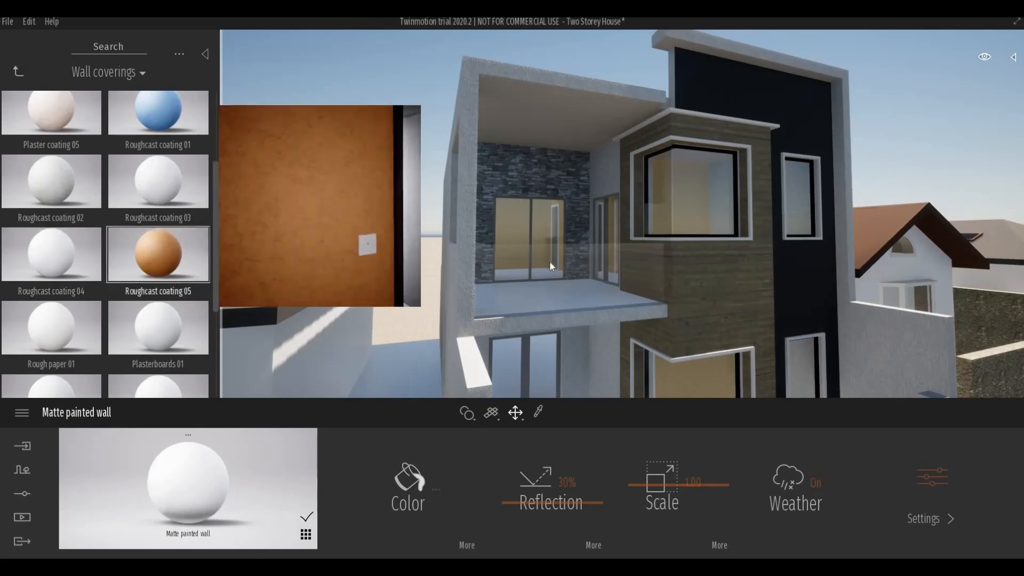
{"action": "right_click_drag", "start_coordinate": [250, 152], "coordinate": [239, 200]}
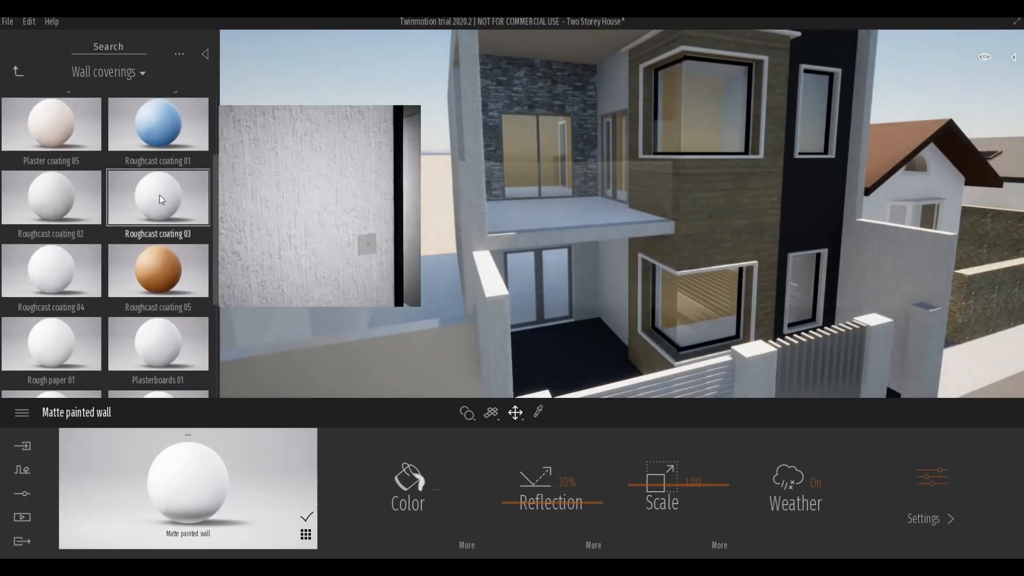
{"action": "scroll", "coordinate": [158, 196], "scroll_direction": "up", "scroll_amount": 3}
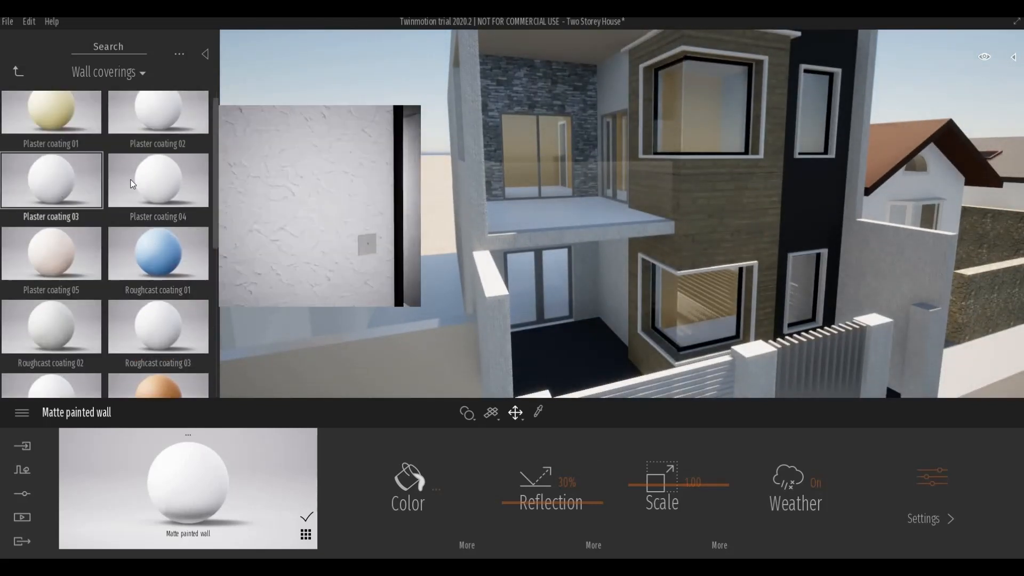
{"action": "scroll", "coordinate": [72, 246], "scroll_direction": "down", "scroll_amount": 1}
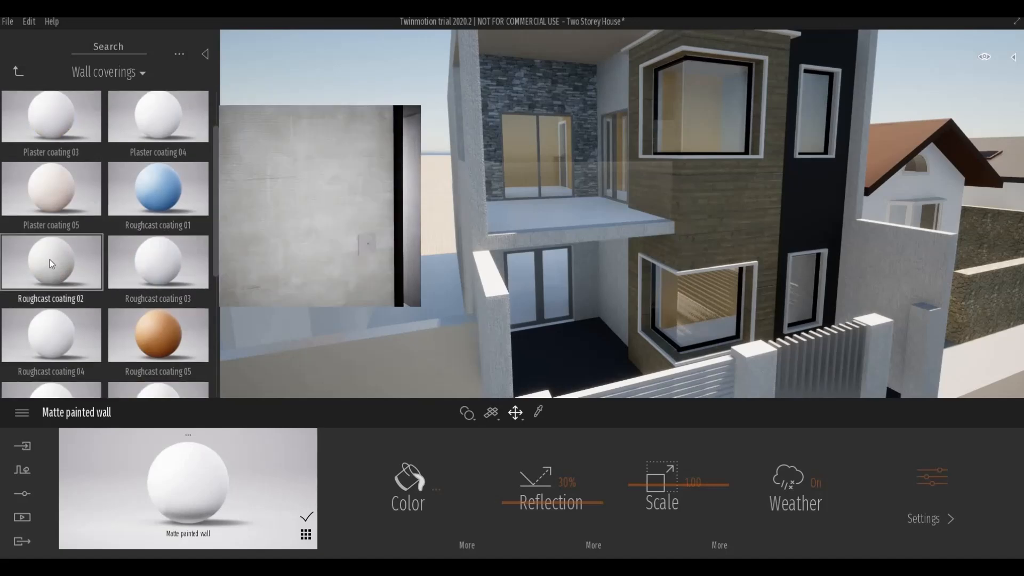
{"action": "left_click_drag", "start_coordinate": [50, 259], "coordinate": [565, 181]}
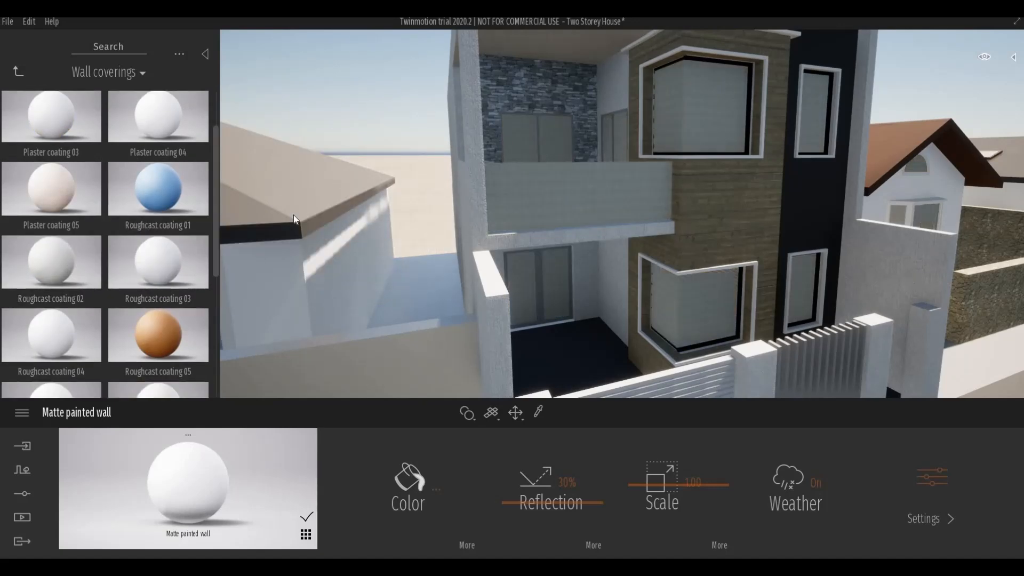
Undo the coating on the balcony's glass railing and apply Roughcast coating 02 to the balcony floor.
{"action": "left_click_drag", "start_coordinate": [121, 261], "coordinate": [149, 256]}
{"action": "scroll", "coordinate": [549, 186], "scroll_direction": "up", "scroll_amount": 4}
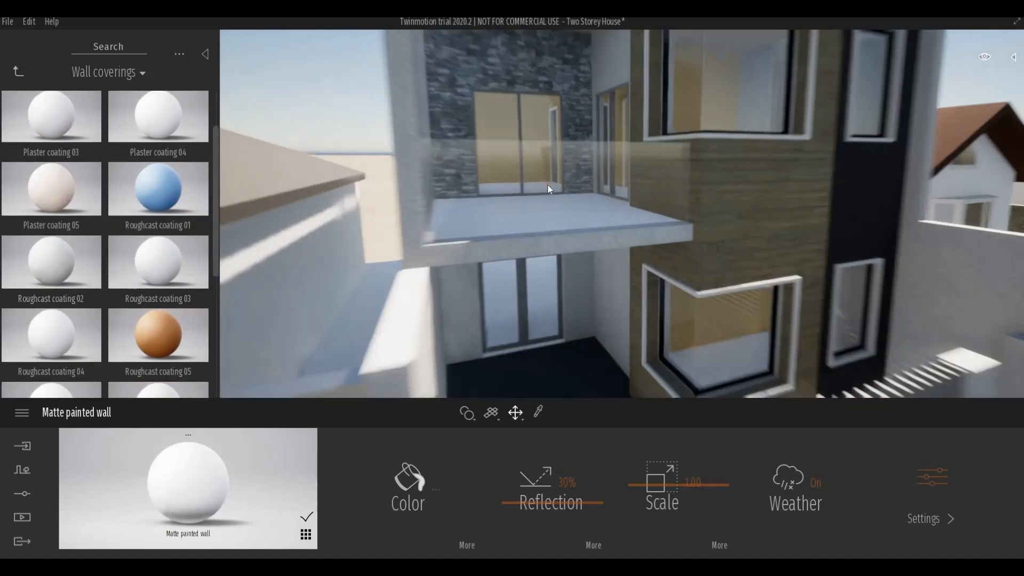
{"action": "scroll", "coordinate": [552, 190], "scroll_direction": "up", "scroll_amount": 5}
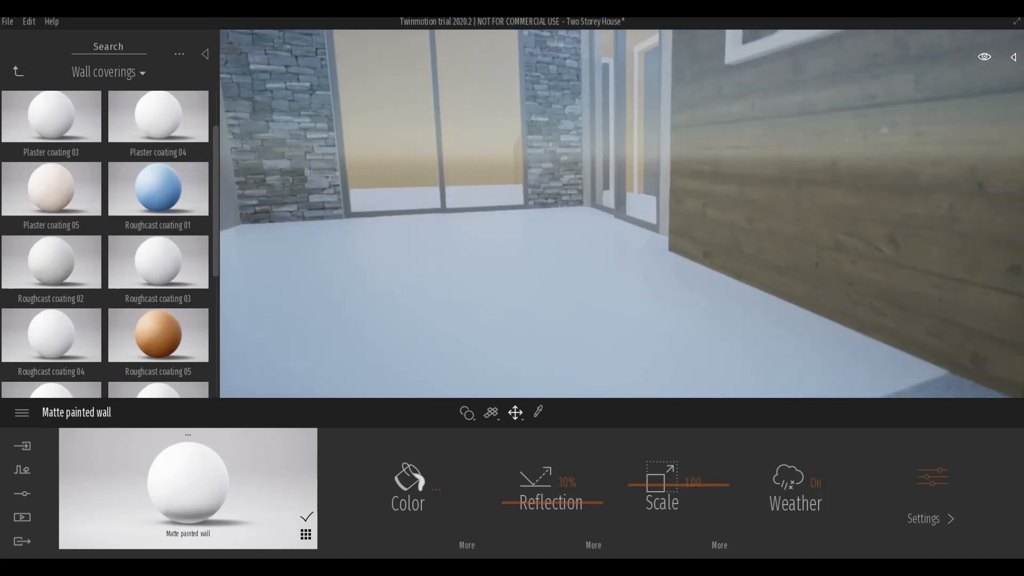
{"action": "scroll", "coordinate": [565, 178], "scroll_direction": "down", "scroll_amount": 5}
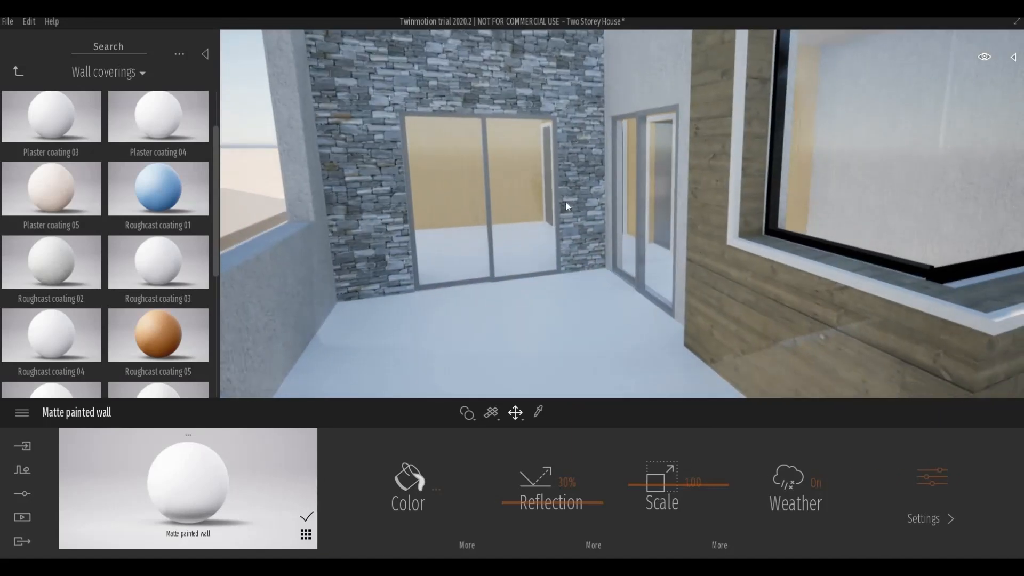
{"action": "left_click_drag", "start_coordinate": [62, 259], "coordinate": [489, 263]}
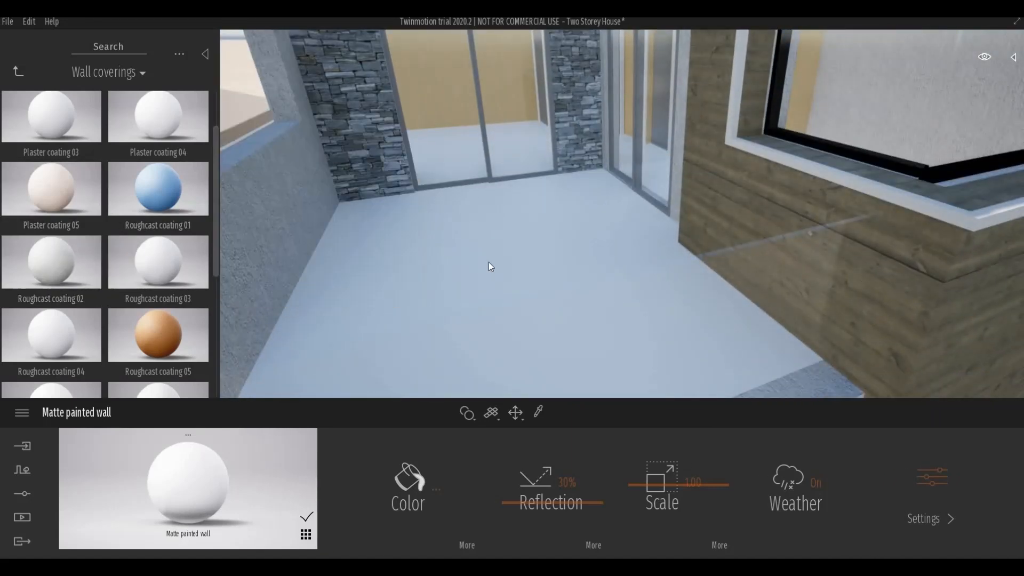
Apply the Roughcast coating 04 wall covering to the neighbouring property's front boundary wall beside the house's gate.
{"action": "right_click_drag", "start_coordinate": [496, 268], "coordinate": [542, 268]}
{"action": "scroll", "coordinate": [465, 374], "scroll_direction": "down", "scroll_amount": 5}
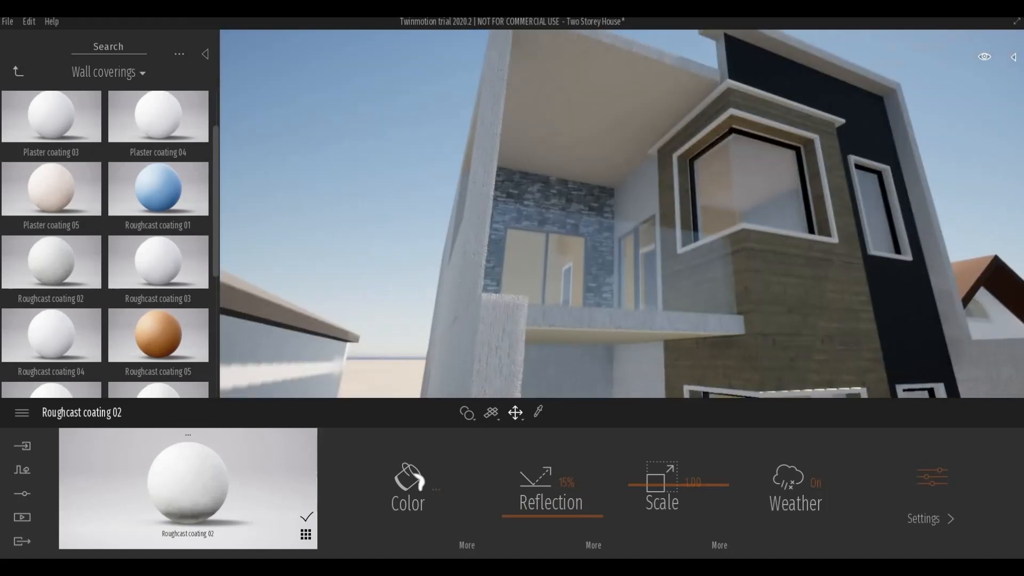
{"action": "scroll", "coordinate": [542, 269], "scroll_direction": "down", "scroll_amount": 3}
{"action": "scroll", "coordinate": [541, 269], "scroll_direction": "down", "scroll_amount": 5}
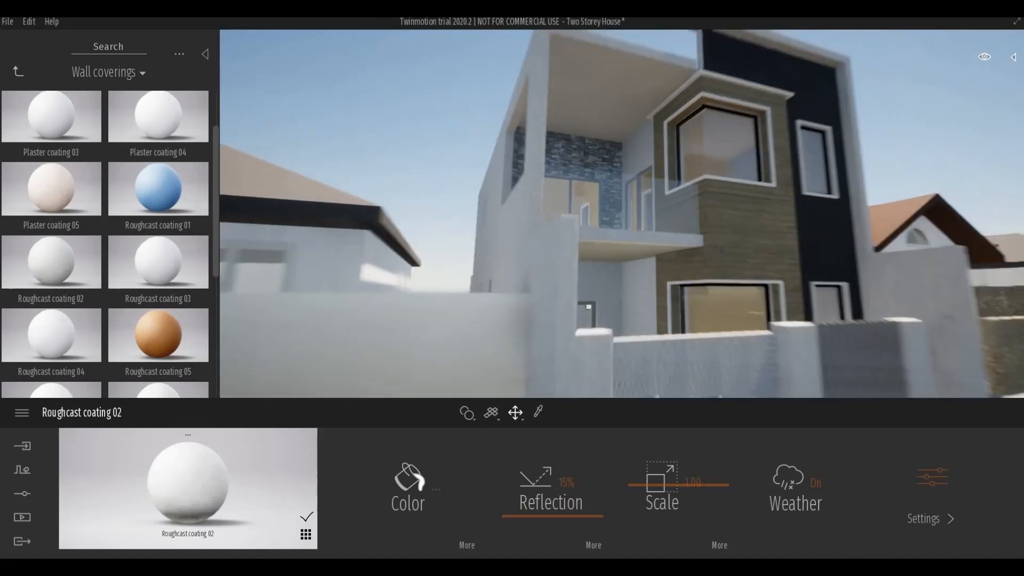
{"action": "right_click_drag", "start_coordinate": [584, 219], "coordinate": [588, 144]}
{"action": "middle_click_drag", "start_coordinate": [585, 218], "coordinate": [603, 200]}
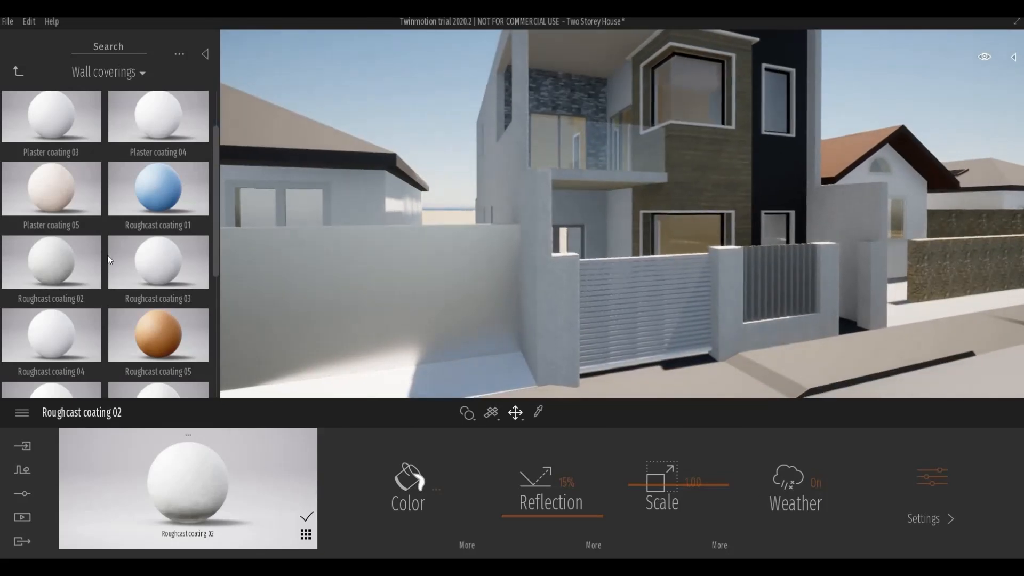
{"action": "mouse_move", "coordinate": [93, 272]}
{"action": "scroll", "coordinate": [65, 297], "scroll_direction": "down", "scroll_amount": 1}
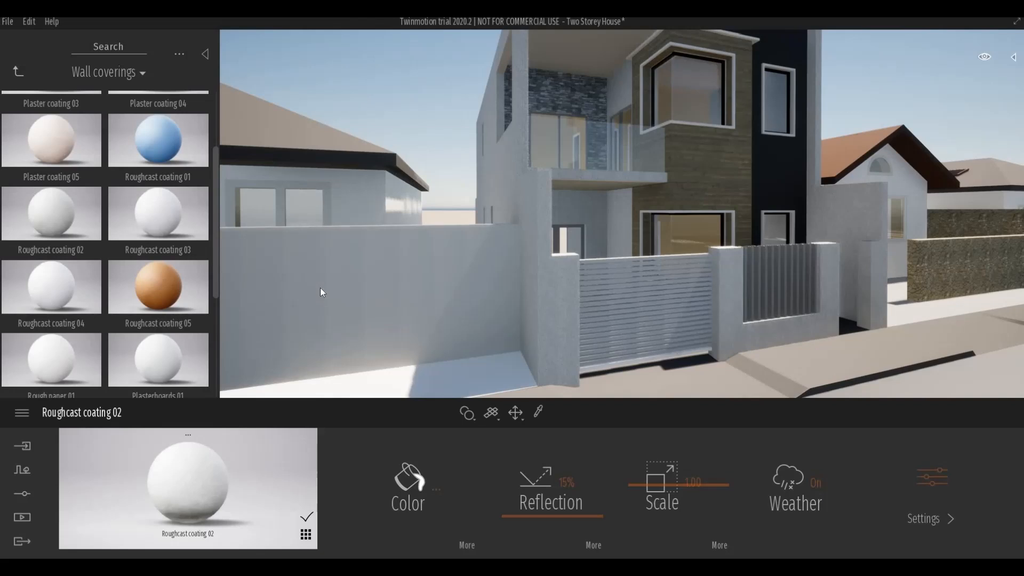
Set the boundary wall's Roughcast coating 04 colour to grey 9F9F9F.
{"action": "left_click", "coordinate": [396, 469]}
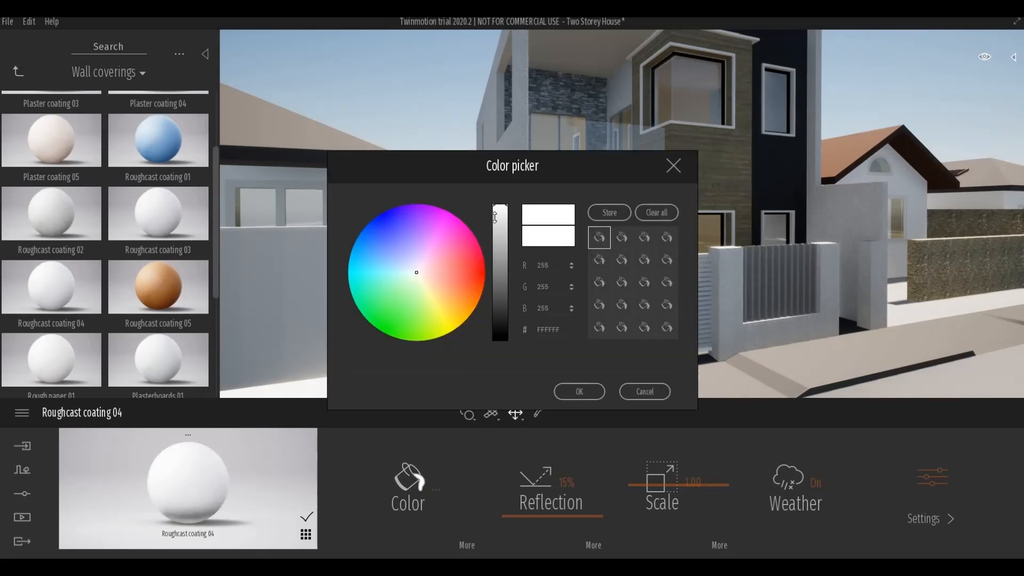
{"action": "left_click", "coordinate": [495, 255]}
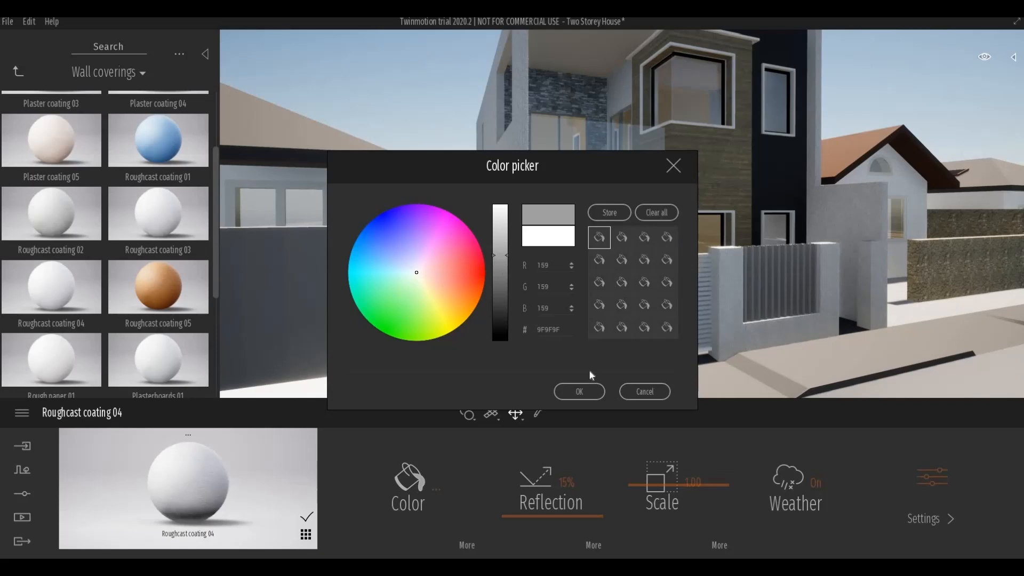
{"action": "left_click", "coordinate": [580, 391]}
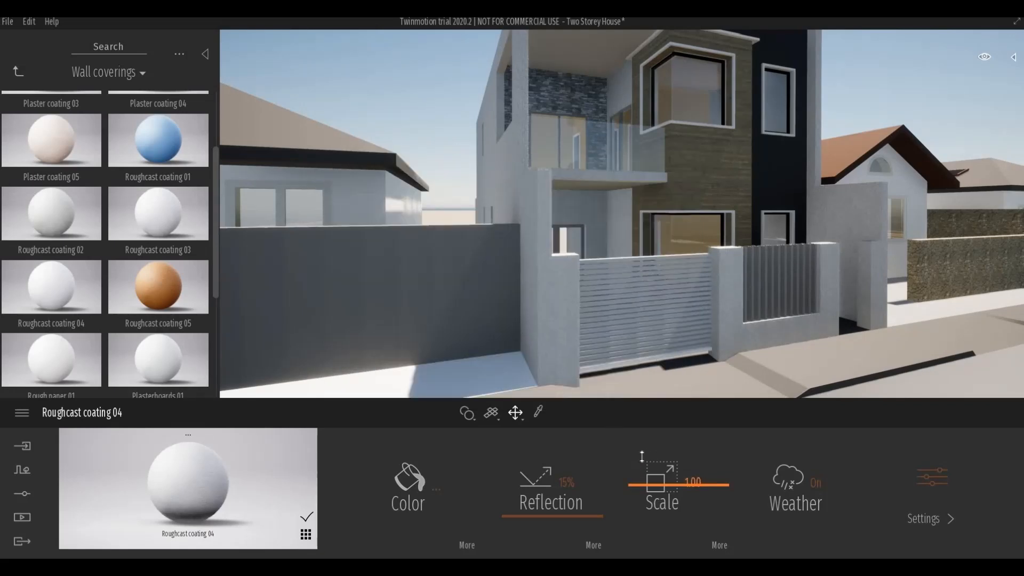
Enlarge the boundary wall's Roughcast coating 04 texture to a scale of 10.00, checking its surface up close.
{"action": "left_click_drag", "start_coordinate": [641, 456], "coordinate": [644, 446]}
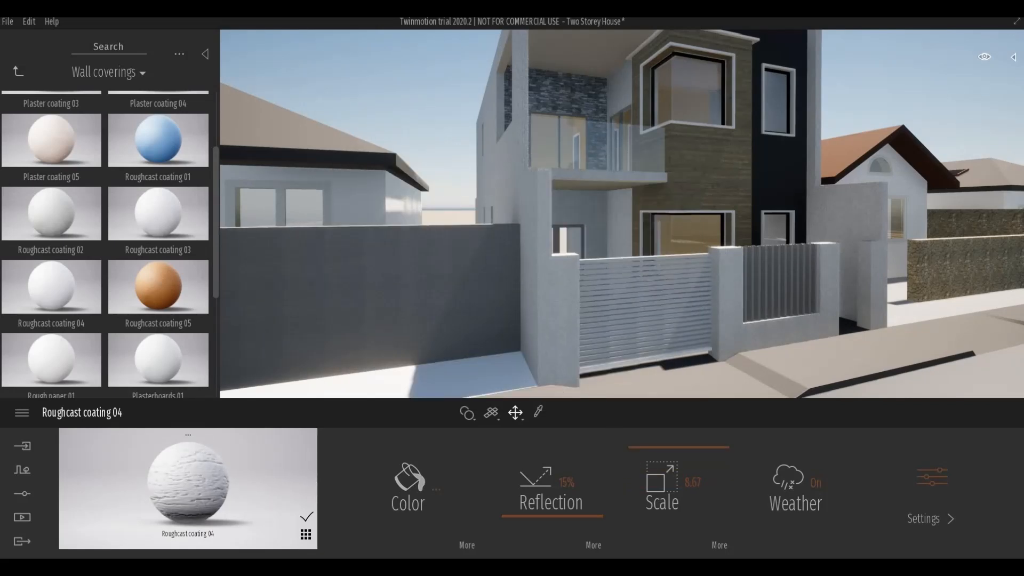
{"action": "middle_click_drag", "start_coordinate": [374, 299], "coordinate": [433, 261]}
{"action": "scroll", "coordinate": [433, 260], "scroll_direction": "up", "scroll_amount": 2}
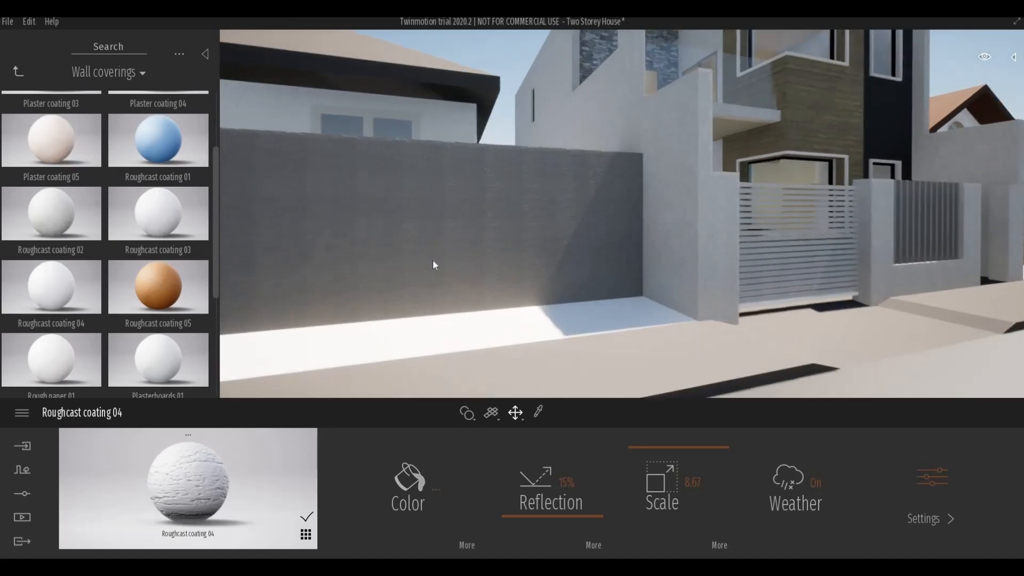
{"action": "scroll", "coordinate": [433, 260], "scroll_direction": "up", "scroll_amount": 5}
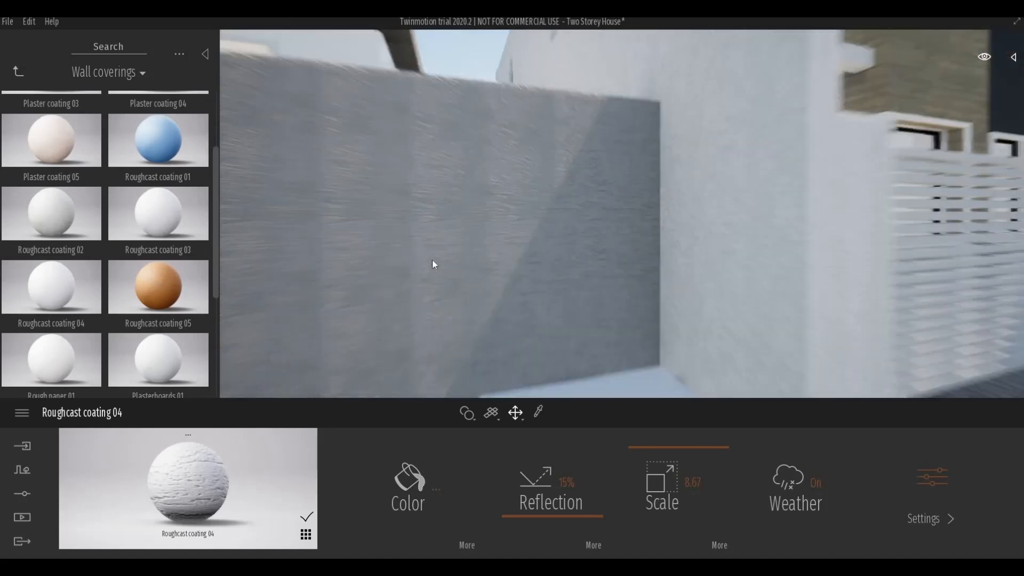
{"action": "scroll", "coordinate": [432, 262], "scroll_direction": "down", "scroll_amount": 6}
{"action": "right_click_drag", "start_coordinate": [429, 271], "coordinate": [459, 258]}
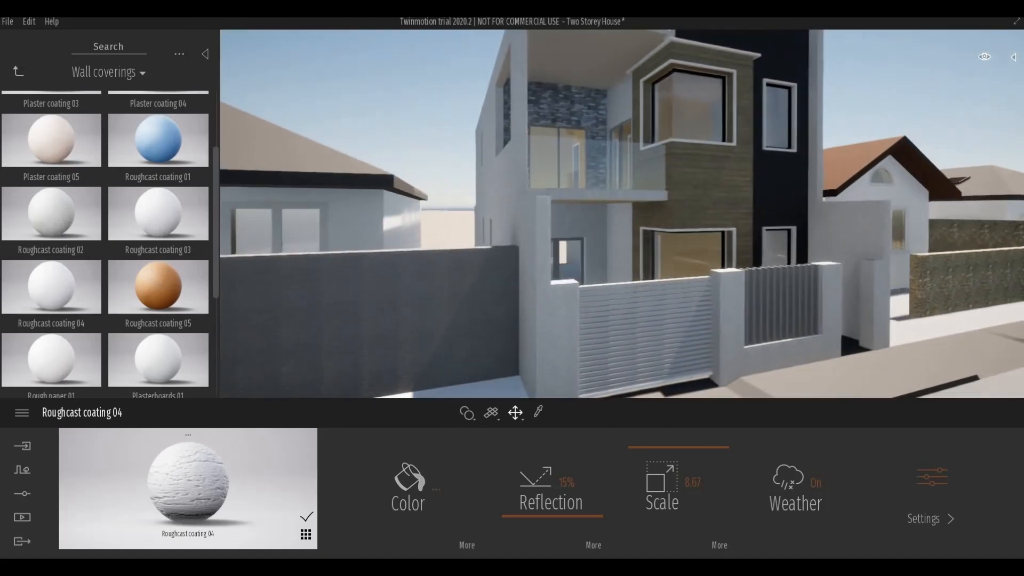
{"action": "middle_click_drag", "start_coordinate": [475, 274], "coordinate": [467, 245]}
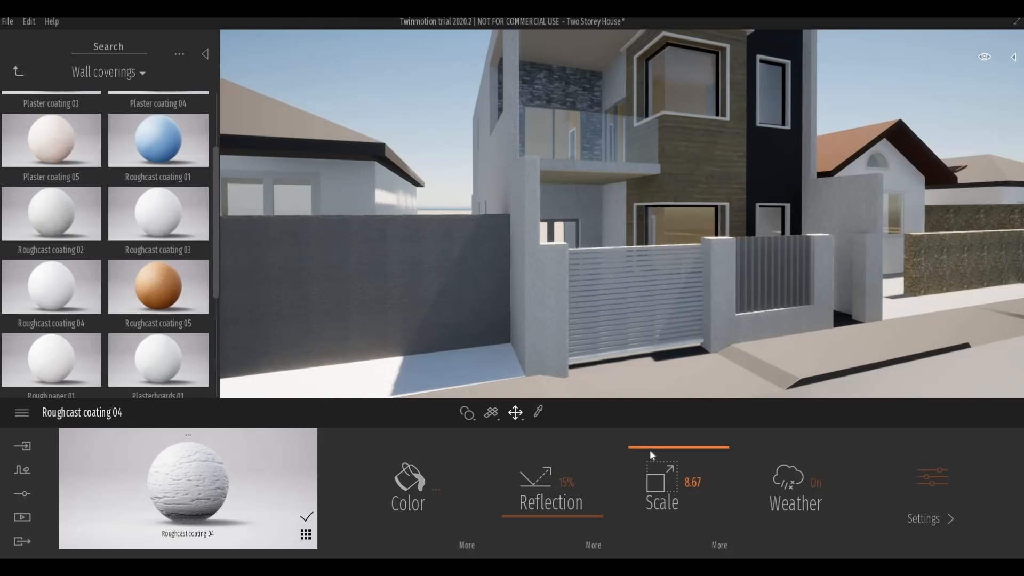
{"action": "left_click_drag", "start_coordinate": [650, 451], "coordinate": [646, 401]}
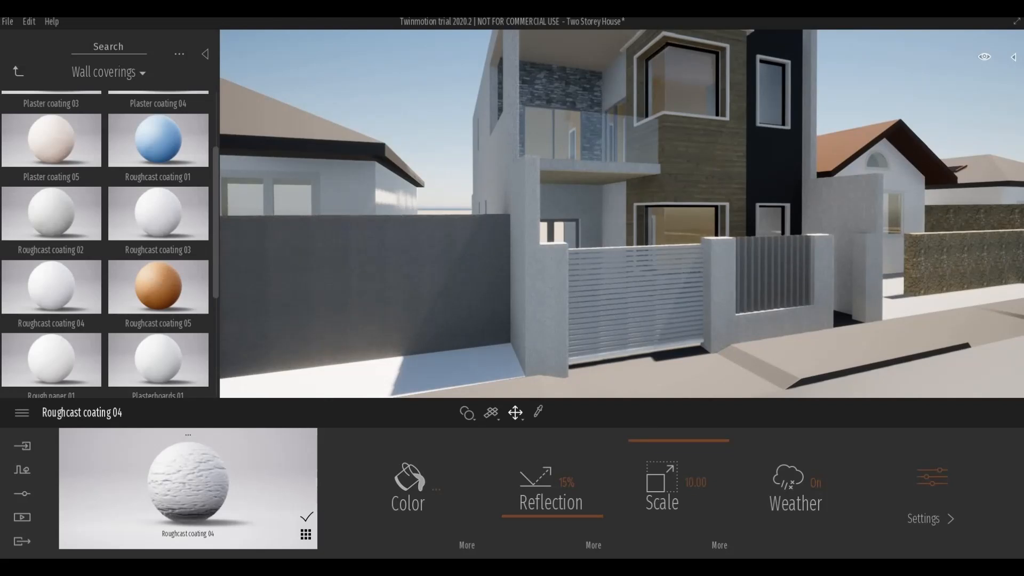
Examine the front facade and sample the material of the dark wall beside the wood cladding.
{"action": "right_click_drag", "start_coordinate": [606, 308], "coordinate": [629, 298]}
{"action": "scroll", "coordinate": [629, 297], "scroll_direction": "down", "scroll_amount": 2}
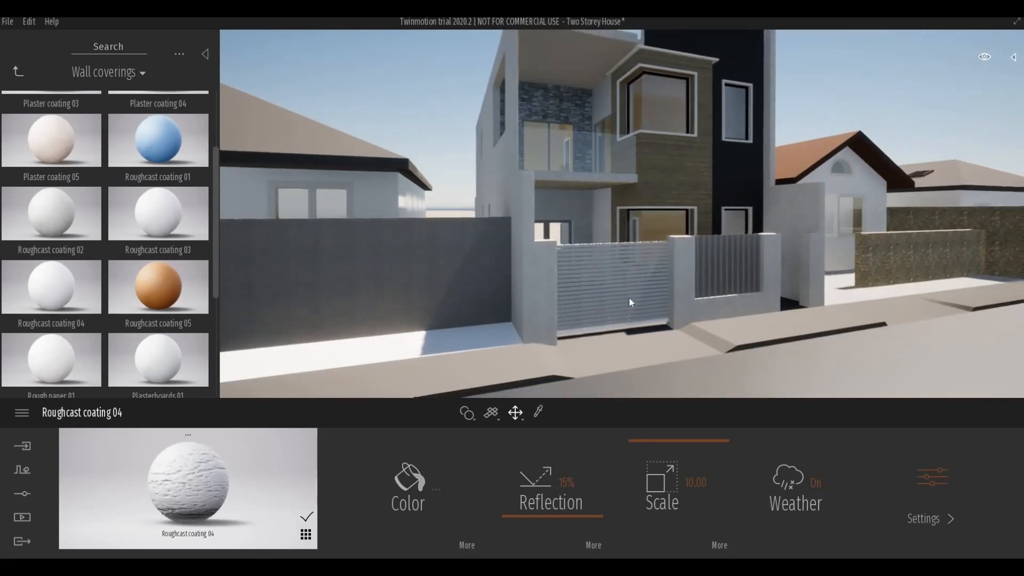
{"action": "middle_click_drag", "start_coordinate": [733, 267], "coordinate": [671, 297]}
{"action": "scroll", "coordinate": [671, 297], "scroll_direction": "down", "scroll_amount": 2}
{"action": "middle_click_drag", "start_coordinate": [808, 275], "coordinate": [727, 294]}
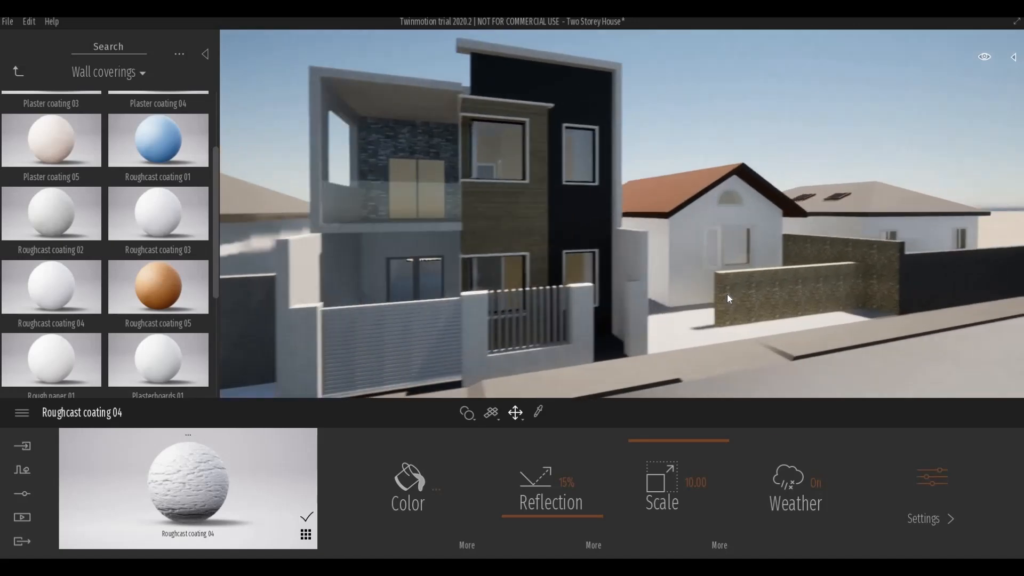
{"action": "scroll", "coordinate": [516, 221], "scroll_direction": "up", "scroll_amount": 1}
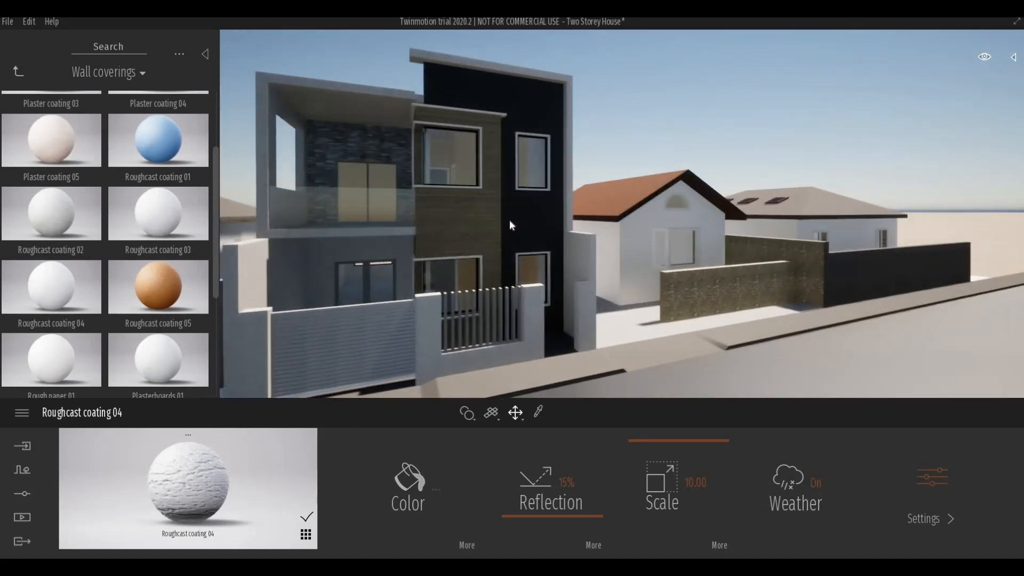
{"action": "scroll", "coordinate": [509, 220], "scroll_direction": "up", "scroll_amount": 3}
{"action": "middle_click_drag", "start_coordinate": [506, 220], "coordinate": [598, 219]}
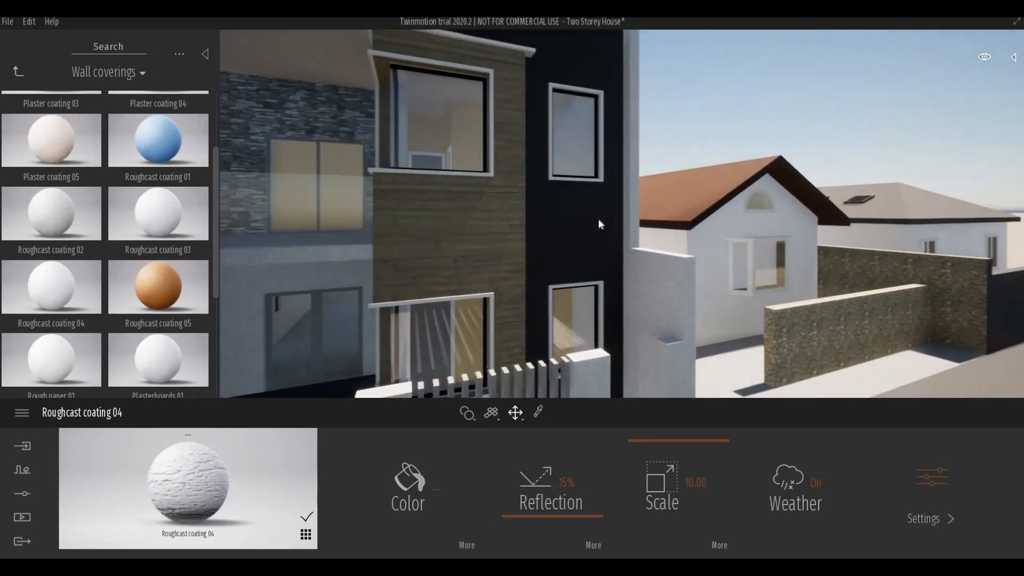
{"action": "right_click_drag", "start_coordinate": [599, 220], "coordinate": [639, 221]}
{"action": "scroll", "coordinate": [640, 220], "scroll_direction": "up", "scroll_amount": 2}
{"action": "scroll", "coordinate": [639, 219], "scroll_direction": "up", "scroll_amount": 3}
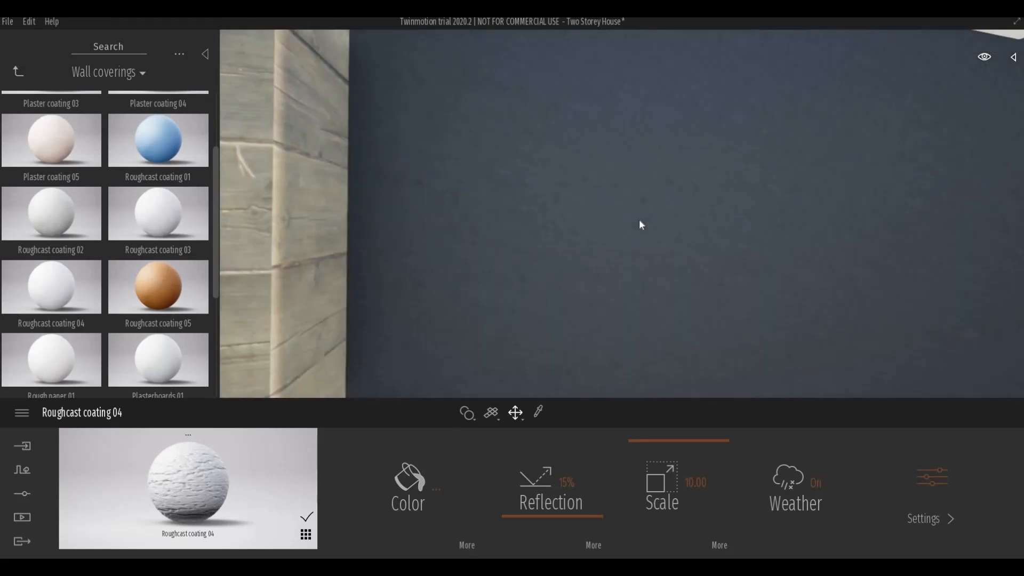
{"action": "scroll", "coordinate": [646, 356], "scroll_direction": "down", "scroll_amount": 1}
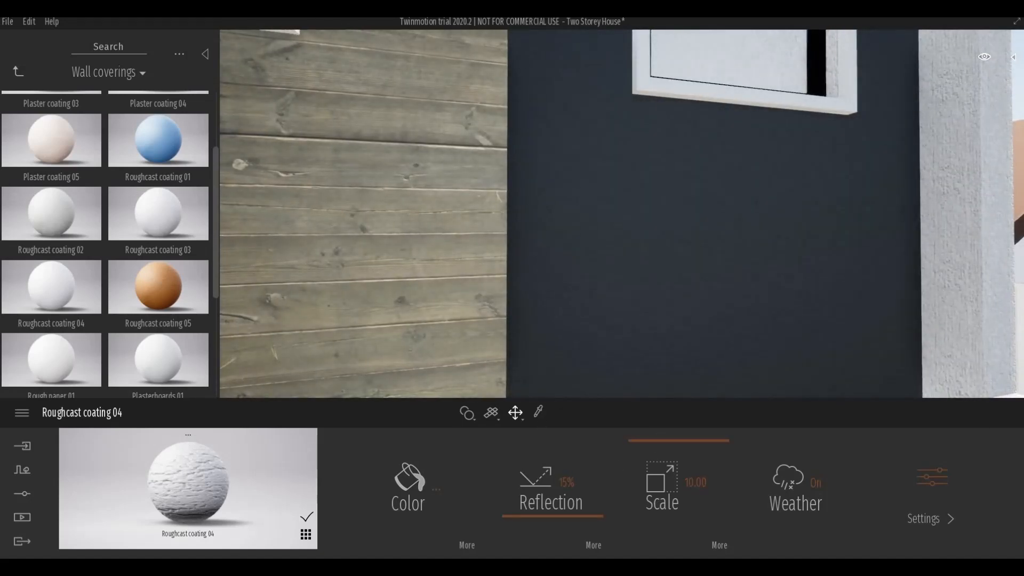
{"action": "left_click", "coordinate": [621, 295]}
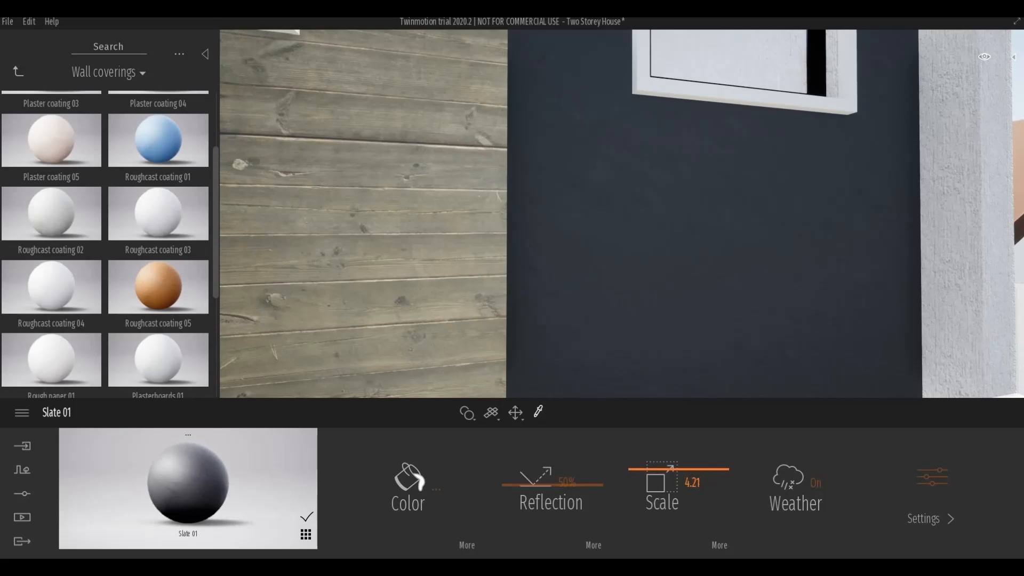
Exit material picking and save the project.
{"action": "scroll", "coordinate": [640, 313], "scroll_direction": "down", "scroll_amount": 5}
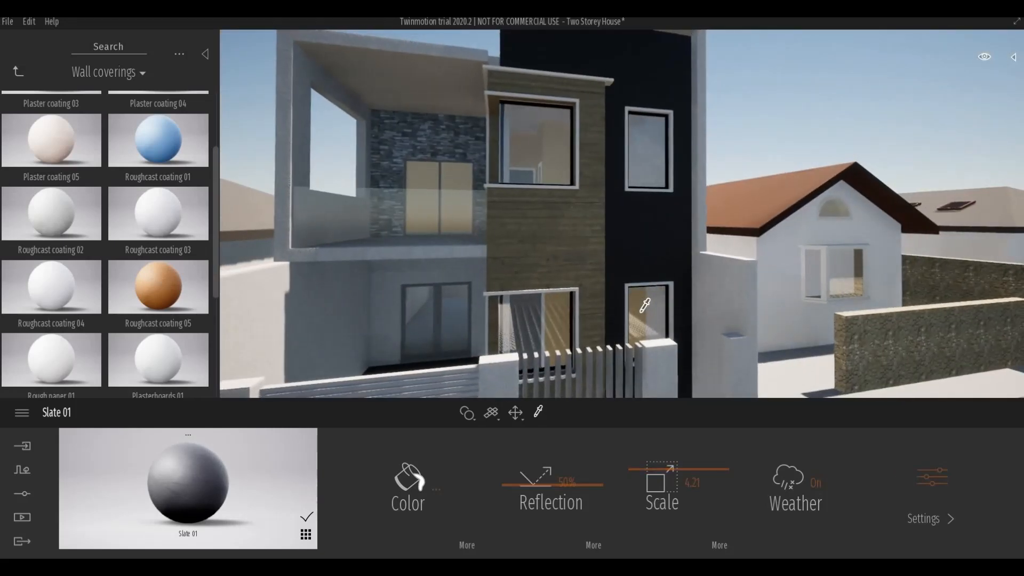
{"action": "middle_click_drag", "start_coordinate": [641, 313], "coordinate": [623, 320]}
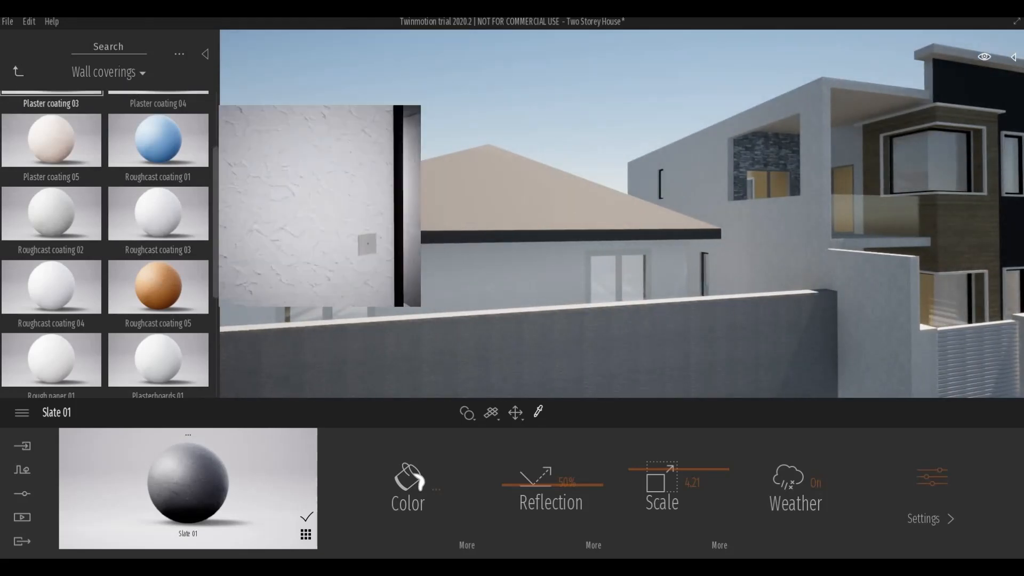
{"action": "scroll", "coordinate": [388, 252], "scroll_direction": "down", "scroll_amount": 1}
{"action": "key", "text": "Escape"}
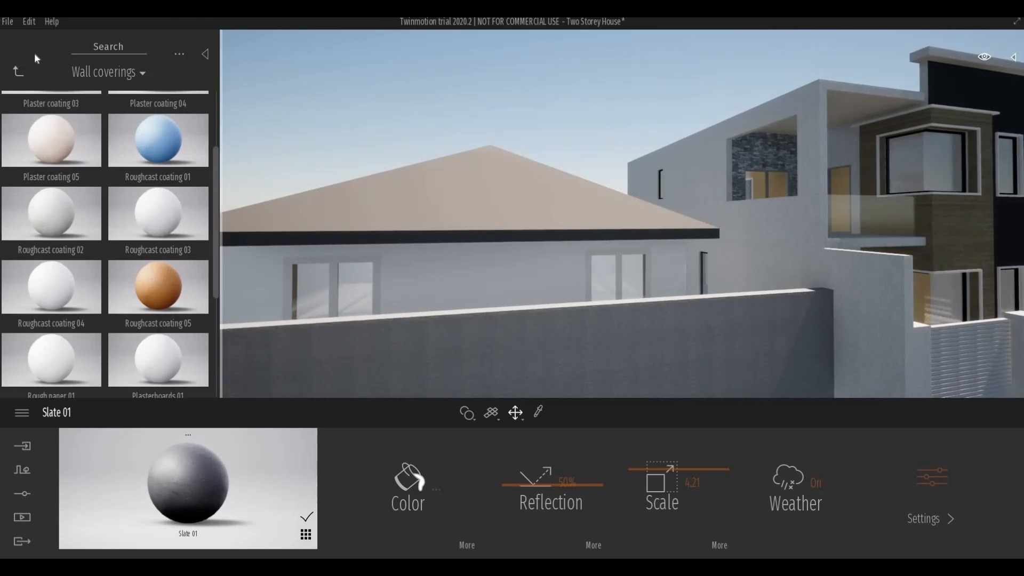
{"action": "left_click", "coordinate": [7, 22]}
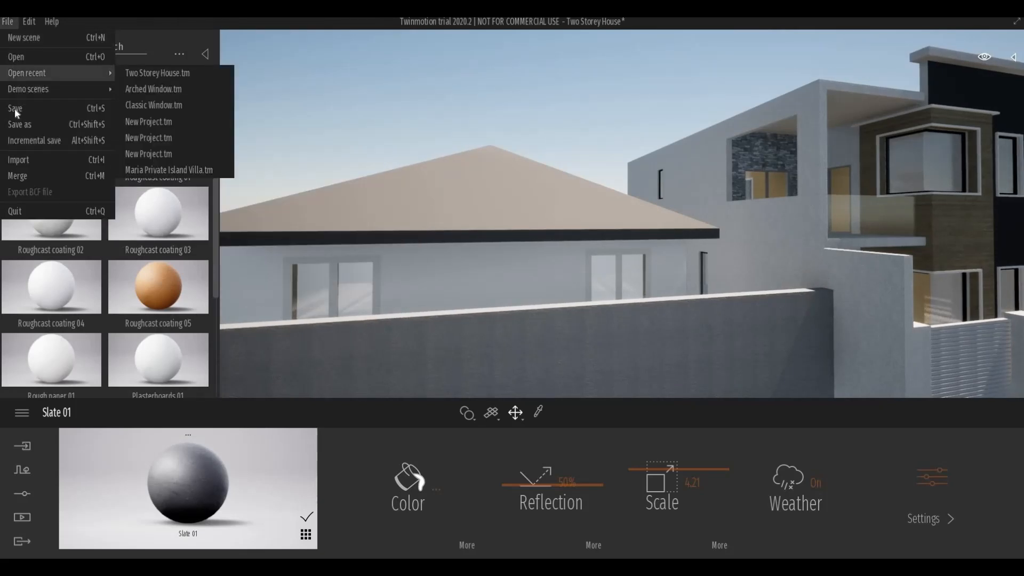
{"action": "left_click", "coordinate": [37, 97]}
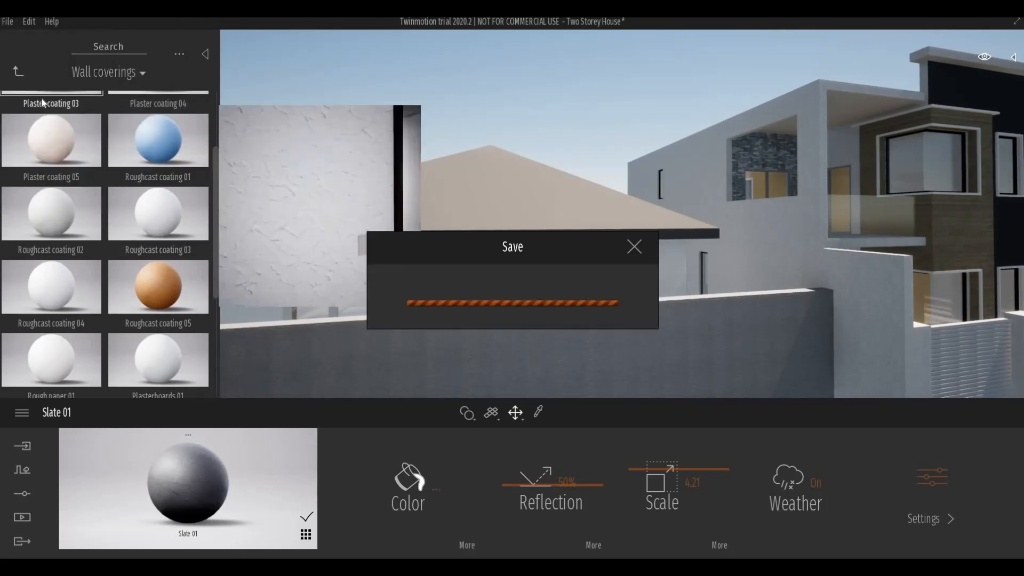
Apply Roof covering 06 to the neighbouring house's hip roof beyond the grey boundary wall, with its scale set to 10.00.
{"action": "left_click", "coordinate": [20, 72]}
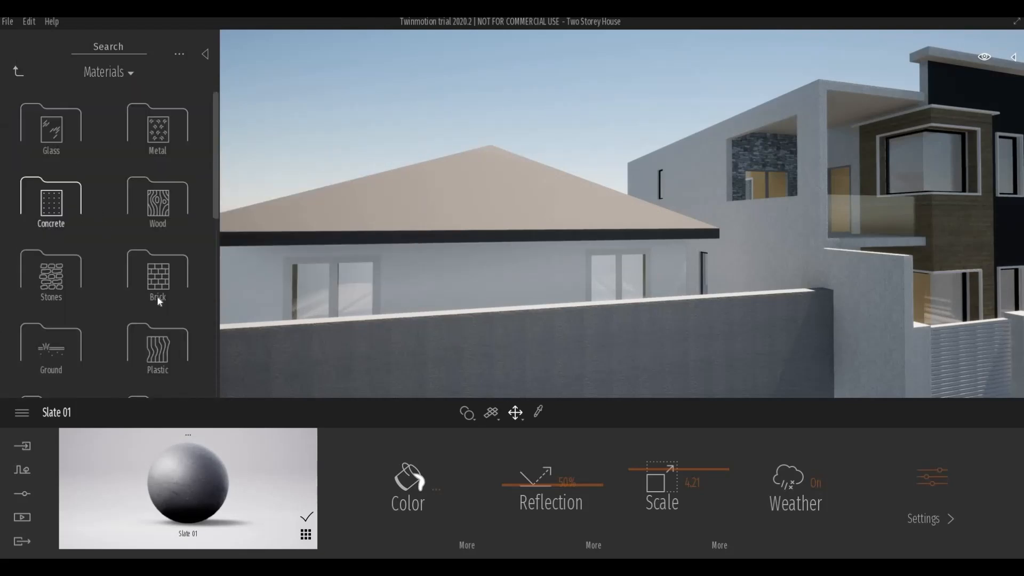
{"action": "scroll", "coordinate": [160, 325], "scroll_direction": "down", "scroll_amount": 2}
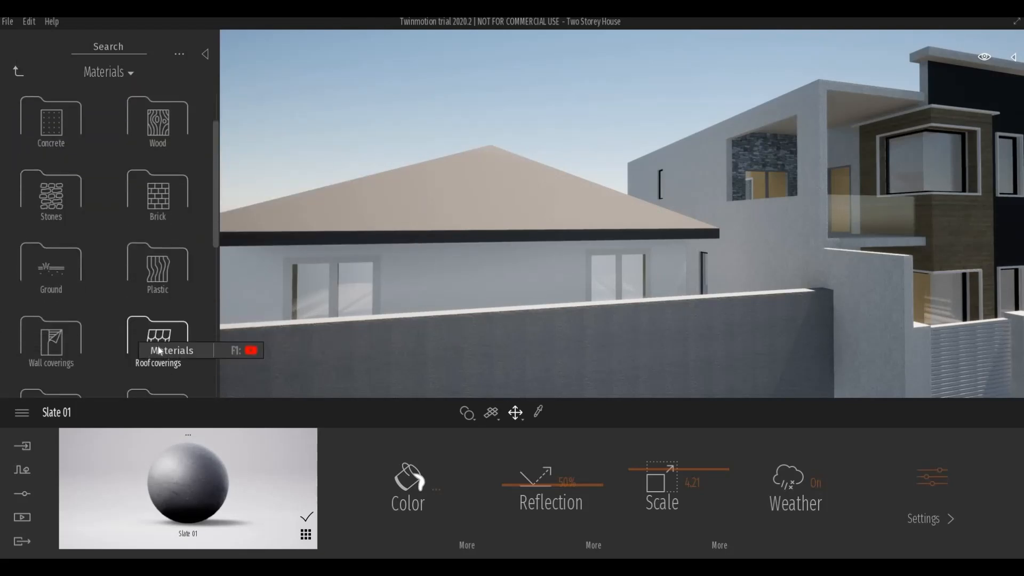
{"action": "left_click", "coordinate": [157, 340]}
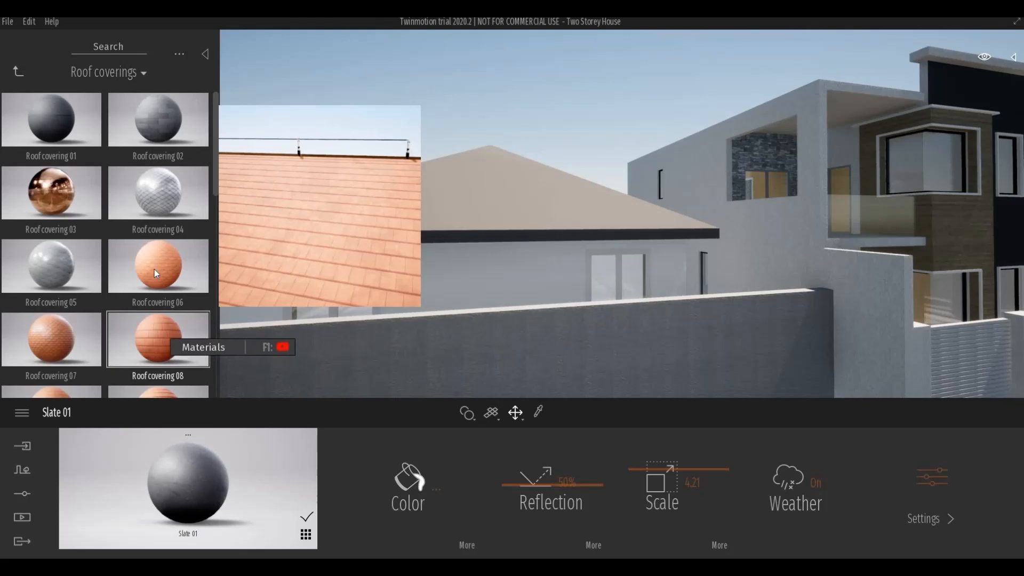
{"action": "left_click_drag", "start_coordinate": [380, 244], "coordinate": [414, 224]}
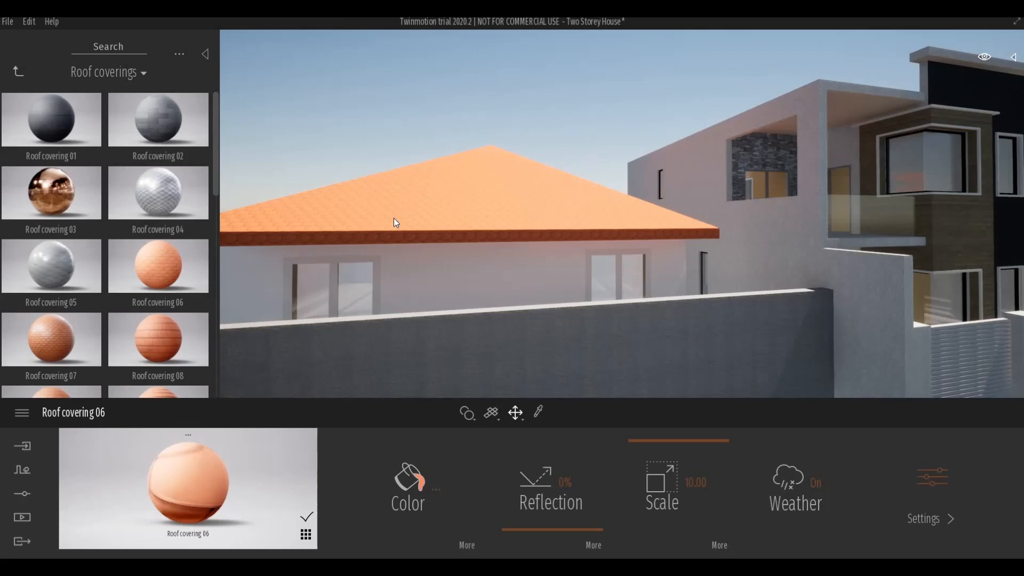
{"action": "scroll", "coordinate": [394, 219], "scroll_direction": "up", "scroll_amount": 5}
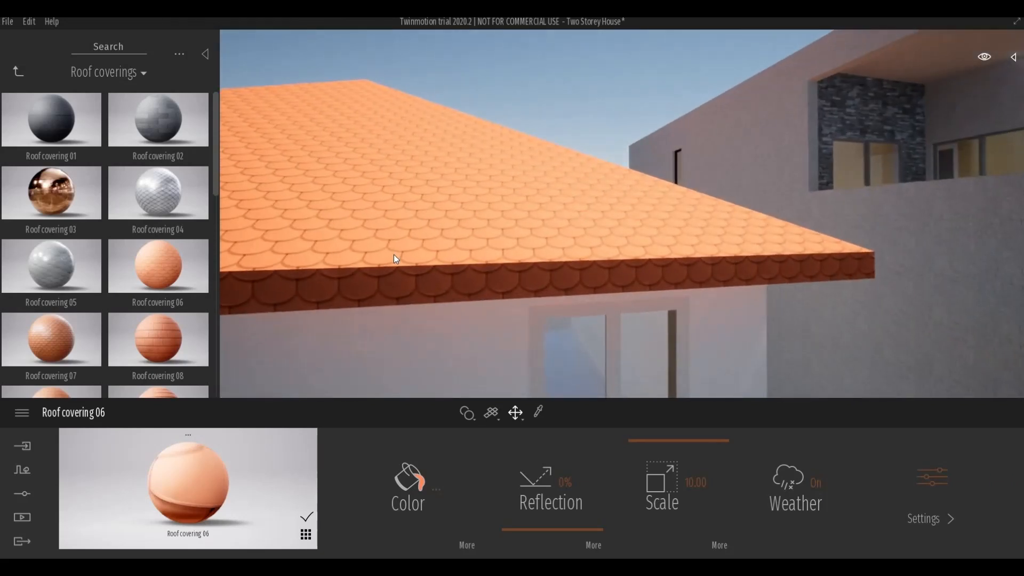
{"action": "scroll", "coordinate": [393, 255], "scroll_direction": "down", "scroll_amount": 5}
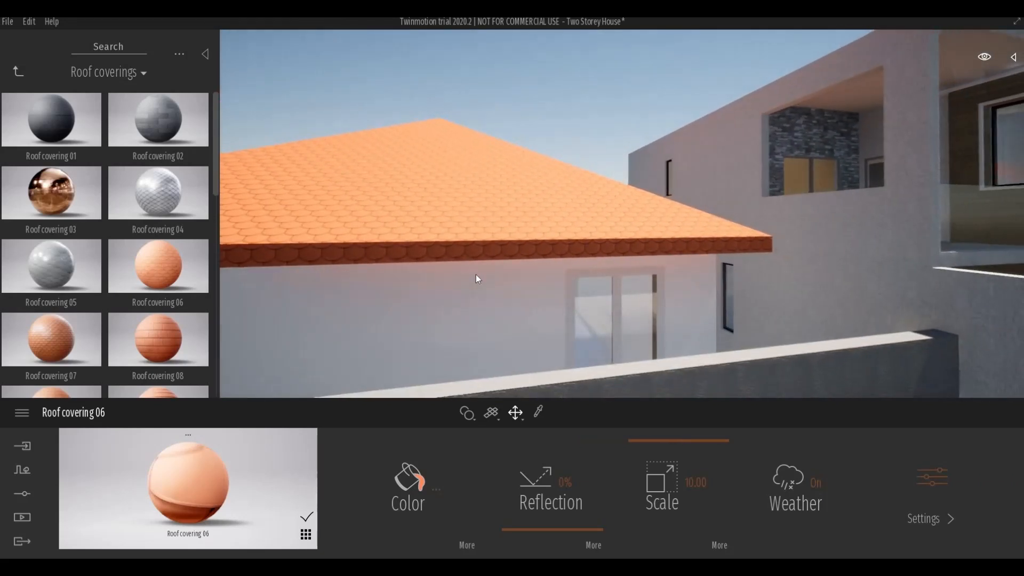
Apply Roof covering 11 to the brown roof of the neighbouring gabled house, with its scale set to 10.00.
{"action": "scroll", "coordinate": [514, 280], "scroll_direction": "down", "scroll_amount": 4}
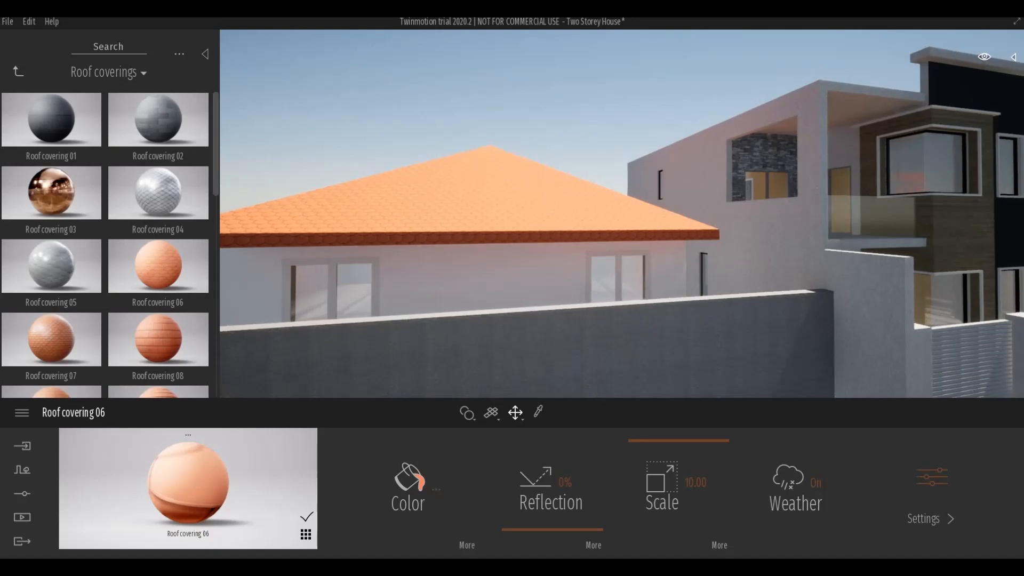
{"action": "middle_click_drag", "start_coordinate": [874, 267], "coordinate": [680, 264]}
{"action": "scroll", "coordinate": [782, 207], "scroll_direction": "up", "scroll_amount": 3}
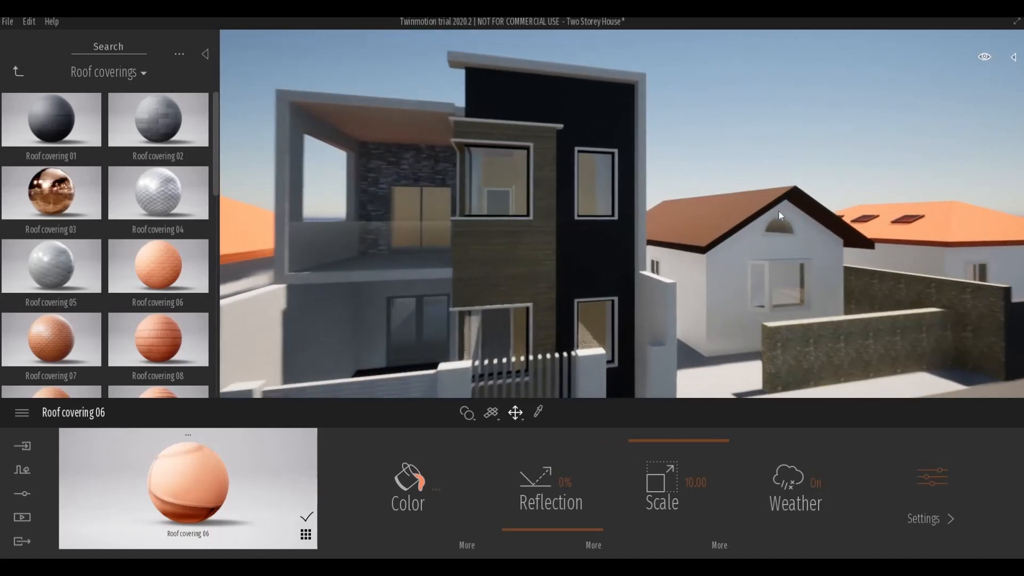
{"action": "scroll", "coordinate": [778, 211], "scroll_direction": "up", "scroll_amount": 5}
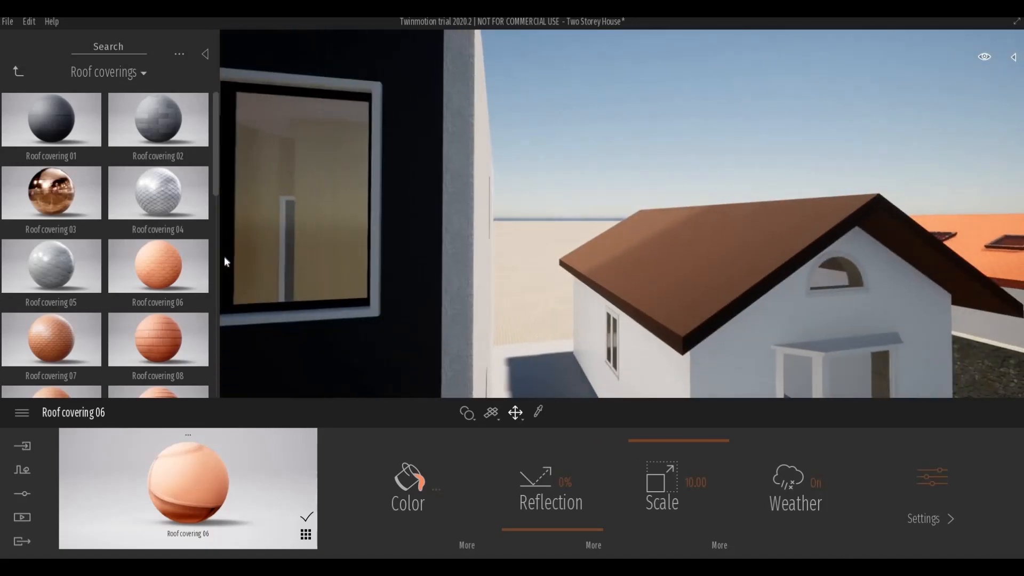
{"action": "mouse_move", "coordinate": [168, 319]}
{"action": "scroll", "coordinate": [168, 319], "scroll_direction": "down", "scroll_amount": 3}
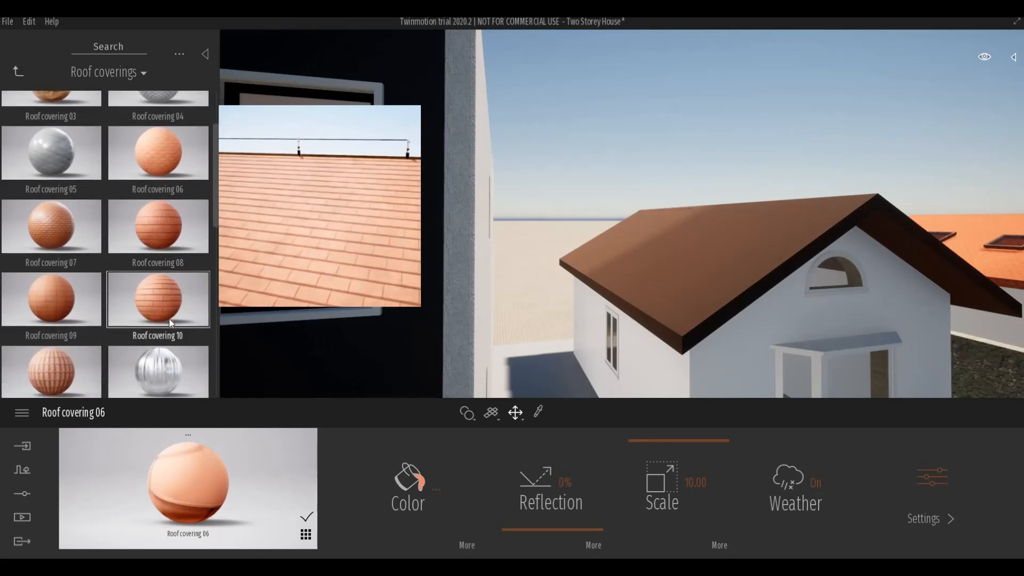
{"action": "scroll", "coordinate": [168, 319], "scroll_direction": "down", "scroll_amount": 2}
{"action": "left_click_drag", "start_coordinate": [63, 333], "coordinate": [719, 307]}
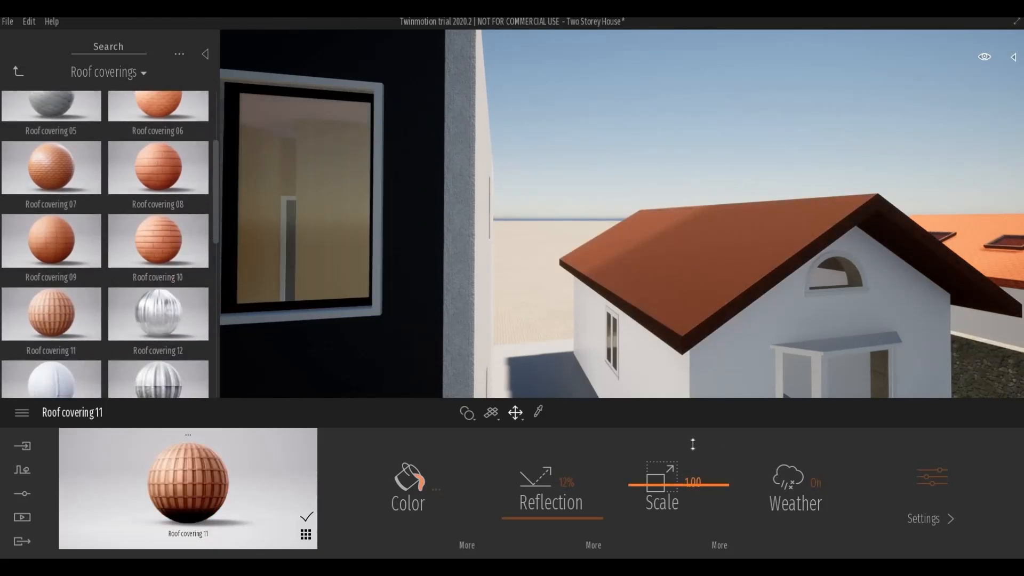
{"action": "left_click_drag", "start_coordinate": [695, 417], "coordinate": [695, 411]}
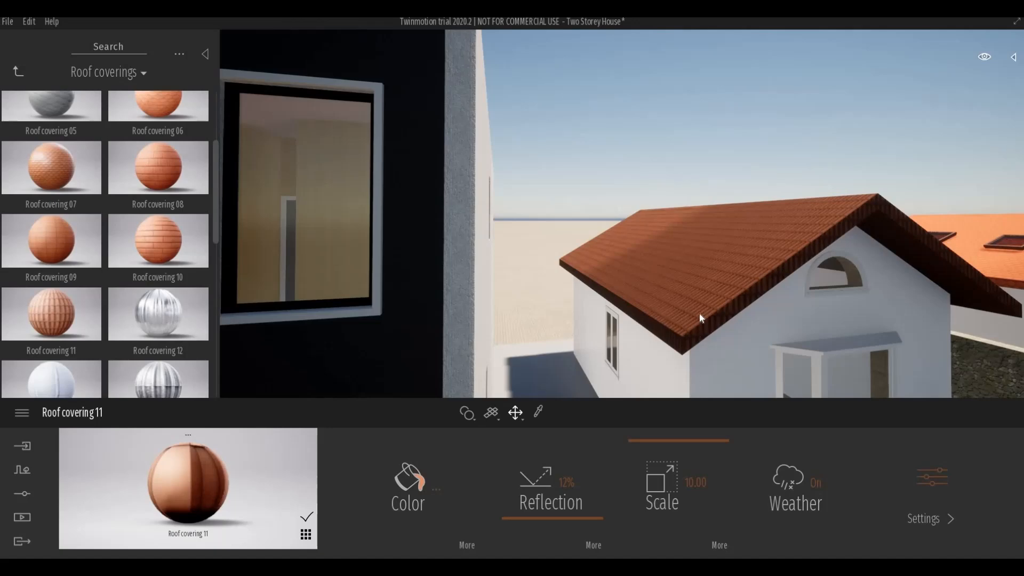
{"action": "scroll", "coordinate": [696, 295], "scroll_direction": "up", "scroll_amount": 5}
{"action": "scroll", "coordinate": [698, 295], "scroll_direction": "down", "scroll_amount": 8}
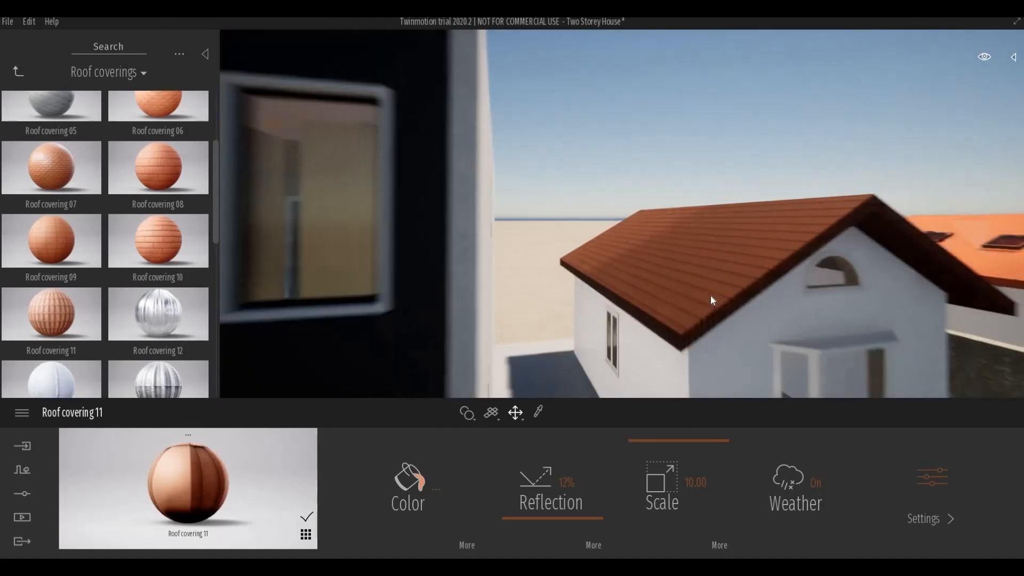
{"action": "scroll", "coordinate": [748, 297], "scroll_direction": "down", "scroll_amount": 3}
Apply Roof covering 04 to the orange hip roof with skylights and set its scale to 10.00.
{"action": "middle_click_drag", "start_coordinate": [826, 296], "coordinate": [759, 290]}
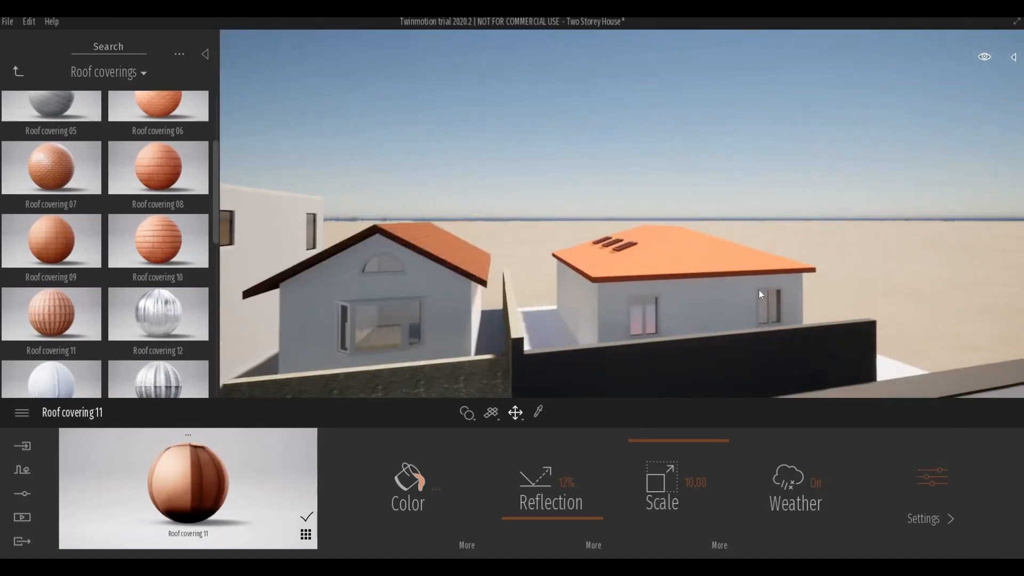
{"action": "scroll", "coordinate": [746, 293], "scroll_direction": "up", "scroll_amount": 2}
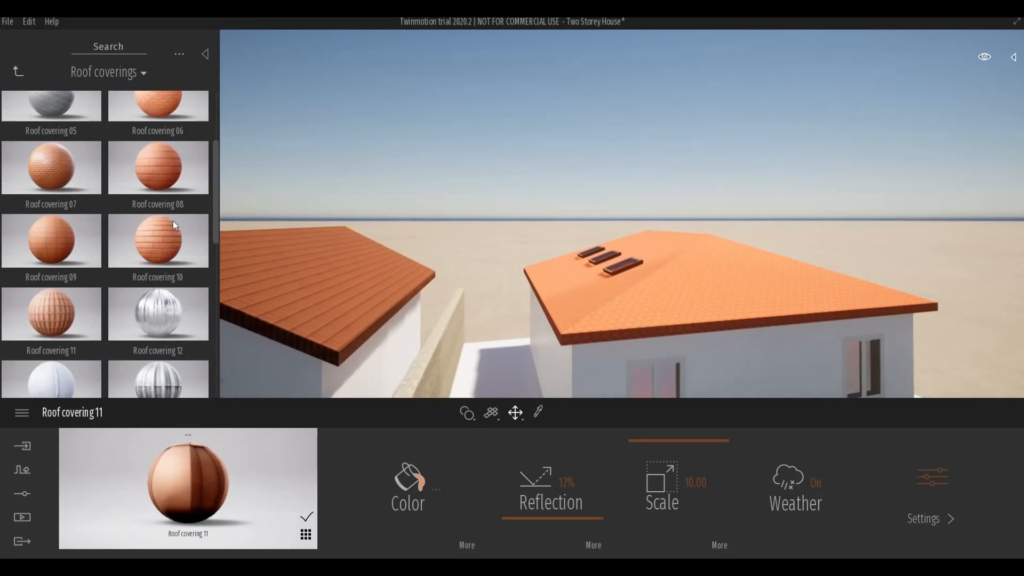
{"action": "mouse_move", "coordinate": [172, 221]}
{"action": "scroll", "coordinate": [171, 224], "scroll_direction": "up", "scroll_amount": 1}
{"action": "scroll", "coordinate": [169, 224], "scroll_direction": "up", "scroll_amount": 2}
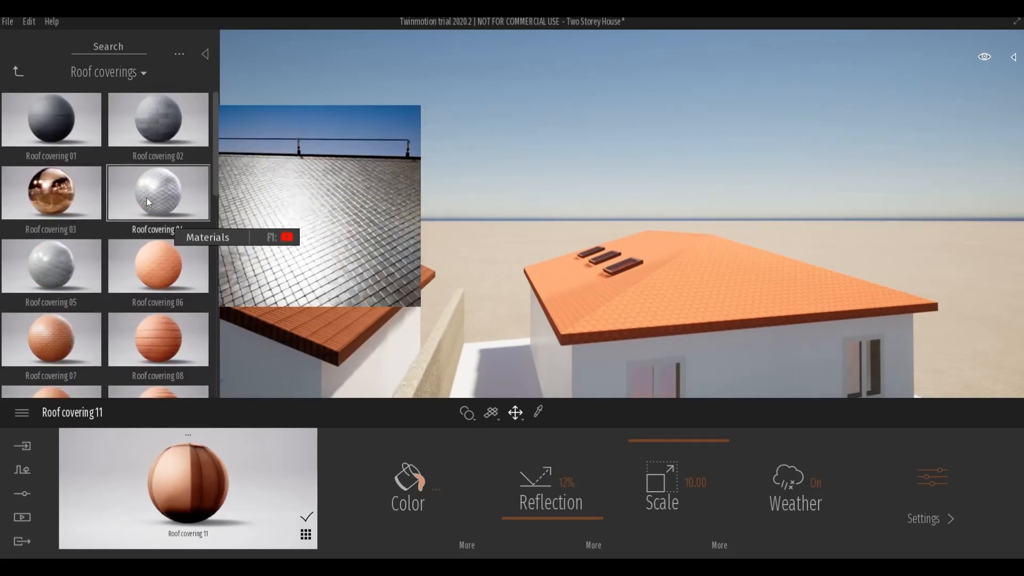
{"action": "left_click_drag", "start_coordinate": [580, 275], "coordinate": [661, 300]}
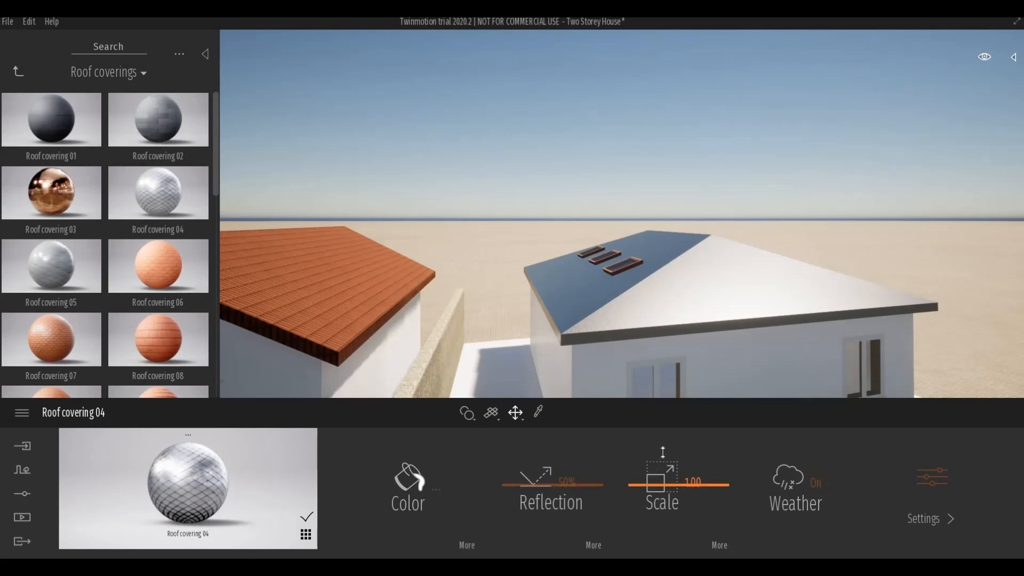
{"action": "left_click_drag", "start_coordinate": [662, 453], "coordinate": [663, 432]}
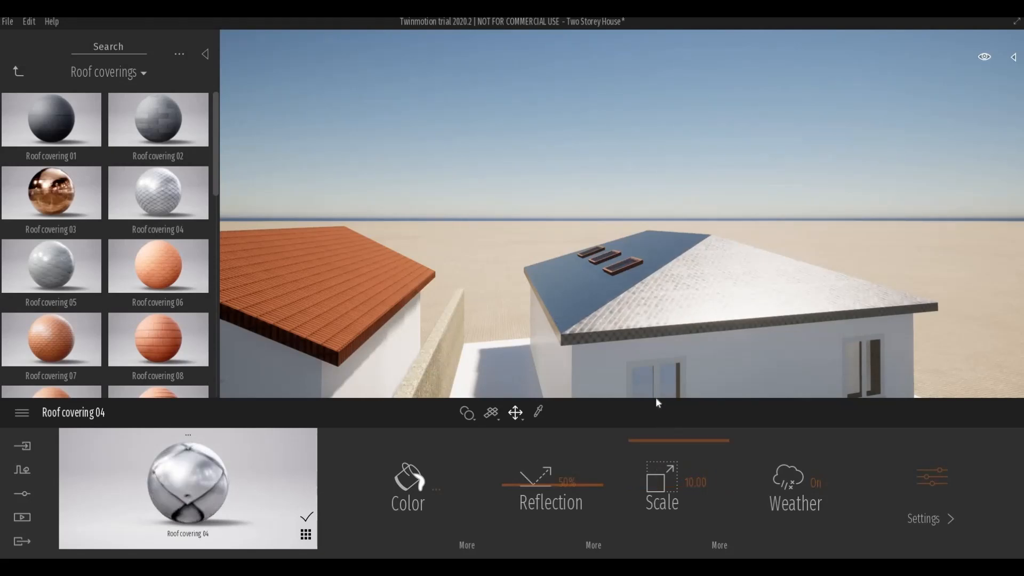
Examine the new roof coverings on the neighbouring houses from the street on both sides of the two-storey house.
{"action": "middle_click_drag", "start_coordinate": [666, 358], "coordinate": [790, 253]}
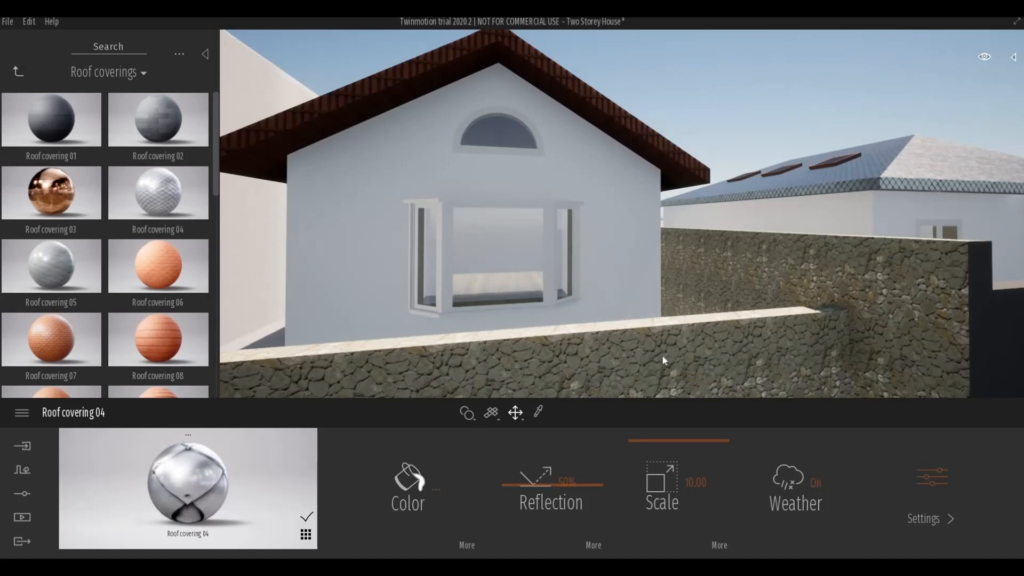
{"action": "scroll", "coordinate": [661, 354], "scroll_direction": "up", "scroll_amount": 1}
{"action": "scroll", "coordinate": [658, 354], "scroll_direction": "down", "scroll_amount": 5}
{"action": "scroll", "coordinate": [602, 354], "scroll_direction": "down", "scroll_amount": 3}
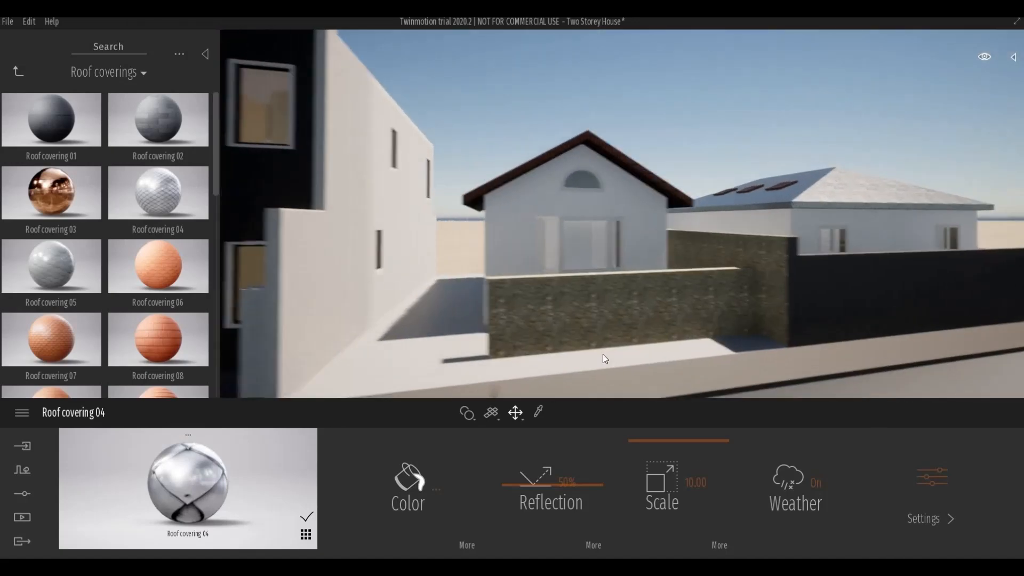
{"action": "middle_click_drag", "start_coordinate": [603, 354], "coordinate": [949, 352]}
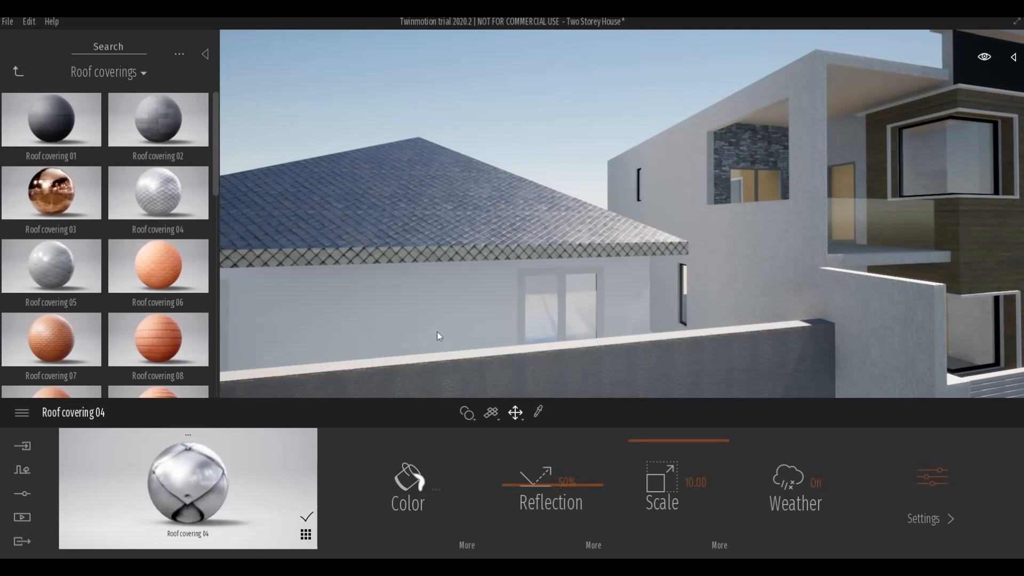
{"action": "middle_click_drag", "start_coordinate": [436, 331], "coordinate": [299, 328]}
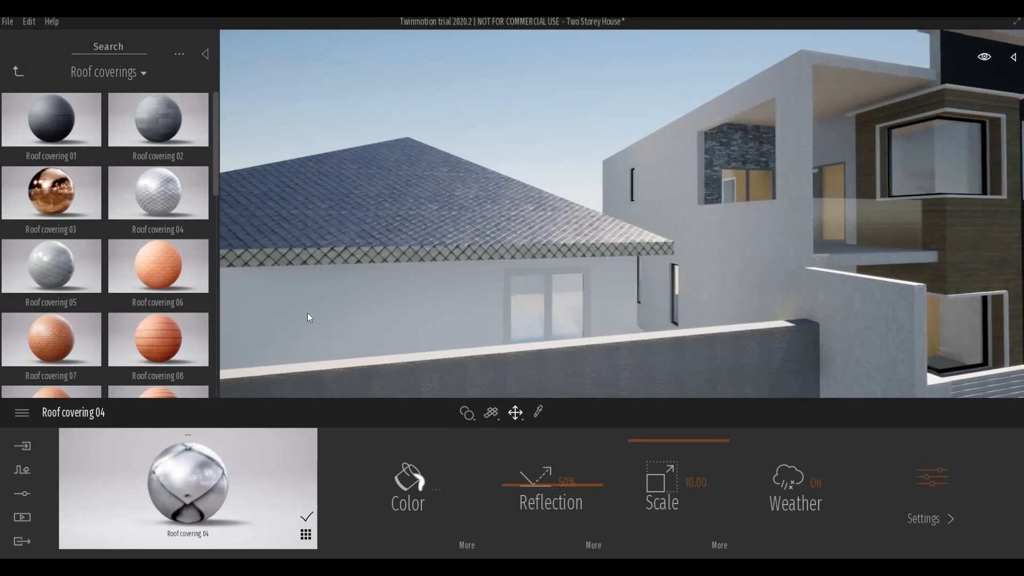
{"action": "scroll", "coordinate": [327, 291], "scroll_direction": "down", "scroll_amount": 2}
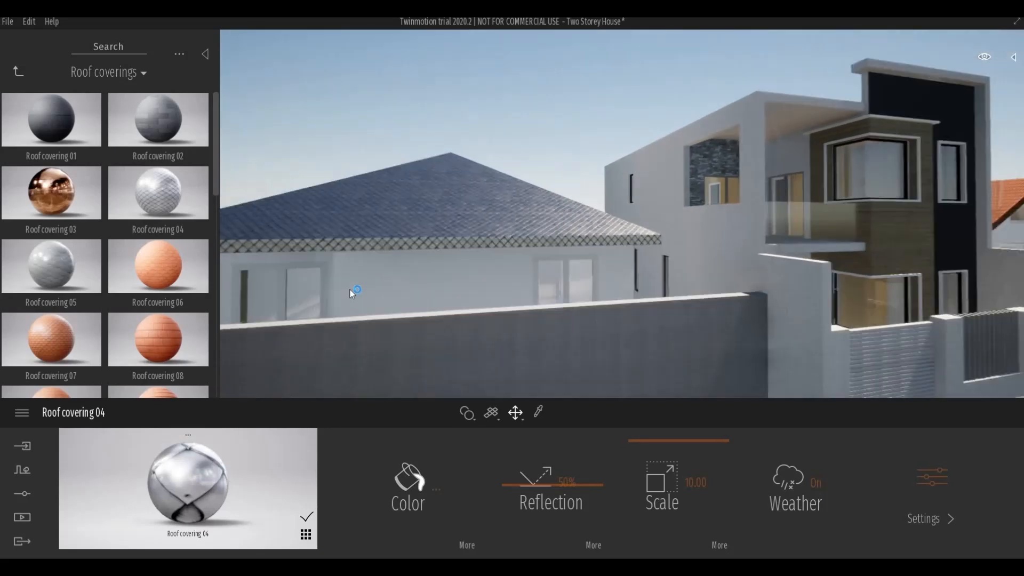
{"action": "middle_click_drag", "start_coordinate": [355, 291], "coordinate": [550, 266]}
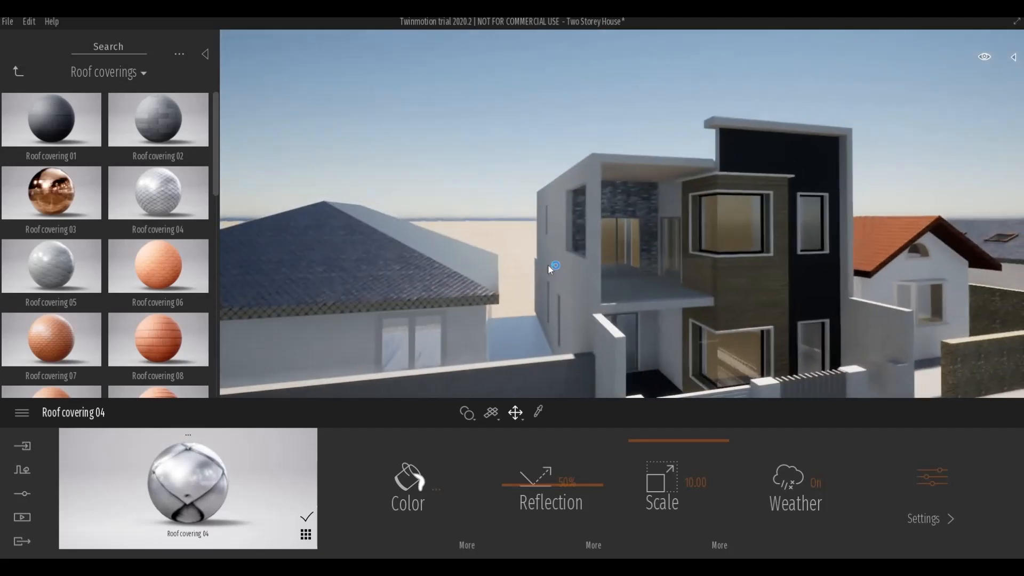
Replace the neighbouring hip roofs' material with Roof covering 06 again.
{"action": "mouse_move", "coordinate": [175, 286]}
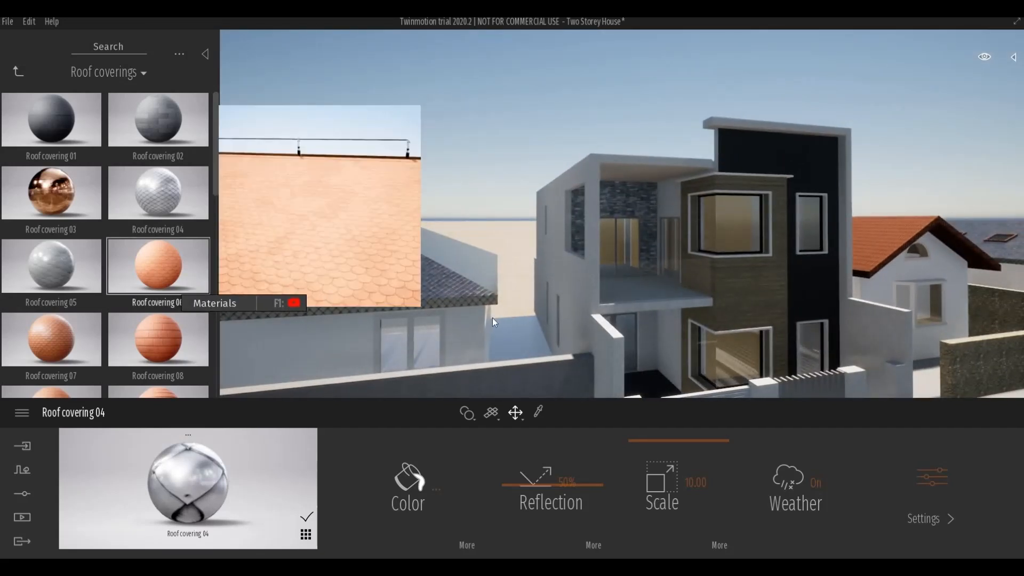
{"action": "middle_click_drag", "start_coordinate": [495, 320], "coordinate": [189, 281]}
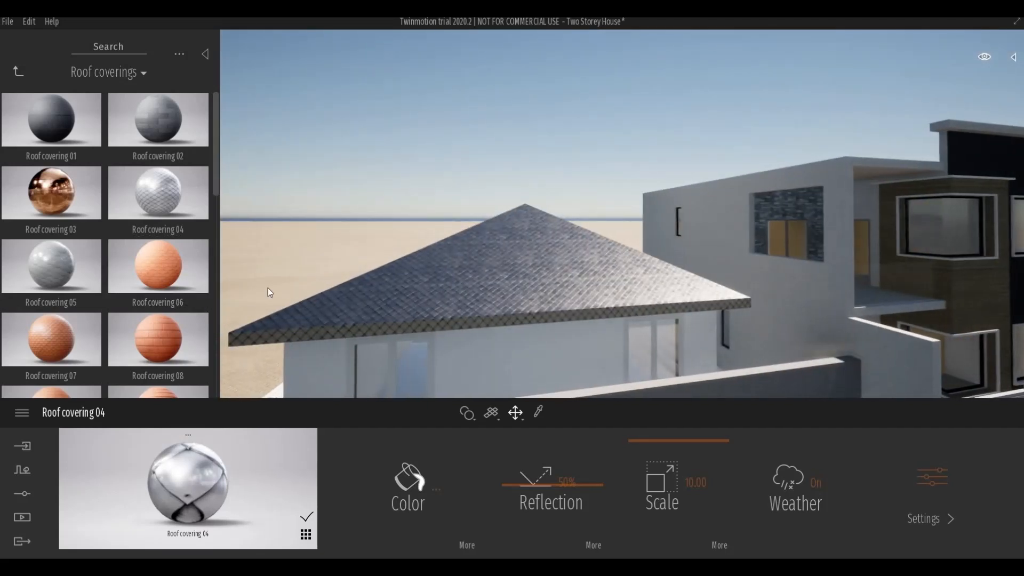
{"action": "left_click_drag", "start_coordinate": [158, 266], "coordinate": [413, 303]}
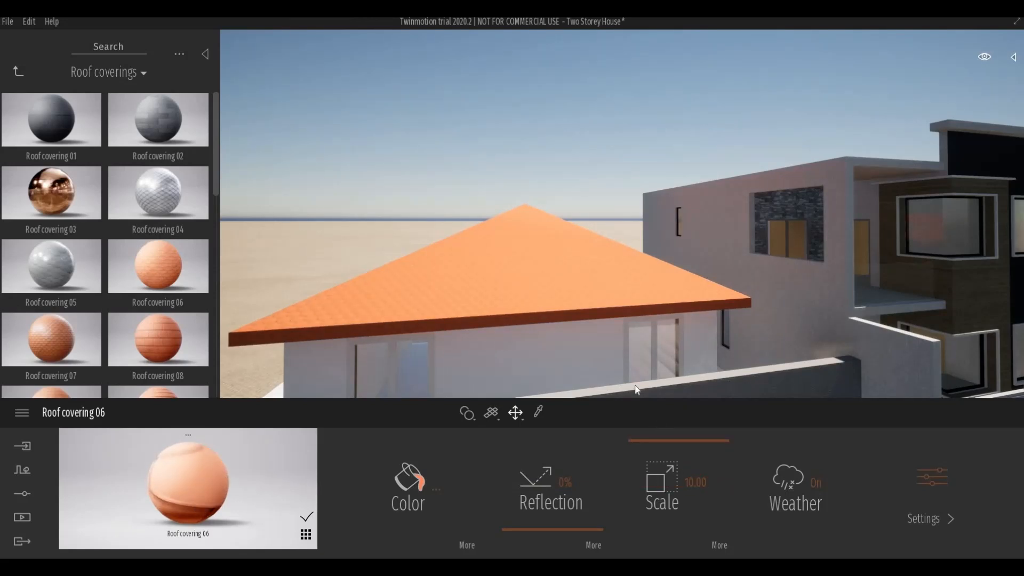
{"action": "scroll", "coordinate": [634, 351], "scroll_direction": "down", "scroll_amount": 5}
{"action": "middle_click_drag", "start_coordinate": [641, 350], "coordinate": [520, 264]}
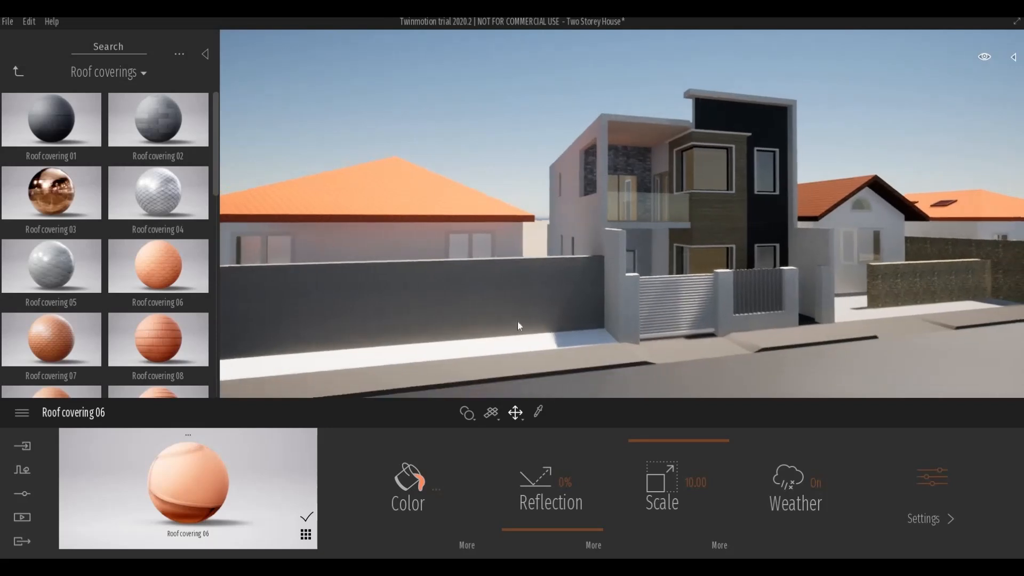
Apply the Clean brick 07 material to the white wall under the neighbouring hip roof, with its scale at 10.00.
{"action": "scroll", "coordinate": [428, 277], "scroll_direction": "up", "scroll_amount": 5}
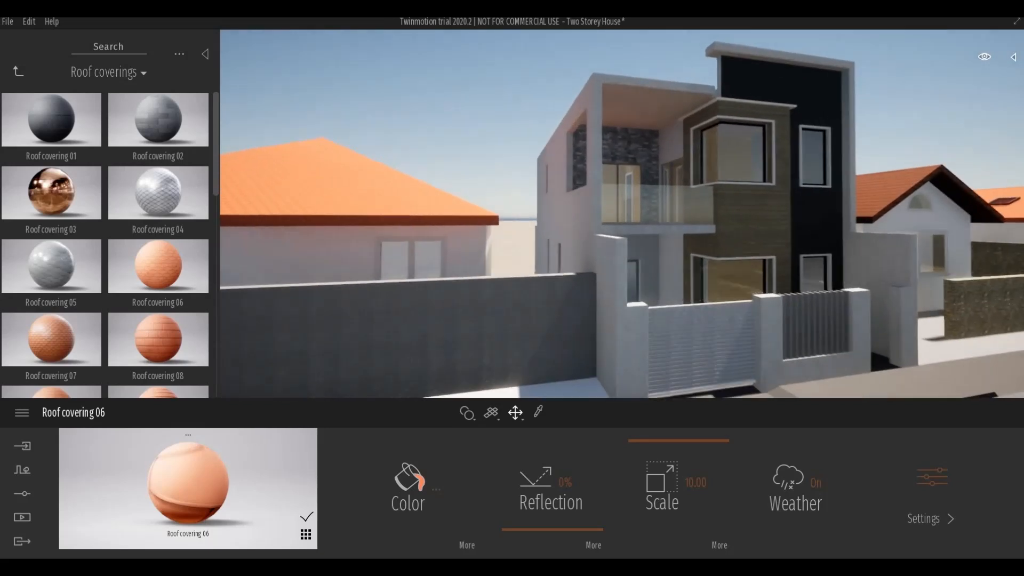
{"action": "middle_click_drag", "start_coordinate": [373, 272], "coordinate": [428, 302]}
{"action": "scroll", "coordinate": [453, 318], "scroll_direction": "up", "scroll_amount": 3}
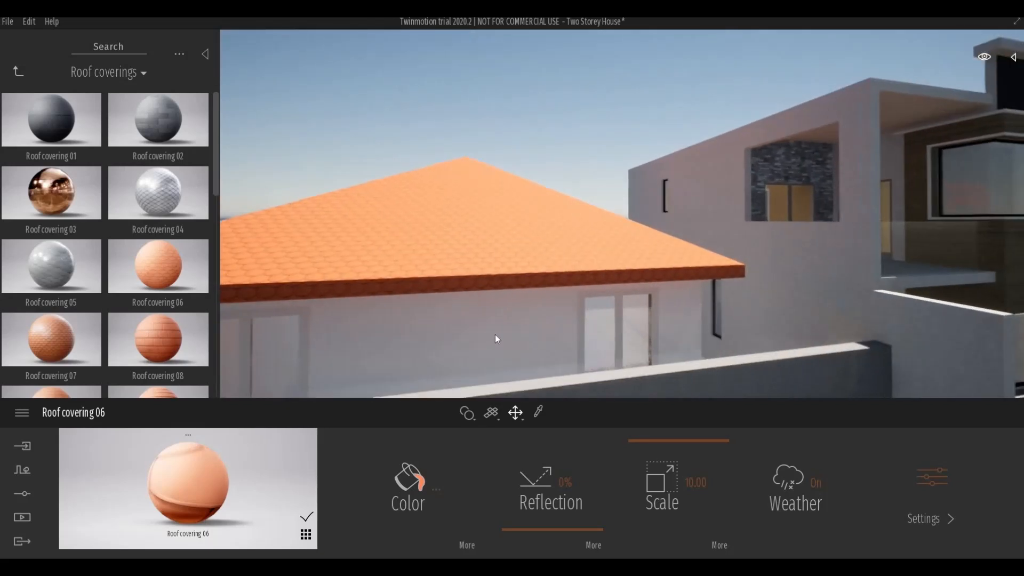
{"action": "middle_click_drag", "start_coordinate": [514, 325], "coordinate": [584, 285]}
{"action": "scroll", "coordinate": [516, 324], "scroll_direction": "up", "scroll_amount": 3}
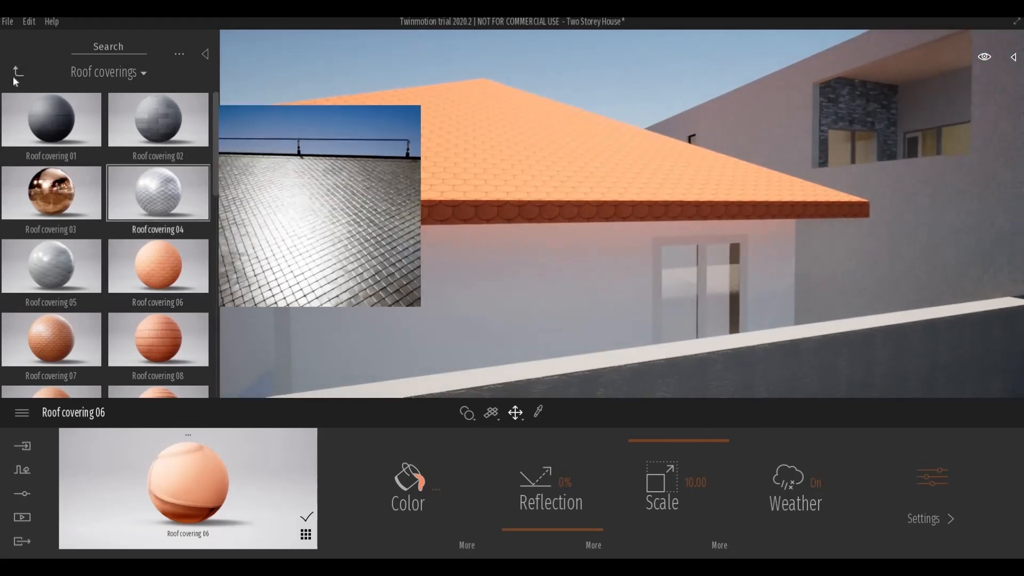
{"action": "left_click", "coordinate": [18, 72]}
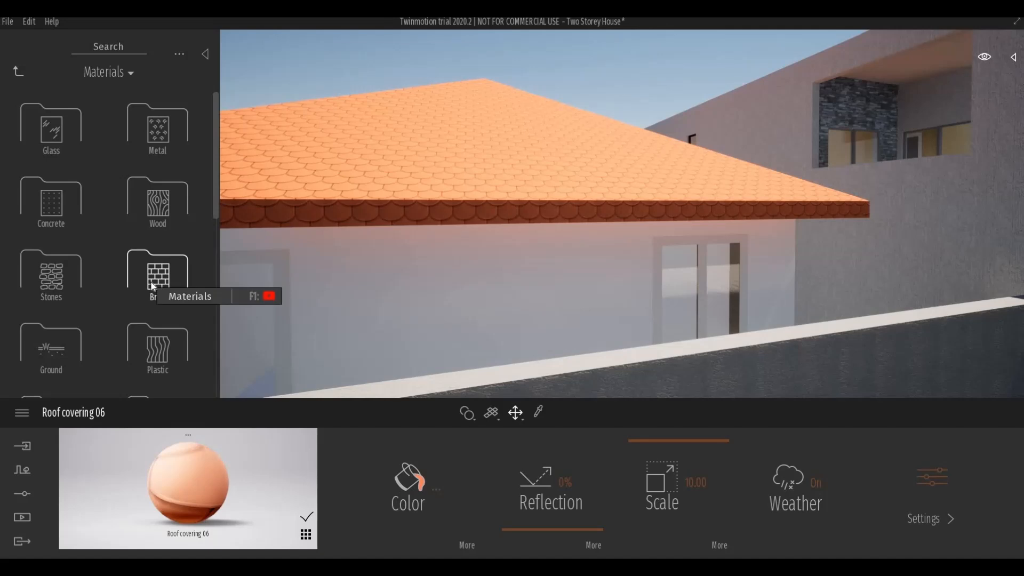
{"action": "left_click", "coordinate": [153, 287]}
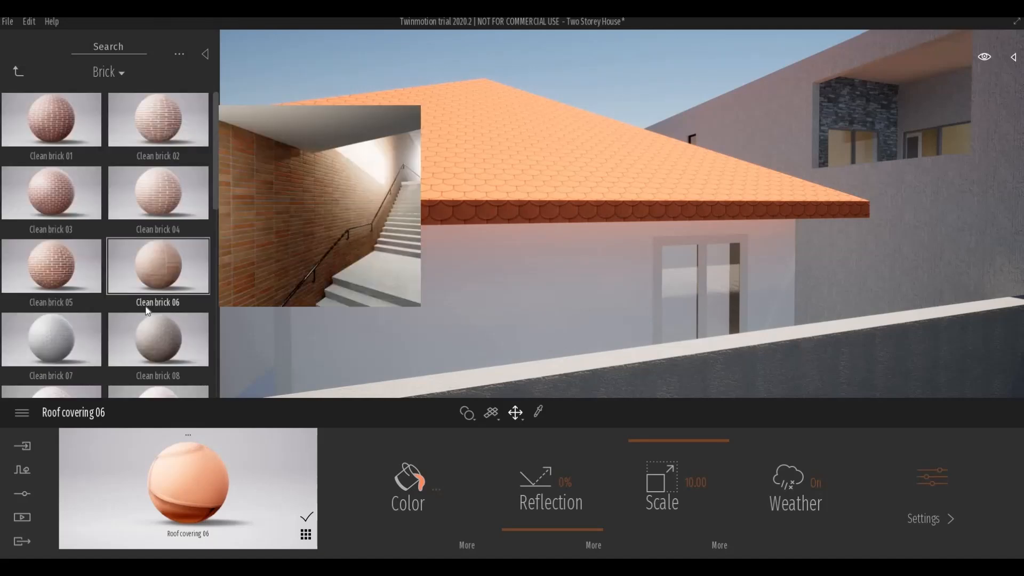
{"action": "left_click_drag", "start_coordinate": [59, 349], "coordinate": [425, 321]}
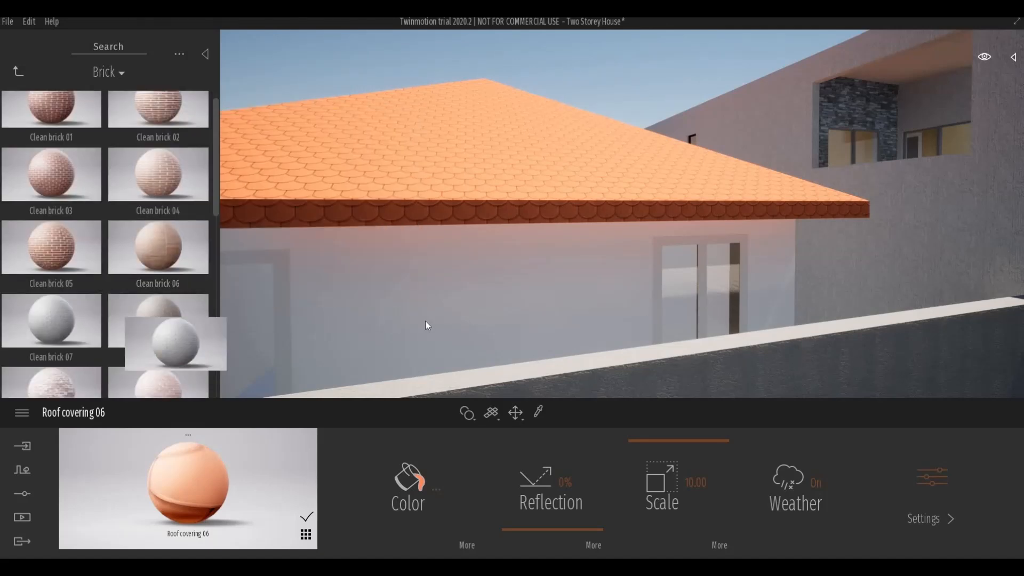
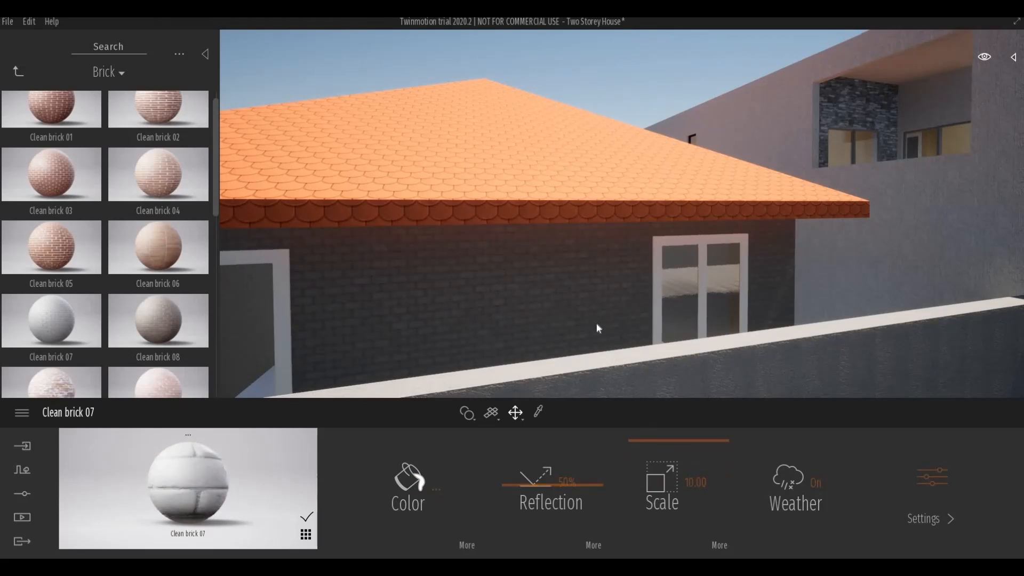
Apply Clean brick 08 to the stone boundary wall in front of the gabled house and set its scale to 5.30.
{"action": "scroll", "coordinate": [653, 319], "scroll_direction": "down", "scroll_amount": 5}
{"action": "middle_click_drag", "start_coordinate": [653, 319], "coordinate": [597, 319]}
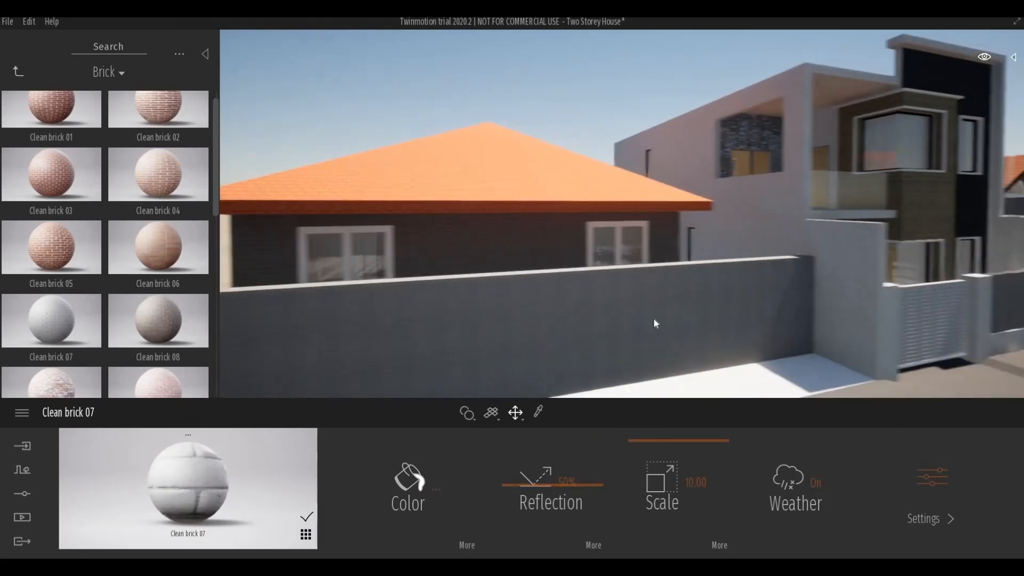
{"action": "key", "text": "d"}
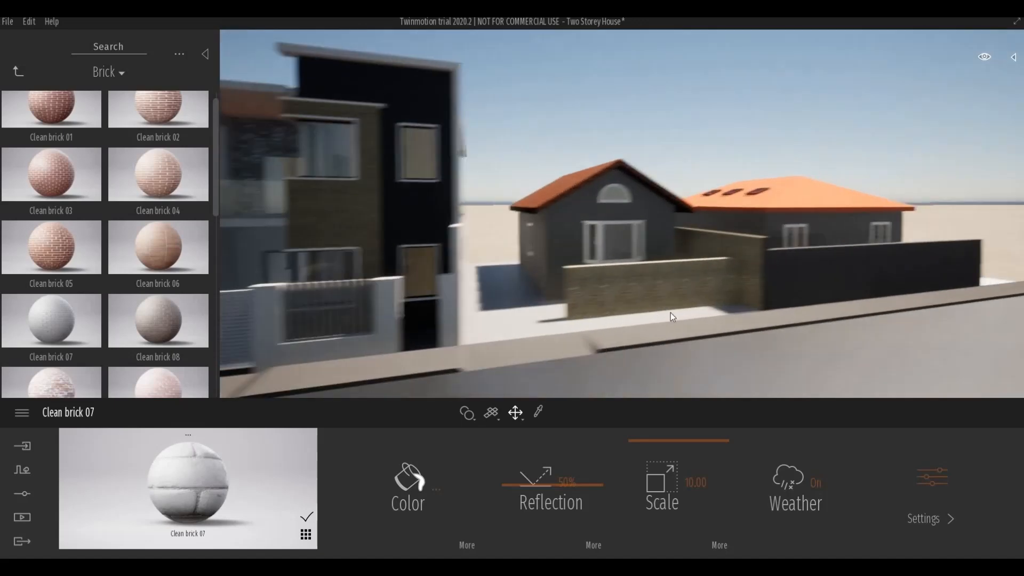
{"action": "key", "text": "w"}
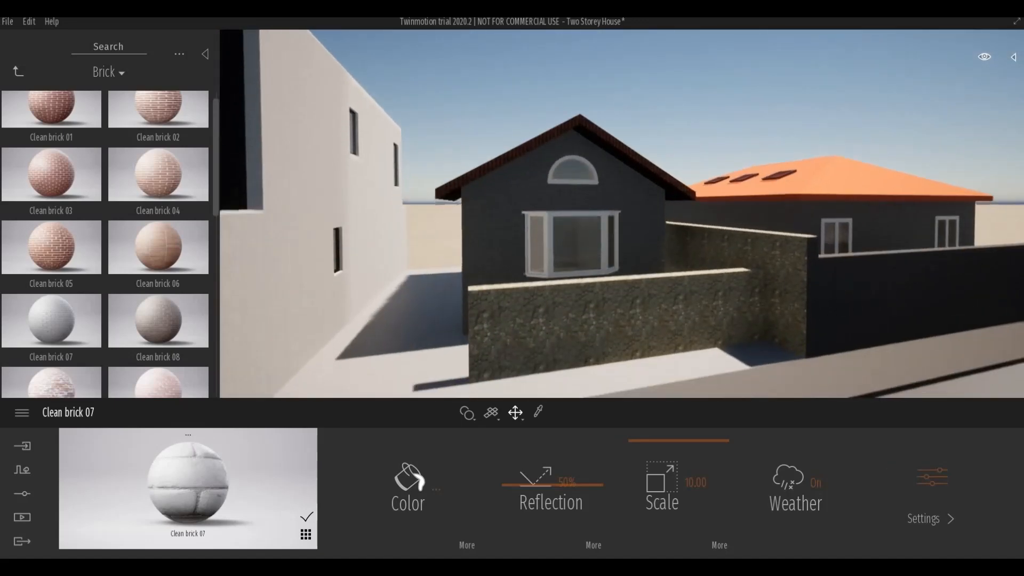
{"action": "key", "text": "q"}
{"action": "key", "text": "w"}
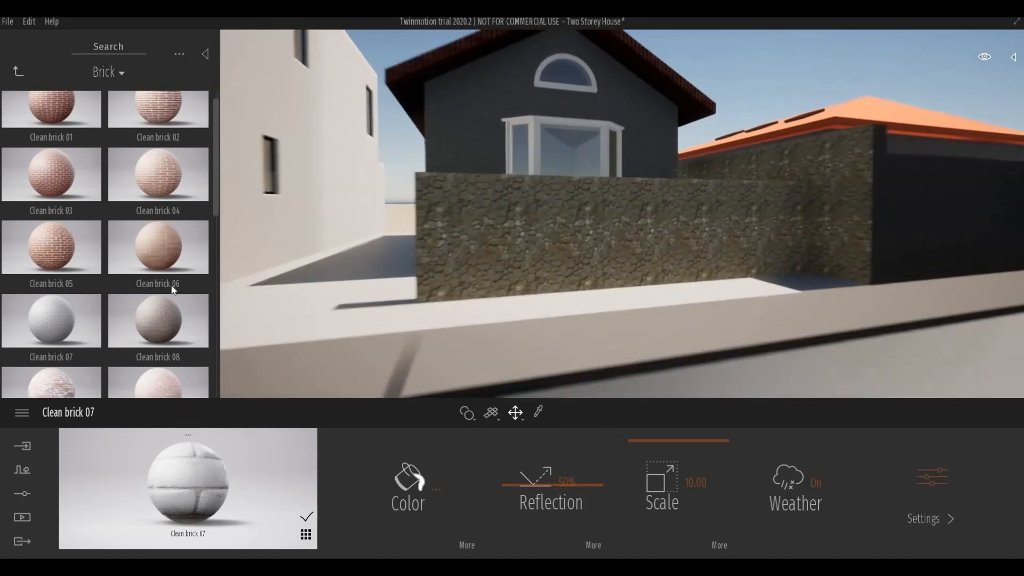
{"action": "left_click_drag", "start_coordinate": [146, 311], "coordinate": [453, 245]}
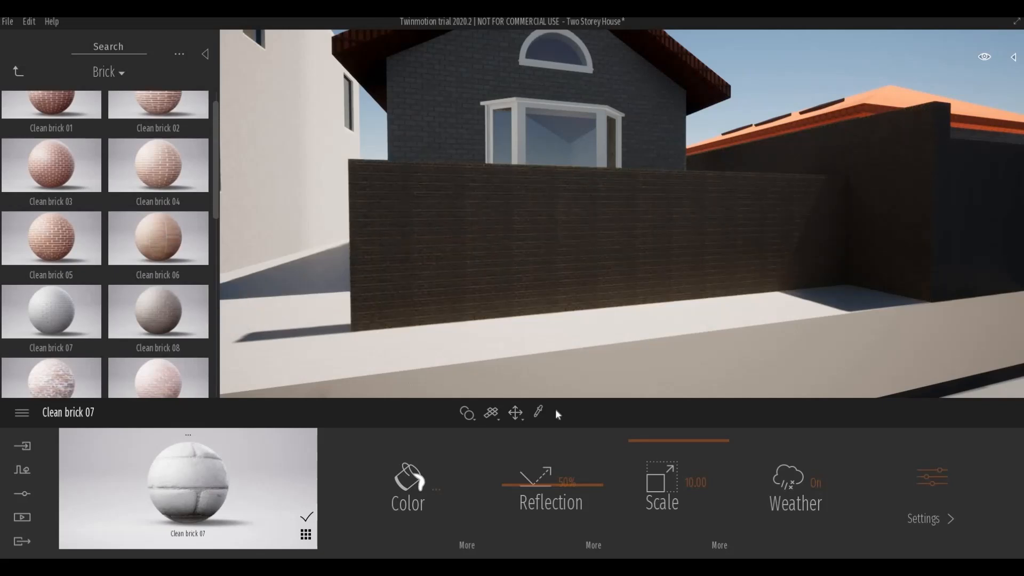
{"action": "left_click_drag", "start_coordinate": [647, 412], "coordinate": [650, 472]}
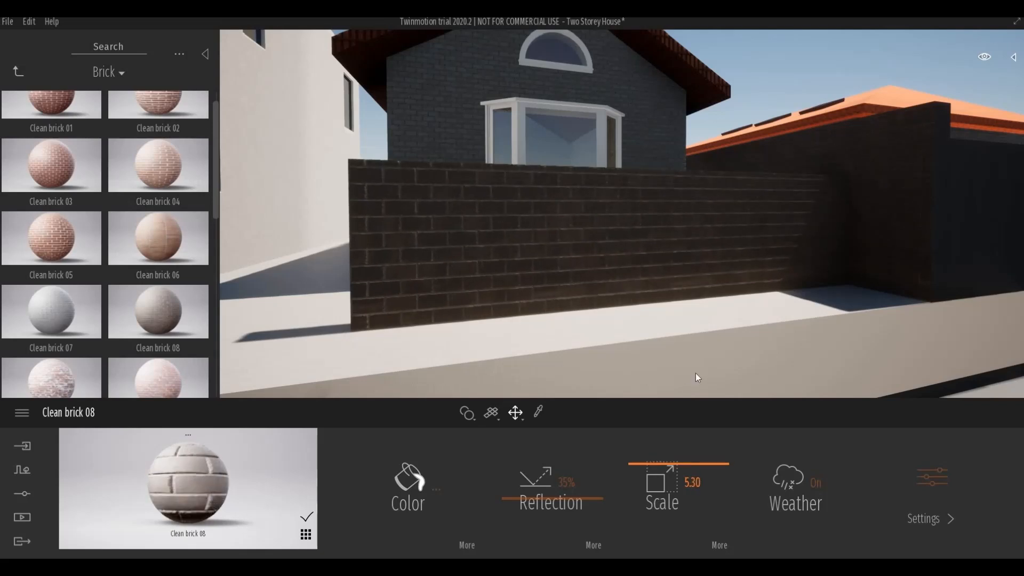
Examine the brick boundary wall and the neighbouring houses from the street on both sides of the two-storey house.
{"action": "key", "text": "d"}
{"action": "key", "text": "d"}
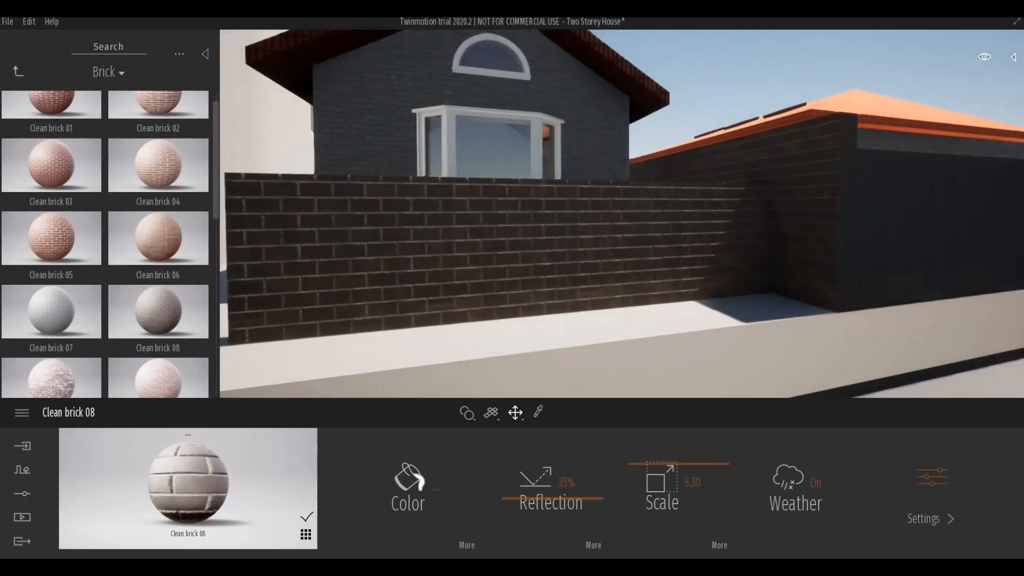
{"action": "key", "text": "e"}
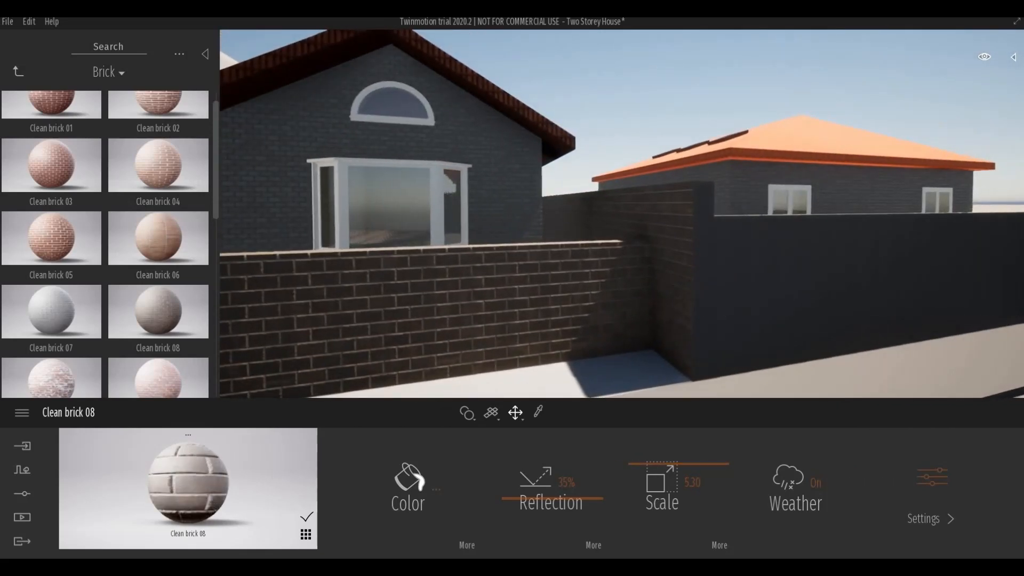
{"action": "key", "text": "w"}
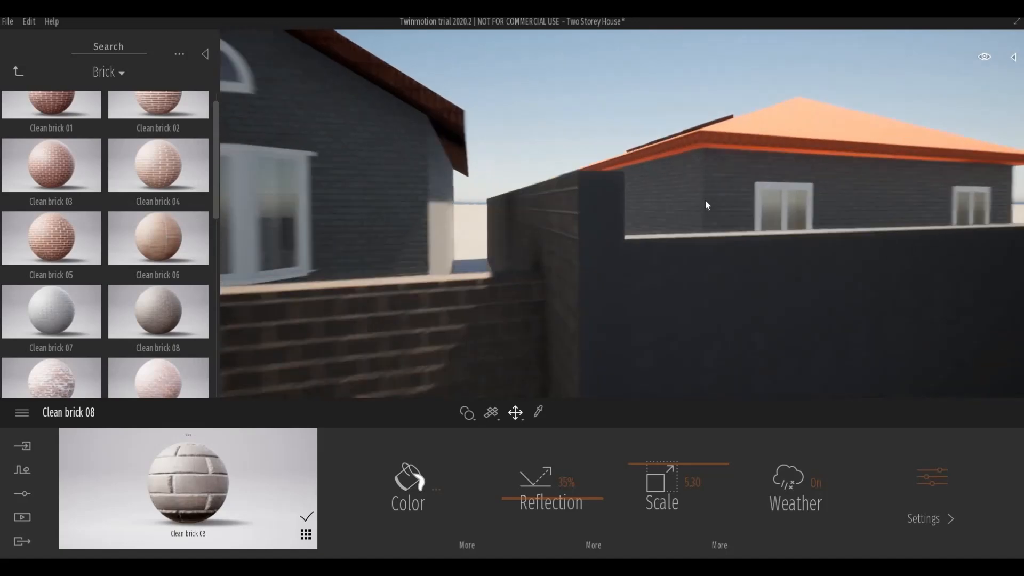
{"action": "key", "text": "s"}
{"action": "key", "text": "a"}
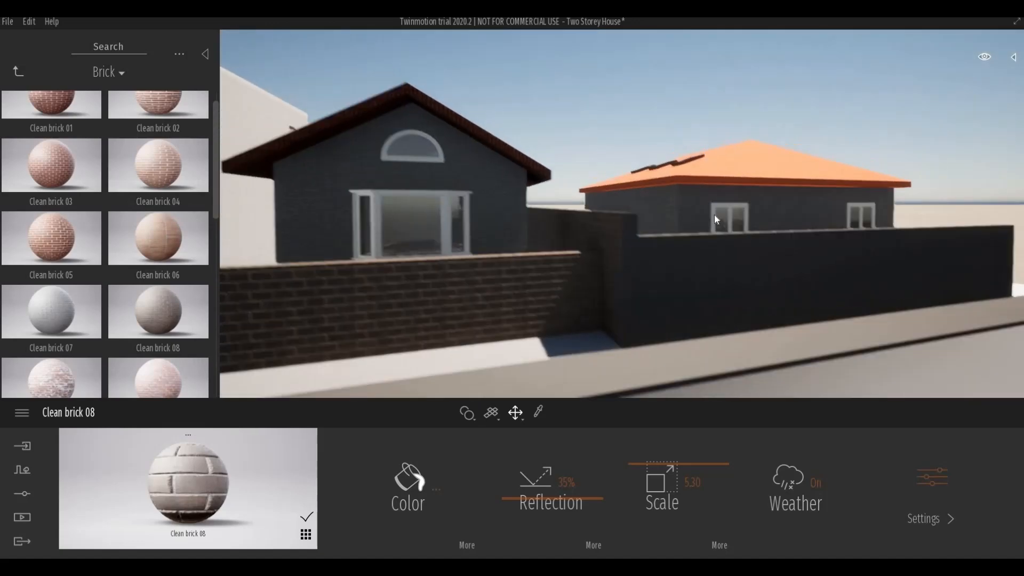
{"action": "key", "text": "w"}
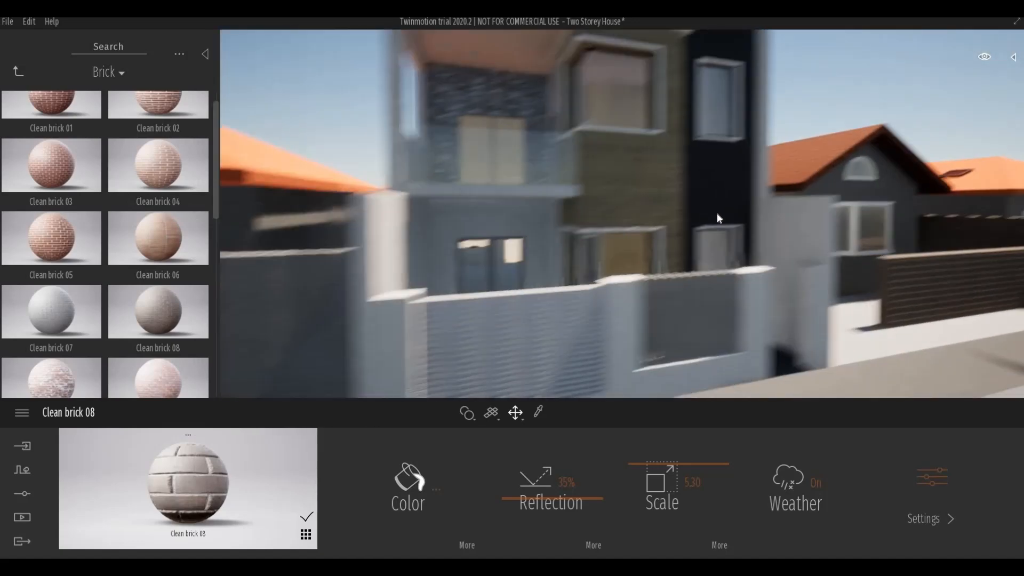
{"action": "key", "text": "d"}
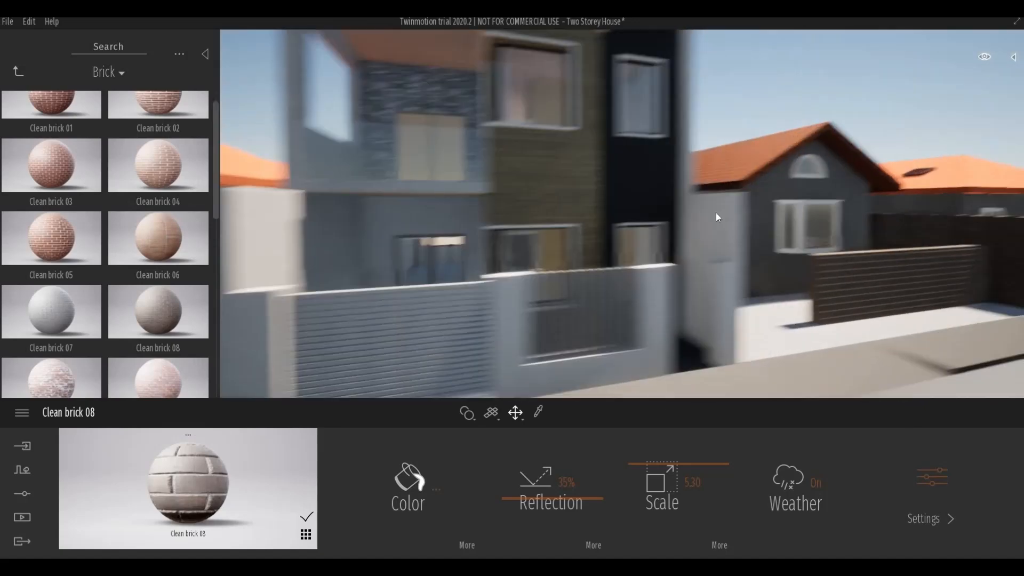
{"action": "key", "text": "w"}
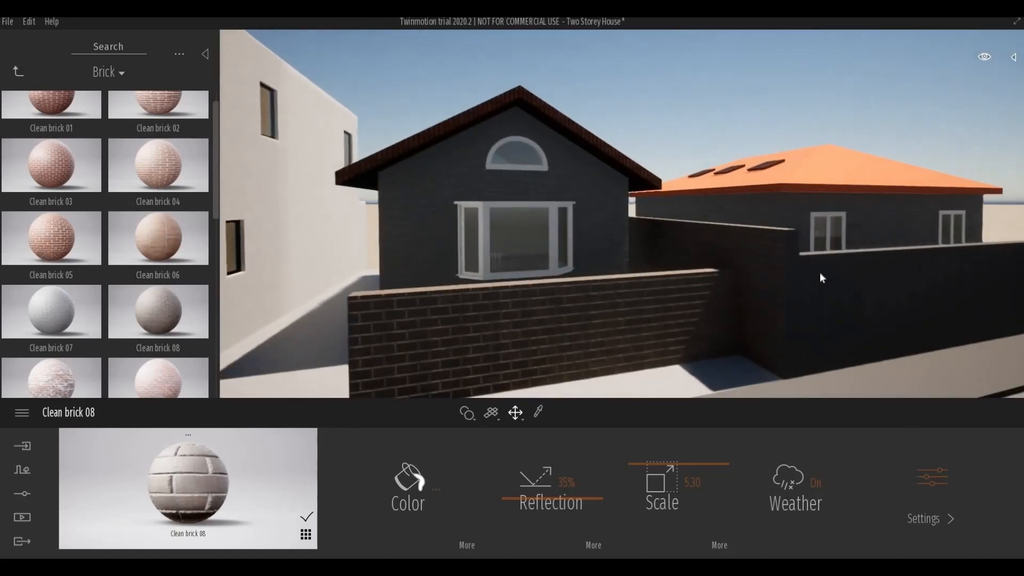
Try the Painted brick 01 material on the plain dark boundary wall in front of the hip-roofed house beside the gabled house.
{"action": "key", "text": "w"}
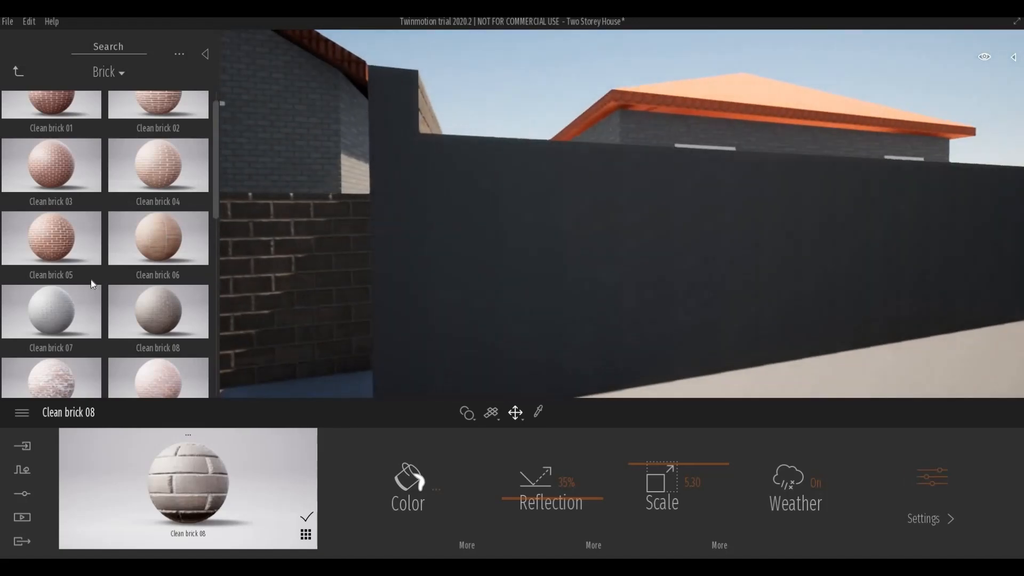
{"action": "mouse_move", "coordinate": [93, 284]}
{"action": "scroll", "coordinate": [91, 280], "scroll_direction": "down", "scroll_amount": 1}
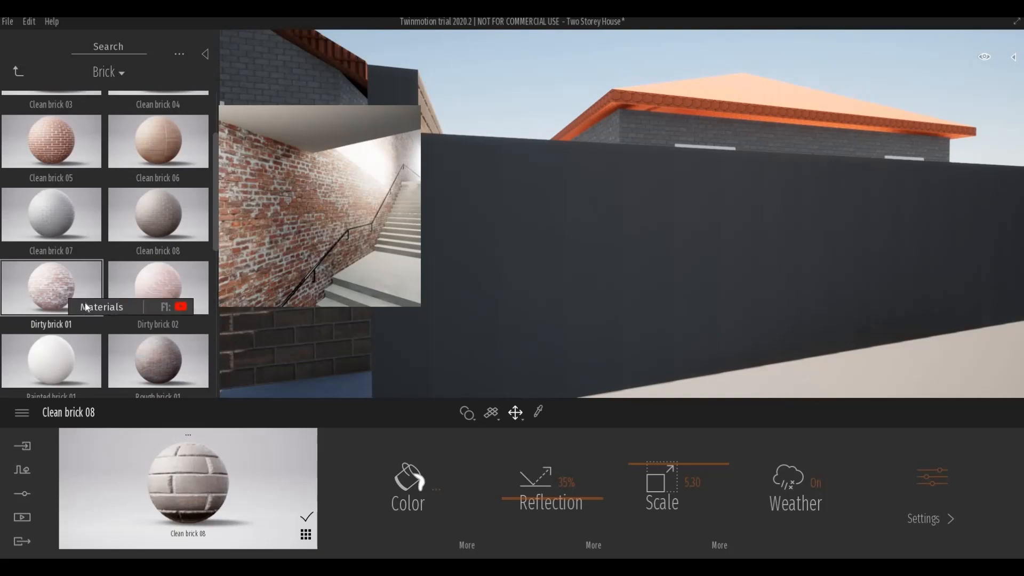
{"action": "scroll", "coordinate": [113, 332], "scroll_direction": "down", "scroll_amount": 1}
{"action": "left_click_drag", "start_coordinate": [66, 292], "coordinate": [583, 274]}
{"action": "left_click", "coordinate": [574, 276]}
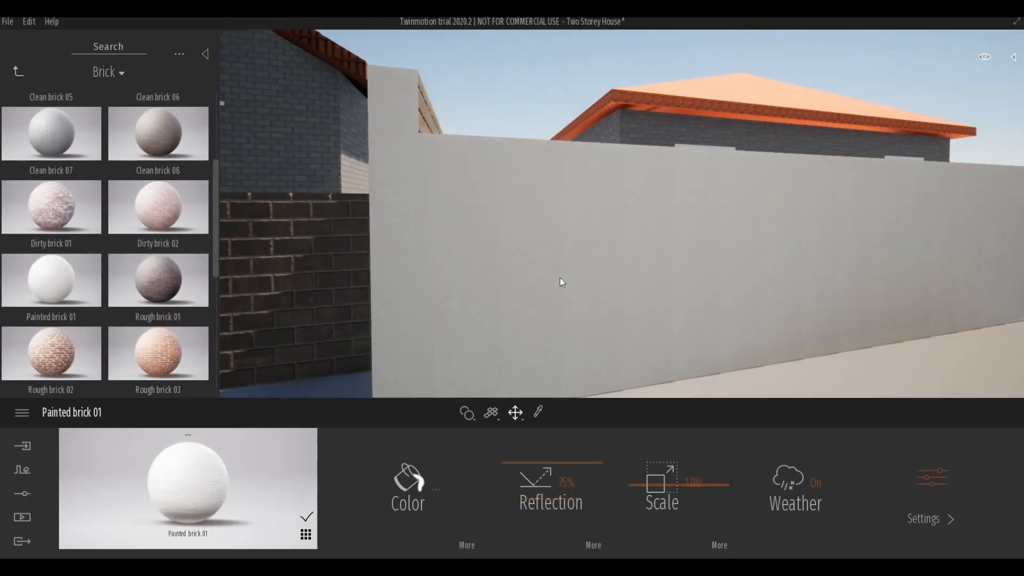
{"action": "scroll", "coordinate": [560, 277], "scroll_direction": "down", "scroll_amount": 4}
{"action": "mouse_move", "coordinate": [560, 277]}
{"action": "middle_mouse_down"}
{"action": "mouse_move", "coordinate": [589, 281]}
{"action": "mouse_move", "coordinate": [580, 277]}
{"action": "middle_mouse_up"}
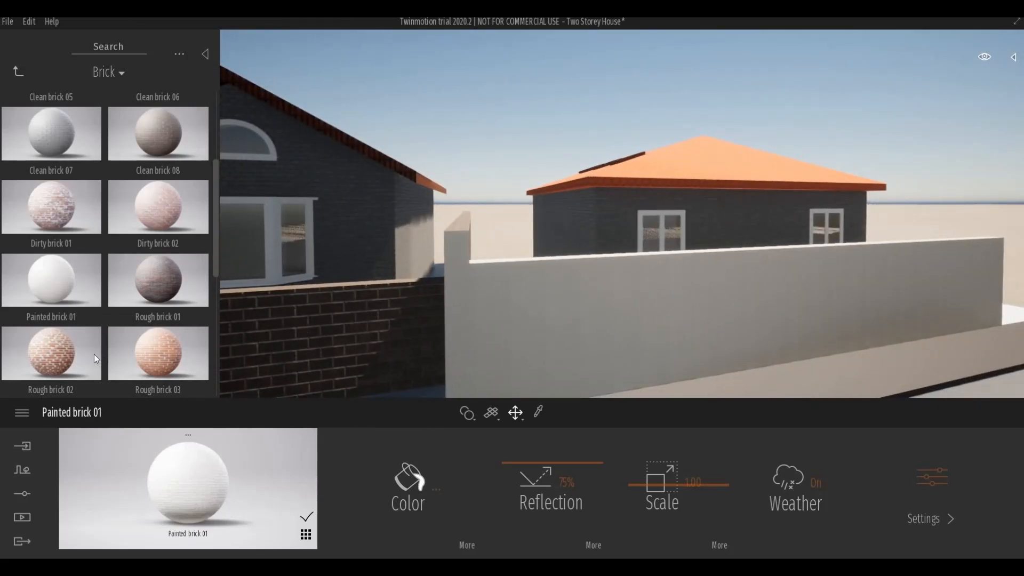
Apply Round brick 01 to the boundary wall in front of the hip-roofed house and set its scale to 7.80.
{"action": "scroll", "coordinate": [96, 349], "scroll_direction": "down", "scroll_amount": 2}
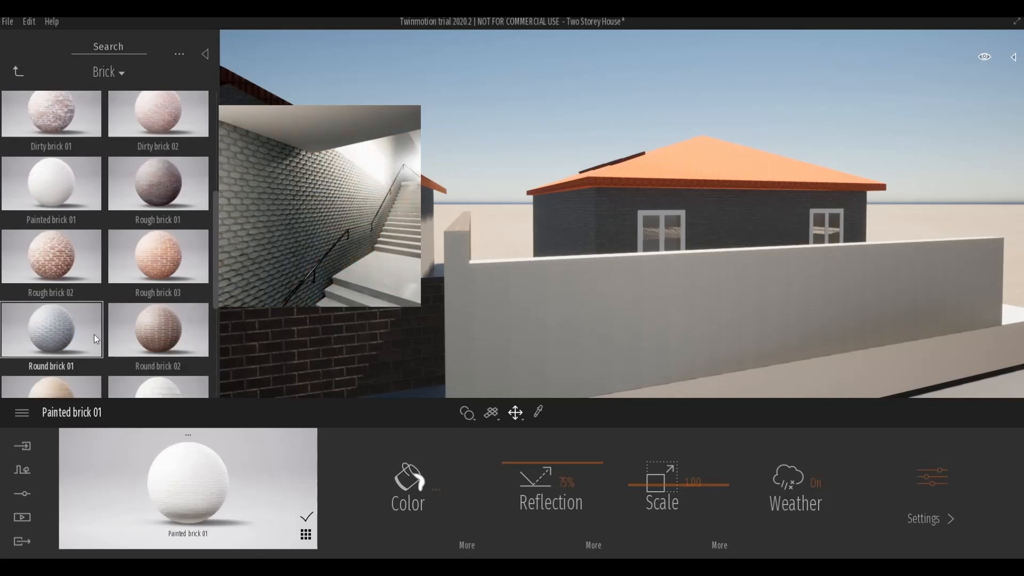
{"action": "left_click_drag", "start_coordinate": [648, 335], "coordinate": [648, 334]}
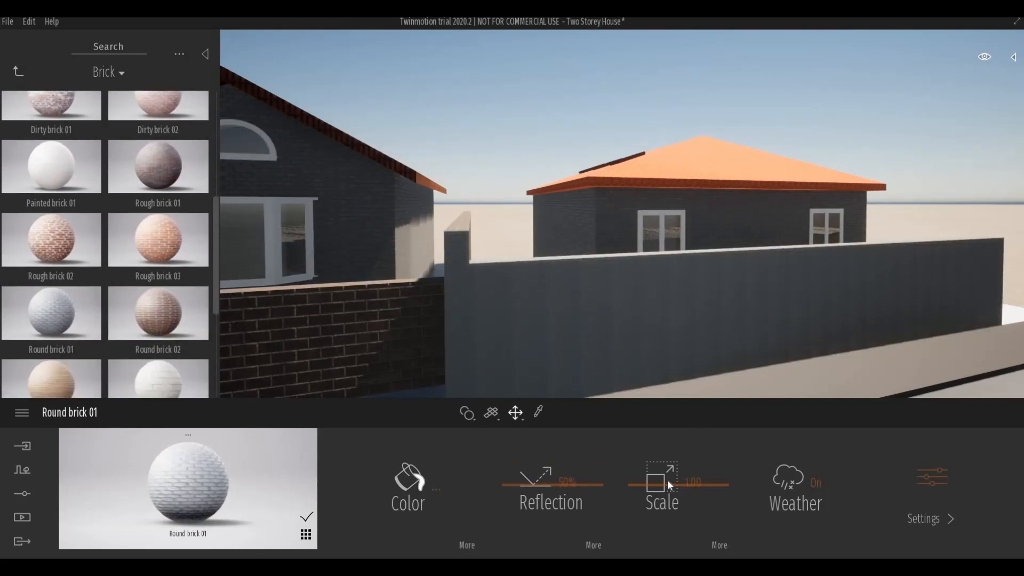
{"action": "left_click_drag", "start_coordinate": [676, 460], "coordinate": [679, 447]}
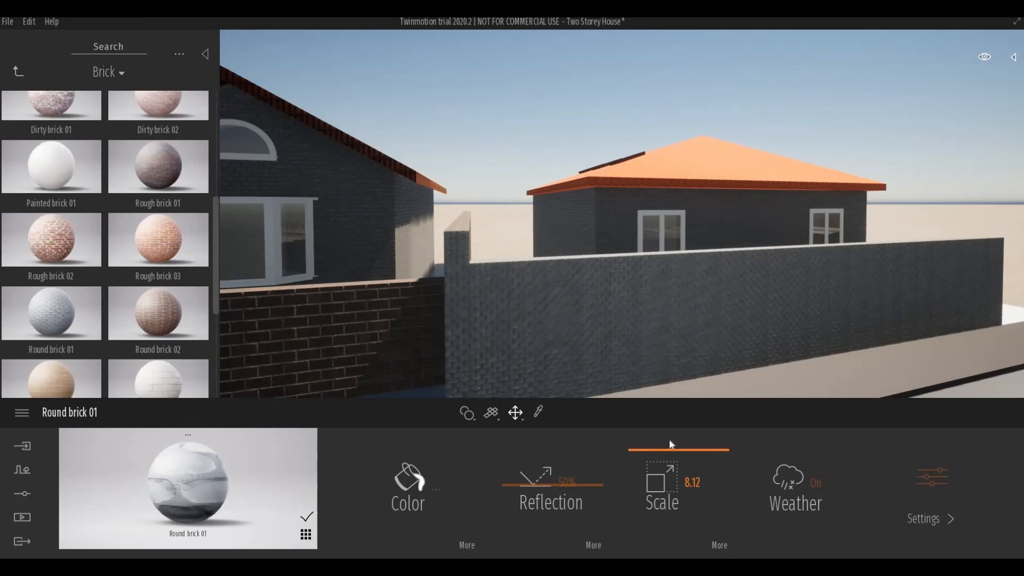
Examine the brick boundary walls, the paved plots and the road edge along the street, ending at the far hip-roofed house.
{"action": "right_click_drag", "start_coordinate": [630, 349], "coordinate": [609, 364]}
{"action": "key", "text": "a"}
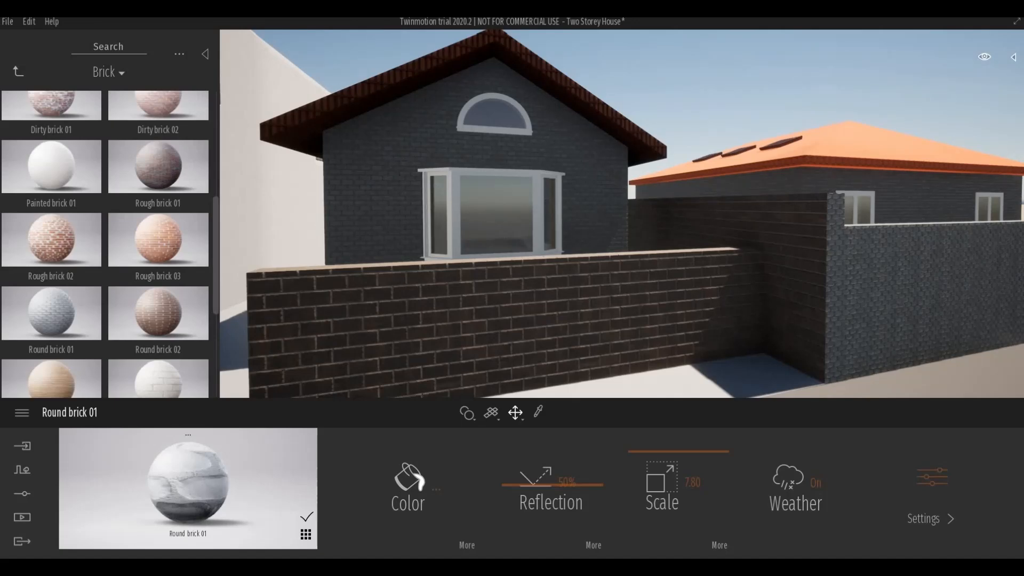
{"action": "right_click_drag", "start_coordinate": [688, 302], "coordinate": [719, 300]}
{"action": "key", "text": "s"}
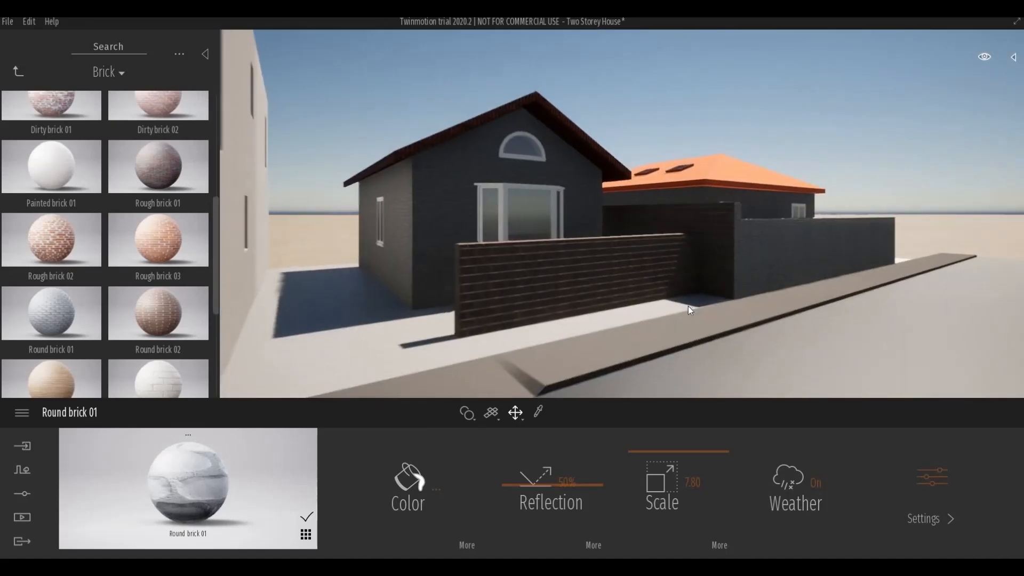
{"action": "key", "text": "a"}
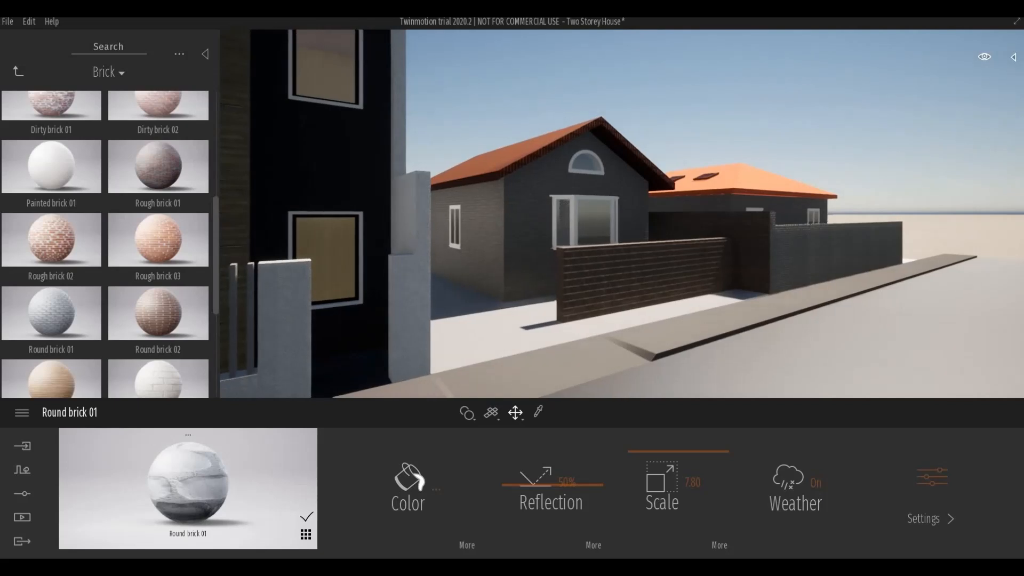
{"action": "middle_click_drag", "start_coordinate": [682, 312], "coordinate": [645, 353], "text": "shift"}
{"action": "key", "text": "w"}
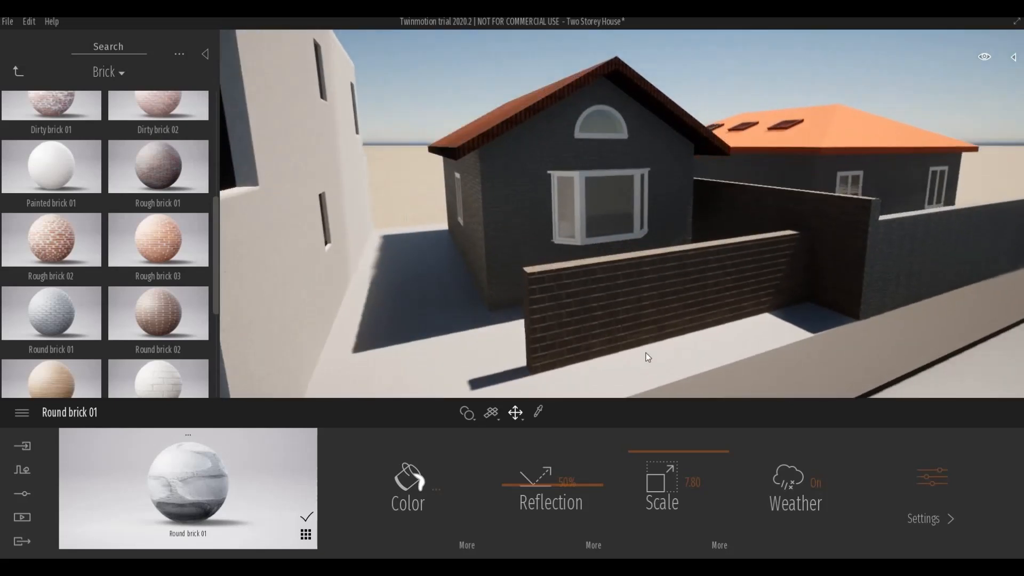
{"action": "key", "text": "q"}
{"action": "key", "text": "w"}
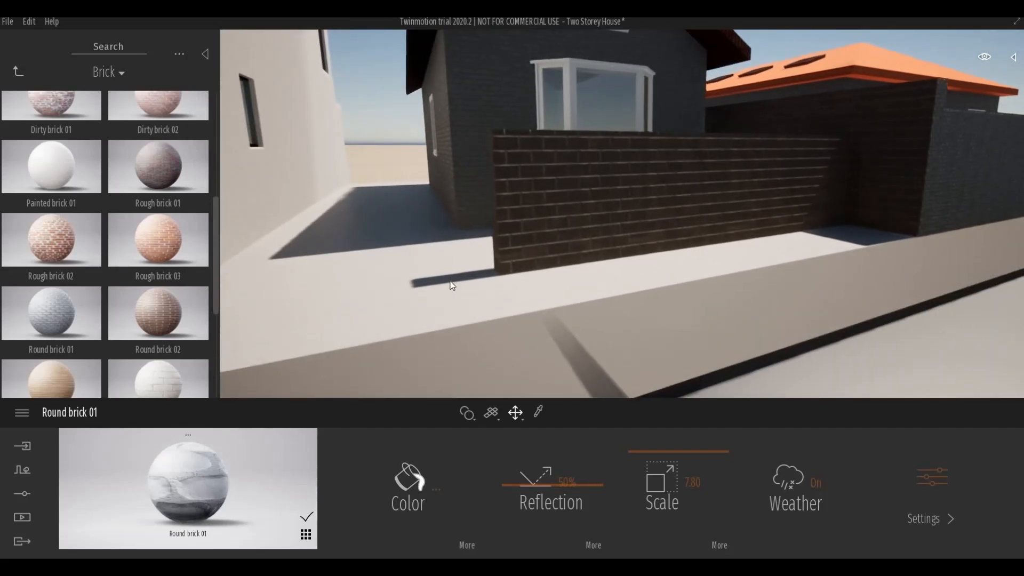
{"action": "key", "text": "w"}
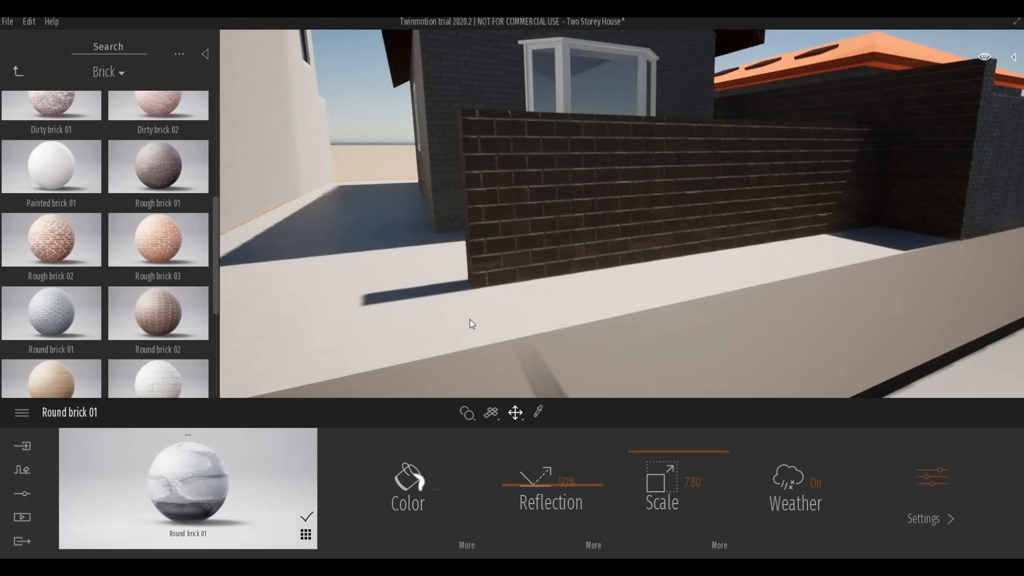
{"action": "key", "text": "s"}
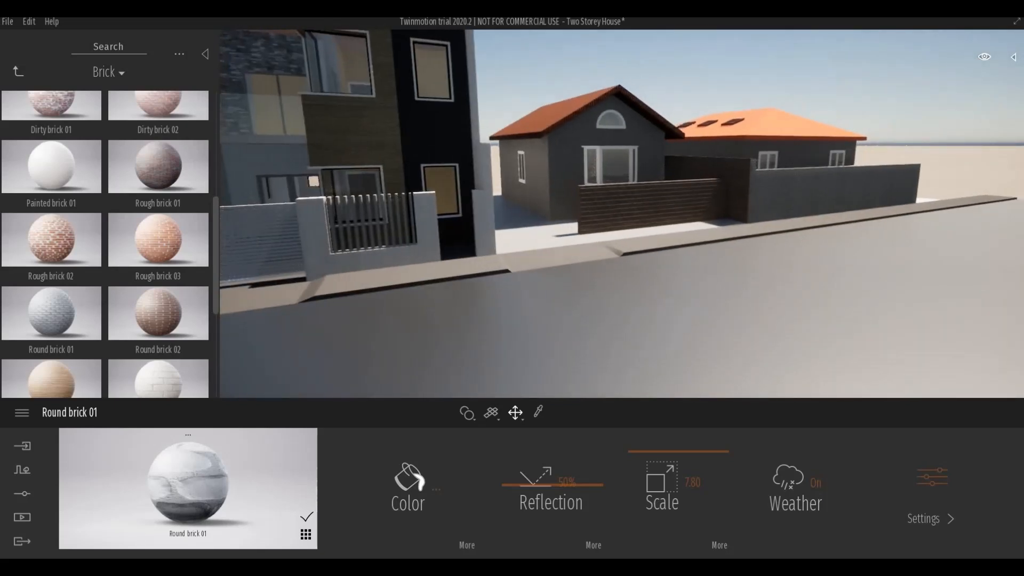
{"action": "key", "text": "a"}
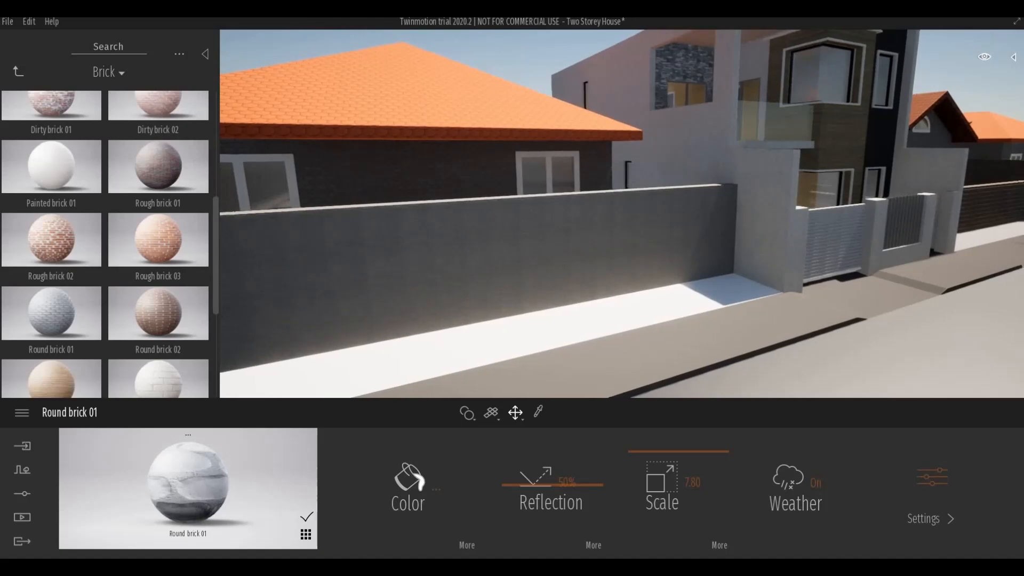
{"action": "right_click_drag", "start_coordinate": [400, 319], "coordinate": [219, 197]}
{"action": "key", "text": "a"}
{"action": "key", "text": "s"}
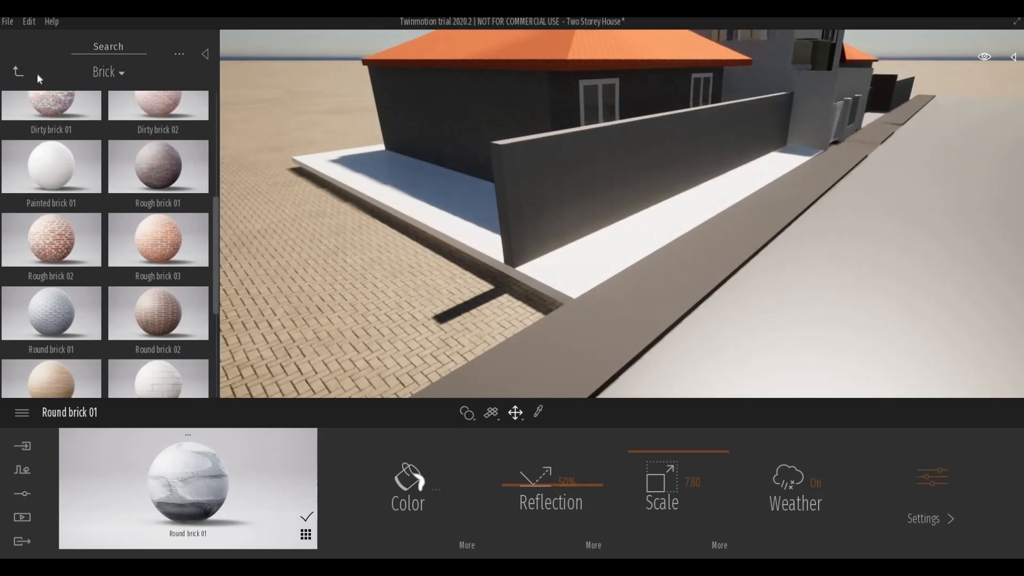
Look into the concrete materials, return to the material categories and save the Two Storey House scene.
{"action": "left_click", "coordinate": [18, 71]}
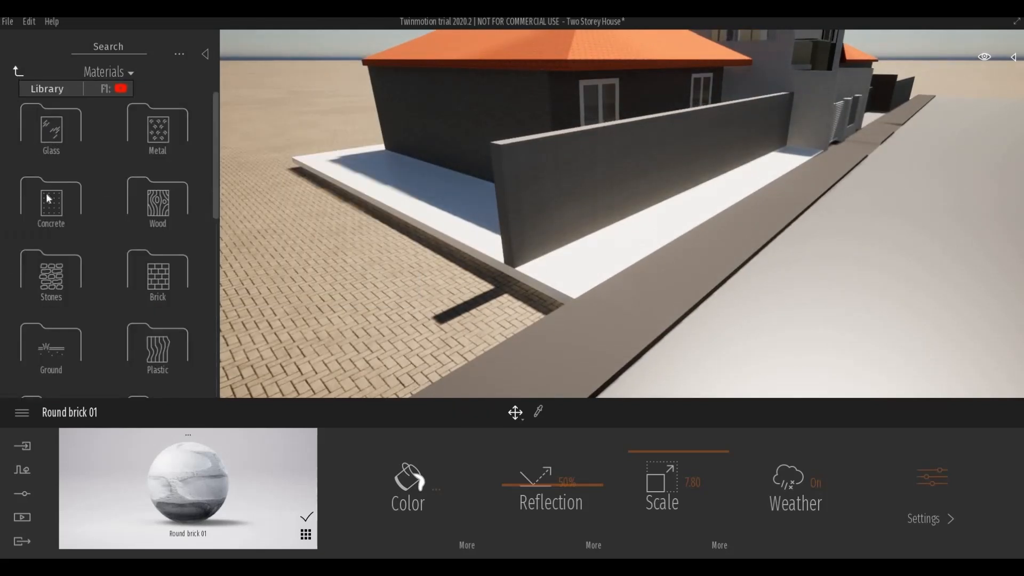
{"action": "left_click", "coordinate": [49, 195]}
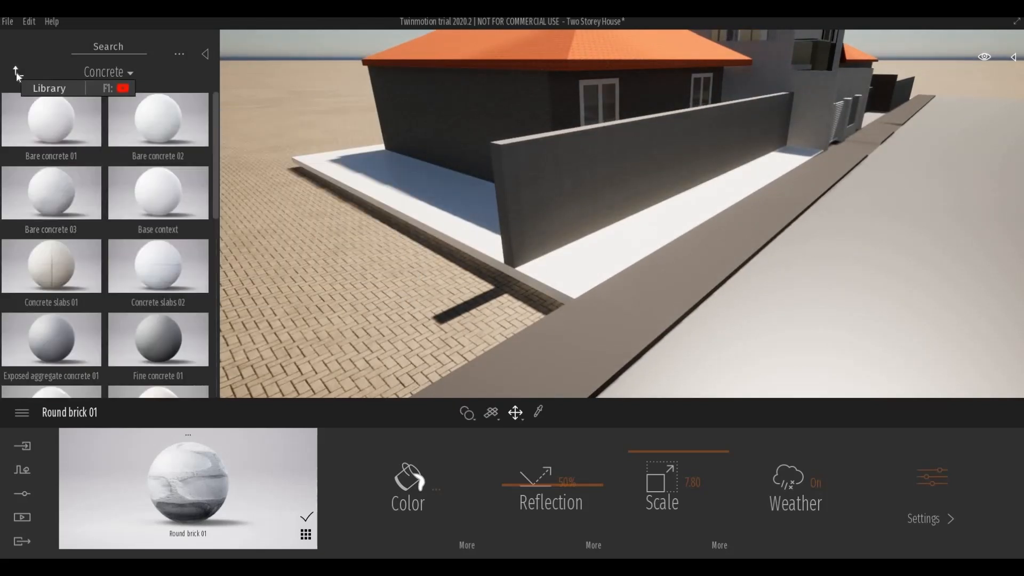
{"action": "left_click", "coordinate": [20, 70]}
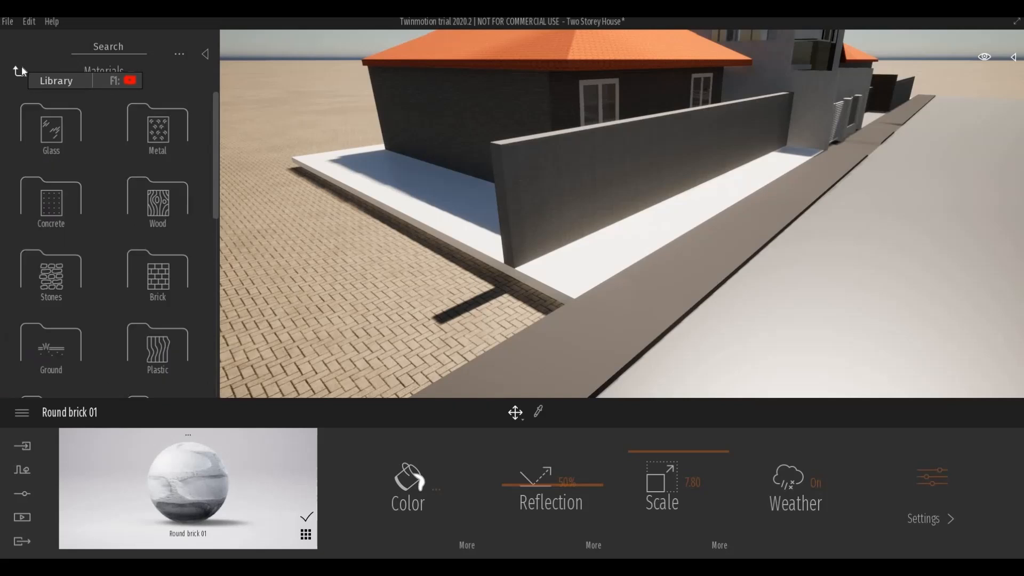
{"action": "left_click", "coordinate": [8, 21]}
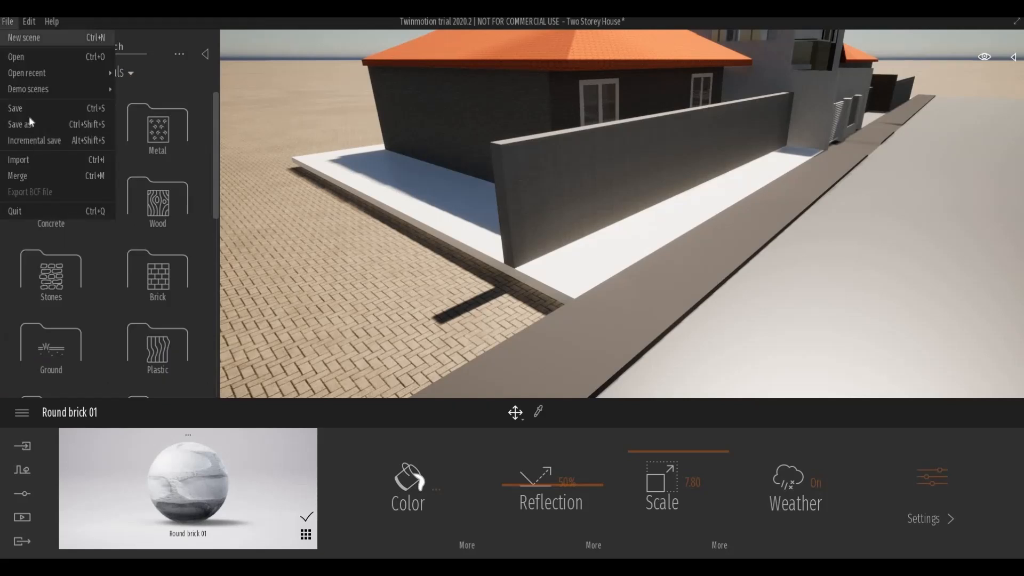
{"action": "left_click", "coordinate": [27, 111]}
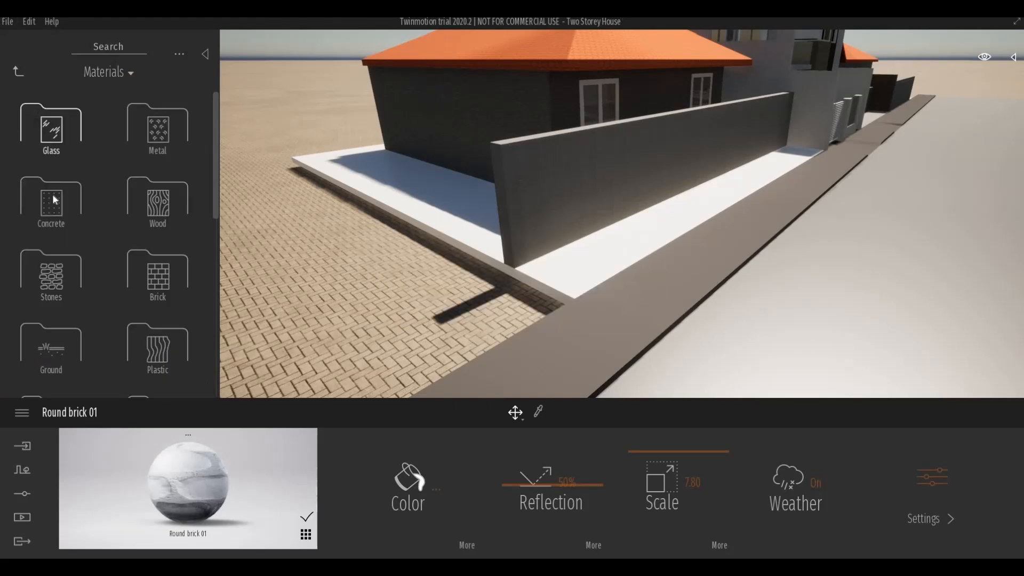
Apply the man-made ground material Concrete road 3 to the road surface in front of the houses.
{"action": "left_click", "coordinate": [55, 347]}
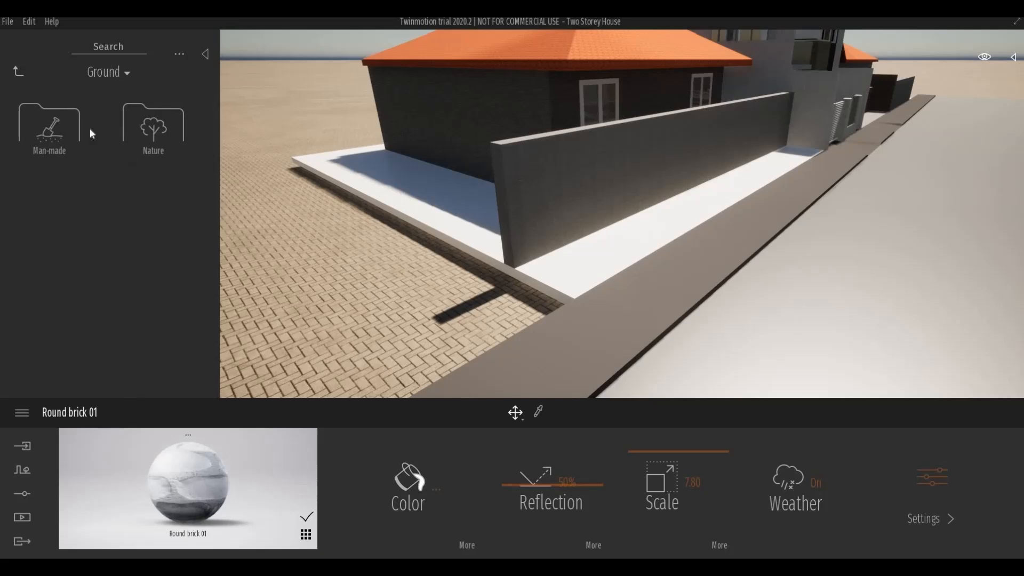
{"action": "left_click", "coordinate": [72, 132]}
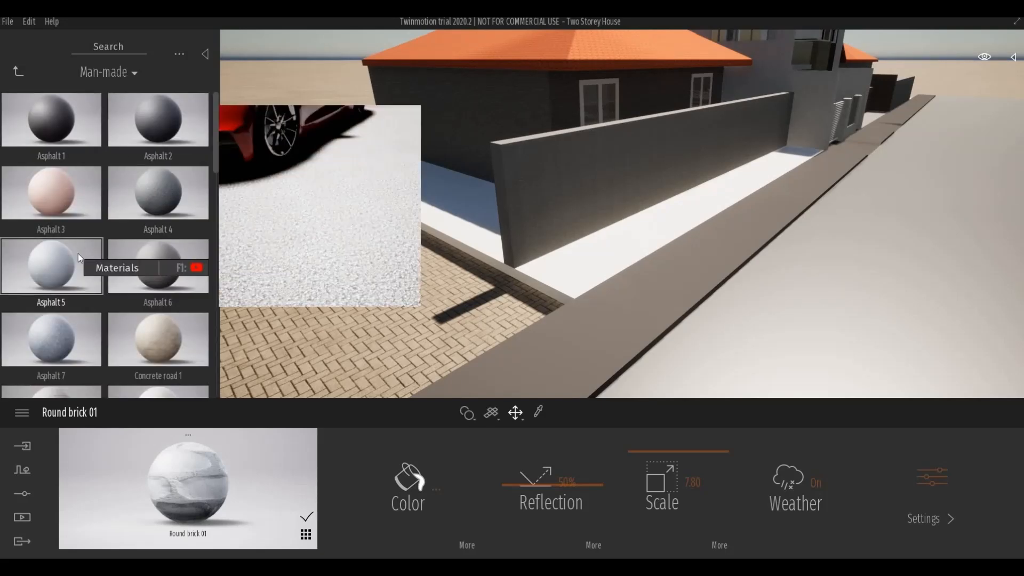
{"action": "scroll", "coordinate": [77, 254], "scroll_direction": "down", "scroll_amount": 1}
{"action": "scroll", "coordinate": [75, 248], "scroll_direction": "down", "scroll_amount": 2}
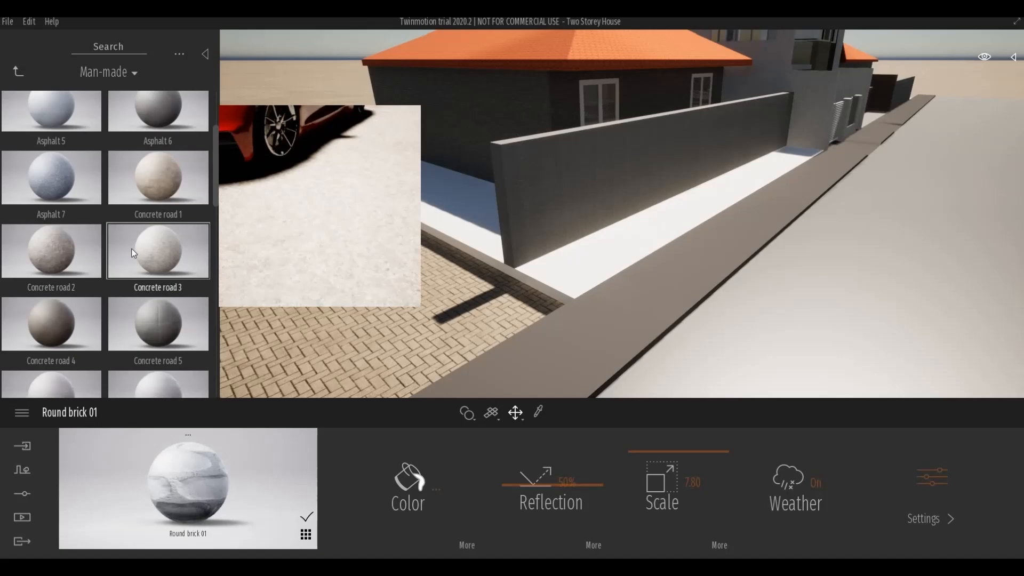
{"action": "scroll", "coordinate": [72, 248], "scroll_direction": "down", "scroll_amount": 1}
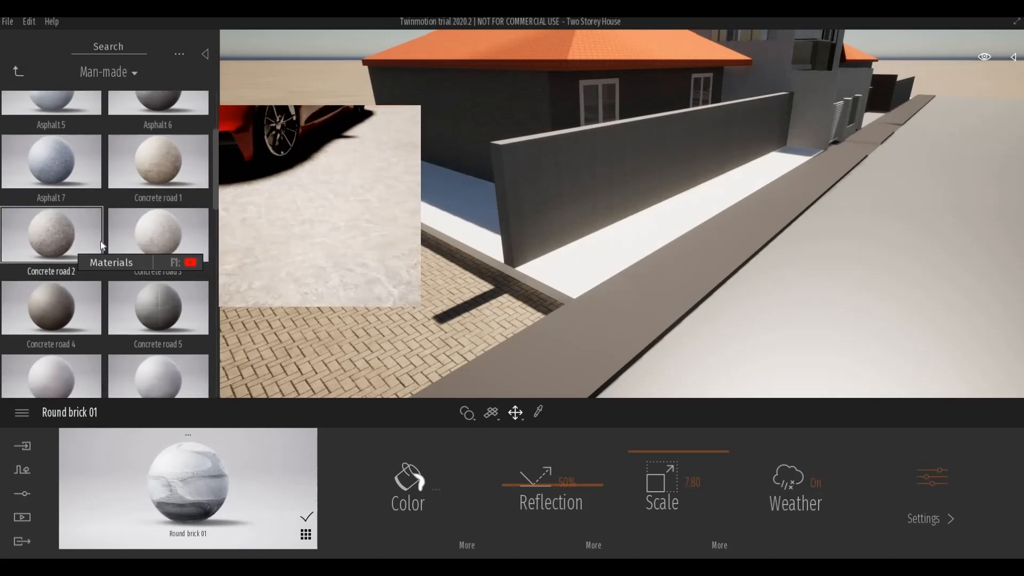
{"action": "scroll", "coordinate": [111, 244], "scroll_direction": "down", "scroll_amount": 1}
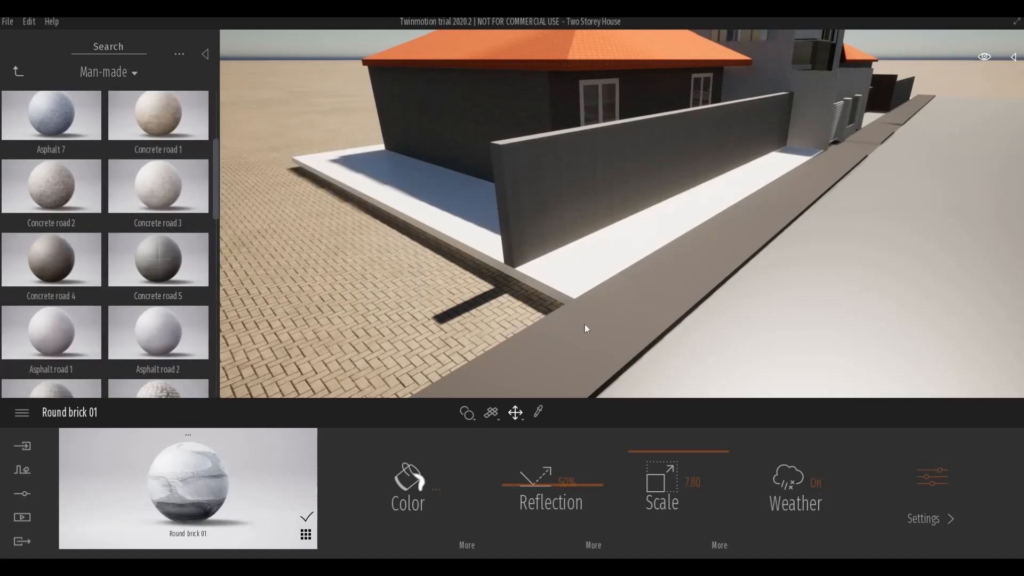
{"action": "scroll", "coordinate": [586, 324], "scroll_direction": "down", "scroll_amount": 5}
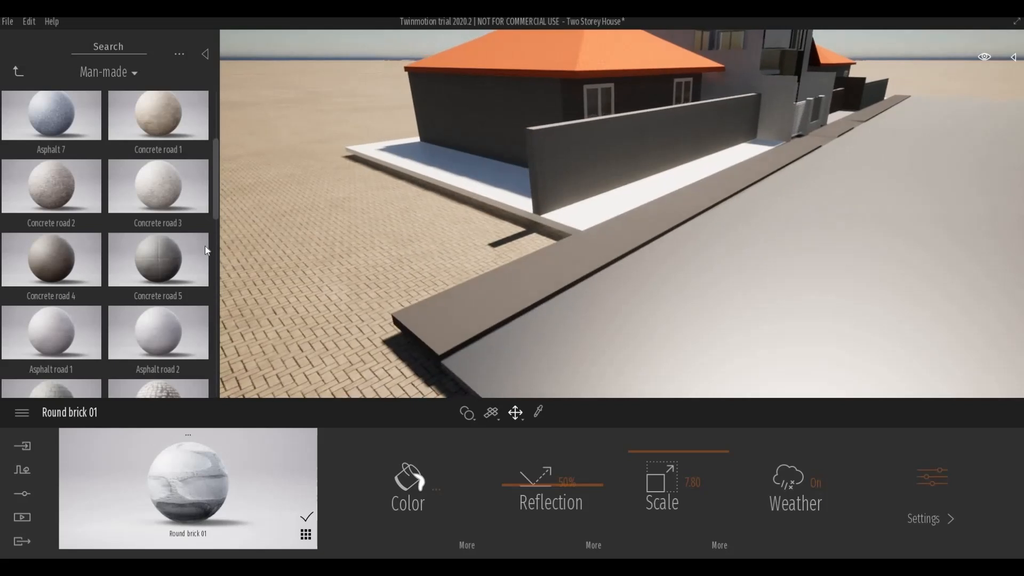
{"action": "left_click_drag", "start_coordinate": [169, 197], "coordinate": [585, 348]}
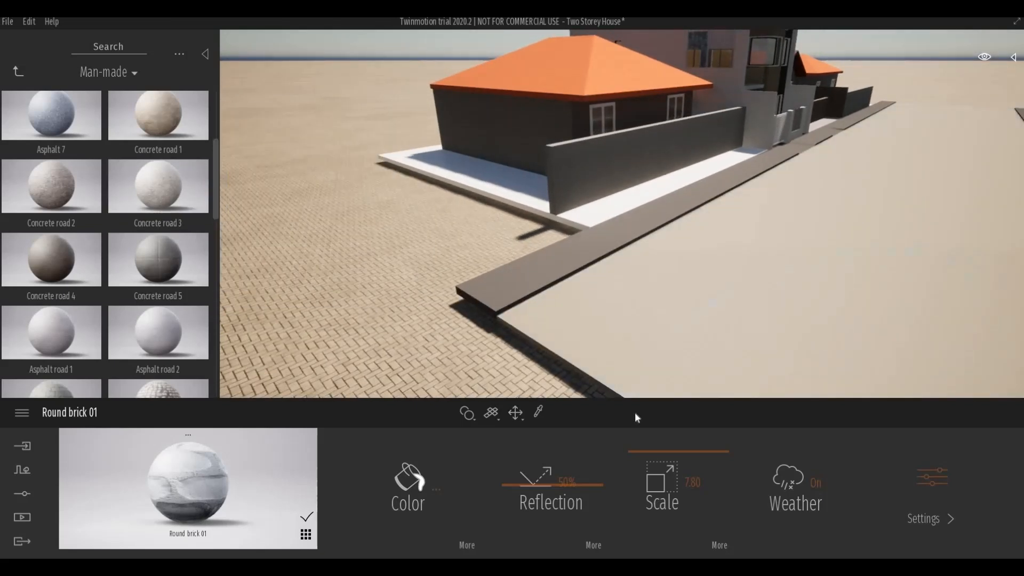
Set the Concrete road 3 material's scale on the road surface to 10.00.
{"action": "left_click_drag", "start_coordinate": [660, 461], "coordinate": [663, 432]}
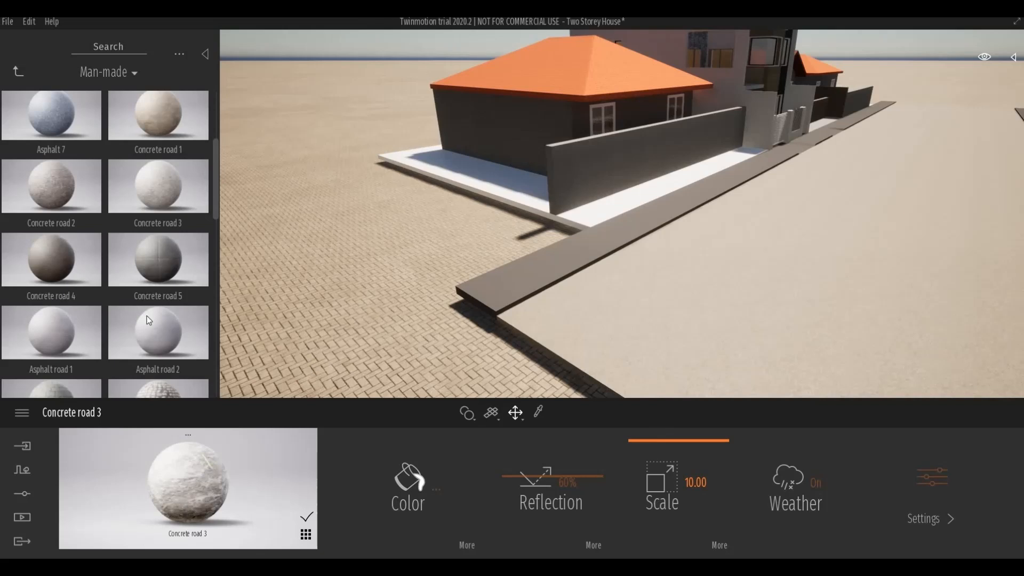
Apply Concrete road 2 to the raised sidewalk along the houses and set its scale to 10.00.
{"action": "mouse_move", "coordinate": [66, 199]}
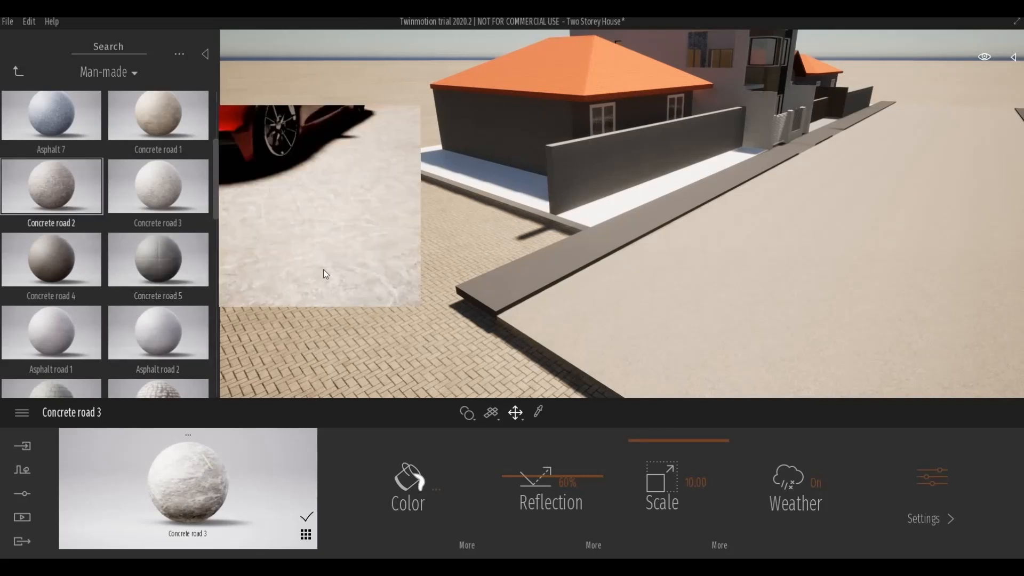
{"action": "left_click_drag", "start_coordinate": [323, 270], "coordinate": [497, 302]}
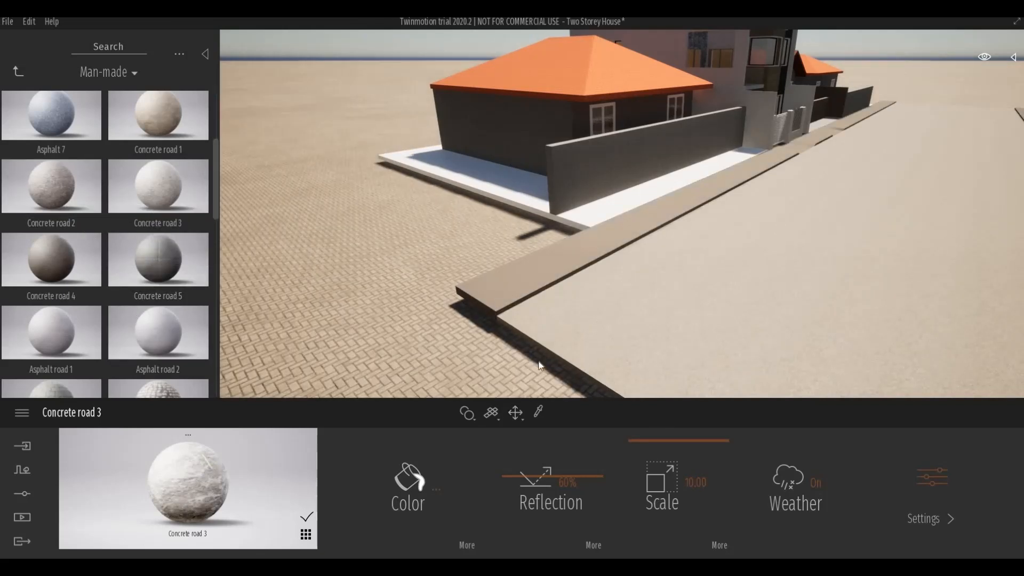
{"action": "left_click_drag", "start_coordinate": [649, 477], "coordinate": [649, 433]}
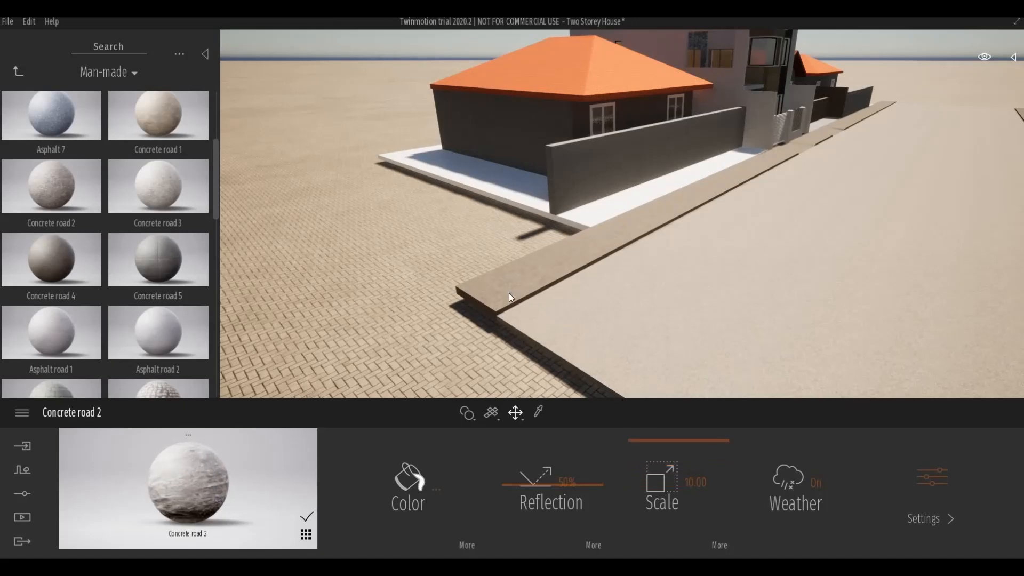
{"action": "scroll", "coordinate": [509, 293], "scroll_direction": "up", "scroll_amount": 6}
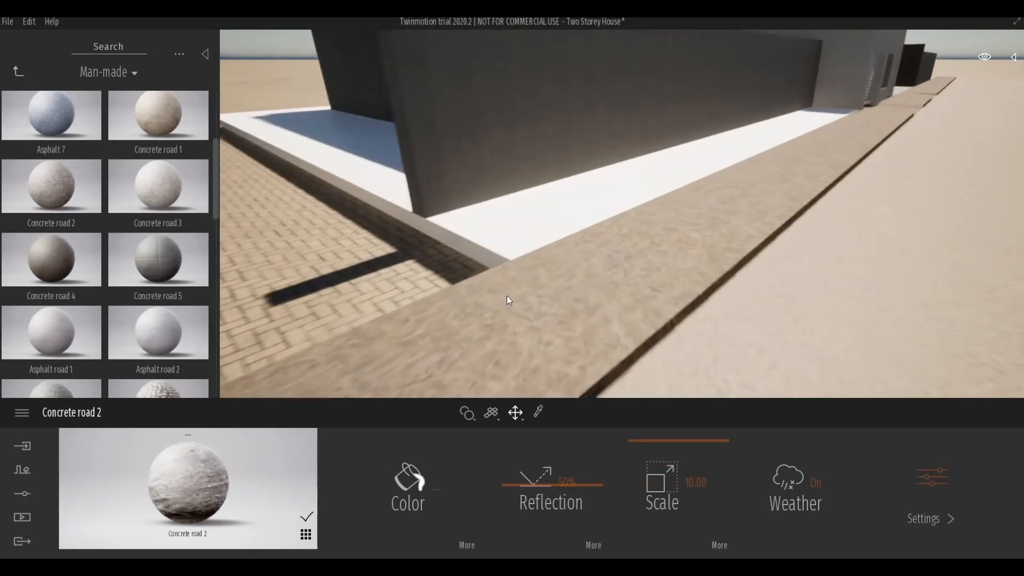
{"action": "scroll", "coordinate": [507, 296], "scroll_direction": "up", "scroll_amount": 5}
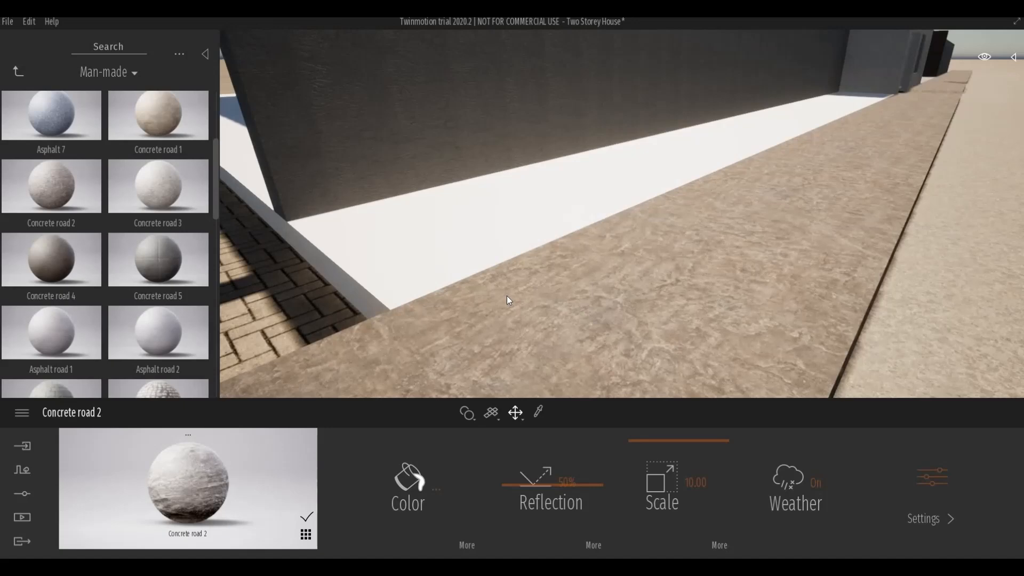
{"action": "scroll", "coordinate": [507, 300], "scroll_direction": "down", "scroll_amount": 6}
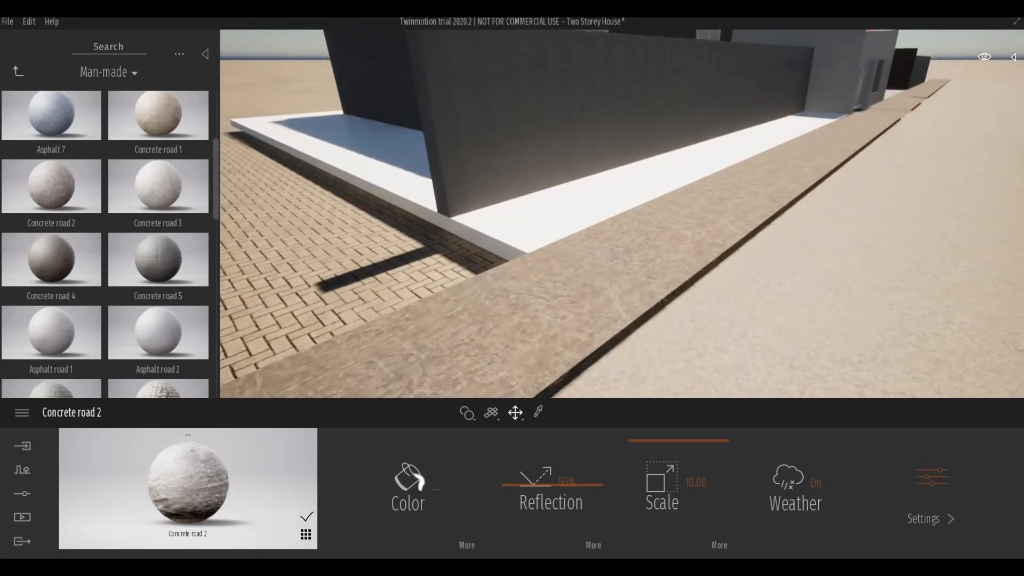
{"action": "scroll", "coordinate": [505, 295], "scroll_direction": "down", "scroll_amount": 5}
Apply Asphalt road 1 to the white ground slab around the hip-roofed house.
{"action": "mouse_move", "coordinate": [45, 330]}
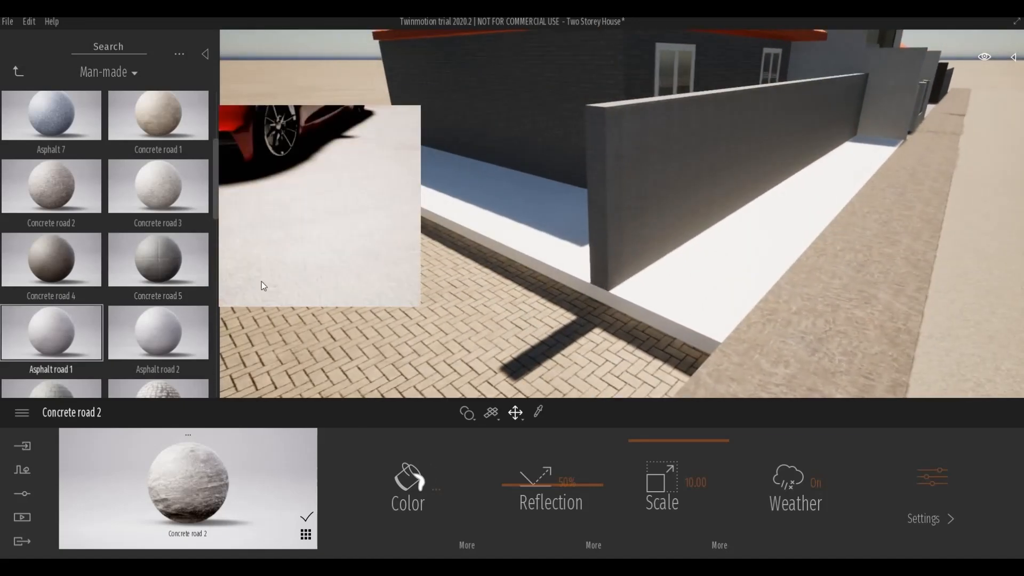
{"action": "left_click_drag", "start_coordinate": [261, 282], "coordinate": [494, 237]}
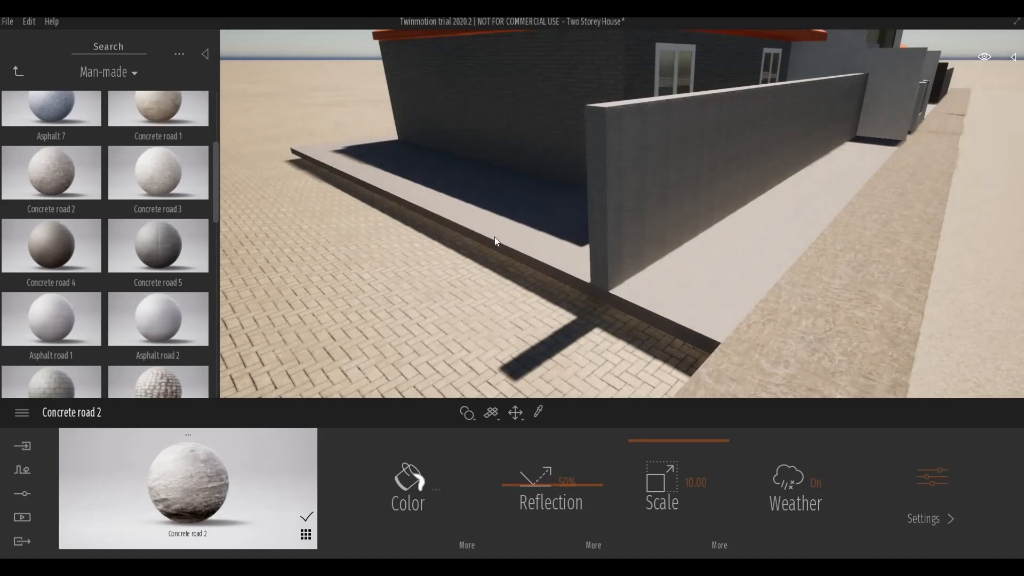
{"action": "left_click", "coordinate": [536, 244]}
Apply Asphalt road 2 to the plot ground beside the gabled house's brick wall and set its scale to 6.71.
{"action": "middle_click_drag", "start_coordinate": [536, 244], "coordinate": [506, 224]}
{"action": "scroll", "coordinate": [749, 182], "scroll_direction": "up", "scroll_amount": 4}
{"action": "scroll", "coordinate": [742, 182], "scroll_direction": "up", "scroll_amount": 5}
{"action": "scroll", "coordinate": [520, 206], "scroll_direction": "up", "scroll_amount": 5}
{"action": "right_click_drag", "start_coordinate": [534, 206], "coordinate": [640, 190]}
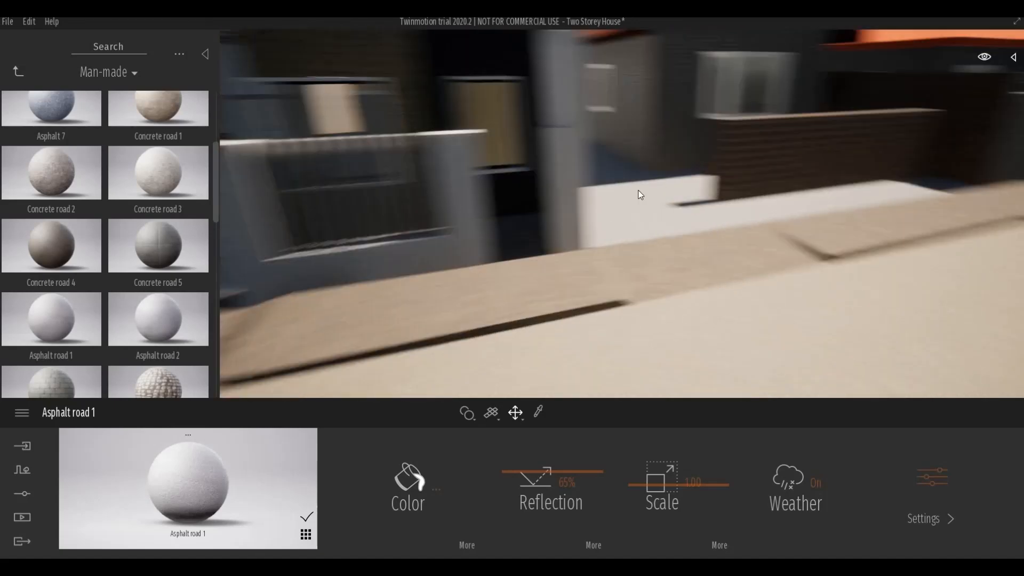
{"action": "scroll", "coordinate": [609, 219], "scroll_direction": "up", "scroll_amount": 5}
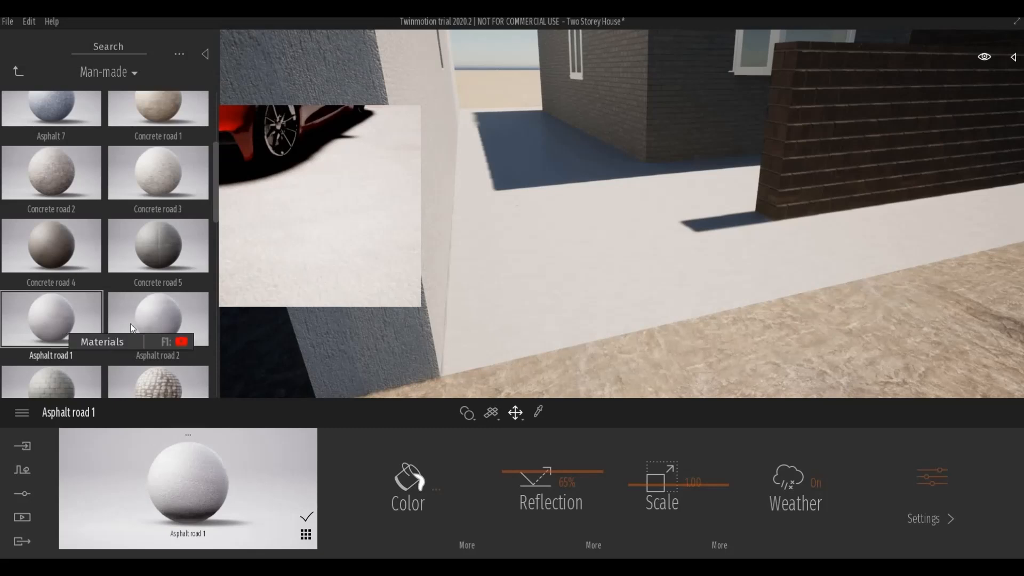
{"action": "left_click_drag", "start_coordinate": [158, 323], "coordinate": [566, 283]}
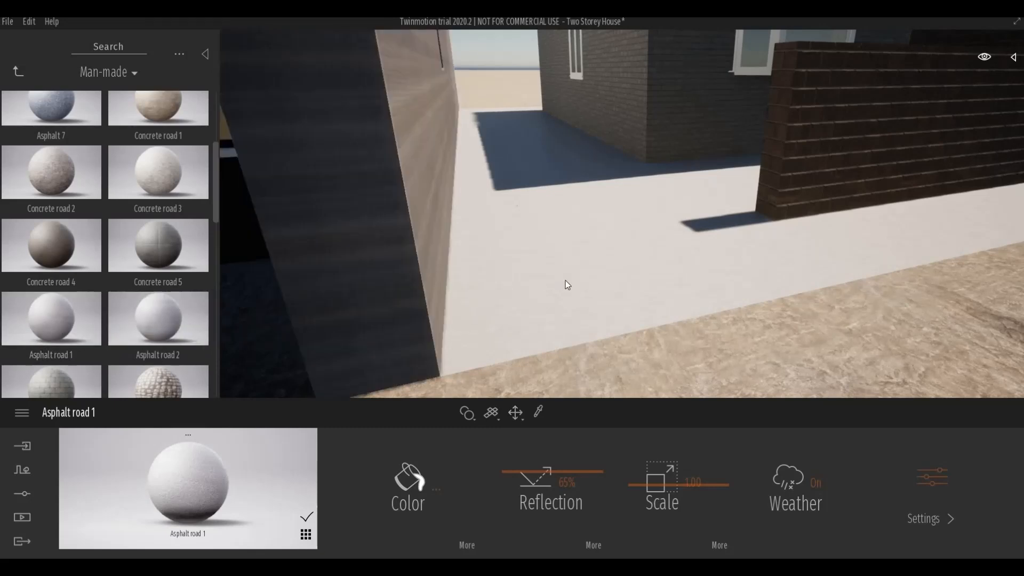
{"action": "left_click_drag", "start_coordinate": [149, 313], "coordinate": [557, 254]}
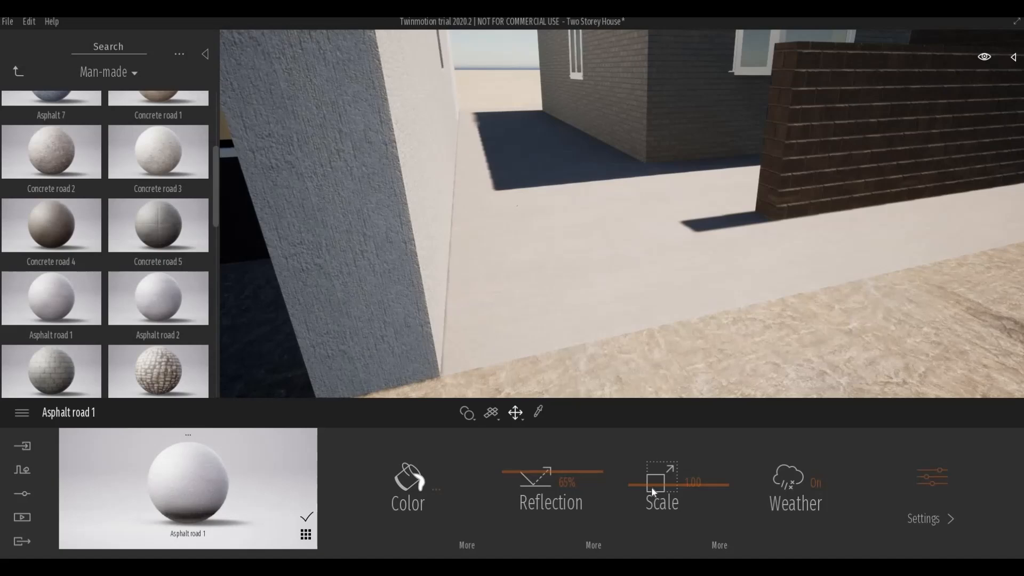
{"action": "left_click_drag", "start_coordinate": [651, 486], "coordinate": [653, 449]}
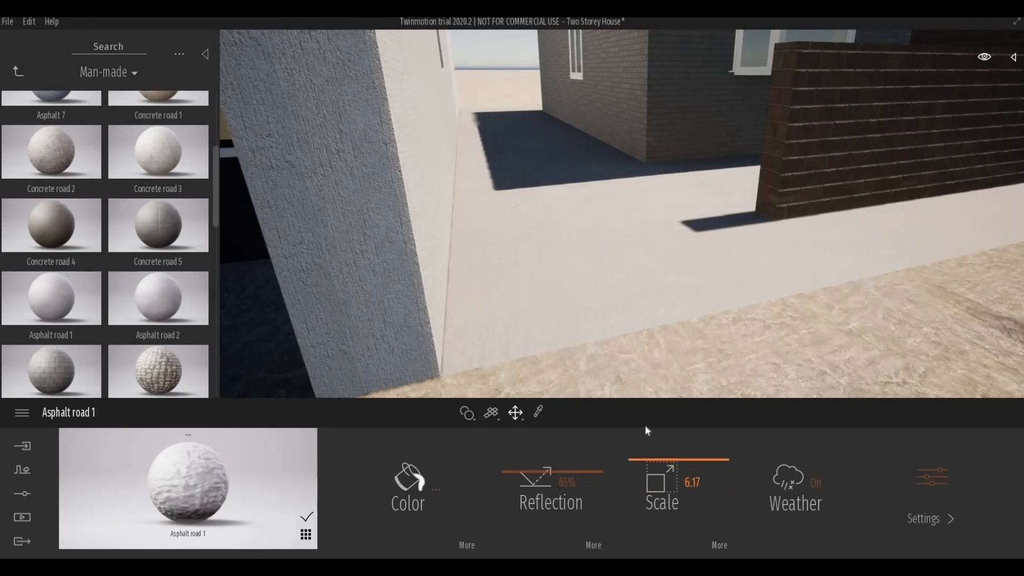
{"action": "scroll", "coordinate": [552, 338], "scroll_direction": "down", "scroll_amount": 6}
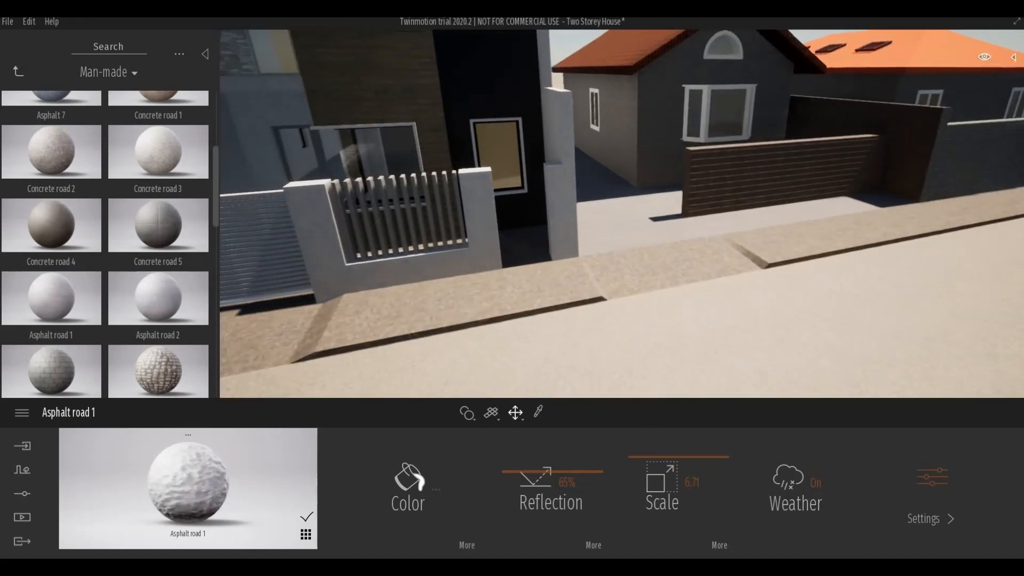
Apply Smooth cobblestone to the floor of the pedestrian entrance between the two-storey house's fence pillars.
{"action": "middle_click_drag", "start_coordinate": [368, 243], "coordinate": [657, 319]}
{"action": "scroll", "coordinate": [658, 318], "scroll_direction": "up", "scroll_amount": 10}
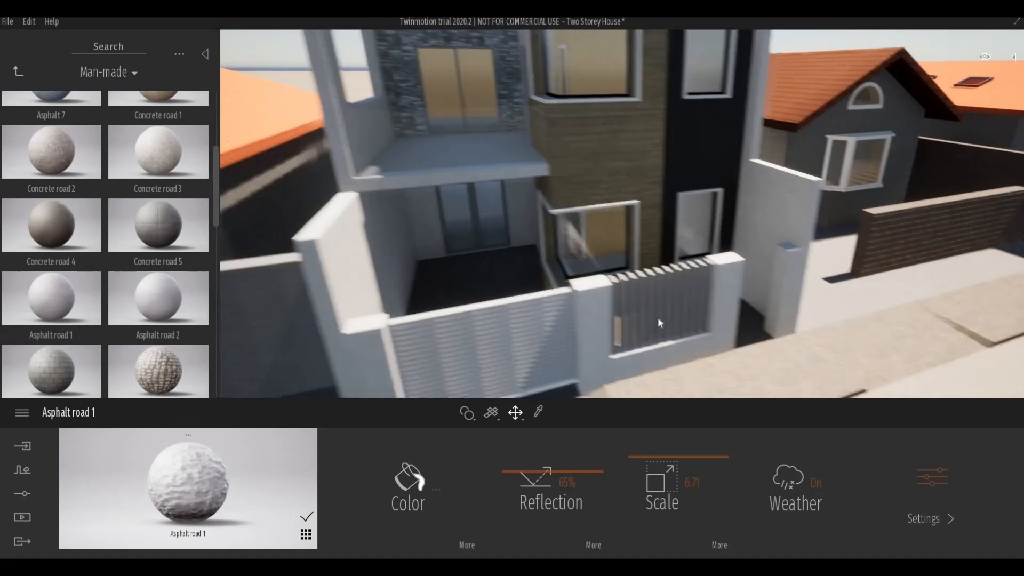
{"action": "scroll", "coordinate": [686, 318], "scroll_direction": "up", "scroll_amount": 8}
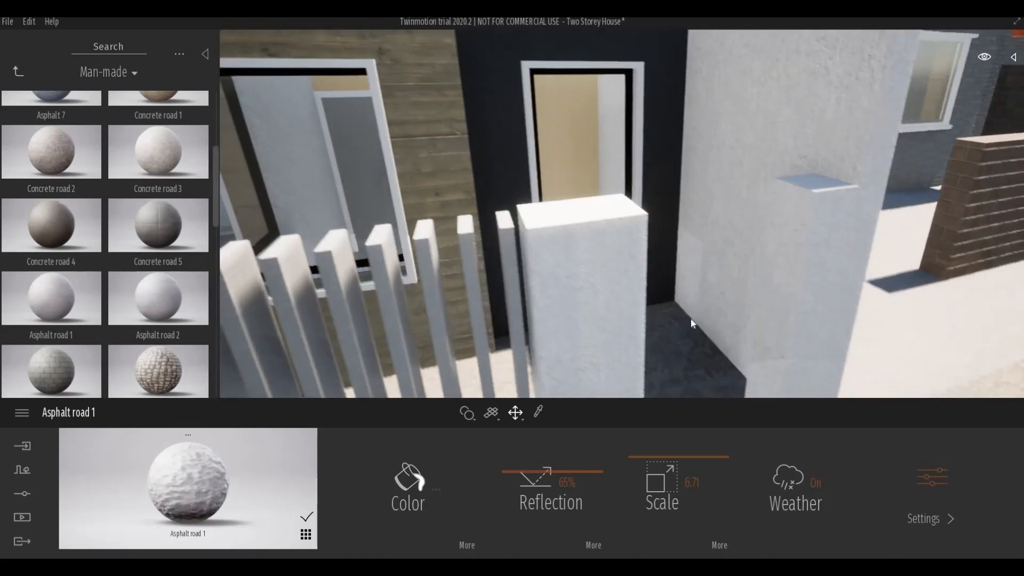
{"action": "scroll", "coordinate": [603, 238], "scroll_direction": "up", "scroll_amount": 10}
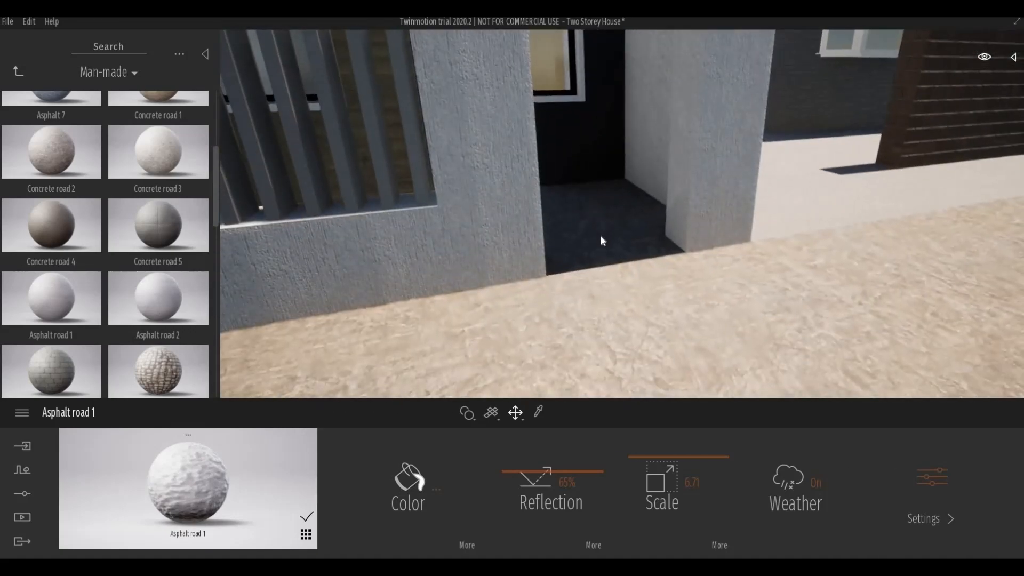
{"action": "scroll", "coordinate": [600, 238], "scroll_direction": "down", "scroll_amount": 10}
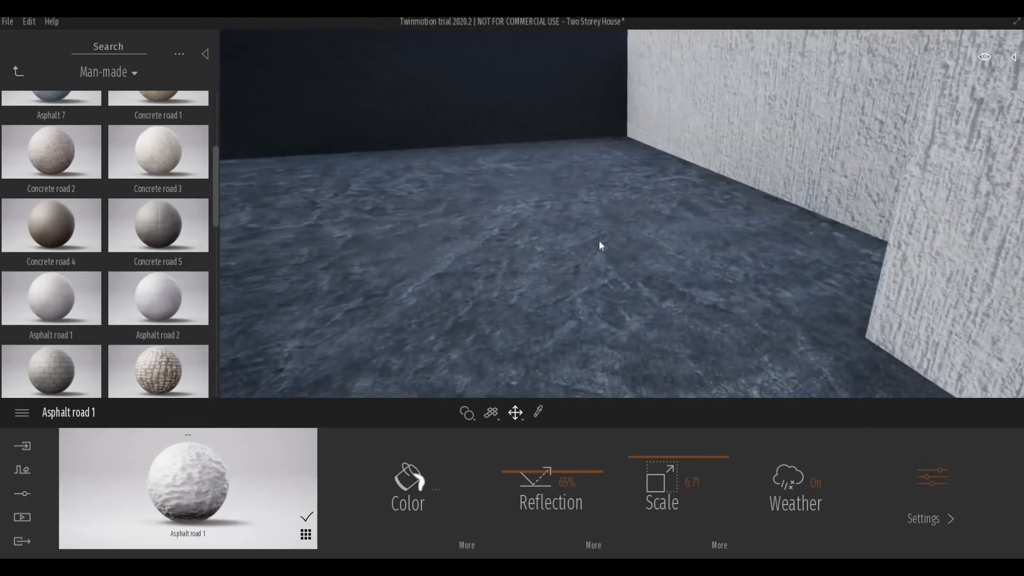
{"action": "scroll", "coordinate": [600, 240], "scroll_direction": "up", "scroll_amount": 5}
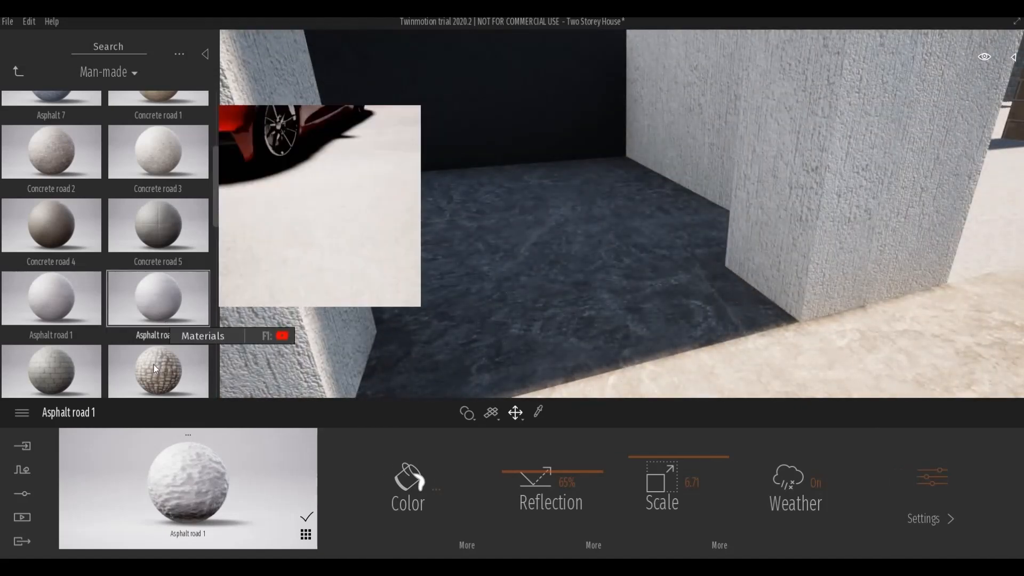
{"action": "left_click_drag", "start_coordinate": [382, 318], "coordinate": [434, 312]}
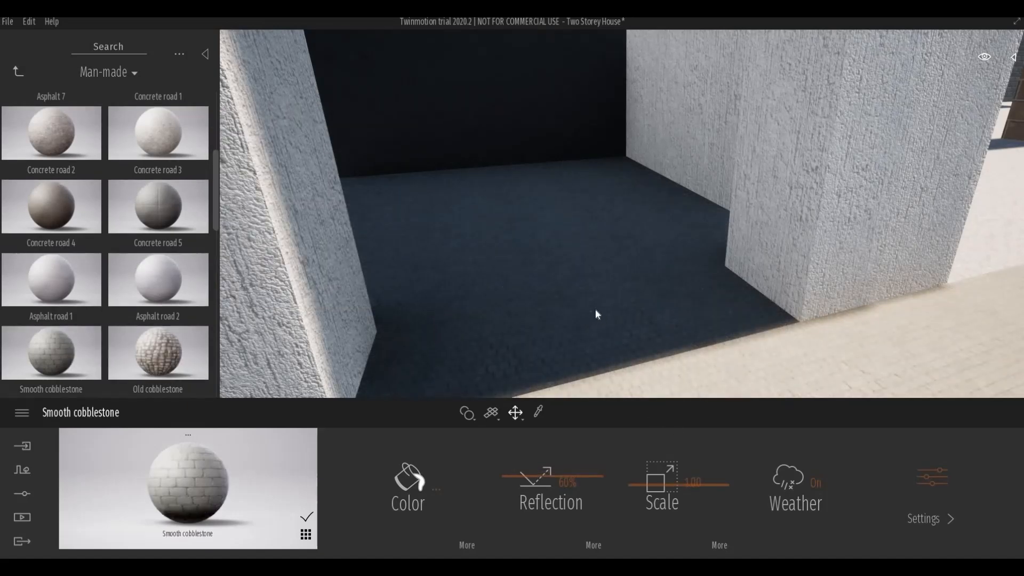
{"action": "scroll", "coordinate": [595, 310], "scroll_direction": "down", "scroll_amount": 5}
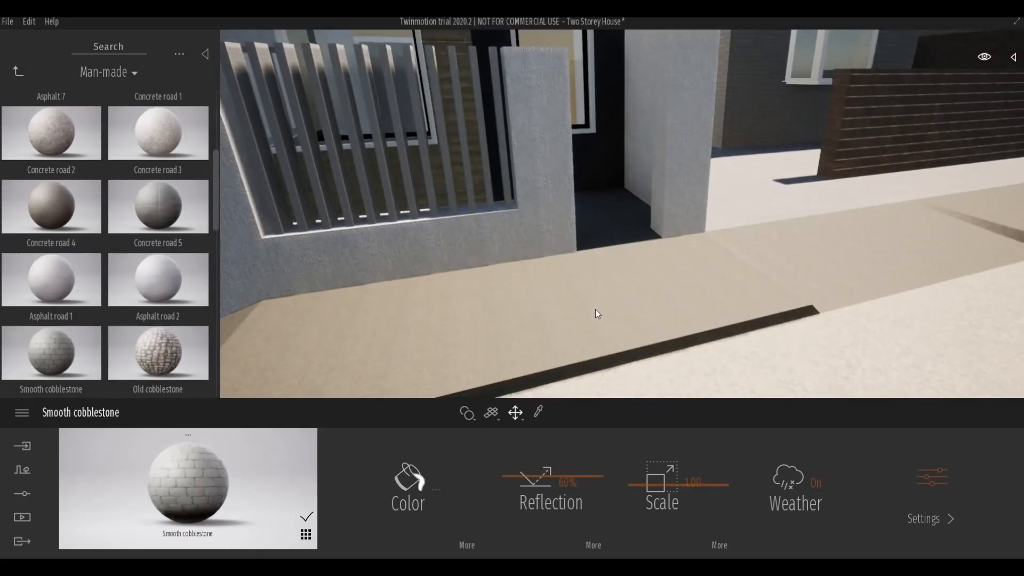
{"action": "scroll", "coordinate": [593, 254], "scroll_direction": "up", "scroll_amount": 5}
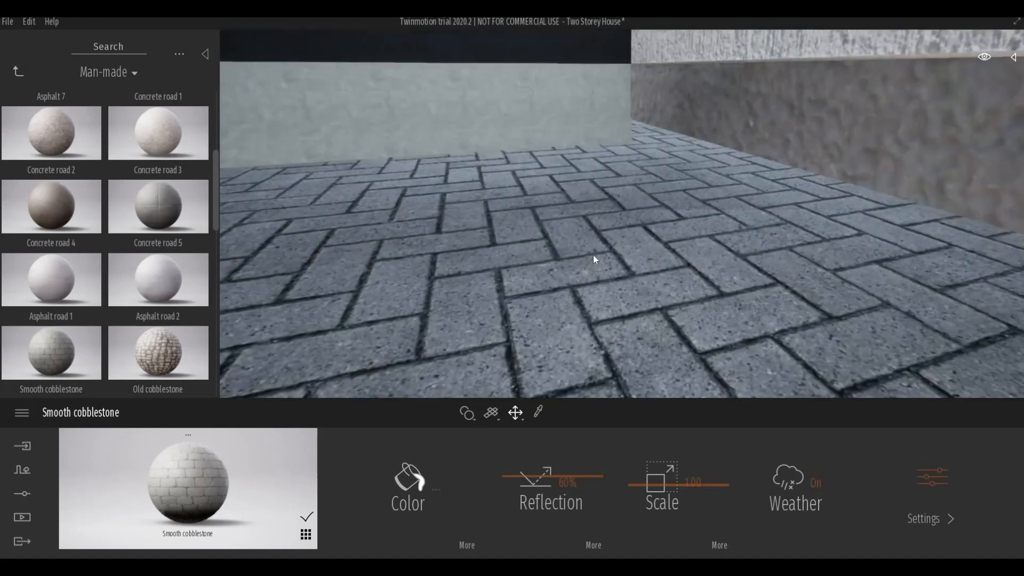
{"action": "scroll", "coordinate": [594, 256], "scroll_direction": "down", "scroll_amount": 4}
{"action": "scroll", "coordinate": [594, 262], "scroll_direction": "down", "scroll_amount": 2}
{"action": "scroll", "coordinate": [588, 266], "scroll_direction": "down", "scroll_amount": 3}
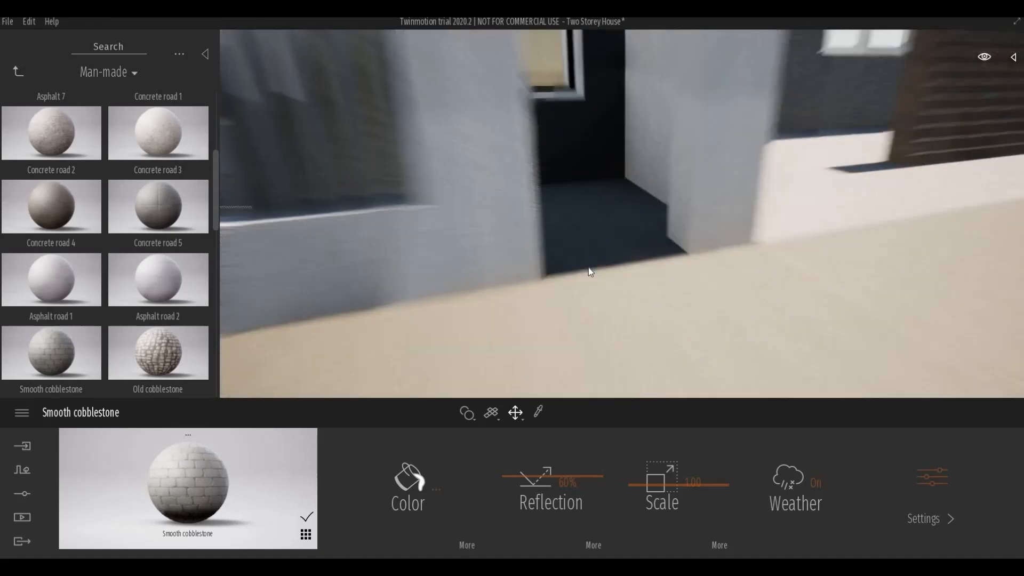
{"action": "scroll", "coordinate": [587, 273], "scroll_direction": "down", "scroll_amount": 3}
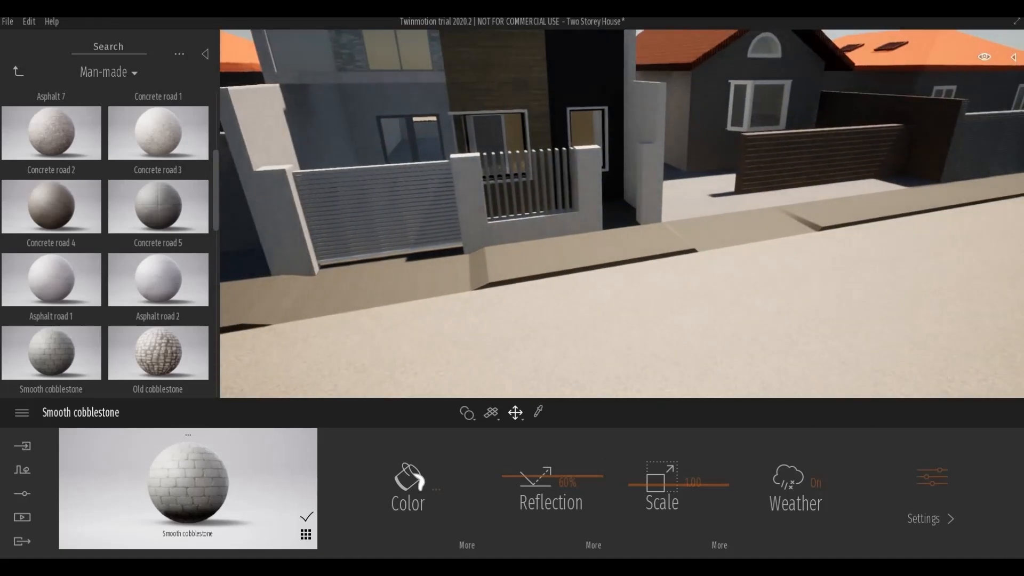
Apply the Asphalt 7 material to the street in front of the houses and check it along the row.
{"action": "middle_click_drag", "start_coordinate": [775, 248], "coordinate": [689, 268]}
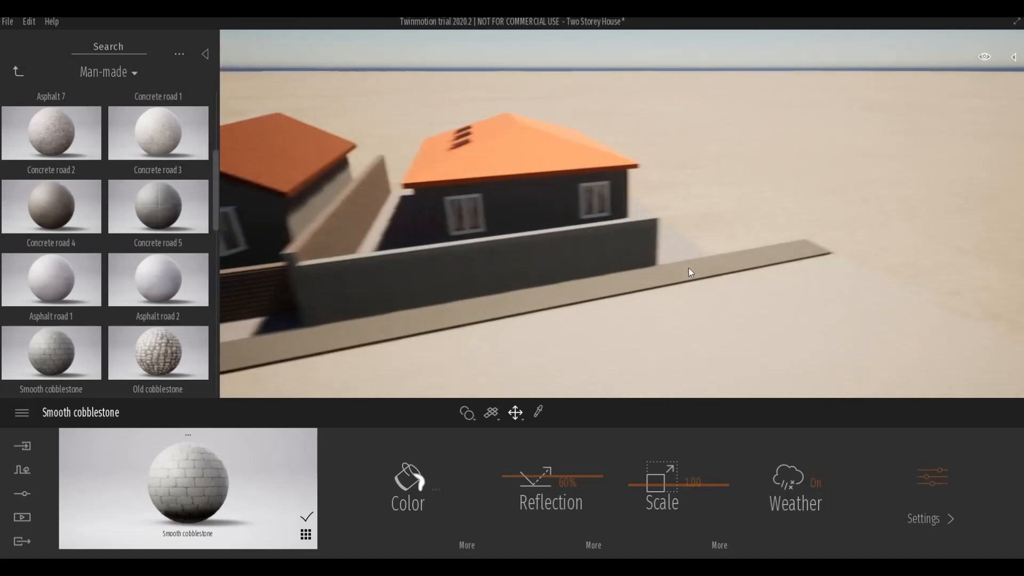
{"action": "scroll", "coordinate": [677, 269], "scroll_direction": "up", "scroll_amount": 5}
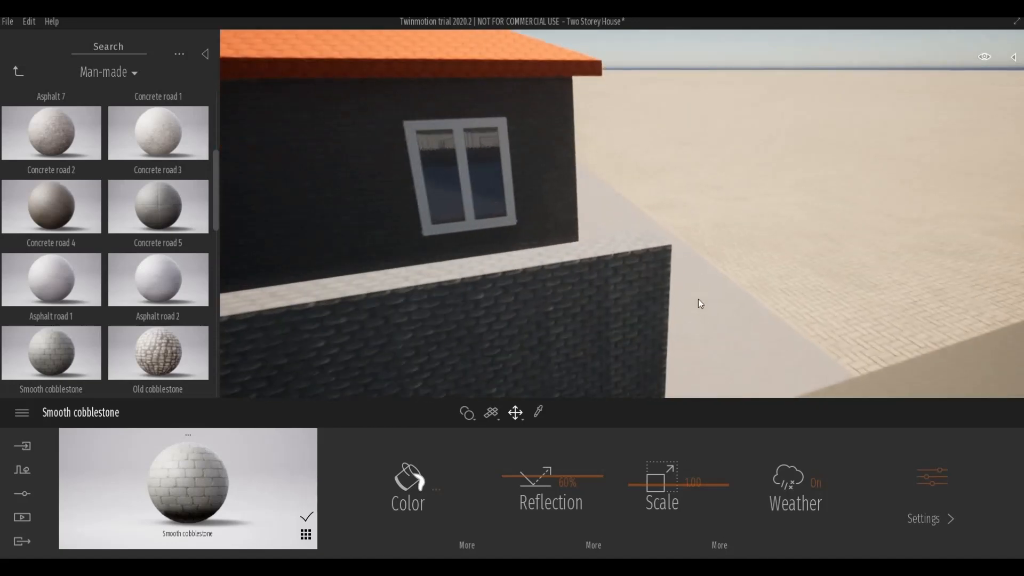
{"action": "scroll", "coordinate": [705, 299], "scroll_direction": "down", "scroll_amount": 3}
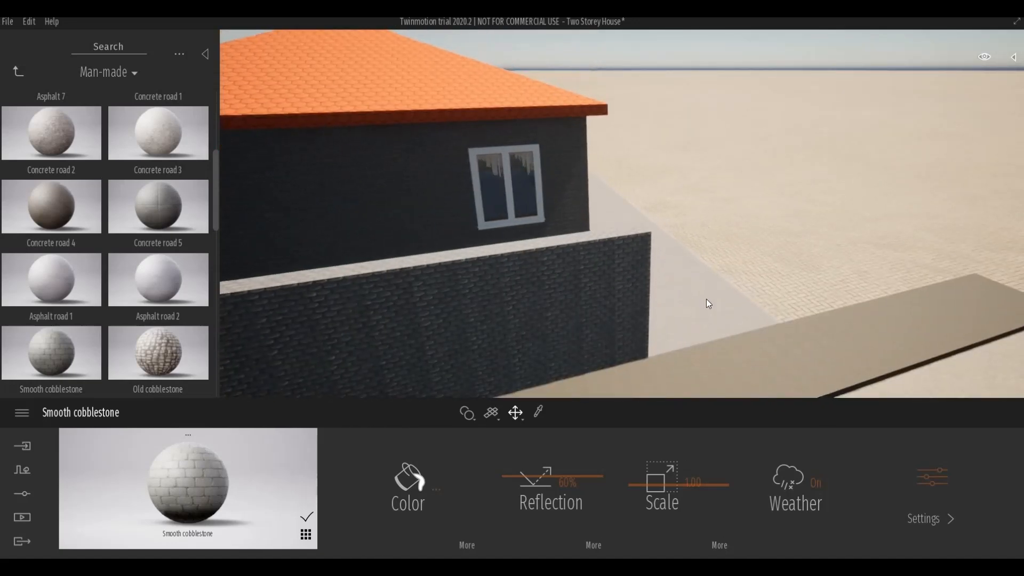
{"action": "scroll", "coordinate": [706, 303], "scroll_direction": "down", "scroll_amount": 5}
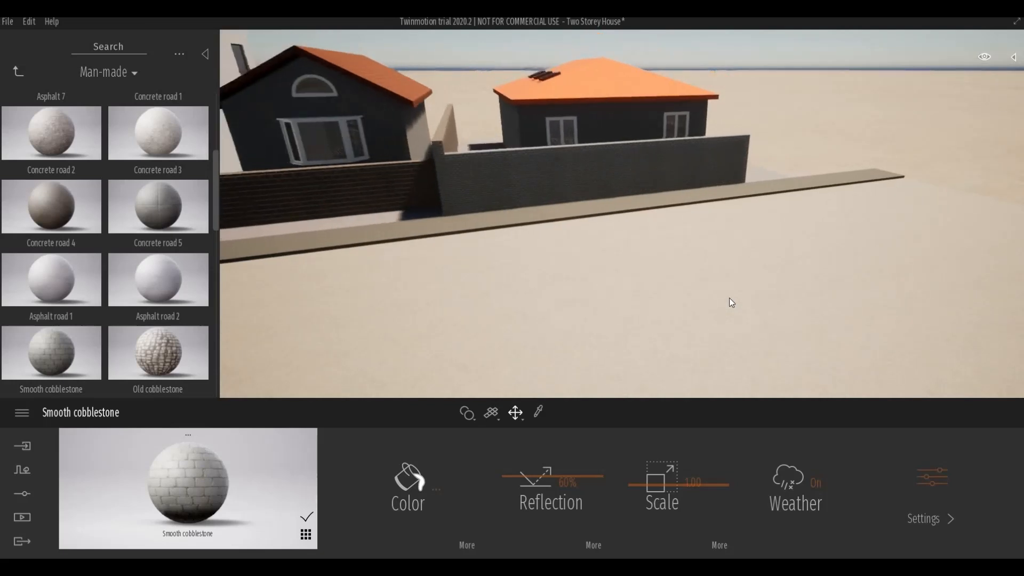
{"action": "scroll", "coordinate": [728, 298], "scroll_direction": "down", "scroll_amount": 5}
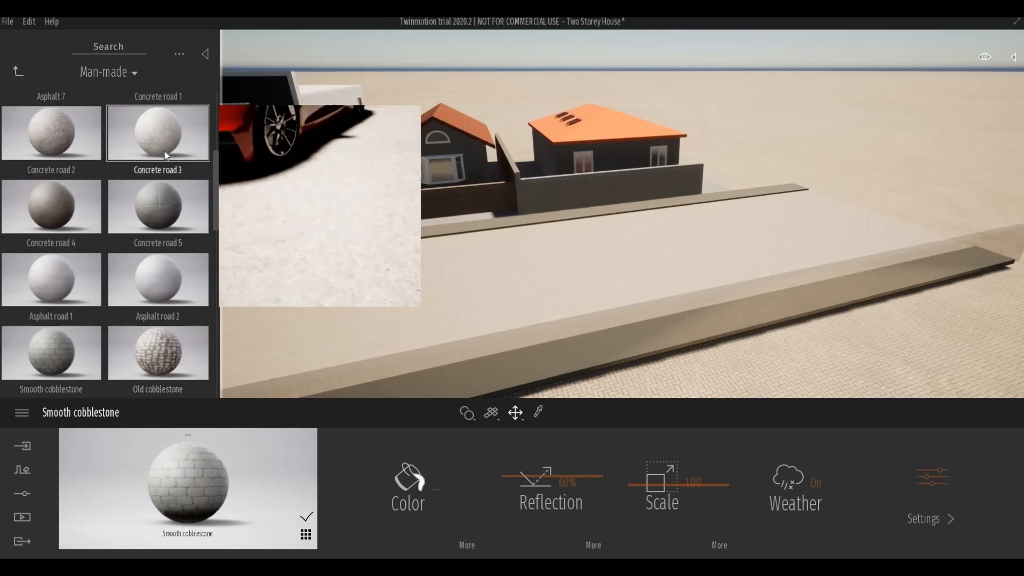
{"action": "scroll", "coordinate": [143, 191], "scroll_direction": "up", "scroll_amount": 2}
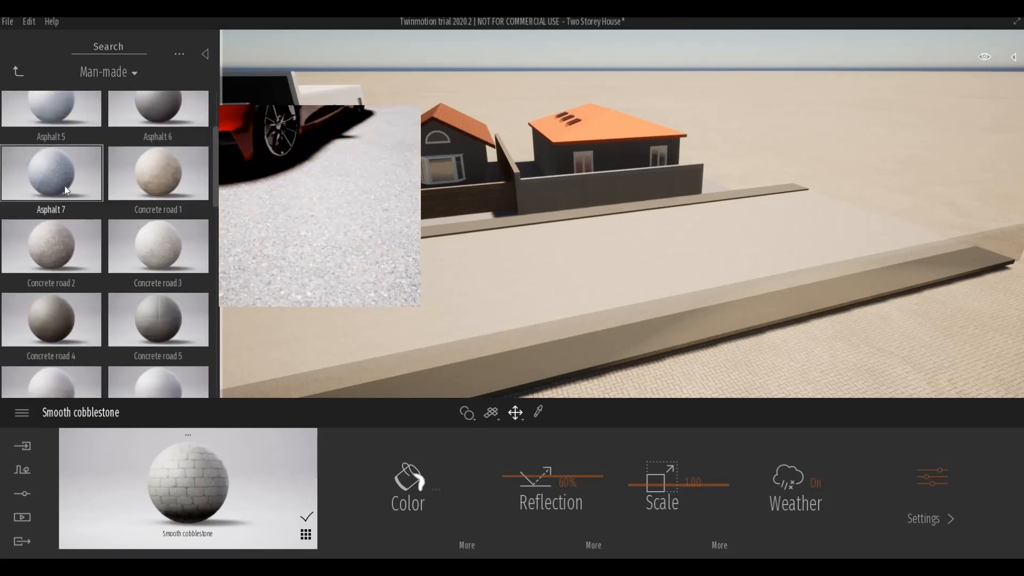
{"action": "left_click_drag", "start_coordinate": [65, 186], "coordinate": [671, 318]}
{"action": "middle_click_drag", "start_coordinate": [670, 318], "coordinate": [671, 316], "text": "shift"}
{"action": "scroll", "coordinate": [671, 315], "scroll_direction": "up", "scroll_amount": 2}
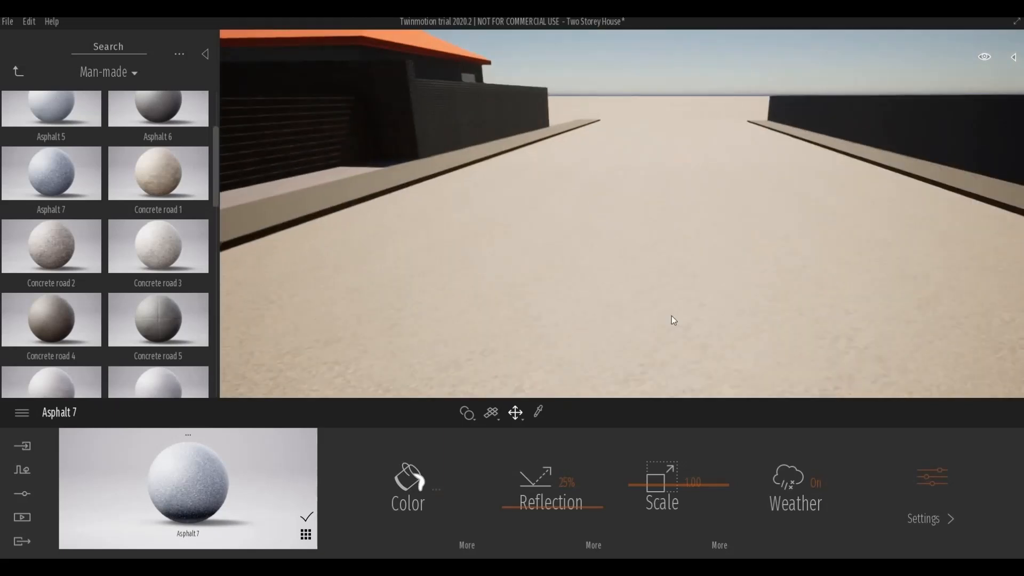
{"action": "scroll", "coordinate": [663, 315], "scroll_direction": "down", "scroll_amount": 3}
{"action": "scroll", "coordinate": [664, 314], "scroll_direction": "down", "scroll_amount": 5}
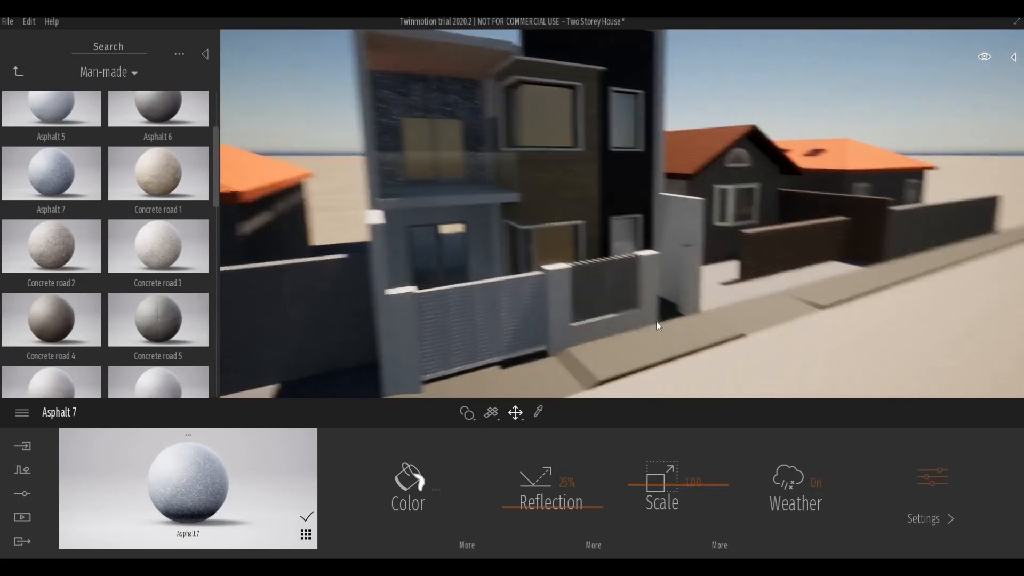
{"action": "scroll", "coordinate": [657, 322], "scroll_direction": "down", "scroll_amount": 3}
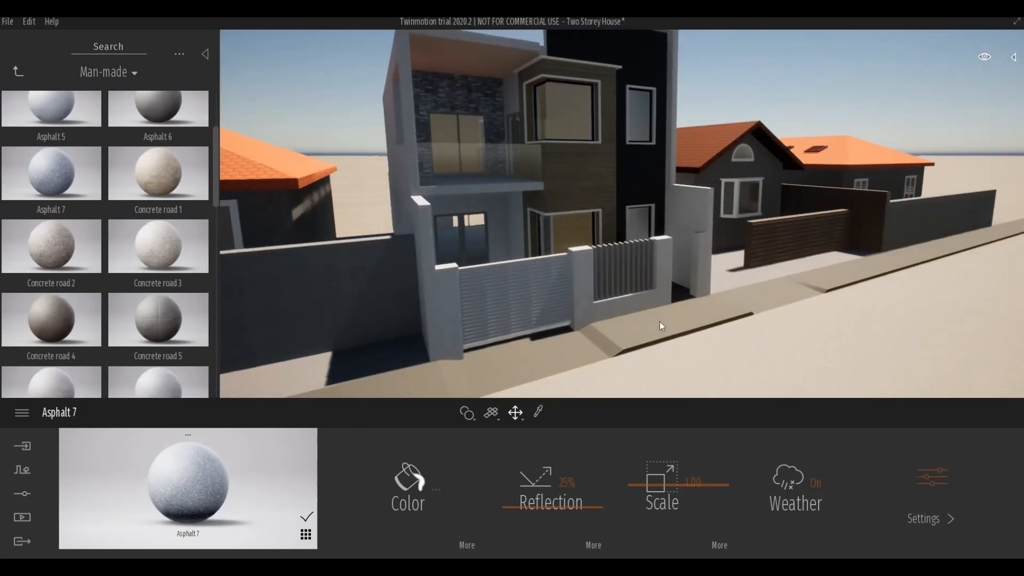
{"action": "scroll", "coordinate": [790, 218], "scroll_direction": "up", "scroll_amount": 5}
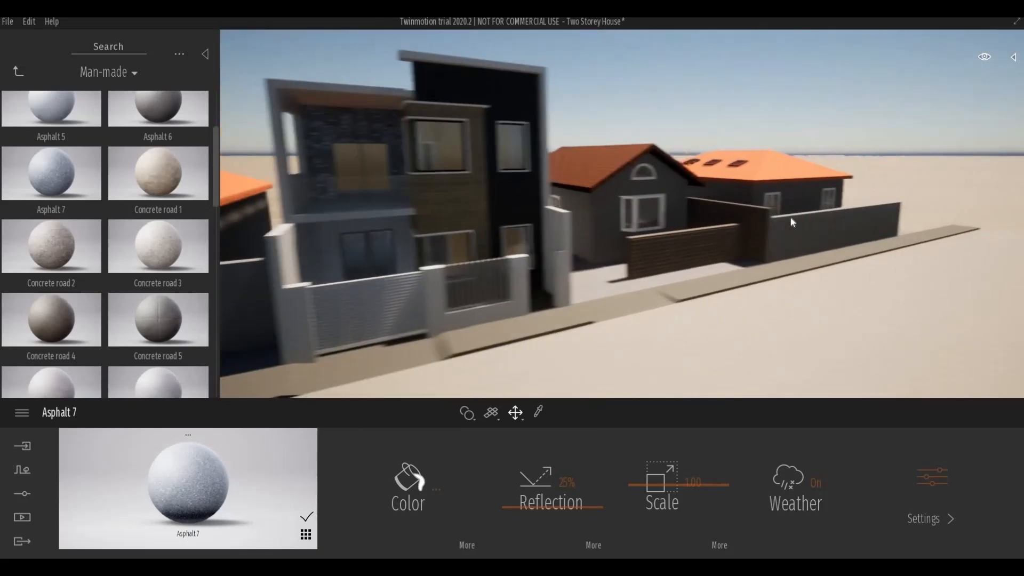
Save the project.
{"action": "middle_click_drag", "start_coordinate": [631, 226], "coordinate": [567, 260]}
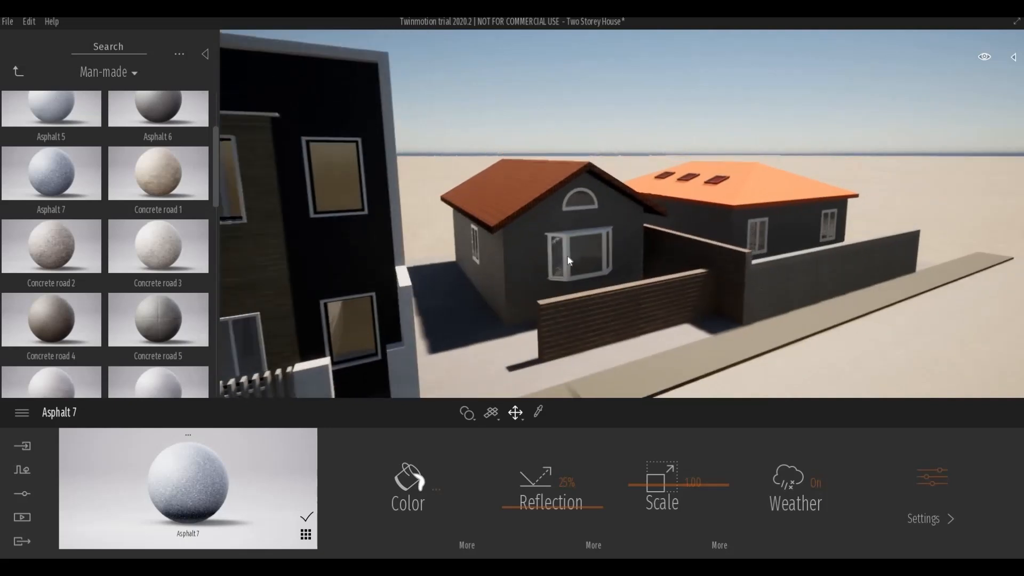
{"action": "scroll", "coordinate": [567, 261], "scroll_direction": "up", "scroll_amount": 3}
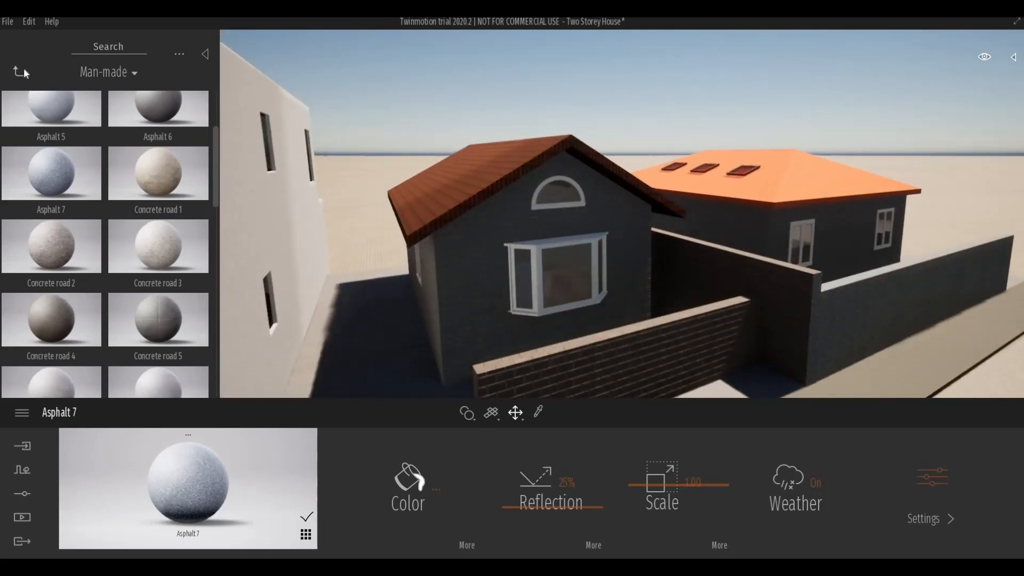
{"action": "left_click", "coordinate": [18, 71]}
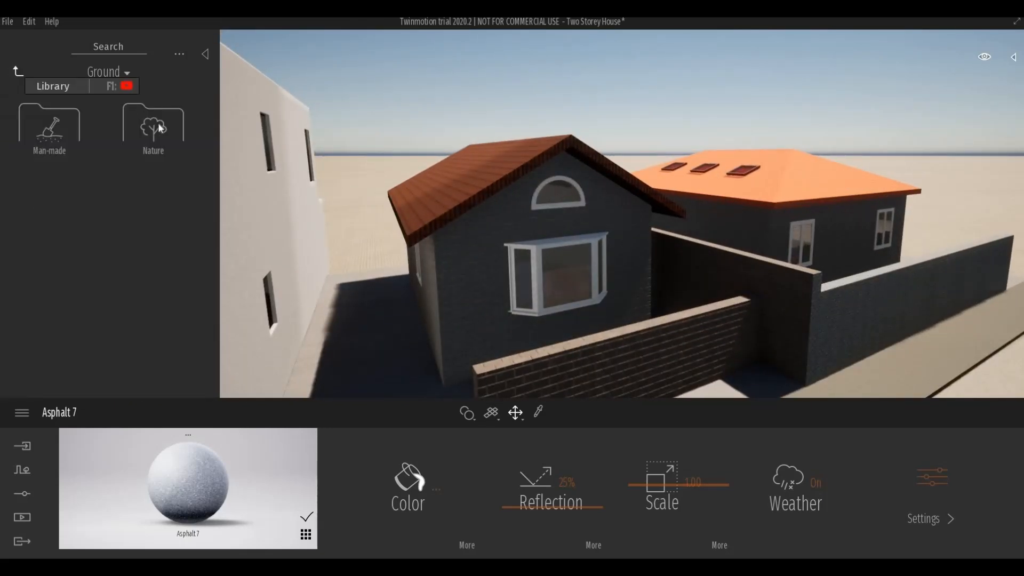
{"action": "left_click", "coordinate": [18, 73]}
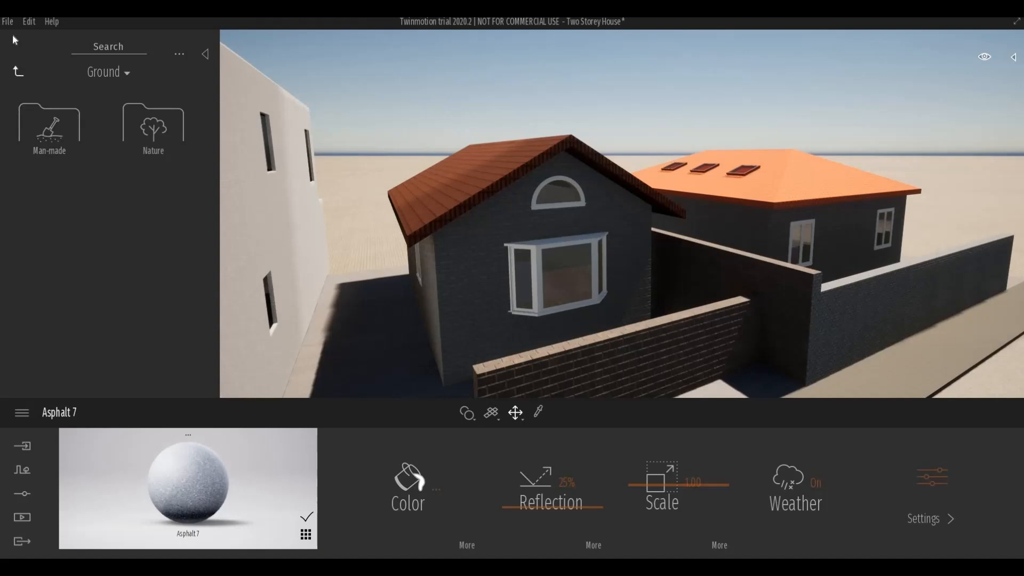
{"action": "left_click", "coordinate": [8, 23]}
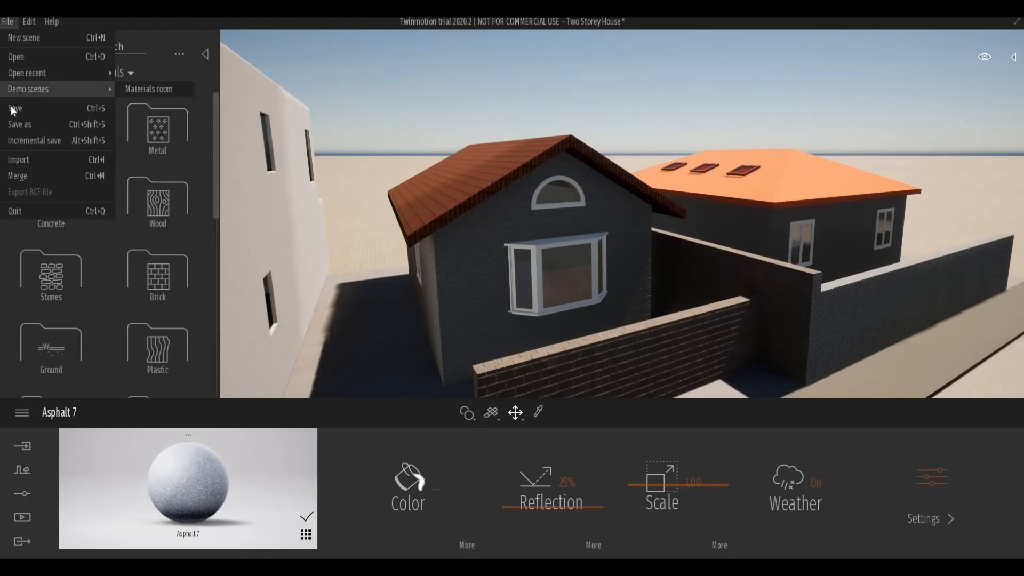
{"action": "left_click", "coordinate": [15, 108]}
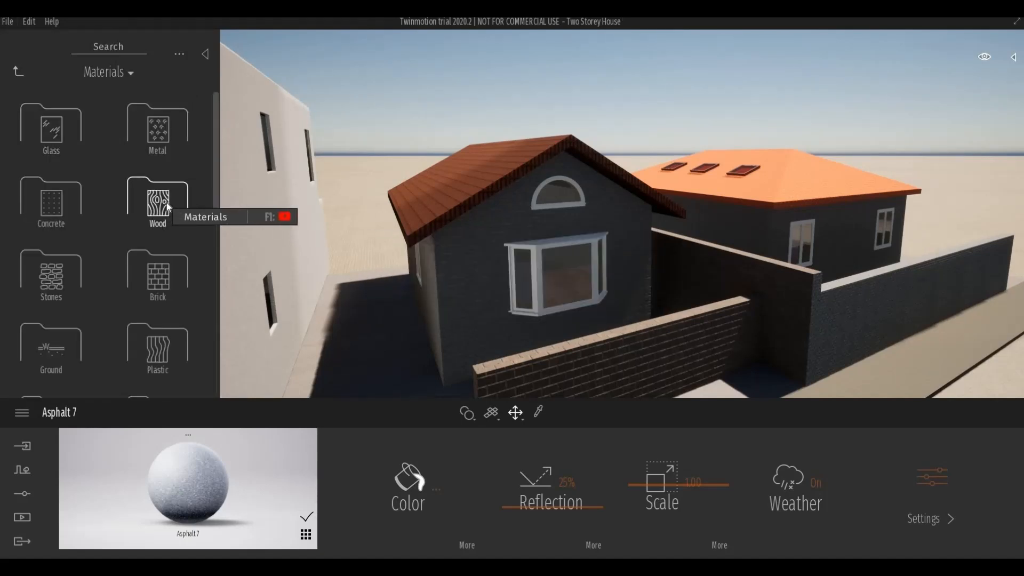
Apply the Mahogany 01 D wood material to the gabled house's white window frames.
{"action": "left_click", "coordinate": [159, 204]}
{"action": "scroll", "coordinate": [160, 314], "scroll_direction": "down", "scroll_amount": 5}
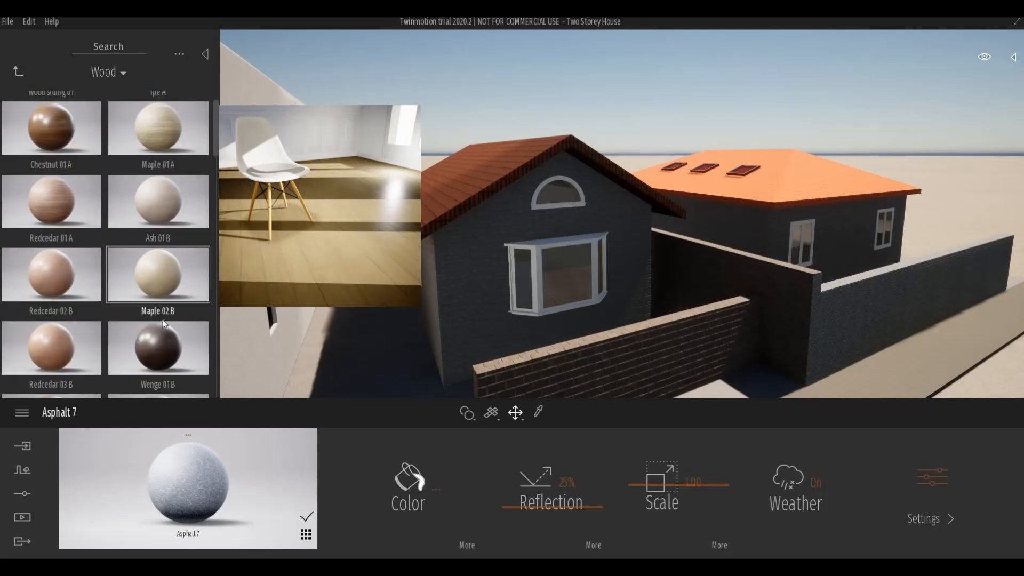
{"action": "scroll", "coordinate": [162, 320], "scroll_direction": "down", "scroll_amount": 4}
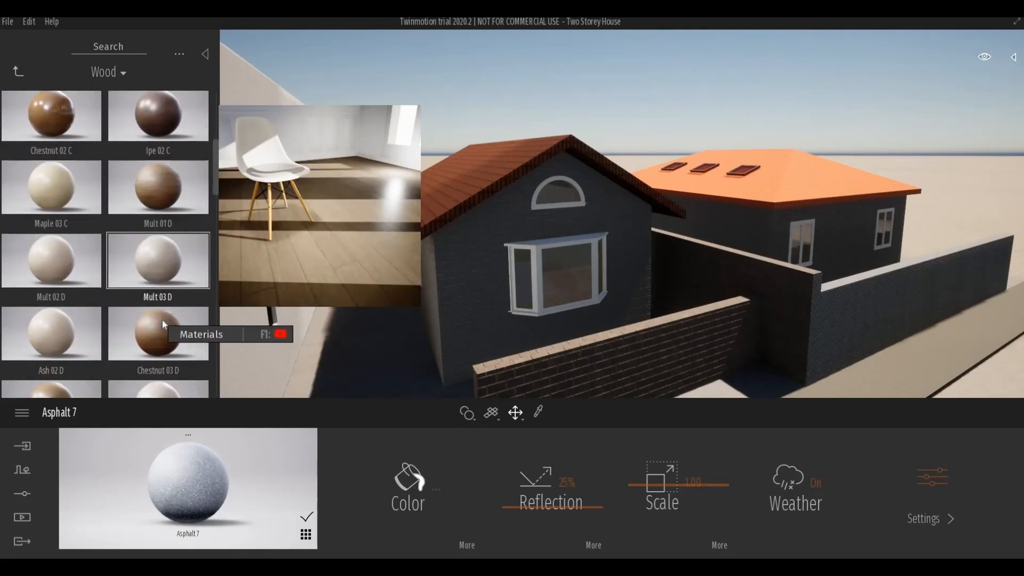
{"action": "scroll", "coordinate": [160, 319], "scroll_direction": "down", "scroll_amount": 2}
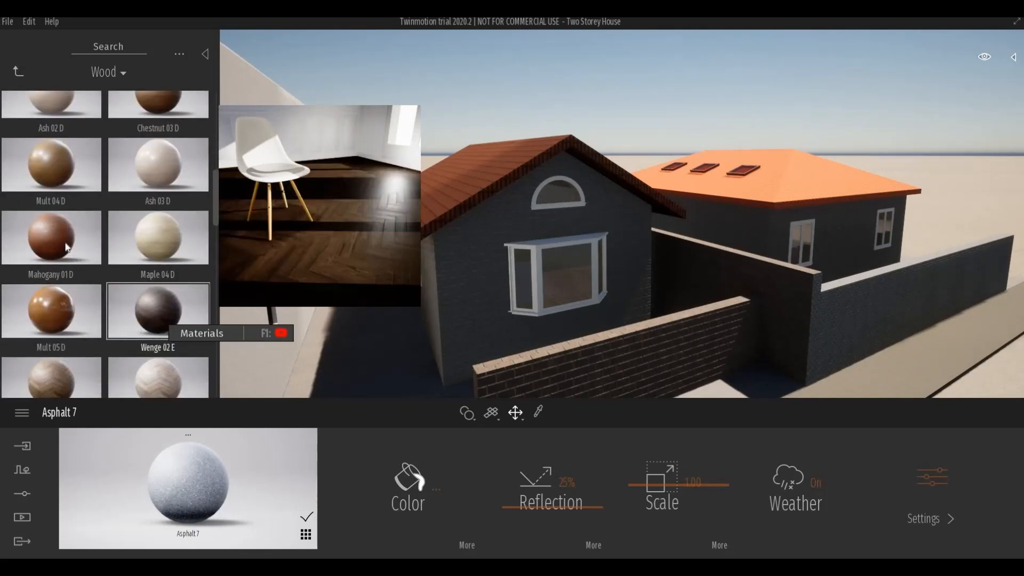
{"action": "left_click_drag", "start_coordinate": [442, 241], "coordinate": [559, 206]}
{"action": "scroll", "coordinate": [530, 229], "scroll_direction": "down", "scroll_amount": 5}
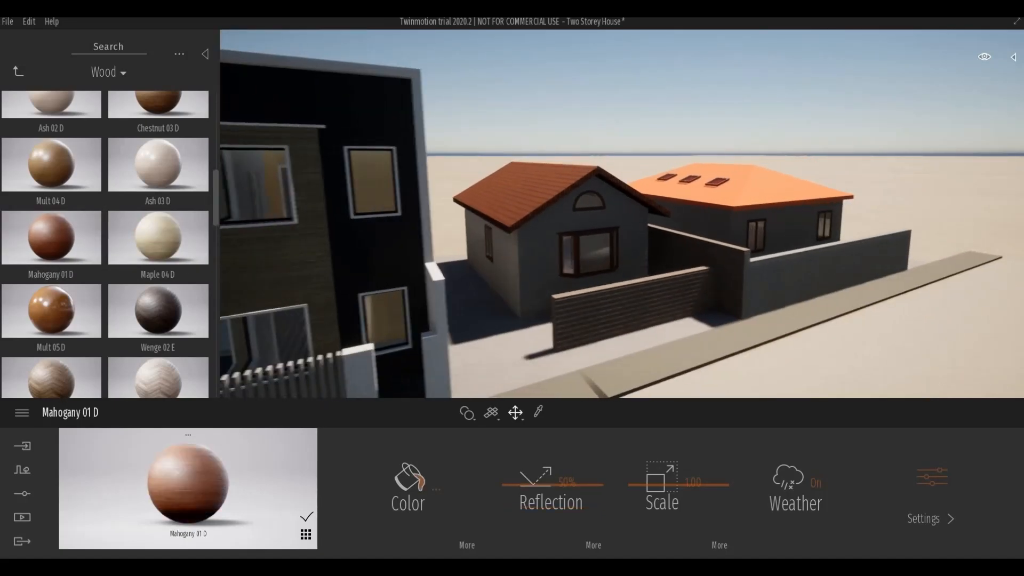
Examine the window frames and the street frontage along the row of houses.
{"action": "middle_click_drag", "start_coordinate": [530, 229], "coordinate": [693, 190]}
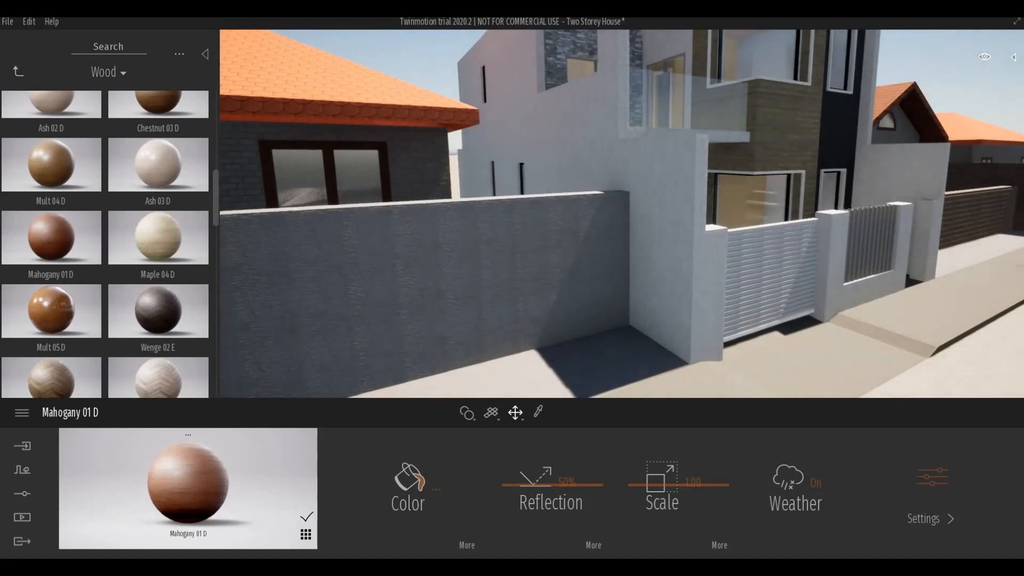
{"action": "middle_click_drag", "start_coordinate": [597, 212], "coordinate": [514, 228]}
{"action": "right_click_drag", "start_coordinate": [514, 229], "coordinate": [679, 270]}
{"action": "scroll", "coordinate": [650, 225], "scroll_direction": "down", "scroll_amount": 2}
{"action": "scroll", "coordinate": [654, 226], "scroll_direction": "down", "scroll_amount": 2}
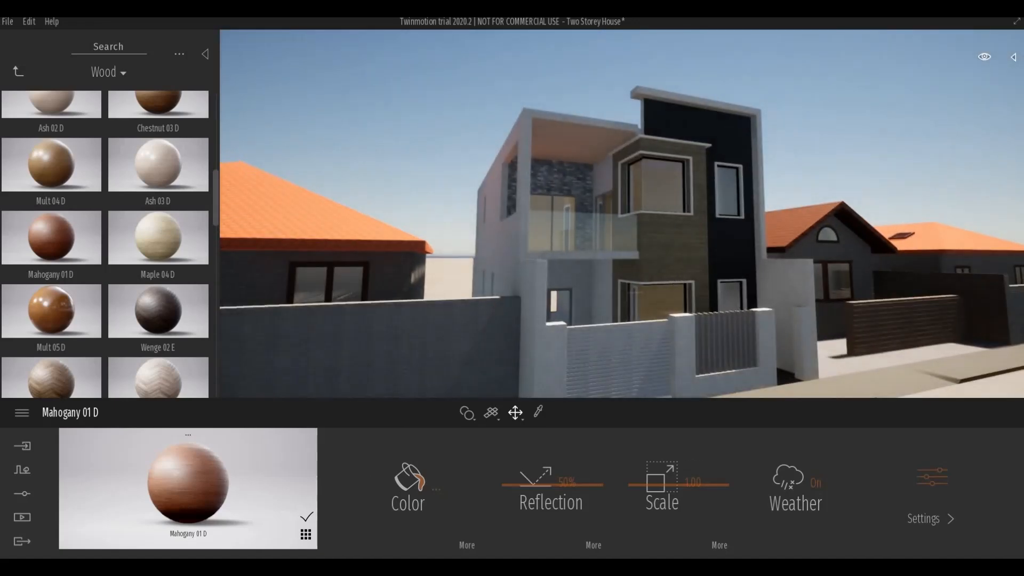
{"action": "middle_click_drag", "start_coordinate": [654, 290], "coordinate": [614, 305]}
{"action": "middle_click_drag", "start_coordinate": [539, 327], "coordinate": [568, 309]}
{"action": "right_click_drag", "start_coordinate": [568, 309], "coordinate": [575, 266]}
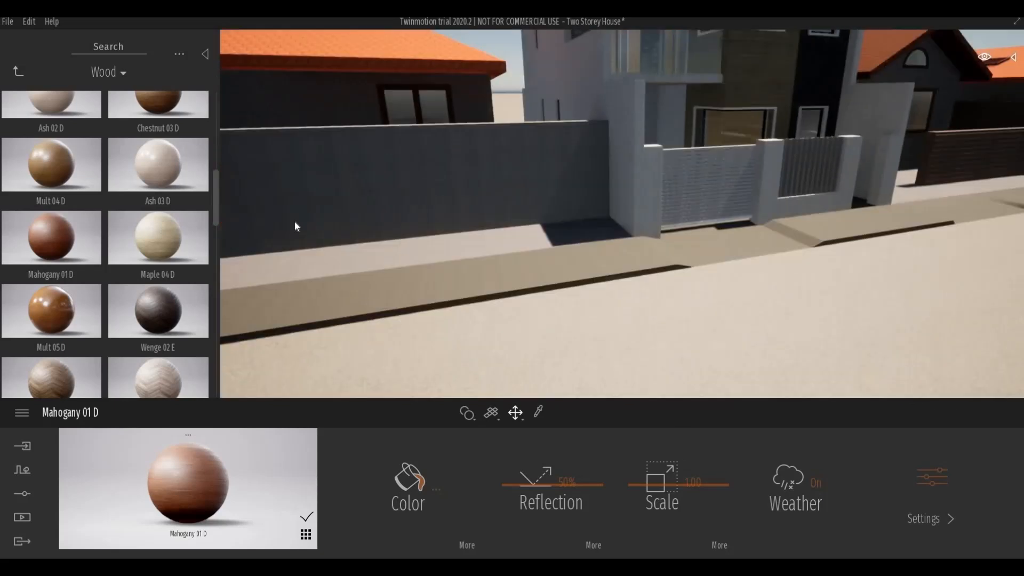
Place a Bush base 2 plant on the strip in front of the grey boundary wall, beside the two-storey house's fence.
{"action": "left_click", "coordinate": [19, 71]}
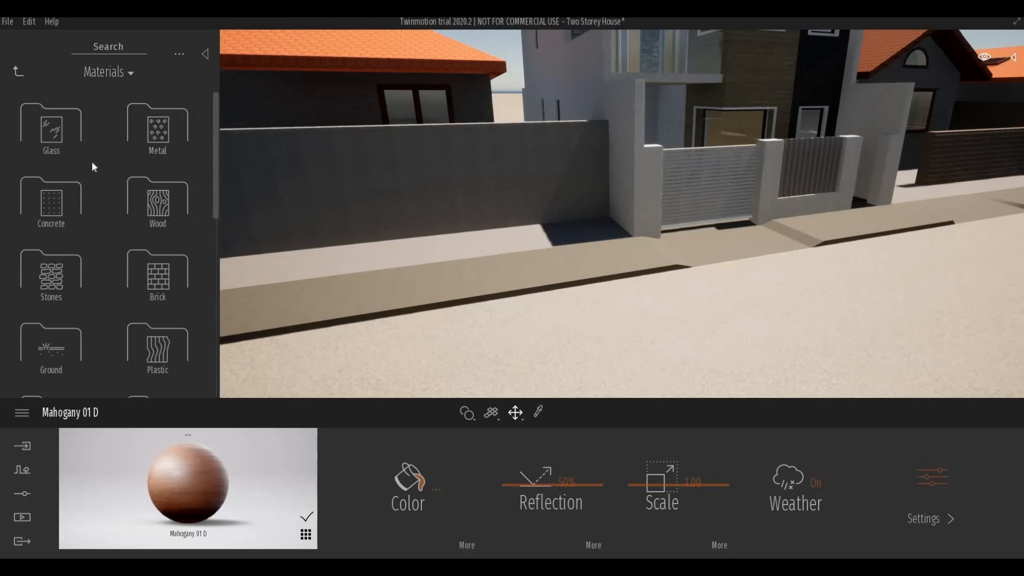
{"action": "left_click", "coordinate": [22, 74]}
{"action": "left_click", "coordinate": [153, 116]}
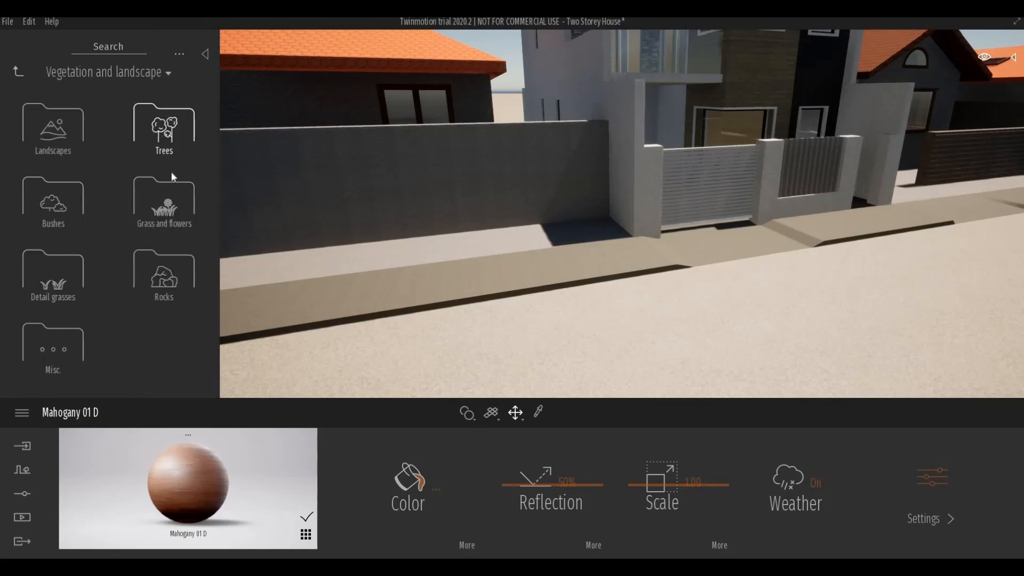
{"action": "left_click", "coordinate": [48, 205]}
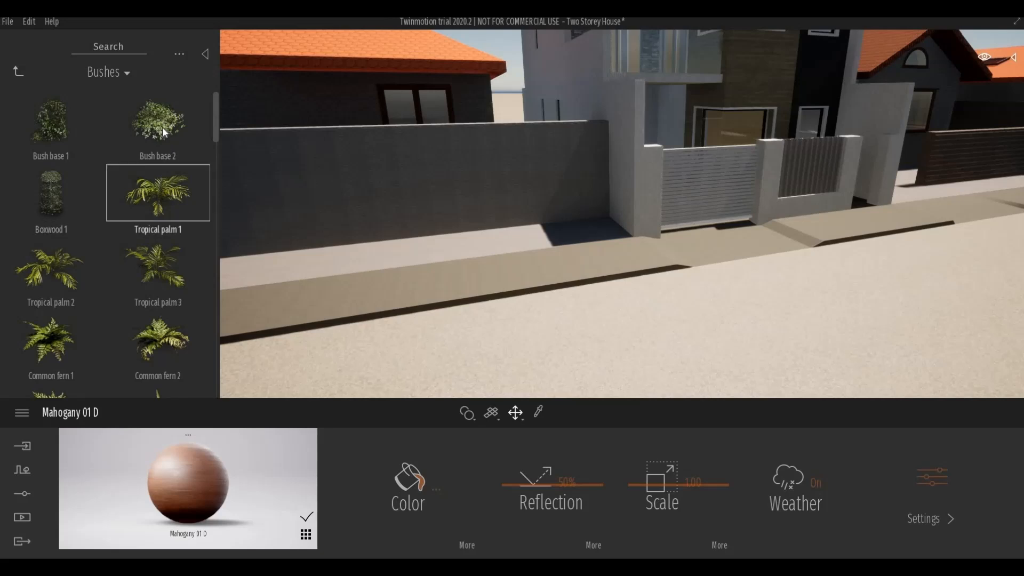
{"action": "left_click_drag", "start_coordinate": [386, 197], "coordinate": [541, 227]}
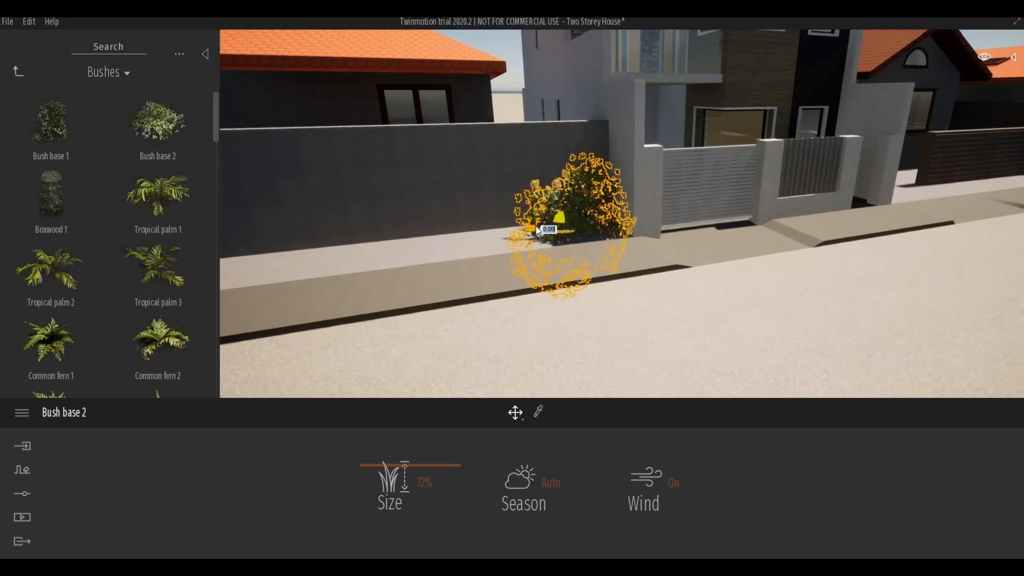
{"action": "scroll", "coordinate": [539, 228], "scroll_direction": "up", "scroll_amount": 2}
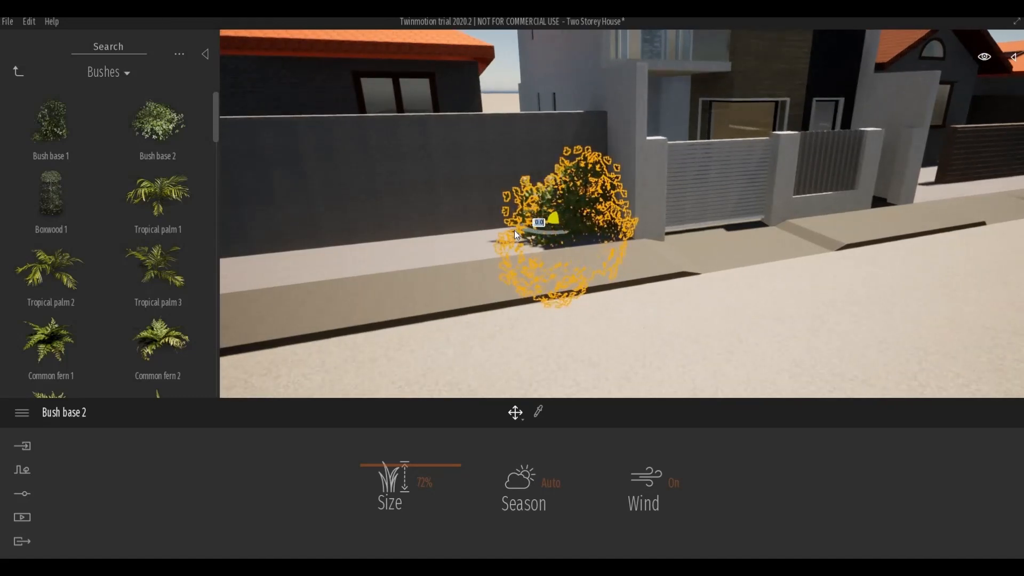
Copy the bush along the grey boundary wall as 10 instances spaced 1.88 m apart.
{"action": "left_click_drag", "start_coordinate": [493, 235], "coordinate": [429, 235]}
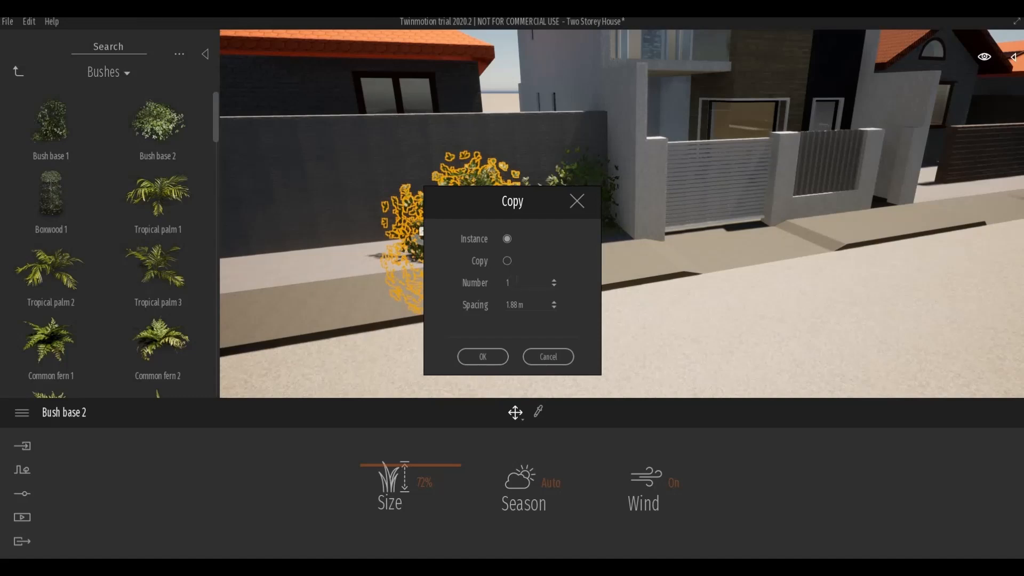
{"action": "left_click_drag", "start_coordinate": [516, 281], "coordinate": [479, 290]}
{"action": "type", "text": "10"}
{"action": "left_click", "coordinate": [483, 356]}
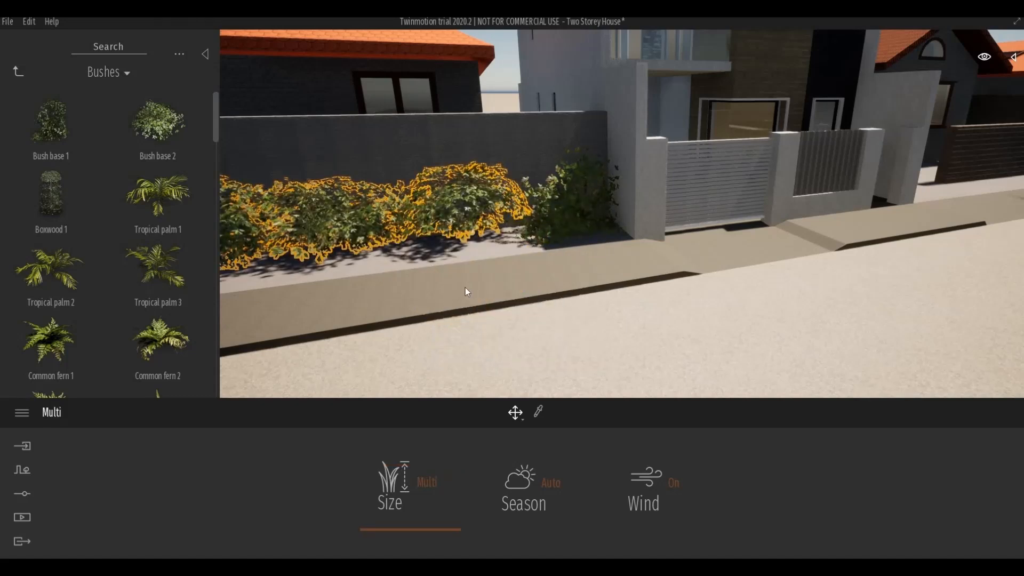
{"action": "left_click", "coordinate": [481, 283]}
Inspect the row of bushes along the grey wall up to its far end on the brick paving.
{"action": "scroll", "coordinate": [481, 284], "scroll_direction": "down", "scroll_amount": 3}
{"action": "middle_click_drag", "start_coordinate": [477, 283], "coordinate": [473, 246]}
{"action": "scroll", "coordinate": [472, 222], "scroll_direction": "up", "scroll_amount": 5}
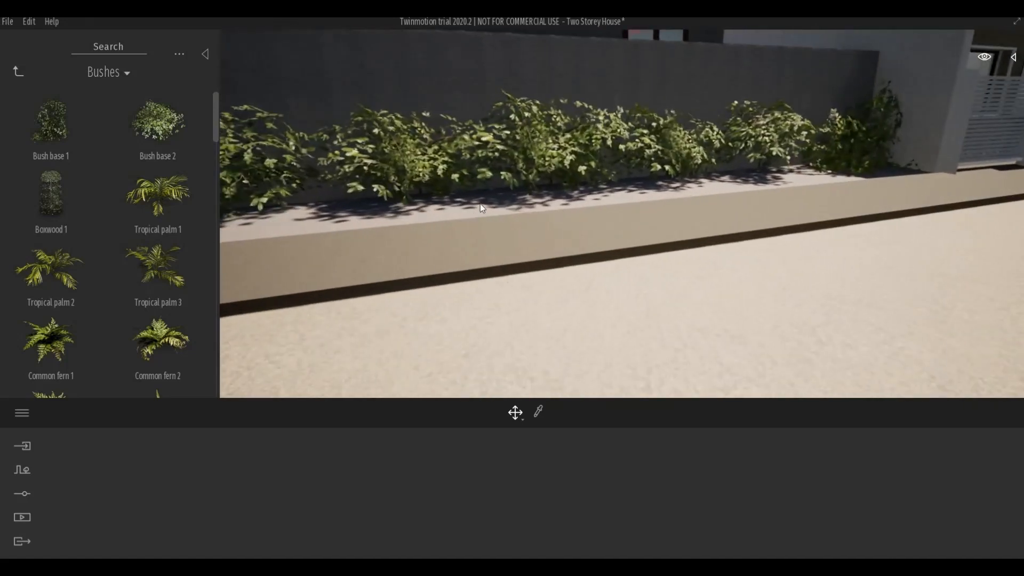
{"action": "scroll", "coordinate": [496, 176], "scroll_direction": "up", "scroll_amount": 3}
{"action": "left_click", "coordinate": [470, 140]}
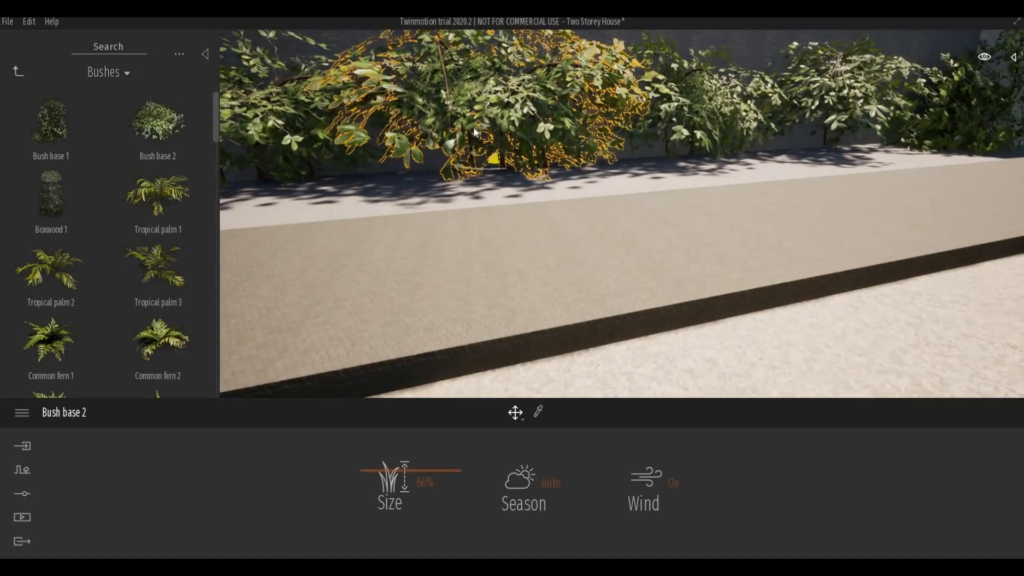
{"action": "scroll", "coordinate": [400, 165], "scroll_direction": "down", "scroll_amount": 5}
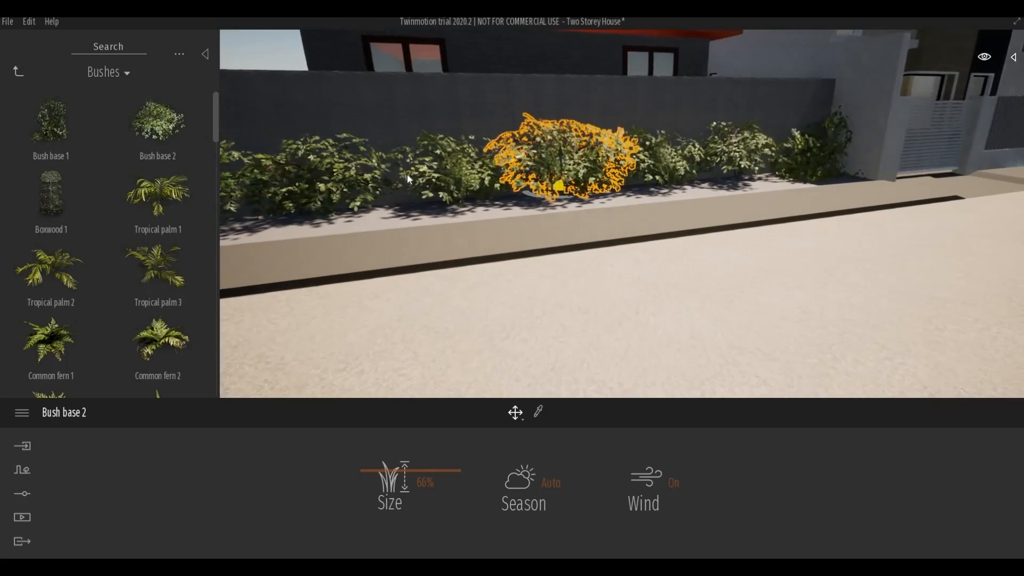
{"action": "right_click_drag", "start_coordinate": [408, 175], "coordinate": [408, 174]}
{"action": "middle_click_drag", "start_coordinate": [408, 174], "coordinate": [408, 174]}
{"action": "scroll", "coordinate": [317, 239], "scroll_direction": "down", "scroll_amount": 3}
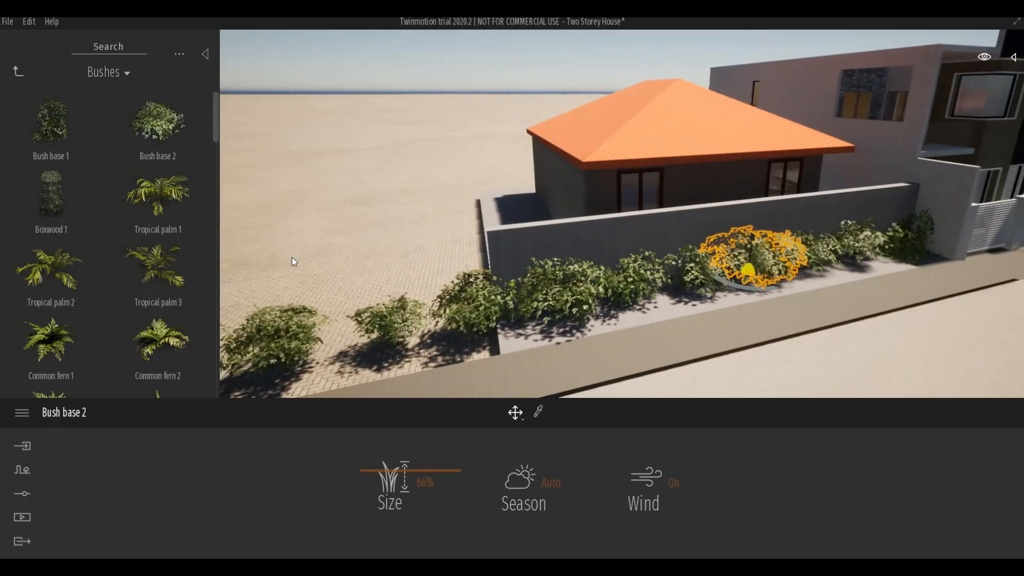
{"action": "middle_click_drag", "start_coordinate": [292, 257], "coordinate": [292, 257]}
{"action": "key", "text": "Escape"}
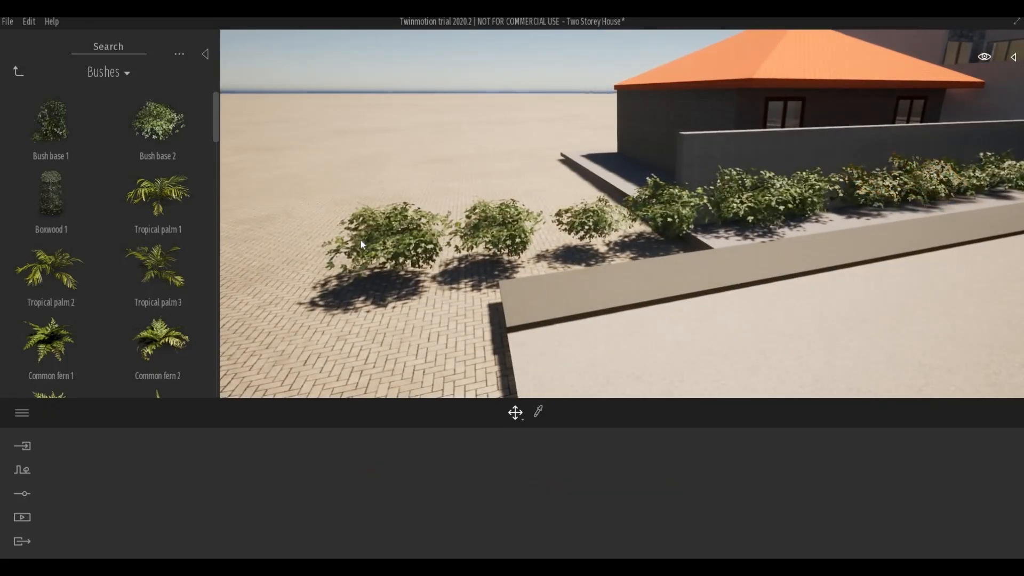
Delete the four bushes that extend past the end of the grey boundary wall.
{"action": "left_click", "coordinate": [365, 254]}
{"action": "key", "text": "Delete"}
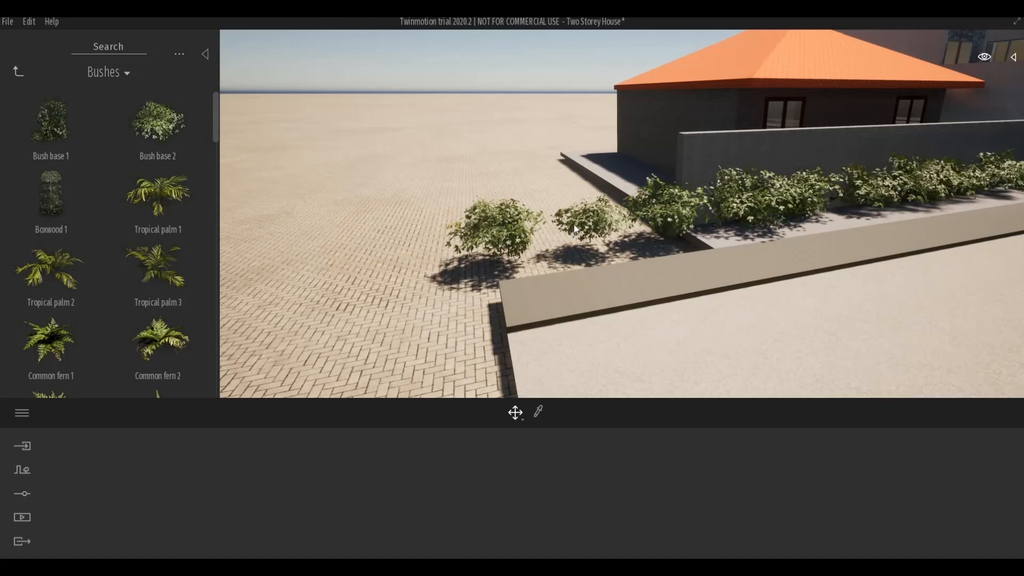
{"action": "left_click", "coordinate": [501, 227]}
{"action": "key", "text": "Delete"}
{"action": "left_click", "coordinate": [592, 219]}
{"action": "key", "text": "Delete"}
{"action": "left_click", "coordinate": [657, 216]}
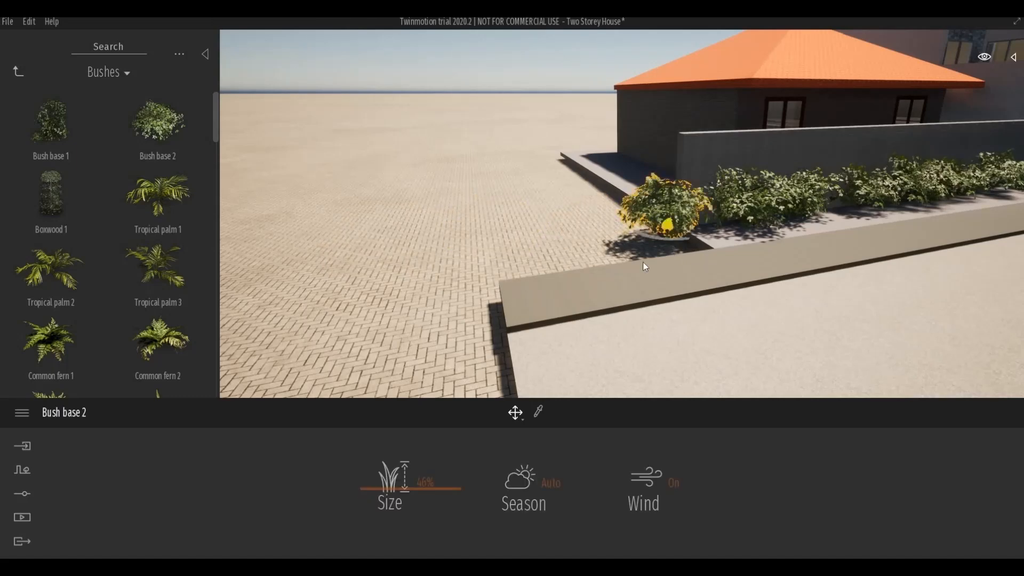
{"action": "key", "text": "Delete"}
Move the second bush from the wall's open end slightly along the wall towards the two-storey house.
{"action": "middle_click_drag", "start_coordinate": [657, 216], "coordinate": [653, 265]}
{"action": "key", "text": "d"}
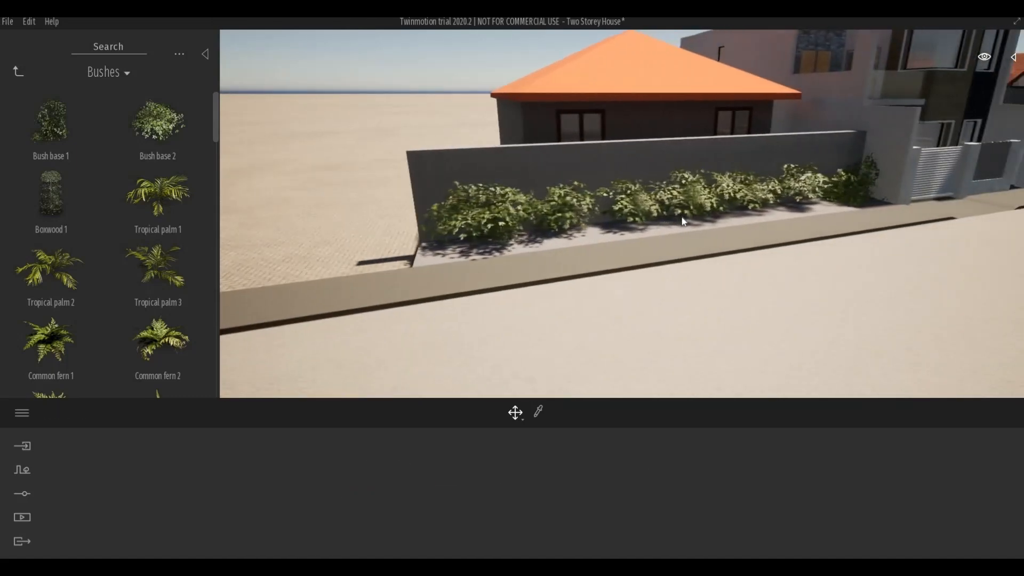
{"action": "key", "text": "w"}
{"action": "left_click", "coordinate": [551, 223]}
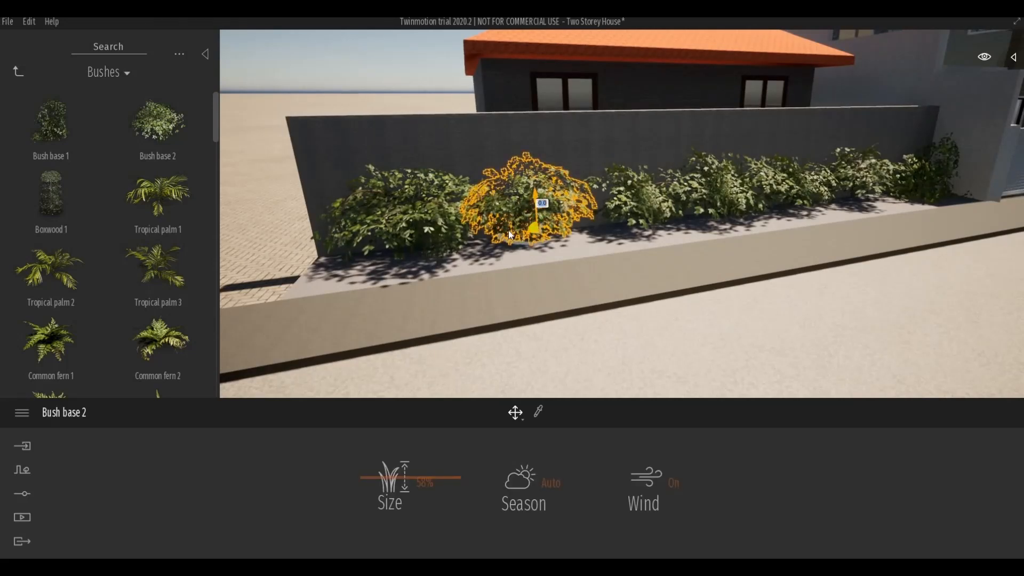
{"action": "left_click_drag", "start_coordinate": [536, 232], "coordinate": [560, 229]}
{"action": "scroll", "coordinate": [555, 248], "scroll_direction": "up", "scroll_amount": 3}
{"action": "key", "text": "Escape"}
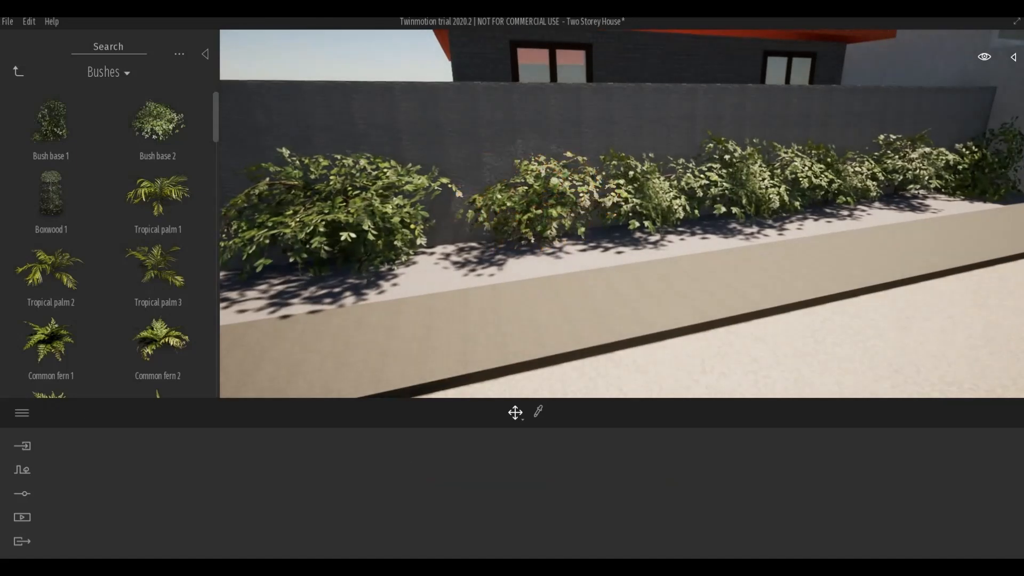
Place a Bush base 1 plant in front of the gabled house's brick wall, near its far end.
{"action": "mouse_move", "coordinate": [557, 252]}
{"action": "right_mouse_down"}
{"action": "mouse_move", "coordinate": [667, 240]}
{"action": "mouse_move", "coordinate": [672, 267]}
{"action": "mouse_move", "coordinate": [639, 304]}
{"action": "mouse_move", "coordinate": [534, 296]}
{"action": "right_mouse_up"}
{"action": "scroll", "coordinate": [761, 200], "scroll_direction": "down", "scroll_amount": 3}
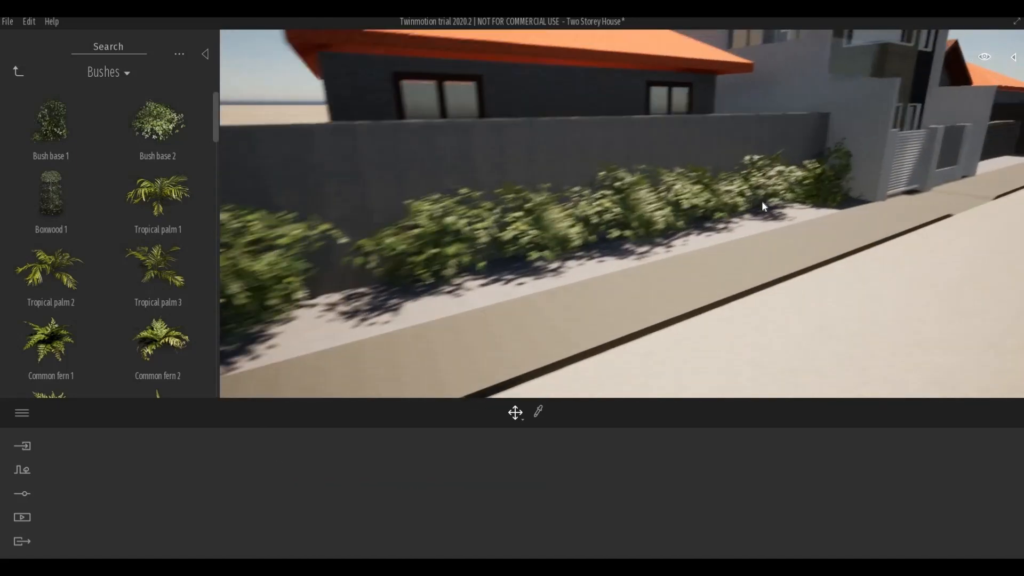
{"action": "right_click_drag", "start_coordinate": [765, 201], "coordinate": [769, 191]}
{"action": "mouse_move", "coordinate": [769, 191]}
{"action": "middle_mouse_down"}
{"action": "mouse_move", "coordinate": [680, 219]}
{"action": "mouse_move", "coordinate": [470, 217]}
{"action": "mouse_move", "coordinate": [426, 233]}
{"action": "middle_mouse_up"}
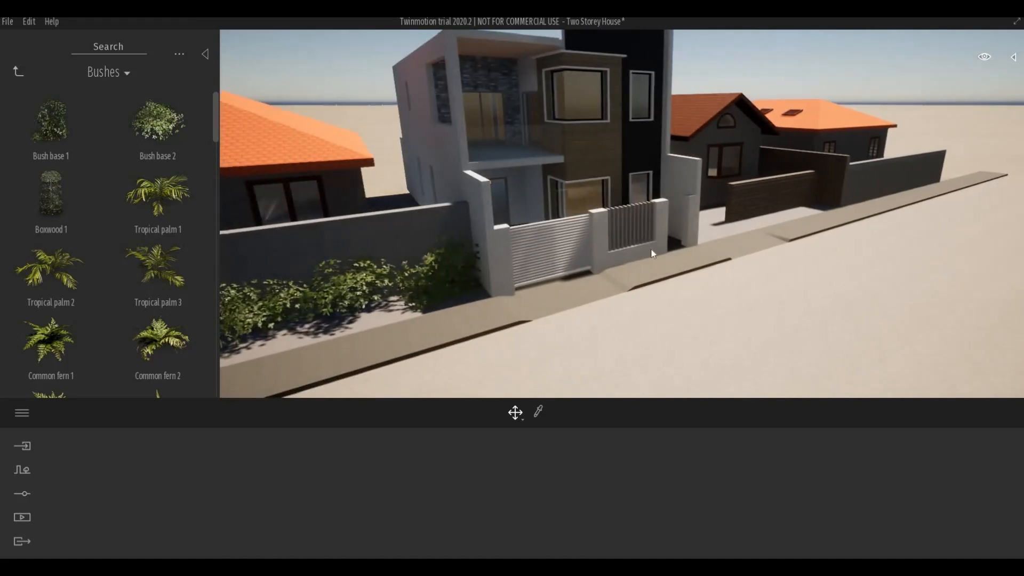
{"action": "middle_click_drag", "start_coordinate": [854, 203], "coordinate": [366, 197]}
{"action": "scroll", "coordinate": [719, 216], "scroll_direction": "up", "scroll_amount": 5}
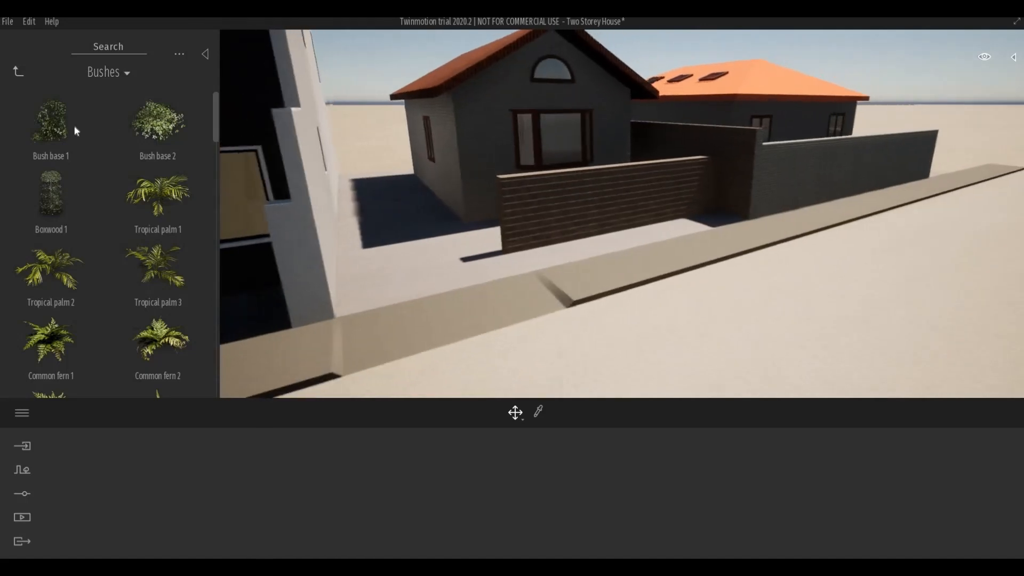
{"action": "left_click_drag", "start_coordinate": [58, 131], "coordinate": [545, 239]}
{"action": "scroll", "coordinate": [546, 244], "scroll_direction": "up", "scroll_amount": 4}
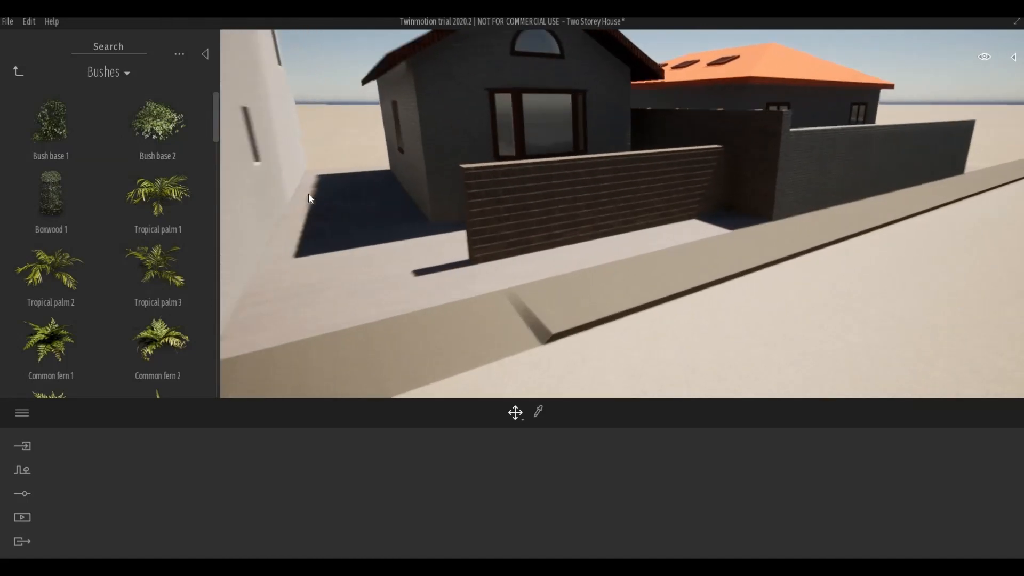
{"action": "mouse_move", "coordinate": [53, 121]}
{"action": "left_mouse_down"}
{"action": "mouse_move", "coordinate": [452, 253]}
{"action": "mouse_move", "coordinate": [485, 277]}
{"action": "mouse_move", "coordinate": [562, 270]}
{"action": "mouse_move", "coordinate": [706, 228]}
{"action": "left_mouse_up"}
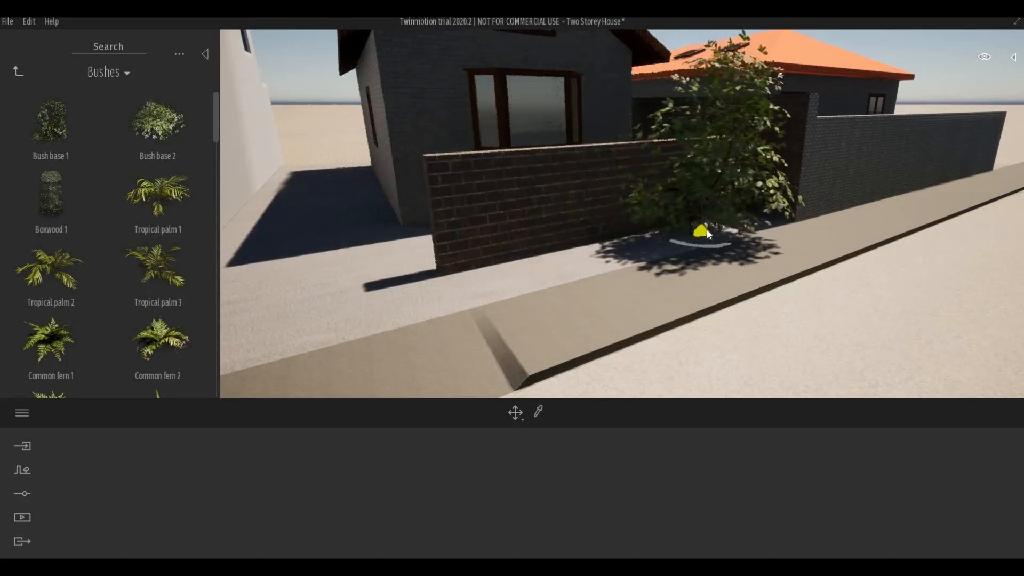
Position the Bush base 1 plant against the far end of the gabled house's brick wall, beside the taller wall.
{"action": "mouse_move", "coordinate": [580, 258]}
{"action": "left_mouse_down"}
{"action": "mouse_move", "coordinate": [558, 258]}
{"action": "mouse_move", "coordinate": [620, 255]}
{"action": "mouse_move", "coordinate": [718, 222]}
{"action": "left_mouse_up"}
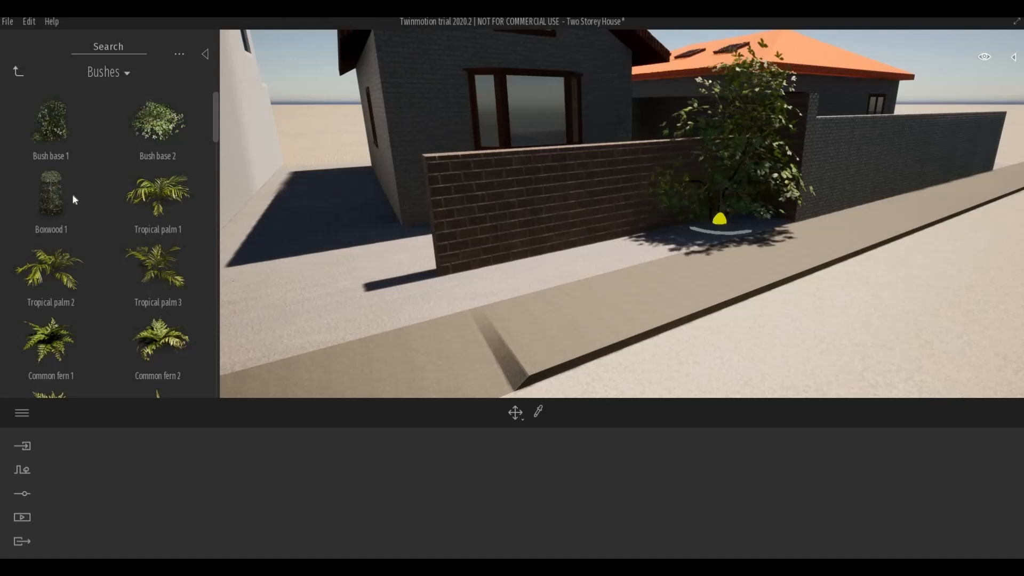
{"action": "mouse_move", "coordinate": [69, 193]}
{"action": "left_mouse_down"}
{"action": "mouse_move", "coordinate": [589, 236]}
{"action": "mouse_move", "coordinate": [645, 252]}
{"action": "mouse_move", "coordinate": [248, 242]}
{"action": "mouse_move", "coordinate": [98, 209]}
{"action": "mouse_move", "coordinate": [133, 219]}
{"action": "left_mouse_up"}
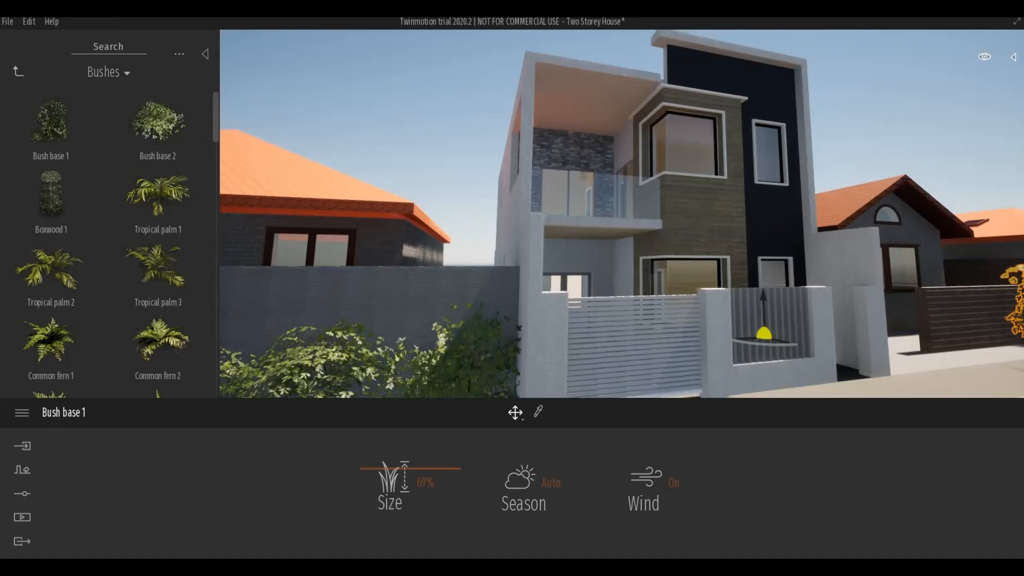
Place a Rhapis excelsa 2 plant in front of the gabled house's brick wall, just beside the large bush.
{"action": "middle_click_drag", "start_coordinate": [660, 368], "coordinate": [811, 321], "text": "shift"}
{"action": "scroll", "coordinate": [829, 322], "scroll_direction": "up", "scroll_amount": 3}
{"action": "scroll", "coordinate": [811, 321], "scroll_direction": "up", "scroll_amount": 3}
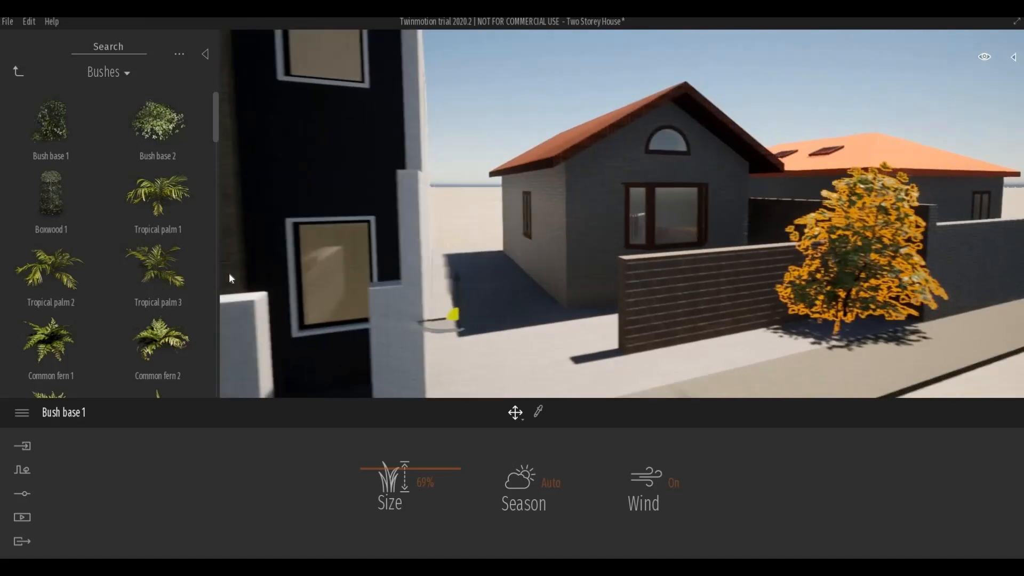
{"action": "scroll", "coordinate": [170, 273], "scroll_direction": "down", "scroll_amount": 3}
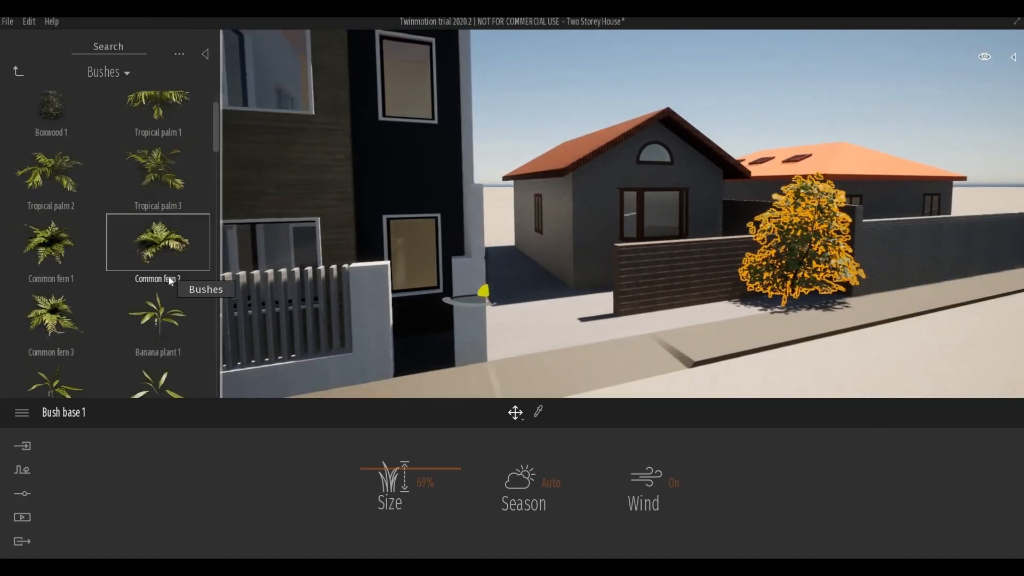
{"action": "scroll", "coordinate": [138, 272], "scroll_direction": "down", "scroll_amount": 1}
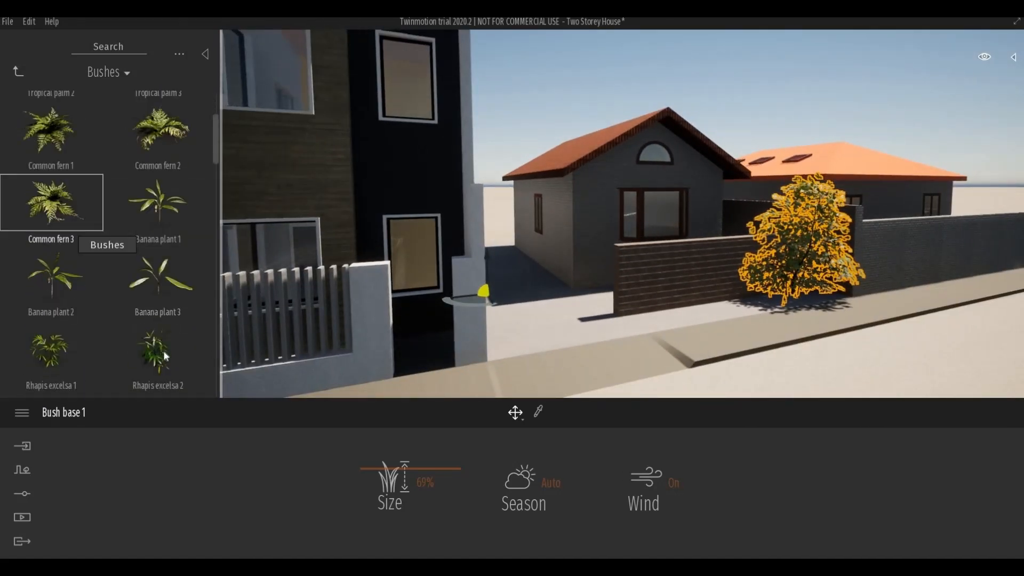
{"action": "left_click_drag", "start_coordinate": [435, 346], "coordinate": [734, 305]}
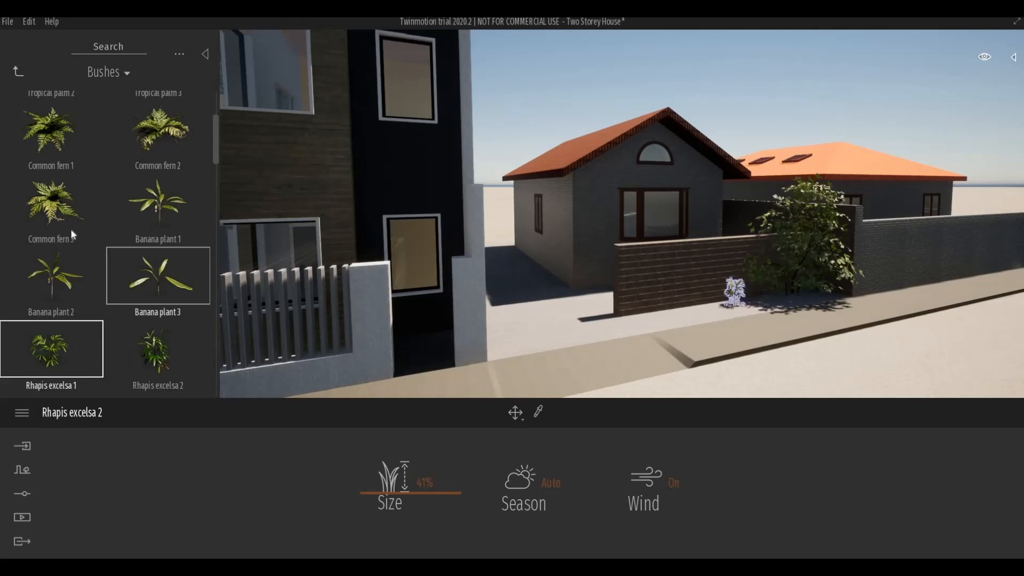
Place Common fern 3 plants along the foot of the gabled house's brick wall, on both sides of the Rhapis excelsa 2.
{"action": "left_click_drag", "start_coordinate": [52, 203], "coordinate": [677, 314]}
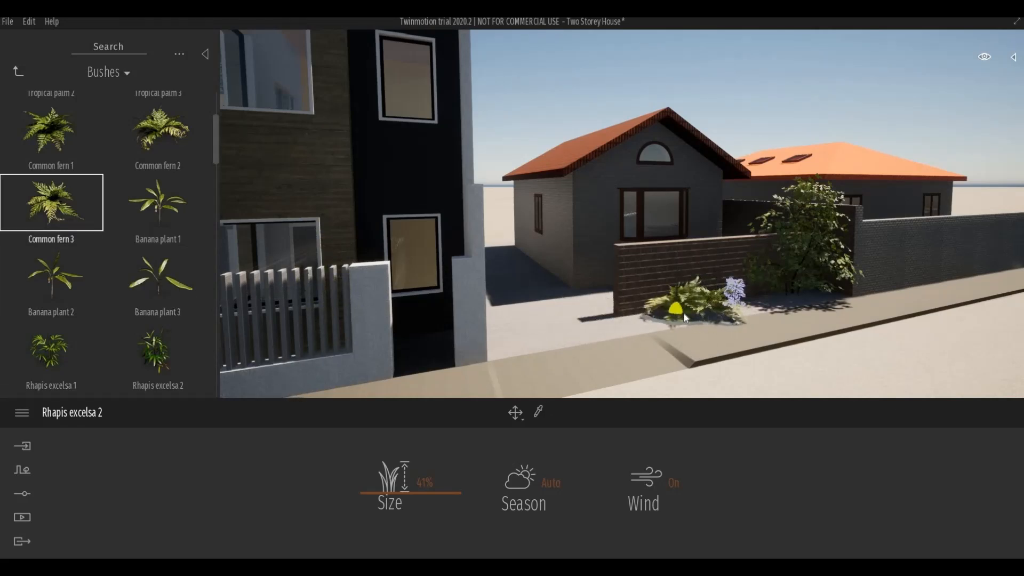
{"action": "left_click", "coordinate": [761, 307]}
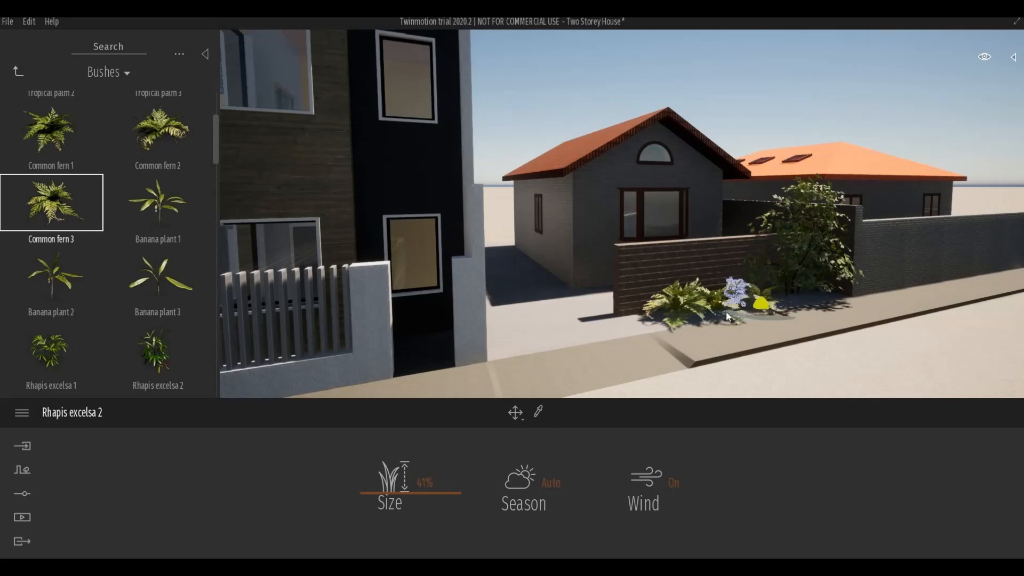
{"action": "left_click", "coordinate": [635, 318]}
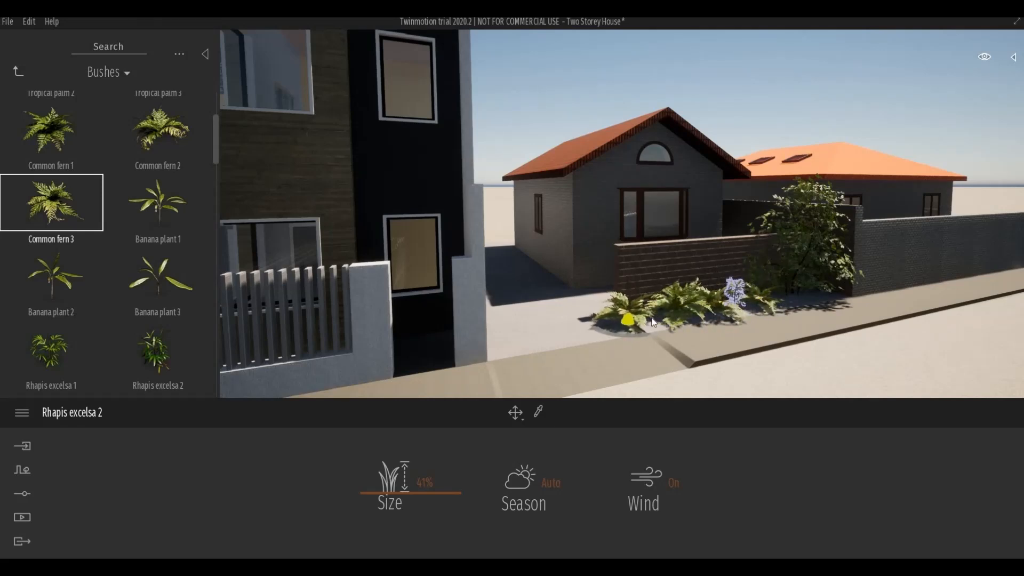
{"action": "left_click", "coordinate": [610, 354]}
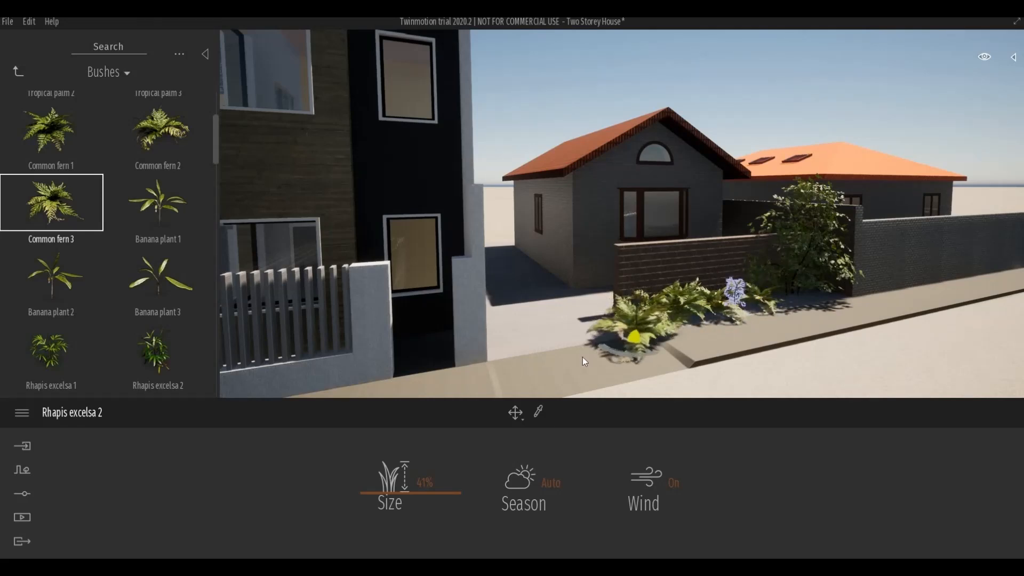
{"action": "scroll", "coordinate": [587, 357], "scroll_direction": "down", "scroll_amount": 2}
{"action": "key", "text": "a"}
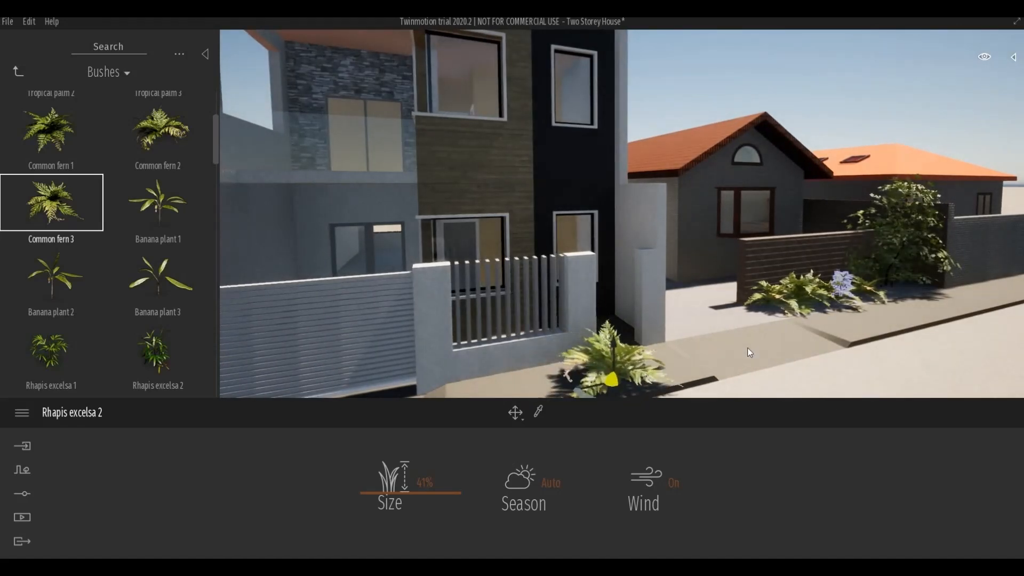
{"action": "key", "text": "Escape"}
Examine the planted frontage of the two-storey house and both neighbouring houses from the street and from above.
{"action": "key", "text": "d"}
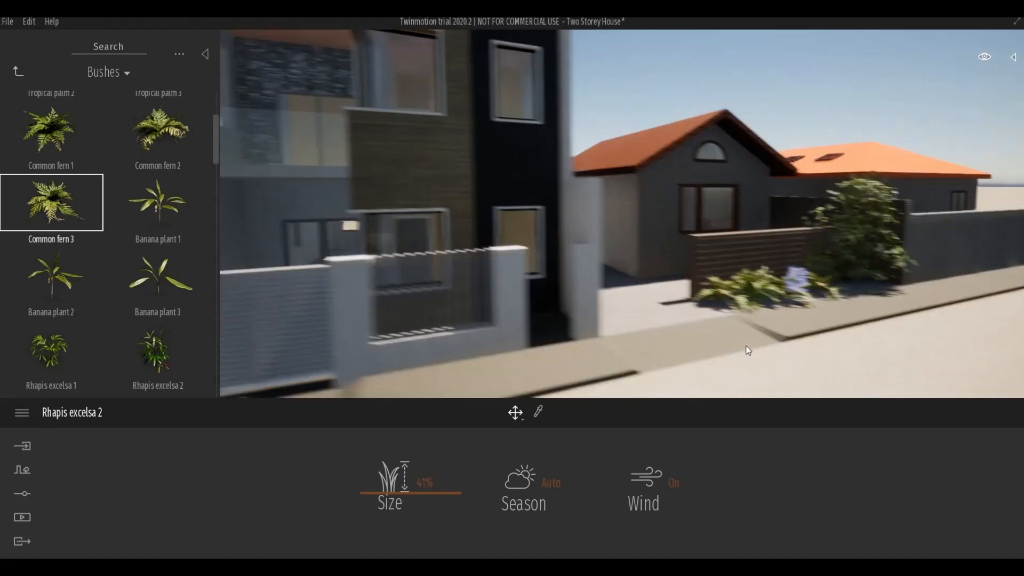
{"action": "key", "text": "s"}
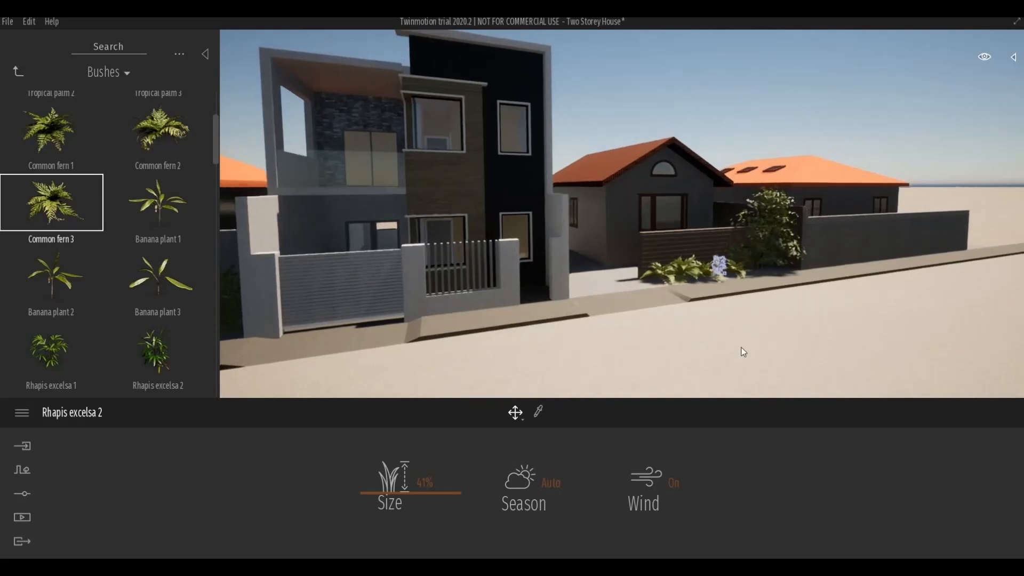
{"action": "key", "text": "a"}
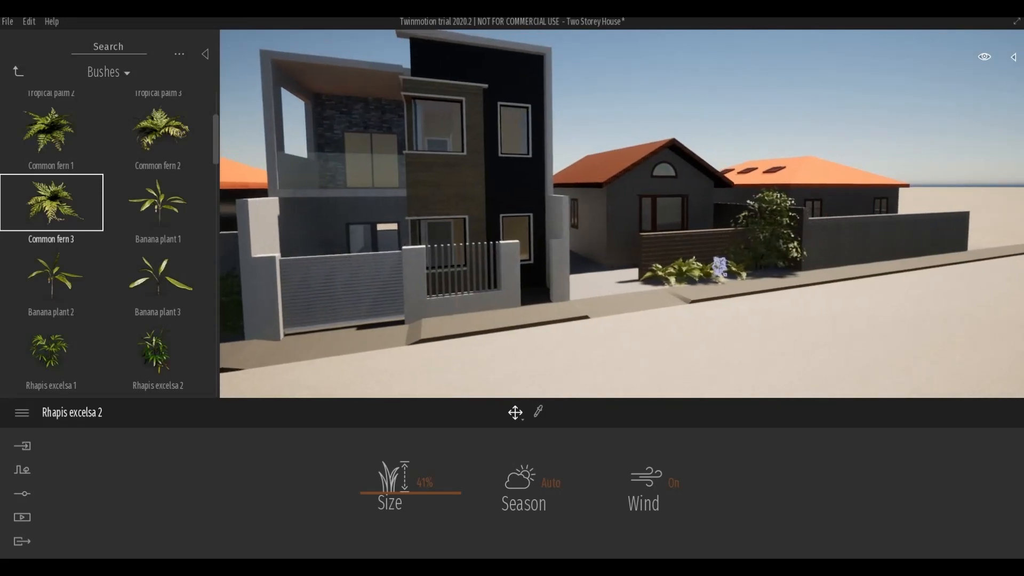
{"action": "key", "text": "a"}
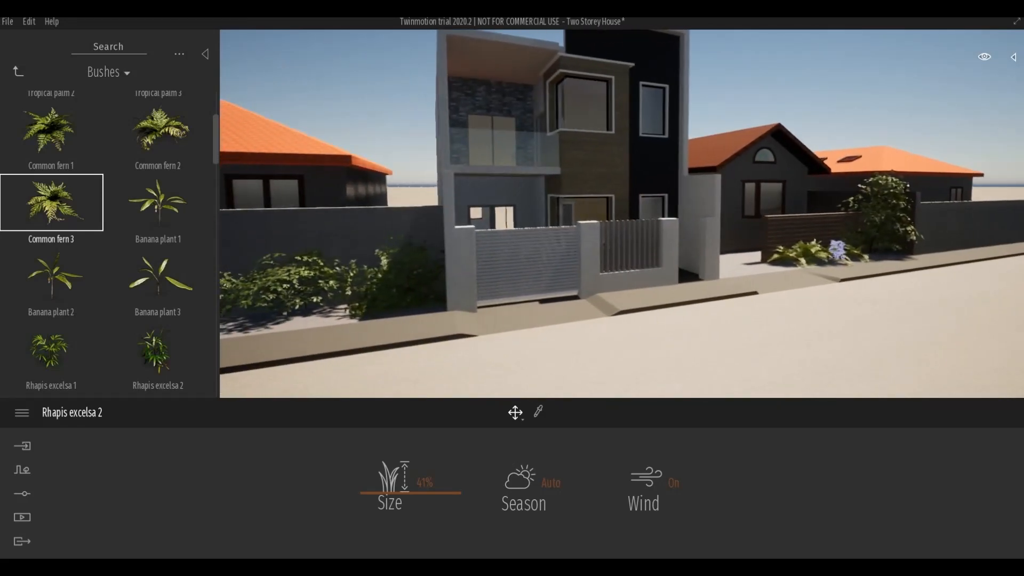
{"action": "right_click_drag", "start_coordinate": [744, 323], "coordinate": [736, 294]}
{"action": "scroll", "coordinate": [743, 322], "scroll_direction": "up", "scroll_amount": 1}
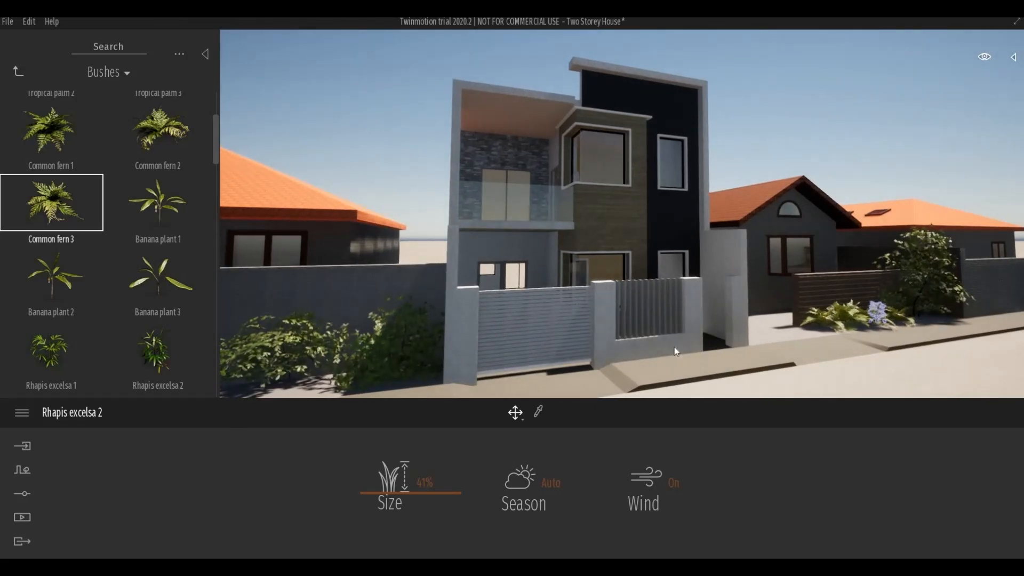
{"action": "mouse_move", "coordinate": [675, 347]}
{"action": "middle_mouse_down", "text": "shift"}
{"action": "mouse_move", "coordinate": [695, 351]}
{"action": "mouse_move", "coordinate": [683, 339]}
{"action": "middle_mouse_up", "text": "shift"}
{"action": "key", "text": "a"}
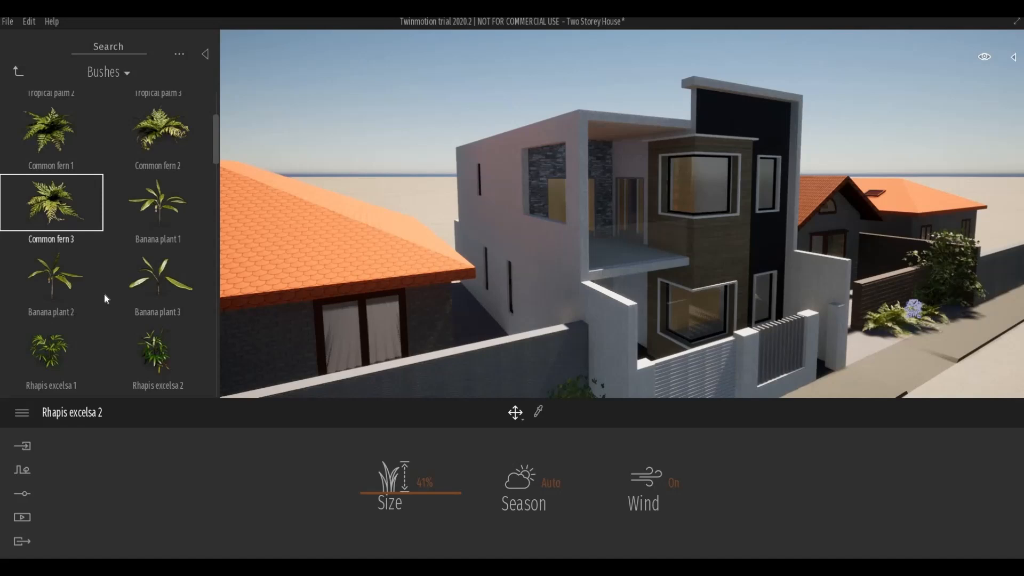
Place a King Palm from the Trees library between the orange-roofed neighbour and the two-storey house, behind the grey boundary wall.
{"action": "left_click", "coordinate": [17, 72]}
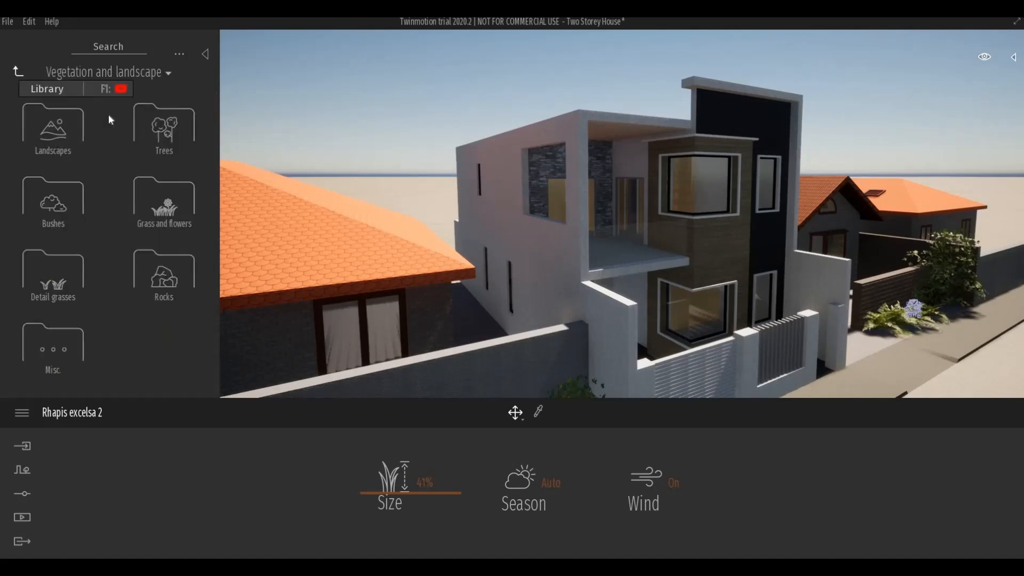
{"action": "left_click", "coordinate": [172, 143]}
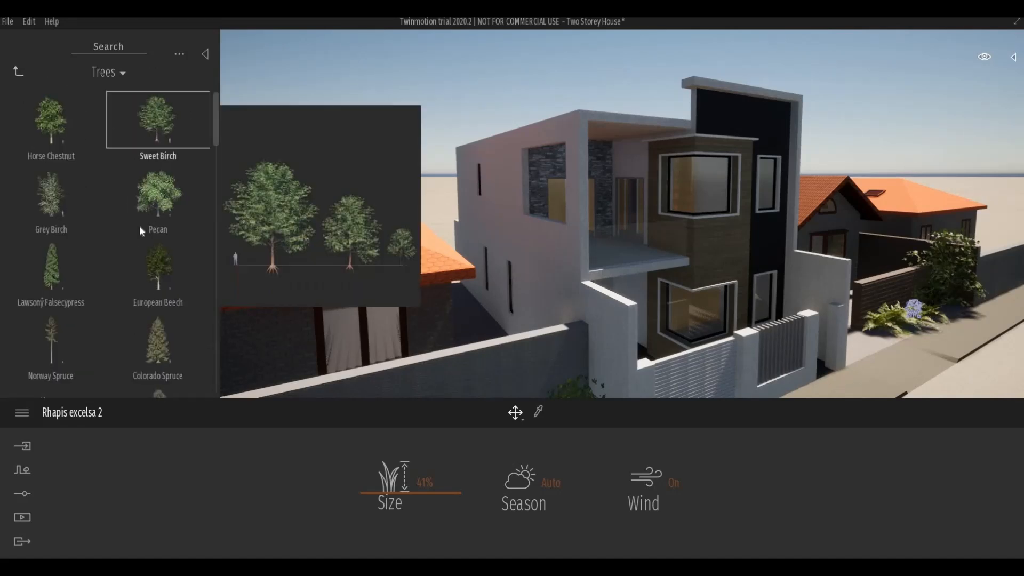
{"action": "scroll", "coordinate": [117, 279], "scroll_direction": "down", "scroll_amount": 2}
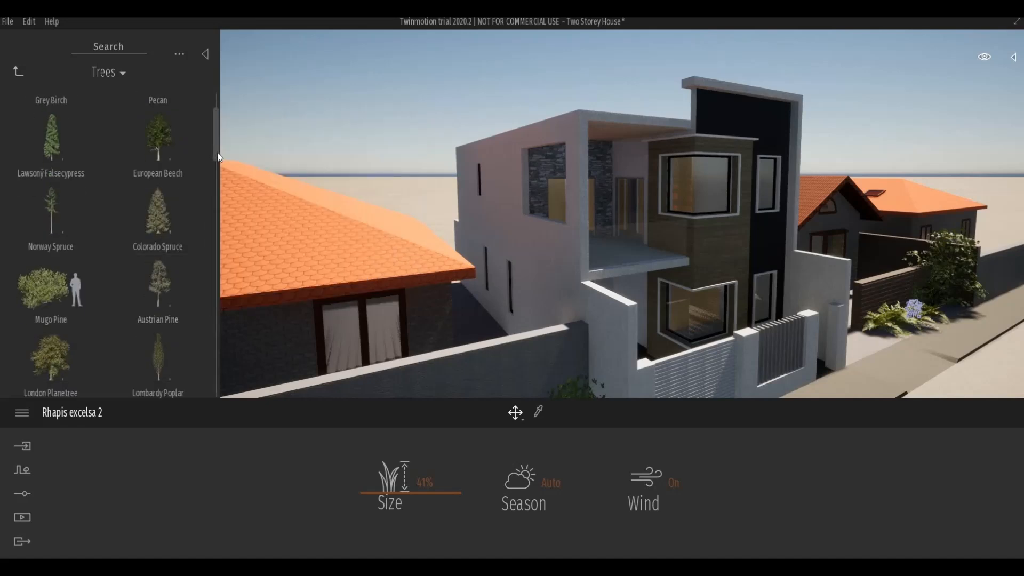
{"action": "left_click_drag", "start_coordinate": [216, 153], "coordinate": [217, 322]}
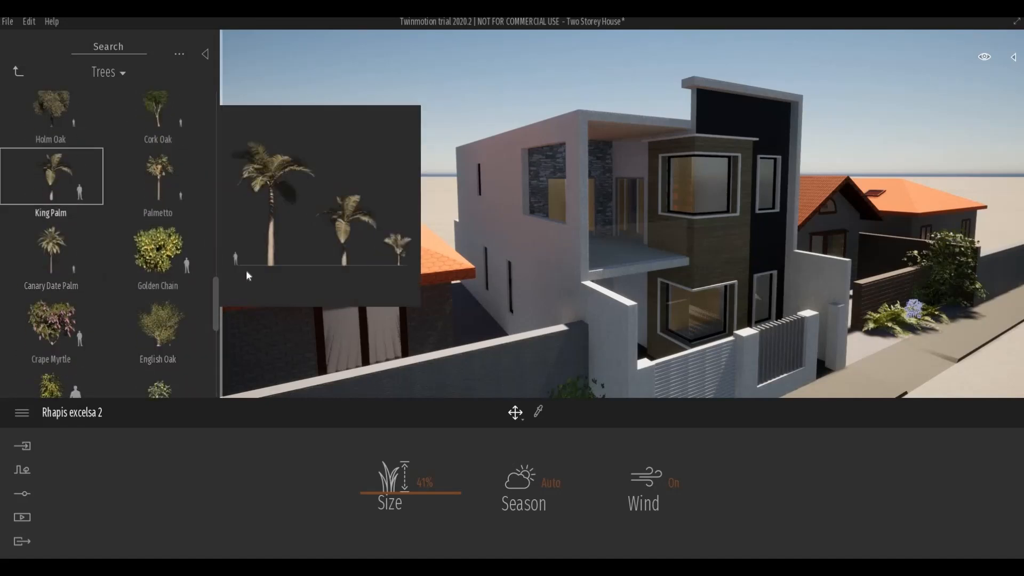
{"action": "middle_click_drag", "start_coordinate": [300, 316], "coordinate": [633, 399], "text": "shift"}
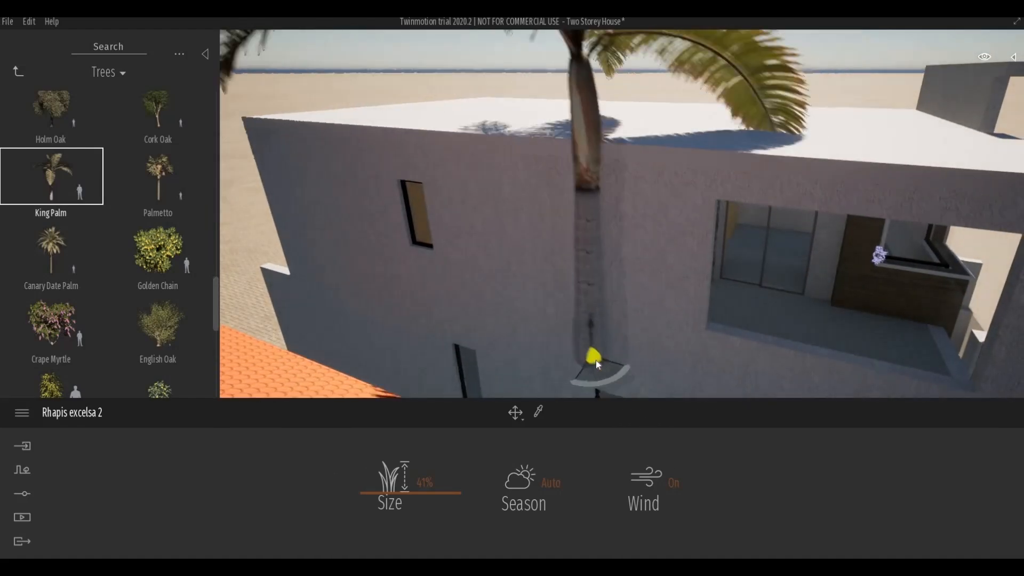
{"action": "middle_click_drag", "start_coordinate": [596, 361], "coordinate": [645, 374]}
{"action": "middle_click_drag", "start_coordinate": [700, 392], "coordinate": [670, 383]}
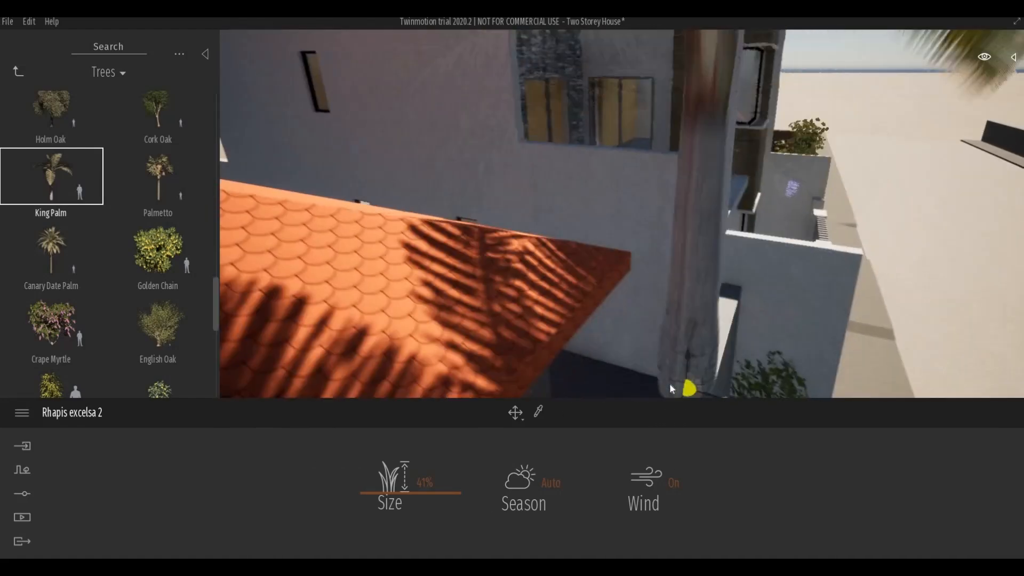
{"action": "scroll", "coordinate": [666, 382], "scroll_direction": "up", "scroll_amount": 2}
{"action": "key", "text": "Escape"}
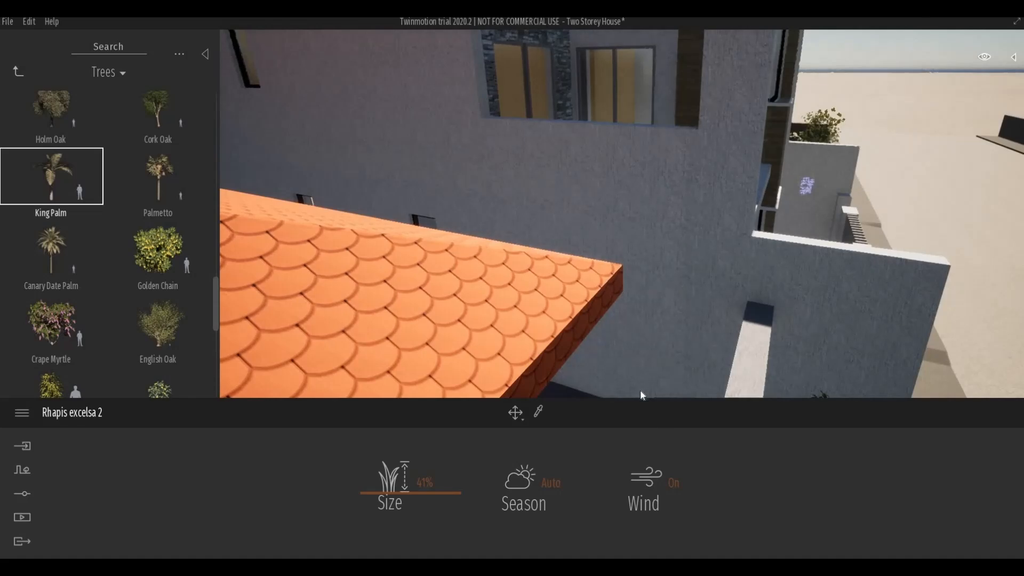
{"action": "right_click_drag", "start_coordinate": [642, 376], "coordinate": [647, 348]}
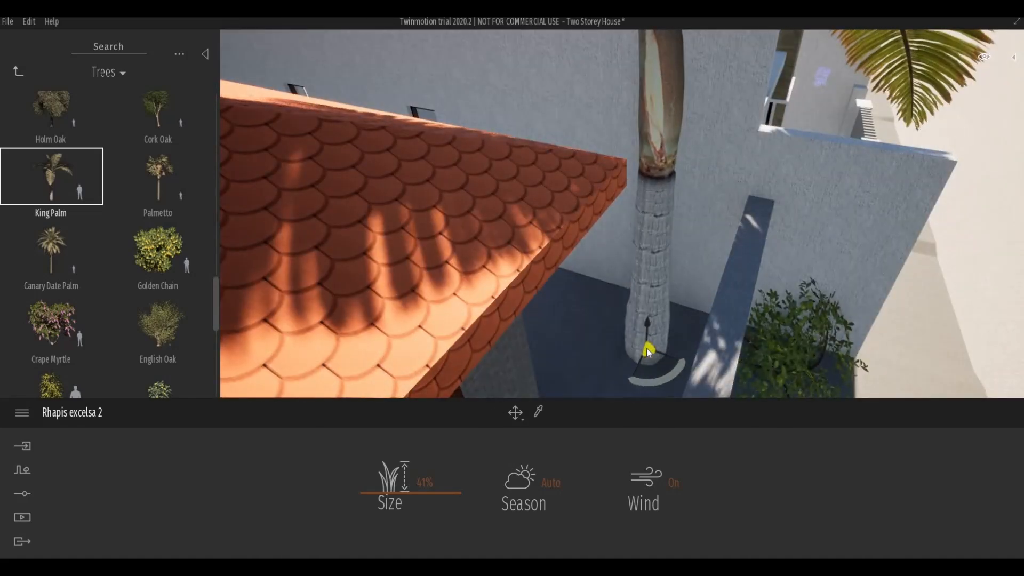
{"action": "left_click", "coordinate": [646, 347]}
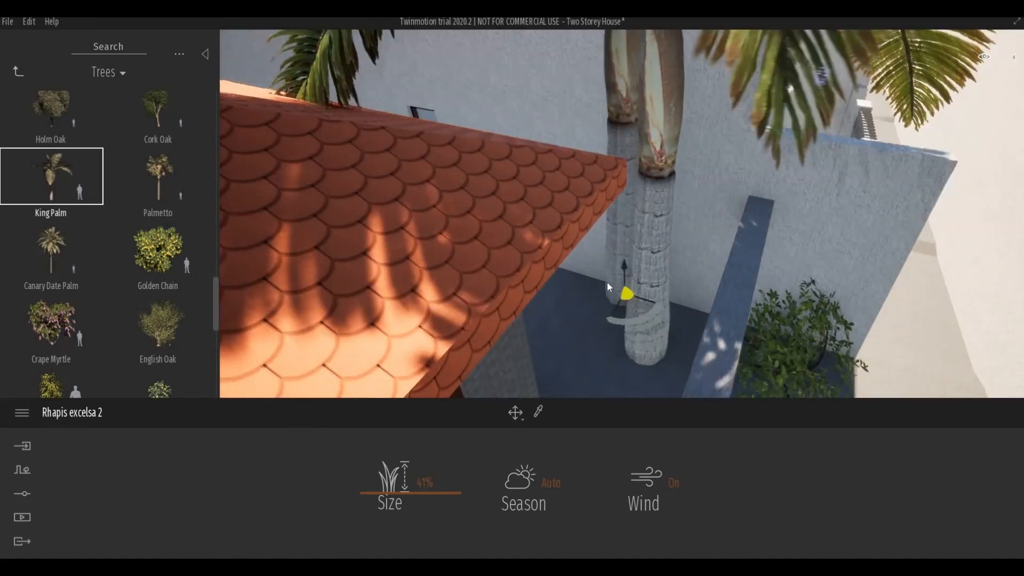
Move the King Palm away from the two-storey house, along the inside of the grey boundary wall, and turn its fronds.
{"action": "mouse_move", "coordinate": [607, 283]}
{"action": "right_mouse_down"}
{"action": "mouse_move", "coordinate": [594, 278]}
{"action": "mouse_move", "coordinate": [595, 290]}
{"action": "right_mouse_up"}
{"action": "scroll", "coordinate": [595, 288], "scroll_direction": "down", "scroll_amount": 5}
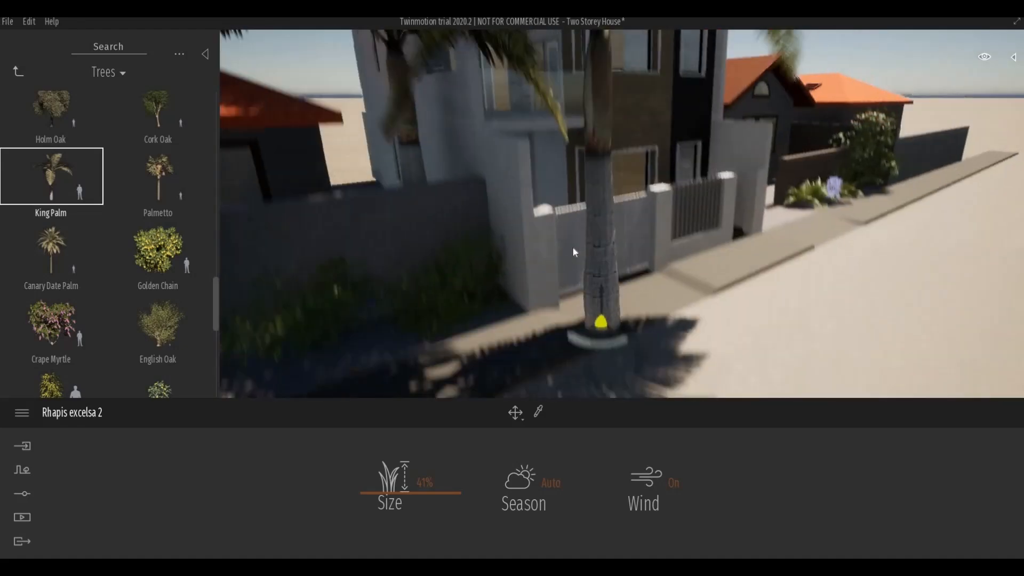
{"action": "scroll", "coordinate": [573, 248], "scroll_direction": "down", "scroll_amount": 4}
{"action": "right_click_drag", "start_coordinate": [573, 248], "coordinate": [592, 261]}
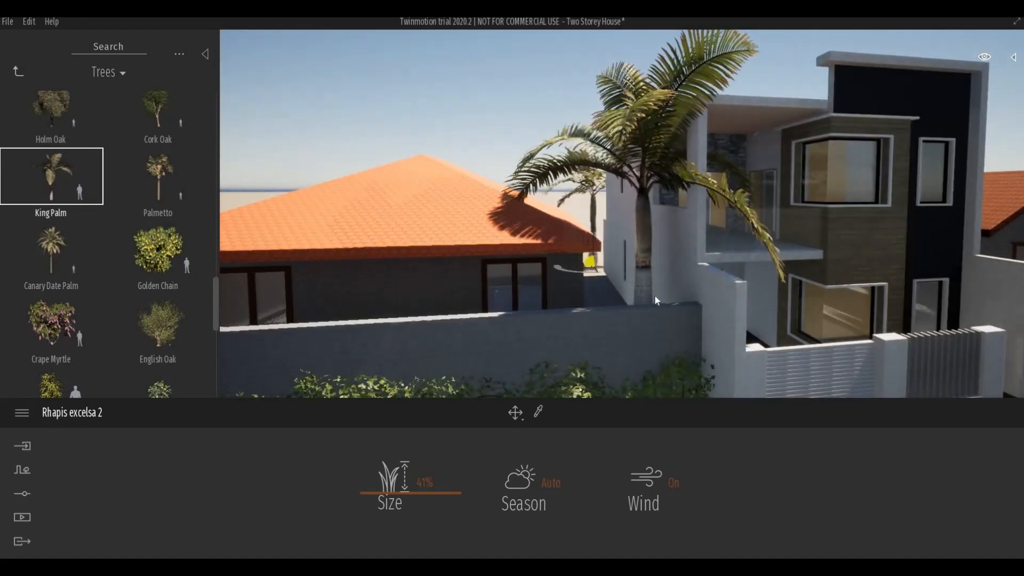
{"action": "scroll", "coordinate": [644, 295], "scroll_direction": "up", "scroll_amount": 3}
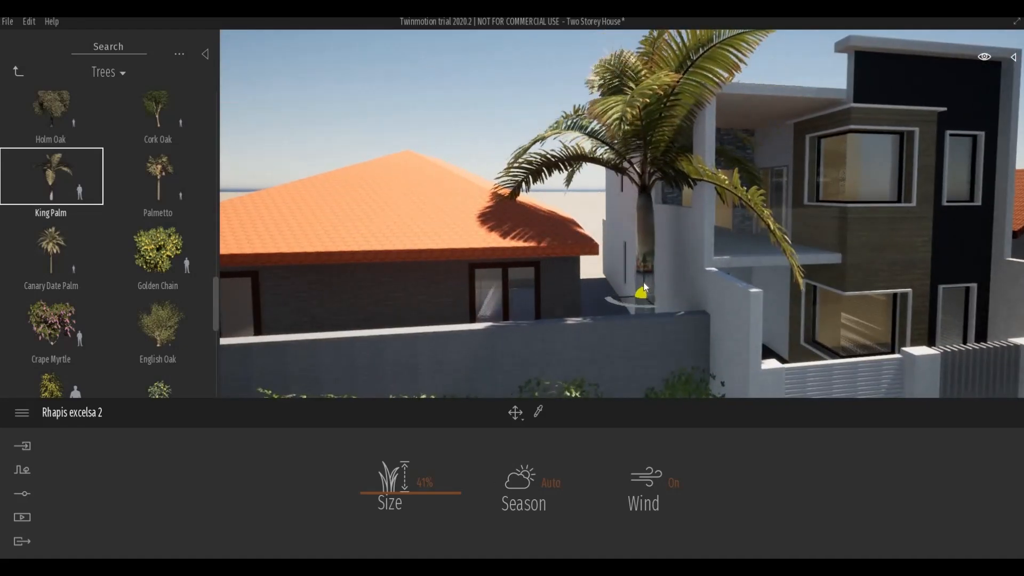
{"action": "left_click", "coordinate": [644, 285]}
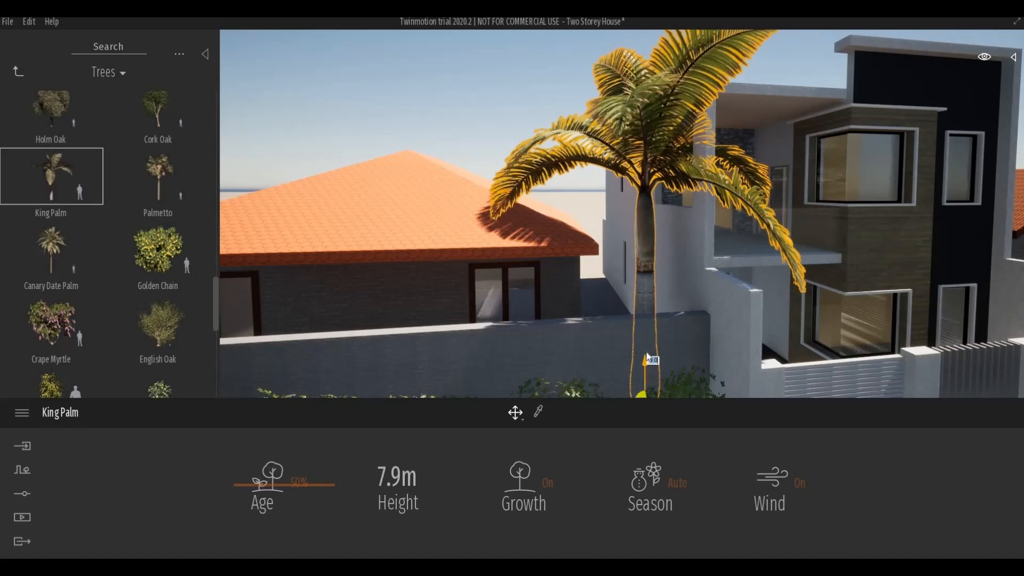
{"action": "scroll", "coordinate": [646, 355], "scroll_direction": "down", "scroll_amount": 1}
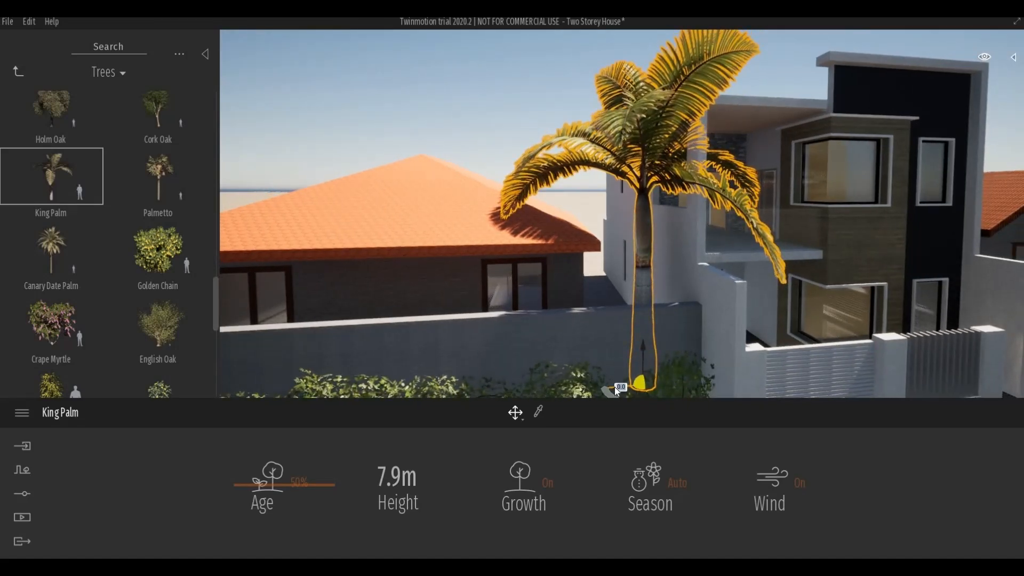
{"action": "left_click_drag", "start_coordinate": [614, 386], "coordinate": [576, 384]}
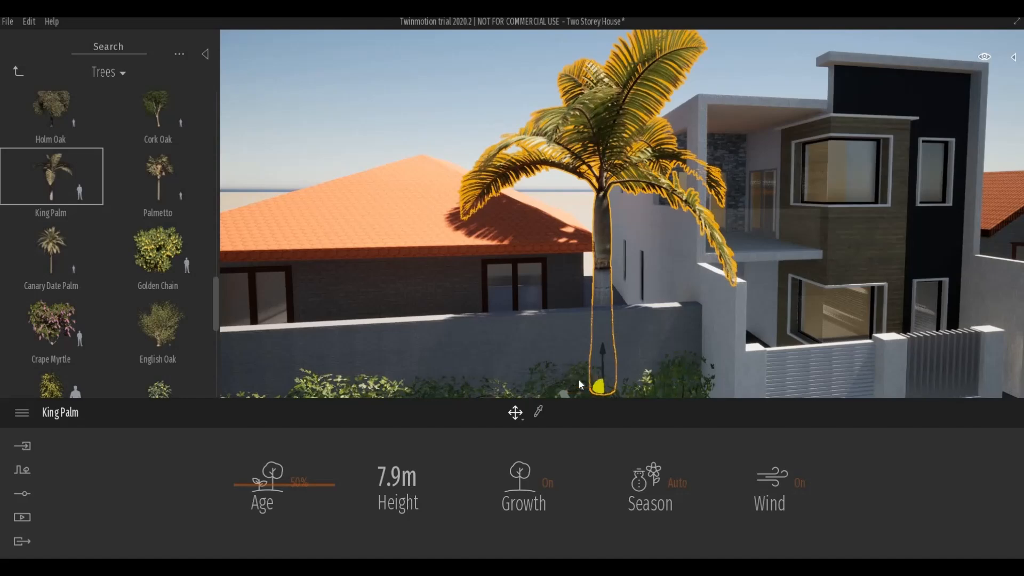
{"action": "scroll", "coordinate": [580, 380], "scroll_direction": "down", "scroll_amount": 1}
{"action": "left_click_drag", "start_coordinate": [583, 391], "coordinate": [540, 379]}
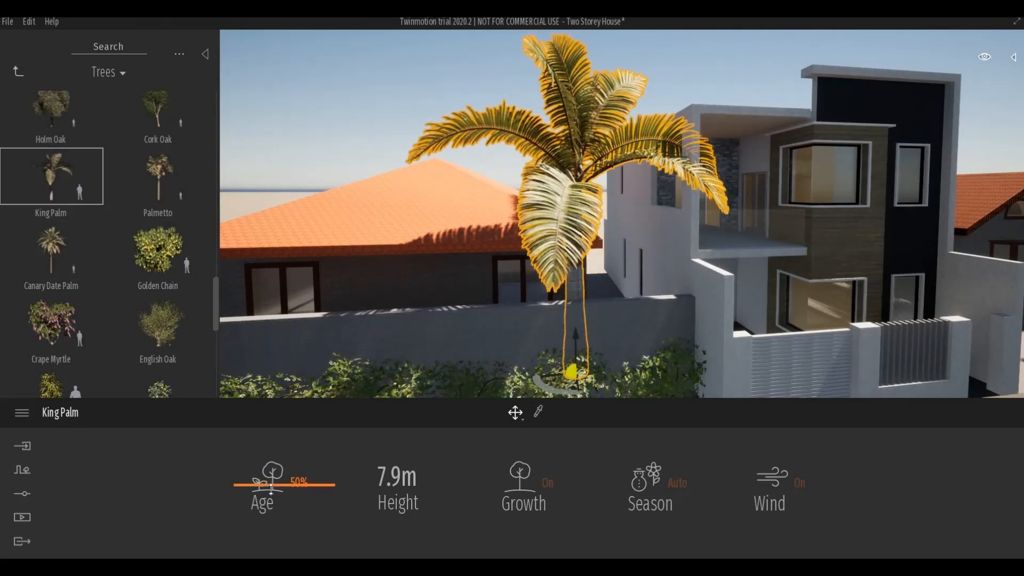
Reduce the King Palm's age to 29% and rotate the tree by about 30 degrees.
{"action": "left_click_drag", "start_coordinate": [271, 488], "coordinate": [274, 503]}
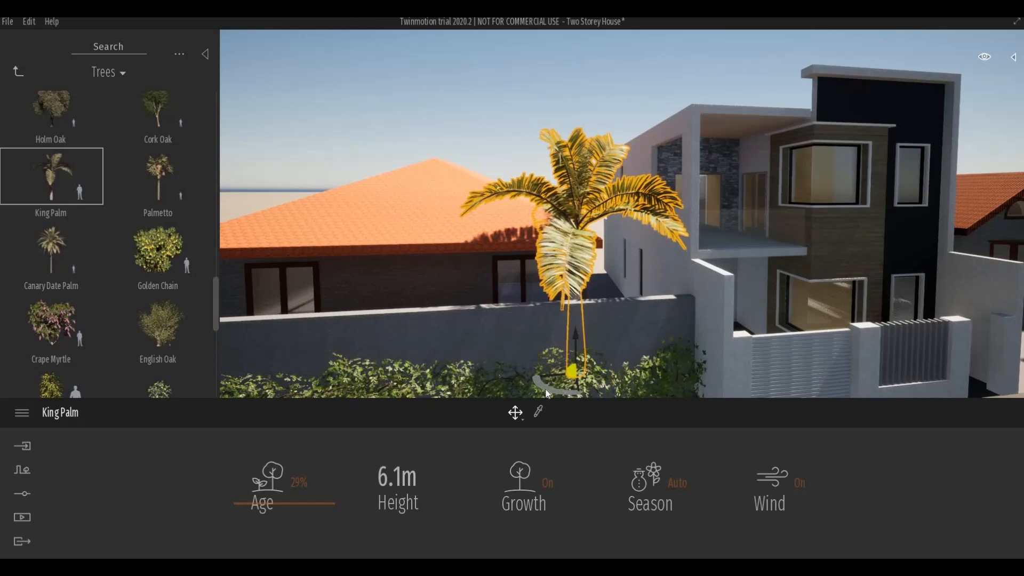
{"action": "mouse_move", "coordinate": [548, 391]}
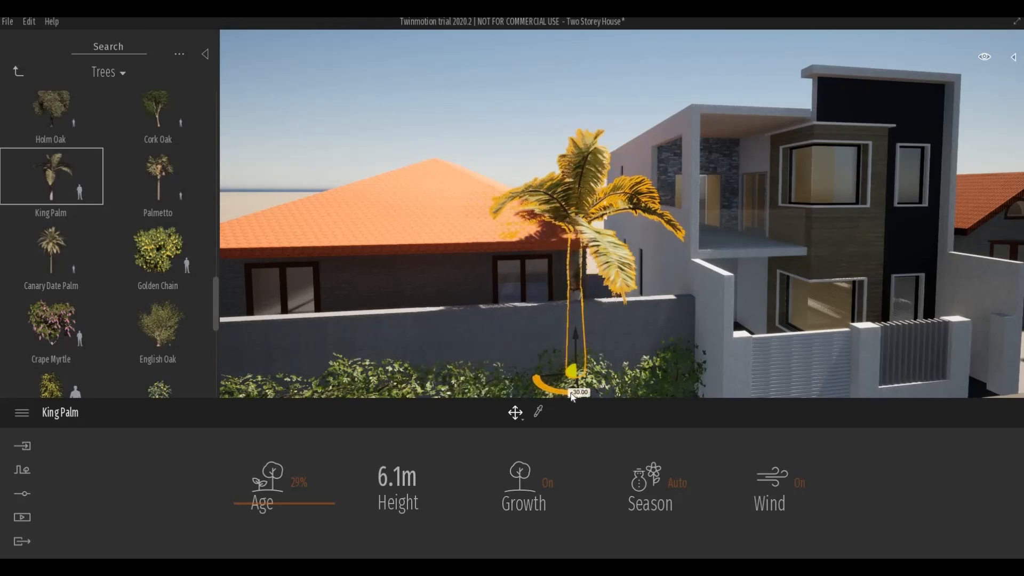
{"action": "left_click_drag", "start_coordinate": [563, 397], "coordinate": [576, 395]}
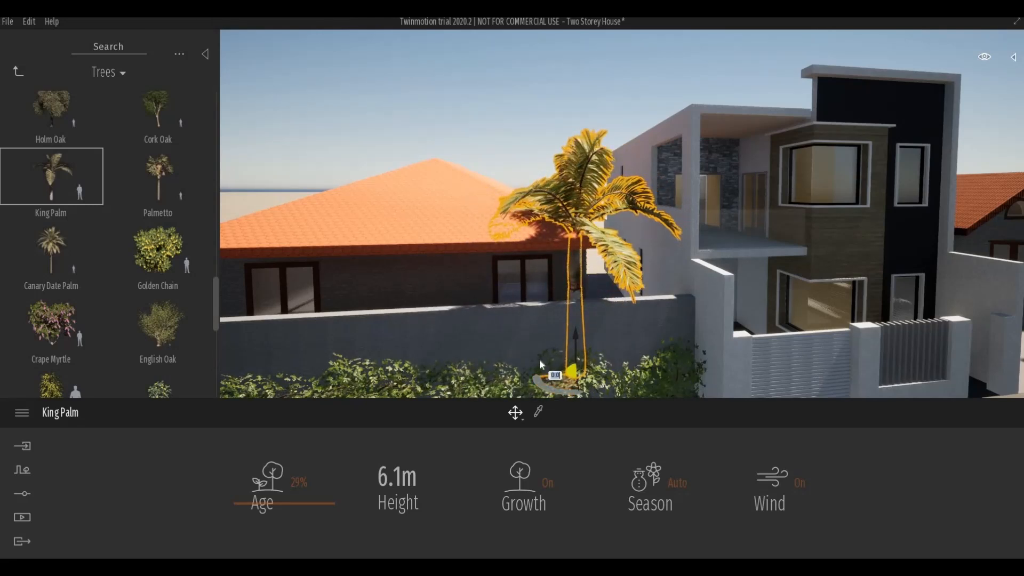
{"action": "key", "text": "Escape"}
Shift the King Palm away from the orange roof, closer to the inner face of the grey boundary wall.
{"action": "middle_click_drag", "start_coordinate": [526, 338], "coordinate": [655, 360], "text": "shift"}
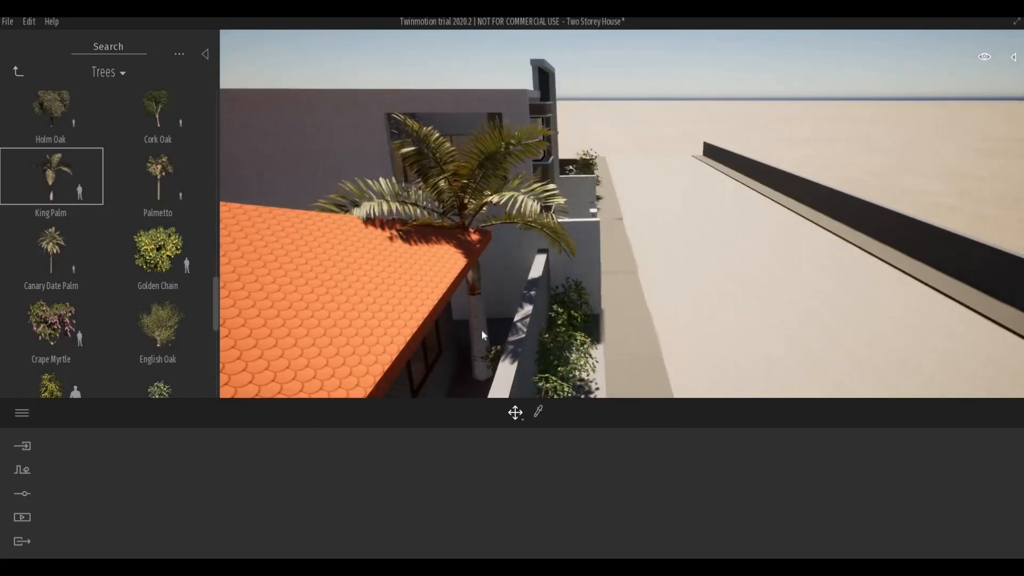
{"action": "left_click", "coordinate": [486, 360]}
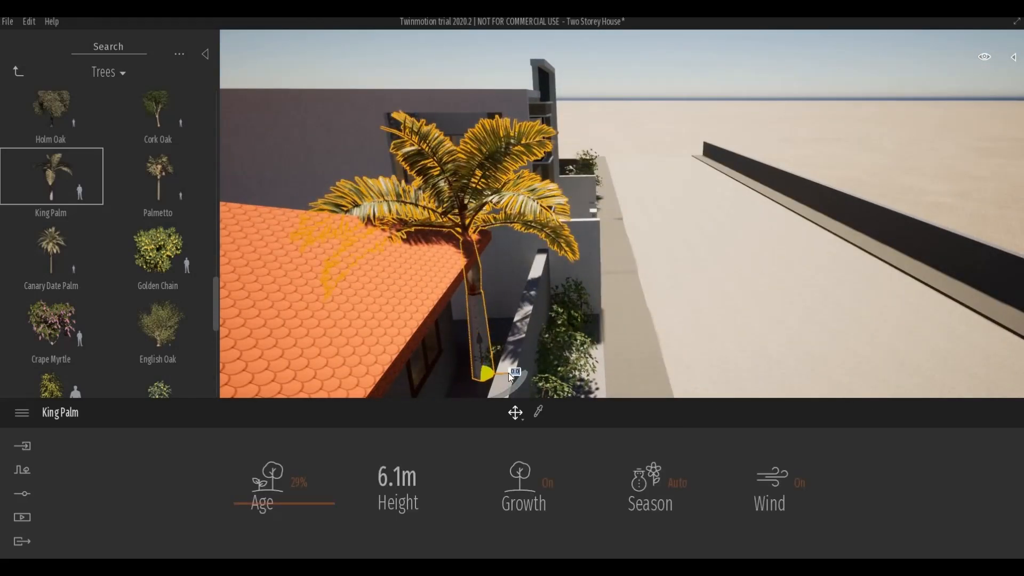
{"action": "left_click_drag", "start_coordinate": [517, 377], "coordinate": [534, 374]}
{"action": "key", "text": "Escape"}
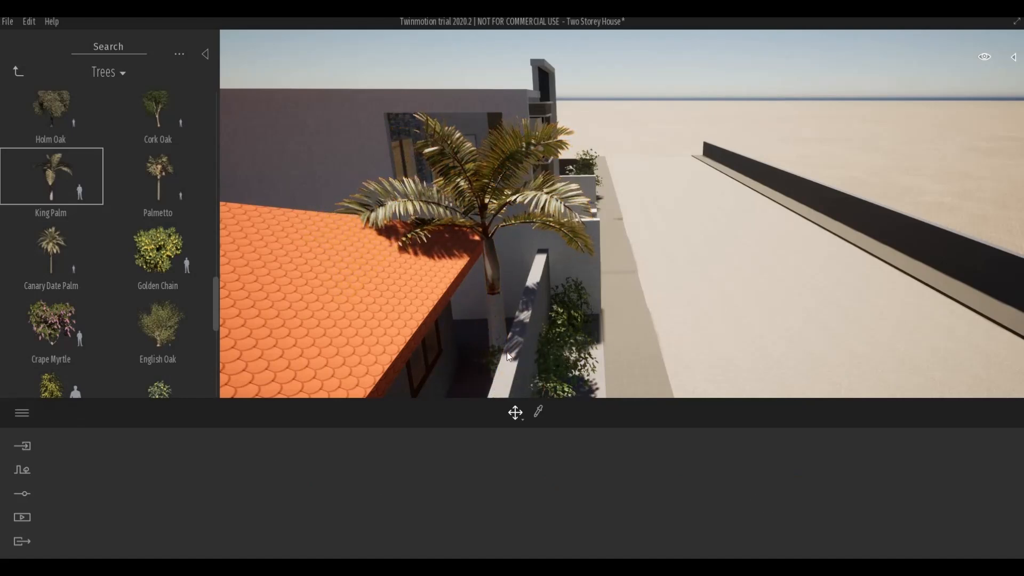
Move the King Palm about 0.55 m along the grey boundary wall, away from the two-storey house.
{"action": "middle_click_drag", "start_coordinate": [492, 343], "coordinate": [330, 310], "text": "shift"}
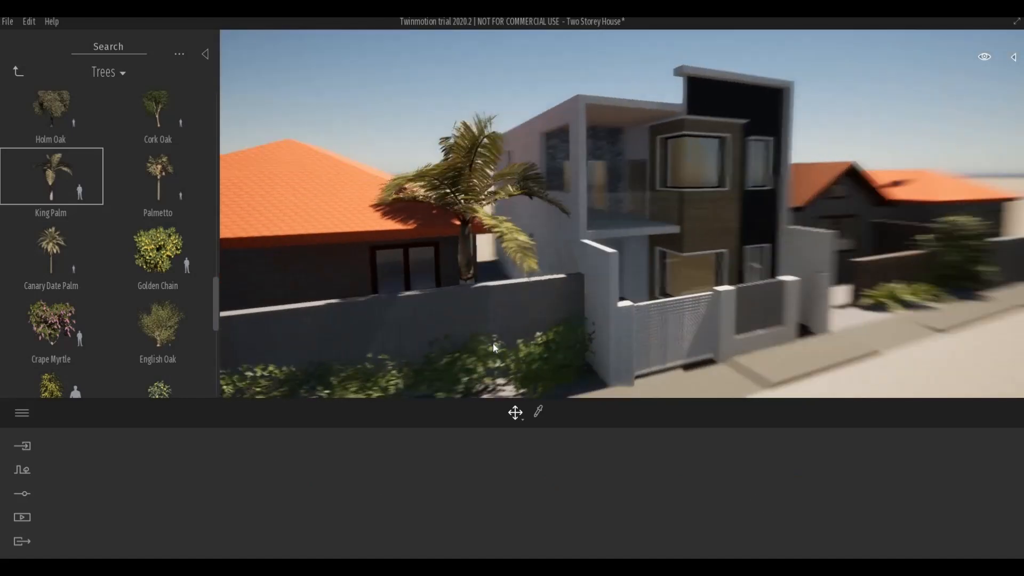
{"action": "left_click", "coordinate": [452, 288]}
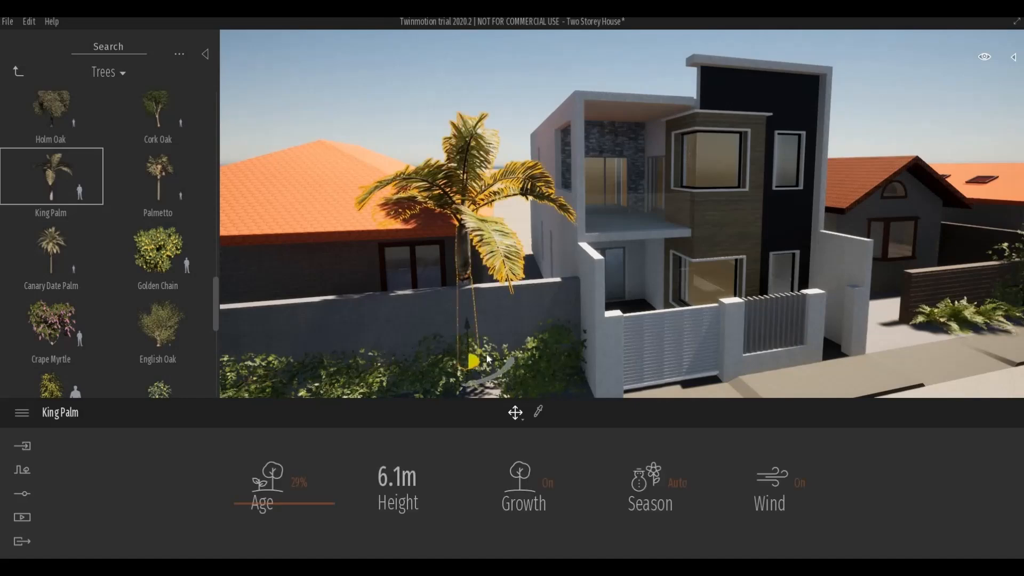
{"action": "left_click_drag", "start_coordinate": [498, 360], "coordinate": [475, 363]}
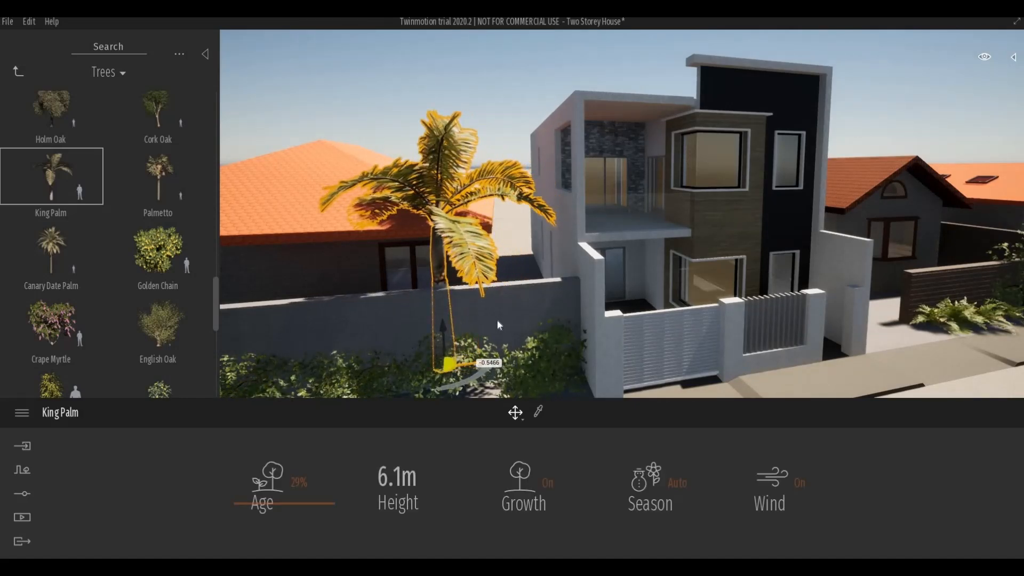
{"action": "key", "text": "Escape"}
Copy the King Palm as one instance, about 7.94 m along the grey boundary wall, away from the two-storey house.
{"action": "middle_click_drag", "start_coordinate": [497, 321], "coordinate": [554, 321], "text": "shift"}
{"action": "scroll", "coordinate": [494, 322], "scroll_direction": "down", "scroll_amount": 3}
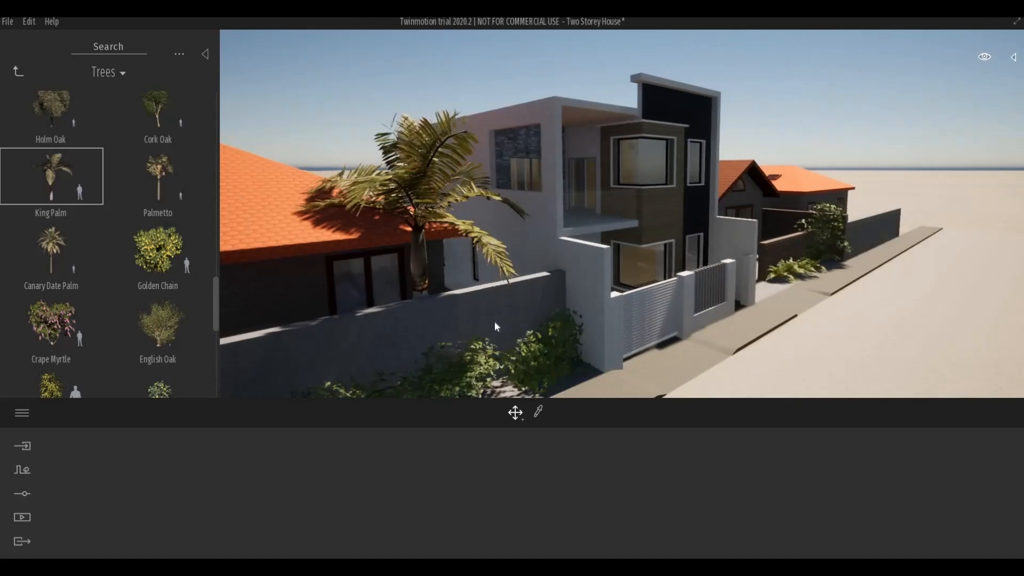
{"action": "scroll", "coordinate": [493, 326], "scroll_direction": "down", "scroll_amount": 2}
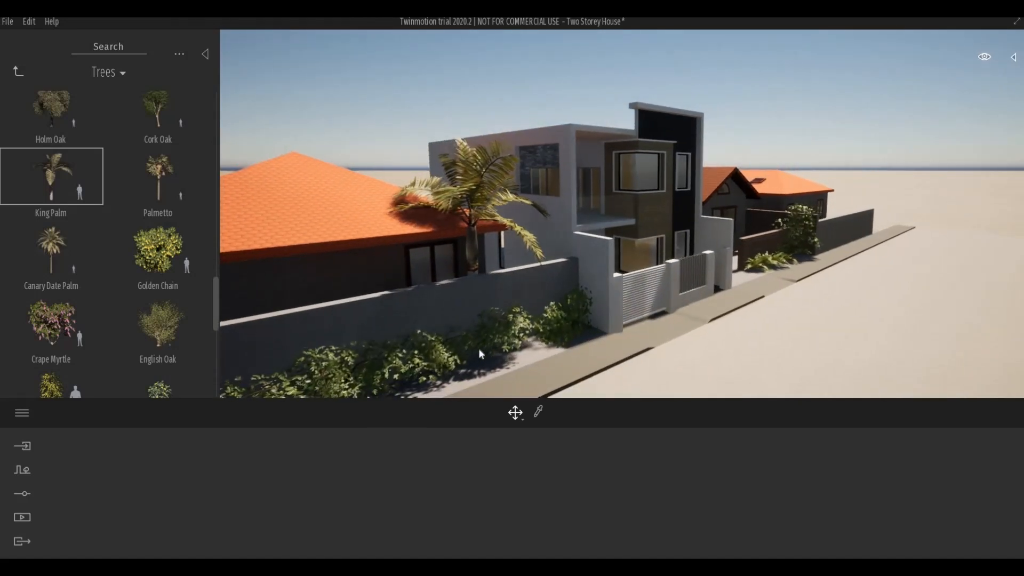
{"action": "middle_click_drag", "start_coordinate": [463, 349], "coordinate": [441, 350], "text": "shift"}
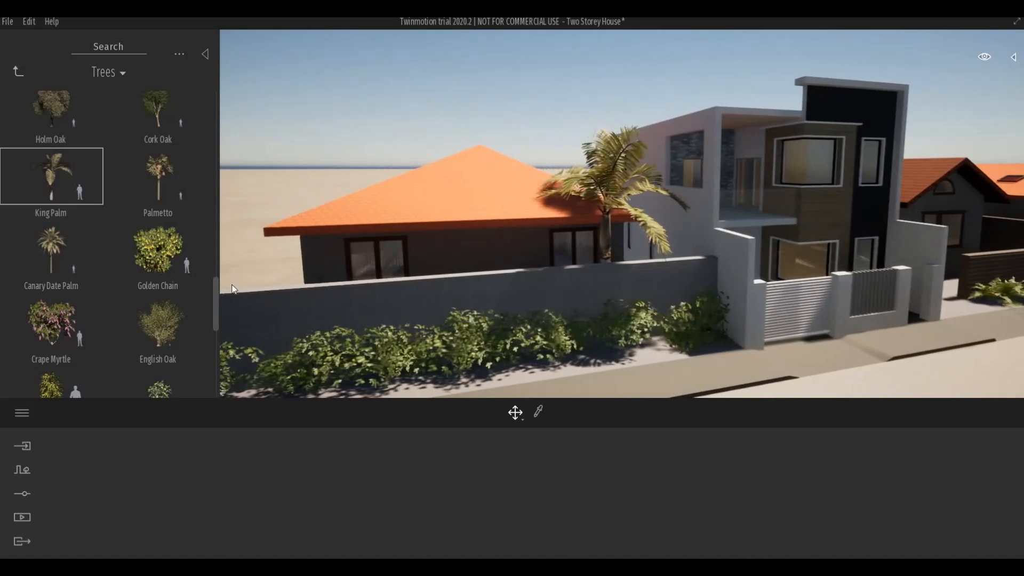
{"action": "scroll", "coordinate": [533, 246], "scroll_direction": "down", "scroll_amount": 1}
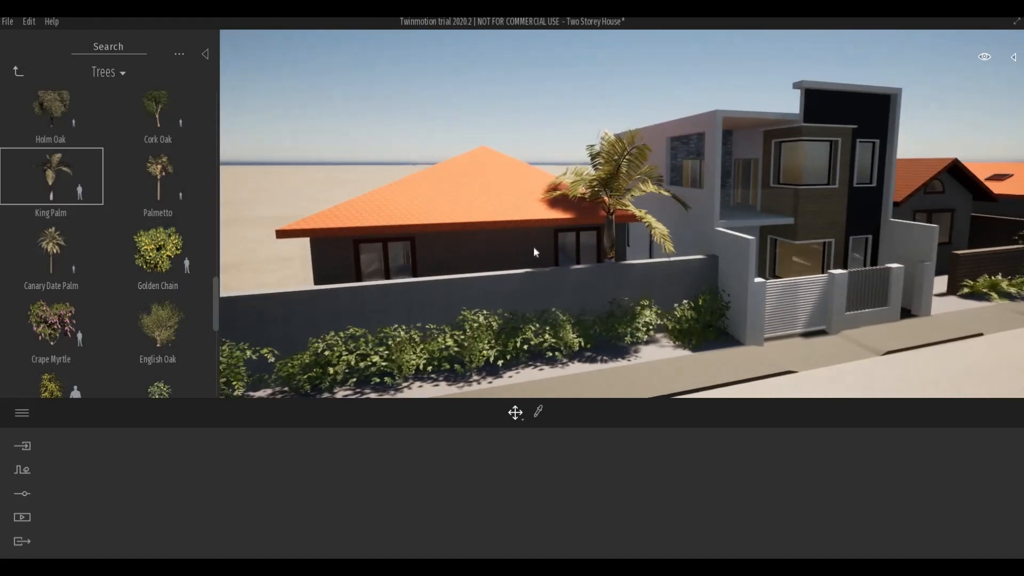
{"action": "left_click", "coordinate": [606, 235]}
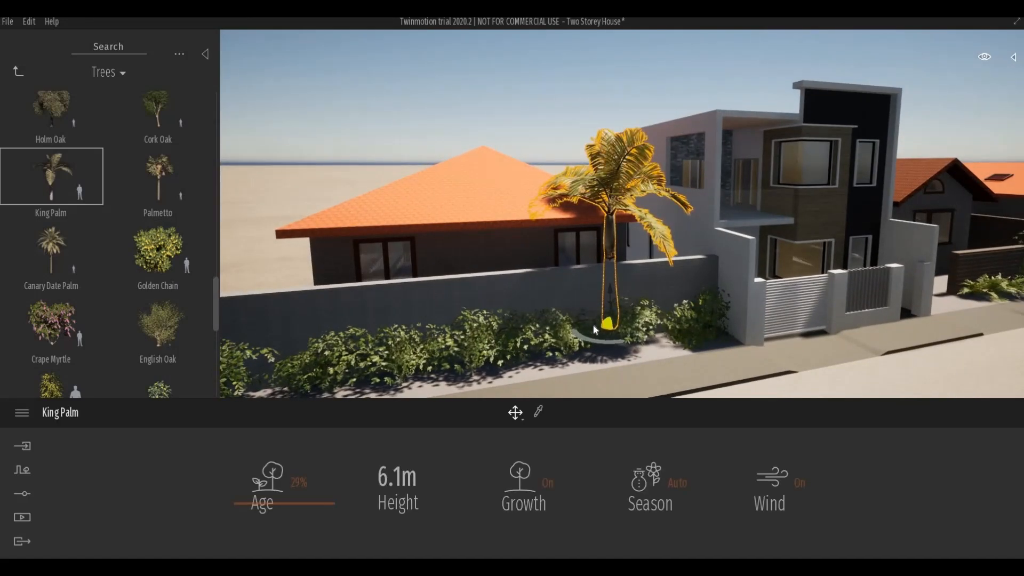
{"action": "left_click_drag", "start_coordinate": [596, 327], "coordinate": [271, 346]}
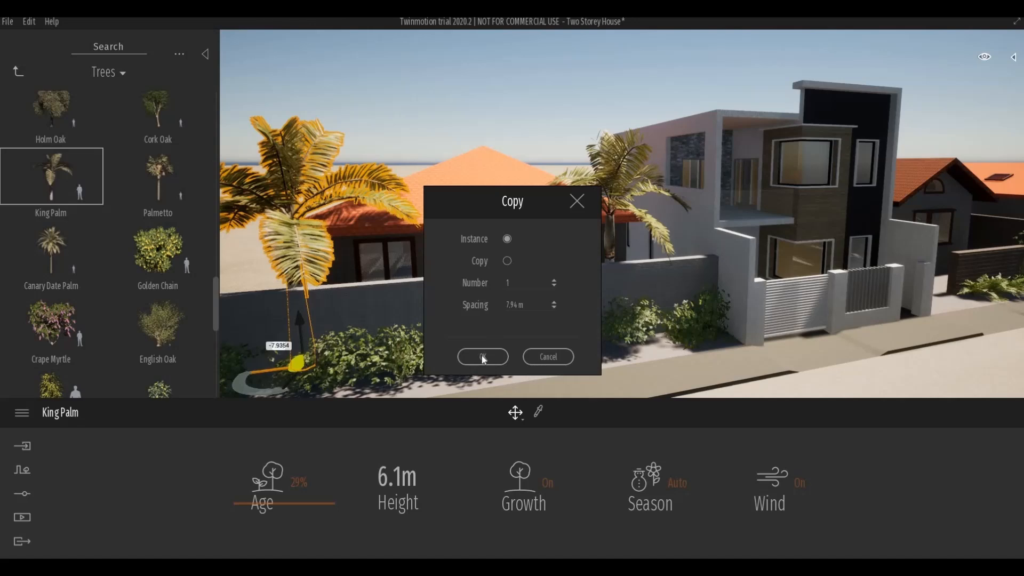
{"action": "left_click", "coordinate": [481, 355]}
Place a Palmetto from the Trees library near the climbing bush at the gabled house's brick wall.
{"action": "middle_click_drag", "start_coordinate": [653, 284], "coordinate": [511, 298]}
{"action": "middle_click_drag", "start_coordinate": [822, 267], "coordinate": [768, 267]}
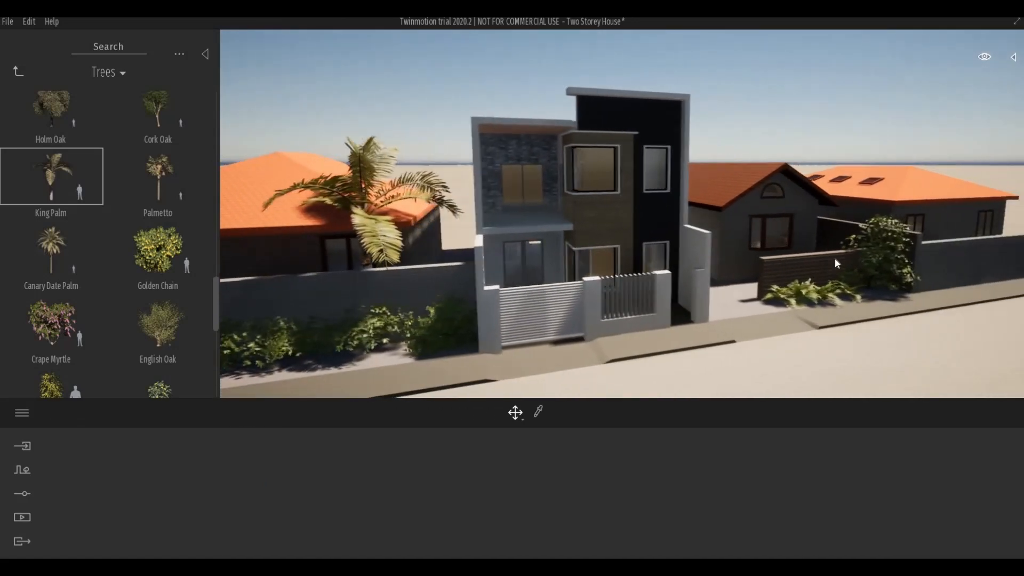
{"action": "scroll", "coordinate": [855, 255], "scroll_direction": "up", "scroll_amount": 5}
{"action": "middle_click_drag", "start_coordinate": [849, 257], "coordinate": [837, 283]}
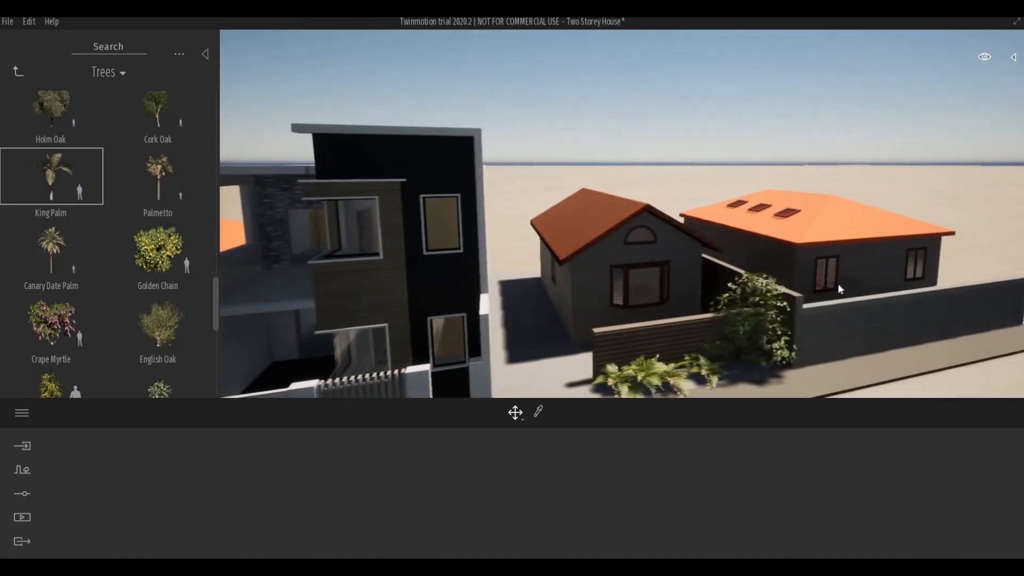
{"action": "scroll", "coordinate": [738, 313], "scroll_direction": "up", "scroll_amount": 3}
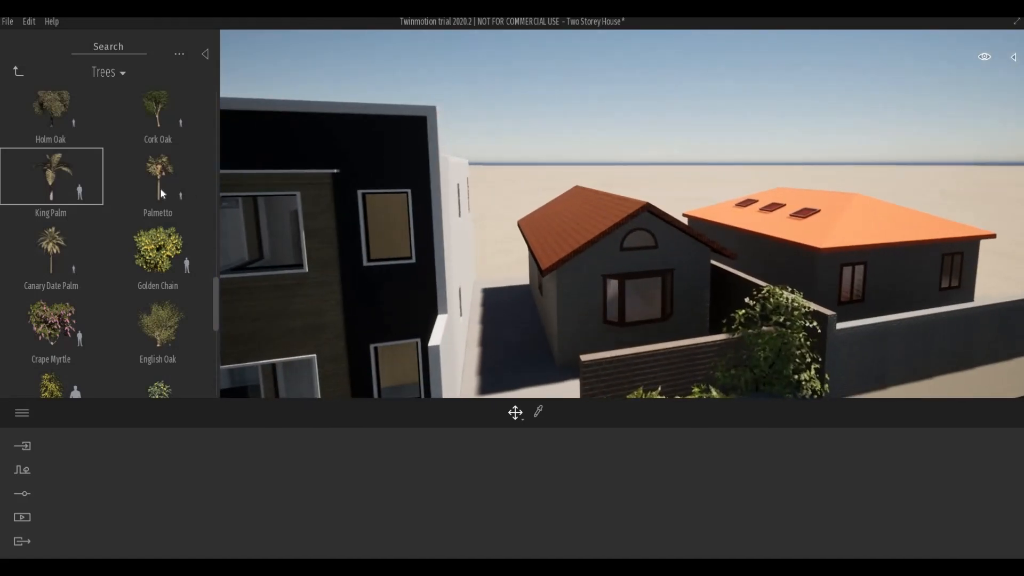
{"action": "left_click_drag", "start_coordinate": [160, 186], "coordinate": [740, 363]}
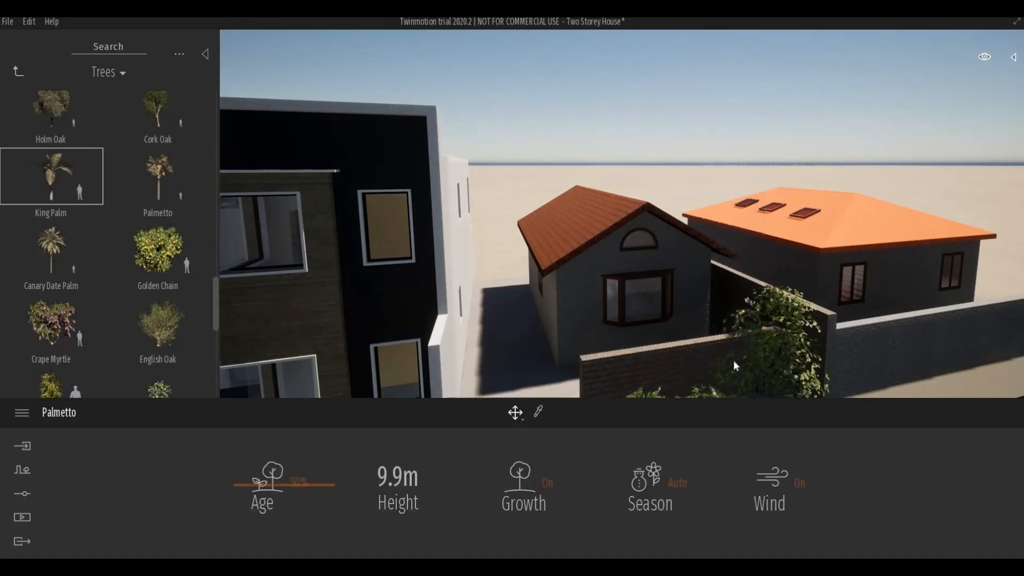
{"action": "scroll", "coordinate": [729, 335], "scroll_direction": "down", "scroll_amount": 3}
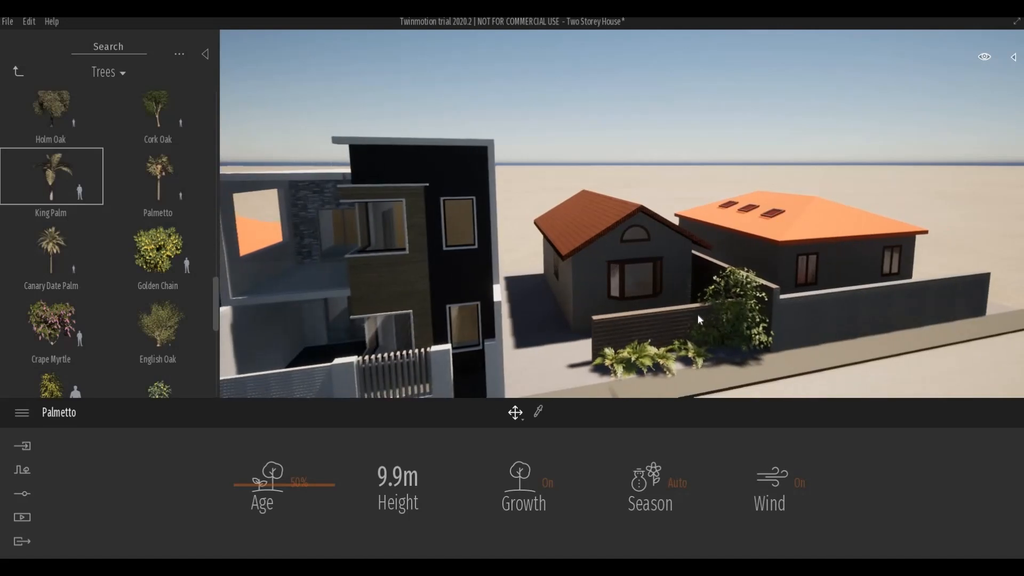
Place a Palmetto tree behind the slatted fence in the yard beside the small gabled house.
{"action": "scroll", "coordinate": [699, 323], "scroll_direction": "up", "scroll_amount": 1}
{"action": "scroll", "coordinate": [699, 323], "scroll_direction": "up", "scroll_amount": 2}
{"action": "middle_click_drag", "start_coordinate": [700, 323], "coordinate": [579, 307], "text": "shift"}
{"action": "key", "text": "w"}
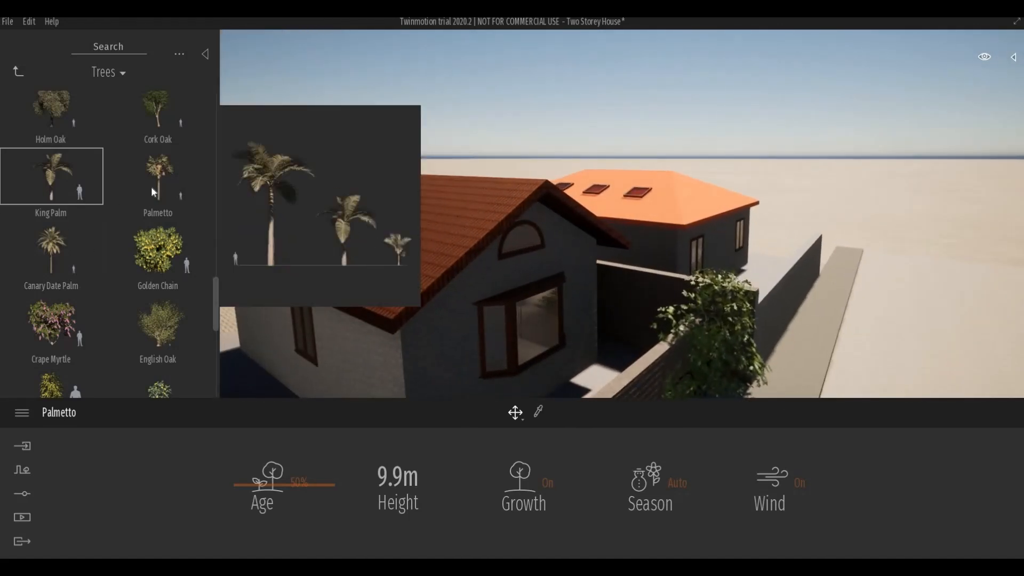
{"action": "left_click_drag", "start_coordinate": [152, 185], "coordinate": [610, 344]}
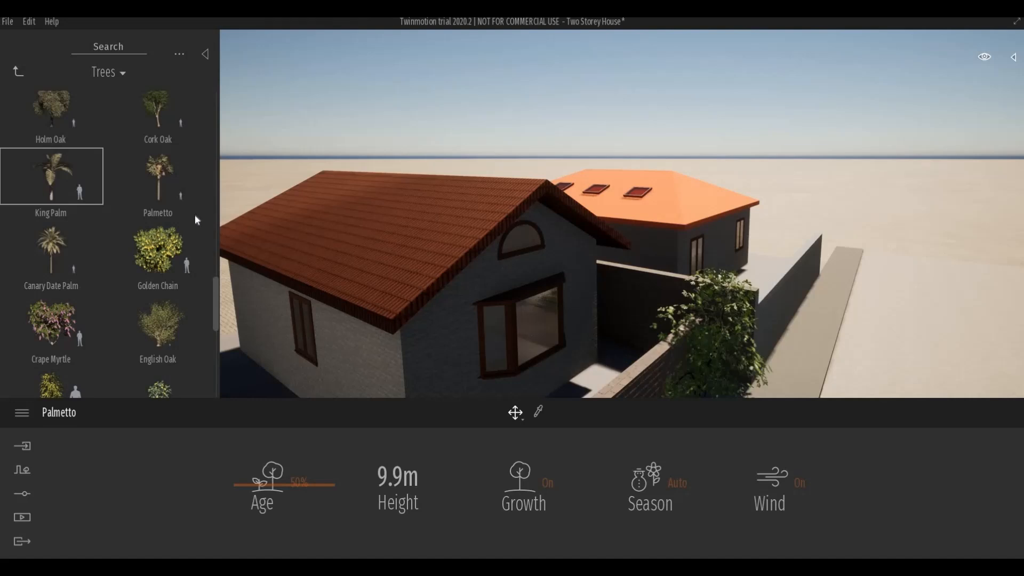
{"action": "mouse_move", "coordinate": [152, 187]}
{"action": "left_mouse_down"}
{"action": "mouse_move", "coordinate": [530, 283]}
{"action": "mouse_move", "coordinate": [613, 357]}
{"action": "mouse_move", "coordinate": [645, 360]}
{"action": "left_mouse_up"}
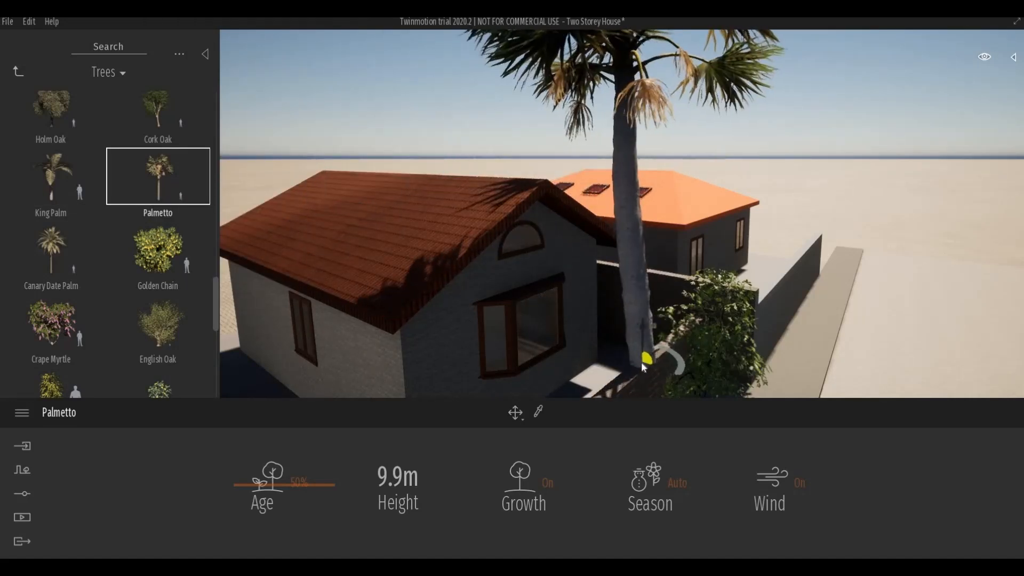
{"action": "scroll", "coordinate": [658, 355], "scroll_direction": "up", "scroll_amount": 3}
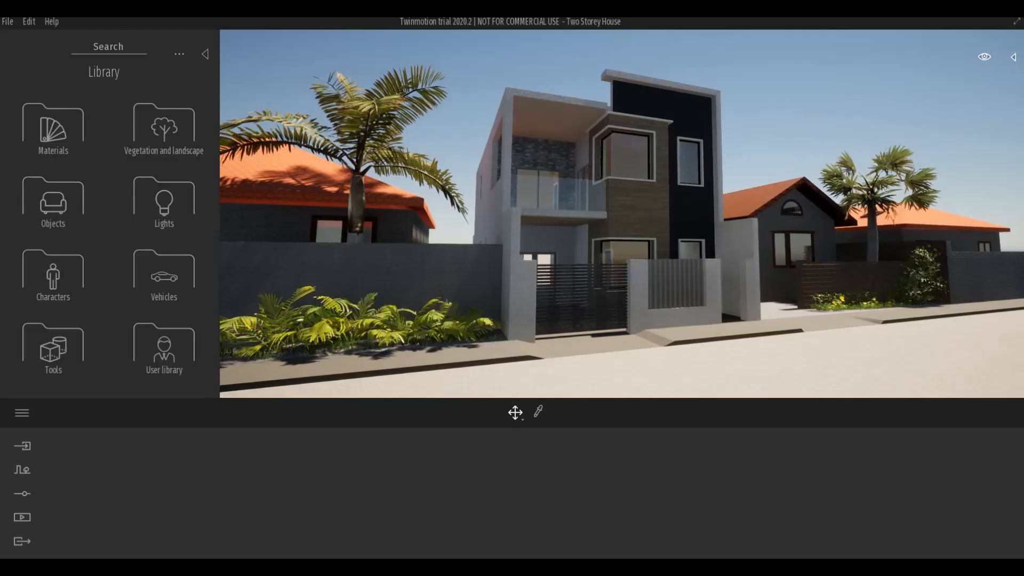
Place a Coupe 01 from the vehicle library's cars in the two-storey house's carport behind the gate.
{"action": "left_click", "coordinate": [176, 279]}
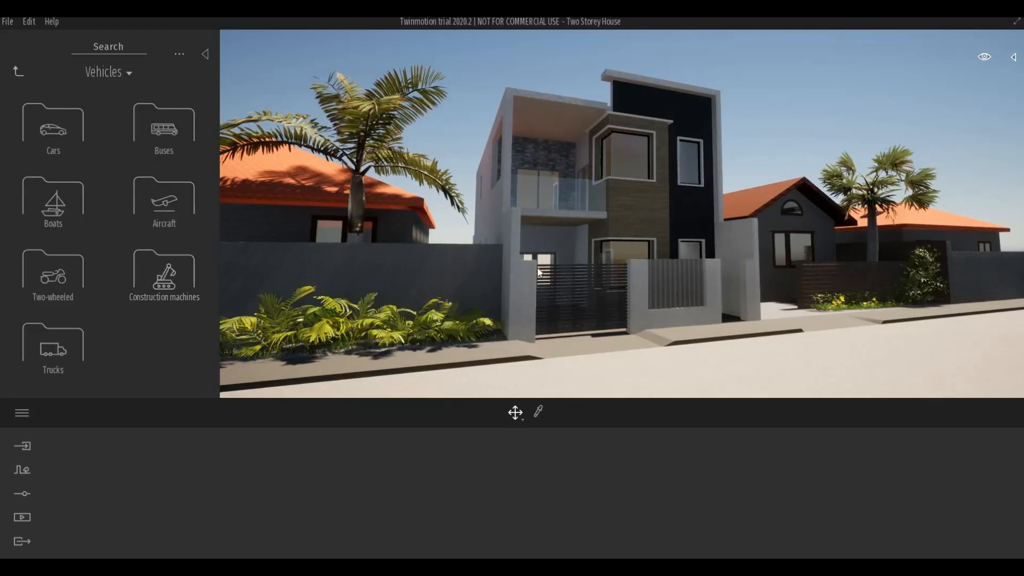
{"action": "scroll", "coordinate": [561, 280], "scroll_direction": "up", "scroll_amount": 3}
{"action": "middle_click_drag", "start_coordinate": [561, 267], "coordinate": [524, 305], "text": "shift"}
{"action": "right_click_drag", "start_coordinate": [556, 307], "coordinate": [229, 228]}
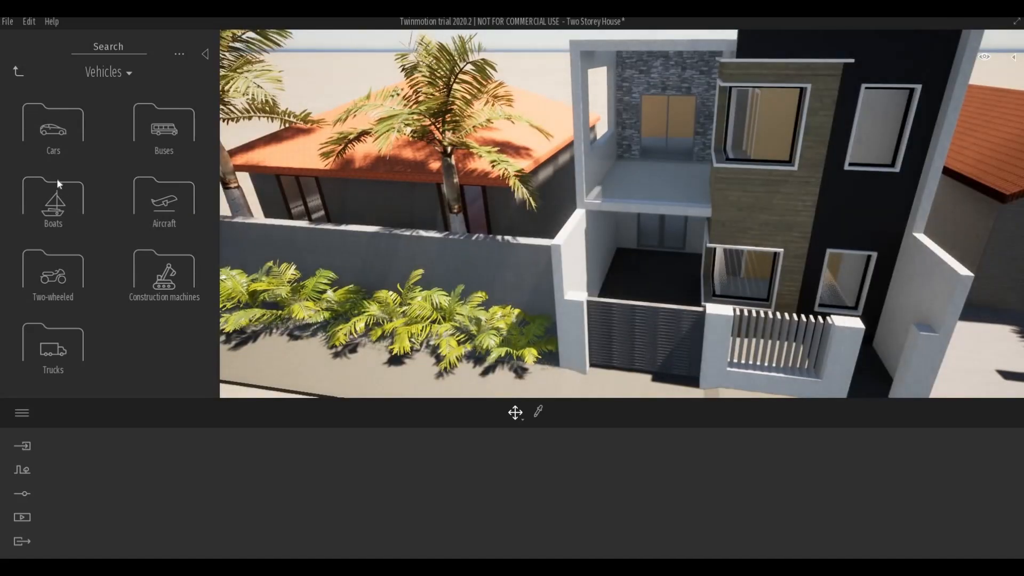
{"action": "left_click", "coordinate": [56, 134]}
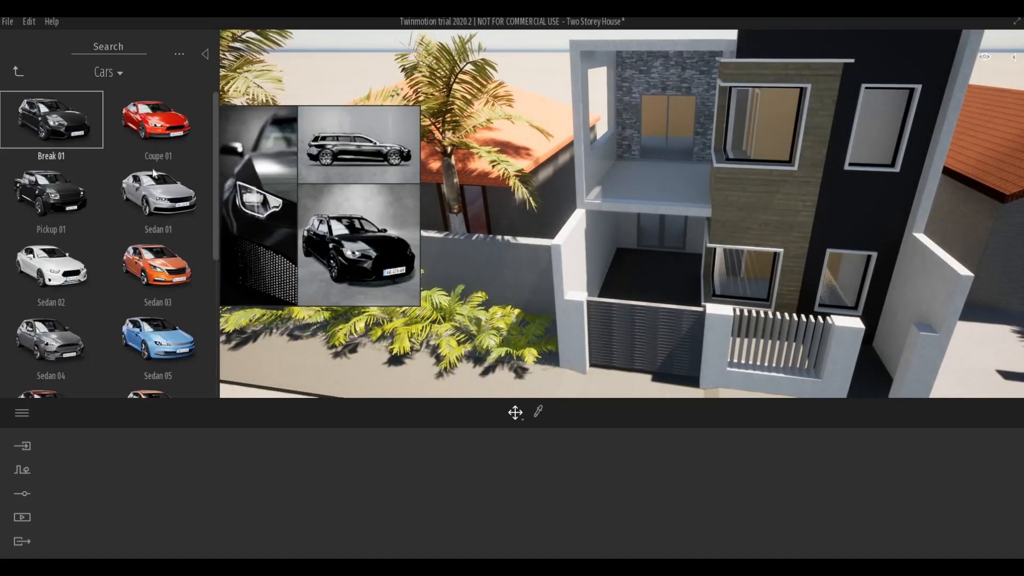
{"action": "left_click_drag", "start_coordinate": [160, 151], "coordinate": [612, 277]}
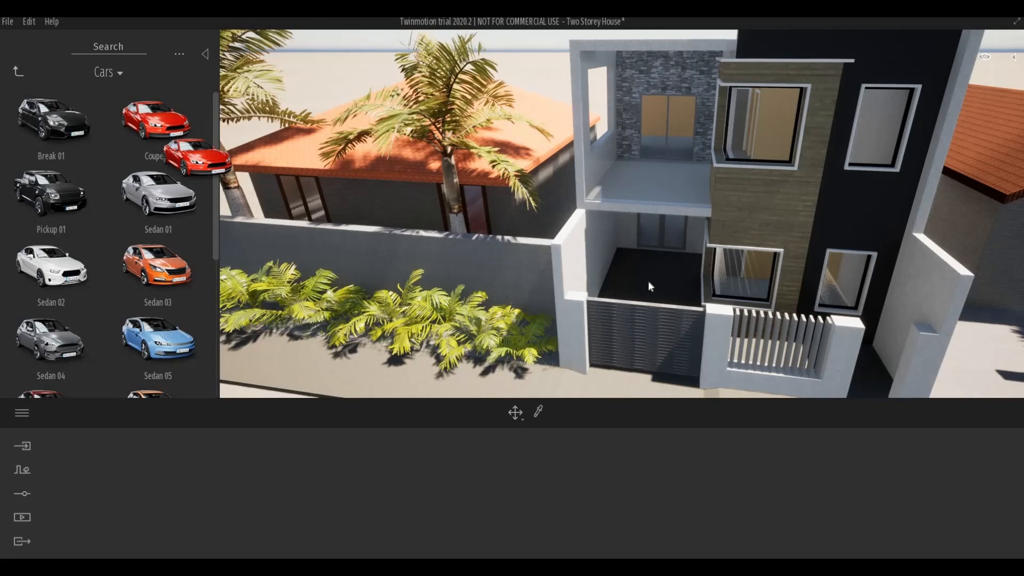
Rotate the coupe to align with the carport, turn it 180°, and shift it slightly toward the gate.
{"action": "left_click", "coordinate": [661, 310]}
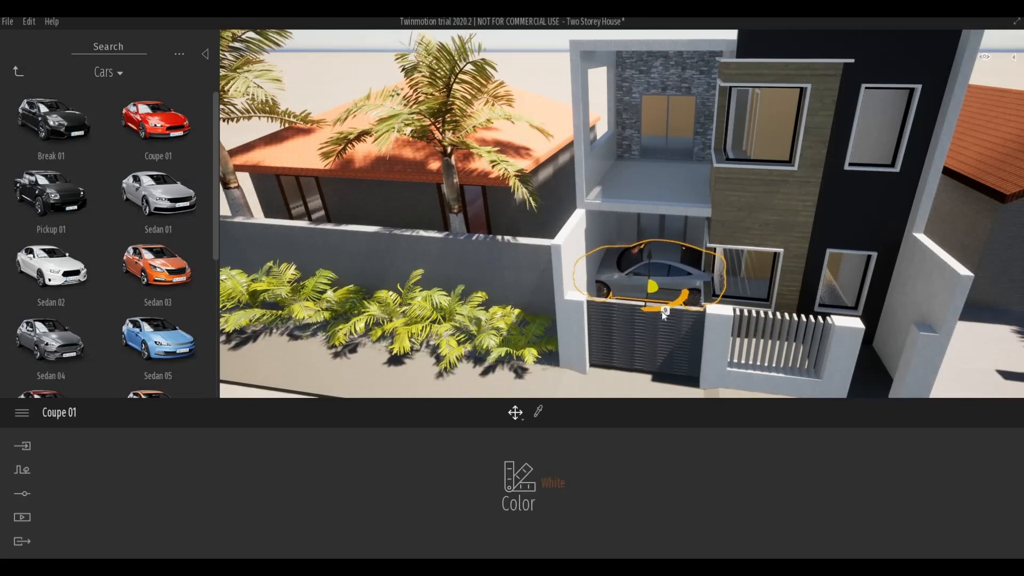
{"action": "key", "text": "Return"}
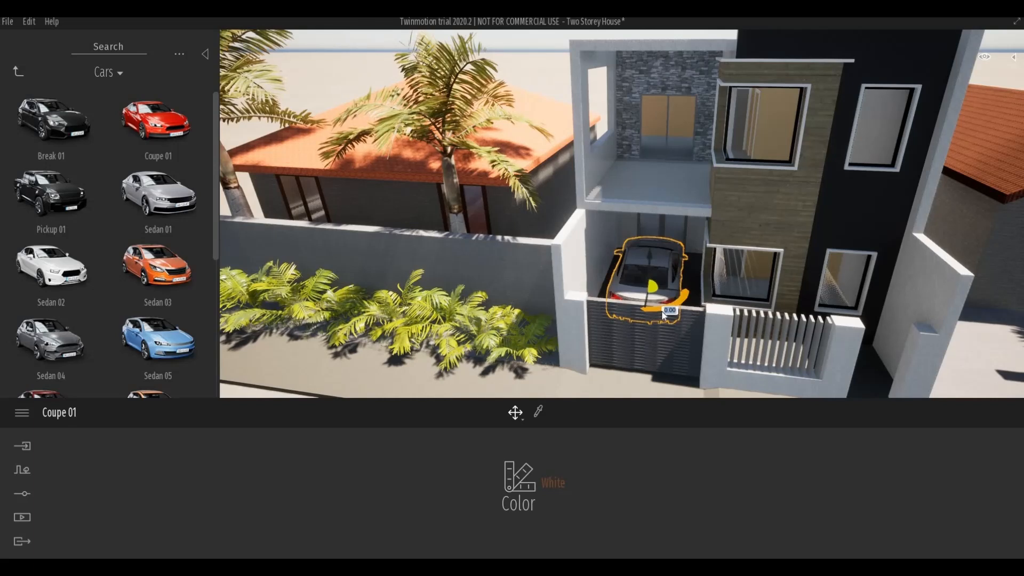
{"action": "type", "text": "180"}
{"action": "key", "text": "Return"}
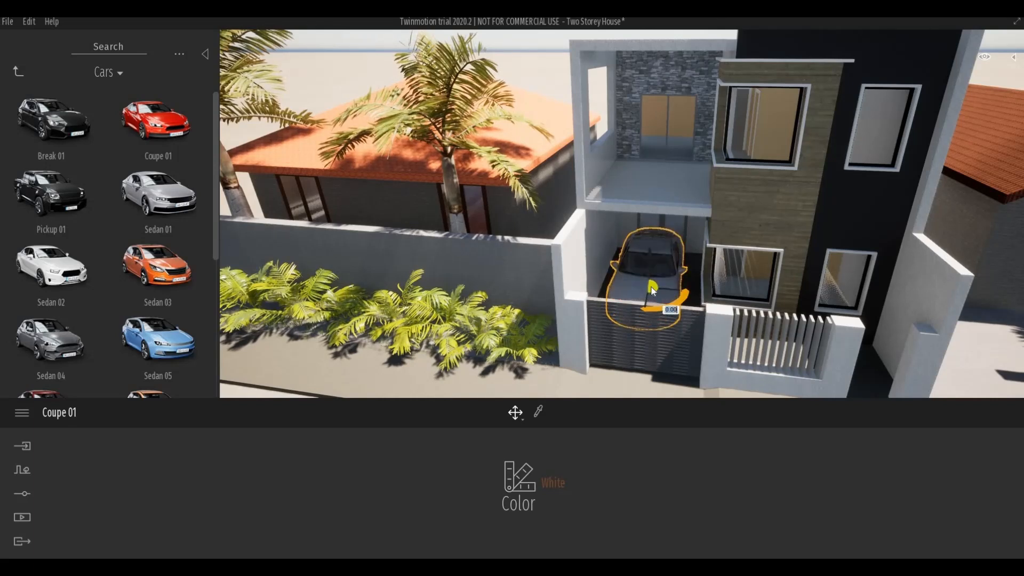
{"action": "left_click_drag", "start_coordinate": [655, 302], "coordinate": [655, 304]}
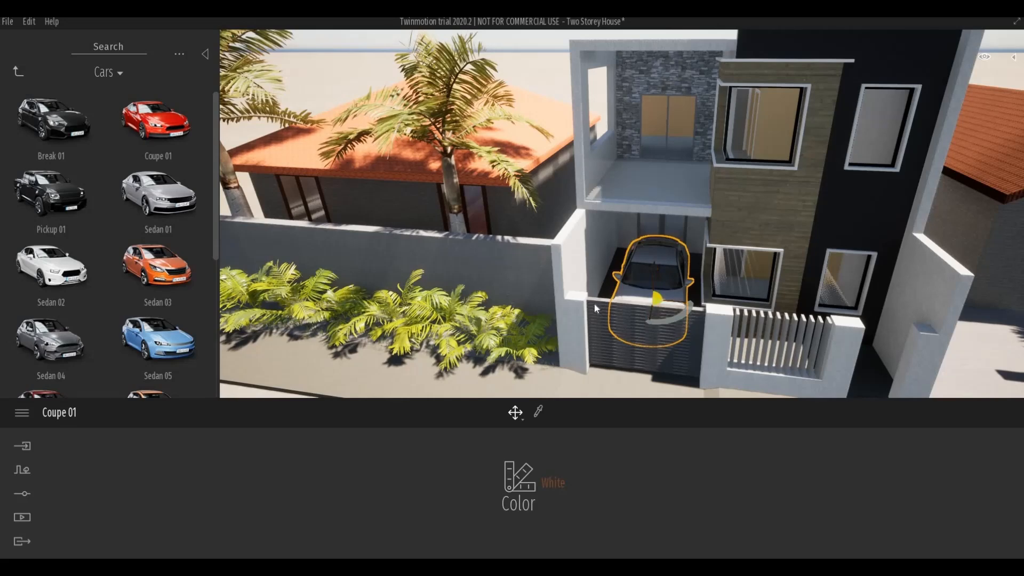
Set the coupe's color to Vivid red and deselect it.
{"action": "left_click", "coordinate": [543, 483]}
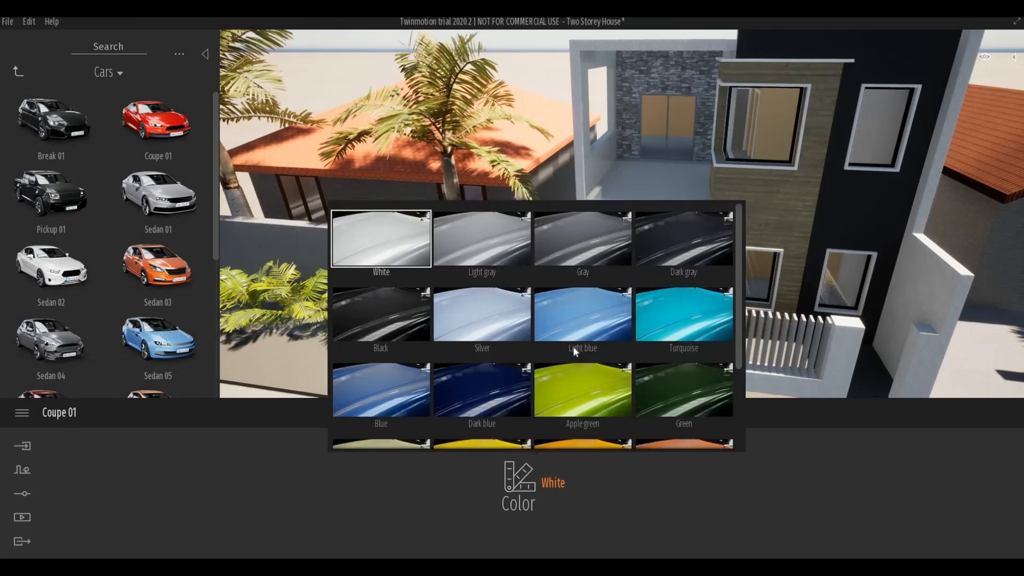
{"action": "scroll", "coordinate": [572, 347], "scroll_direction": "down", "scroll_amount": 4}
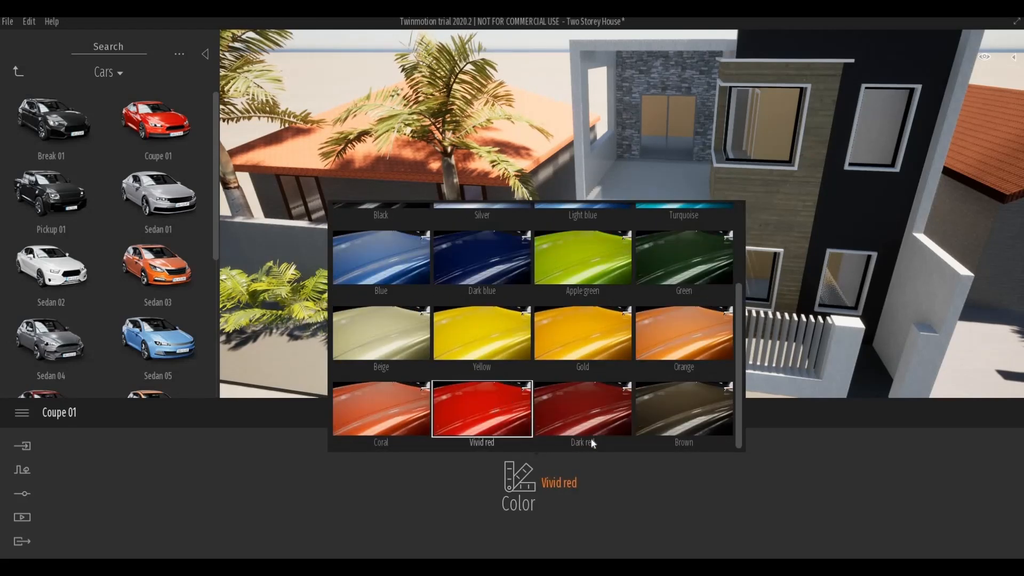
{"action": "left_click", "coordinate": [668, 485]}
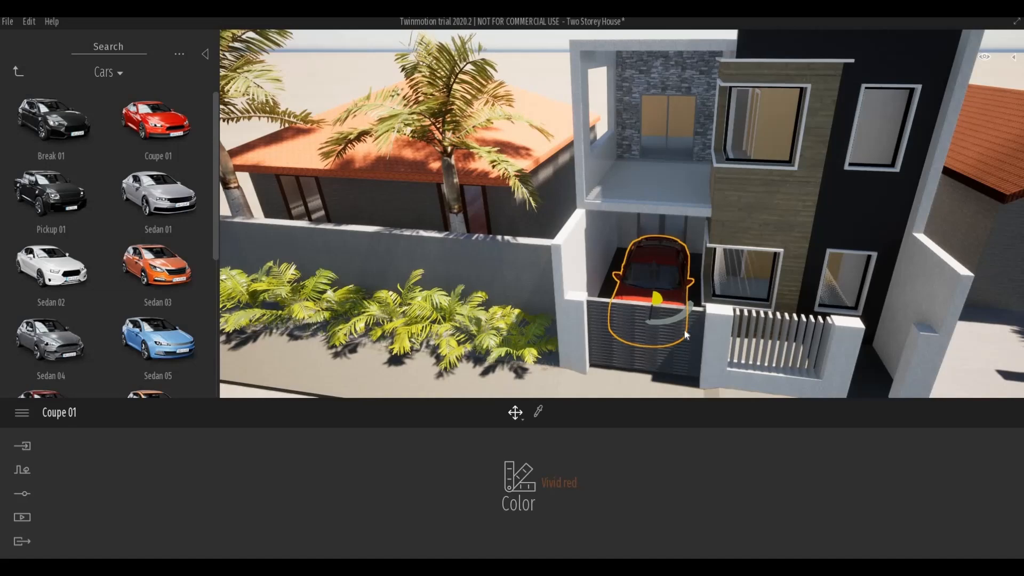
{"action": "scroll", "coordinate": [688, 334], "scroll_direction": "up", "scroll_amount": 3}
{"action": "key", "text": "Escape"}
Place a Sedan 05 on the street in front of the gabled neighbouring house.
{"action": "middle_click_drag", "start_coordinate": [711, 352], "coordinate": [662, 308]}
{"action": "scroll", "coordinate": [660, 323], "scroll_direction": "up", "scroll_amount": 2}
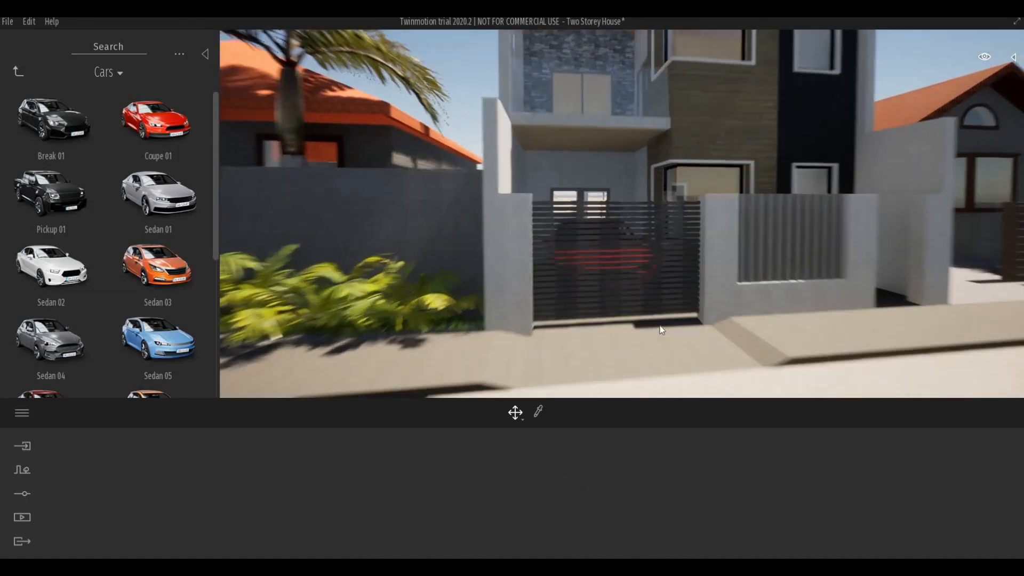
{"action": "scroll", "coordinate": [593, 311], "scroll_direction": "up", "scroll_amount": 3}
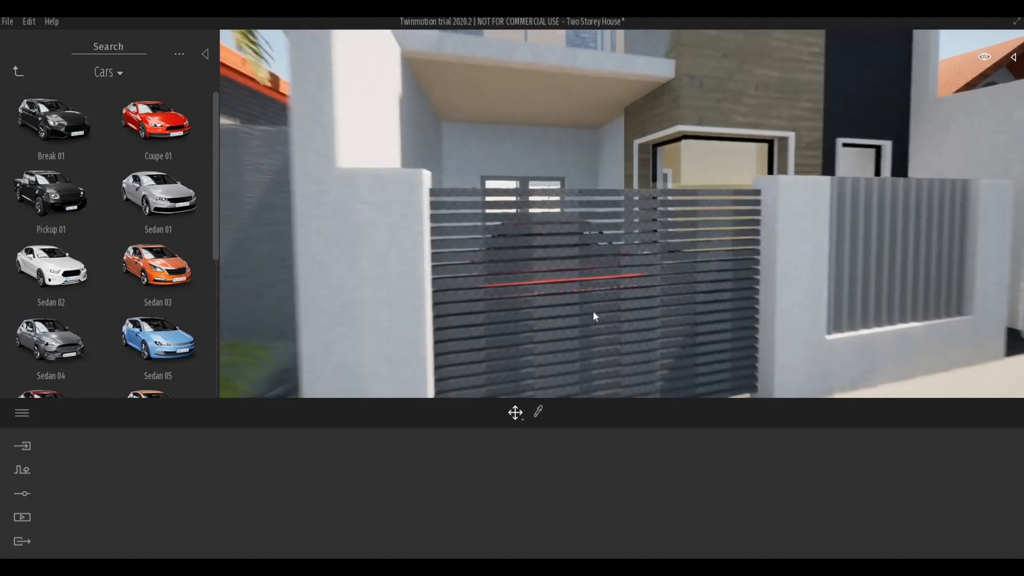
{"action": "scroll", "coordinate": [671, 329], "scroll_direction": "down", "scroll_amount": 5}
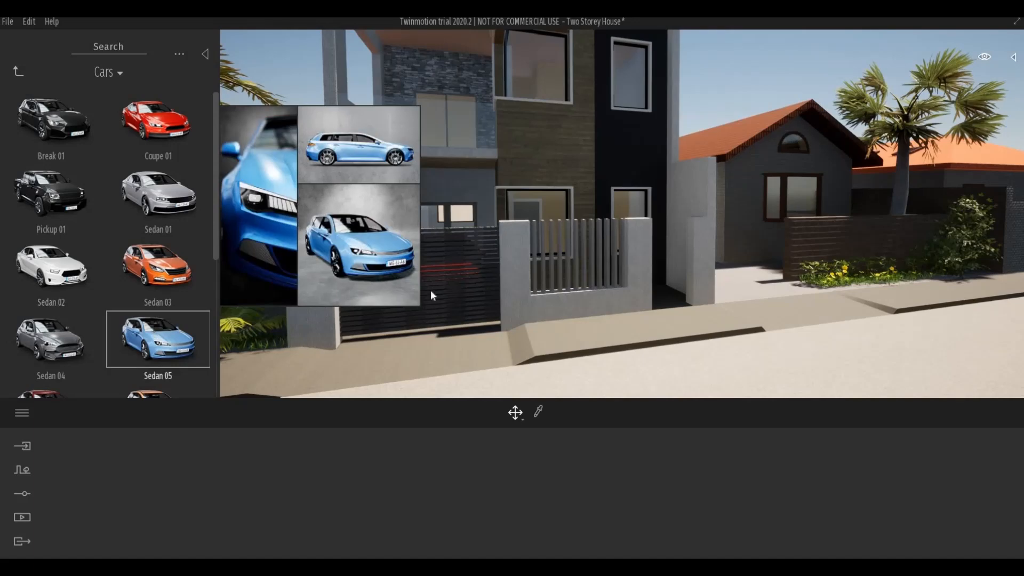
{"action": "left_click_drag", "start_coordinate": [431, 294], "coordinate": [850, 383]}
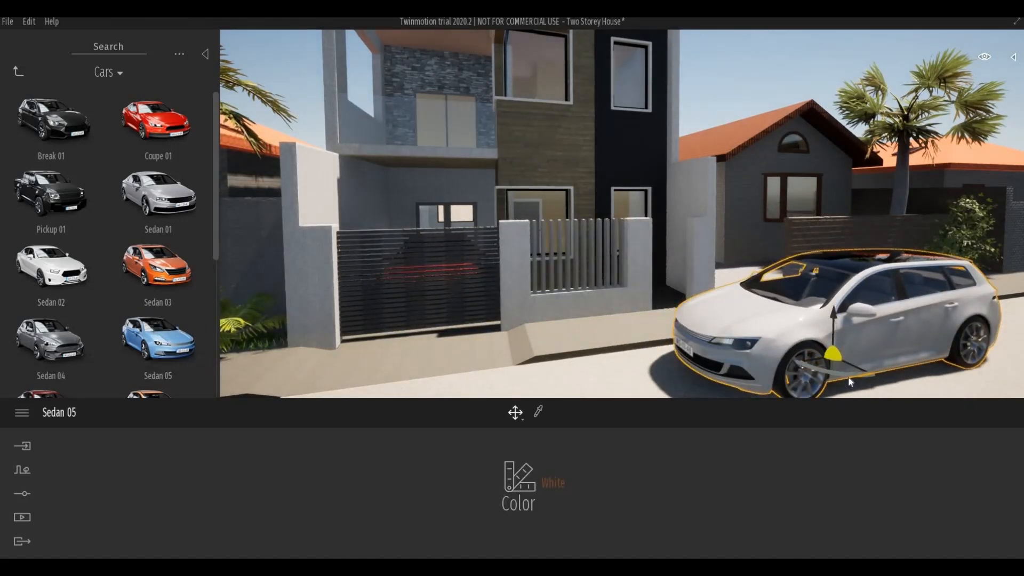
Rotate the Sedan 05 by 90° and turn it around so its front faces the street.
{"action": "left_click", "coordinate": [849, 376]}
{"action": "type", "text": "90"}
{"action": "key", "text": "Return"}
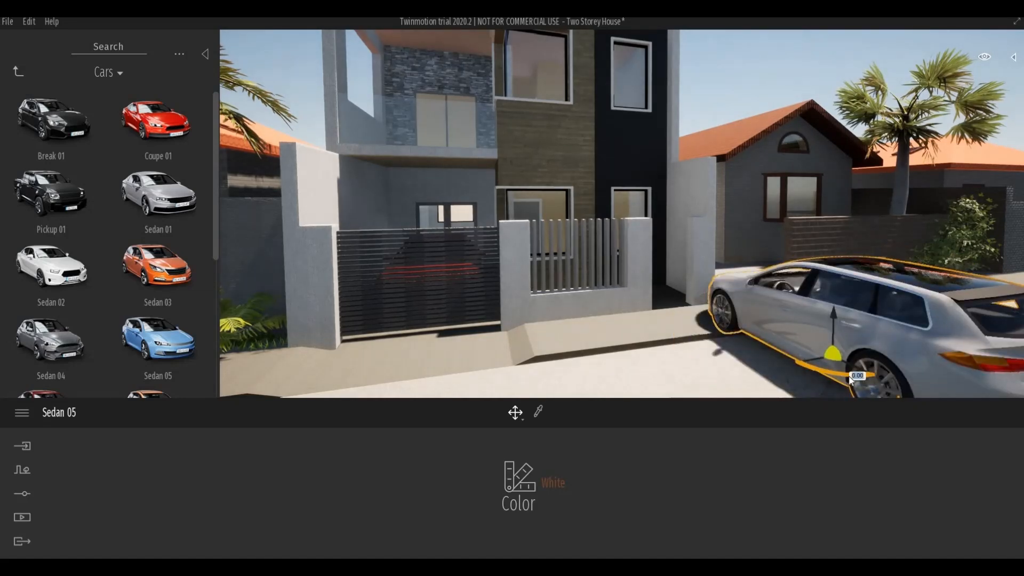
{"action": "key", "text": "Return"}
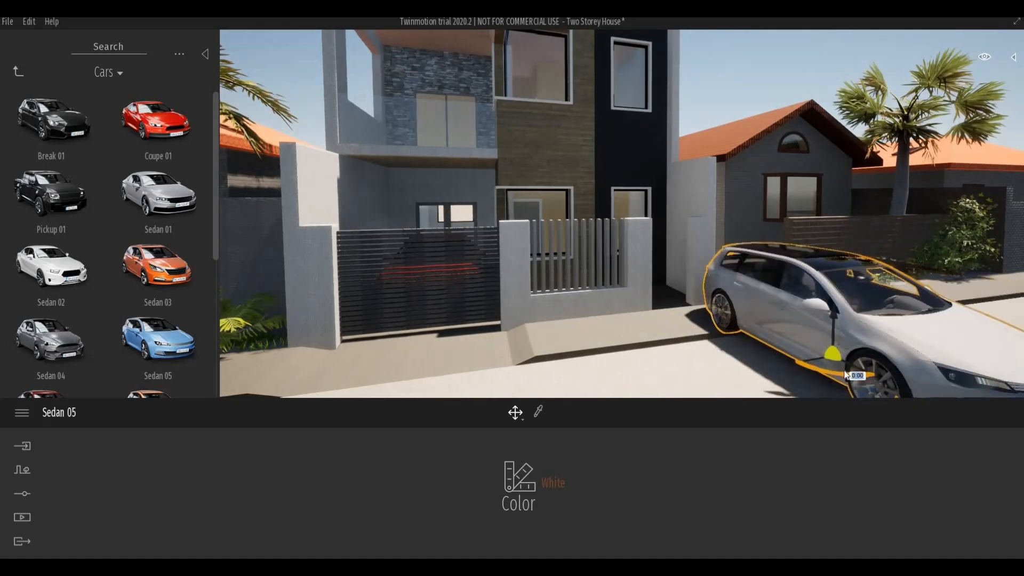
Move the Sedan 05 into the driveway between the two-storey house and the gabled house, fine-tune its position, and deselect it.
{"action": "scroll", "coordinate": [842, 370], "scroll_direction": "down", "scroll_amount": 3}
{"action": "middle_click_drag", "start_coordinate": [832, 368], "coordinate": [804, 331], "text": "shift"}
{"action": "left_click_drag", "start_coordinate": [804, 332], "coordinate": [808, 266]}
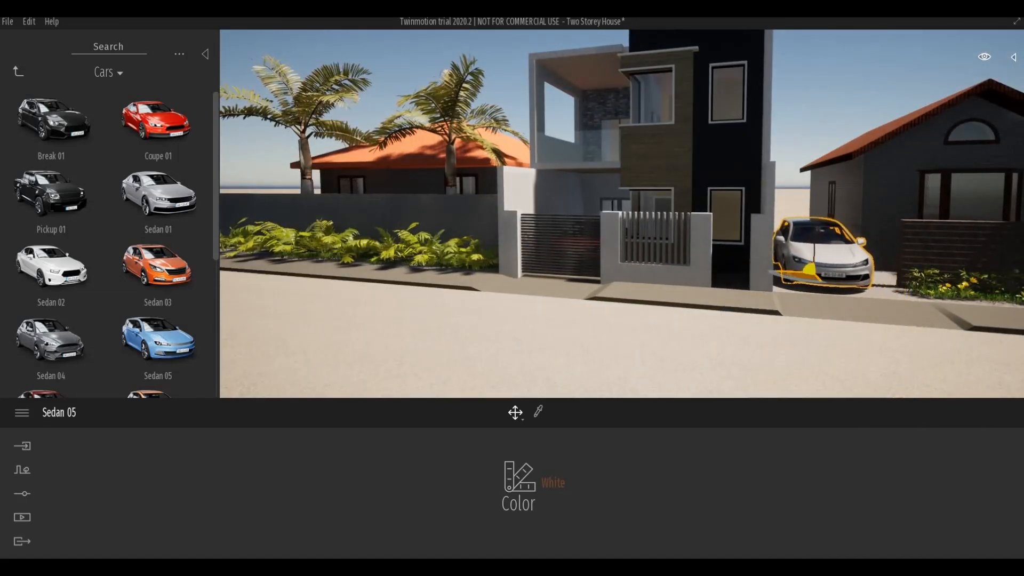
{"action": "middle_click_drag", "start_coordinate": [820, 288], "coordinate": [804, 312], "text": "shift"}
{"action": "left_click_drag", "start_coordinate": [816, 272], "coordinate": [823, 273]}
{"action": "key", "text": "Escape"}
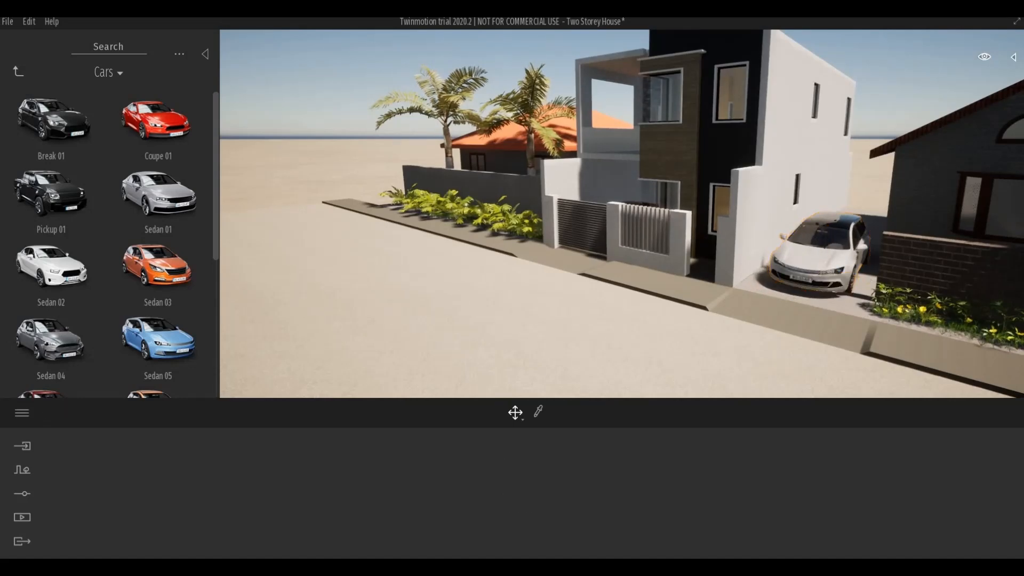
Select the Sedan 05 in the driveway and look through its available paint colors.
{"action": "middle_click_drag", "start_coordinate": [817, 305], "coordinate": [773, 264], "text": "shift"}
{"action": "left_click", "coordinate": [773, 264]}
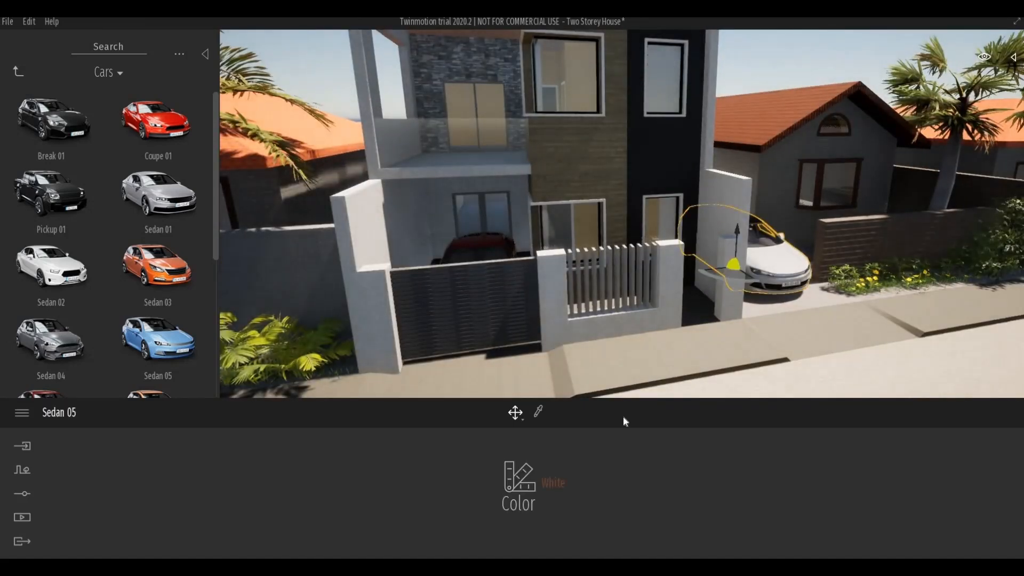
{"action": "left_click", "coordinate": [560, 481]}
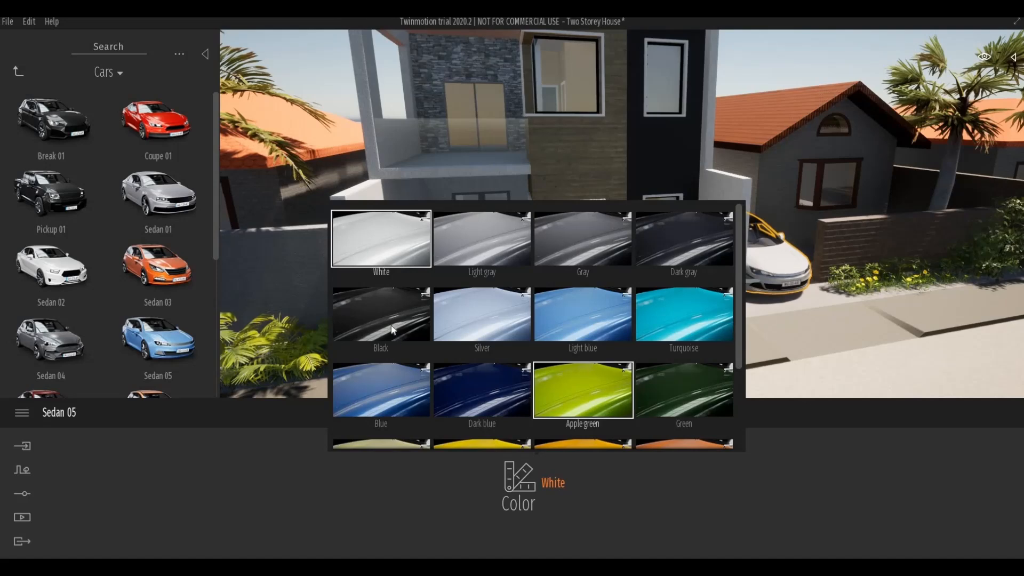
{"action": "left_click", "coordinate": [501, 241]}
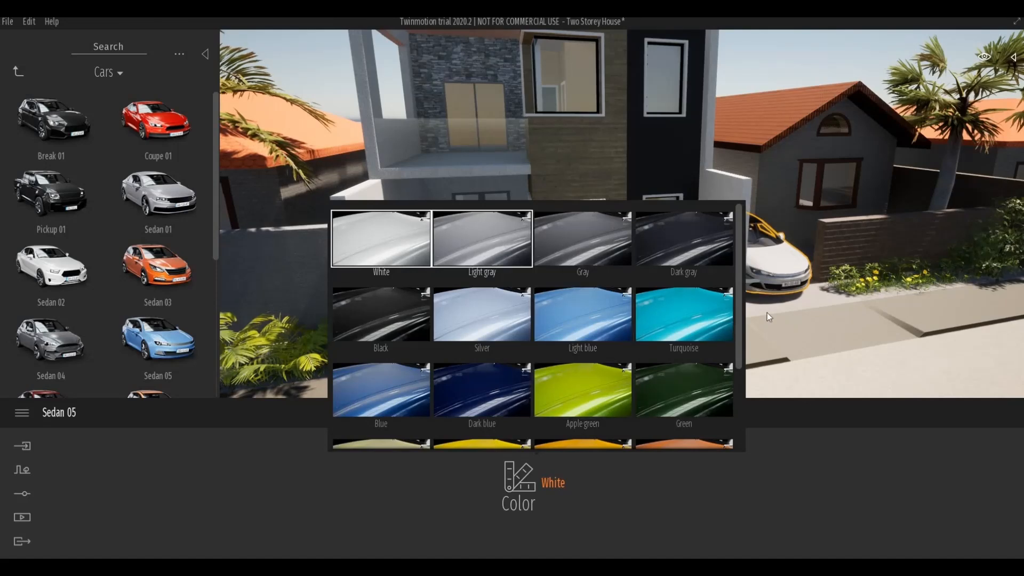
{"action": "left_click", "coordinate": [795, 338]}
Examine the street frontage with both parked cars, the rear of the houses, and the empty ground around the site.
{"action": "scroll", "coordinate": [656, 337], "scroll_direction": "down", "scroll_amount": 1}
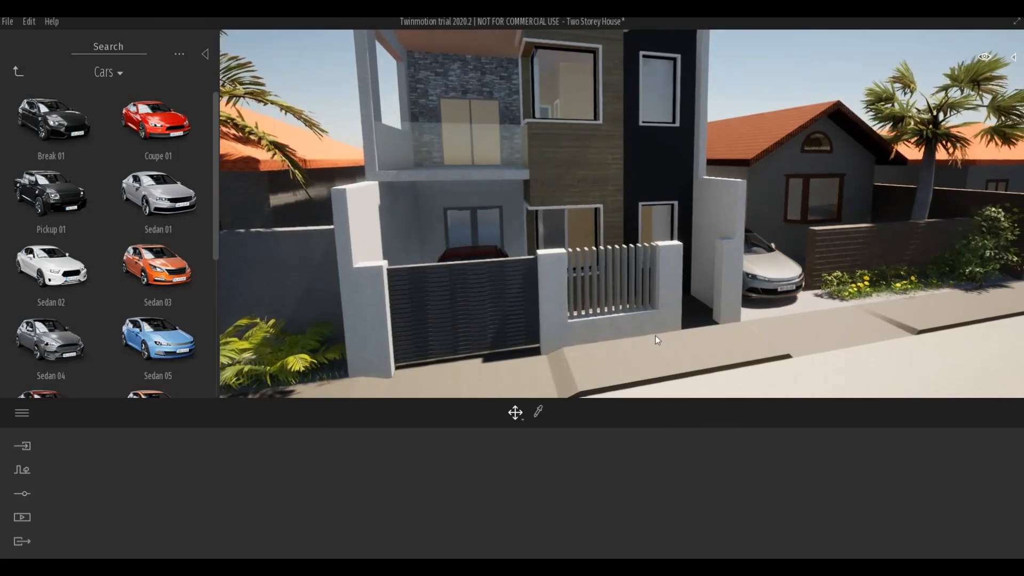
{"action": "scroll", "coordinate": [656, 337], "scroll_direction": "down", "scroll_amount": 2}
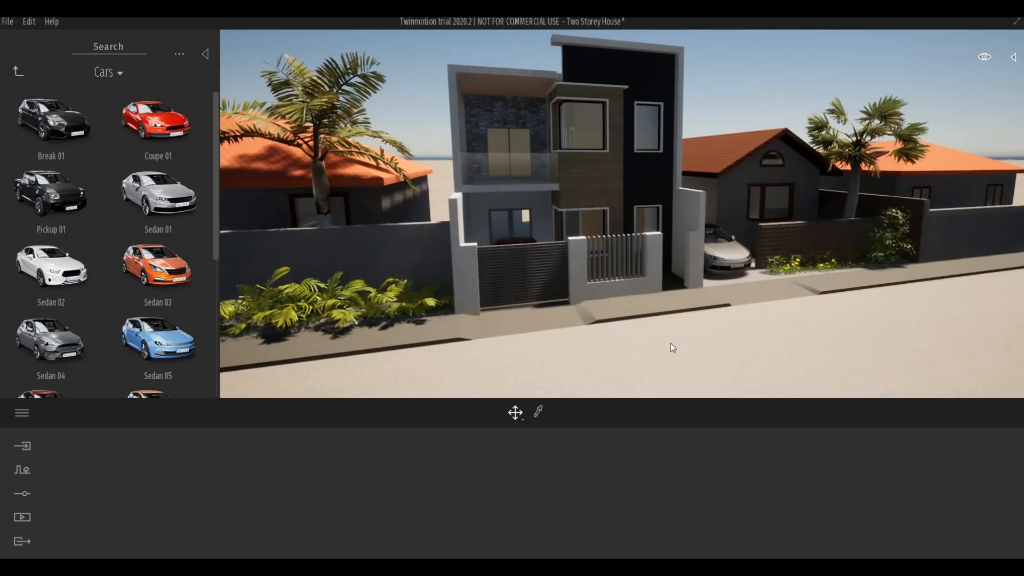
{"action": "scroll", "coordinate": [670, 344], "scroll_direction": "up", "scroll_amount": 3}
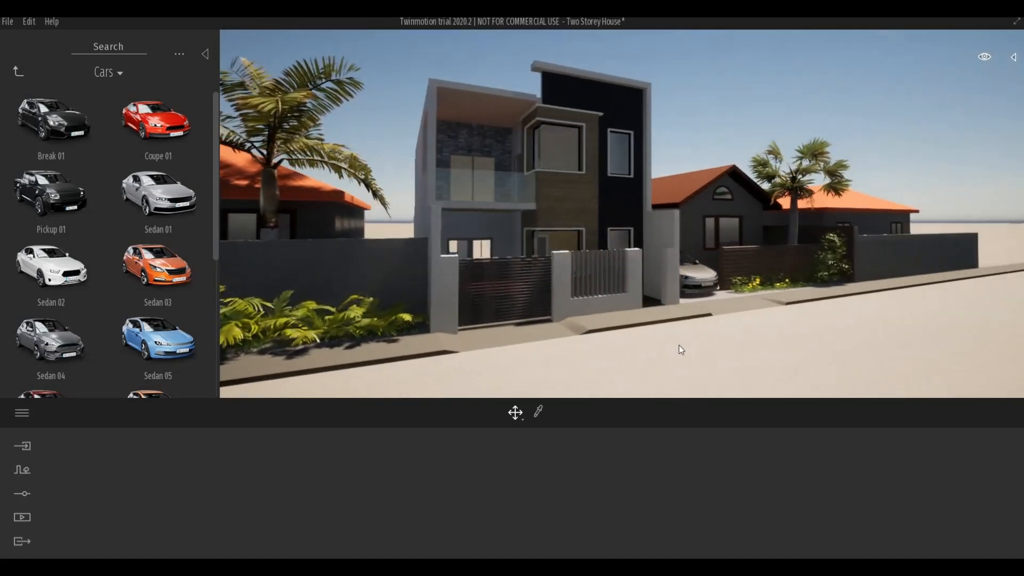
{"action": "scroll", "coordinate": [661, 347], "scroll_direction": "up", "scroll_amount": 2}
{"action": "scroll", "coordinate": [647, 347], "scroll_direction": "up", "scroll_amount": 2}
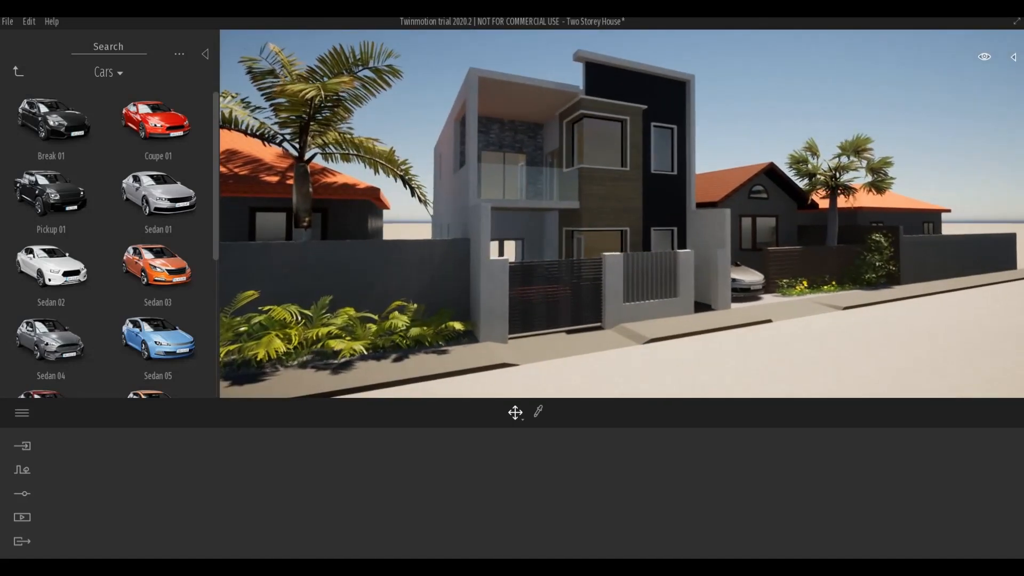
{"action": "scroll", "coordinate": [639, 350], "scroll_direction": "down", "scroll_amount": 2}
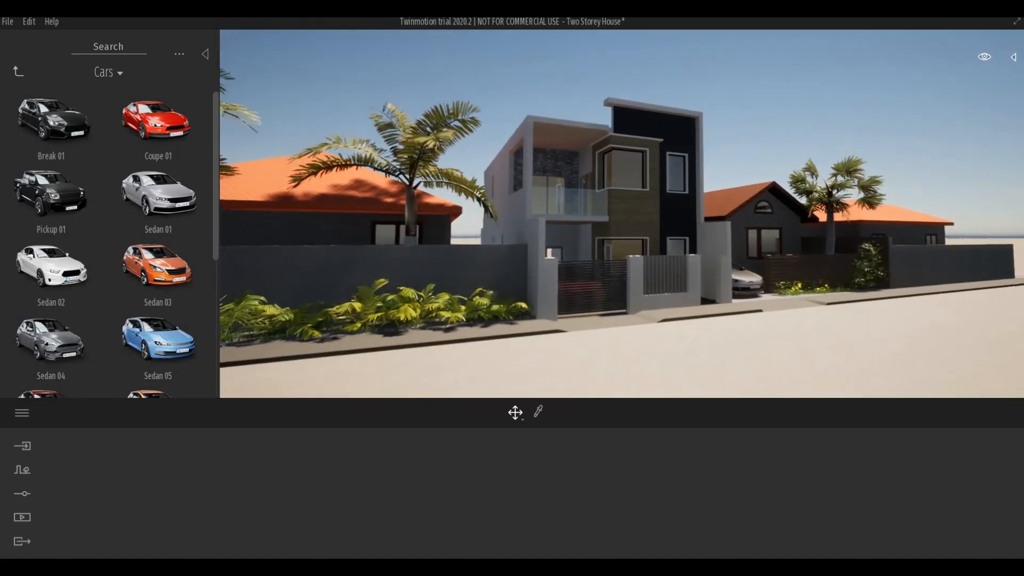
{"action": "middle_click_drag", "start_coordinate": [606, 341], "coordinate": [447, 270]}
{"action": "scroll", "coordinate": [448, 271], "scroll_direction": "up", "scroll_amount": 2}
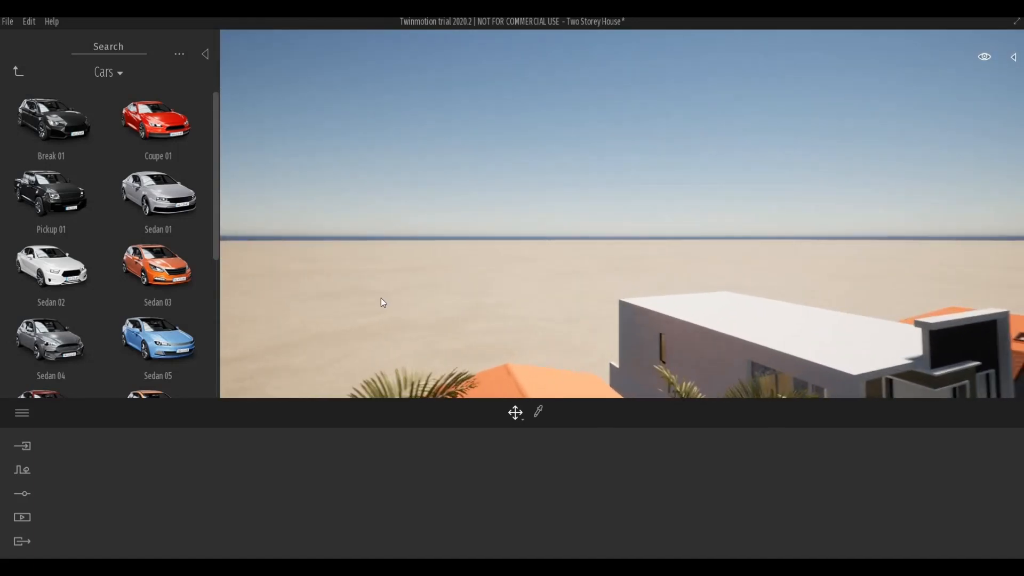
{"action": "right_click_drag", "start_coordinate": [381, 298], "coordinate": [470, 312]}
{"action": "middle_click_drag", "start_coordinate": [381, 298], "coordinate": [248, 311]}
{"action": "right_click_drag", "start_coordinate": [290, 312], "coordinate": [363, 336]}
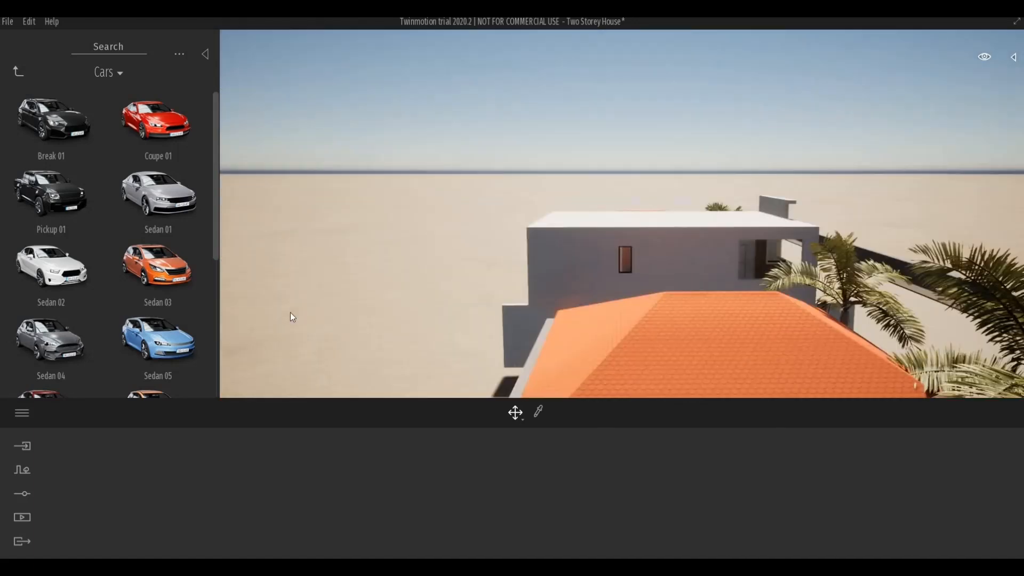
{"action": "scroll", "coordinate": [290, 312], "scroll_direction": "down", "scroll_amount": 5}
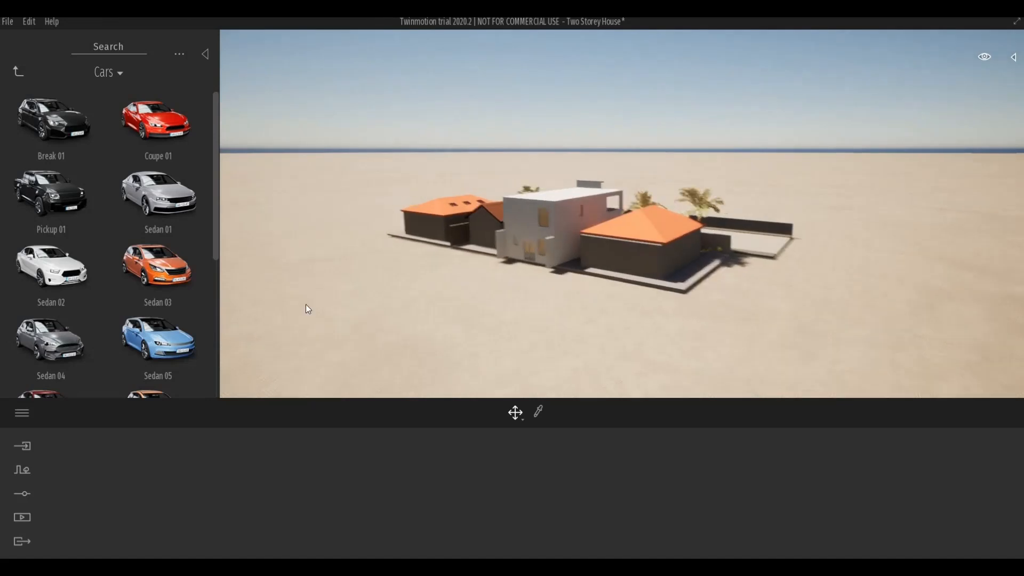
{"action": "middle_click_drag", "start_coordinate": [306, 304], "coordinate": [363, 320]}
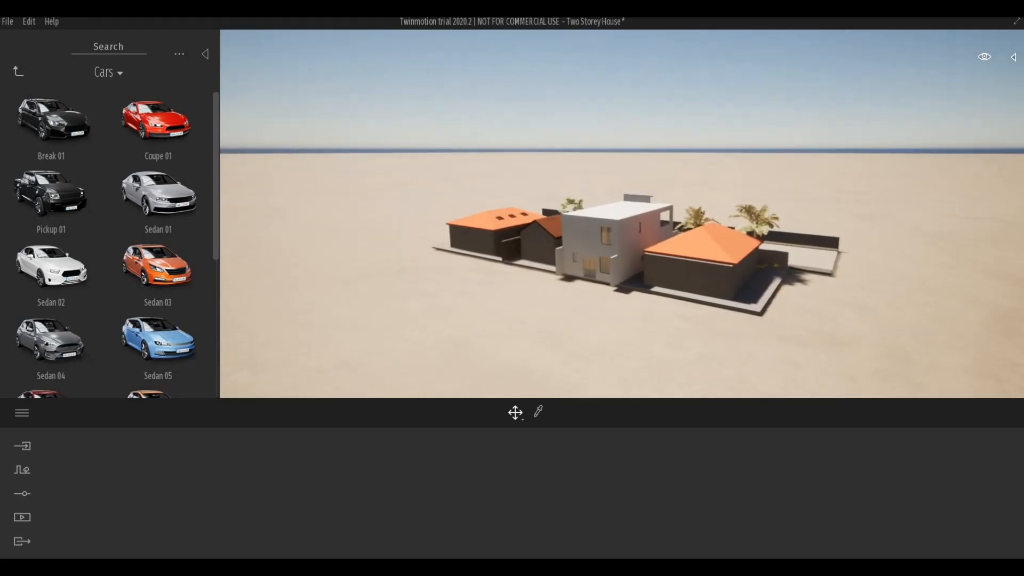
Save the scene and start the Vegetation paint tool.
{"action": "left_click", "coordinate": [8, 22]}
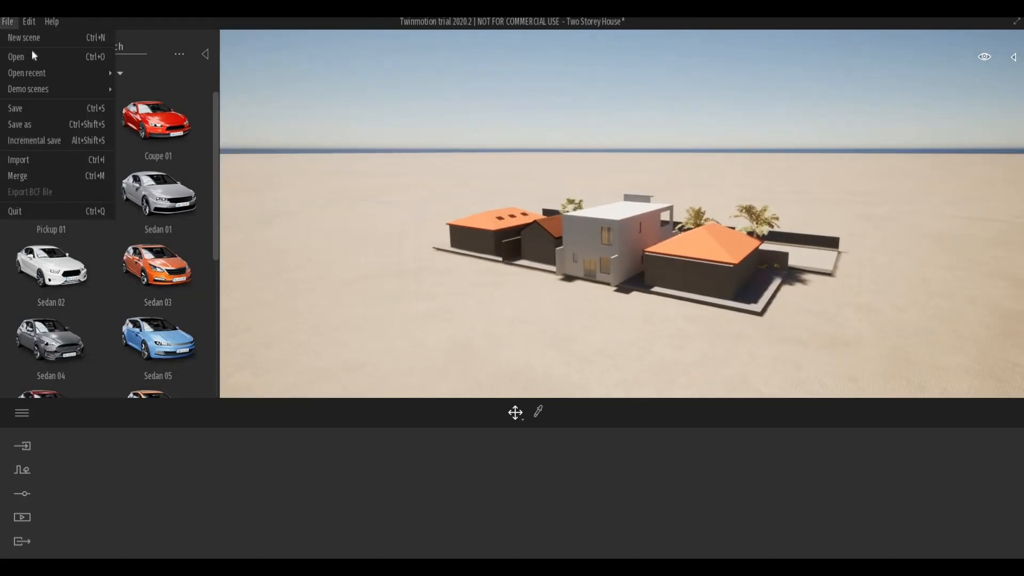
{"action": "left_click", "coordinate": [29, 108]}
{"action": "left_click", "coordinate": [22, 470]}
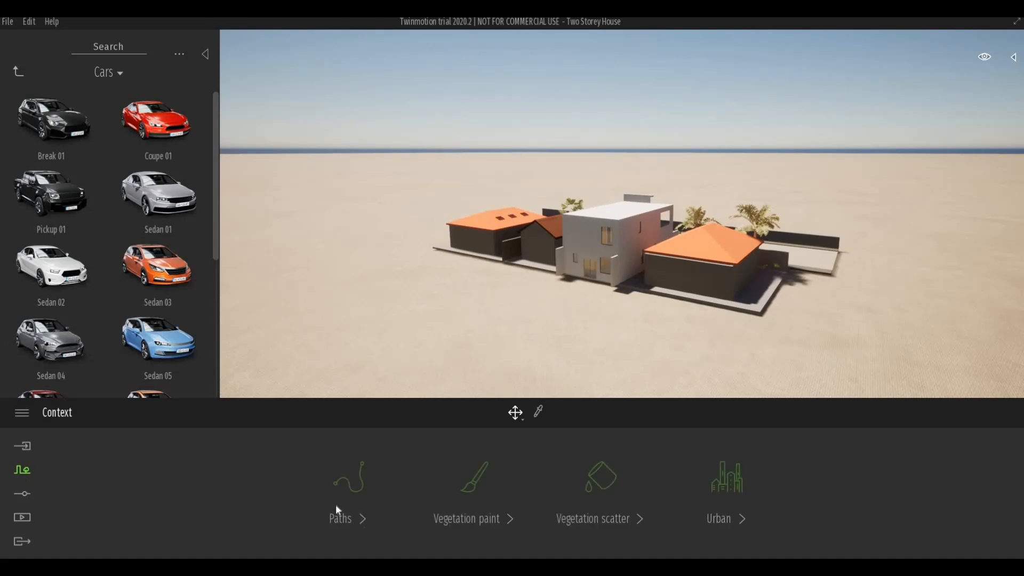
{"action": "left_click", "coordinate": [458, 502]}
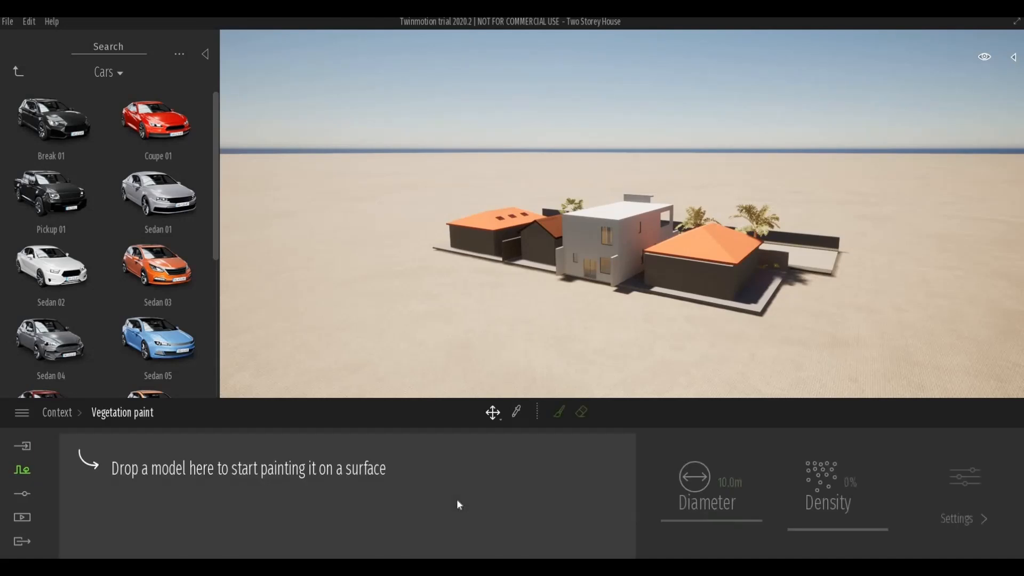
Add the Canary Date Palm, Palmetto and King Palm from the tree library to the vegetation paint set.
{"action": "left_click", "coordinate": [22, 72]}
{"action": "left_click", "coordinate": [23, 73]}
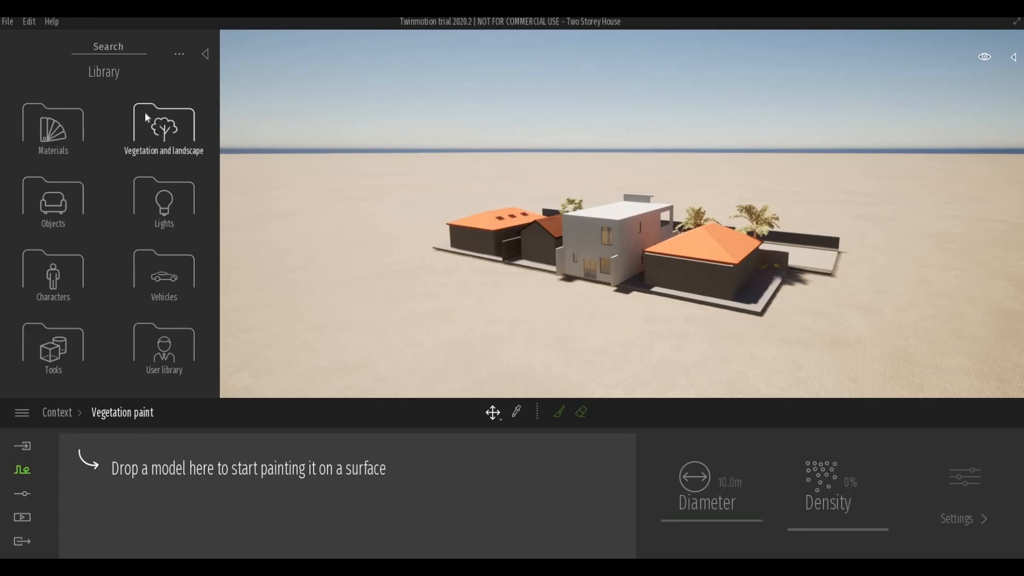
{"action": "left_click", "coordinate": [160, 128]}
{"action": "left_click", "coordinate": [160, 135]}
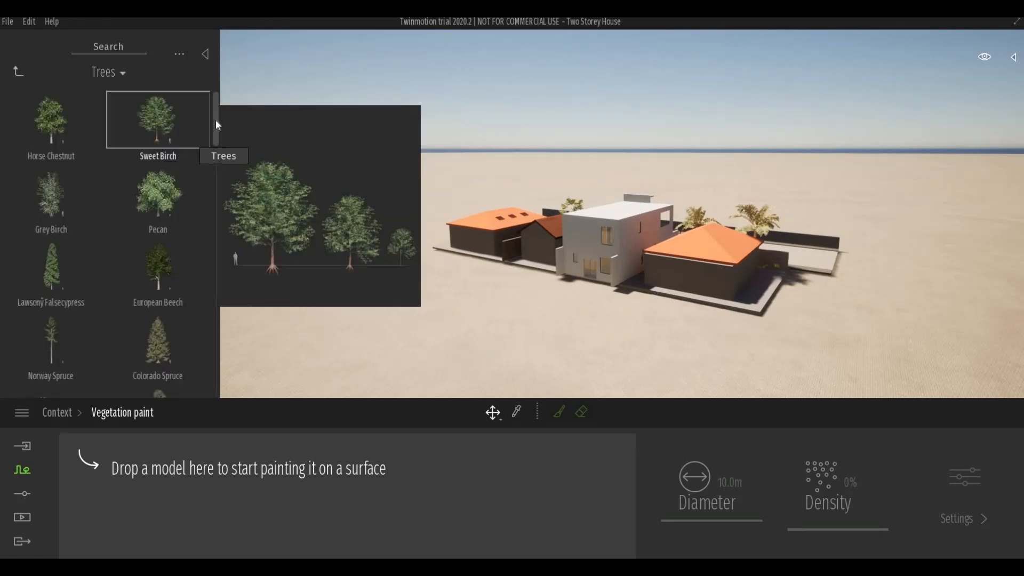
{"action": "scroll", "coordinate": [217, 237], "scroll_direction": "down", "scroll_amount": 10}
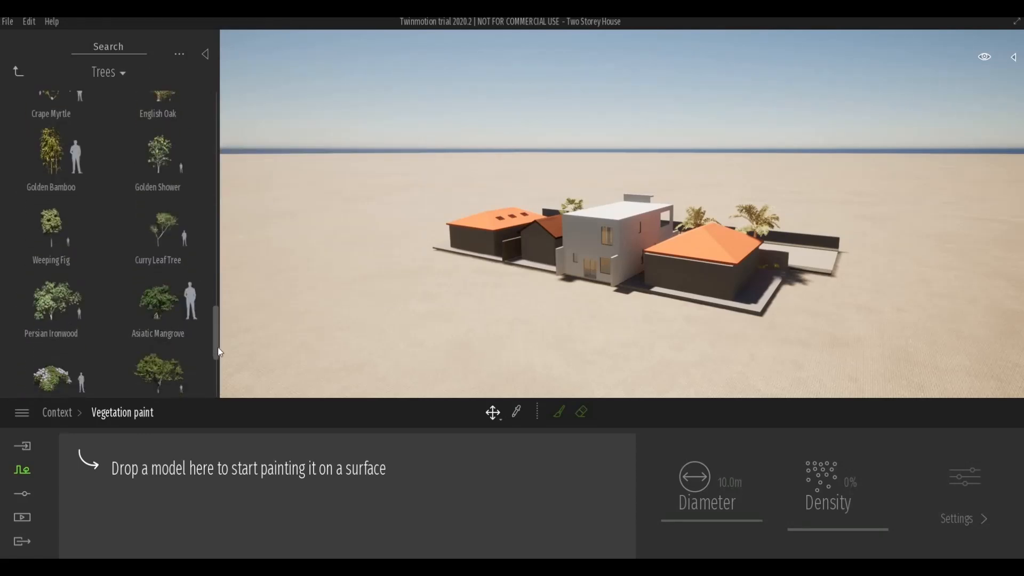
{"action": "scroll", "coordinate": [218, 352], "scroll_direction": "down", "scroll_amount": 3}
{"action": "scroll", "coordinate": [222, 331], "scroll_direction": "up", "scroll_amount": 6}
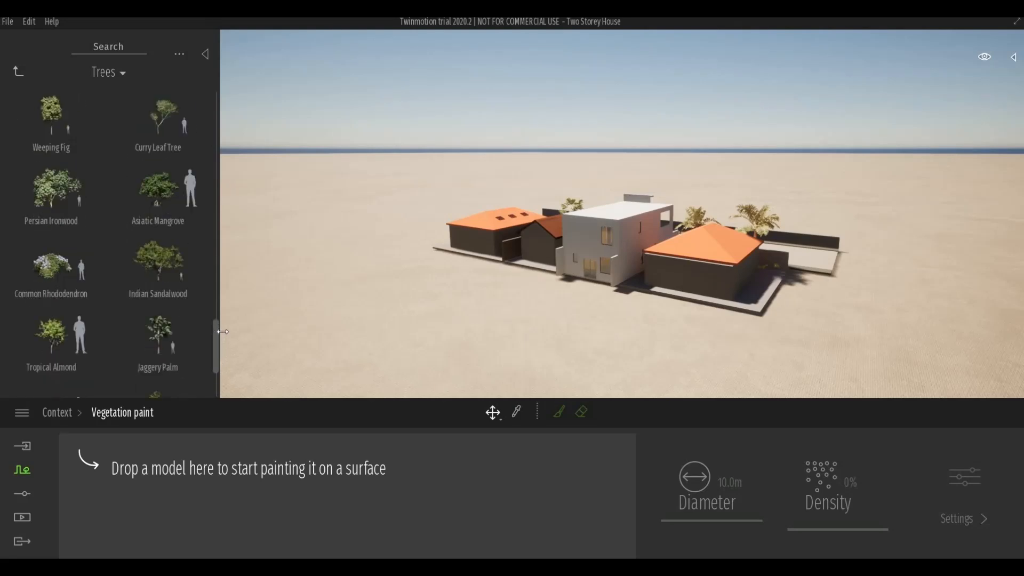
{"action": "scroll", "coordinate": [228, 296], "scroll_direction": "up", "scroll_amount": 3}
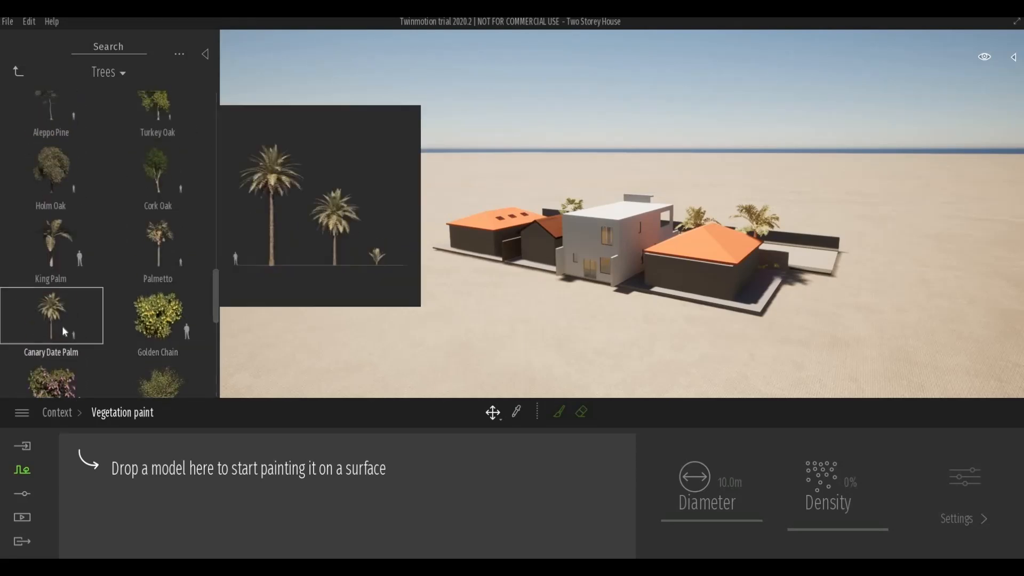
{"action": "left_click_drag", "start_coordinate": [62, 325], "coordinate": [414, 467]}
{"action": "scroll", "coordinate": [193, 320], "scroll_direction": "down", "scroll_amount": 1}
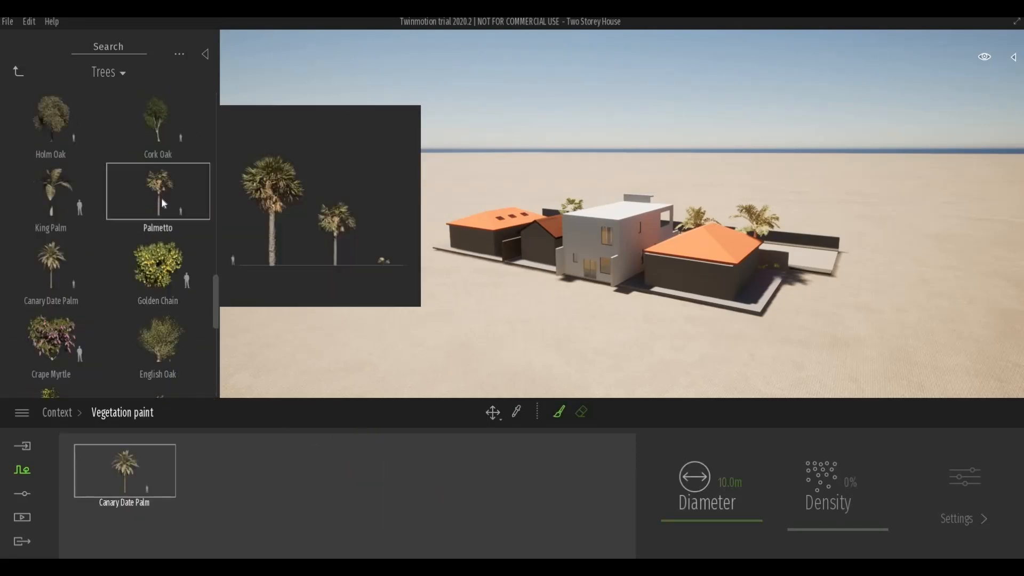
{"action": "left_click_drag", "start_coordinate": [160, 195], "coordinate": [354, 451]}
{"action": "mouse_move", "coordinate": [59, 188]}
{"action": "left_mouse_down"}
{"action": "mouse_move", "coordinate": [245, 444]}
{"action": "mouse_move", "coordinate": [278, 473]}
{"action": "mouse_move", "coordinate": [336, 466]}
{"action": "left_mouse_up"}
Add the Holm Oak, Turkey Oak and Cork Oak to the vegetation paint set.
{"action": "scroll", "coordinate": [155, 289], "scroll_direction": "up", "scroll_amount": 2}
{"action": "scroll", "coordinate": [144, 272], "scroll_direction": "up", "scroll_amount": 2}
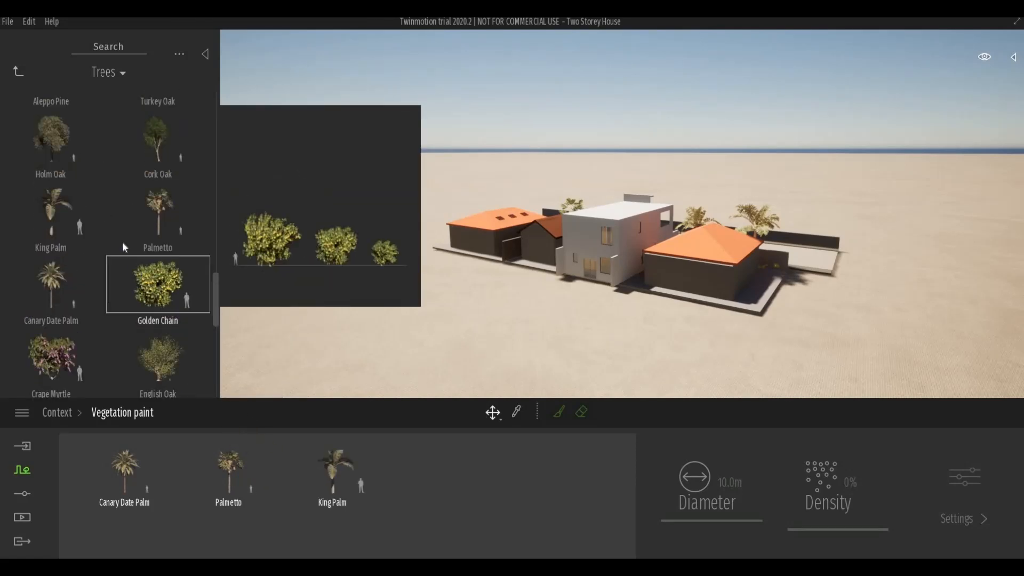
{"action": "left_click_drag", "start_coordinate": [51, 176], "coordinate": [434, 472]}
{"action": "scroll", "coordinate": [213, 191], "scroll_direction": "up", "scroll_amount": 2}
{"action": "mouse_move", "coordinate": [154, 192]}
{"action": "left_mouse_down"}
{"action": "mouse_move", "coordinate": [373, 464]}
{"action": "mouse_move", "coordinate": [488, 488]}
{"action": "mouse_move", "coordinate": [536, 472]}
{"action": "left_mouse_up"}
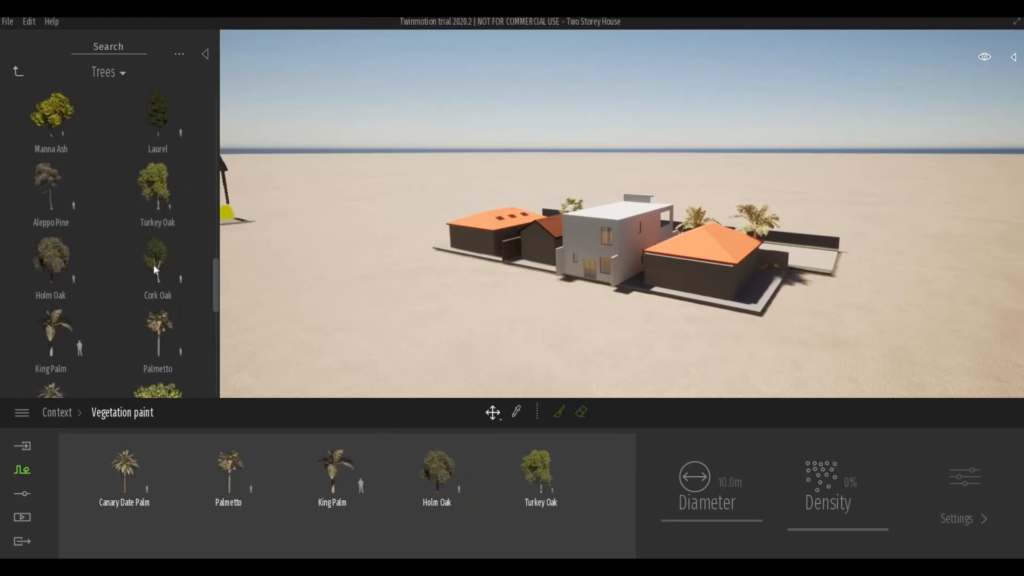
{"action": "mouse_move", "coordinate": [154, 267]}
{"action": "left_mouse_down"}
{"action": "mouse_move", "coordinate": [563, 504]}
{"action": "mouse_move", "coordinate": [507, 487]}
{"action": "left_mouse_up"}
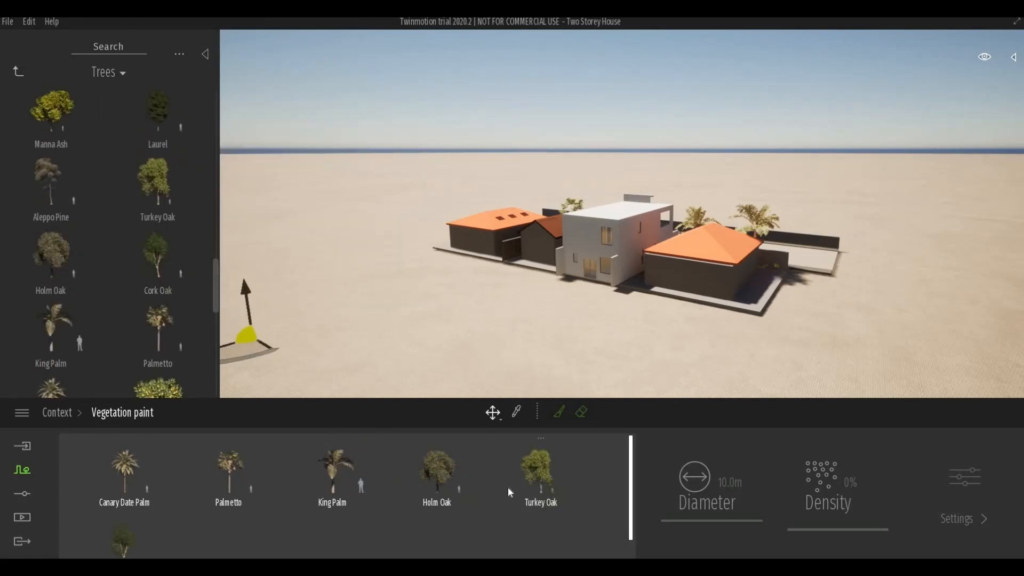
Select all six tree species in the paint set and paint a first stroke of trees on the ground behind the houses.
{"action": "scroll", "coordinate": [479, 482], "scroll_direction": "down", "scroll_amount": 1}
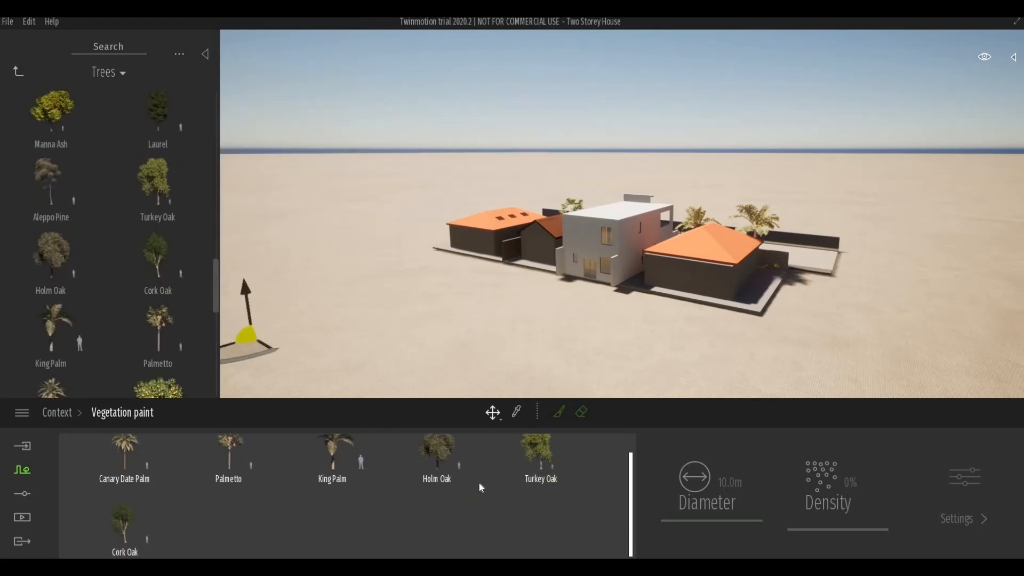
{"action": "left_click", "coordinate": [120, 463], "text": "ctrl"}
{"action": "left_click", "coordinate": [230, 461], "text": "ctrl"}
{"action": "left_click", "coordinate": [337, 454], "text": "ctrl"}
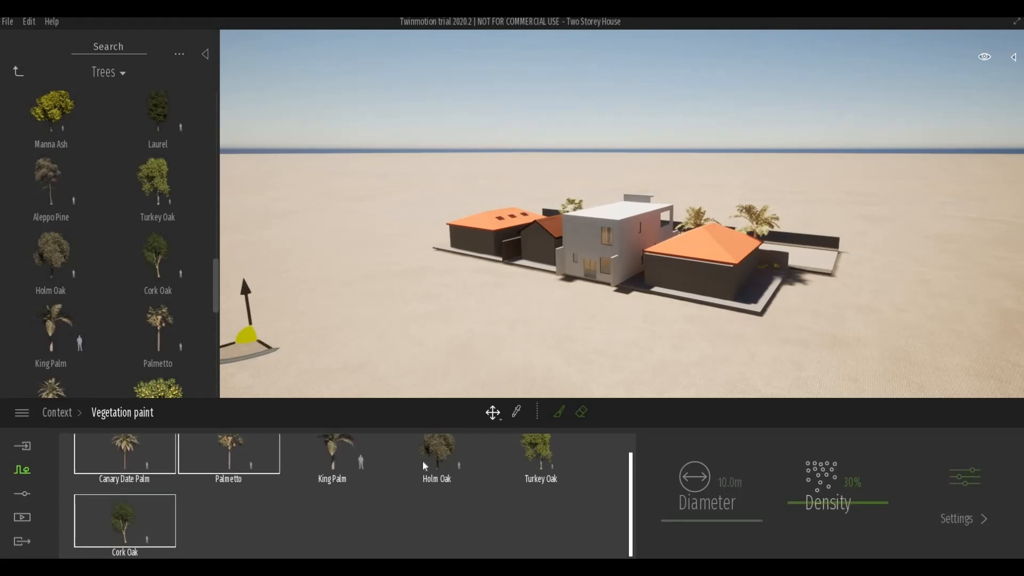
{"action": "left_click", "coordinate": [549, 462], "text": "ctrl"}
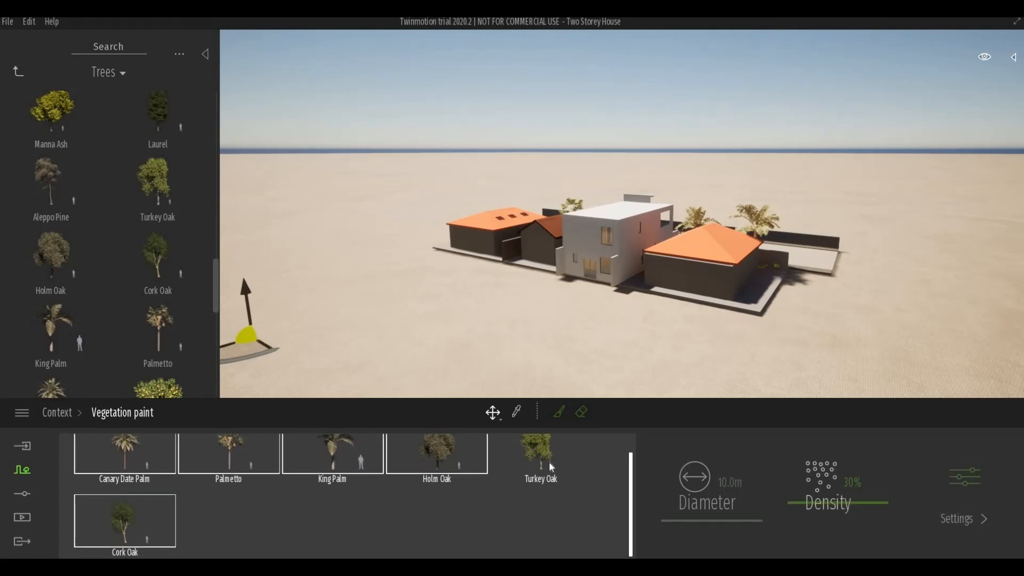
{"action": "left_click", "coordinate": [559, 413]}
{"action": "mouse_move", "coordinate": [724, 345]}
{"action": "left_mouse_down"}
{"action": "mouse_move", "coordinate": [496, 310]}
{"action": "mouse_move", "coordinate": [405, 276]}
{"action": "left_mouse_up"}
Paint more trees across the ground behind the houses using brush diameters of 17.2 m and 37.1 m.
{"action": "mouse_move", "coordinate": [691, 522]}
{"action": "left_mouse_down"}
{"action": "mouse_move", "coordinate": [686, 498]}
{"action": "mouse_move", "coordinate": [639, 440]}
{"action": "left_mouse_up"}
{"action": "scroll", "coordinate": [679, 350], "scroll_direction": "down", "scroll_amount": 2}
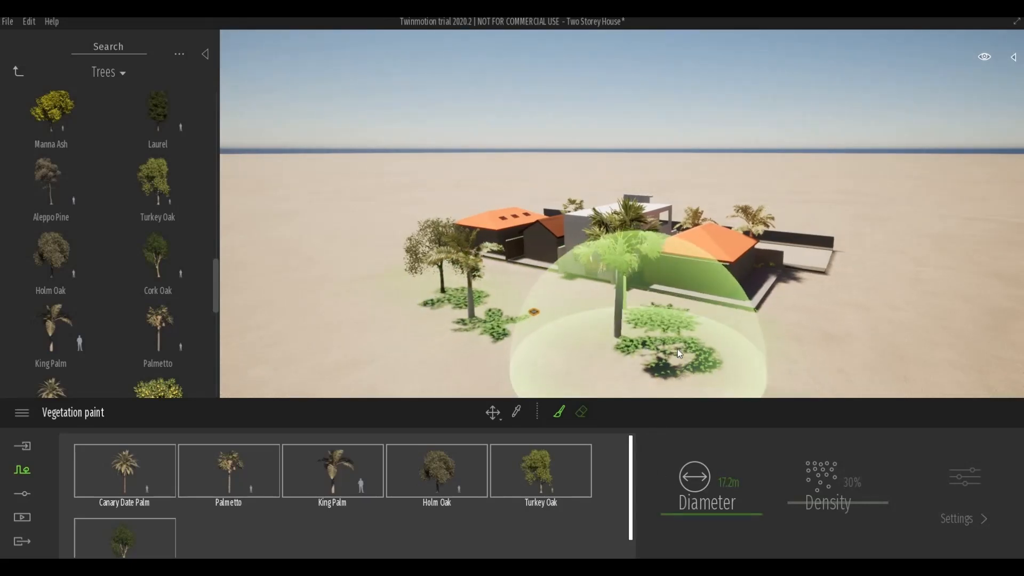
{"action": "mouse_move", "coordinate": [680, 350]}
{"action": "left_mouse_down"}
{"action": "mouse_move", "coordinate": [490, 305]}
{"action": "mouse_move", "coordinate": [456, 320]}
{"action": "mouse_move", "coordinate": [447, 300]}
{"action": "mouse_move", "coordinate": [358, 266]}
{"action": "left_mouse_up"}
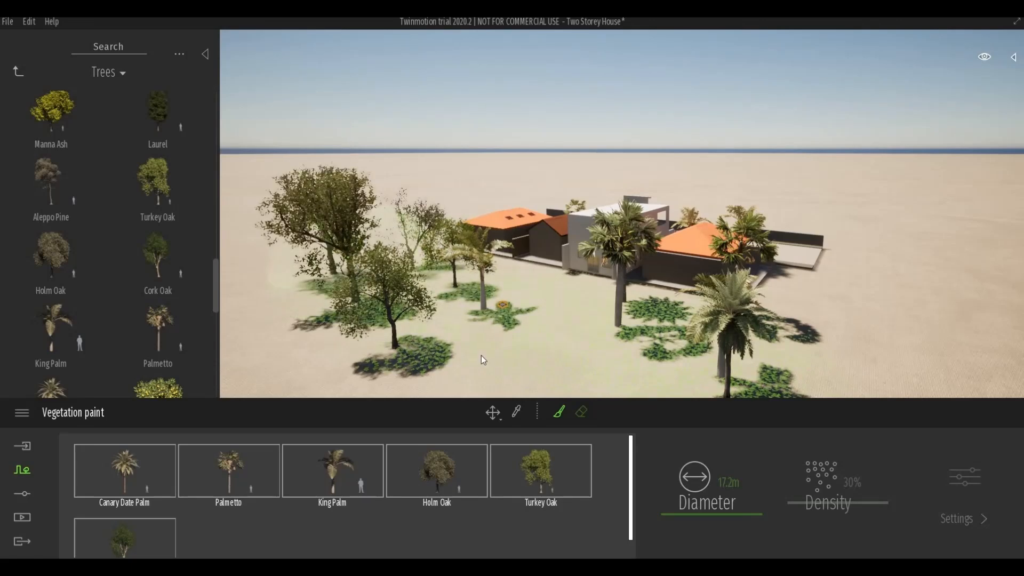
{"action": "left_click", "coordinate": [686, 495]}
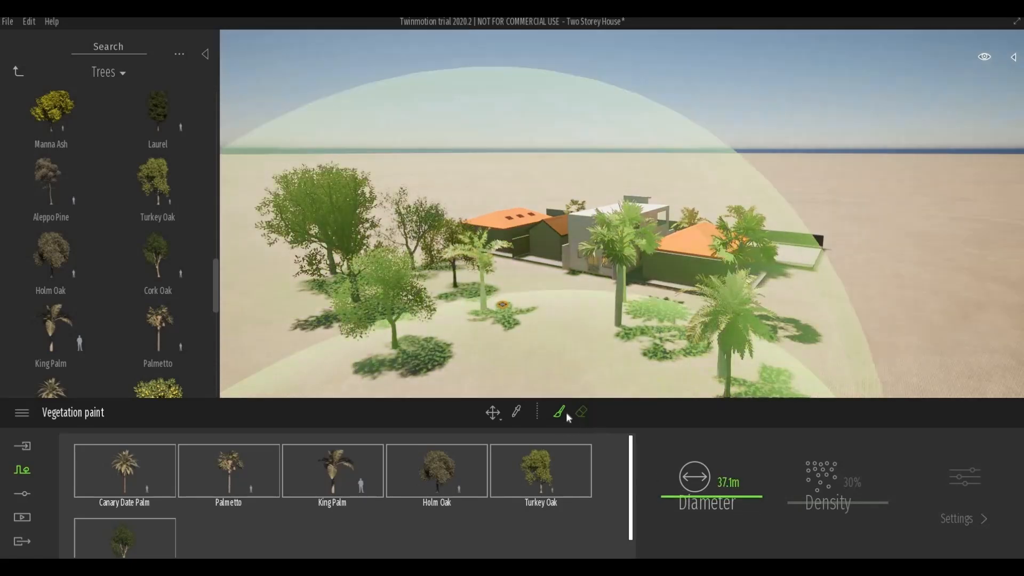
{"action": "left_click_drag", "start_coordinate": [517, 363], "coordinate": [499, 359]}
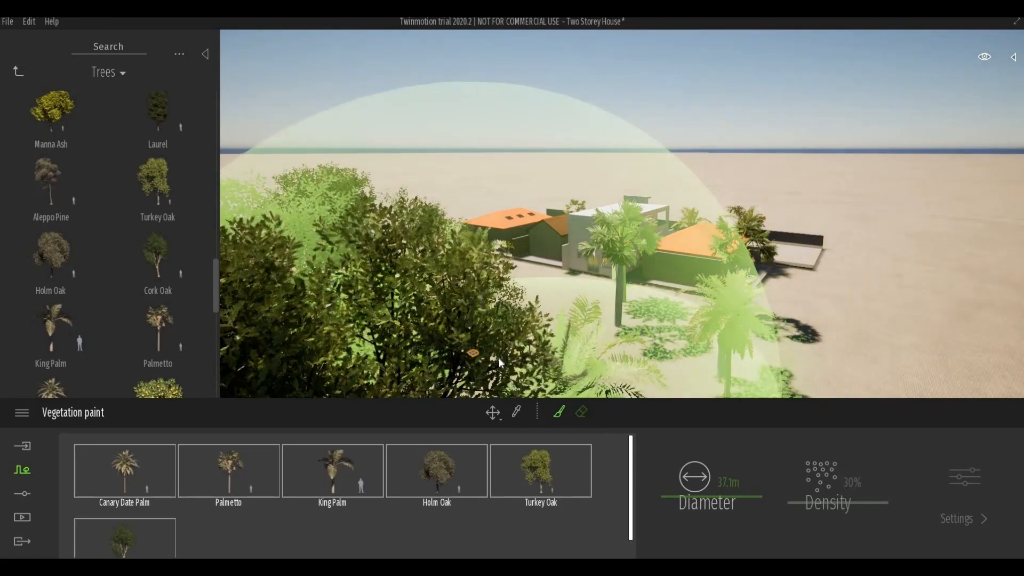
Reduce the brush diameter to 13.5 m and paint trees around the outer side of the orange-roofed house with roof windows.
{"action": "left_click_drag", "start_coordinate": [669, 494], "coordinate": [676, 536]}
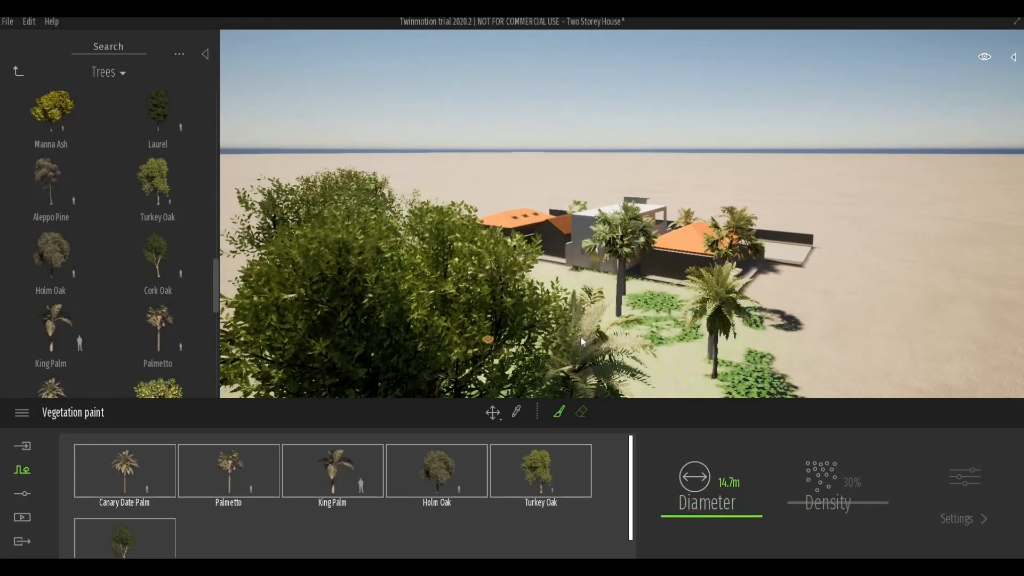
{"action": "key", "text": "w"}
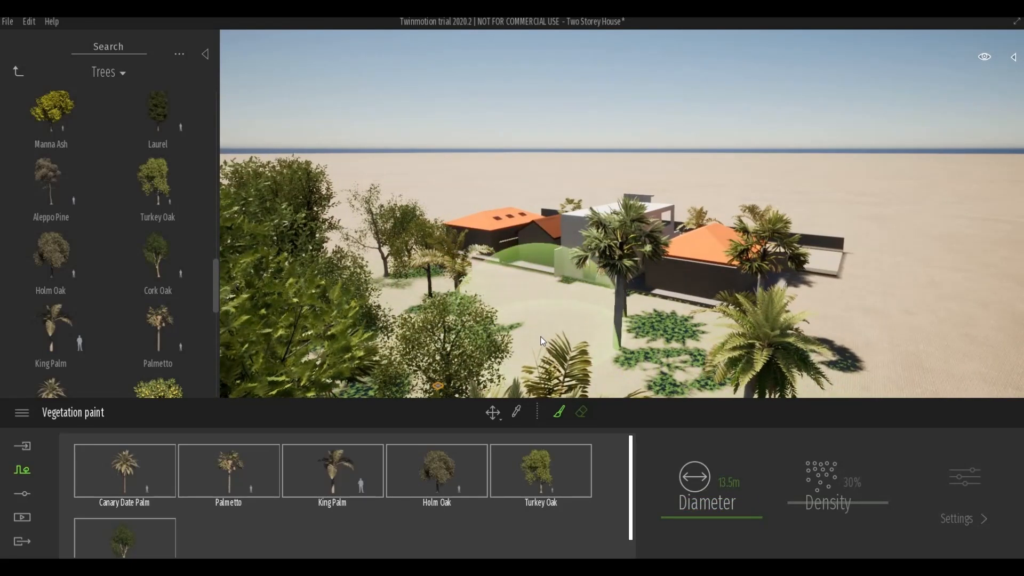
{"action": "middle_click_drag", "start_coordinate": [539, 336], "coordinate": [457, 394], "text": "shift"}
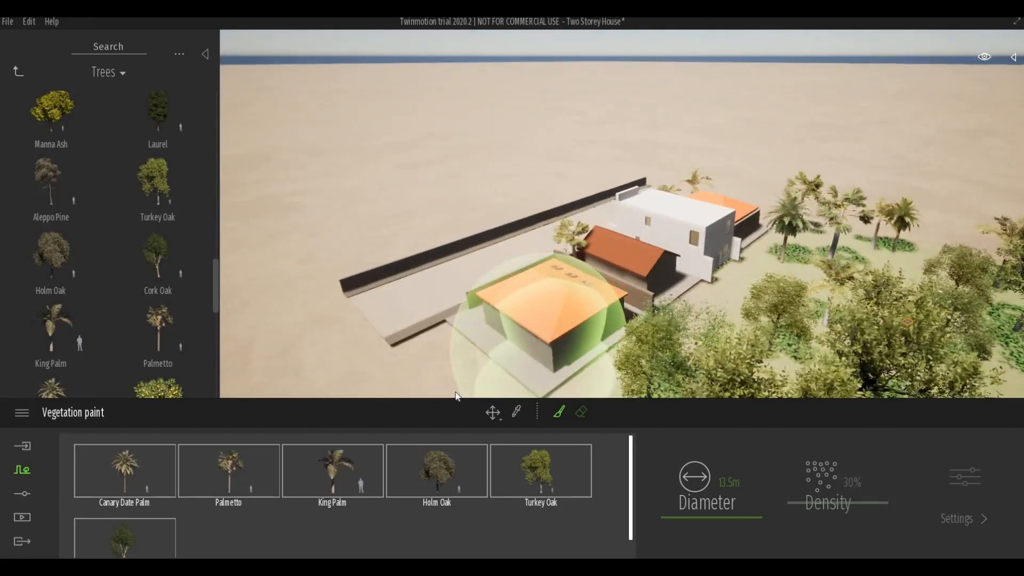
{"action": "scroll", "coordinate": [453, 384], "scroll_direction": "down", "scroll_amount": 3}
{"action": "left_click", "coordinate": [428, 384]}
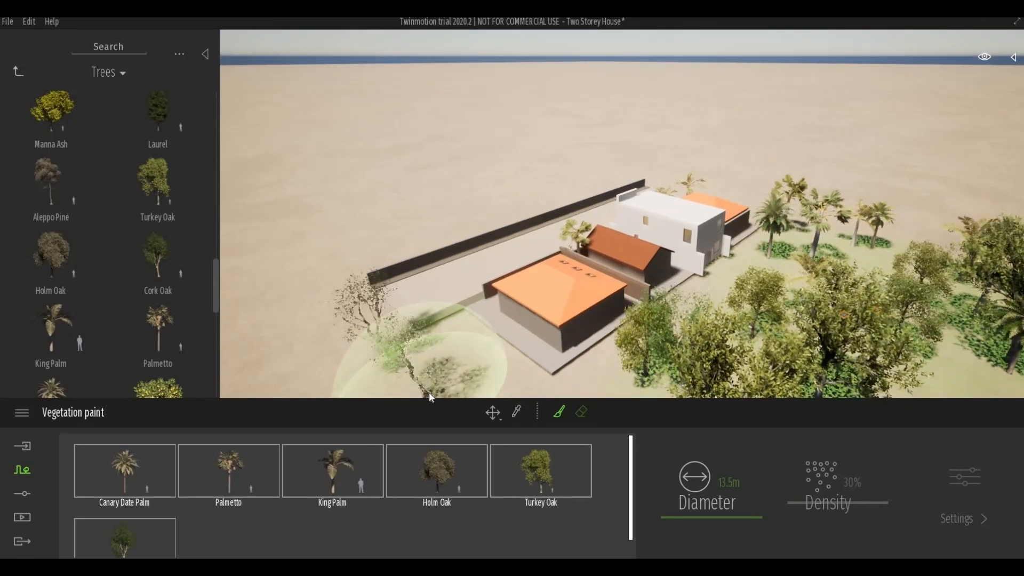
{"action": "middle_click_drag", "start_coordinate": [428, 385], "coordinate": [459, 377]}
{"action": "left_click", "coordinate": [504, 380]}
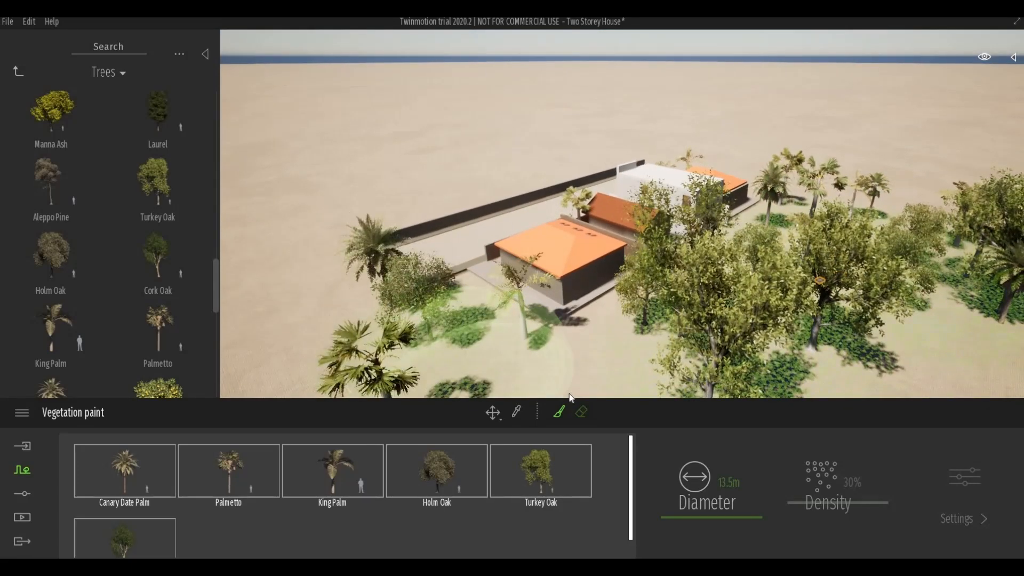
{"action": "left_click", "coordinate": [568, 380]}
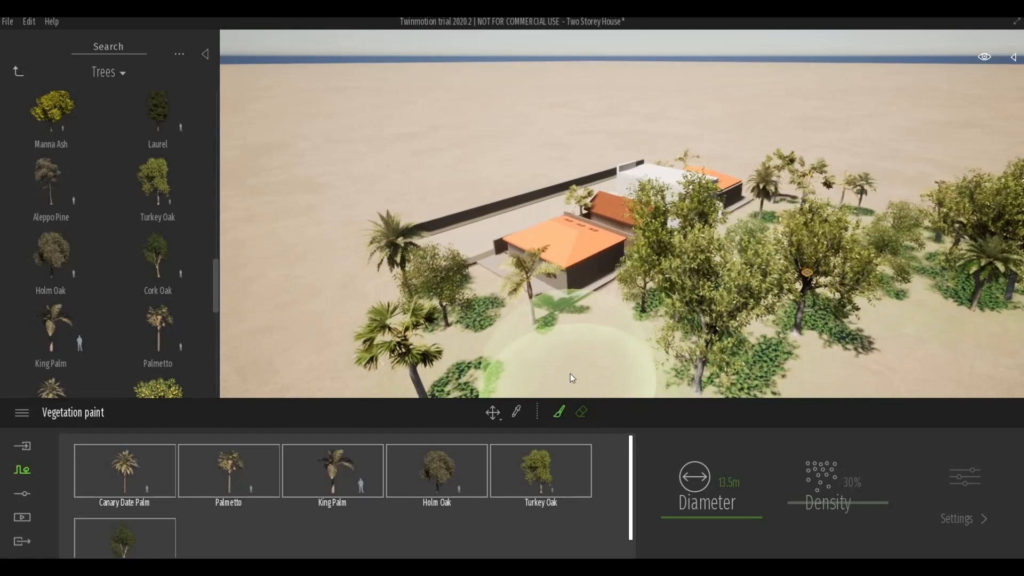
{"action": "left_click", "coordinate": [571, 375]}
Fill the gaps in the grove behind the houses and extend the trees outward past the orange-roofed end house.
{"action": "left_click", "coordinate": [878, 355]}
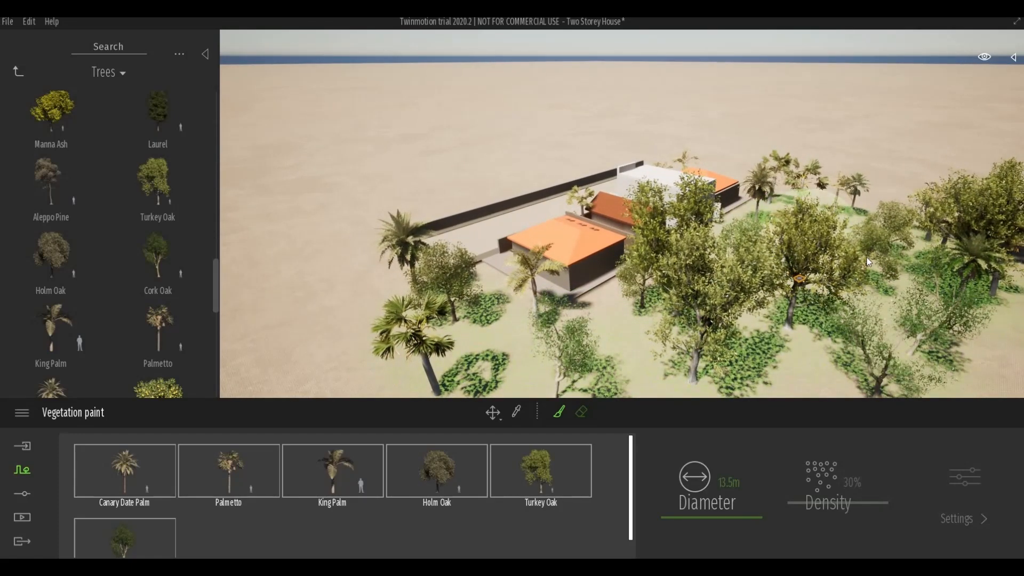
{"action": "scroll", "coordinate": [867, 293], "scroll_direction": "down", "scroll_amount": 2}
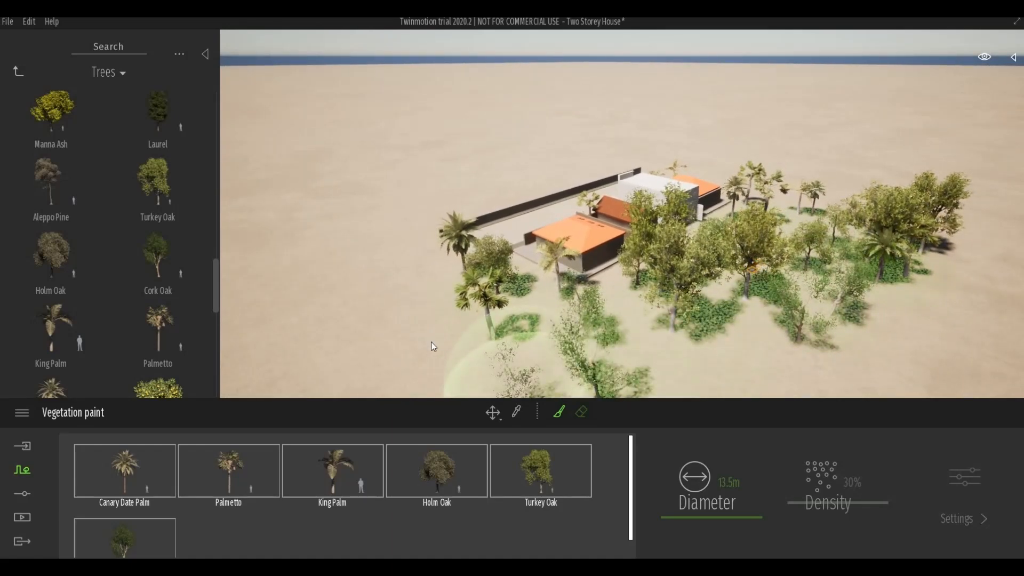
{"action": "left_click", "coordinate": [428, 338]}
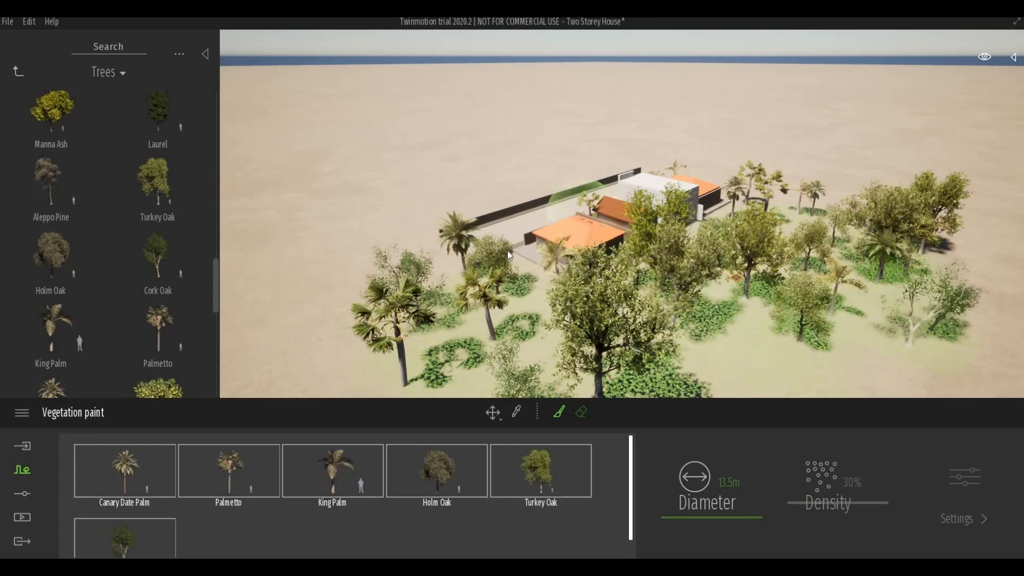
Paint rows of mixed trees on the open ground across the street, beyond the long boundary wall.
{"action": "mouse_move", "coordinate": [507, 250]}
{"action": "middle_mouse_down", "text": "shift"}
{"action": "mouse_move", "coordinate": [603, 261]}
{"action": "mouse_move", "coordinate": [441, 277]}
{"action": "middle_mouse_up", "text": "shift"}
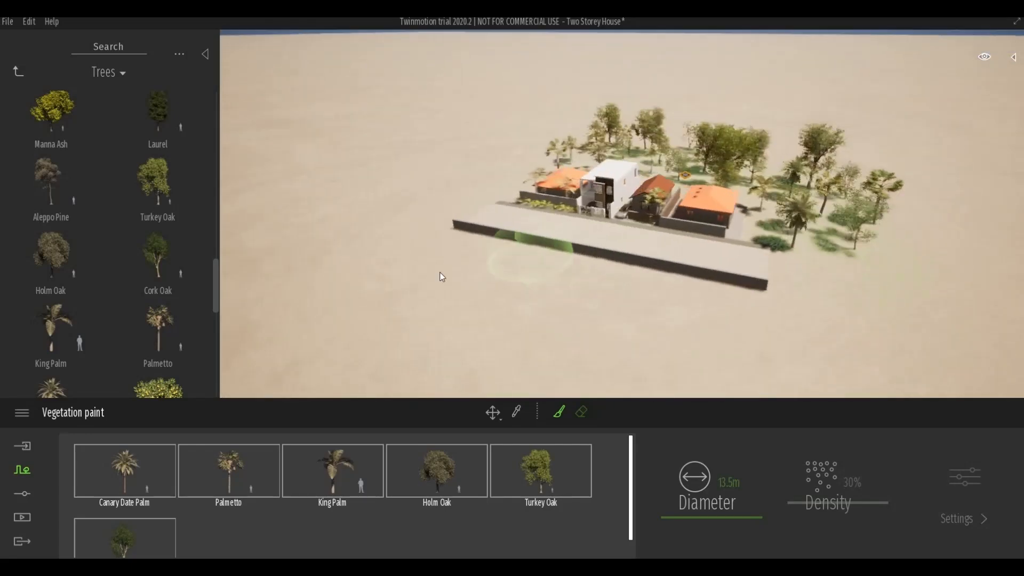
{"action": "left_click", "coordinate": [427, 269]}
{"action": "mouse_move", "coordinate": [496, 280]}
{"action": "left_mouse_down"}
{"action": "mouse_move", "coordinate": [627, 294]}
{"action": "mouse_move", "coordinate": [798, 343]}
{"action": "left_mouse_up"}
{"action": "mouse_move", "coordinate": [662, 349]}
{"action": "left_mouse_down"}
{"action": "mouse_move", "coordinate": [397, 303]}
{"action": "mouse_move", "coordinate": [330, 266]}
{"action": "left_mouse_up"}
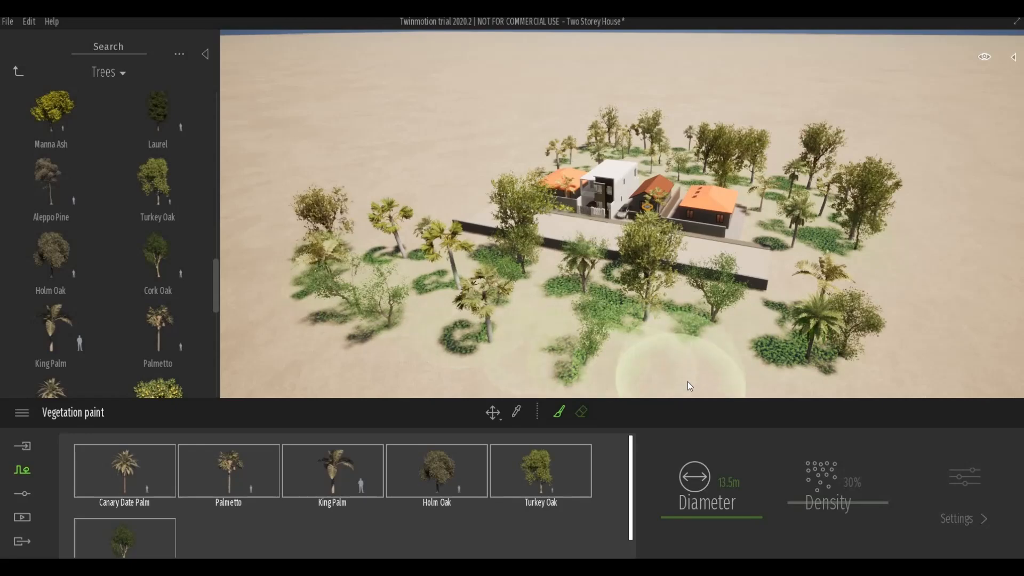
{"action": "left_click_drag", "start_coordinate": [739, 337], "coordinate": [736, 325]}
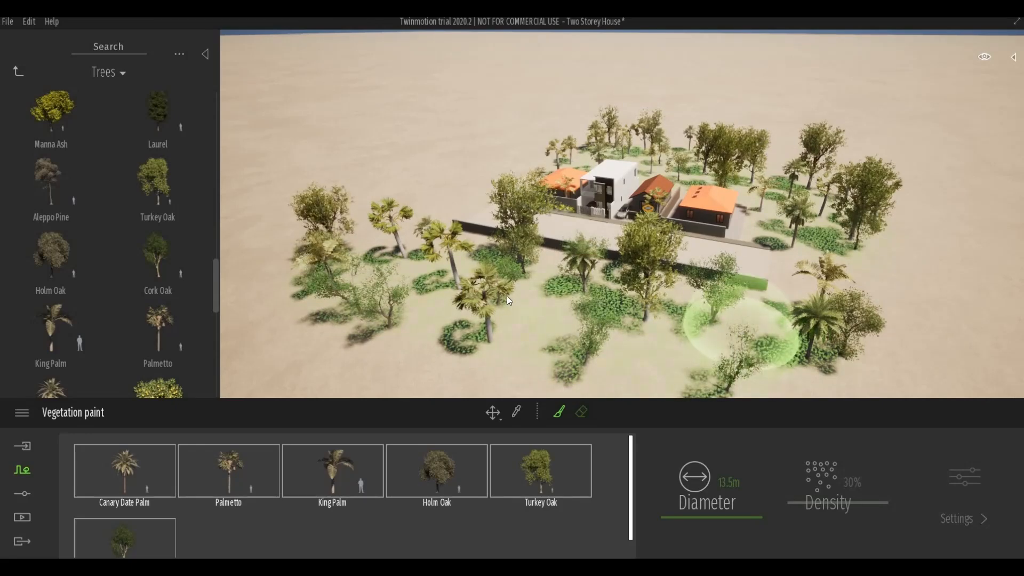
{"action": "scroll", "coordinate": [473, 270], "scroll_direction": "up", "scroll_amount": 2}
{"action": "mouse_move", "coordinate": [473, 270]}
{"action": "middle_mouse_down", "text": "shift"}
{"action": "mouse_move", "coordinate": [480, 251]}
{"action": "mouse_move", "coordinate": [504, 279]}
{"action": "mouse_move", "coordinate": [491, 268]}
{"action": "middle_mouse_up", "text": "shift"}
{"action": "scroll", "coordinate": [500, 280], "scroll_direction": "up", "scroll_amount": 2}
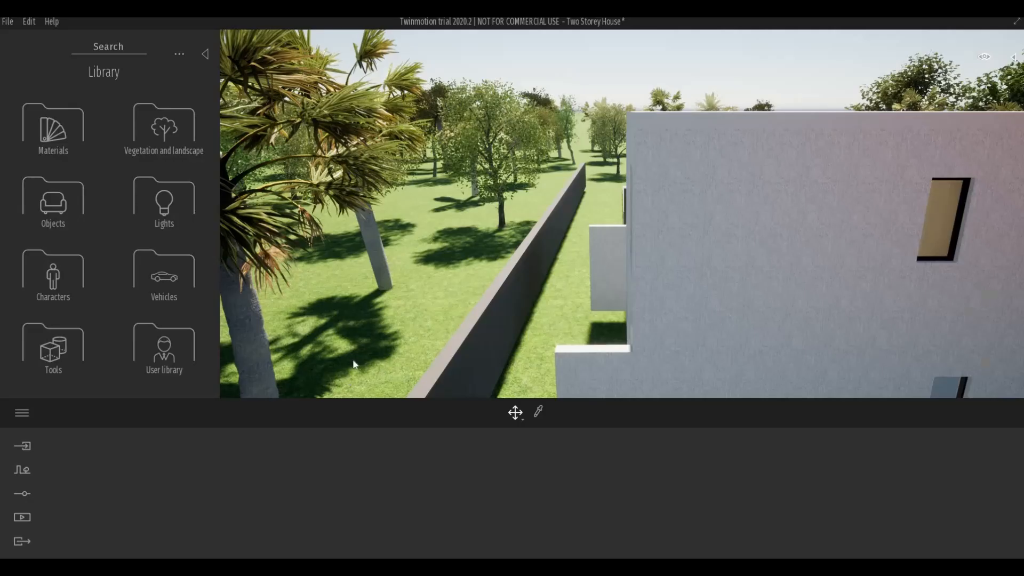
Apply the Cinderblock 01 brick material to the long boundary wall beside the house and set its scale to 5.41.
{"action": "left_click", "coordinate": [129, 137]}
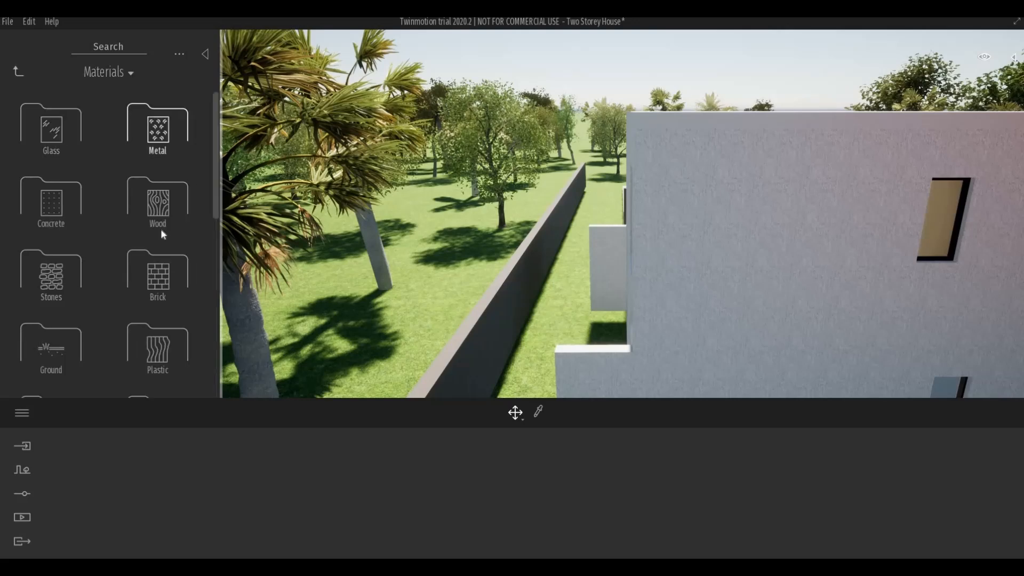
{"action": "left_click", "coordinate": [175, 287]}
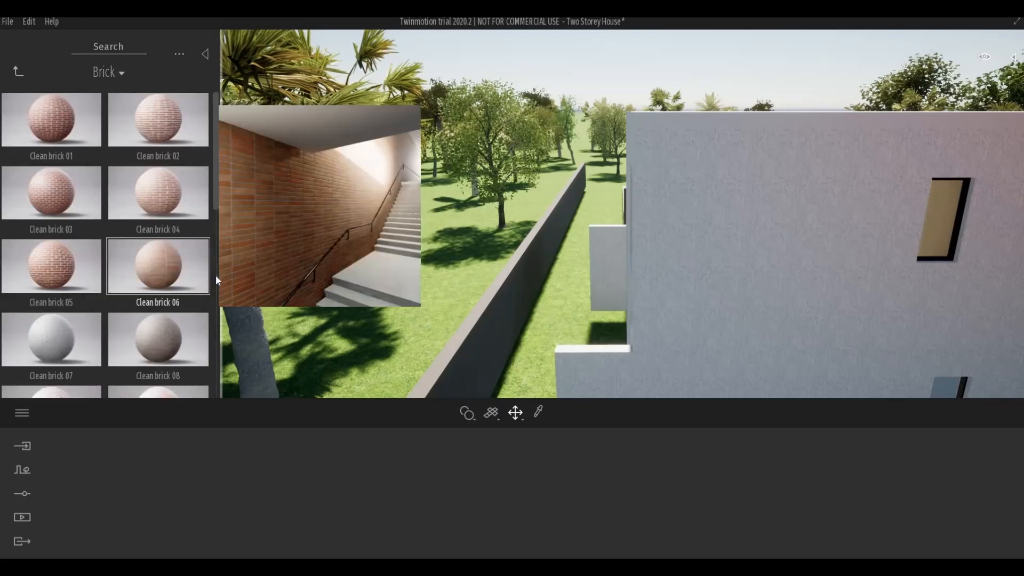
{"action": "scroll", "coordinate": [176, 314], "scroll_direction": "down", "scroll_amount": 1}
{"action": "scroll", "coordinate": [174, 324], "scroll_direction": "down", "scroll_amount": 4}
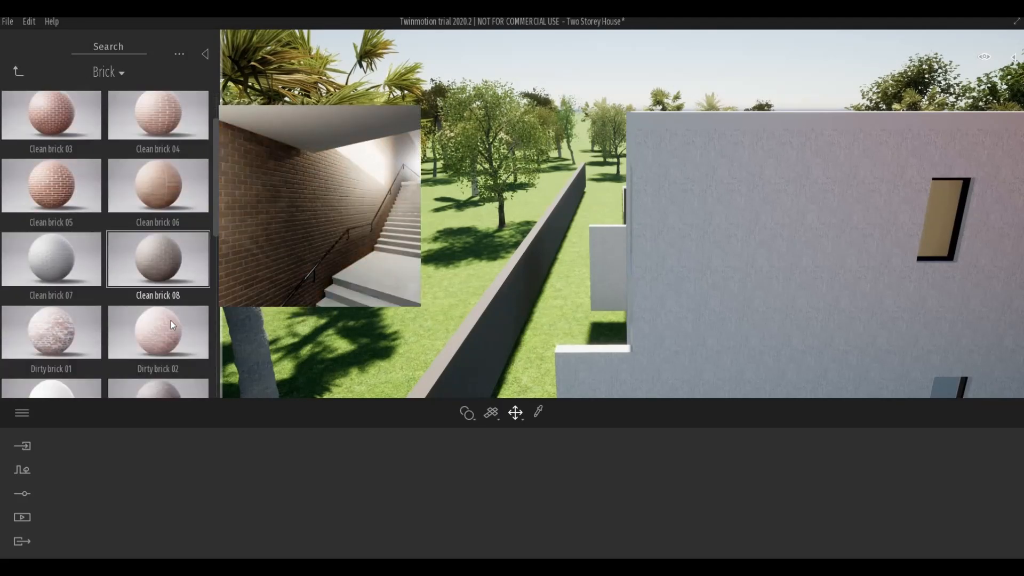
{"action": "scroll", "coordinate": [171, 315], "scroll_direction": "down", "scroll_amount": 4}
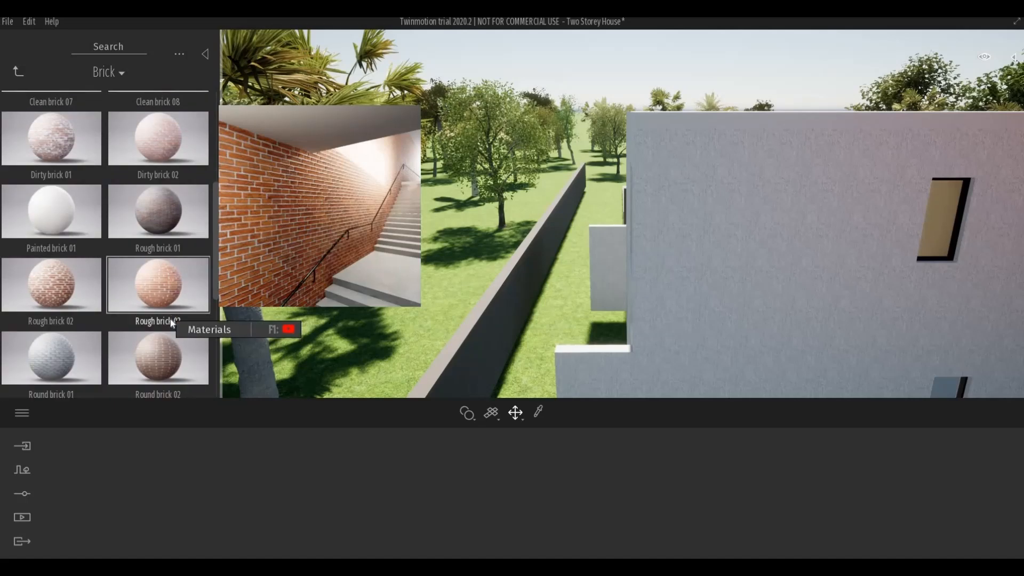
{"action": "left_click_drag", "start_coordinate": [177, 286], "coordinate": [465, 353]}
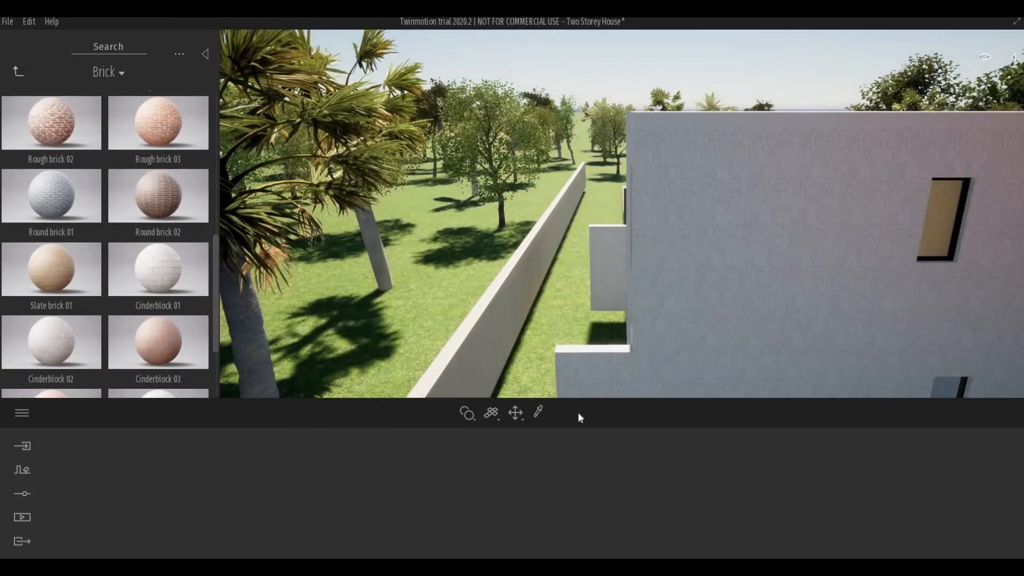
{"action": "left_click_drag", "start_coordinate": [643, 464], "coordinate": [644, 463]}
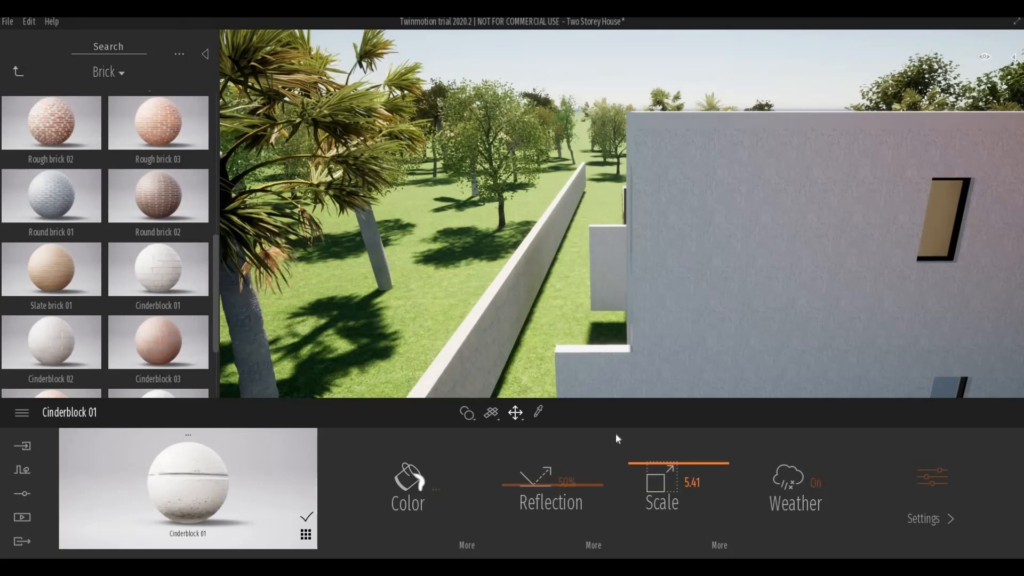
Save the Two Storey House scene.
{"action": "right_click_drag", "start_coordinate": [527, 343], "coordinate": [750, 359]}
{"action": "key", "text": "s"}
{"action": "key", "text": "d"}
{"action": "key", "text": "a"}
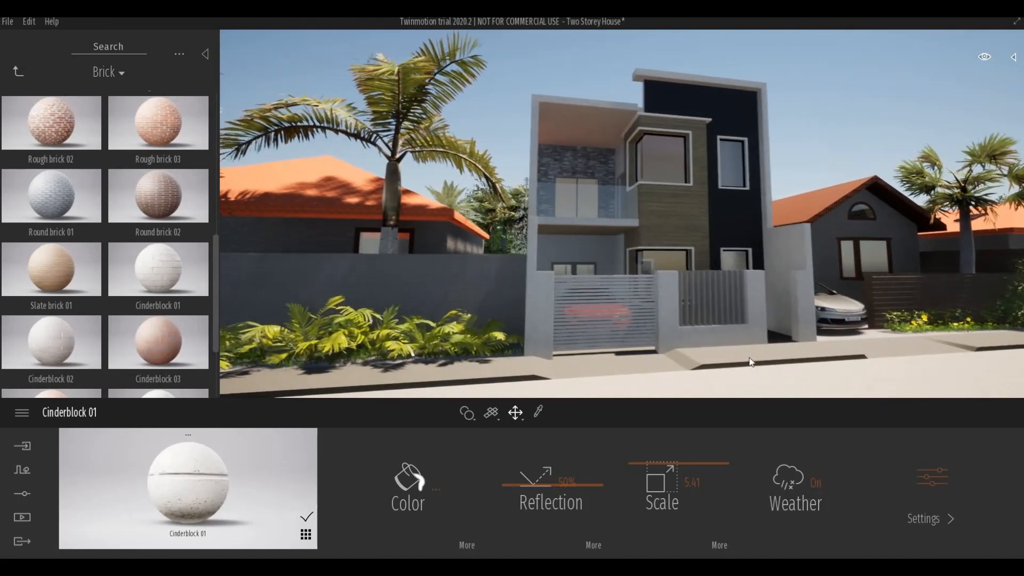
{"action": "mouse_move", "coordinate": [49, 210]}
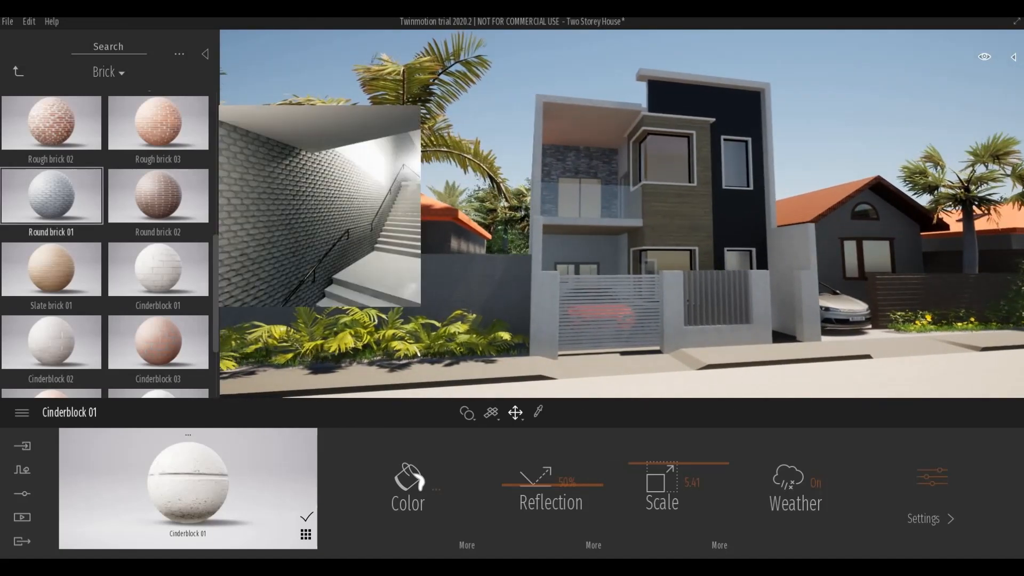
{"action": "left_click", "coordinate": [11, 22]}
{"action": "left_click", "coordinate": [34, 105]}
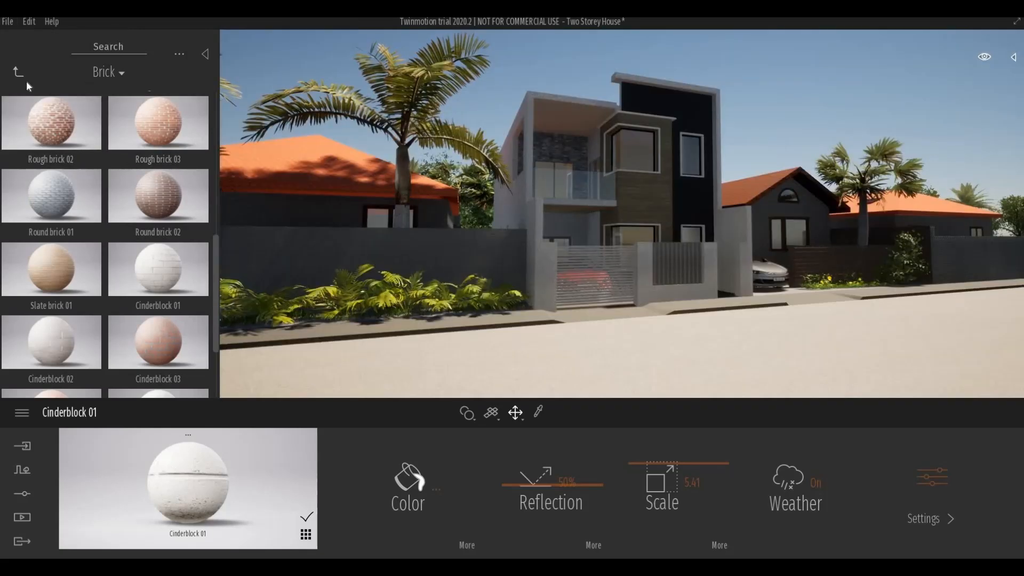
Apply the Redcedar 08 G wood material to the horizontal slats of the main house's front gate.
{"action": "left_click", "coordinate": [19, 72]}
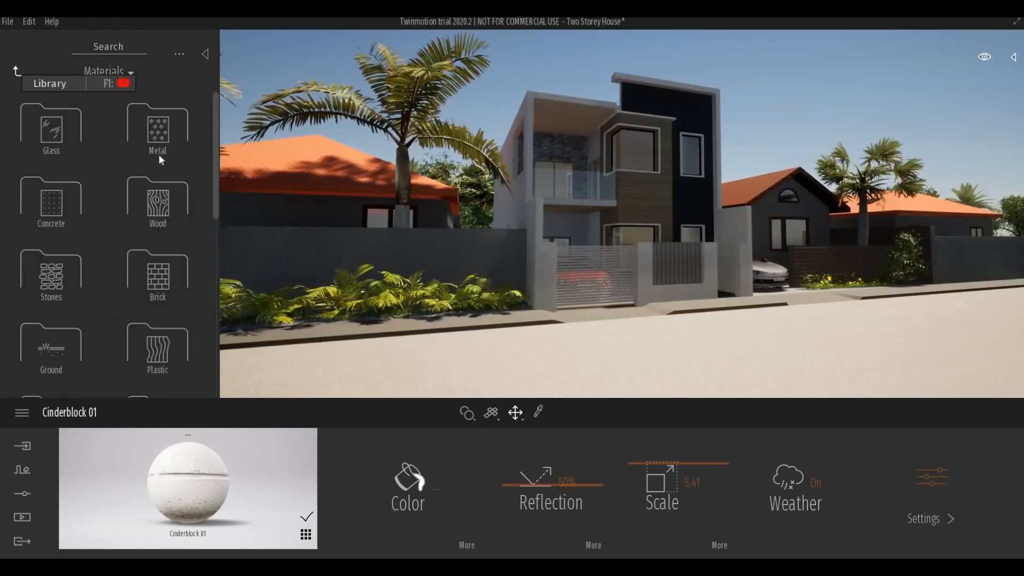
{"action": "left_click", "coordinate": [155, 200]}
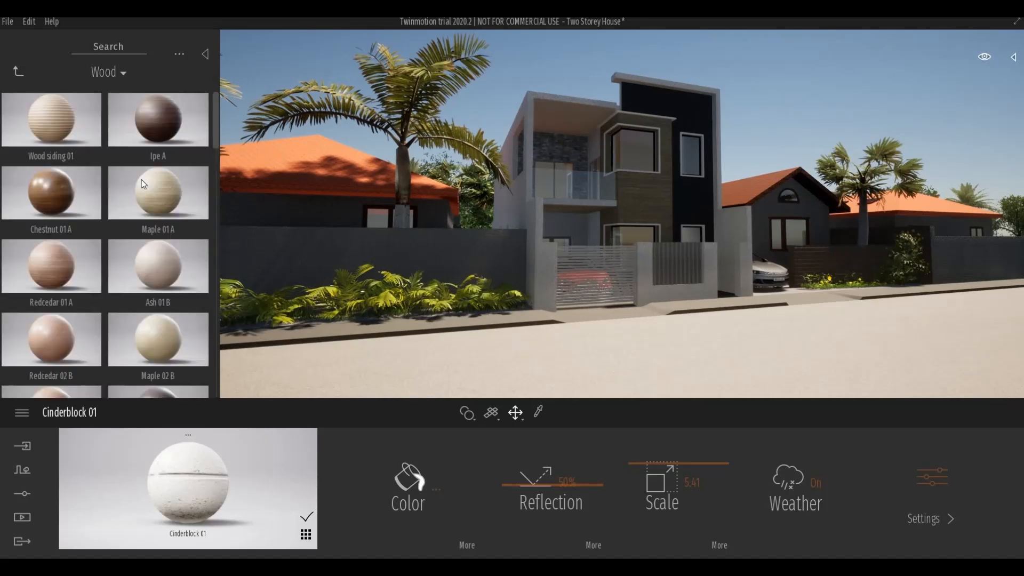
{"action": "scroll", "coordinate": [513, 327], "scroll_direction": "up", "scroll_amount": 2}
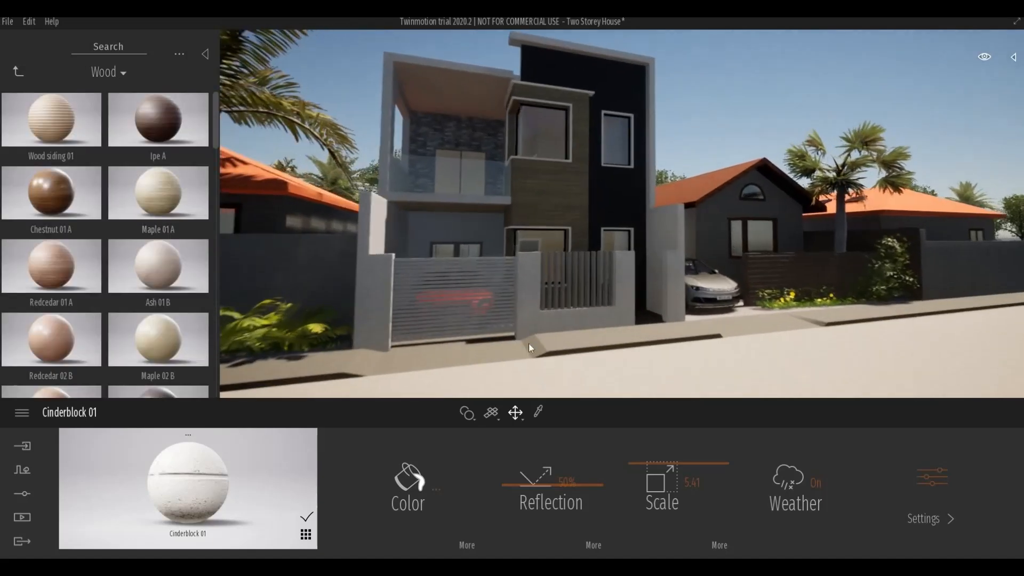
{"action": "middle_click_drag", "start_coordinate": [529, 344], "coordinate": [566, 343]}
{"action": "scroll", "coordinate": [568, 342], "scroll_direction": "up", "scroll_amount": 4}
{"action": "right_click_drag", "start_coordinate": [568, 342], "coordinate": [568, 377]}
{"action": "scroll", "coordinate": [569, 363], "scroll_direction": "up", "scroll_amount": 2}
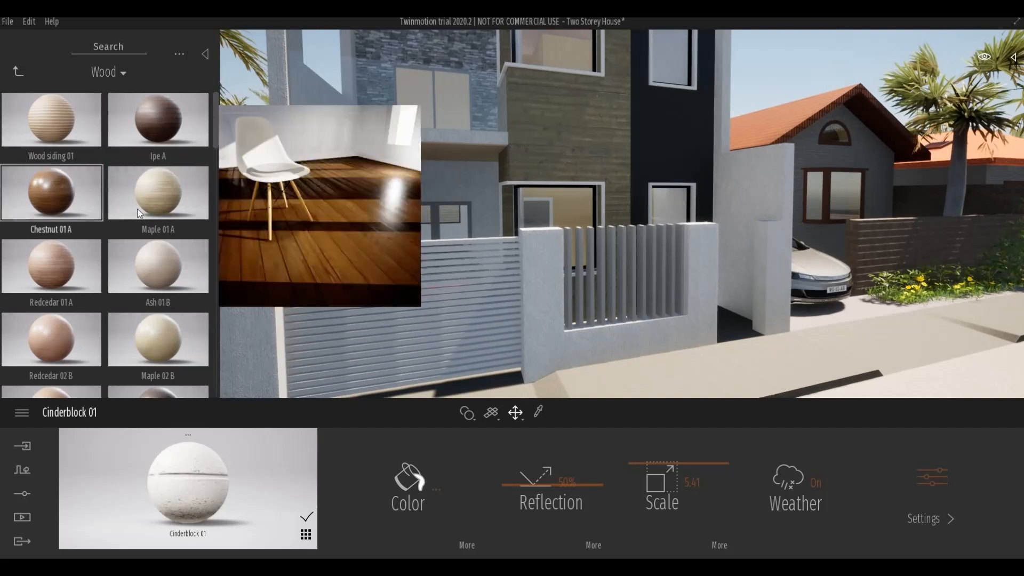
{"action": "scroll", "coordinate": [161, 195], "scroll_direction": "down", "scroll_amount": 3}
{"action": "left_click_drag", "start_coordinate": [213, 142], "coordinate": [215, 216]}
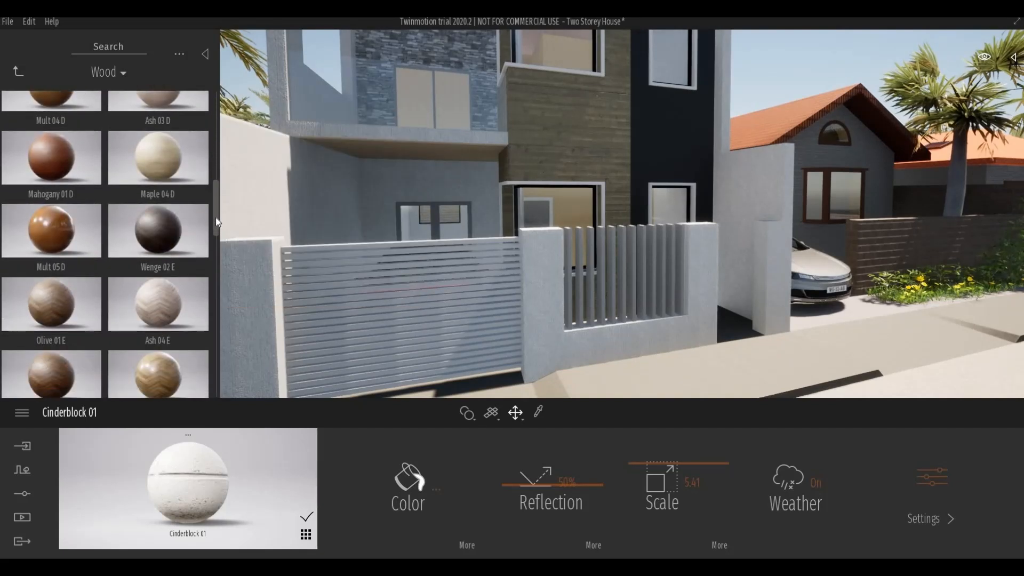
{"action": "scroll", "coordinate": [173, 281], "scroll_direction": "down", "scroll_amount": 8}
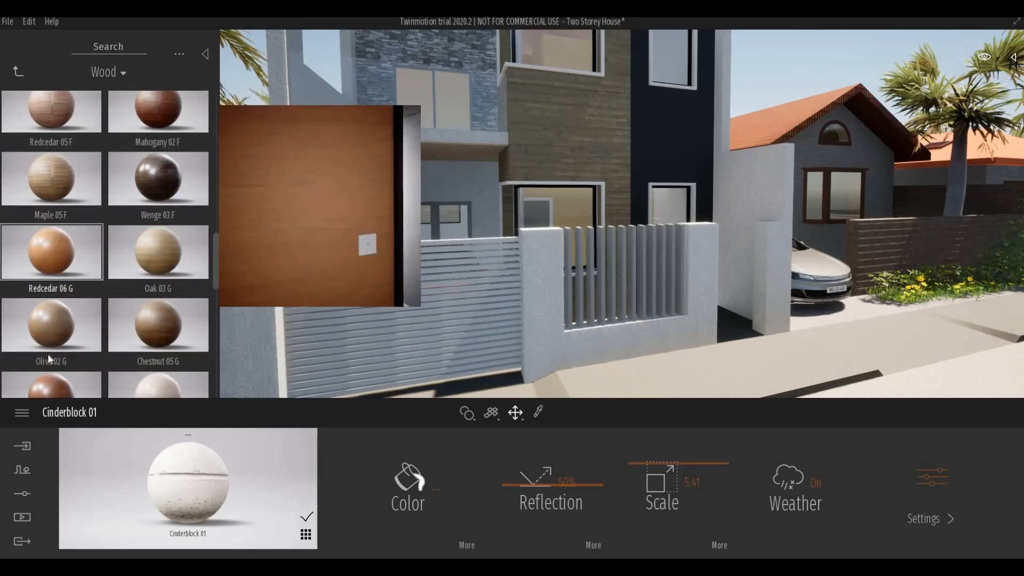
{"action": "scroll", "coordinate": [50, 353], "scroll_direction": "down", "scroll_amount": 1}
{"action": "left_click_drag", "start_coordinate": [56, 351], "coordinate": [100, 283]}
{"action": "scroll", "coordinate": [100, 281], "scroll_direction": "down", "scroll_amount": 10}
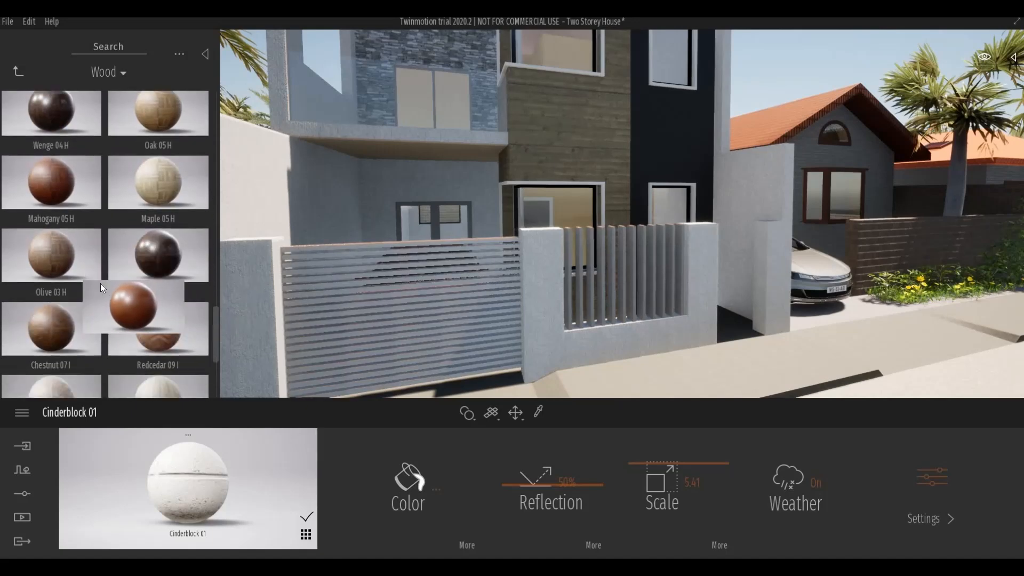
{"action": "scroll", "coordinate": [97, 276], "scroll_direction": "up", "scroll_amount": 3}
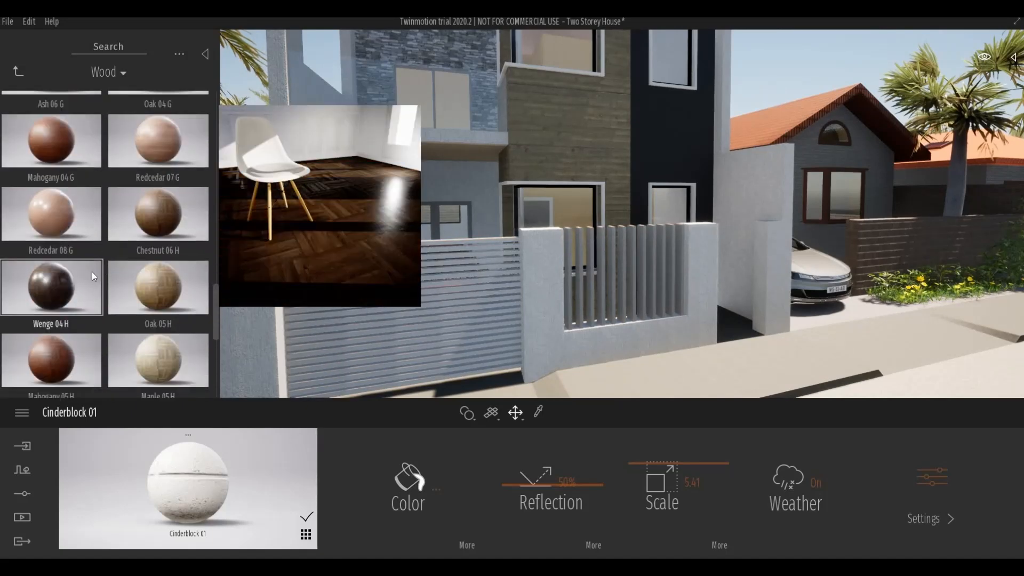
{"action": "left_click_drag", "start_coordinate": [39, 286], "coordinate": [368, 280]}
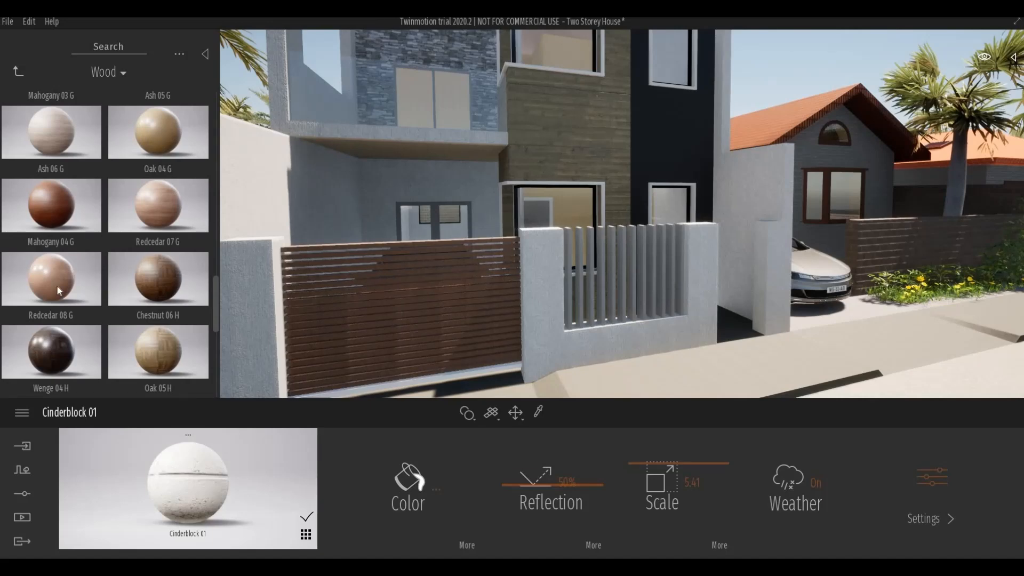
Apply the Redcedar 08 G wood material to the vertical slats of the front fence next to the gate.
{"action": "left_click_drag", "start_coordinate": [57, 285], "coordinate": [600, 255]}
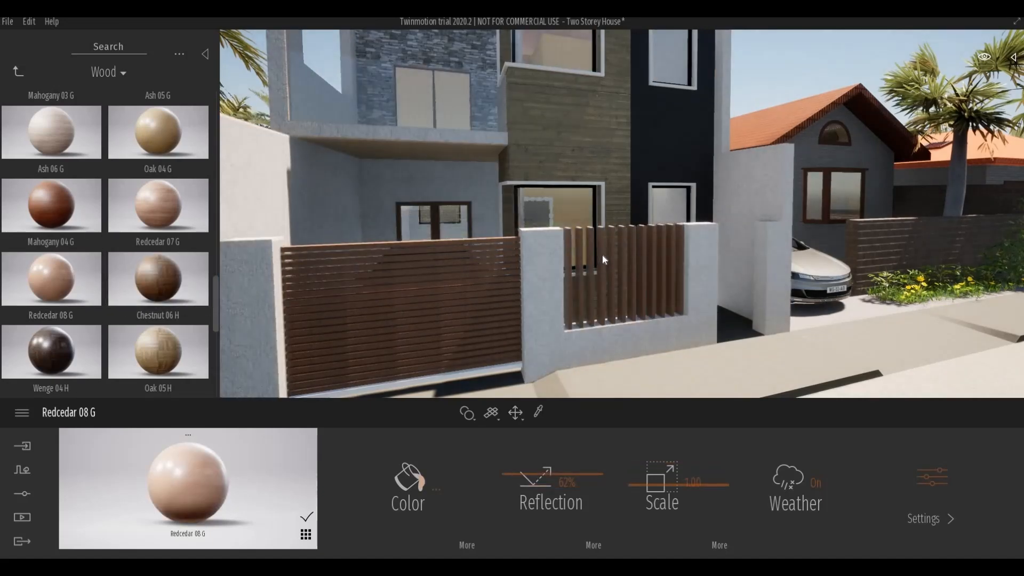
{"action": "key", "text": "Escape"}
{"action": "key", "text": "s"}
{"action": "key", "text": "a"}
{"action": "right_click_drag", "start_coordinate": [613, 242], "coordinate": [601, 323]}
{"action": "scroll", "coordinate": [600, 324], "scroll_direction": "up", "scroll_amount": 5}
{"action": "scroll", "coordinate": [598, 325], "scroll_direction": "down", "scroll_amount": 5}
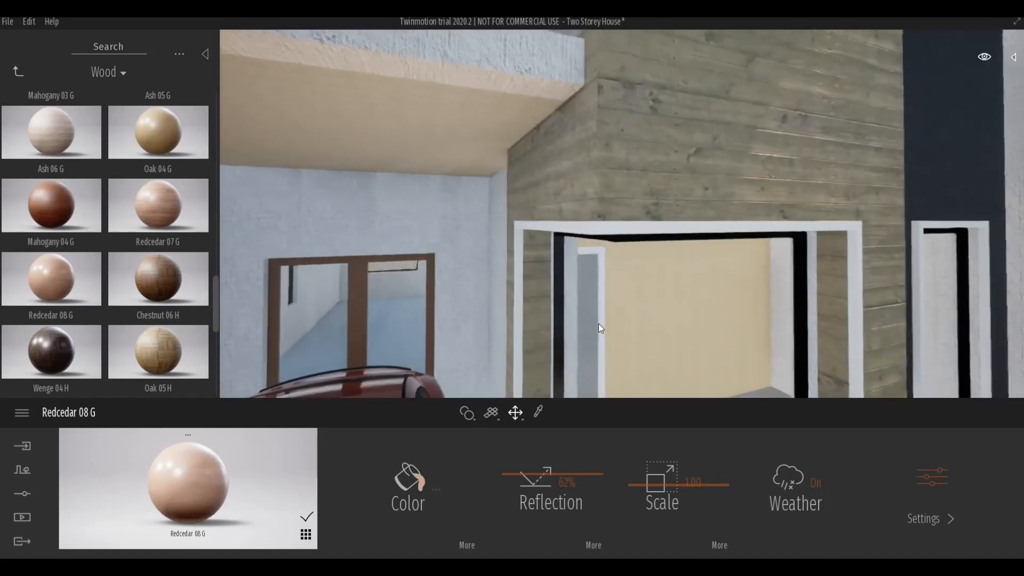
{"action": "right_click_drag", "start_coordinate": [597, 324], "coordinate": [580, 309]}
{"action": "key", "text": "d"}
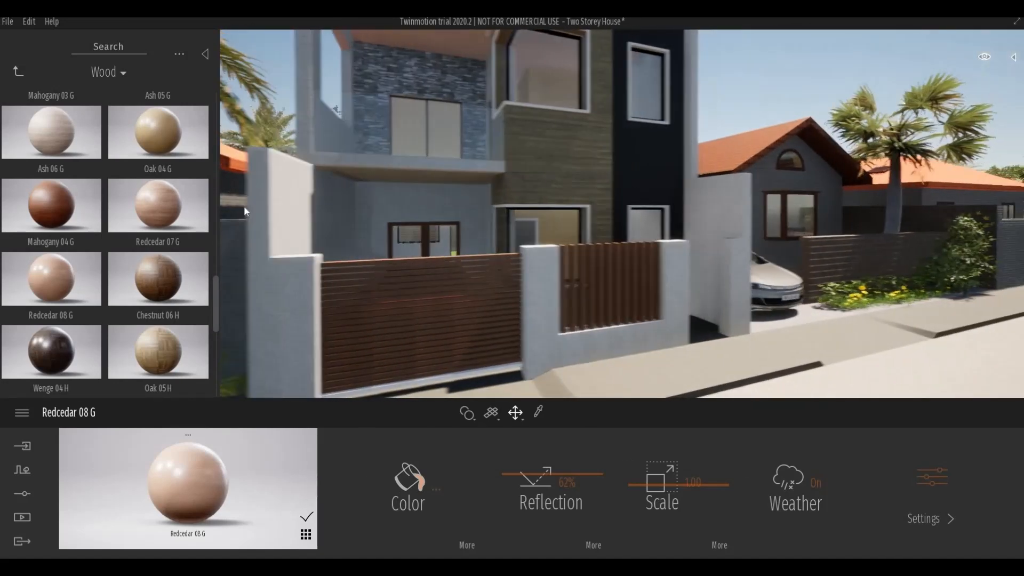
{"action": "left_click", "coordinate": [18, 71]}
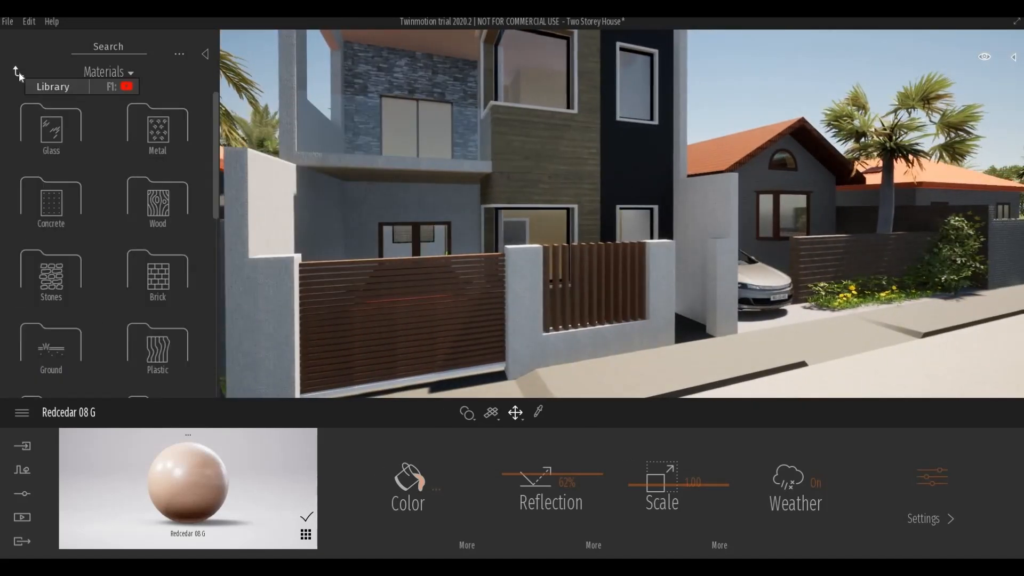
{"action": "left_click", "coordinate": [18, 71]}
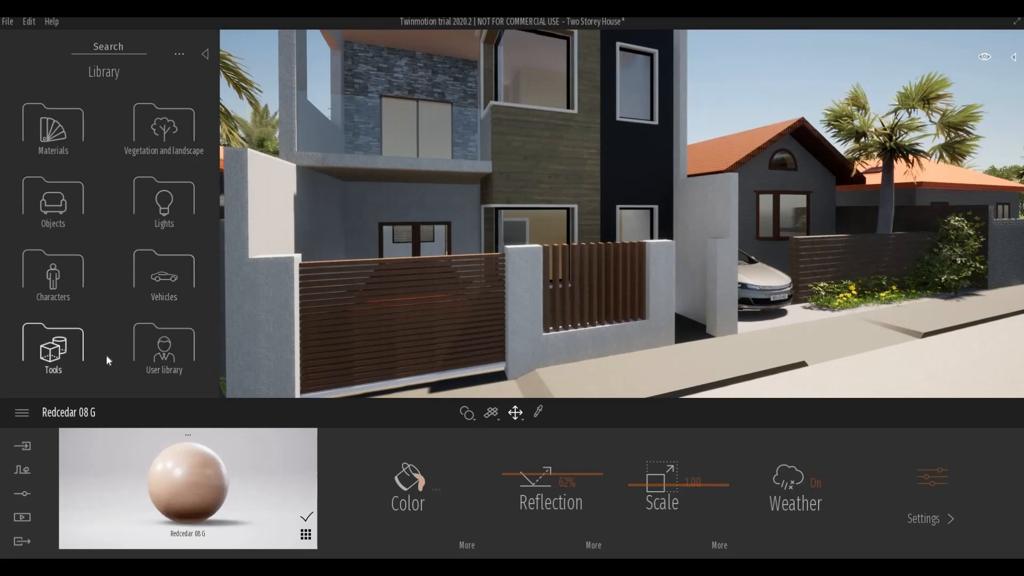
{"action": "left_click", "coordinate": [63, 126]}
{"action": "scroll", "coordinate": [122, 308], "scroll_direction": "down", "scroll_amount": 3}
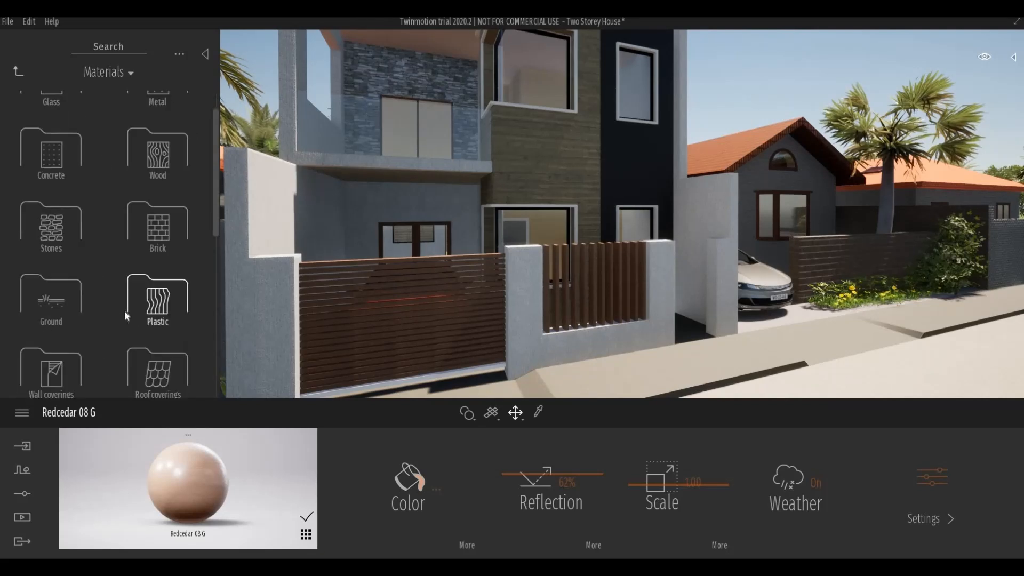
{"action": "scroll", "coordinate": [124, 311], "scroll_direction": "down", "scroll_amount": 3}
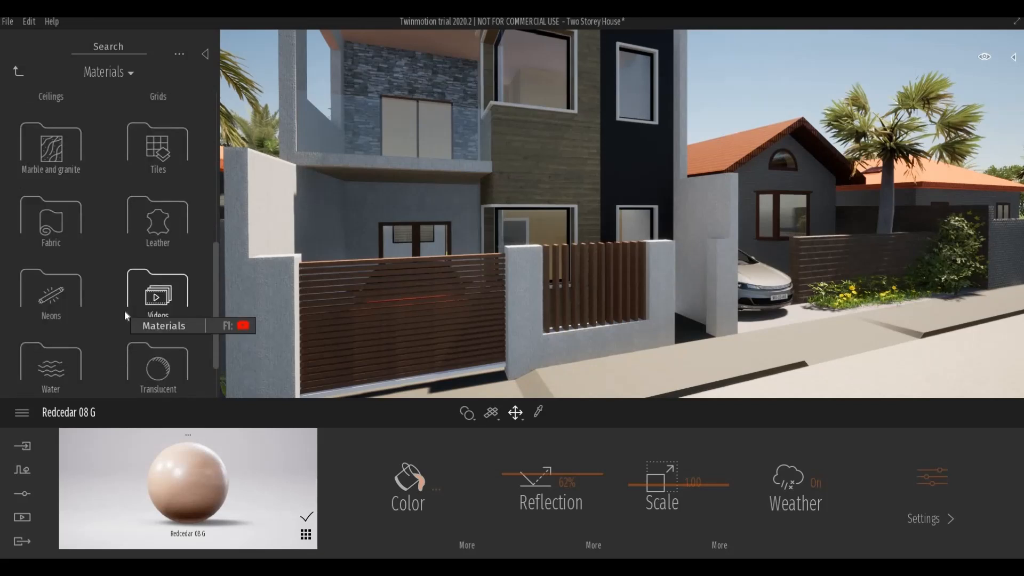
{"action": "scroll", "coordinate": [124, 312], "scroll_direction": "down", "scroll_amount": 1}
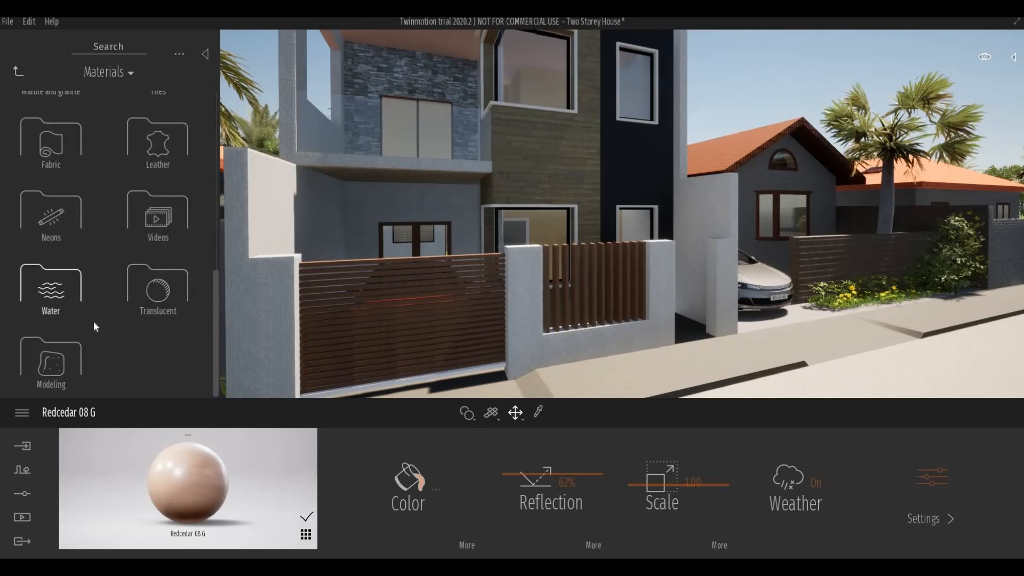
{"action": "scroll", "coordinate": [46, 155], "scroll_direction": "up", "scroll_amount": 1}
{"action": "left_click", "coordinate": [19, 72]}
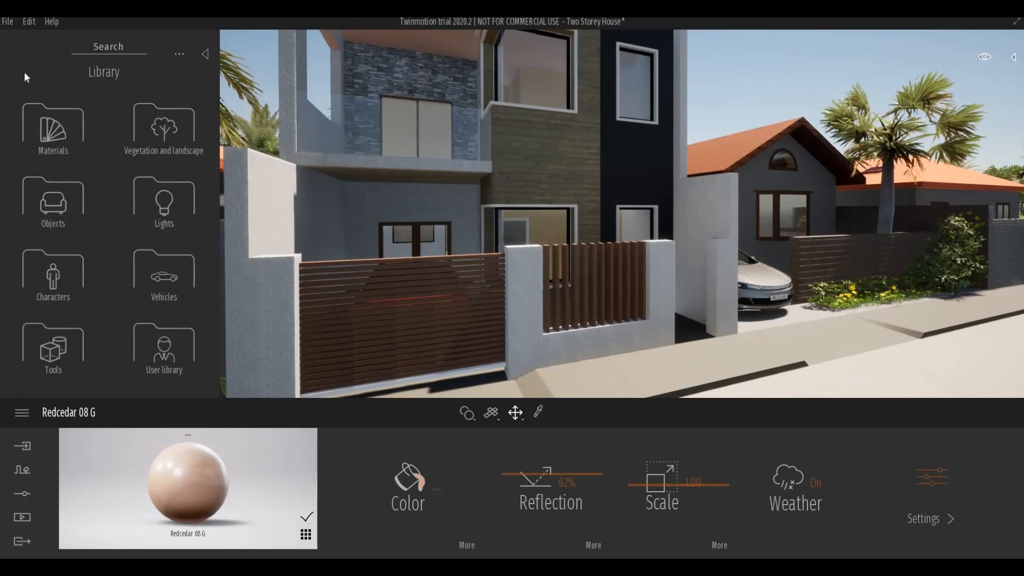
Place a Simple Rotating 12 door in the narrow pedestrian opening between the slatted front fence and the side wall.
{"action": "left_click", "coordinate": [66, 215]}
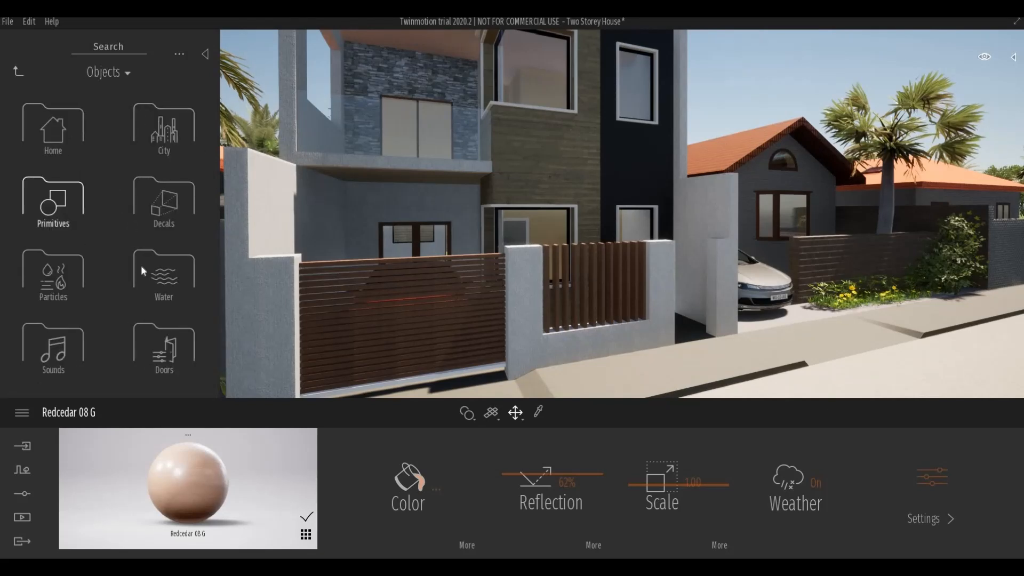
{"action": "left_click", "coordinate": [163, 347]}
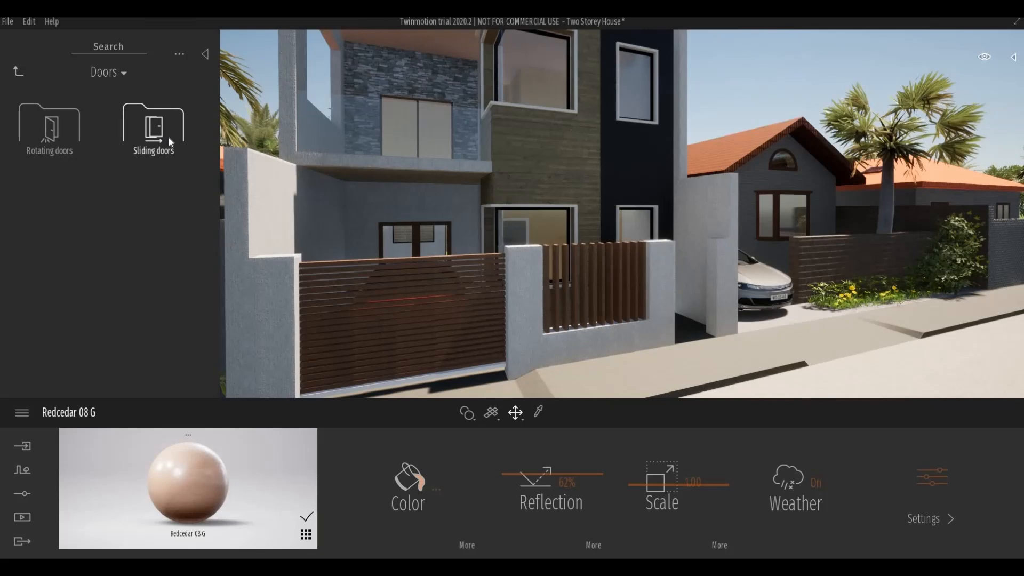
{"action": "left_click", "coordinate": [66, 130]}
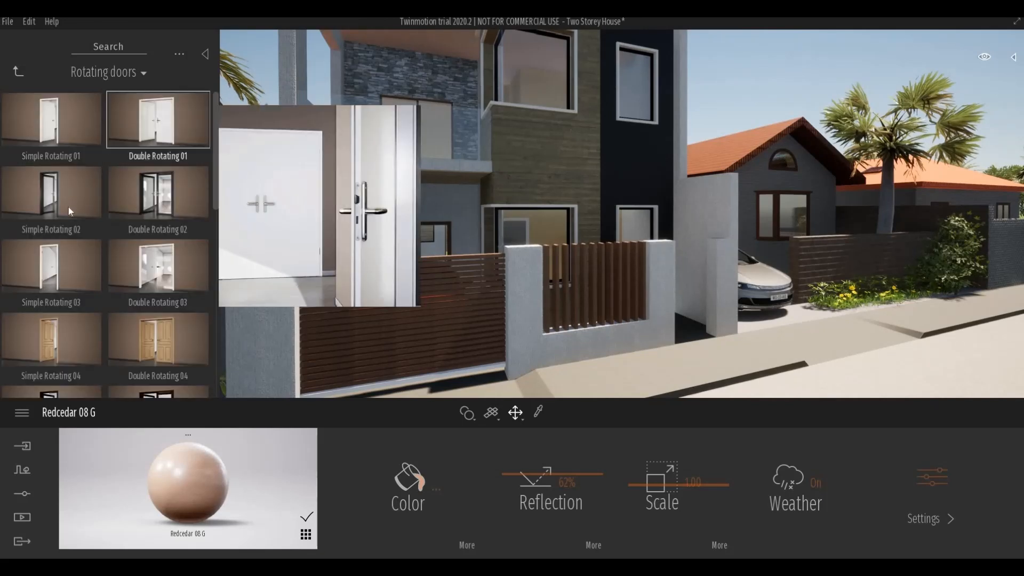
{"action": "scroll", "coordinate": [83, 269], "scroll_direction": "down", "scroll_amount": 3}
{"action": "scroll", "coordinate": [85, 273], "scroll_direction": "down", "scroll_amount": 9}
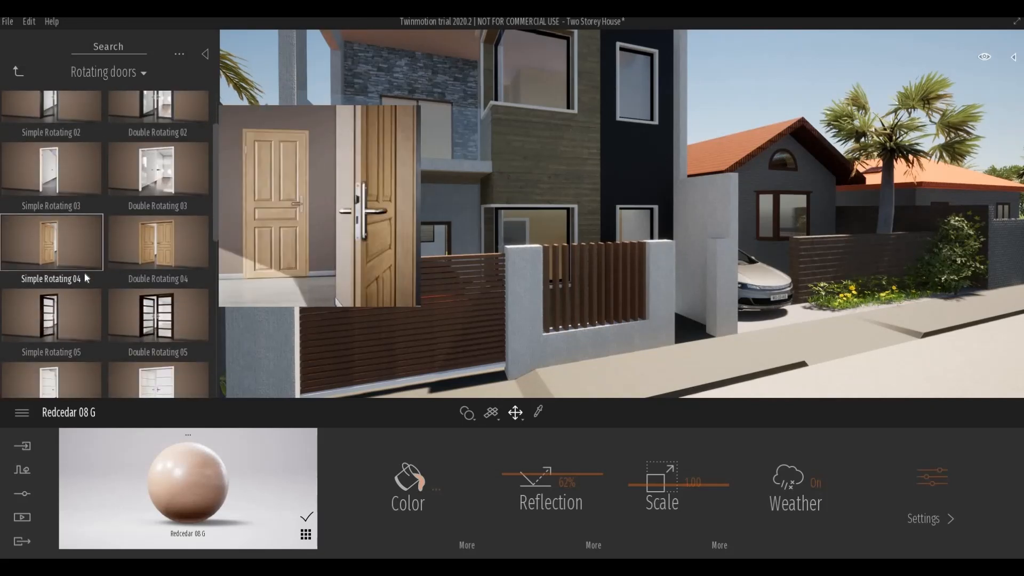
{"action": "scroll", "coordinate": [84, 273], "scroll_direction": "down", "scroll_amount": 8}
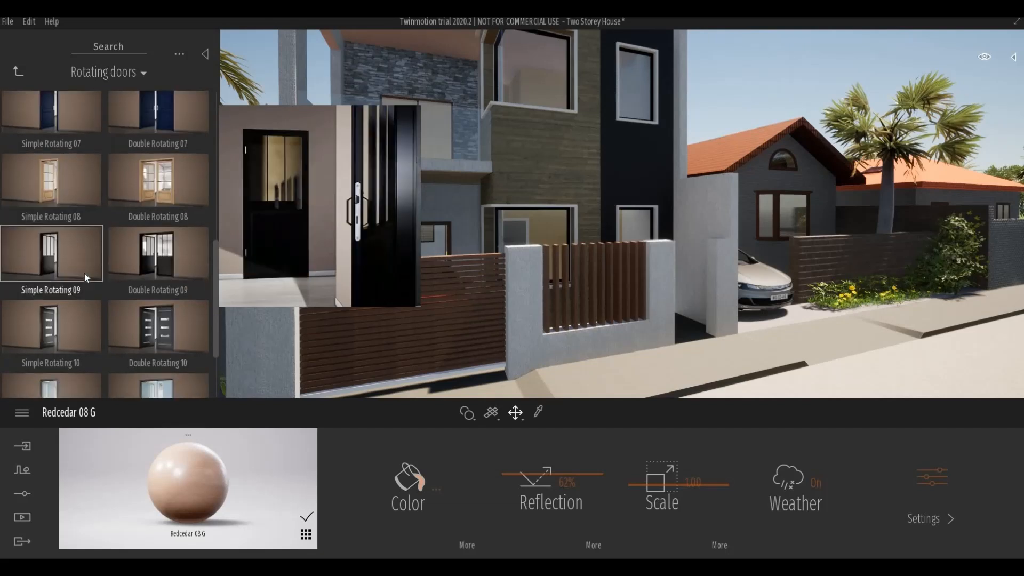
{"action": "left_click_drag", "start_coordinate": [67, 362], "coordinate": [701, 342]}
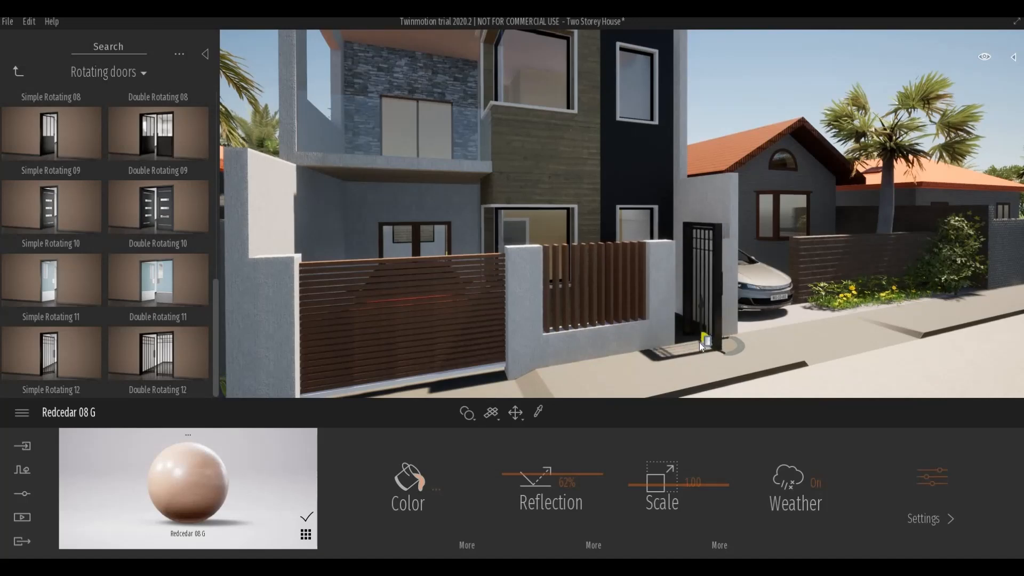
{"action": "left_click", "coordinate": [699, 337]}
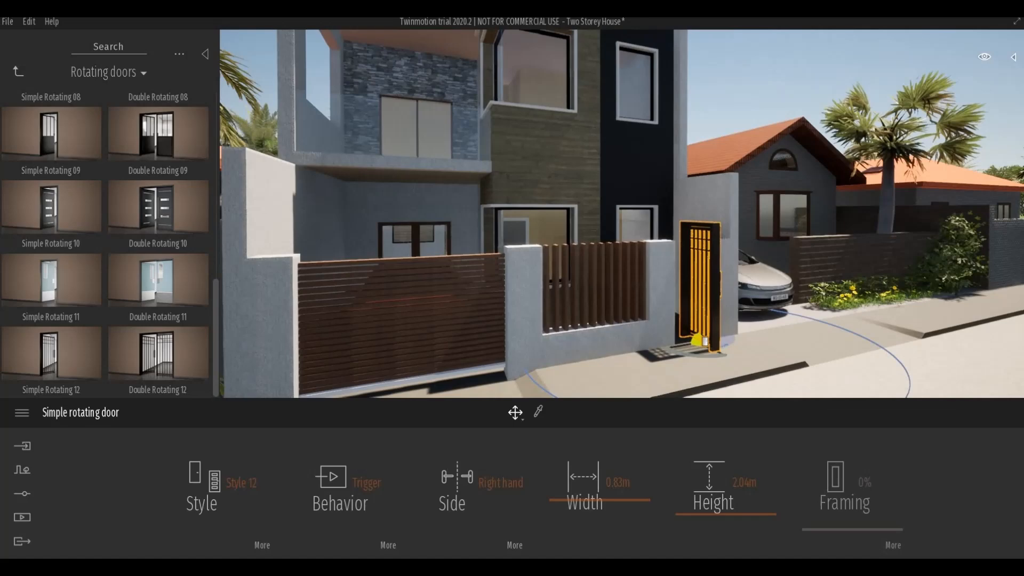
{"action": "right_click_drag", "start_coordinate": [740, 376], "coordinate": [733, 363]}
{"action": "scroll", "coordinate": [733, 363], "scroll_direction": "up", "scroll_amount": 2}
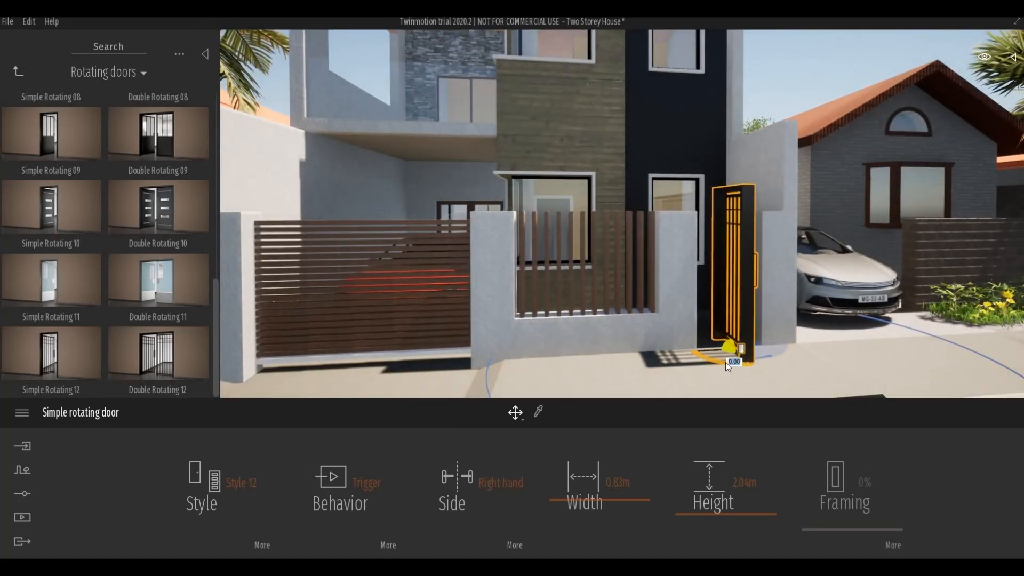
Rotate the pedestrian gate door to face the street and move it back flush into its opening between the fence and side wall.
{"action": "left_click", "coordinate": [725, 363]}
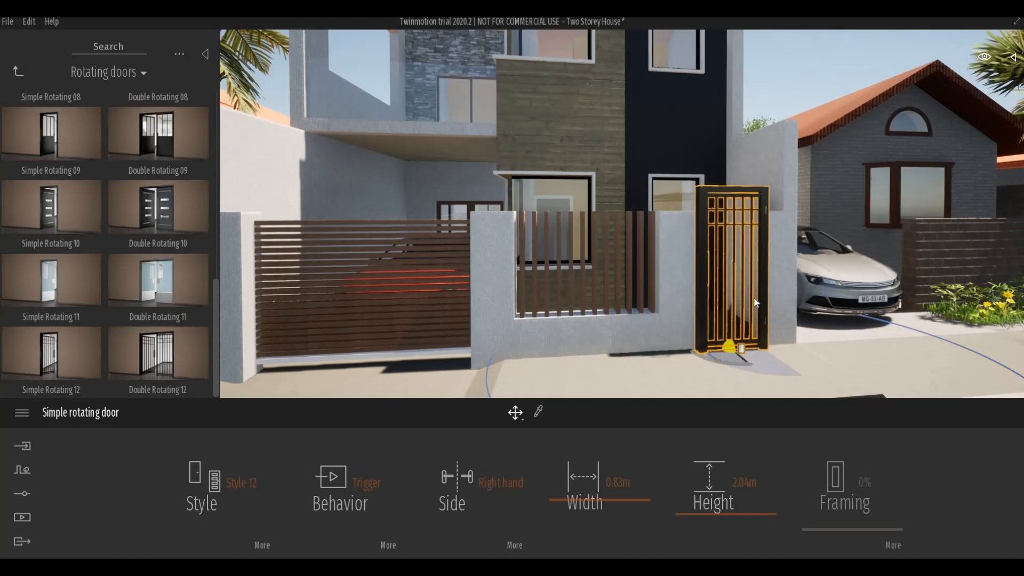
{"action": "scroll", "coordinate": [755, 300], "scroll_direction": "up", "scroll_amount": 3}
{"action": "middle_click_drag", "start_coordinate": [760, 322], "coordinate": [1013, 321]}
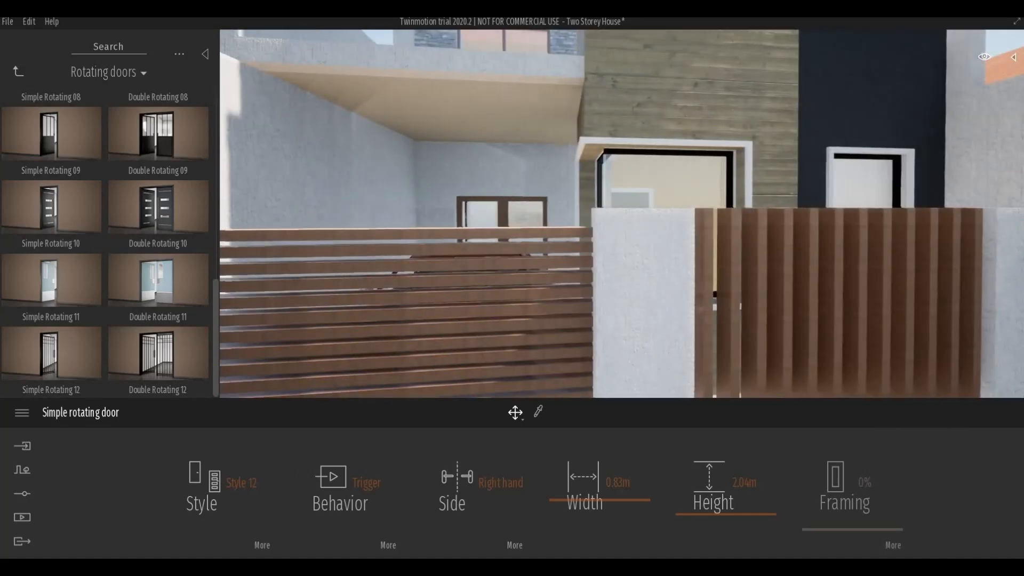
{"action": "right_click_drag", "start_coordinate": [792, 321], "coordinate": [795, 311]}
{"action": "middle_click_drag", "start_coordinate": [796, 312], "coordinate": [379, 327]}
{"action": "right_click_drag", "start_coordinate": [379, 328], "coordinate": [462, 297]}
{"action": "scroll", "coordinate": [451, 352], "scroll_direction": "up", "scroll_amount": 3}
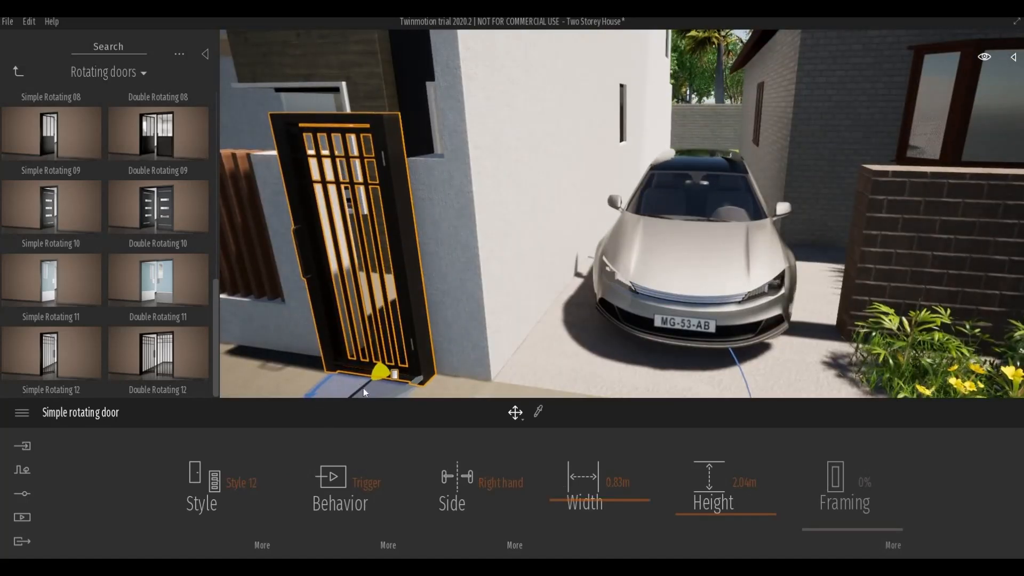
{"action": "left_click_drag", "start_coordinate": [366, 386], "coordinate": [373, 375]}
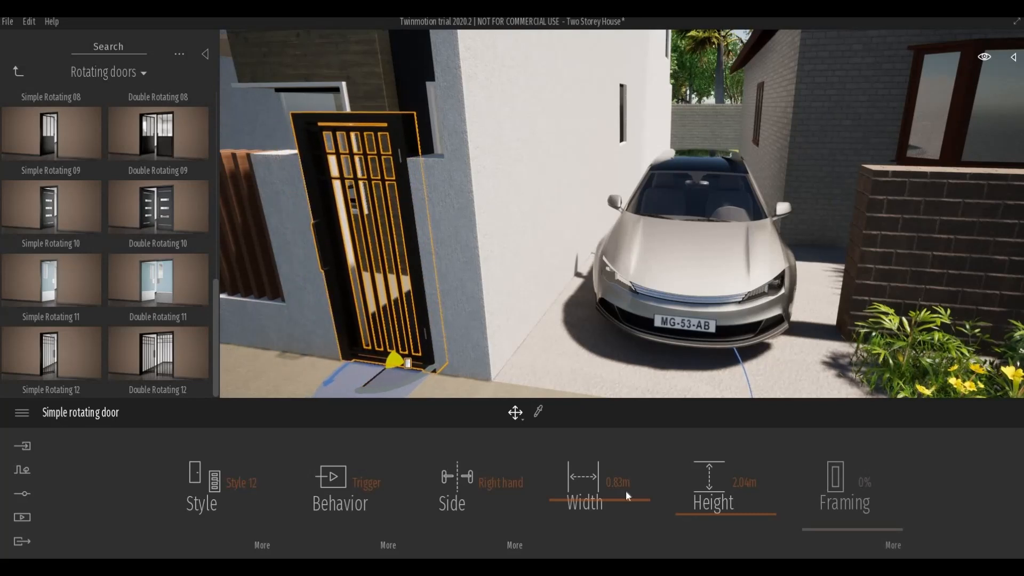
Set the pedestrian gate door's height to 1.80 m, its behavior to Close and its width to 0.76 m.
{"action": "left_click_drag", "start_coordinate": [723, 511], "coordinate": [723, 538]}
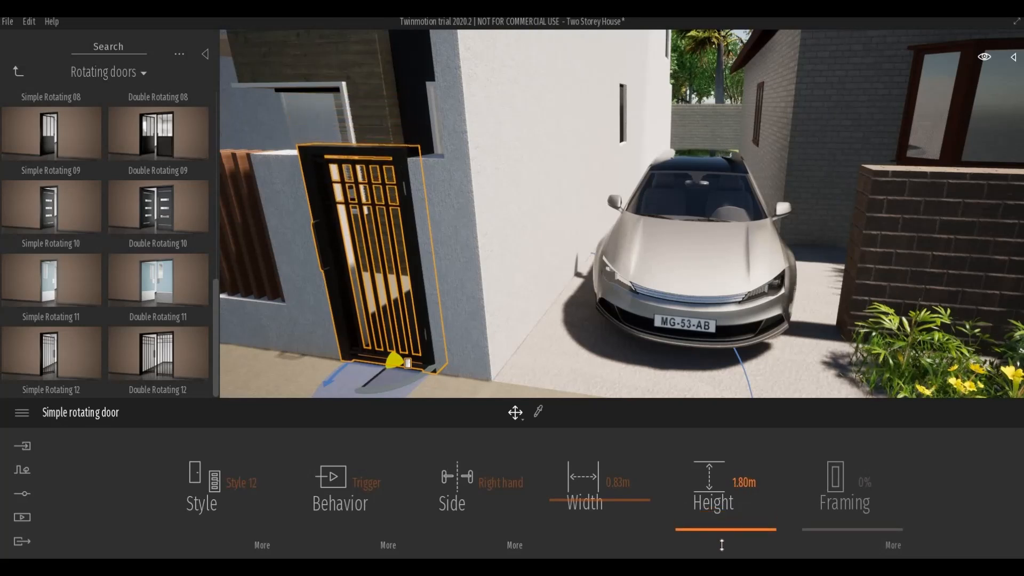
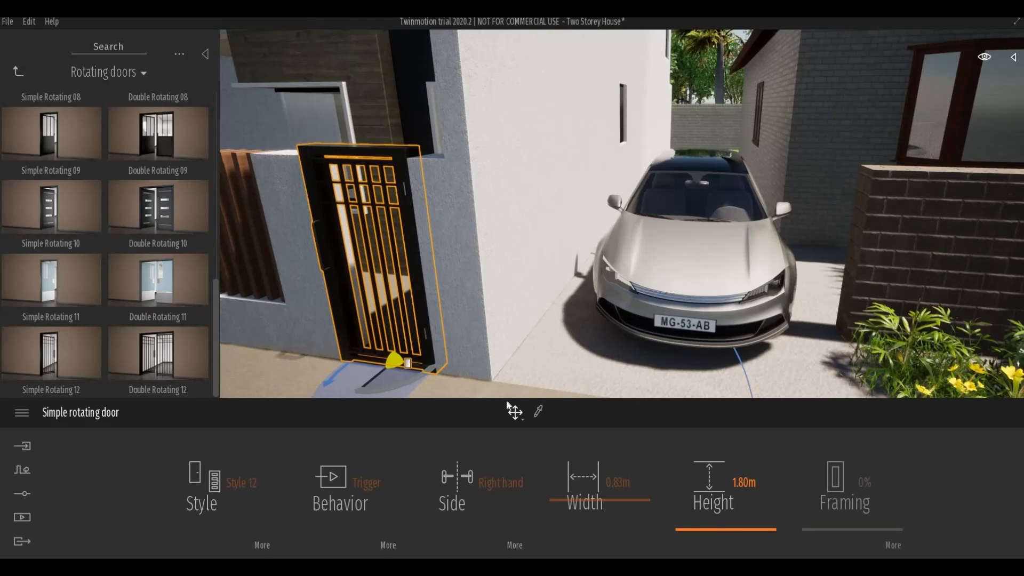
{"action": "middle_click_drag", "start_coordinate": [532, 357], "coordinate": [619, 328]}
{"action": "right_click_drag", "start_coordinate": [619, 328], "coordinate": [702, 341]}
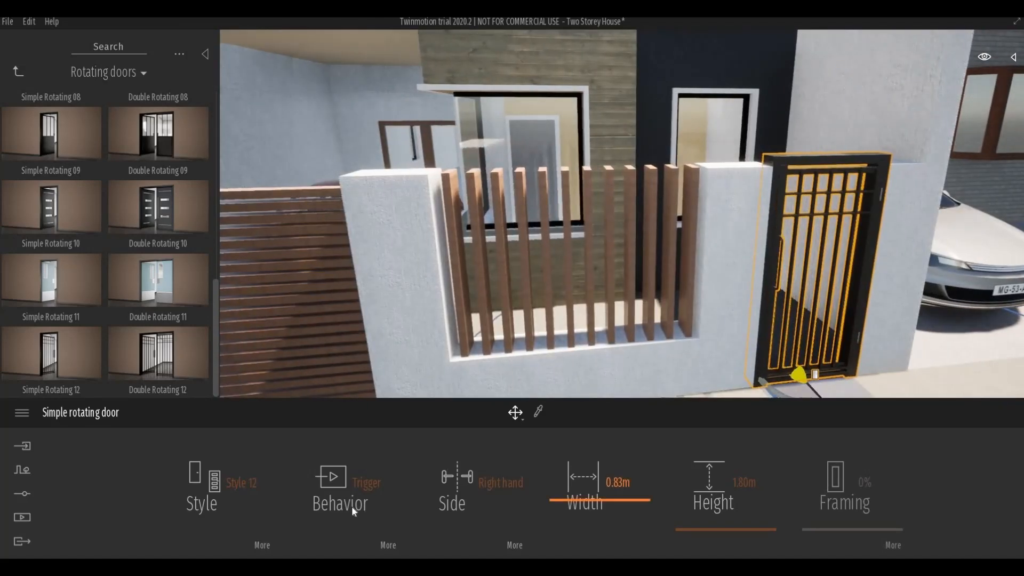
{"action": "left_click", "coordinate": [366, 483]}
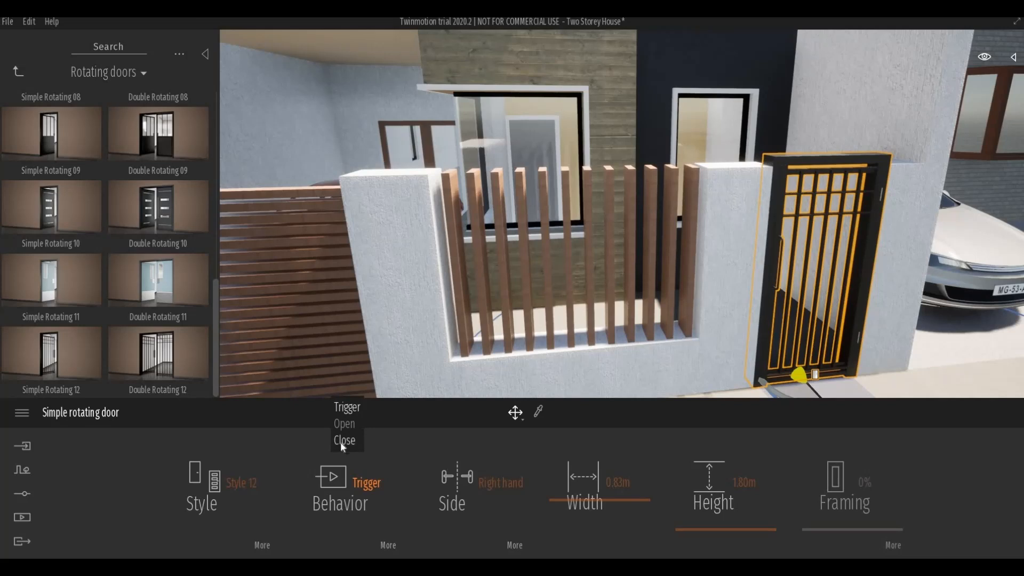
{"action": "left_click", "coordinate": [341, 442]}
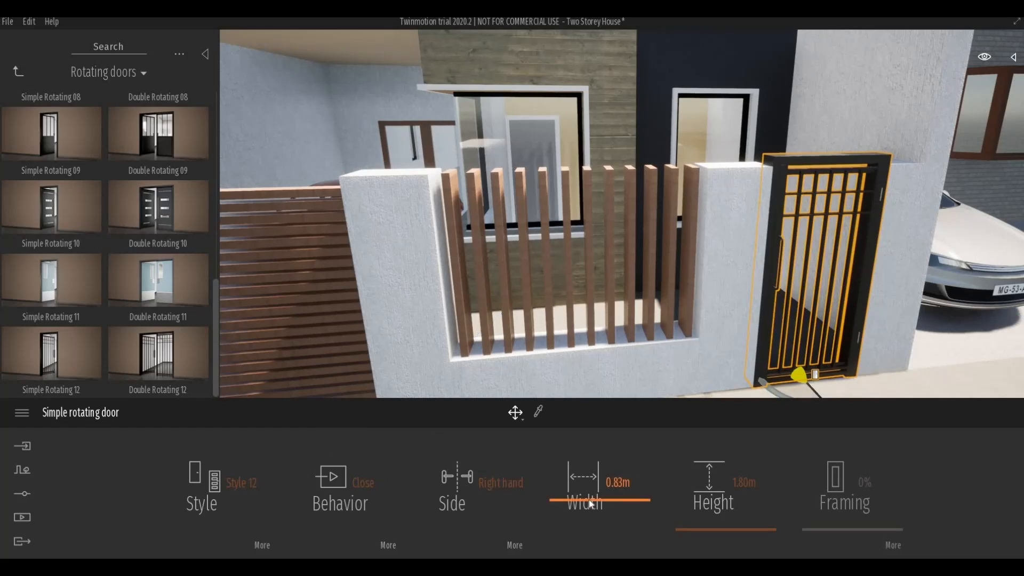
{"action": "mouse_move", "coordinate": [589, 499]}
{"action": "left_mouse_down"}
{"action": "mouse_move", "coordinate": [603, 499]}
{"action": "mouse_move", "coordinate": [588, 501]}
{"action": "mouse_move", "coordinate": [584, 516]}
{"action": "mouse_move", "coordinate": [584, 506]}
{"action": "left_mouse_up"}
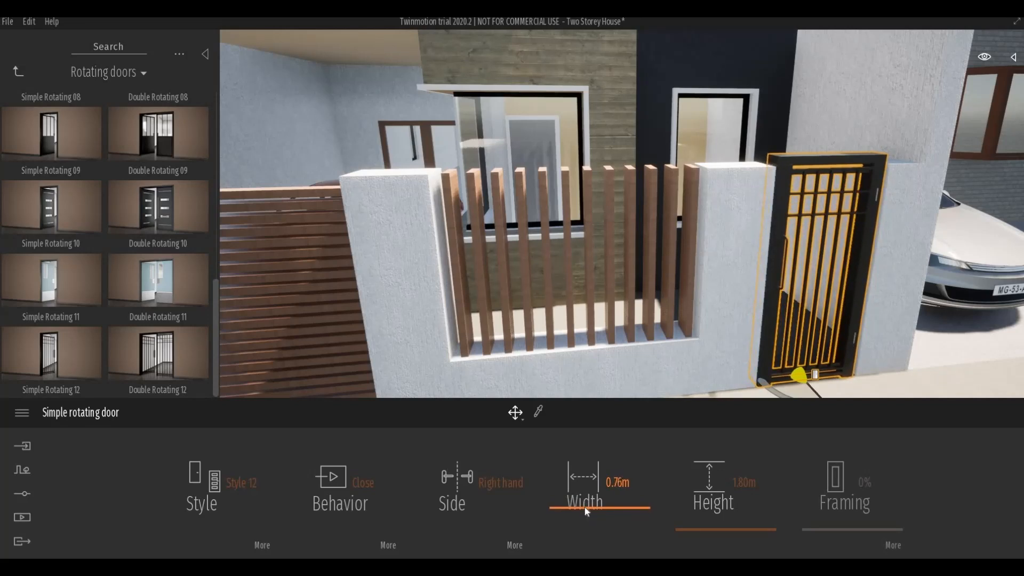
Try to lower the pedestrian gate door's height to 1.50 m, and deselect the door.
{"action": "left_click_drag", "start_coordinate": [711, 534], "coordinate": [711, 535]}
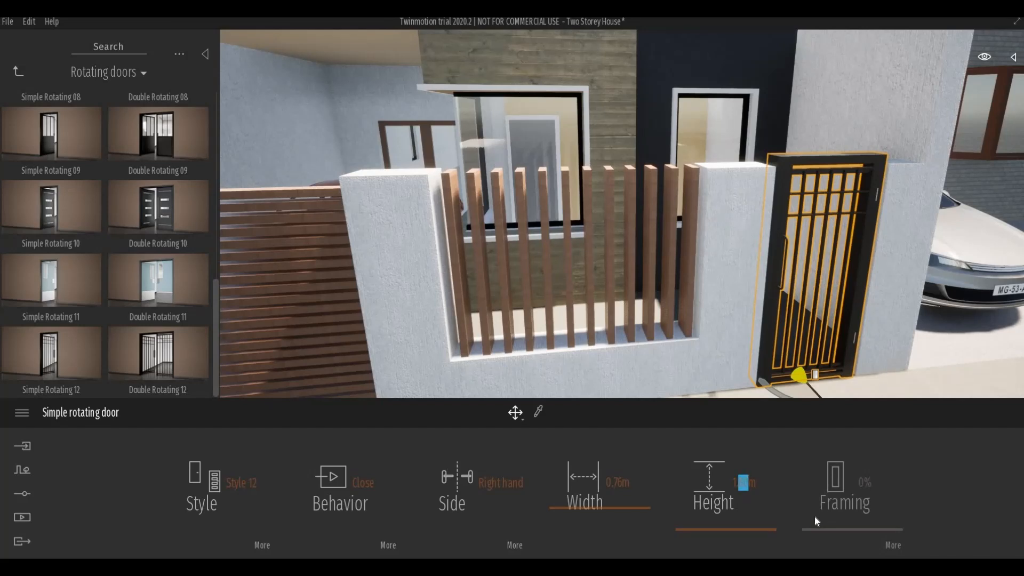
{"action": "type", "text": "50"}
{"action": "key", "text": "Return"}
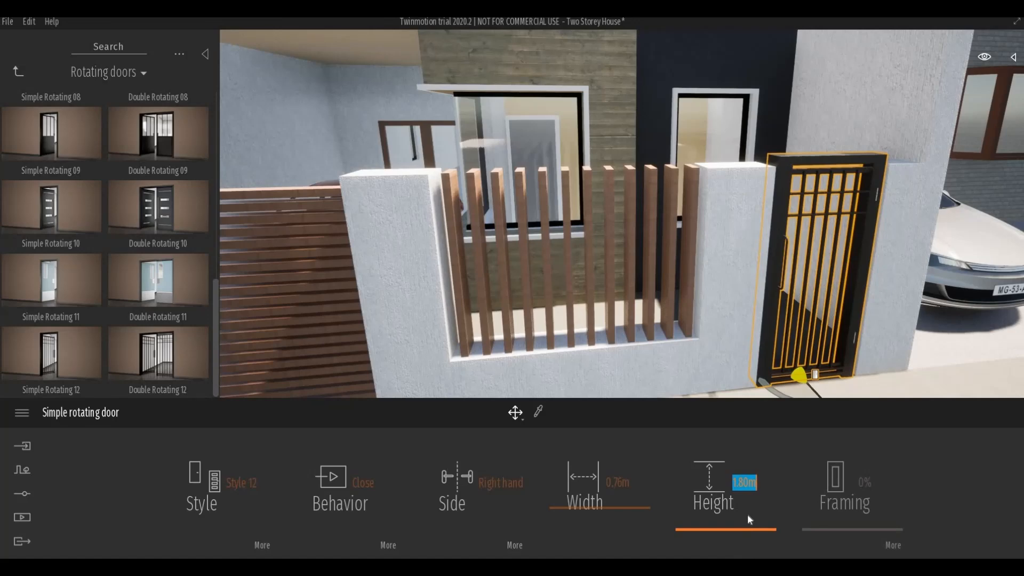
{"action": "scroll", "coordinate": [684, 350], "scroll_direction": "down", "scroll_amount": 5}
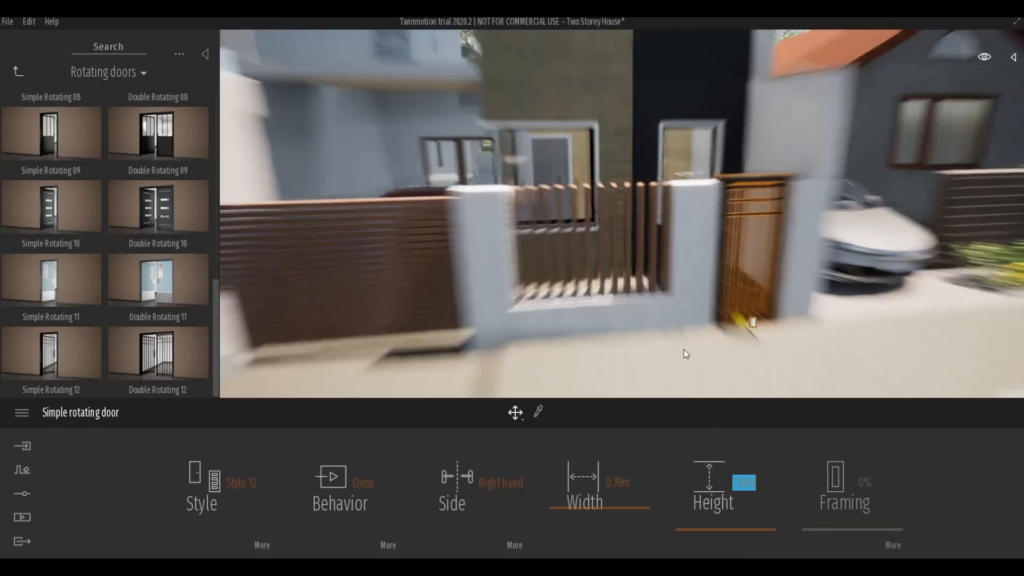
{"action": "scroll", "coordinate": [672, 355], "scroll_direction": "up", "scroll_amount": 2}
{"action": "key", "text": "Escape"}
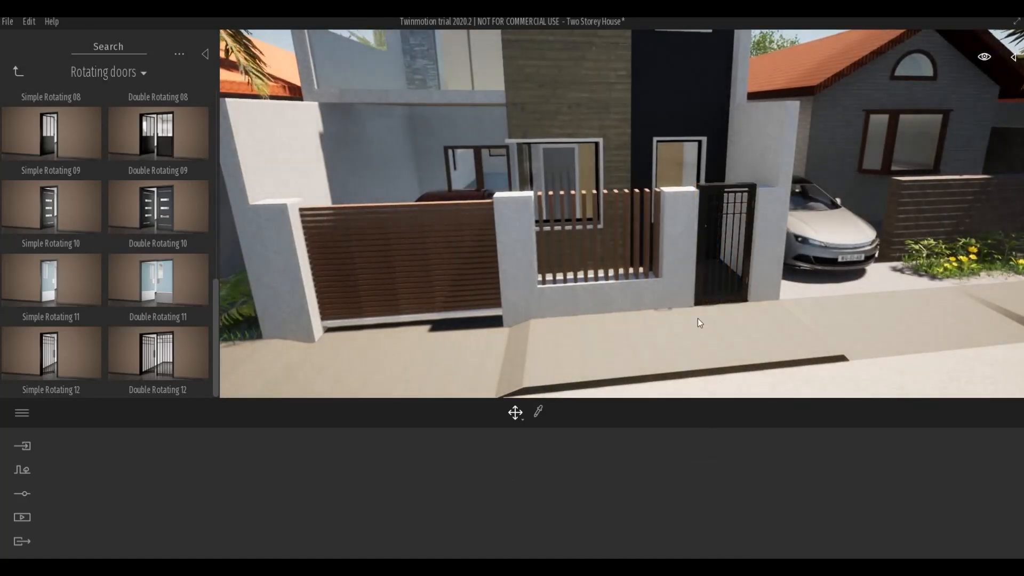
Look through the sliding door models in the object library for a possible addition to the house.
{"action": "scroll", "coordinate": [692, 328], "scroll_direction": "down", "scroll_amount": 6}
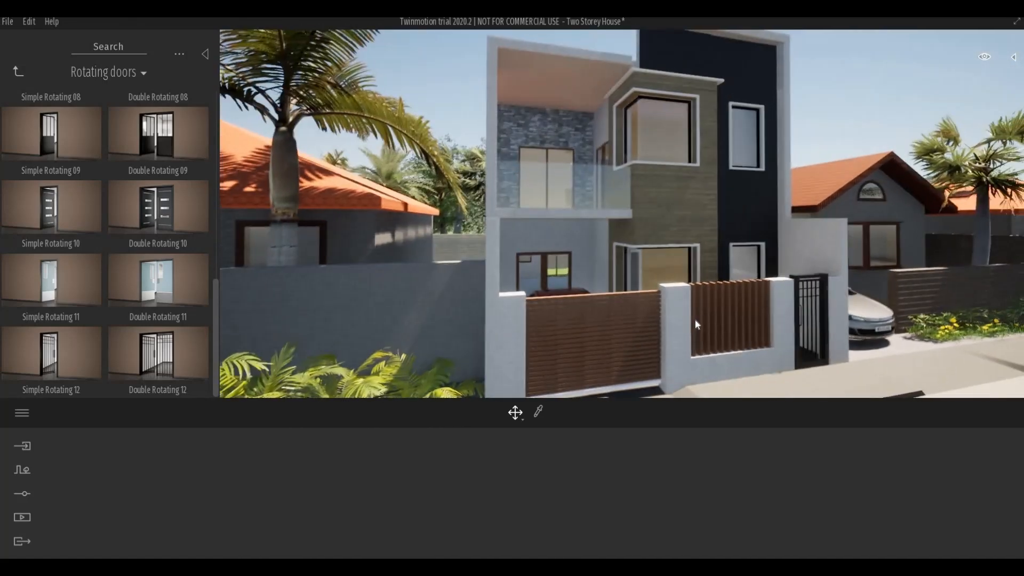
{"action": "middle_click_drag", "start_coordinate": [695, 319], "coordinate": [409, 322]}
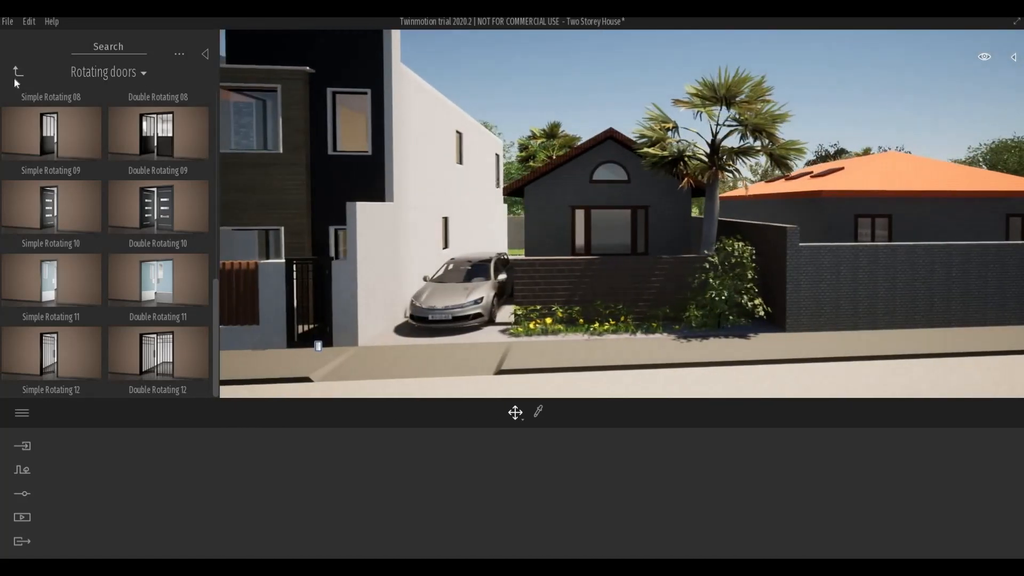
{"action": "left_click", "coordinate": [18, 72]}
{"action": "left_click", "coordinate": [134, 176]}
{"action": "mouse_move", "coordinate": [127, 271]}
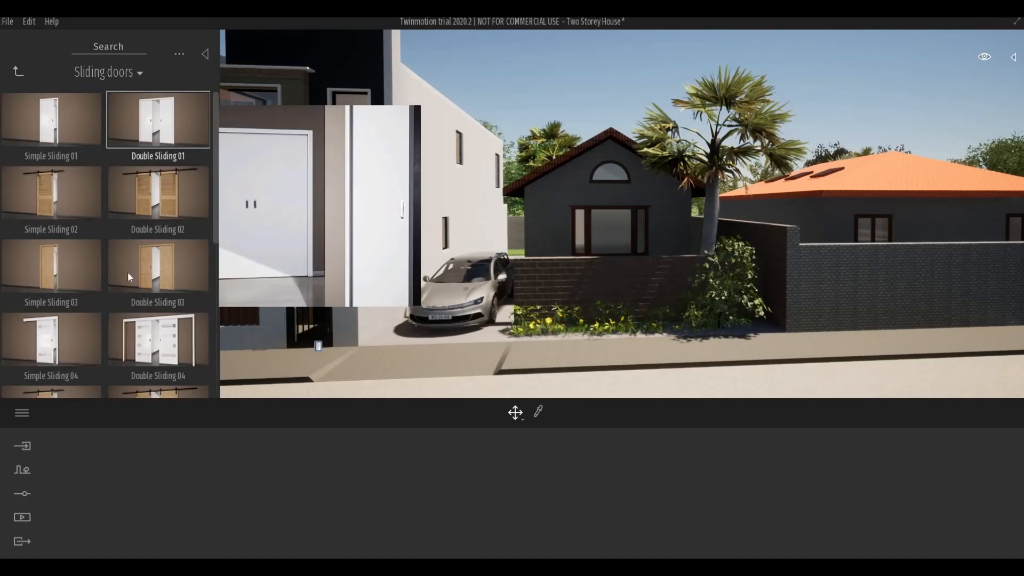
{"action": "scroll", "coordinate": [127, 272], "scroll_direction": "down", "scroll_amount": 1}
{"action": "scroll", "coordinate": [143, 283], "scroll_direction": "down", "scroll_amount": 5}
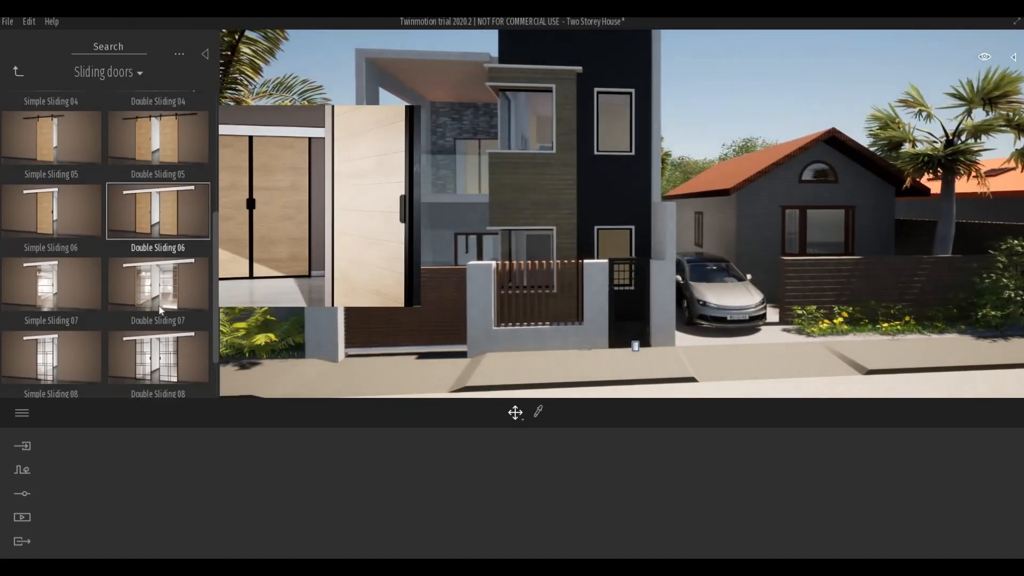
{"action": "left_click", "coordinate": [19, 73]}
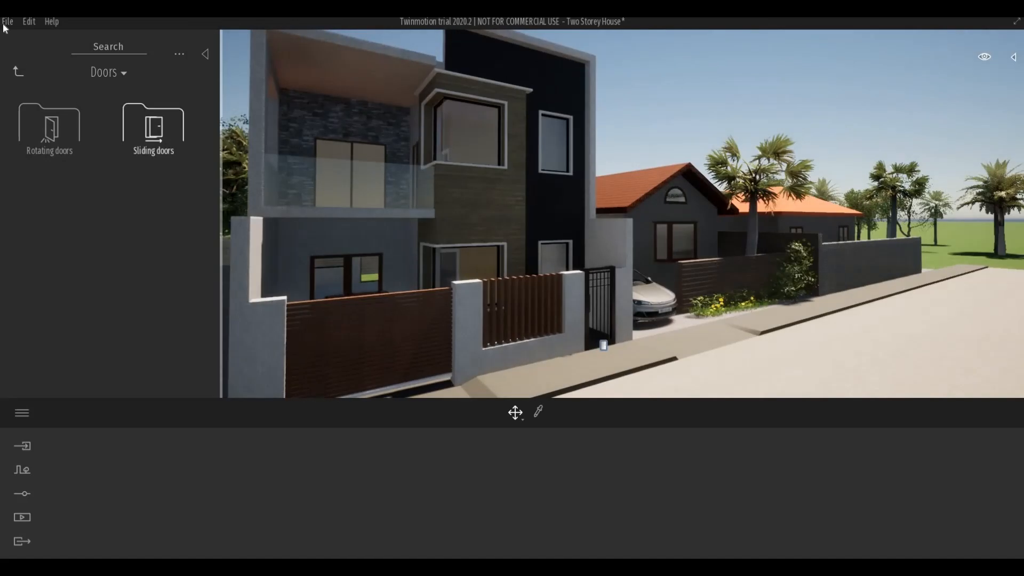
Save the Two Storey House scene with the fitted pedestrian gate door.
{"action": "left_click", "coordinate": [7, 21]}
{"action": "left_click", "coordinate": [16, 108]}
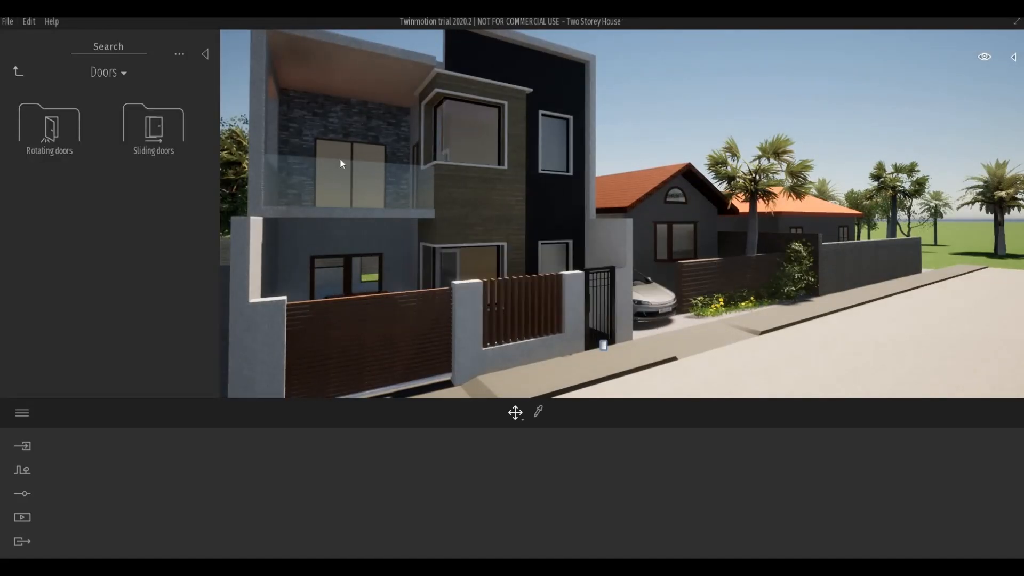
Examine the house exterior from across the street and check the Home object categories for further scene dressing.
{"action": "right_click_drag", "start_coordinate": [432, 192], "coordinate": [384, 184]}
{"action": "scroll", "coordinate": [427, 192], "scroll_direction": "down", "scroll_amount": 3}
{"action": "scroll", "coordinate": [427, 192], "scroll_direction": "up", "scroll_amount": 2}
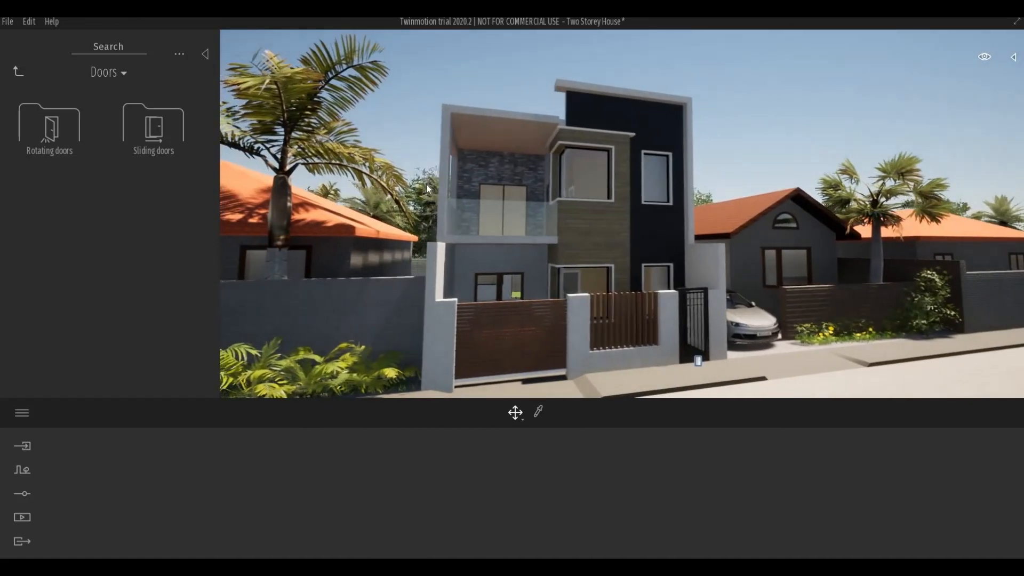
{"action": "scroll", "coordinate": [426, 192], "scroll_direction": "down", "scroll_amount": 2}
{"action": "middle_click_drag", "start_coordinate": [426, 192], "coordinate": [430, 192]}
{"action": "key", "text": "s"}
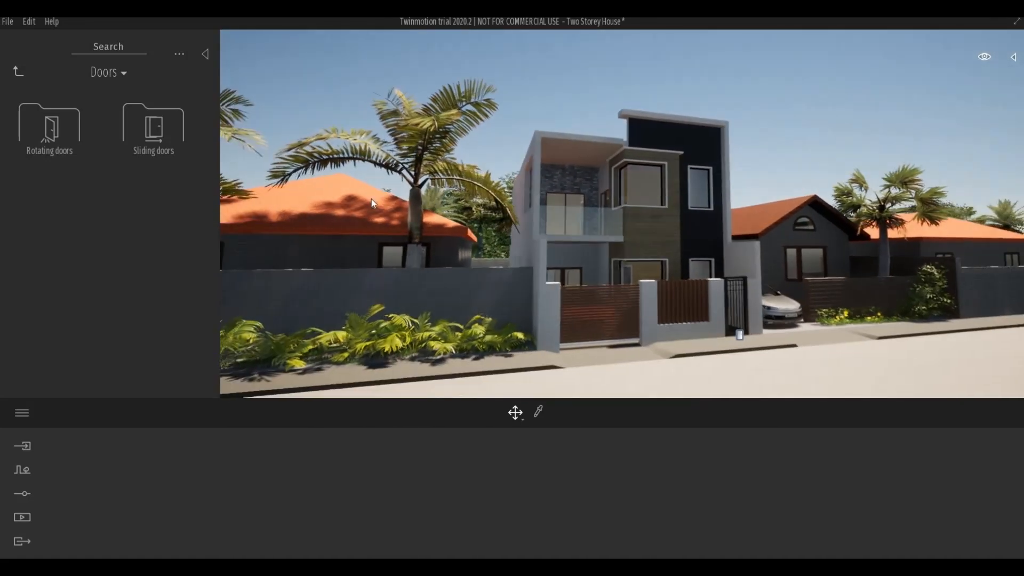
{"action": "key", "text": "d"}
{"action": "left_click", "coordinate": [17, 70]}
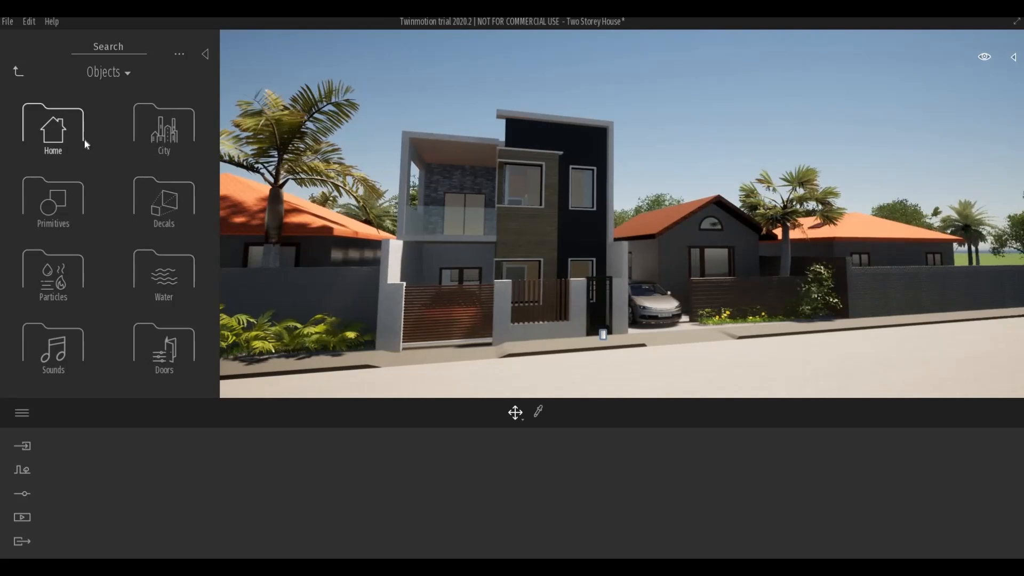
{"action": "left_click", "coordinate": [64, 136]}
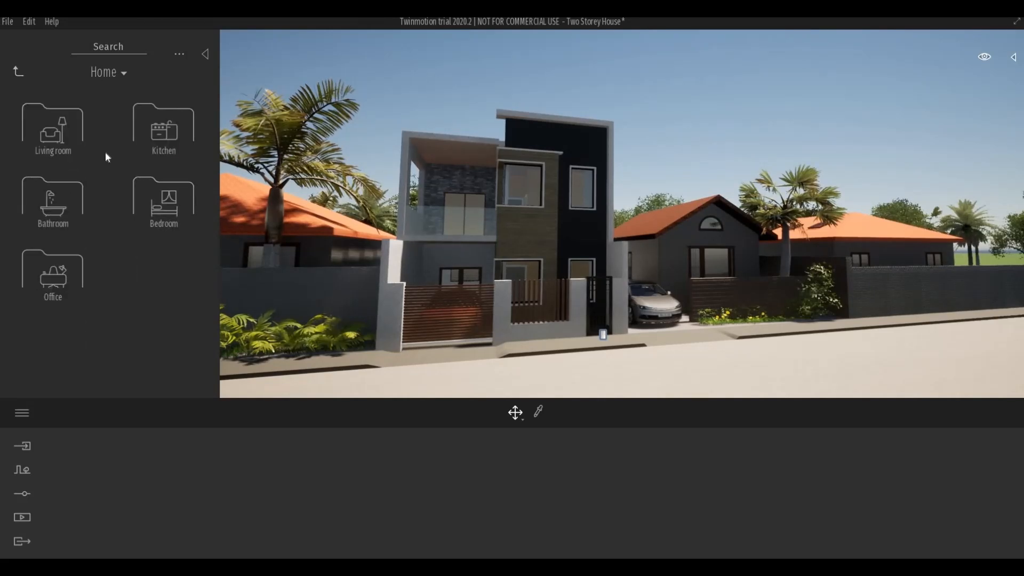
{"action": "left_click", "coordinate": [17, 71]}
{"action": "left_click", "coordinate": [17, 71]}
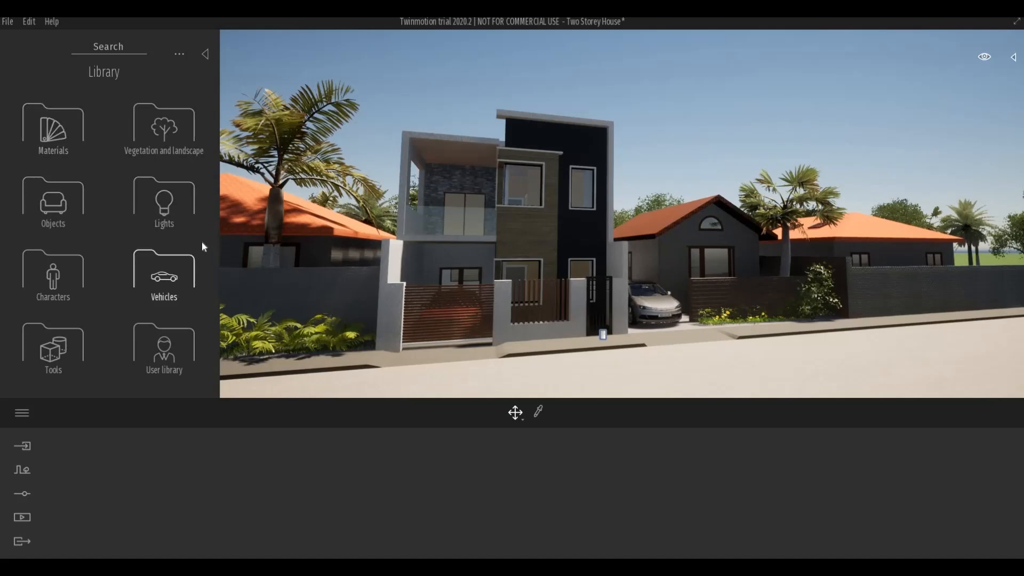
Place a Sedan 08 car from the vehicle library on the street near the neighbouring lot's boundary wall.
{"action": "left_click", "coordinate": [163, 273]}
{"action": "left_click", "coordinate": [67, 151]}
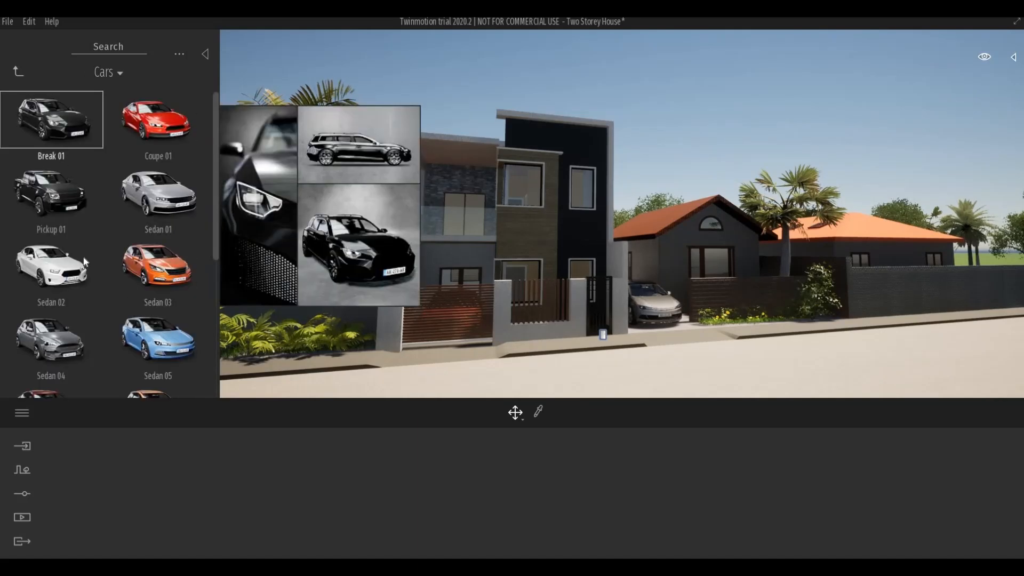
{"action": "scroll", "coordinate": [85, 272], "scroll_direction": "down", "scroll_amount": 5}
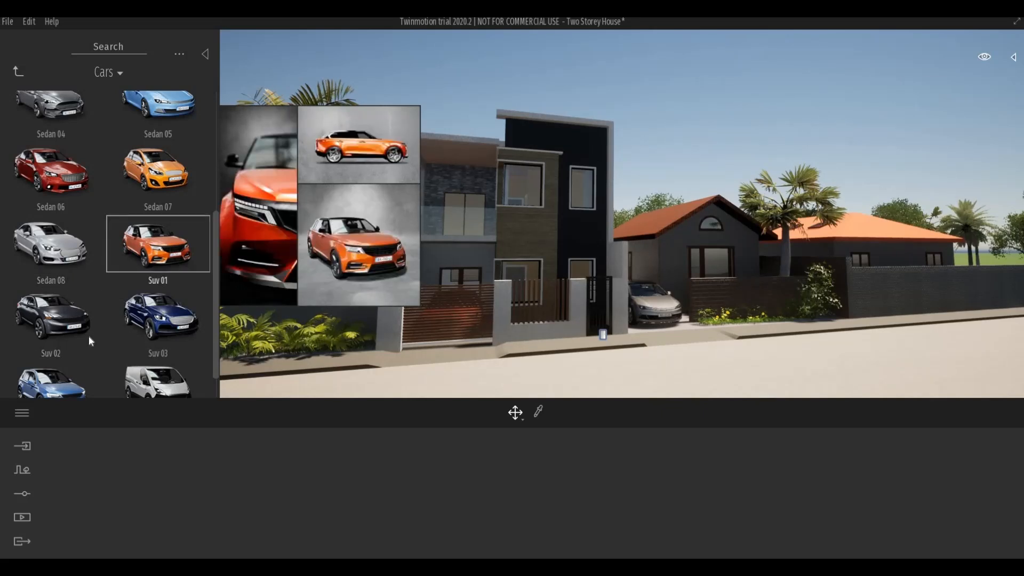
{"action": "scroll", "coordinate": [87, 336], "scroll_direction": "down", "scroll_amount": 1}
{"action": "left_click_drag", "start_coordinate": [100, 236], "coordinate": [984, 331]}
Move the black Sedan 08 sideways across the road, closer to the curb.
{"action": "right_click_drag", "start_coordinate": [929, 347], "coordinate": [829, 311]}
{"action": "key", "text": "w"}
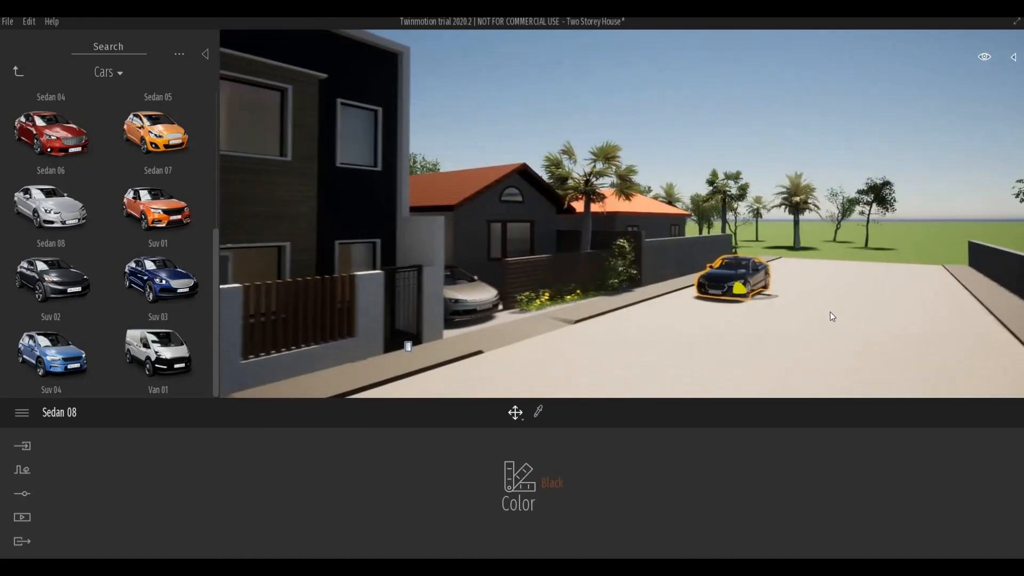
{"action": "key", "text": "w"}
{"action": "left_click_drag", "start_coordinate": [908, 348], "coordinate": [842, 343]}
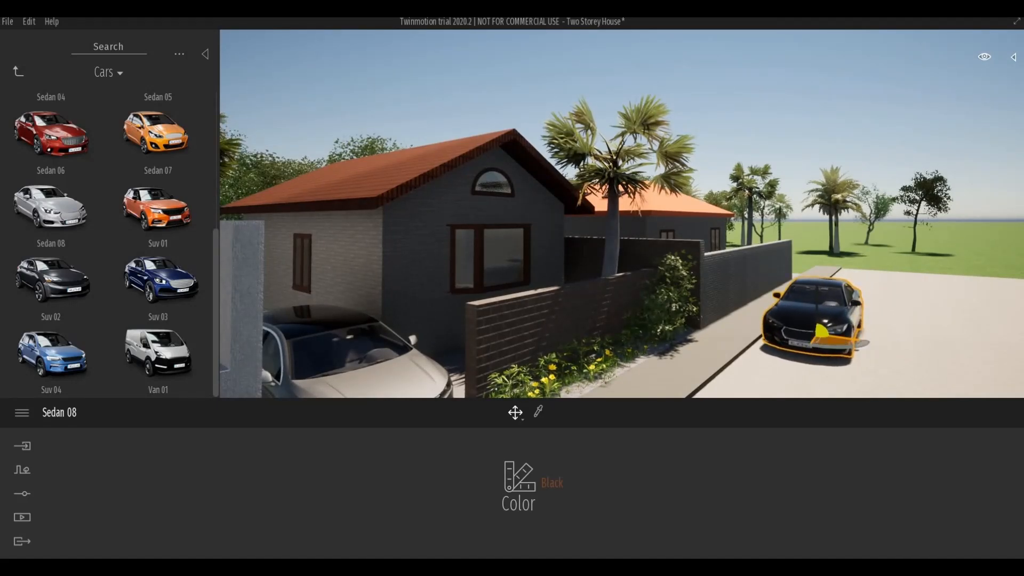
Slide the Sedan 08 along the curb toward the main house so it stands before the boundary wall's corner, and deselect it.
{"action": "right_click_drag", "start_coordinate": [832, 336], "coordinate": [776, 347]}
{"action": "key", "text": "s"}
{"action": "key", "text": "s"}
{"action": "key", "text": "s"}
{"action": "key", "text": "d"}
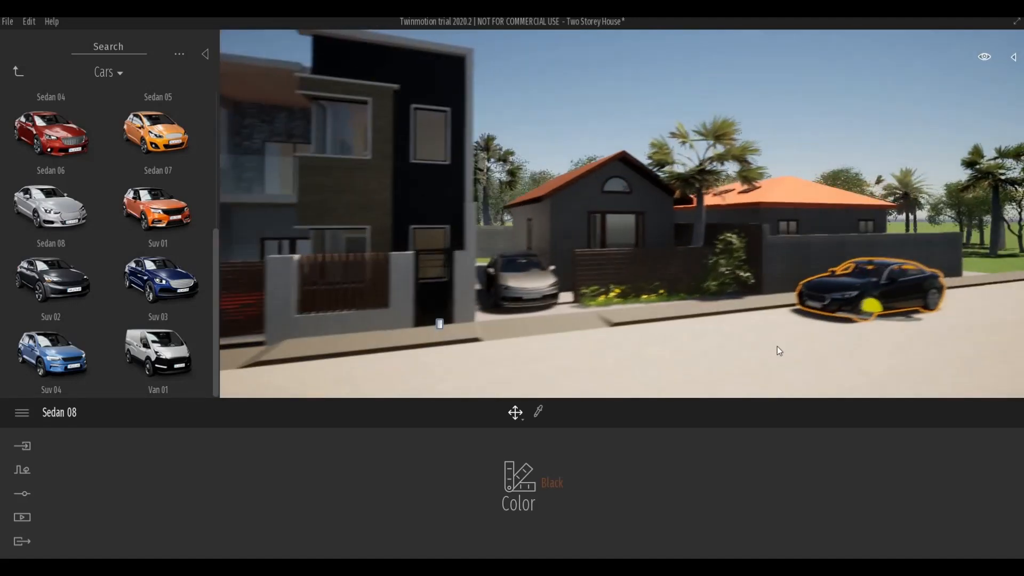
{"action": "key", "text": "e"}
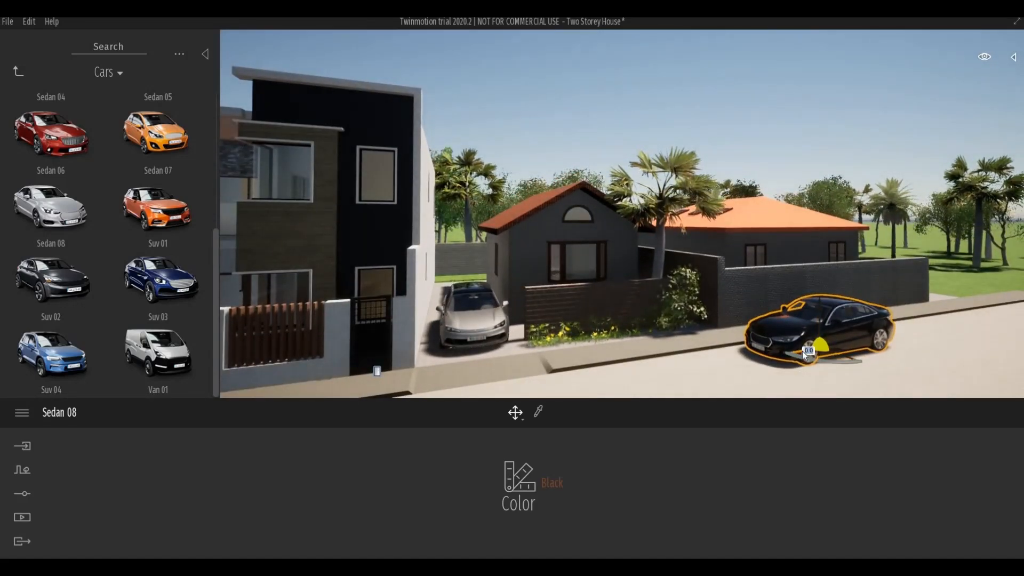
{"action": "left_click_drag", "start_coordinate": [802, 351], "coordinate": [742, 360]}
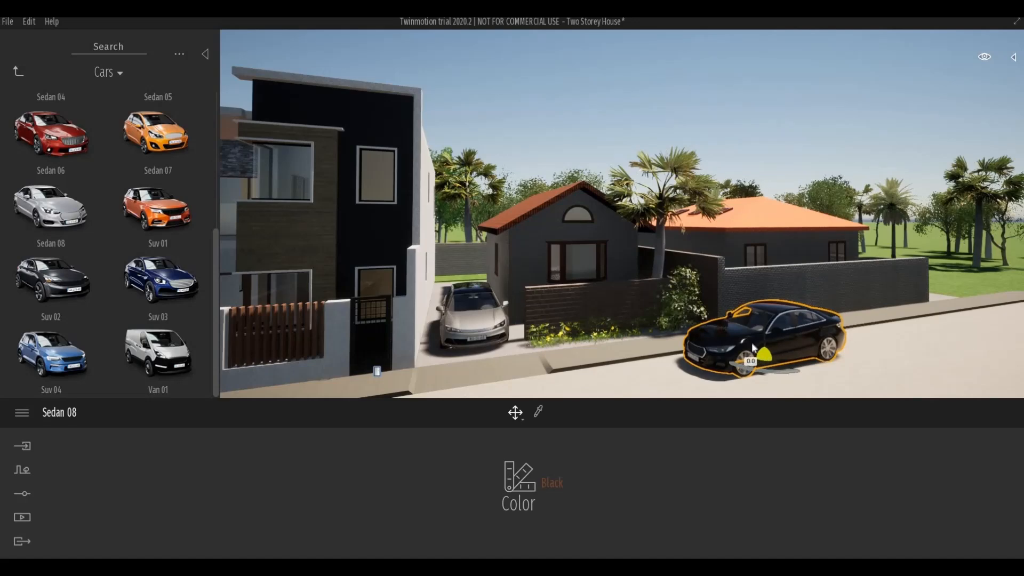
{"action": "right_click_drag", "start_coordinate": [741, 360], "coordinate": [699, 354]}
{"action": "key", "text": "a"}
{"action": "key", "text": "d"}
{"action": "left_click", "coordinate": [698, 354]}
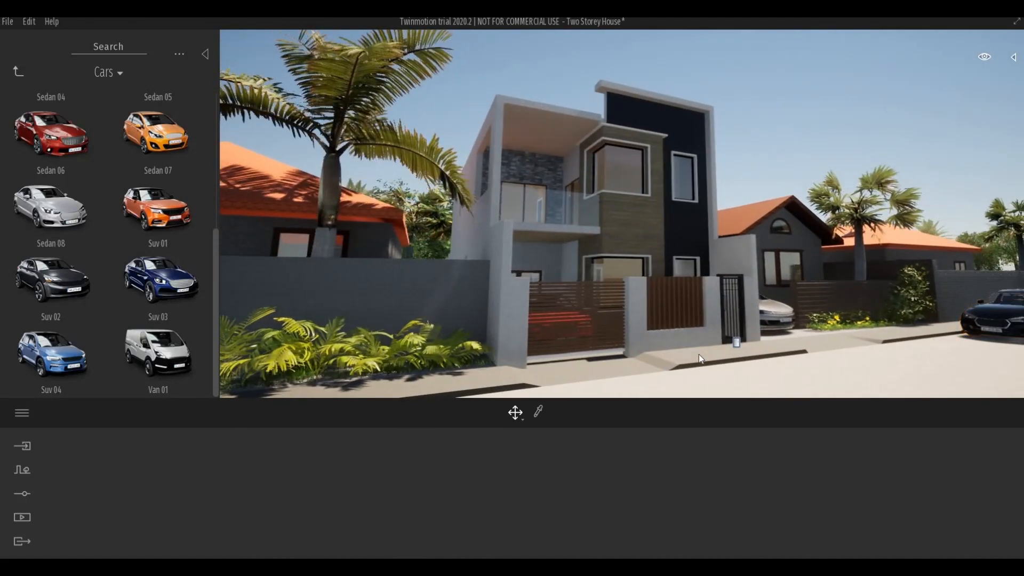
{"action": "key", "text": "d"}
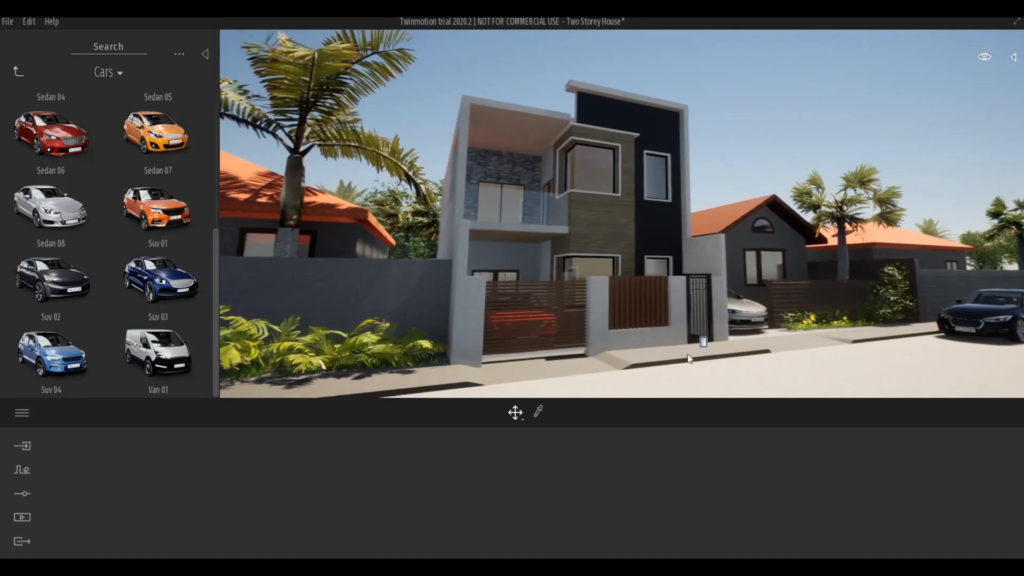
{"action": "key", "text": "s"}
{"action": "key", "text": "a"}
{"action": "key", "text": "e"}
{"action": "key", "text": "d"}
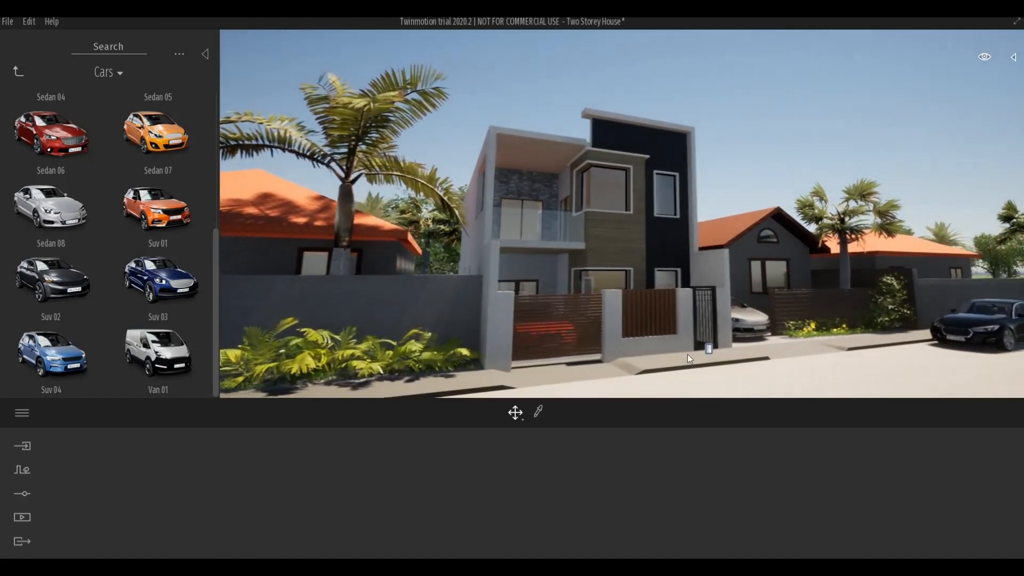
Frame the house front and gates from across the street, create a media image of that view, and quit media mode.
{"action": "key", "text": "a"}
{"action": "key", "text": "w"}
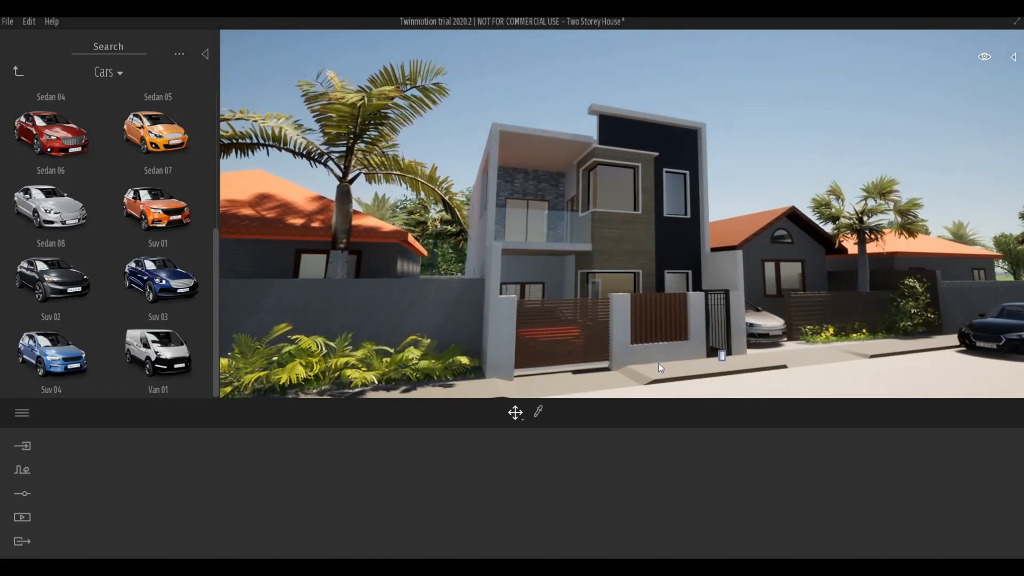
{"action": "right_click_drag", "start_coordinate": [661, 344], "coordinate": [661, 361]}
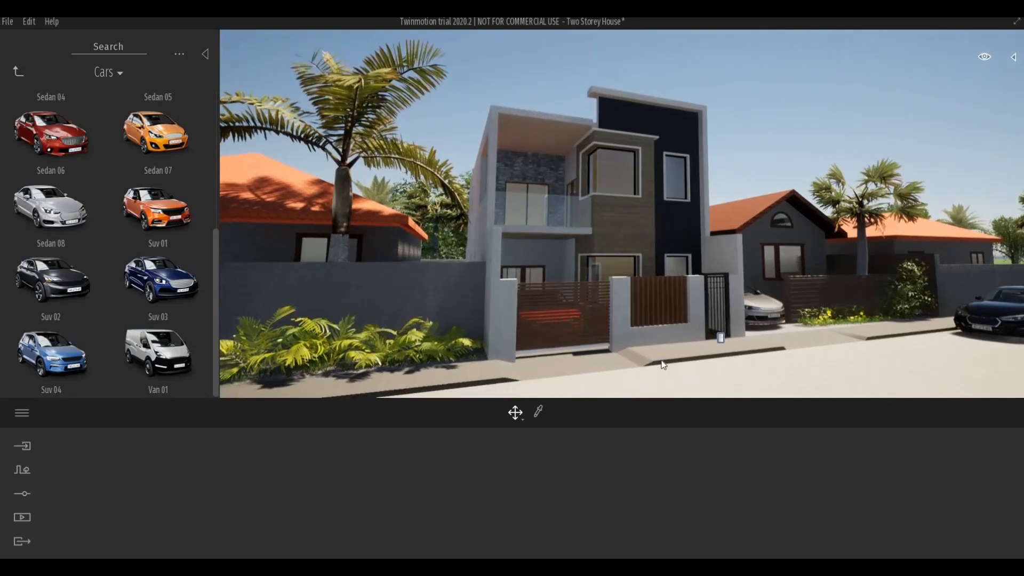
{"action": "key", "text": "s"}
{"action": "key", "text": "q"}
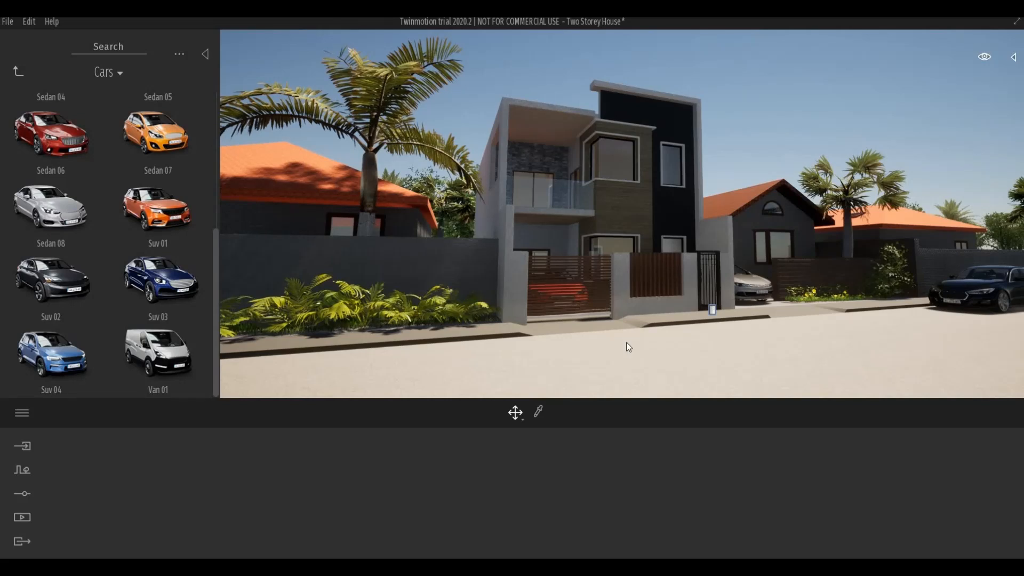
{"action": "left_click", "coordinate": [23, 74]}
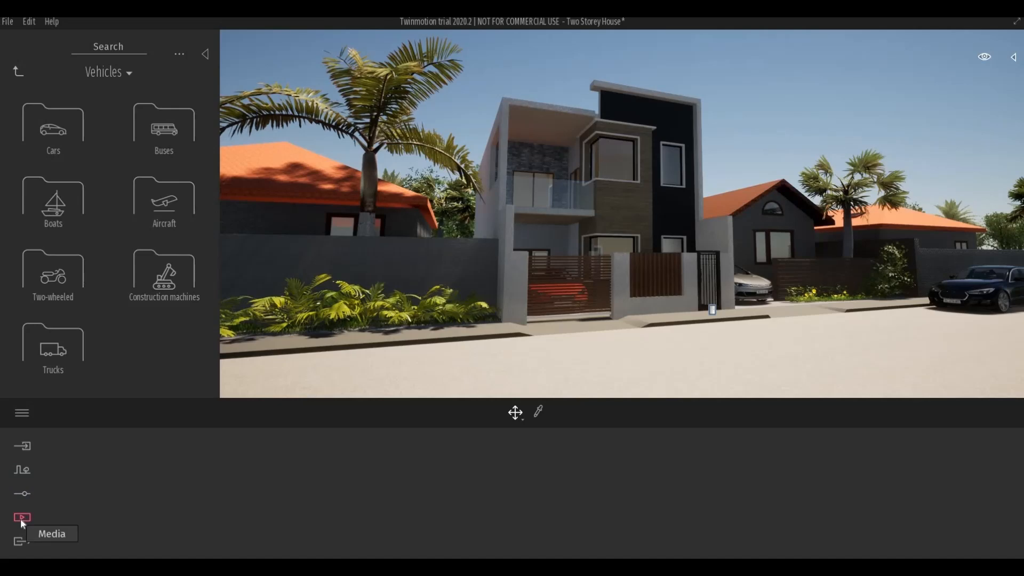
{"action": "left_click", "coordinate": [21, 517]}
{"action": "scroll", "coordinate": [576, 360], "scroll_direction": "up", "scroll_amount": 2}
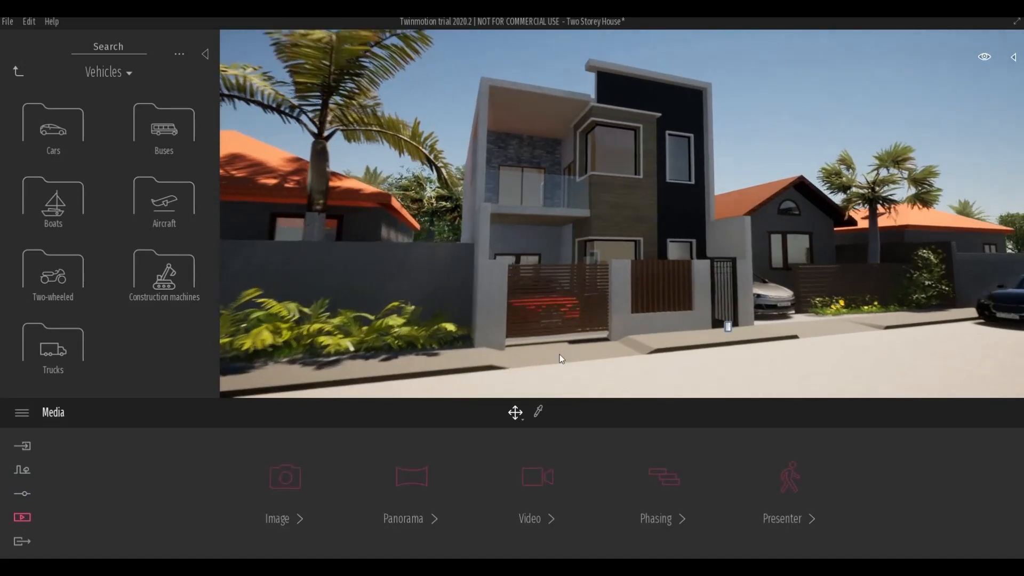
{"action": "middle_click_drag", "start_coordinate": [561, 360], "coordinate": [538, 351], "text": "shift"}
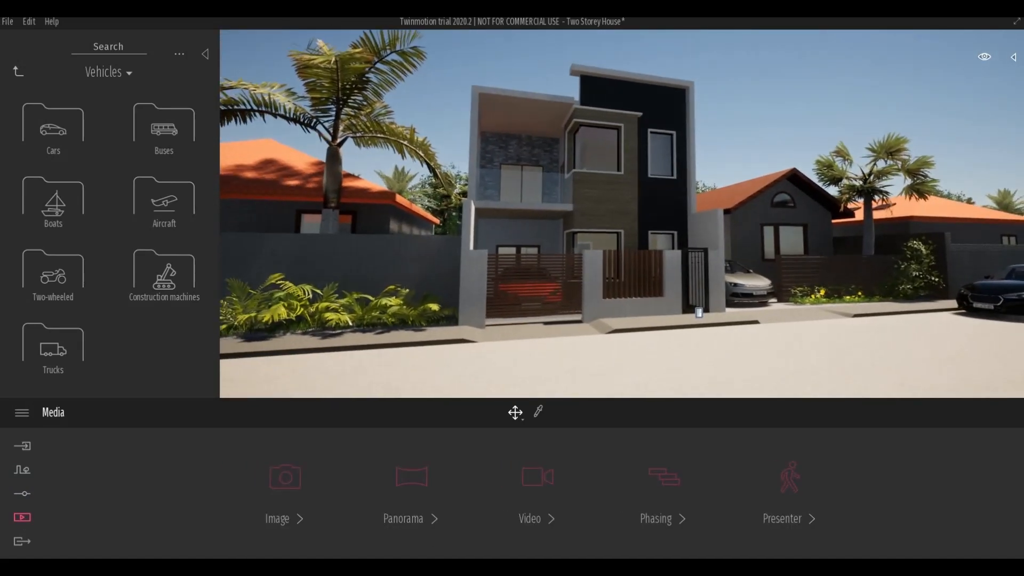
{"action": "right_click_drag", "start_coordinate": [539, 354], "coordinate": [545, 352]}
{"action": "scroll", "coordinate": [548, 356], "scroll_direction": "down", "scroll_amount": 1}
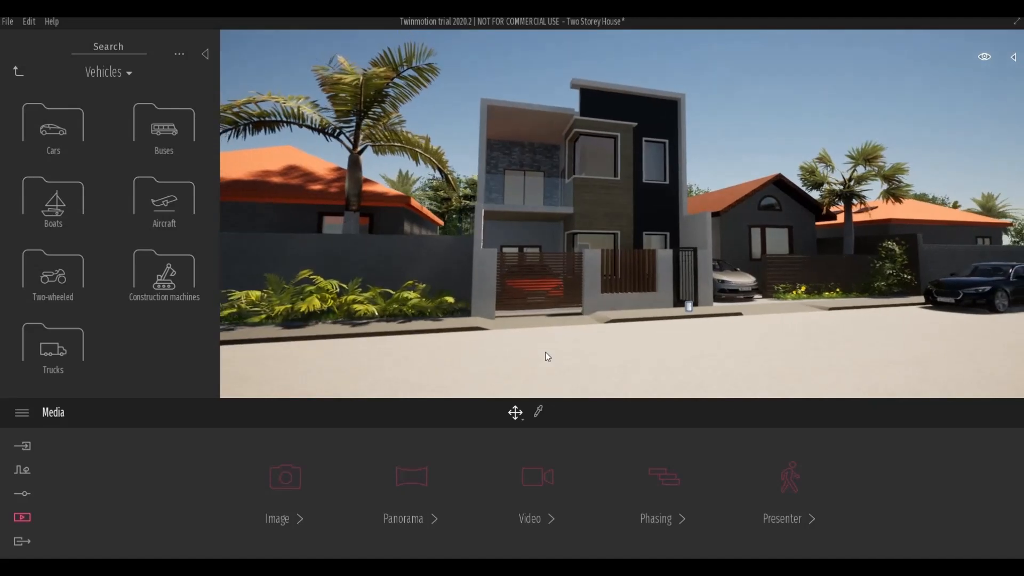
{"action": "key", "text": "e"}
{"action": "key", "text": "q"}
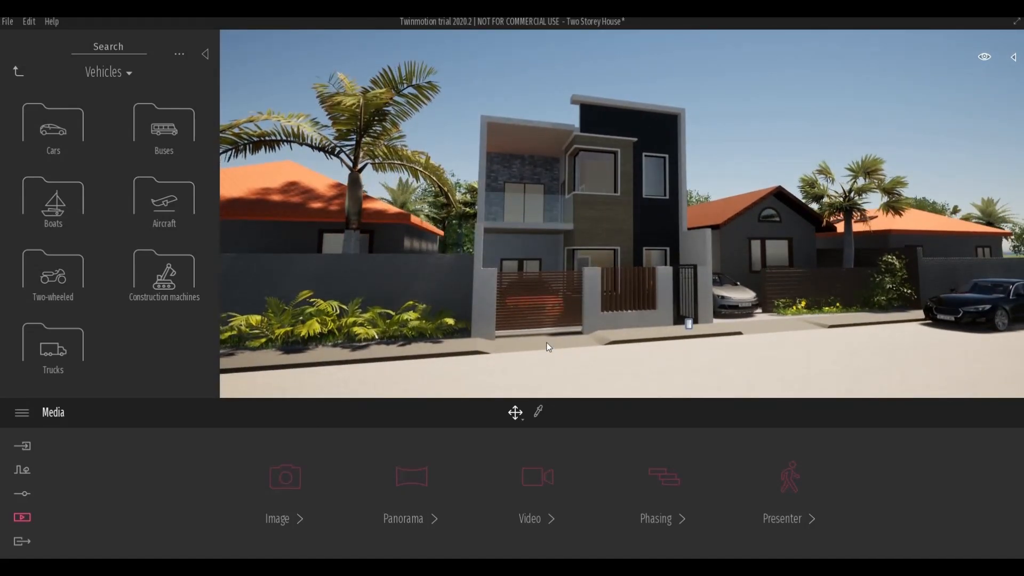
{"action": "right_click_drag", "start_coordinate": [547, 343], "coordinate": [544, 343]}
{"action": "key", "text": "a"}
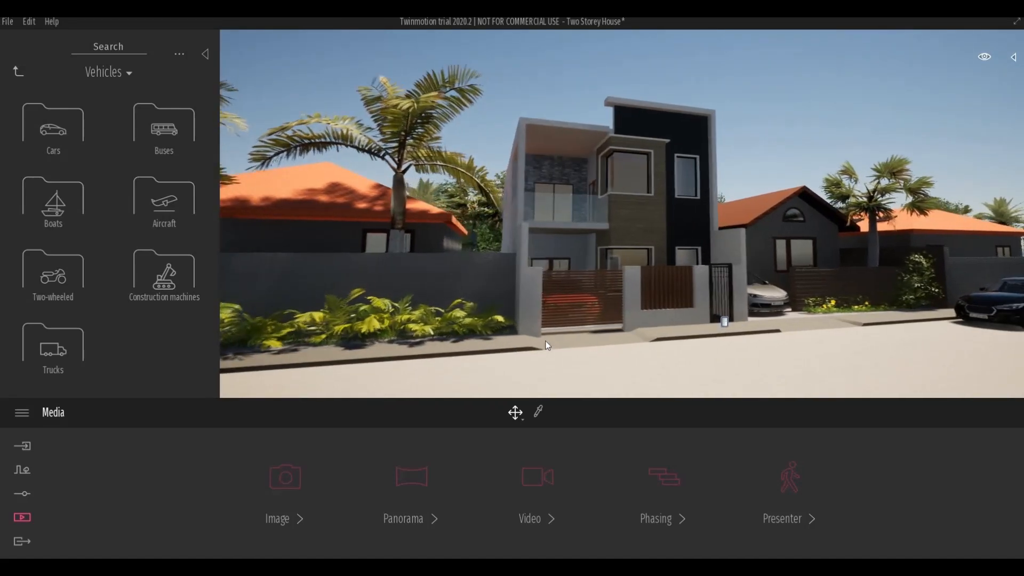
{"action": "key", "text": "w"}
{"action": "key", "text": "s"}
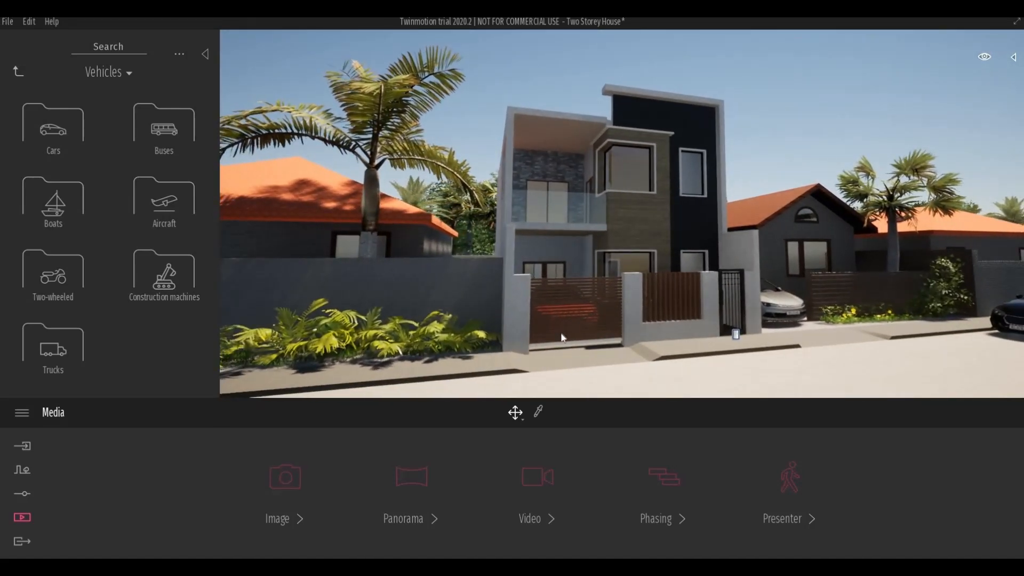
{"action": "right_click_drag", "start_coordinate": [735, 334], "coordinate": [733, 331]}
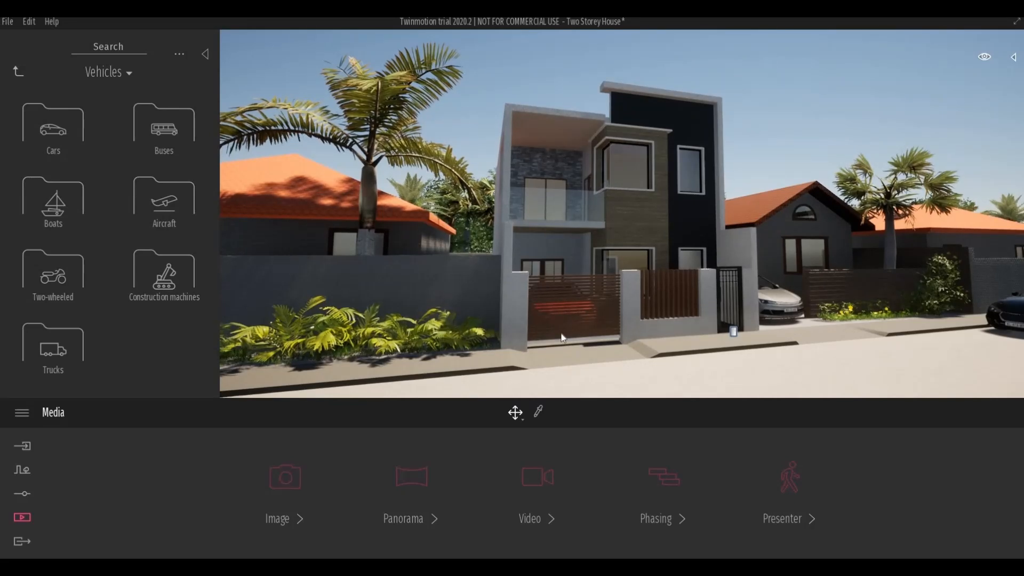
{"action": "left_click", "coordinate": [279, 497]}
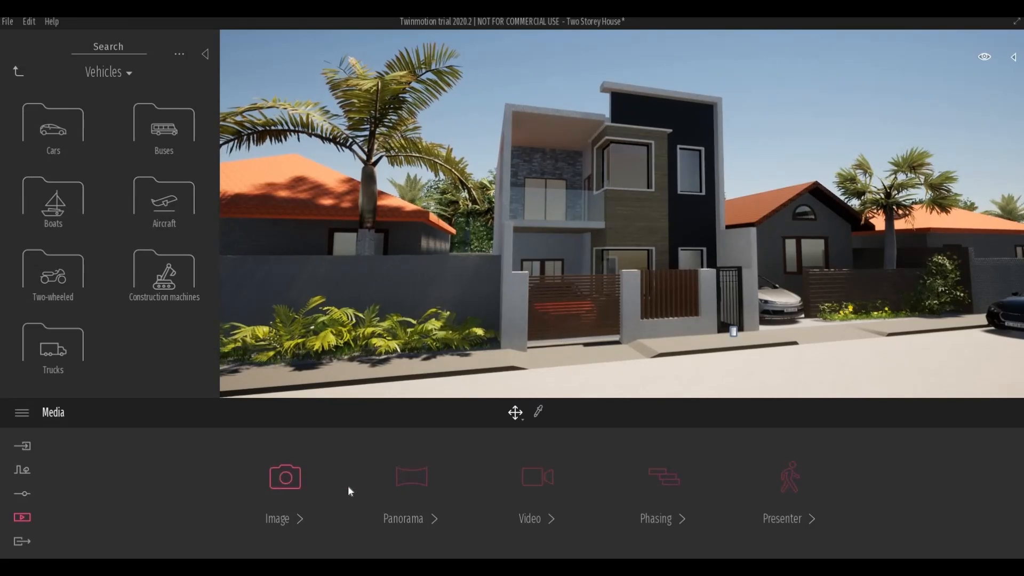
{"action": "left_click", "coordinate": [111, 477]}
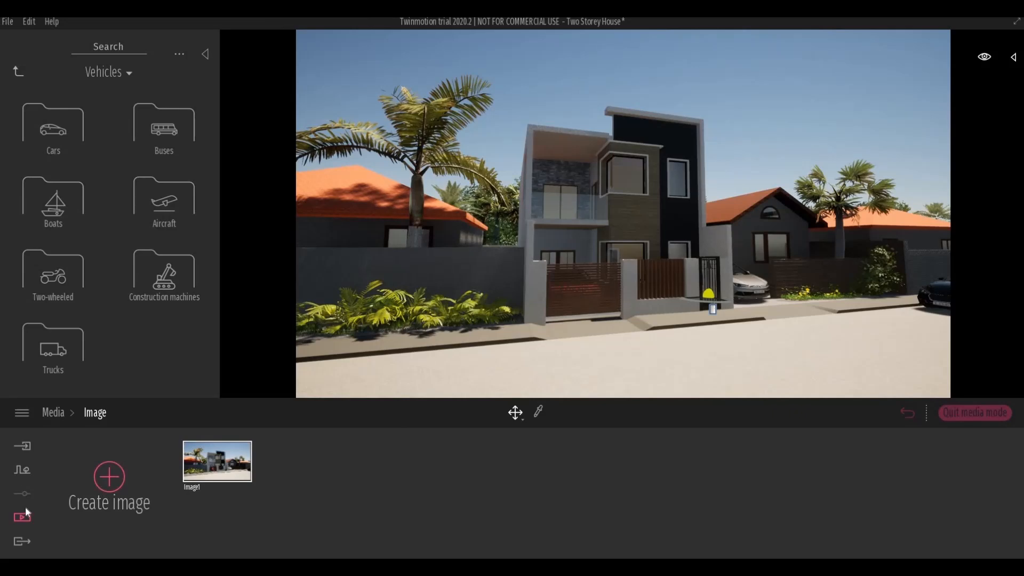
{"action": "left_click", "coordinate": [21, 447]}
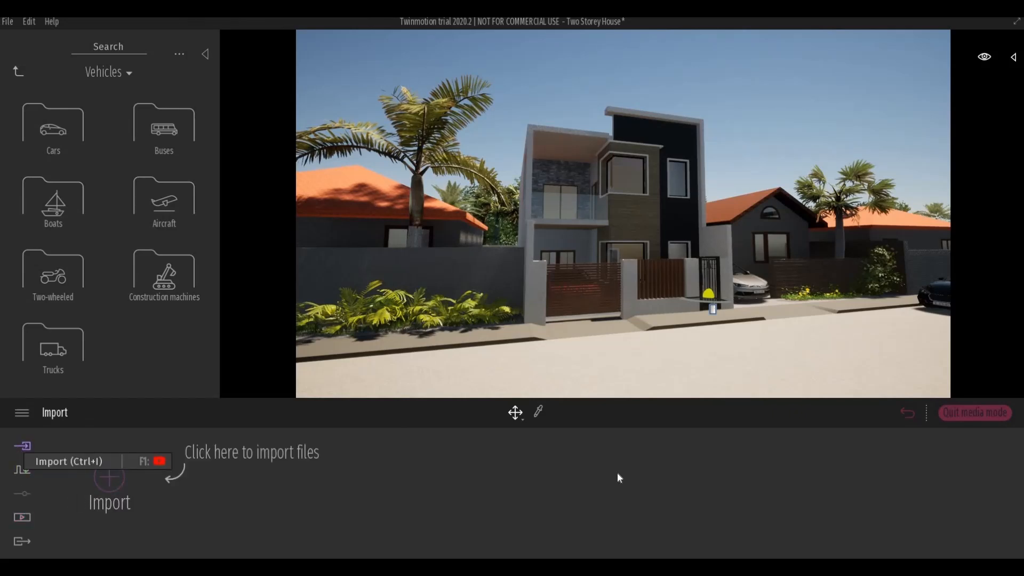
{"action": "left_click", "coordinate": [961, 412]}
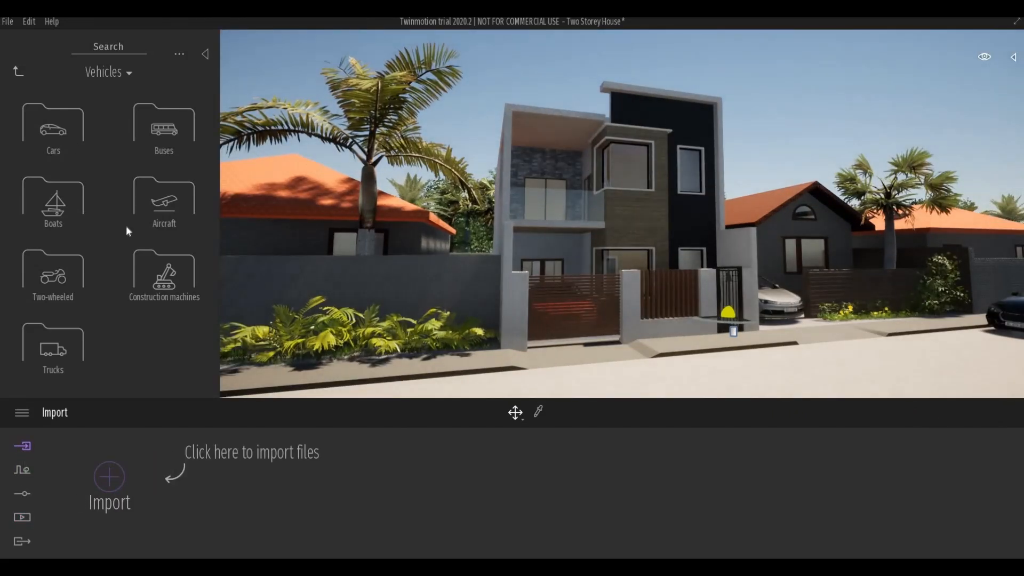
Place Sky Dome 4.FBX from the user library's Skydome folder into the scene, viewed from above the houses.
{"action": "left_click", "coordinate": [21, 71]}
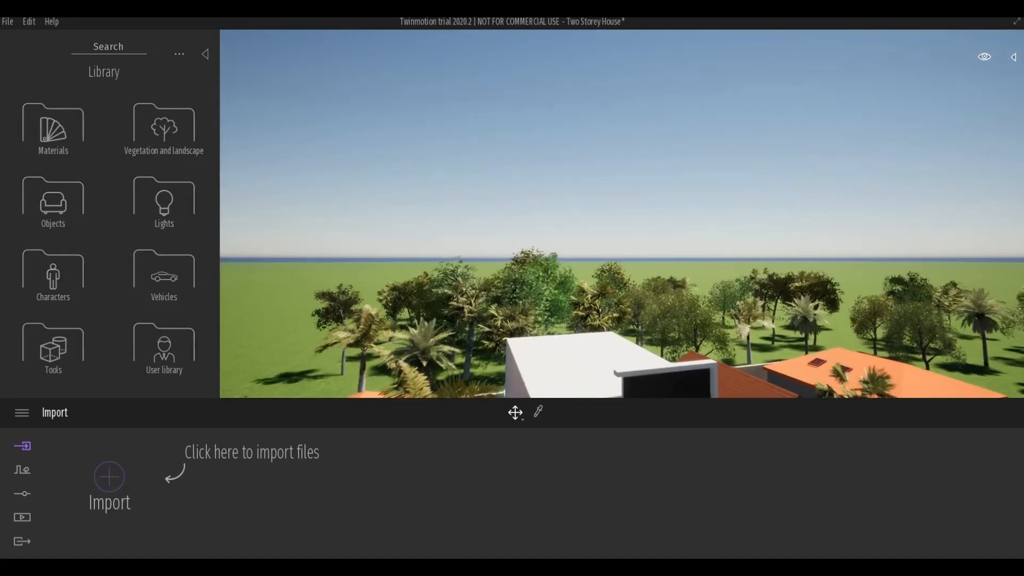
{"action": "right_click_drag", "start_coordinate": [605, 216], "coordinate": [606, 261]}
{"action": "key", "text": "s"}
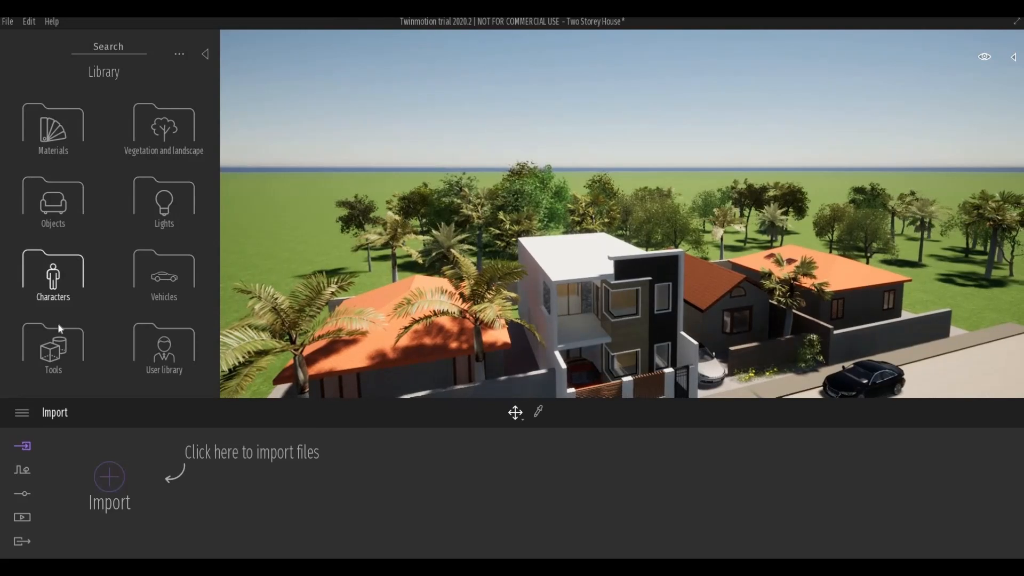
{"action": "left_click", "coordinate": [162, 344]}
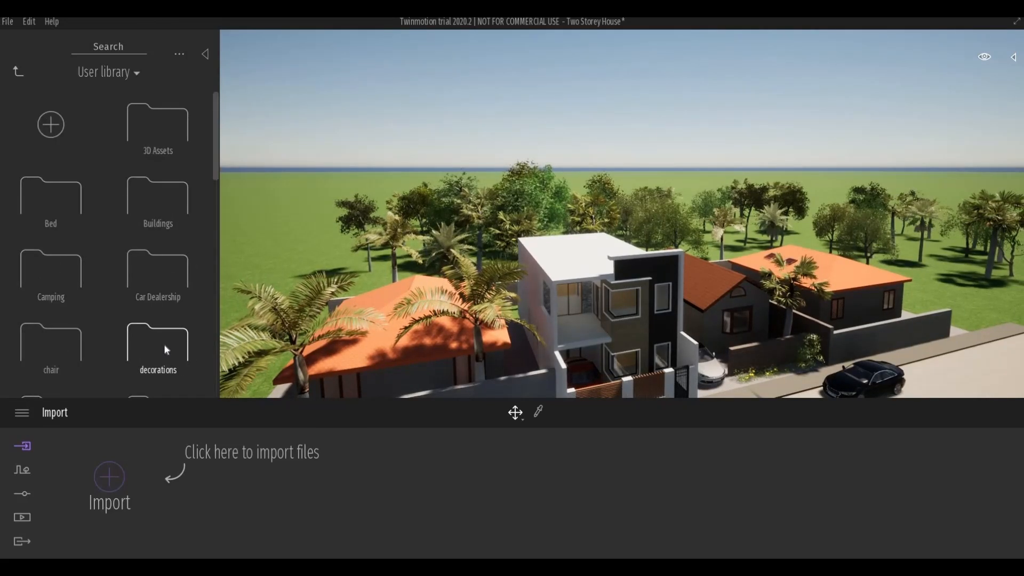
{"action": "scroll", "coordinate": [164, 343], "scroll_direction": "down", "scroll_amount": 4}
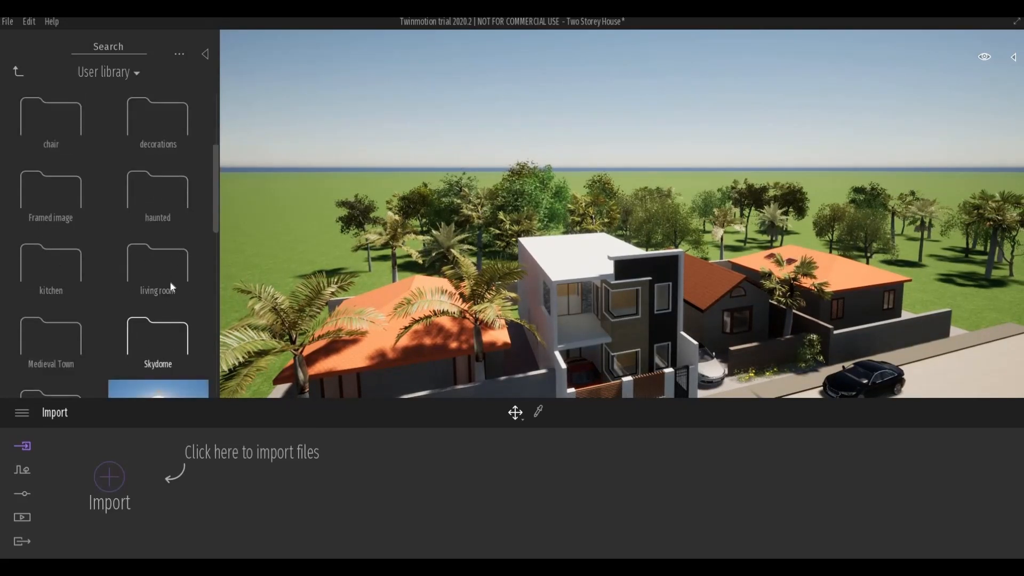
{"action": "left_click", "coordinate": [158, 336]}
{"action": "left_click", "coordinate": [62, 267]}
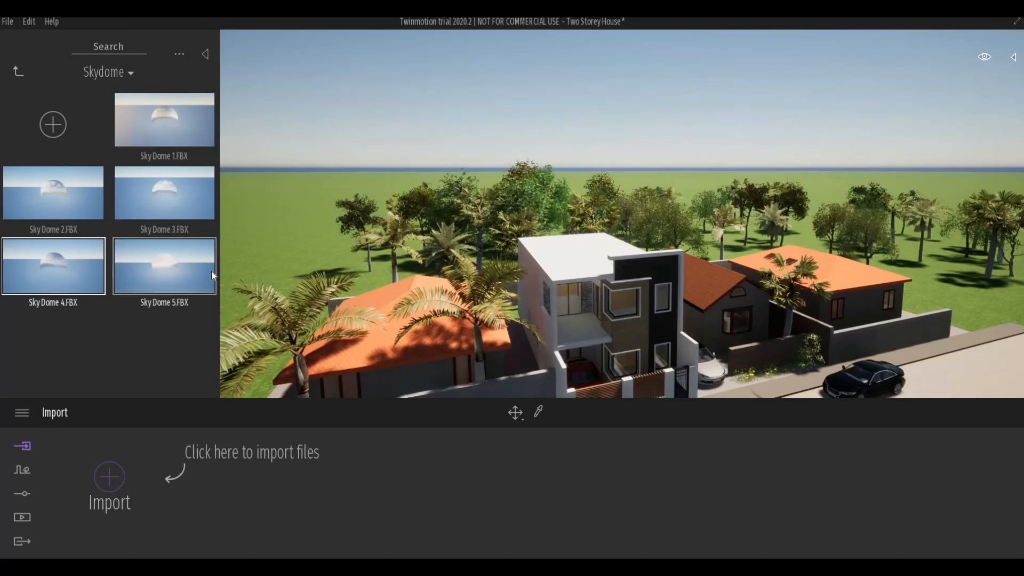
{"action": "left_click_drag", "start_coordinate": [211, 271], "coordinate": [601, 253]}
{"action": "left_click_drag", "start_coordinate": [601, 253], "coordinate": [602, 254]}
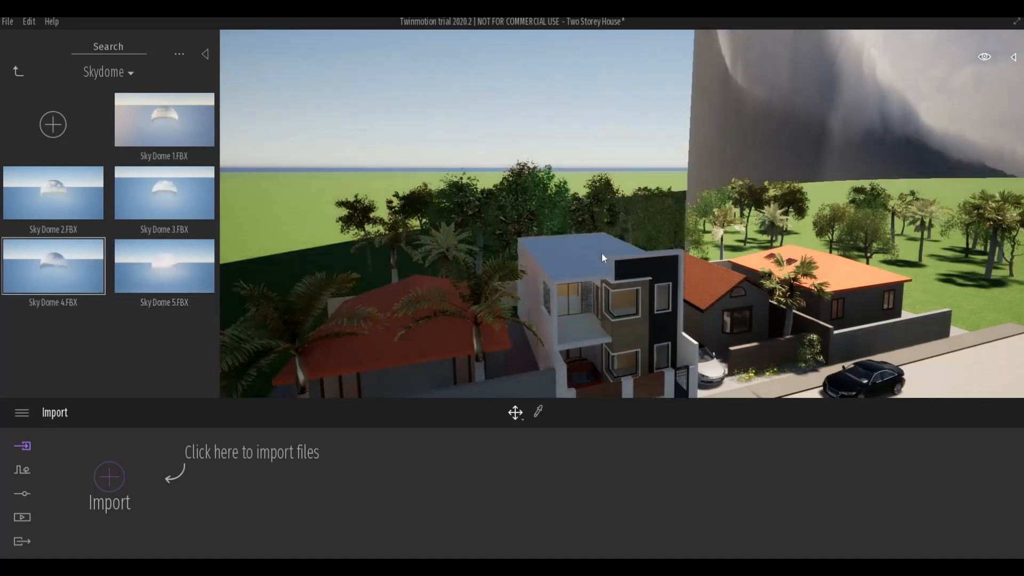
Move the sky dome across the ground to the street near the black car so that it encloses all the houses.
{"action": "scroll", "coordinate": [521, 214], "scroll_direction": "down", "scroll_amount": 3}
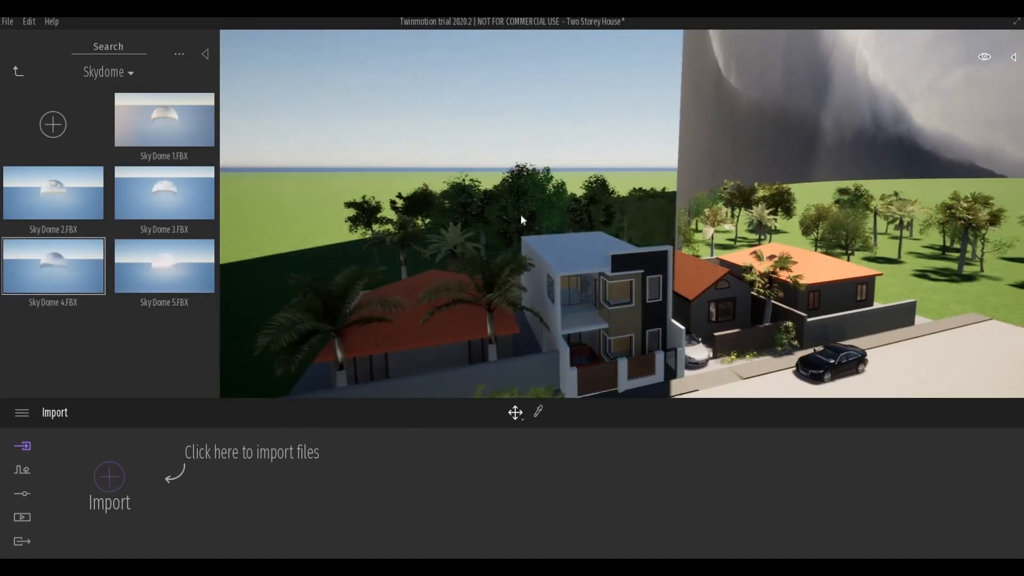
{"action": "right_click_drag", "start_coordinate": [521, 216], "coordinate": [501, 175]}
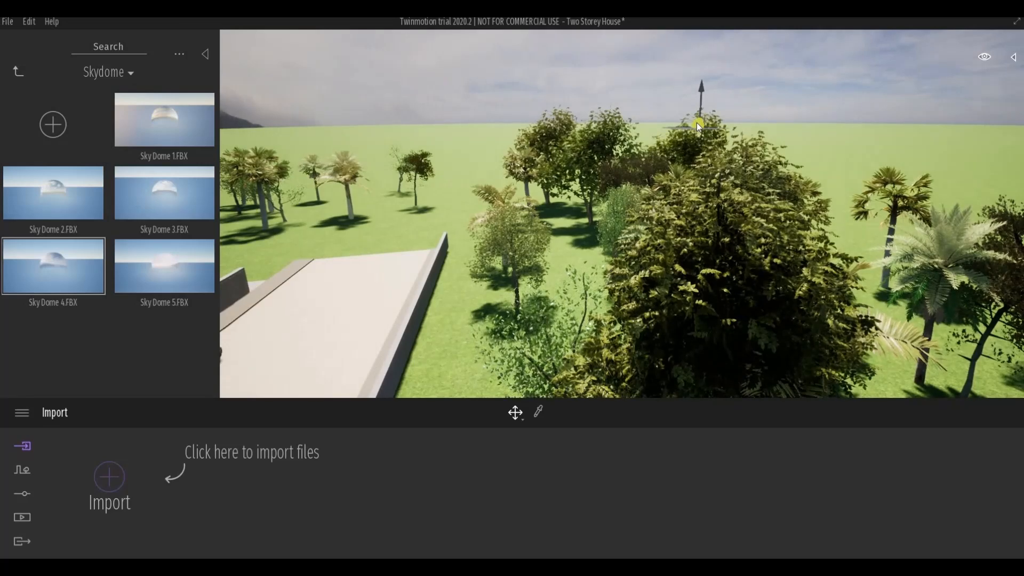
{"action": "left_click_drag", "start_coordinate": [696, 122], "coordinate": [449, 234]}
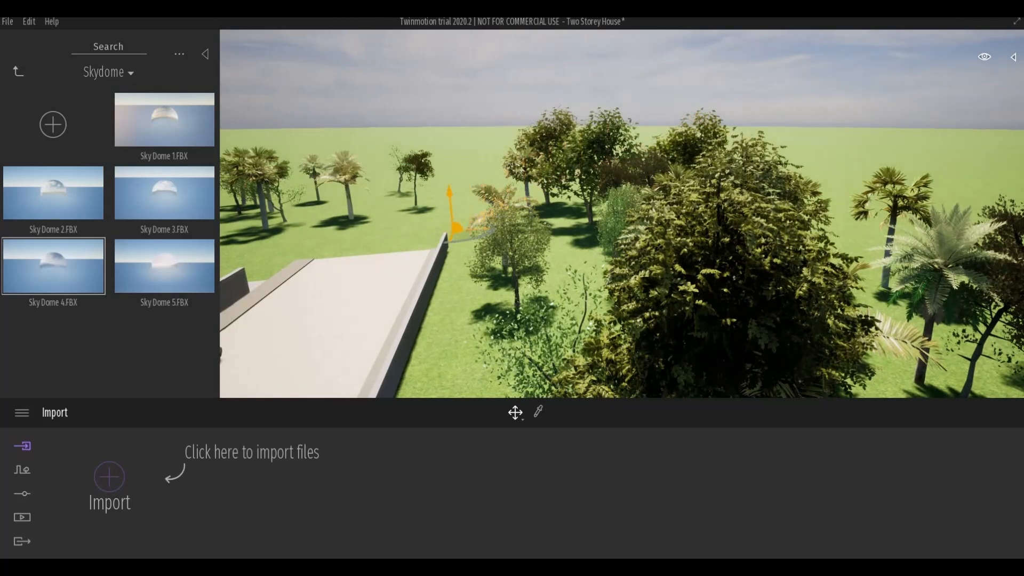
{"action": "right_click_drag", "start_coordinate": [456, 230], "coordinate": [621, 239]}
{"action": "scroll", "coordinate": [620, 239], "scroll_direction": "up", "scroll_amount": 2}
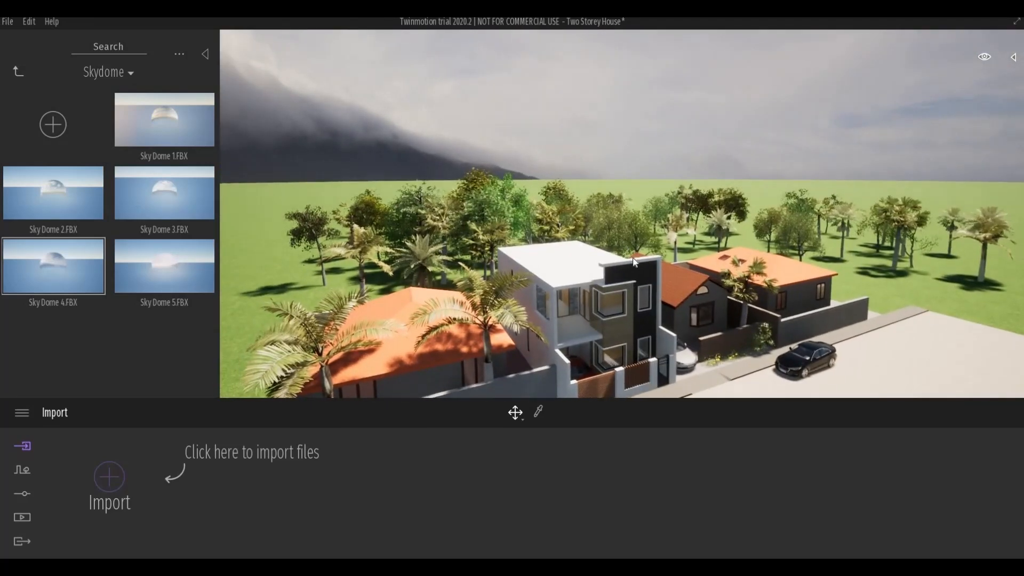
{"action": "left_click", "coordinate": [20, 72]}
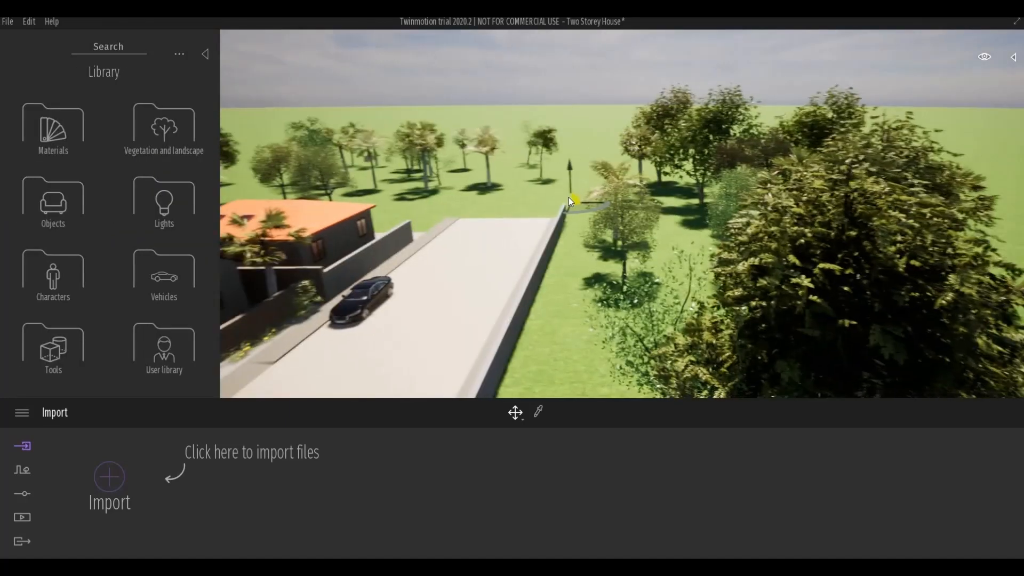
{"action": "left_click", "coordinate": [577, 203]}
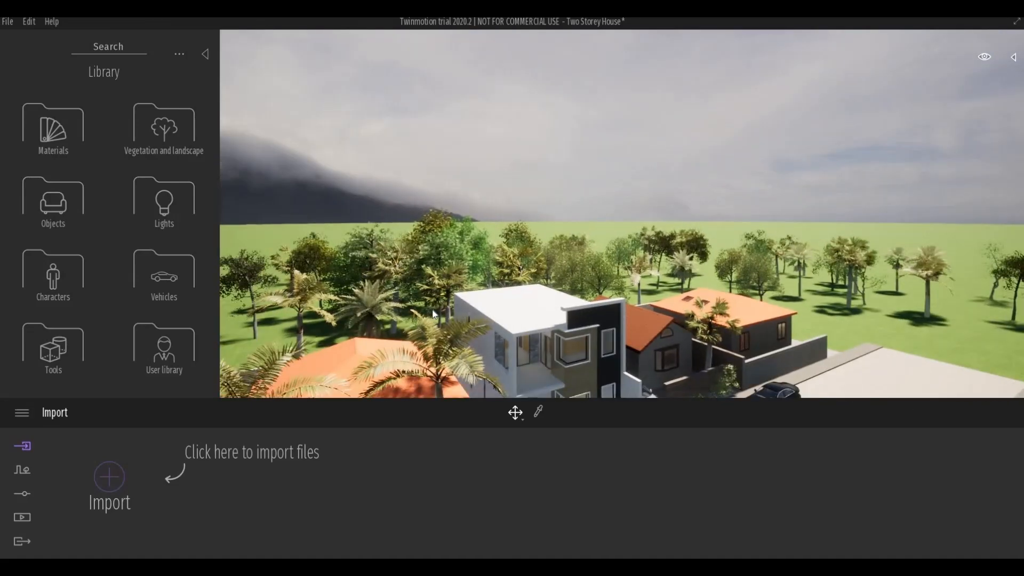
Examine the house front against the dome's sky from across the street and check the Urban context and Location settings.
{"action": "key", "text": "q"}
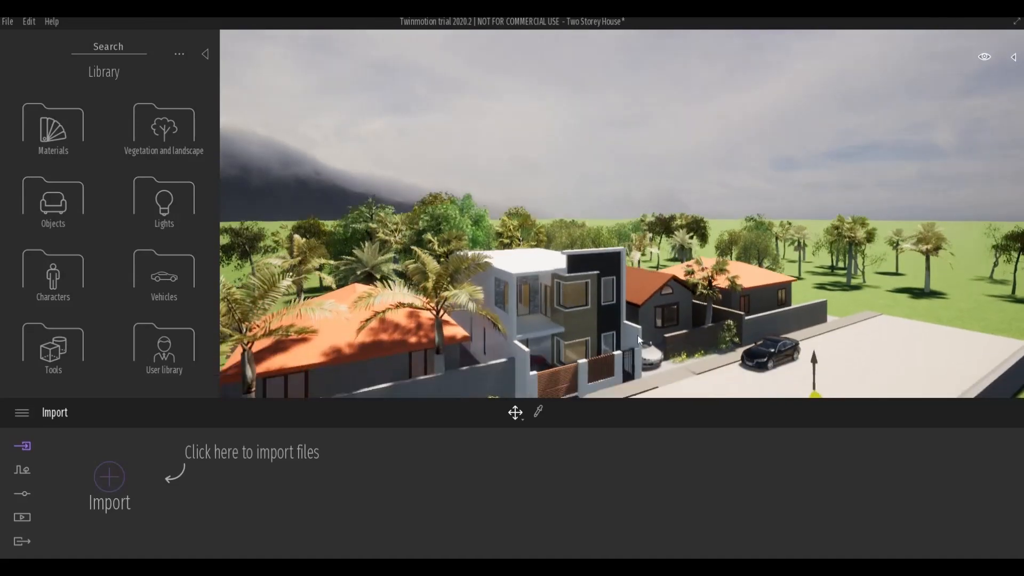
{"action": "key", "text": "d"}
{"action": "right_click_drag", "start_coordinate": [635, 335], "coordinate": [587, 335]}
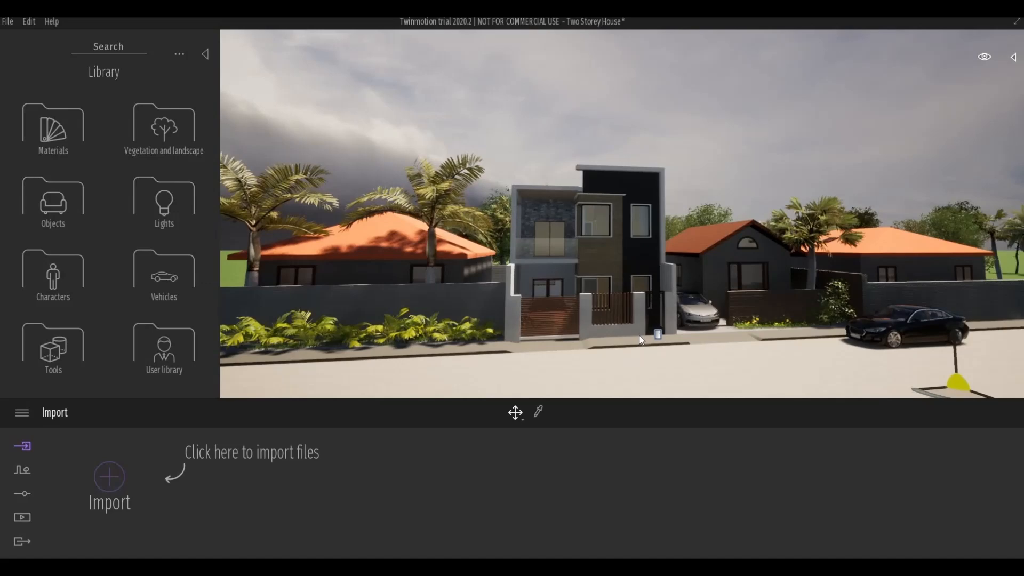
{"action": "key", "text": "a"}
{"action": "key", "text": "w"}
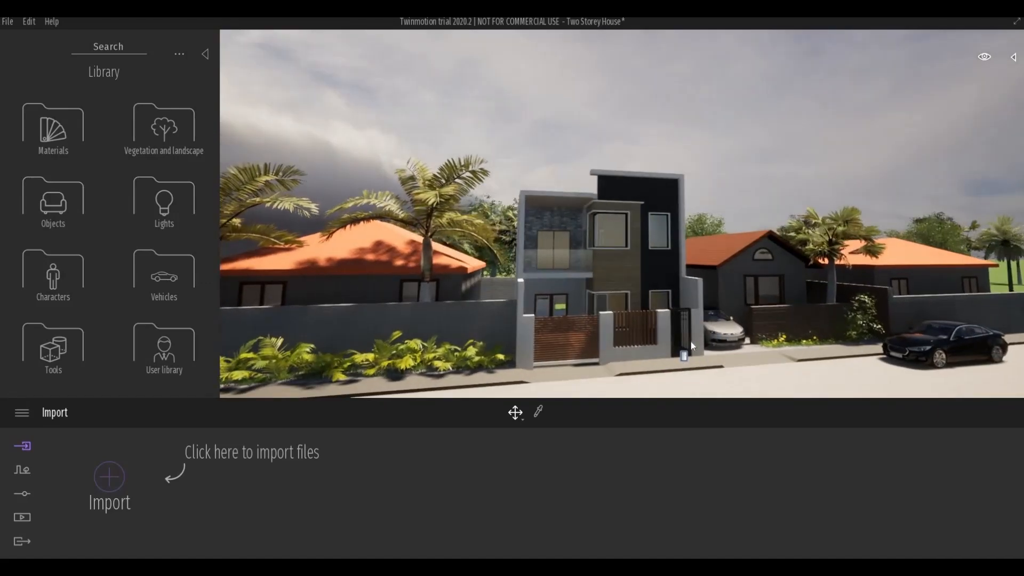
{"action": "key", "text": "e"}
{"action": "left_click", "coordinate": [22, 469]}
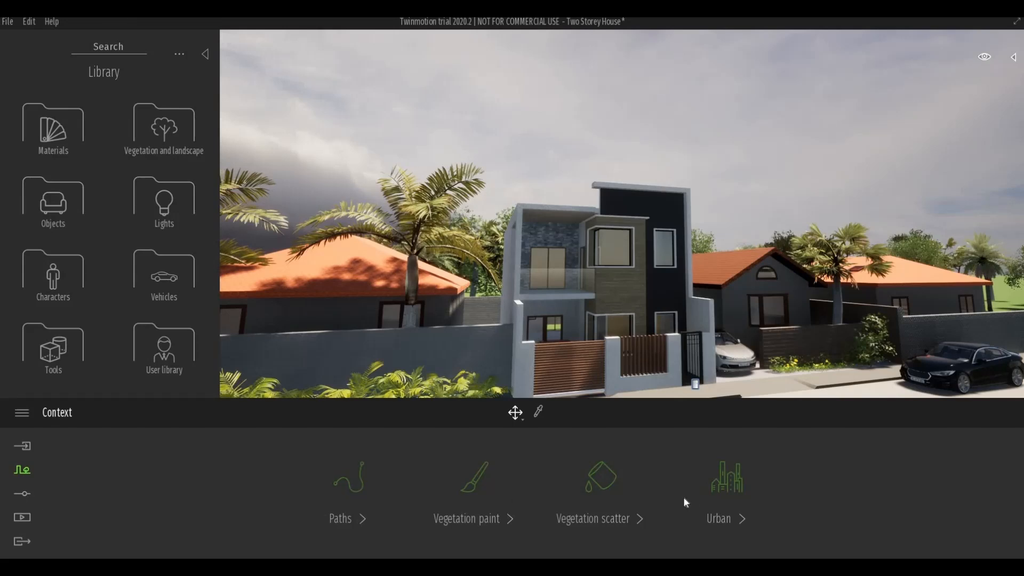
{"action": "left_click", "coordinate": [725, 488]}
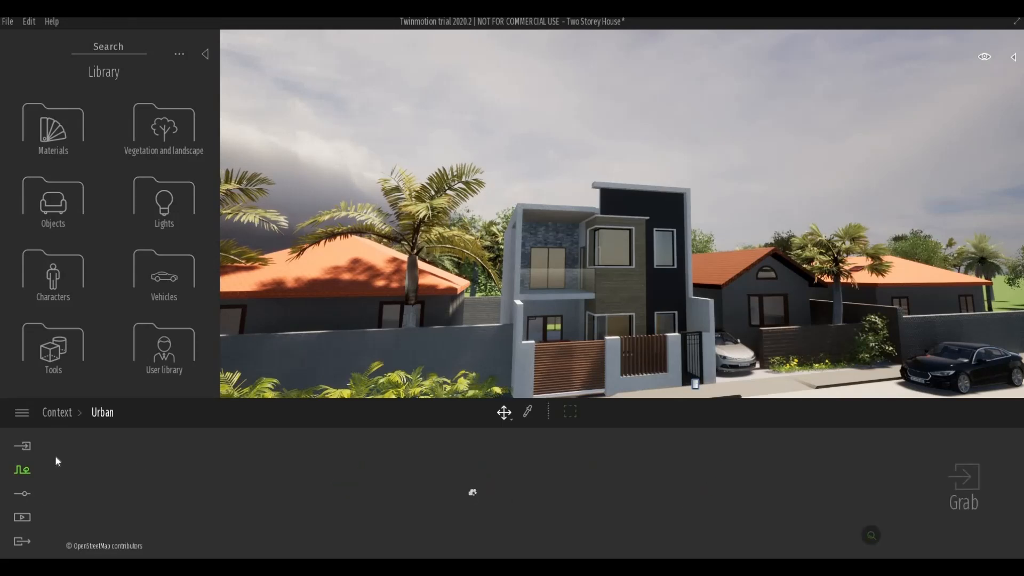
{"action": "left_click", "coordinate": [56, 413]}
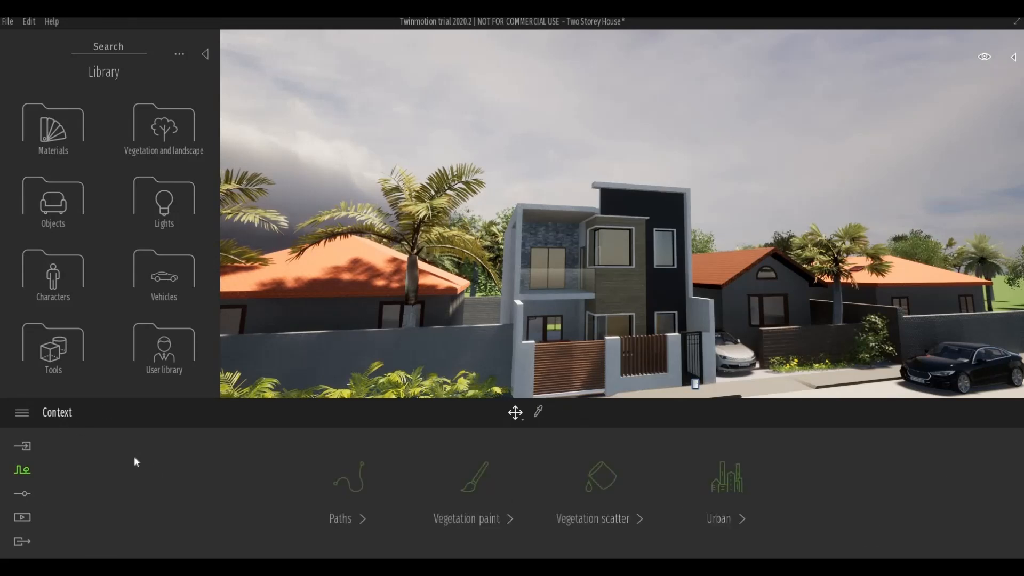
{"action": "left_click", "coordinate": [21, 494]}
{"action": "left_click", "coordinate": [347, 518]}
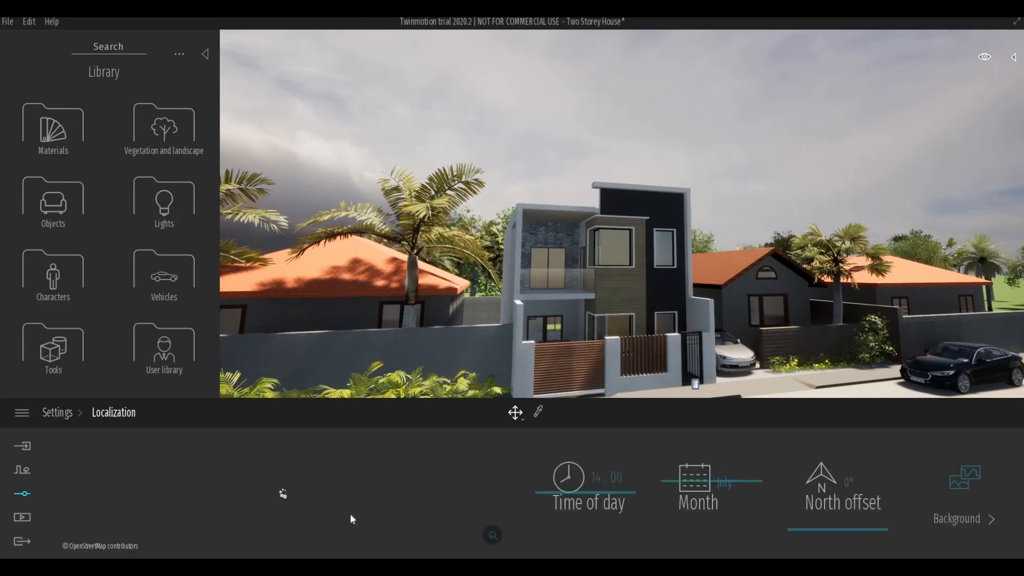
{"action": "left_click", "coordinate": [70, 415]}
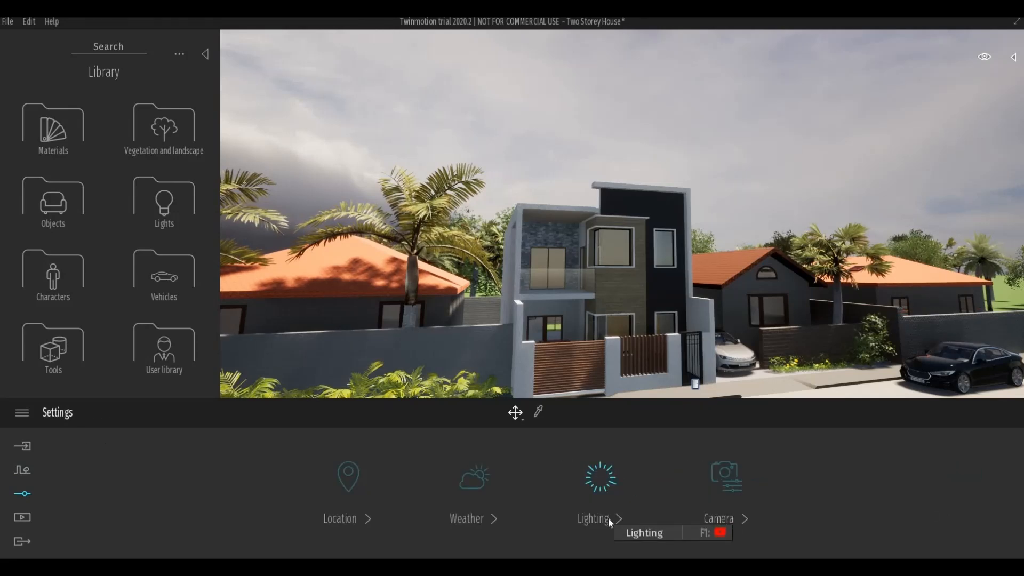
Set the camera's color gradient type to ISM after checking the lighting settings.
{"action": "left_click", "coordinate": [608, 517]}
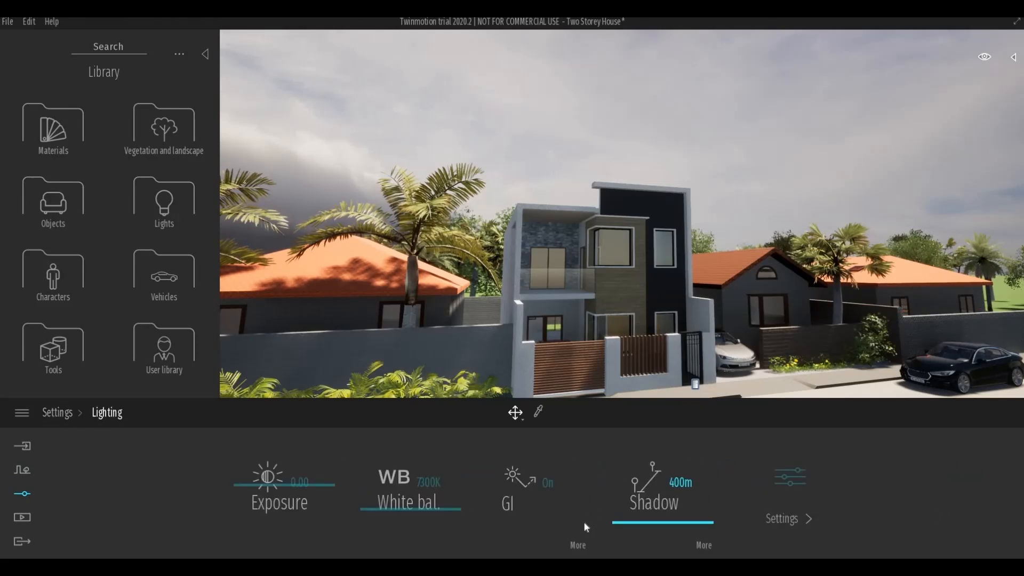
{"action": "left_click", "coordinate": [790, 477]}
{"action": "left_click", "coordinate": [109, 413]}
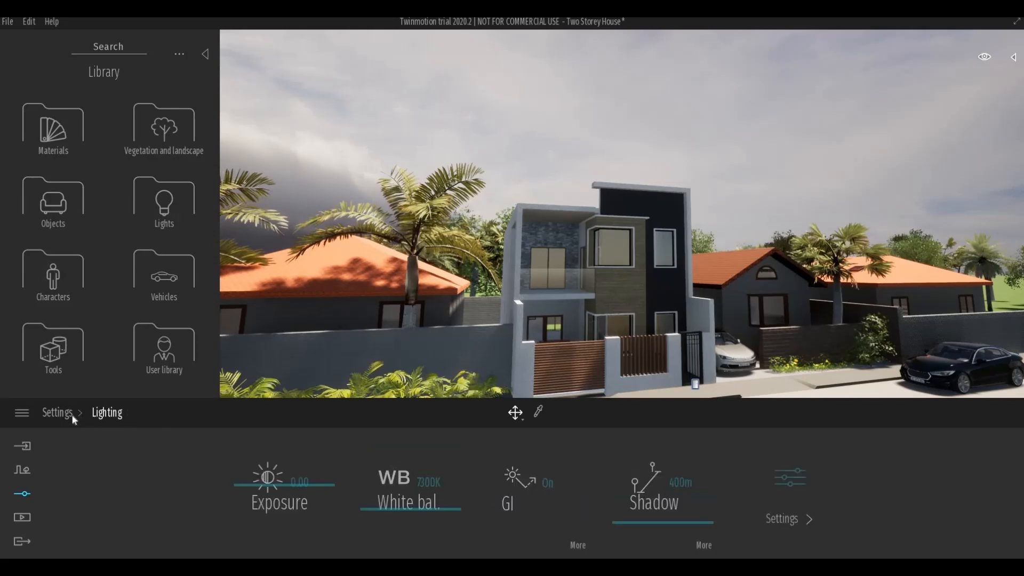
{"action": "left_click", "coordinate": [58, 413]}
{"action": "left_click", "coordinate": [714, 479]}
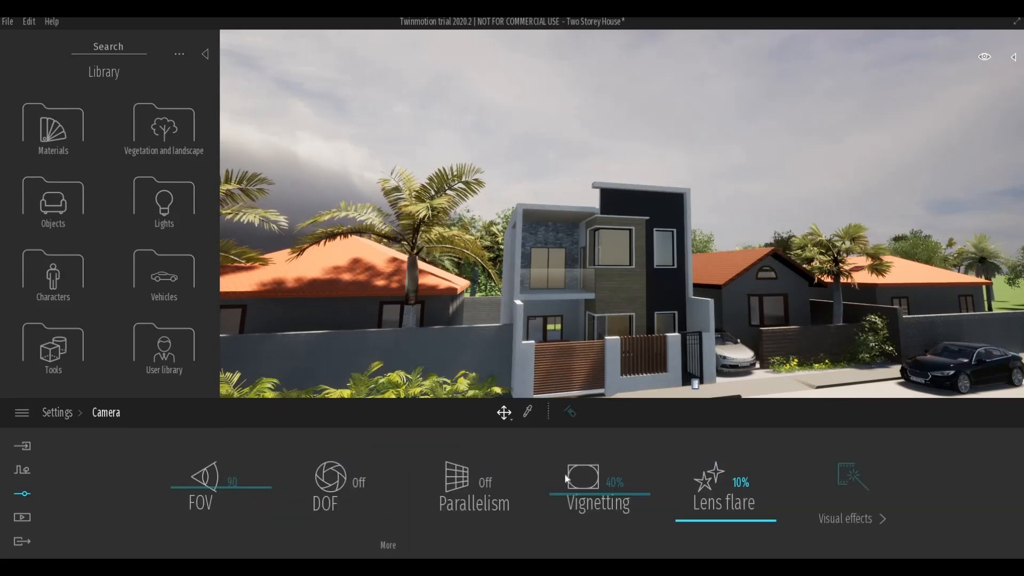
{"action": "left_click", "coordinate": [839, 513]}
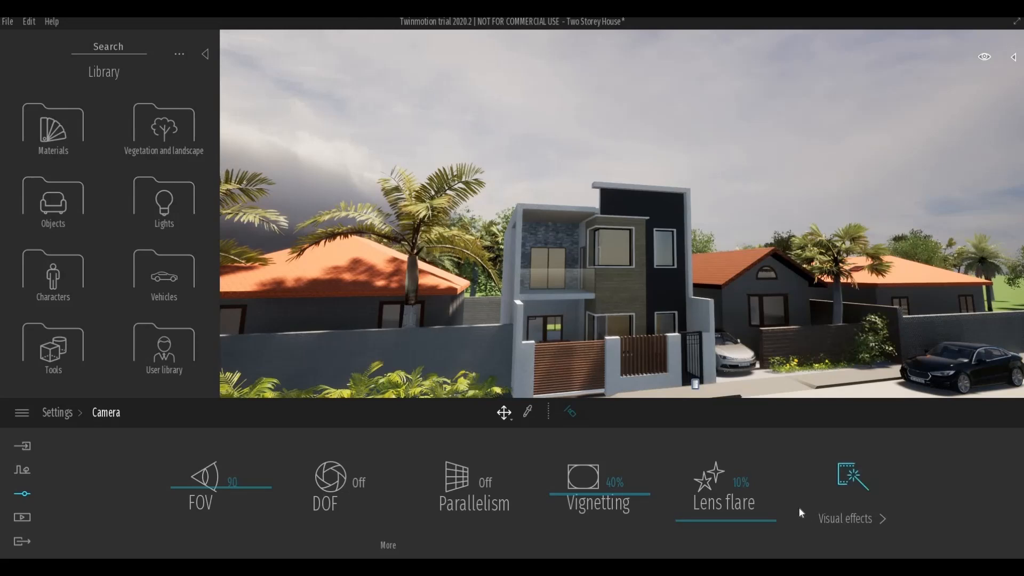
{"action": "left_click", "coordinate": [368, 522]}
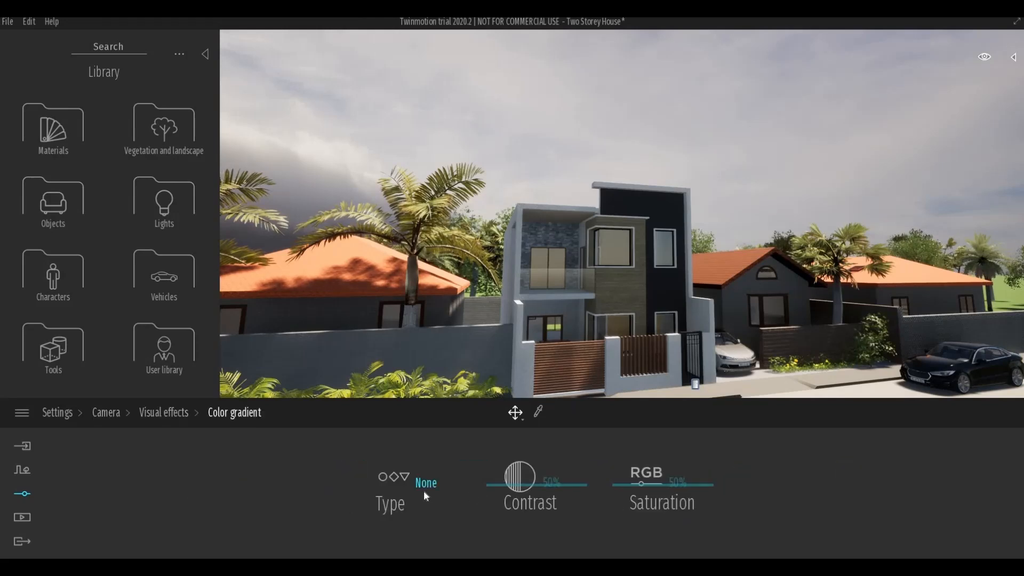
{"action": "left_click", "coordinate": [427, 485]}
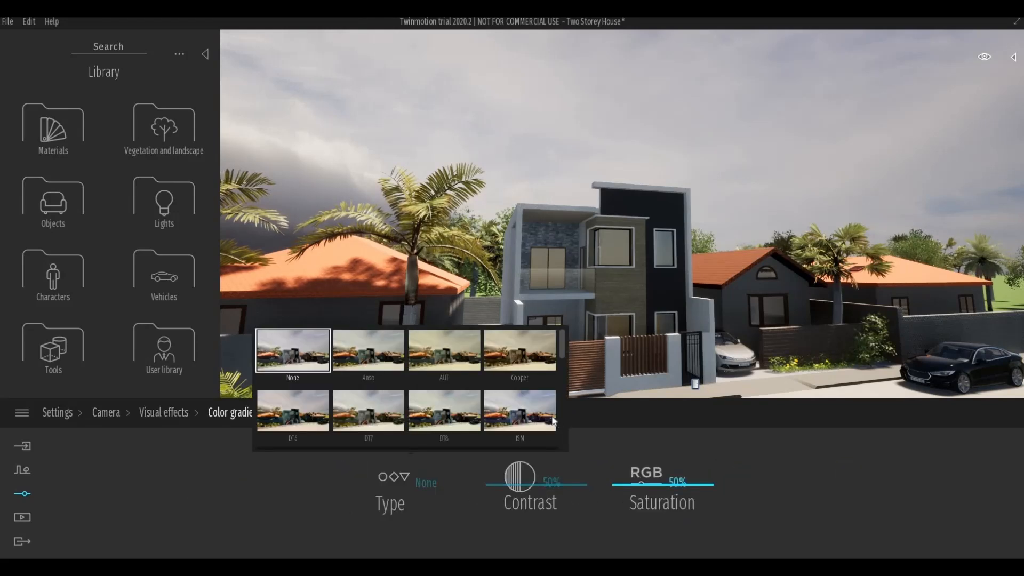
{"action": "left_click", "coordinate": [520, 421]}
{"action": "left_click", "coordinate": [277, 482]}
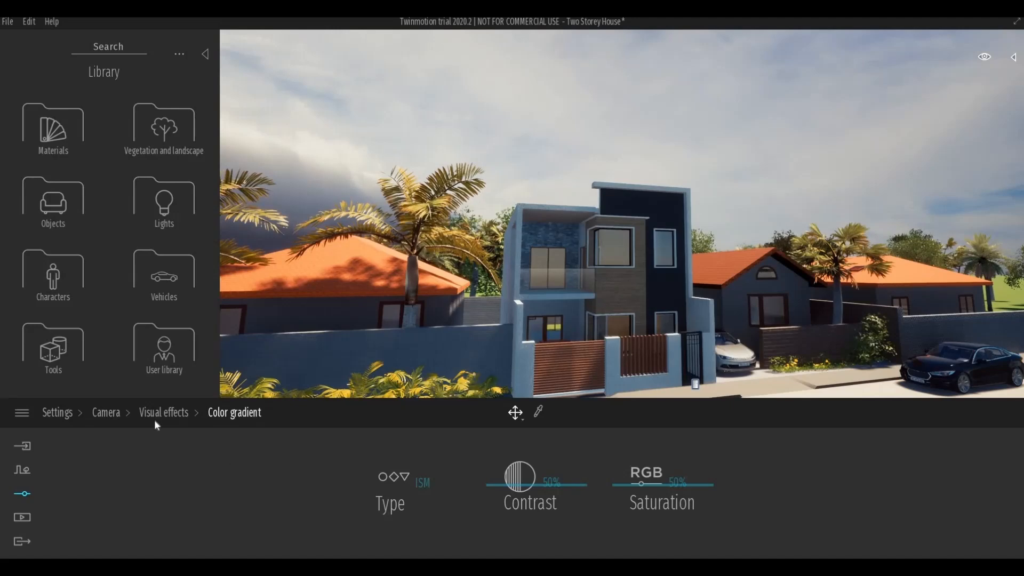
Reframe the house front with the street in view and set the location's time of day to 14:48.
{"action": "left_click", "coordinate": [172, 413]}
{"action": "middle_click_drag", "start_coordinate": [514, 340], "coordinate": [568, 324]}
{"action": "left_click", "coordinate": [63, 413]}
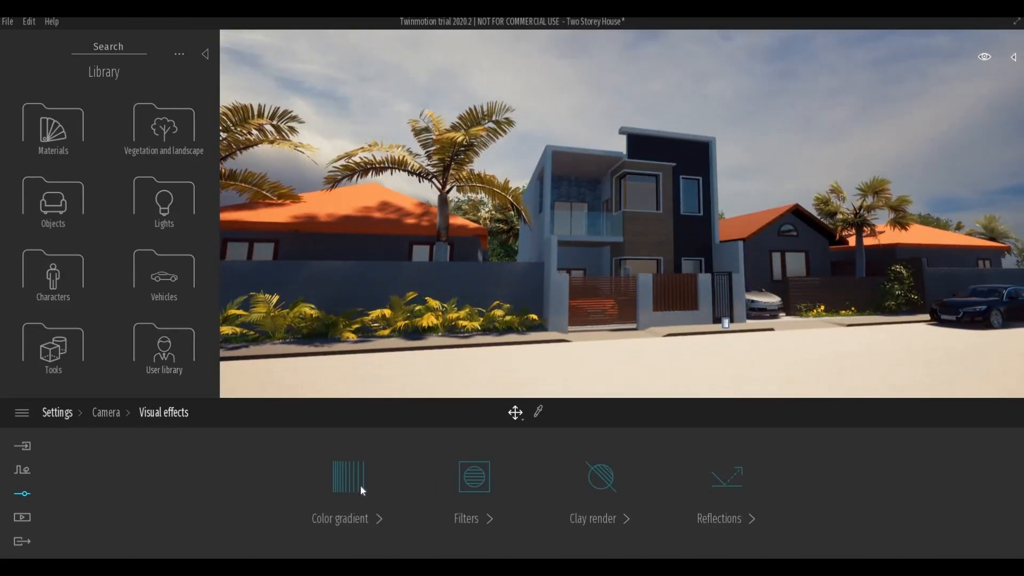
{"action": "left_click", "coordinate": [350, 500]}
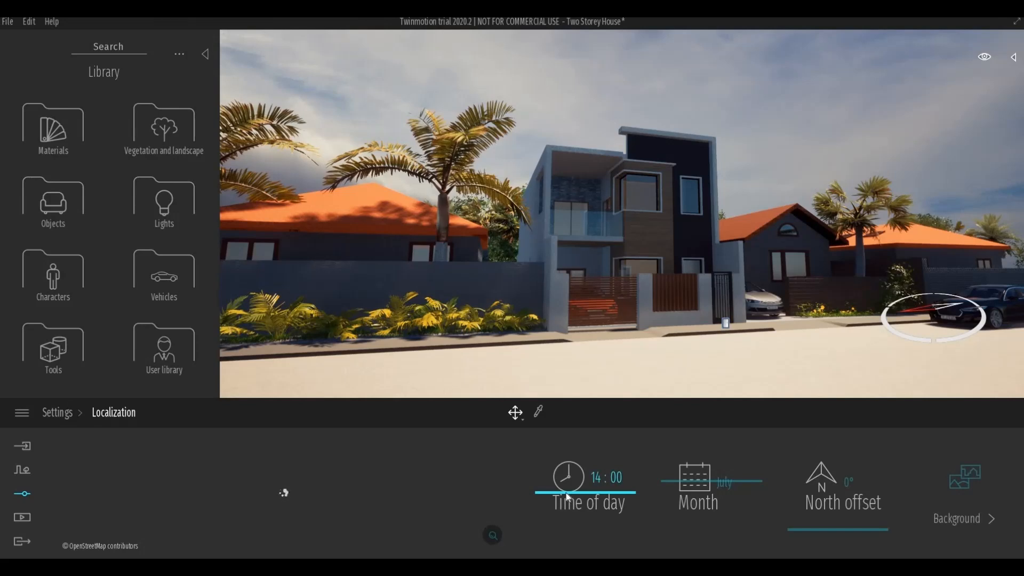
{"action": "left_click_drag", "start_coordinate": [565, 494], "coordinate": [565, 495]}
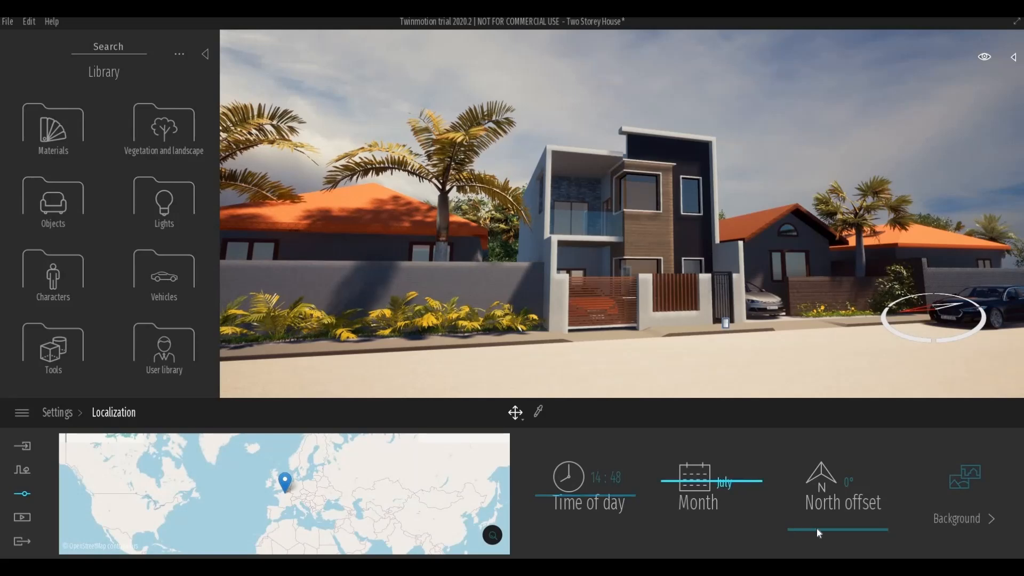
Try north offsets of 212° and 16° while viewing the shadows on the house front, and return the offset to 0°.
{"action": "left_click_drag", "start_coordinate": [817, 529], "coordinate": [814, 540]}
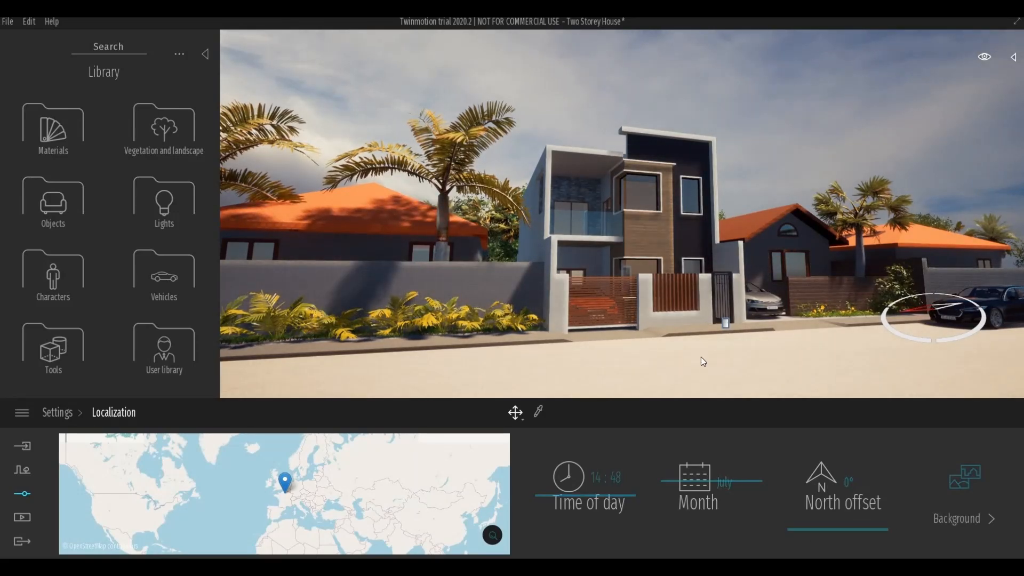
{"action": "right_click_drag", "start_coordinate": [700, 357], "coordinate": [622, 322]}
{"action": "scroll", "coordinate": [622, 322], "scroll_direction": "up", "scroll_amount": 2}
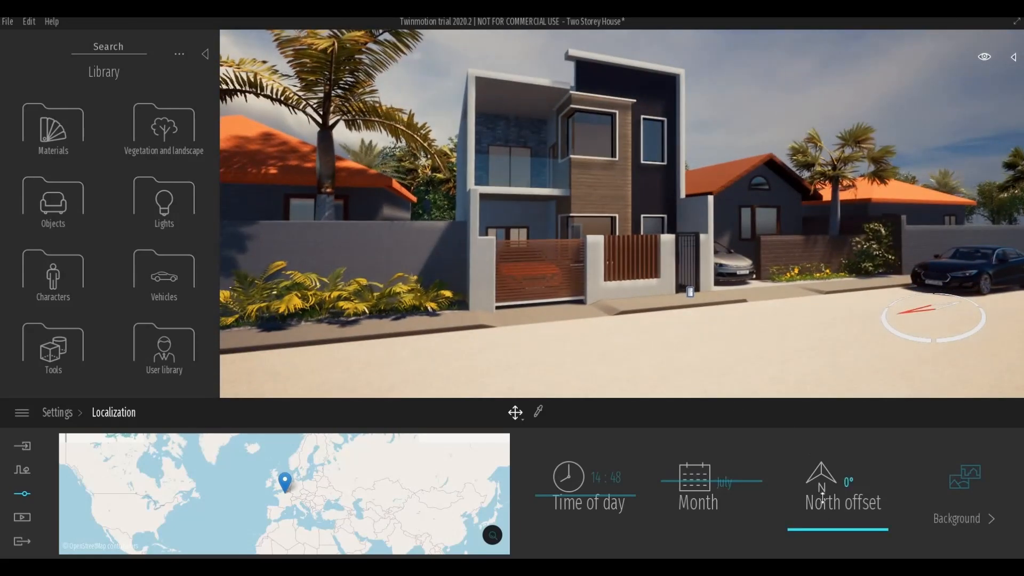
{"action": "left_click_drag", "start_coordinate": [823, 497], "coordinate": [822, 476]}
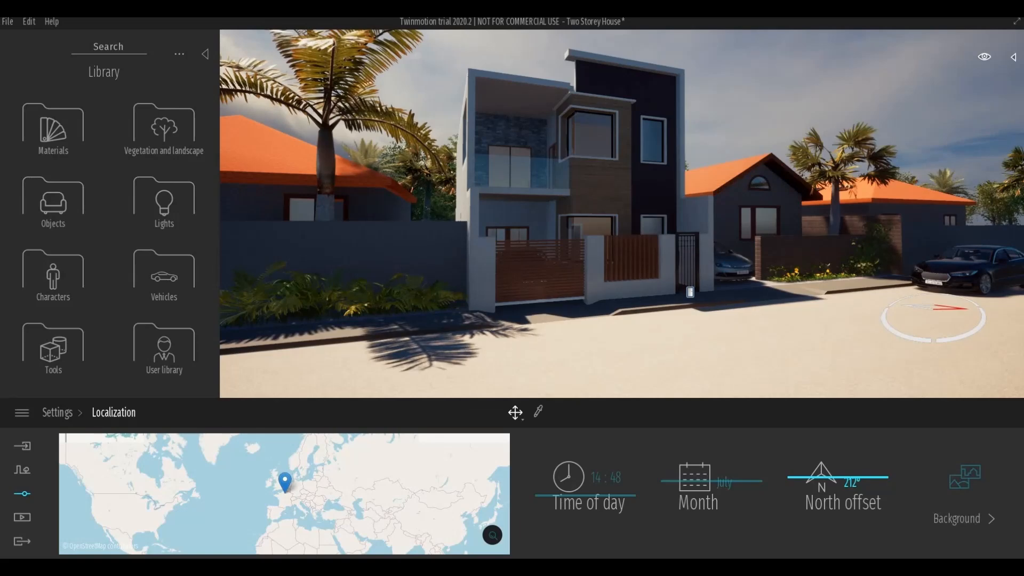
{"action": "right_click_drag", "start_coordinate": [786, 372], "coordinate": [765, 376]}
{"action": "scroll", "coordinate": [786, 372], "scroll_direction": "down", "scroll_amount": 2}
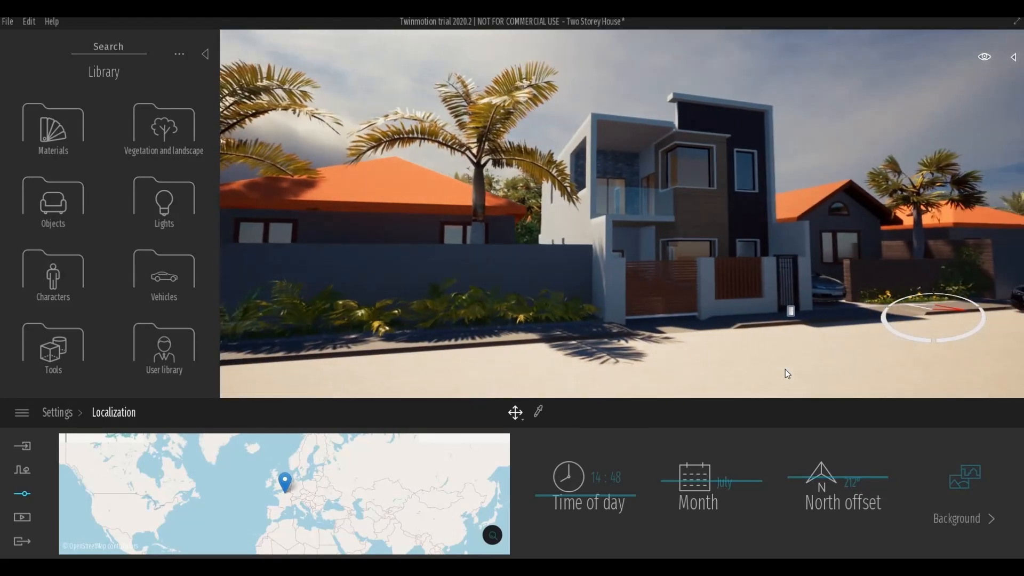
{"action": "key", "text": "d"}
{"action": "left_click_drag", "start_coordinate": [838, 467], "coordinate": [853, 529]}
{"action": "mouse_move", "coordinate": [805, 392]}
{"action": "right_mouse_down"}
{"action": "mouse_move", "coordinate": [806, 381]}
{"action": "mouse_move", "coordinate": [801, 390]}
{"action": "right_mouse_up"}
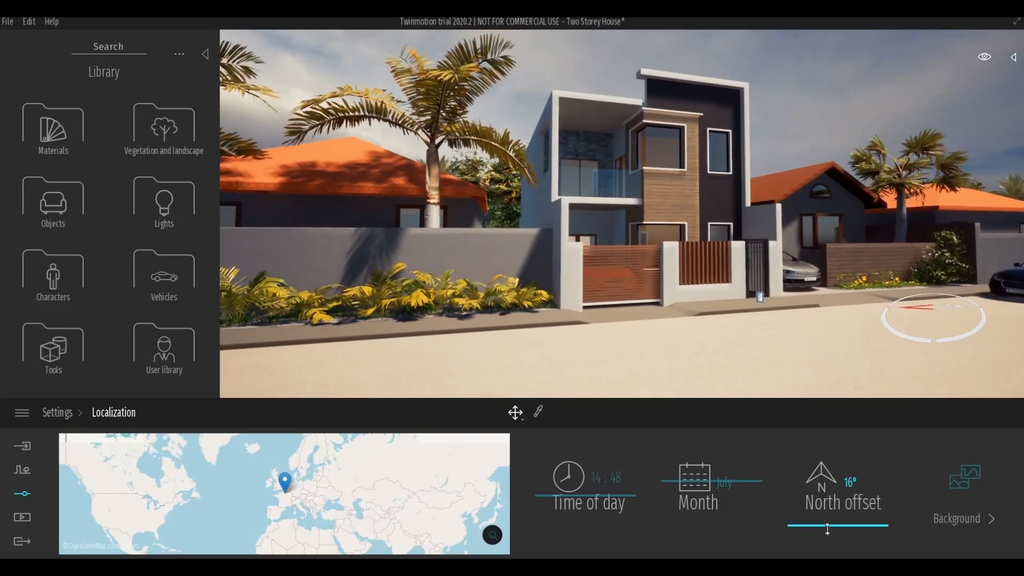
{"action": "left_click_drag", "start_coordinate": [827, 524], "coordinate": [828, 536]}
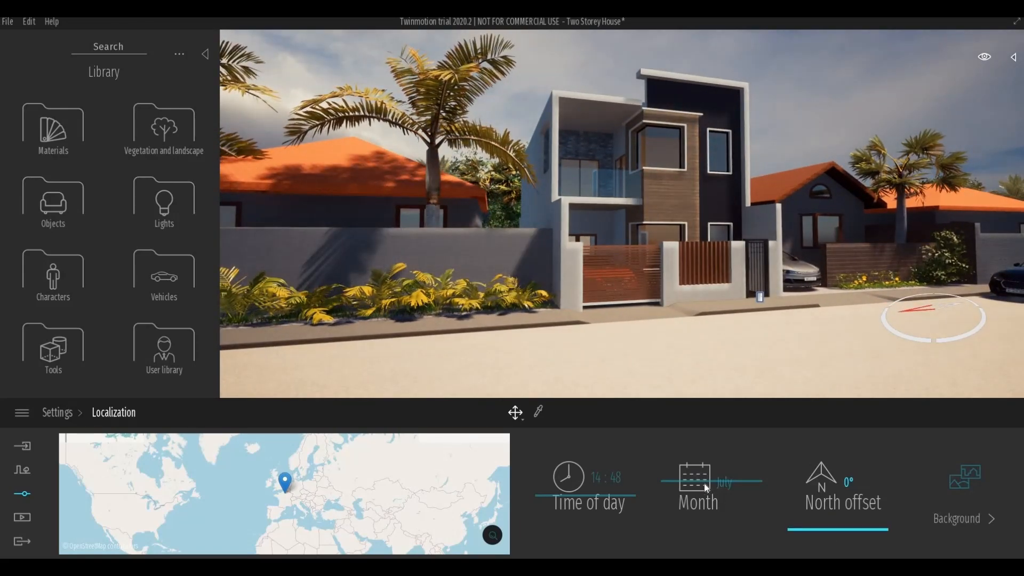
Set the month to September and the time of day to 16:32 for the sun on the house front.
{"action": "left_click_drag", "start_coordinate": [704, 483], "coordinate": [700, 457]}
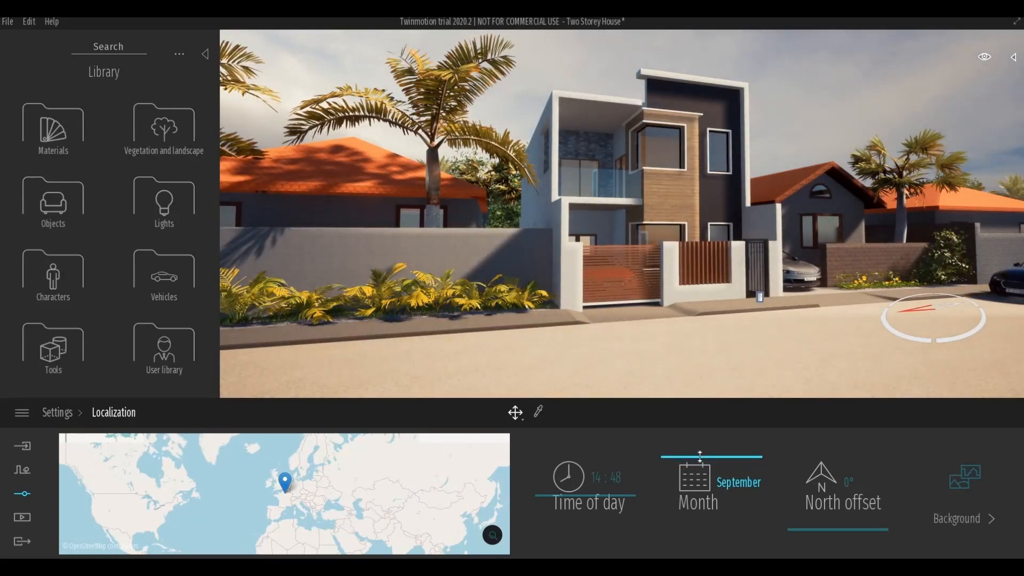
{"action": "key", "text": "w"}
{"action": "key", "text": "d"}
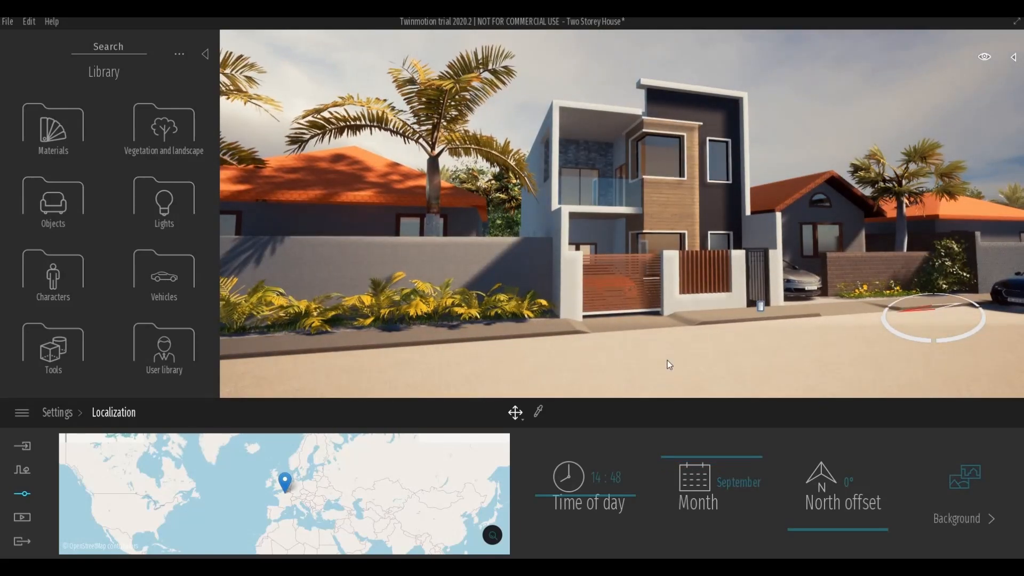
{"action": "left_click_drag", "start_coordinate": [595, 497], "coordinate": [595, 501]}
{"action": "right_click_drag", "start_coordinate": [623, 332], "coordinate": [626, 324]}
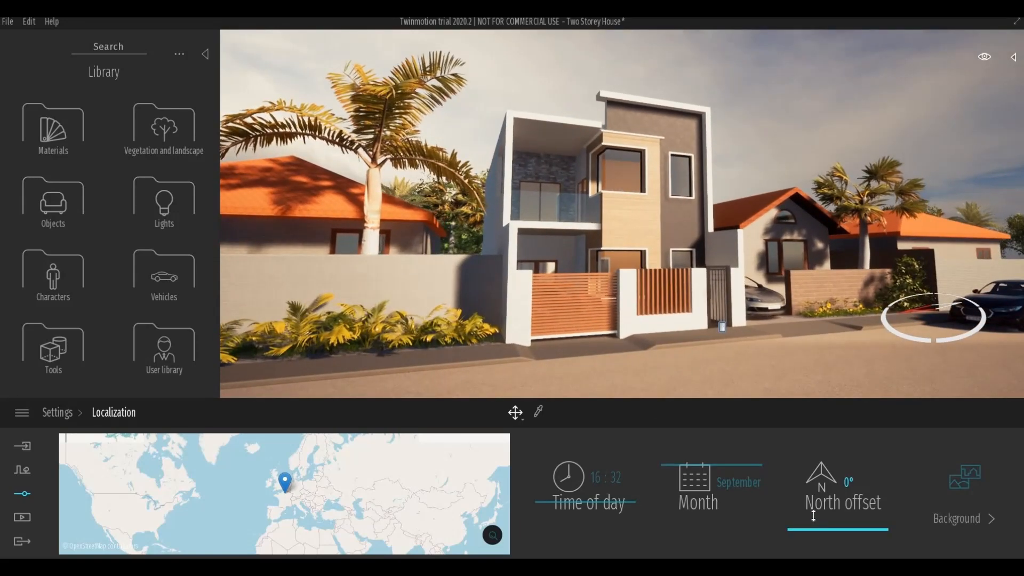
Set the north offset to 110° and frame the house front together with the neighbouring houses and black car.
{"action": "left_click_drag", "start_coordinate": [813, 515], "coordinate": [816, 503]}
{"action": "key", "text": "a"}
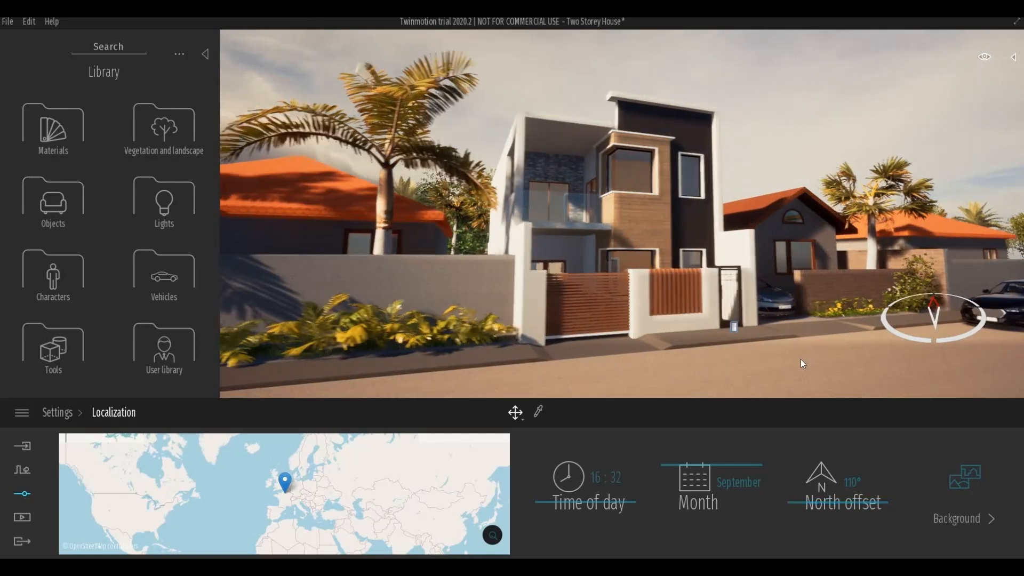
{"action": "right_click_drag", "start_coordinate": [801, 361], "coordinate": [796, 360]}
{"action": "key", "text": "a"}
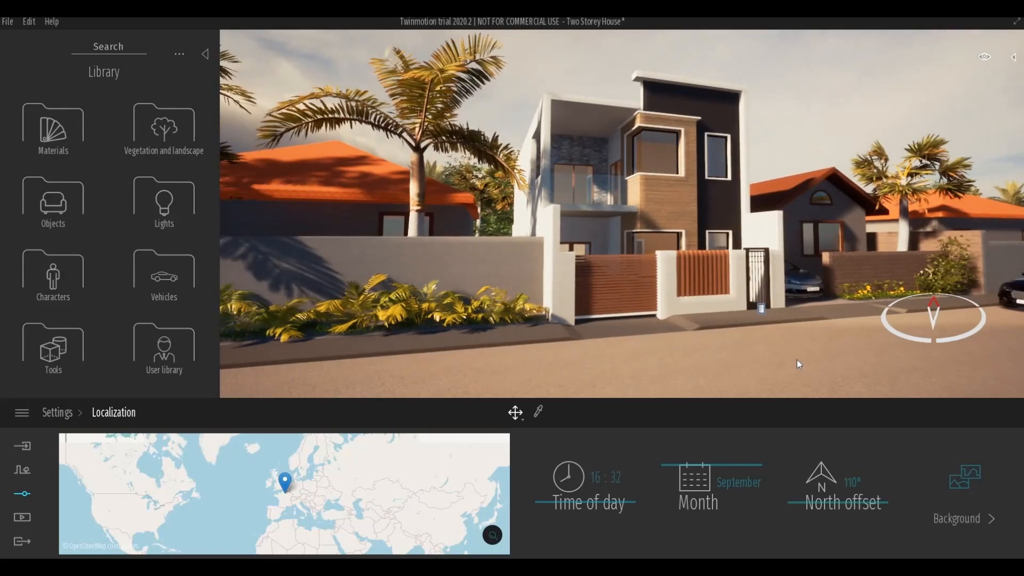
{"action": "key", "text": "d"}
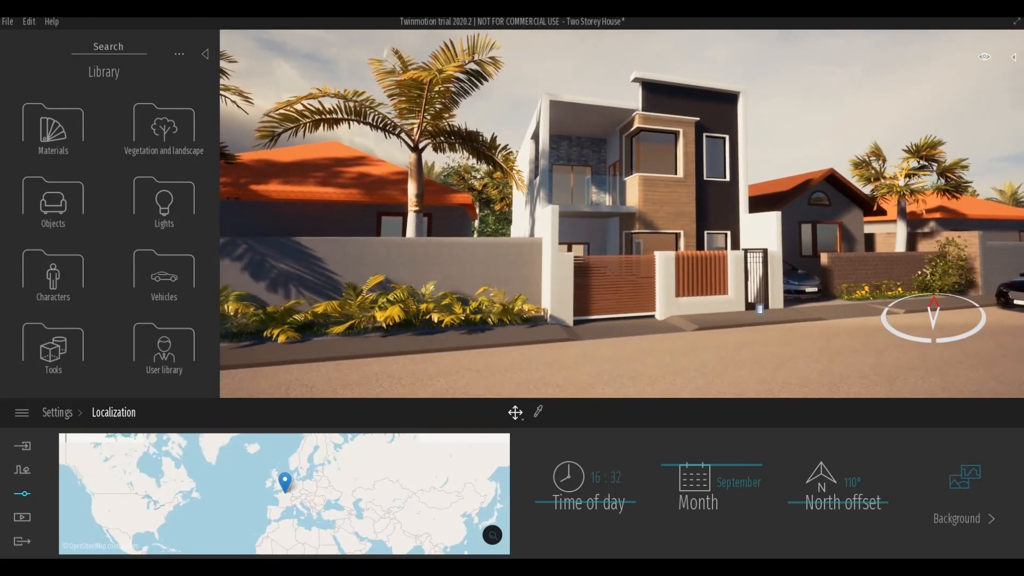
{"action": "key", "text": "d"}
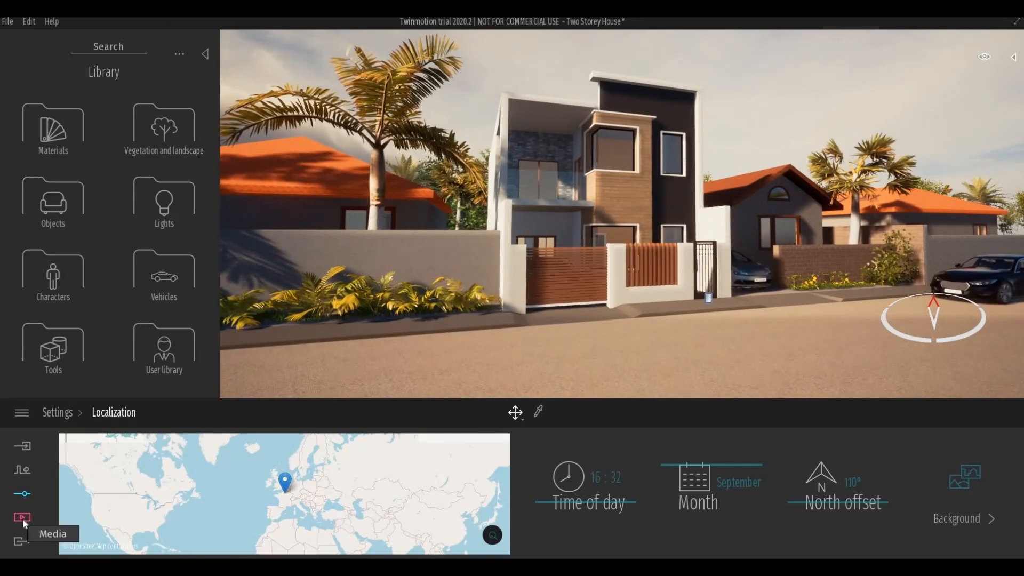
Turn on parallelism in the camera settings.
{"action": "left_click", "coordinate": [58, 416]}
{"action": "left_click", "coordinate": [688, 521]}
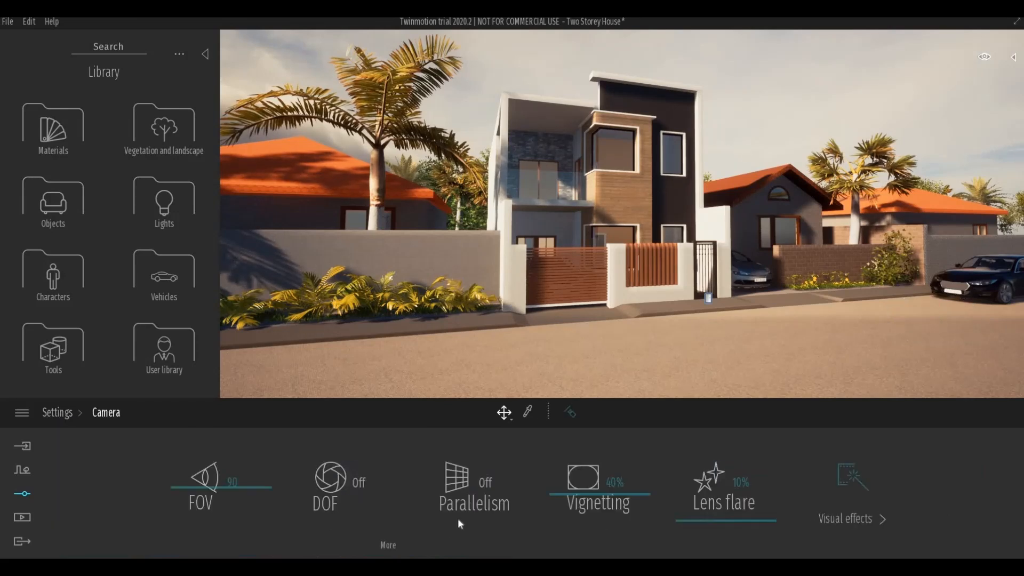
{"action": "left_click", "coordinate": [496, 505]}
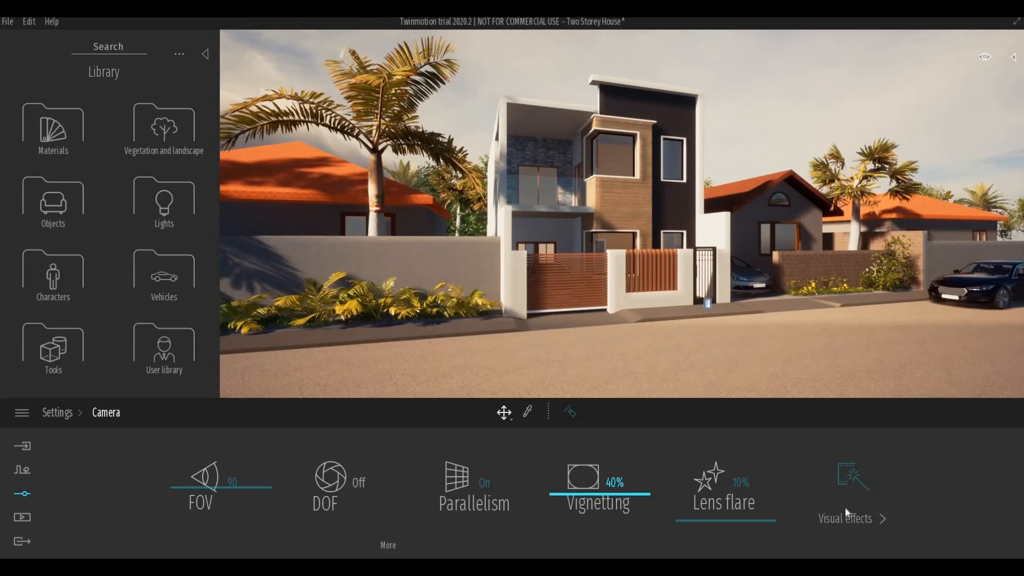
Set the color gradient's contrast to 46% and its saturation to 38%.
{"action": "left_click", "coordinate": [843, 525]}
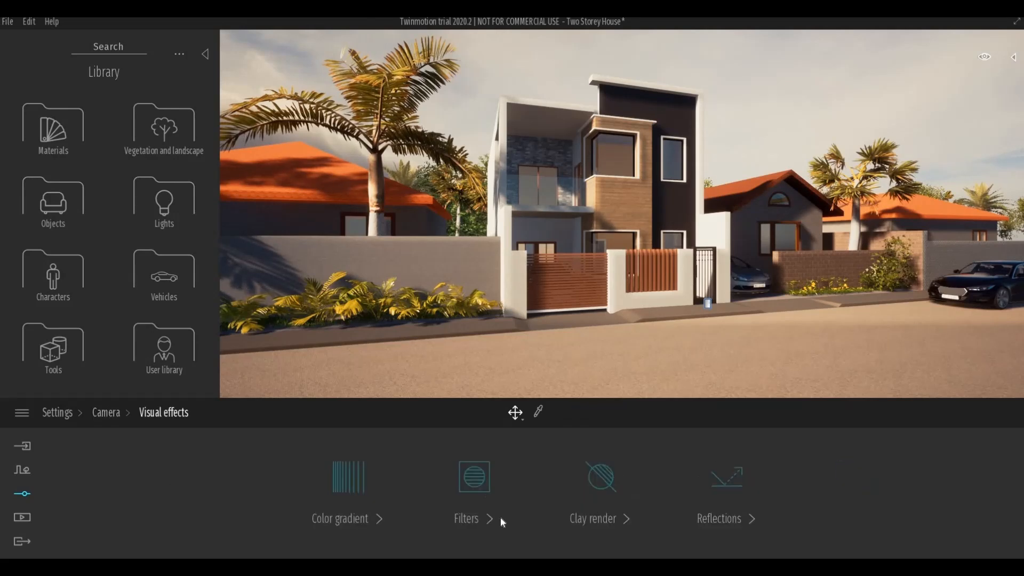
{"action": "left_click", "coordinate": [368, 527]}
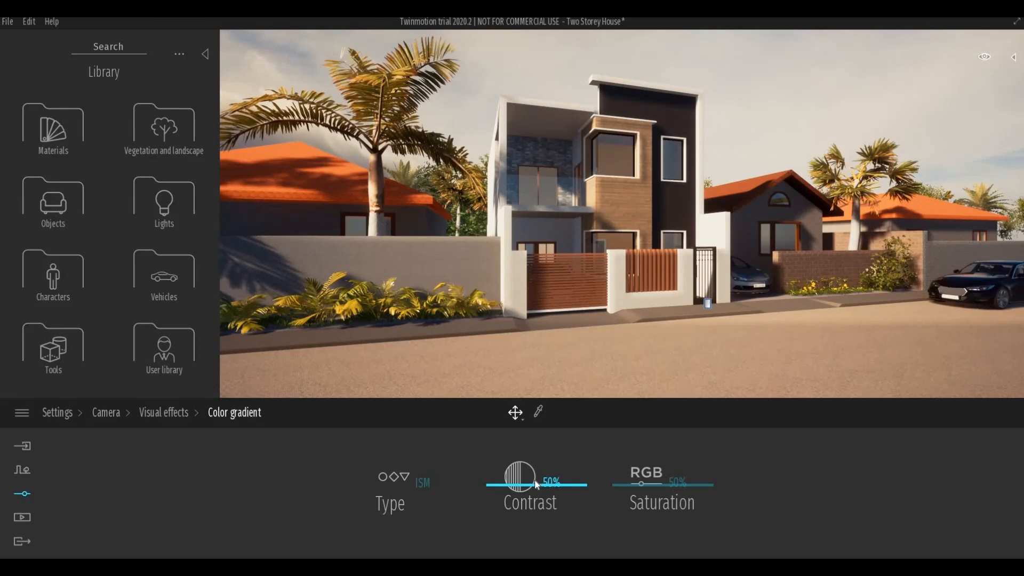
{"action": "mouse_move", "coordinate": [531, 484]}
{"action": "left_mouse_down"}
{"action": "mouse_move", "coordinate": [529, 497]}
{"action": "mouse_move", "coordinate": [526, 487]}
{"action": "left_mouse_up"}
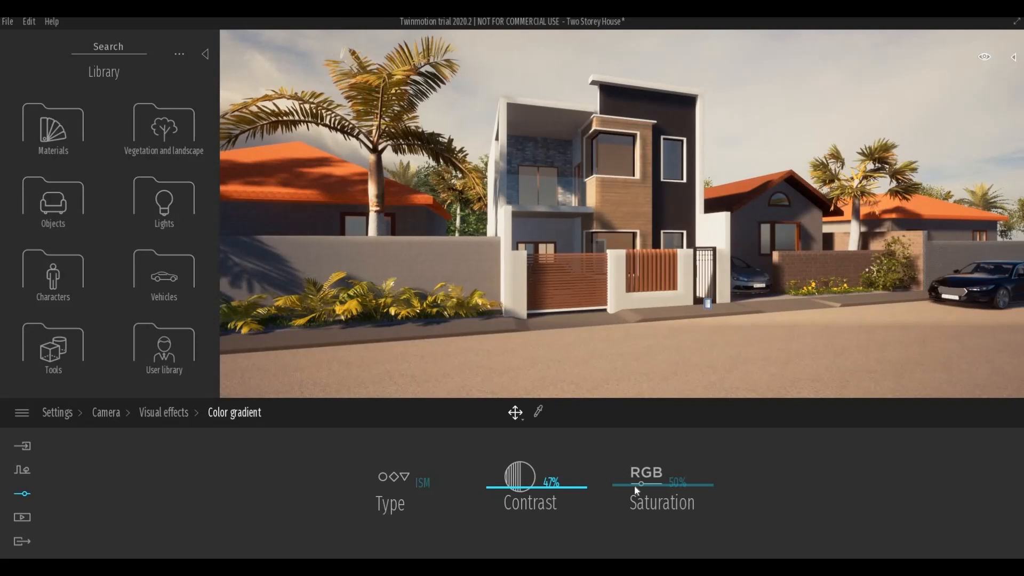
{"action": "left_click_drag", "start_coordinate": [635, 490], "coordinate": [634, 496]}
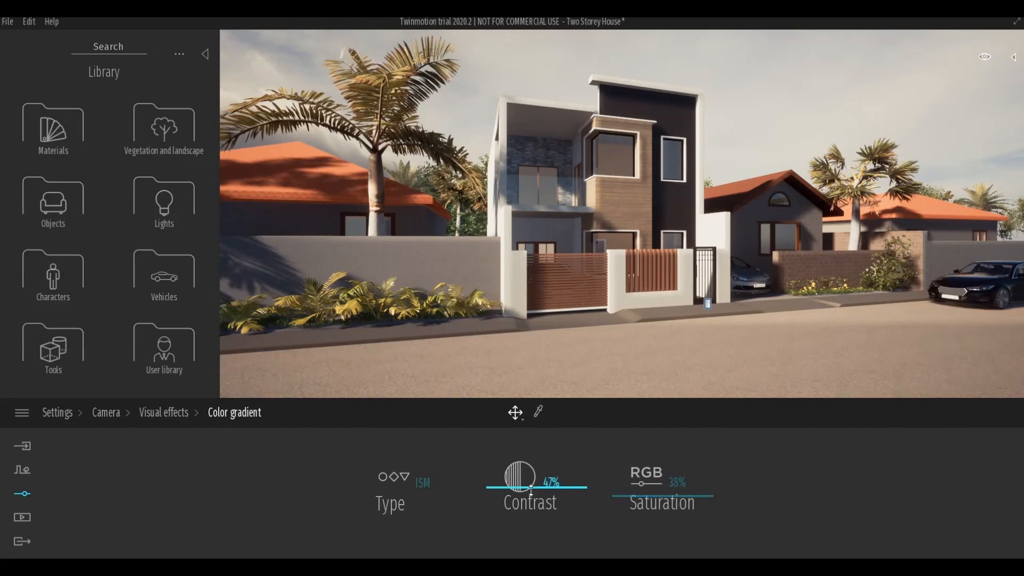
{"action": "left_click_drag", "start_coordinate": [531, 488], "coordinate": [533, 466]}
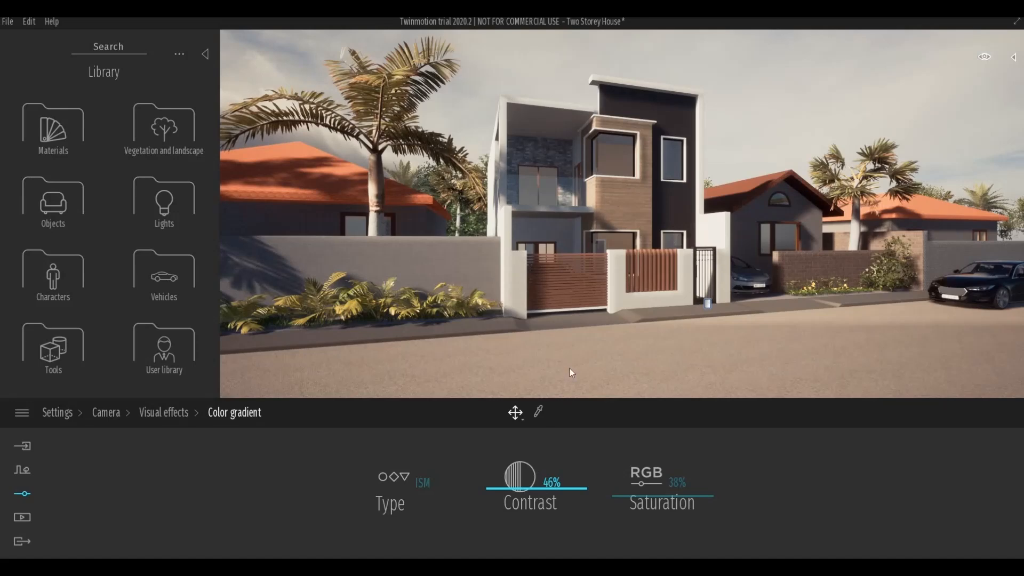
Examine the color-graded house front and gates from several distances and angles across the street.
{"action": "scroll", "coordinate": [575, 356], "scroll_direction": "up", "scroll_amount": 1}
{"action": "scroll", "coordinate": [575, 355], "scroll_direction": "up", "scroll_amount": 2}
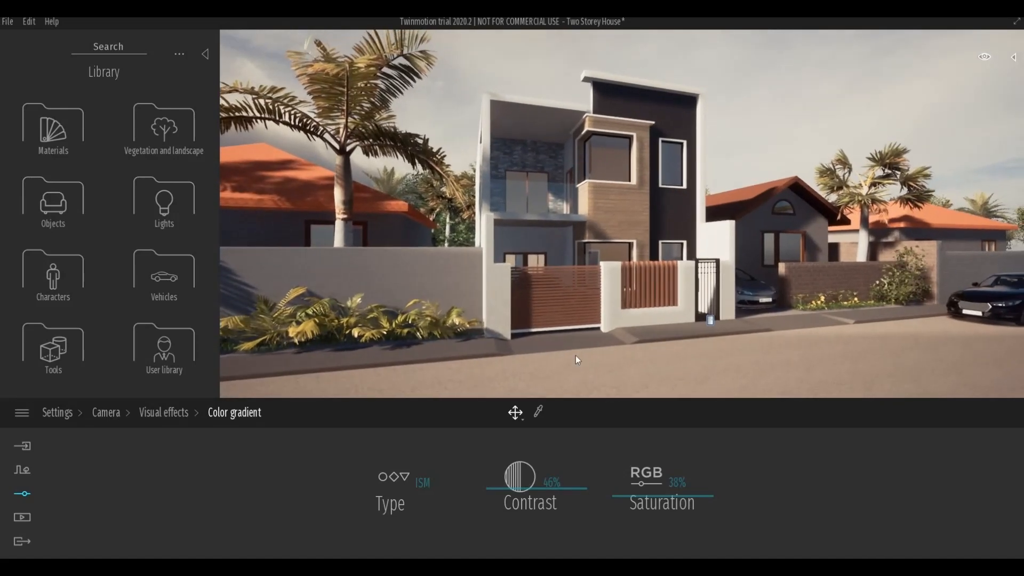
{"action": "key", "text": "s"}
{"action": "key", "text": "d"}
{"action": "key", "text": "a"}
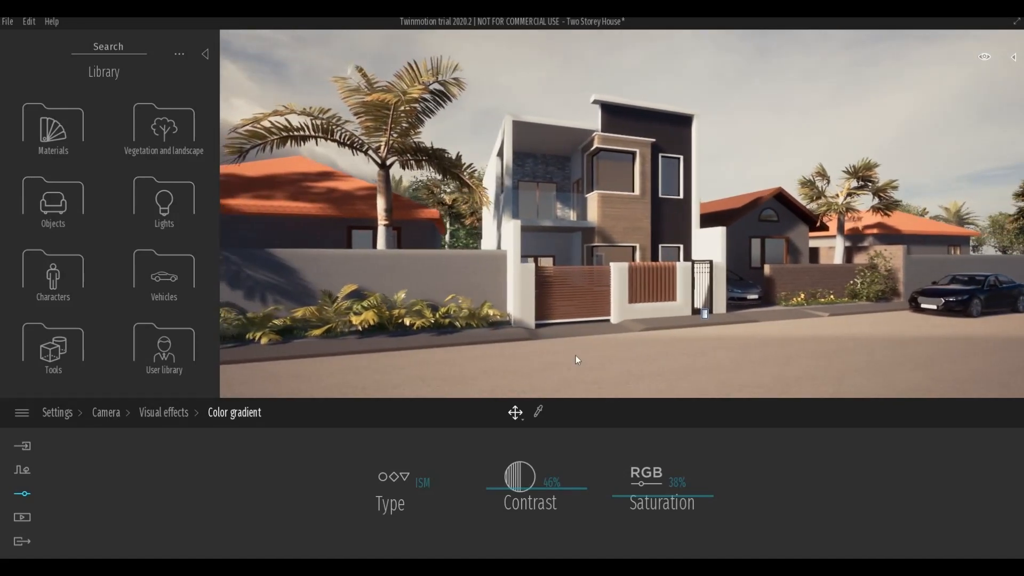
{"action": "key", "text": "a"}
{"action": "key", "text": "d"}
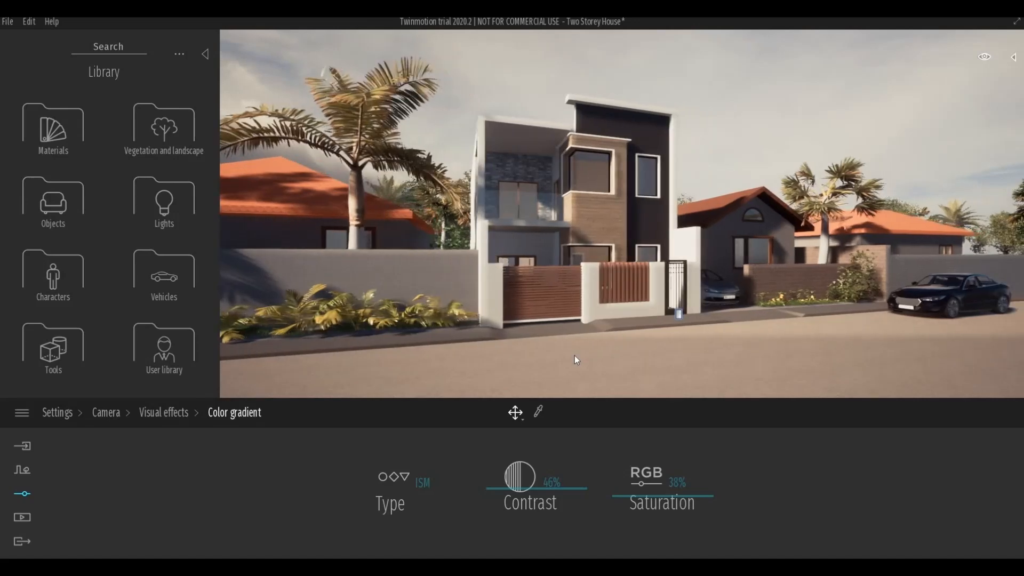
{"action": "key", "text": "w"}
{"action": "key", "text": "a"}
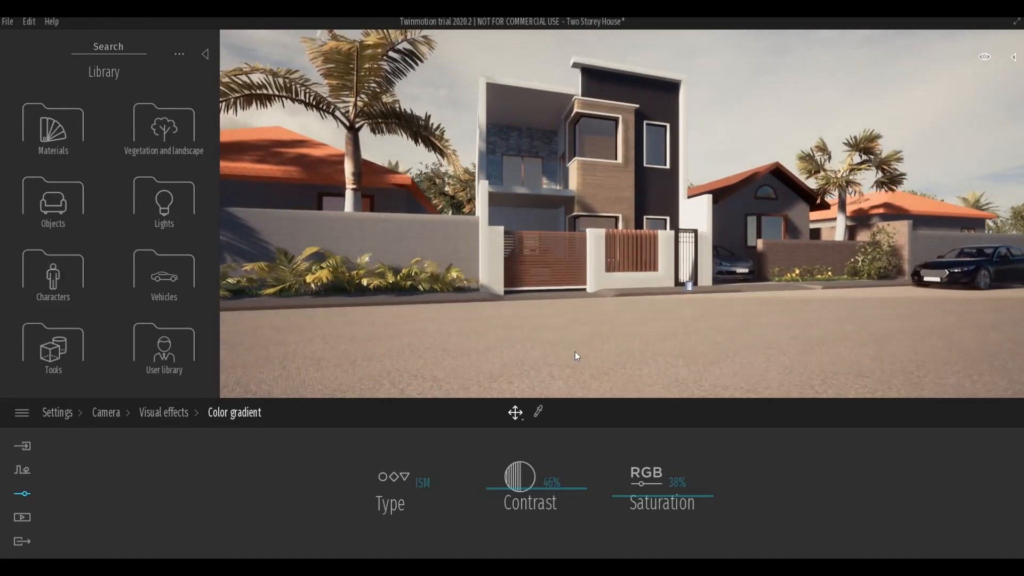
{"action": "key", "text": "w"}
{"action": "key", "text": "e"}
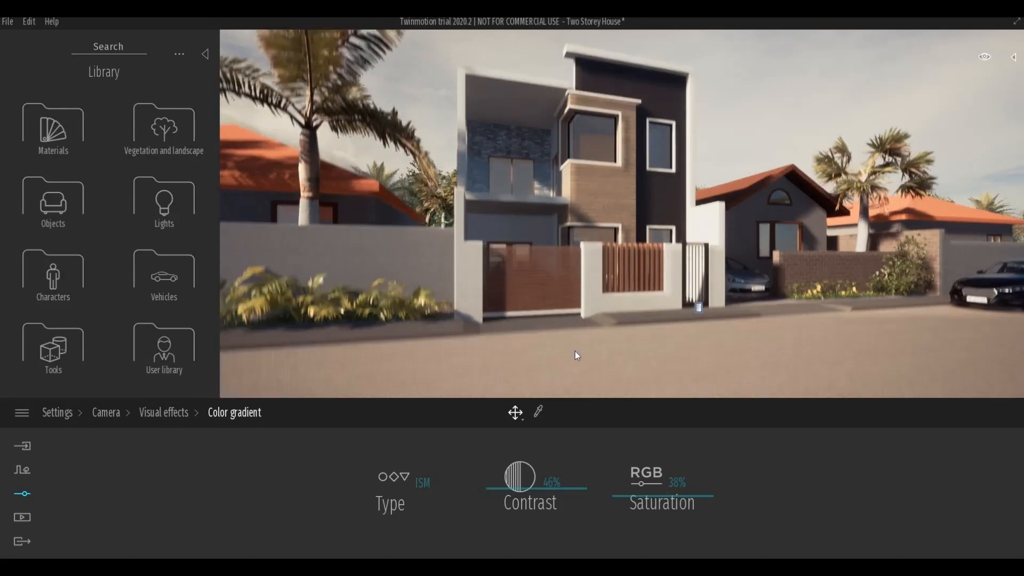
Reframe the house front from across the street, with the palm tree, neighbouring houses and black car in view.
{"action": "key", "text": "q"}
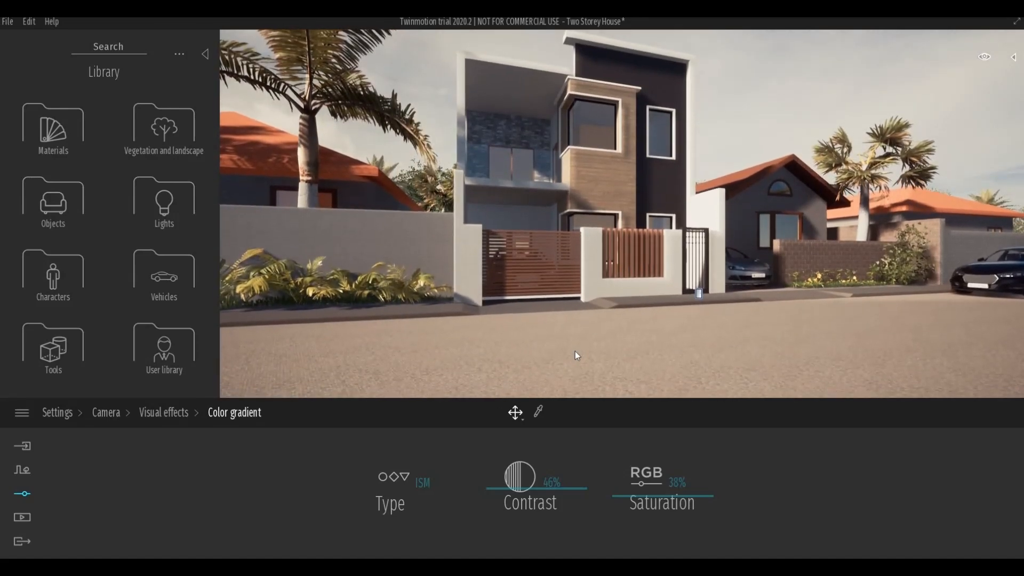
{"action": "key", "text": "e"}
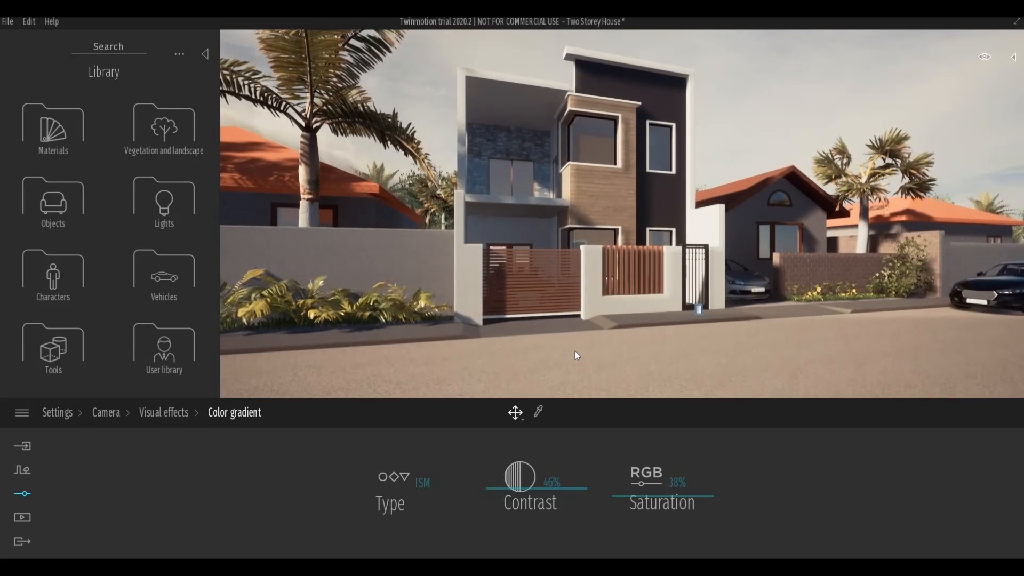
{"action": "key", "text": "e"}
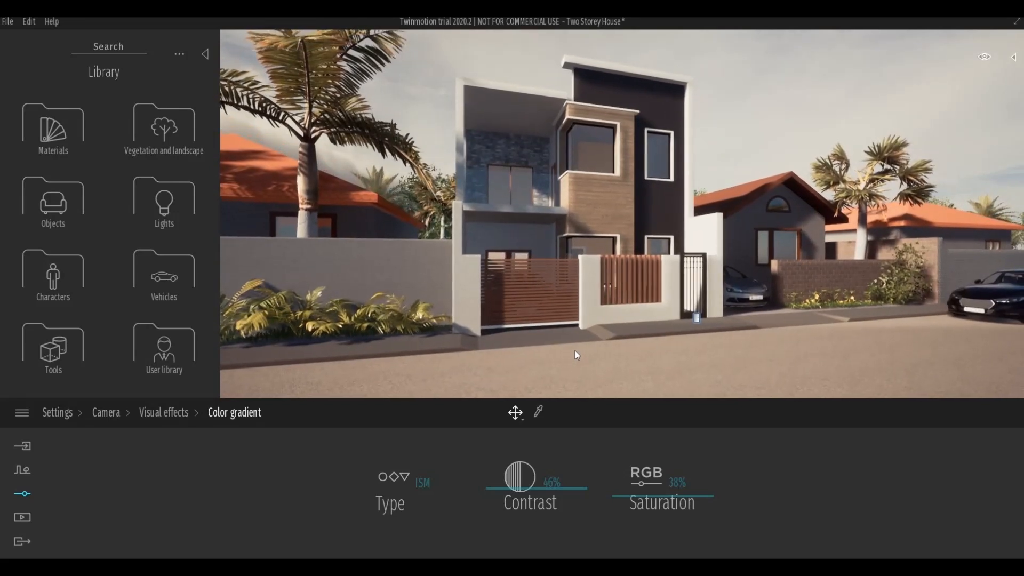
{"action": "middle_click_drag", "start_coordinate": [574, 350], "coordinate": [568, 338], "text": "shift"}
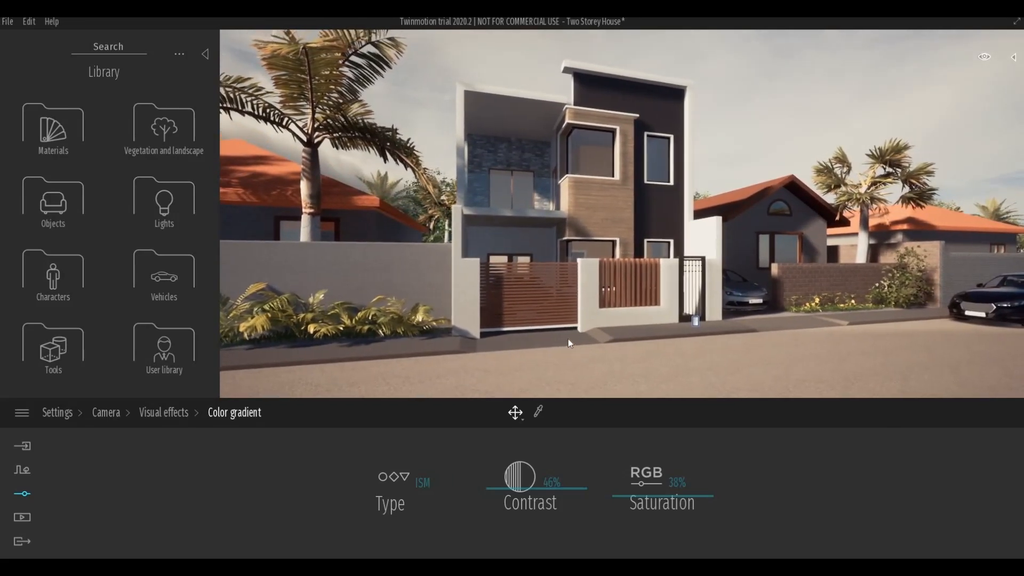
{"action": "key", "text": "s"}
{"action": "key", "text": "a"}
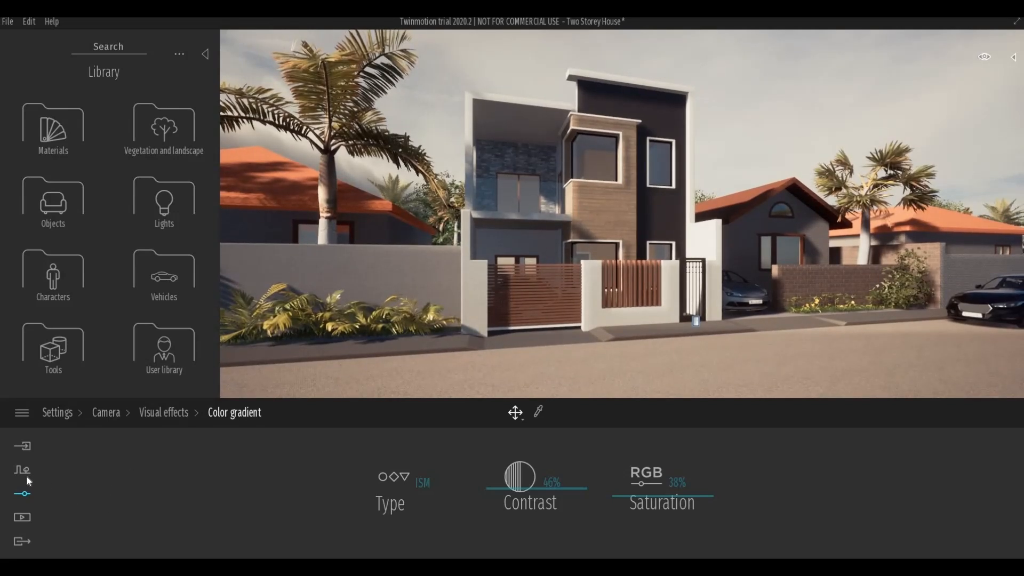
{"action": "left_click", "coordinate": [22, 494]}
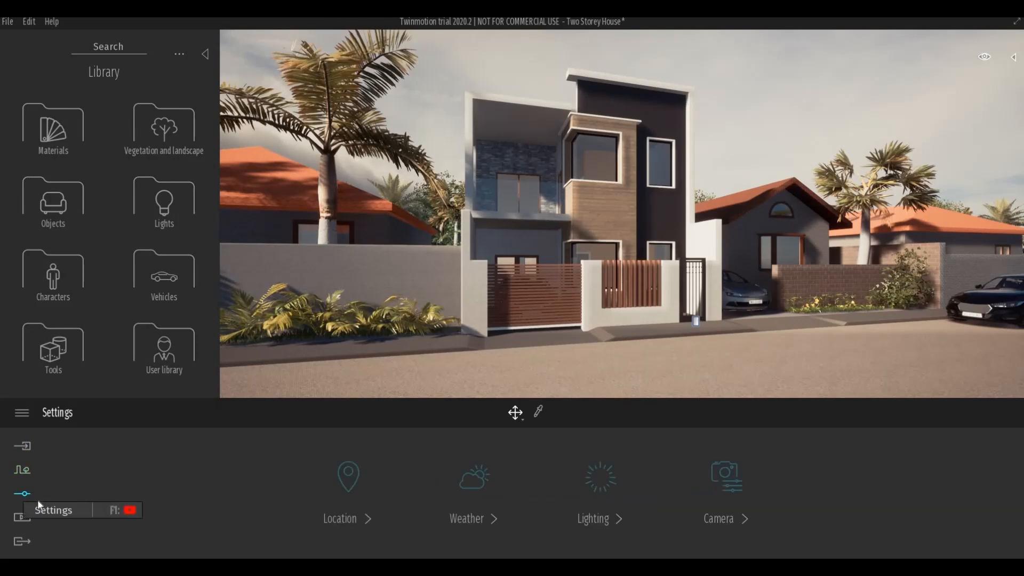
{"action": "left_click", "coordinate": [21, 517]}
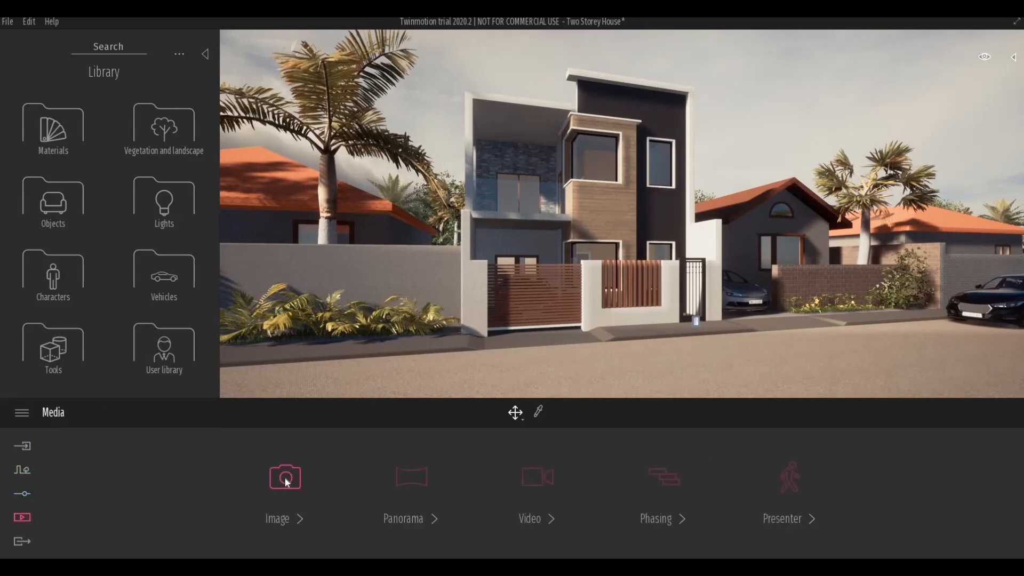
{"action": "left_click", "coordinate": [285, 480]}
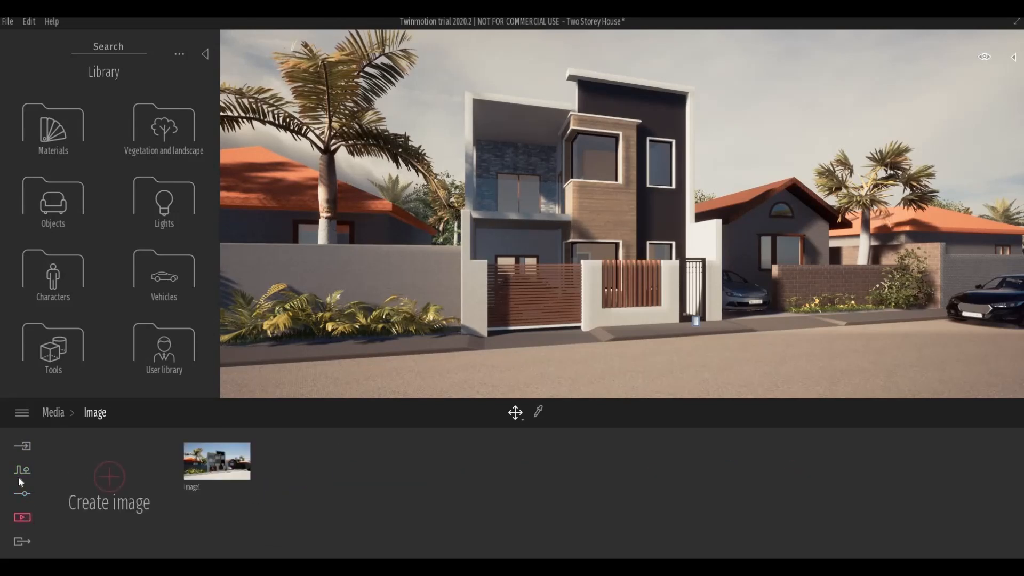
Advance the time of day past 16:49 so the sun sits lower and longer shadows fall across the house front.
{"action": "left_click", "coordinate": [23, 493]}
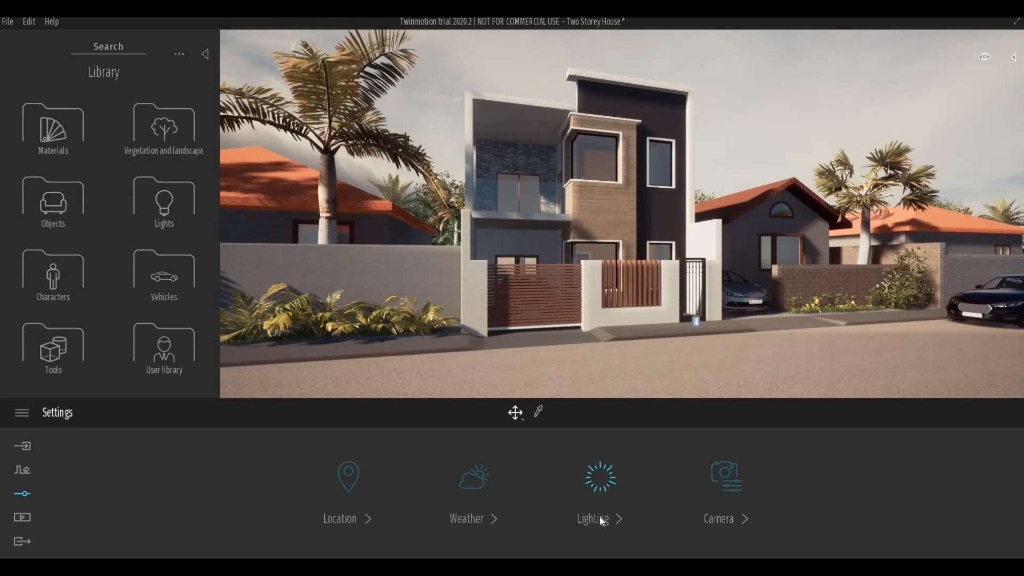
{"action": "left_click", "coordinate": [364, 521]}
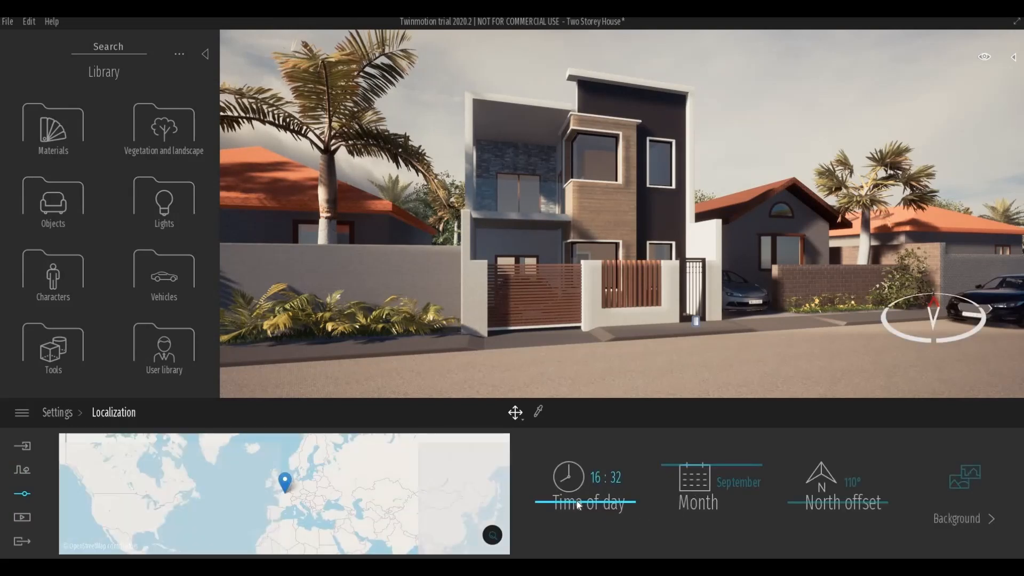
{"action": "left_click_drag", "start_coordinate": [579, 505], "coordinate": [576, 505]}
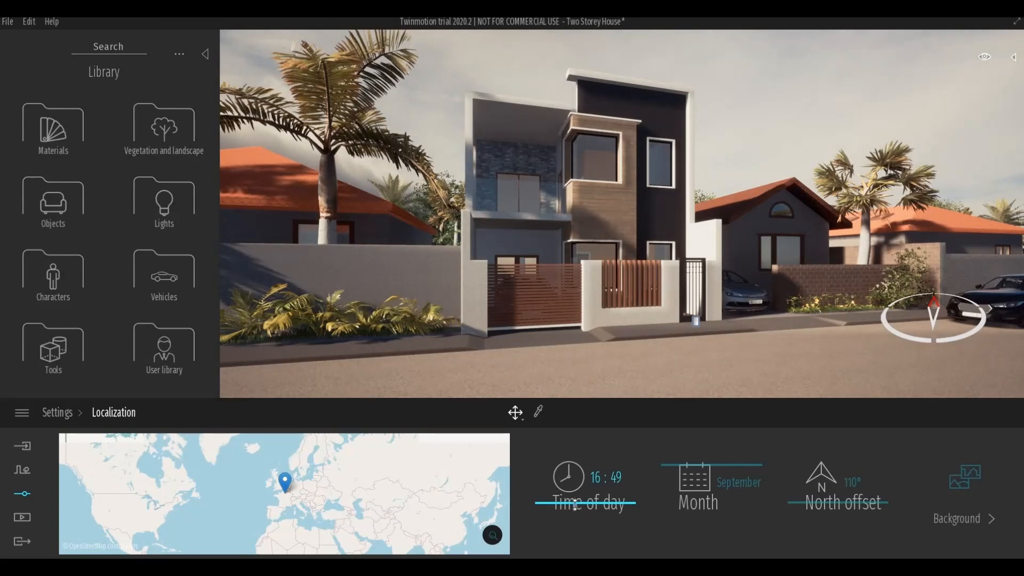
{"action": "left_click_drag", "start_coordinate": [575, 505], "coordinate": [576, 505]}
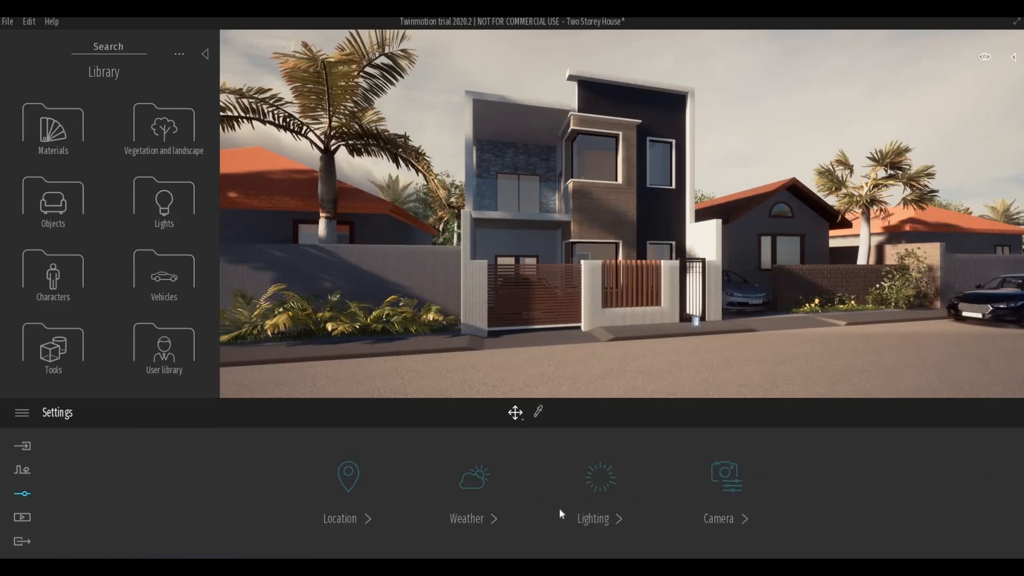
Raise the lighting exposure to 0.03.
{"action": "left_click", "coordinate": [589, 522]}
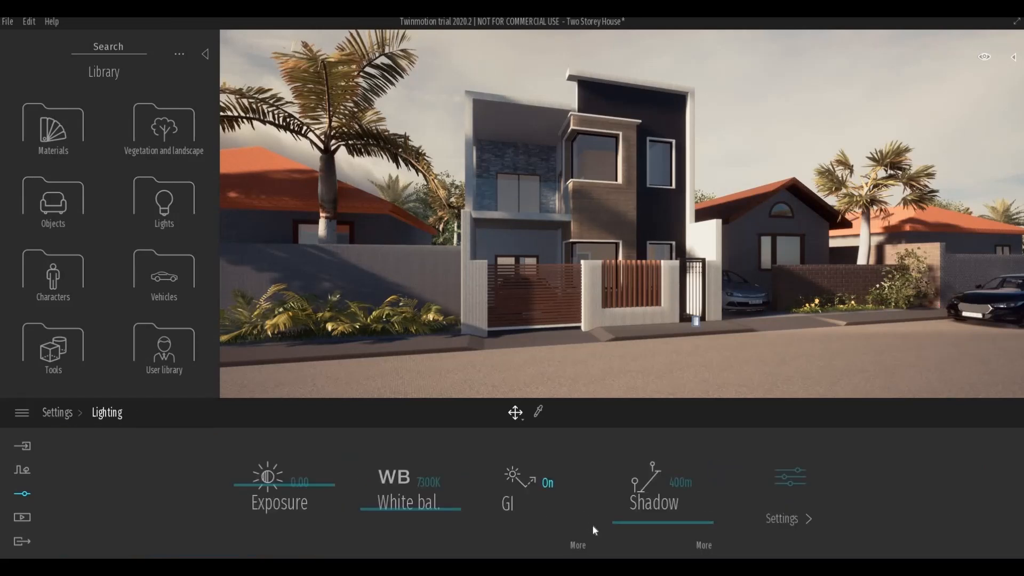
{"action": "left_click", "coordinate": [282, 492]}
{"action": "left_click_drag", "start_coordinate": [282, 491], "coordinate": [281, 483]}
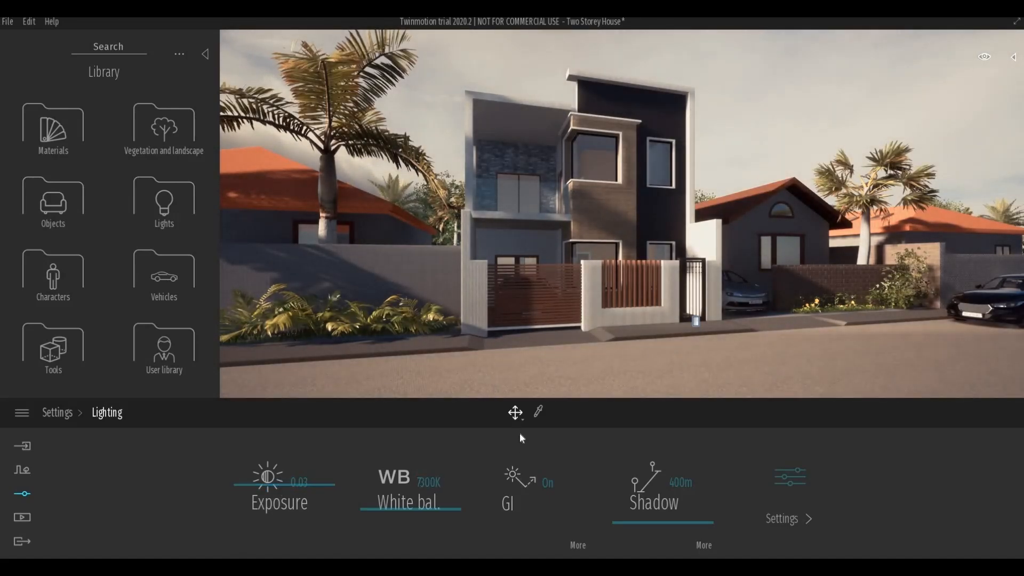
{"action": "left_click", "coordinate": [66, 413]}
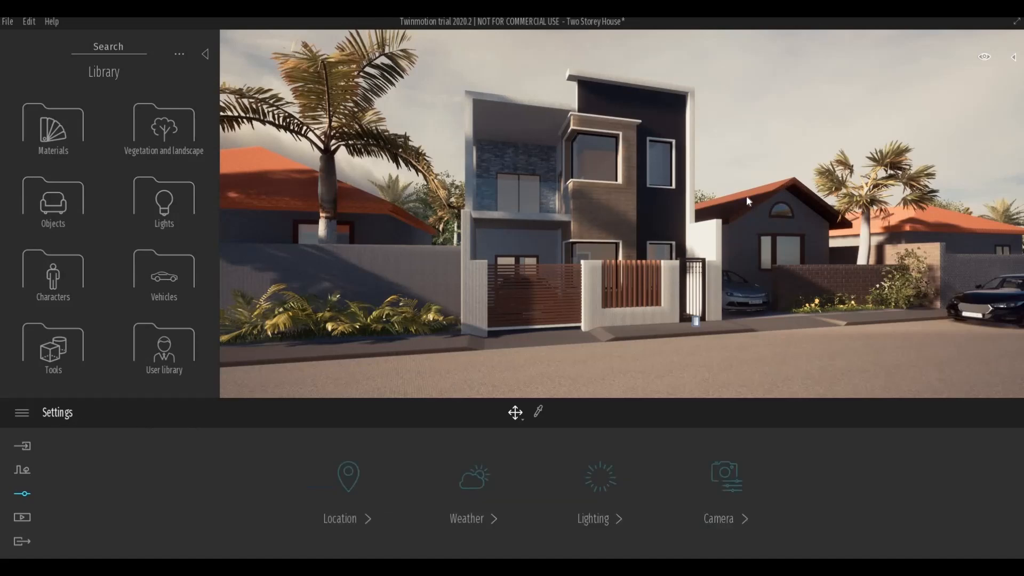
Rotate the sky dome using its gizmo on the road so that darker clouds stand behind the house.
{"action": "right_click_drag", "start_coordinate": [746, 176], "coordinate": [886, 210]}
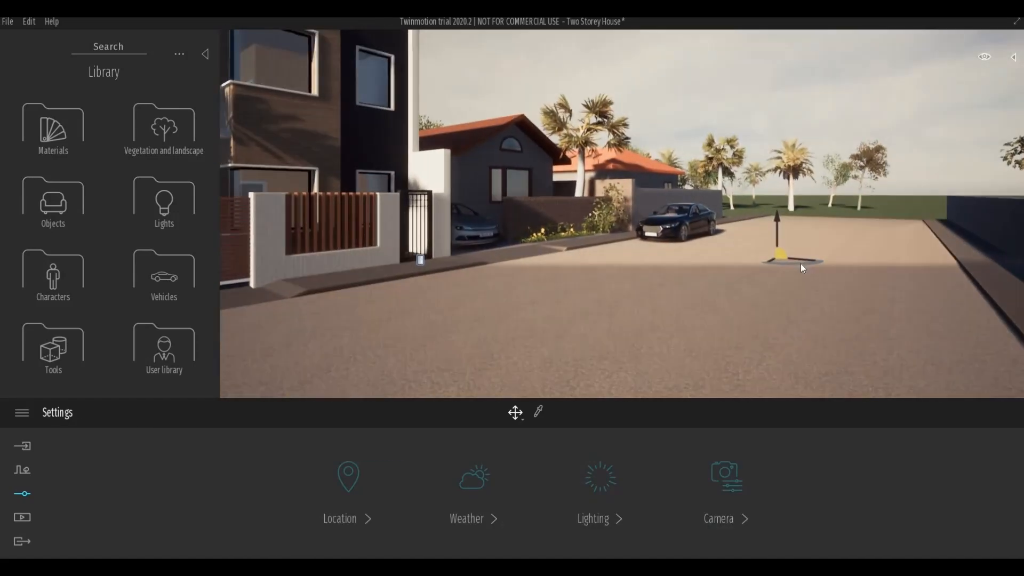
{"action": "left_click_drag", "start_coordinate": [798, 263], "coordinate": [795, 263]}
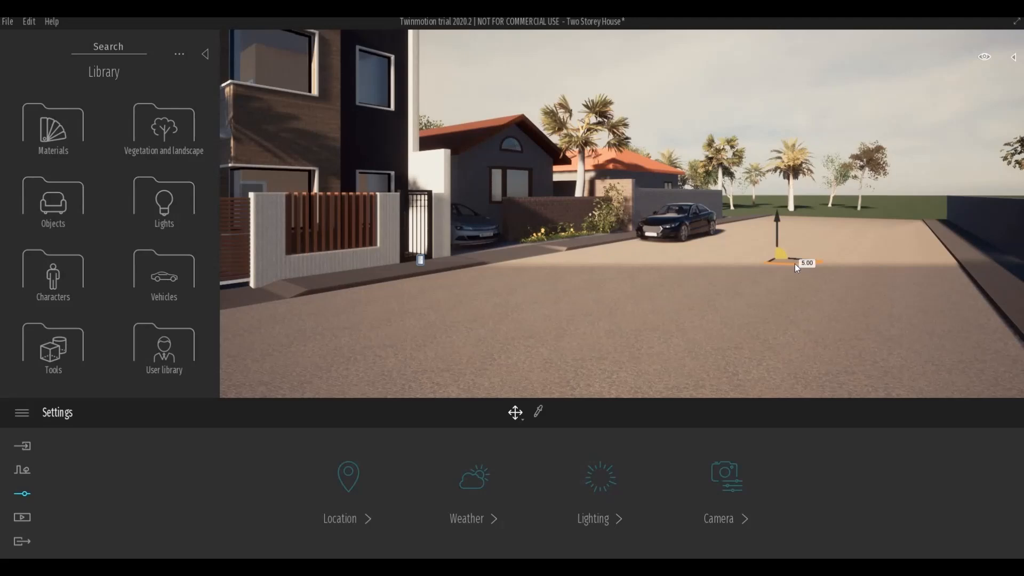
{"action": "right_click_drag", "start_coordinate": [789, 261], "coordinate": [802, 283]}
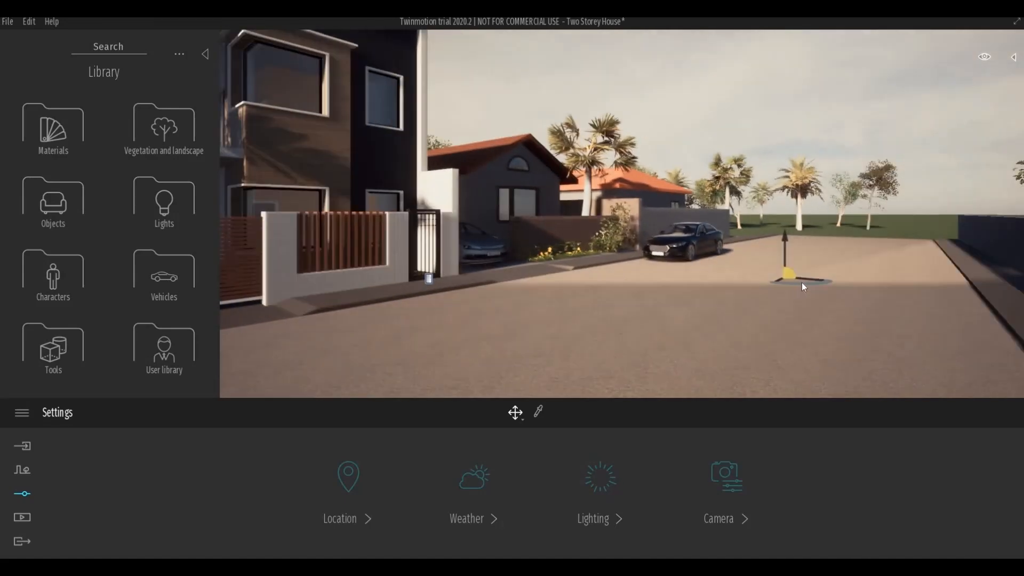
{"action": "left_click_drag", "start_coordinate": [802, 284], "coordinate": [741, 286]}
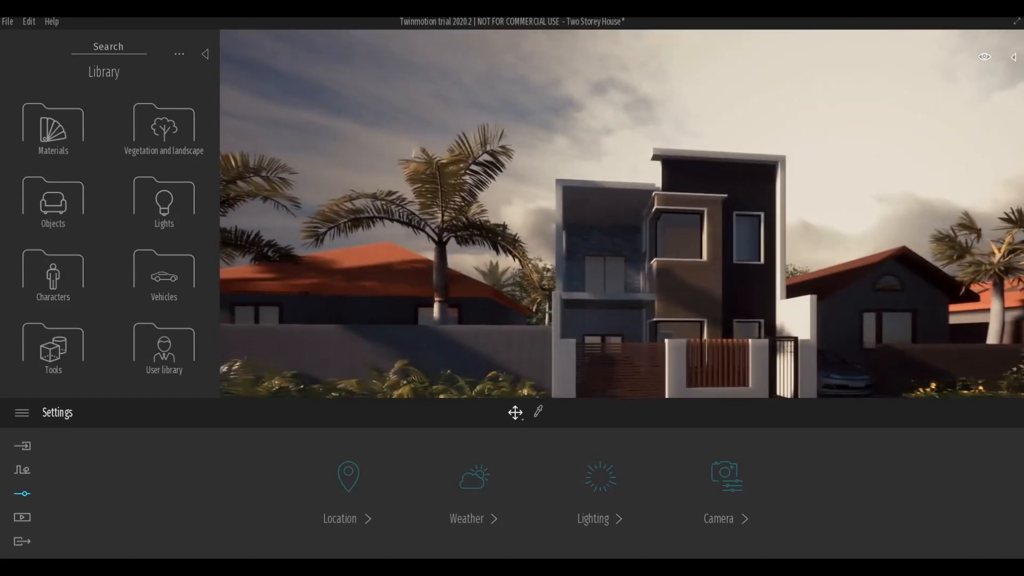
{"action": "key", "text": "Up"}
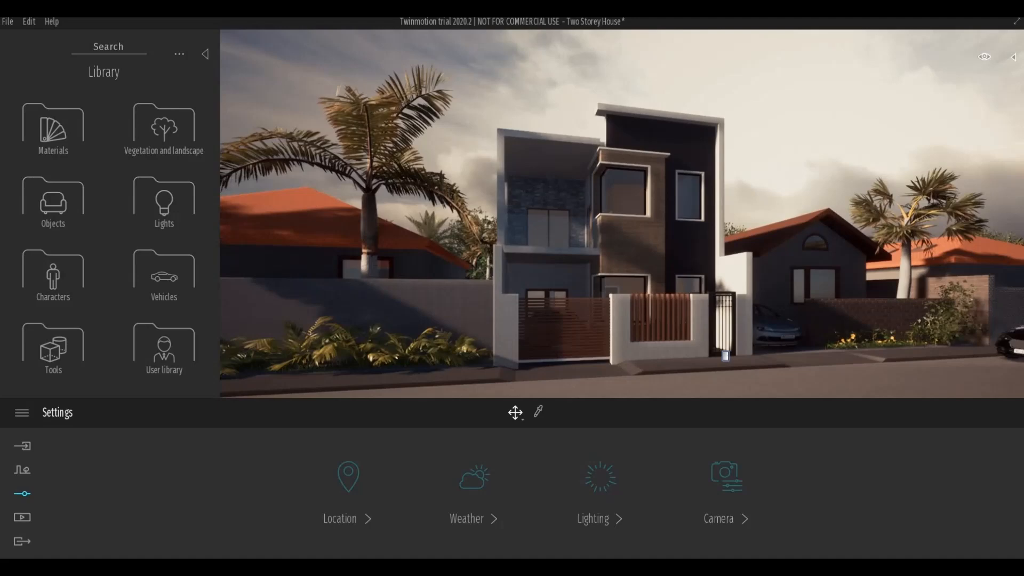
{"action": "right_click_drag", "start_coordinate": [631, 269], "coordinate": [636, 281]}
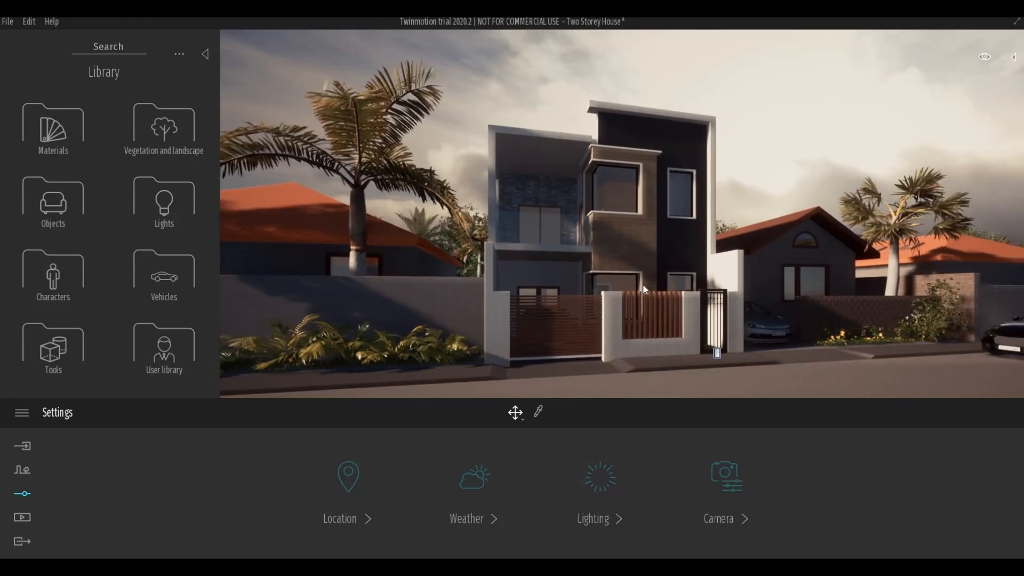
Rotate the sky dome a further -15° and bring the house front back into view.
{"action": "right_click_drag", "start_coordinate": [689, 112], "coordinate": [806, 130]}
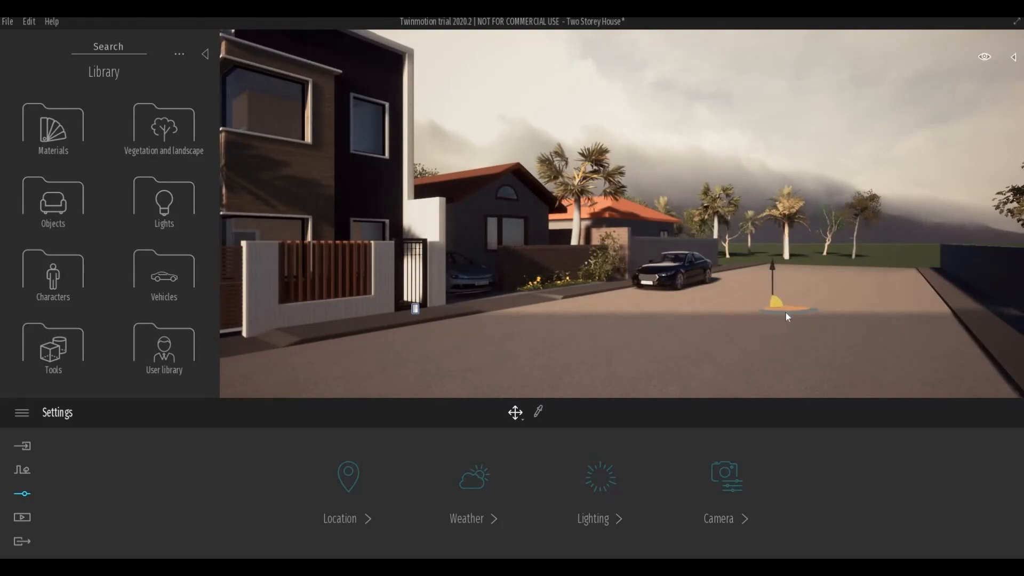
{"action": "type", "text": "-15"}
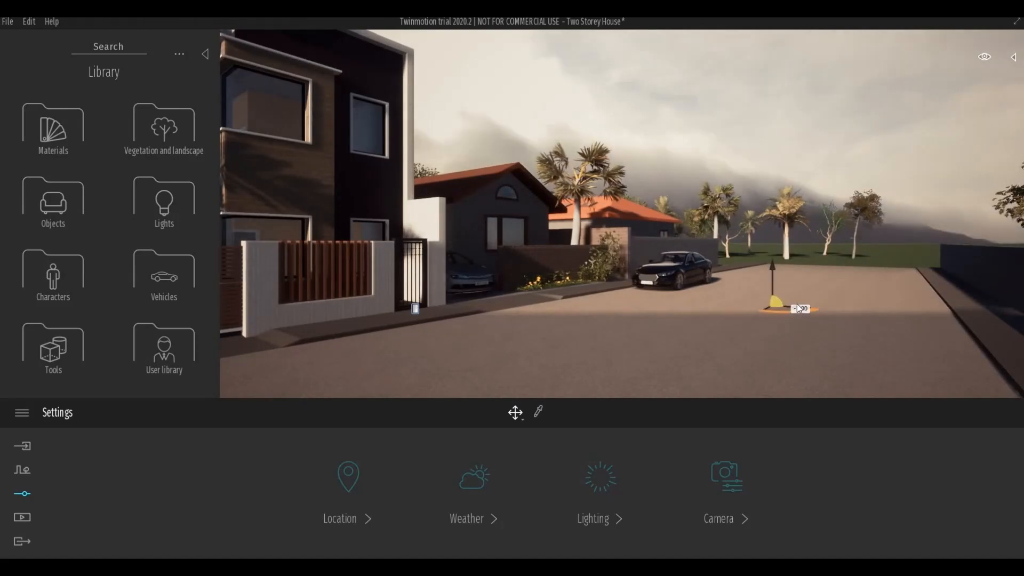
{"action": "key", "text": "Return"}
{"action": "right_click_drag", "start_coordinate": [789, 299], "coordinate": [654, 287]}
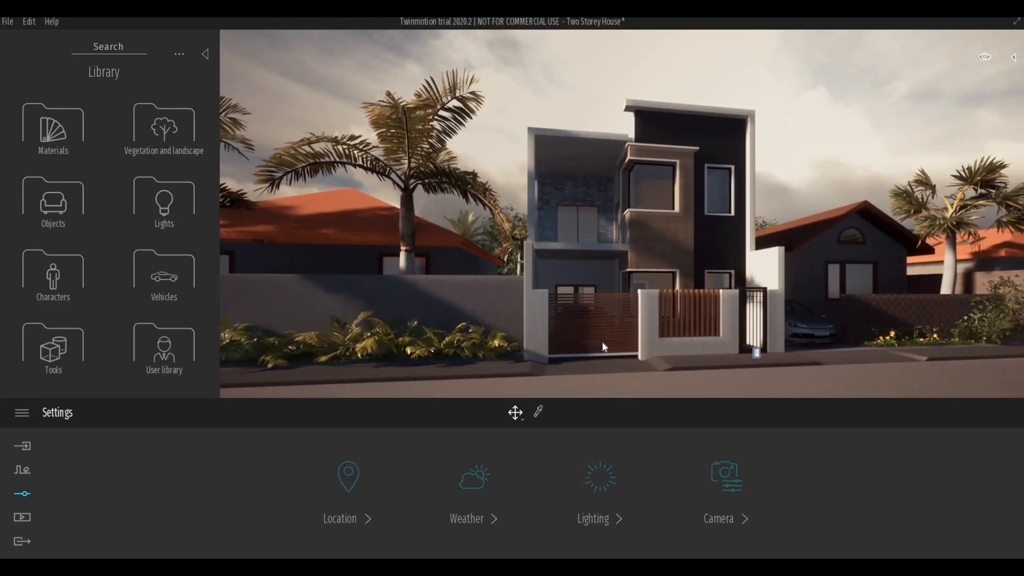
Frame the house front from farther back with the palms and black car, and create a media image of this view.
{"action": "mouse_move", "coordinate": [613, 346]}
{"action": "right_mouse_down"}
{"action": "mouse_move", "coordinate": [630, 355]}
{"action": "mouse_move", "coordinate": [612, 349]}
{"action": "right_mouse_up"}
{"action": "scroll", "coordinate": [613, 346], "scroll_direction": "down", "scroll_amount": 1}
{"action": "scroll", "coordinate": [613, 347], "scroll_direction": "down", "scroll_amount": 1}
{"action": "scroll", "coordinate": [611, 346], "scroll_direction": "down", "scroll_amount": 1}
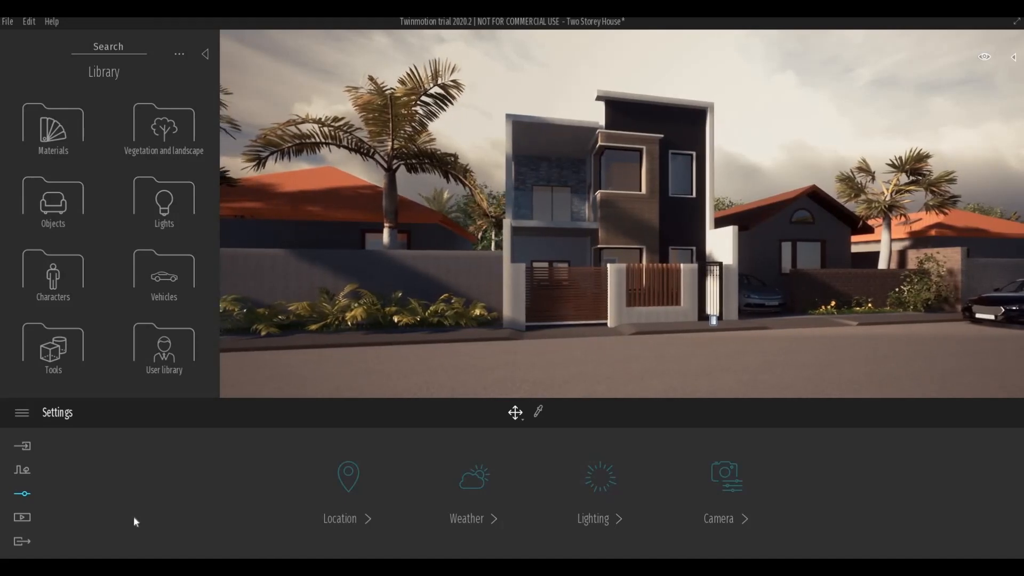
{"action": "left_click", "coordinate": [23, 518]}
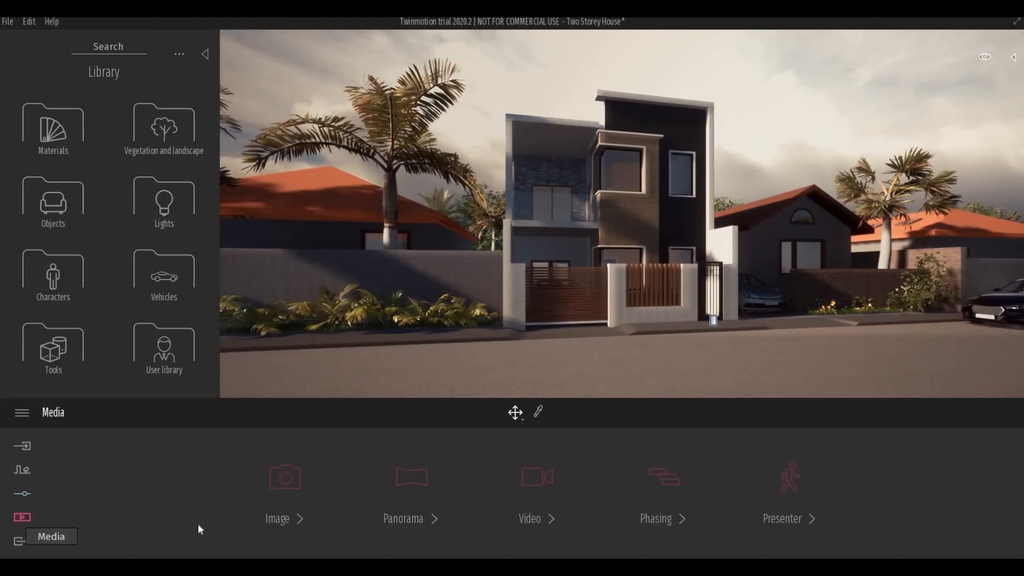
{"action": "left_click", "coordinate": [283, 491]}
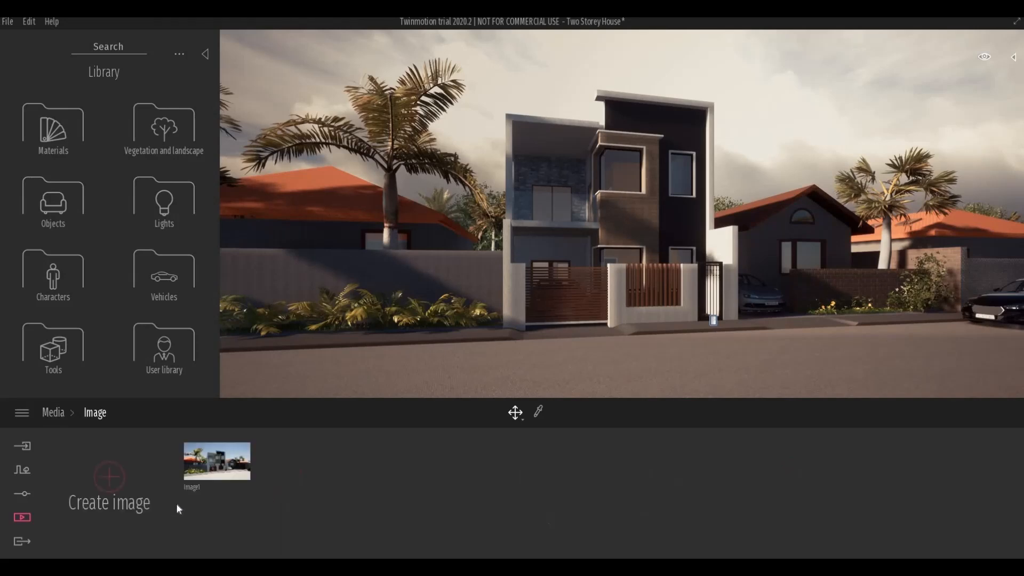
{"action": "left_click", "coordinate": [123, 481]}
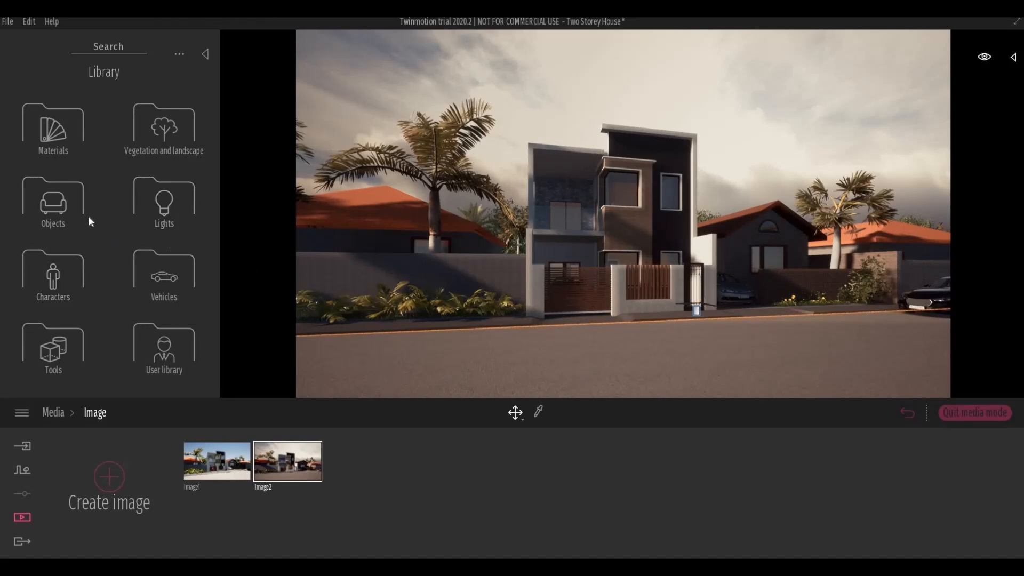
Find the Road damage 01 decal in the object library and place it on the road near the black car.
{"action": "left_click", "coordinate": [41, 208]}
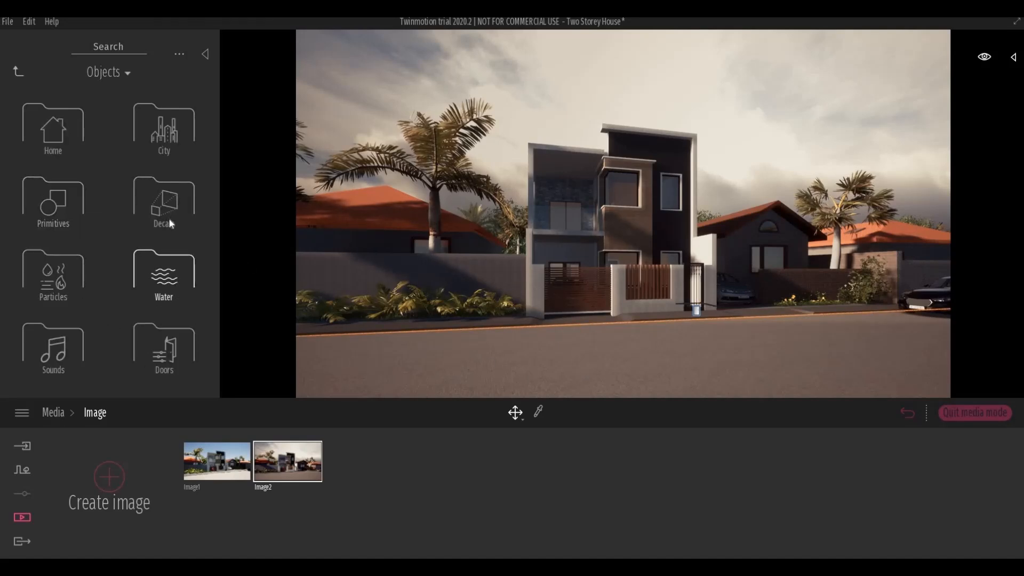
{"action": "left_click", "coordinate": [168, 213]}
{"action": "scroll", "coordinate": [218, 145], "scroll_direction": "down", "scroll_amount": 10}
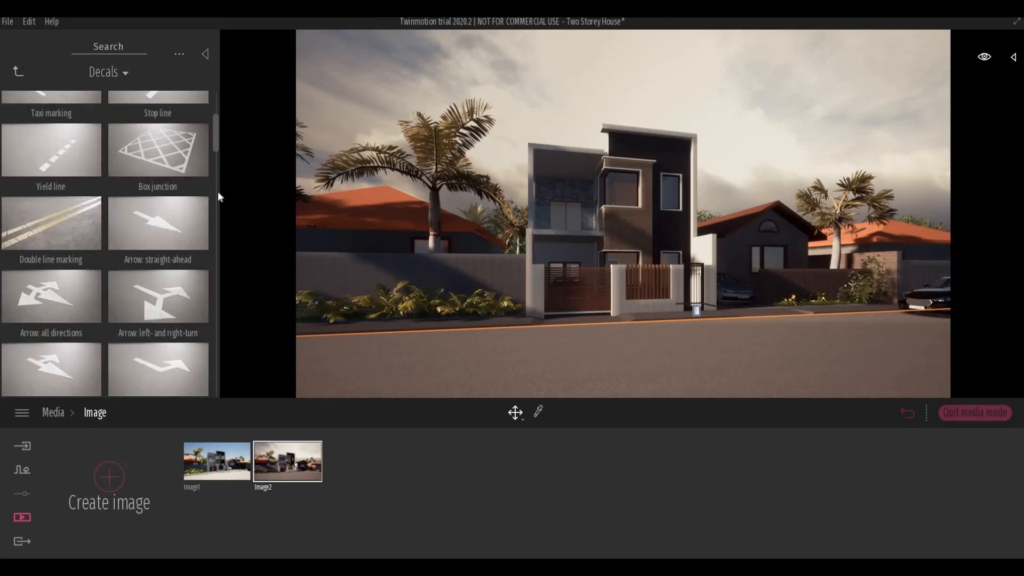
{"action": "scroll", "coordinate": [220, 184], "scroll_direction": "up", "scroll_amount": 10}
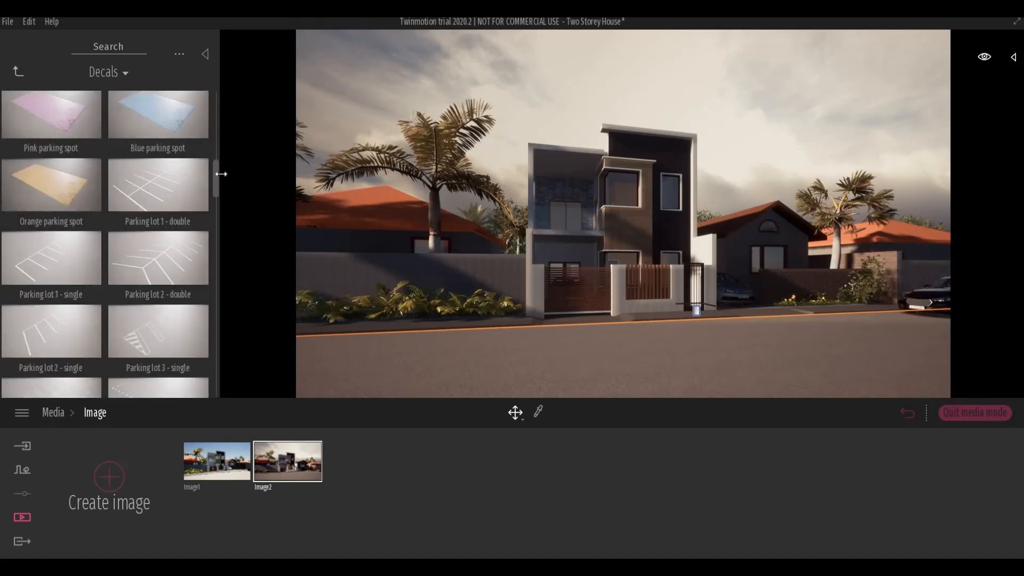
{"action": "scroll", "coordinate": [221, 229], "scroll_direction": "down", "scroll_amount": 4}
{"action": "scroll", "coordinate": [219, 263], "scroll_direction": "down", "scroll_amount": 8}
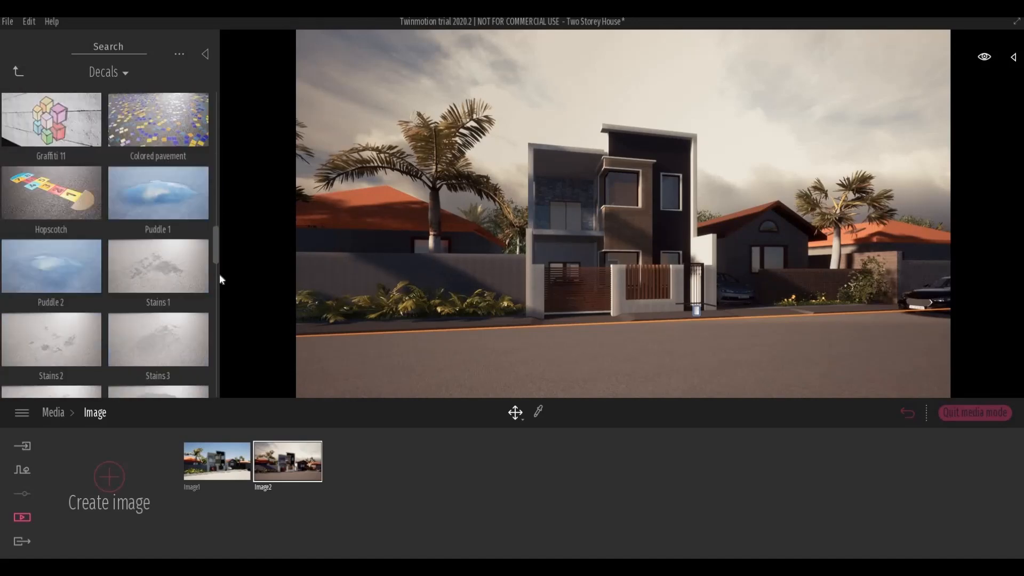
{"action": "scroll", "coordinate": [148, 292], "scroll_direction": "up", "scroll_amount": 1}
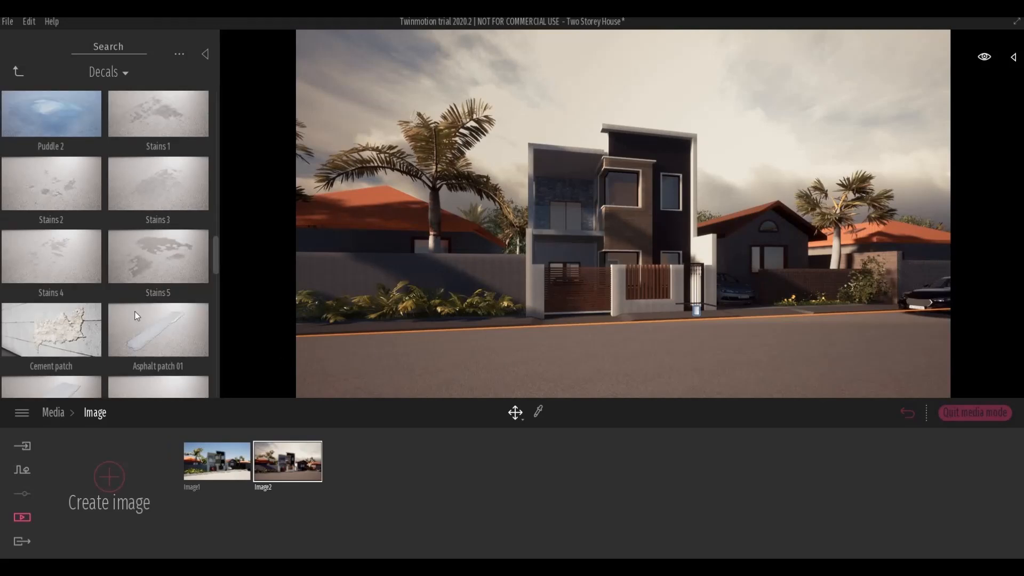
{"action": "scroll", "coordinate": [136, 309], "scroll_direction": "down", "scroll_amount": 6}
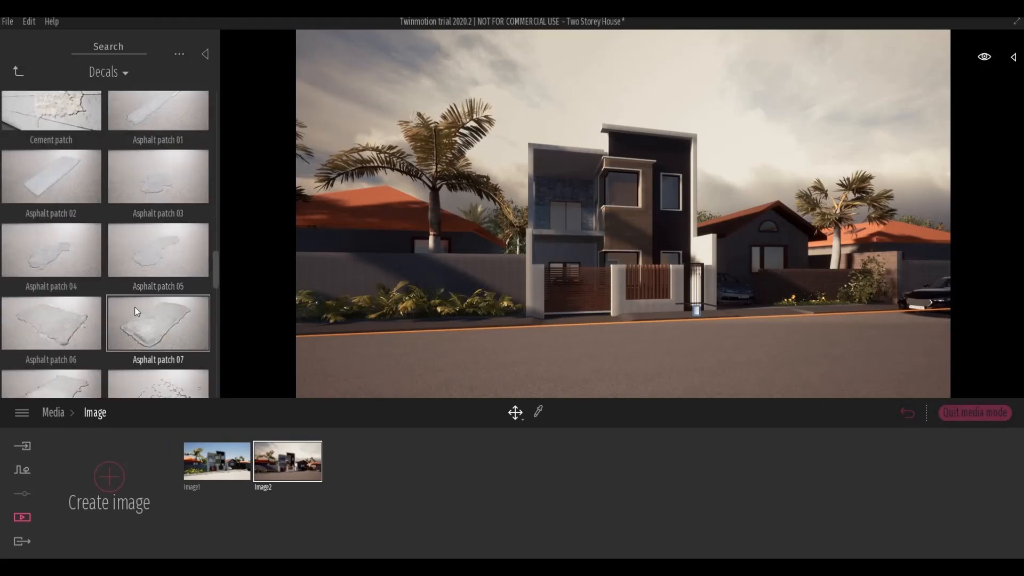
{"action": "scroll", "coordinate": [136, 309], "scroll_direction": "down", "scroll_amount": 5}
{"action": "left_click_drag", "start_coordinate": [168, 246], "coordinate": [846, 341]}
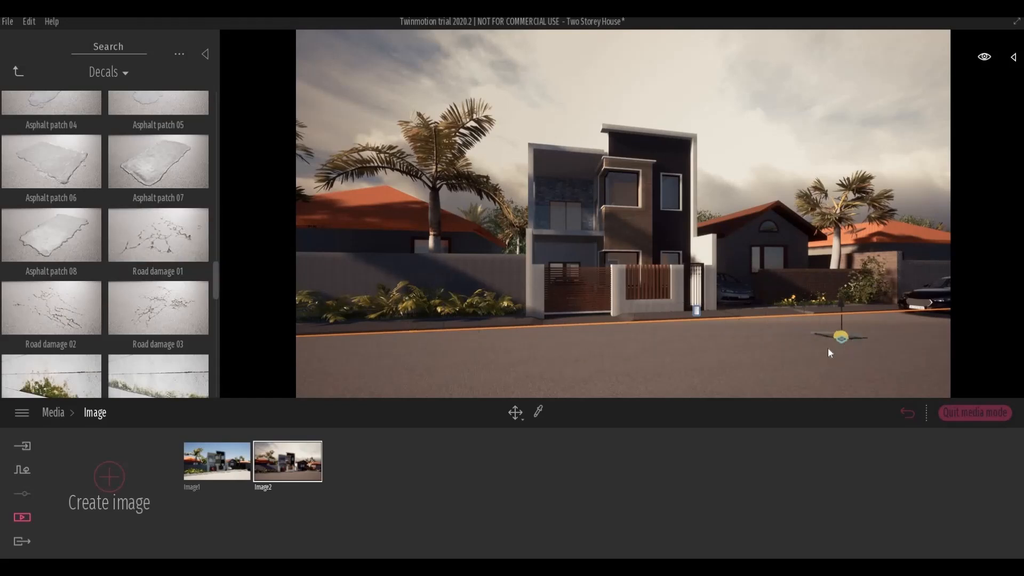
Place the Road damage 02 and Road damage 03 decals at separate spots on the road in front of the house.
{"action": "left_click_drag", "start_coordinate": [68, 321], "coordinate": [413, 350]}
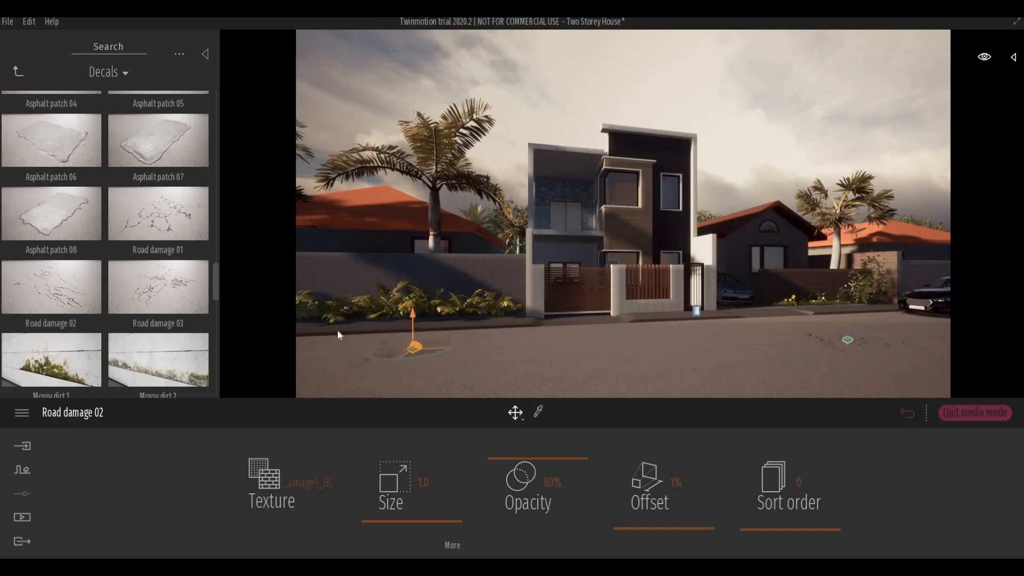
{"action": "left_click_drag", "start_coordinate": [158, 286], "coordinate": [664, 363]}
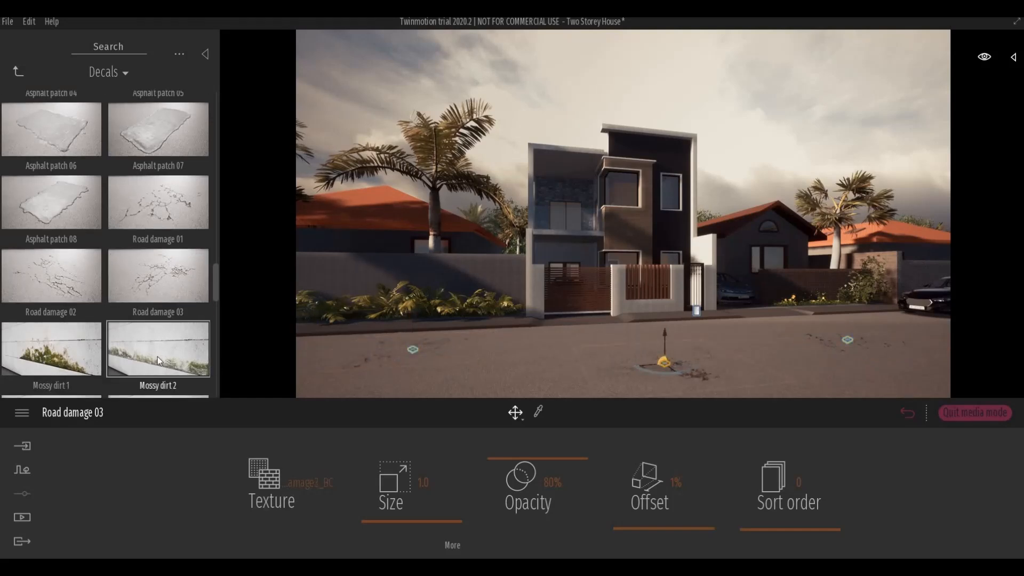
Place the Mossy dirt 2 decal on the road edge and position it along the curb beside the small gate.
{"action": "left_click_drag", "start_coordinate": [158, 356], "coordinate": [698, 322]}
{"action": "scroll", "coordinate": [723, 360], "scroll_direction": "up", "scroll_amount": 4}
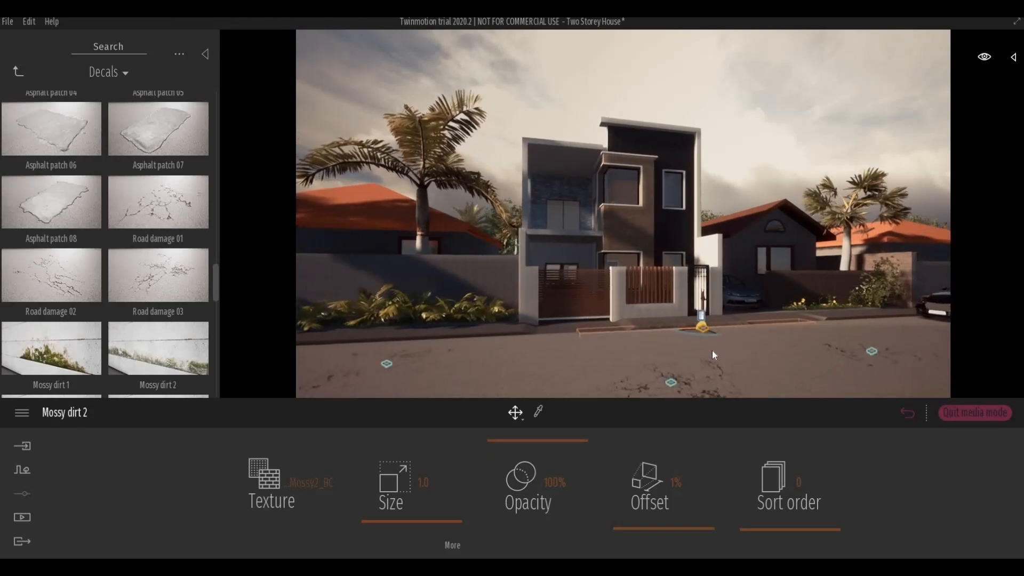
{"action": "scroll", "coordinate": [715, 327], "scroll_direction": "up", "scroll_amount": 5}
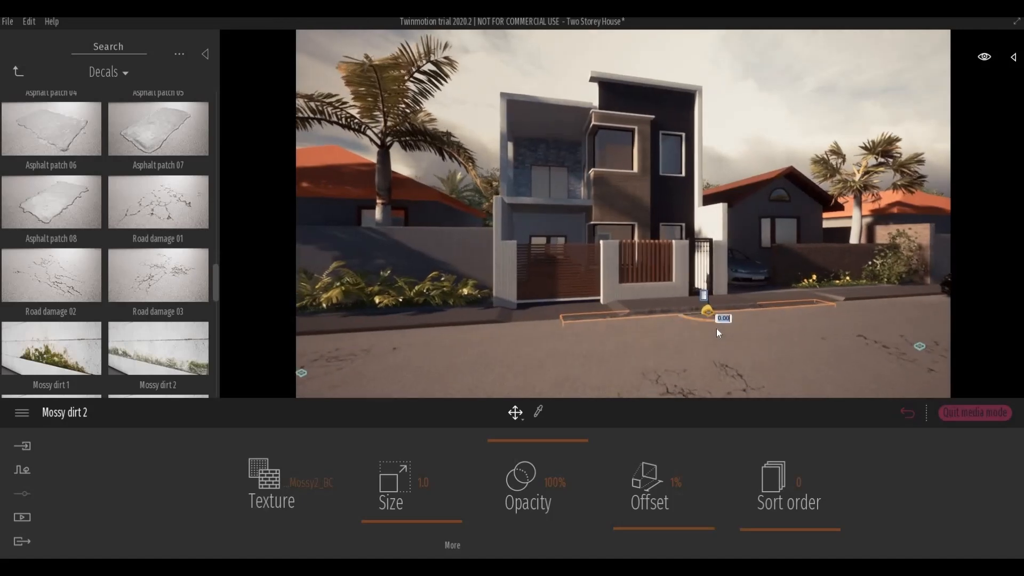
{"action": "scroll", "coordinate": [728, 337], "scroll_direction": "up", "scroll_amount": 1}
{"action": "left_click_drag", "start_coordinate": [724, 325], "coordinate": [778, 327]}
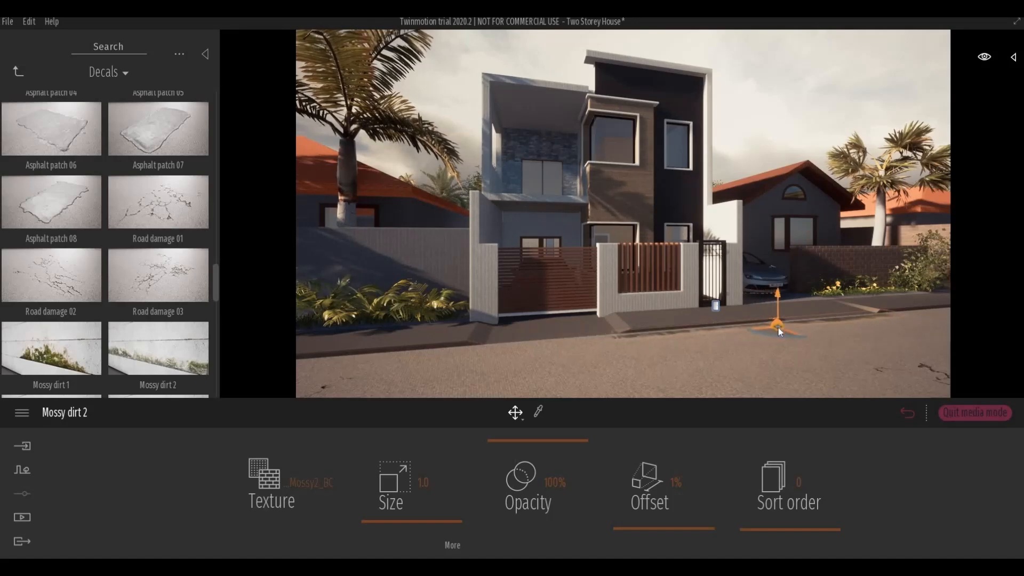
Place the Mossy dirt 1 decal on the road edge in front of the planting along the neighbouring wall.
{"action": "right_click_drag", "start_coordinate": [561, 334], "coordinate": [465, 306]}
{"action": "left_click_drag", "start_coordinate": [119, 318], "coordinate": [570, 264]}
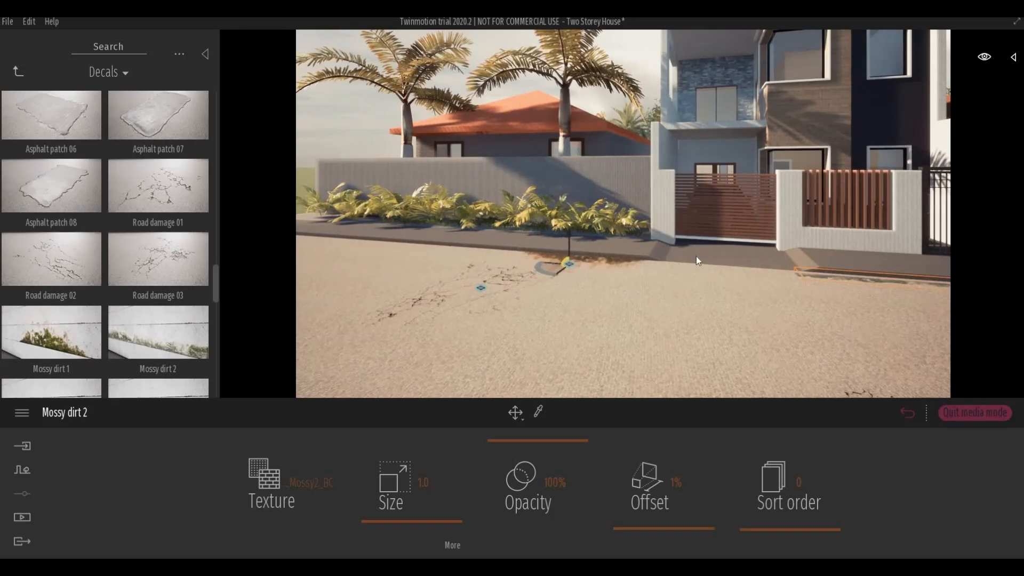
{"action": "right_click_drag", "start_coordinate": [696, 272], "coordinate": [699, 274]}
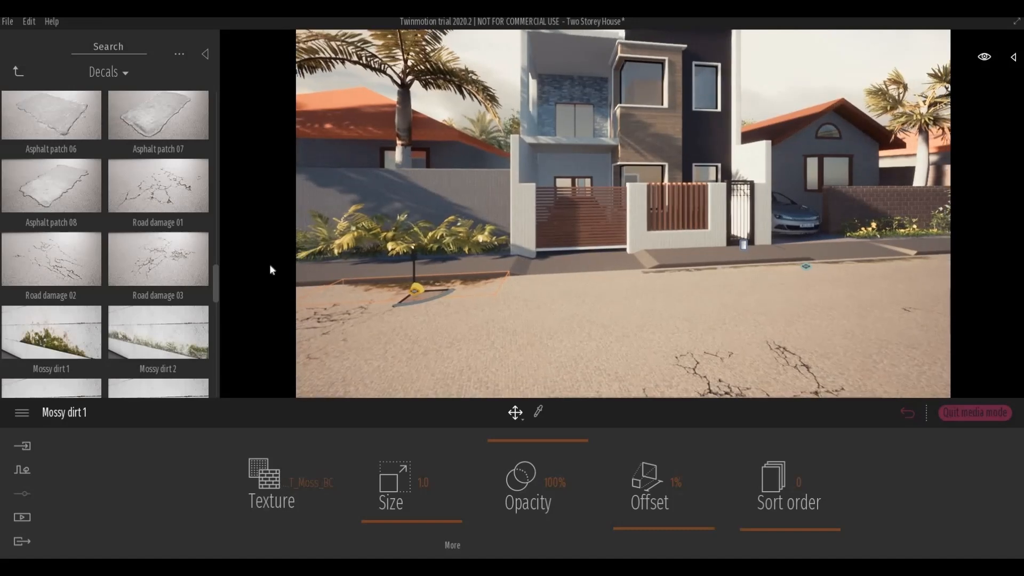
Browse the decal library and place the Manhole 1 decal on the road in front of the slatted fence.
{"action": "scroll", "coordinate": [86, 275], "scroll_direction": "down", "scroll_amount": 3}
{"action": "scroll", "coordinate": [80, 280], "scroll_direction": "down", "scroll_amount": 6}
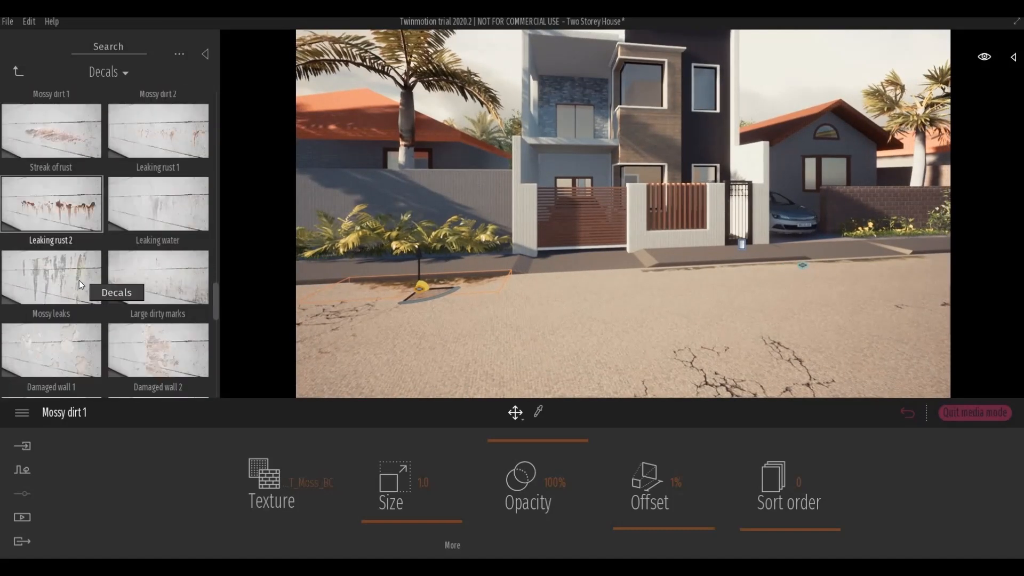
{"action": "scroll", "coordinate": [206, 325], "scroll_direction": "down", "scroll_amount": 2}
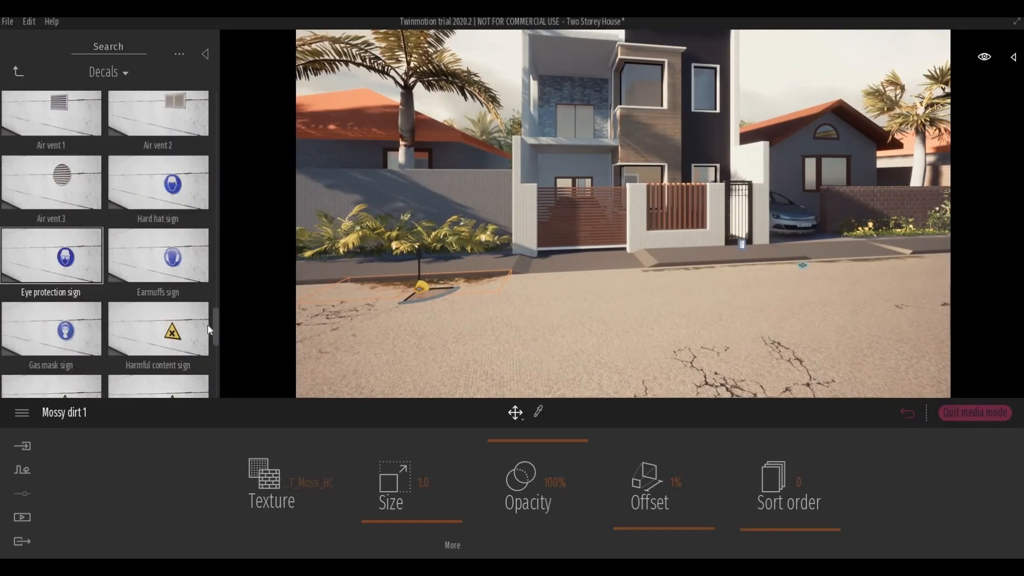
{"action": "scroll", "coordinate": [217, 360], "scroll_direction": "down", "scroll_amount": 5}
{"action": "scroll", "coordinate": [216, 376], "scroll_direction": "down", "scroll_amount": 6}
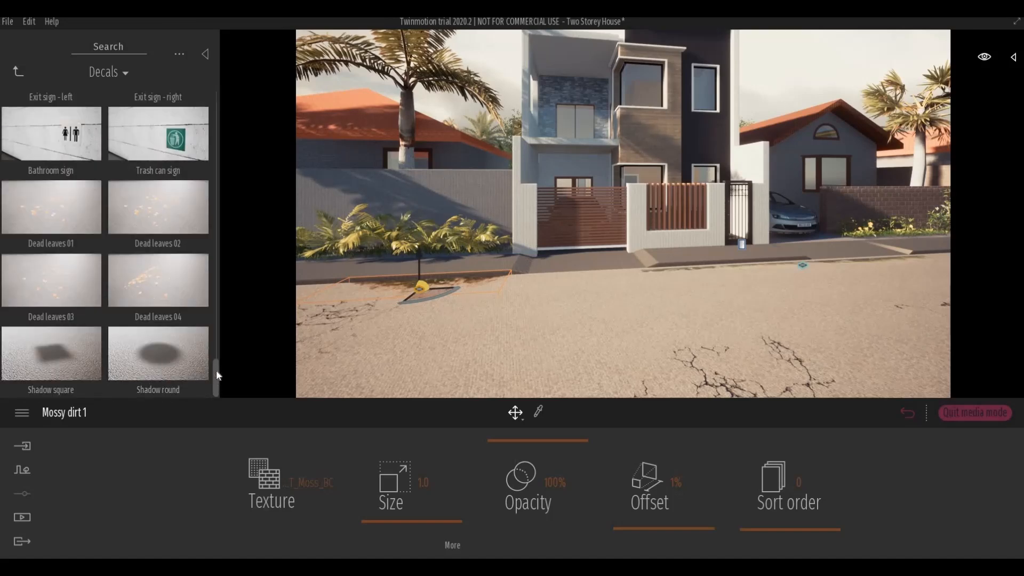
{"action": "scroll", "coordinate": [216, 352], "scroll_direction": "up", "scroll_amount": 6}
{"action": "scroll", "coordinate": [215, 306], "scroll_direction": "up", "scroll_amount": 5}
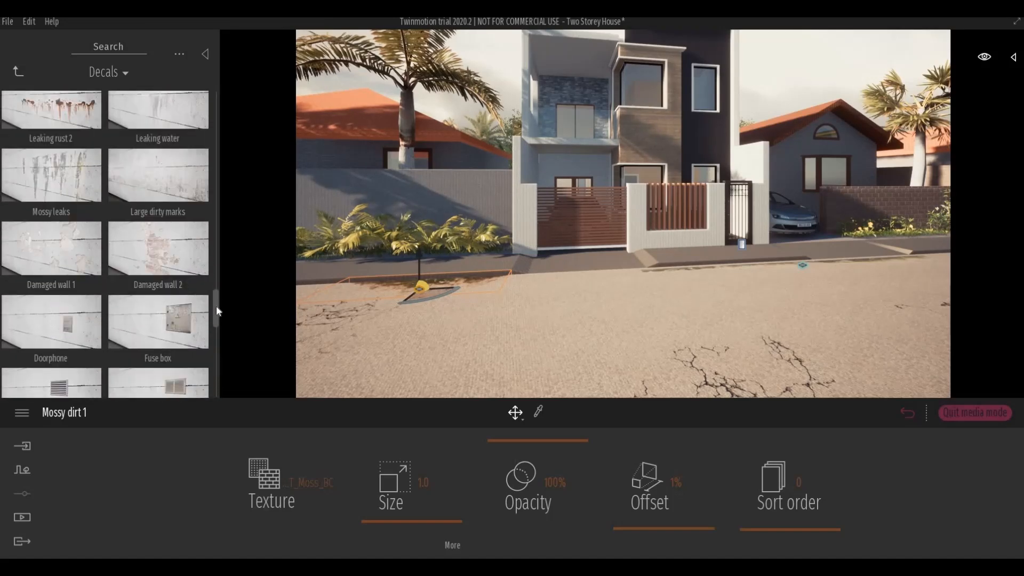
{"action": "left_click_drag", "start_coordinate": [216, 290], "coordinate": [222, 195]}
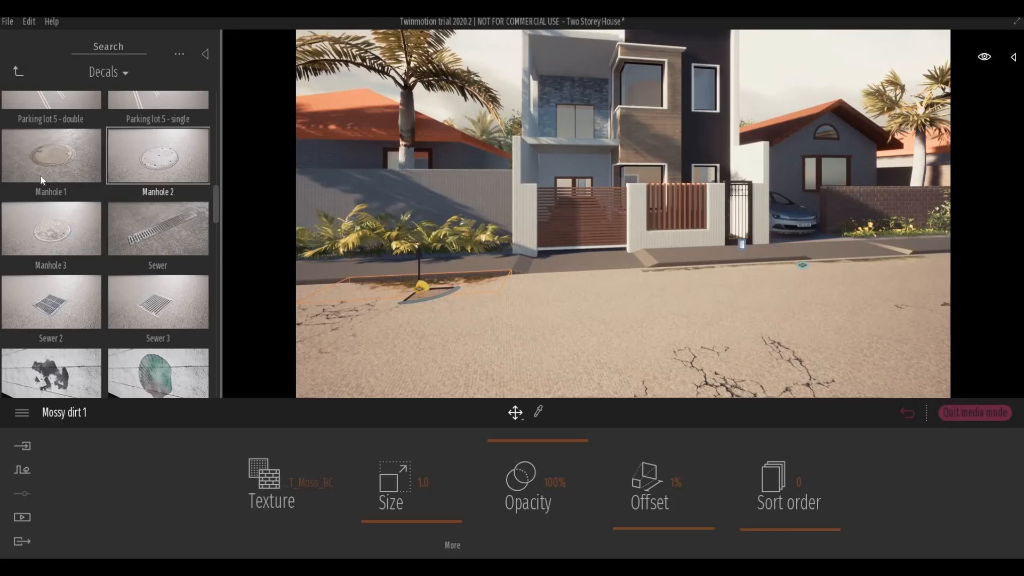
{"action": "left_click_drag", "start_coordinate": [638, 291], "coordinate": [707, 280]}
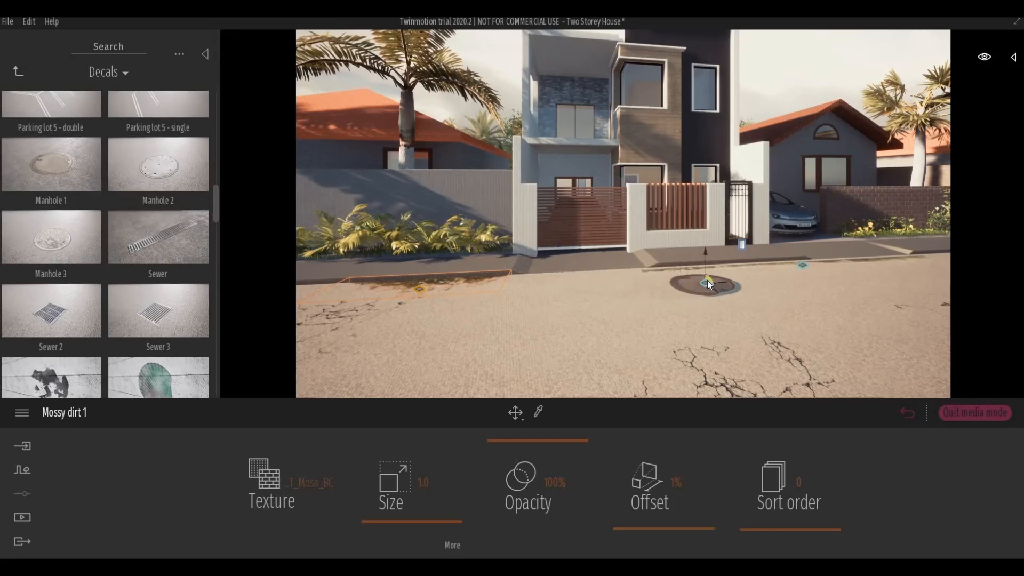
Nudge the Mossy dirt 2 decal along the curb and move the manhole along the road toward the small gate.
{"action": "left_click", "coordinate": [803, 263]}
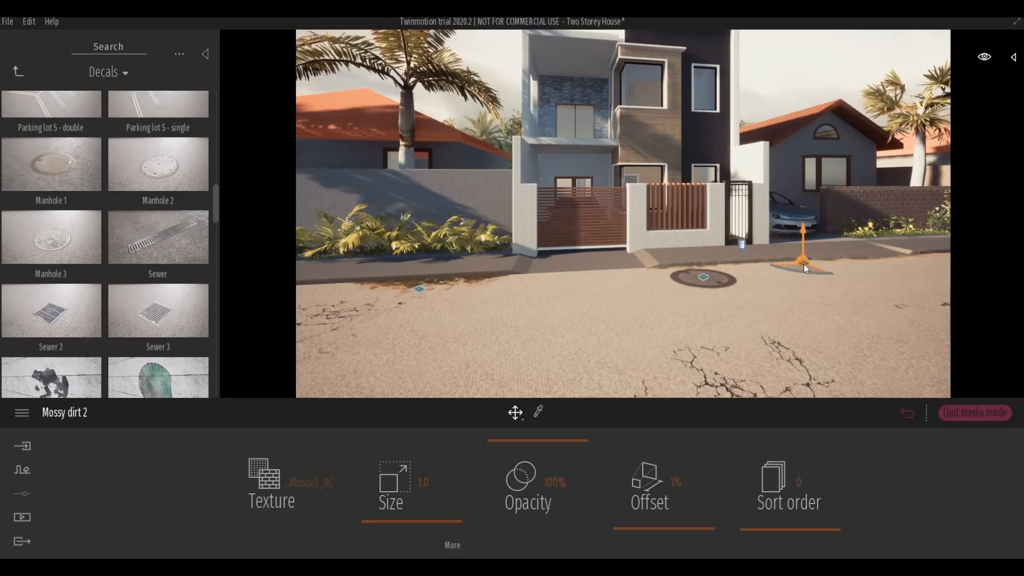
{"action": "left_click_drag", "start_coordinate": [805, 265], "coordinate": [805, 265]}
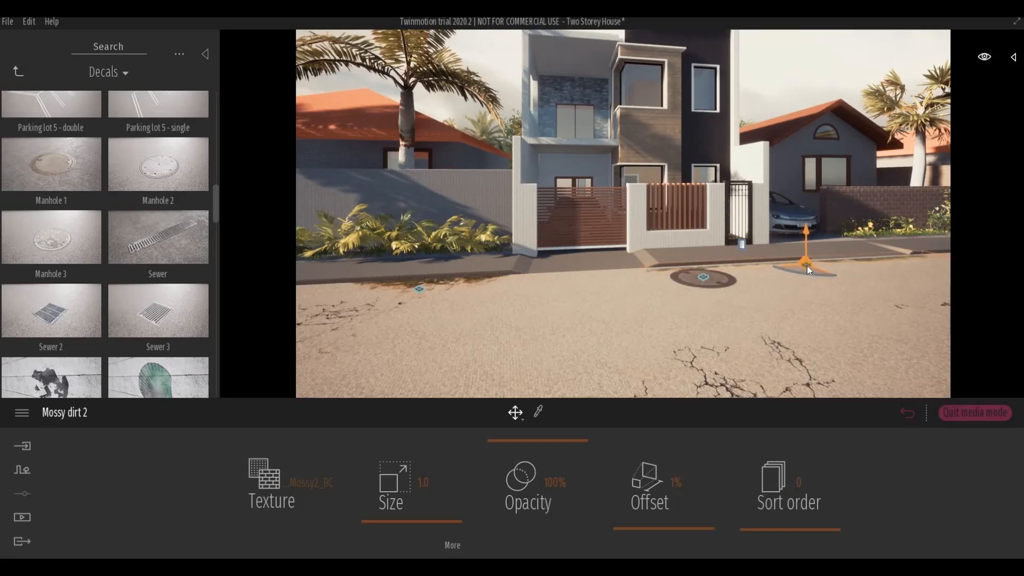
{"action": "left_click", "coordinate": [705, 283]}
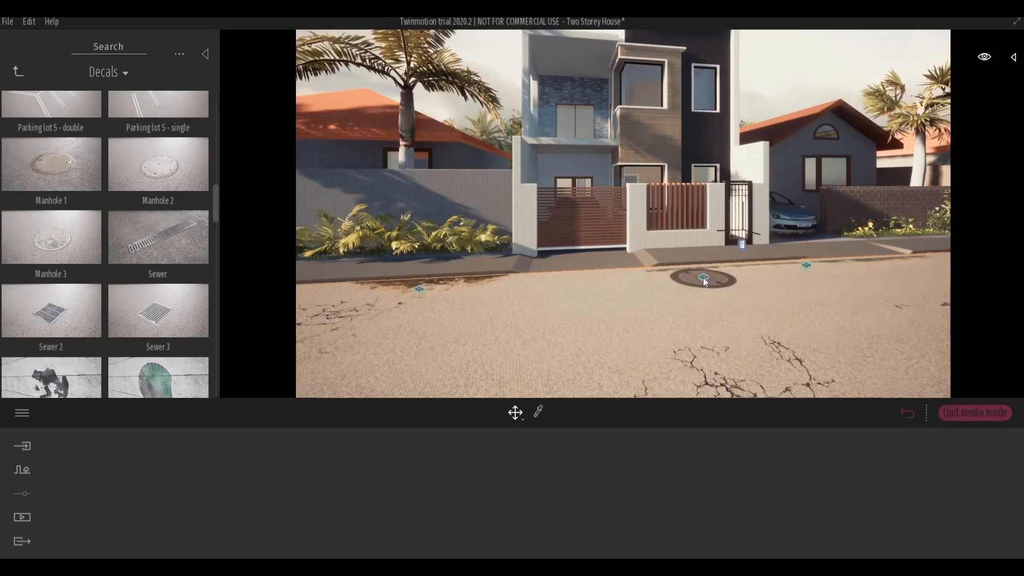
{"action": "left_click", "coordinate": [703, 277]}
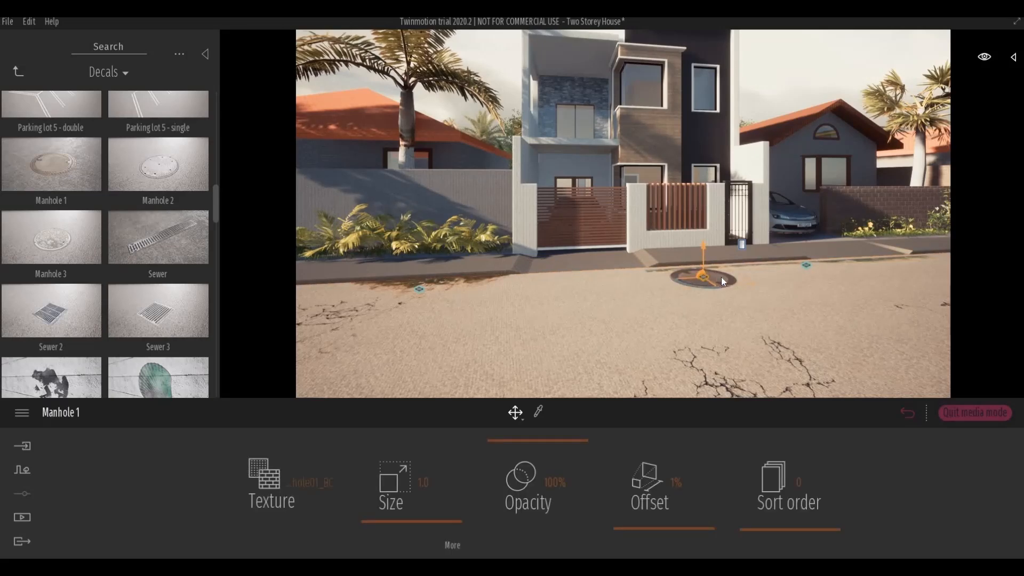
{"action": "left_click_drag", "start_coordinate": [721, 281], "coordinate": [752, 275]}
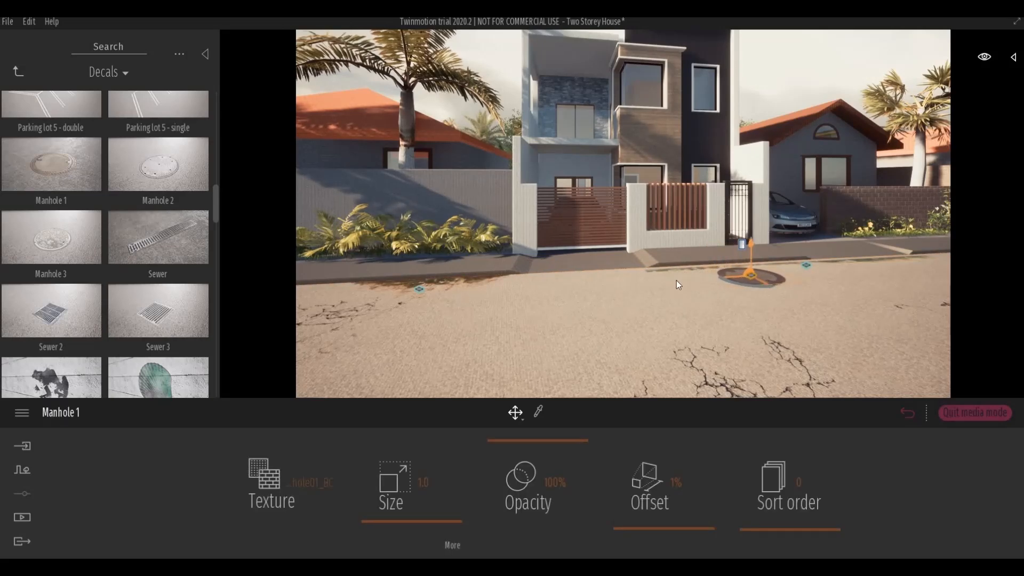
Shift the Mossy dirt 2 decal slightly so that it sits tight against the curb behind the manhole.
{"action": "key", "text": "w"}
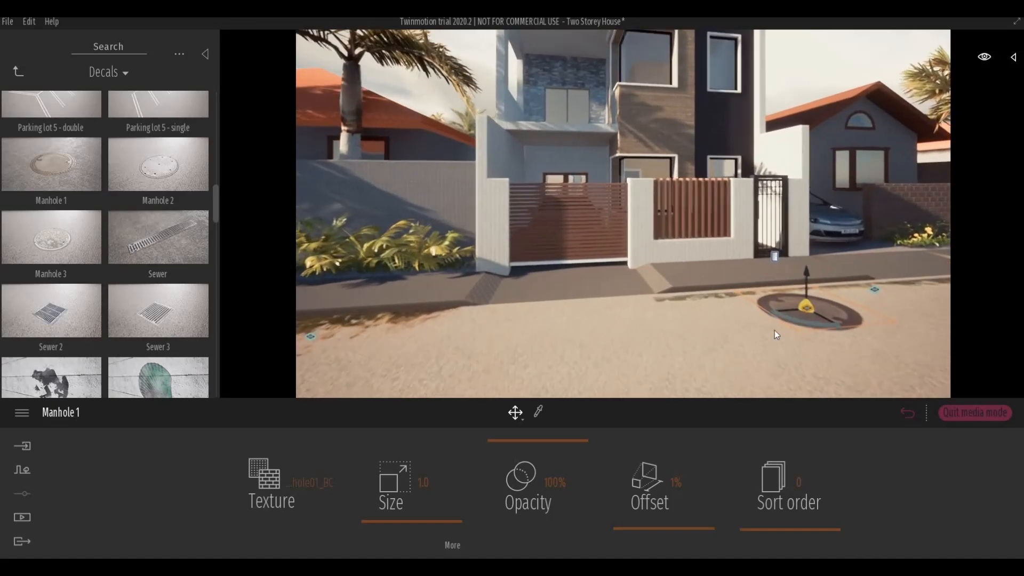
{"action": "key", "text": "w"}
{"action": "right_click_drag", "start_coordinate": [820, 285], "coordinate": [815, 255]}
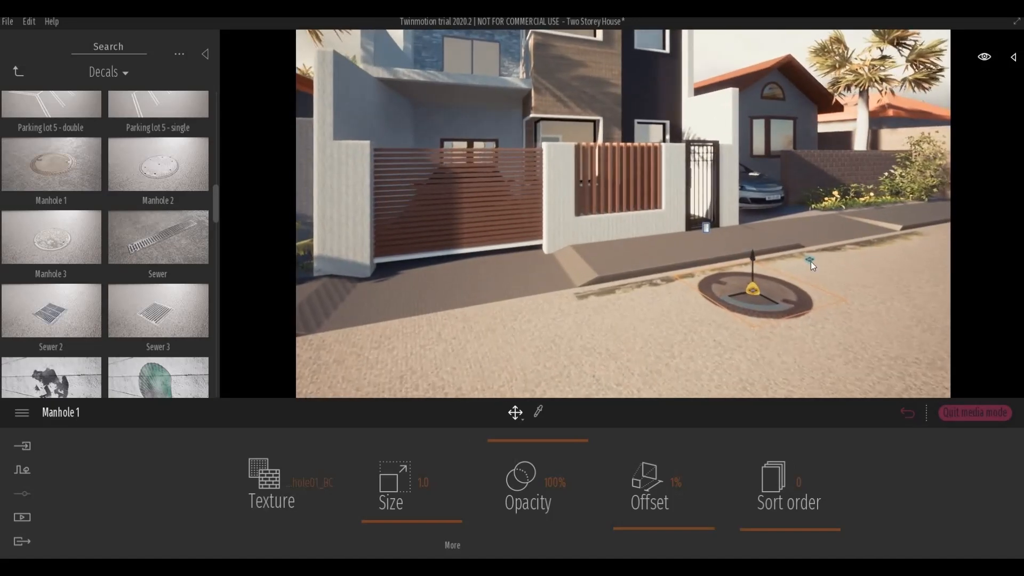
{"action": "left_click", "coordinate": [810, 259]}
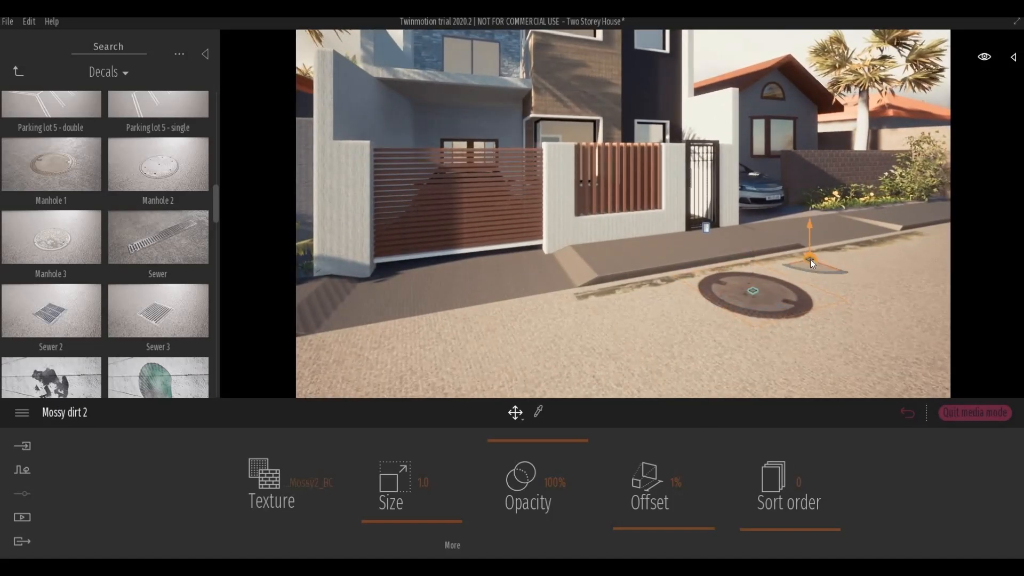
{"action": "left_click_drag", "start_coordinate": [814, 257], "coordinate": [817, 254]}
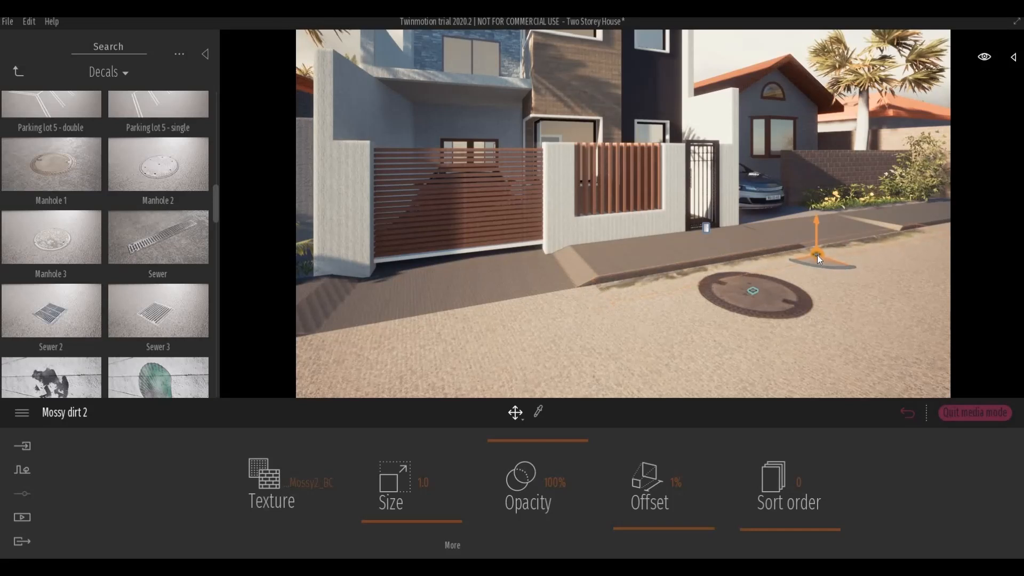
Find the Stains 3 decal in the library and place it on the road between the manhole and the cracks.
{"action": "scroll", "coordinate": [785, 280], "scroll_direction": "down", "scroll_amount": 5}
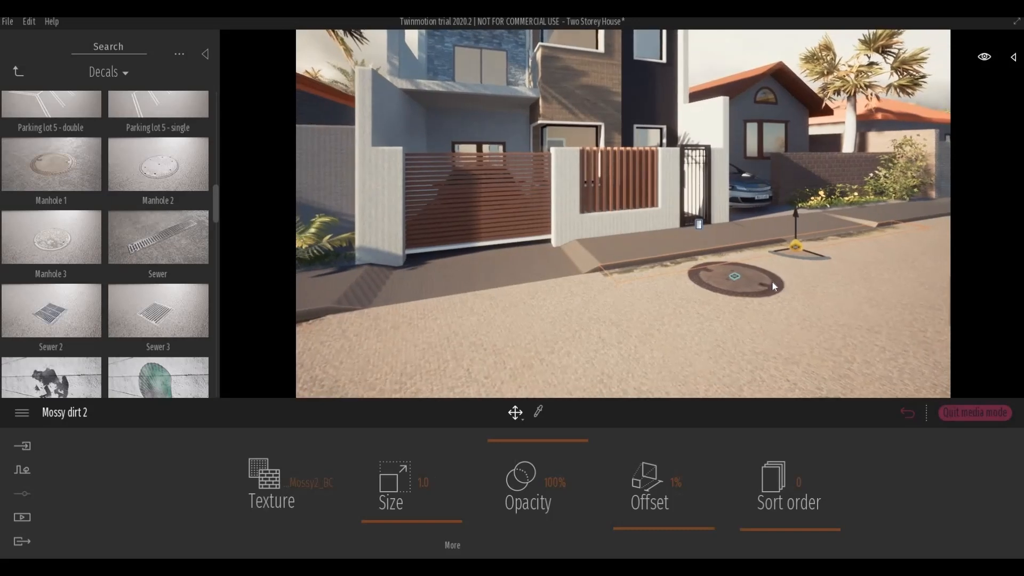
{"action": "scroll", "coordinate": [758, 298], "scroll_direction": "down", "scroll_amount": 2}
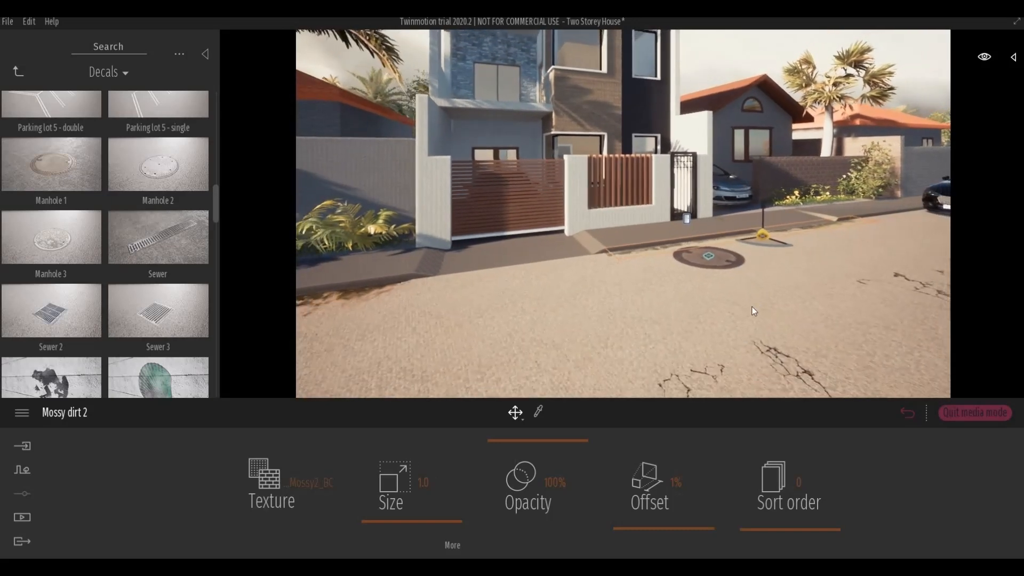
{"action": "right_click_drag", "start_coordinate": [738, 332], "coordinate": [726, 323]}
{"action": "scroll", "coordinate": [747, 333], "scroll_direction": "down", "scroll_amount": 4}
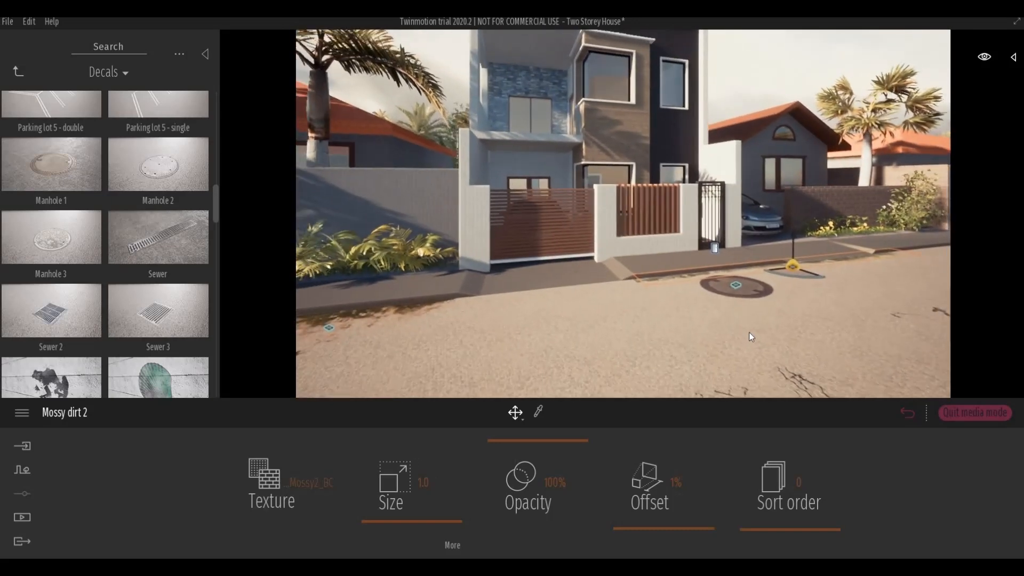
{"action": "scroll", "coordinate": [100, 304], "scroll_direction": "down", "scroll_amount": 10}
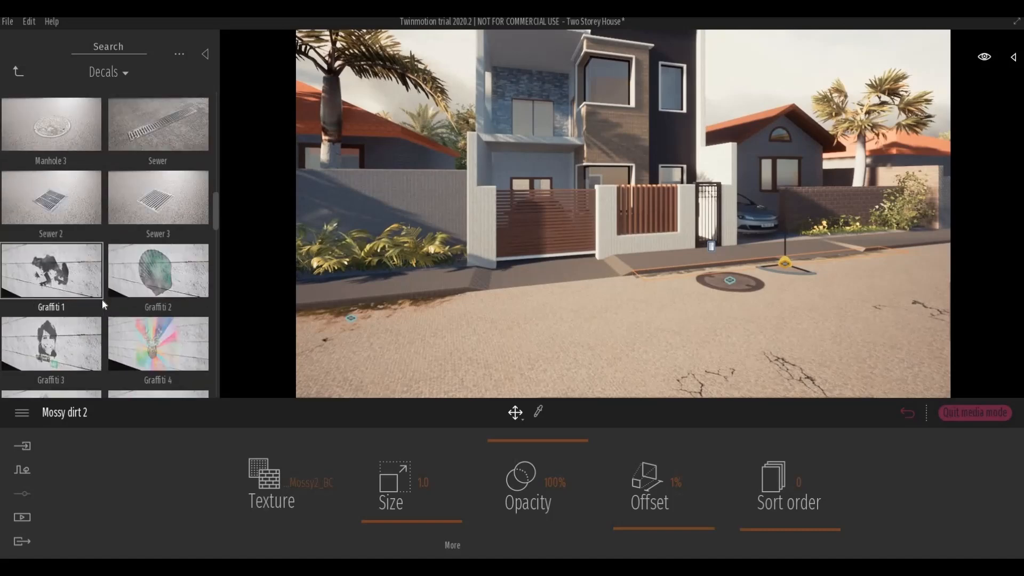
{"action": "scroll", "coordinate": [165, 289], "scroll_direction": "down", "scroll_amount": 5}
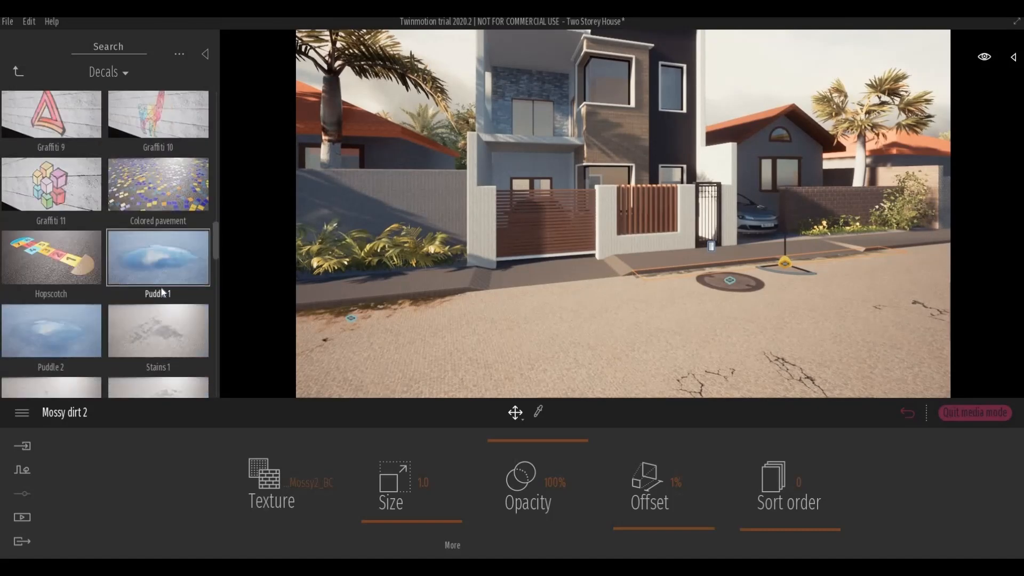
{"action": "left_click_drag", "start_coordinate": [696, 329], "coordinate": [836, 280]}
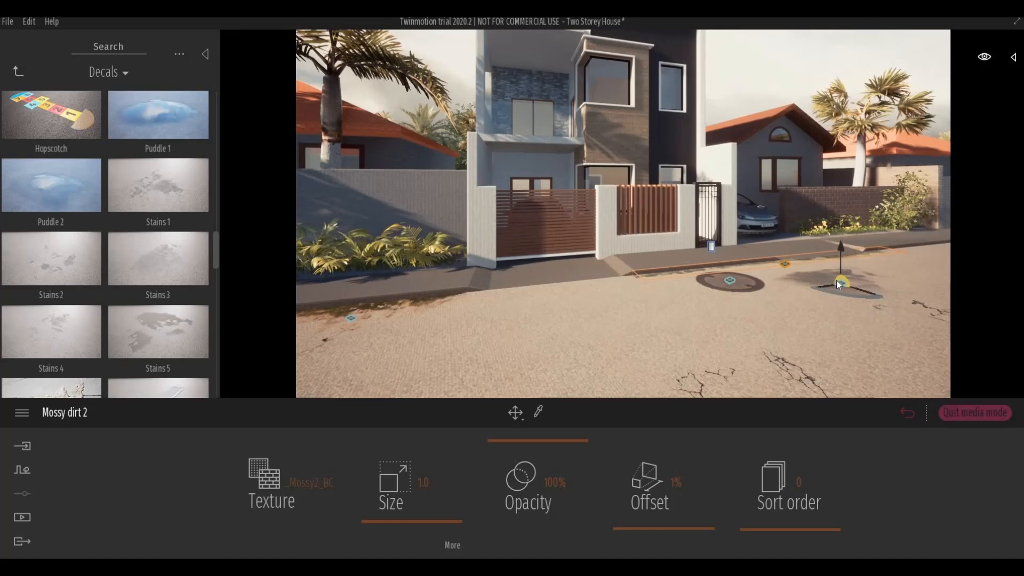
Move the Stains 3 decal in front of the driveway gate and shift the manhole along the curb toward the neighbouring house.
{"action": "scroll", "coordinate": [166, 321], "scroll_direction": "down", "scroll_amount": 2}
{"action": "scroll", "coordinate": [166, 321], "scroll_direction": "up", "scroll_amount": 7}
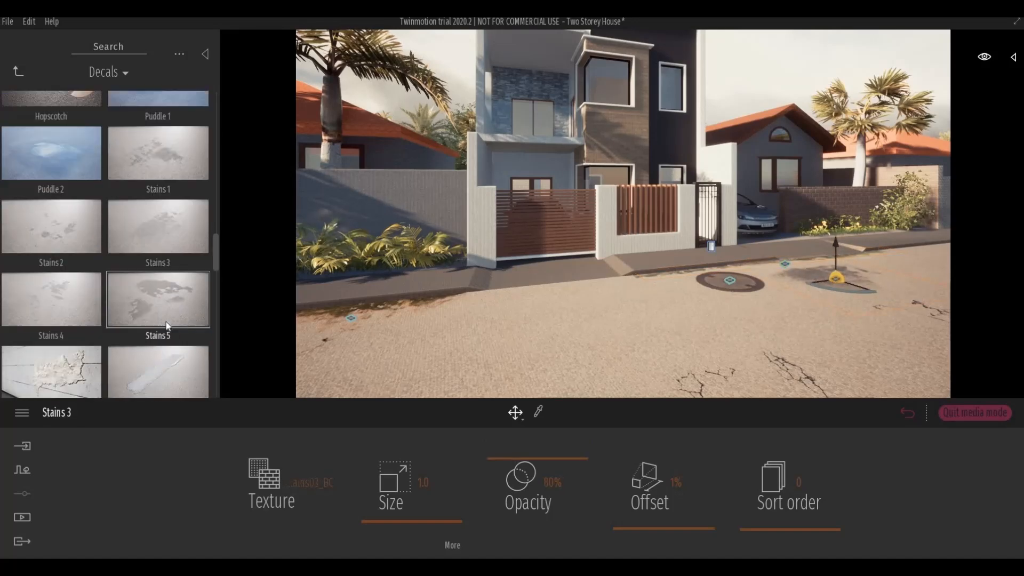
{"action": "scroll", "coordinate": [166, 322], "scroll_direction": "up", "scroll_amount": 4}
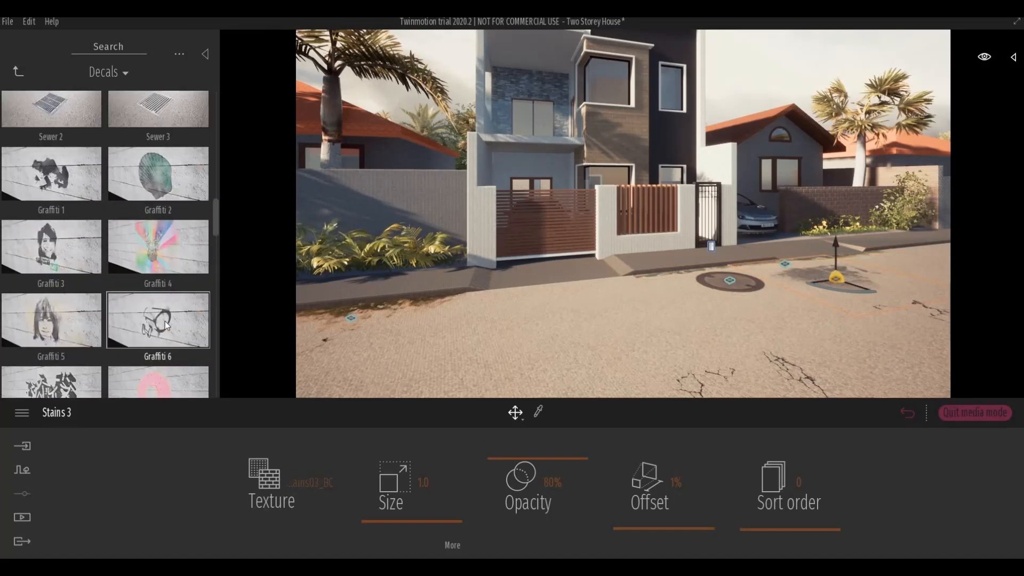
{"action": "middle_click_drag", "start_coordinate": [677, 287], "coordinate": [673, 290]}
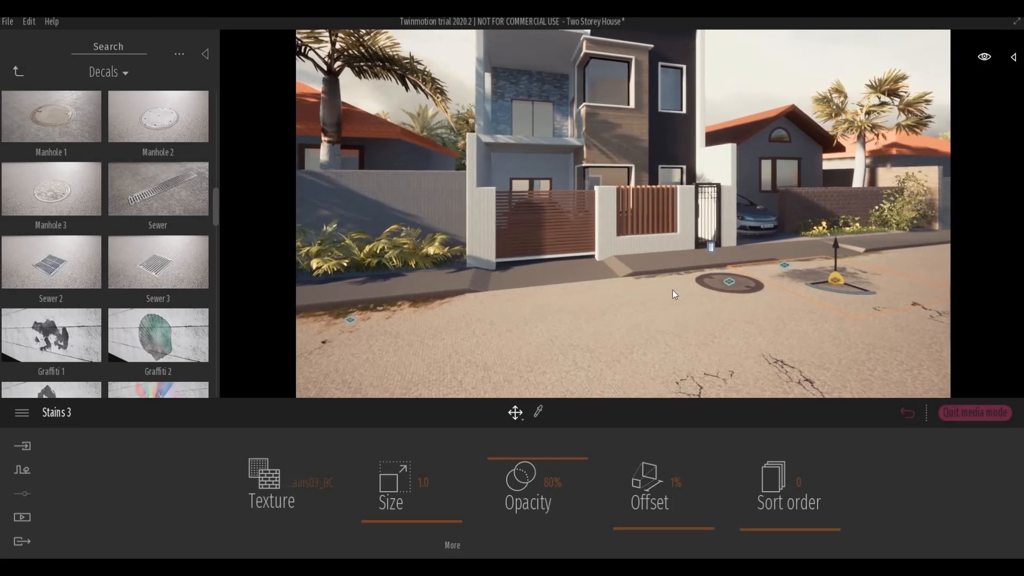
{"action": "left_click", "coordinate": [821, 274]}
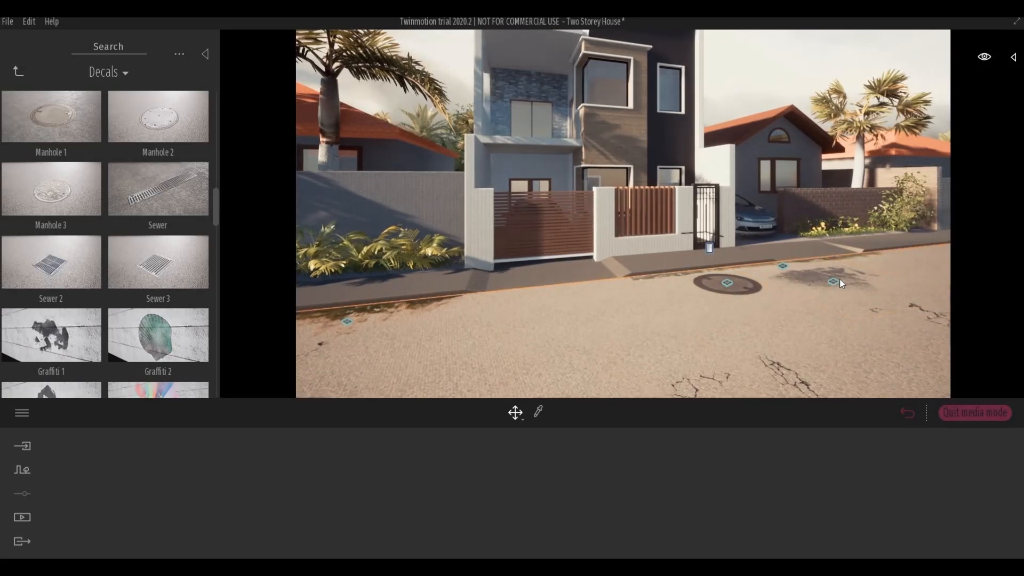
{"action": "left_click", "coordinate": [834, 277]}
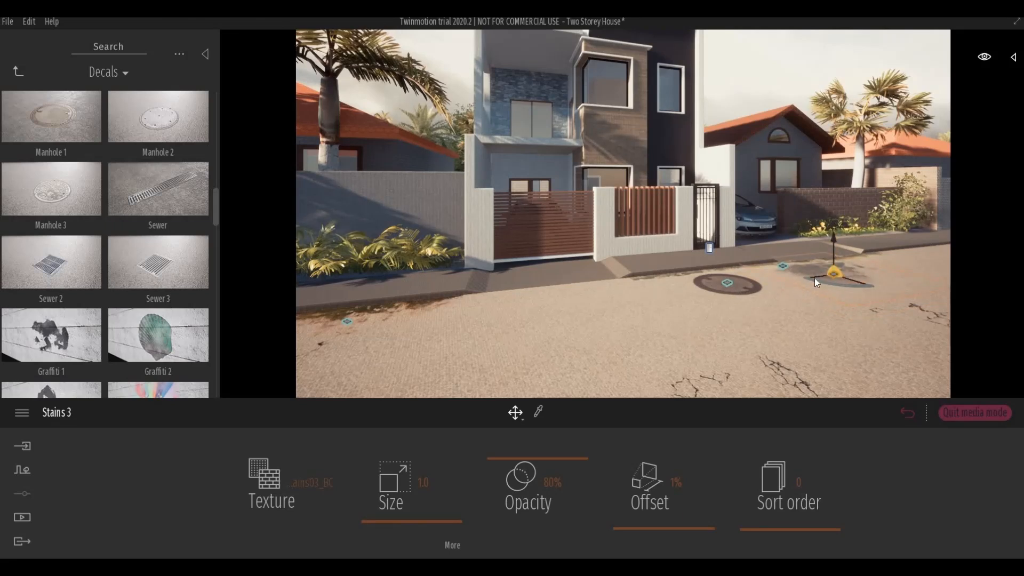
{"action": "left_click_drag", "start_coordinate": [834, 271], "coordinate": [559, 306]}
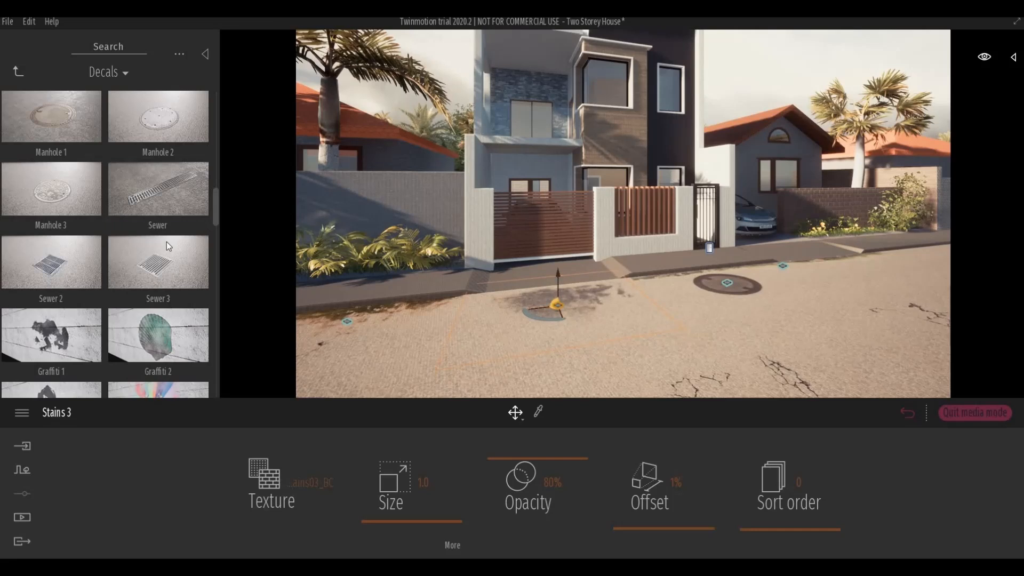
{"action": "left_click", "coordinate": [727, 283]}
{"action": "left_click_drag", "start_coordinate": [726, 281], "coordinate": [781, 274]}
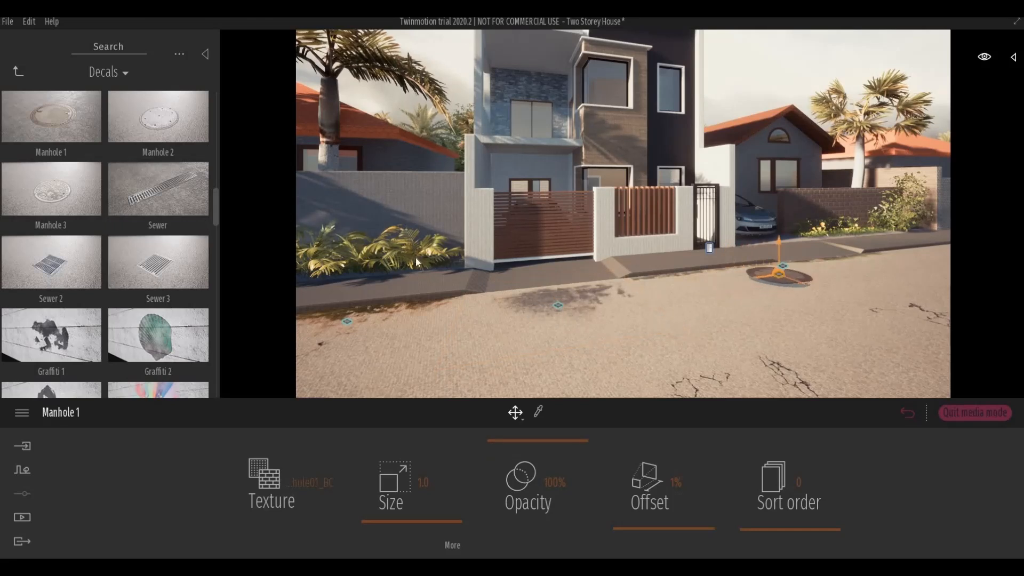
Try the Sewer decal on the road, remove it, and place a Sewer 2 decal against the curb in front of the slatted fence.
{"action": "left_click_drag", "start_coordinate": [168, 207], "coordinate": [678, 324]}
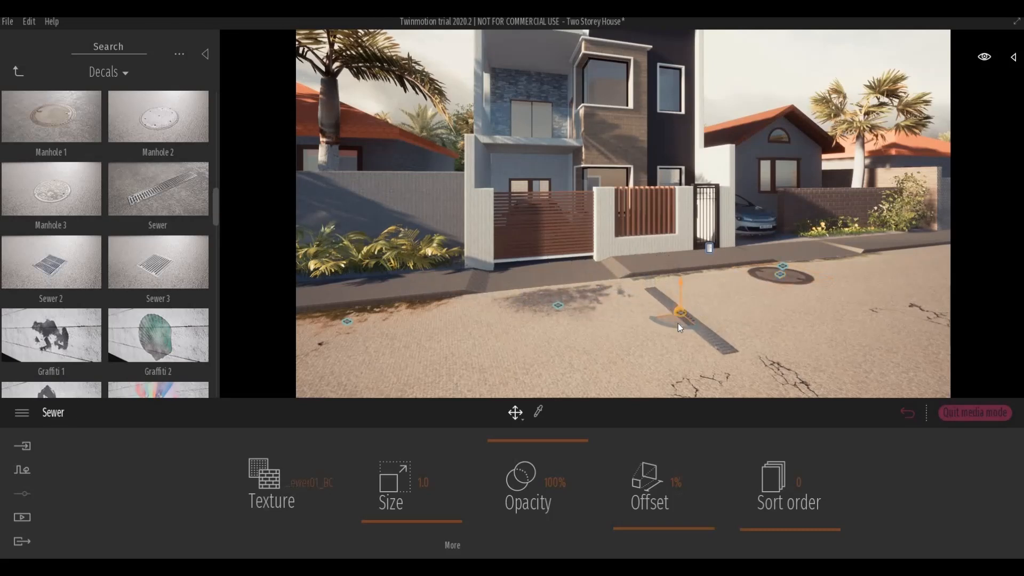
{"action": "key", "text": "Delete"}
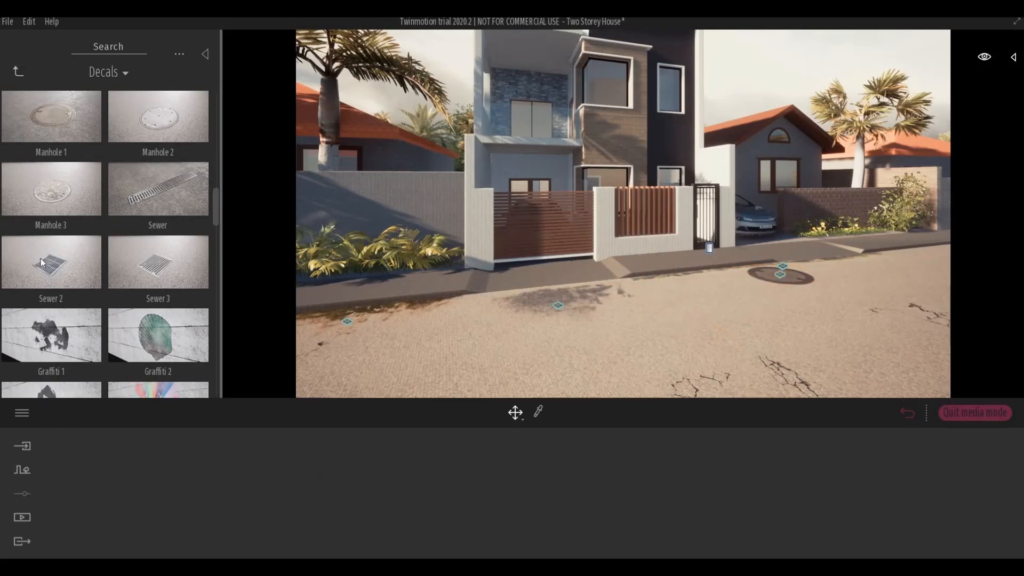
{"action": "left_click_drag", "start_coordinate": [43, 263], "coordinate": [660, 287]}
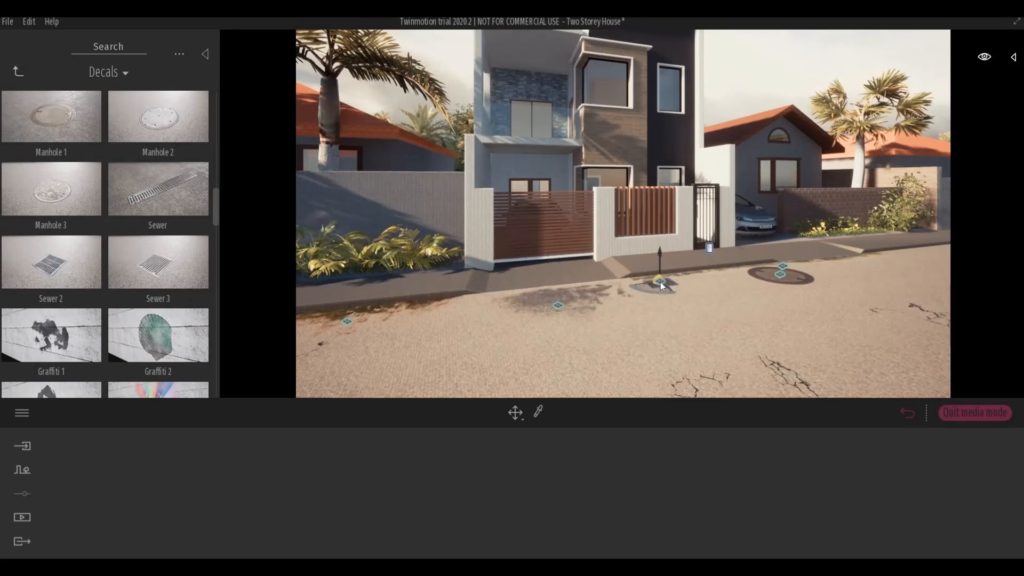
{"action": "left_click", "coordinate": [649, 297]}
{"action": "left_click", "coordinate": [782, 294]}
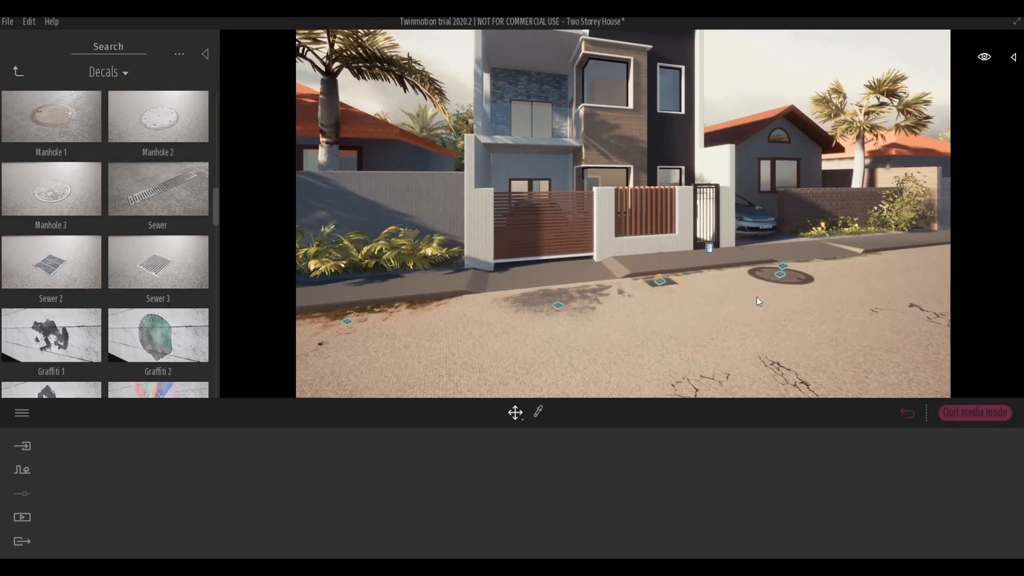
Move the Manhole 1 decal along the curb so that it sits closer to the Sewer 2 decal, near the small gate.
{"action": "left_click", "coordinate": [778, 274]}
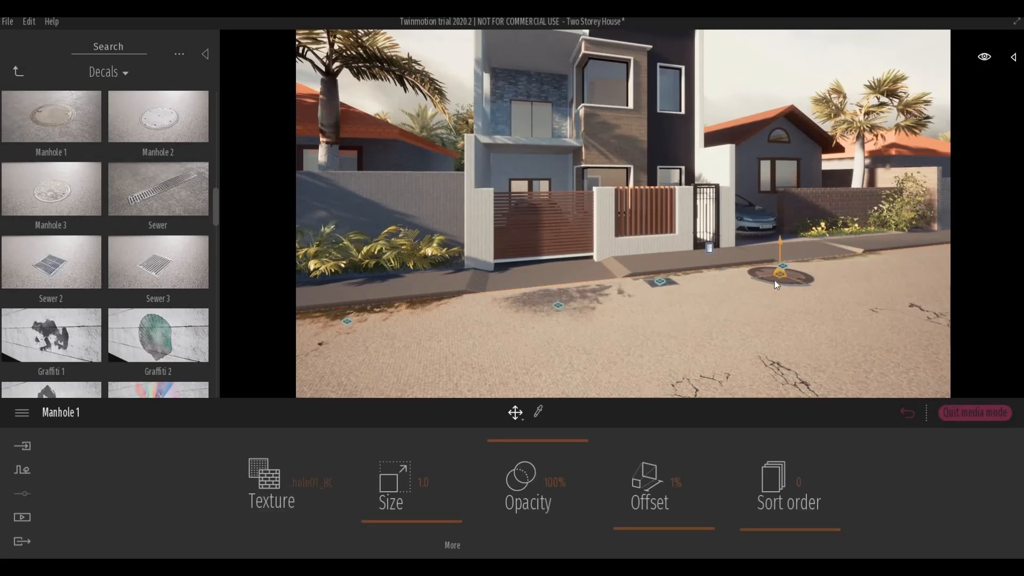
{"action": "left_click_drag", "start_coordinate": [780, 274], "coordinate": [732, 286]}
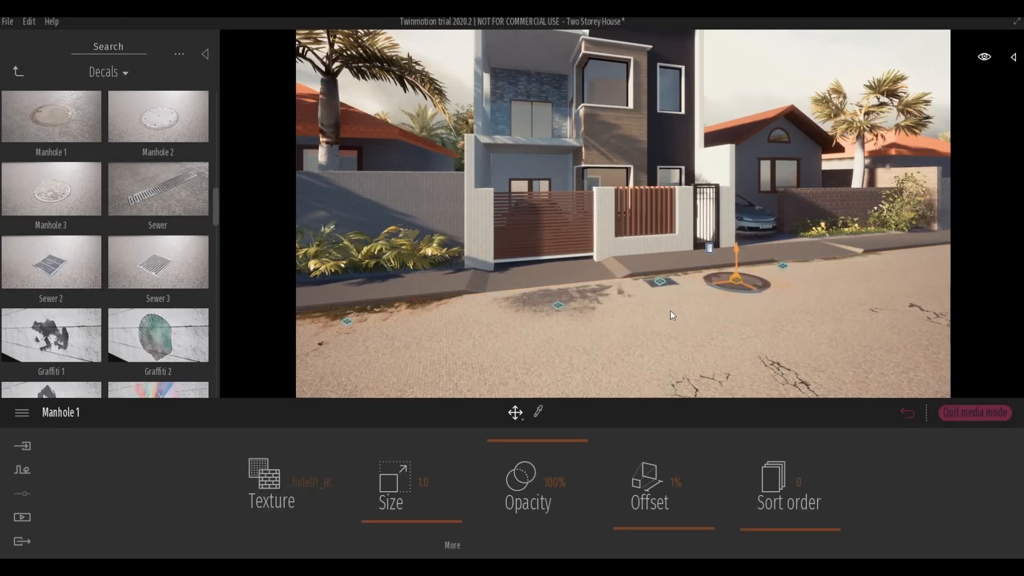
{"action": "left_click", "coordinate": [643, 319]}
Place a Puddle 1 decal on the road beyond the manhole and a Puddle 2 decal on the road before the planting.
{"action": "scroll", "coordinate": [618, 324], "scroll_direction": "down", "scroll_amount": 2}
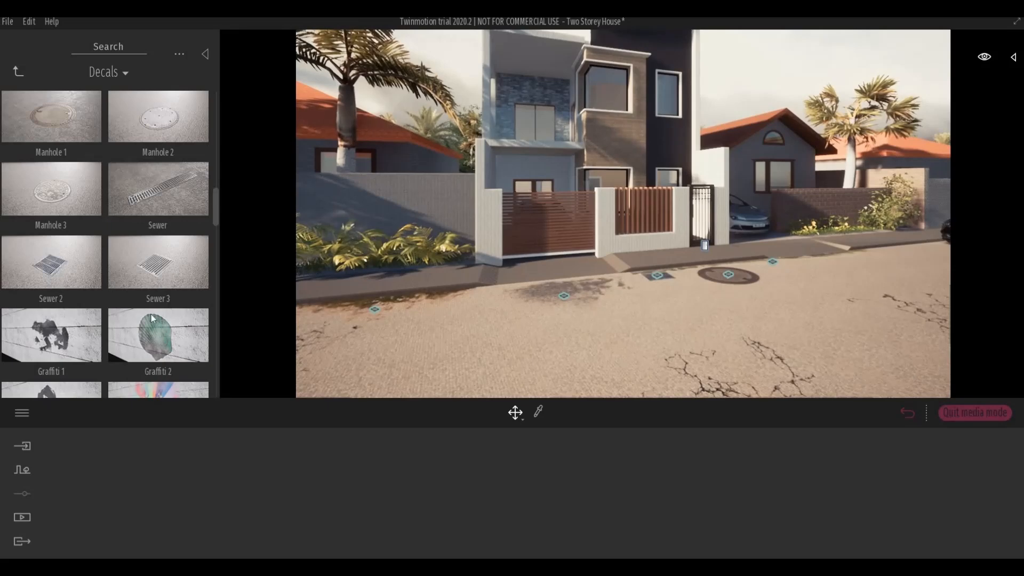
{"action": "scroll", "coordinate": [150, 313], "scroll_direction": "down", "scroll_amount": 5}
{"action": "scroll", "coordinate": [146, 309], "scroll_direction": "down", "scroll_amount": 3}
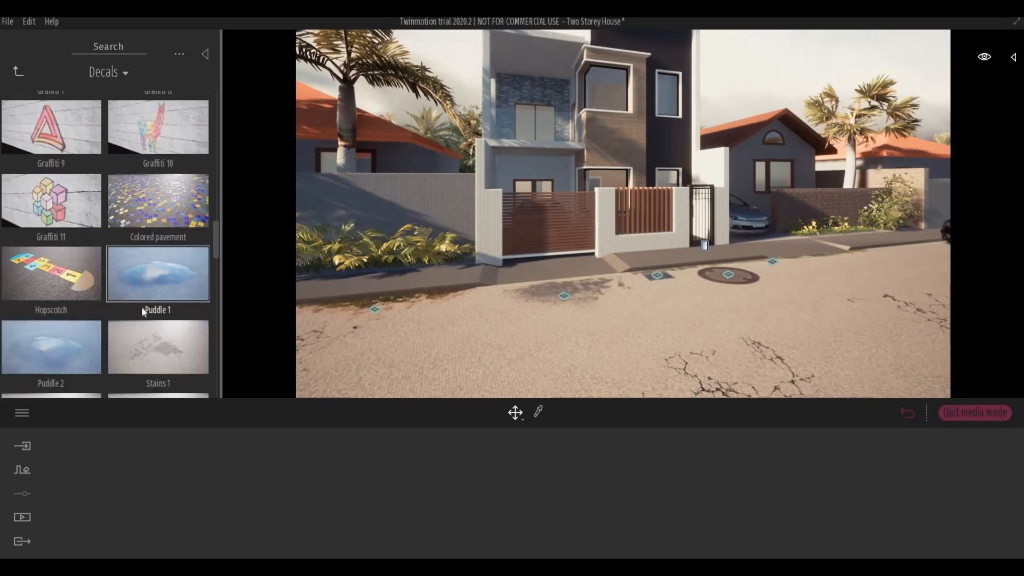
{"action": "left_click_drag", "start_coordinate": [773, 308], "coordinate": [841, 283]}
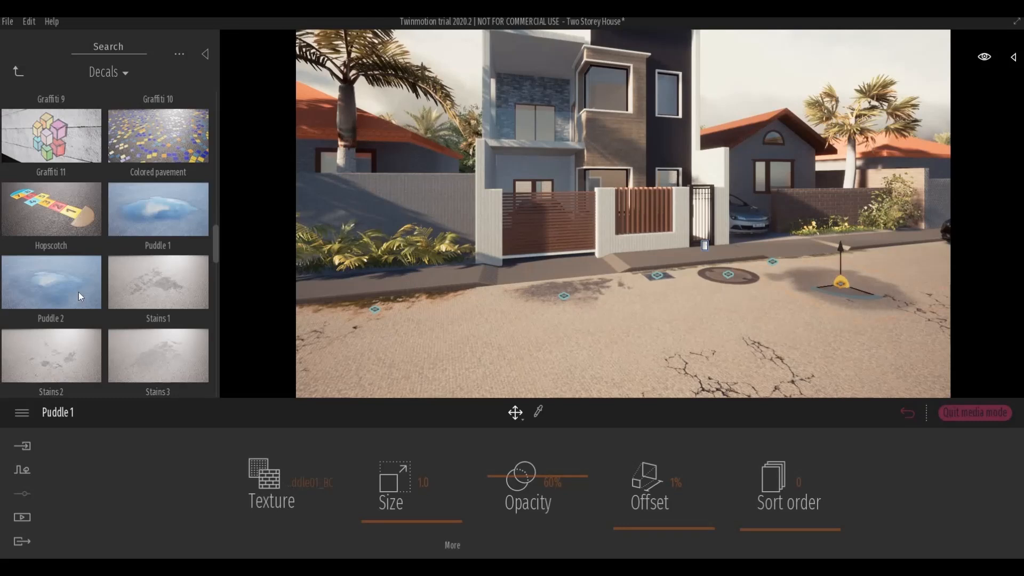
{"action": "left_click_drag", "start_coordinate": [74, 291], "coordinate": [454, 327]}
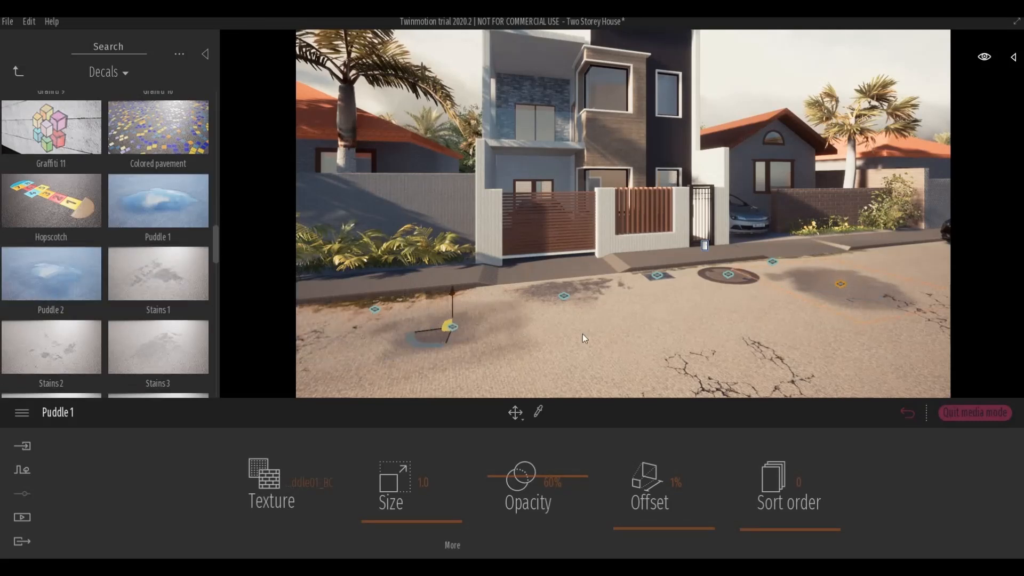
{"action": "middle_click_drag", "start_coordinate": [589, 334], "coordinate": [597, 337]}
Place Stains 2 on the sidewalk by the planting, Stains 3 before the driveway gate and another stain decal before the slatted fence.
{"action": "left_click_drag", "start_coordinate": [140, 359], "coordinate": [421, 285]}
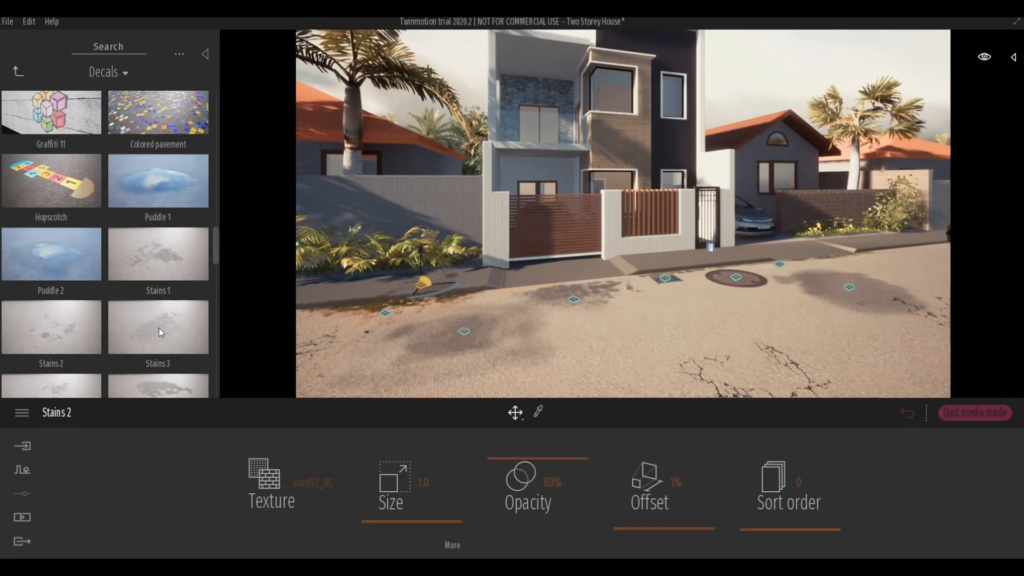
{"action": "left_click_drag", "start_coordinate": [159, 328], "coordinate": [555, 275]}
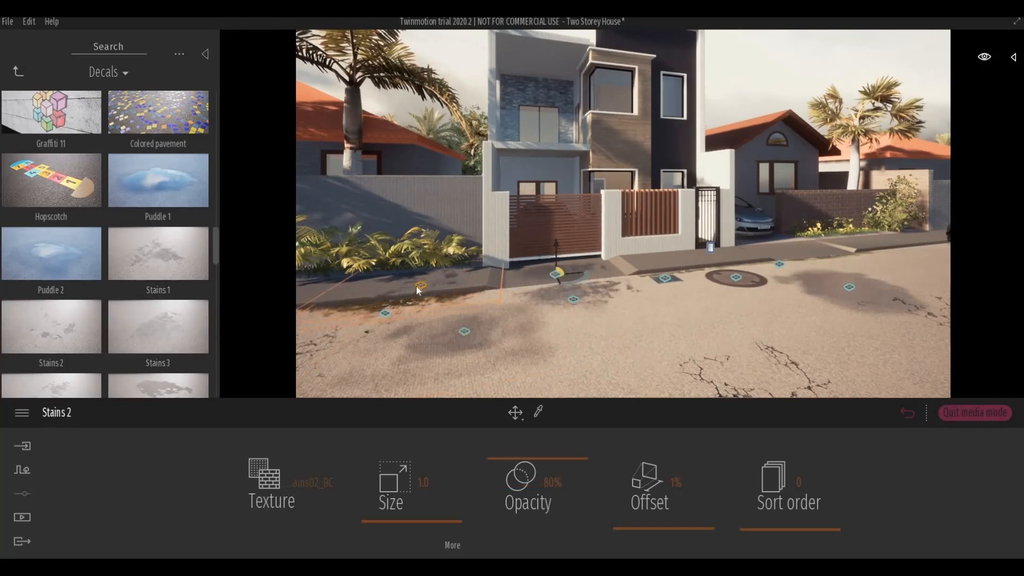
{"action": "scroll", "coordinate": [152, 356], "scroll_direction": "down", "scroll_amount": 1}
{"action": "left_click_drag", "start_coordinate": [154, 357], "coordinate": [670, 260]}
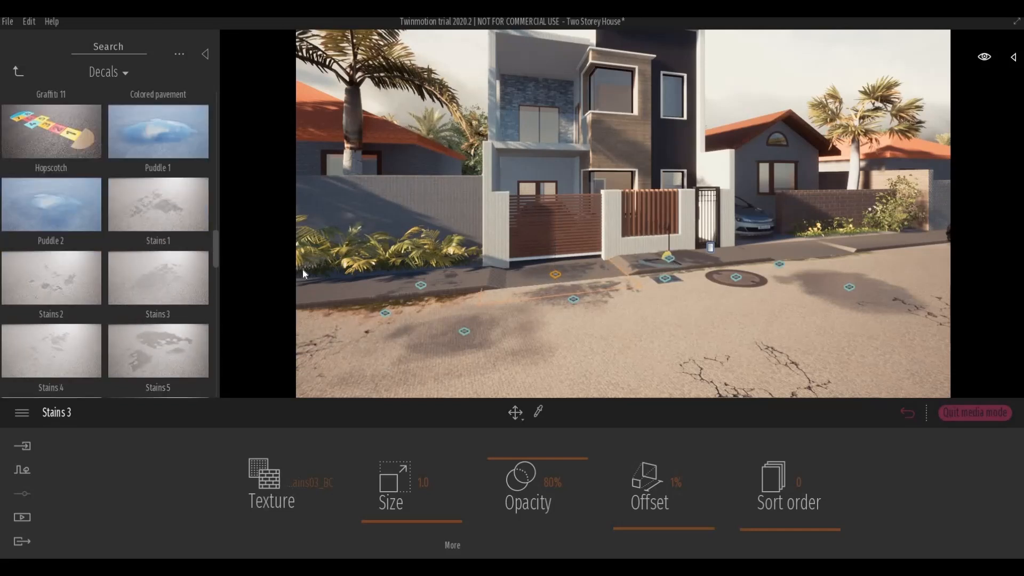
Place a Stains 4 decal at the neighbour's driveway entrance and another on the sidewalk in front of the wall planting.
{"action": "left_click_drag", "start_coordinate": [762, 246], "coordinate": [796, 250]}
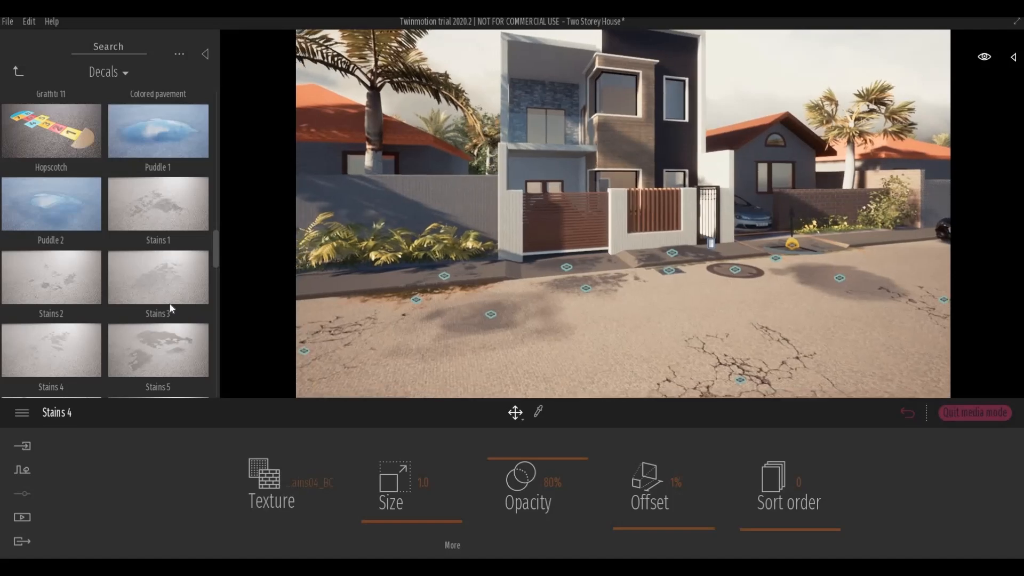
{"action": "scroll", "coordinate": [110, 281], "scroll_direction": "down", "scroll_amount": 2}
{"action": "left_click_drag", "start_coordinate": [277, 245], "coordinate": [364, 277]}
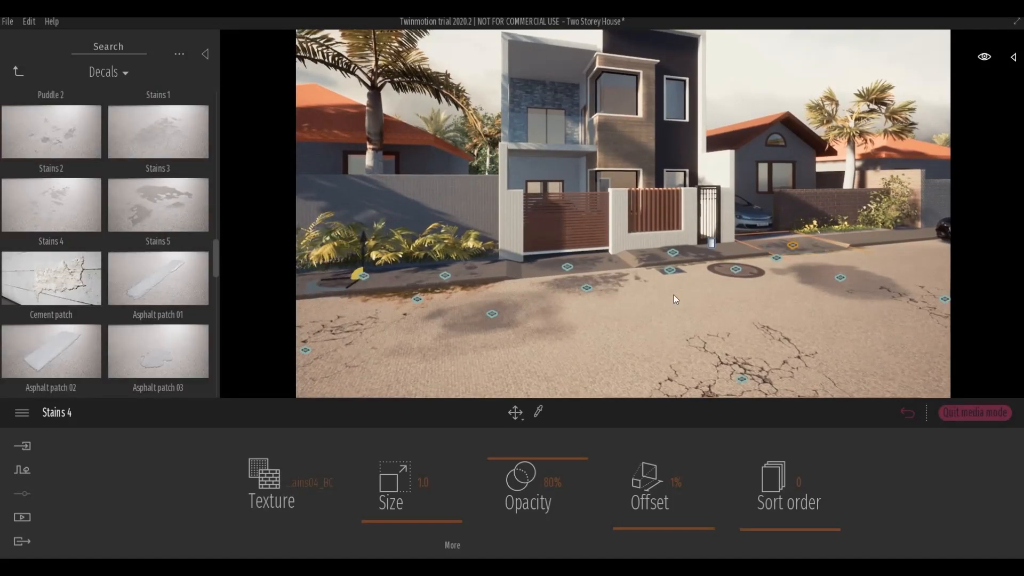
Quit media mode with the whole house front and the decals along the road in view.
{"action": "scroll", "coordinate": [677, 289], "scroll_direction": "down", "scroll_amount": 4}
{"action": "scroll", "coordinate": [676, 288], "scroll_direction": "down", "scroll_amount": 2}
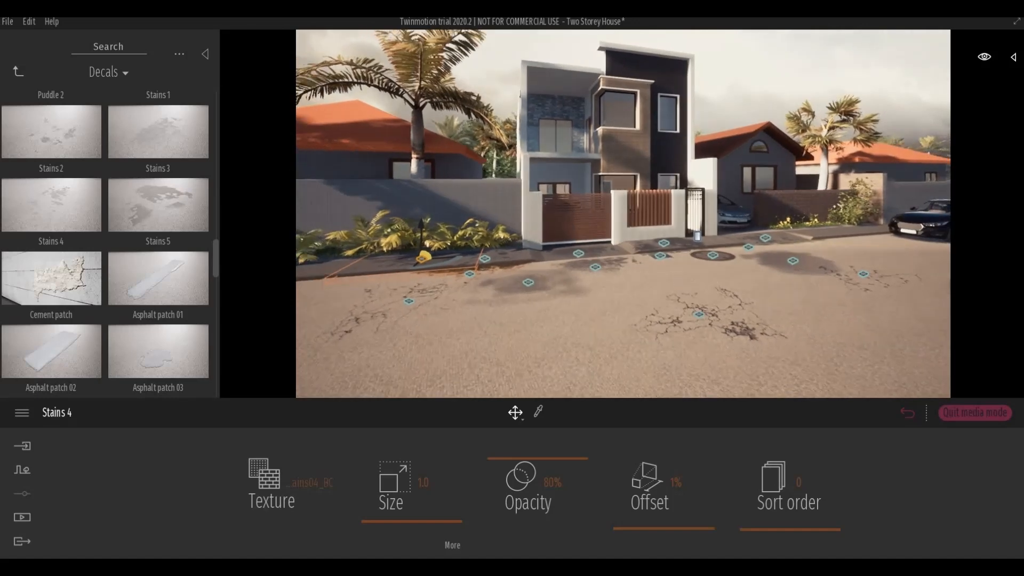
{"action": "right_click_drag", "start_coordinate": [676, 296], "coordinate": [676, 261]}
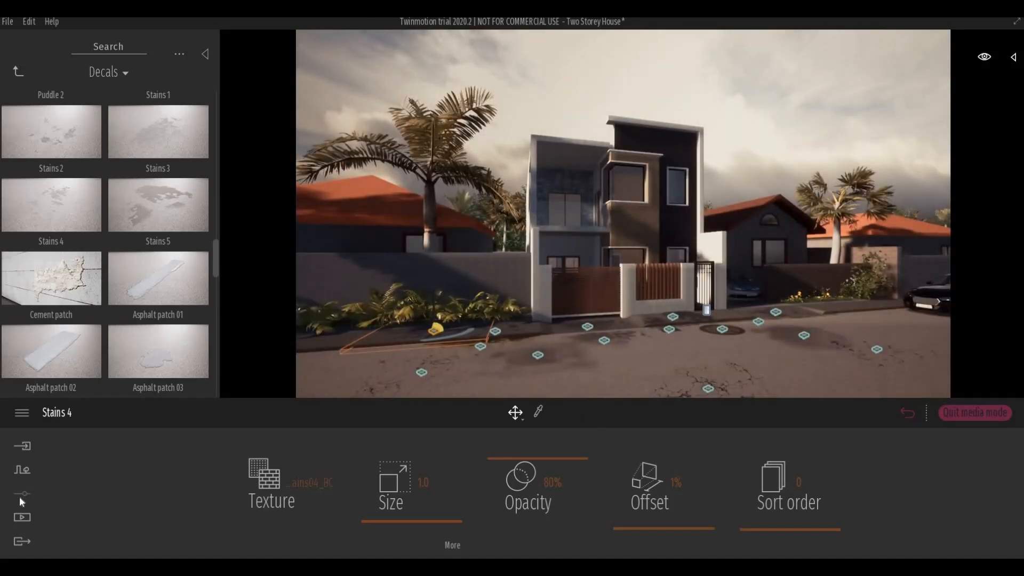
{"action": "left_click", "coordinate": [968, 414]}
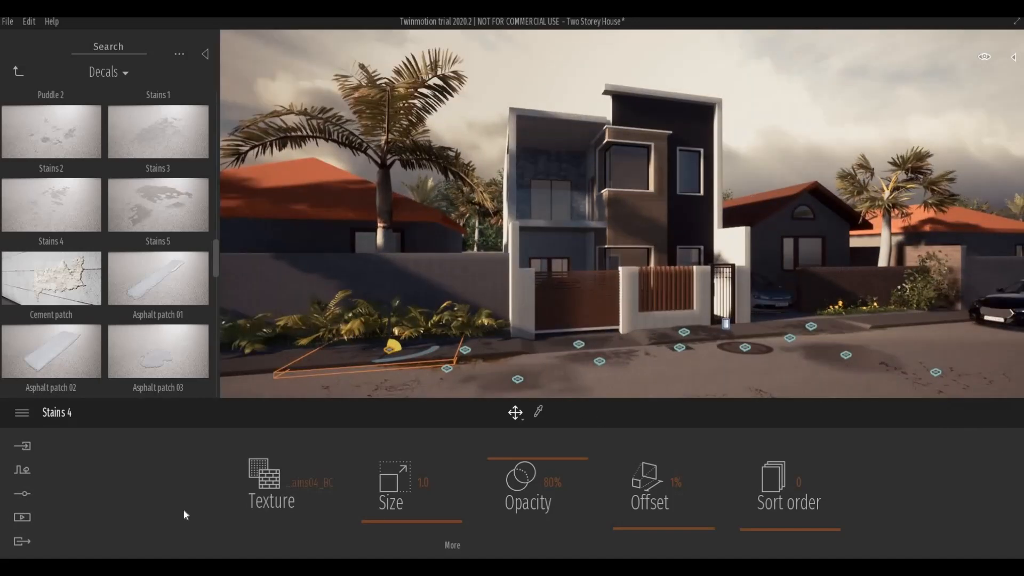
In the weather settings, shift the weather from sunny toward cloudy and the season from summer to autumn.
{"action": "left_click", "coordinate": [22, 493]}
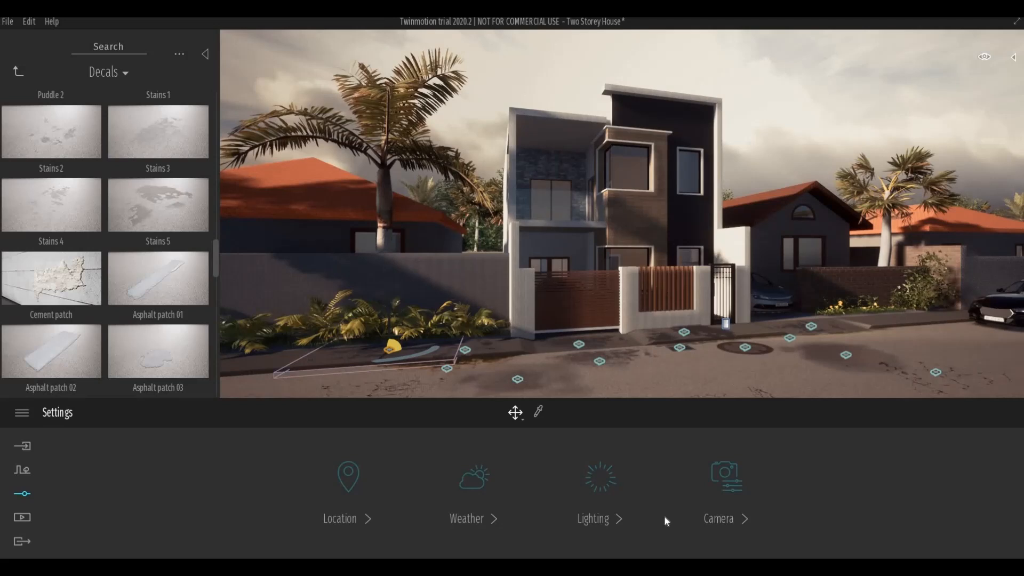
{"action": "left_click", "coordinate": [577, 517]}
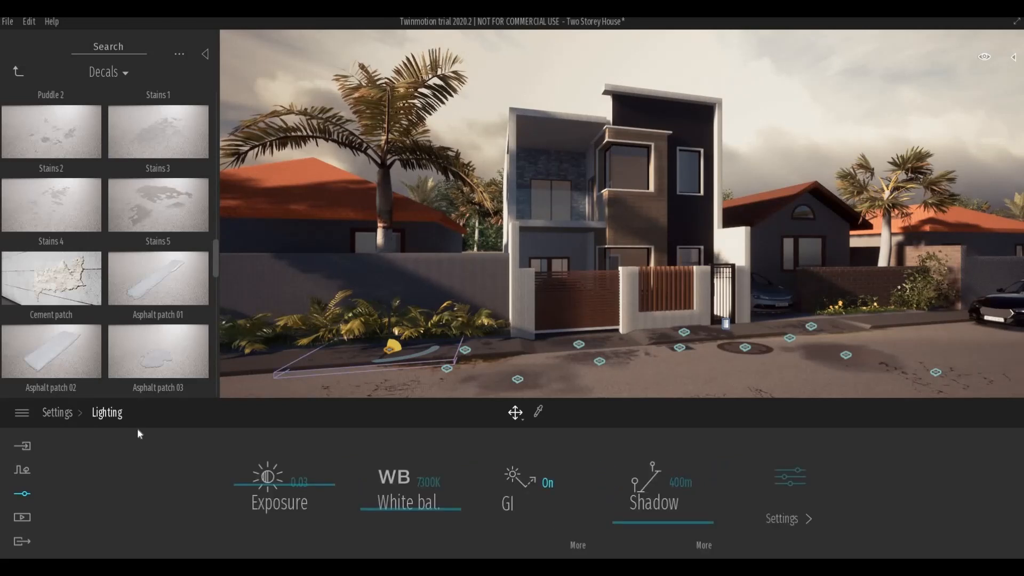
{"action": "left_click", "coordinate": [60, 415]}
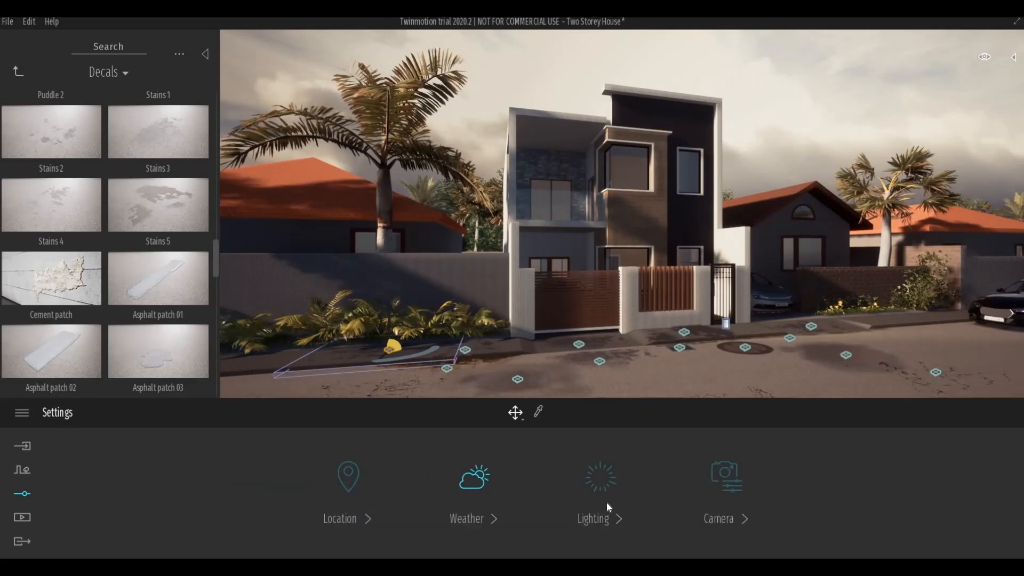
{"action": "left_click", "coordinate": [465, 503]}
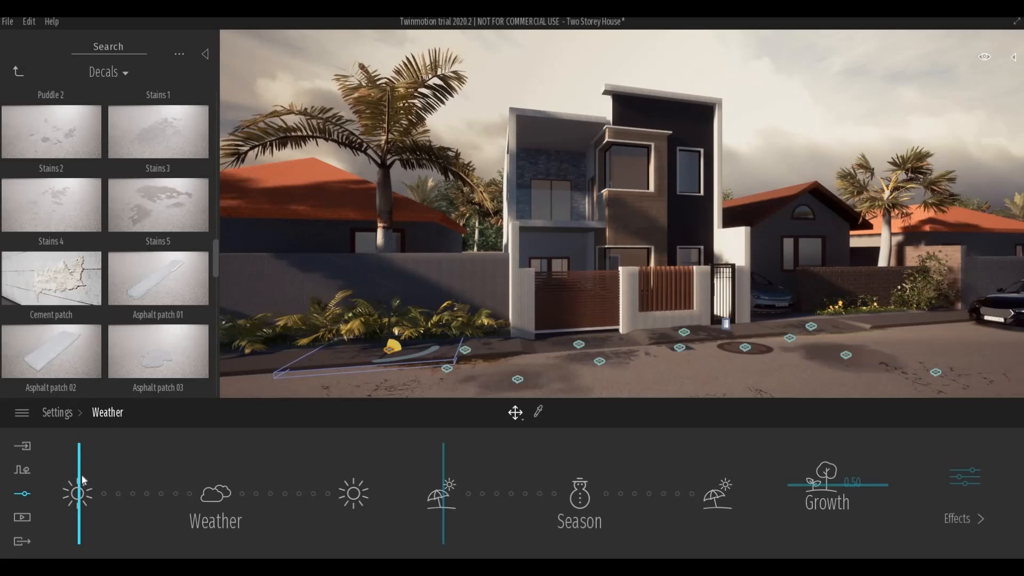
{"action": "left_click_drag", "start_coordinate": [91, 475], "coordinate": [131, 480]}
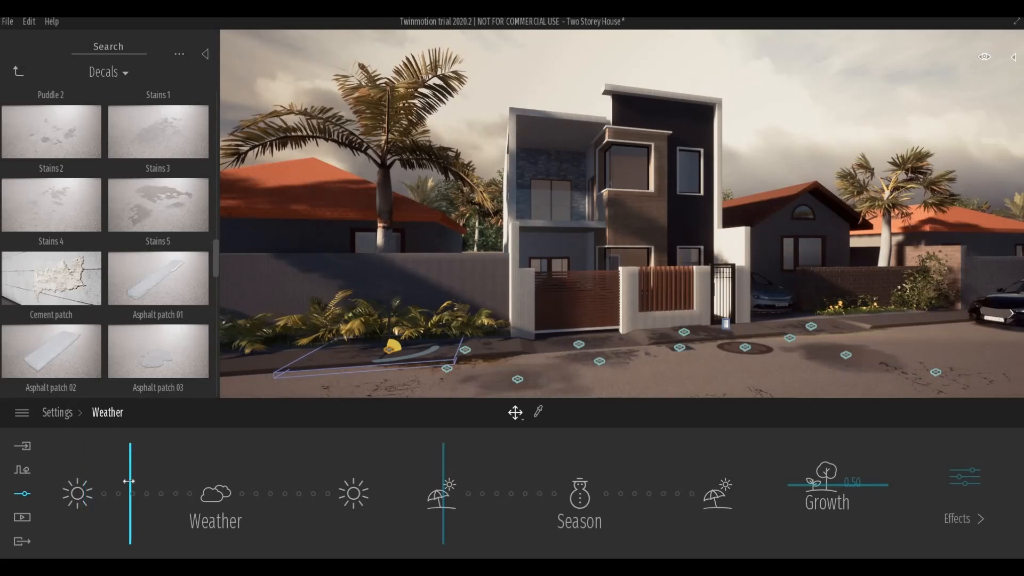
{"action": "left_click_drag", "start_coordinate": [445, 465], "coordinate": [524, 472]}
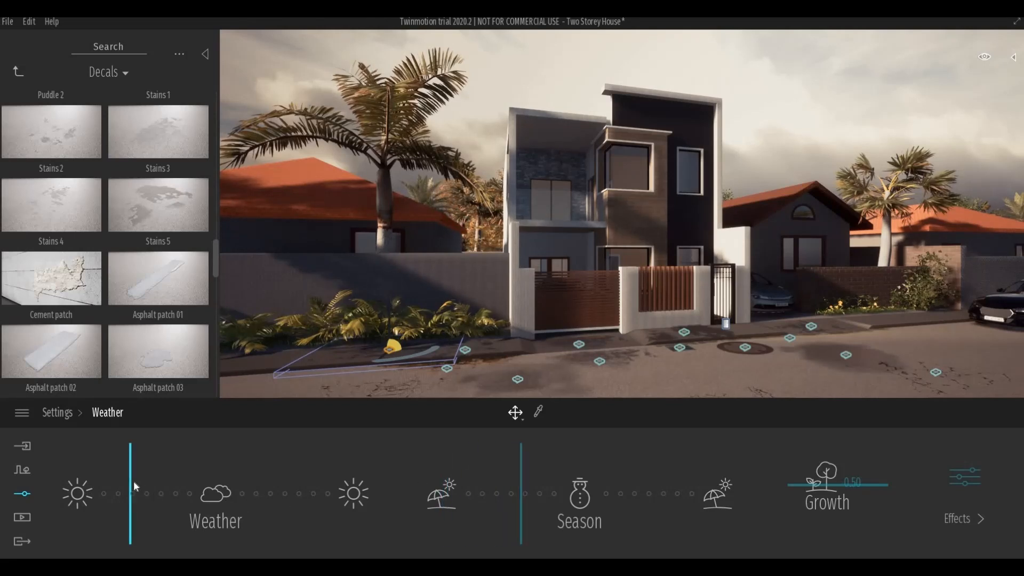
{"action": "left_click_drag", "start_coordinate": [132, 475], "coordinate": [155, 475]}
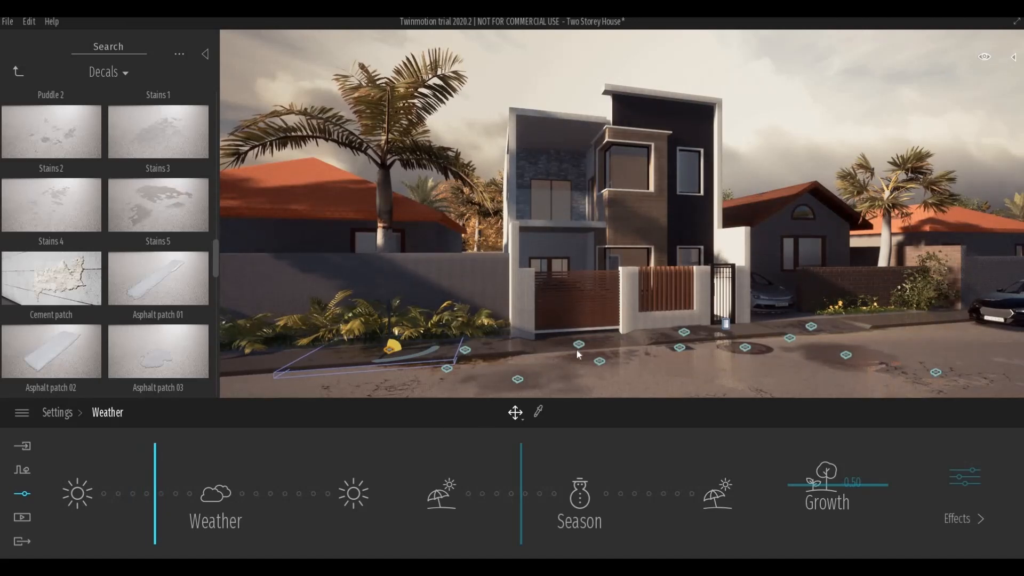
Fine-tune the season slightly further toward winter and the weather slightly closer to cloudy for a wetter road.
{"action": "right_click_drag", "start_coordinate": [609, 338], "coordinate": [611, 338]}
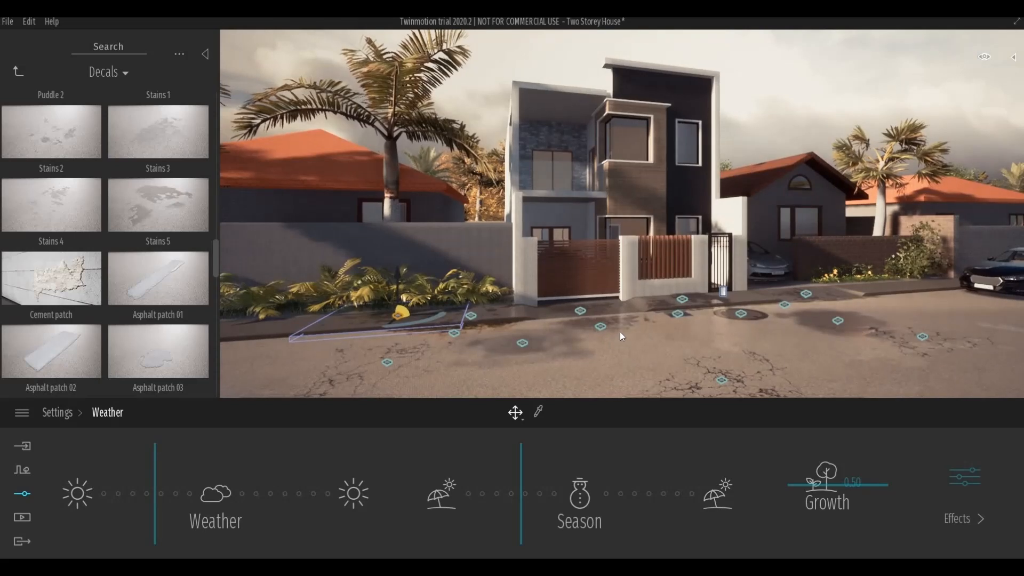
{"action": "scroll", "coordinate": [620, 331], "scroll_direction": "down", "scroll_amount": 4}
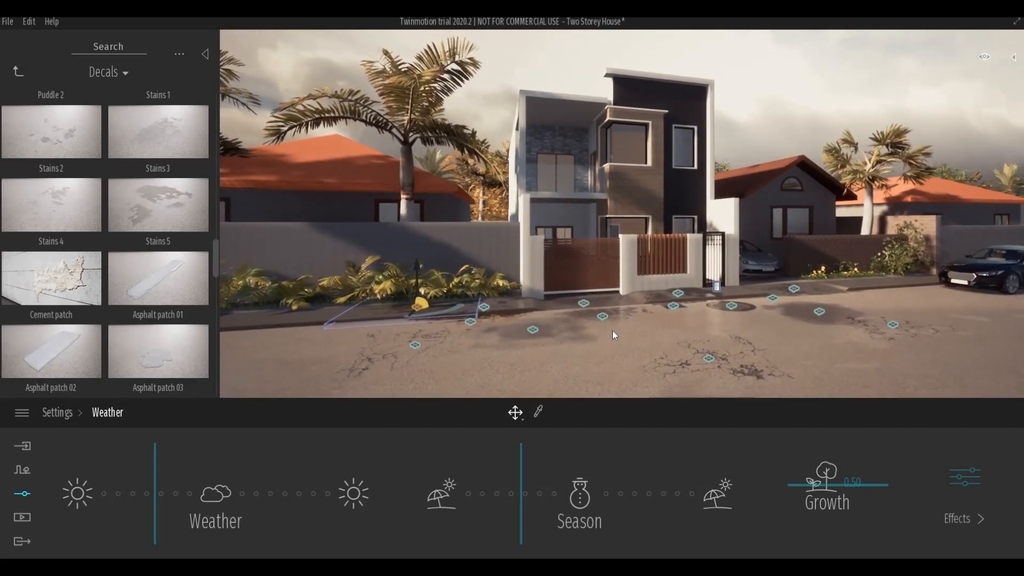
{"action": "scroll", "coordinate": [469, 360], "scroll_direction": "up", "scroll_amount": 2}
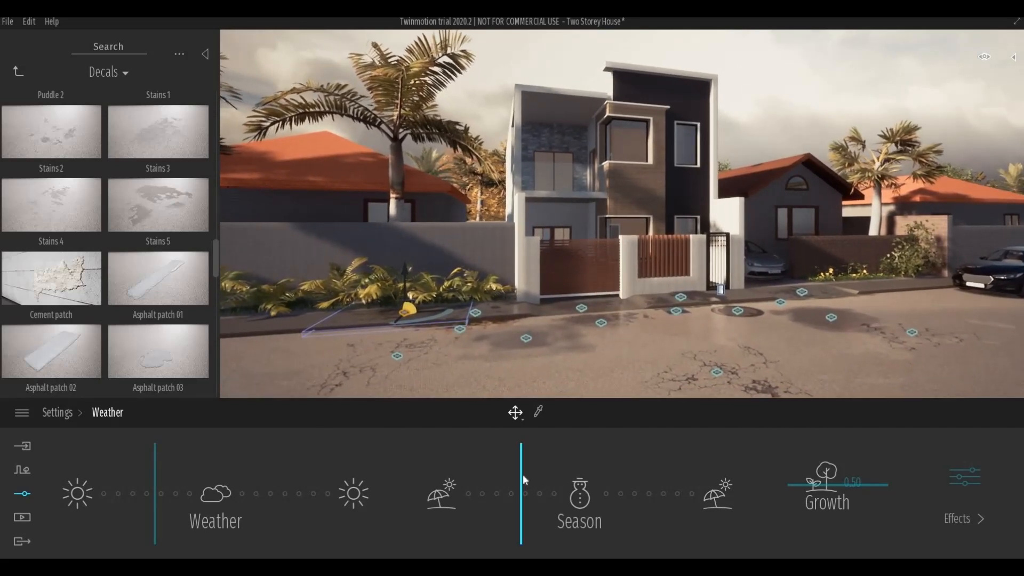
{"action": "left_click_drag", "start_coordinate": [522, 474], "coordinate": [530, 475]}
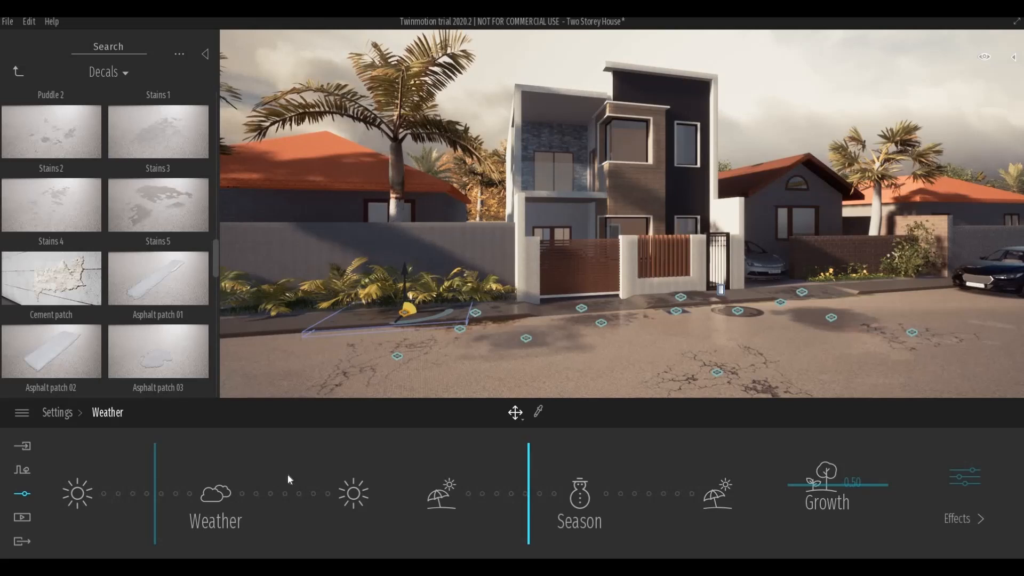
{"action": "left_click_drag", "start_coordinate": [158, 485], "coordinate": [162, 485]}
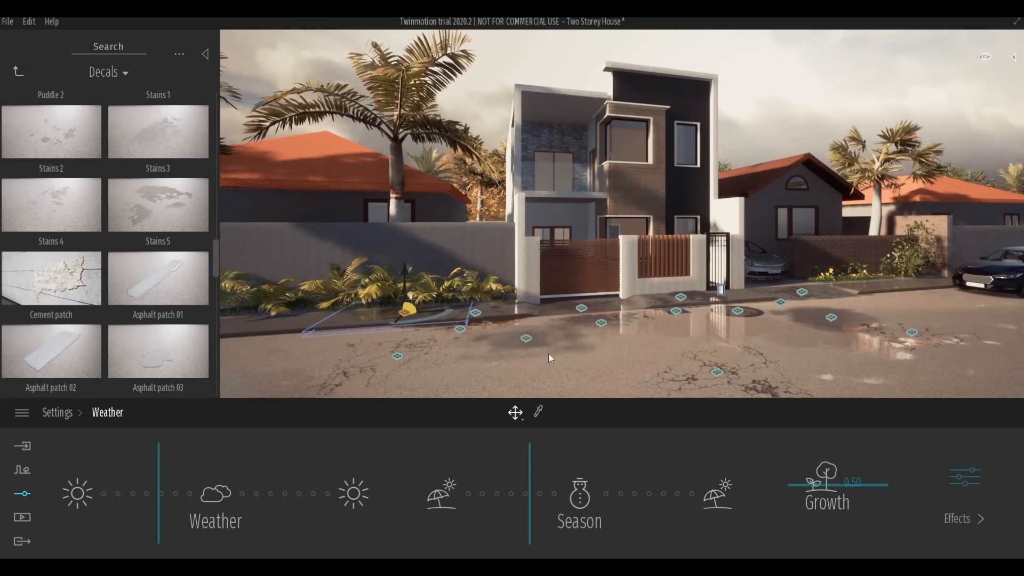
Select the Puddle 2 decal on the road in front of the house and nudge it slightly toward the planting side.
{"action": "scroll", "coordinate": [552, 348], "scroll_direction": "down", "scroll_amount": 3}
{"action": "scroll", "coordinate": [530, 337], "scroll_direction": "up", "scroll_amount": 1}
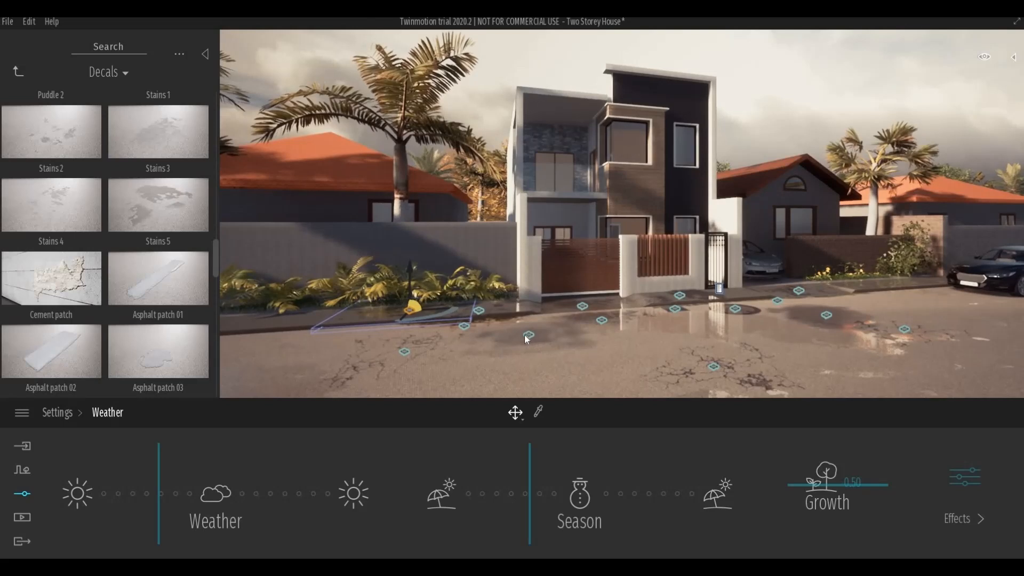
{"action": "left_click", "coordinate": [529, 334]}
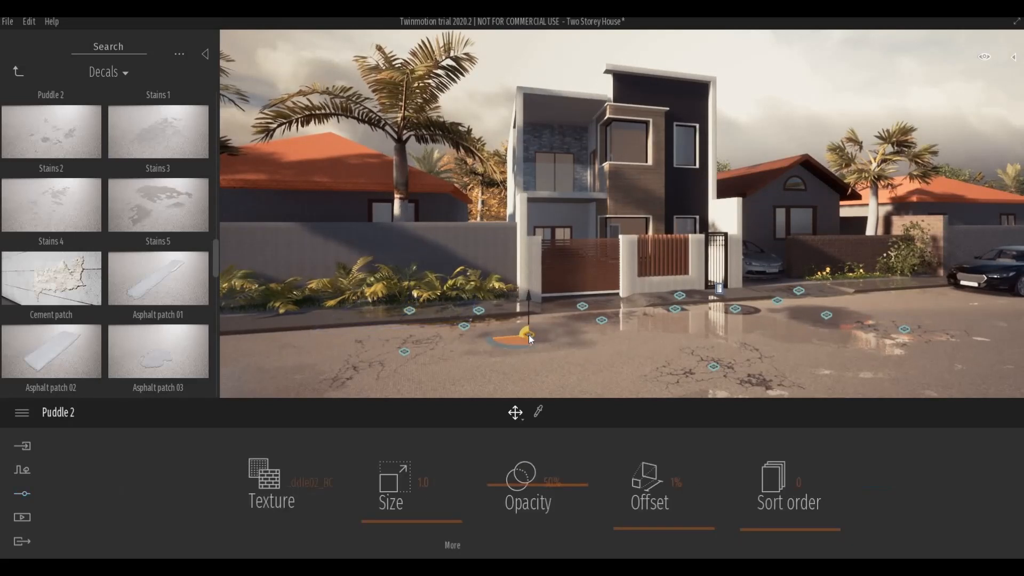
{"action": "left_click_drag", "start_coordinate": [516, 342], "coordinate": [513, 335]}
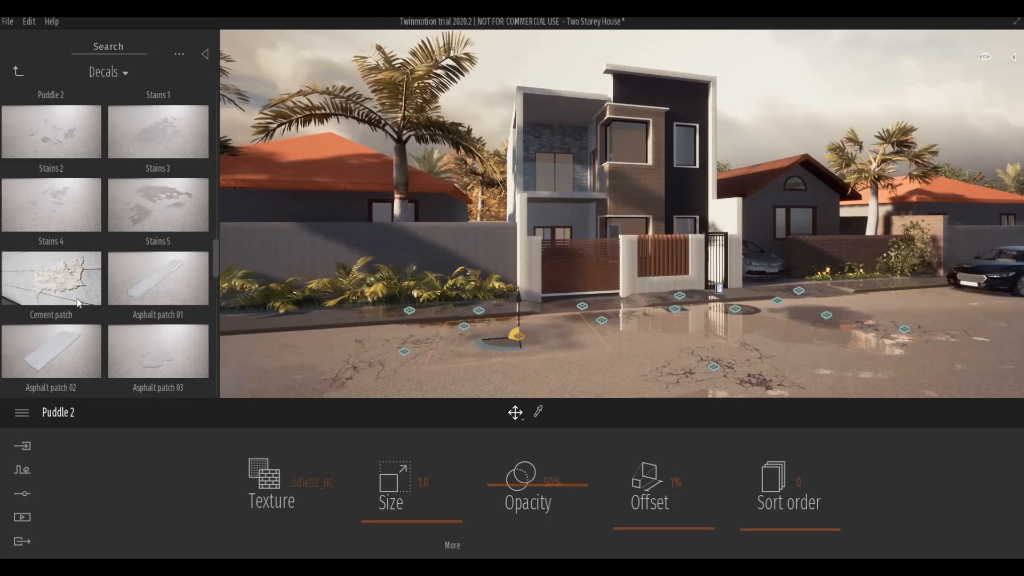
Place a Cement patch decal near the parked black car and an Asphalt patch 01 decal on the road before the wall planting.
{"action": "left_click_drag", "start_coordinate": [78, 299], "coordinate": [911, 299]}
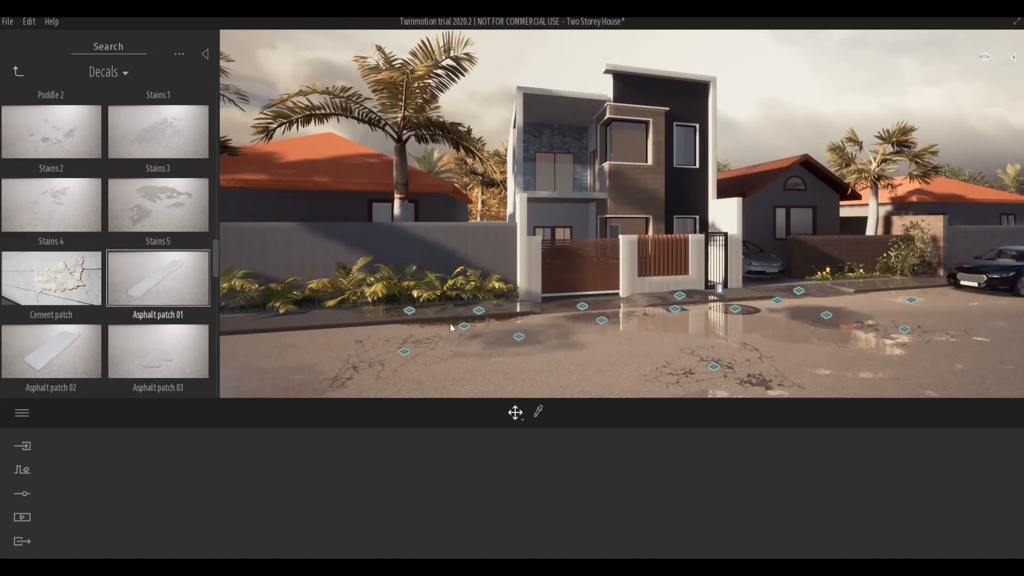
{"action": "left_click_drag", "start_coordinate": [450, 324], "coordinate": [296, 345]}
{"action": "key", "text": "s"}
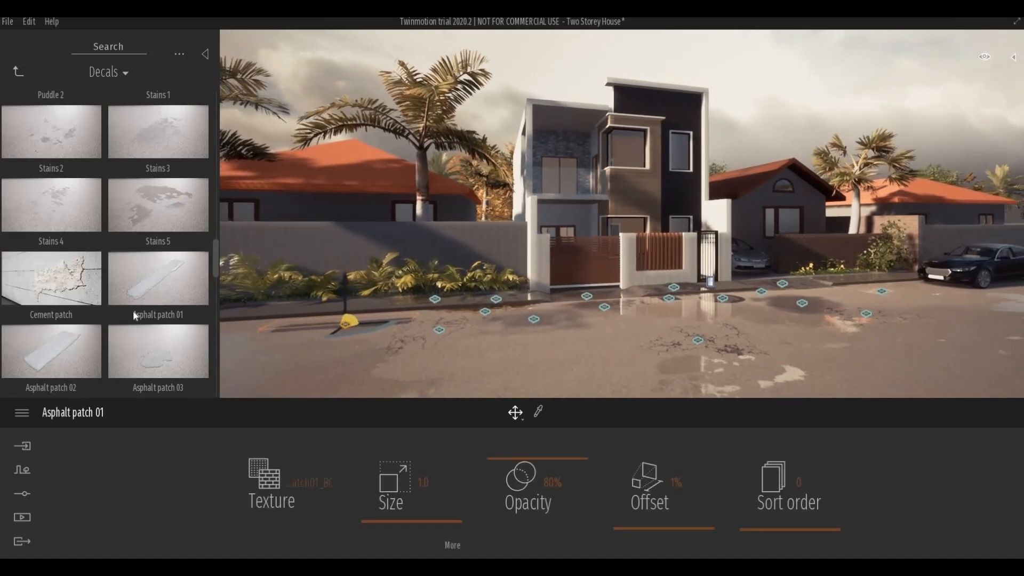
Place Asphalt patch 05 decals on the foreground road and beside the black car, and an Asphalt patch 03 decal on the road between them.
{"action": "scroll", "coordinate": [156, 348], "scroll_direction": "down", "scroll_amount": 1}
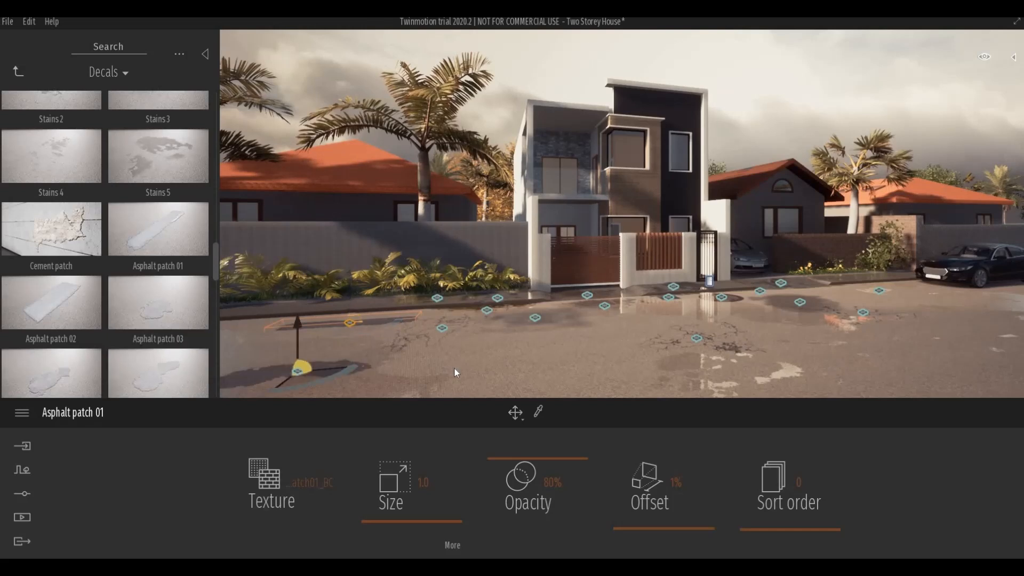
{"action": "left_click", "coordinate": [455, 368]}
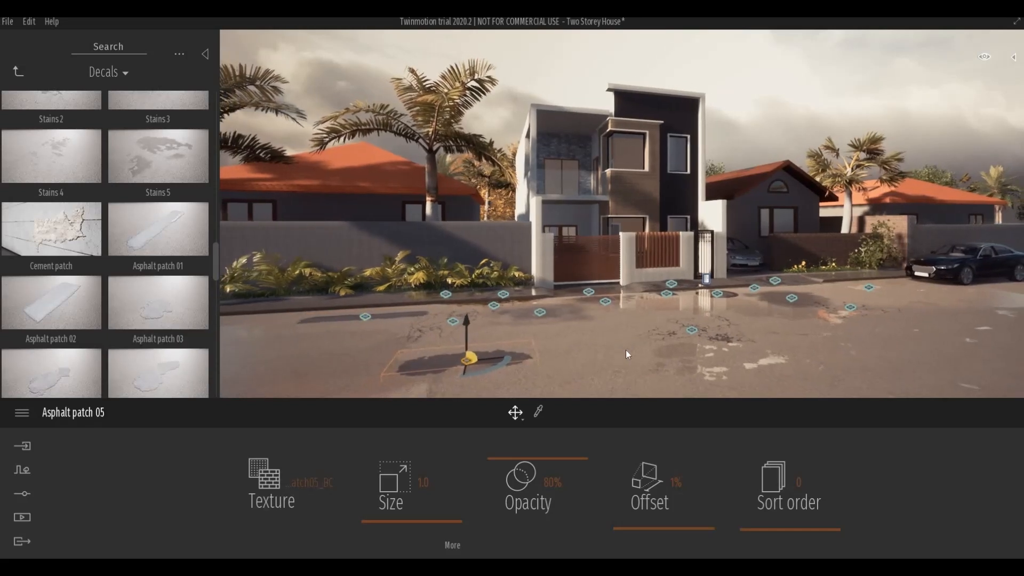
{"action": "key", "text": "s"}
{"action": "left_click_drag", "start_coordinate": [178, 370], "coordinate": [952, 293]}
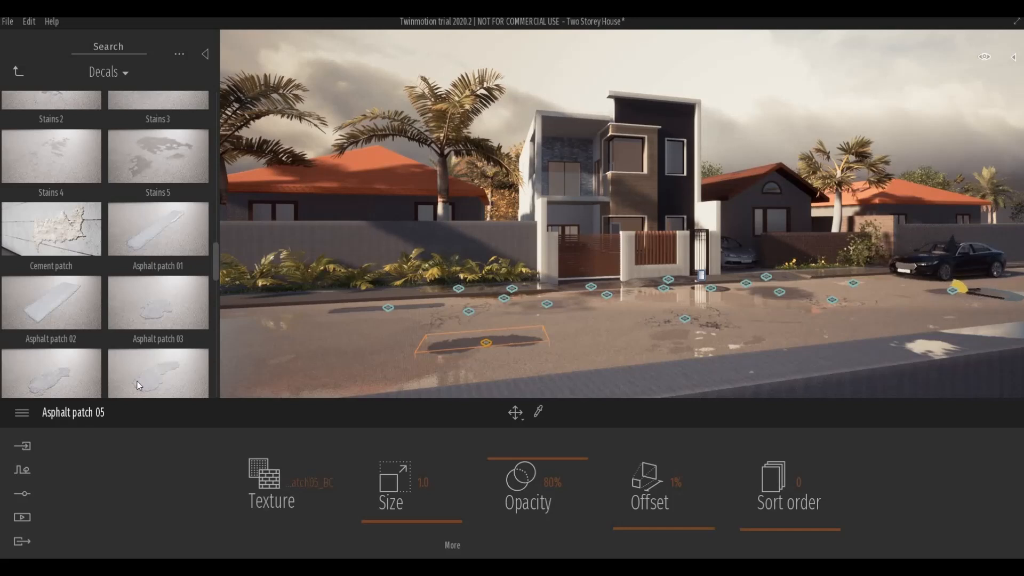
{"action": "left_click_drag", "start_coordinate": [137, 382], "coordinate": [840, 321]}
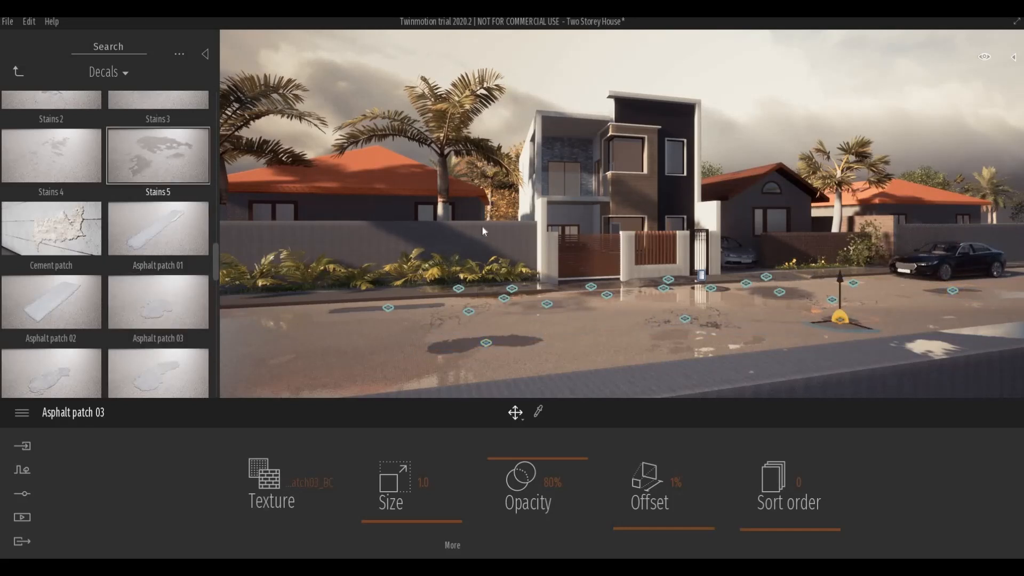
Place a Stains 5 decal by the kerb near the flowering shrub and a Puddle 1 decal beside the front of the black car.
{"action": "left_click", "coordinate": [848, 284]}
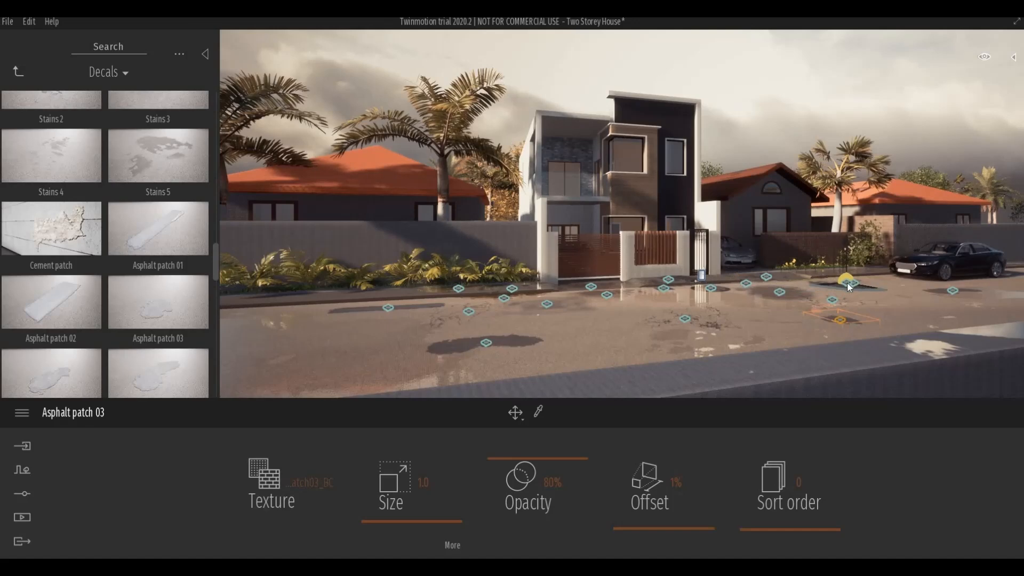
{"action": "key", "text": "w"}
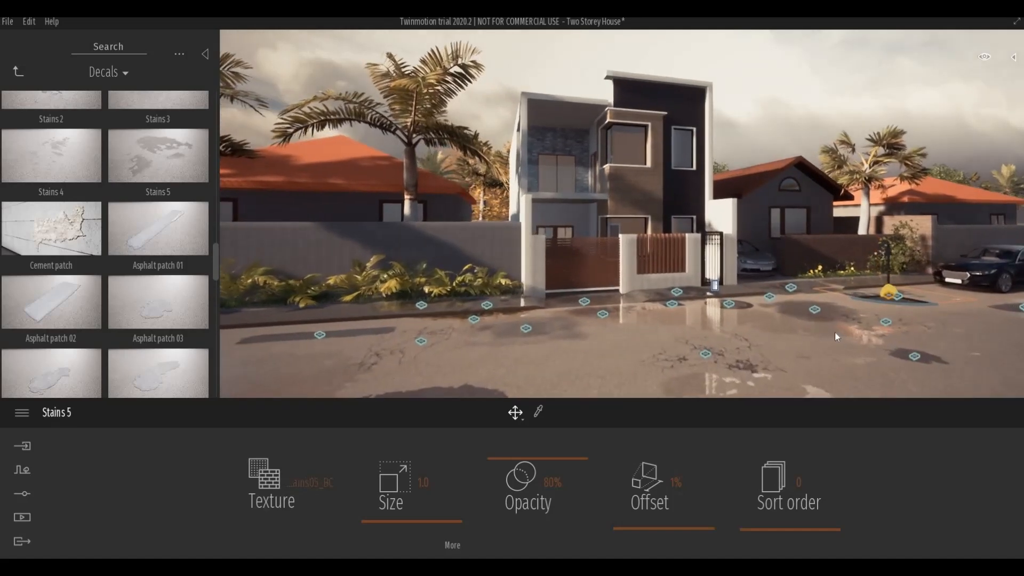
{"action": "key", "text": "Escape"}
{"action": "scroll", "coordinate": [103, 252], "scroll_direction": "up", "scroll_amount": 1}
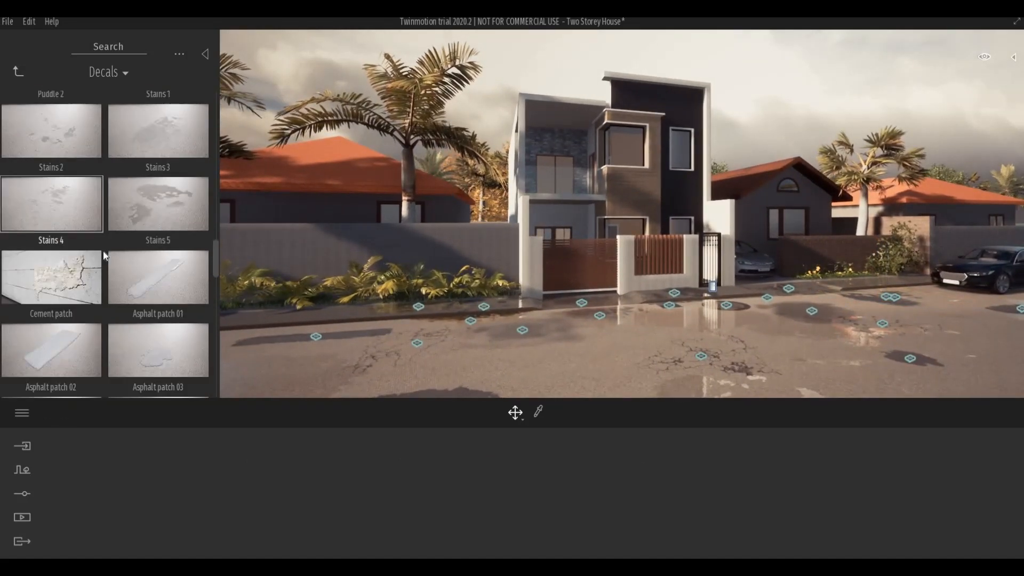
{"action": "scroll", "coordinate": [103, 251], "scroll_direction": "up", "scroll_amount": 2}
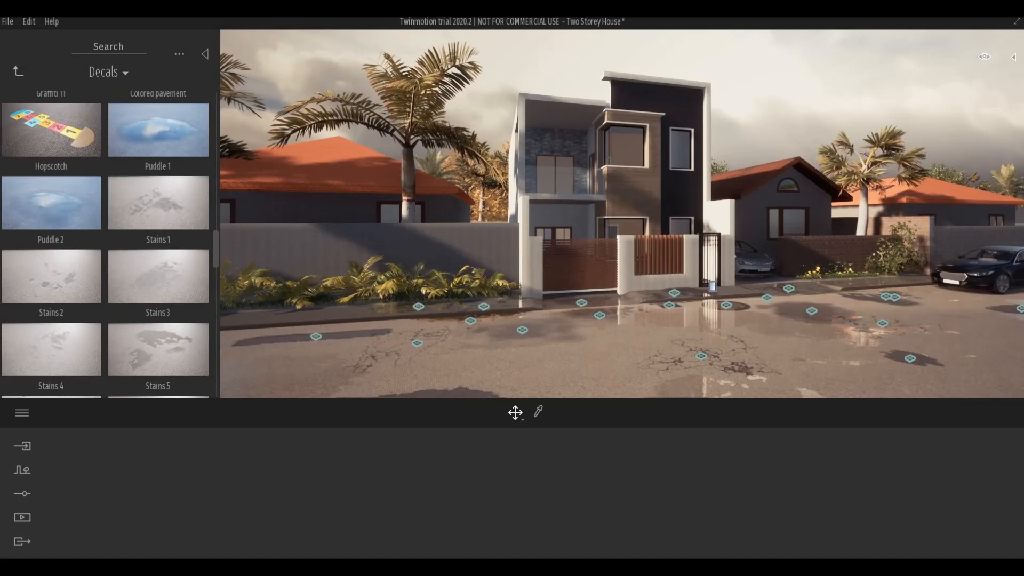
{"action": "middle_click_drag", "start_coordinate": [880, 324], "coordinate": [838, 336]}
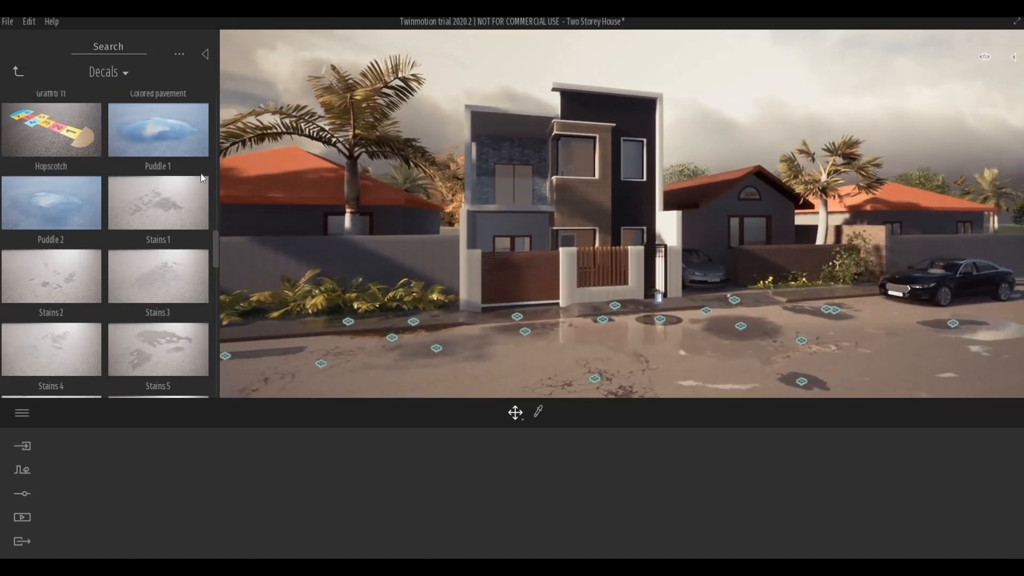
{"action": "mouse_move", "coordinate": [166, 137]}
{"action": "left_mouse_down"}
{"action": "mouse_move", "coordinate": [786, 253]}
{"action": "mouse_move", "coordinate": [901, 311]}
{"action": "left_mouse_up"}
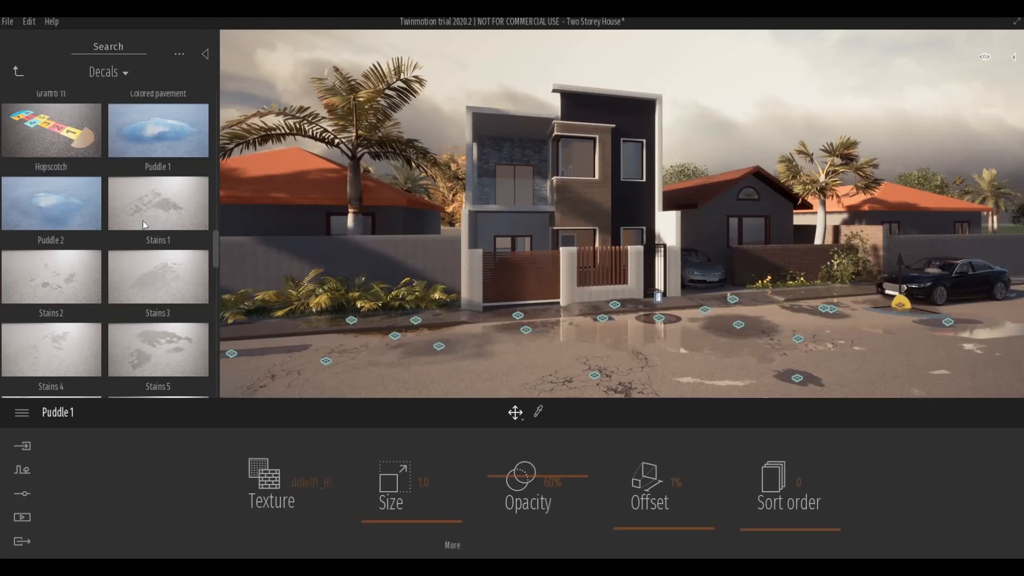
Place a Stains 1 decal next to the parked black car and a Stains 3 decal on the road in front of it.
{"action": "scroll", "coordinate": [144, 225], "scroll_direction": "up", "scroll_amount": 1}
{"action": "scroll", "coordinate": [143, 224], "scroll_direction": "up", "scroll_amount": 6}
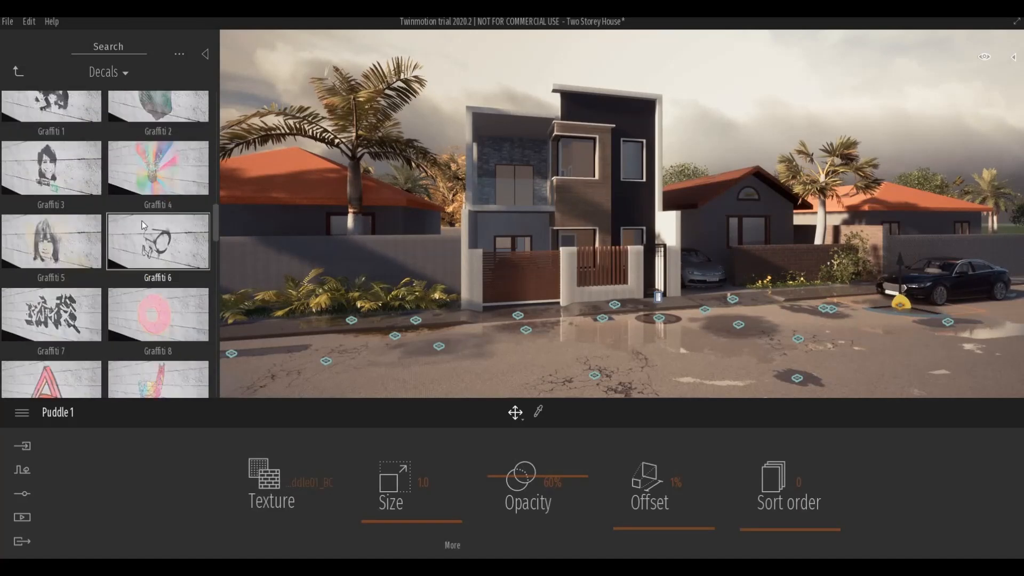
{"action": "scroll", "coordinate": [142, 223], "scroll_direction": "up", "scroll_amount": 1}
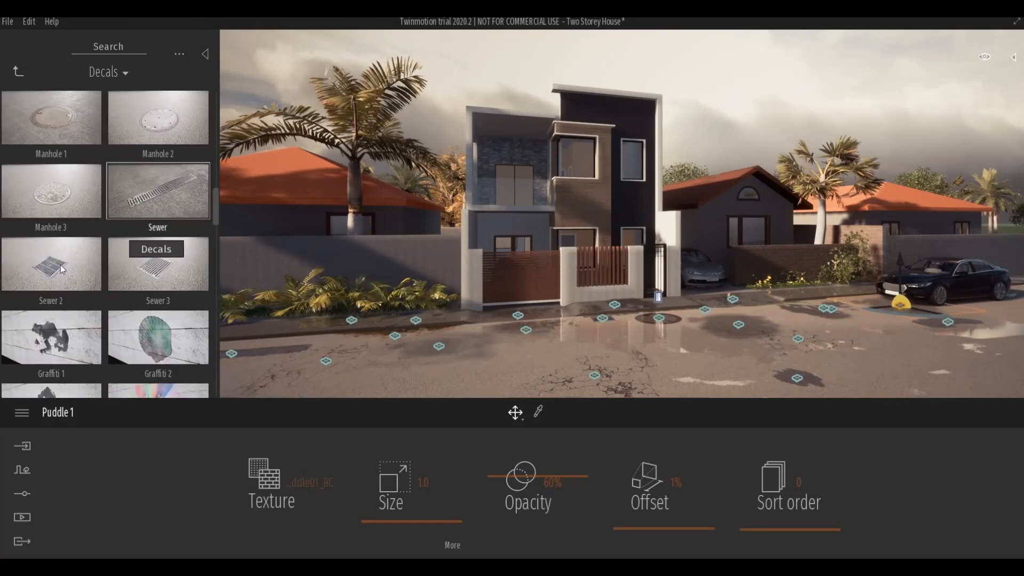
{"action": "scroll", "coordinate": [80, 259], "scroll_direction": "up", "scroll_amount": 2}
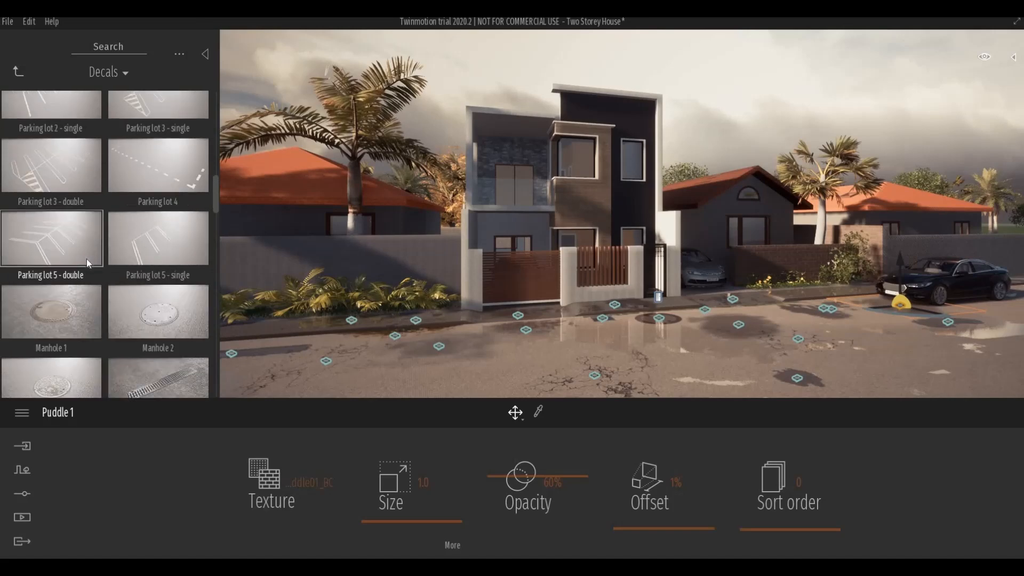
{"action": "scroll", "coordinate": [94, 263], "scroll_direction": "down", "scroll_amount": 9}
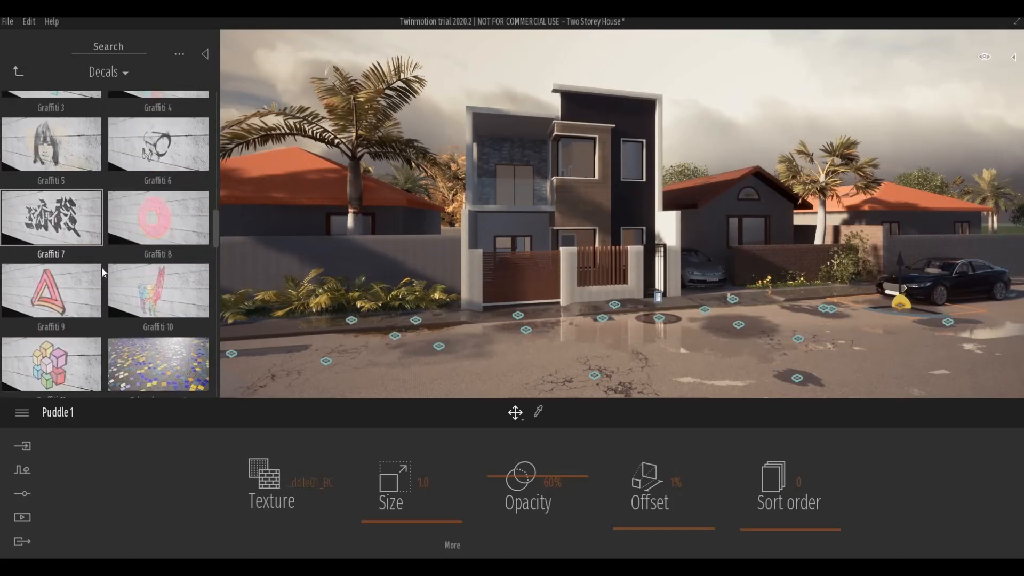
{"action": "scroll", "coordinate": [102, 269], "scroll_direction": "down", "scroll_amount": 2}
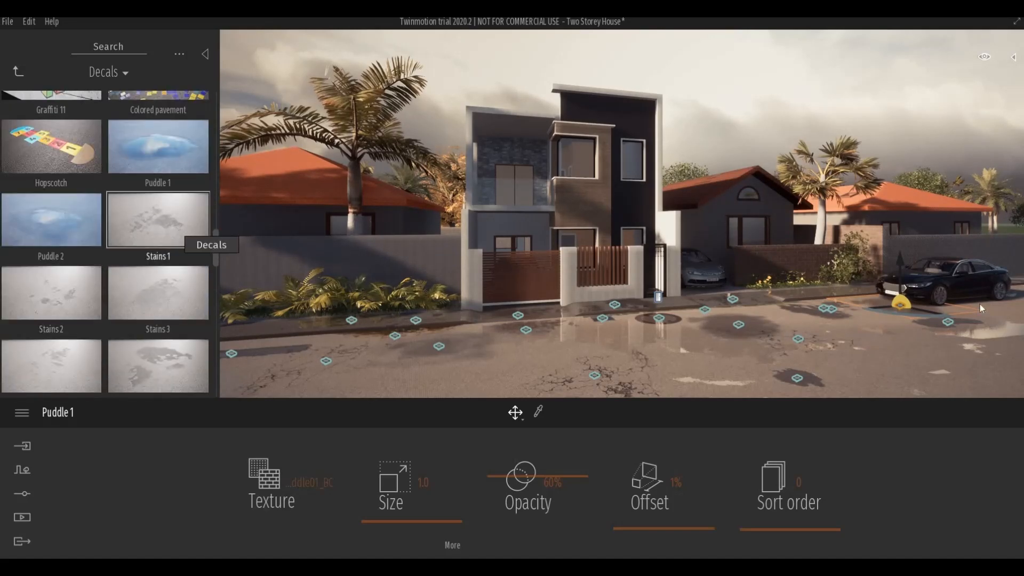
{"action": "left_click", "coordinate": [154, 230]}
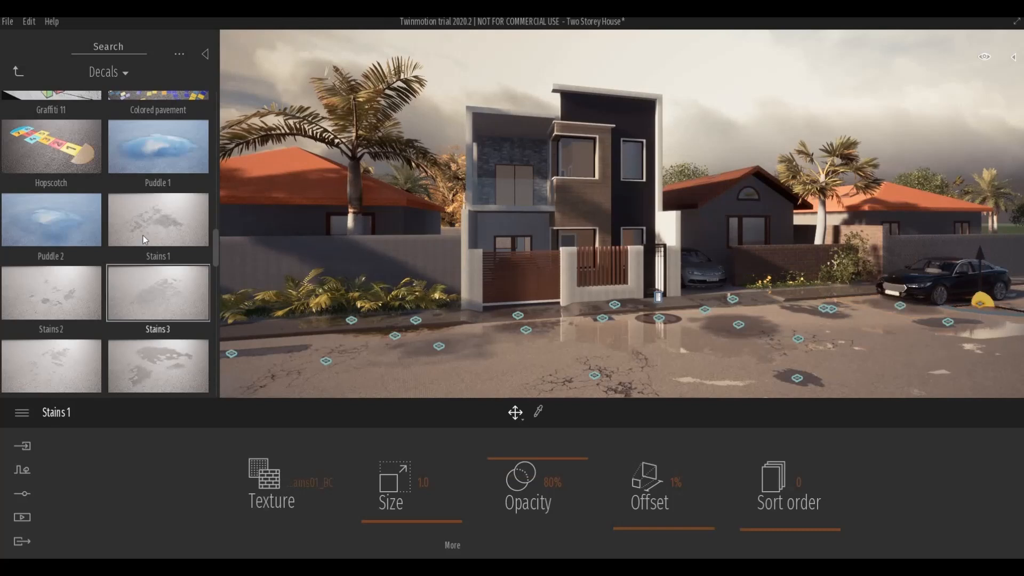
{"action": "left_click_drag", "start_coordinate": [142, 308], "coordinate": [727, 389]}
{"action": "left_click", "coordinate": [935, 343]}
{"action": "key", "text": "Escape"}
{"action": "key", "text": "Escape"}
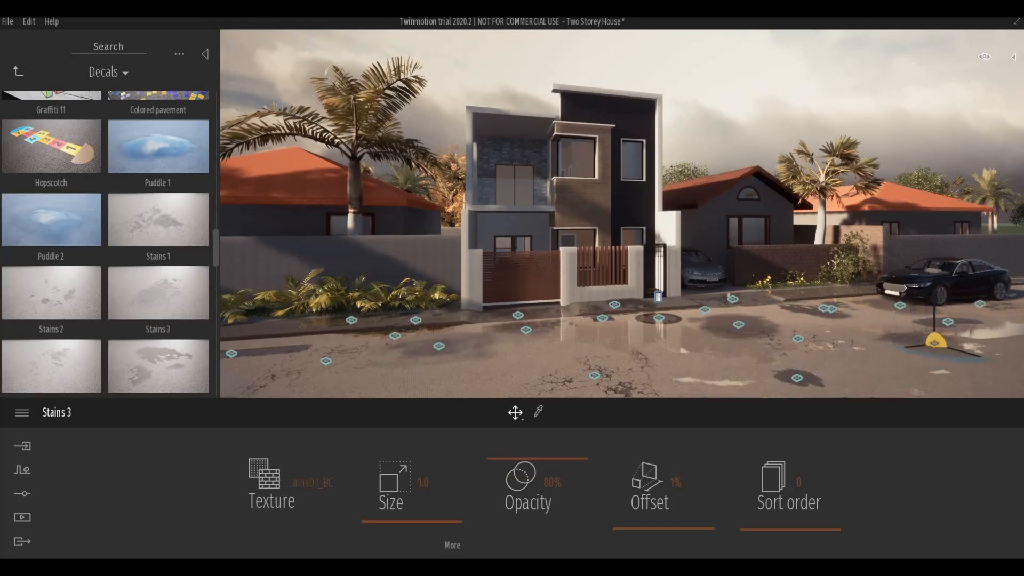
Place a road damage decal on the road before the main gate and a Road damage 02 decal on the road before the wall planting.
{"action": "middle_click_drag", "start_coordinate": [599, 380], "coordinate": [606, 374]}
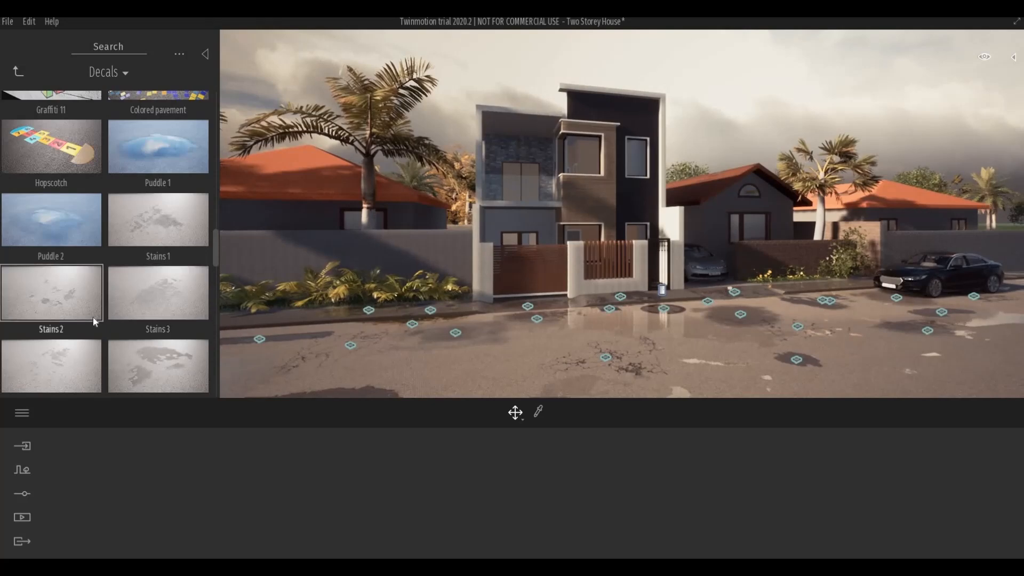
{"action": "scroll", "coordinate": [93, 317], "scroll_direction": "down", "scroll_amount": 2}
{"action": "scroll", "coordinate": [92, 316], "scroll_direction": "down", "scroll_amount": 7}
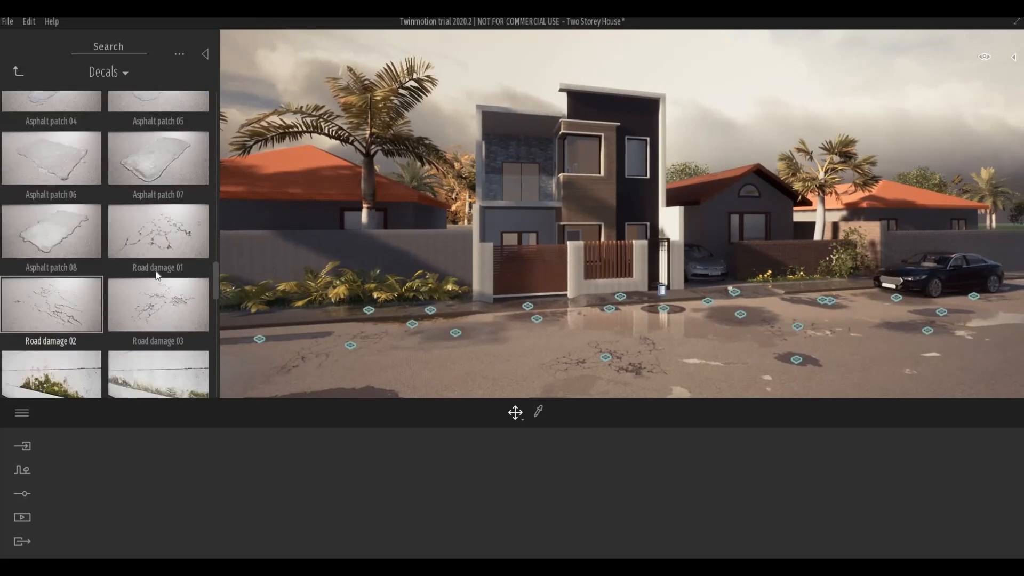
{"action": "left_click_drag", "start_coordinate": [266, 269], "coordinate": [554, 360]}
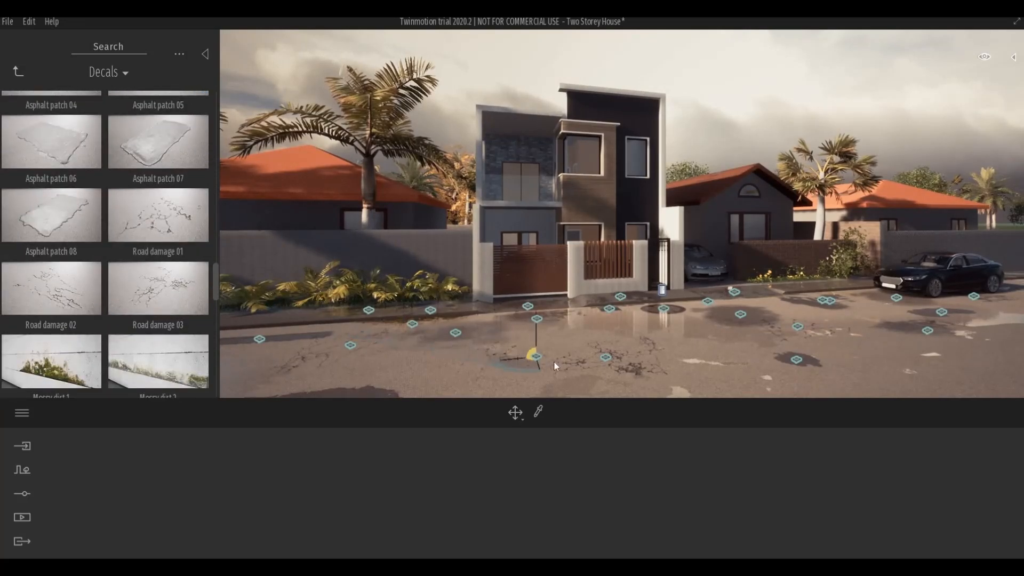
{"action": "left_click_drag", "start_coordinate": [113, 305], "coordinate": [425, 361]}
Place a Road damage 03 decal near the opposite kerb and a Road damage 01 decal on the road in front of the black car.
{"action": "scroll", "coordinate": [471, 363], "scroll_direction": "down", "scroll_amount": 1}
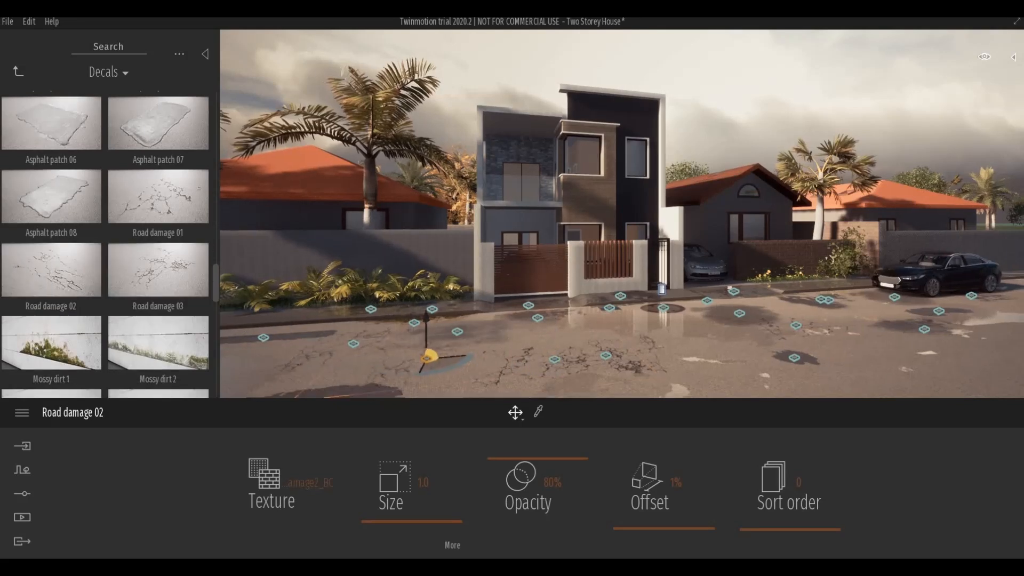
{"action": "key", "text": "s"}
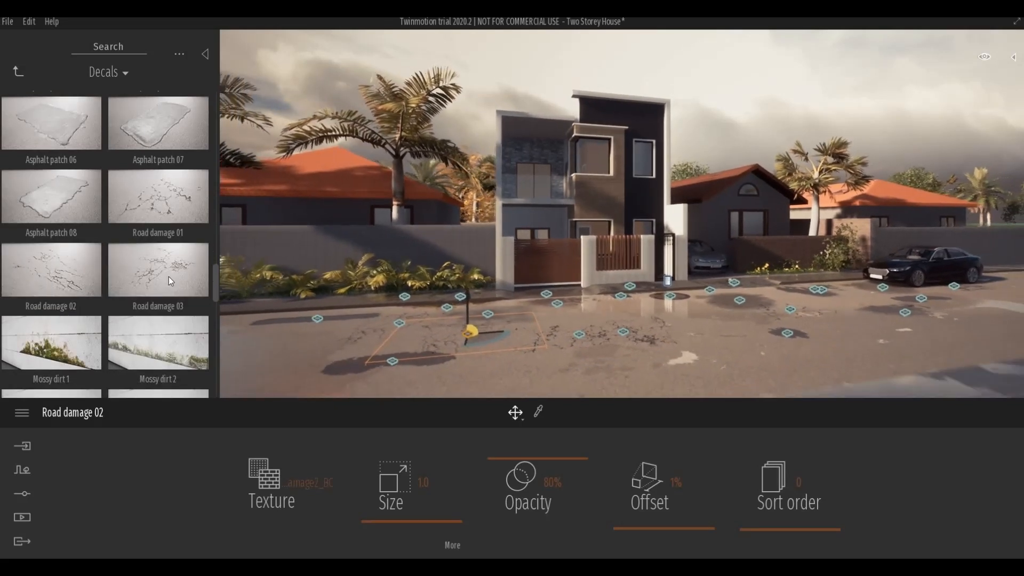
{"action": "left_click_drag", "start_coordinate": [169, 277], "coordinate": [822, 359]}
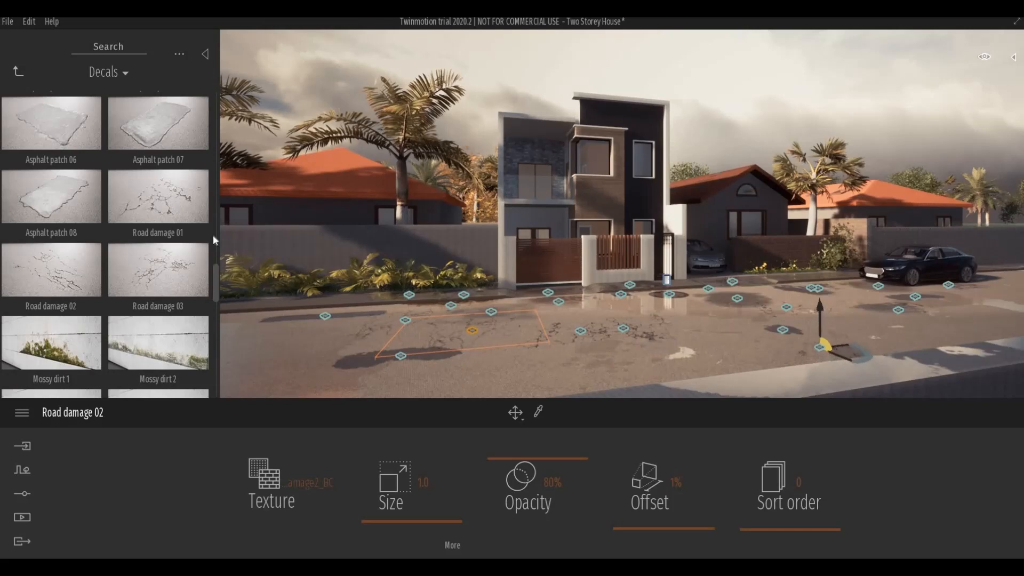
{"action": "left_click_drag", "start_coordinate": [170, 200], "coordinate": [850, 318]}
{"action": "left_click_drag", "start_coordinate": [920, 321], "coordinate": [931, 325]}
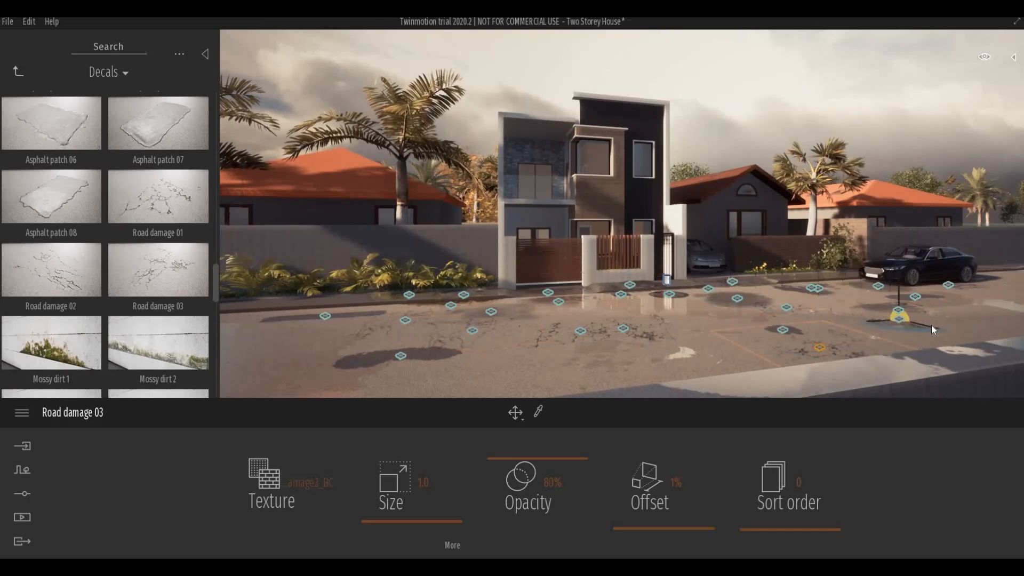
Place two Road damage 03 decals and an Asphalt patch 07 on the foreground road, and a Road damage 01 decal before the wall planting.
{"action": "left_click_drag", "start_coordinate": [168, 274], "coordinate": [524, 372]}
{"action": "left_click_drag", "start_coordinate": [158, 124], "coordinate": [714, 367]}
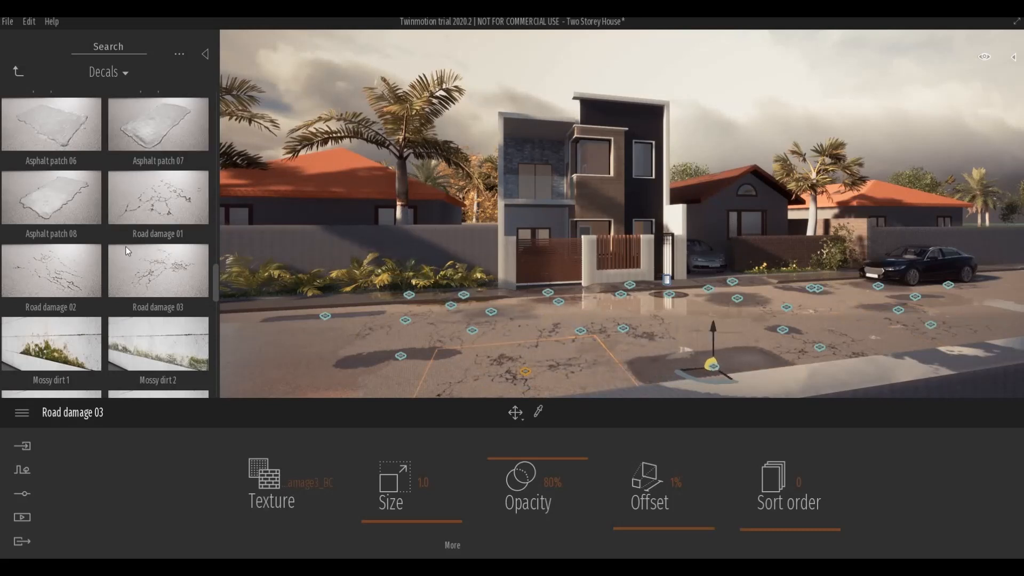
{"action": "left_click_drag", "start_coordinate": [165, 206], "coordinate": [293, 334]}
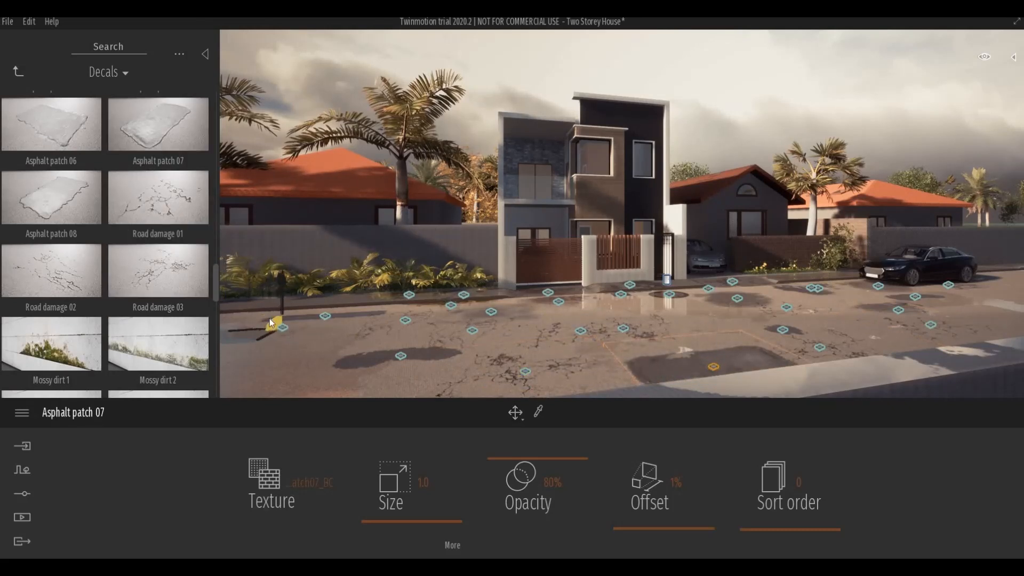
{"action": "left_click_drag", "start_coordinate": [168, 273], "coordinate": [315, 370]}
Place a Road damage 02 decal in front of the main gate and a Road damage 03 decal on the road before the neighbour's carport.
{"action": "left_click_drag", "start_coordinate": [90, 285], "coordinate": [548, 298]}
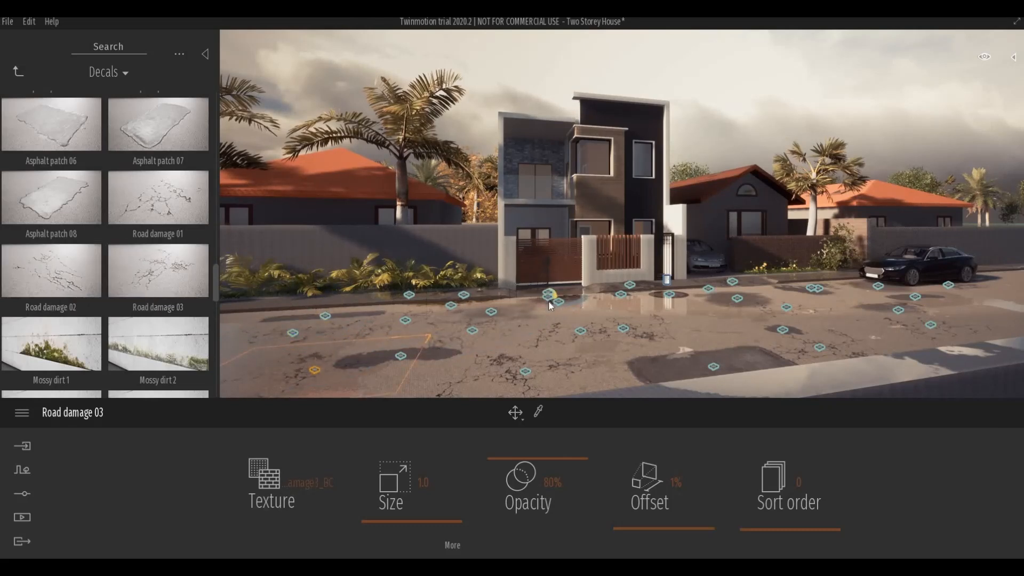
{"action": "scroll", "coordinate": [504, 358], "scroll_direction": "up", "scroll_amount": 5}
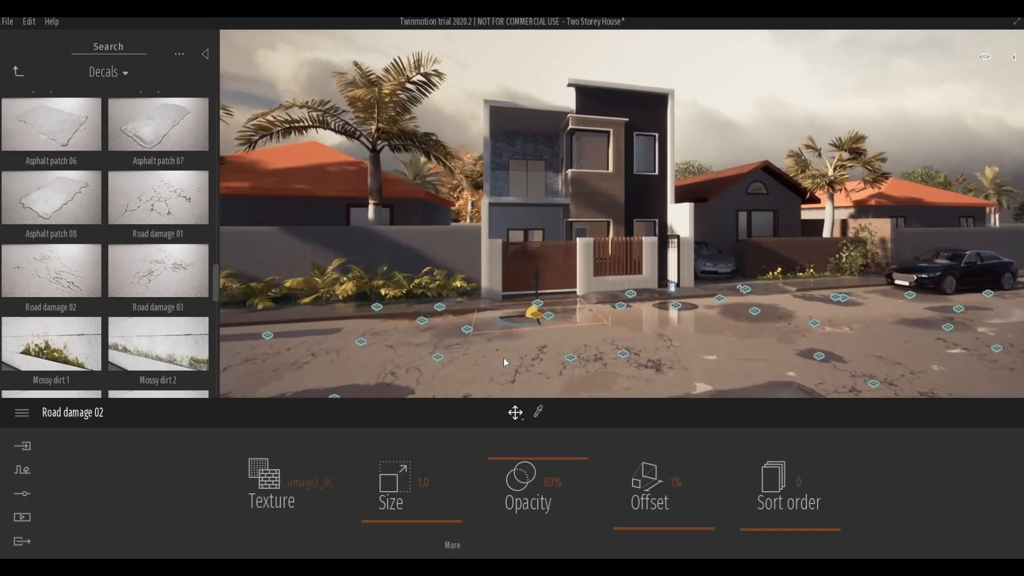
{"action": "left_click", "coordinate": [523, 353]}
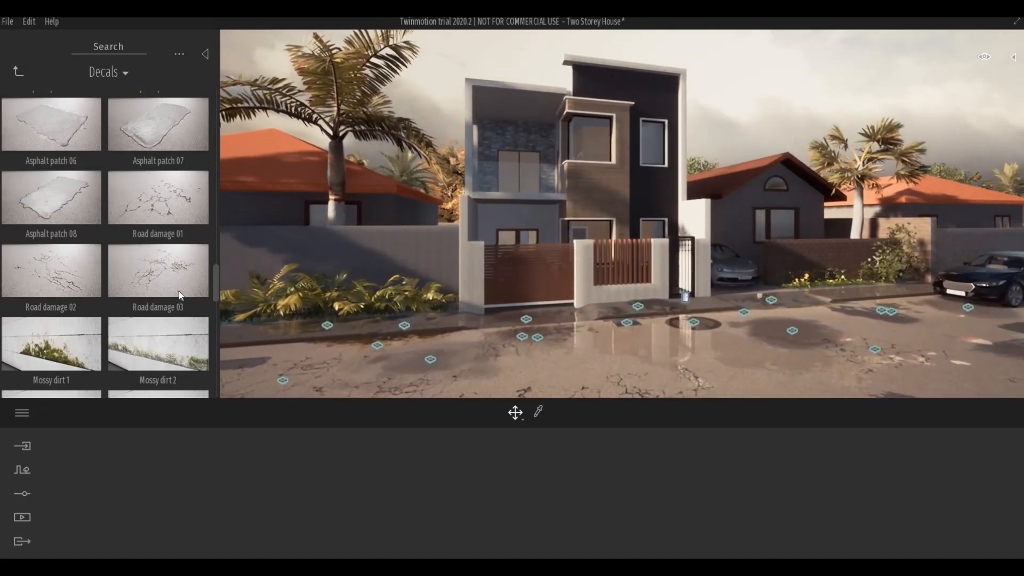
{"action": "left_click_drag", "start_coordinate": [179, 295], "coordinate": [797, 322]}
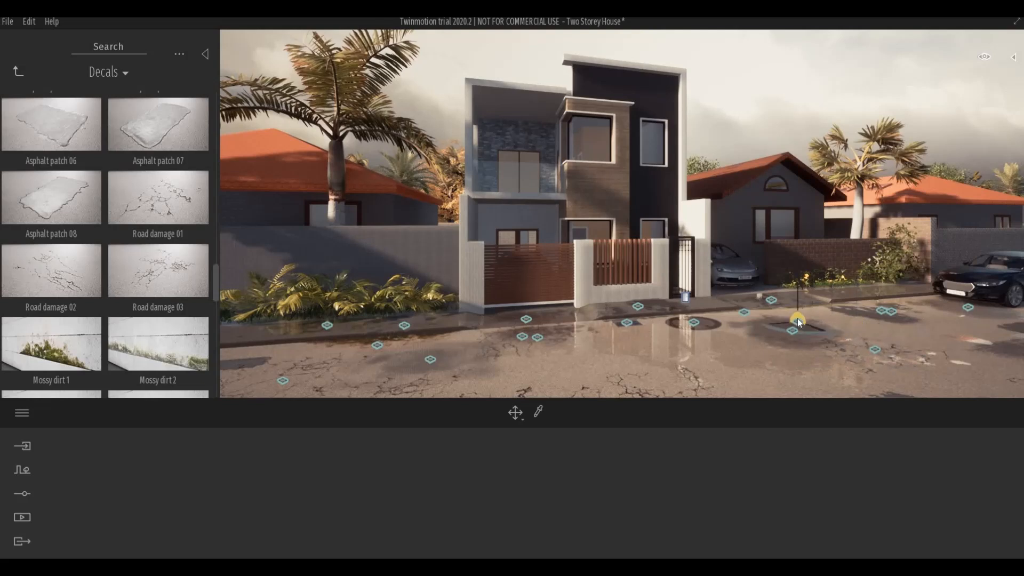
{"action": "left_click", "coordinate": [696, 366]}
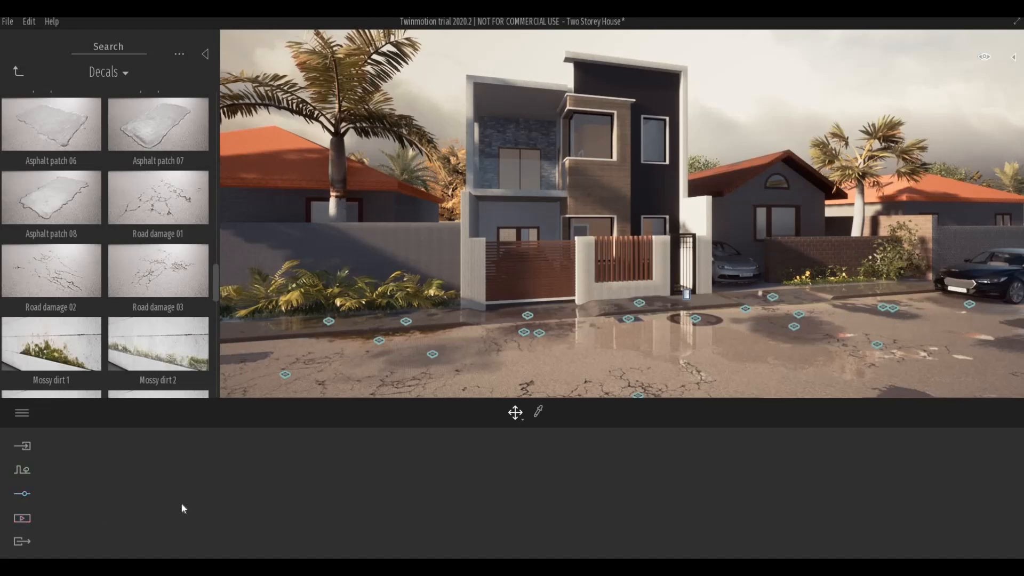
Review the saved views Image2 and Image1 to check how the added road decals look in each.
{"action": "left_click", "coordinate": [281, 478]}
{"action": "left_click", "coordinate": [291, 462]}
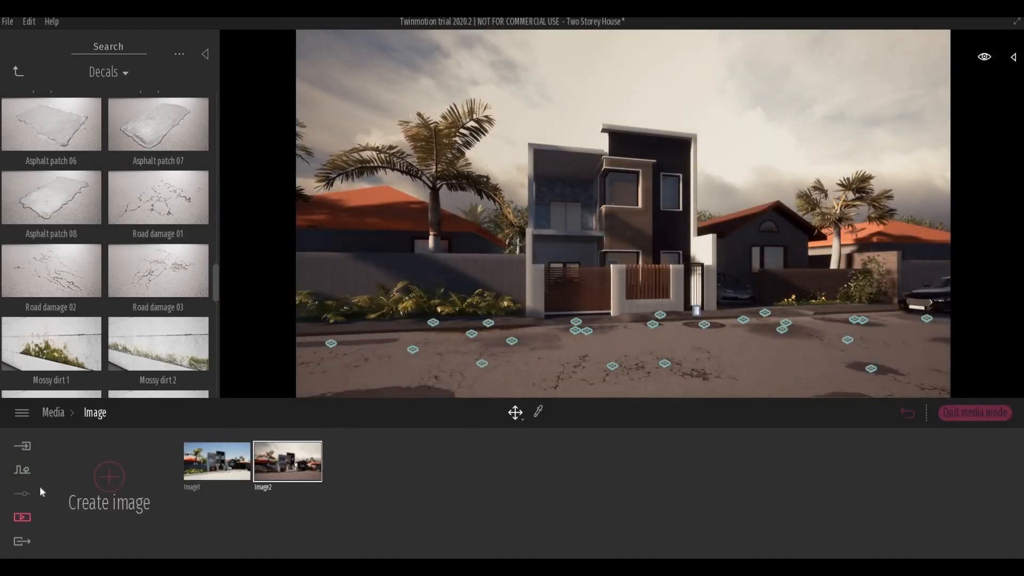
{"action": "left_click", "coordinate": [951, 414]}
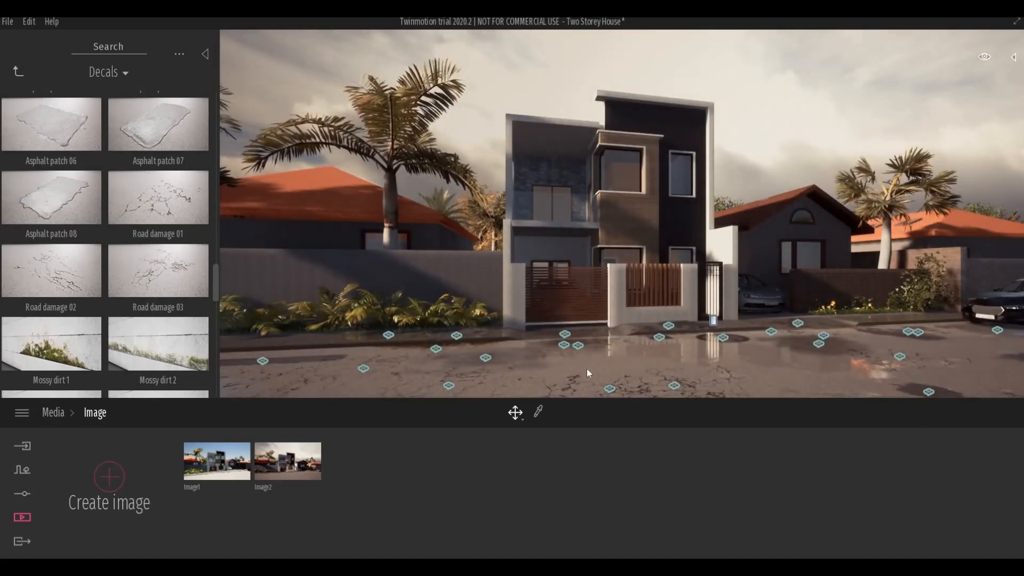
{"action": "left_click", "coordinate": [222, 457]}
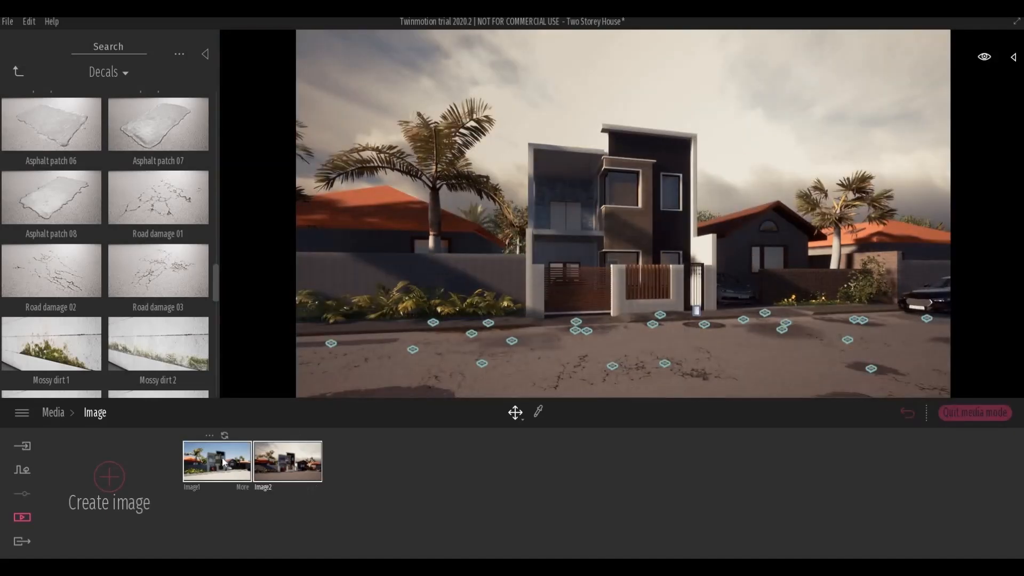
{"action": "left_click", "coordinate": [221, 458]}
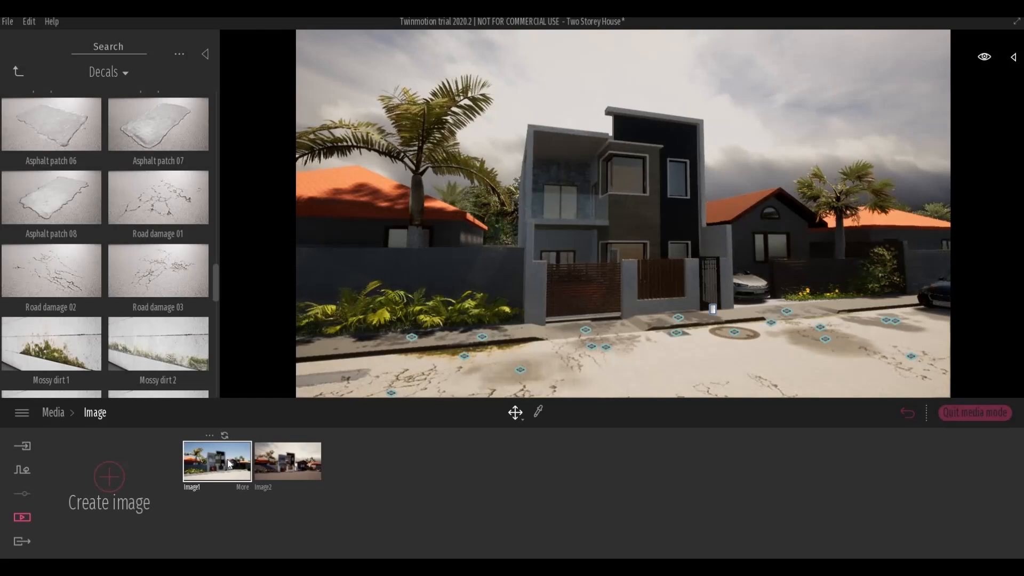
Delete the saved image Image1 from the image list.
{"action": "left_click", "coordinate": [243, 487]}
{"action": "left_click", "coordinate": [97, 414]}
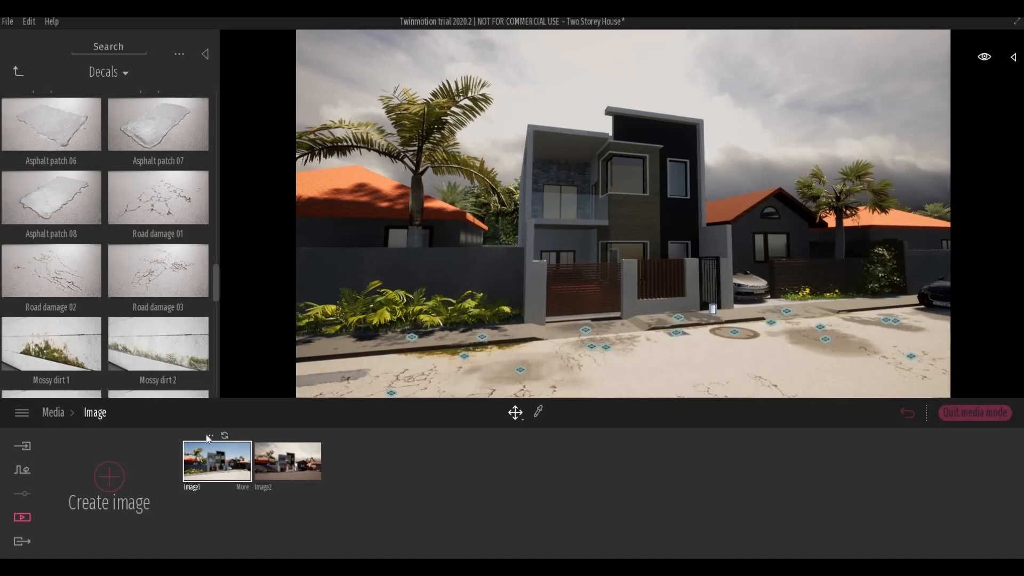
{"action": "left_click", "coordinate": [208, 435]}
{"action": "left_click", "coordinate": [204, 402]}
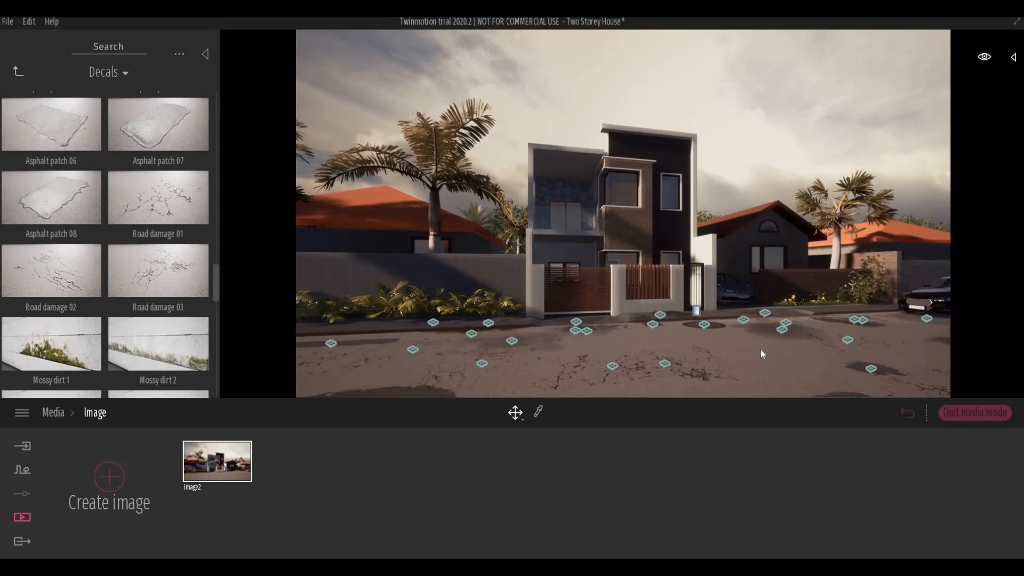
Move the black Sedan 08 along the kerb, closer to the neighbouring house's carport.
{"action": "right_click_drag", "start_coordinate": [761, 349], "coordinate": [714, 353]}
{"action": "scroll", "coordinate": [715, 353], "scroll_direction": "up", "scroll_amount": 3}
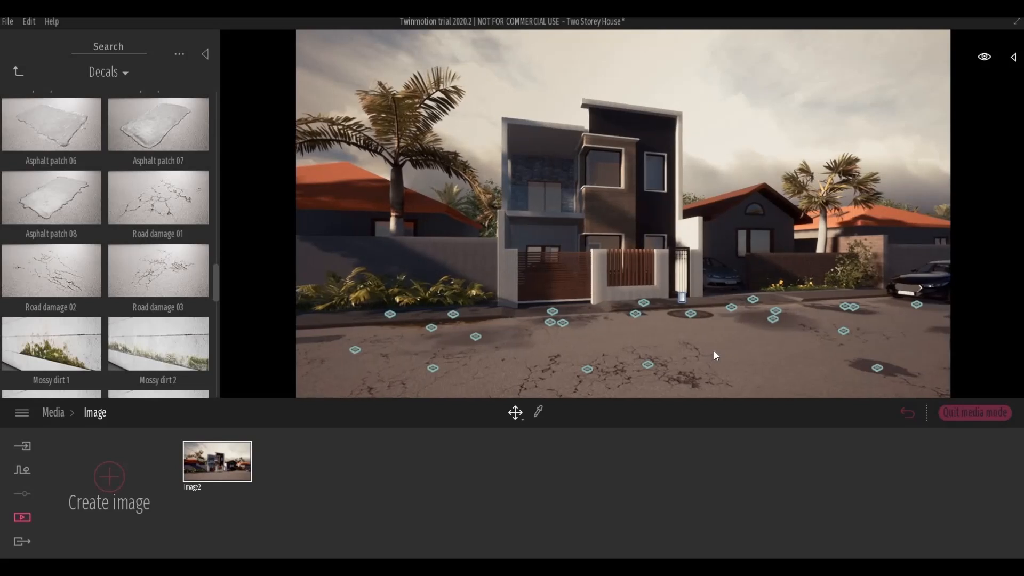
{"action": "scroll", "coordinate": [714, 350], "scroll_direction": "up", "scroll_amount": 3}
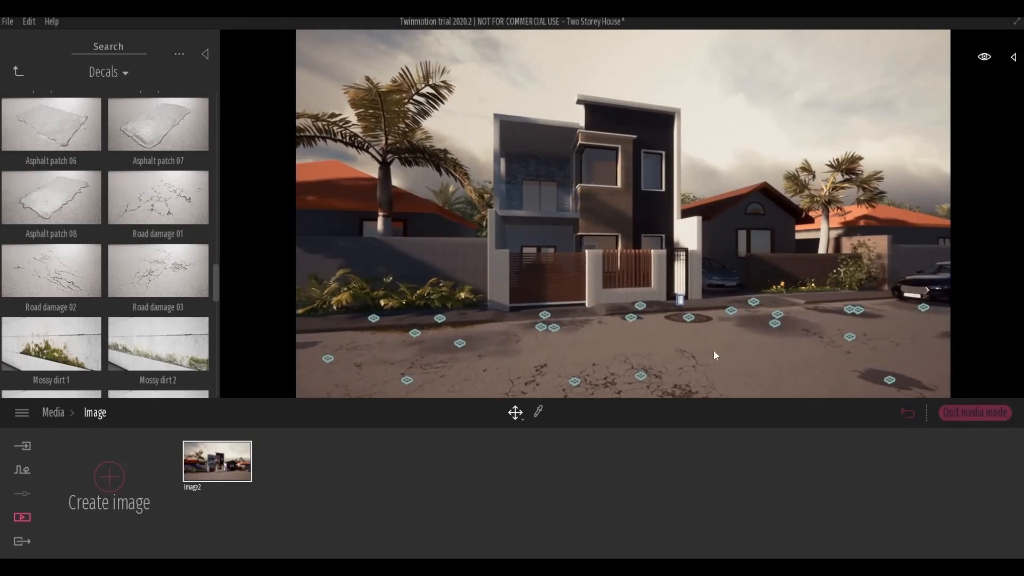
{"action": "right_click_drag", "start_coordinate": [713, 350], "coordinate": [725, 349]}
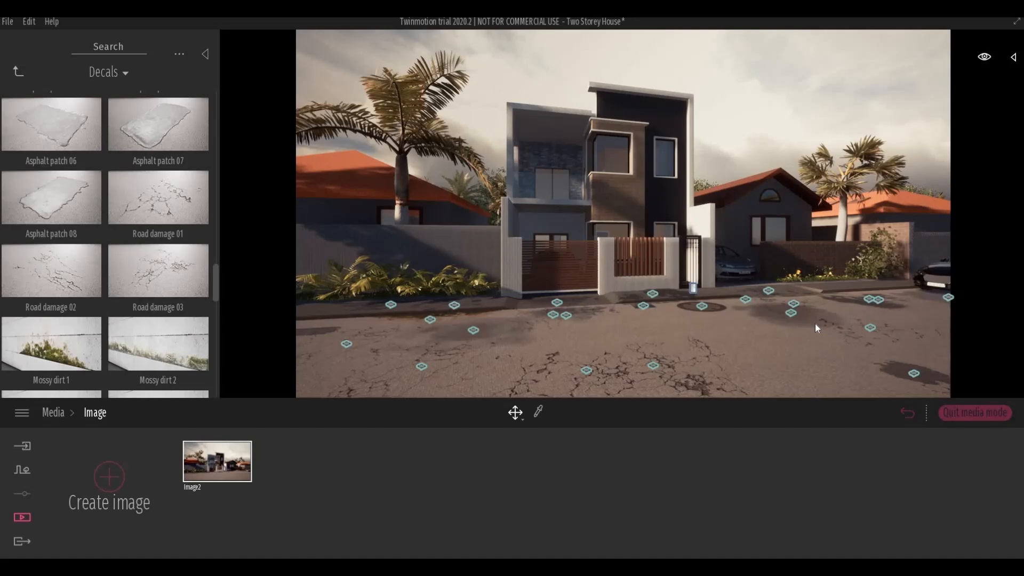
{"action": "right_click_drag", "start_coordinate": [814, 323], "coordinate": [823, 283]}
{"action": "left_click", "coordinate": [824, 288]}
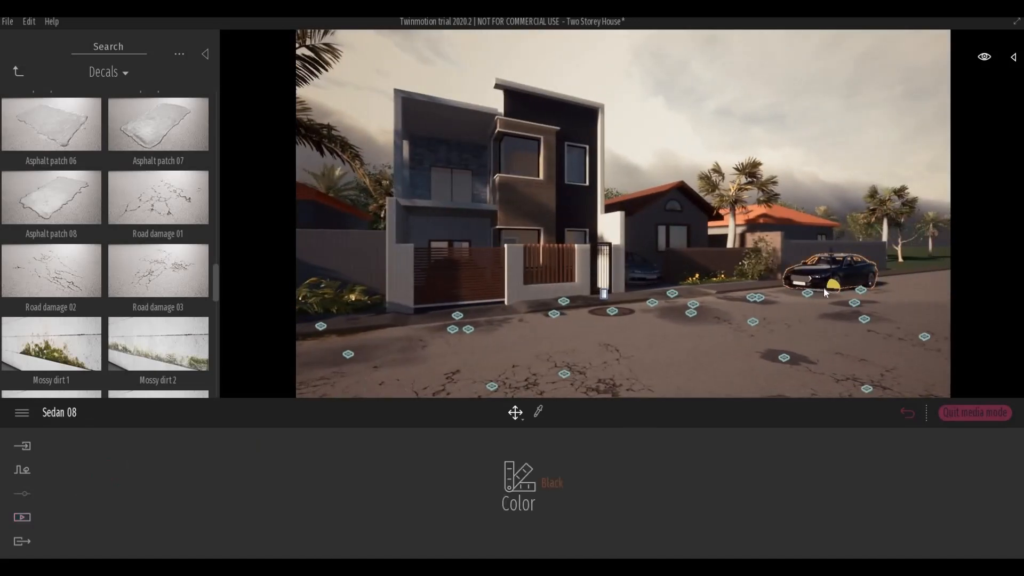
{"action": "key", "text": "w"}
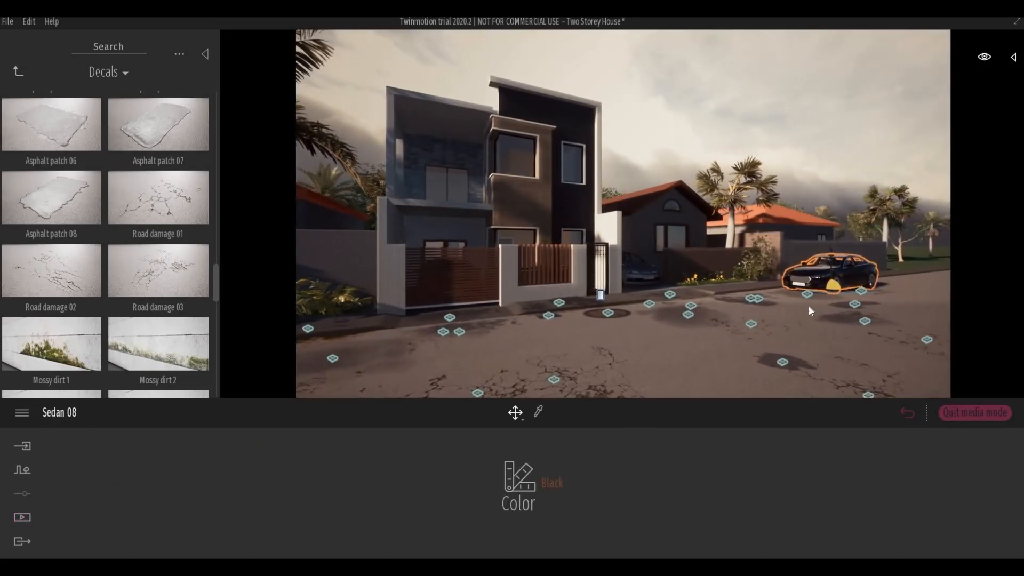
{"action": "right_click_drag", "start_coordinate": [792, 324], "coordinate": [880, 301]}
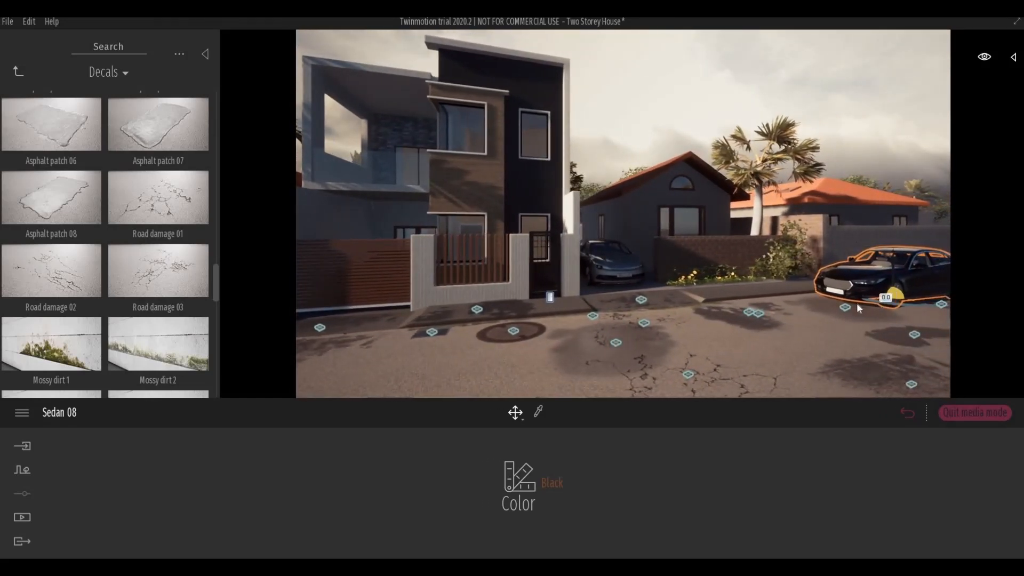
{"action": "left_click_drag", "start_coordinate": [856, 302], "coordinate": [819, 326]}
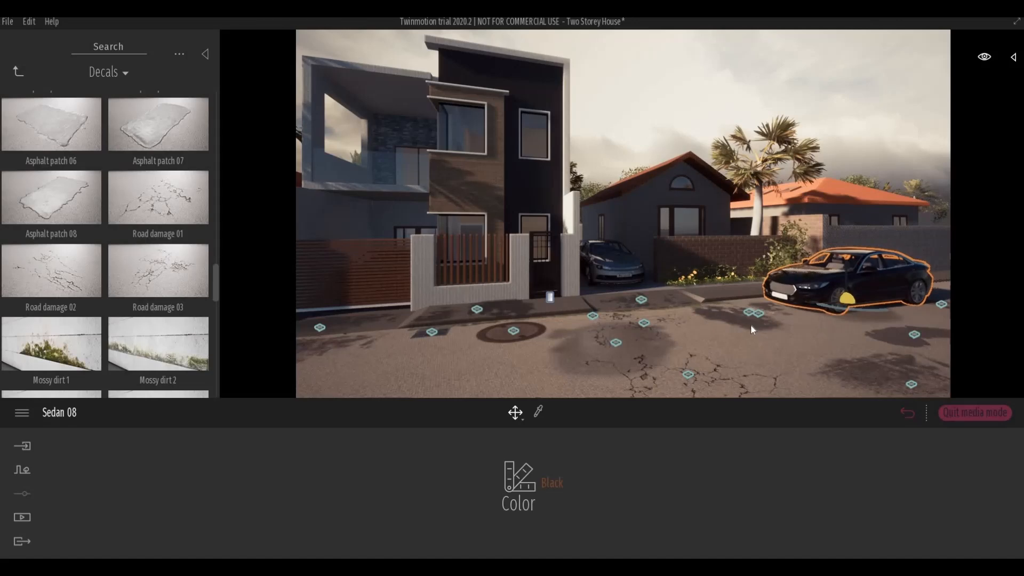
Create a new image from a closer, angled view framing the house front between the palm and the black sedan.
{"action": "middle_click_drag", "start_coordinate": [750, 324], "coordinate": [660, 356]}
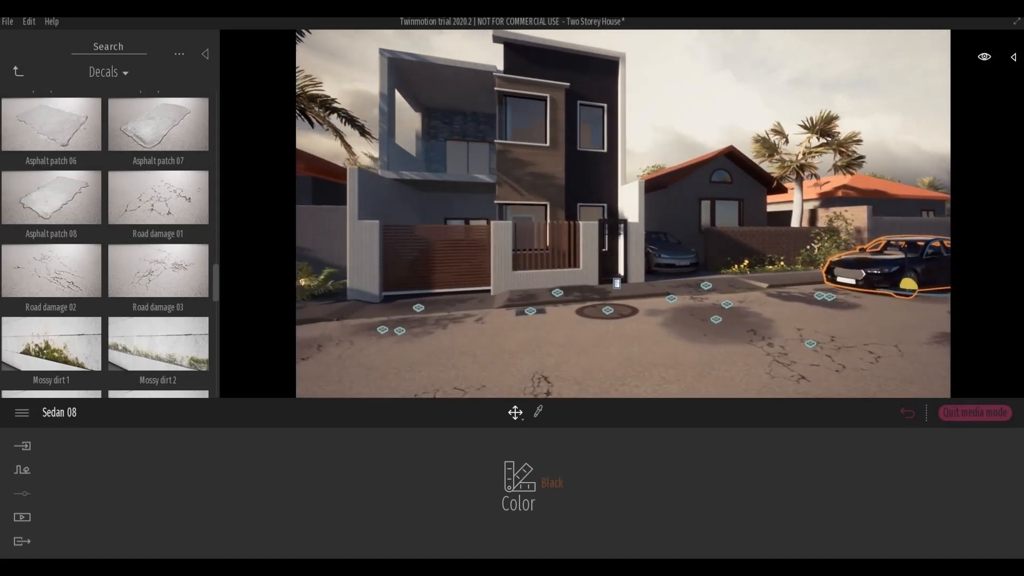
{"action": "scroll", "coordinate": [465, 351], "scroll_direction": "down", "scroll_amount": 2}
{"action": "mouse_move", "coordinate": [462, 351]}
{"action": "right_mouse_down"}
{"action": "mouse_move", "coordinate": [437, 348]}
{"action": "mouse_move", "coordinate": [467, 350]}
{"action": "right_mouse_up"}
{"action": "scroll", "coordinate": [470, 352], "scroll_direction": "down", "scroll_amount": 3}
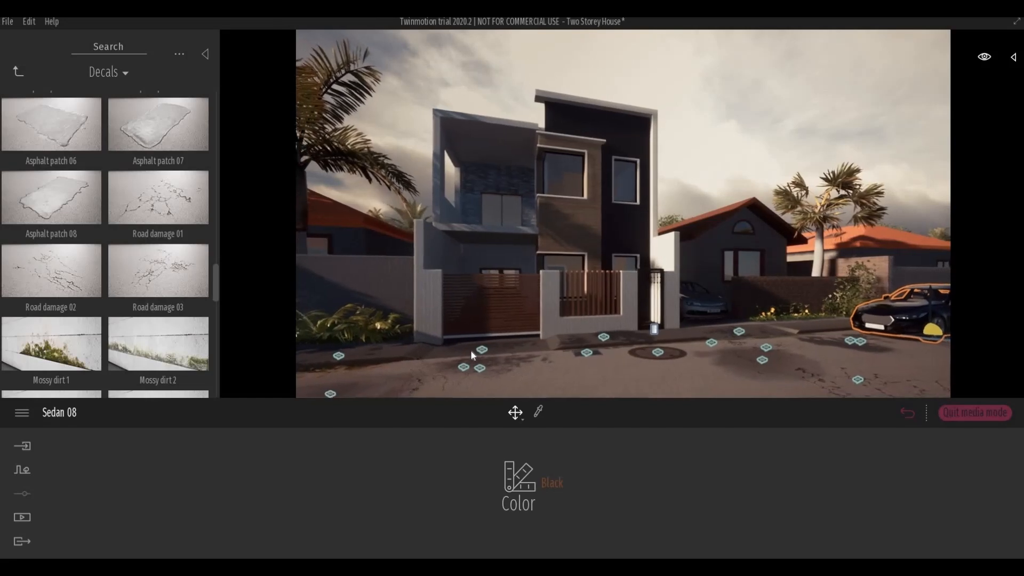
{"action": "key", "text": "a"}
{"action": "key", "text": "a"}
{"action": "key", "text": "a"}
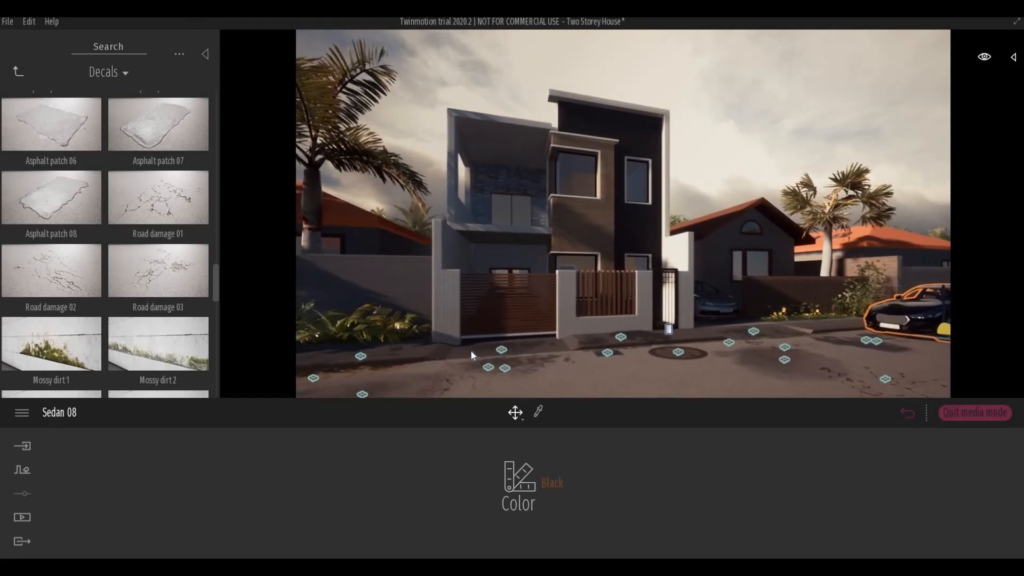
{"action": "key", "text": "s"}
{"action": "key", "text": "s"}
{"action": "key", "text": "s"}
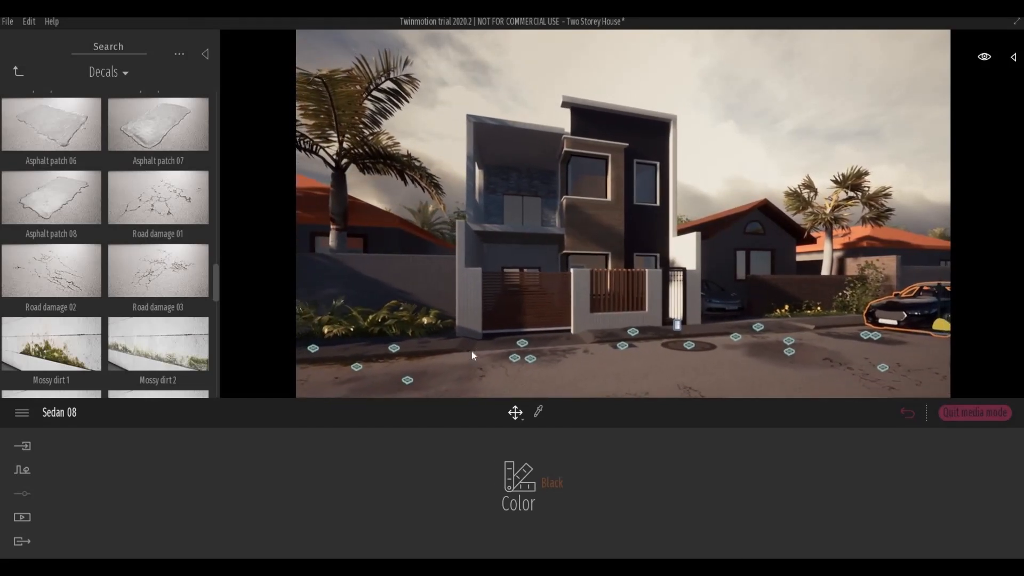
{"action": "right_click_drag", "start_coordinate": [471, 351], "coordinate": [482, 356]}
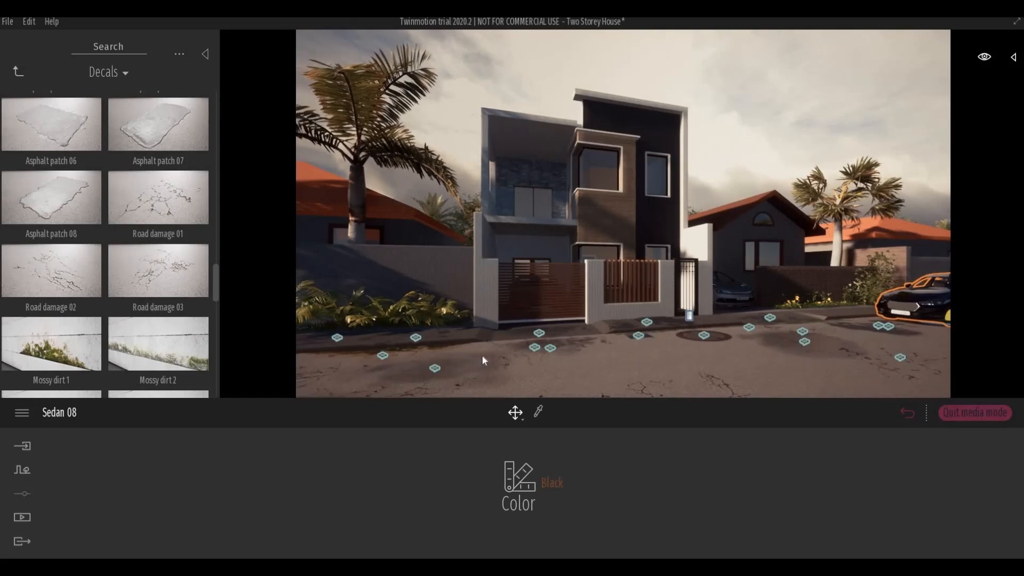
{"action": "key", "text": "a"}
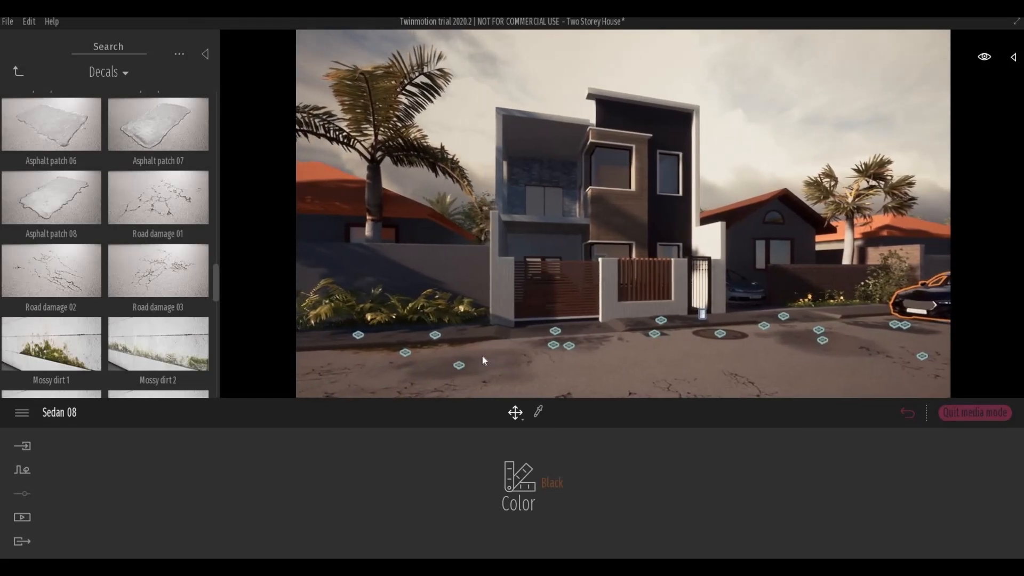
{"action": "key", "text": "s"}
{"action": "key", "text": "Escape"}
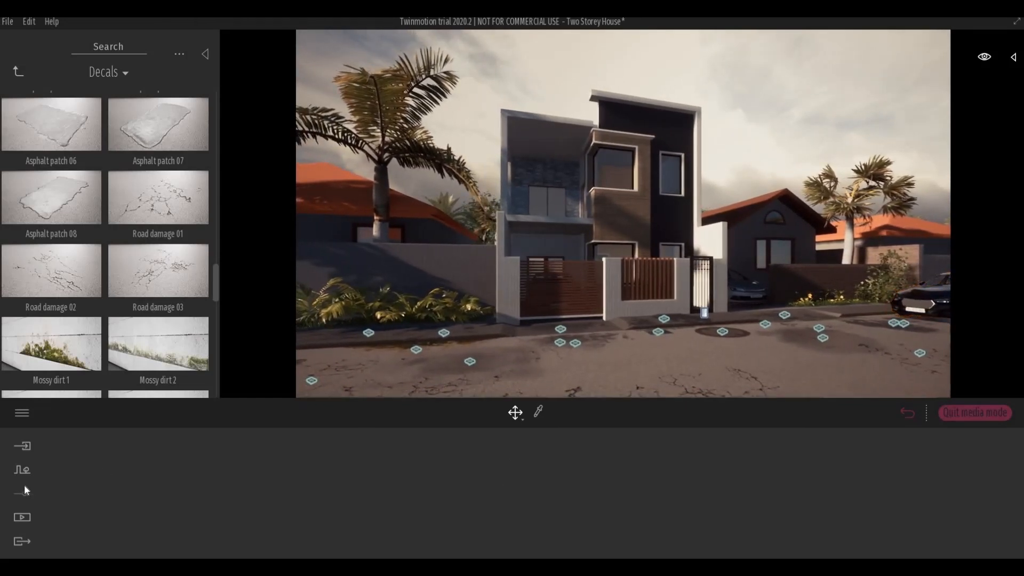
{"action": "left_click", "coordinate": [28, 515]}
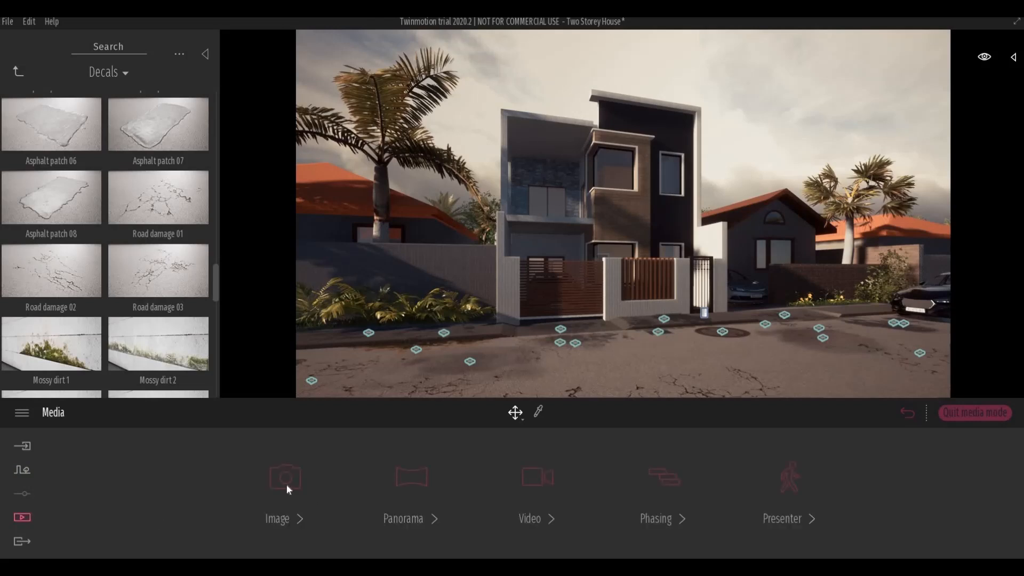
{"action": "left_click", "coordinate": [289, 492]}
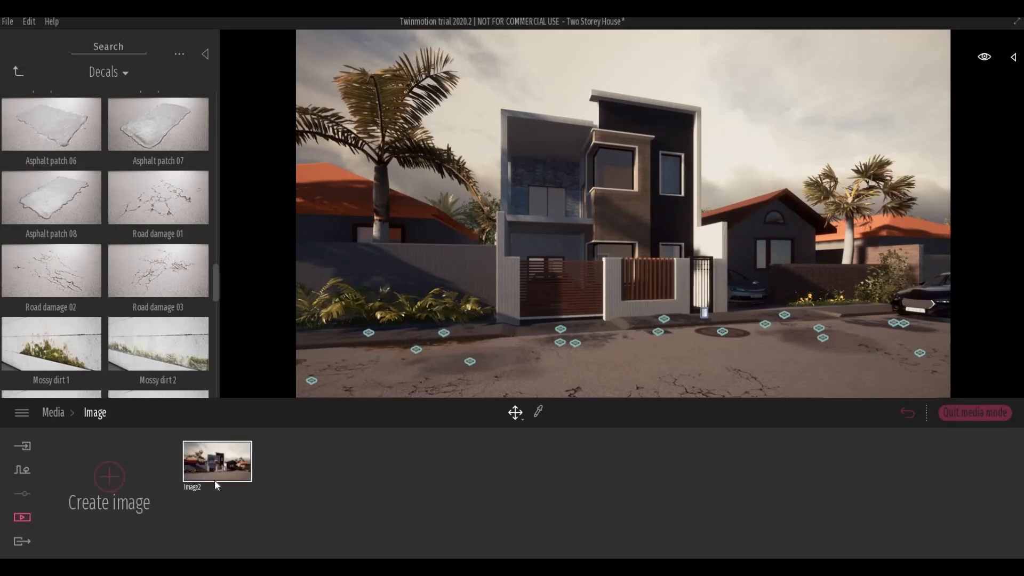
{"action": "left_click", "coordinate": [110, 476]}
{"action": "left_click", "coordinate": [227, 463]}
{"action": "left_click", "coordinate": [295, 461]}
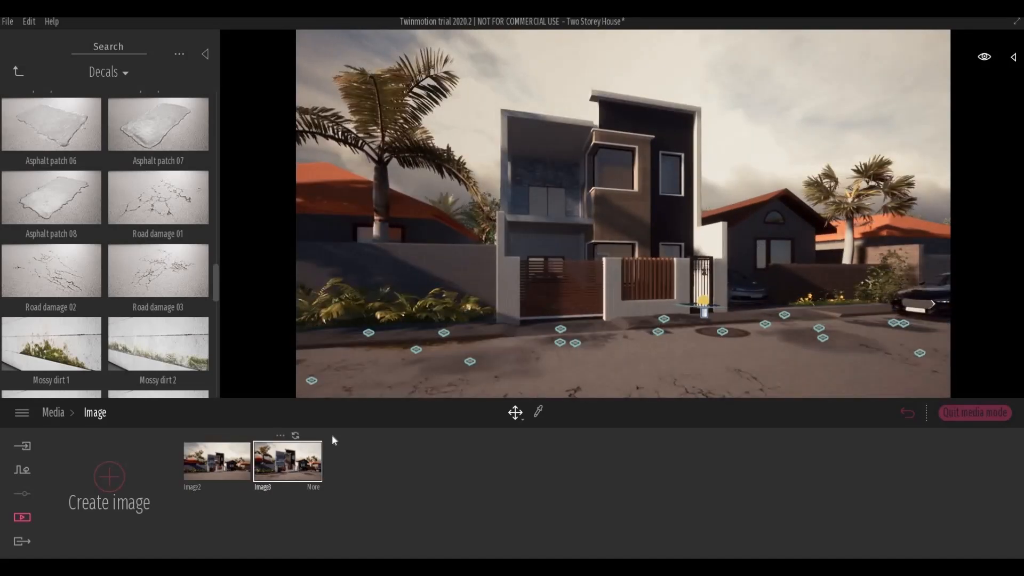
Examine a slightly shifted framing of the house and compare the saved views Image2 and Image3.
{"action": "middle_click_drag", "start_coordinate": [533, 346], "coordinate": [529, 350]}
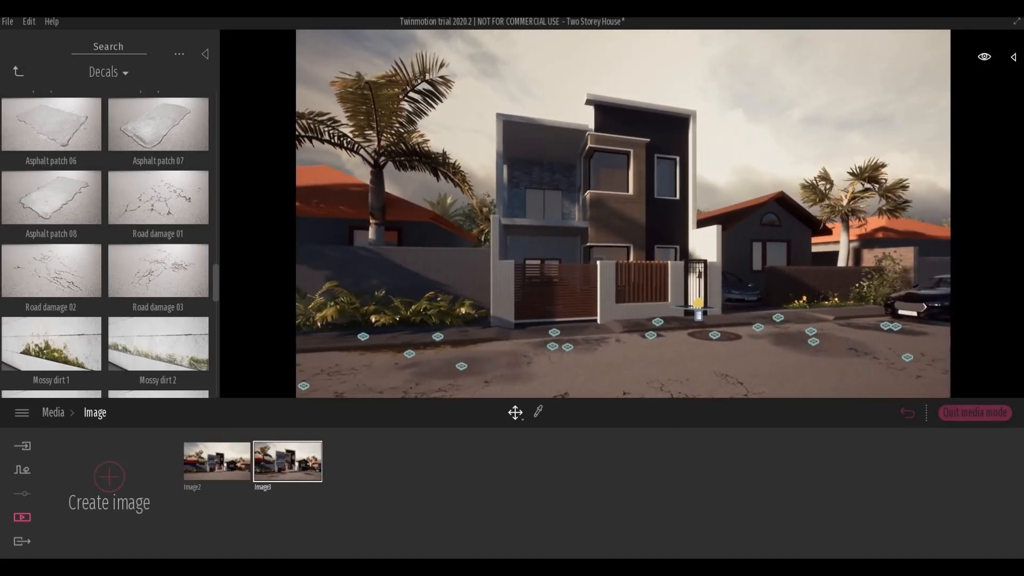
{"action": "right_click_drag", "start_coordinate": [526, 346], "coordinate": [525, 346]}
{"action": "key", "text": "d"}
{"action": "key", "text": "s"}
{"action": "key", "text": "s"}
{"action": "key", "text": "s"}
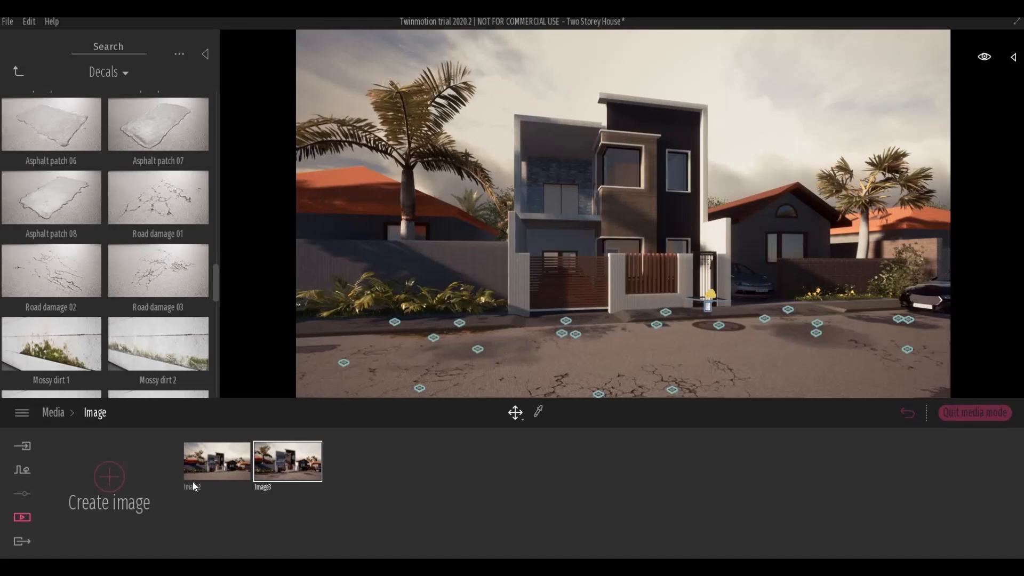
{"action": "left_click", "coordinate": [216, 469]}
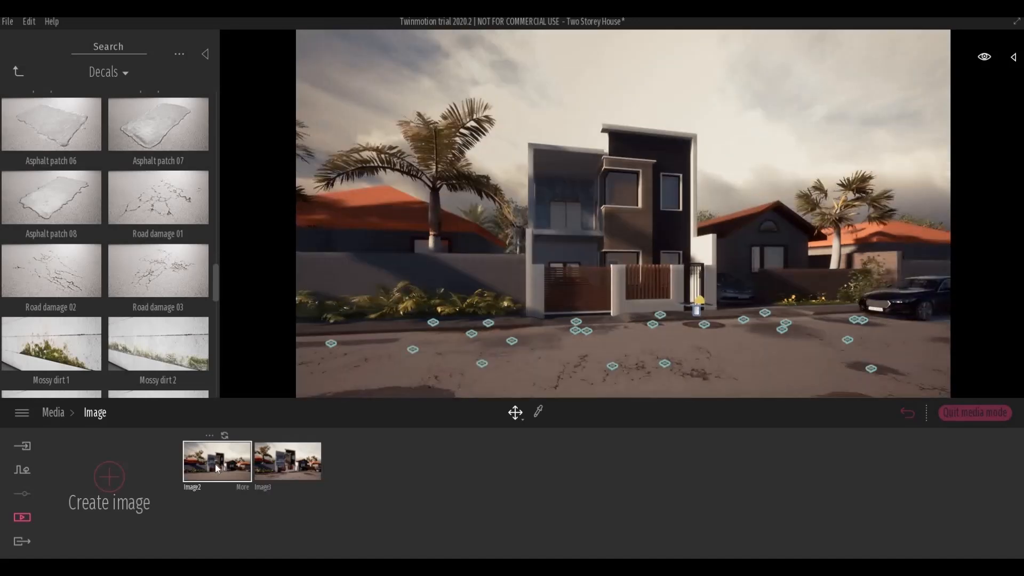
{"action": "left_click", "coordinate": [285, 465]}
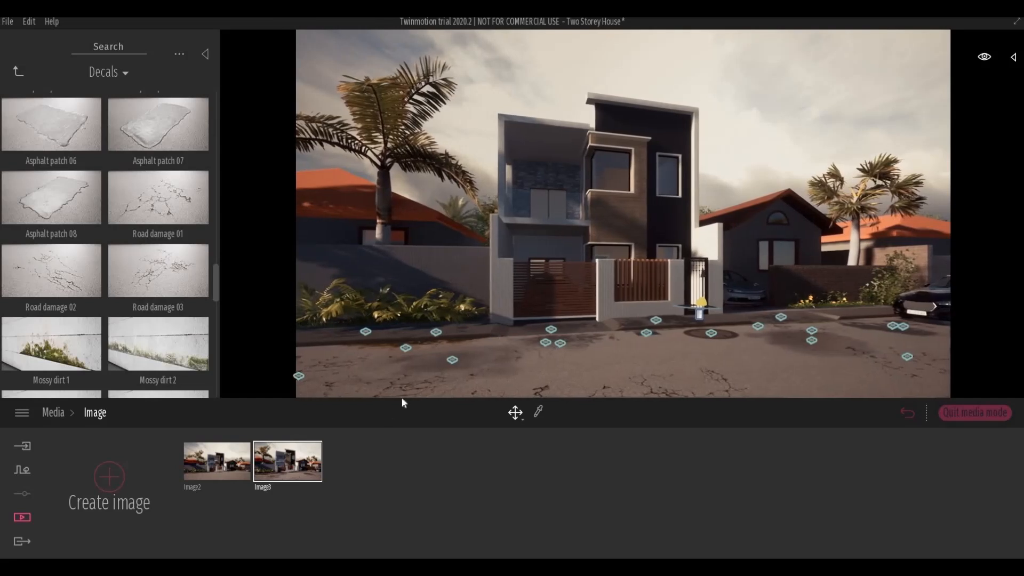
Set Image3's weather between sunny and cloudy and its season partway from summer toward winter, and re-capture the image.
{"action": "mouse_move", "coordinate": [308, 489]}
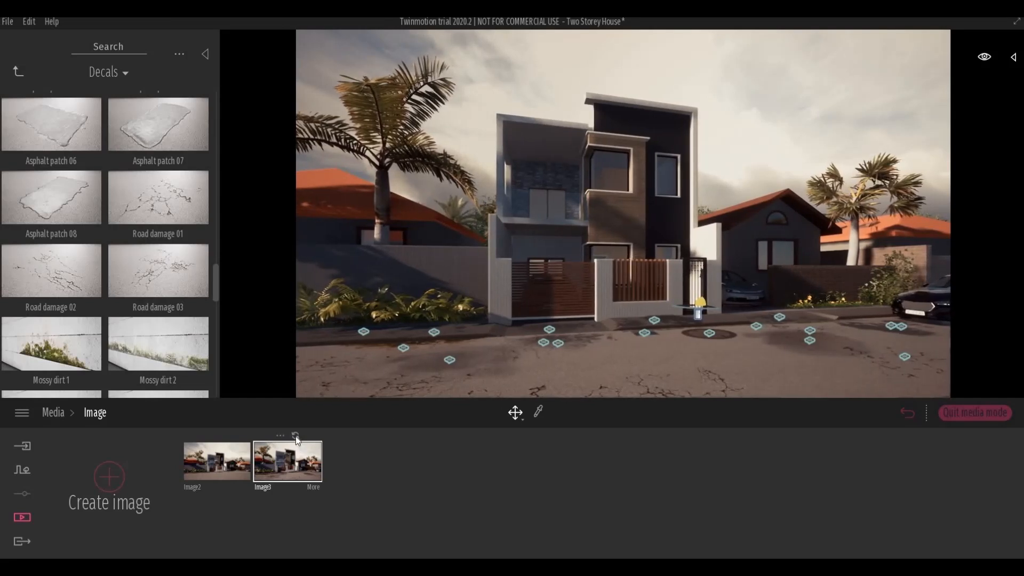
{"action": "left_click", "coordinate": [314, 487]}
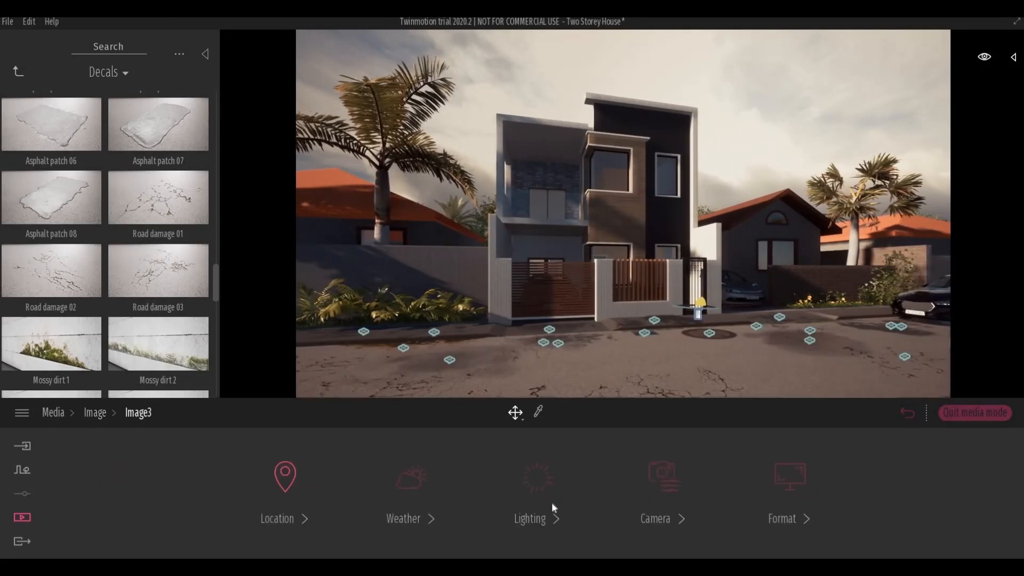
{"action": "left_click", "coordinate": [424, 525]}
{"action": "left_click", "coordinate": [161, 490]}
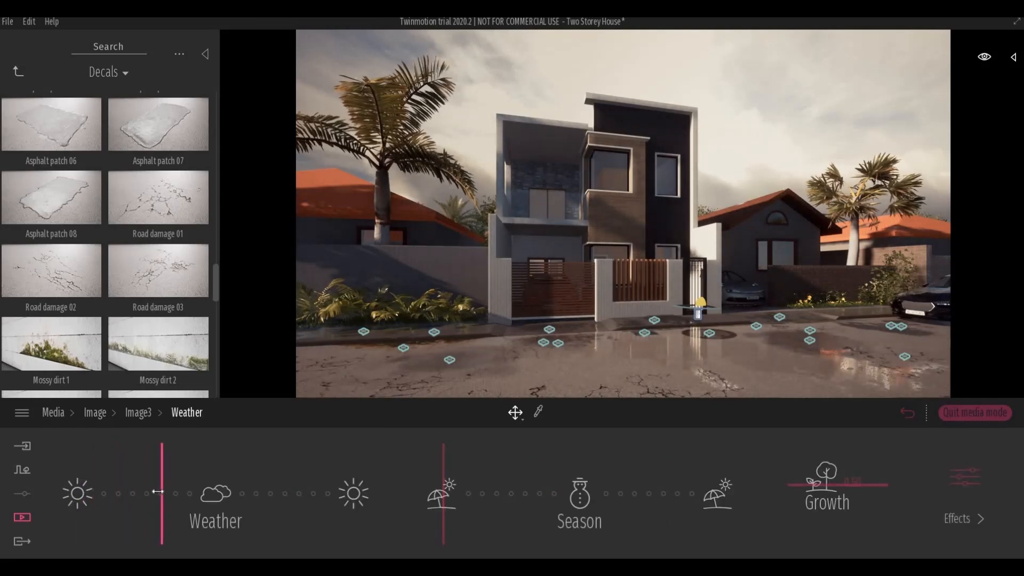
{"action": "left_click_drag", "start_coordinate": [158, 491], "coordinate": [153, 491]}
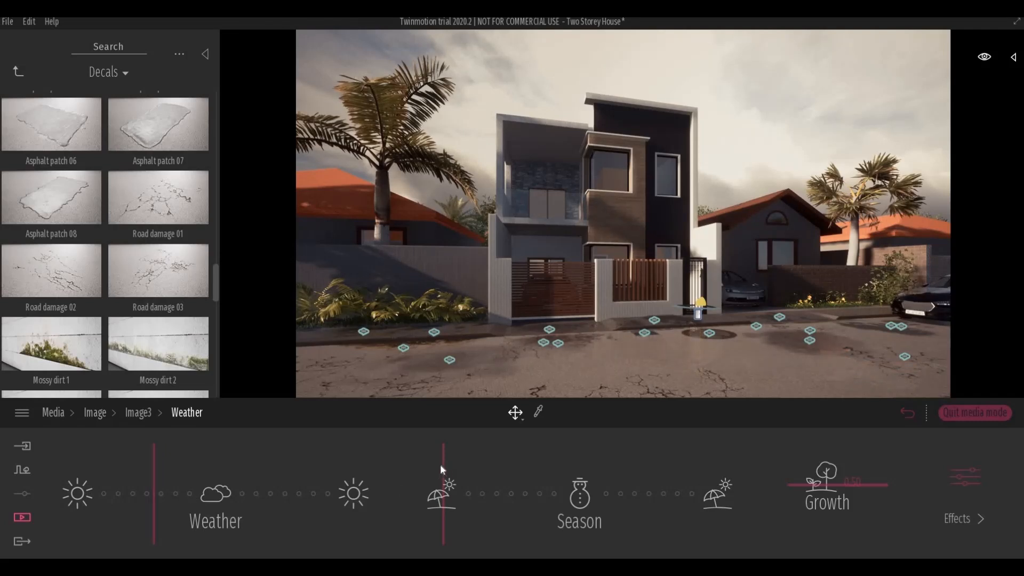
{"action": "left_click_drag", "start_coordinate": [446, 478], "coordinate": [498, 474]}
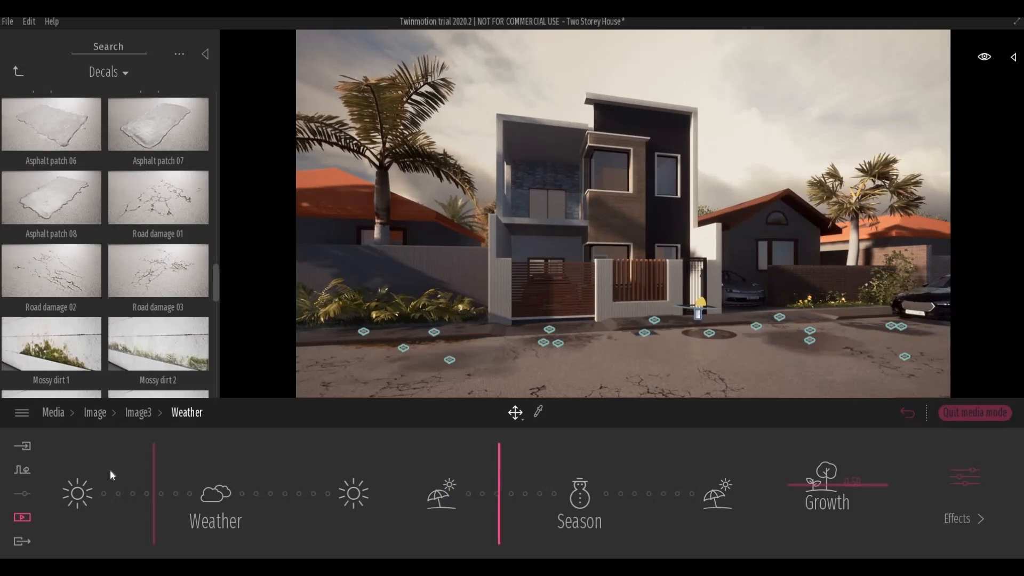
{"action": "left_click", "coordinate": [140, 412]}
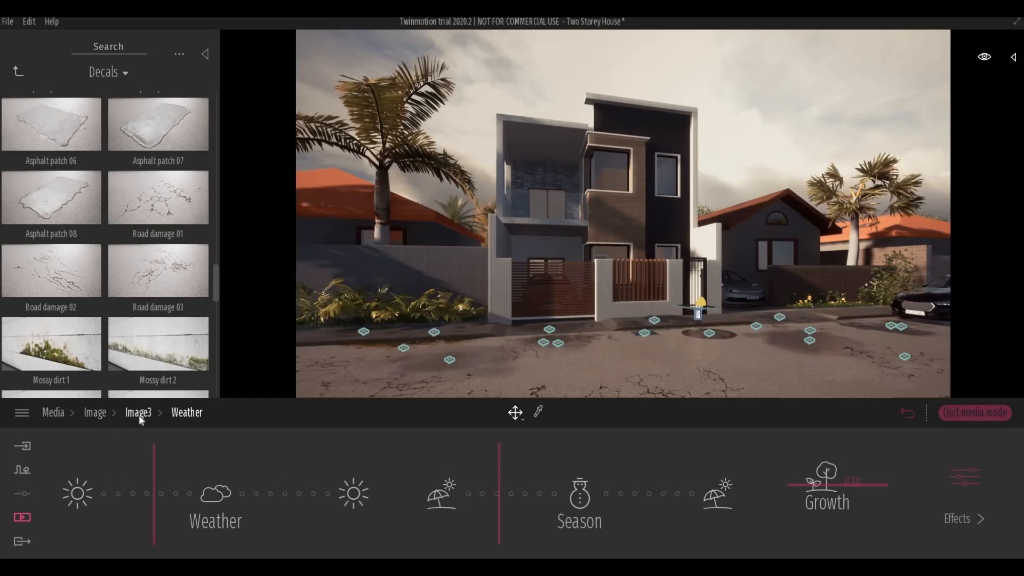
{"action": "left_click", "coordinate": [103, 413]}
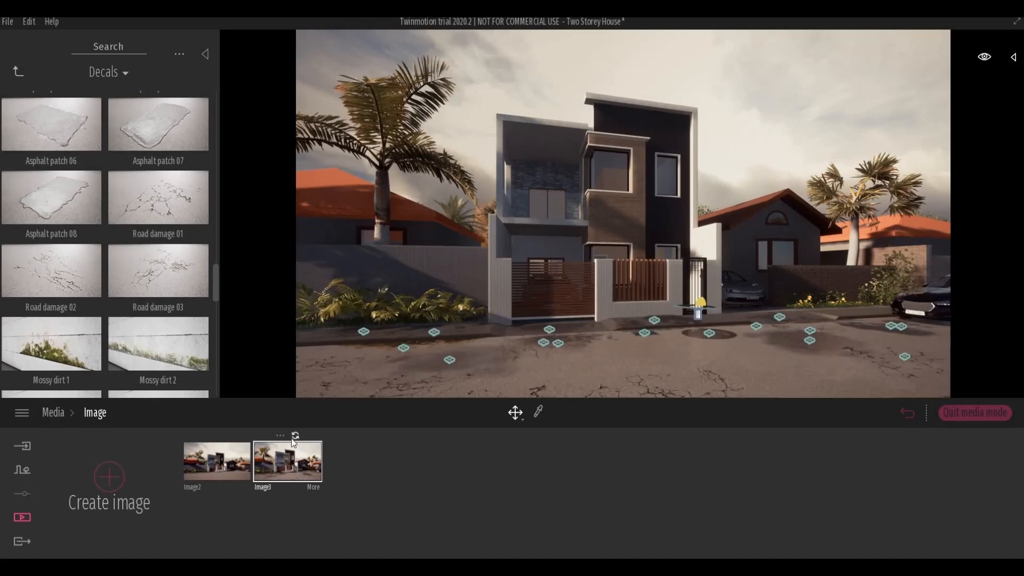
{"action": "left_click", "coordinate": [295, 436]}
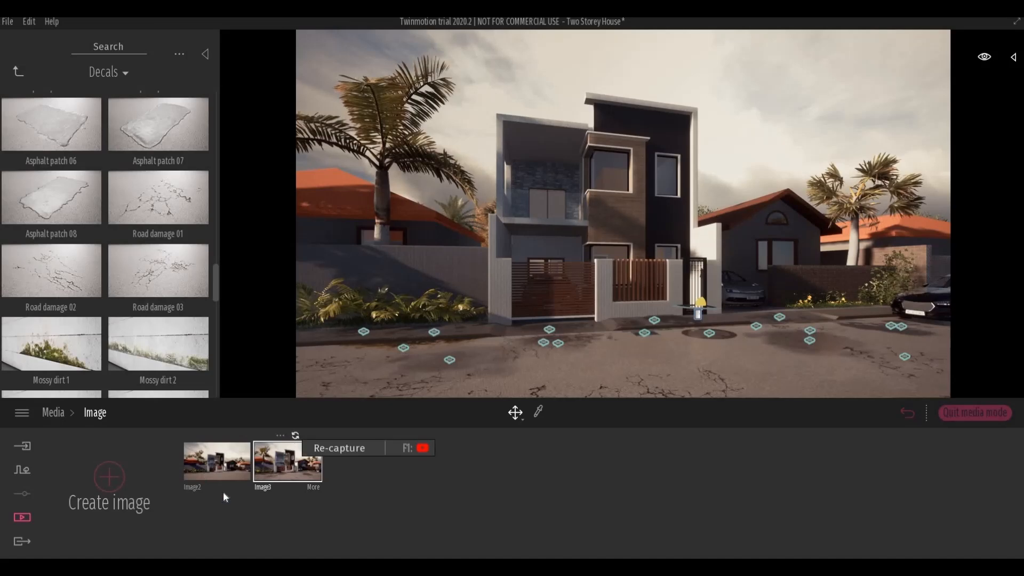
Leave media mode to check the scene's general weather settings, and return to the saved view Image2.
{"action": "left_click", "coordinate": [959, 414]}
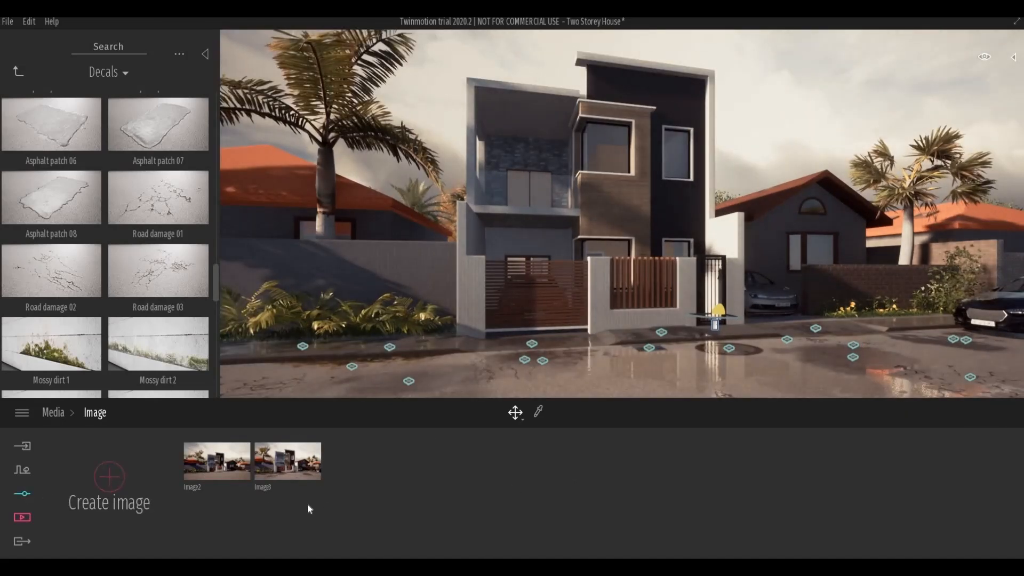
{"action": "left_click", "coordinate": [468, 503]}
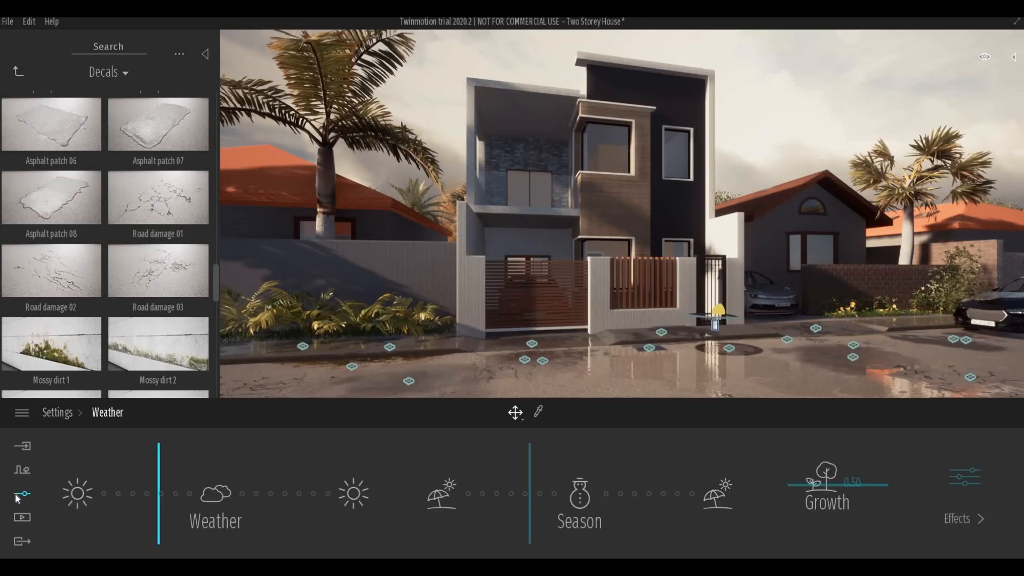
{"action": "left_click", "coordinate": [21, 516]}
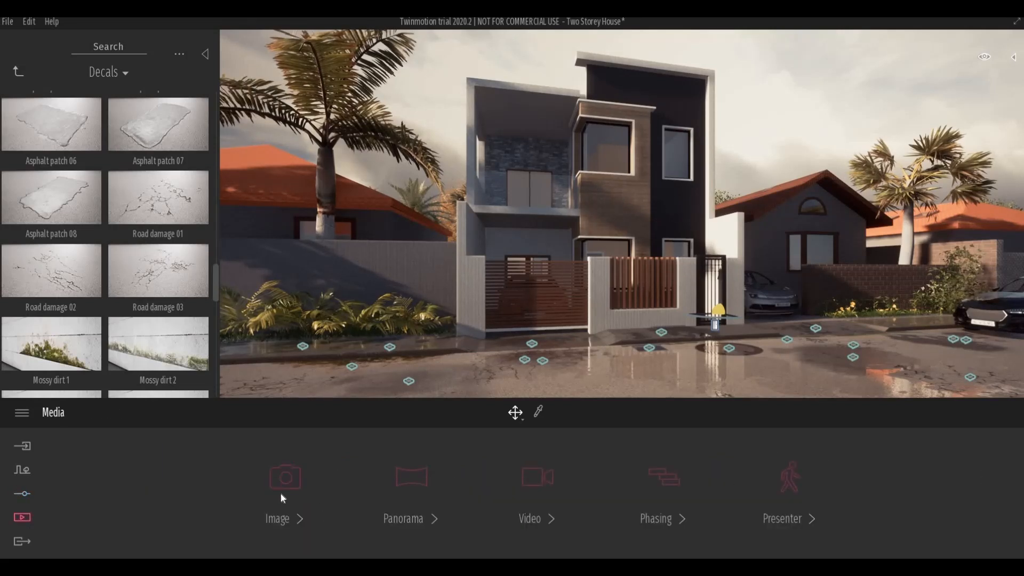
{"action": "left_click", "coordinate": [237, 488]}
{"action": "left_click", "coordinate": [203, 474]}
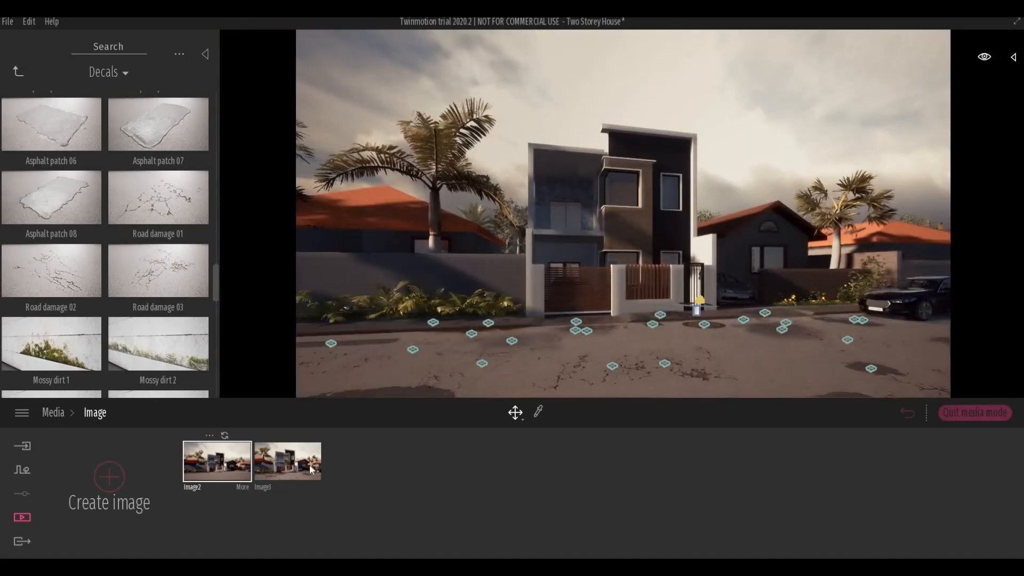
Return to saved view Image3 and walk into the house to examine the interior room with the corner window.
{"action": "left_click", "coordinate": [293, 463]}
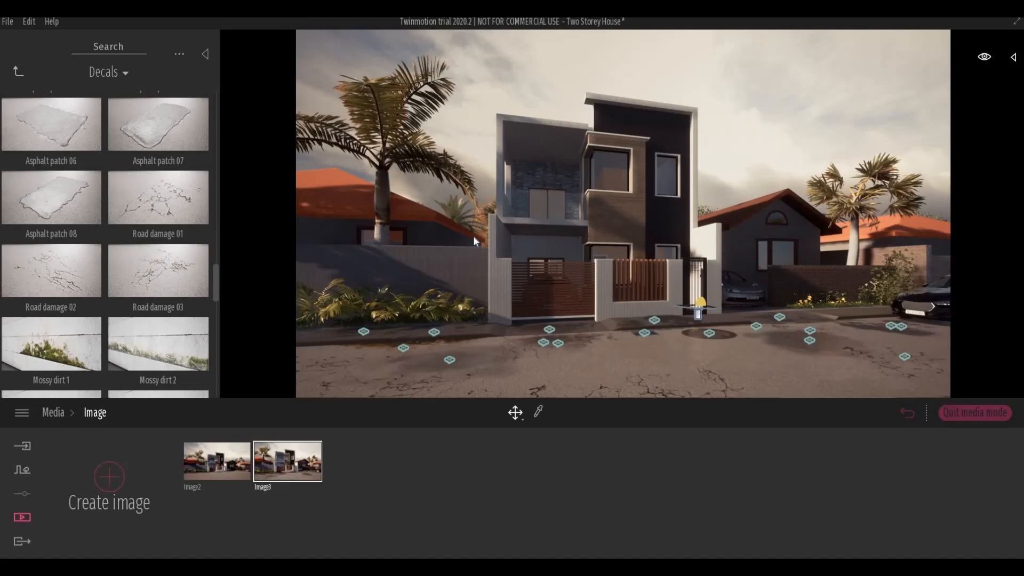
{"action": "key", "text": "a"}
{"action": "key", "text": "w"}
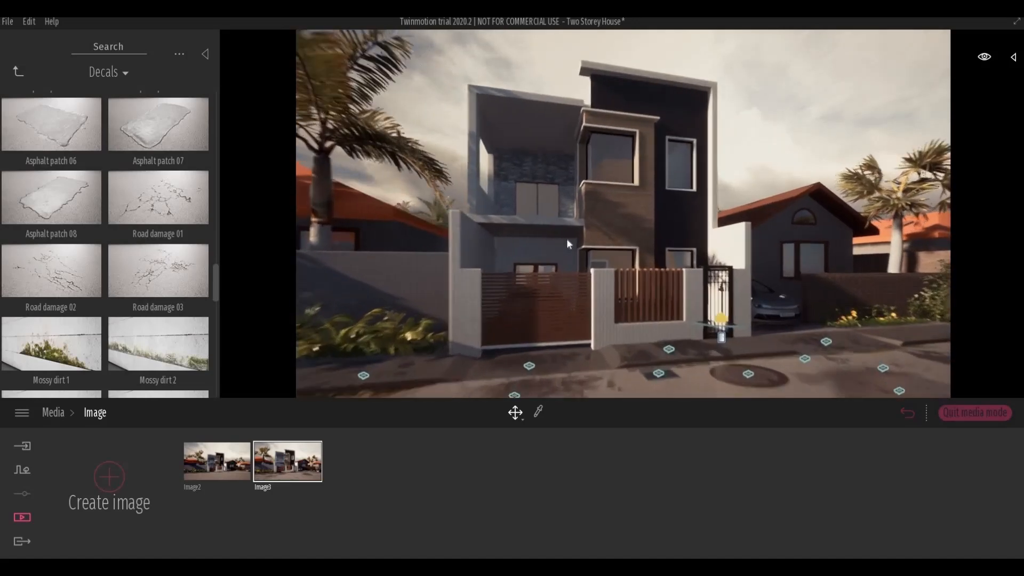
{"action": "key", "text": "s"}
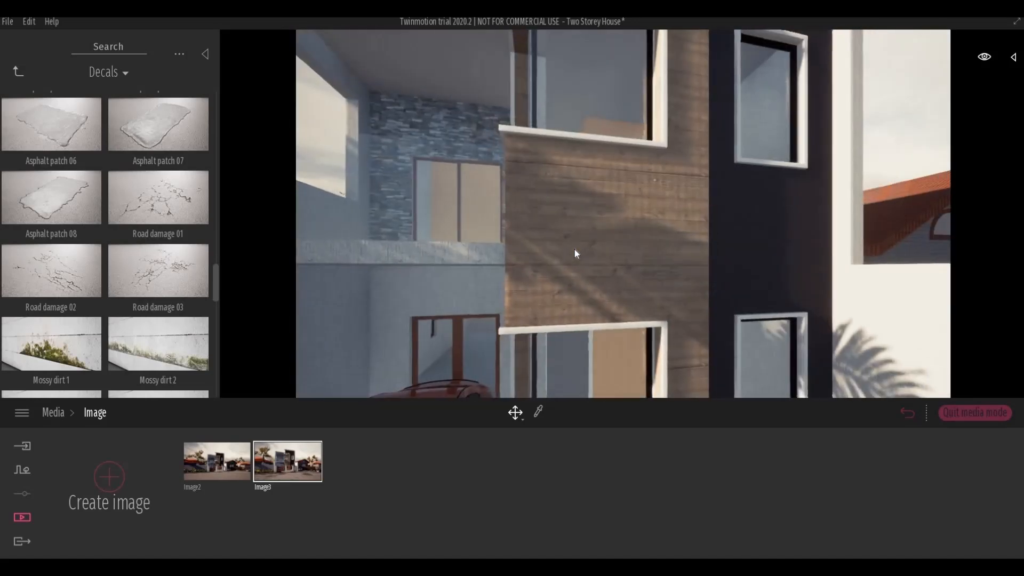
{"action": "key", "text": "e"}
{"action": "key", "text": "q"}
{"action": "key", "text": "w"}
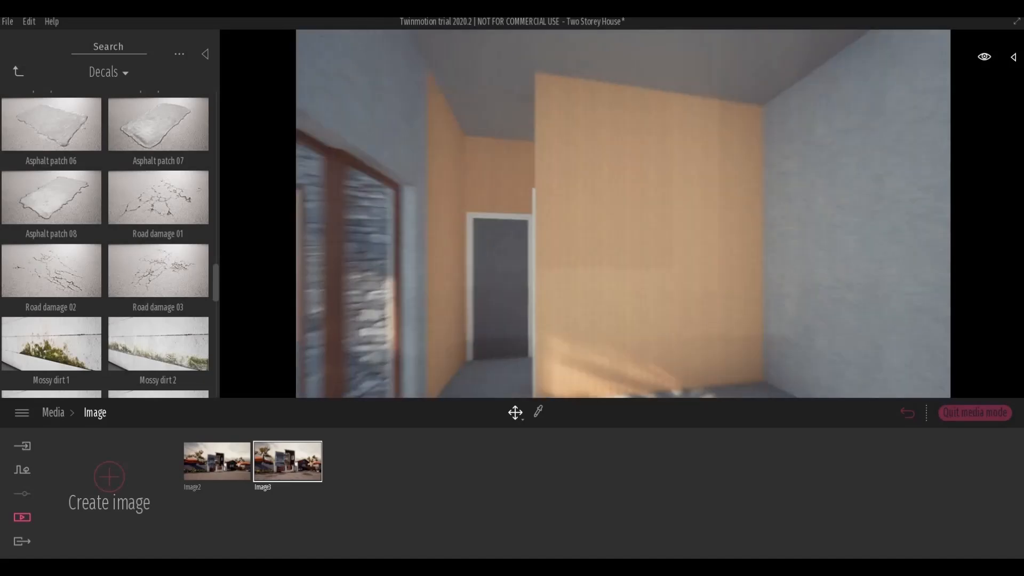
{"action": "key", "text": "w"}
{"action": "right_click_drag", "start_coordinate": [530, 264], "coordinate": [617, 170]}
{"action": "key", "text": "w"}
{"action": "key", "text": "w"}
{"action": "key", "text": "s"}
{"action": "key", "text": "e"}
{"action": "key", "text": "q"}
{"action": "key", "text": "s"}
{"action": "key", "text": "w"}
{"action": "key", "text": "w"}
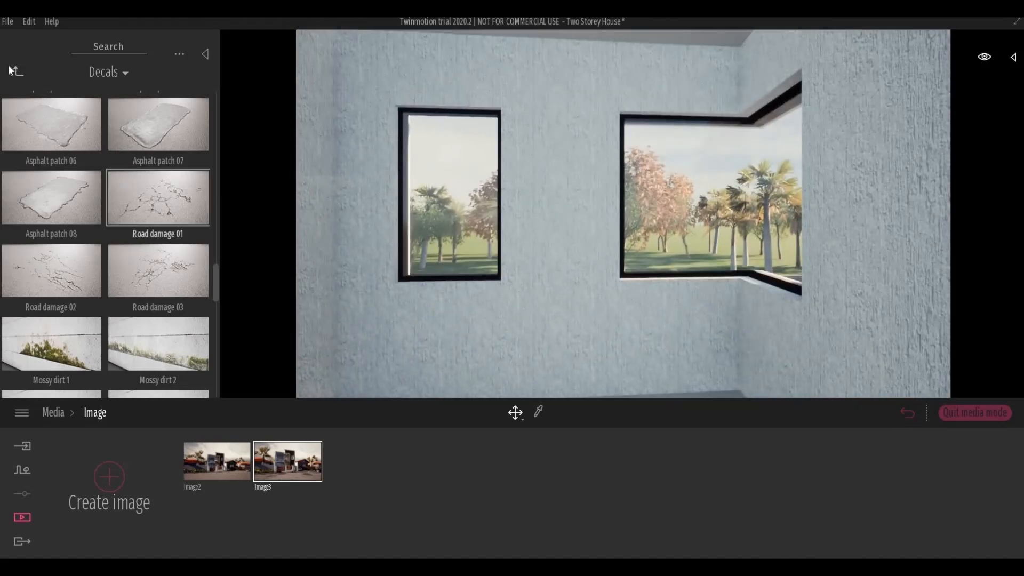
Place the CURTAIN 3 model from the user library in the room near the corner window.
{"action": "left_click", "coordinate": [17, 74]}
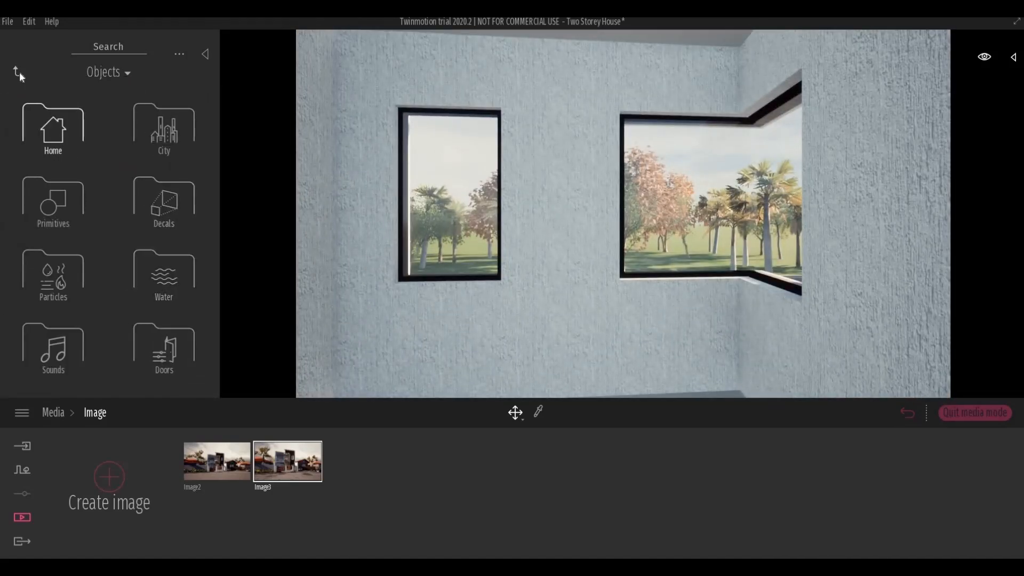
{"action": "left_click", "coordinate": [19, 71]}
{"action": "left_click", "coordinate": [170, 343]}
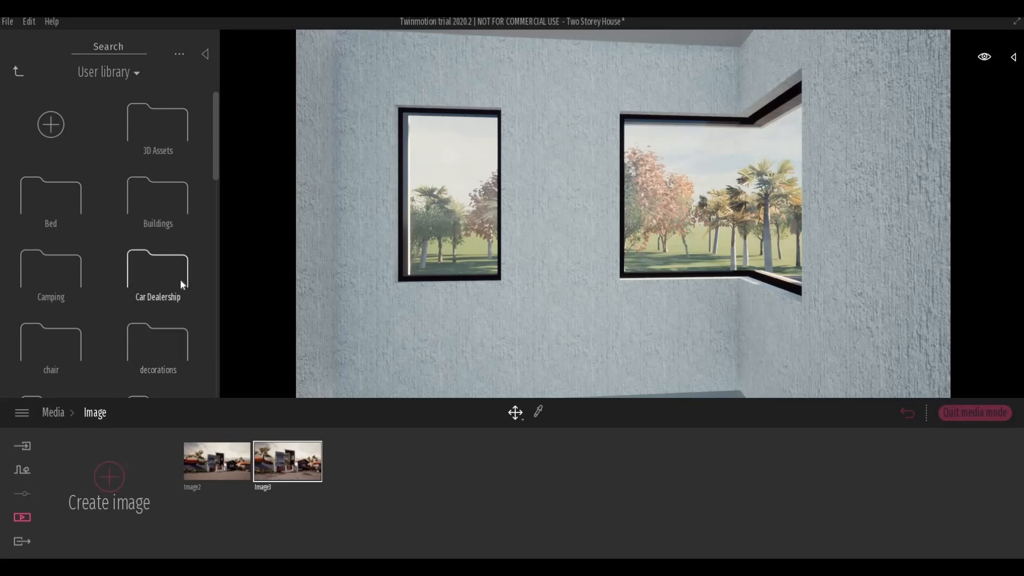
{"action": "scroll", "coordinate": [159, 316], "scroll_direction": "down", "scroll_amount": 1}
{"action": "scroll", "coordinate": [158, 346], "scroll_direction": "down", "scroll_amount": 4}
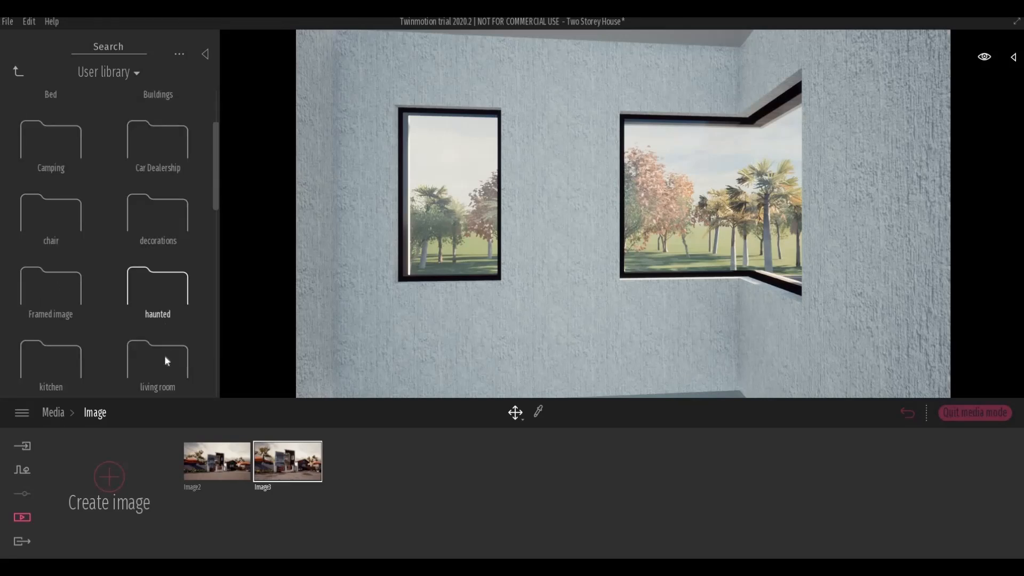
{"action": "scroll", "coordinate": [167, 362], "scroll_direction": "down", "scroll_amount": 5}
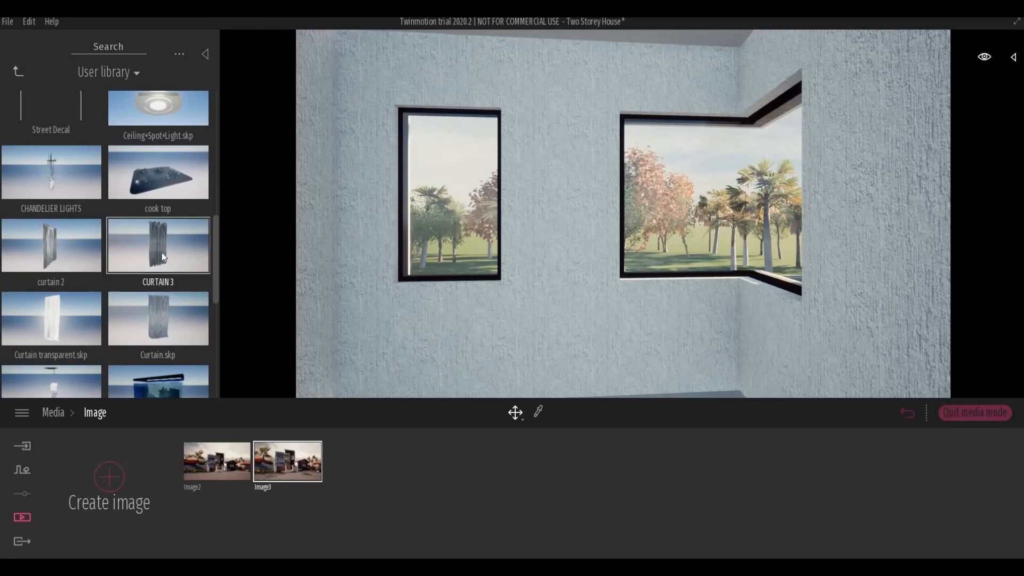
{"action": "left_click_drag", "start_coordinate": [448, 351], "coordinate": [448, 349]}
Locate the placed CURTAIN 3 object by zooming to it from the scene graph, and save the project.
{"action": "key", "text": "s"}
{"action": "key", "text": "d"}
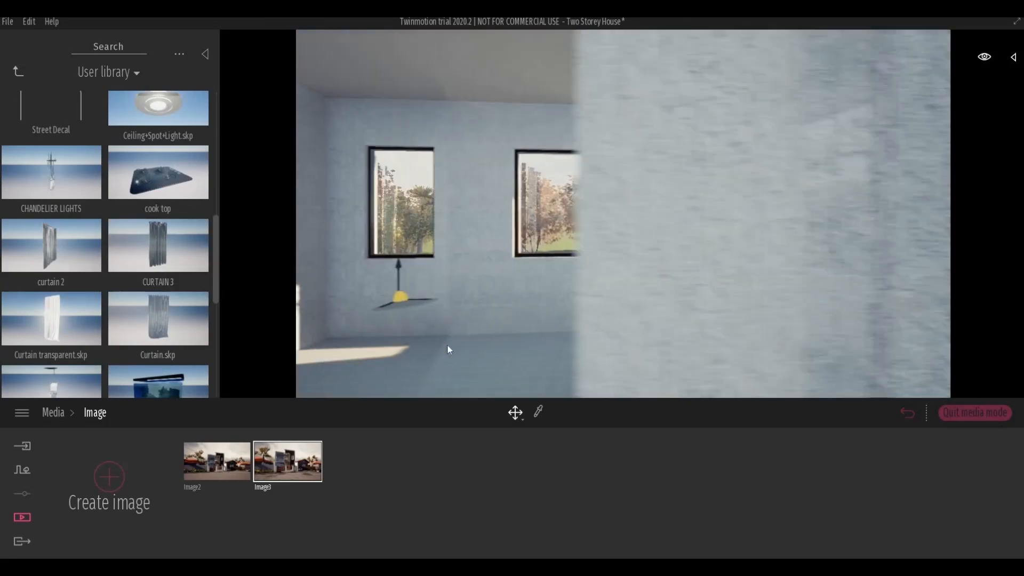
{"action": "key", "text": "a"}
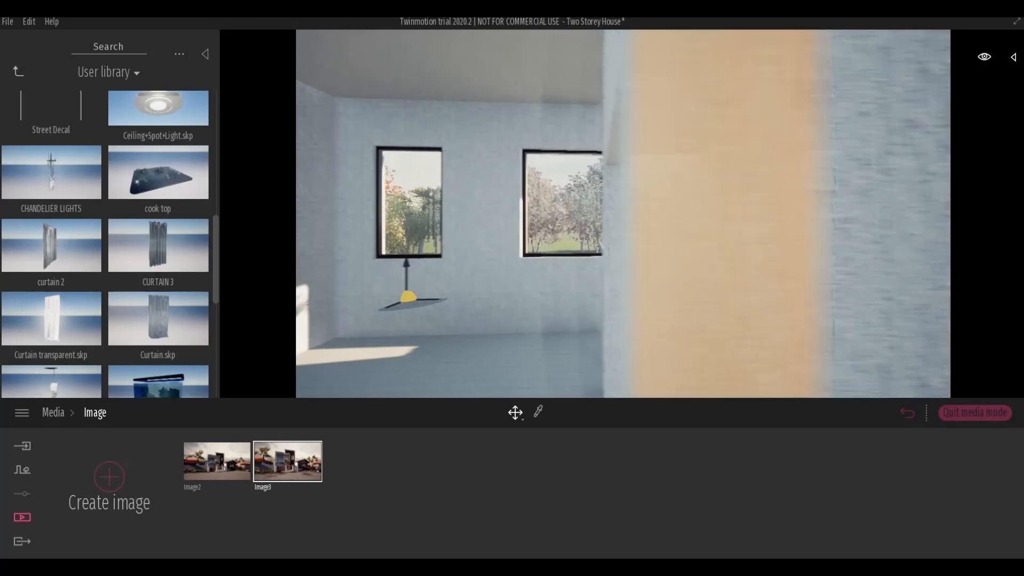
{"action": "left_click", "coordinate": [1012, 57]}
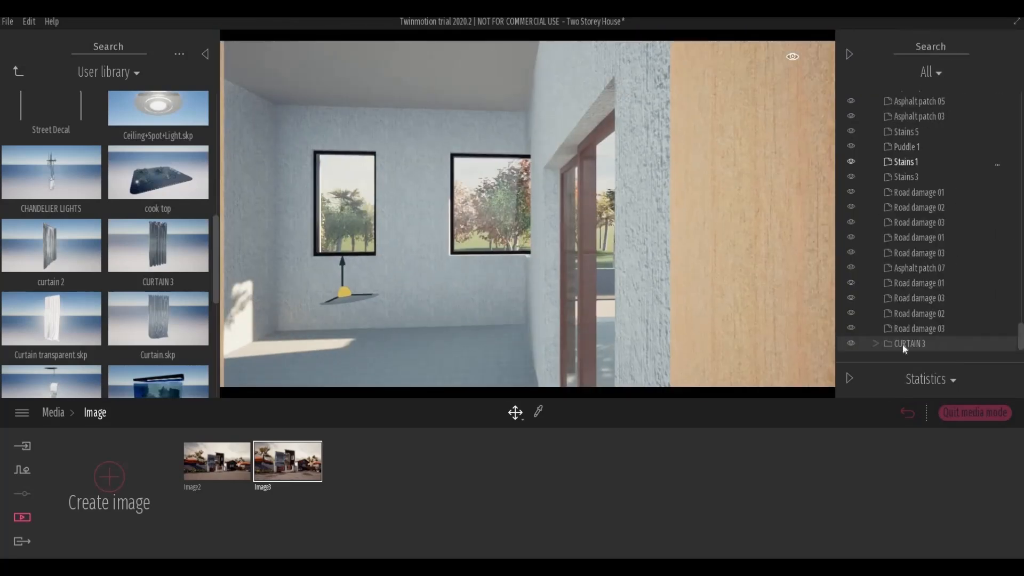
{"action": "right_click", "coordinate": [913, 344]}
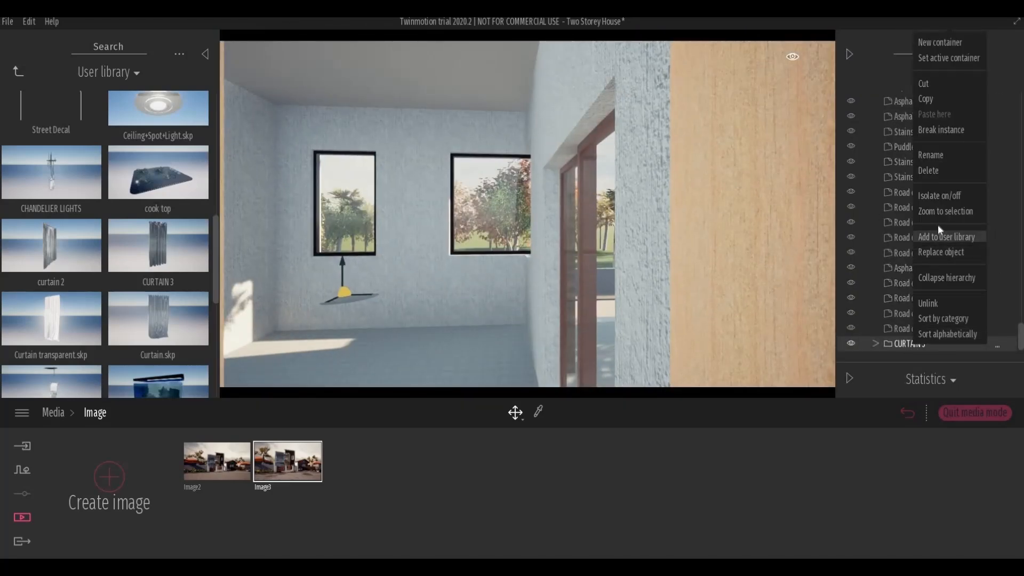
{"action": "left_click", "coordinate": [945, 211]}
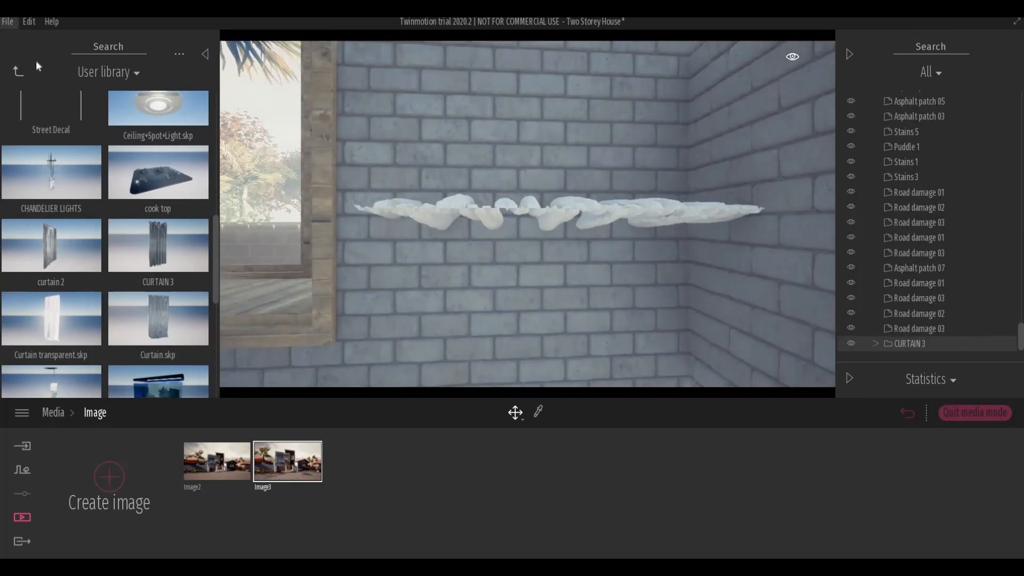
{"action": "left_click", "coordinate": [7, 21]}
{"action": "left_click", "coordinate": [16, 108]}
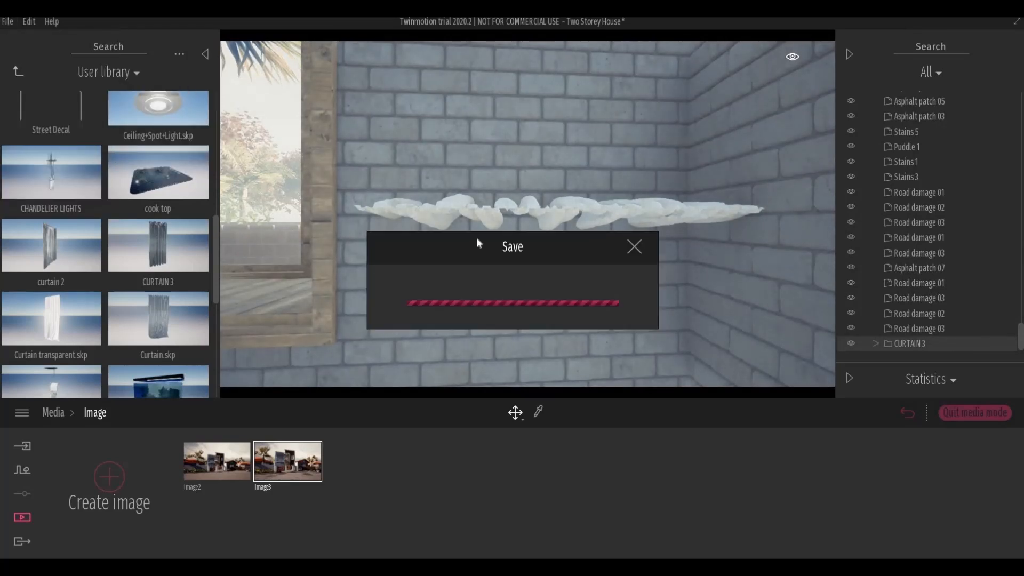